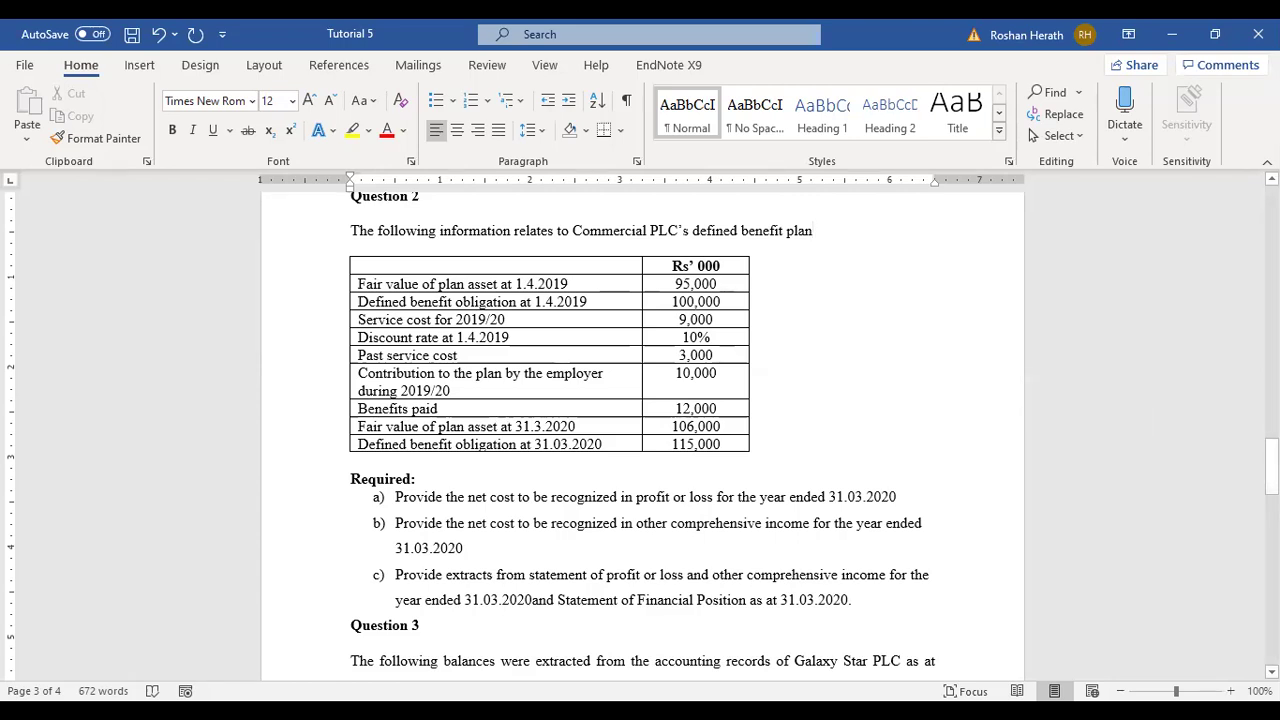
# - Switch to the Tutorial 5 & 6 Answers workbook in Excel and enter the title "Defined Benefit Plan" in cell F3 of Sheet3
pyautogui.scroll(-1, 640, 436)
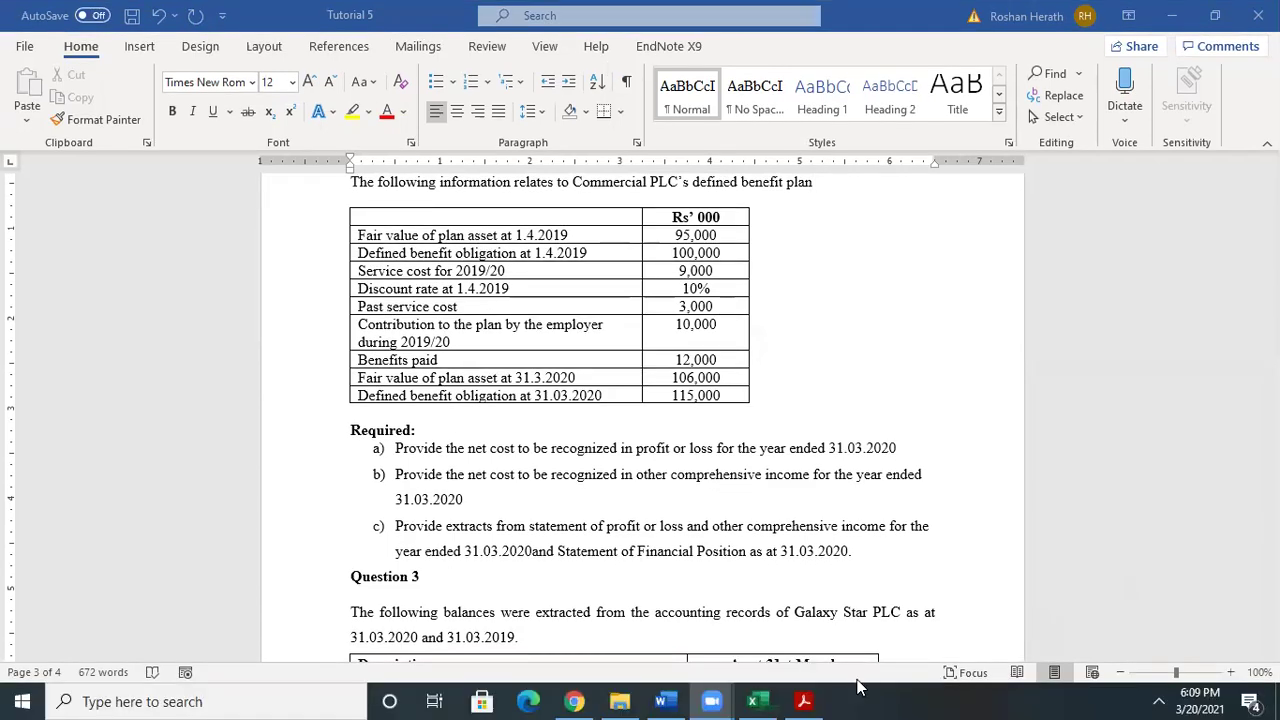
pyautogui.click(757, 700)
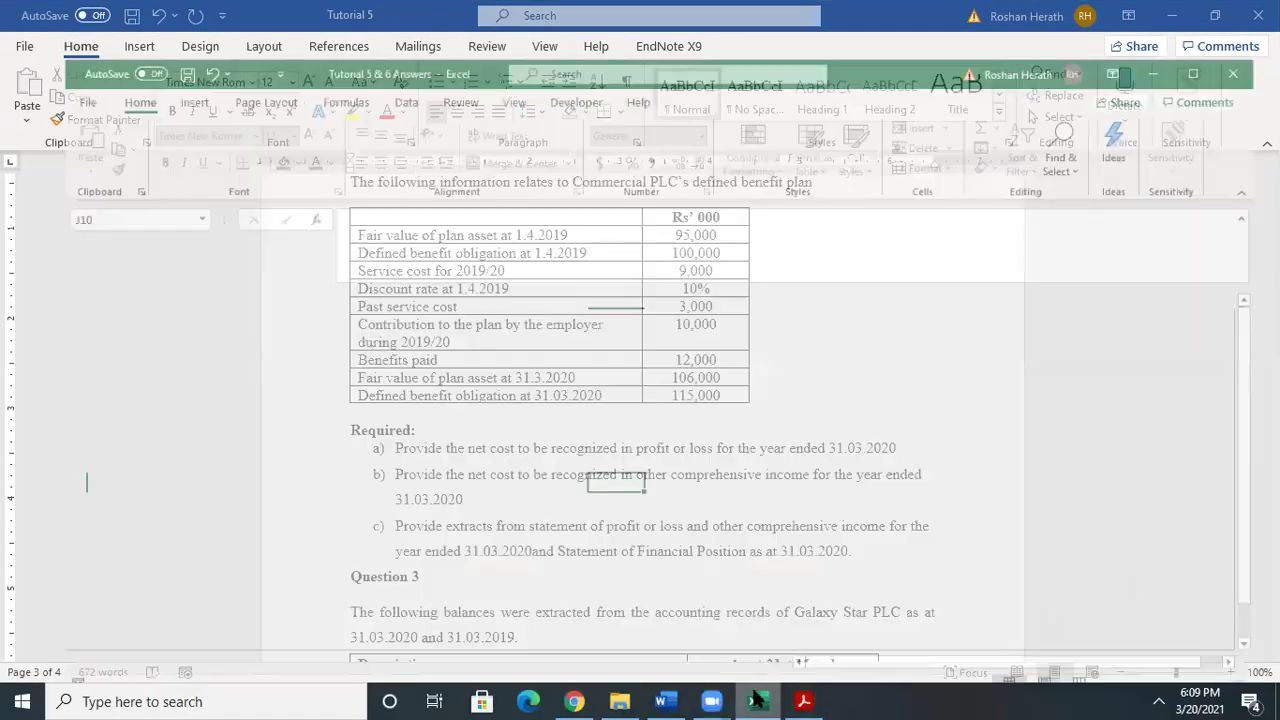
pyautogui.click(269, 278)
pyautogui.click(355, 316)
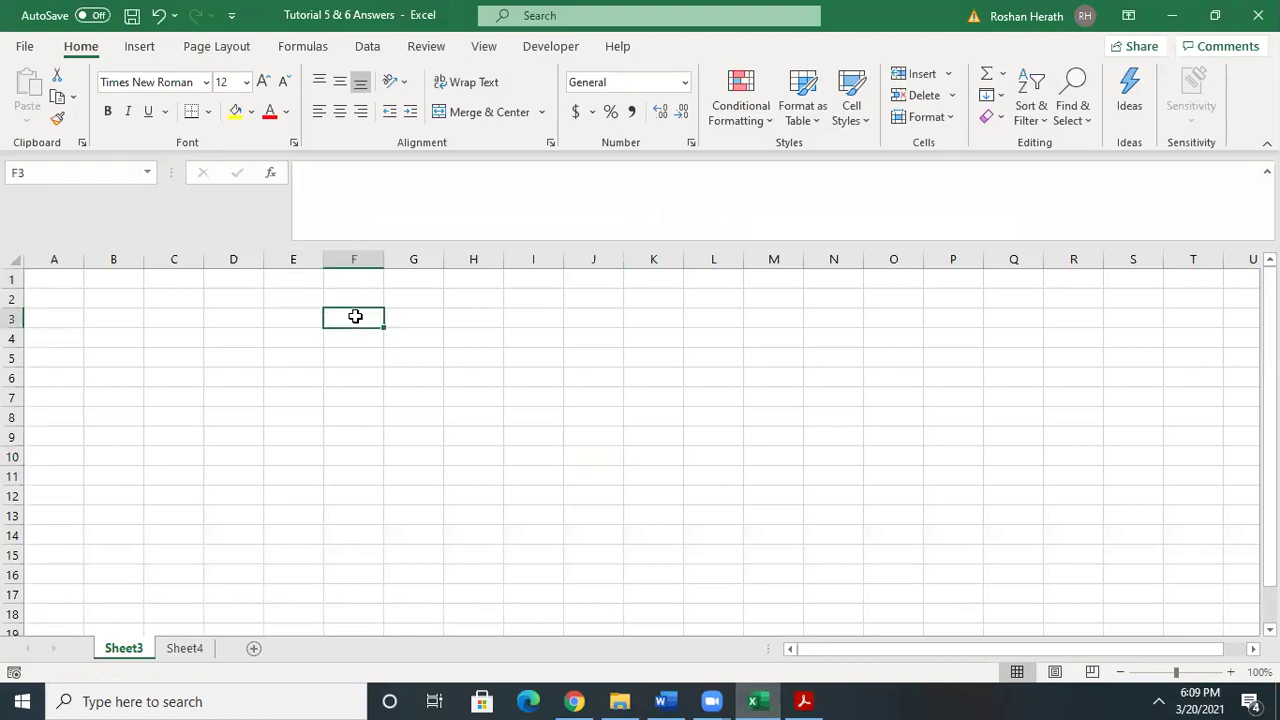
pyautogui.write('Defin')
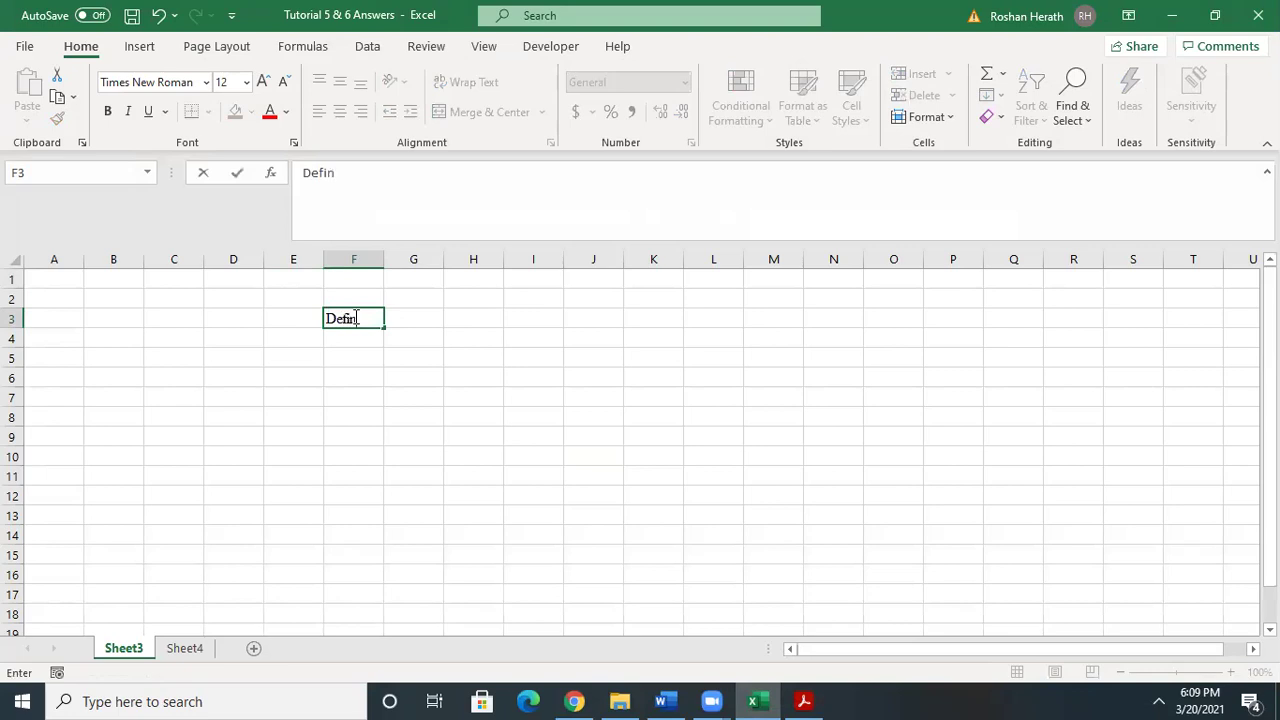
pyautogui.write('ed Be')
pyautogui.write('n')
pyautogui.write('if')
pyautogui.press('BackSpace')
pyautogui.press('BackSpace')
pyautogui.write('efit ')
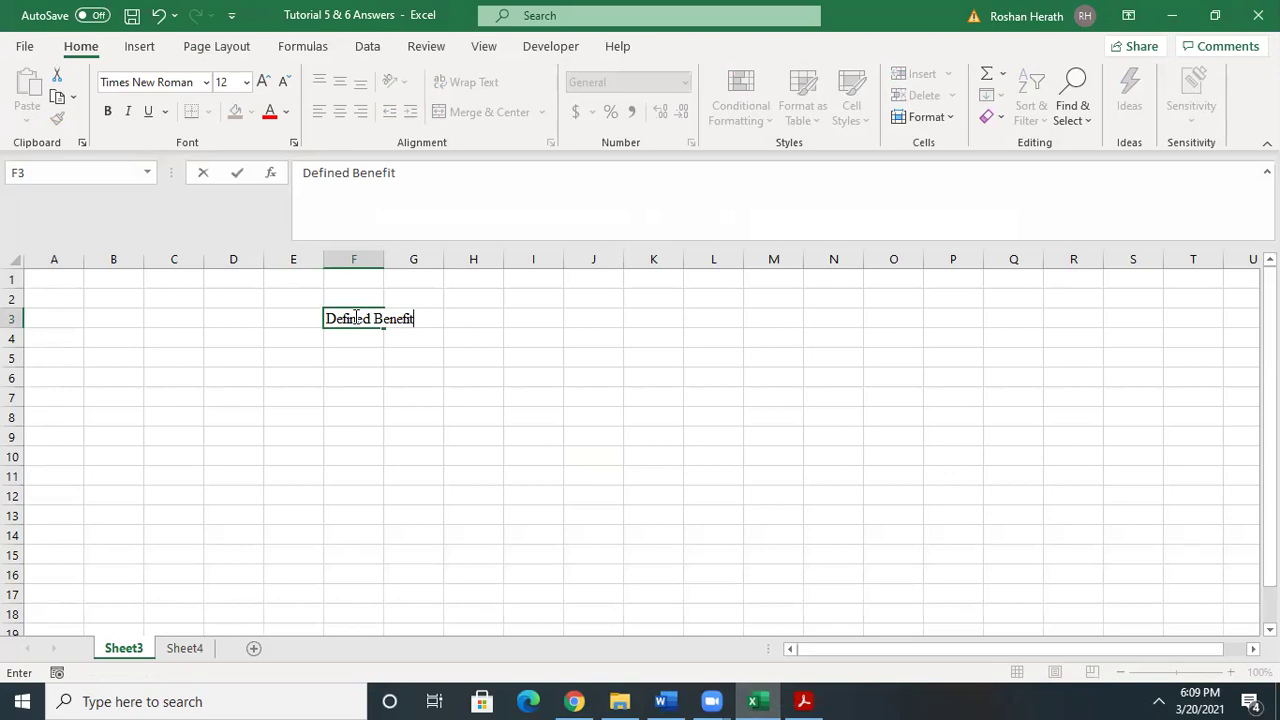
pyautogui.write('Planm')
pyautogui.press('BackSpace')
pyautogui.click(340, 373)
# - Enter the headings "Defined Benefit Liability" in cell D5 and "Plan Assets" in cell I5
pyautogui.click(272, 362)
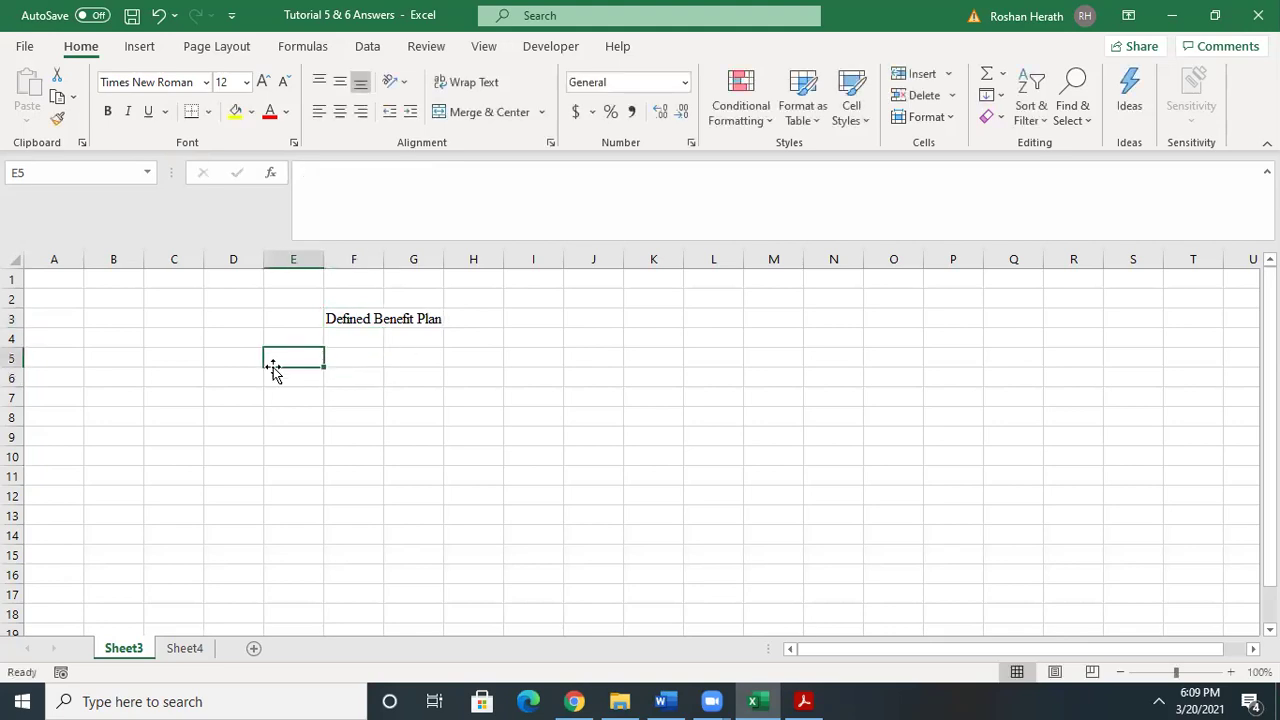
pyautogui.click(228, 360)
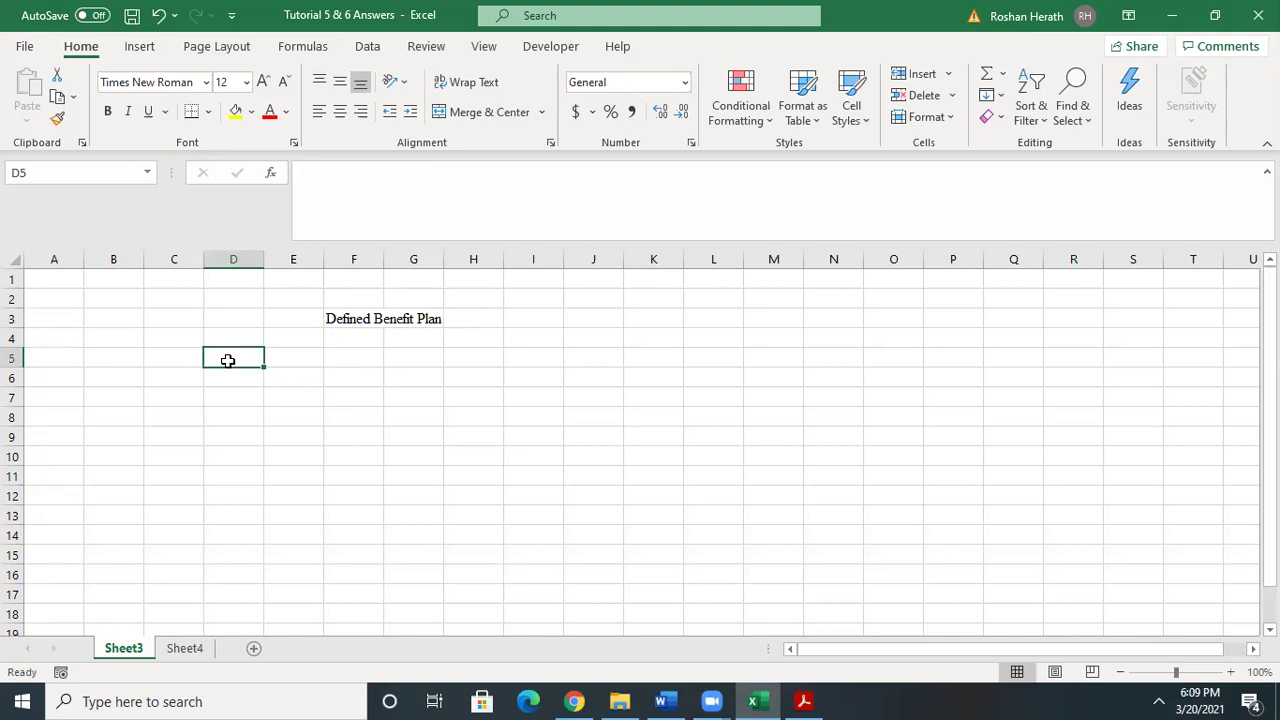
pyautogui.write('Defined Be')
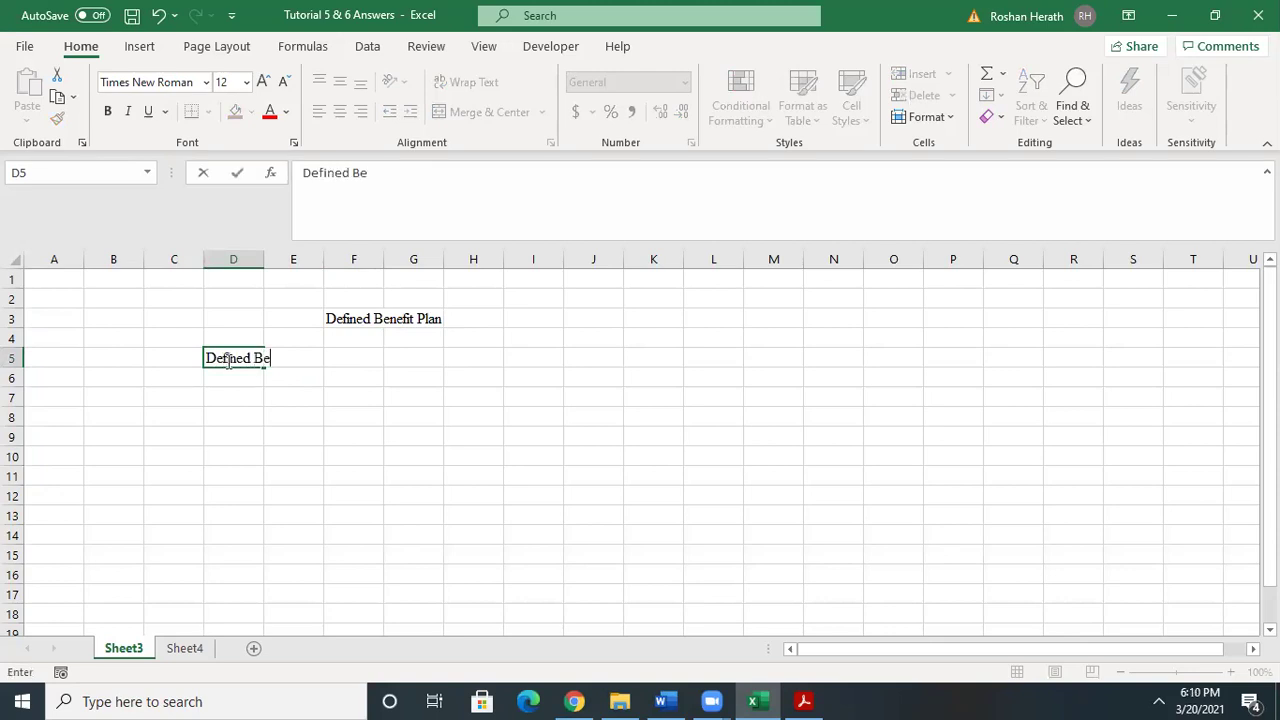
pyautogui.write('nefit Liability')
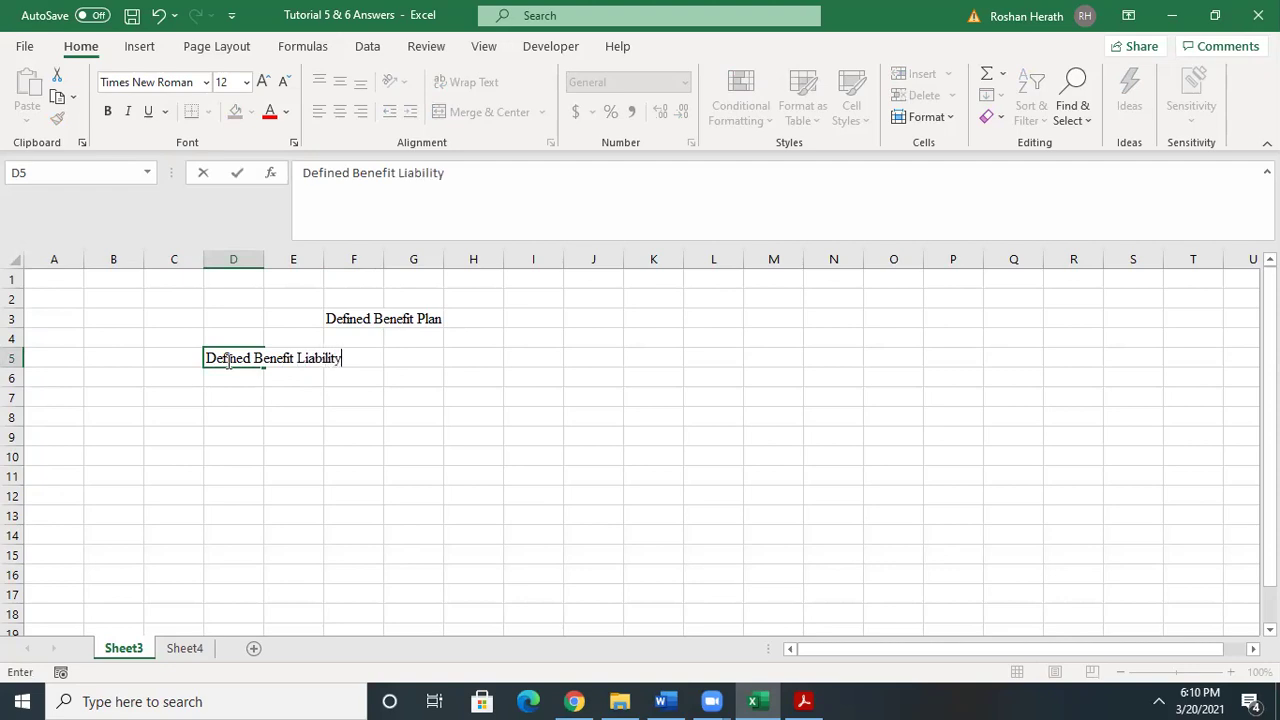
pyautogui.click(510, 366)
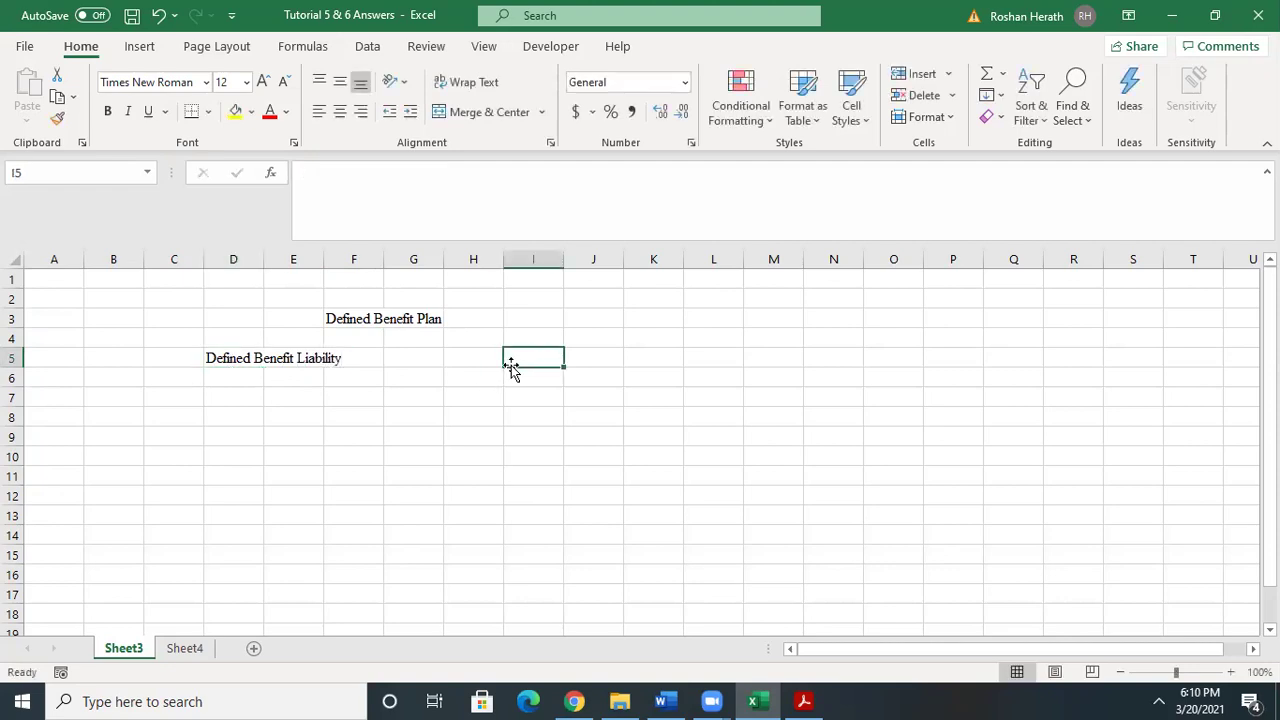
pyautogui.write('Pl')
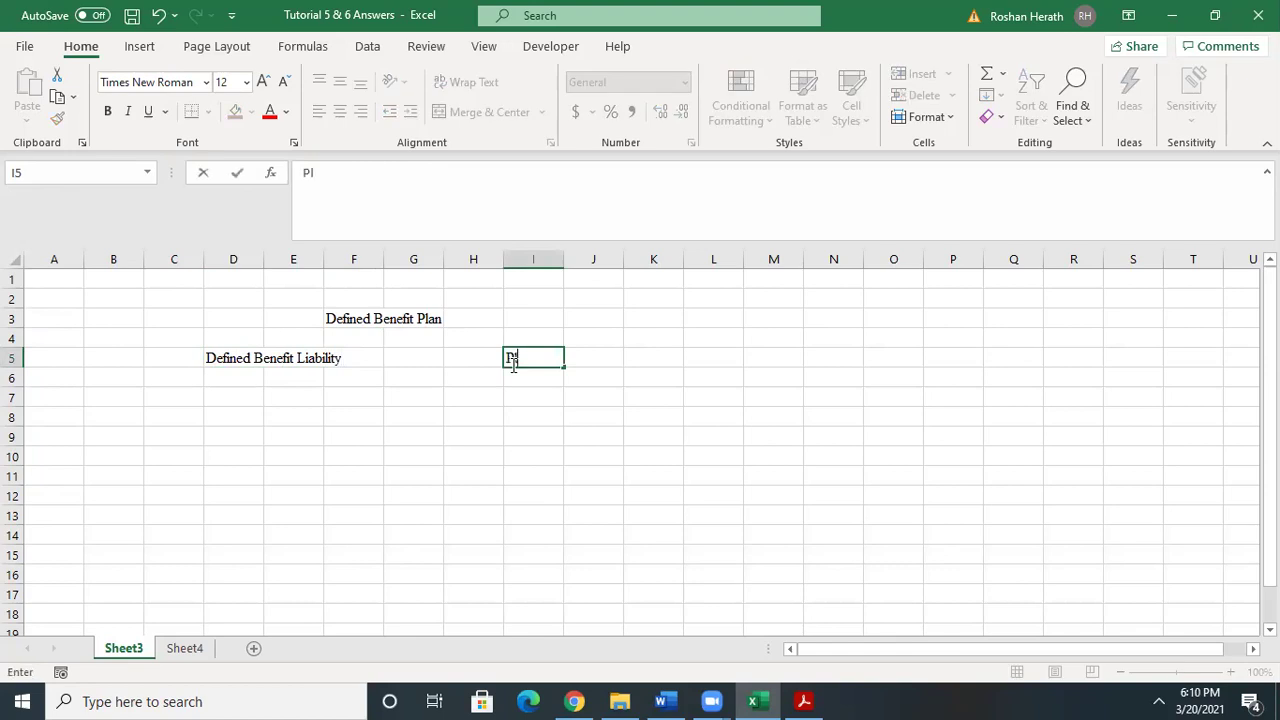
pyautogui.write('an Assets')
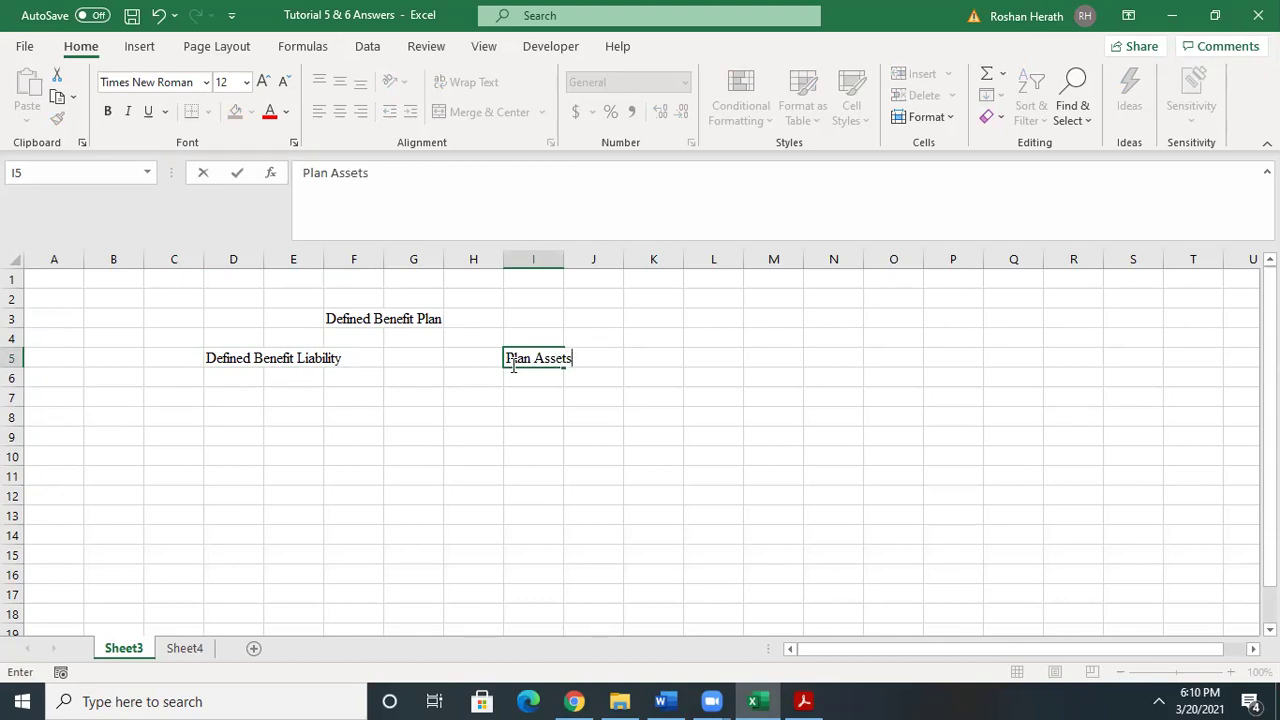
pyautogui.click(221, 413)
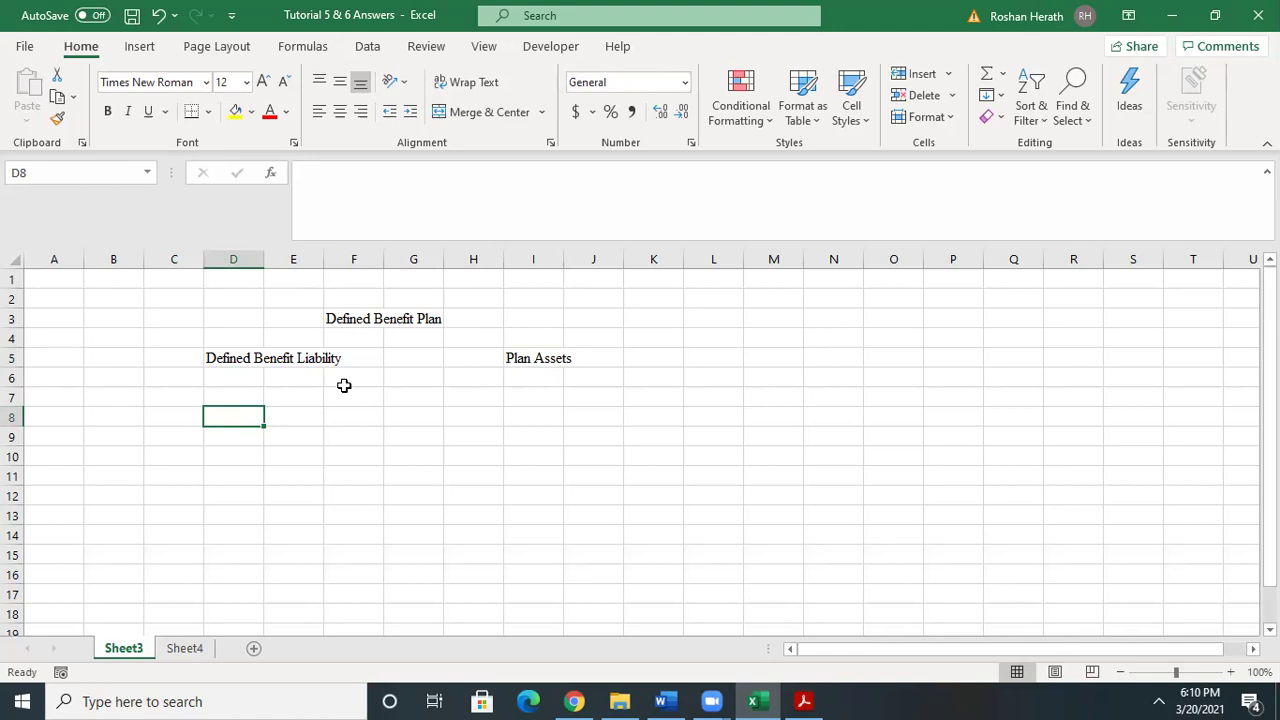
pyautogui.click(541, 360)
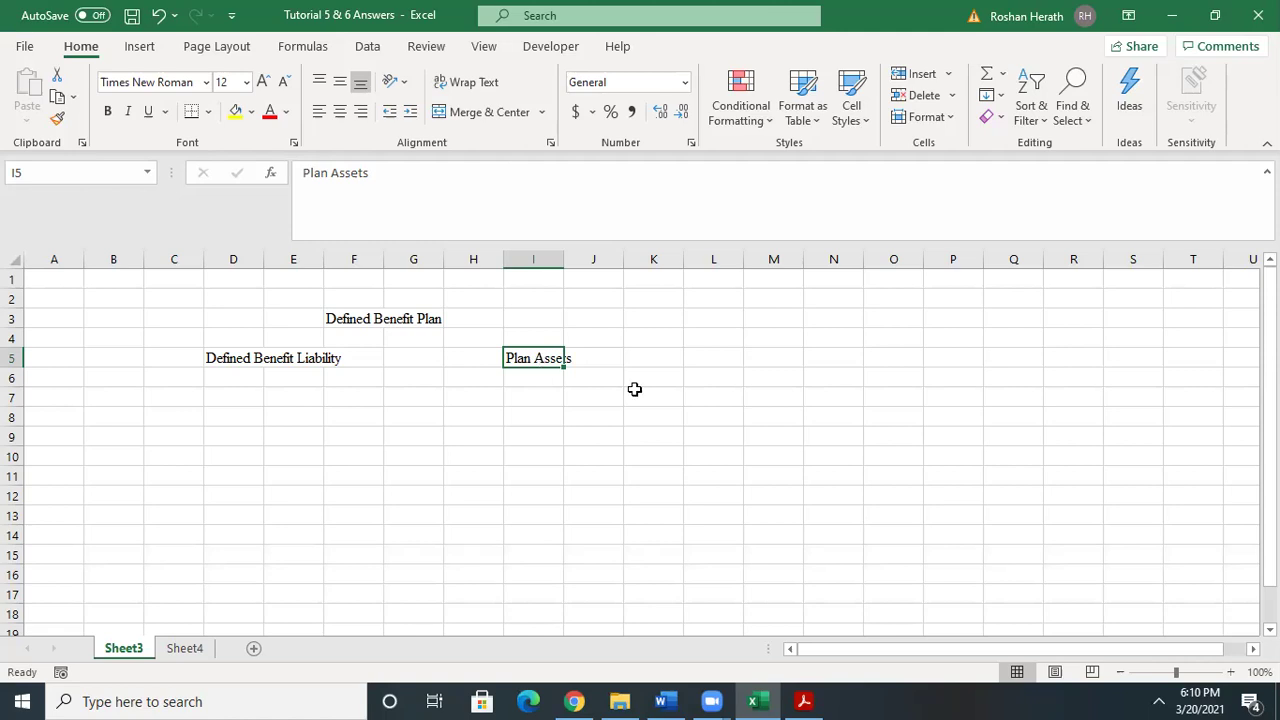
pyautogui.click(712, 393)
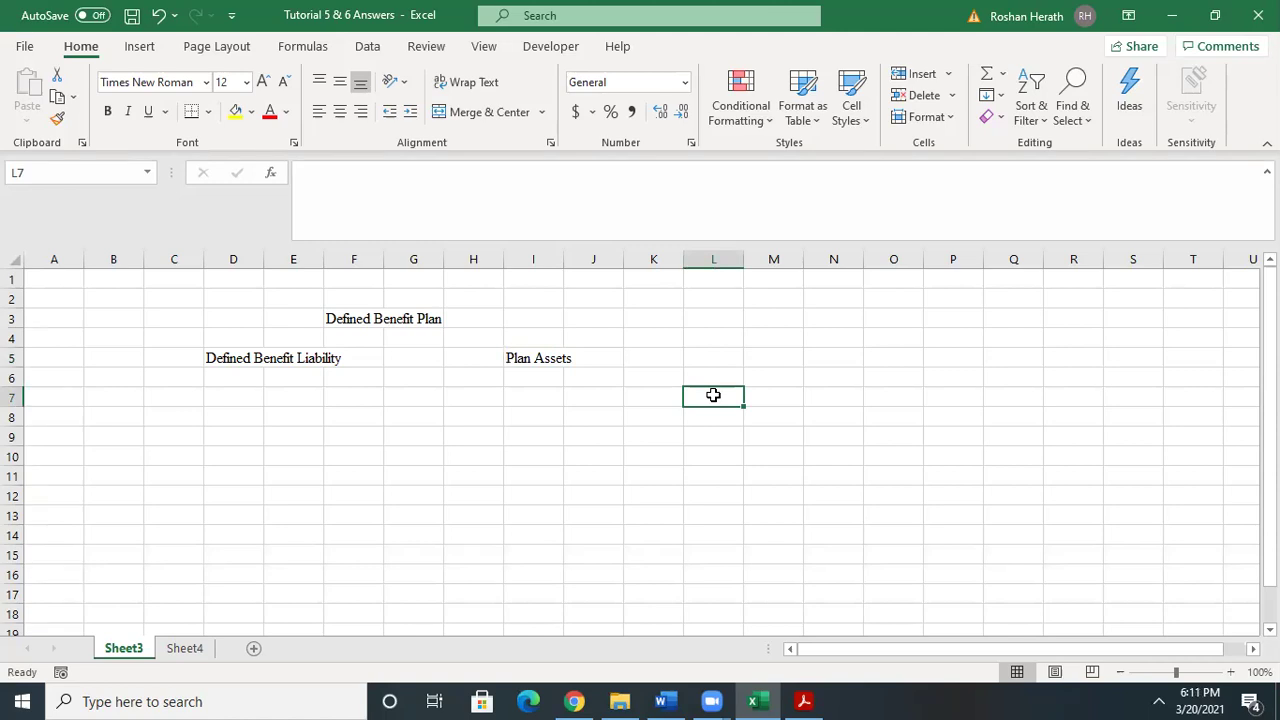
pyautogui.click(557, 402)
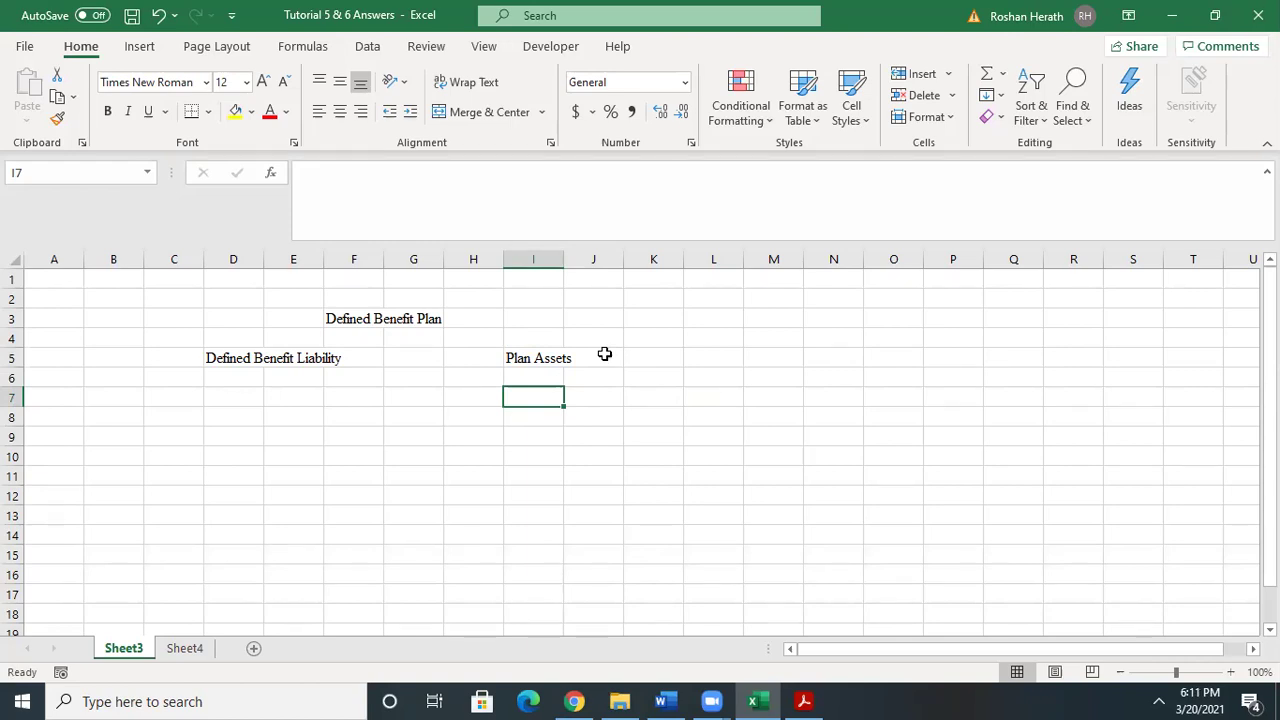
pyautogui.click(540, 414)
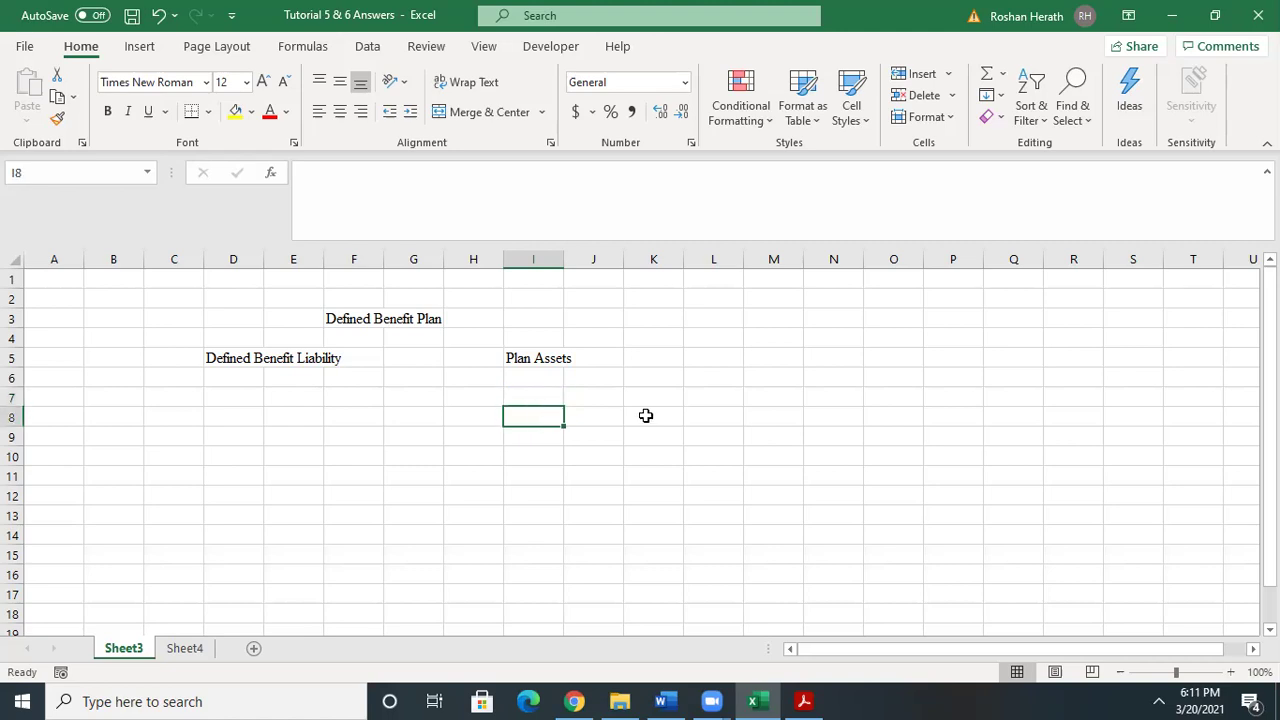
pyautogui.click(537, 360)
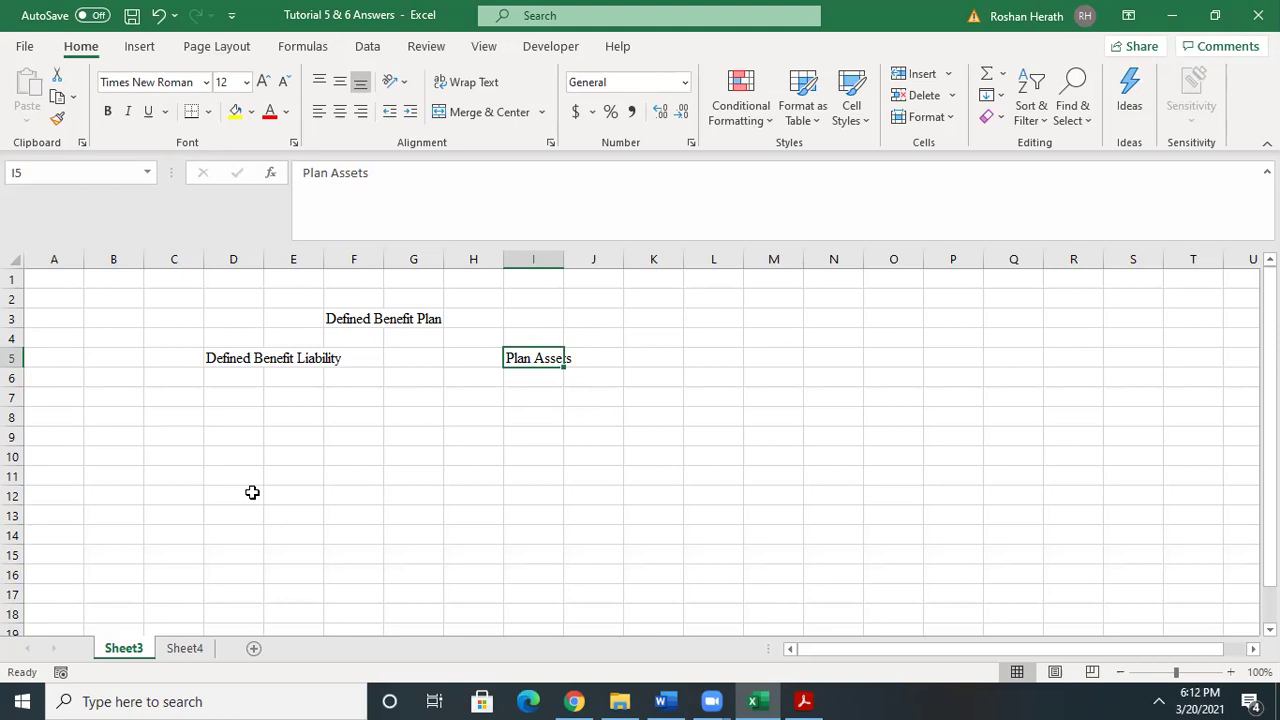
pyautogui.click(223, 355)
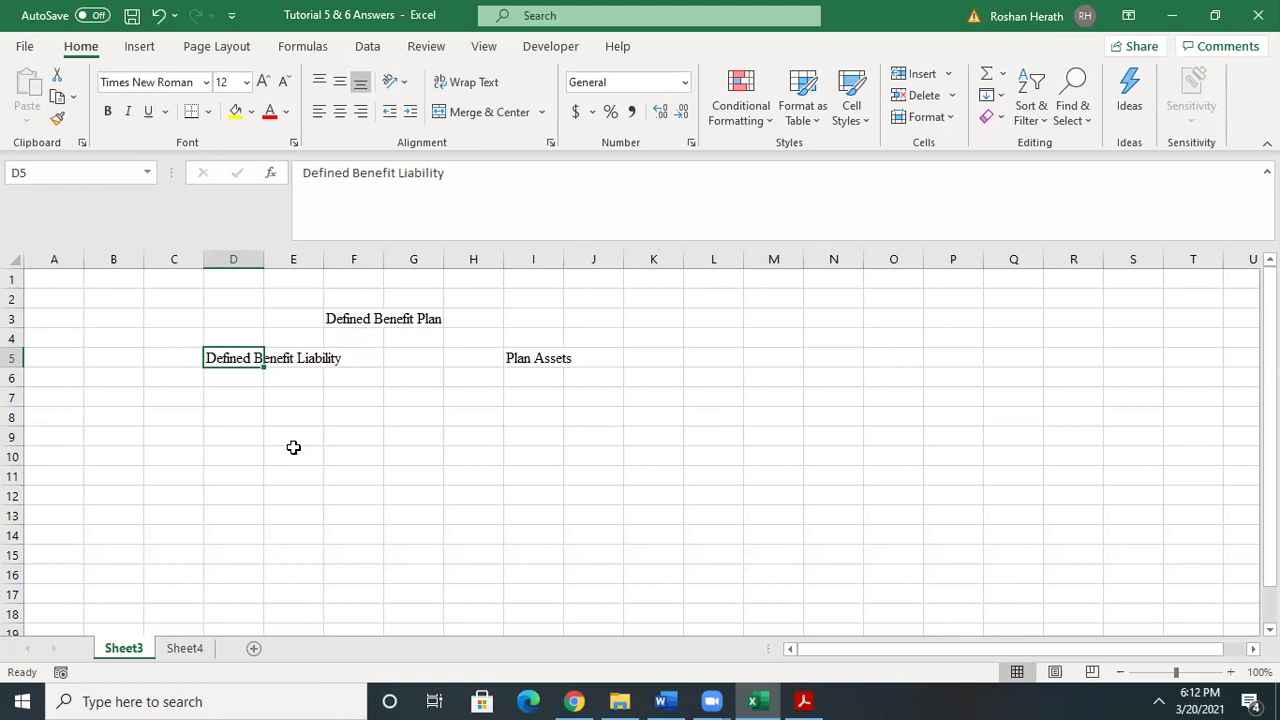
pyautogui.click(244, 398)
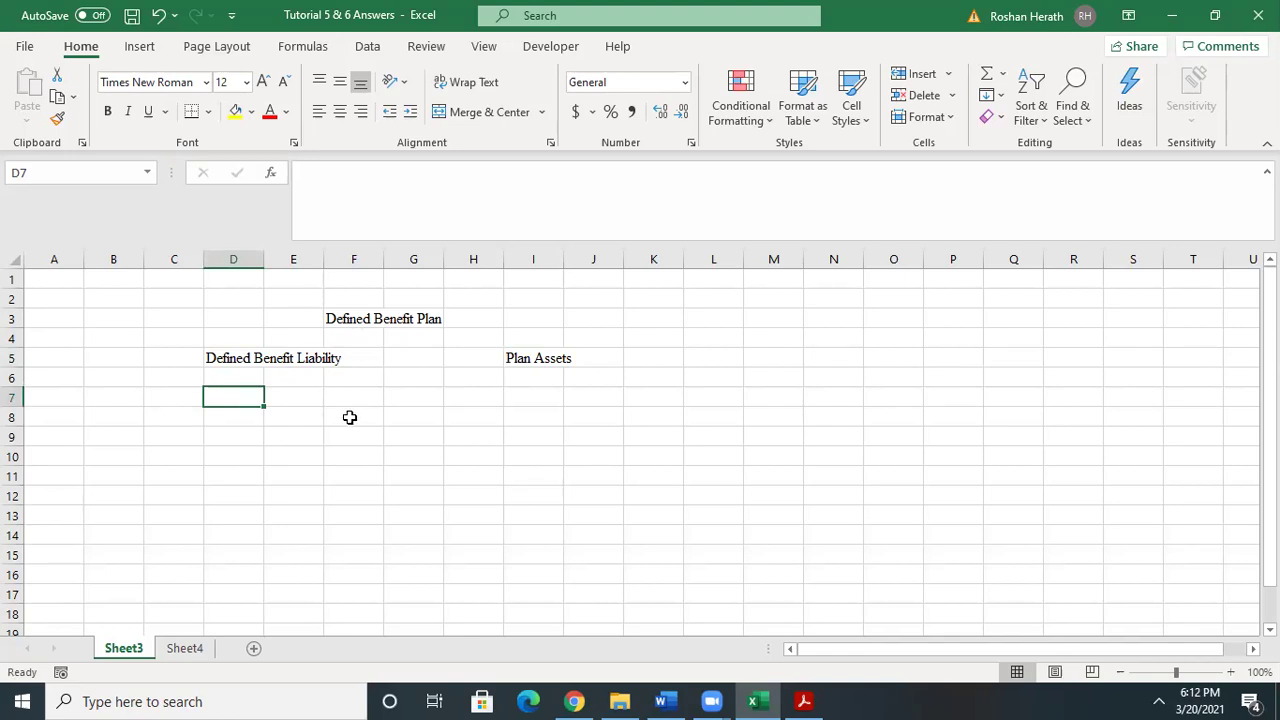
# - Draw a T-account outline using a top border across C8:F8 and a right border down D8:D12
pyautogui.moveTo(169, 423); pyautogui.dragTo(354, 414)
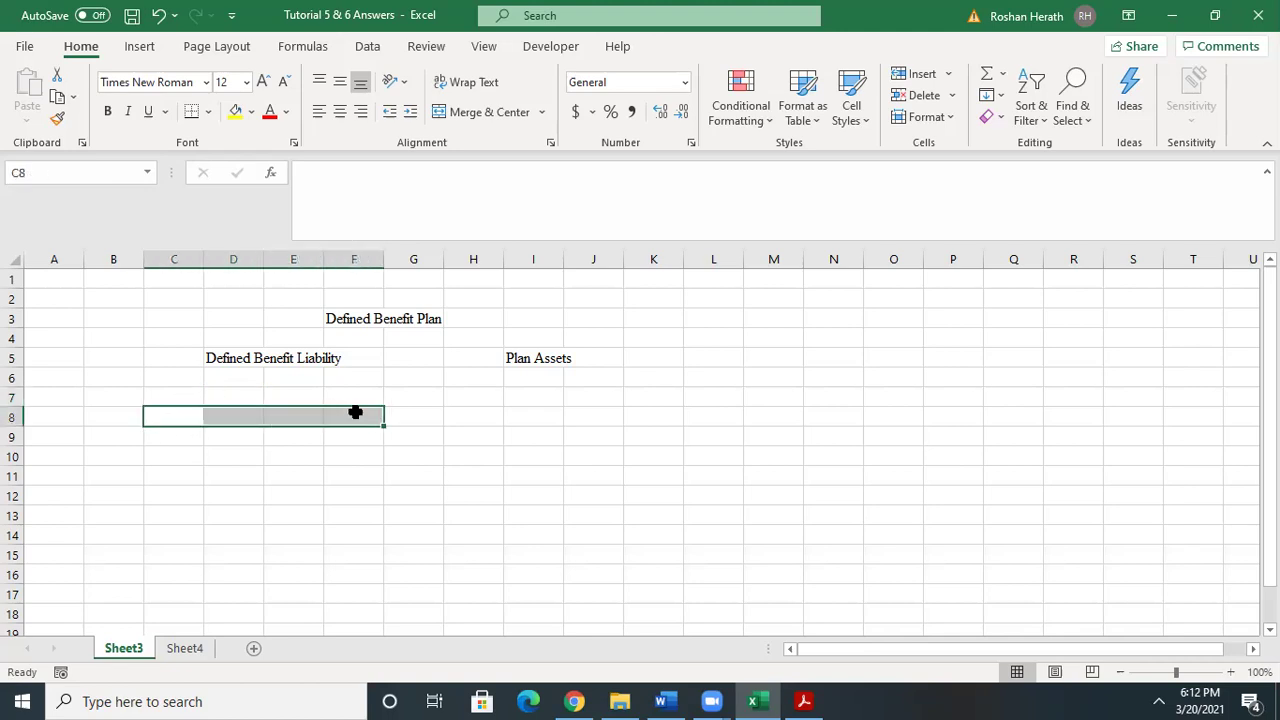
pyautogui.click(209, 111)
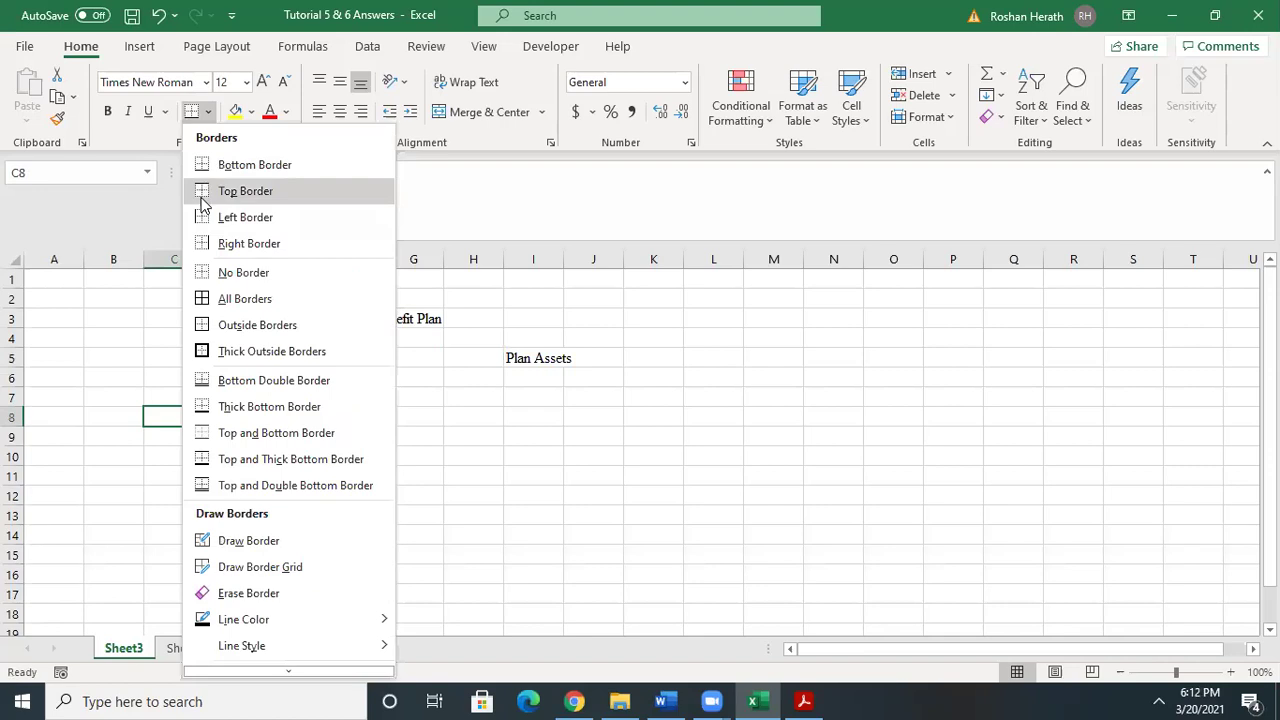
pyautogui.click(202, 196)
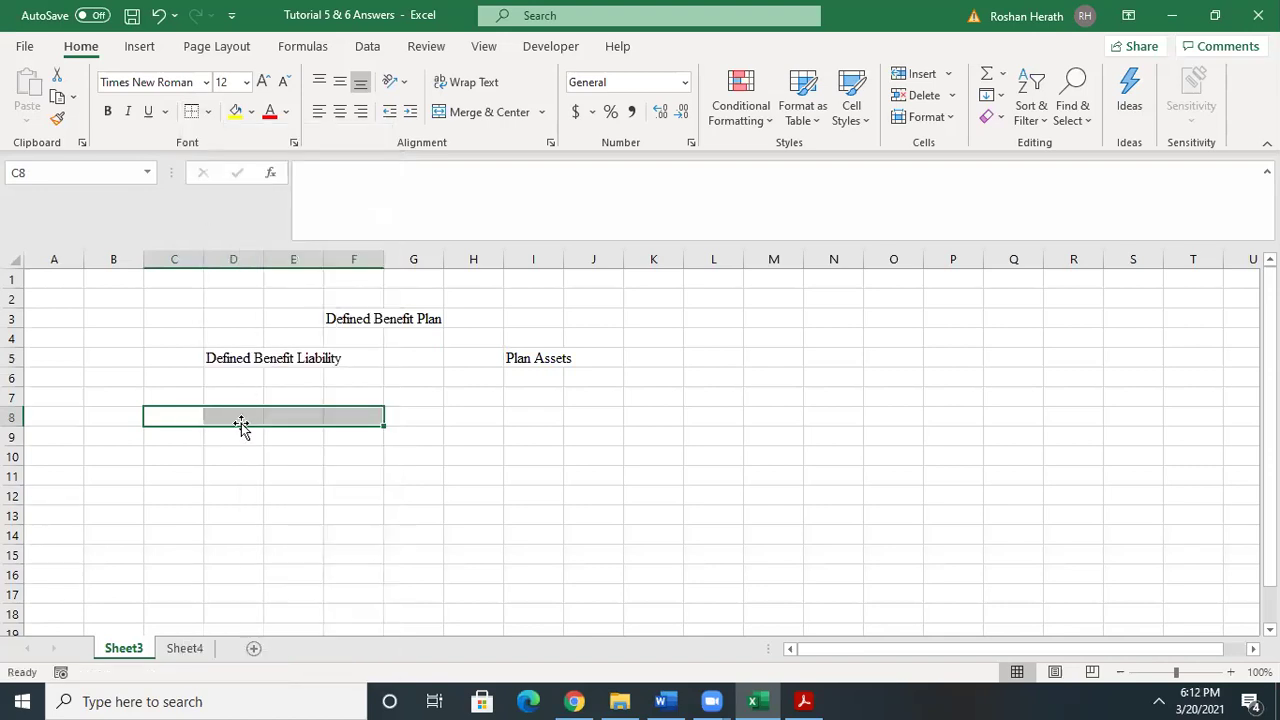
pyautogui.click(237, 412)
pyautogui.moveTo(237, 412); pyautogui.dragTo(240, 490)
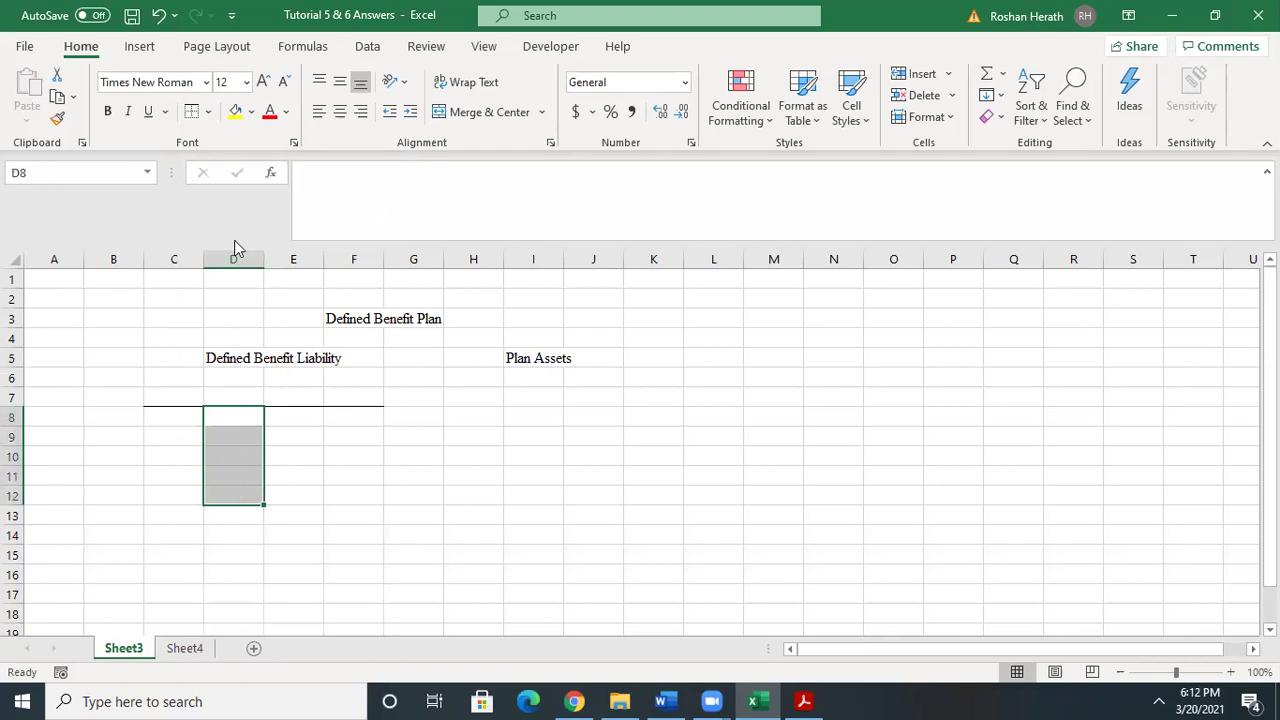
pyautogui.click(208, 111)
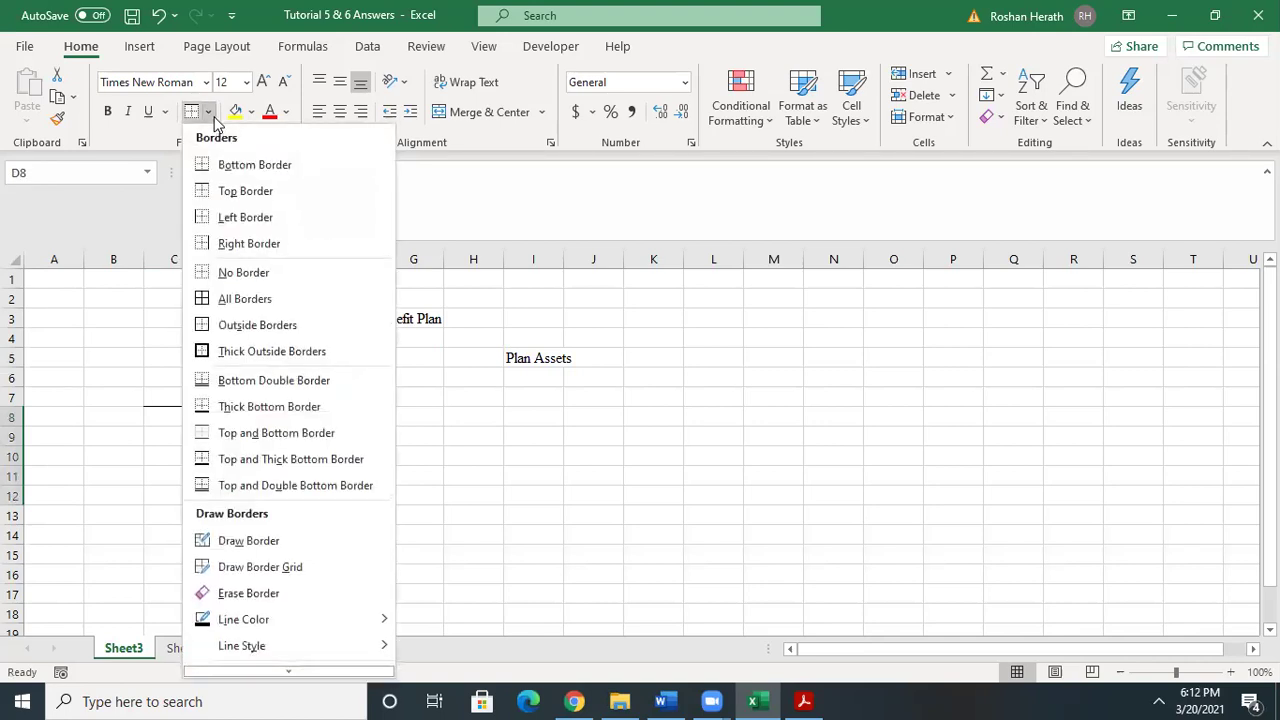
pyautogui.click(214, 245)
# - Enter "Defined Benefit Liability" in cell D7 as the title of the T-account
pyautogui.click(243, 396)
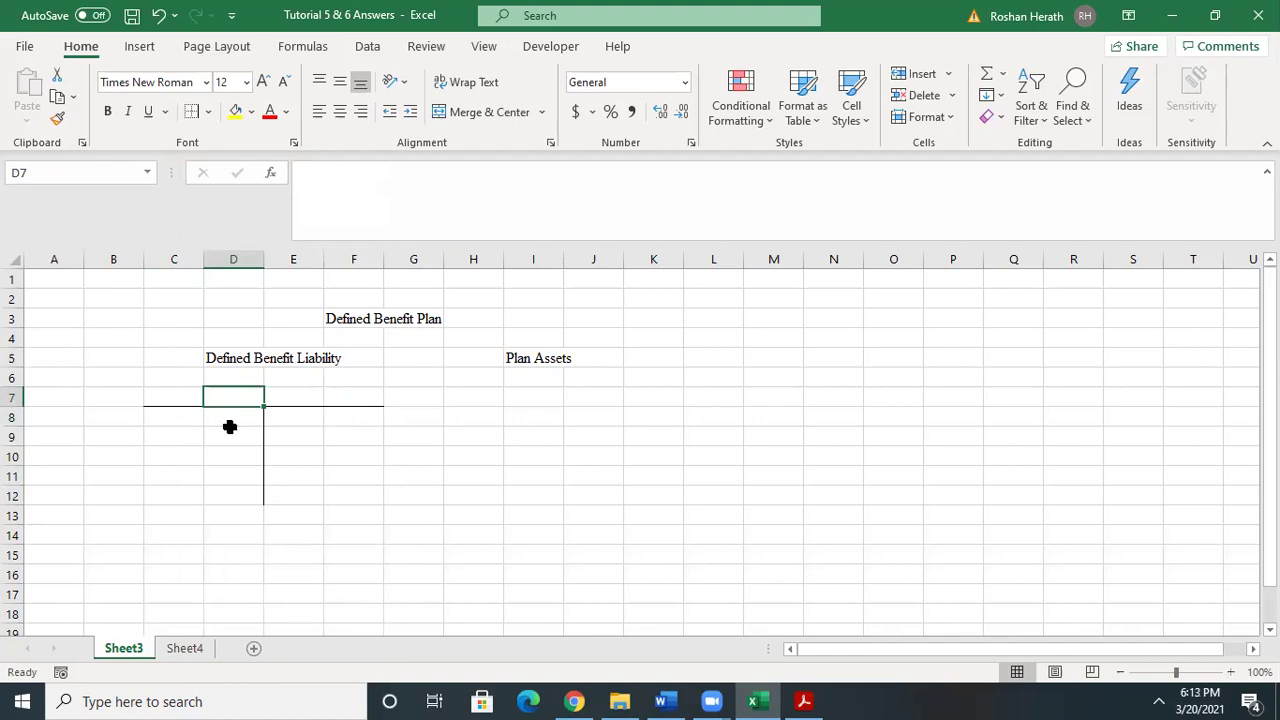
pyautogui.write('Defin')
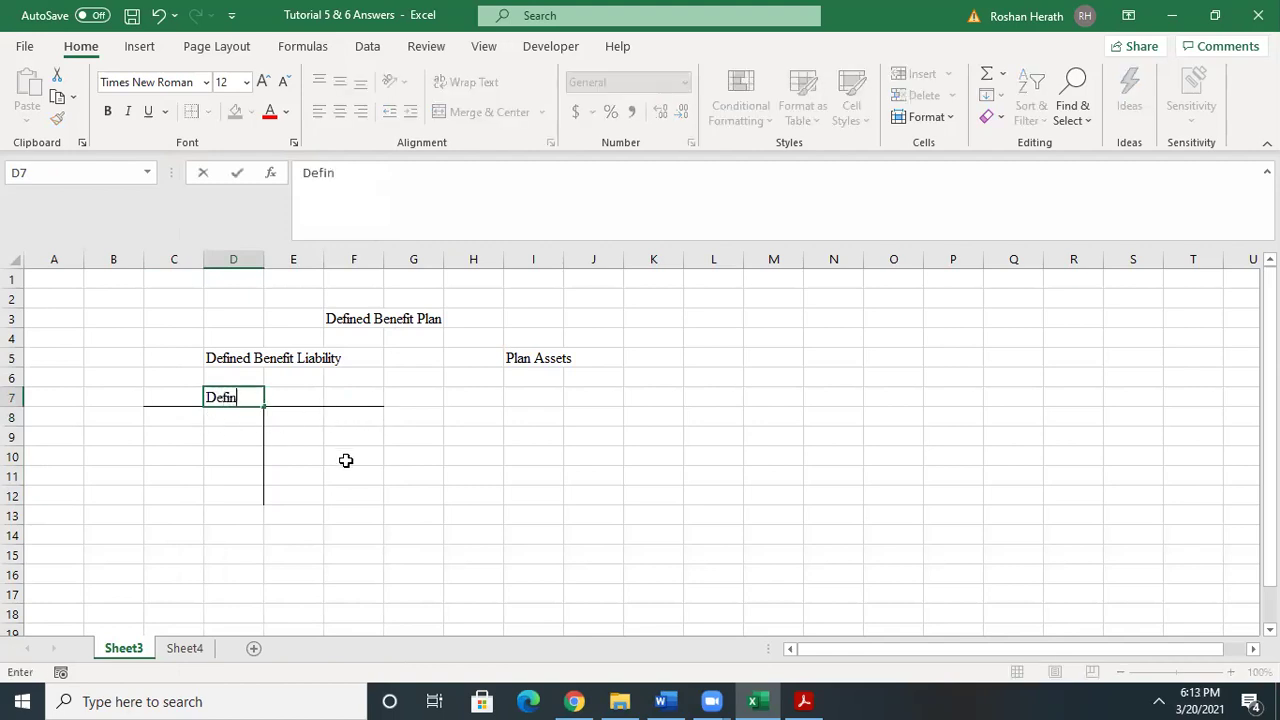
pyautogui.write('ed Benefit Liabi')
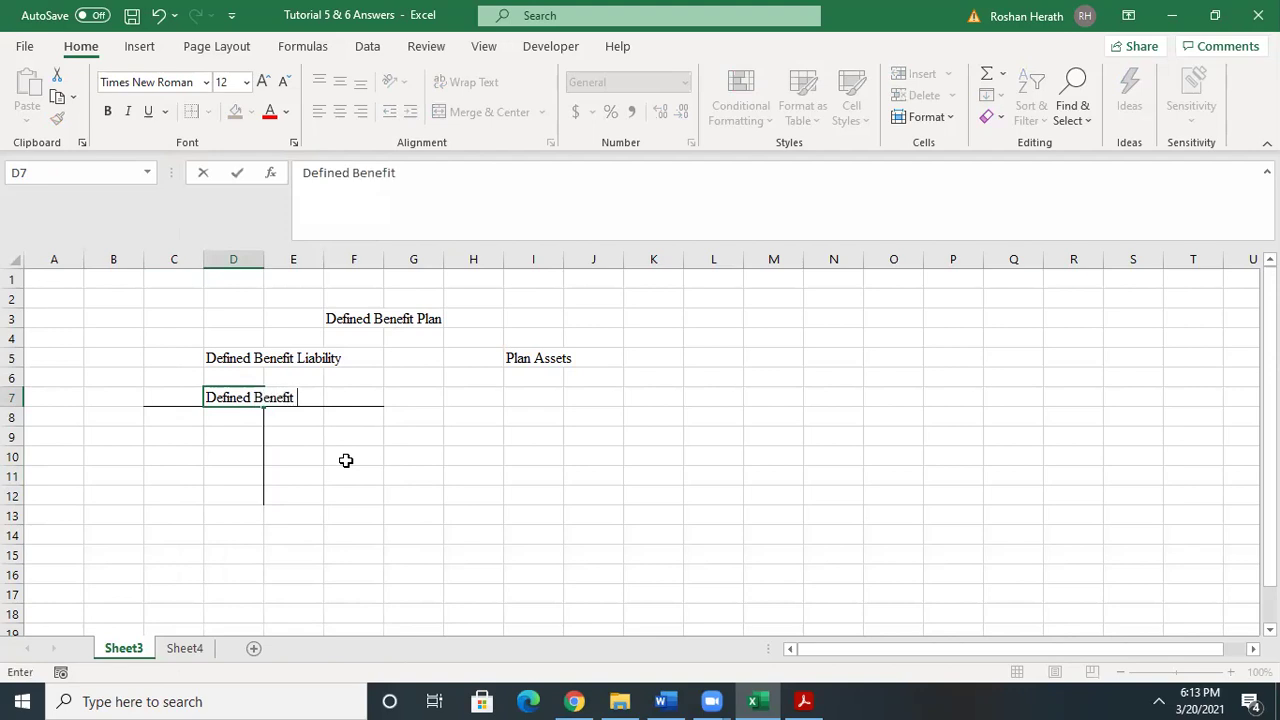
pyautogui.write('lity')
pyautogui.click(364, 417)
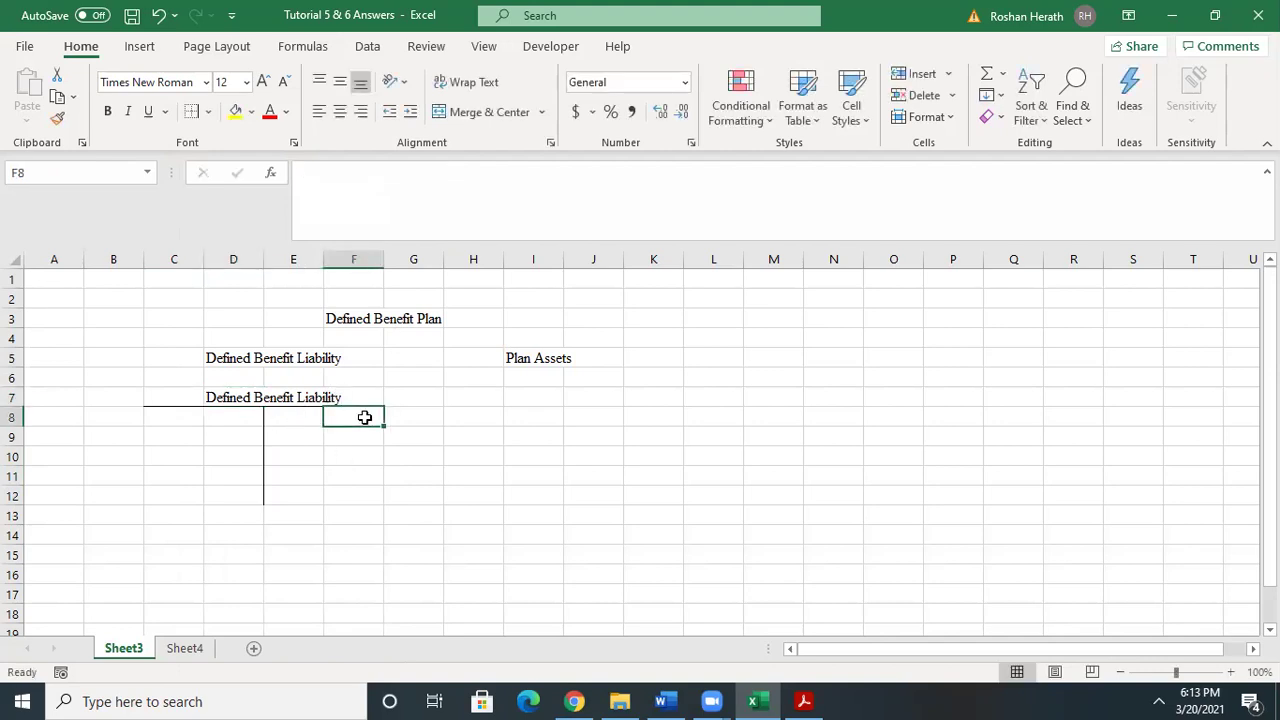
# - Enter the opening balance label "B/B/F (D/B/O)" on the credit side in cell E8 and widen column E to fit it
pyautogui.click(291, 412)
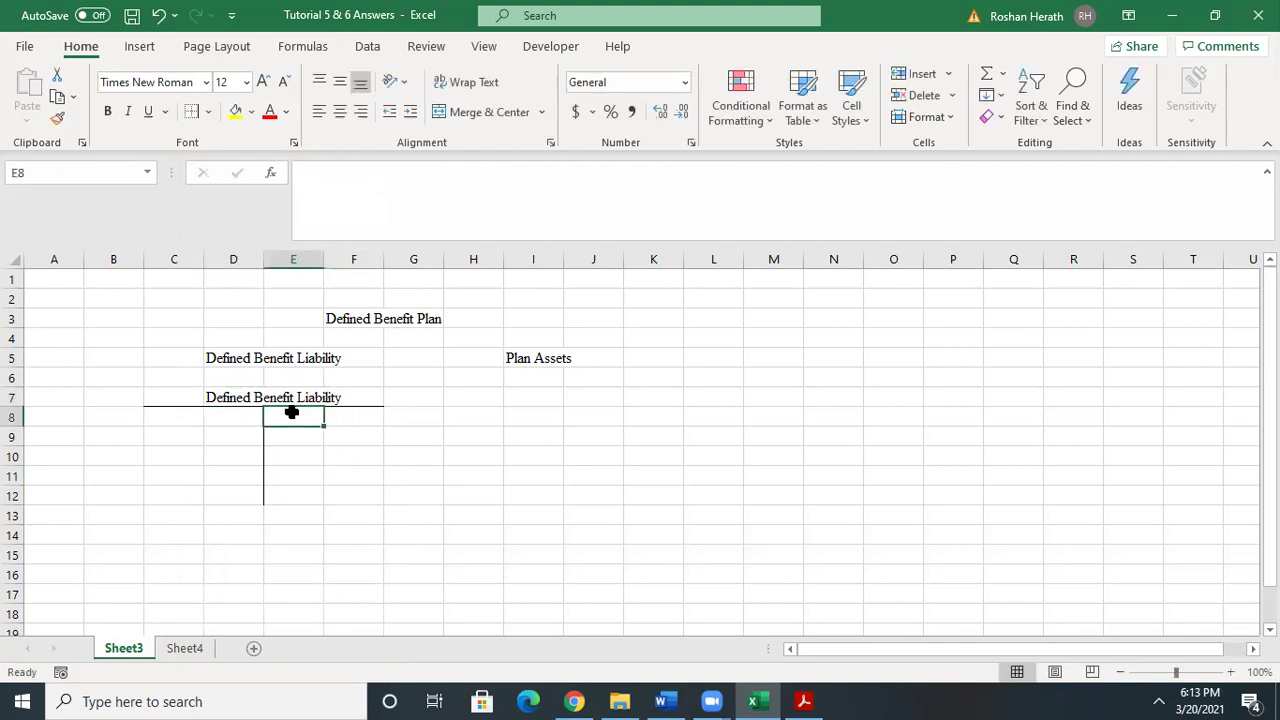
pyautogui.write('D/B/O')
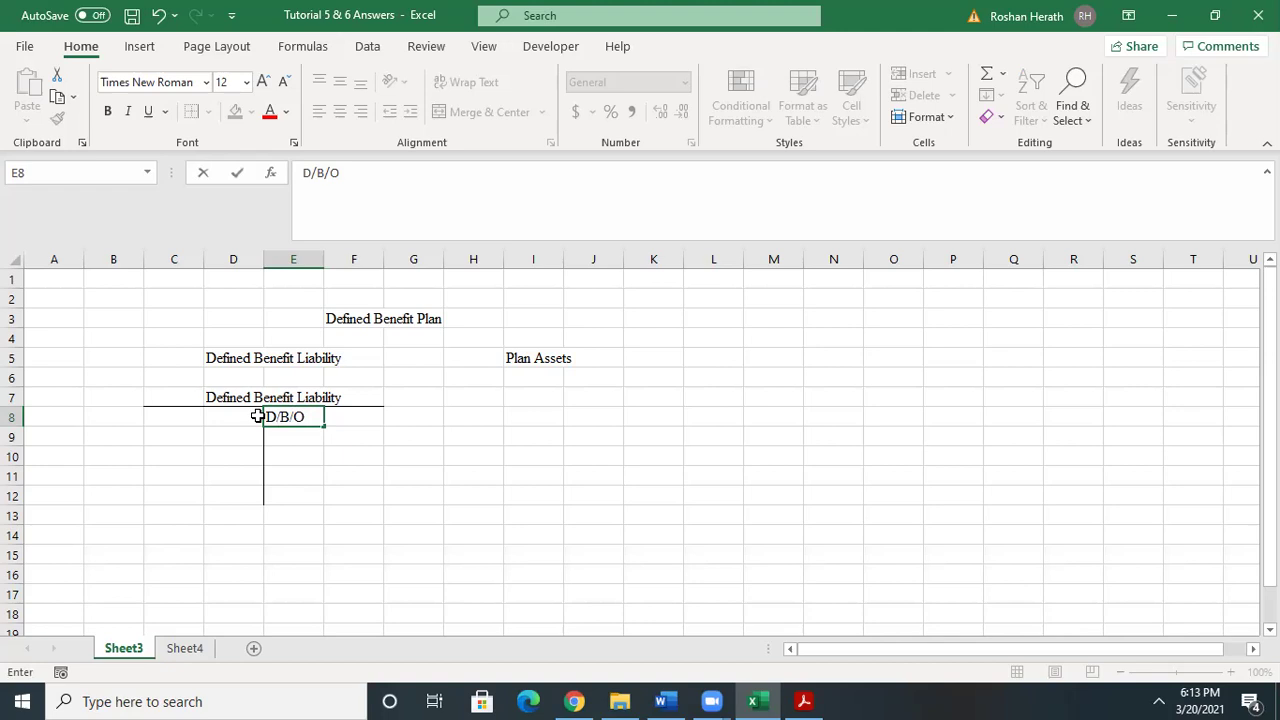
pyautogui.click(268, 416)
pyautogui.write('b/b/f')
pyautogui.press('BackSpace')
pyautogui.press('BackSpace')
pyautogui.press('BackSpace')
pyautogui.press('BackSpace')
pyautogui.press('BackSpace')
pyautogui.write('b/b/f')
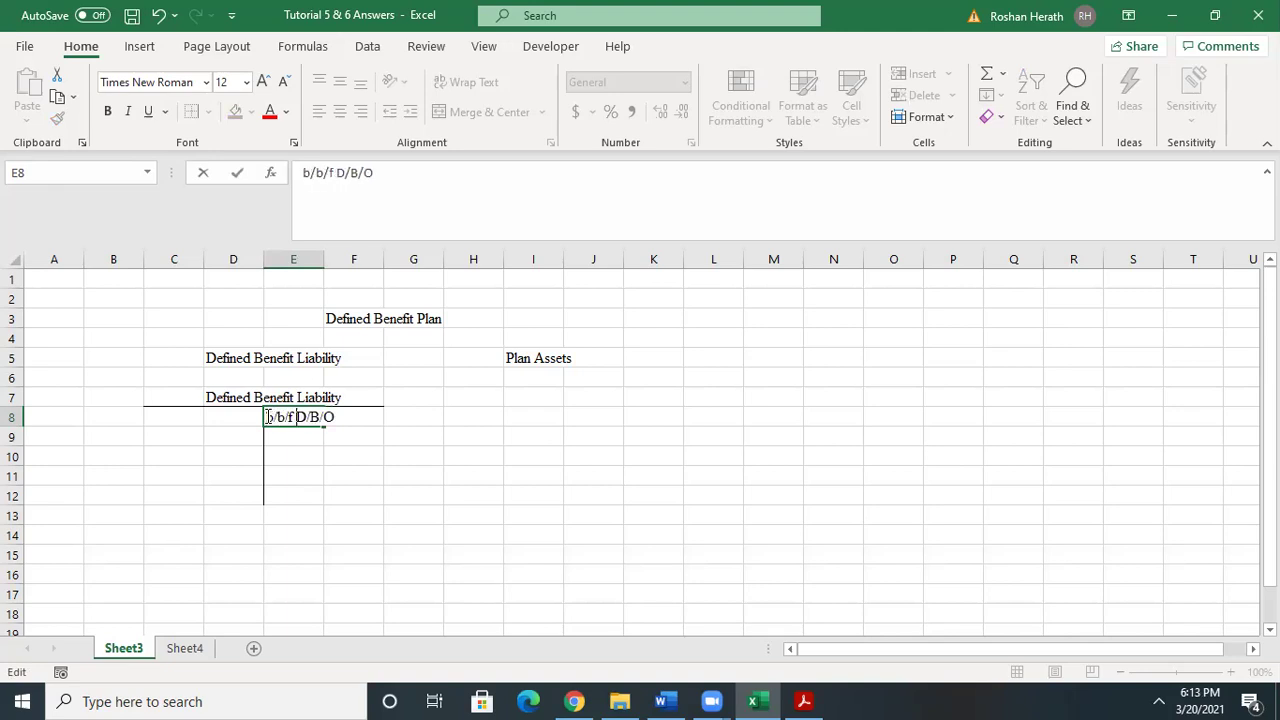
pyautogui.press('BackSpace')
pyautogui.press('BackSpace')
pyautogui.press('BackSpace')
pyautogui.press('BackSpace')
pyautogui.press('BackSpace')
pyautogui.press('BackSpace')
pyautogui.write('B/B/F')
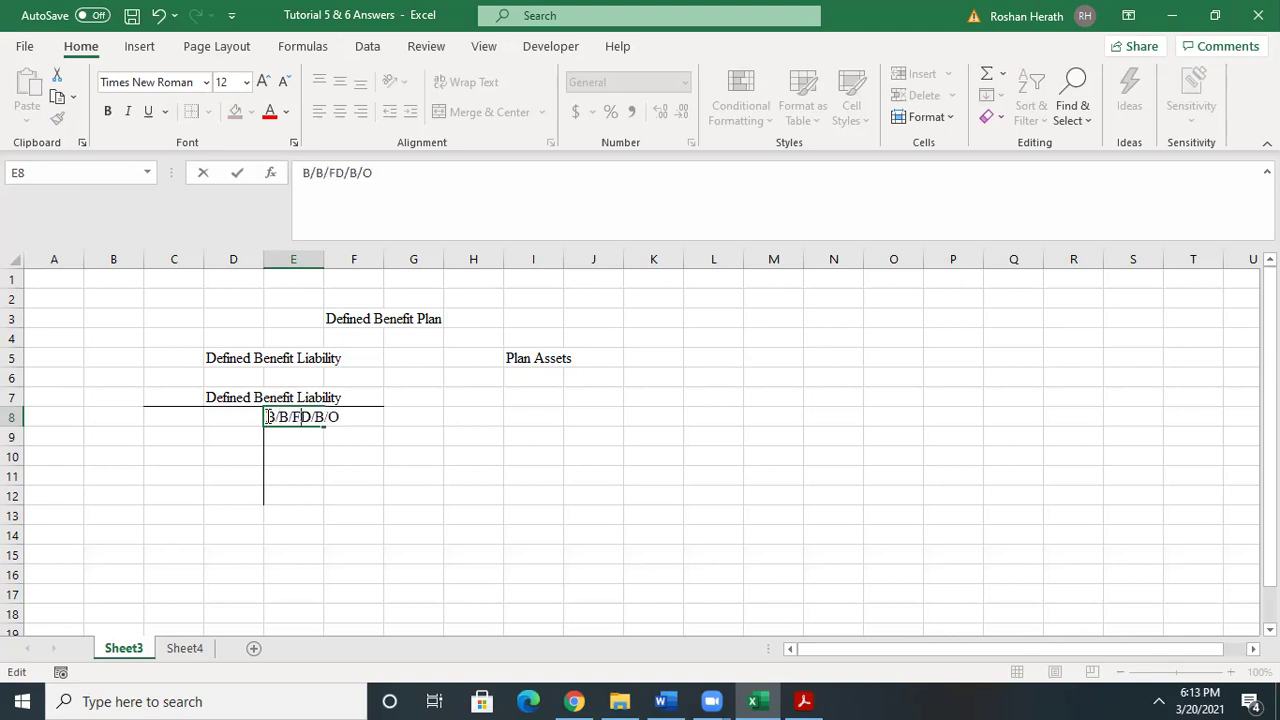
pyautogui.write(' (D/B/O')
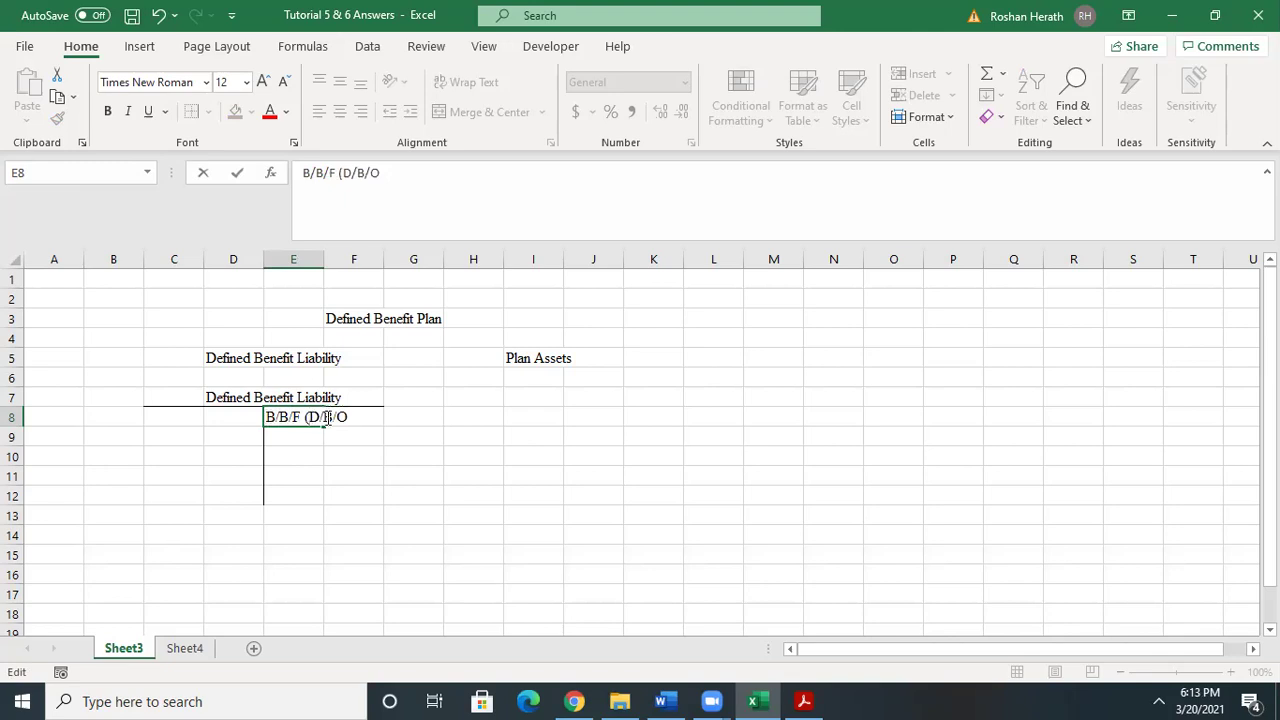
pyautogui.write(')')
pyautogui.click(323, 263)
pyautogui.moveTo(323, 263); pyautogui.dragTo(361, 263)
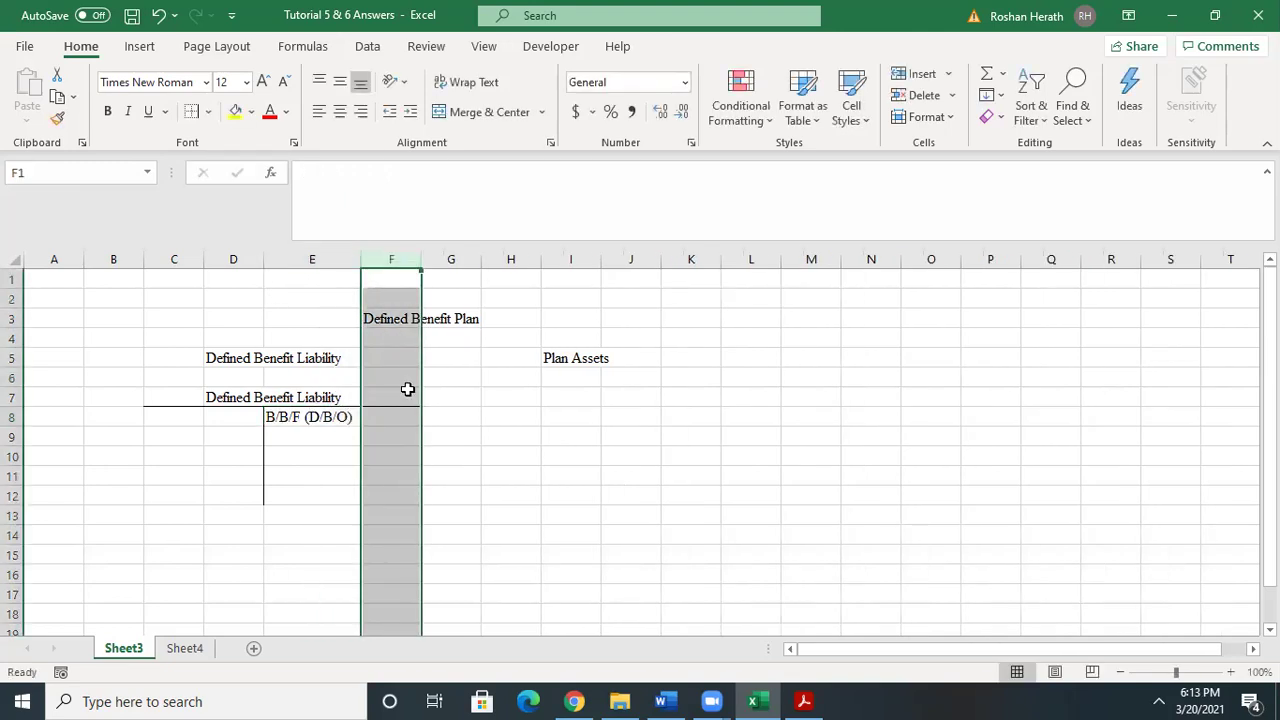
# - Enter "XX" in cell F8 as the placeholder amount for the opening balance
pyautogui.click(392, 416)
pyautogui.write('XX')
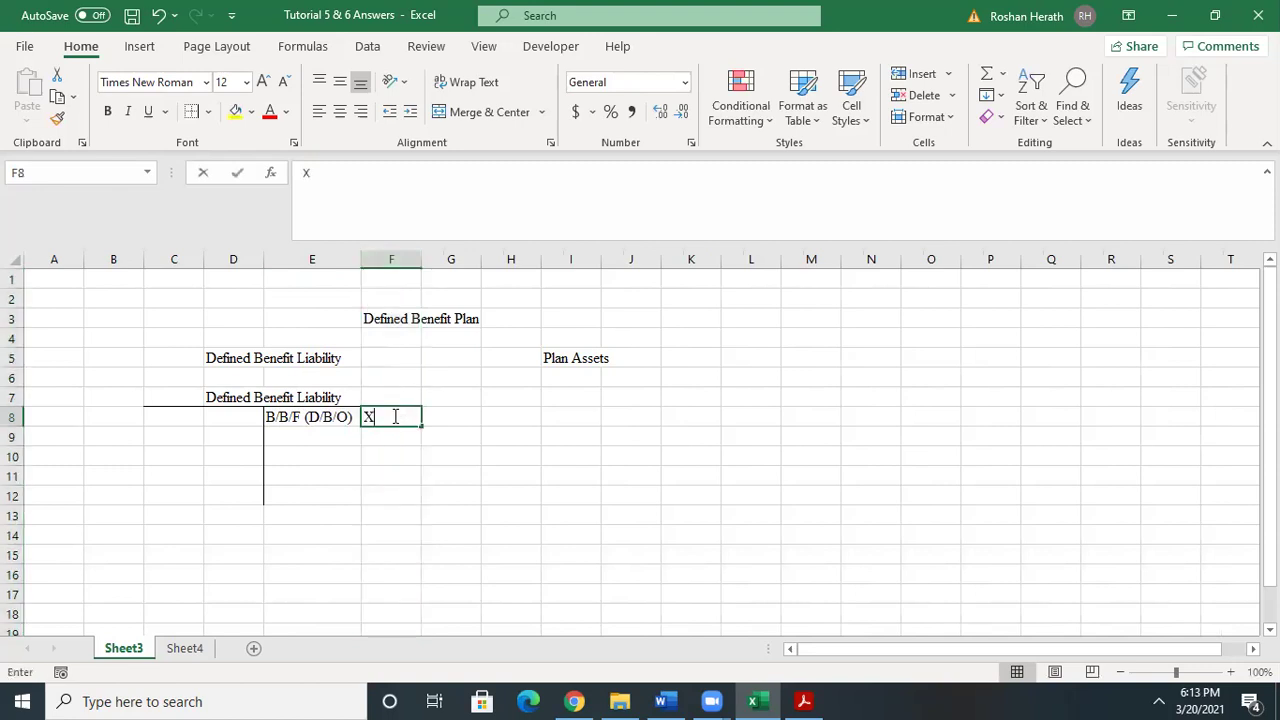
pyautogui.click(314, 430)
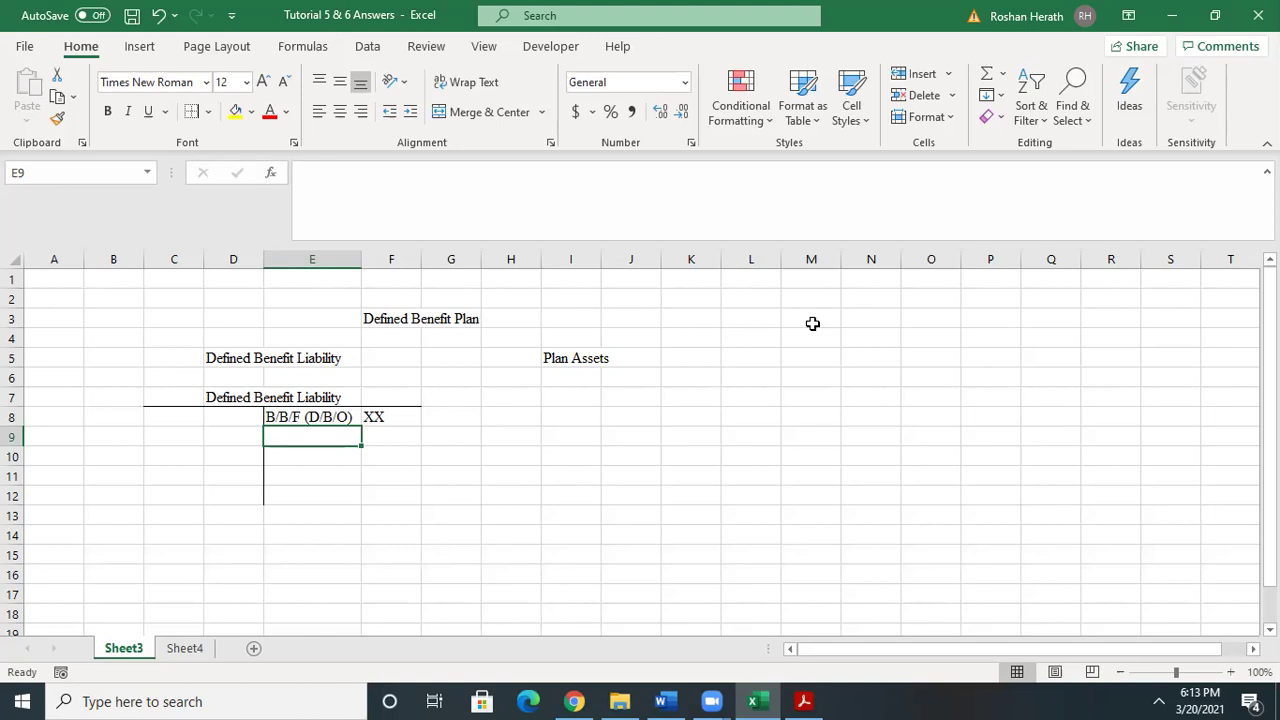
# - Enter the heading "Retirement Benefits" in cell O4 and the label "Defined Contribution Plan" in cell O6
pyautogui.click(945, 337)
pyautogui.doubleClick(946, 337)
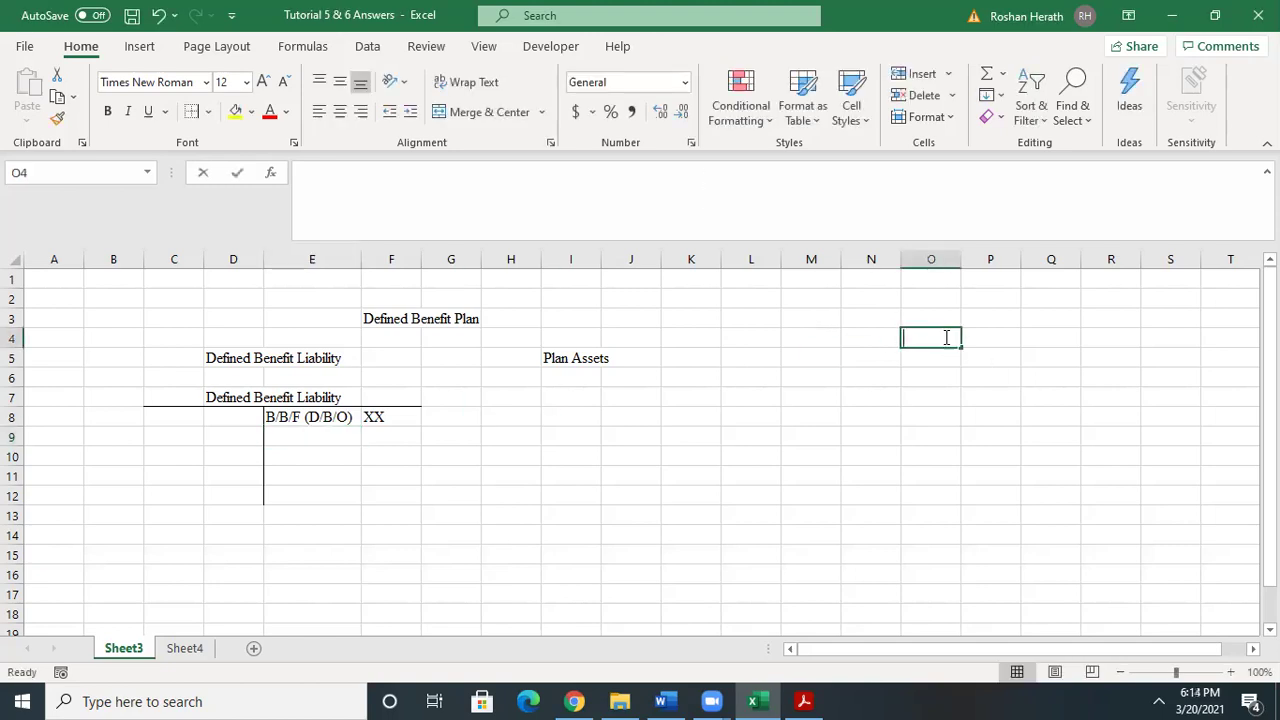
pyautogui.write('rETIREMENT Benefits')
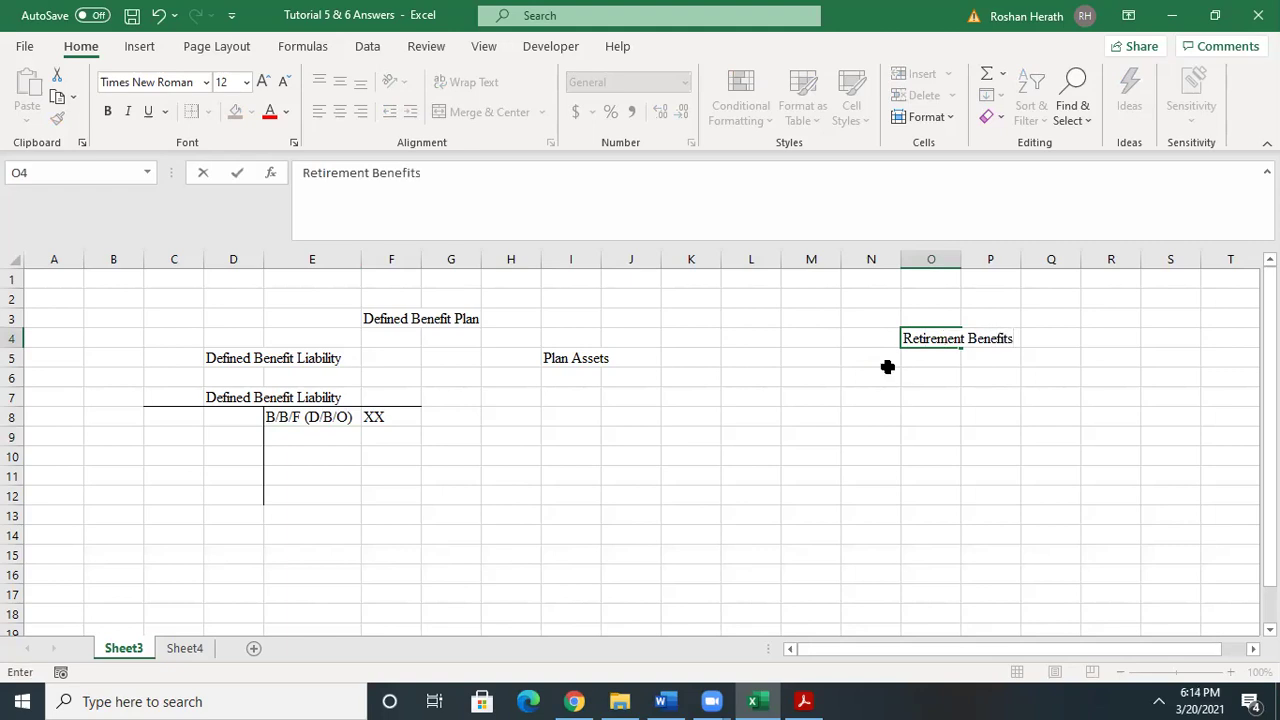
pyautogui.click(921, 381)
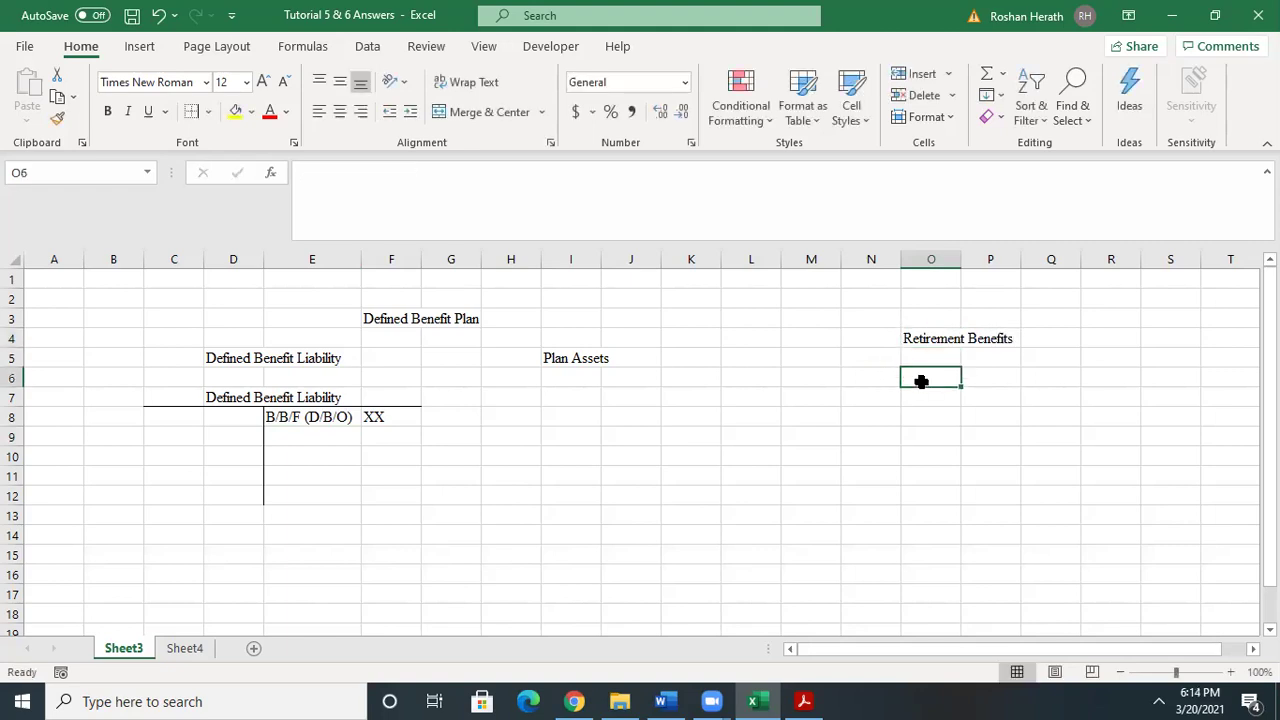
pyautogui.write('Defined Contribution Plan')
pyautogui.click(1098, 390)
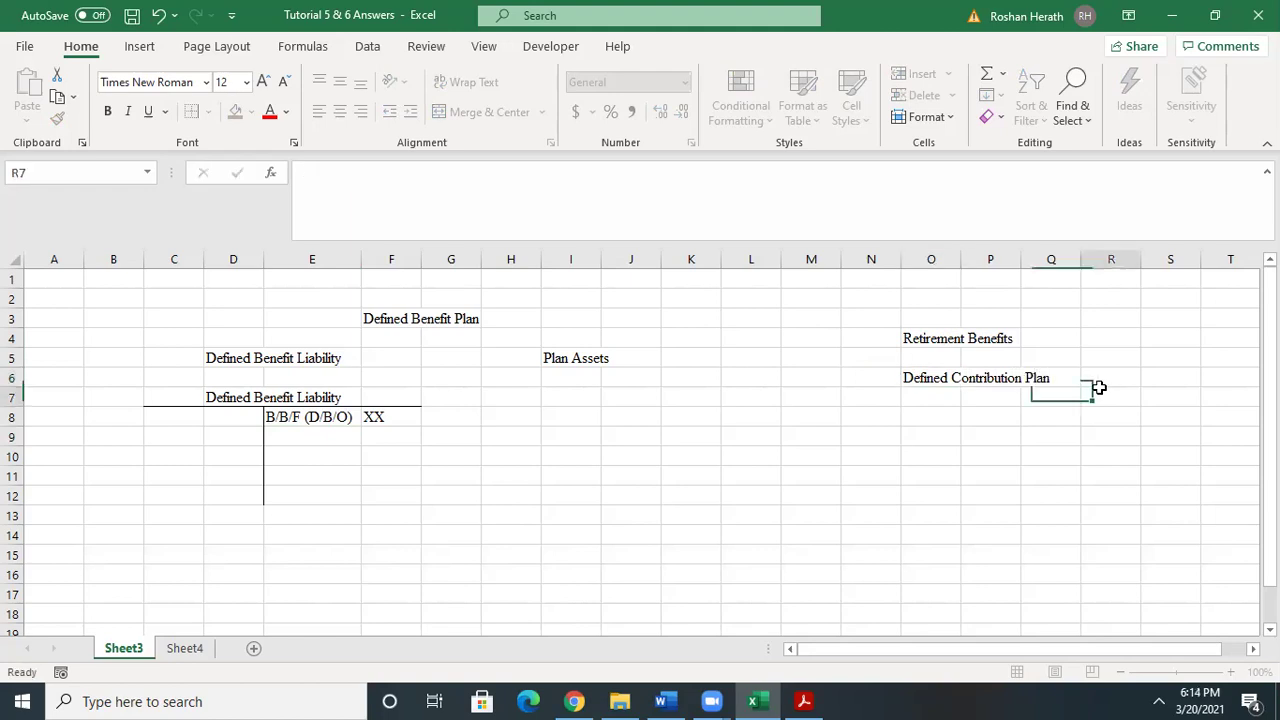
# - Enter "EPF & EPF" in cell R6 beside the Defined Contribution Plan label
pyautogui.click(1097, 371)
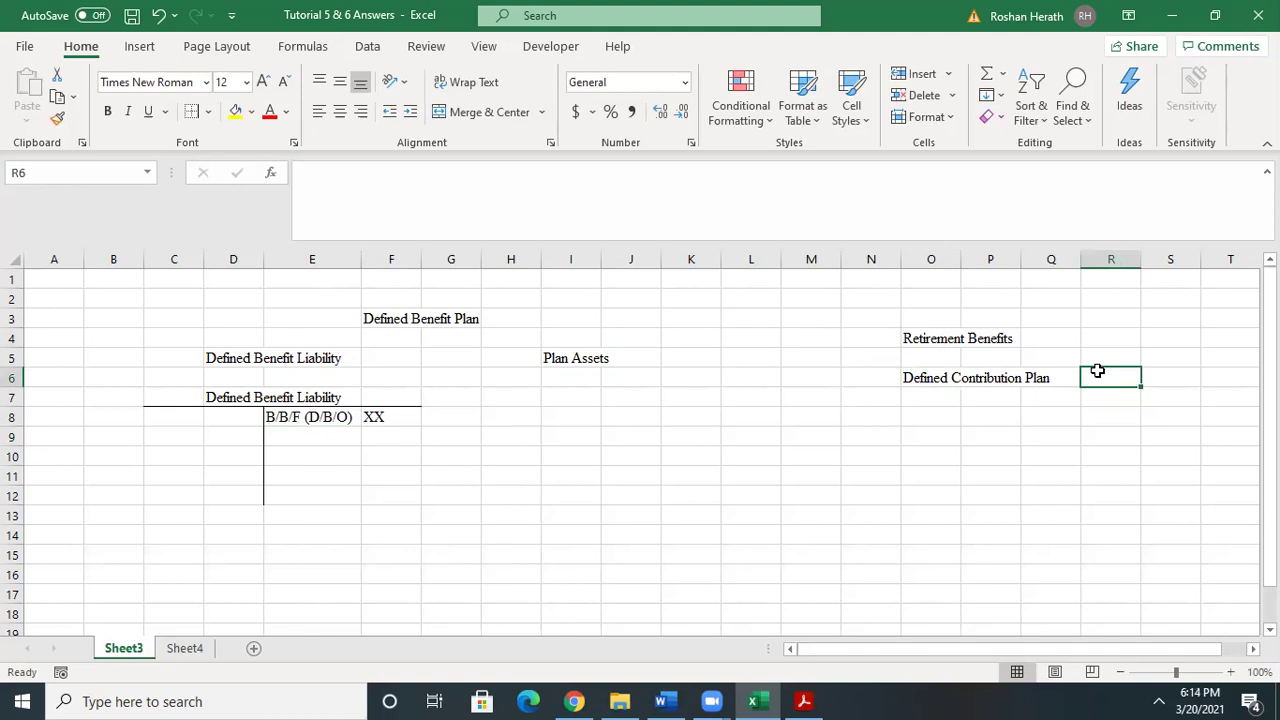
pyautogui.write('E')
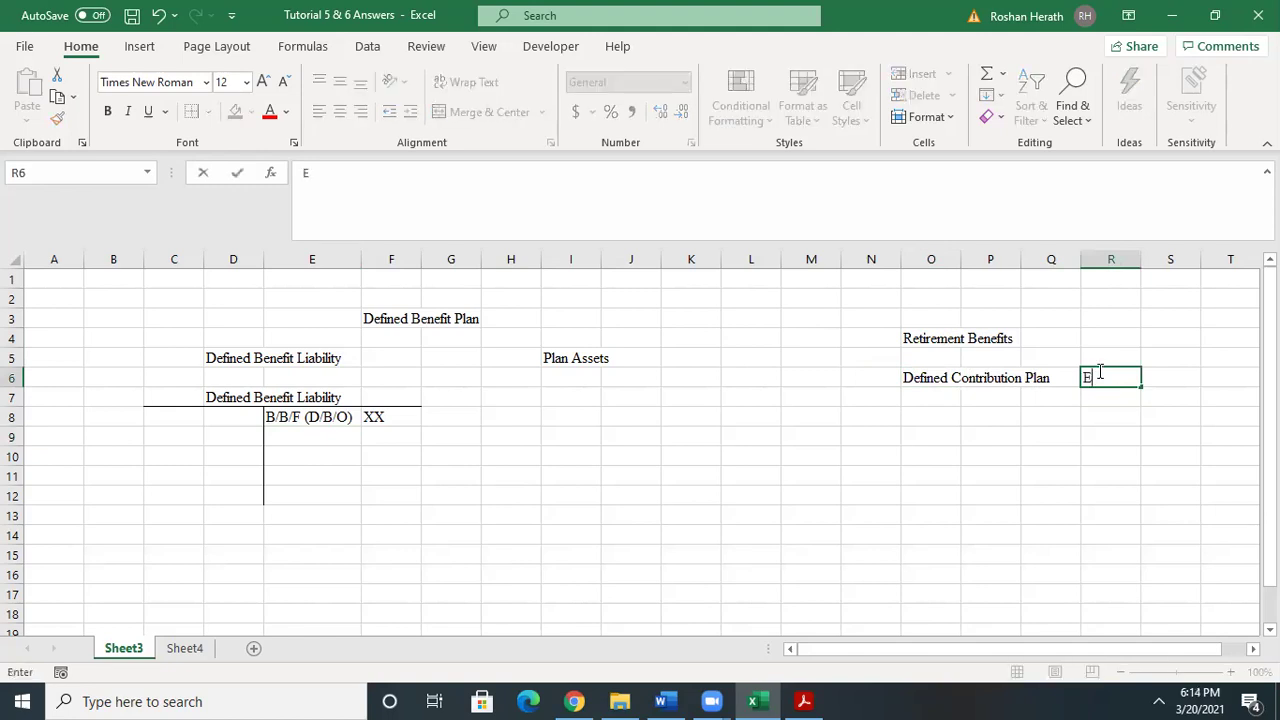
pyautogui.write('PF')
pyautogui.write(' AND')
pyautogui.press('BackSpace')
pyautogui.press('BackSpace')
pyautogui.press('BackSpace')
pyautogui.write('& etf')
pyautogui.press('BackSpace')
pyautogui.press('BackSpace')
pyautogui.press('BackSpace')
pyautogui.write('EPF')
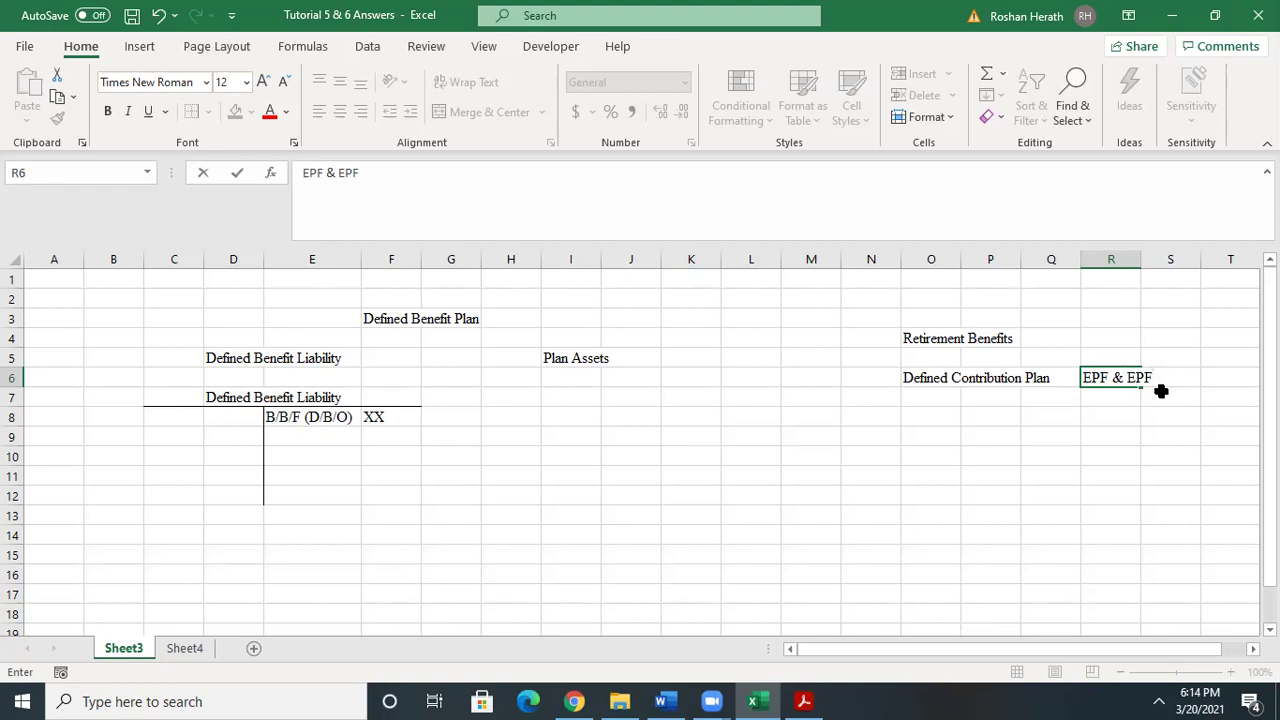
pyautogui.press('Return')
pyautogui.click(1125, 412)
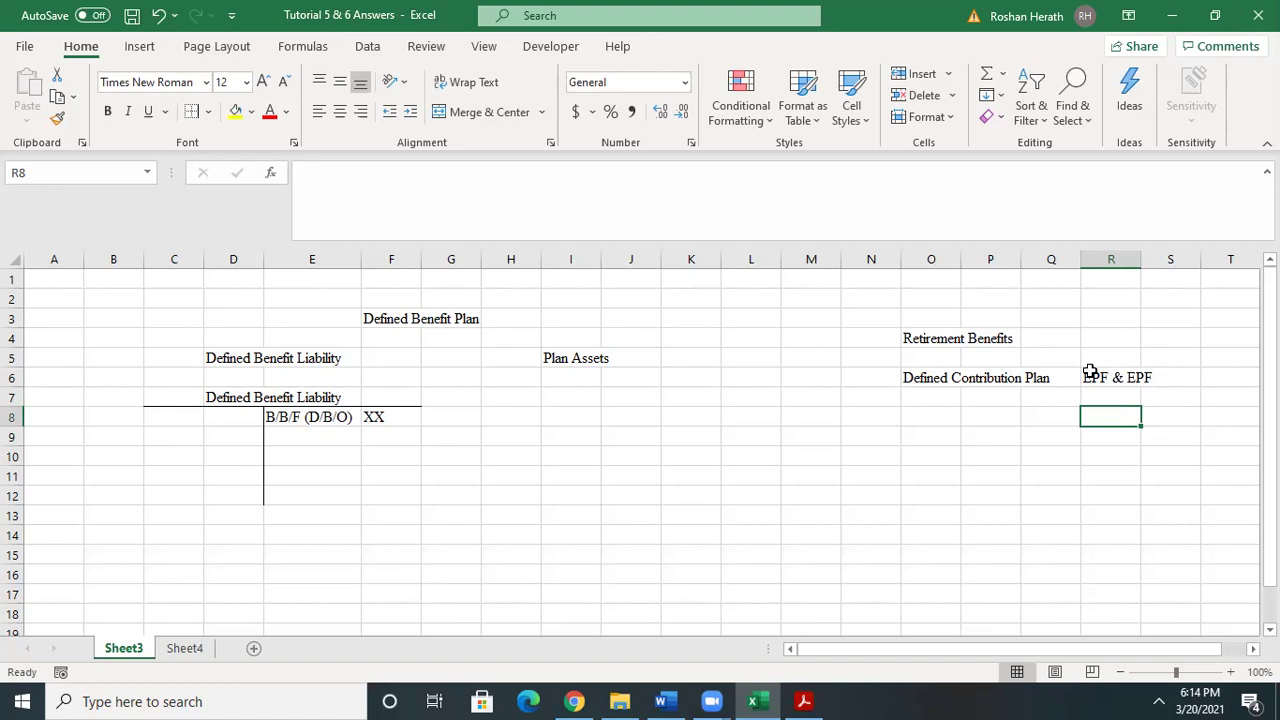
pyautogui.click(936, 376)
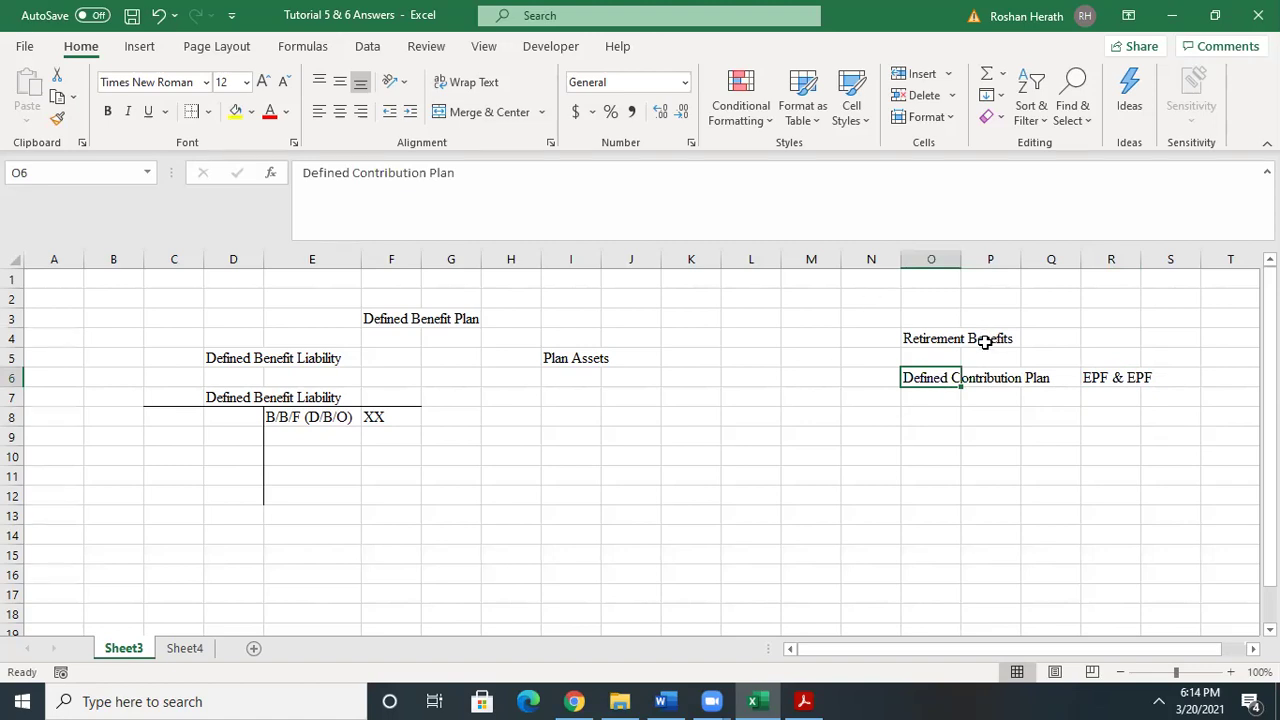
pyautogui.click(863, 381)
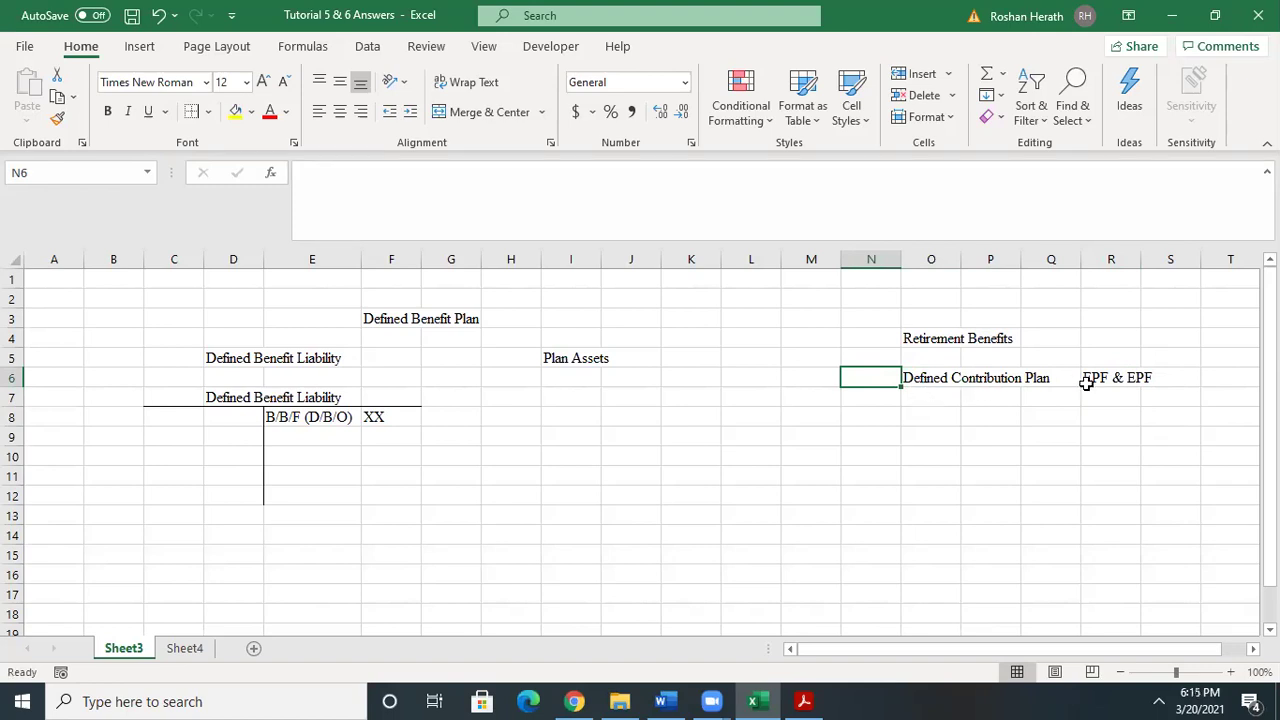
# - Enter the label "Defined Benefit Plan" in cell O8, under Defined Contribution Plan
pyautogui.click(927, 410)
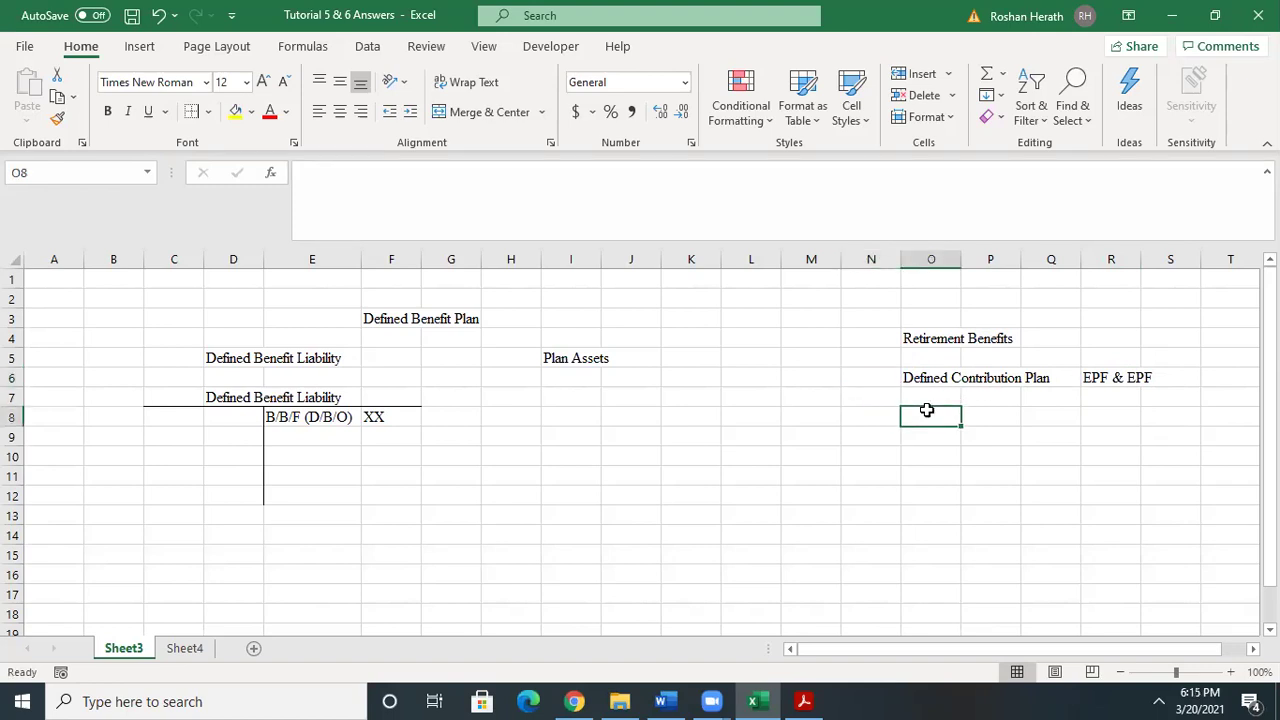
pyautogui.write('dE')
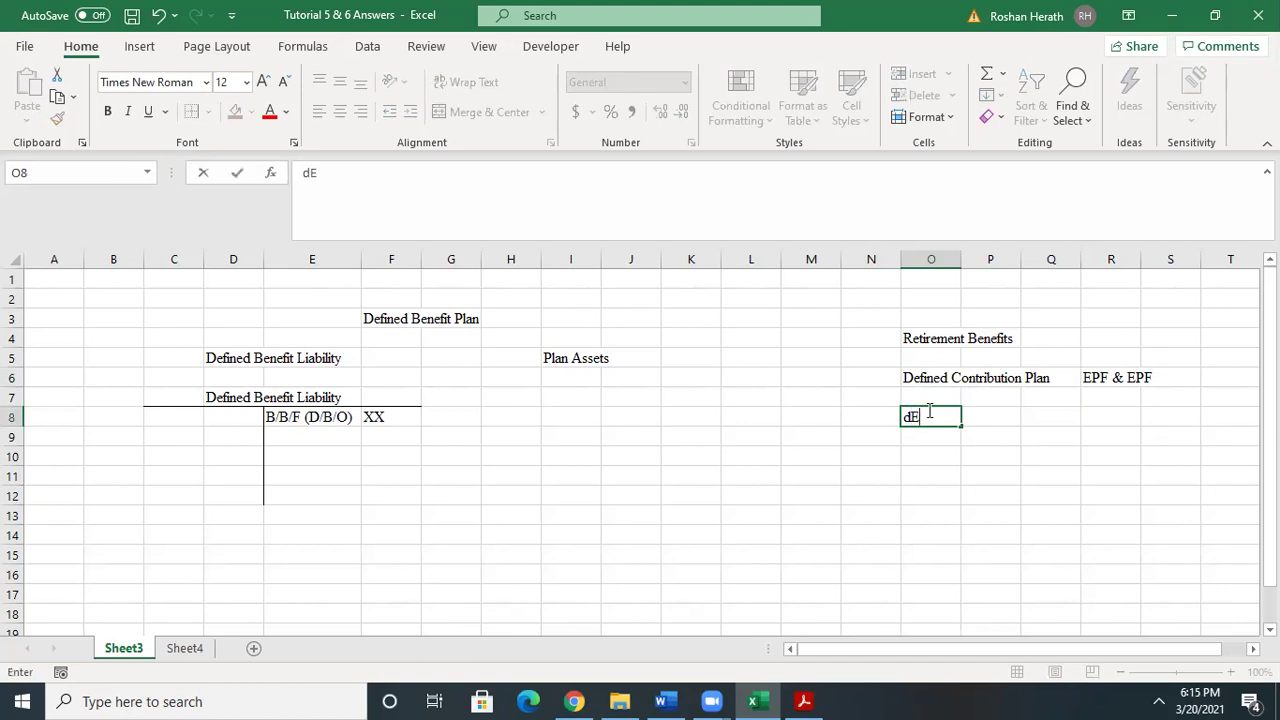
pyautogui.press('BackSpace')
pyautogui.press('BackSpace')
pyautogui.write('dEF')
pyautogui.press('BackSpace')
pyautogui.press('BackSpace')
pyautogui.press('BackSpace')
pyautogui.write('d')
pyautogui.press('BackSpace')
pyautogui.write('Defined B')
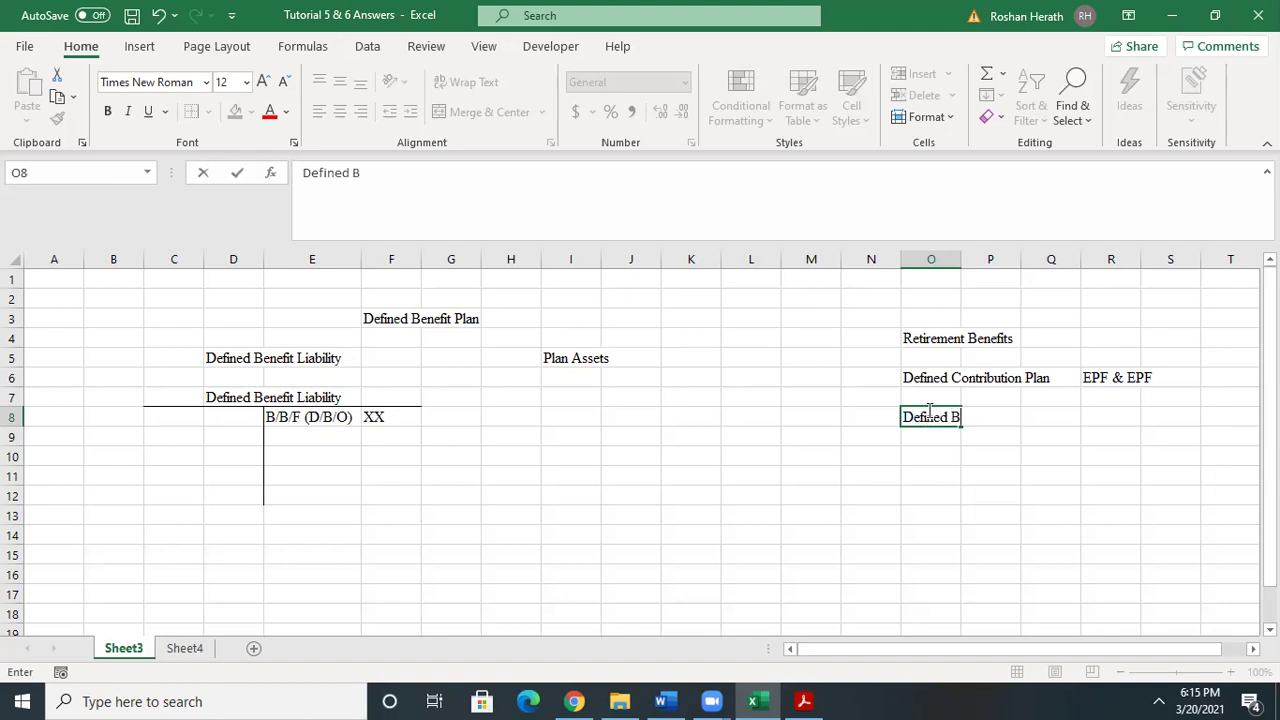
pyautogui.write('enefit Plant')
pyautogui.click(1090, 454)
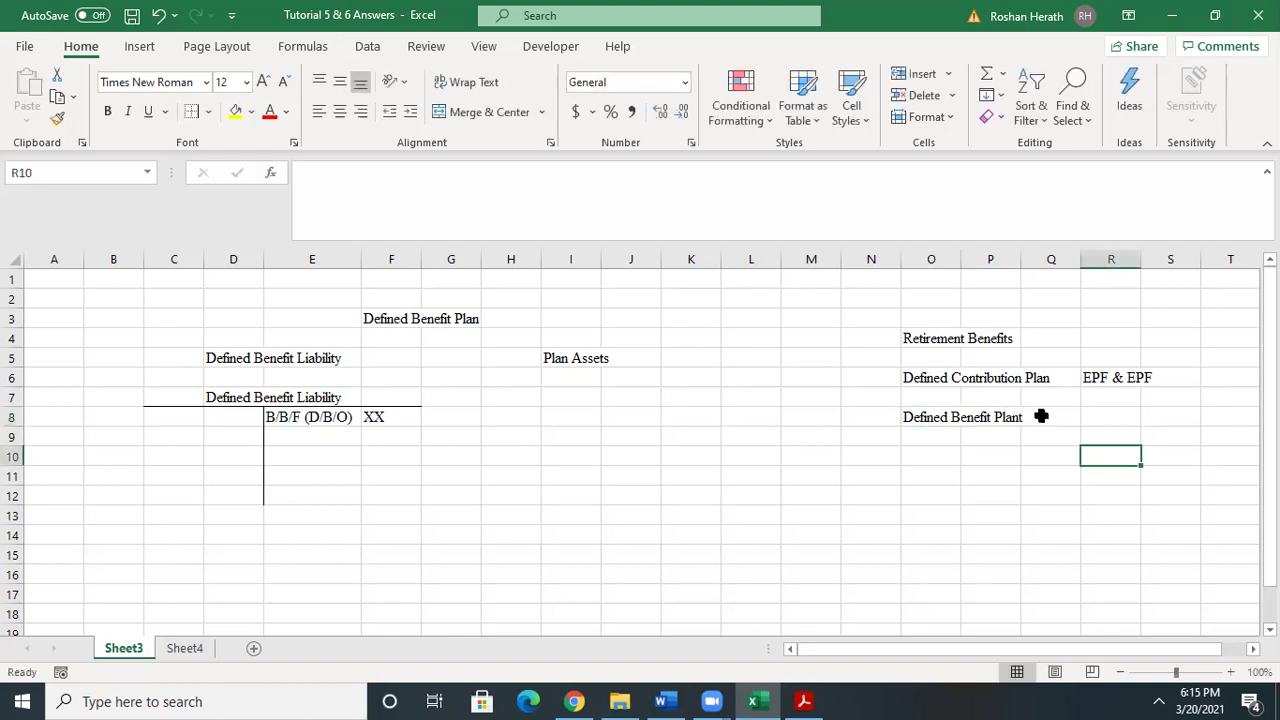
pyautogui.click(920, 416)
pyautogui.press('BackSpace')
pyautogui.click(1145, 536)
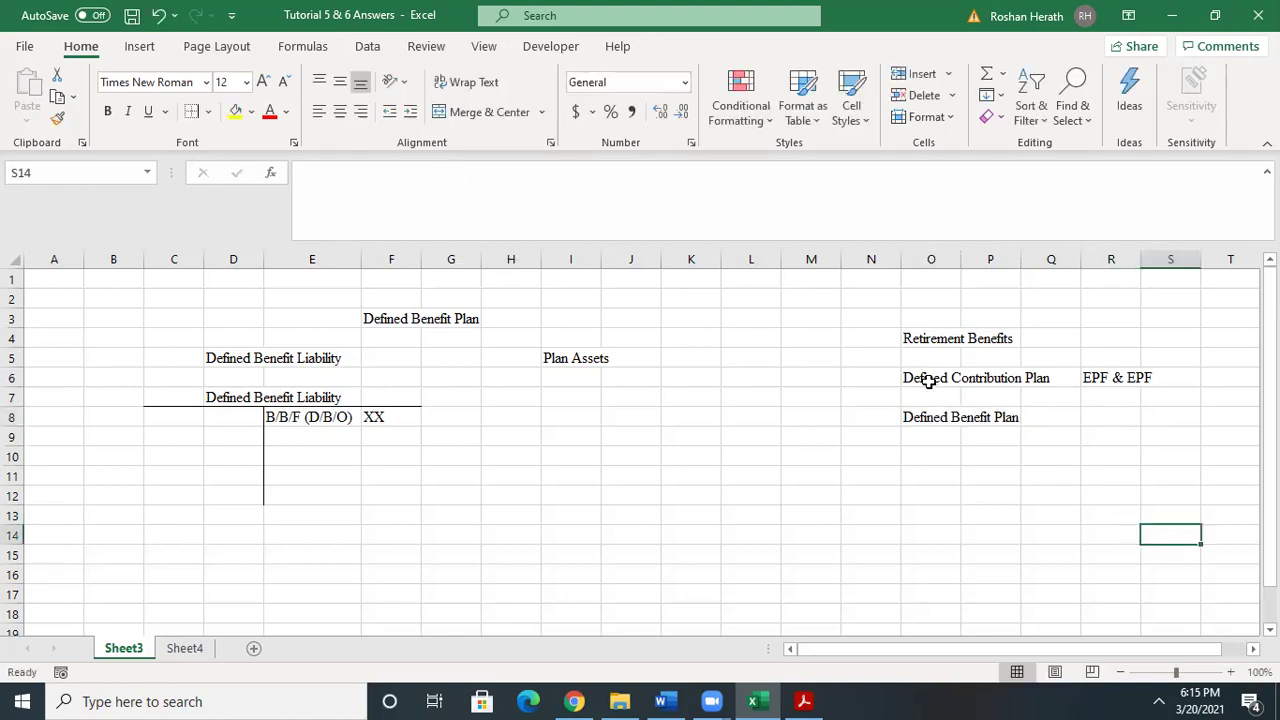
# - Move the "Defined Benefit Plan" label from cell O8 to O10 to free rows for contribution details
pyautogui.click(929, 380)
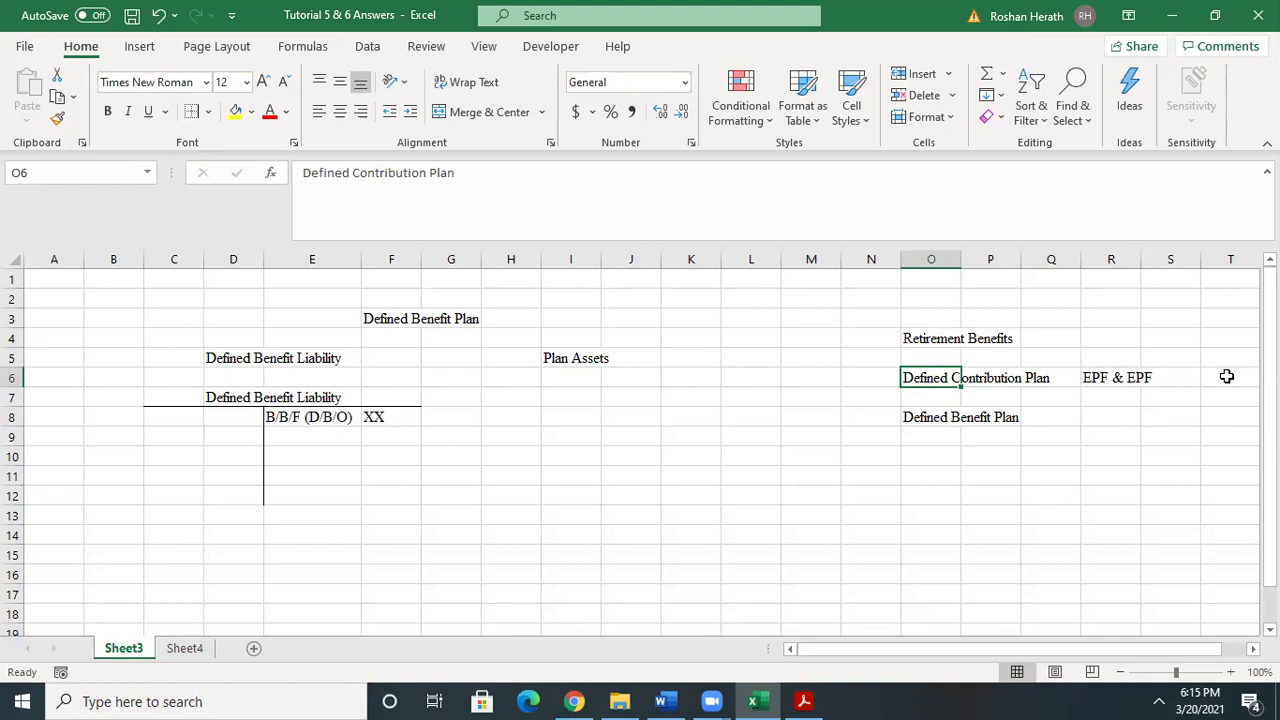
pyautogui.click(1104, 395)
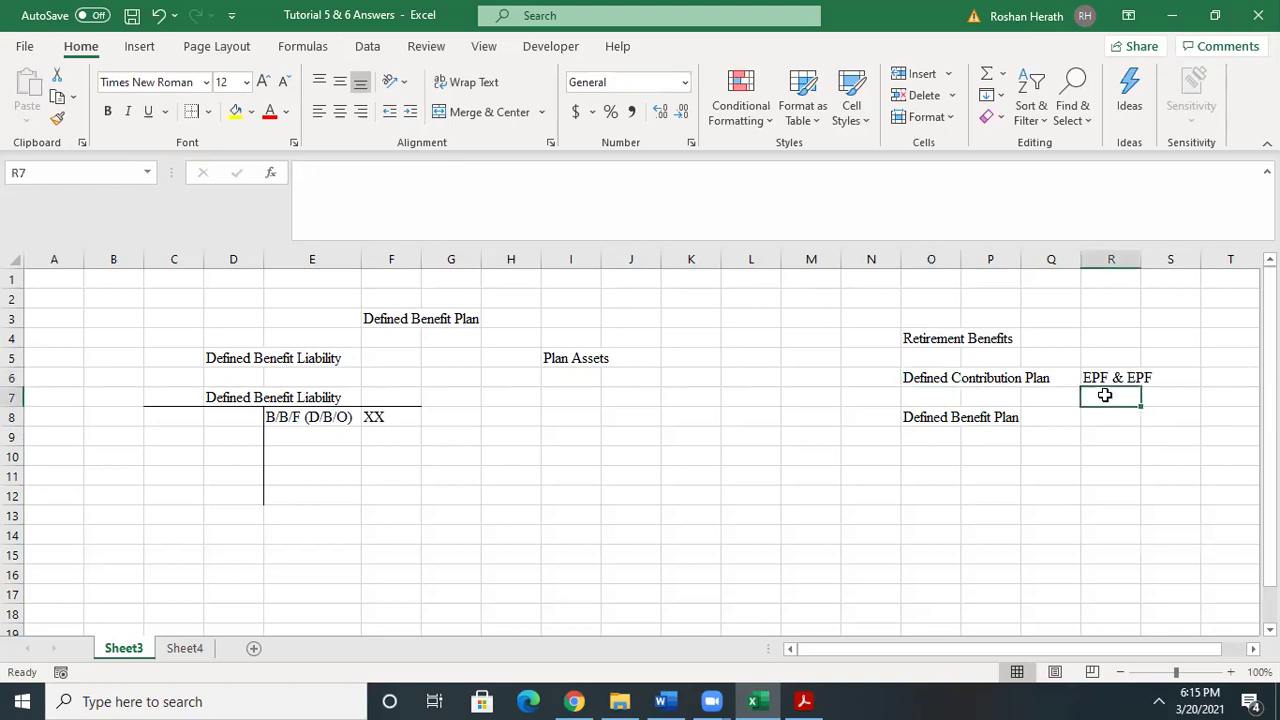
pyautogui.click(926, 410)
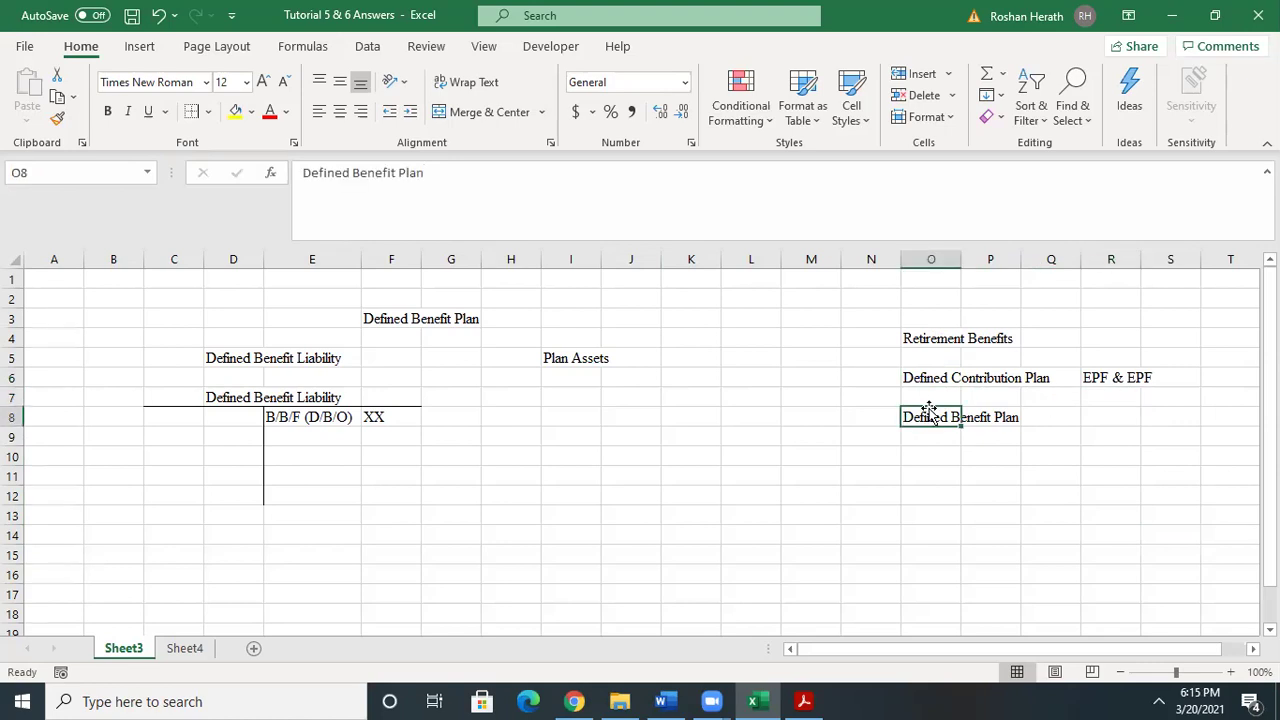
pyautogui.hotkey('ctrl', 'c')
pyautogui.click(917, 458)
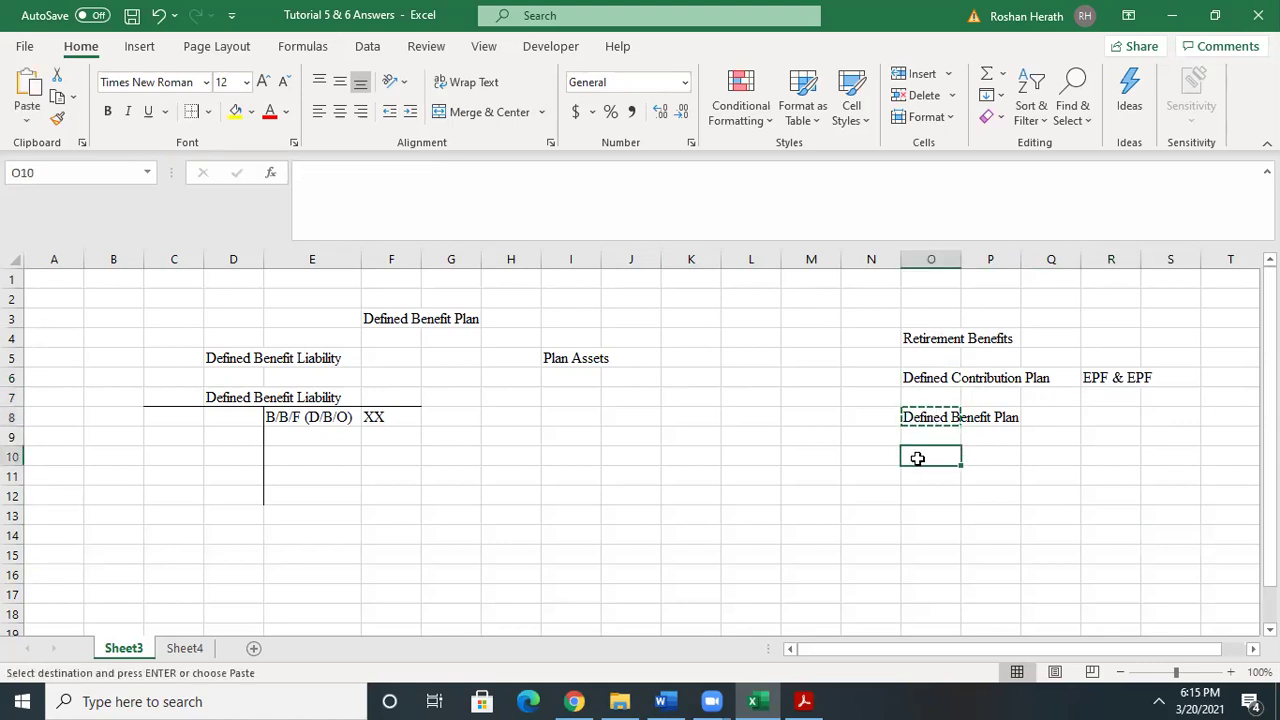
pyautogui.hotkey('ctrl', 'v')
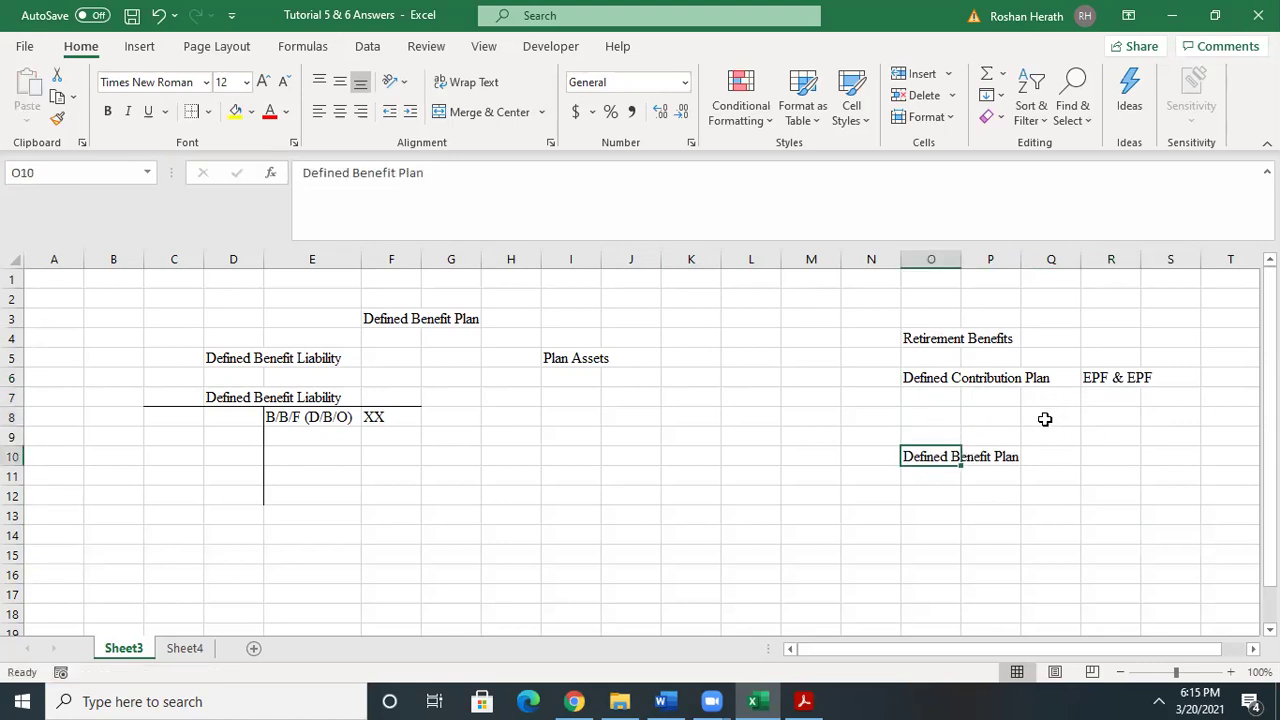
# - Enter the row labels "Employee" in cell Q8 and "Employer" in cell Q9
pyautogui.click(1044, 419)
pyautogui.write('Employee')
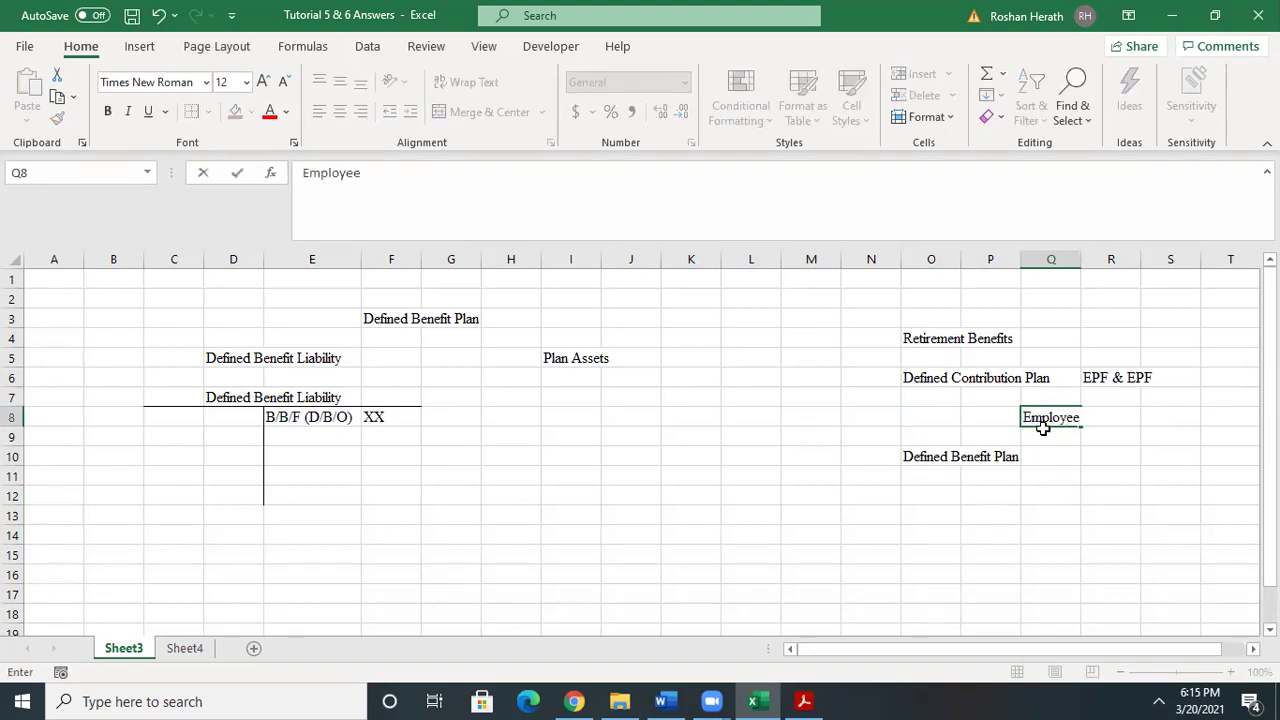
pyautogui.click(1043, 431)
pyautogui.write('E')
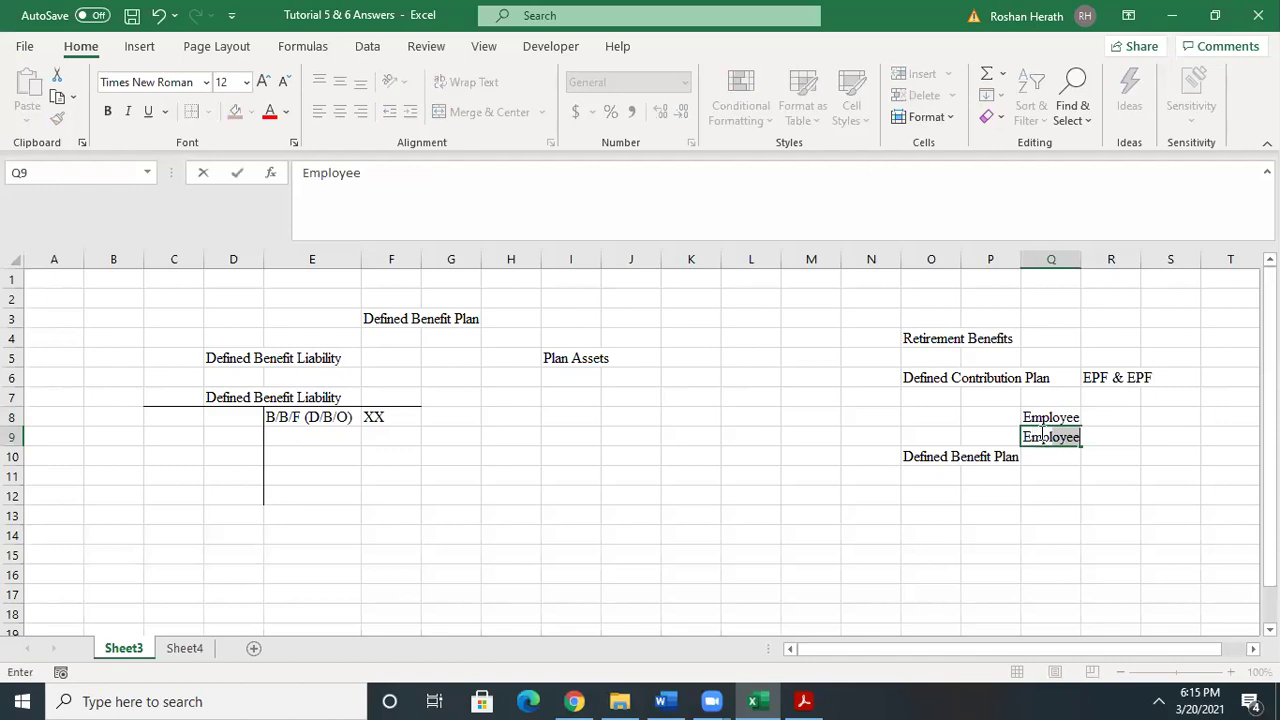
pyautogui.write('mployer')
pyautogui.click(1143, 477)
# - Enter the contribution rates 10% for Employee in cell R8 and 15% for Employer in cell R9
pyautogui.click(1098, 416)
pyautogui.write('10')
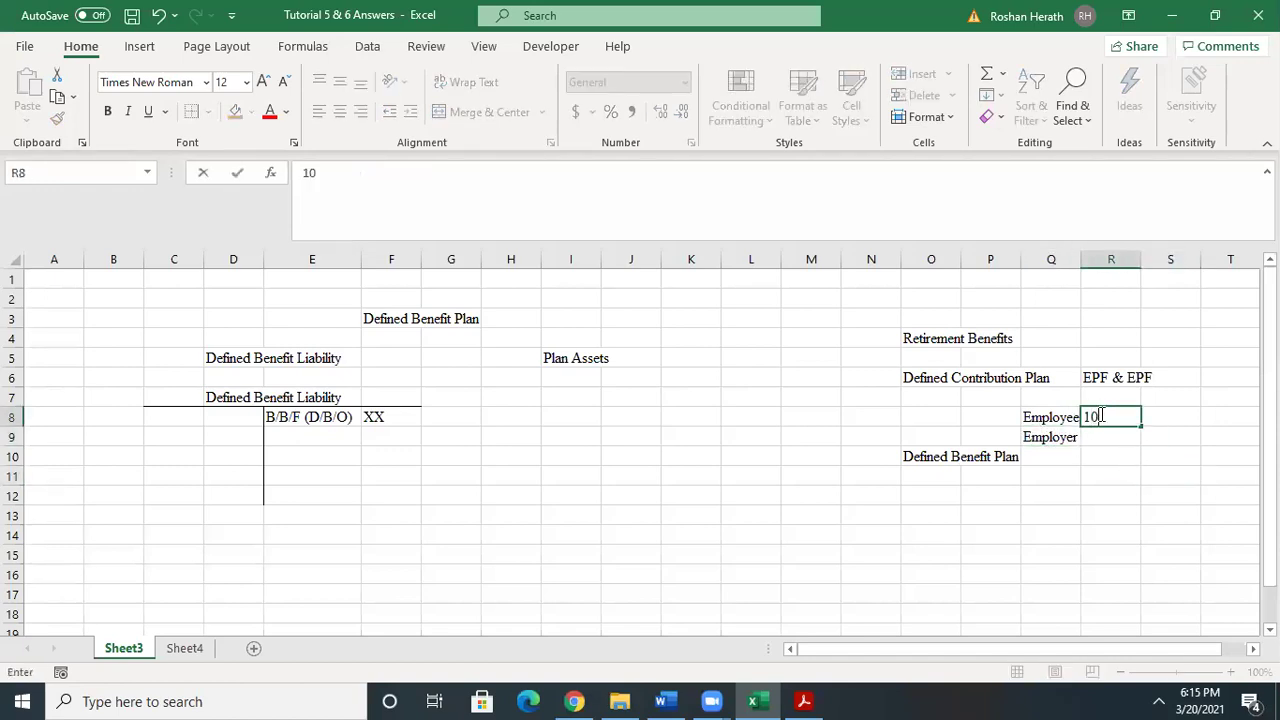
pyautogui.write('%')
pyautogui.click(1110, 441)
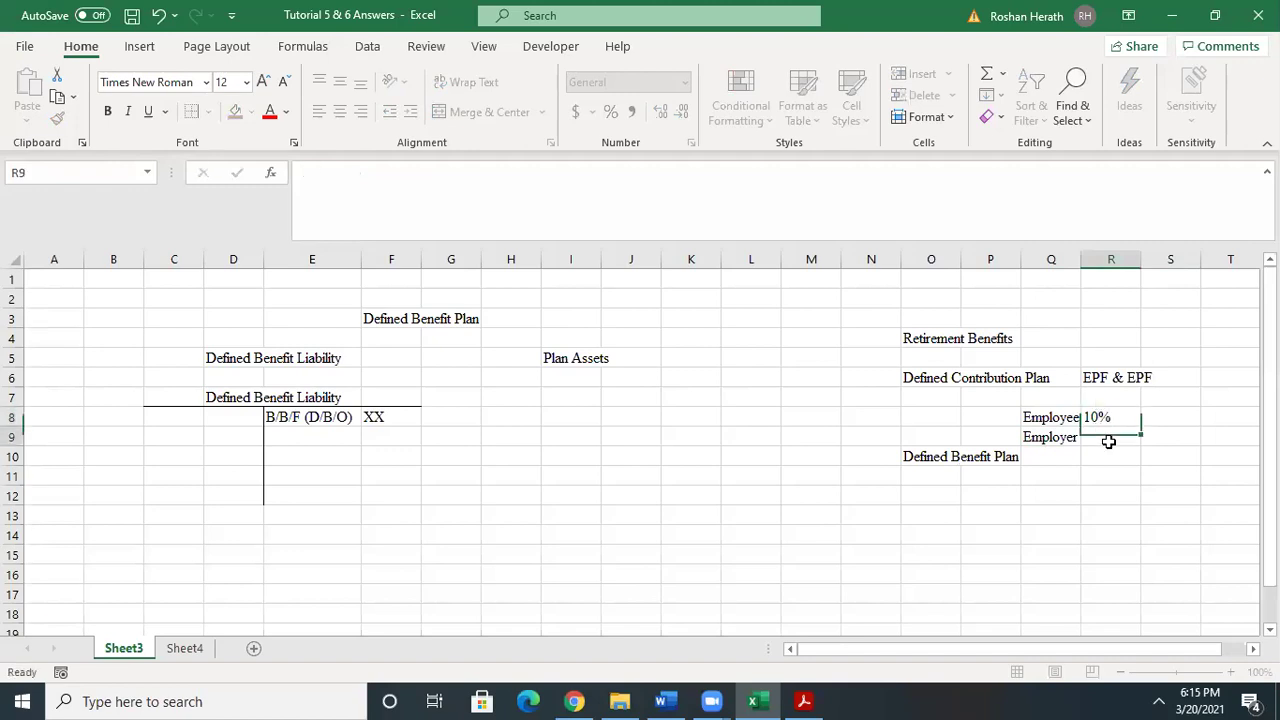
pyautogui.write('15%')
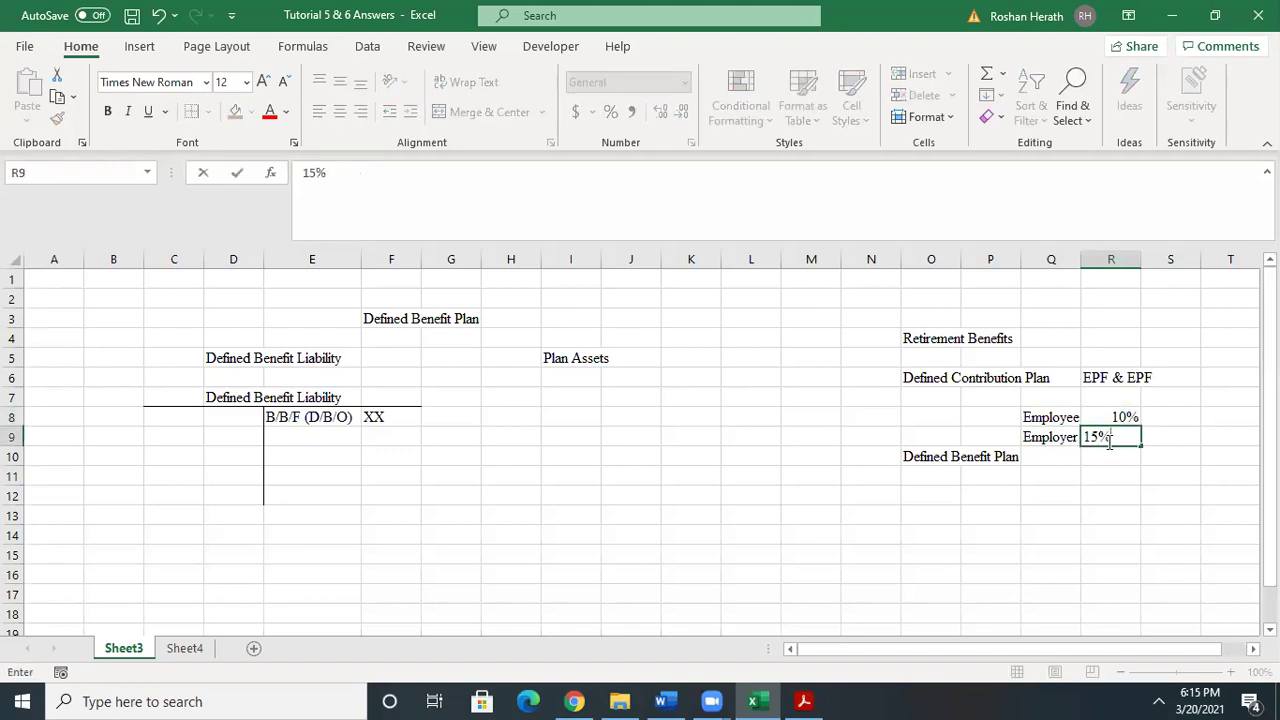
pyautogui.click(1246, 508)
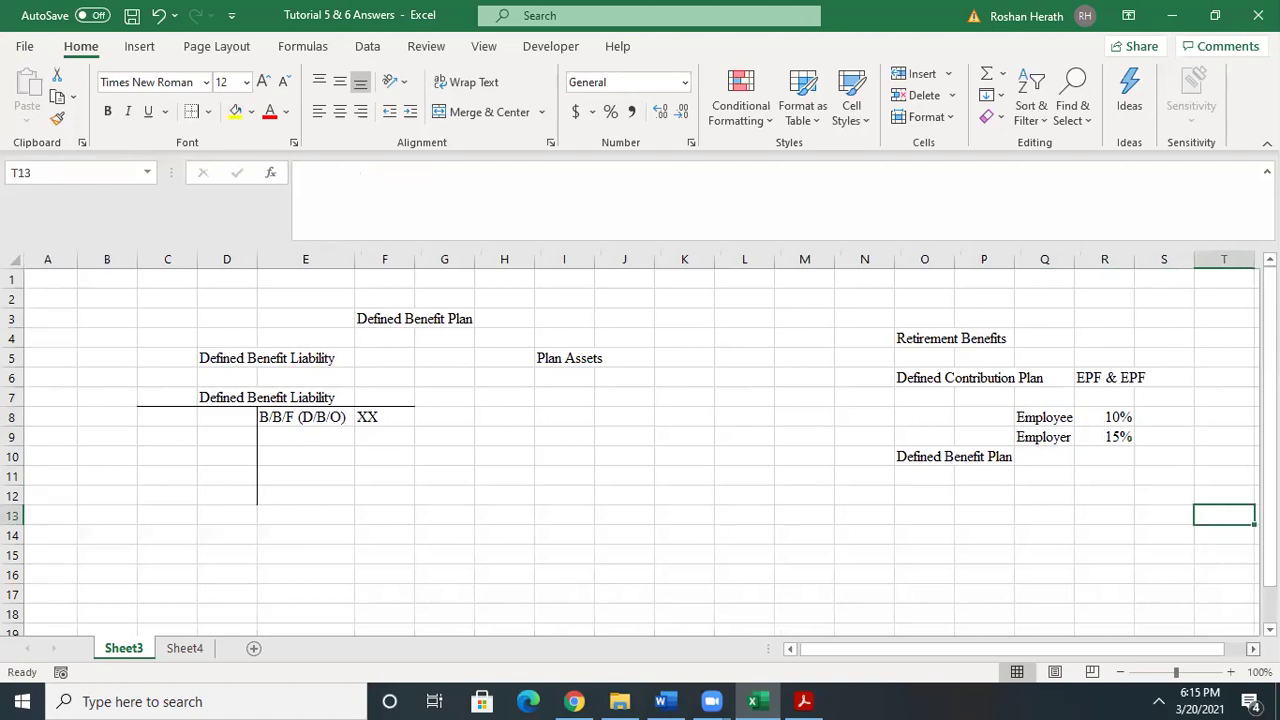
# - Enter the column heading "EPF" in cell R7 above the contribution rates
pyautogui.click(1039, 391)
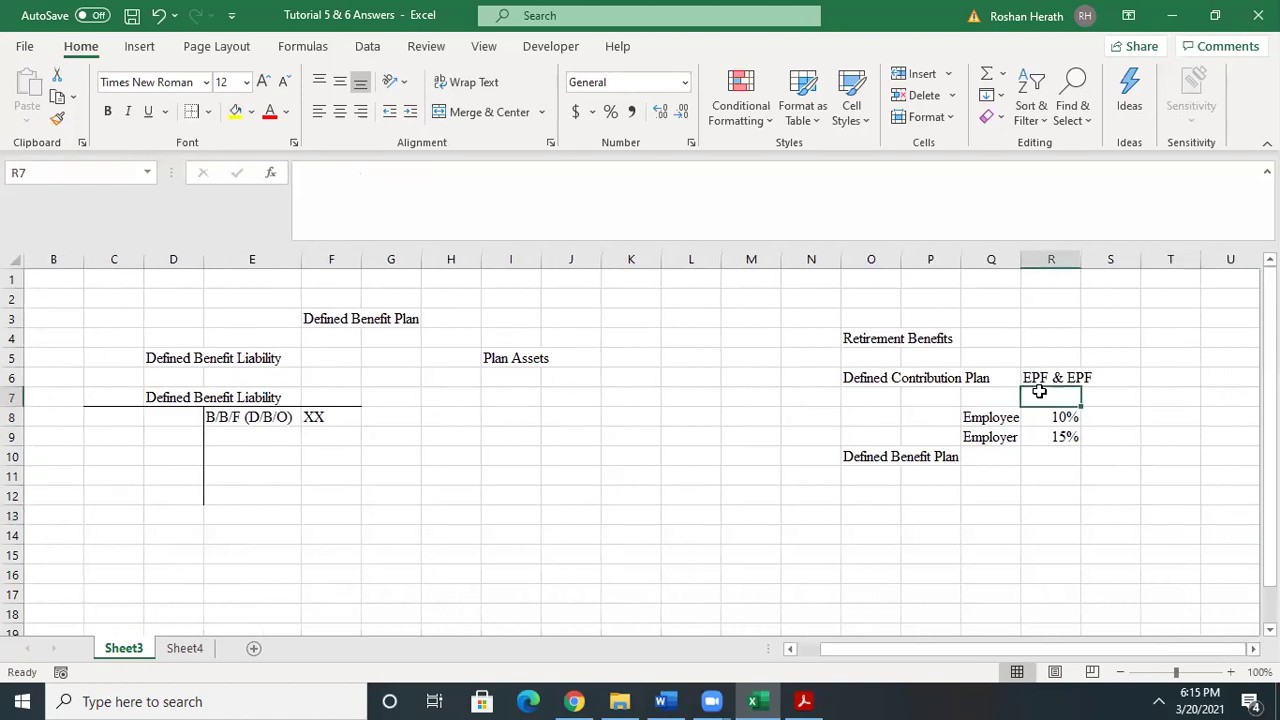
pyautogui.write('E')
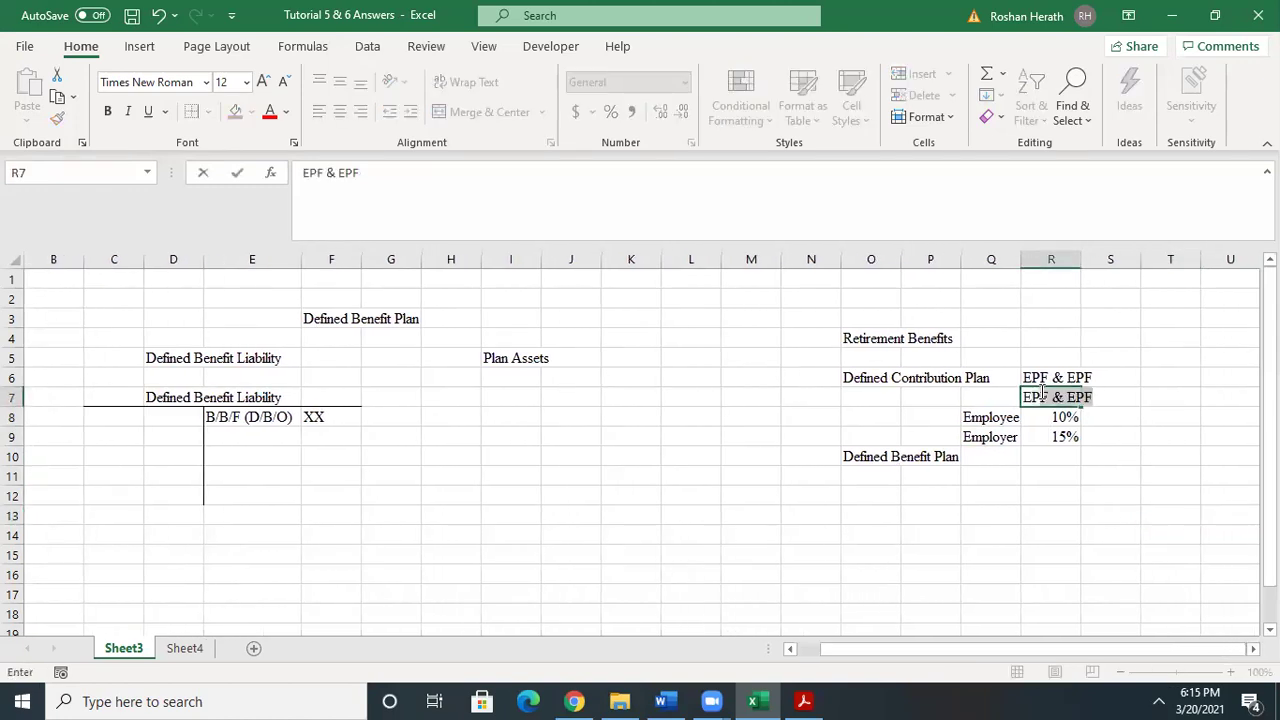
pyautogui.write('PF')
pyautogui.press('Delete')
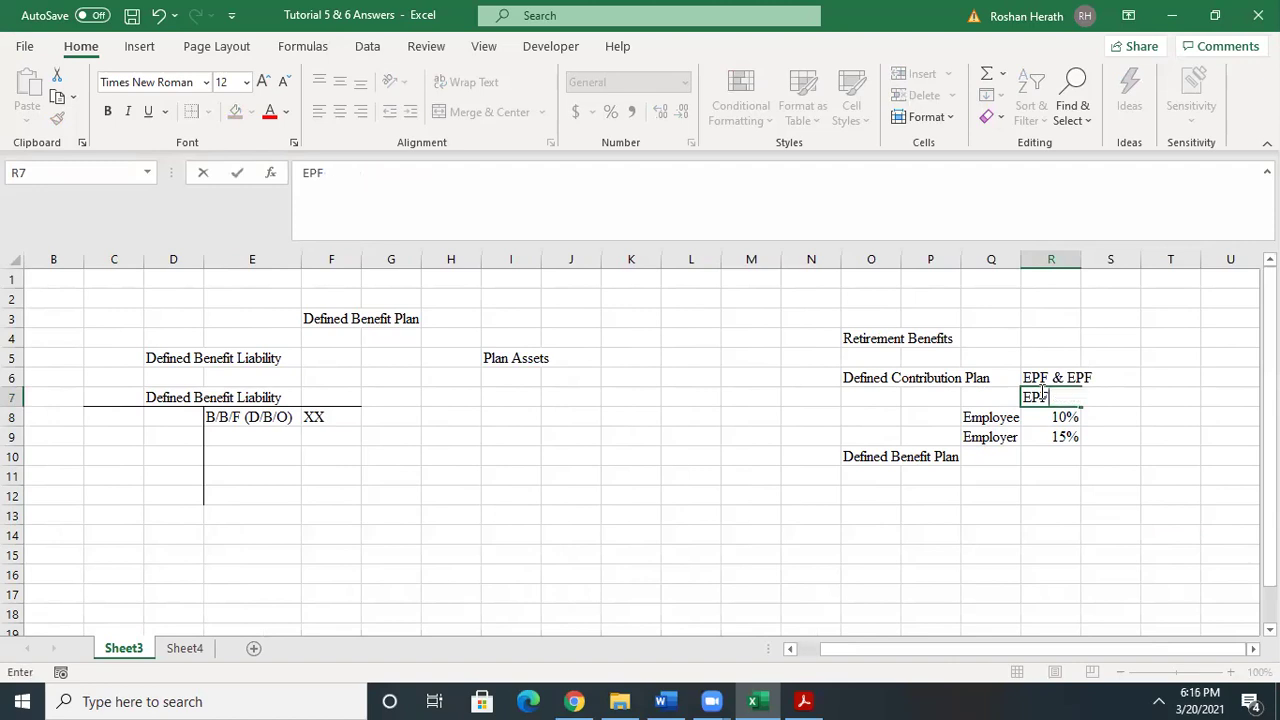
pyautogui.click(1186, 491)
# - Correct the text in cell R6 to "EPF & ETF"
pyautogui.click(1163, 397)
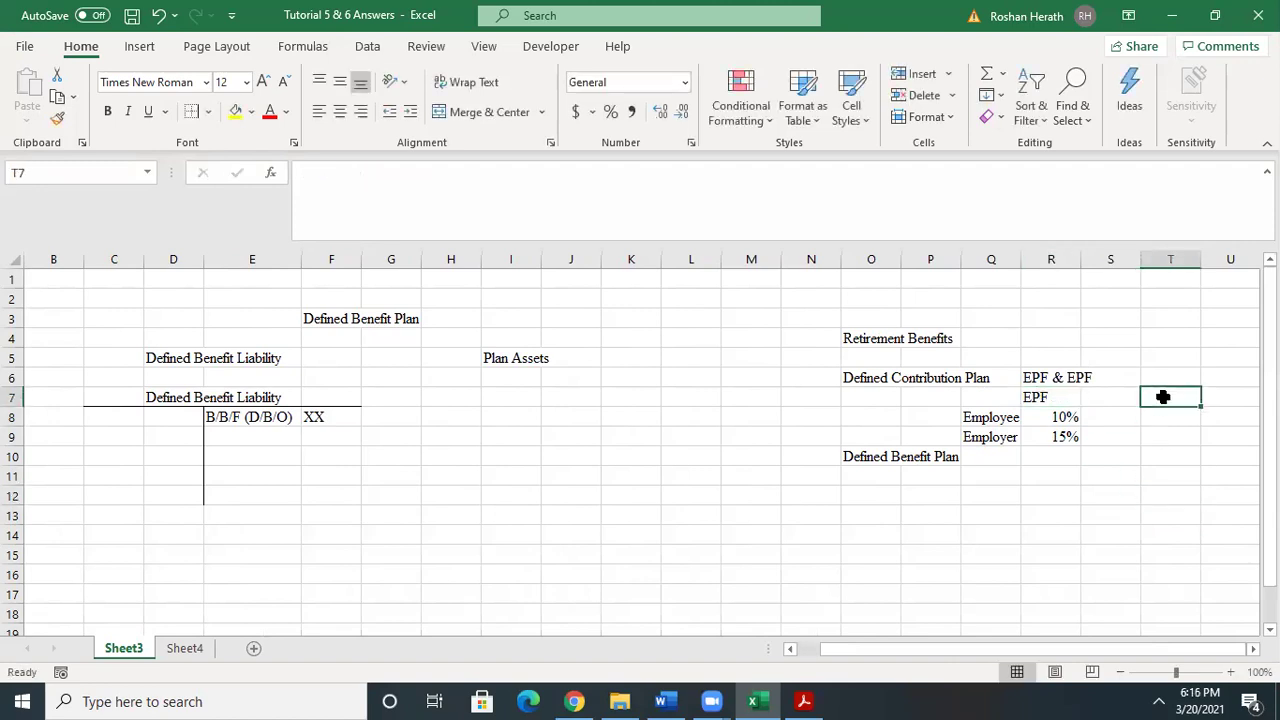
pyautogui.click(1040, 378)
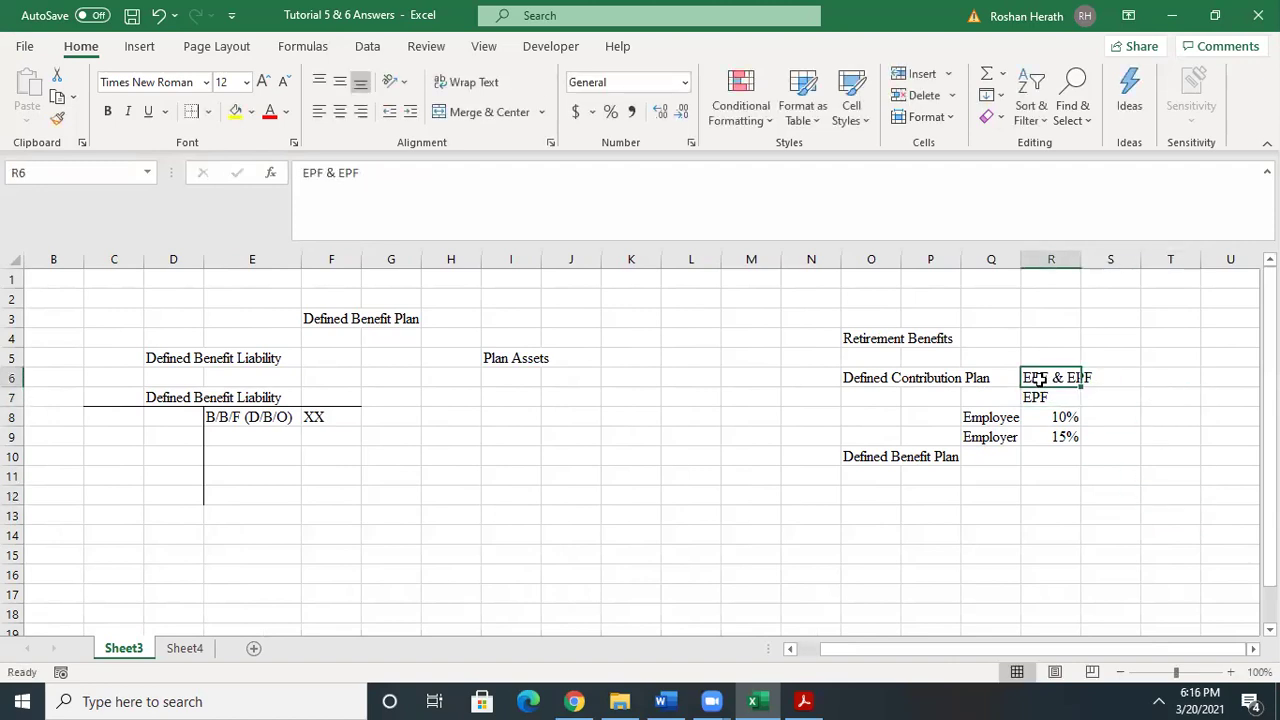
pyautogui.click(350, 176)
pyautogui.press('BackSpace')
pyautogui.write('t')
pyautogui.press('BackSpace')
pyautogui.write('T')
# - Enter the column heading "ETF" in cell T7 and the Employer rate 3% in cell T9
pyautogui.click(1165, 400)
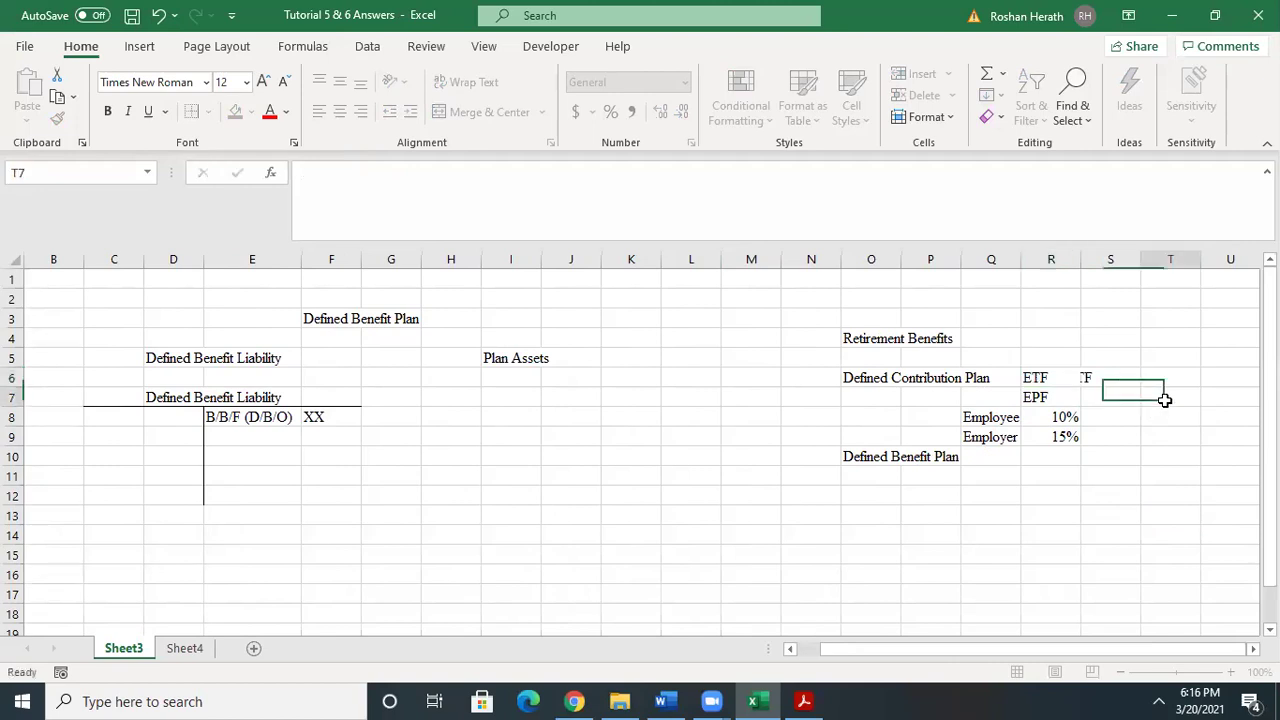
pyautogui.write('ET')
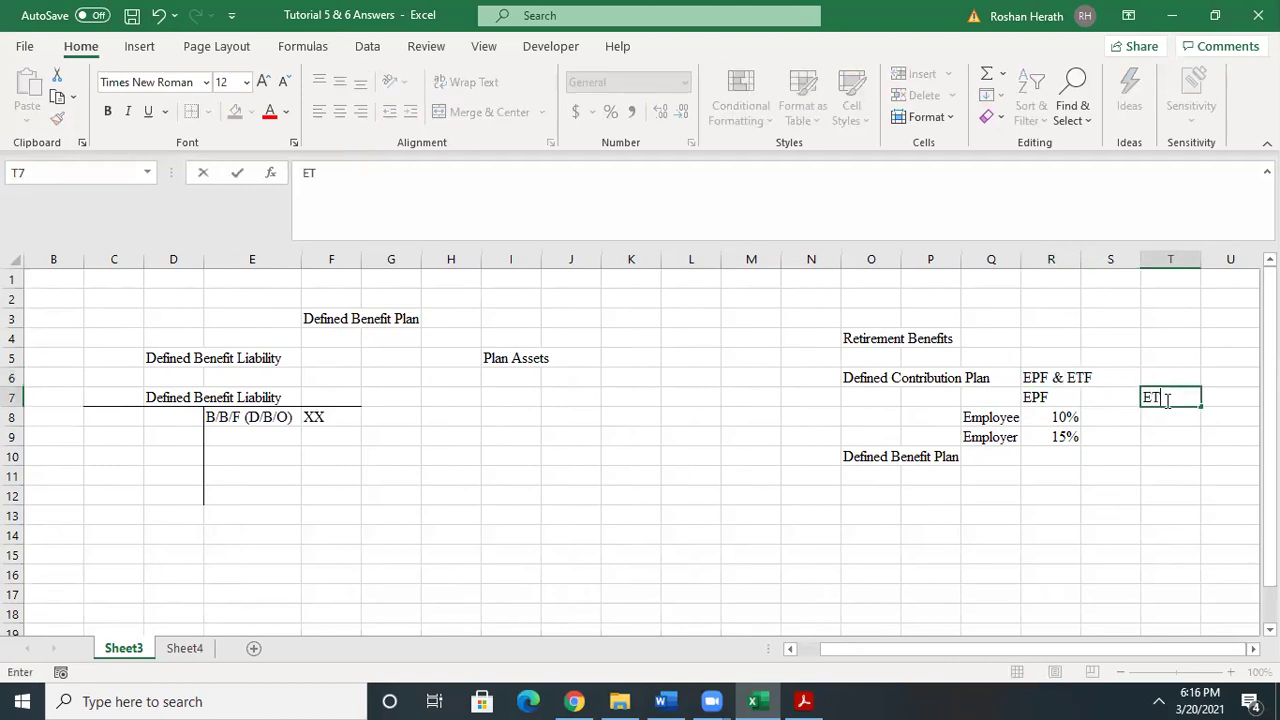
pyautogui.click(1167, 437)
pyautogui.write('3%')
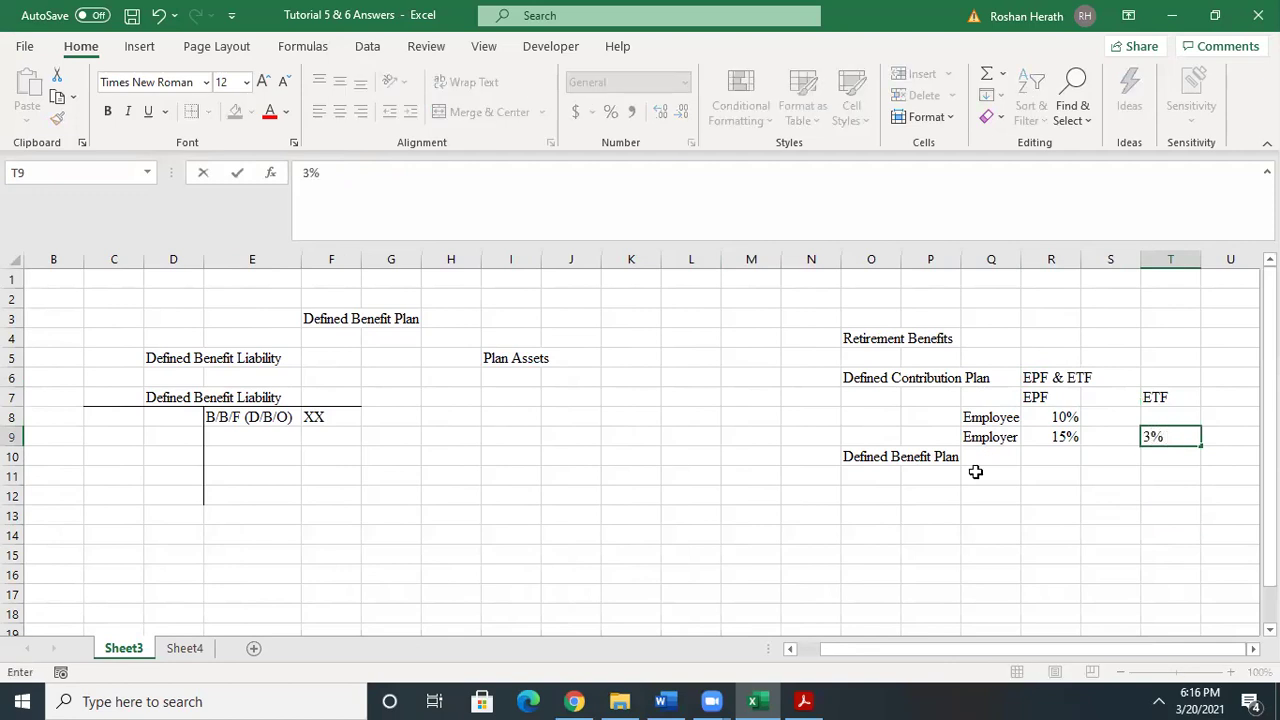
pyautogui.click(1025, 508)
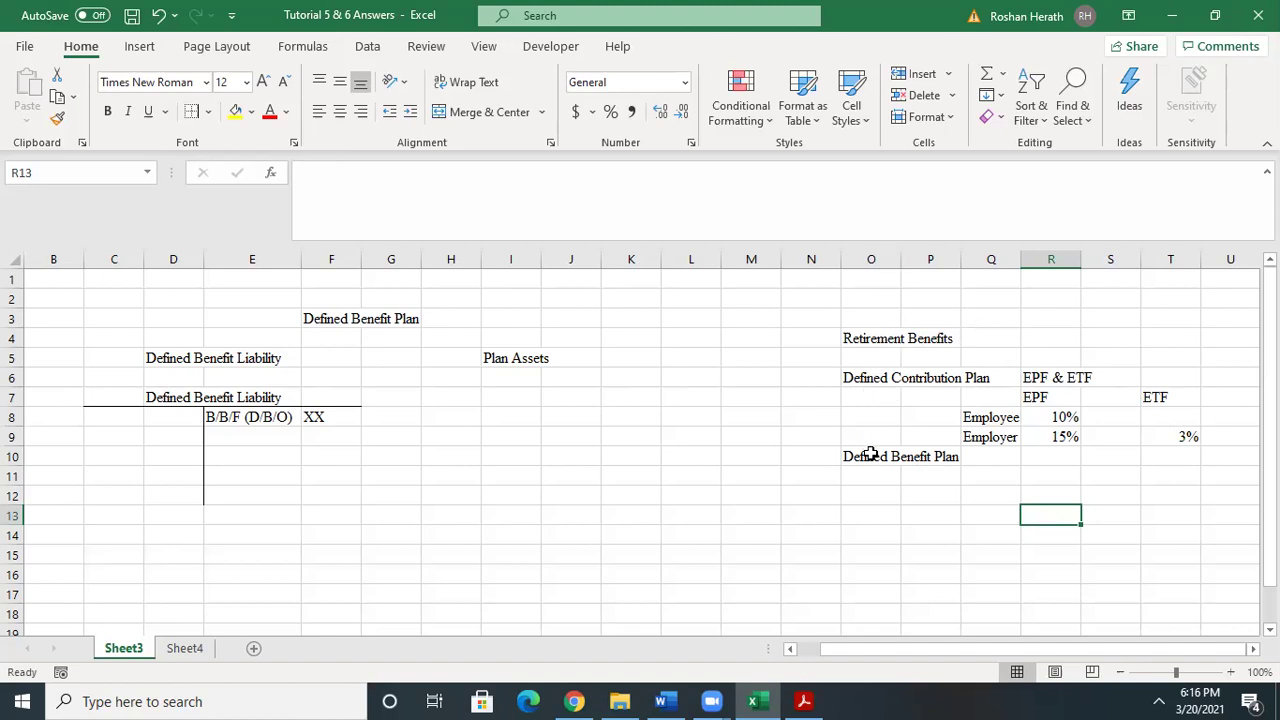
pyautogui.click(871, 456)
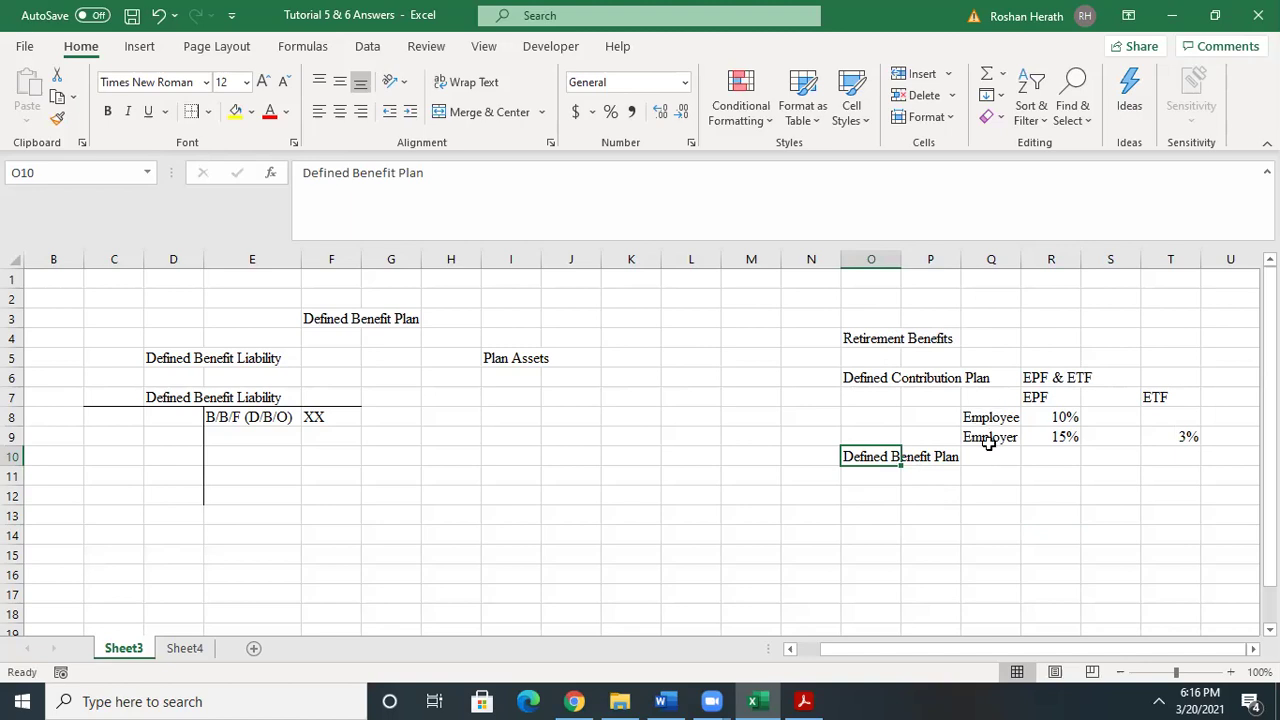
pyautogui.click(962, 479)
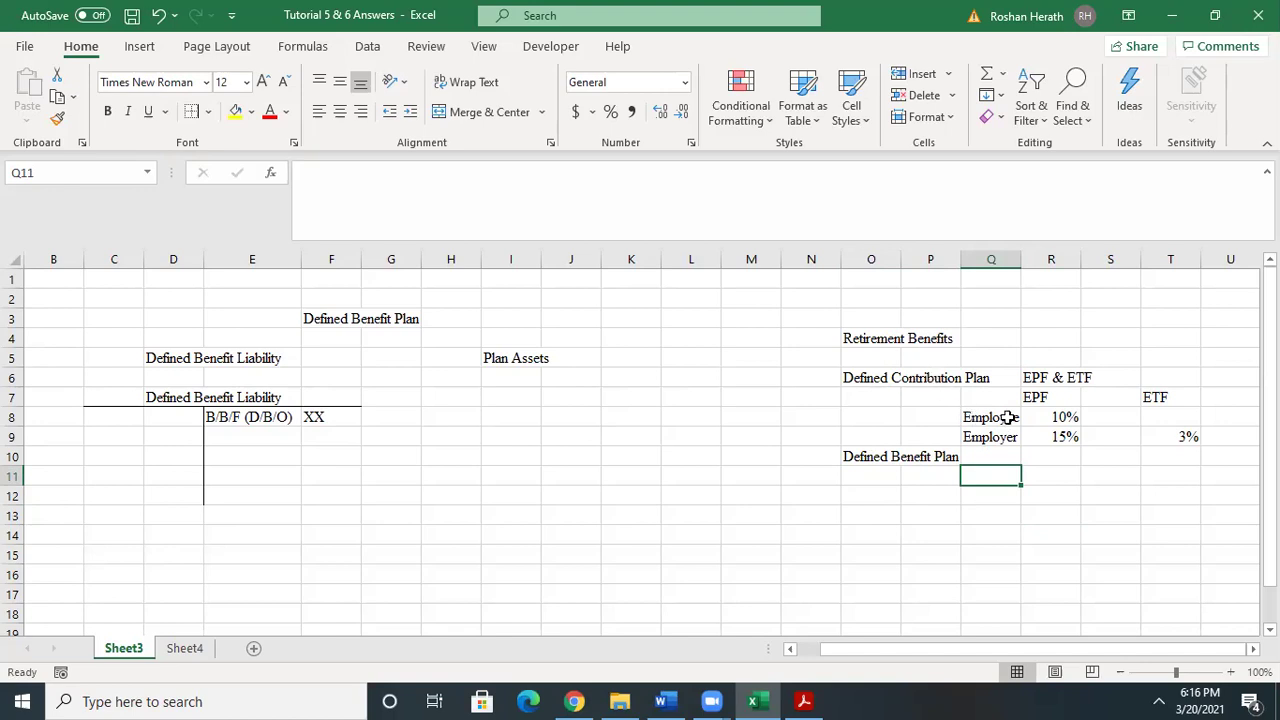
pyautogui.click(1068, 436)
pyautogui.click(1063, 418)
pyautogui.click(1064, 436)
pyautogui.click(1063, 418)
pyautogui.click(1058, 443)
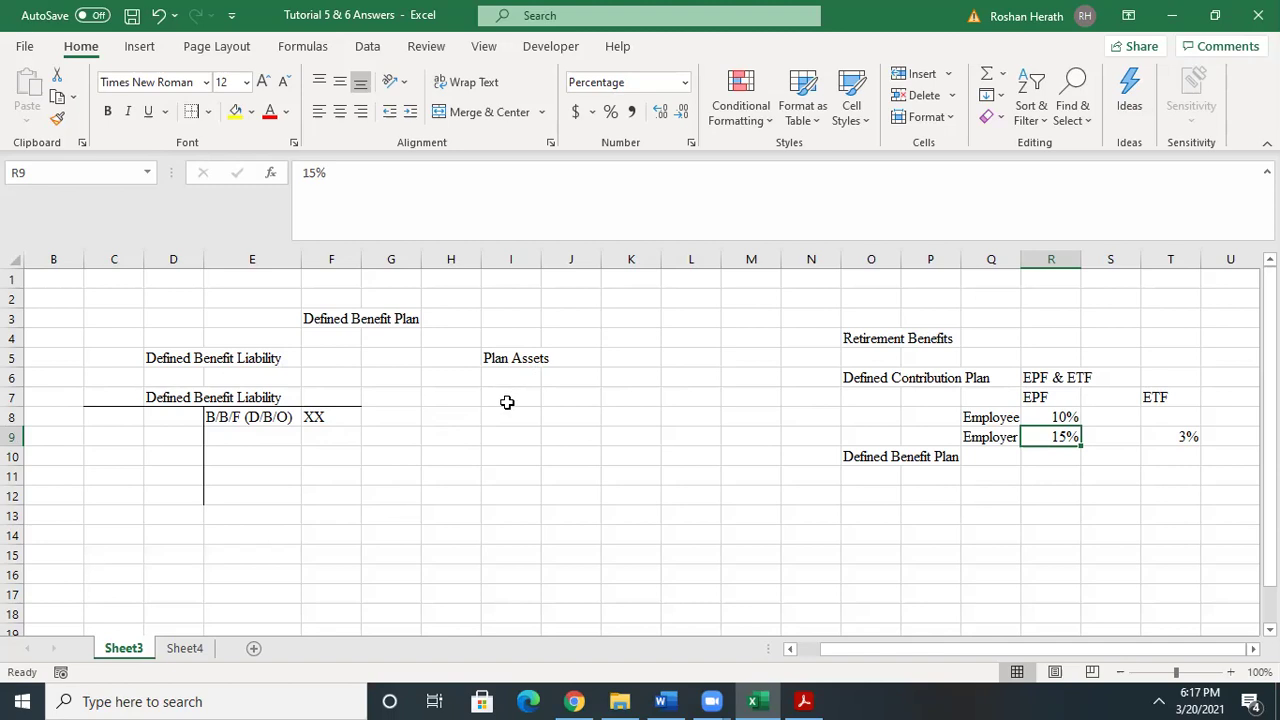
# - Outline a T-account under Plan Assets with a top border across I8:L8 and a right border down J8:J12
pyautogui.moveTo(523, 417); pyautogui.dragTo(697, 419)
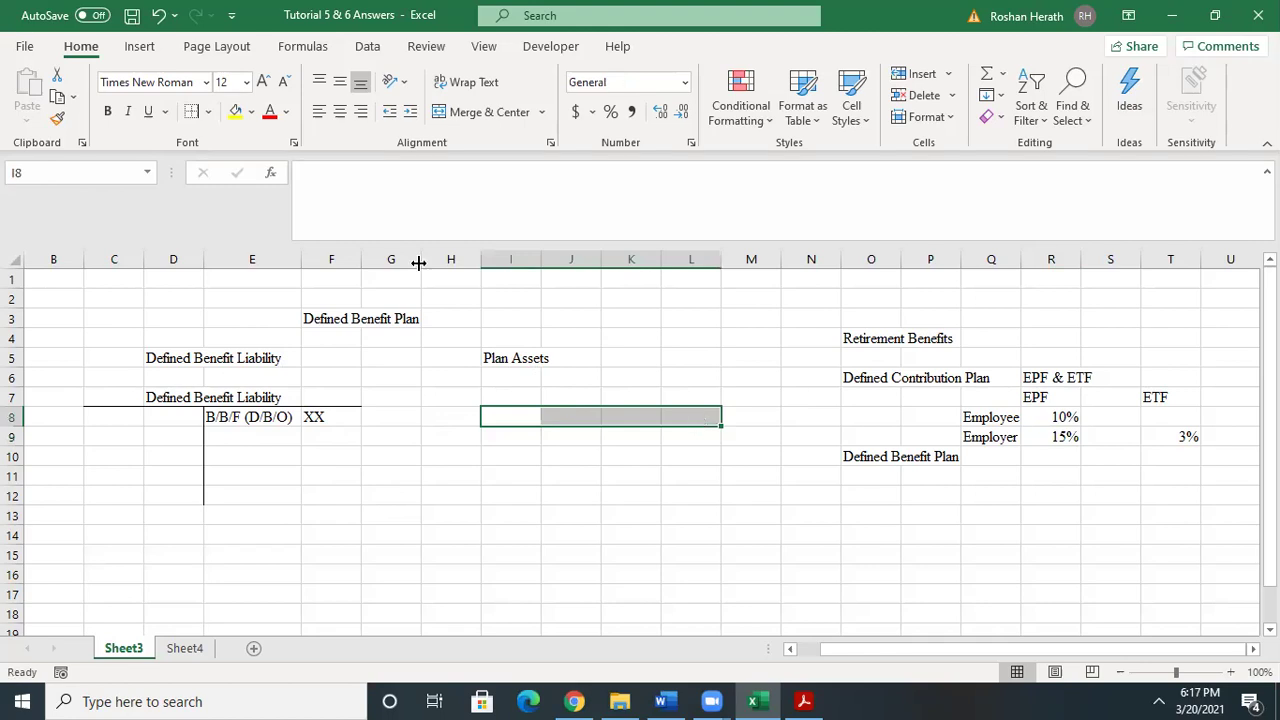
pyautogui.click(213, 111)
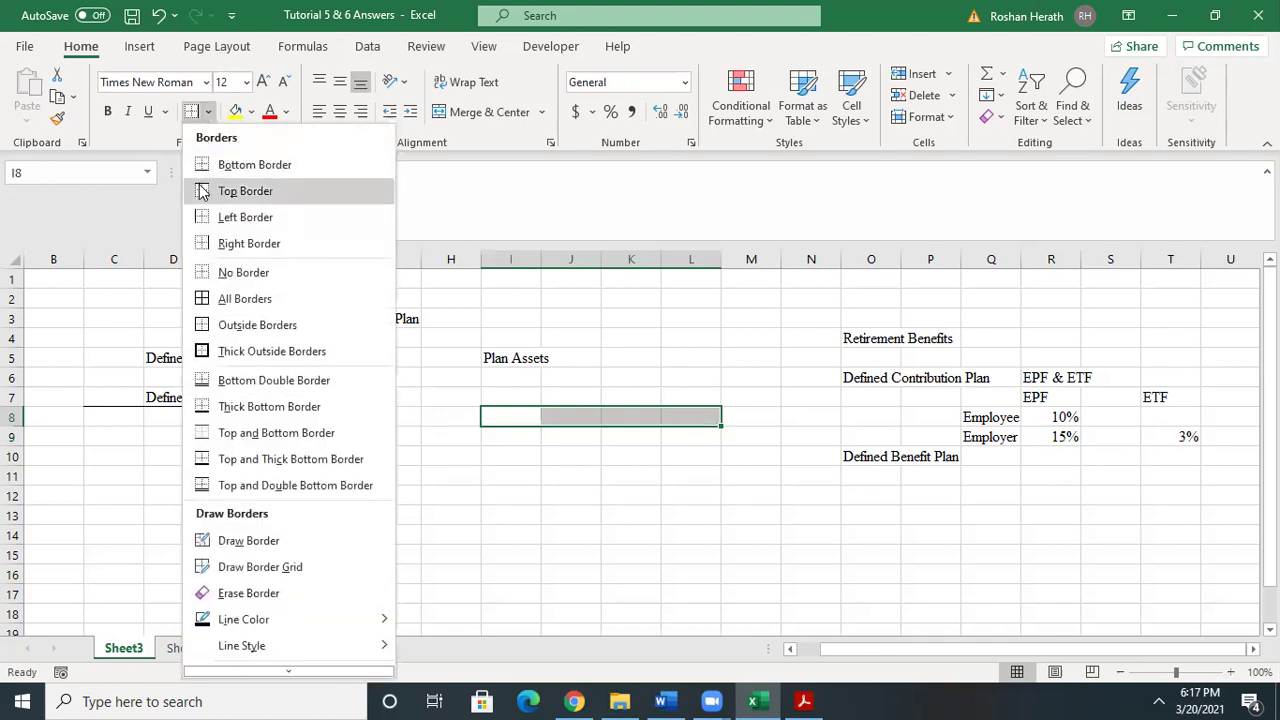
pyautogui.click(203, 191)
pyautogui.moveTo(573, 413); pyautogui.dragTo(572, 500)
pyautogui.click(208, 112)
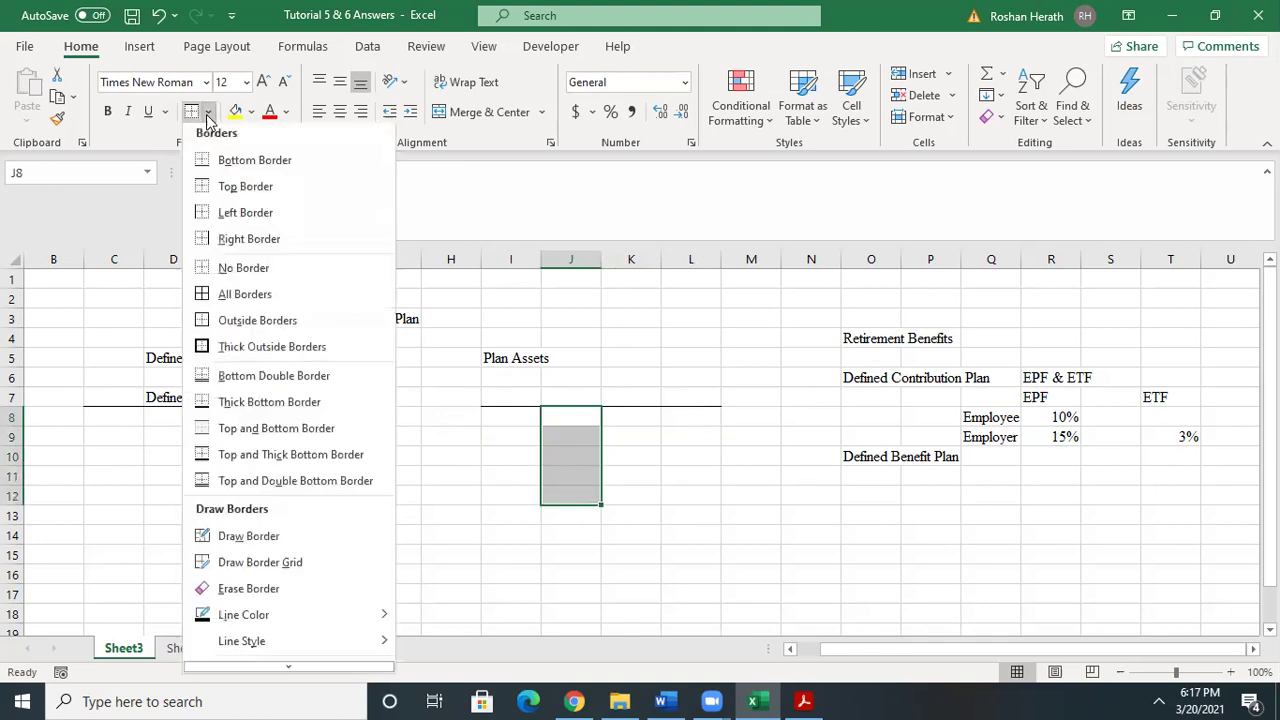
pyautogui.click(215, 243)
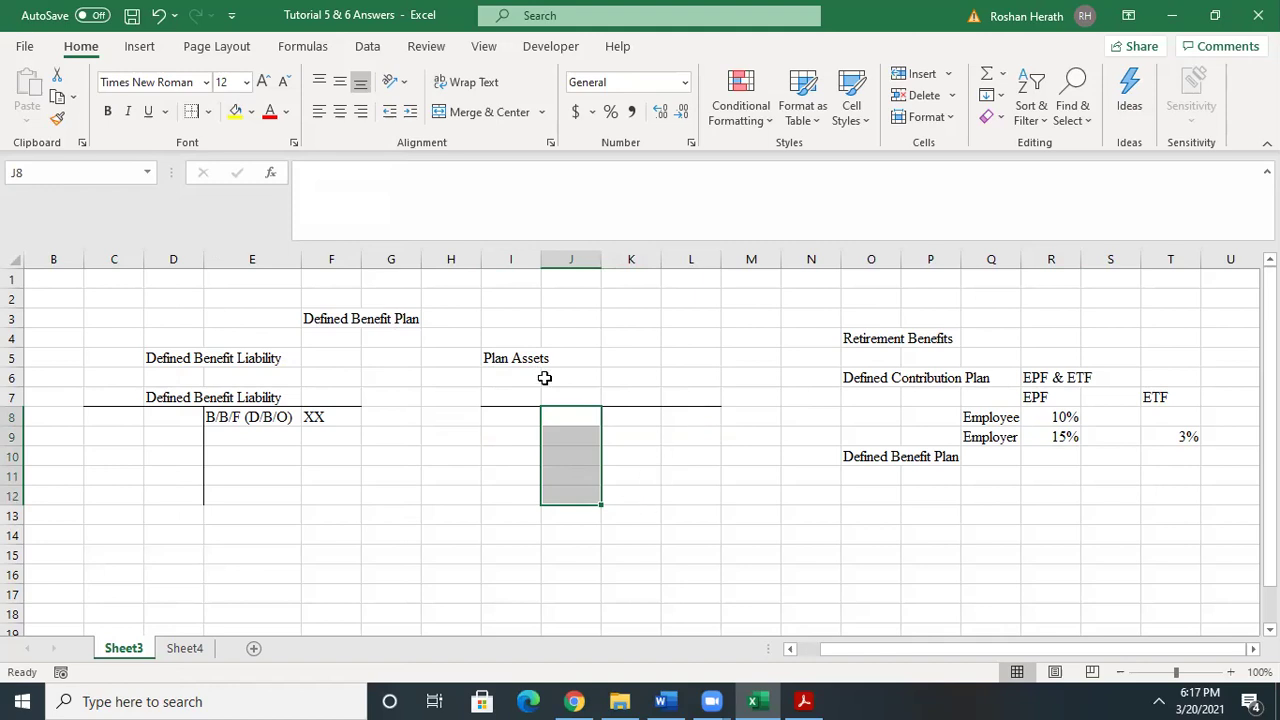
pyautogui.click(615, 477)
# - Enter the title "Plan Assets" in cell J7 above the new T-account
pyautogui.click(586, 392)
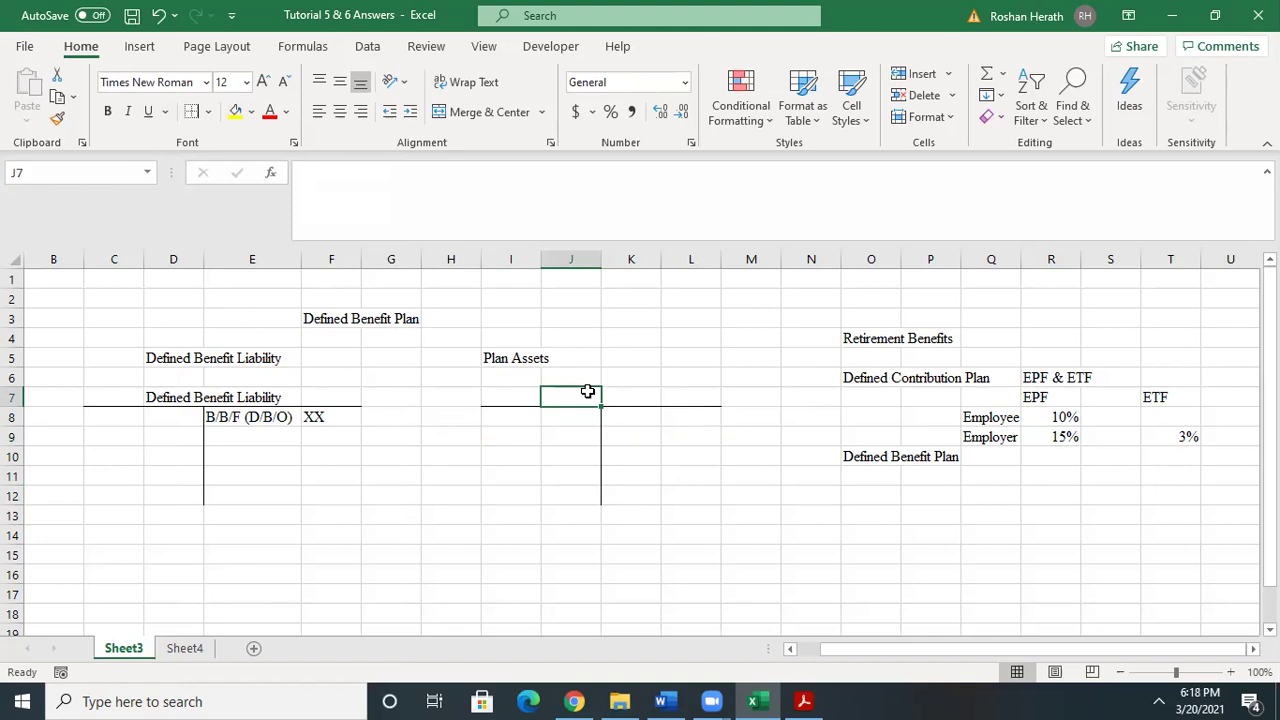
pyautogui.click(750, 440)
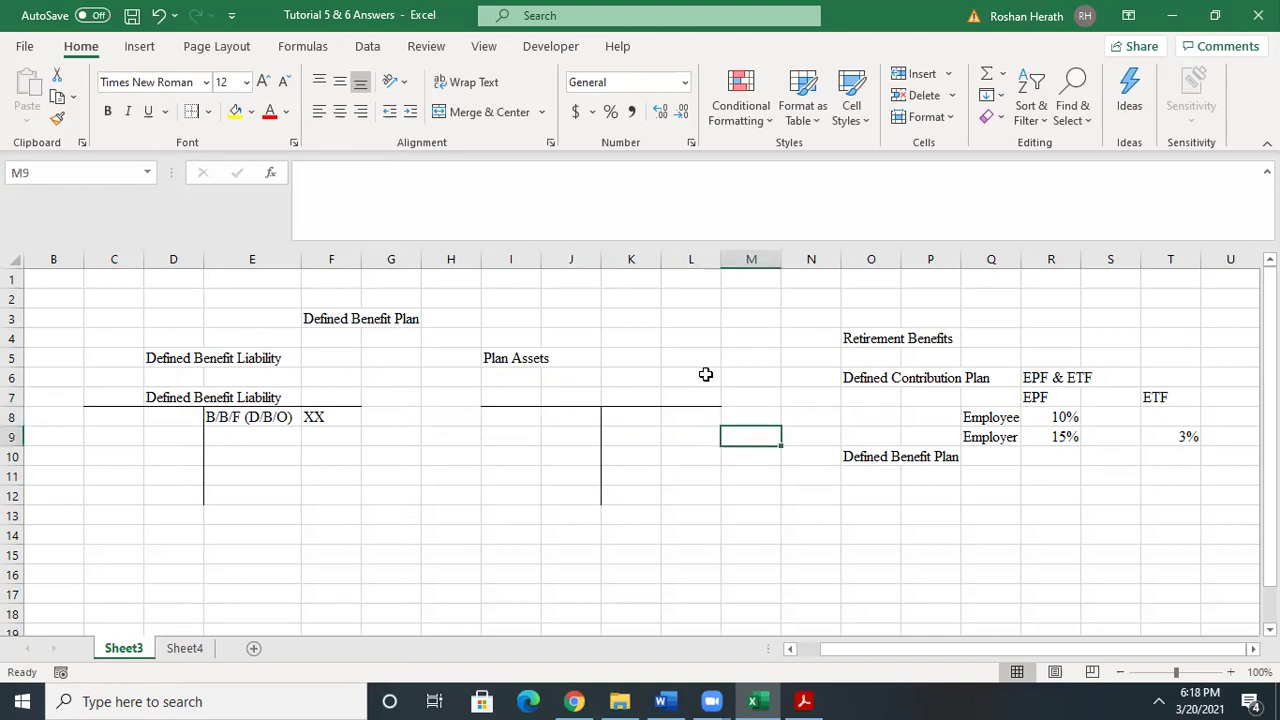
pyautogui.click(590, 400)
pyautogui.write('pL')
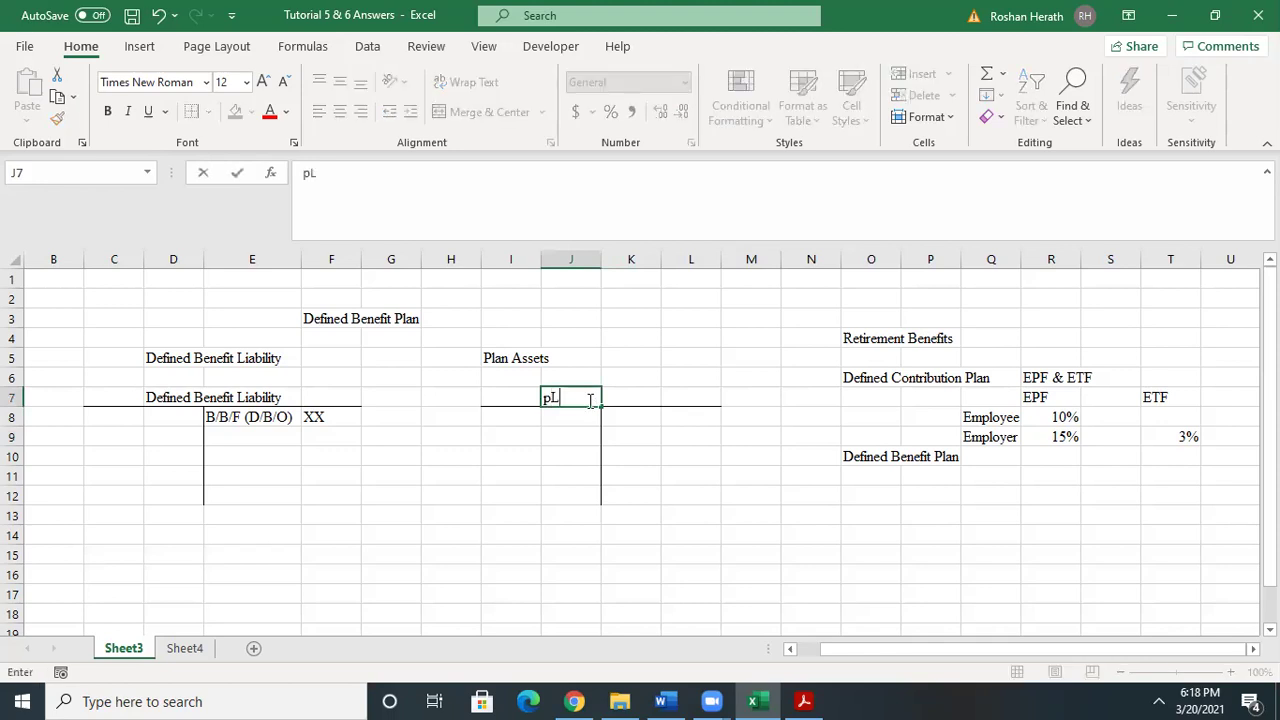
pyautogui.press('BackSpace')
pyautogui.press('BackSpace')
pyautogui.write('Plan Assets')
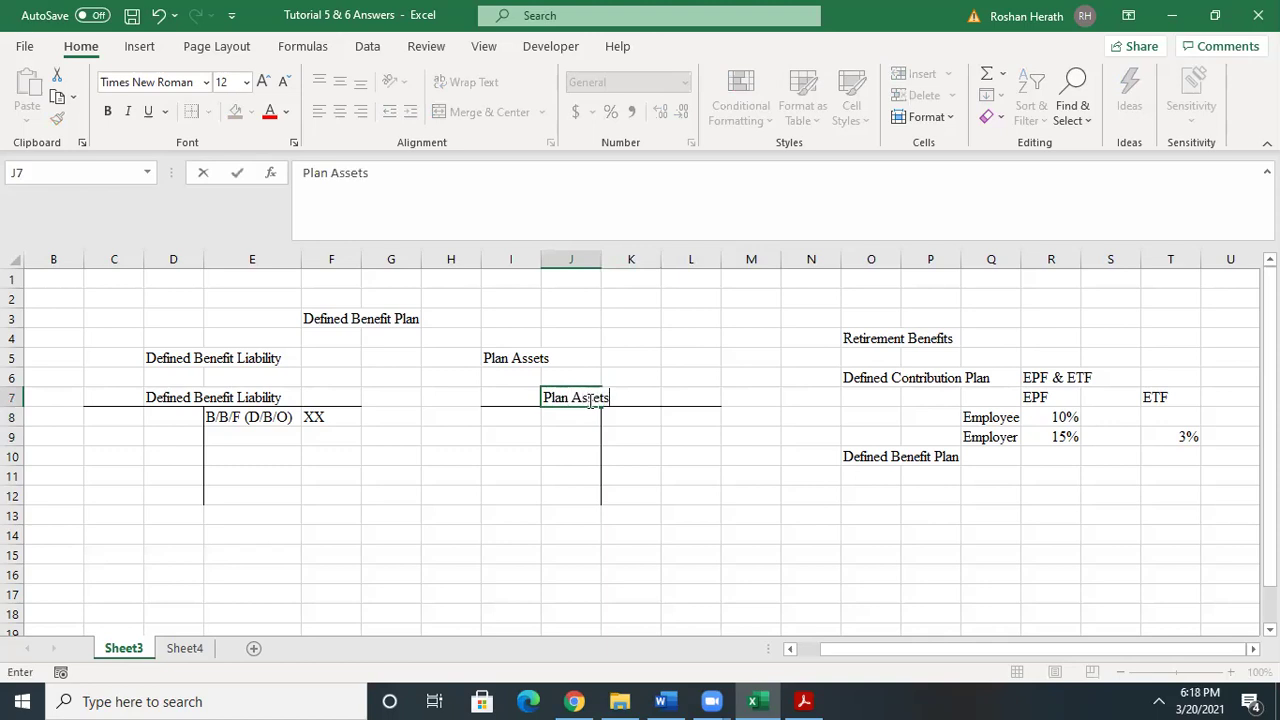
pyautogui.click(788, 509)
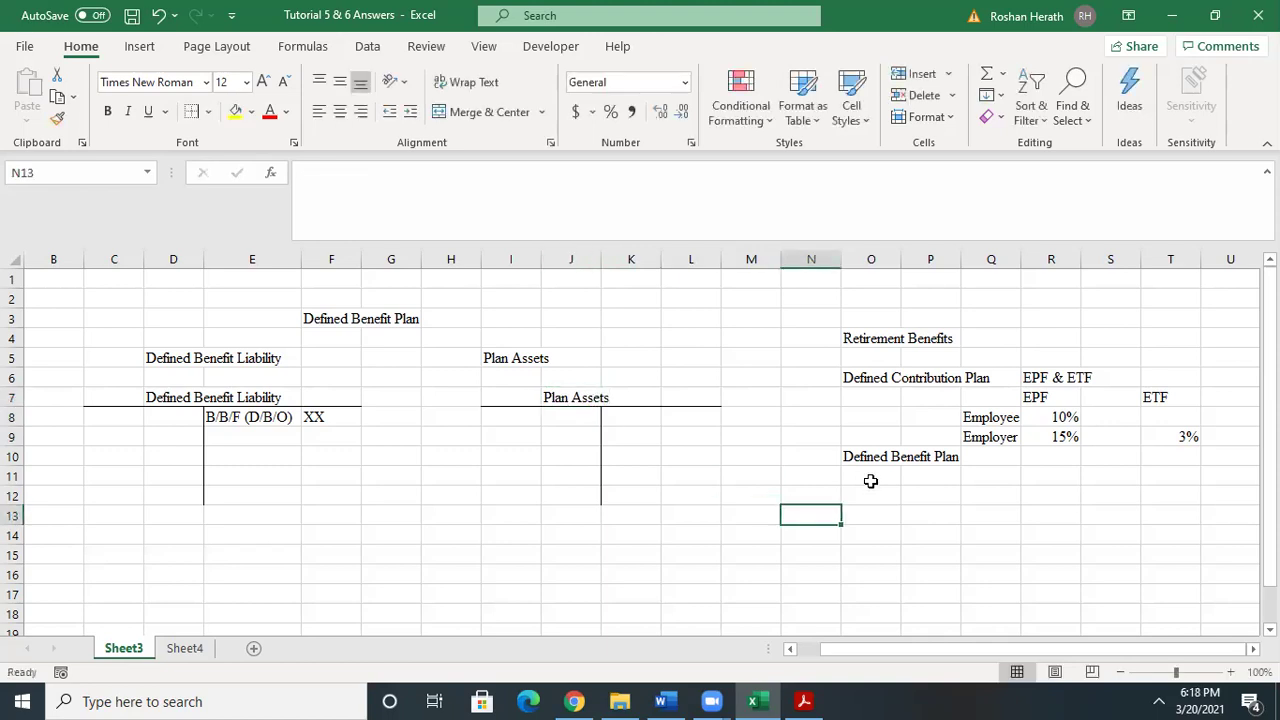
# - Highlight the "Defined Benefit Plan" note in cell O10 with yellow fill
pyautogui.click(867, 459)
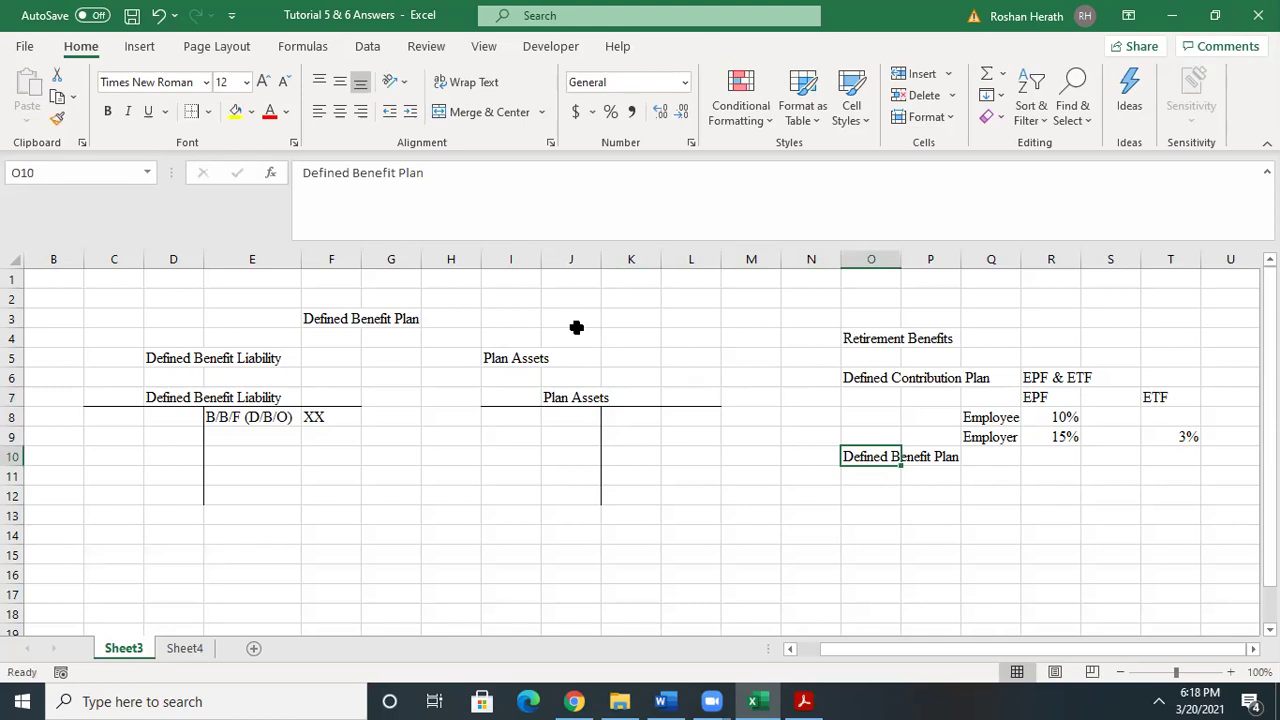
pyautogui.click(236, 111)
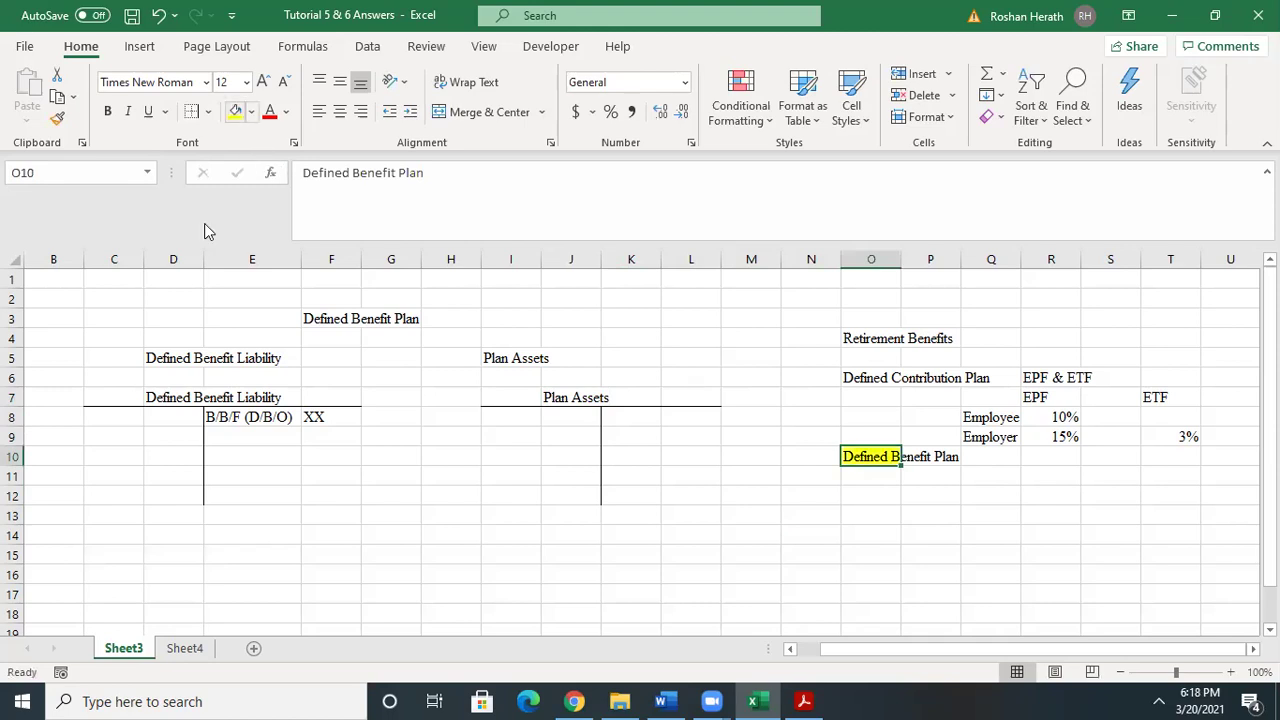
pyautogui.click(764, 532)
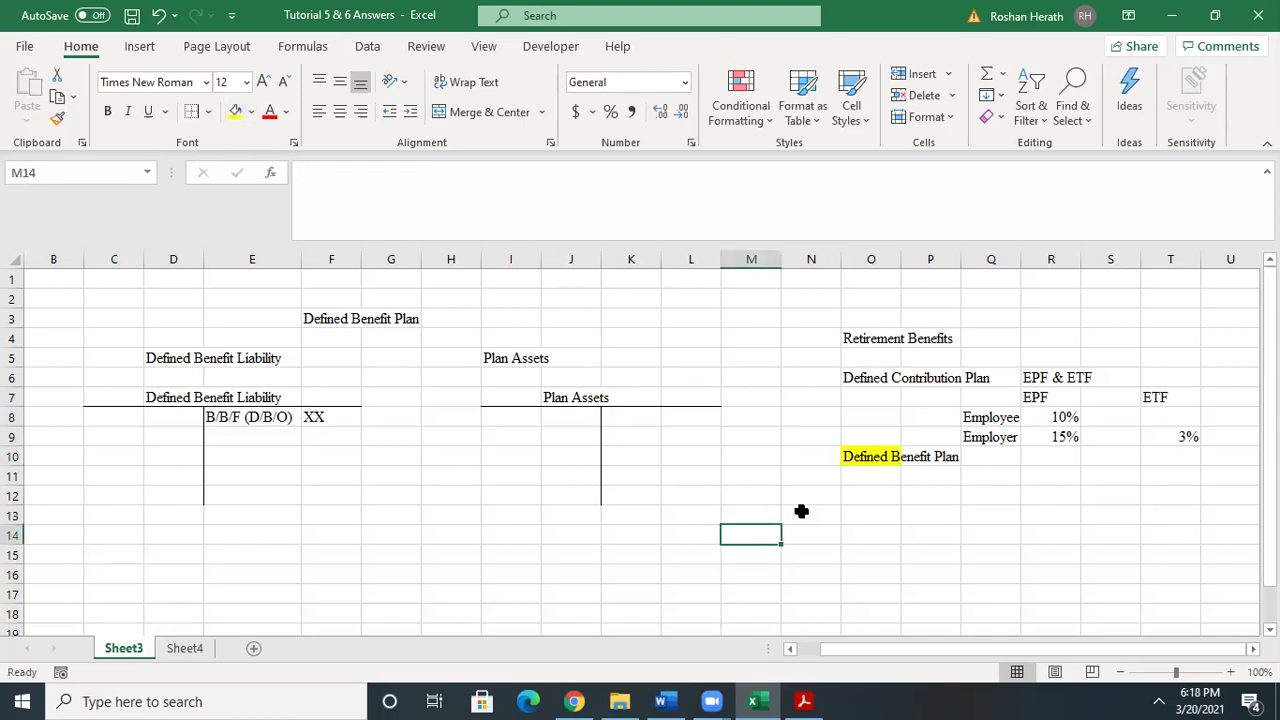
pyautogui.click(219, 356)
pyautogui.click(509, 351)
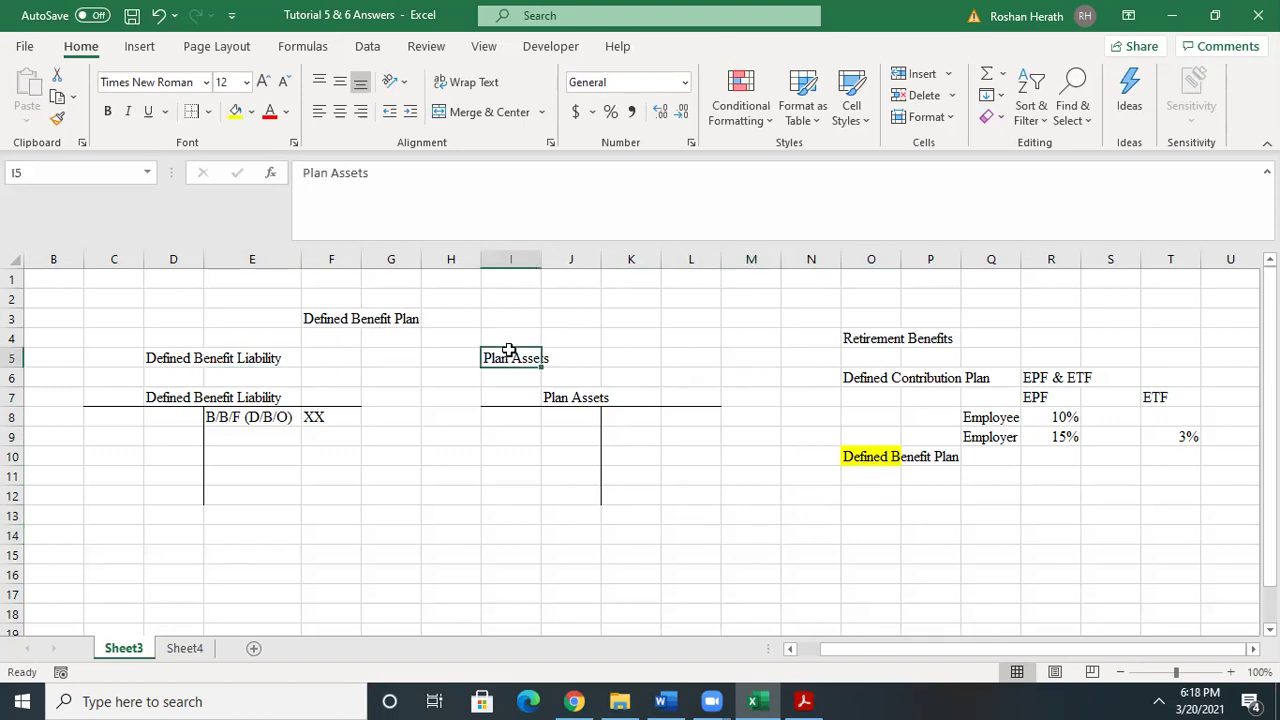
pyautogui.click(155, 362)
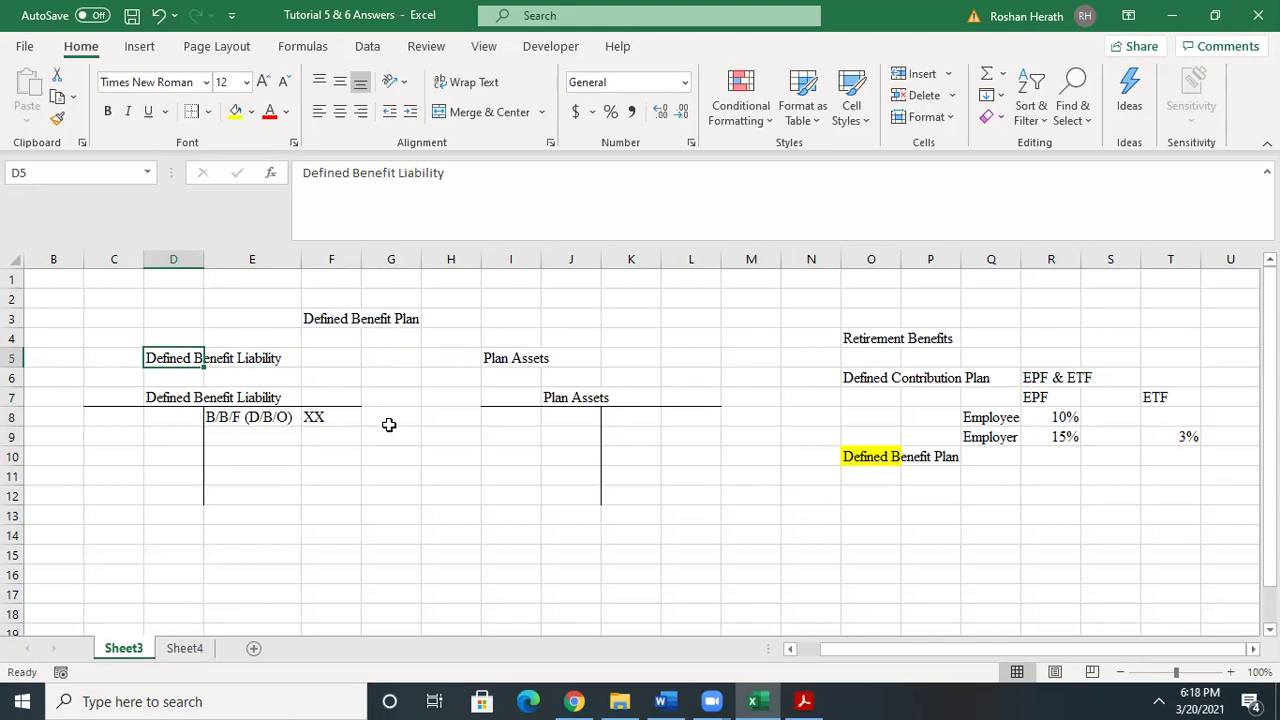
pyautogui.click(320, 417)
pyautogui.click(248, 432)
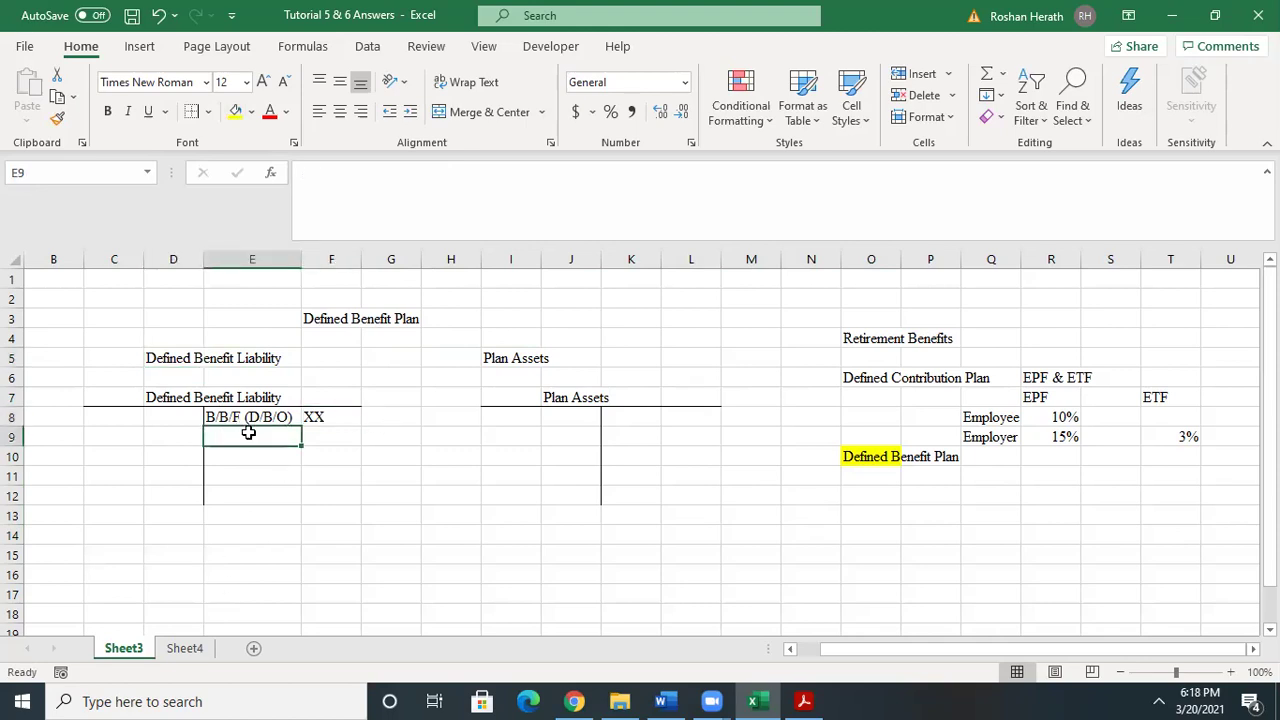
# - Enter the date 1.4.2020 in cell G8 beside the balance brought forward amount
pyautogui.click(313, 417)
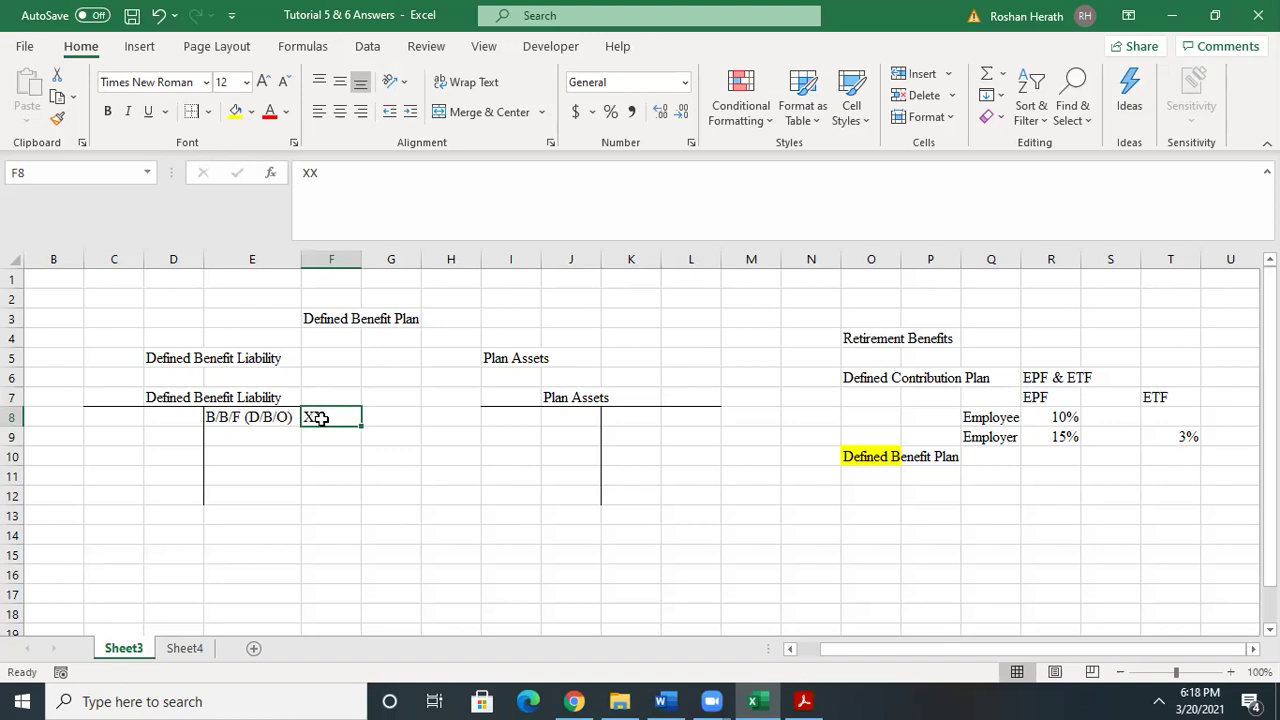
pyautogui.click(377, 423)
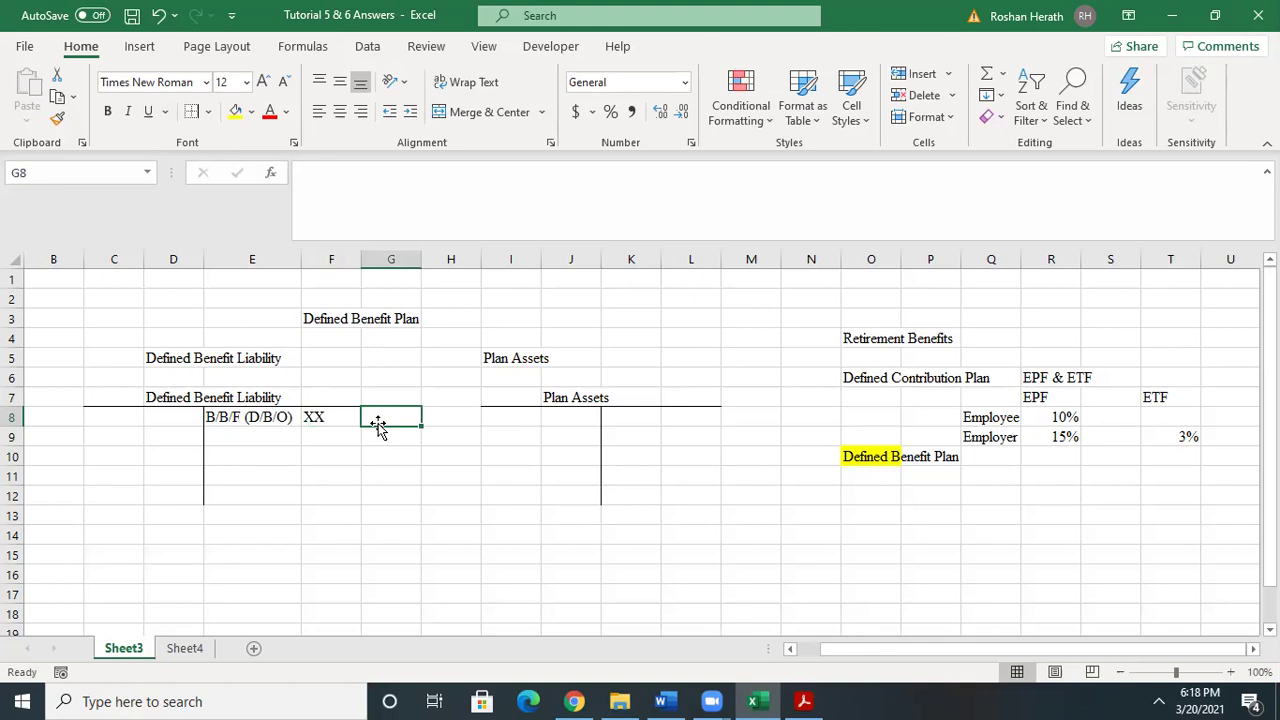
pyautogui.write('1.4.2020')
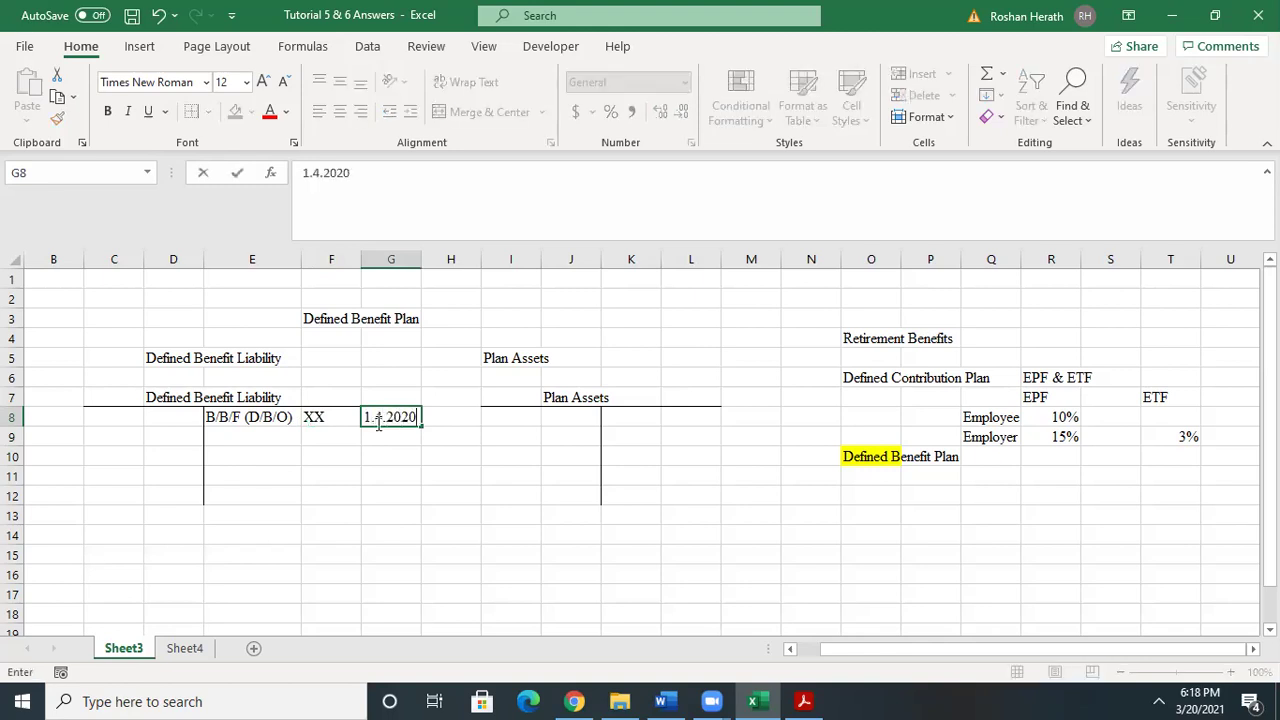
# - Enter the label "Interest Expenses" in cell E9 of the Defined Benefit Liability account
pyautogui.click(297, 437)
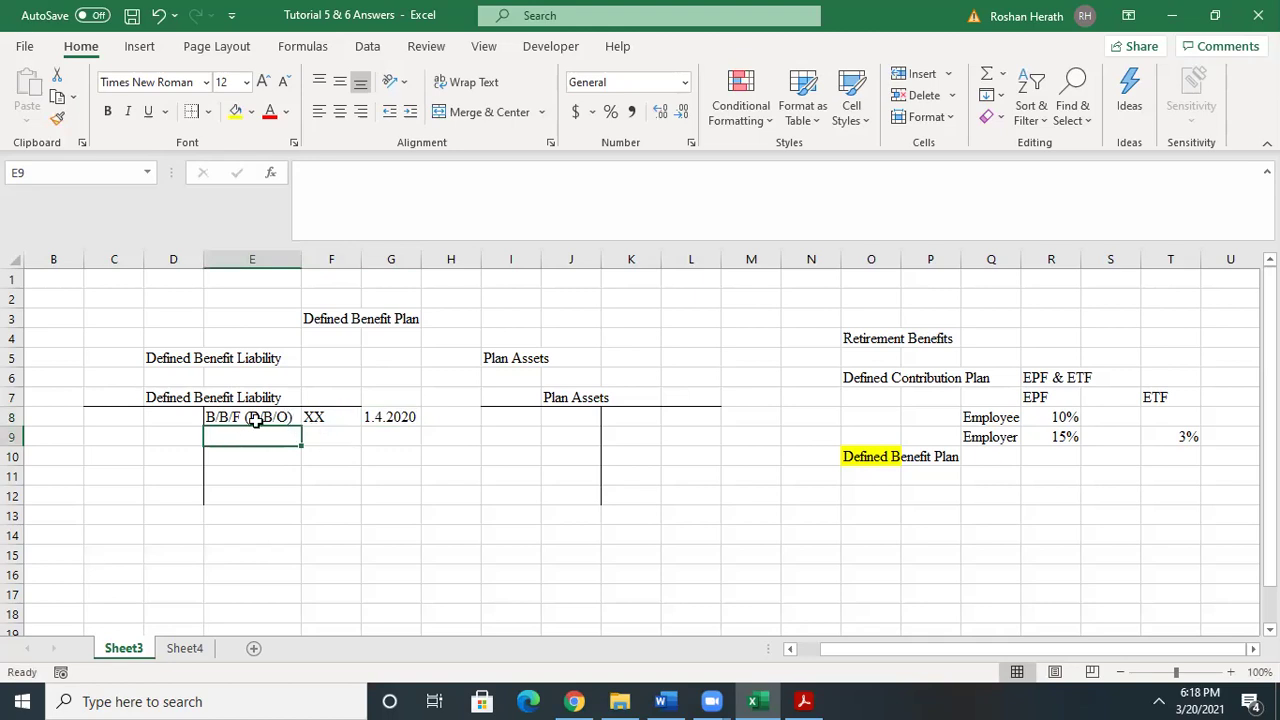
pyautogui.write('Interest Expenses')
pyautogui.click(262, 470)
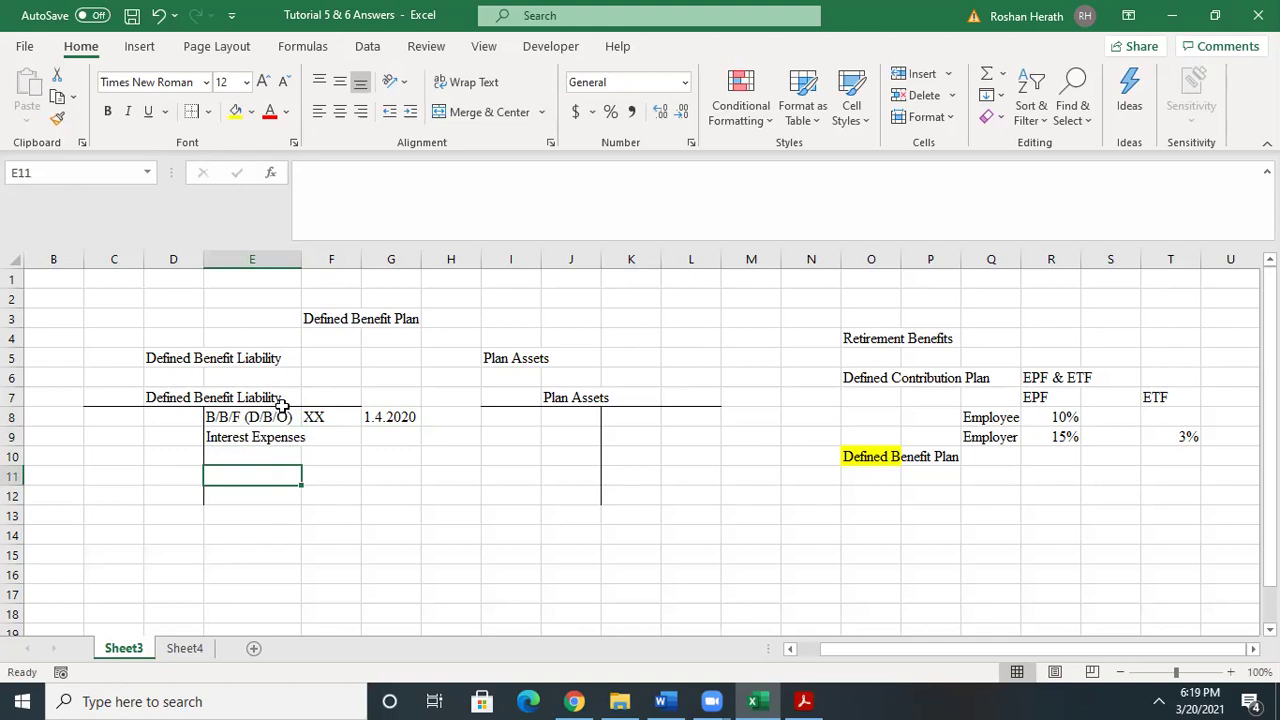
# - Widen column E and extend the label in cell E9 to "Interest Expenses (D/Rate)"
pyautogui.click(397, 414)
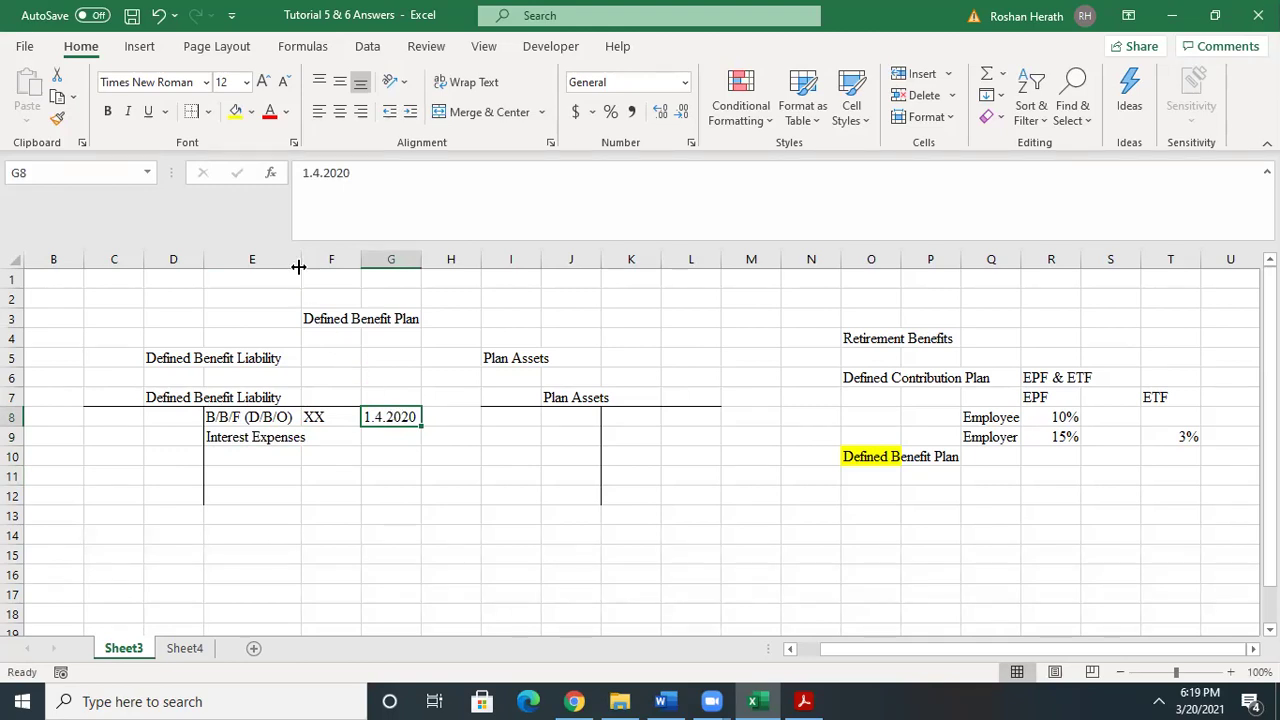
pyautogui.moveTo(298, 260); pyautogui.dragTo(357, 260)
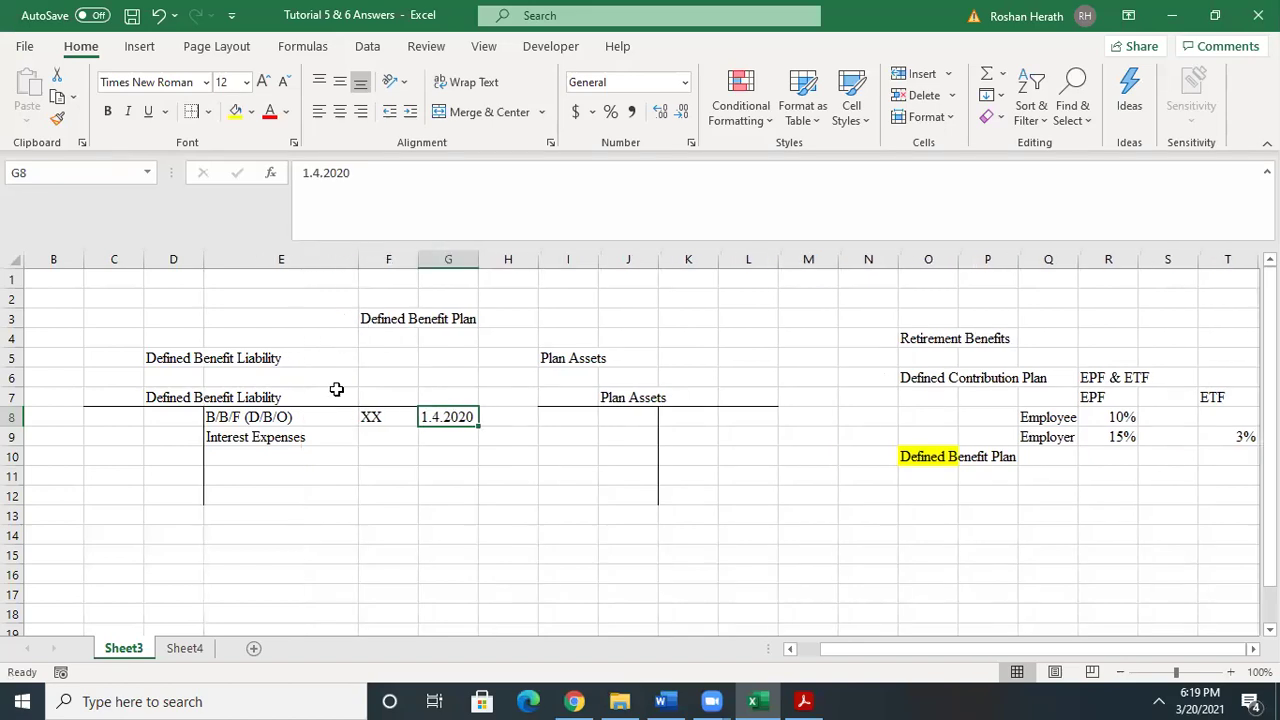
pyautogui.click(329, 431)
pyautogui.doubleClick(329, 431)
pyautogui.write('(D')
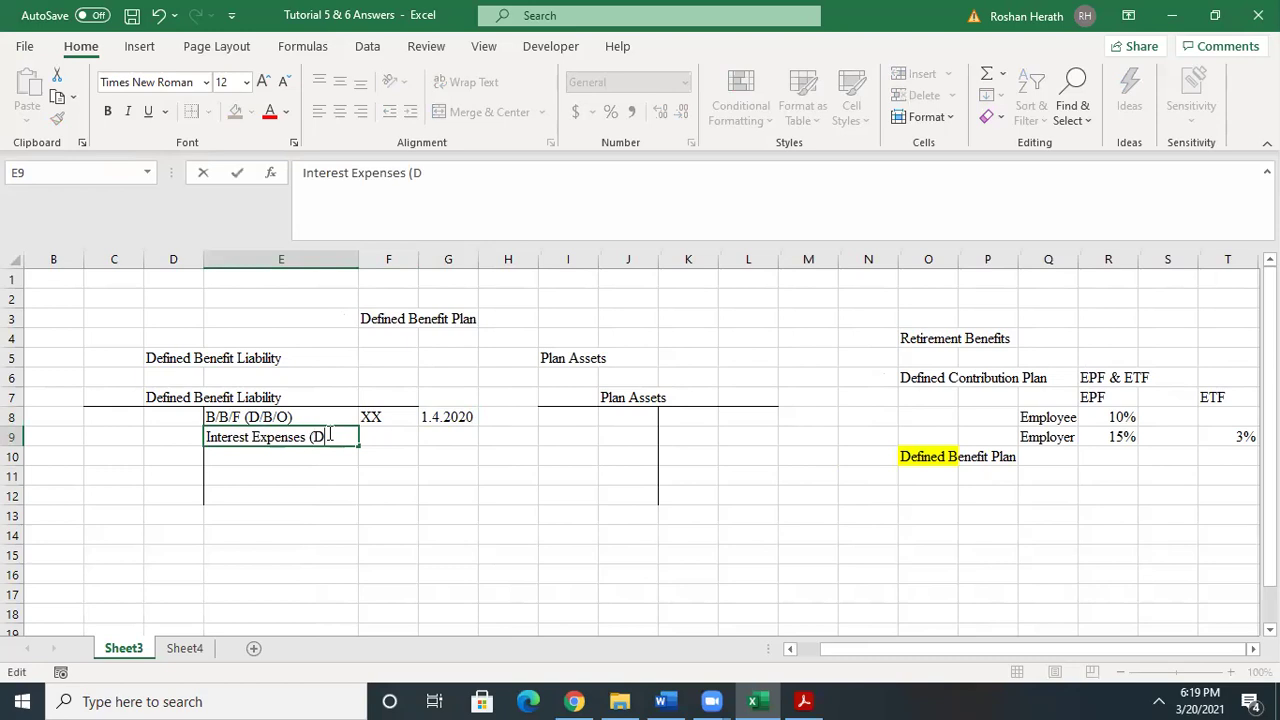
pyautogui.write('/Rate)')
pyautogui.press('Return')
pyautogui.click(372, 518)
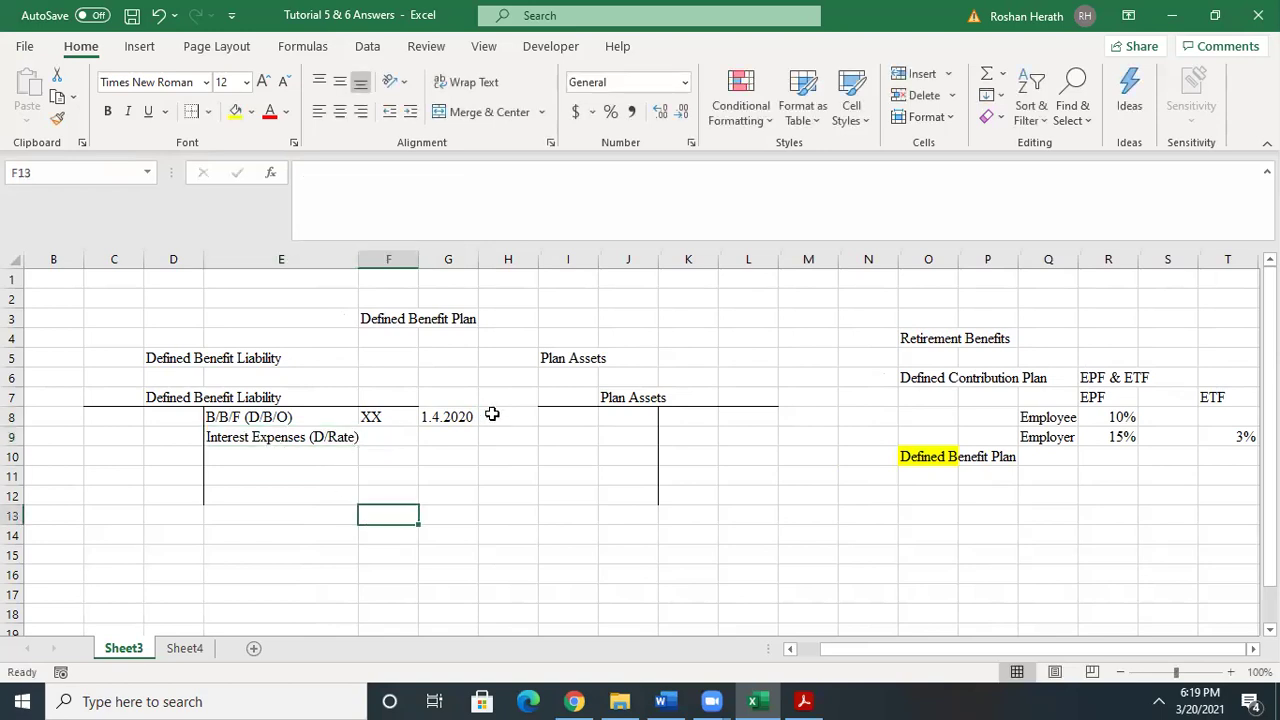
# - Enter the placeholder amount "xx" in cell F9 for the interest expenses
pyautogui.click(404, 431)
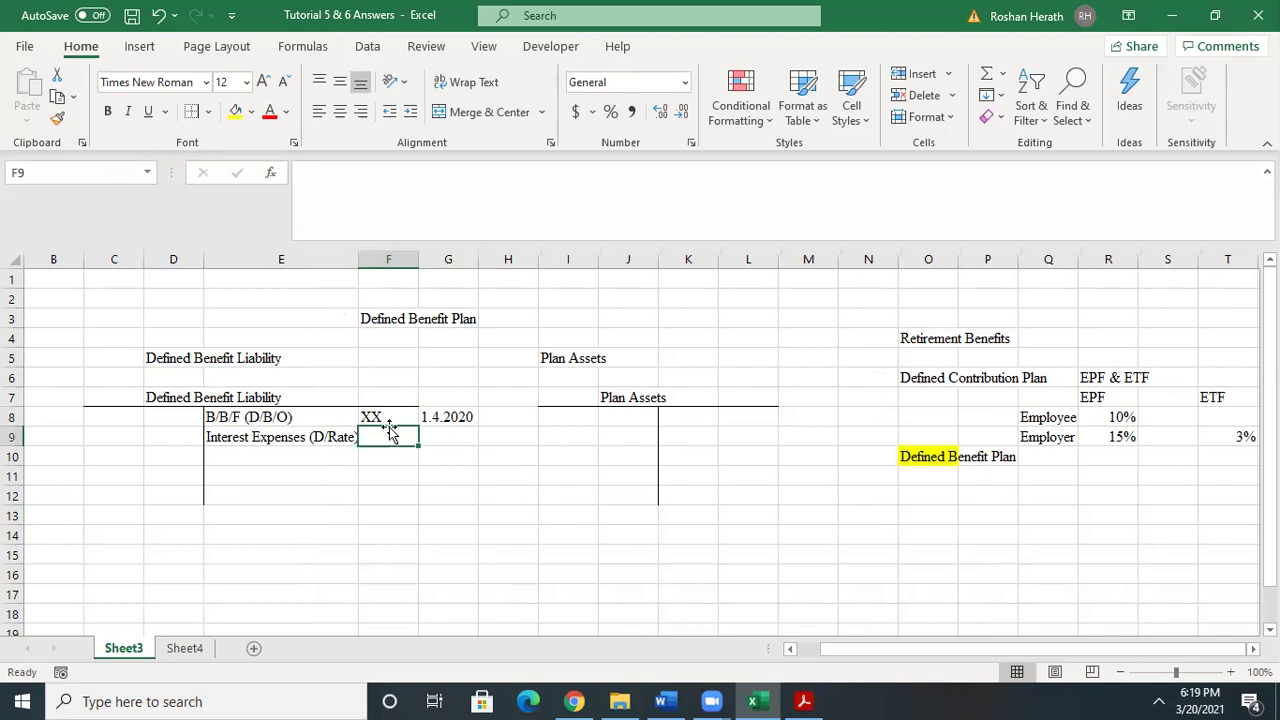
pyautogui.write('xx')
pyautogui.press('Return')
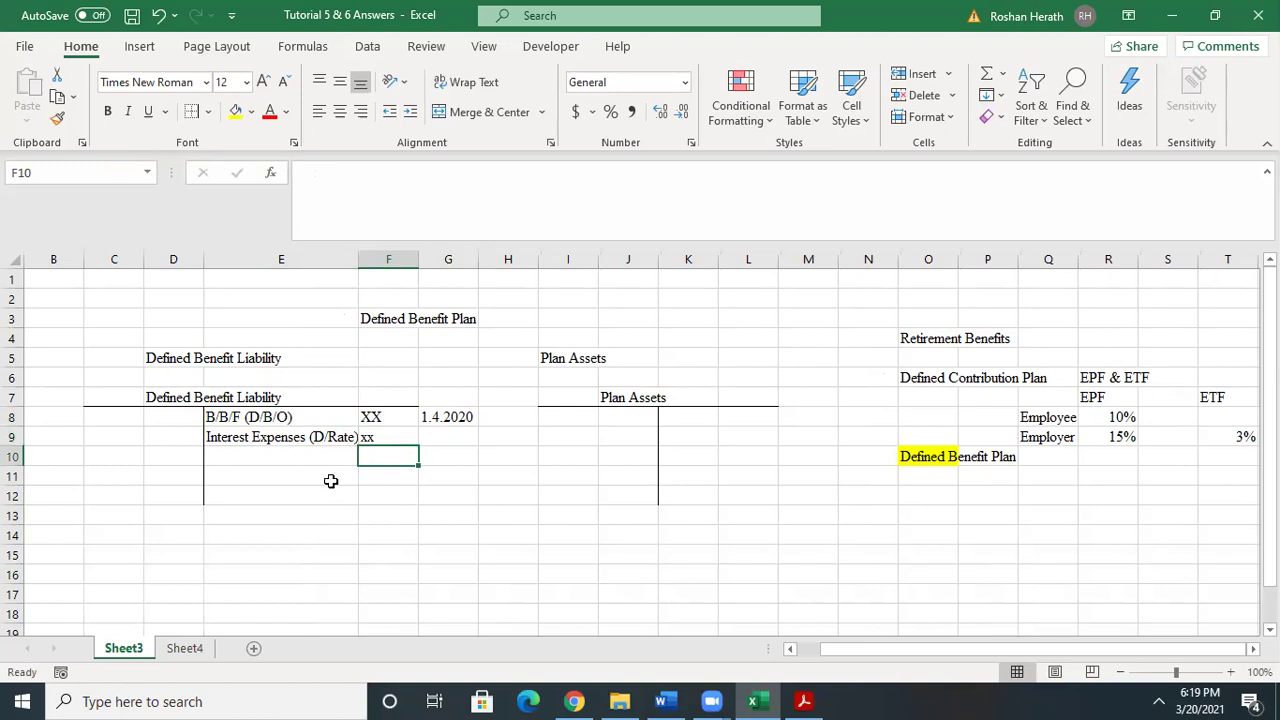
# - Enter the label "Current Service Cost" in cell E10 of the Defined Benefit Liability account
pyautogui.click(261, 462)
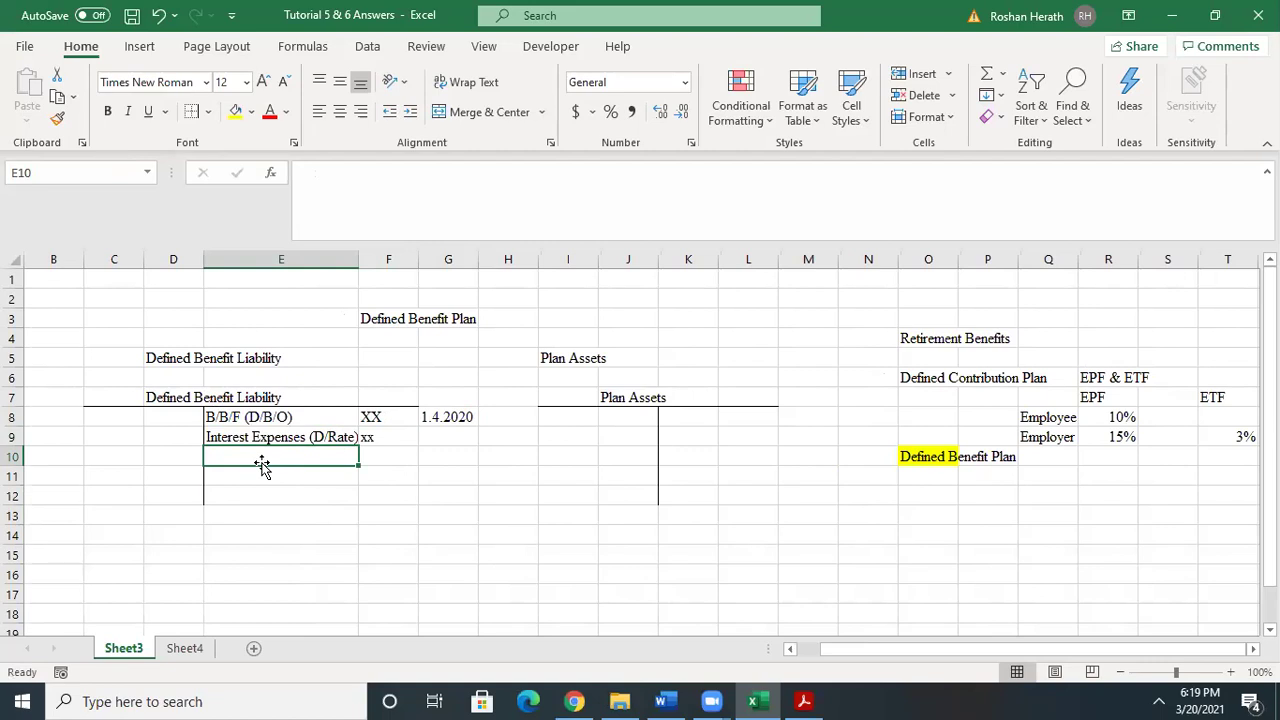
pyautogui.write('P')
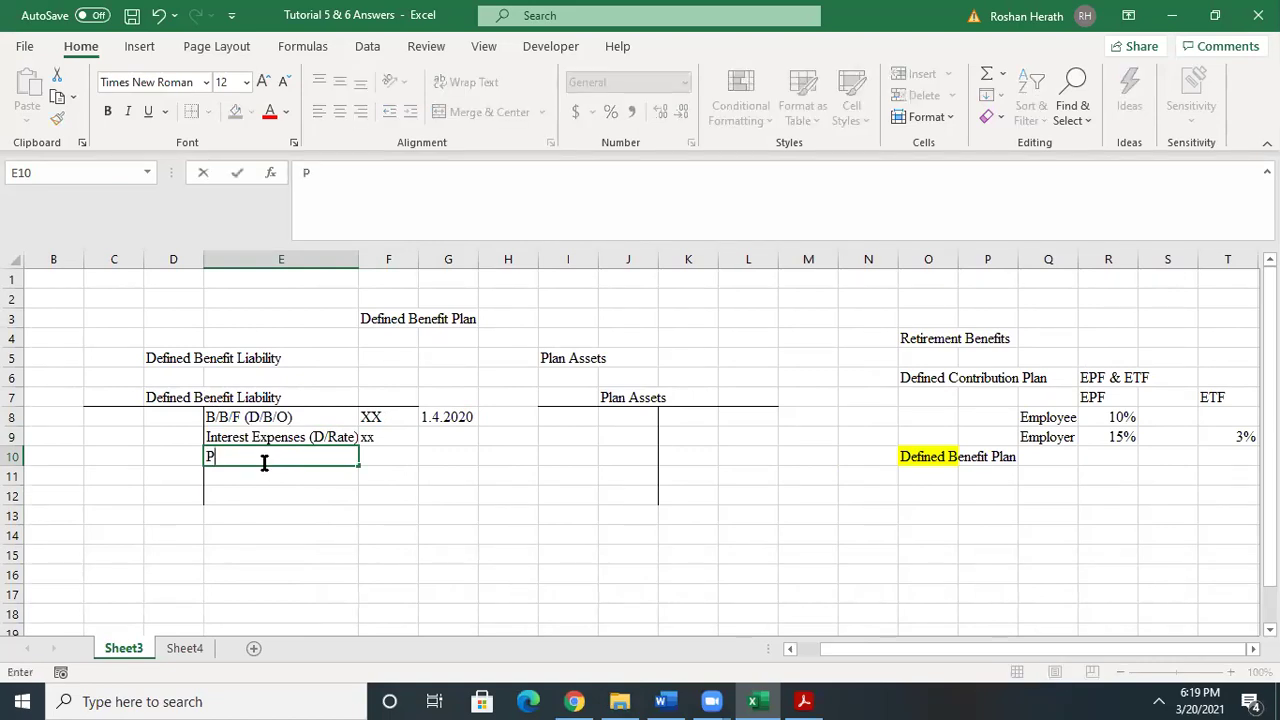
pyautogui.press('BackSpace')
pyautogui.write('cURRENT Service ')
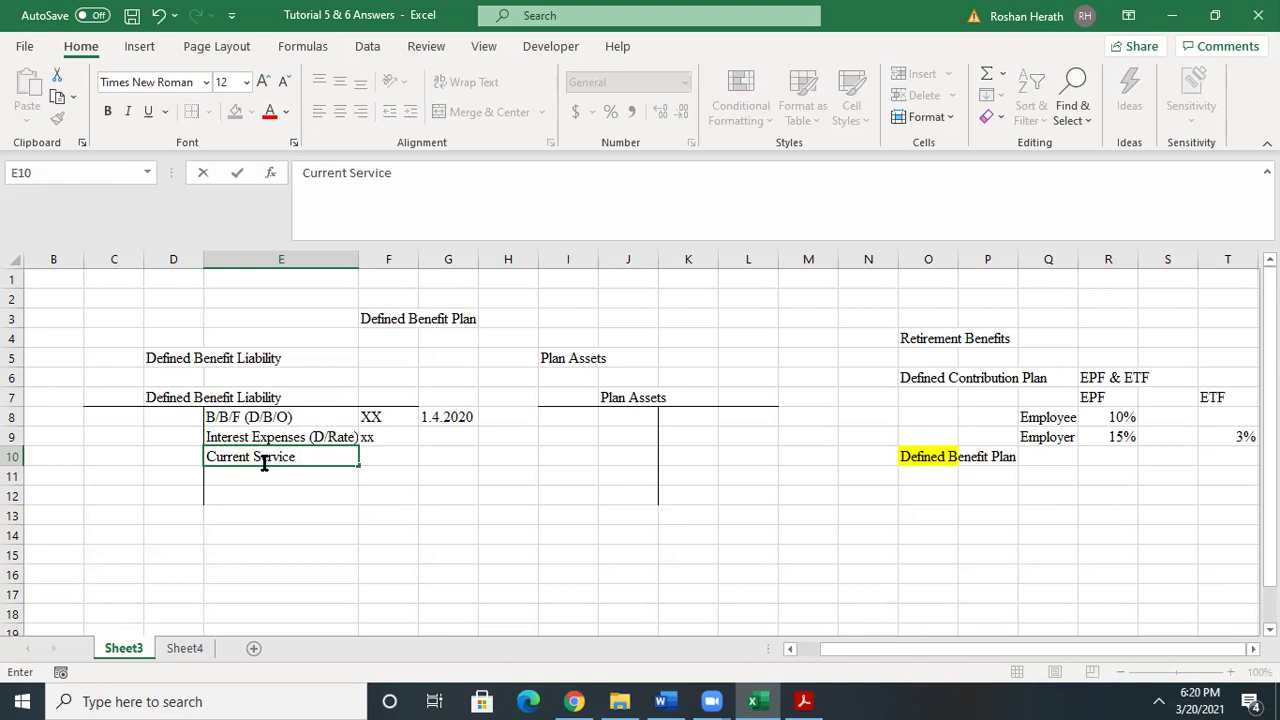
pyautogui.write('Cost')
# - Enter the placeholder amount "xx" in cell F10 for the current service cost and fill that cell yellow
pyautogui.click(385, 459)
pyautogui.write('xx')
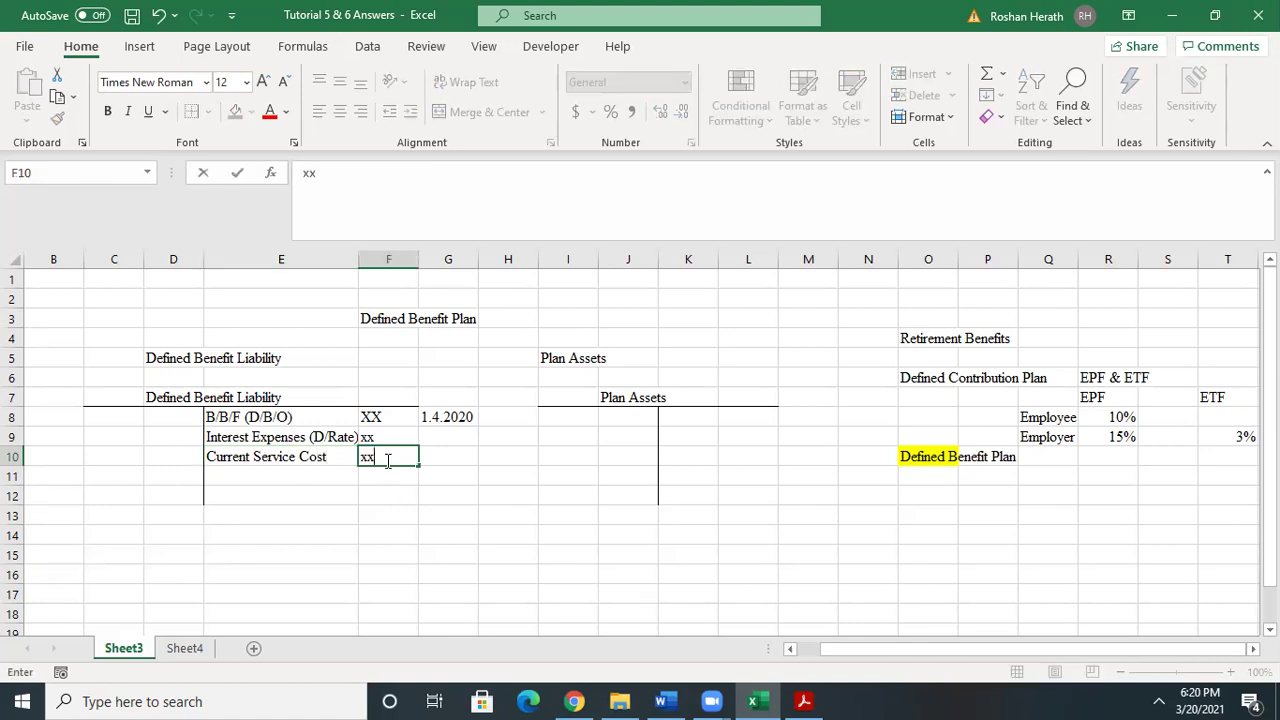
pyautogui.click(394, 521)
pyautogui.click(369, 454)
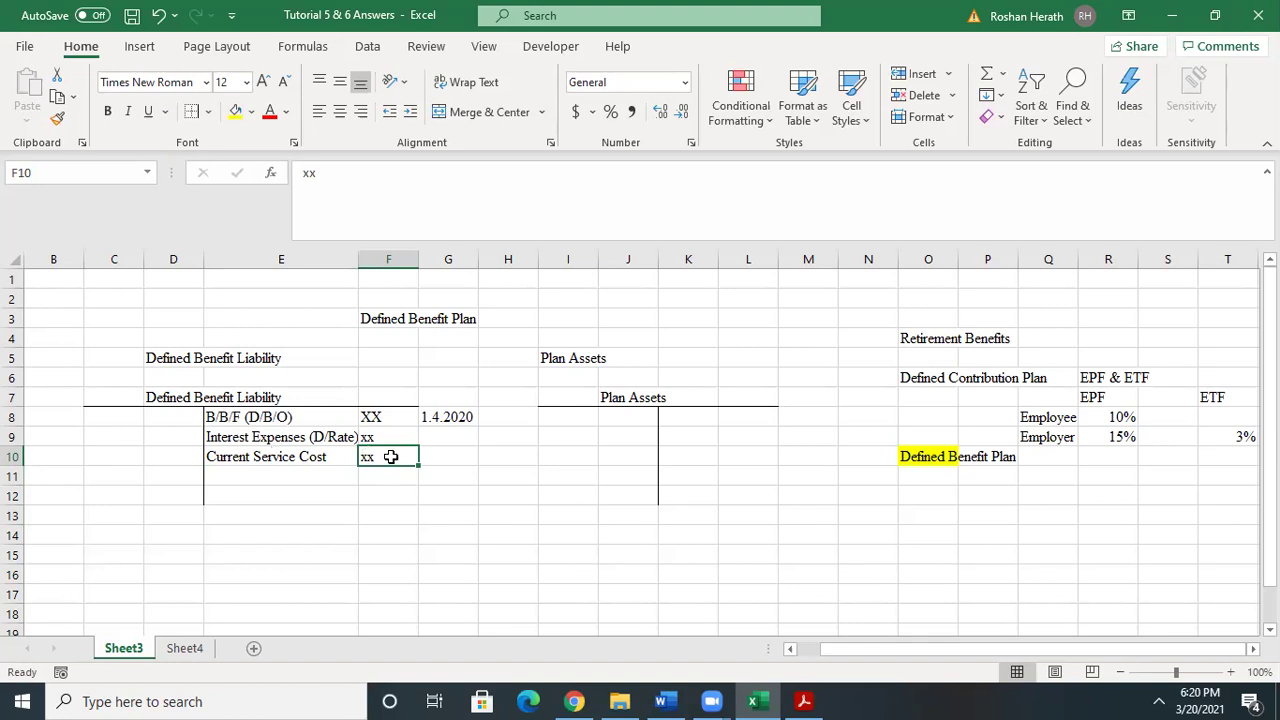
pyautogui.click(235, 112)
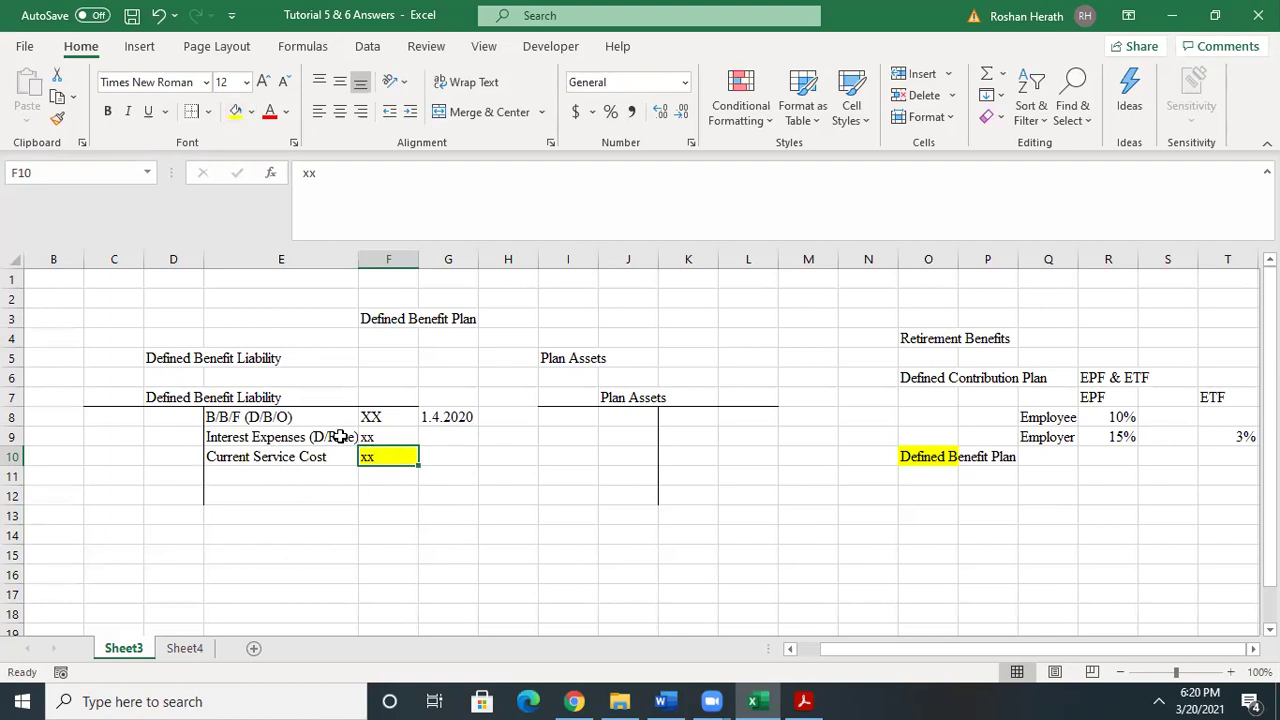
# - Add a "Post Service Cost" line in cell E11 with the placeholder amount "xx" in F11
pyautogui.click(242, 485)
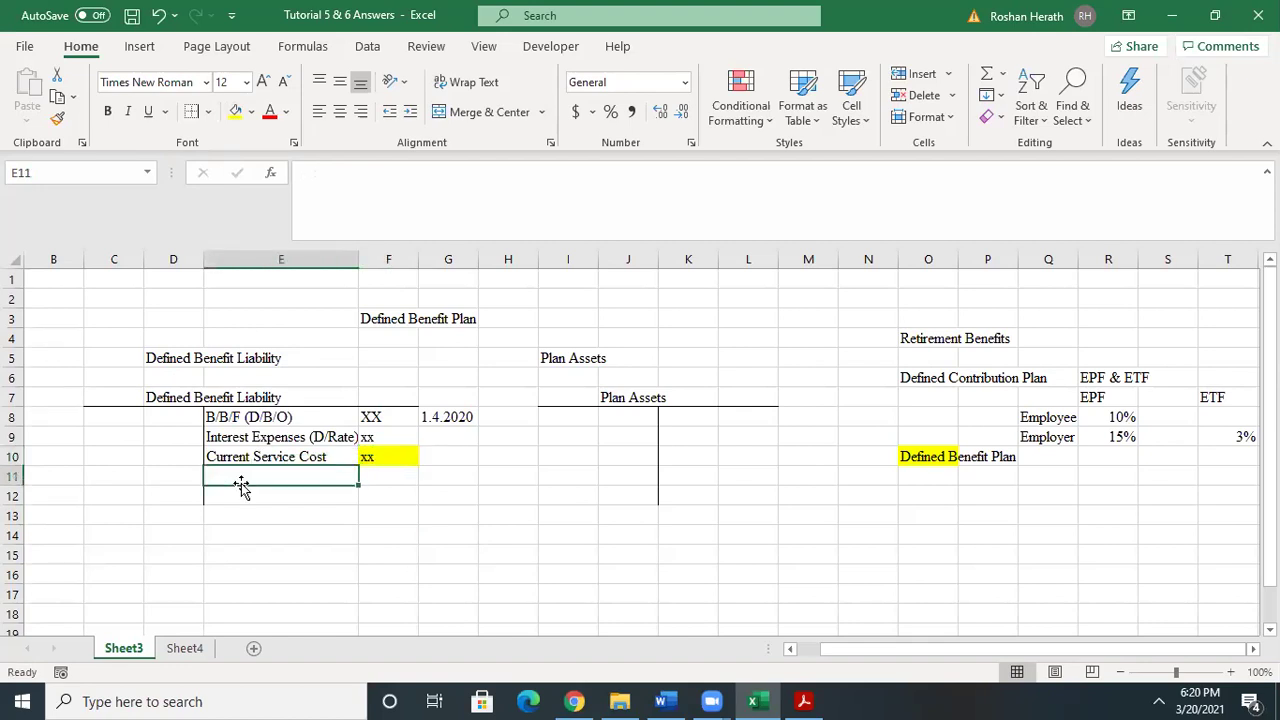
pyautogui.write('Post Service C')
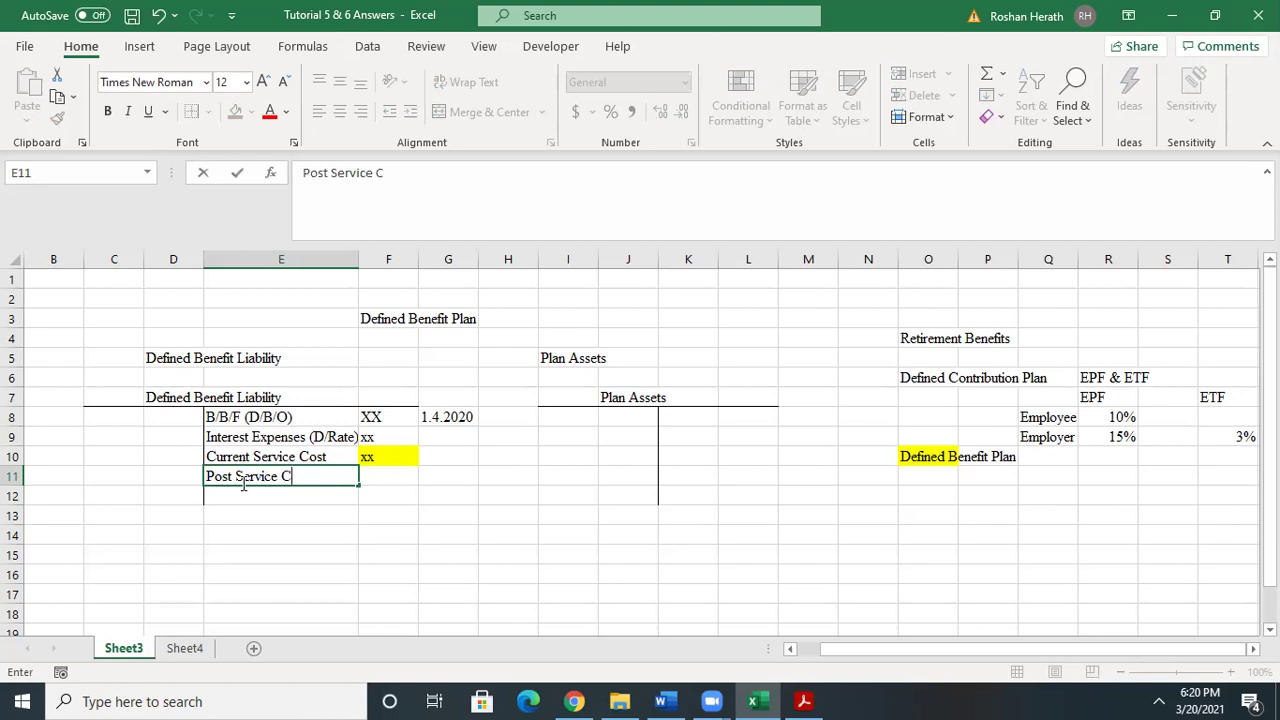
pyautogui.write('ost')
pyautogui.press('Return')
pyautogui.click(391, 478)
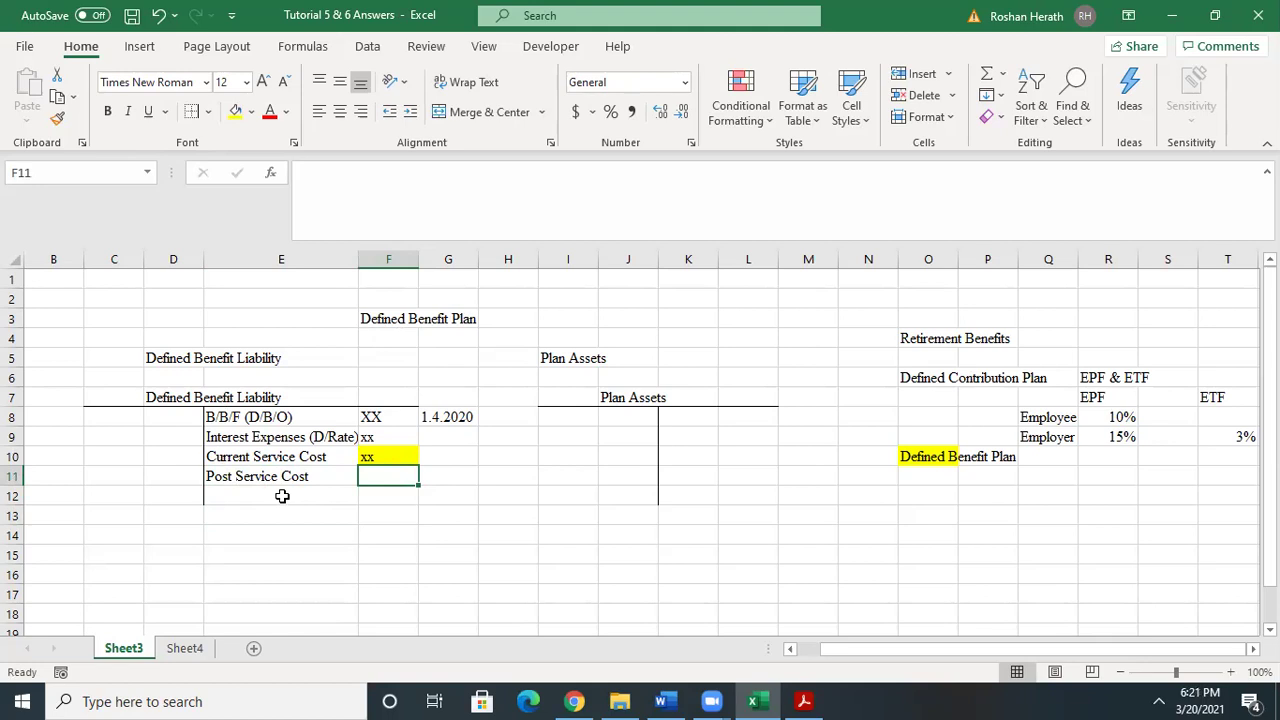
pyautogui.write('xx')
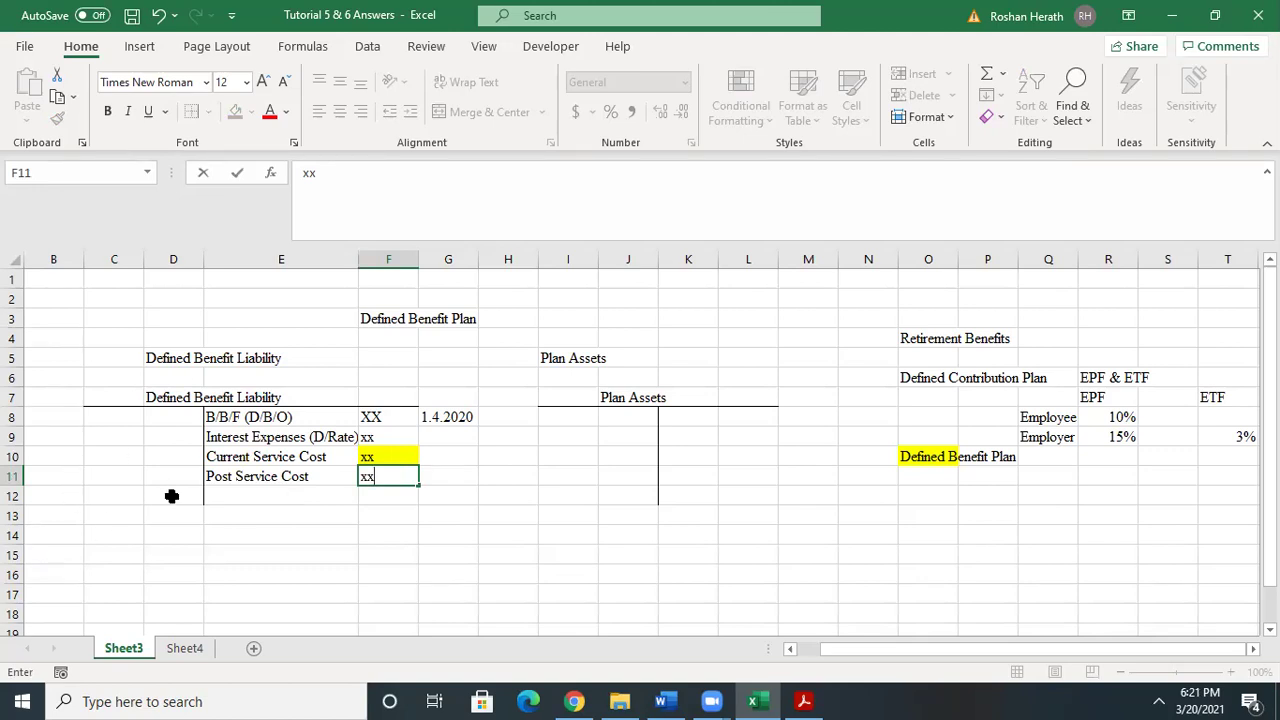
pyautogui.click(104, 480)
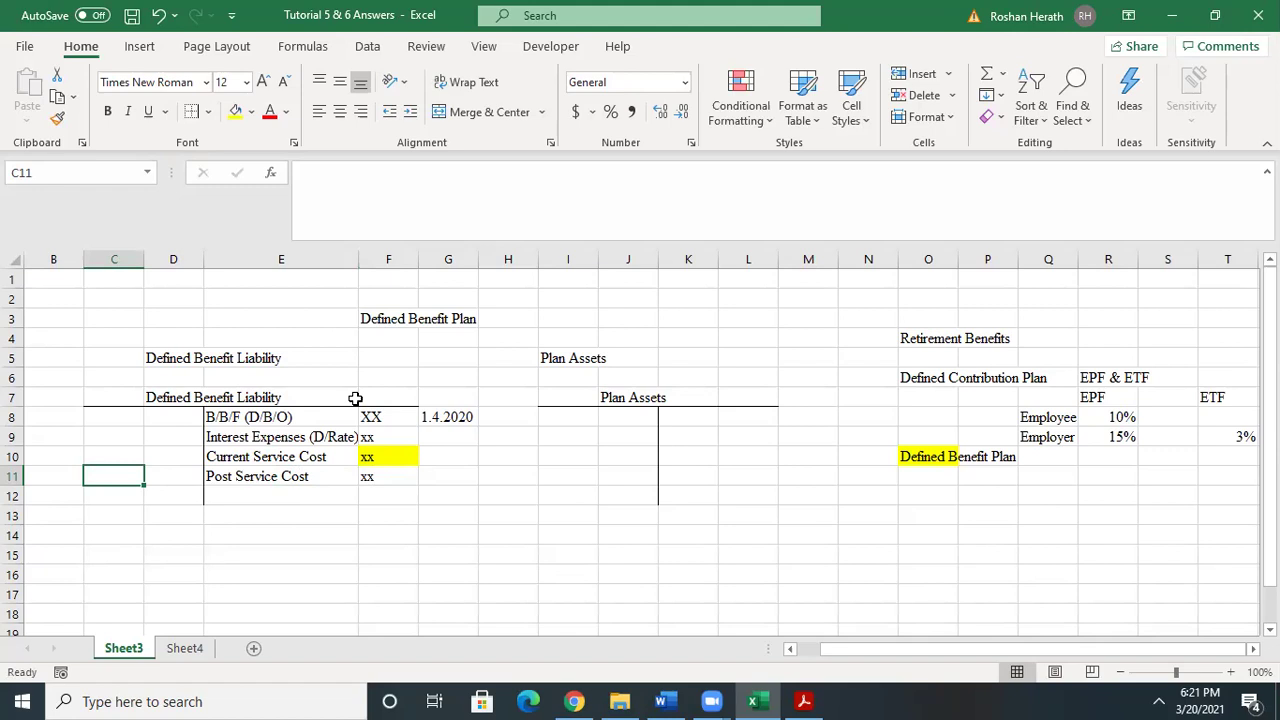
pyautogui.click(110, 438)
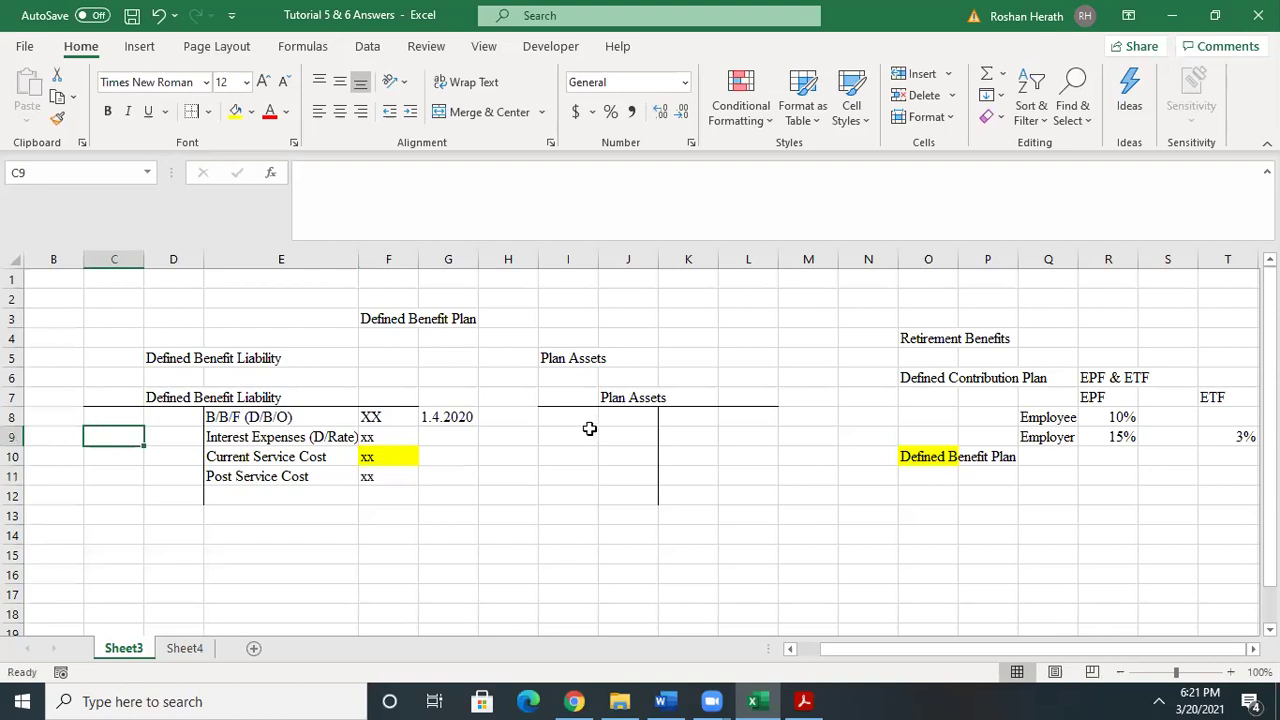
pyautogui.click(761, 437)
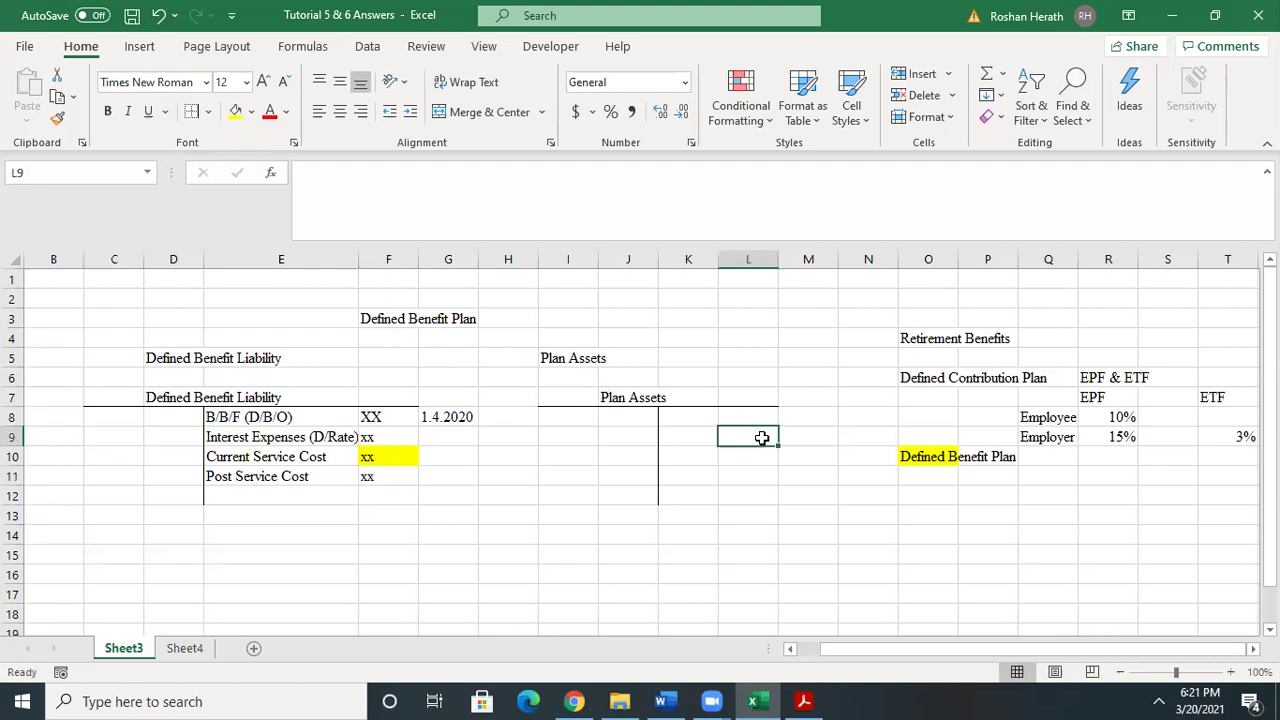
pyautogui.click(120, 436)
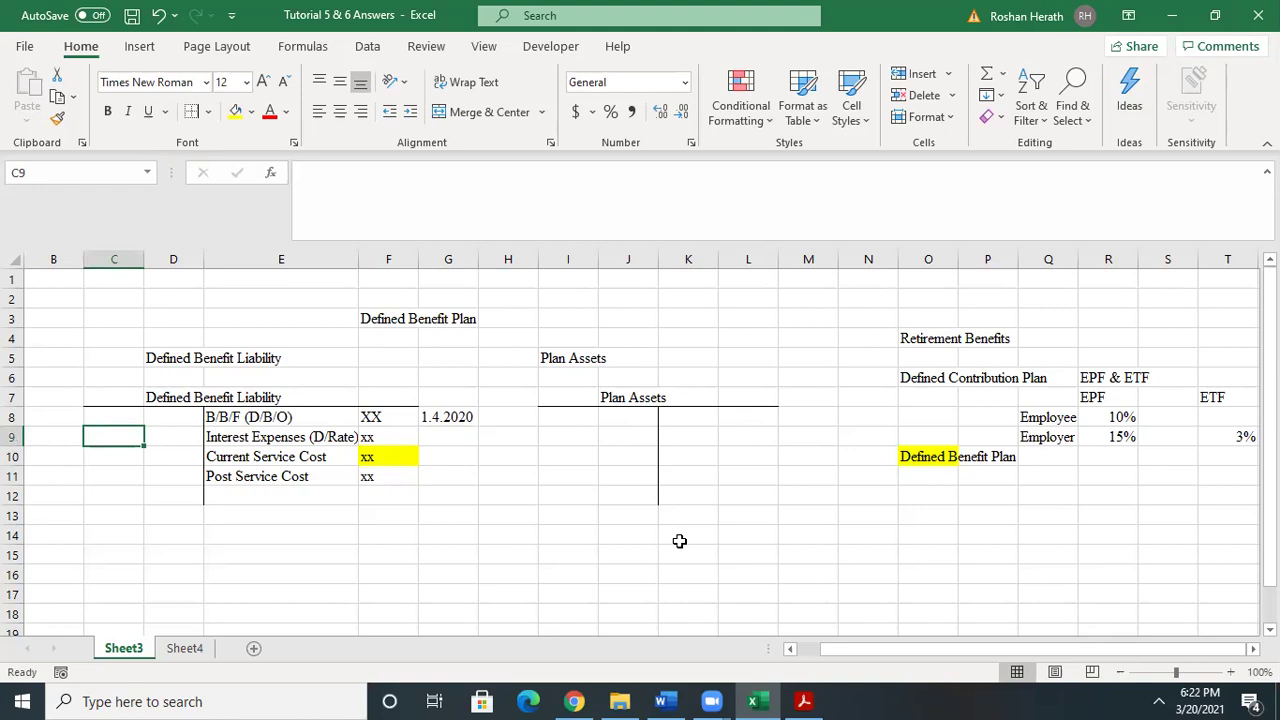
pyautogui.click(758, 436)
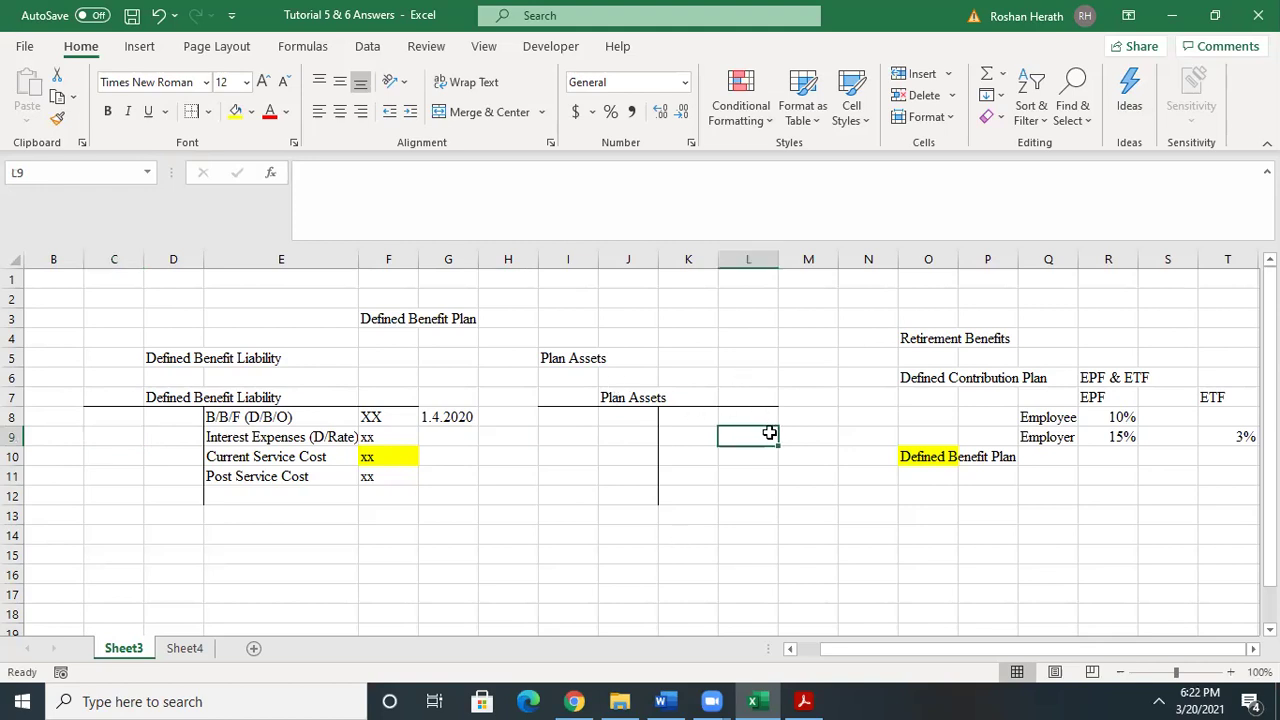
pyautogui.click(170, 452)
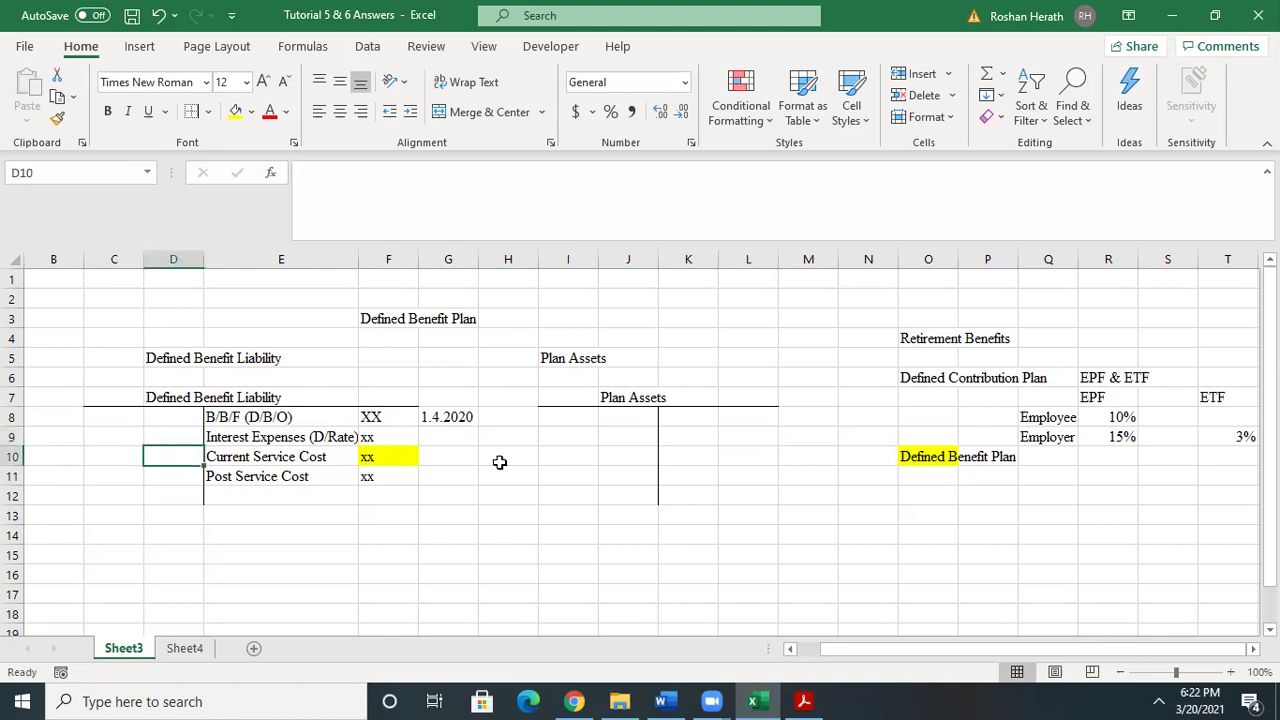
# - Record a credit entry in the Plan Assets account with "d/b/l" in cell K9 and "XX" in L9
pyautogui.click(740, 436)
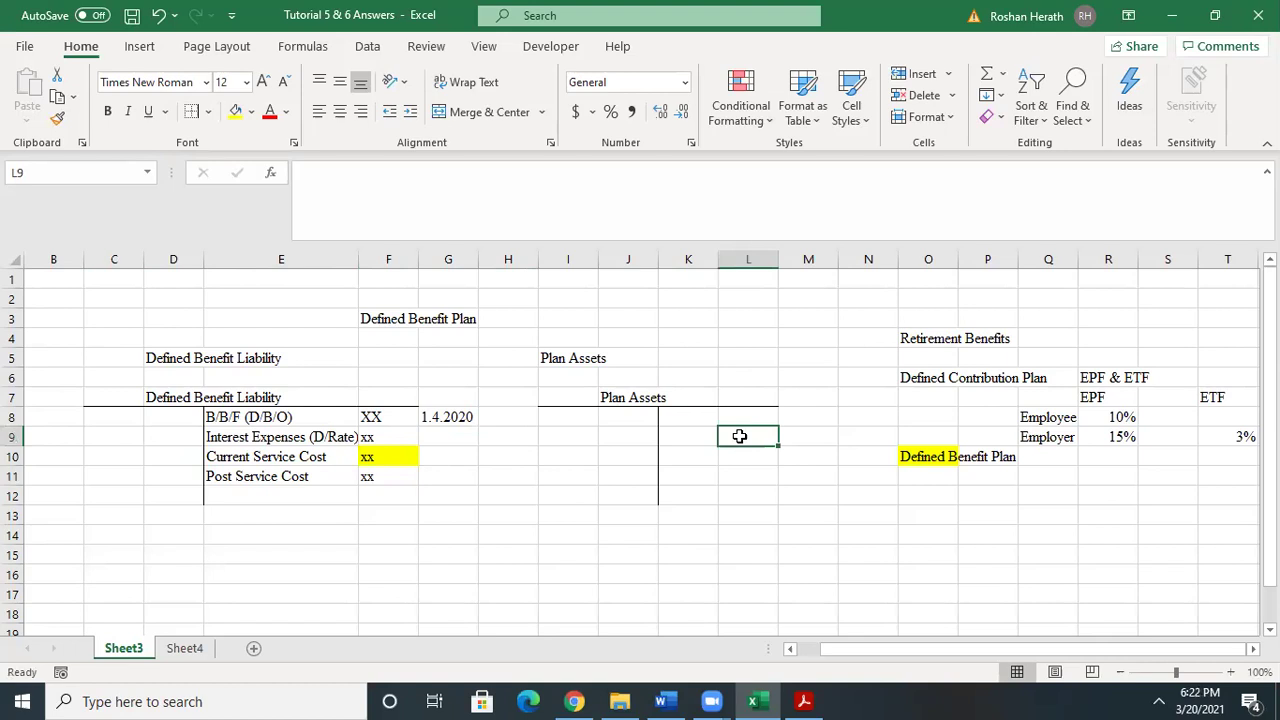
pyautogui.write('XX')
pyautogui.click(679, 440)
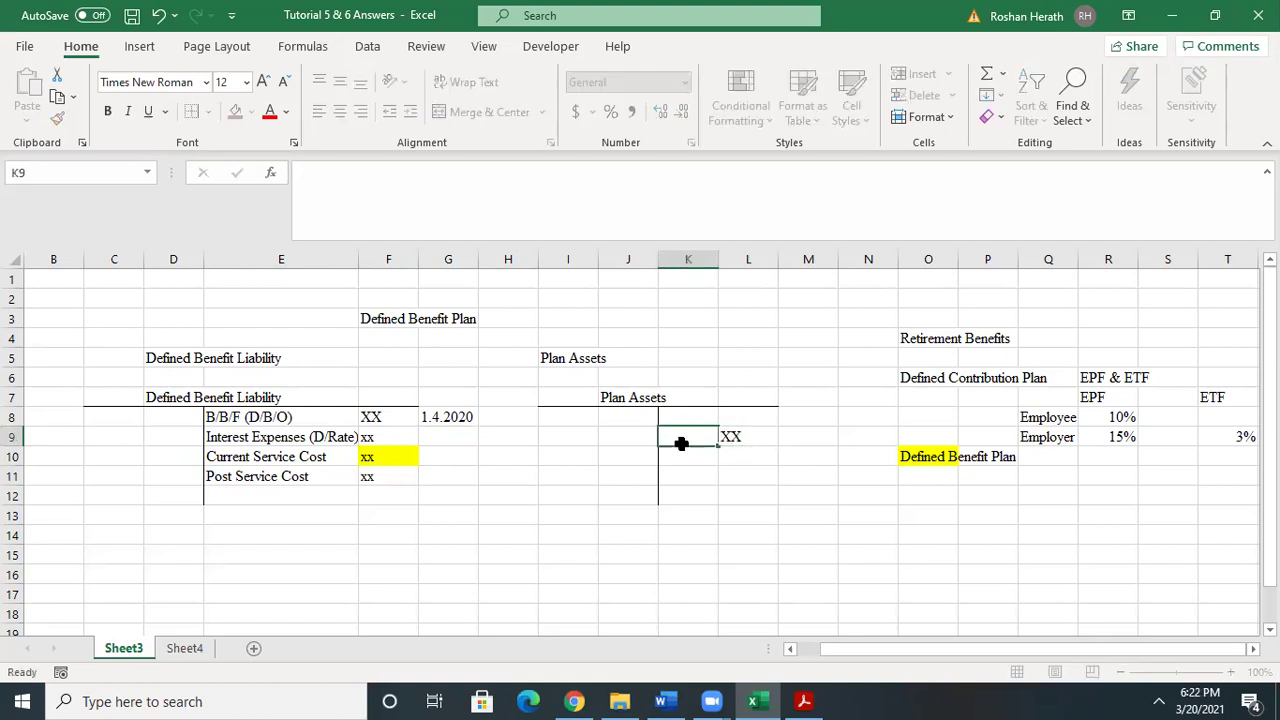
pyautogui.write('d/b/l')
# - Record the matching debit entry in the Defined Benefit Liability account with "P/A" in cell C10 and "XX" in D10
pyautogui.click(162, 455)
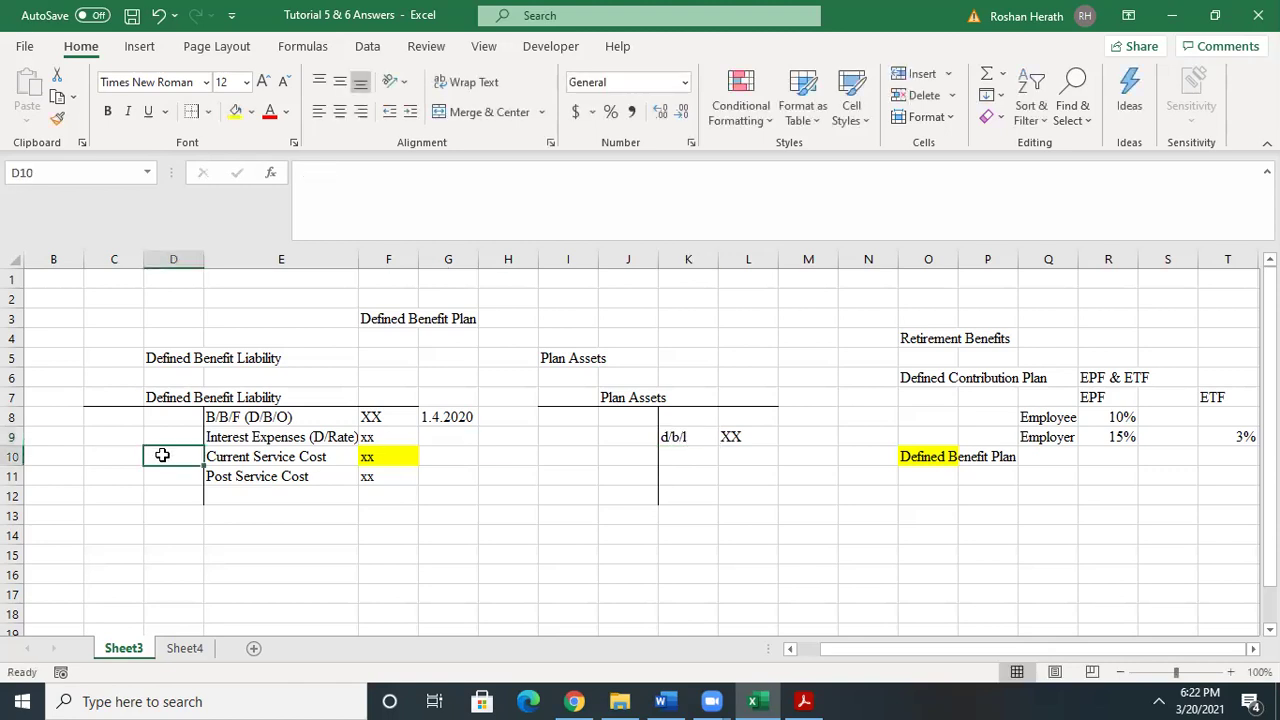
pyautogui.write('xx')
pyautogui.press('BackSpace')
pyautogui.press('BackSpace')
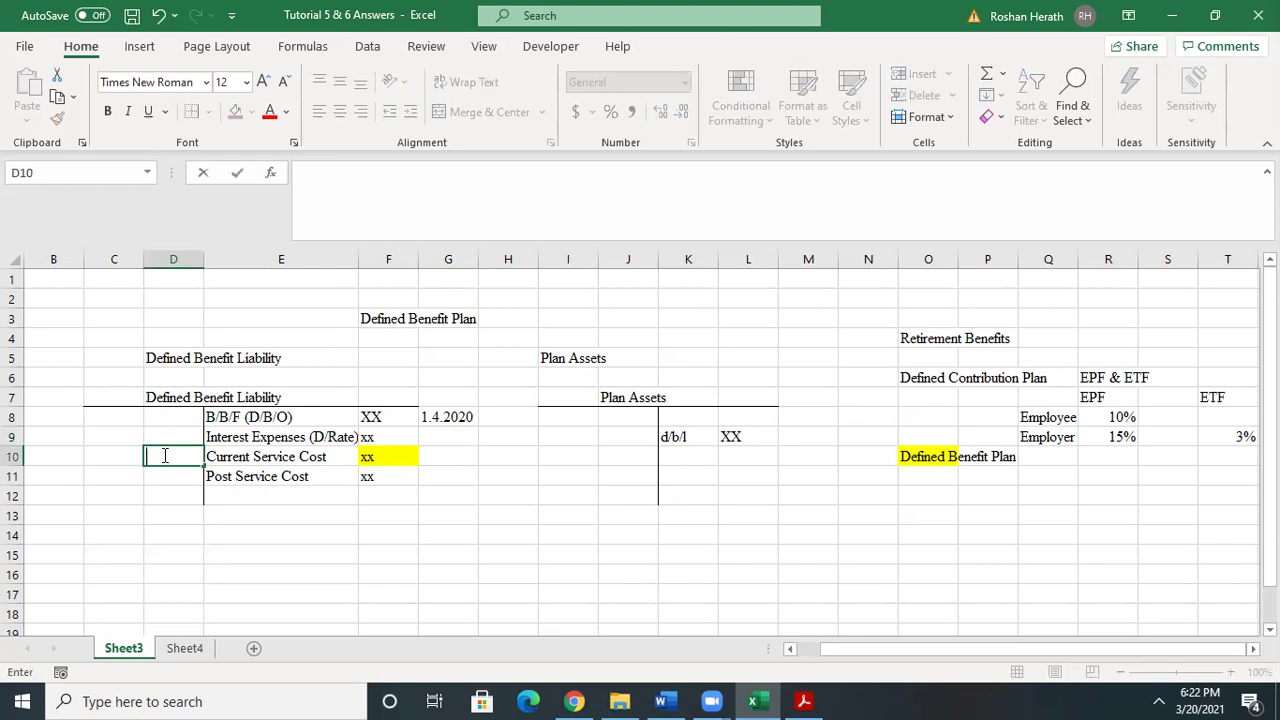
pyautogui.write('XX')
pyautogui.click(104, 456)
pyautogui.write('P/L')
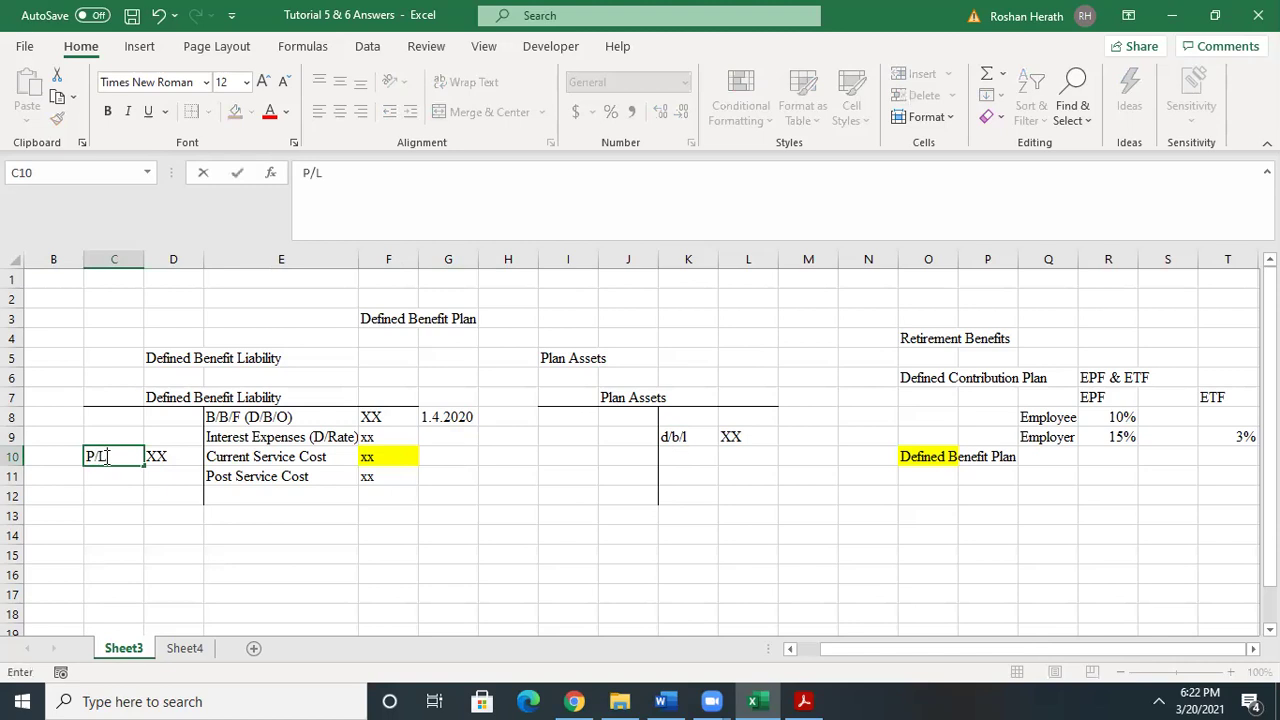
pyautogui.press('BackSpace')
pyautogui.write('A')
pyautogui.click(578, 514)
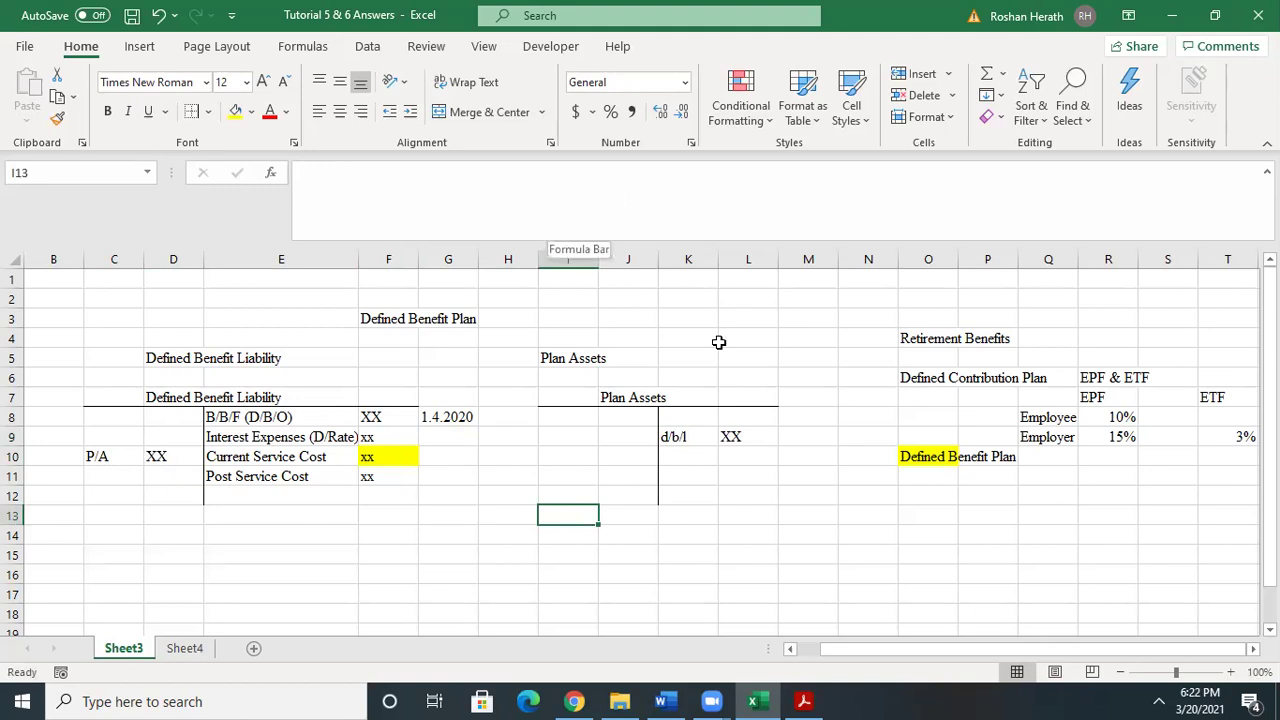
pyautogui.click(757, 443)
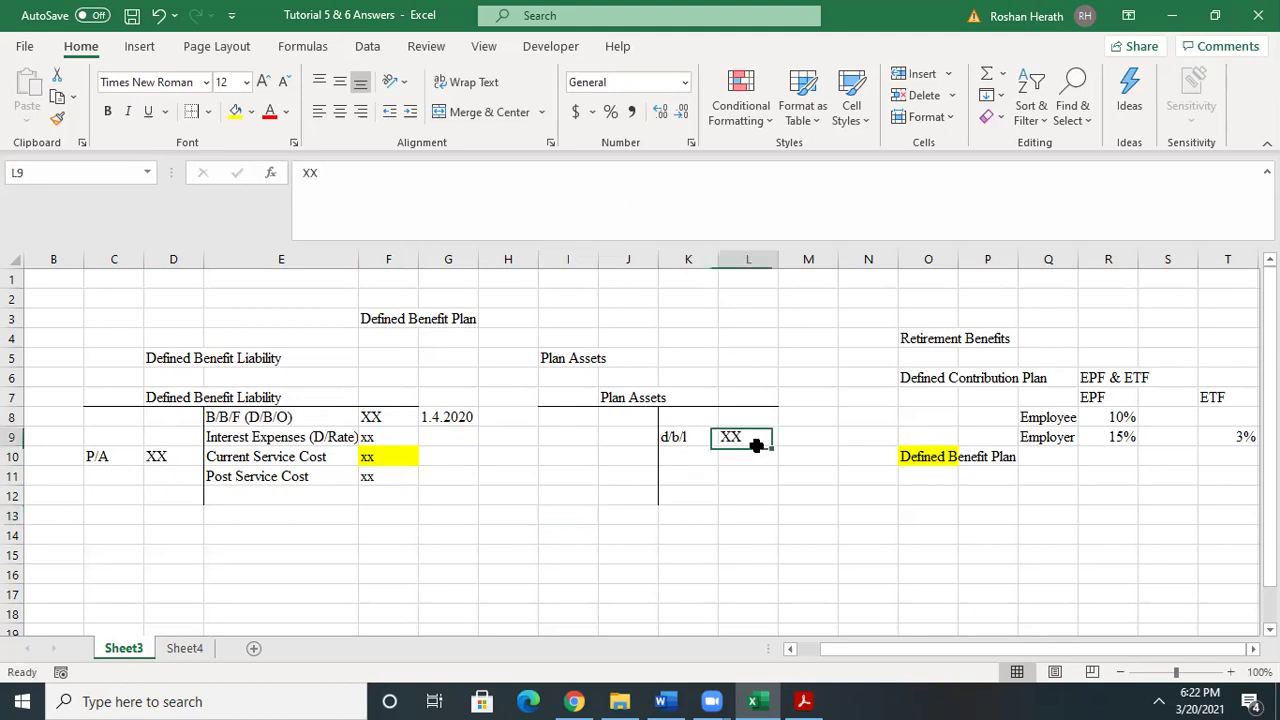
pyautogui.click(152, 456)
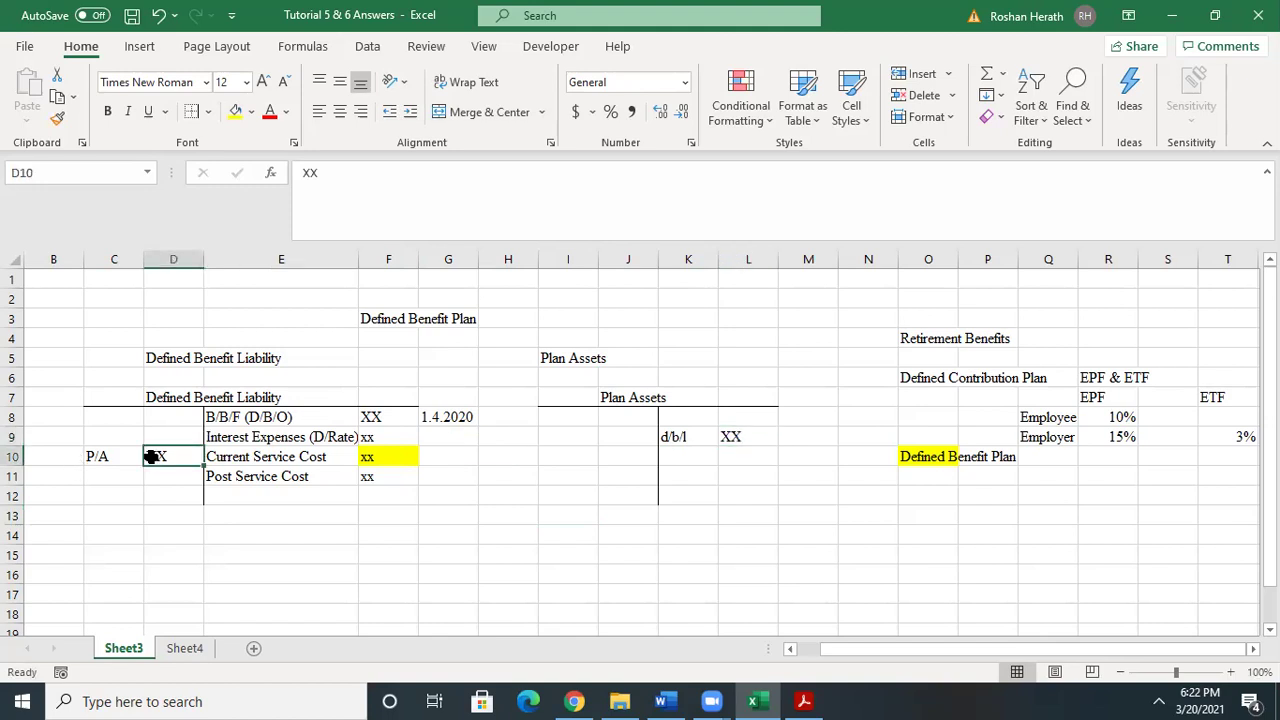
pyautogui.click(730, 437)
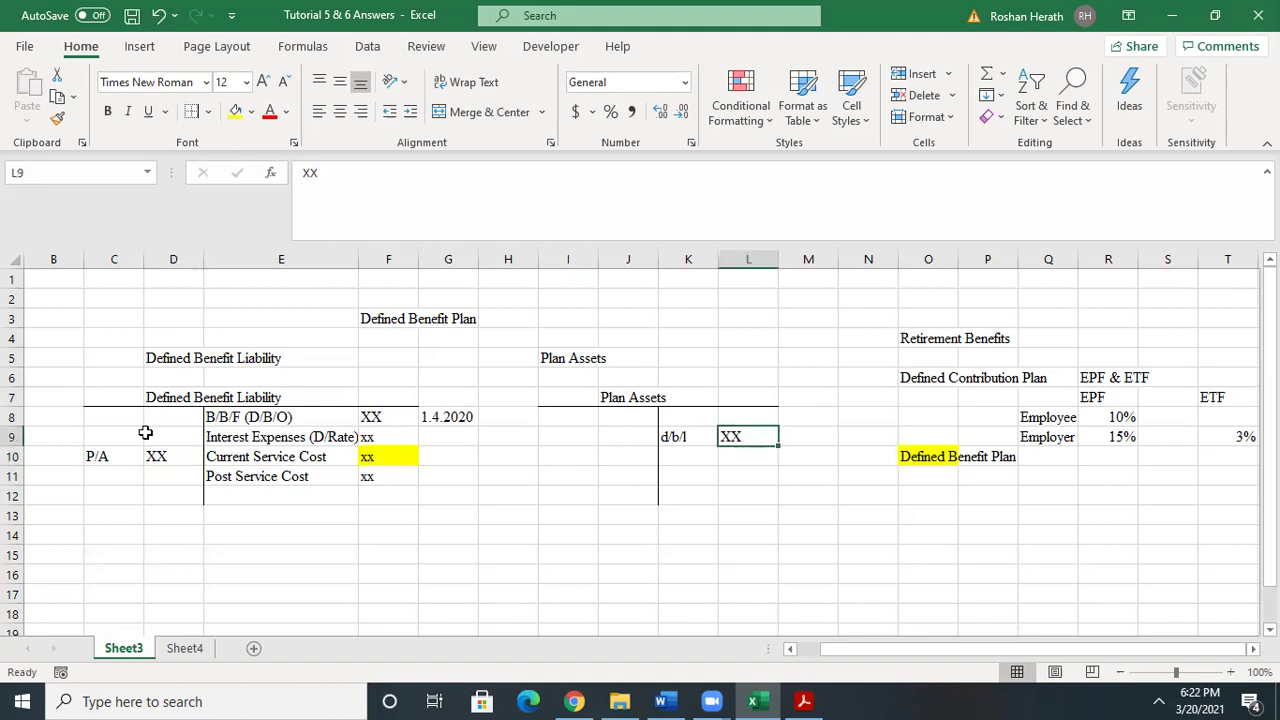
pyautogui.click(103, 476)
pyautogui.click(102, 455)
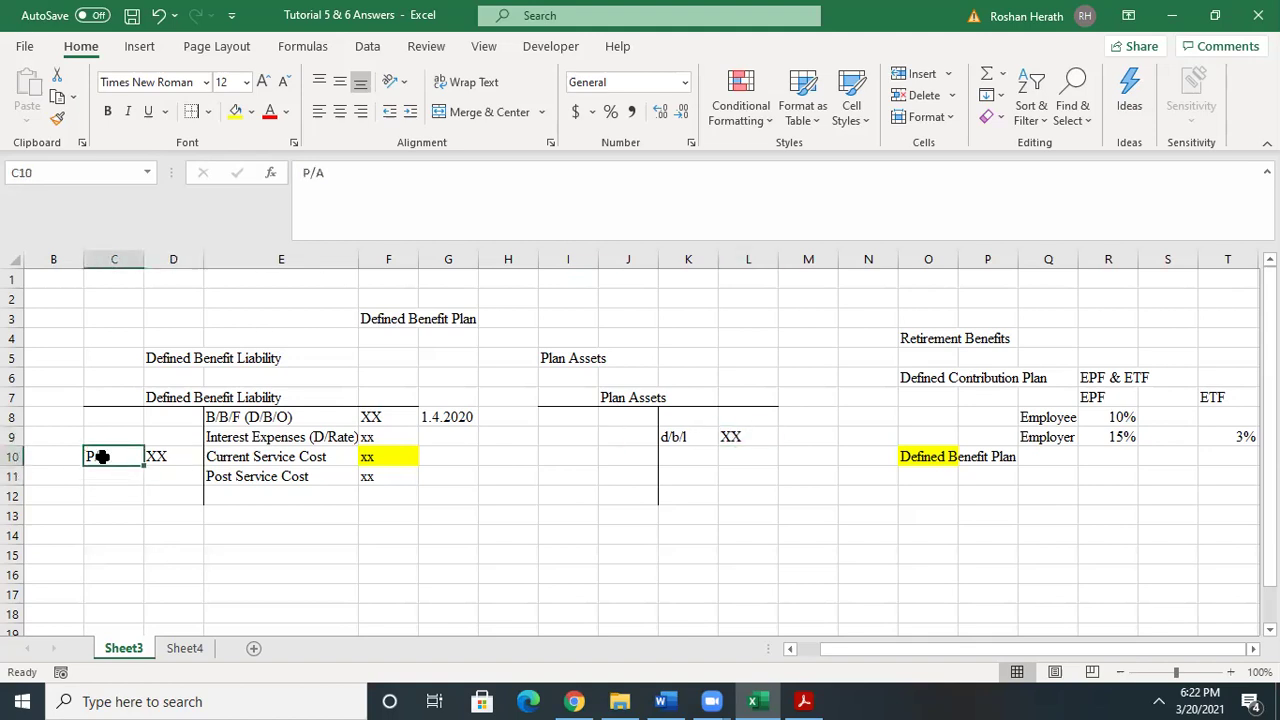
# - Widen column B and enter the note "(When you paty benefits" in cell B10 beside the P/A entry
pyautogui.click(66, 453)
pyautogui.moveTo(84, 259); pyautogui.dragTo(111, 259)
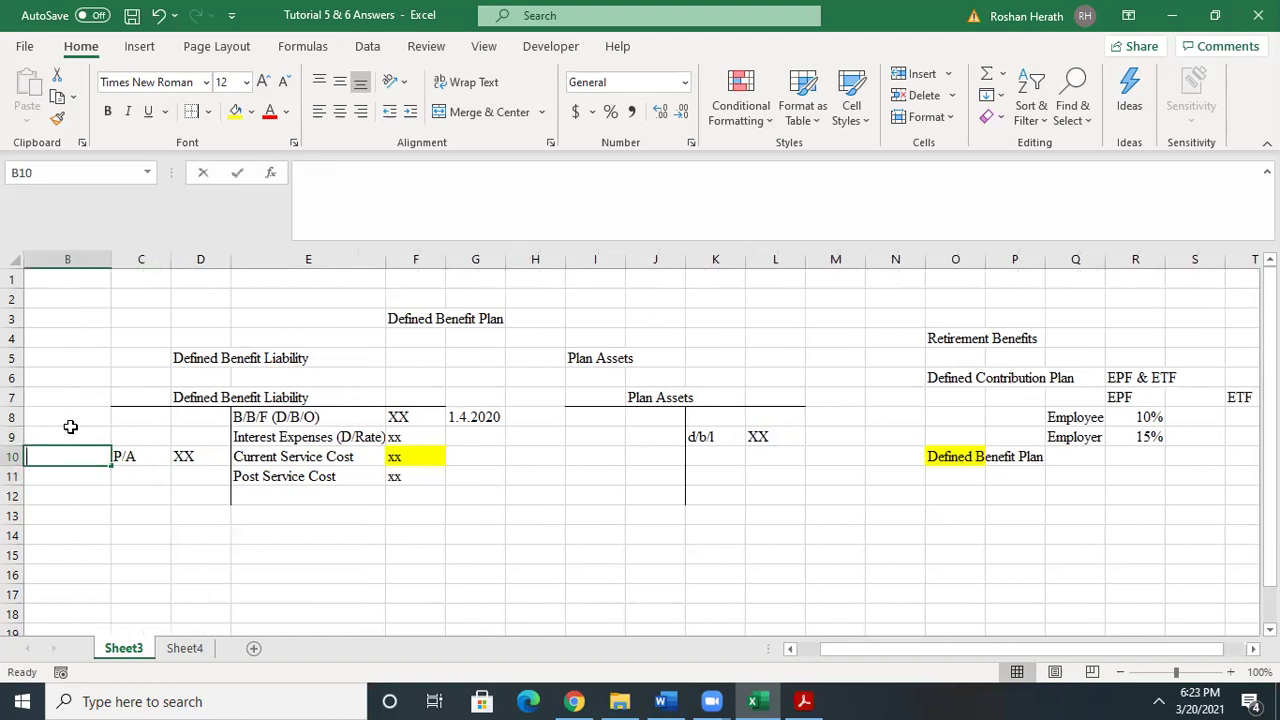
pyautogui.write('(wHEN you ')
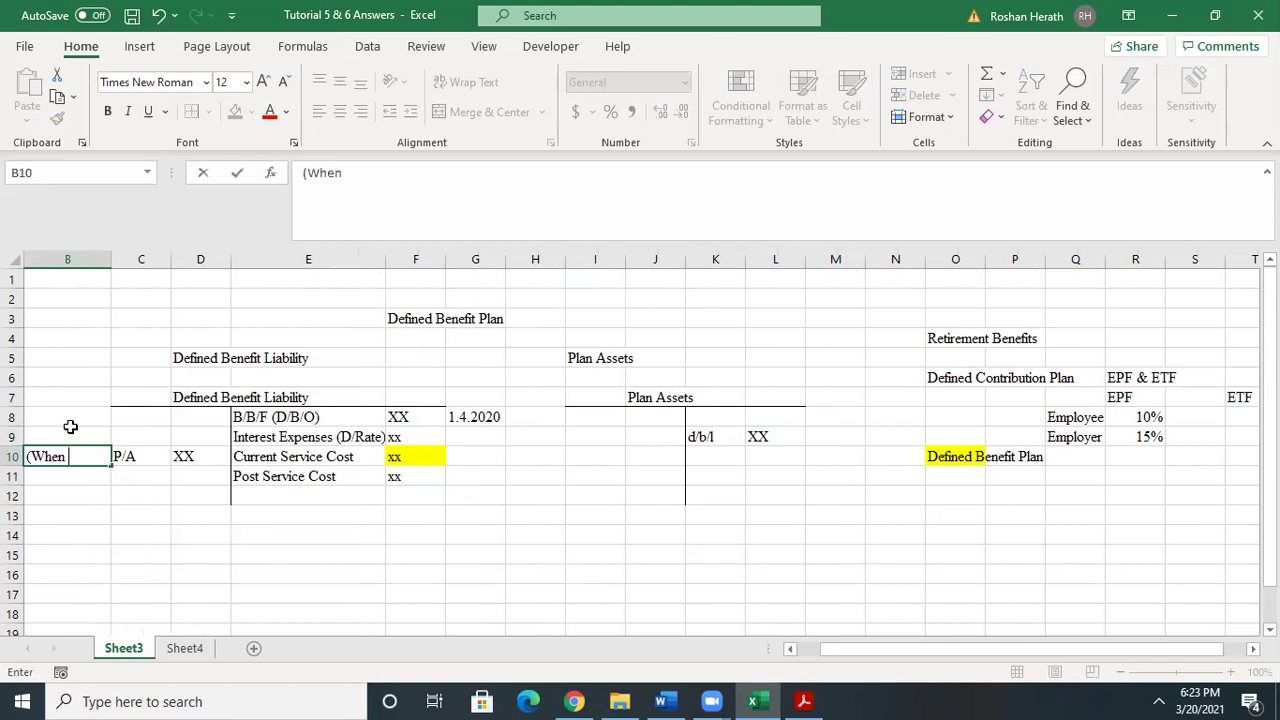
pyautogui.write('paty ')
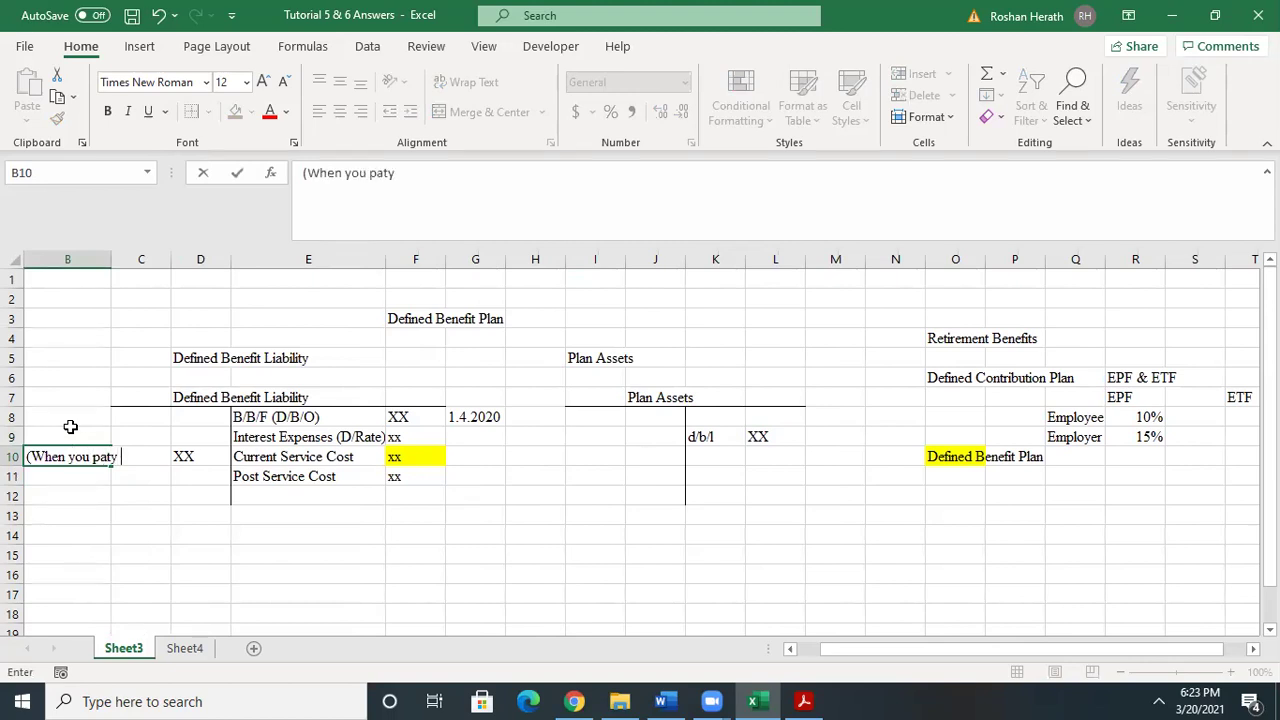
pyautogui.write('benefits')
# - Add the balance carried forward to the Defined Benefit Liability account with "B/C/F" in cell C11 and "XX" in D11
pyautogui.click(152, 483)
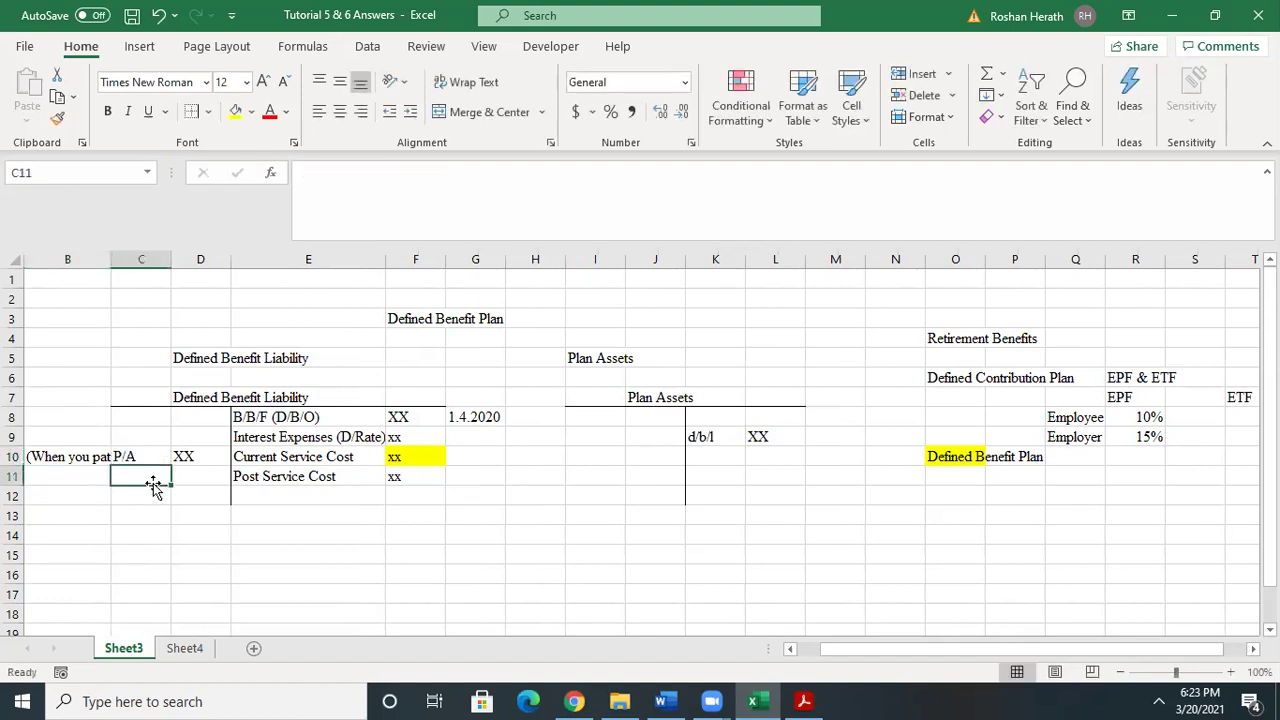
pyautogui.write('B/C/F')
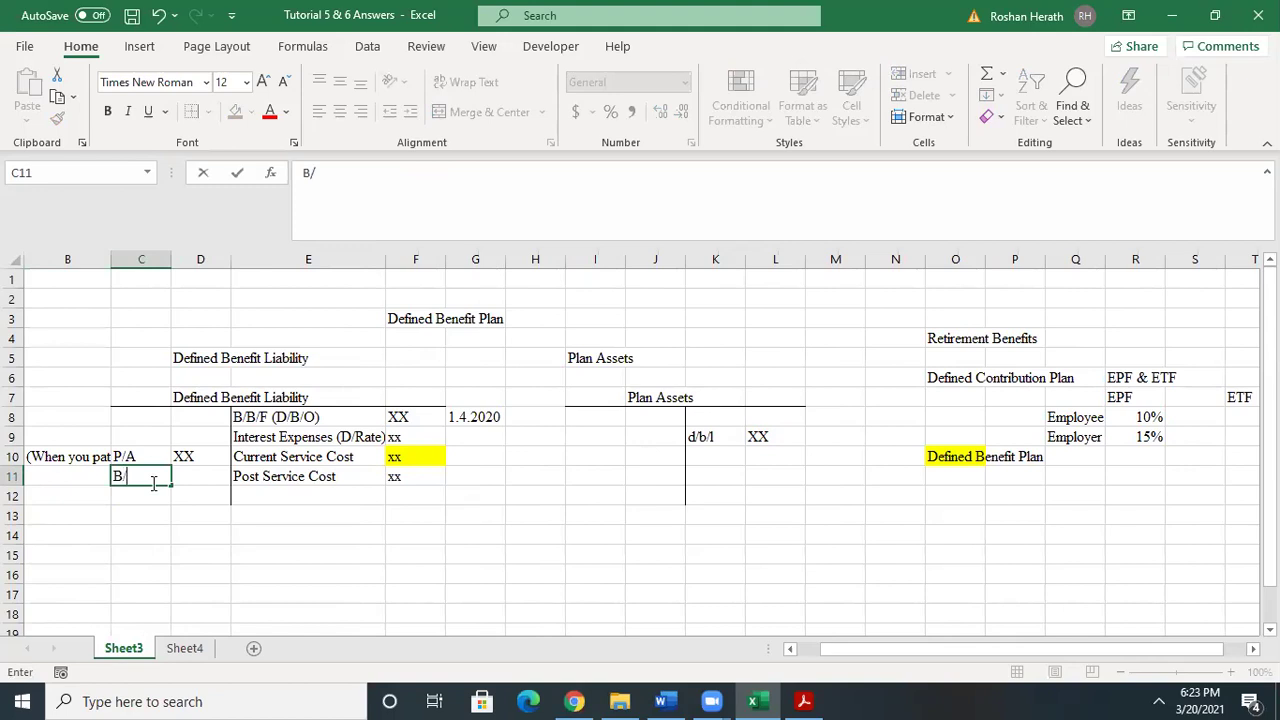
pyautogui.click(200, 476)
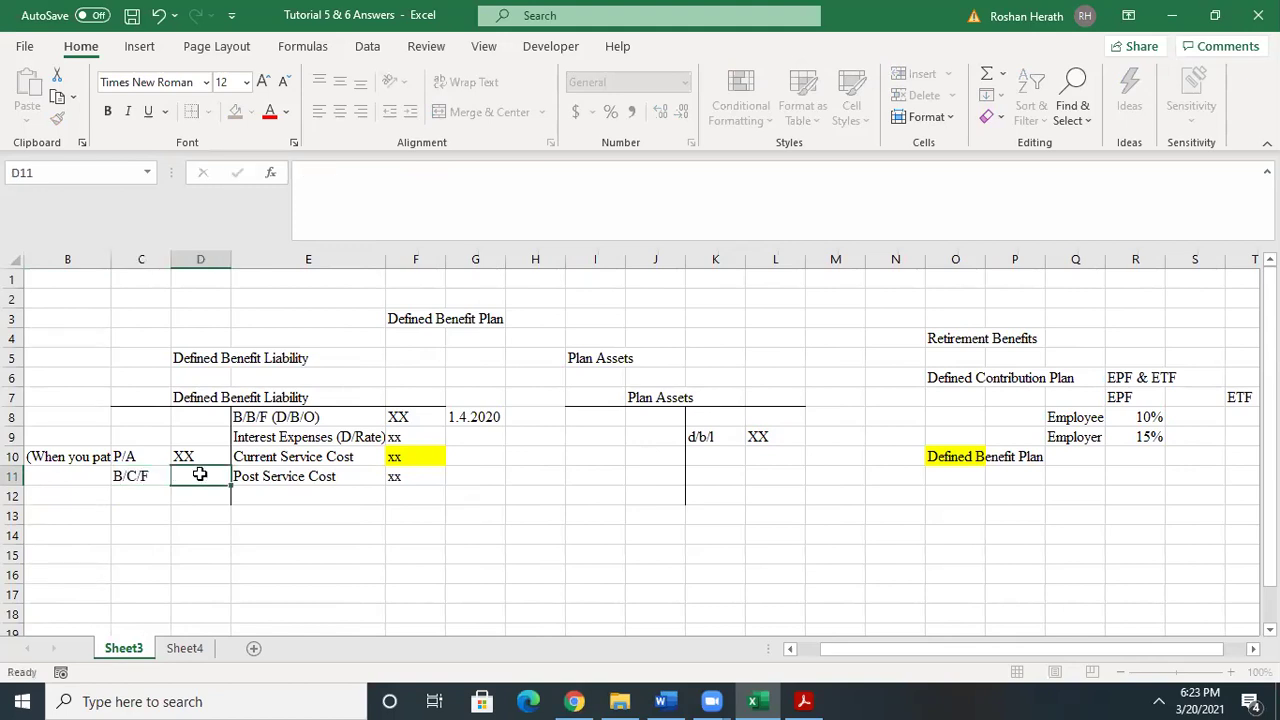
pyautogui.write('XX')
pyautogui.click(142, 498)
# - Move the B/C/F entry and its XX amount down one row to cells C12:D12 of the Defined Benefit Liability account
pyautogui.click(192, 479)
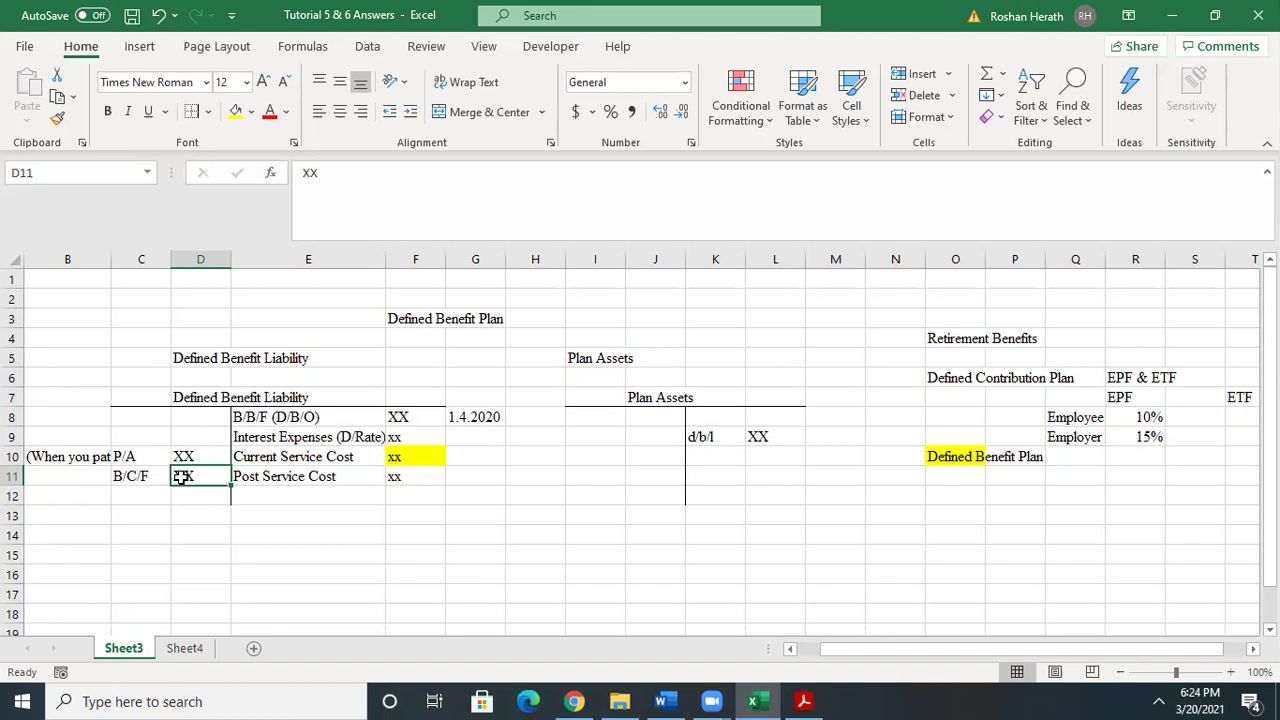
pyautogui.click(124, 478)
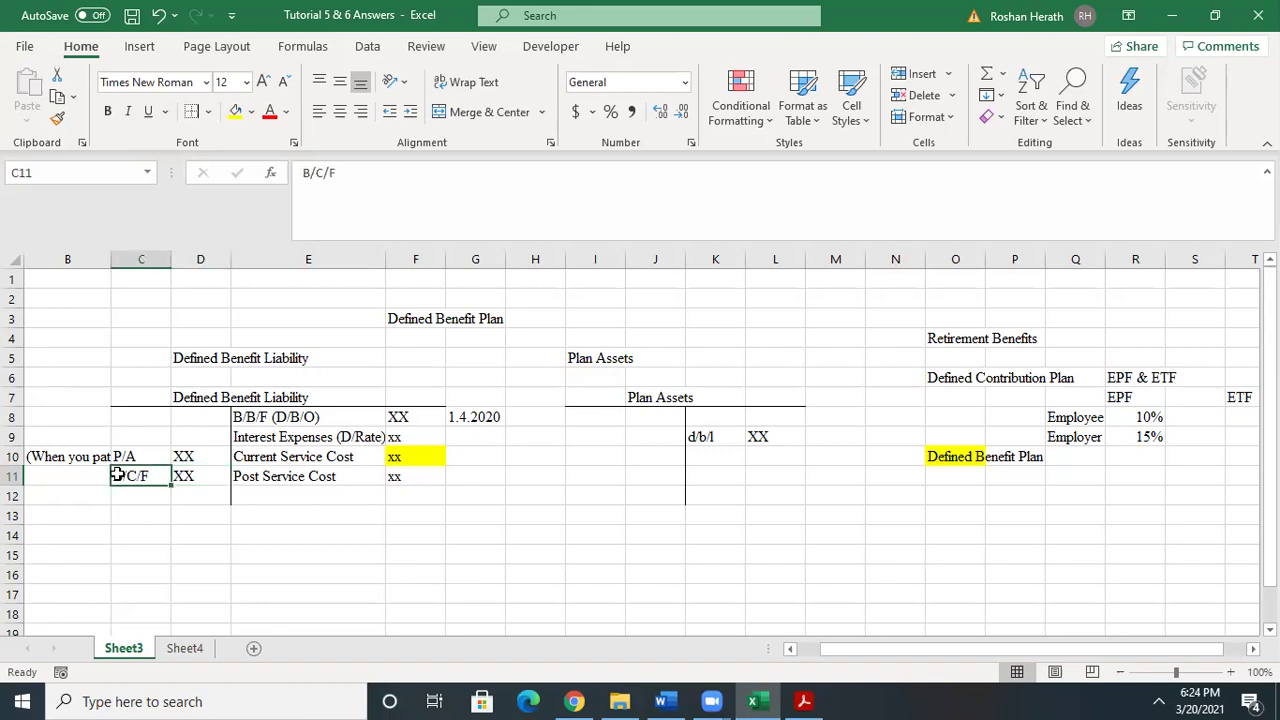
pyautogui.moveTo(117, 476); pyautogui.dragTo(200, 477)
pyautogui.hotkey('ctrl', 'c')
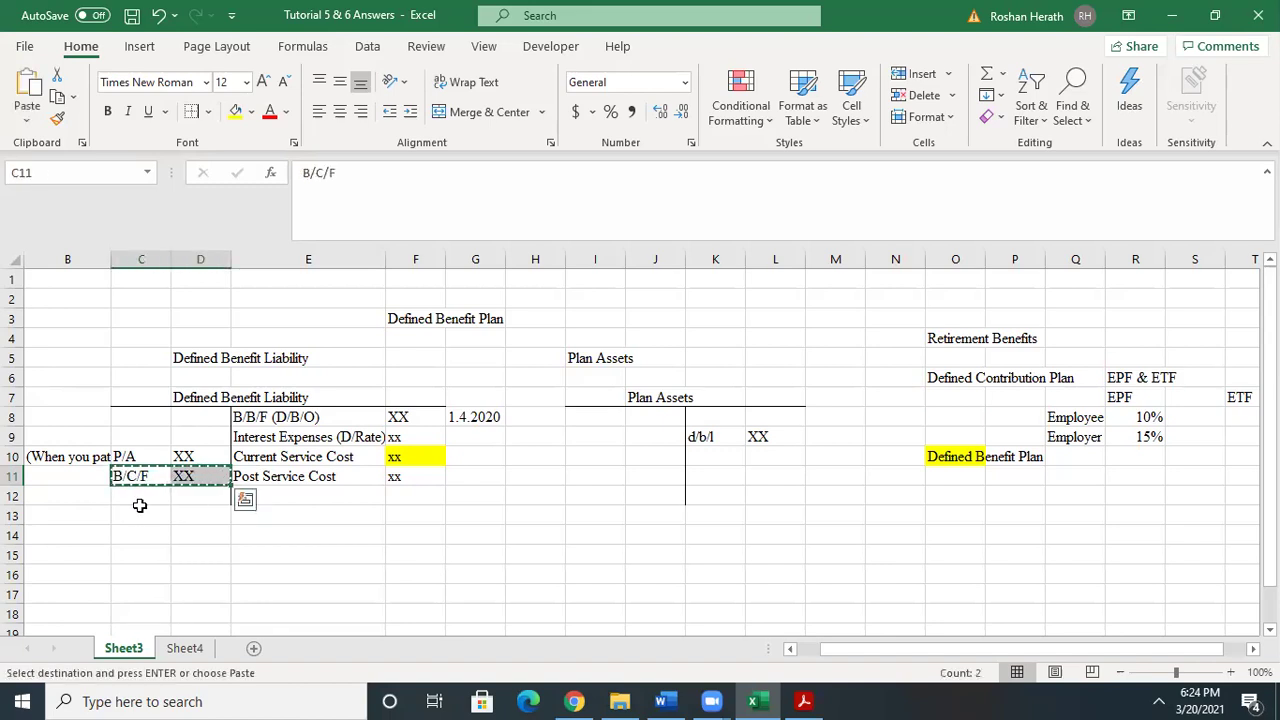
pyautogui.click(140, 505)
pyautogui.hotkey('ctrl', 'v')
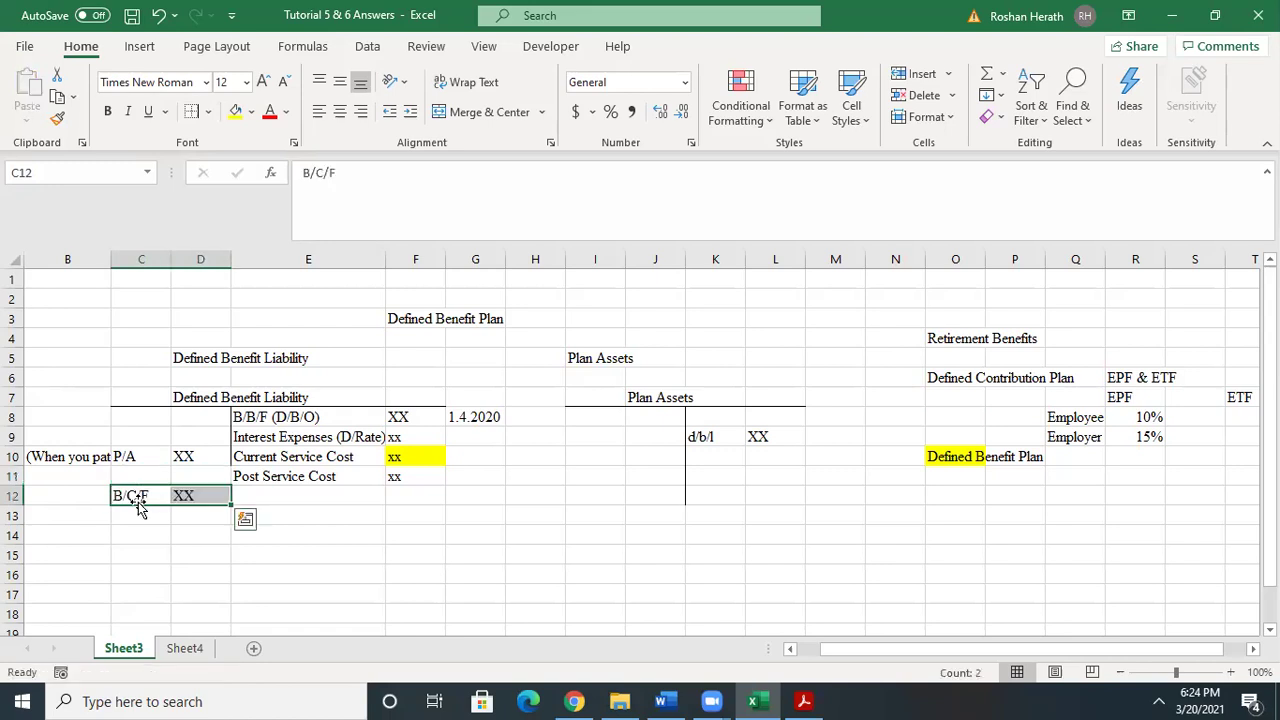
pyautogui.click(428, 524)
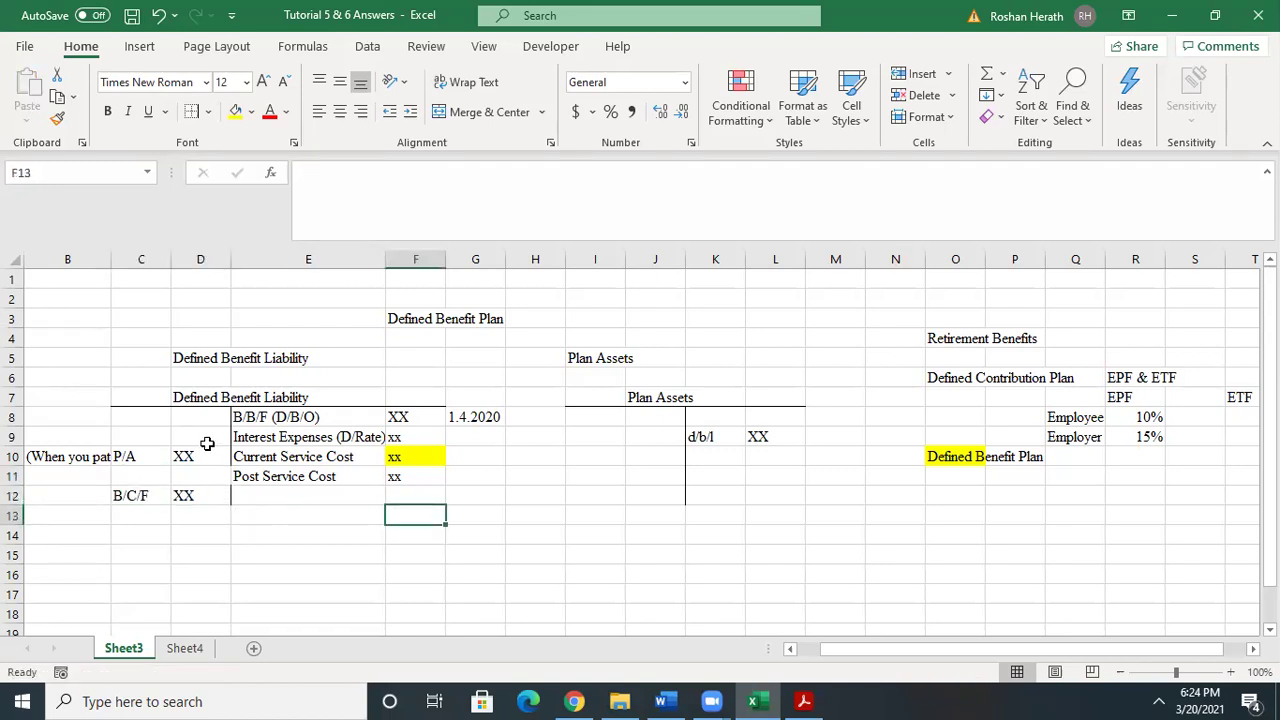
pyautogui.moveTo(203, 455); pyautogui.dragTo(197, 492)
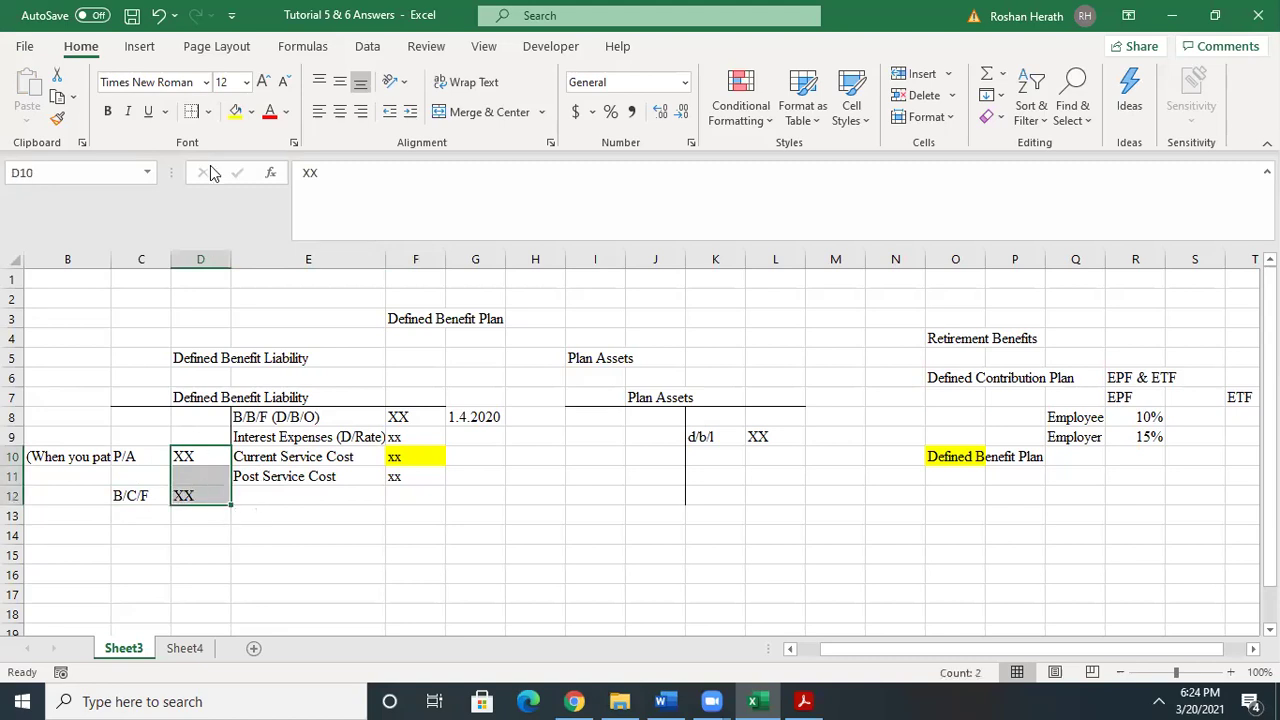
# - Record a credit entry in the Defined Benefit Liability account with "Remeasurement loss" in cell E12 and "XX" in F12
pyautogui.click(404, 497)
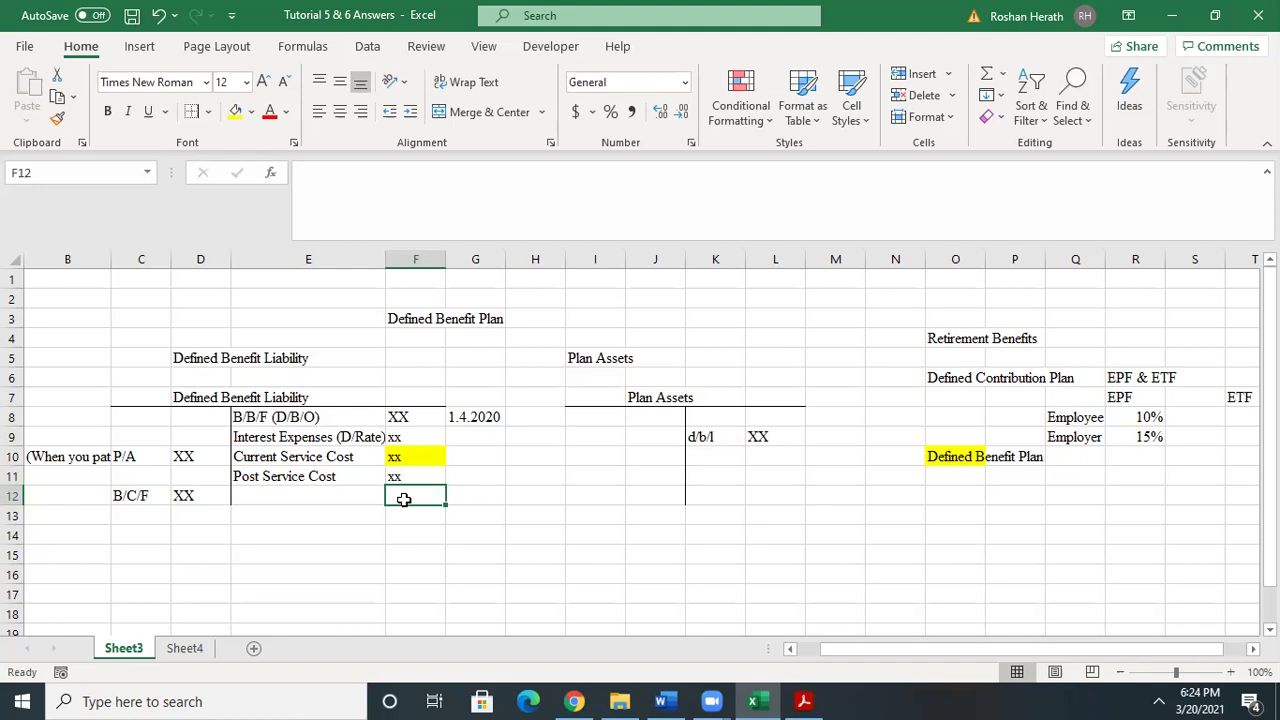
pyautogui.write('XX')
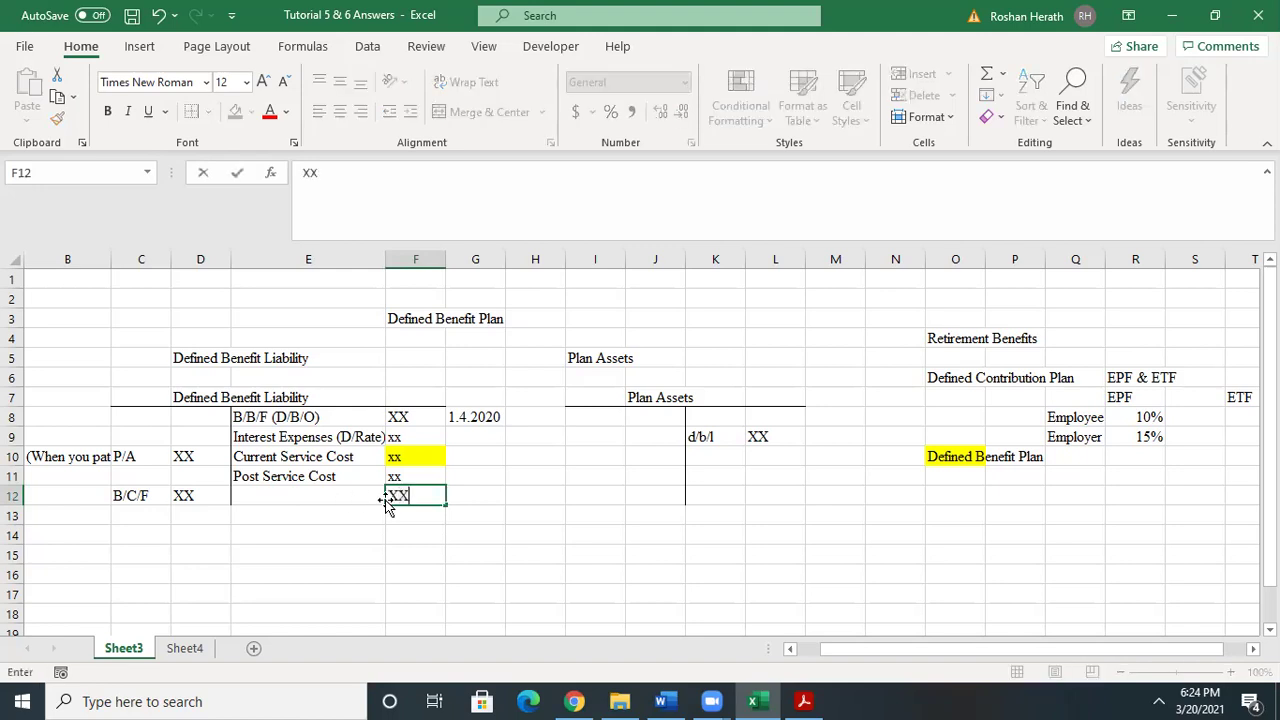
pyautogui.click(300, 499)
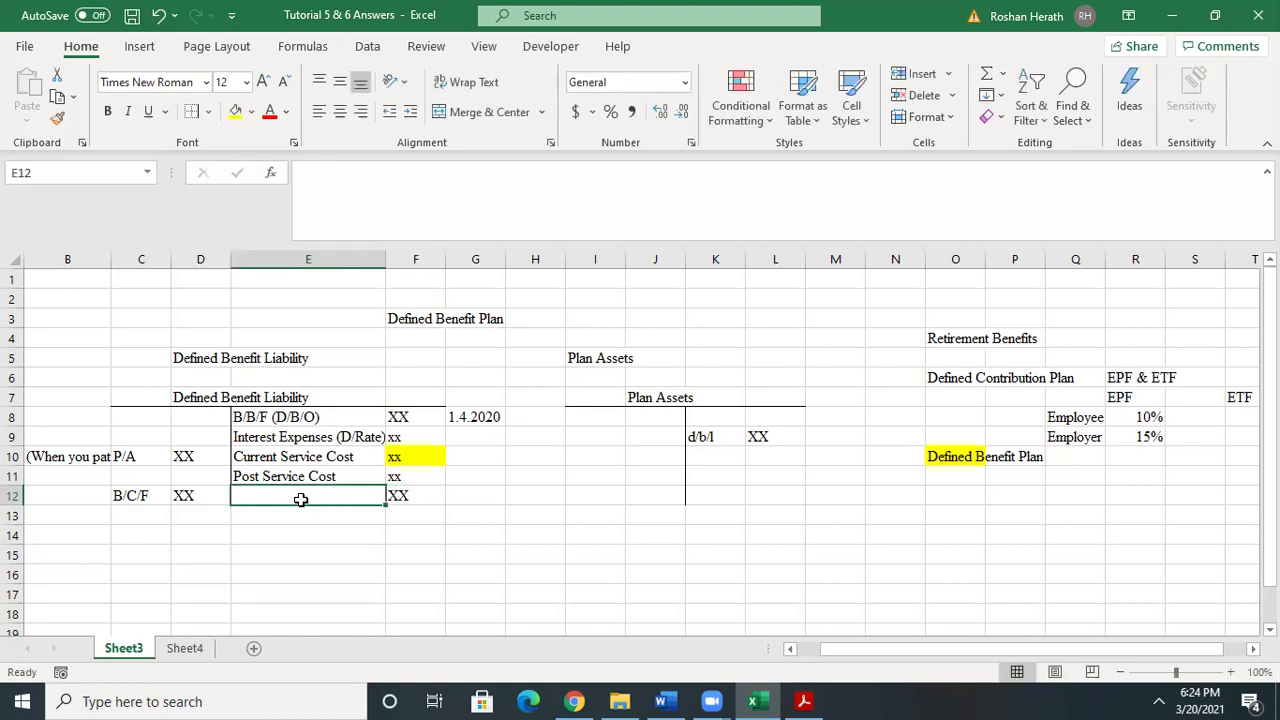
pyautogui.write('rEMEASUREMENT loss')
pyautogui.click(535, 555)
pyautogui.click(580, 570)
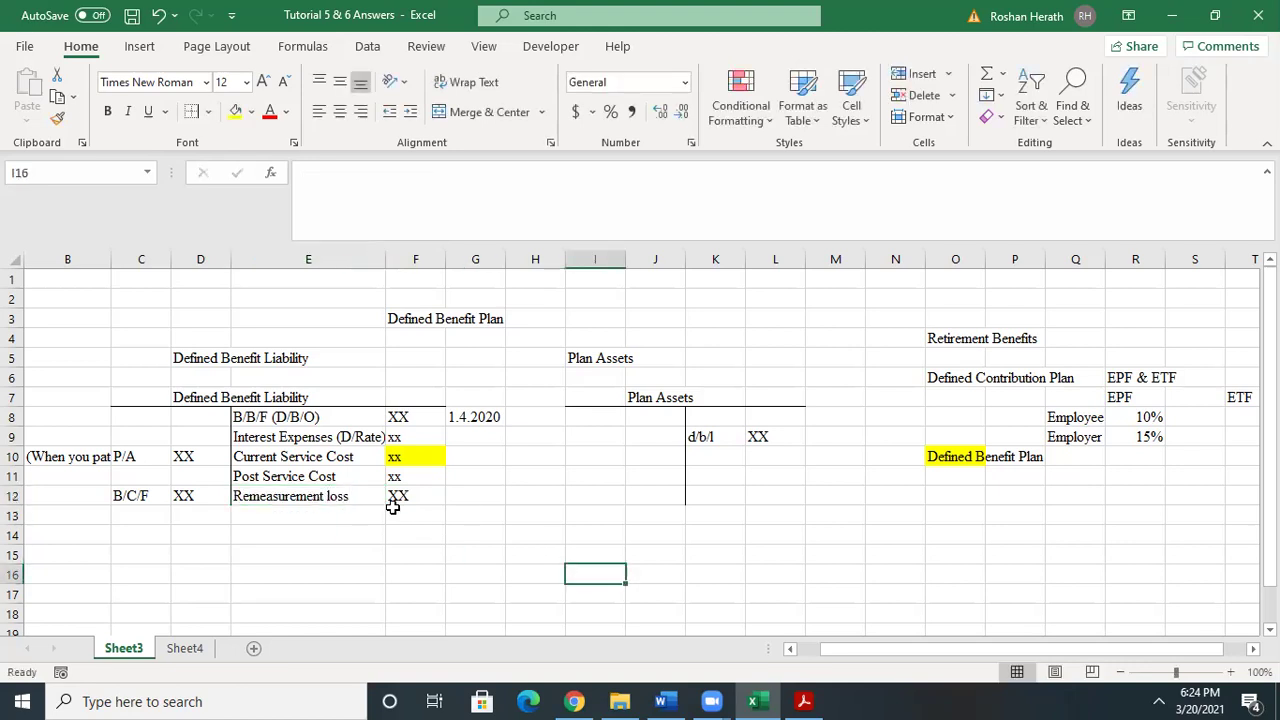
pyautogui.click(400, 497)
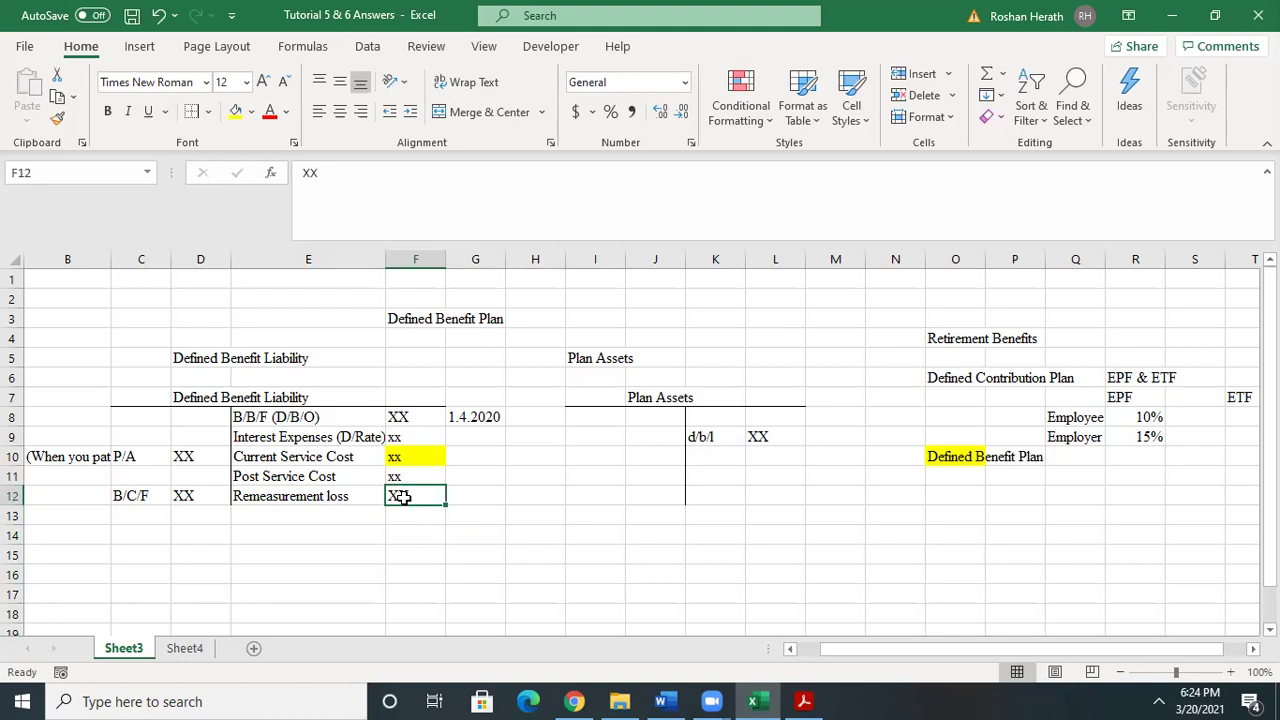
pyautogui.click(367, 493)
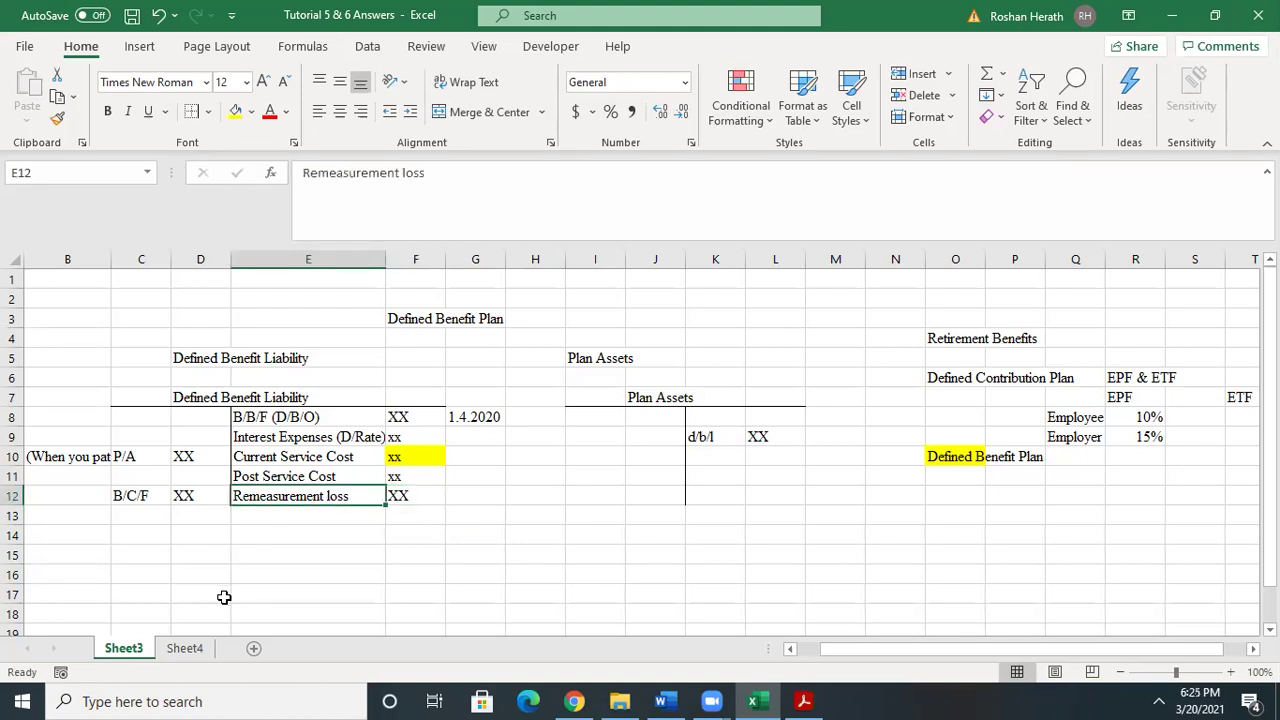
# - Widen column E and change the label in cell E12 to "O/C/I (Remeasurement loss)"
pyautogui.moveTo(385, 259); pyautogui.dragTo(442, 259)
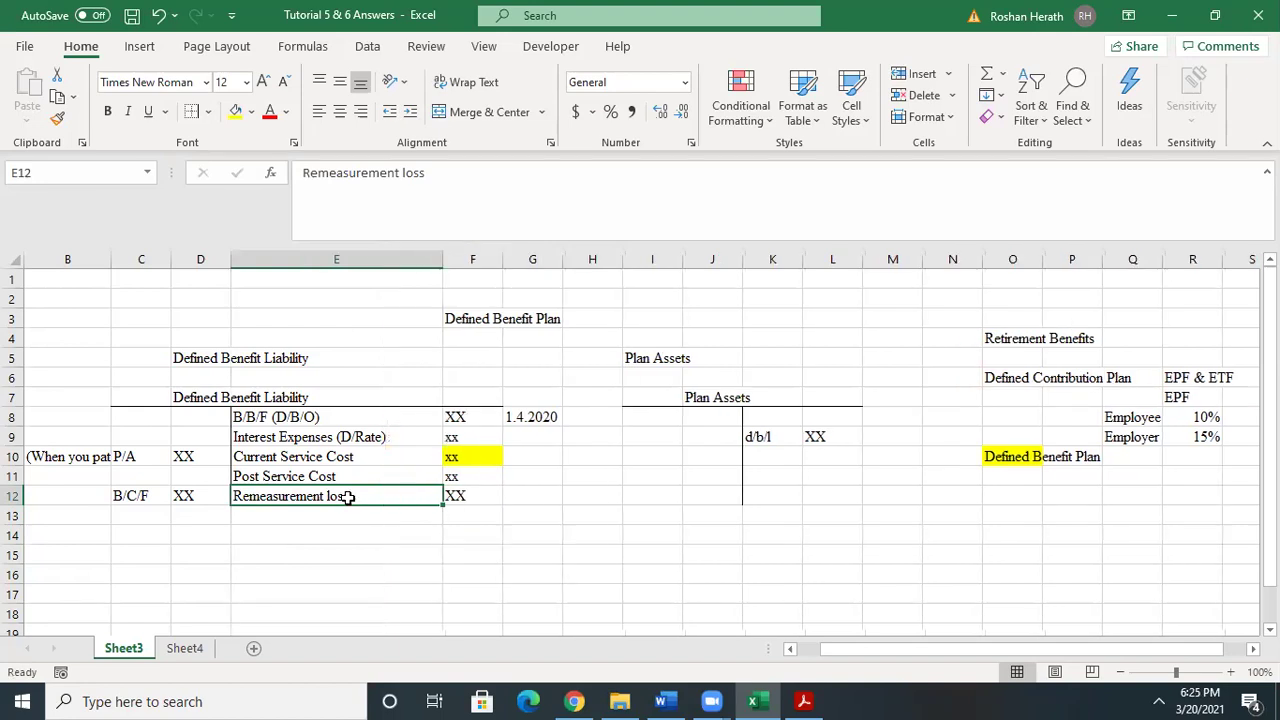
pyautogui.doubleClick(237, 496)
pyautogui.write('O/C')
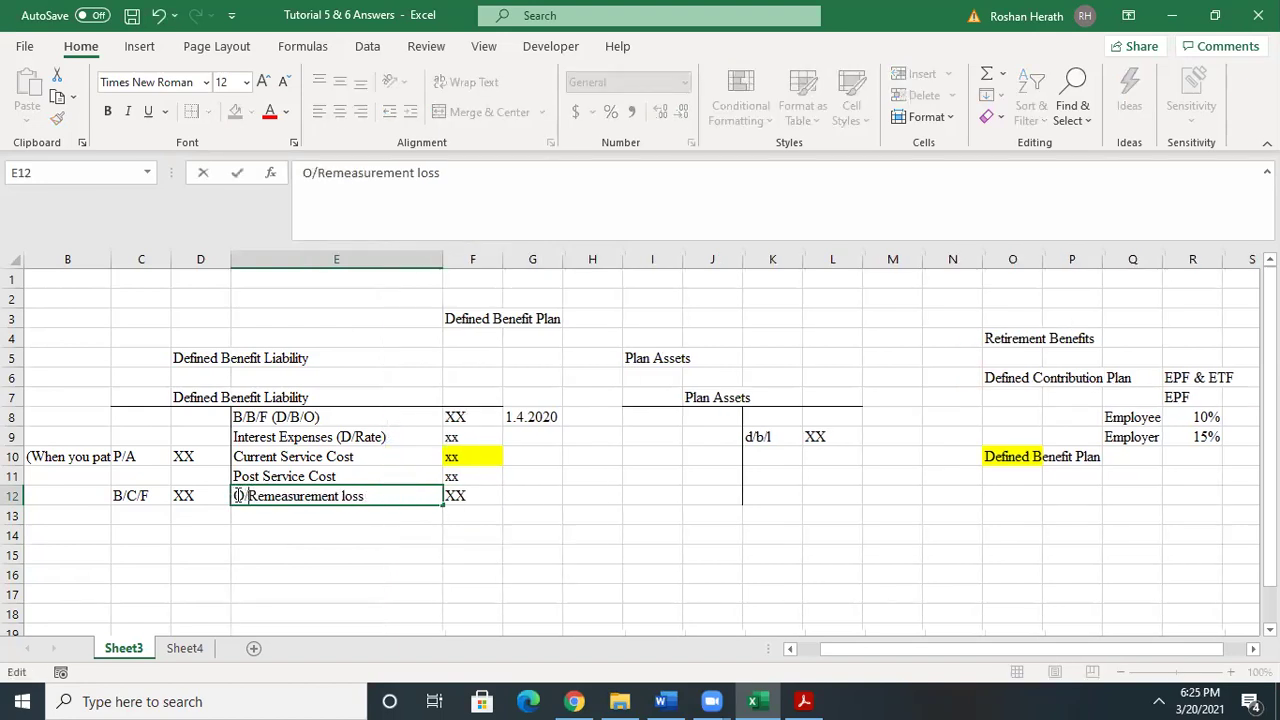
pyautogui.write('/U')
pyautogui.press('BackSpace')
pyautogui.press('BackSpace')
pyautogui.write('I (')
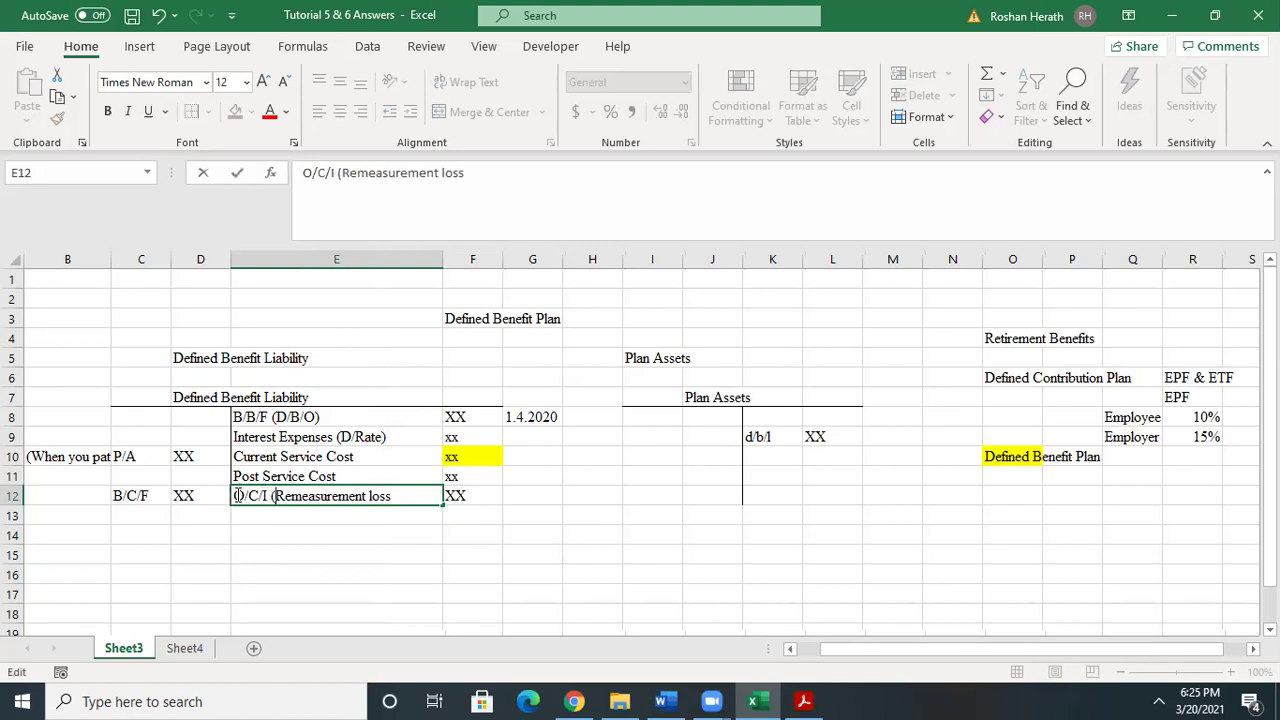
pyautogui.press('End')
pyautogui.write(')')
pyautogui.click(577, 590)
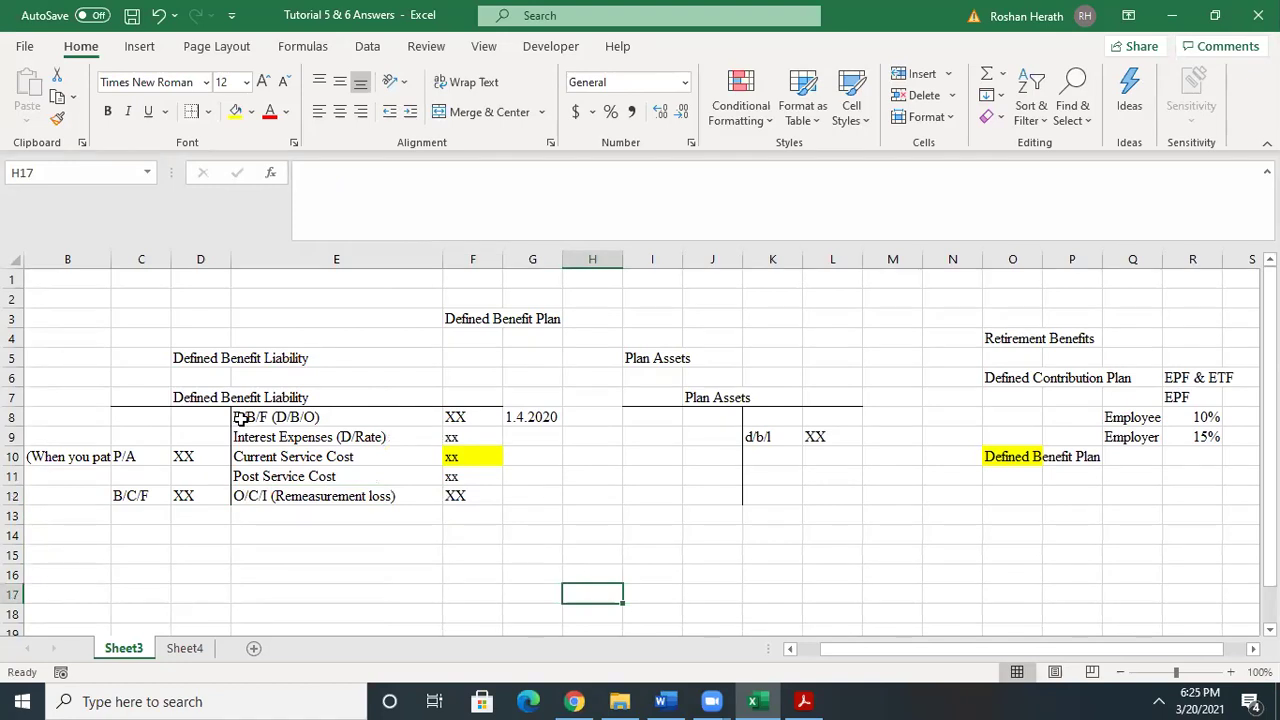
# - Go through the credit-side amounts of the Defined Benefit Liability account from B/B/F to Post Service Cost
pyautogui.click(479, 419)
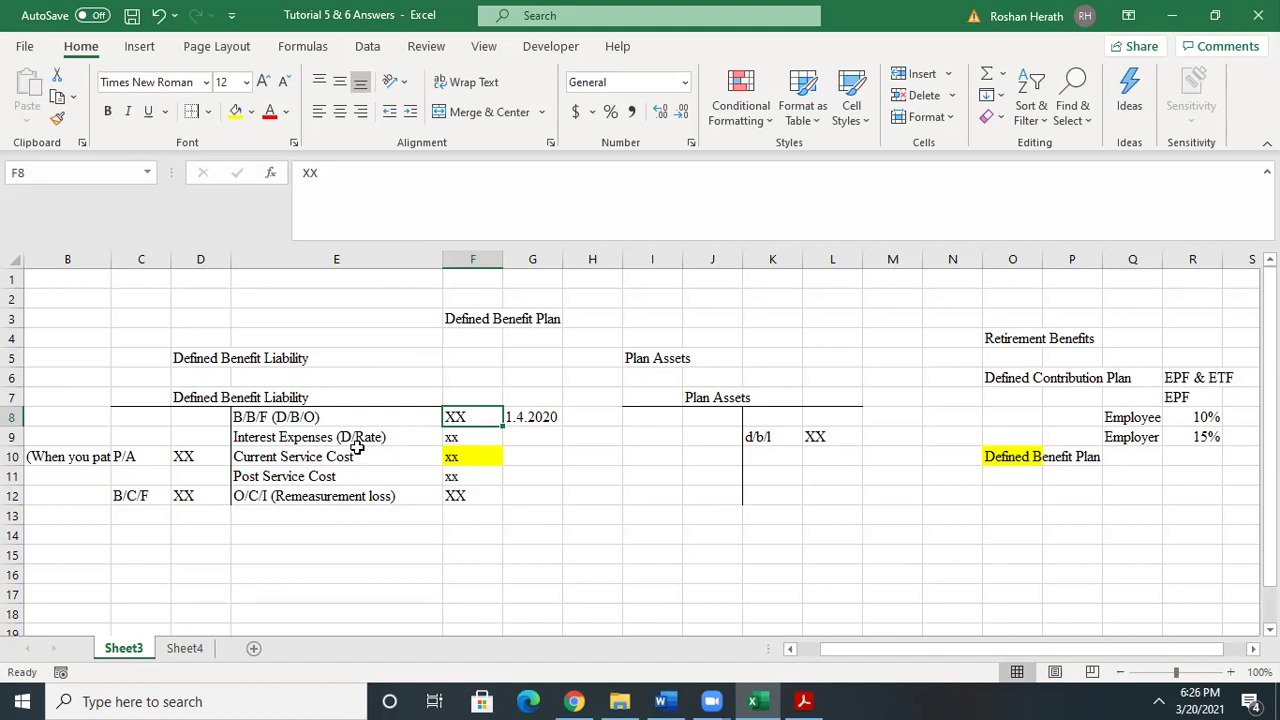
pyautogui.click(469, 437)
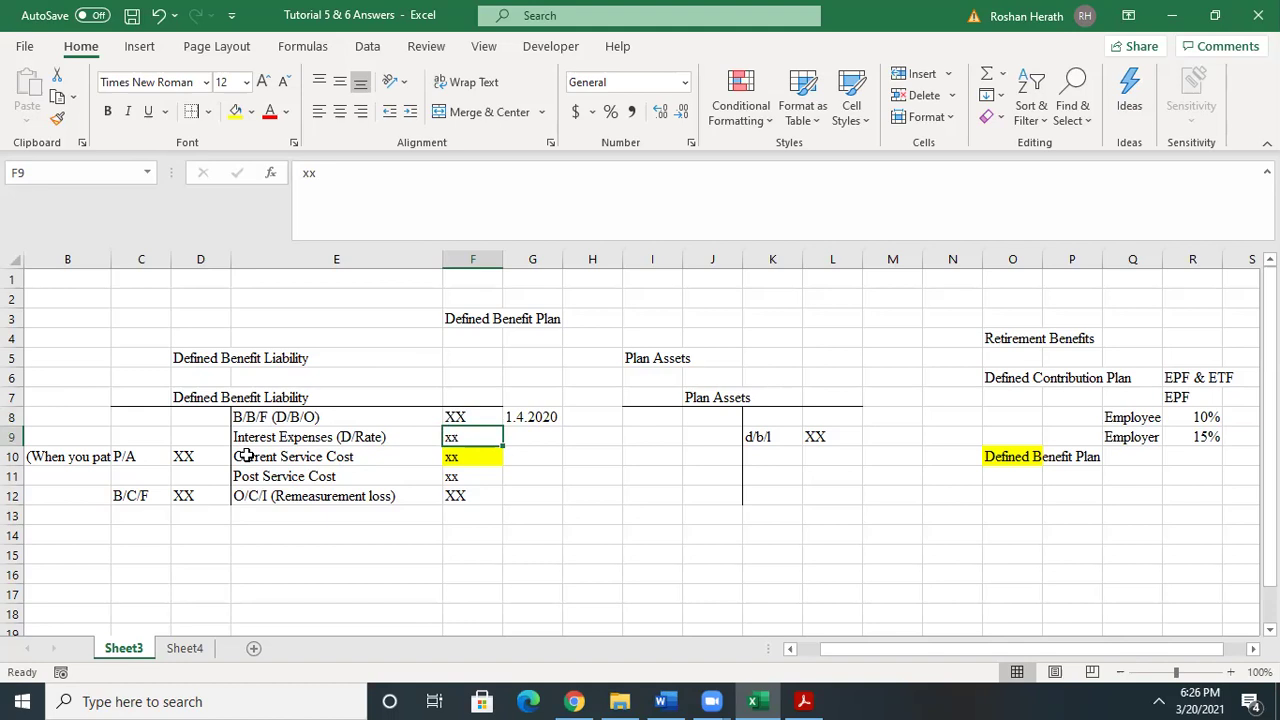
pyautogui.click(485, 456)
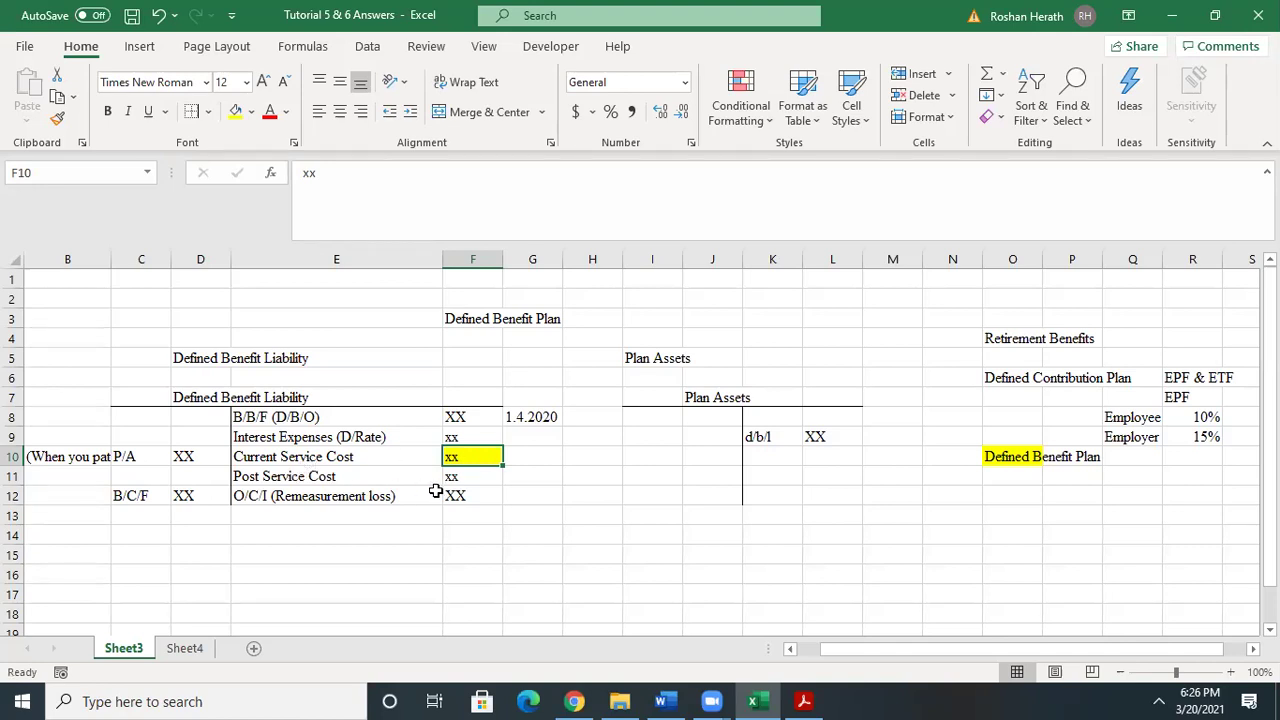
pyautogui.click(488, 481)
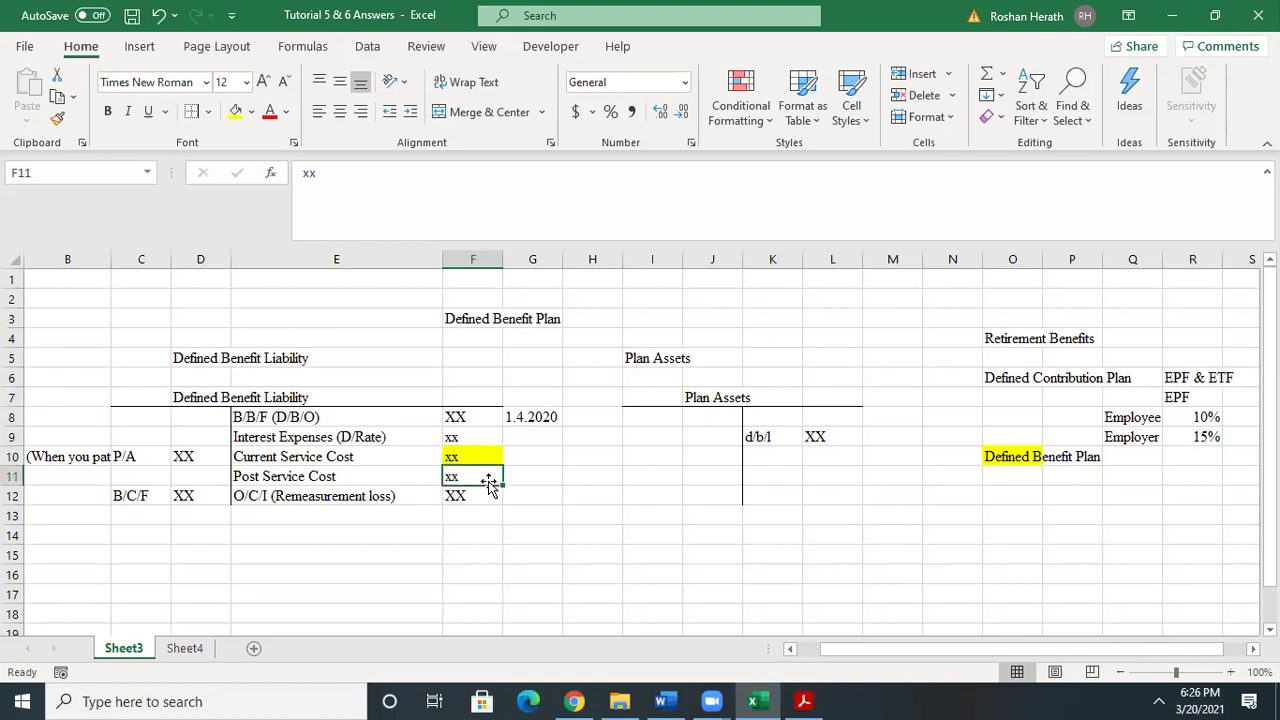
# - Undo the accidental move of the Post Service Cost amount from F11 to I12
pyautogui.moveTo(489, 484); pyautogui.dragTo(630, 502)
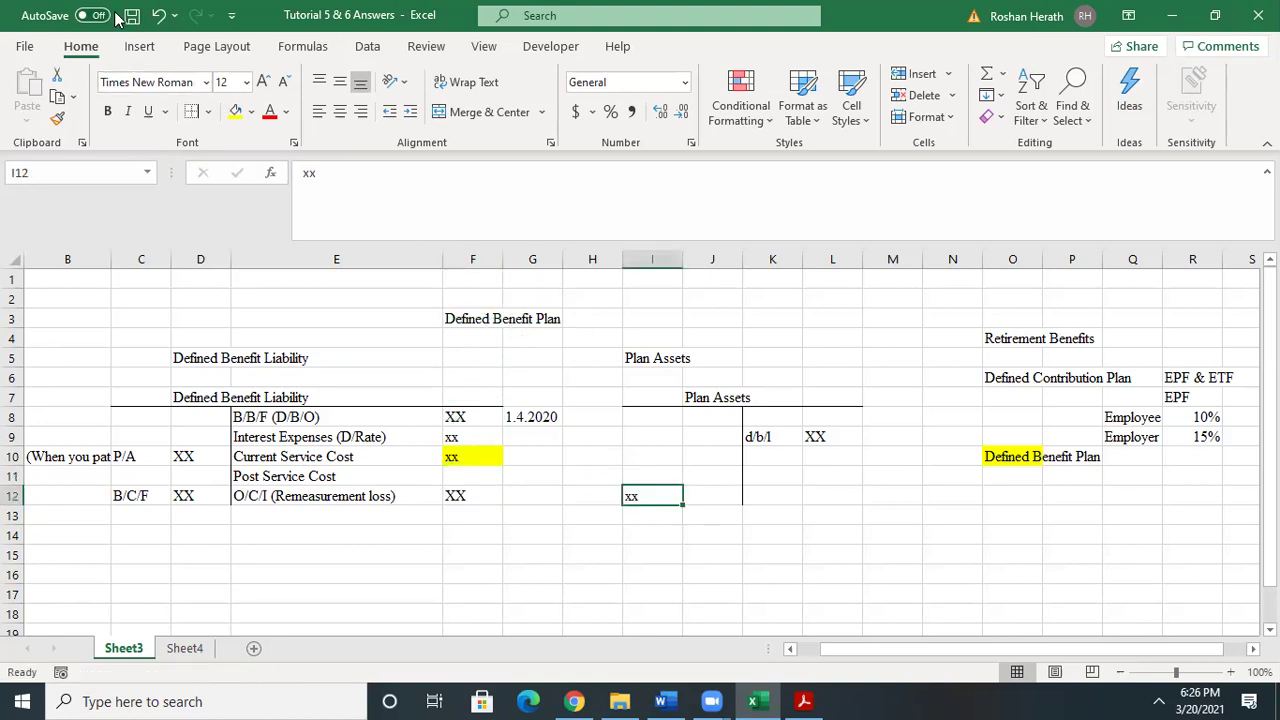
pyautogui.click(160, 15)
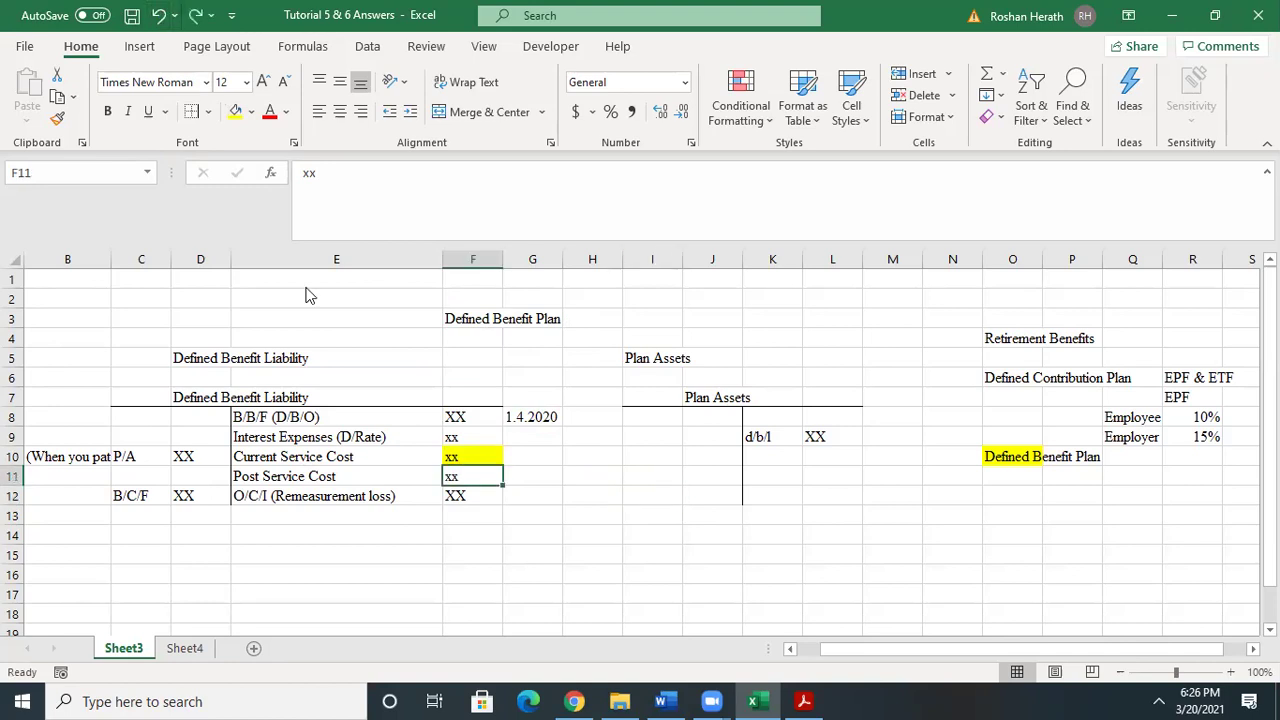
pyautogui.click(535, 560)
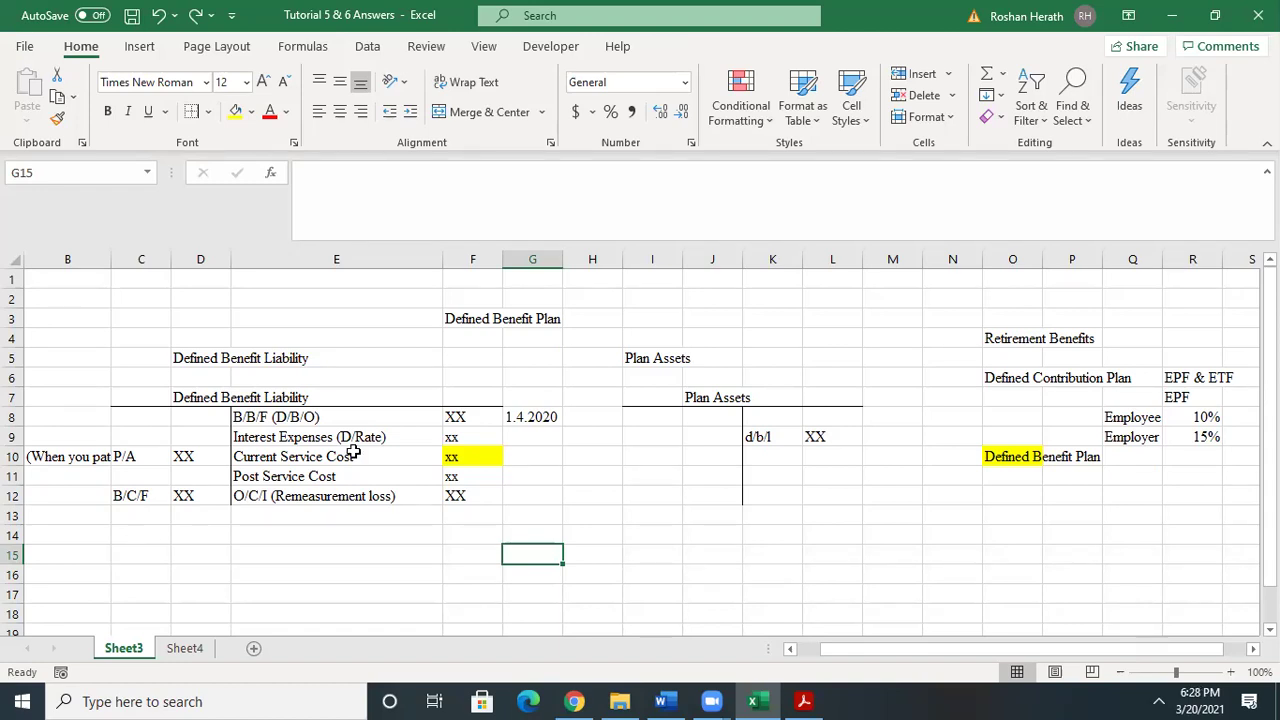
# - Review the Post Service Cost, P/A, B/C/F and remeasurement loss amounts in the Defined Benefit Liability account
pyautogui.click(460, 470)
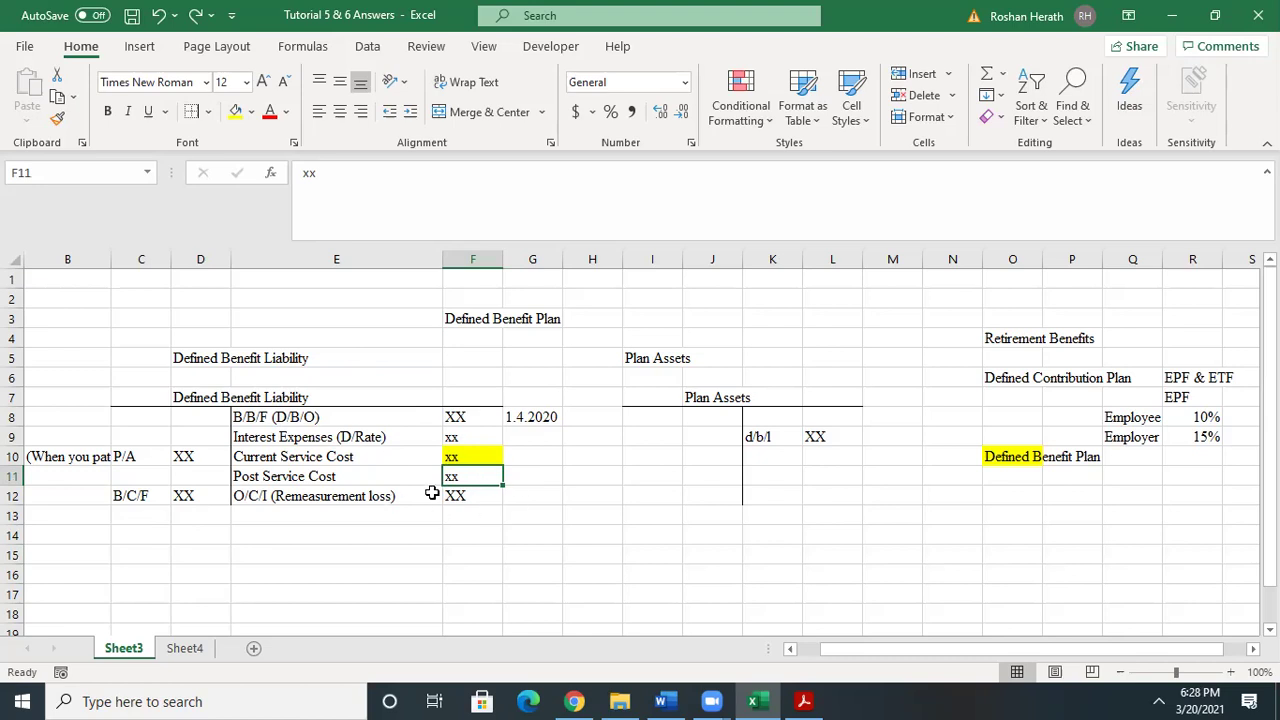
pyautogui.click(137, 462)
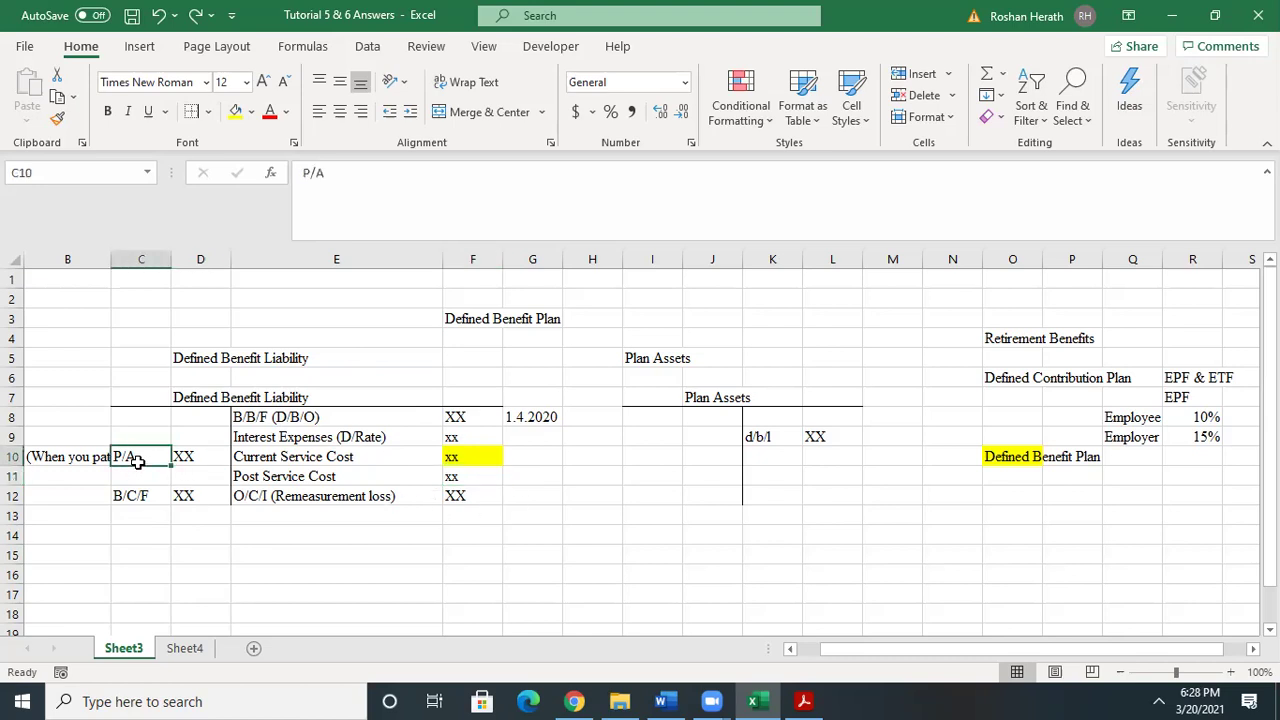
pyautogui.click(181, 452)
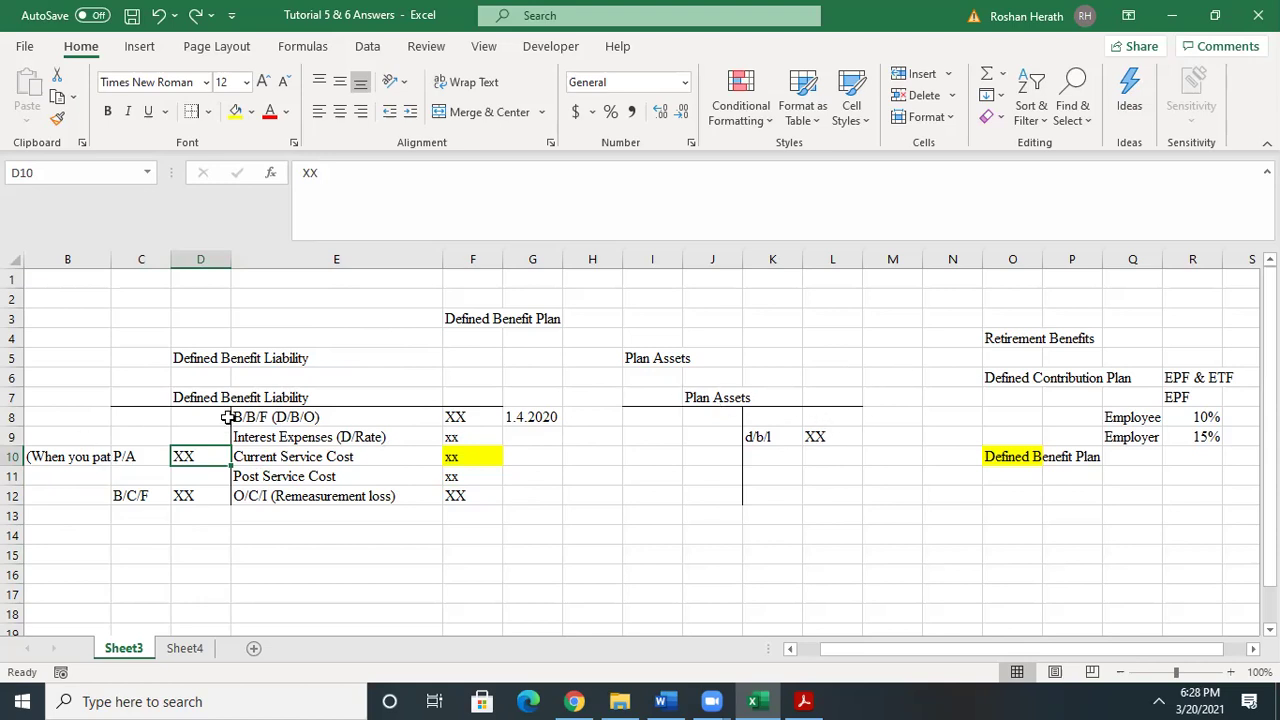
pyautogui.click(190, 493)
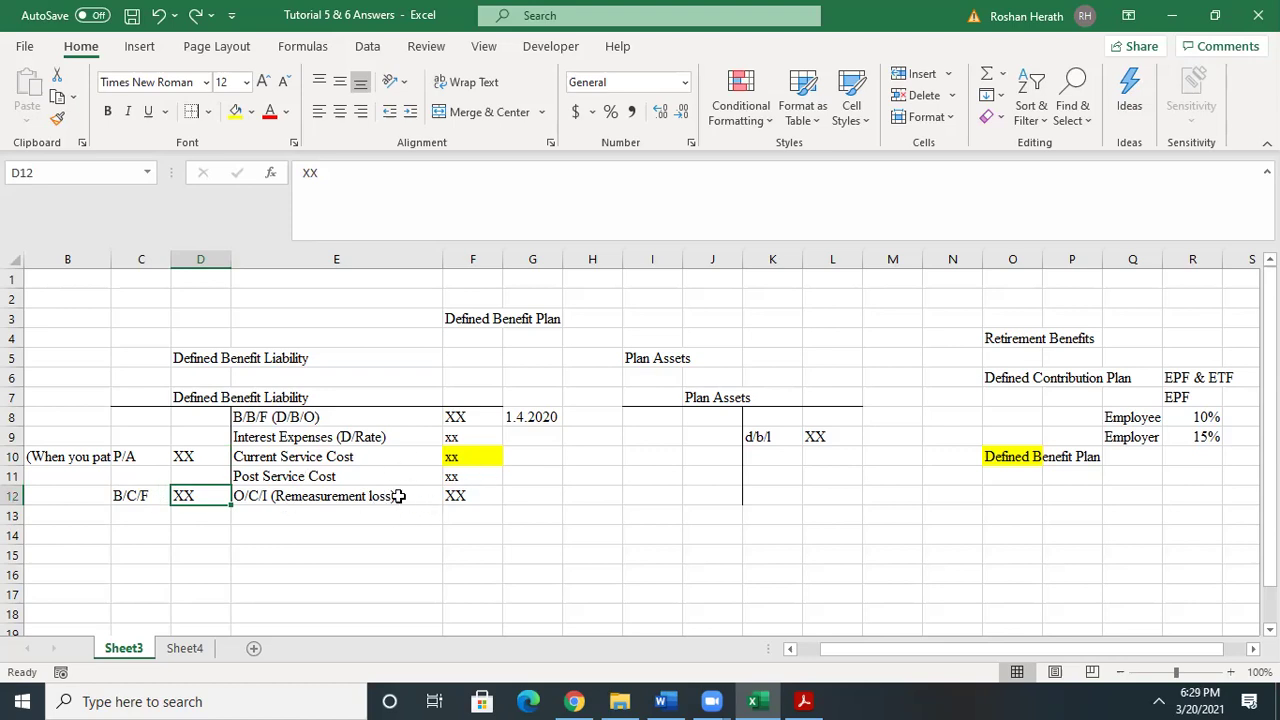
pyautogui.click(452, 488)
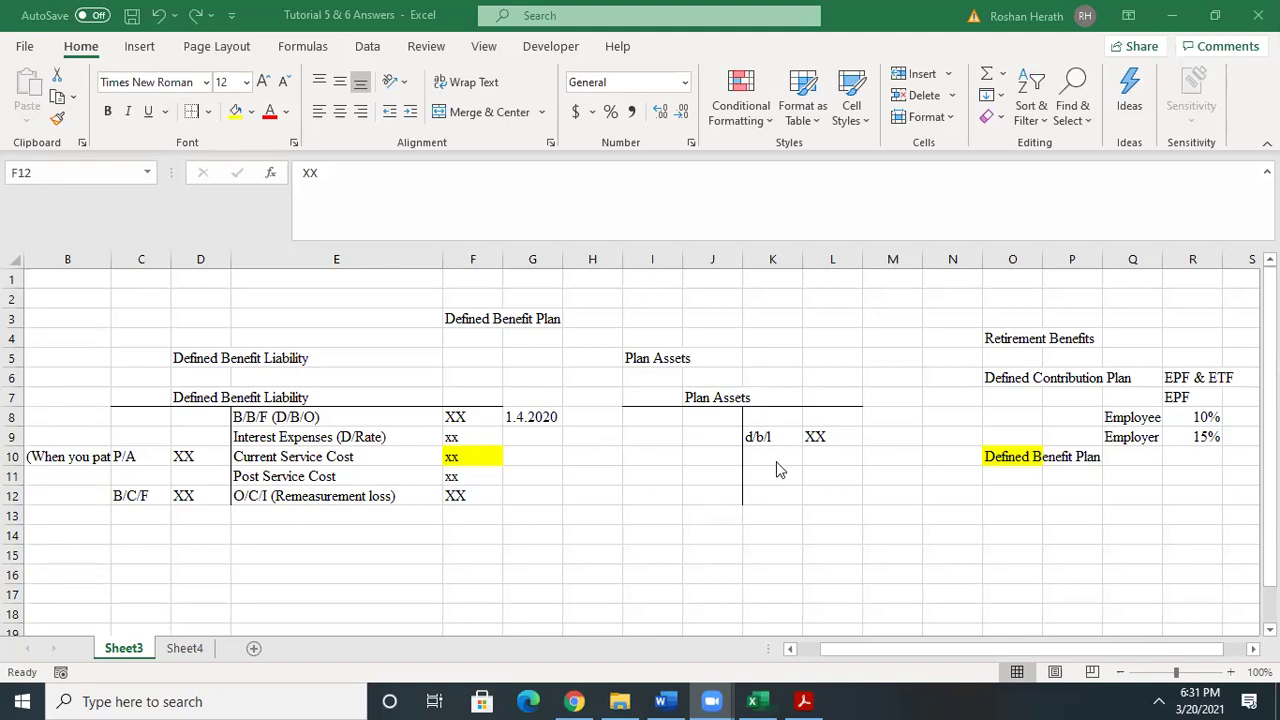
# - Enter the opening balance on the debit side of the Plan Assets account with "B/B/F" in cell I8 and "XX" in J8
pyautogui.click(640, 532)
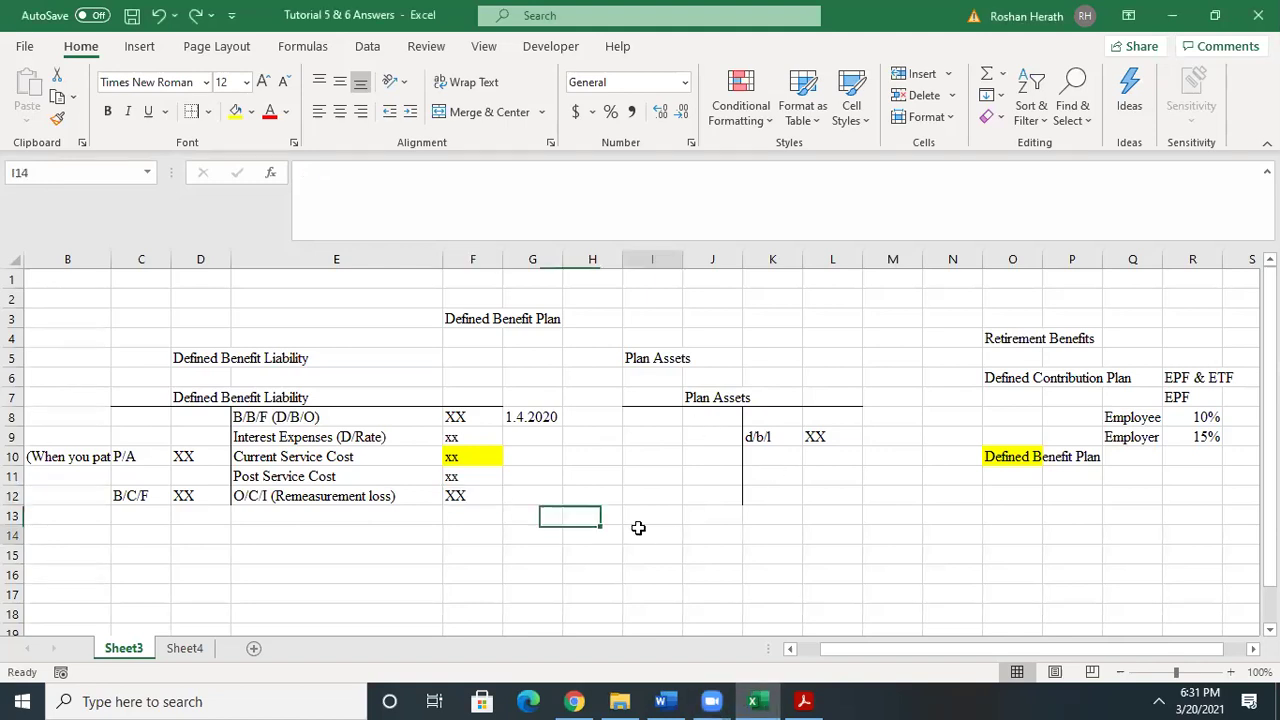
pyautogui.click(696, 417)
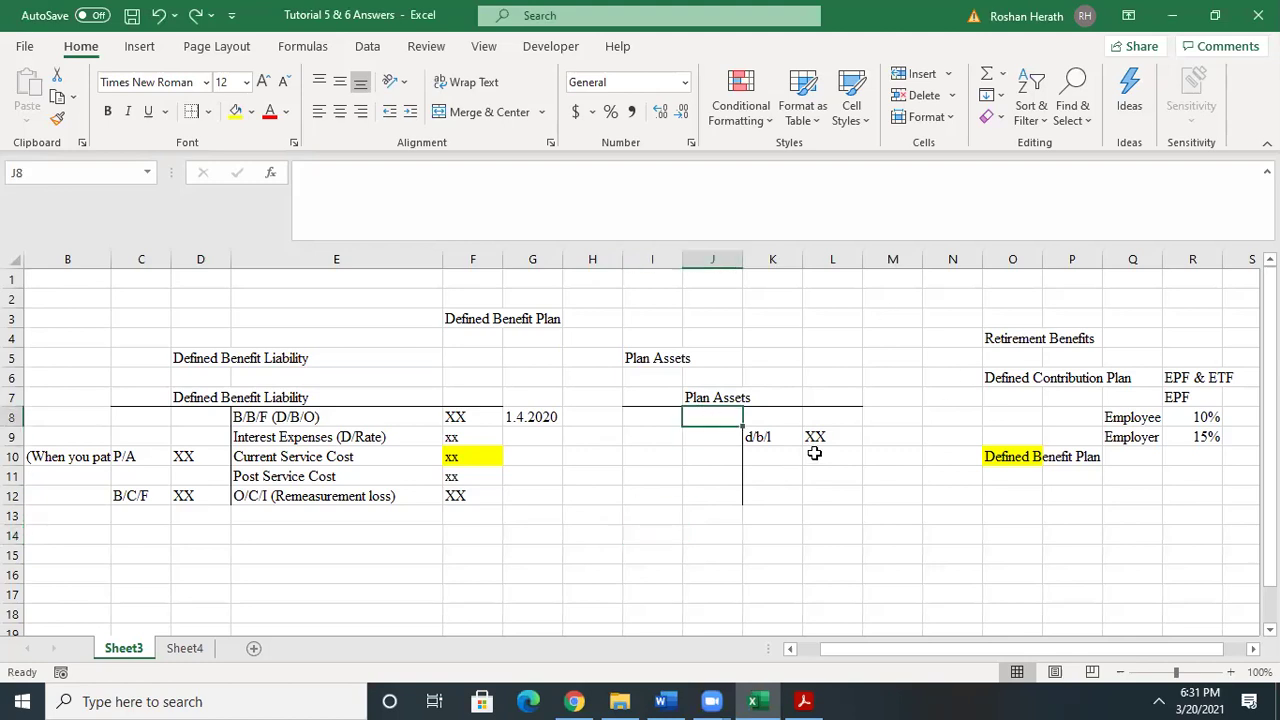
pyautogui.click(670, 430)
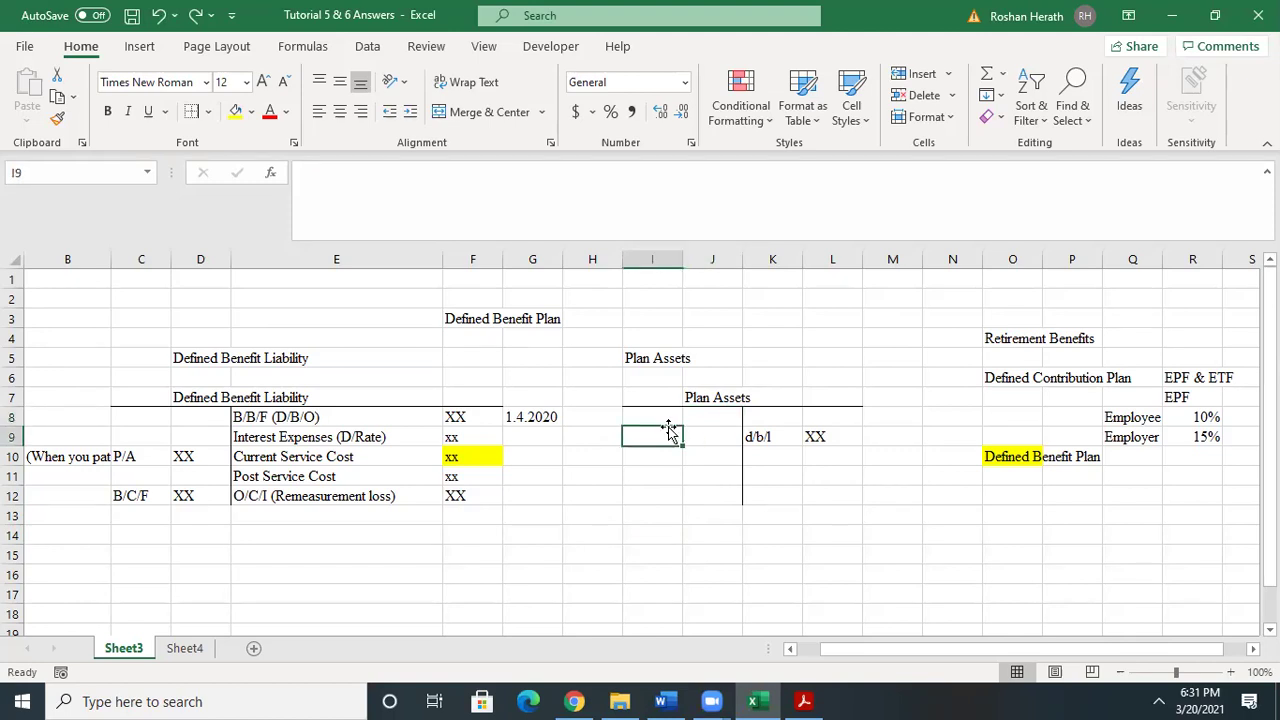
pyautogui.write('b')
pyautogui.press('BackSpace')
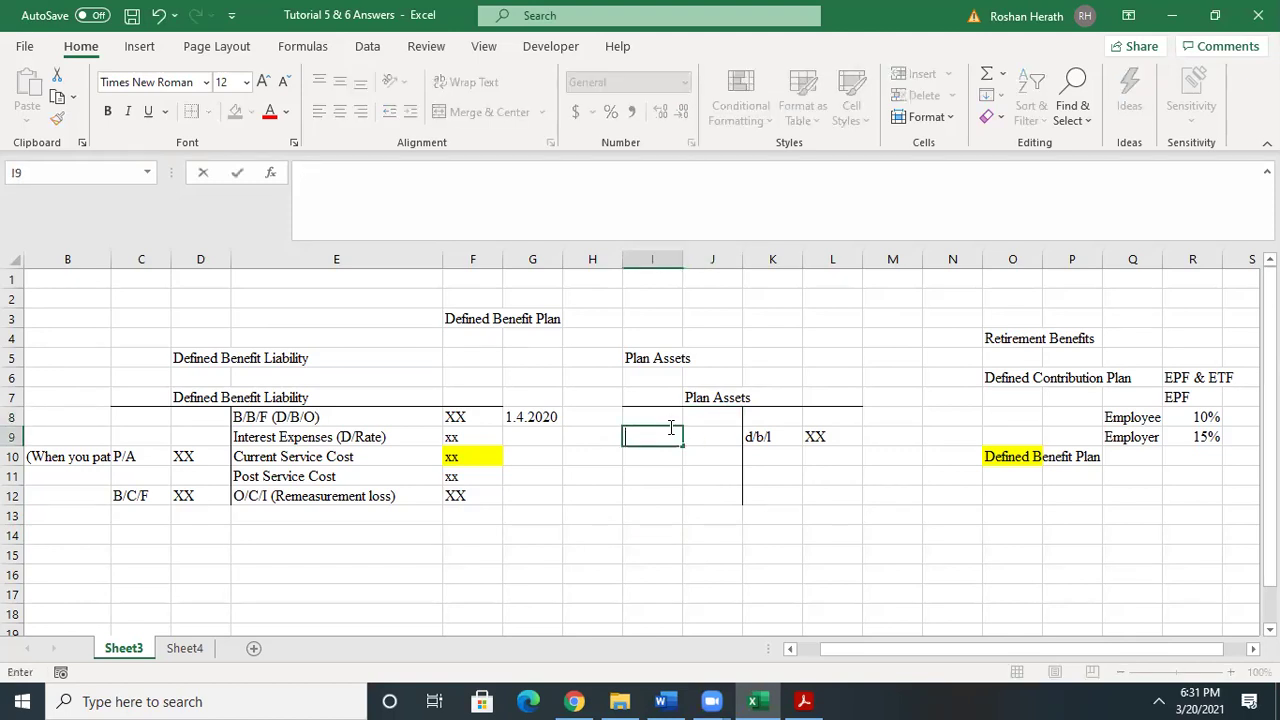
pyautogui.click(630, 421)
pyautogui.write('B')
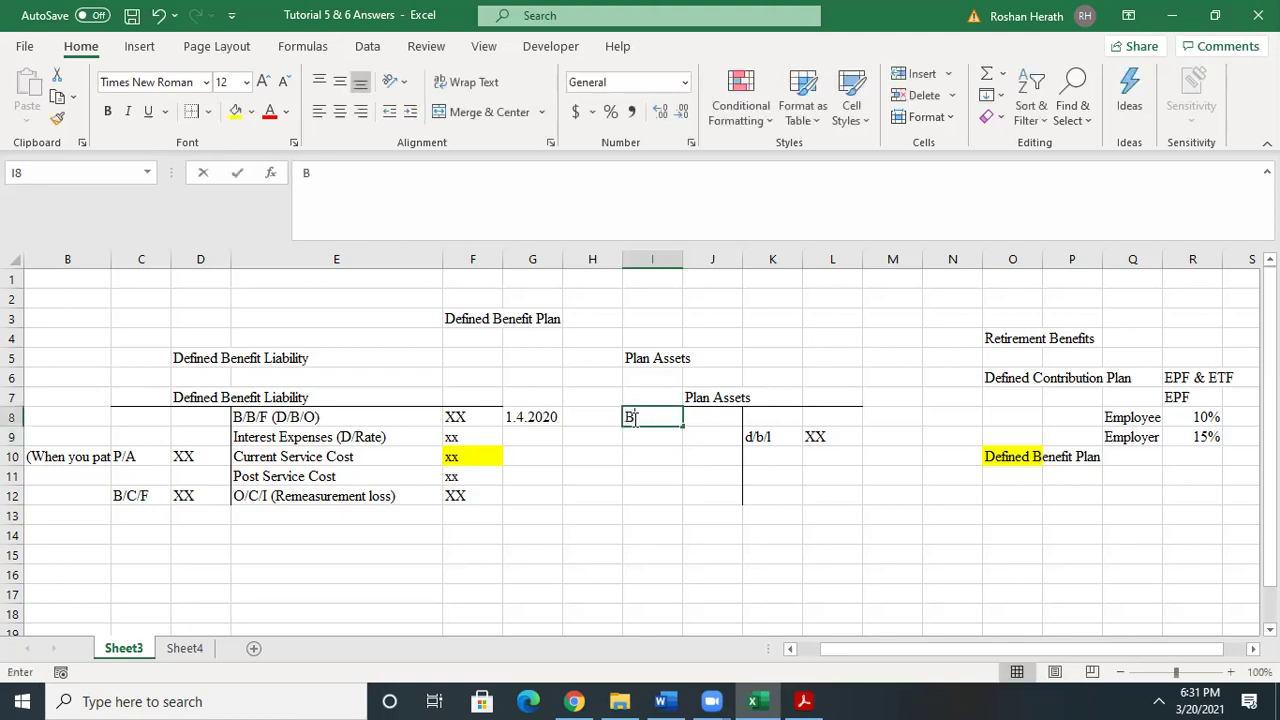
pyautogui.write('/B/F')
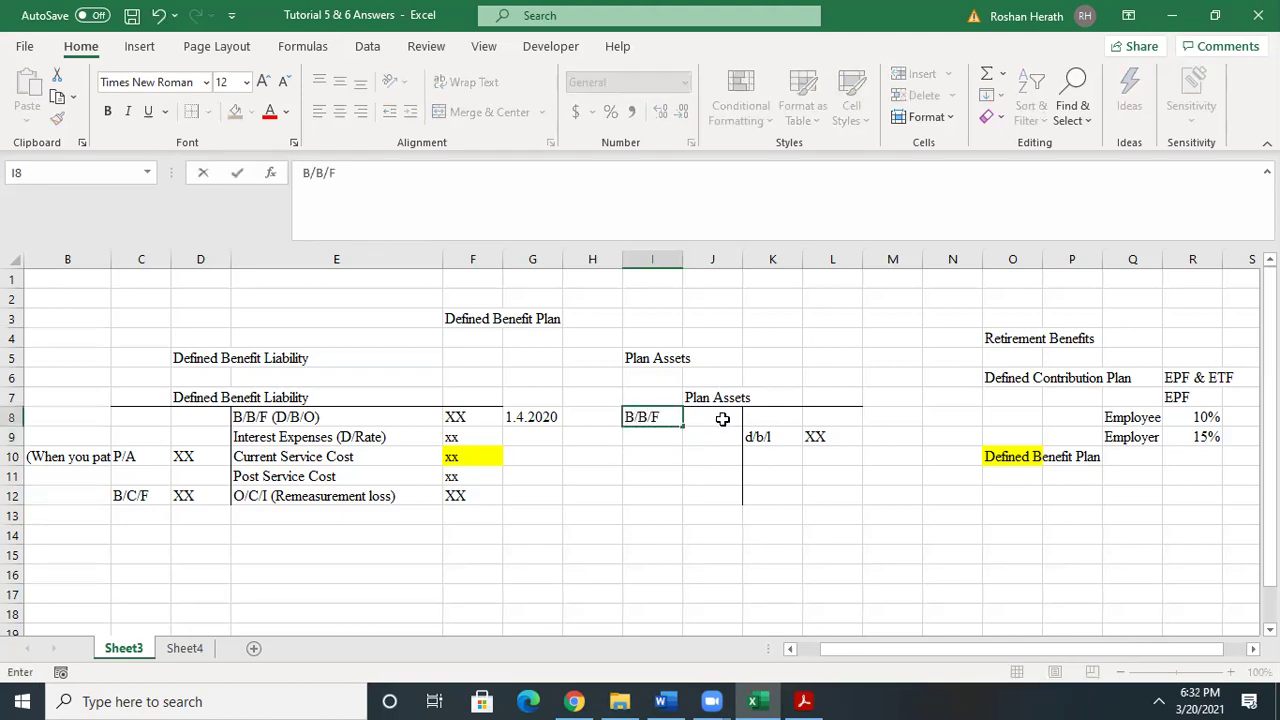
pyautogui.click(722, 419)
pyautogui.write('XX')
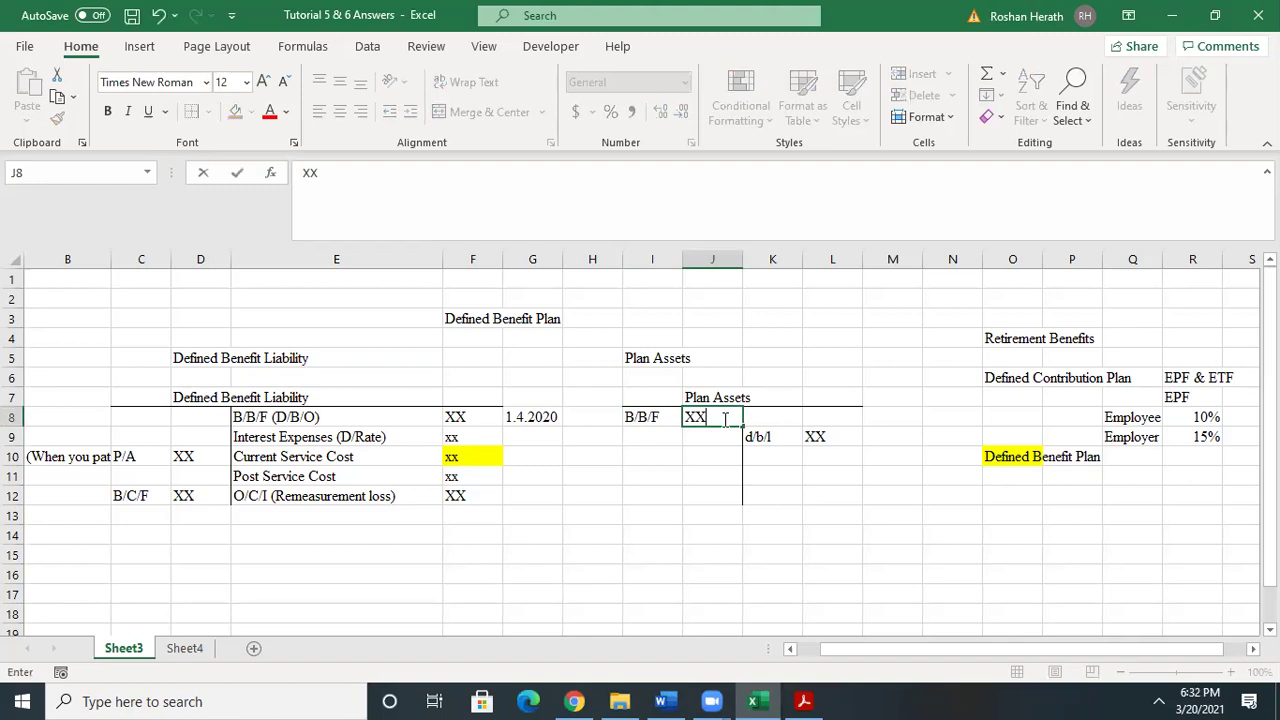
# - Enter "Interest Income" in cell I9 on the debit side of Plan Assets and widen column I to fit it
pyautogui.click(727, 492)
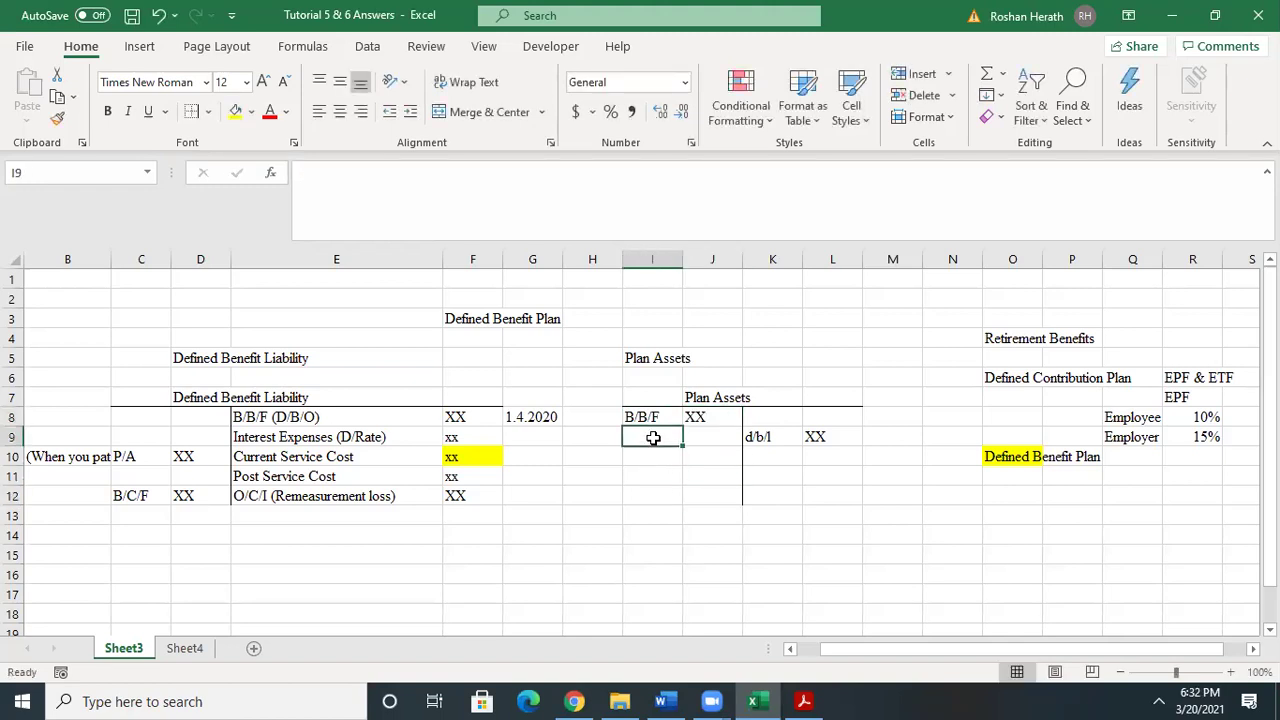
pyautogui.write('i')
pyautogui.write('NTEREST ')
pyautogui.write('Income')
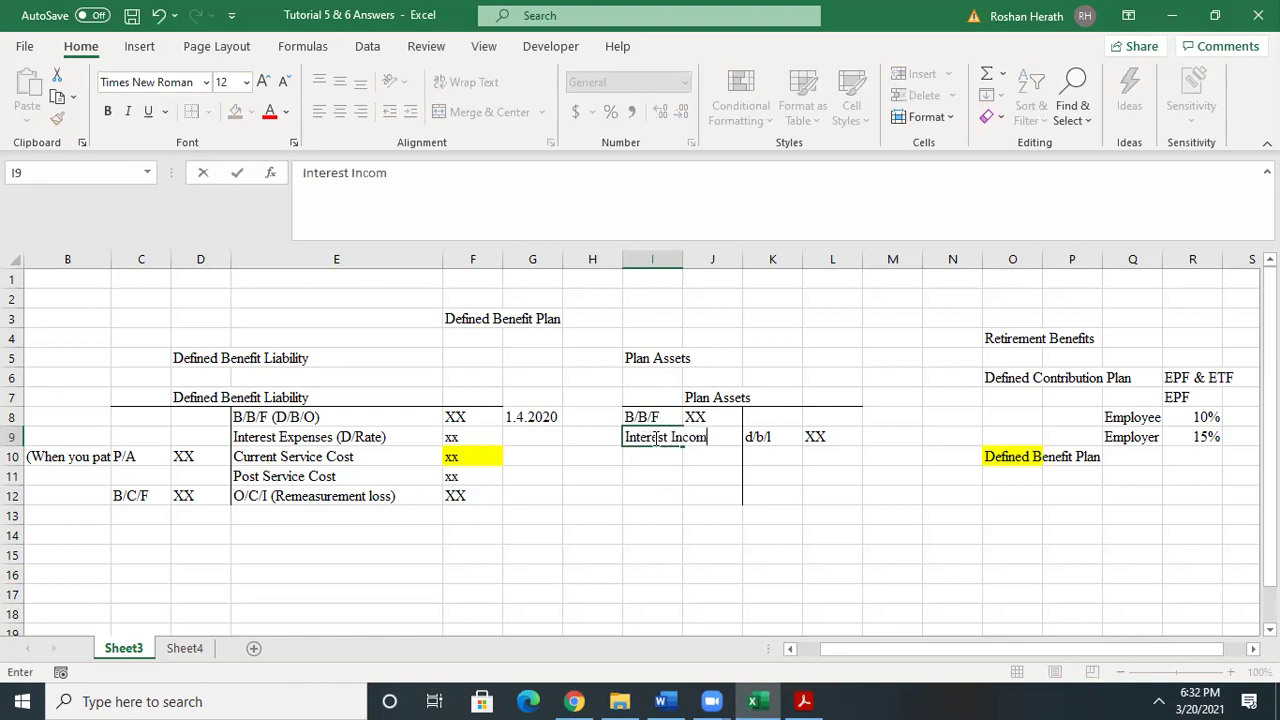
pyautogui.click(668, 516)
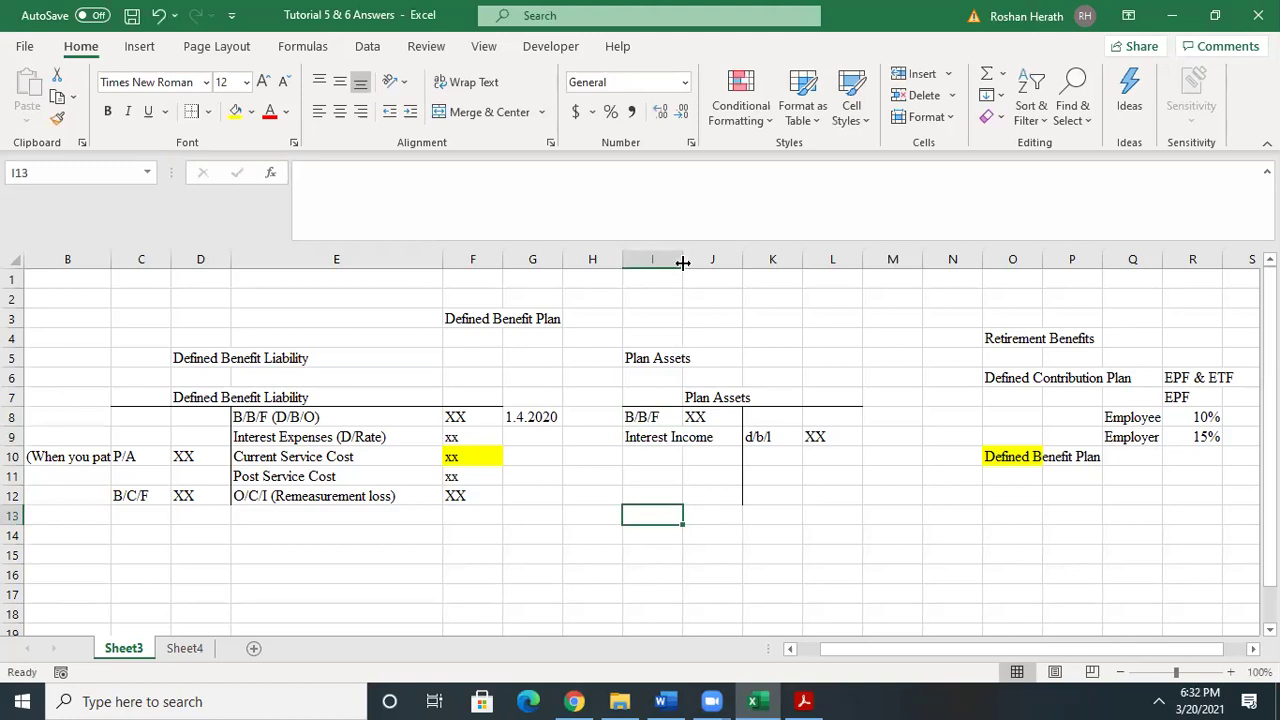
pyautogui.moveTo(683, 260); pyautogui.dragTo(778, 264)
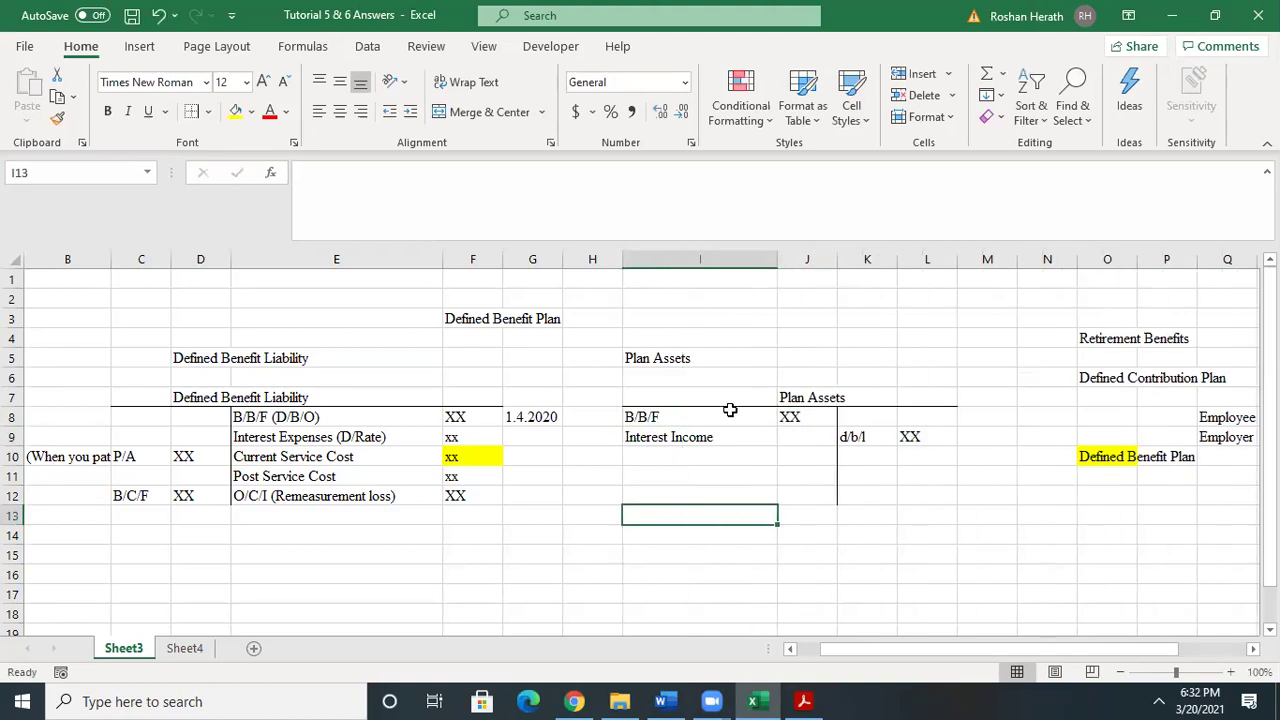
# - Add "(D/Rate)" to the Interest Income label in I9 and enter its amount "xx" in J9
pyautogui.press('Up')
pyautogui.press('Up')
pyautogui.press('Up')
pyautogui.press('Up')
pyautogui.press('F2')
pyautogui.write('(D')
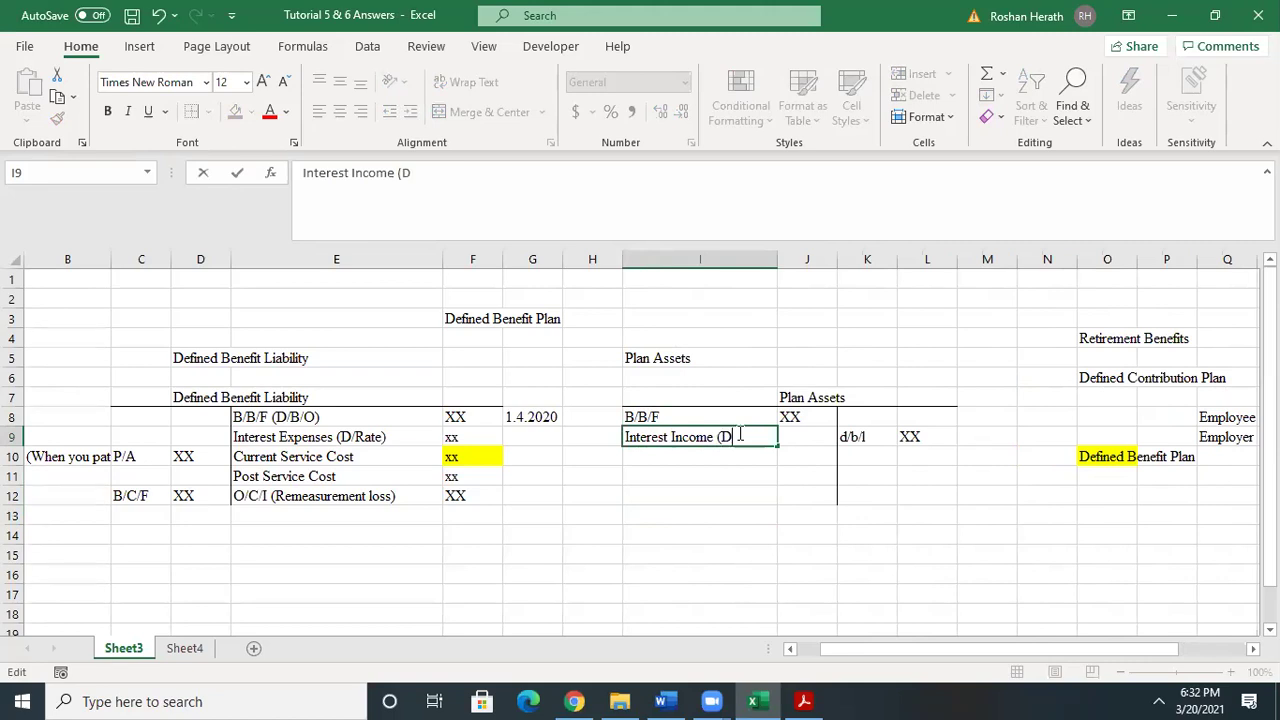
pyautogui.write('/Rate)')
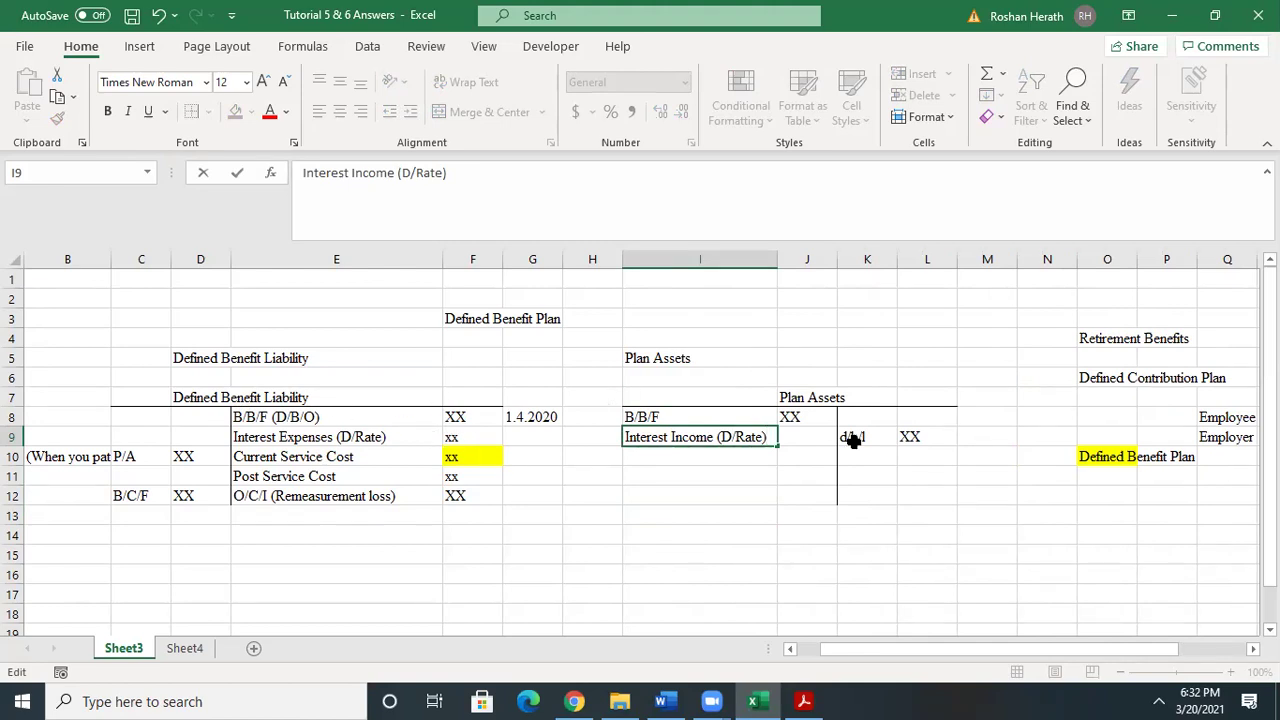
pyautogui.click(815, 446)
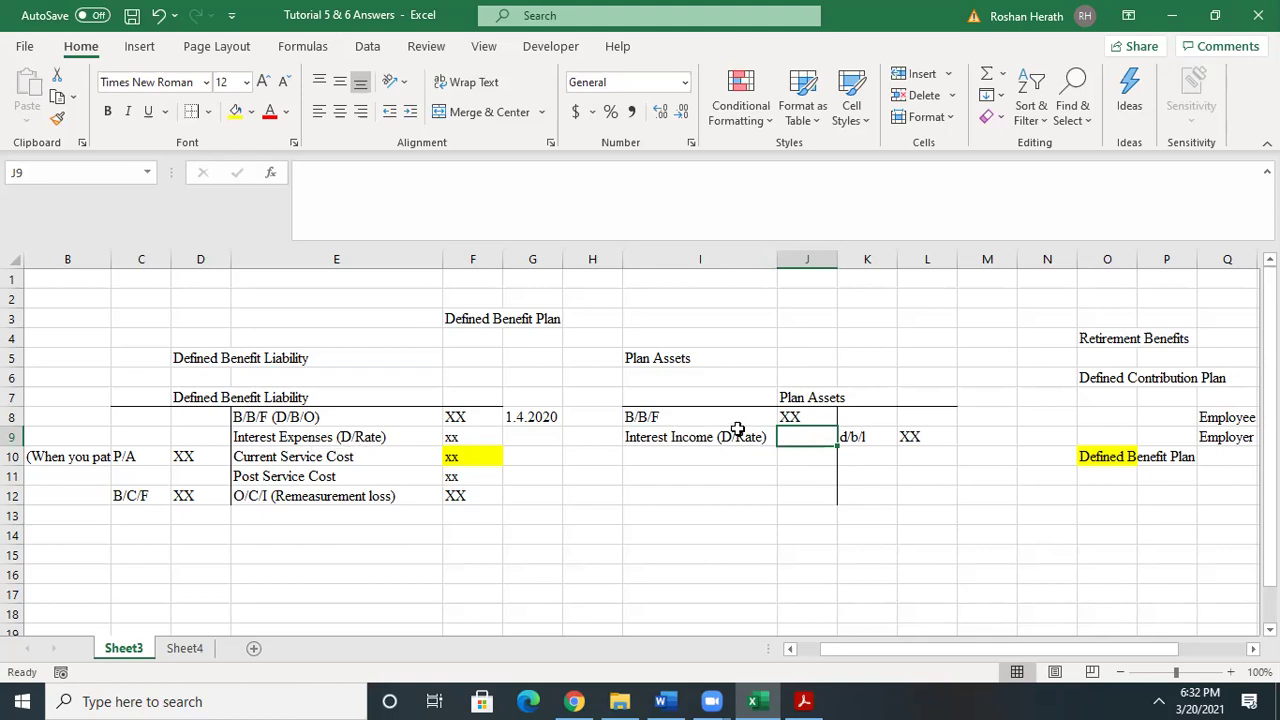
pyautogui.write('xx')
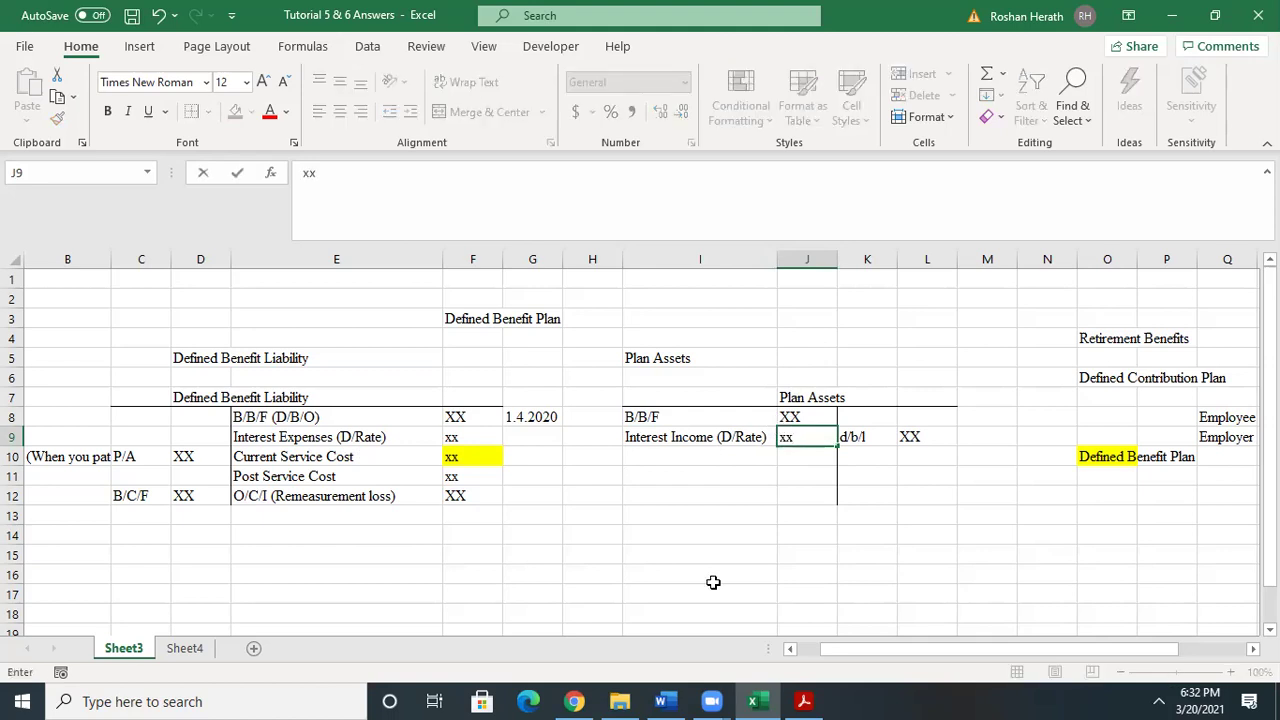
pyautogui.click(713, 582)
# - Enter "Contribution made to the plan" in I10 with "xx" in J10, widening column I to fit the label
pyautogui.click(648, 456)
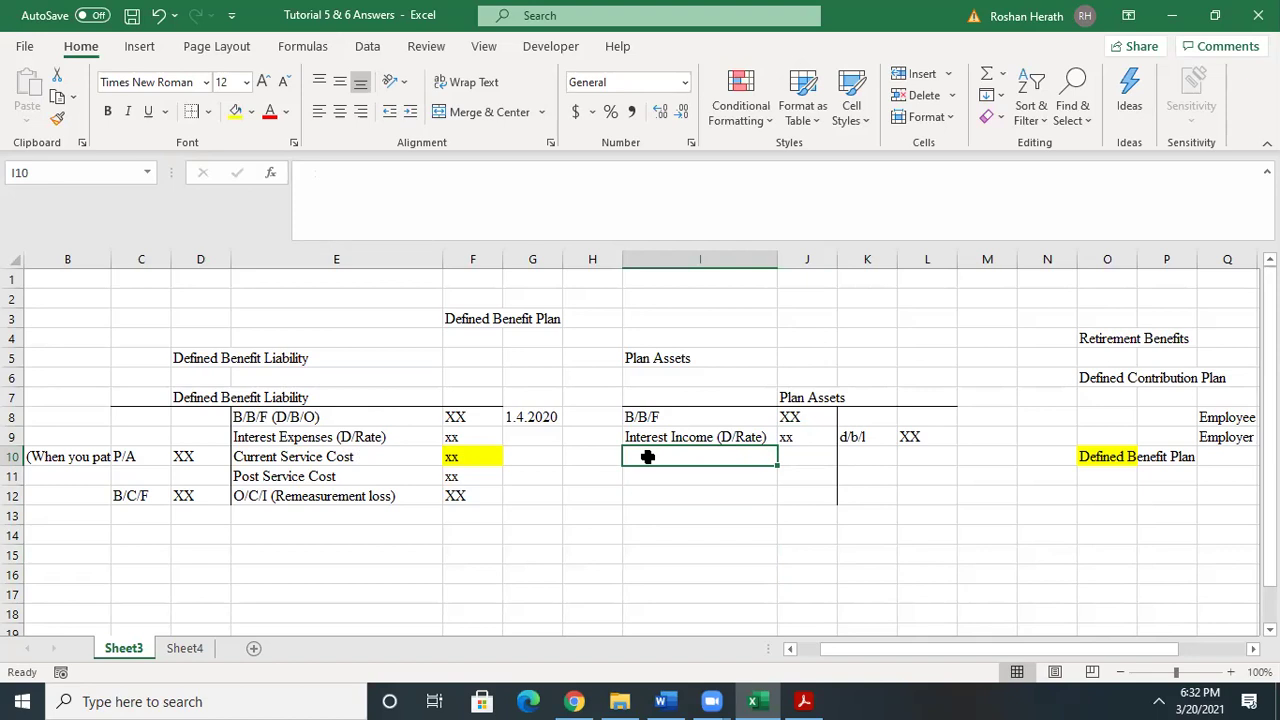
pyautogui.write('Co')
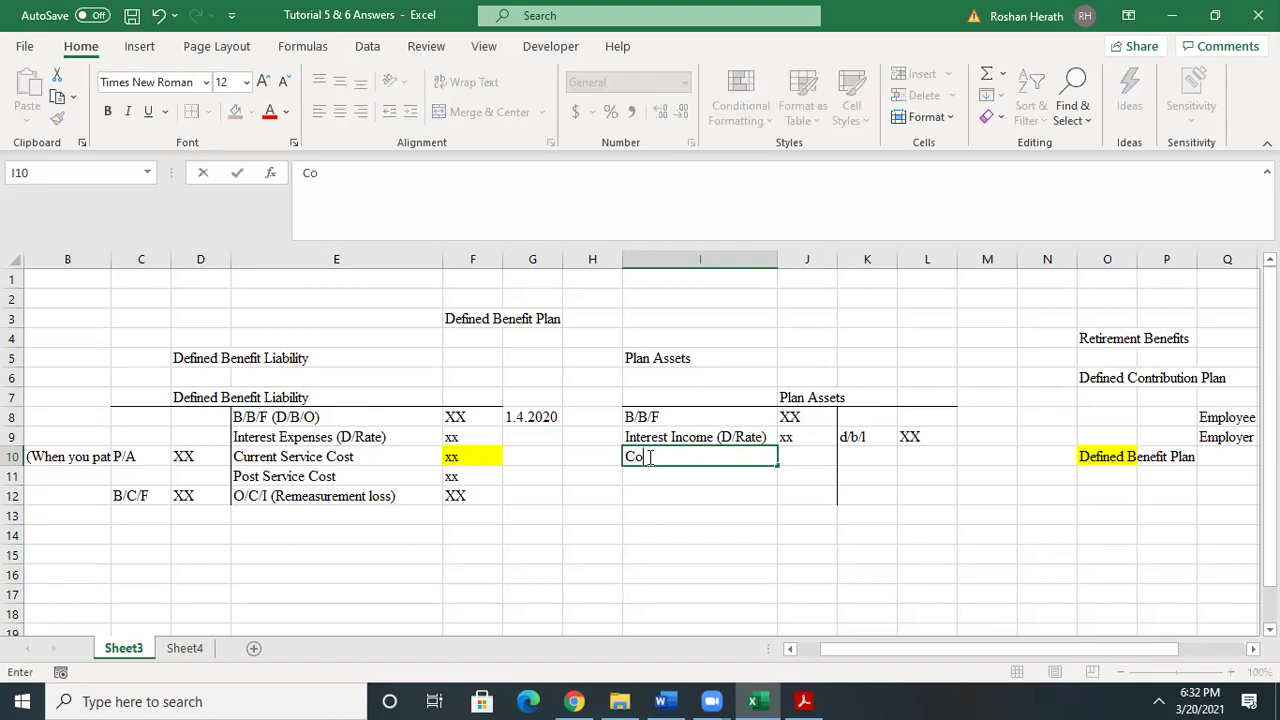
pyautogui.write('ntribution made to the plan')
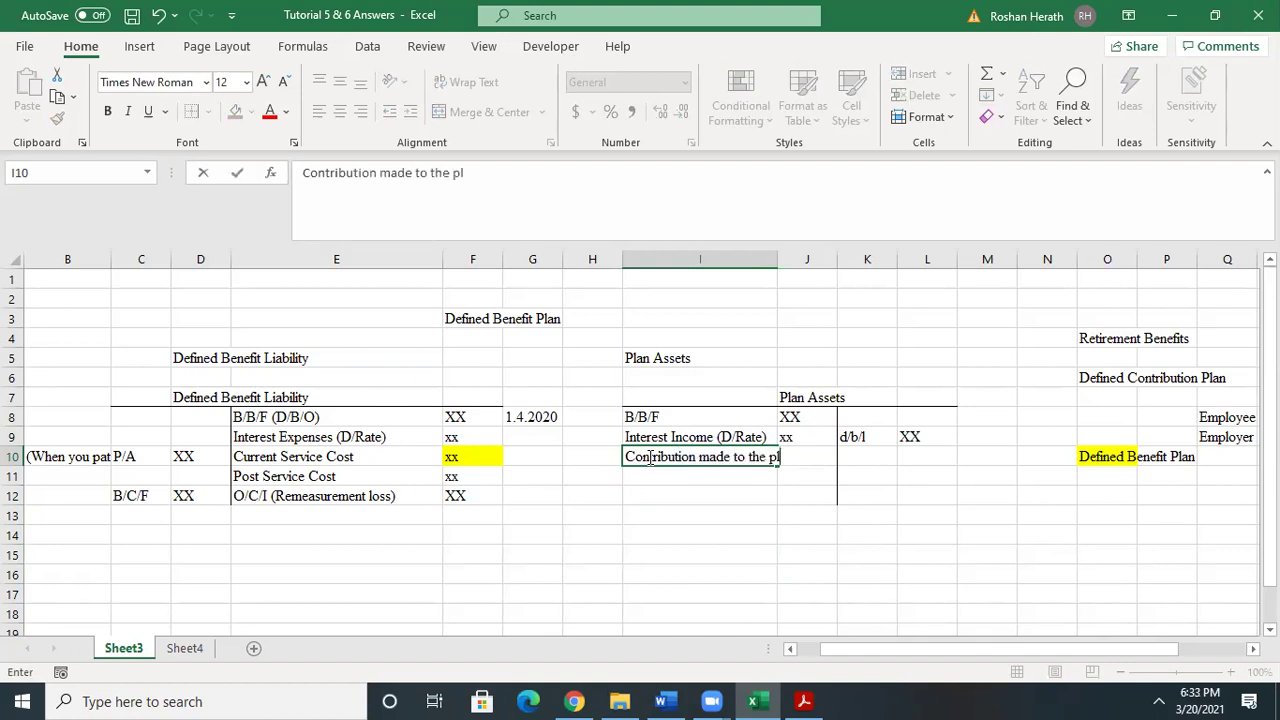
pyautogui.click(692, 540)
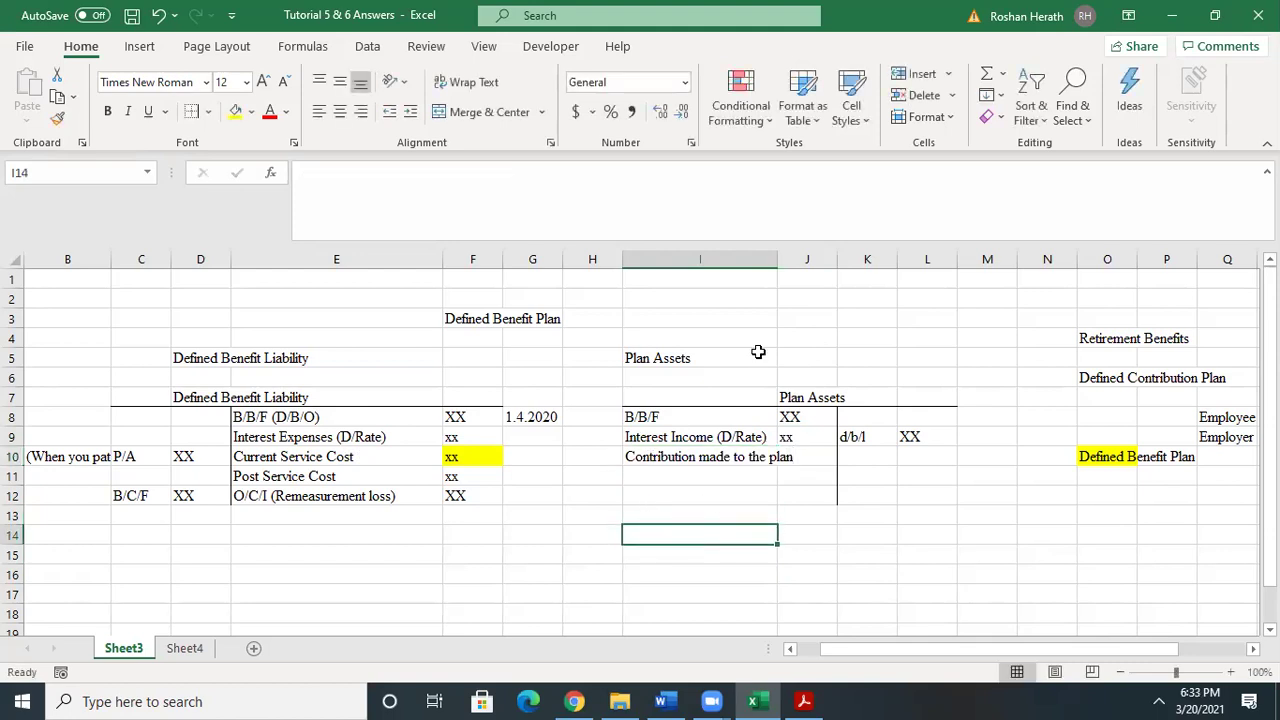
pyautogui.moveTo(780, 257); pyautogui.dragTo(821, 257)
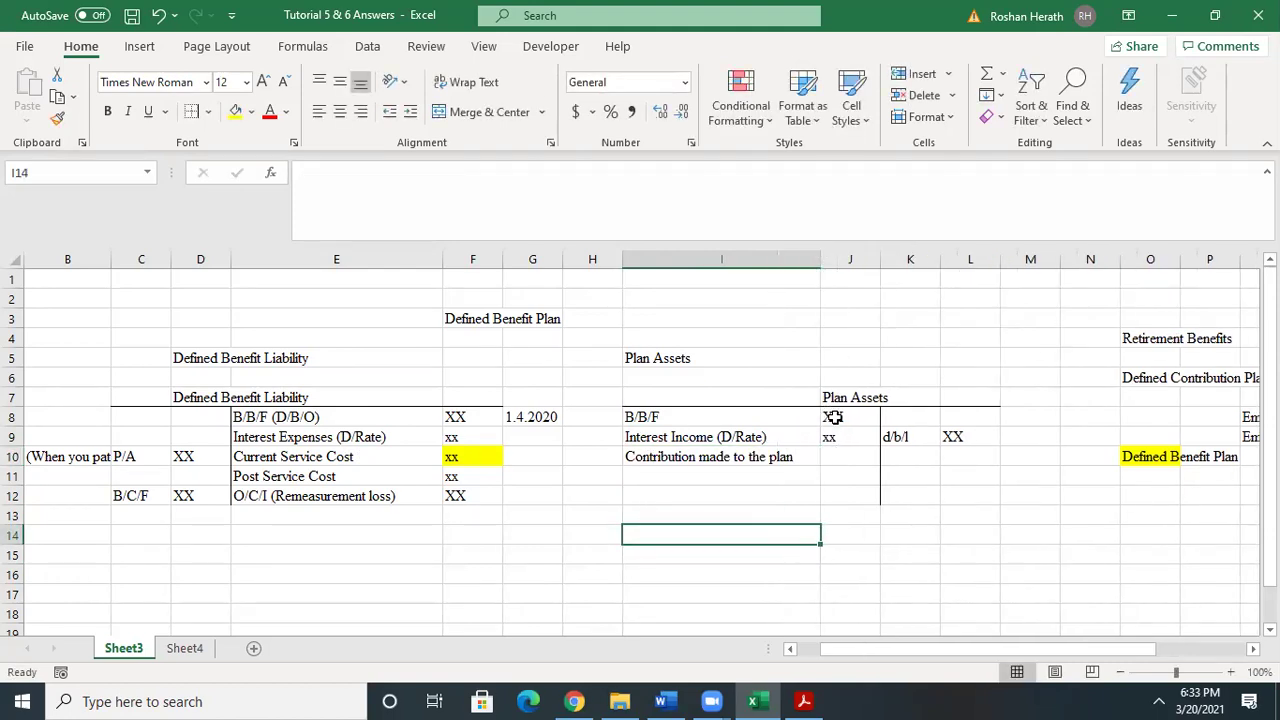
pyautogui.click(853, 458)
pyautogui.write('xx')
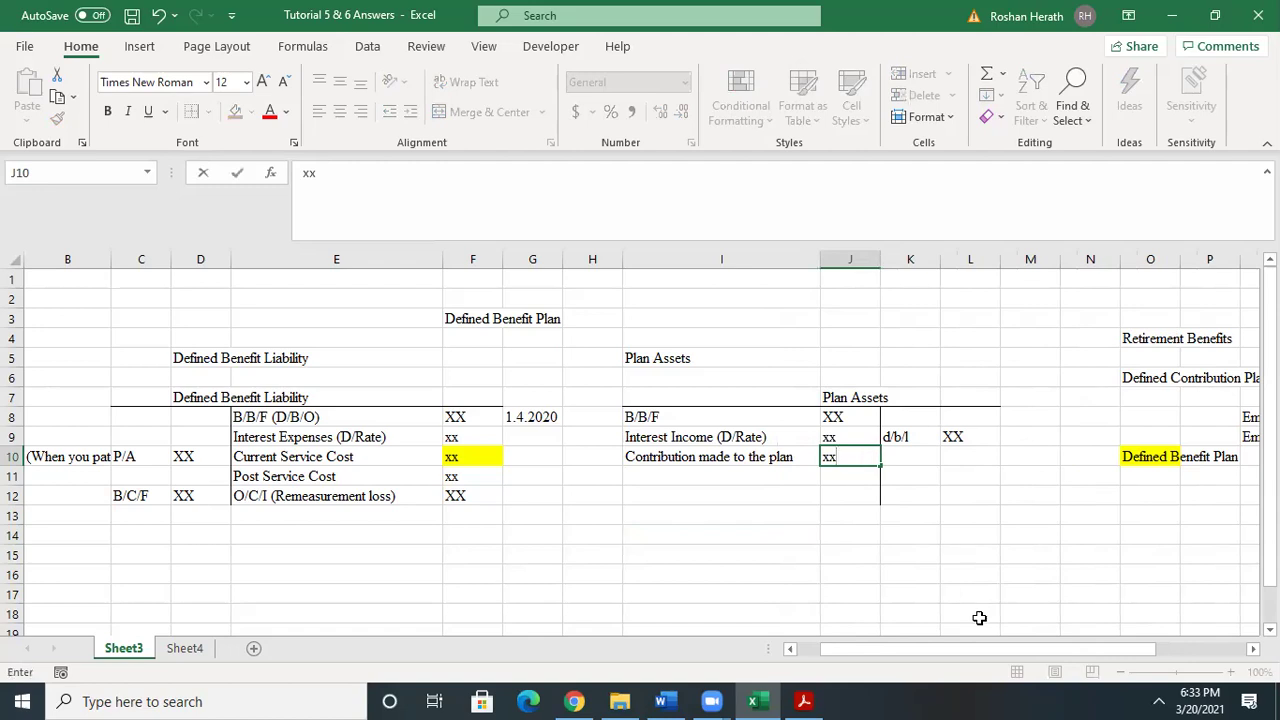
pyautogui.click(803, 557)
pyautogui.click(851, 514)
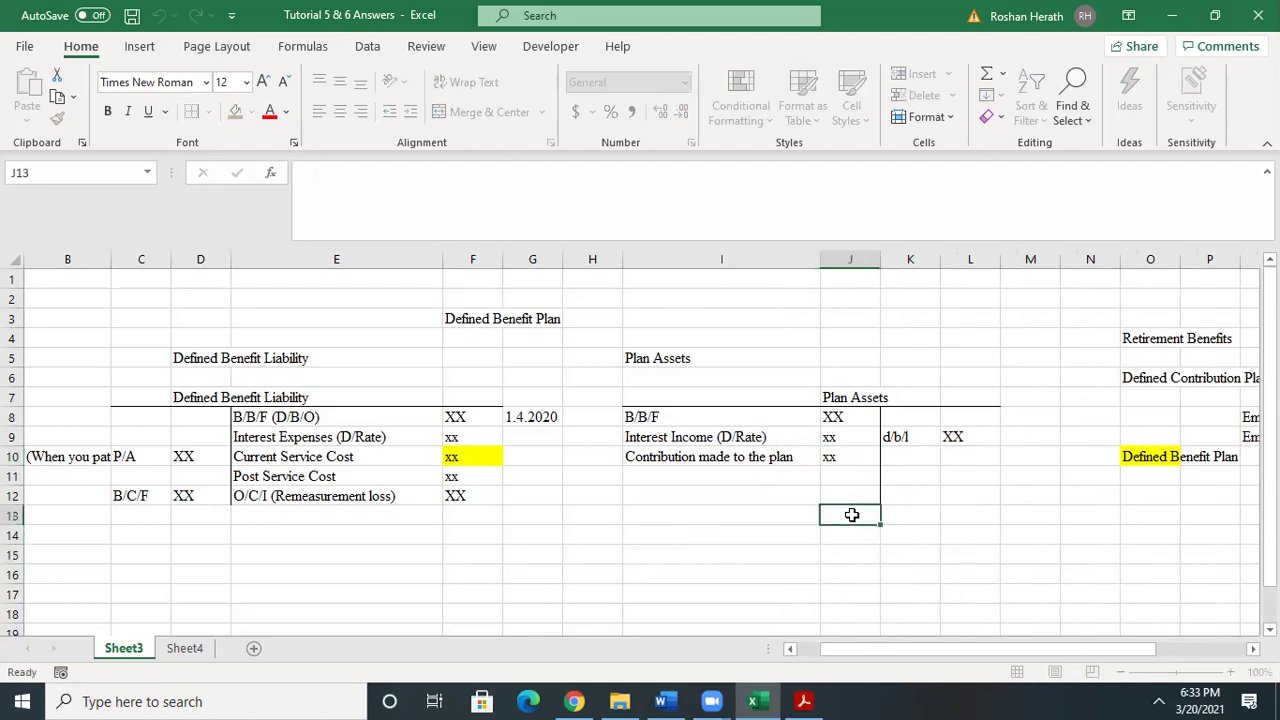
# - Enter the closing balance on the credit side of Plan Assets with "B/C/F" in K10 and "XX" in L10
pyautogui.click(965, 437)
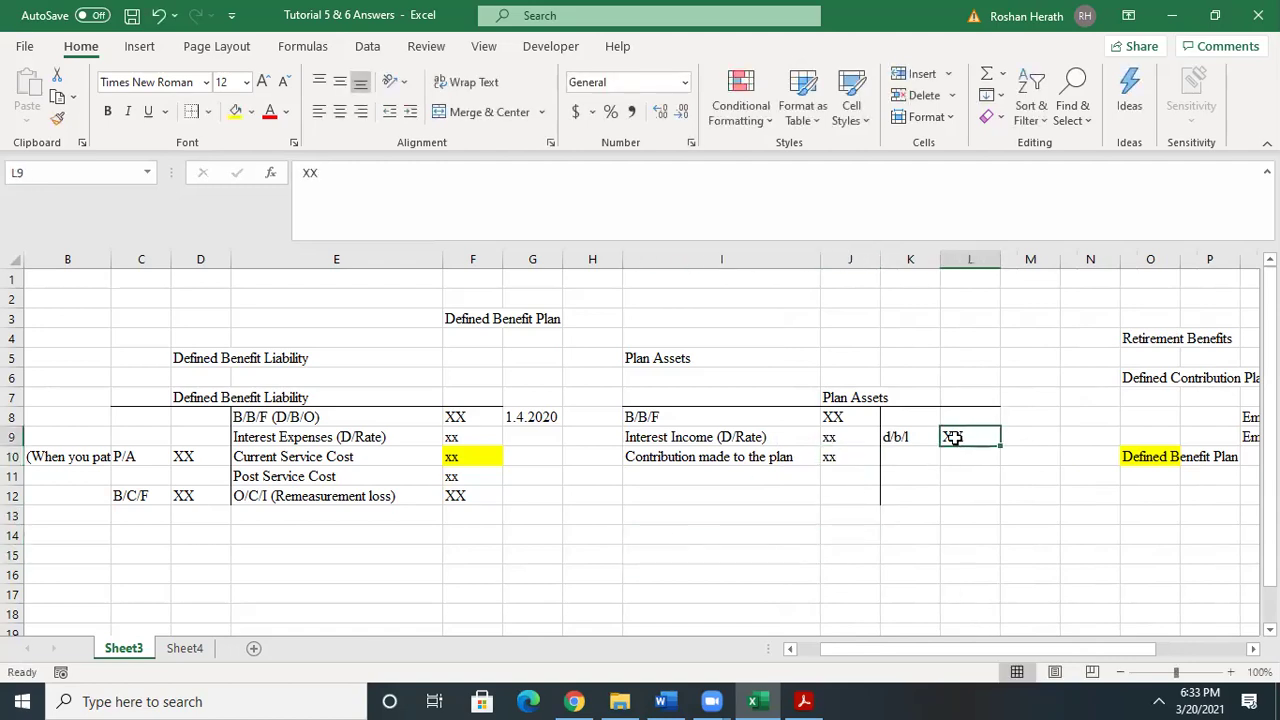
pyautogui.click(907, 466)
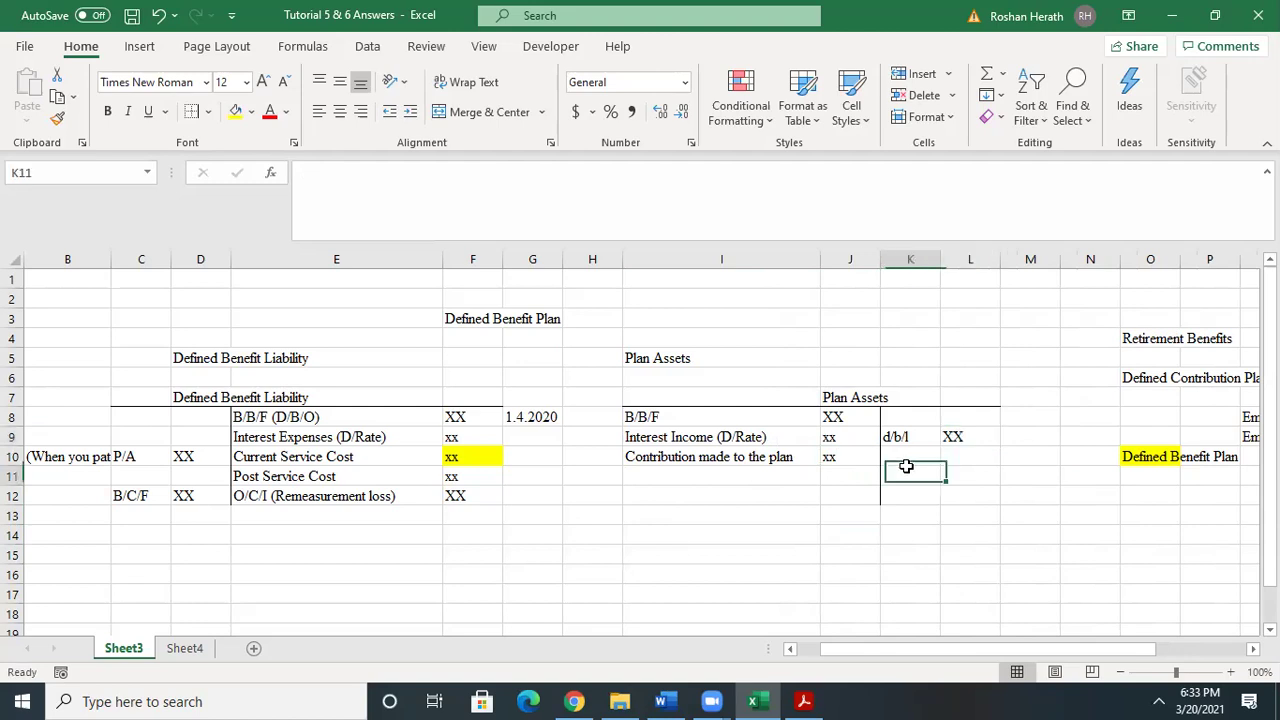
pyautogui.click(903, 454)
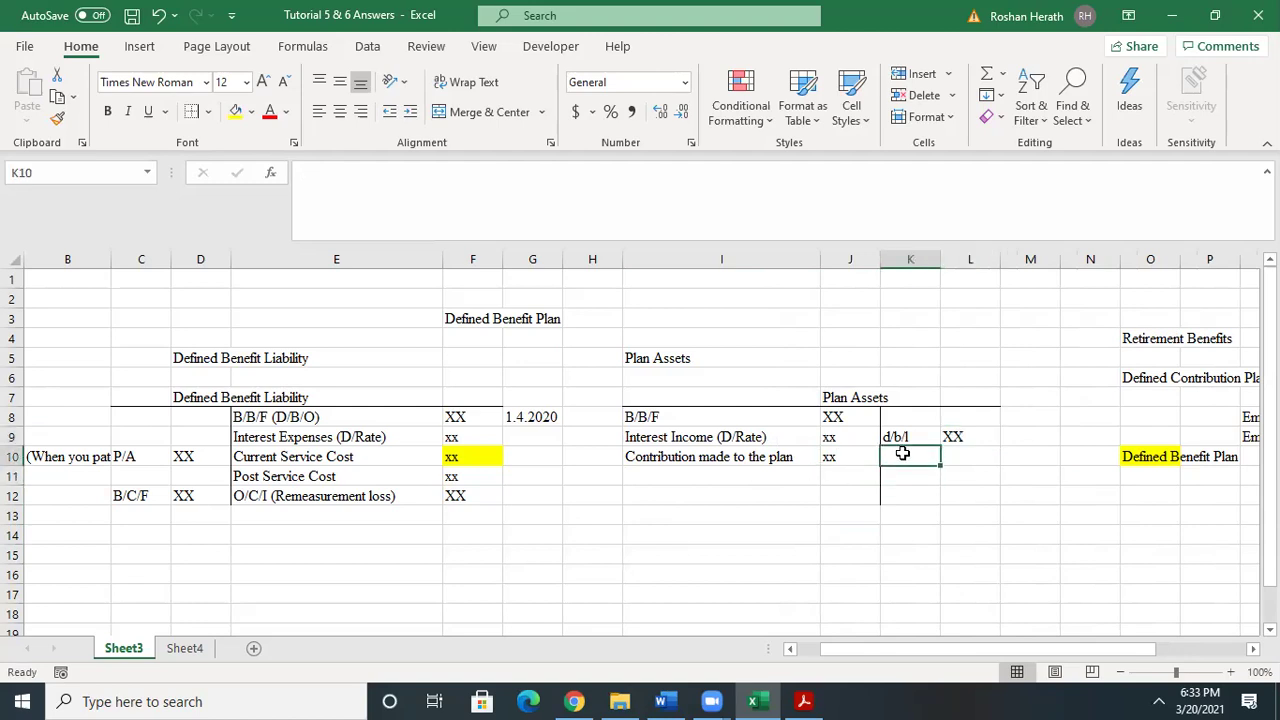
pyautogui.write('B/C/F')
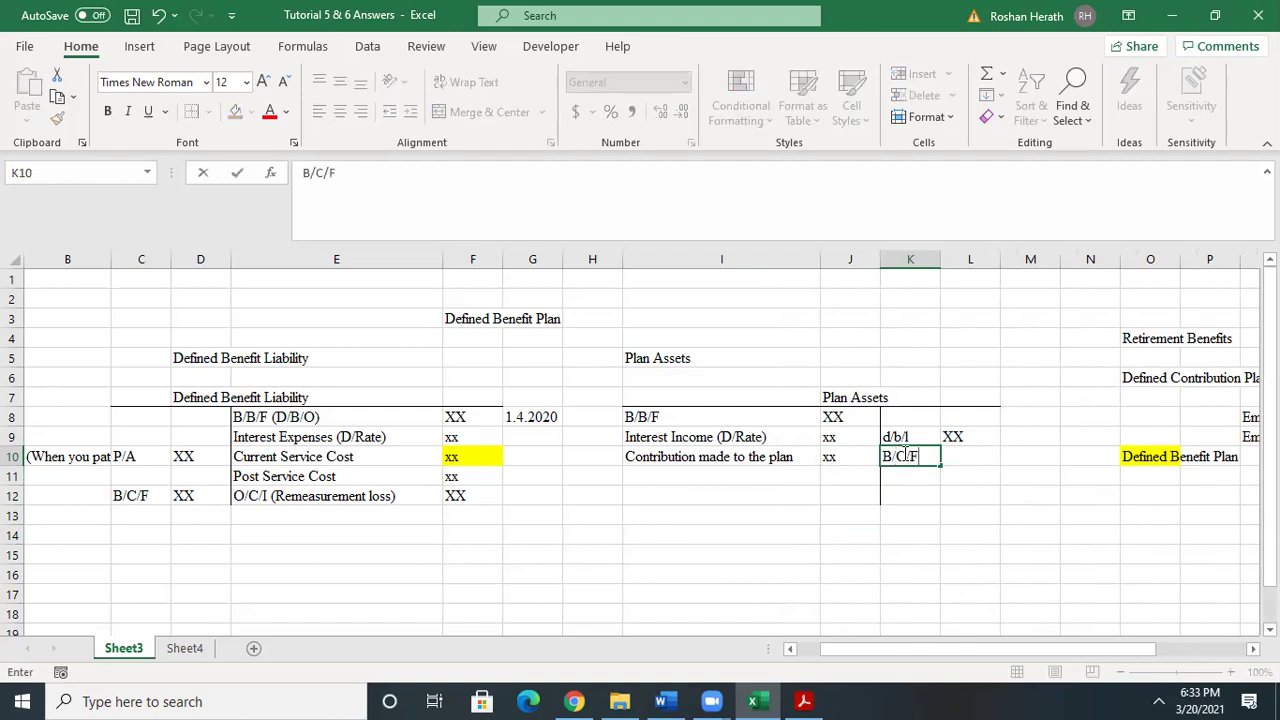
pyautogui.click(963, 457)
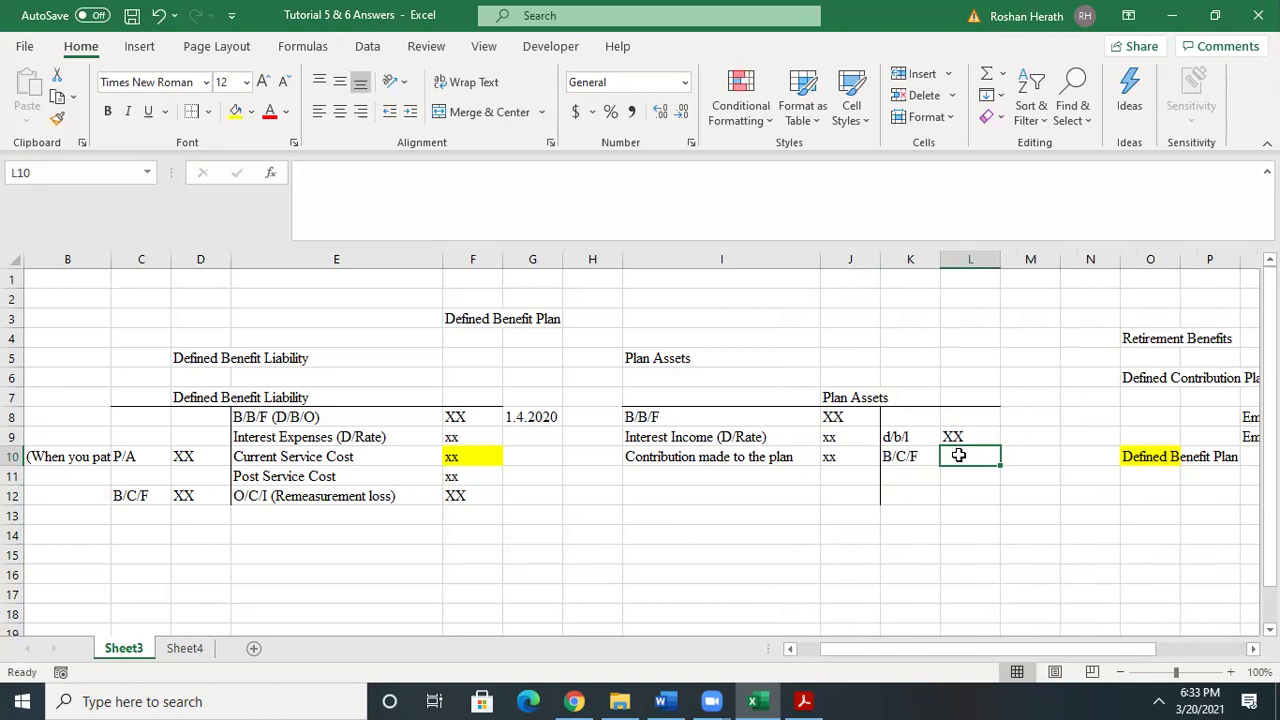
pyautogui.write('XX')
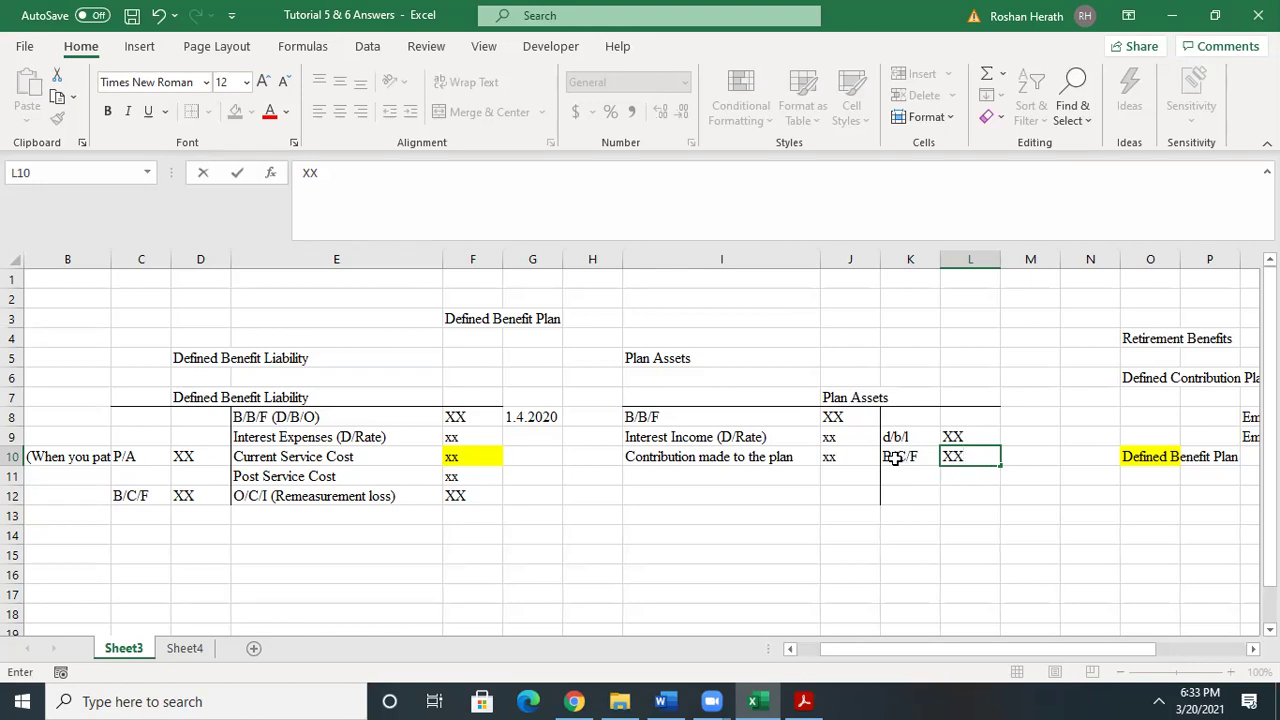
pyautogui.click(909, 497)
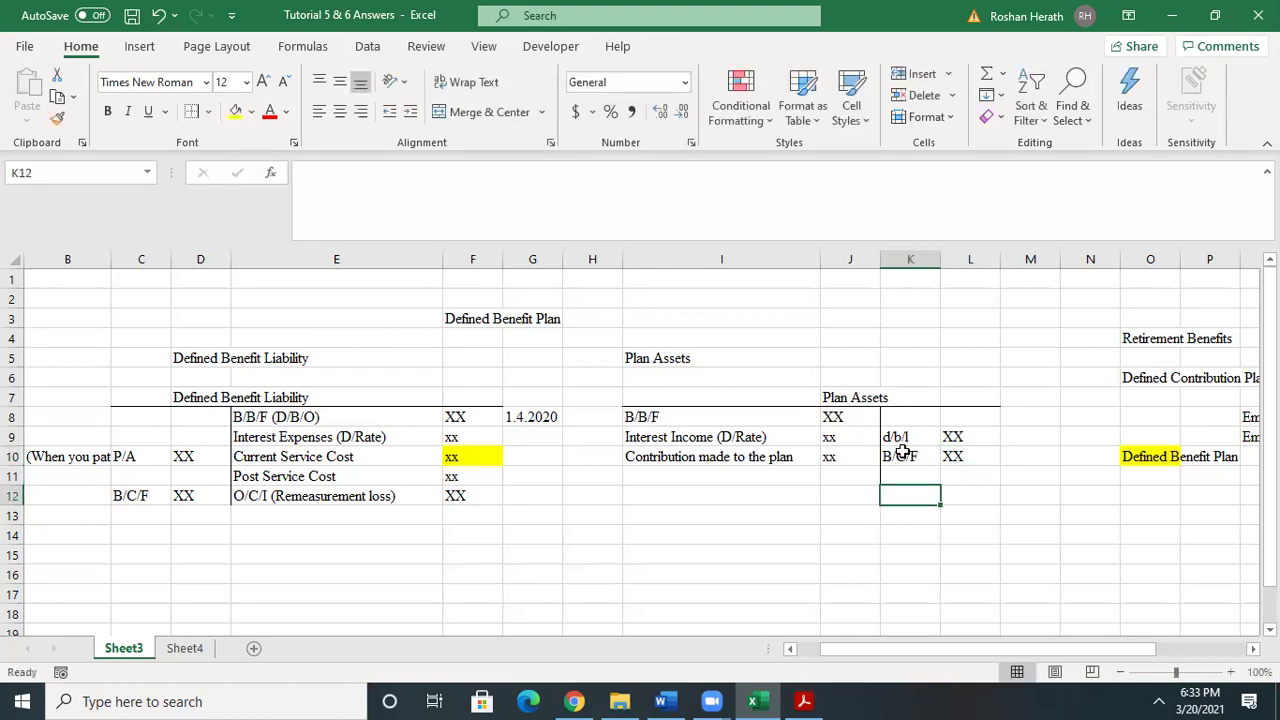
# - Move the Plan Assets B/C/F label and amount from K10:L10 down to K12:L12
pyautogui.click(905, 453)
pyautogui.moveTo(905, 453); pyautogui.dragTo(943, 456)
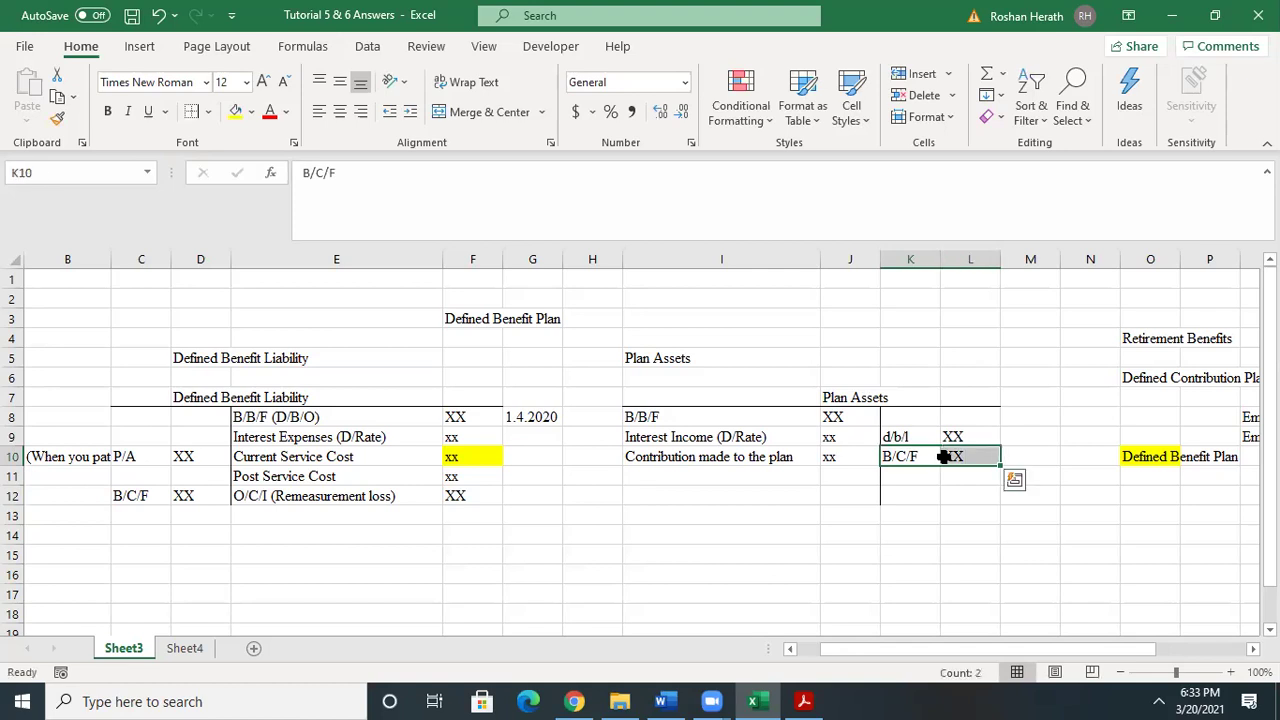
pyautogui.hotkey('ctrl', 'c')
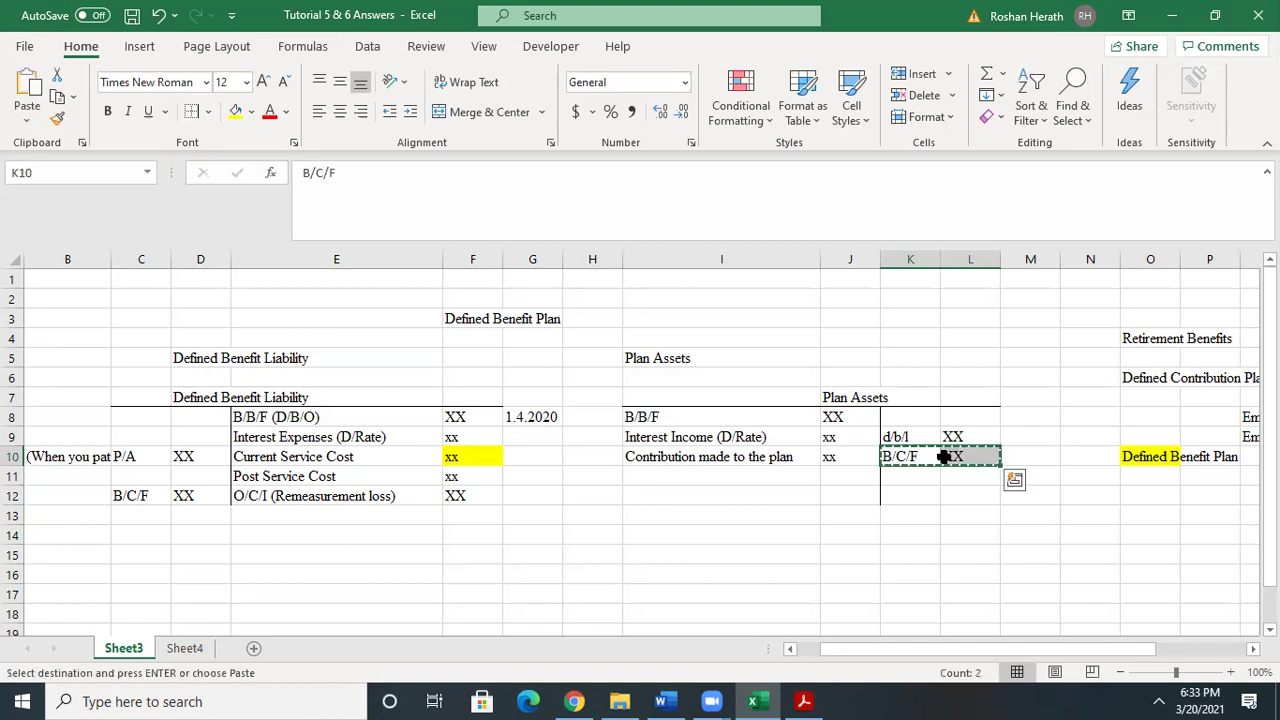
pyautogui.click(898, 475)
pyautogui.moveTo(898, 456); pyautogui.dragTo(962, 484)
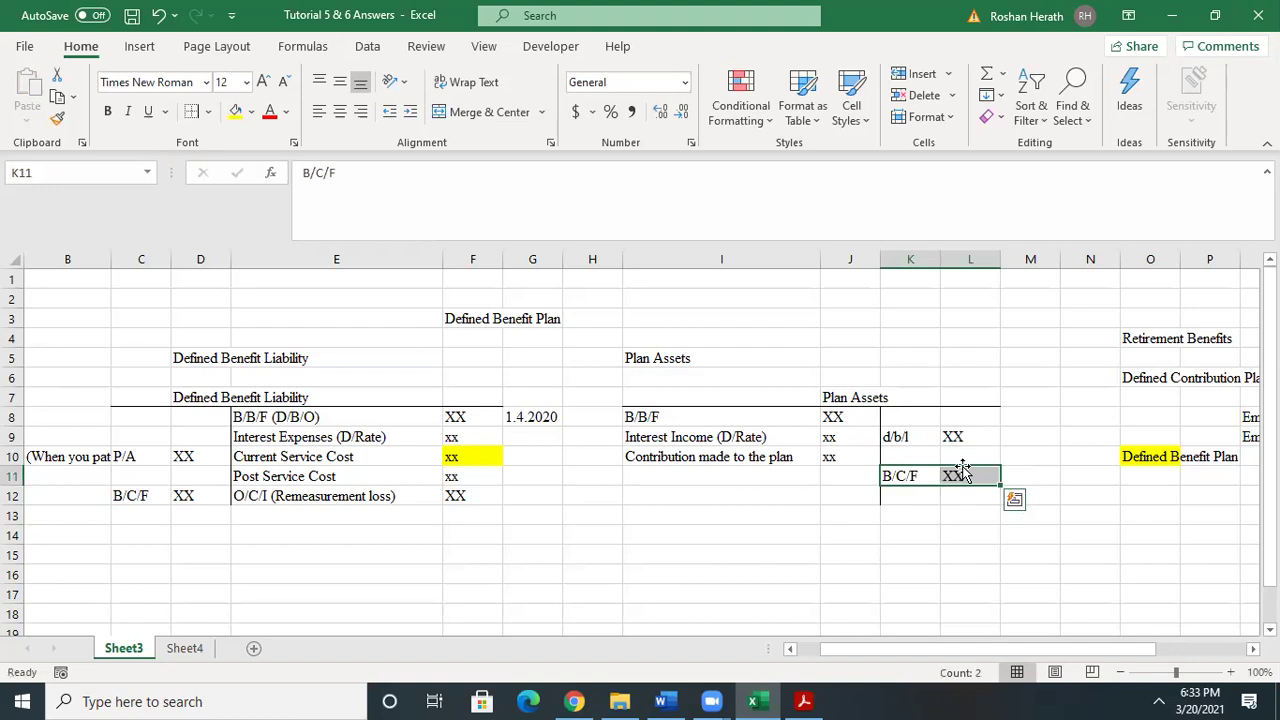
pyautogui.click(962, 460)
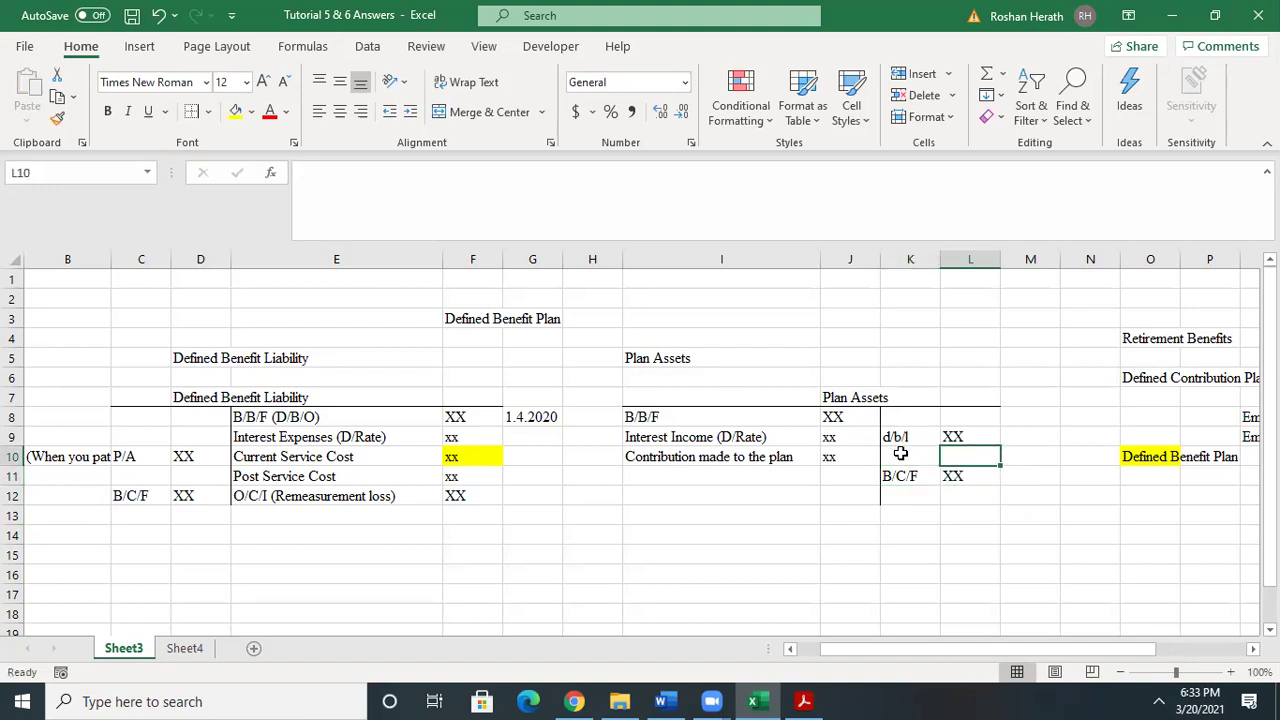
pyautogui.moveTo(900, 477); pyautogui.dragTo(945, 477)
pyautogui.hotkey('ctrl', 'c')
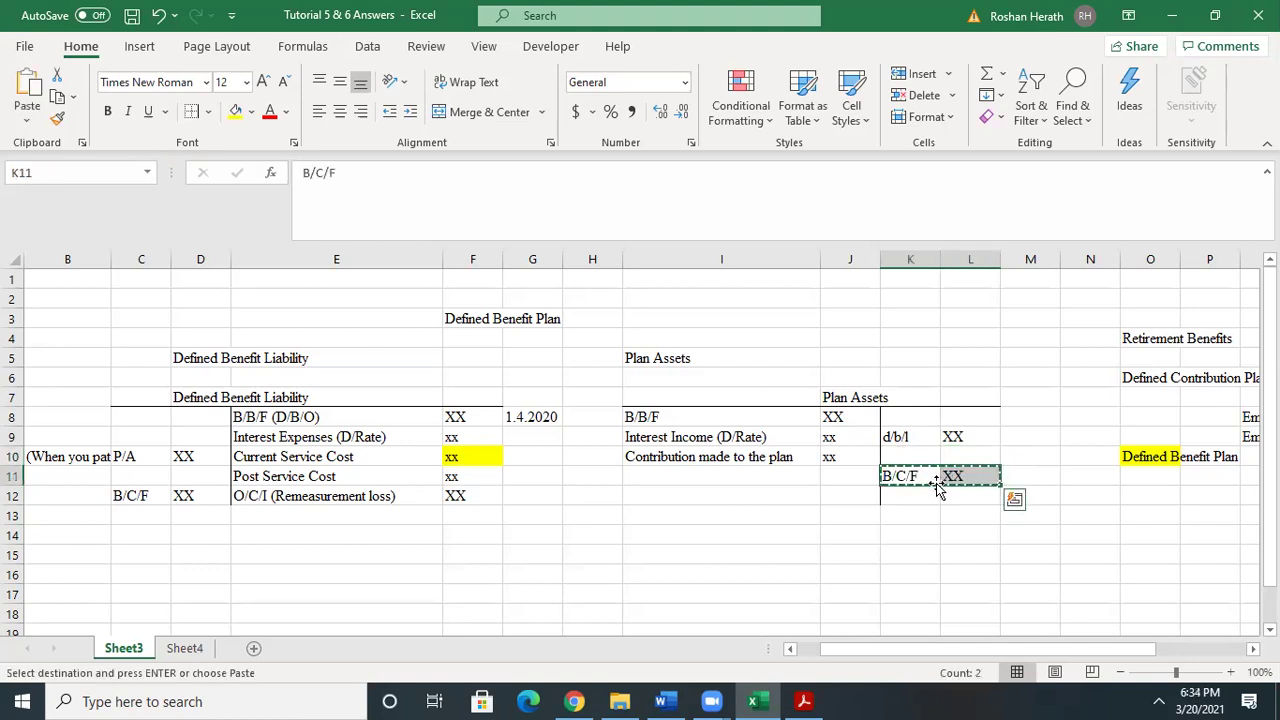
pyautogui.click(927, 497)
pyautogui.hotkey('ctrl', 'v')
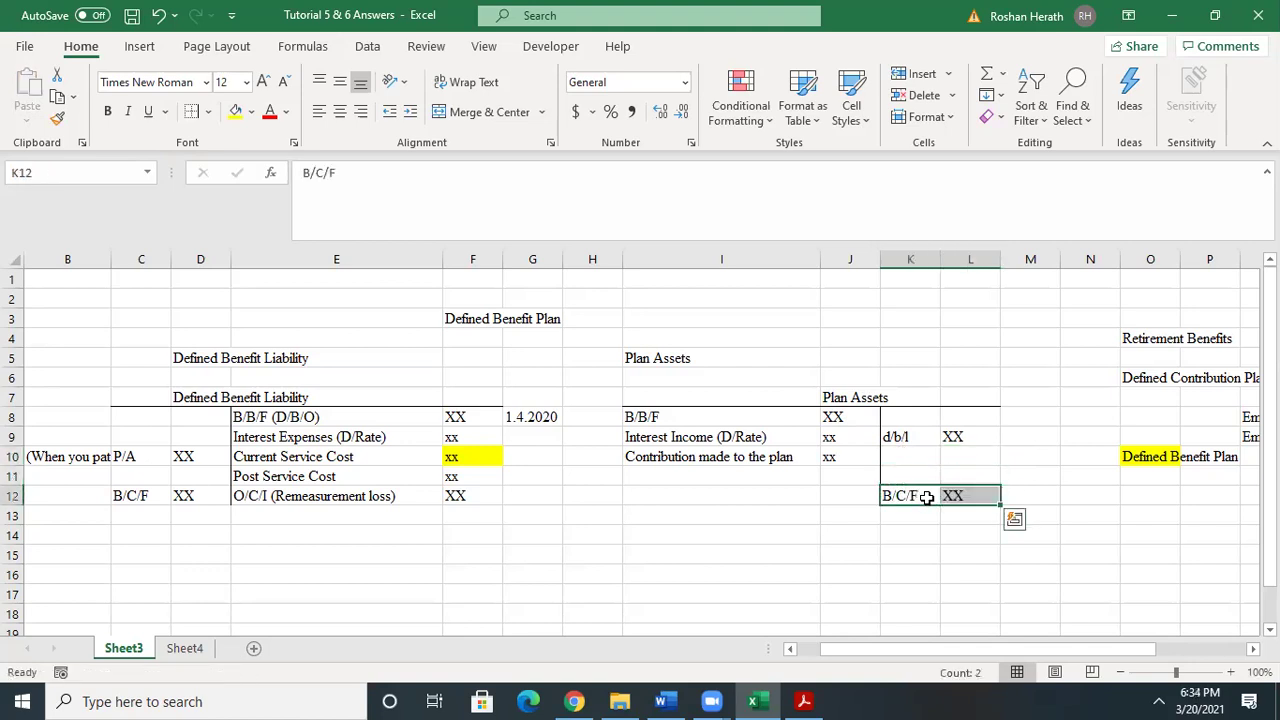
# - Add a bracketed "Fair value" note to the B/C/F label in K12 and widen column K slightly
pyautogui.doubleClick(927, 497)
pyautogui.write('(f')
pyautogui.press('BackSpace')
pyautogui.write('Fair')
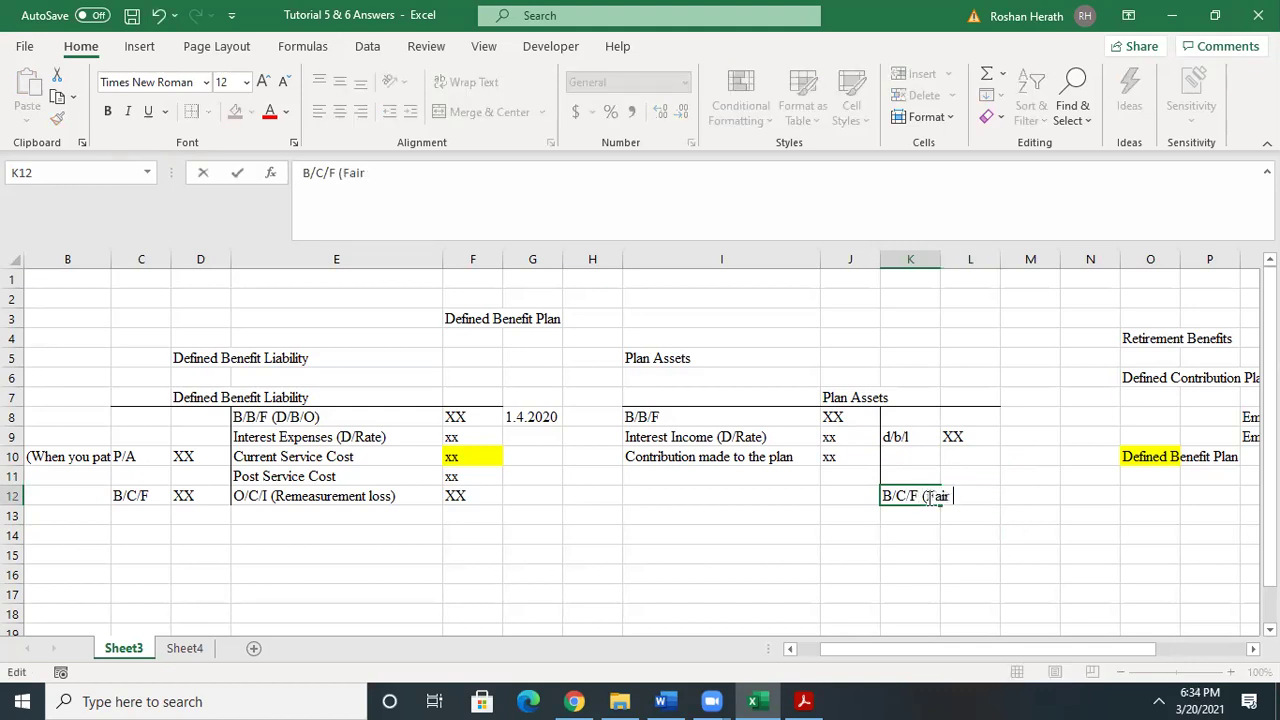
pyautogui.write(' value')
pyautogui.click(933, 533)
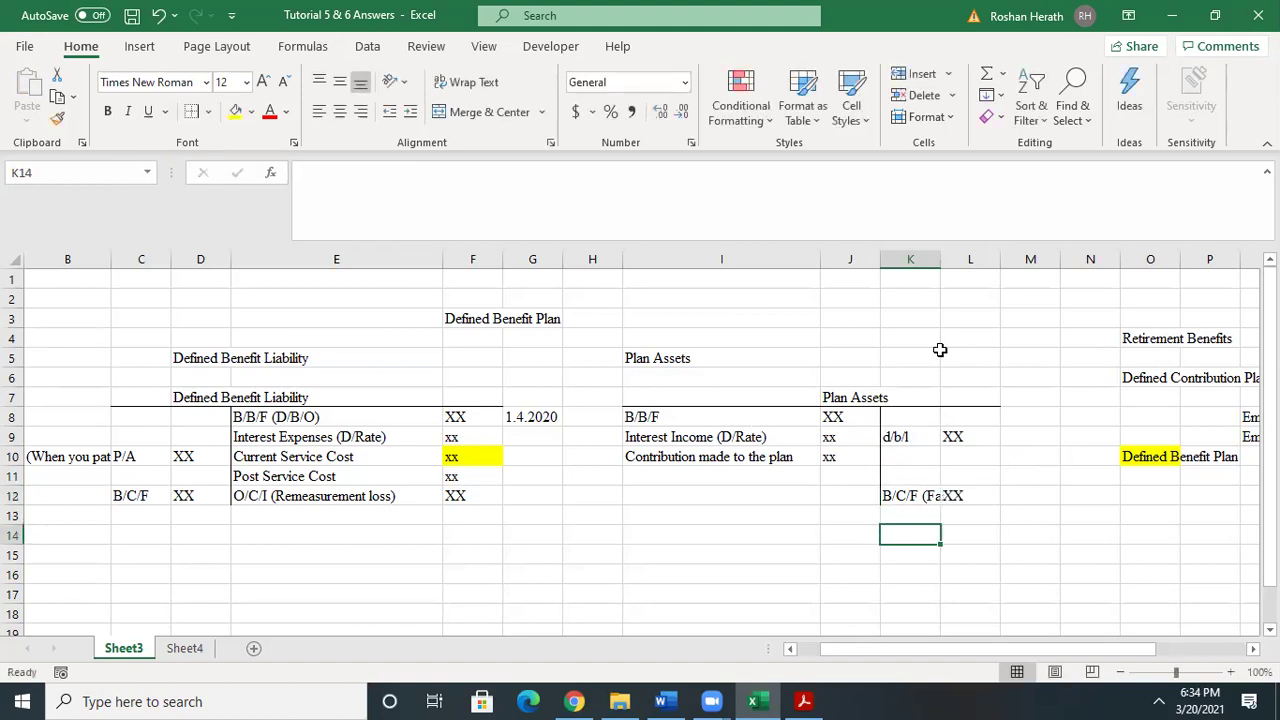
pyautogui.moveTo(941, 252); pyautogui.dragTo(962, 253)
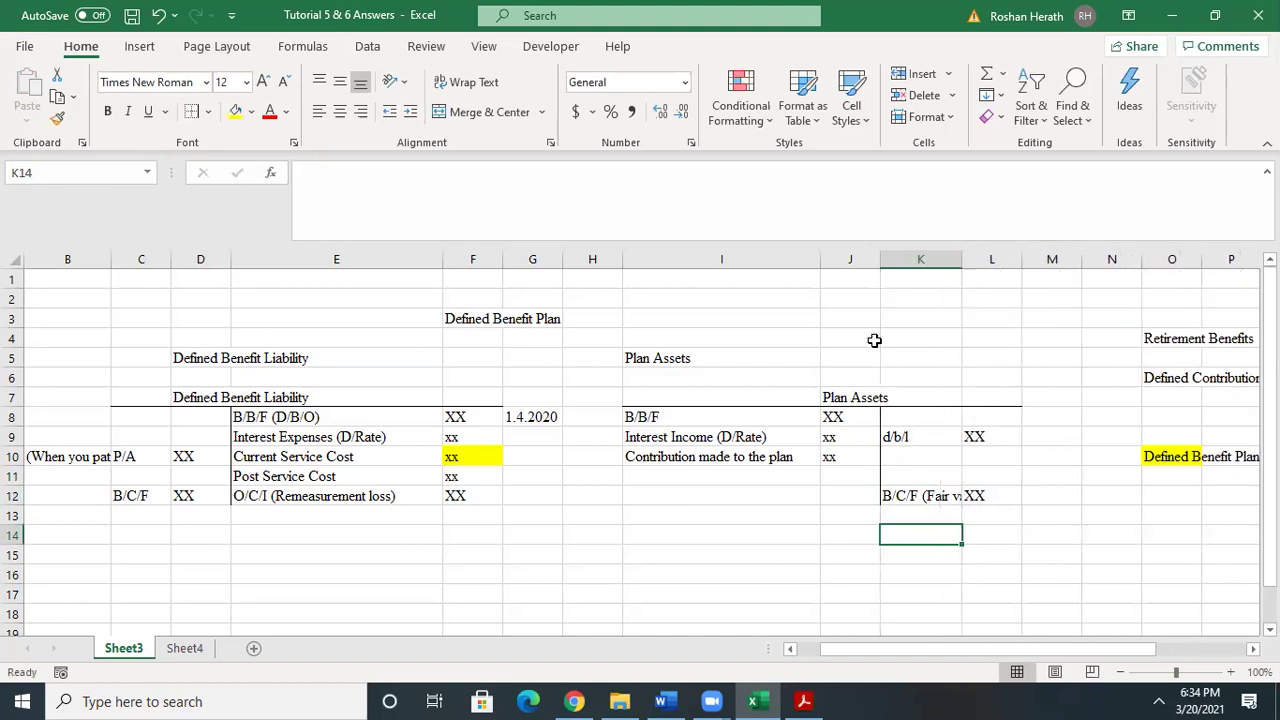
# - Enter "O/C/I (Remeasurement gain)" in I12 with "xx" in J12 on the debit side of Plan Assets
pyautogui.click(838, 490)
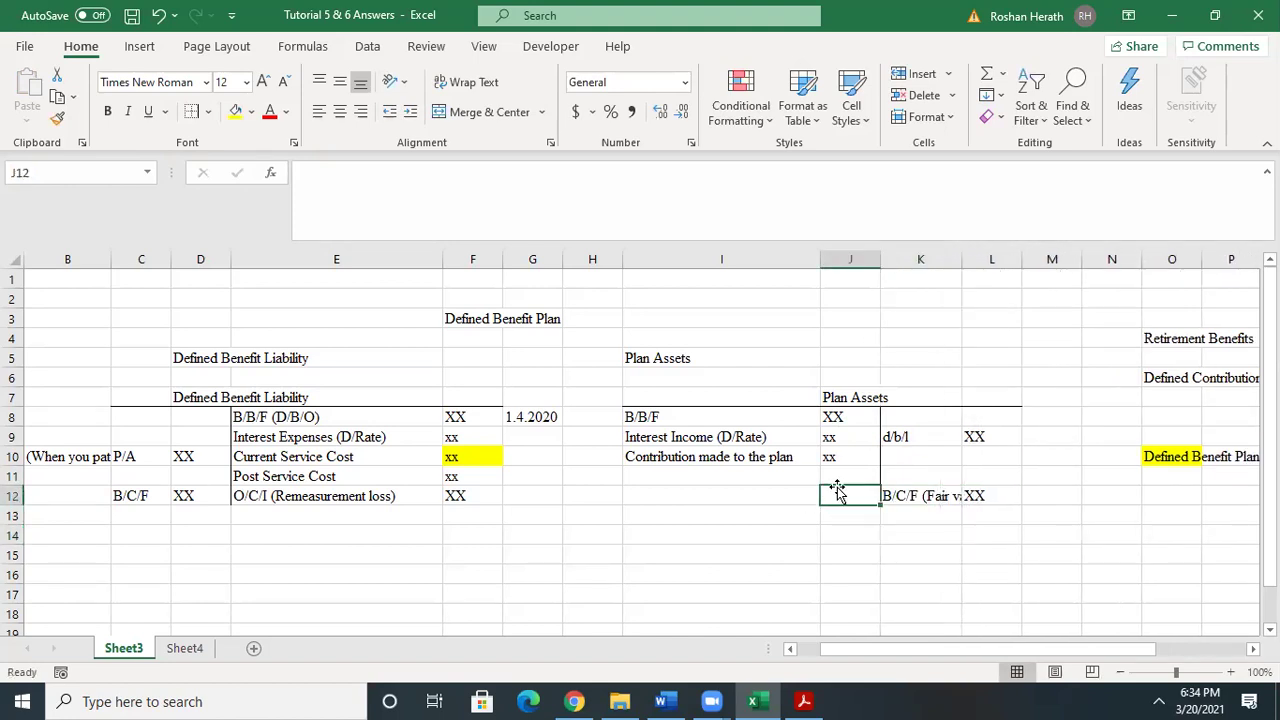
pyautogui.write('xx')
pyautogui.click(683, 496)
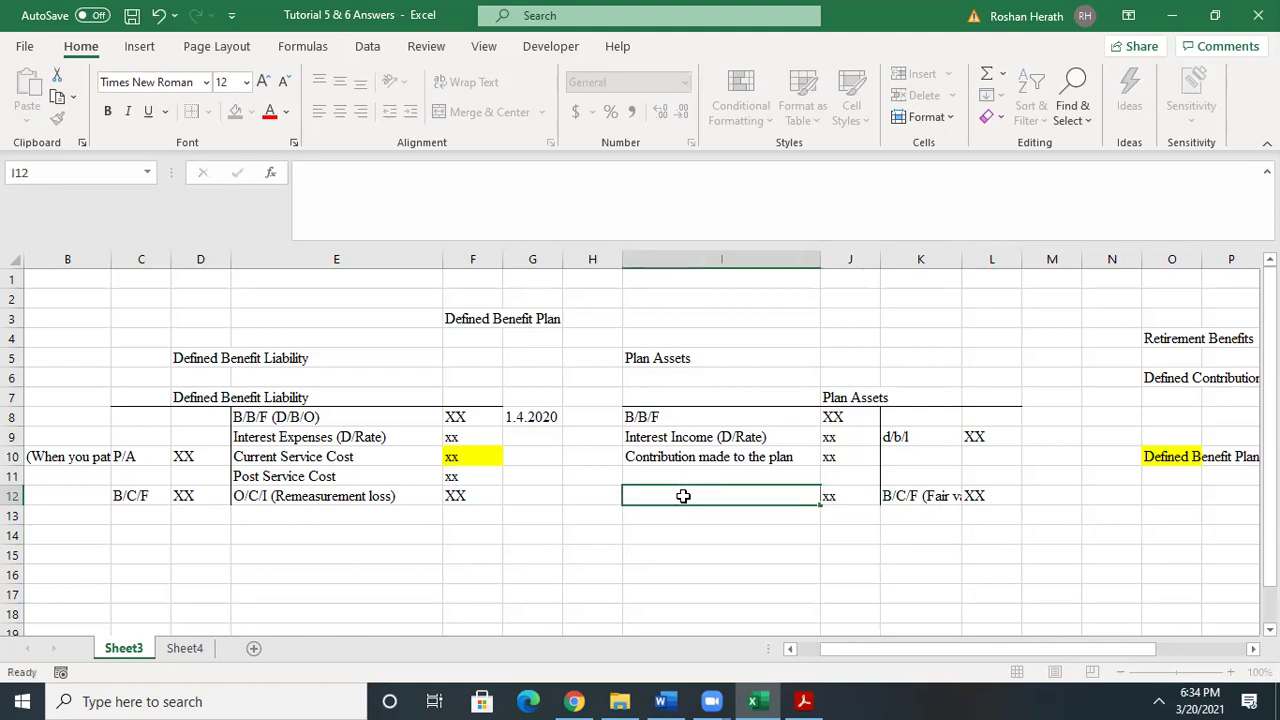
pyautogui.write('O/C/I (rEM')
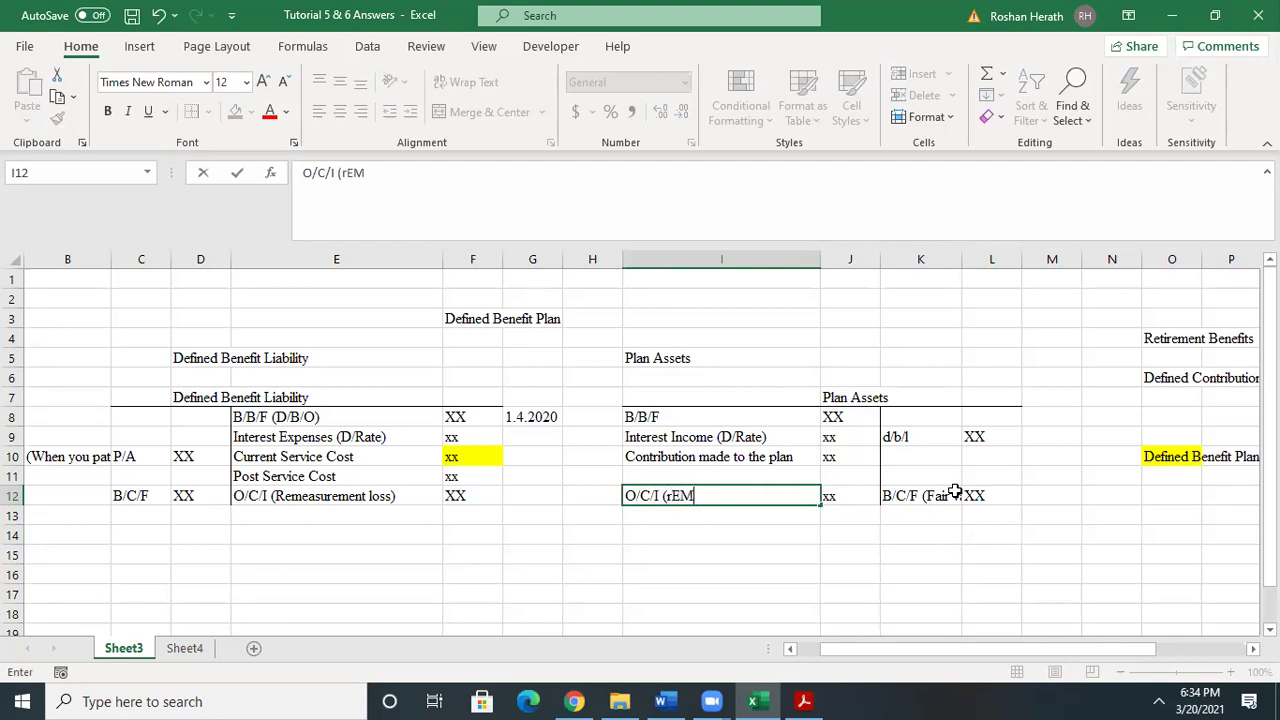
pyautogui.write('EASUREMEN')
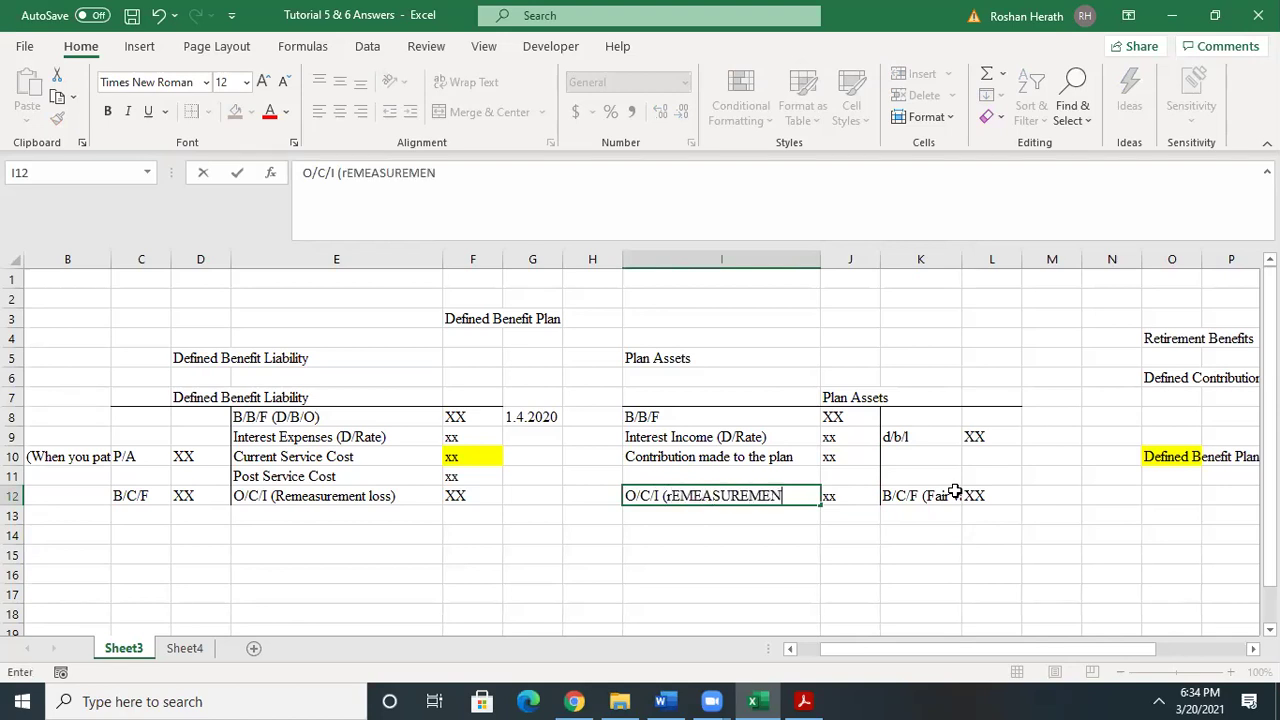
pyautogui.write('T gain')
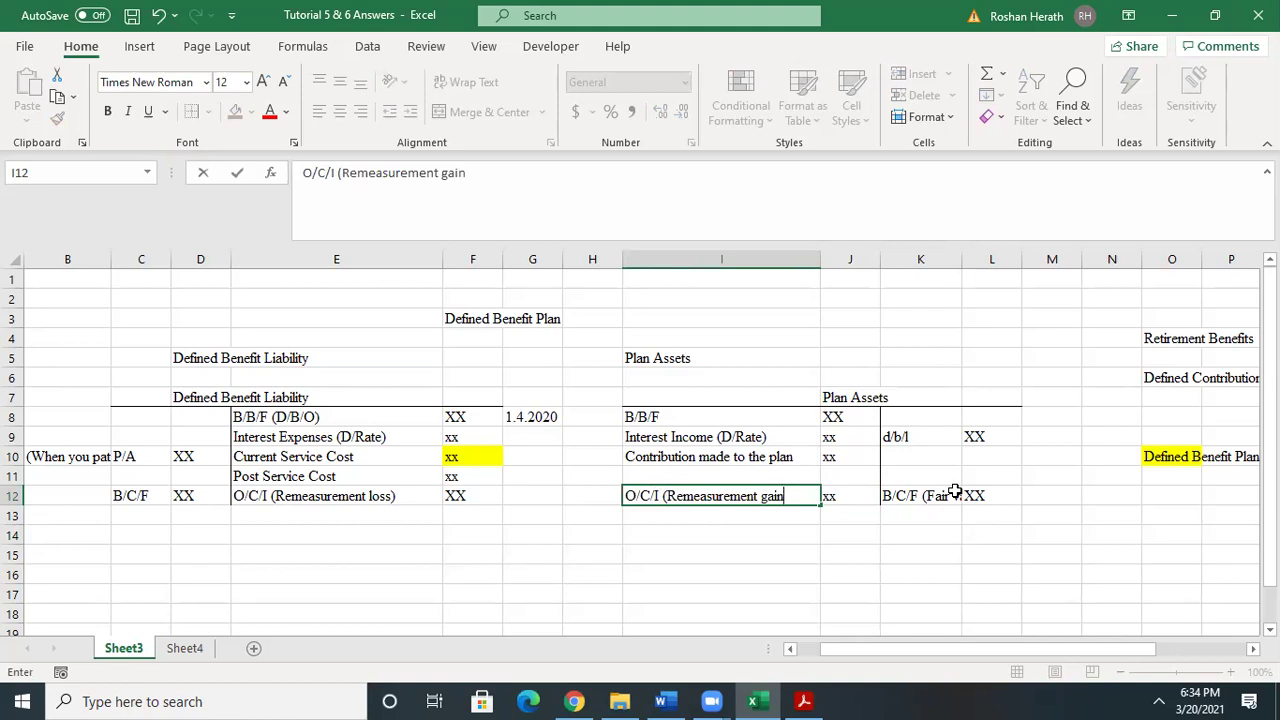
pyautogui.click(988, 576)
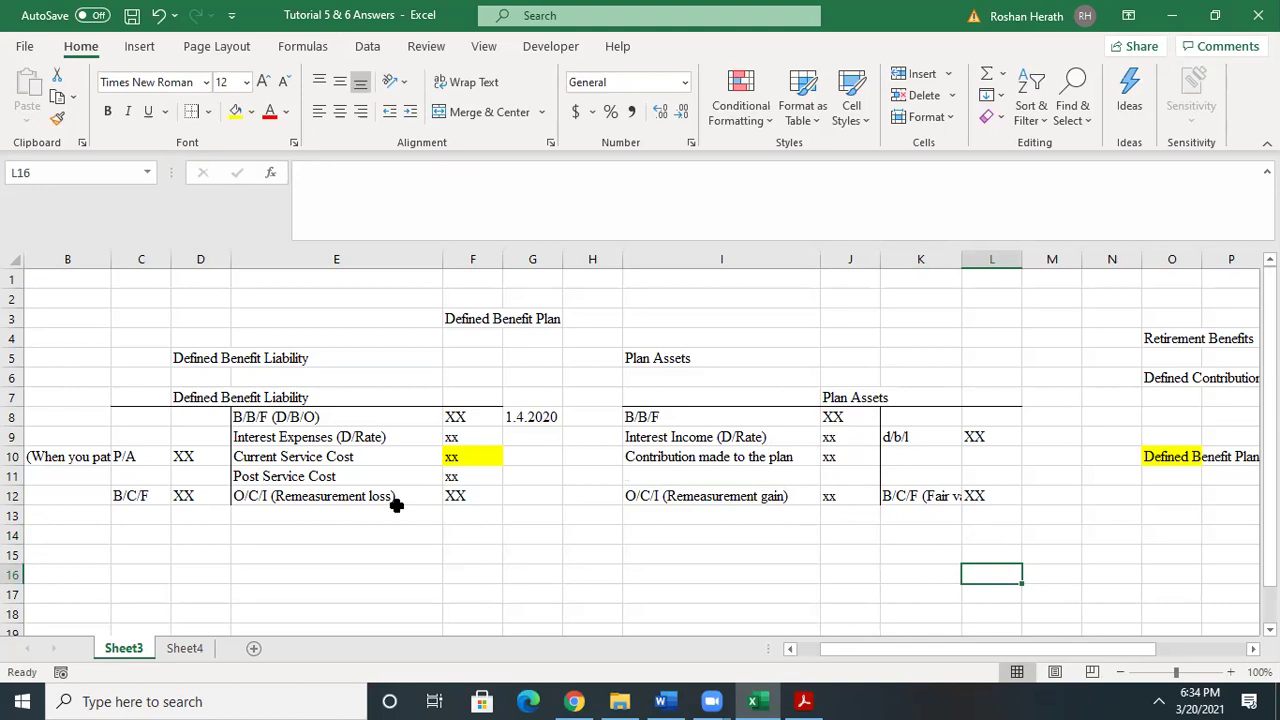
pyautogui.click(292, 500)
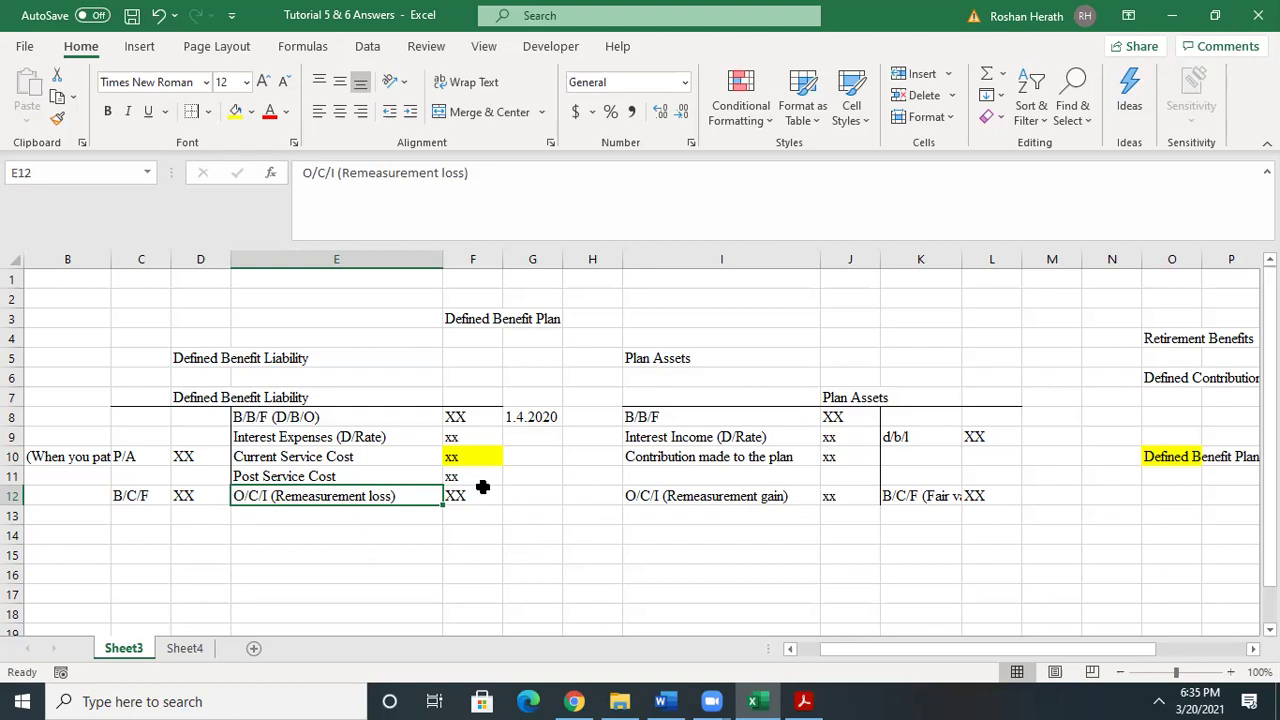
pyautogui.click(672, 496)
pyautogui.click(338, 496)
pyautogui.click(721, 498)
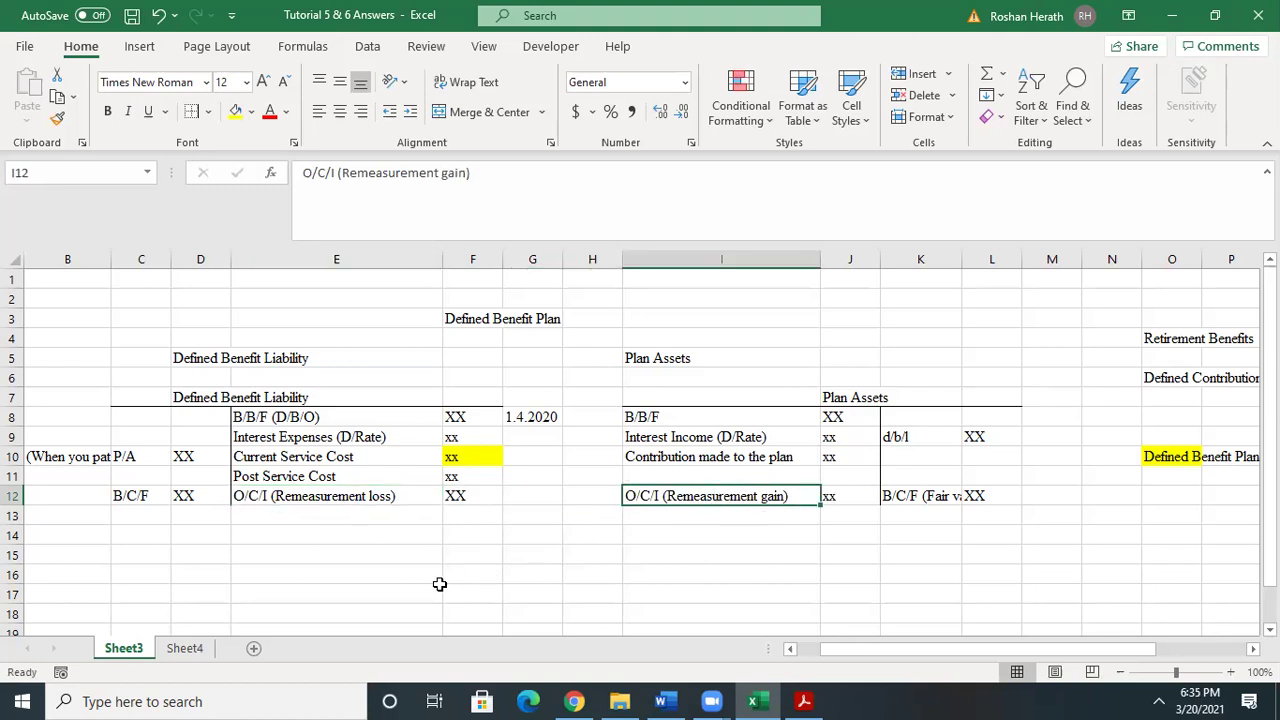
pyautogui.click(526, 577)
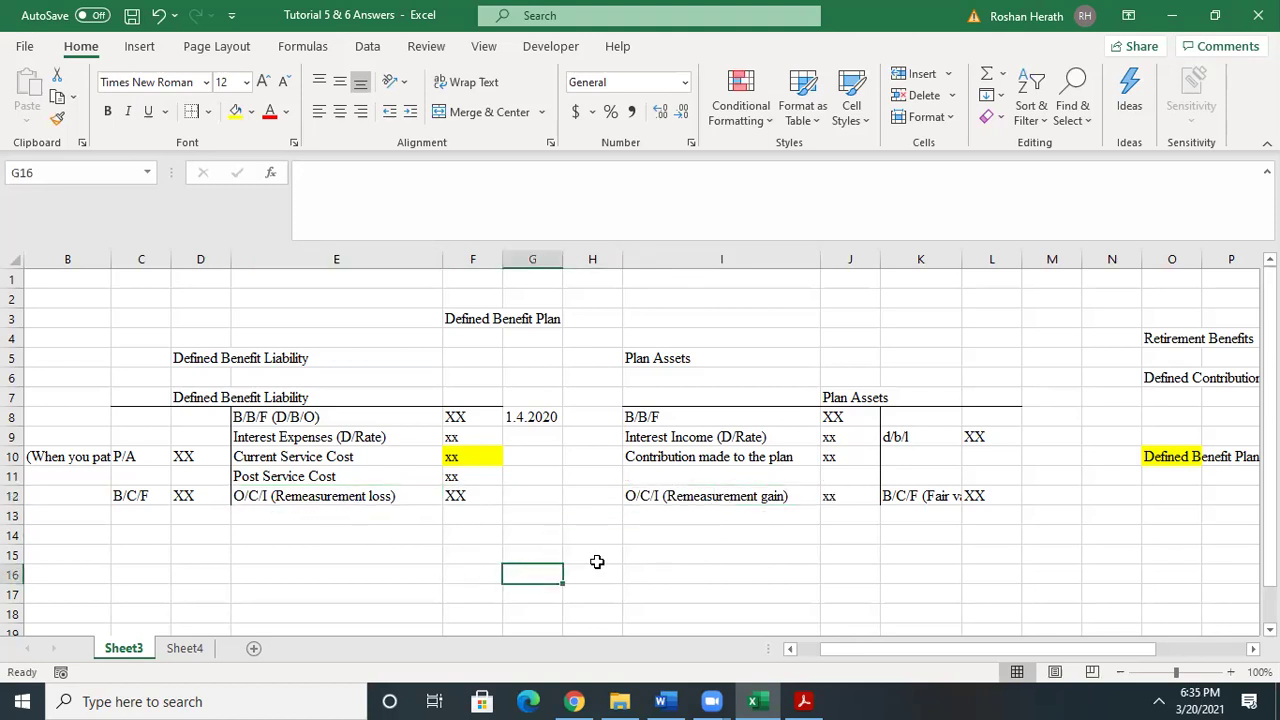
# - Enter "Net Remesurement gain" in I17 below the Plan Assets account, with "xx" in J17
pyautogui.click(668, 601)
pyautogui.write('N')
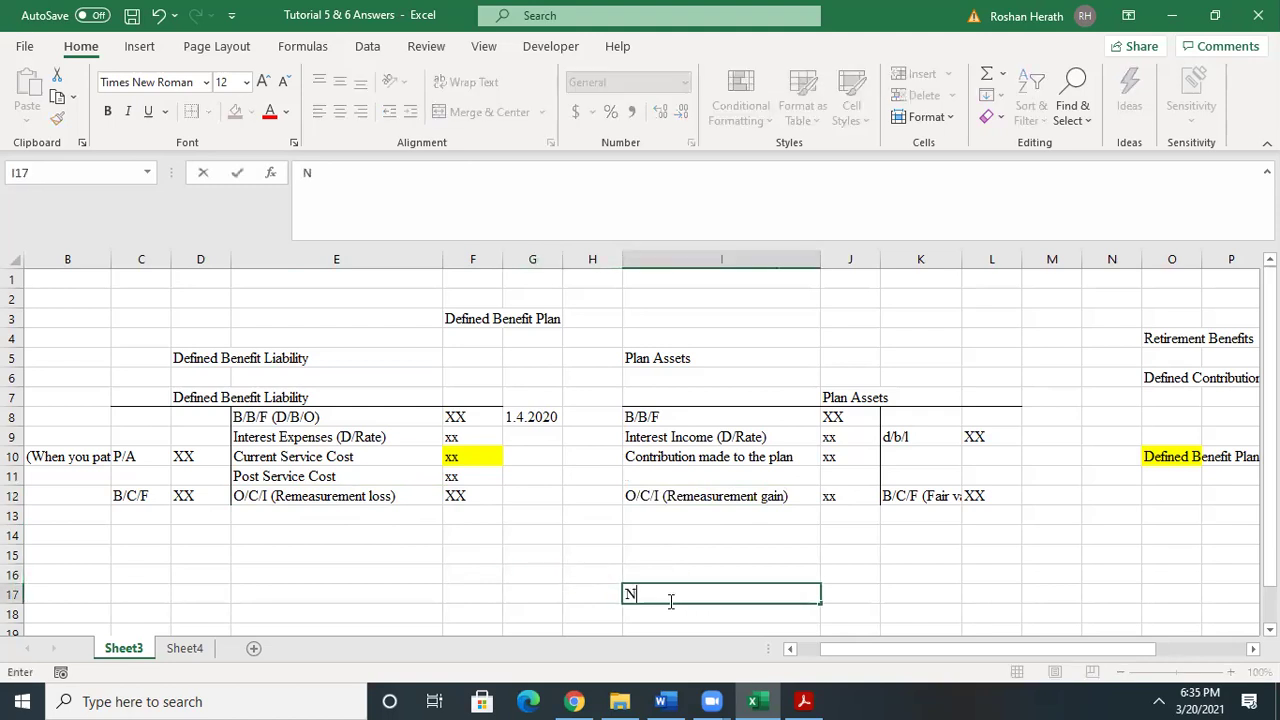
pyautogui.write('et Reme')
pyautogui.press('BackSpace')
pyautogui.write('e')
pyautogui.write('remwnt')
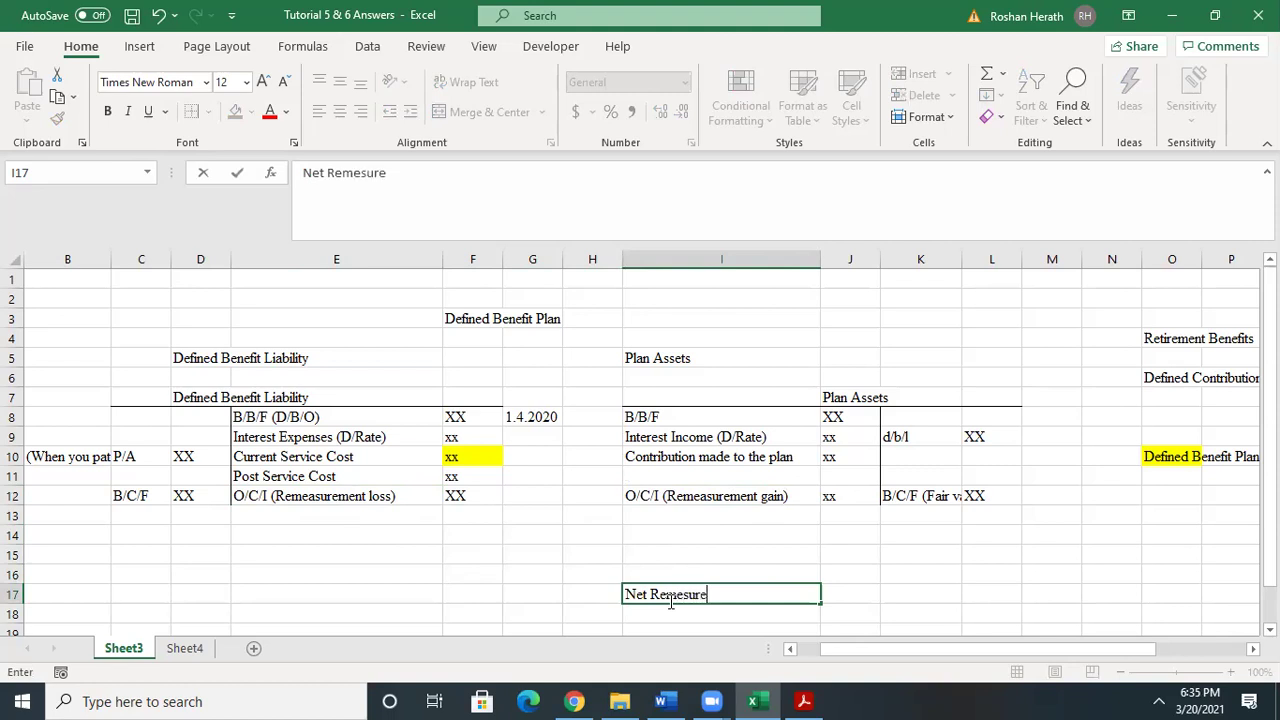
pyautogui.press('BackSpace')
pyautogui.press('BackSpace')
pyautogui.write('ent gain')
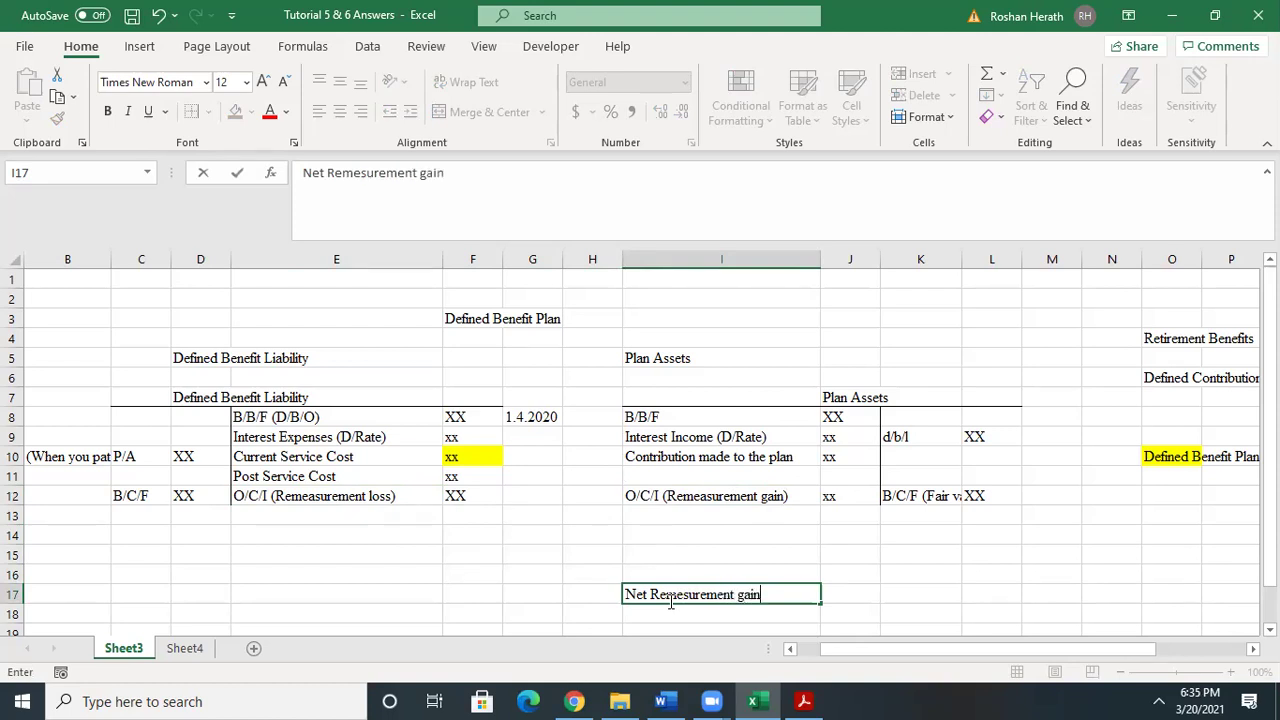
pyautogui.click(868, 588)
pyautogui.write('xx')
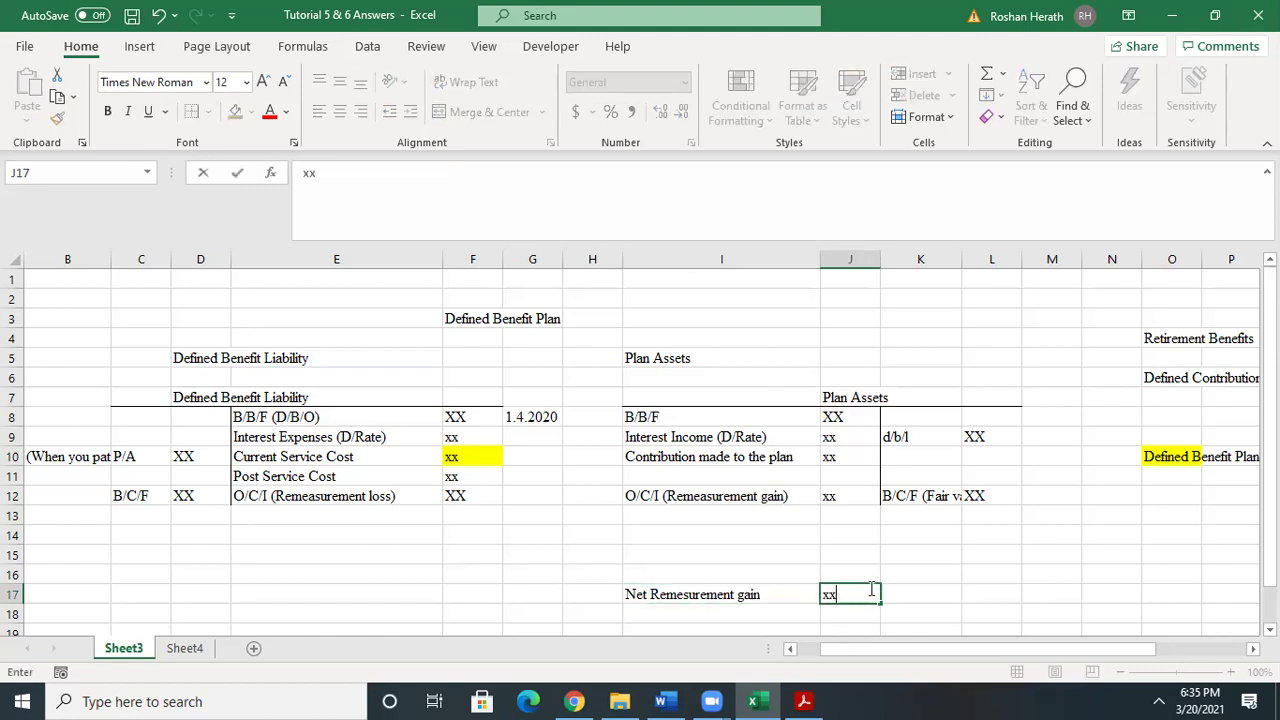
# - Add an "O/C/I" heading in I16 above the net remeasurement gain line
pyautogui.click(668, 574)
pyautogui.write('O/C/UI')
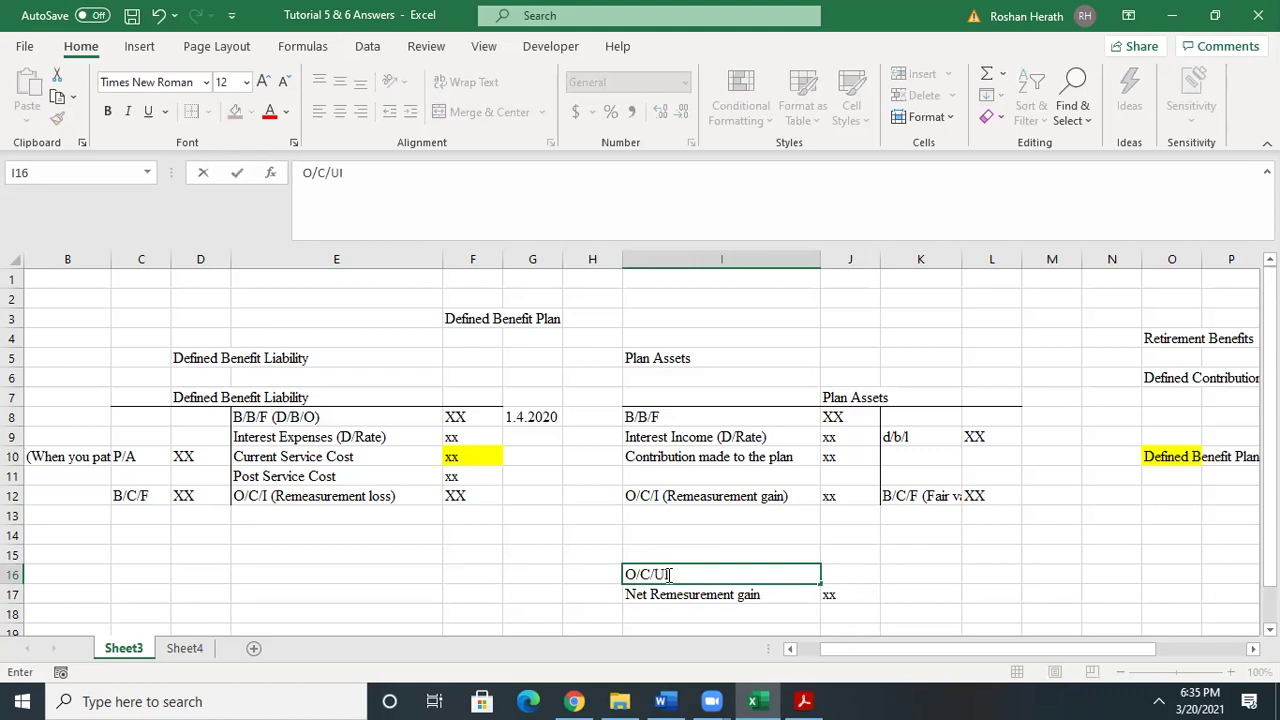
pyautogui.press('BackSpace')
pyautogui.click(851, 552)
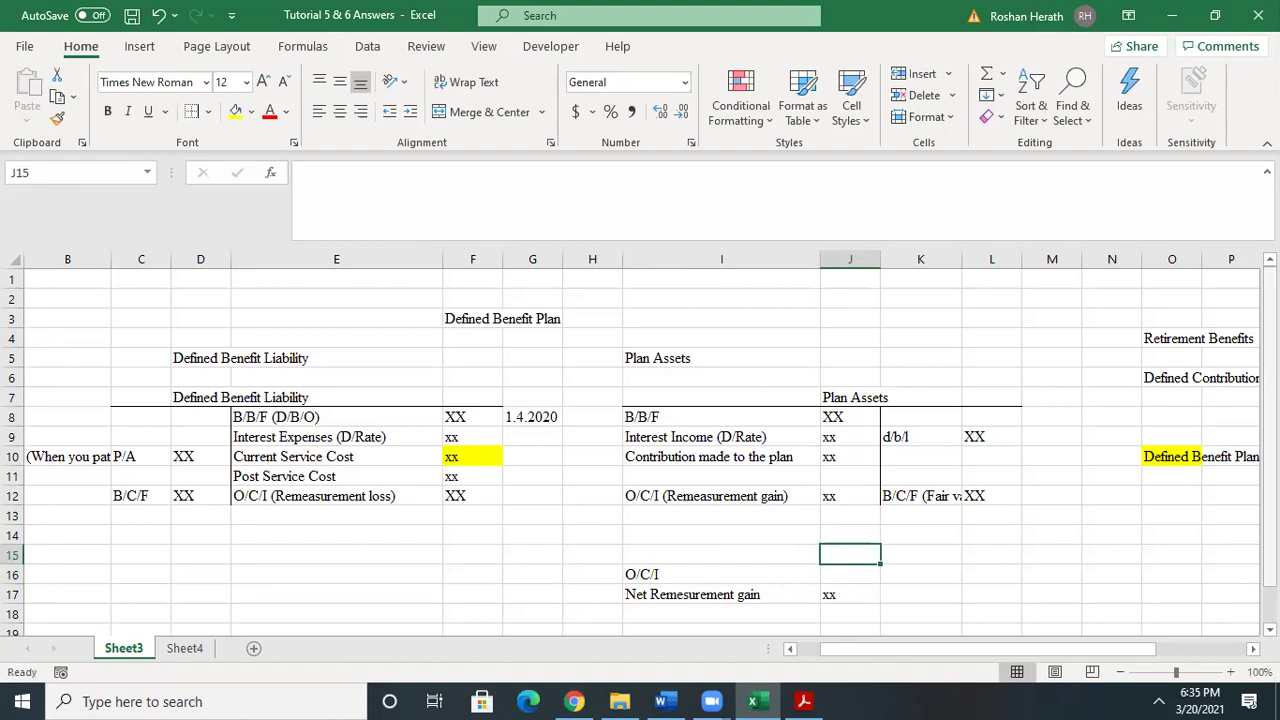
# - Move the O/C/I heading and net remeasurement gain line from I16:J17 down to I19:J20
pyautogui.scroll(-2, 720, 491)
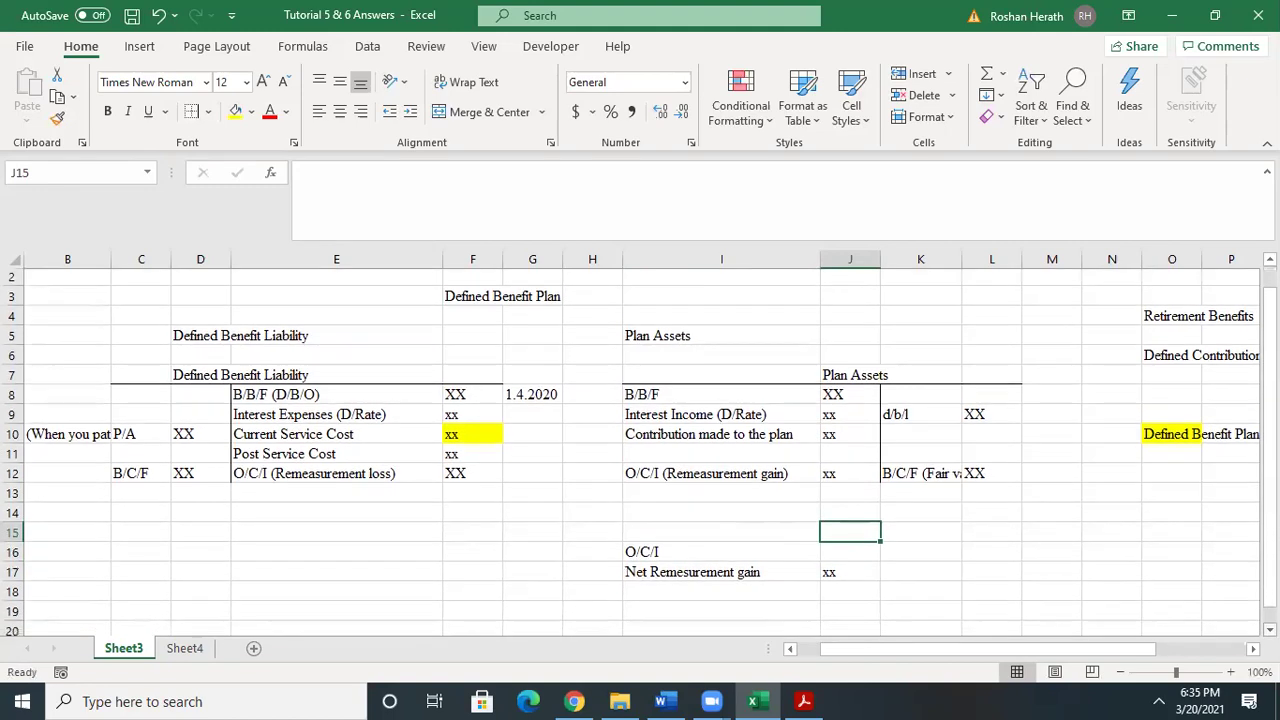
pyautogui.click(698, 496)
pyautogui.moveTo(698, 496); pyautogui.dragTo(823, 514)
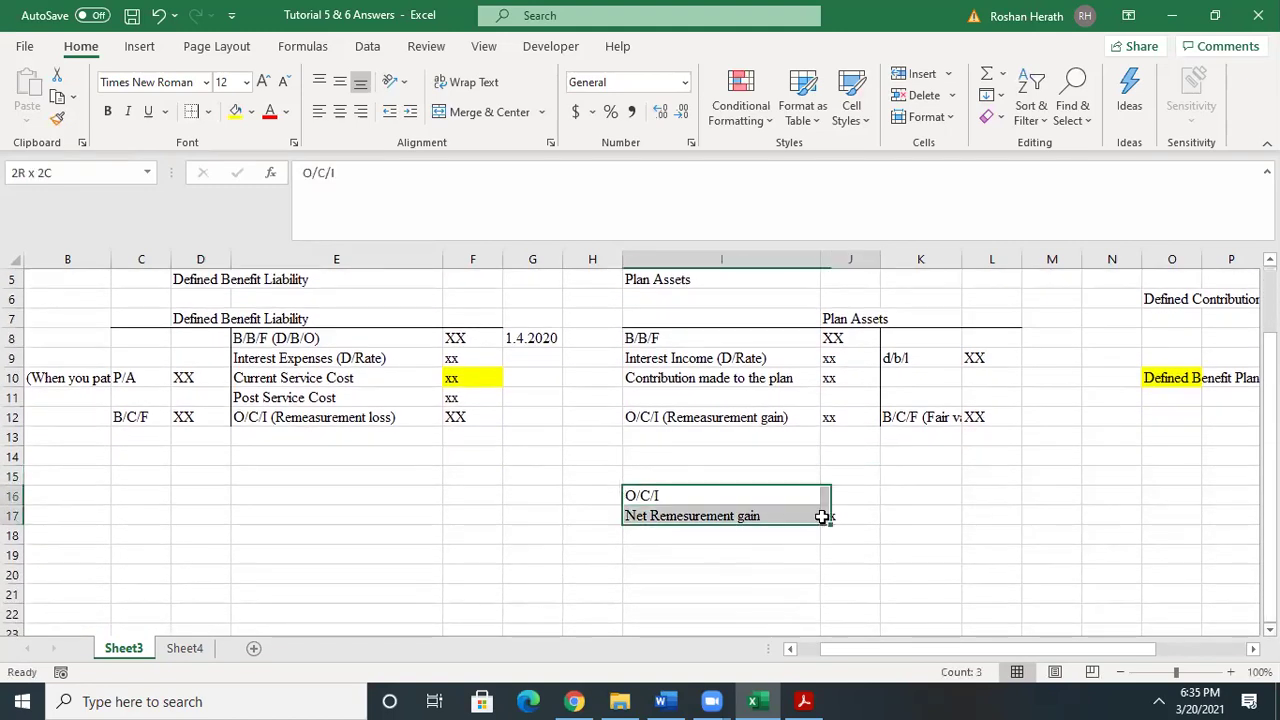
pyautogui.hotkey('ctrl', 'c')
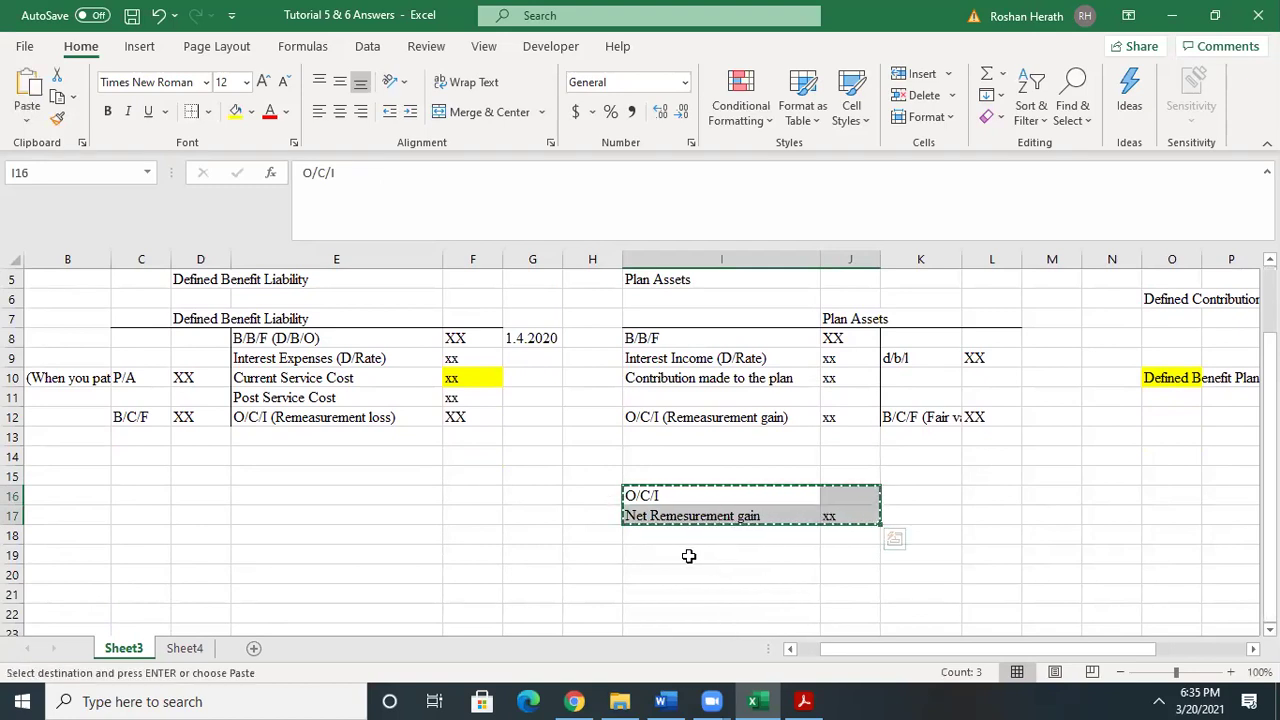
pyautogui.click(688, 555)
pyautogui.press('Return')
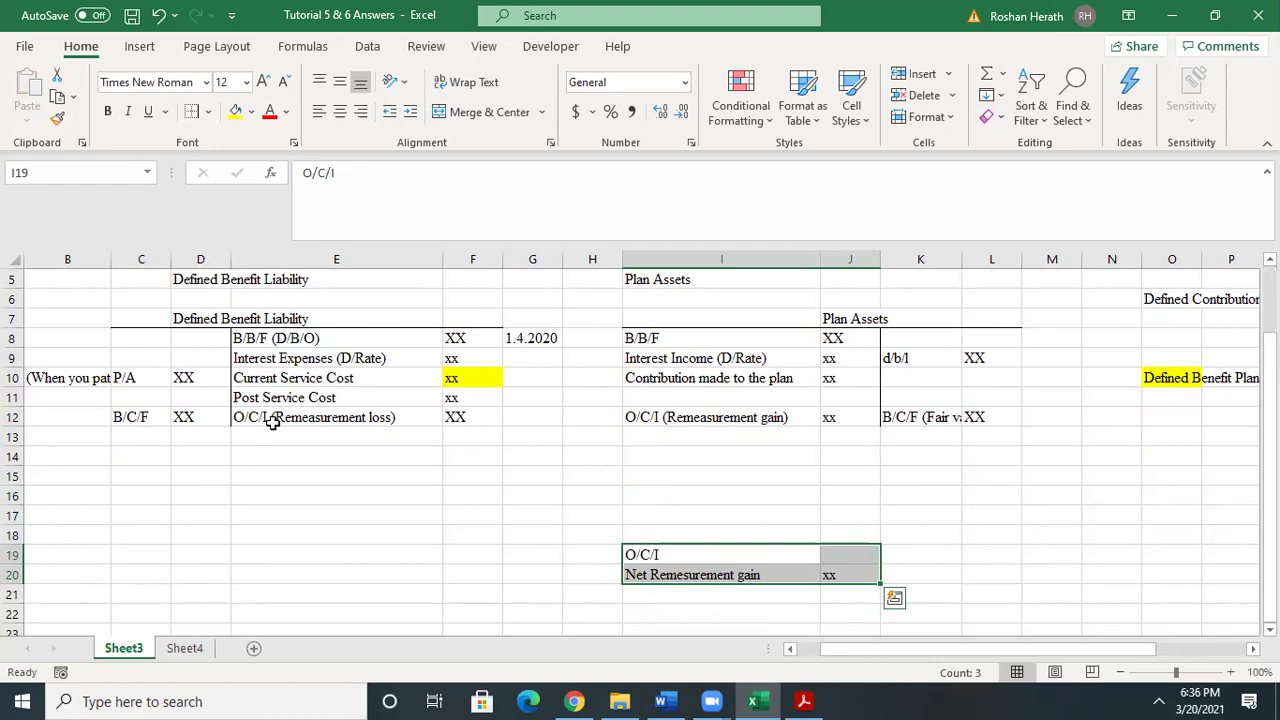
# - Enter "Net Interest Expenses" in I16 with "xx" in J16, netting the interest lines of both accounts
pyautogui.click(277, 358)
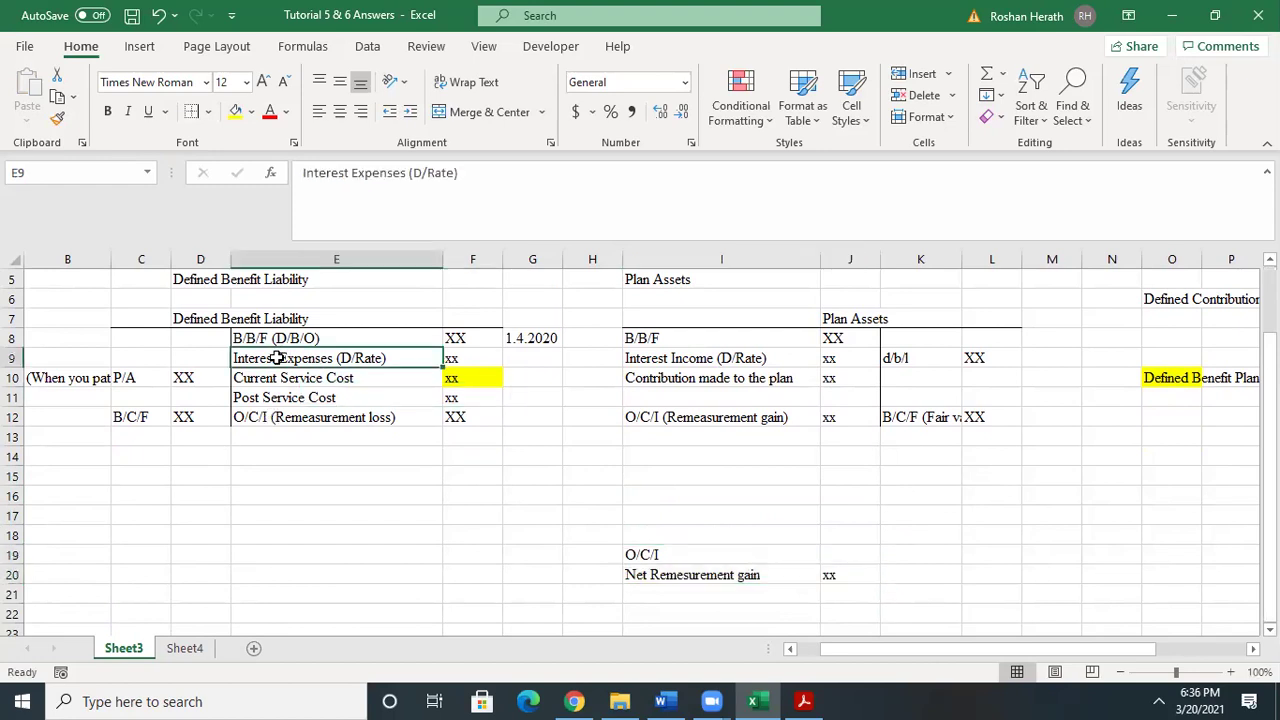
pyautogui.click(688, 356)
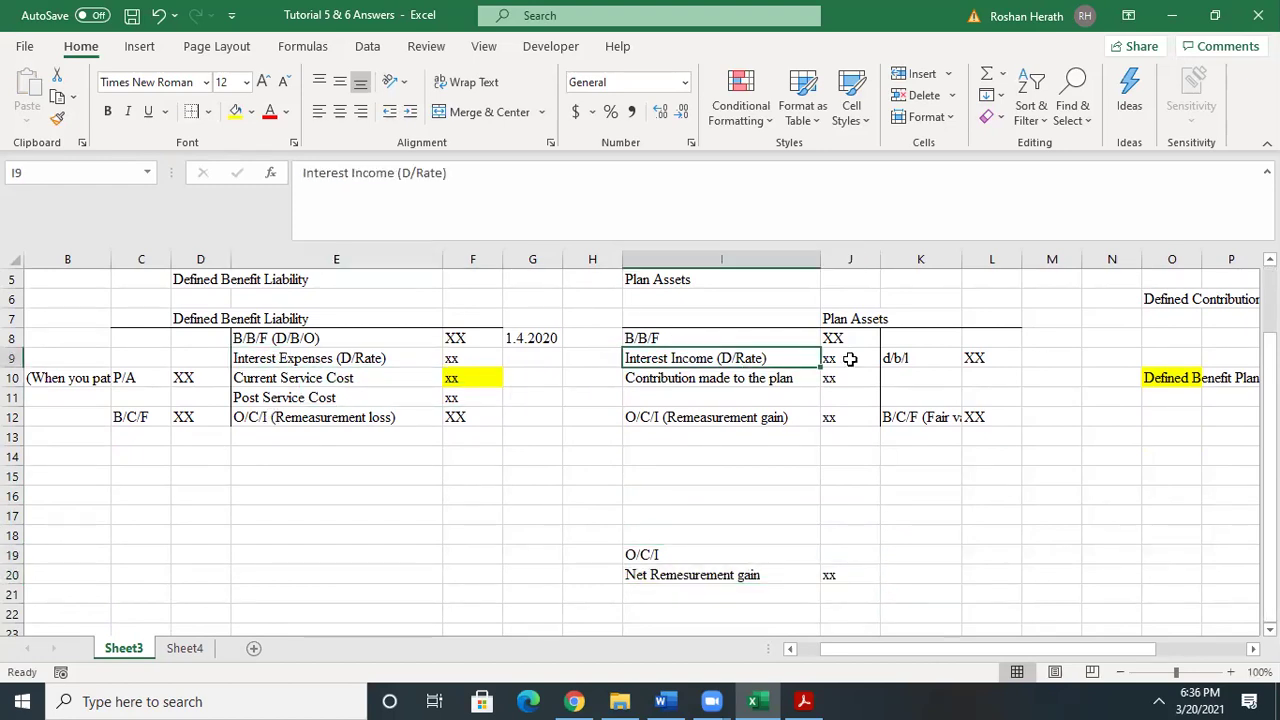
pyautogui.click(638, 484)
pyautogui.click(655, 492)
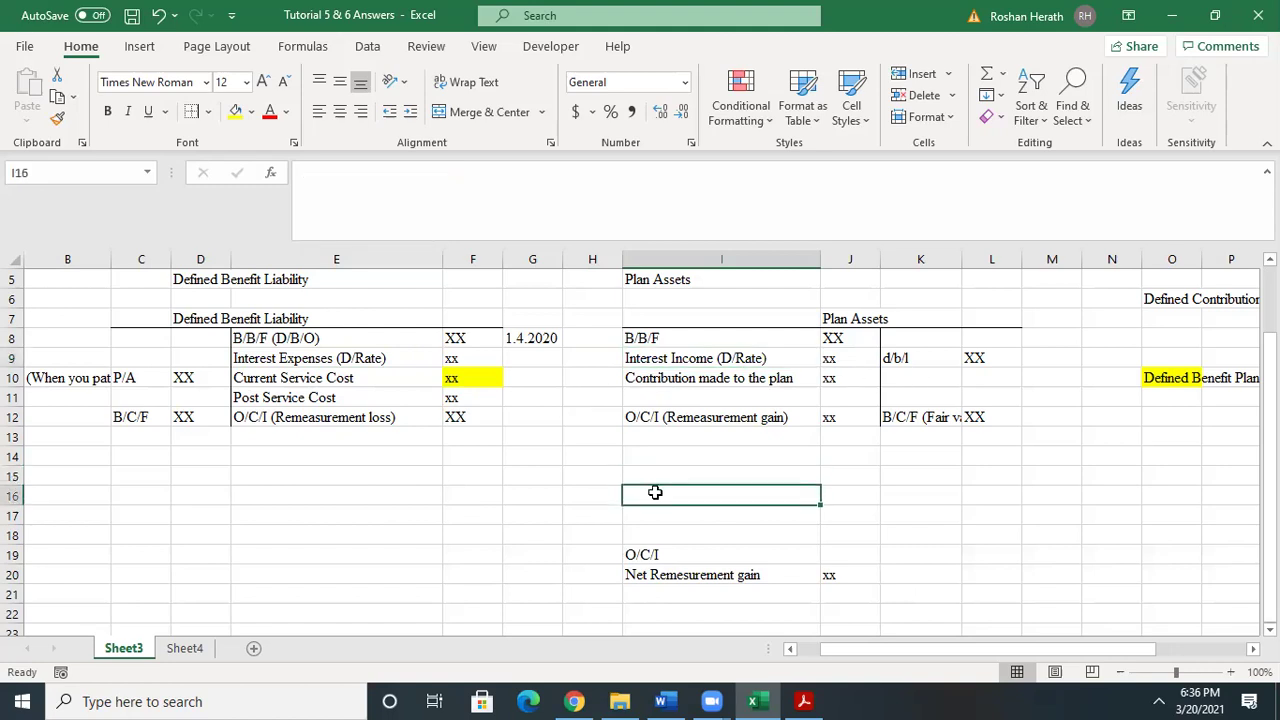
pyautogui.write('Net ')
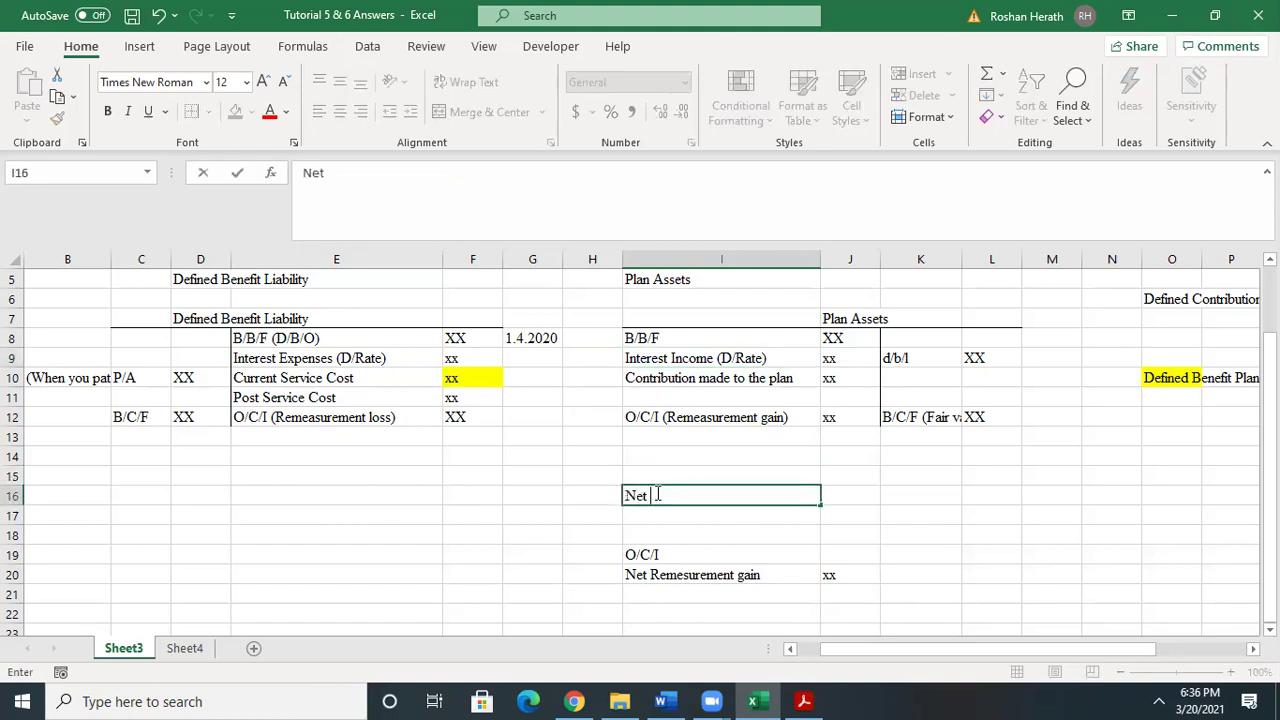
pyautogui.write('Interest Ex')
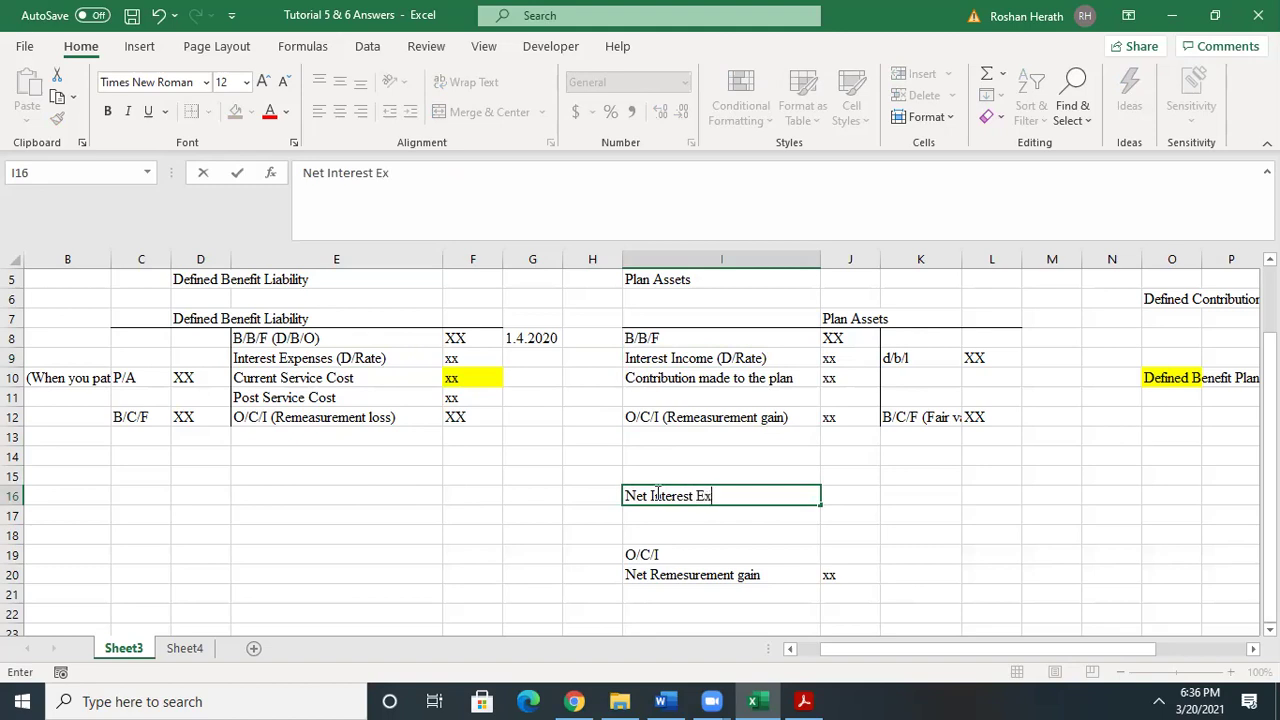
pyautogui.write('penses')
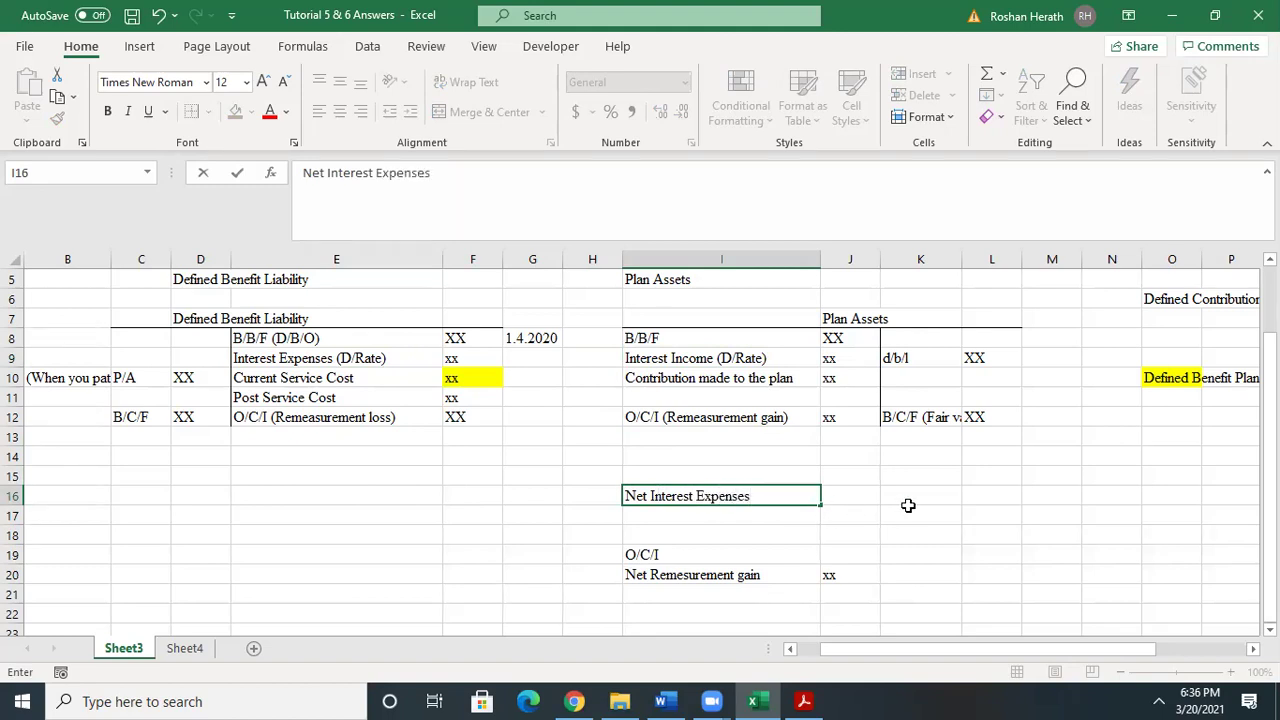
pyautogui.click(835, 491)
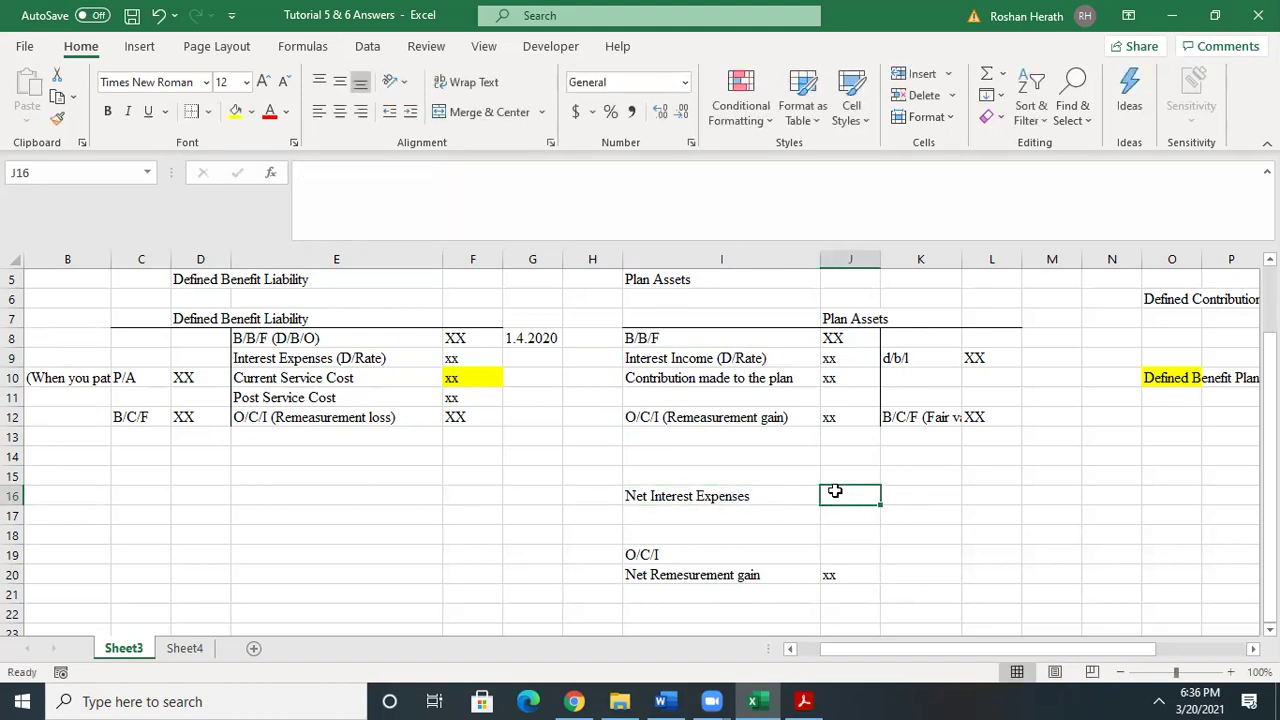
pyautogui.write('xx')
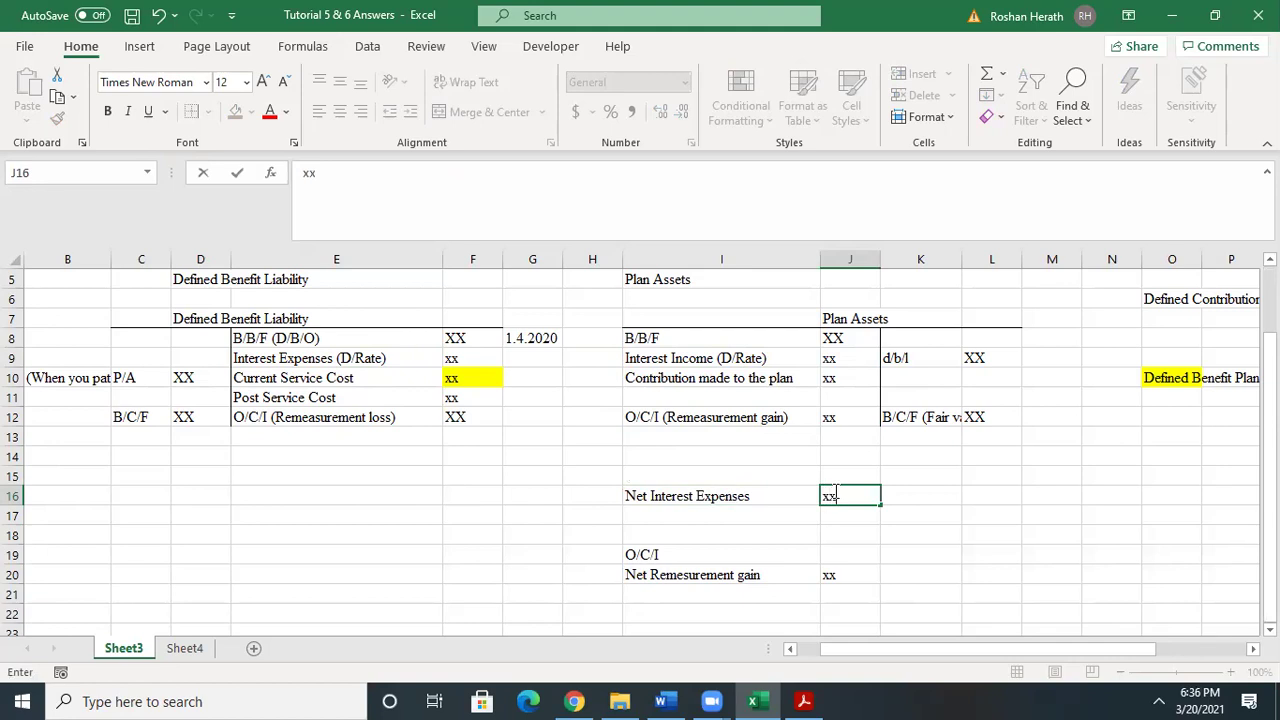
pyautogui.click(914, 531)
# - Add a "P/L" heading in I15 above the net interest expenses line
pyautogui.click(649, 470)
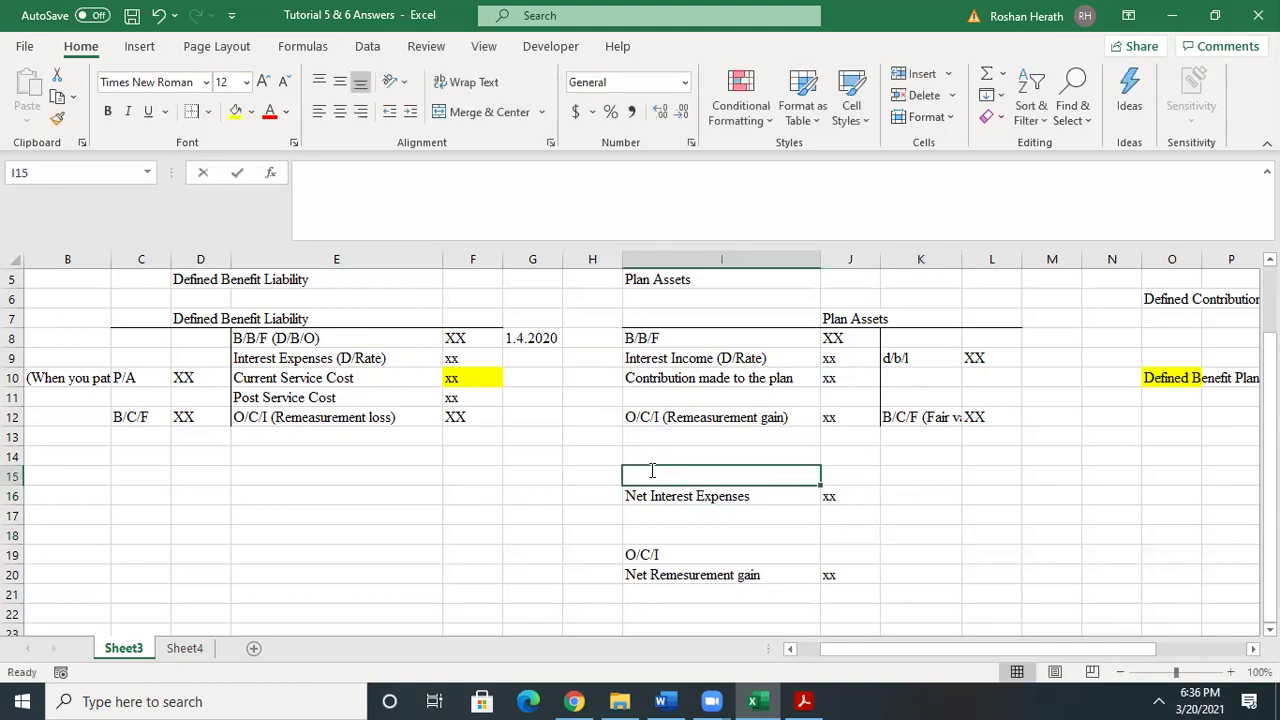
pyautogui.write('P/L')
pyautogui.press('Return')
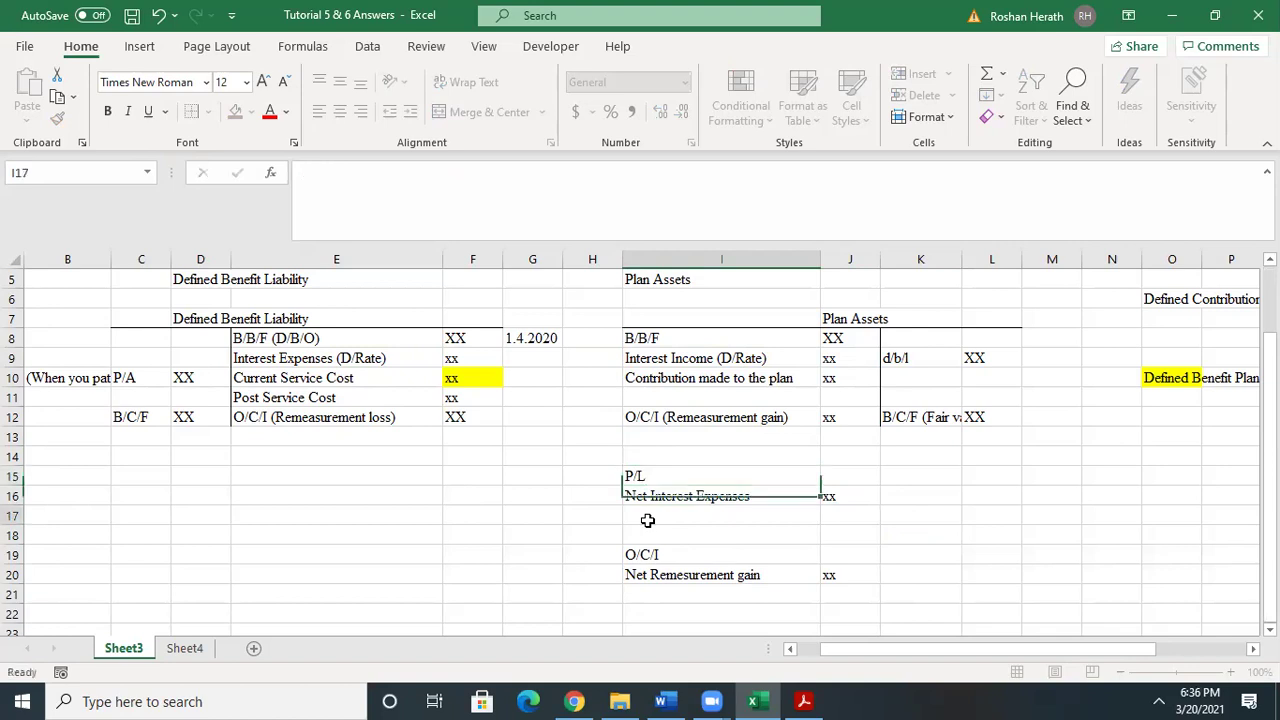
# - Copy the Current Service Cost label from E10 to I17 under P/L and enter "XX" in J17
pyautogui.click(651, 522)
pyautogui.click(277, 385)
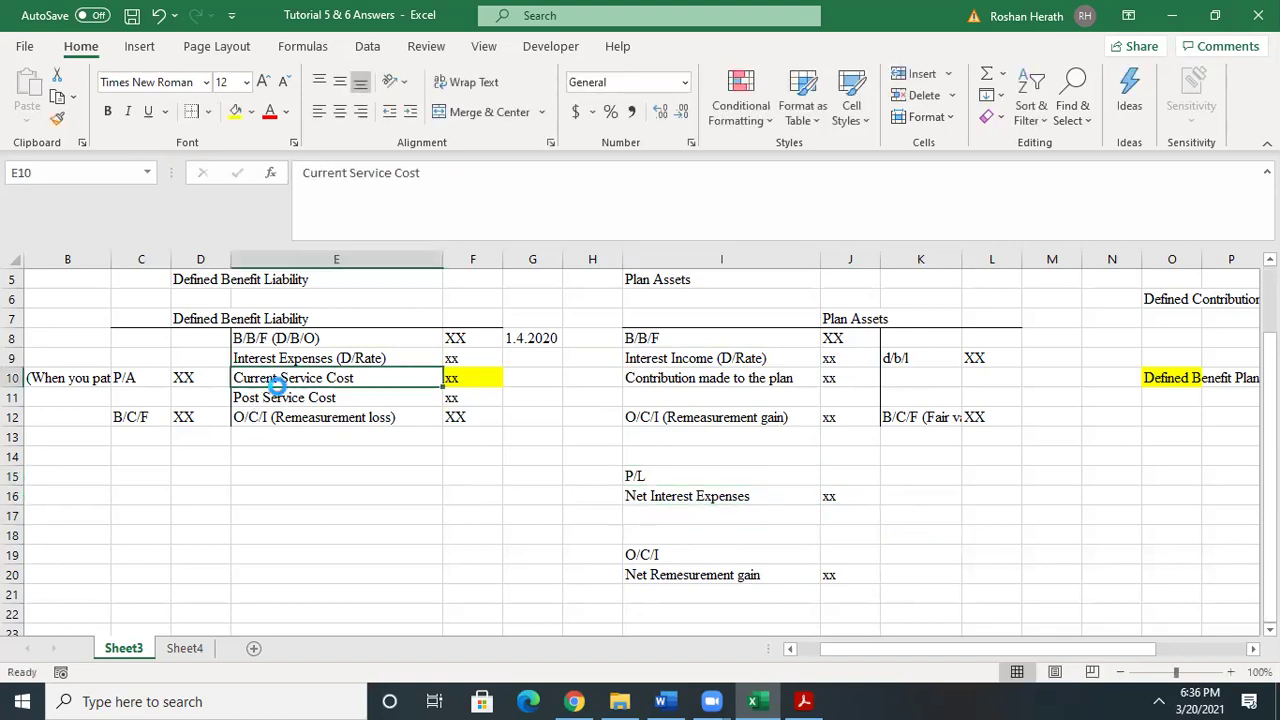
pyautogui.hotkey('ctrl', 'c')
pyautogui.click(656, 512)
pyautogui.hotkey('ctrl', 'v')
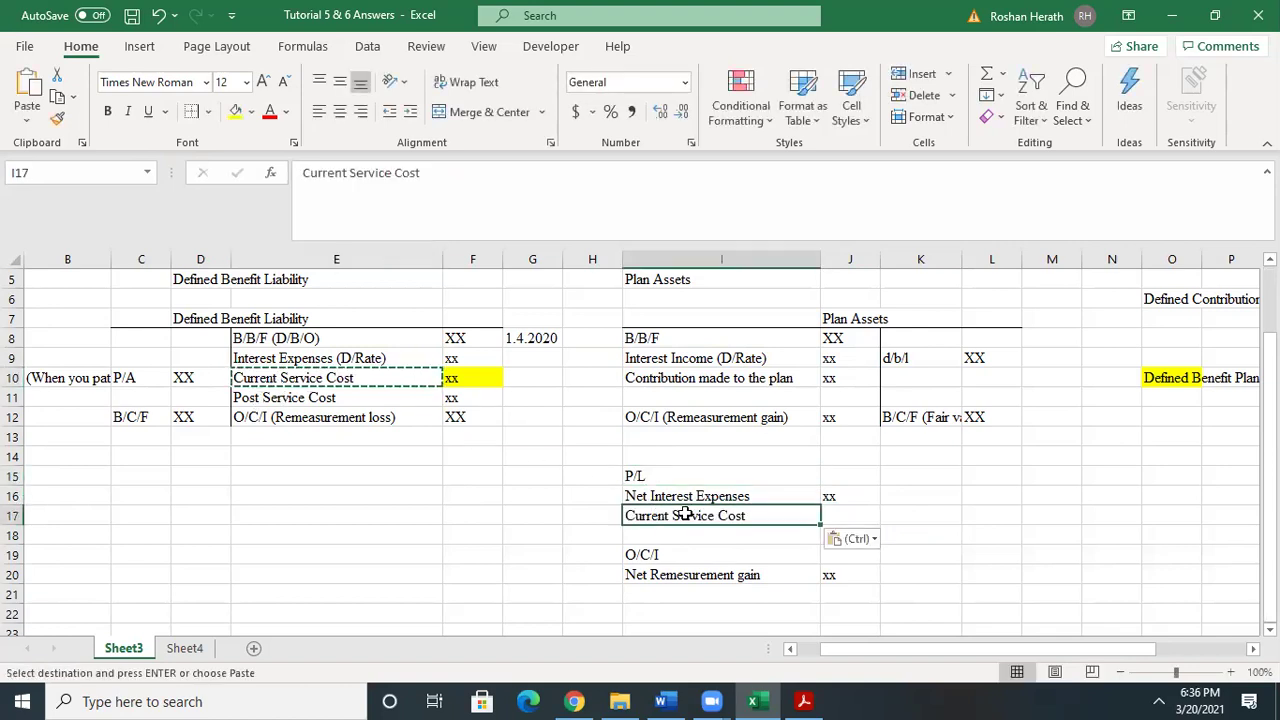
pyautogui.click(837, 515)
pyautogui.write('XX')
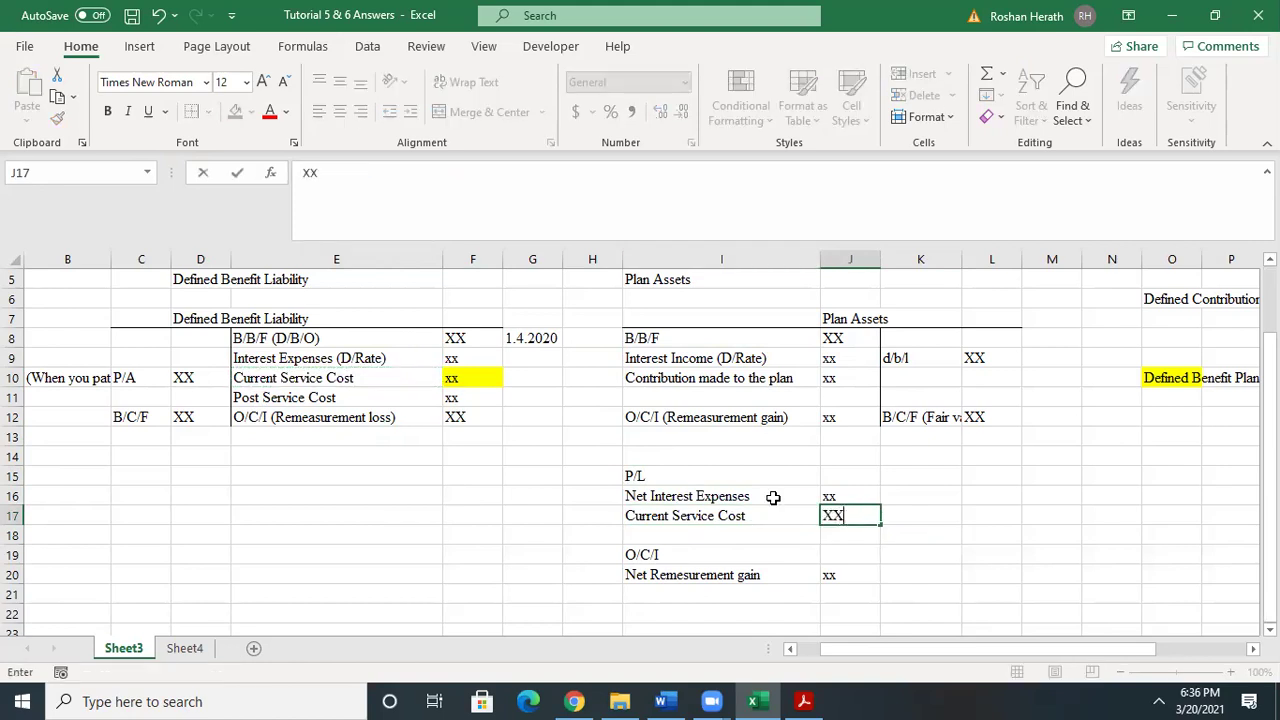
# - Copy the Post Service Cost label from E11 to I18 under P/L and enter "XX" in J18
pyautogui.click(268, 398)
pyautogui.hotkey('ctrl', 'c')
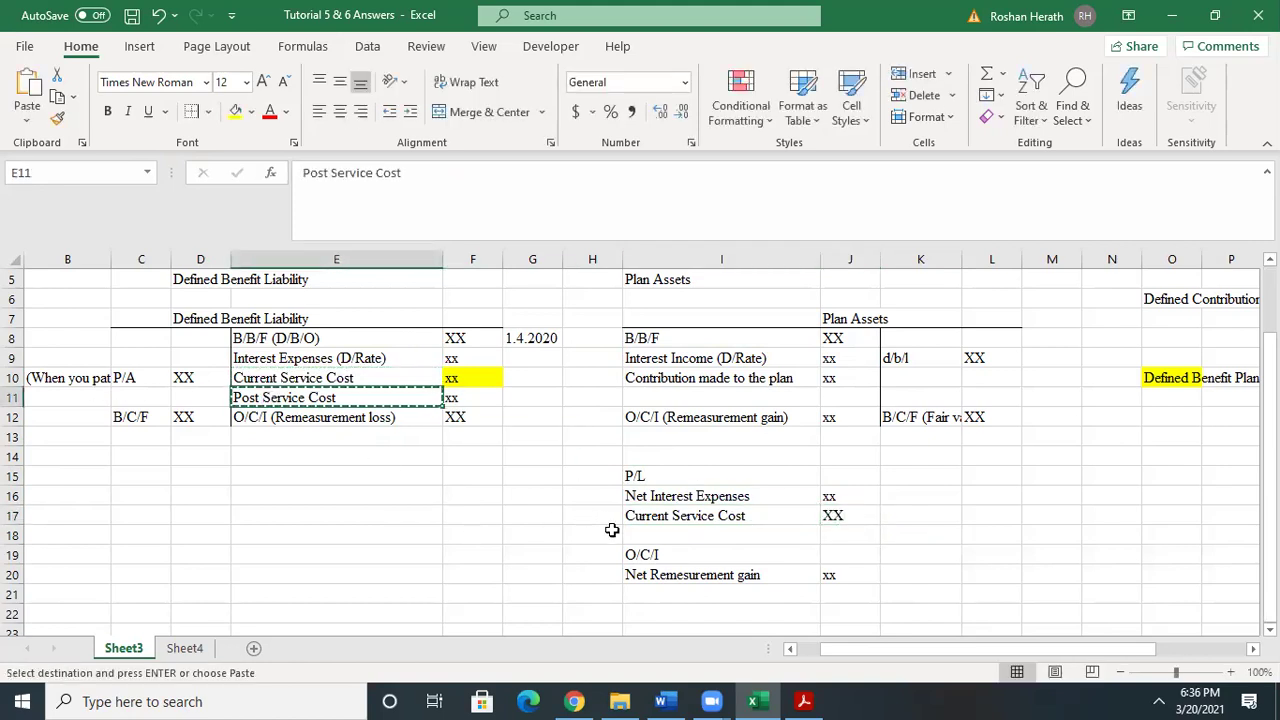
pyautogui.click(643, 533)
pyautogui.hotkey('ctrl', 'v')
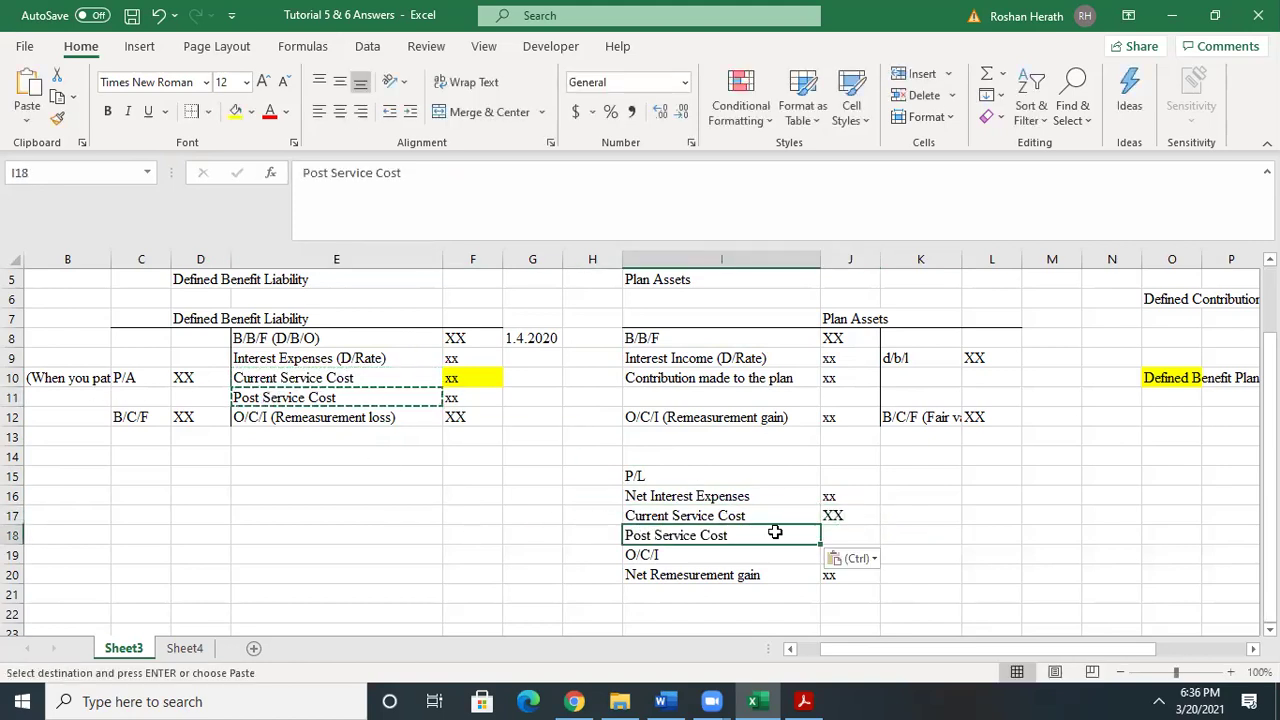
pyautogui.click(849, 534)
pyautogui.write('XX')
pyautogui.click(1030, 539)
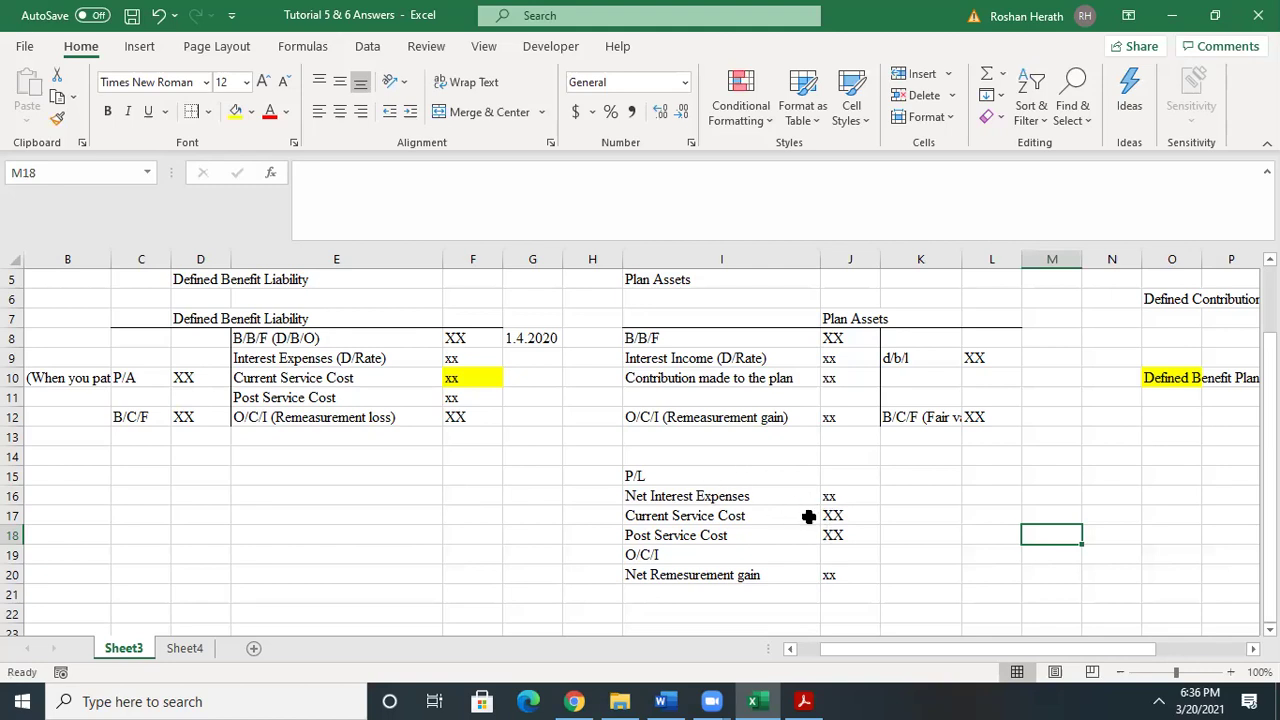
pyautogui.click(827, 577)
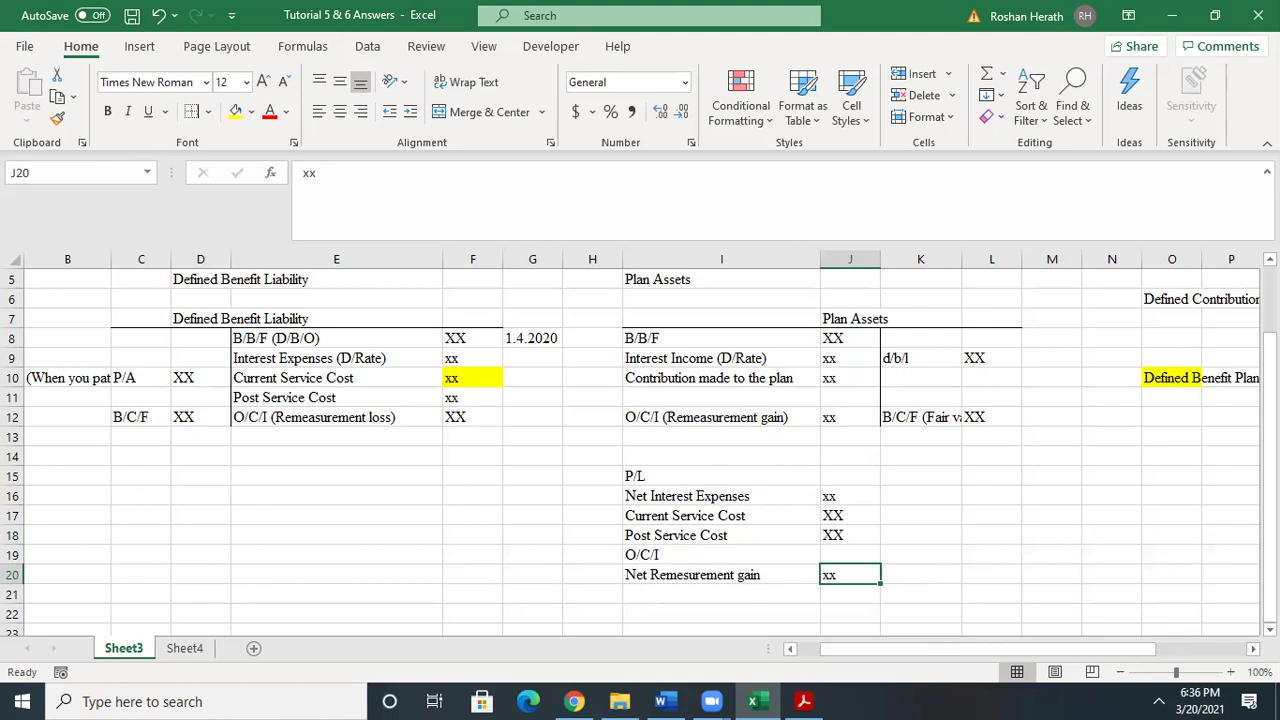
pyautogui.hscroll(1, 640, 450)
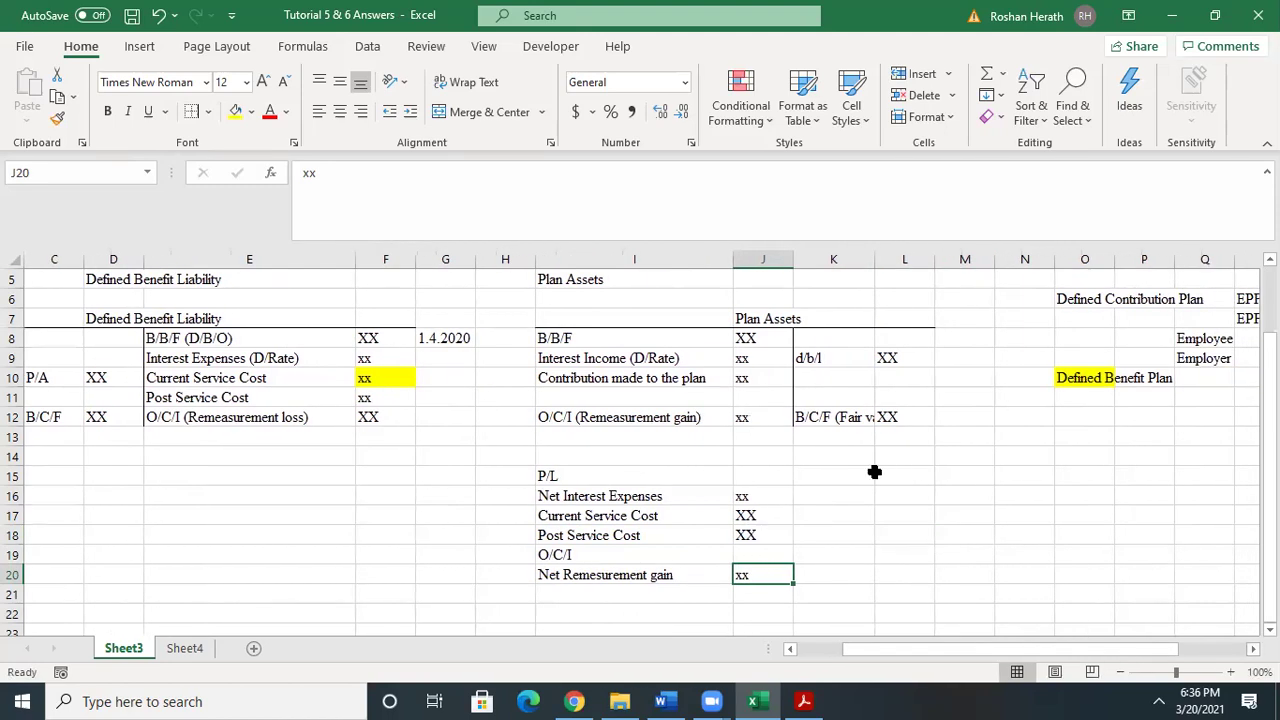
pyautogui.moveTo(585, 496); pyautogui.dragTo(714, 531)
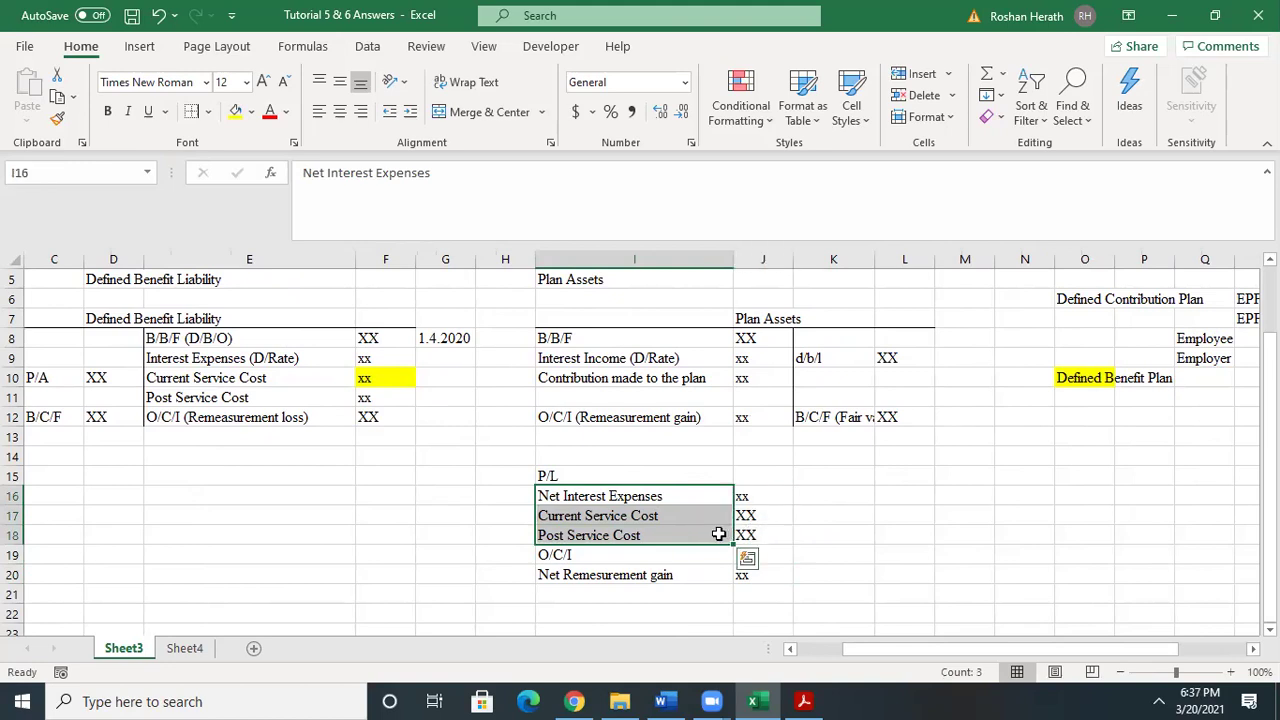
# - Add an "s/f/p" heading in L15, level with the P/L heading
pyautogui.click(919, 476)
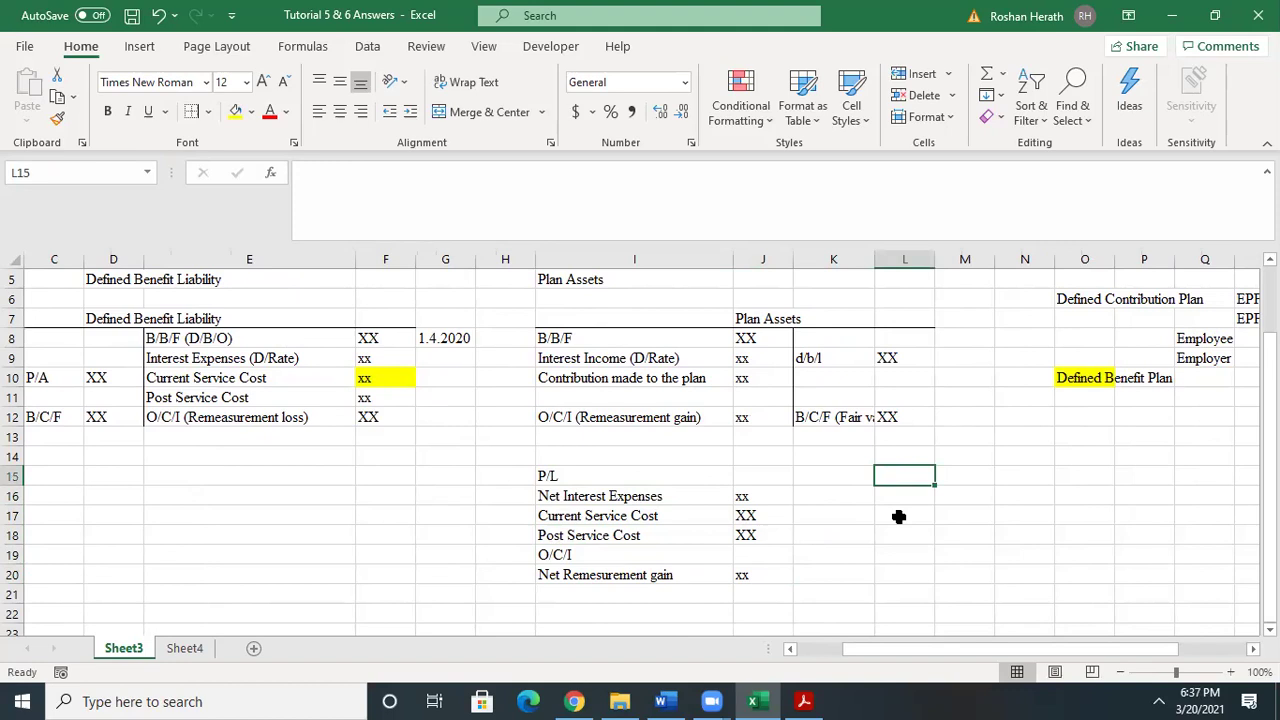
pyautogui.write('s')
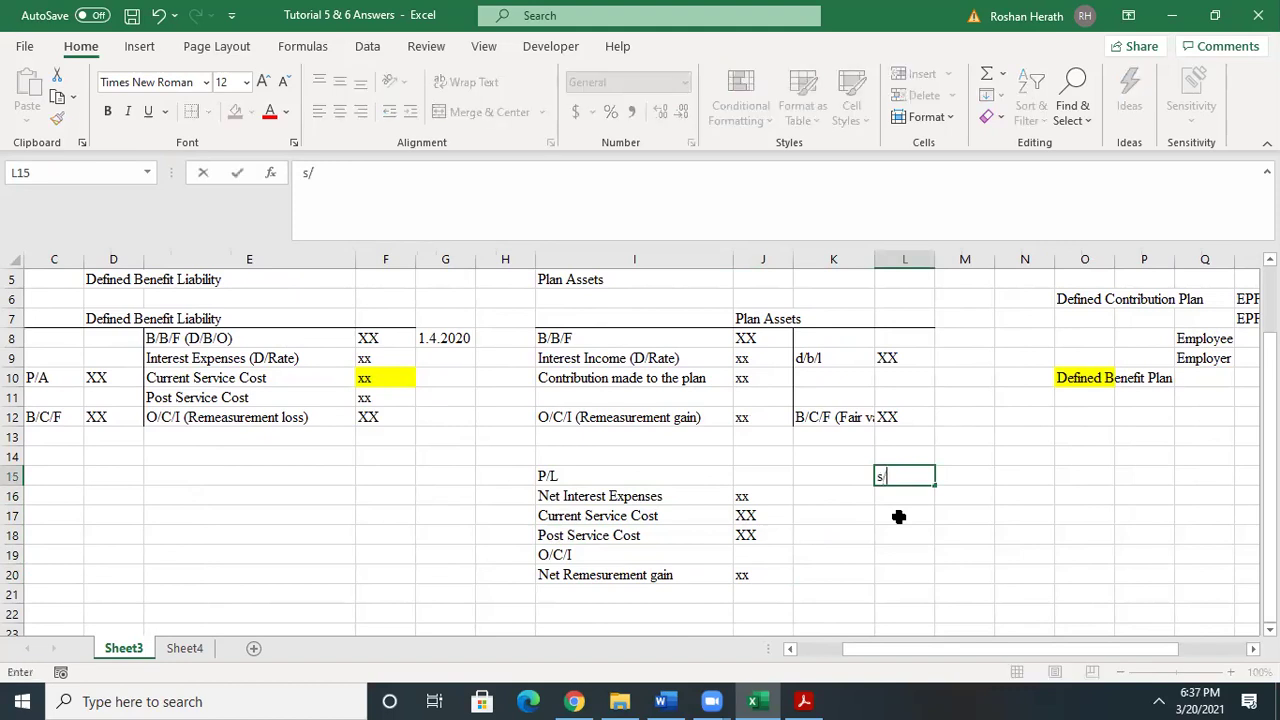
pyautogui.write('/f/p')
pyautogui.click(899, 516)
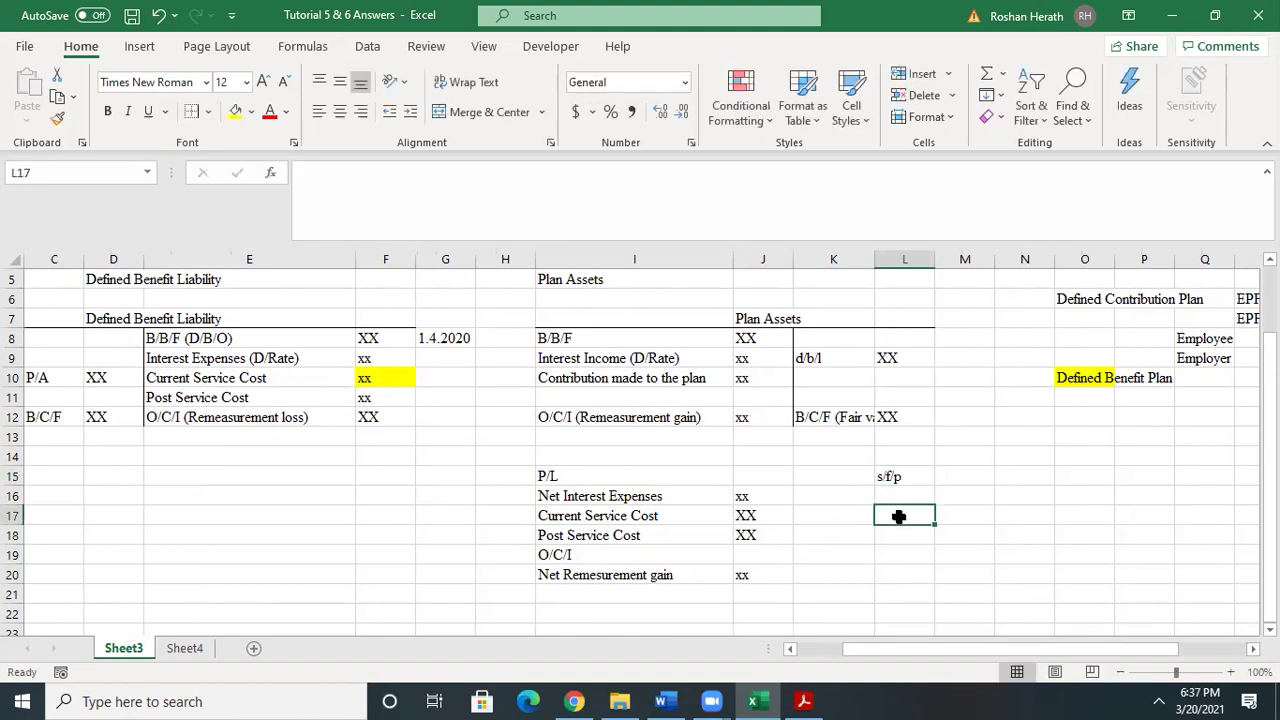
# - Enter the "N/C/L" subheading in L19 under the s/f/p heading
pyautogui.hotkey('ctrl', 'Up')
pyautogui.hotkey('ctrl', 'Up')
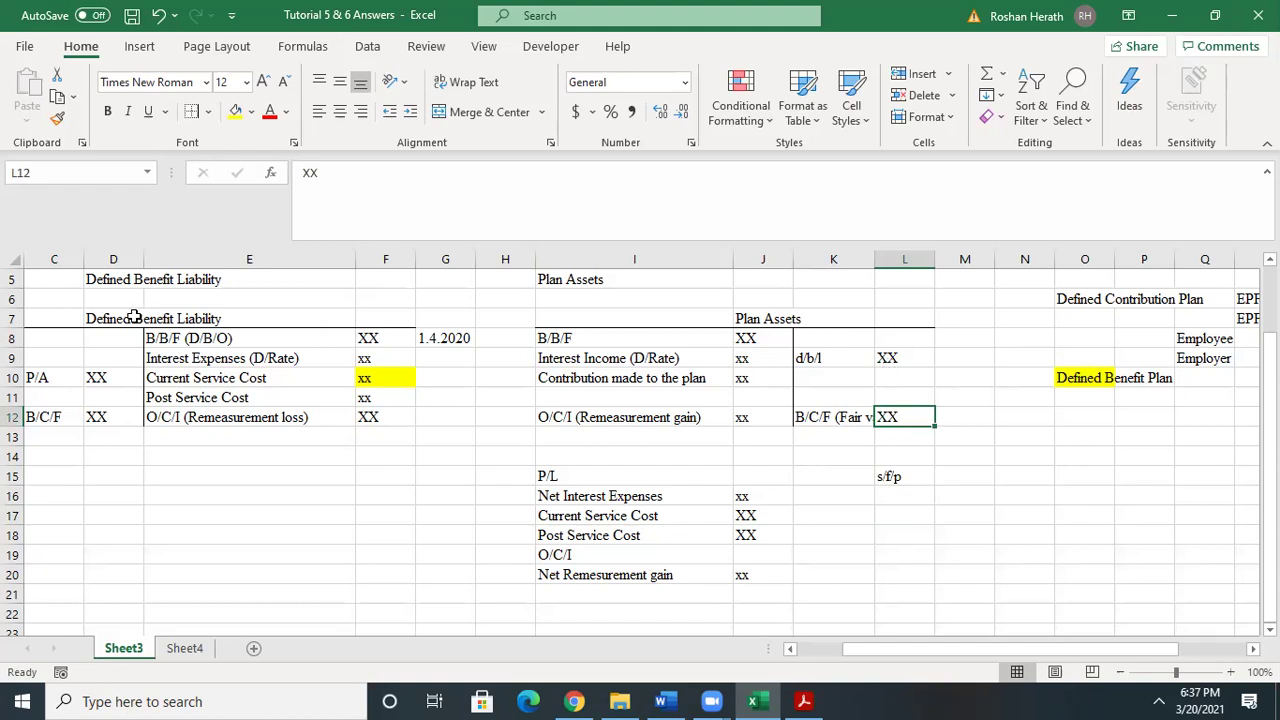
pyautogui.click(100, 420)
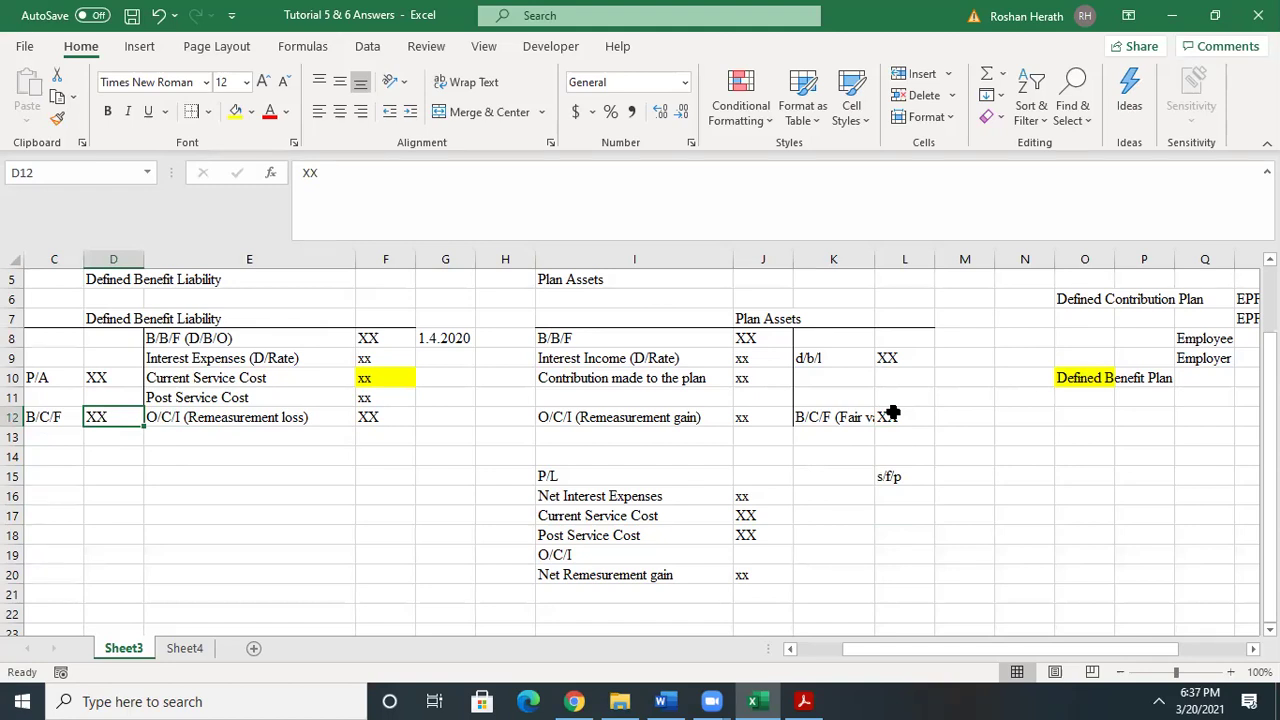
pyautogui.click(898, 511)
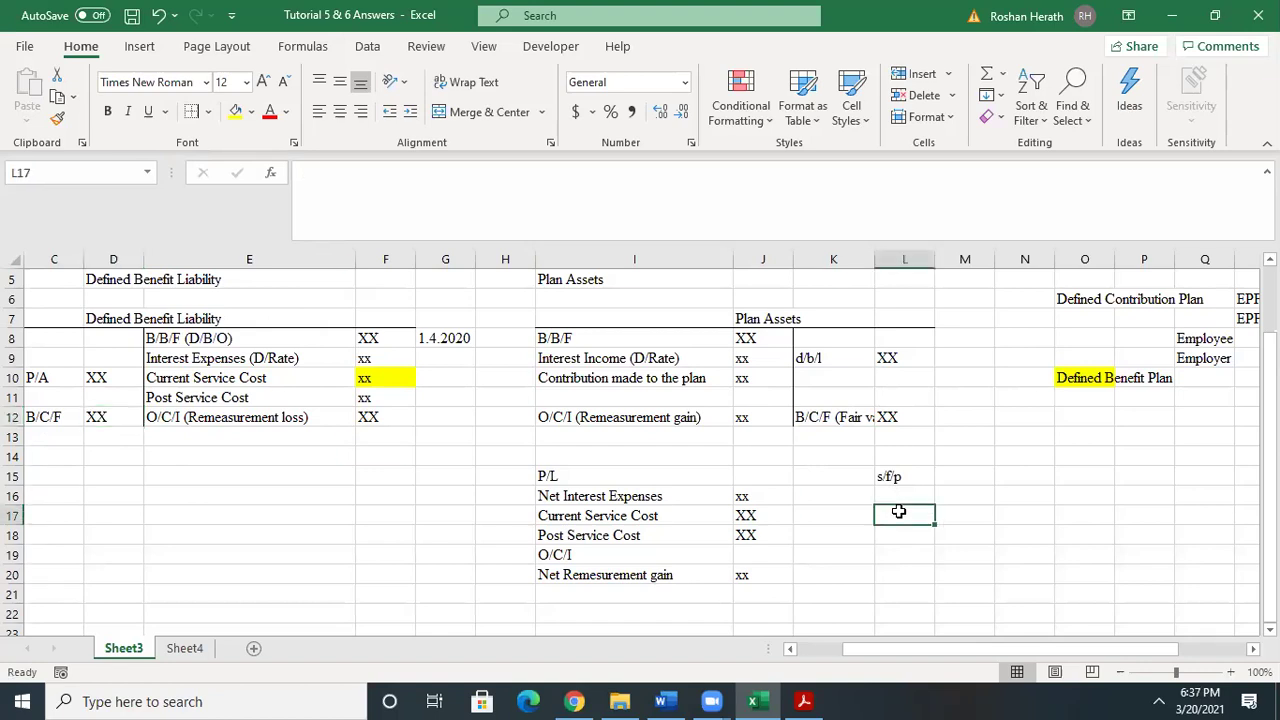
pyautogui.press('Down')
pyautogui.press('Down')
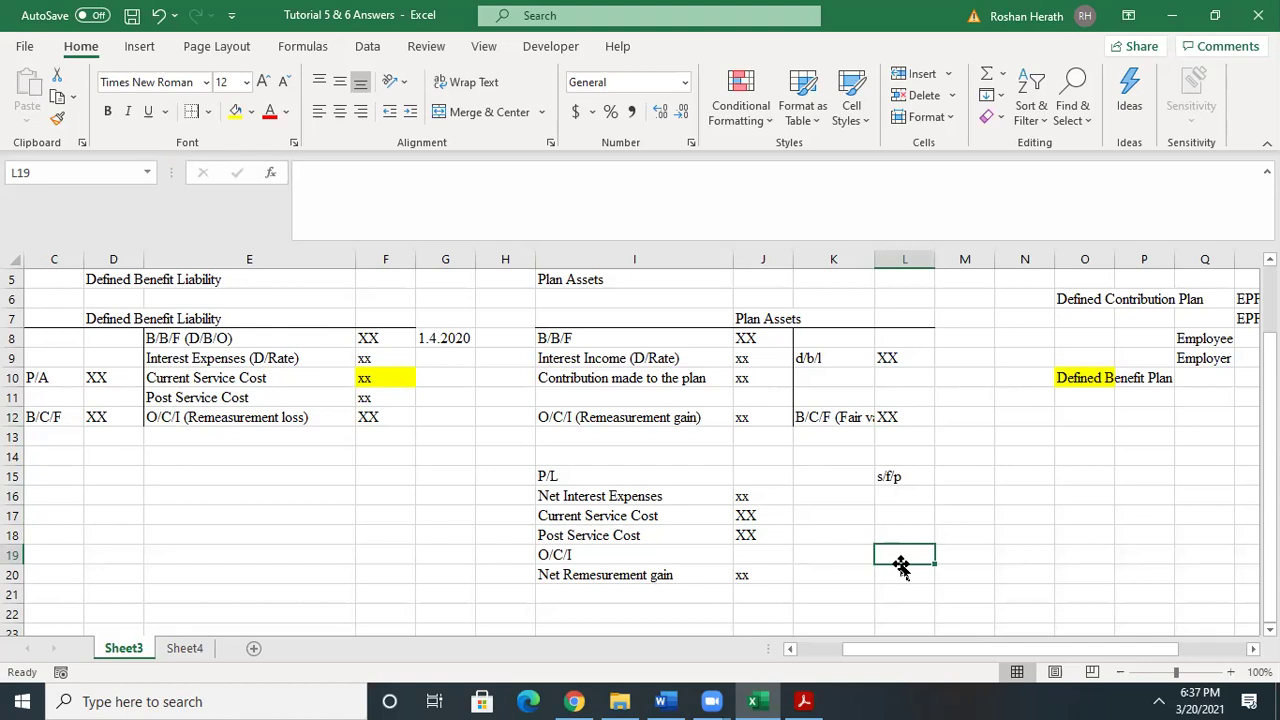
pyautogui.write('N/C/L')
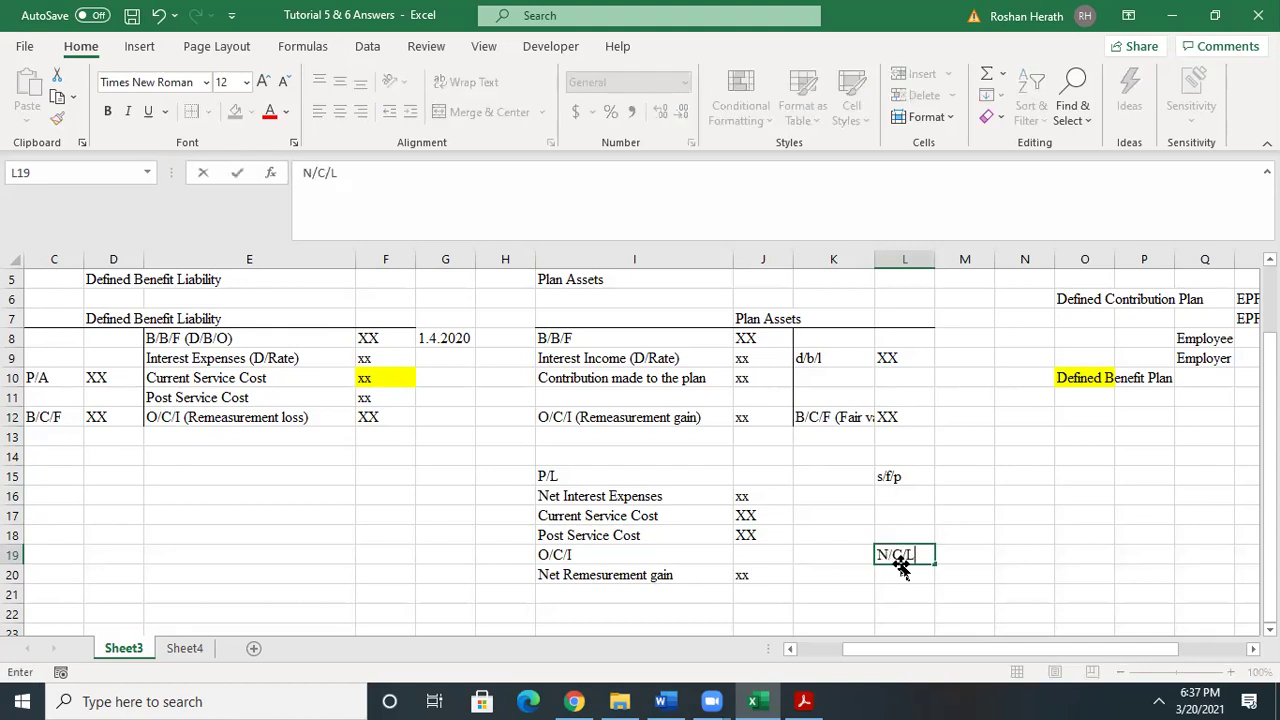
# - Enter "Net Defined benefit obligation" in L20 under N/C/L, with "xx" as its amount in O20
pyautogui.click(902, 577)
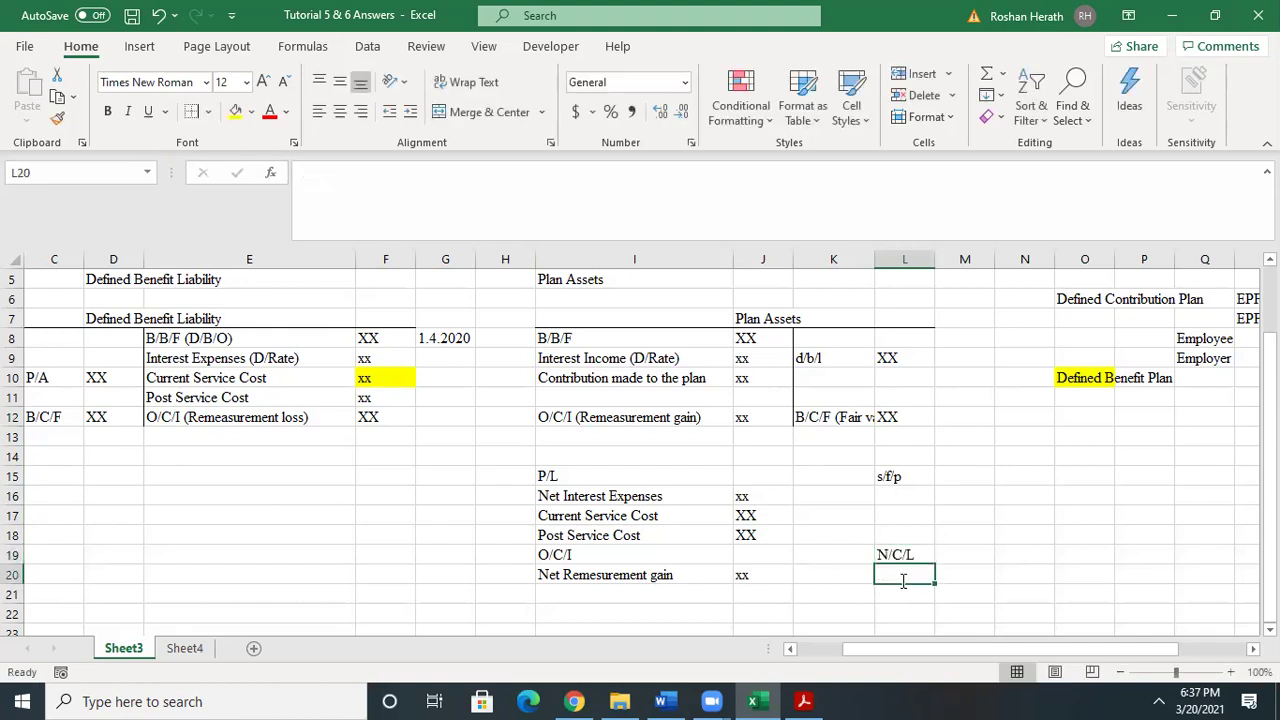
pyautogui.write('Net De')
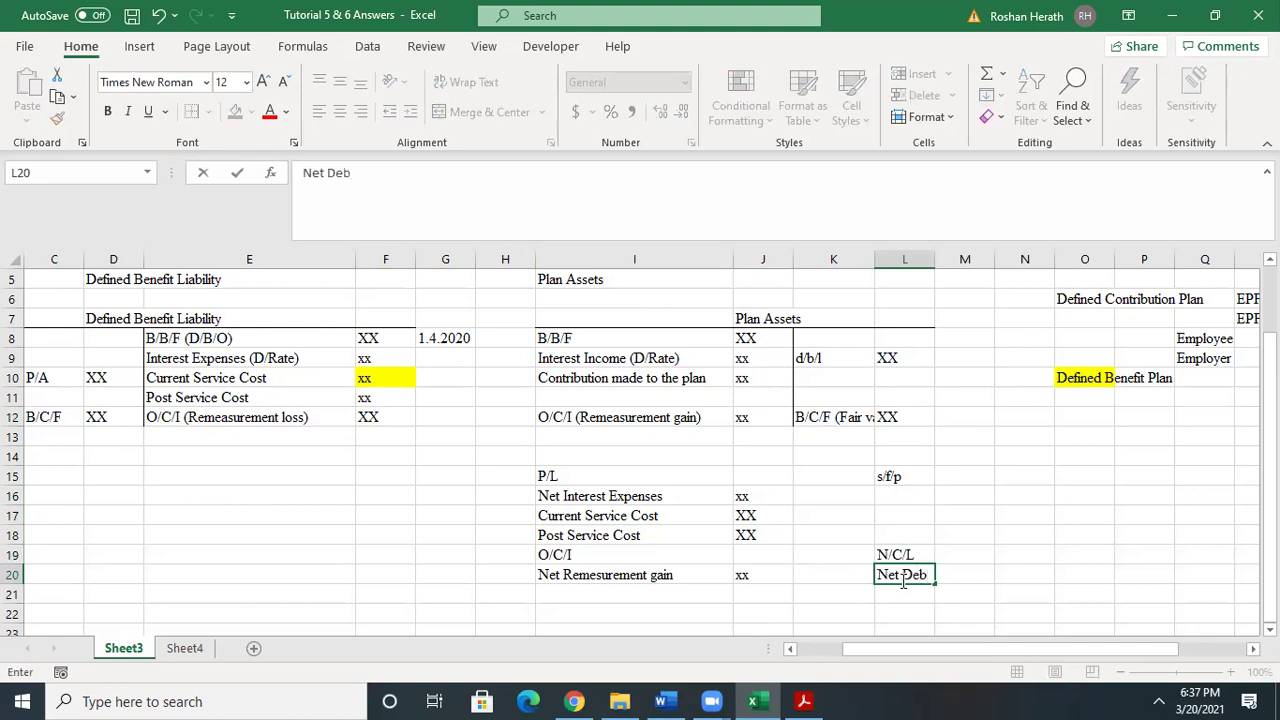
pyautogui.write('b')
pyautogui.press('BackSpace')
pyautogui.write('fined ben')
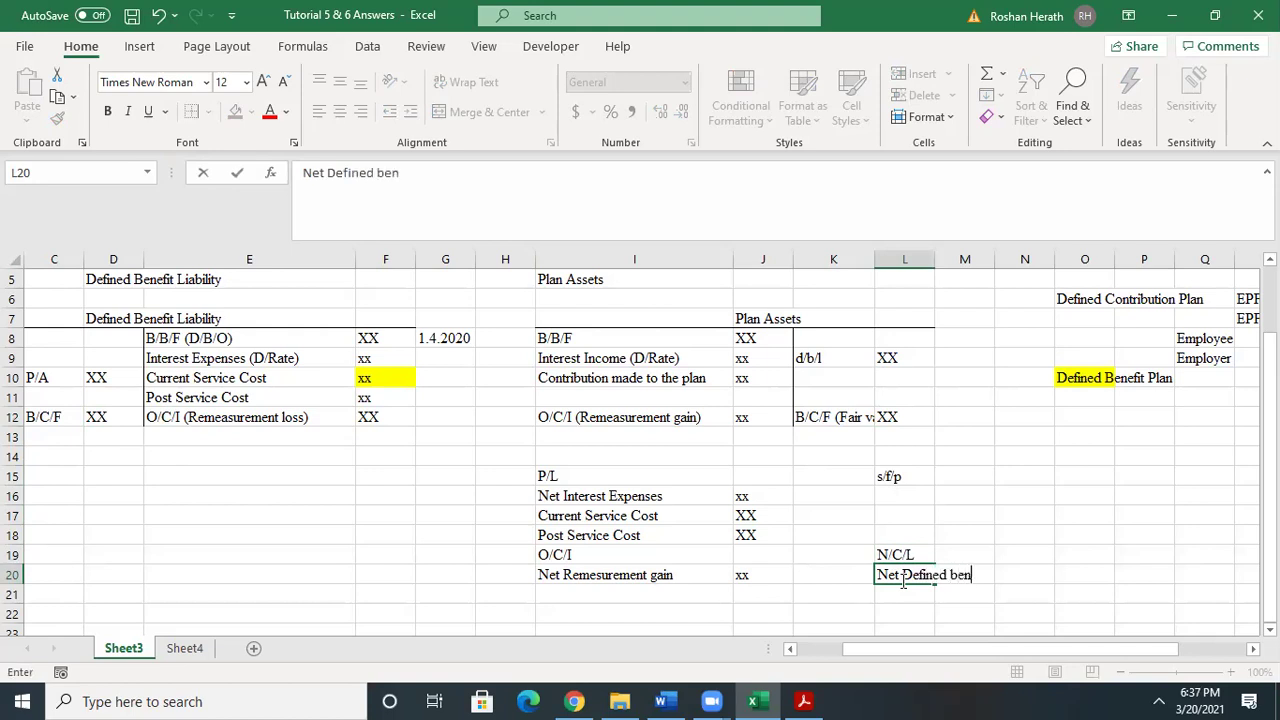
pyautogui.write('efit obligation')
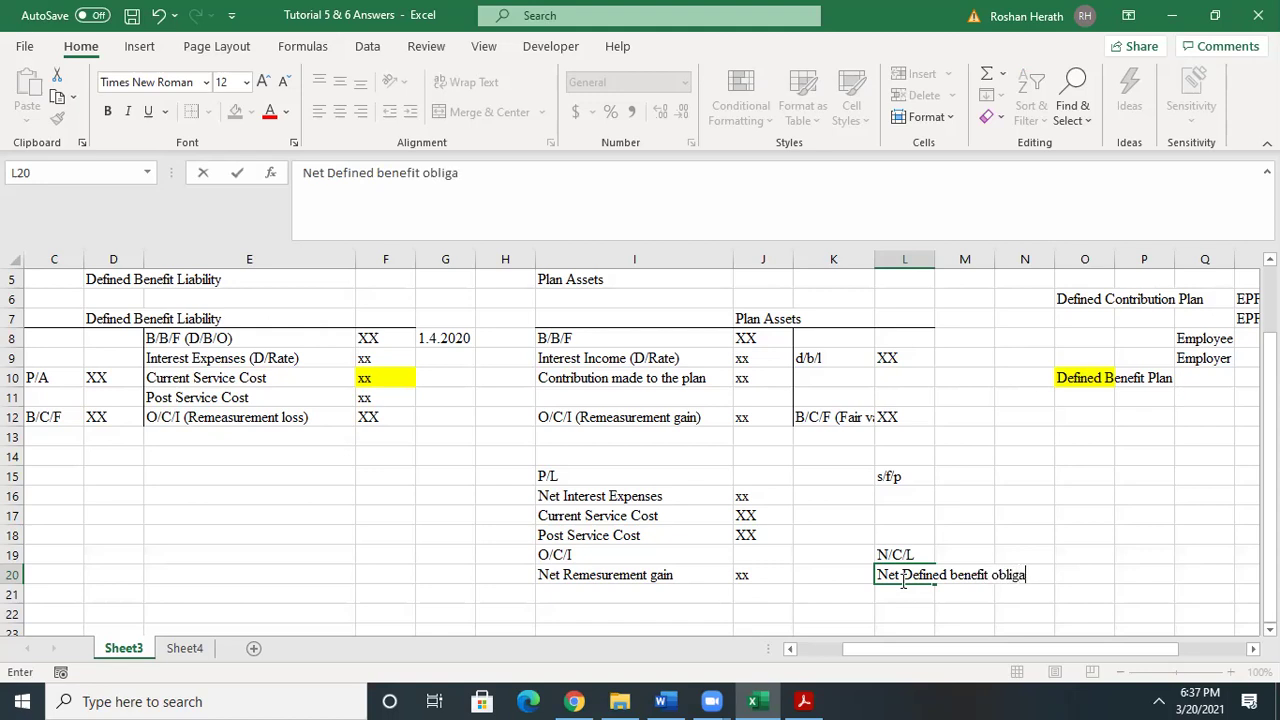
pyautogui.click(1095, 572)
pyautogui.write('xx')
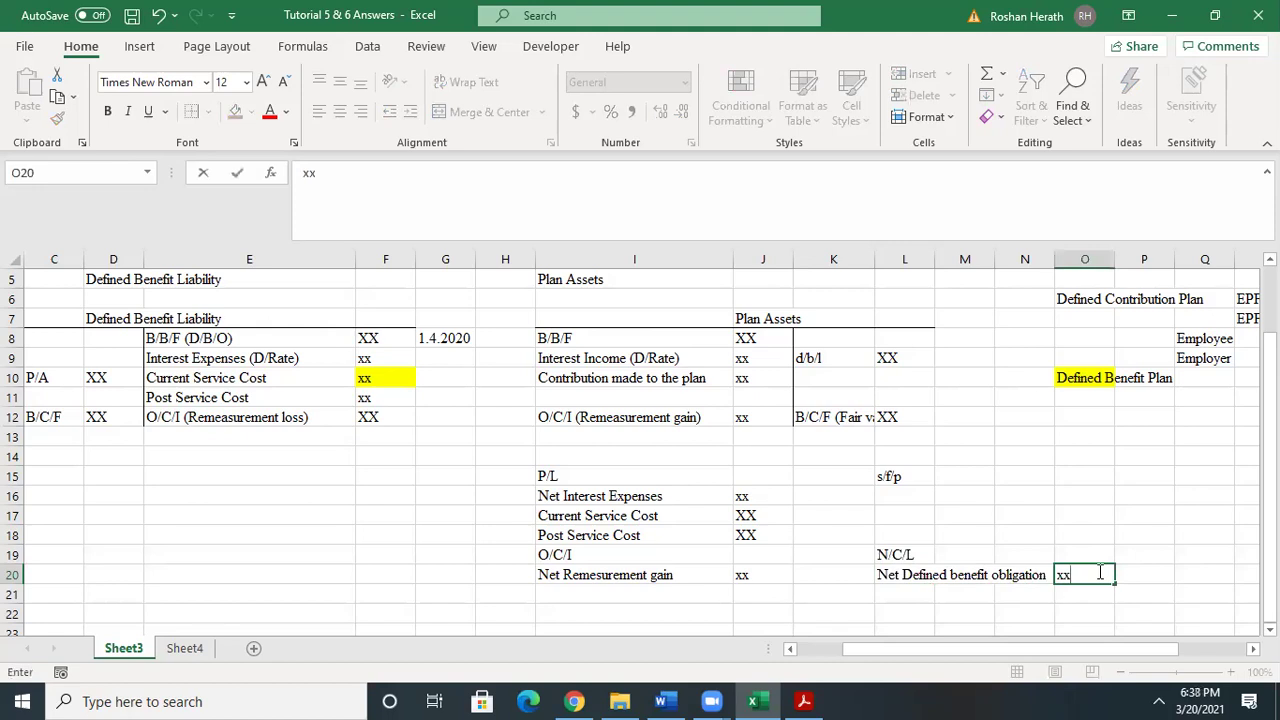
pyautogui.click(1206, 561)
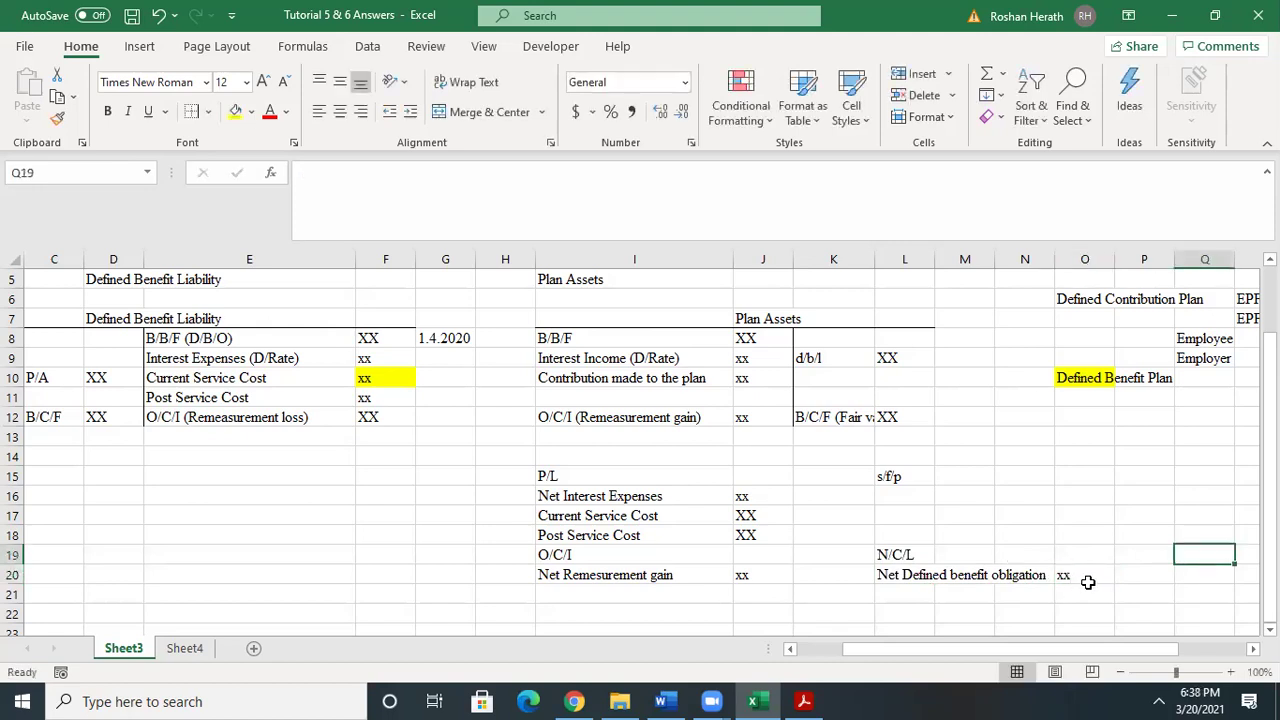
# - Center the net defined benefit obligation amount in O20
pyautogui.click(1086, 578)
pyautogui.click(340, 111)
pyautogui.click(1146, 549)
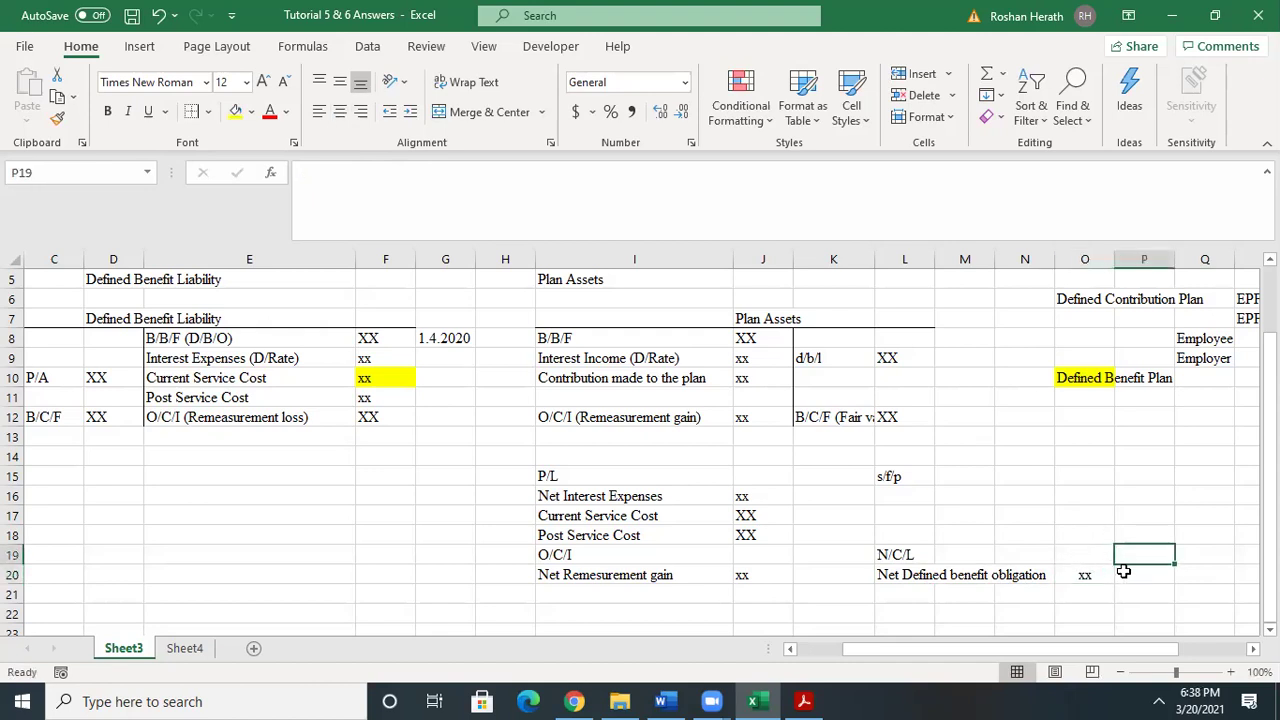
# - Review the interest and service cost lines of the Defined Benefit Liability account alongside the P/L, O/C/I and s/f/p extracts
pyautogui.click(1086, 576)
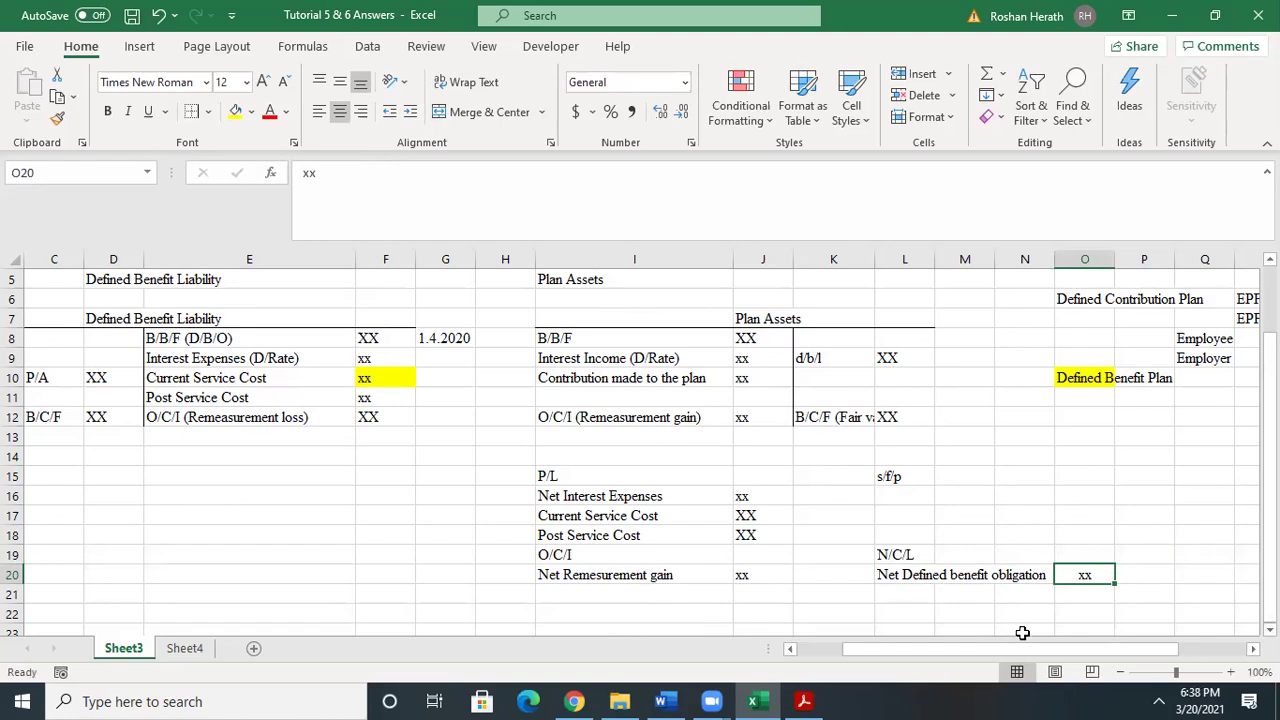
pyautogui.moveTo(874, 650); pyautogui.dragTo(821, 647)
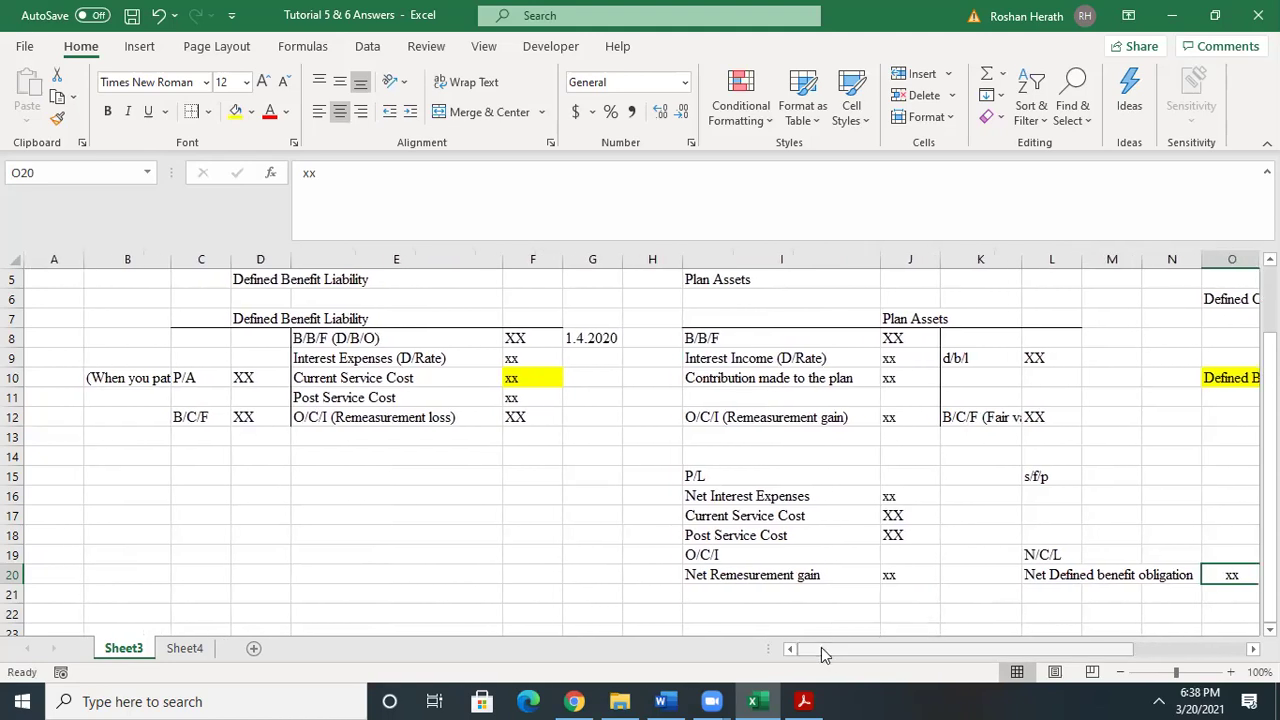
pyautogui.click(365, 380)
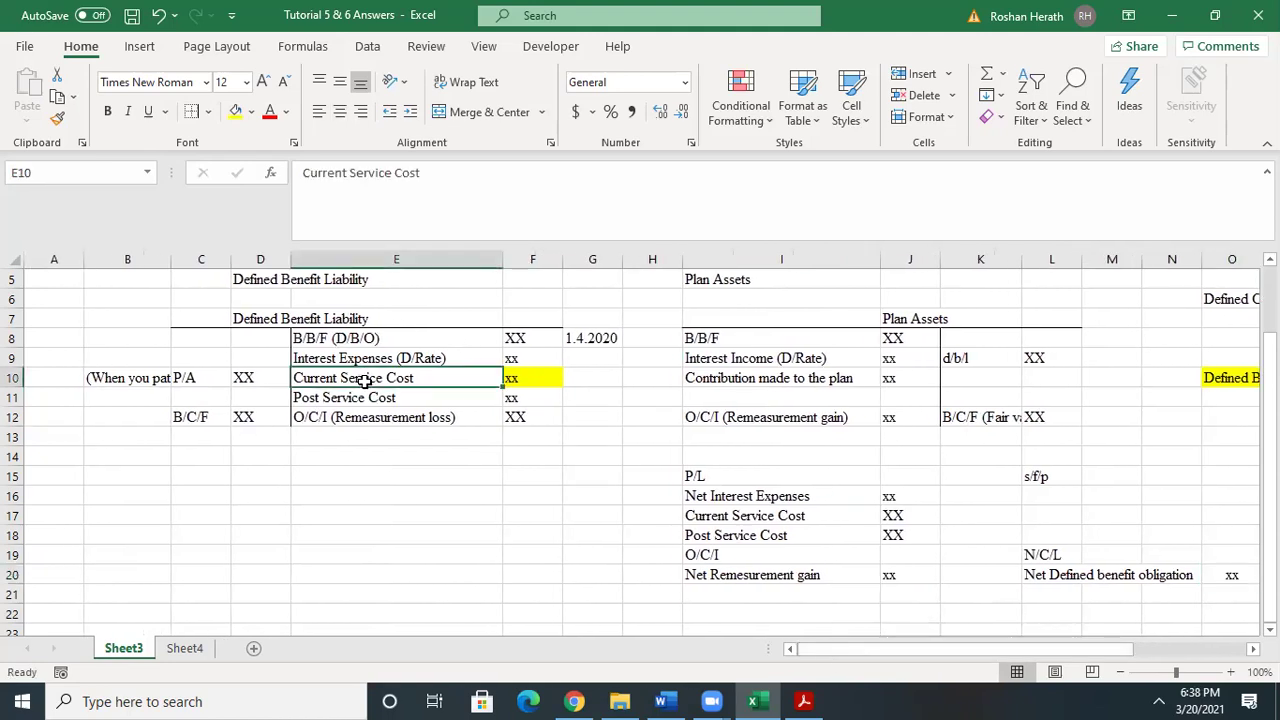
pyautogui.keyDown('ctrl'); pyautogui.click(390, 397); pyautogui.keyUp('ctrl')
pyautogui.hotkey('ctrl', '5')
pyautogui.hotkey('ctrl', 'z')
pyautogui.click(522, 397)
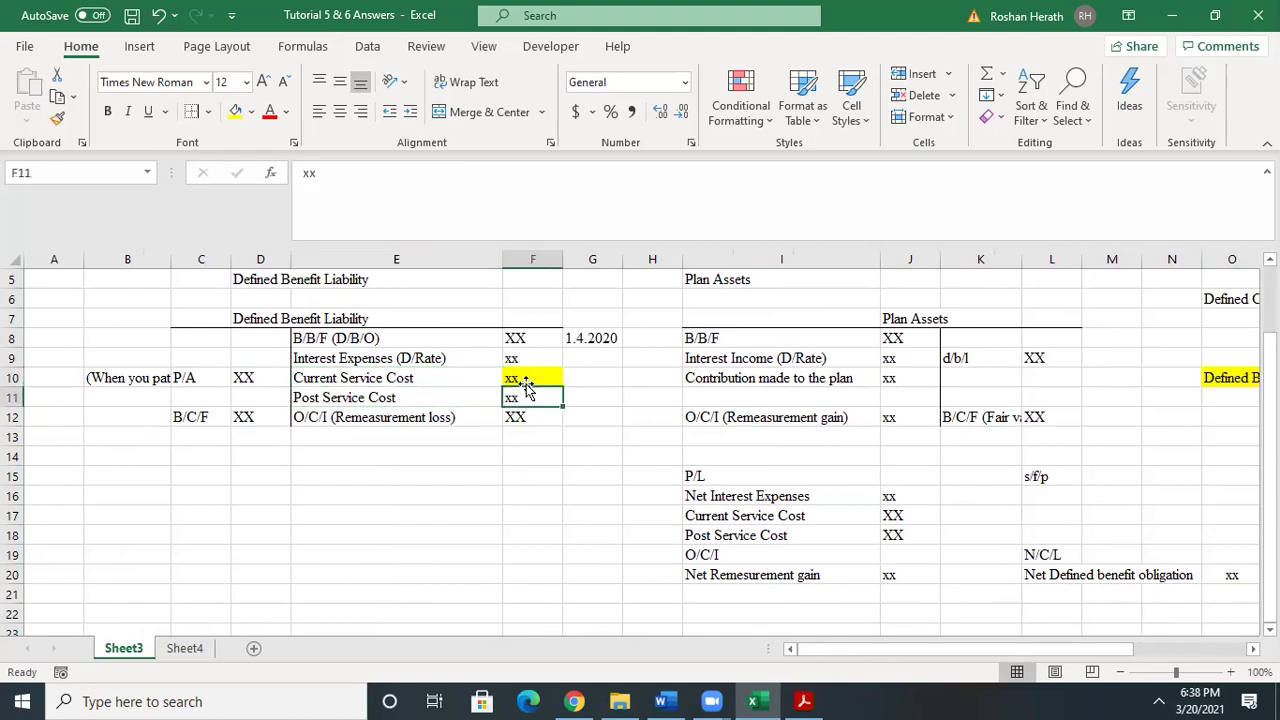
pyautogui.click(412, 374)
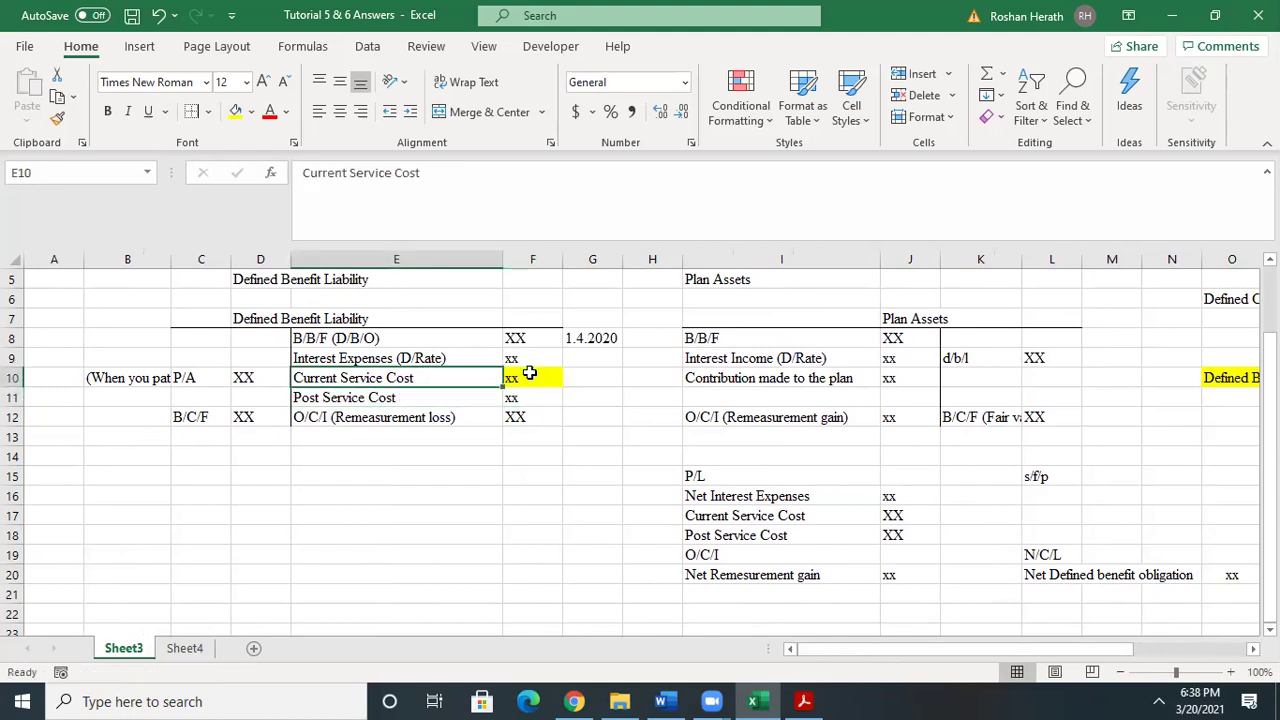
pyautogui.click(529, 373)
pyautogui.click(521, 356)
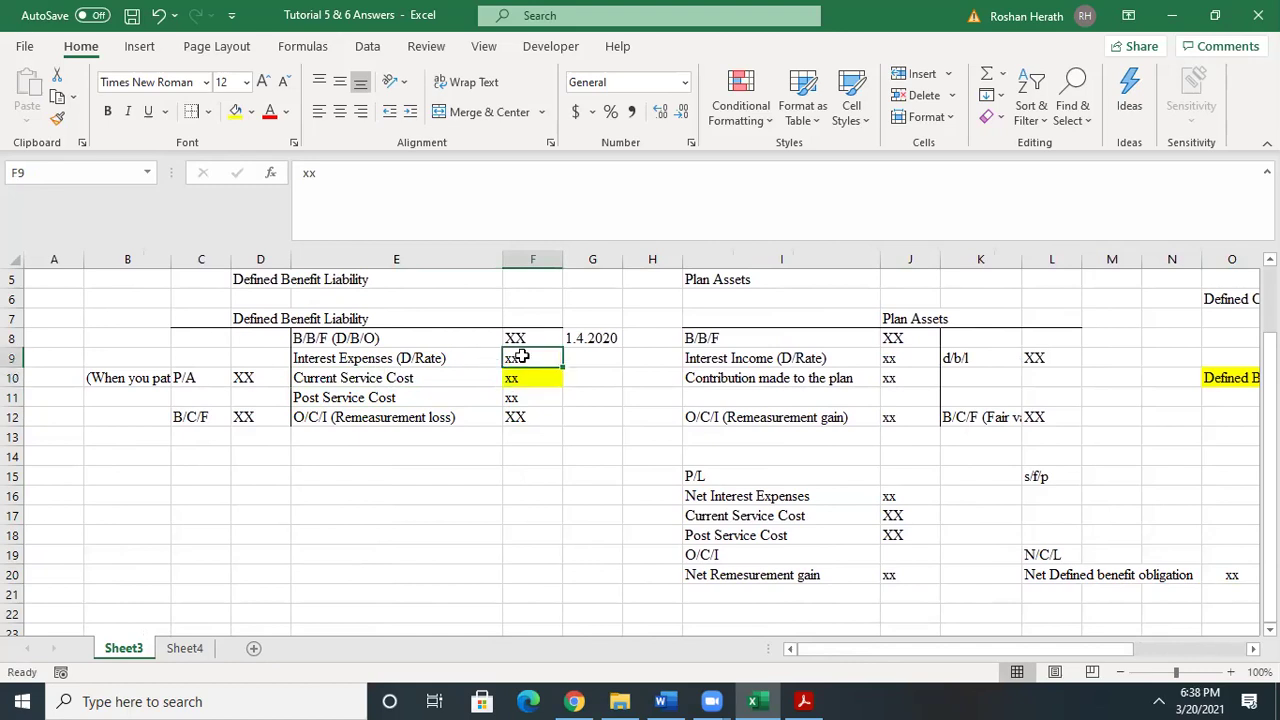
pyautogui.scroll(-2, 640, 450)
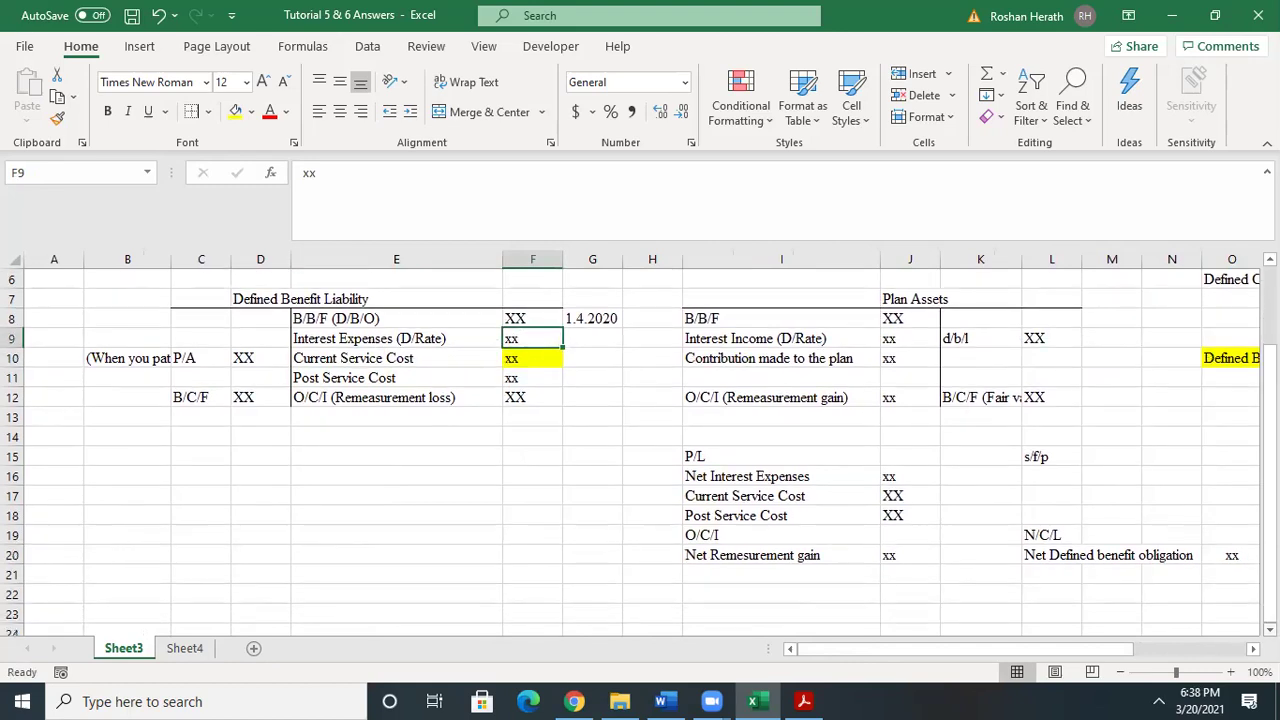
pyautogui.scroll(-1, 640, 450)
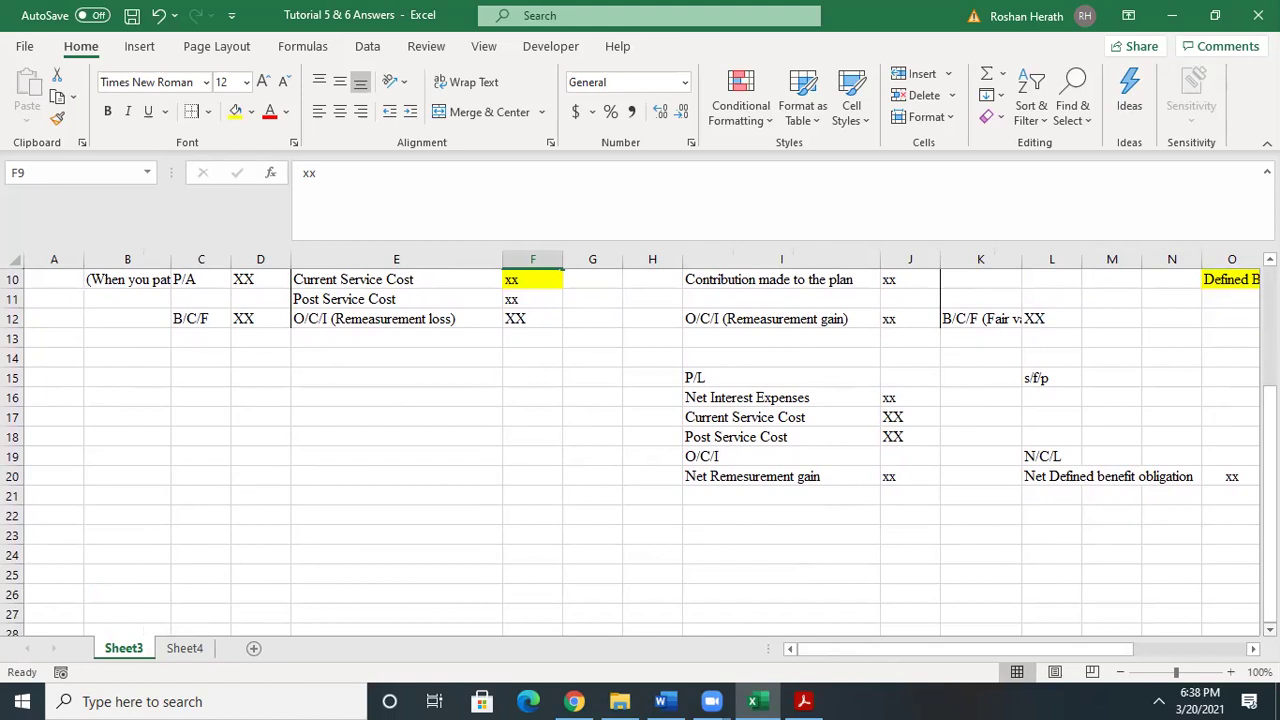
pyautogui.scroll(-1, 640, 450)
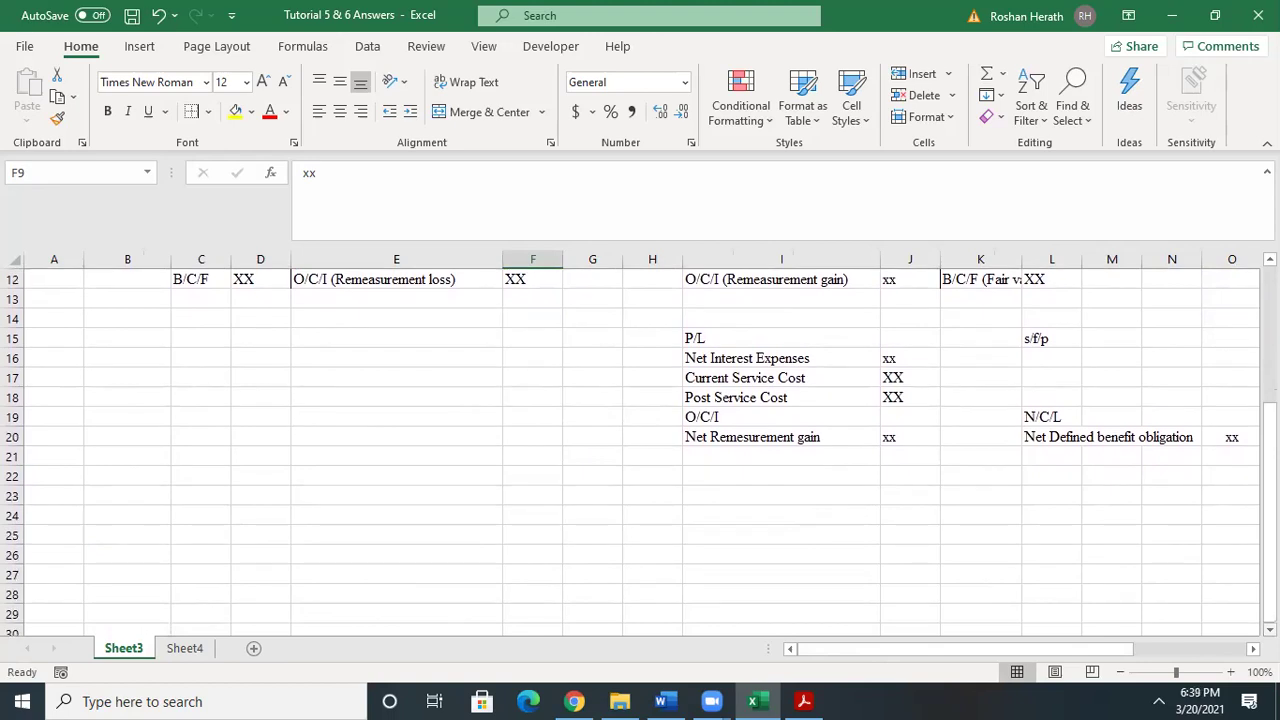
pyautogui.click(276, 518)
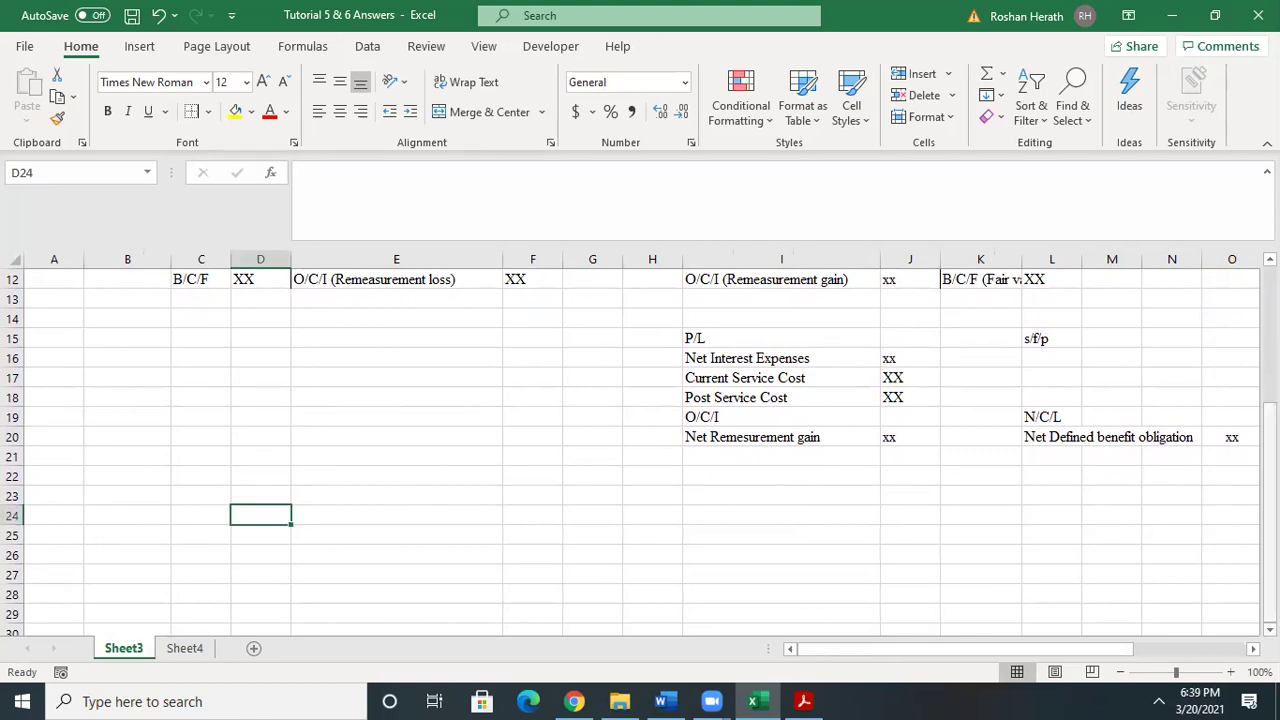
pyautogui.scroll(4, 640, 450)
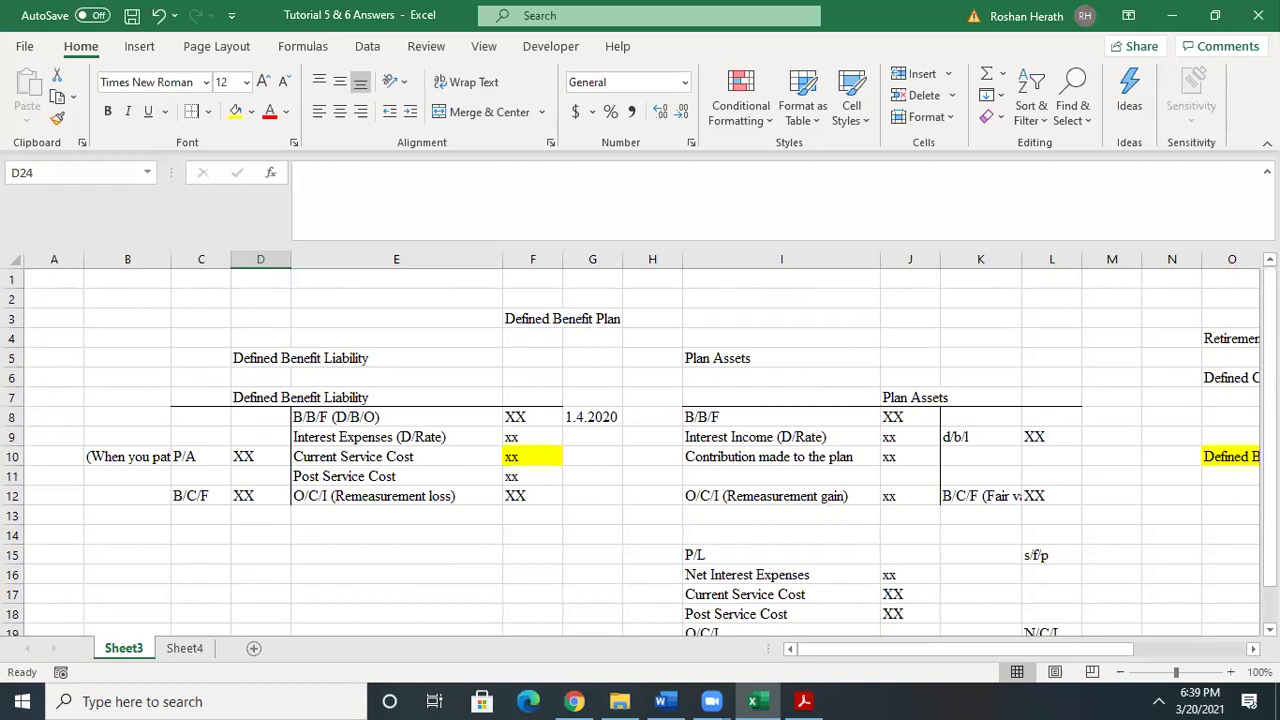
pyautogui.scroll(-3, 640, 450)
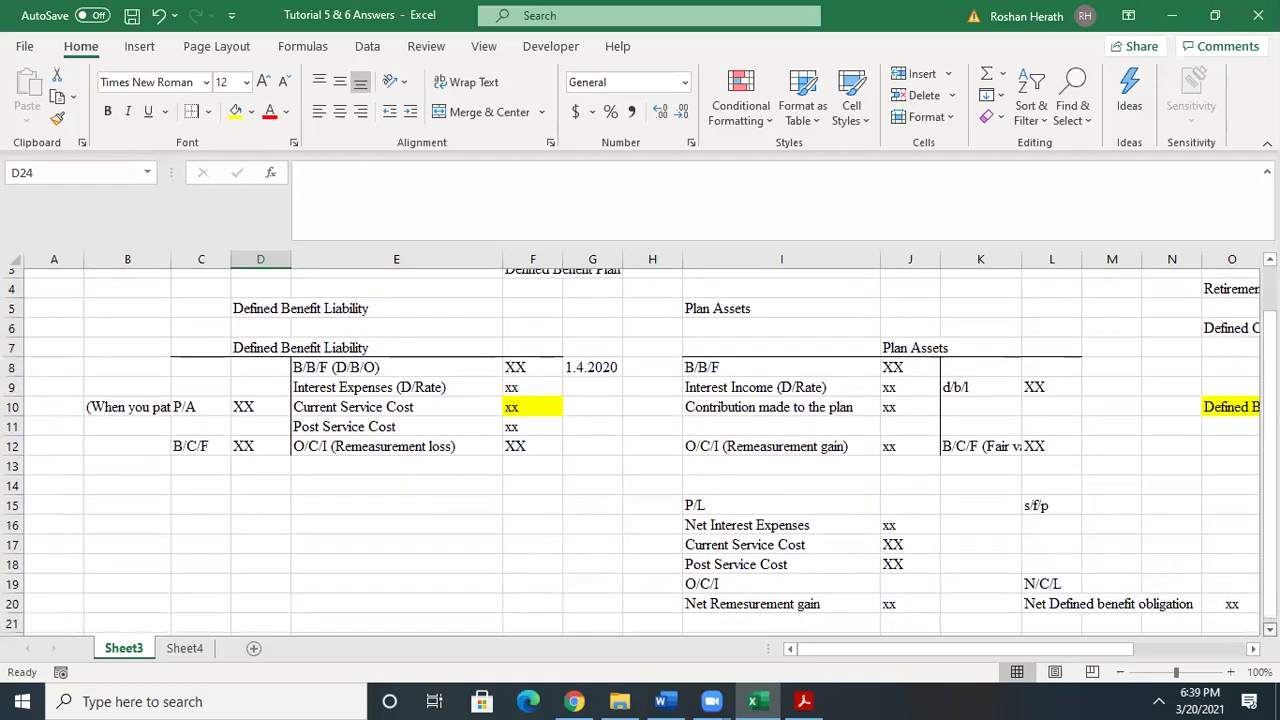
# - Enter the note "1 Employee" in D18, below the Defined Benefit Liability account
pyautogui.click(244, 470)
pyautogui.write('1')
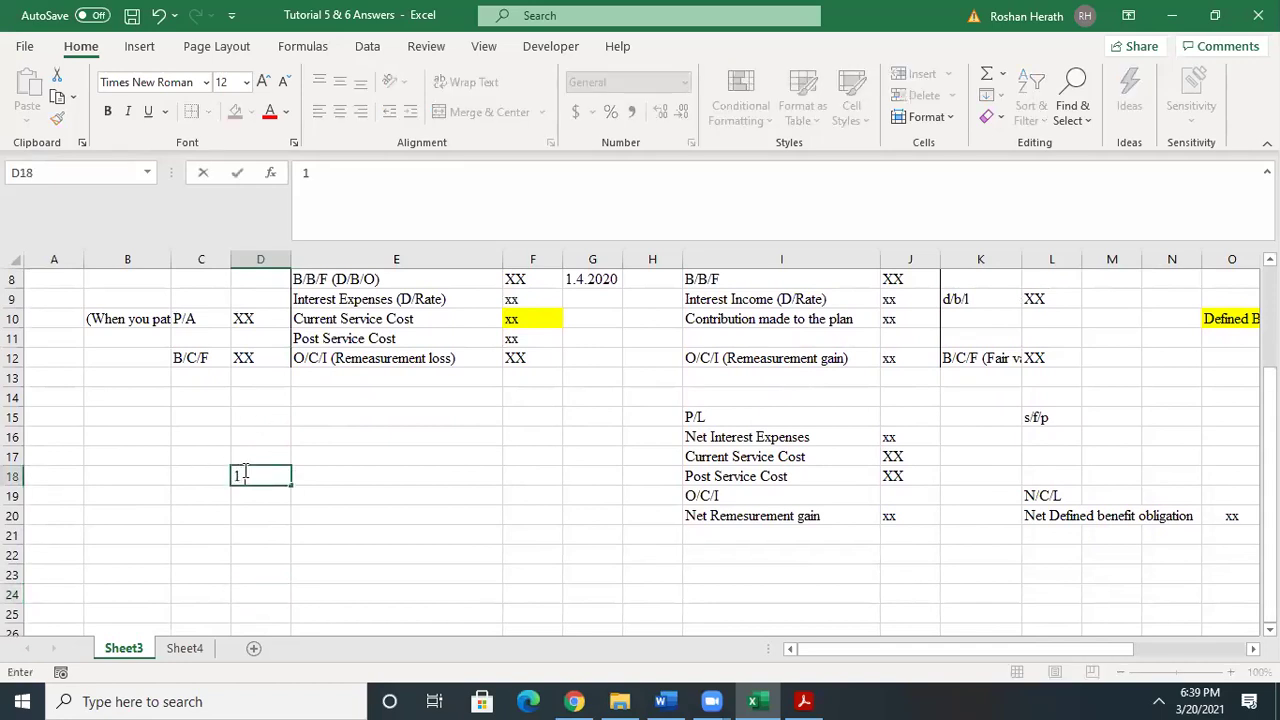
pyautogui.write(' Employee')
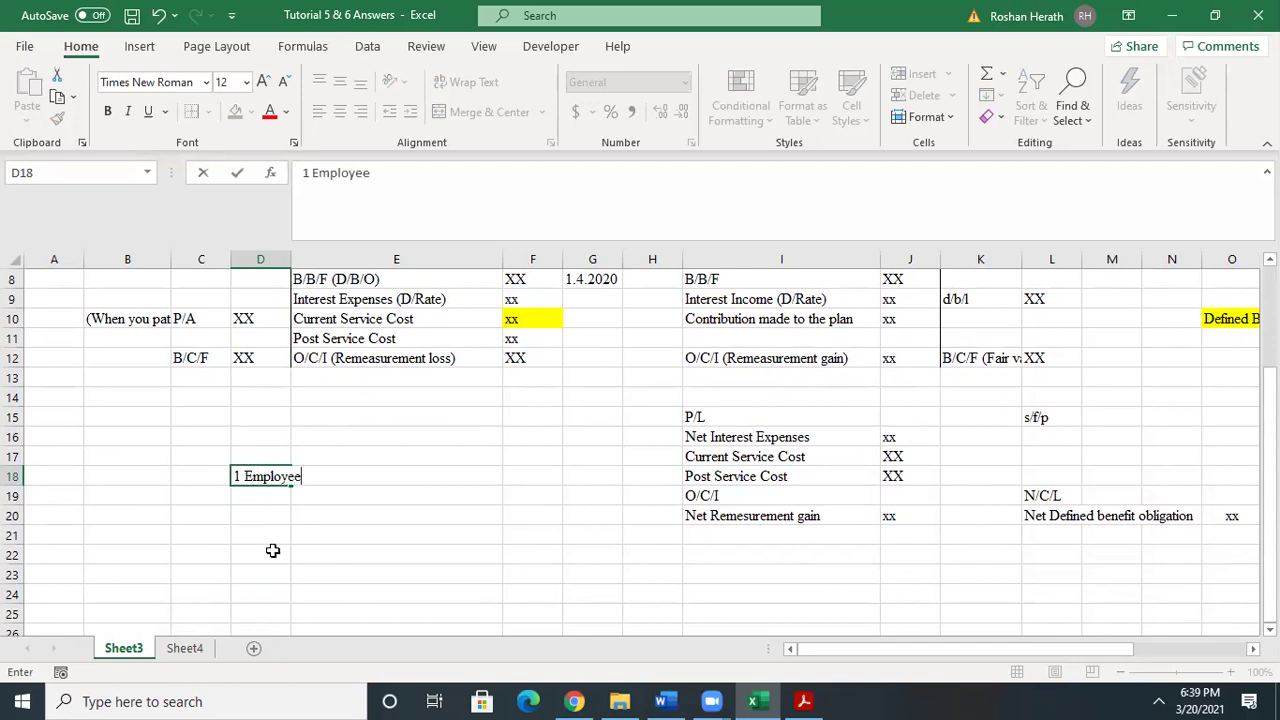
pyautogui.click(272, 550)
pyautogui.click(331, 527)
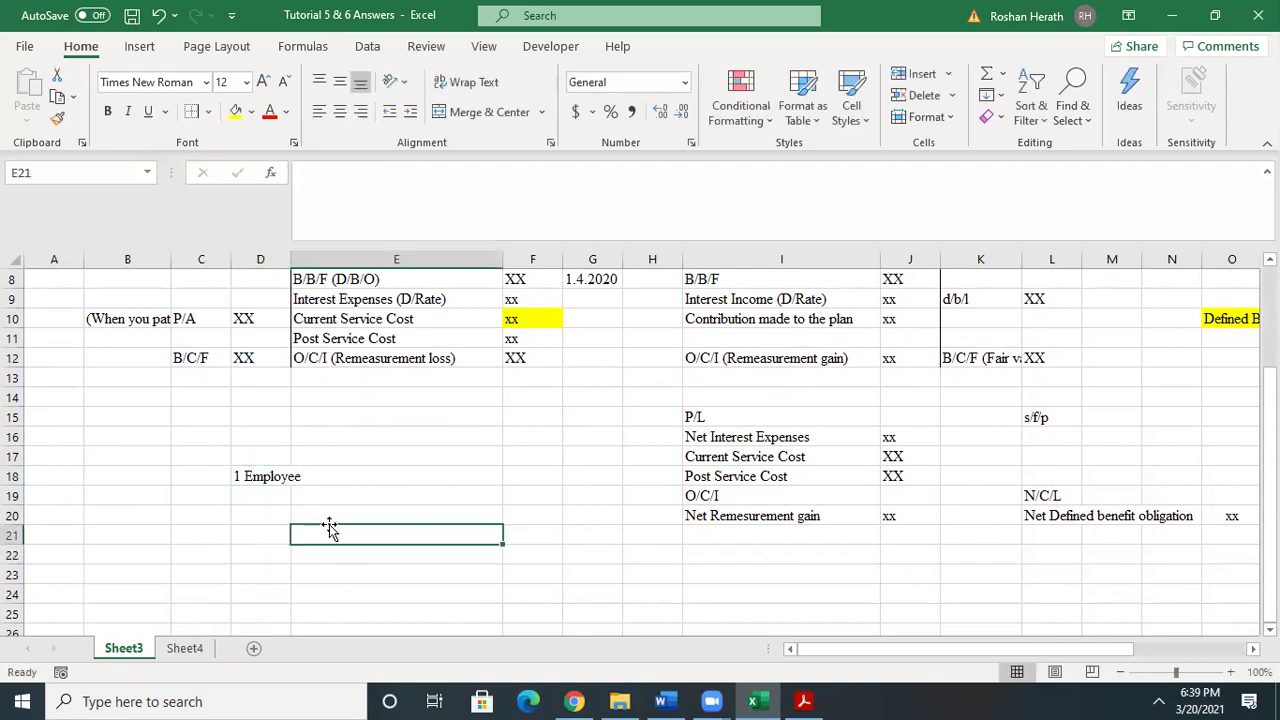
pyautogui.click(242, 556)
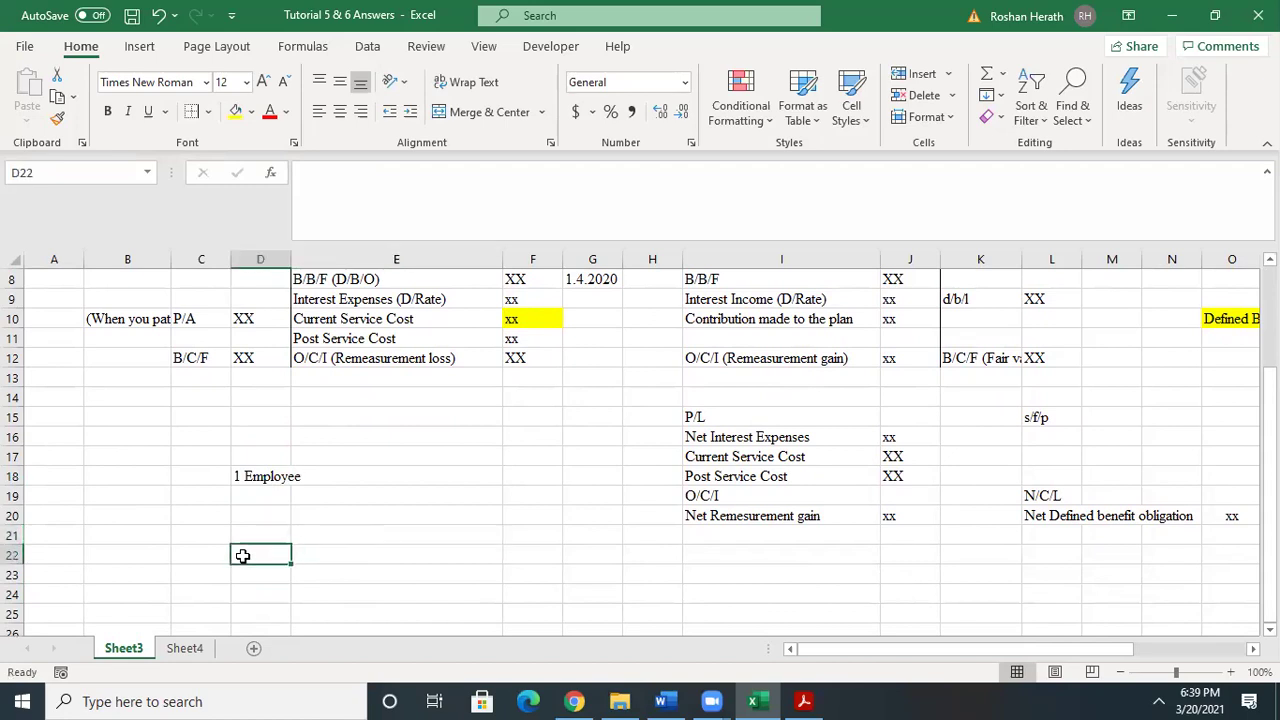
pyautogui.scroll(-1, 283, 529)
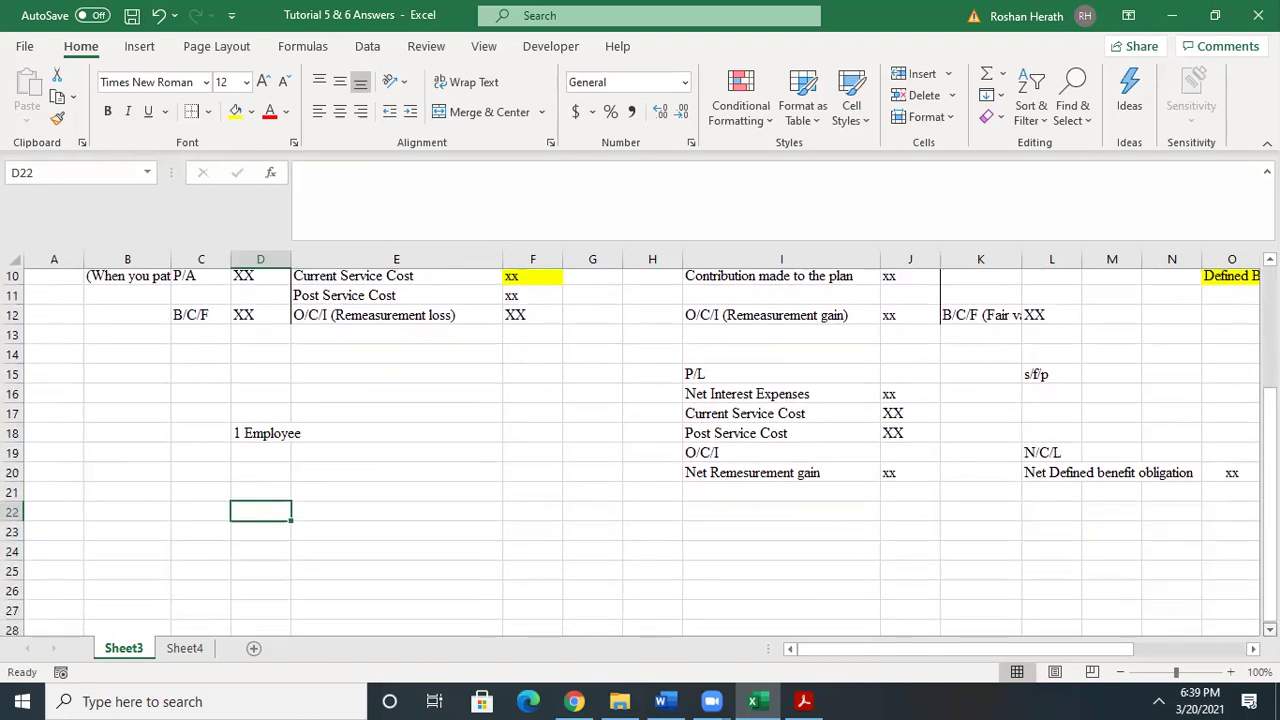
# - Enter the note "5 years for the retirement" in D20, below the employee note
pyautogui.click(283, 531)
pyautogui.click(203, 503)
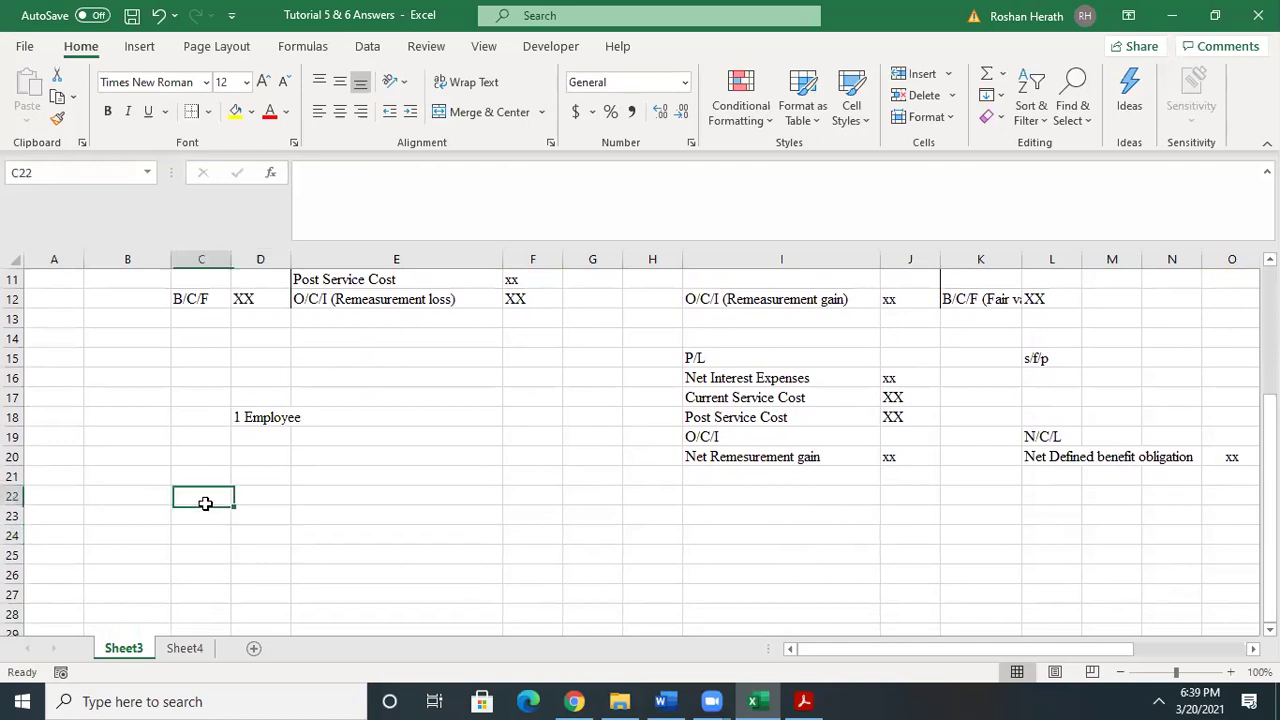
pyautogui.click(257, 480)
pyautogui.click(250, 458)
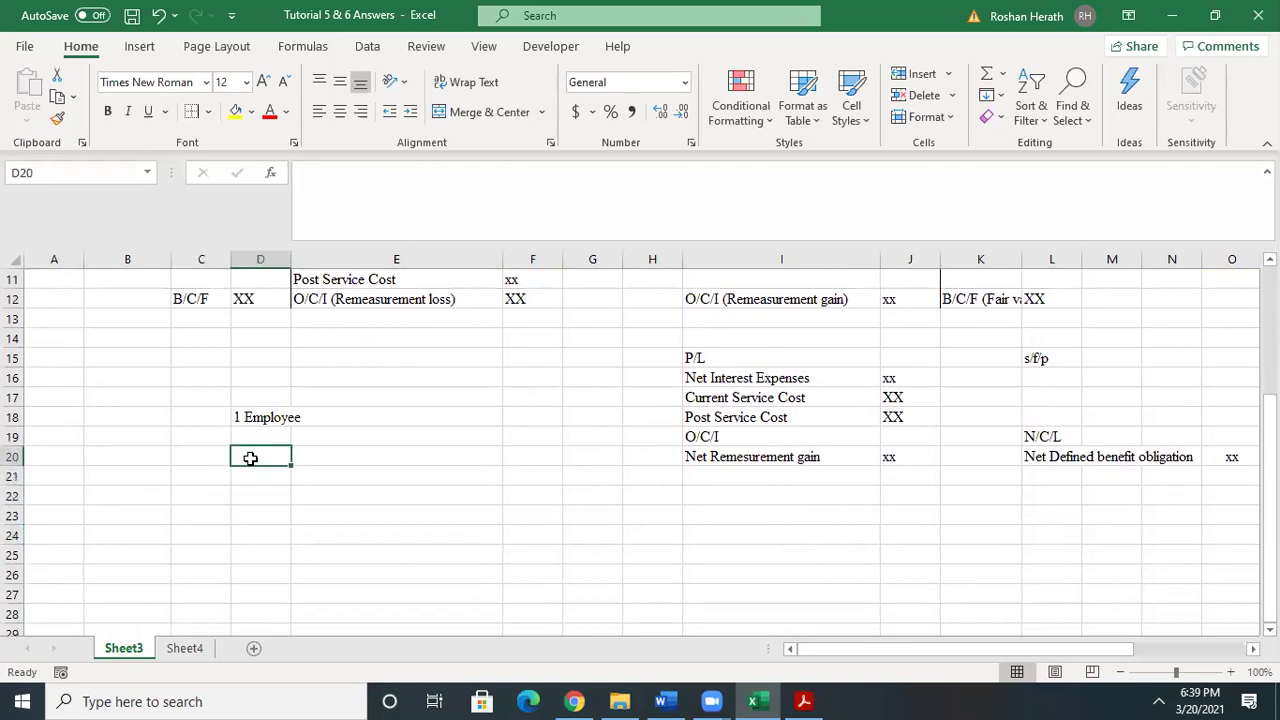
pyautogui.write('5 y')
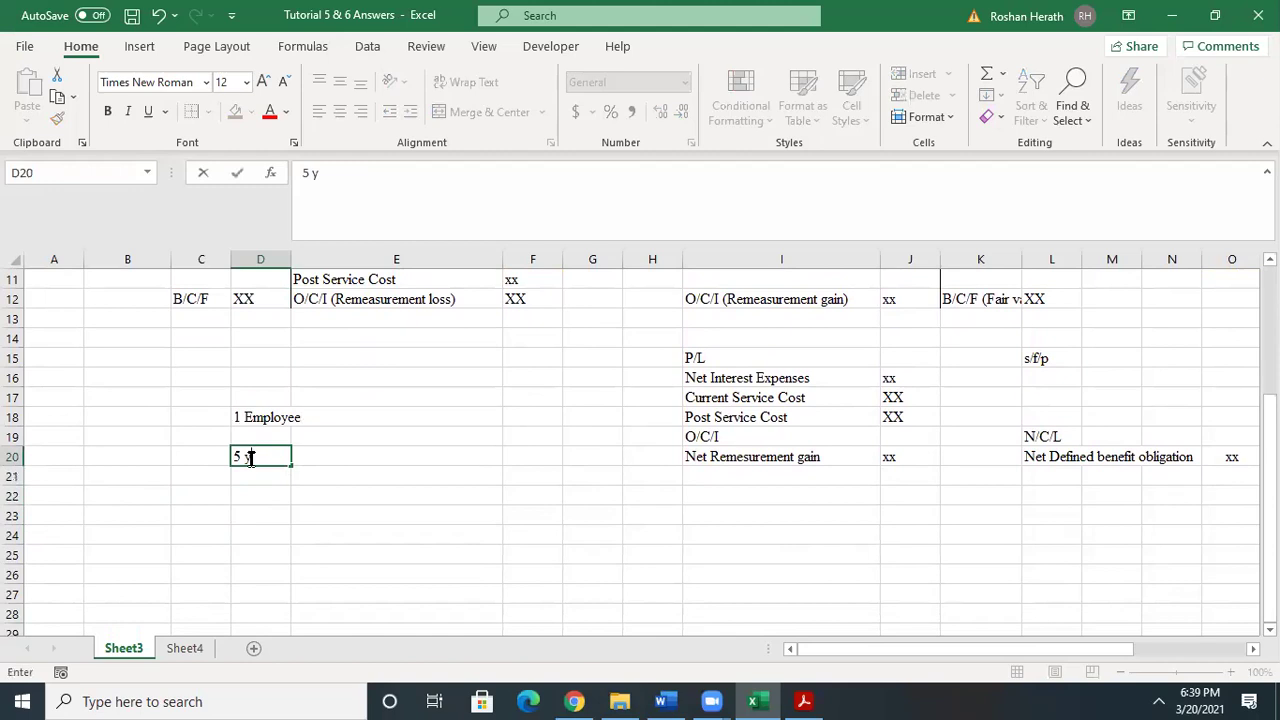
pyautogui.write('ears for the re')
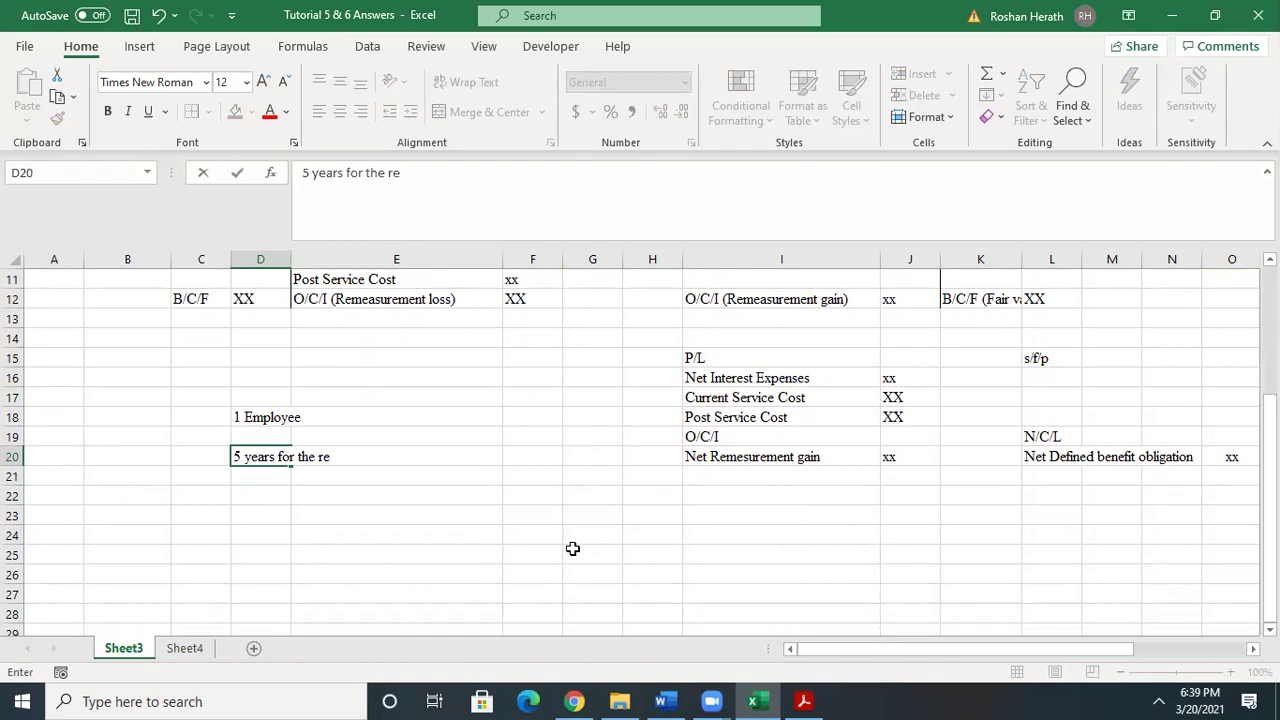
pyautogui.write('tirement')
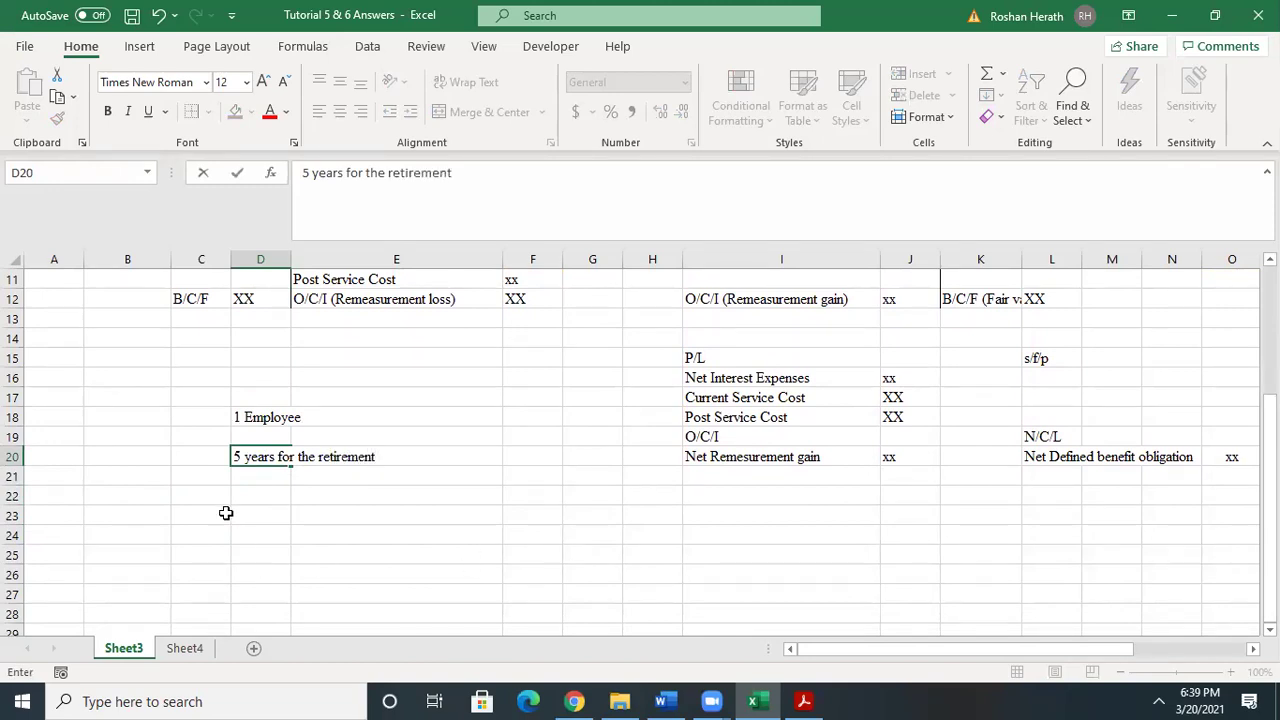
# - Enter 100,000 in D22 and label it "Annual Salary" in B22
pyautogui.click(248, 497)
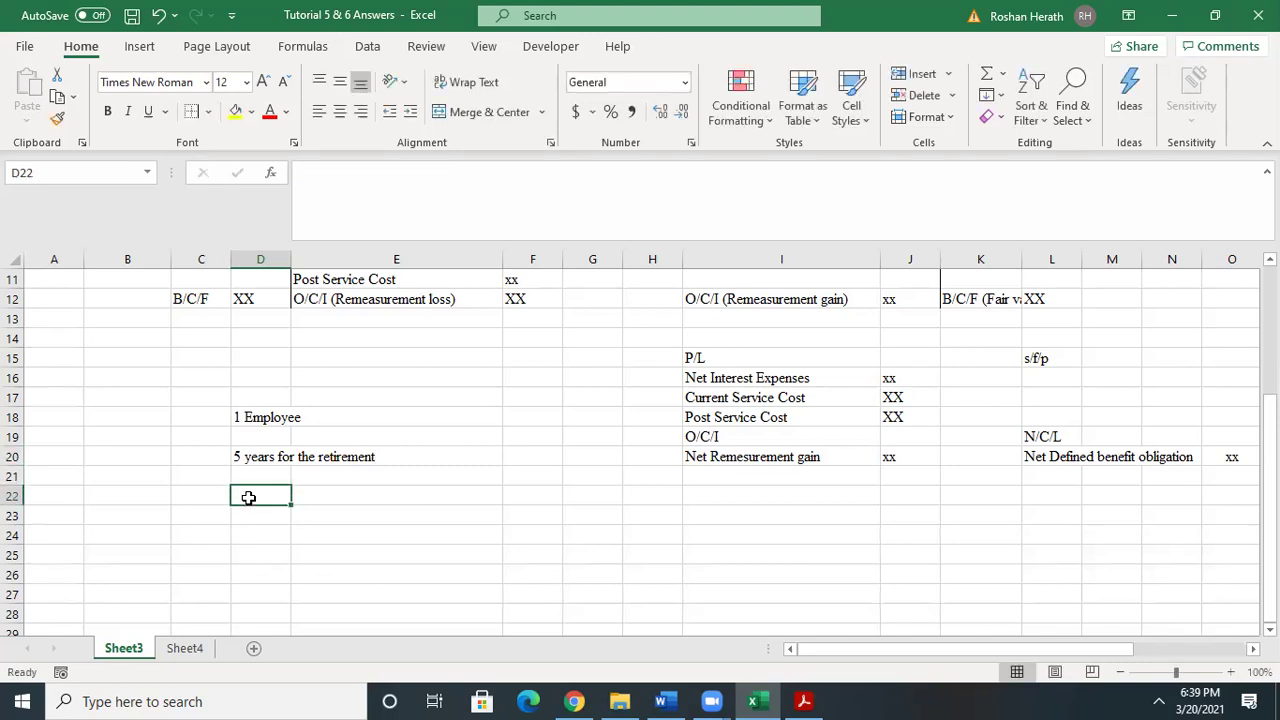
pyautogui.write('10')
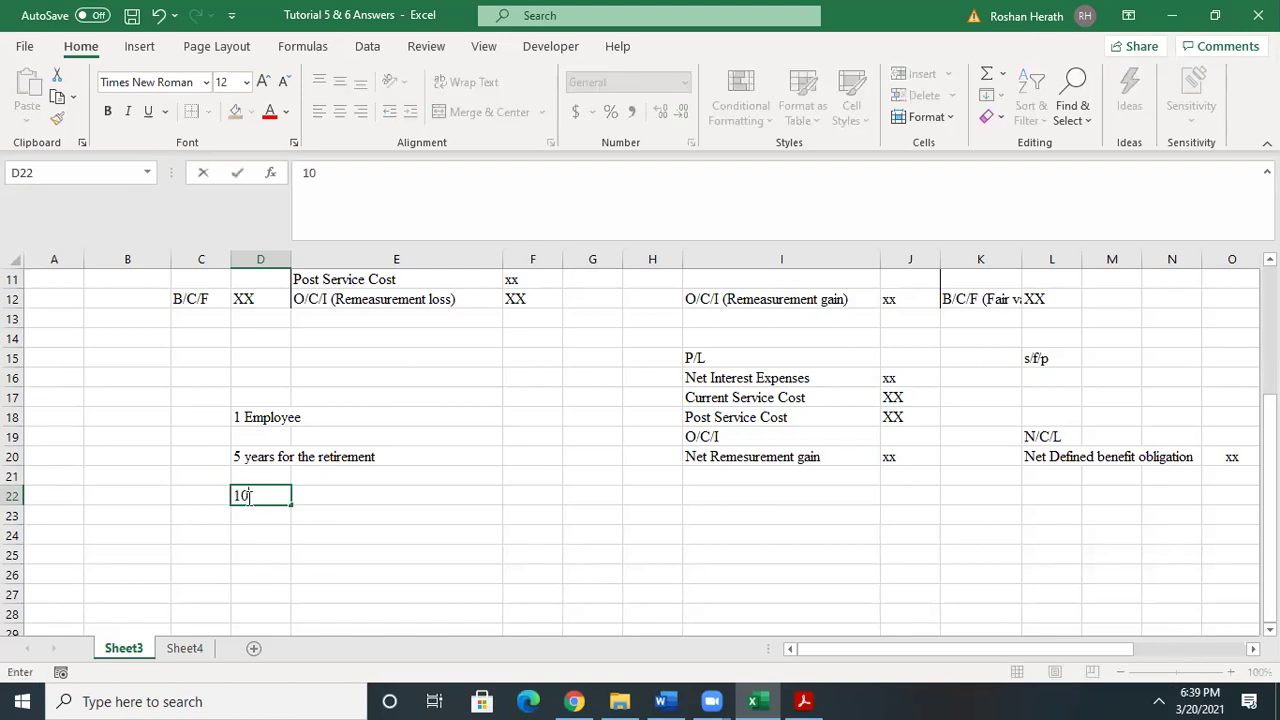
pyautogui.write('0,000')
pyautogui.click(215, 535)
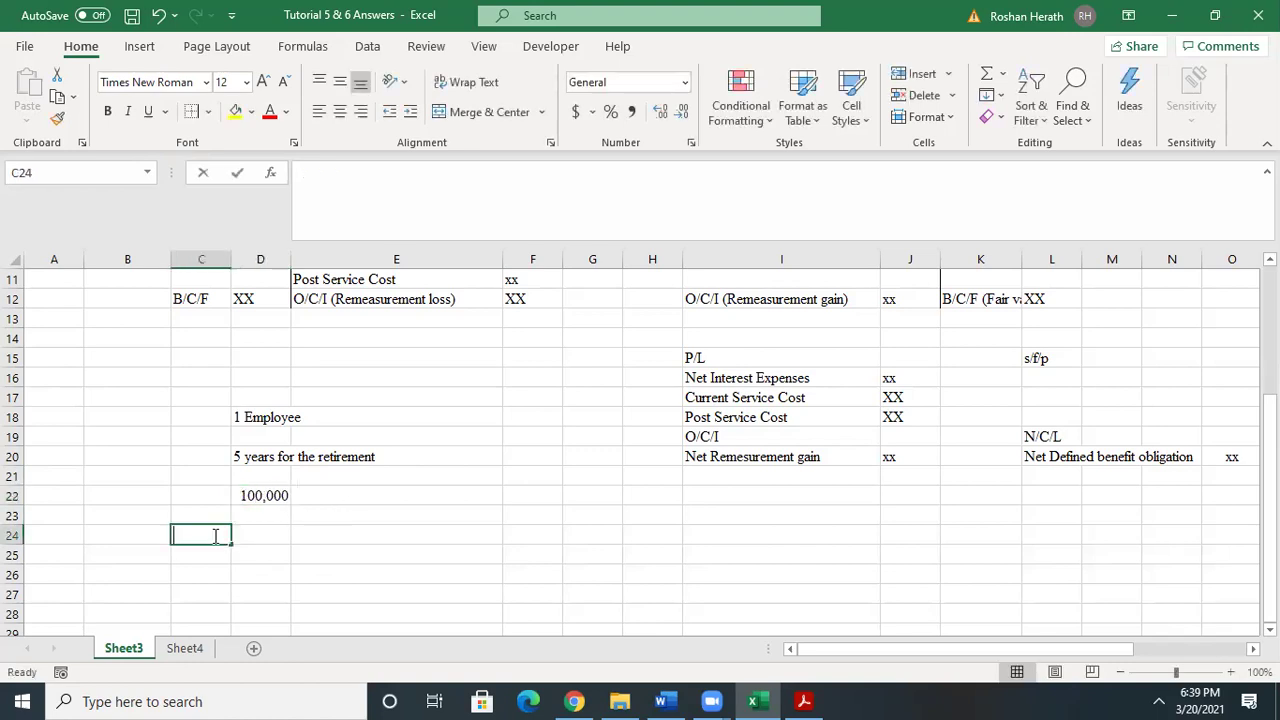
pyautogui.click(156, 495)
pyautogui.write('Annual Salary')
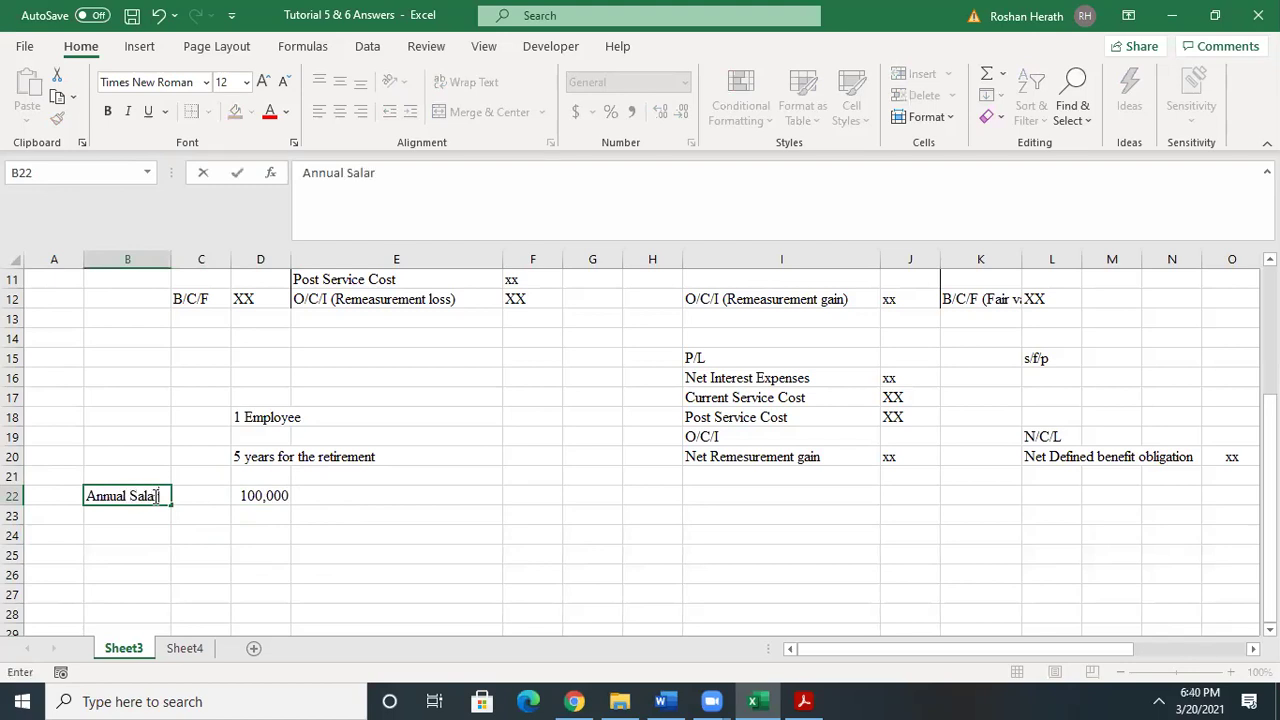
# - Add the label "Salary growth (Annual)" in B23 with a rate of 1% in D23
pyautogui.click(117, 519)
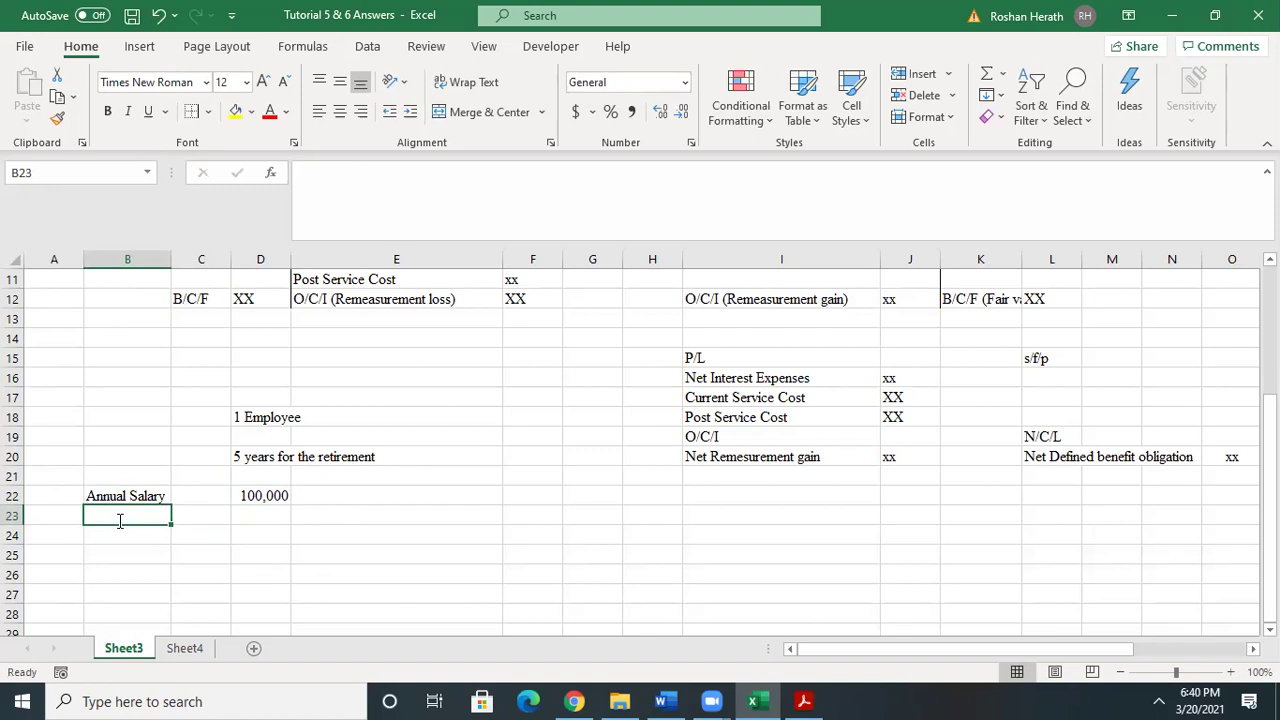
pyautogui.write('Salary grow')
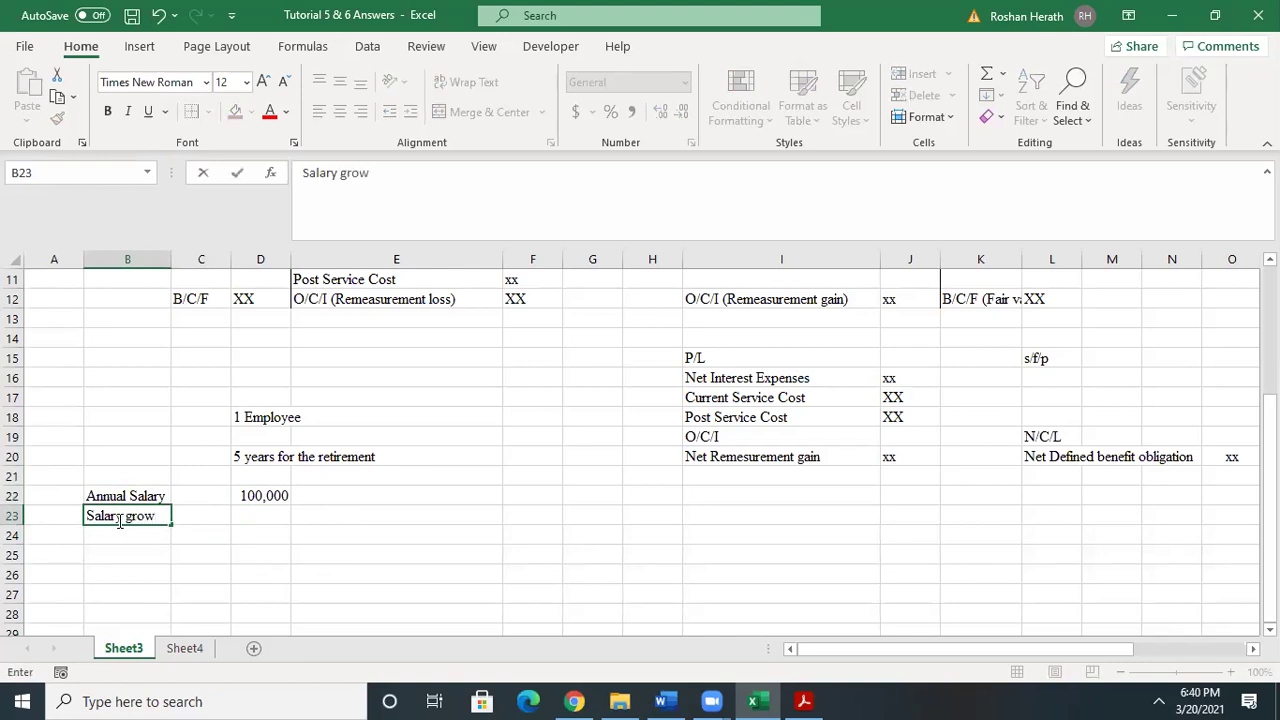
pyautogui.write('th (Annual)')
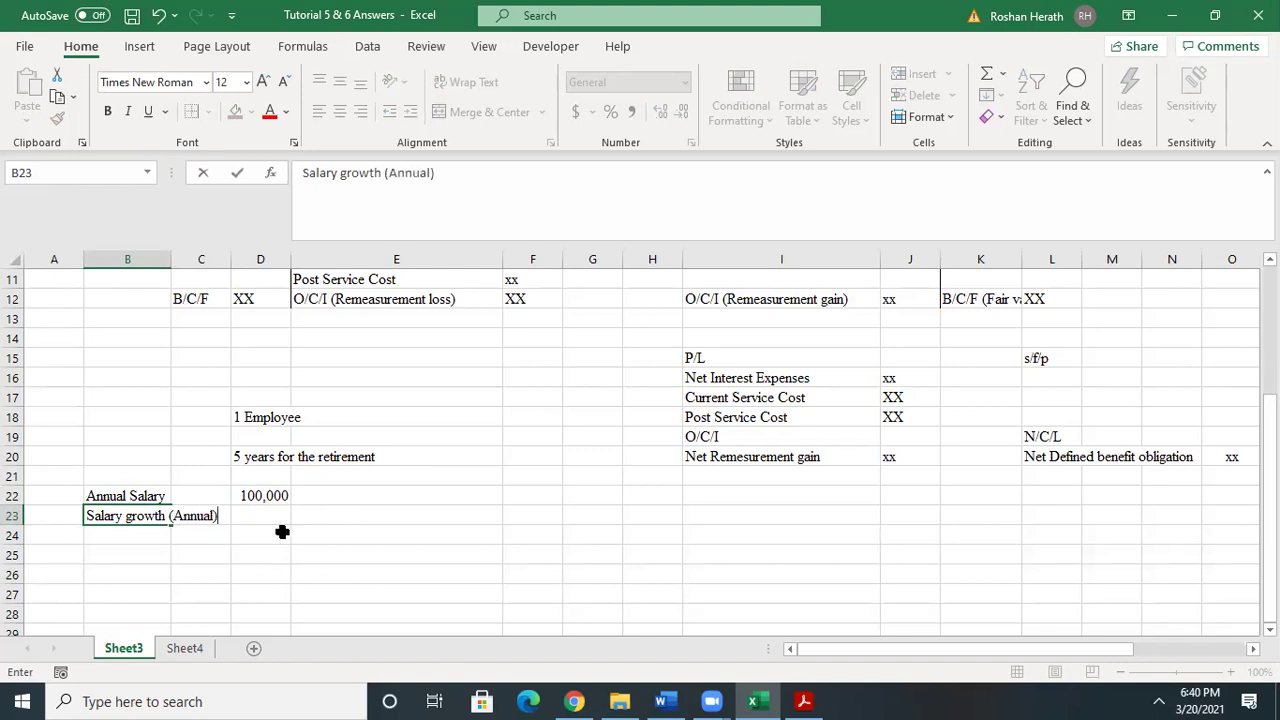
pyautogui.click(266, 517)
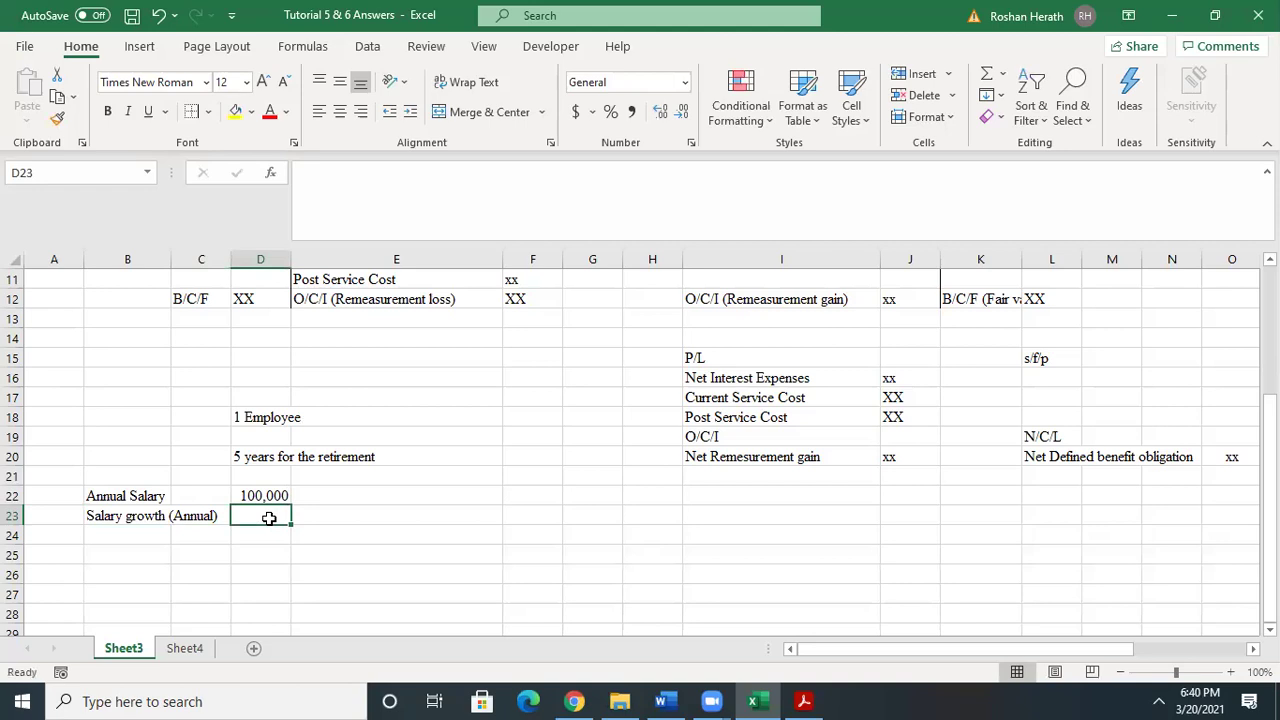
pyautogui.write('2')
pyautogui.press('BackSpace')
pyautogui.write('1')
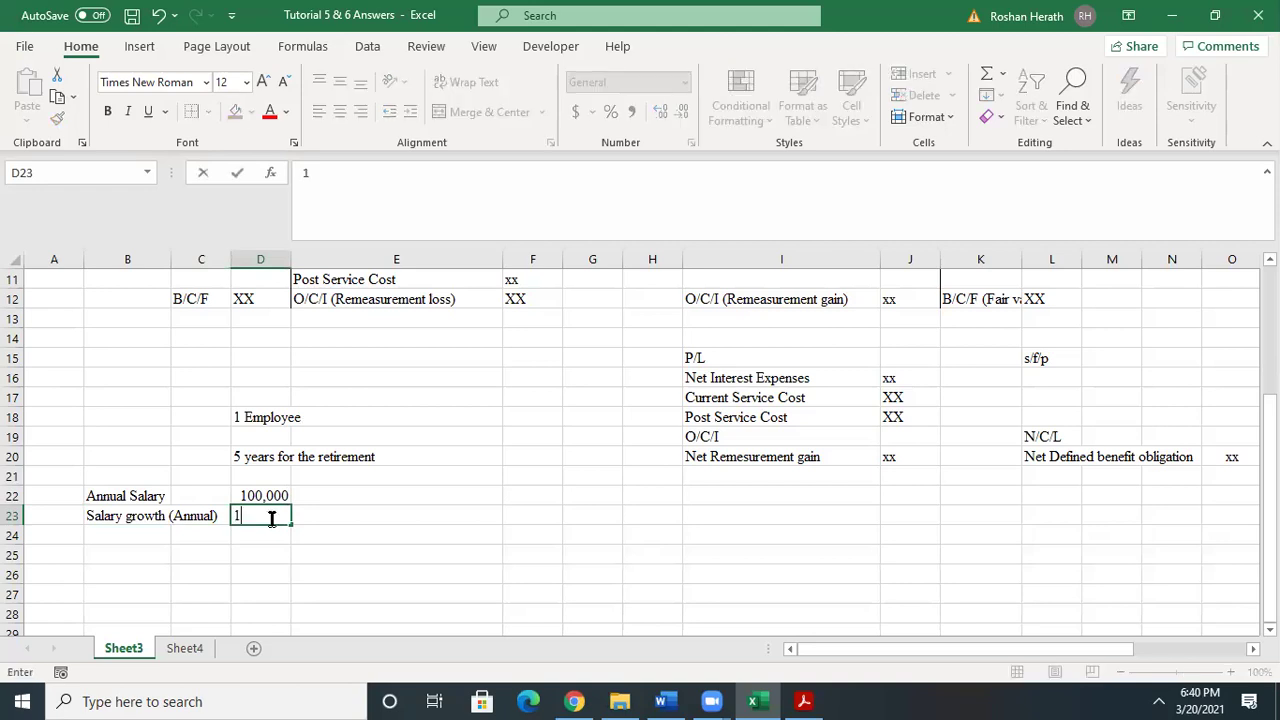
pyautogui.write('%')
pyautogui.click(314, 569)
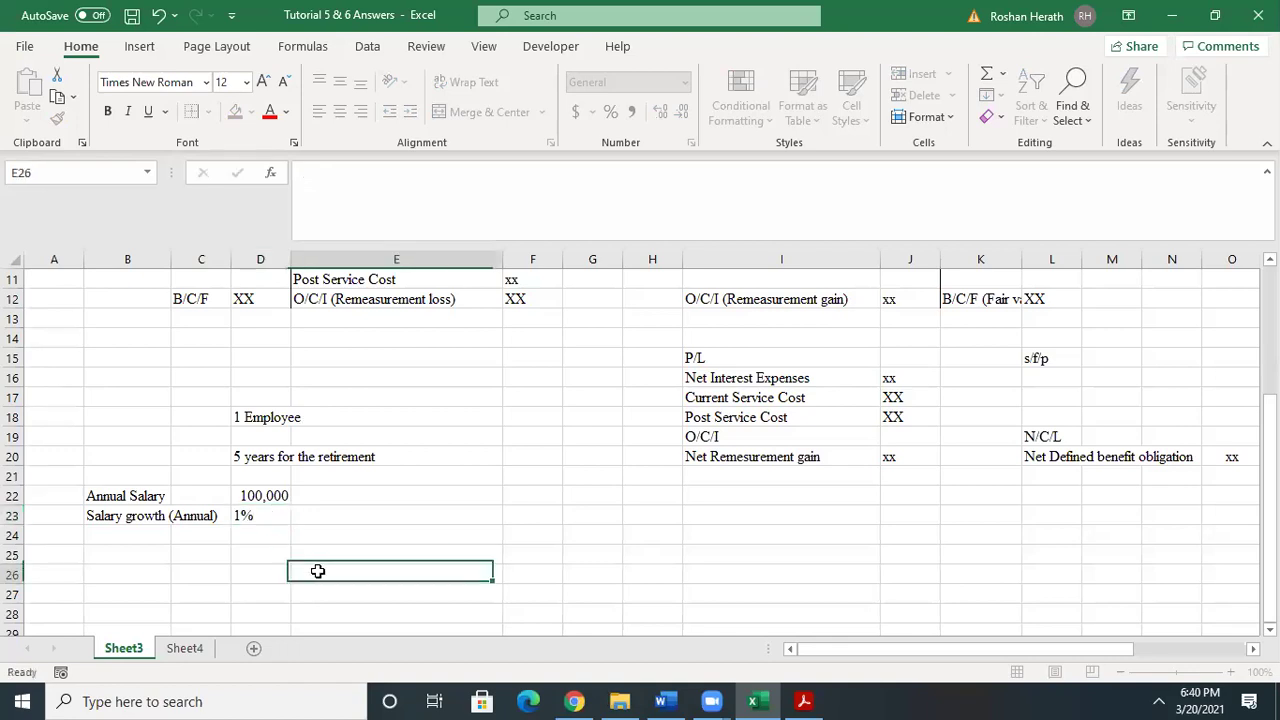
pyautogui.click(259, 517)
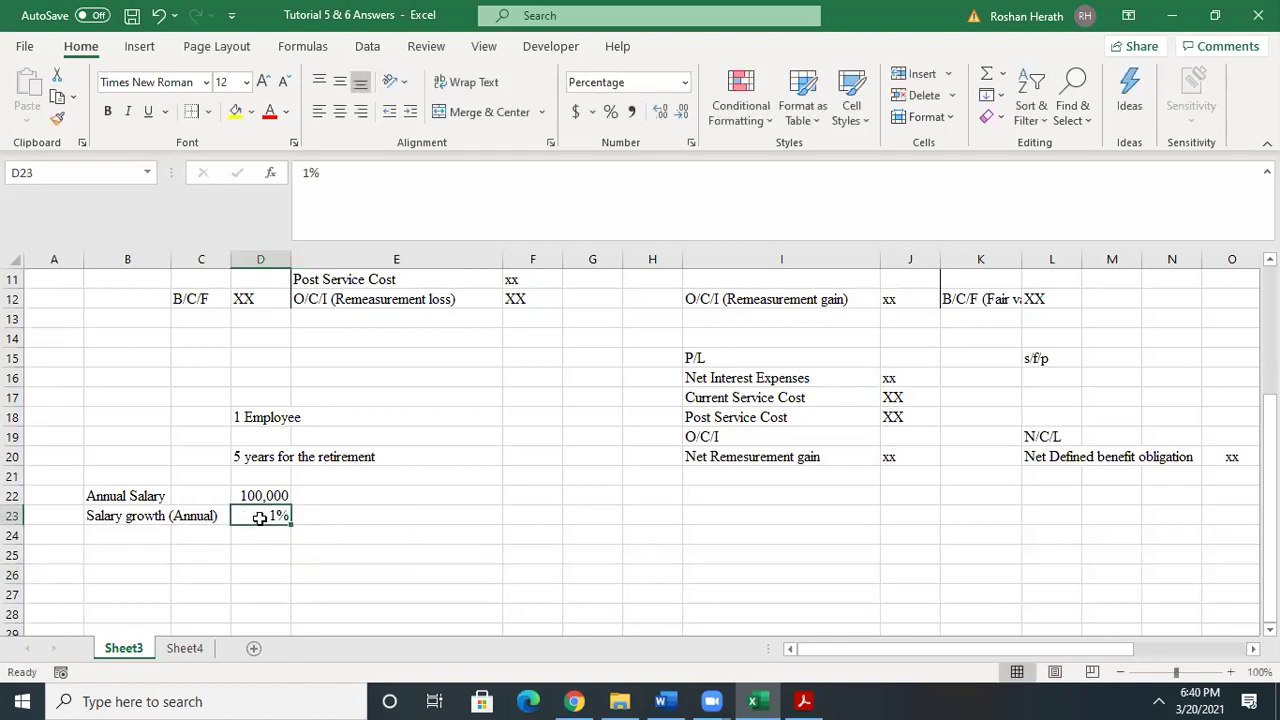
# - Enter the heading "D/B/Plan" in B24, below the salary growth line
pyautogui.click(114, 543)
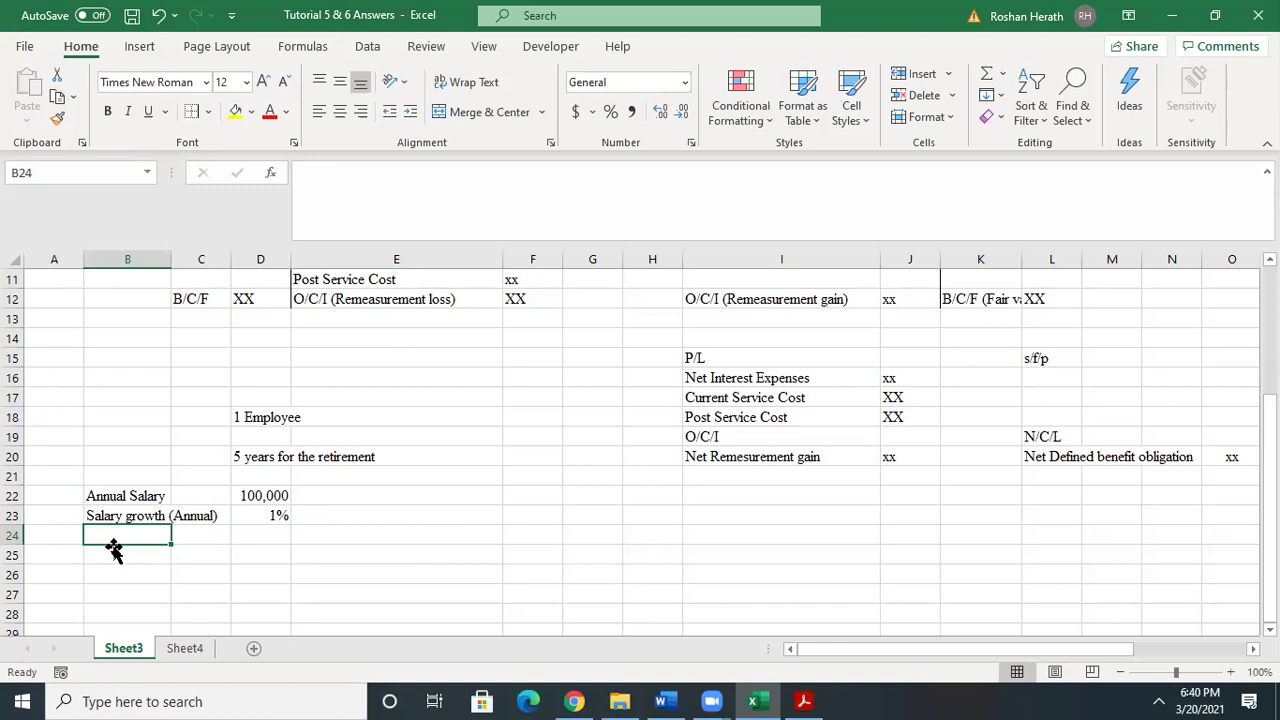
pyautogui.write('D/')
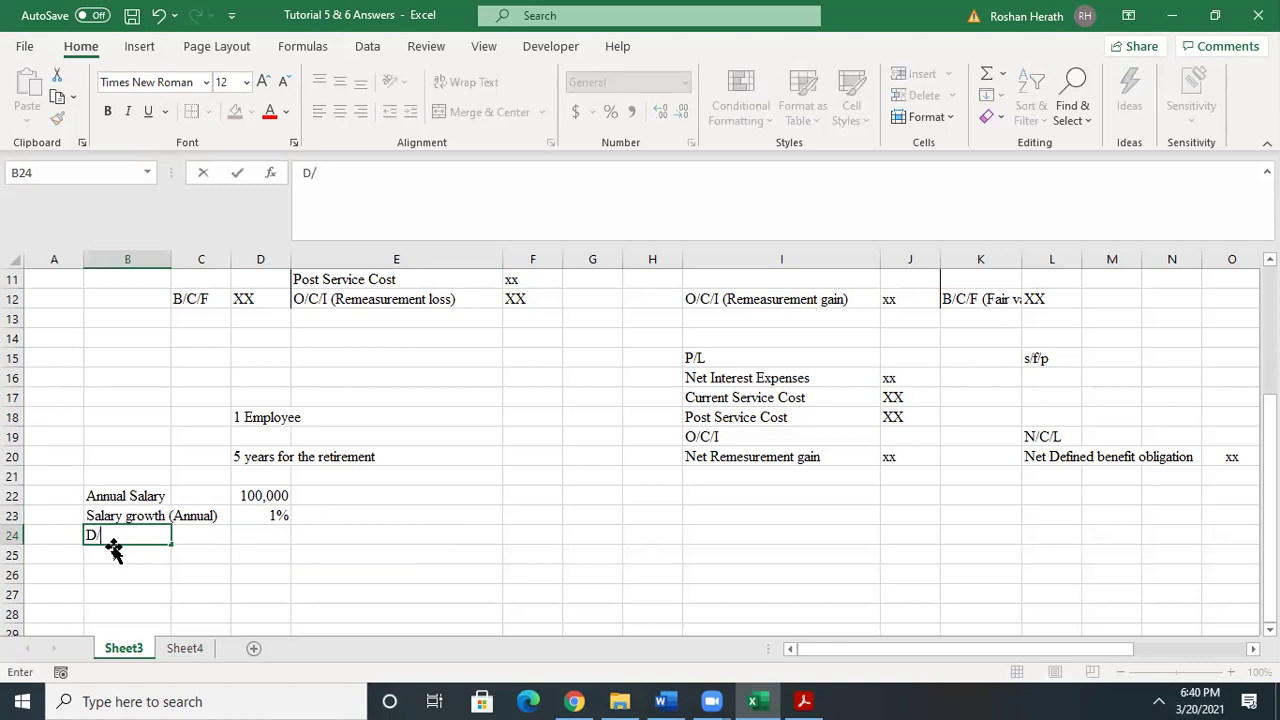
pyautogui.write('B/Plant')
pyautogui.press('BackSpace')
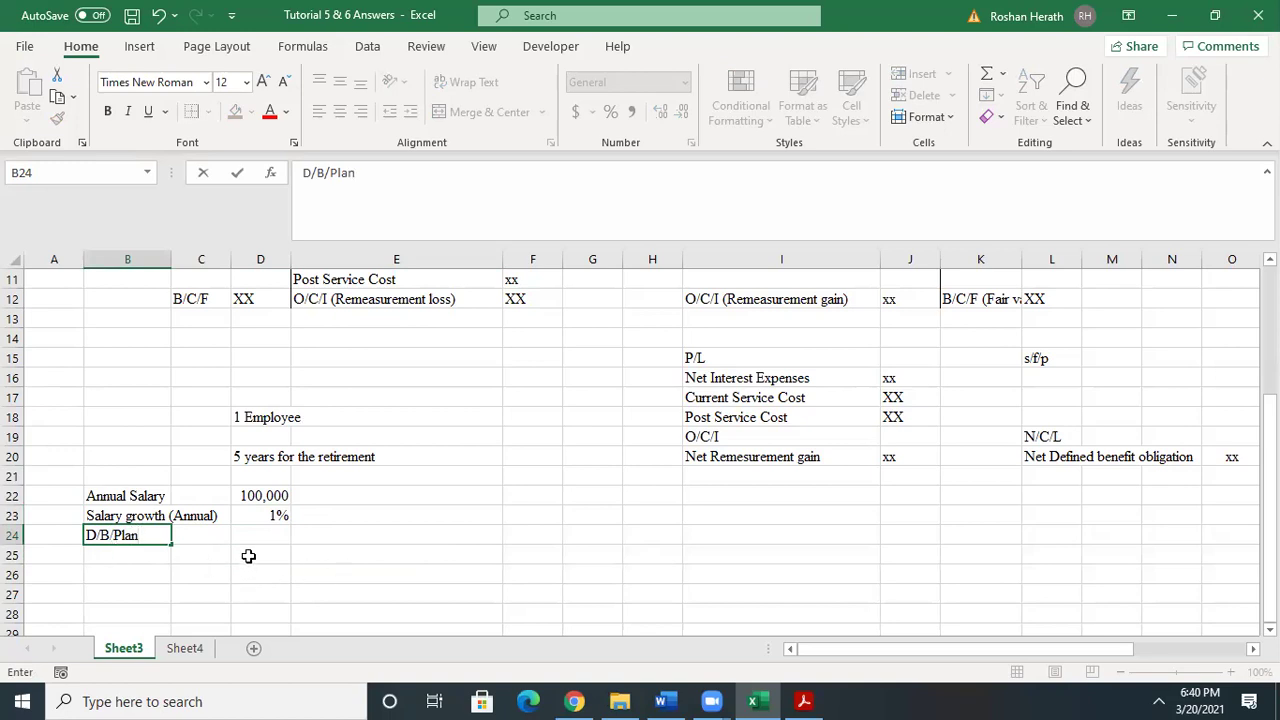
# - Describe the plan benefit in D25 as "2% from his final salary considering his period of service"
pyautogui.click(248, 556)
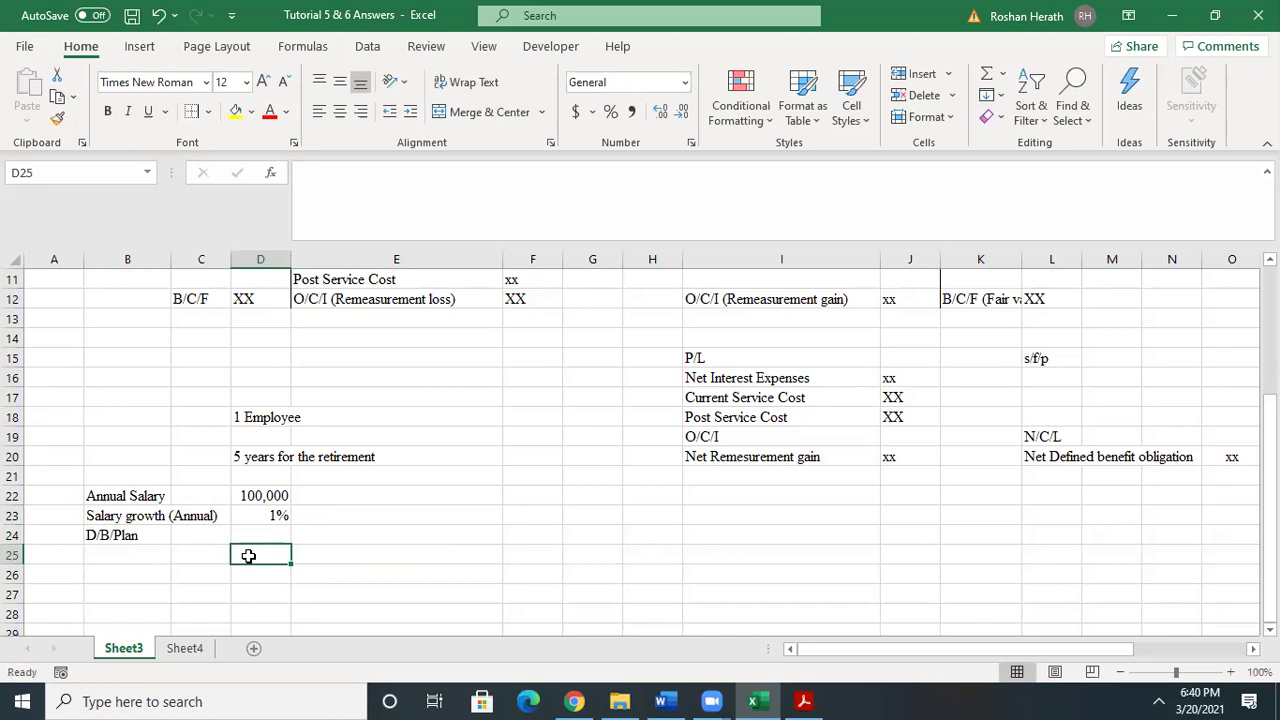
pyautogui.write('2%')
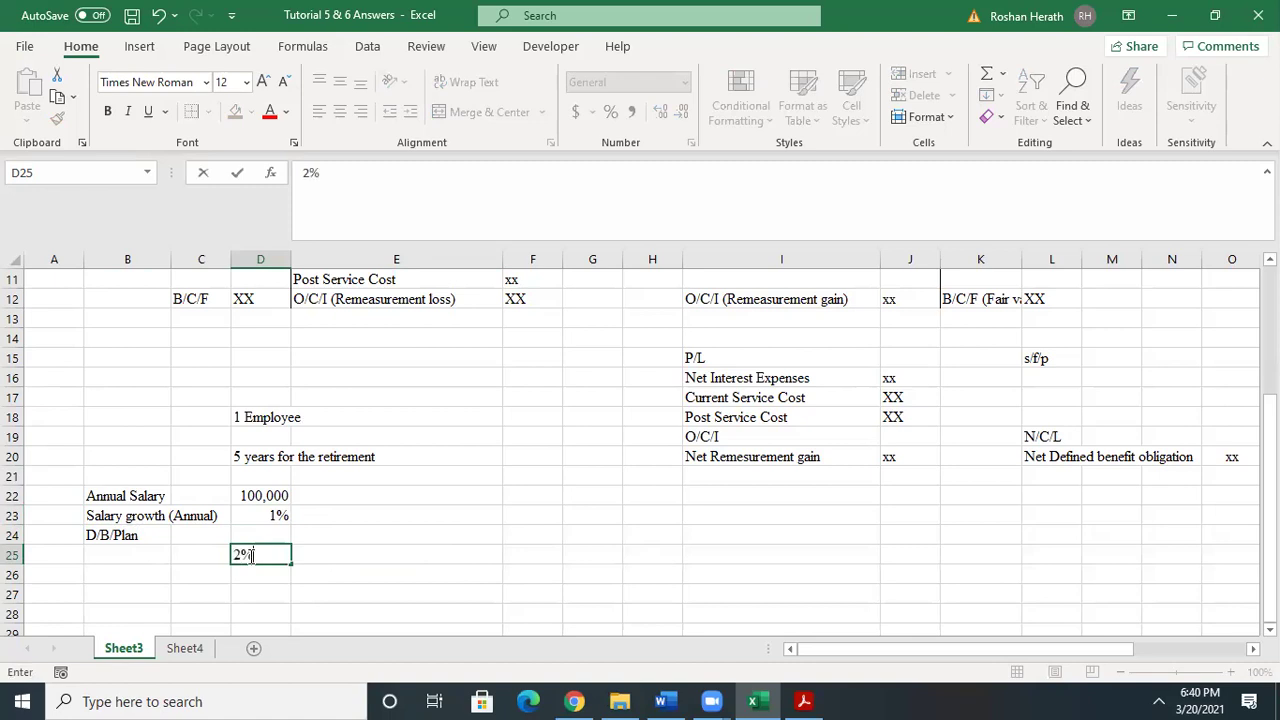
pyautogui.write(' from his fina')
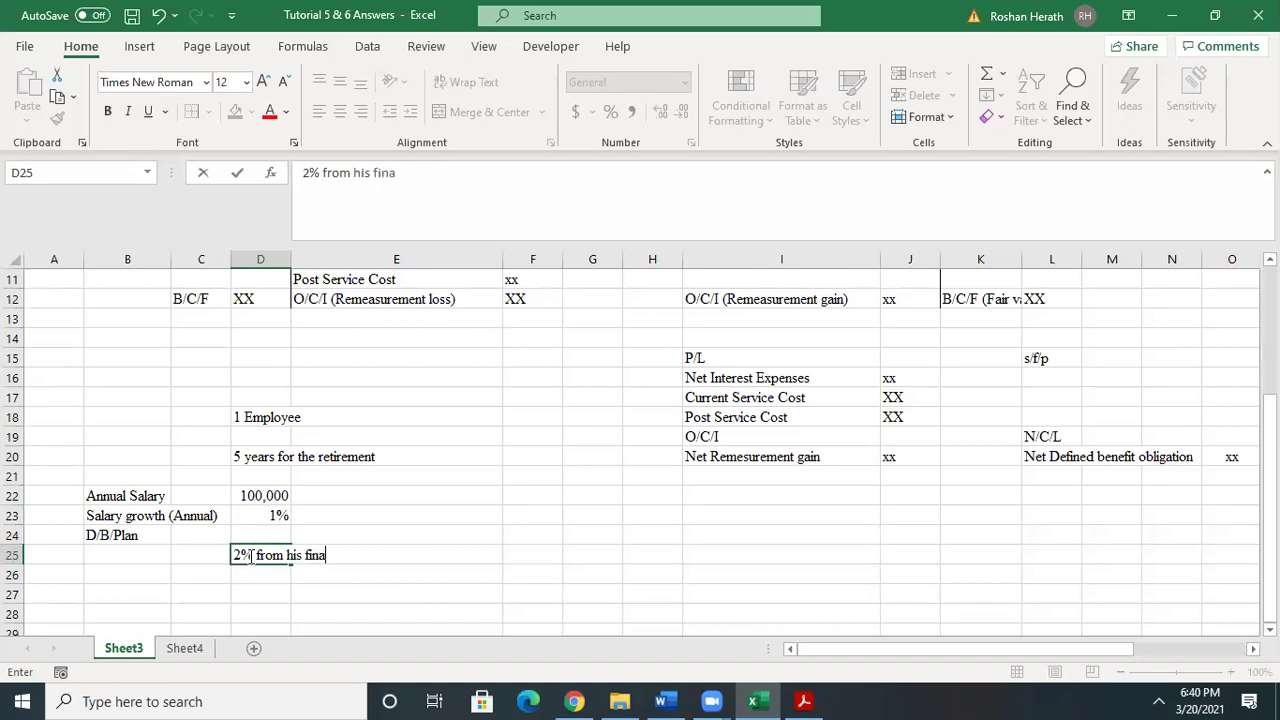
pyautogui.write('l salary cons')
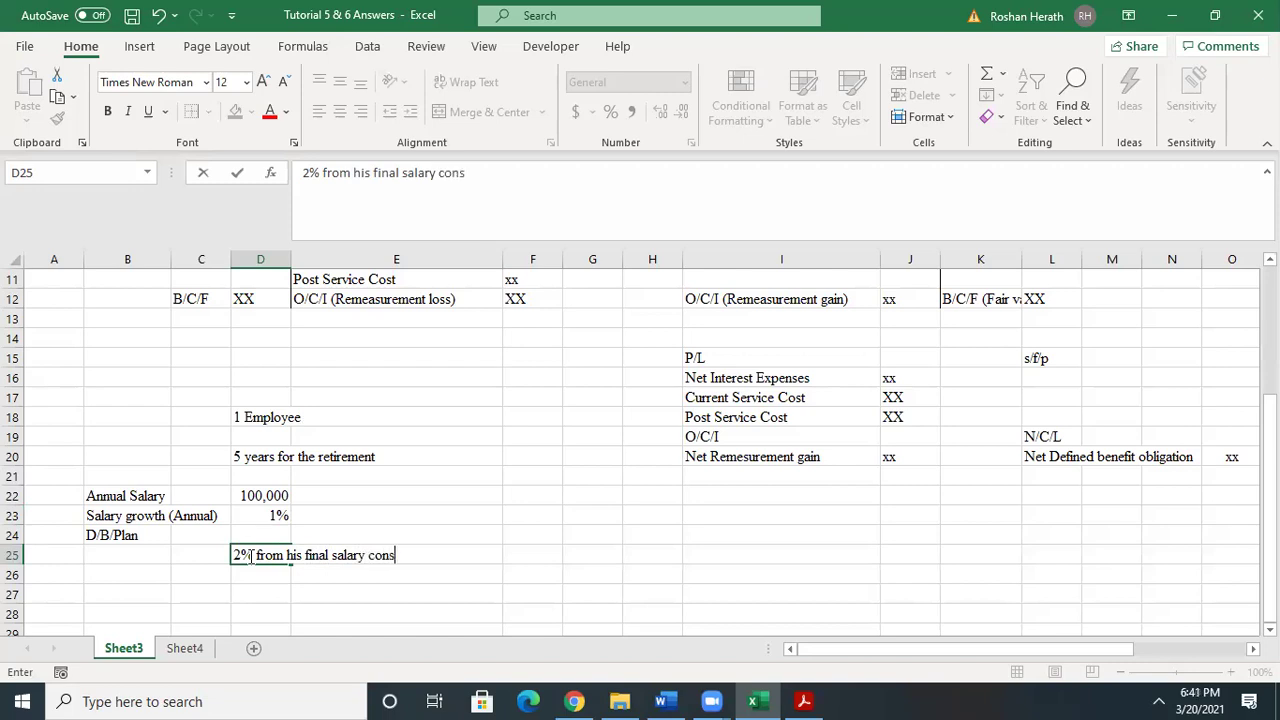
pyautogui.write('idering his ')
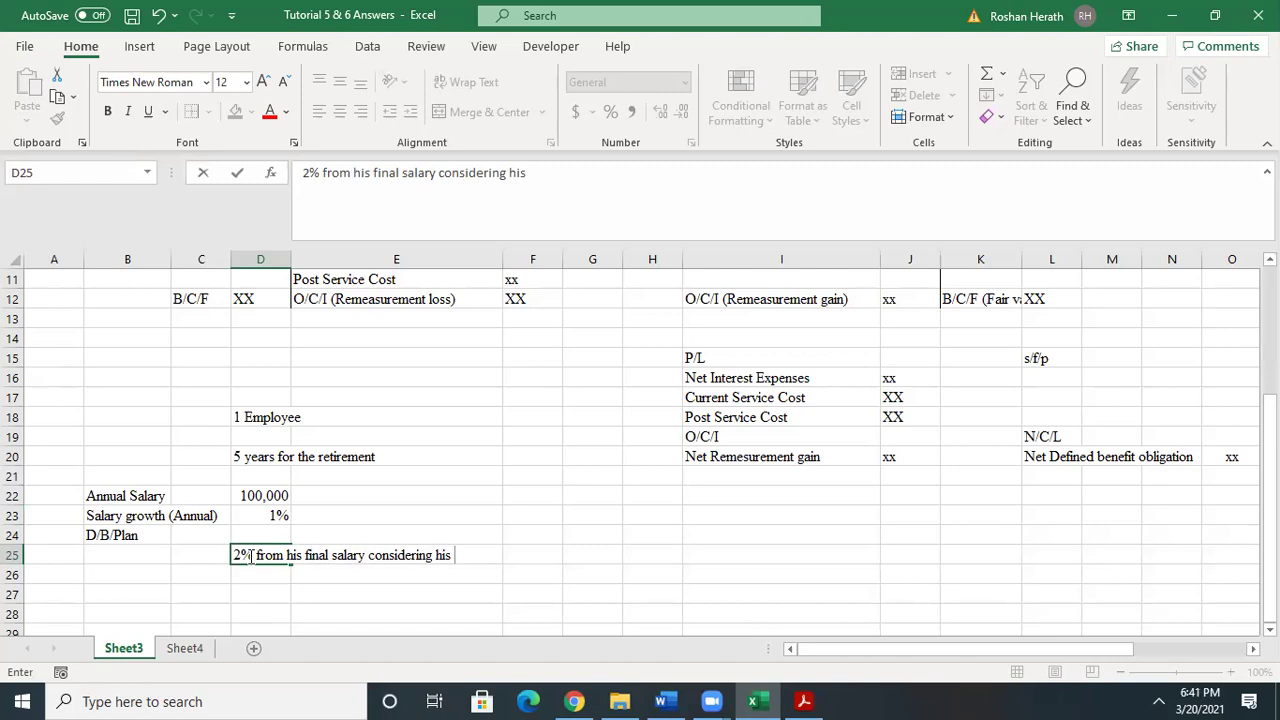
pyautogui.write('period of s')
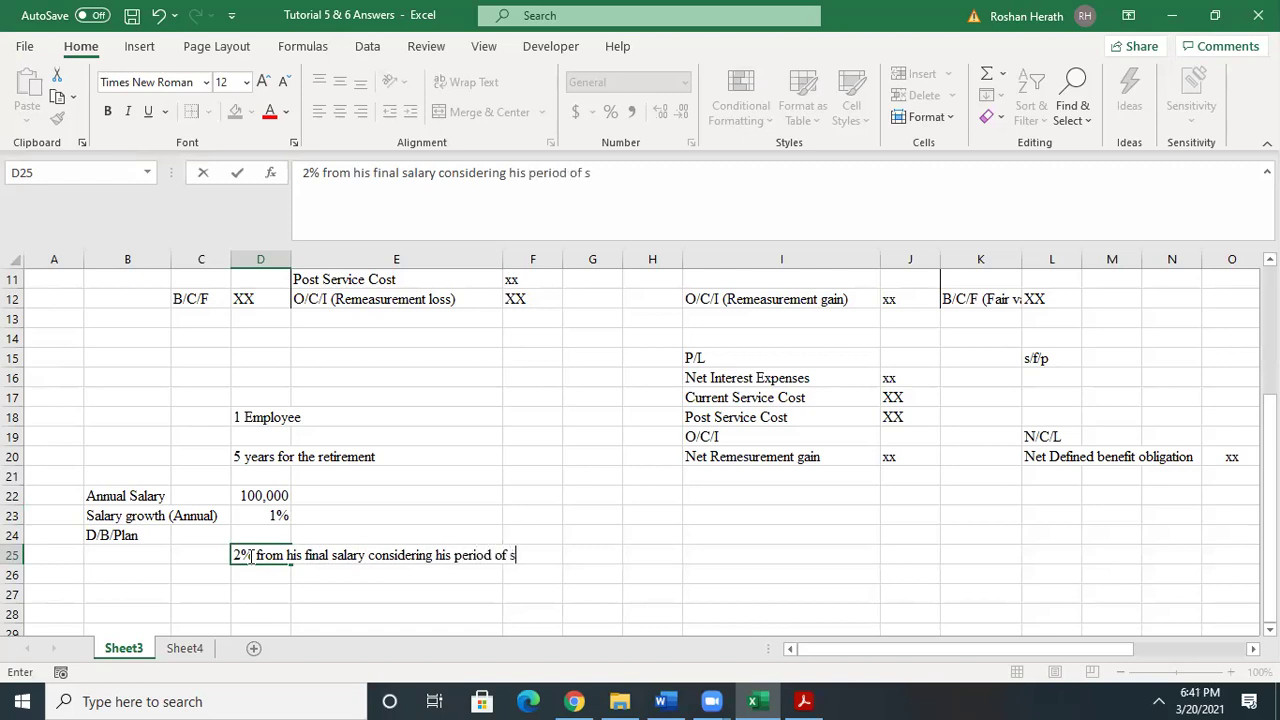
pyautogui.write('ervice')
pyautogui.click(586, 590)
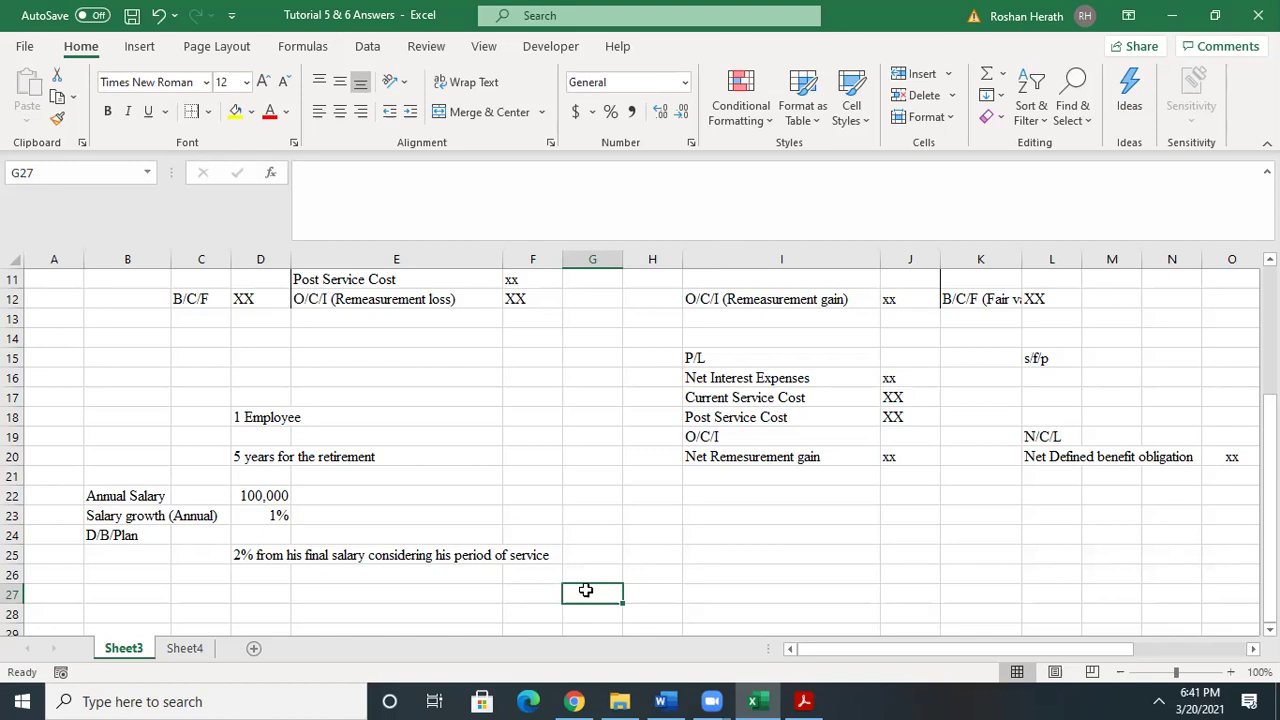
# - Calculate the salary after five years of growth in D28 with the formula =100000*(1+1%)^5
pyautogui.scroll(-1, 1240, 568)
pyautogui.scroll(-1, 640, 450)
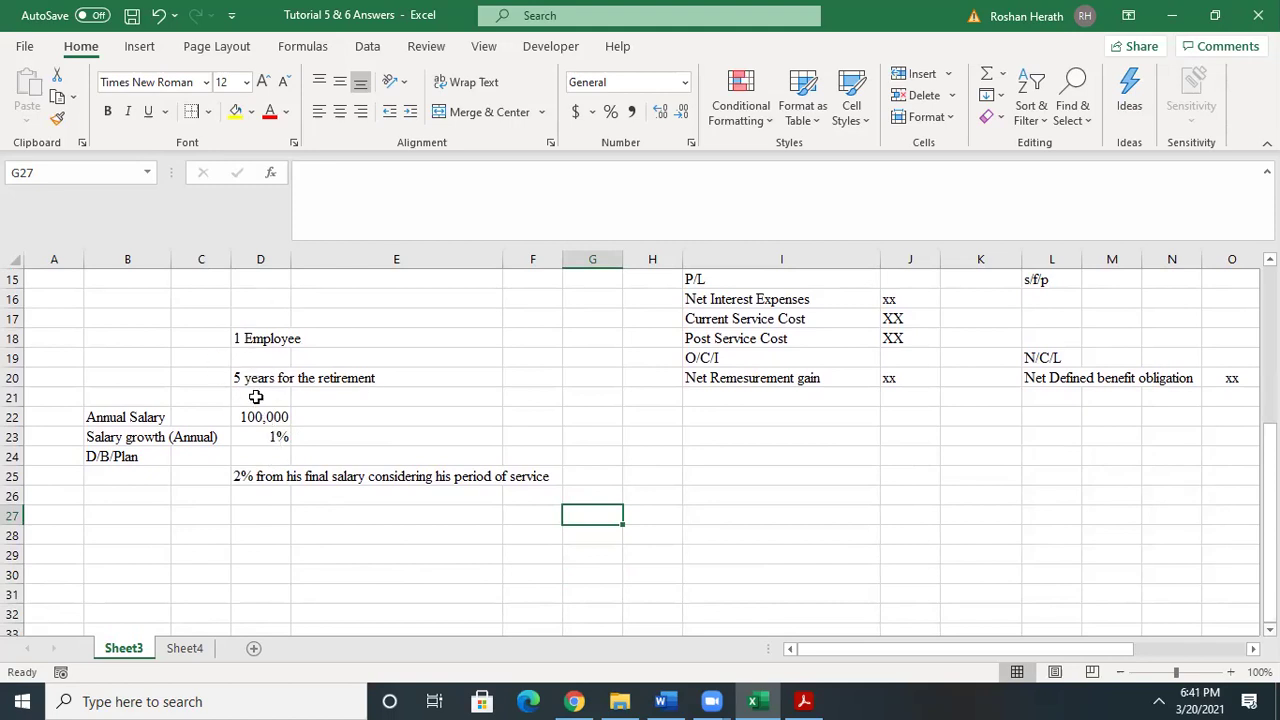
pyautogui.click(284, 535)
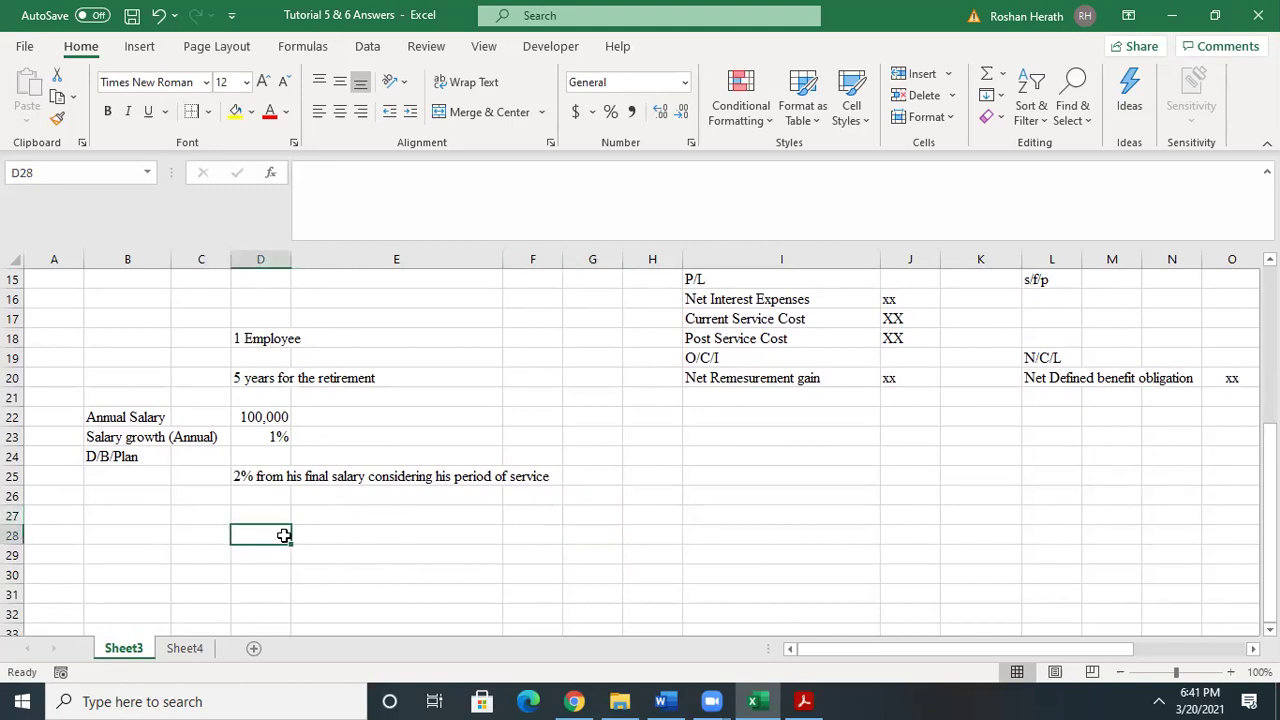
pyautogui.write('=(')
pyautogui.write('100')
pyautogui.press('BackSpace')
pyautogui.press('BackSpace')
pyautogui.press('BackSpace')
pyautogui.press('BackSpace')
pyautogui.write('100000(1+')
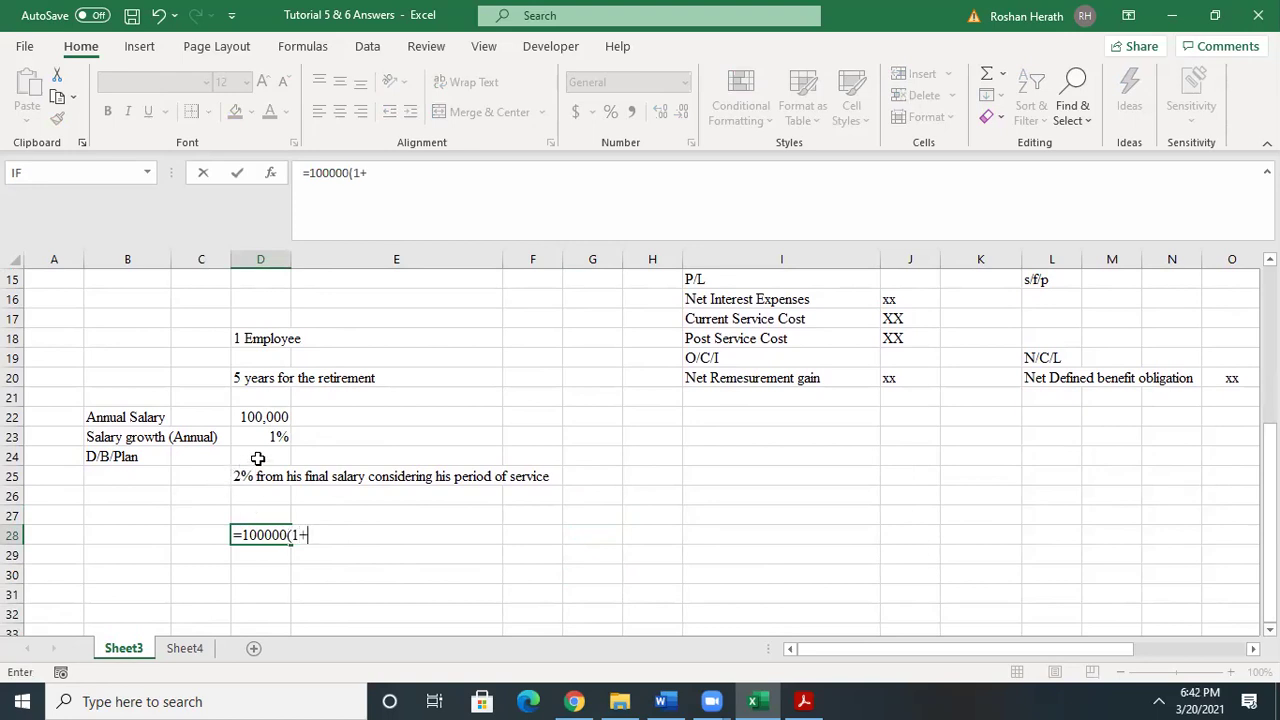
pyautogui.write('1%)^5')
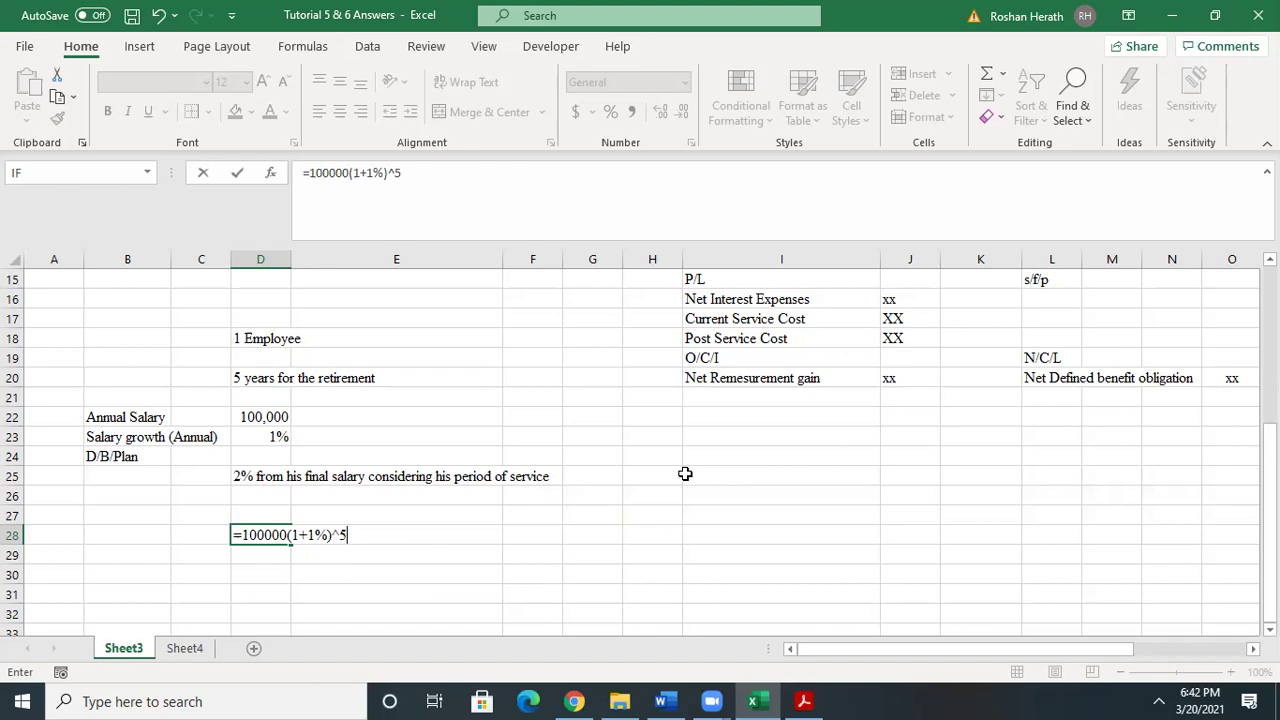
pyautogui.press('Return')
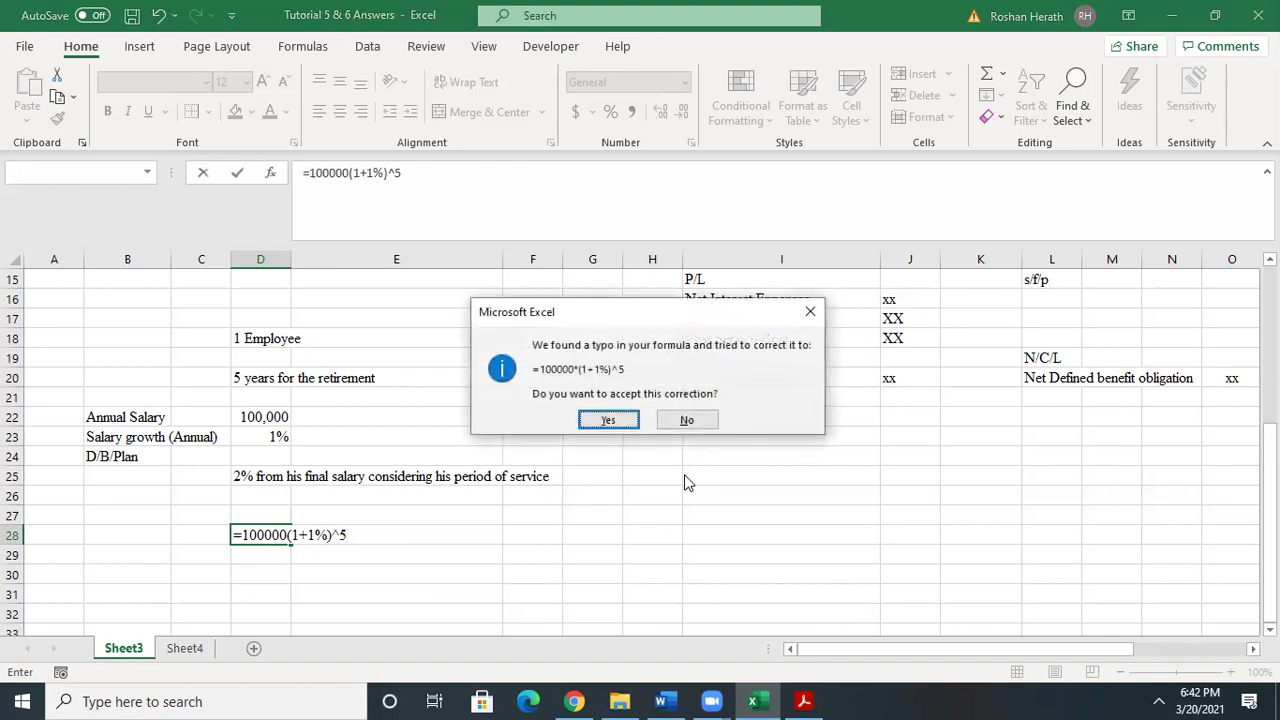
pyautogui.click(607, 420)
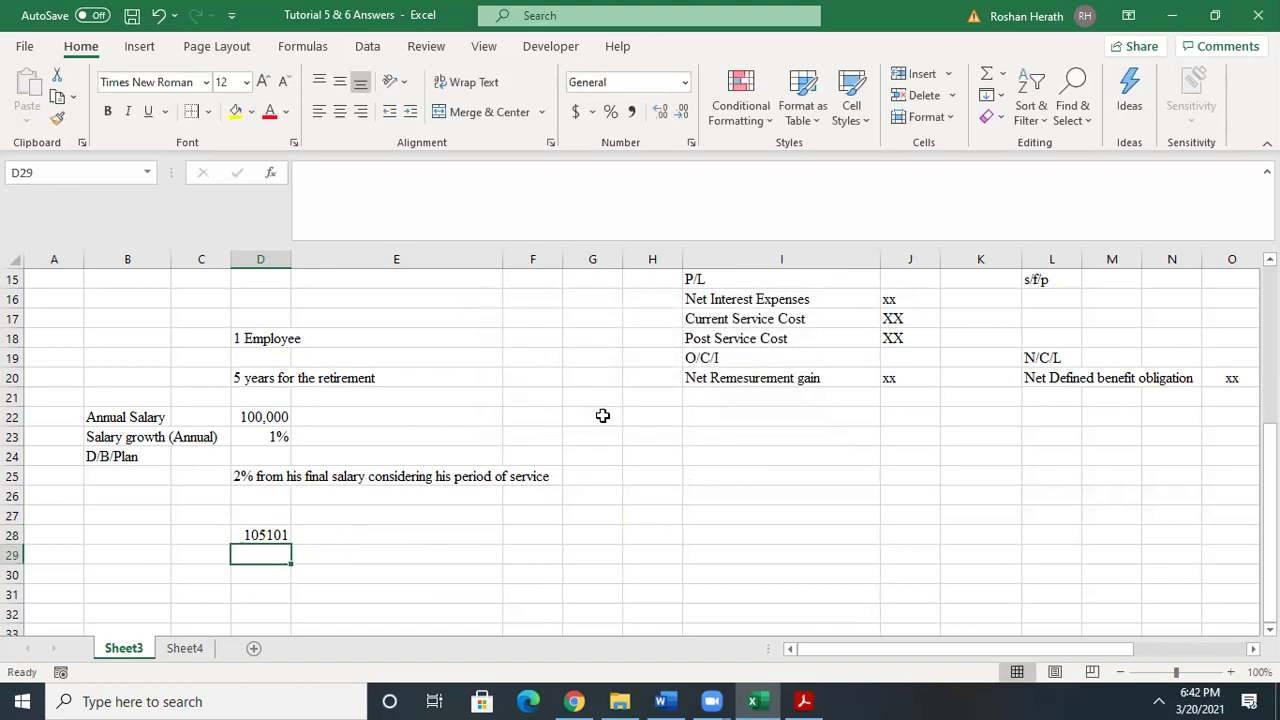
# - Label the calculated amount in row 28 as "Final salary" in C28
pyautogui.click(198, 535)
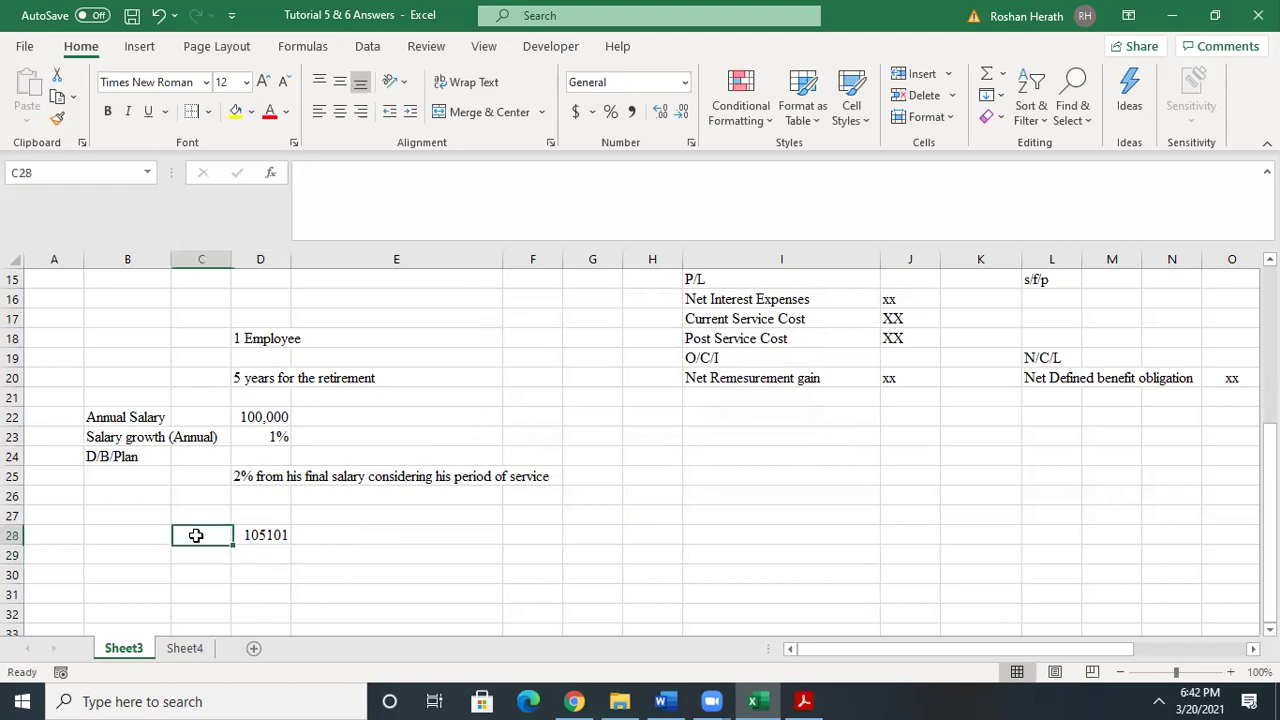
pyautogui.write('Fina')
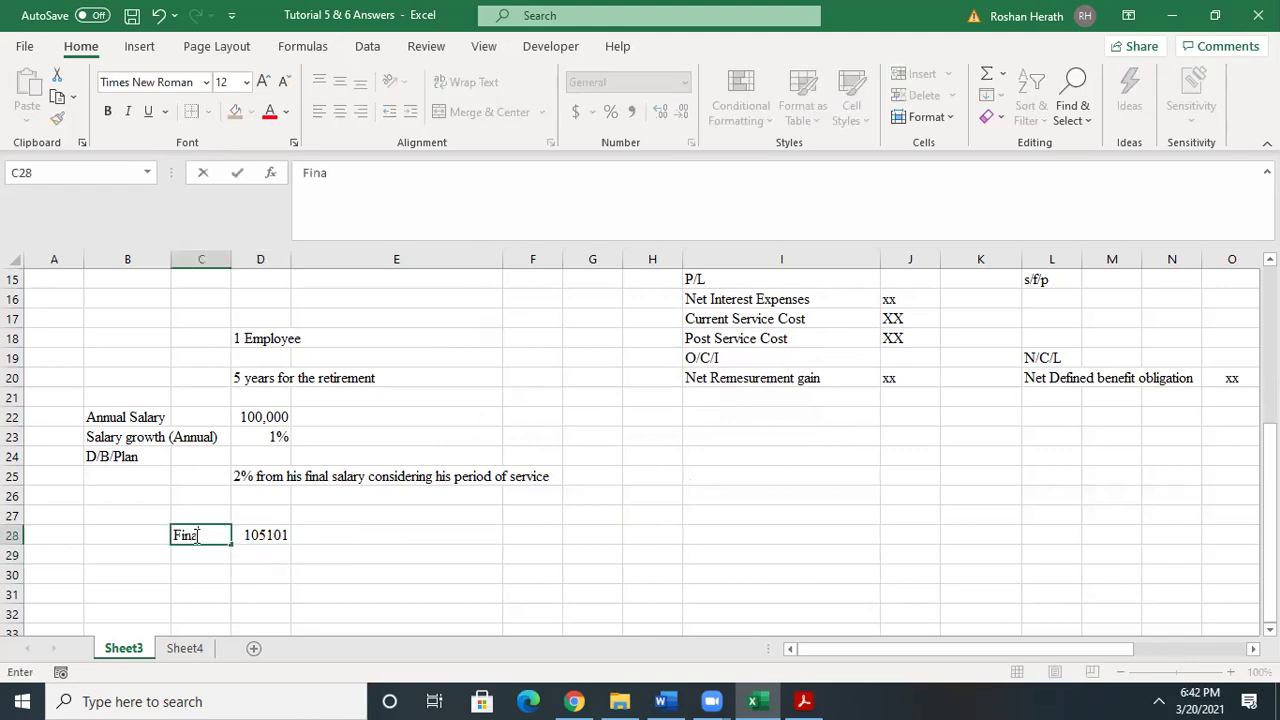
pyautogui.write('l salary')
pyautogui.click(278, 614)
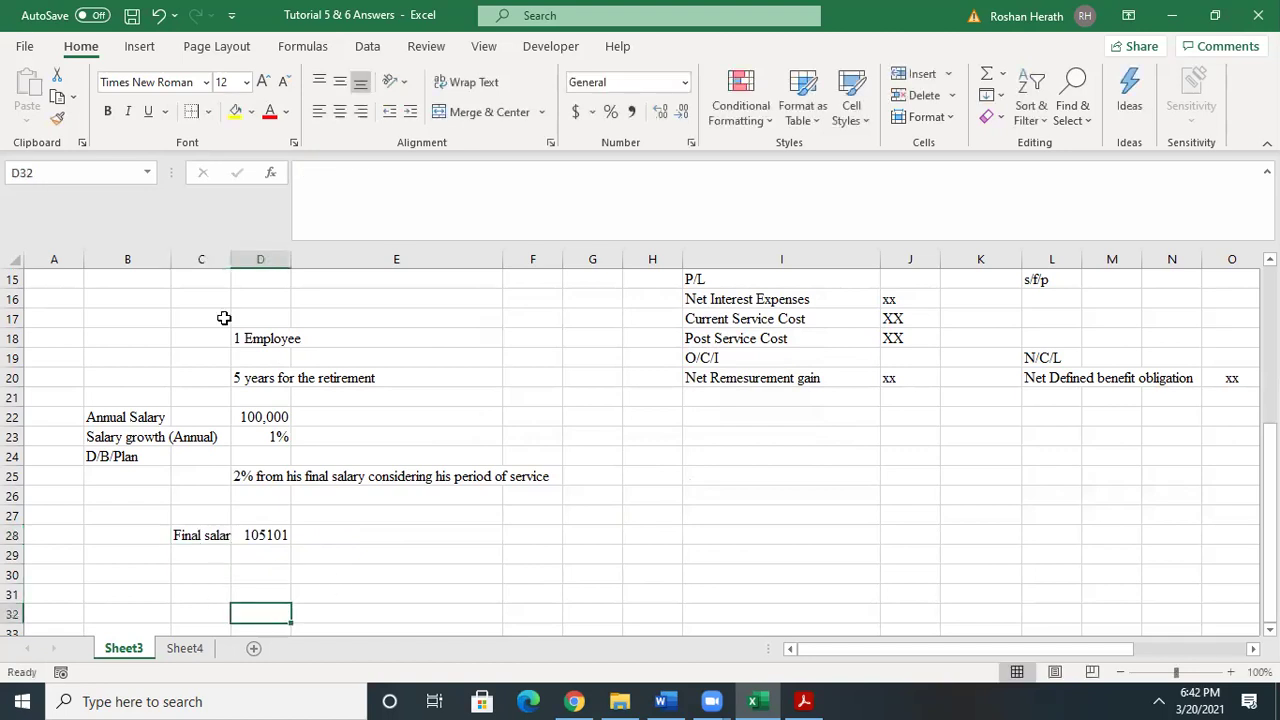
# - Widen column C to fit the "Final salary" label and calculate 2% of the final salary in D30 with the formula =D28*2%
pyautogui.moveTo(231, 262); pyautogui.dragTo(278, 262)
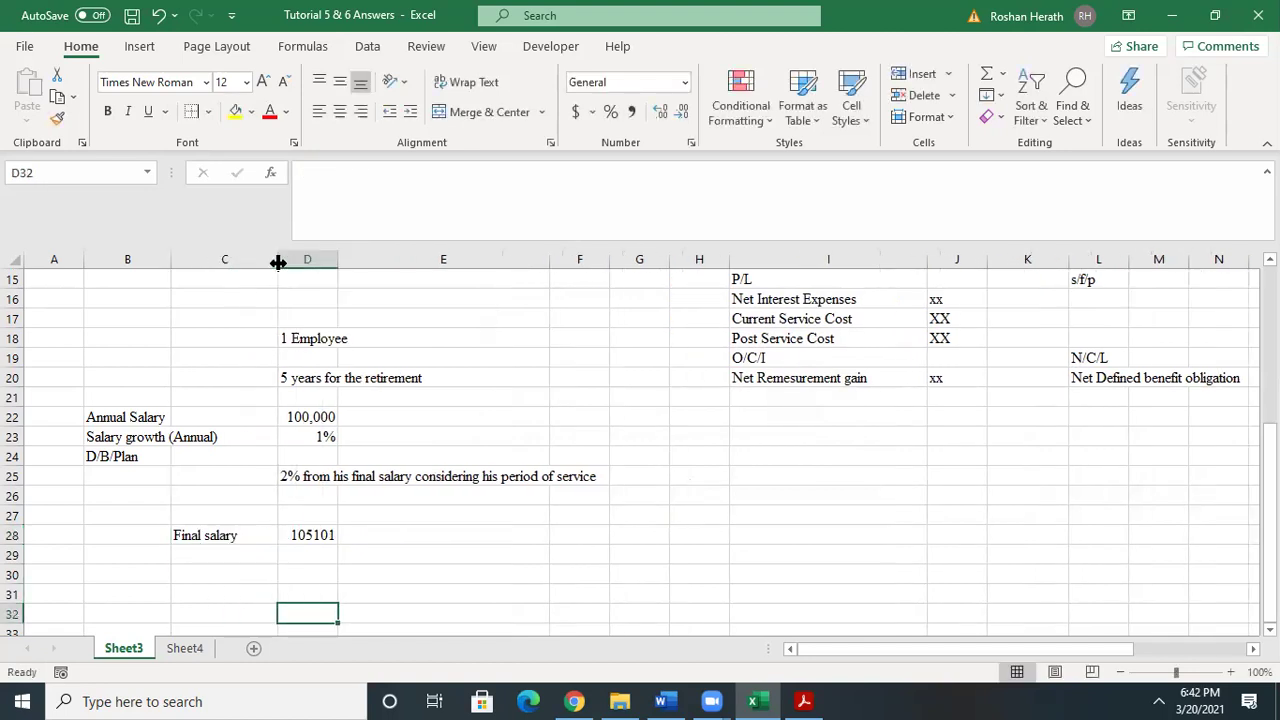
pyautogui.click(310, 537)
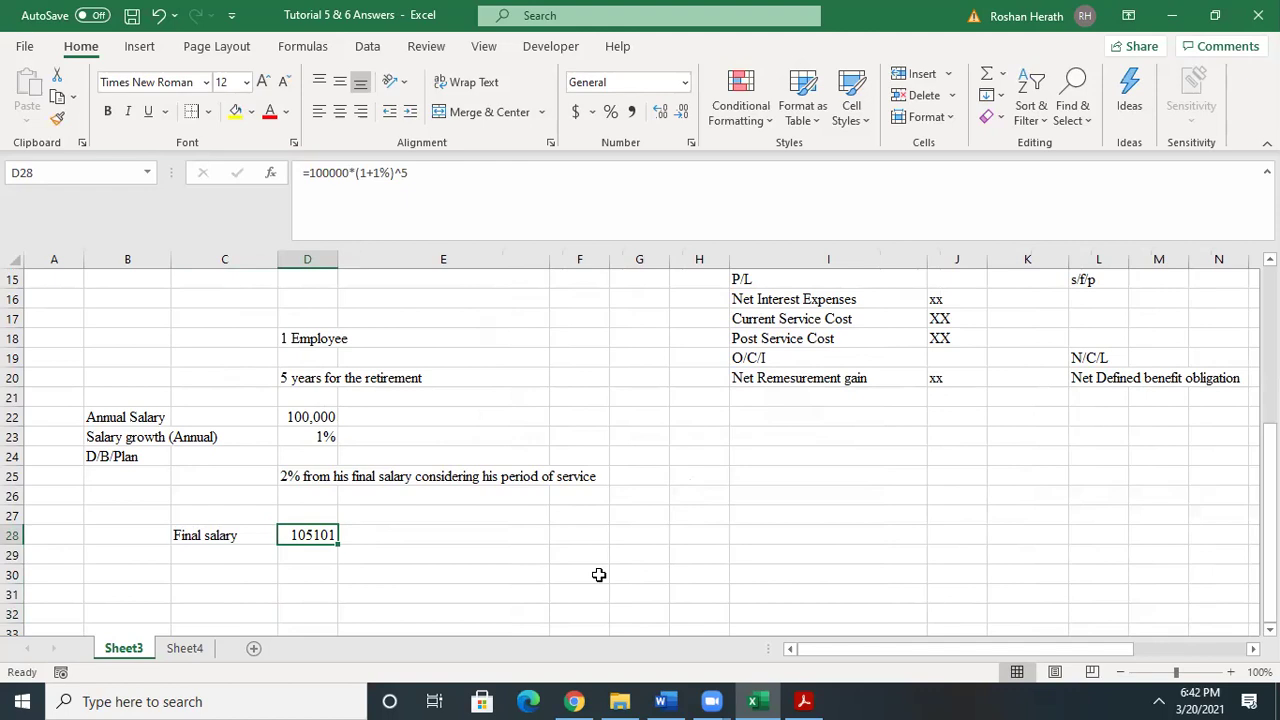
pyautogui.click(297, 571)
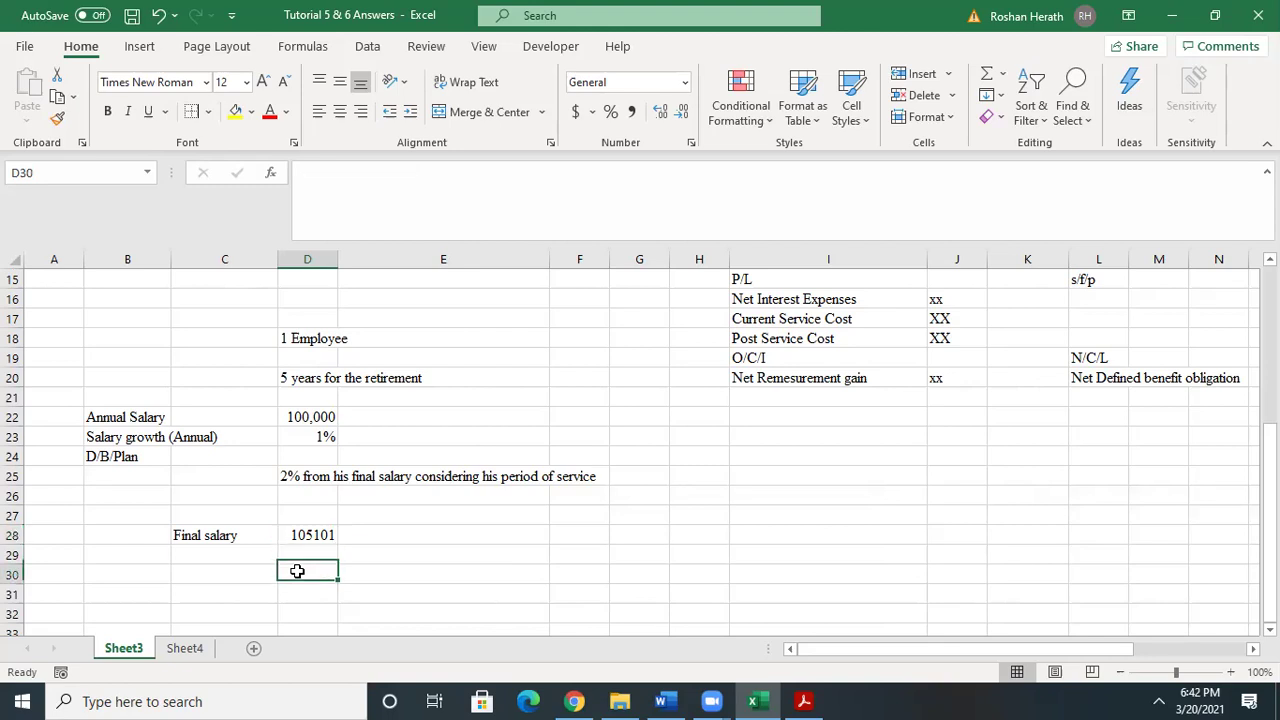
pyautogui.write('=')
pyautogui.click(311, 535)
pyautogui.write('*')
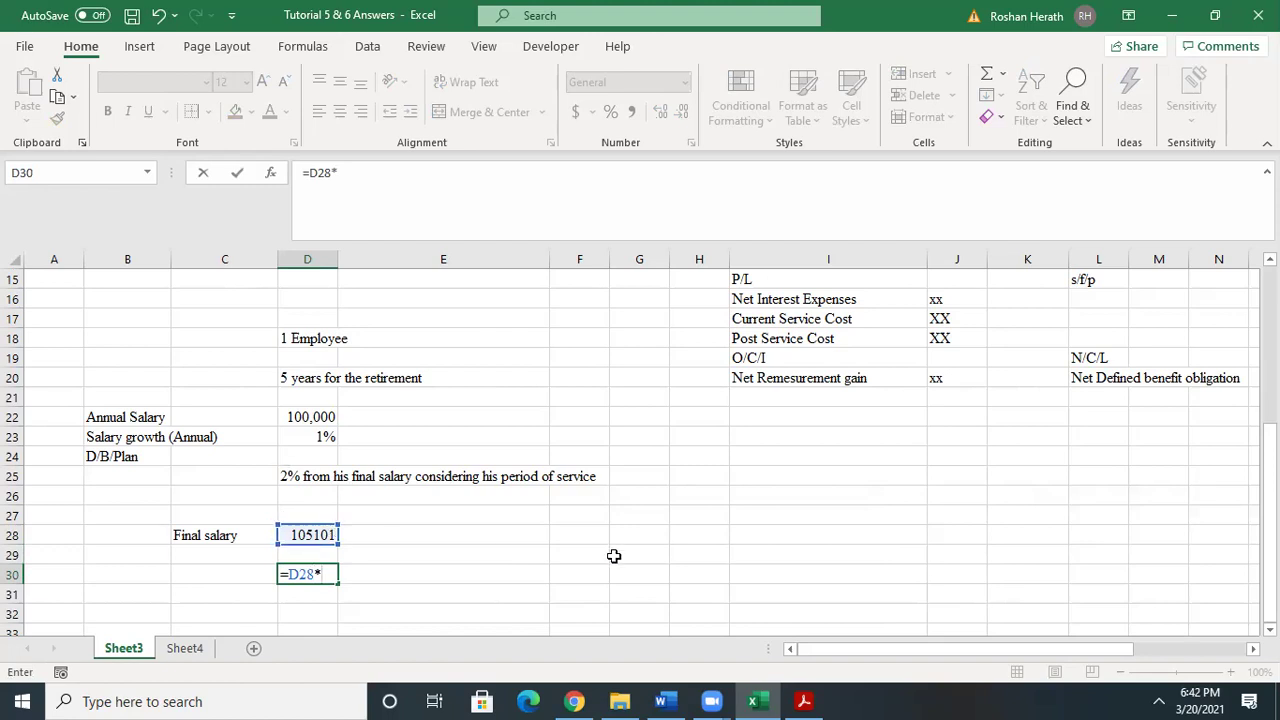
pyautogui.write('2%')
pyautogui.press('Return')
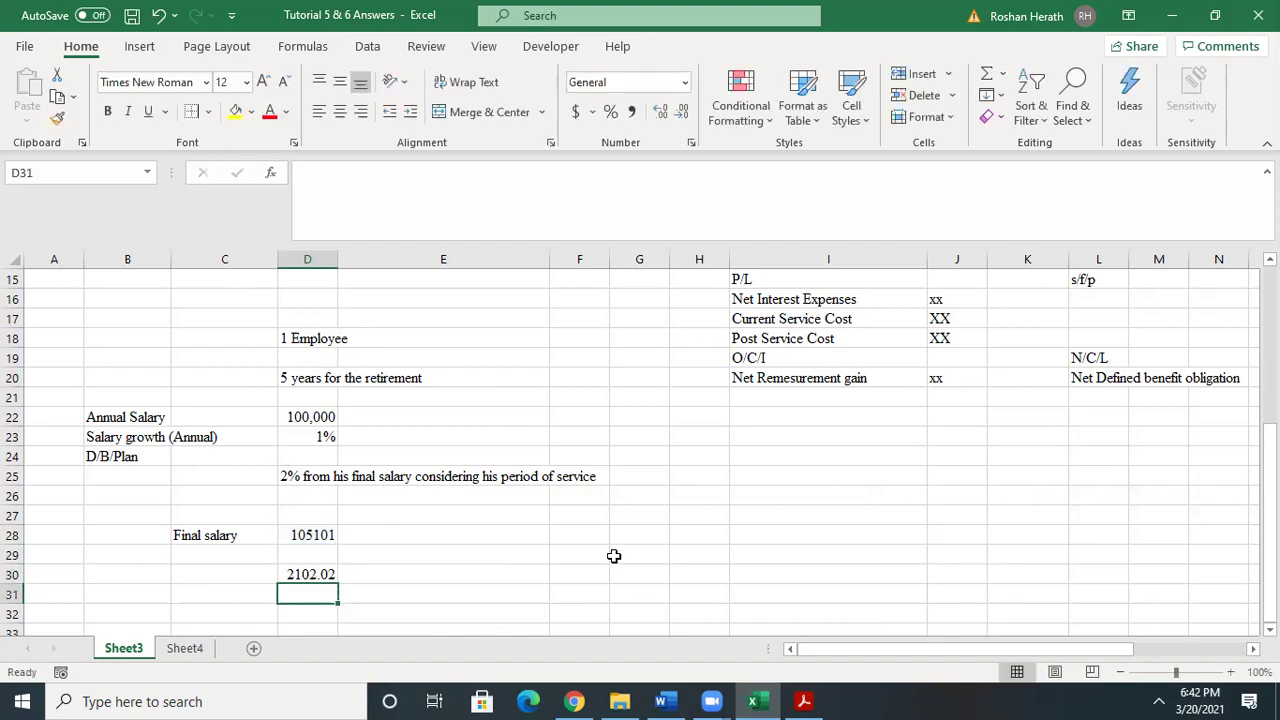
pyautogui.click(297, 576)
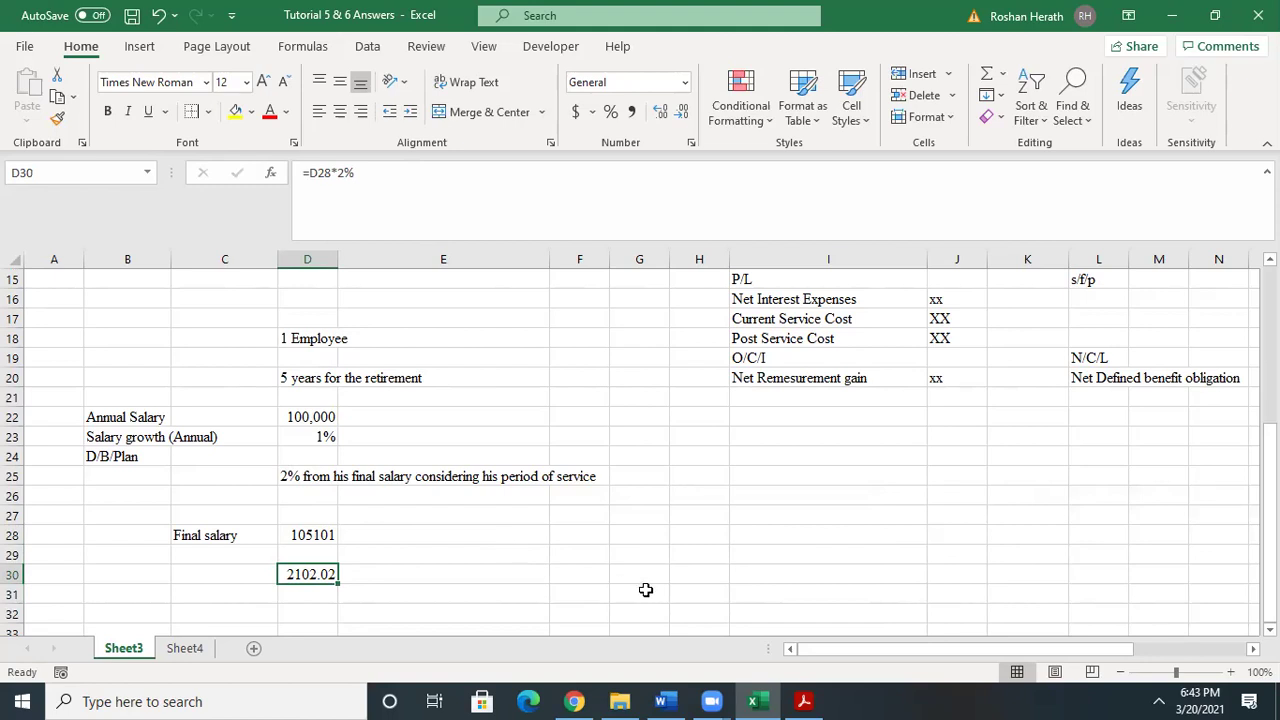
# - Number the five service years 1 to 5 across F31:J31
pyautogui.scroll(-2, 640, 503)
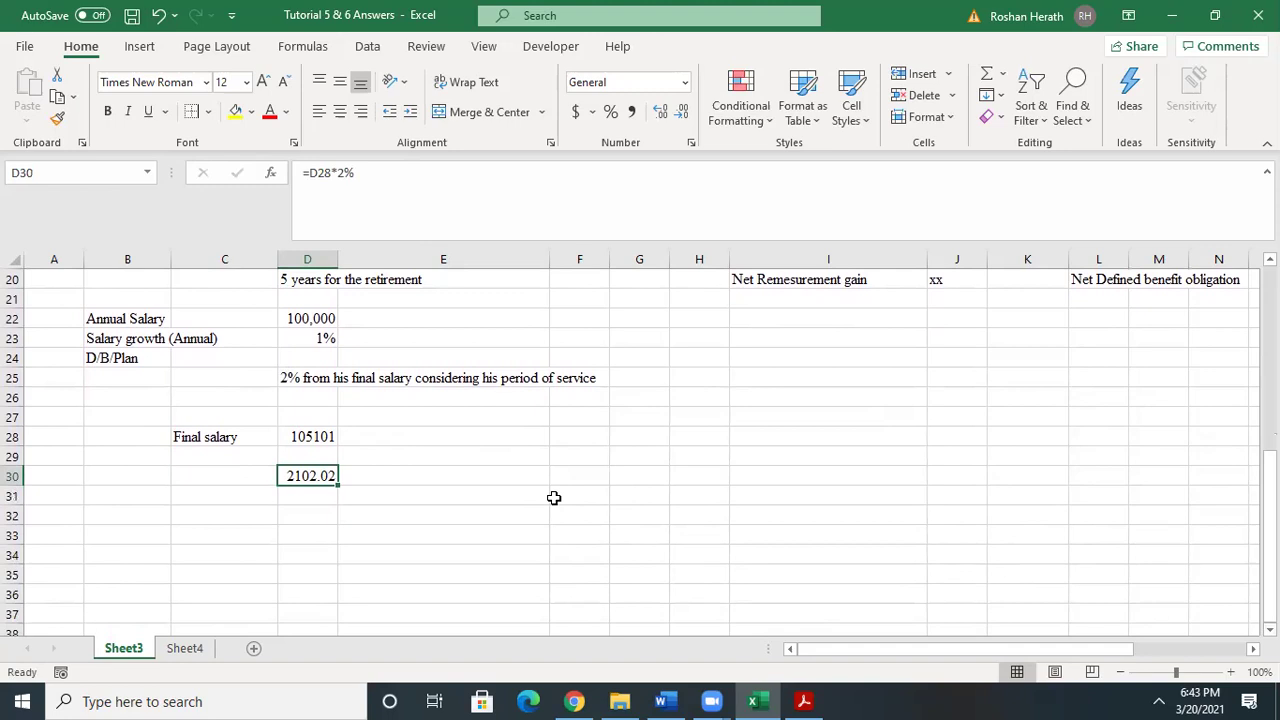
pyautogui.click(554, 497)
pyautogui.write('1')
pyautogui.press('Tab')
pyautogui.write('2')
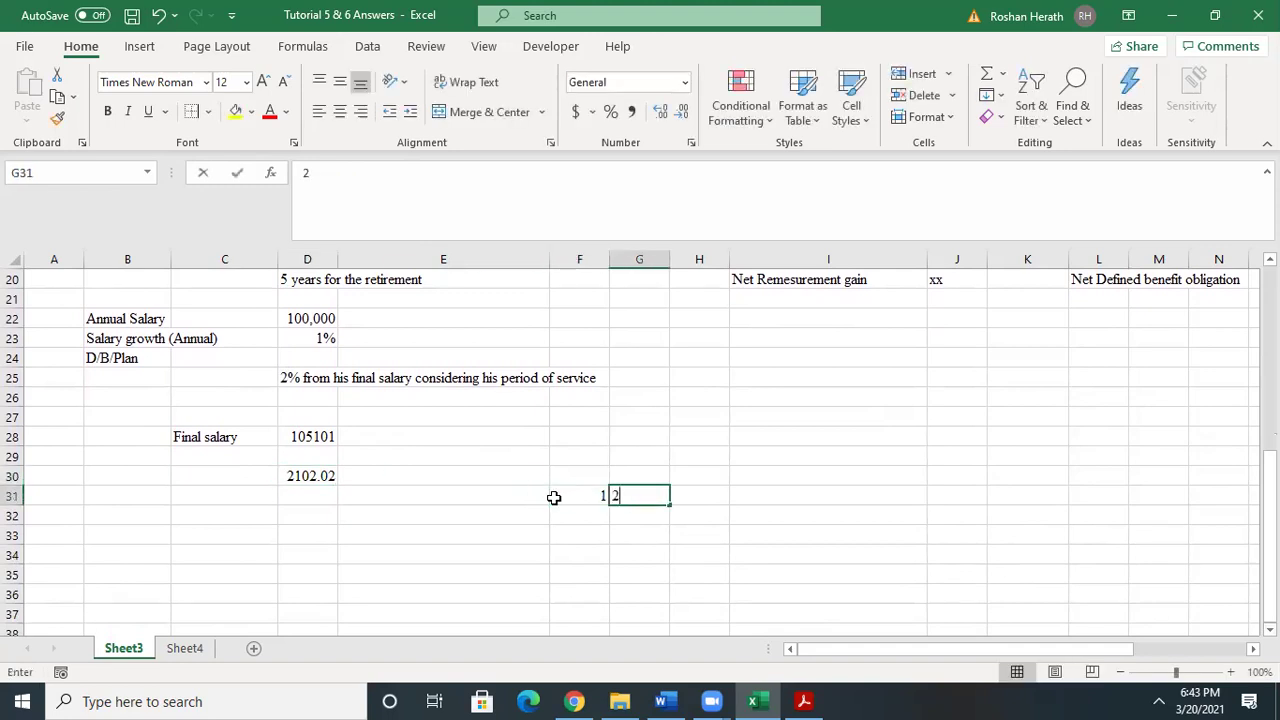
pyautogui.press('Tab')
pyautogui.write('3')
pyautogui.press('Tab')
pyautogui.write('4')
pyautogui.press('Tab')
pyautogui.write('5')
pyautogui.press('Down')
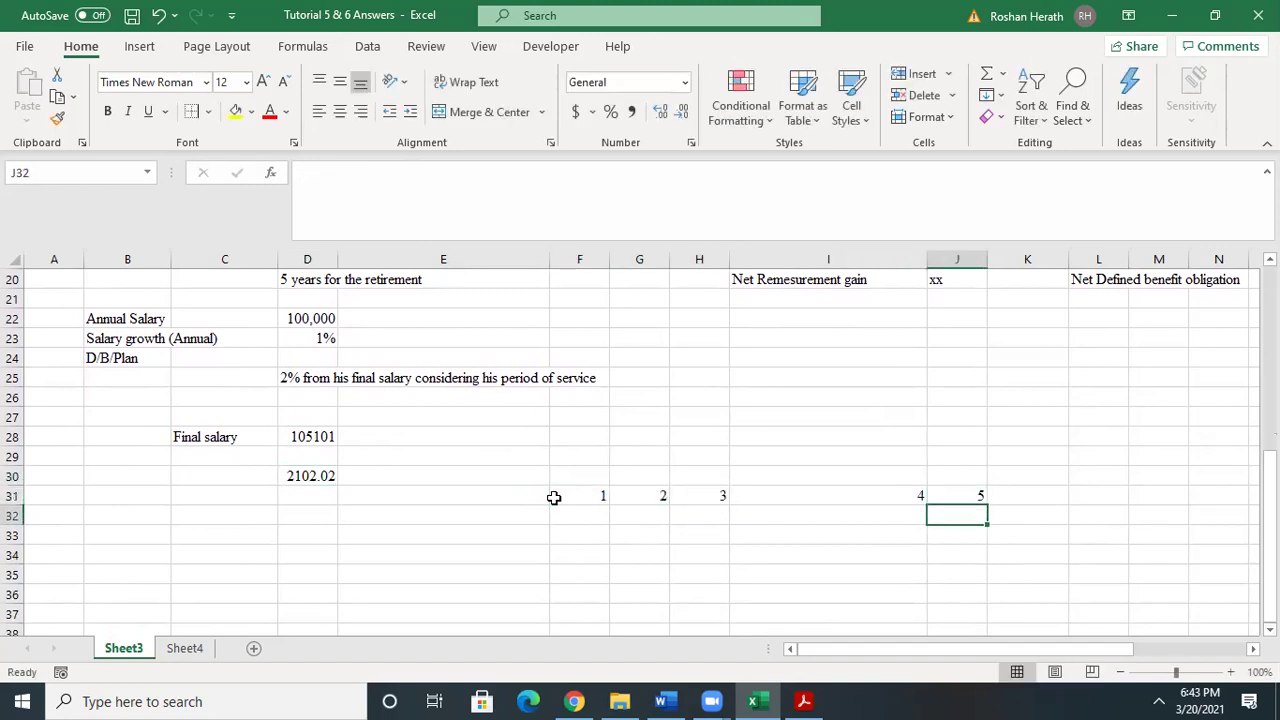
# - Enter 2102.02 as the first year's benefit in F33
pyautogui.click(576, 531)
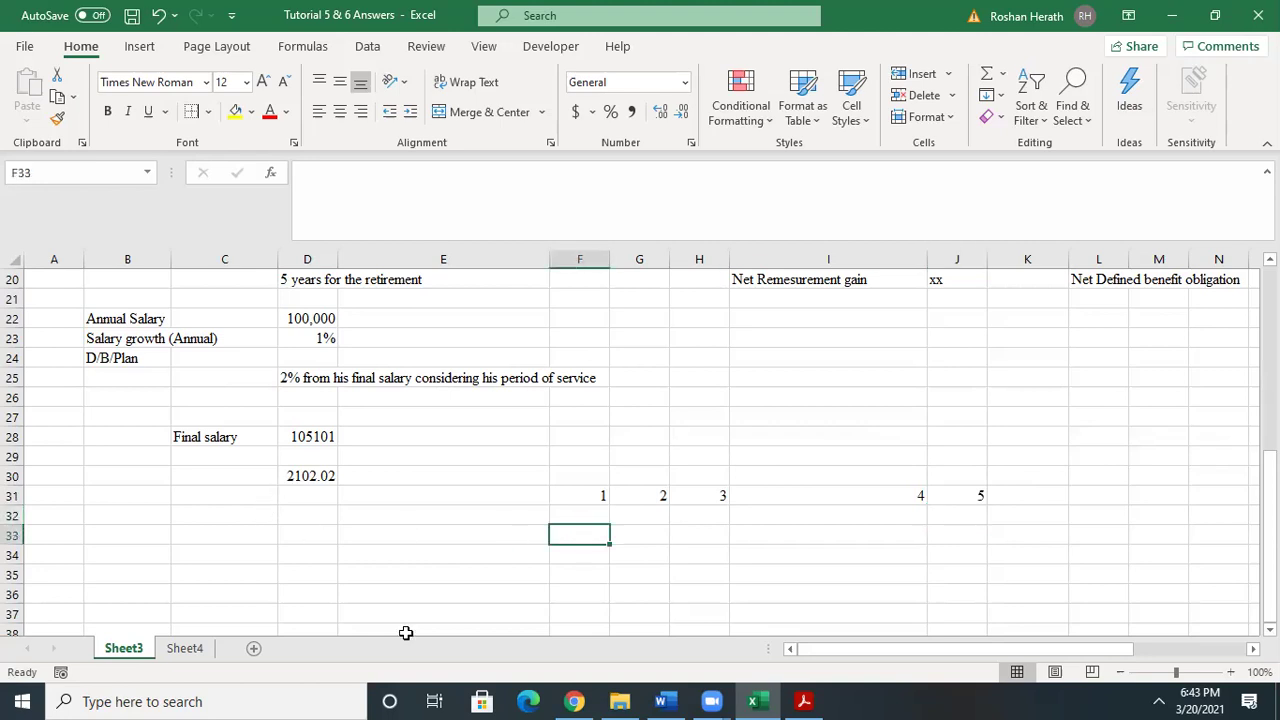
pyautogui.write('2102.02')
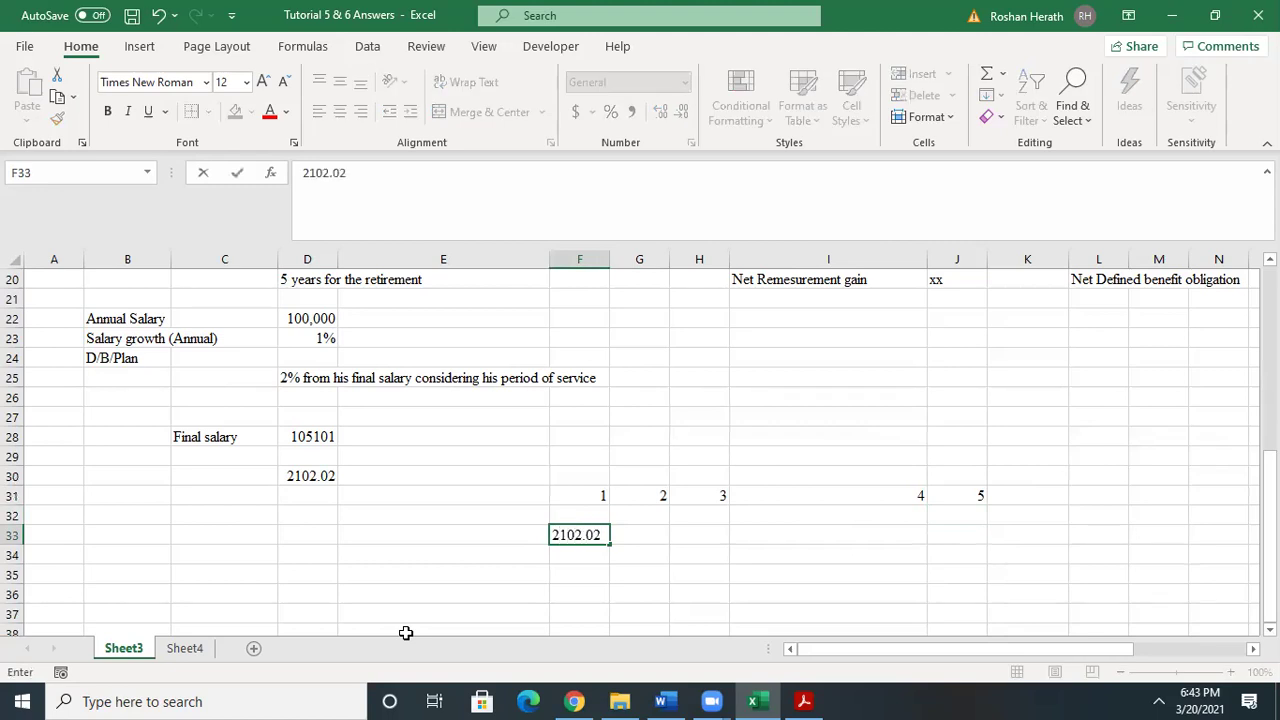
pyautogui.click(572, 553)
pyautogui.click(580, 537)
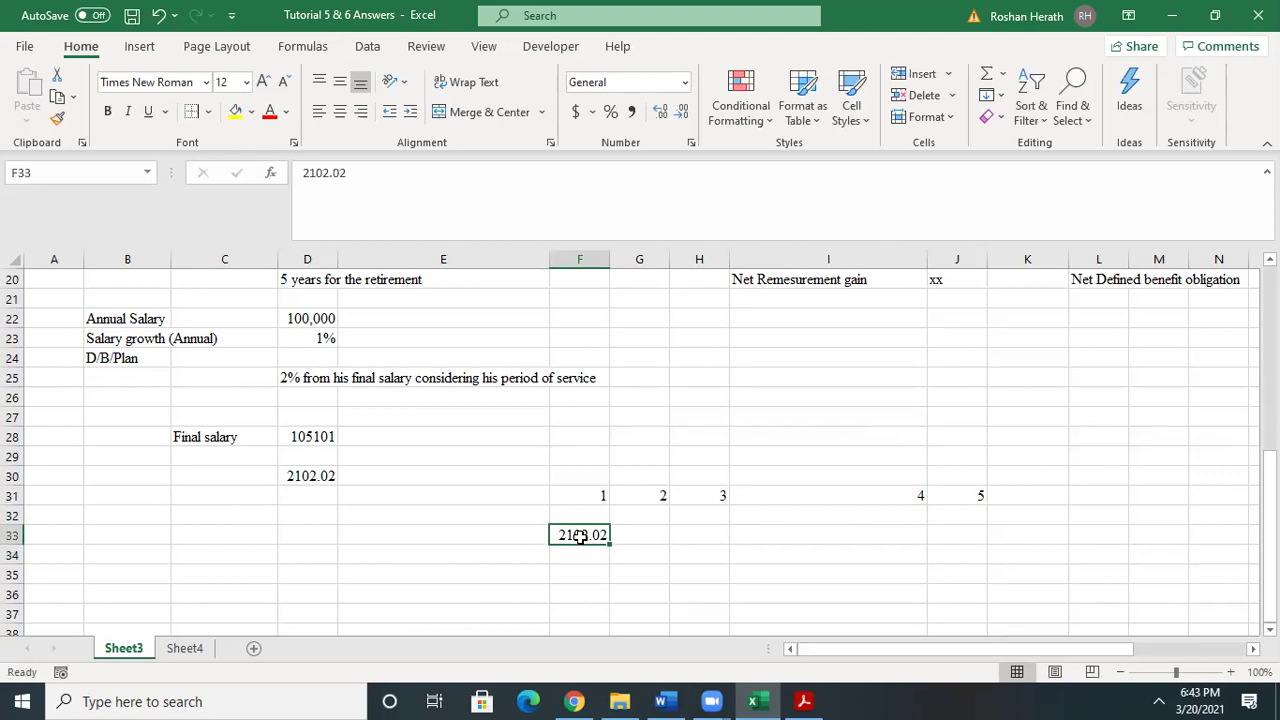
# - Enter 2102.2 as the yearly benefit for years 2 to 5 in G33:J33
pyautogui.click(653, 538)
pyautogui.write('2102.2')
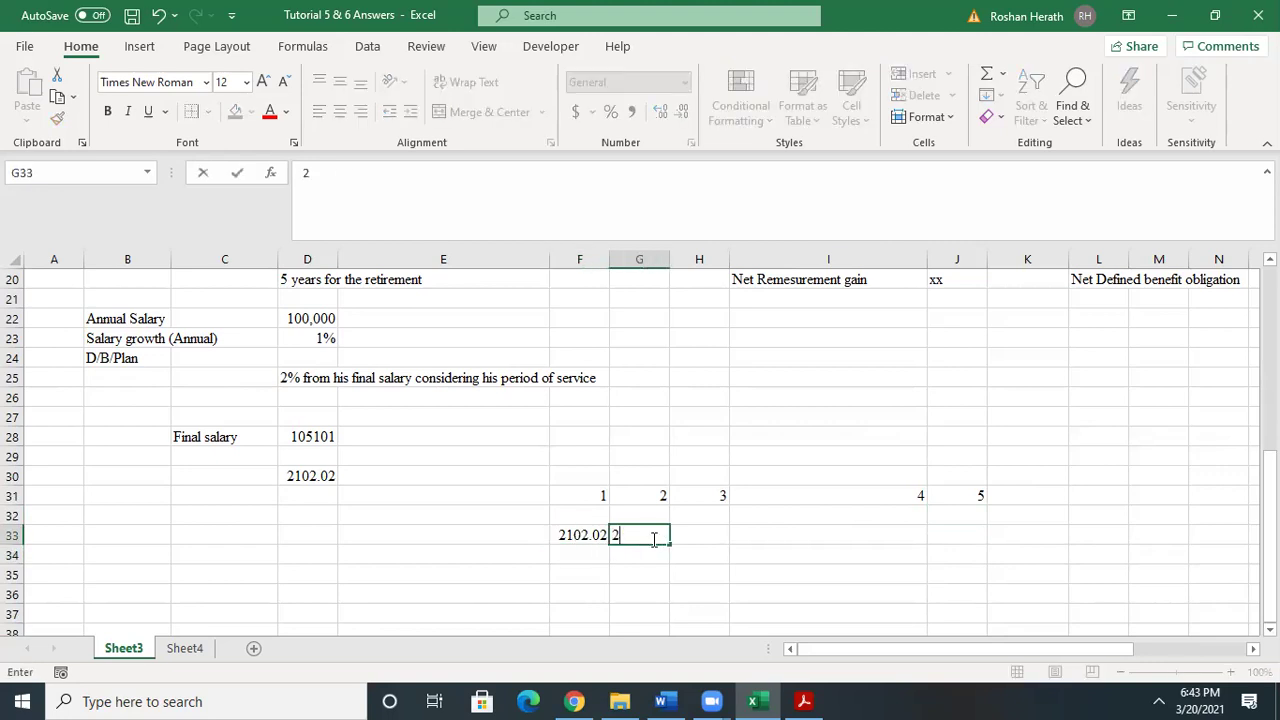
pyautogui.click(707, 537)
pyautogui.write('20')
pyautogui.press('BackSpace')
pyautogui.write('102.2')
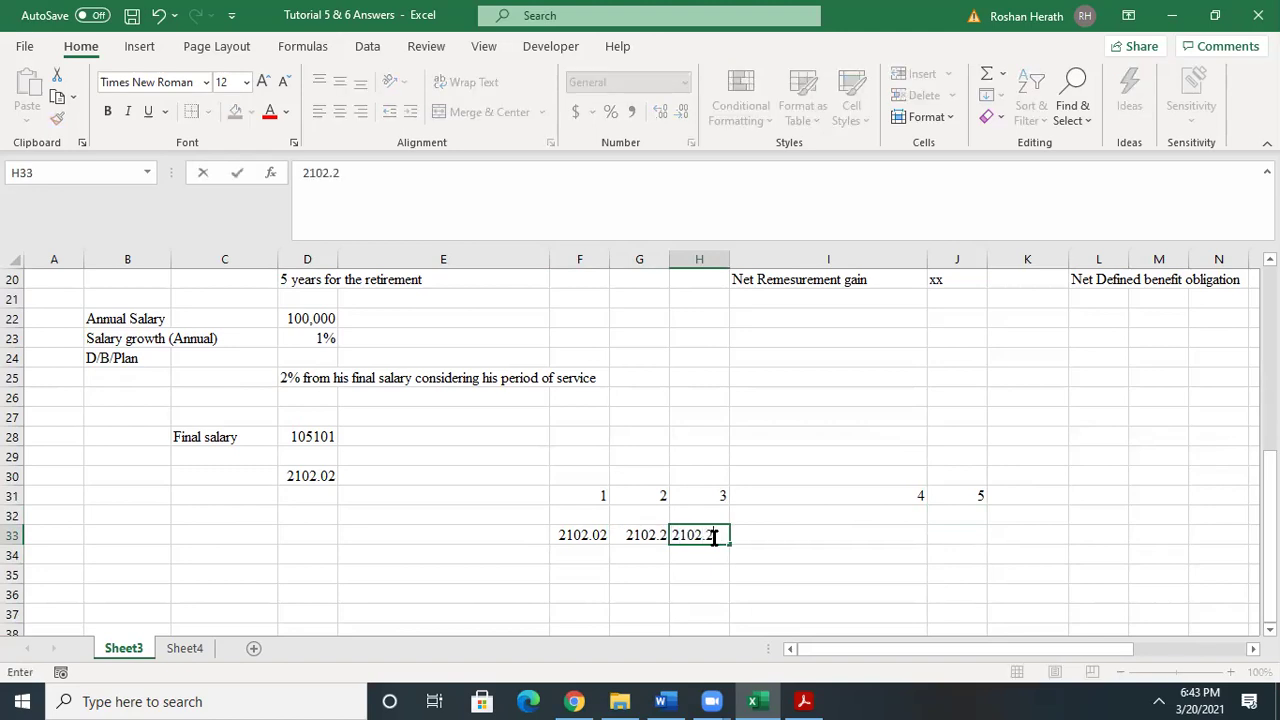
pyautogui.click(831, 540)
pyautogui.write('2102.2')
pyautogui.click(977, 534)
pyautogui.write('2102.2')
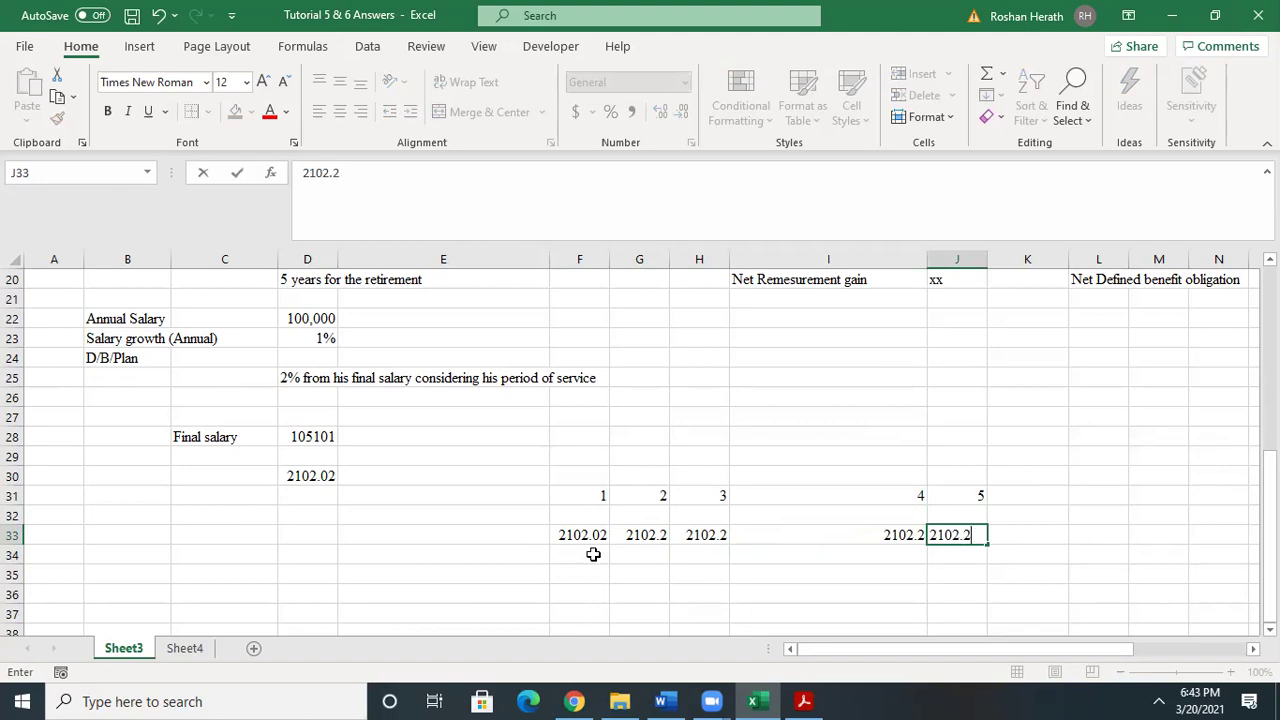
# - Total the first year's column in F34 with the formula =SUM(F32:F33)
pyautogui.click(593, 554)
pyautogui.write('=sum')
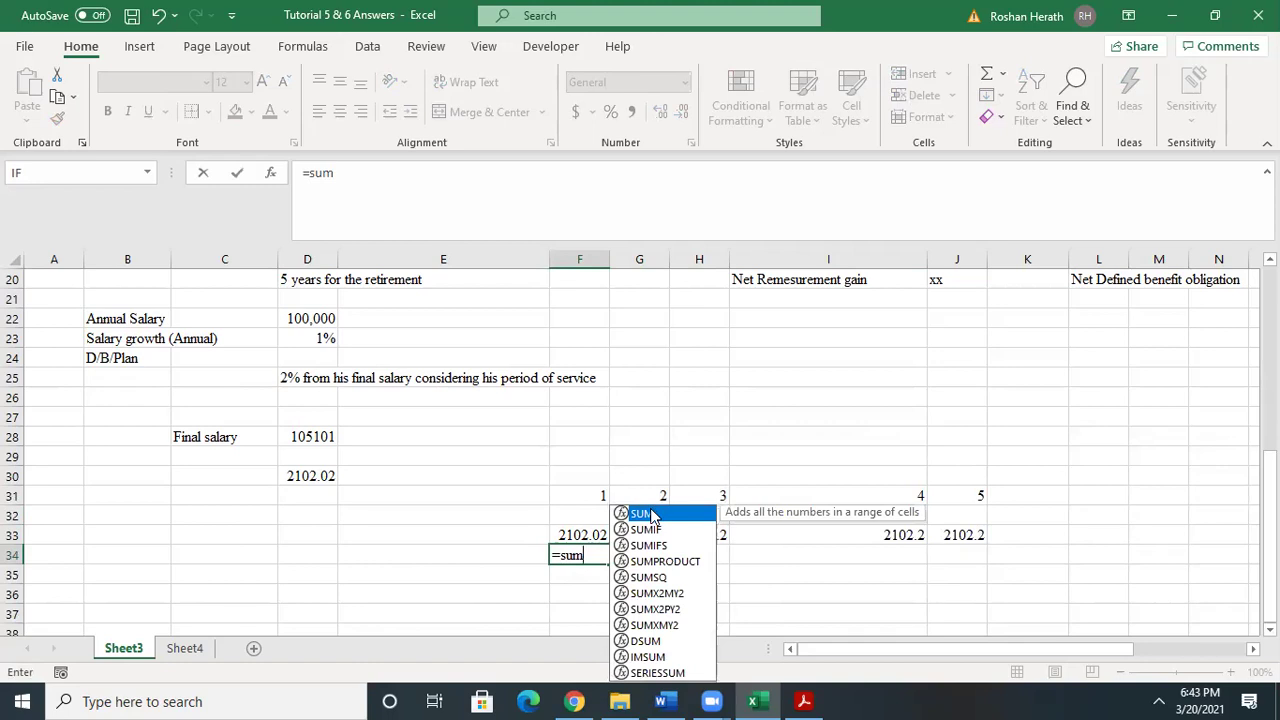
pyautogui.doubleClick(651, 515)
pyautogui.moveTo(586, 517); pyautogui.dragTo(588, 527)
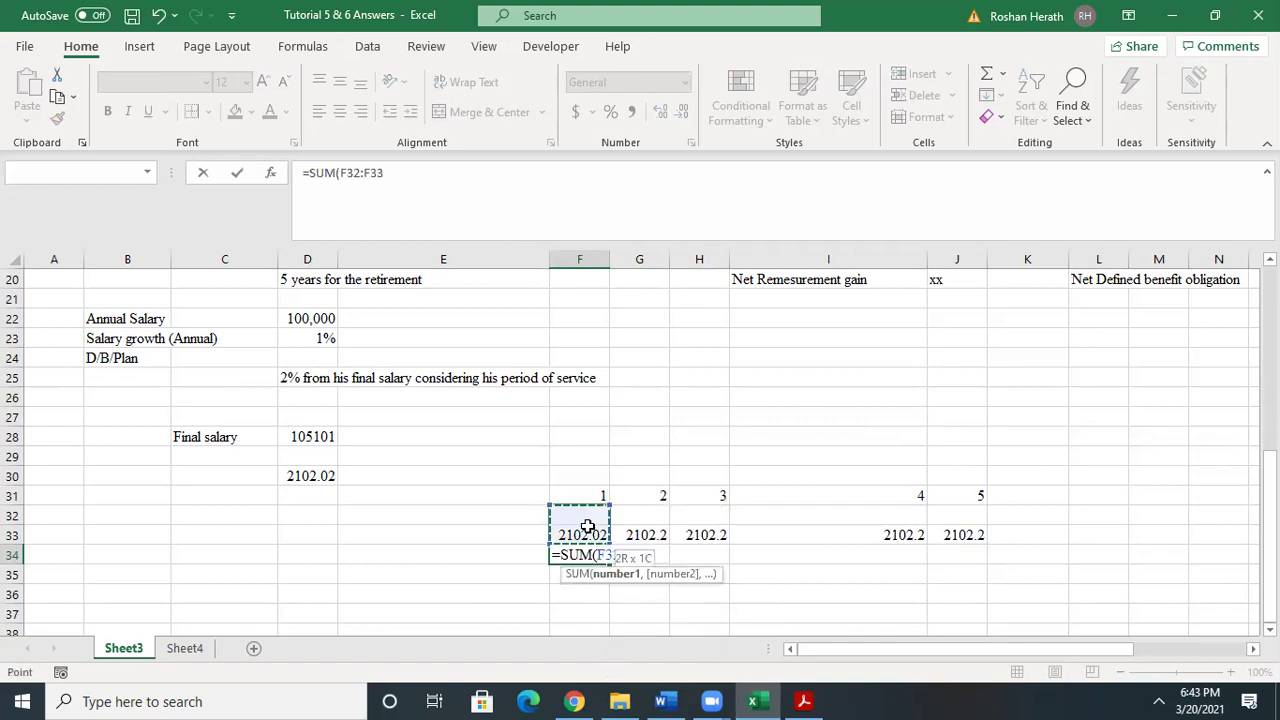
pyautogui.press('Return')
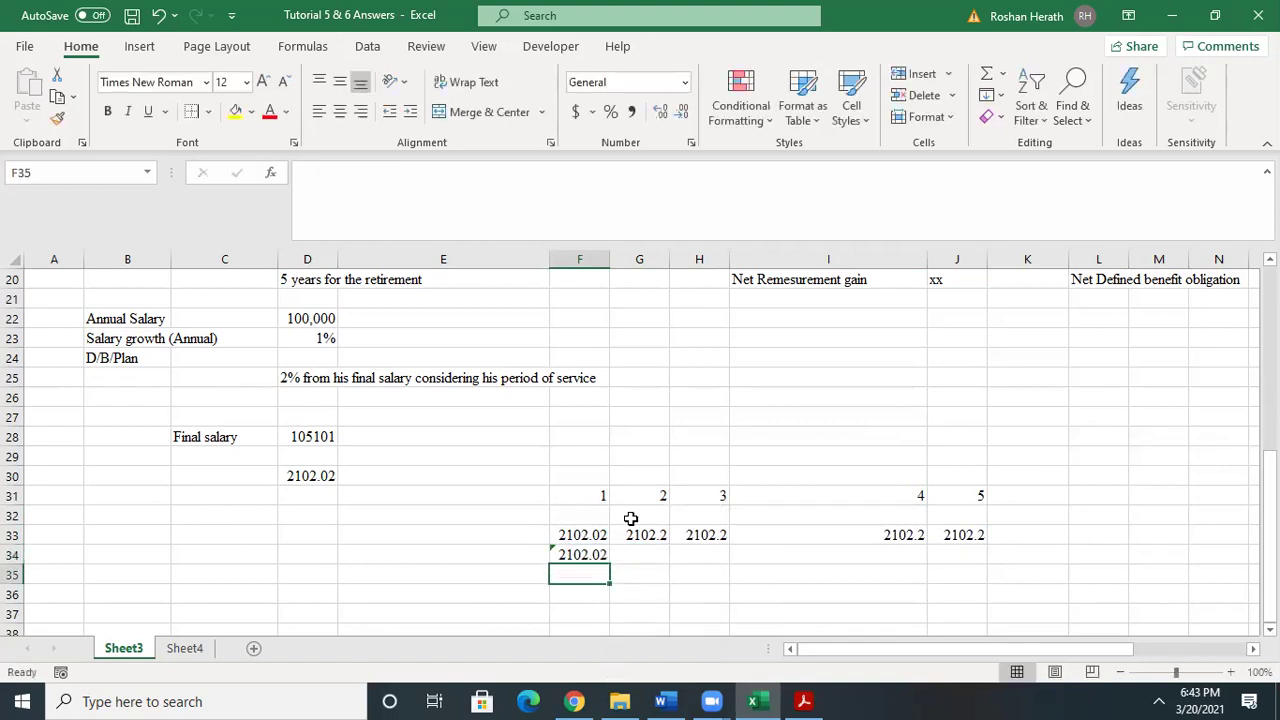
# - Bring the year 1 total forward into G32 with =F34 and fill the sum formula from F34 into G34
pyautogui.click(631, 518)
pyautogui.write('=')
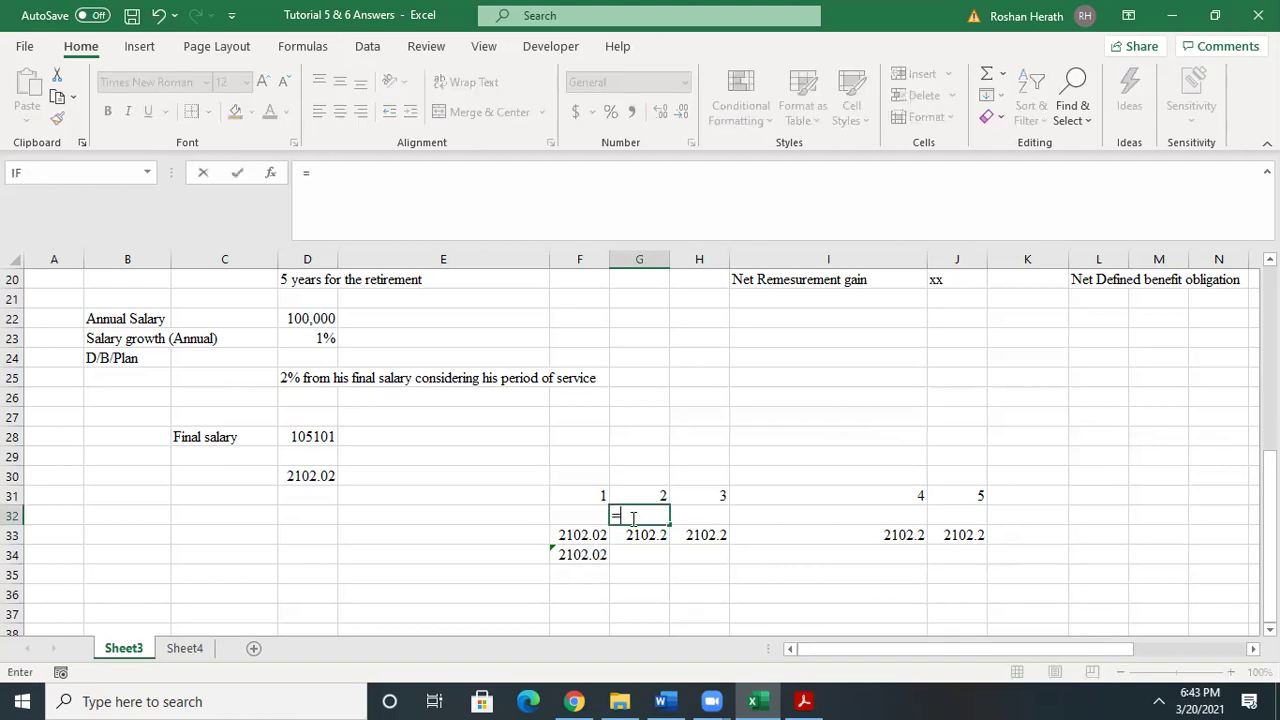
pyautogui.click(575, 560)
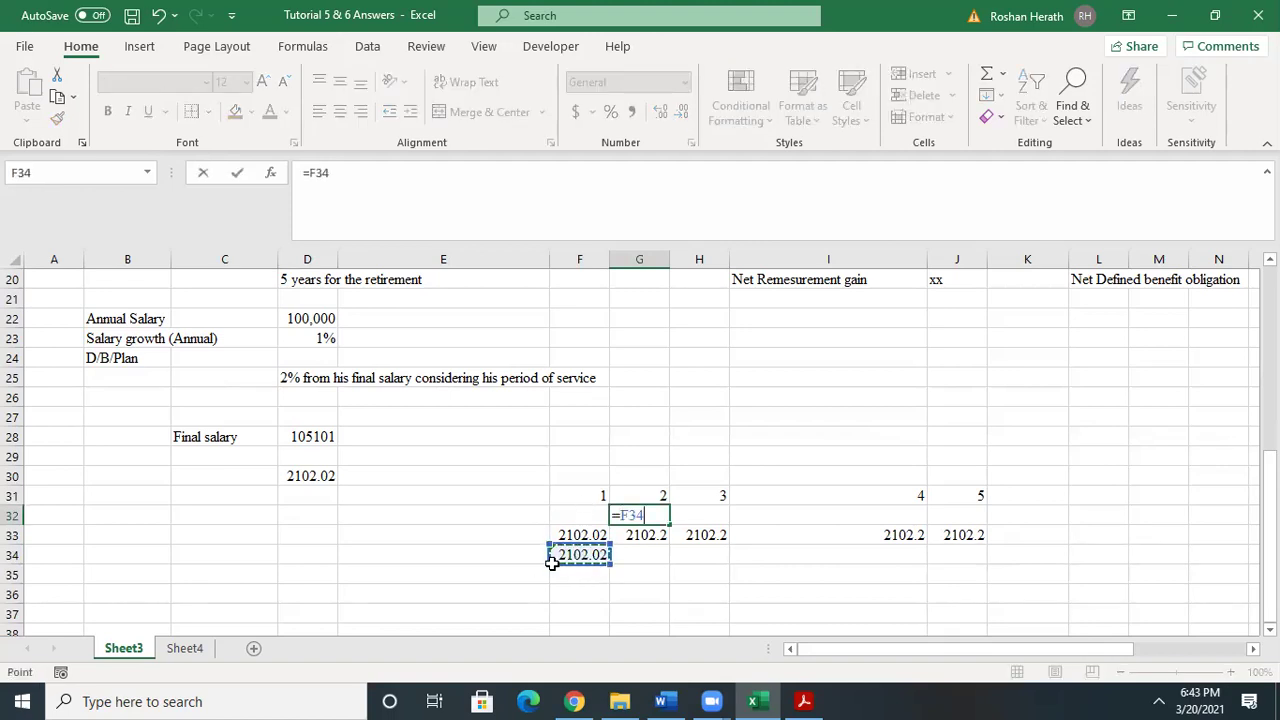
pyautogui.press('Return')
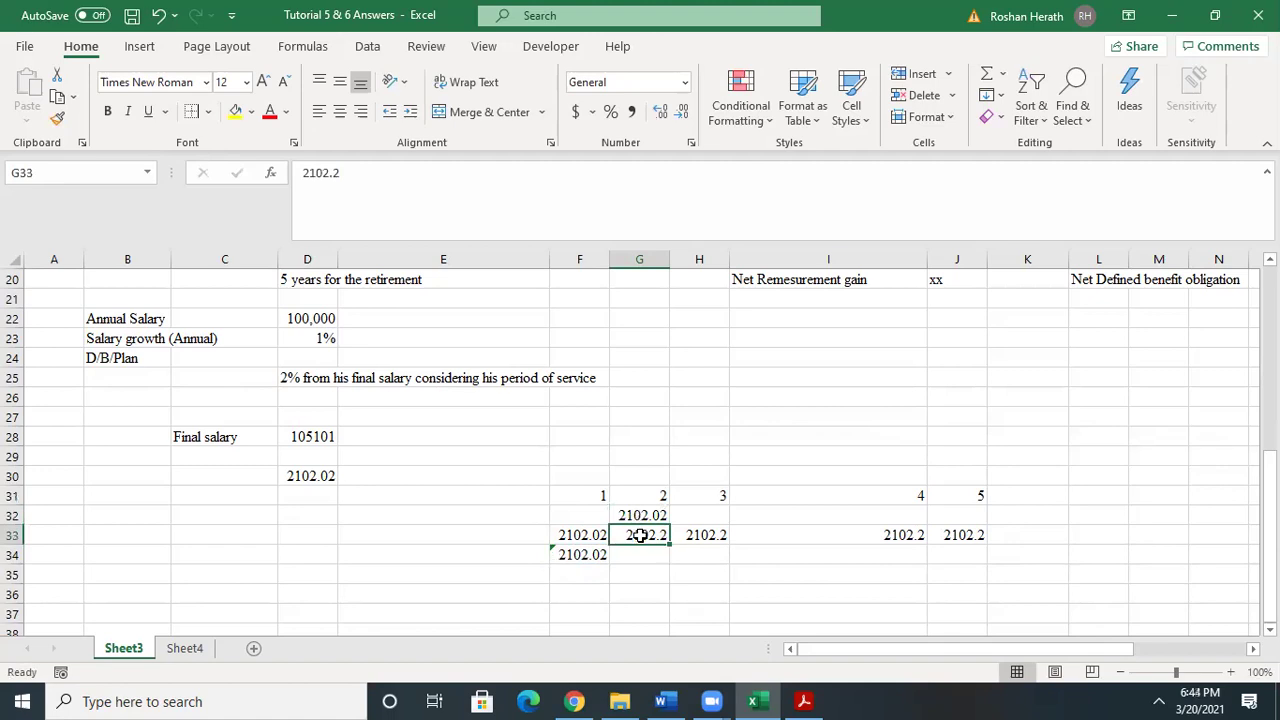
pyautogui.click(601, 553)
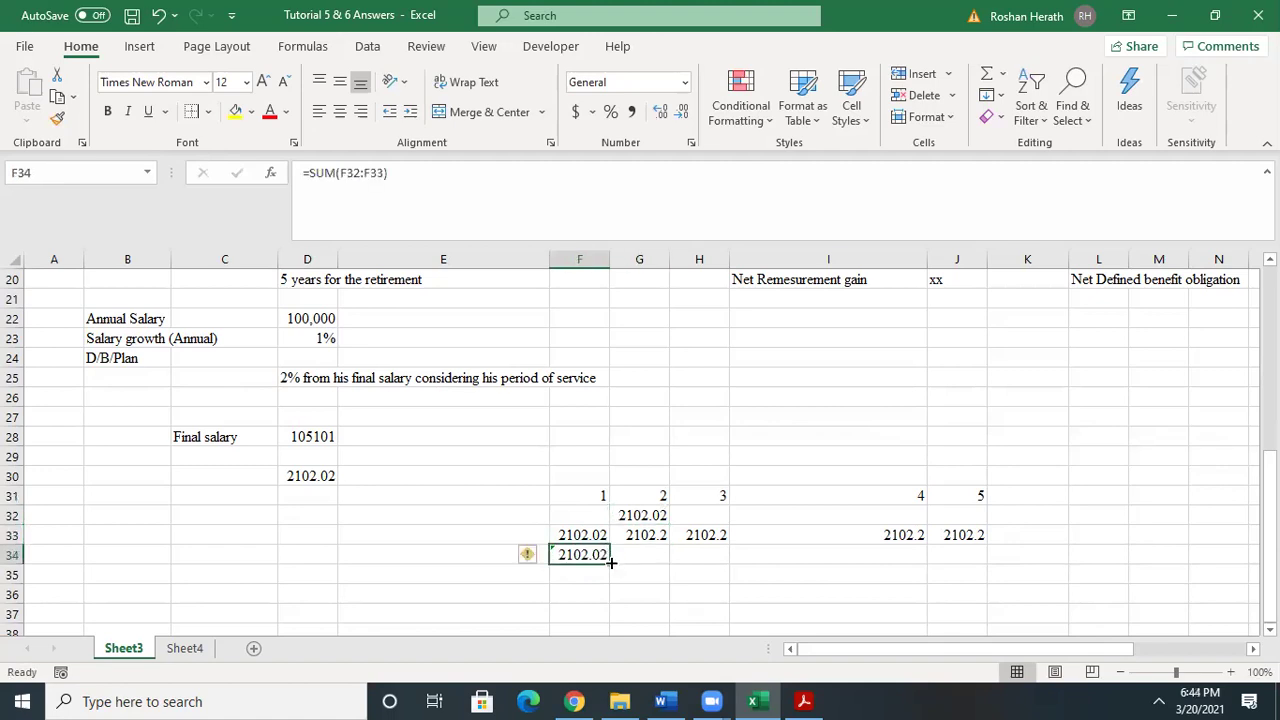
pyautogui.moveTo(610, 562); pyautogui.dragTo(666, 556)
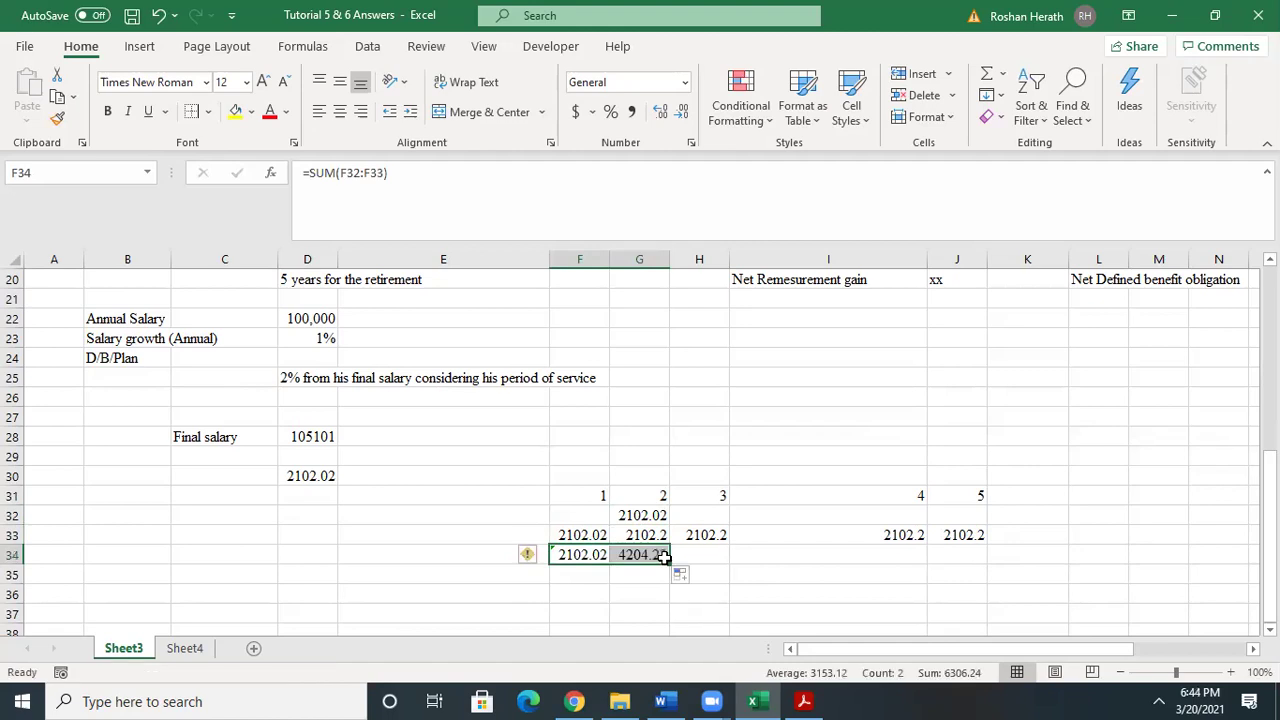
# - Fill the brought-forward formula from G32 across to J32 and the sum formula from G34 across to J34
pyautogui.click(676, 515)
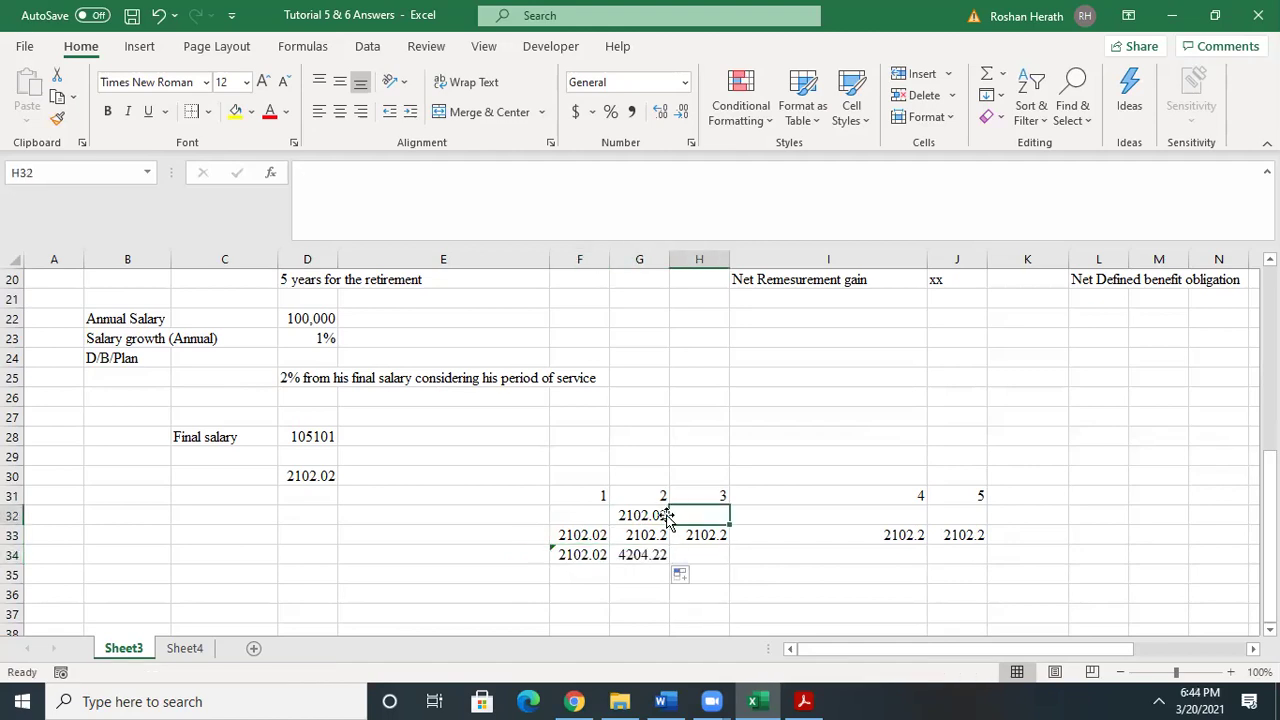
pyautogui.click(655, 516)
pyautogui.moveTo(668, 524); pyautogui.dragTo(980, 507)
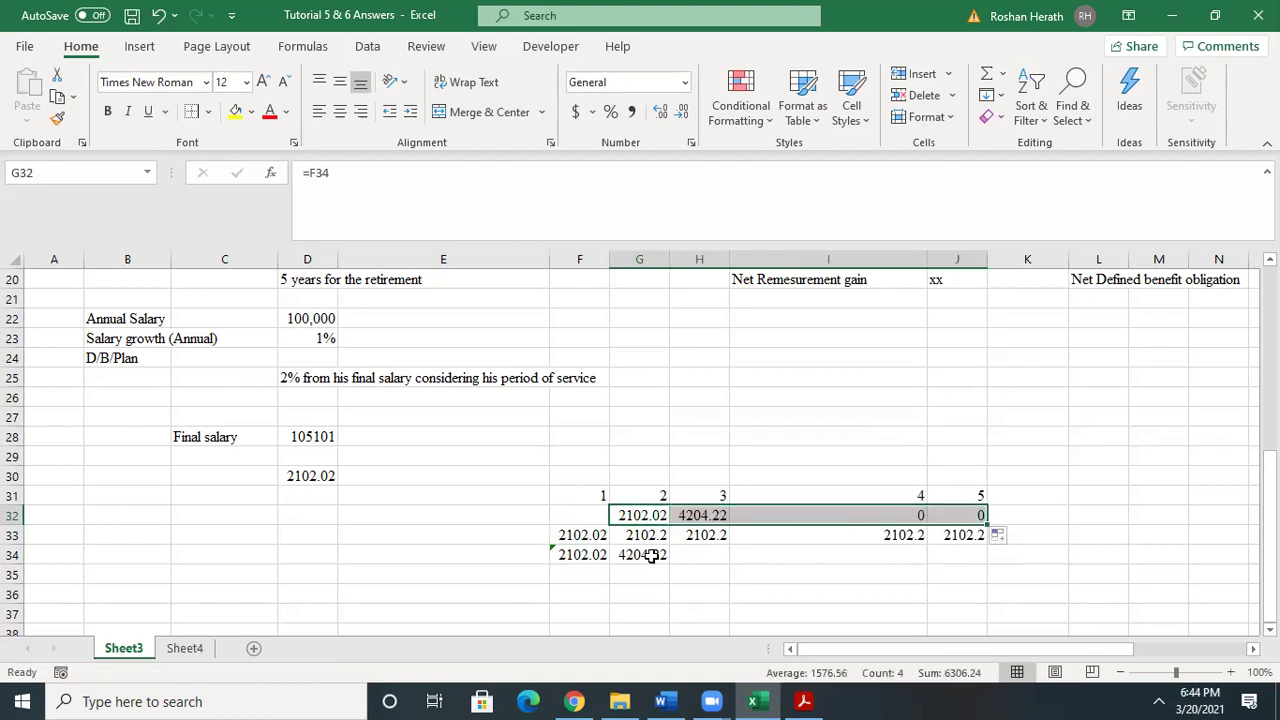
pyautogui.click(651, 558)
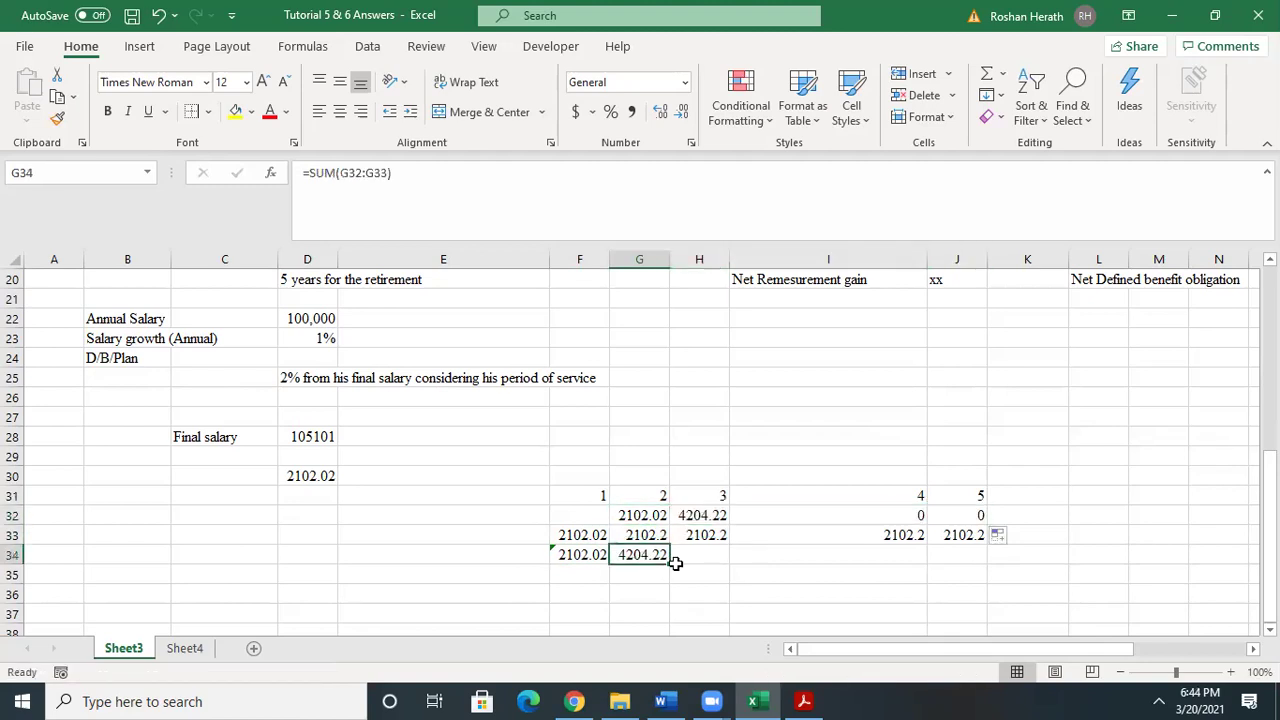
pyautogui.moveTo(668, 564); pyautogui.dragTo(975, 557)
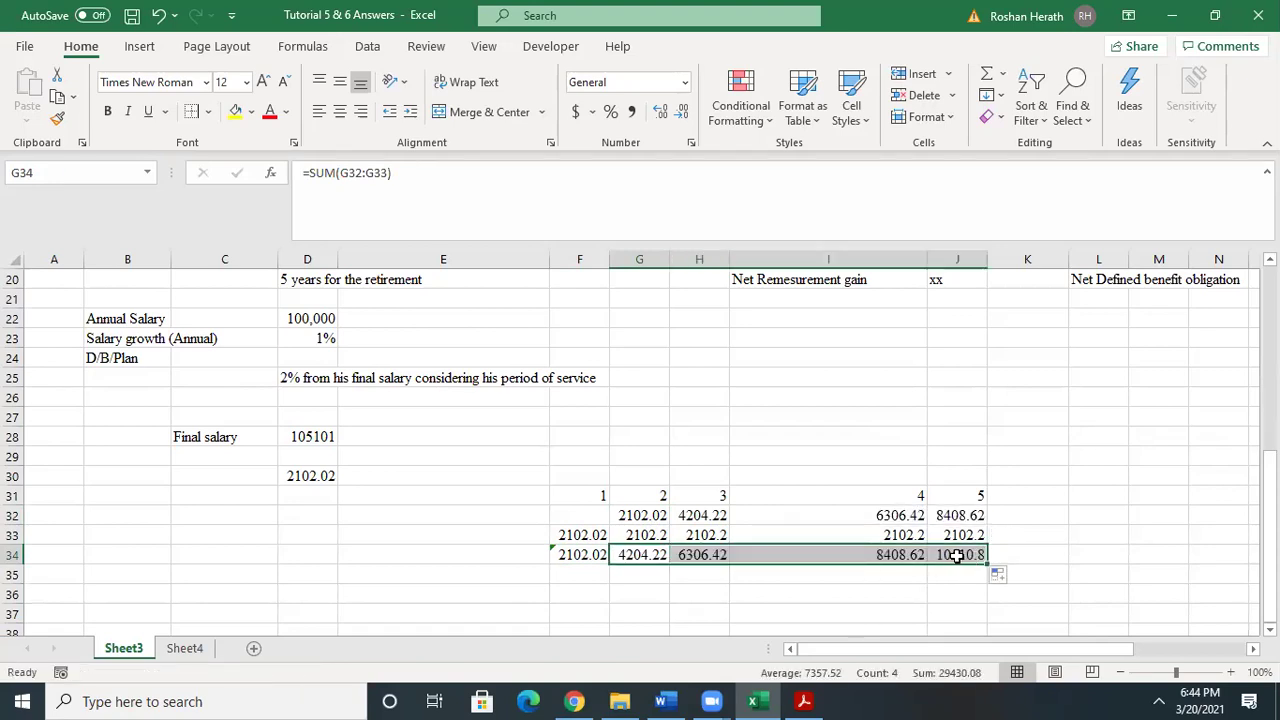
# - Review the year 5 total in J34, the final salary formula in D28 and the salary growth rate in D23
pyautogui.click(957, 556)
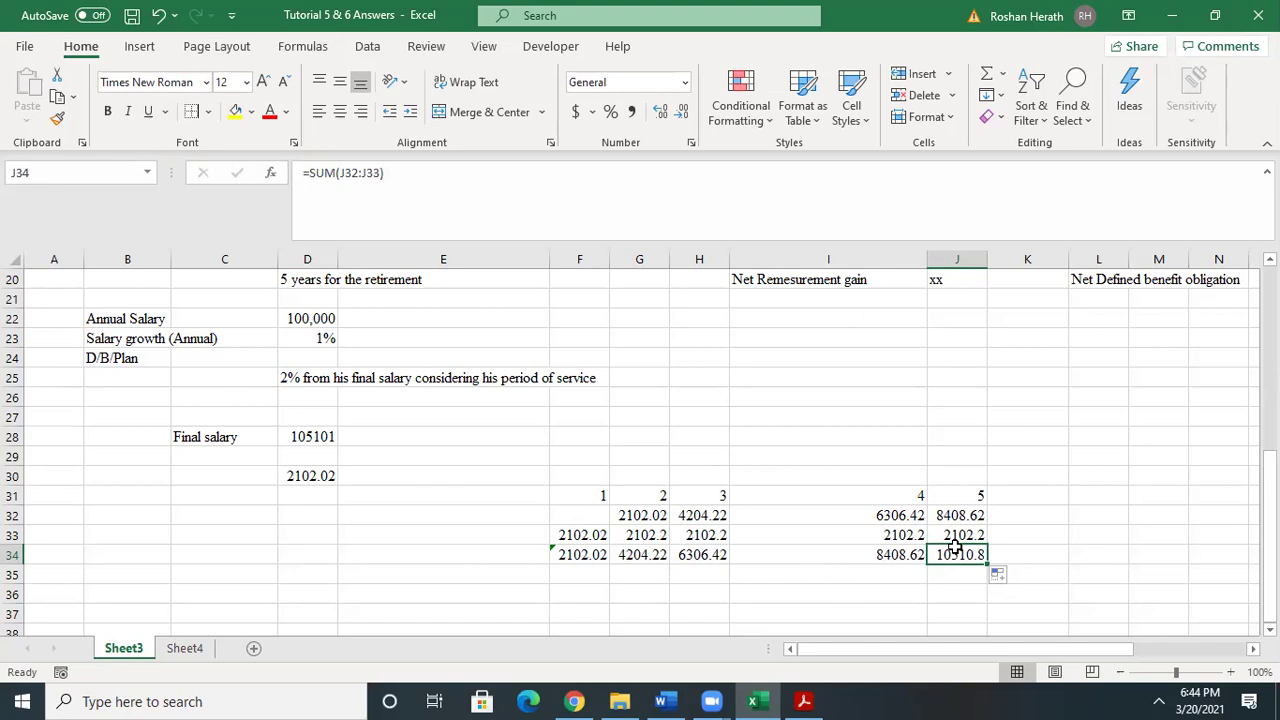
pyautogui.click(426, 533)
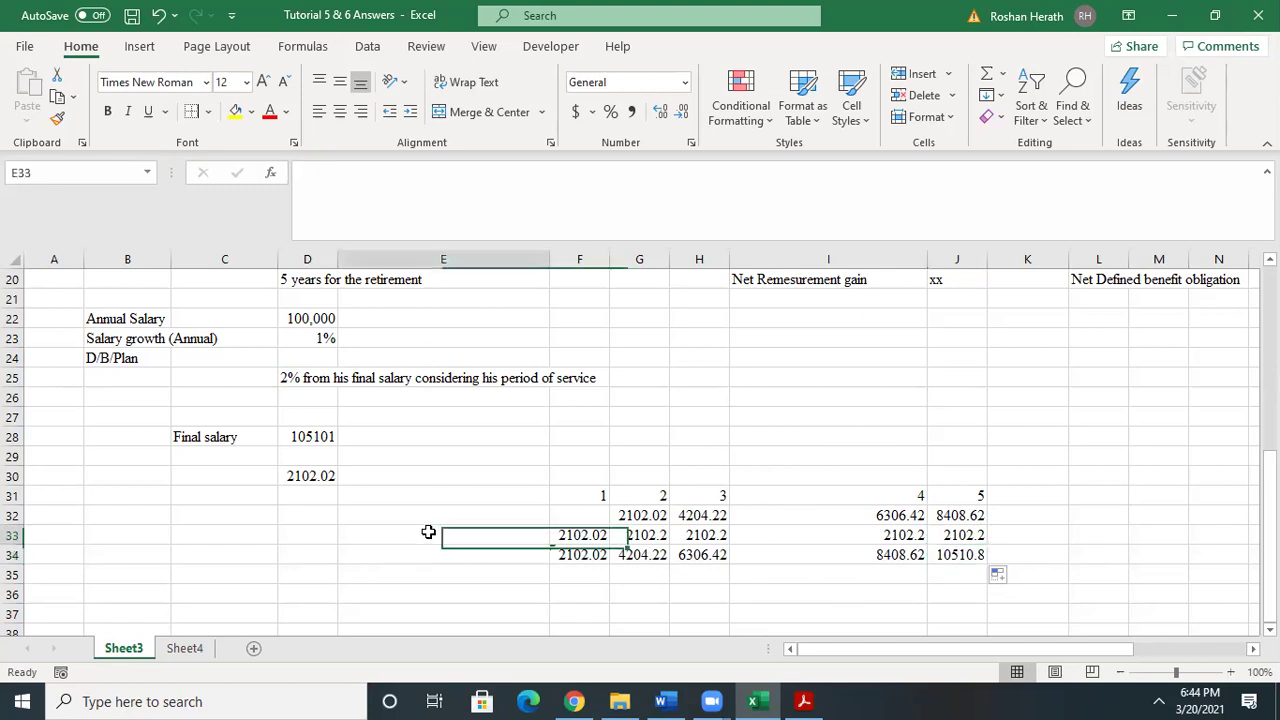
pyautogui.scroll(-1, 1195, 609)
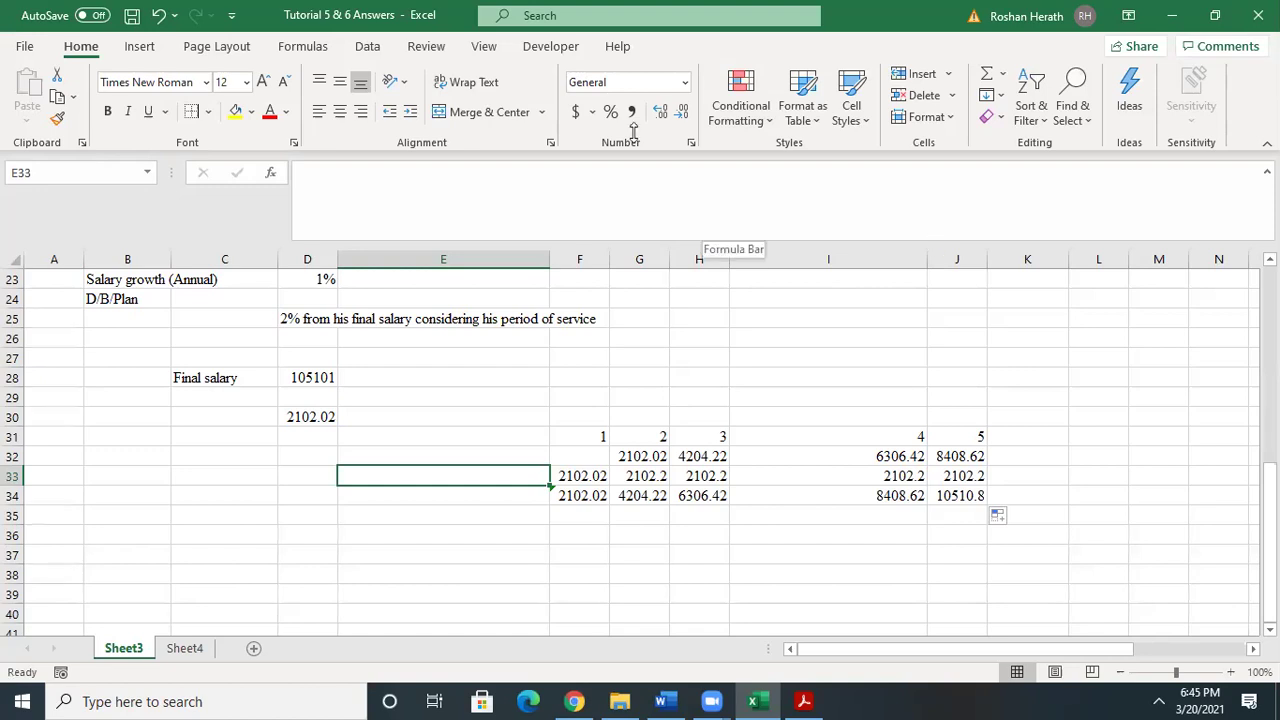
pyautogui.press('BackSpace')
pyautogui.click(300, 378)
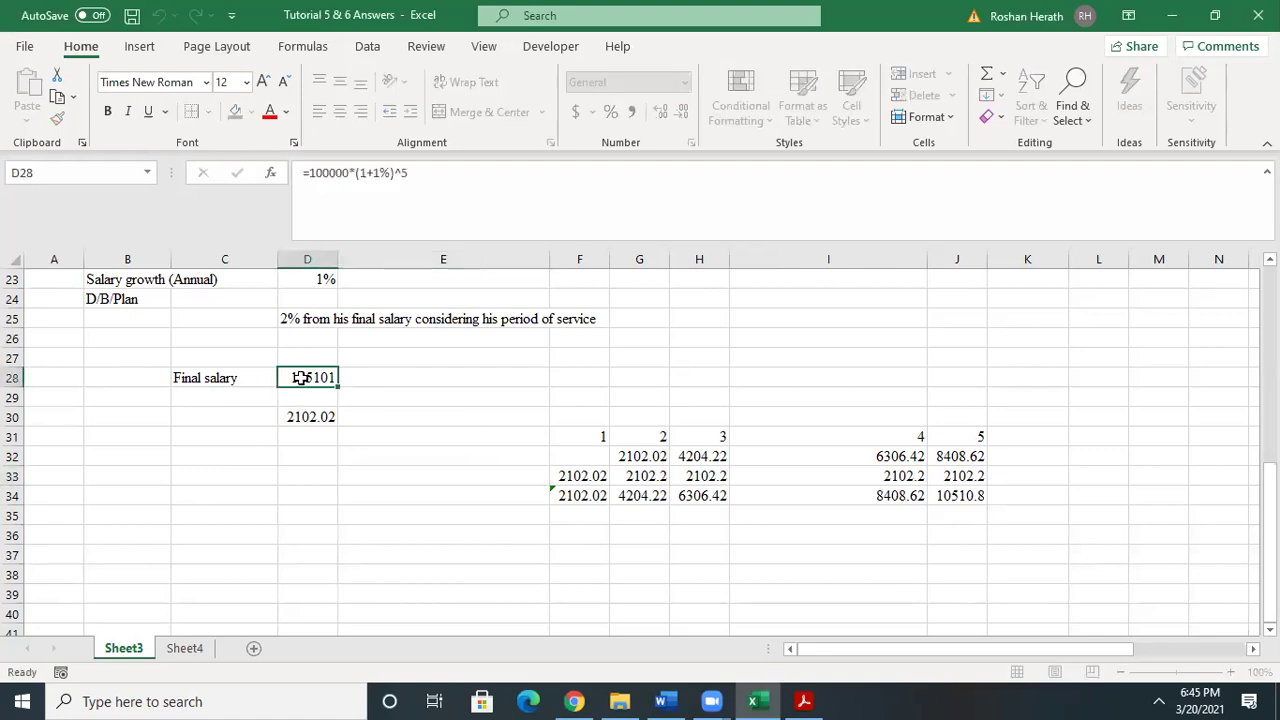
pyautogui.moveTo(1270, 540); pyautogui.dragTo(1270, 494)
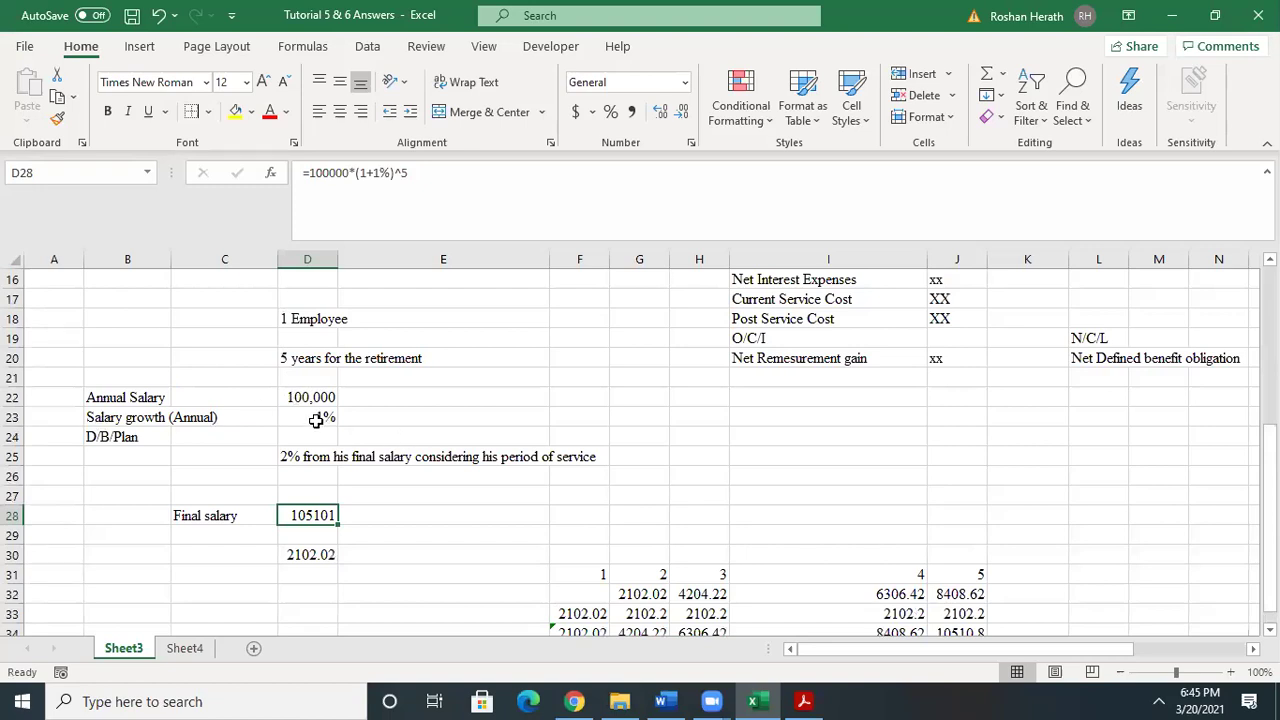
pyautogui.click(315, 421)
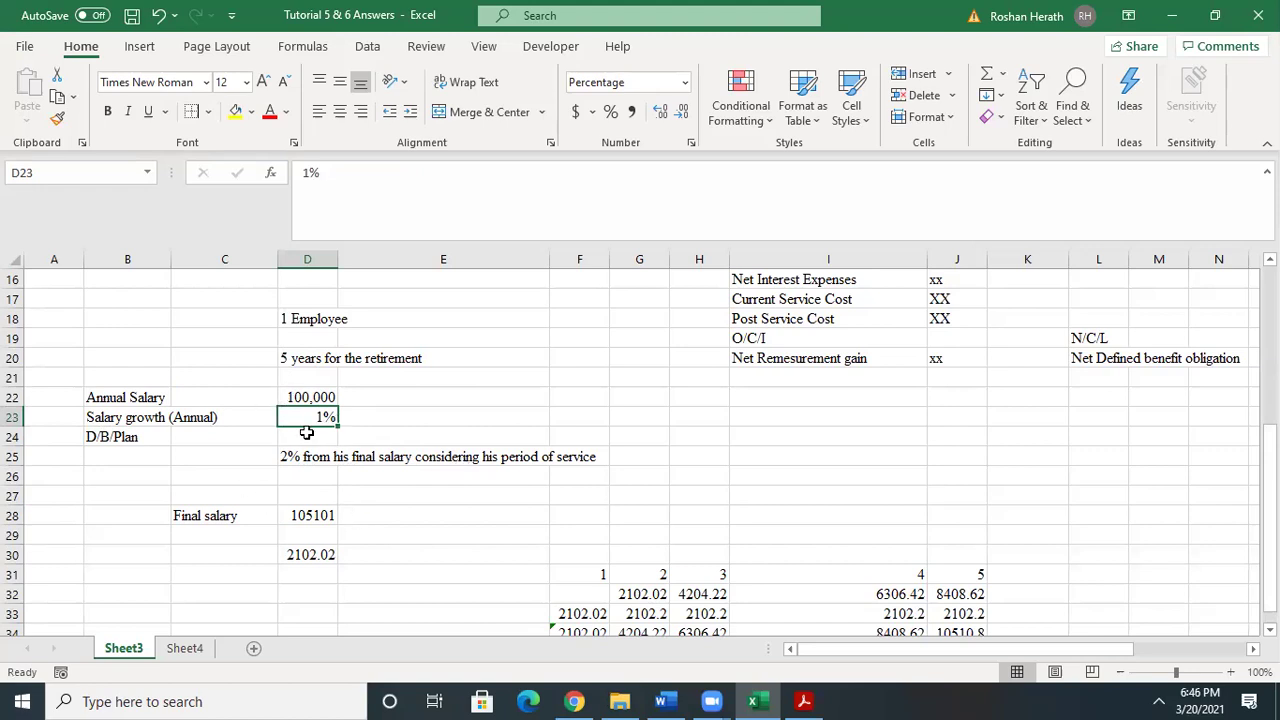
pyautogui.click(314, 517)
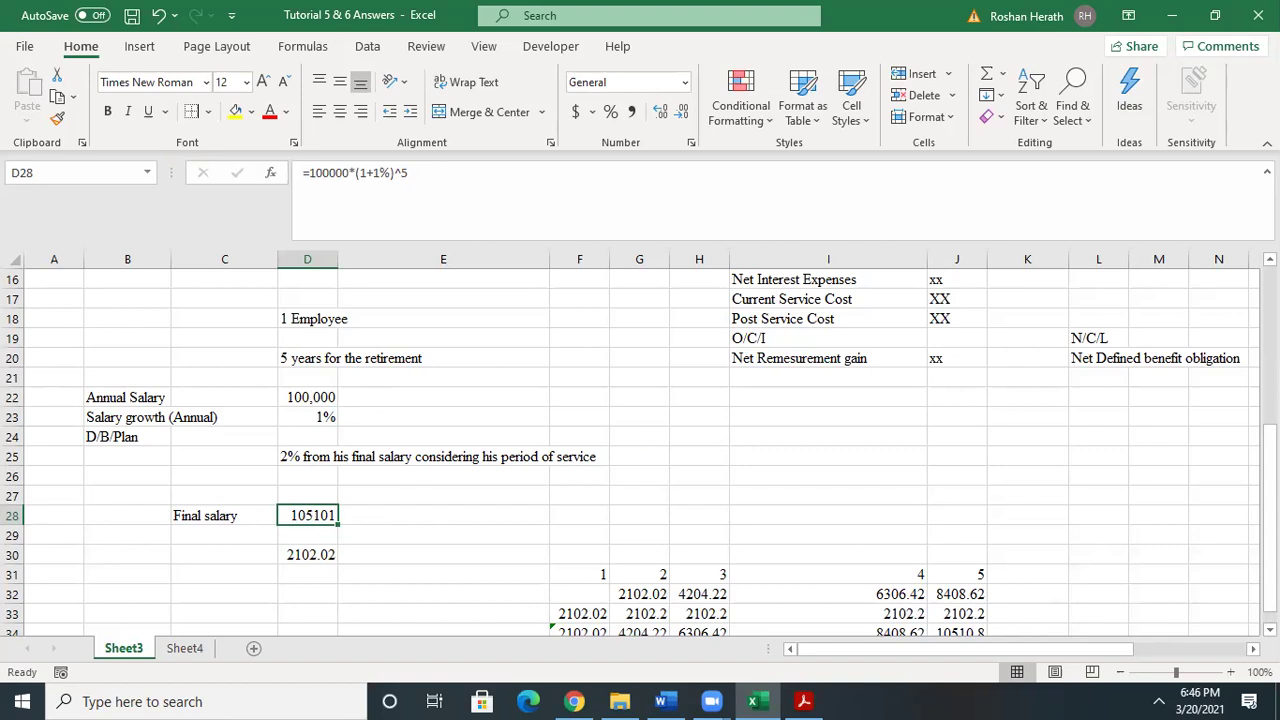
pyautogui.scroll(-1, 614, 600)
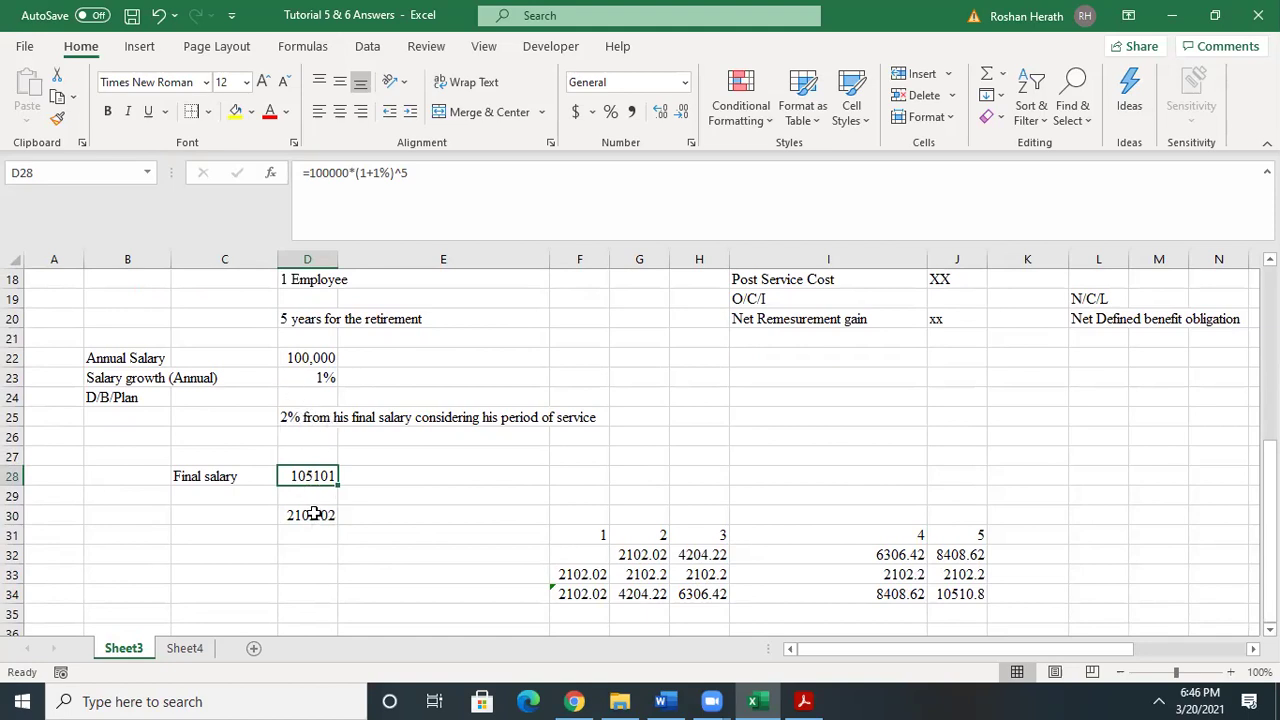
# - Examine the yearly benefit amounts in F33:J33 and the accumulated totals in row 34 for years 3 to 5
pyautogui.click(562, 574)
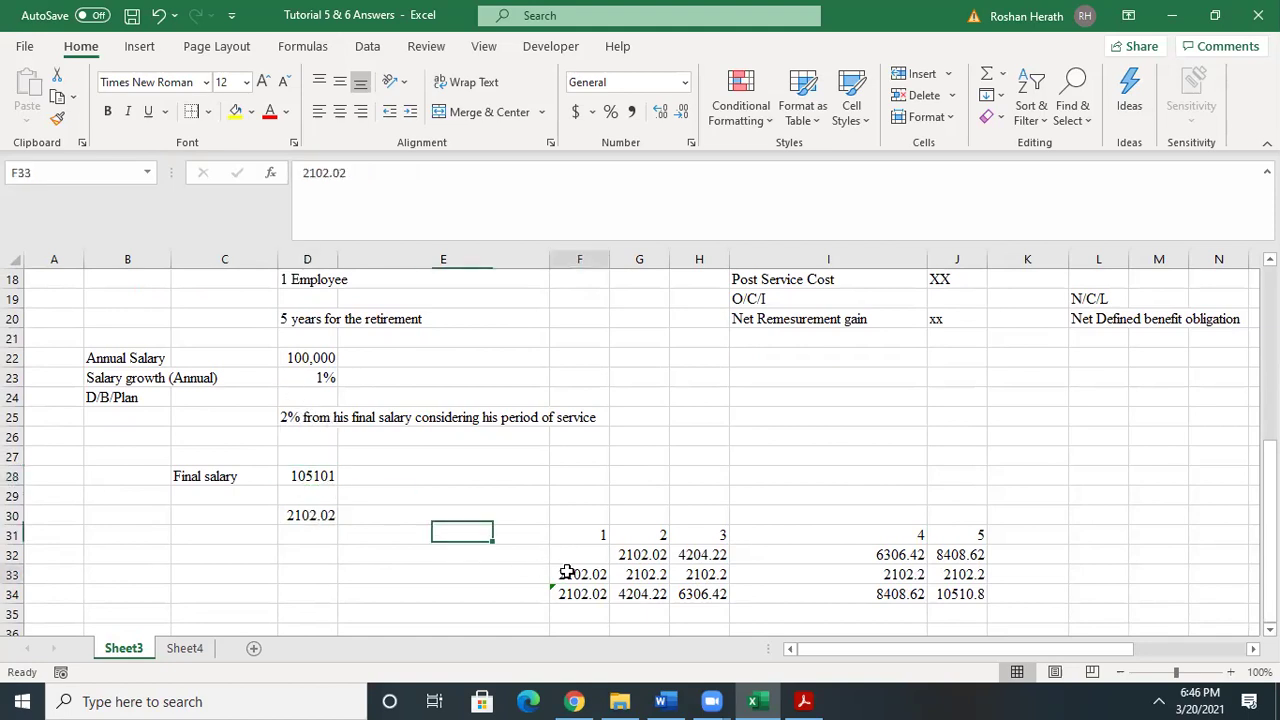
pyautogui.click(625, 572)
pyautogui.click(704, 575)
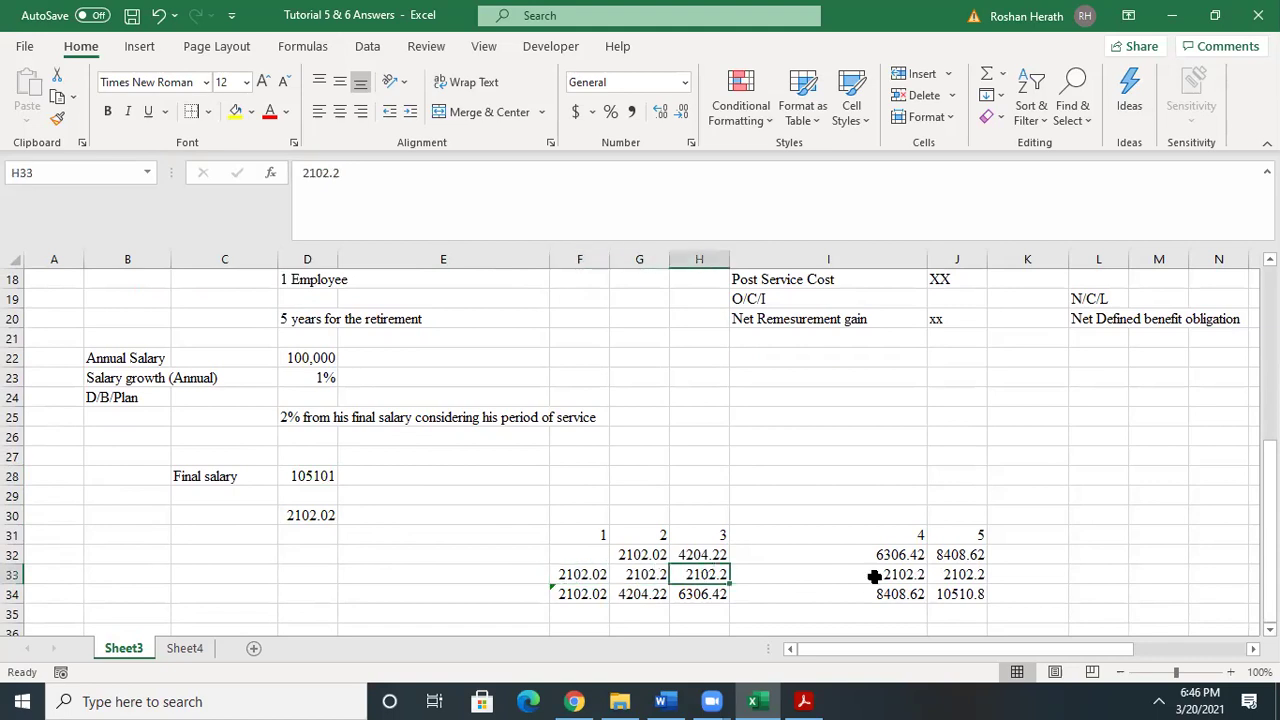
pyautogui.click(874, 576)
pyautogui.click(970, 572)
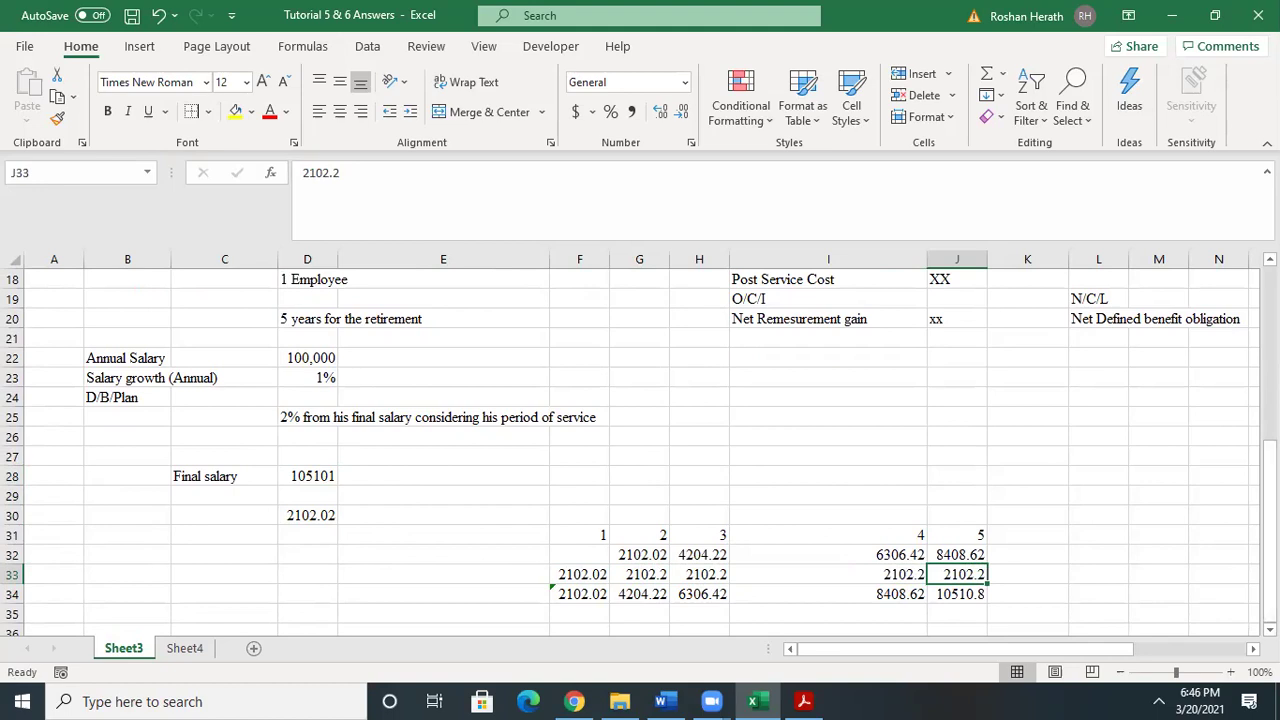
pyautogui.scroll(-1, 637, 535)
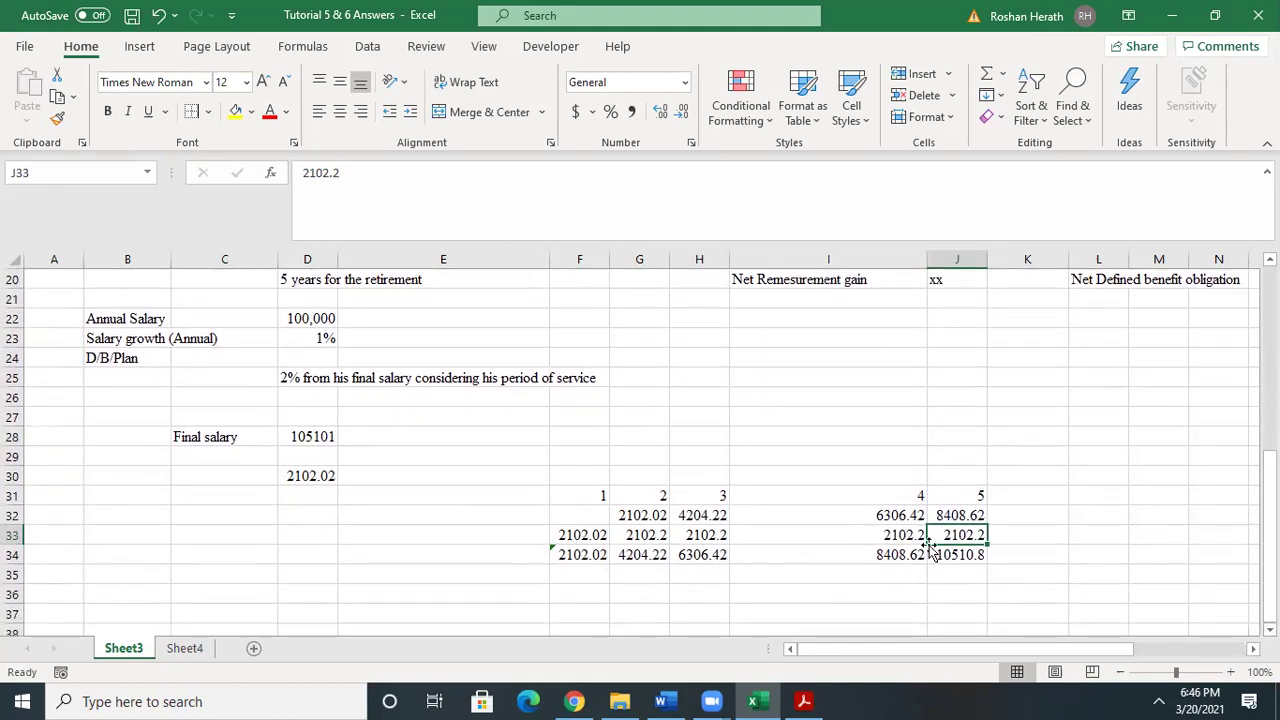
pyautogui.click(949, 557)
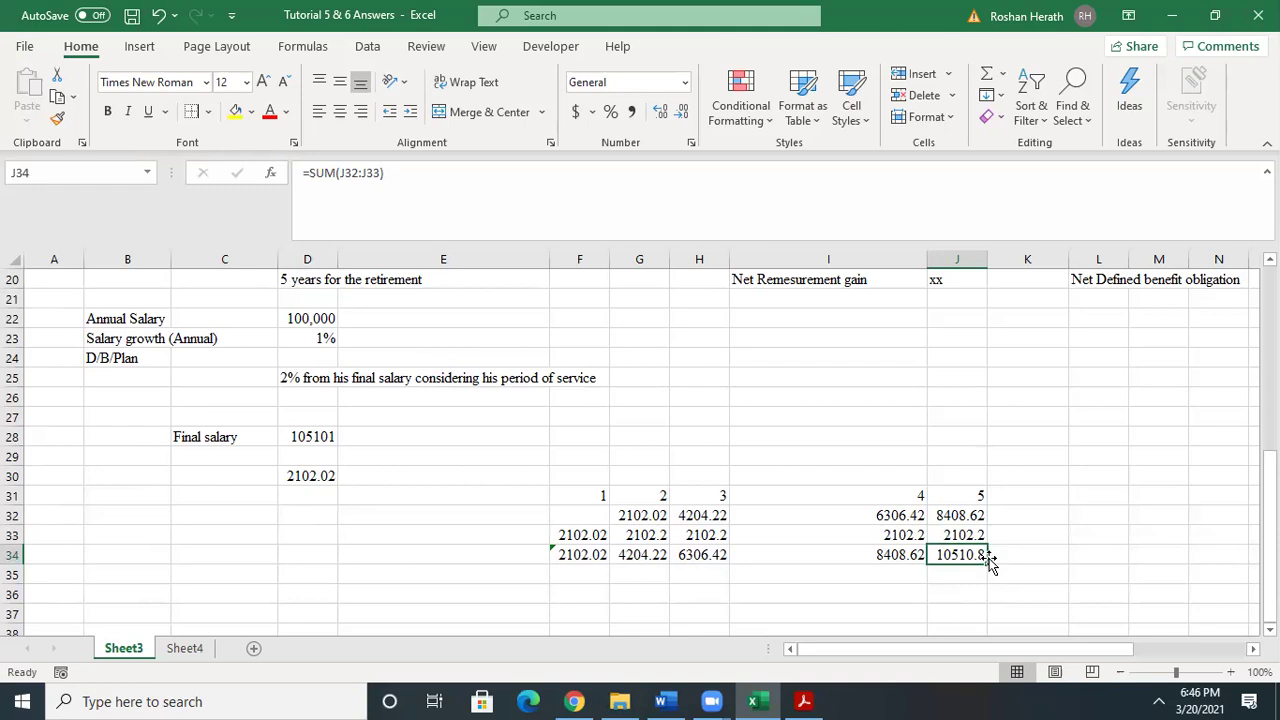
pyautogui.click(690, 558)
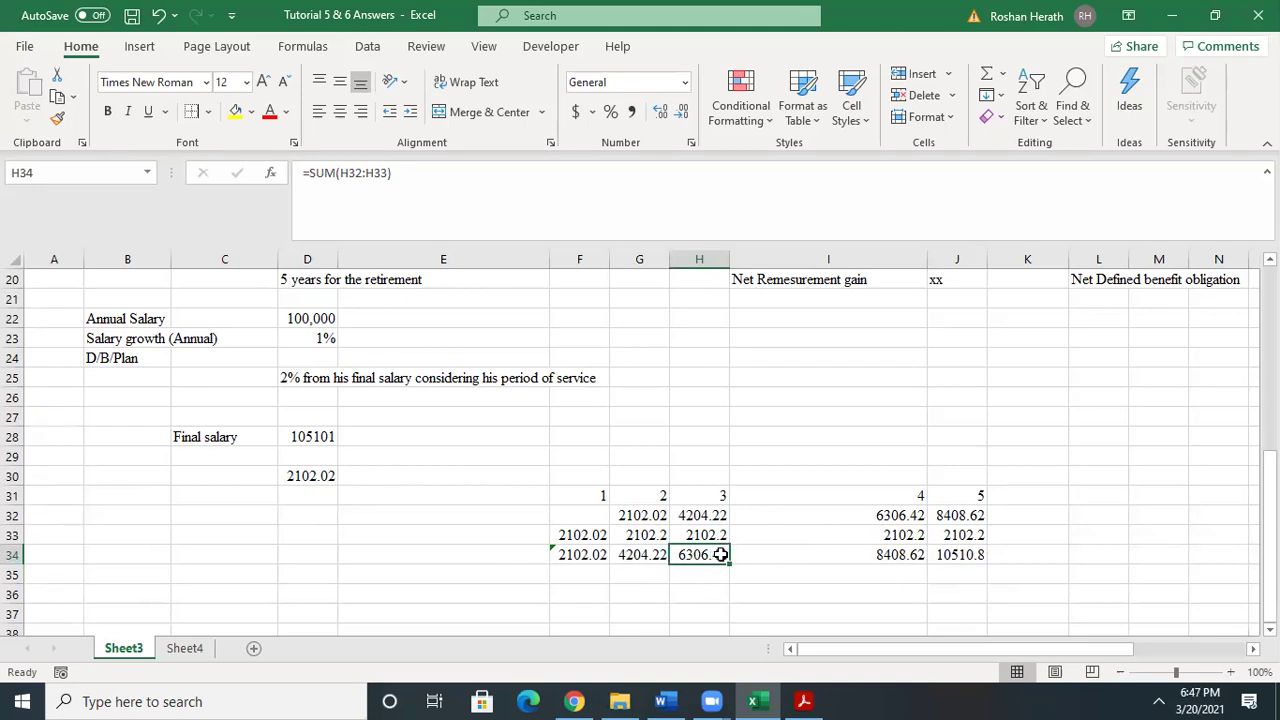
pyautogui.click(870, 557)
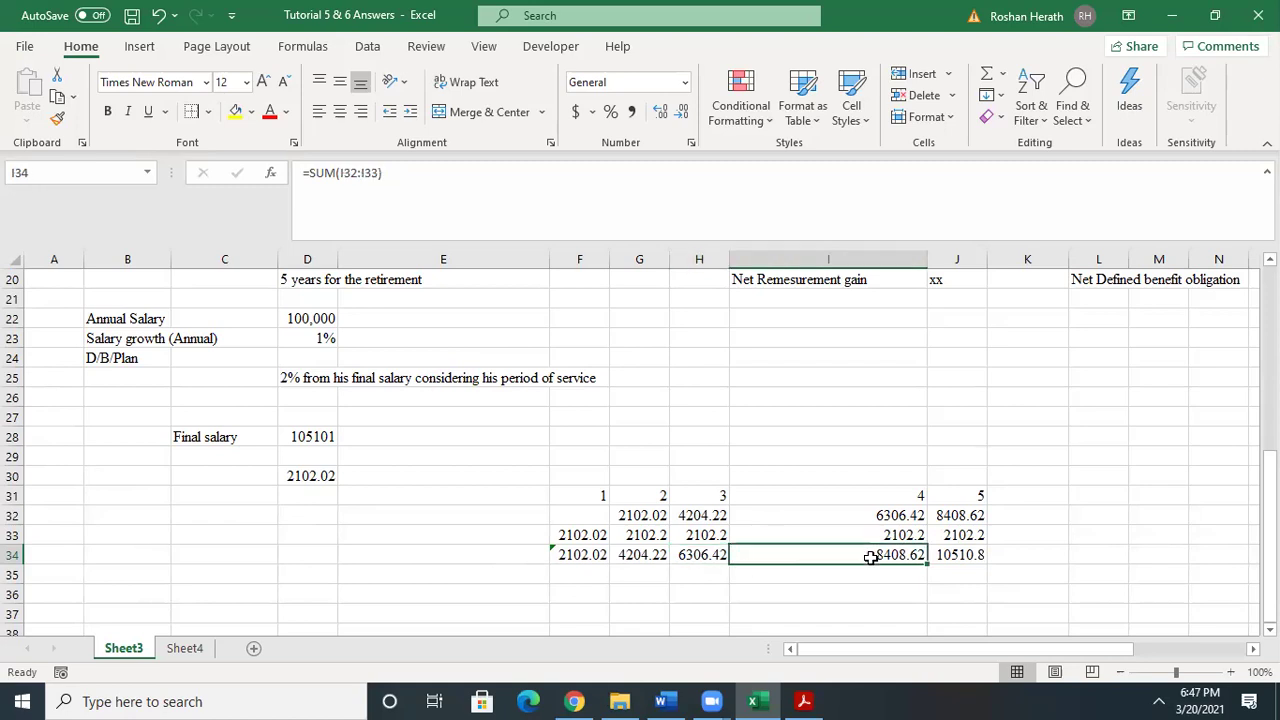
pyautogui.click(968, 557)
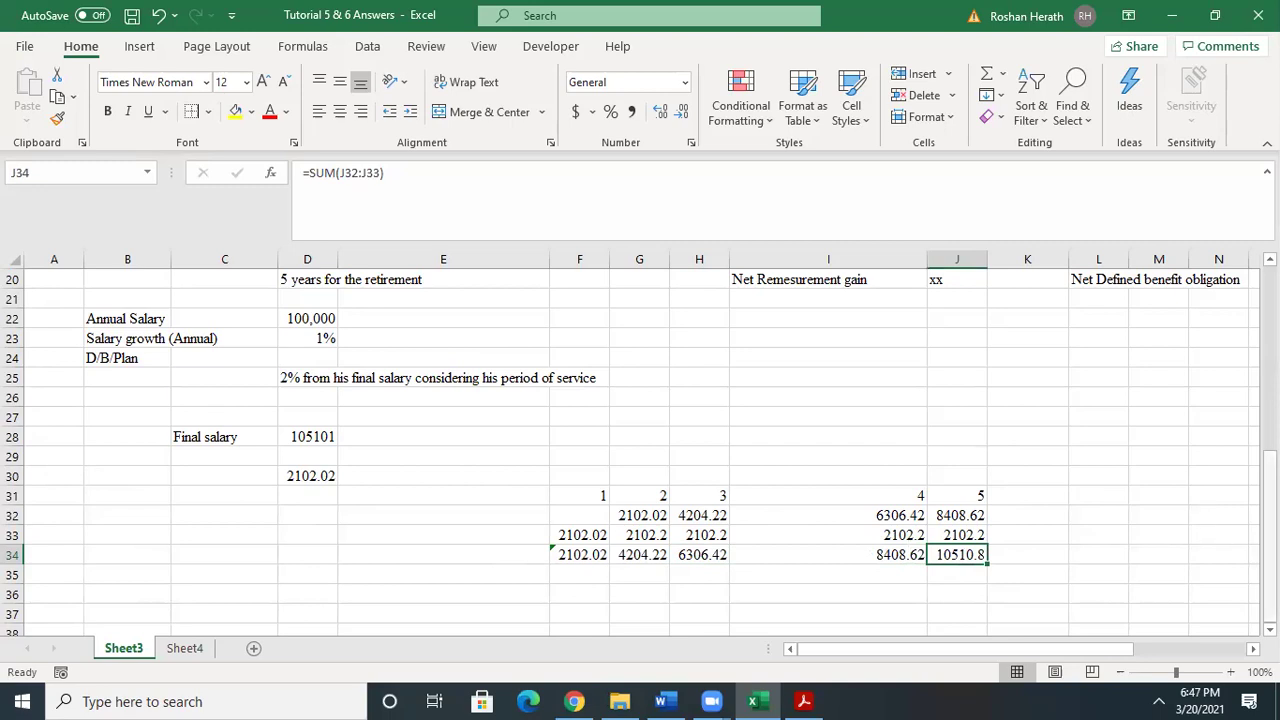
# - Enter the year numbers 1 to 5 across F37:J37 as headings for a second table below the accumulated totals
pyautogui.scroll(-1, 640, 450)
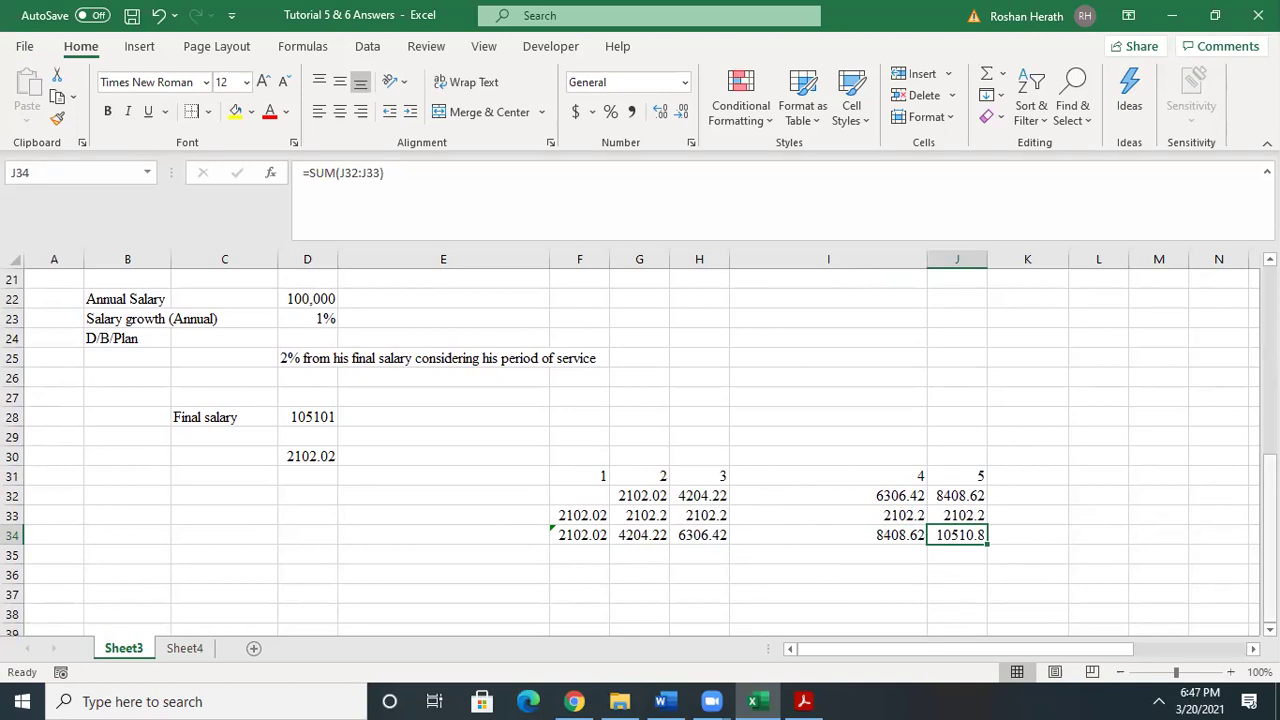
pyautogui.scroll(-1, 640, 450)
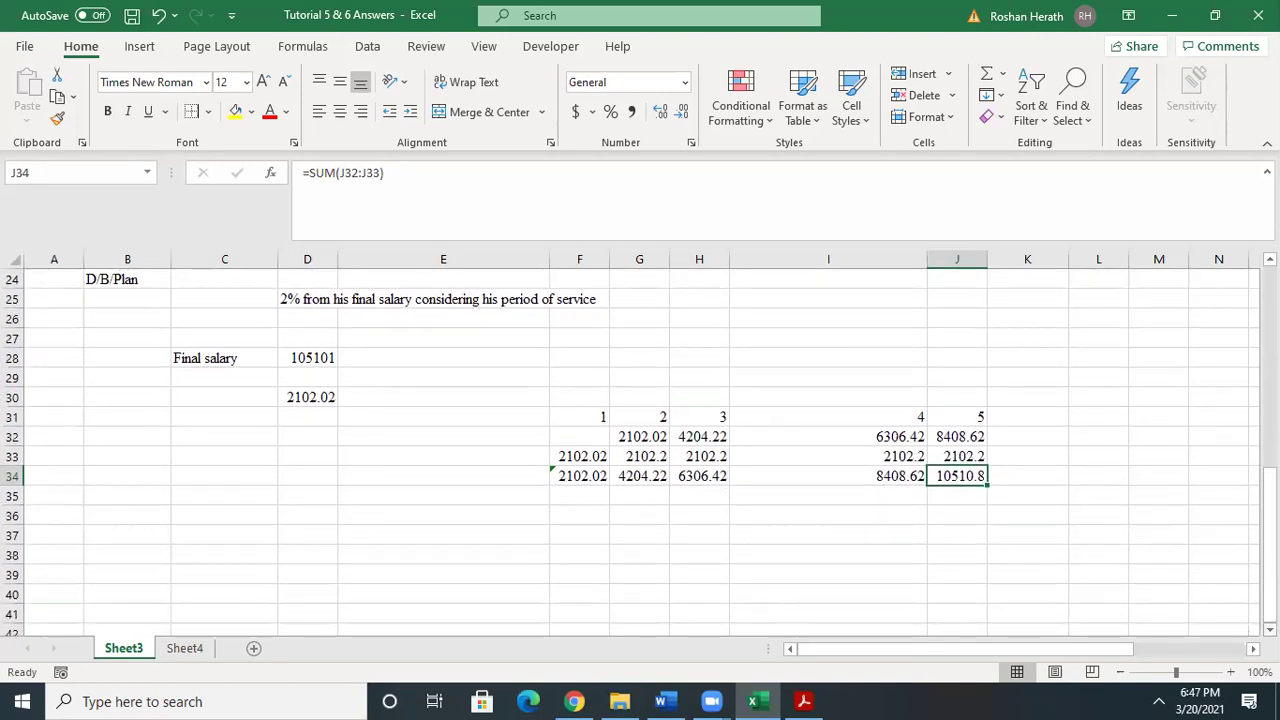
pyautogui.click(580, 532)
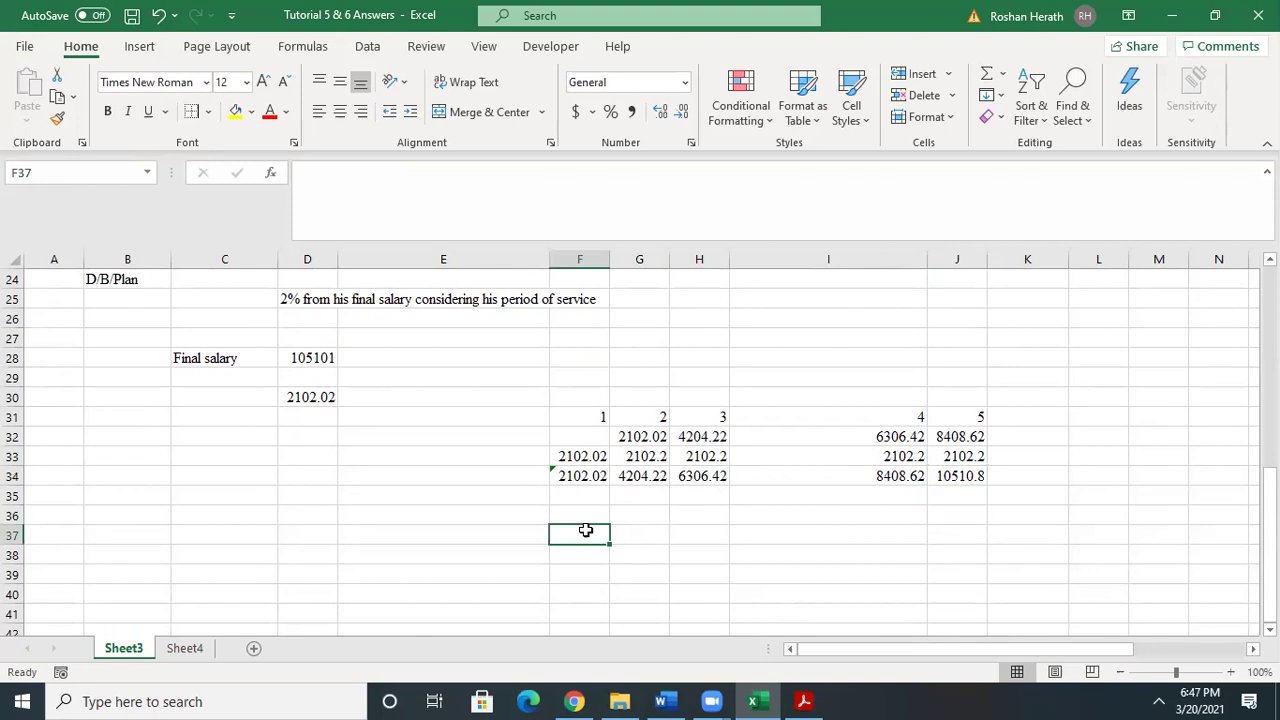
pyautogui.write('1')
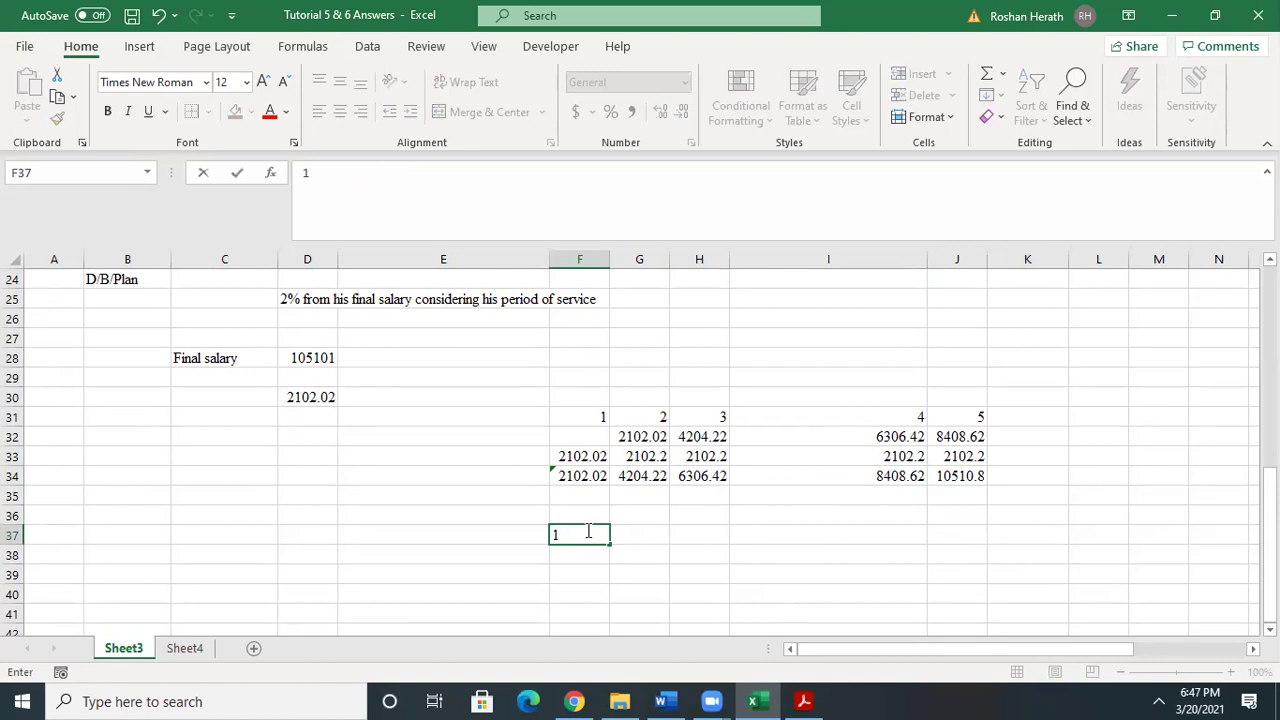
pyautogui.press('Tab')
pyautogui.write('2')
pyautogui.press('Tab')
pyautogui.write('3')
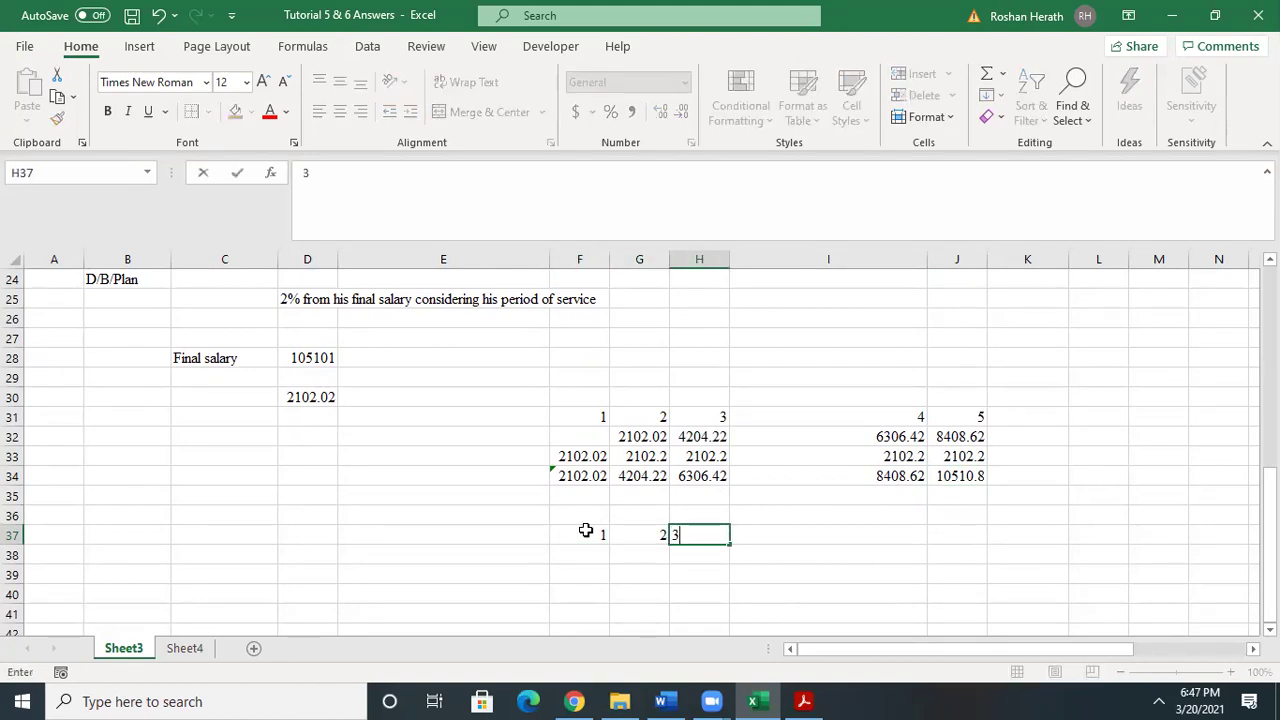
pyautogui.press('Tab')
pyautogui.write('4')
pyautogui.press('Tab')
pyautogui.write('5')
pyautogui.press('Tab')
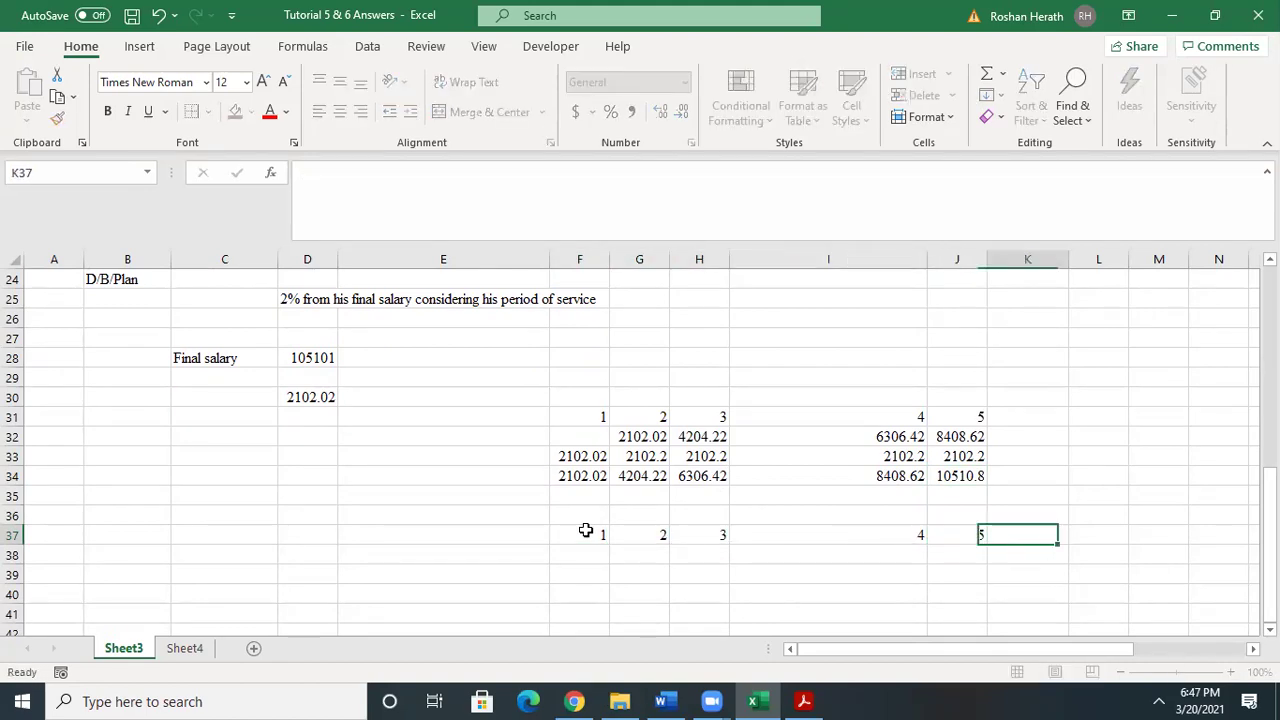
# - Enter the first year's period 1/4/2020-31/3/2021 in F29, above the year 1 column
pyautogui.scroll(-1, 646, 457)
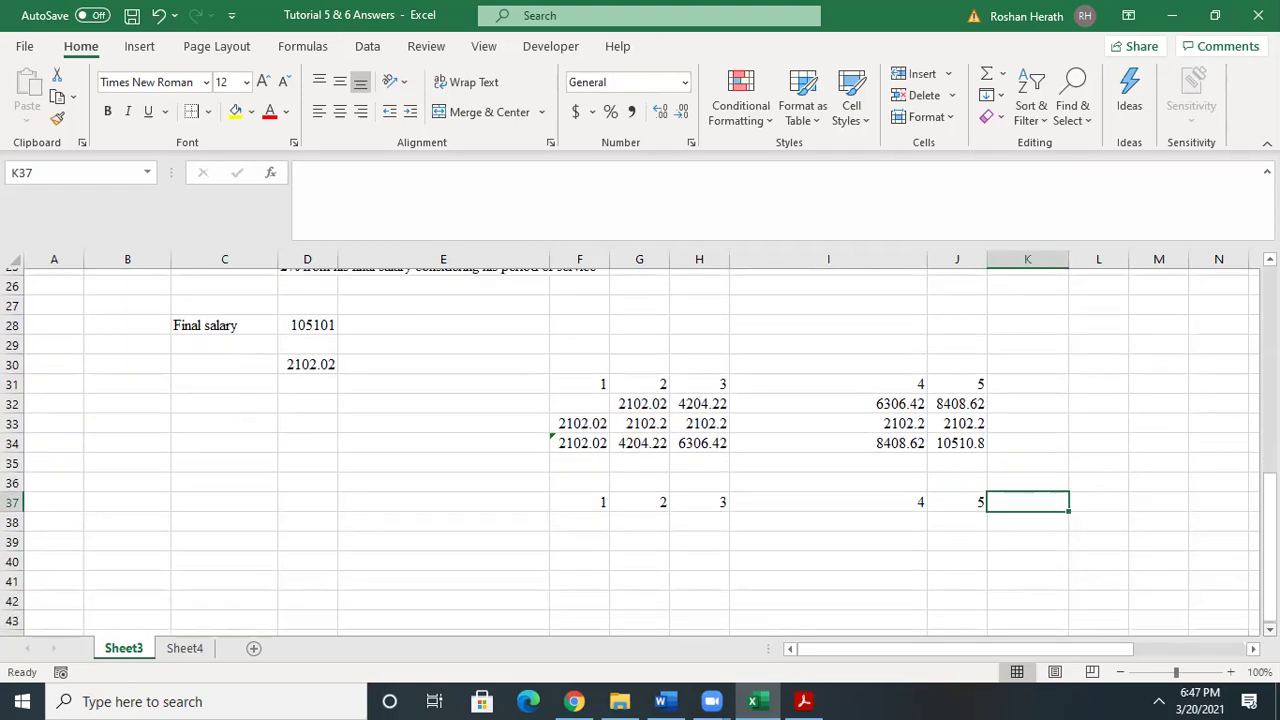
pyautogui.click(572, 396)
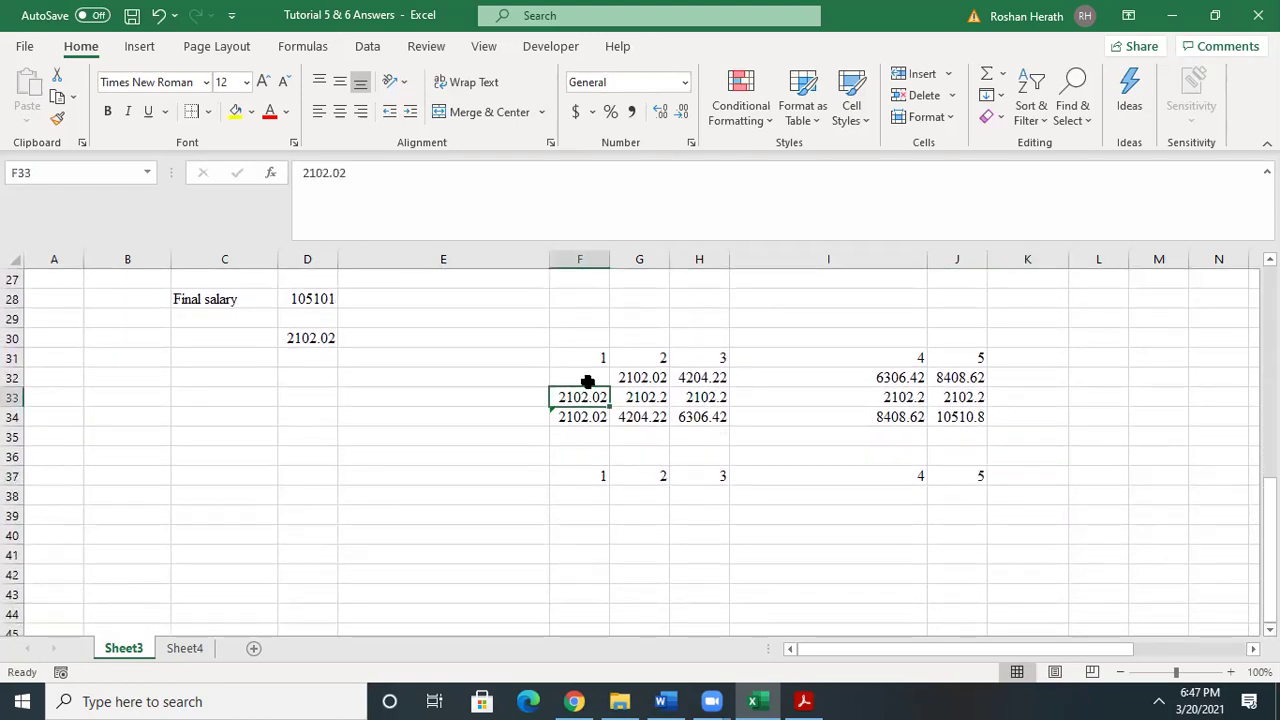
pyautogui.click(979, 420)
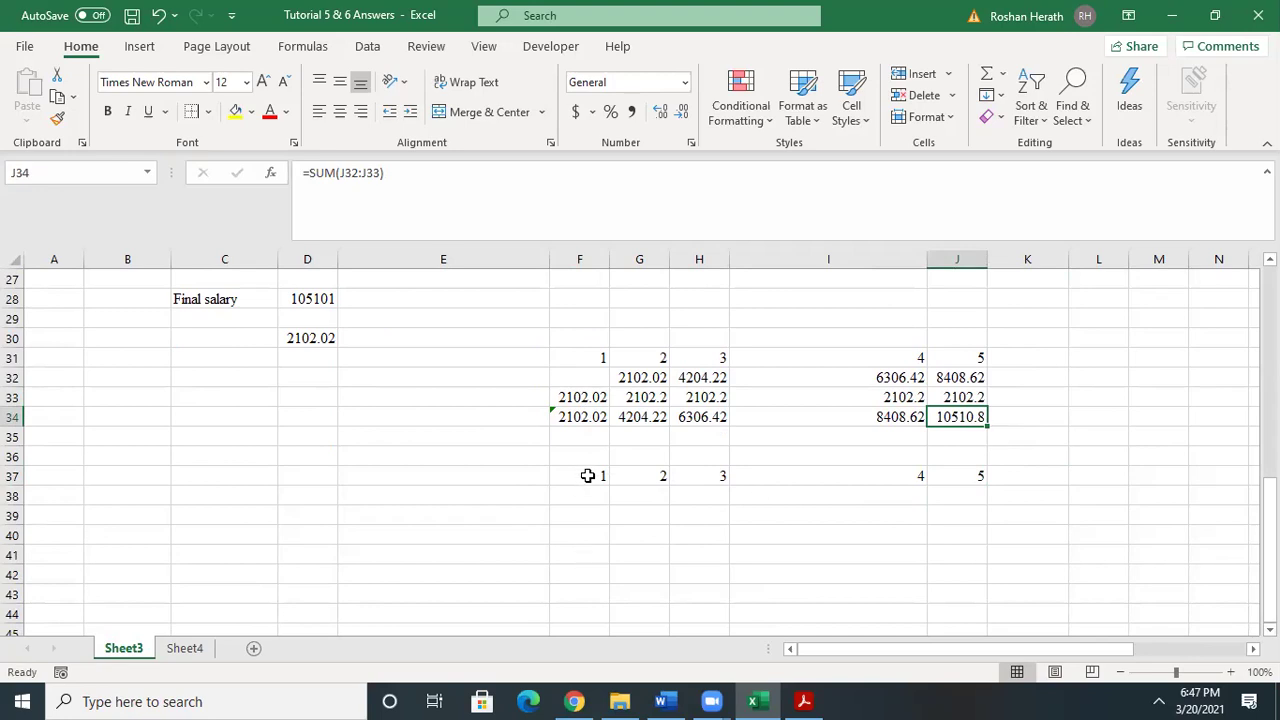
pyautogui.click(584, 517)
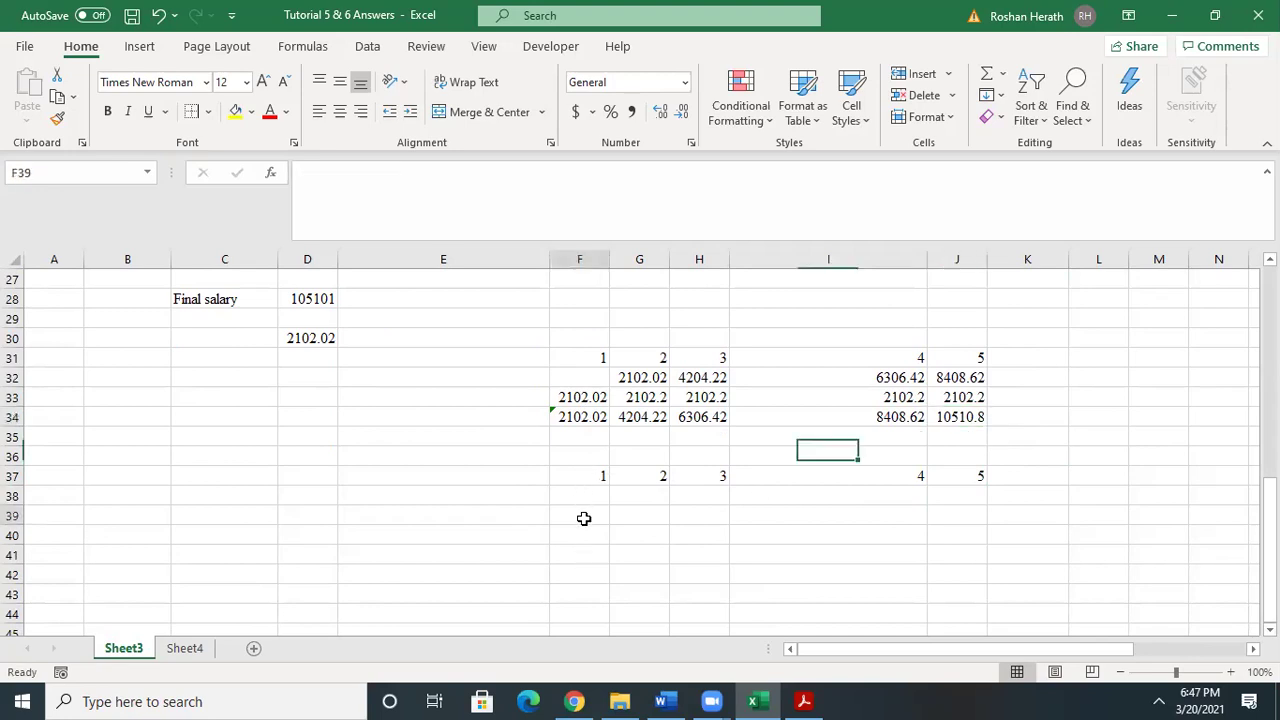
pyautogui.click(568, 313)
pyautogui.write('1/')
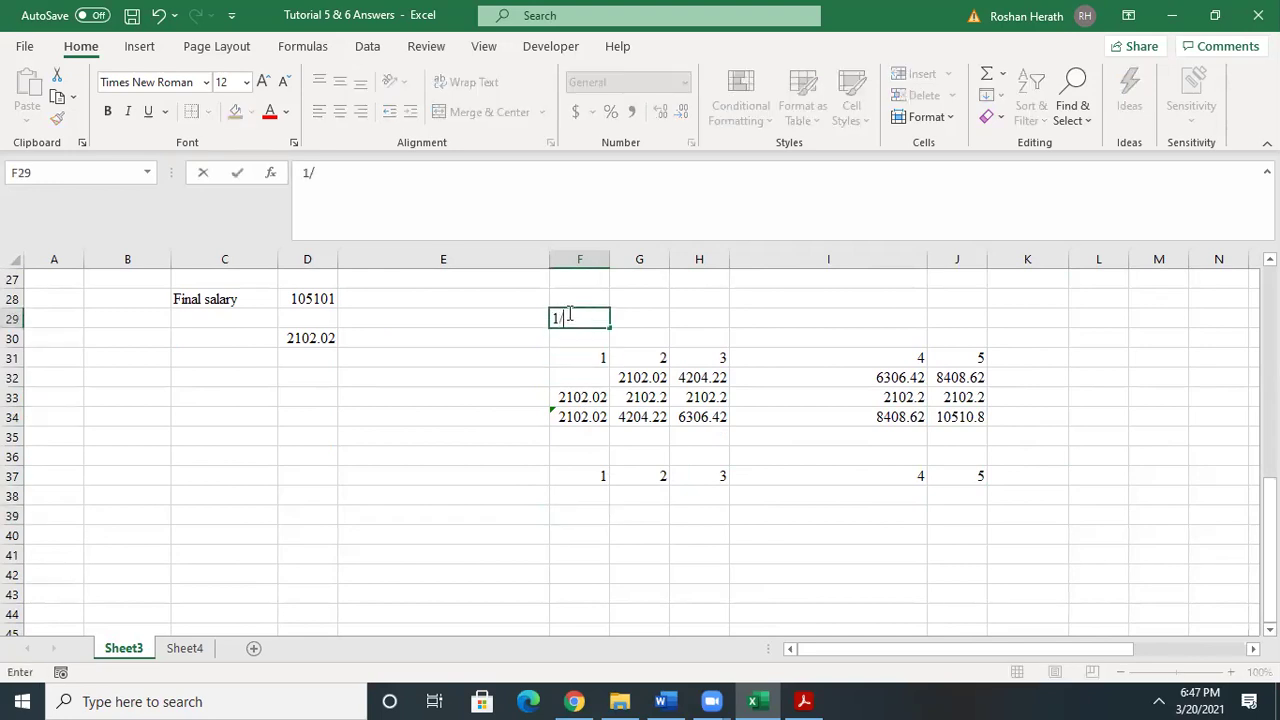
pyautogui.write('4/2020-31')
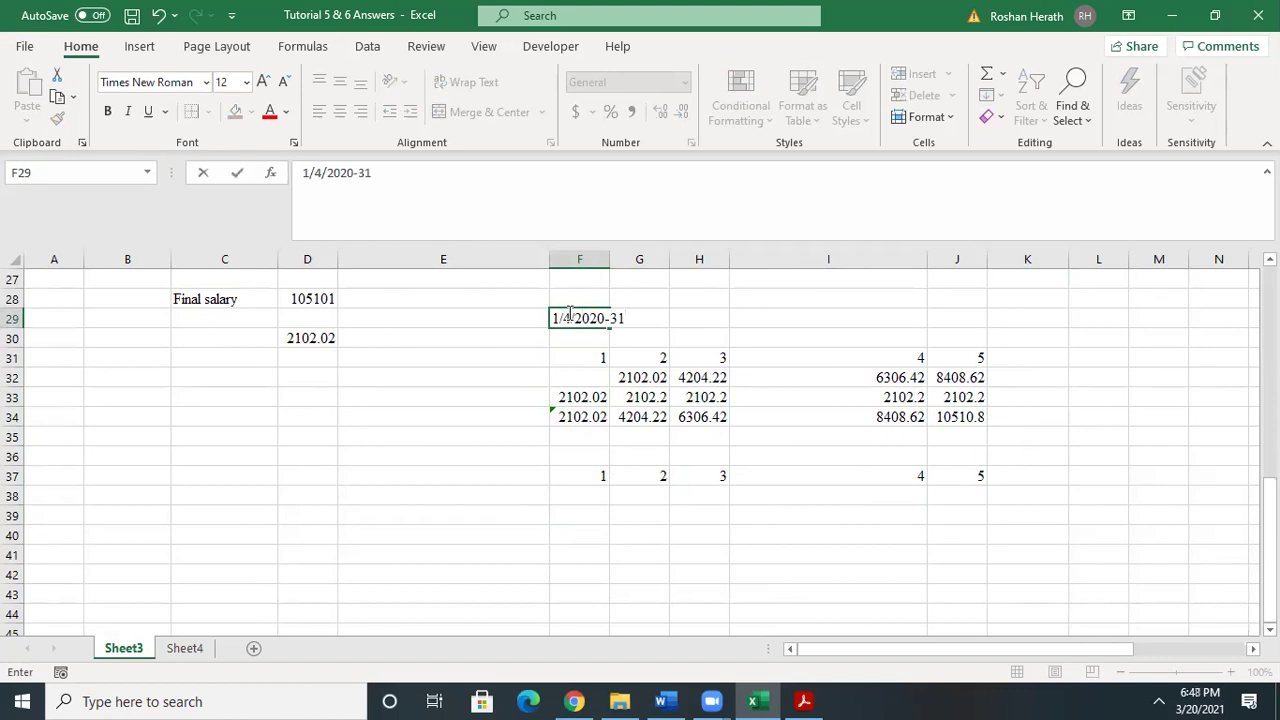
pyautogui.write('/3/2021')
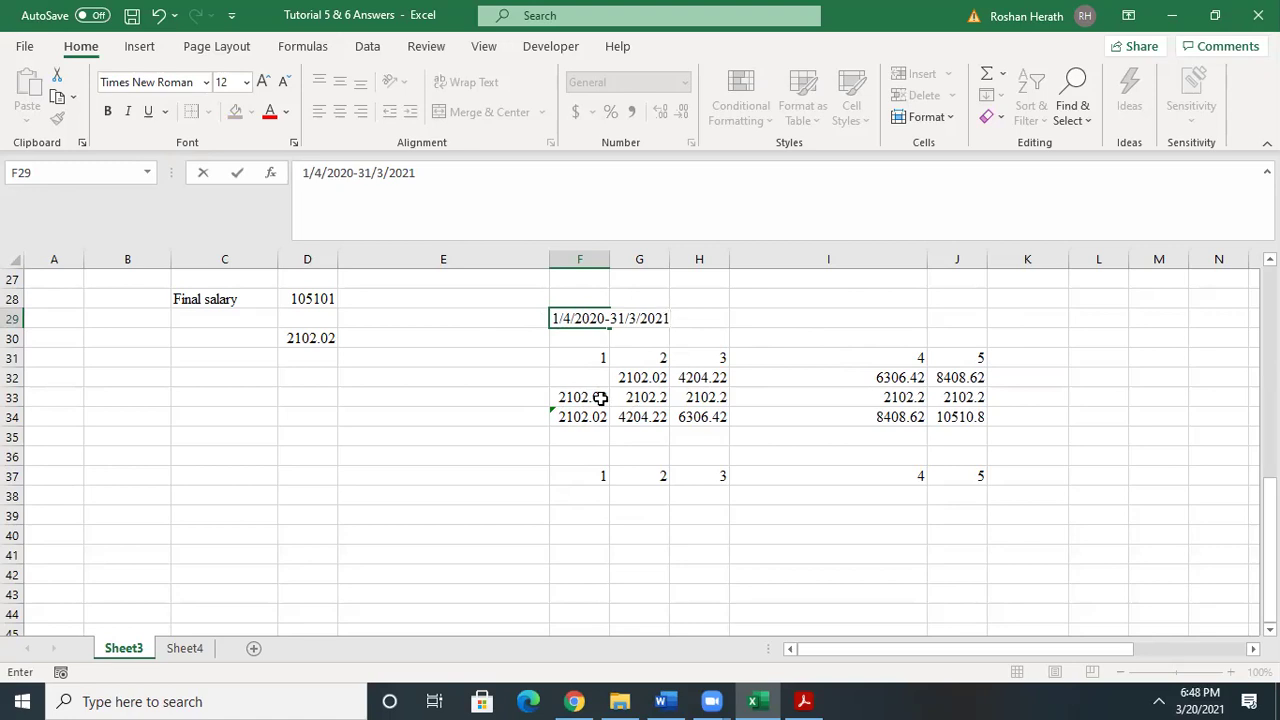
# - Discount the year 1 benefit over four years at 8% in F39 with the formula =2102.02/(1+0.08)^4
pyautogui.click(580, 520)
pyautogui.write('=')
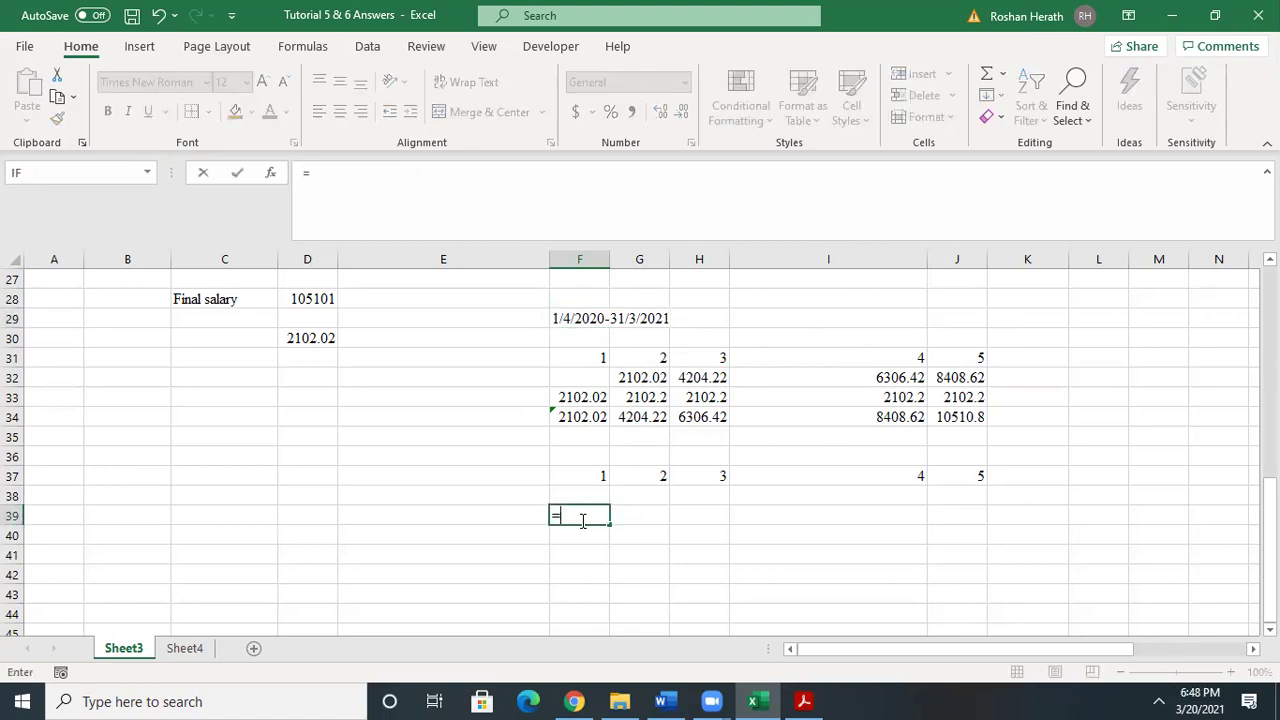
pyautogui.write('2102.02/(1')
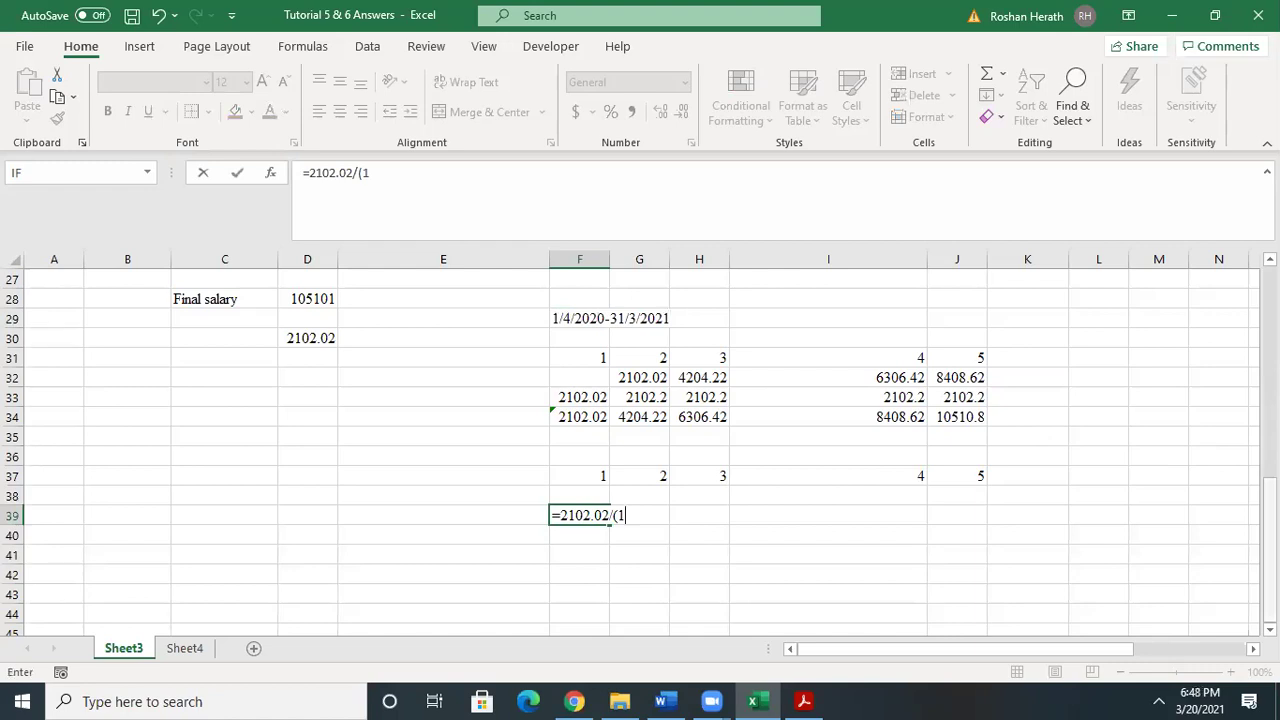
pyautogui.write('0.08)^4')
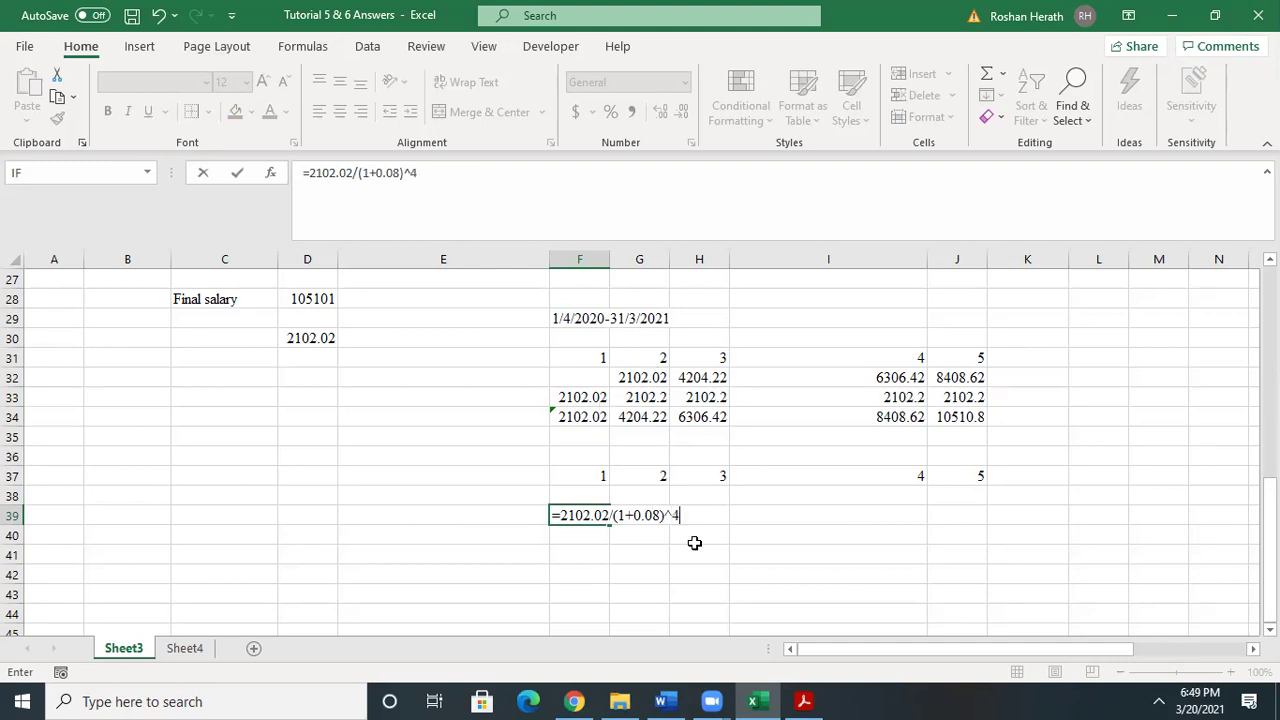
pyautogui.press('Return')
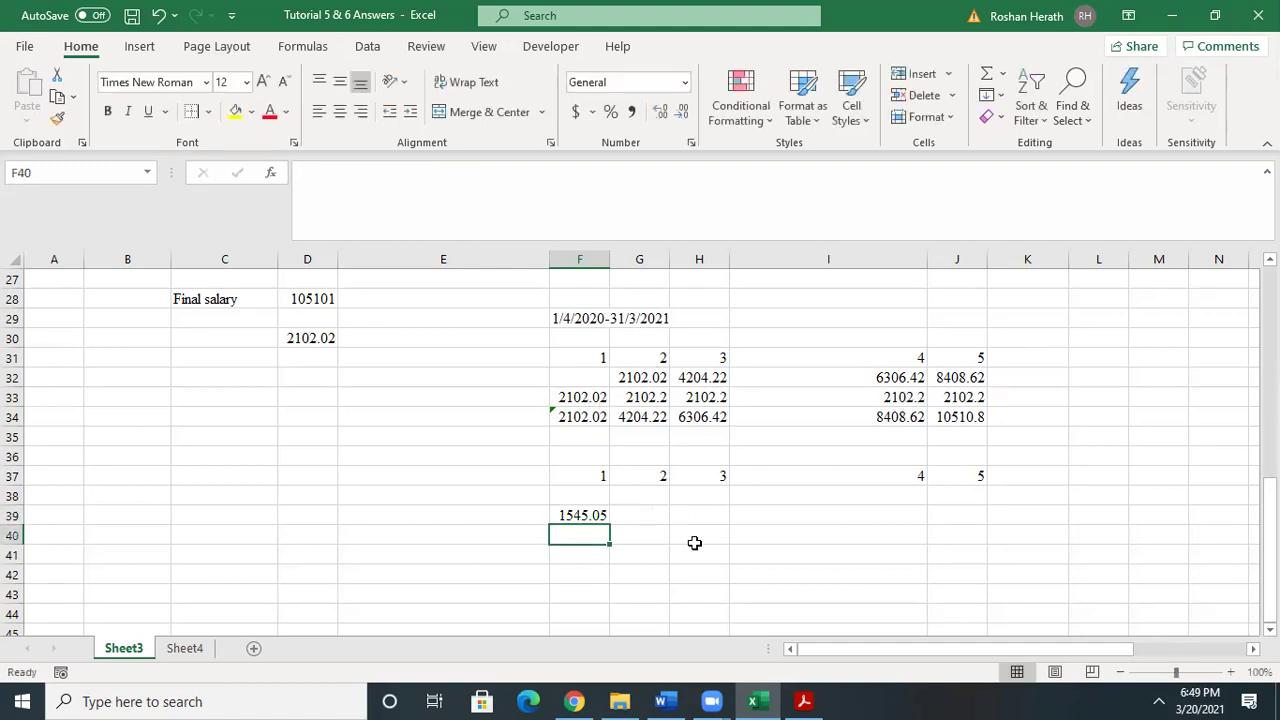
pyautogui.click(580, 514)
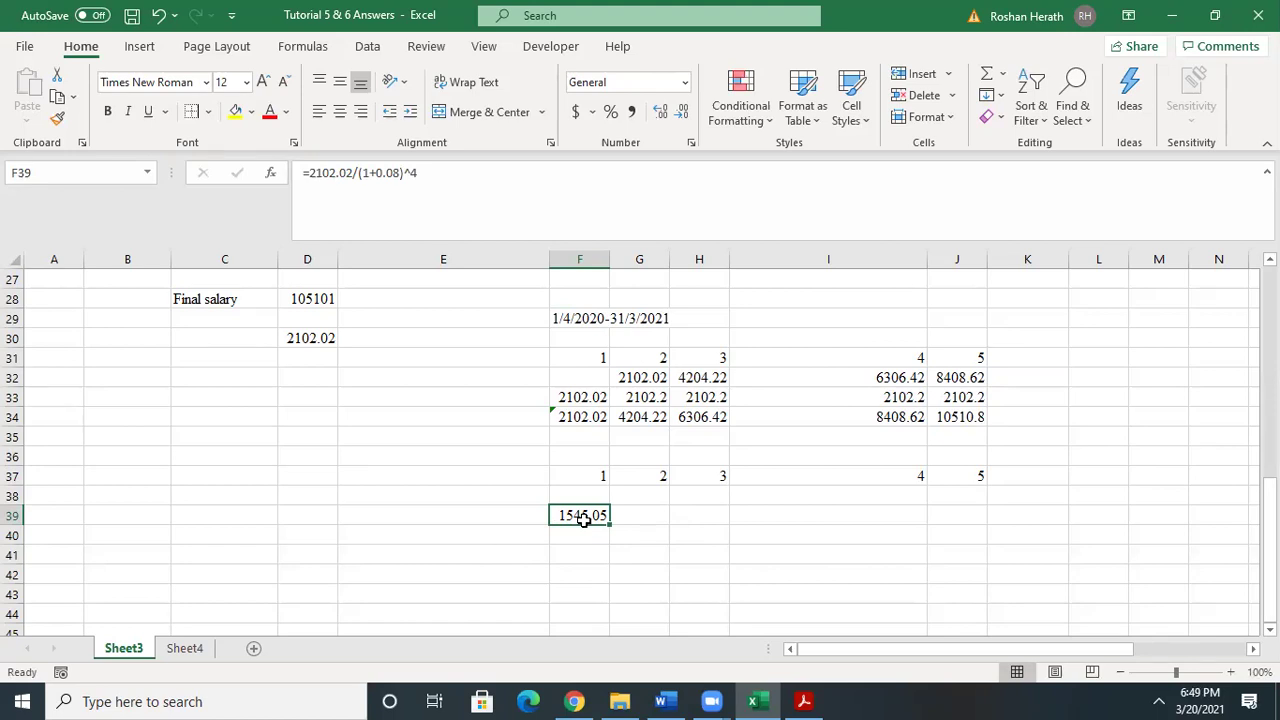
# - Enter the label "Current Service Cost" in cell E39, beside the discounted year 1 value
pyautogui.moveTo(1270, 550)
pyautogui.mouseDown()
pyautogui.moveTo(1270, 520)
pyautogui.moveTo(1270, 550)
pyautogui.mouseUp()
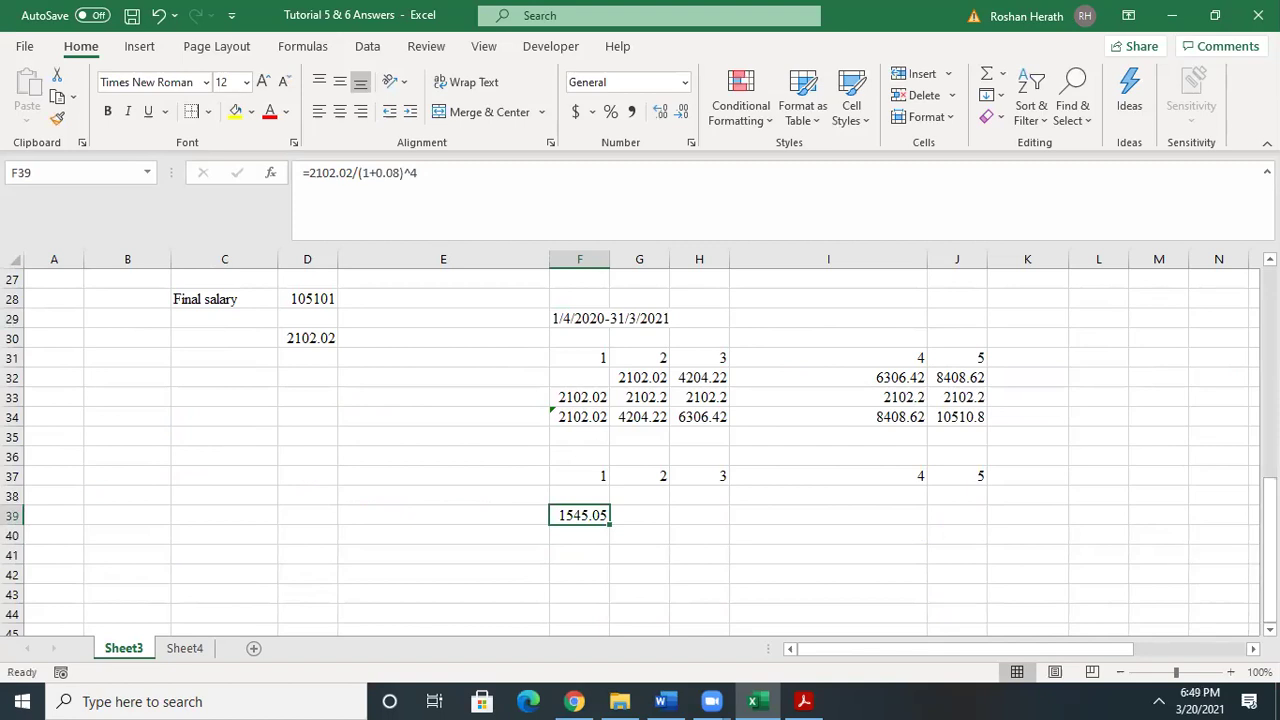
pyautogui.click(455, 515)
pyautogui.write('Cu')
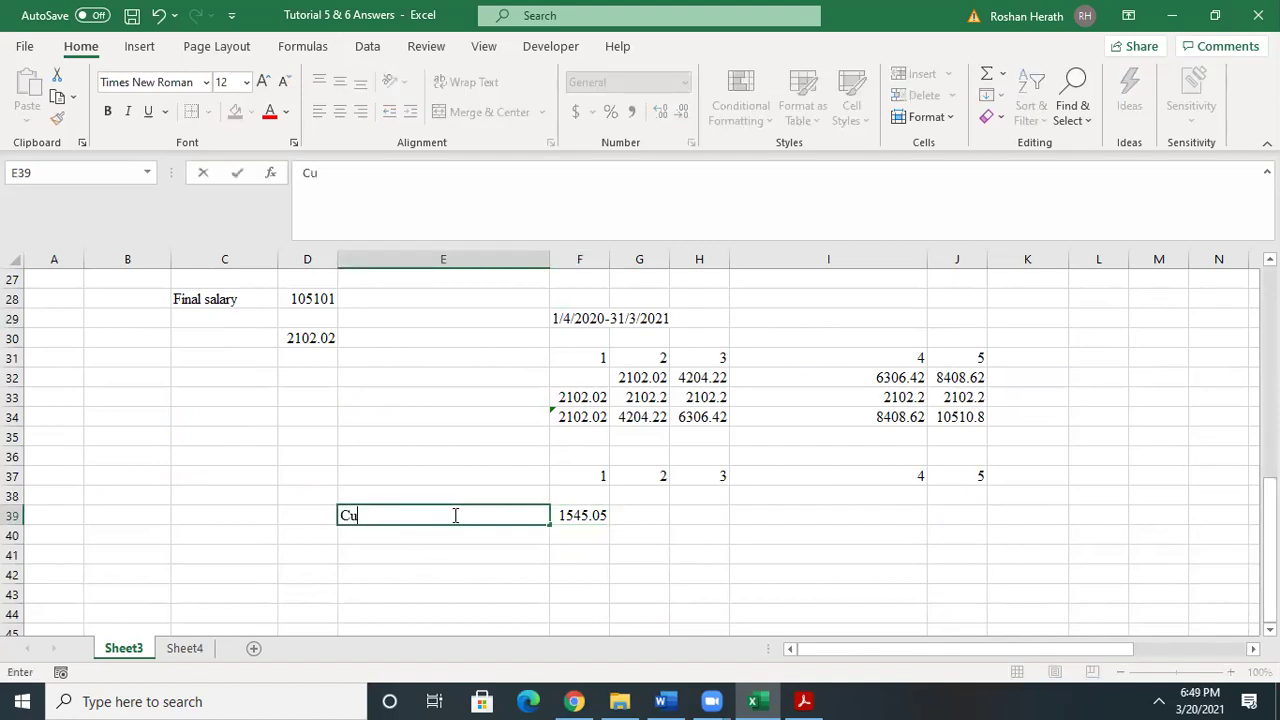
pyautogui.write('rrent Service')
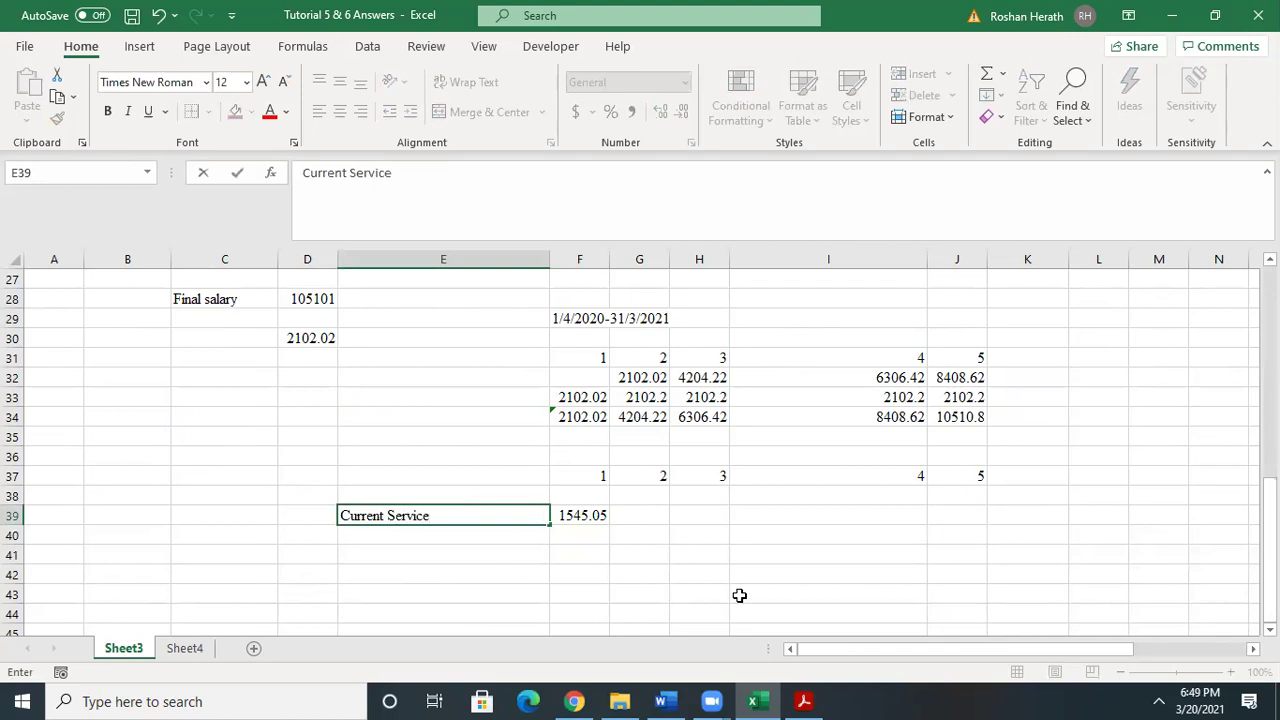
pyautogui.write(' Cost')
pyautogui.click(568, 515)
# - Move the Current Service Cost label and its value from E39:F39 down one row to E40:F40
pyautogui.moveTo(1269, 560); pyautogui.dragTo(1269, 395)
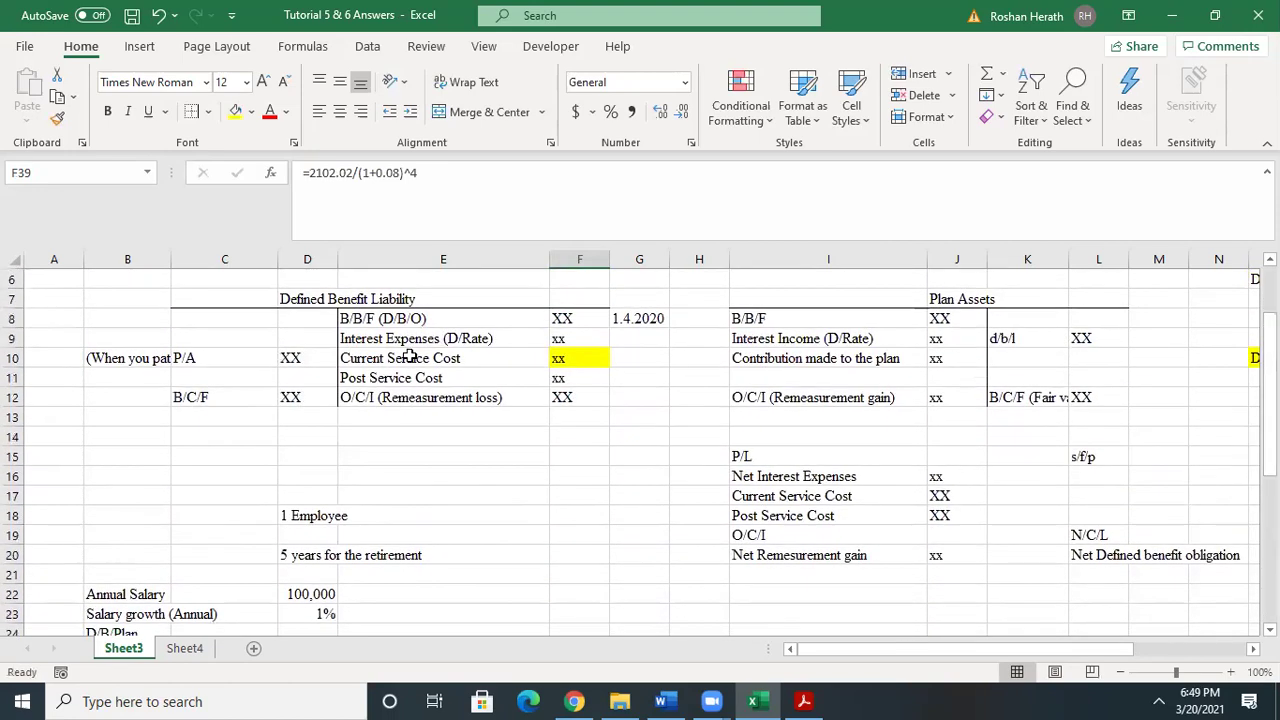
pyautogui.click(576, 362)
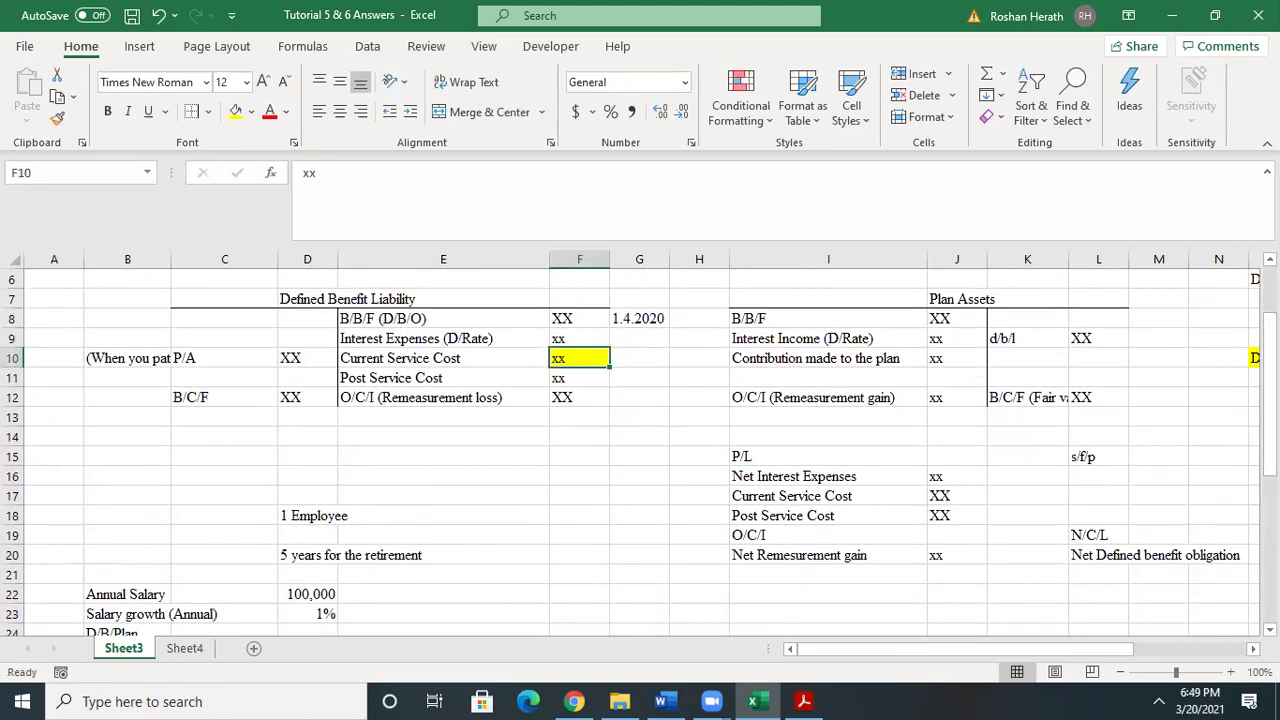
pyautogui.moveTo(1269, 430); pyautogui.dragTo(1269, 578)
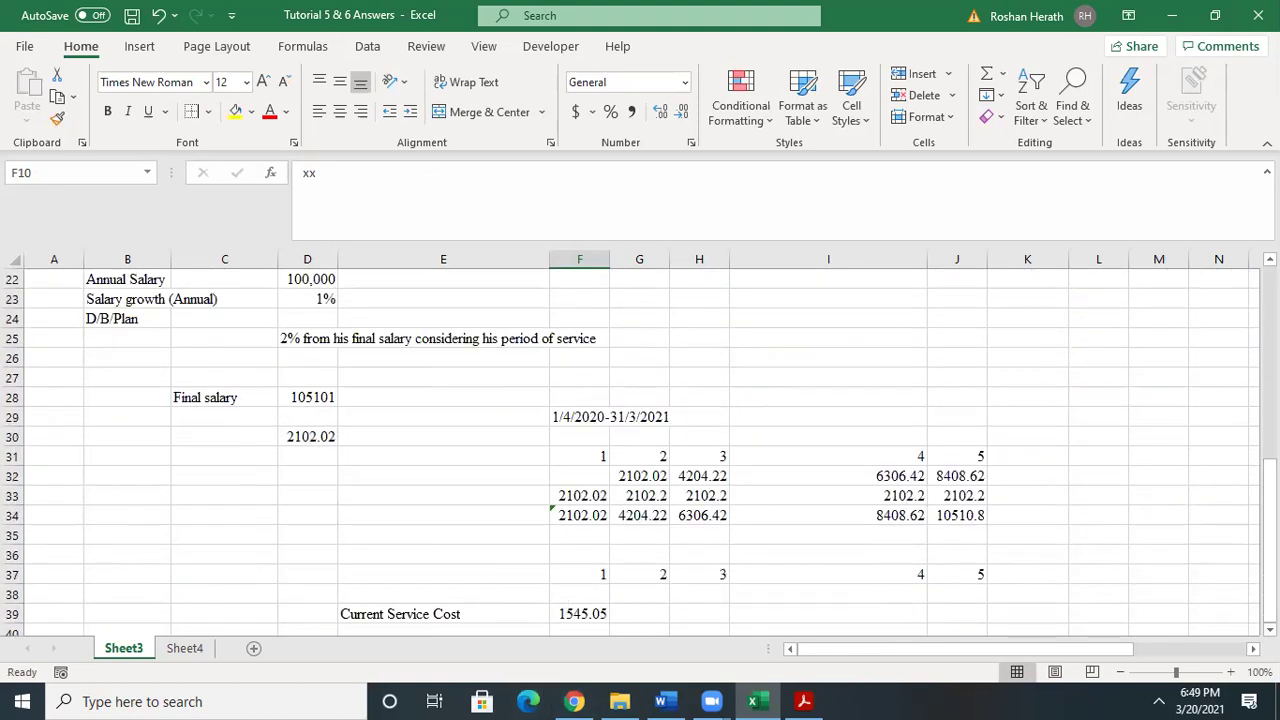
pyautogui.scroll(-2, 640, 450)
pyautogui.click(375, 517)
pyautogui.click(560, 514)
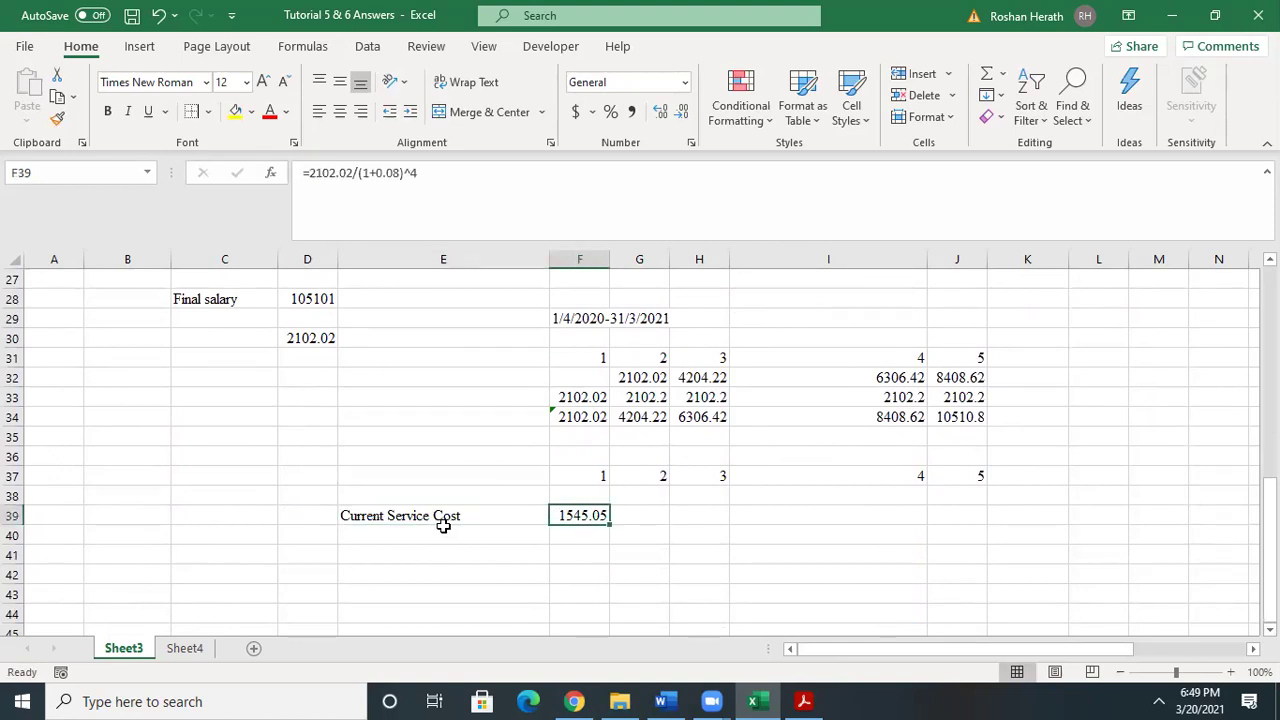
pyautogui.moveTo(440, 517); pyautogui.dragTo(563, 514)
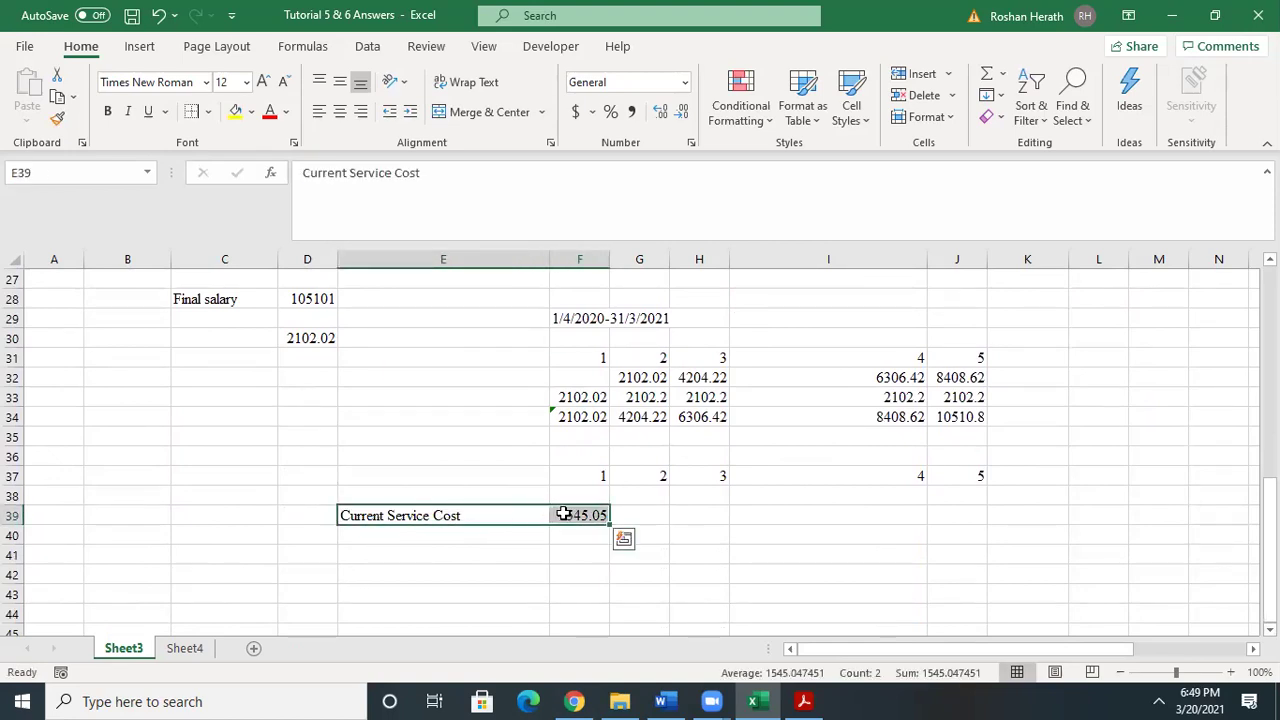
pyautogui.hotkey('ctrl', 'c')
pyautogui.click(479, 536)
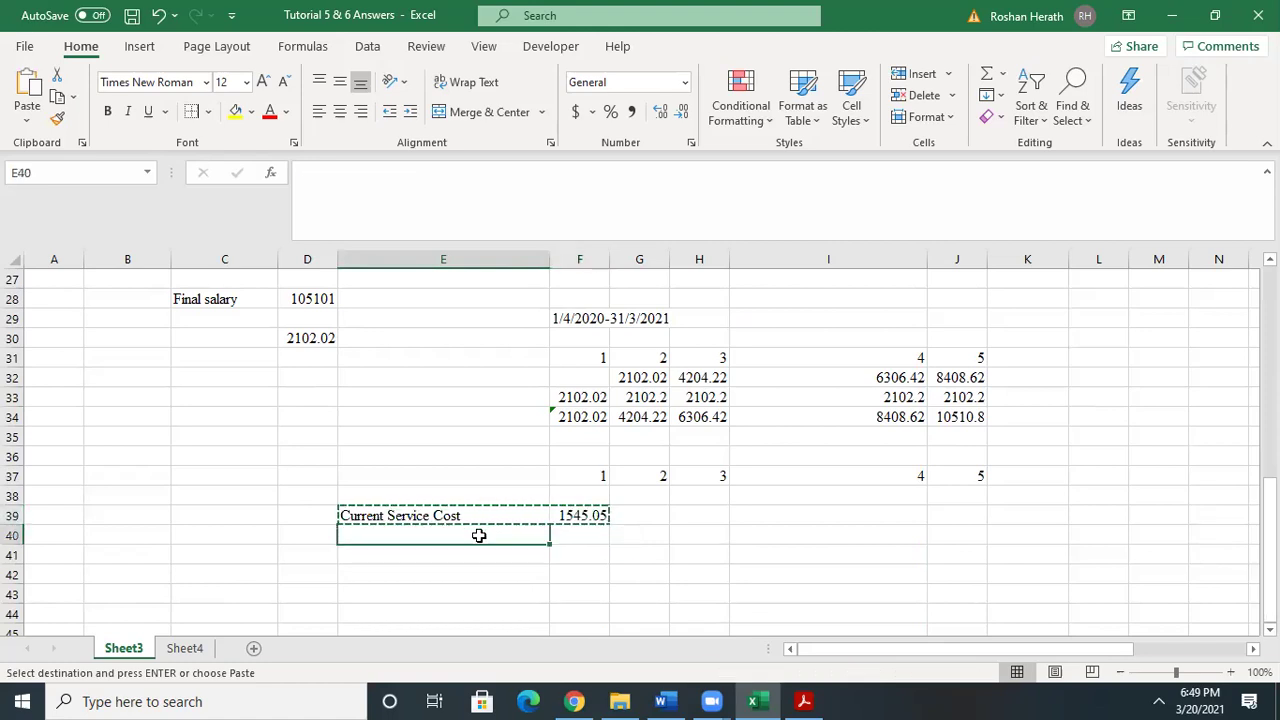
pyautogui.hotkey('ctrl', 'v')
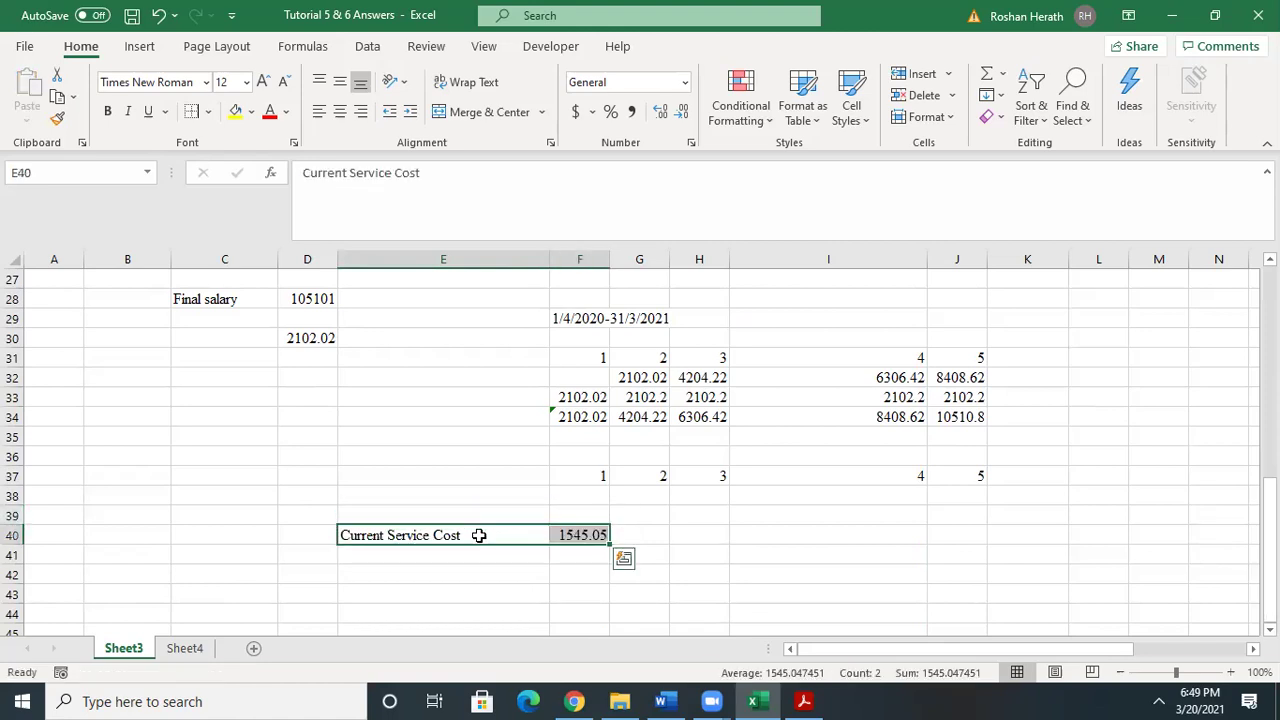
# - Total year 1 in cell F41 with the formula =SUM(F38:F40)
pyautogui.click(580, 551)
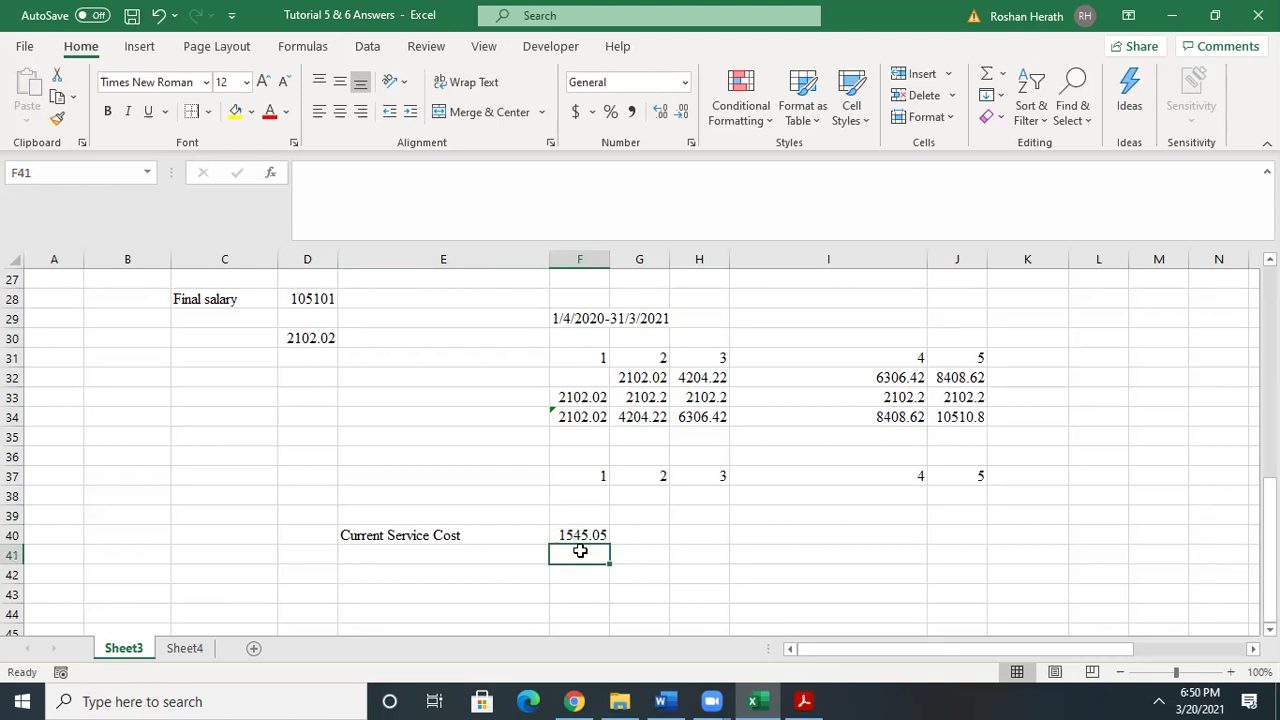
pyautogui.write('=sum')
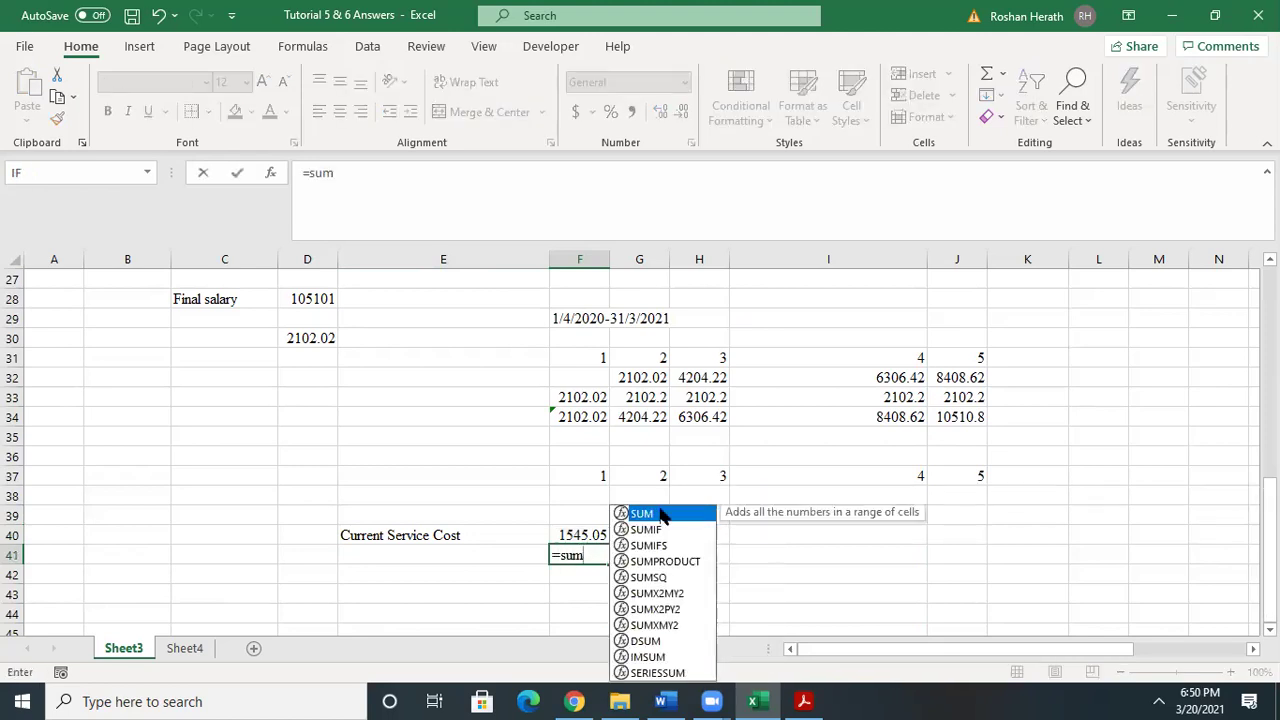
pyautogui.doubleClick(660, 513)
pyautogui.moveTo(571, 497); pyautogui.dragTo(572, 529)
pyautogui.press('Return')
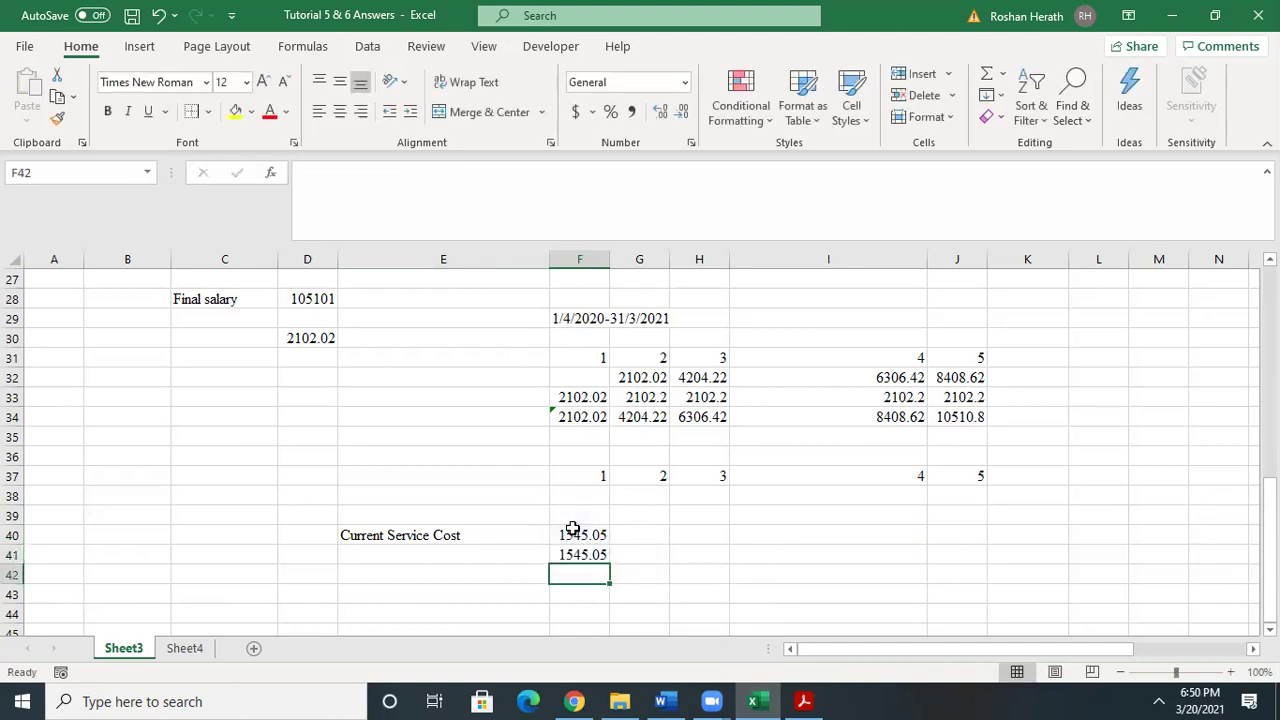
pyautogui.moveTo(1269, 585); pyautogui.dragTo(1269, 445)
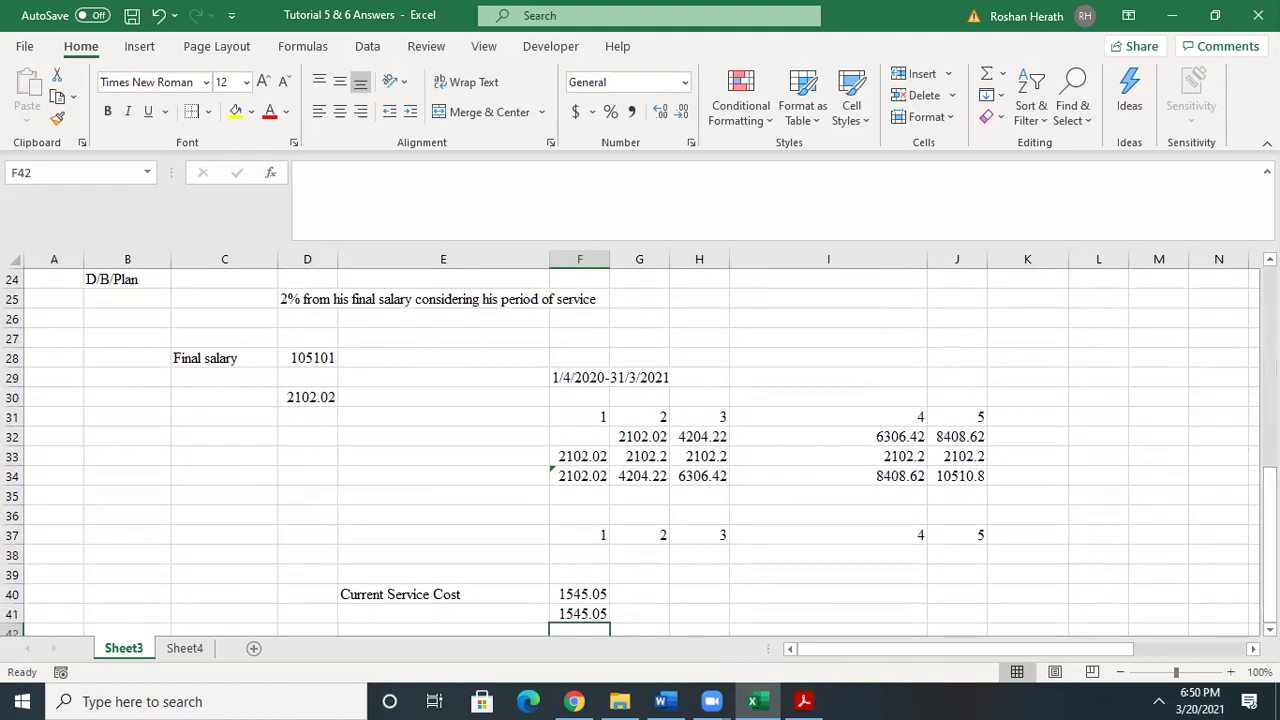
pyautogui.click(572, 615)
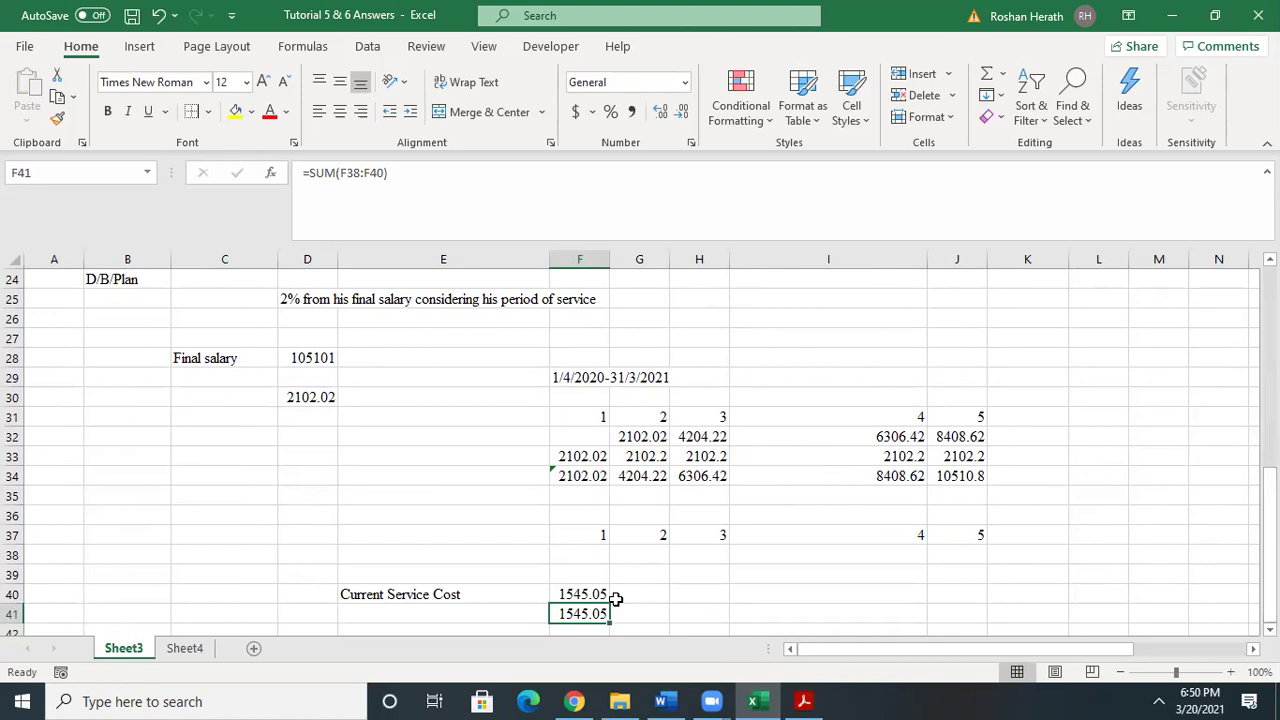
# - Label the year 1 total in cell E41 as "D/B/OBLIGATION", correcting the spelling of the word
pyautogui.click(400, 609)
pyautogui.write('D/B')
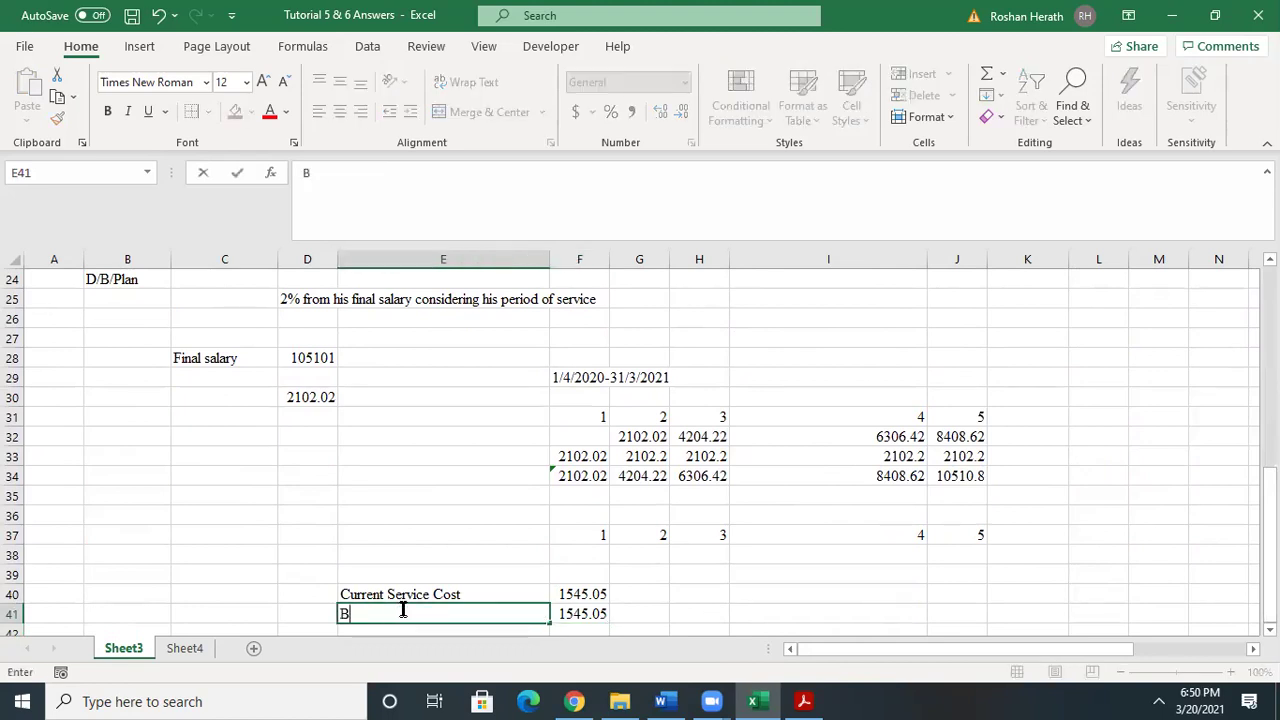
pyautogui.write('/O')
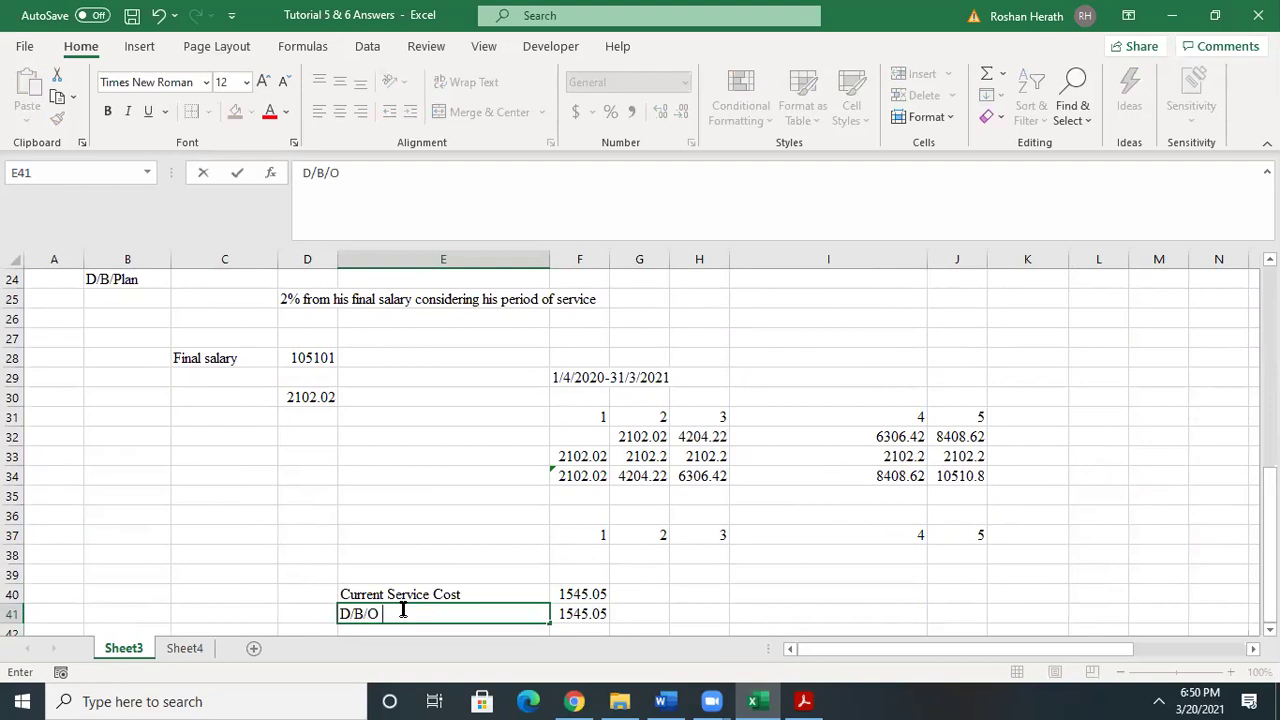
pyautogui.write('BLICATION')
pyautogui.click(700, 617)
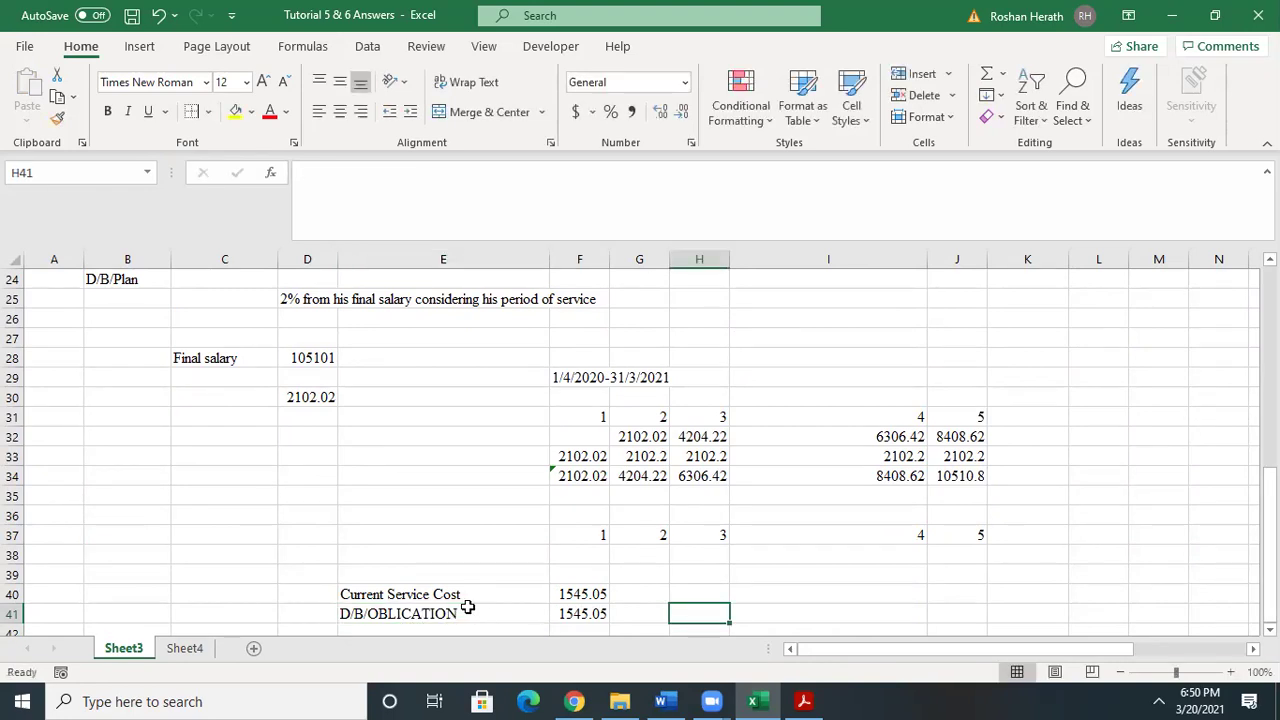
pyautogui.click(443, 610)
pyautogui.doubleClick(422, 614)
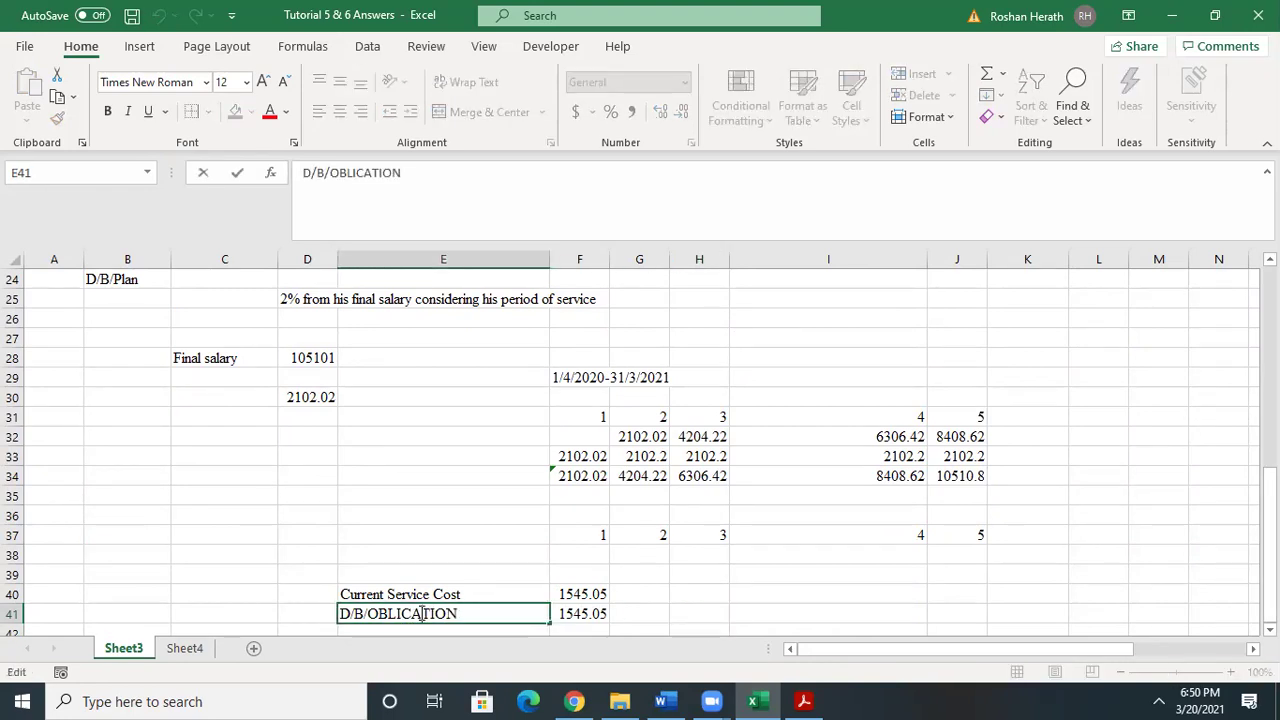
pyautogui.press('BackSpace')
pyautogui.write('G')
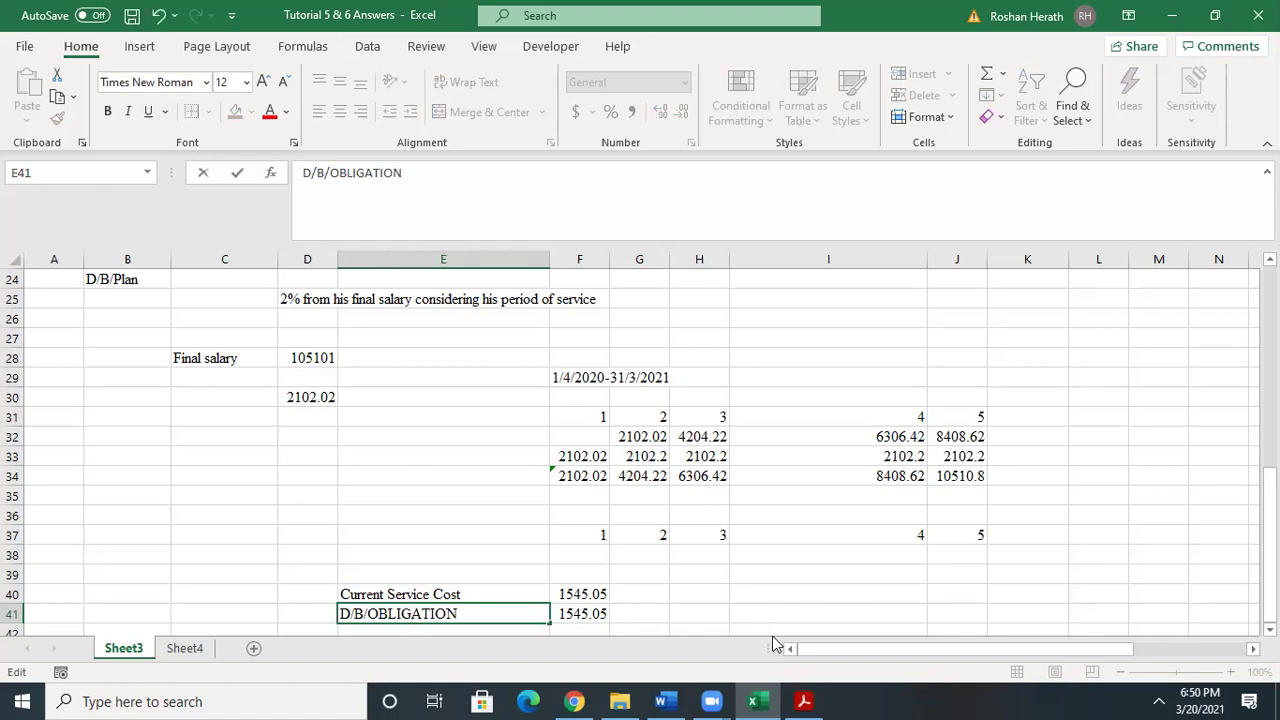
pyautogui.click(715, 607)
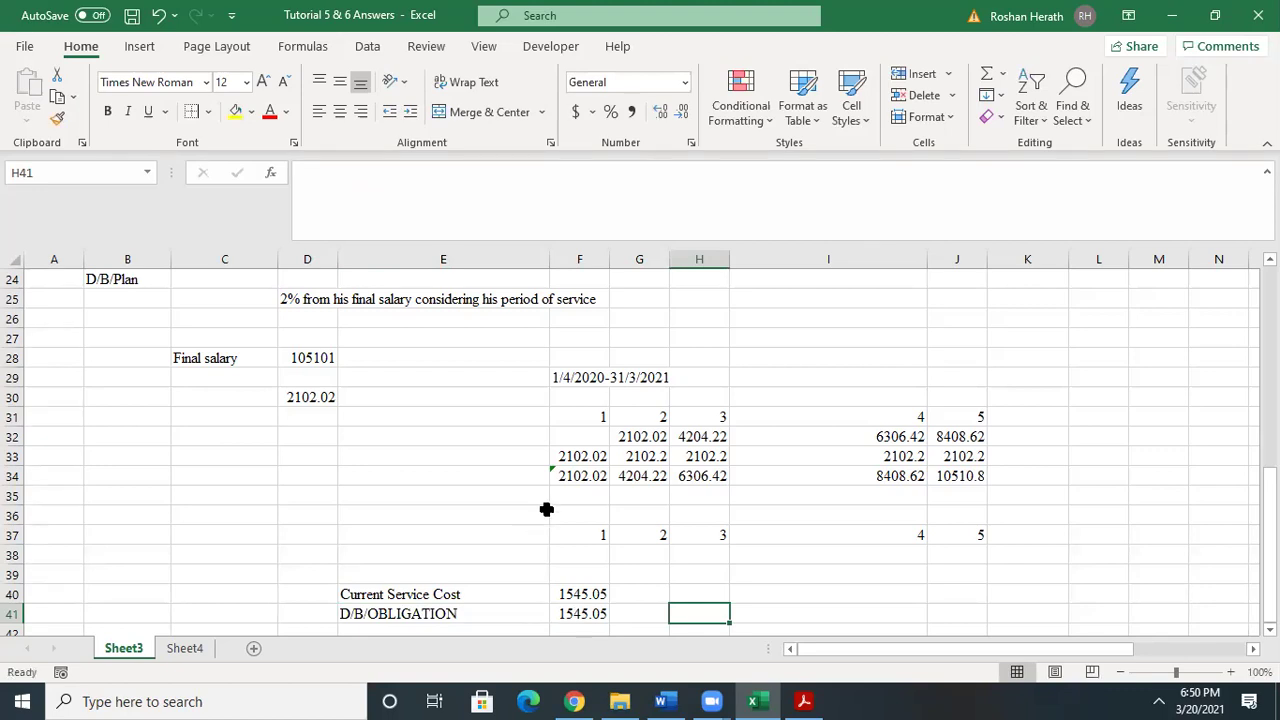
# - Bring the year 1 closing obligation forward to year 2 by entering =F41 in cell G38
pyautogui.click(648, 554)
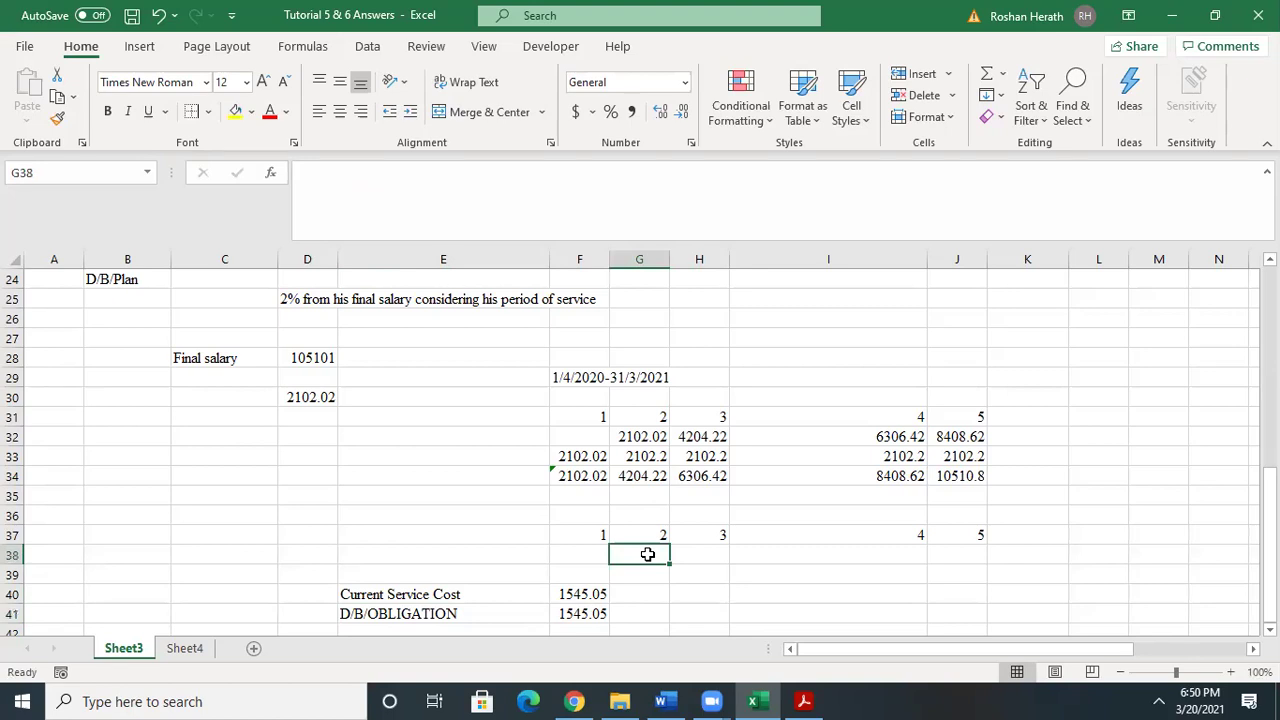
pyautogui.write('=')
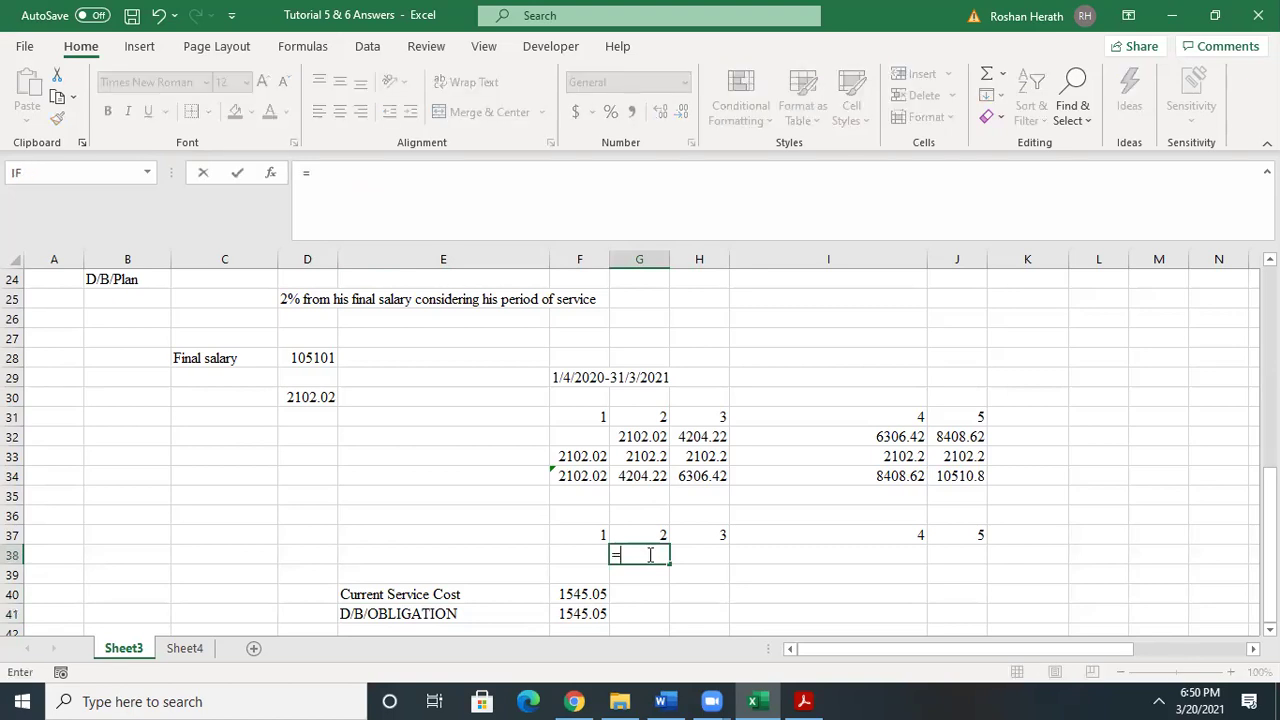
pyautogui.click(560, 613)
pyautogui.press('Return')
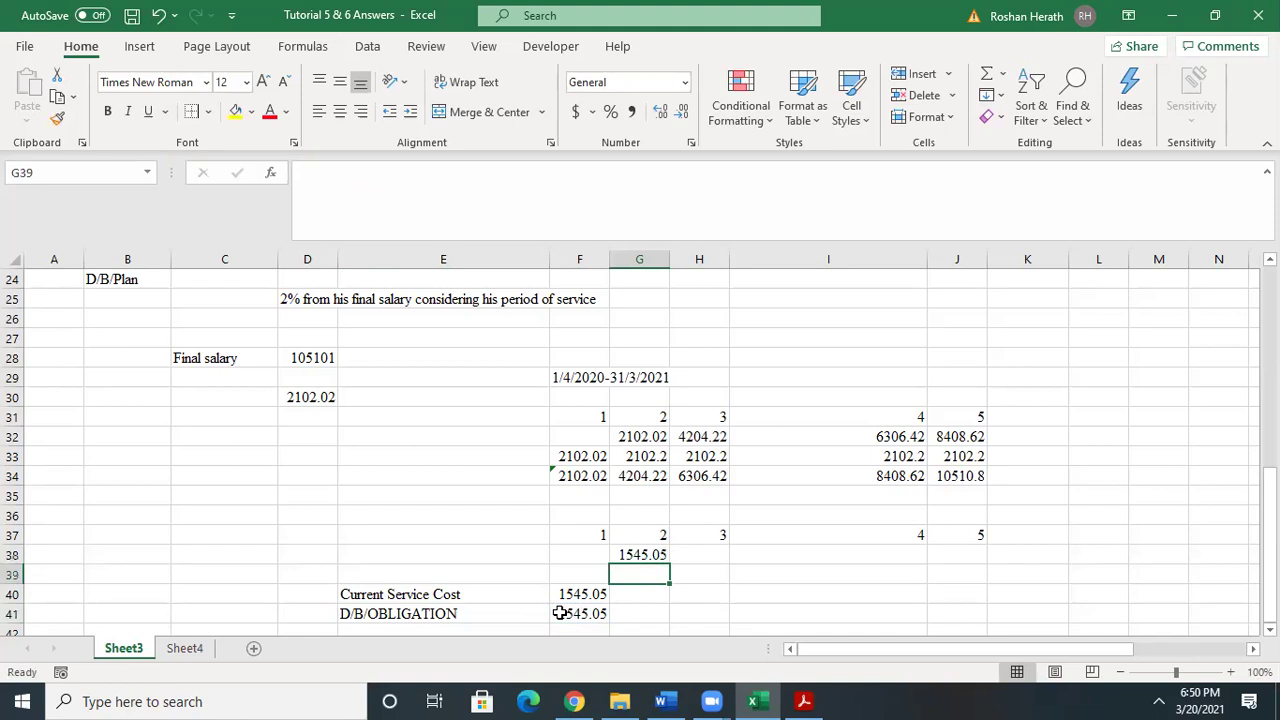
pyautogui.click(645, 555)
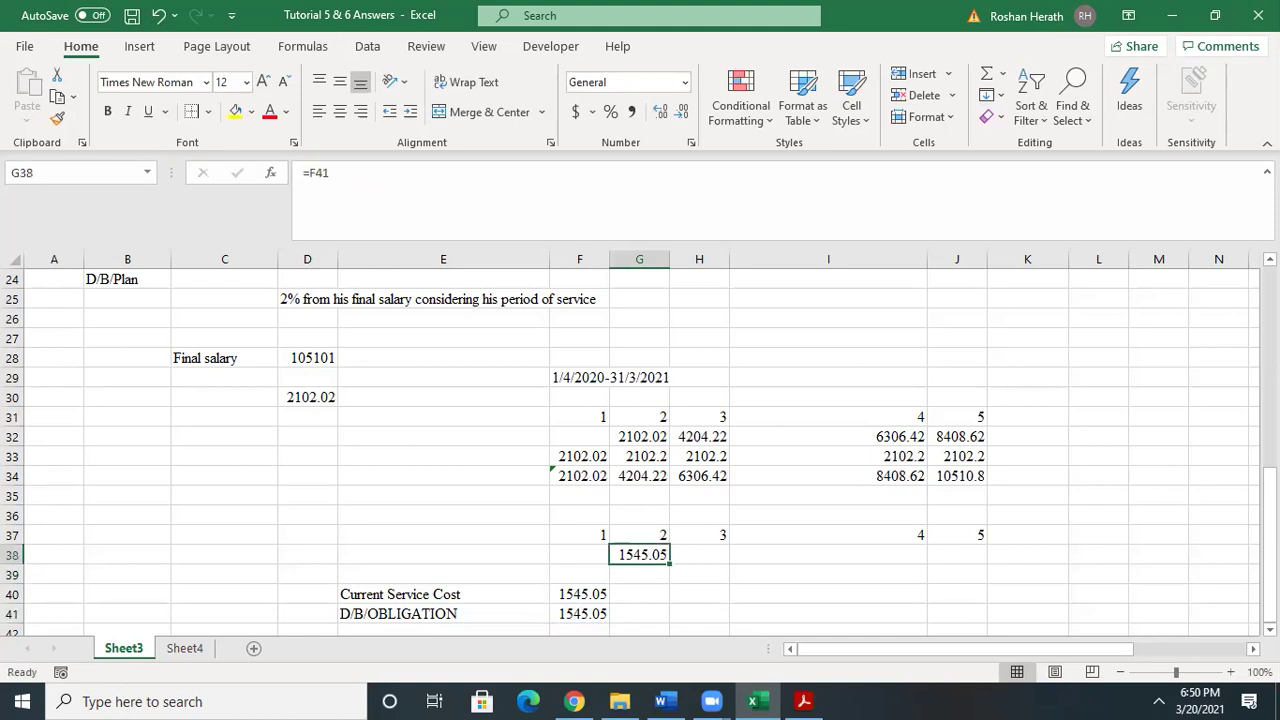
pyautogui.moveTo(1269, 540); pyautogui.dragTo(1269, 290)
pyautogui.moveTo(1191, 350); pyautogui.dragTo(1191, 530)
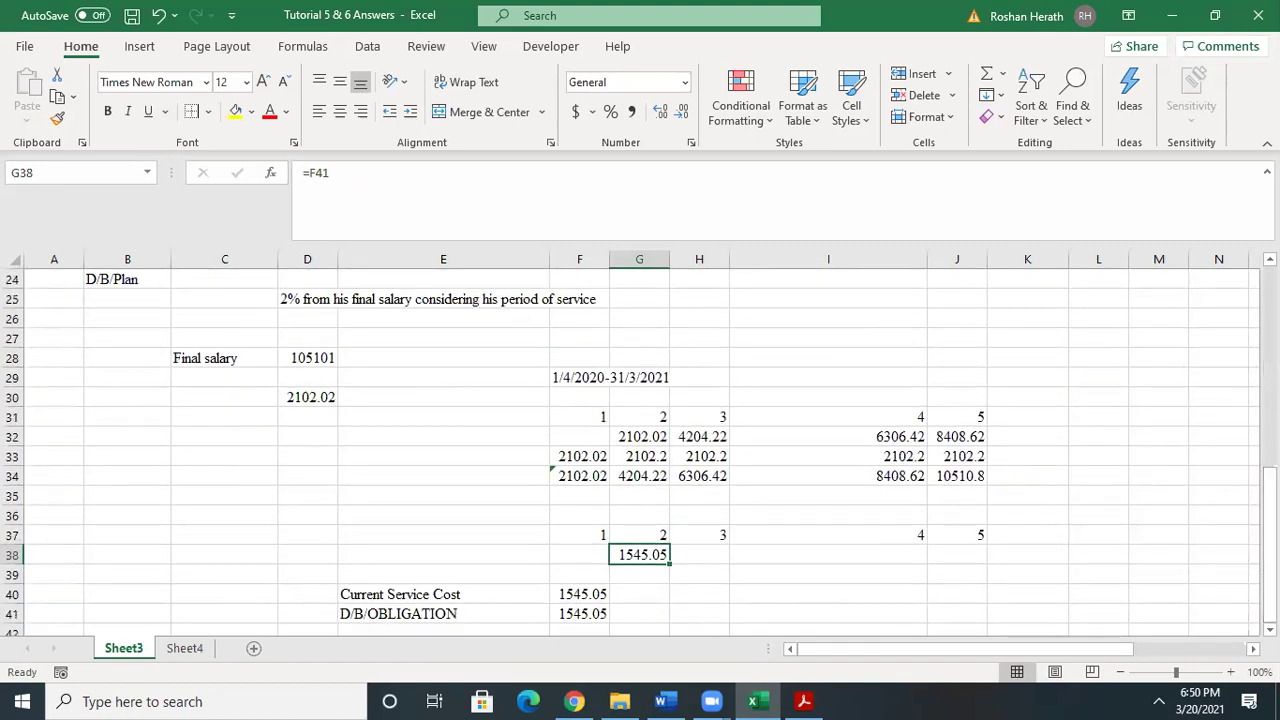
# - Enter the label "d/b/obligation" in cell E38 for the opening balance row
pyautogui.click(438, 553)
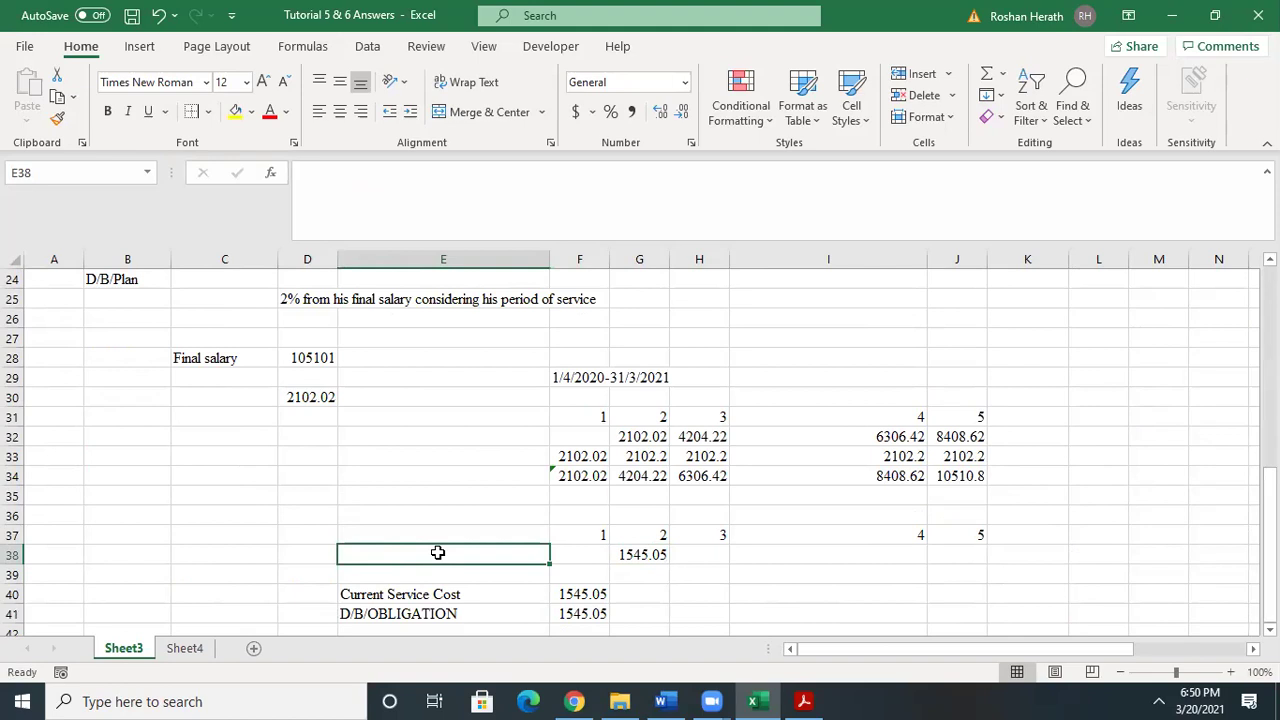
pyautogui.write('d/b/')
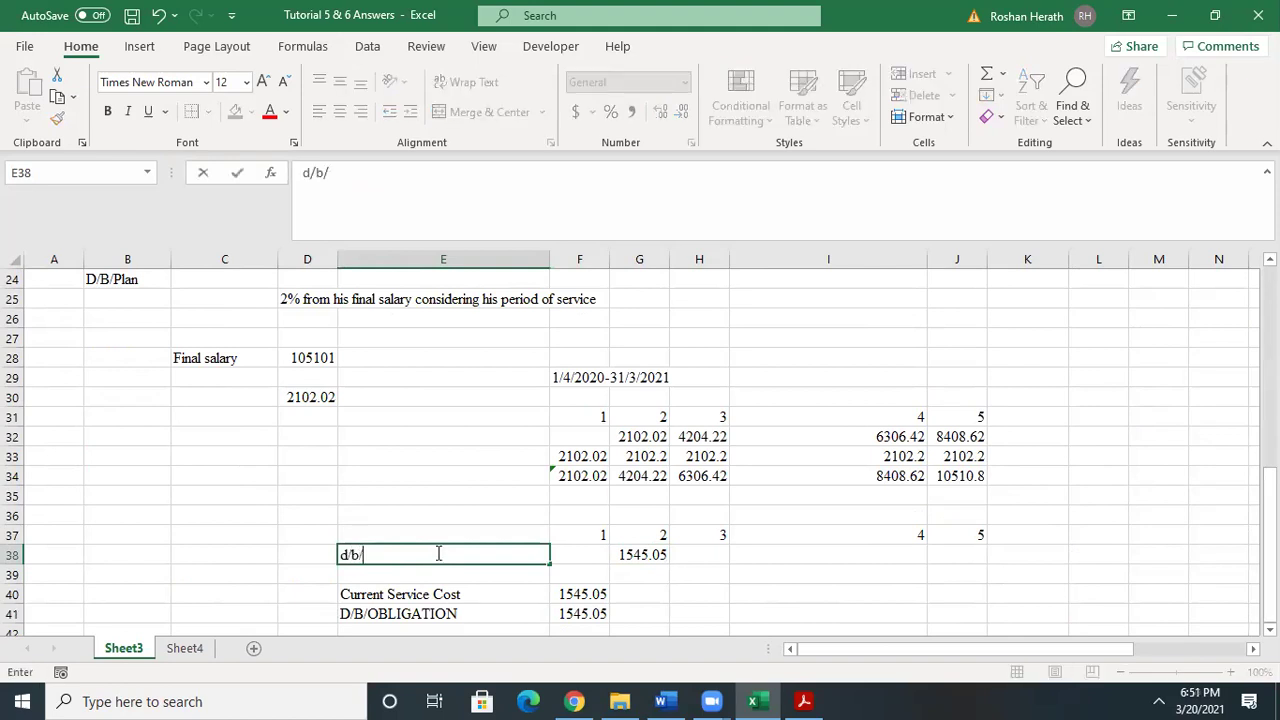
pyautogui.write('obligation')
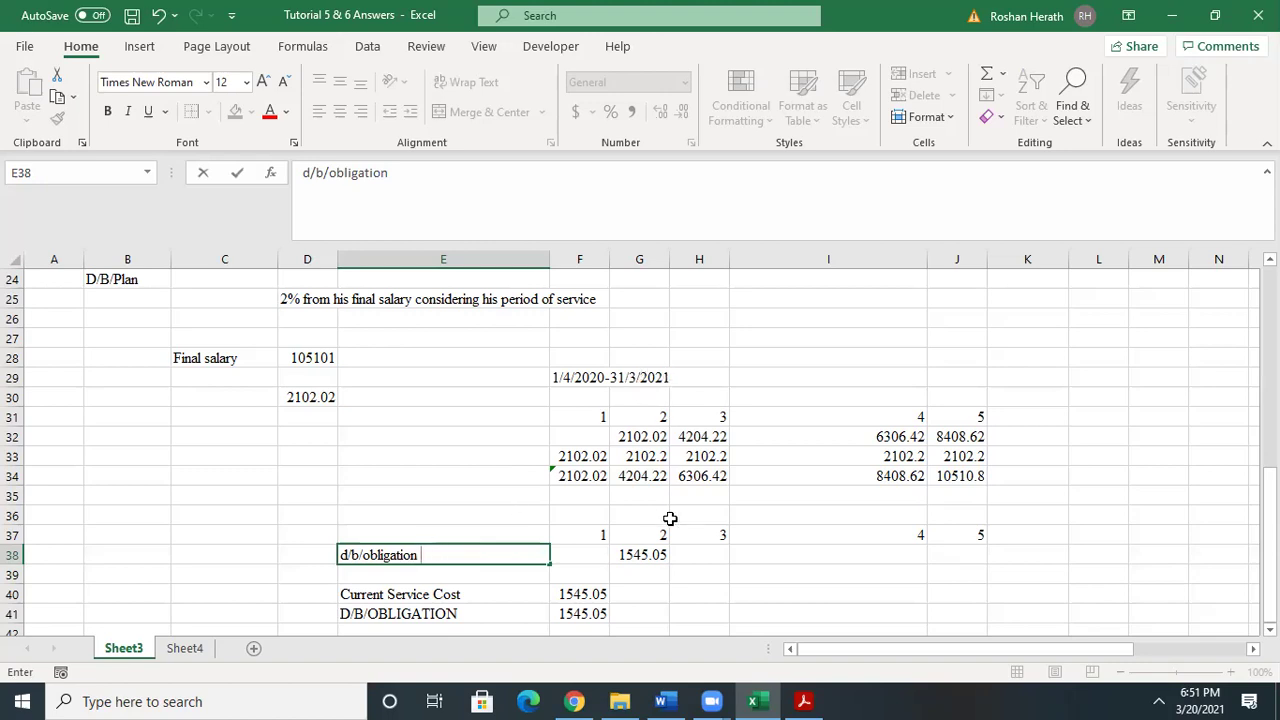
pyautogui.click(645, 571)
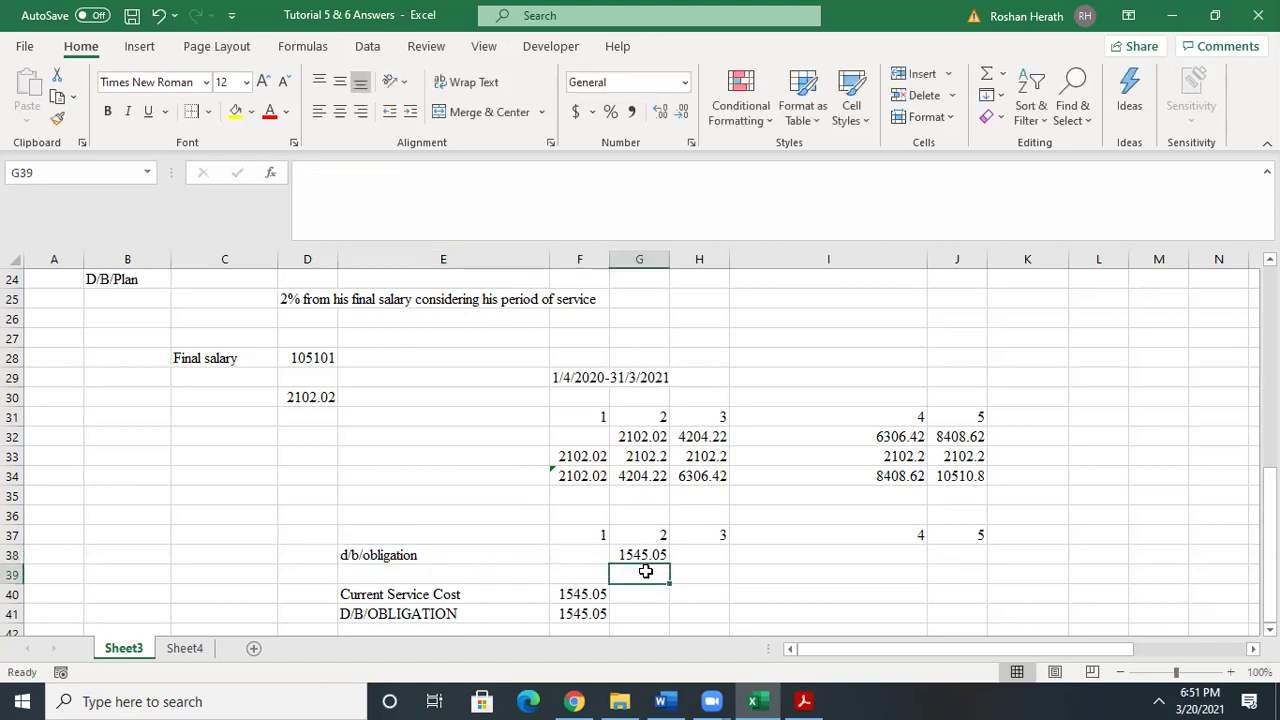
# - Calculate year 2 interest in cell G39 with the formula =G38*0.08
pyautogui.scroll(8, 418, 520)
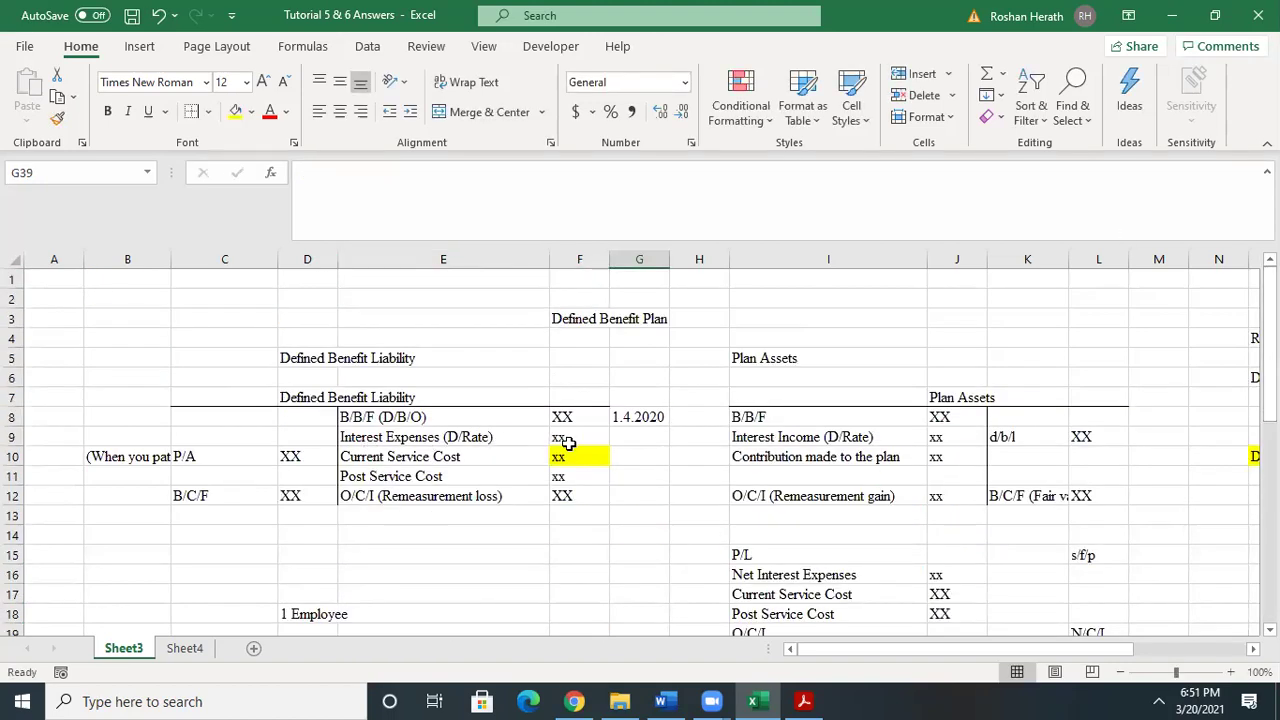
pyautogui.scroll(-8, 640, 567)
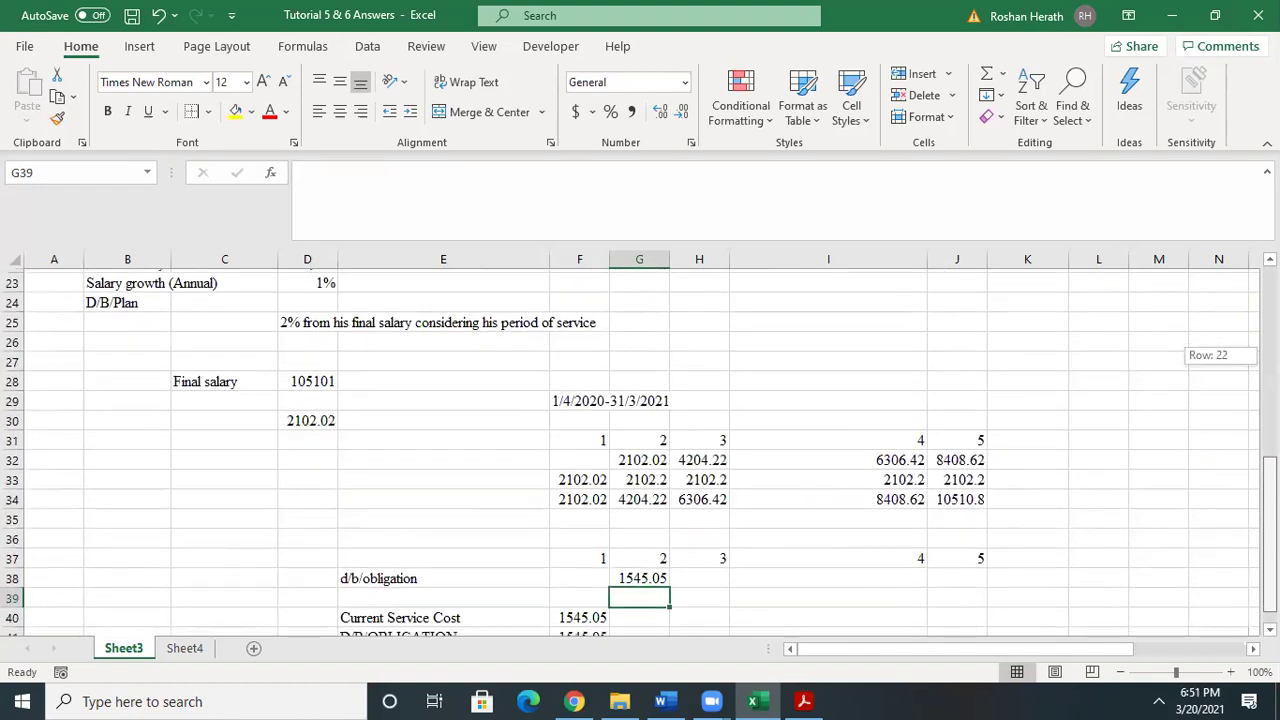
pyautogui.write('=')
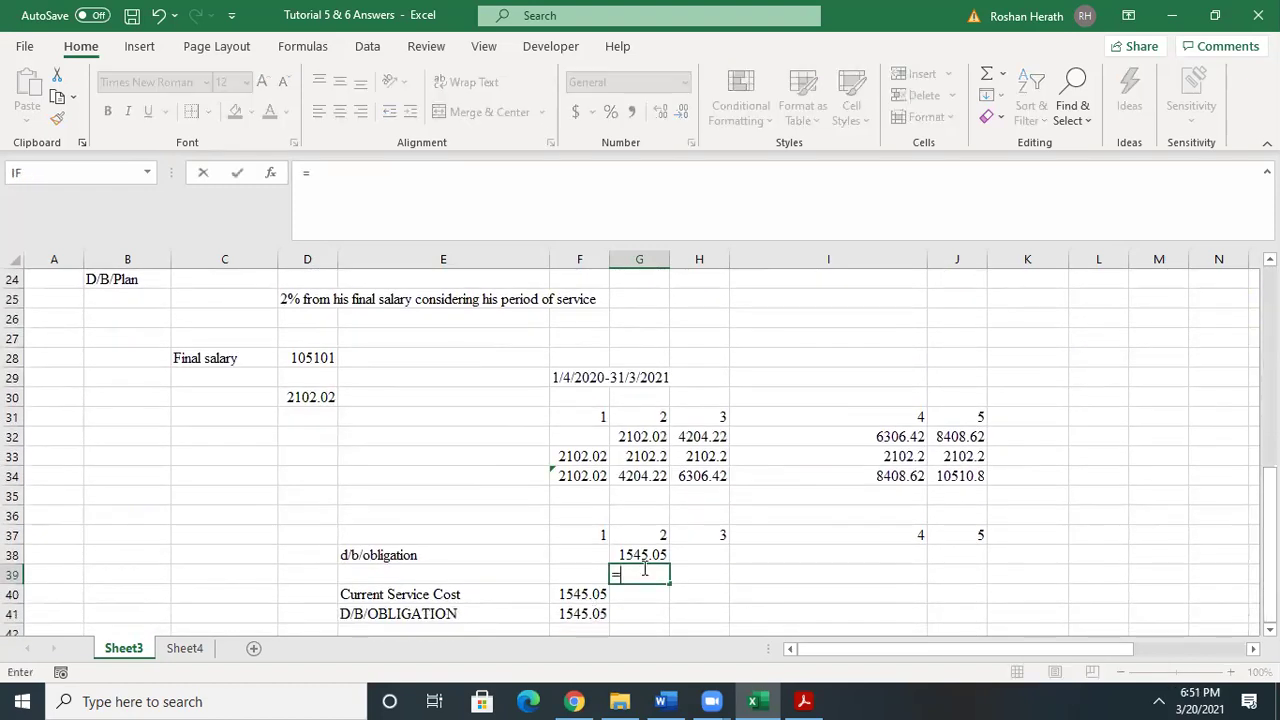
pyautogui.click(641, 554)
pyautogui.write('*')
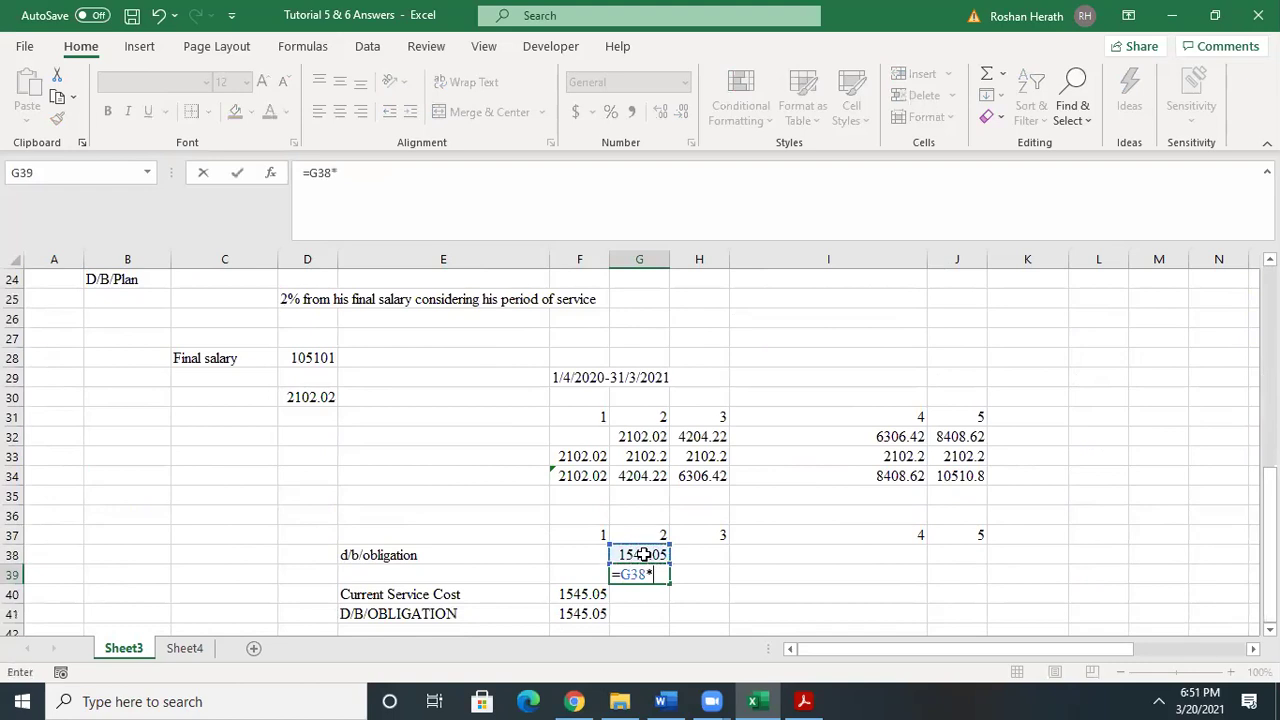
pyautogui.write('0.08')
pyautogui.press('Return')
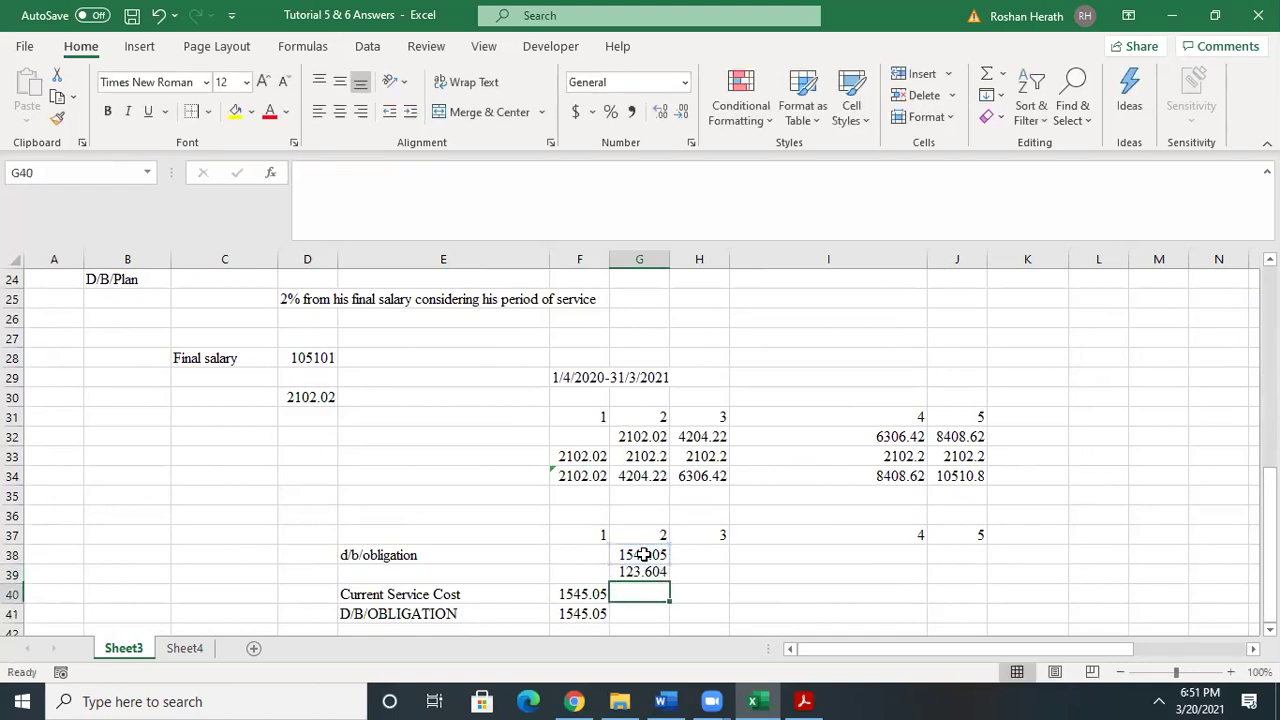
# - Label the year 2 interest row in cell E39 as "Interest Expenses"
pyautogui.click(364, 572)
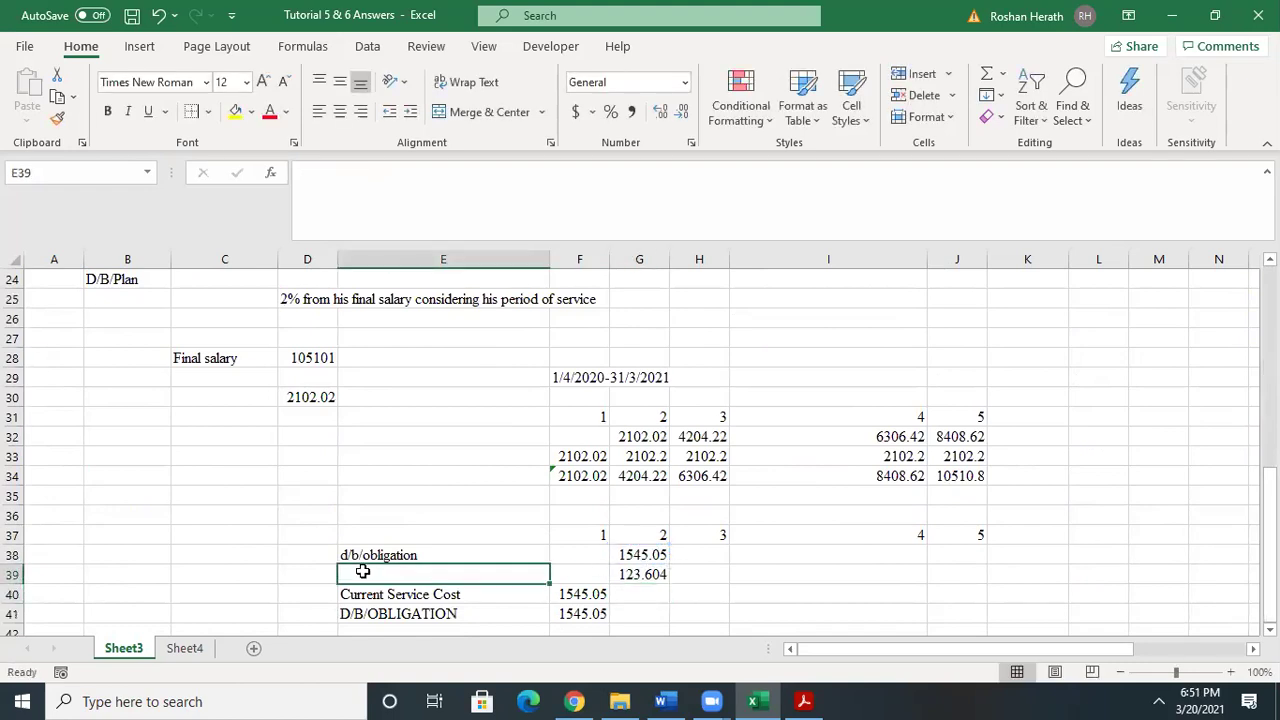
pyautogui.write('Interes')
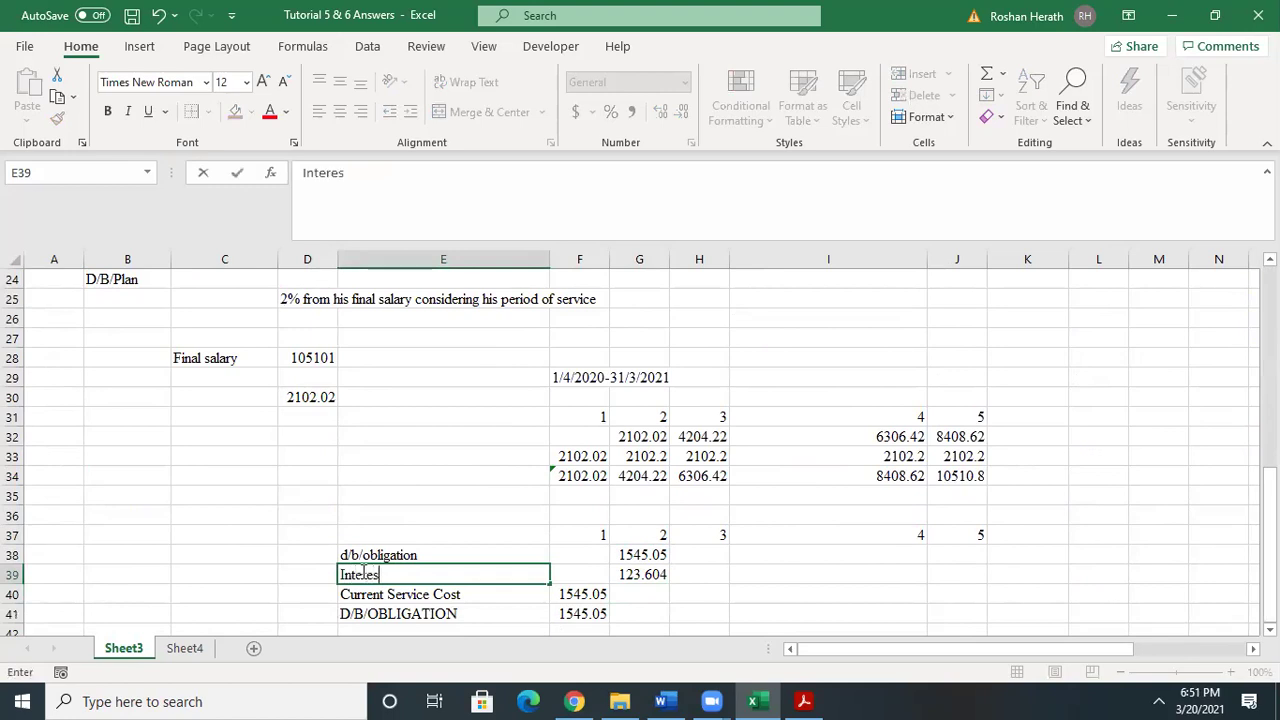
pyautogui.write('t Expenses')
# - Calculate the year 2 current service cost in cell G40 with the formula =G33/1.08^3
pyautogui.click(680, 594)
pyautogui.click(643, 594)
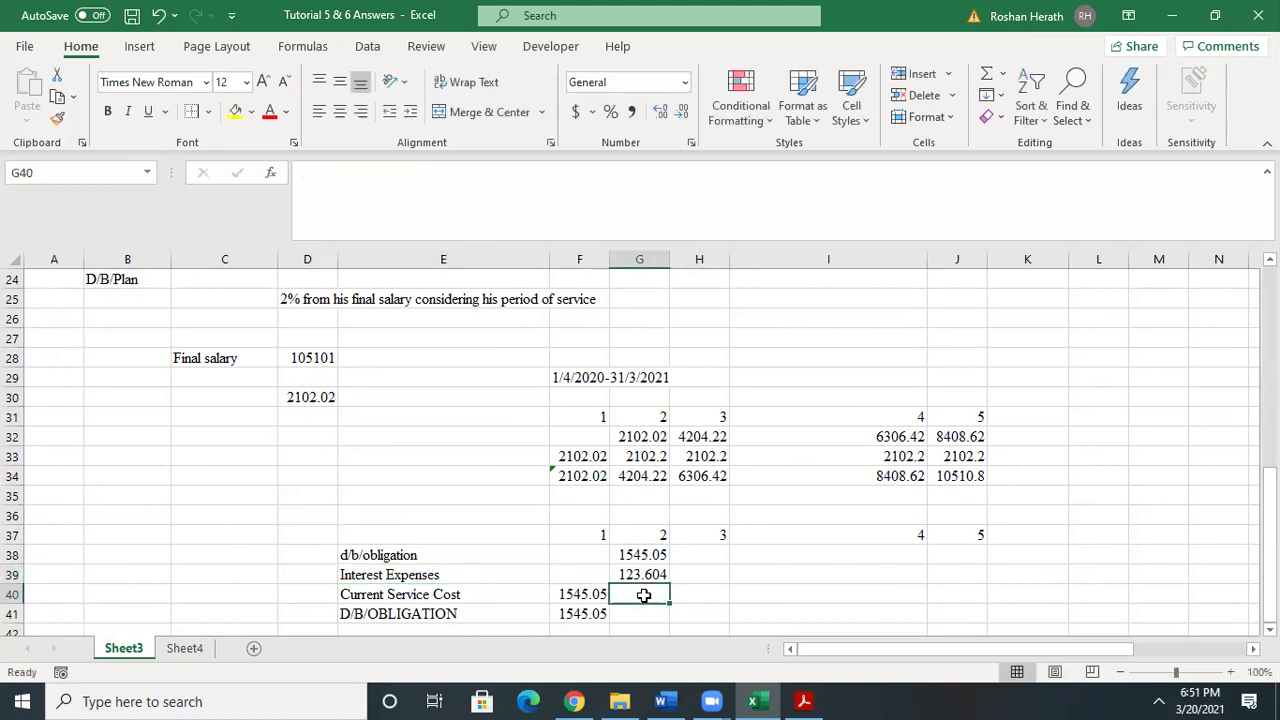
pyautogui.moveTo(1268, 545)
pyautogui.mouseDown()
pyautogui.moveTo(1268, 347)
pyautogui.moveTo(1268, 545)
pyautogui.mouseUp()
pyautogui.click(650, 459)
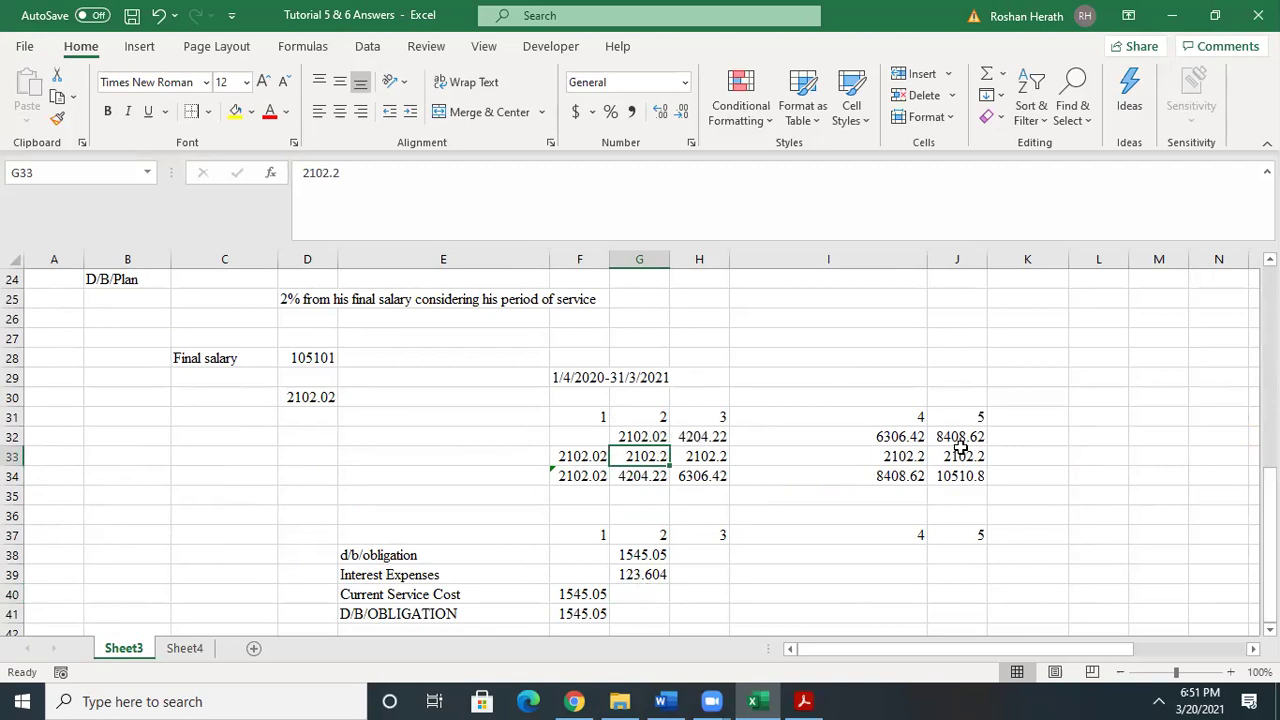
pyautogui.click(634, 598)
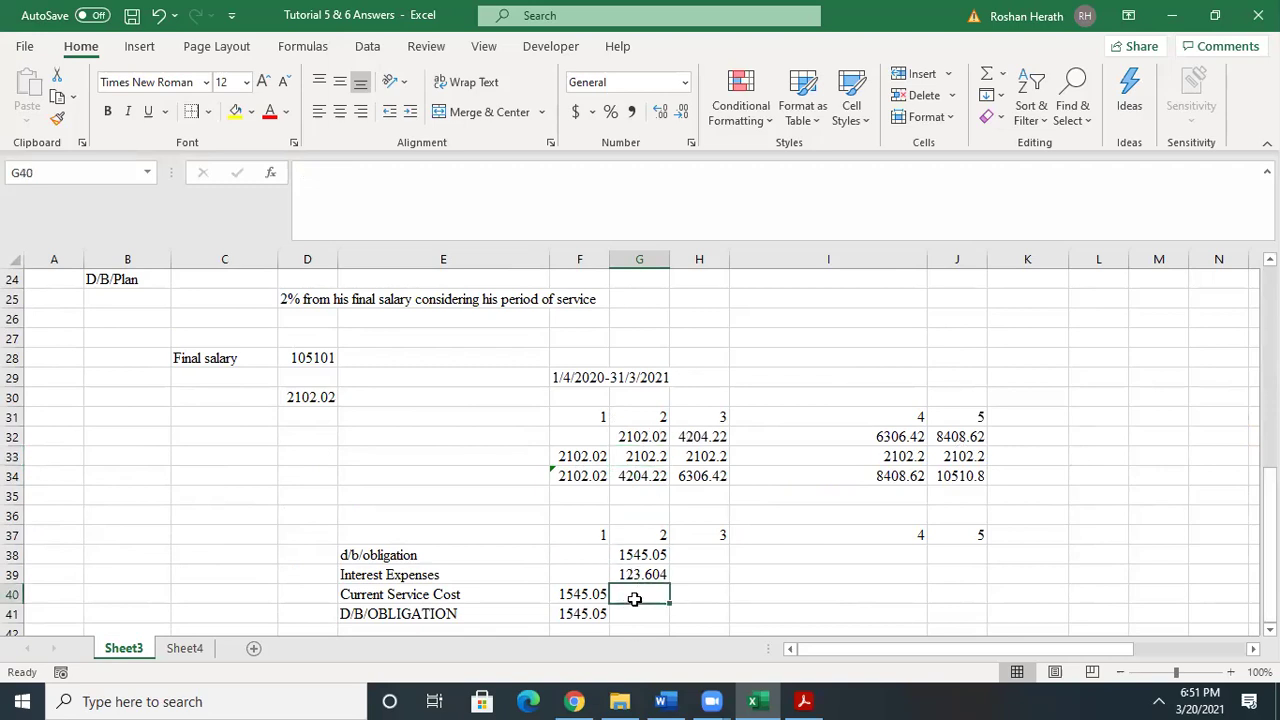
pyautogui.write('=')
pyautogui.click(641, 462)
pyautogui.write('/1.')
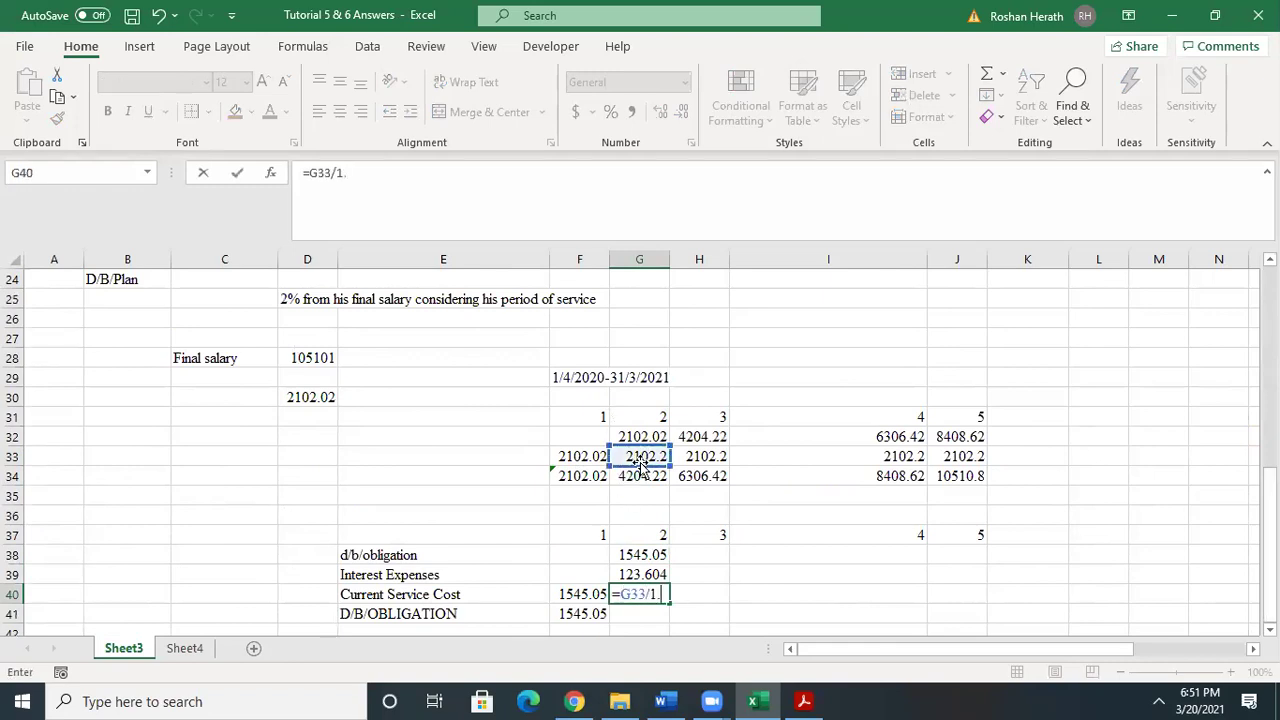
pyautogui.write('08')
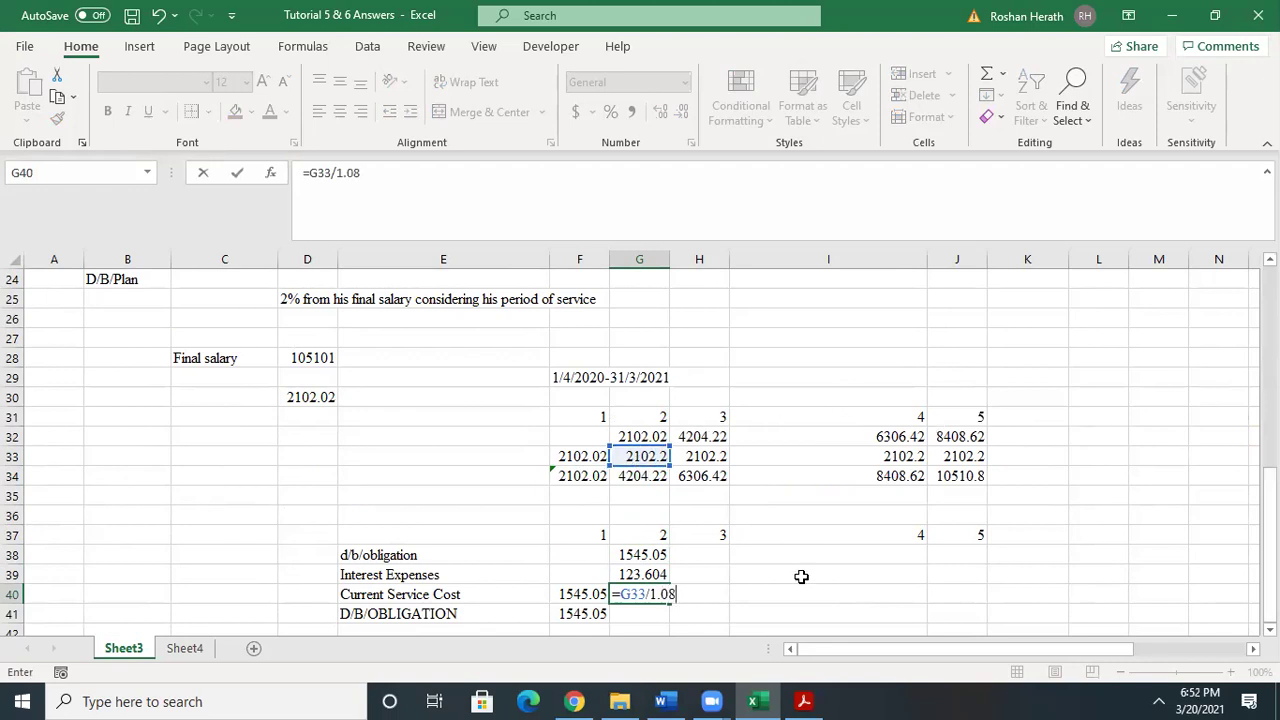
pyautogui.write('^3')
pyautogui.press('Return')
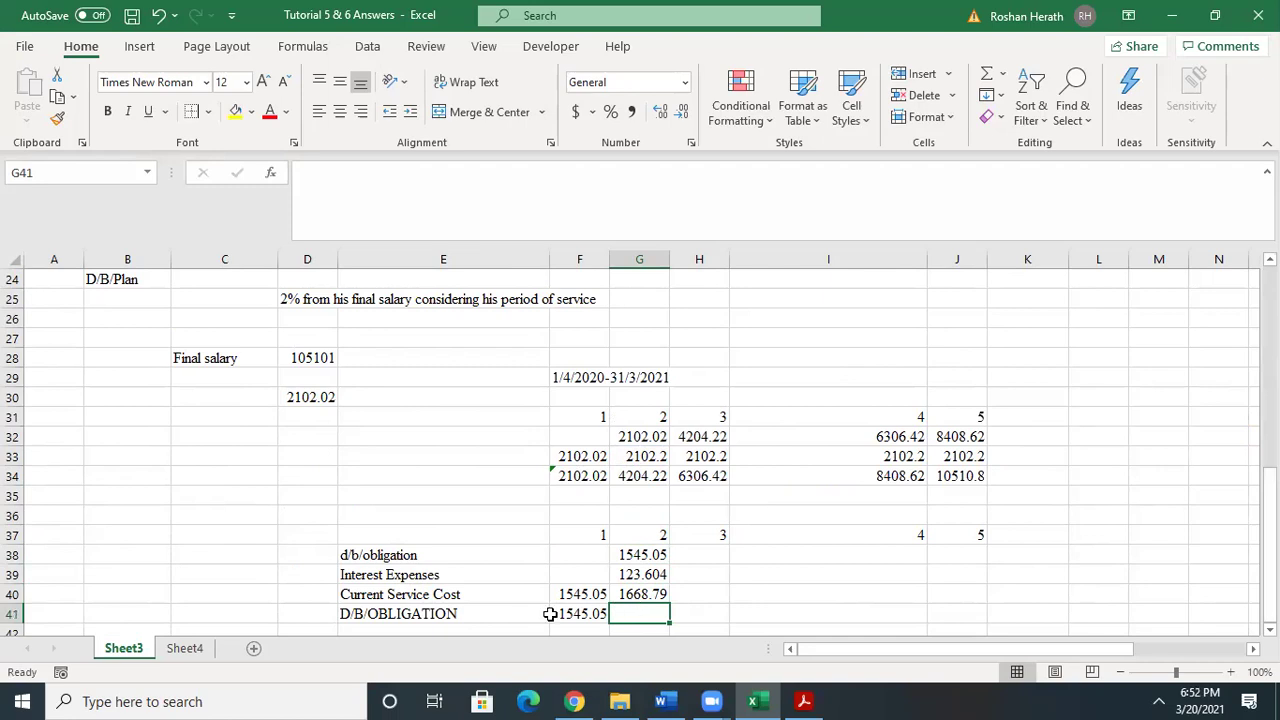
# - Copy the closing obligation sum formula from F41 into G41 for year 2
pyautogui.click(583, 613)
pyautogui.moveTo(608, 622); pyautogui.dragTo(672, 617)
pyautogui.click(651, 607)
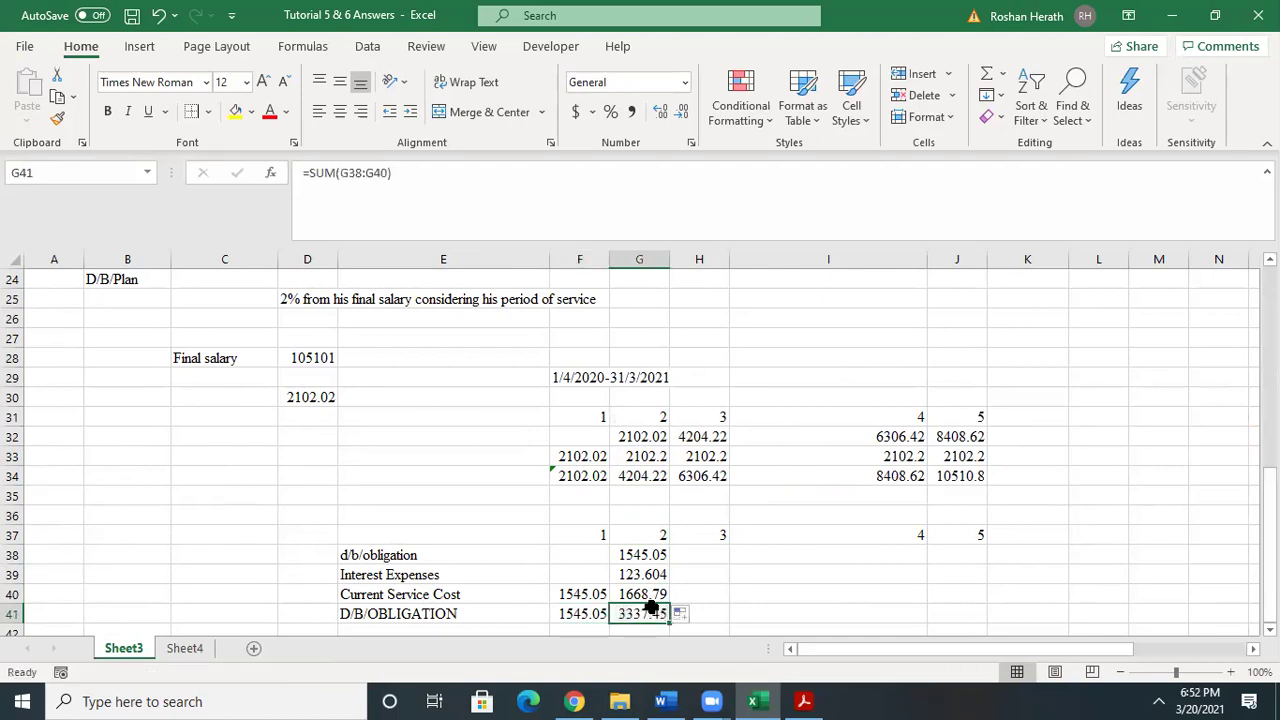
# - Bring the year 2 closing obligation forward to year 3 by entering =G41 in cell H38
pyautogui.moveTo(1268, 545); pyautogui.dragTo(1268, 340)
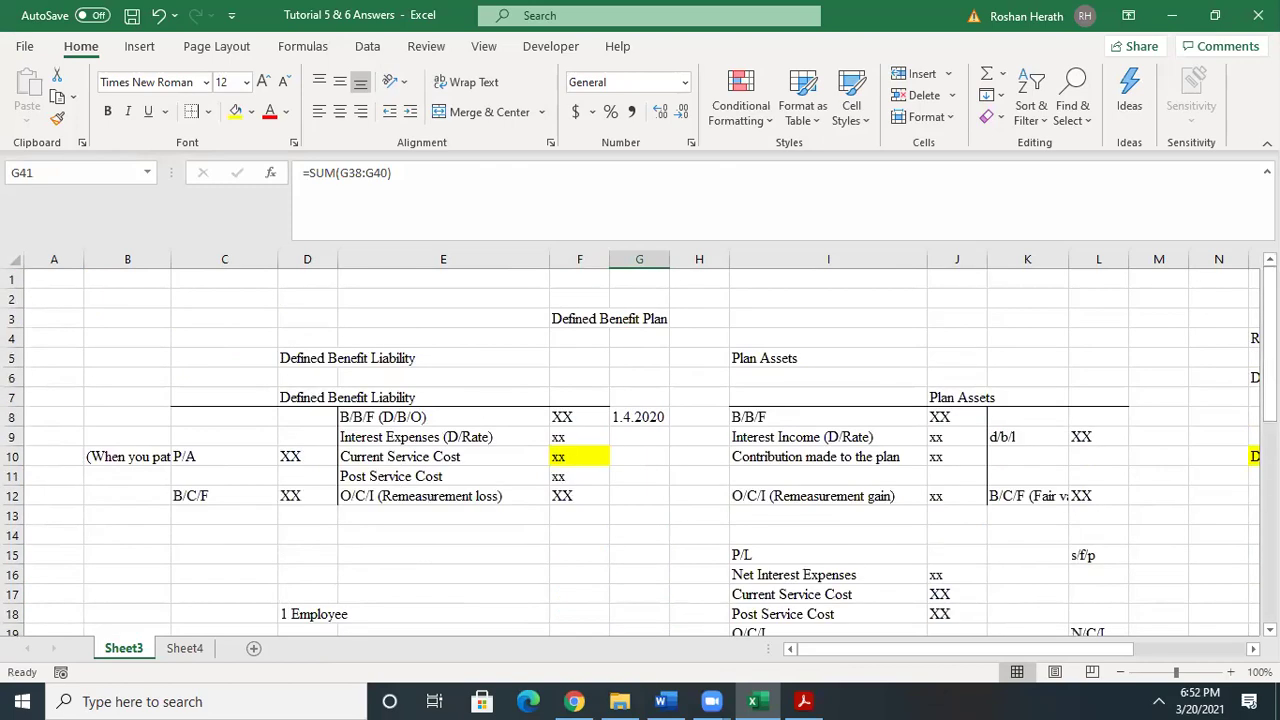
pyautogui.click(305, 494)
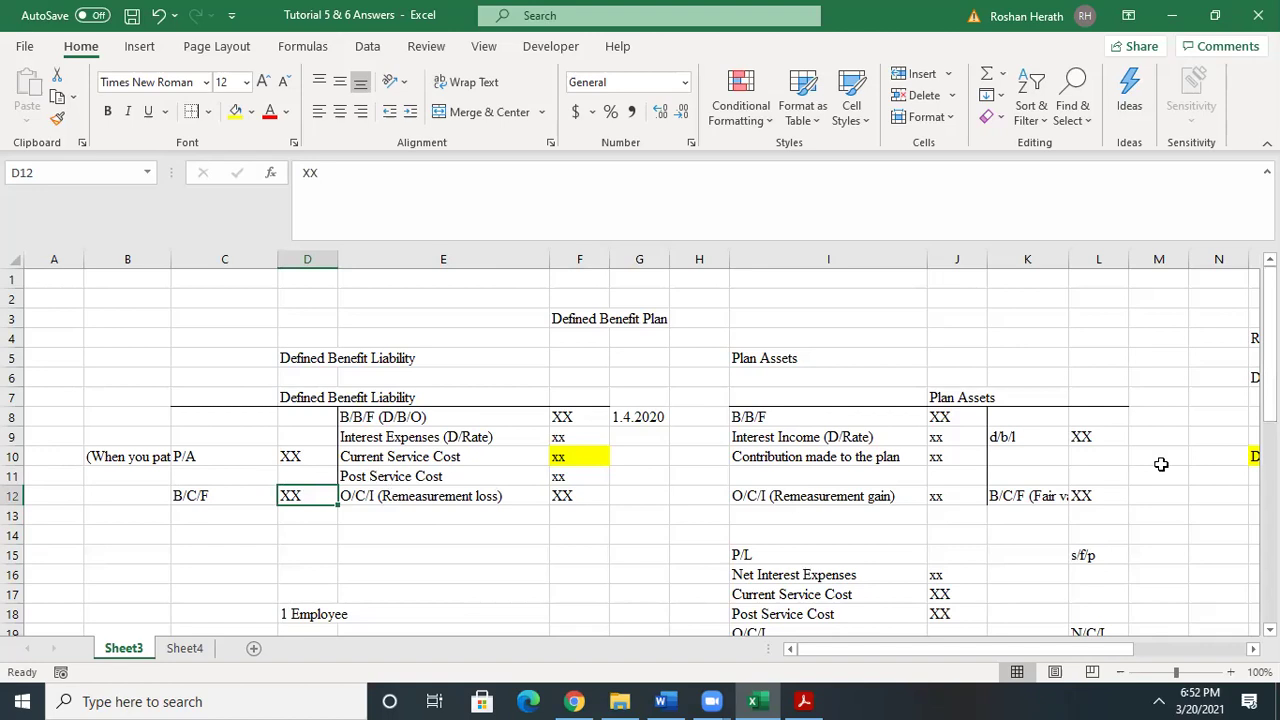
pyautogui.moveTo(1268, 380); pyautogui.dragTo(1268, 432)
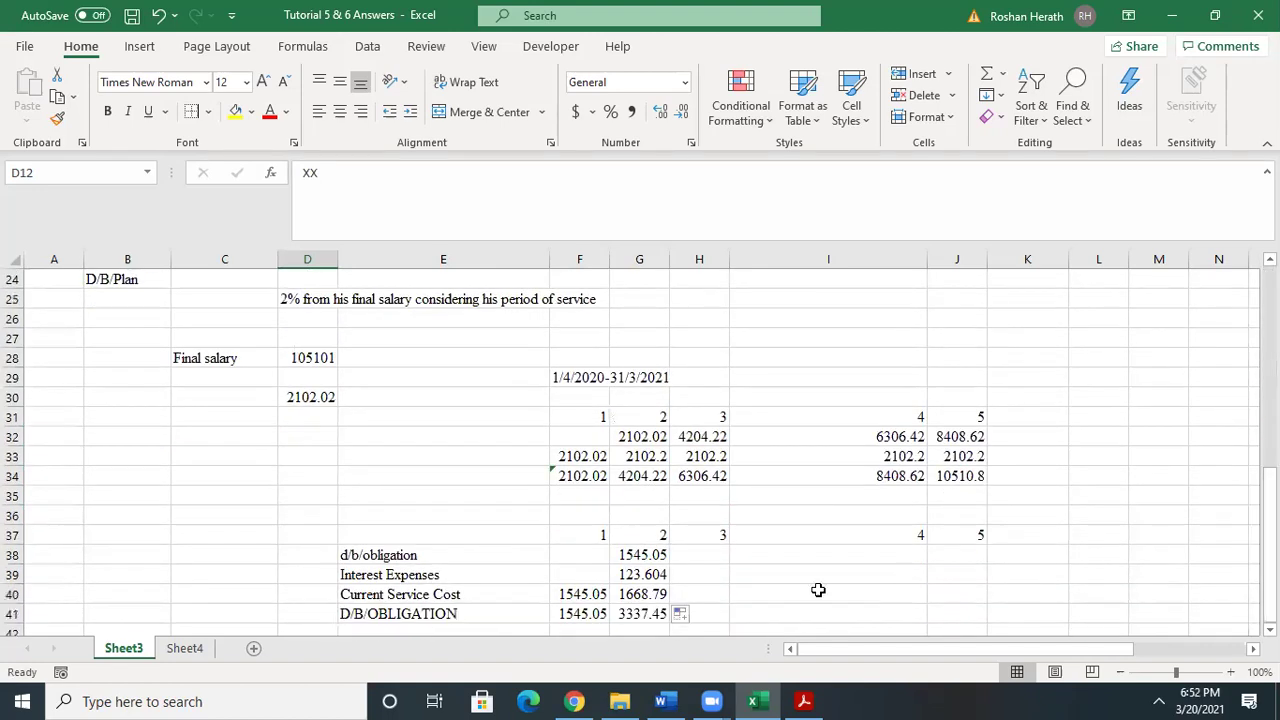
pyautogui.click(637, 612)
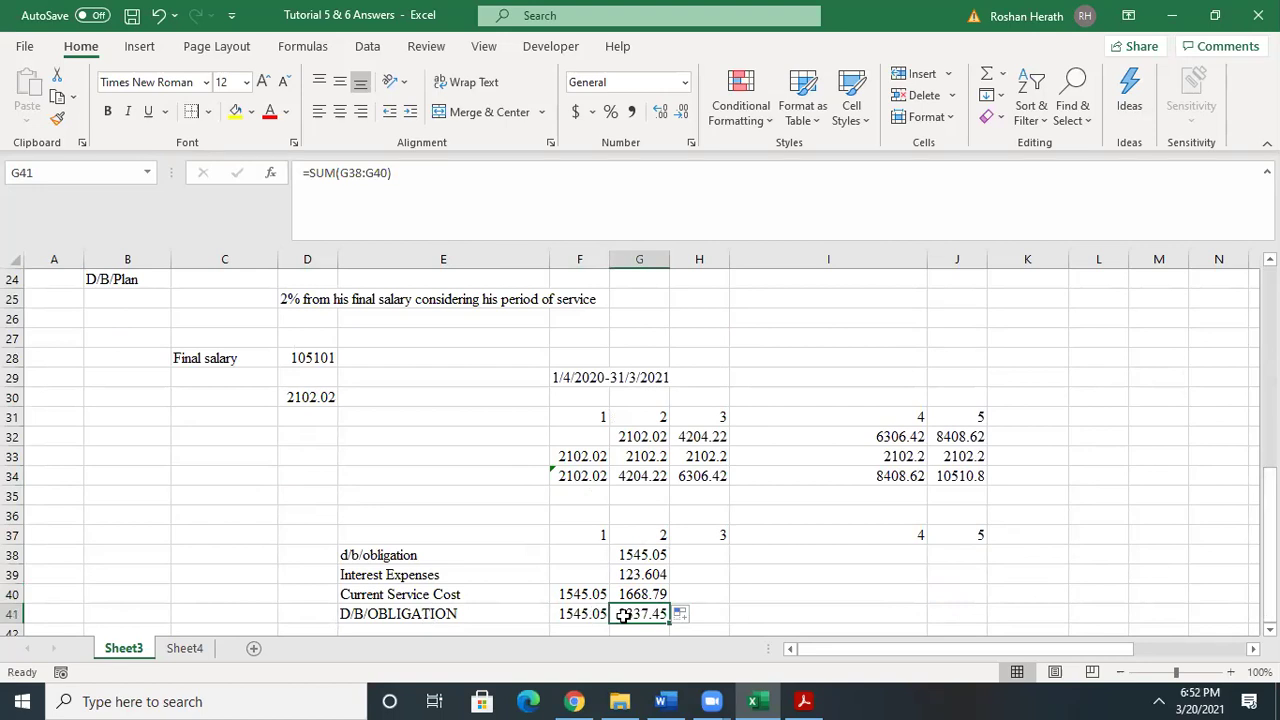
pyautogui.click(698, 552)
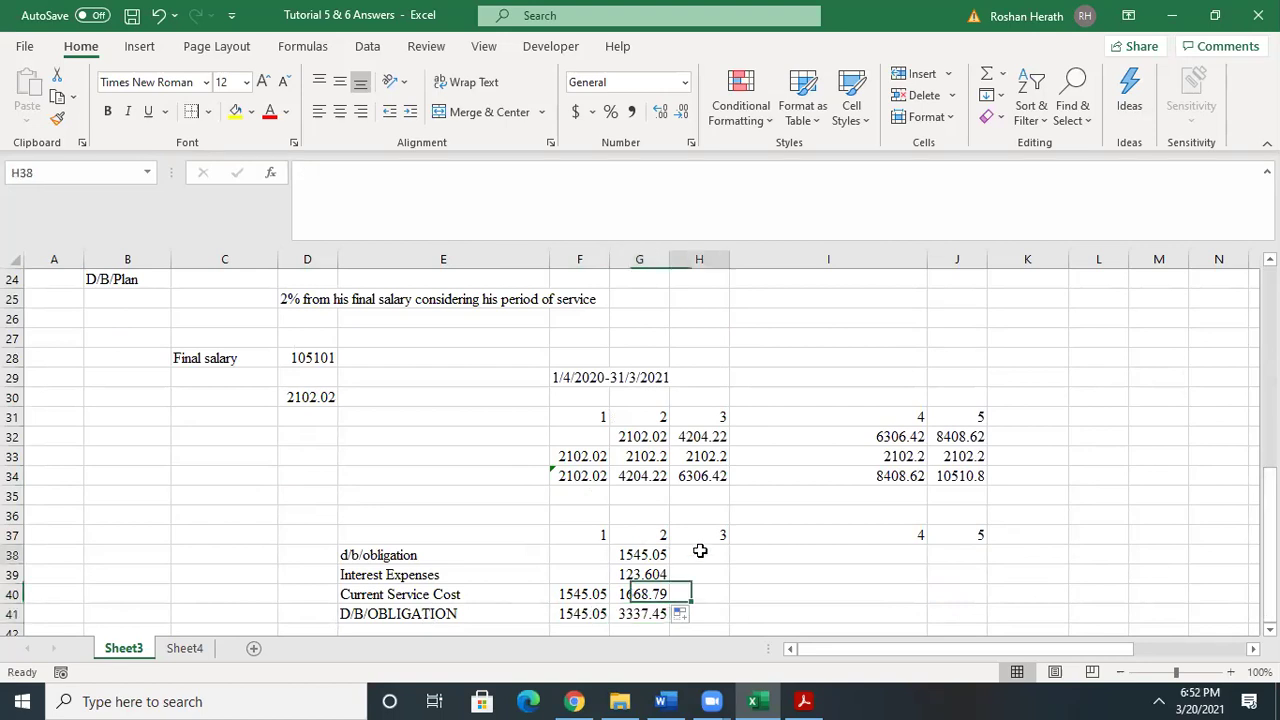
pyautogui.write('=')
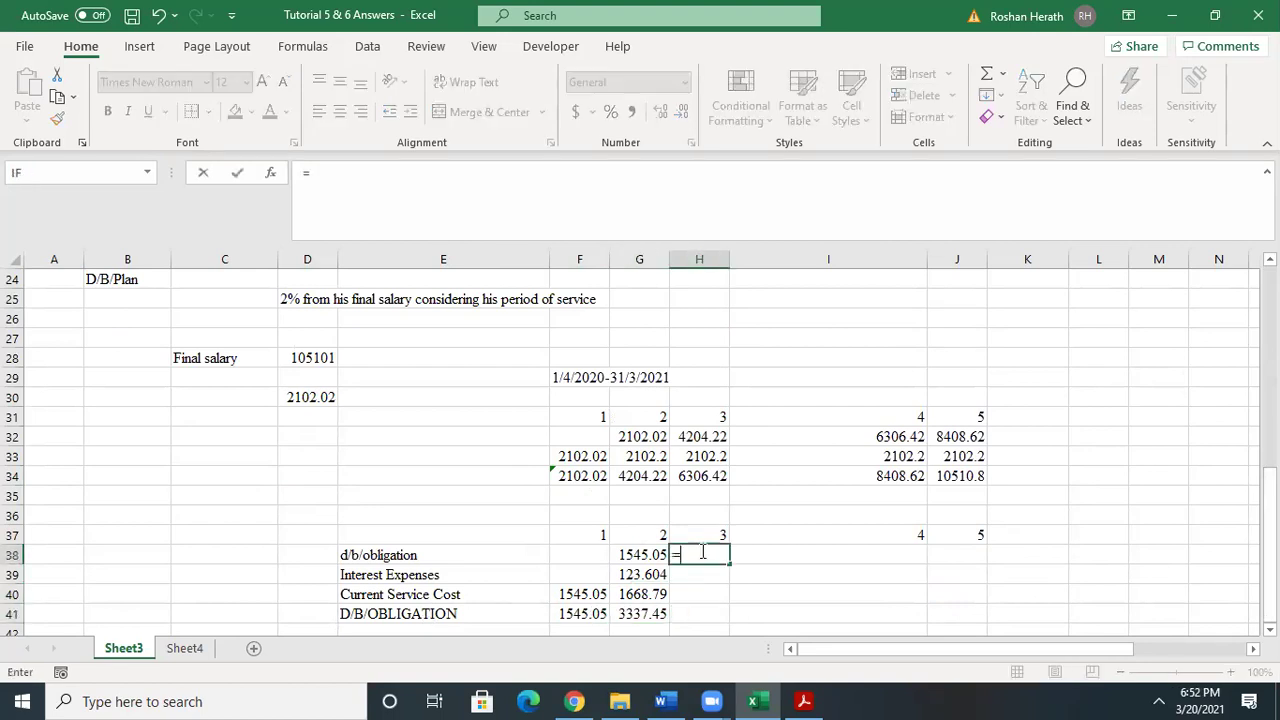
pyautogui.click(630, 614)
pyautogui.press('Return')
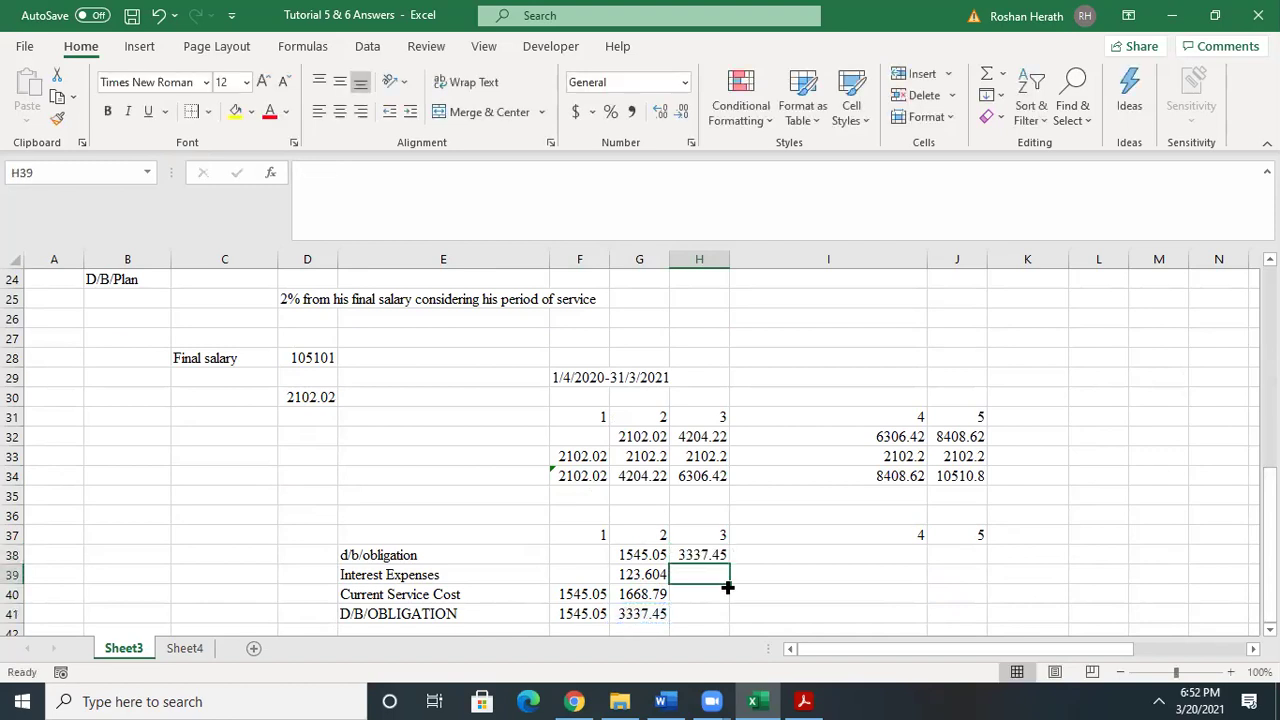
# - Fill the interest expense formula from G39 across to J39 for years 3 to 5
pyautogui.click(648, 574)
pyautogui.moveTo(686, 584); pyautogui.dragTo(974, 584)
pyautogui.click(687, 578)
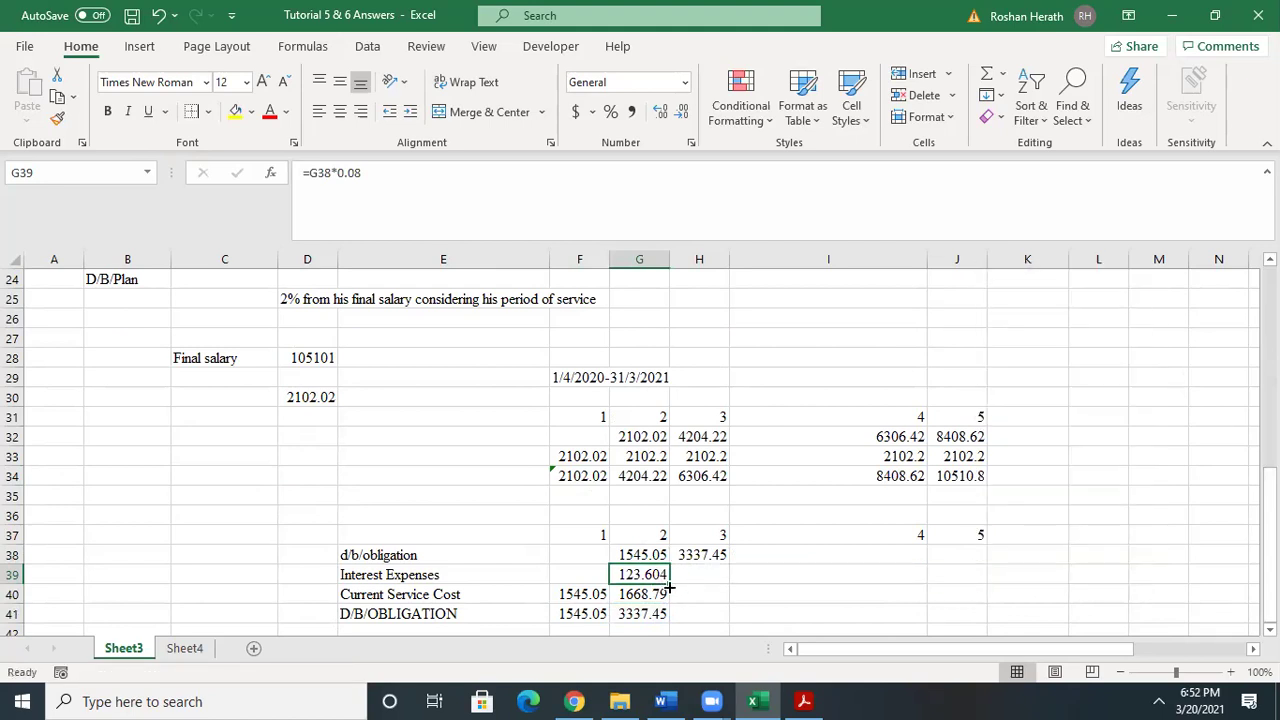
pyautogui.moveTo(668, 584); pyautogui.dragTo(994, 569)
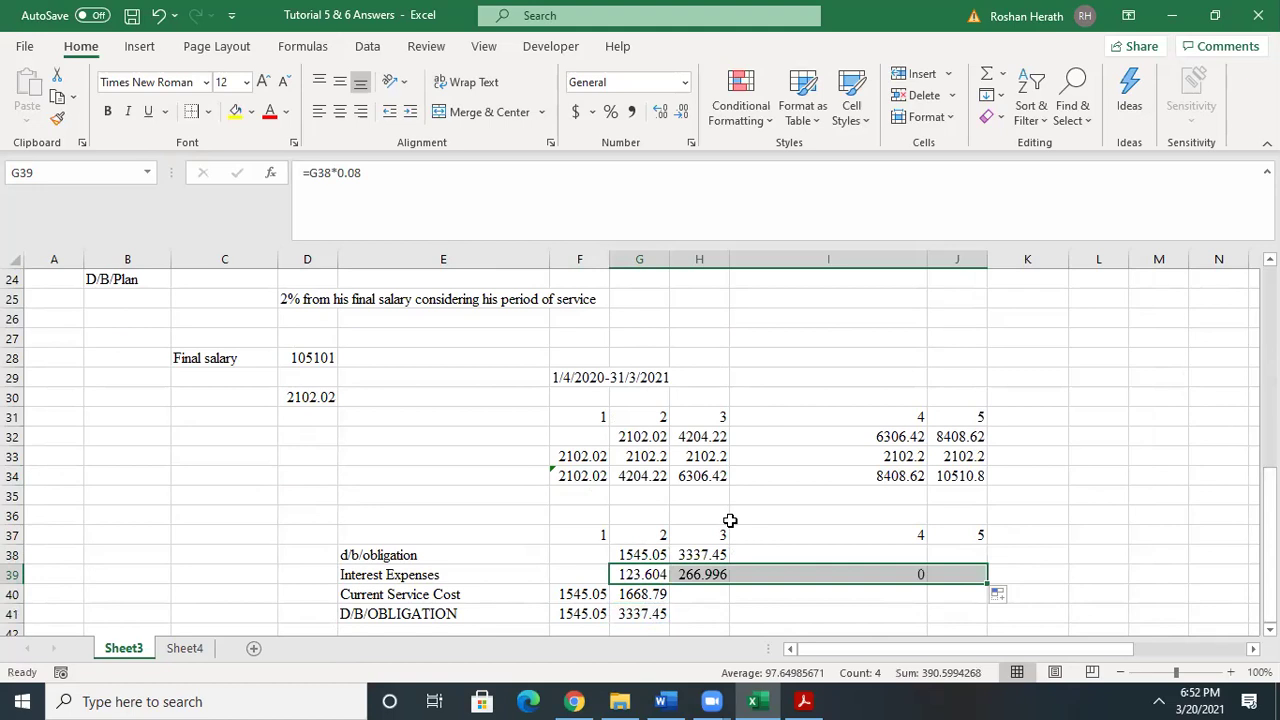
# - Calculate the year 3 current service cost in cell H40 with the formula =H33/1.08^2
pyautogui.click(696, 592)
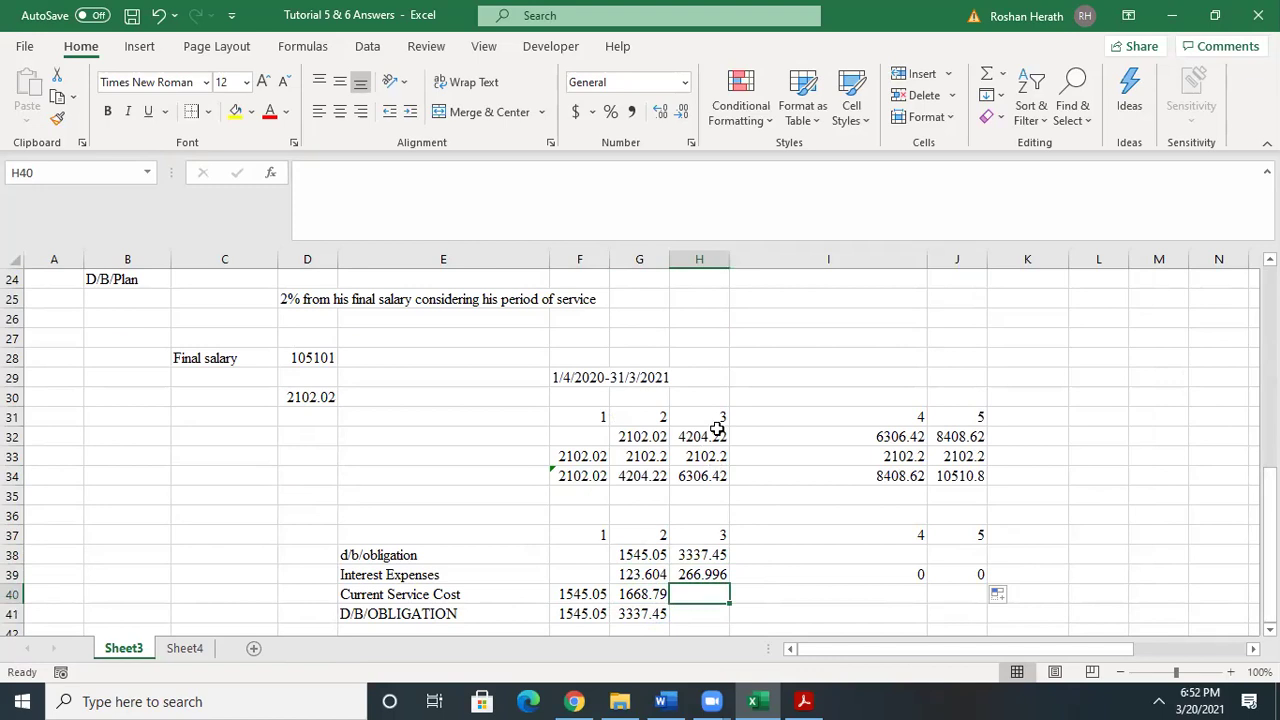
pyautogui.write('=')
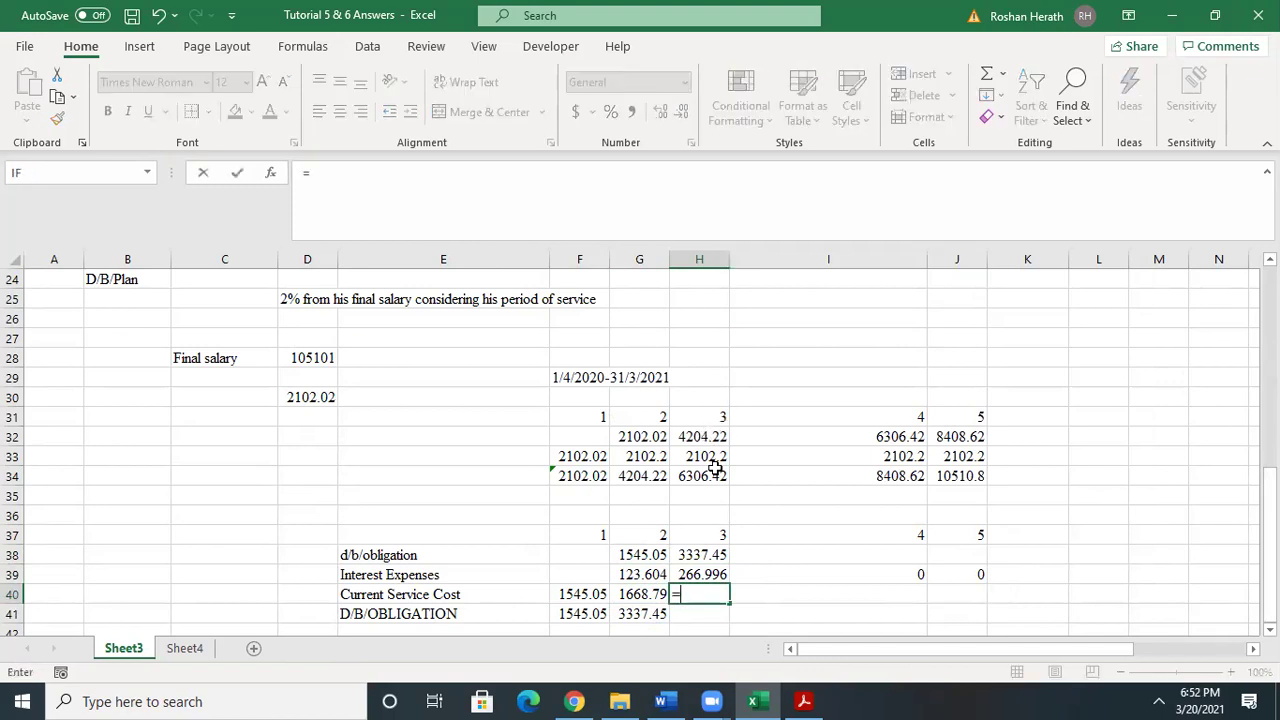
pyautogui.click(712, 460)
pyautogui.write('/')
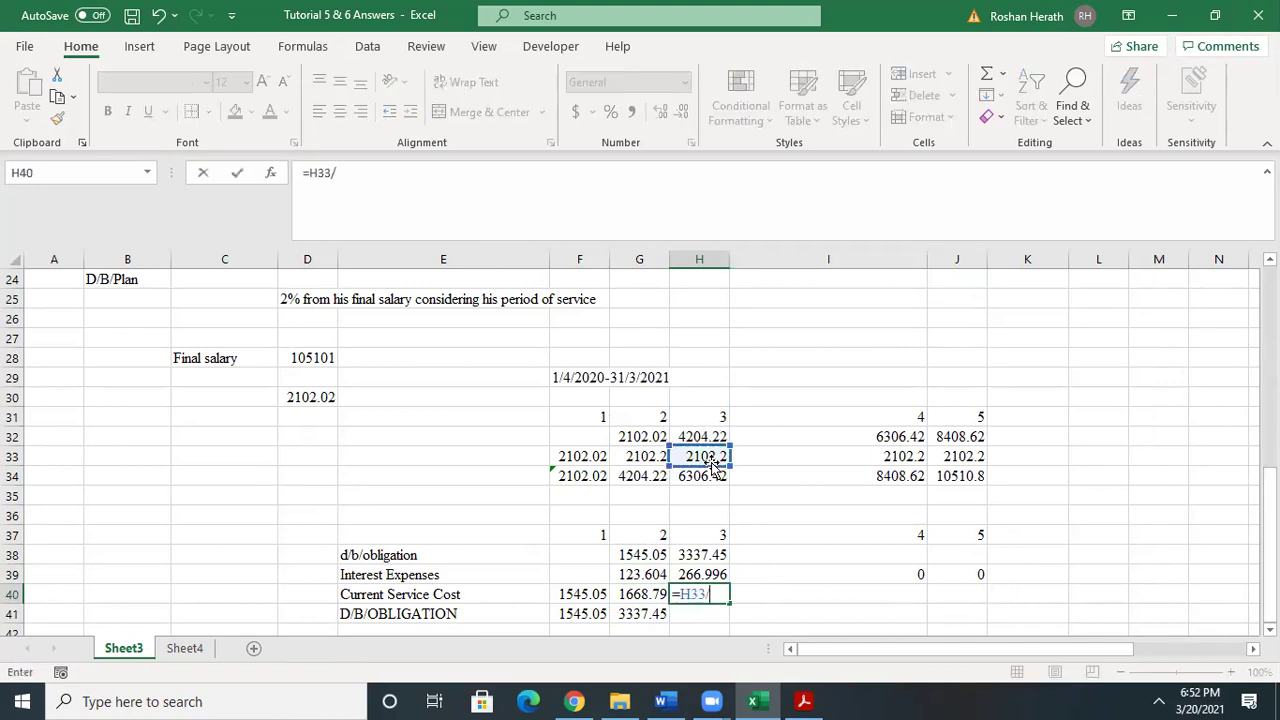
pyautogui.write('1.08')
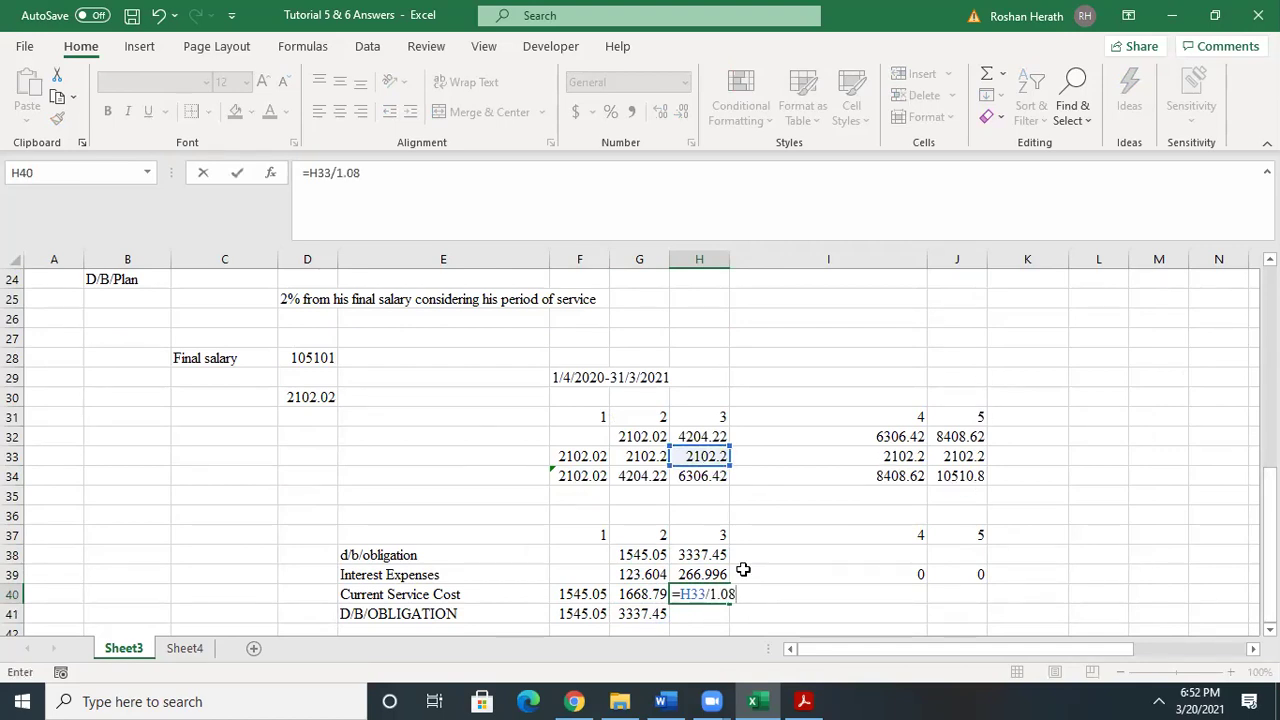
pyautogui.write('^2')
pyautogui.press('Return')
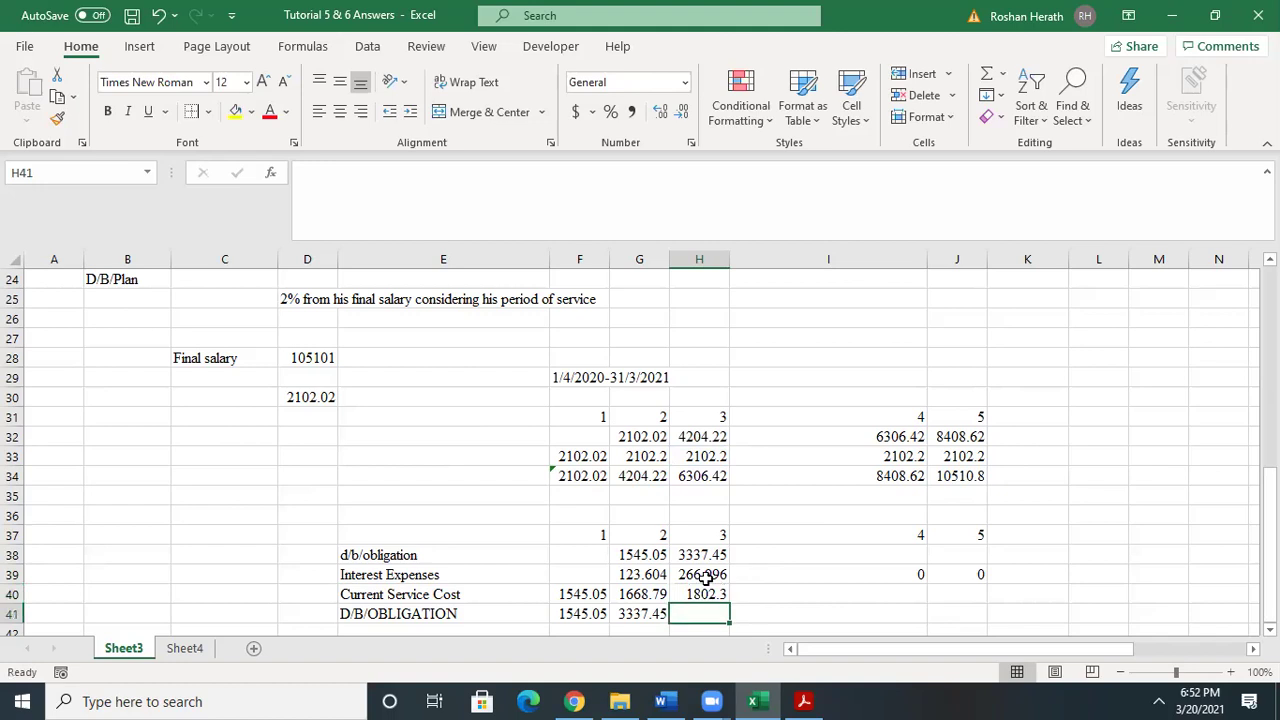
# - Fill the closing obligation formula from G41 to J41 and the opening obligation formula from H38 to J38
pyautogui.click(650, 614)
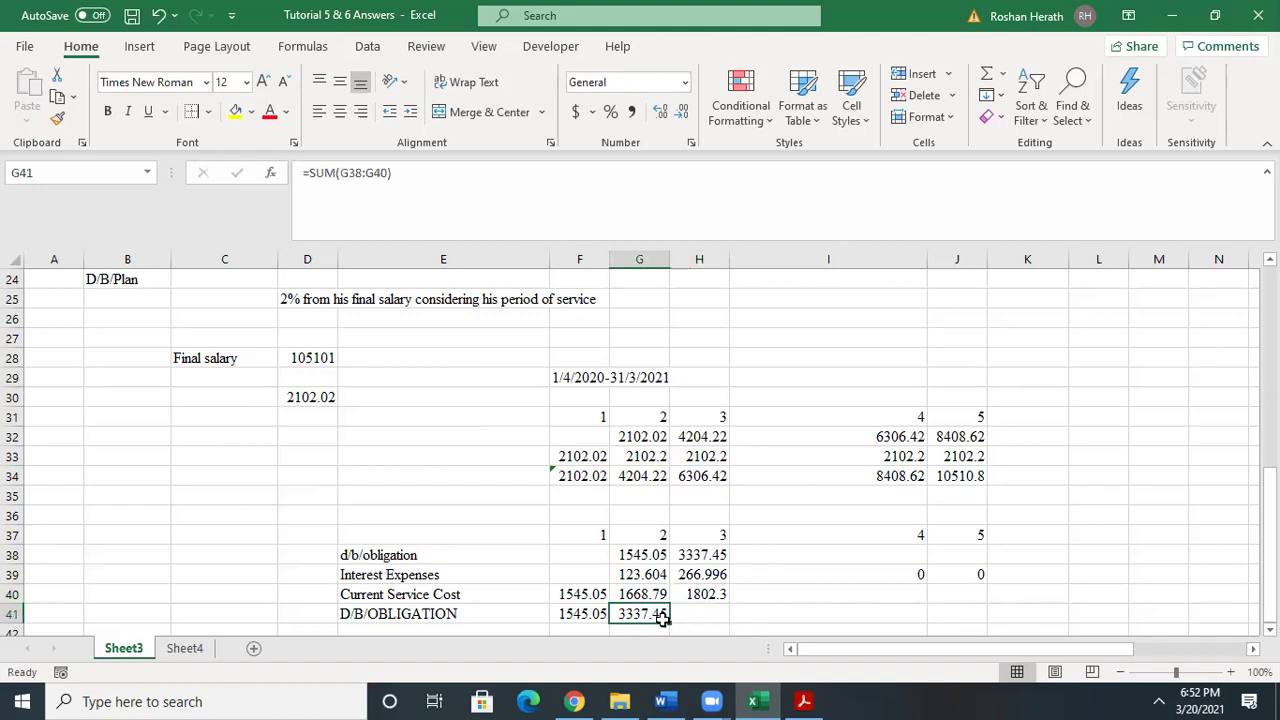
pyautogui.moveTo(671, 626); pyautogui.dragTo(978, 615)
pyautogui.click(711, 553)
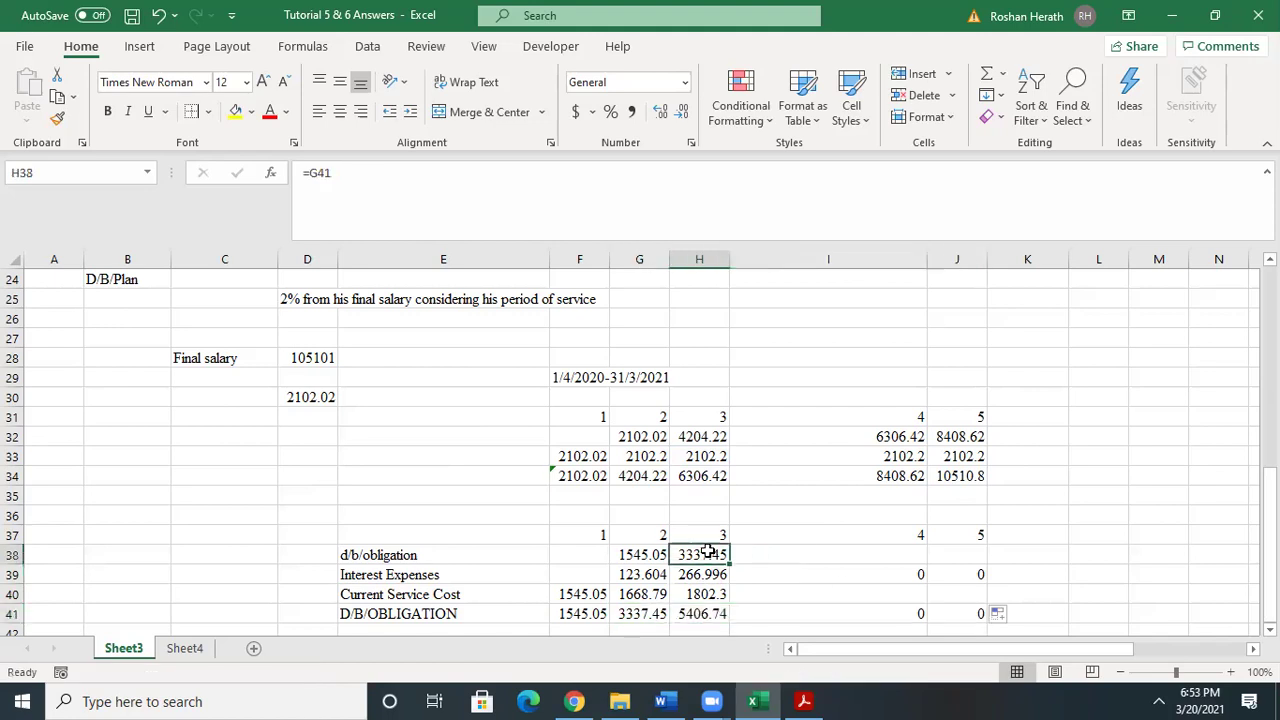
pyautogui.moveTo(728, 563); pyautogui.dragTo(994, 540)
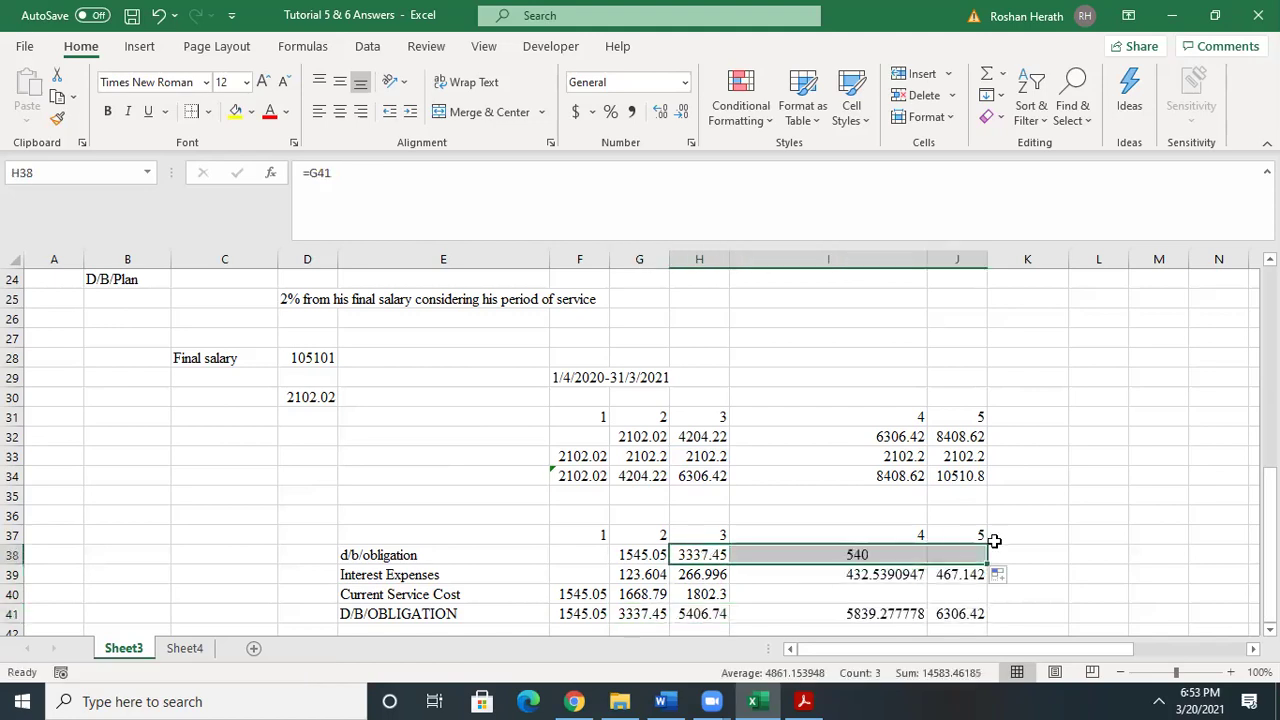
# - Calculate the year 4 current service cost in cell I40 with the formula =I33/1.08^1
pyautogui.click(848, 572)
pyautogui.click(846, 594)
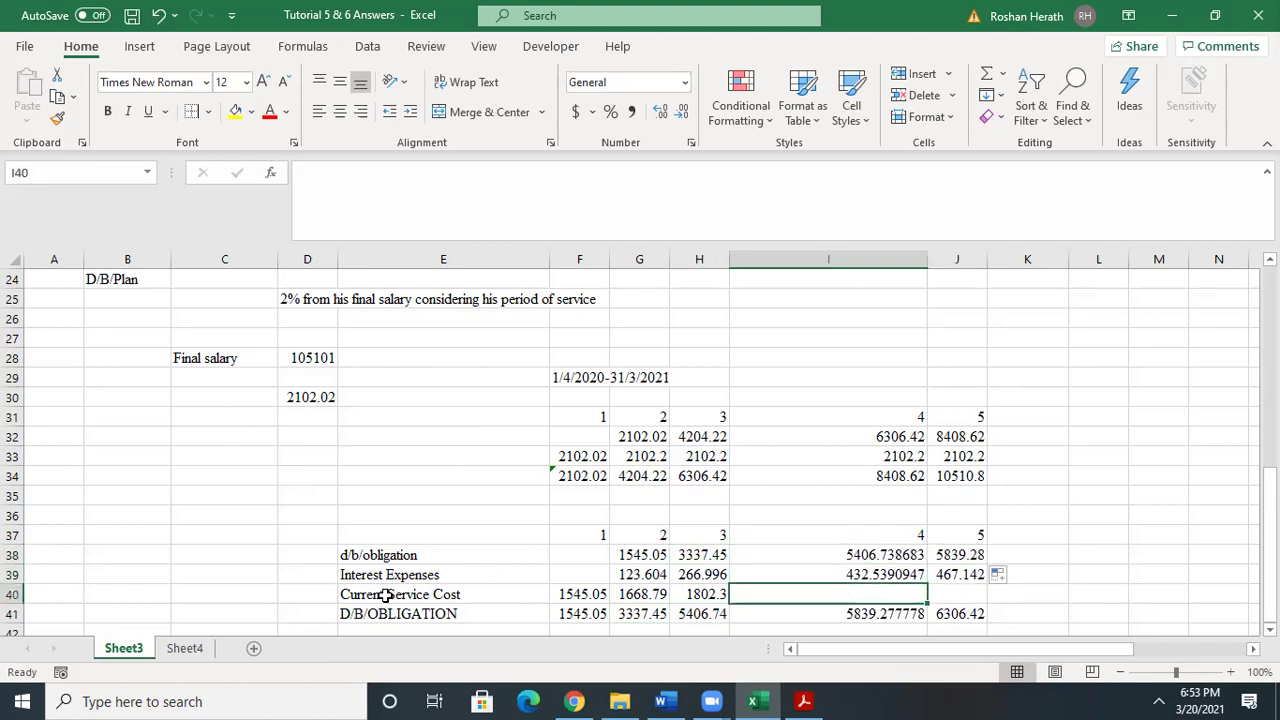
pyautogui.write('=')
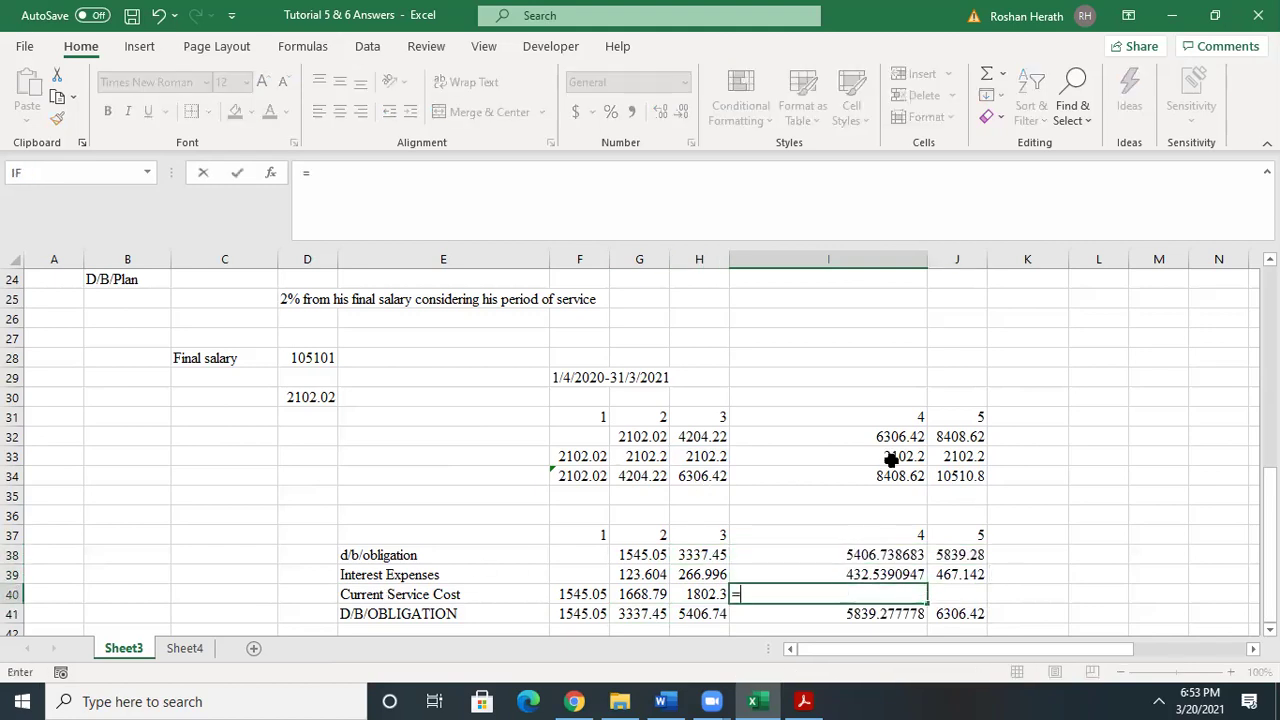
pyautogui.click(891, 459)
pyautogui.write('/1')
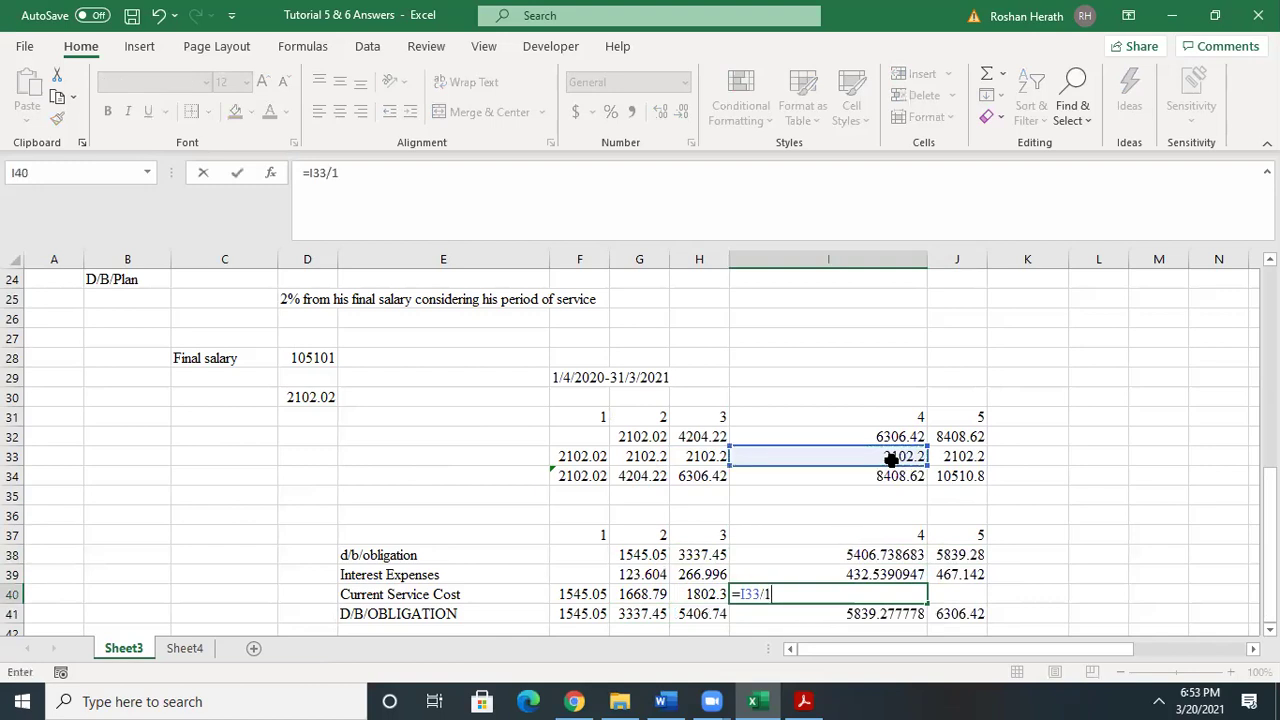
pyautogui.write('.08^1')
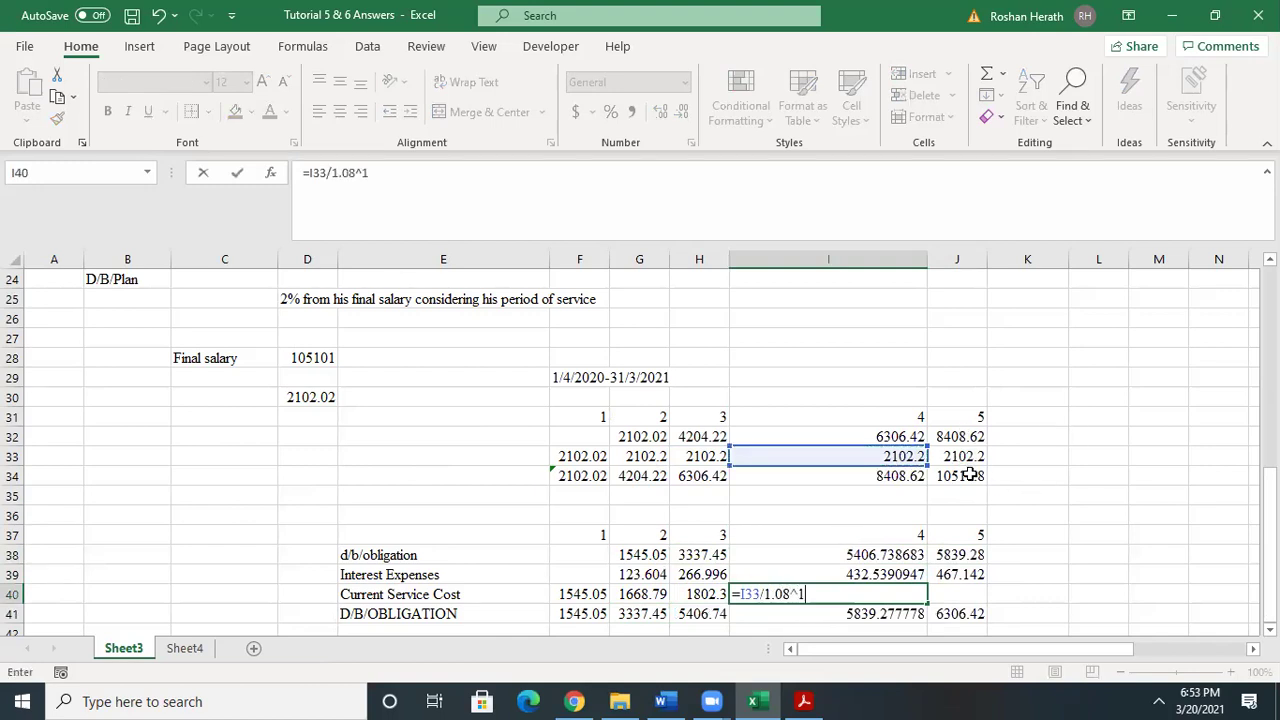
pyautogui.press('Return')
# - Enter 2102.2 as the year 5 current service cost in cell J40
pyautogui.click(951, 592)
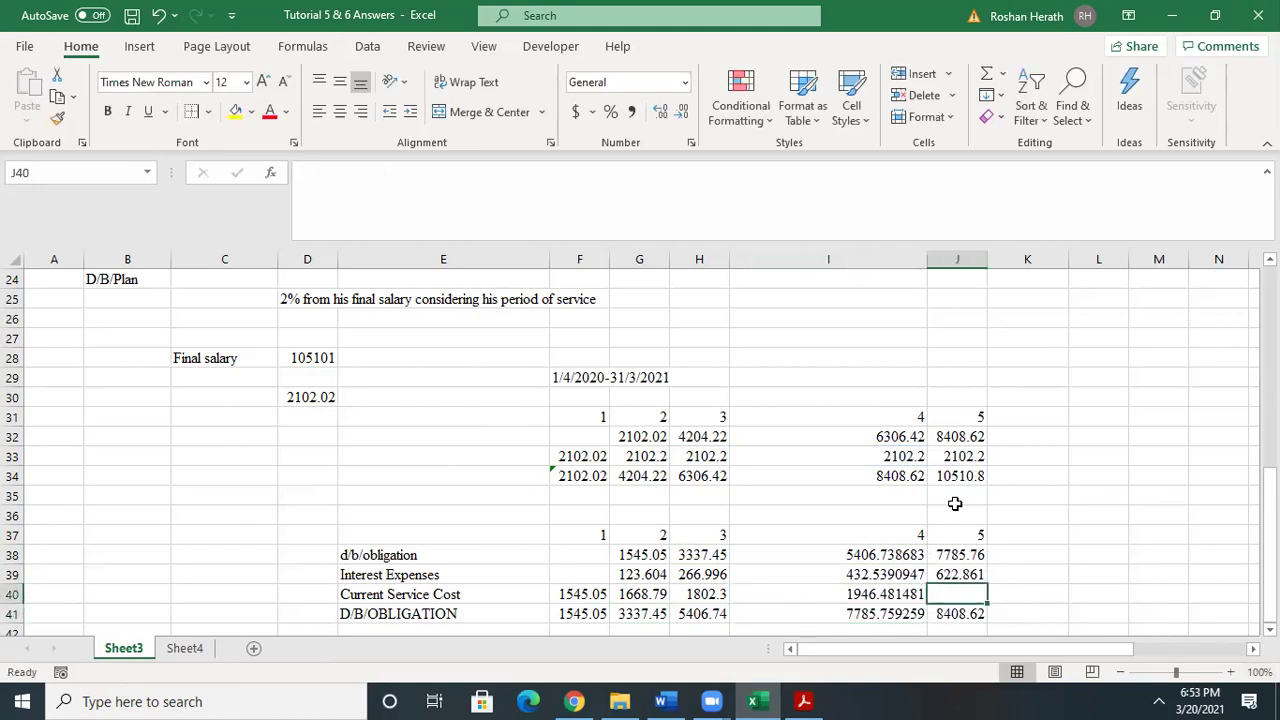
pyautogui.write('2102.2')
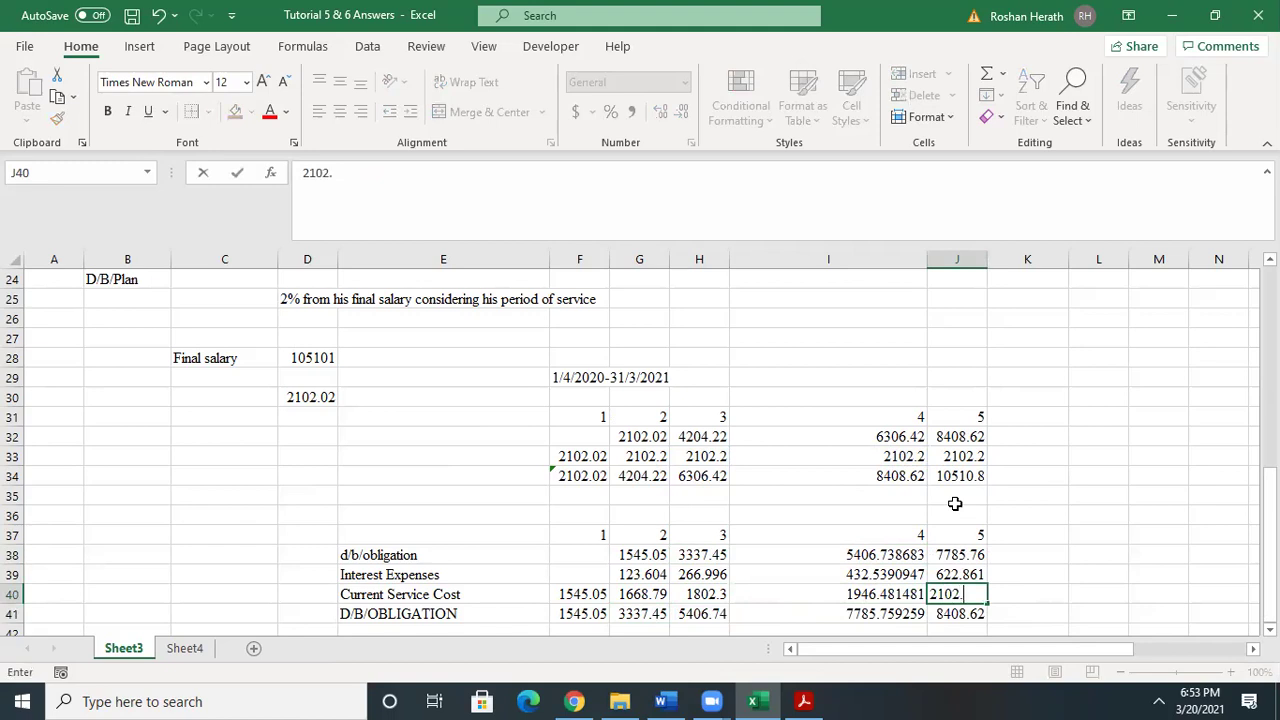
pyautogui.press('Return')
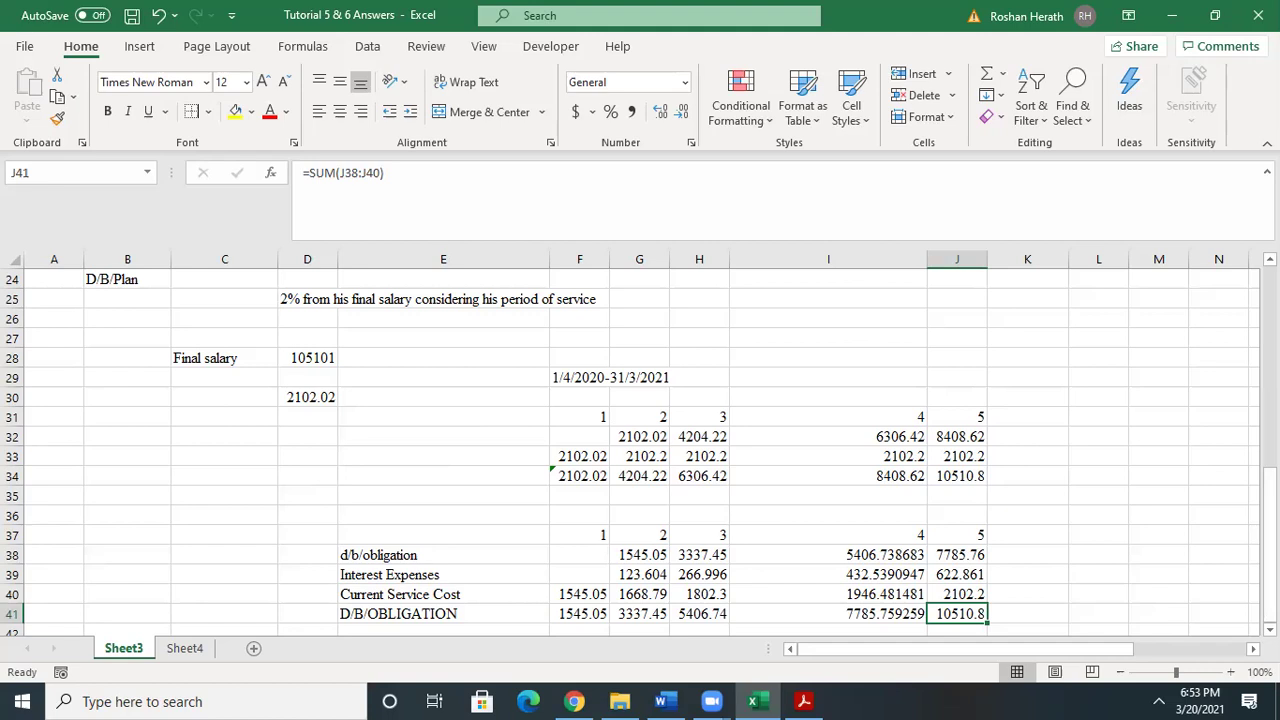
pyautogui.scroll(6, 640, 440)
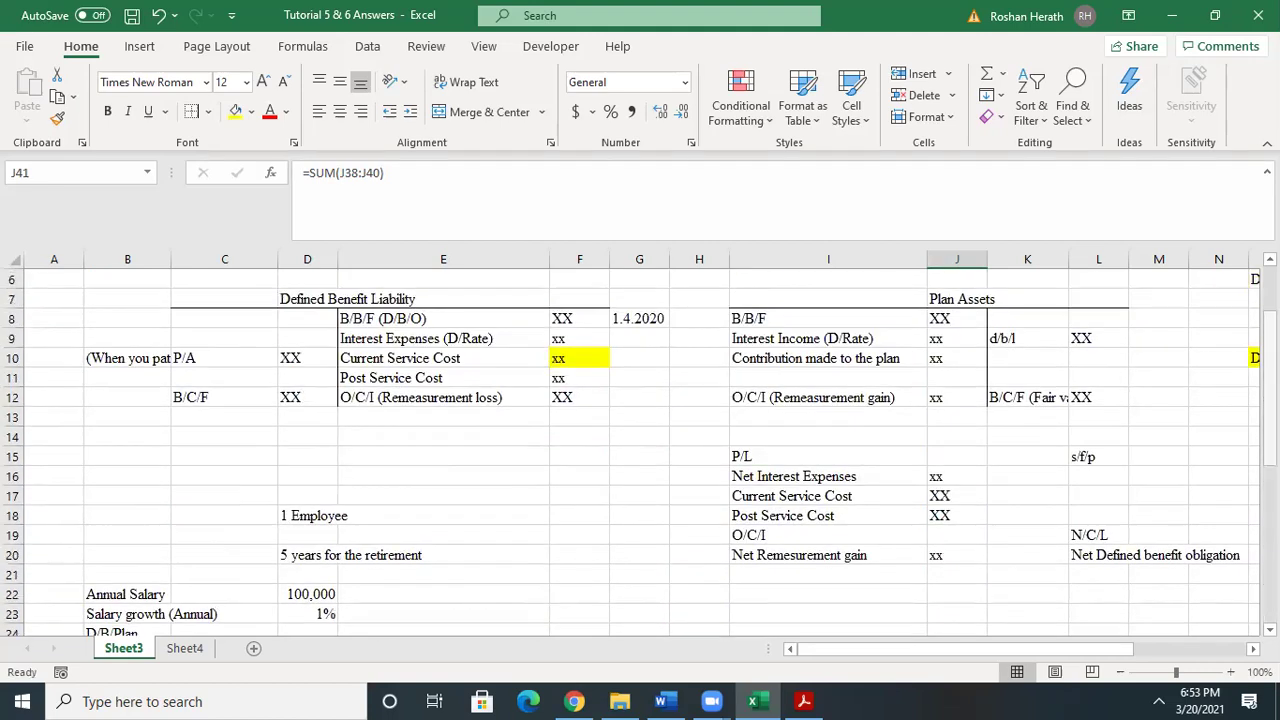
pyautogui.scroll(1, 640, 440)
pyautogui.scroll(-7, 640, 440)
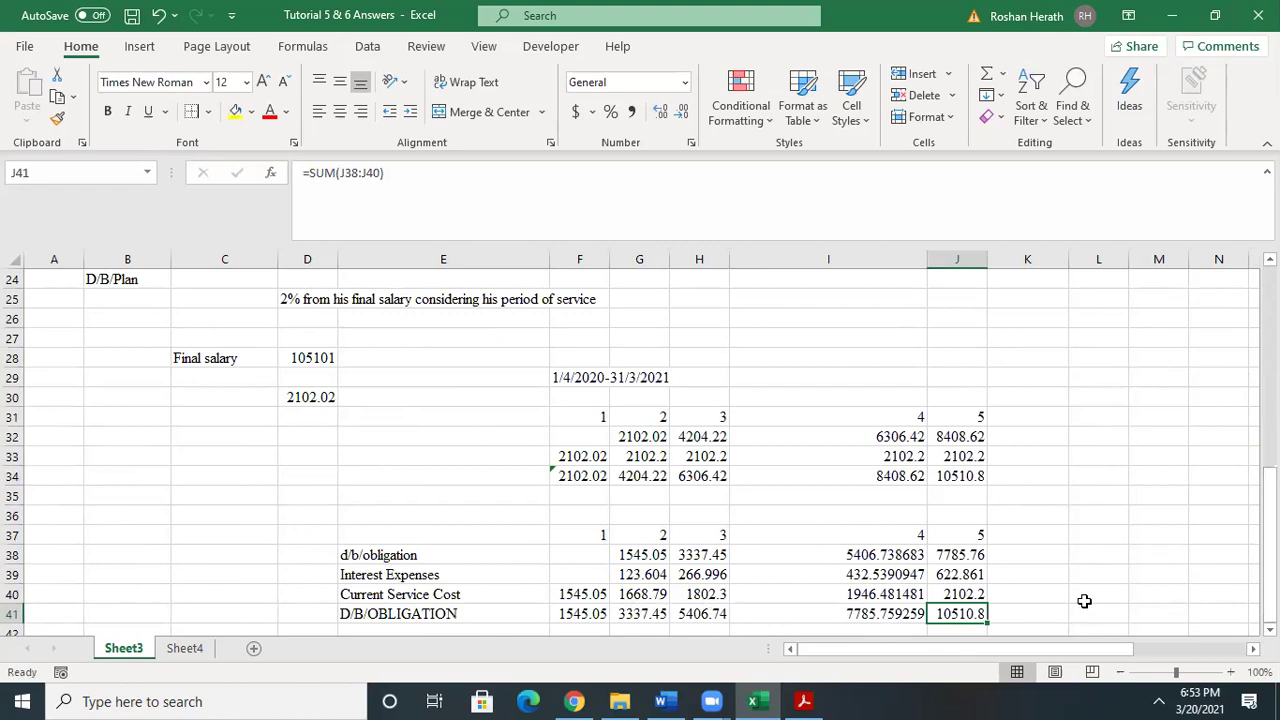
# - Review the obligation schedule in rows 37 to 41 and the formulas for the final salary in D28 and the annual benefit in D30
pyautogui.scroll(-1, 1232, 616)
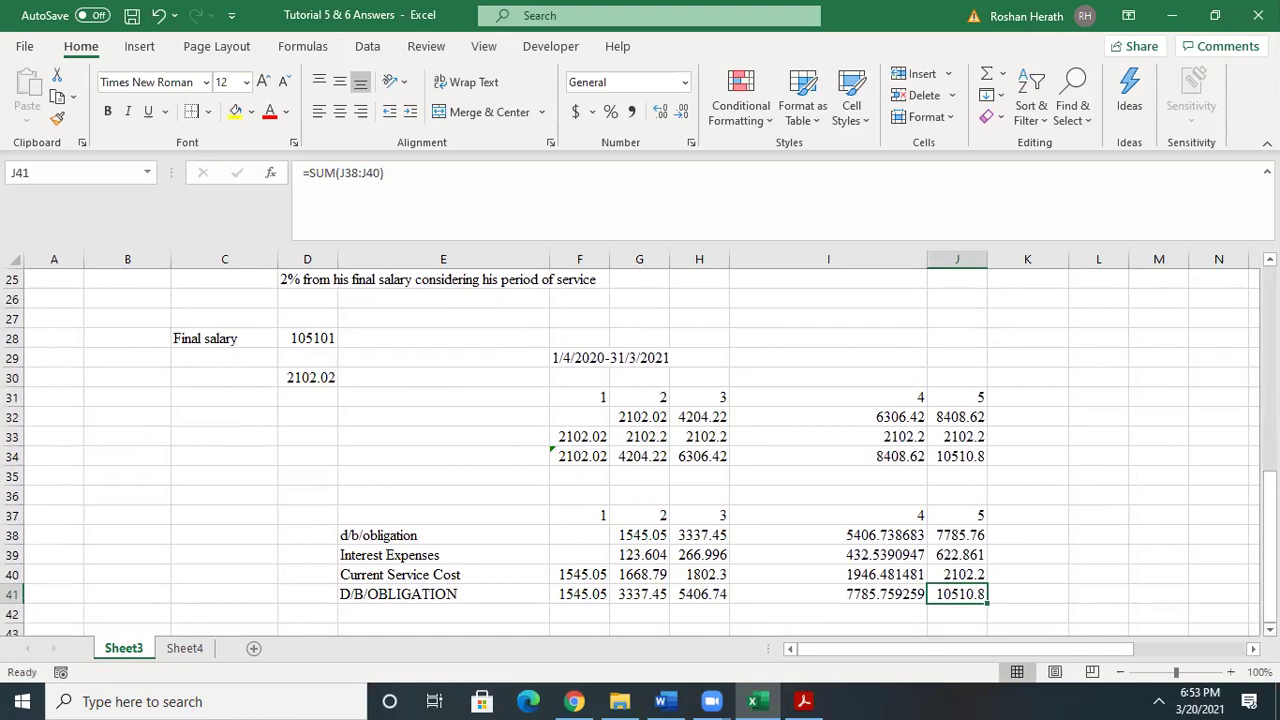
pyautogui.click(368, 576)
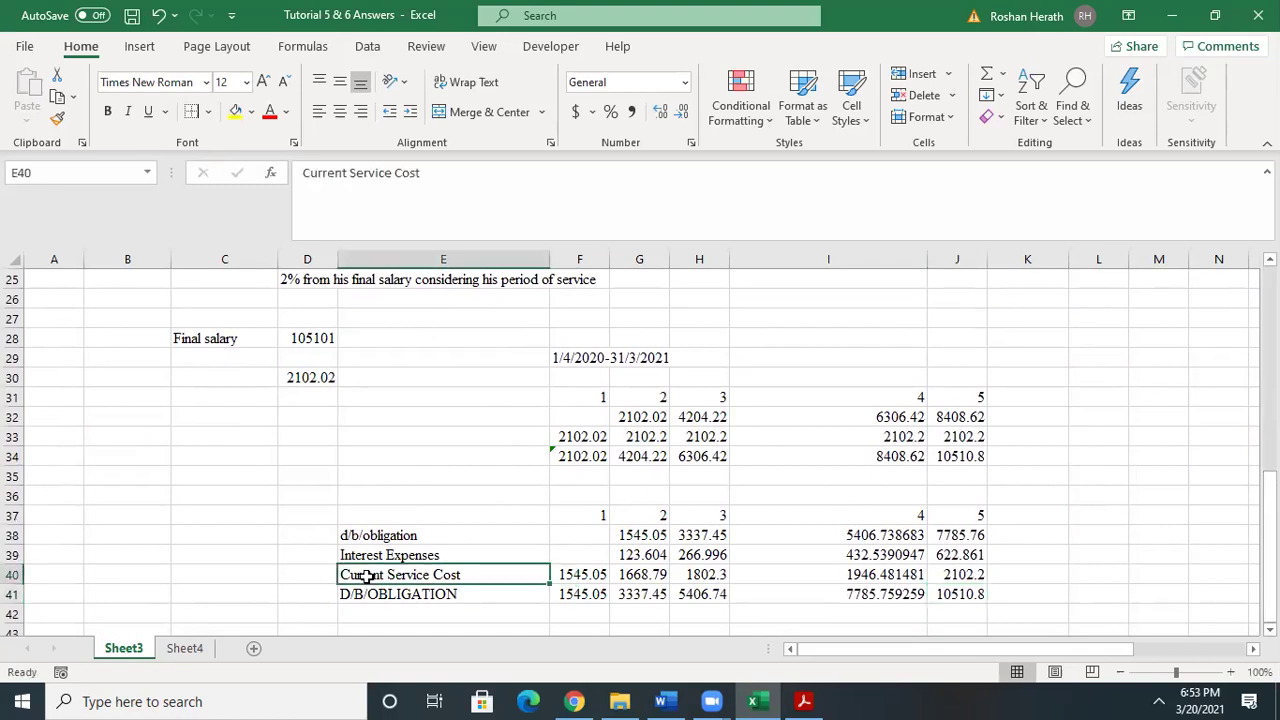
pyautogui.click(406, 555)
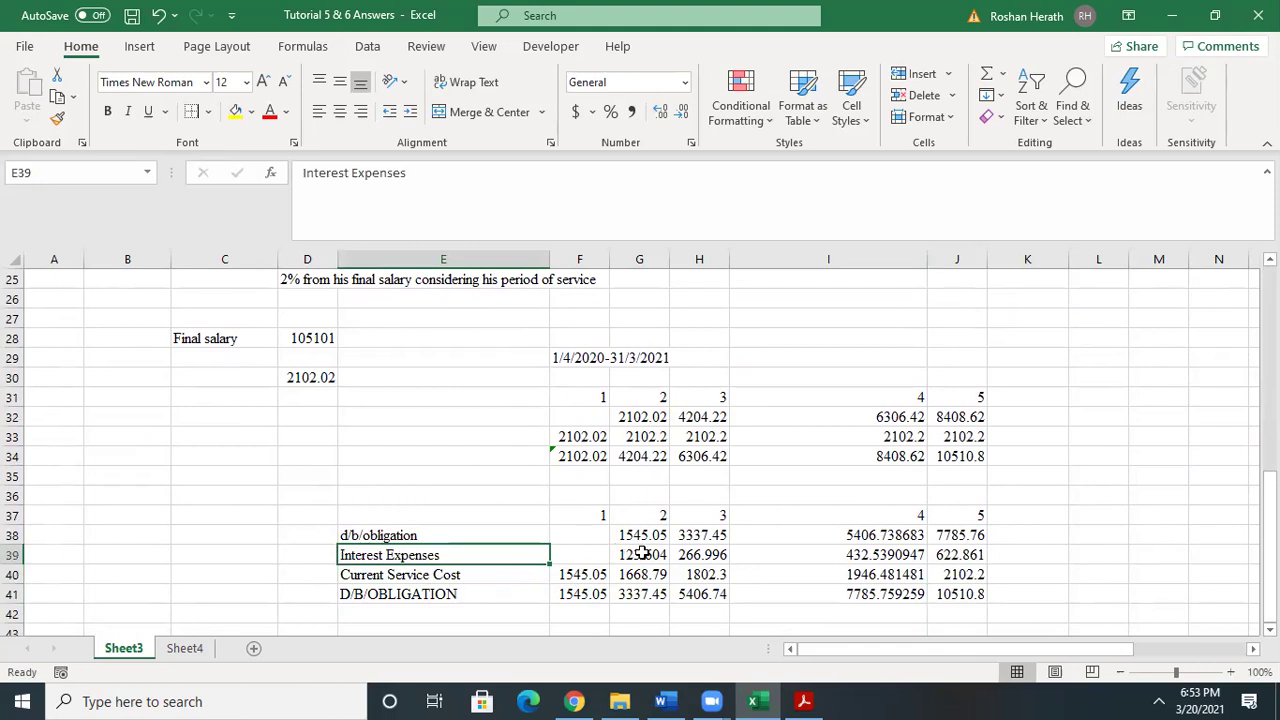
pyautogui.moveTo(1268, 500)
pyautogui.mouseDown()
pyautogui.moveTo(1268, 488)
pyautogui.moveTo(1268, 500)
pyautogui.mouseUp()
pyautogui.scroll(-1, 640, 450)
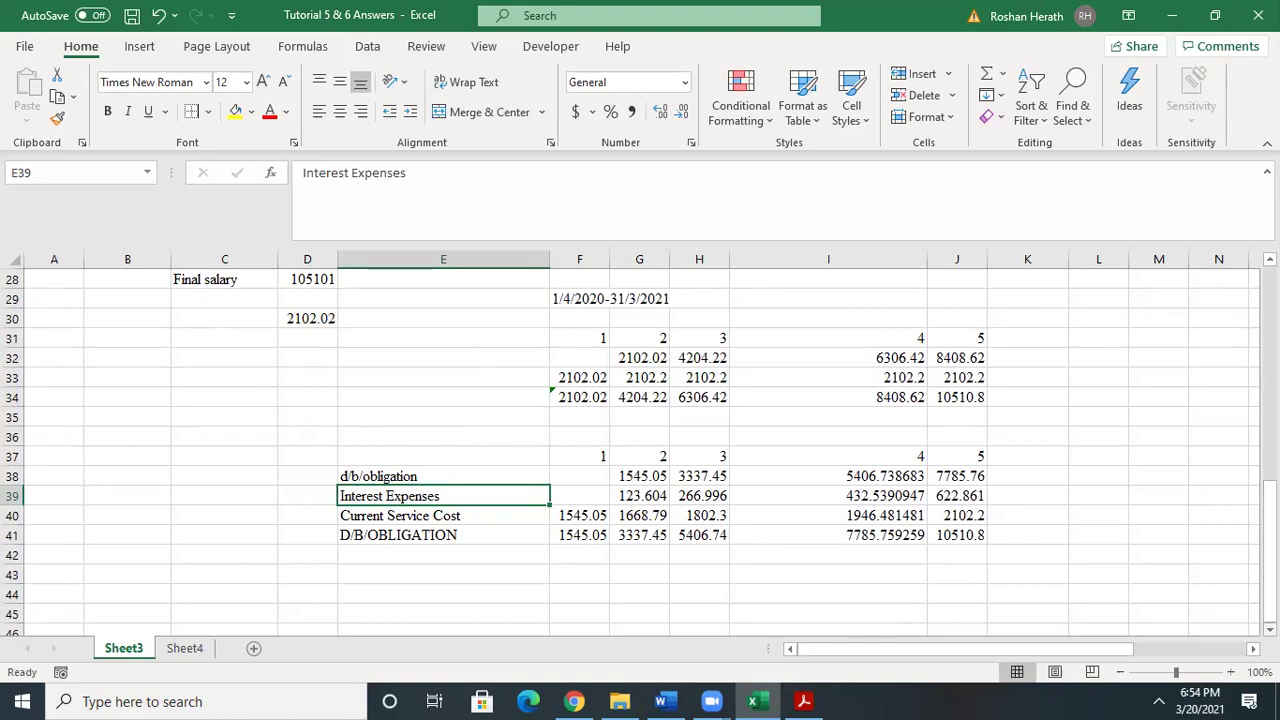
pyautogui.click(683, 569)
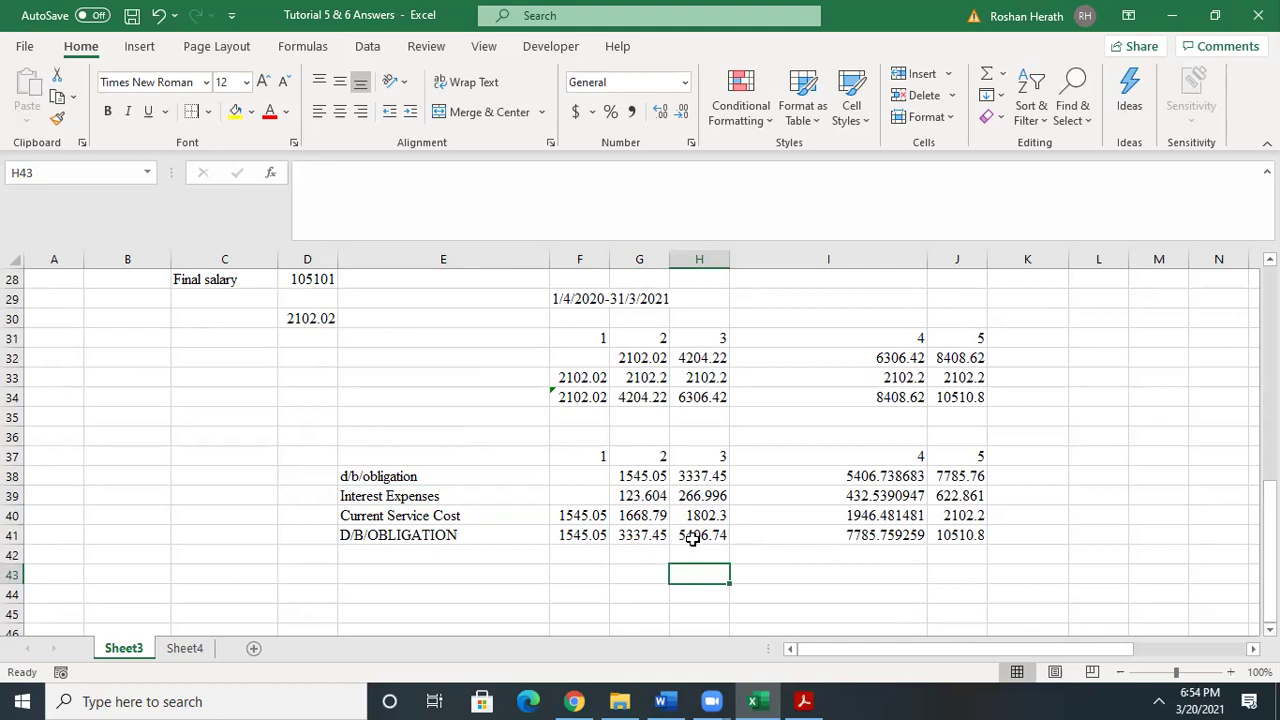
pyautogui.click(692, 540)
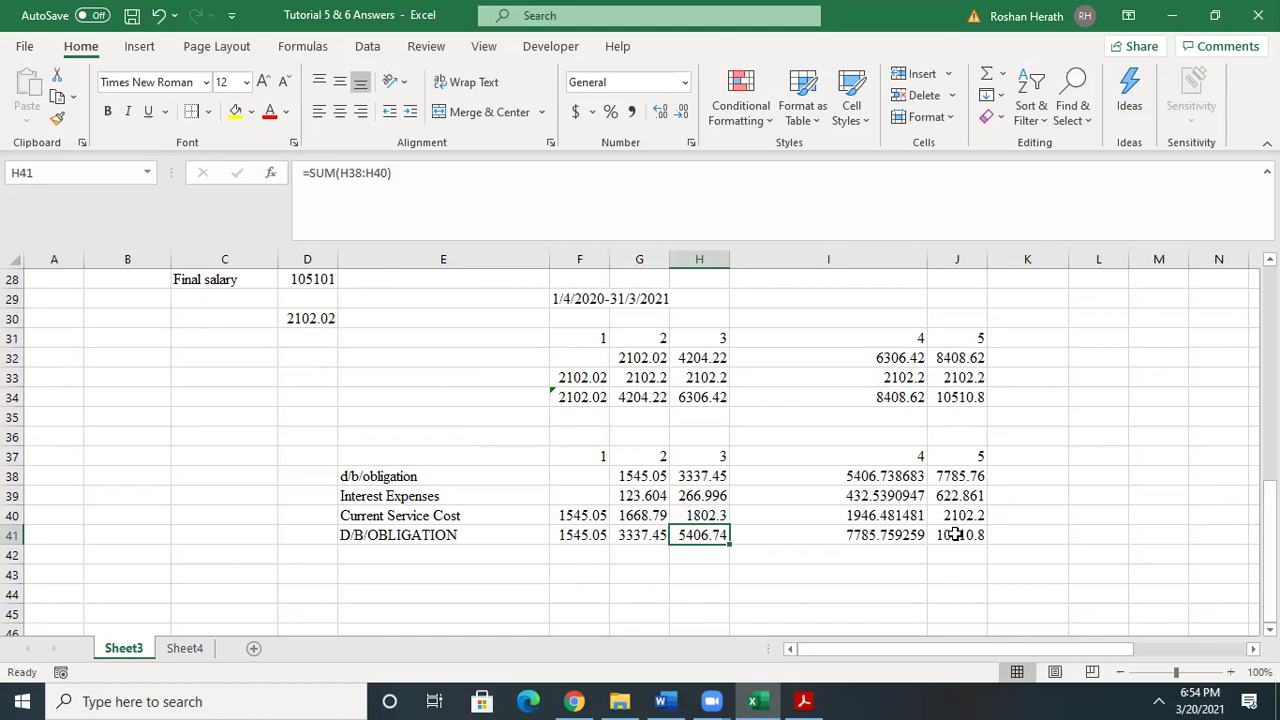
pyautogui.moveTo(1268, 530); pyautogui.dragTo(1268, 482)
pyautogui.click(280, 438)
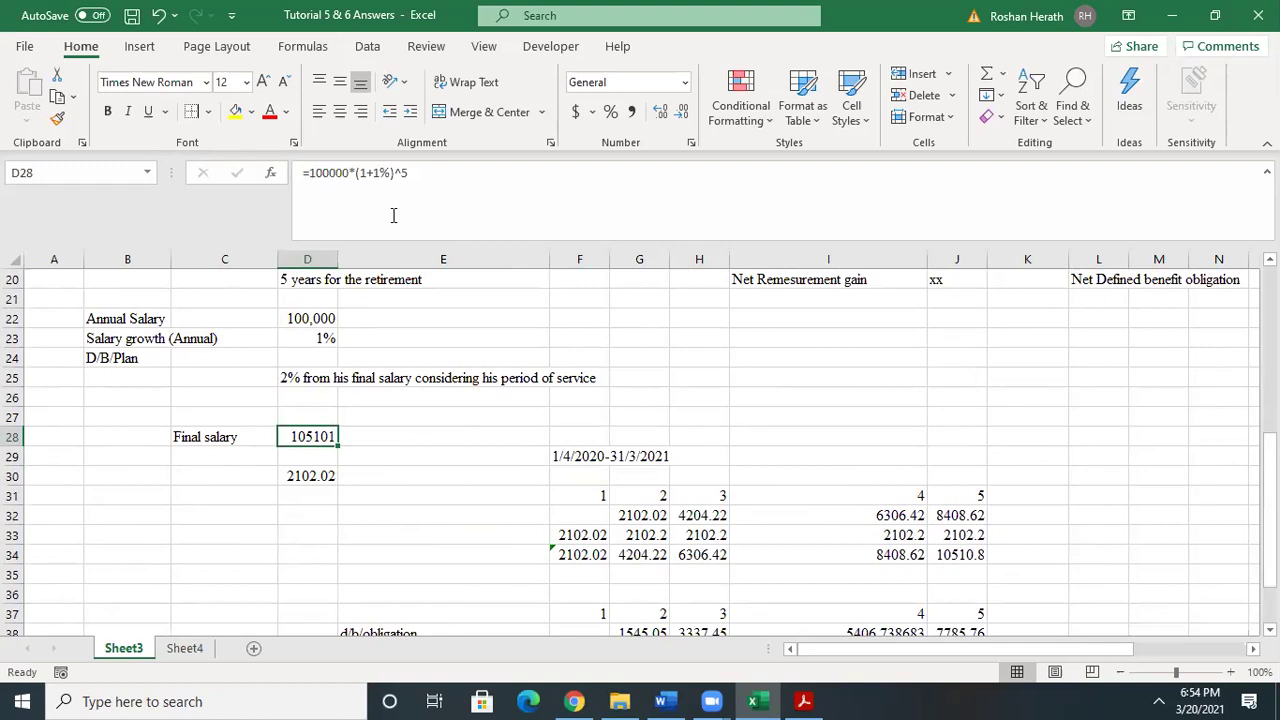
pyautogui.click(312, 477)
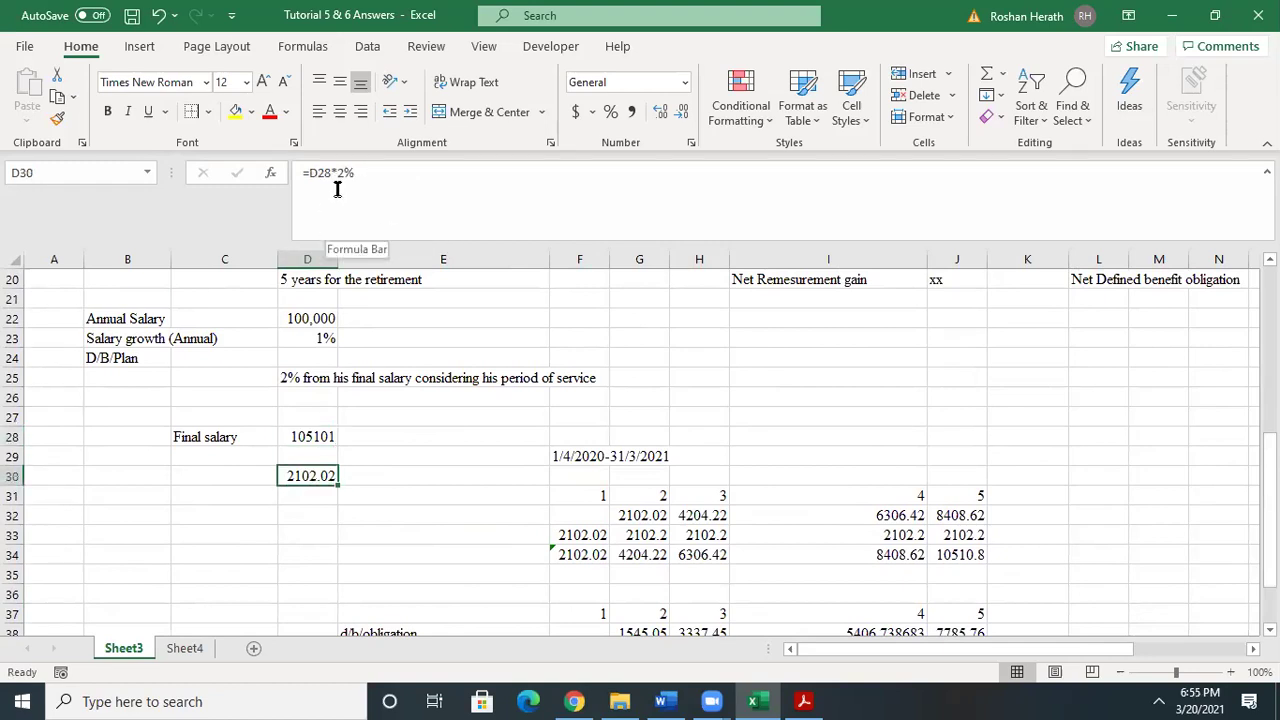
# - Calculate the annual benefit at the 2.5% rate in cell D35 with the formula =D28*2.5%
pyautogui.click(310, 577)
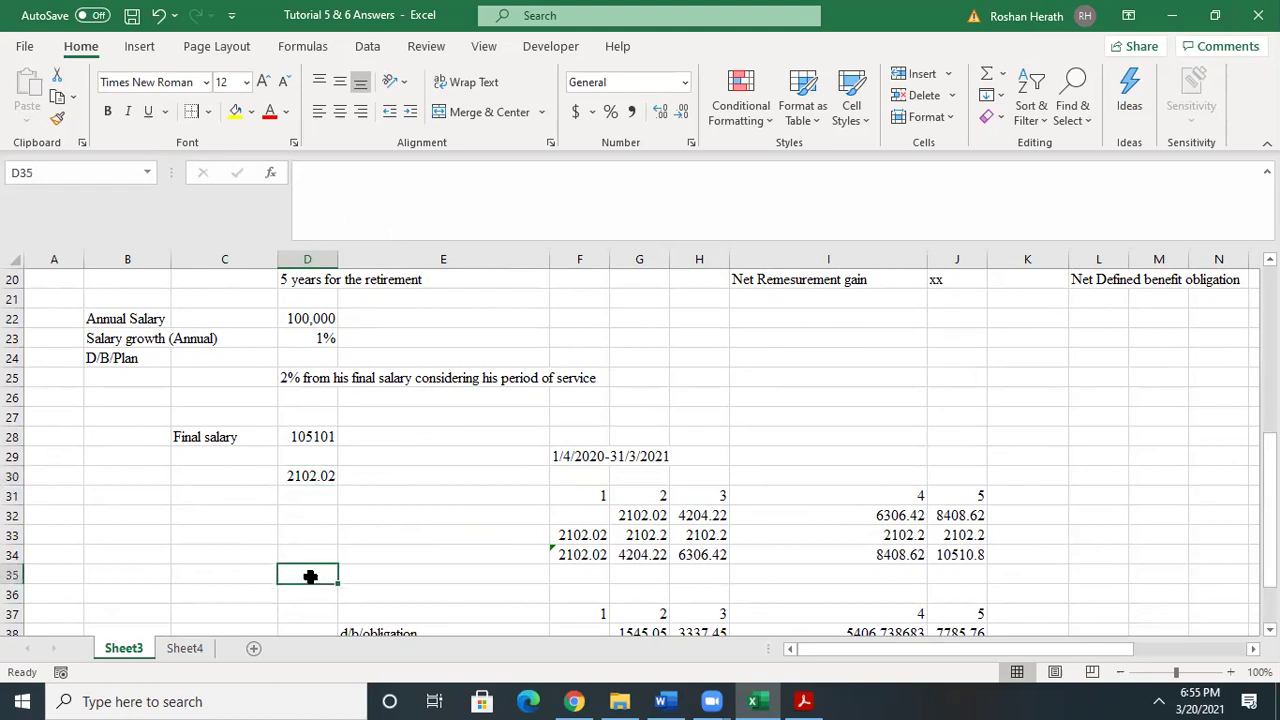
pyautogui.write('=')
pyautogui.click(297, 430)
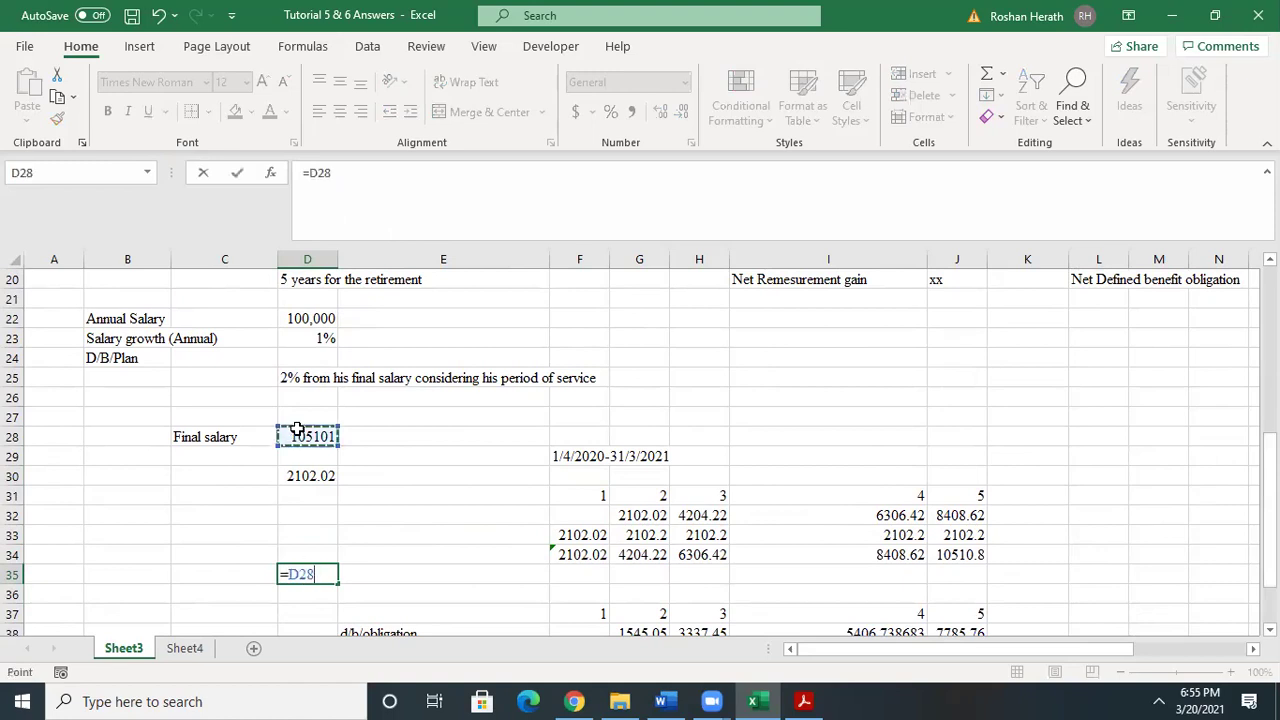
pyautogui.write('*')
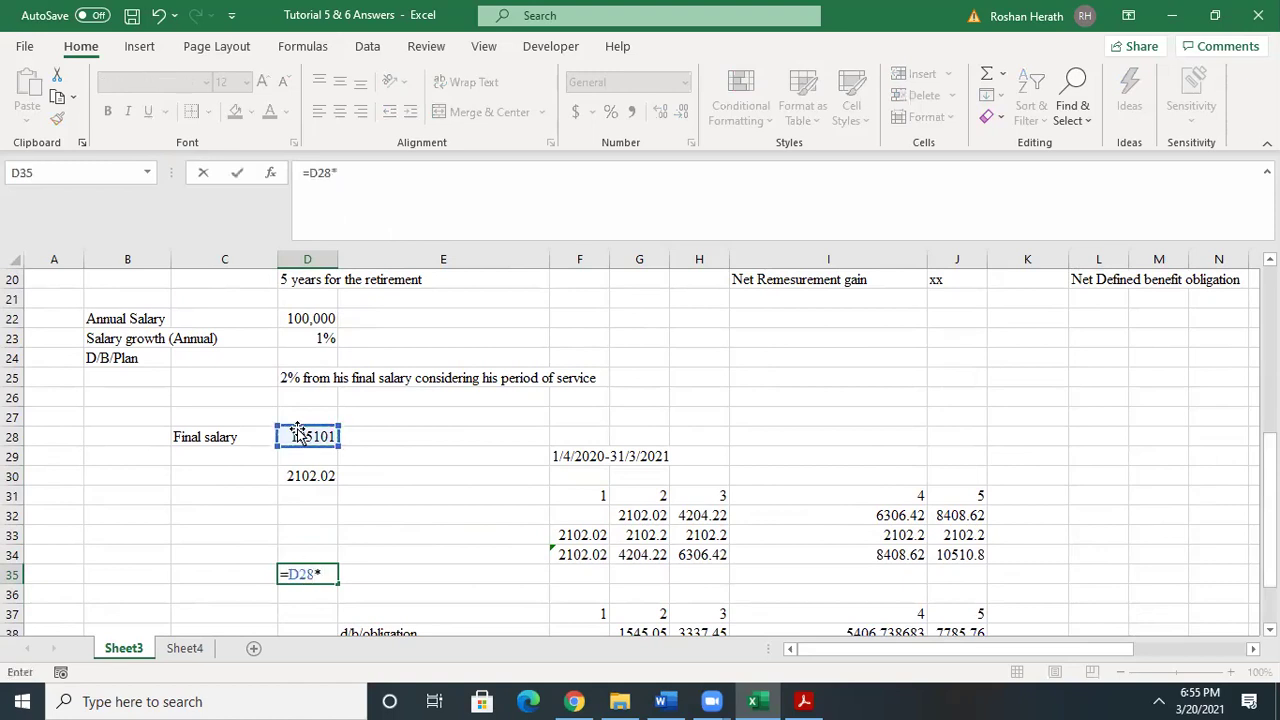
pyautogui.write('2.5%')
pyautogui.press('Return')
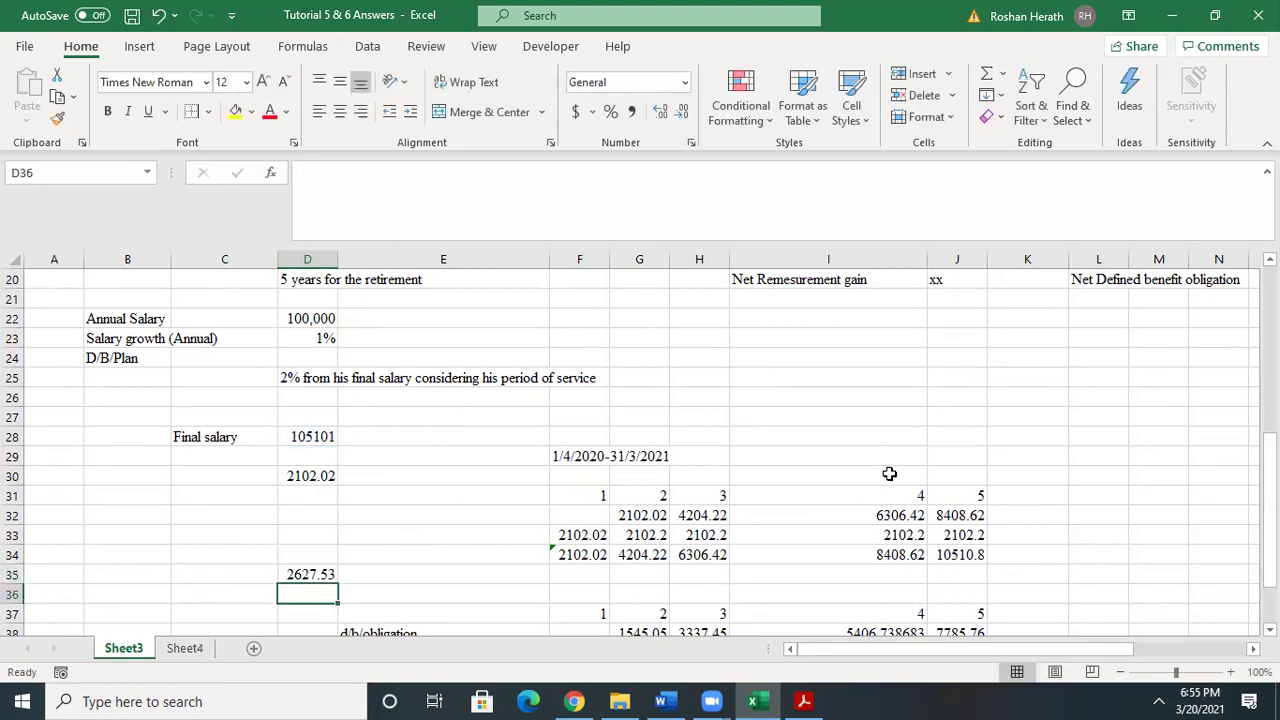
pyautogui.click(716, 493)
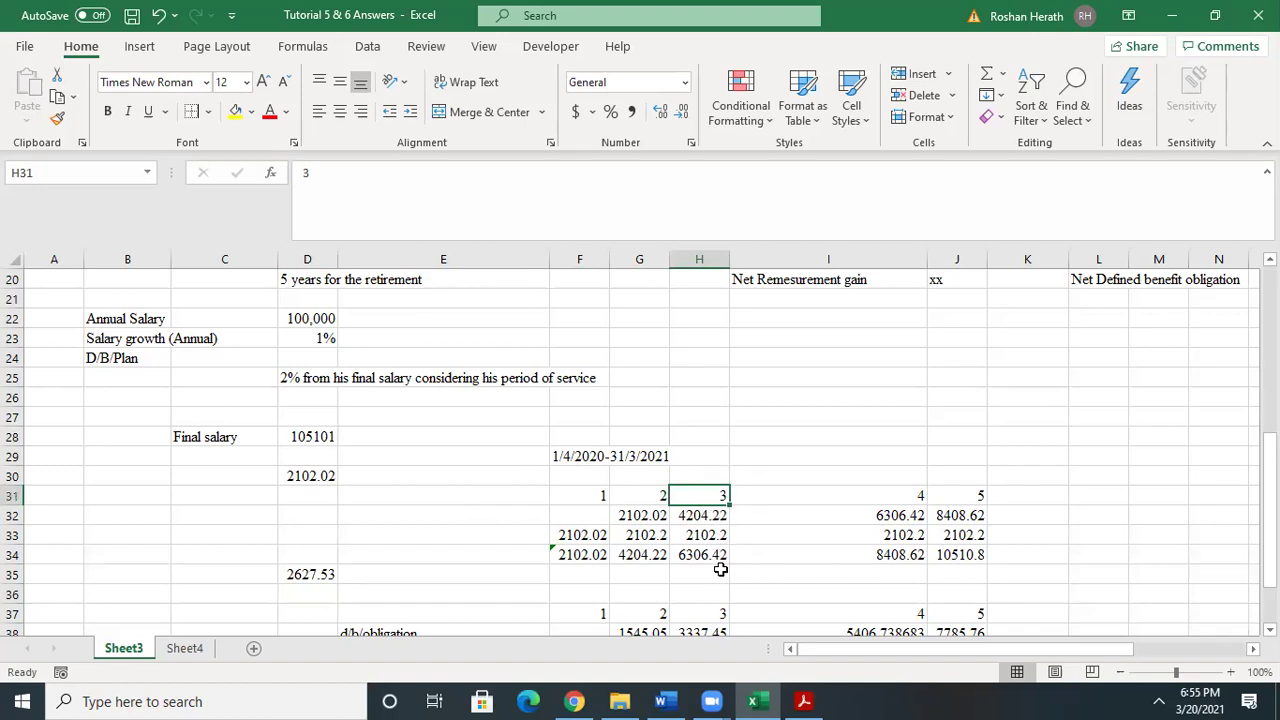
pyautogui.click(300, 575)
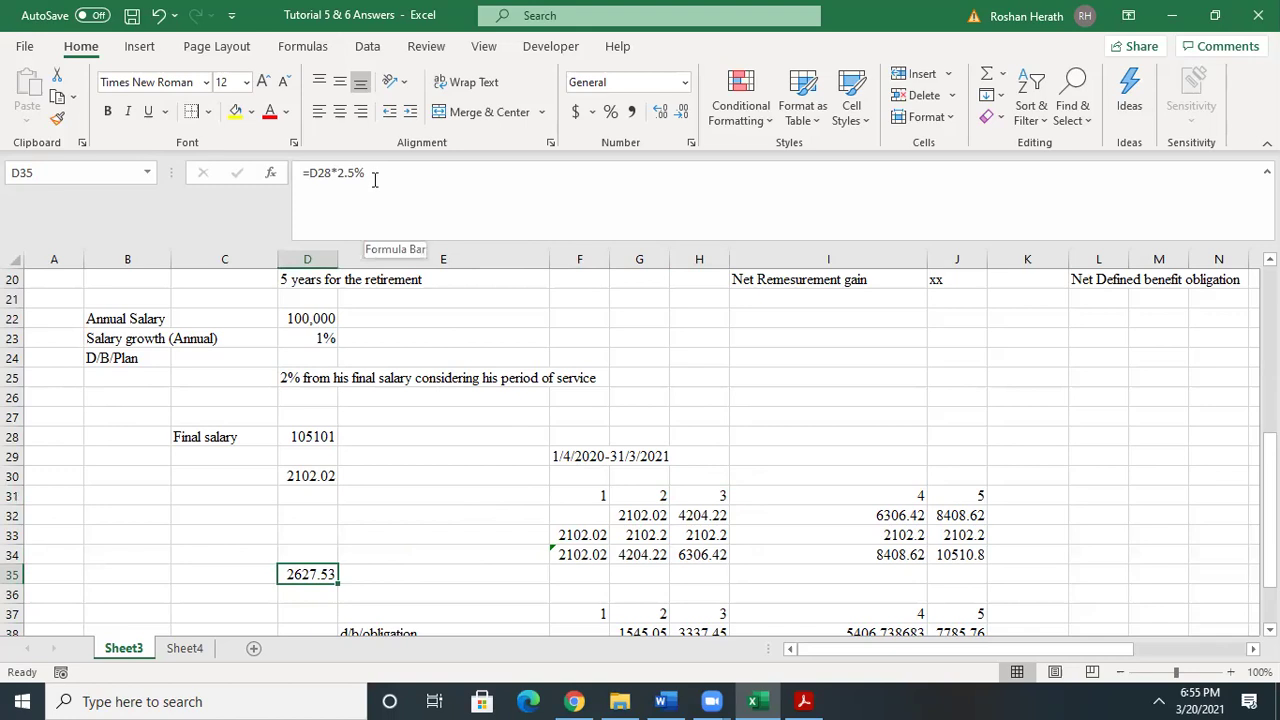
# - Copy the five-year benefit table F31:J34 and paste it at cell F44
pyautogui.scroll(-3, 928, 530)
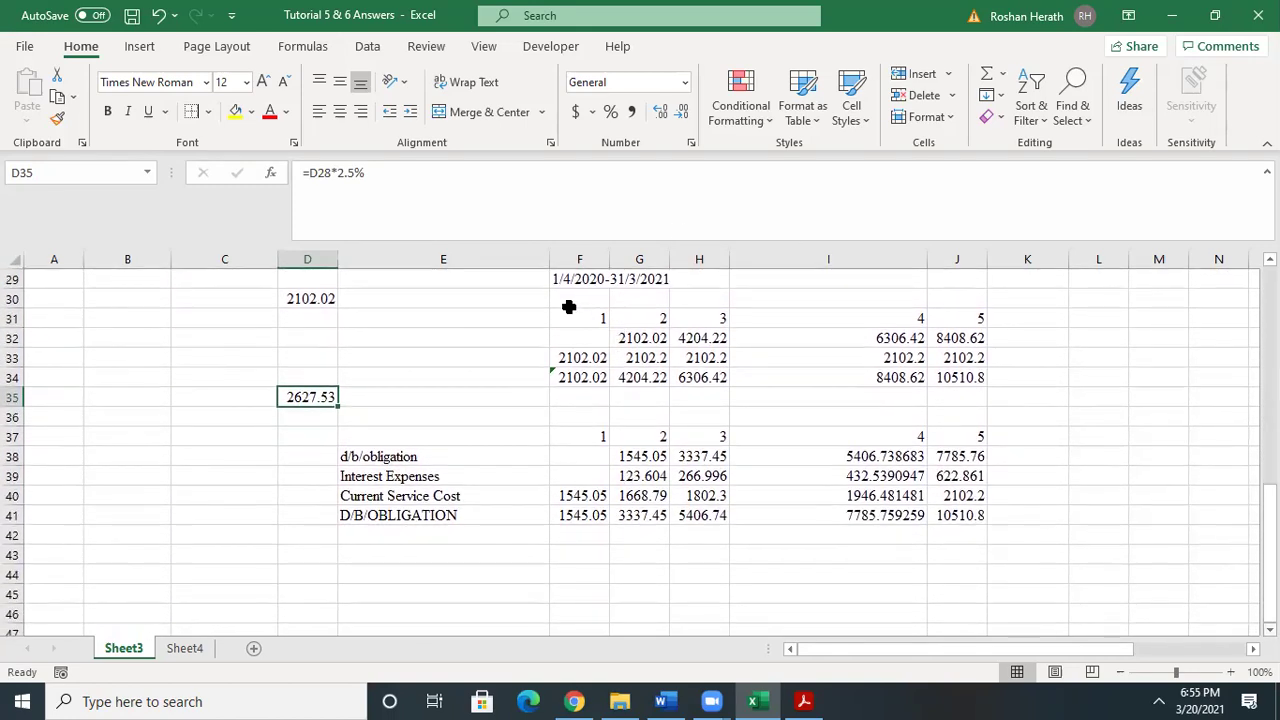
pyautogui.click(581, 336)
pyautogui.moveTo(563, 317); pyautogui.dragTo(970, 374)
pyautogui.hotkey('ctrl', 'c')
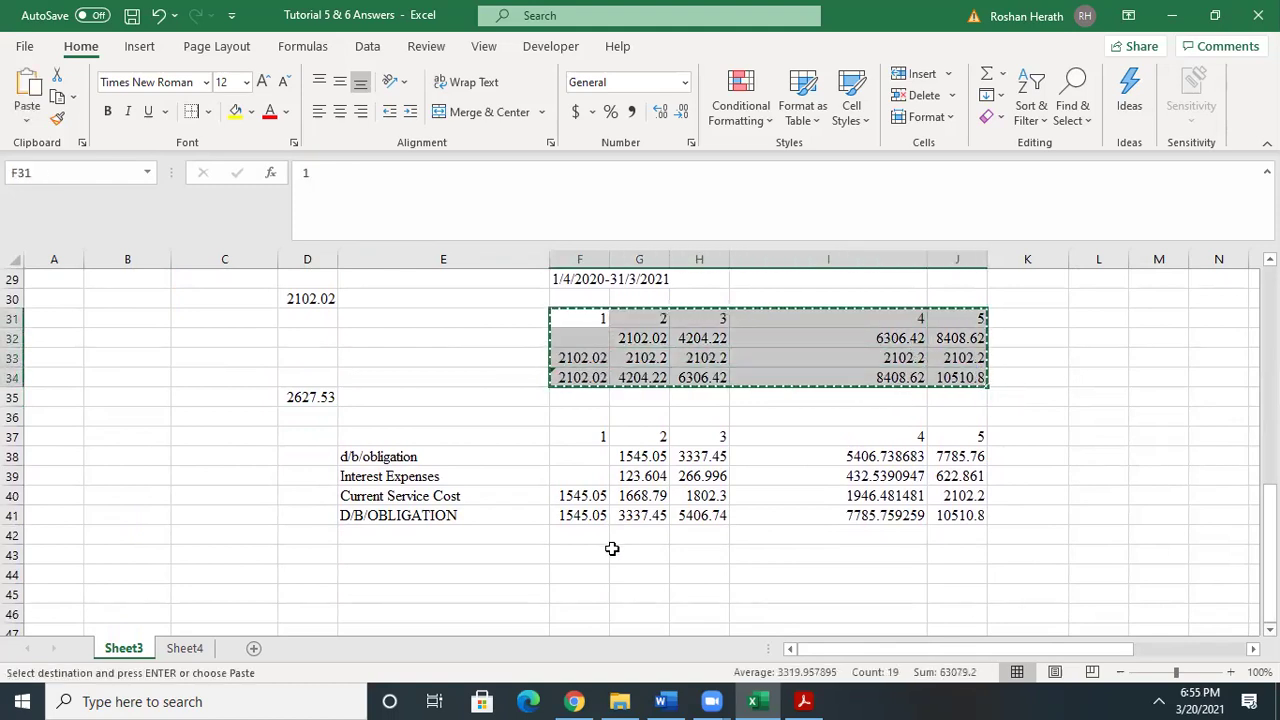
pyautogui.click(563, 574)
pyautogui.hotkey('ctrl', 'v')
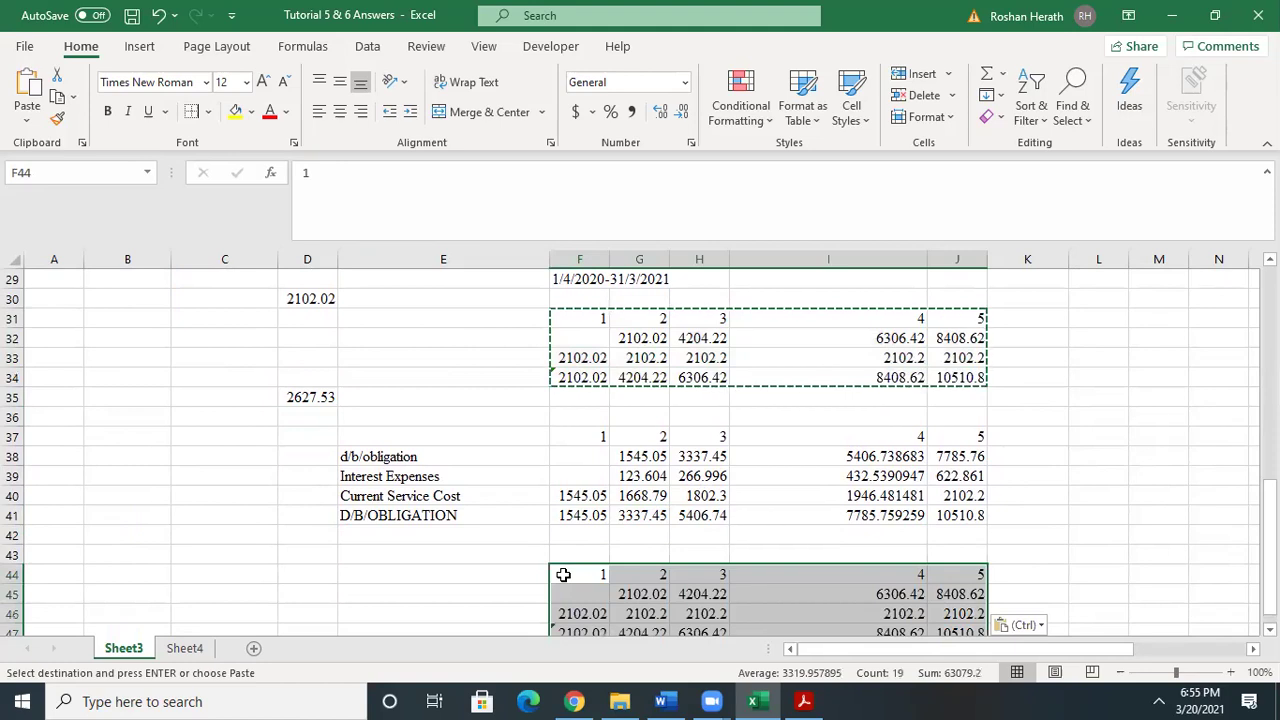
pyautogui.scroll(-1, 695, 537)
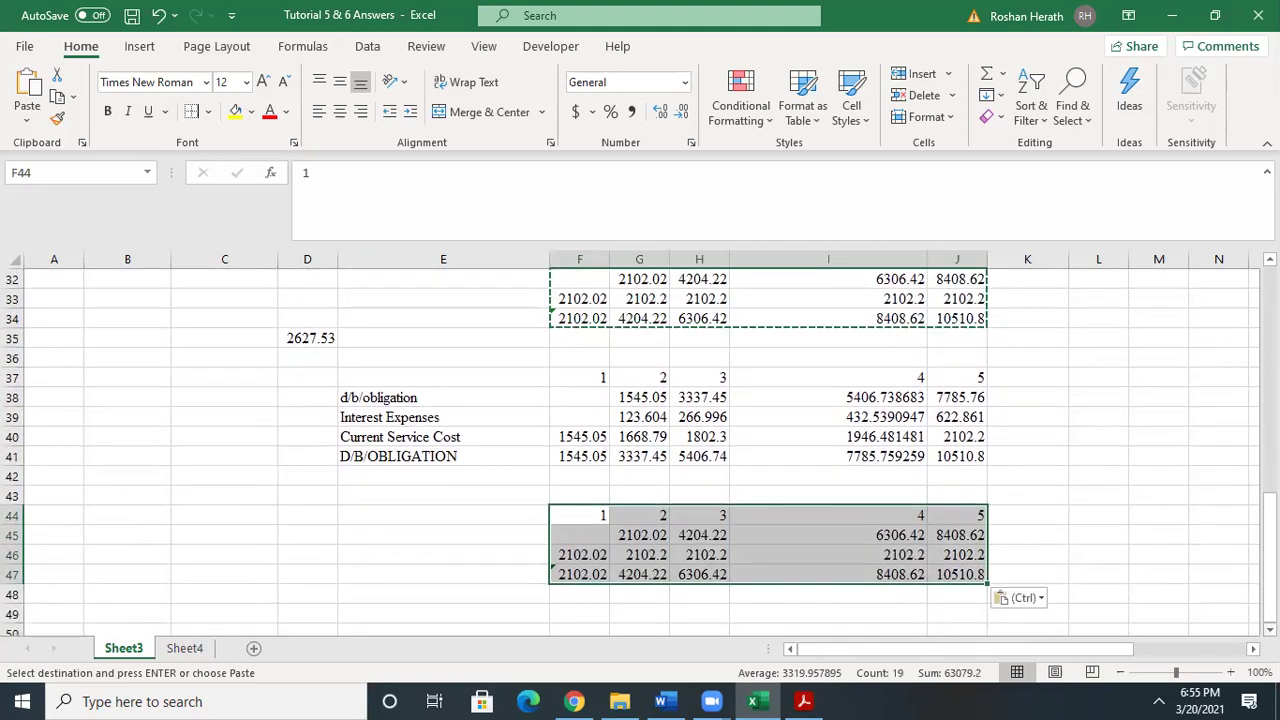
# - Link the year 1 benefit in cell F46 of the copied table to the 2.5% benefit with =D35
pyautogui.click(579, 553)
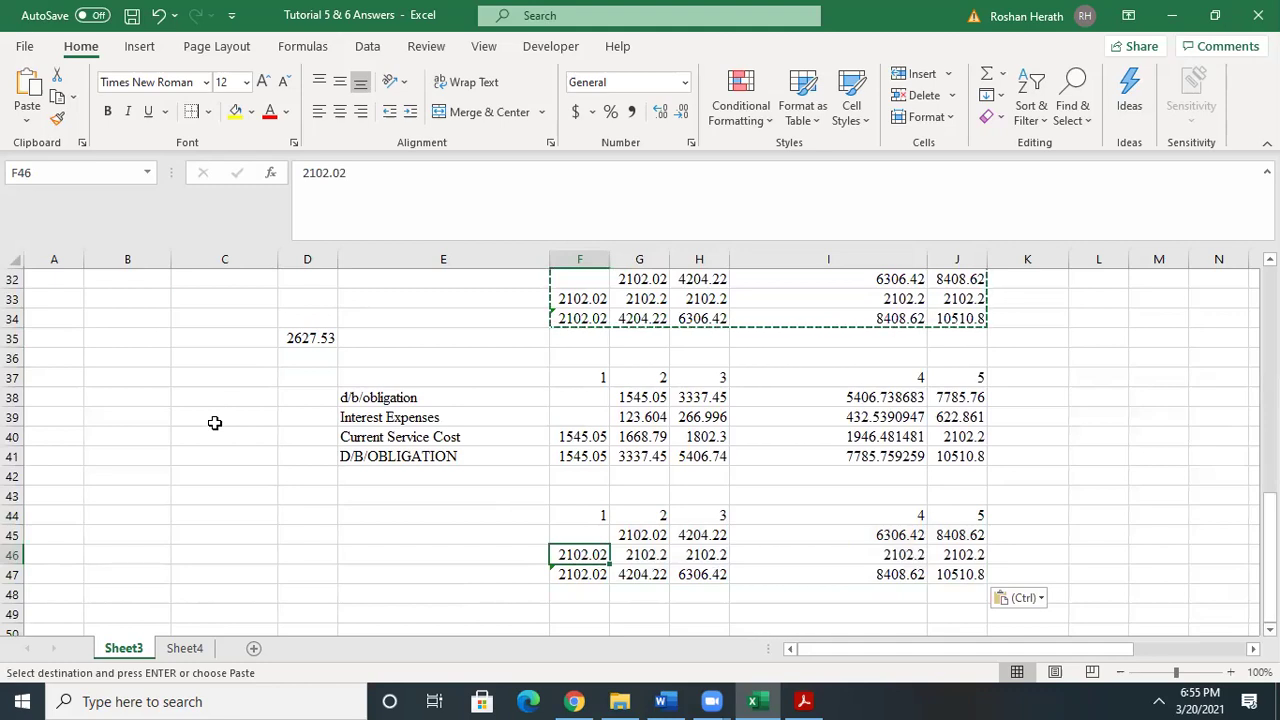
pyautogui.write('=')
pyautogui.click(302, 337)
pyautogui.press('Return')
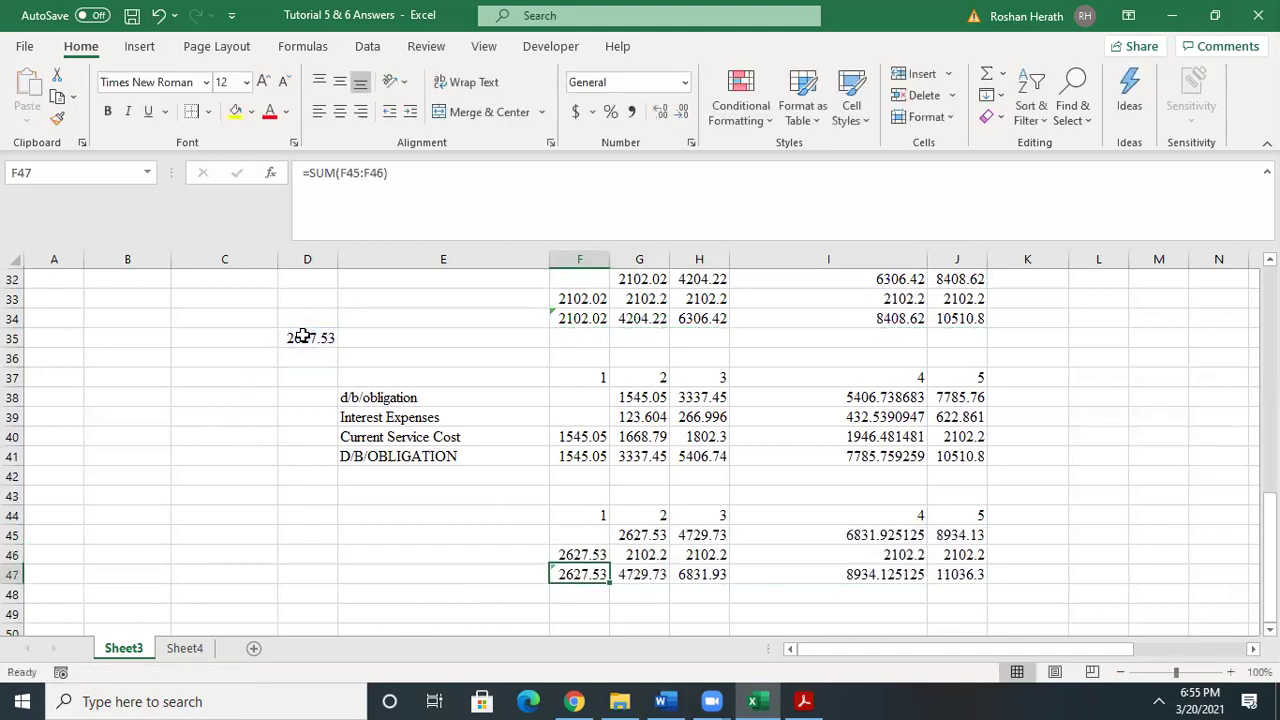
# - Enter =F46 as the year 2 benefit in cell G46 and fill it across to J46
pyautogui.click(594, 556)
pyautogui.moveTo(611, 566); pyautogui.dragTo(980, 558)
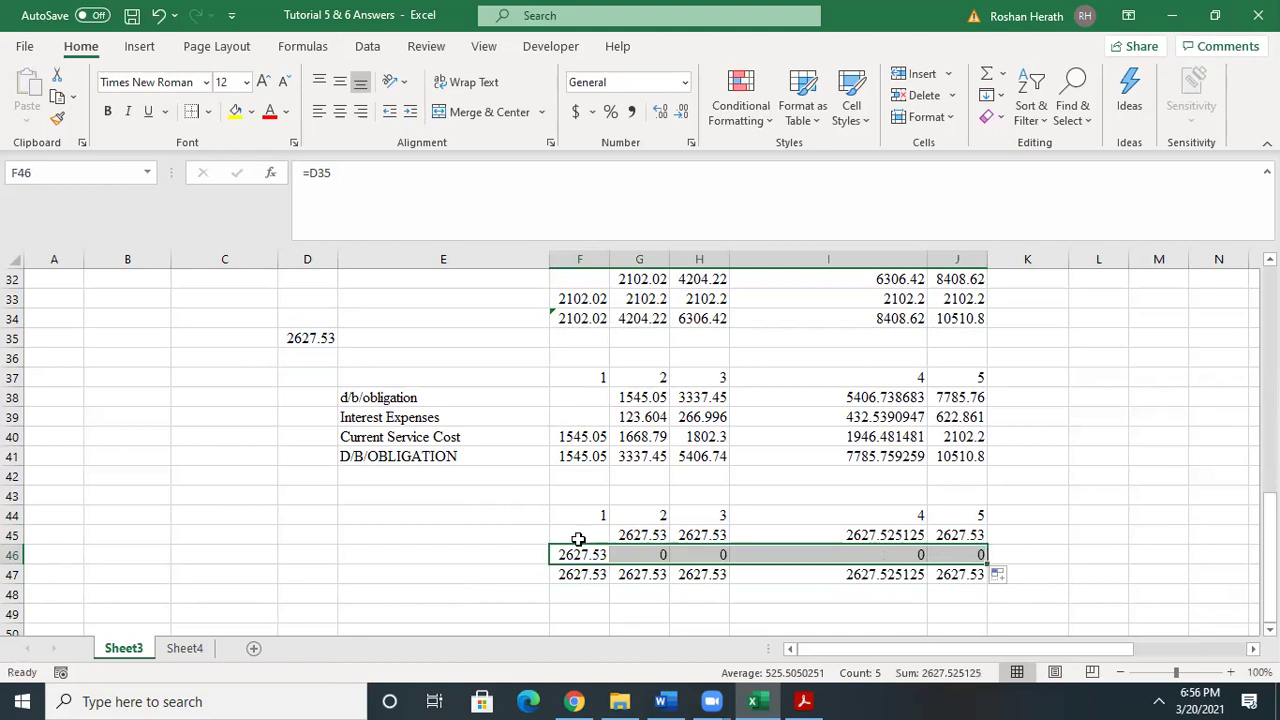
pyautogui.click(624, 556)
pyautogui.write('=')
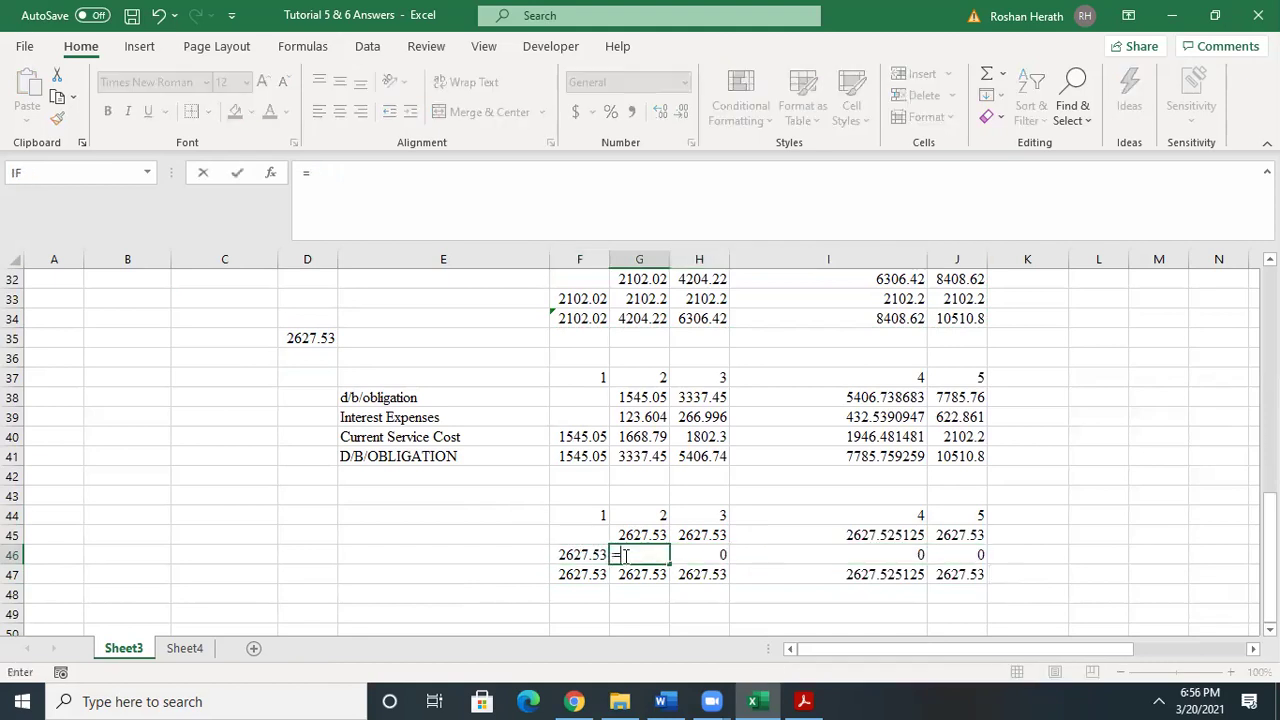
pyautogui.click(569, 555)
pyautogui.press('Return')
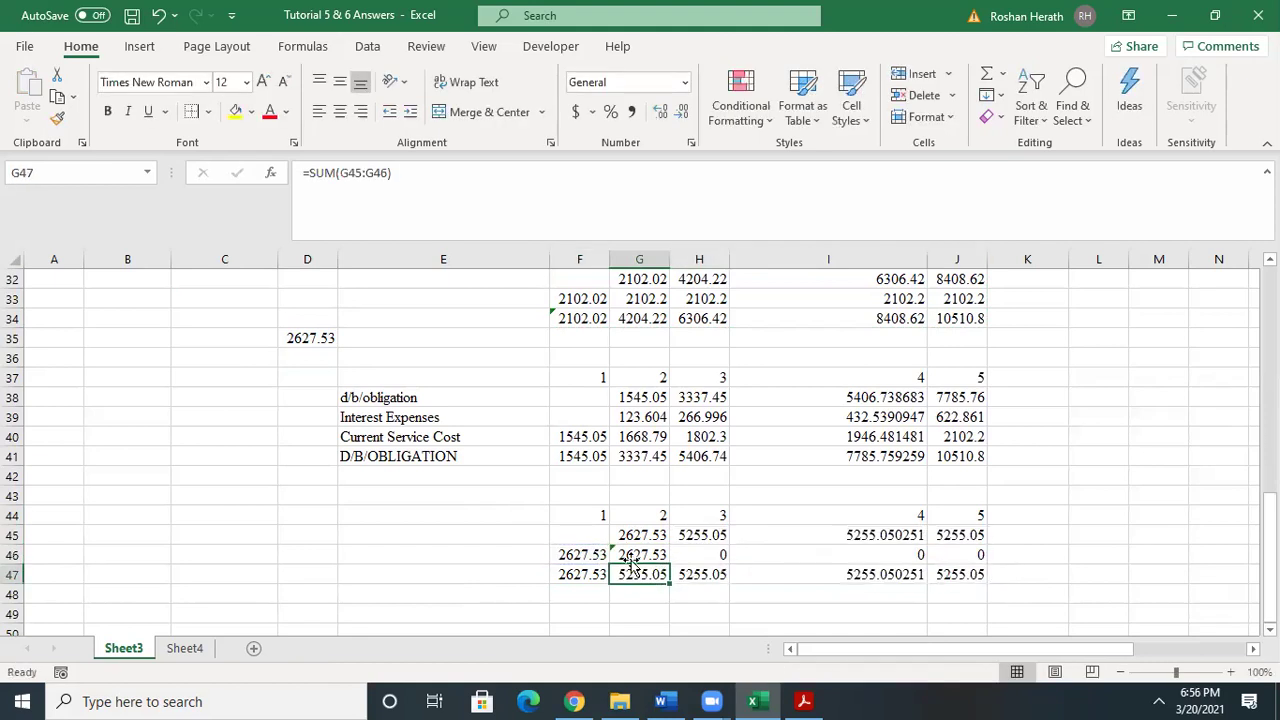
pyautogui.click(635, 555)
pyautogui.moveTo(671, 563); pyautogui.dragTo(993, 556)
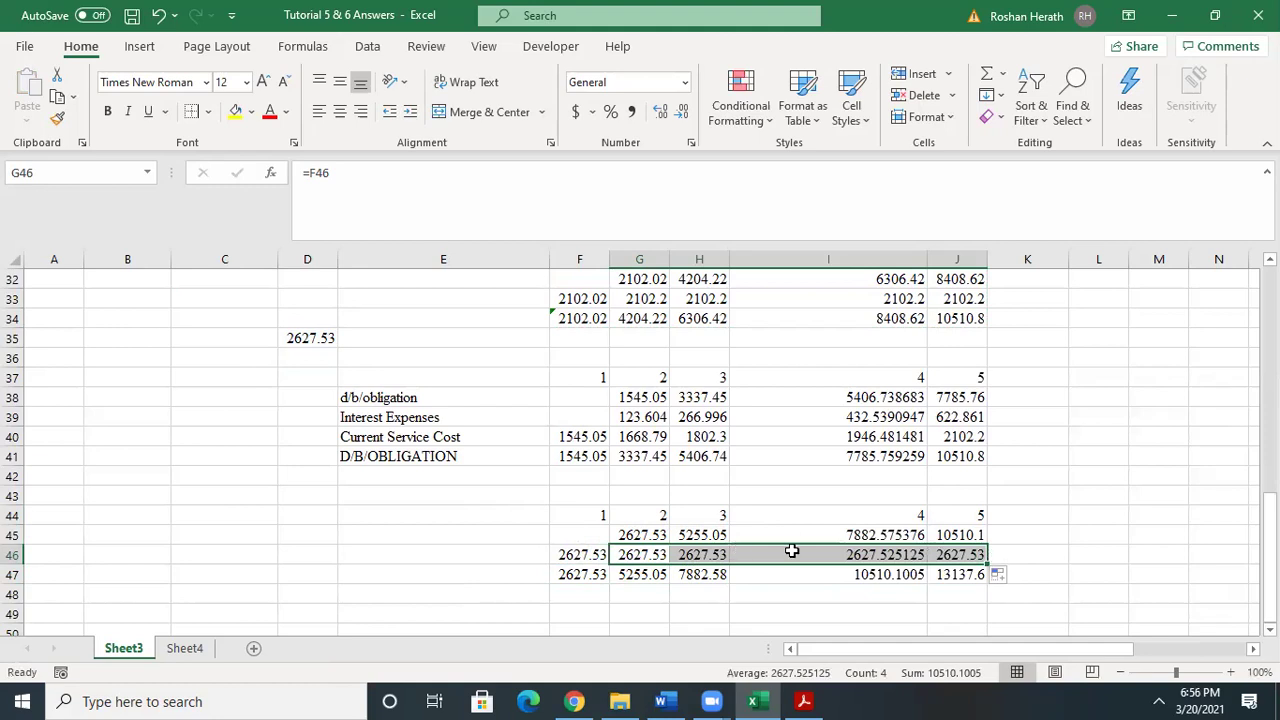
# - Calculate the present value of the revised year 3 cumulative benefit in cell H49 with the formula =H47/1.08^2
pyautogui.click(948, 577)
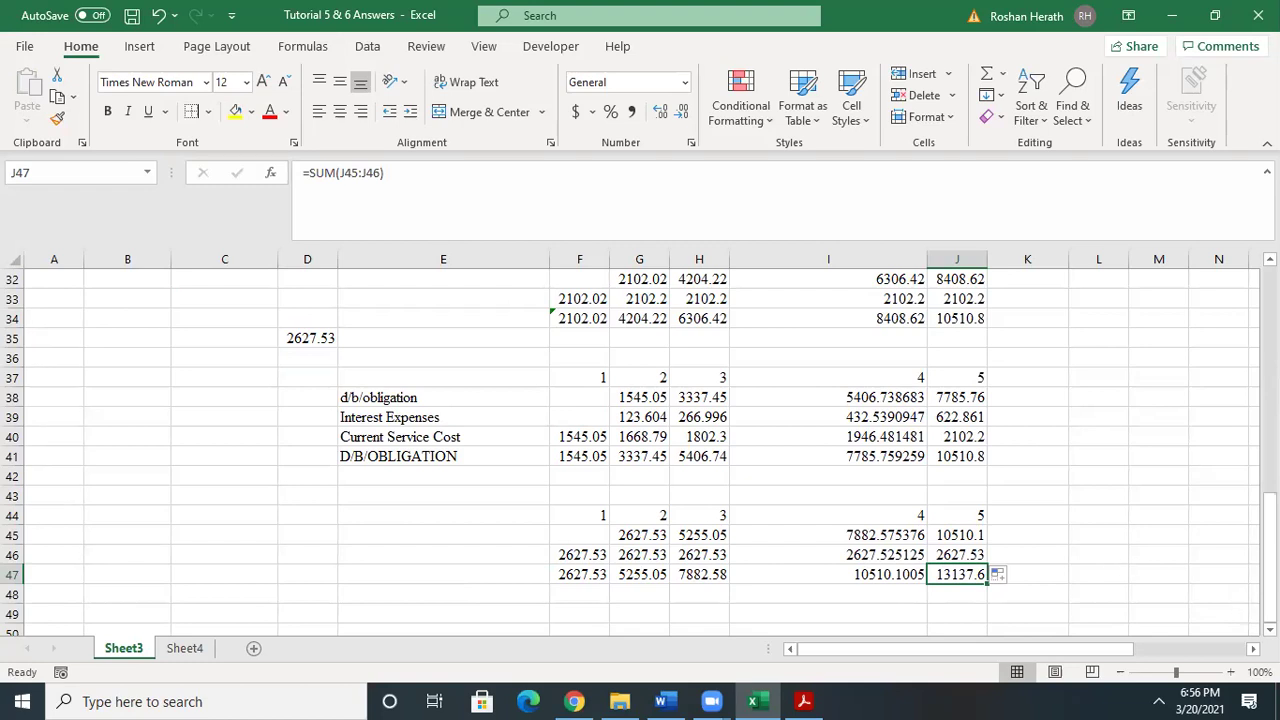
pyautogui.scroll(-1, 640, 450)
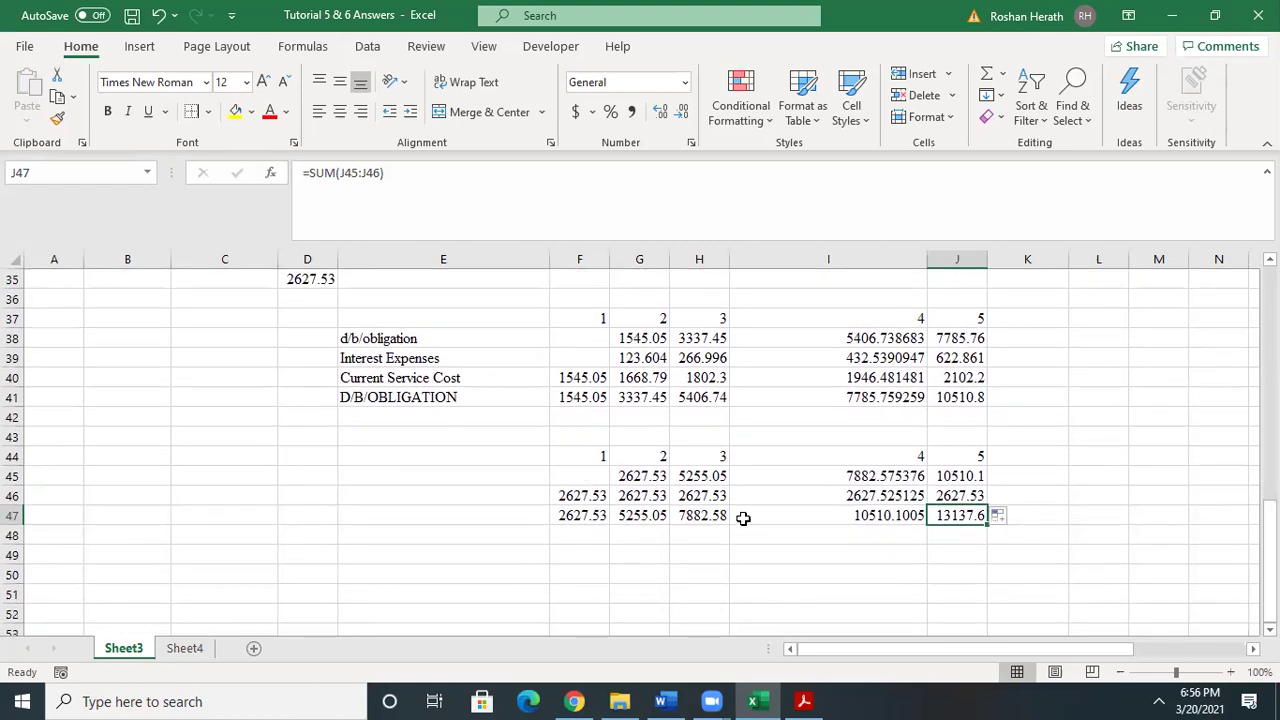
pyautogui.click(714, 518)
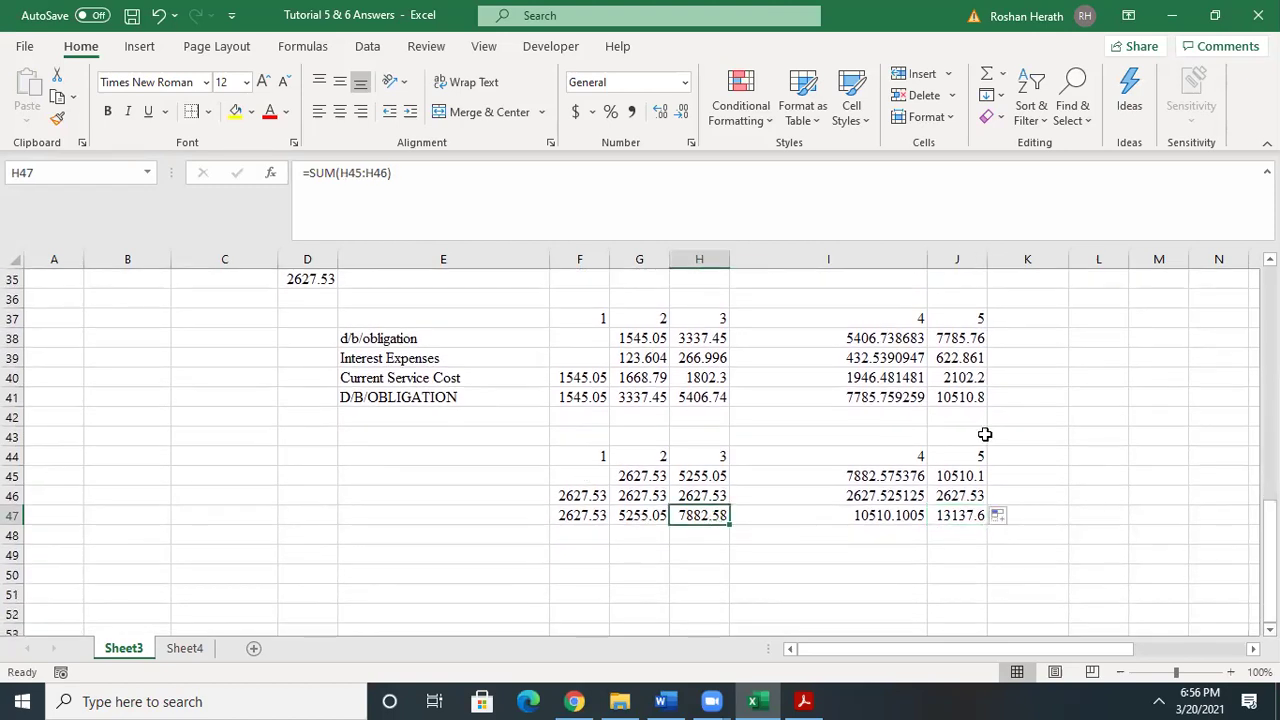
pyautogui.scroll(1, 1268, 560)
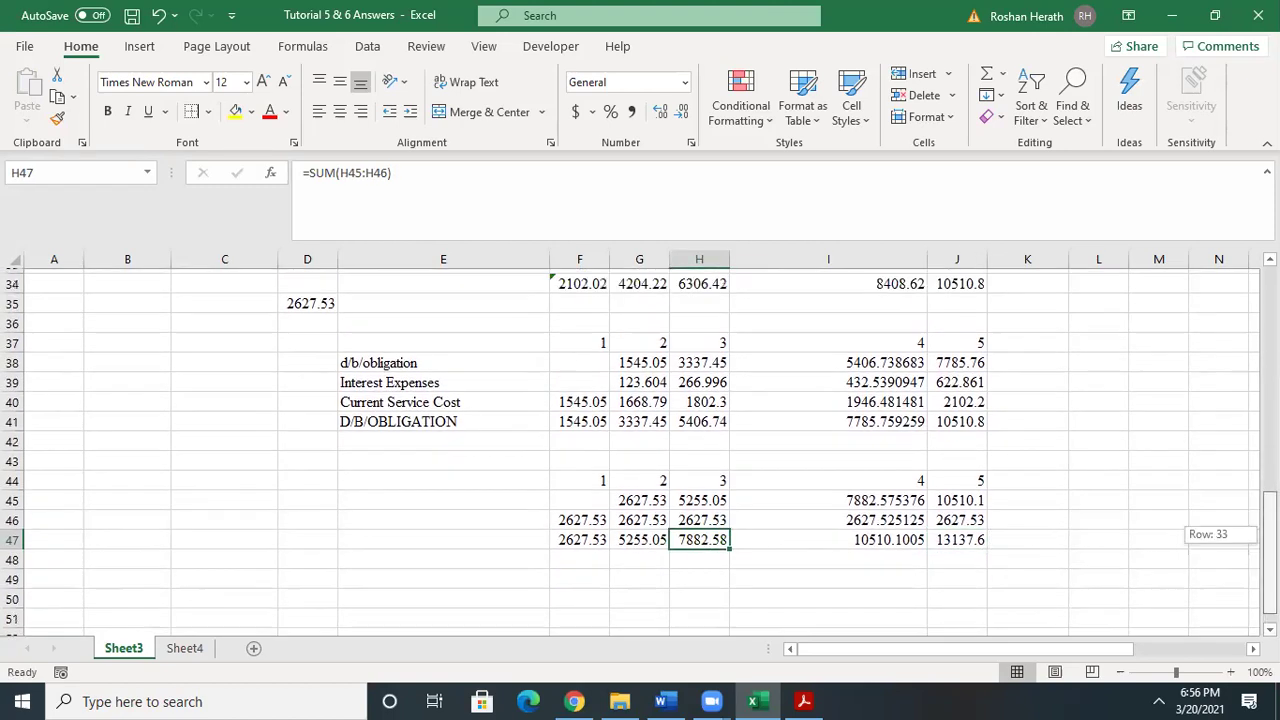
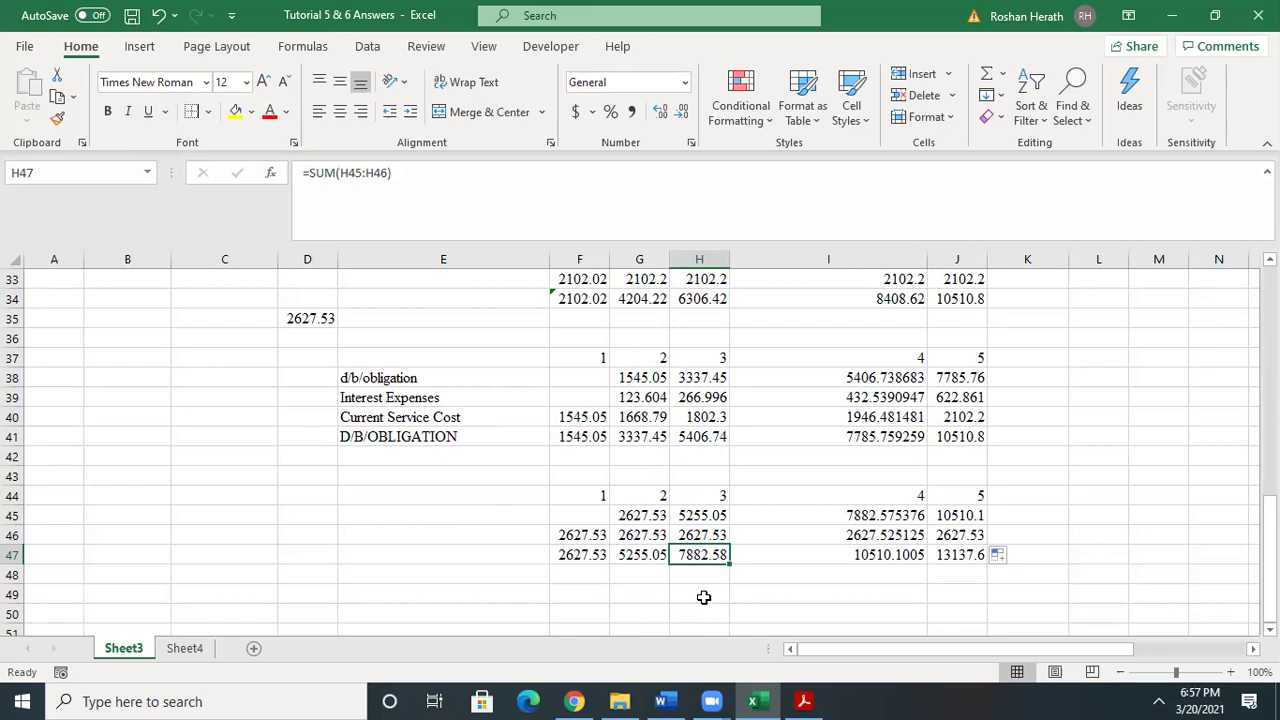
pyautogui.click(703, 596)
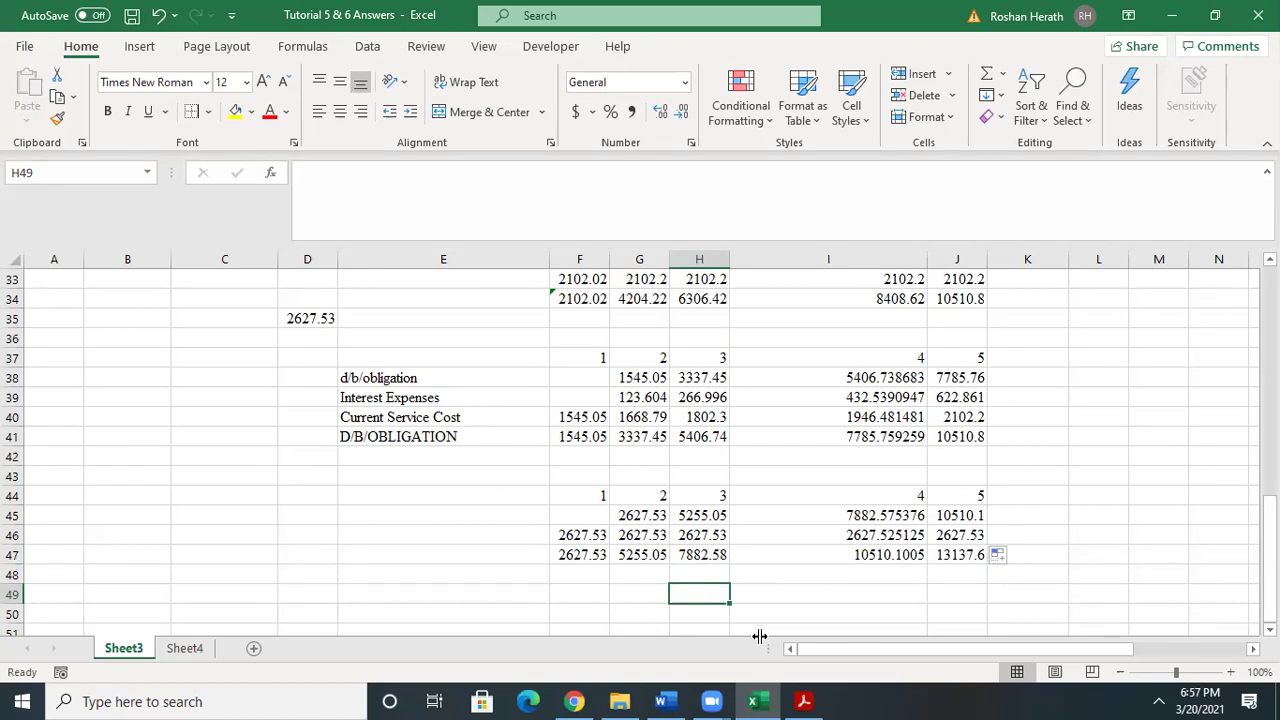
pyautogui.write('=')
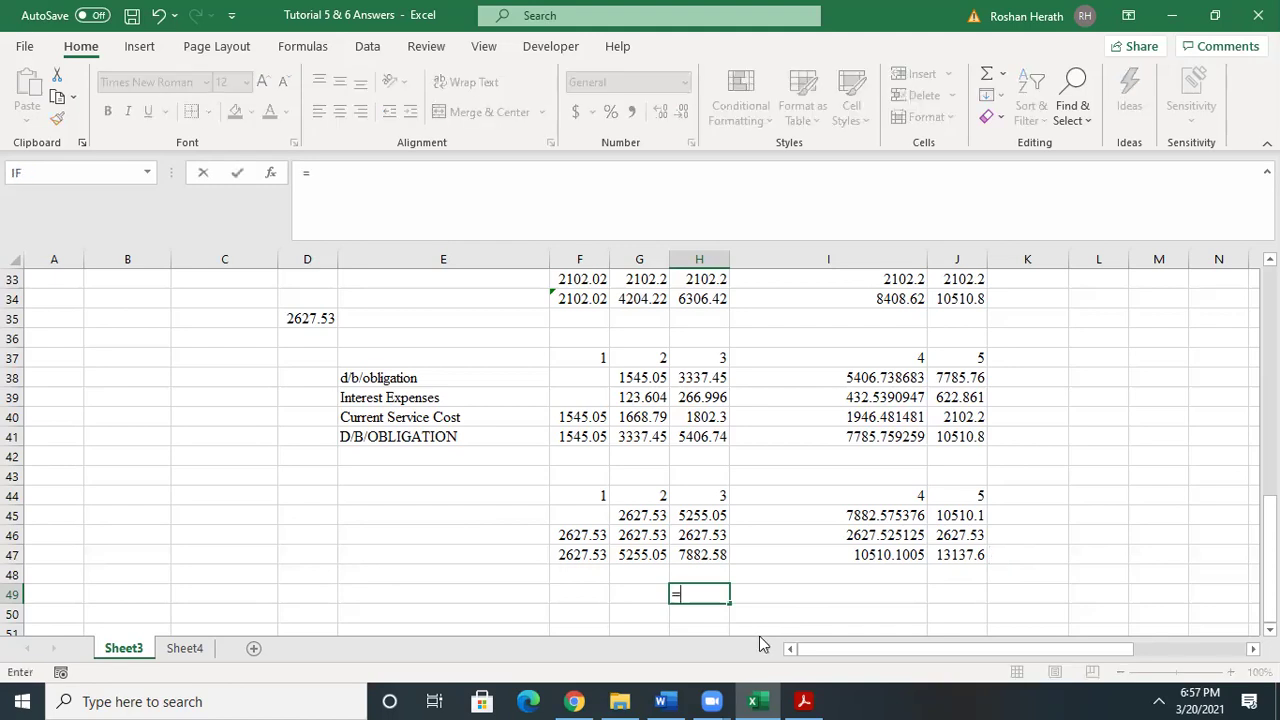
pyautogui.click(687, 556)
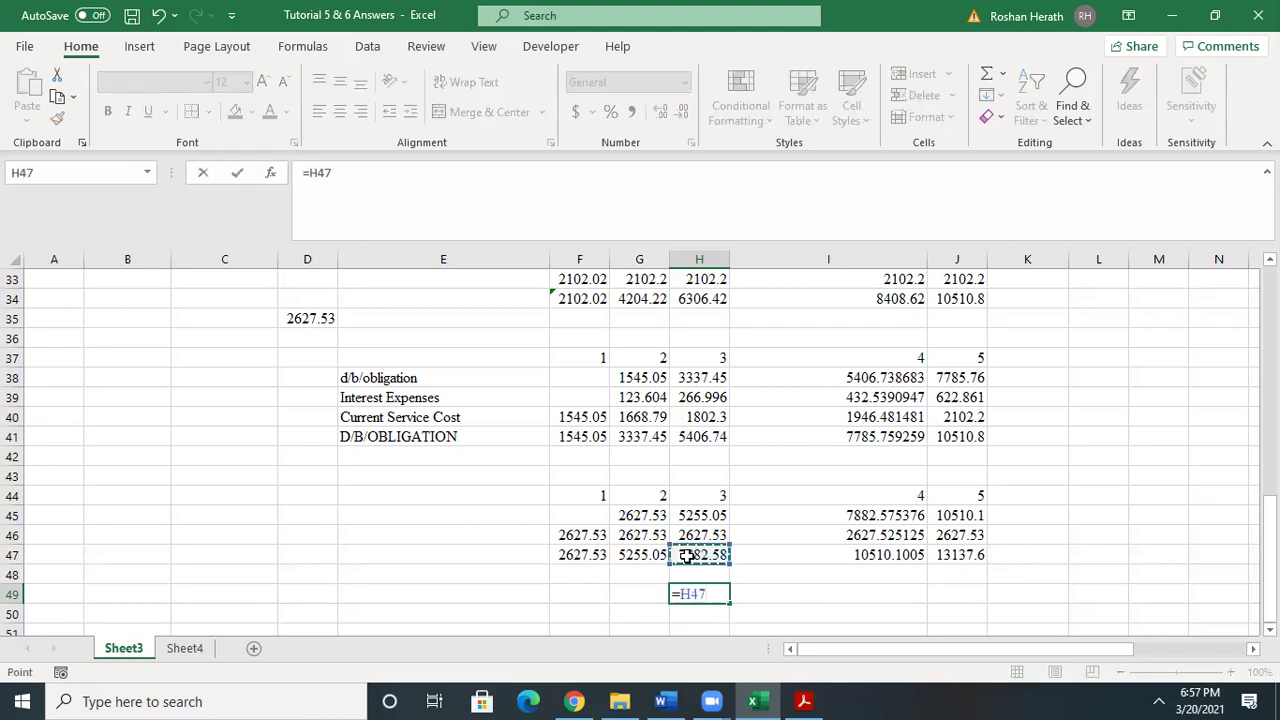
pyautogui.write('/1.08^')
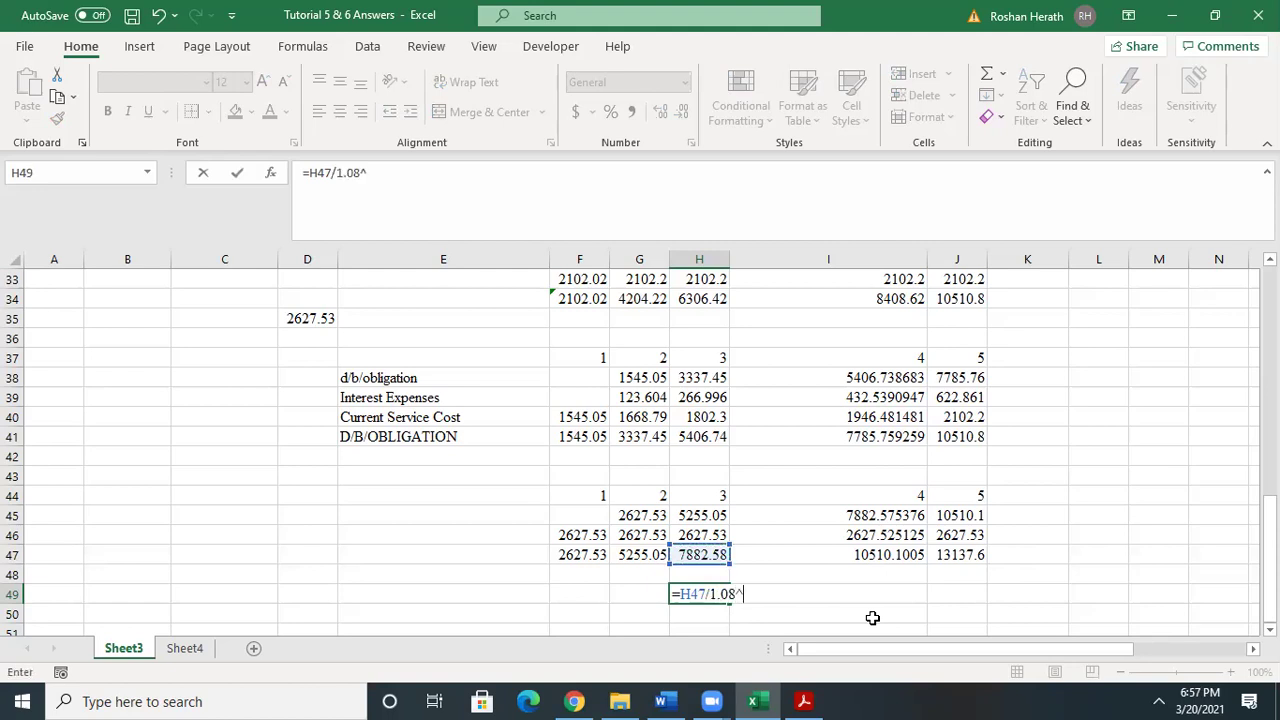
pyautogui.write('2')
pyautogui.press('Return')
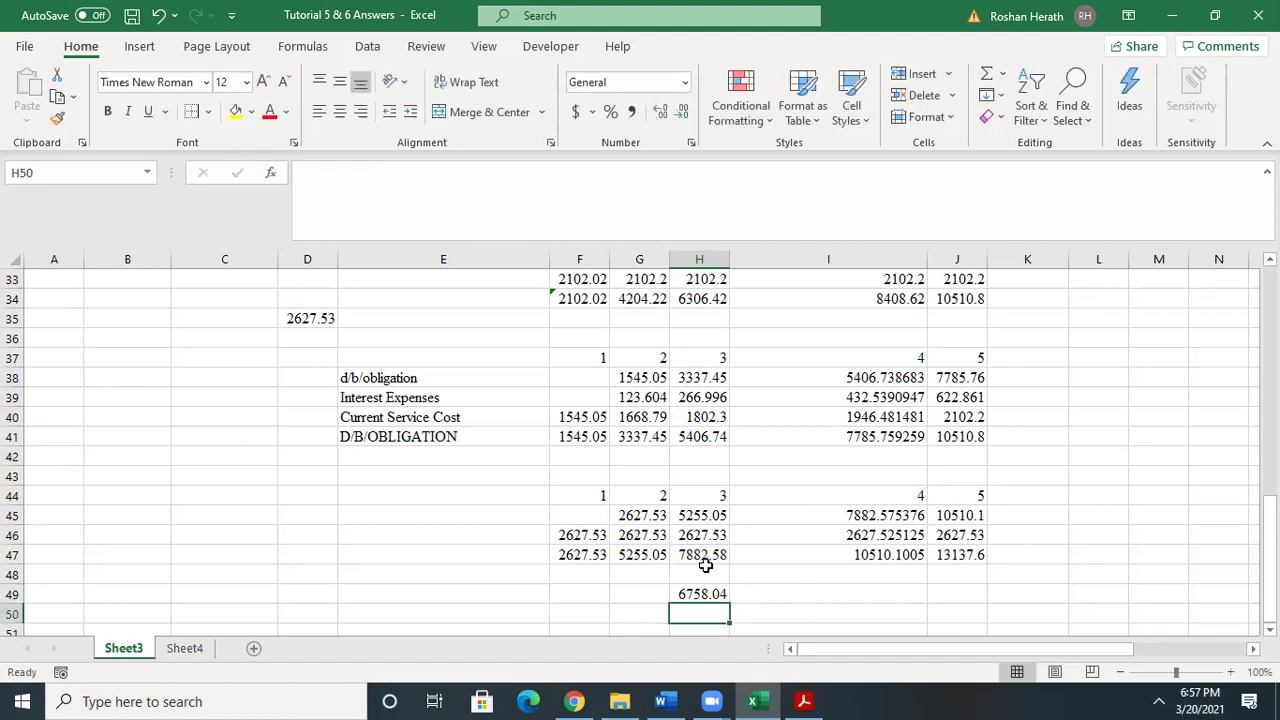
pyautogui.click(686, 594)
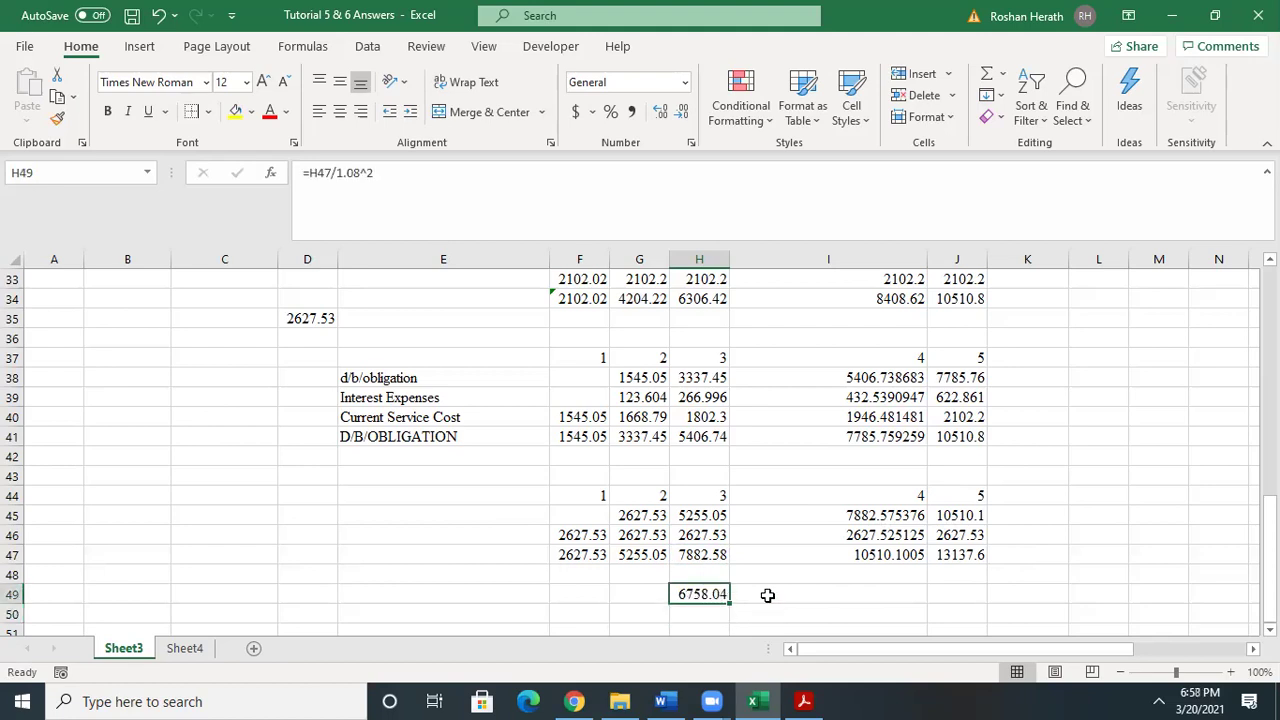
# - Label the revised year 3 obligation by copying the D/B/OBLIGATION heading from cell E41 to cell E49
pyautogui.click(410, 431)
pyautogui.hotkey('ctrl', 'c')
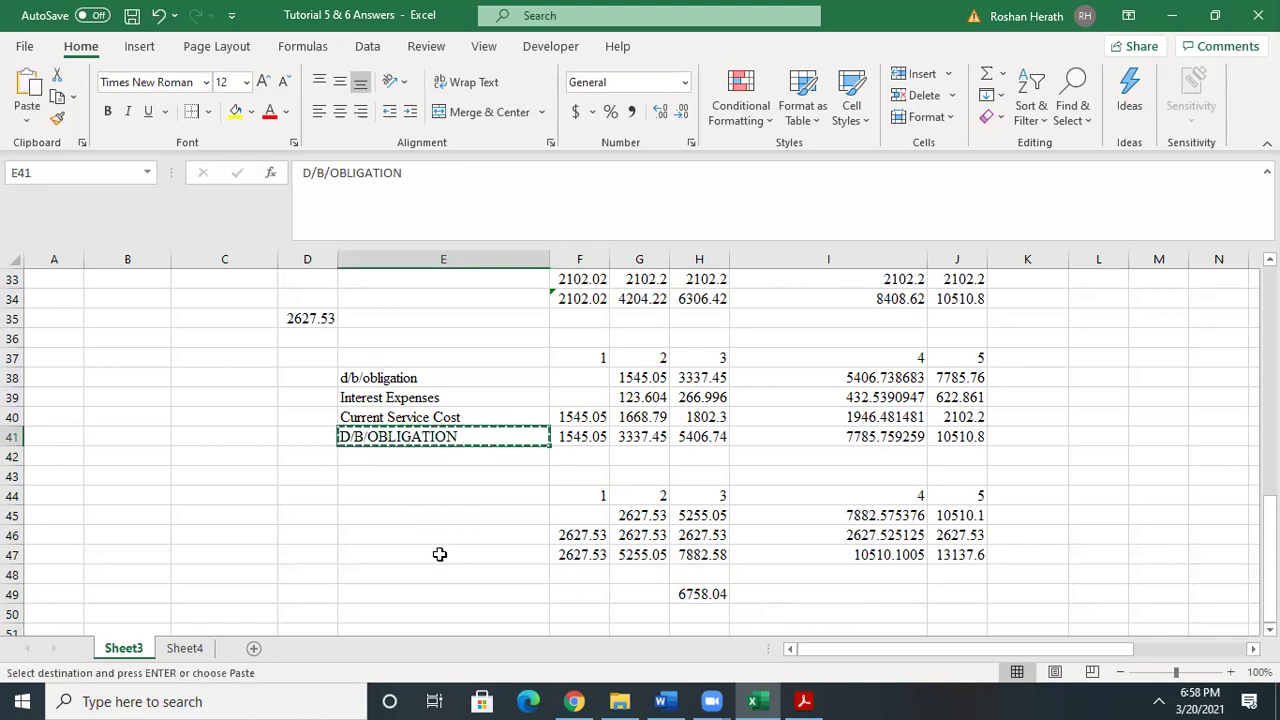
pyautogui.click(457, 588)
pyautogui.hotkey('ctrl', 'v')
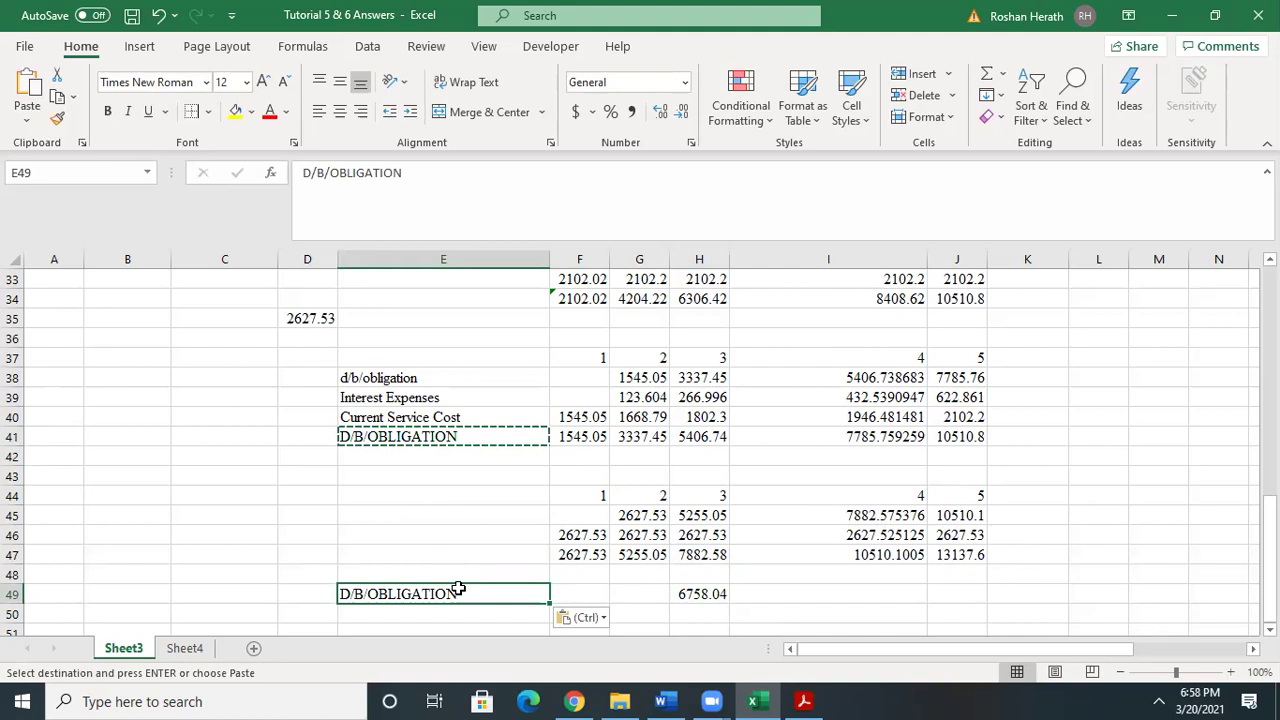
pyautogui.click(704, 594)
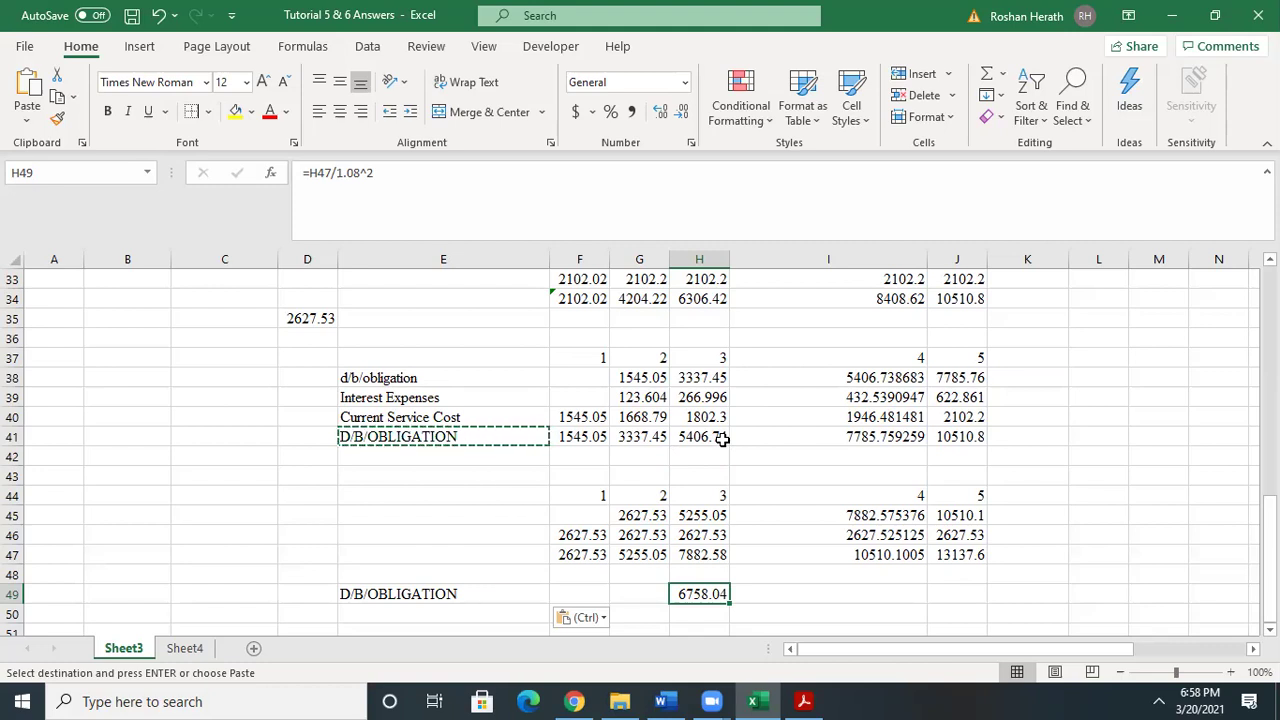
# - Calculate the increase in the year 3 obligation in cell H52 with the formula =H49-H41
pyautogui.scroll(-1, 785, 600)
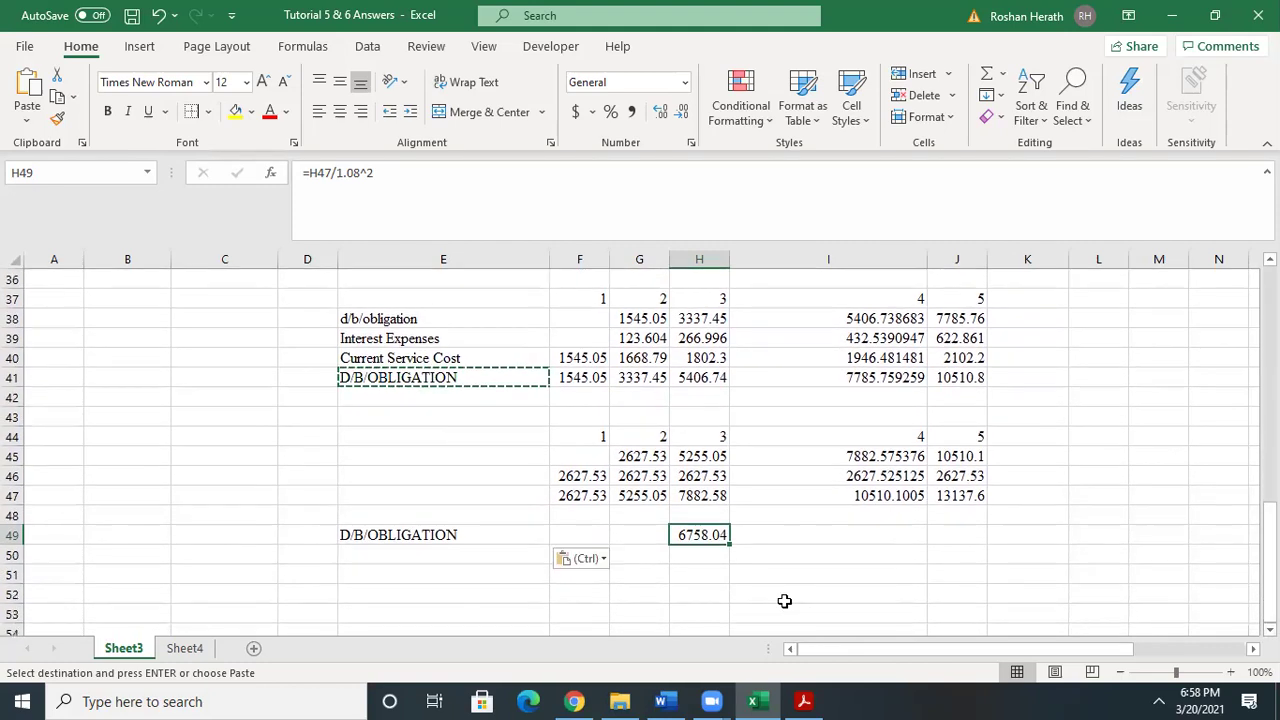
pyautogui.click(697, 594)
pyautogui.press('Escape')
pyautogui.write('=')
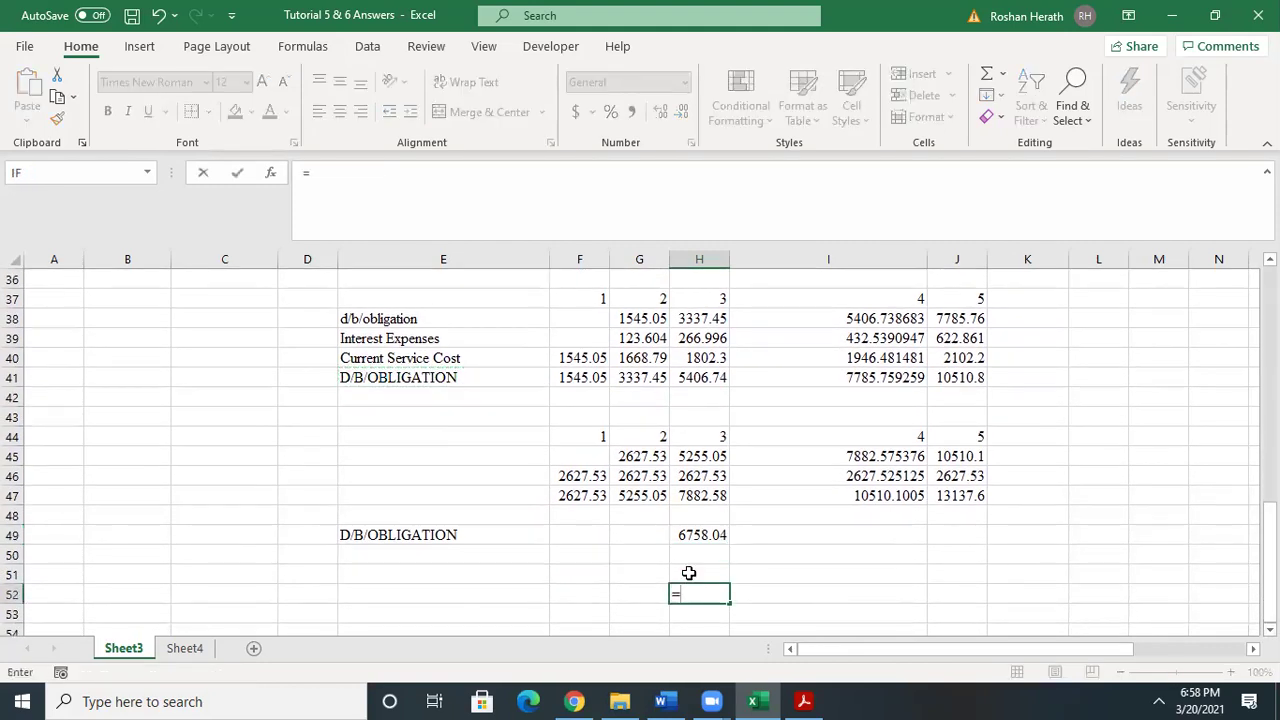
pyautogui.click(692, 535)
pyautogui.write('-')
pyautogui.click(694, 378)
pyautogui.press('Return')
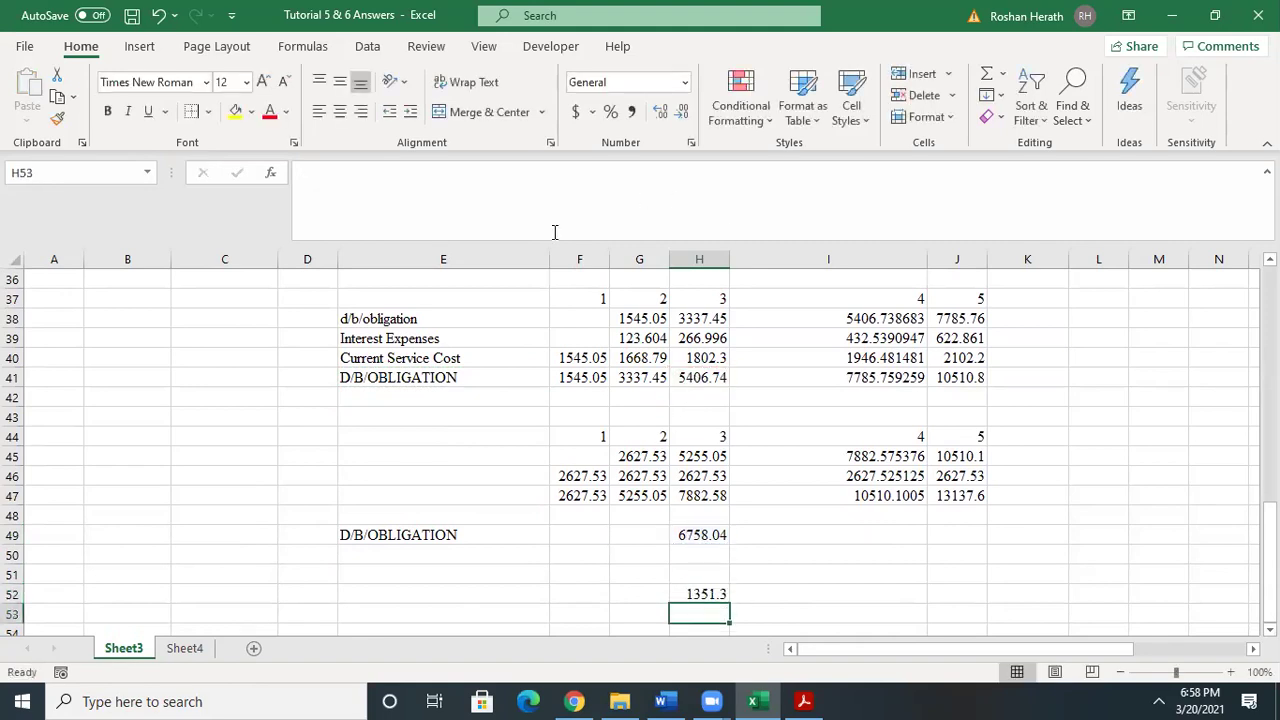
pyautogui.click(716, 591)
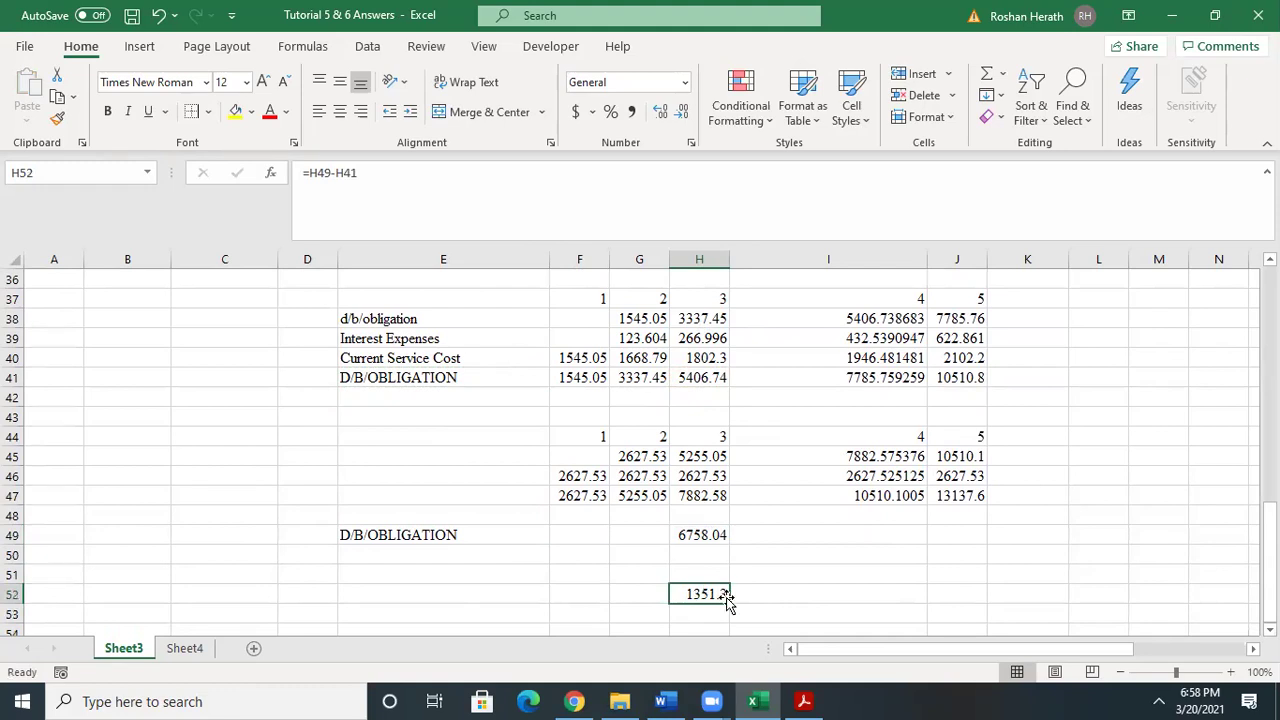
pyautogui.click(697, 378)
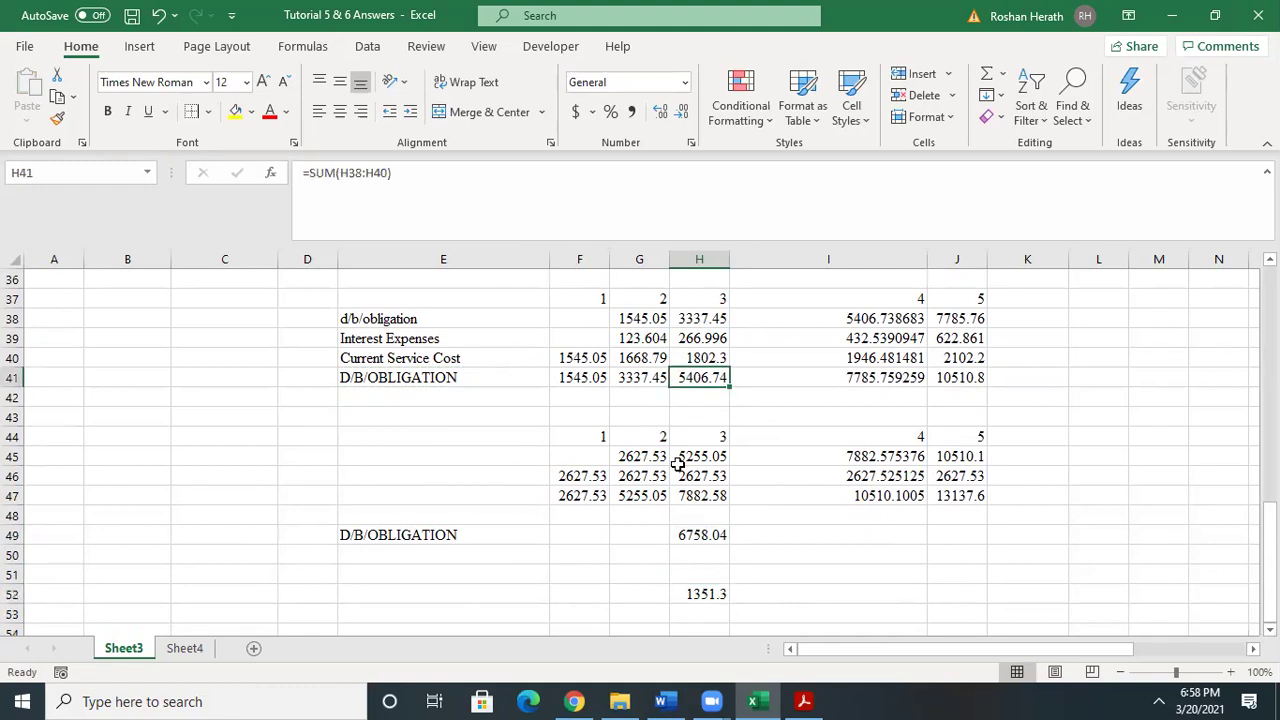
pyautogui.click(697, 595)
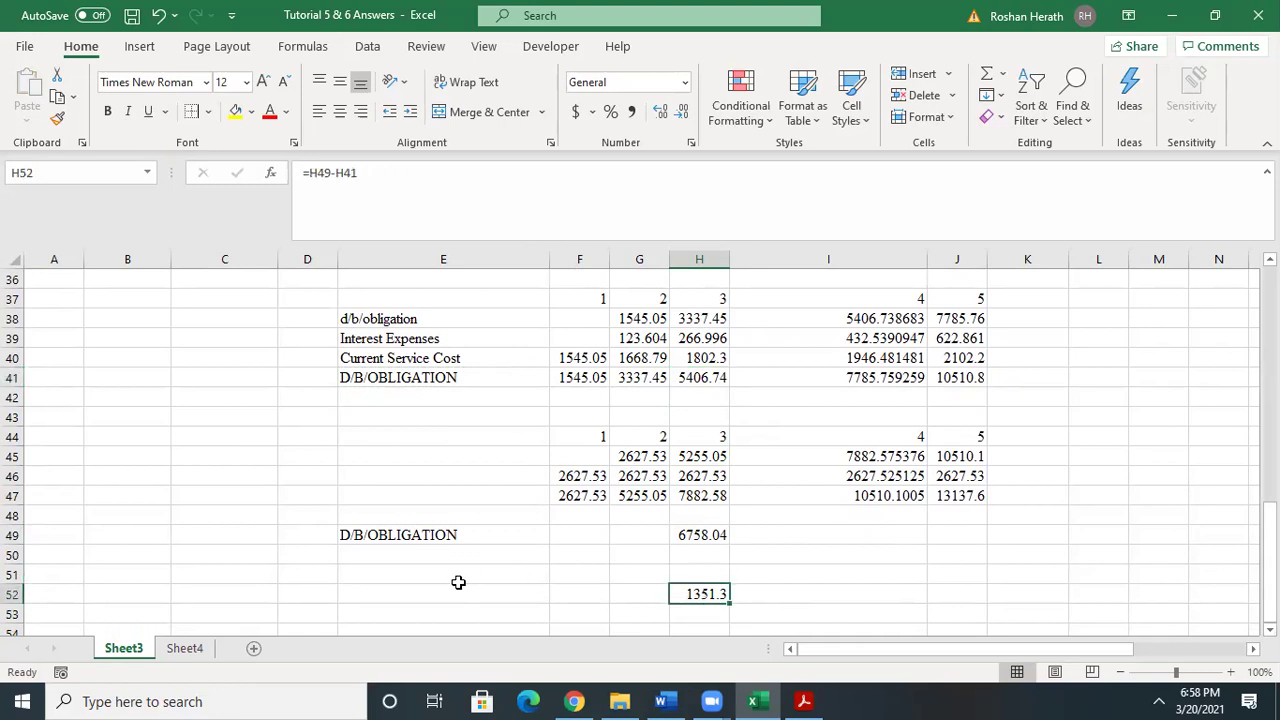
pyautogui.click(492, 602)
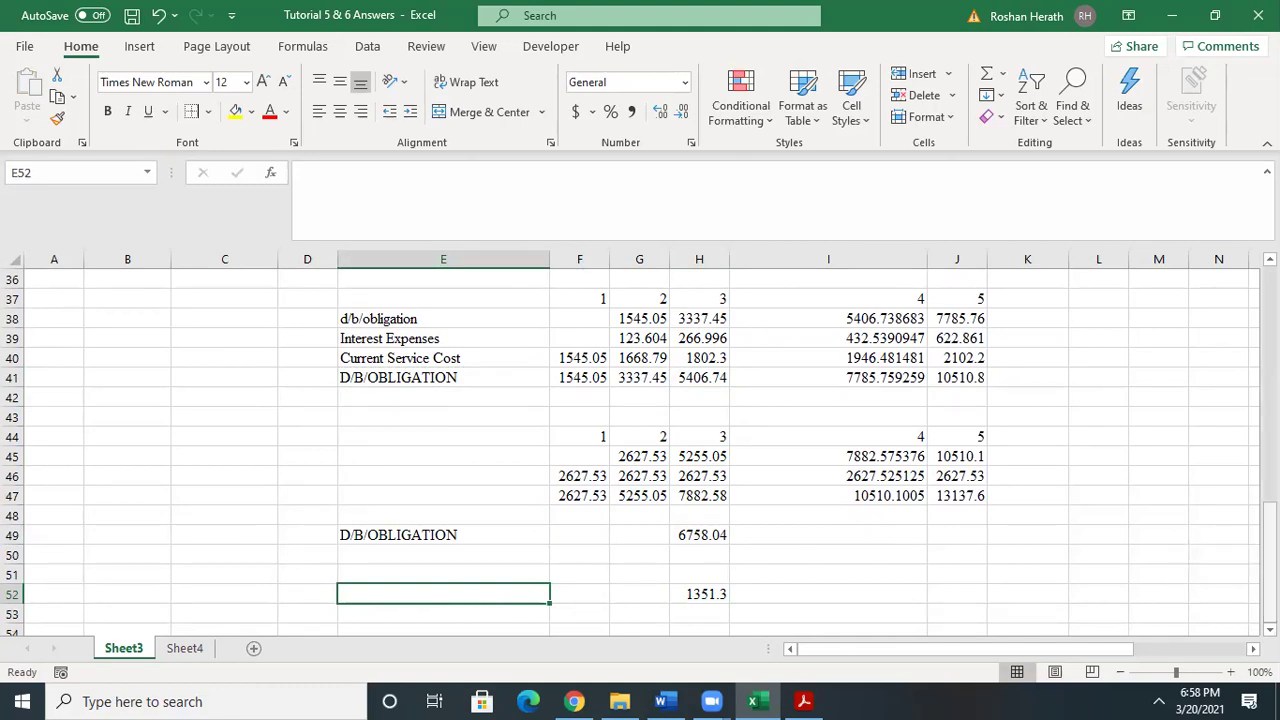
# - Enter the year 3 opening obligation of 3337.45 as the B/B/F (D/B/O) amount in cell F8 of the Defined Benefit Liability account
pyautogui.scroll(-1, 1268, 560)
pyautogui.moveTo(1268, 588); pyautogui.dragTo(1268, 573)
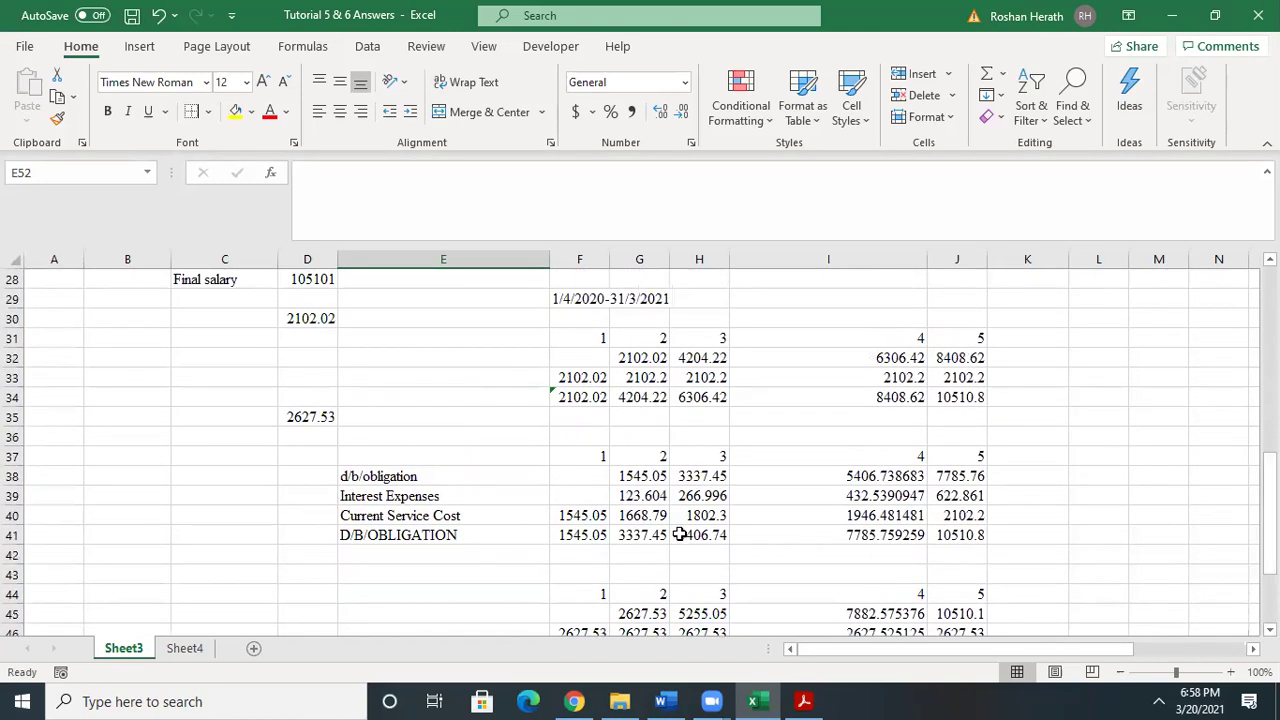
pyautogui.click(697, 480)
pyautogui.moveTo(1268, 480); pyautogui.dragTo(1268, 446)
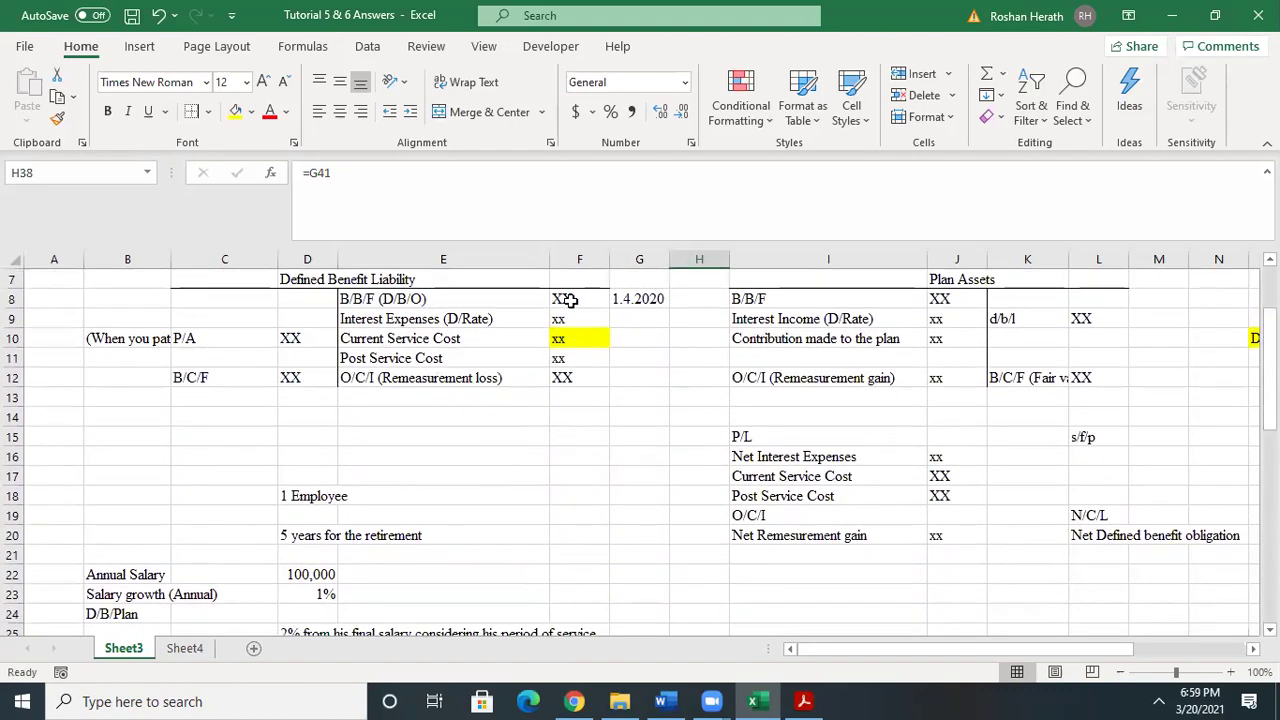
pyautogui.click(568, 300)
pyautogui.write('3337.45')
pyautogui.press('Return')
# - Enter 266.99 for Interest Expenses in cell F9 and 1802.53 for Current Service Cost in cell F10
pyautogui.moveTo(1268, 340); pyautogui.dragTo(1268, 285)
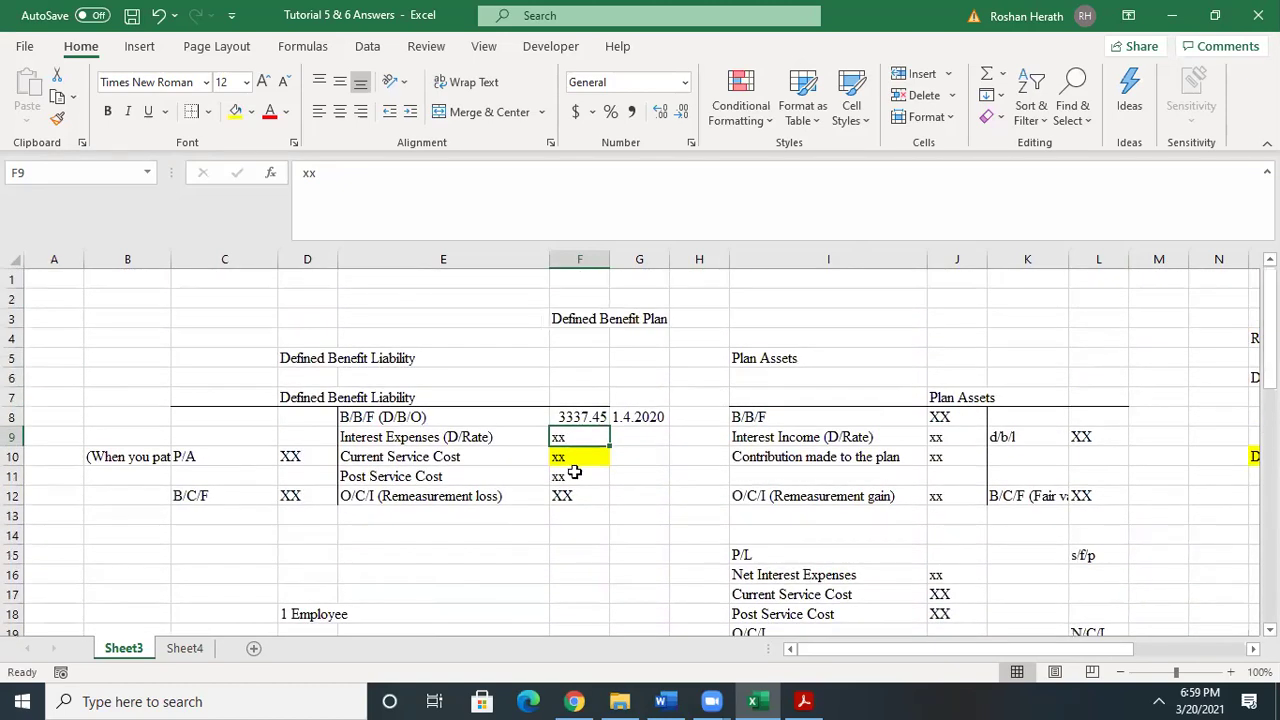
pyautogui.write('266.99')
pyautogui.press('Return')
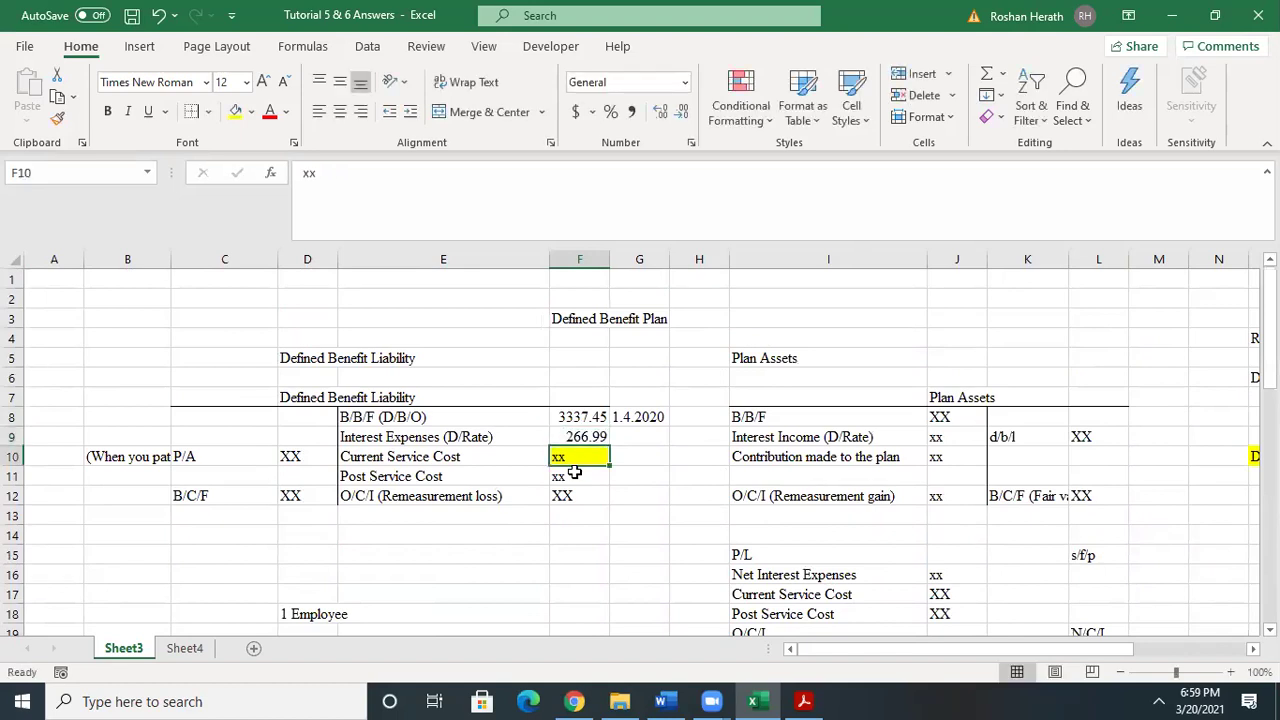
pyautogui.moveTo(1268, 300)
pyautogui.mouseDown()
pyautogui.moveTo(1268, 478)
pyautogui.moveTo(1268, 290)
pyautogui.mouseUp()
pyautogui.write('1802.53')
pyautogui.press('Return')
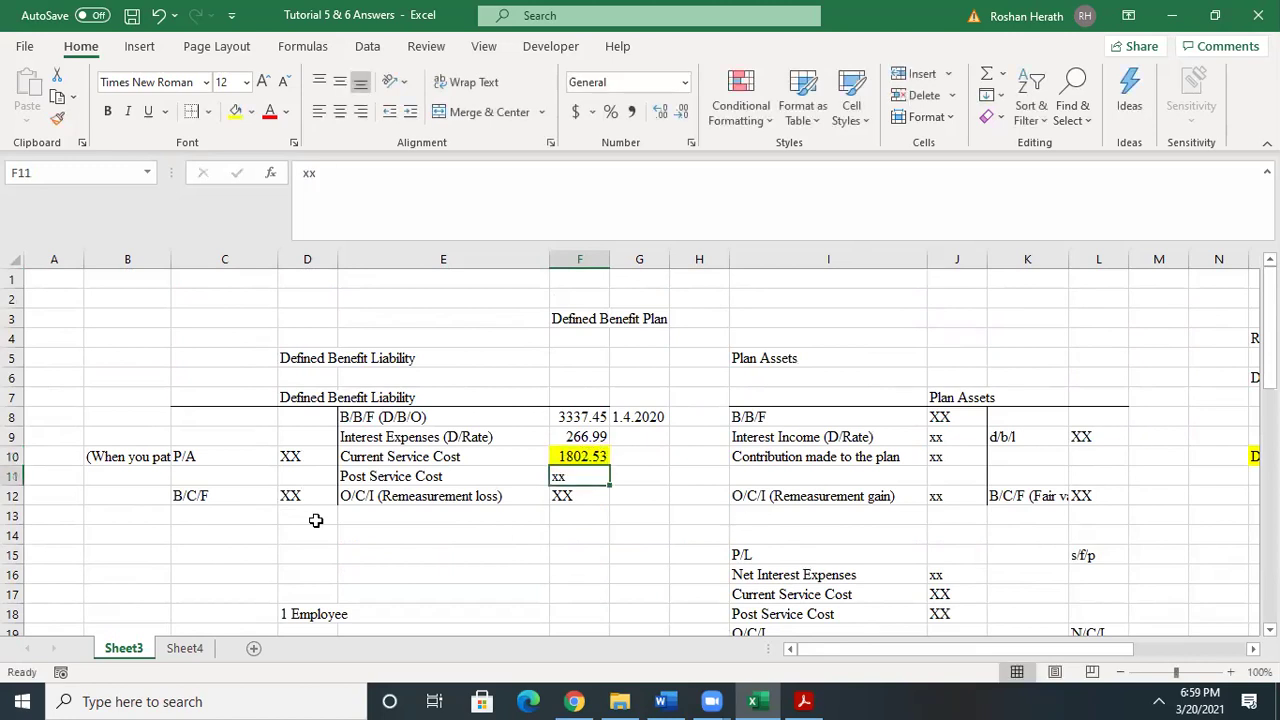
# - Enter 1351.23 as the Post Service Cost in cell F11 of the Defined Benefit Liability account
pyautogui.moveTo(1270, 329); pyautogui.dragTo(1270, 561)
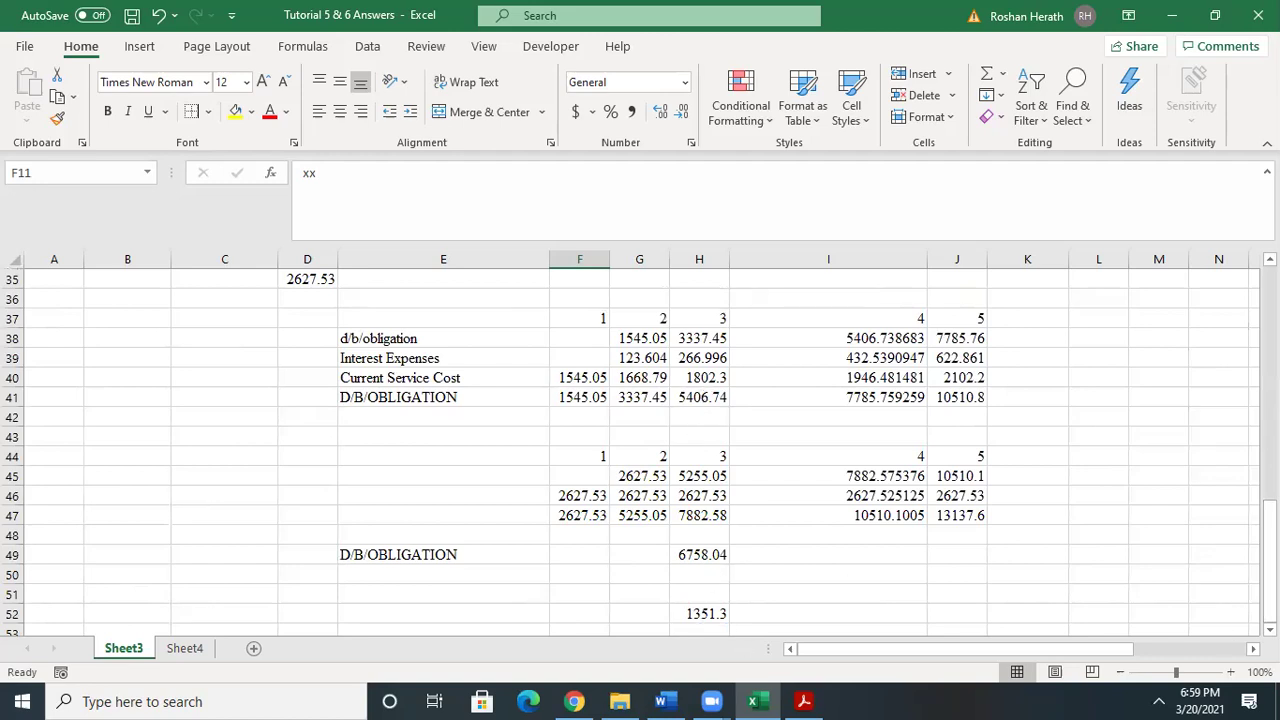
pyautogui.moveTo(1270, 561); pyautogui.dragTo(1270, 384)
pyautogui.write('1351.')
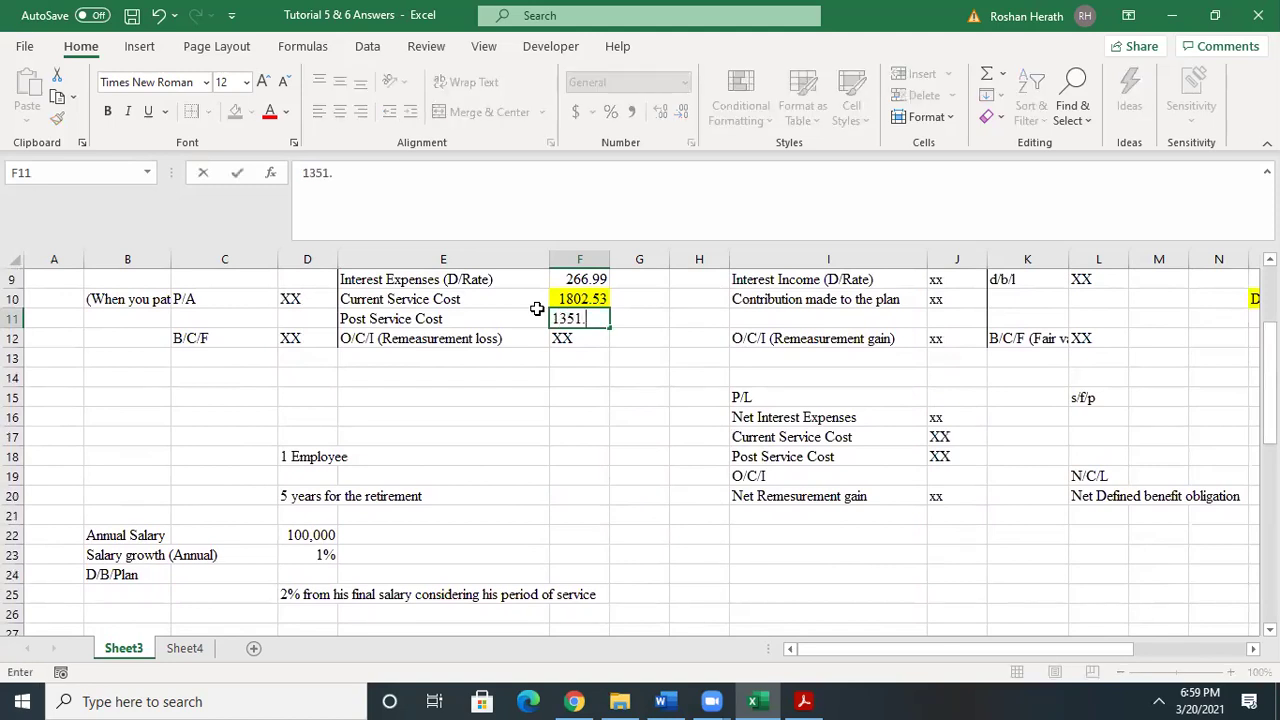
pyautogui.write('23')
pyautogui.press('Return')
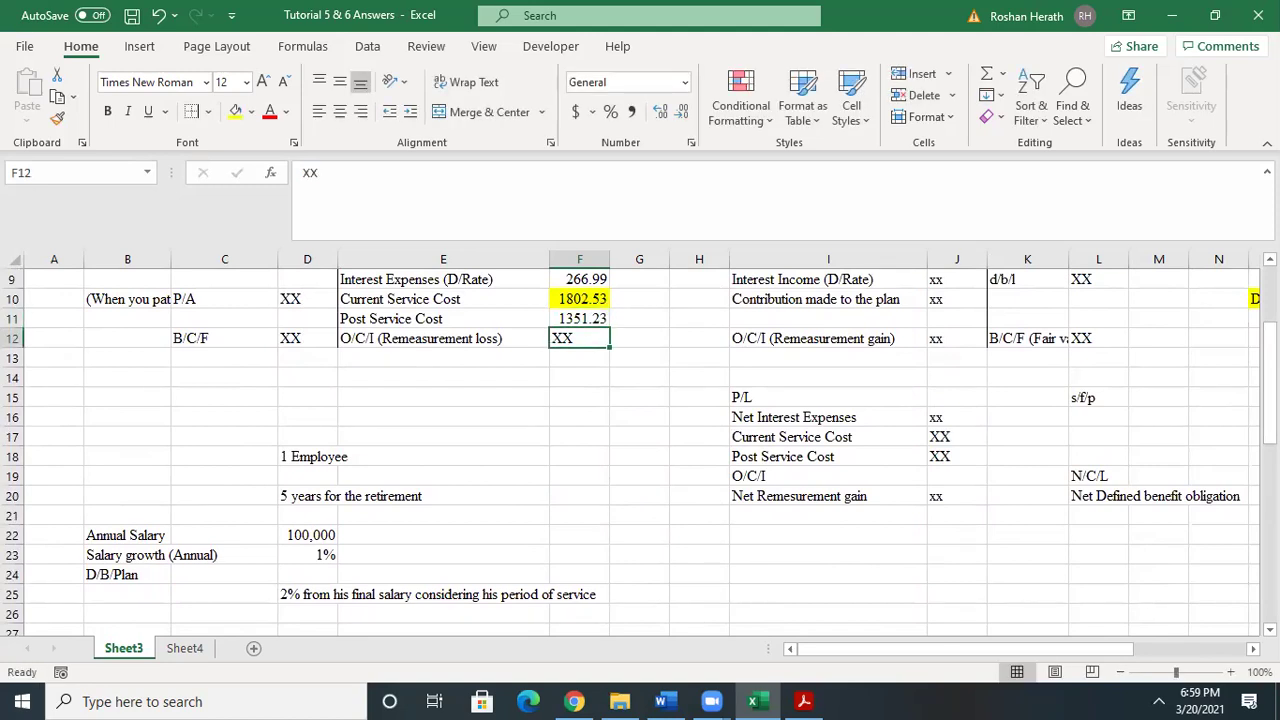
# - Review the benefit and obligation schedules for year 3, including the obligation before and after the benefit rate change
pyautogui.click(288, 336)
pyautogui.moveTo(1269, 380); pyautogui.dragTo(1269, 550)
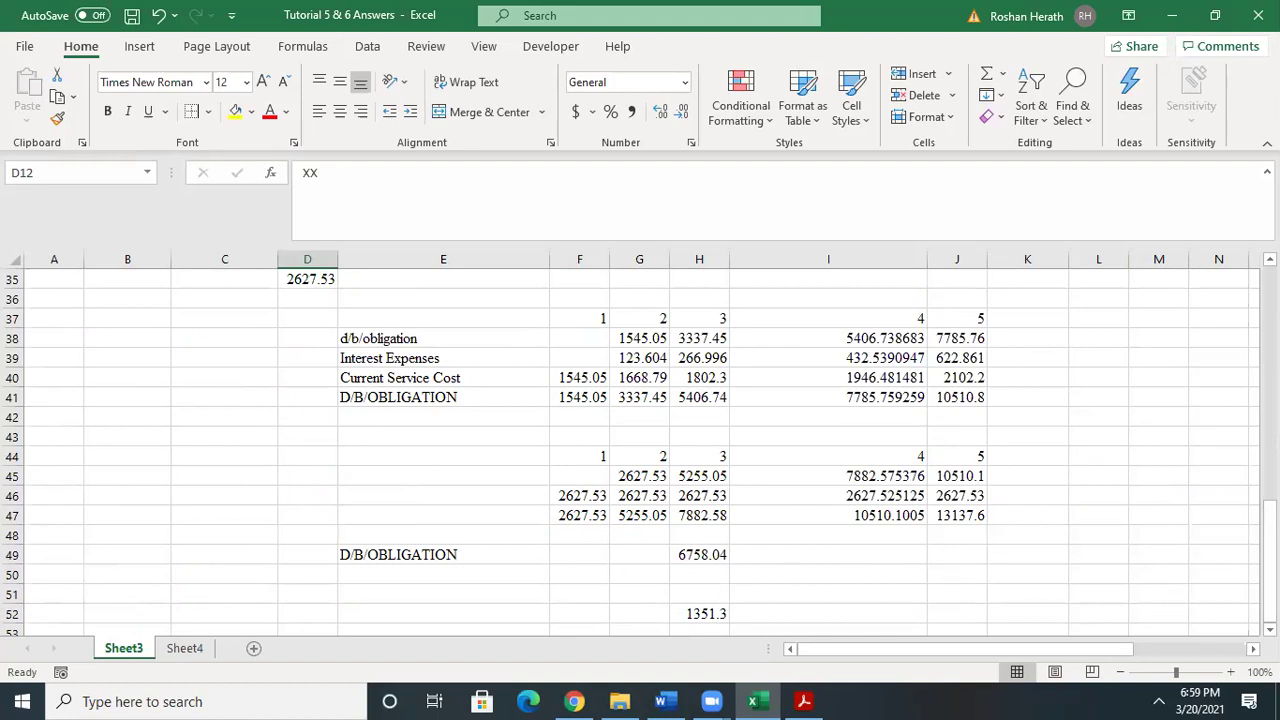
pyautogui.moveTo(1268, 540); pyautogui.dragTo(1268, 522)
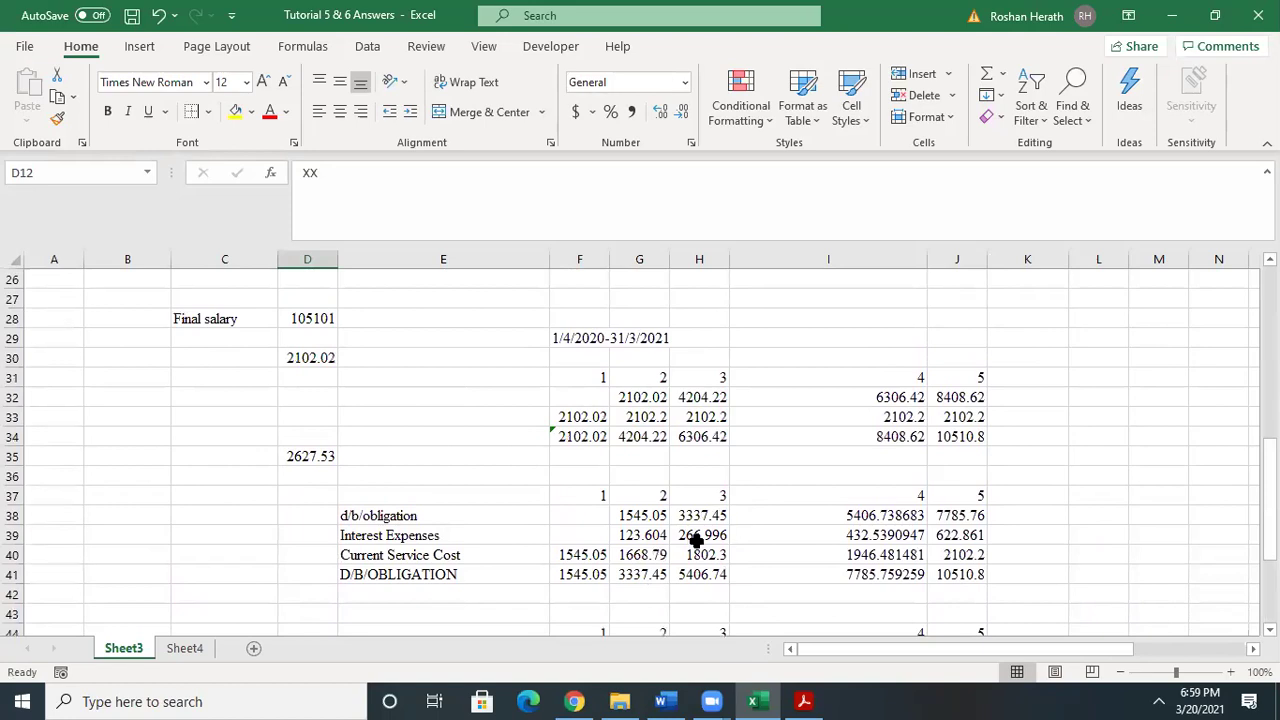
pyautogui.moveTo(1268, 505); pyautogui.dragTo(1268, 500)
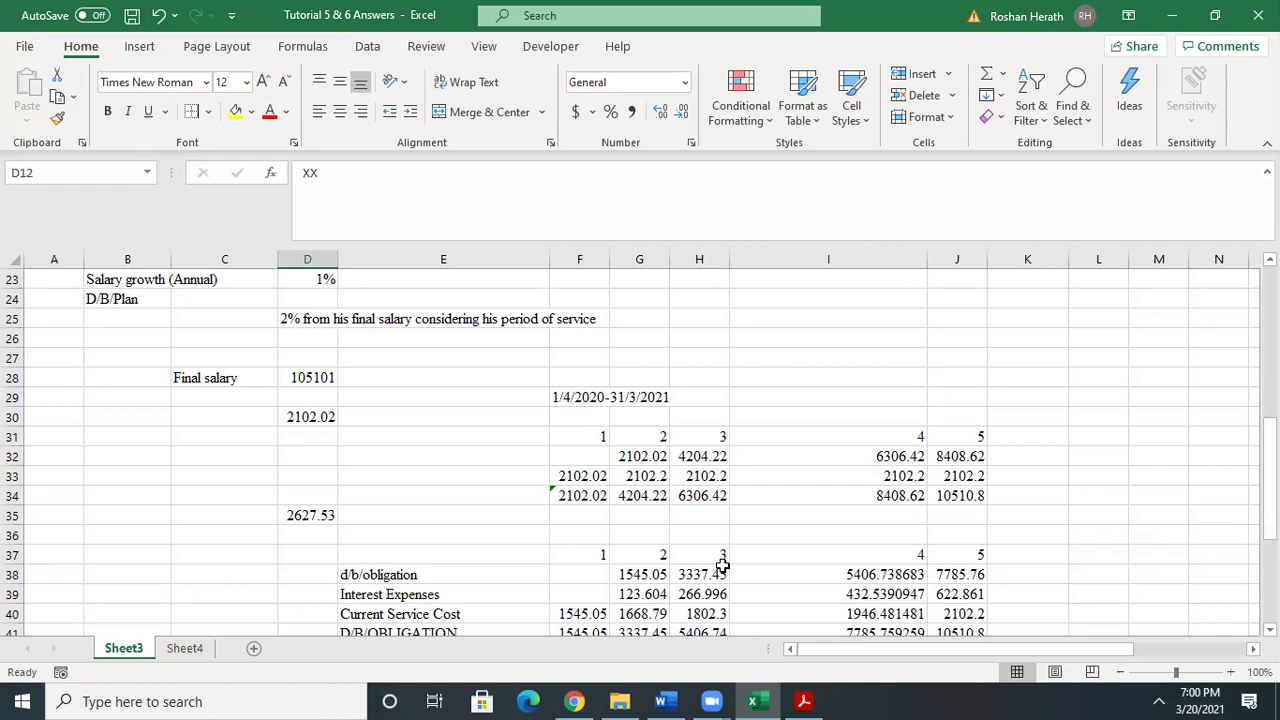
pyautogui.moveTo(1268, 470); pyautogui.dragTo(1268, 524)
pyautogui.click(704, 499)
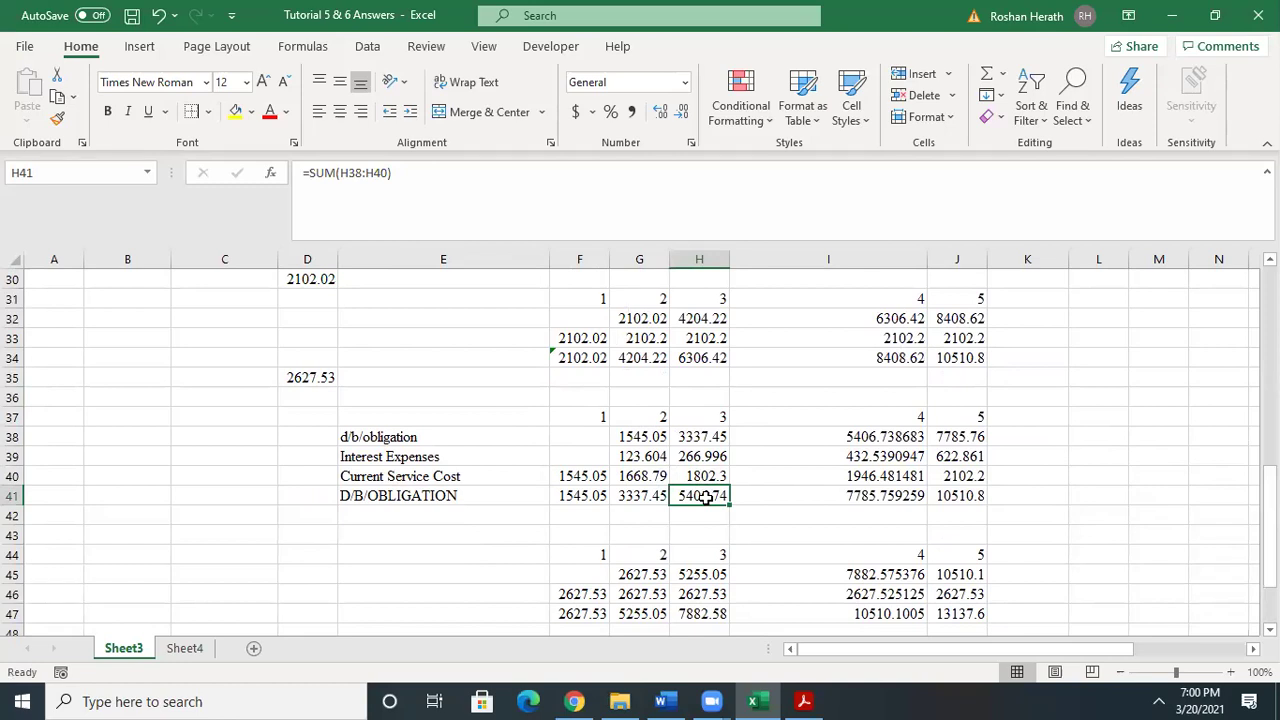
pyautogui.scroll(-2, 974, 514)
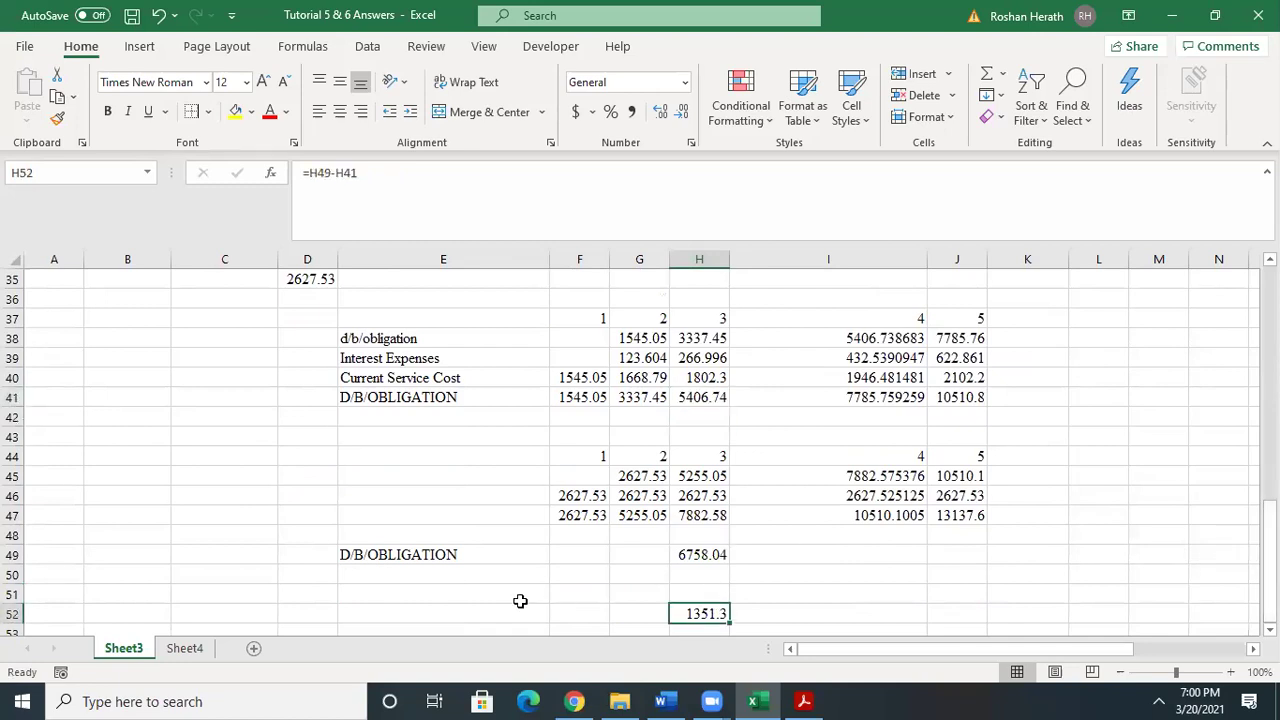
# - Label the obligation difference in row 52 by entering "Post service cost" in cell E52
pyautogui.click(496, 607)
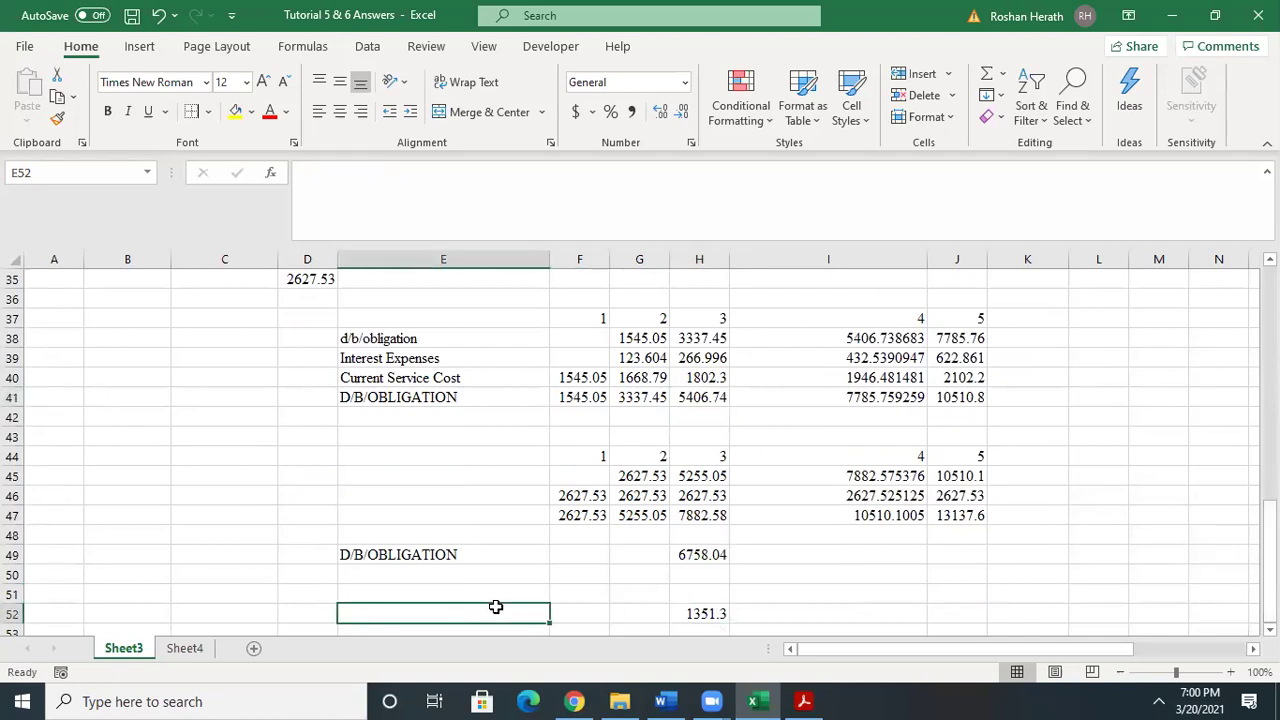
pyautogui.write('Pos')
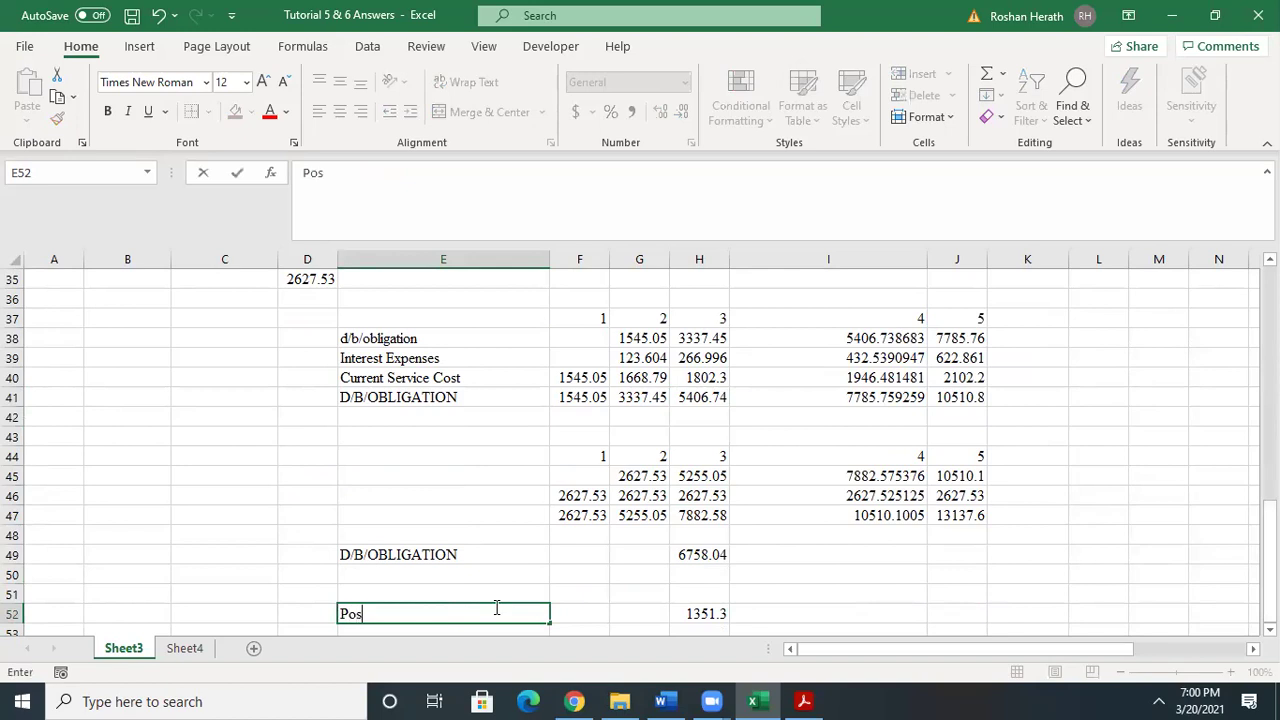
pyautogui.write('t service')
pyautogui.write('cost')
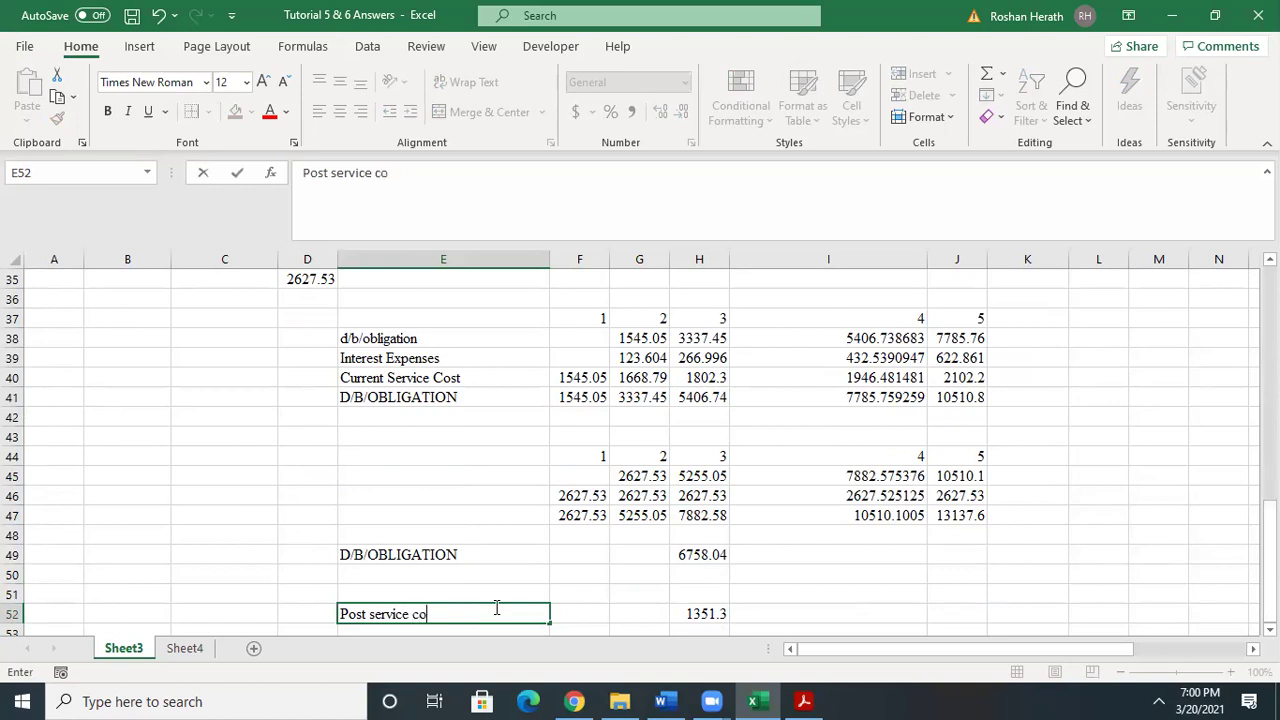
pyautogui.click(700, 613)
# - Examine the interest, current service cost and post service cost entries in the liability account against the schedules below
pyautogui.moveTo(1268, 560); pyautogui.dragTo(1268, 330)
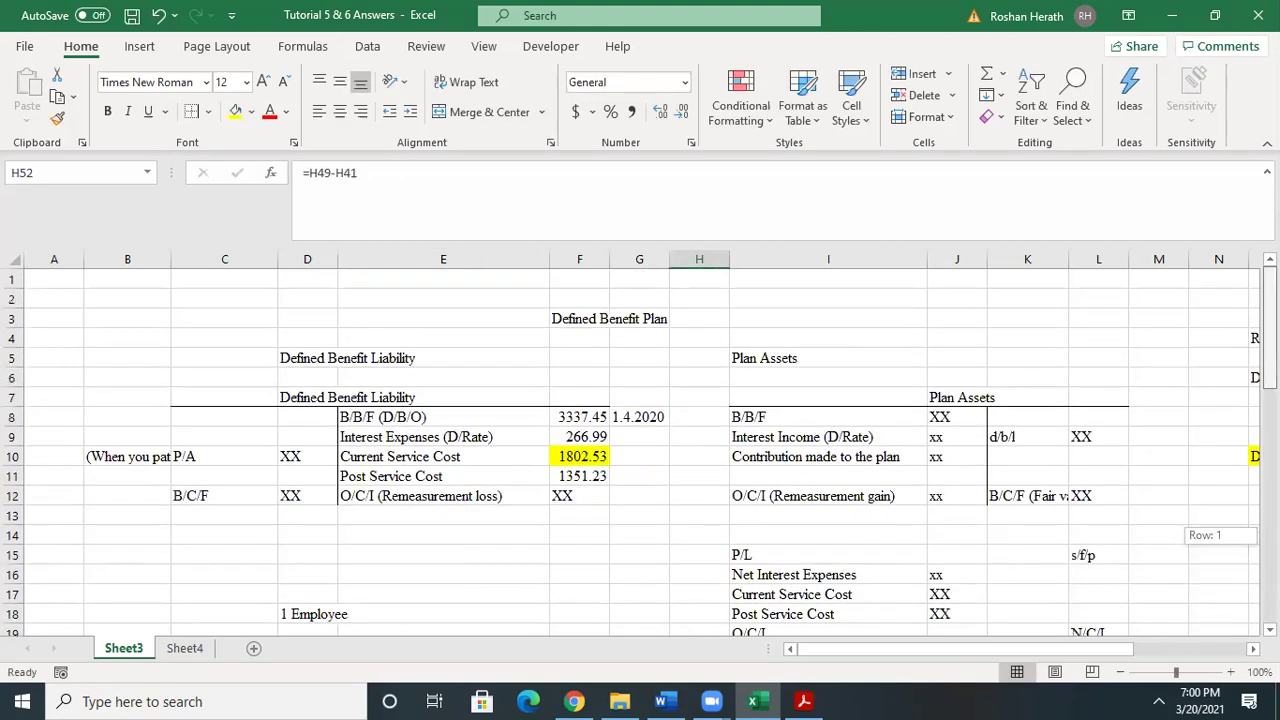
pyautogui.click(578, 456)
pyautogui.click(583, 475)
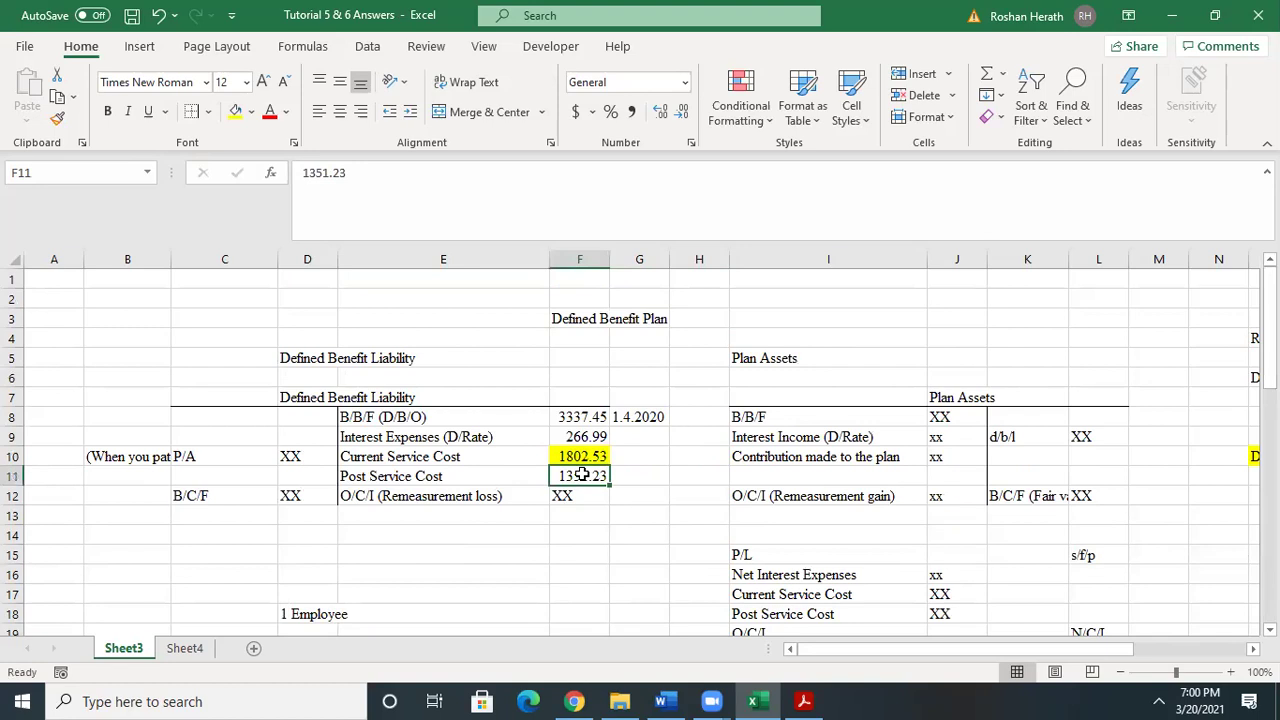
pyautogui.click(415, 450)
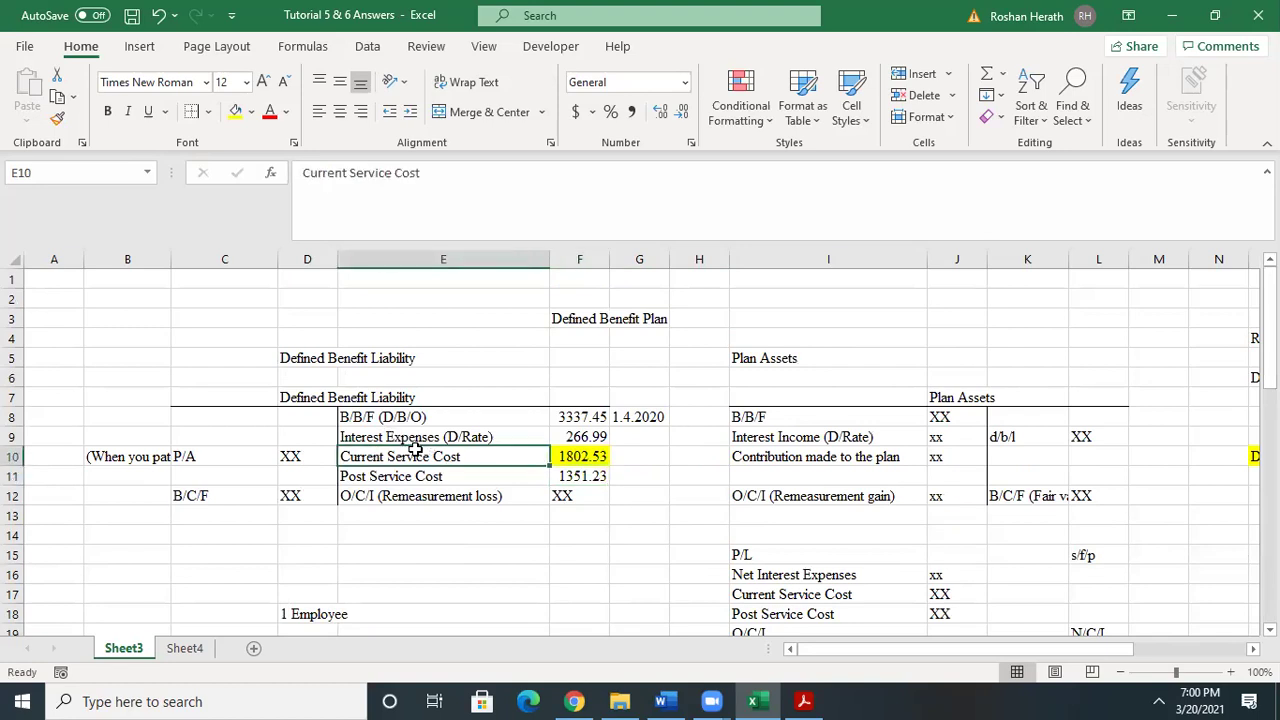
pyautogui.click(488, 437)
pyautogui.click(421, 475)
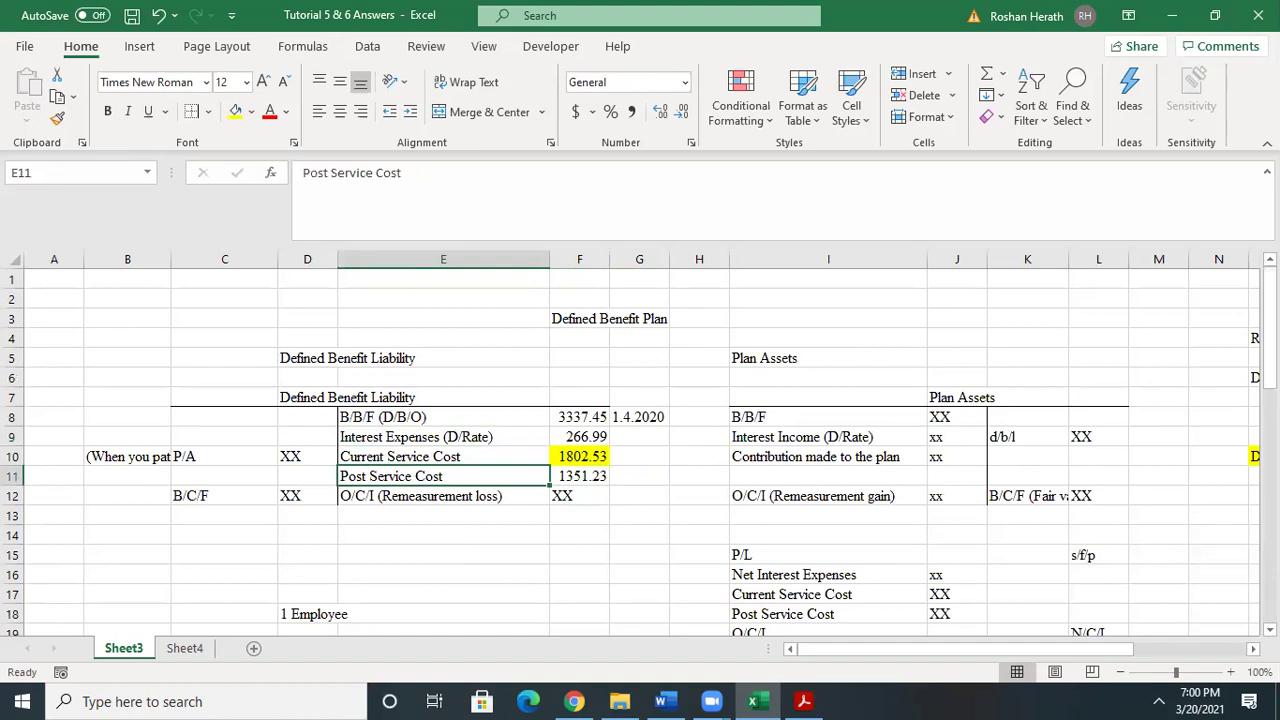
pyautogui.moveTo(1269, 368); pyautogui.dragTo(1236, 618)
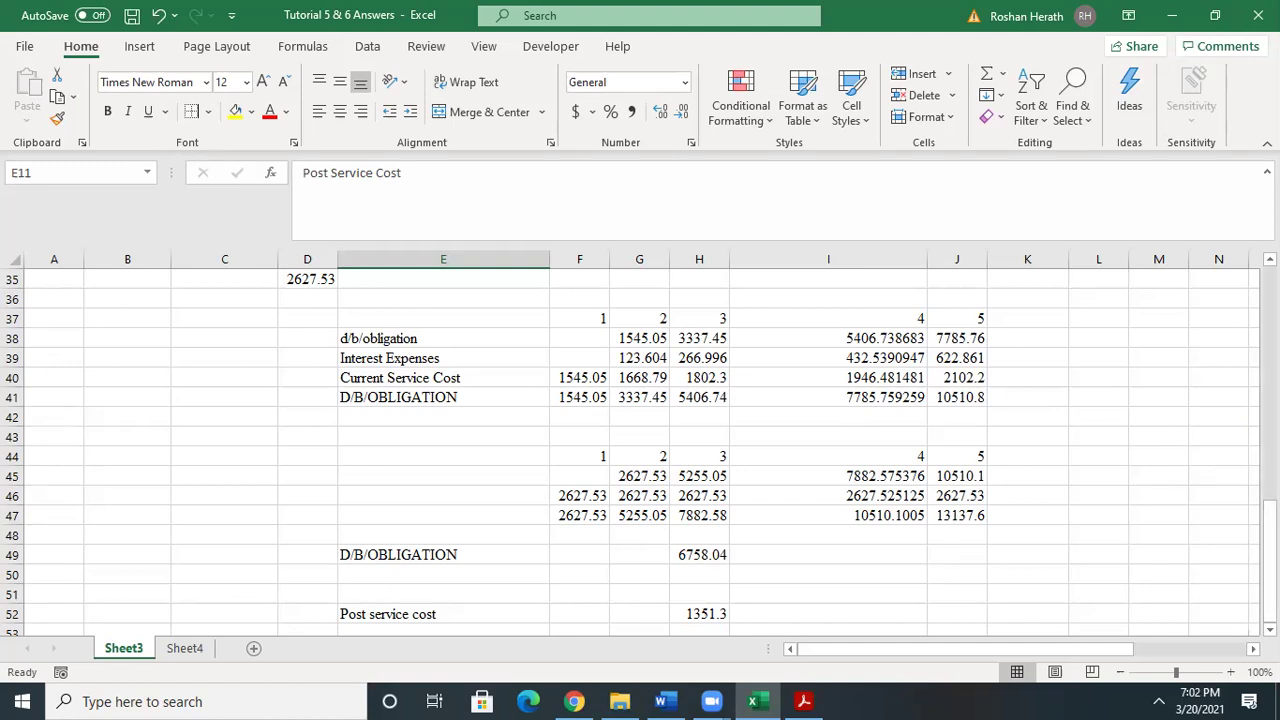
# - Switch to the Tutorial 5 document in Word and bring up Question 2 on Commercial PLC's defined benefit plan
pyautogui.click(666, 701)
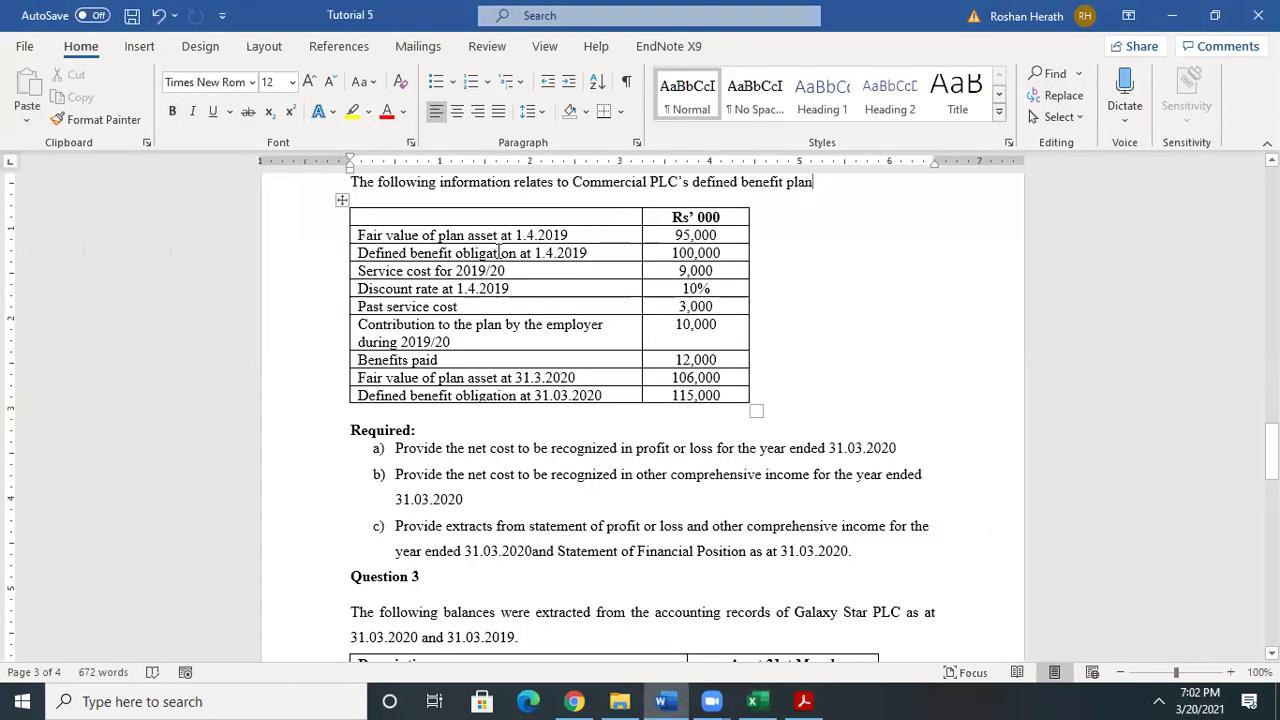
pyautogui.moveTo(753, 203)
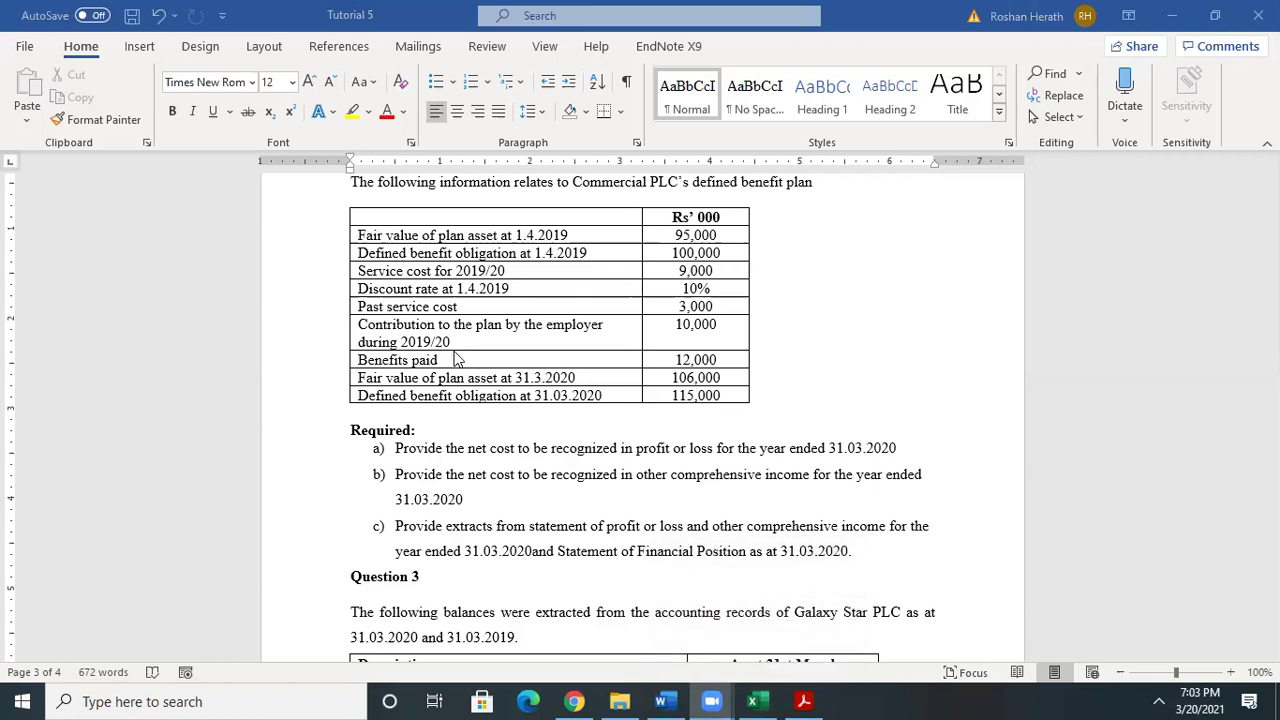
pyautogui.click(1170, 357)
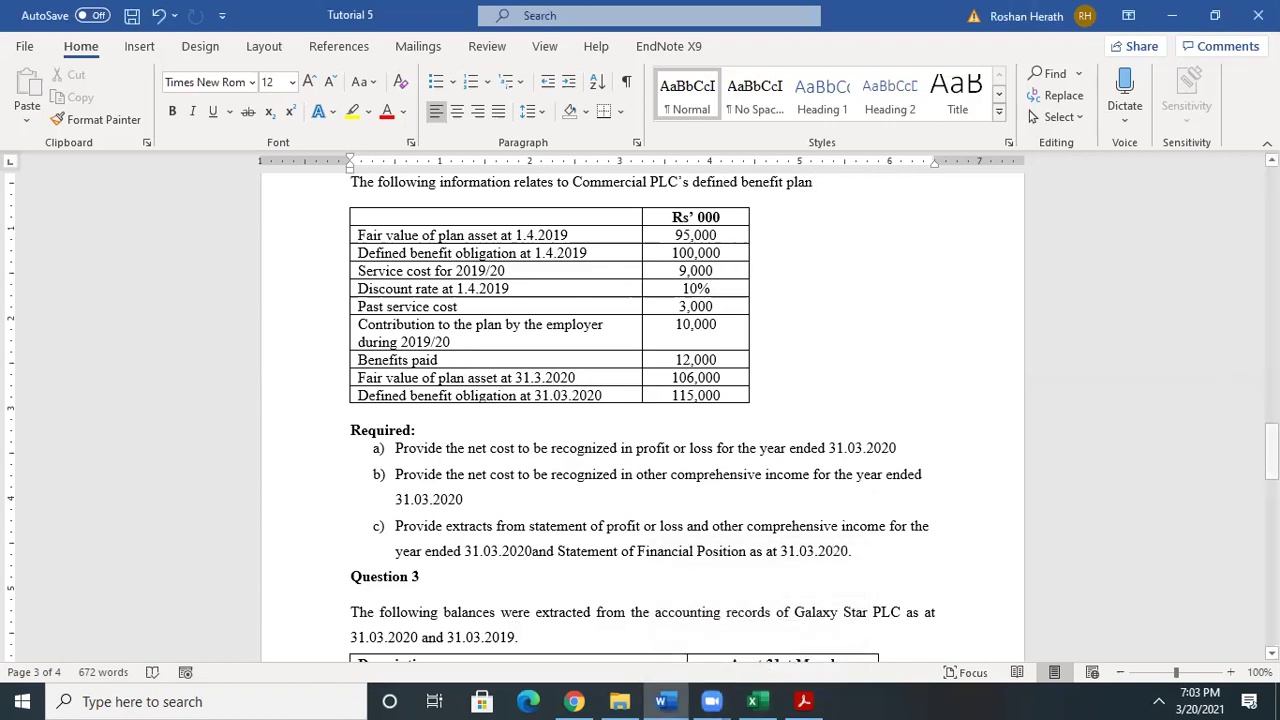
pyautogui.scroll(1, 388, 393)
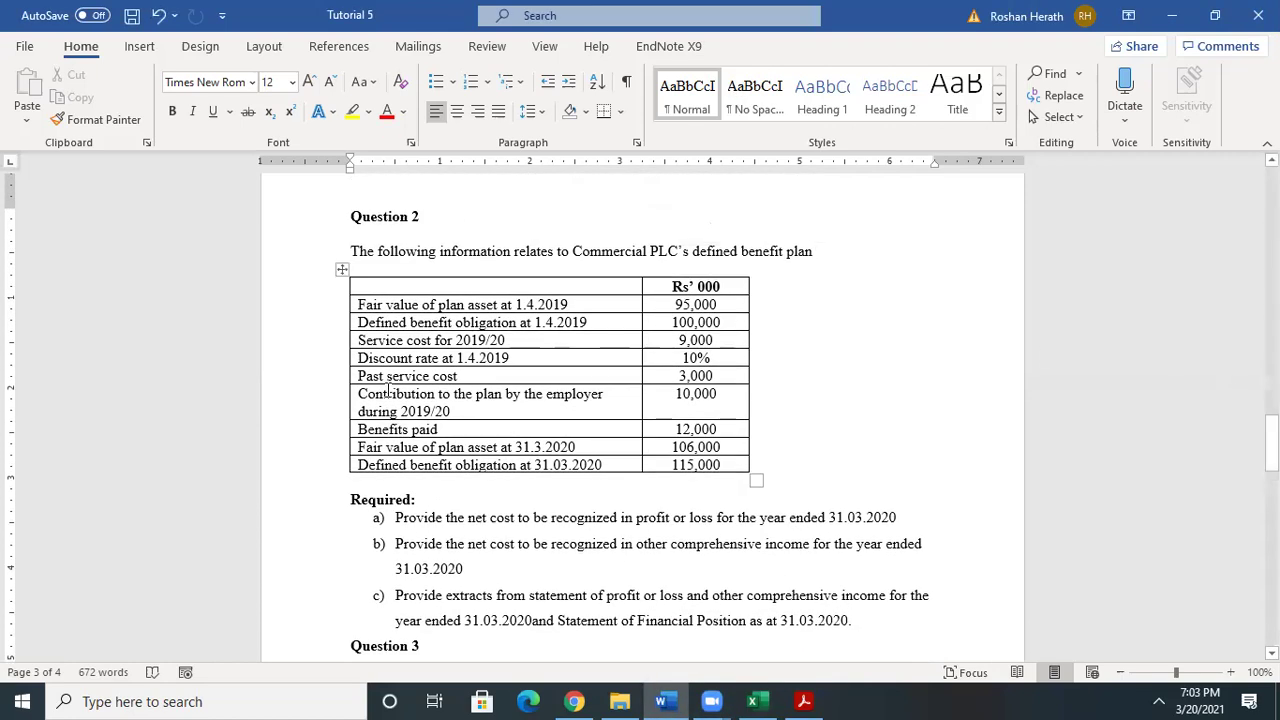
# - Copy the Question 2 information table and requirements from the Word document into Sheet3 of the Excel answers workbook, starting at cell E55
pyautogui.moveTo(348, 245); pyautogui.dragTo(858, 621)
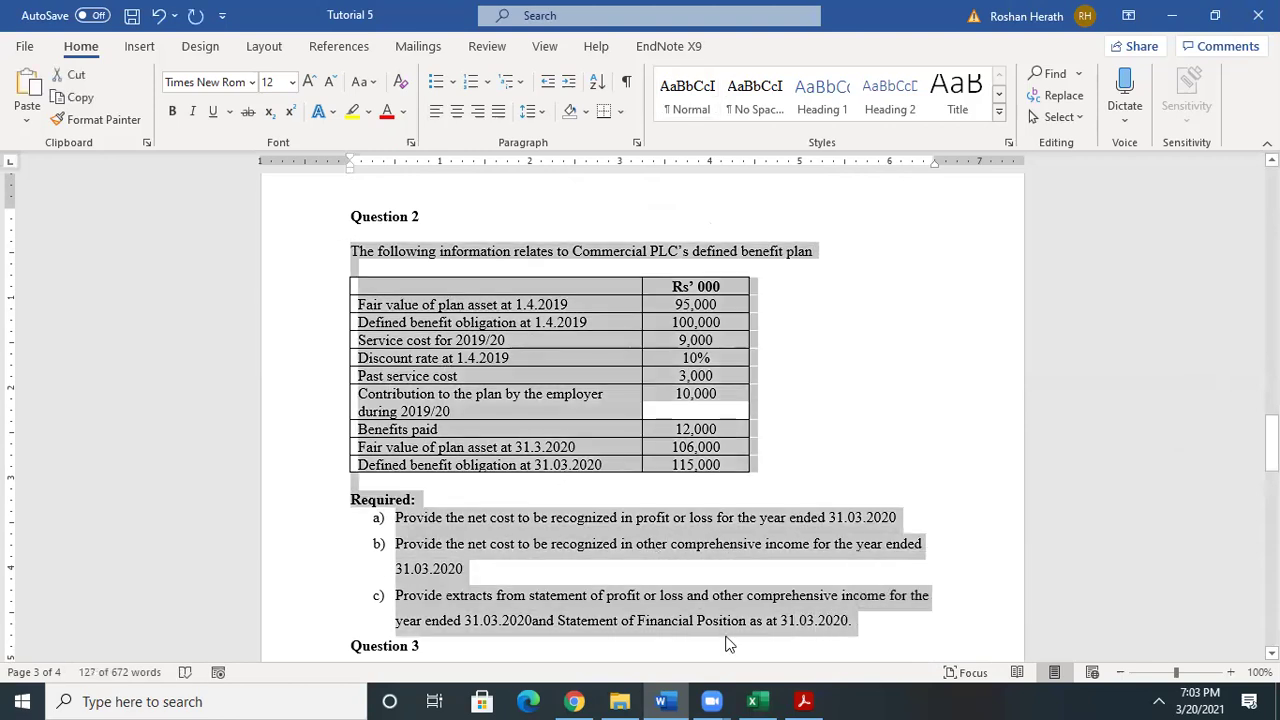
pyautogui.click(758, 699)
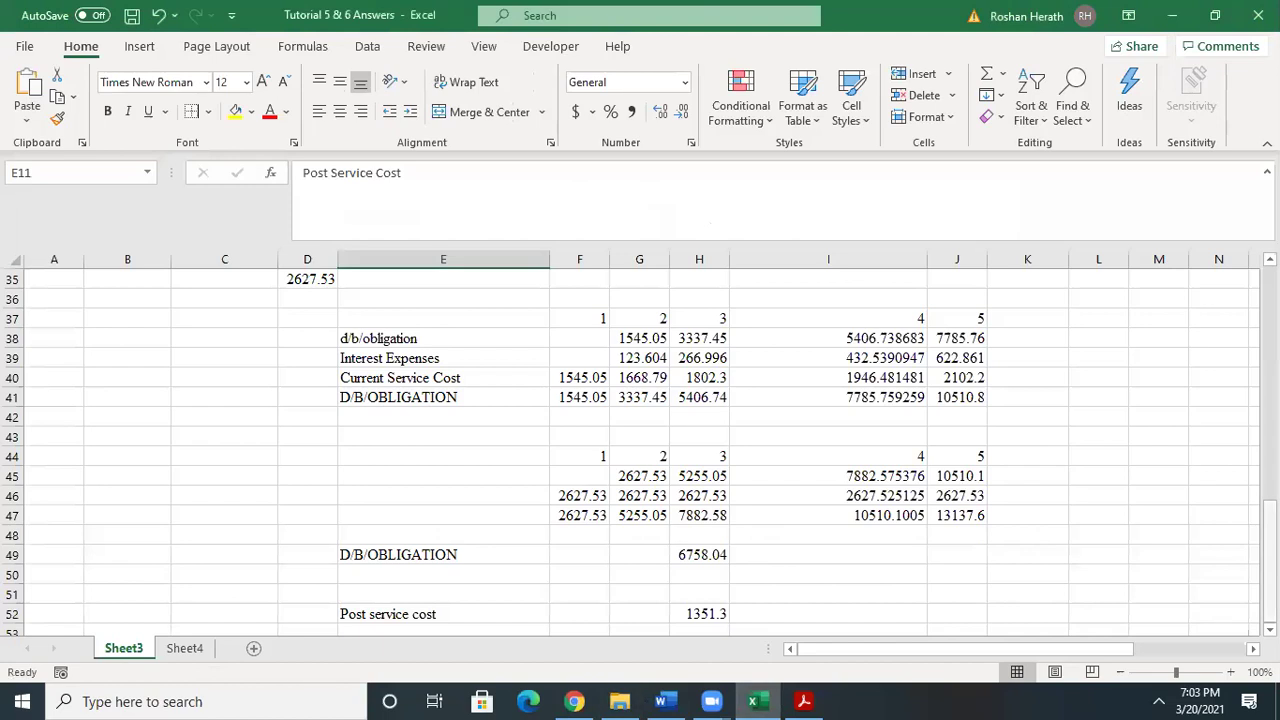
pyautogui.scroll(-5, 640, 450)
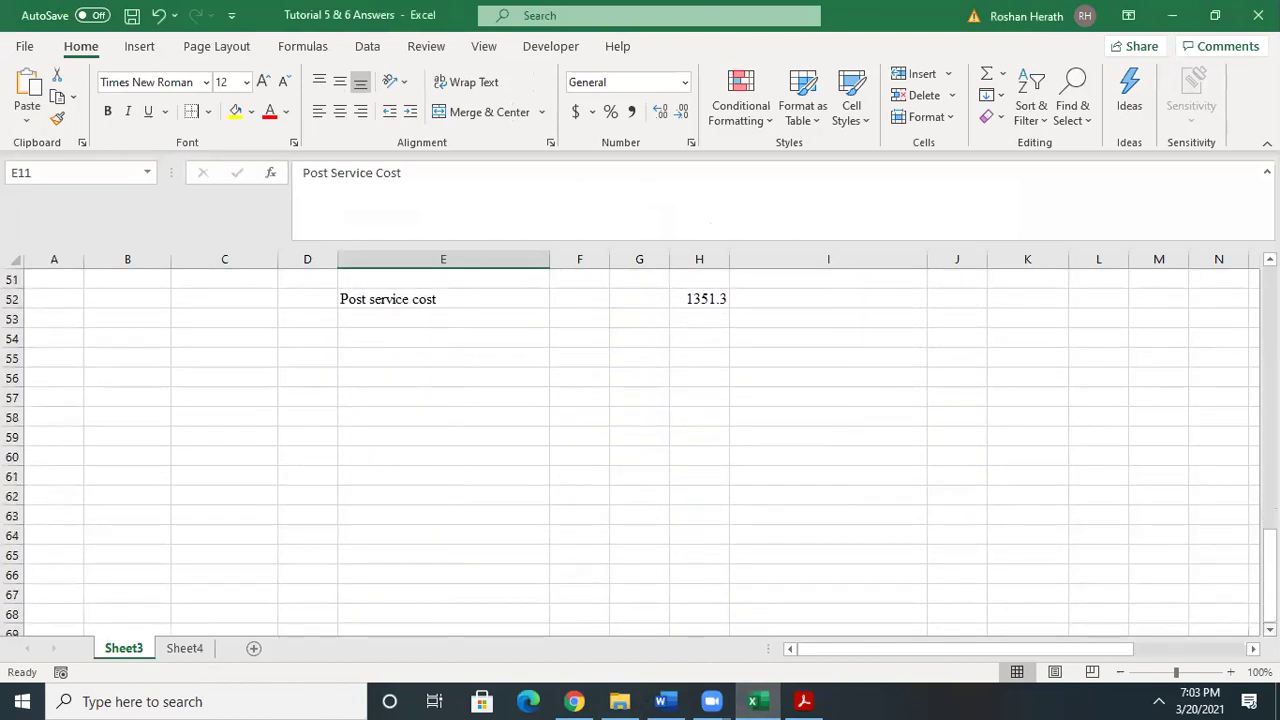
pyautogui.click(390, 357)
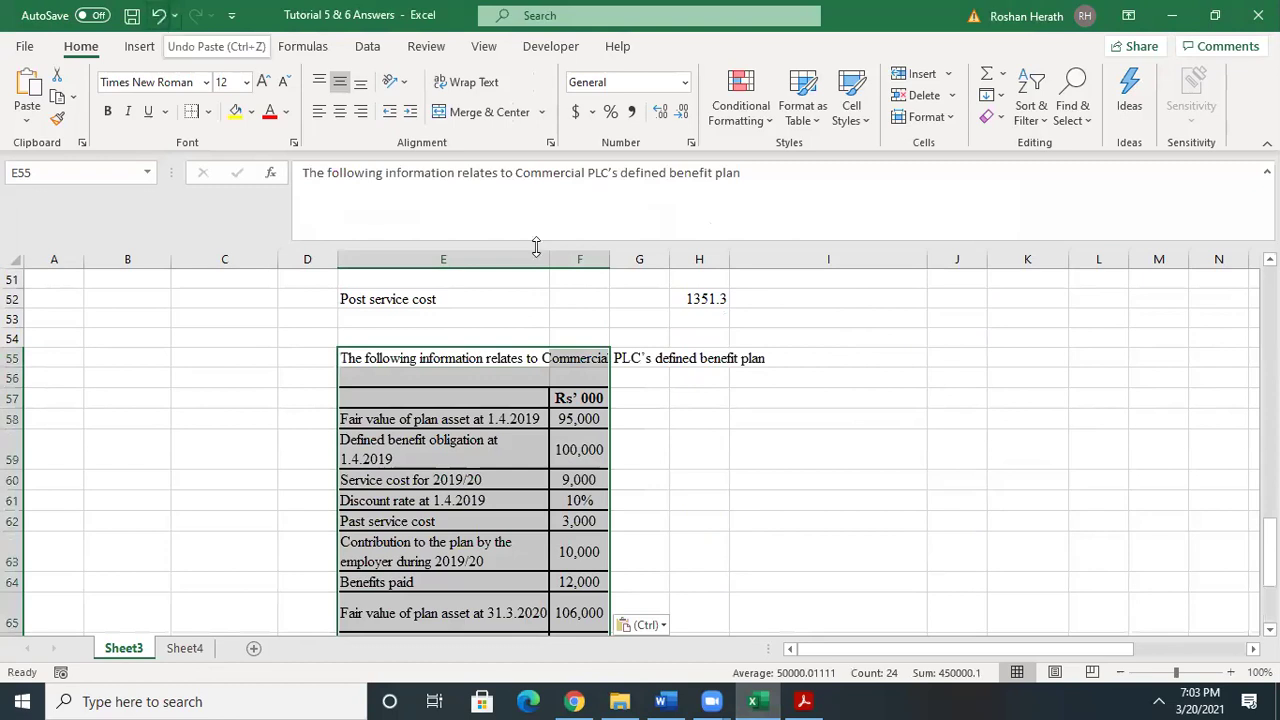
pyautogui.click(952, 491)
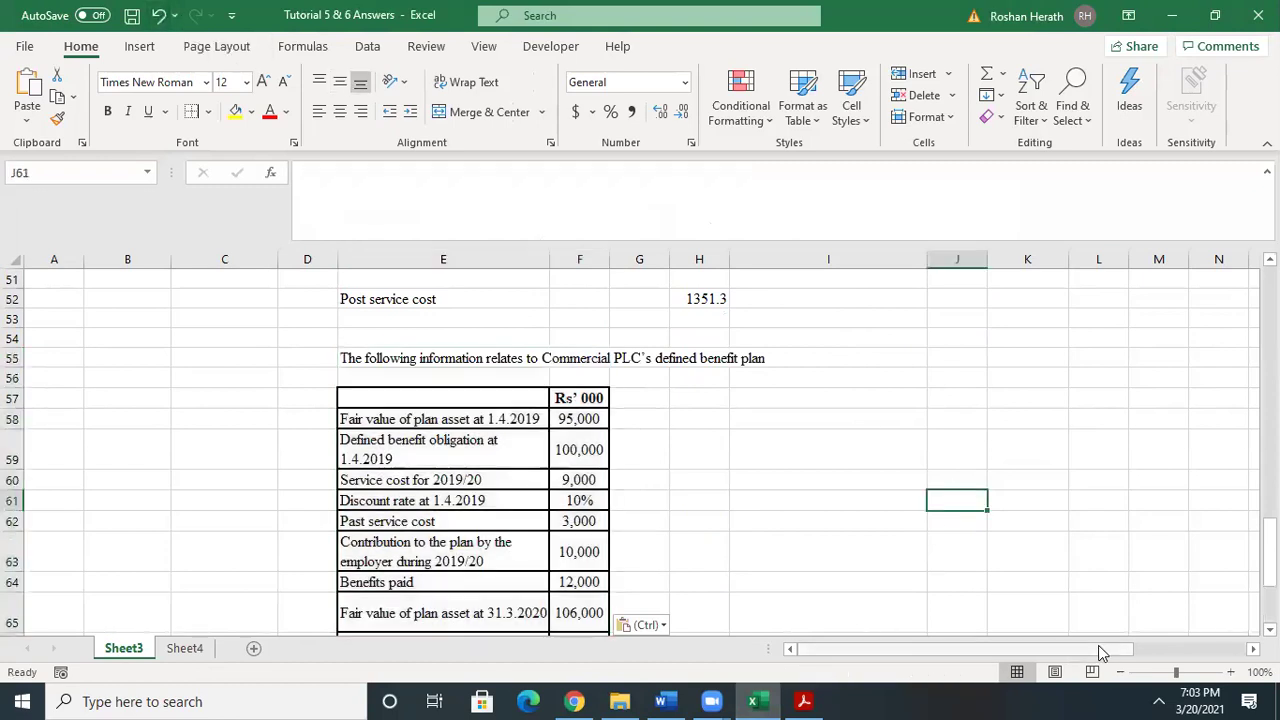
# - Draw a T-account below the requirements with a top border on B76:E76 and a right border on C76:C80
pyautogui.moveTo(1269, 548); pyautogui.dragTo(1269, 572)
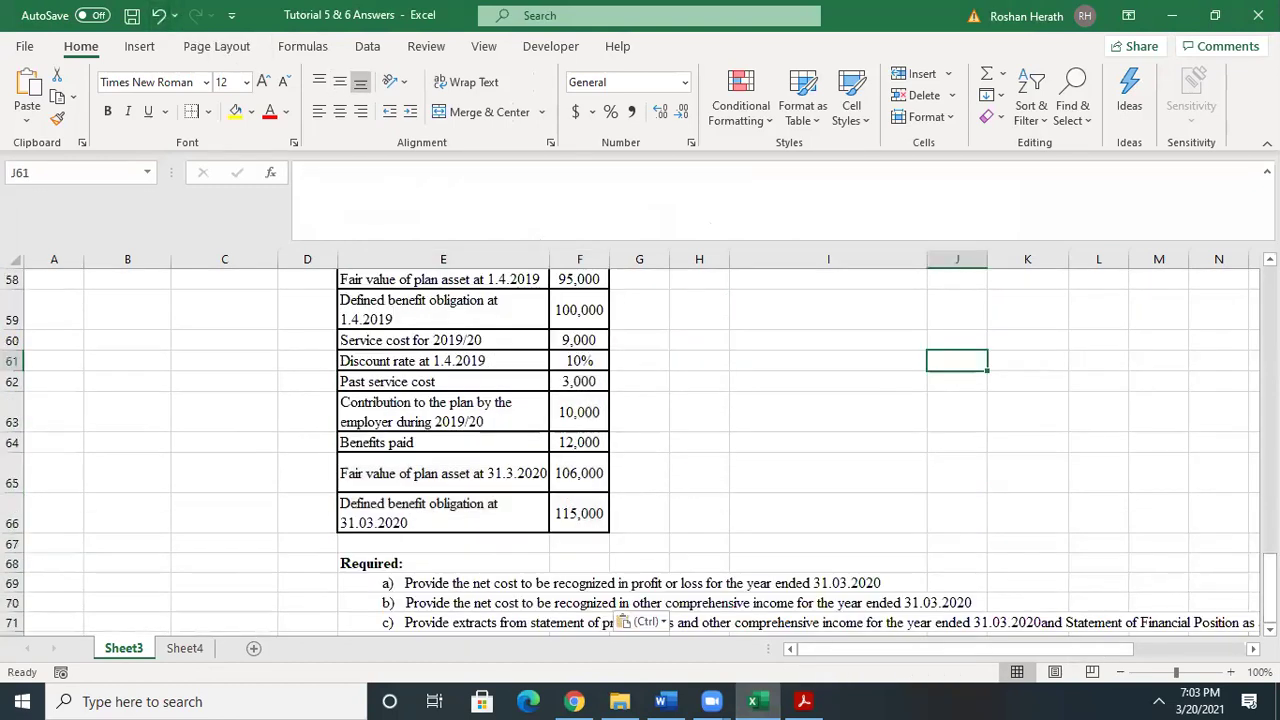
pyautogui.scroll(-1, 1269, 572)
pyautogui.scroll(-3, 428, 474)
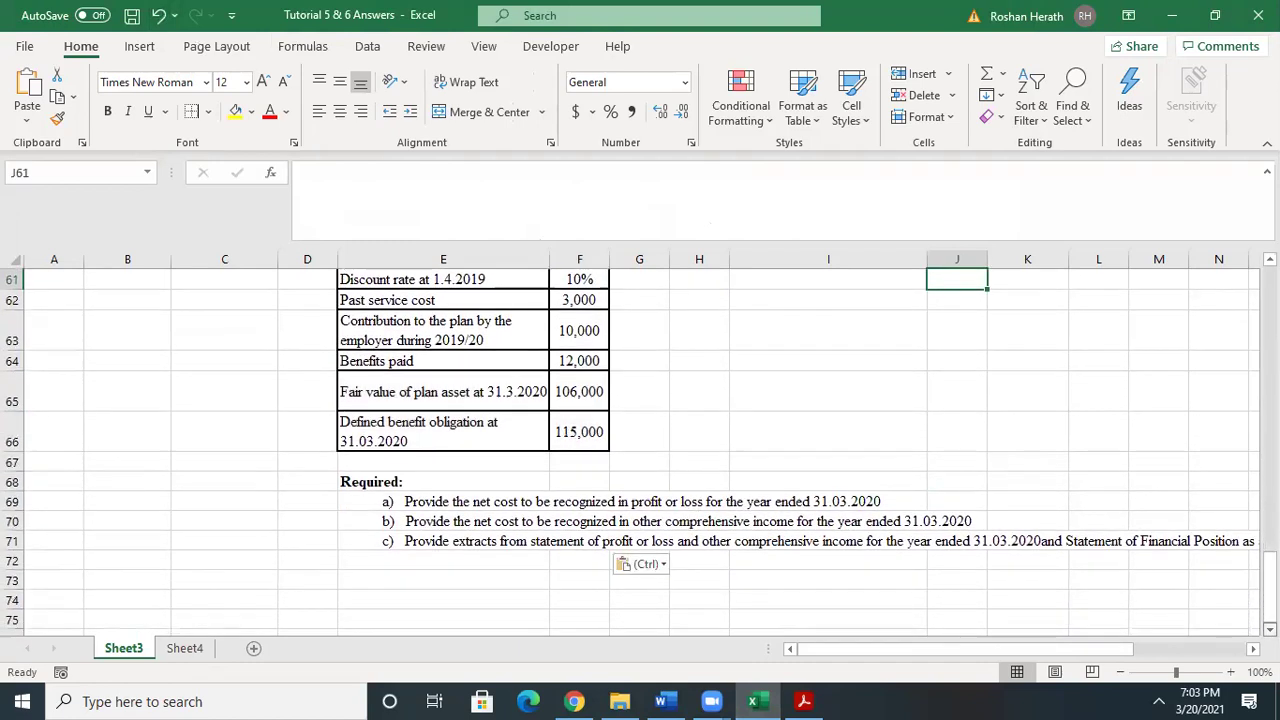
pyautogui.moveTo(140, 418); pyautogui.dragTo(397, 420)
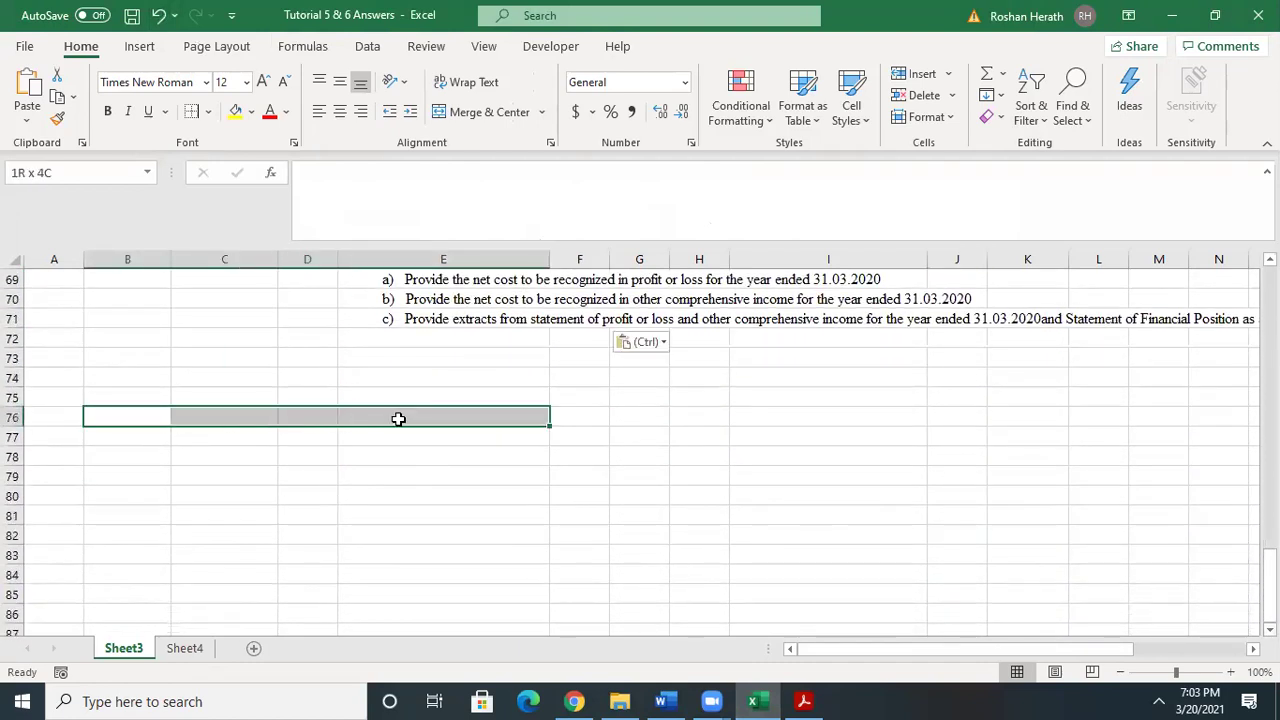
pyautogui.click(207, 111)
pyautogui.click(203, 190)
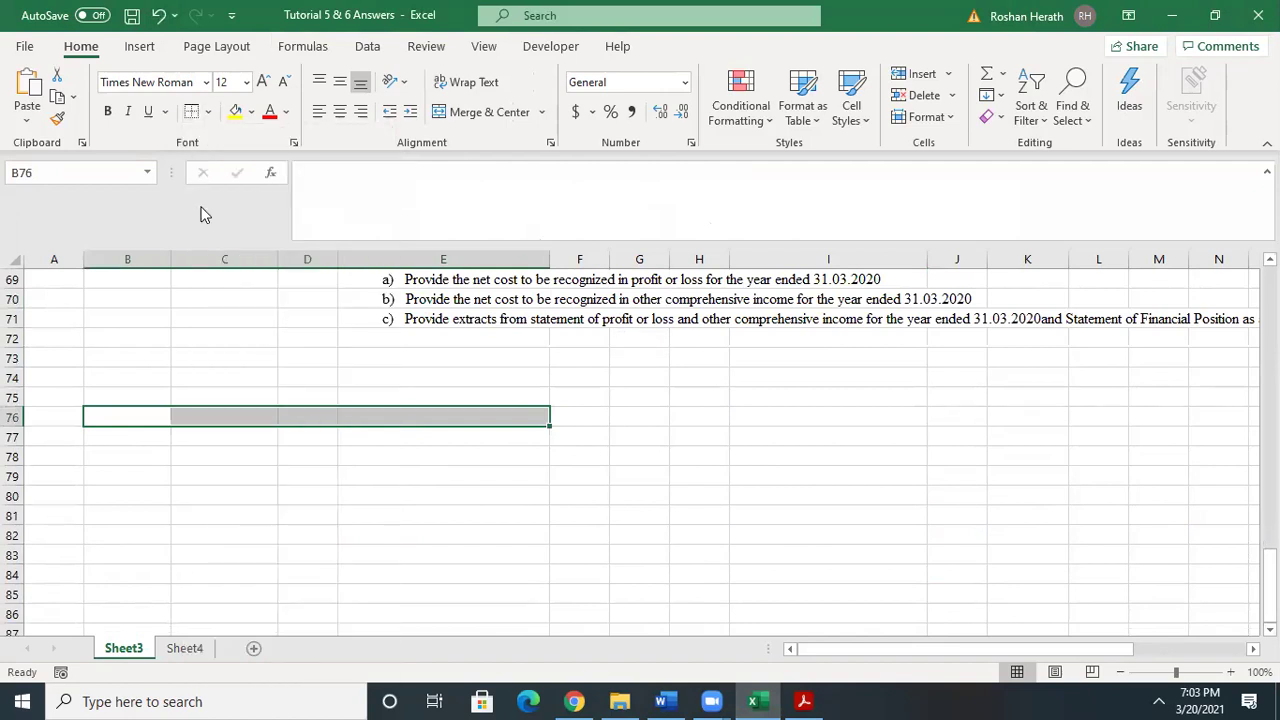
pyautogui.moveTo(249, 414); pyautogui.dragTo(240, 494)
pyautogui.click(207, 111)
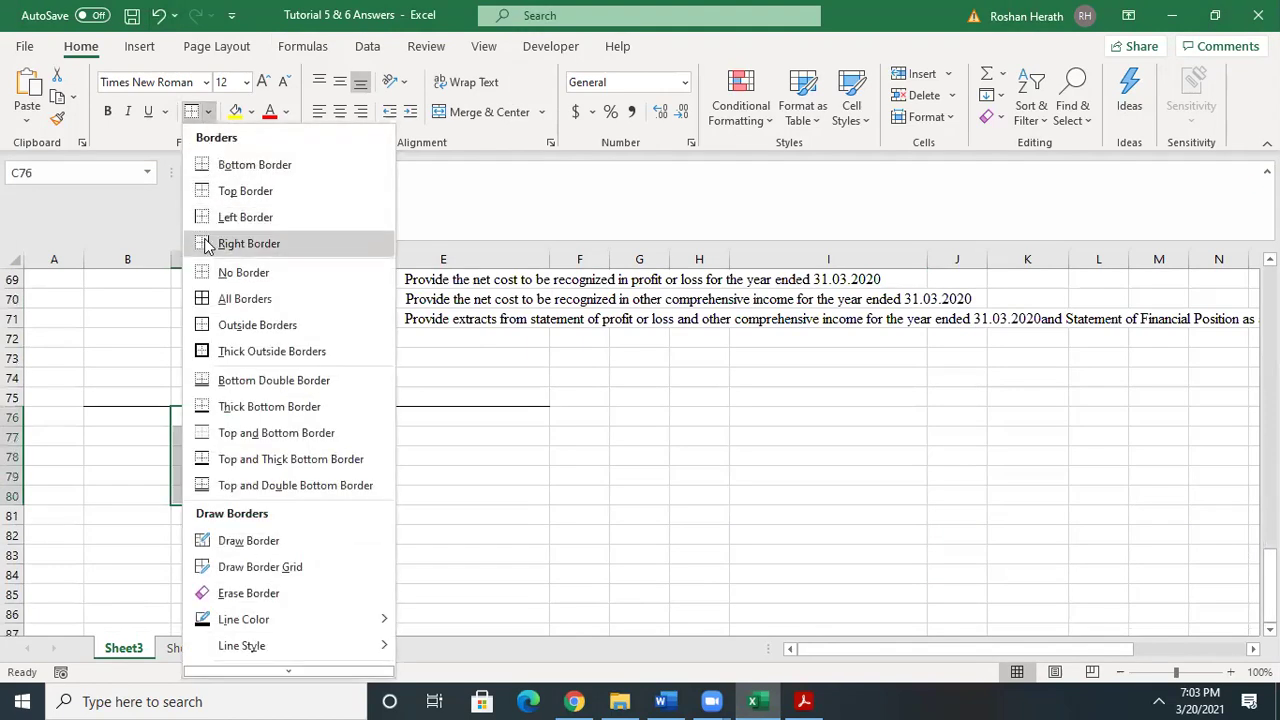
pyautogui.click(208, 244)
# - Draw a second T-account with a top border on G76:J76 and a right border on H76:H80, and narrow column I
pyautogui.moveTo(653, 415); pyautogui.dragTo(943, 411)
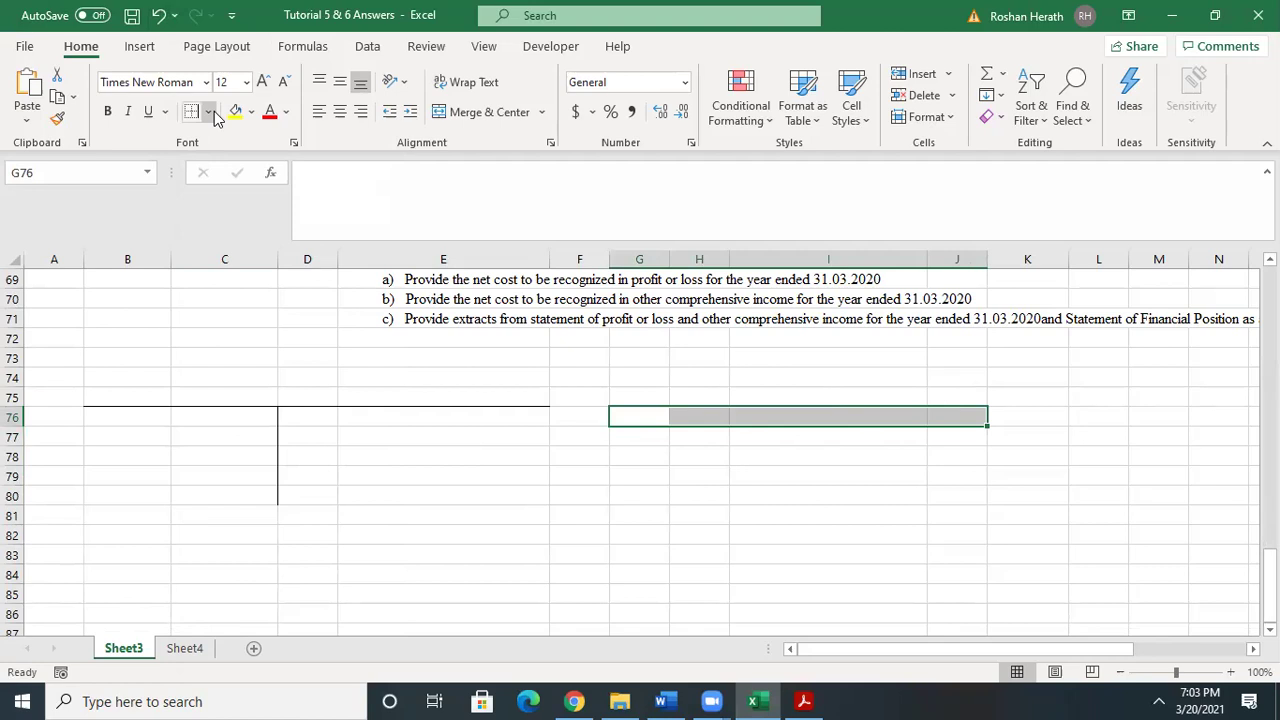
pyautogui.click(207, 111)
pyautogui.click(180, 191)
pyautogui.moveTo(700, 417); pyautogui.dragTo(700, 492)
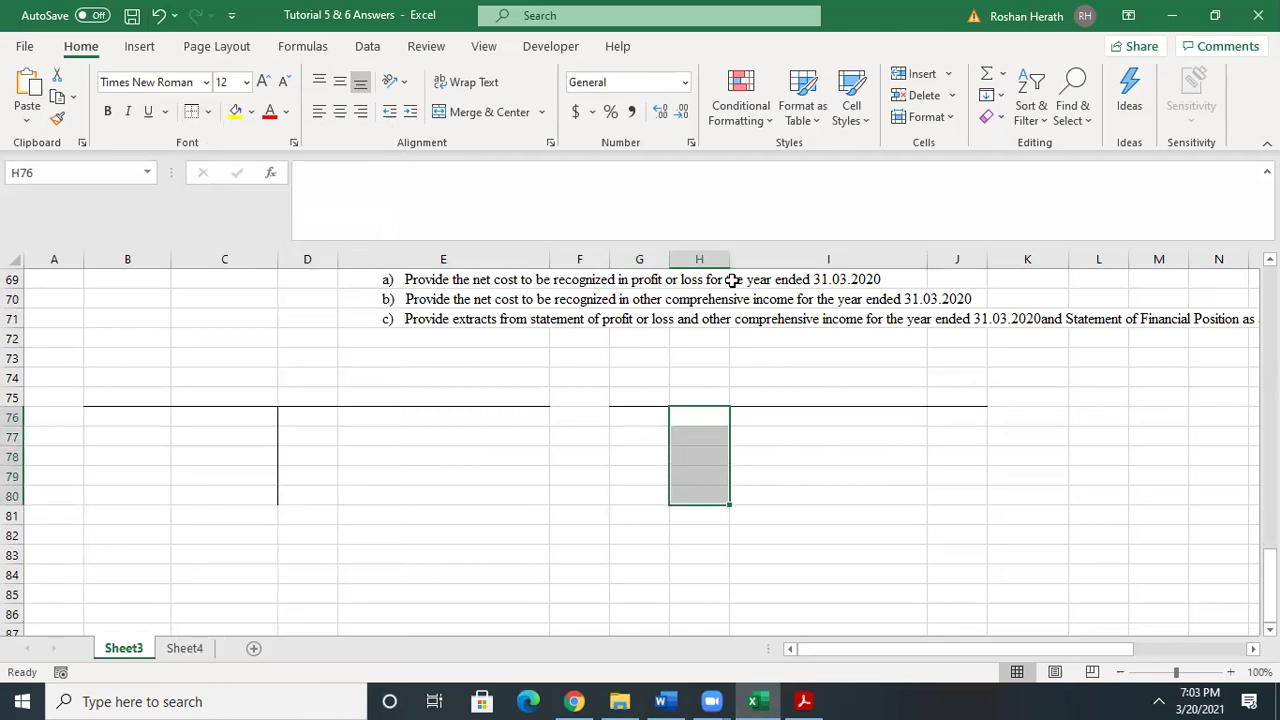
pyautogui.click(207, 115)
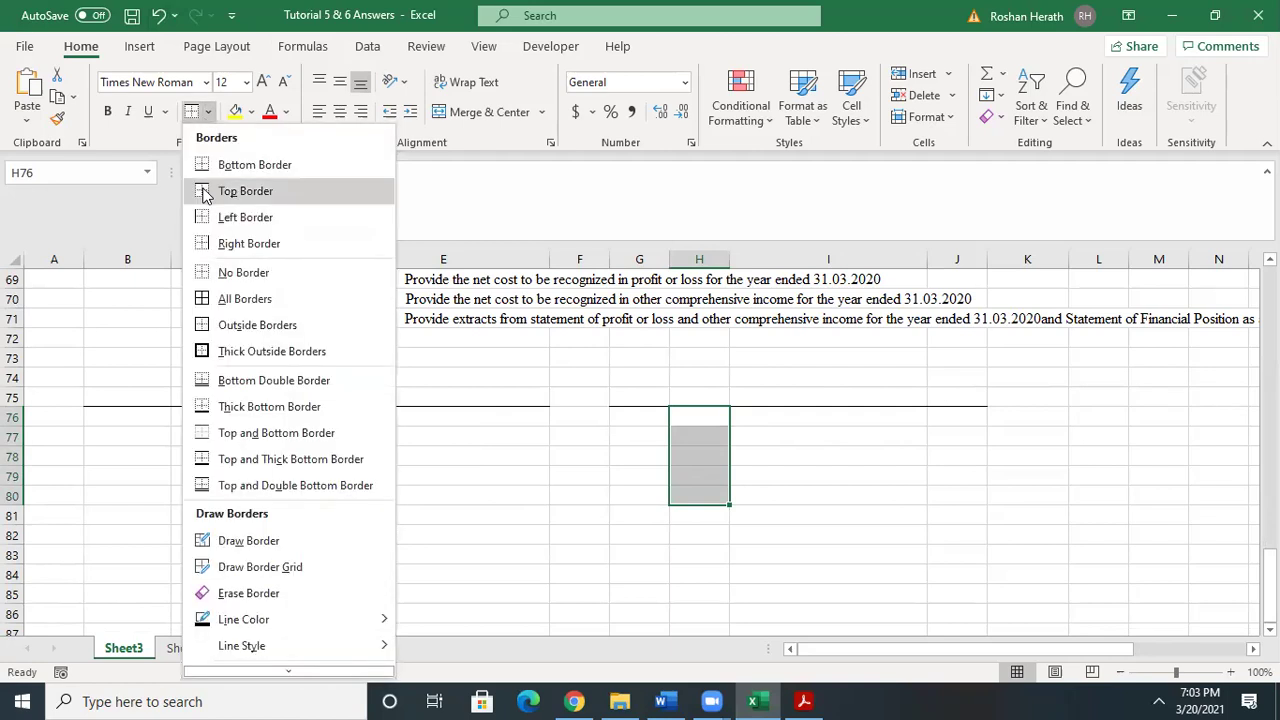
pyautogui.click(208, 250)
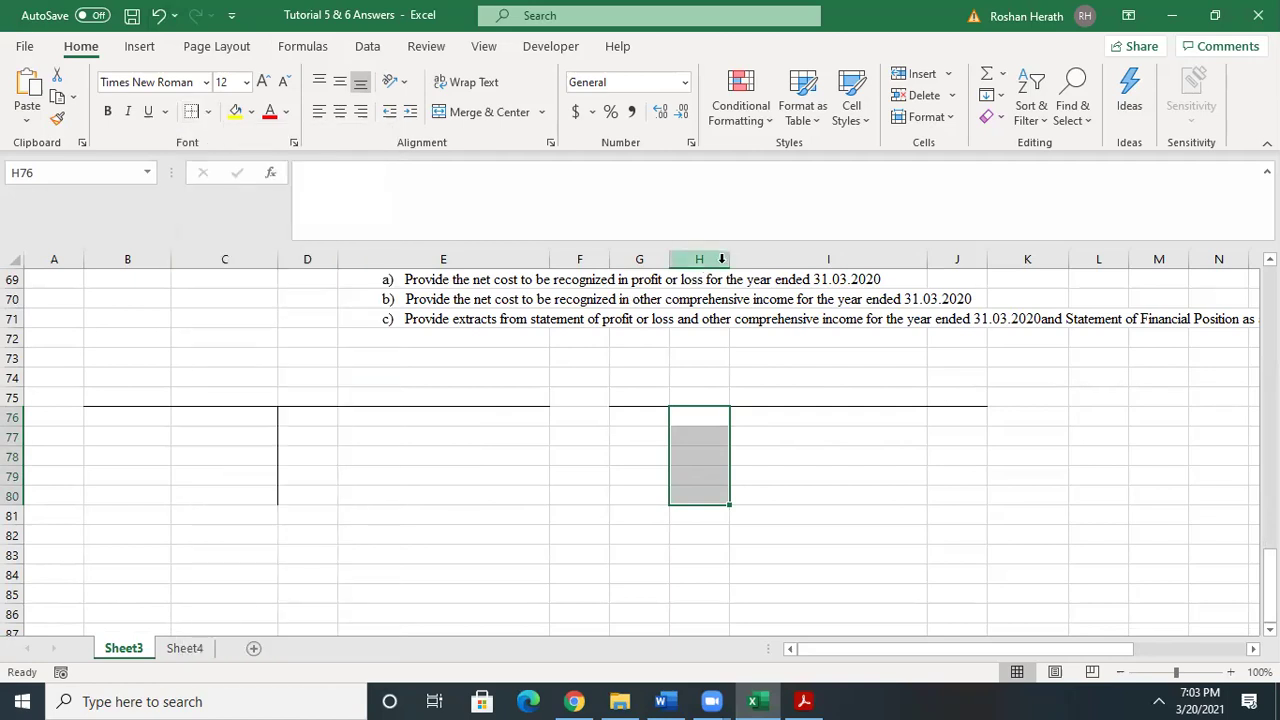
pyautogui.moveTo(927, 259); pyautogui.dragTo(822, 270)
pyautogui.click(994, 497)
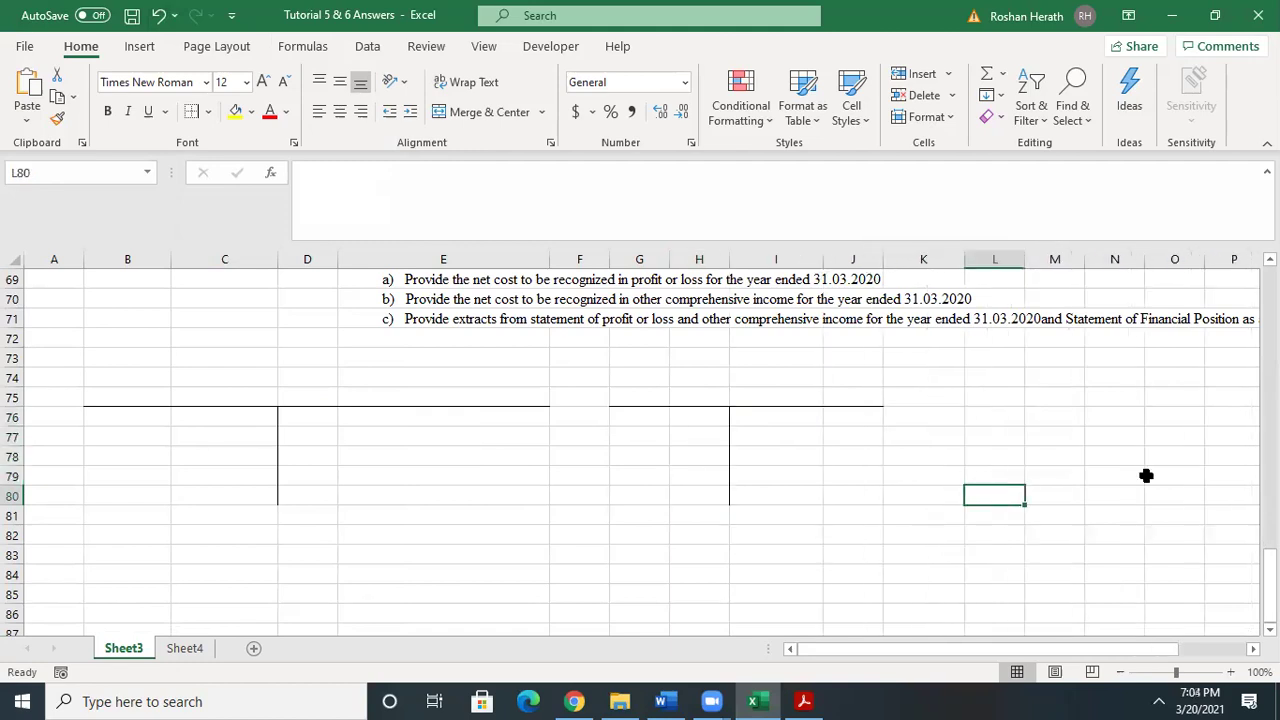
# - Title the two T-accounts by entering "Plan Asset" in H75 and "Defined Benefit Liability" in C75
pyautogui.scroll(6, 640, 450)
pyautogui.scroll(-5, 640, 450)
pyautogui.click(717, 513)
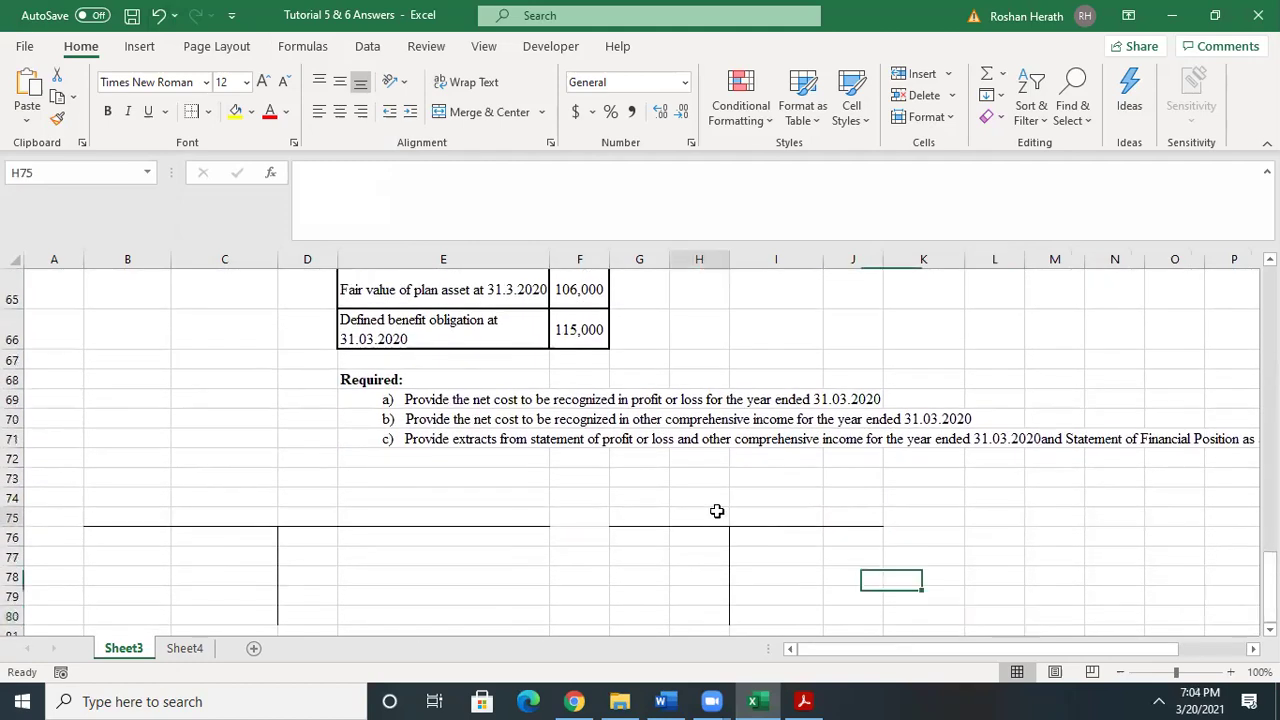
pyautogui.write('Plan Asset')
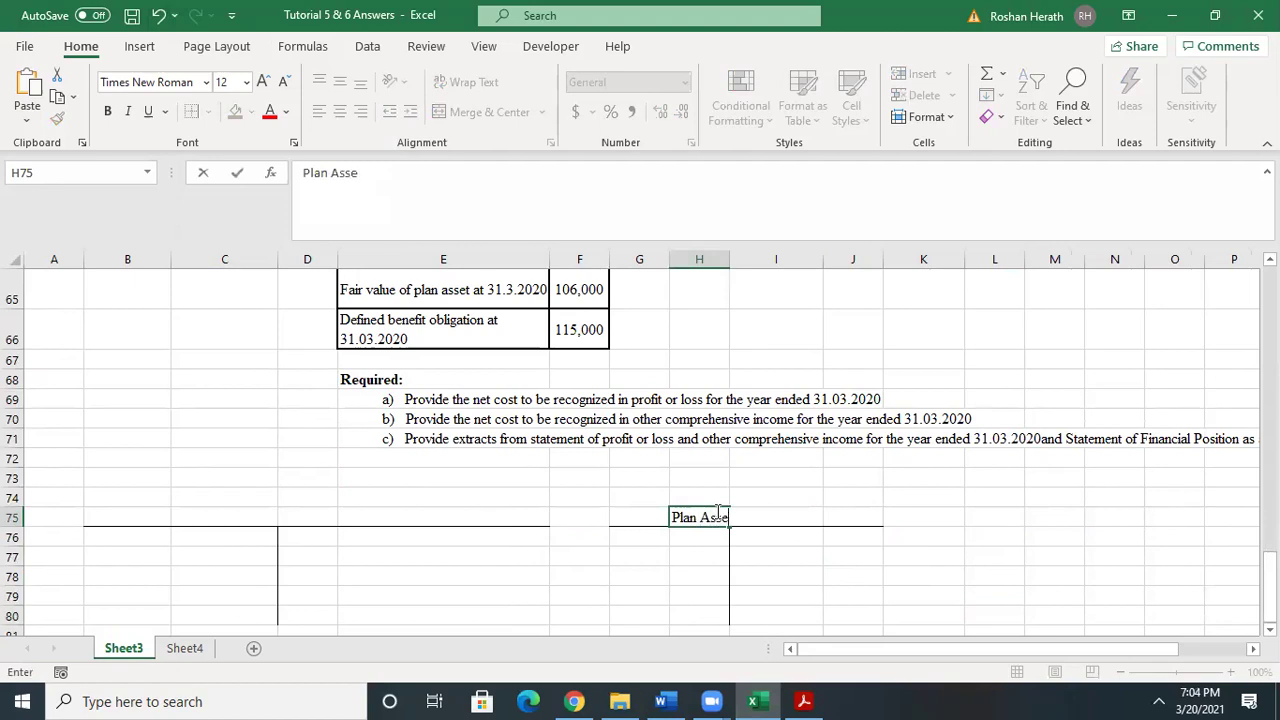
pyautogui.click(235, 515)
pyautogui.write('Defin')
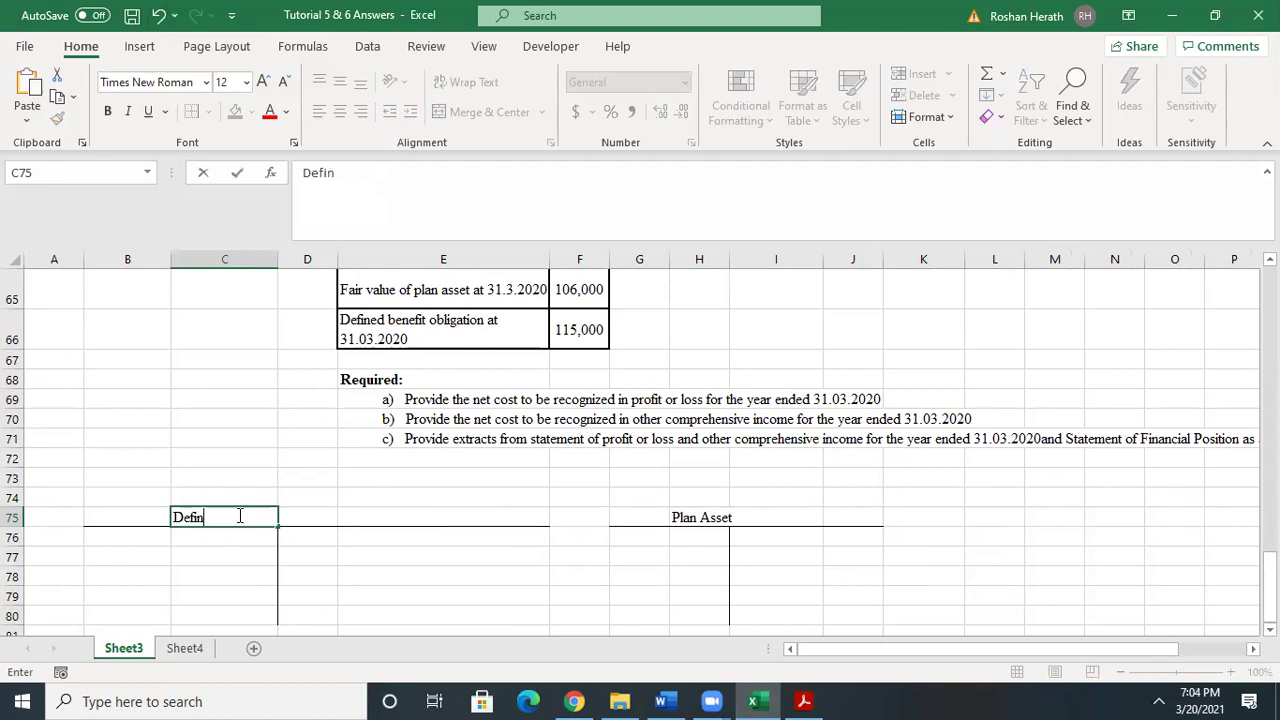
pyautogui.write('ed Benefit Liability')
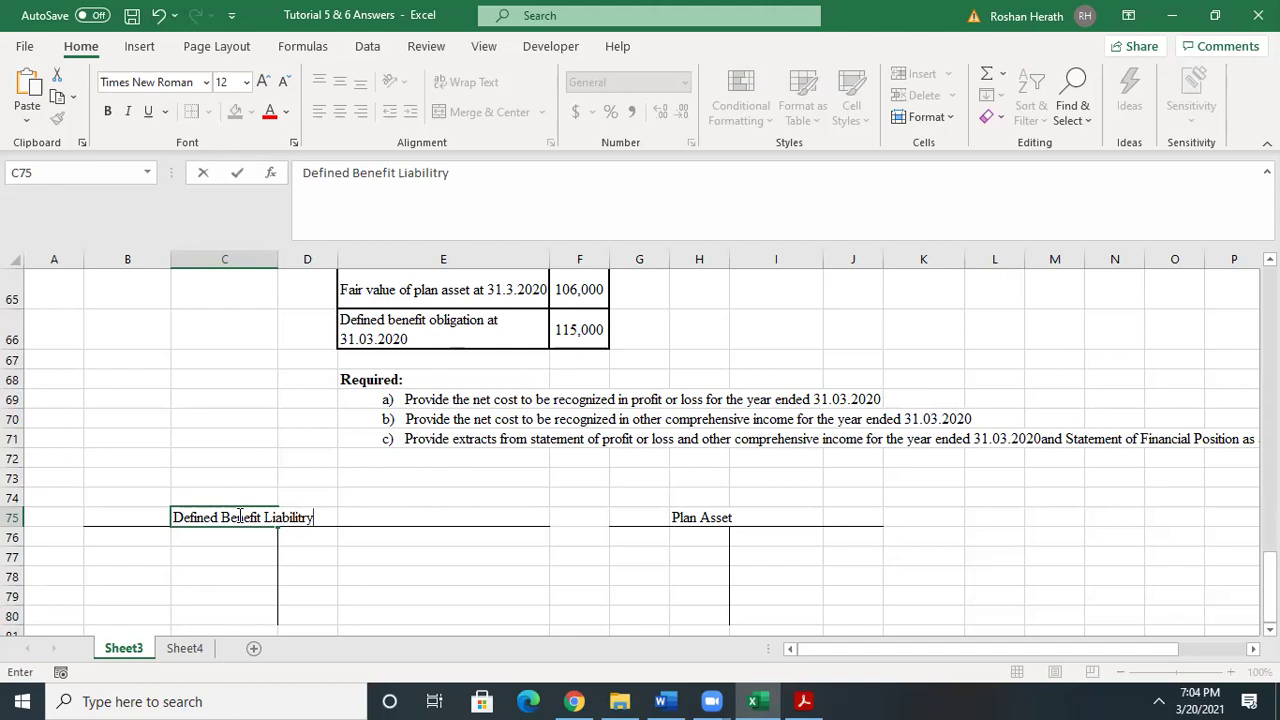
pyautogui.press('BackSpace')
pyautogui.write('y')
pyautogui.click(591, 570)
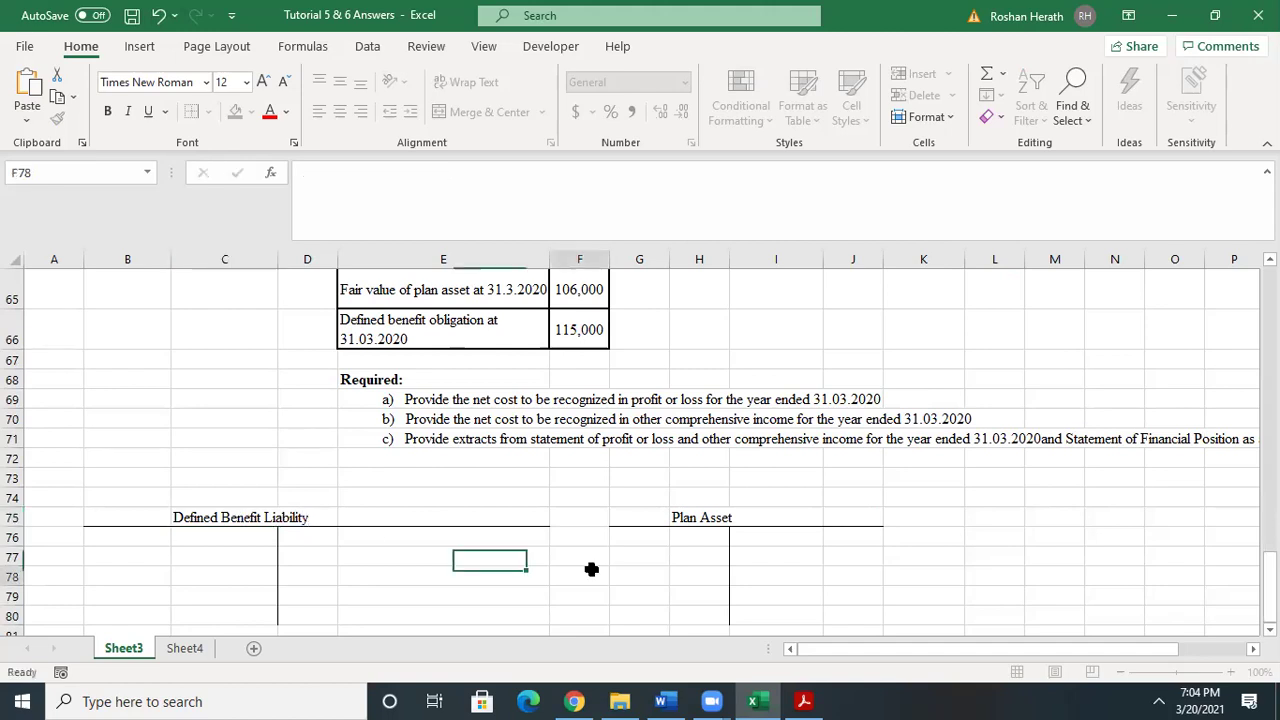
# - Record the Plan Asset account's opening balance of 95000 in H76 and label it "B/B/F" in G76
pyautogui.moveTo(1268, 585); pyautogui.dragTo(1268, 566)
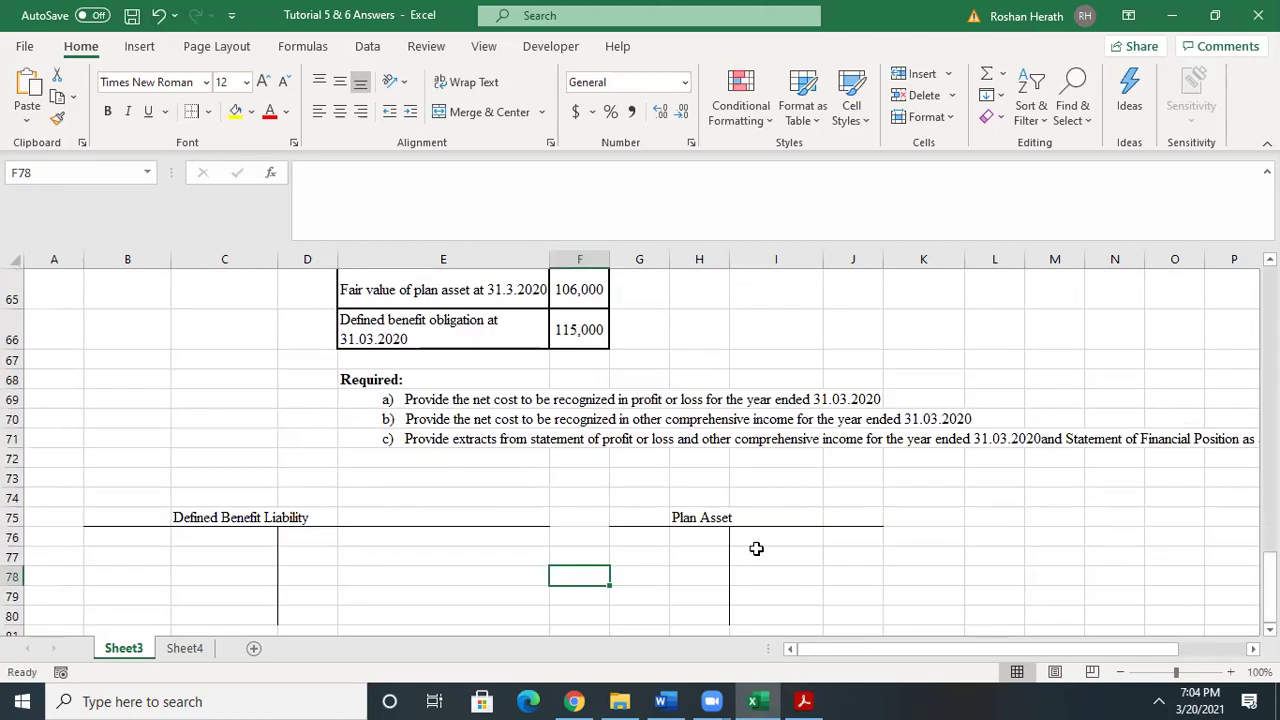
pyautogui.click(705, 530)
pyautogui.write('95000')
pyautogui.press('Return')
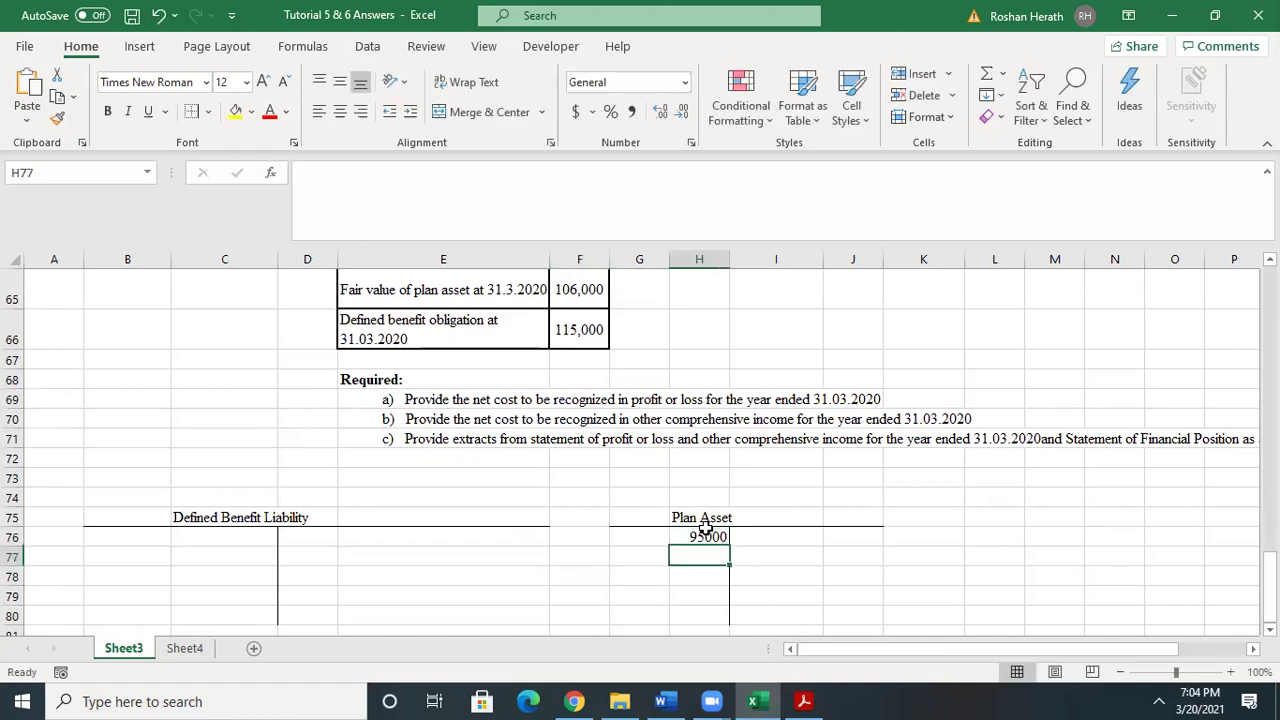
pyautogui.click(643, 536)
pyautogui.write('B/B/FG')
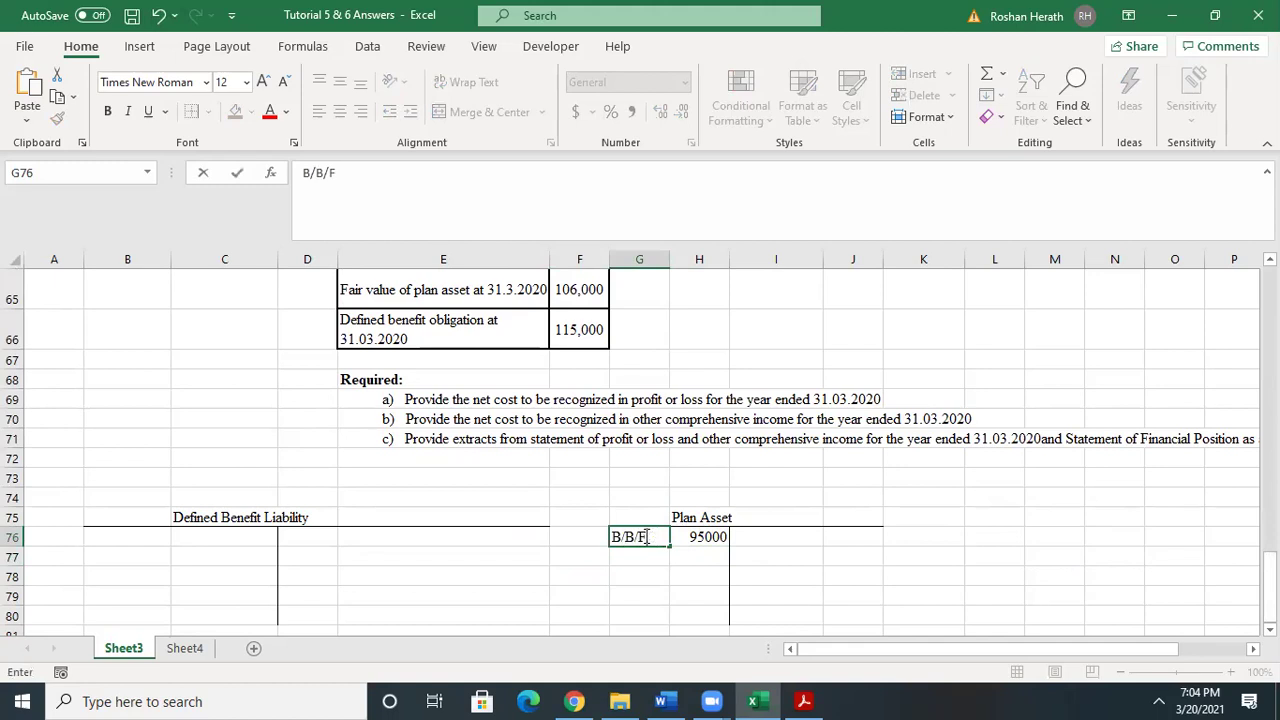
pyautogui.click(1000, 537)
# - Record the Defined Benefit Liability account's opening balance of 100000 in E76 and label it "b/b/f" in D76
pyautogui.moveTo(1268, 588); pyautogui.dragTo(1268, 520)
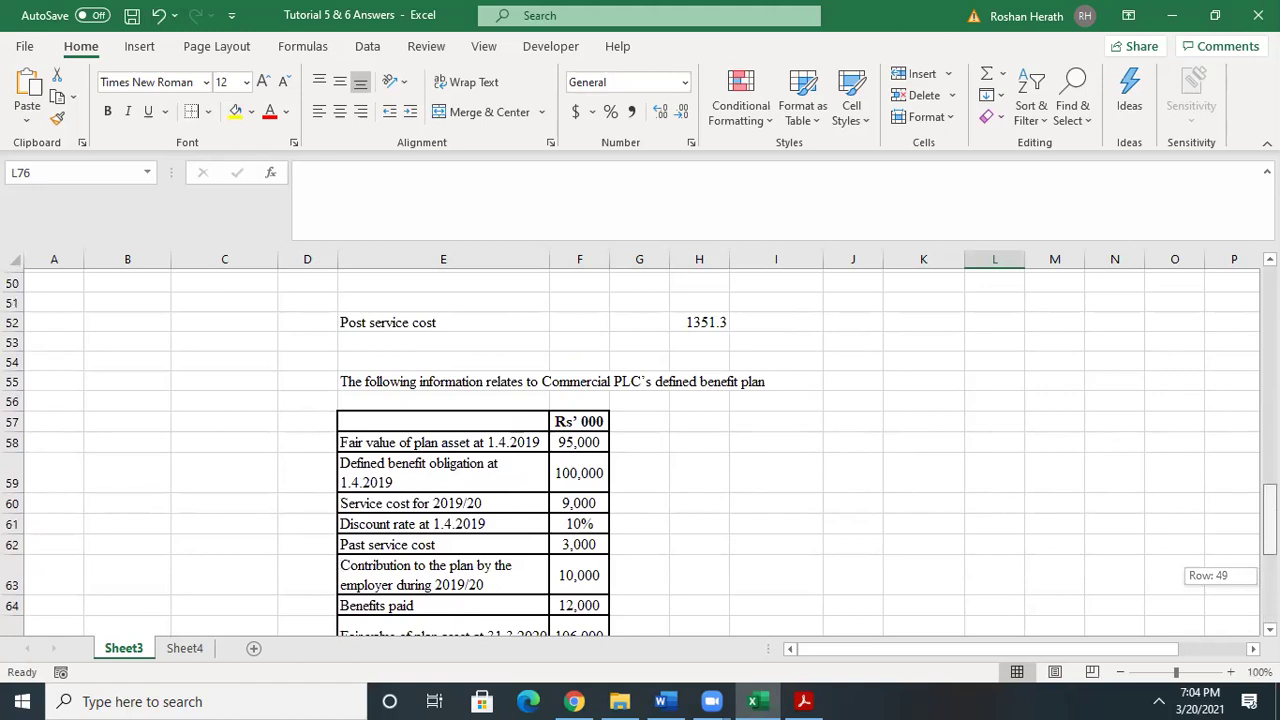
pyautogui.moveTo(1268, 575); pyautogui.dragTo(1268, 586)
pyautogui.click(475, 543)
pyautogui.write('1')
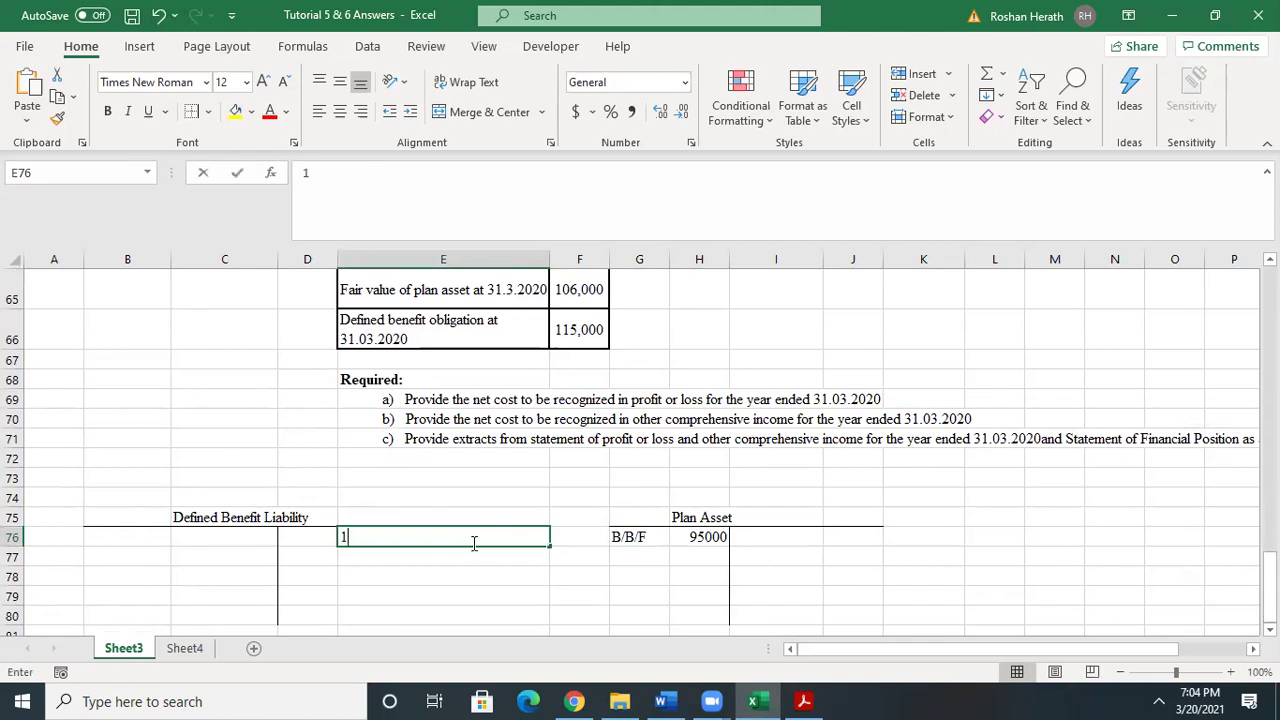
pyautogui.write('00000')
pyautogui.press('Return')
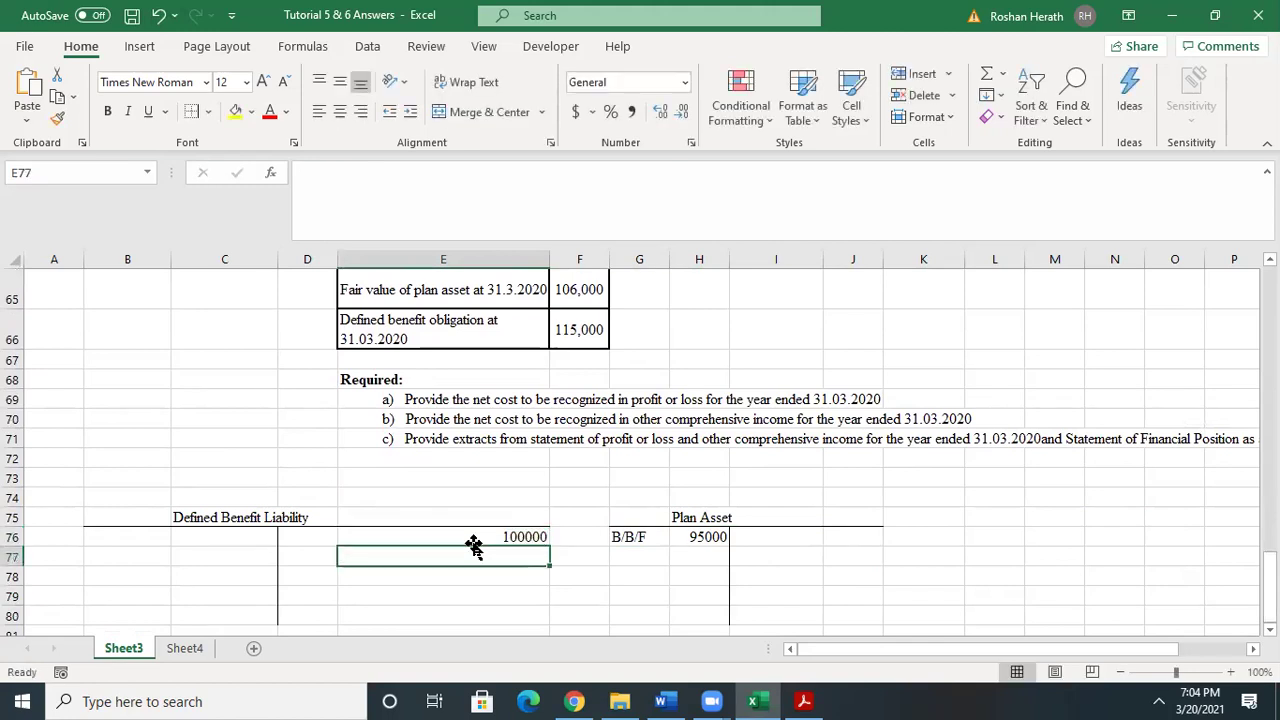
pyautogui.click(307, 539)
pyautogui.write('b/')
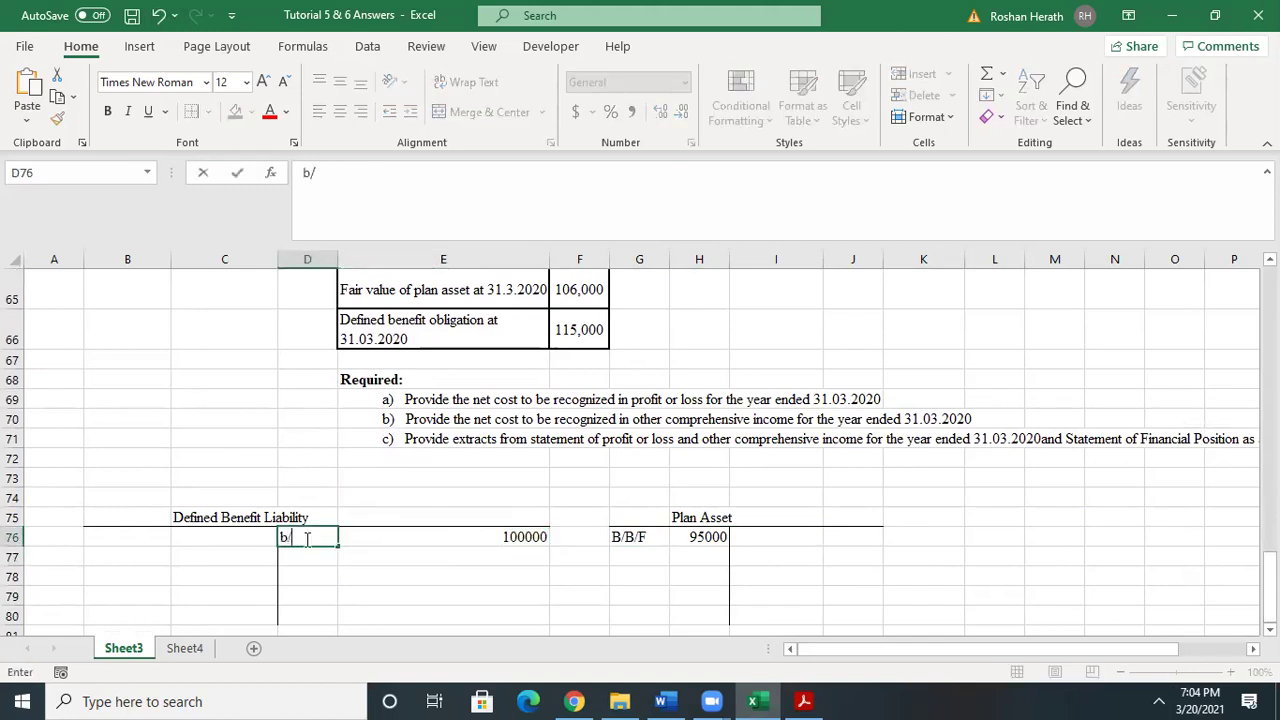
pyautogui.write('b/f')
pyautogui.click(887, 496)
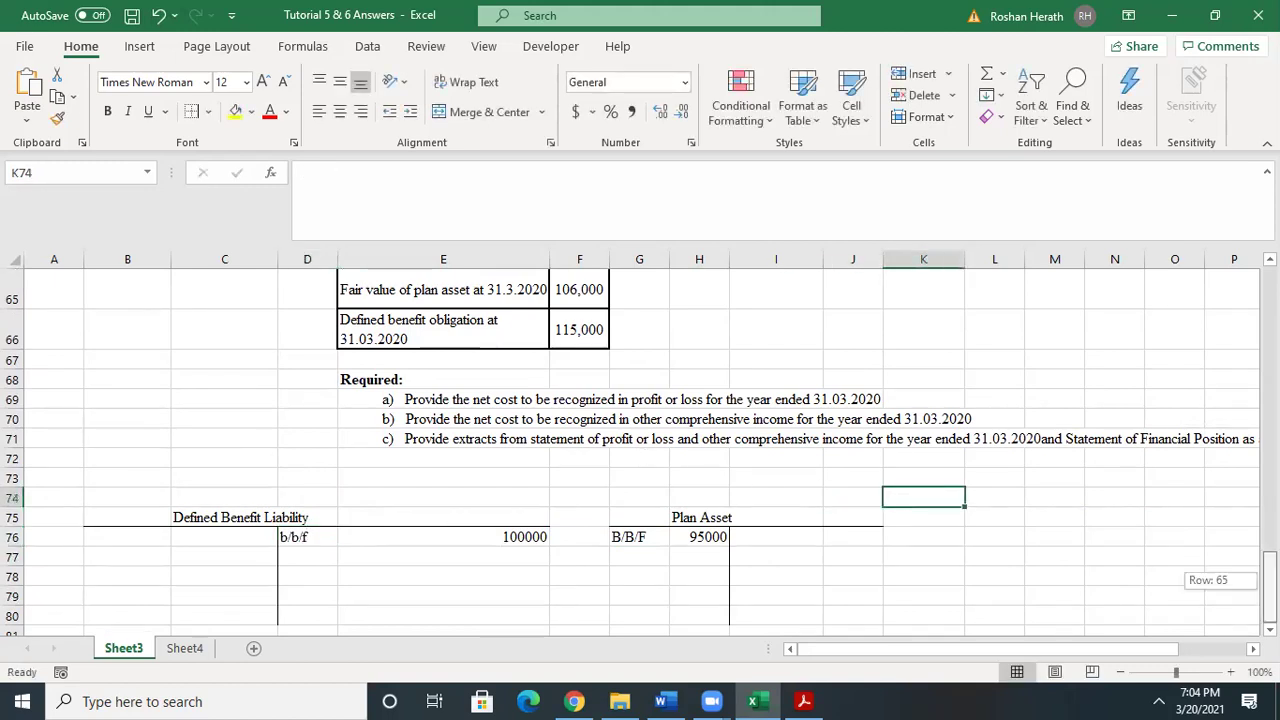
# - Record the service cost in the Defined Benefit Liability account by entering 9000 in E78 and "Service Cost" in D78
pyautogui.scroll(4, 640, 450)
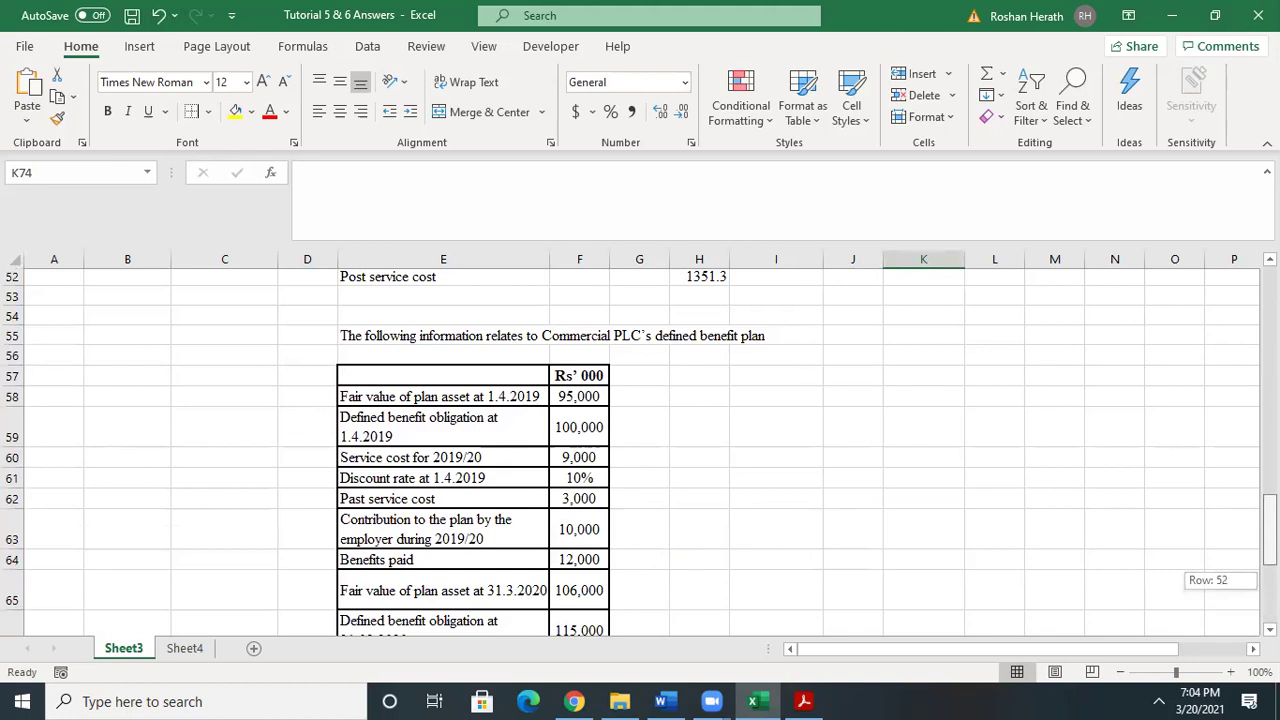
pyautogui.scroll(-1, 640, 450)
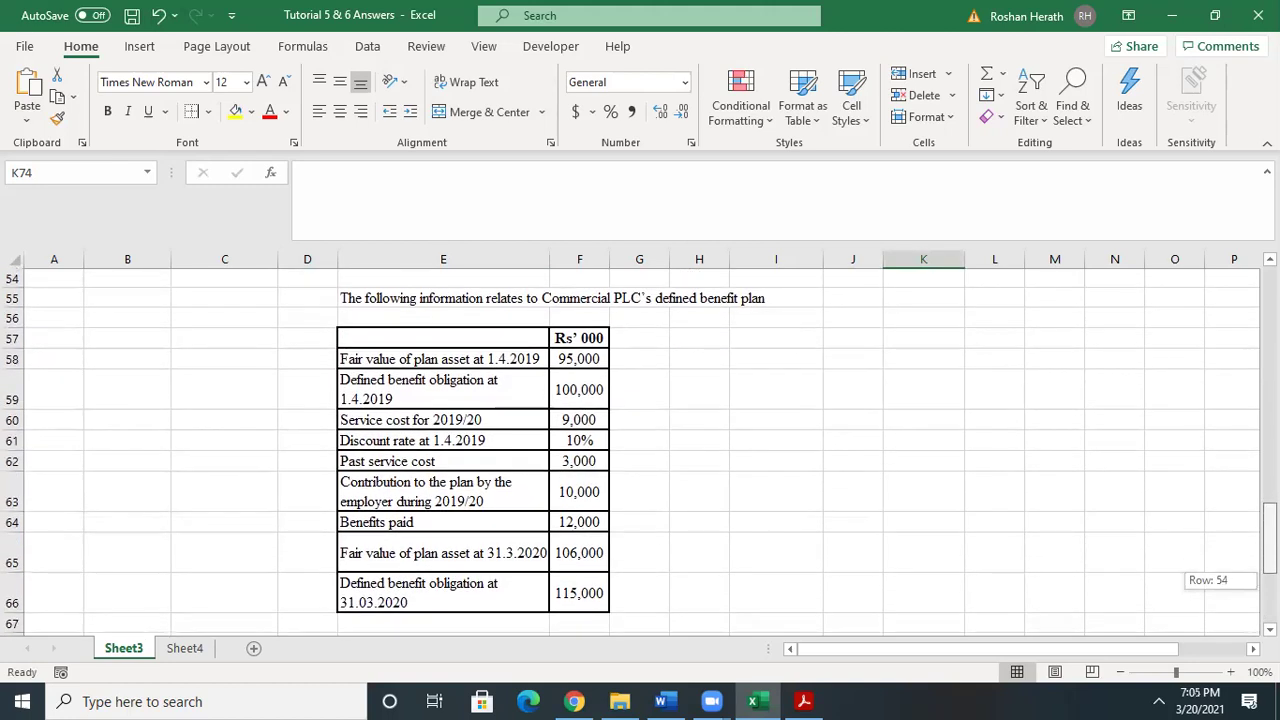
pyautogui.scroll(-3, 640, 450)
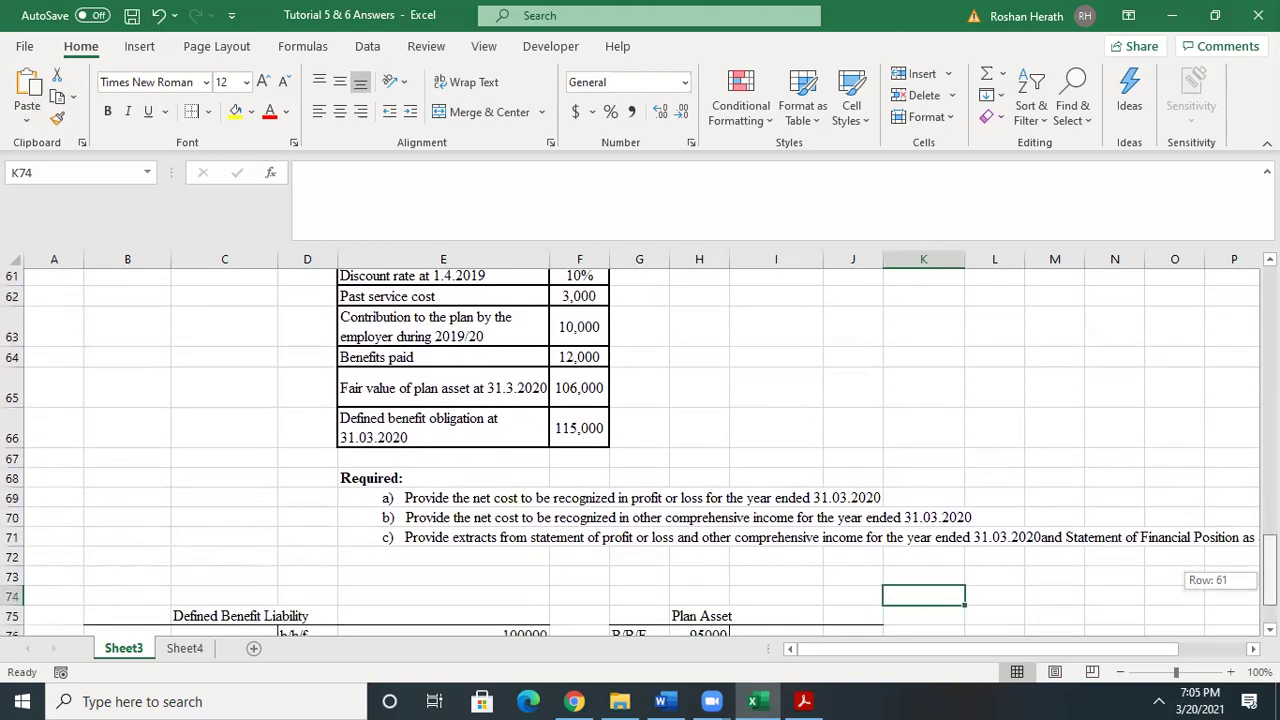
pyautogui.scroll(-2, 640, 450)
pyautogui.click(477, 575)
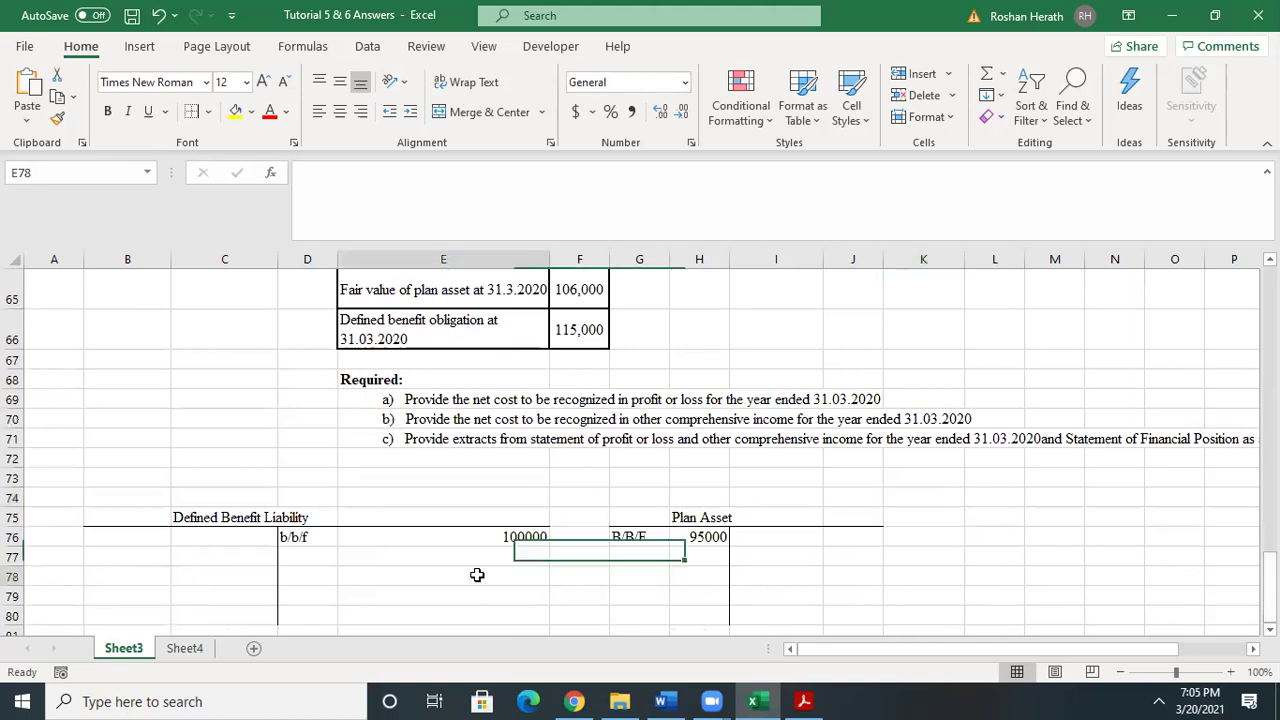
pyautogui.write('9000')
pyautogui.press('Return')
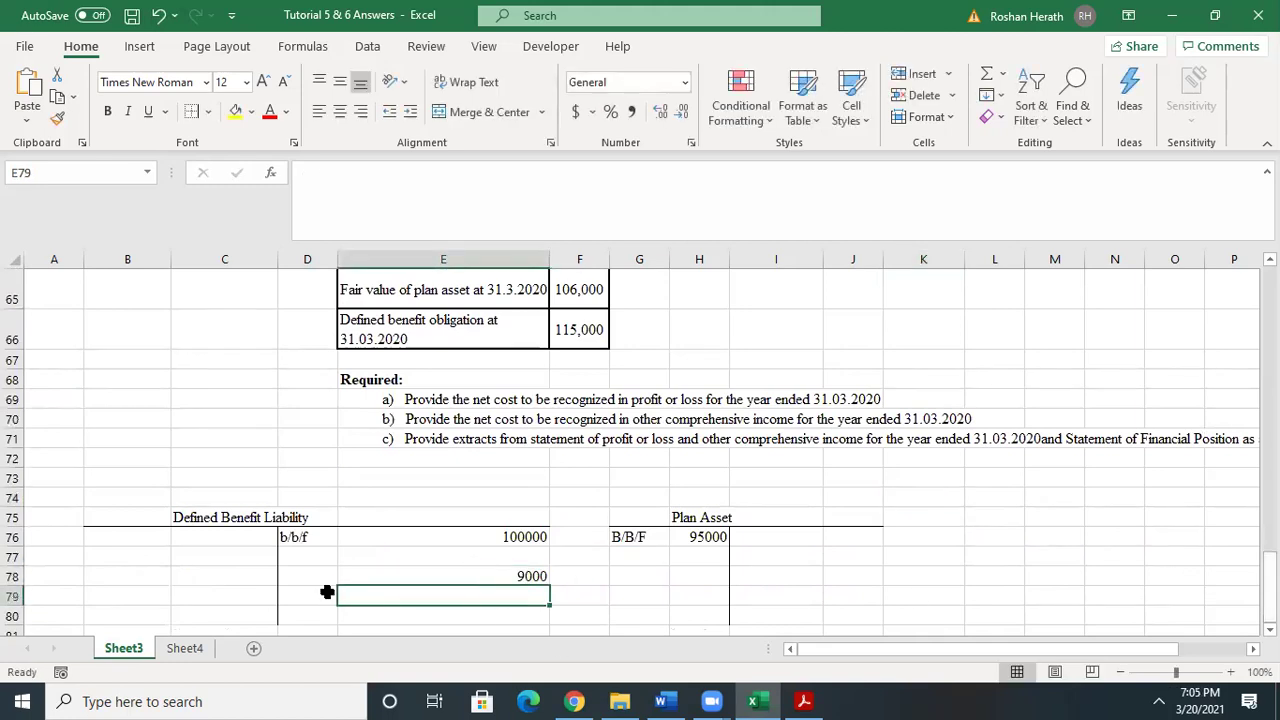
pyautogui.click(323, 557)
pyautogui.click(315, 572)
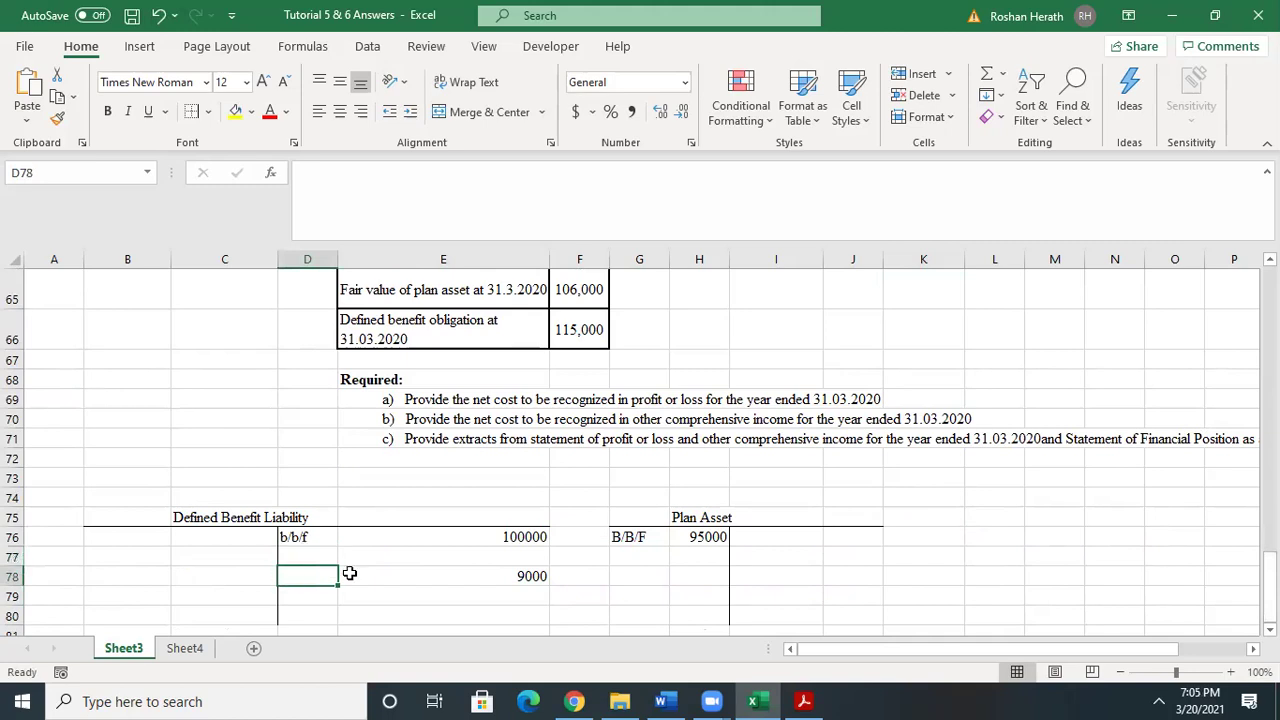
pyautogui.write('Service C')
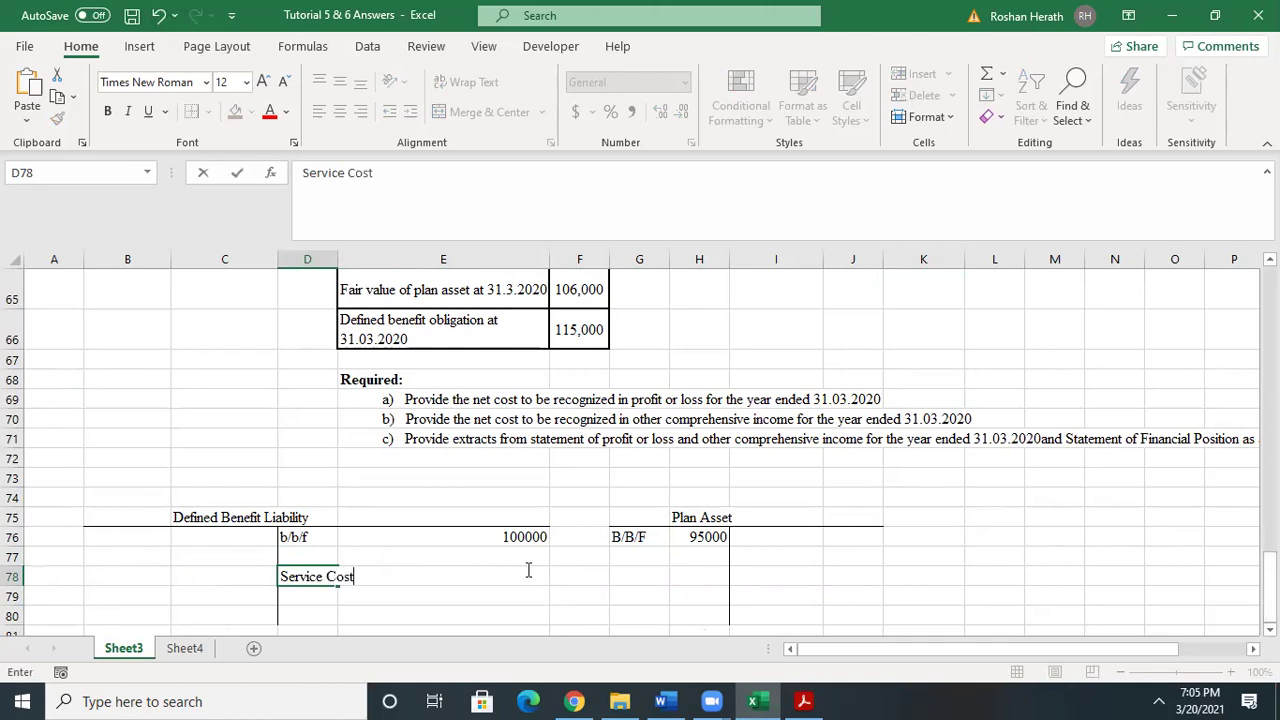
pyautogui.write('ost')
pyautogui.click(628, 589)
# - Widen column D to fit the account labels and enter "Interest Expense" in D77
pyautogui.moveTo(1270, 586)
pyautogui.mouseDown()
pyautogui.moveTo(1270, 546)
pyautogui.moveTo(1270, 586)
pyautogui.mouseUp()
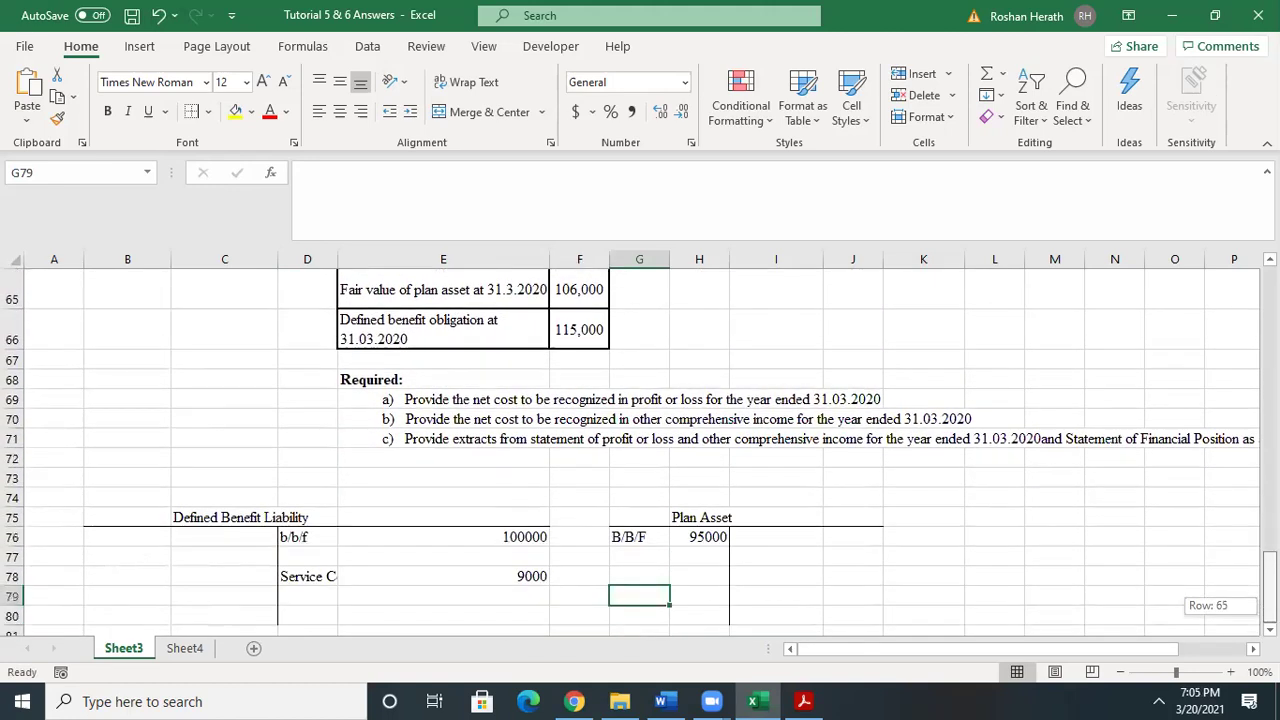
pyautogui.click(293, 558)
pyautogui.moveTo(338, 259); pyautogui.dragTo(382, 260)
pyautogui.write('I')
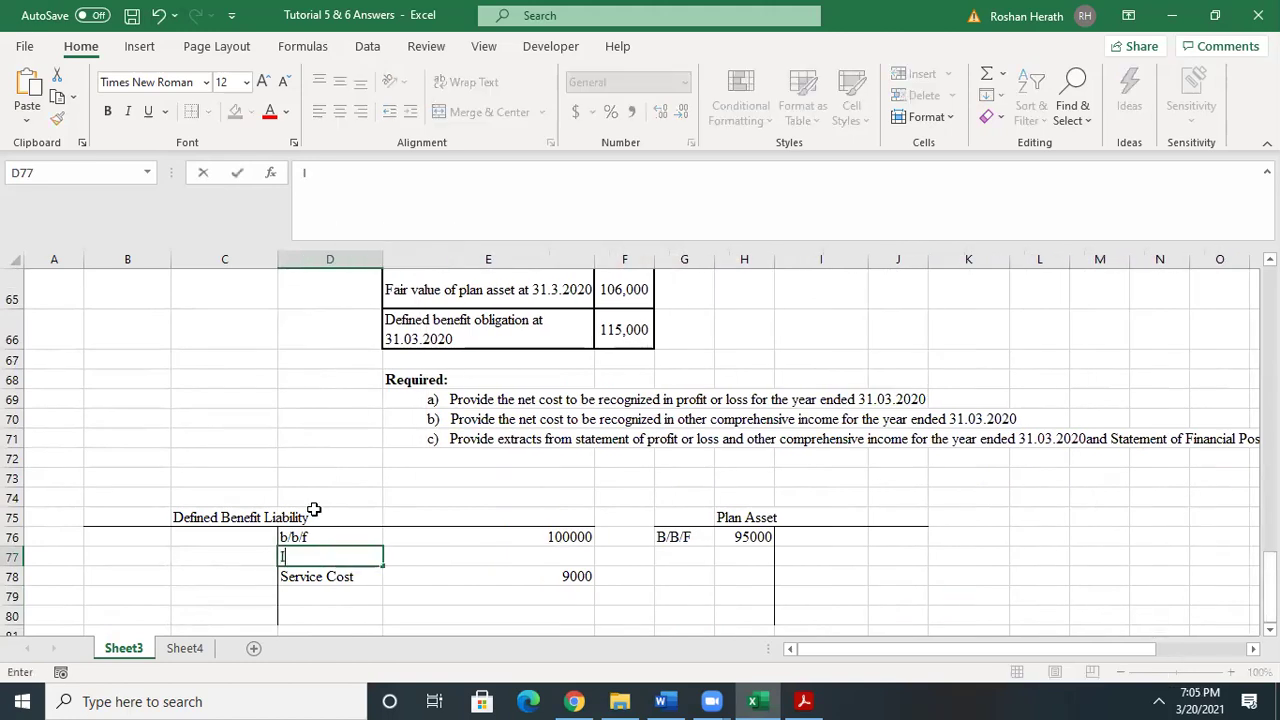
pyautogui.write('nterest Expense')
# - Calculate the interest expense in E77 with the formula =E76*10%
pyautogui.click(535, 560)
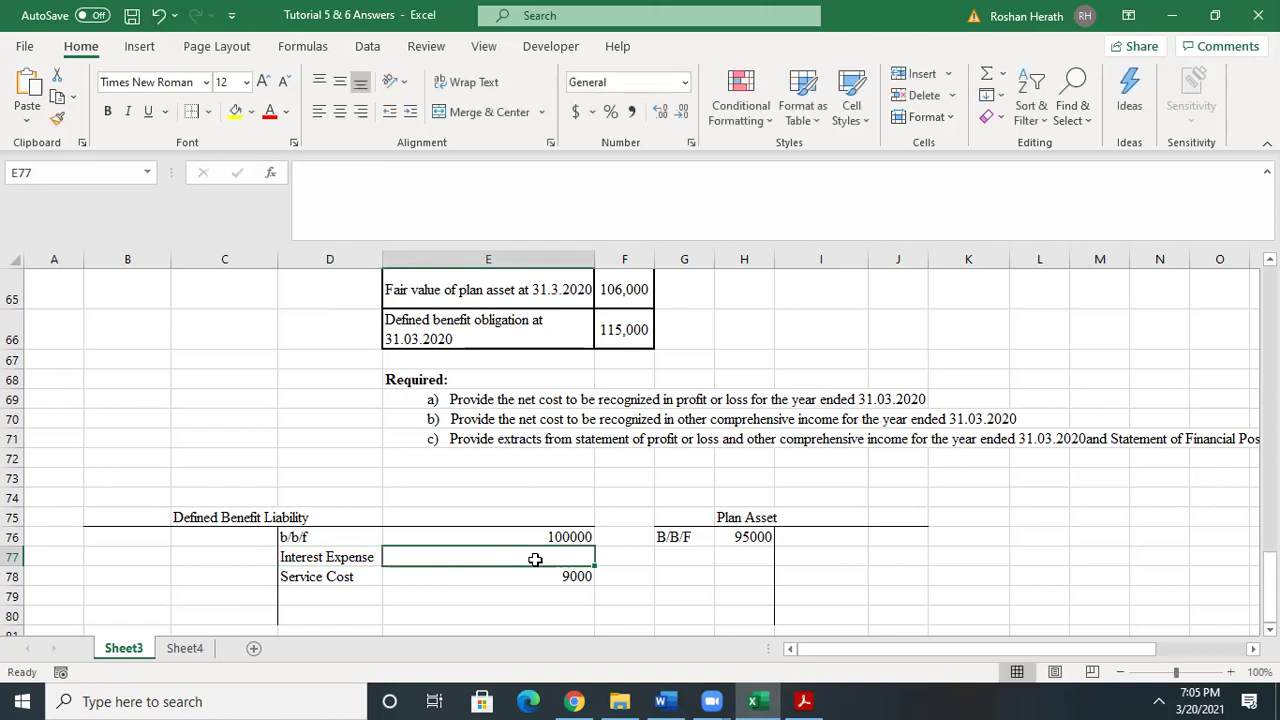
pyautogui.write('=')
pyautogui.click(567, 532)
pyautogui.write('*')
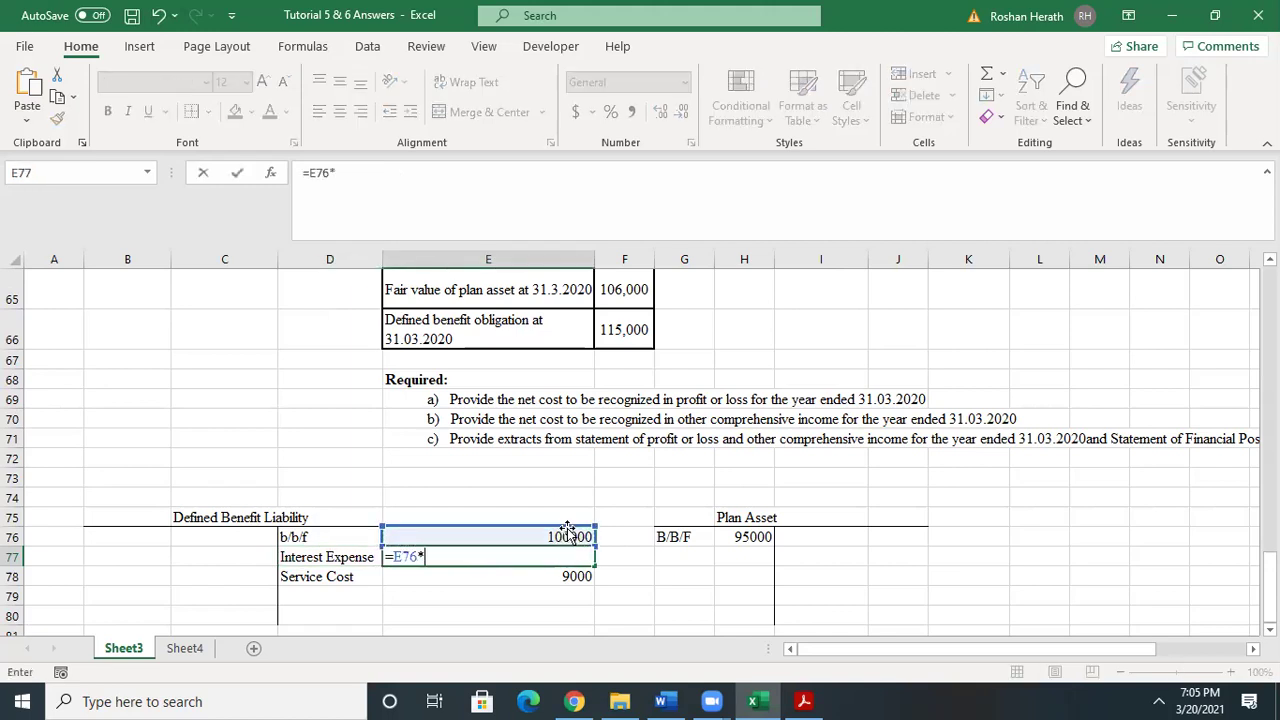
pyautogui.write('10%')
pyautogui.press('Return')
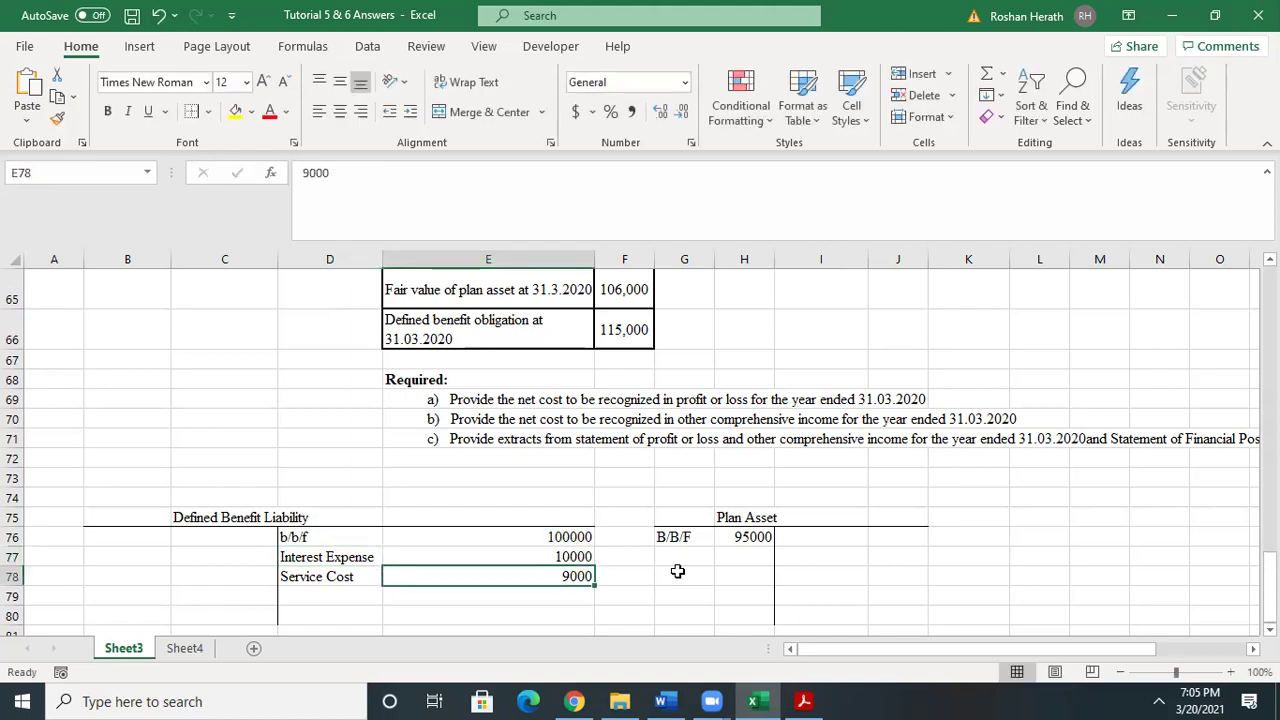
# - Label G77 in the Plan Asset account "Interest Income" and widen column G to fit the text
pyautogui.moveTo(1270, 590)
pyautogui.mouseDown()
pyautogui.moveTo(1270, 568)
pyautogui.moveTo(1270, 582)
pyautogui.mouseUp()
pyautogui.click(747, 564)
pyautogui.click(686, 556)
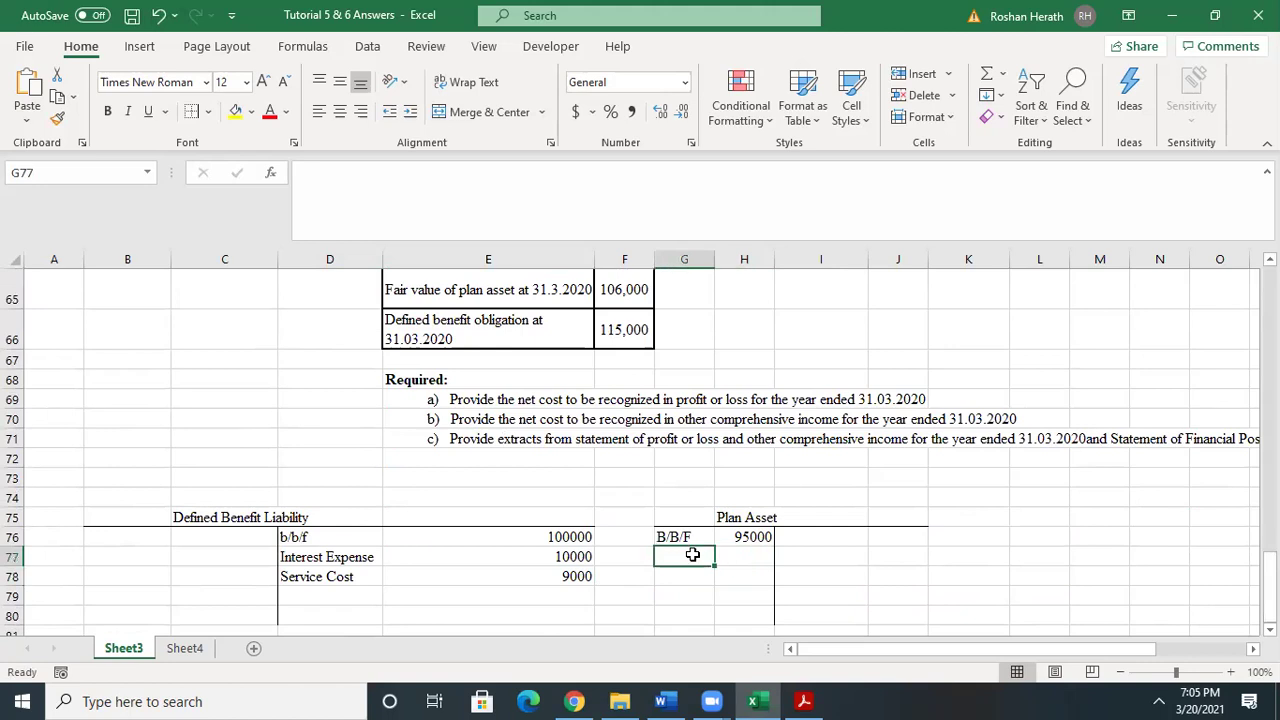
pyautogui.write('Inter')
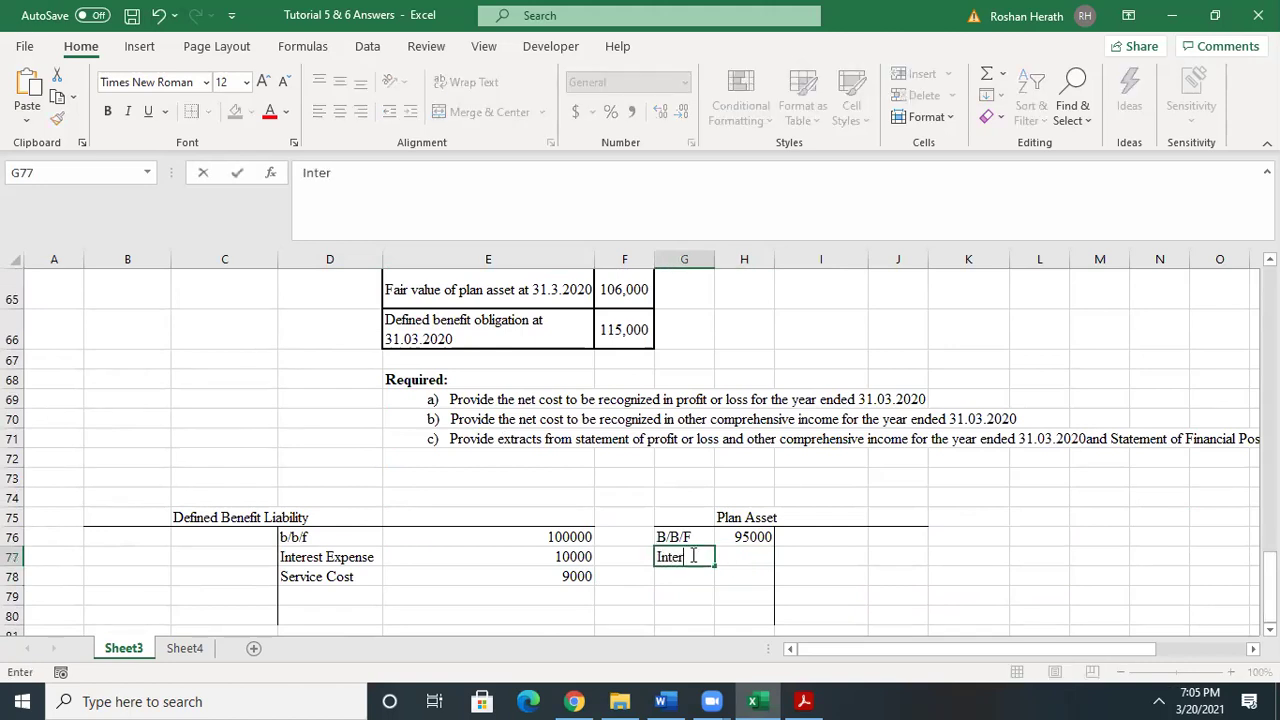
pyautogui.write('est Income')
pyautogui.click(894, 571)
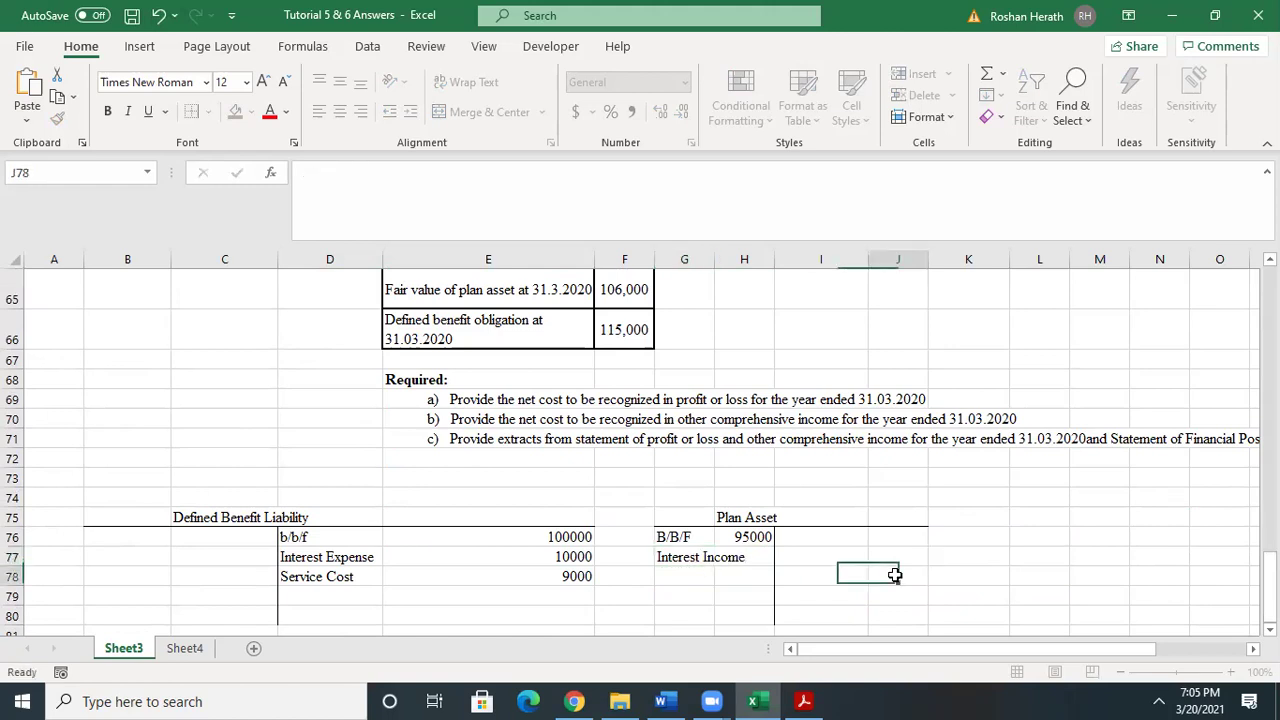
pyautogui.moveTo(714, 252); pyautogui.dragTo(756, 258)
# - Calculate the interest income in H77 with the formula =H76*0.1
pyautogui.click(763, 558)
pyautogui.write('=')
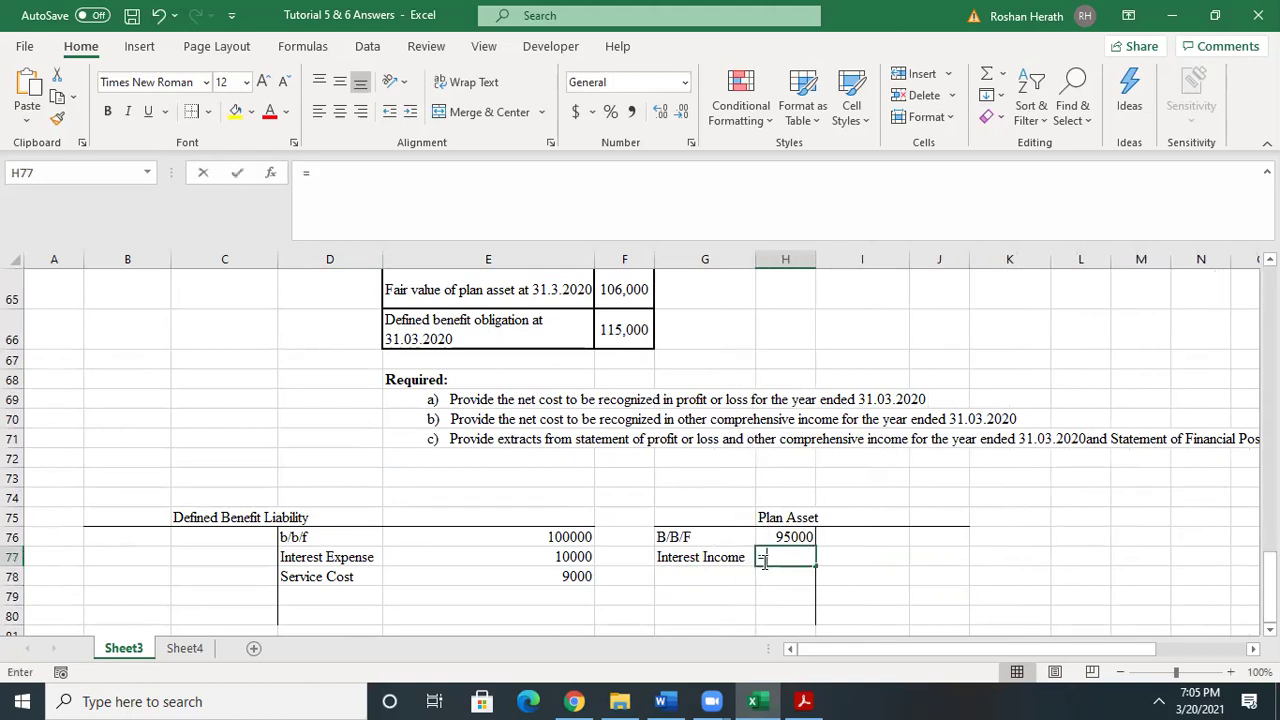
pyautogui.click(793, 535)
pyautogui.write('*0.1')
pyautogui.press('Return')
# - Record "Past service cost" in D79 of the Defined Benefit Liability account with an amount of 3000 in E79
pyautogui.moveTo(1269, 586)
pyautogui.mouseDown()
pyautogui.moveTo(1269, 562)
pyautogui.moveTo(1269, 573)
pyautogui.mouseUp()
pyautogui.click(325, 592)
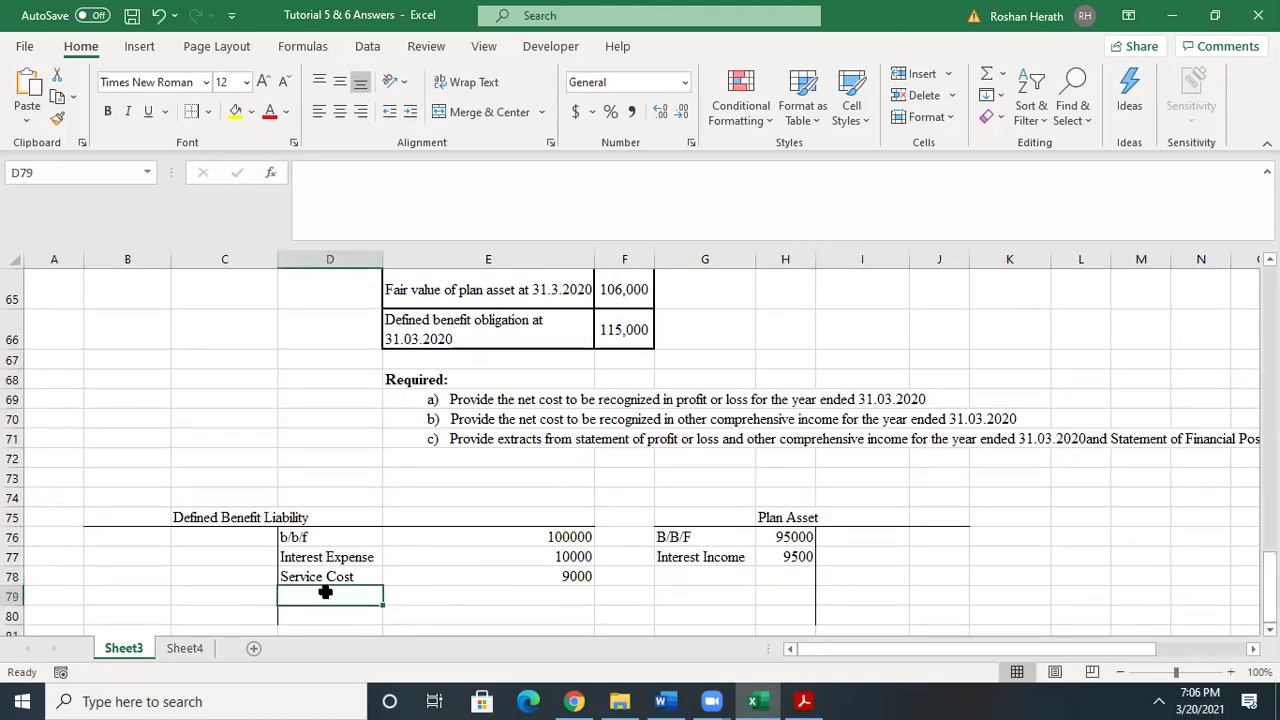
pyautogui.write('Past service')
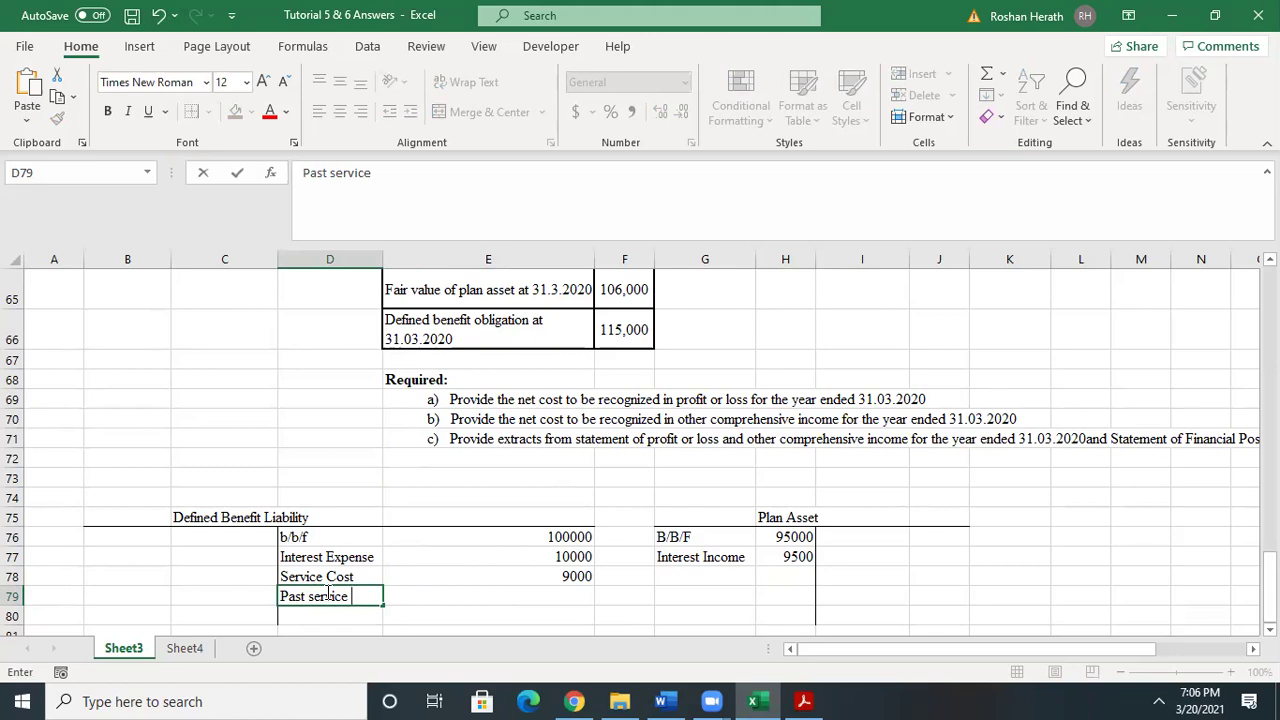
pyautogui.write('t')
pyautogui.click(561, 590)
pyautogui.write('3000')
pyautogui.press('Return')
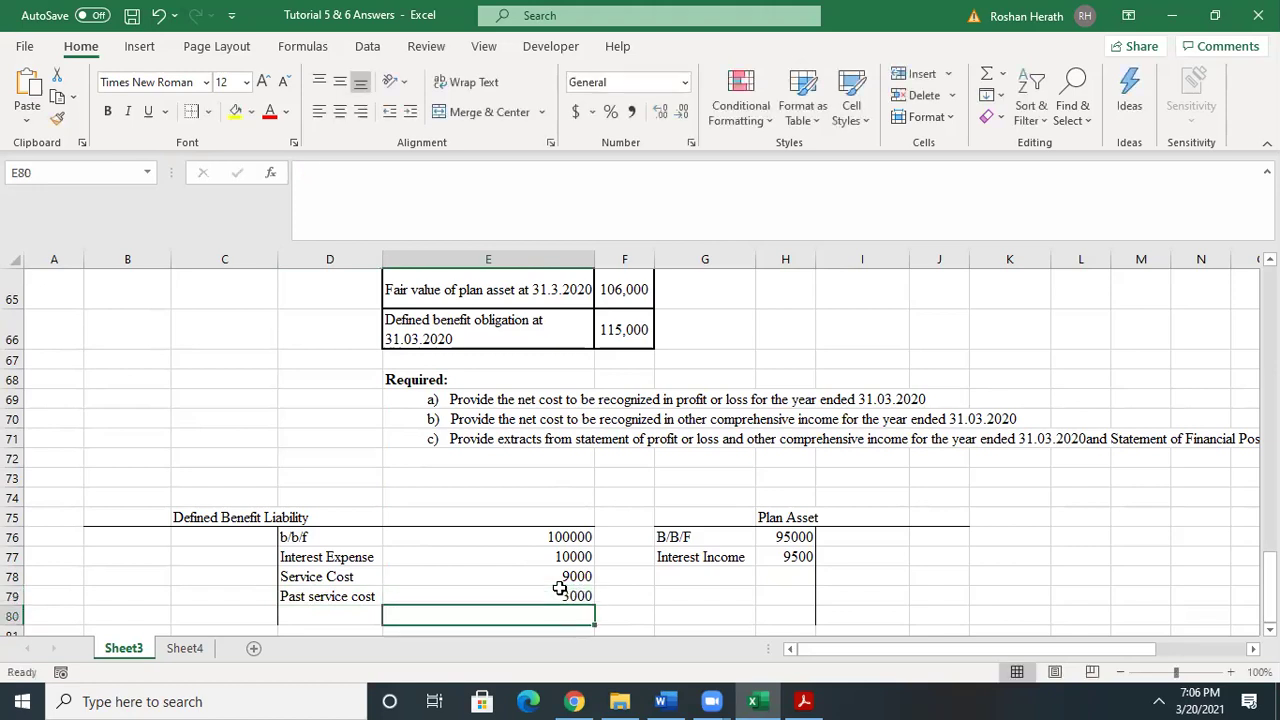
# - Record the employer's contribution in the Plan Asset account by entering 10000 in H78 and "Cash" in G78
pyautogui.moveTo(1269, 592); pyautogui.dragTo(1269, 578)
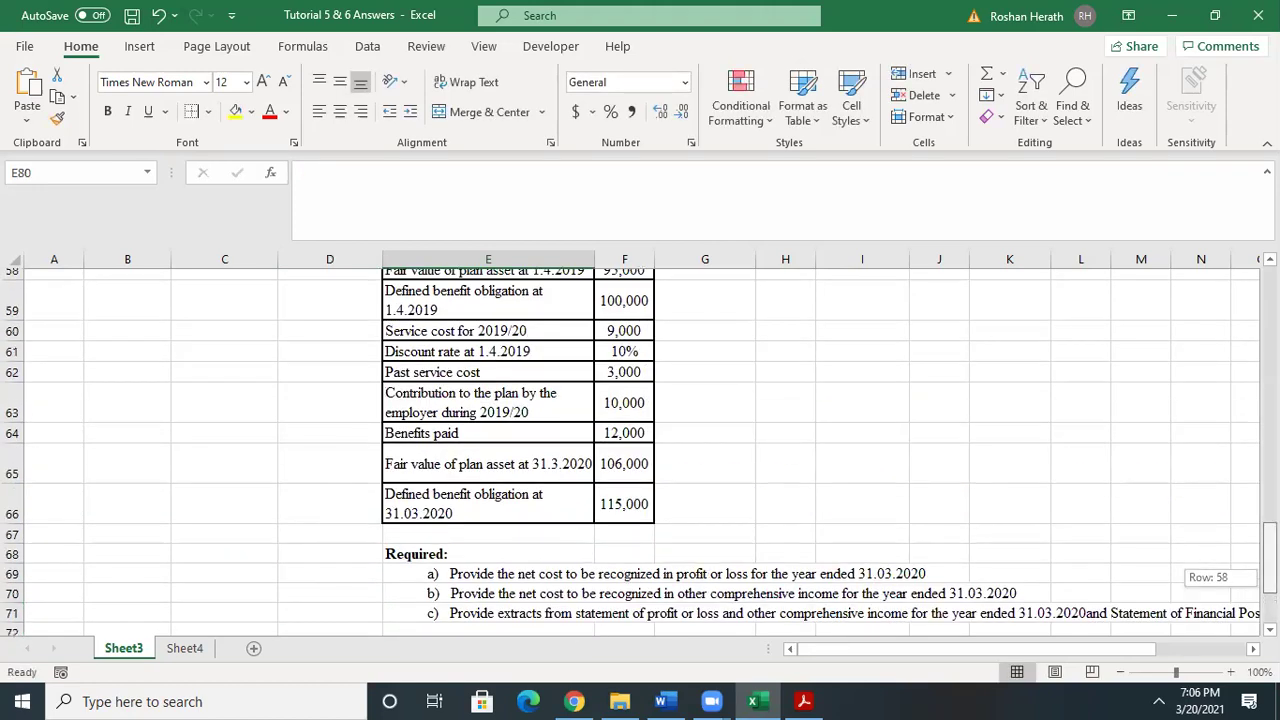
pyautogui.moveTo(1269, 578); pyautogui.dragTo(1269, 588)
pyautogui.click(780, 568)
pyautogui.write('10000')
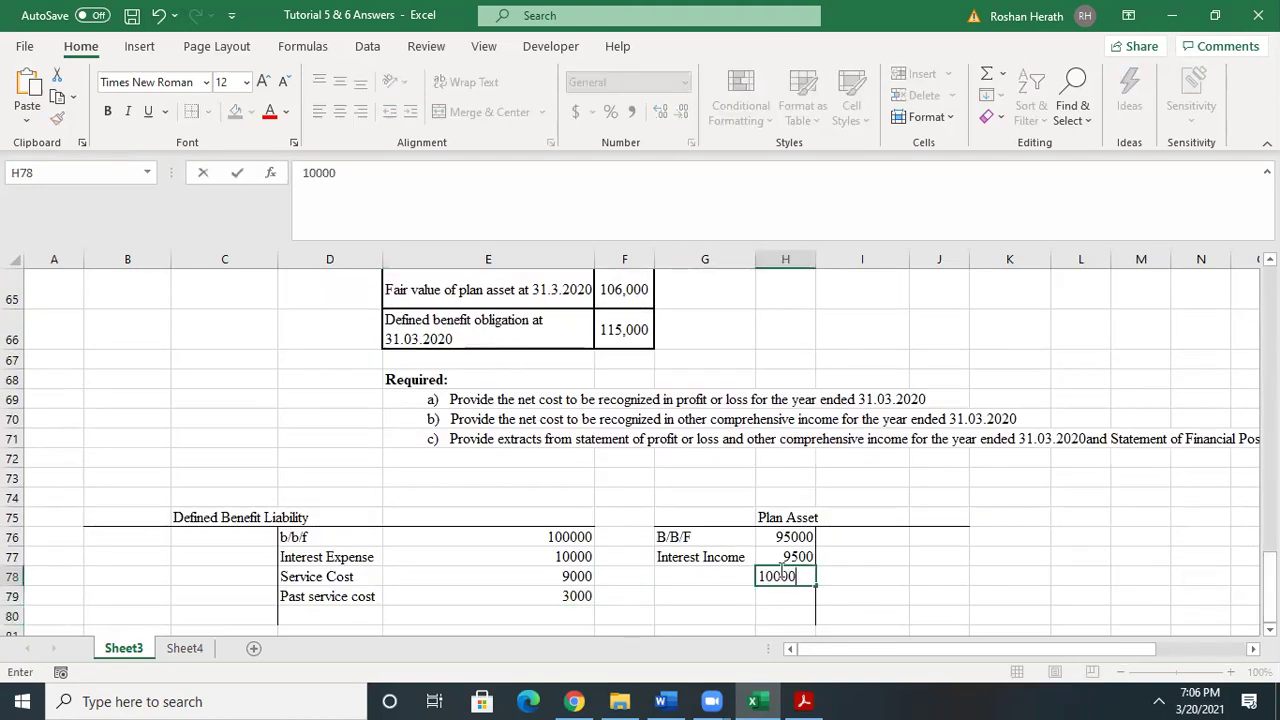
pyautogui.press('Return')
pyautogui.click(738, 570)
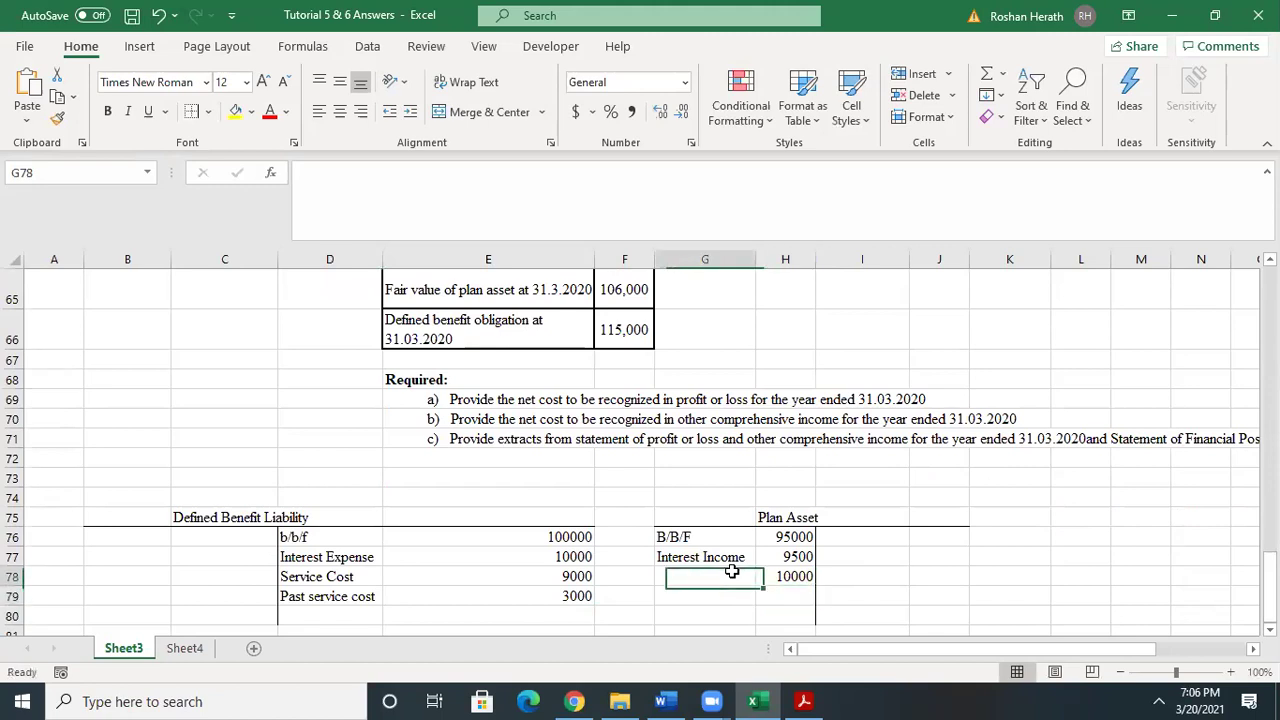
pyautogui.write('Cash')
# - Record the benefits paid on the Plan Asset account's credit side, entering 12000 in J77 and "D/B/L" in I77
pyautogui.click(938, 557)
pyautogui.moveTo(1269, 597)
pyautogui.mouseDown()
pyautogui.moveTo(1269, 585)
pyautogui.moveTo(1269, 596)
pyautogui.mouseUp()
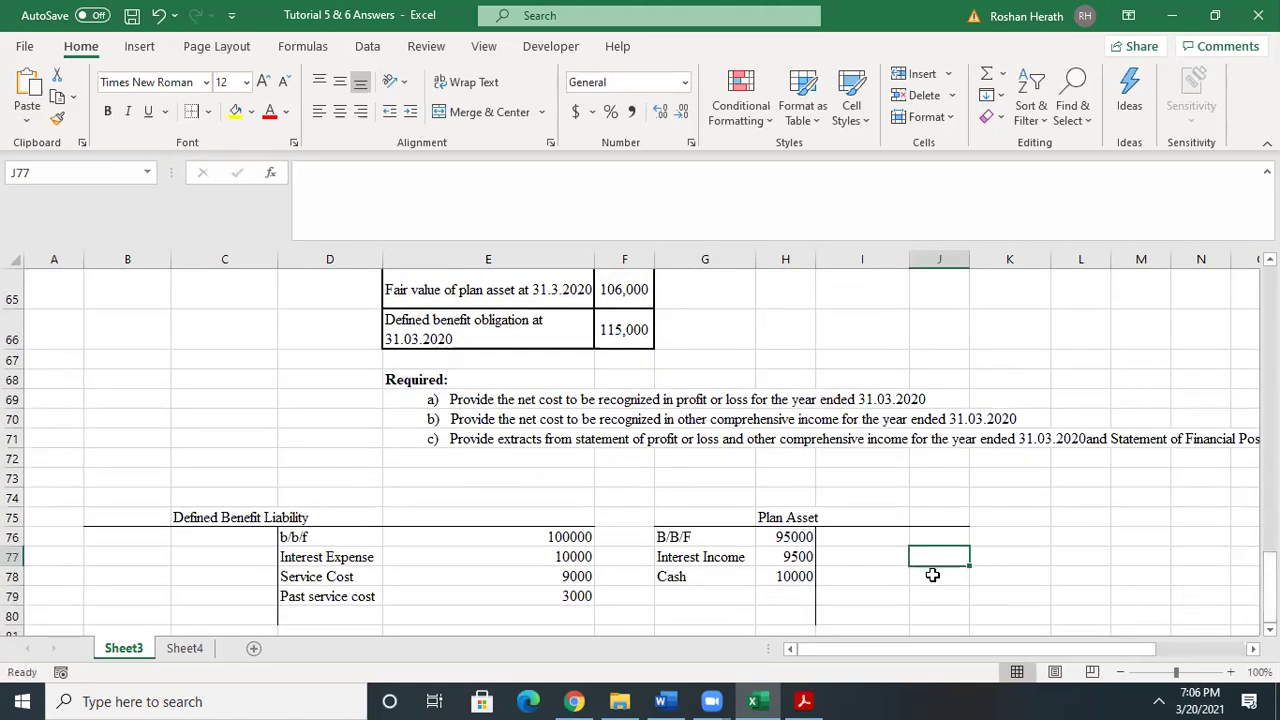
pyautogui.write('12000')
pyautogui.press('Return')
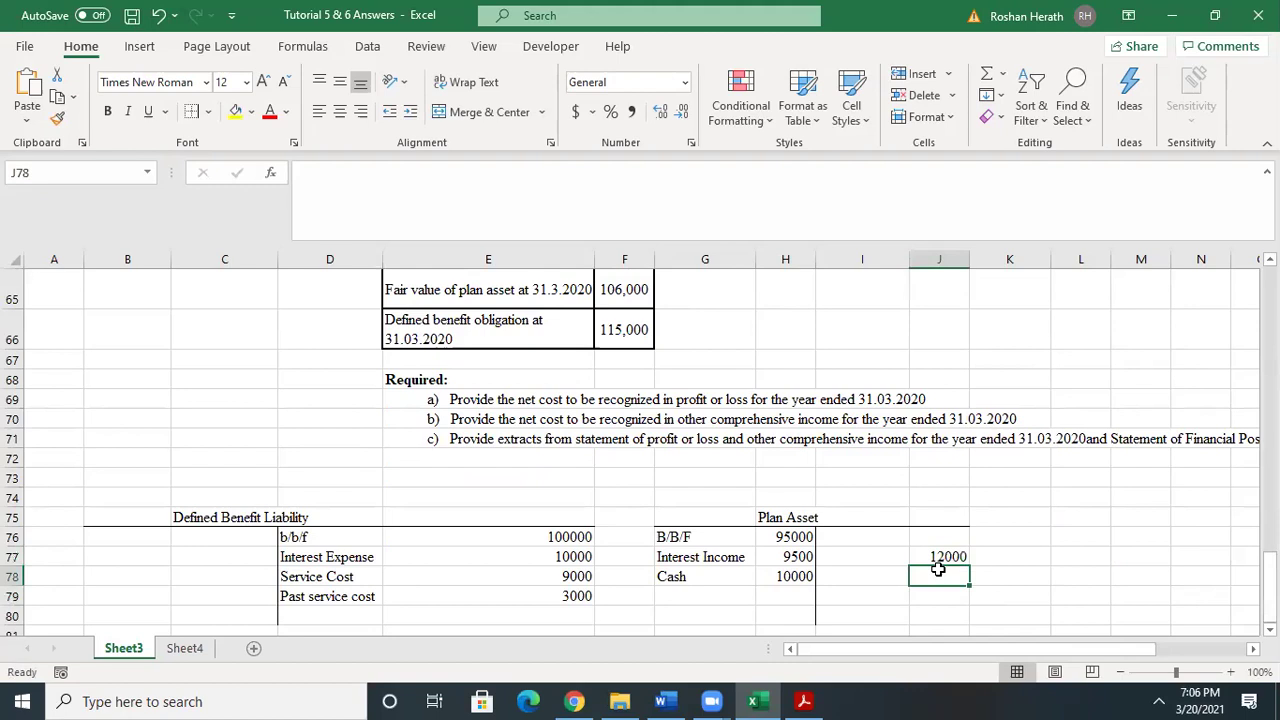
pyautogui.click(868, 566)
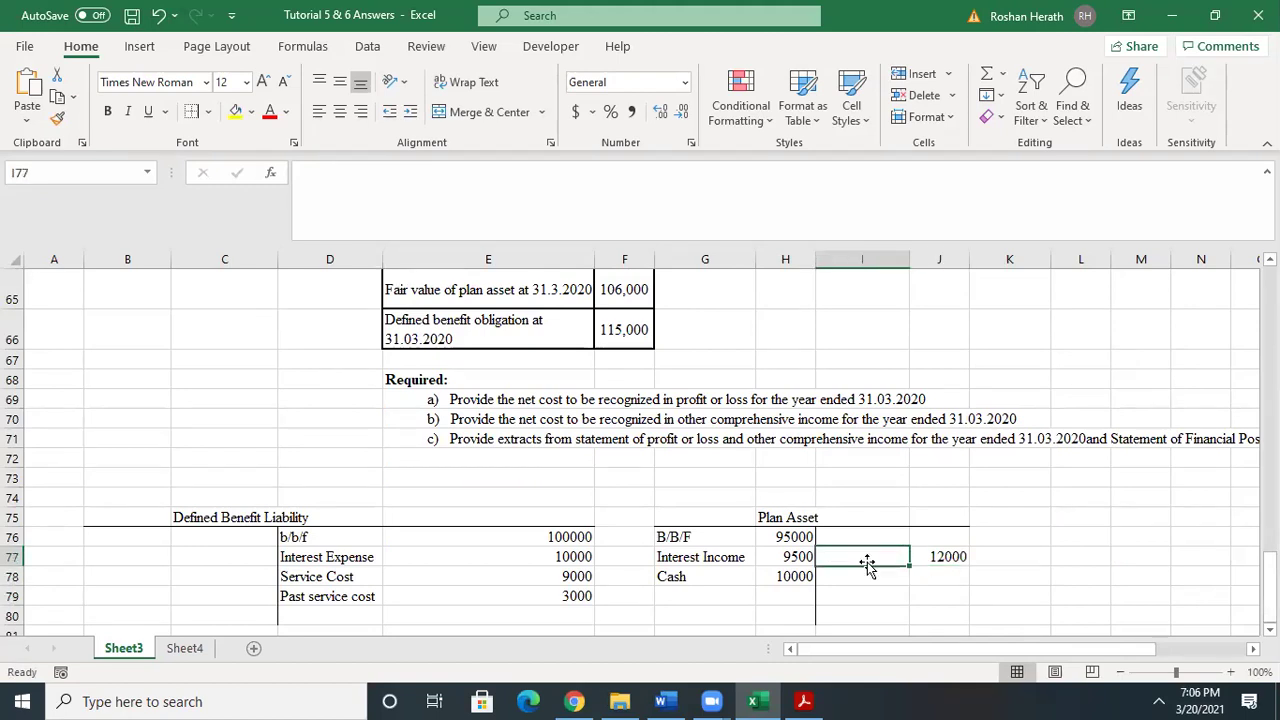
pyautogui.write('D/B/L')
# - Enter the benefits paid on the Defined Benefit Liability account's debit side as 12000 in C77, labelled "p/l" in B77
pyautogui.click(231, 558)
pyautogui.write('12000')
pyautogui.press('Return')
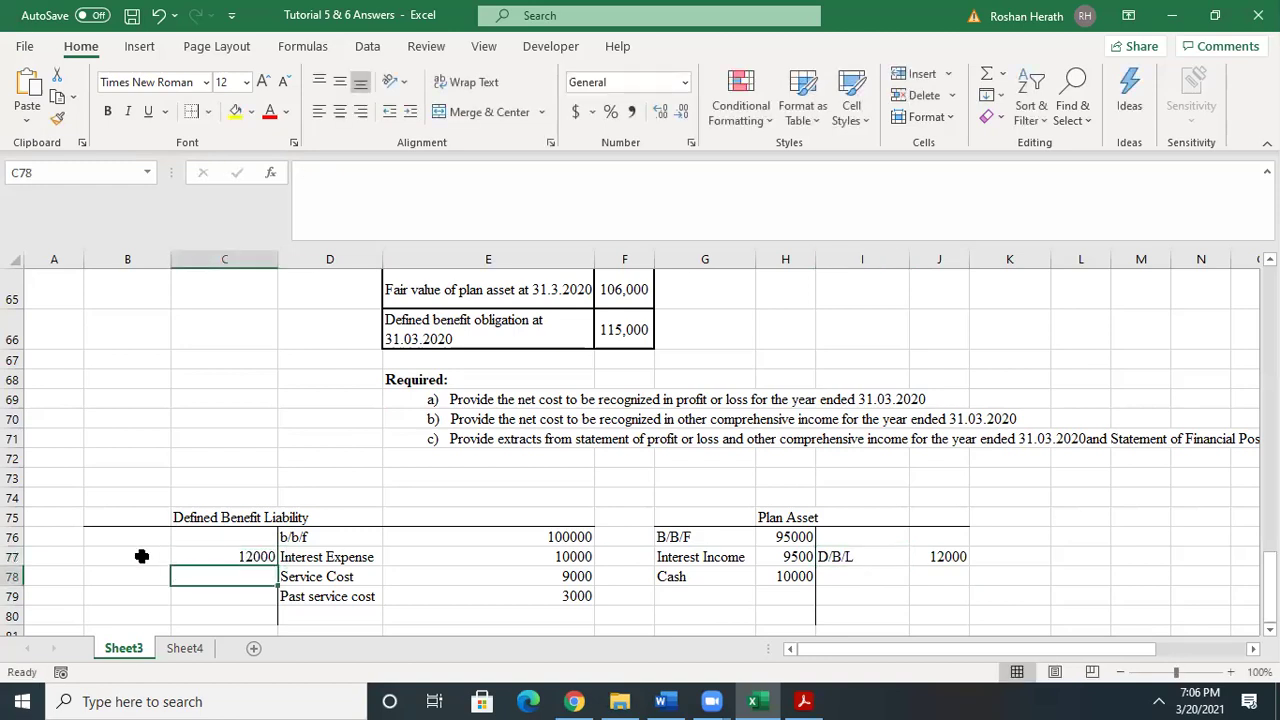
pyautogui.click(142, 557)
pyautogui.write('p/l')
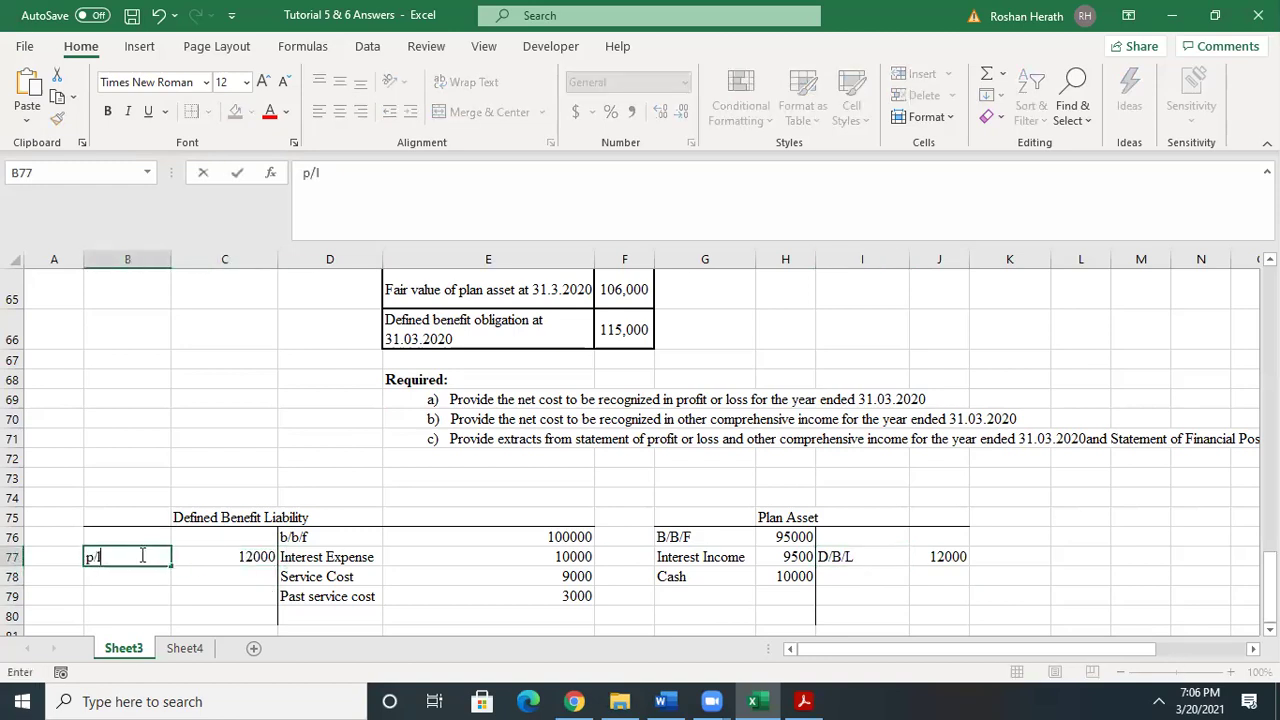
pyautogui.click(622, 478)
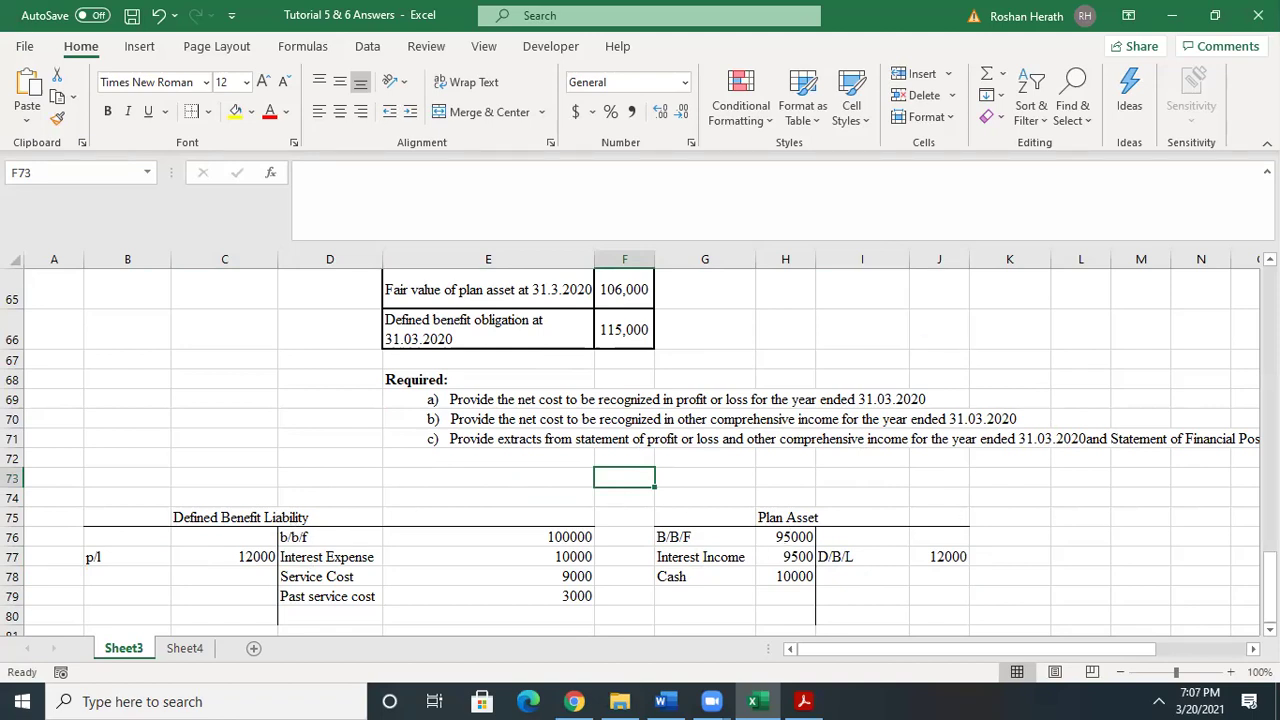
# - Record the Plan Asset account's closing balance by entering "B/C/F" in I79 and 106000 in J79
pyautogui.moveTo(1269, 590); pyautogui.dragTo(1269, 577)
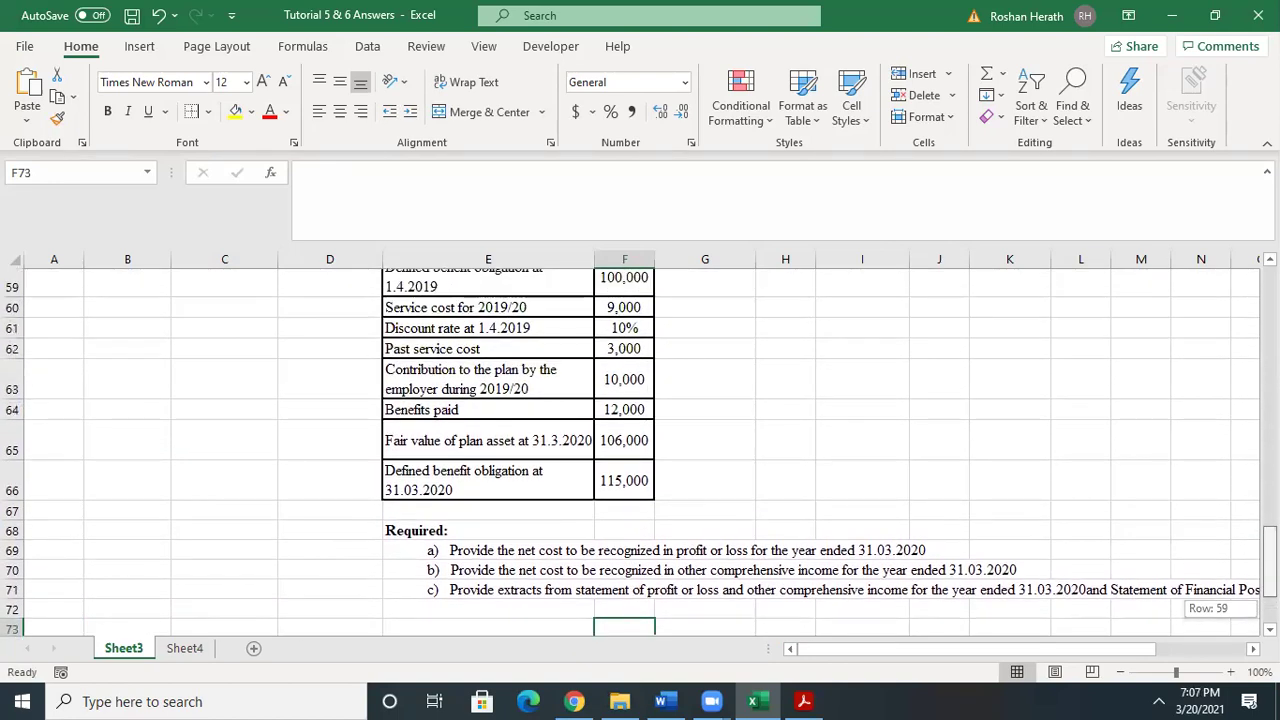
pyautogui.moveTo(1269, 577); pyautogui.dragTo(1269, 589)
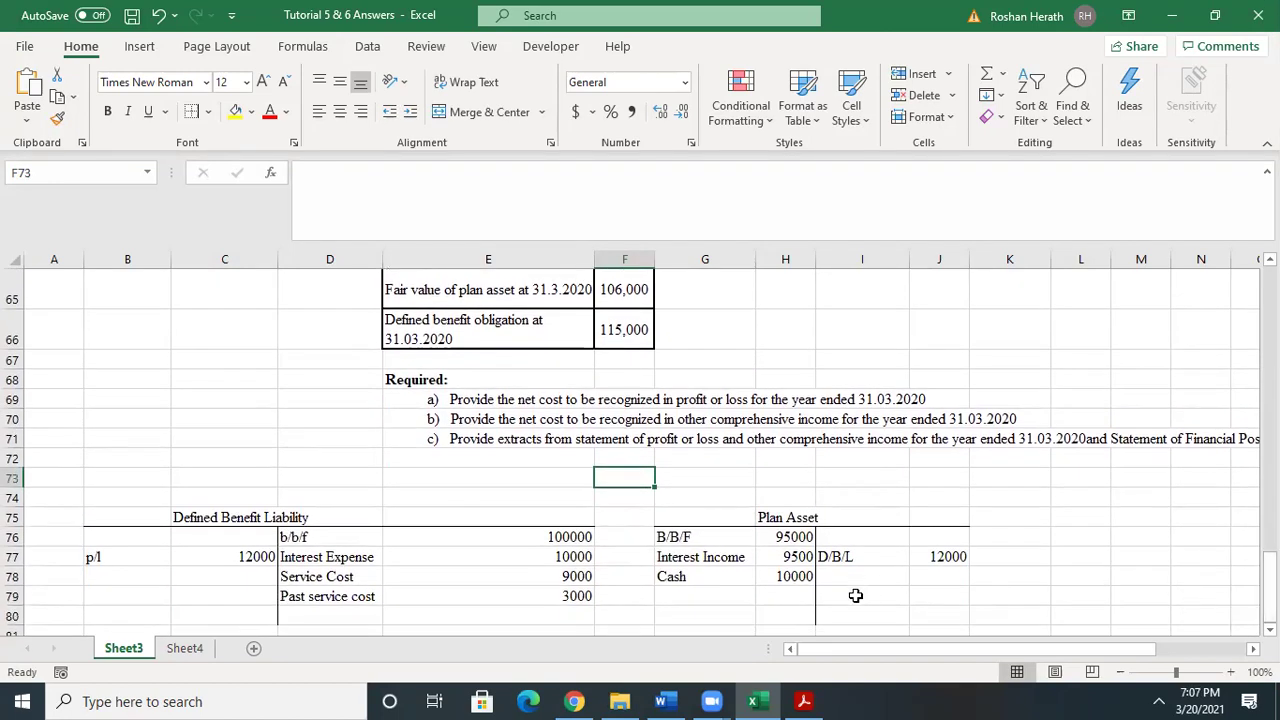
pyautogui.click(856, 595)
pyautogui.write('B/C/F')
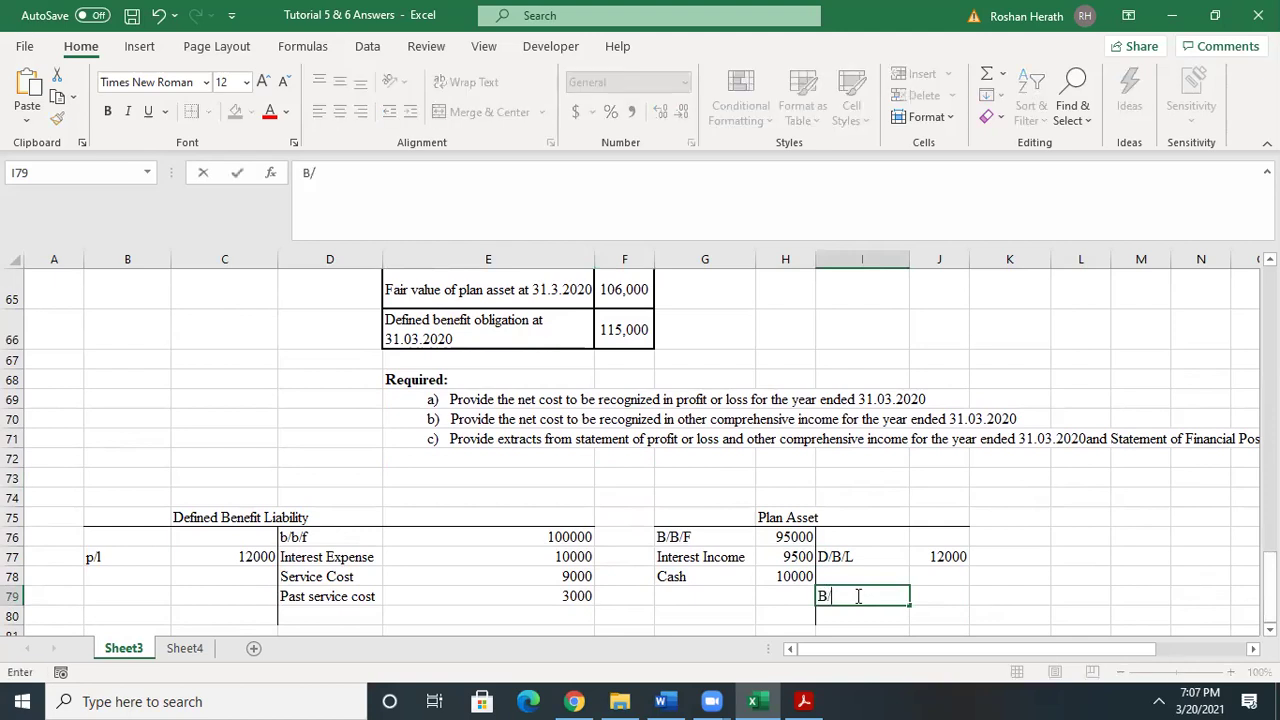
pyautogui.click(927, 596)
pyautogui.write('106000')
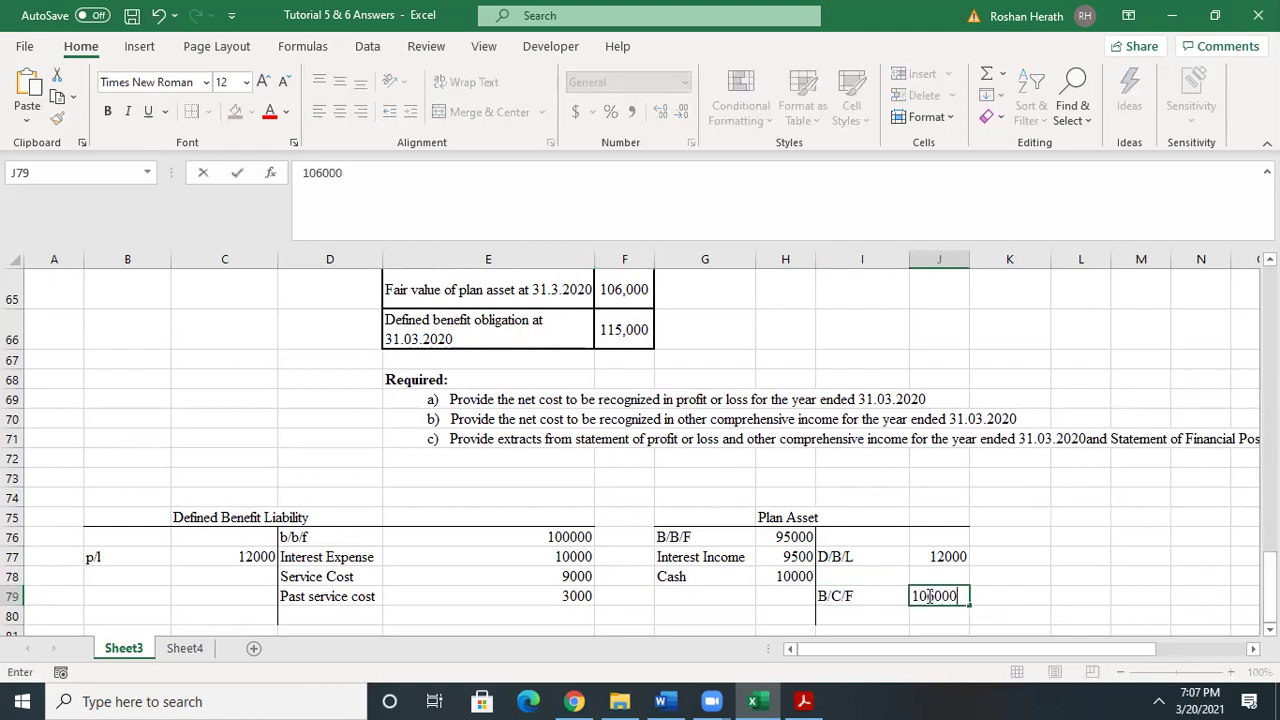
pyautogui.press('Return')
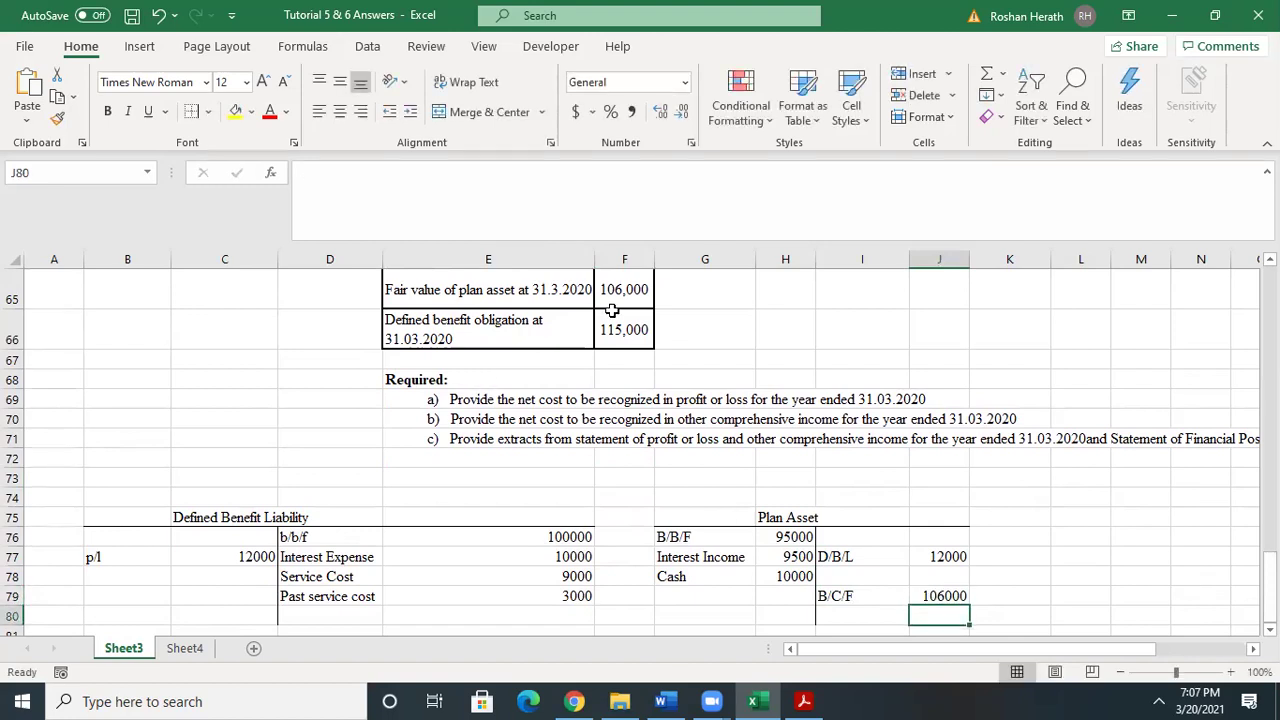
pyautogui.scroll(-1, 554, 586)
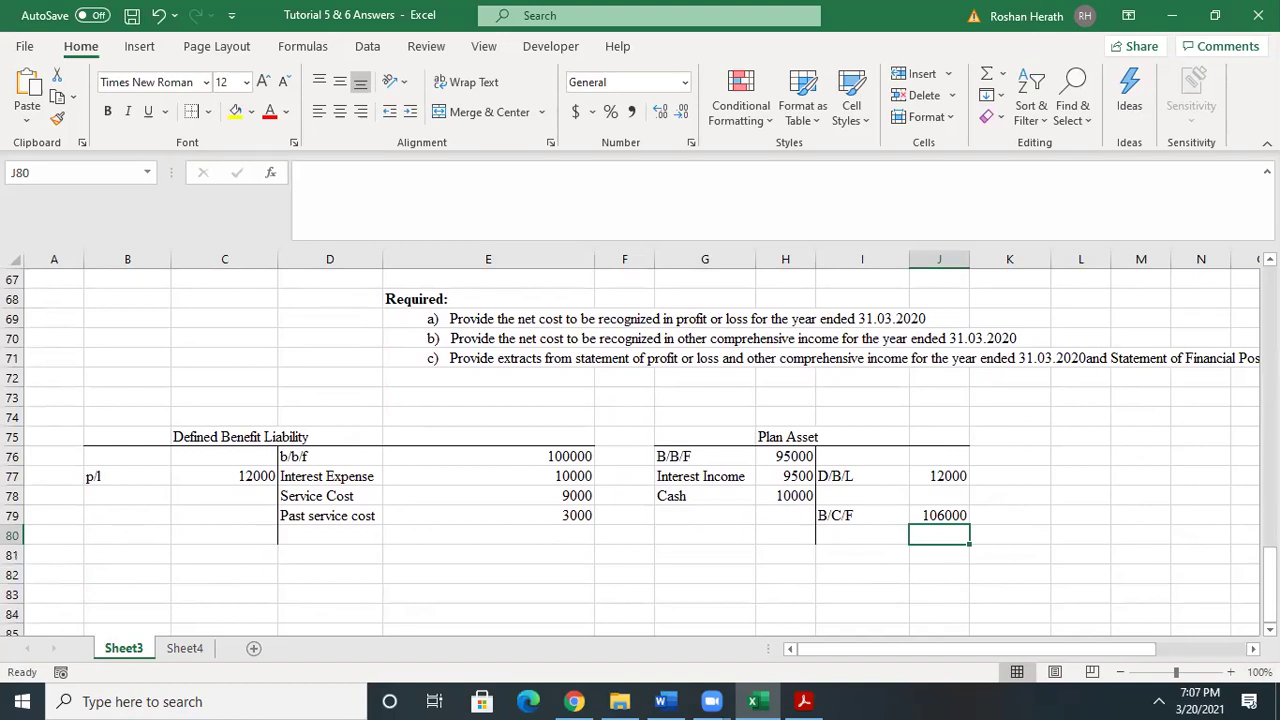
pyautogui.moveTo(1269, 584); pyautogui.dragTo(1269, 584)
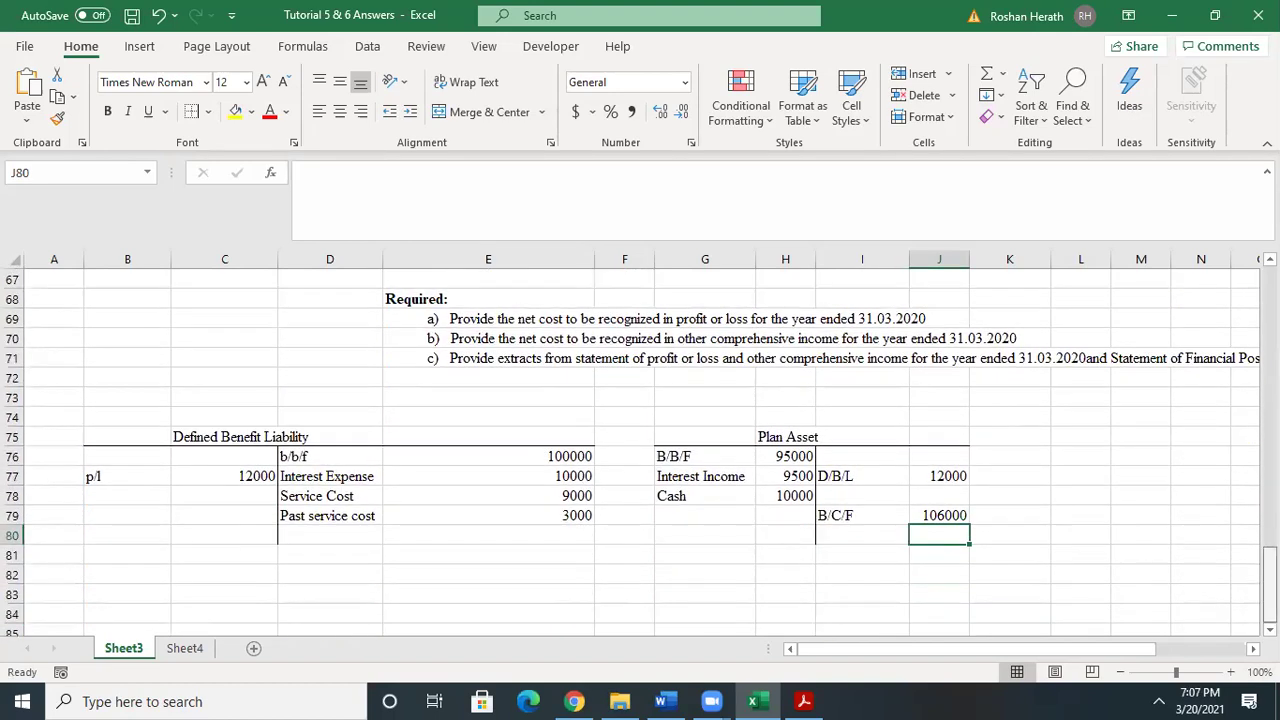
# - Record the Defined Benefit Liability account's closing balance by entering "b/c/f" in B80 and 115000 in C80
pyautogui.click(124, 532)
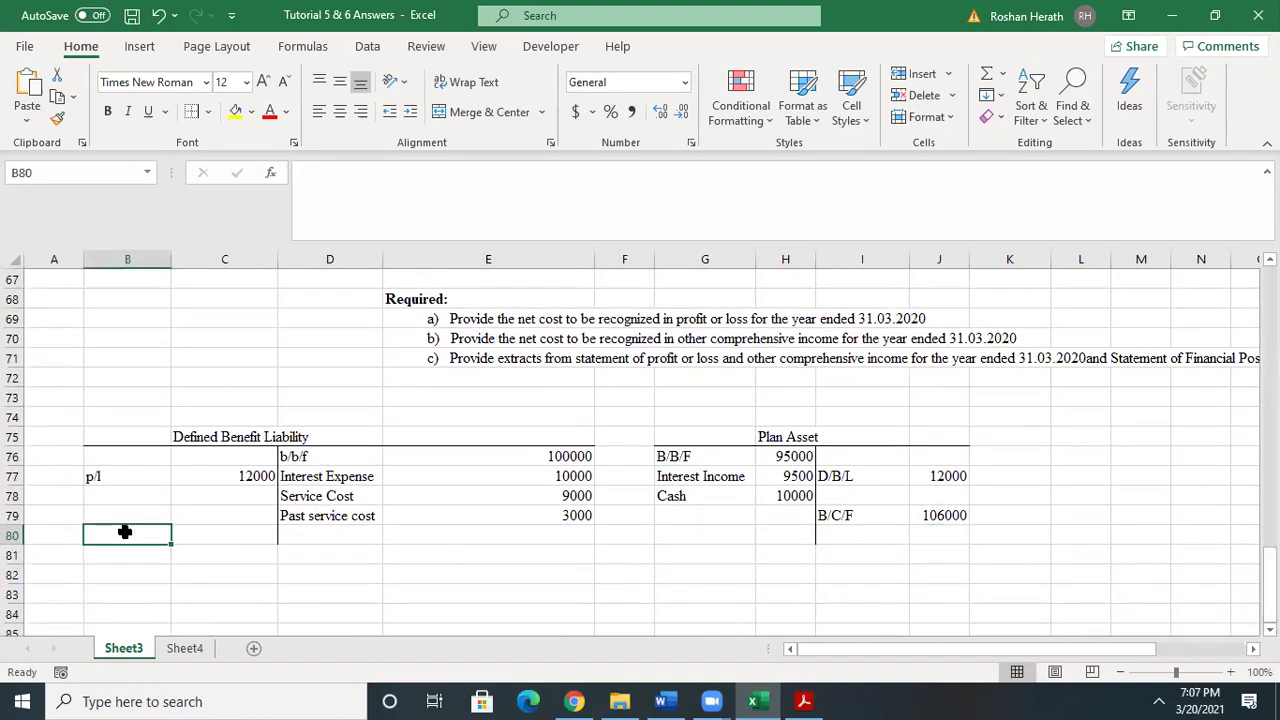
pyautogui.write('b/c/f')
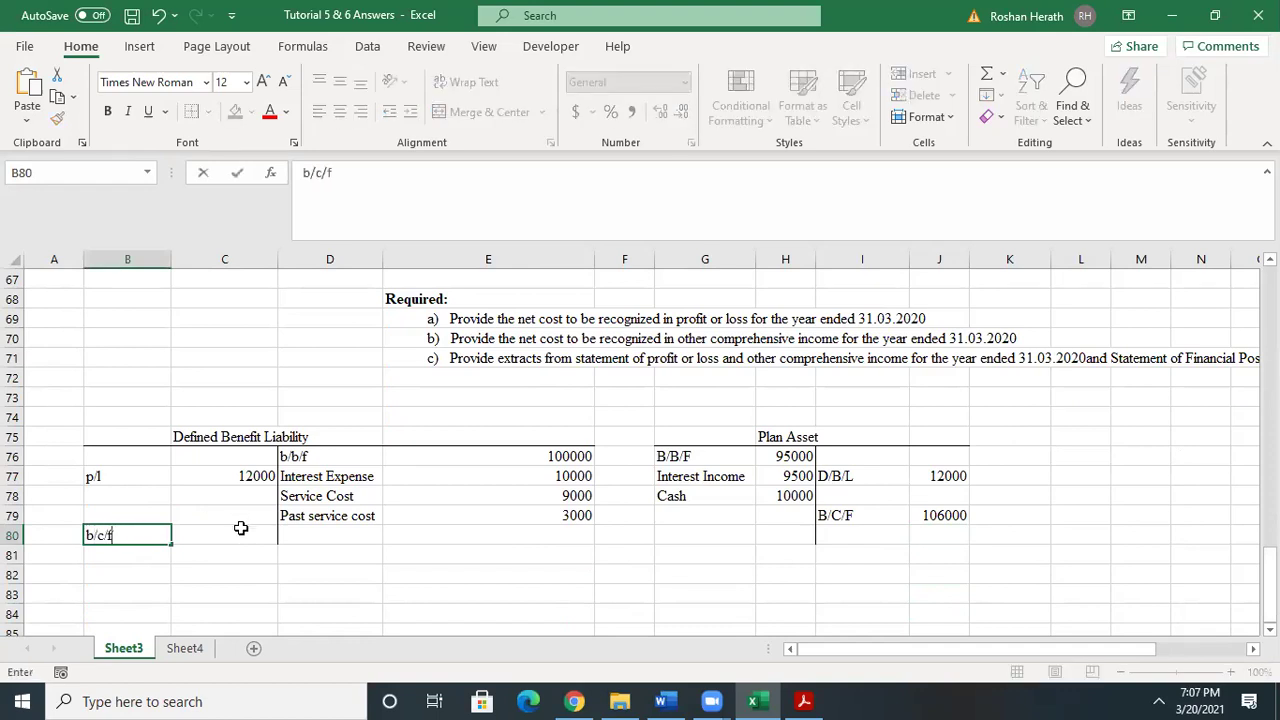
pyautogui.click(241, 529)
pyautogui.write('115000')
pyautogui.press('Return')
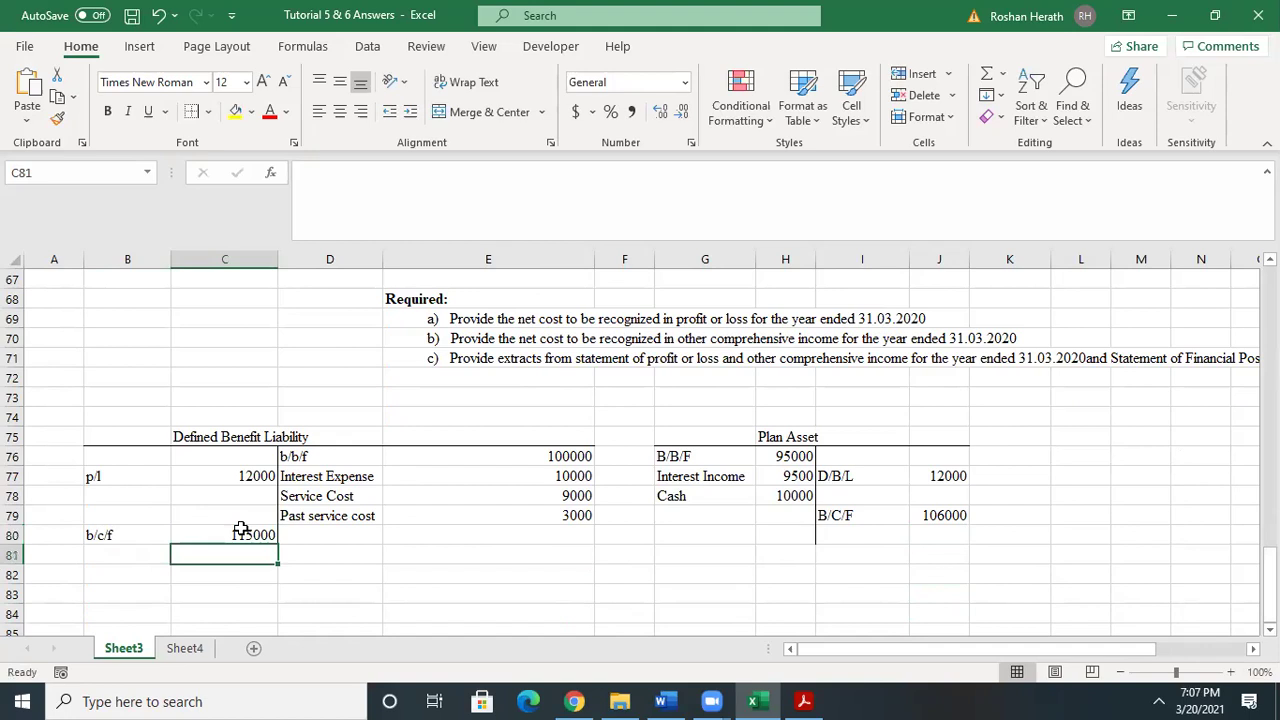
# - Total the Plan Asset account's credit side in J81 with =SUM(J77:J79)
pyautogui.click(771, 554)
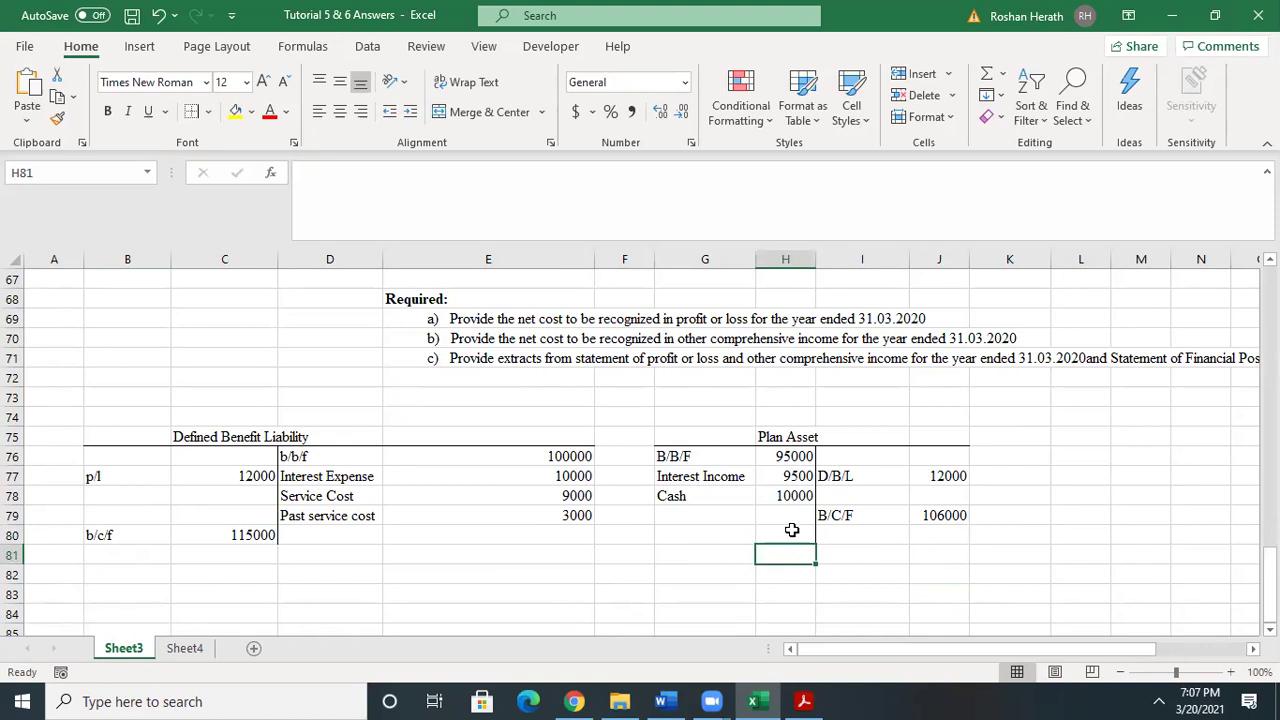
pyautogui.click(931, 552)
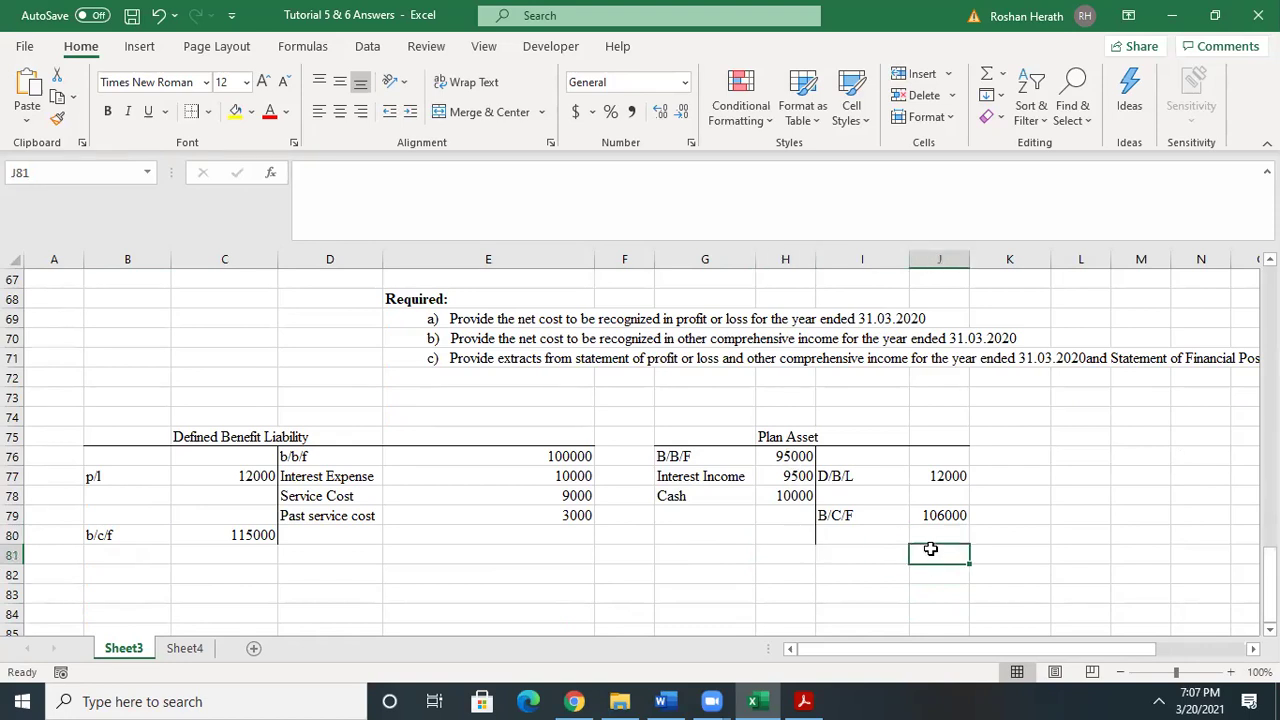
pyautogui.write('=sum')
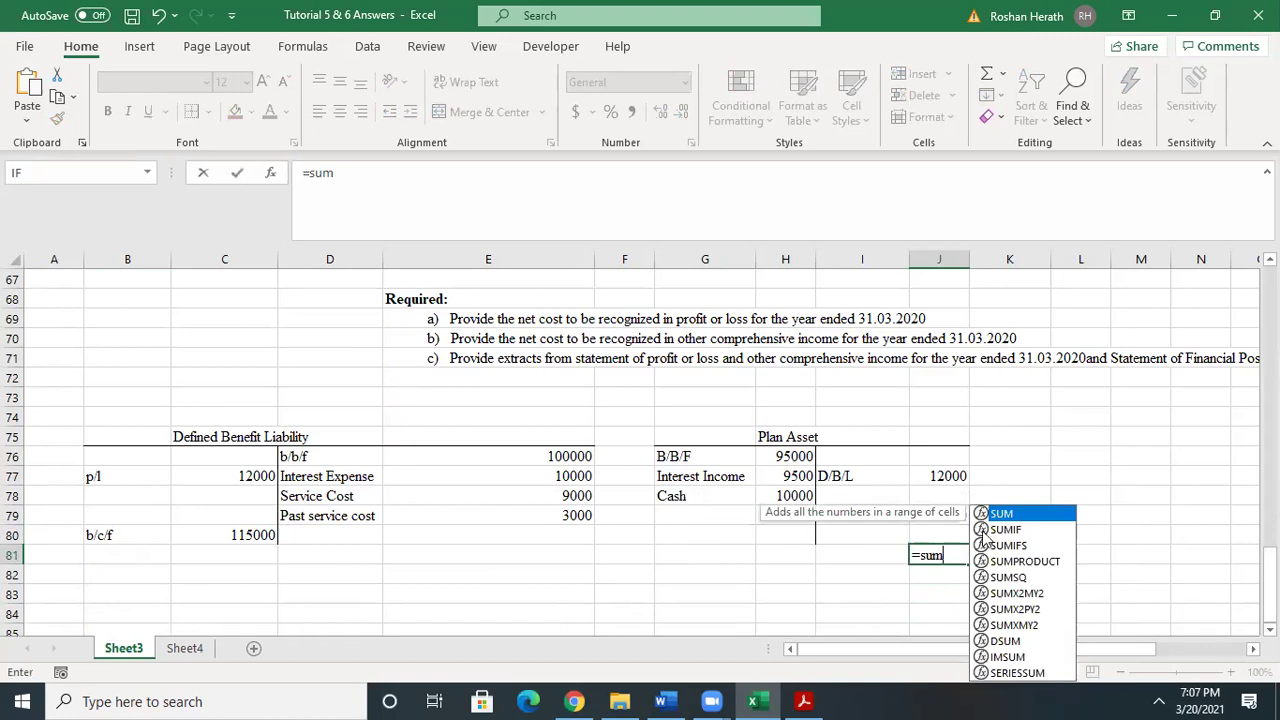
pyautogui.press('Tab')
pyautogui.moveTo(941, 477); pyautogui.dragTo(931, 516)
pyautogui.write(')')
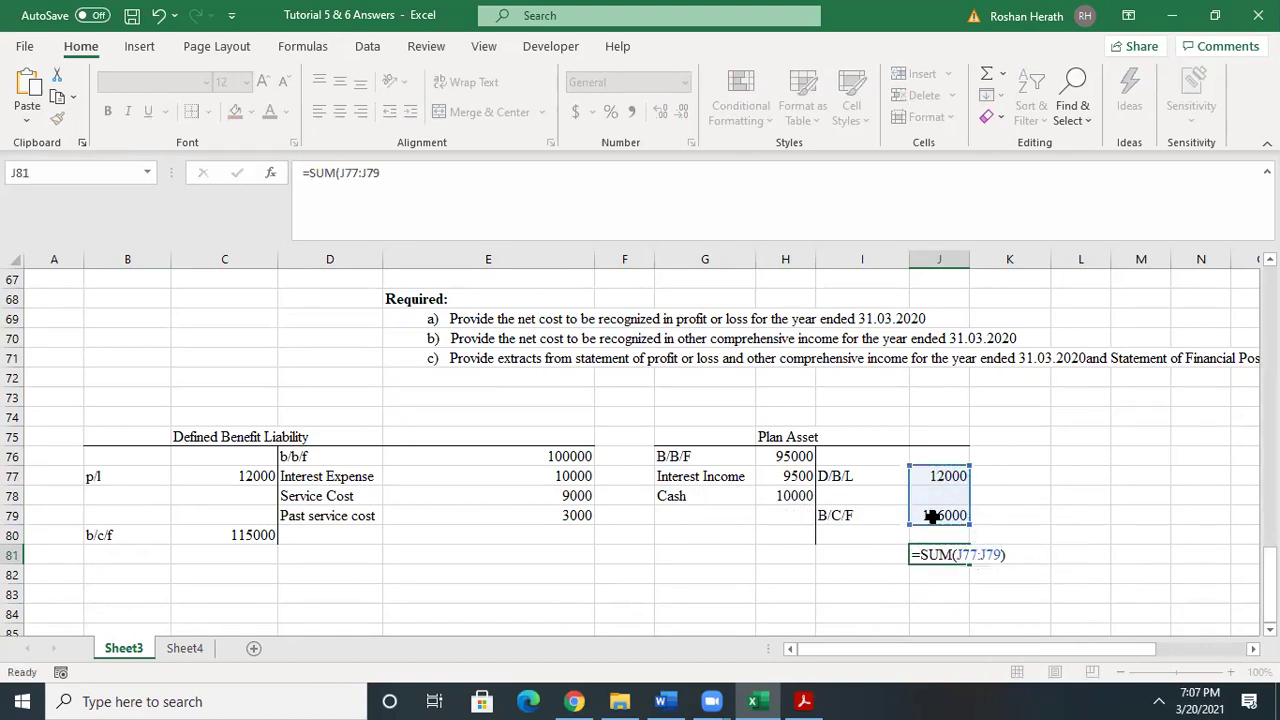
pyautogui.press('Return')
# - Set the Plan Asset account's debit total in H81 equal to the credit total with =J81
pyautogui.click(772, 558)
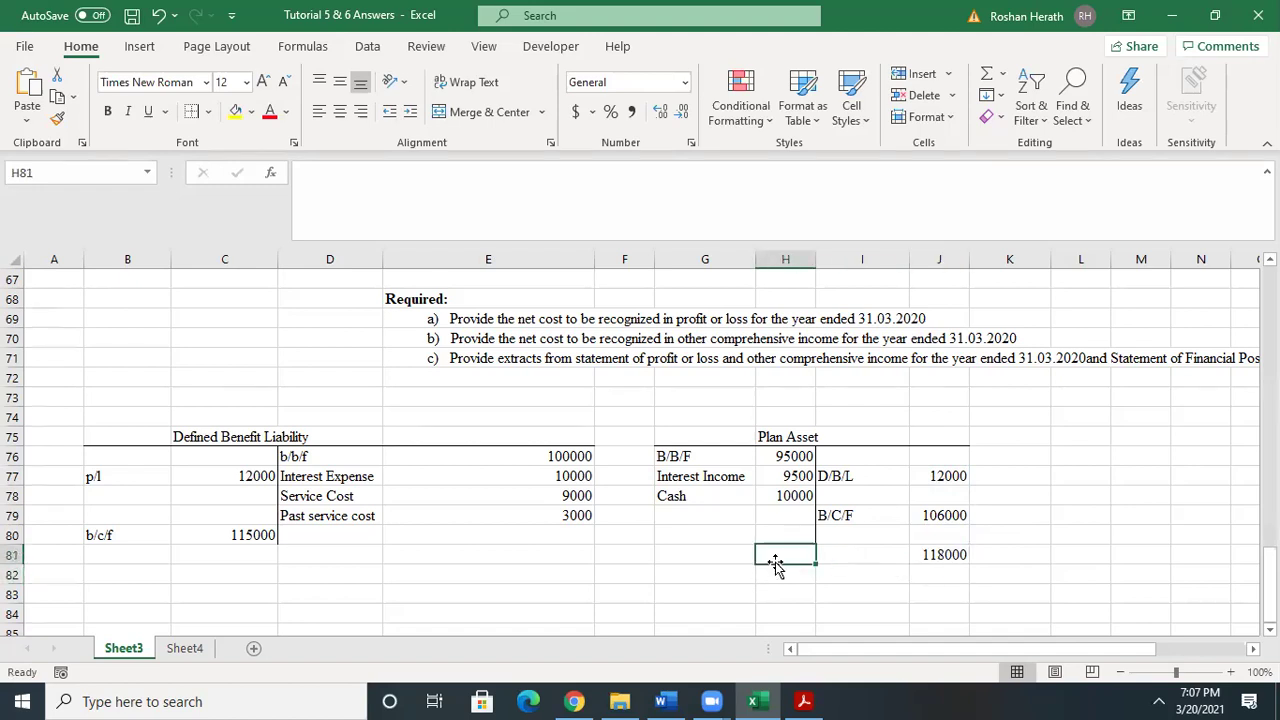
pyautogui.write('=')
pyautogui.click(921, 554)
pyautogui.press('Return')
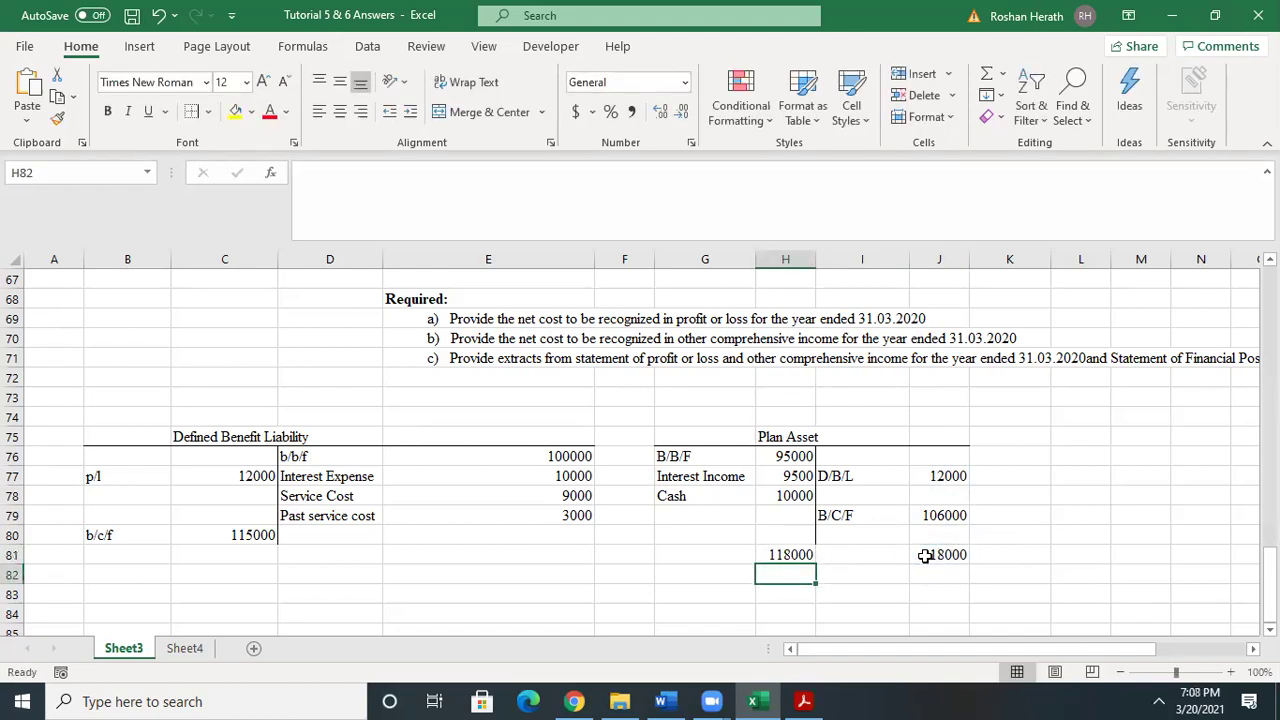
# - Calculate the Plan Asset account's balancing figure in H80 as the debit total H81 minus the sum of H76:H78
pyautogui.click(783, 532)
pyautogui.write('=')
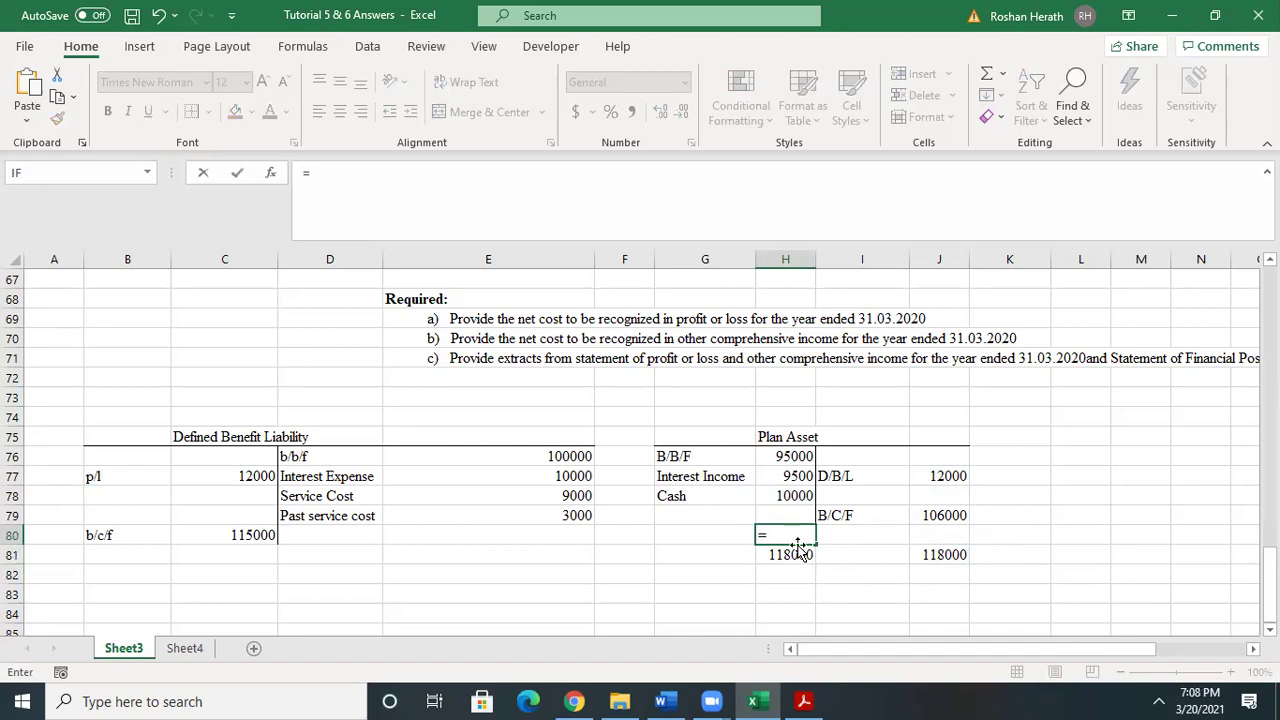
pyautogui.click(792, 553)
pyautogui.write('-a')
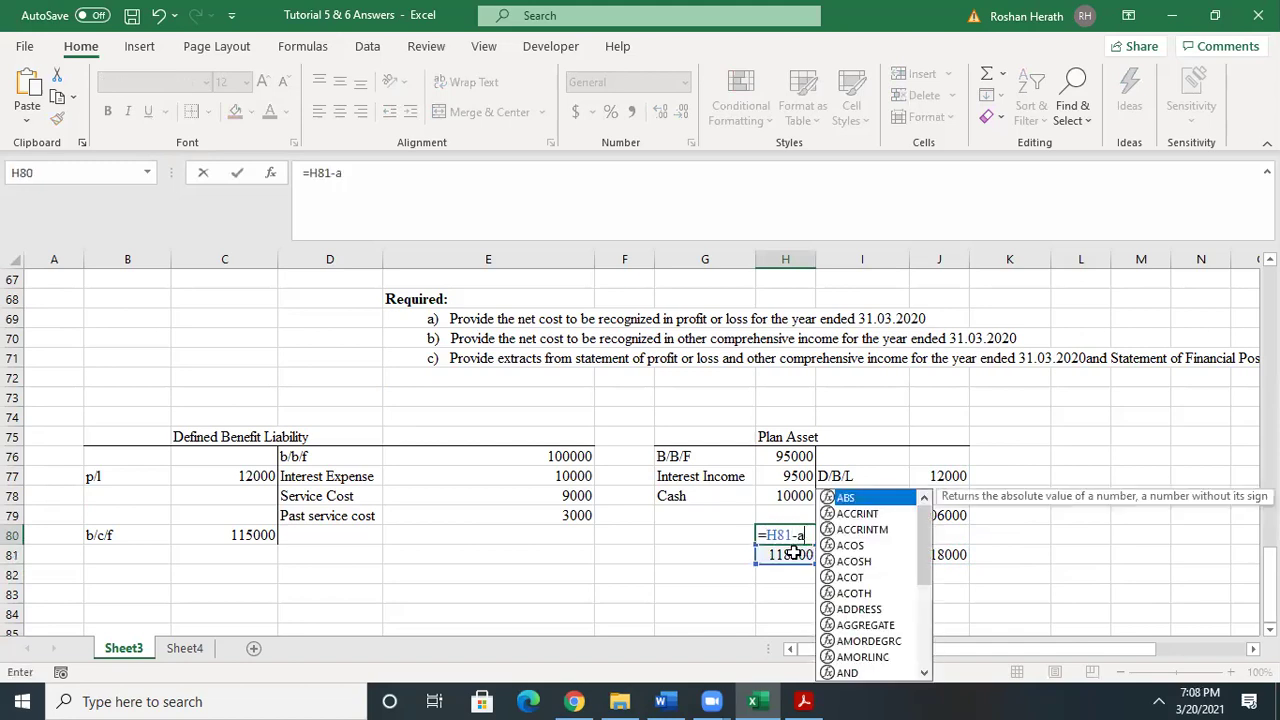
pyautogui.press('BackSpace')
pyautogui.write('sum')
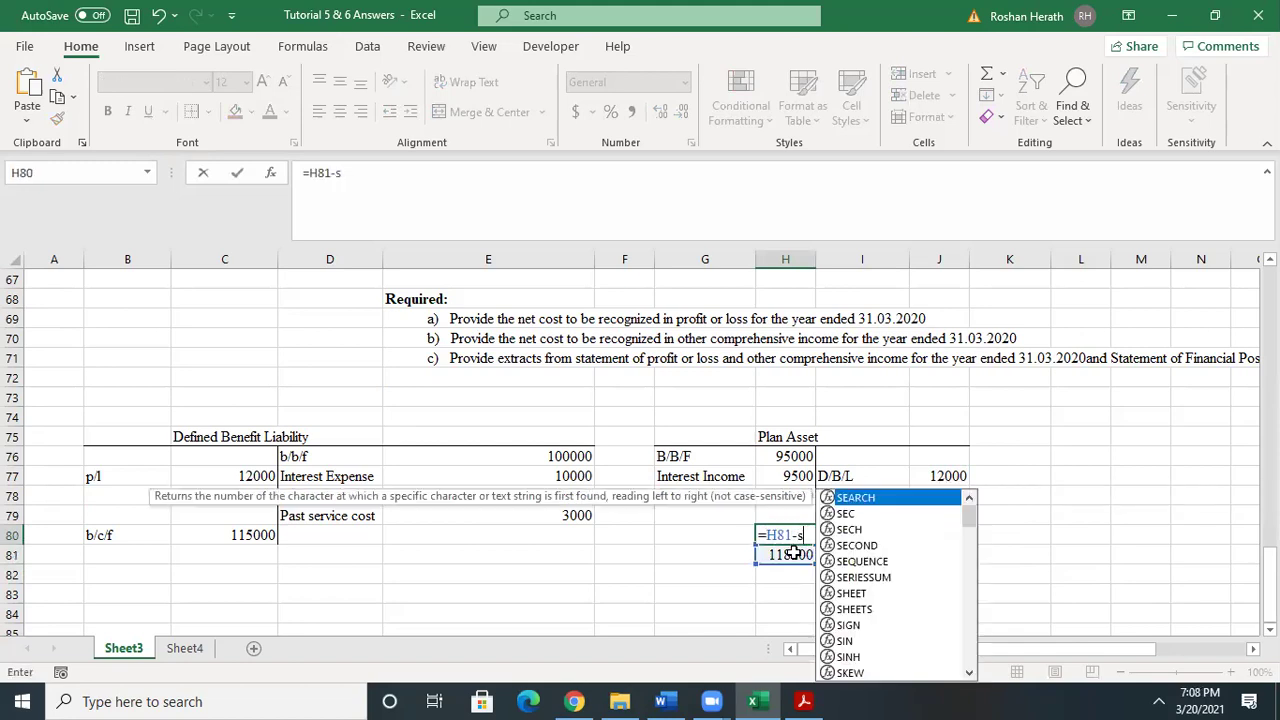
pyautogui.doubleClick(947, 516)
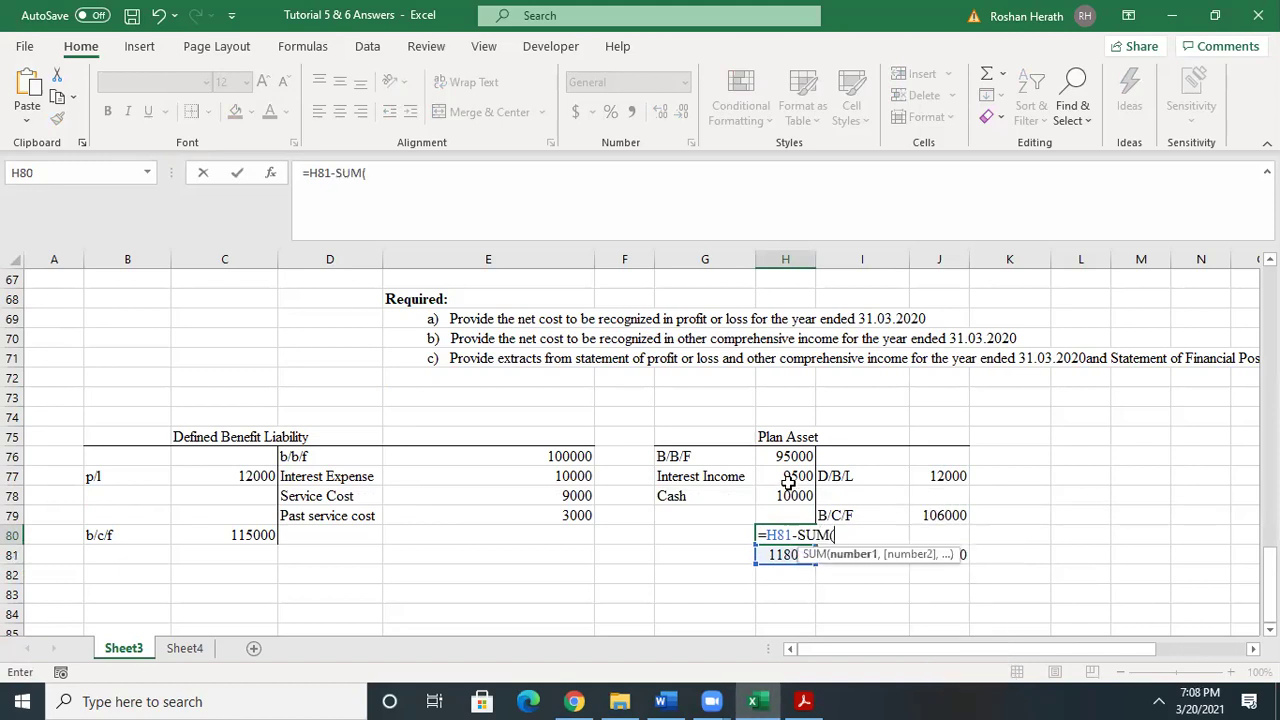
pyautogui.moveTo(786, 457); pyautogui.dragTo(785, 491)
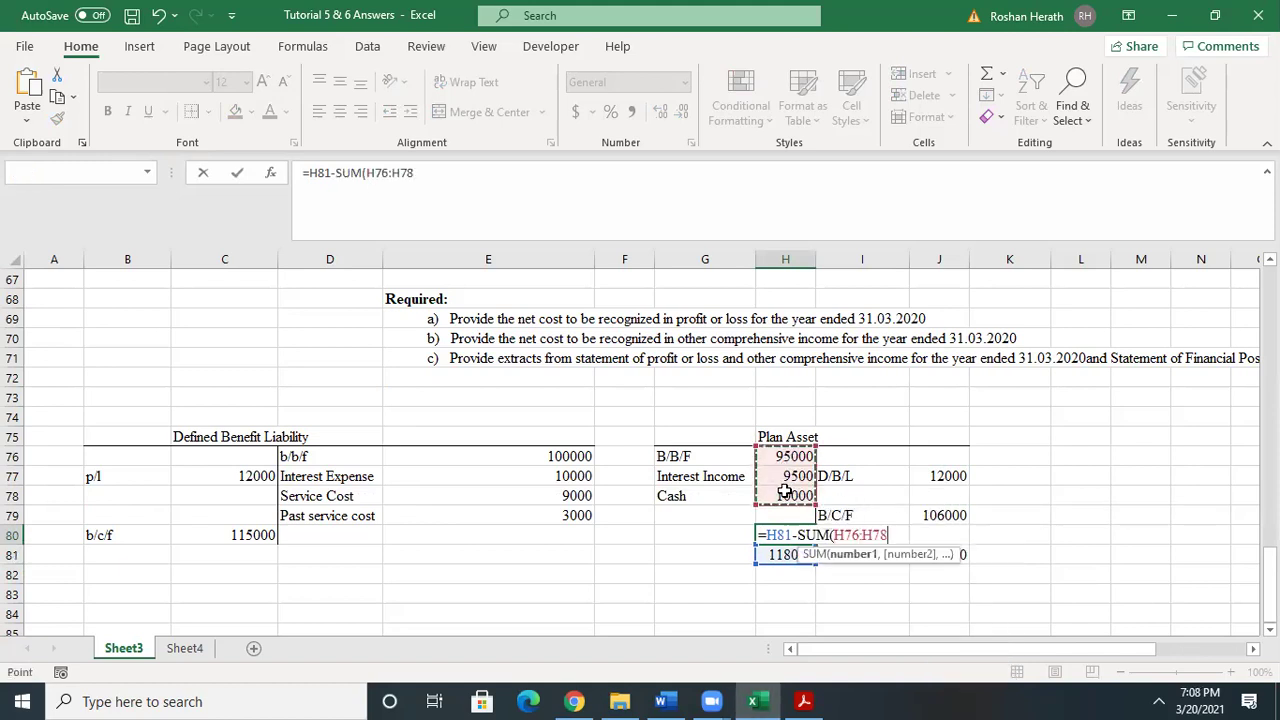
pyautogui.press('Return')
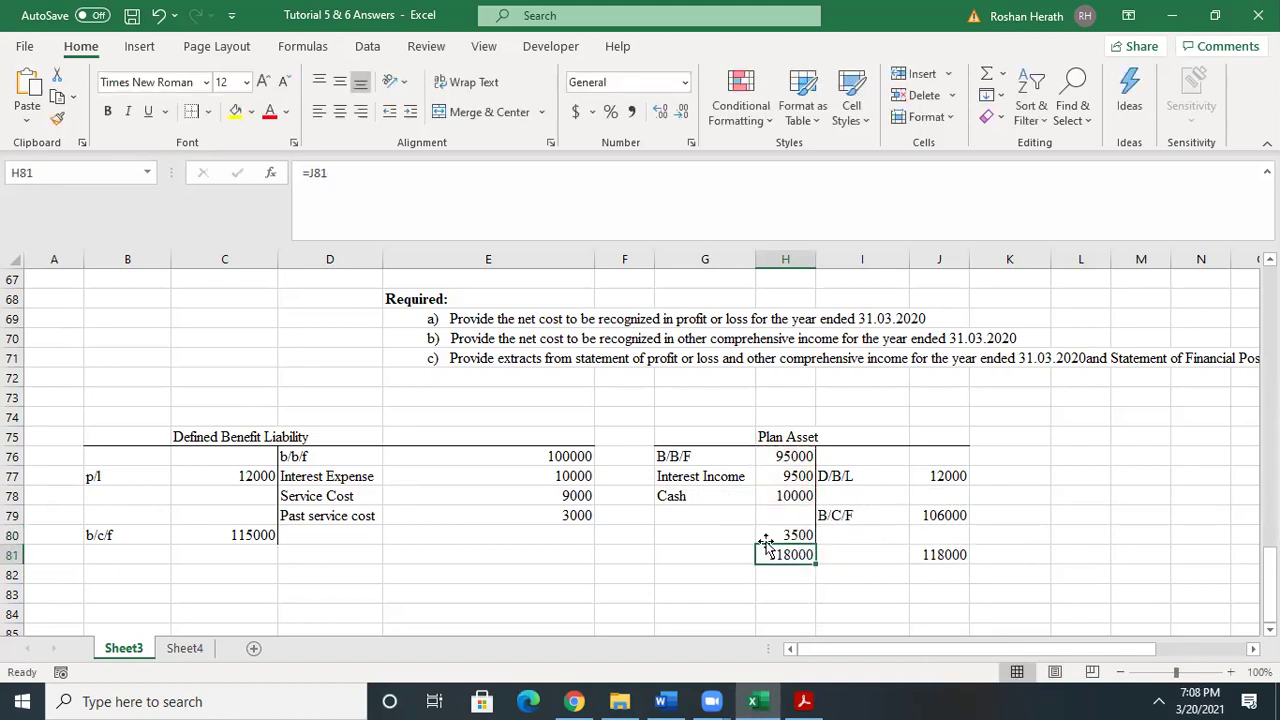
# - Label the Plan Asset account's balancing figure "O/C/I (r/gain)" in G80
pyautogui.click(699, 527)
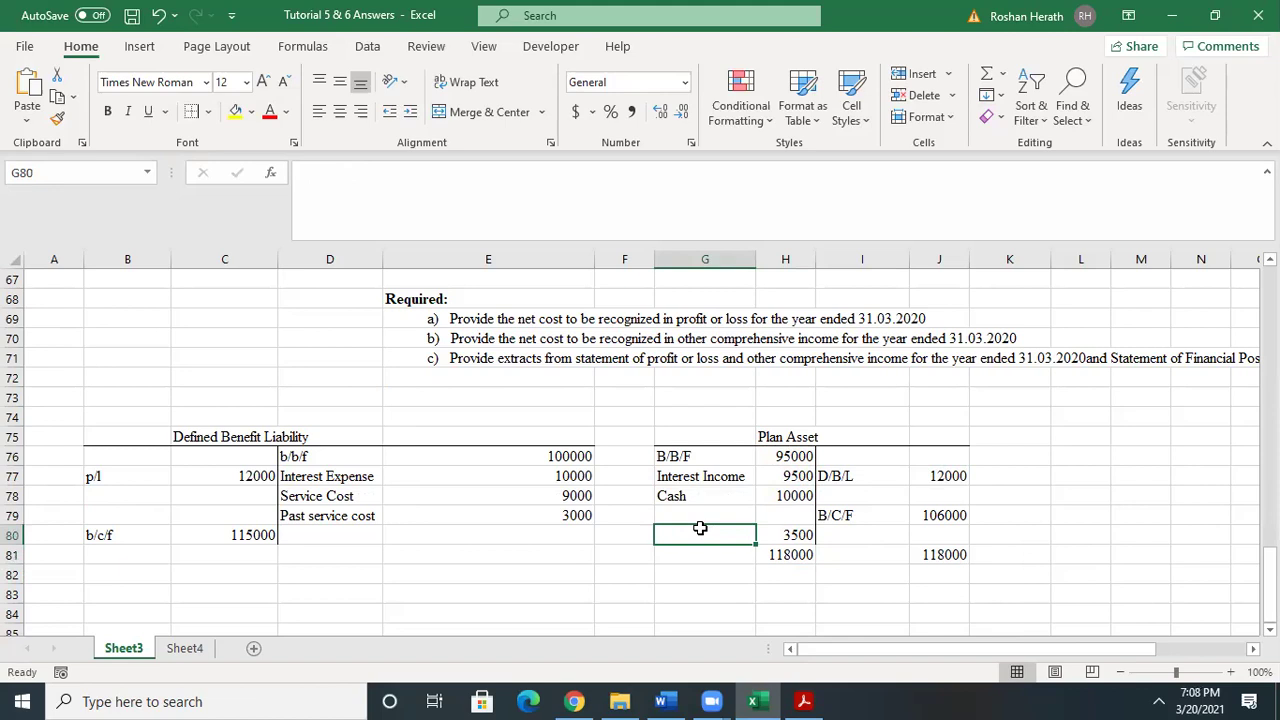
pyautogui.write('O/C/I (r')
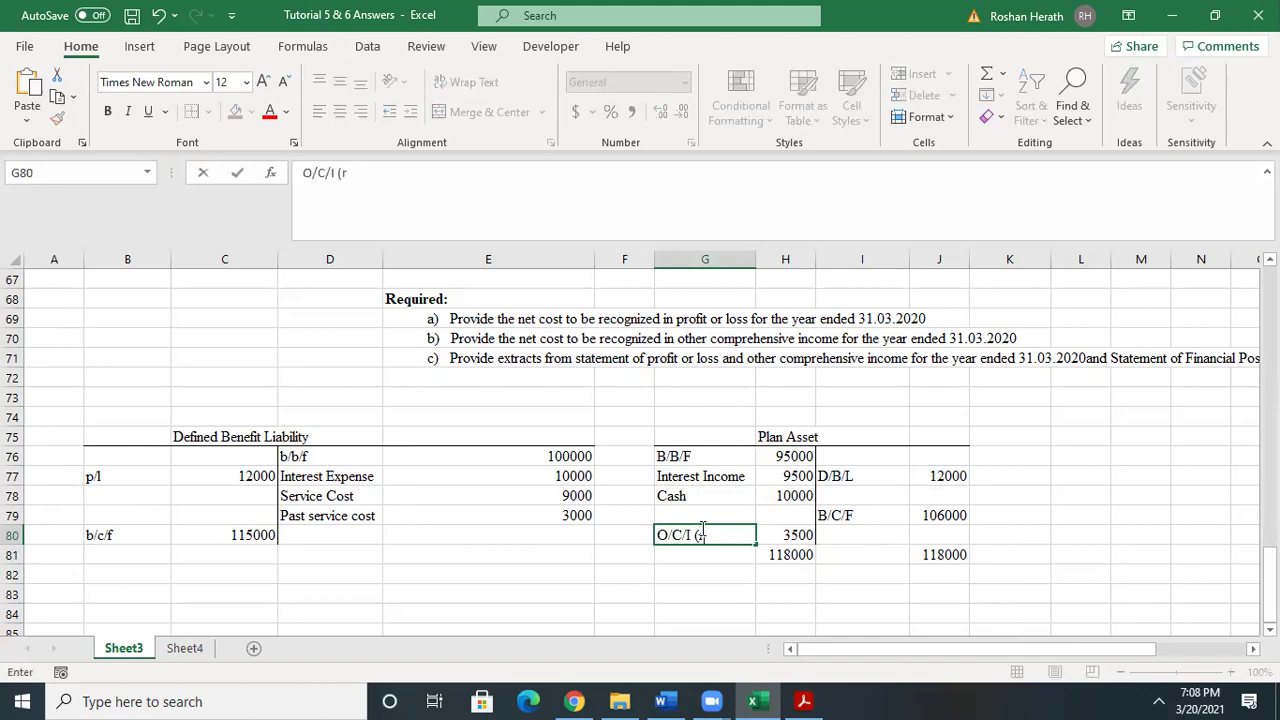
pyautogui.write('/gain')
pyautogui.click(404, 575)
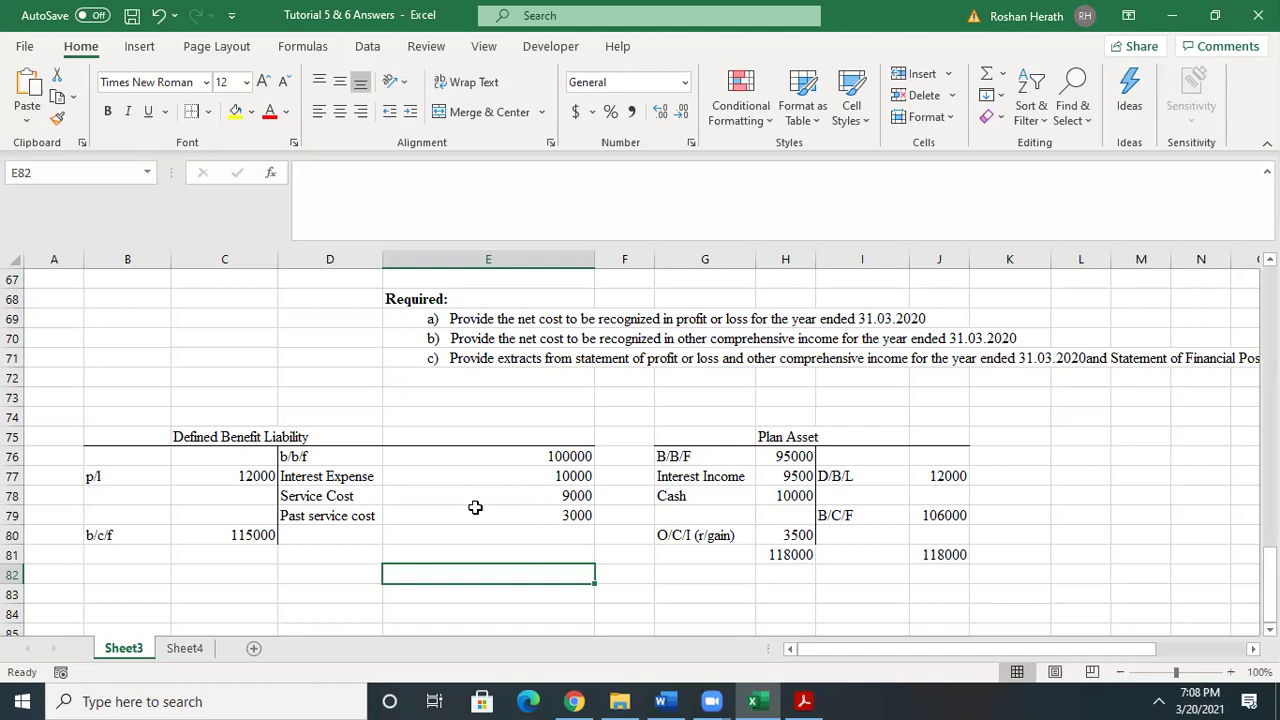
# - Total the Defined Benefit Liability account's debit side in C81 by summing C77:C80
pyautogui.click(250, 553)
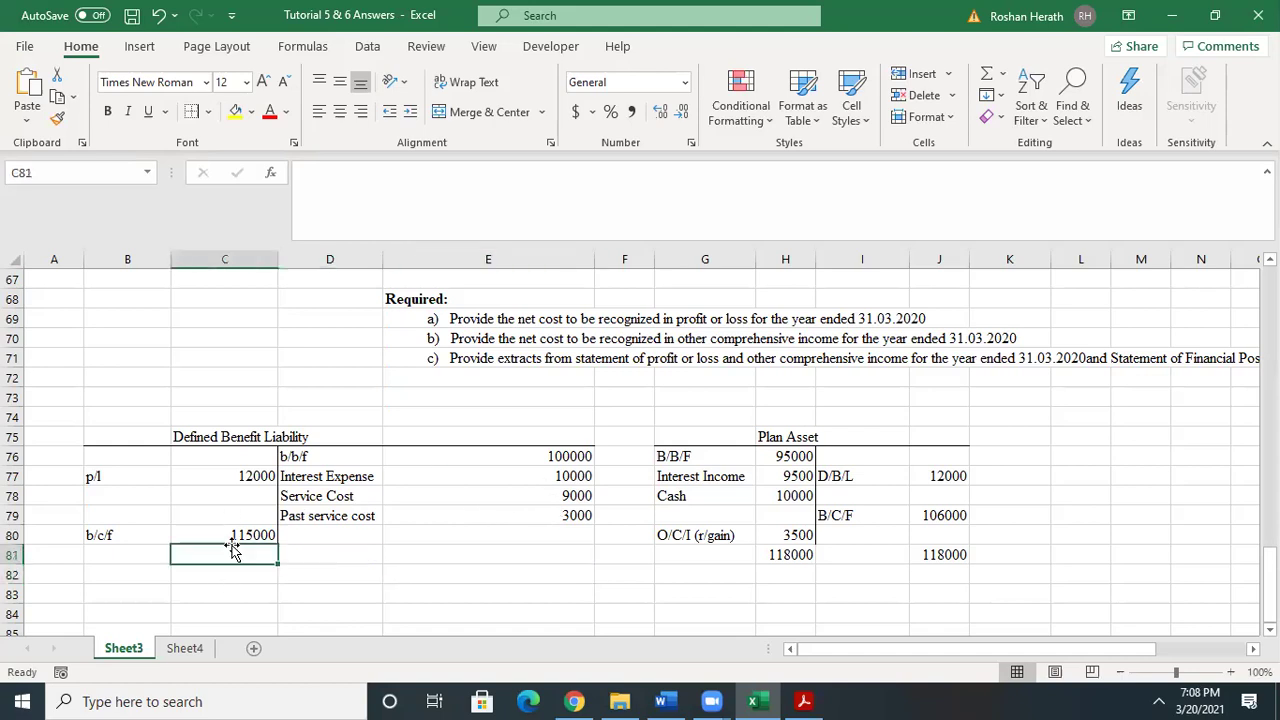
pyautogui.write('=')
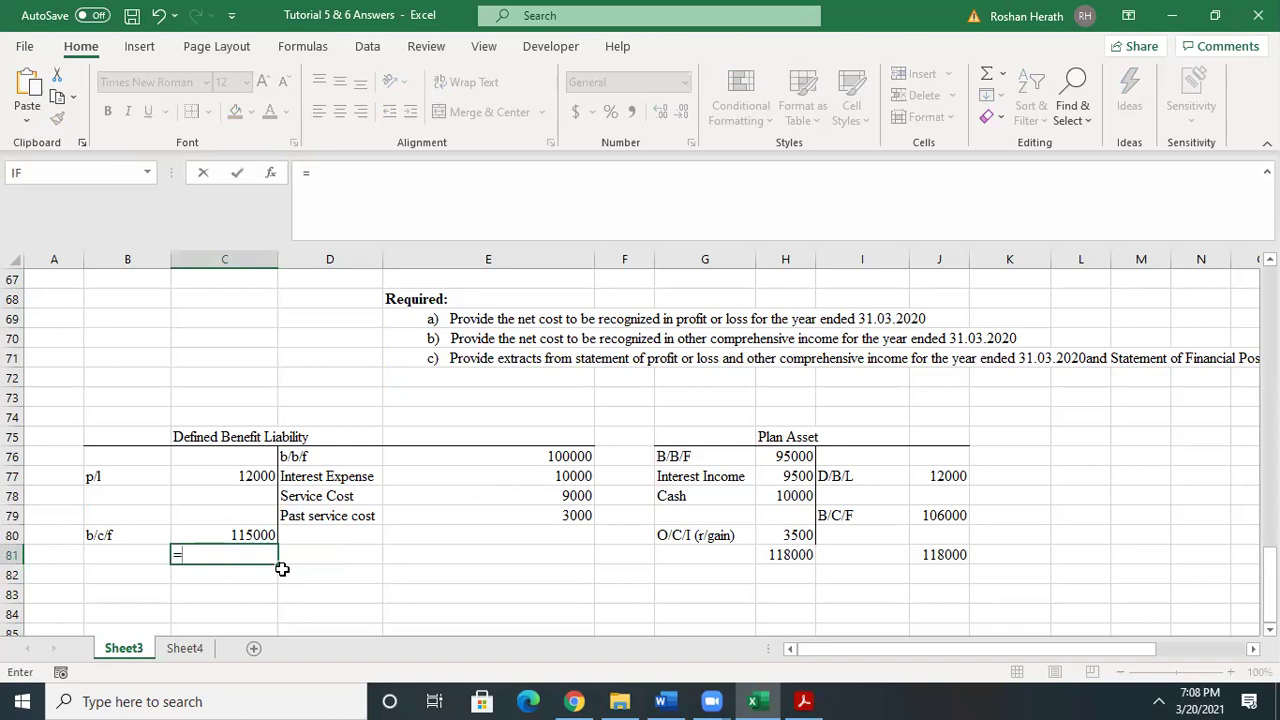
pyautogui.write('sum')
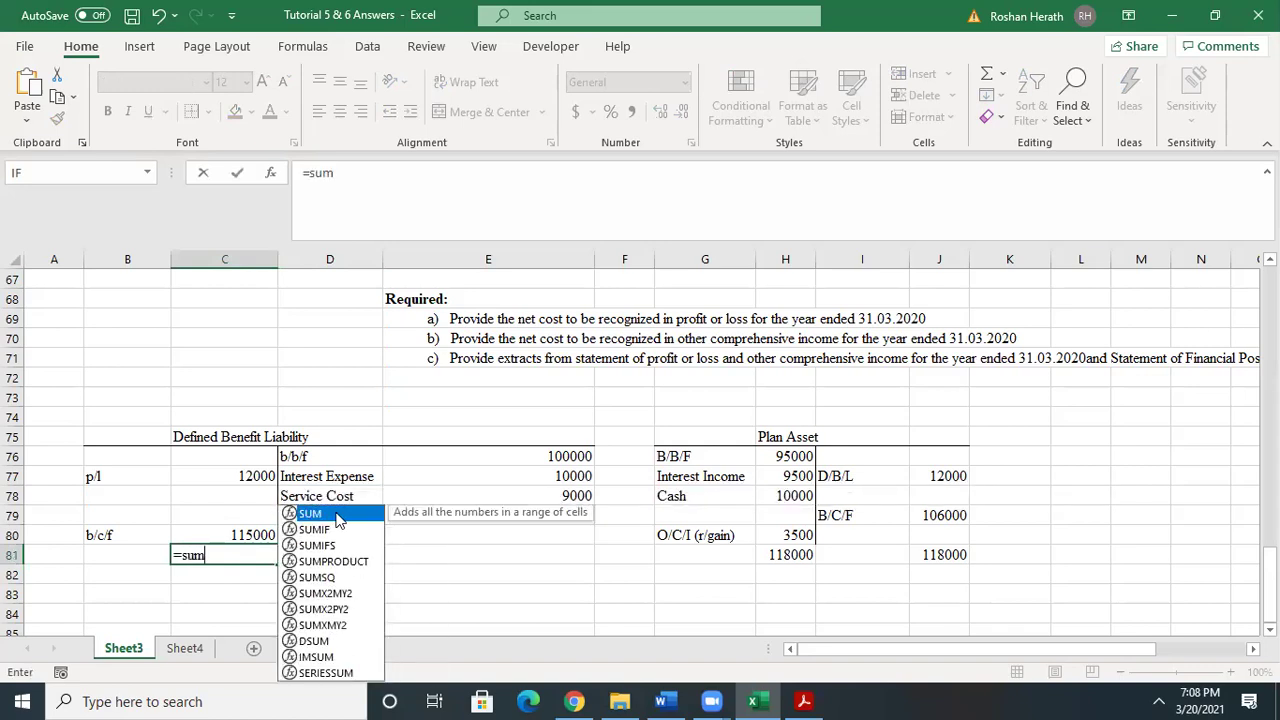
pyautogui.doubleClick(338, 514)
pyautogui.moveTo(223, 475); pyautogui.dragTo(224, 528)
pyautogui.write(')')
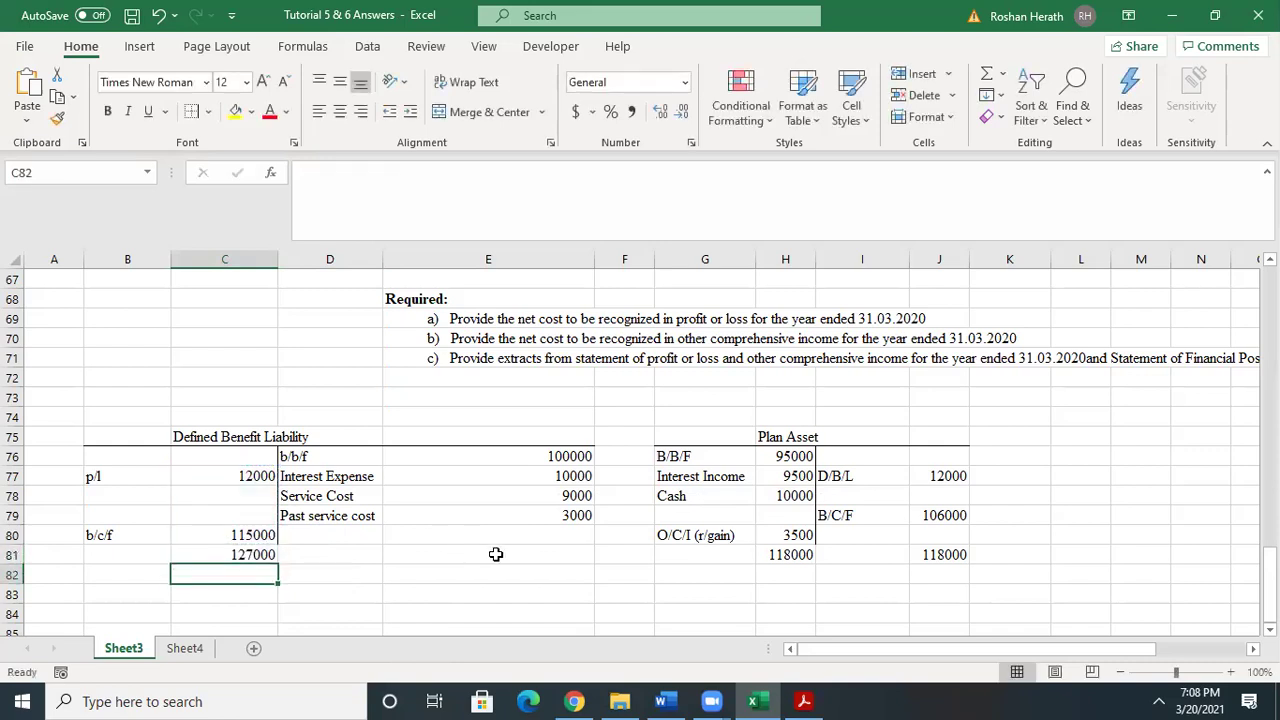
# - Set the Defined Benefit Liability account's credit total in E81 equal to the debit total in C81
pyautogui.click(522, 555)
pyautogui.write('=')
pyautogui.click(264, 555)
pyautogui.press('Return')
# - Calculate the Defined Benefit Liability account's balancing figure in E80 with =E81-SUM(E76:E79)
pyautogui.click(540, 535)
pyautogui.write('=')
pyautogui.click(556, 556)
pyautogui.write('-sum')
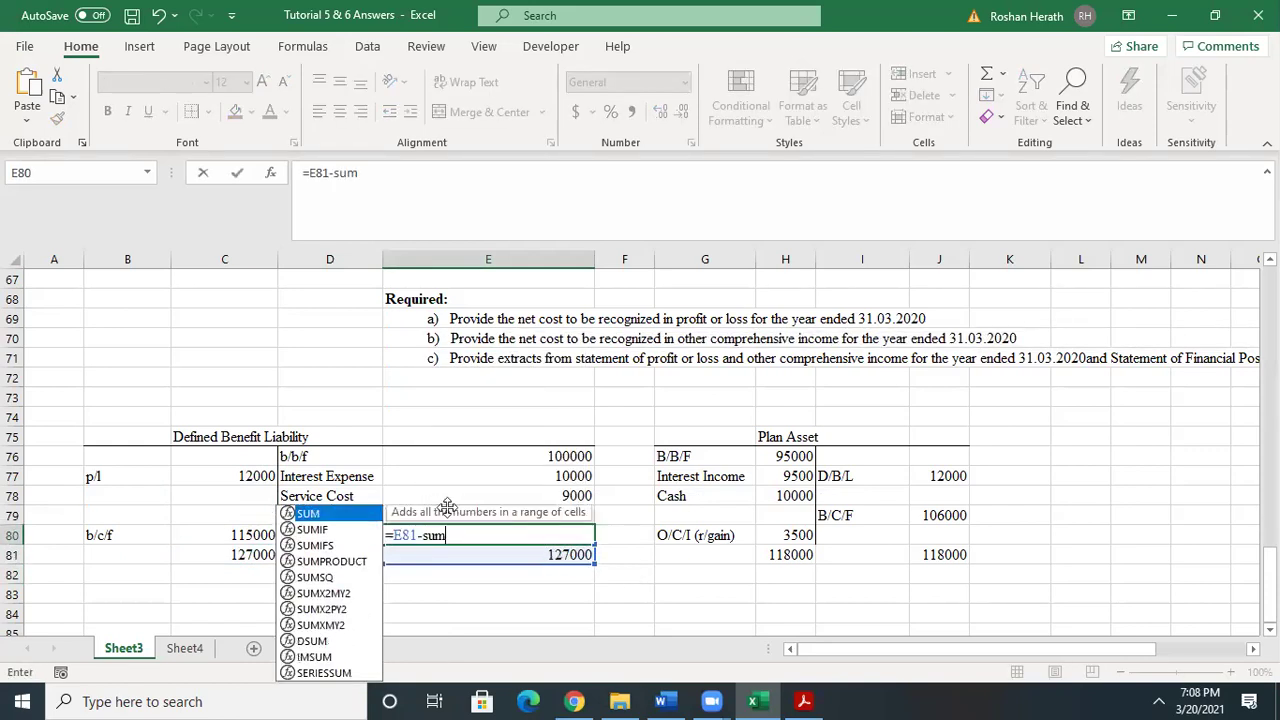
pyautogui.doubleClick(445, 510)
pyautogui.moveTo(531, 458); pyautogui.dragTo(535, 510)
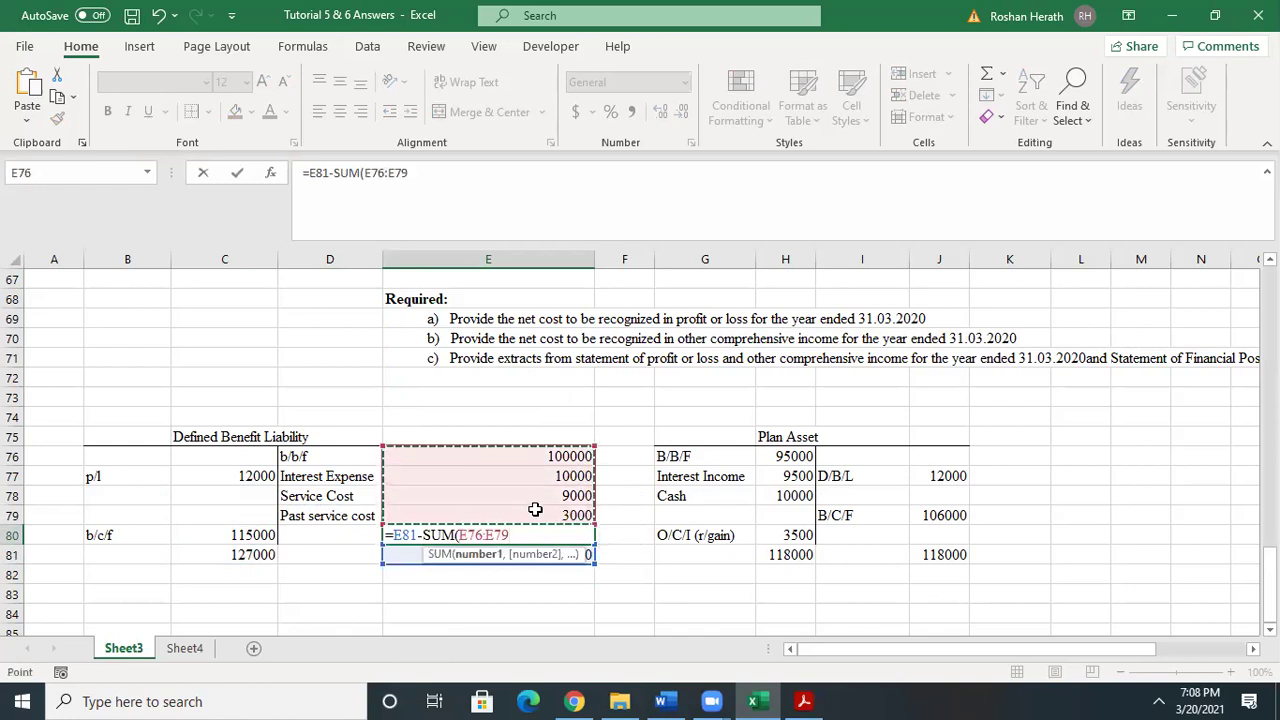
pyautogui.press('Return')
pyautogui.click(573, 535)
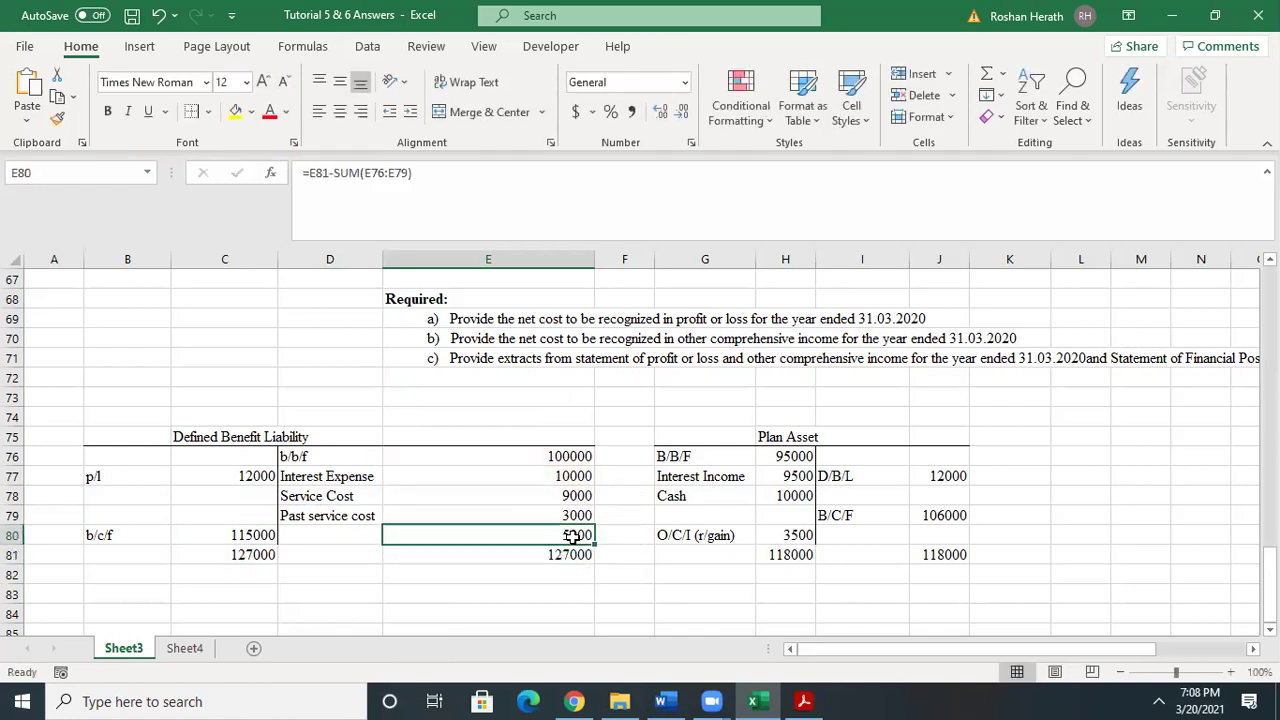
# - Label the Defined Benefit Liability account's balancing figure "O/C/I (R/loss)" in D80
pyautogui.click(323, 532)
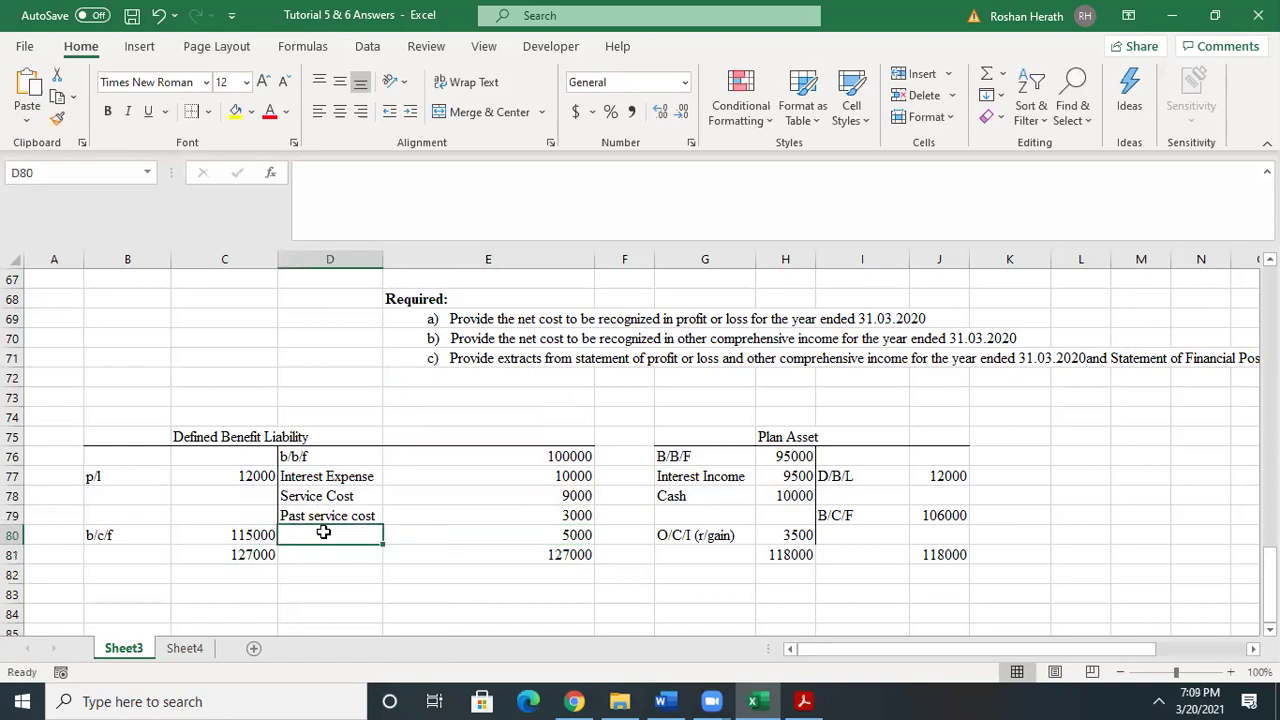
pyautogui.write('O/C/I (')
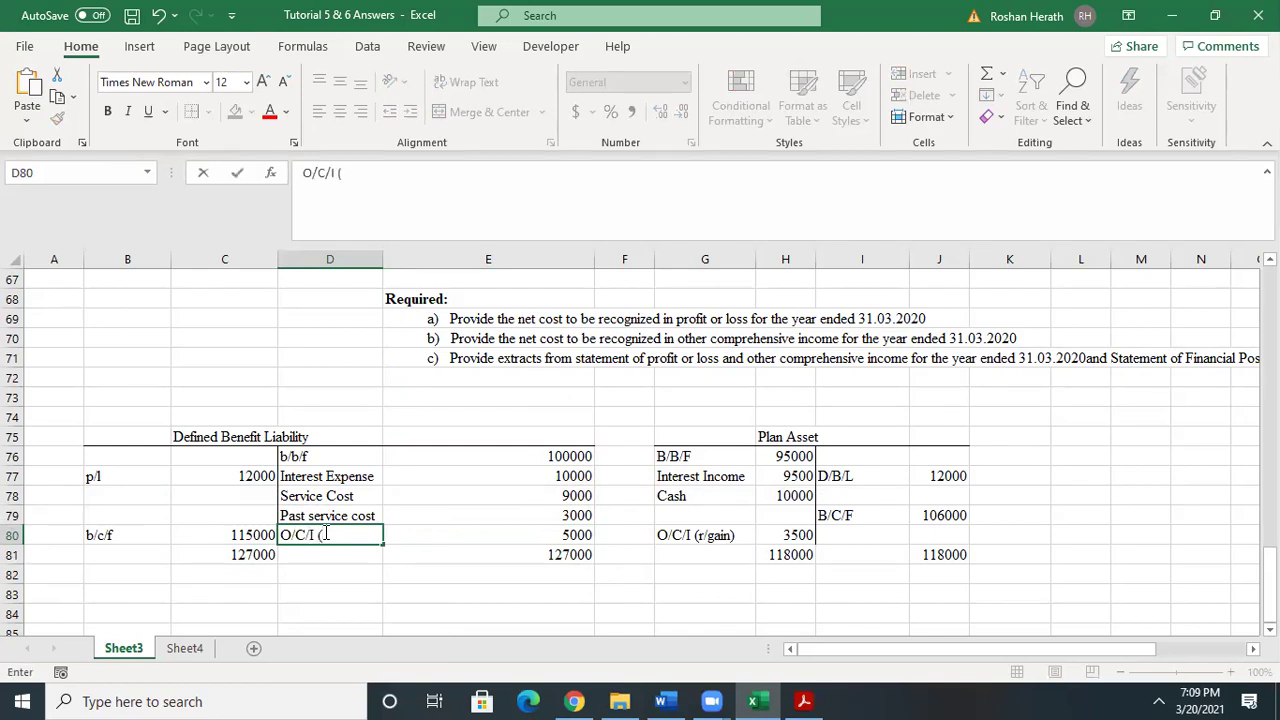
pyautogui.write('R/loss)')
pyautogui.click(1103, 560)
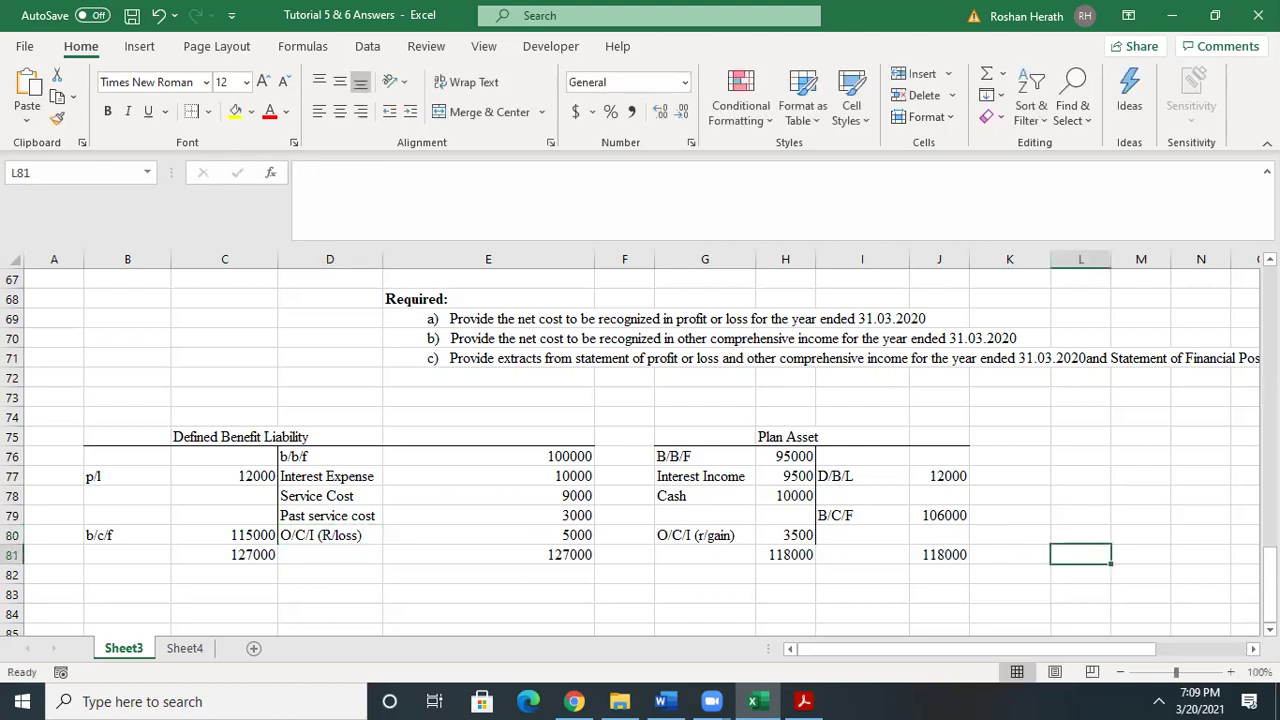
# - Start the answer to requirement a) below the accounts, entering "a)" in F84 and the line label "Net Interest Expenses" in G85
pyautogui.scroll(-1, 640, 455)
pyautogui.moveTo(1269, 600); pyautogui.dragTo(1269, 600)
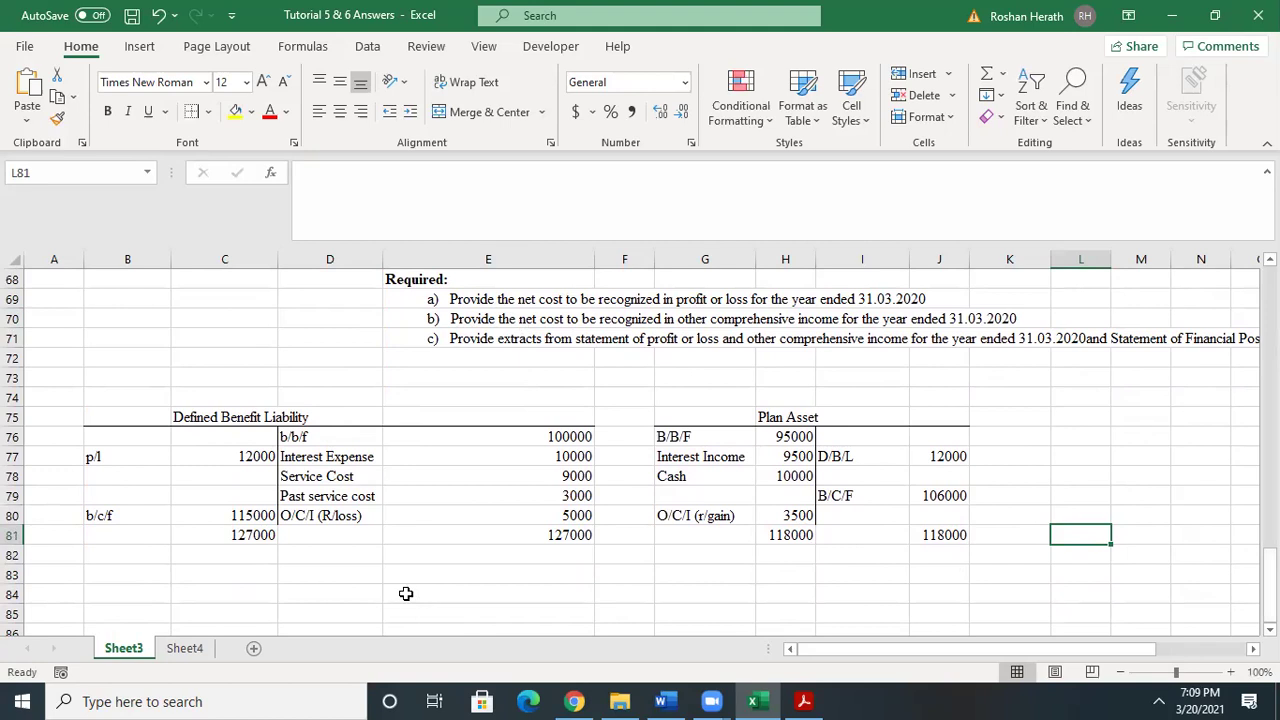
pyautogui.click(637, 601)
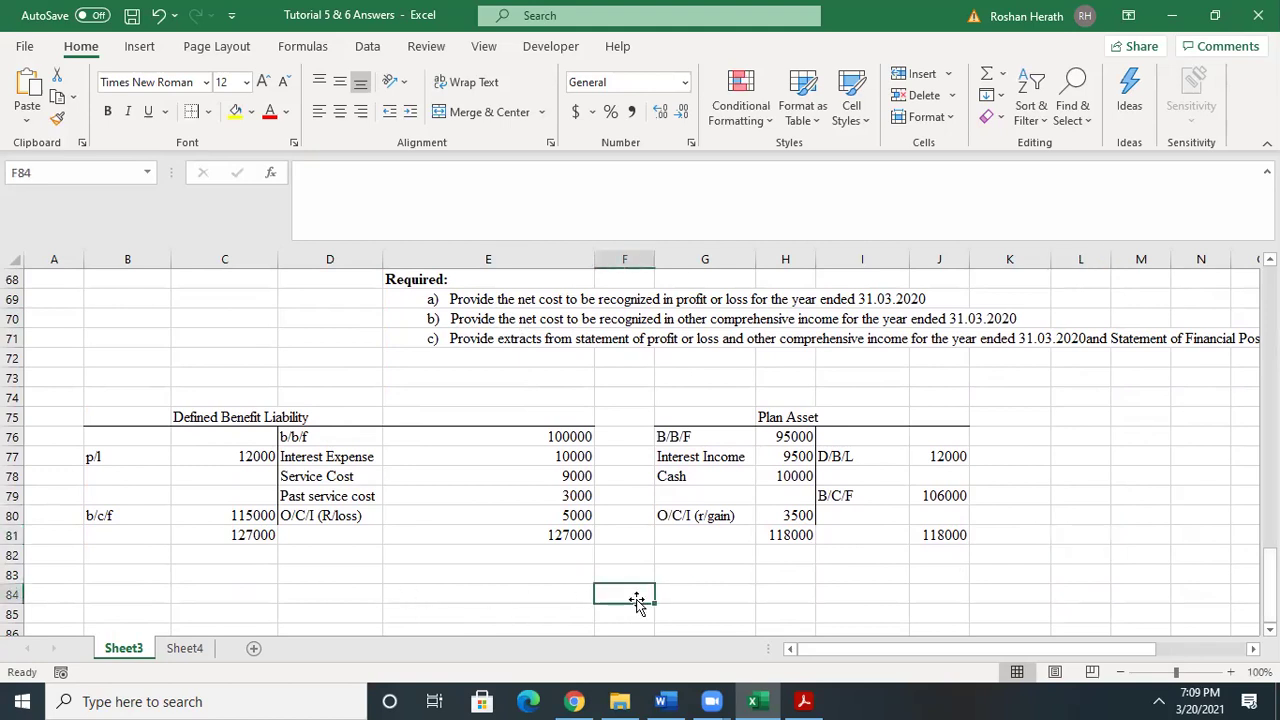
pyautogui.write('a')
pyautogui.click(679, 610)
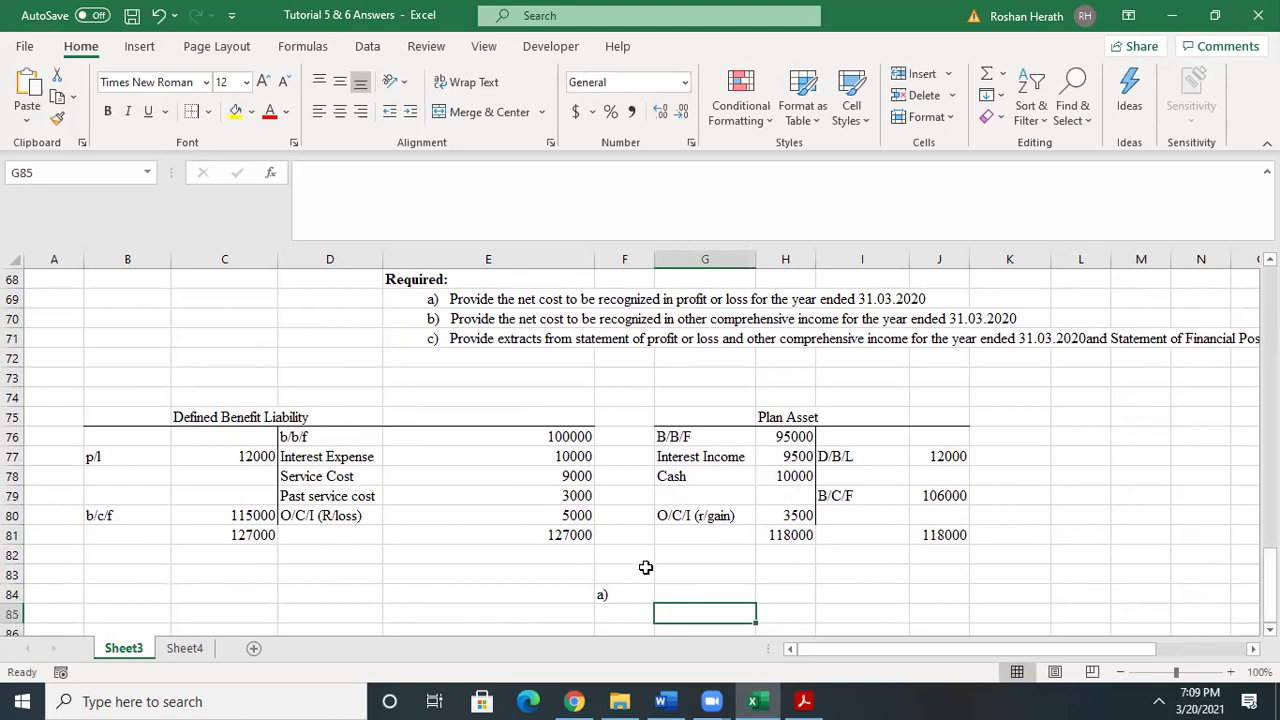
pyautogui.write('Nety')
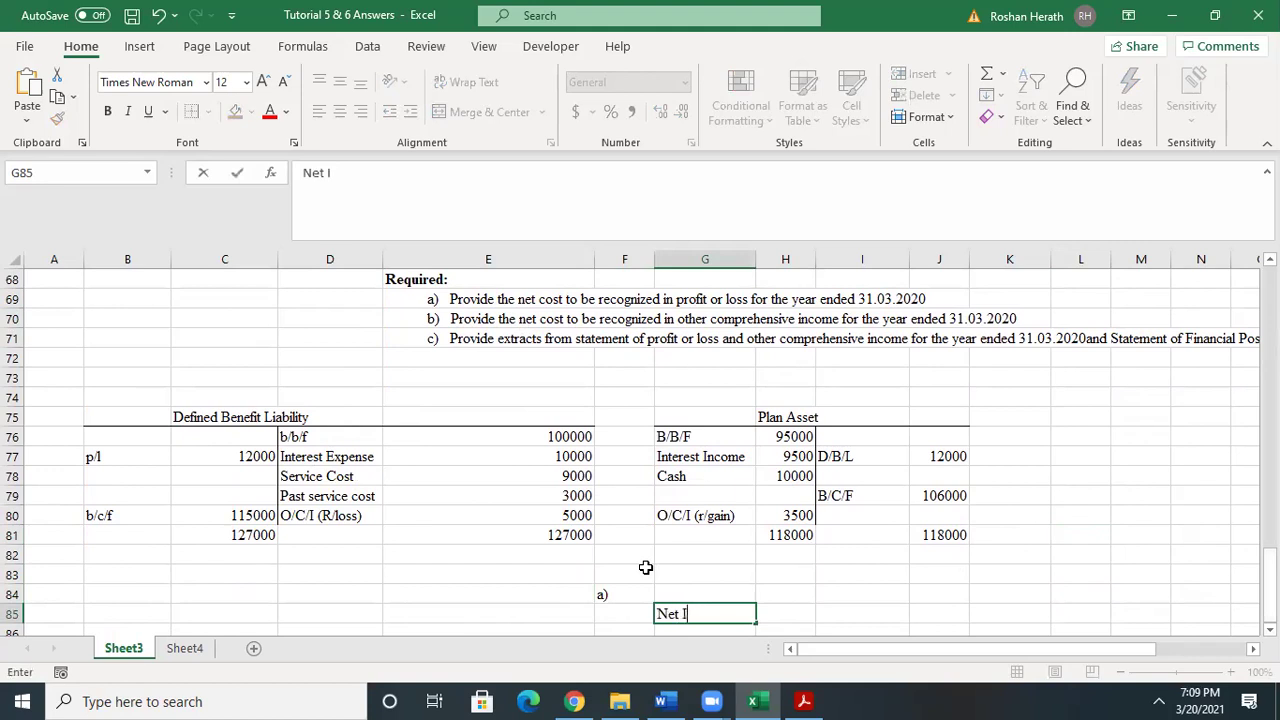
pyautogui.write('Interest Ec')
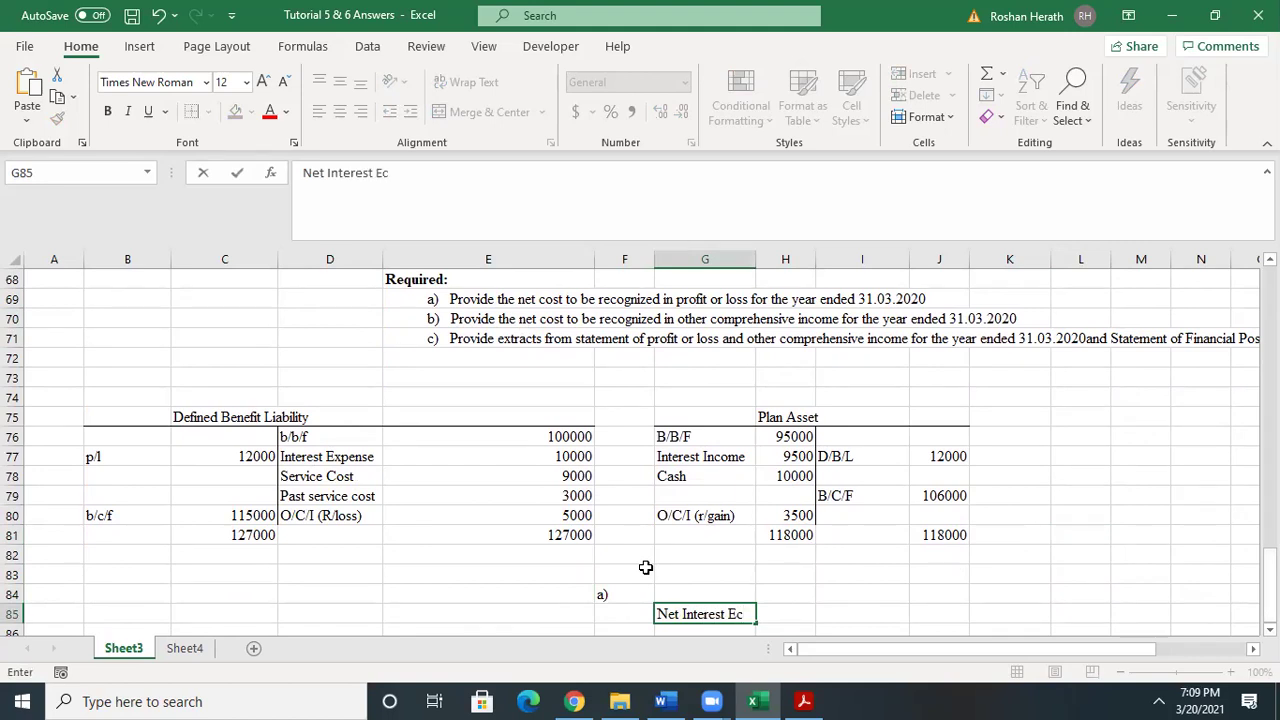
pyautogui.press('BackSpace')
pyautogui.write('xpenses')
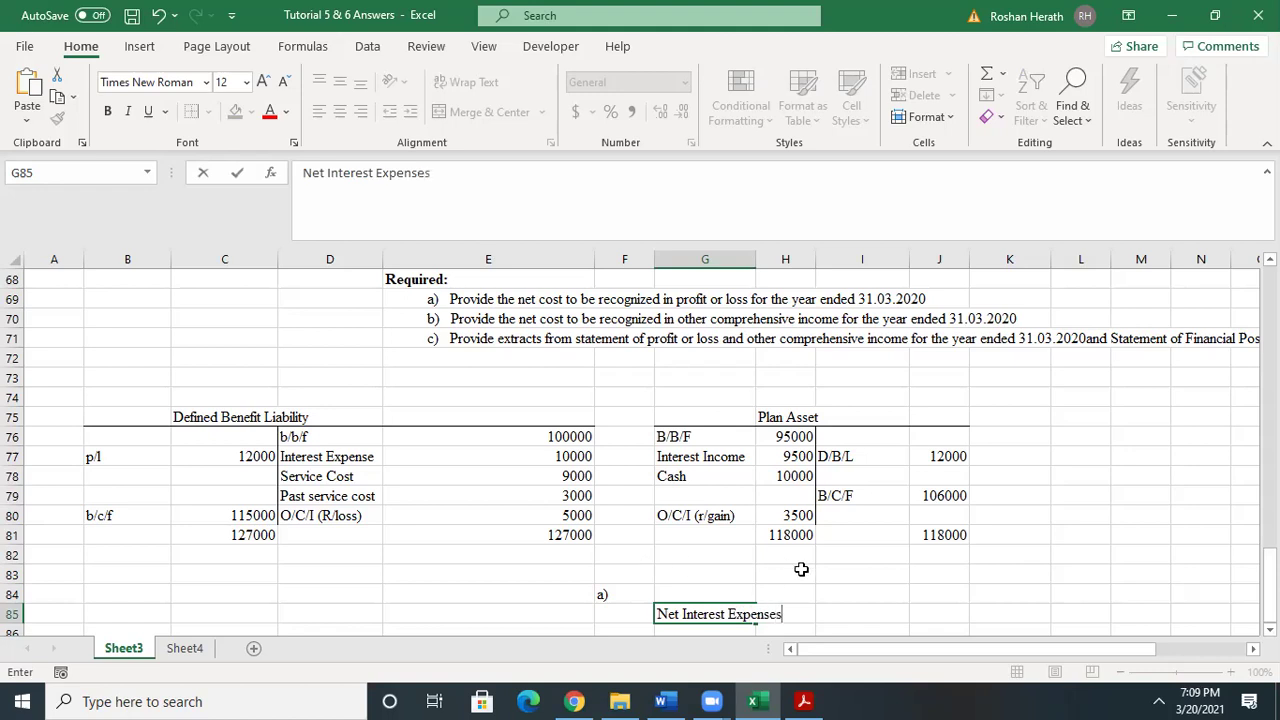
pyautogui.click(856, 610)
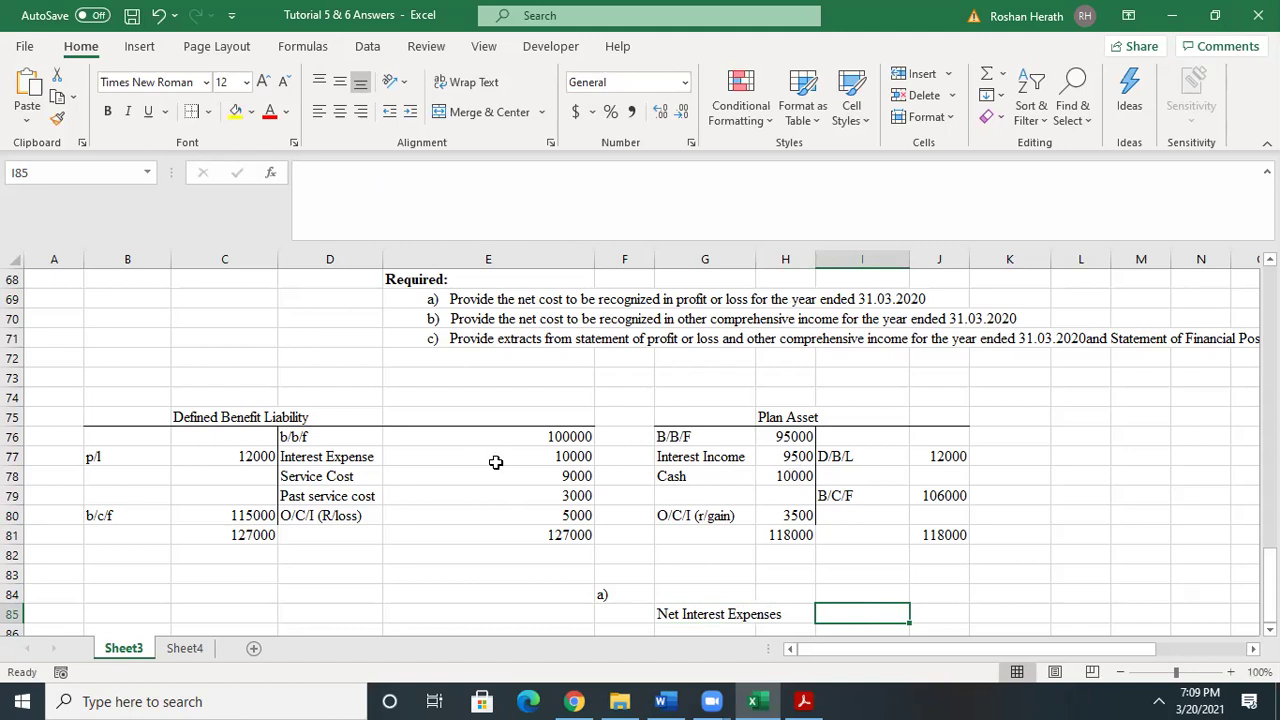
# - Enter 500 for Net Interest Expenses in I85 and add the line label "Service Cost" in G86
pyautogui.write('500')
pyautogui.press('Return')
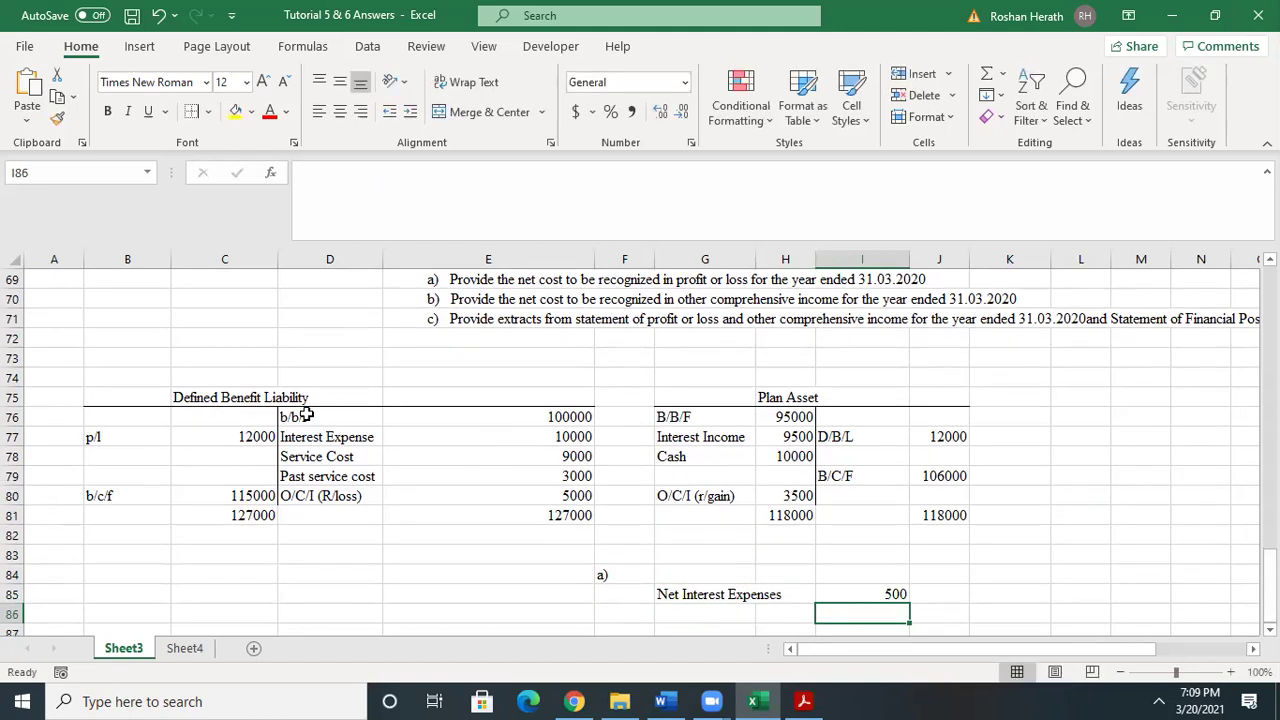
pyautogui.moveTo(301, 457); pyautogui.dragTo(514, 474)
pyautogui.write('Service Cost')
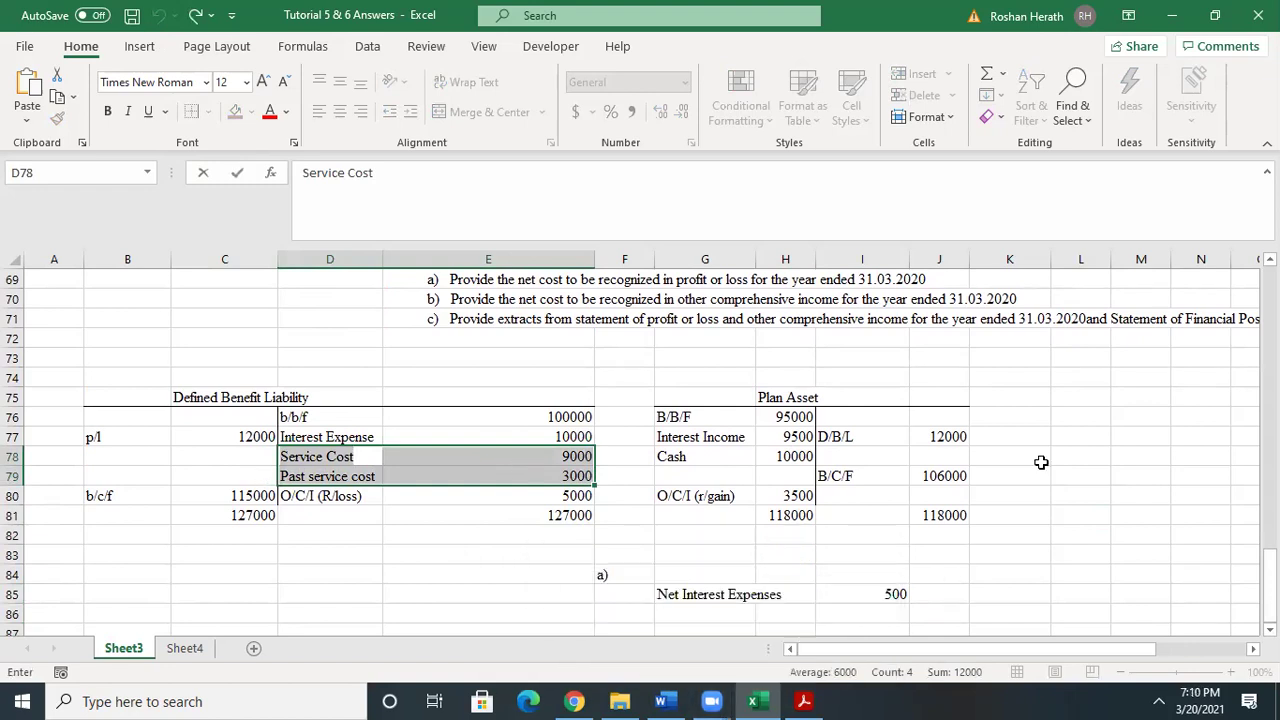
pyautogui.click(680, 612)
pyautogui.write('Service Cost')
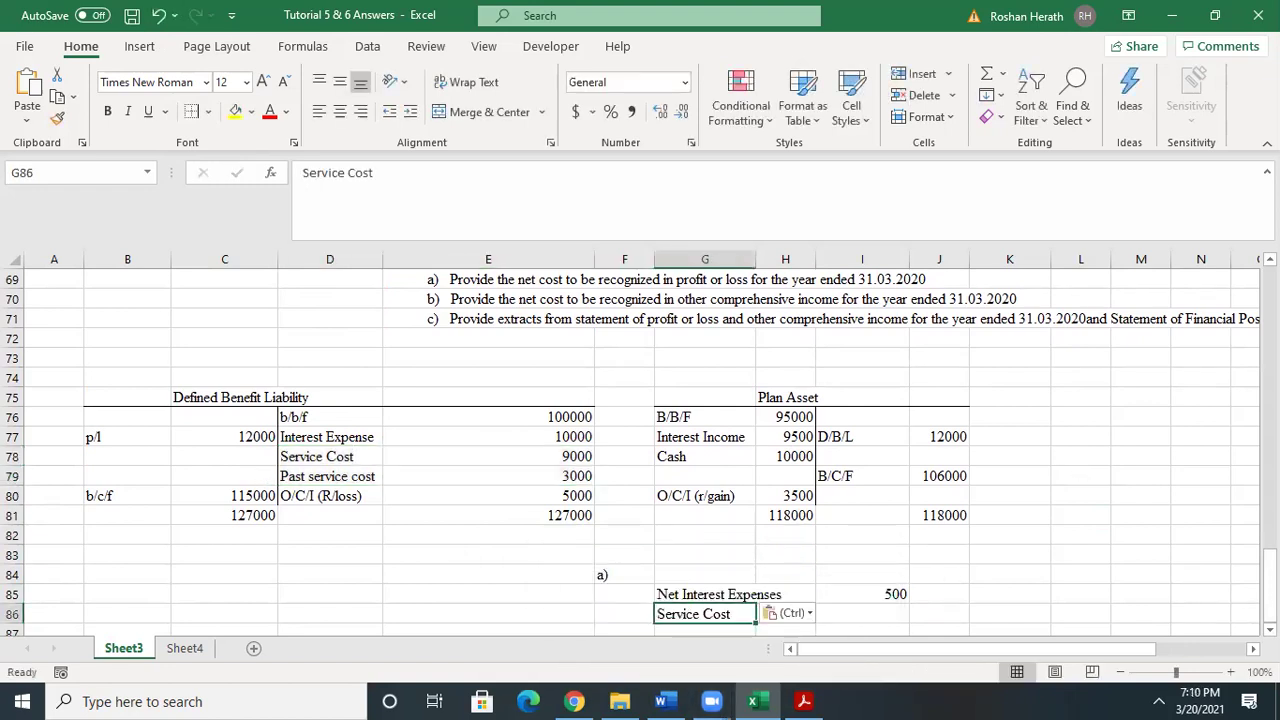
# - Copy the "Past service cost" label from the Defined Benefit Liability account in D79 to G87
pyautogui.scroll(-2, 302, 398)
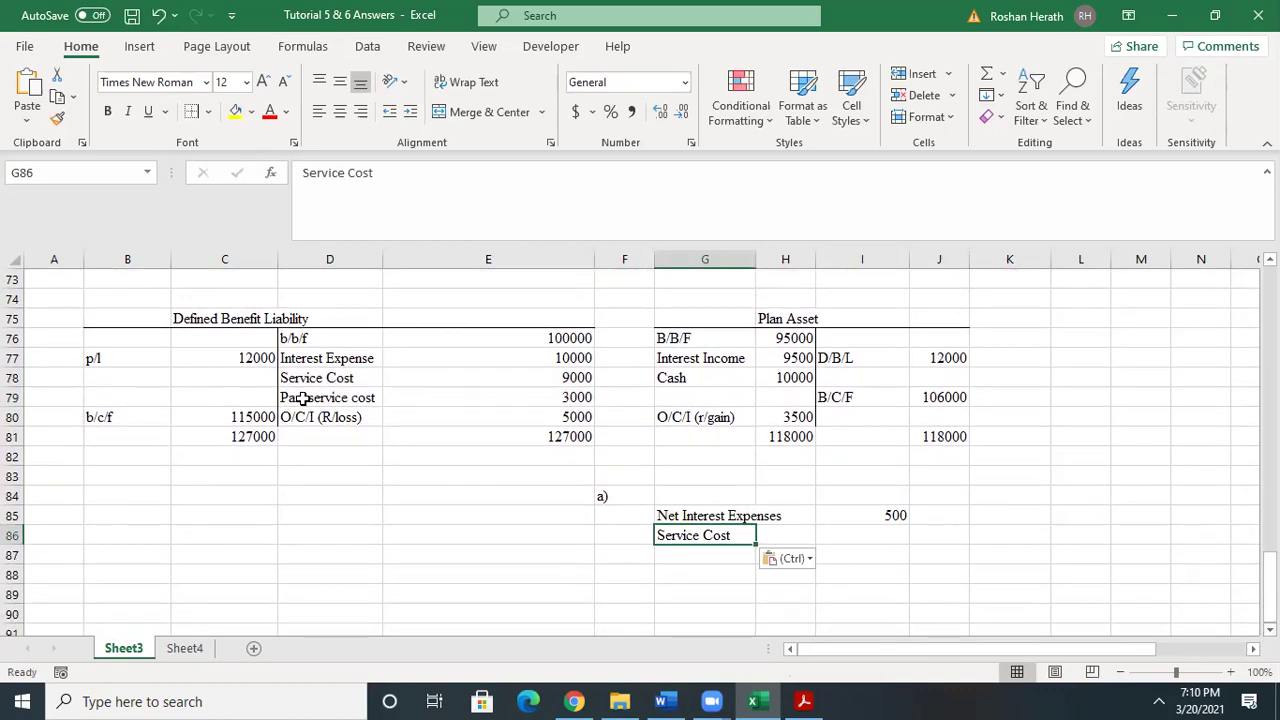
pyautogui.click(302, 398)
pyautogui.hotkey('ctrl', 'c')
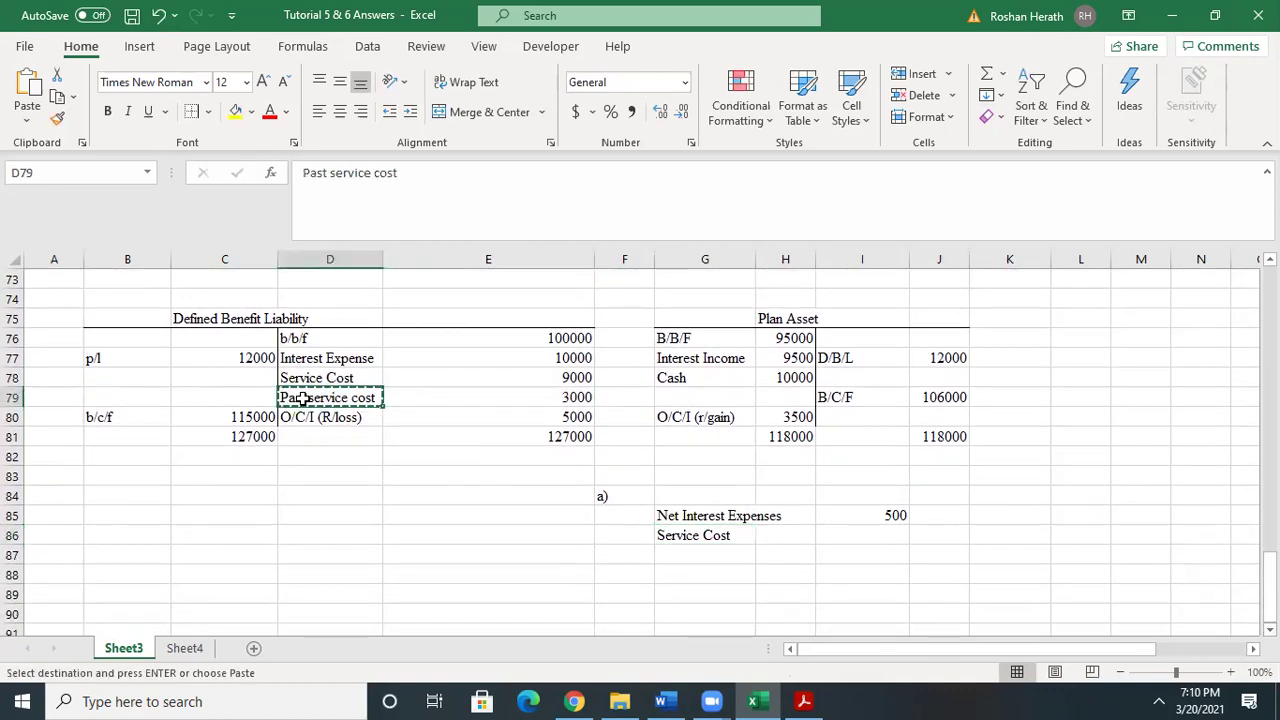
pyautogui.click(683, 553)
pyautogui.hotkey('ctrl', 'v')
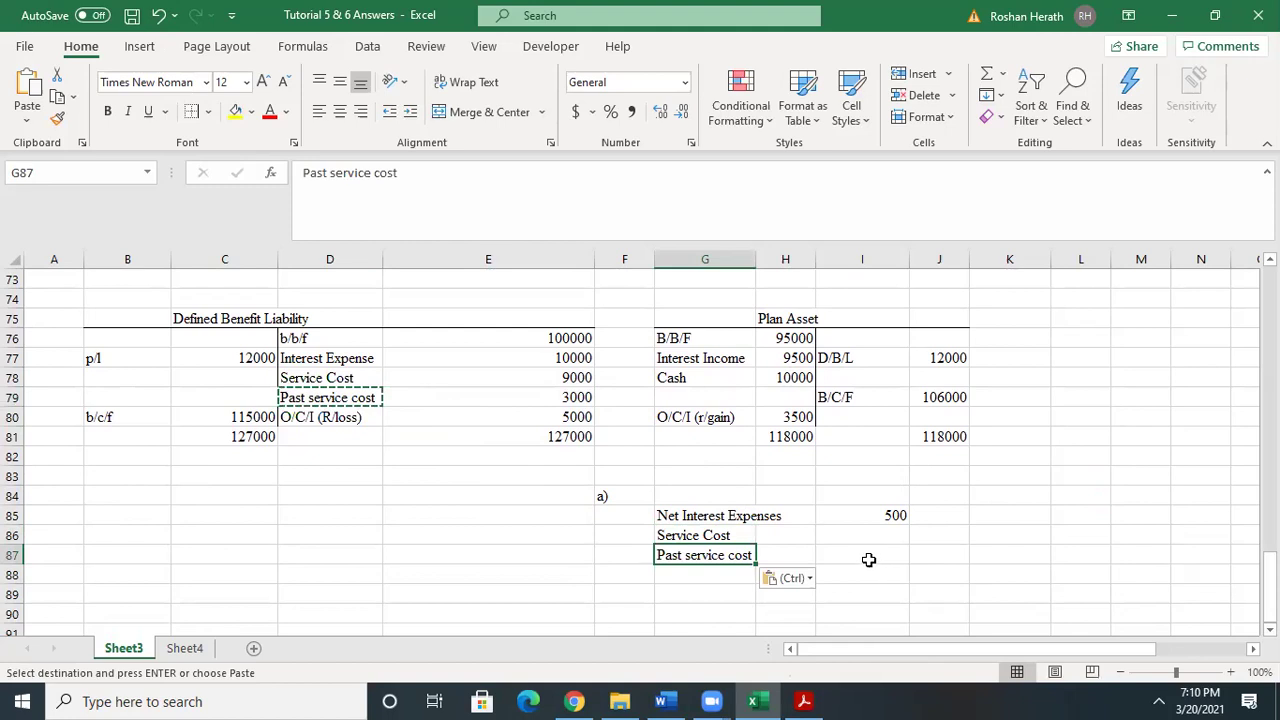
# - Change the service cost label in D78 of the Defined Benefit Liability account to "Current Service Cost"
pyautogui.click(291, 384)
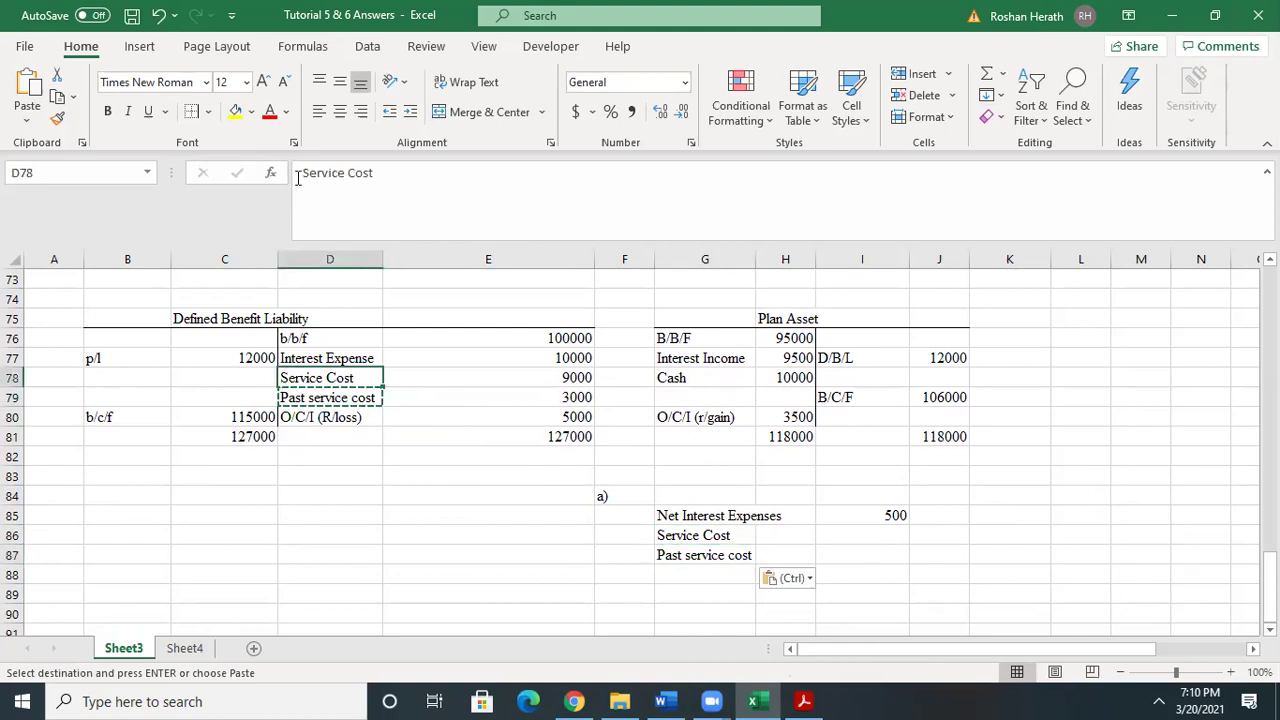
pyautogui.write('C')
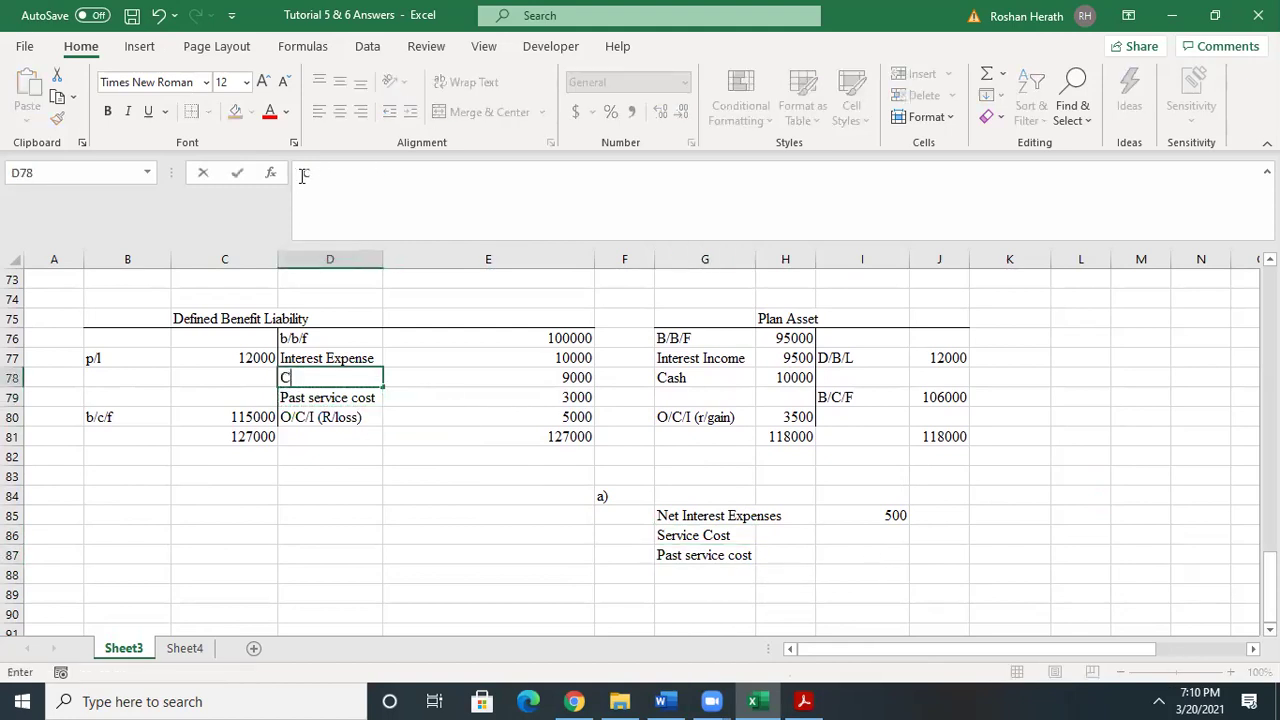
pyautogui.write('urrent Service C')
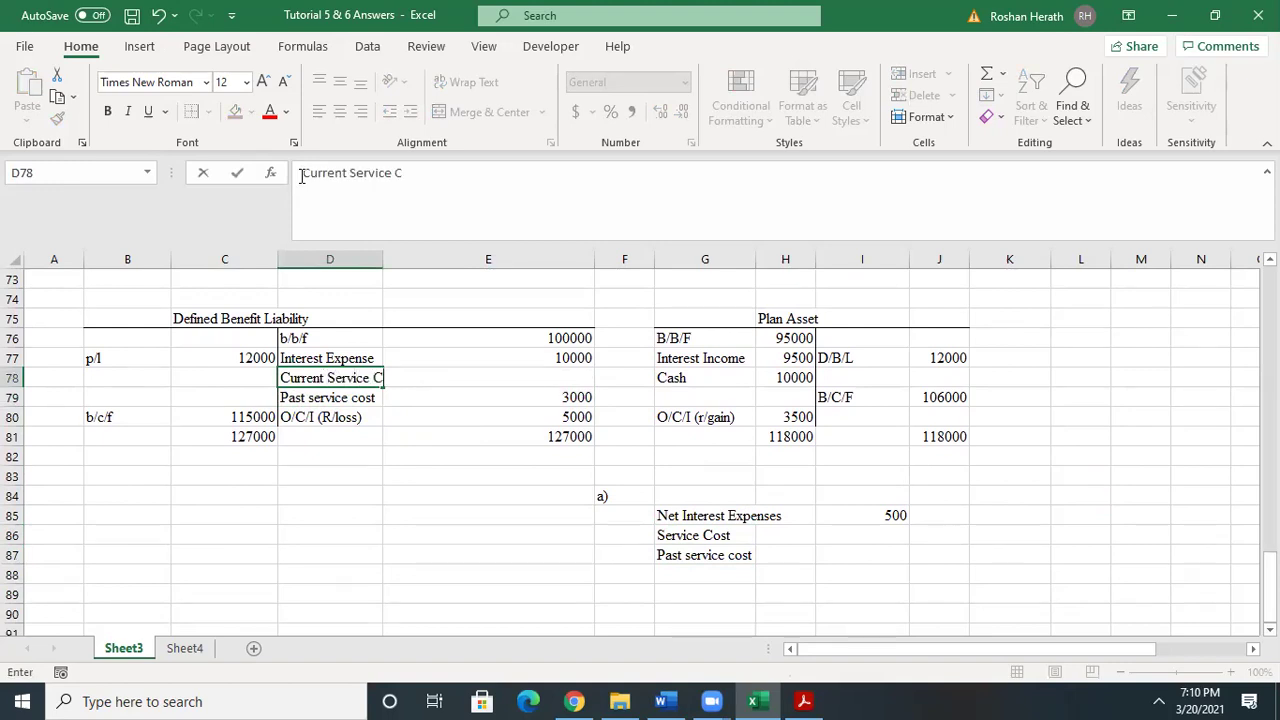
pyautogui.write('ost')
pyautogui.press('Return')
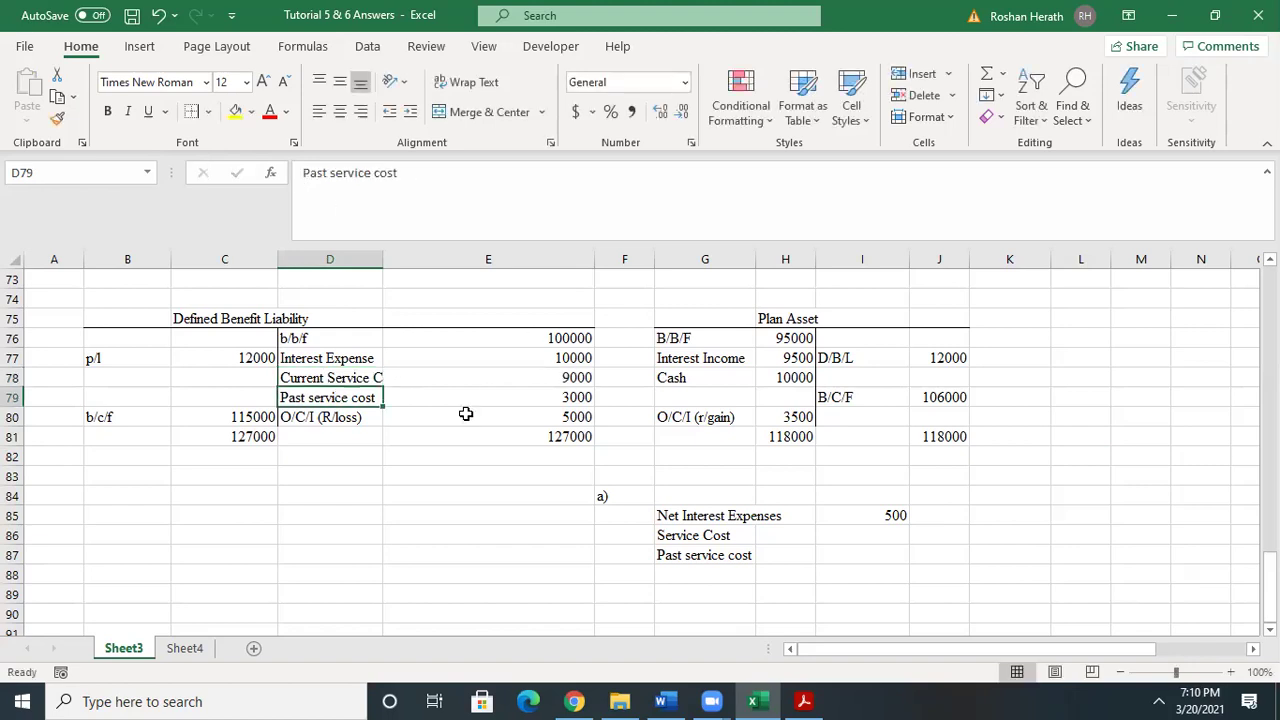
# - Change the service cost label in G86 of answer a) to "Current Service Cost"
pyautogui.click(474, 497)
pyautogui.click(666, 532)
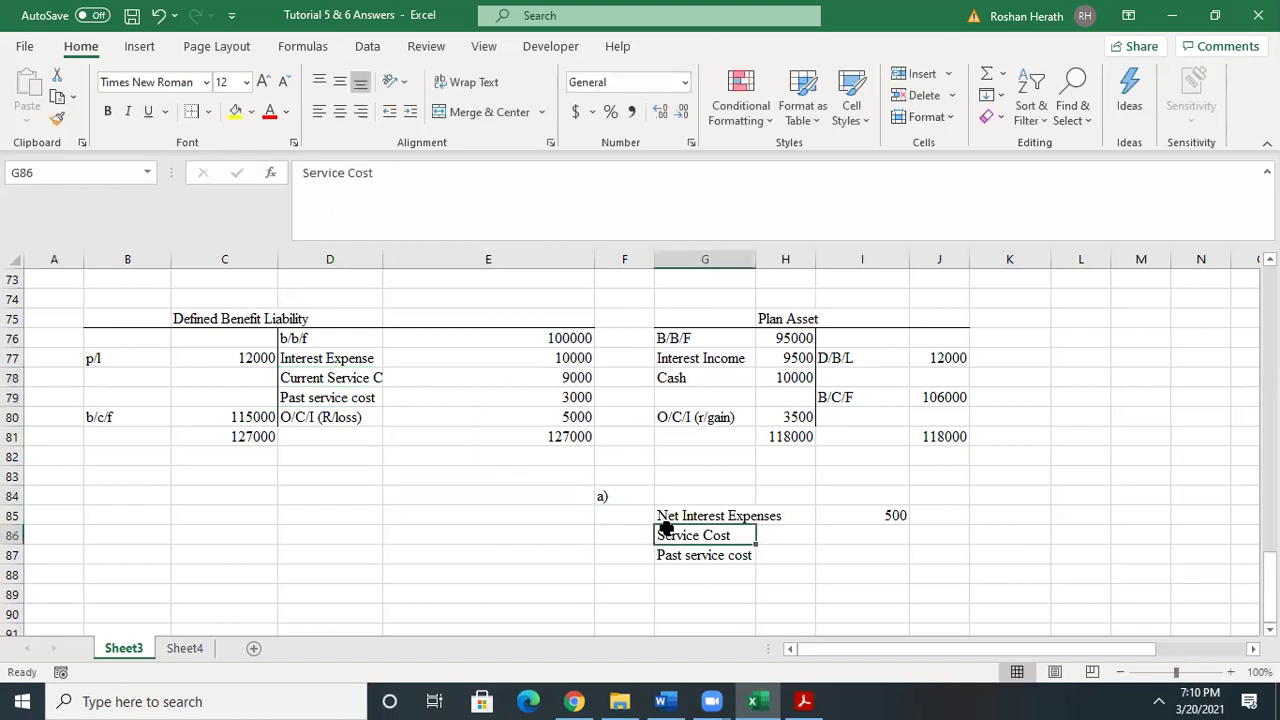
pyautogui.click(302, 176)
pyautogui.write('C')
pyautogui.write('urrent')
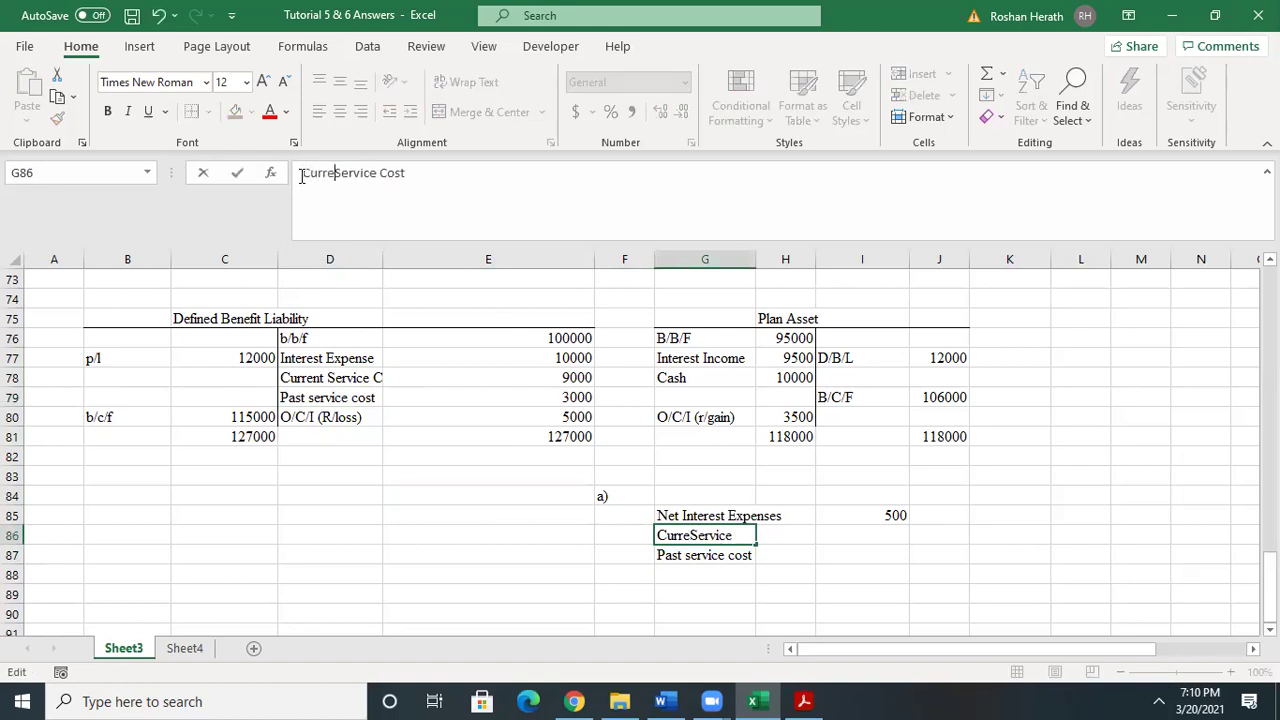
pyautogui.click(884, 567)
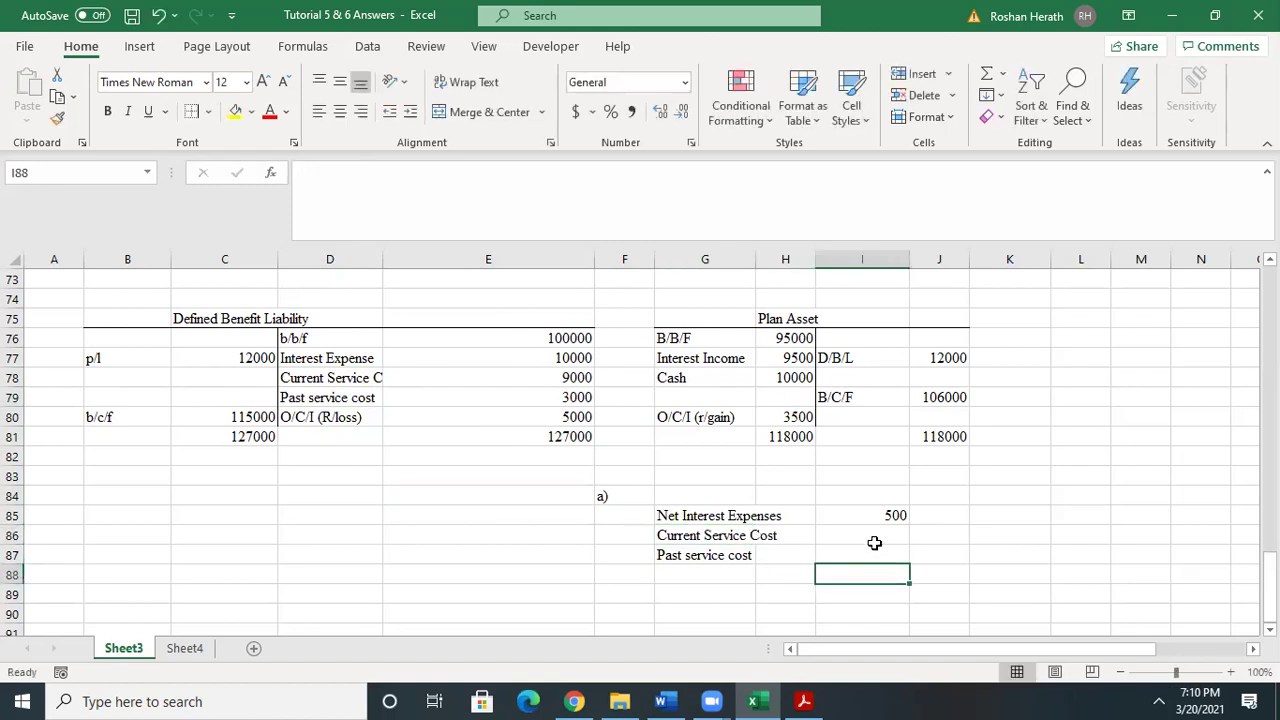
# - Enter 9000 for Current Service Cost in I86 and 3000 for Past service cost in I87
pyautogui.click(874, 537)
pyautogui.write('9000')
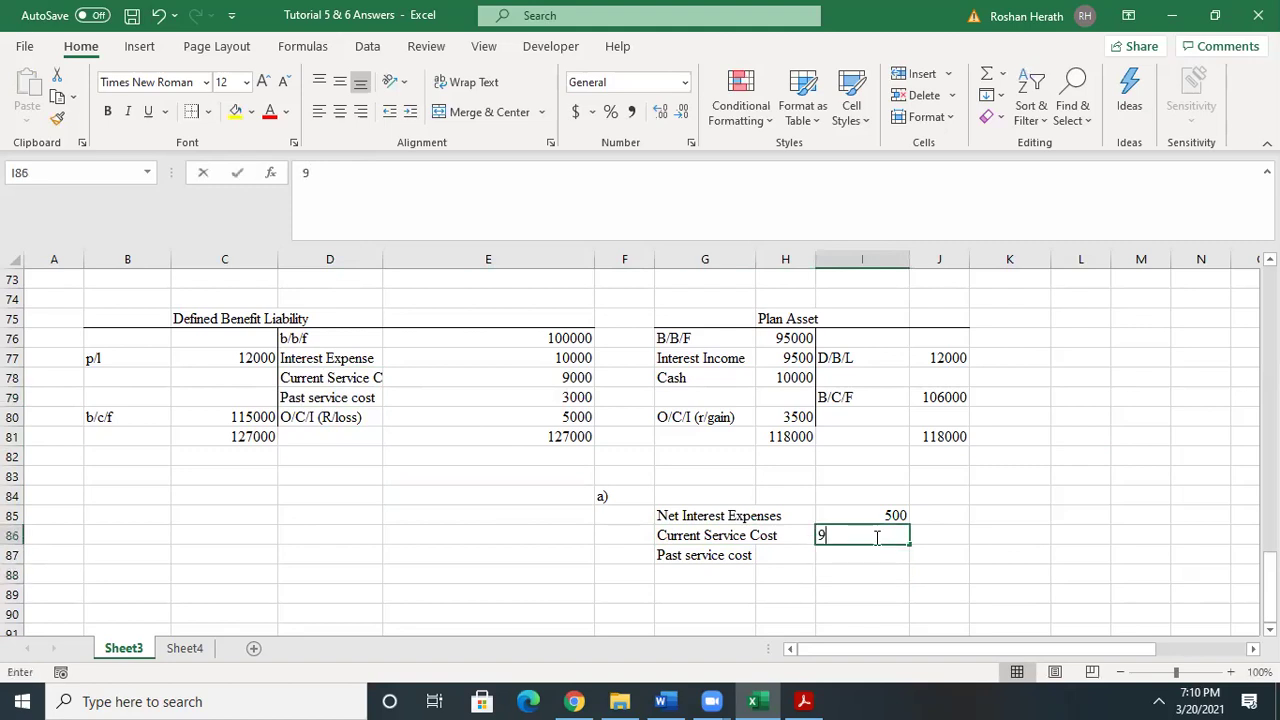
pyautogui.press('Return')
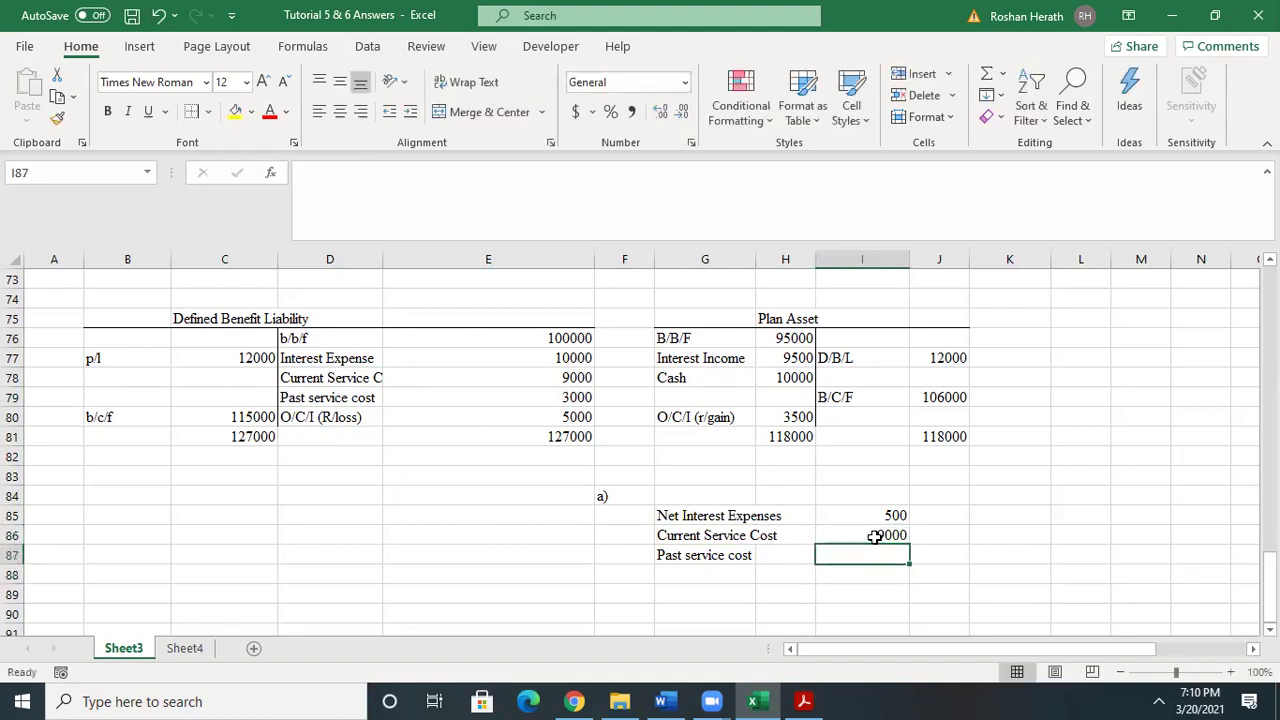
pyautogui.write('2')
pyautogui.write('000')
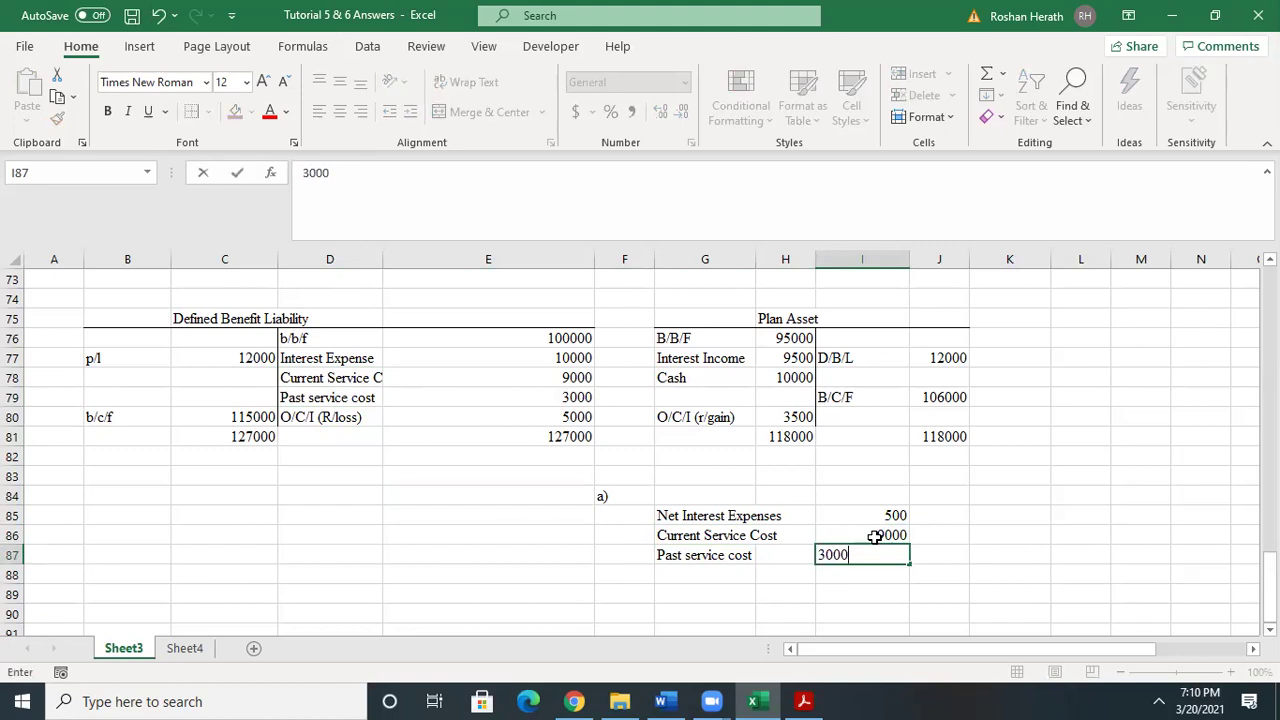
pyautogui.press('Return')
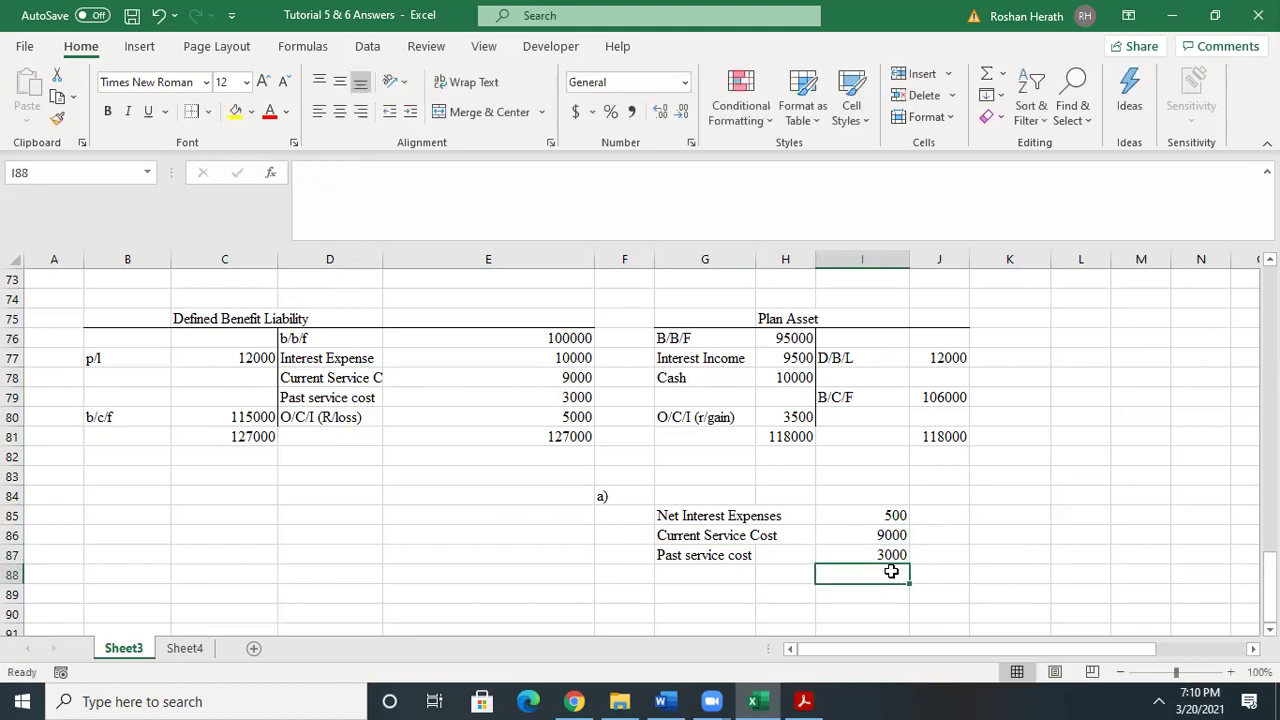
# - Total the profit or loss costs of answer a) in I88 with =SUM(I85:I87)
pyautogui.write('=sum')
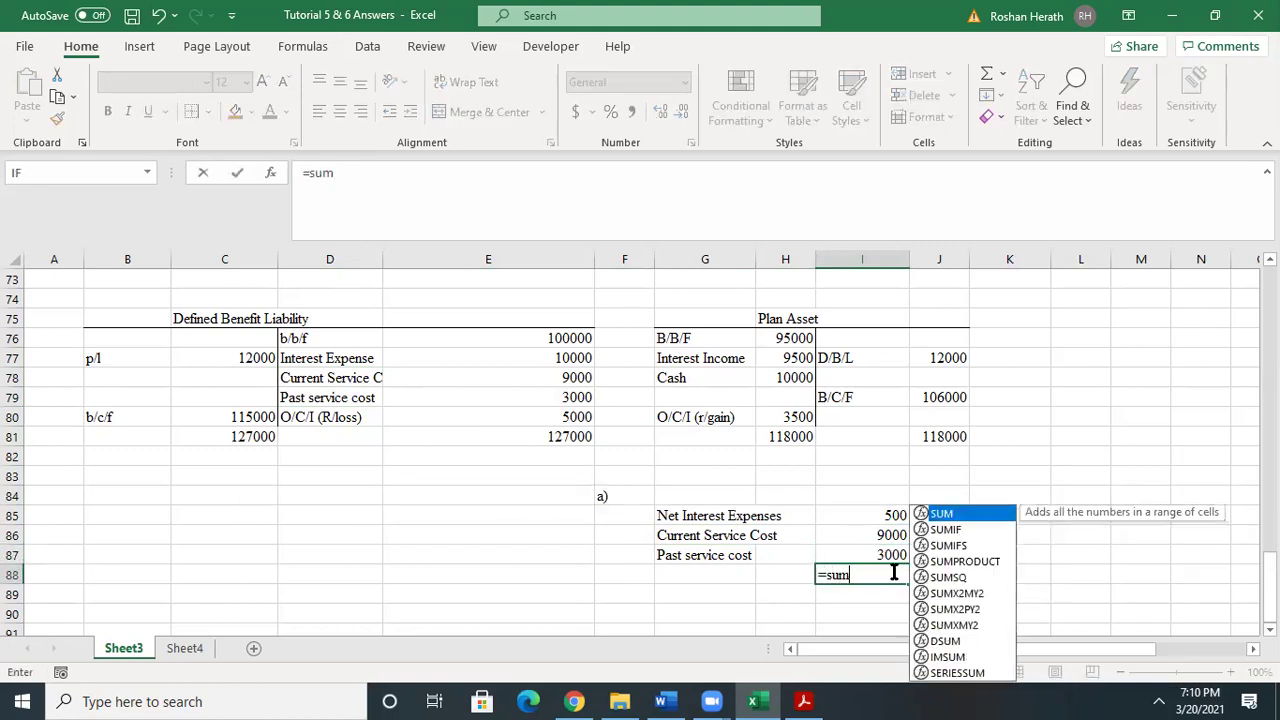
pyautogui.doubleClick(965, 513)
pyautogui.moveTo(884, 515); pyautogui.dragTo(884, 553)
pyautogui.press('Return')
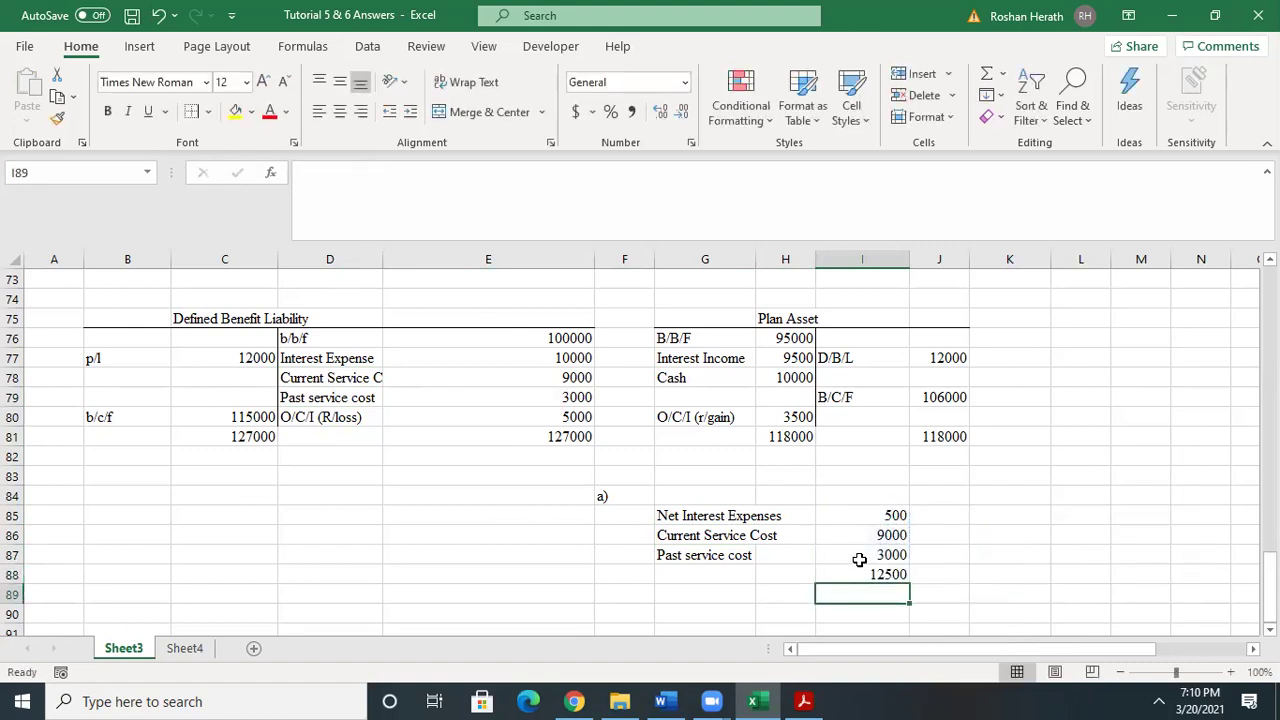
pyautogui.click(860, 570)
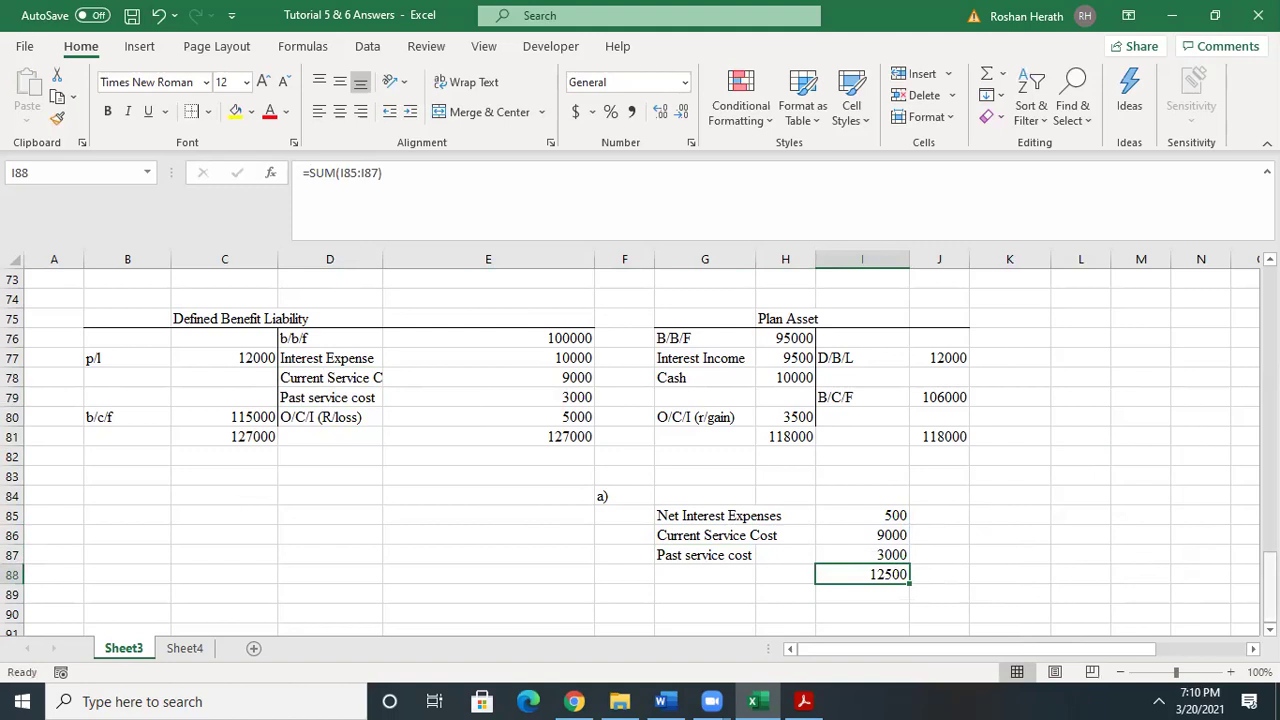
# - Start the answer to requirement b), entering "b)" in F90 and the label "Net remeasurement loss" in G90
pyautogui.moveTo(1268, 575); pyautogui.dragTo(1268, 575)
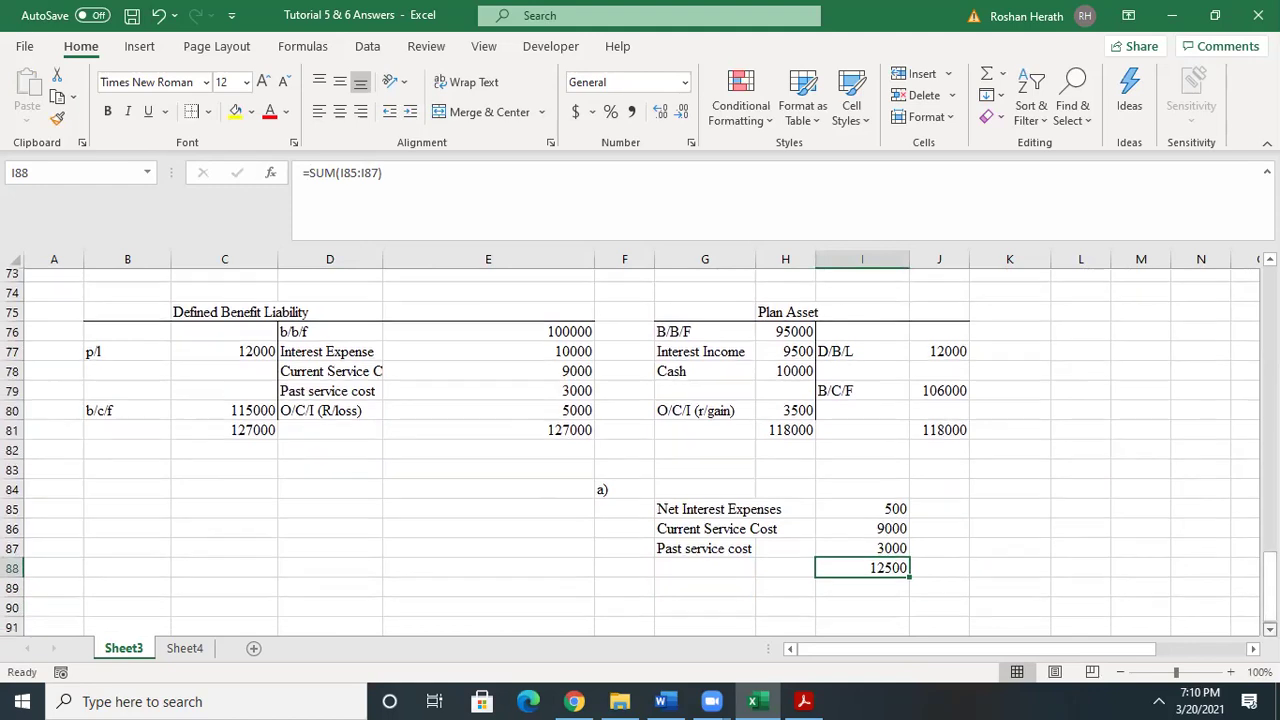
pyautogui.scroll(-1, 1268, 575)
pyautogui.moveTo(1268, 575); pyautogui.dragTo(1268, 575)
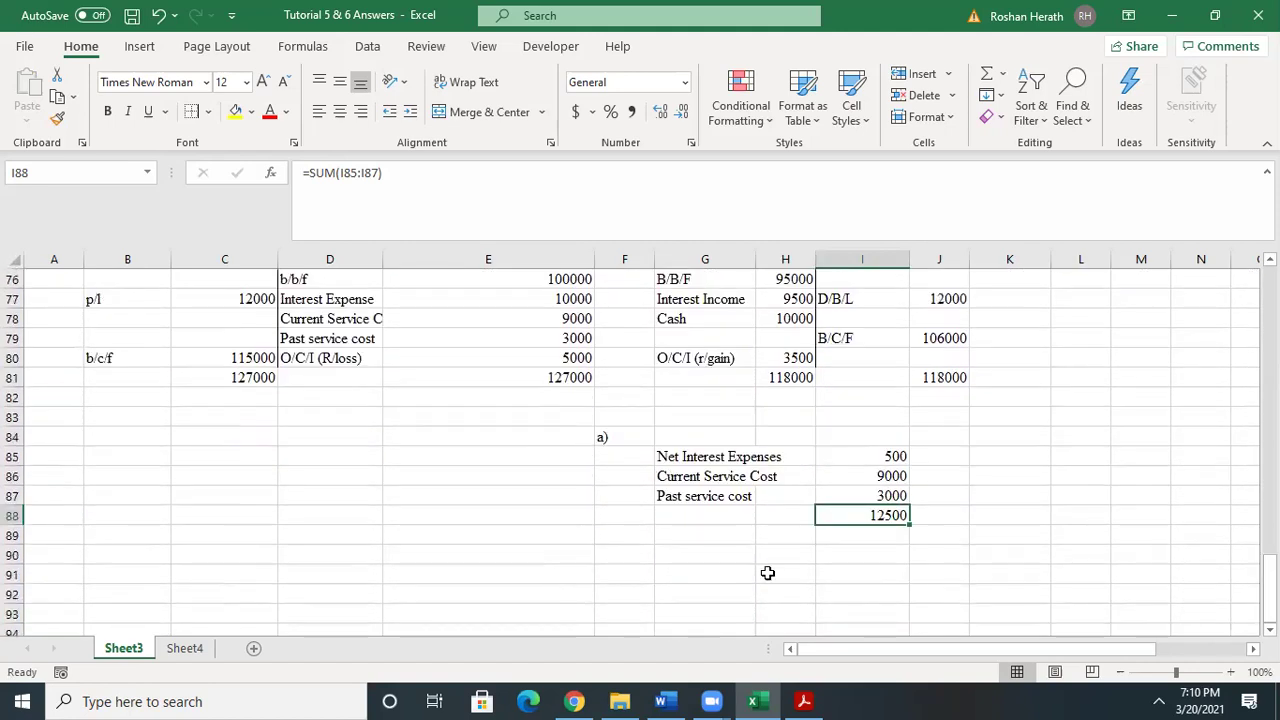
pyautogui.click(616, 548)
pyautogui.write('b)')
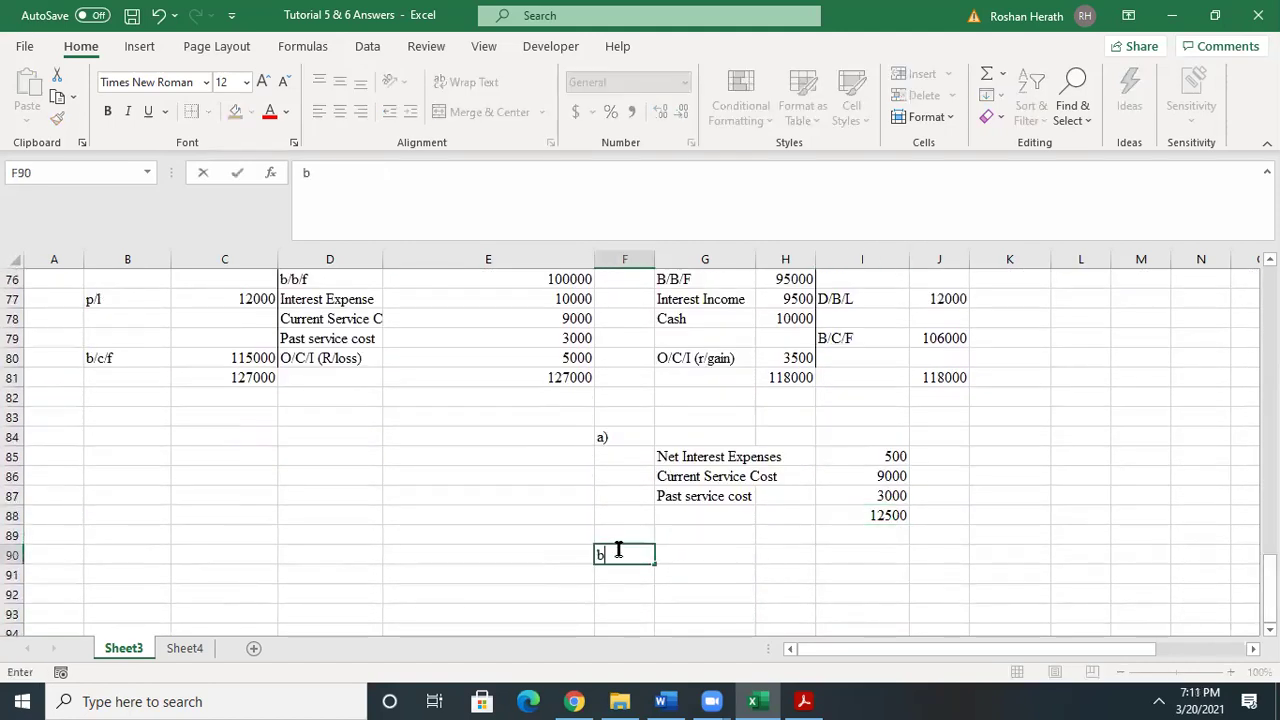
pyautogui.click(715, 554)
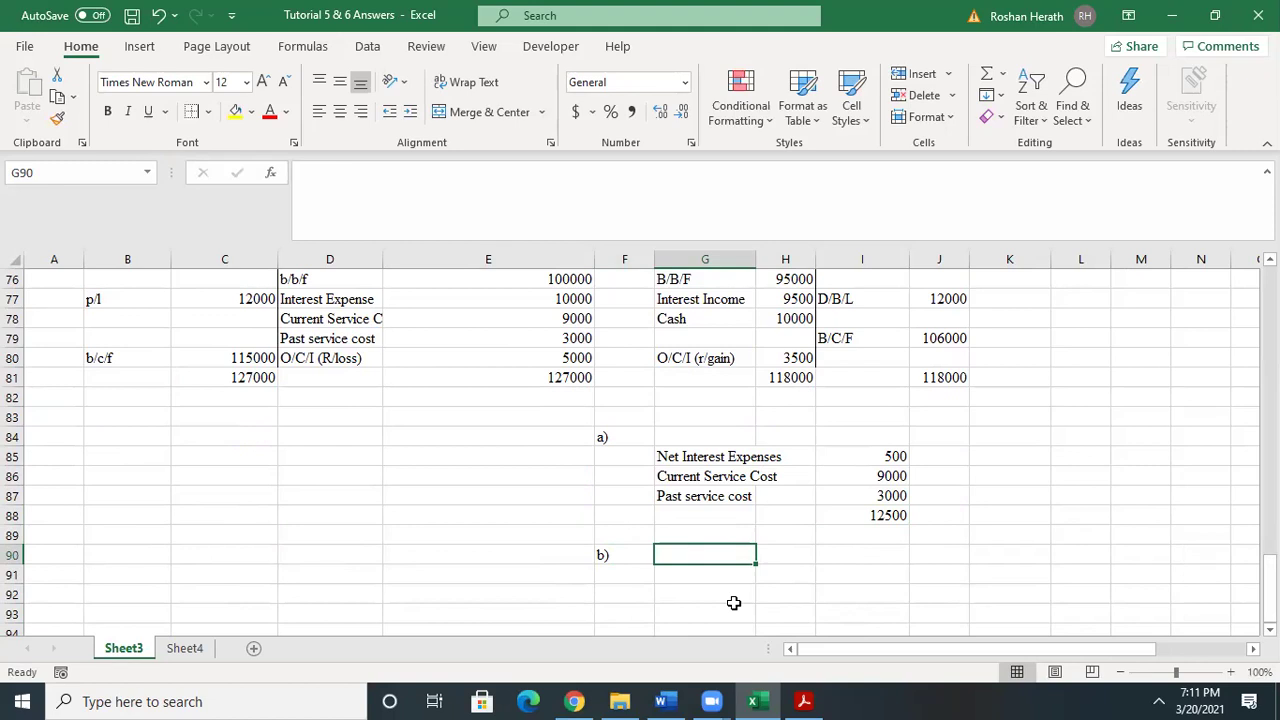
pyautogui.write('N')
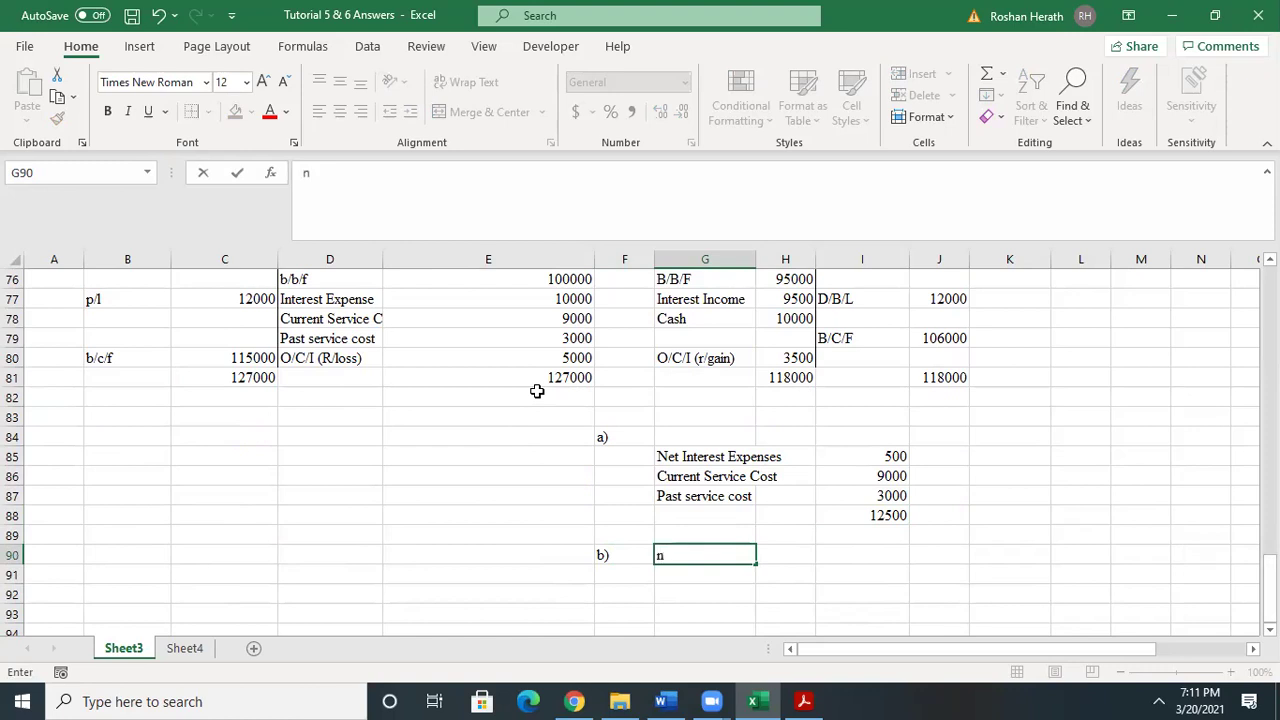
pyautogui.write('Net remeasurement loss')
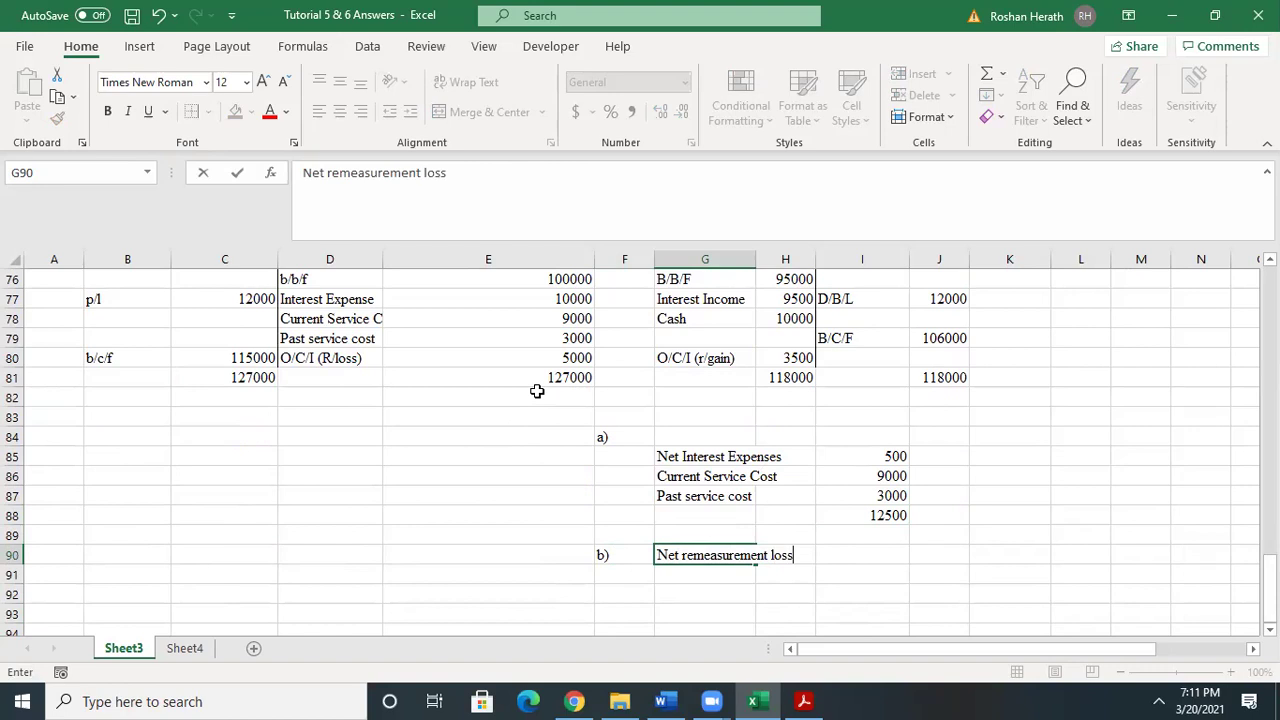
# - Enter the net remeasurement loss as (1500) in I90
pyautogui.click(880, 554)
pyautogui.write('(1500')
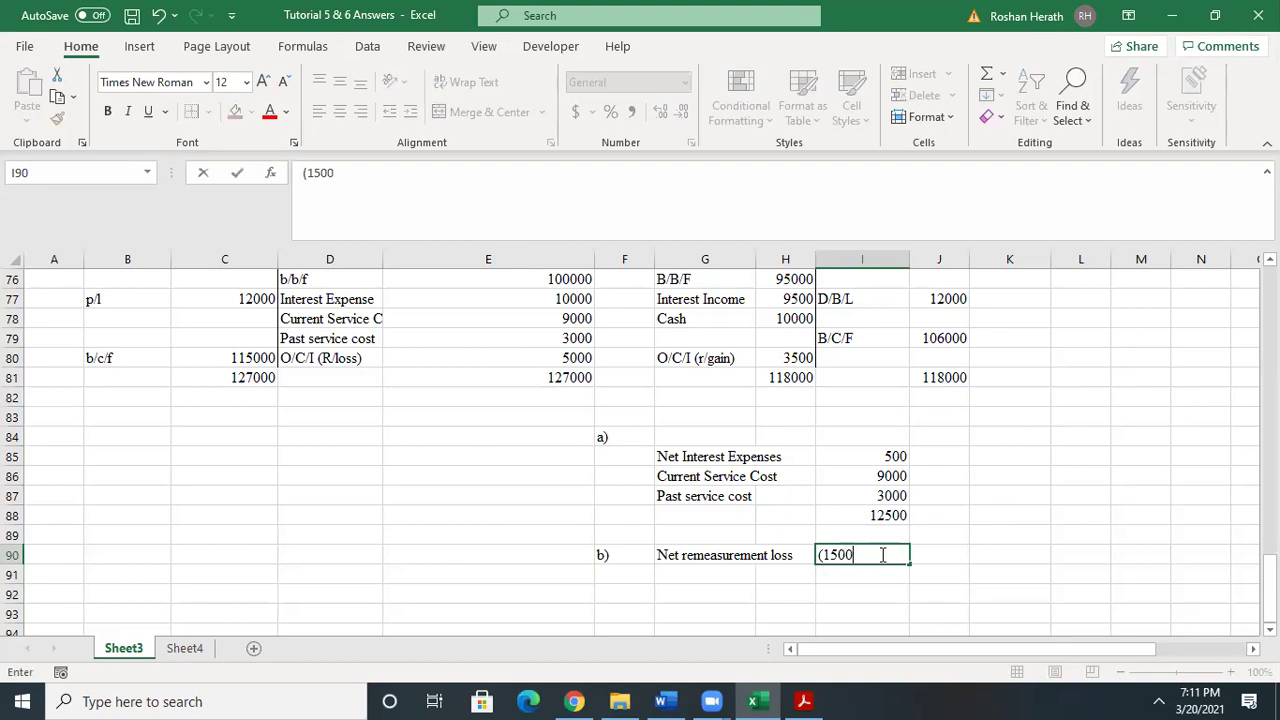
pyautogui.write(')')
pyautogui.click(760, 628)
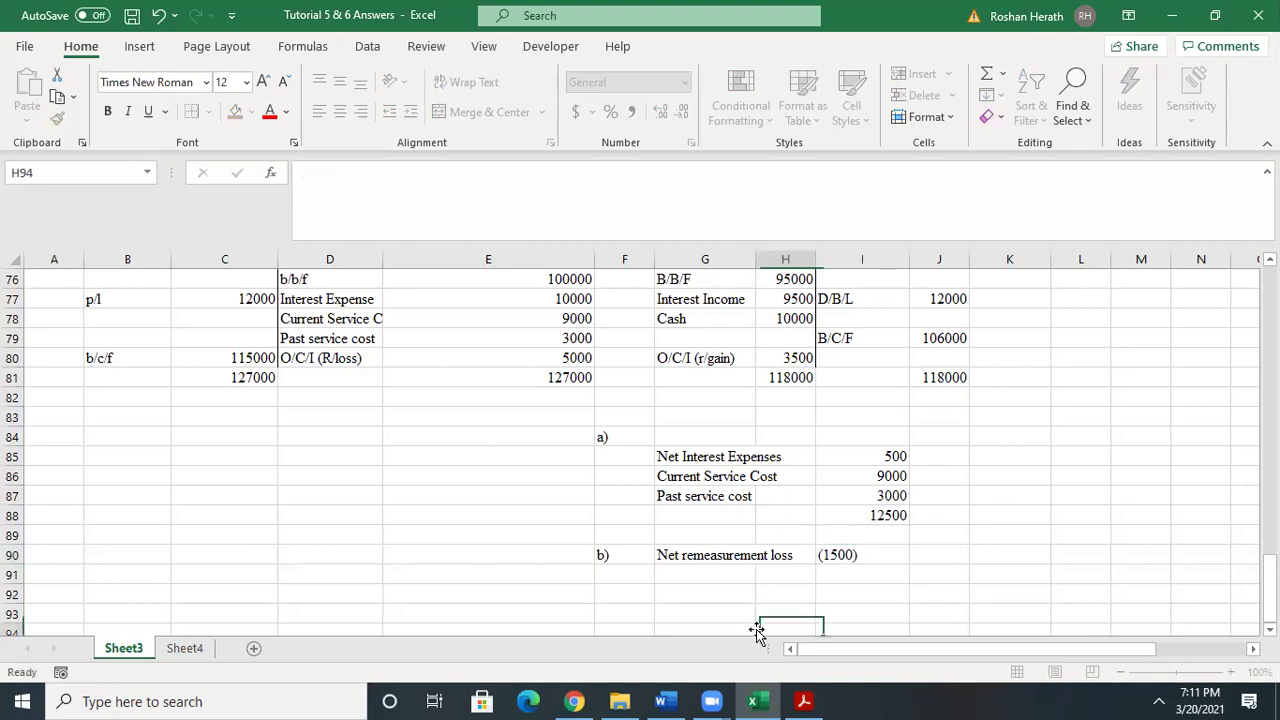
# - Turn the three cost amounts in I85:I87 into negatives: -500, -9000 and -3000
pyautogui.click(861, 516)
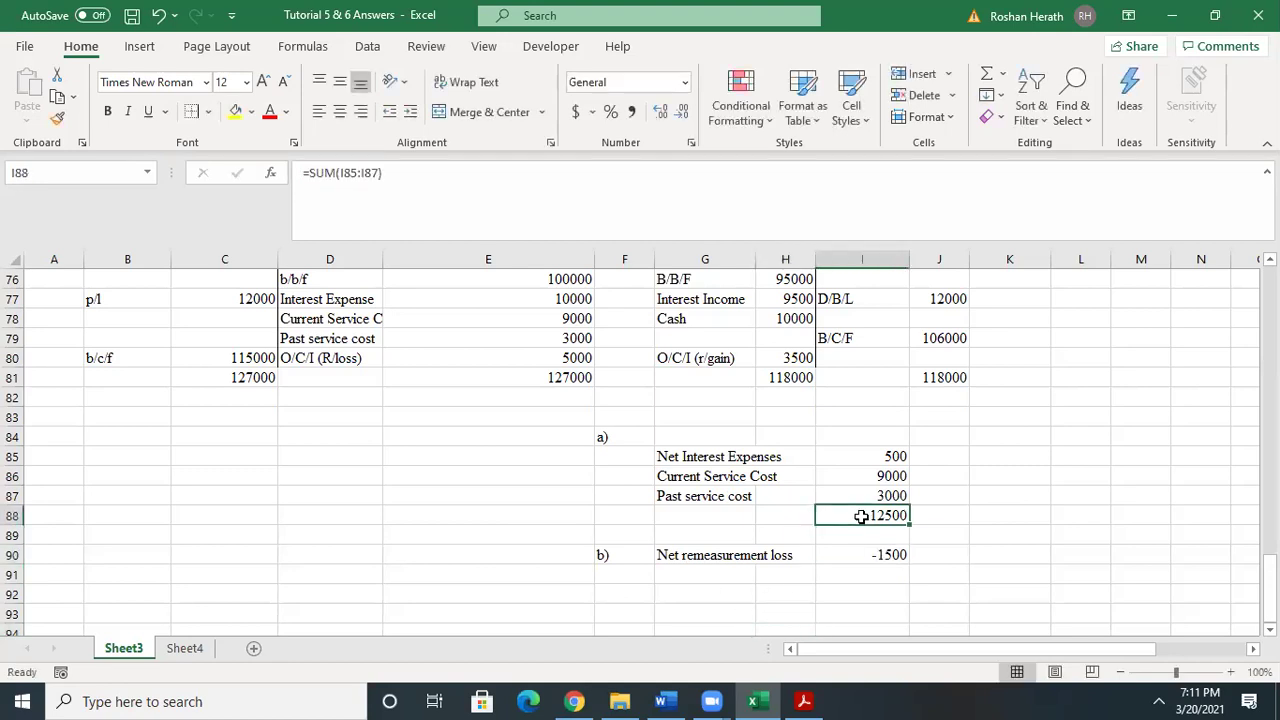
pyautogui.click(869, 452)
pyautogui.click(297, 172)
pyautogui.write('-')
pyautogui.press('Return')
pyautogui.click(297, 172)
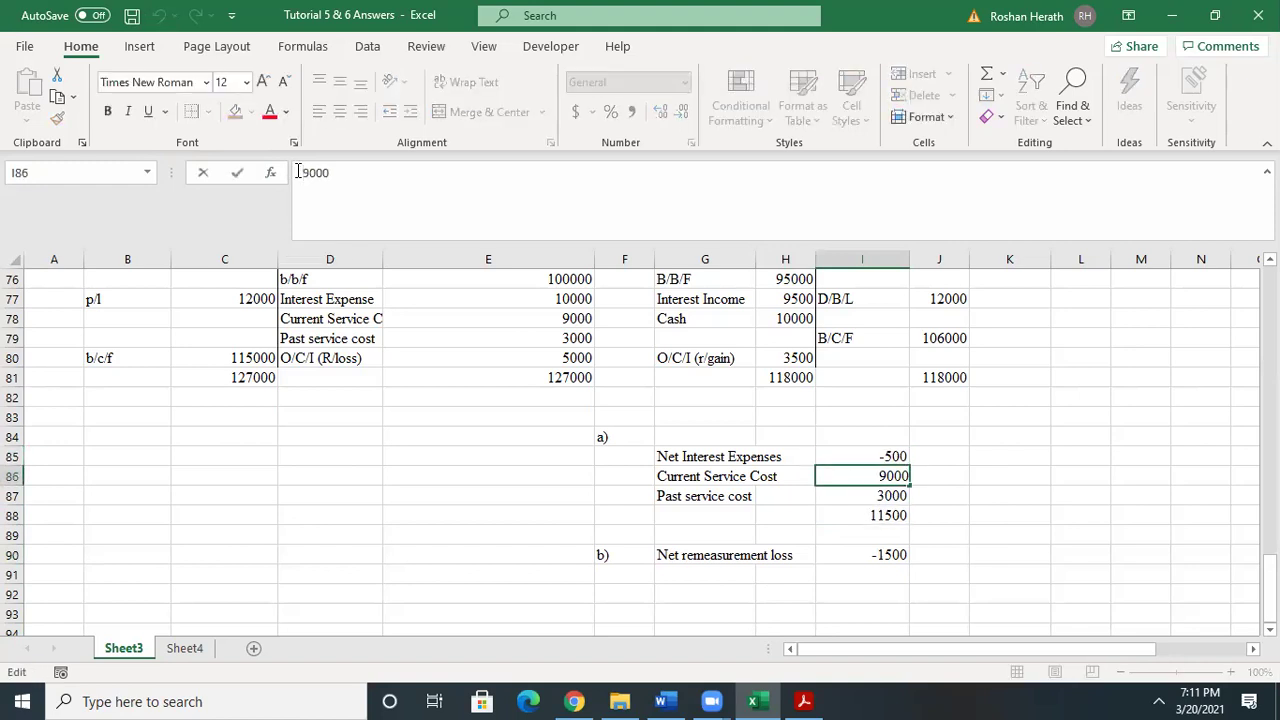
pyautogui.write('-')
pyautogui.press('Return')
pyautogui.click(297, 172)
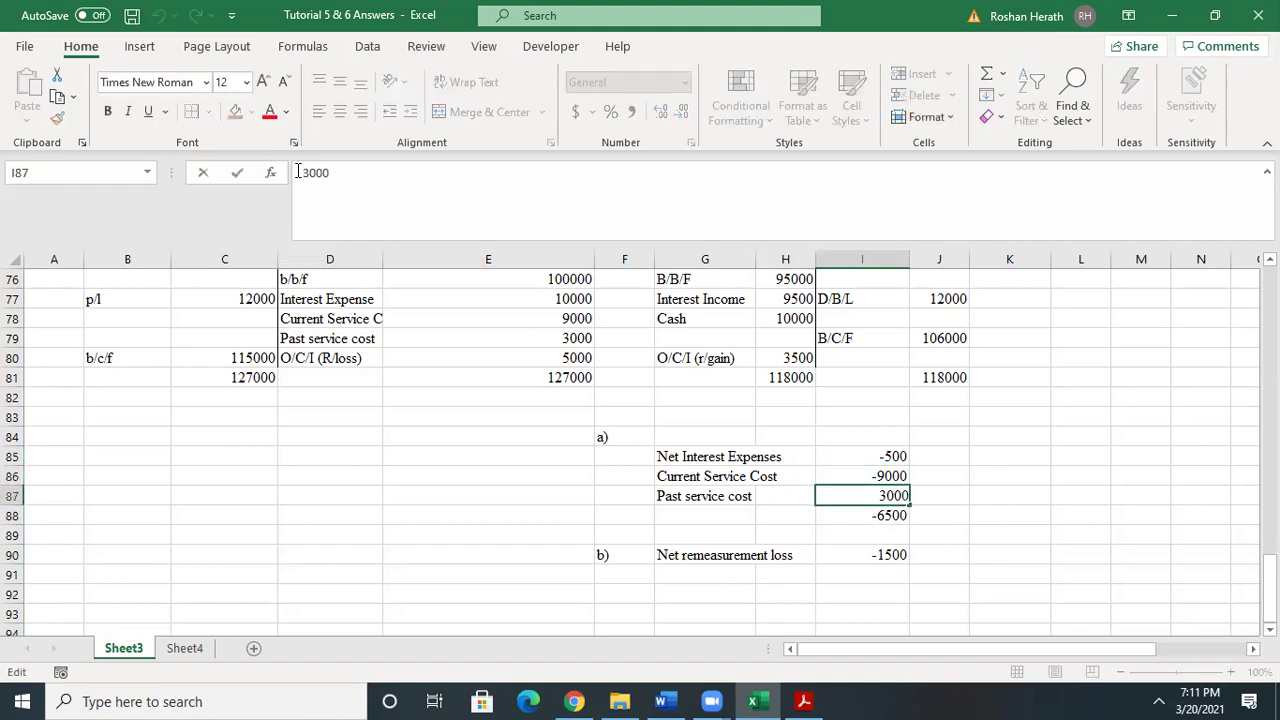
pyautogui.write('-')
pyautogui.press('Return')
# - Format the amounts in I85:I90 with comma style and no decimal places
pyautogui.moveTo(829, 463); pyautogui.dragTo(856, 555)
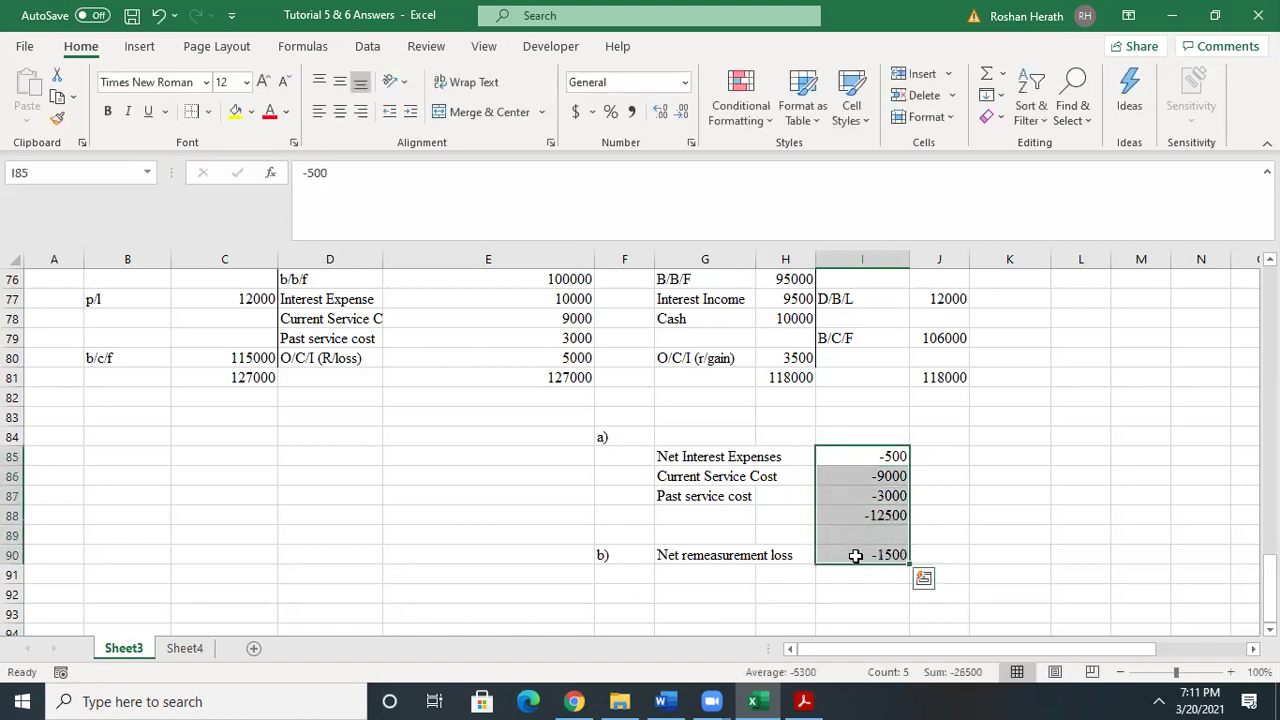
pyautogui.click(631, 111)
pyautogui.click(684, 112)
pyautogui.click(684, 112)
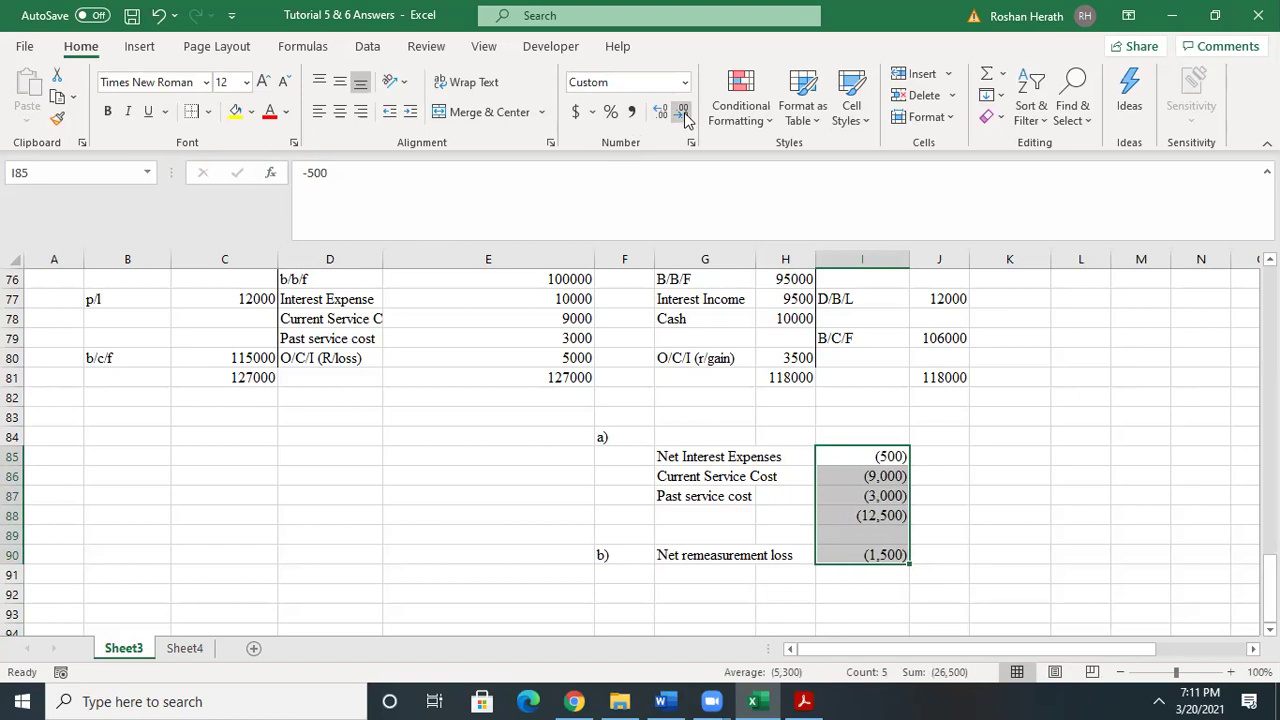
pyautogui.click(1055, 512)
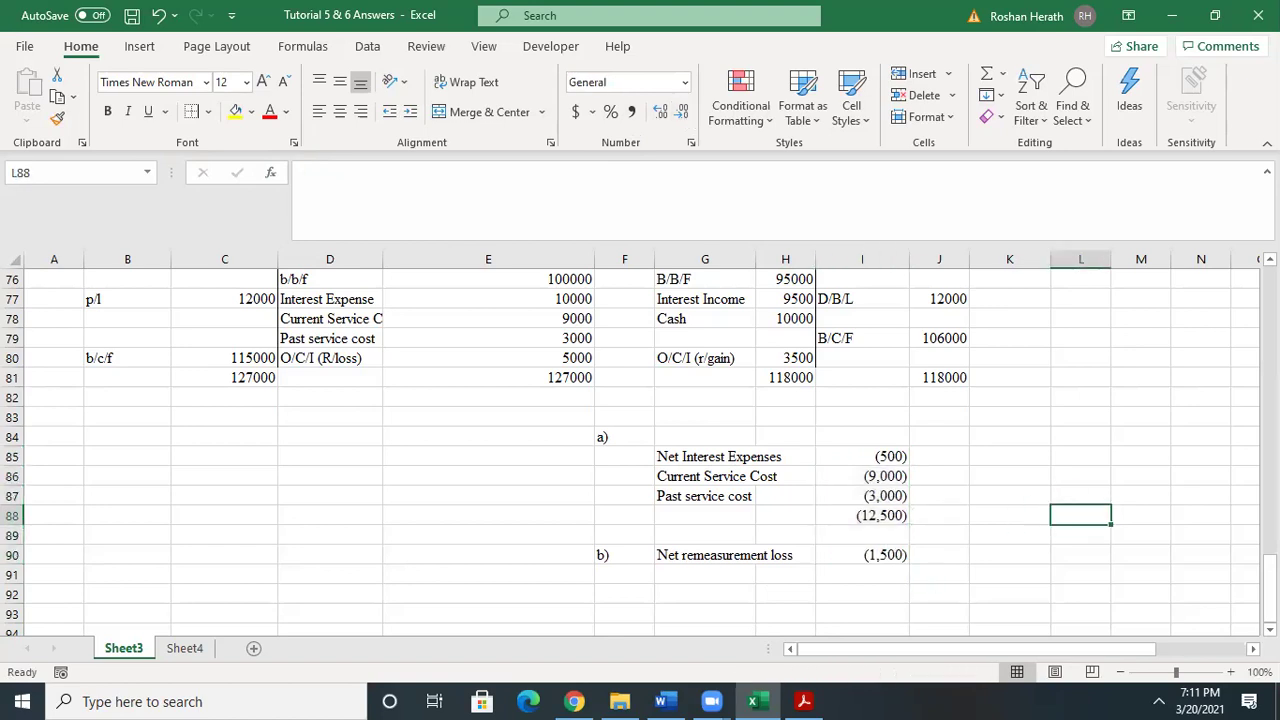
pyautogui.scroll(-1, 891, 531)
pyautogui.click(896, 526)
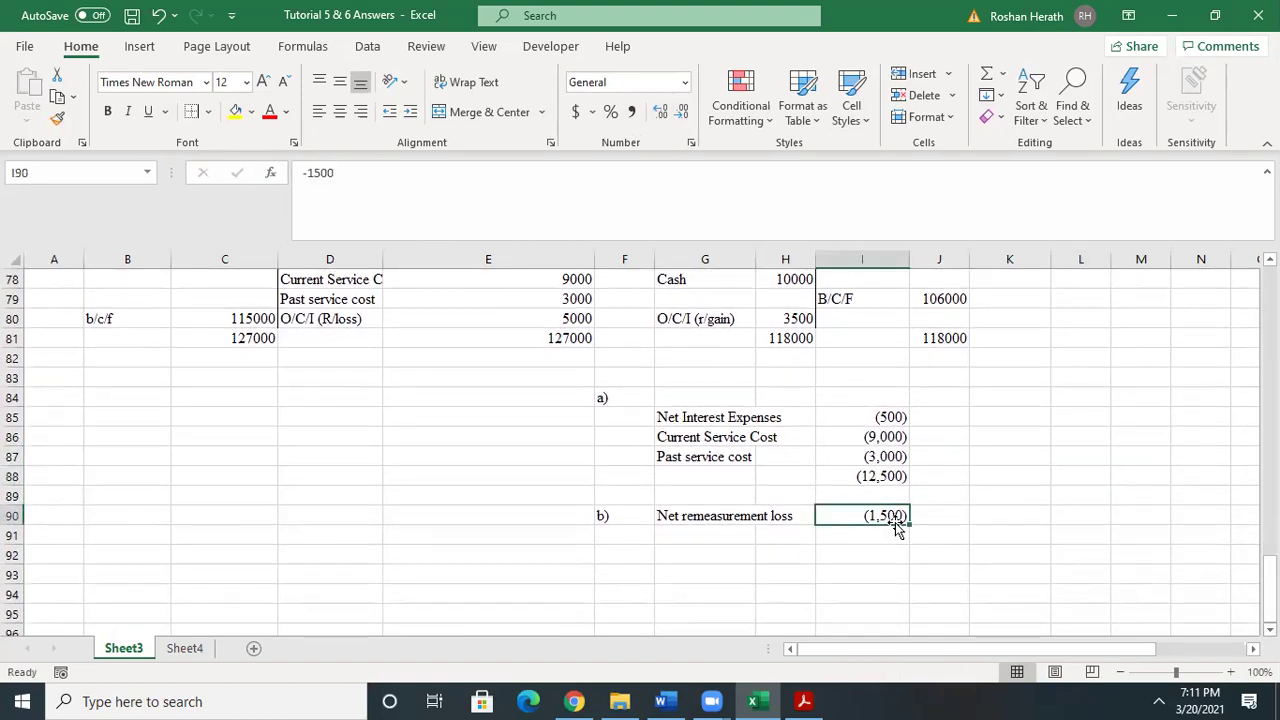
# - Start the requirement c) extract by entering "Extraxts from" in B90 and "Statement of Profit or Loss and O/C/I" in B91
pyautogui.moveTo(1268, 590); pyautogui.dragTo(1268, 560)
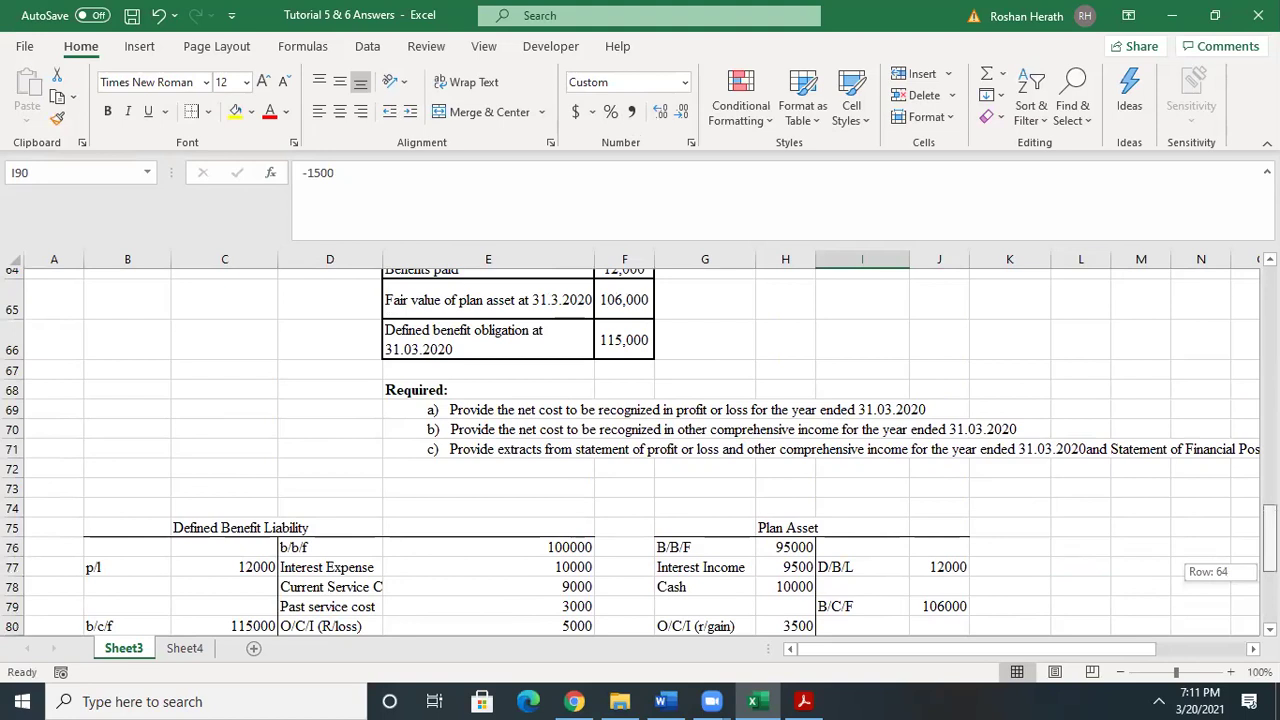
pyautogui.moveTo(1268, 560); pyautogui.dragTo(1268, 576)
pyautogui.scroll(-2, 606, 503)
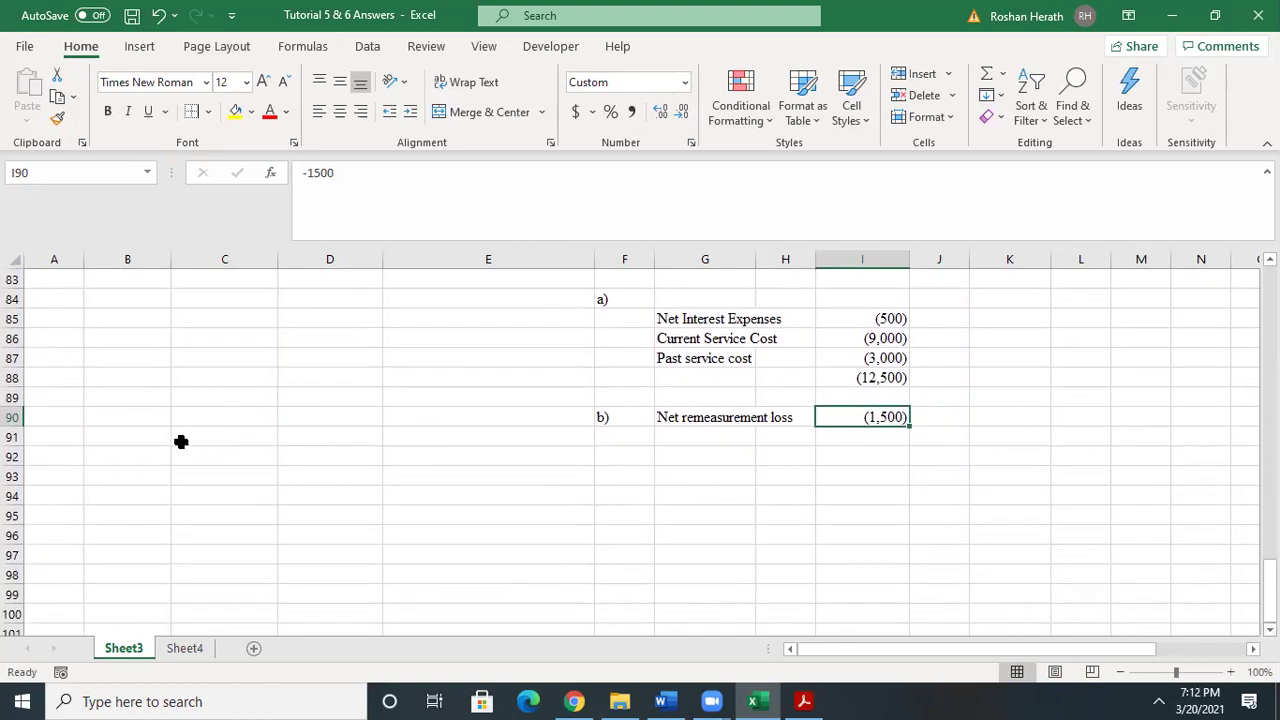
pyautogui.click(123, 419)
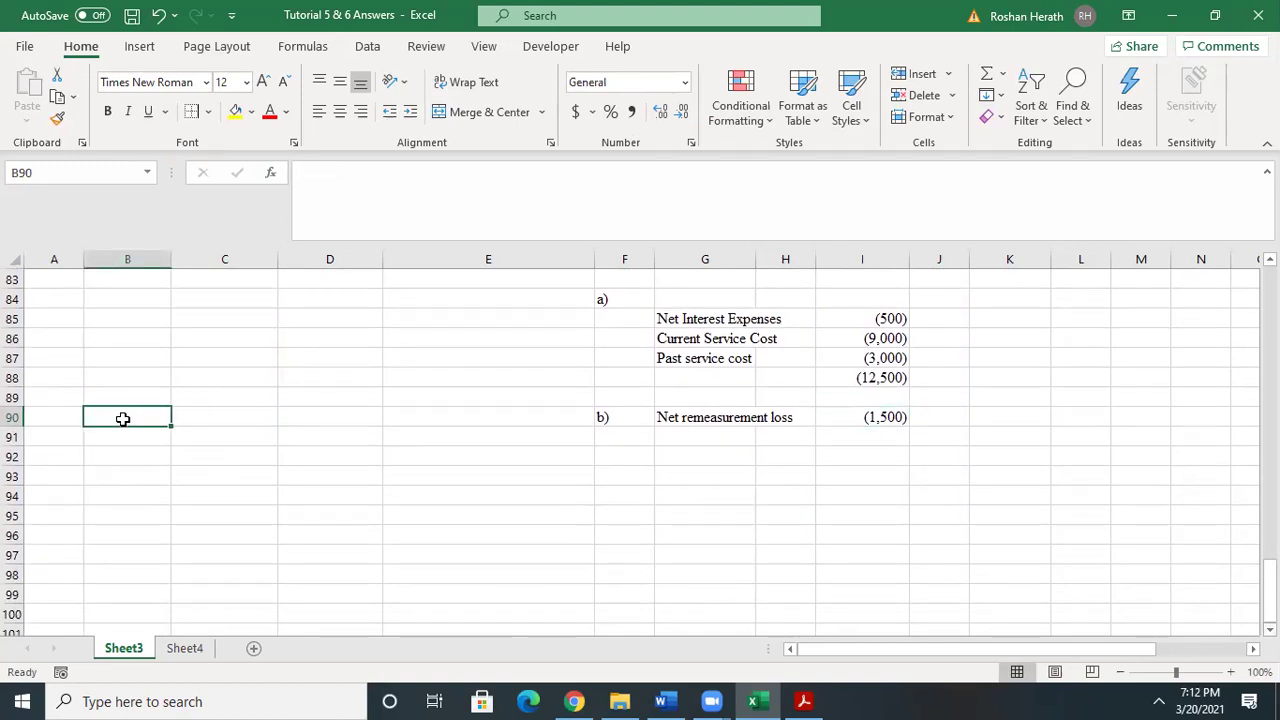
pyautogui.write('Extraxts')
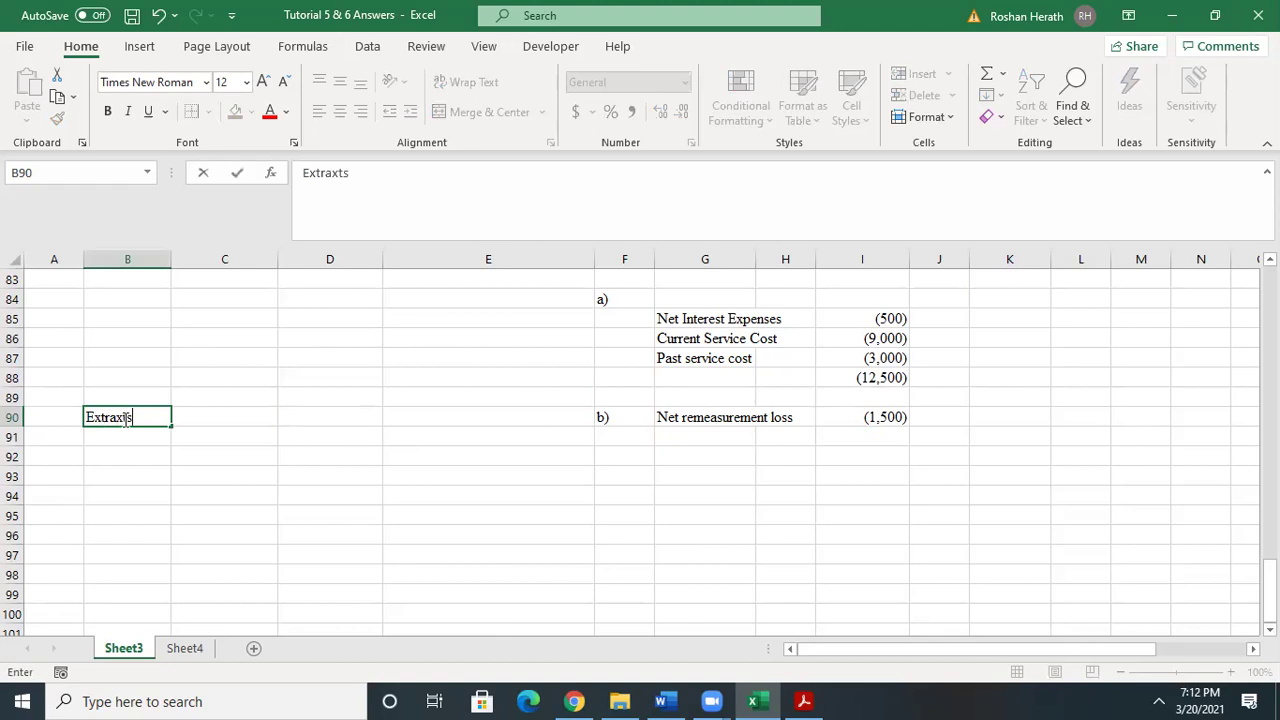
pyautogui.write(' from')
pyautogui.click(110, 438)
pyautogui.write('Statement of Pro')
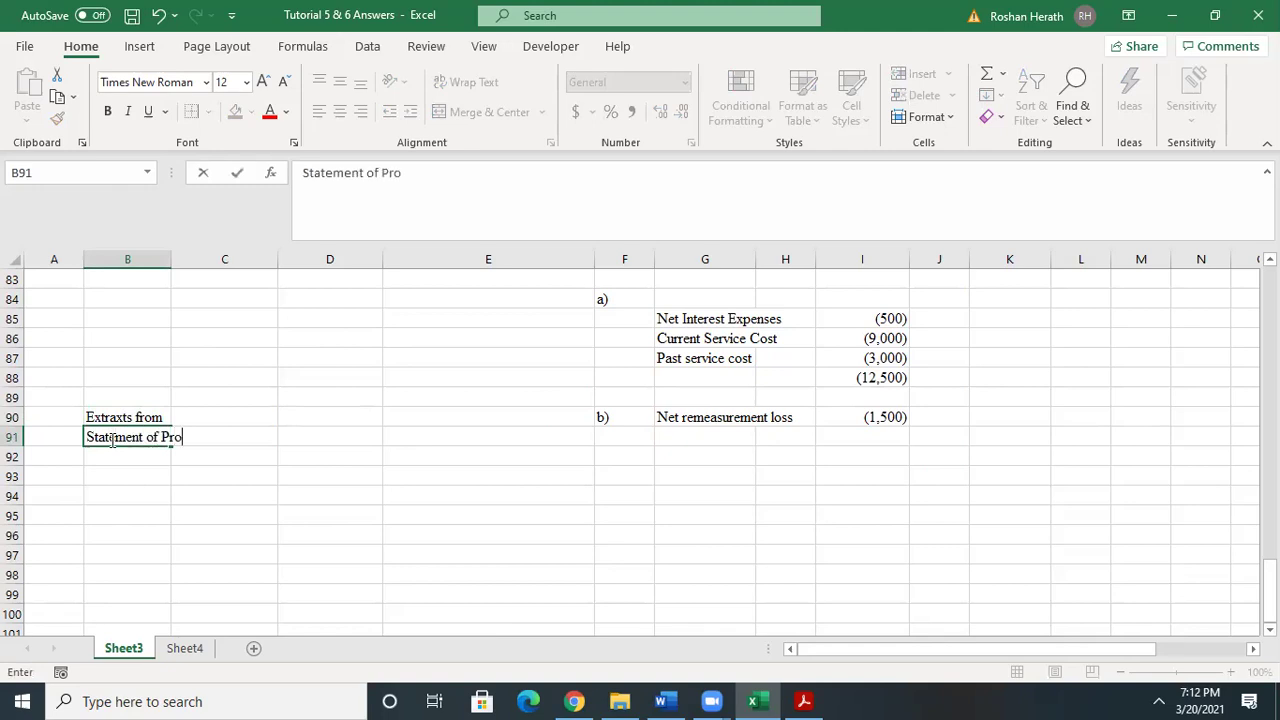
pyautogui.write('fit or Loss a')
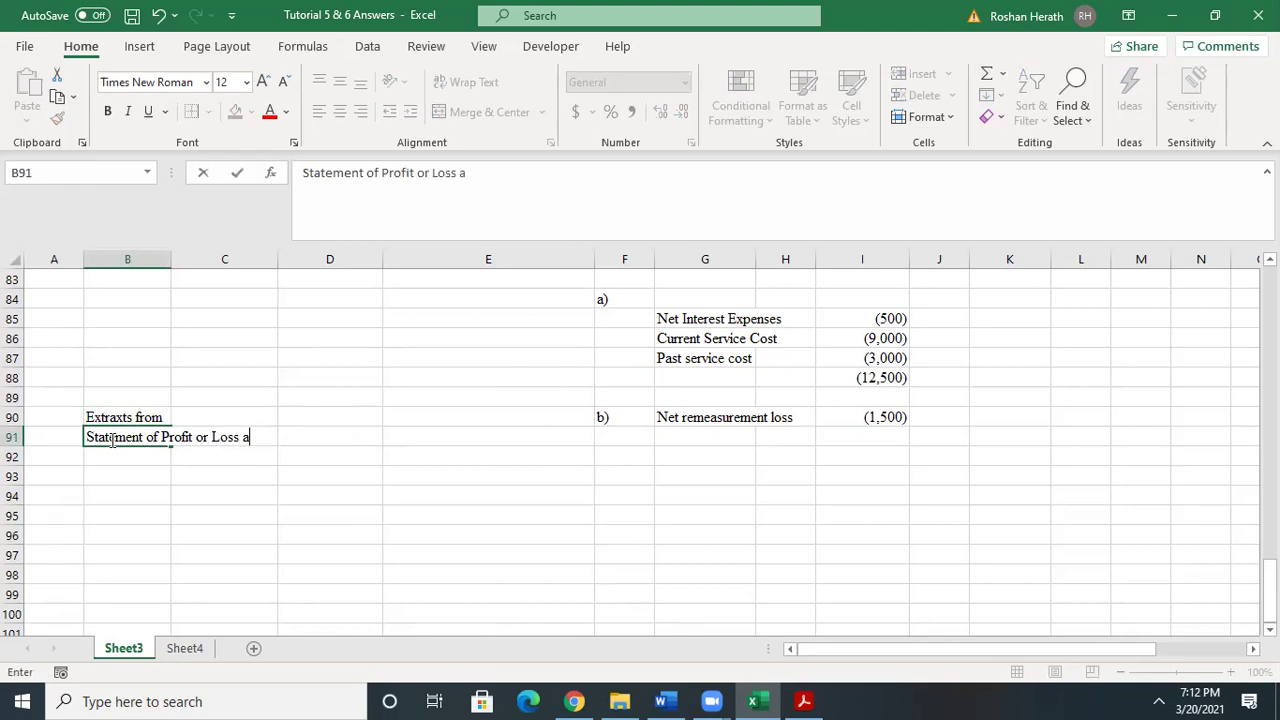
pyautogui.write('nd O/C/I')
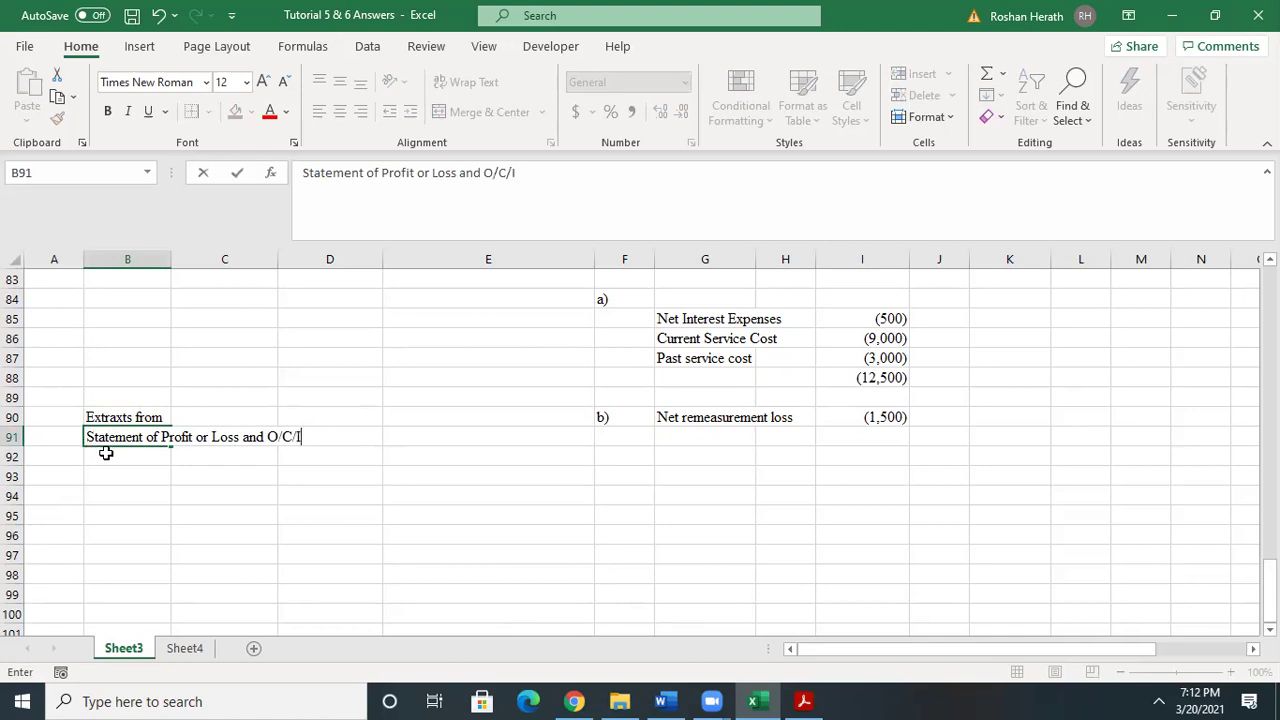
# - Enter the period line "For the year ended 31.03.2021" in B92 under the statement title
pyautogui.press('Return')
pyautogui.write('fo')
pyautogui.press('BackSpace')
pyautogui.press('BackSpace')
pyautogui.write('For t')
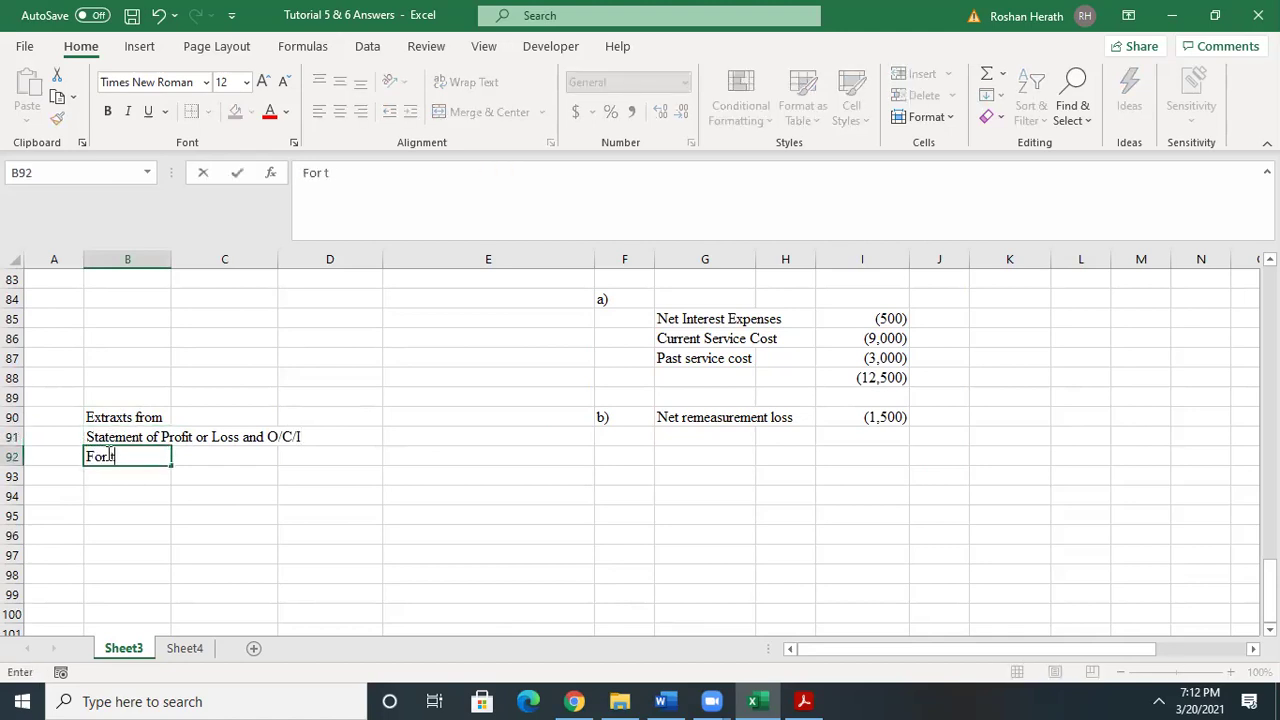
pyautogui.write('he year ended 31.03.2021')
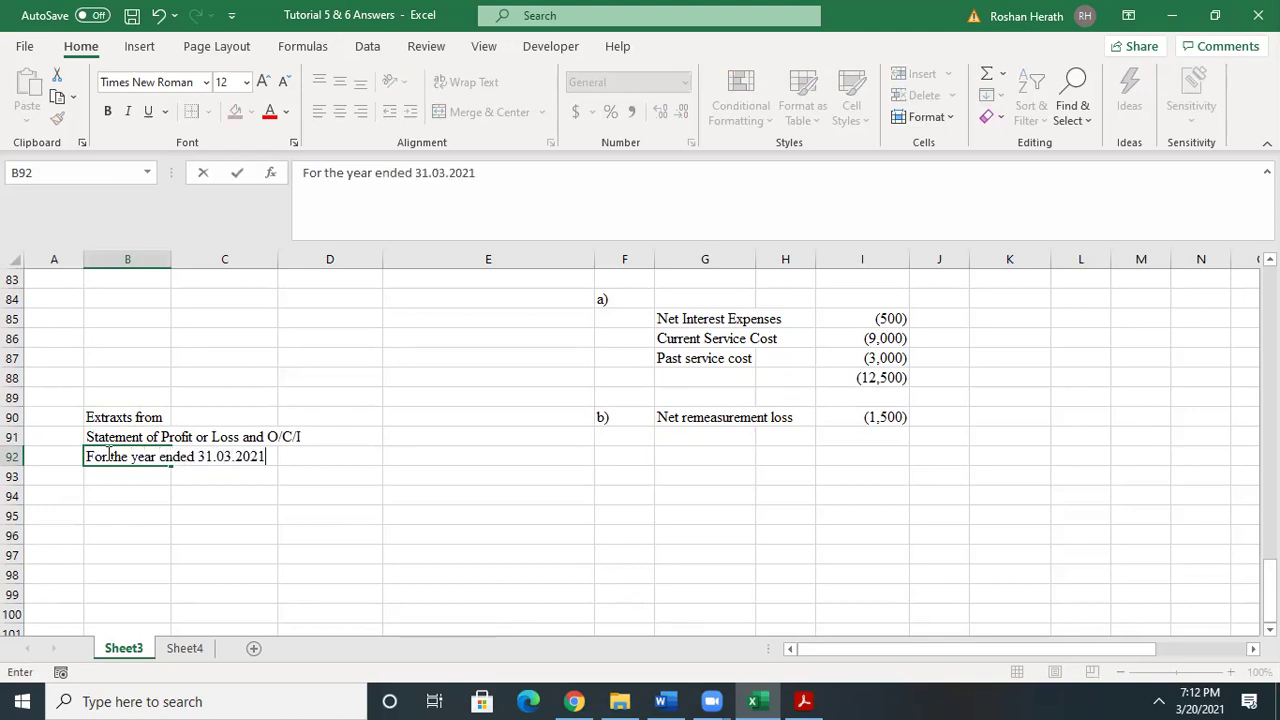
# - Enter the heading "Finance Expenses" in B96 of the profit or loss extract
pyautogui.click(82, 540)
pyautogui.click(121, 532)
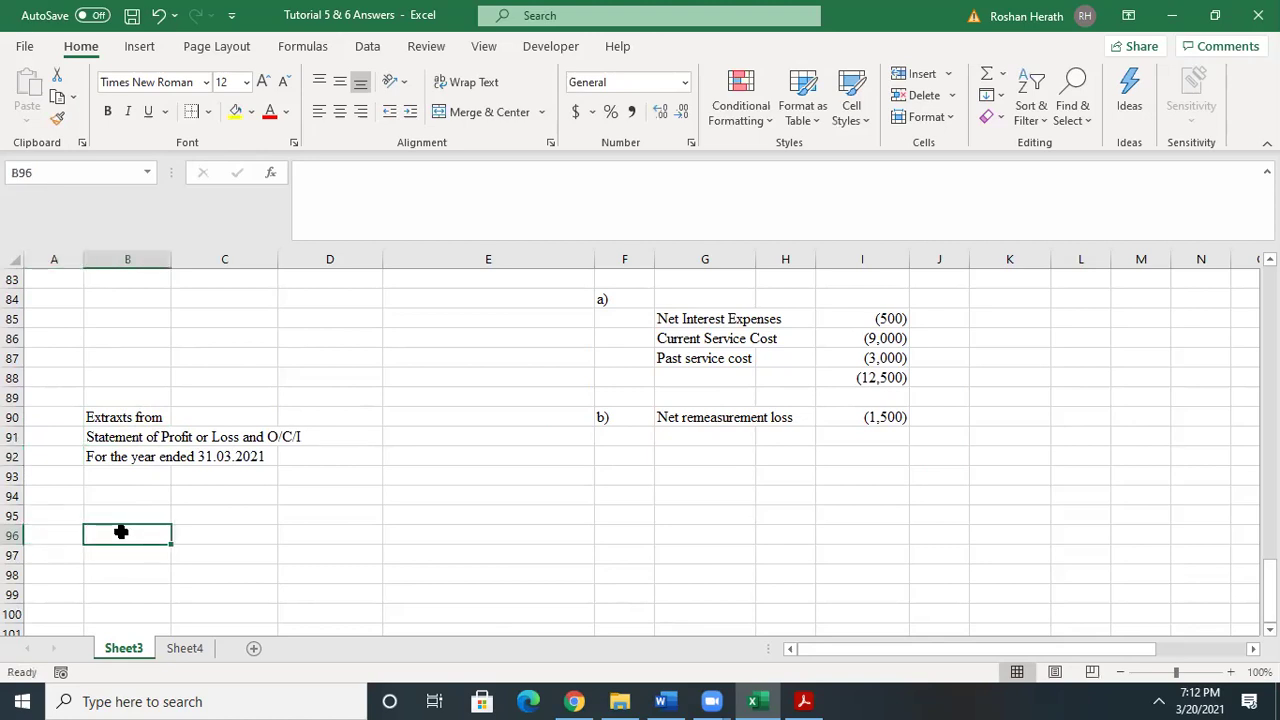
pyautogui.write('Fina')
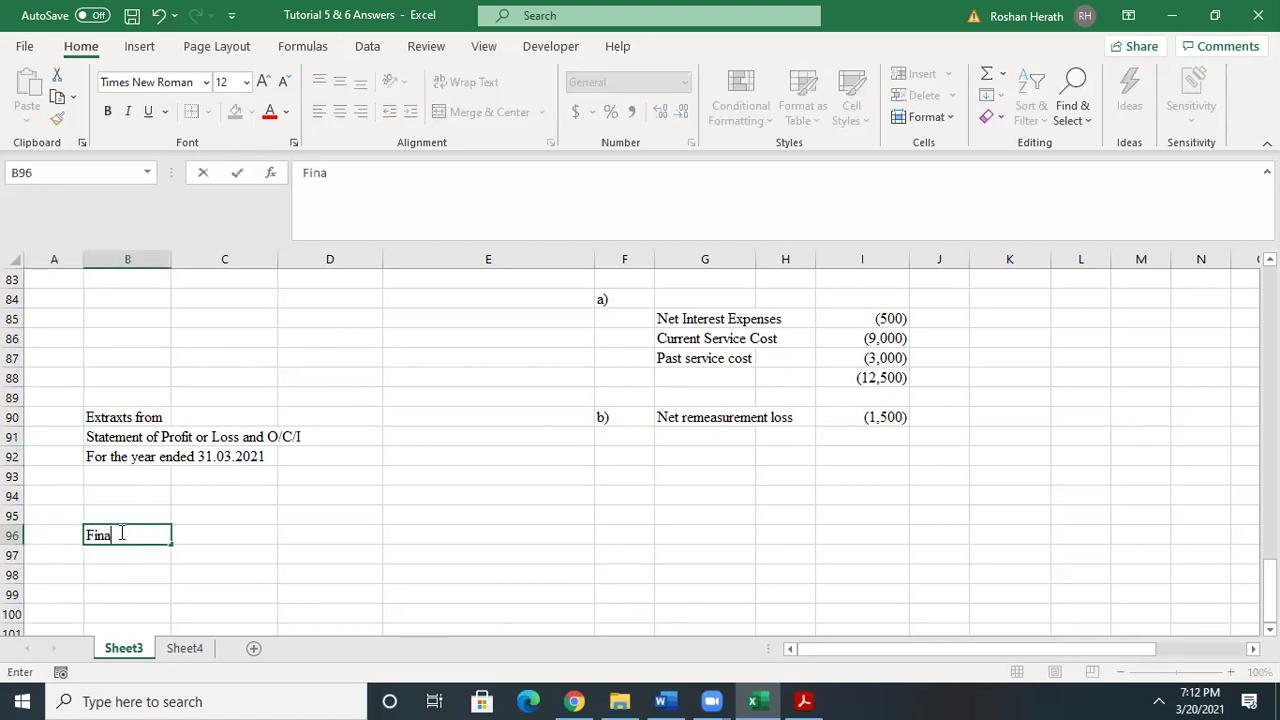
pyautogui.write('nce Expenses')
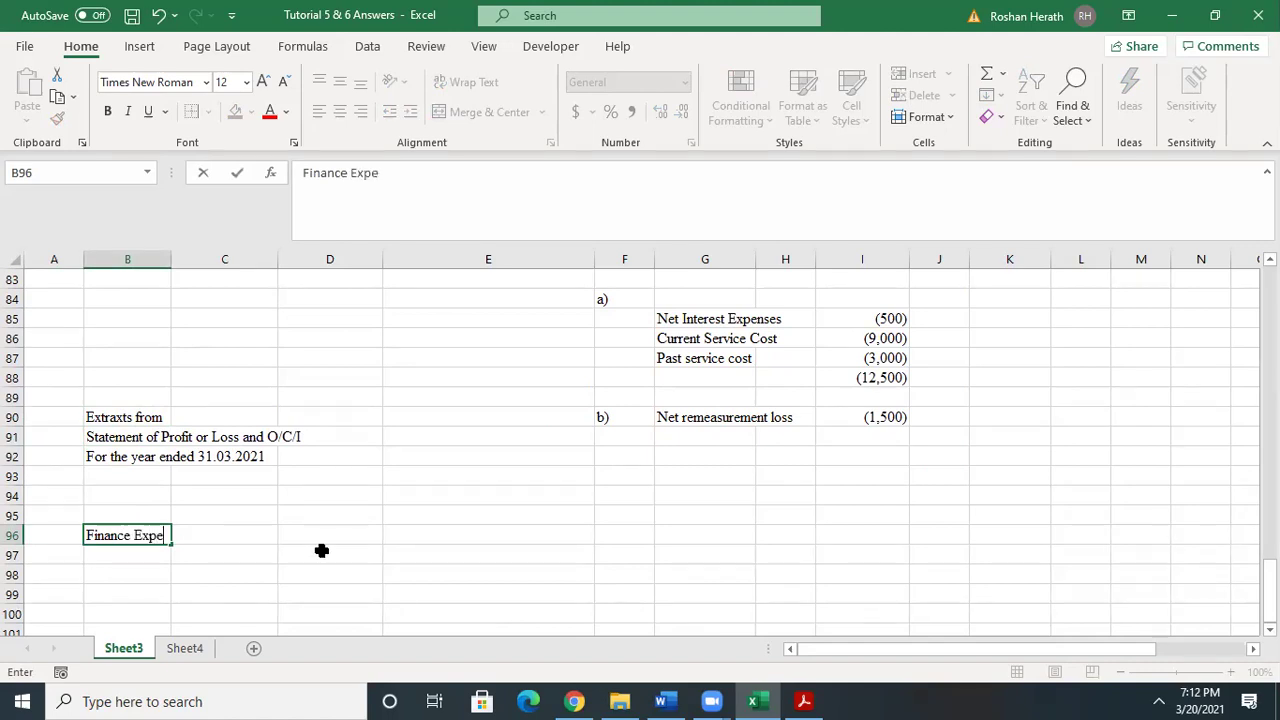
pyautogui.click(148, 555)
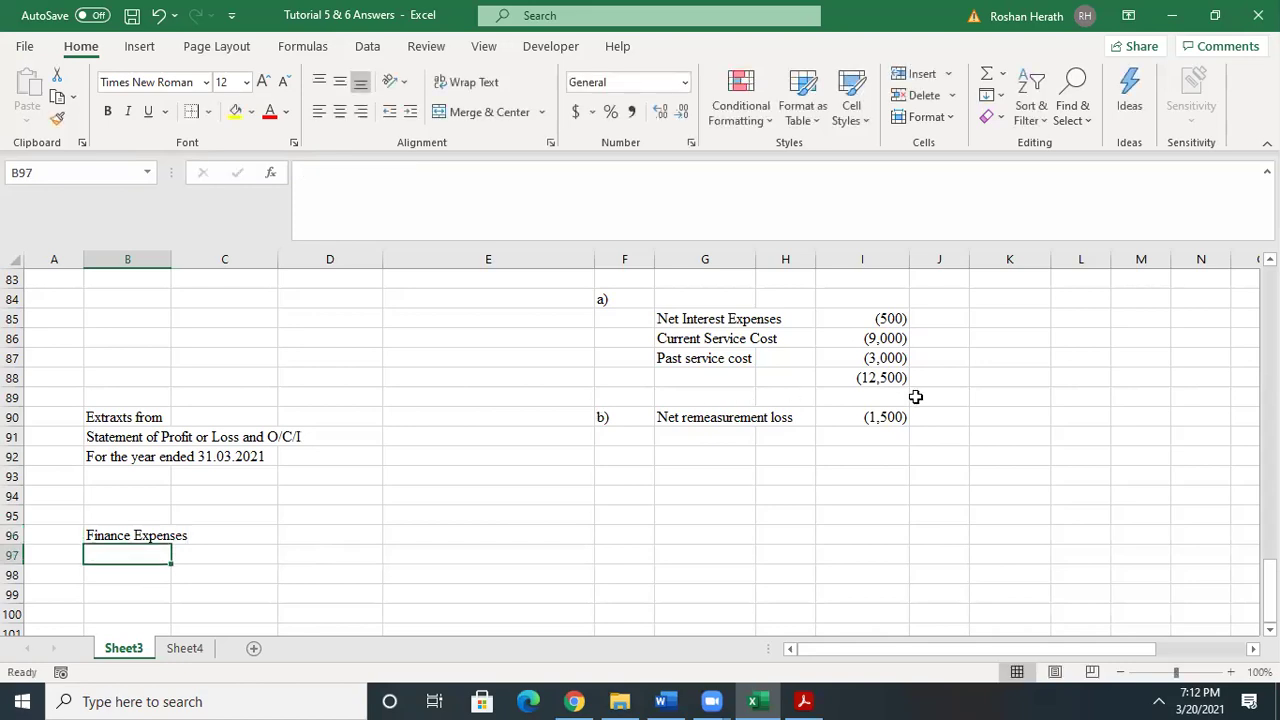
# - Copy the three cost lines with their amounts from G85:I87 into the extract starting at B97
pyautogui.click(704, 314)
pyautogui.moveTo(704, 314); pyautogui.dragTo(849, 349)
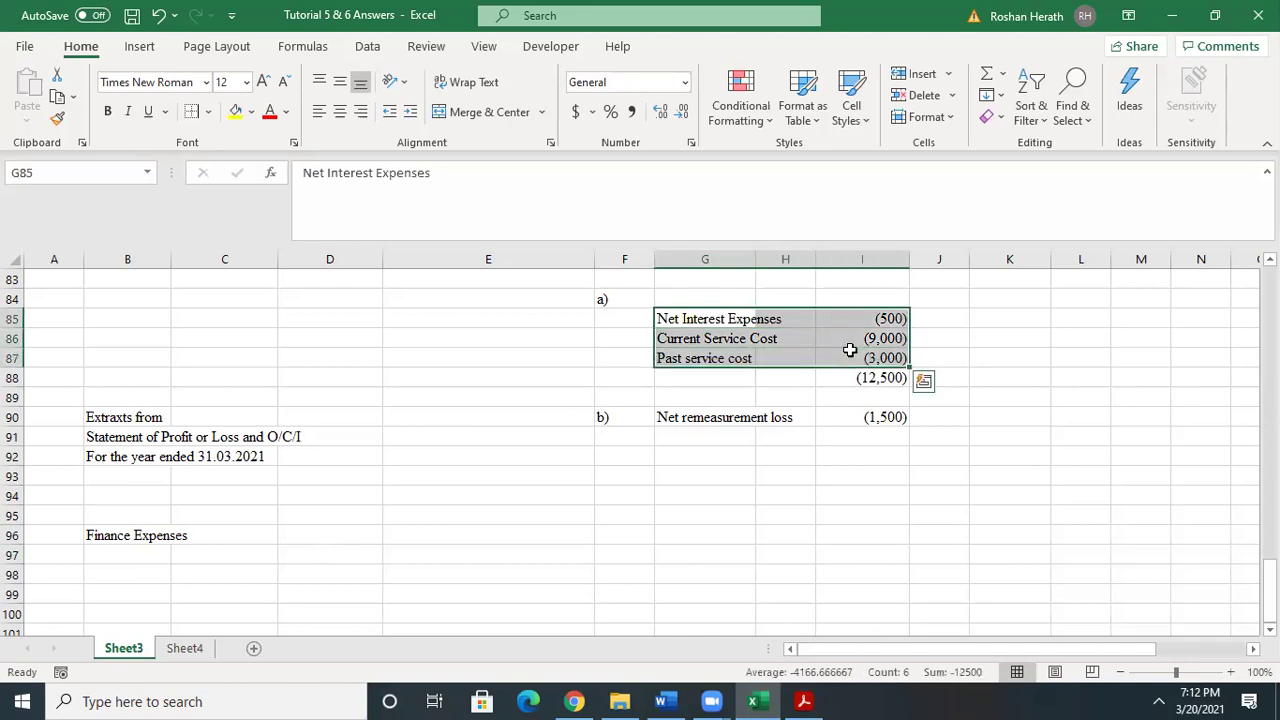
pyautogui.hotkey('ctrl', 'c')
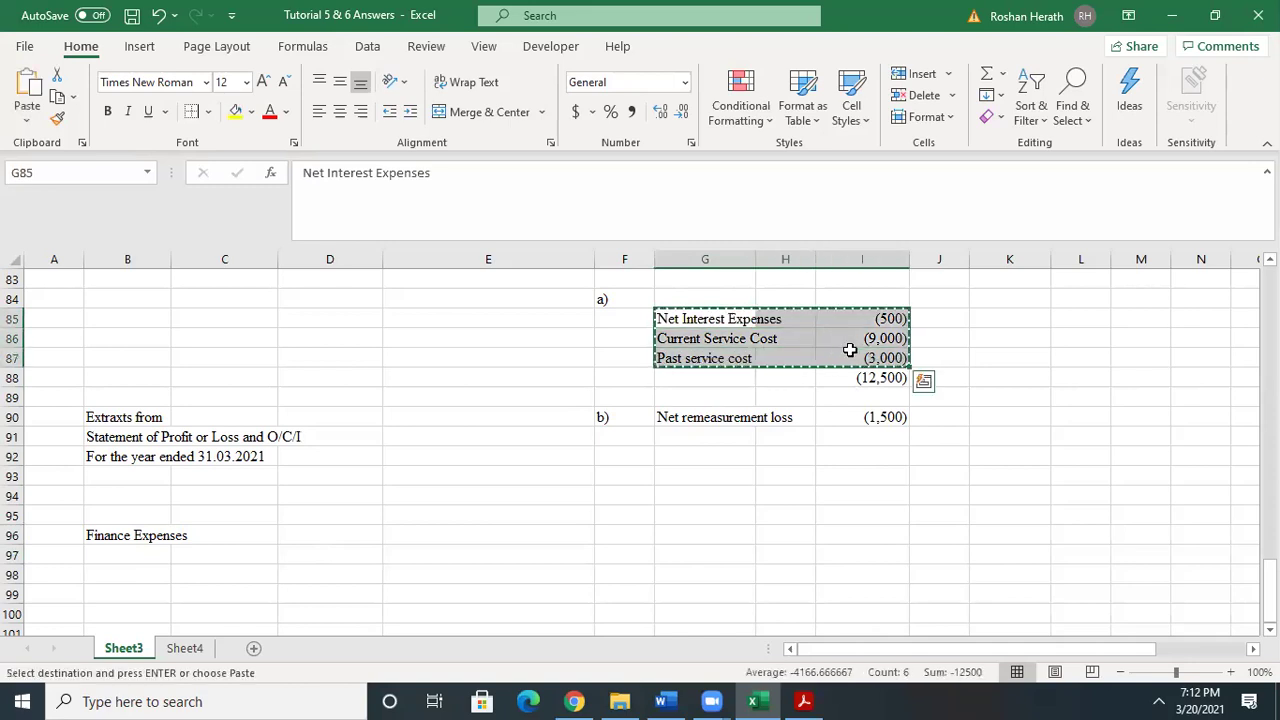
pyautogui.click(155, 550)
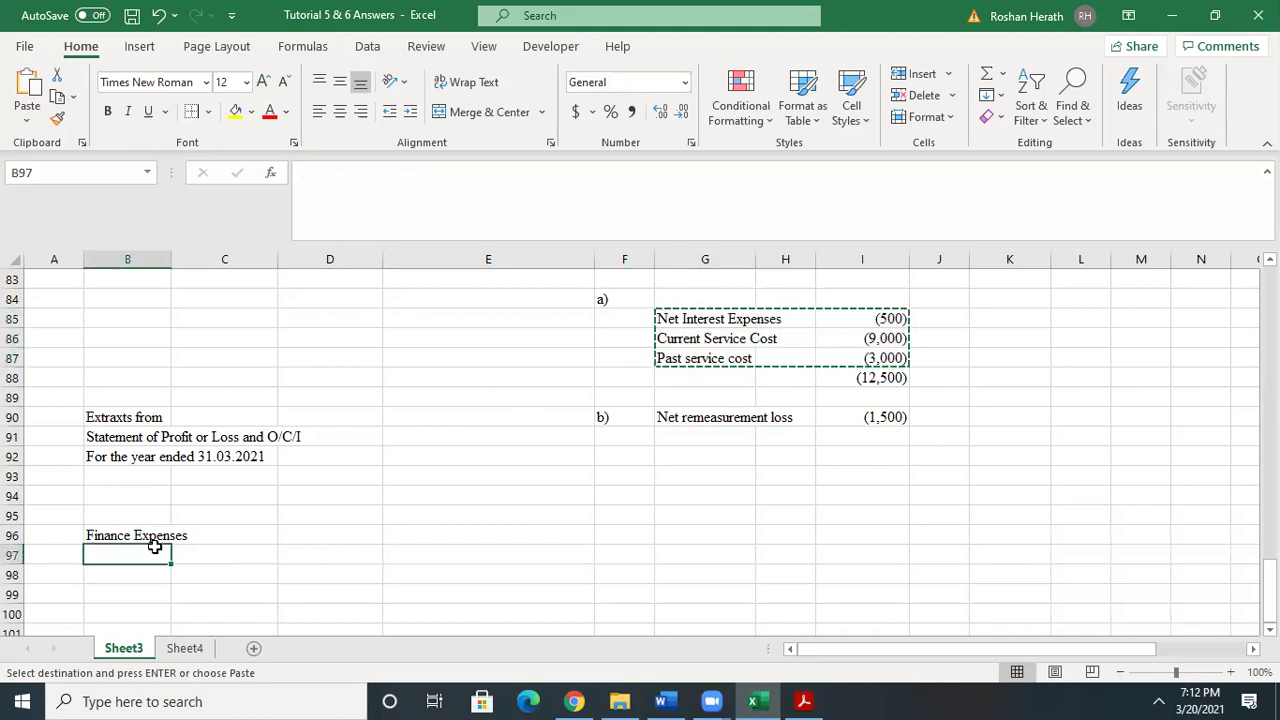
pyautogui.hotkey('ctrl', 'v')
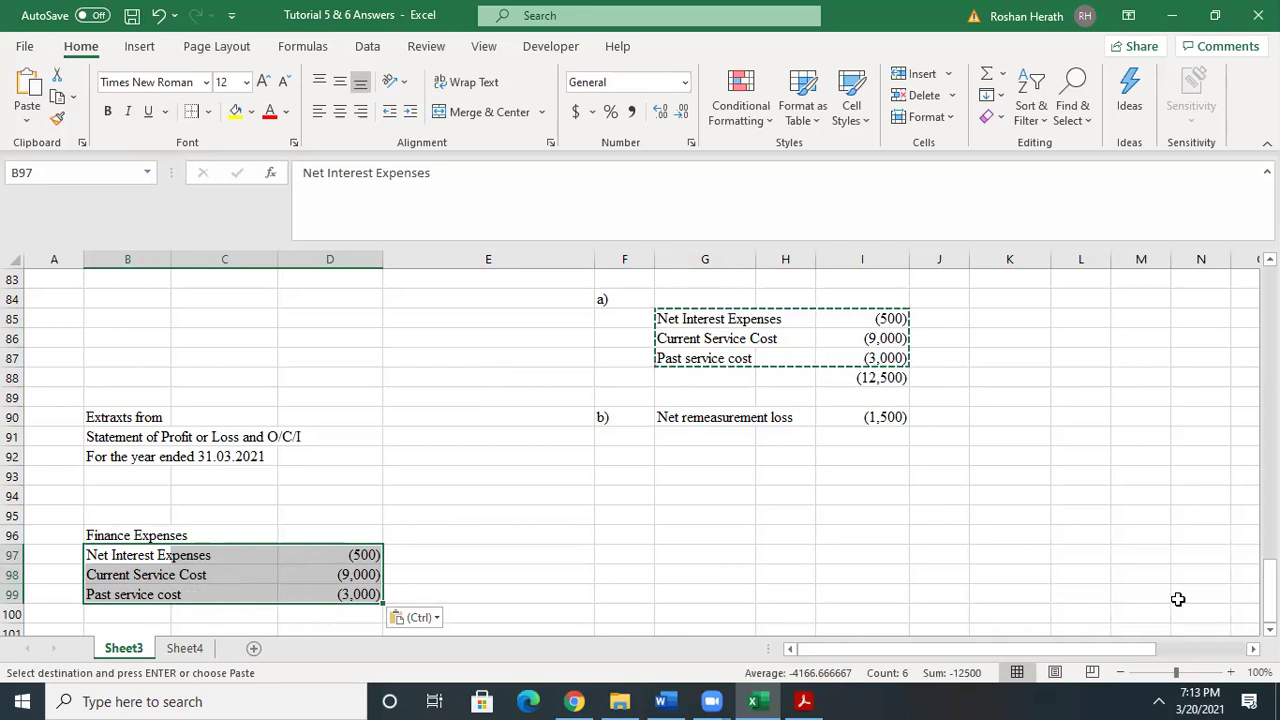
# - Add the heading "O/C/I" in B101 below the profit or loss cost lines
pyautogui.scroll(-2, 160, 590)
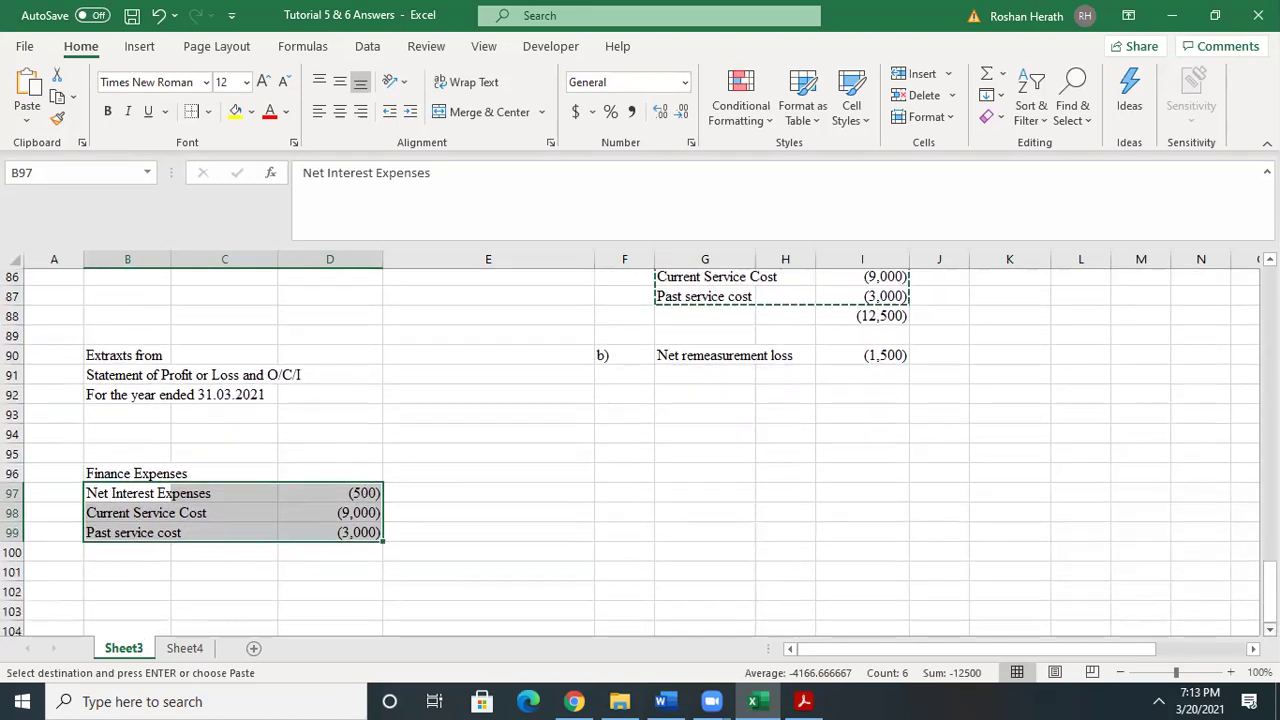
pyautogui.click(110, 562)
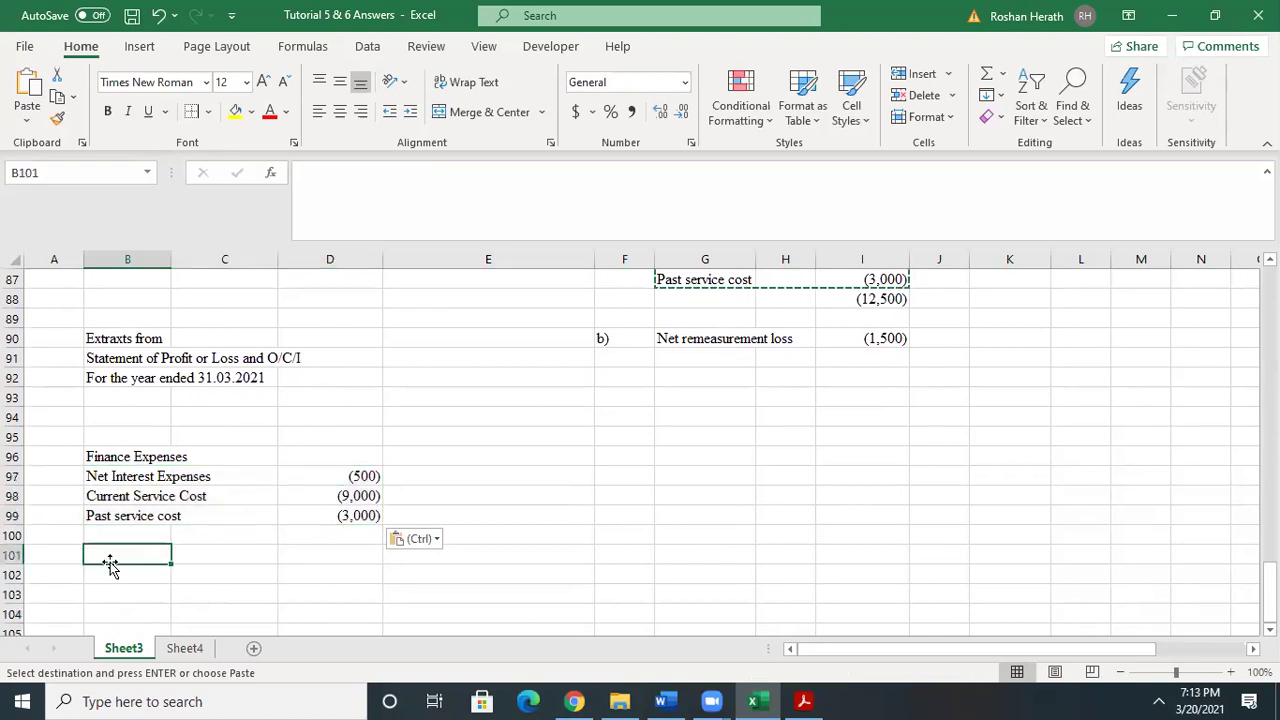
pyautogui.write('O')
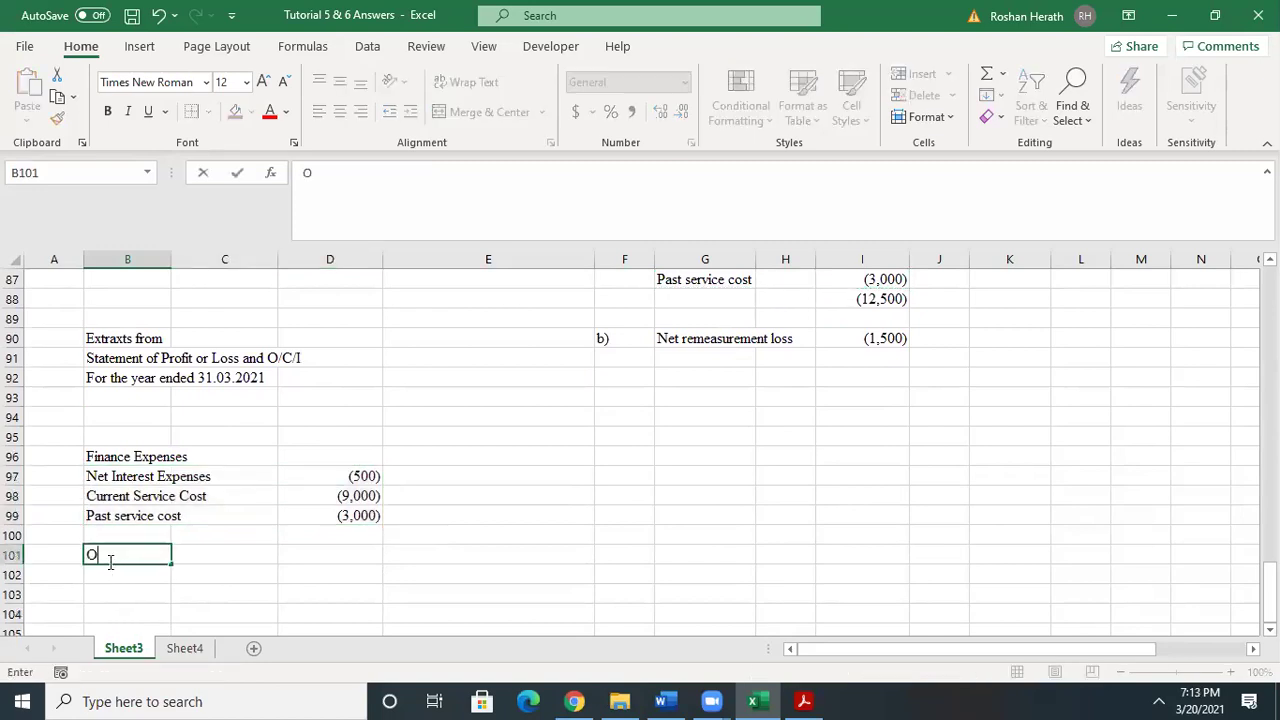
pyautogui.write('/C/I')
# - Enter the line label "Remeasurement loss (Net)" in B102 under the O/C/I heading
pyautogui.click(112, 575)
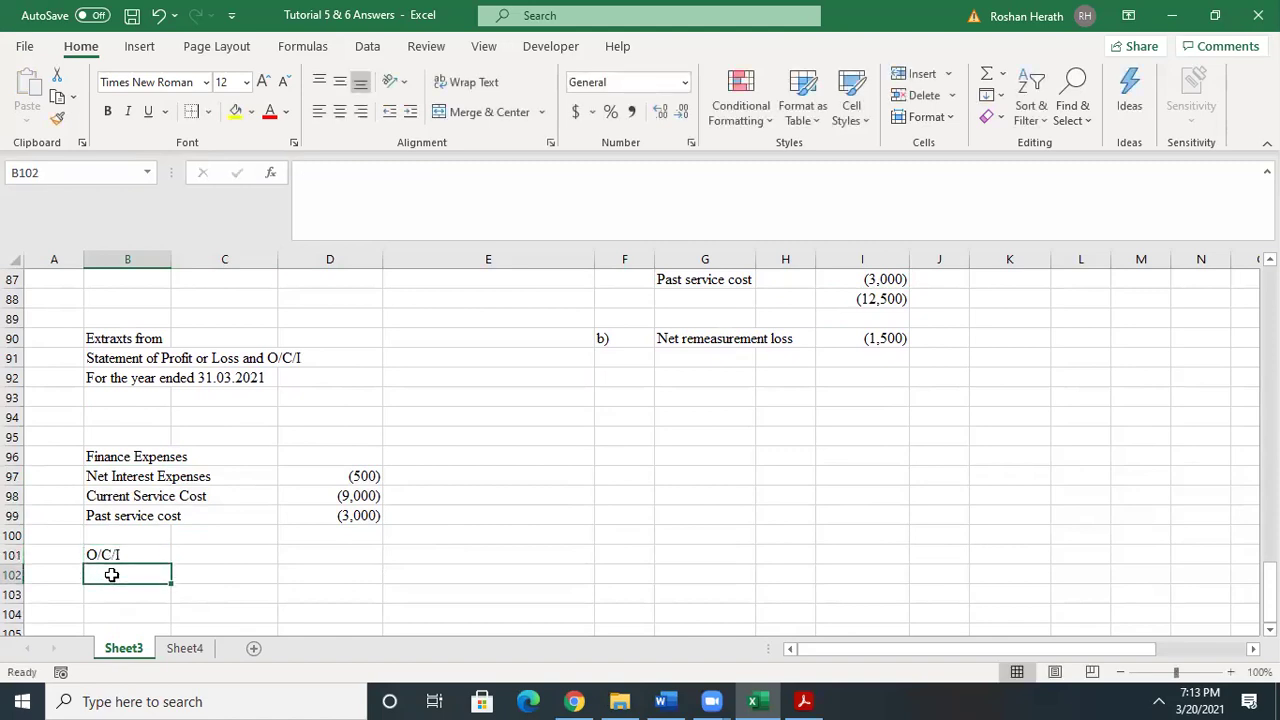
pyautogui.write('r')
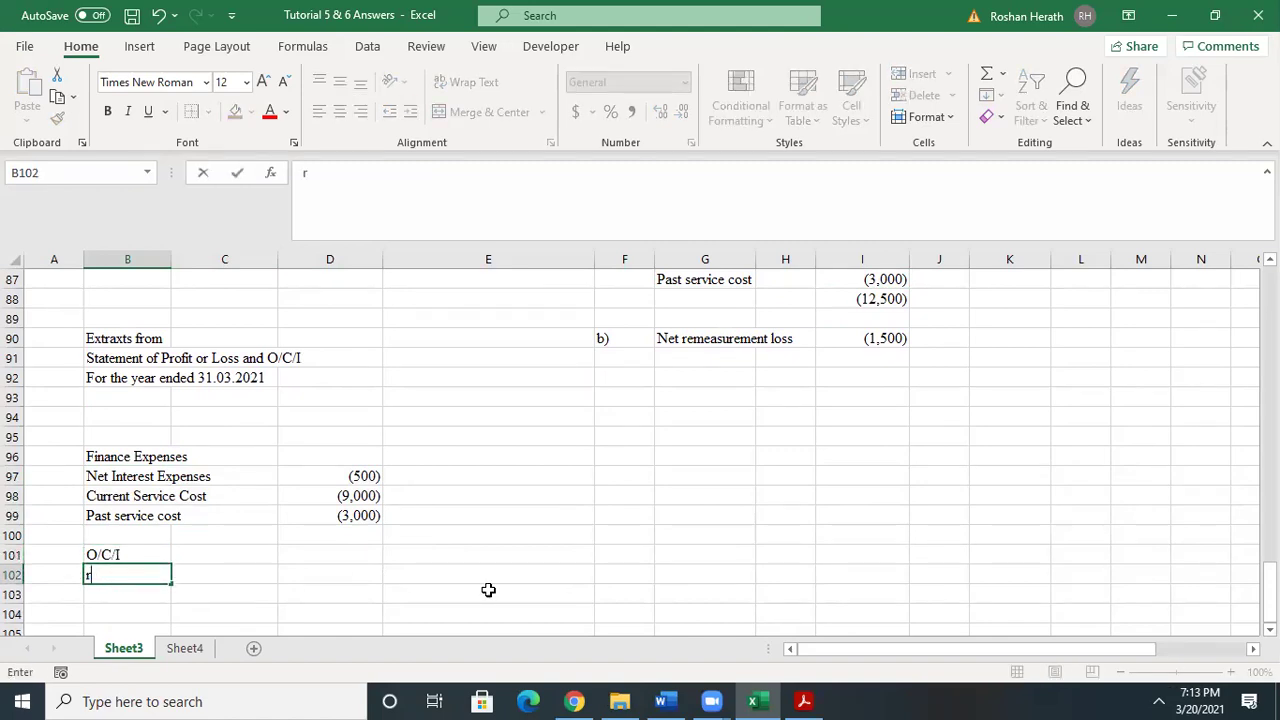
pyautogui.write('Net remeasurement loss ')
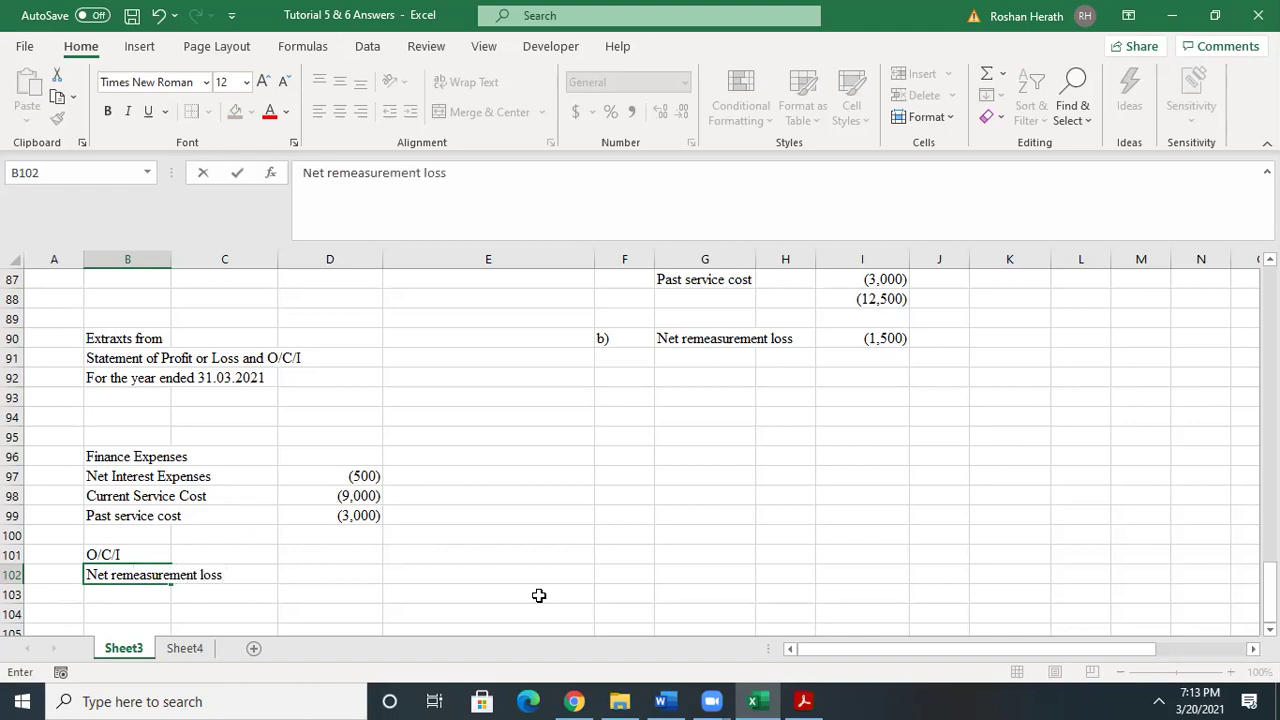
pyautogui.write('(Ne')
pyautogui.doubleClick(119, 577)
pyautogui.click(119, 577)
pyautogui.press('BackSpace')
pyautogui.press('BackSpace')
pyautogui.press('BackSpace')
pyautogui.press('BackSpace')
pyautogui.press('BackSpace')
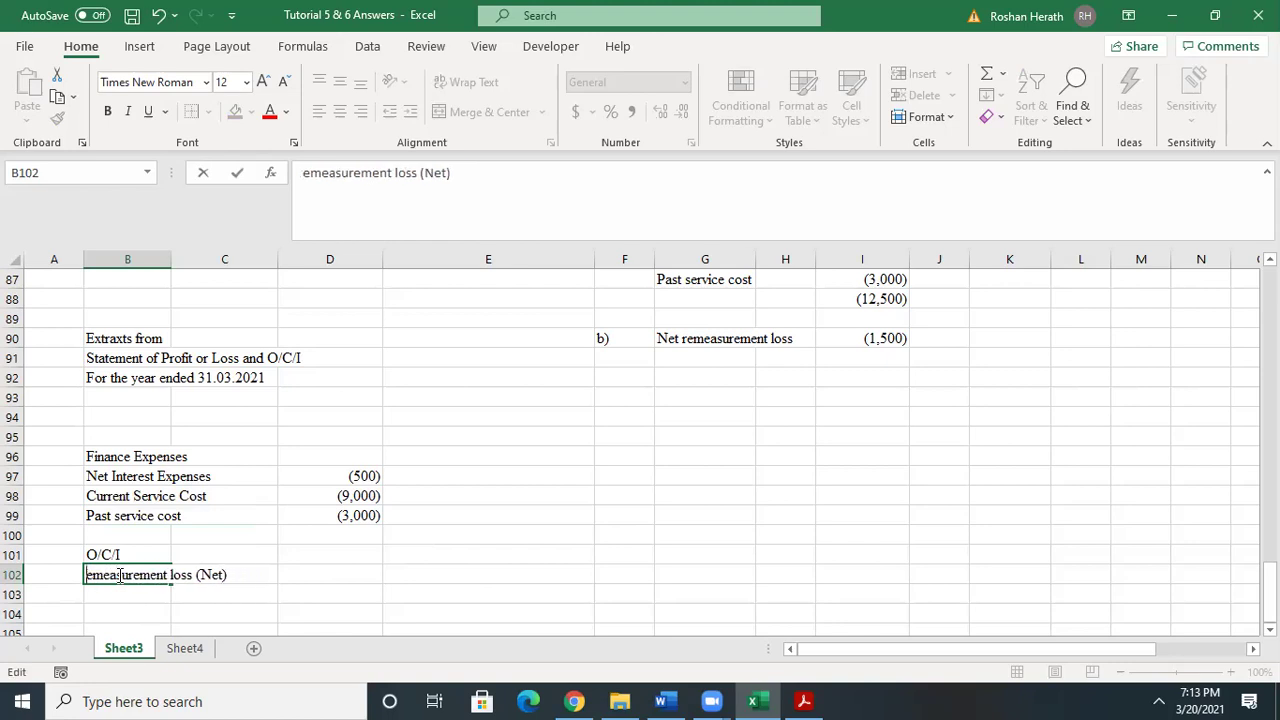
pyautogui.write('R')
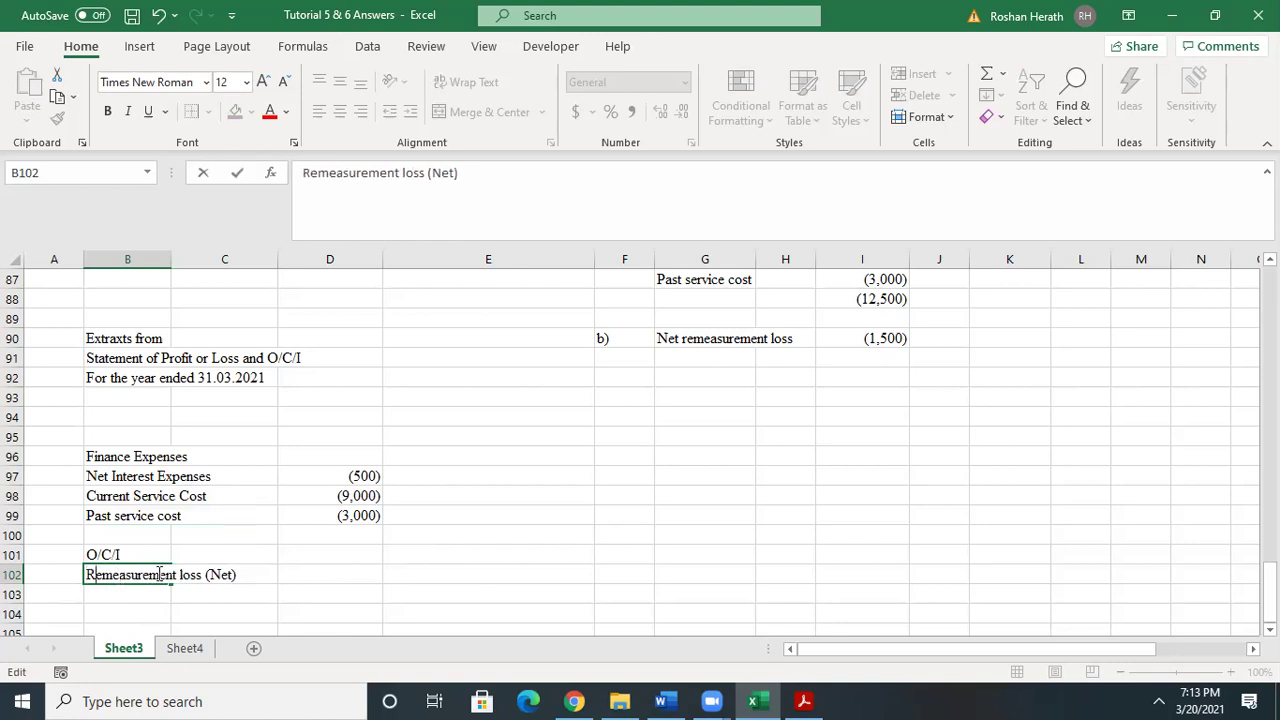
# - Enter -1500 in D102 for the remeasurement loss and format it with comma style and no decimal places
pyautogui.click(353, 577)
pyautogui.write('-1500')
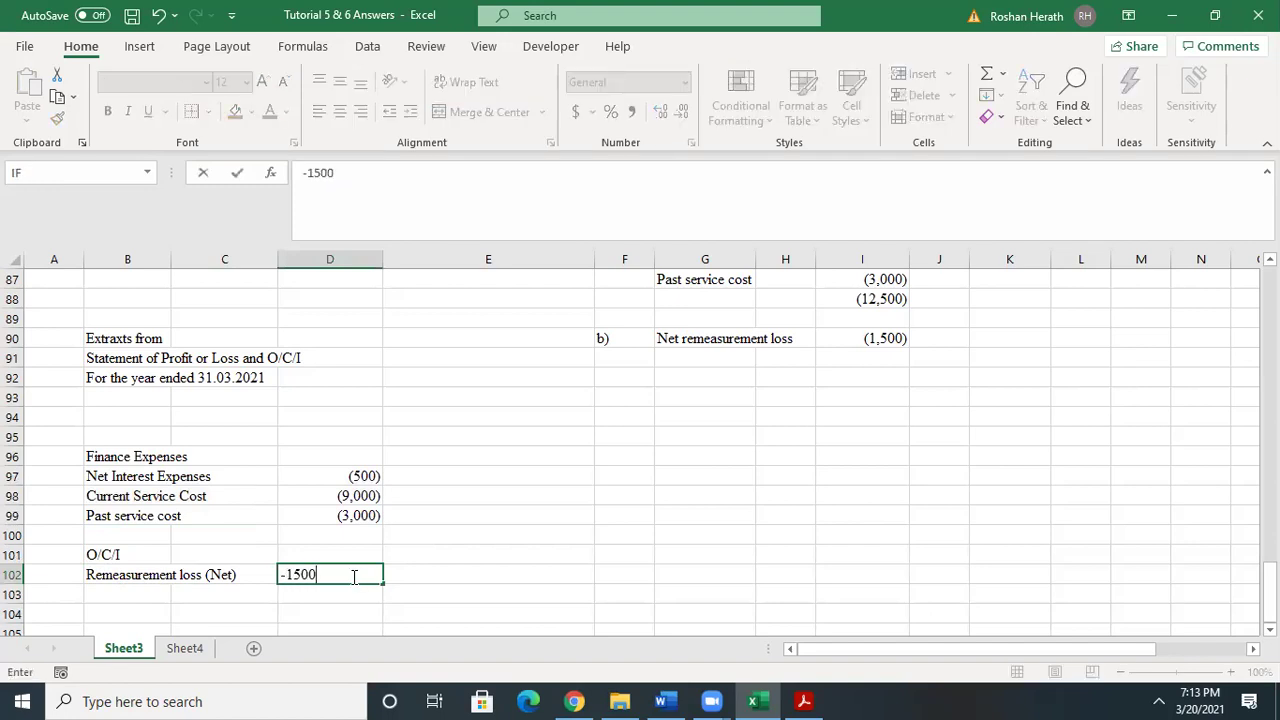
pyautogui.press('Return')
pyautogui.click(333, 570)
pyautogui.click(632, 112)
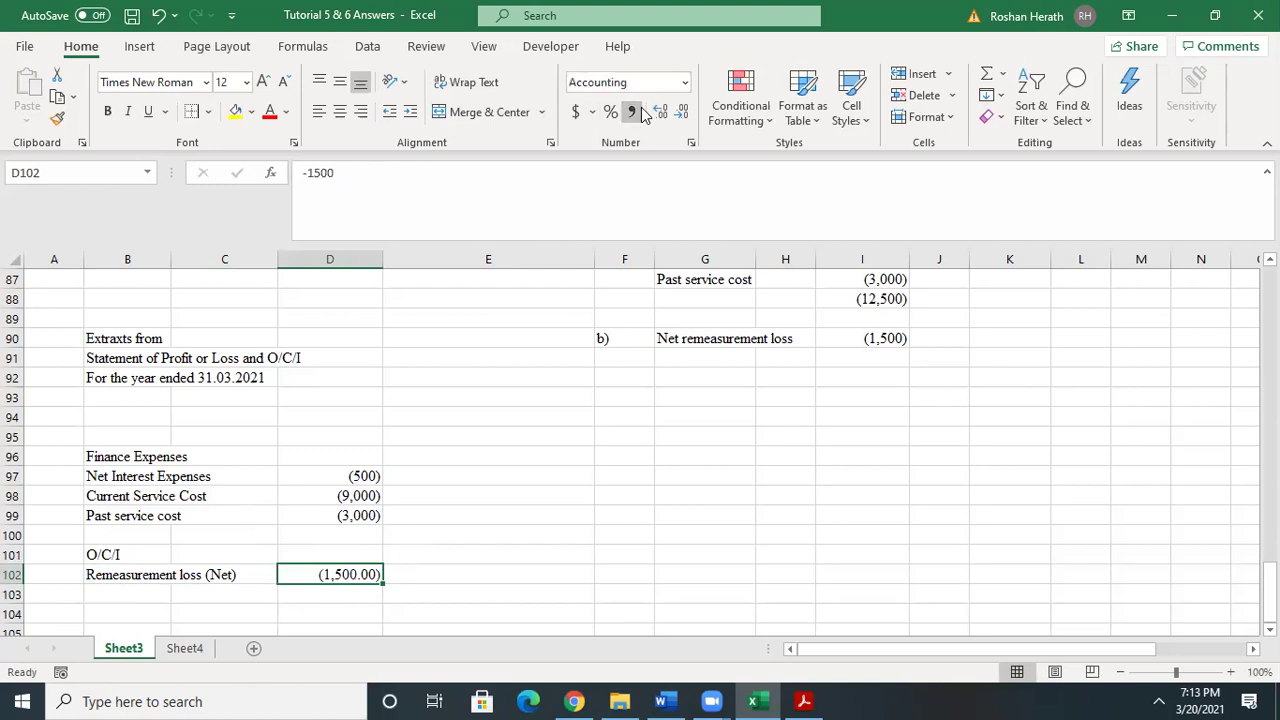
pyautogui.click(680, 112)
pyautogui.click(680, 112)
pyautogui.click(672, 497)
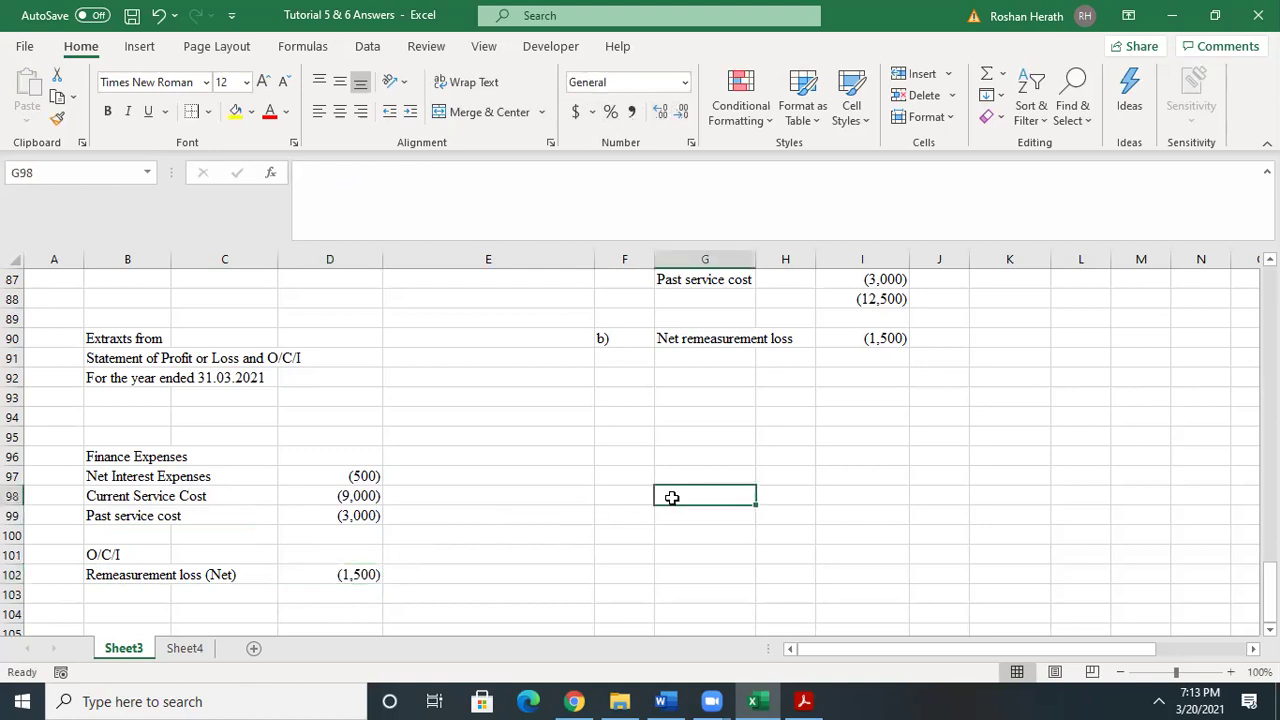
# - Copy the two heading lines in B90:B91 to G93:G94 as the start of a second extract
pyautogui.click(1270, 592)
pyautogui.moveTo(100, 336); pyautogui.dragTo(101, 348)
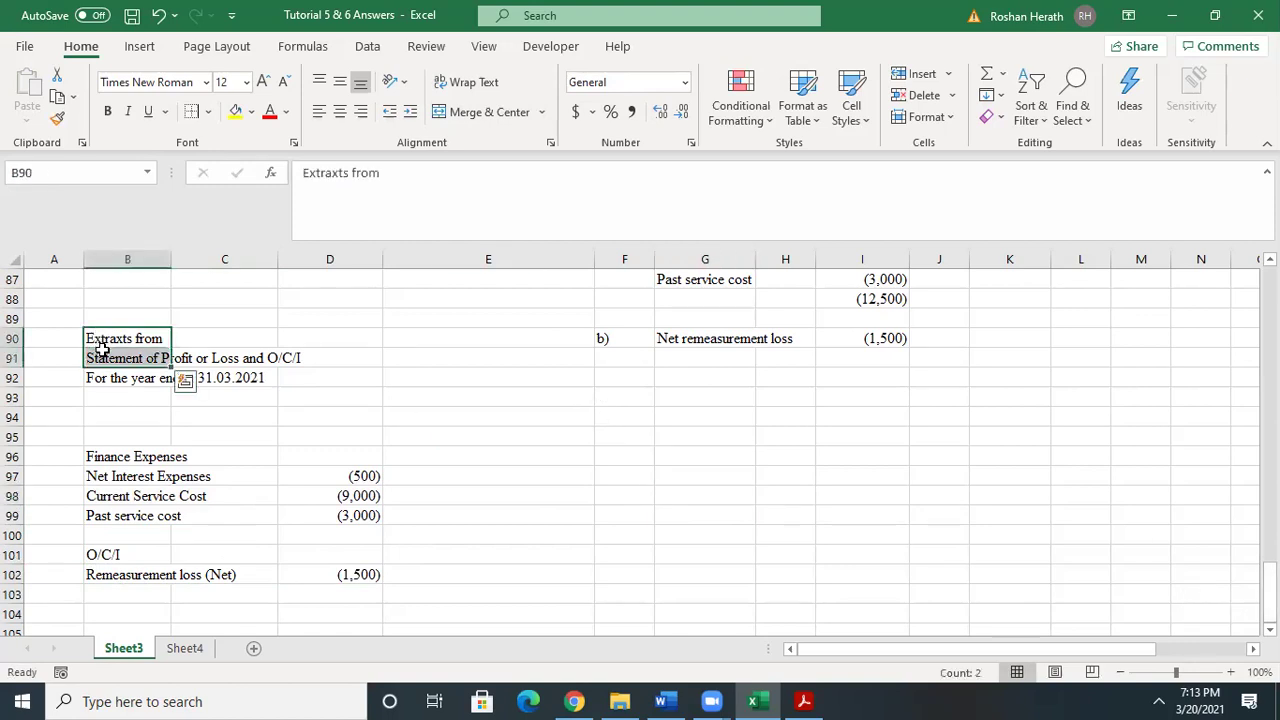
pyautogui.hotkey('ctrl', 'c')
pyautogui.click(678, 398)
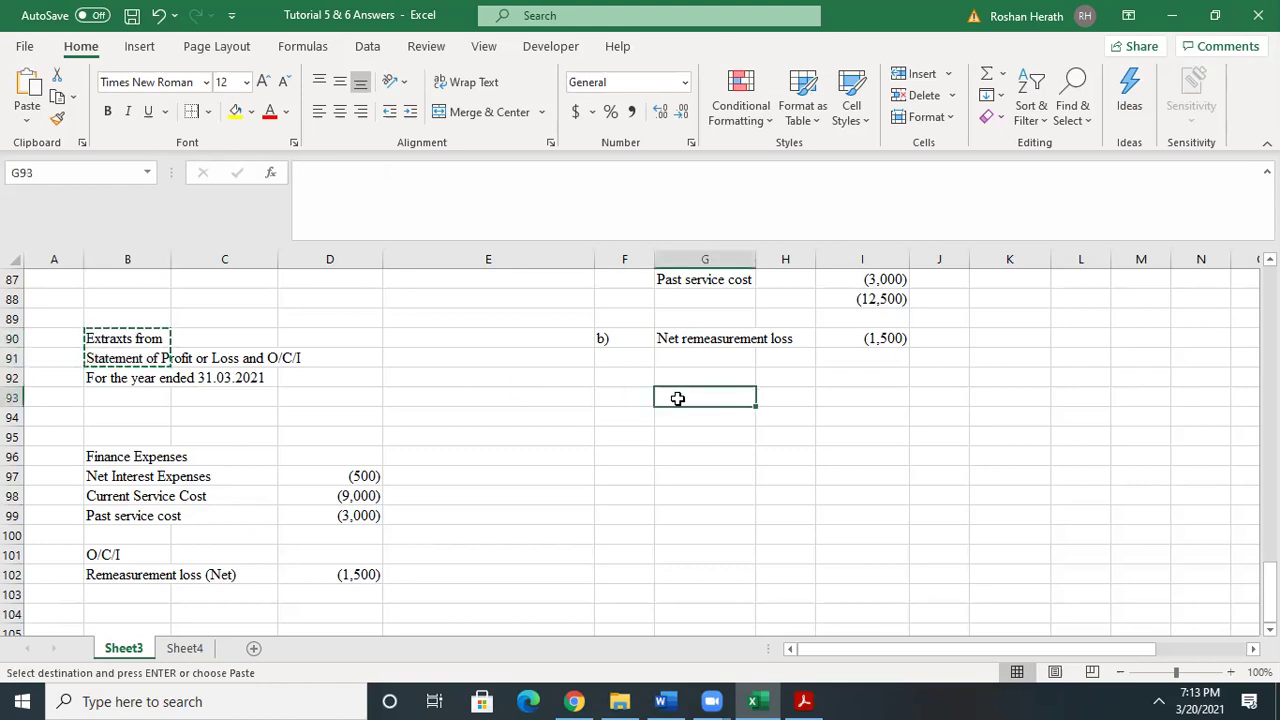
pyautogui.hotkey('ctrl', 'v')
# - Change the copied heading in G94 to "Statement of Financial Position" and add "As at 31.03.2020" in G95
pyautogui.click(698, 418)
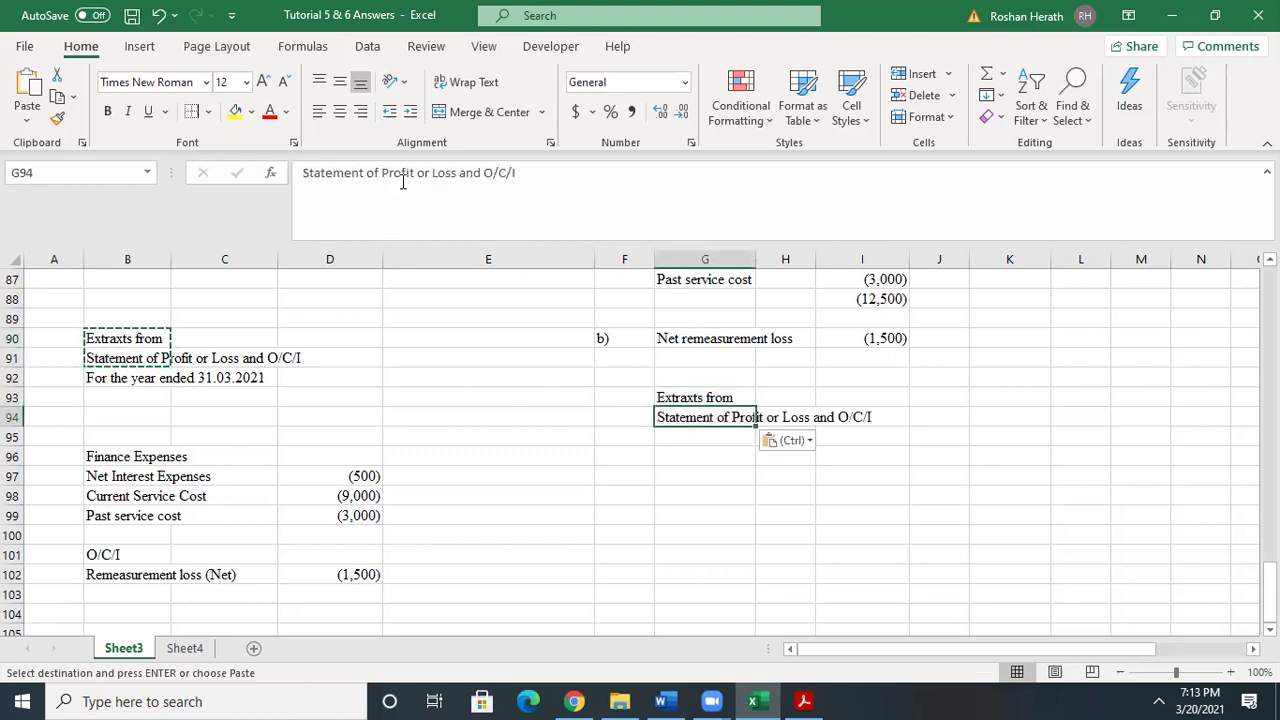
pyautogui.moveTo(382, 173); pyautogui.dragTo(516, 174)
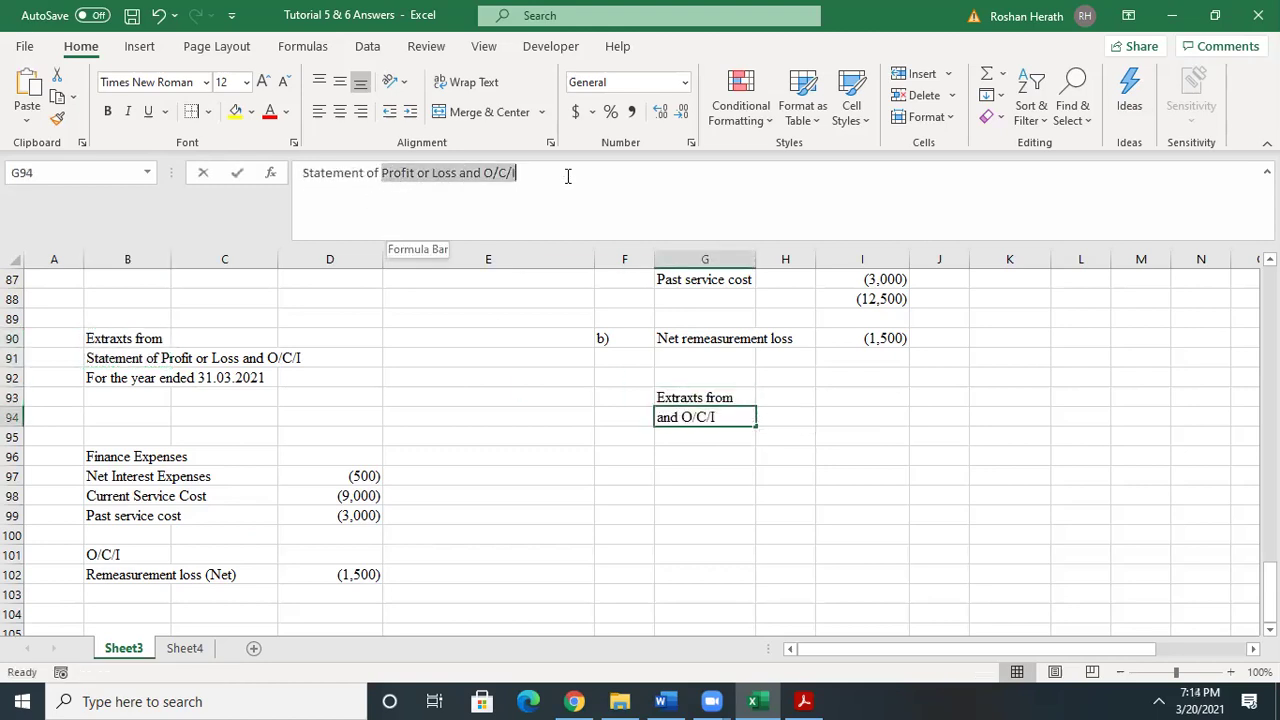
pyautogui.write('f')
pyautogui.press('BackSpace')
pyautogui.write('F')
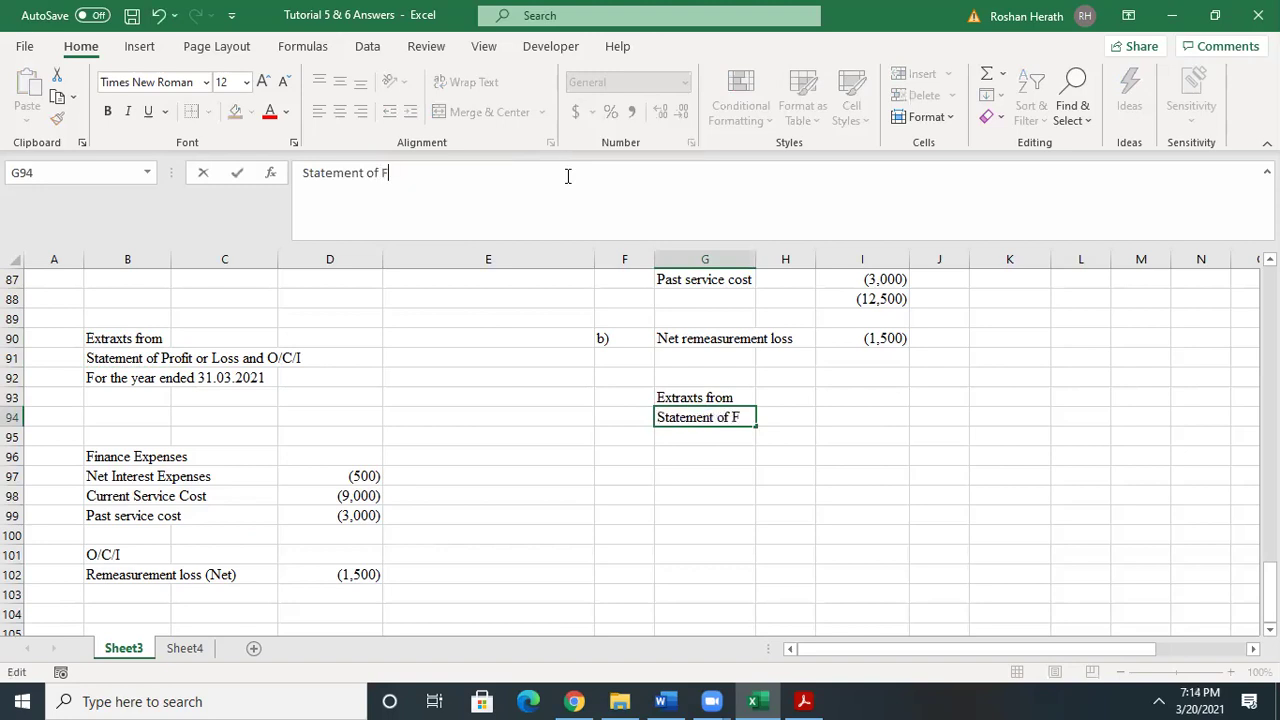
pyautogui.write('inanc')
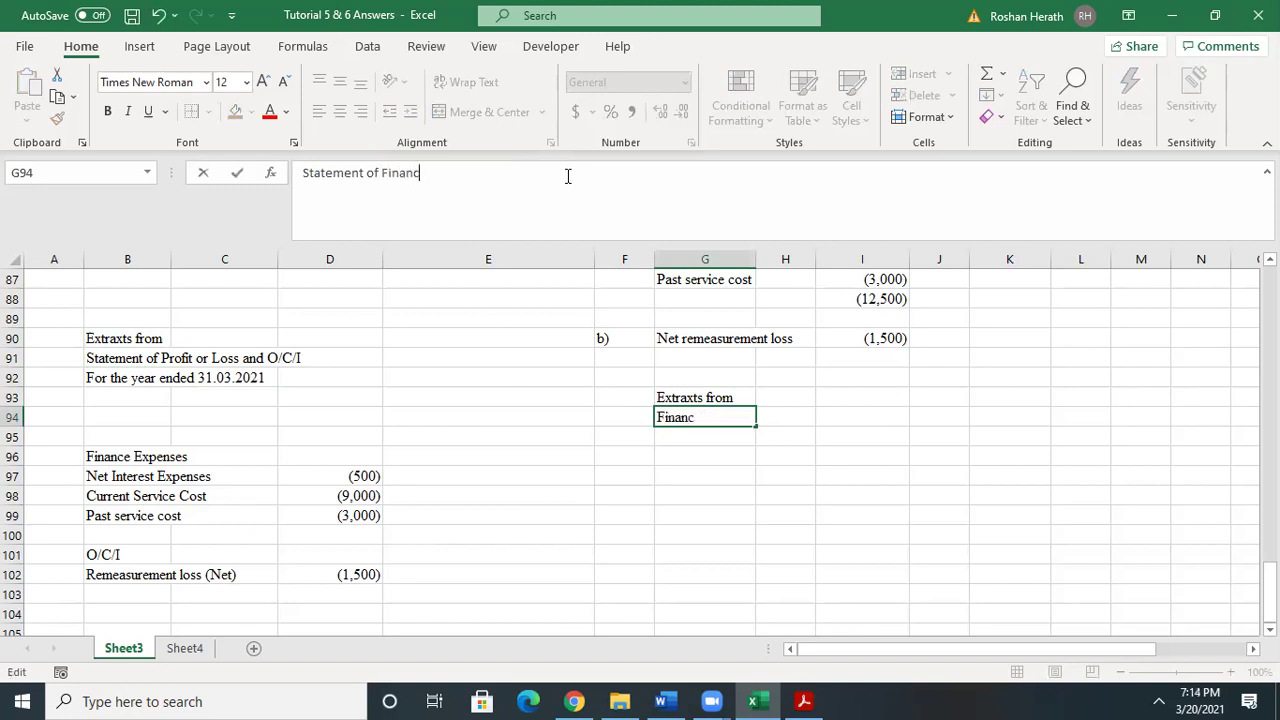
pyautogui.write('ial P[osition')
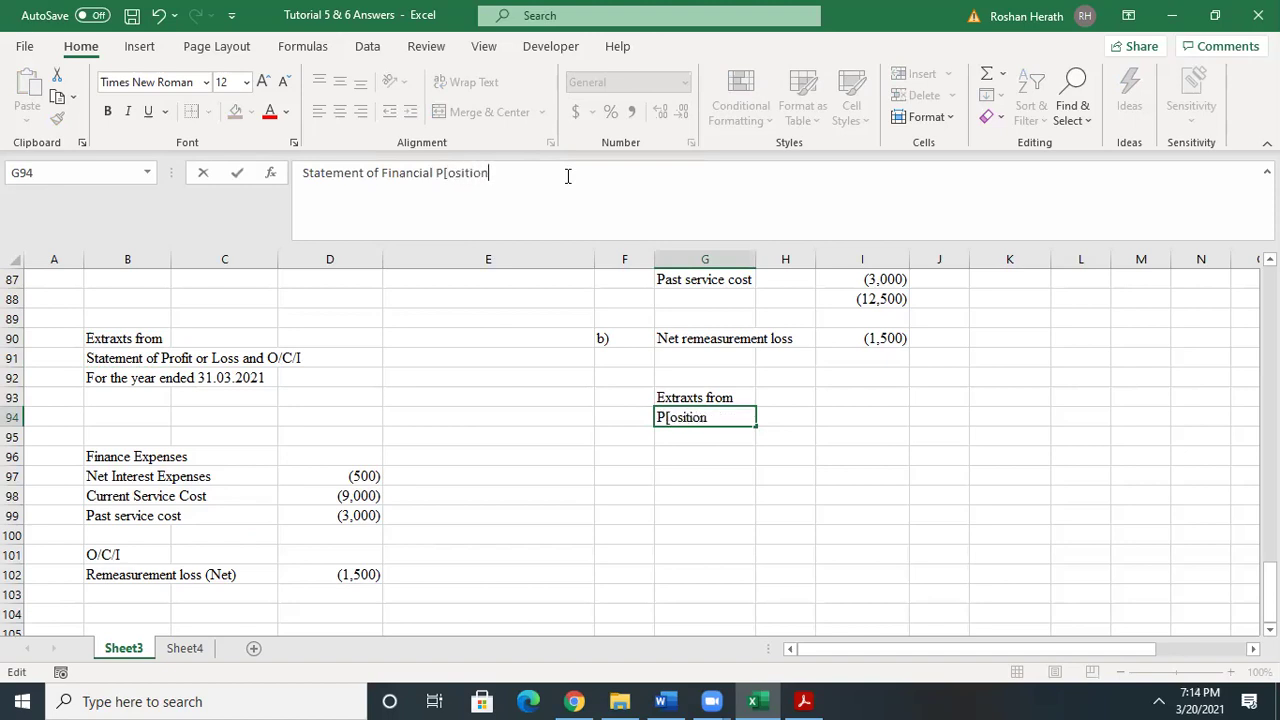
pyautogui.click(450, 175)
pyautogui.press('BackSpace')
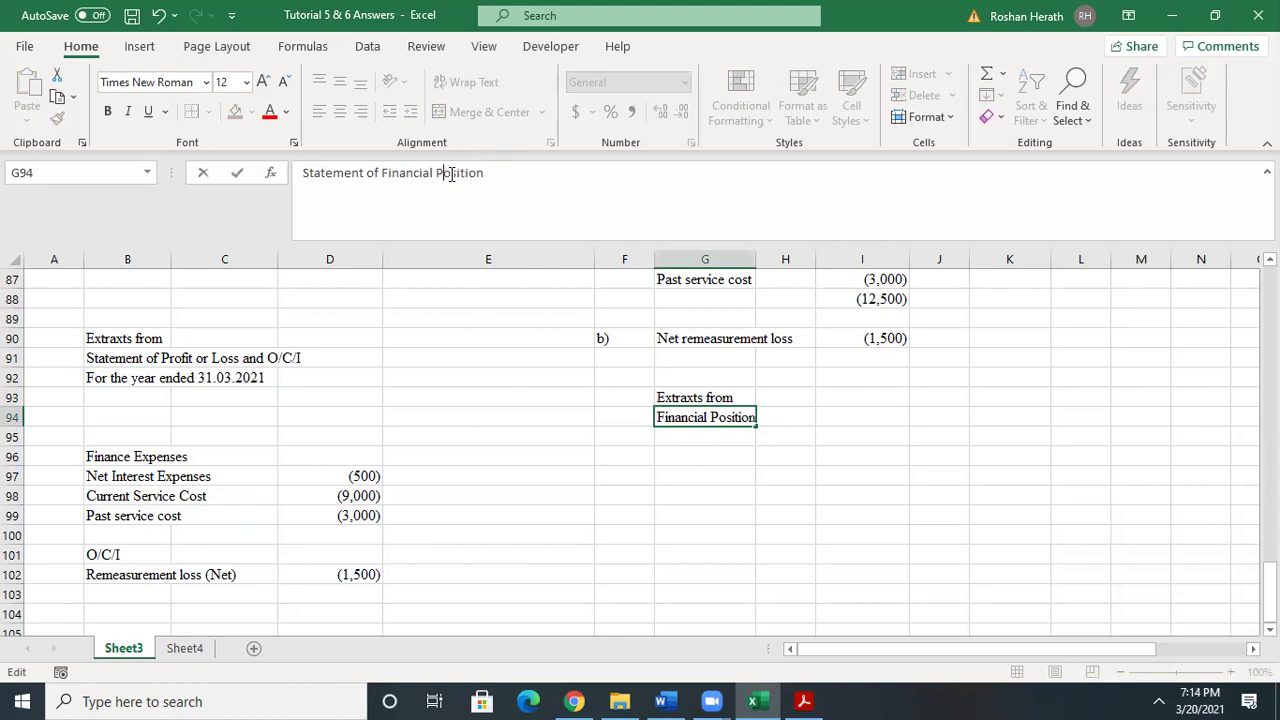
pyautogui.click(676, 434)
pyautogui.write('As at 31.03.2020')
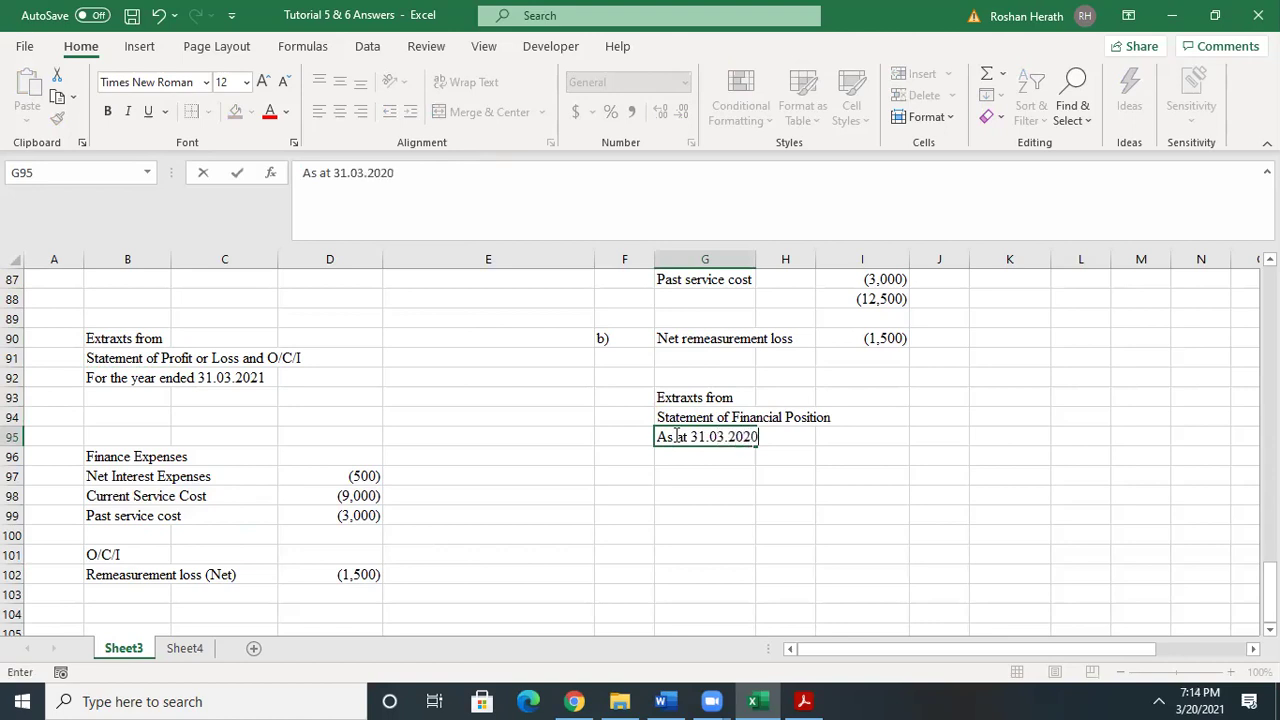
# - Enter the heading "N/C/L" in G99 and the line label "Net Defined Benefit Liability" in G100
pyautogui.click(685, 511)
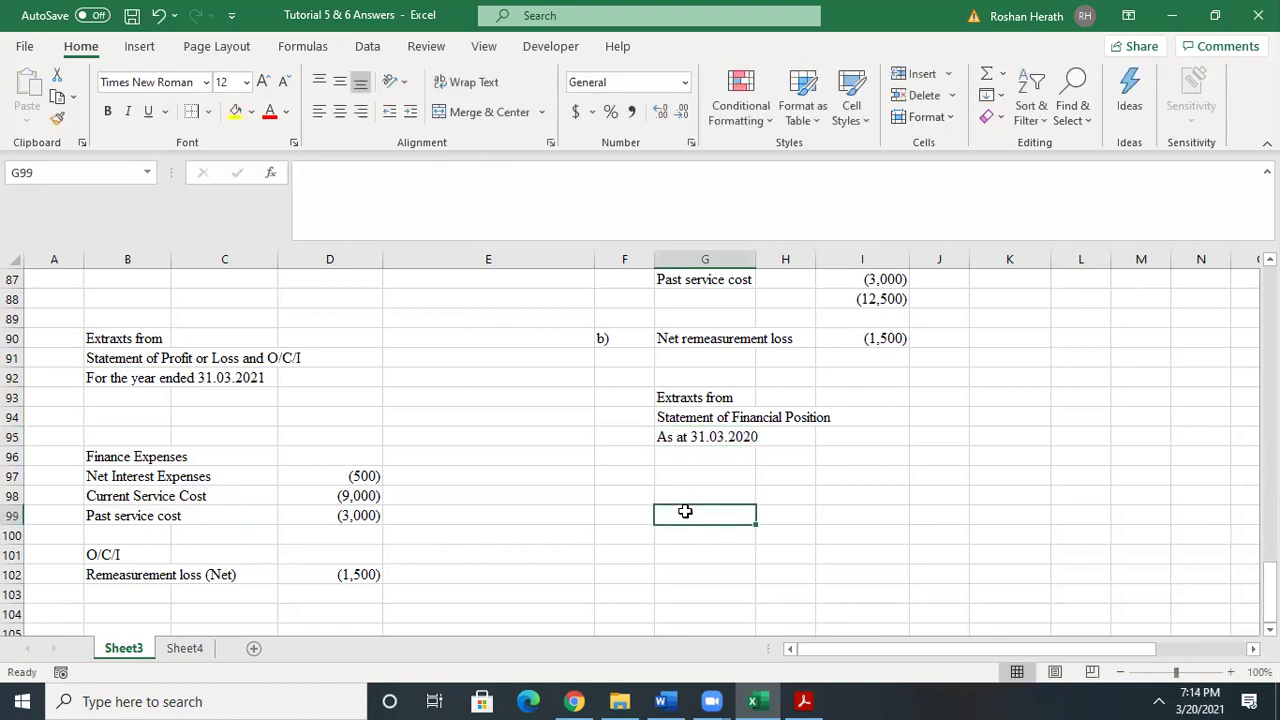
pyautogui.write('N/C/L')
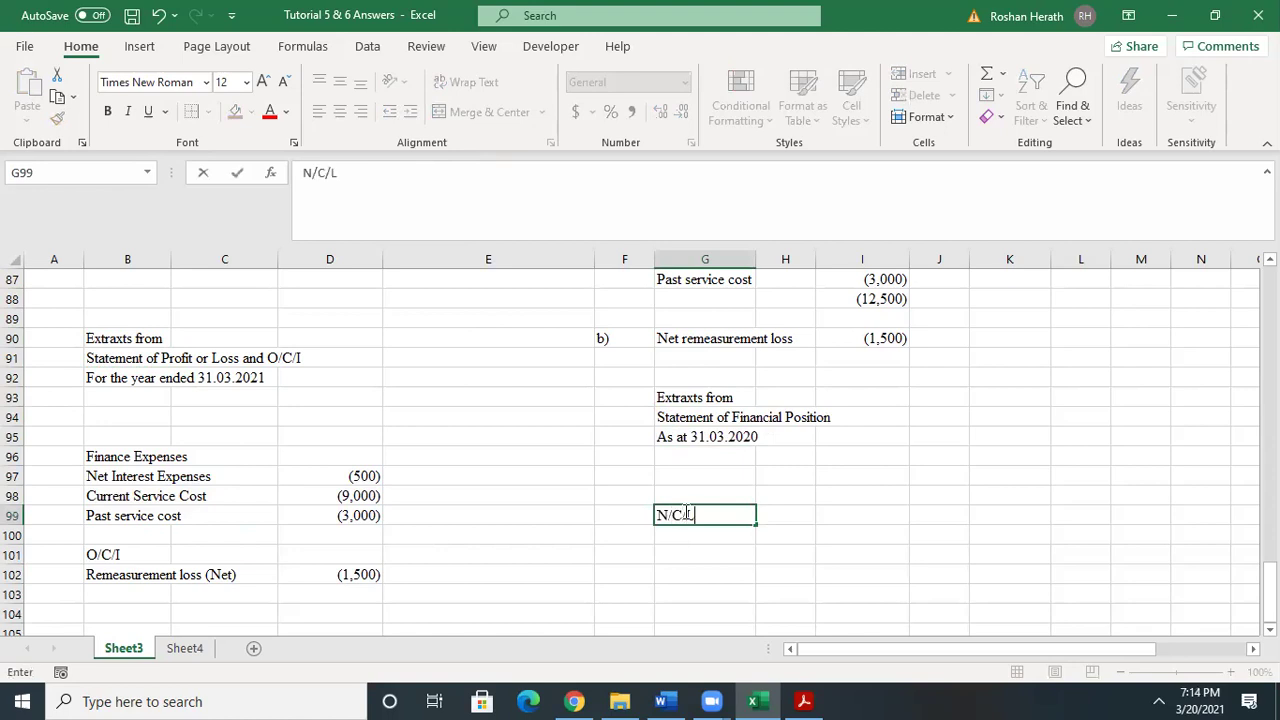
pyautogui.click(683, 533)
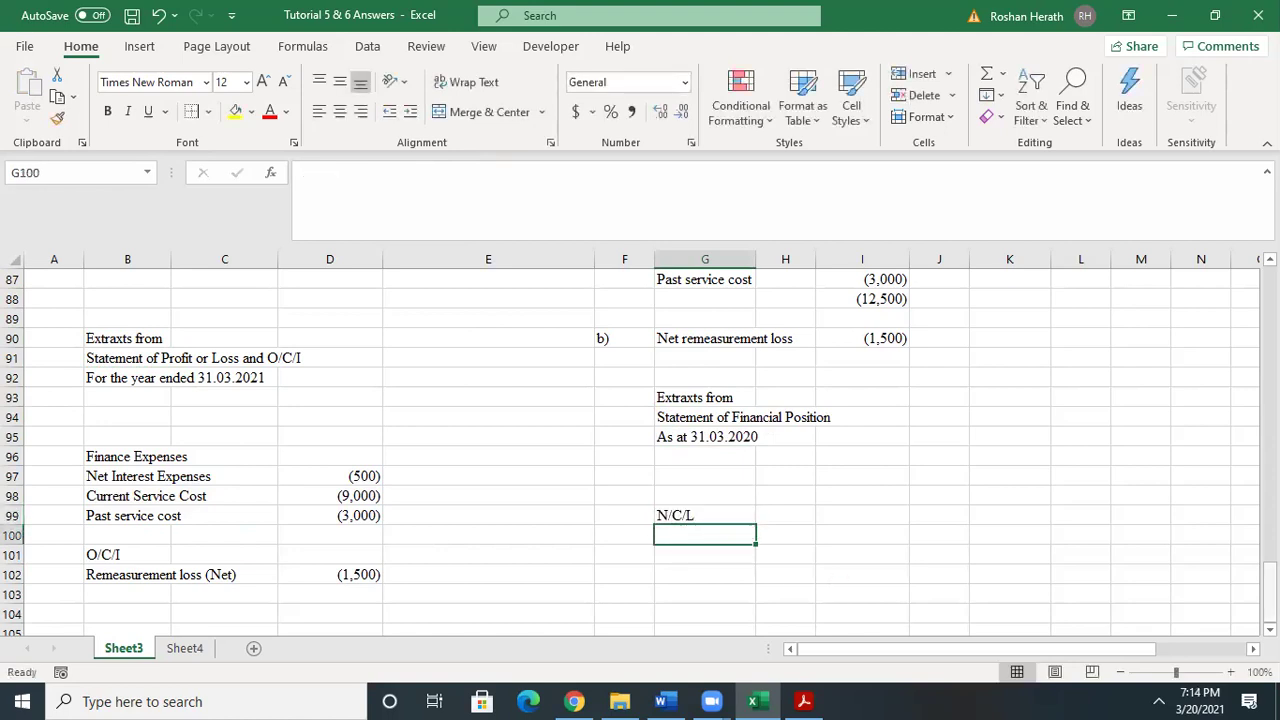
pyautogui.moveTo(1268, 597)
pyautogui.mouseDown()
pyautogui.moveTo(1268, 517)
pyautogui.moveTo(1268, 580)
pyautogui.mouseUp()
pyautogui.write('n')
pyautogui.press('BackSpace')
pyautogui.press('BackSpace')
pyautogui.write('Net ')
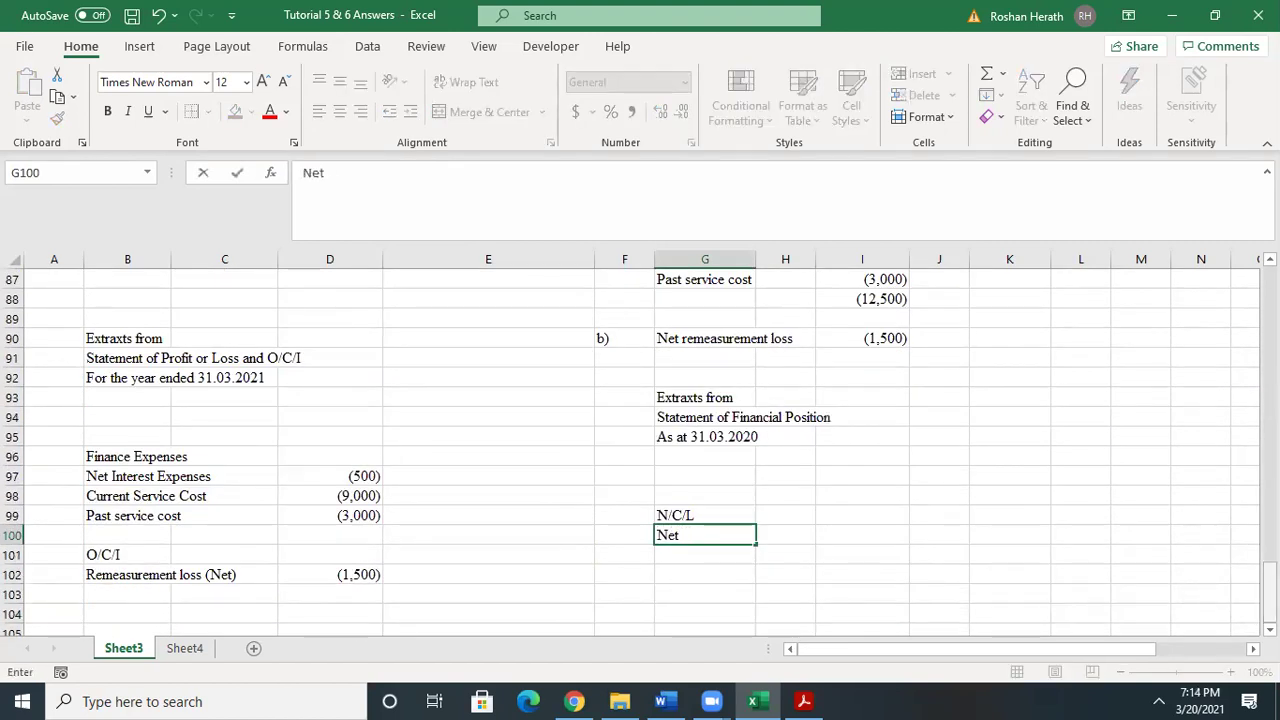
pyautogui.write('Defined Be')
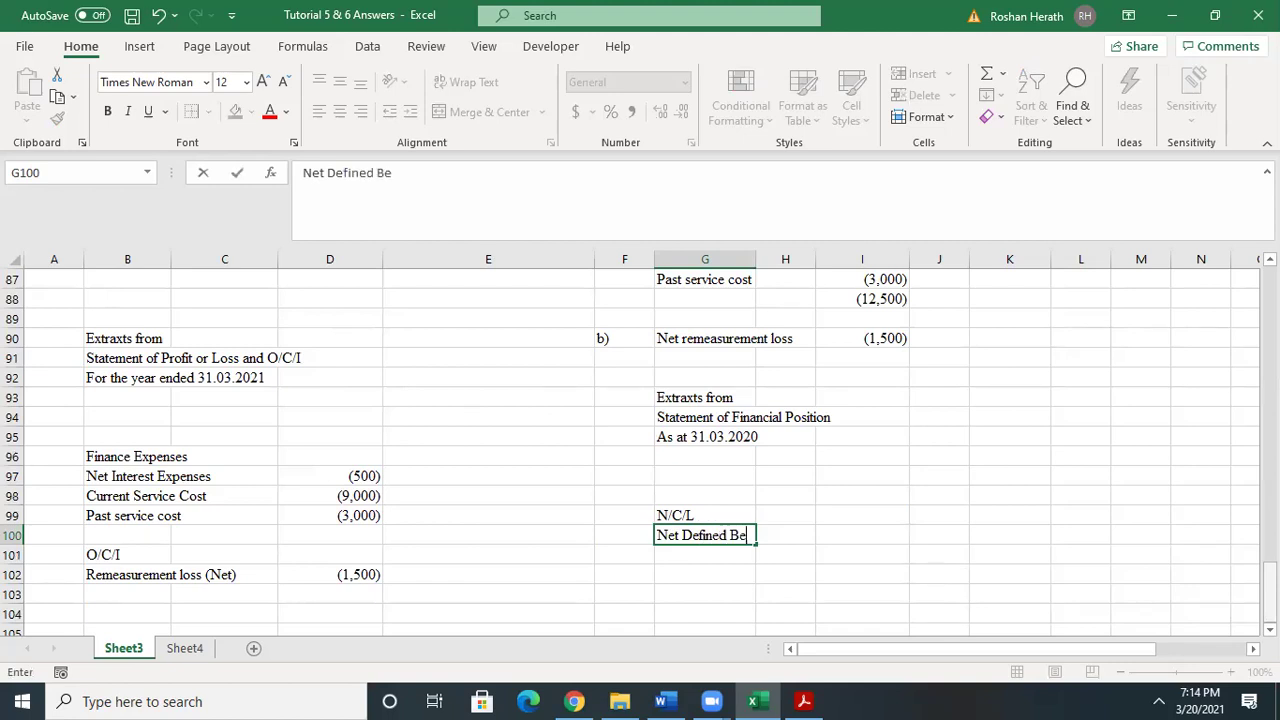
pyautogui.write('nefit Liability')
pyautogui.click(925, 574)
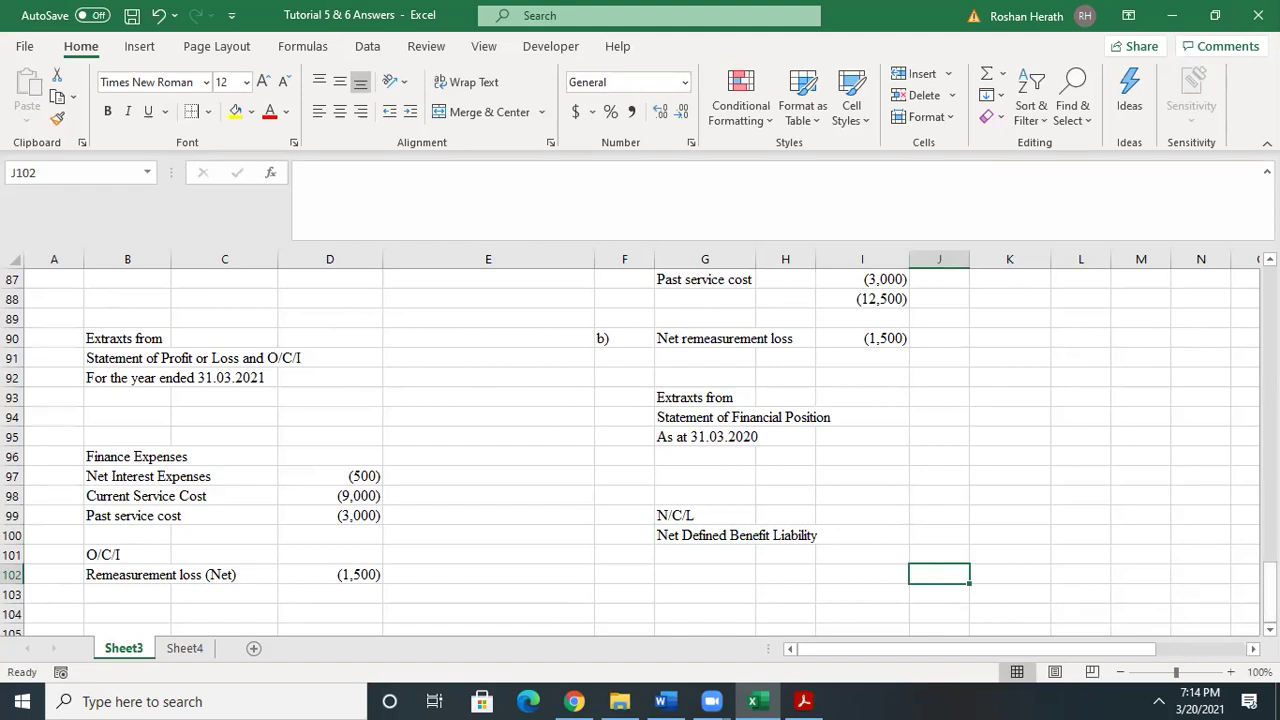
pyautogui.scroll(4, 490, 453)
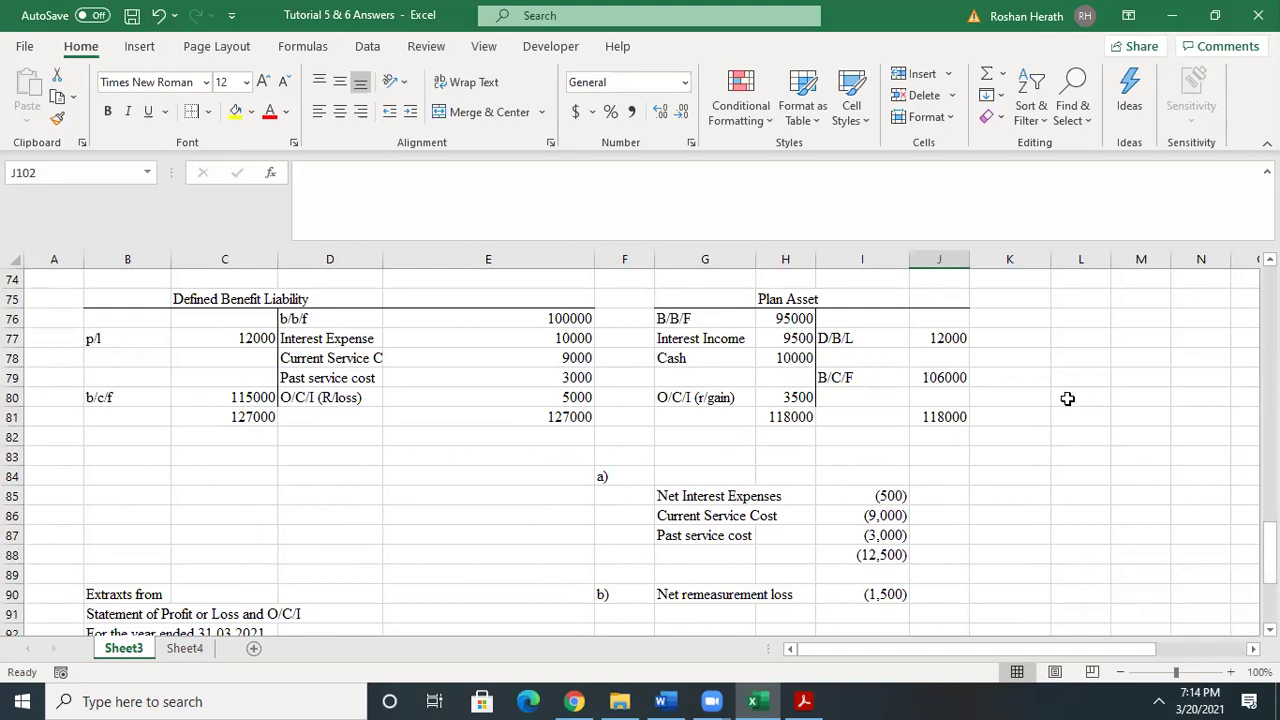
pyautogui.moveTo(1270, 545); pyautogui.dragTo(1270, 572)
pyautogui.click(953, 571)
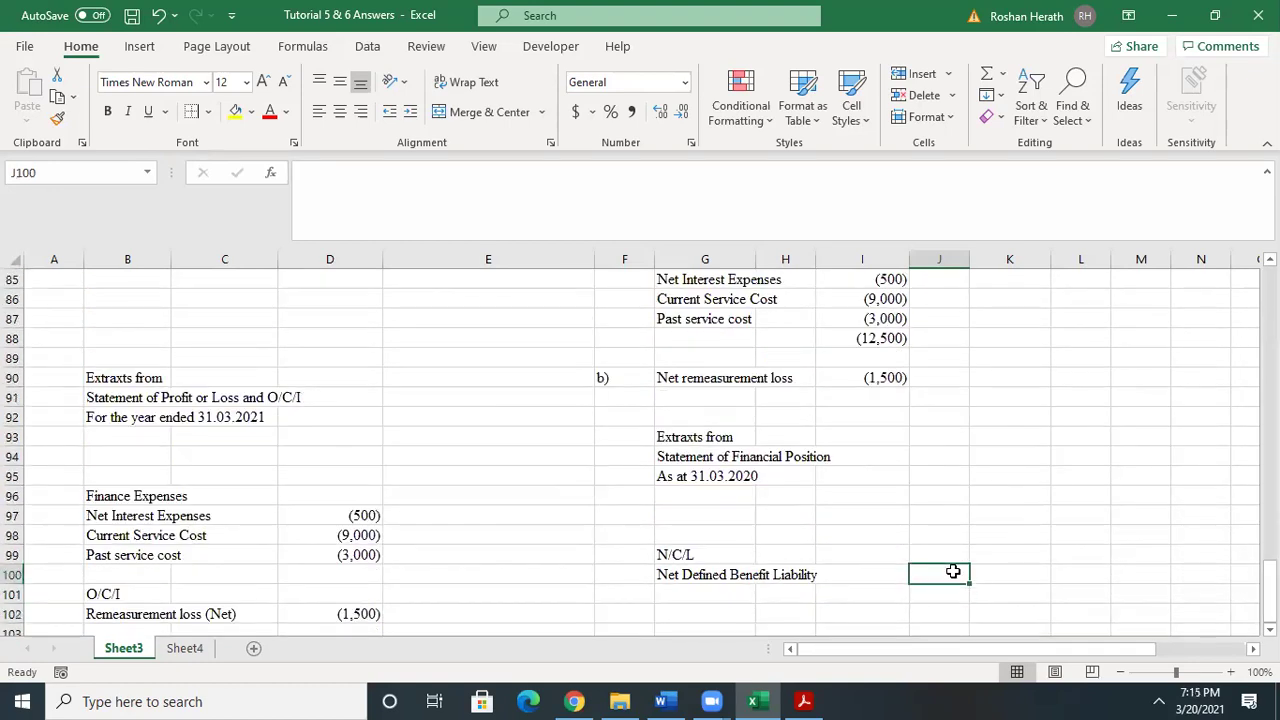
pyautogui.write('9000')
pyautogui.click(668, 598)
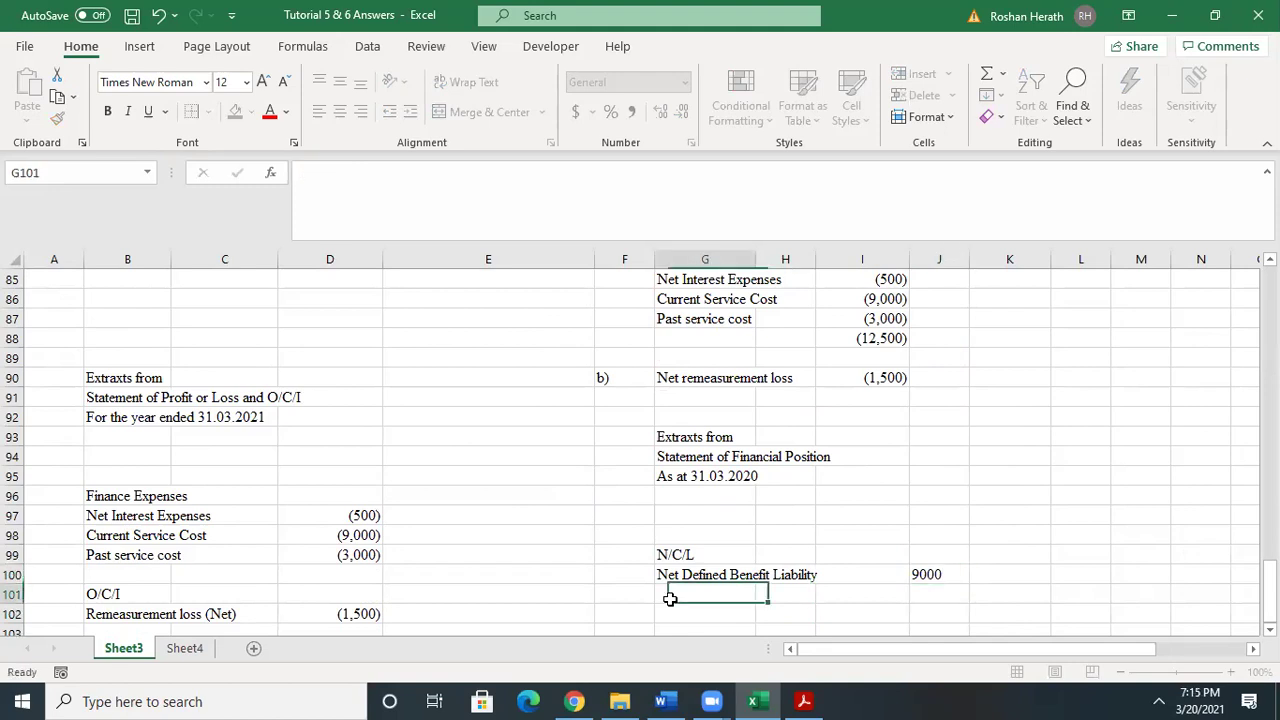
pyautogui.write('(115000')
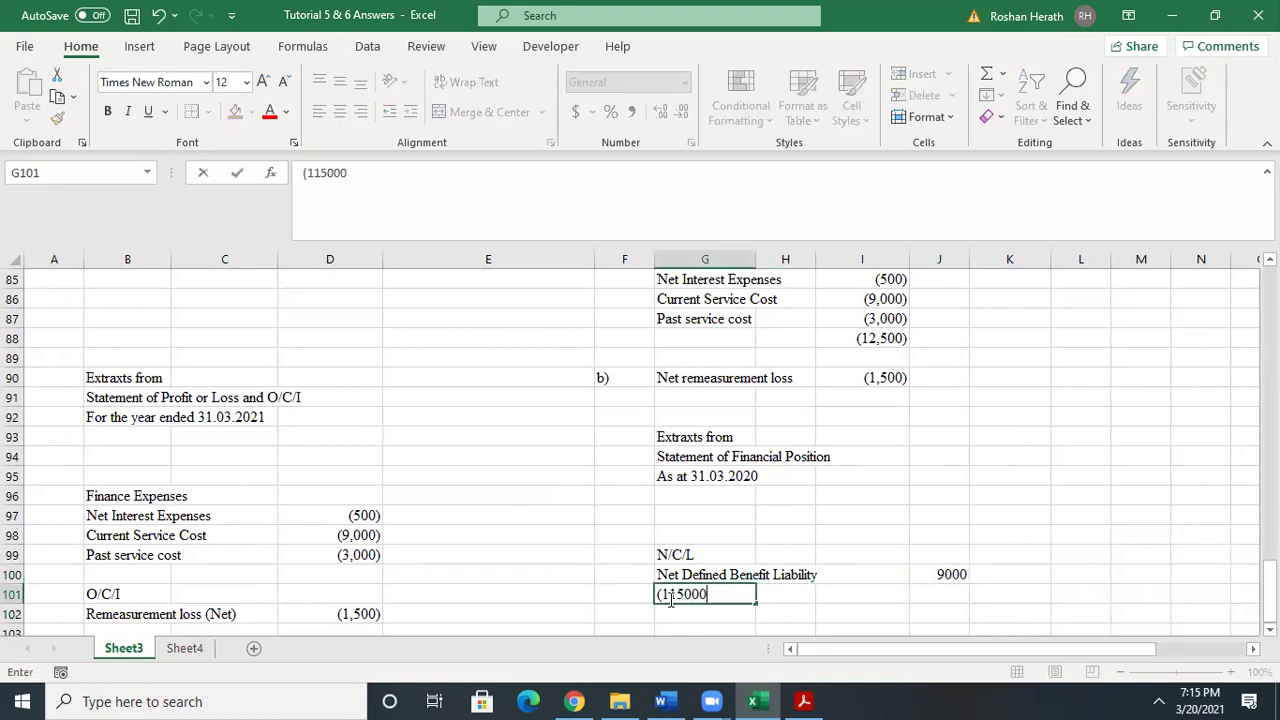
pyautogui.write('-106000')
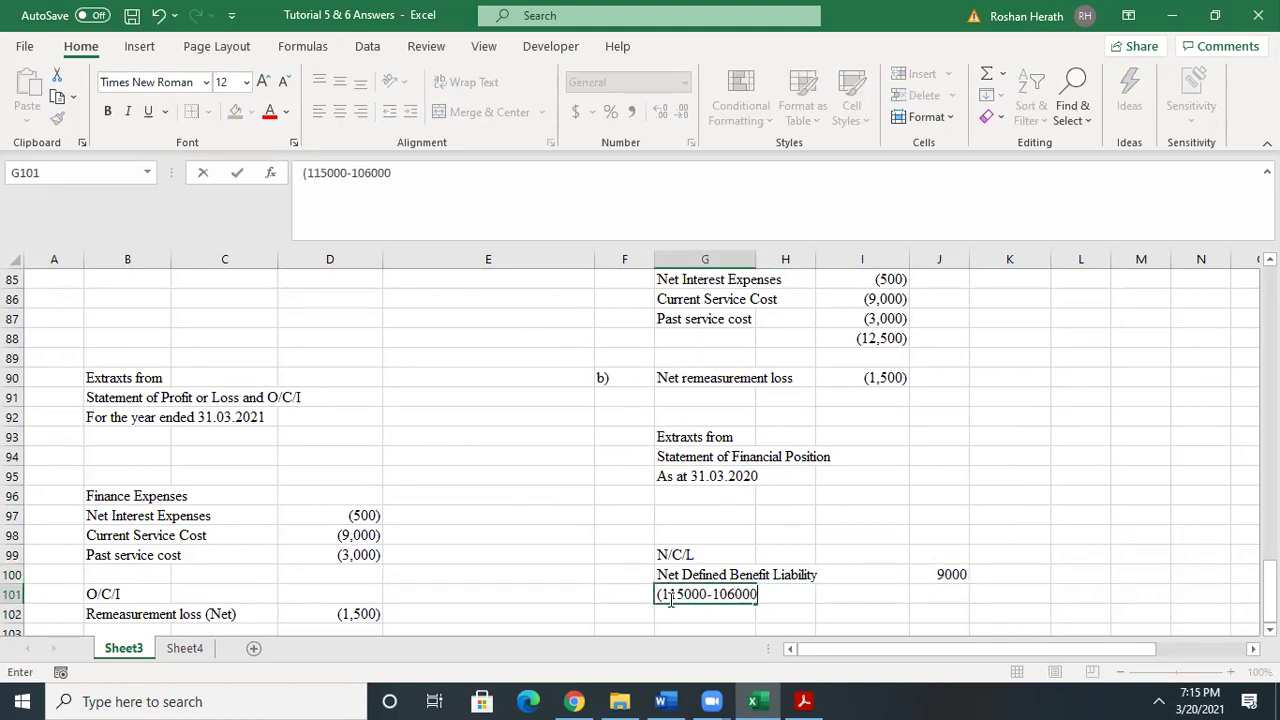
pyautogui.write(')')
pyautogui.click(945, 572)
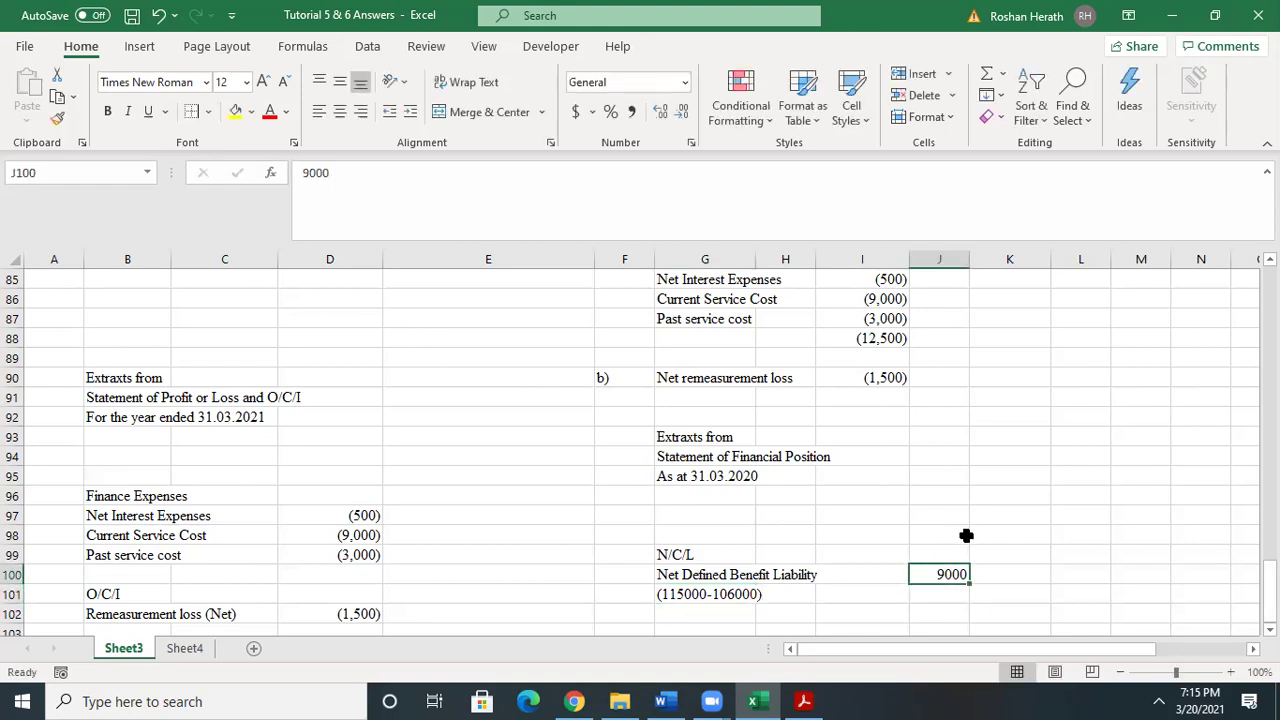
# - Move the N/C/L block in G99:J101 down one row so that it starts at G100
pyautogui.moveTo(668, 552); pyautogui.dragTo(936, 587)
pyautogui.hotkey('ctrl', 'c')
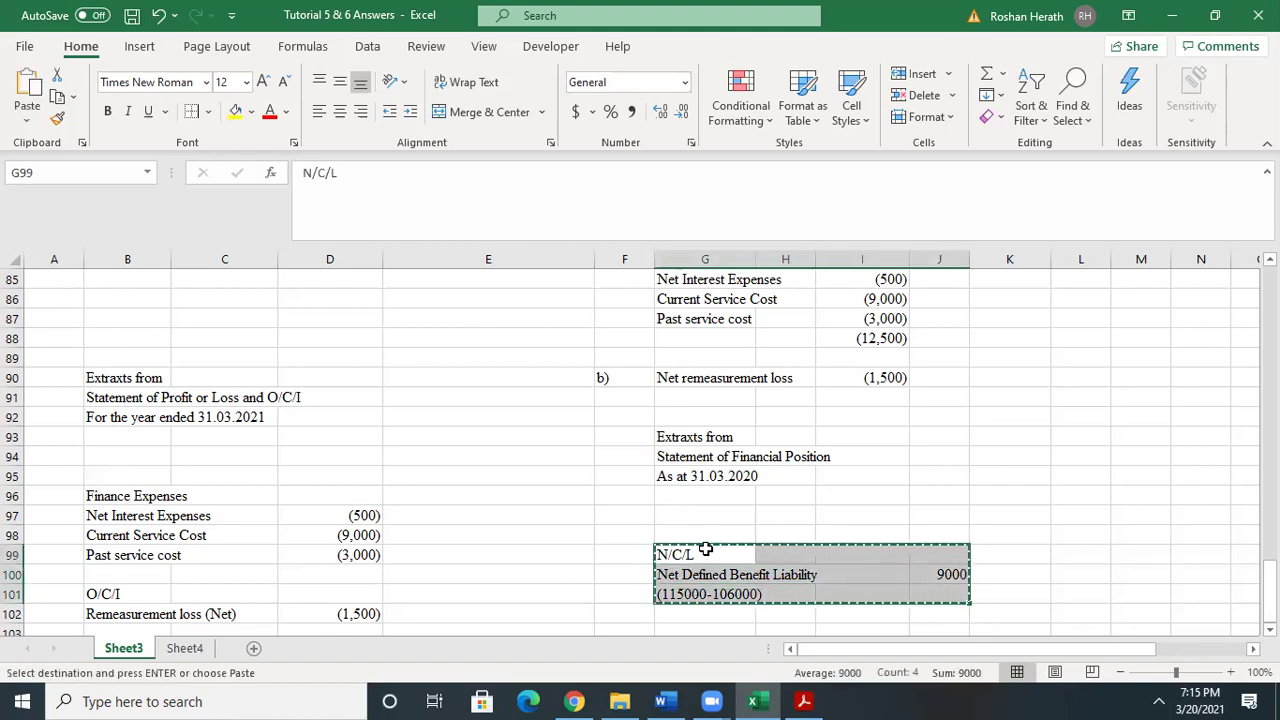
pyautogui.click(683, 572)
pyautogui.hotkey('ctrl', 'v')
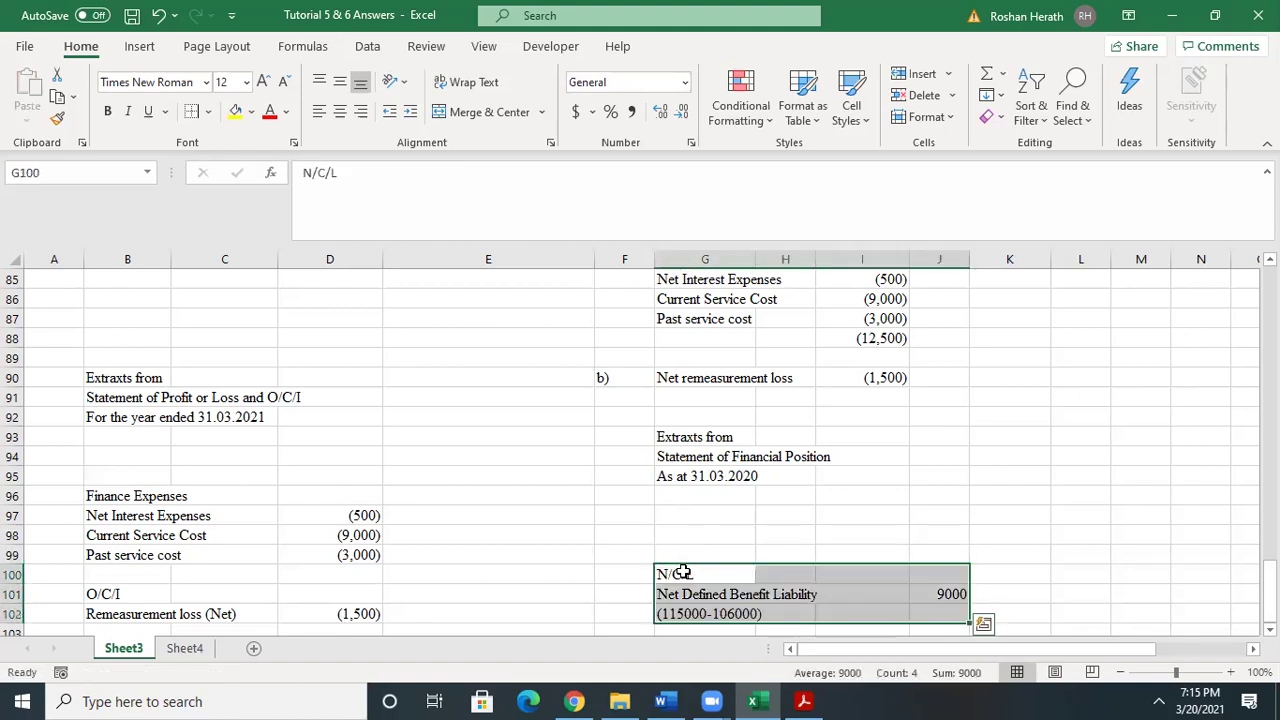
# - Enter the heading "Equity" in G97 and the line label "Reserve on Defined Benefit Obligation" in G98
pyautogui.click(692, 515)
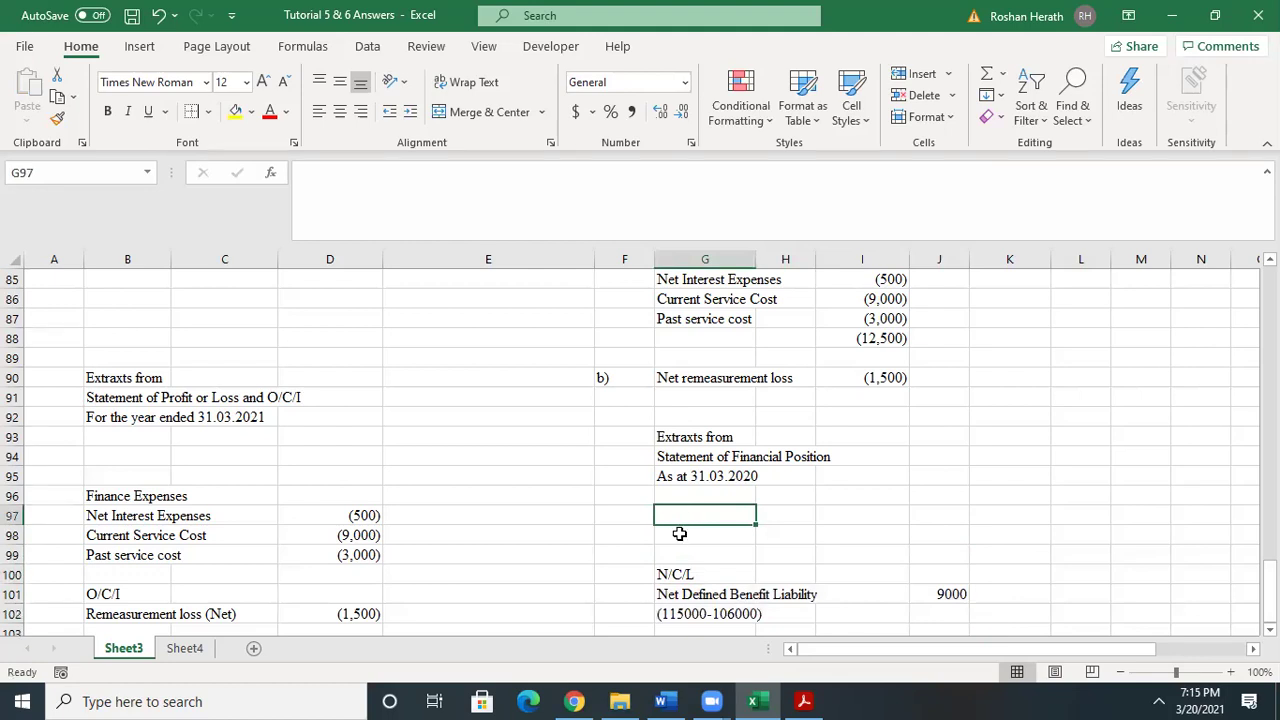
pyautogui.write('Equity')
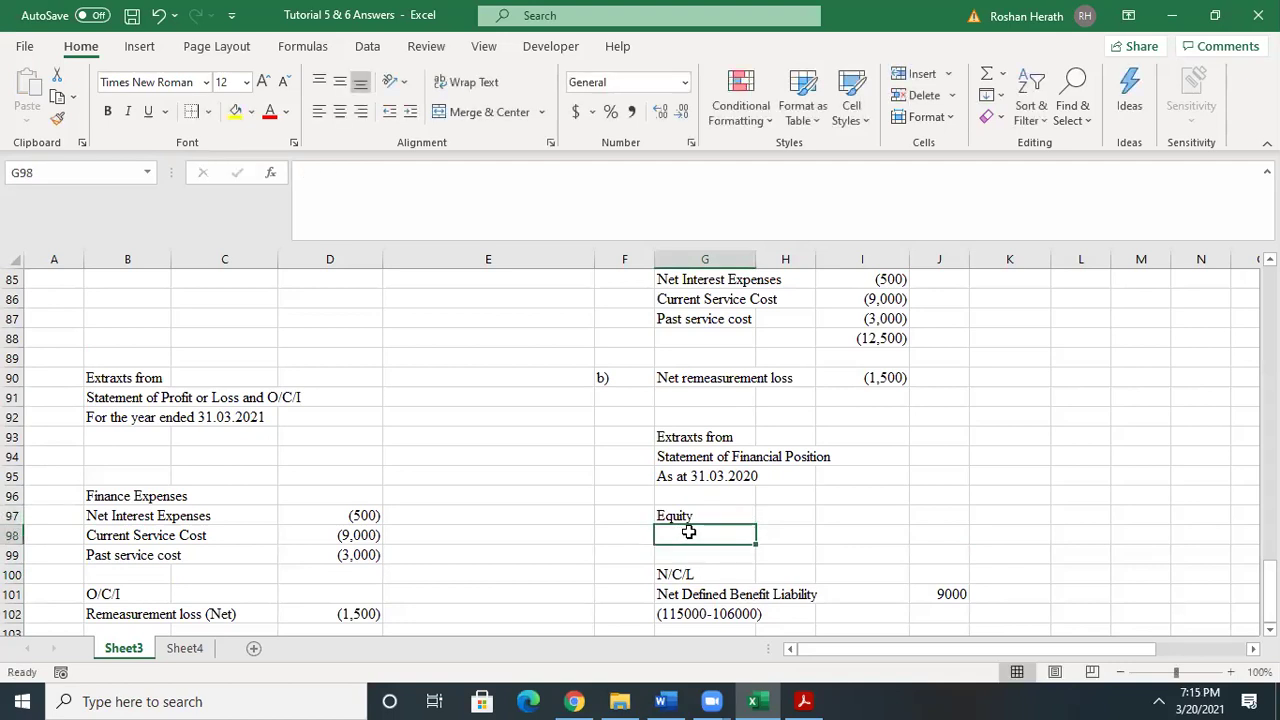
pyautogui.write('Rese')
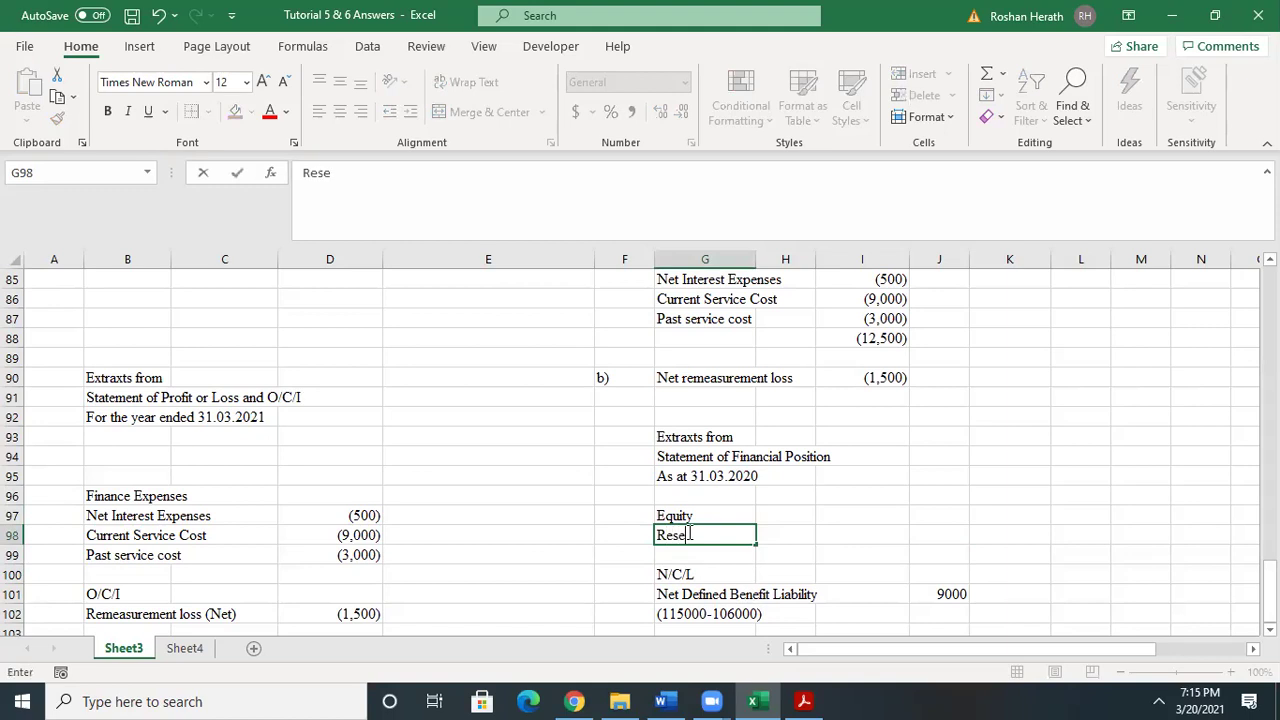
pyautogui.write('rve on Defin')
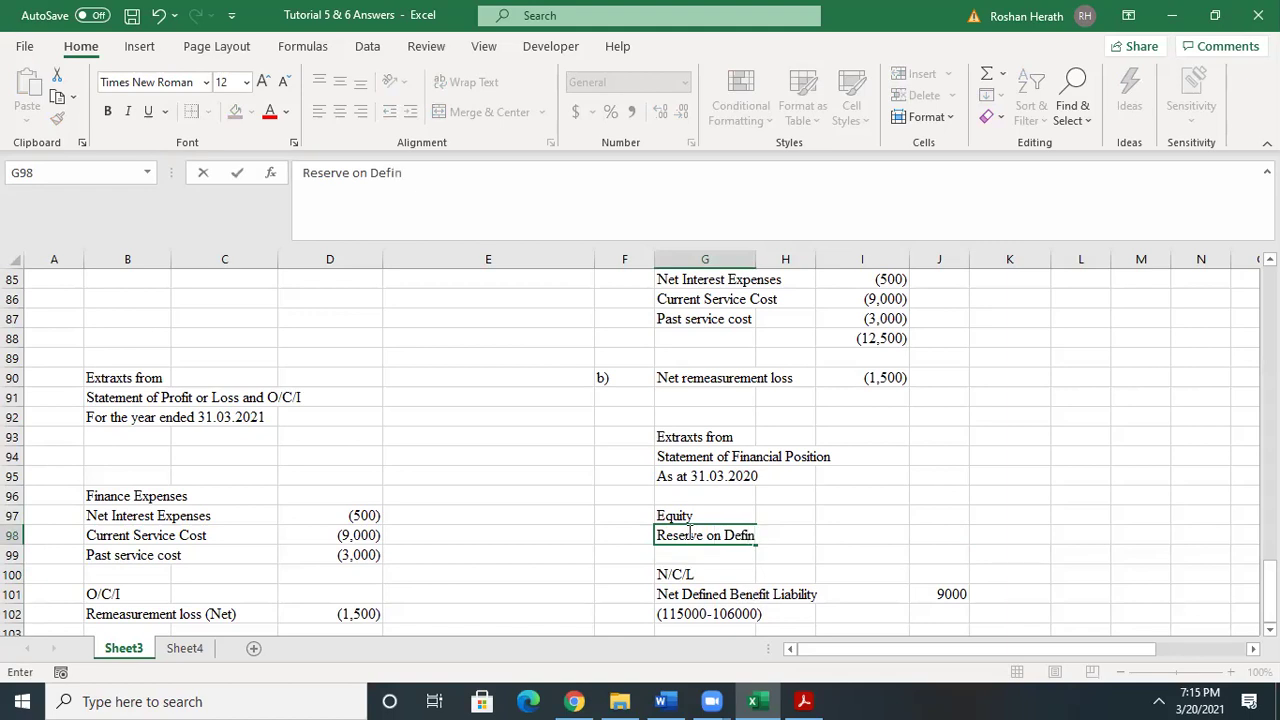
pyautogui.press('BackSpace')
pyautogui.write('ned Benefit')
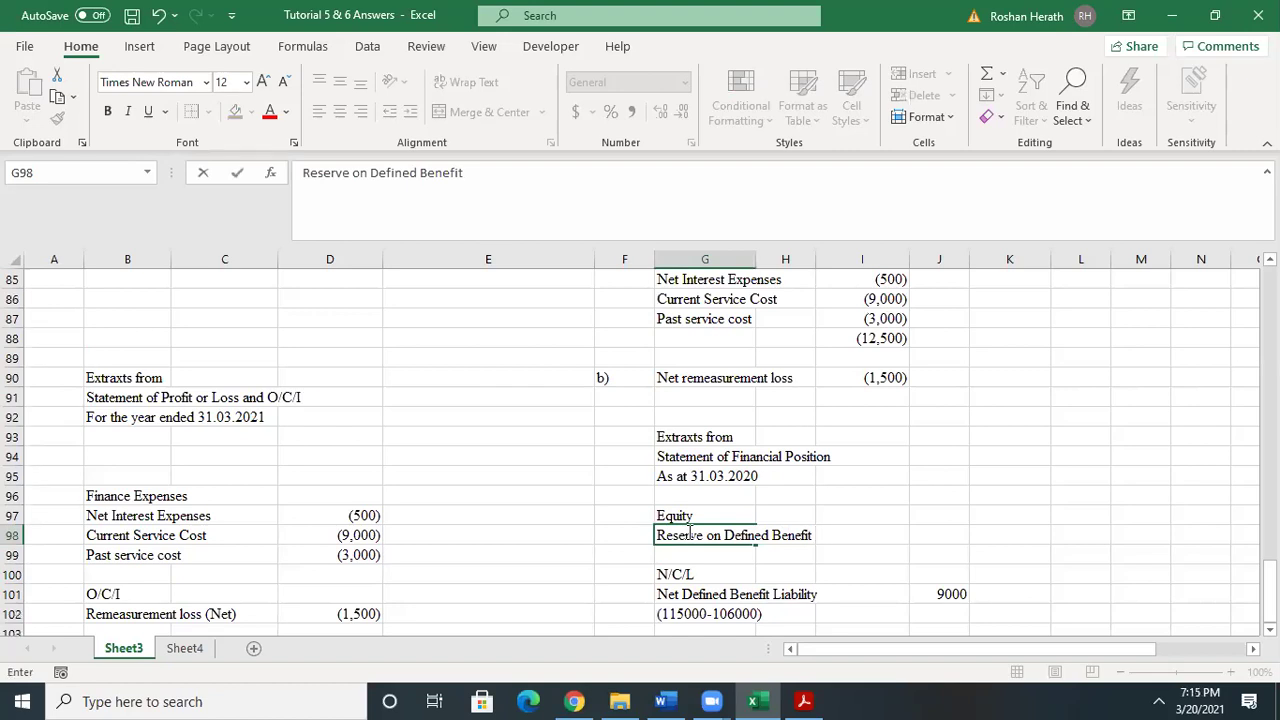
pyautogui.write('Obligation')
# - Enter -1500 in J98 for the reserve and format it with comma style and no decimal places
pyautogui.click(938, 538)
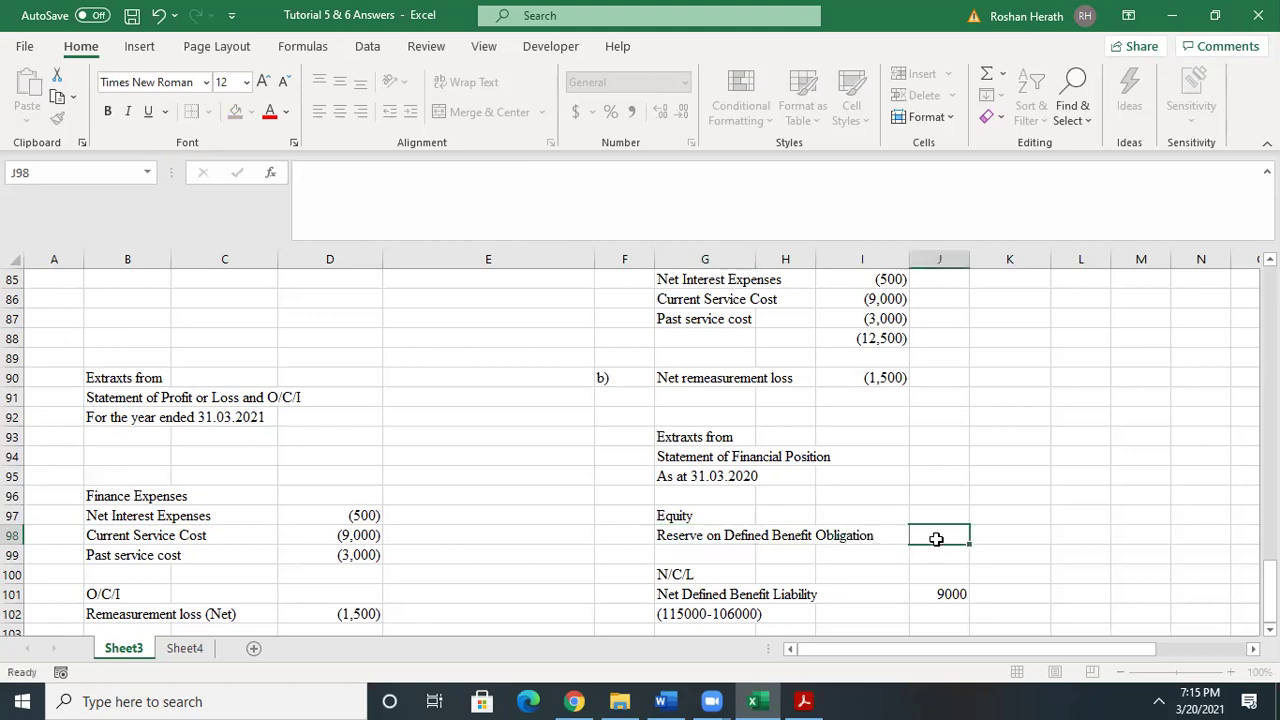
pyautogui.write('-1500')
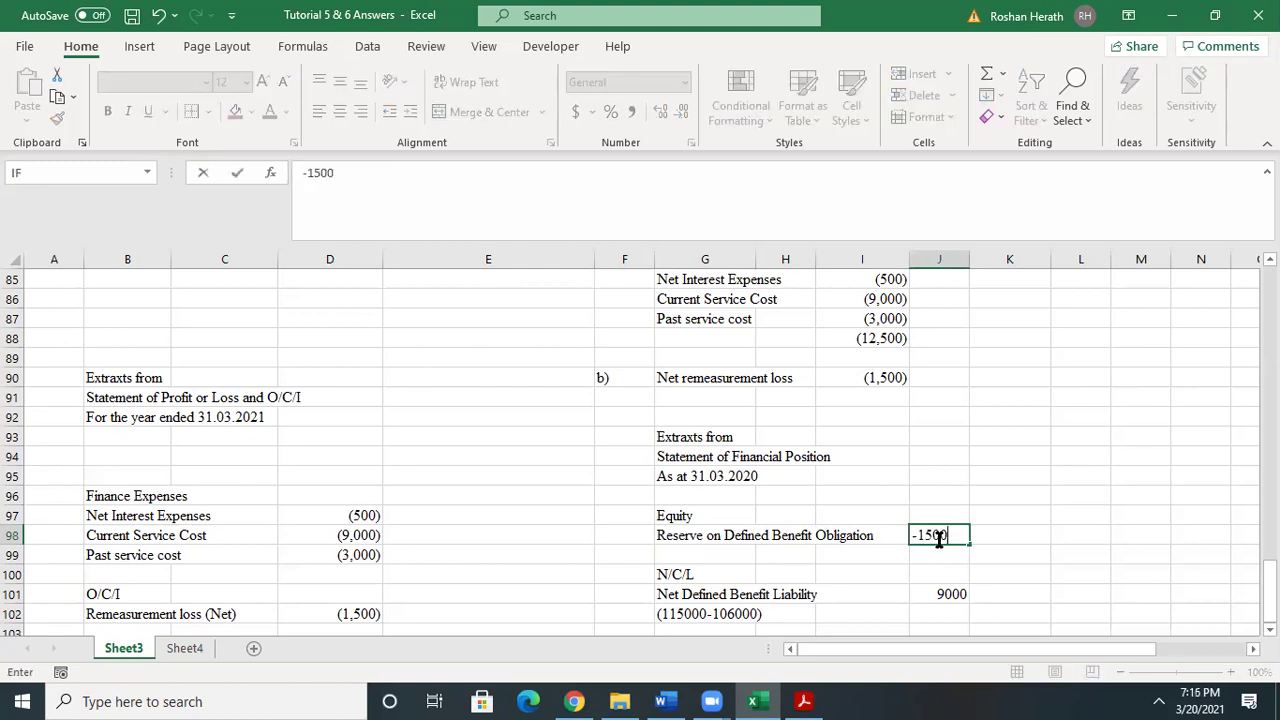
pyautogui.press('Return')
pyautogui.click(949, 535)
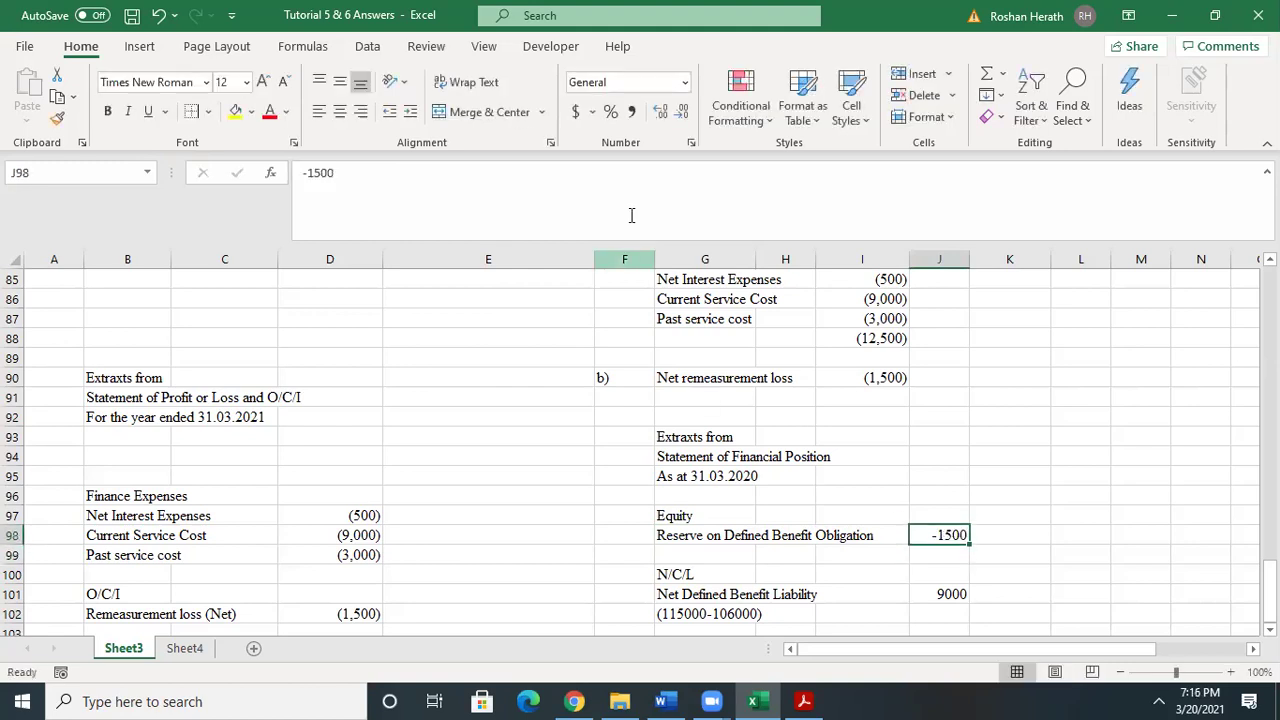
pyautogui.click(633, 111)
pyautogui.click(682, 111)
pyautogui.click(682, 111)
# - Apply all borders to the financial position extract in G93:J106 and the profit or loss extract in B90:D103
pyautogui.moveTo(688, 437); pyautogui.dragTo(958, 600)
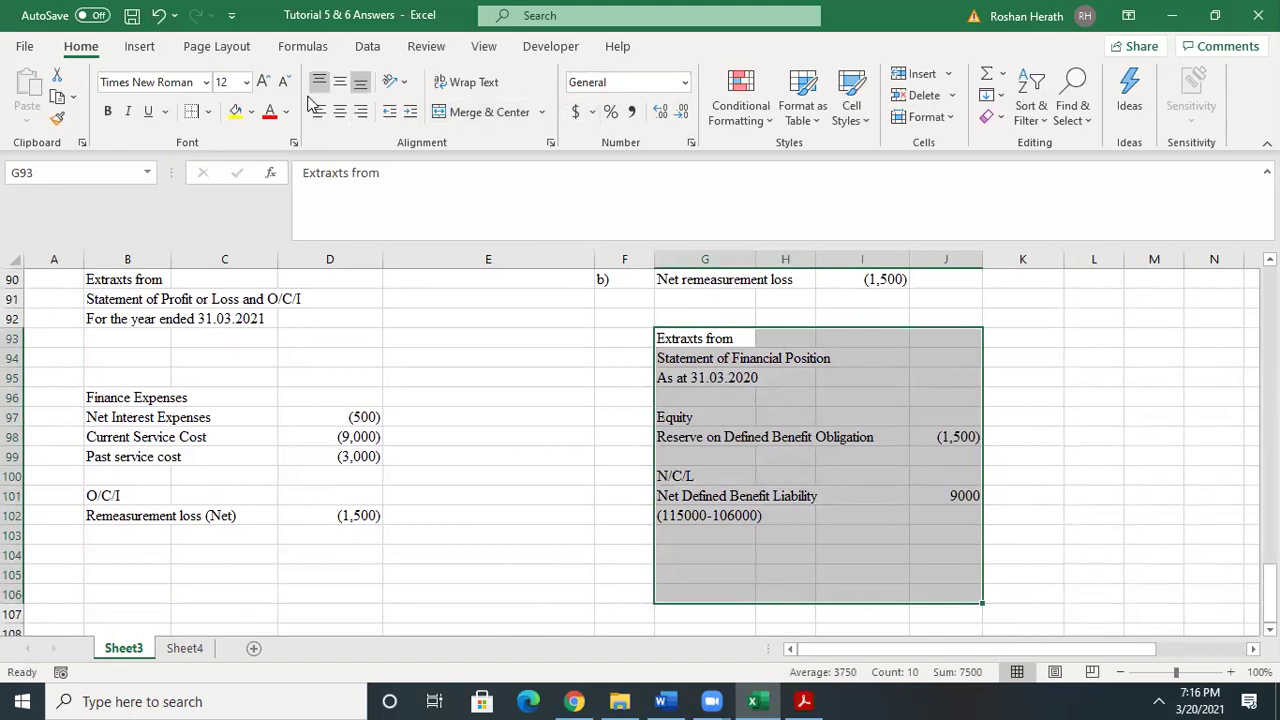
pyautogui.click(209, 112)
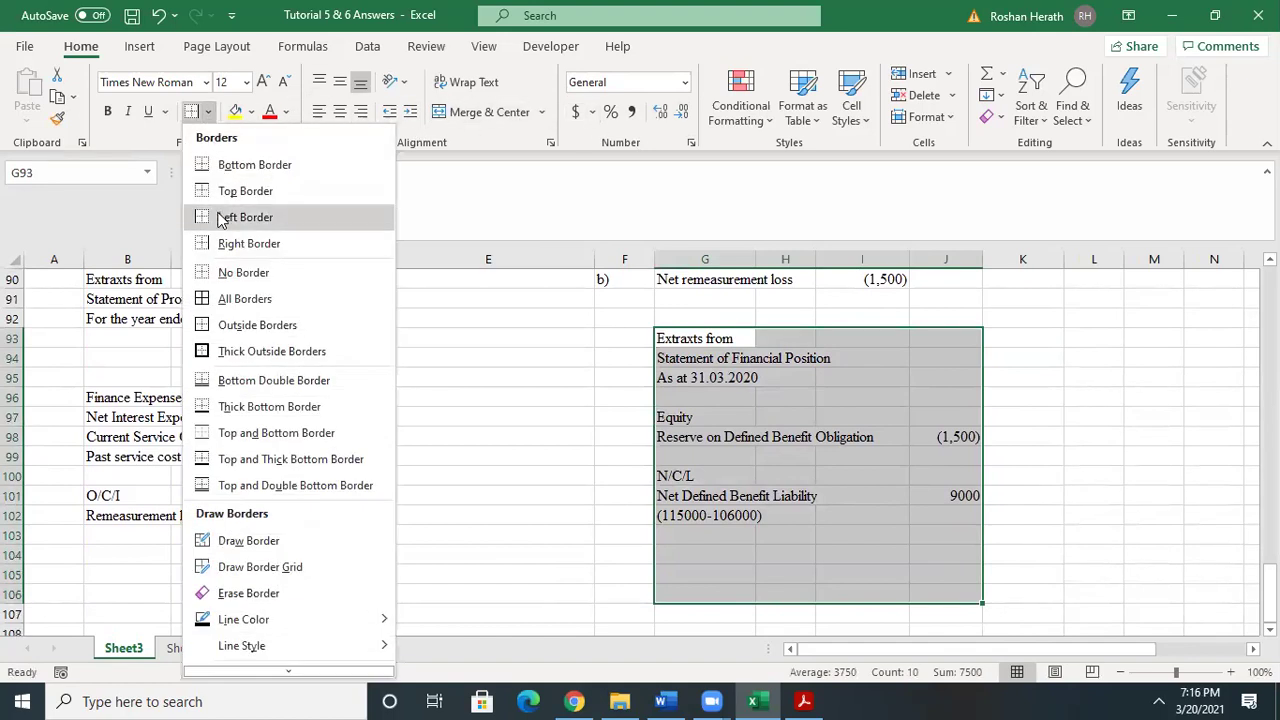
pyautogui.click(211, 299)
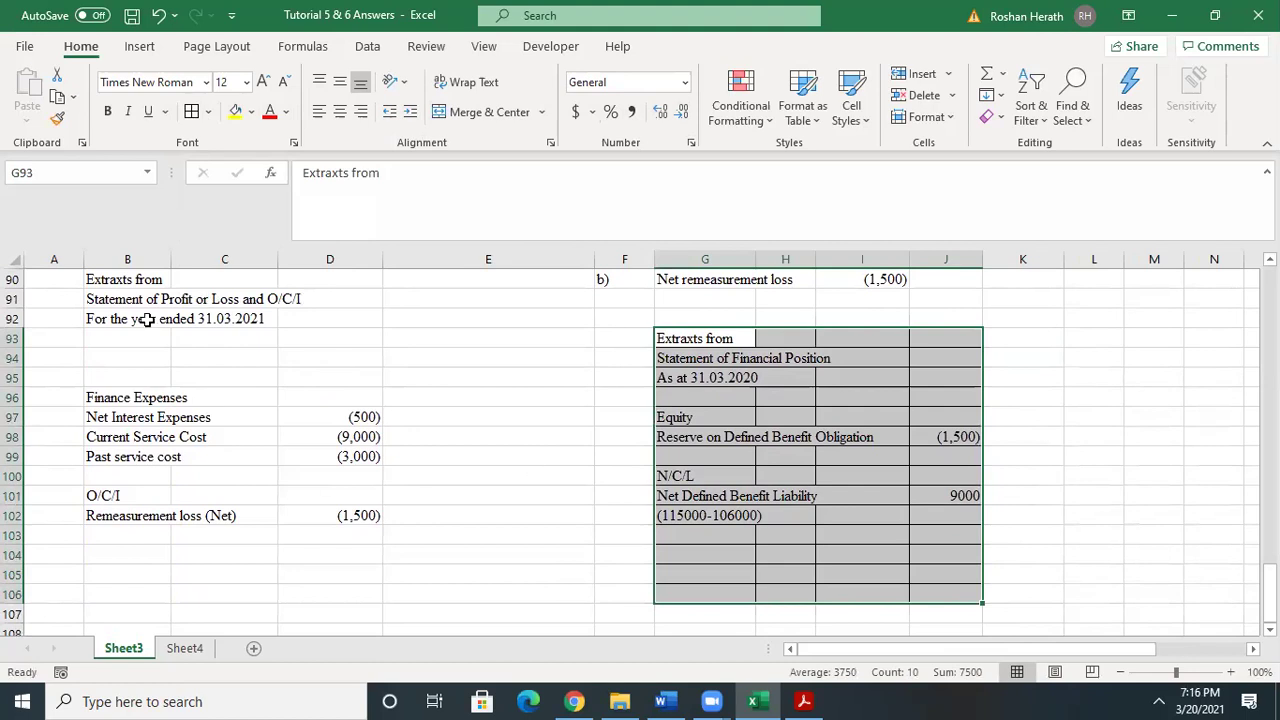
pyautogui.moveTo(110, 280); pyautogui.dragTo(347, 539)
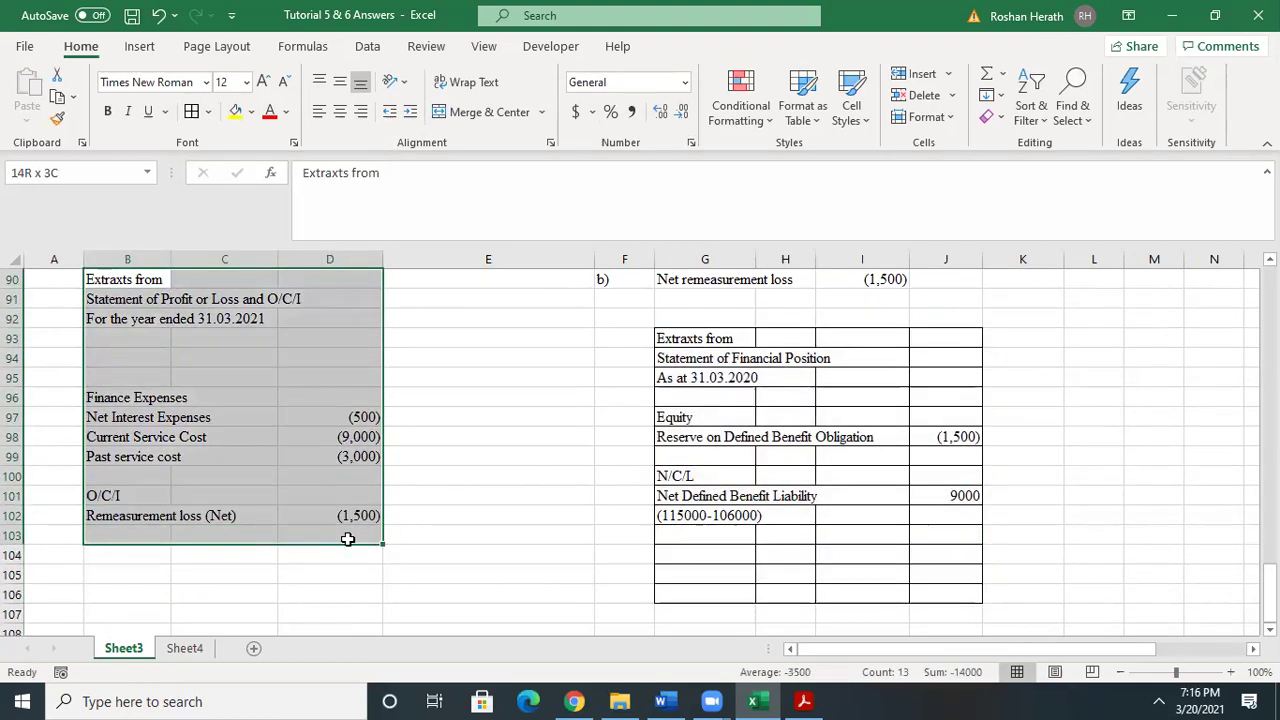
pyautogui.click(191, 111)
pyautogui.click(1172, 451)
# - Look back at the ledger accounts, and switch to the Tutorial 5 document in Word to view Question 2
pyautogui.moveTo(1269, 592); pyautogui.dragTo(1269, 509)
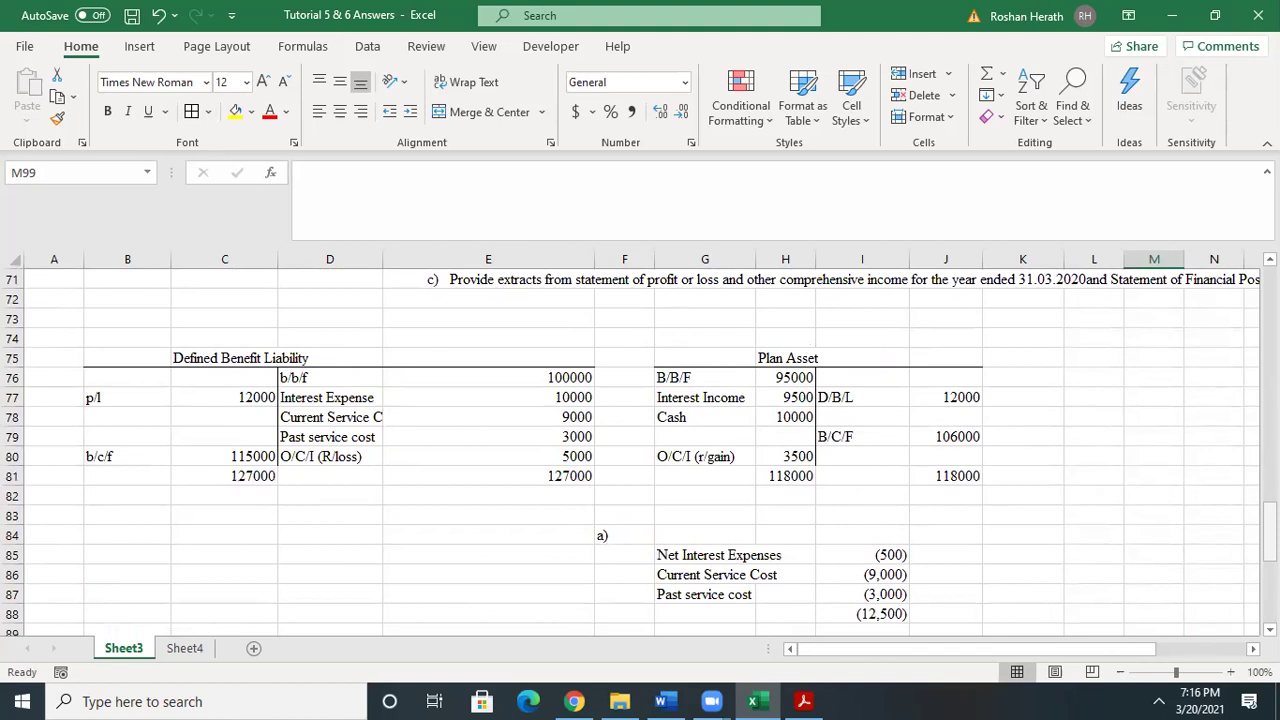
pyautogui.click(660, 701)
pyautogui.click(790, 465)
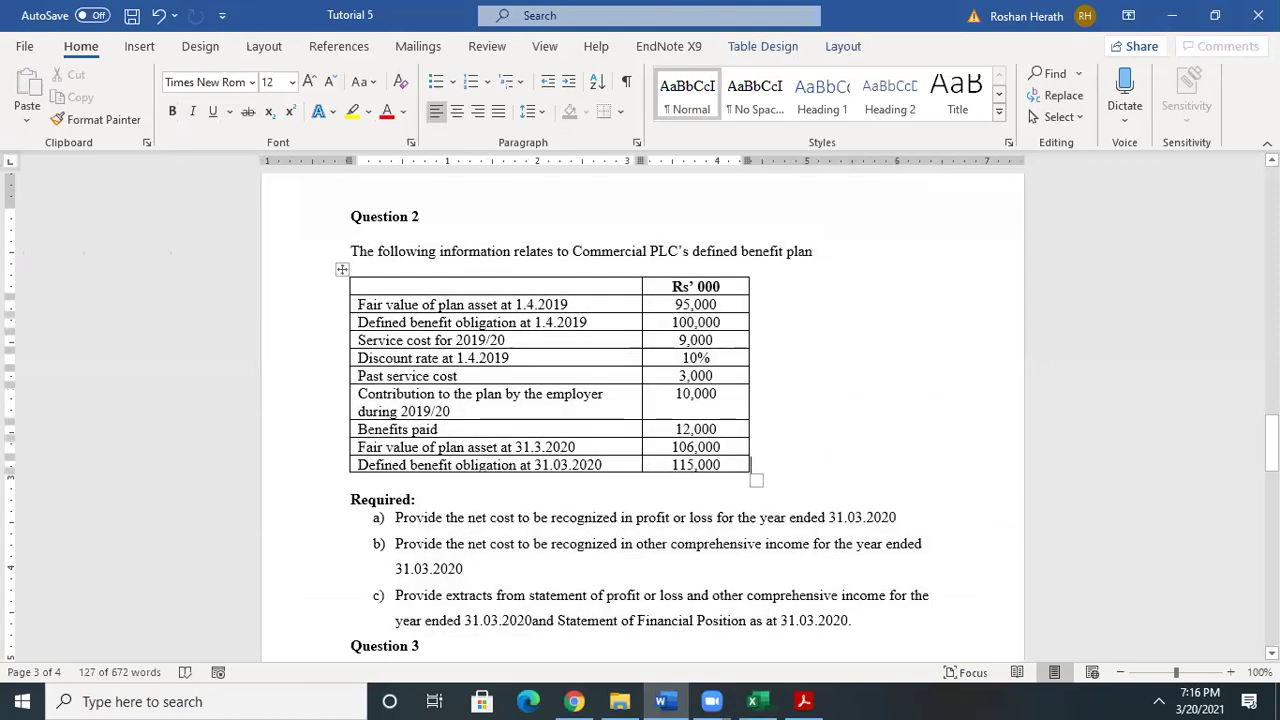
# - Read through Question 3 on Galaxy Star PLC, including the balances table, the 5% DBO increase and the remaining plan details
pyautogui.moveTo(1270, 440); pyautogui.dragTo(1270, 489)
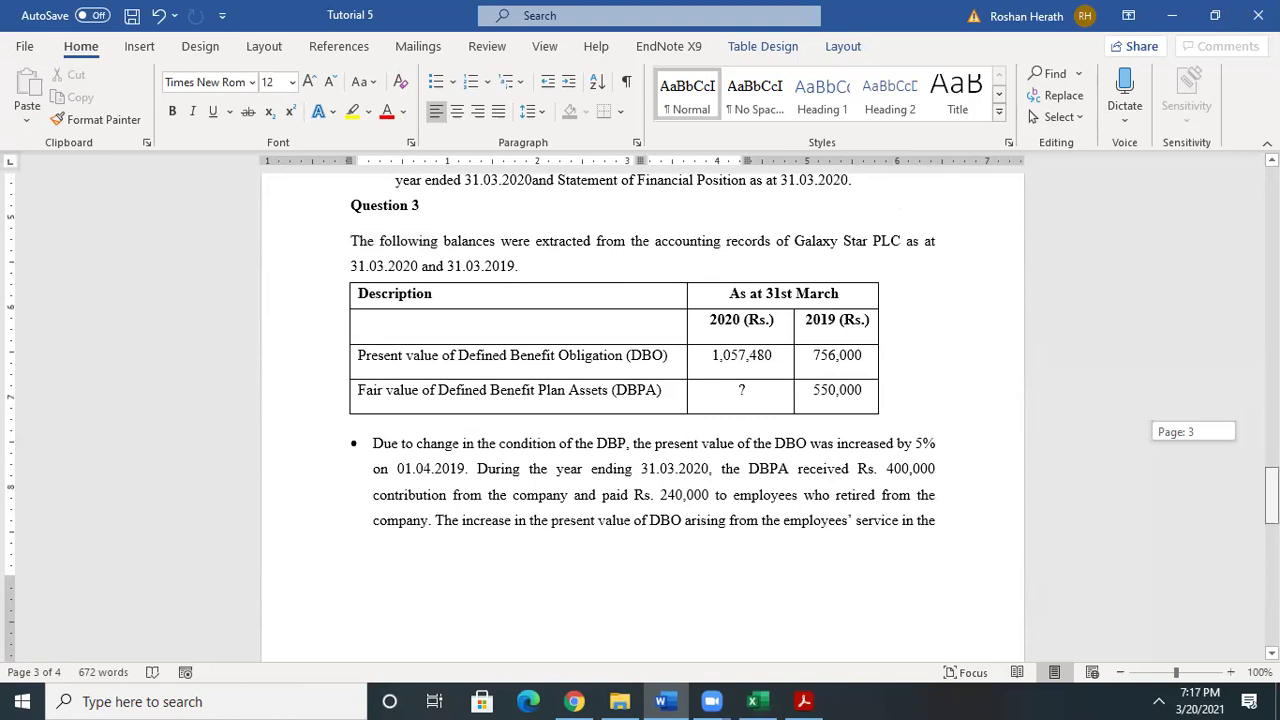
pyautogui.moveTo(1270, 489); pyautogui.dragTo(1270, 489)
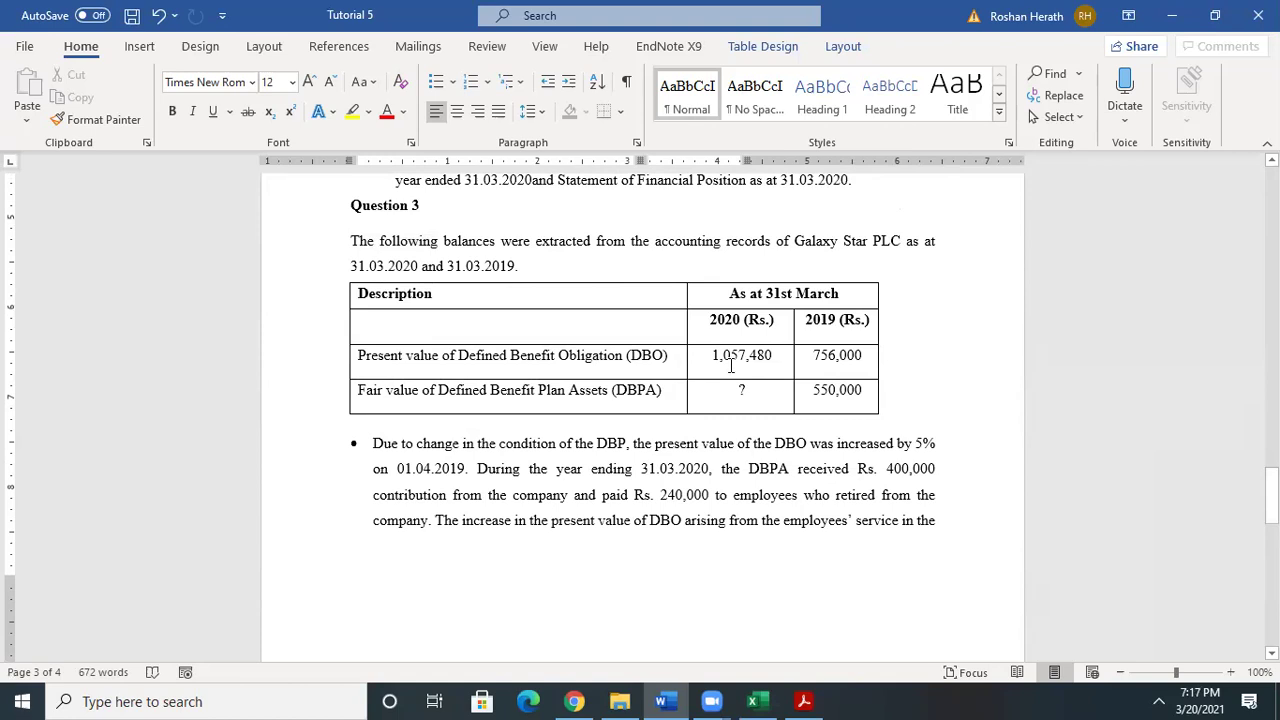
pyautogui.click(860, 355)
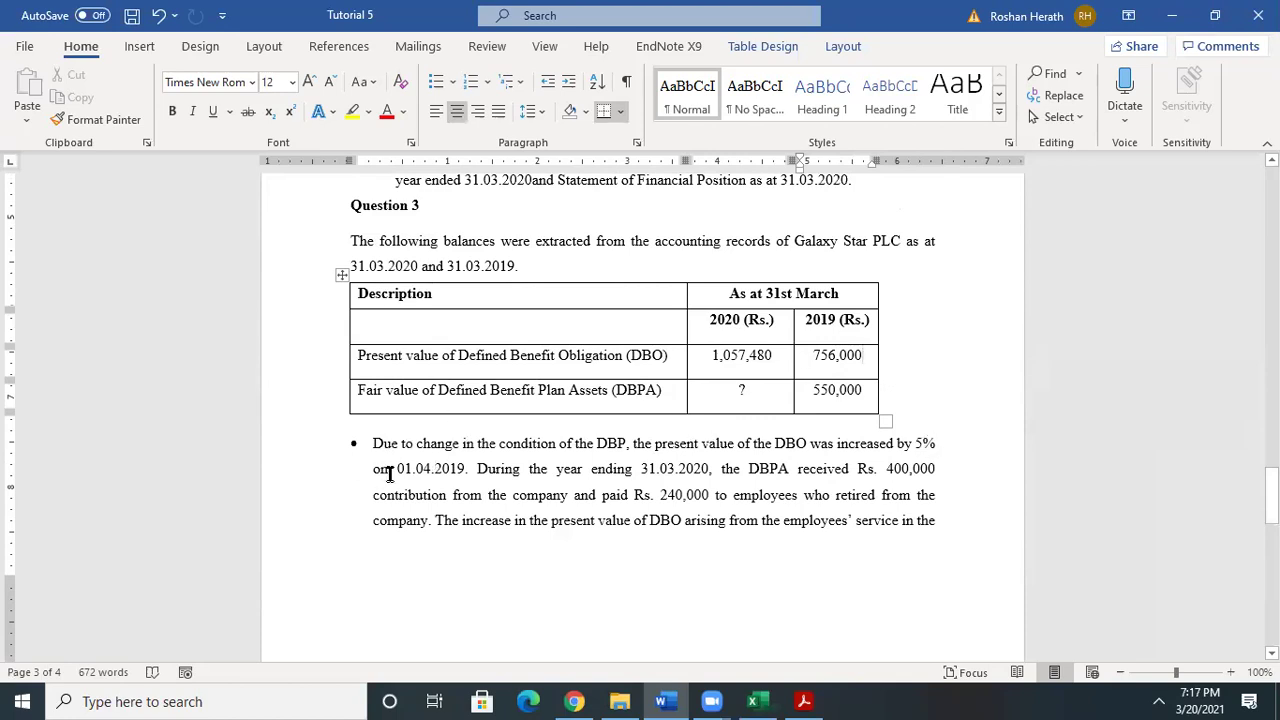
pyautogui.moveTo(398, 447); pyautogui.dragTo(467, 469)
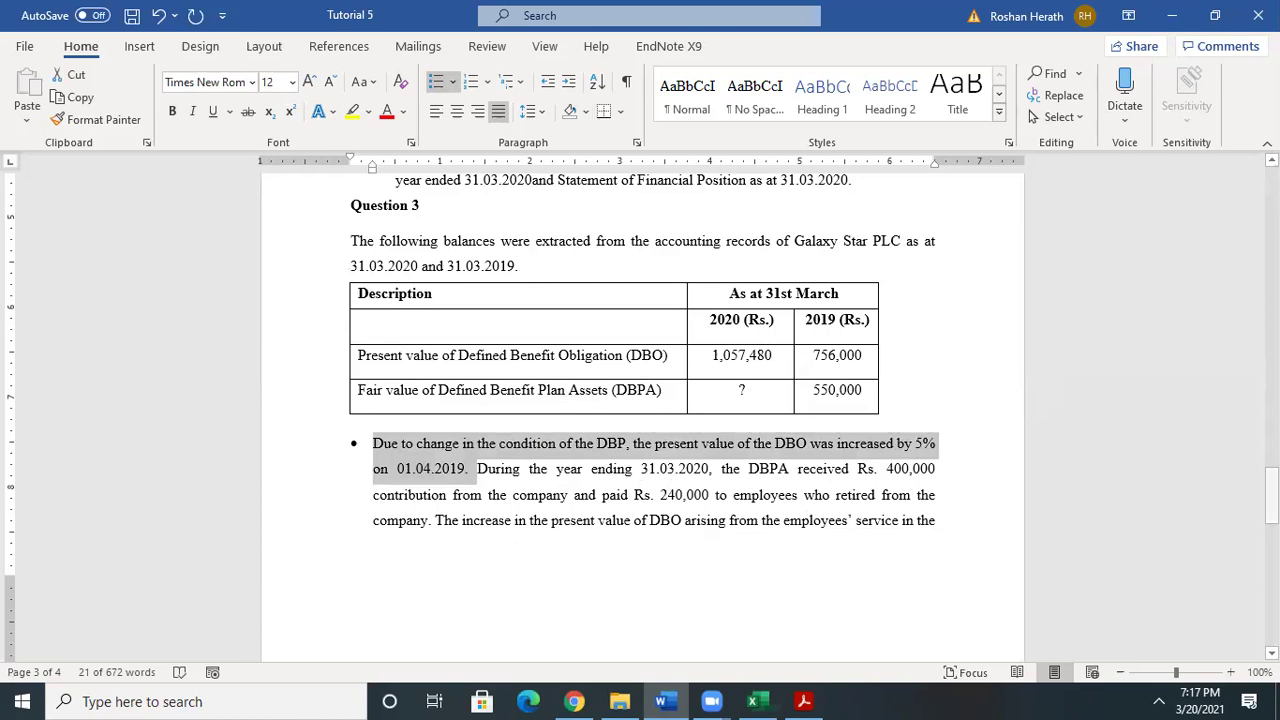
pyautogui.moveTo(1271, 495); pyautogui.dragTo(1271, 518)
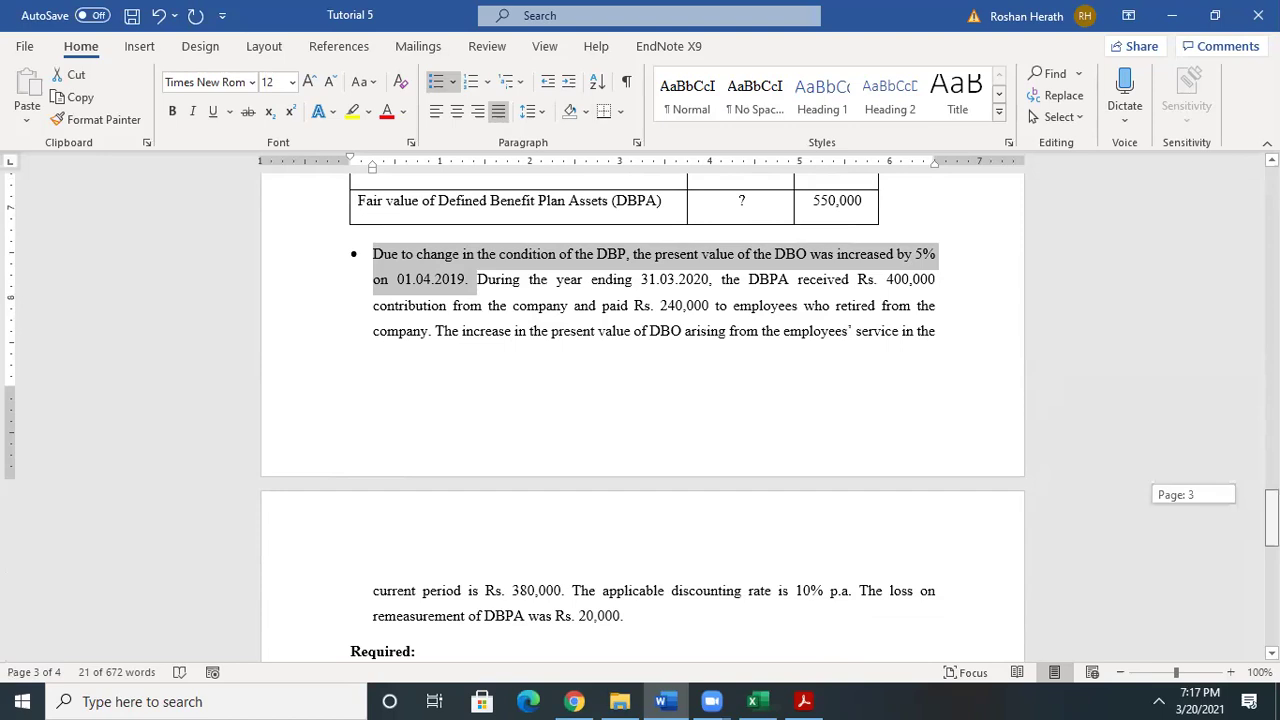
pyautogui.moveTo(1271, 518); pyautogui.dragTo(1271, 516)
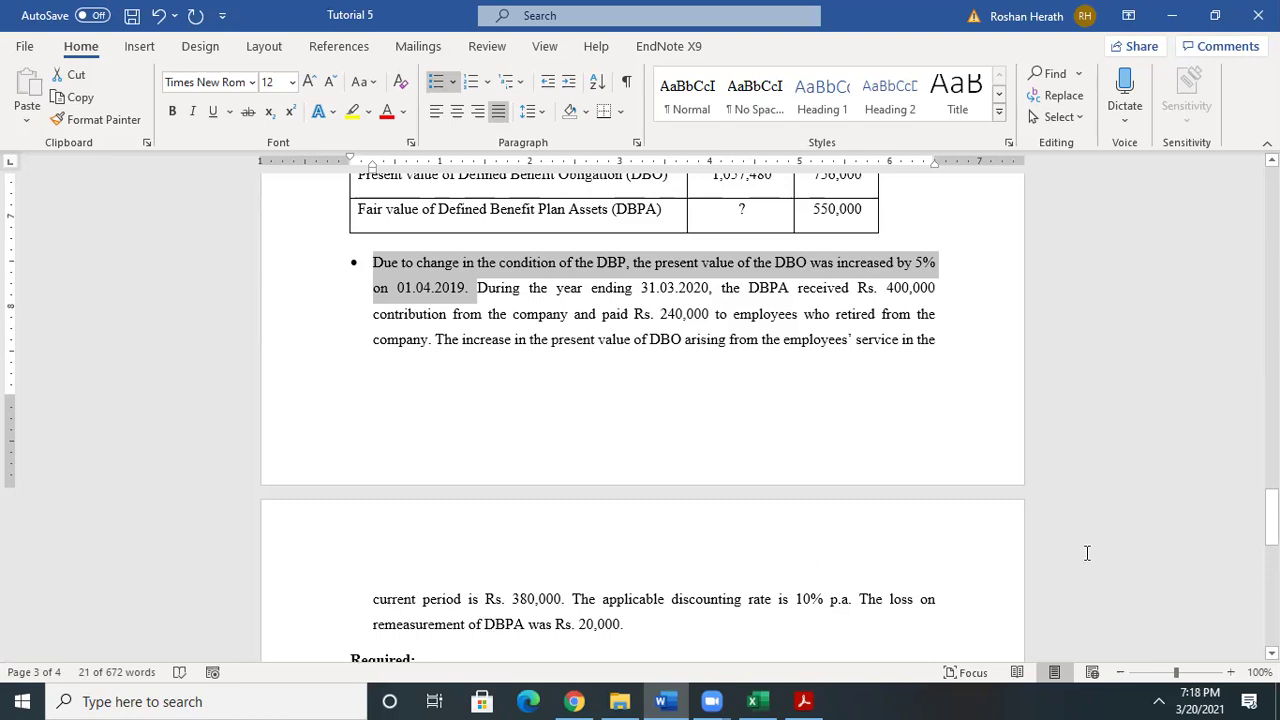
pyautogui.moveTo(1271, 513)
pyautogui.mouseDown()
pyautogui.moveTo(1271, 594)
pyautogui.moveTo(1271, 492)
pyautogui.mouseUp()
pyautogui.click(955, 548)
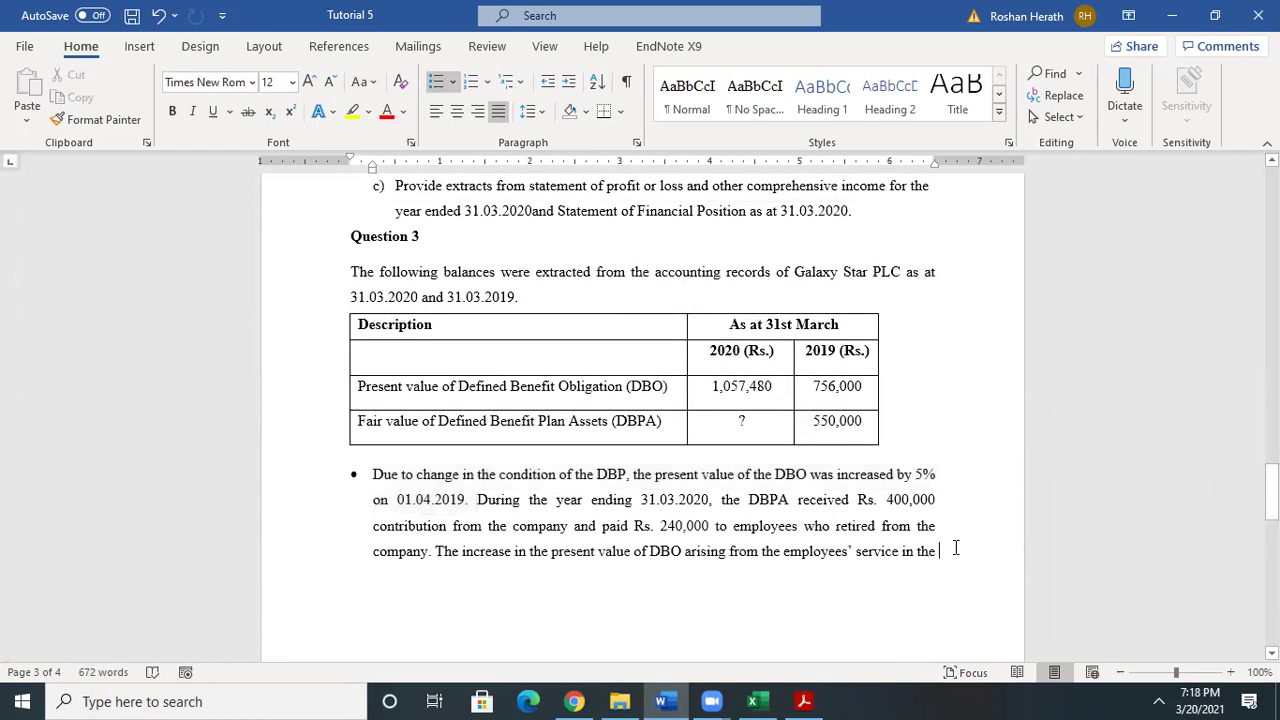
pyautogui.moveTo(1271, 492); pyautogui.dragTo(1271, 500)
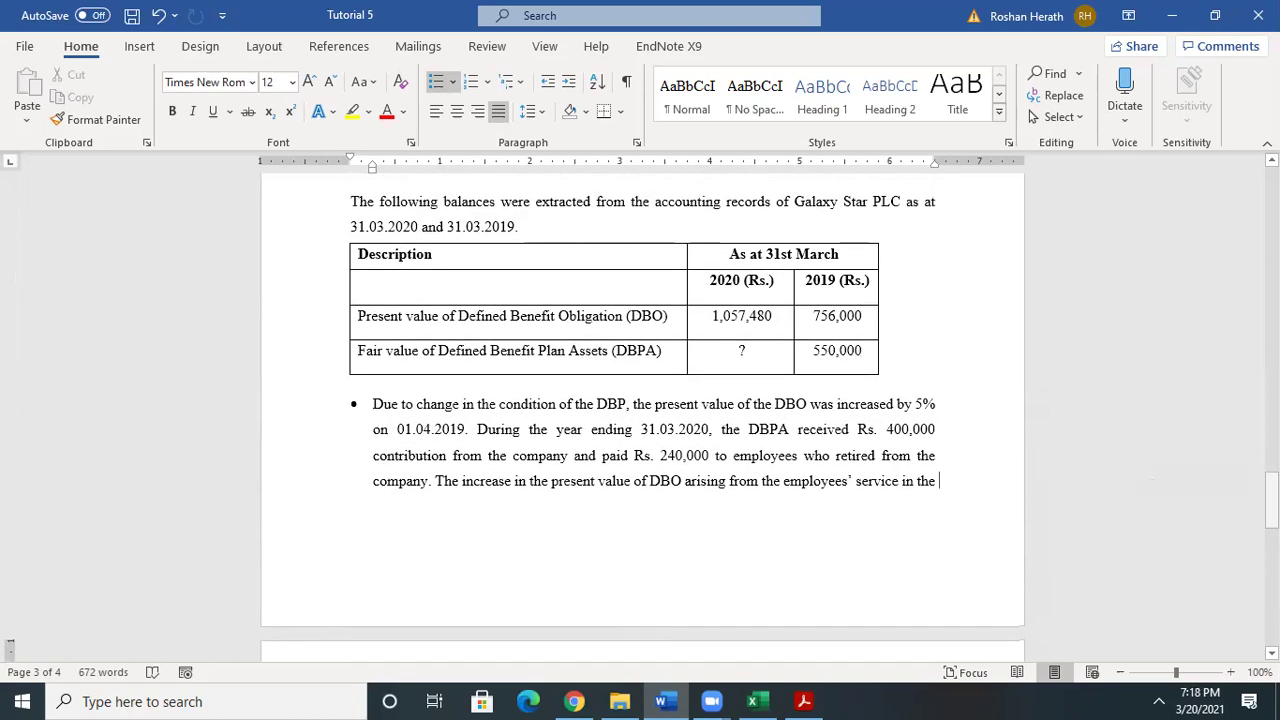
# - Switch to the Tutorial 5 & 6 Answers workbook in Excel, review the Question 2 ledger accounts and extracts, and save the workbook
pyautogui.click(752, 701)
pyautogui.click(1058, 481)
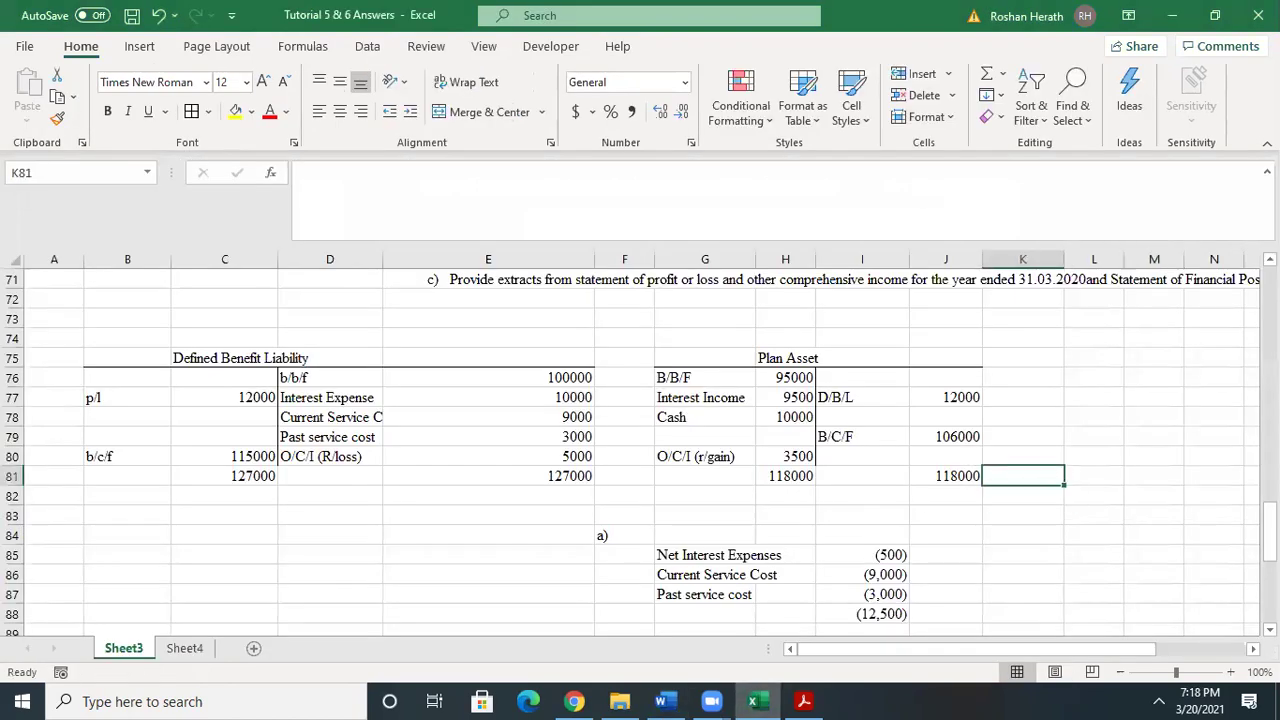
pyautogui.moveTo(1268, 530)
pyautogui.mouseDown()
pyautogui.moveTo(1268, 505)
pyautogui.moveTo(1268, 537)
pyautogui.mouseUp()
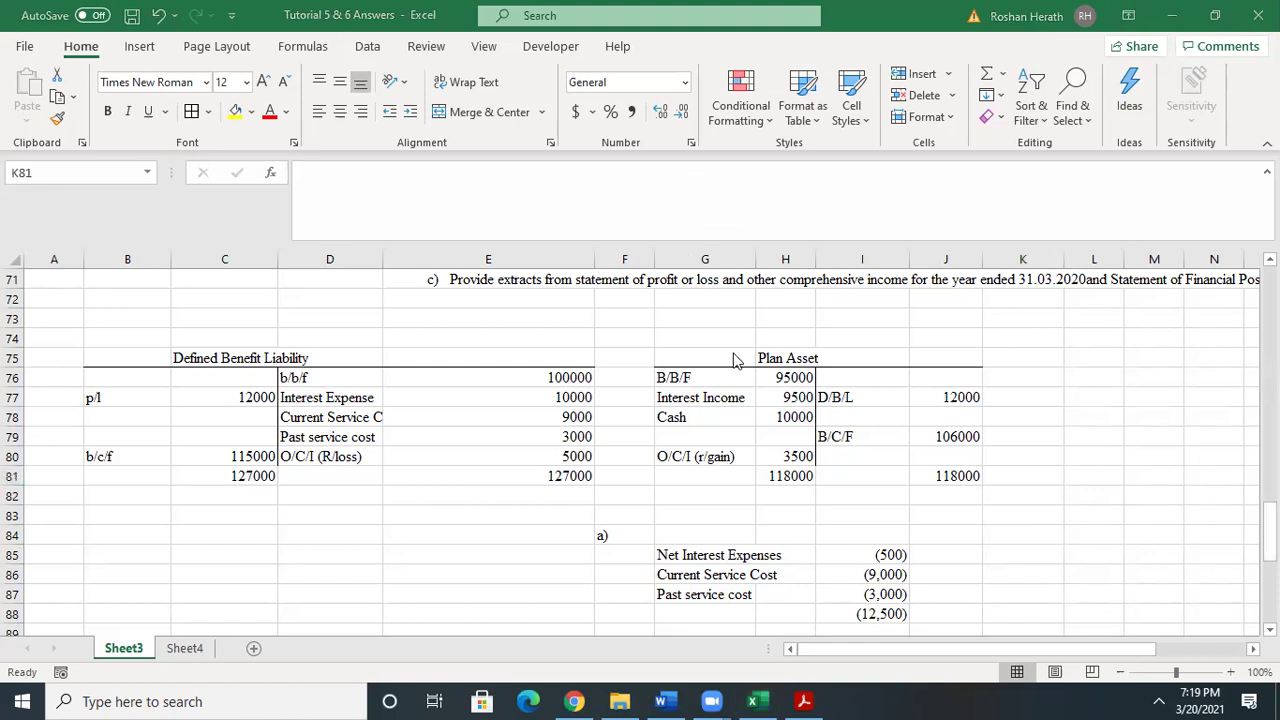
pyautogui.hotkey('alt', 'Tab')
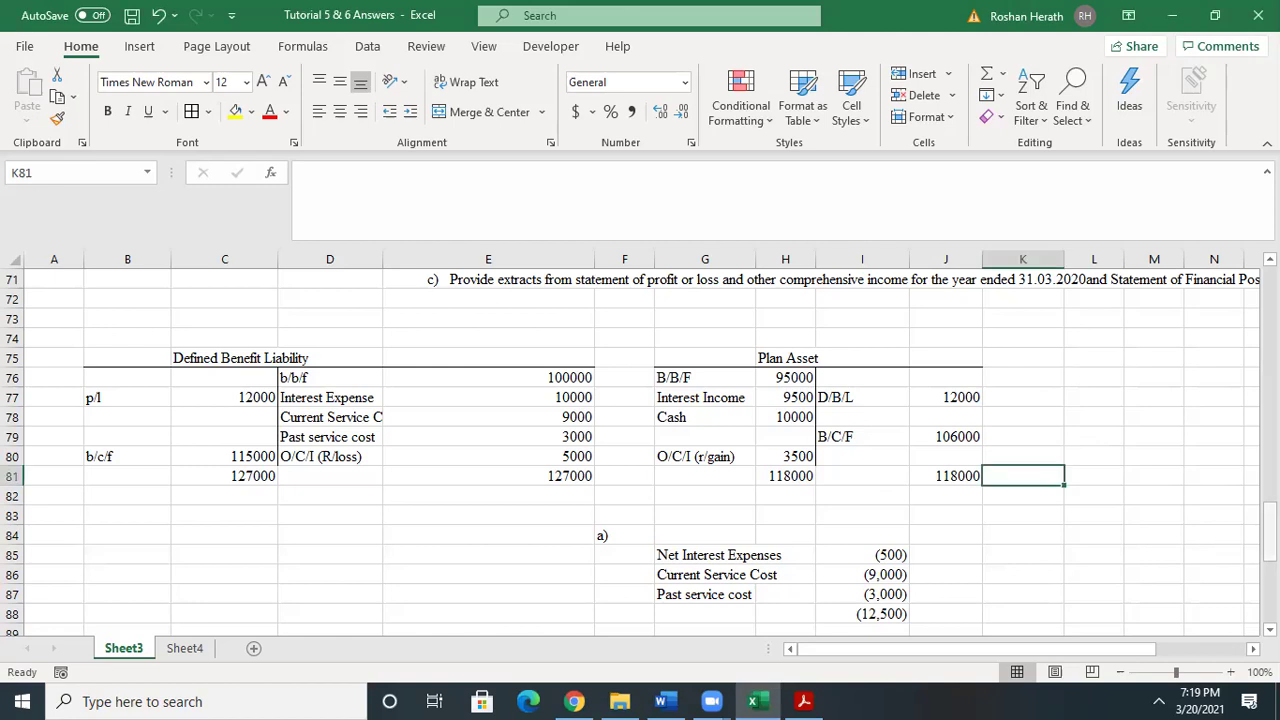
pyautogui.scroll(-6, 640, 450)
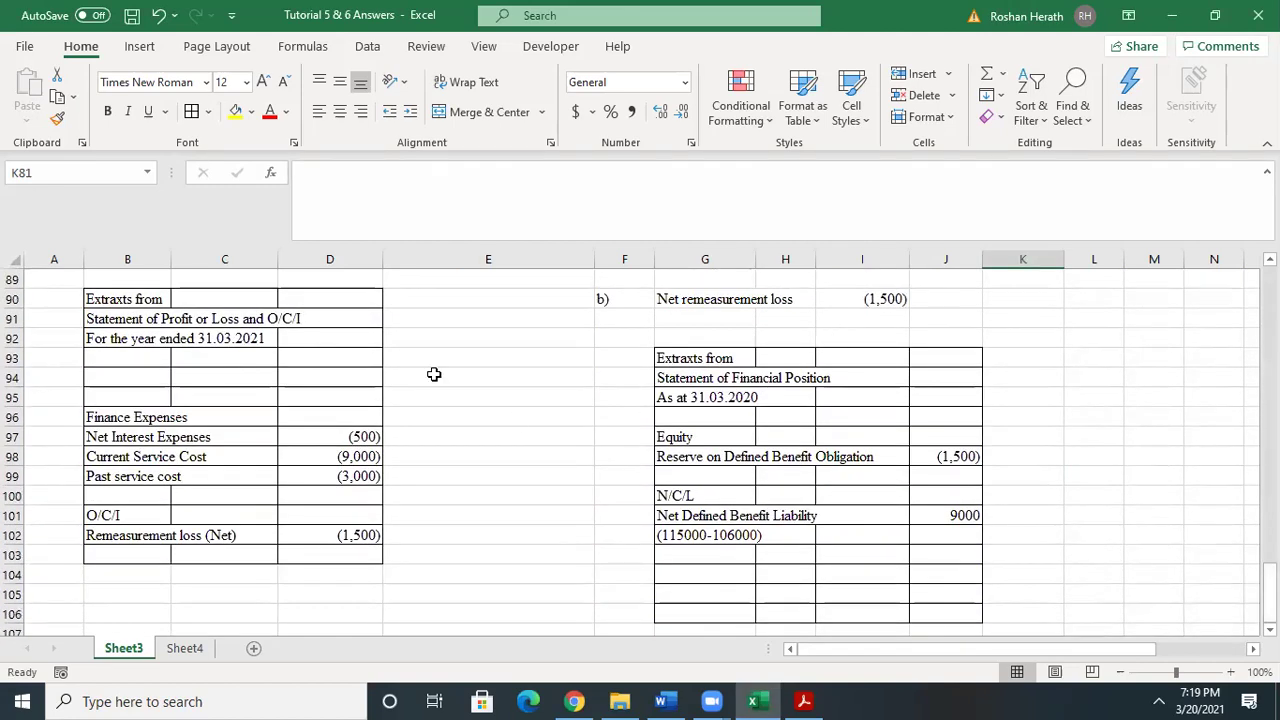
pyautogui.click(133, 16)
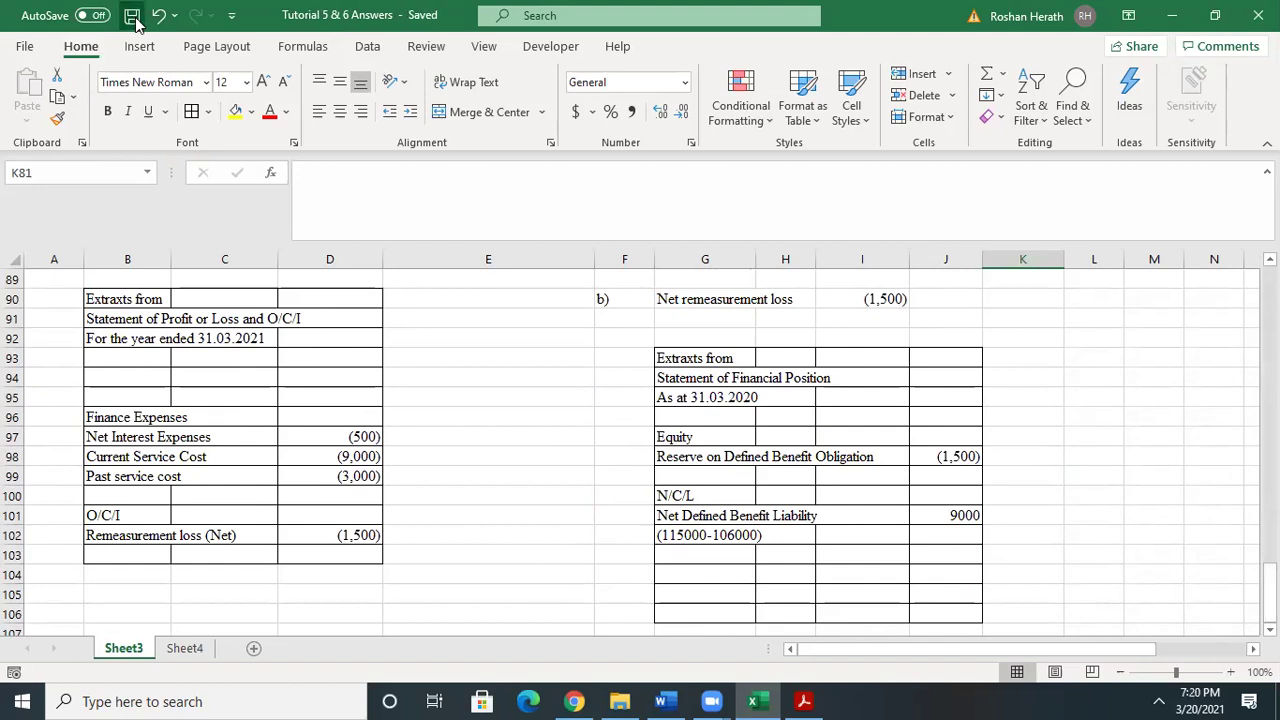
# - Look back through the Tutorial 5 questions in Word, and open the Tutorial 6 document from the ACC 3341 2021 folder
pyautogui.click(666, 700)
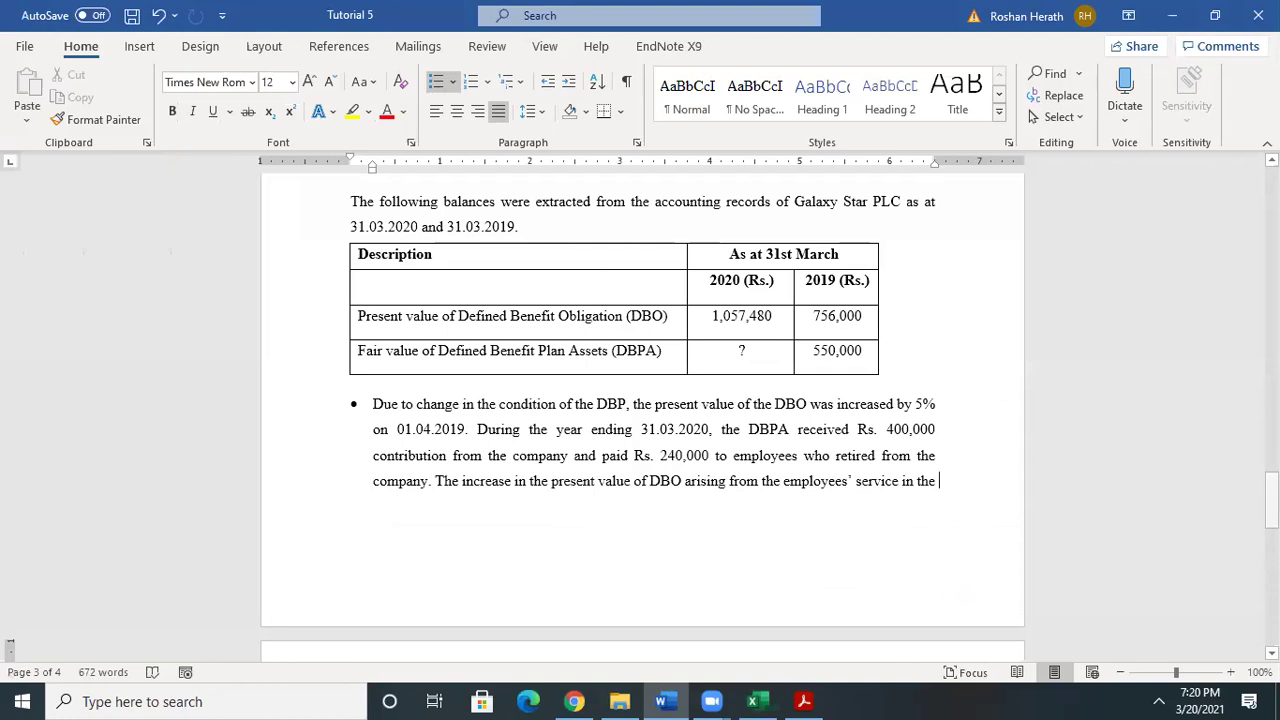
pyautogui.scroll(-10, 1175, 466)
pyautogui.moveTo(1272, 555); pyautogui.dragTo(1272, 430)
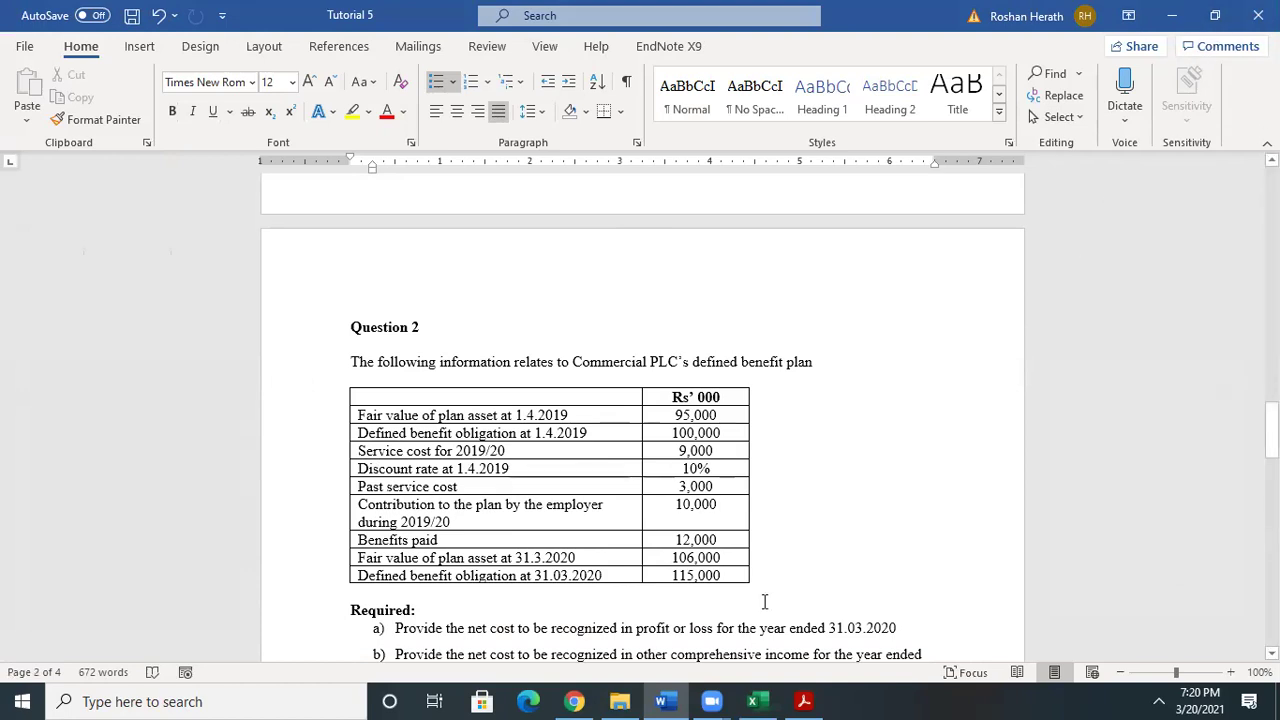
pyautogui.click(640, 701)
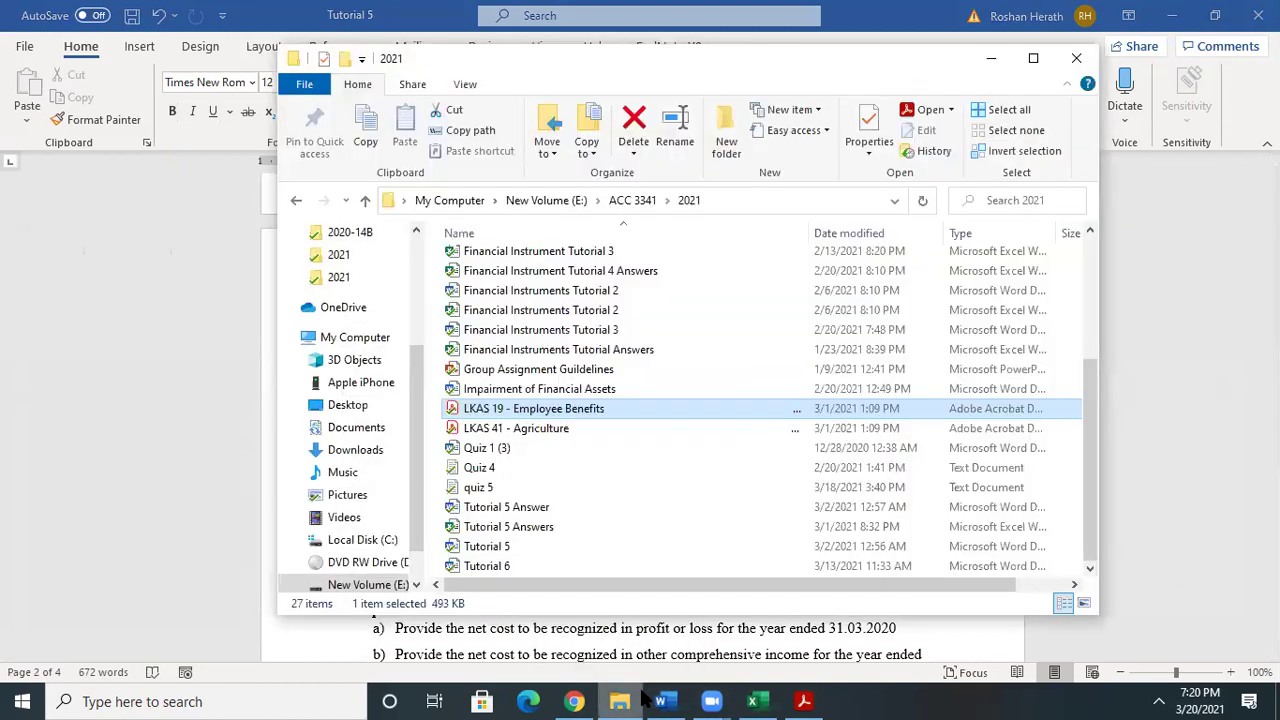
pyautogui.click(495, 570)
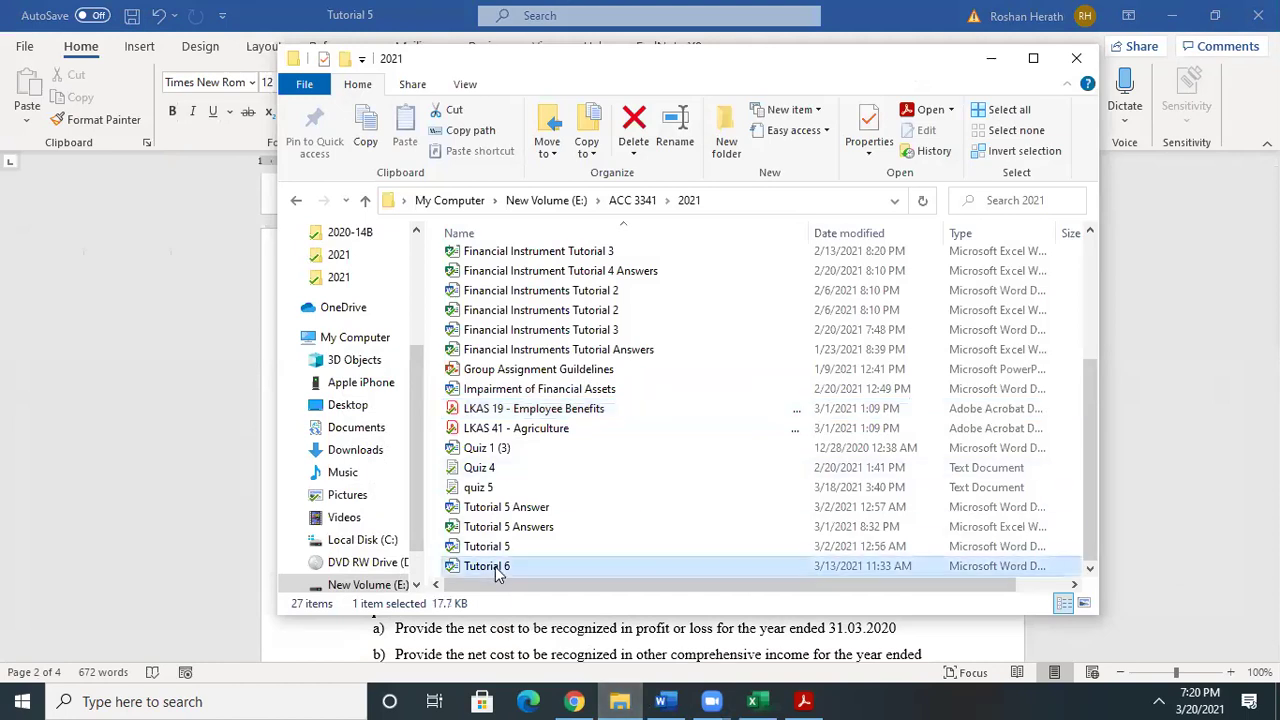
pyautogui.doubleClick(495, 568)
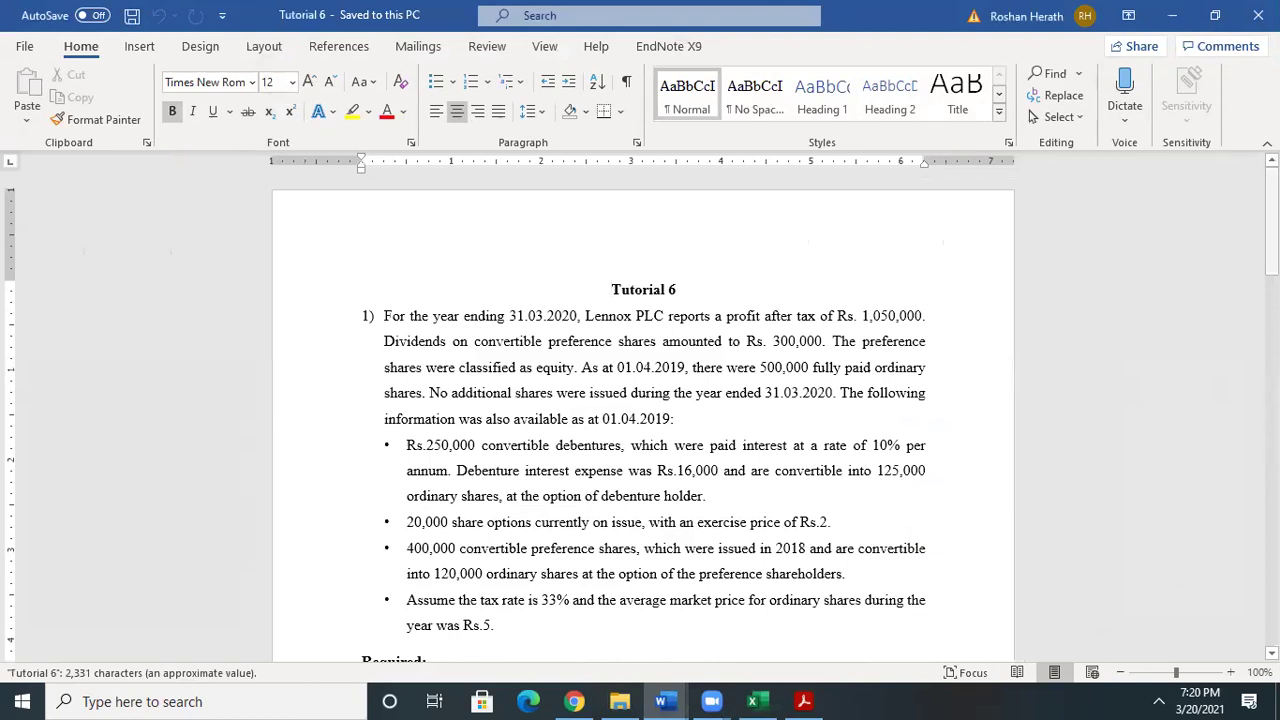
# - Close the Tutorial 5 document and save its changes, keeping Tutorial 6 open
pyautogui.moveTo(803, 700)
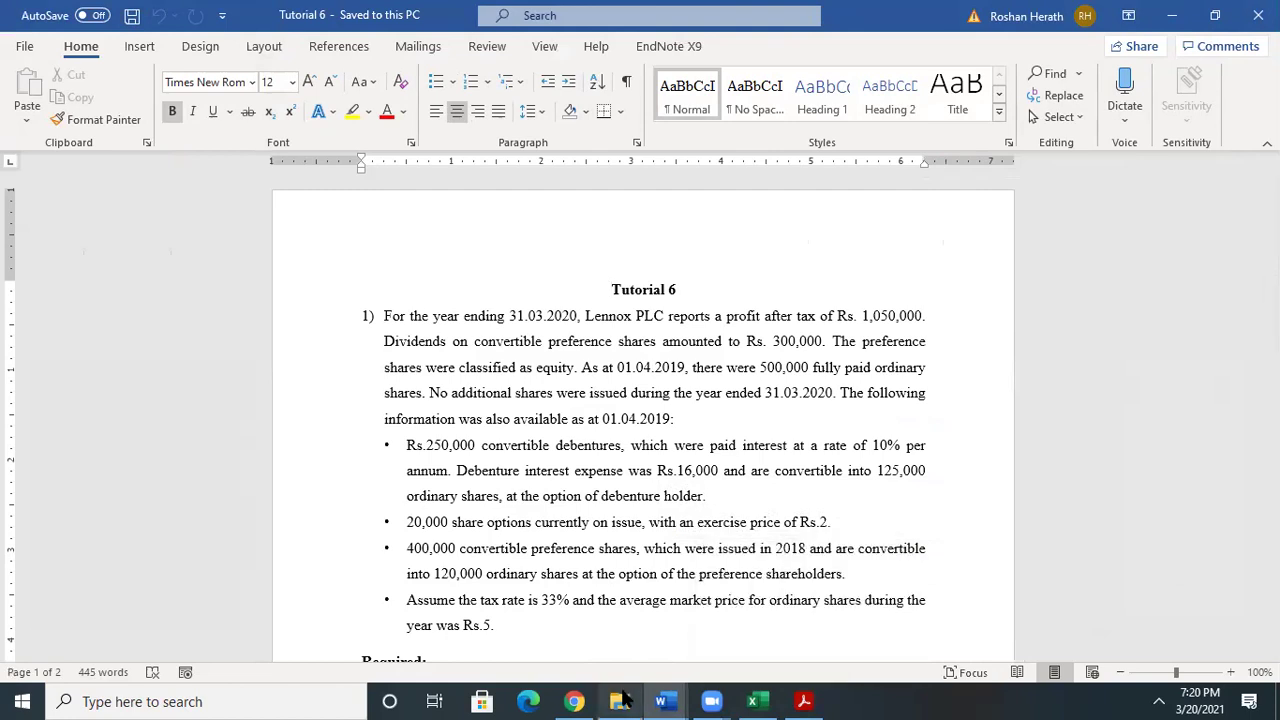
pyautogui.moveTo(660, 700)
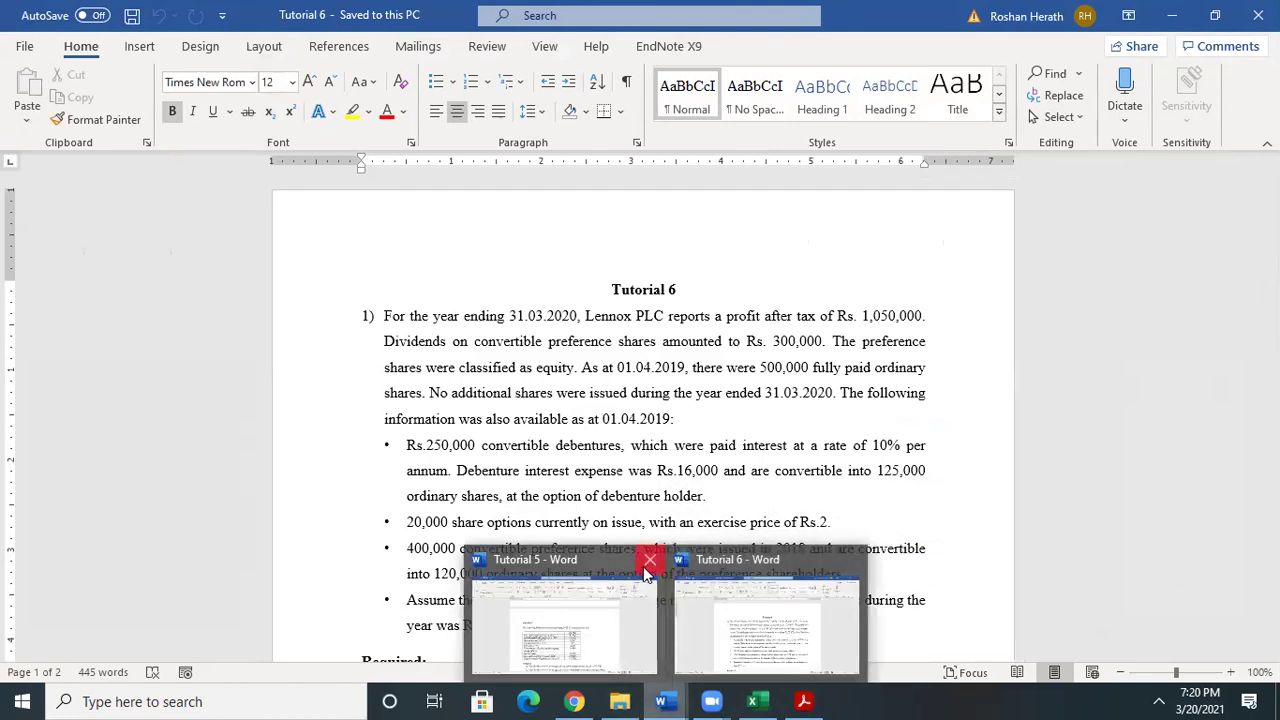
pyautogui.click(648, 563)
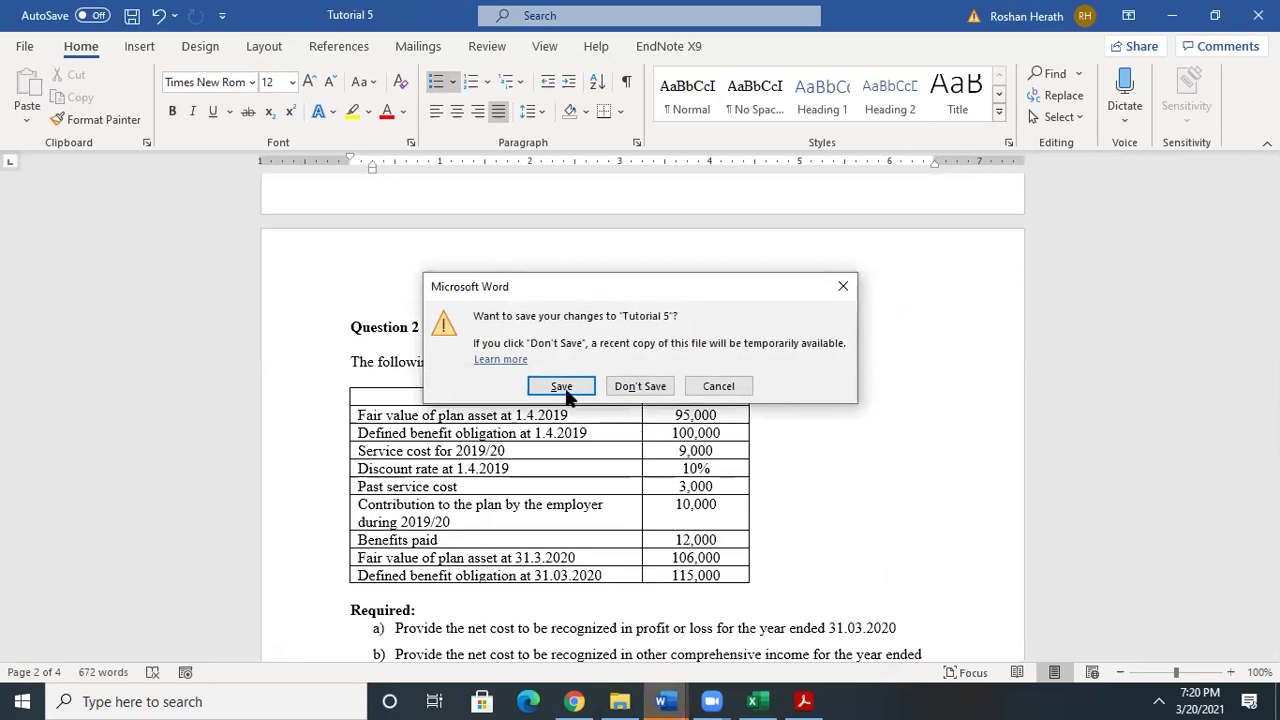
pyautogui.click(568, 390)
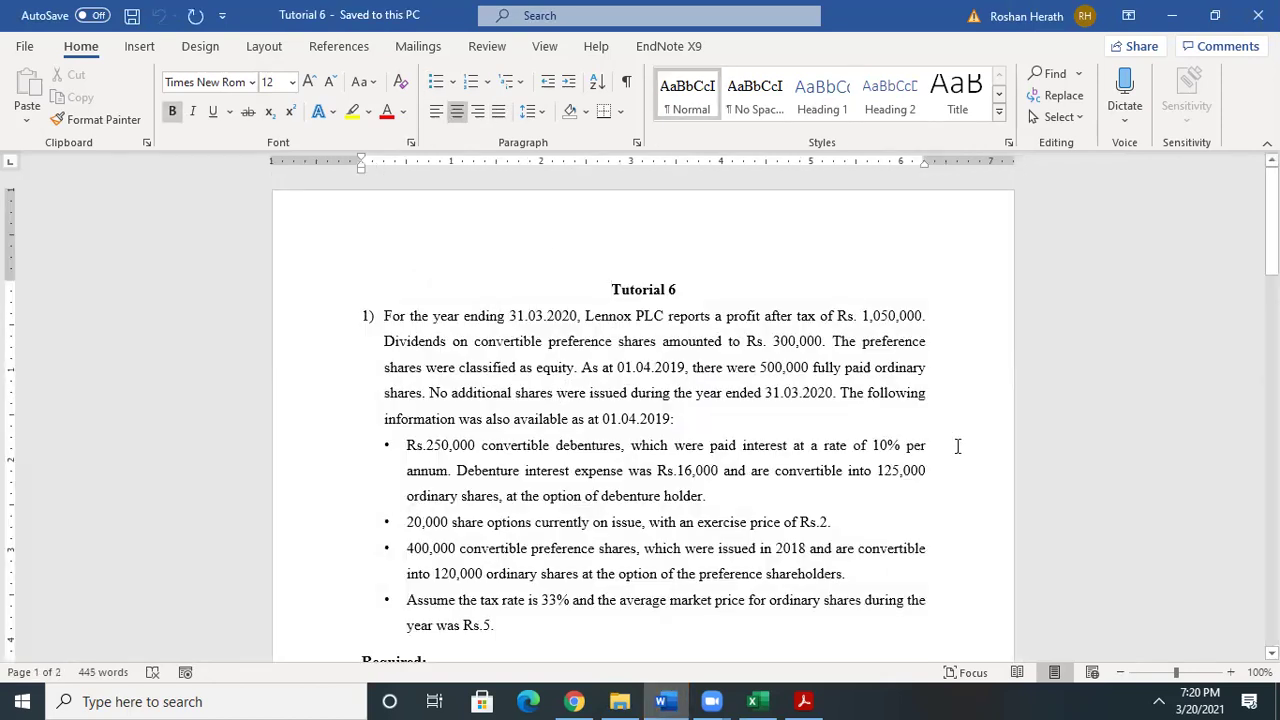
# - Examine Question 1 of Tutorial 6 on Lennox PLC, including its share data and the basic and diluted EPS requirements
pyautogui.click(927, 598)
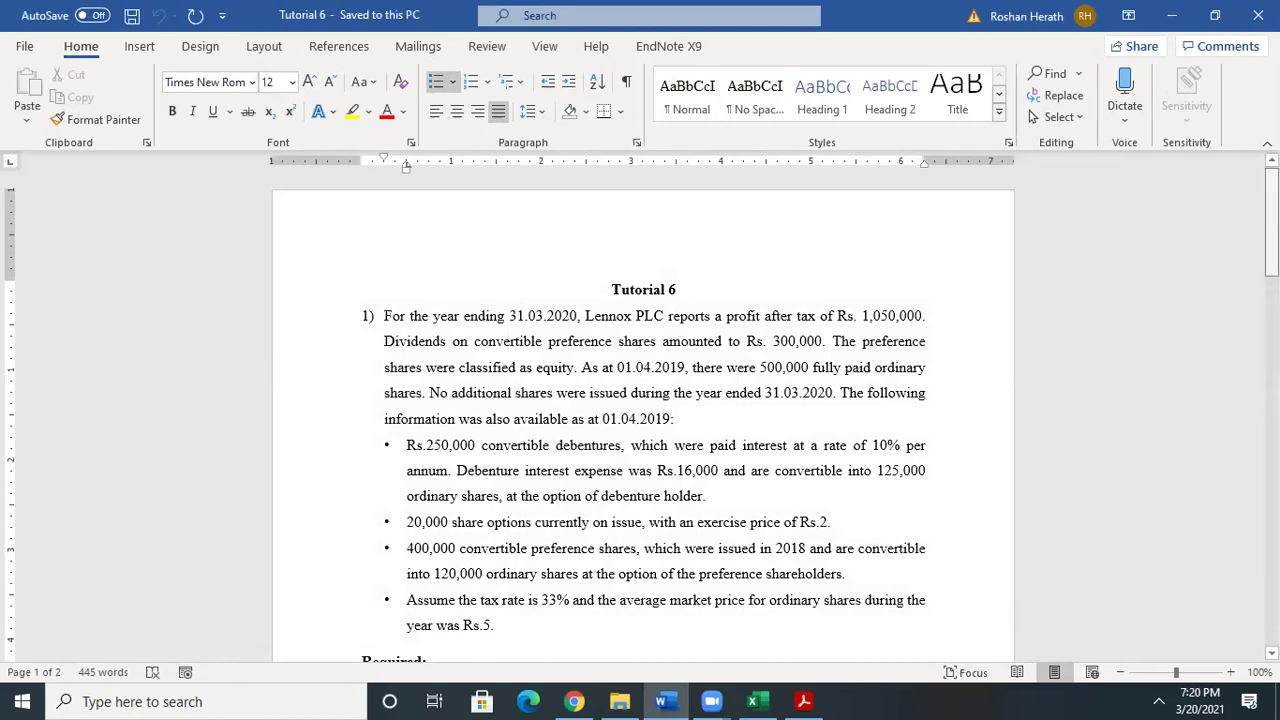
pyautogui.scroll(-2, 643, 410)
pyautogui.scroll(-2, 643, 410)
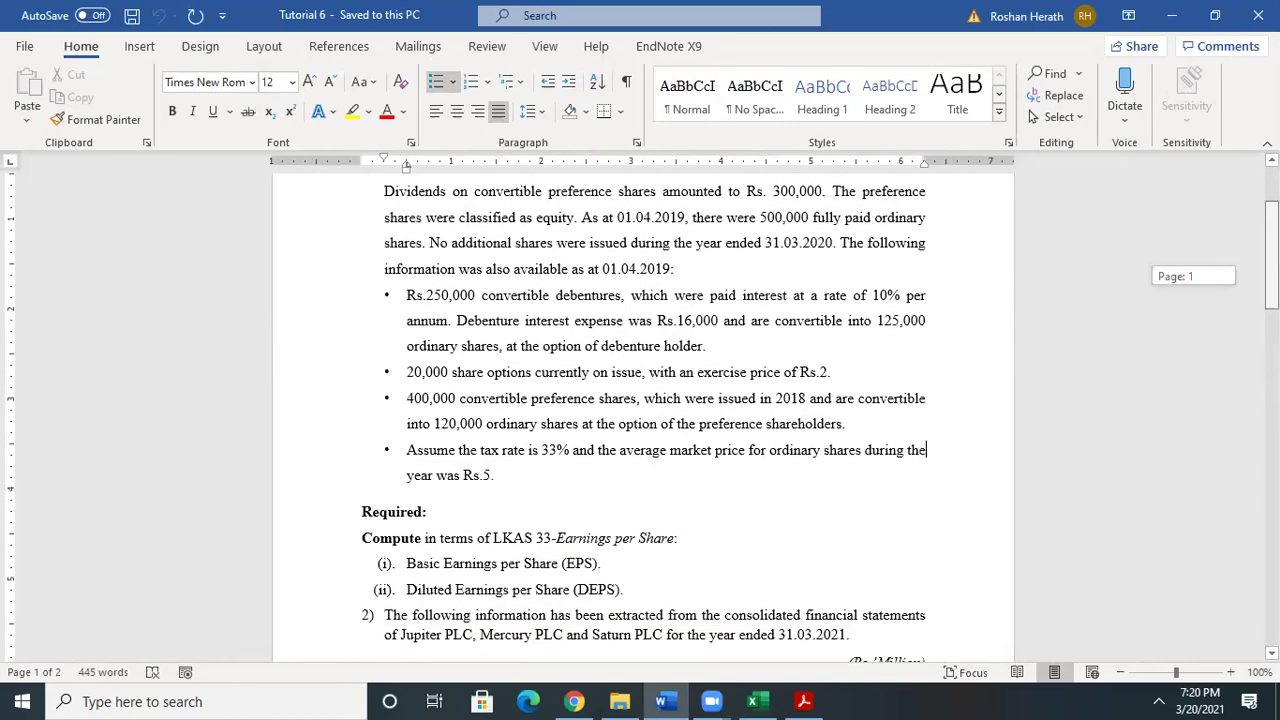
pyautogui.scroll(-1, 643, 410)
pyautogui.scroll(3, 643, 410)
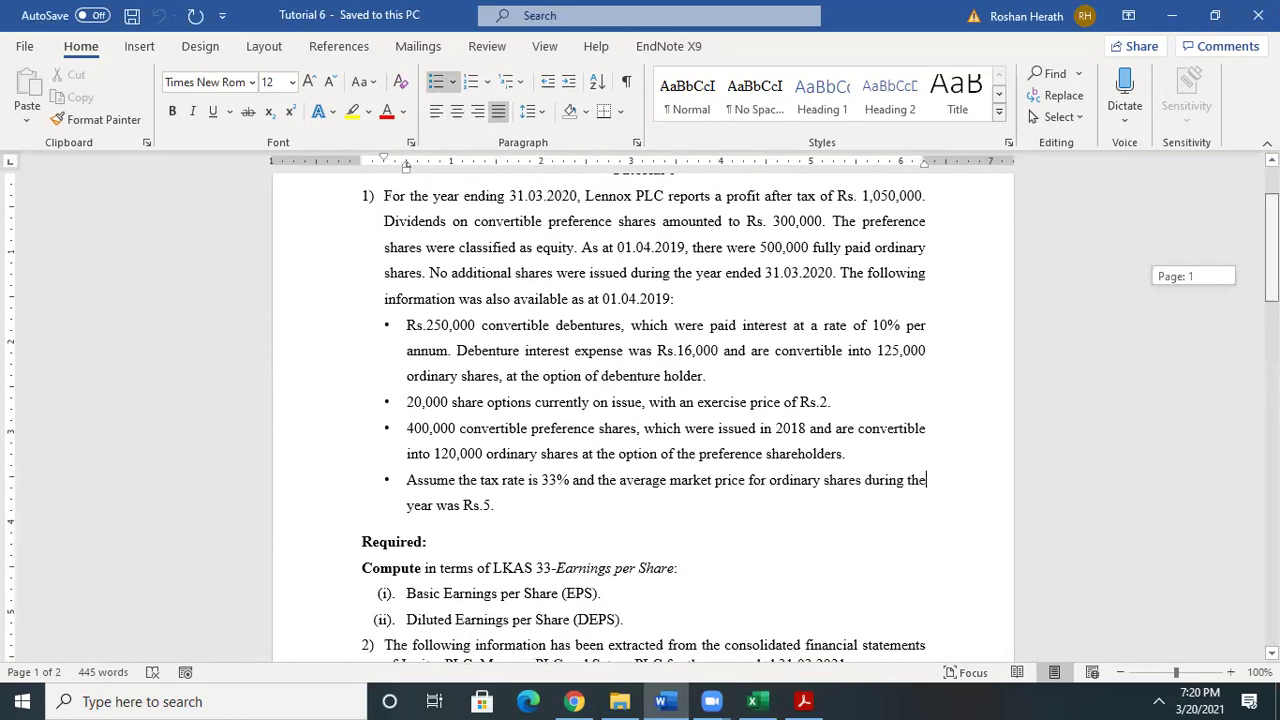
pyautogui.scroll(-1, 643, 410)
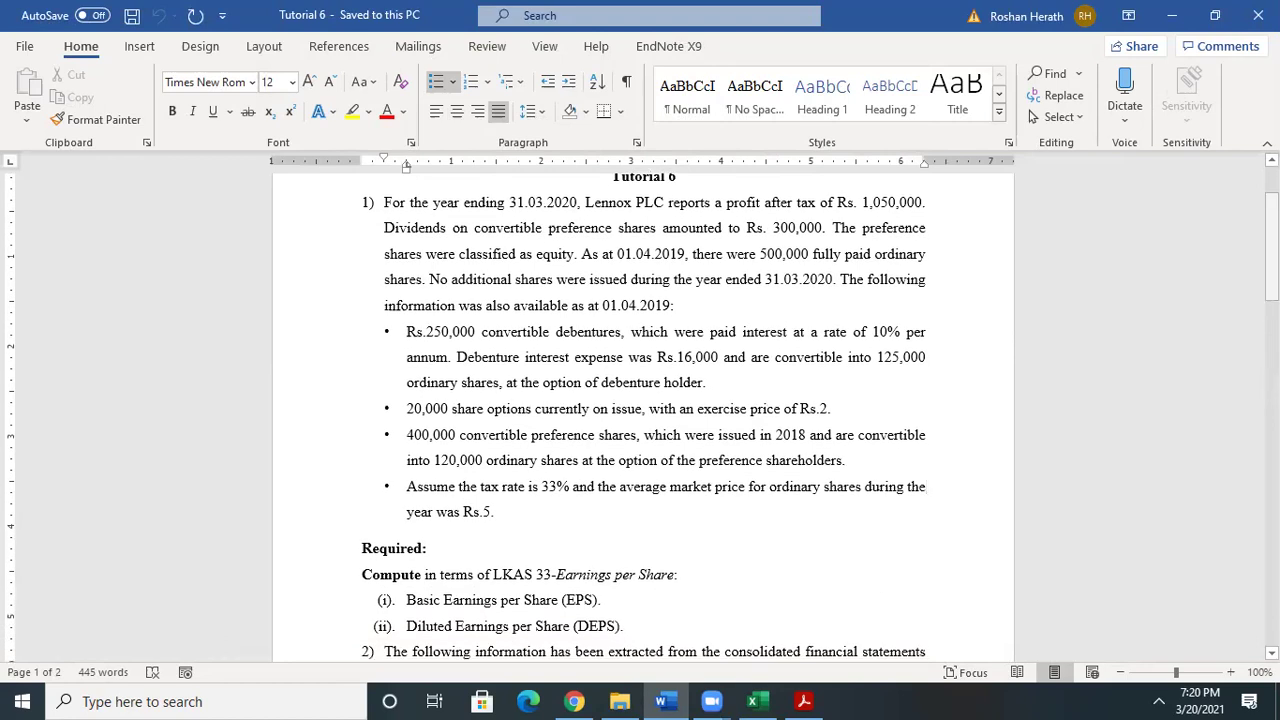
pyautogui.scroll(-1, 643, 410)
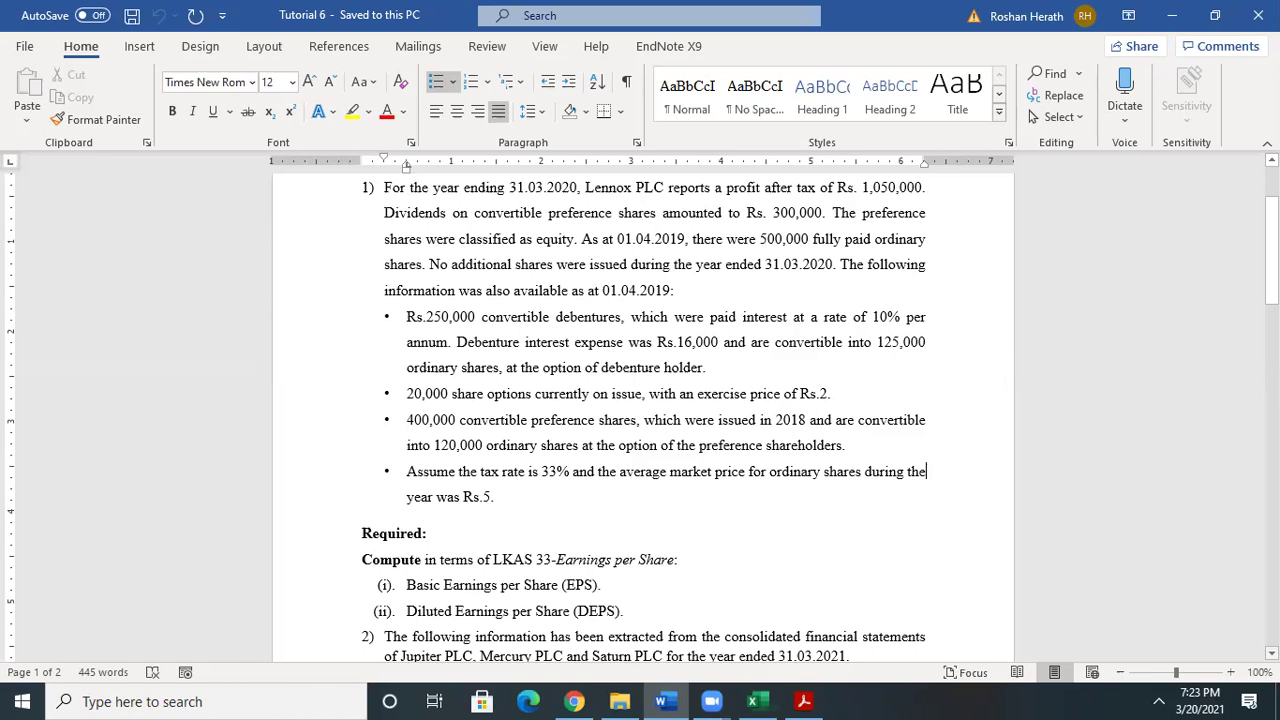
# - Switch to the Excel answers workbook and enter the label EPS in cell B3 of Sheet4
pyautogui.click(753, 701)
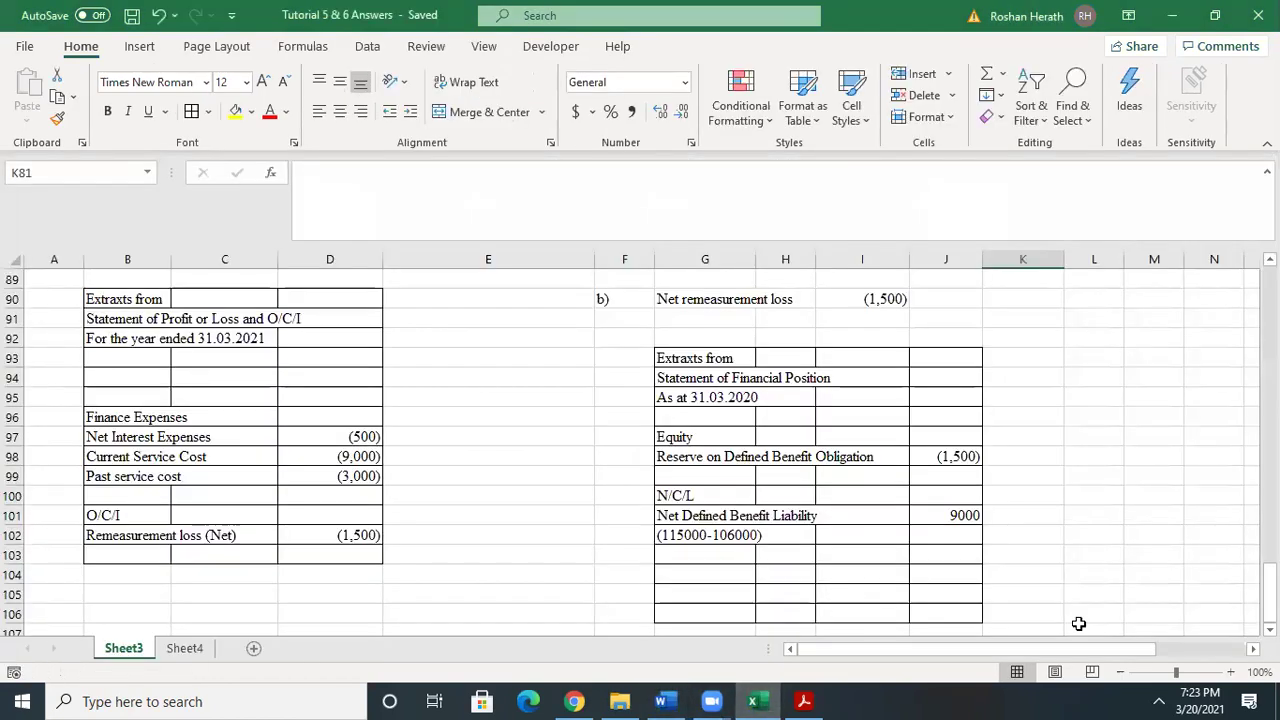
pyautogui.click(168, 650)
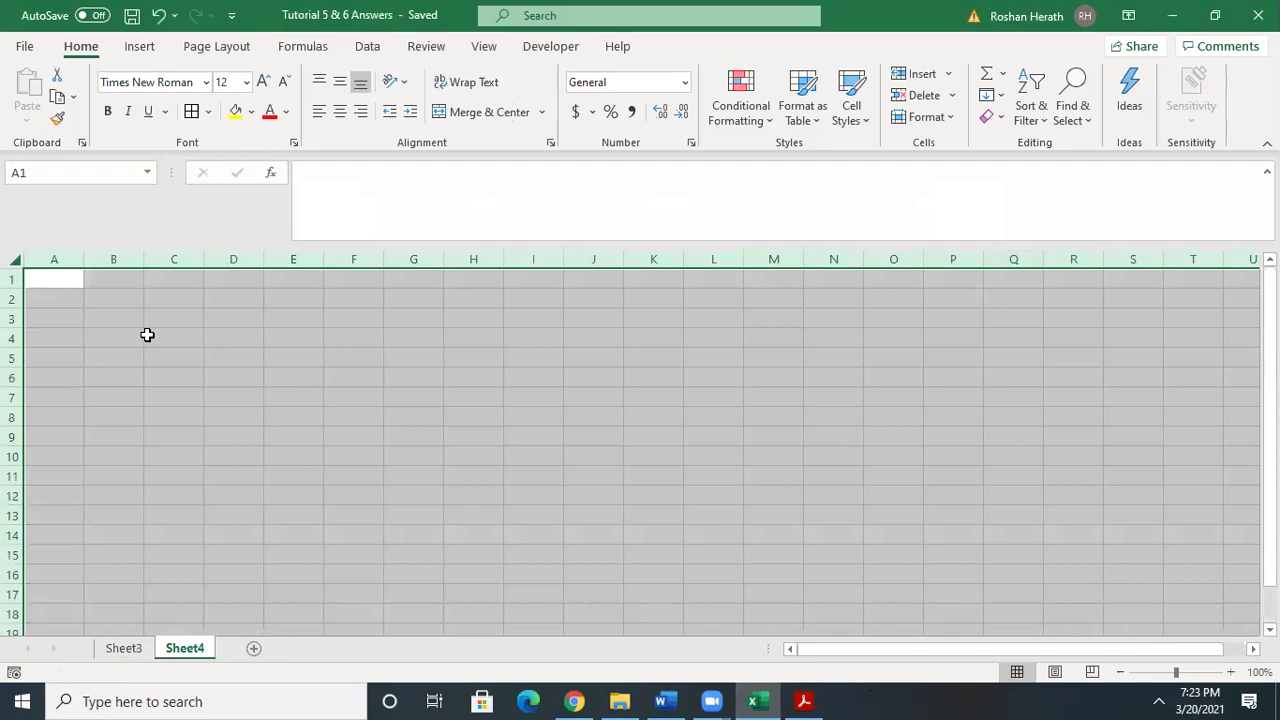
pyautogui.click(149, 336)
pyautogui.click(115, 316)
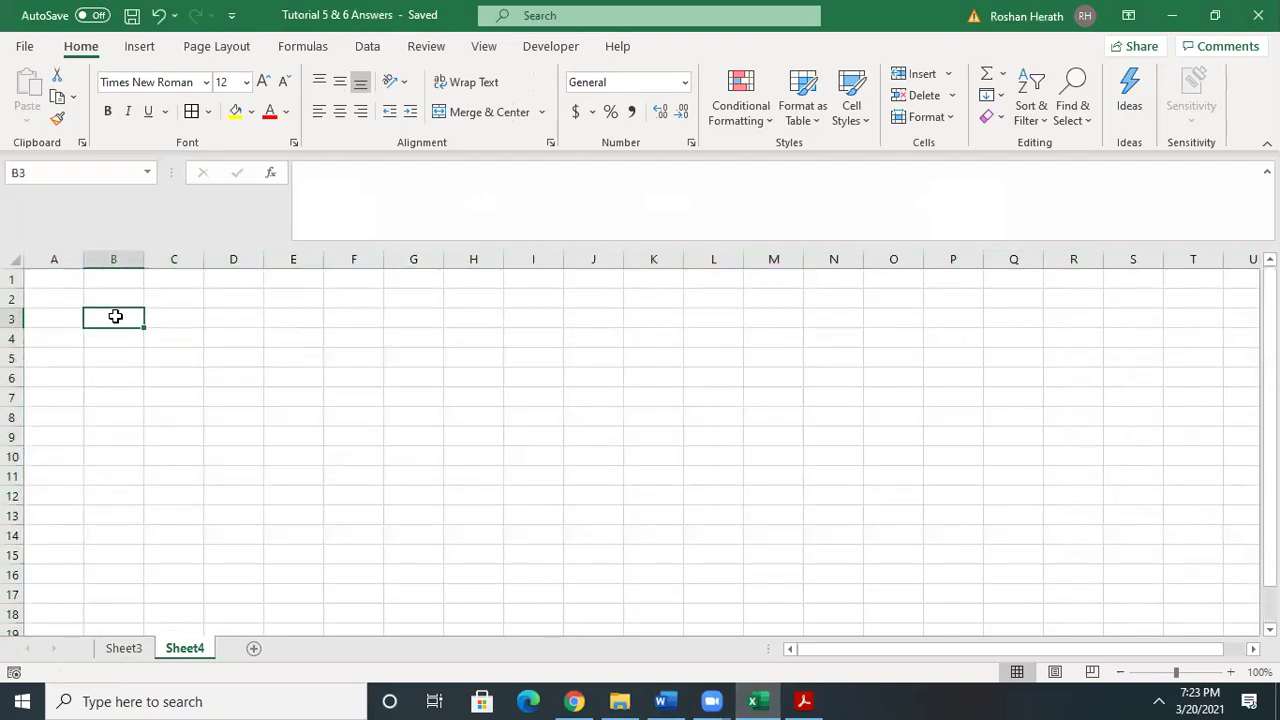
pyautogui.write('EPS')
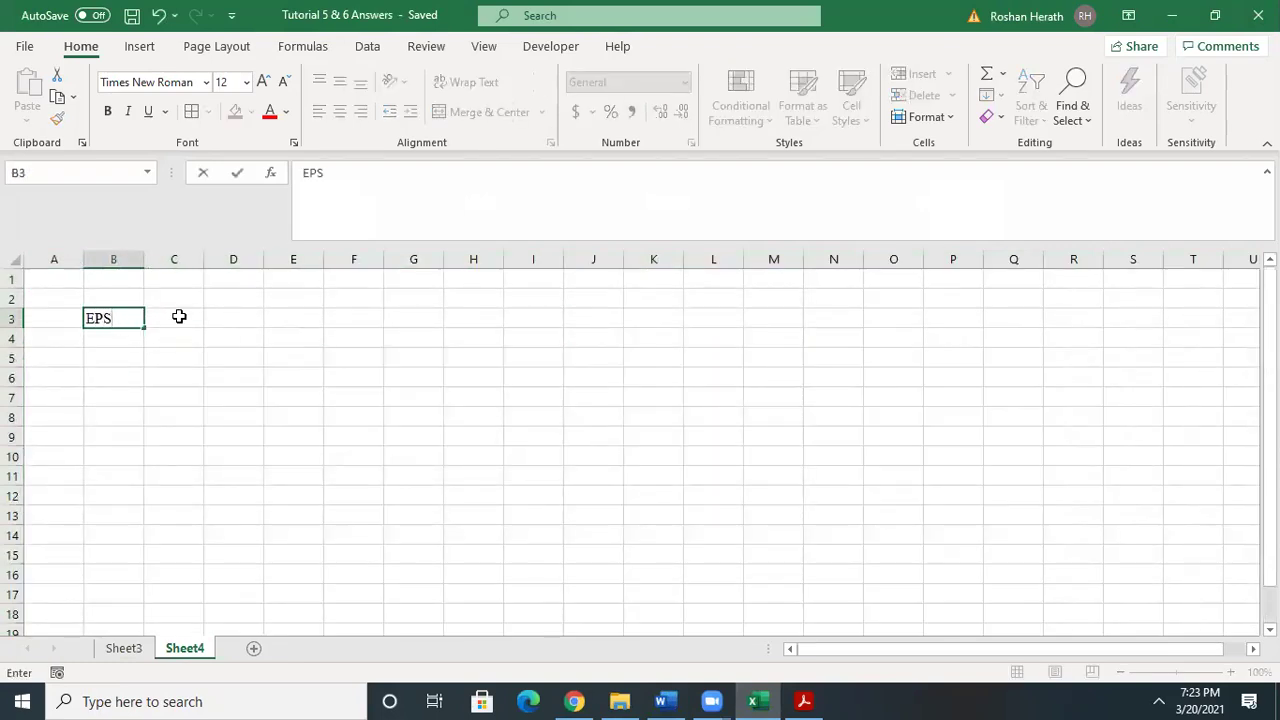
# - Enter "Profit attributable to Ordinary Share holders/Weighted average number of ordinary shares outstanding" in cell C3
pyautogui.click(180, 316)
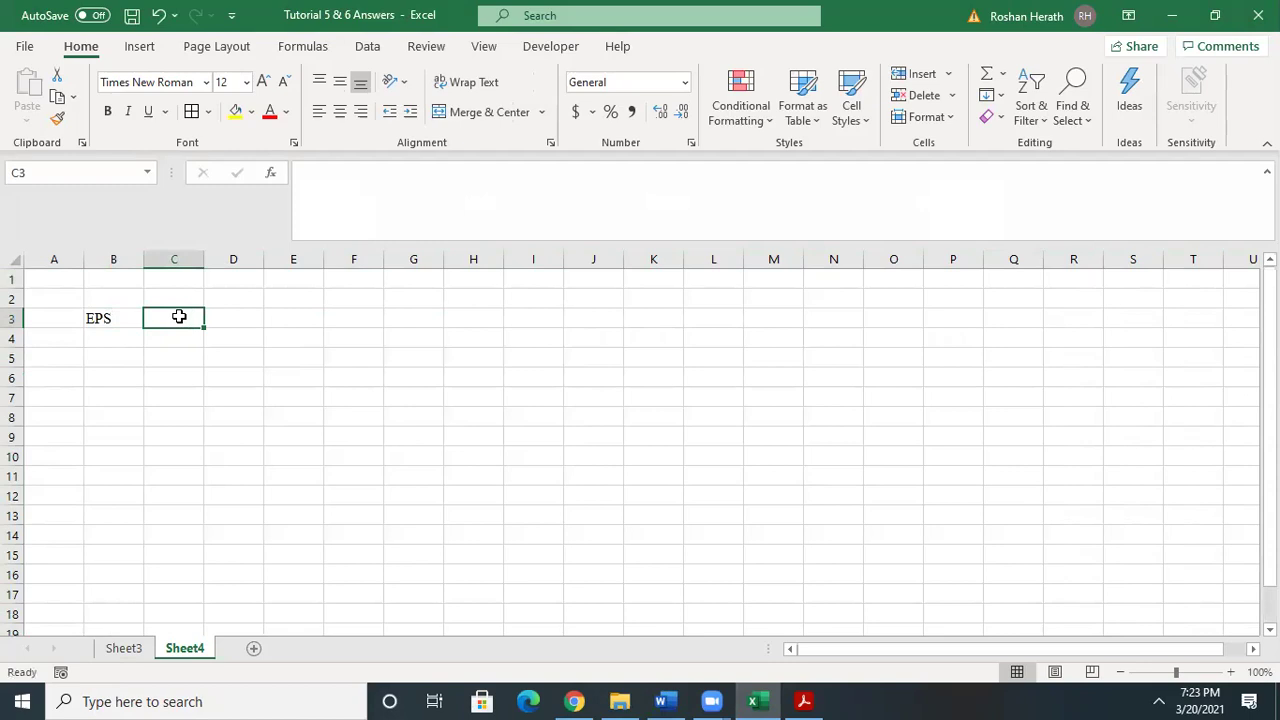
pyautogui.write('pROFI')
pyautogui.write('t attri')
pyautogui.write('but')
pyautogui.write('able t')
pyautogui.write('o ')
pyautogui.write('Ord')
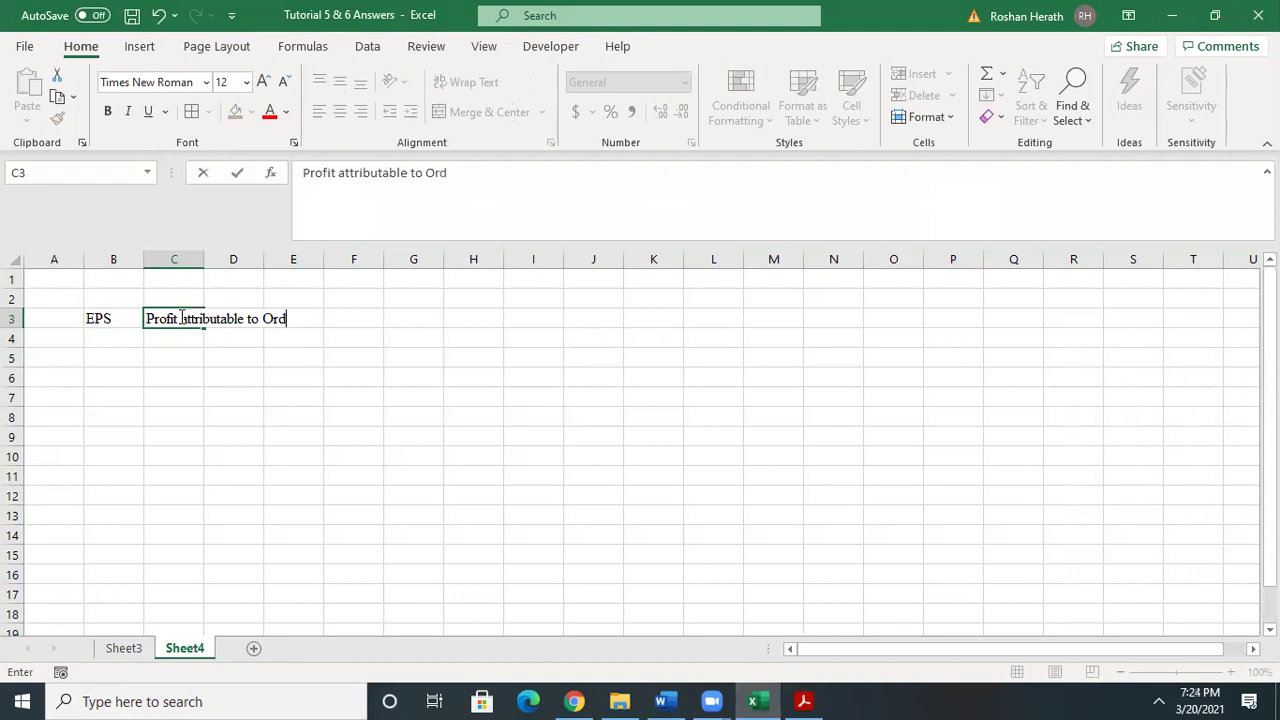
pyautogui.write('inary Share holders/')
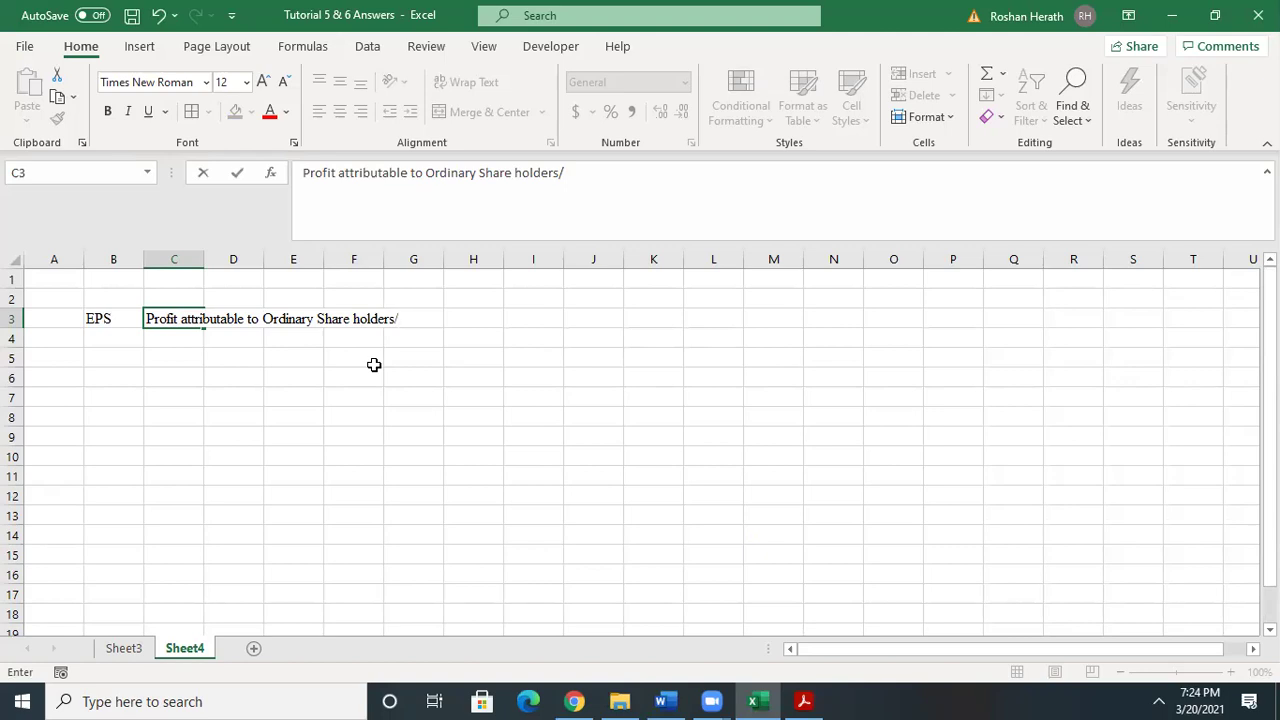
pyautogui.write('Weighted av')
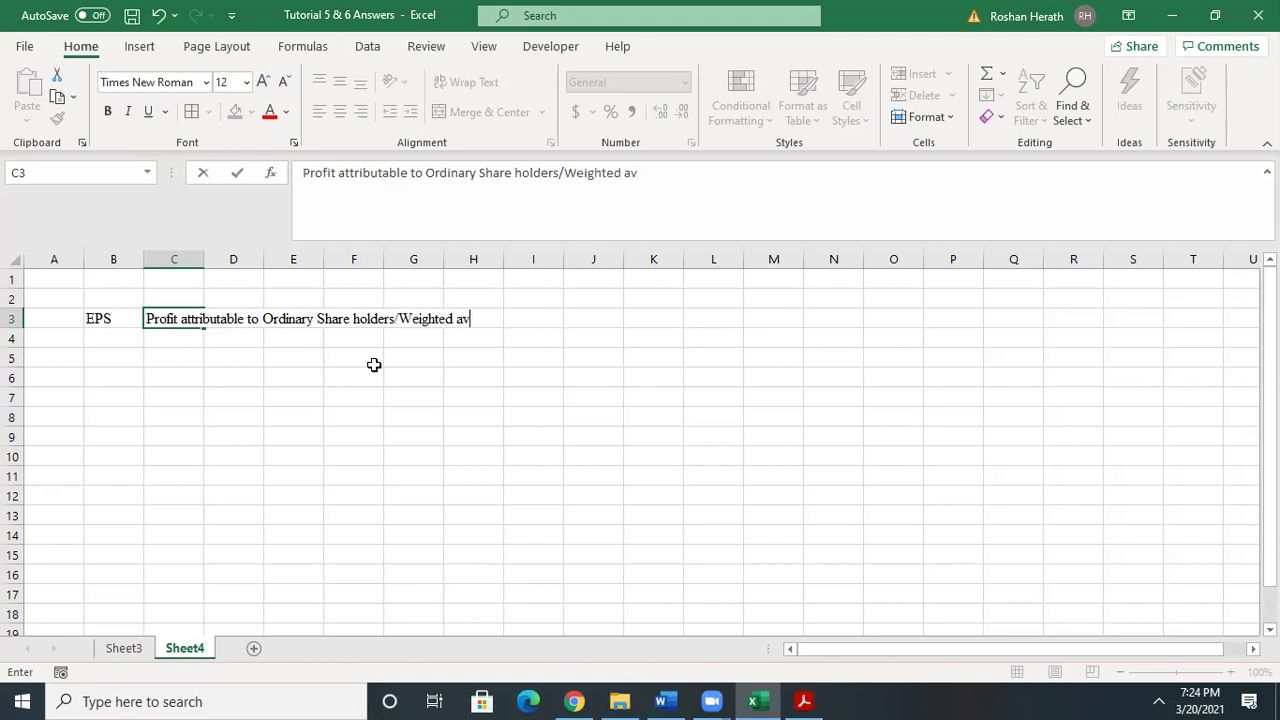
pyautogui.write('erage number of ')
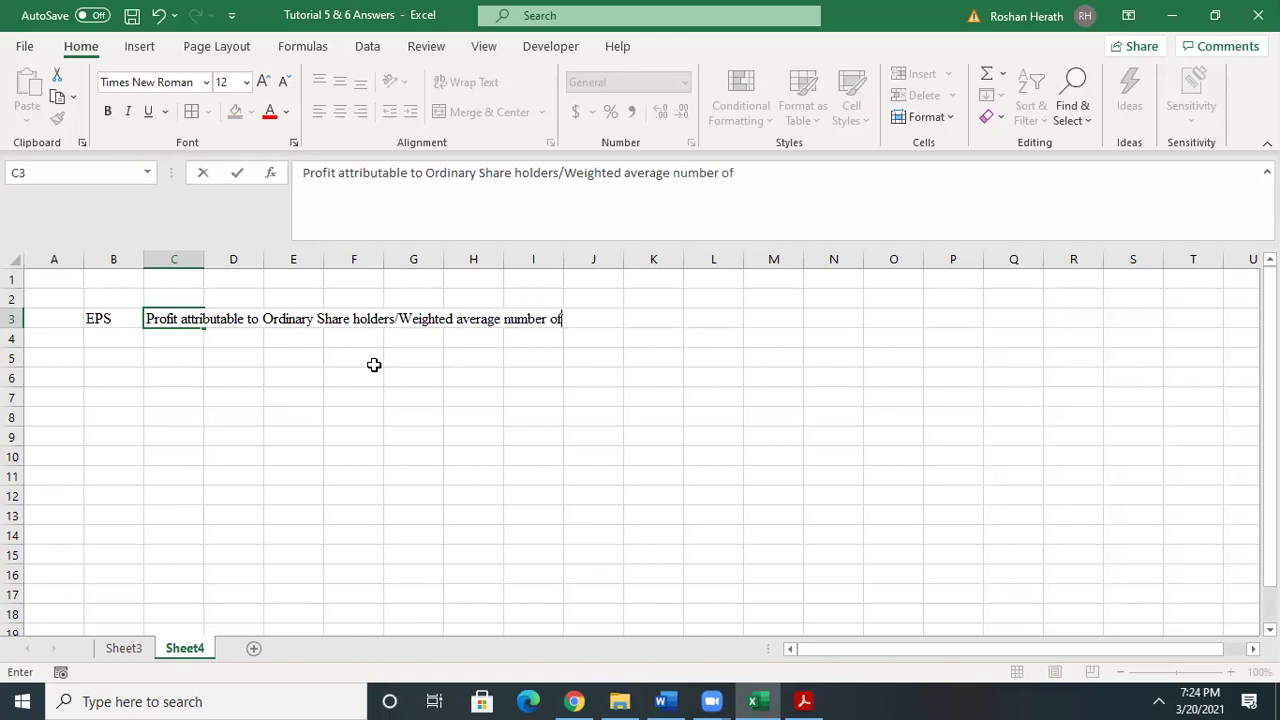
pyautogui.write('ordinary shares outstanding')
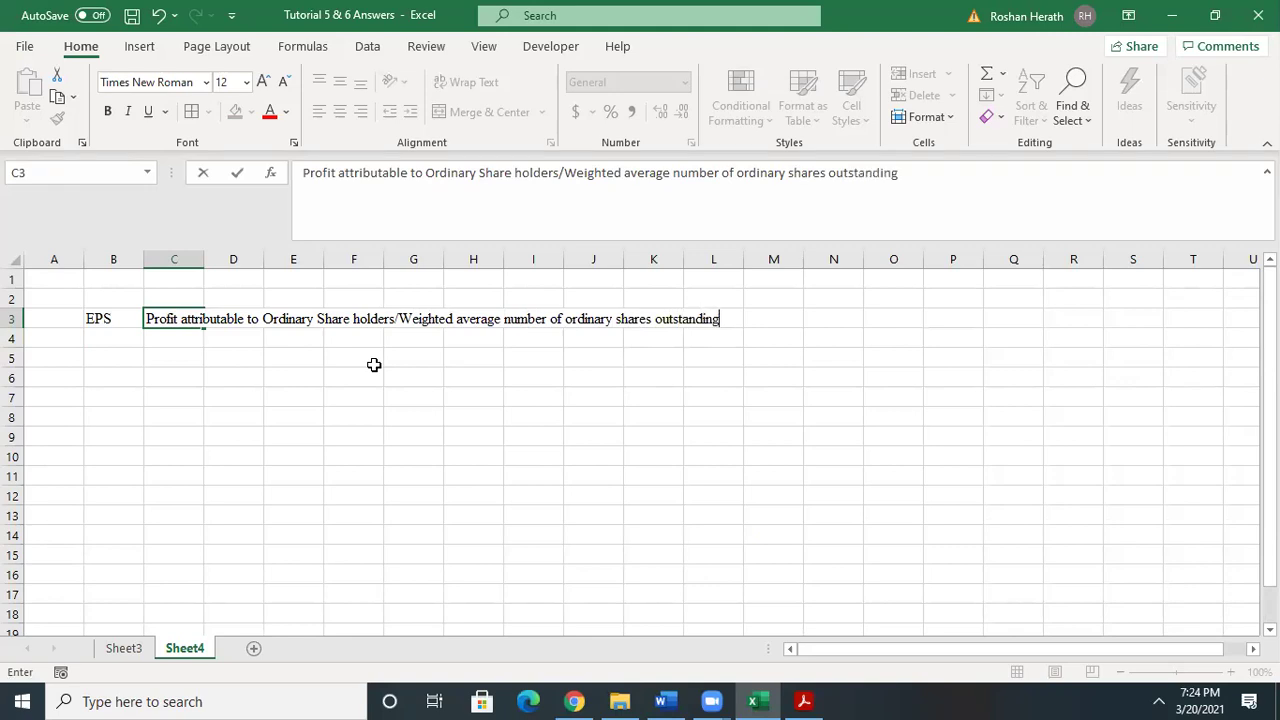
pyautogui.click(280, 394)
pyautogui.click(183, 378)
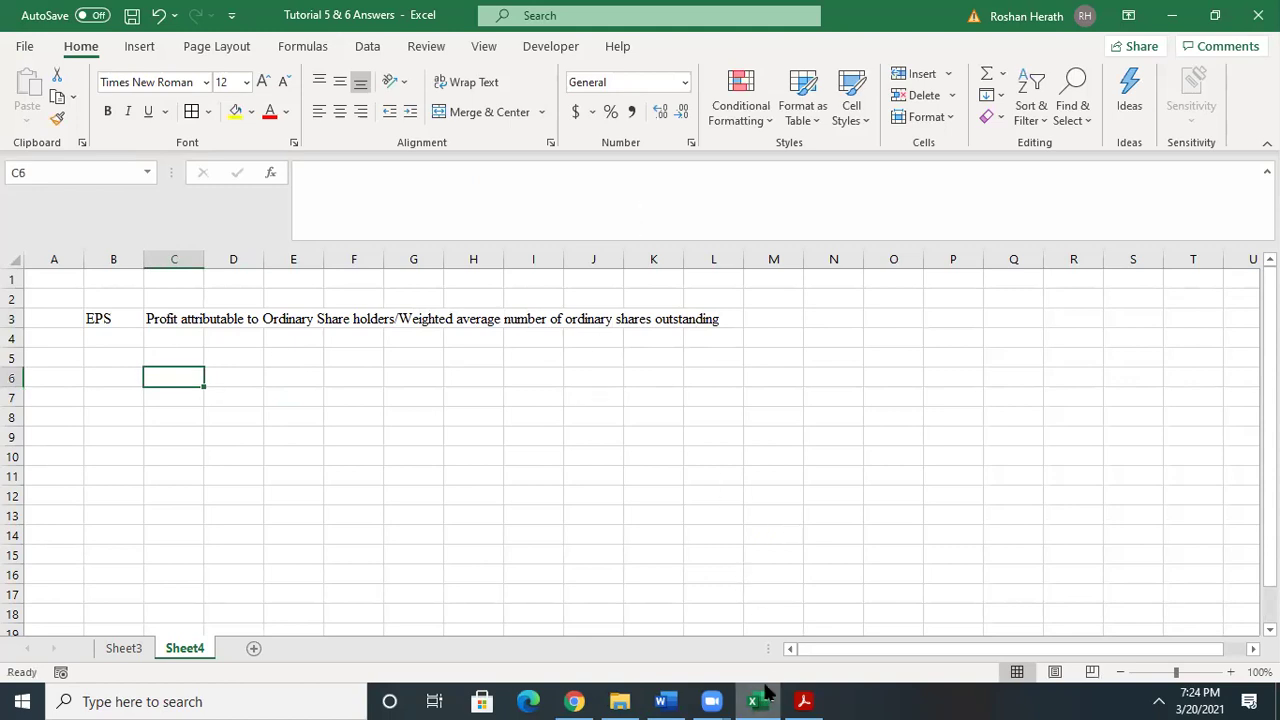
# - Copy question 1's full text and bullet points from the Word tutorial and paste it into the Excel sheet starting at cell N3
pyautogui.click(675, 700)
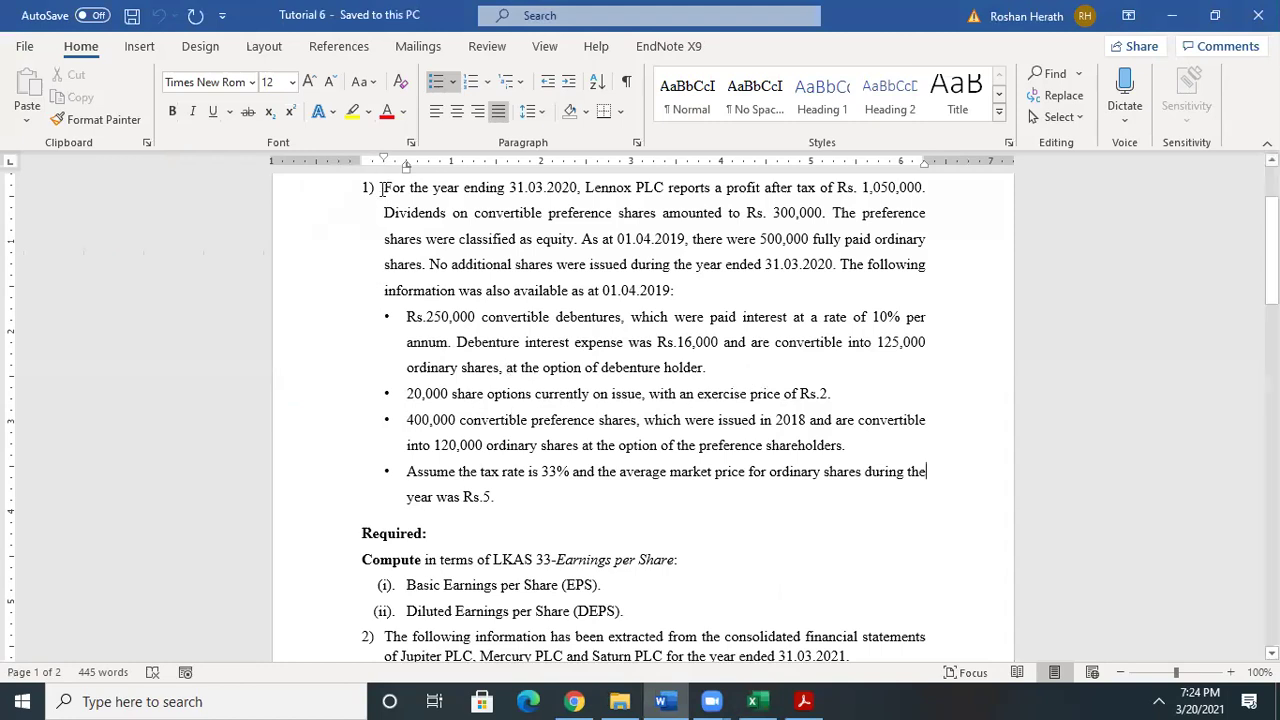
pyautogui.moveTo(381, 189); pyautogui.dragTo(535, 505)
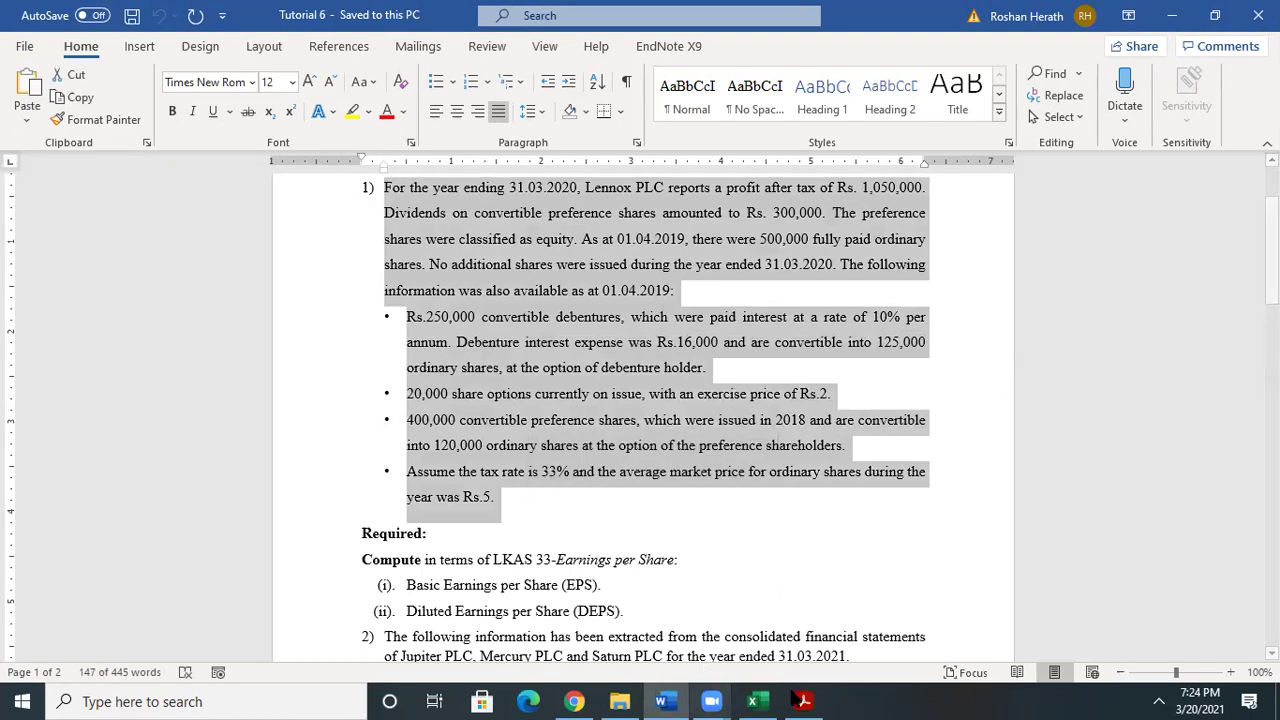
pyautogui.click(757, 701)
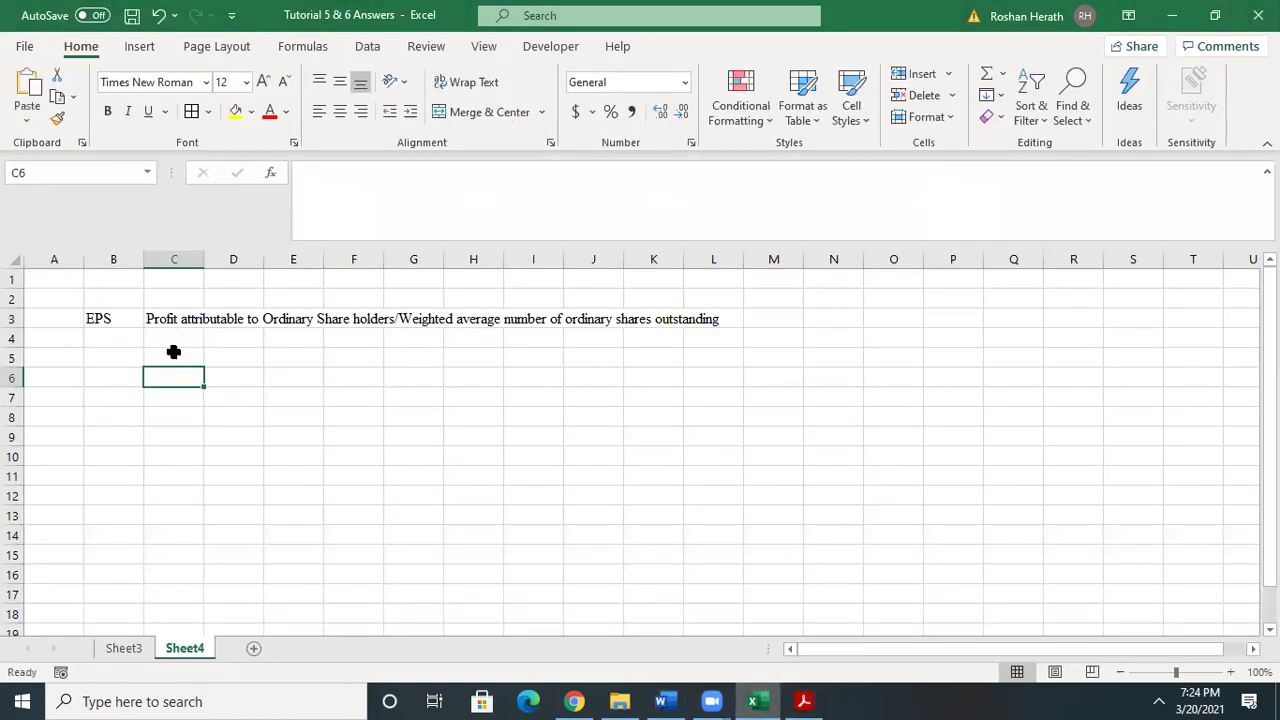
pyautogui.click(173, 354)
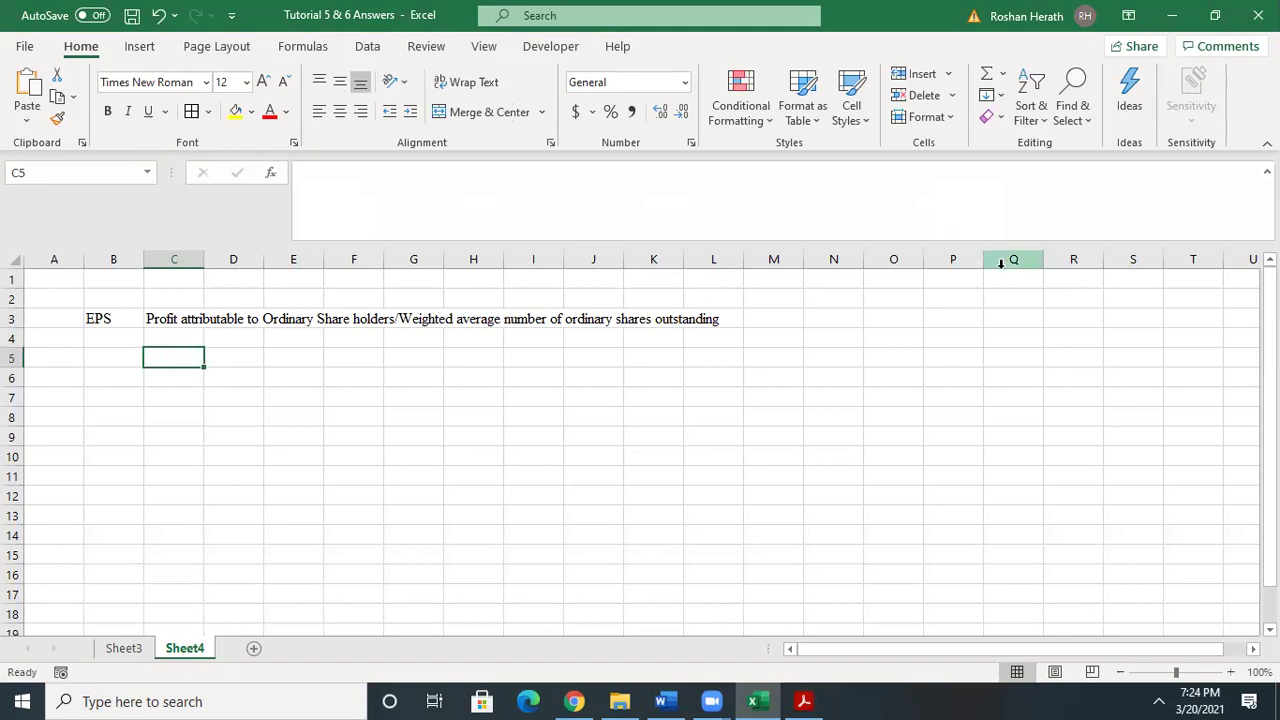
pyautogui.click(816, 313)
pyautogui.rightClick(816, 313)
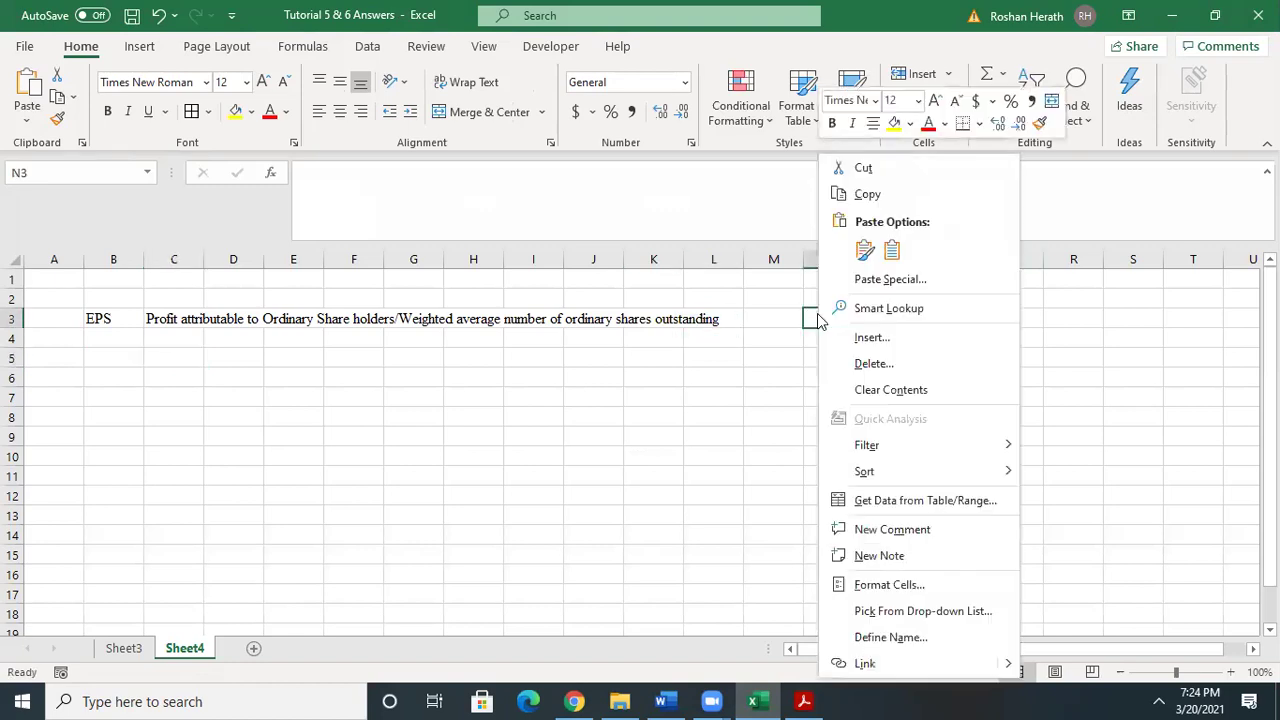
pyautogui.click(889, 249)
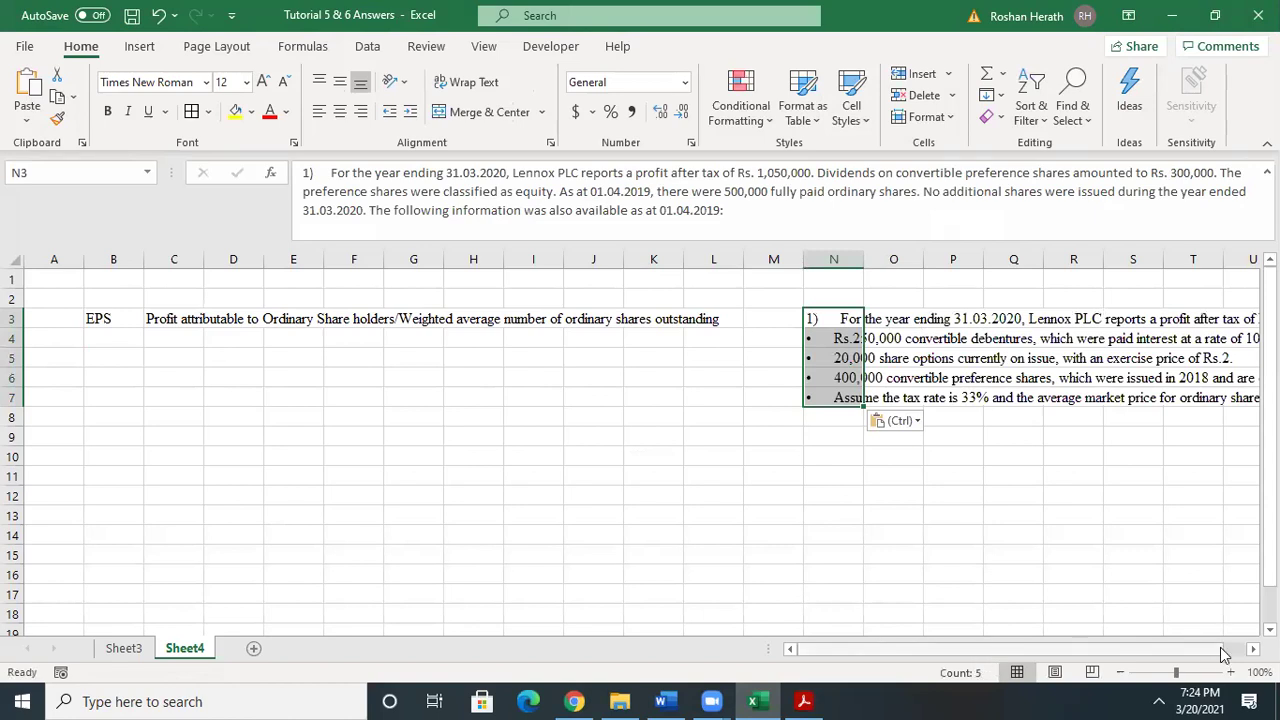
pyautogui.click(1226, 650)
pyautogui.moveTo(1091, 647); pyautogui.dragTo(808, 649)
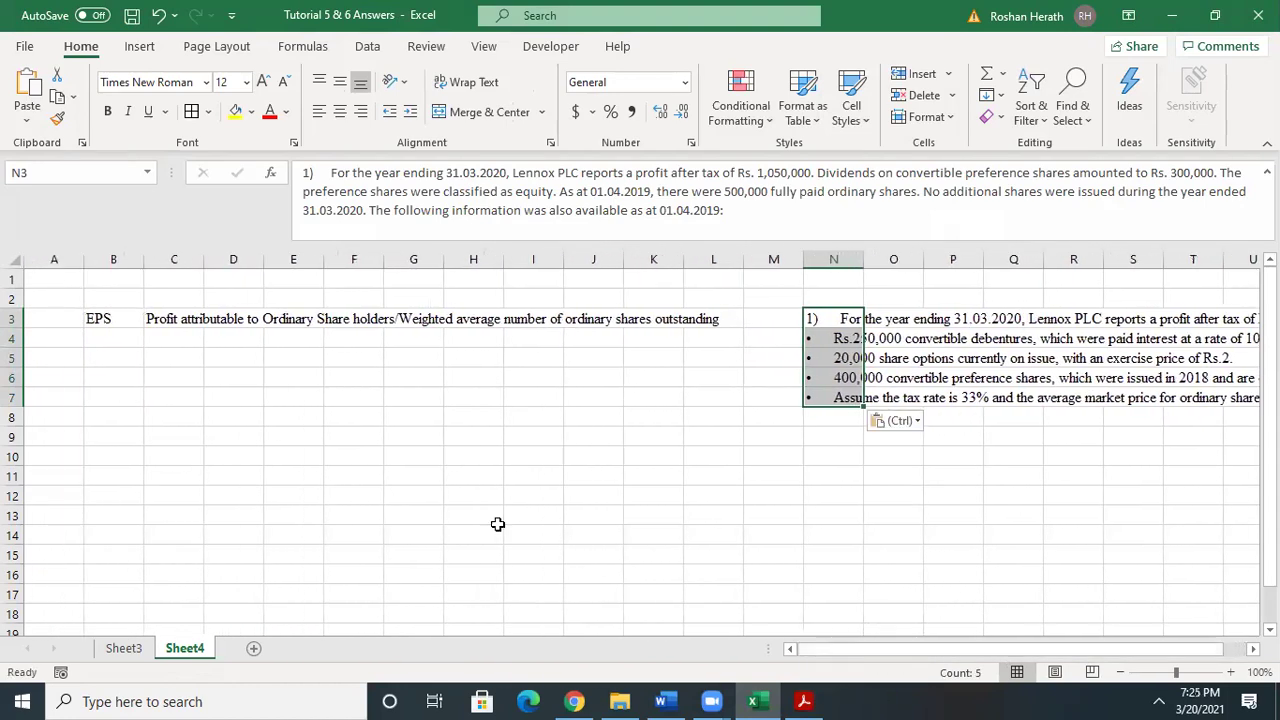
# - Change the label in cell B3 to "EPS ="
pyautogui.click(118, 312)
pyautogui.click(346, 177)
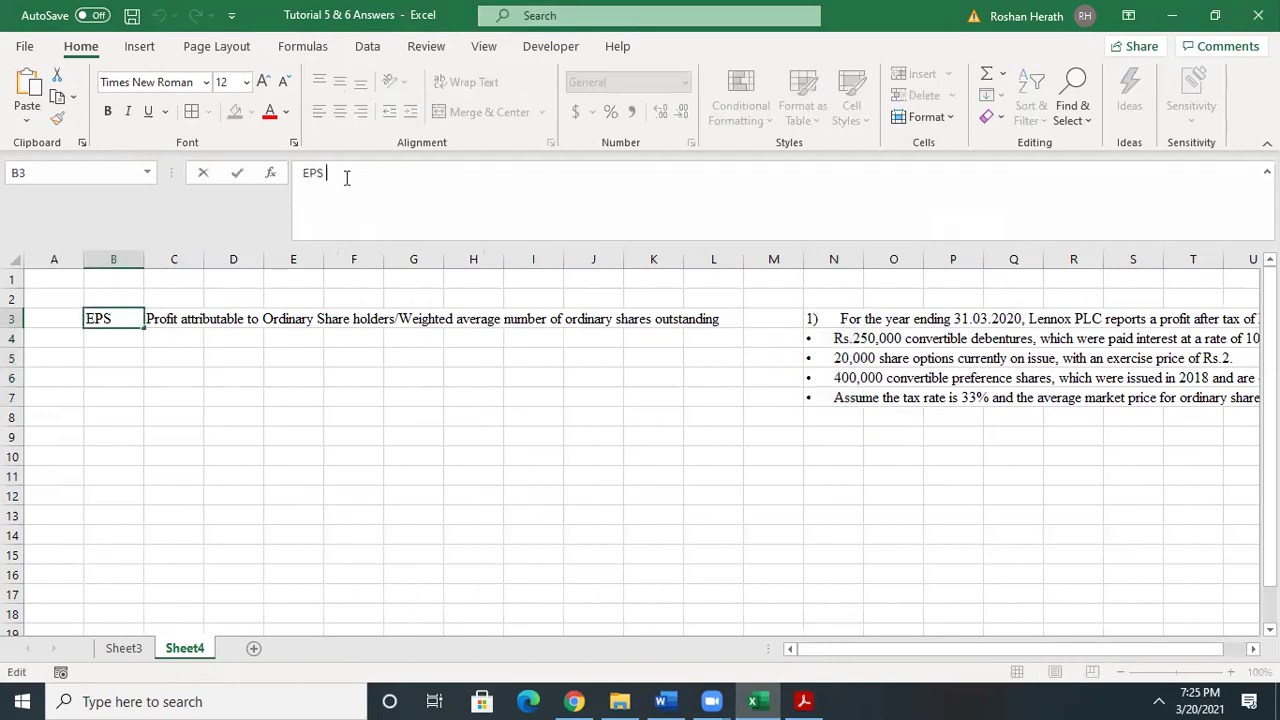
pyautogui.write('=')
pyautogui.click(456, 534)
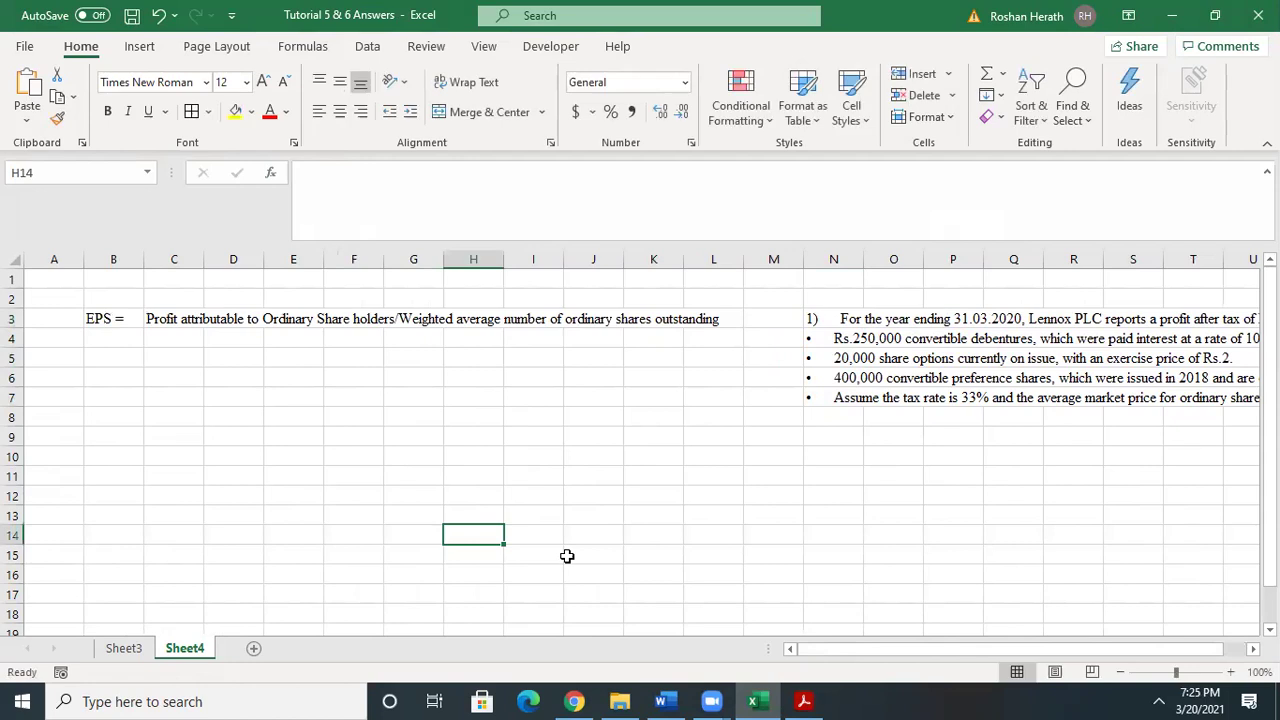
# - Move the pasted question text from cells N3:N7 to the range starting at cell B8, below the formula
pyautogui.moveTo(907, 648); pyautogui.dragTo(1090, 668)
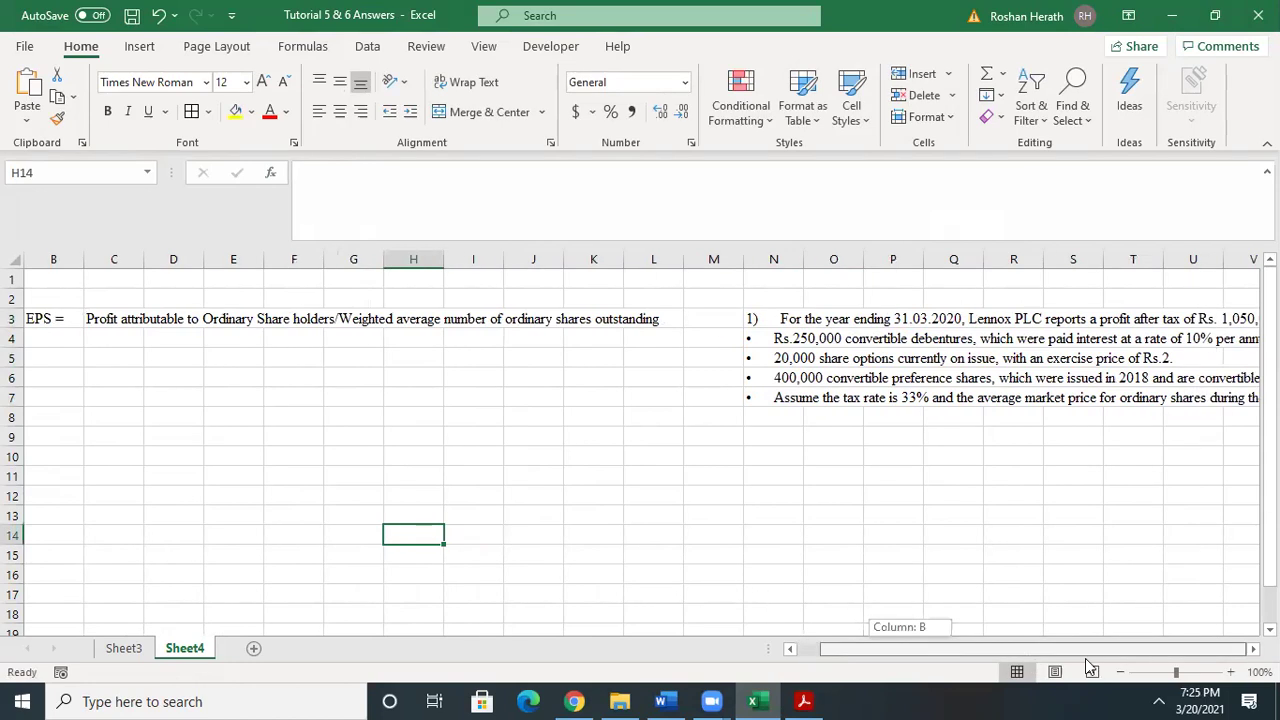
pyautogui.click(765, 323)
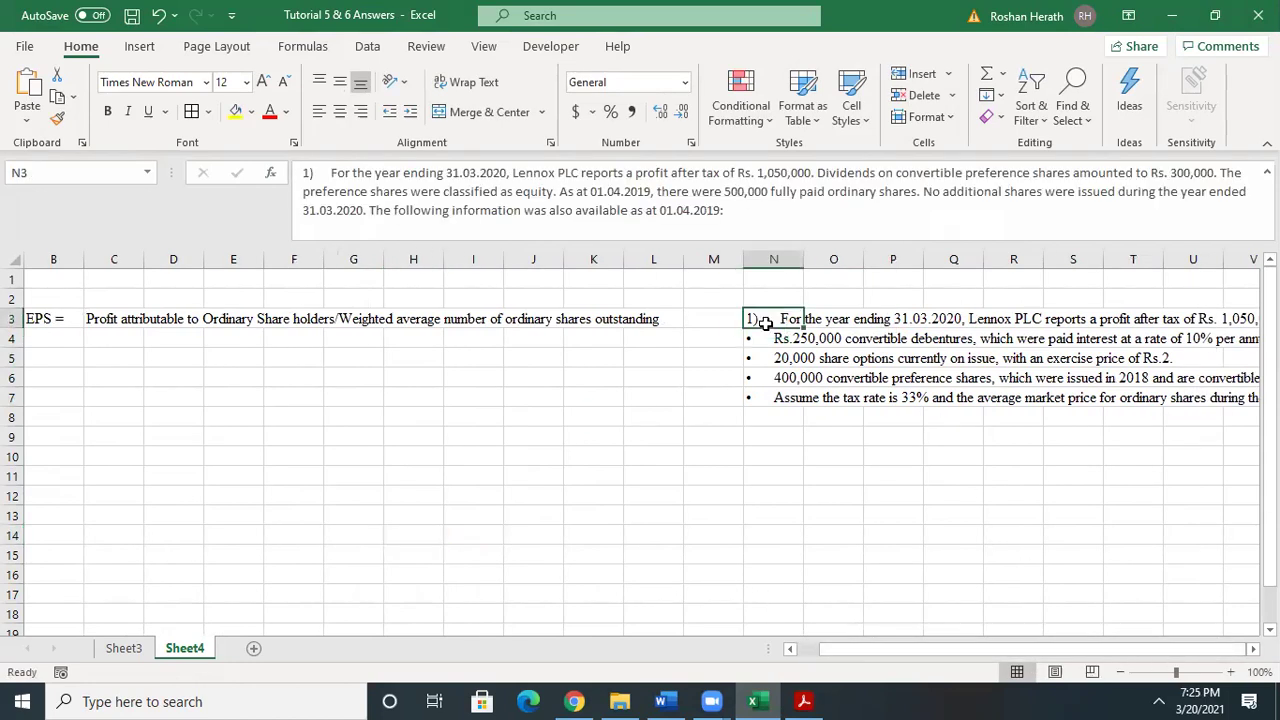
pyautogui.moveTo(765, 323); pyautogui.dragTo(770, 398)
pyautogui.hotkey('ctrl', 'c')
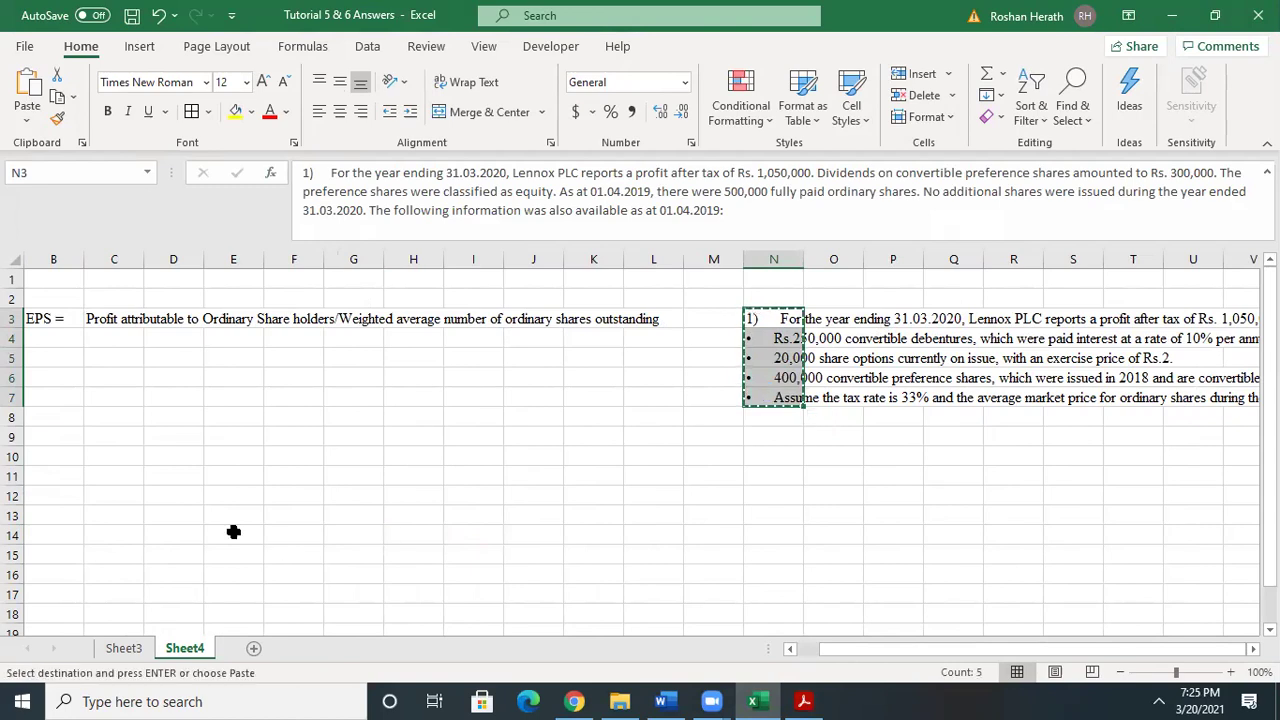
pyautogui.click(42, 419)
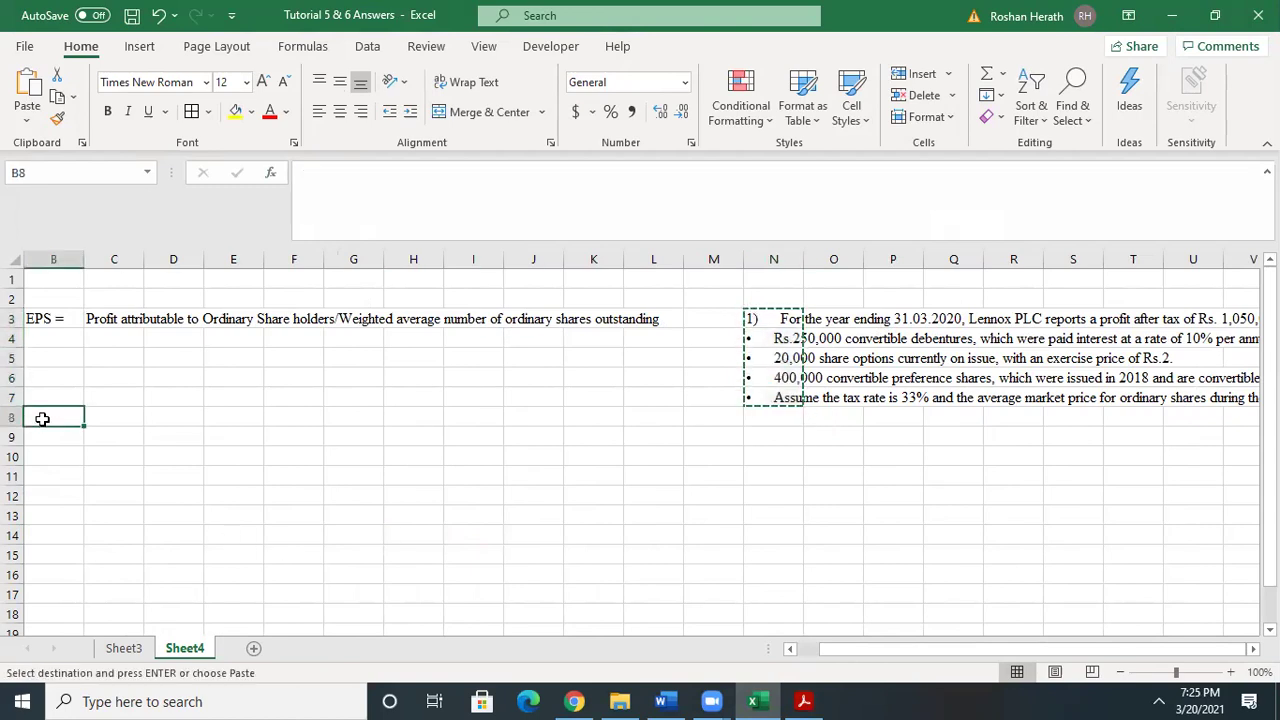
pyautogui.rightClick(42, 419)
pyautogui.click(92, 251)
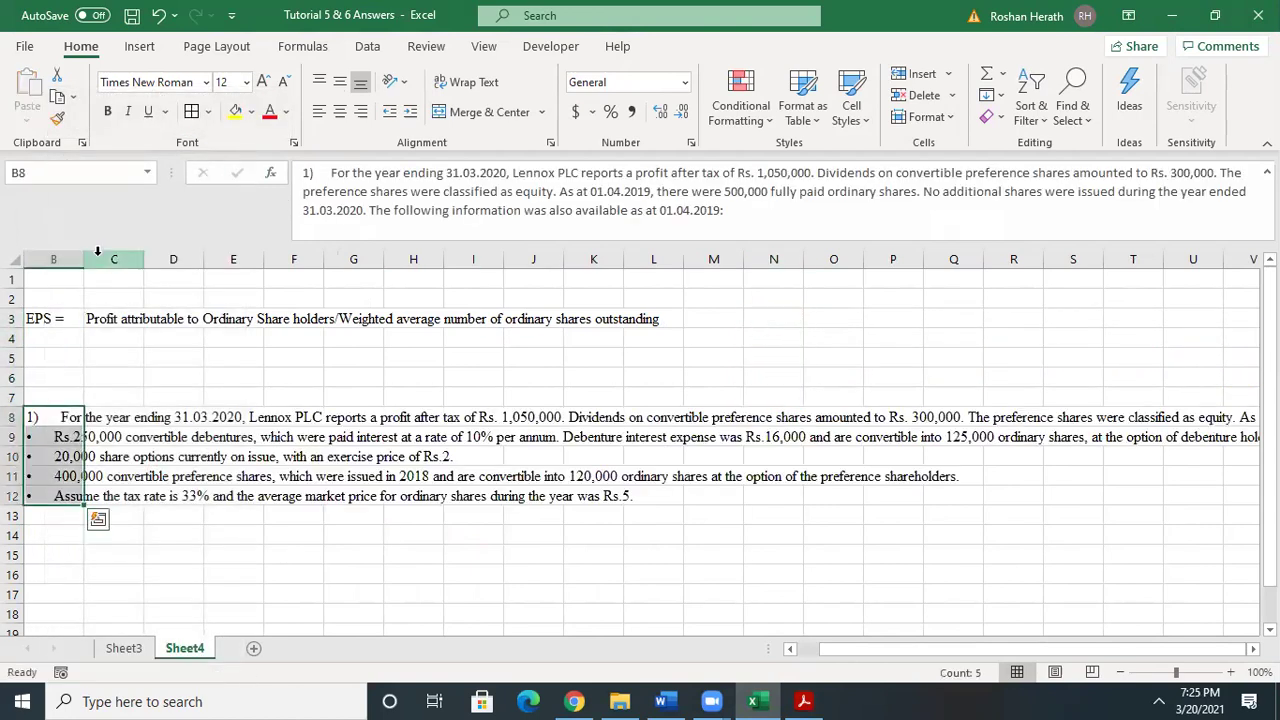
pyautogui.click(502, 570)
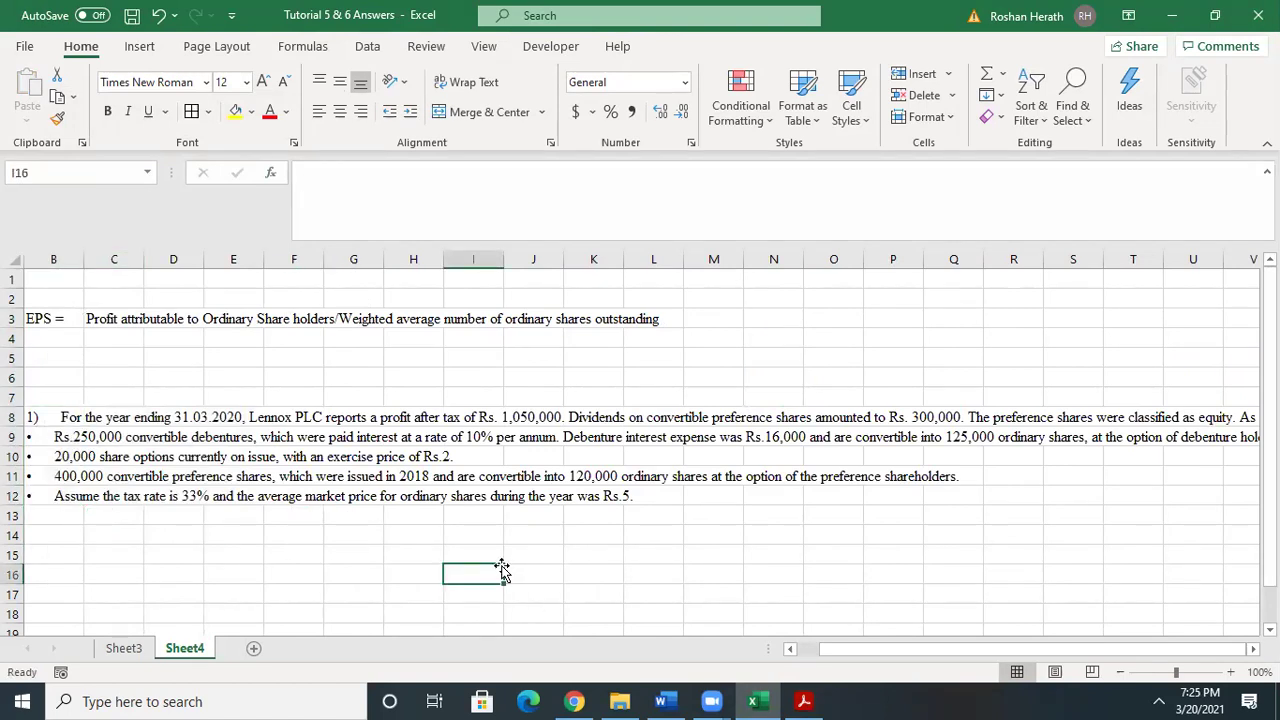
pyautogui.moveTo(878, 646); pyautogui.dragTo(883, 646)
pyautogui.click(996, 568)
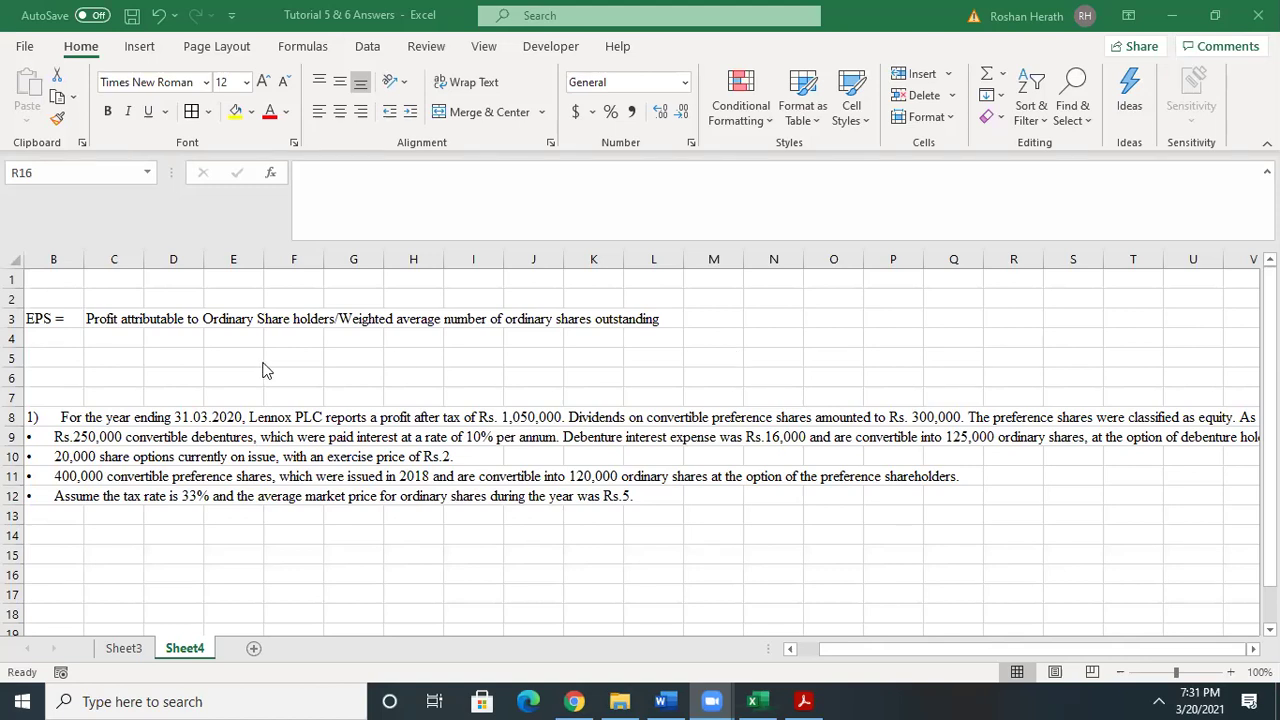
# - Copy the EPS label and its formula wording from B3 and C3 into cells B15 and C15 below the question
pyautogui.click(30, 318)
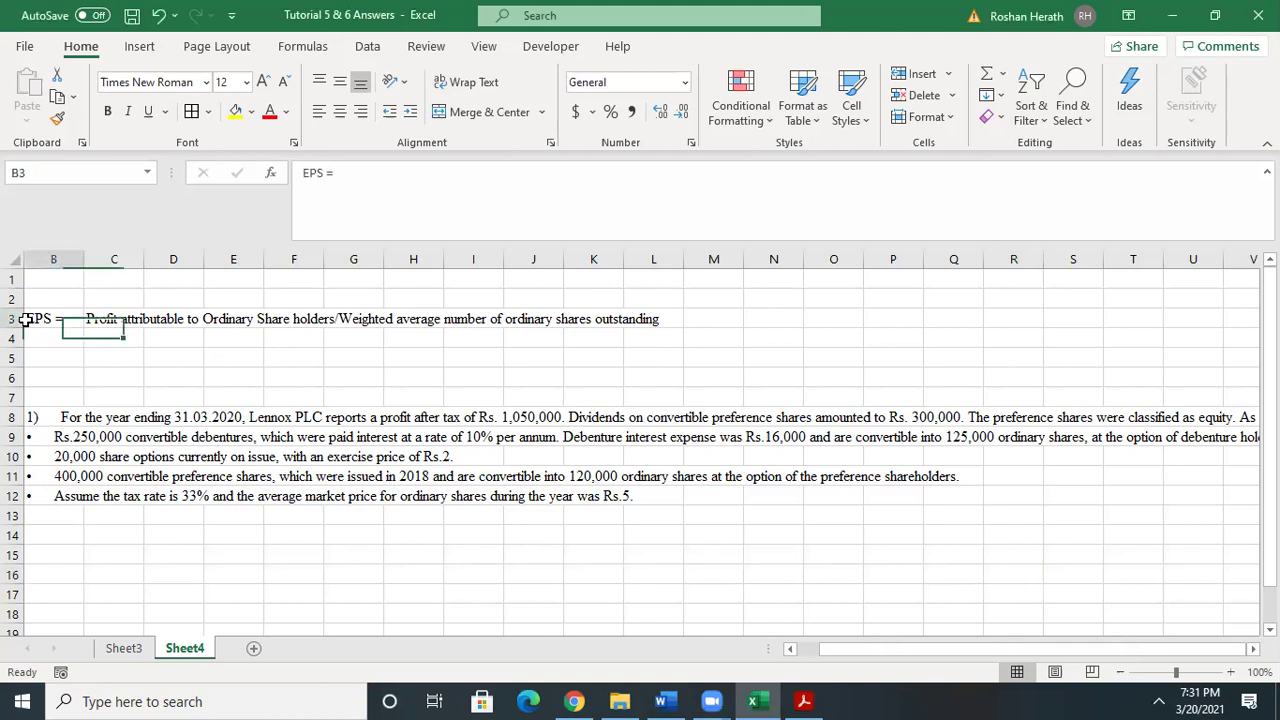
pyautogui.hotkey('ctrl', 'c')
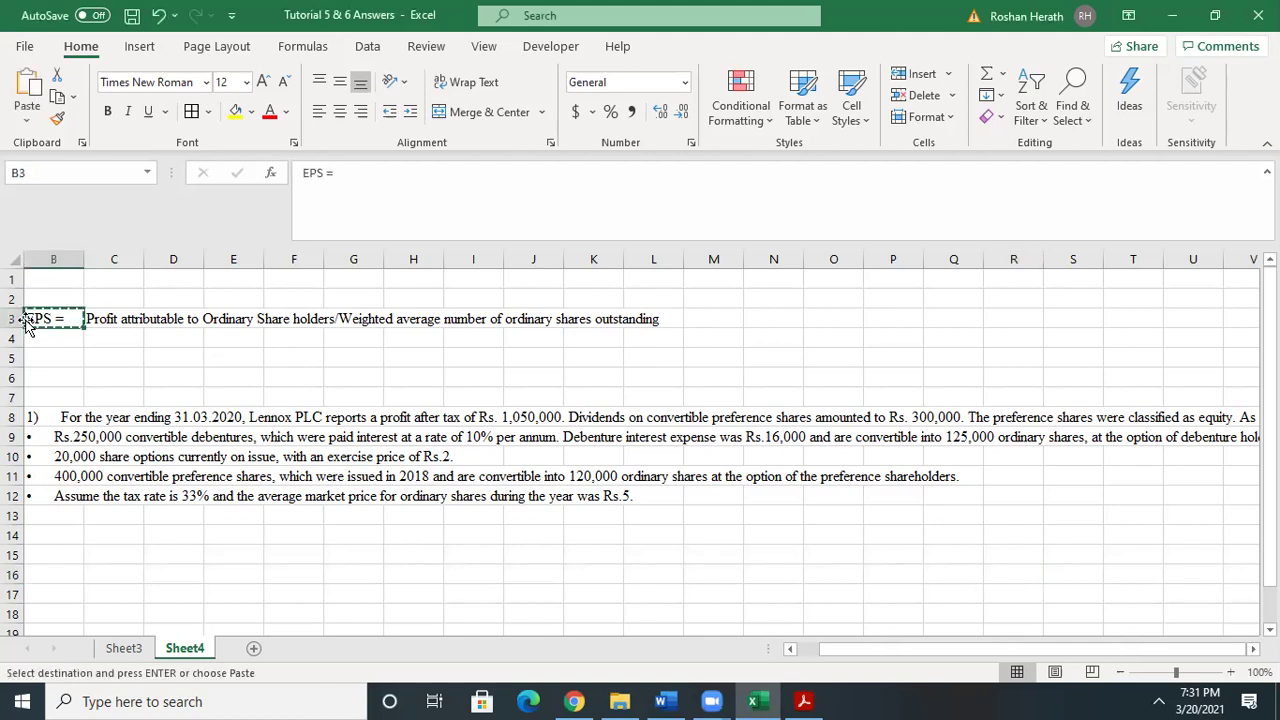
pyautogui.click(61, 553)
pyautogui.hotkey('ctrl', 'v')
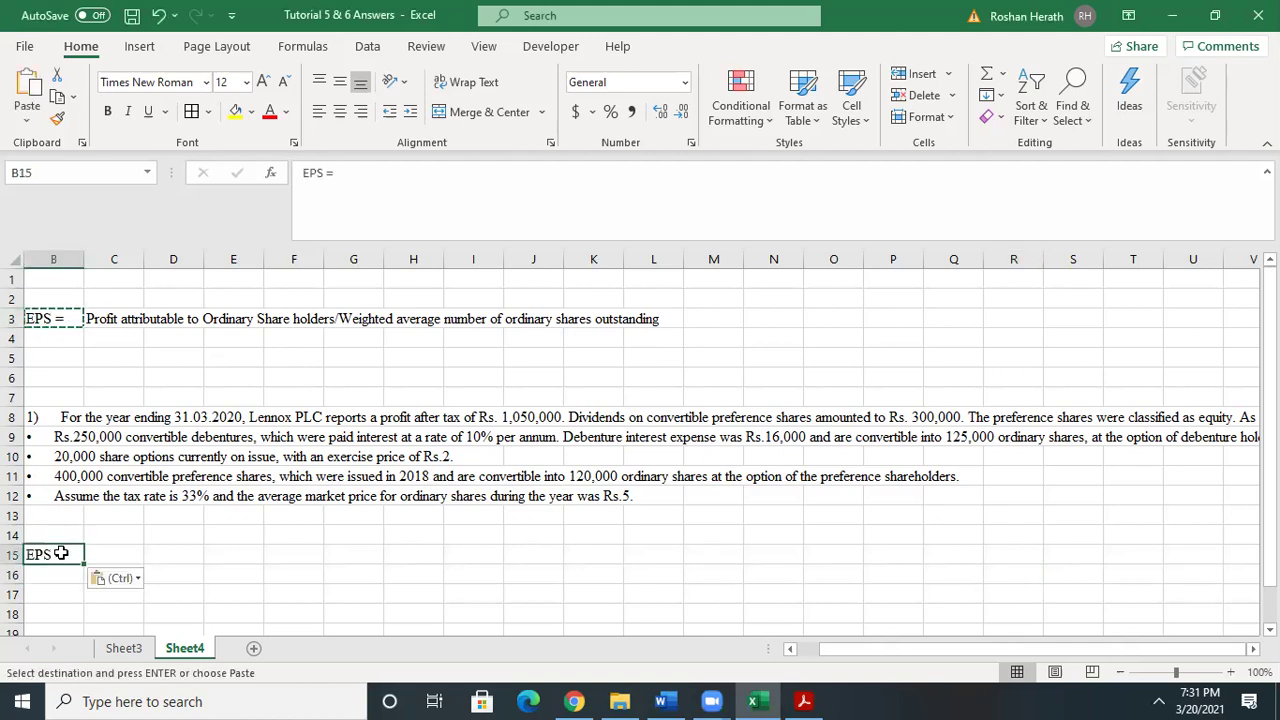
pyautogui.click(106, 321)
pyautogui.hotkey('ctrl', 'c')
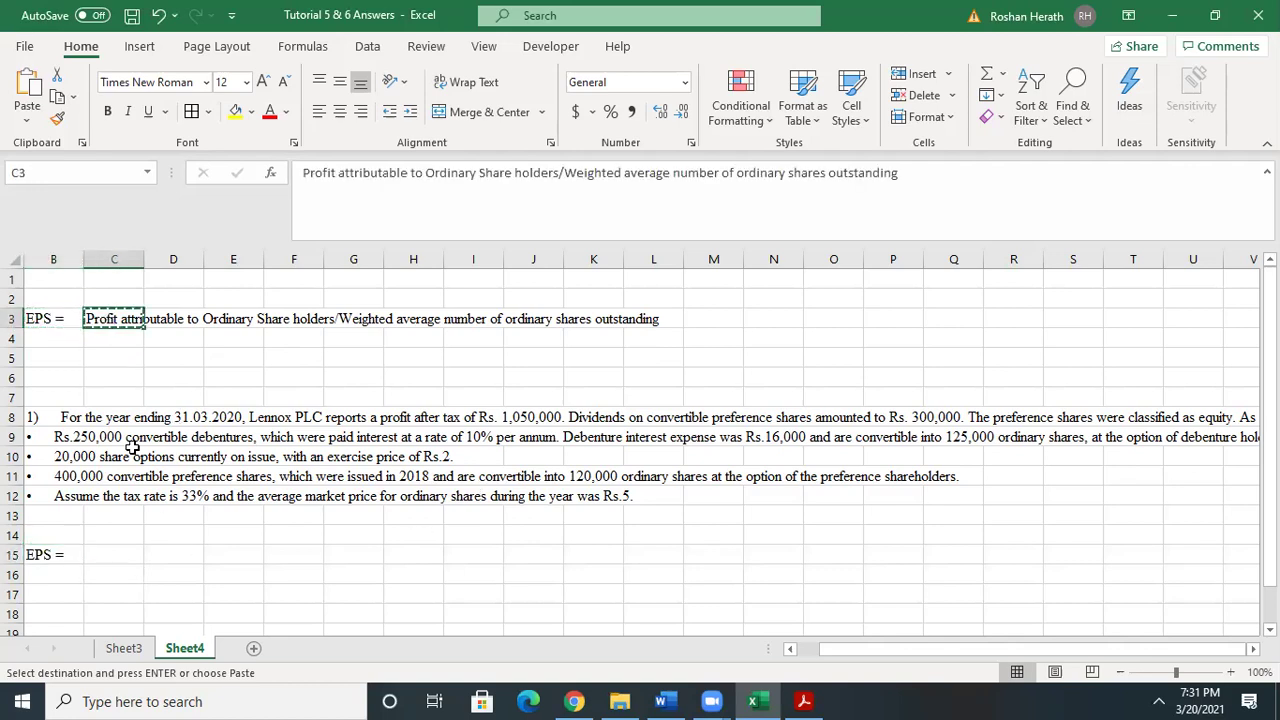
pyautogui.click(108, 555)
pyautogui.hotkey('ctrl', 'v')
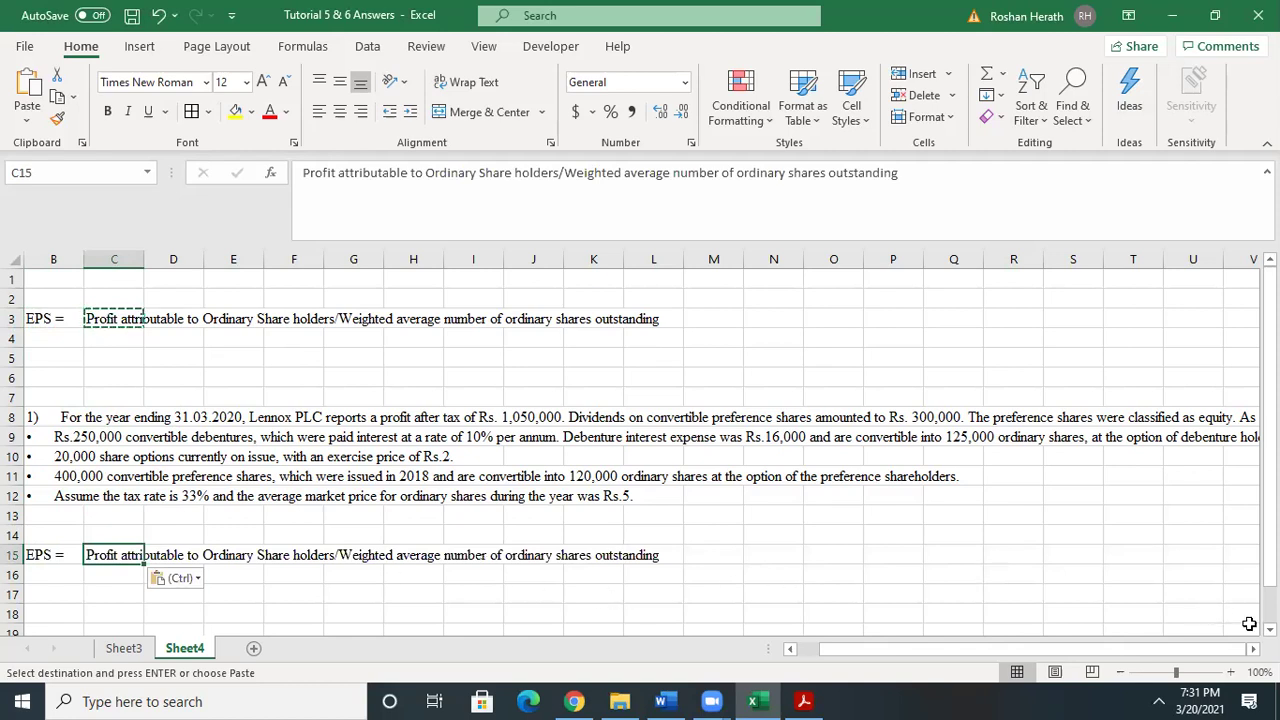
pyautogui.click(1269, 630)
pyautogui.scroll(-1, 640, 450)
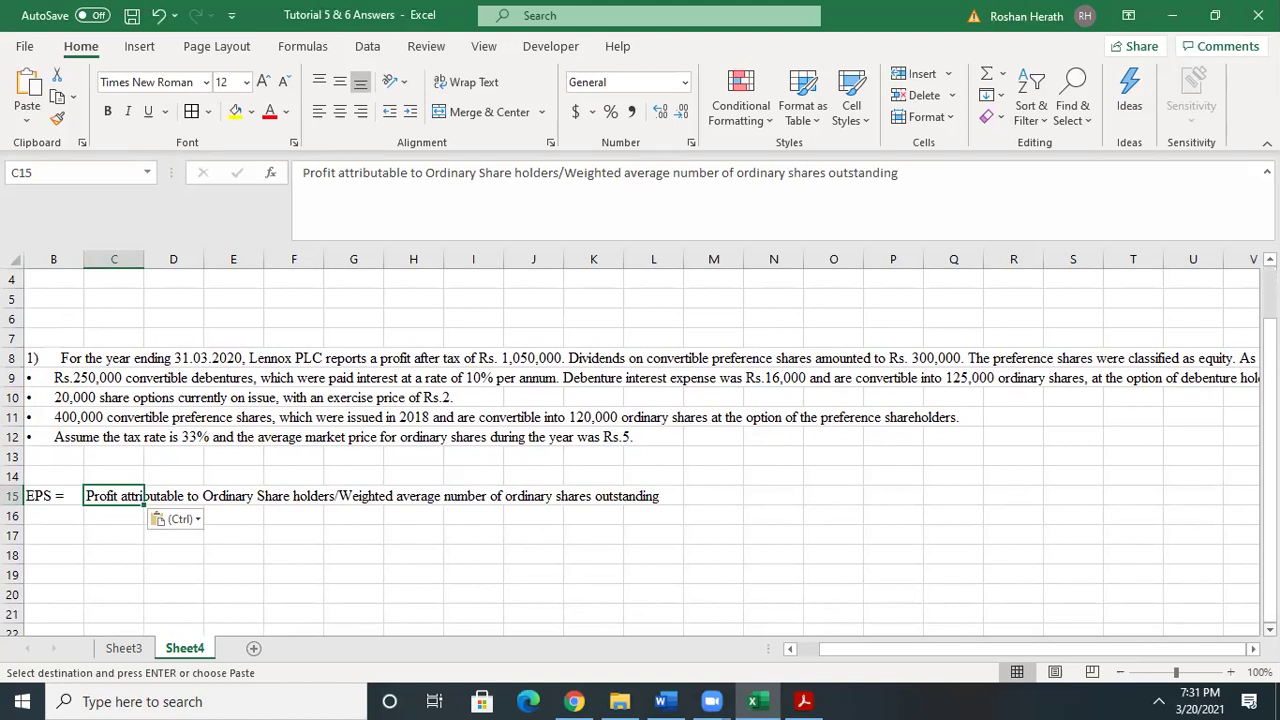
pyautogui.click(107, 521)
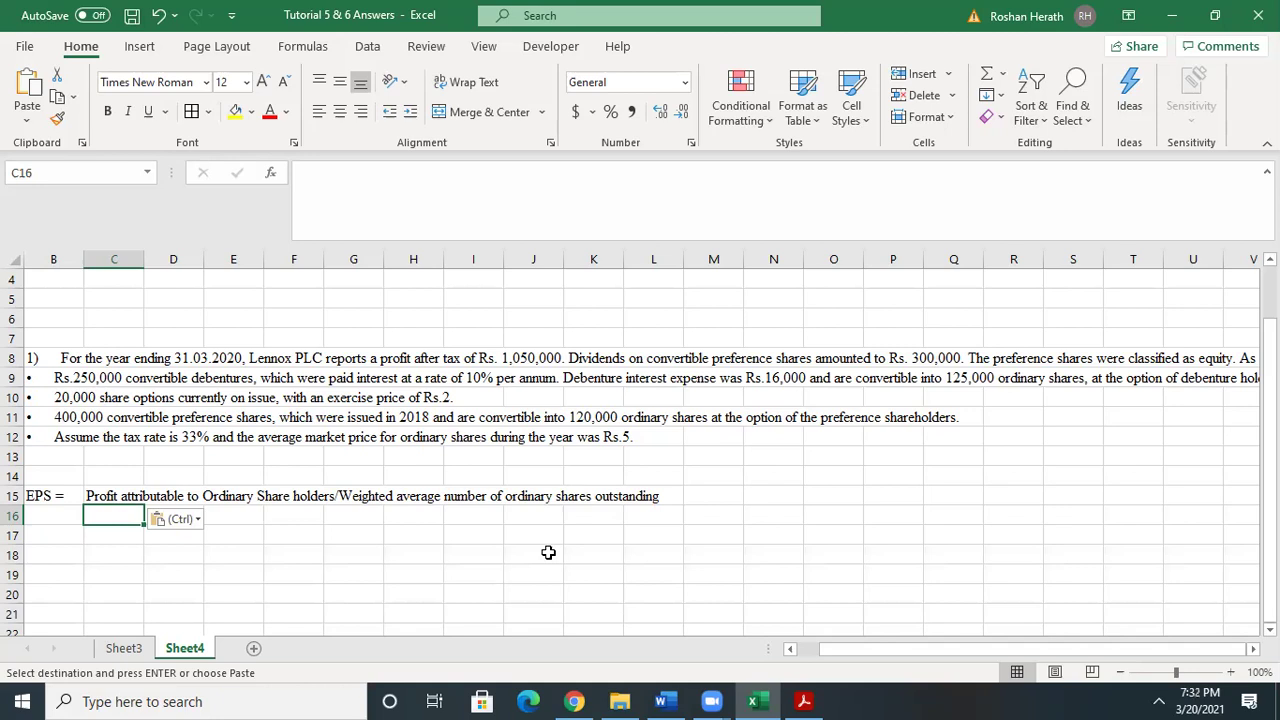
pyautogui.write('(1050')
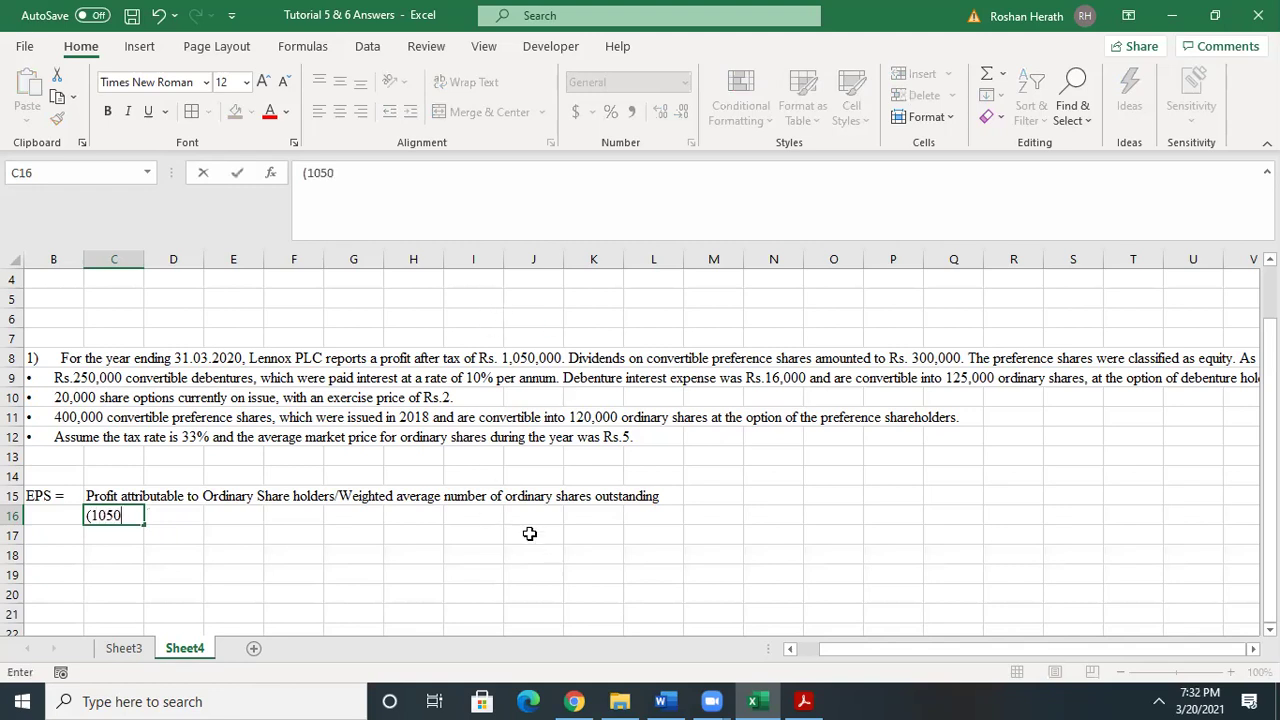
pyautogui.write('000')
pyautogui.write('-30000')
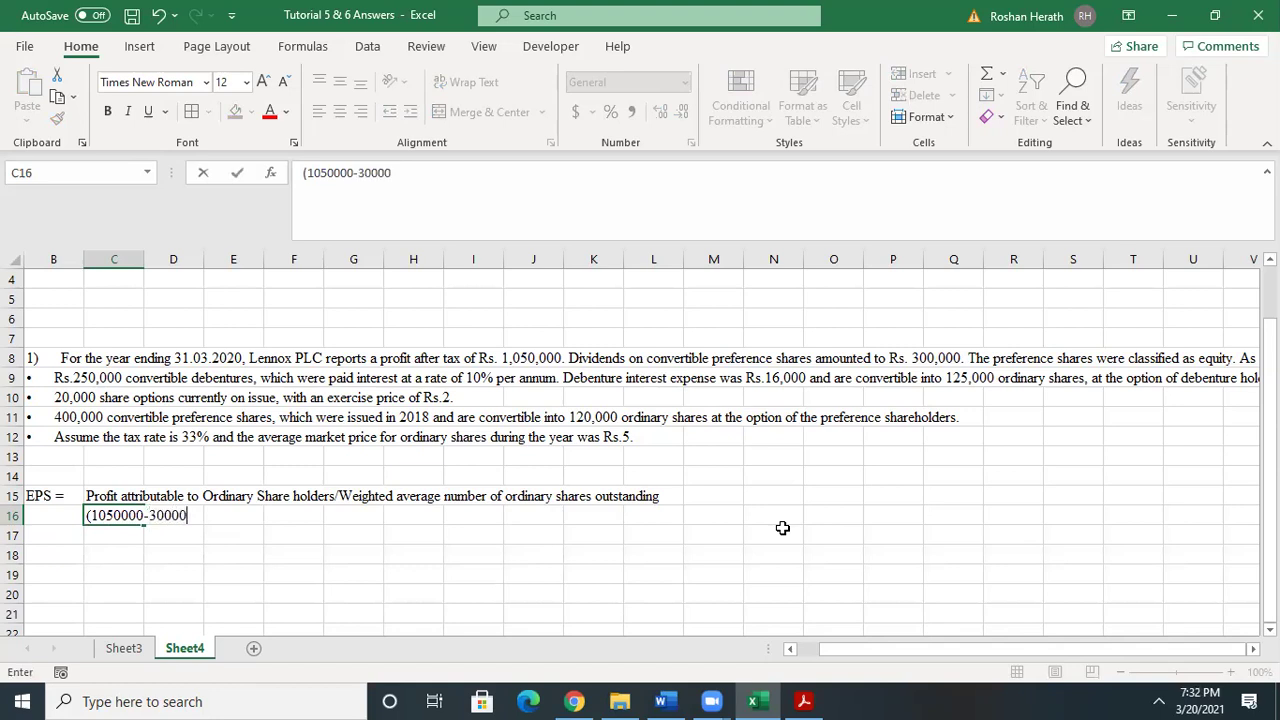
pyautogui.write('0)/')
pyautogui.click(68, 358)
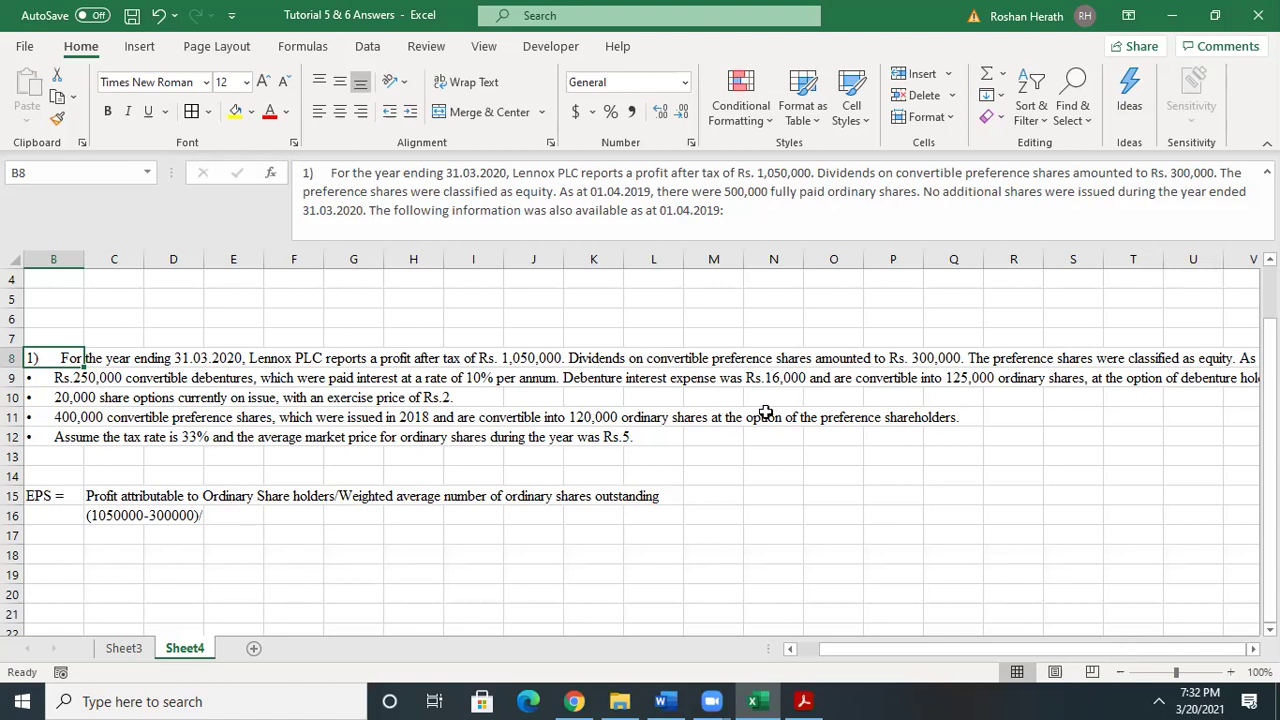
pyautogui.click(97, 516)
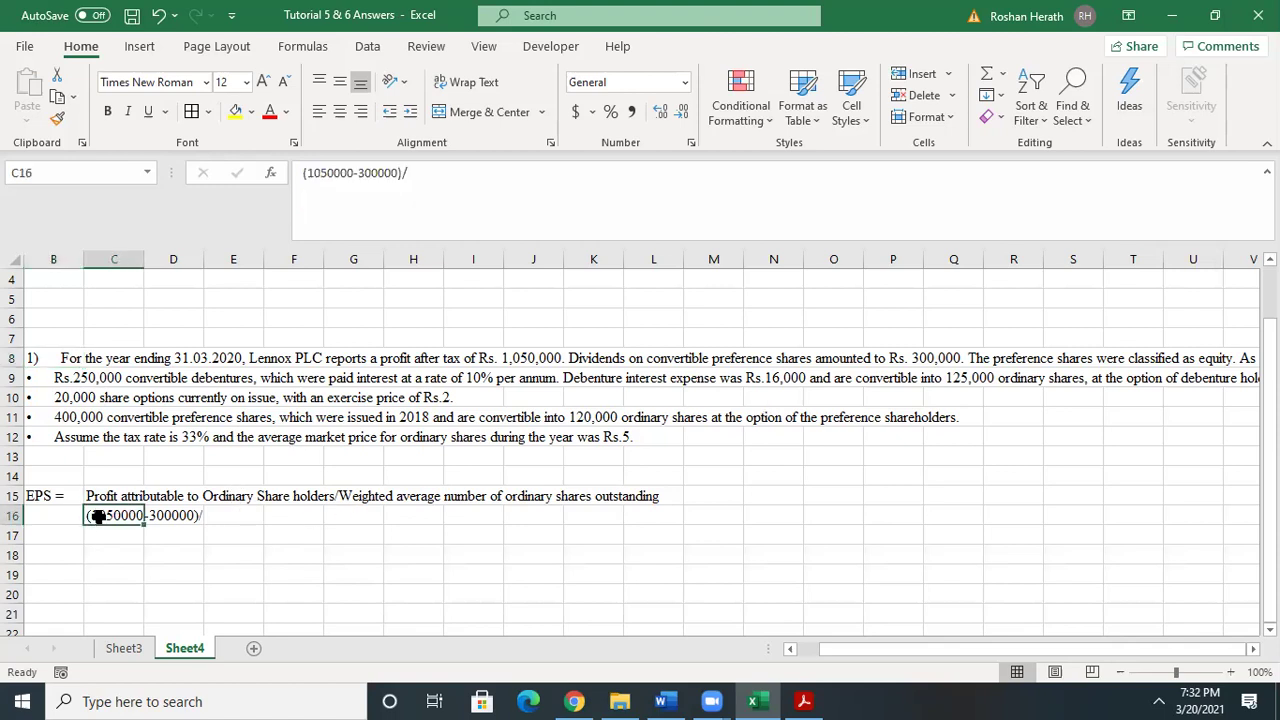
pyautogui.click(464, 183)
pyautogui.write('500')
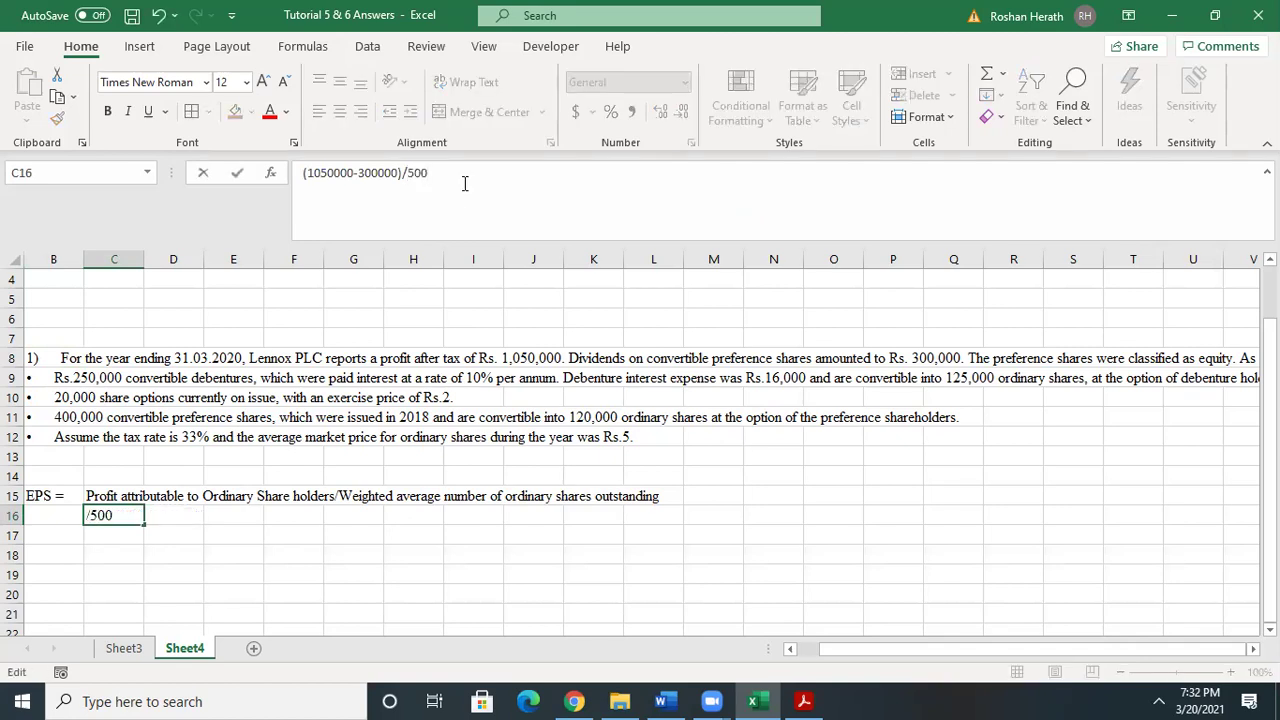
pyautogui.write(',000')
pyautogui.press('Return')
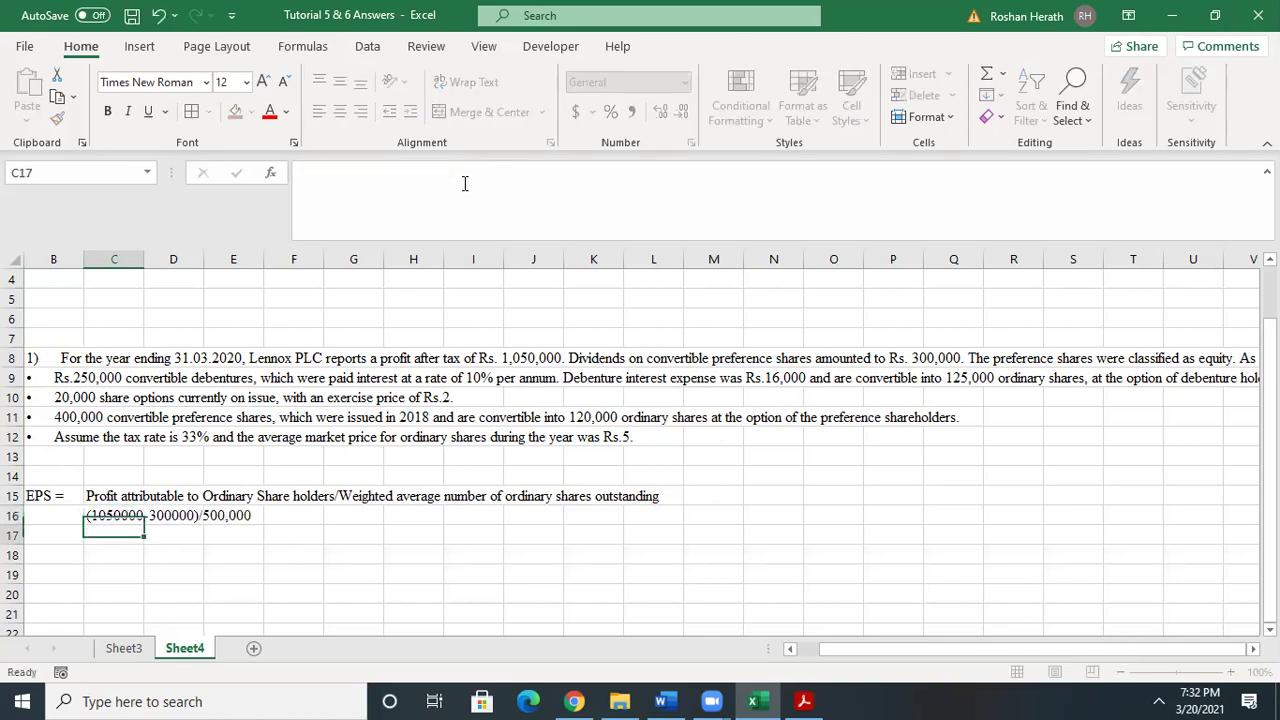
pyautogui.click(115, 552)
pyautogui.write('=(')
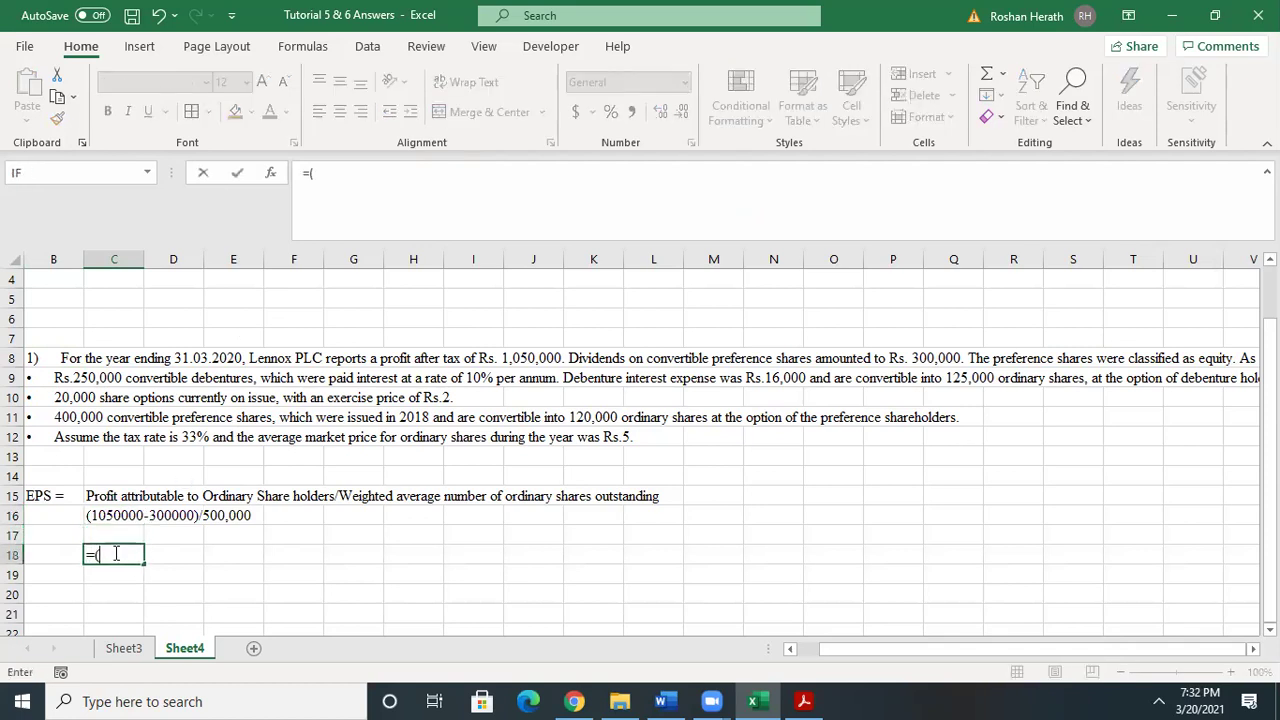
pyautogui.write('1050000-')
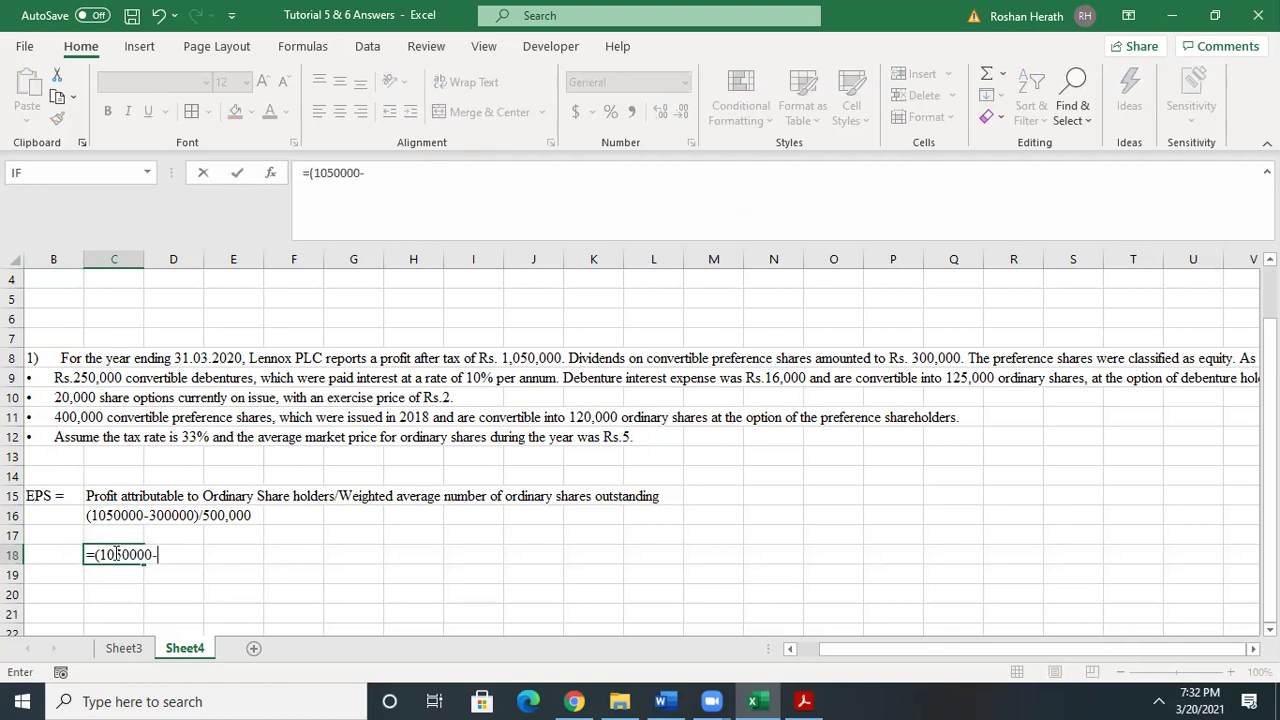
pyautogui.write('300000)/')
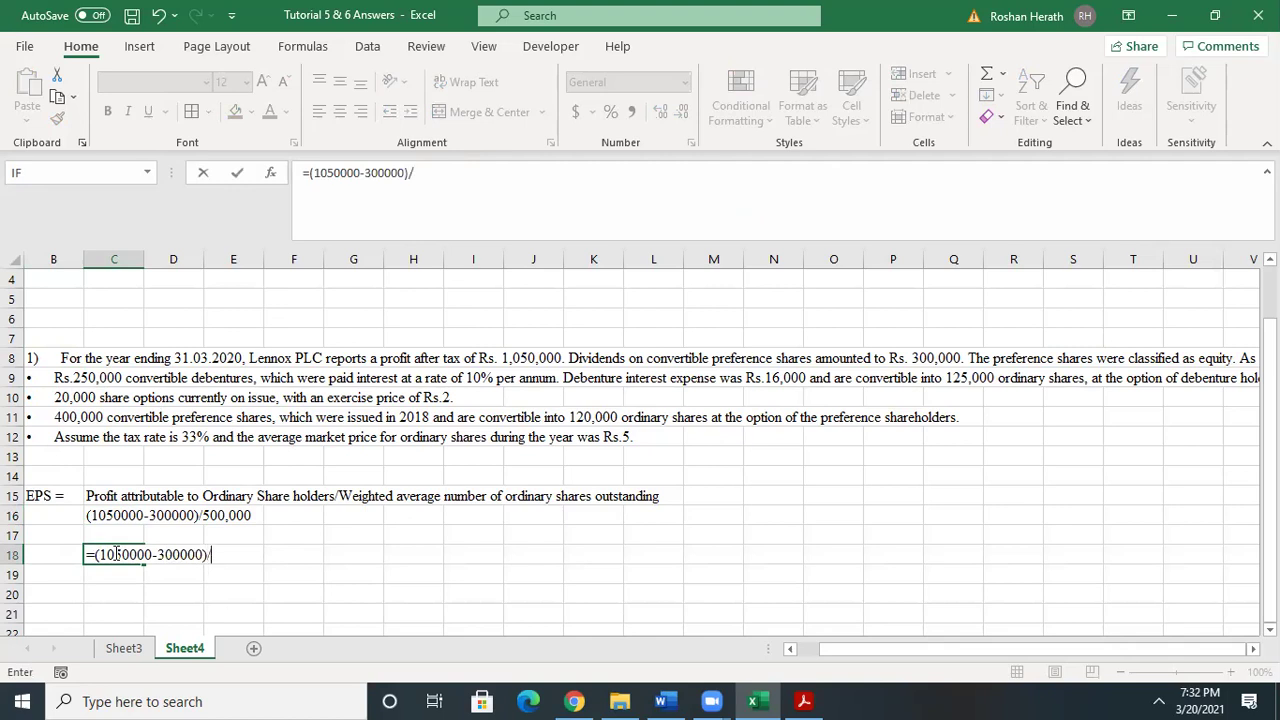
pyautogui.write('500000')
pyautogui.press('Return')
pyautogui.click(116, 553)
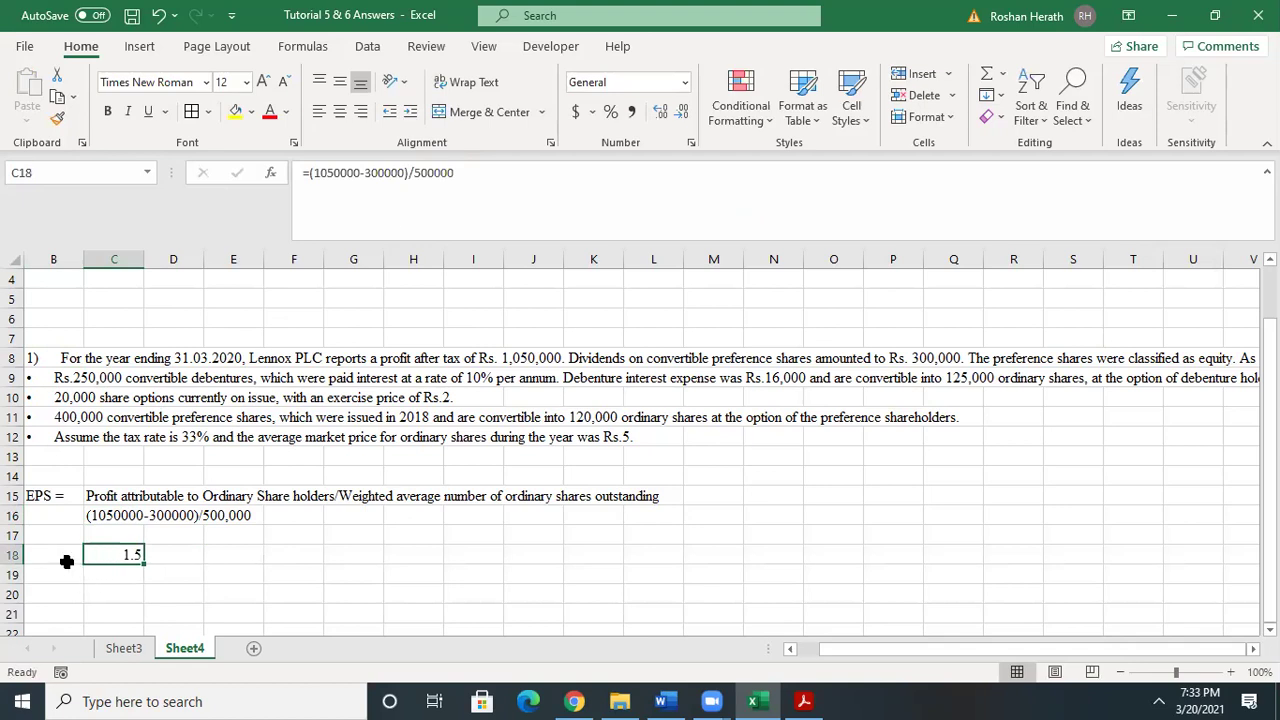
# - Label the calculated EPS with "per Share" in cell D18
pyautogui.click(162, 554)
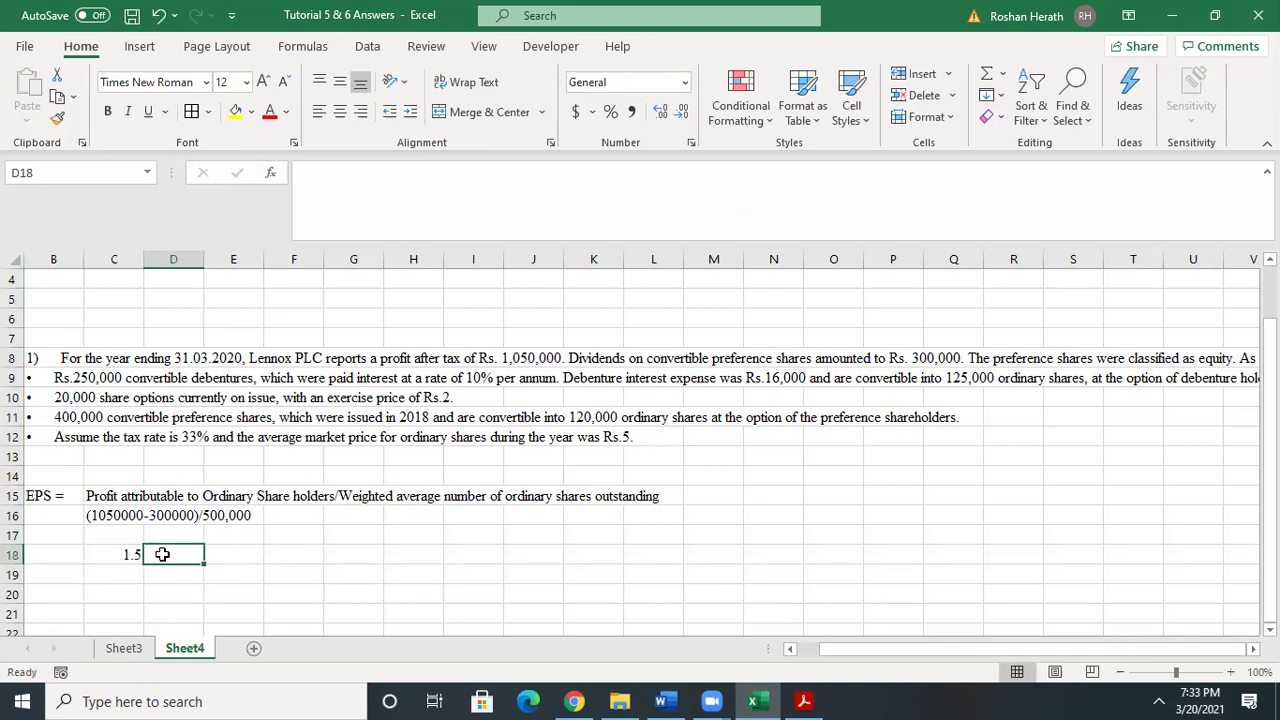
pyautogui.write('per Share')
pyautogui.click(307, 590)
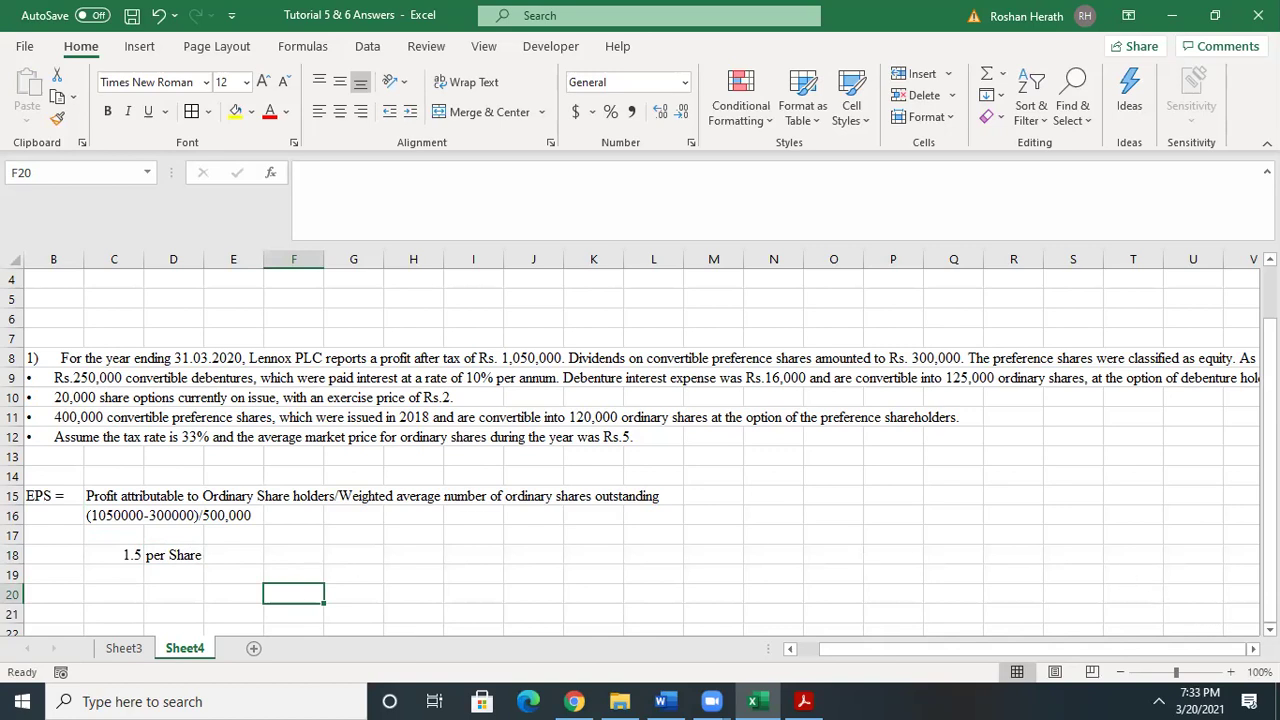
pyautogui.scroll(-1, 1205, 618)
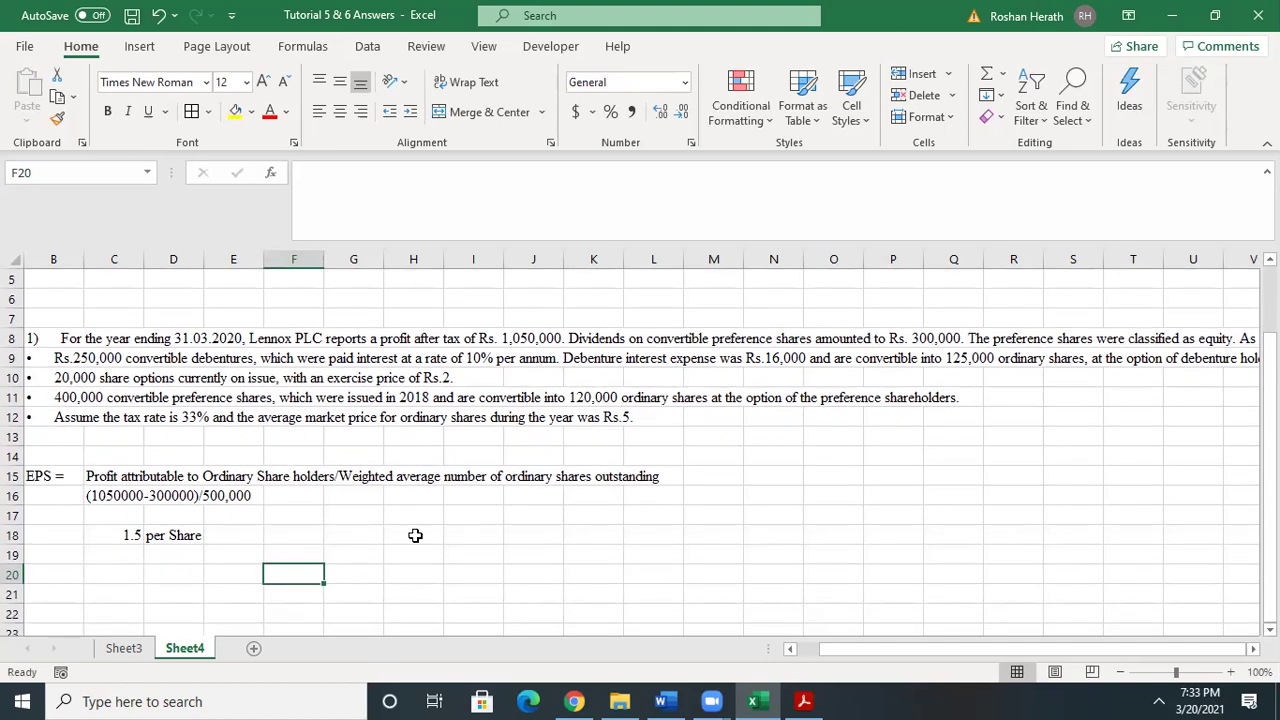
pyautogui.click(415, 535)
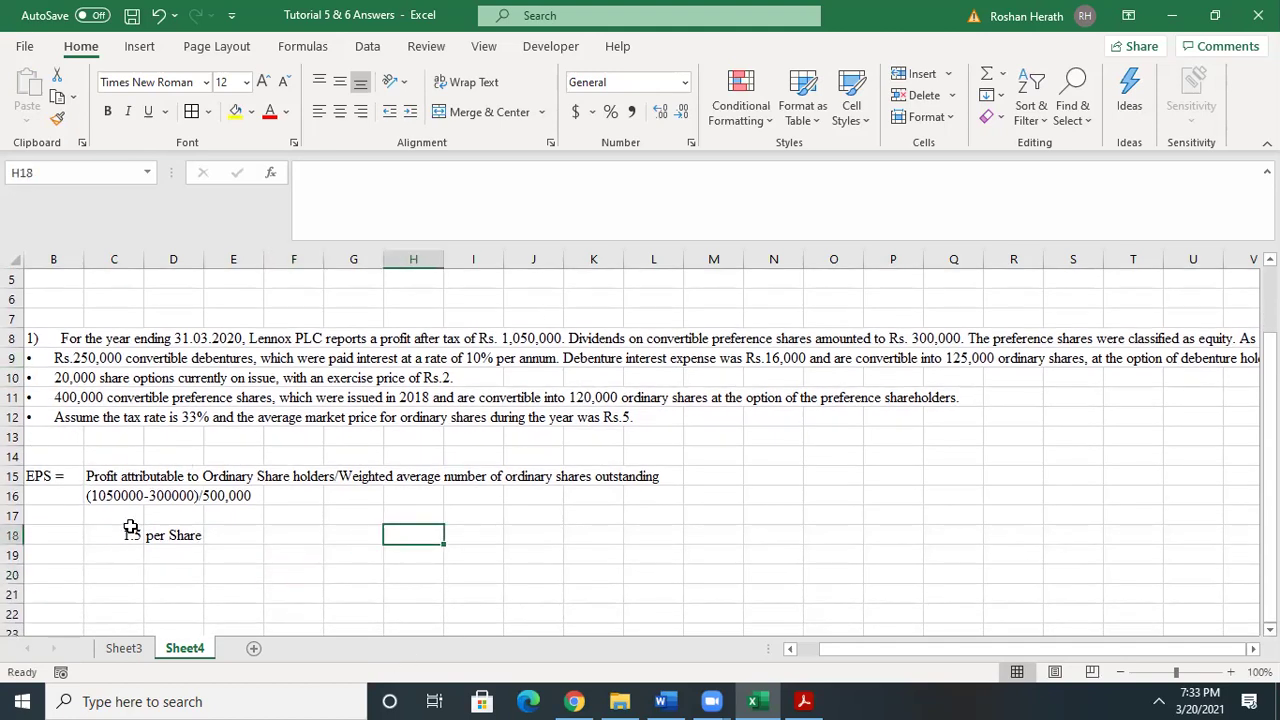
pyautogui.click(612, 511)
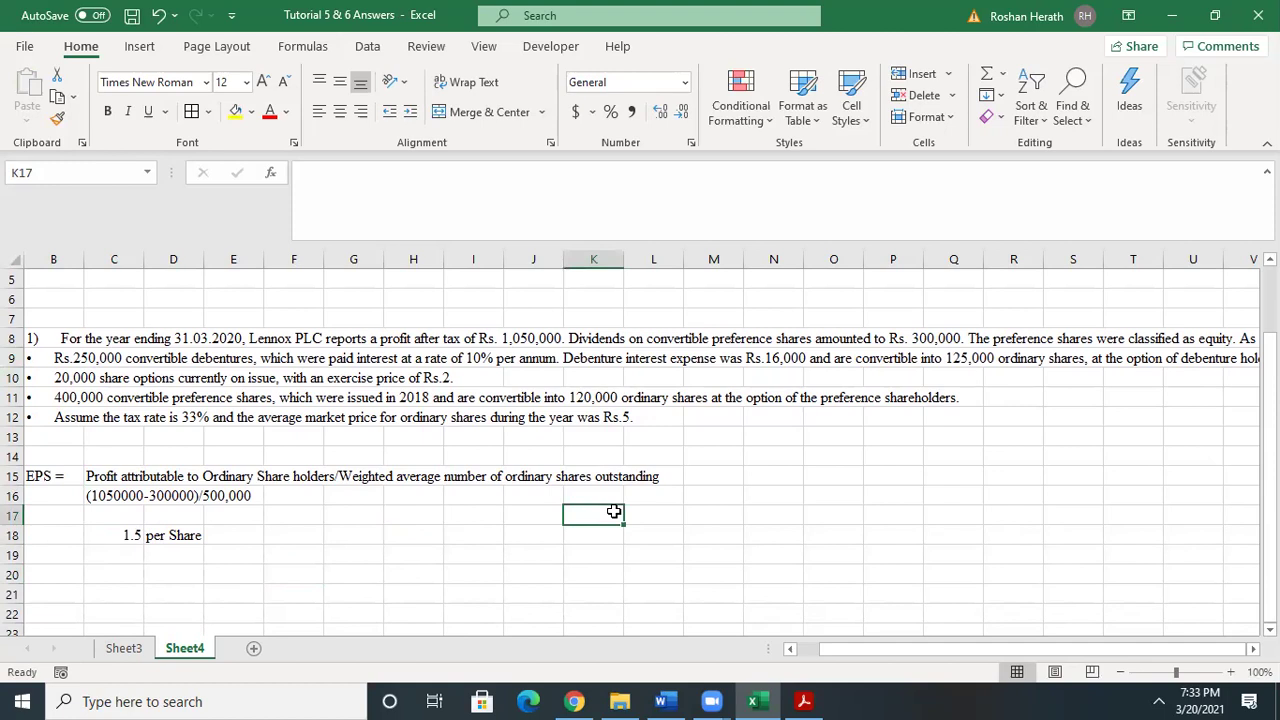
pyautogui.click(194, 560)
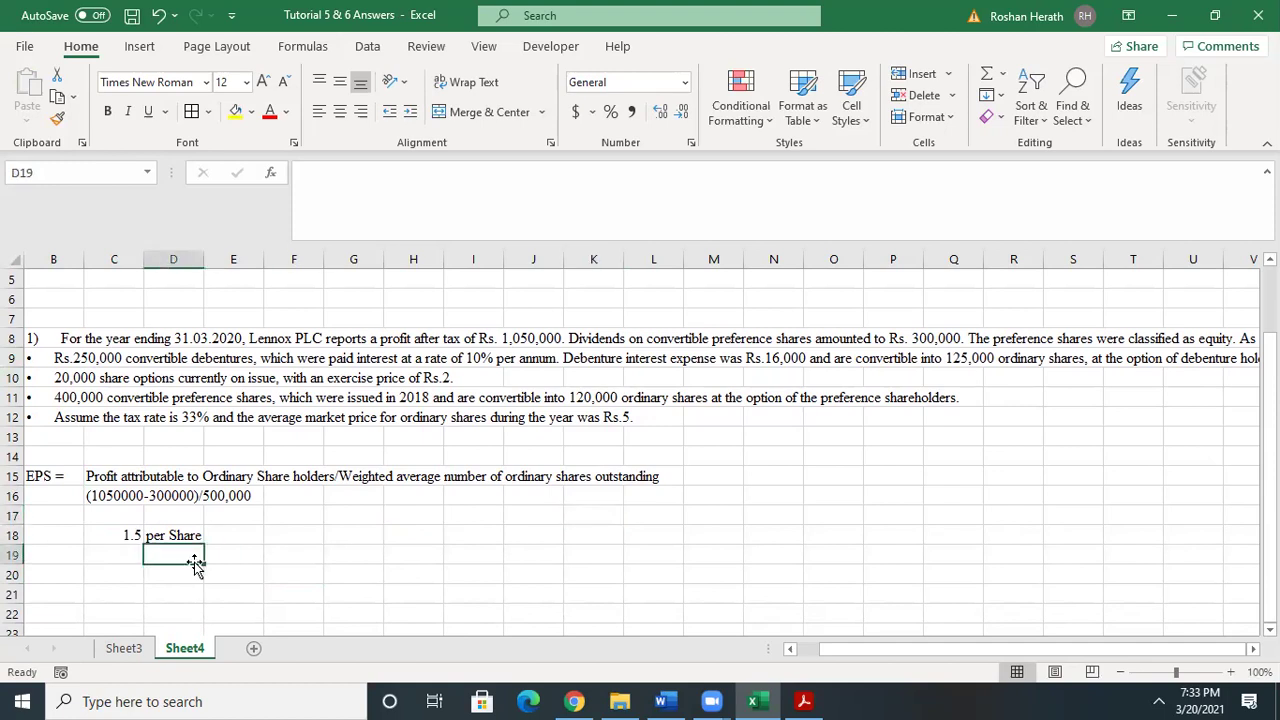
pyautogui.click(127, 537)
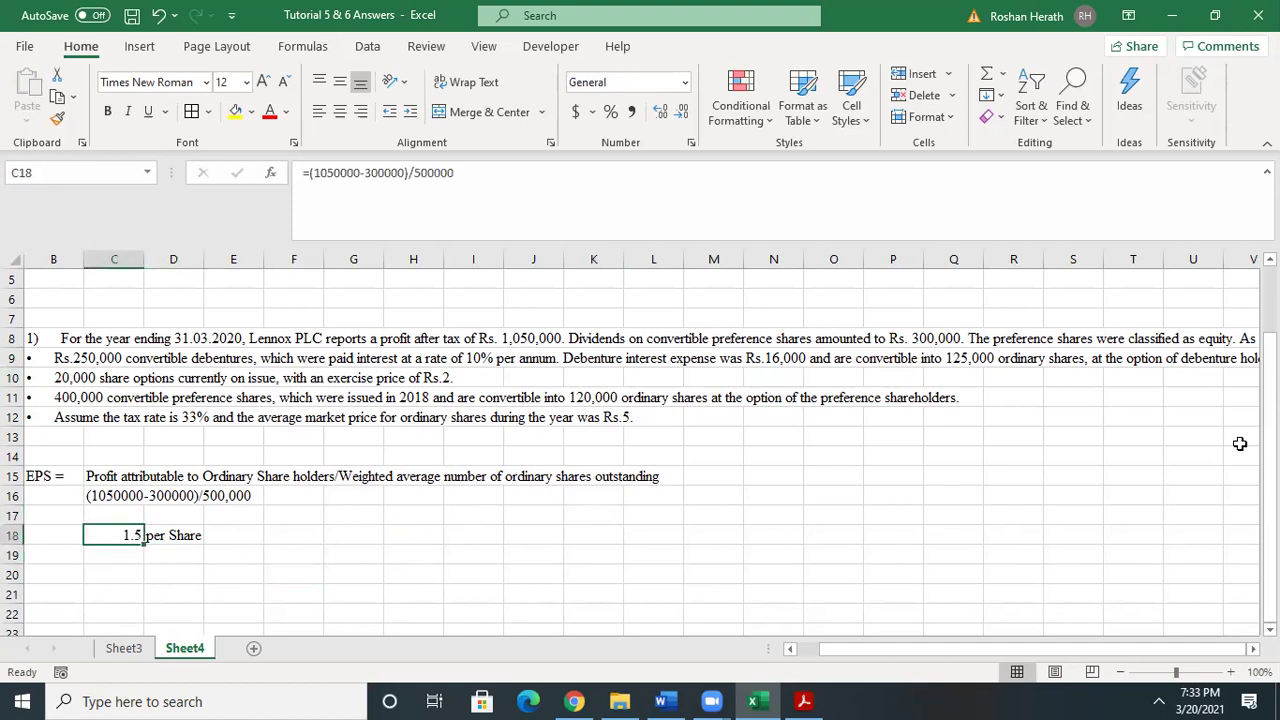
pyautogui.moveTo(1270, 372)
pyautogui.mouseDown()
pyautogui.moveTo(1270, 345)
pyautogui.moveTo(1270, 372)
pyautogui.mouseUp()
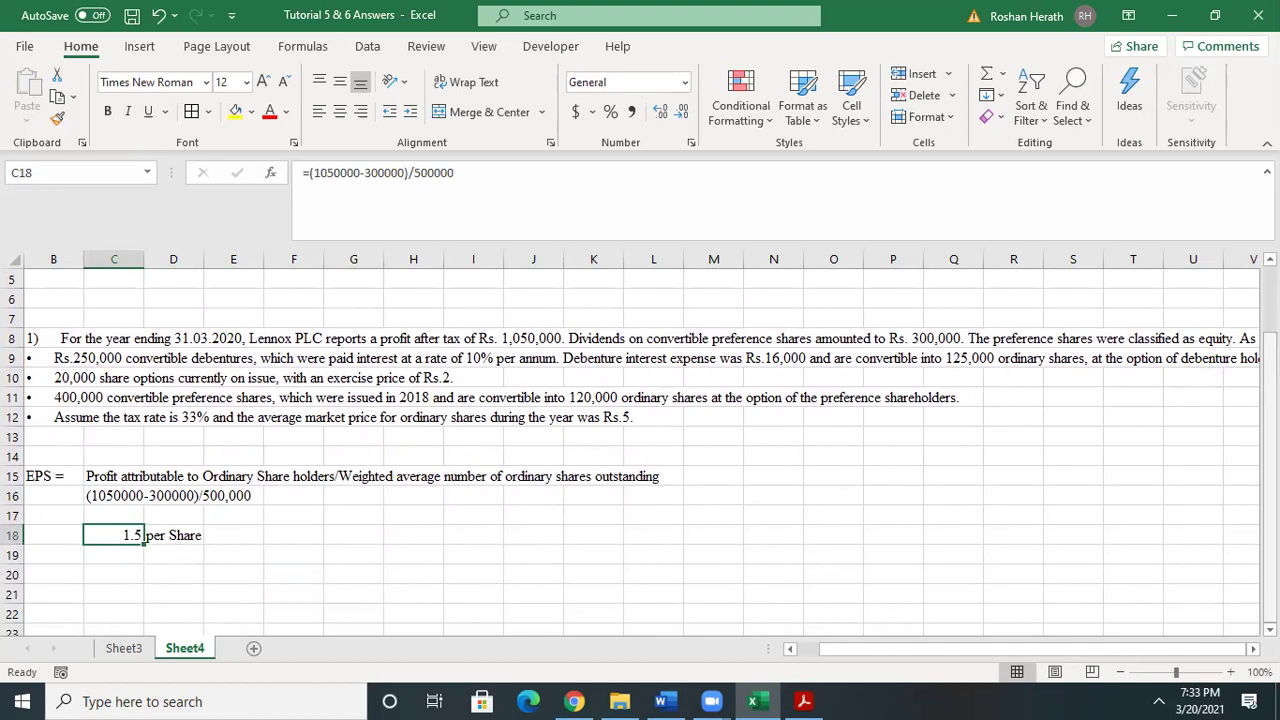
# - Check the required parts of question 1 in the Word tutorial and enter the heading "Diluted EPS" in cell B20 of the Excel sheet
pyautogui.click(49, 573)
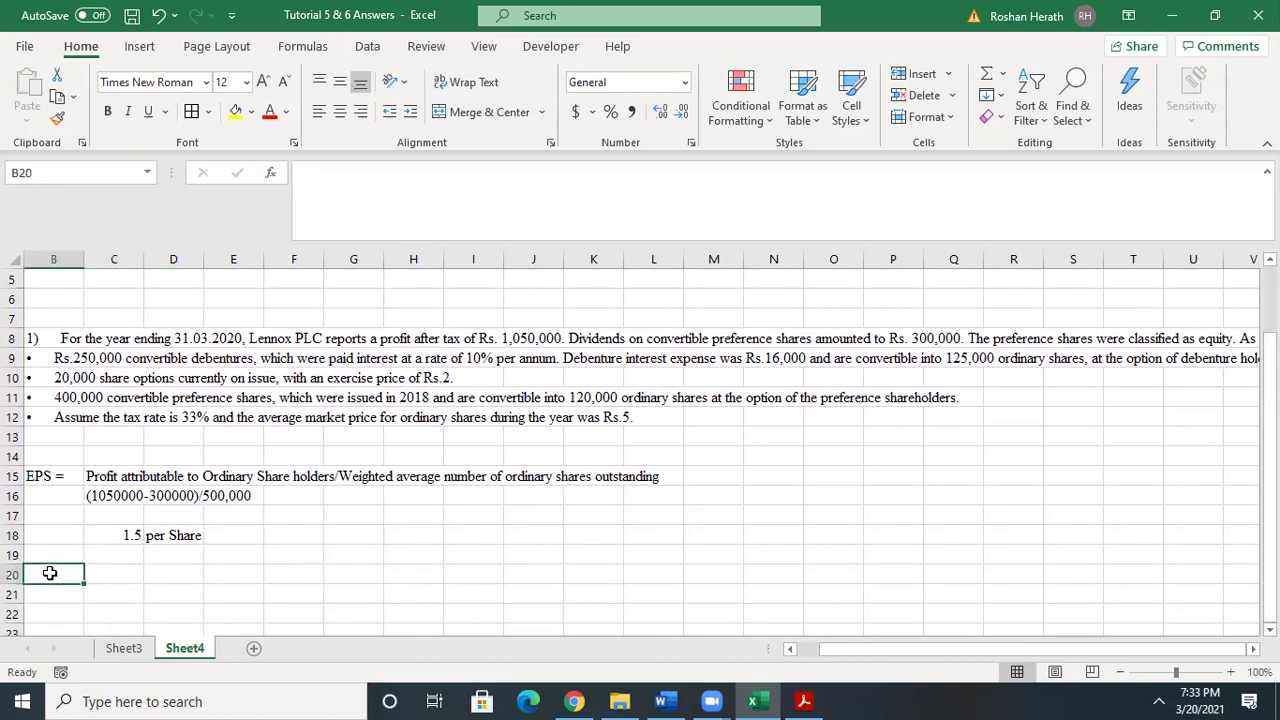
pyautogui.write('Di')
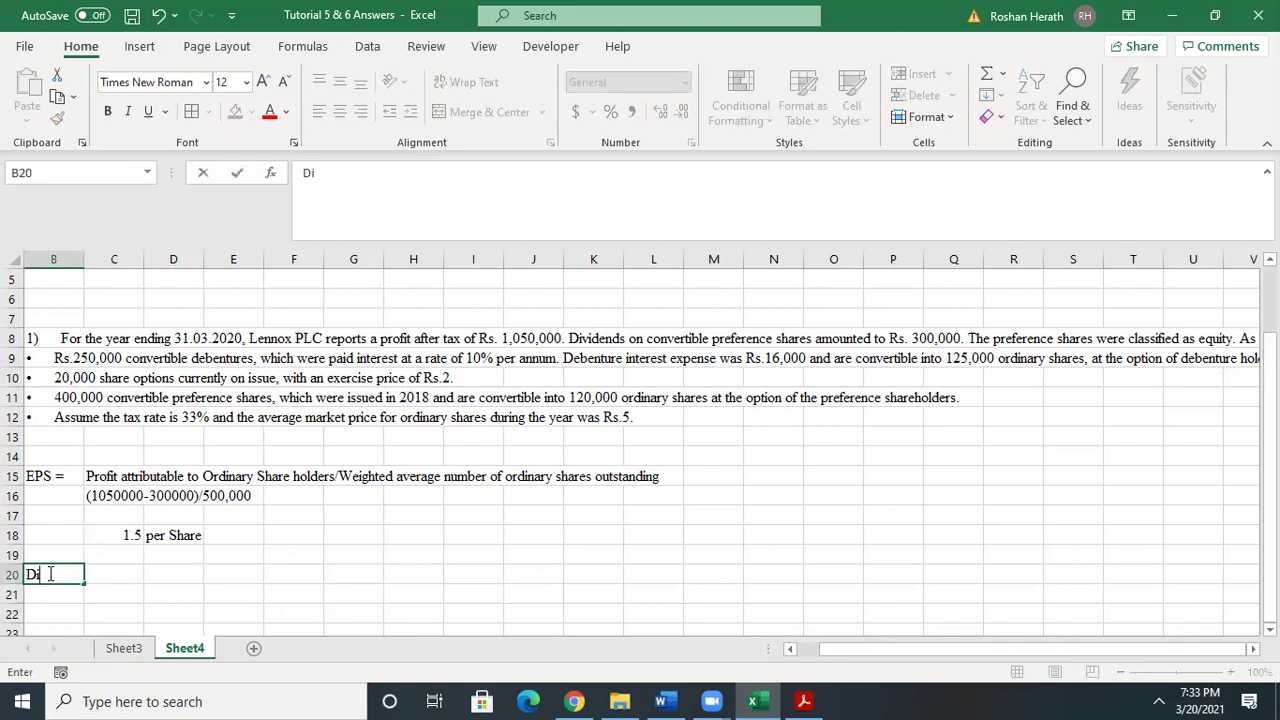
pyautogui.click(660, 701)
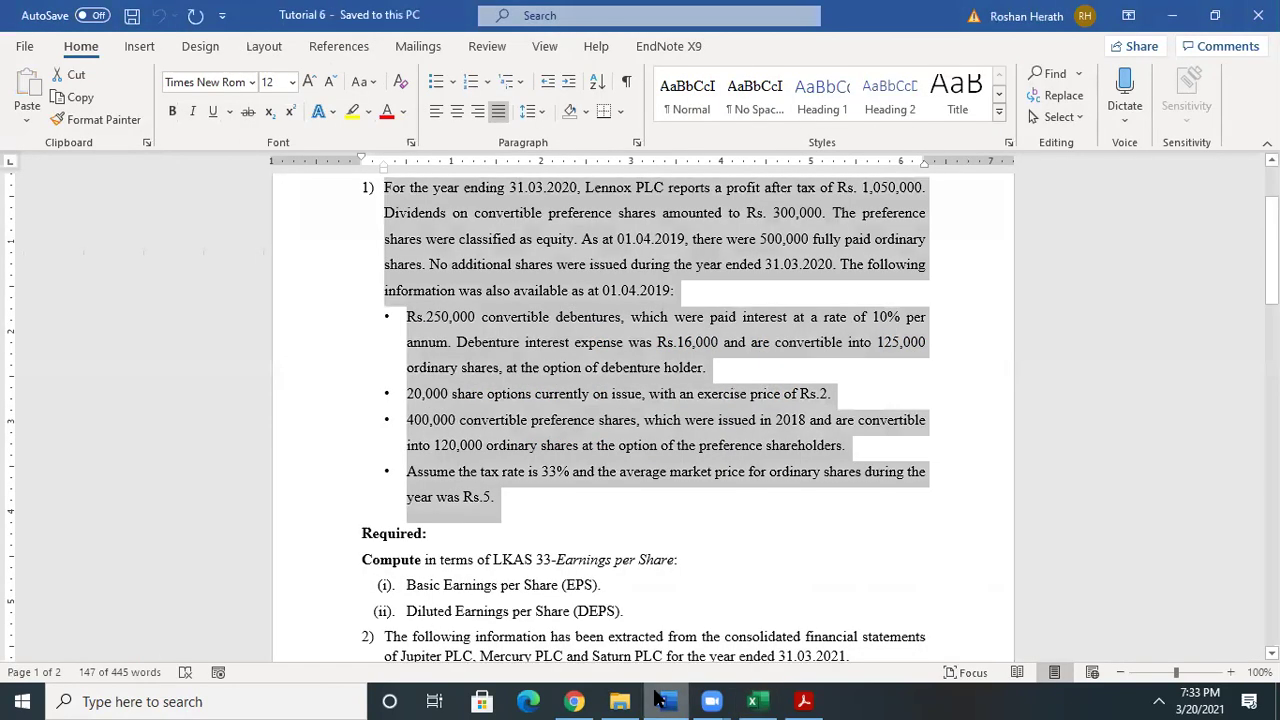
pyautogui.click(660, 701)
pyautogui.write('uted EPS')
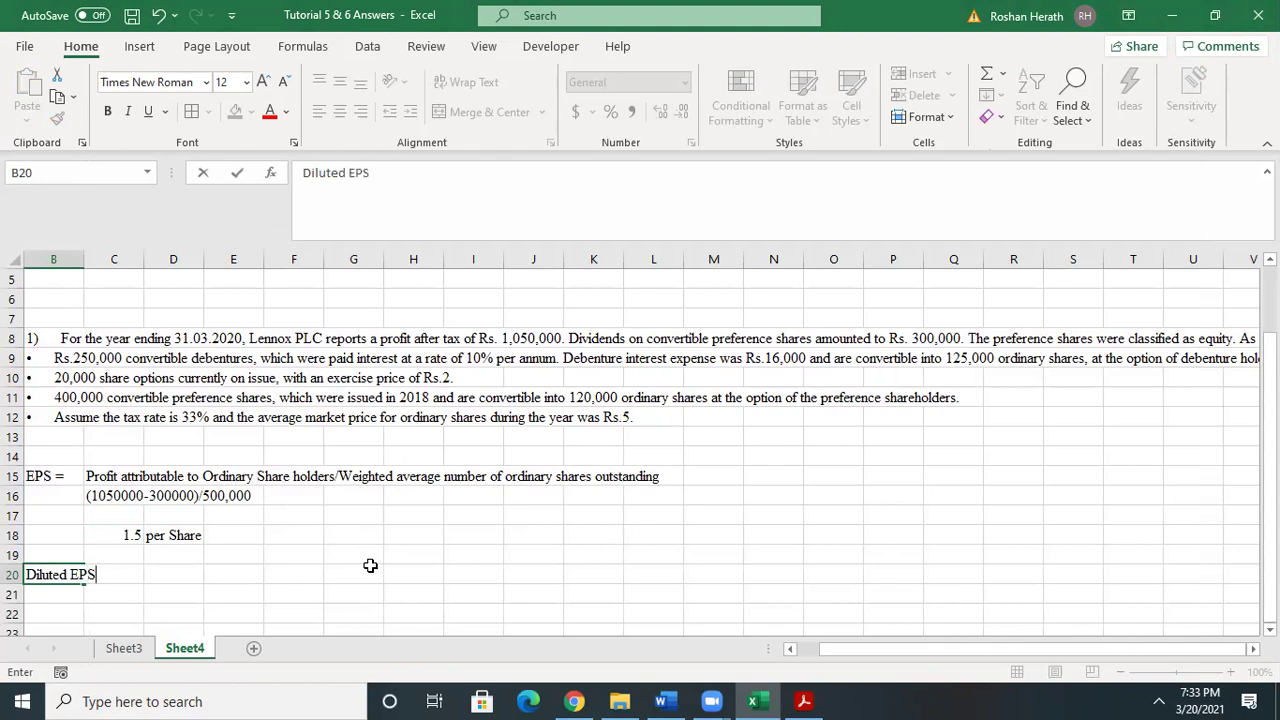
pyautogui.click(370, 566)
pyautogui.click(62, 577)
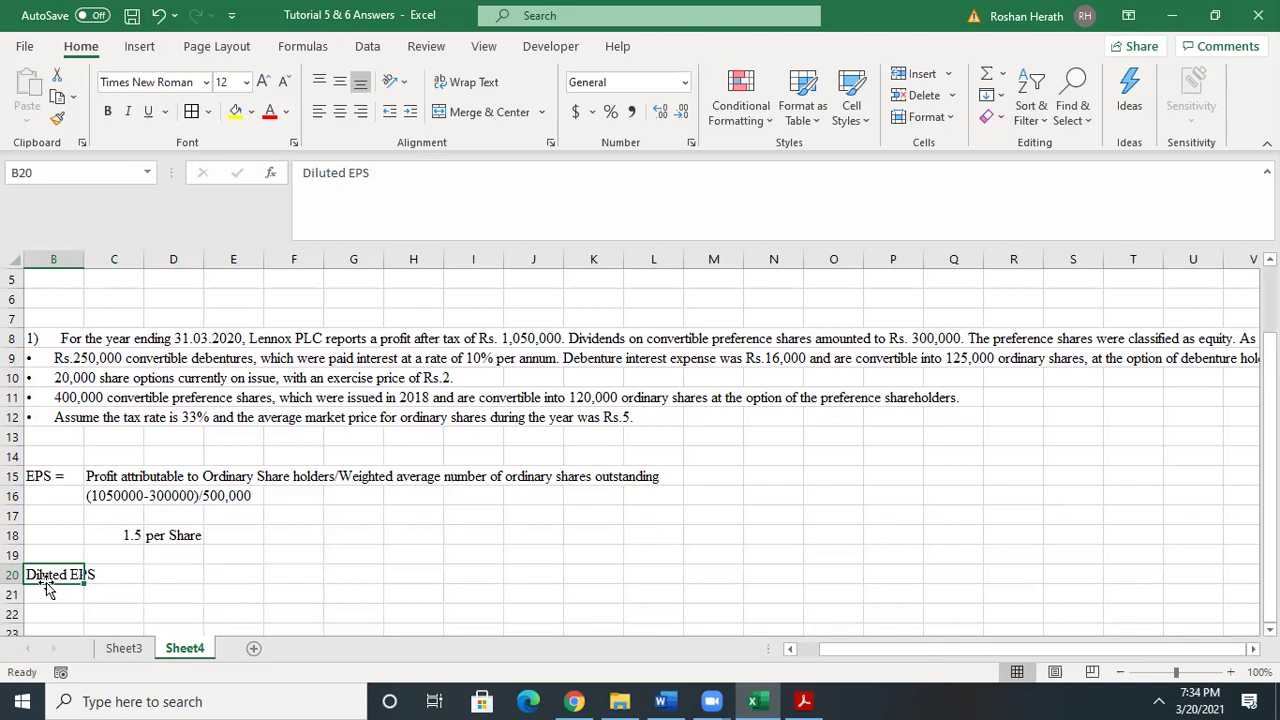
pyautogui.click(894, 548)
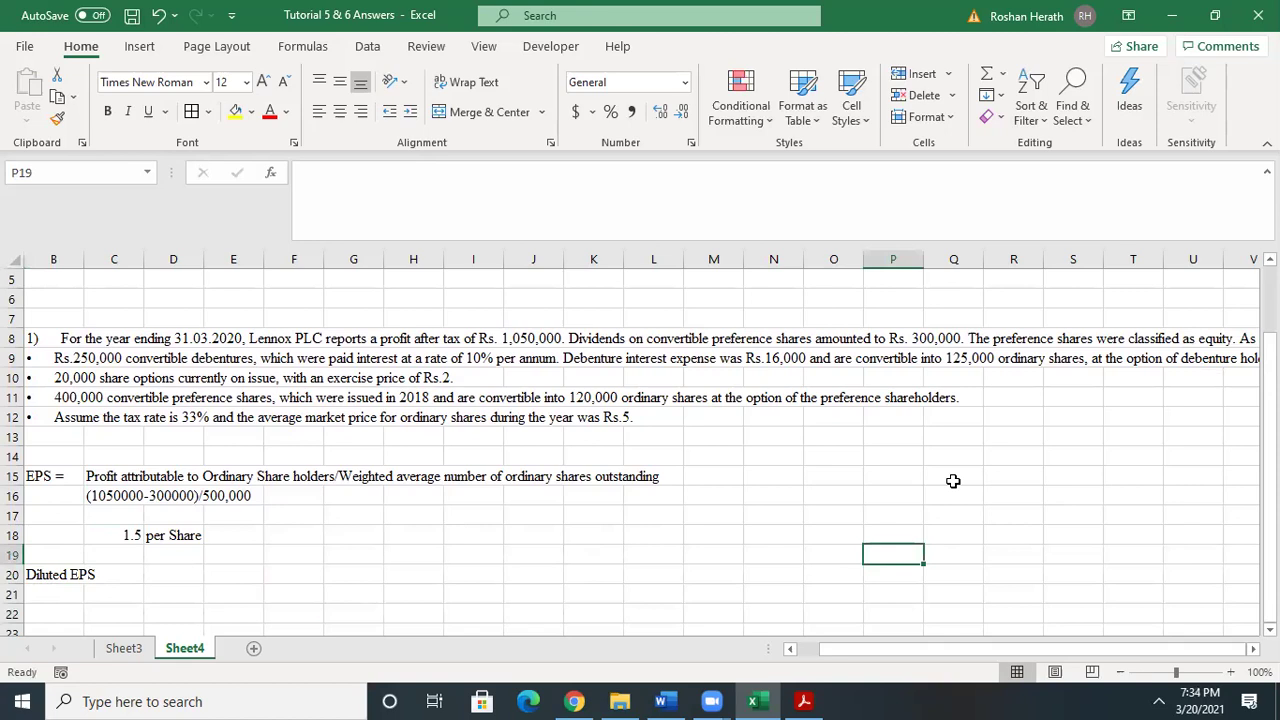
pyautogui.click(53, 338)
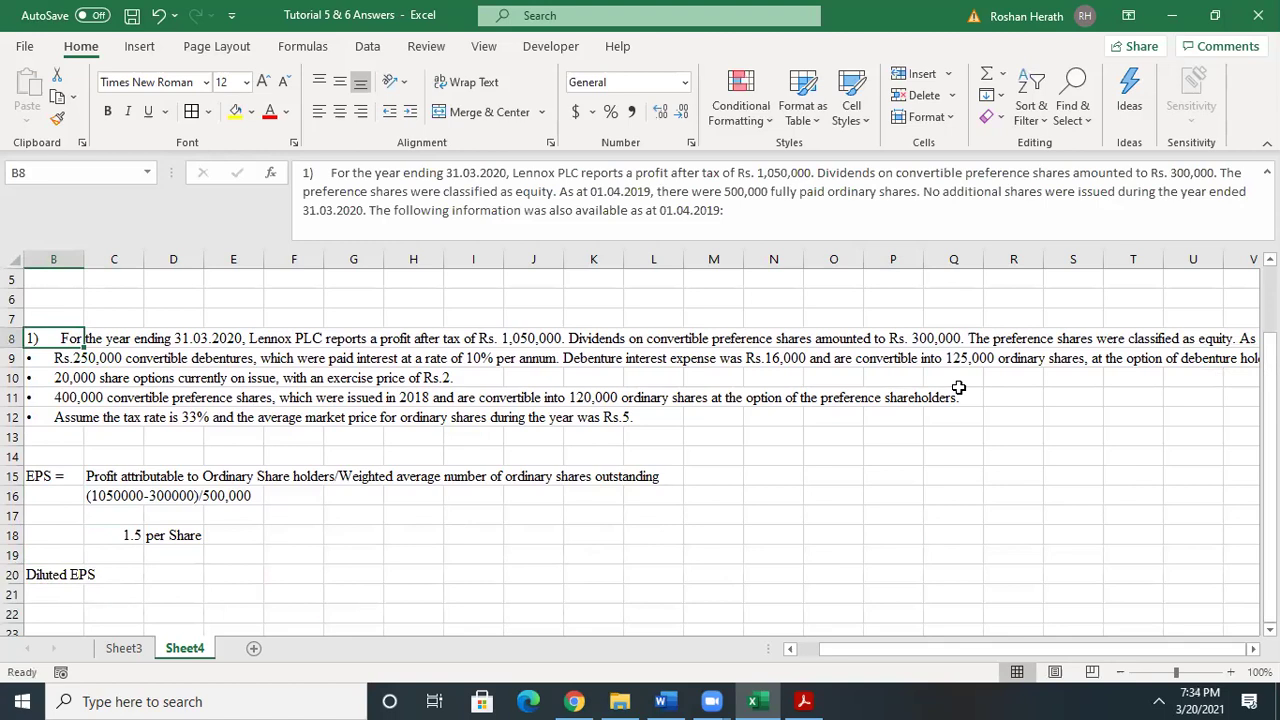
pyautogui.click(890, 495)
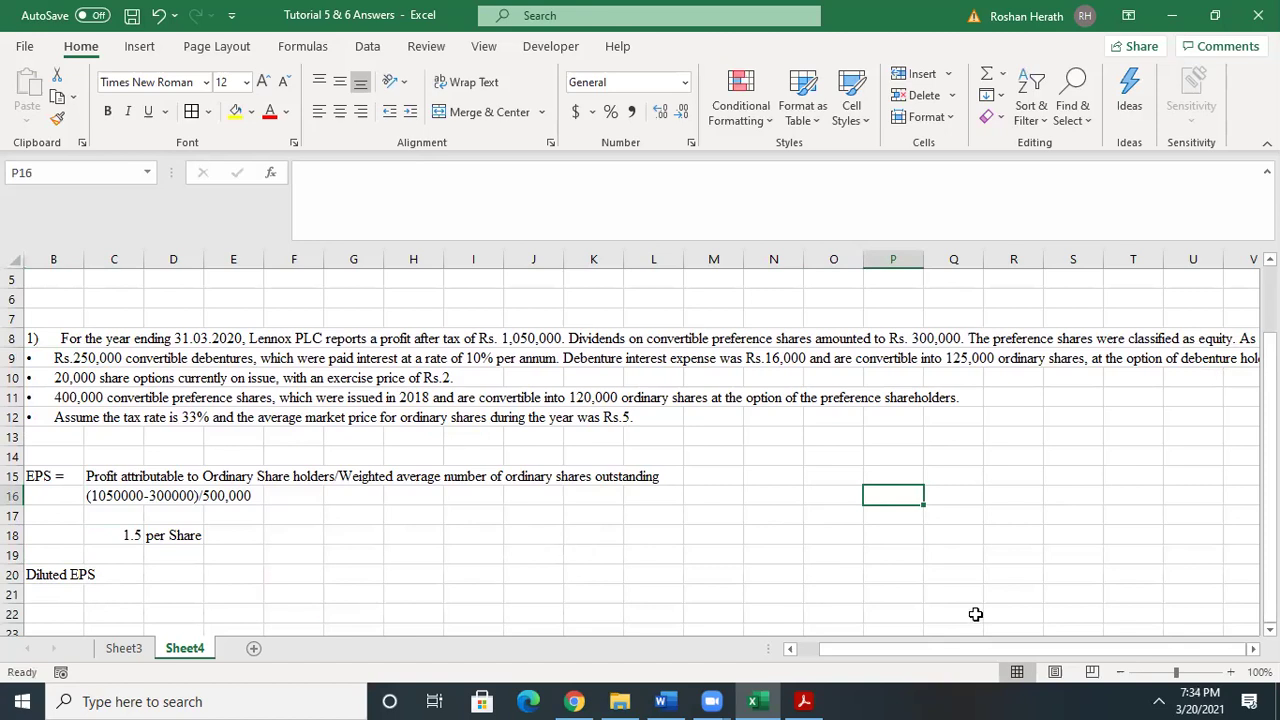
# - Enter the heading "Potential Ordinary Sares" in cell K19, beside the EPS working
pyautogui.scroll(-1, 574, 508)
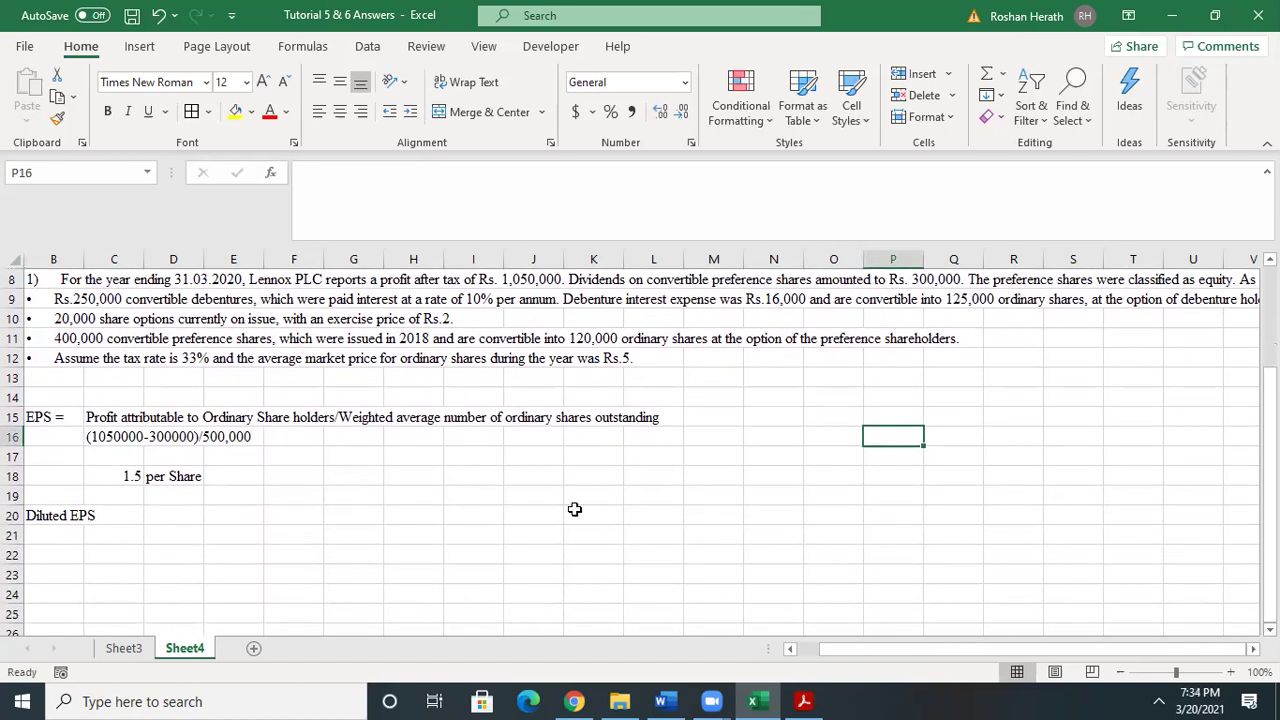
pyautogui.click(580, 501)
pyautogui.doubleClick(580, 503)
pyautogui.write('p')
pyautogui.press('BackSpace')
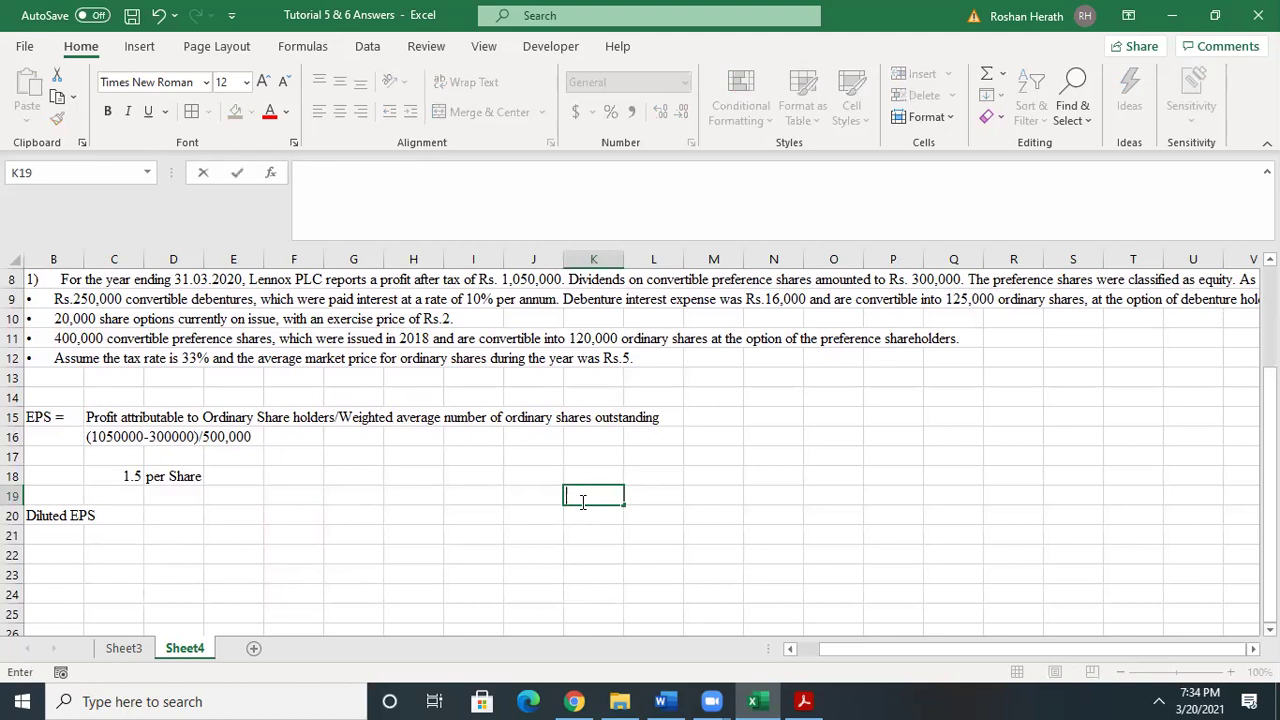
pyautogui.write('Potential Ordi')
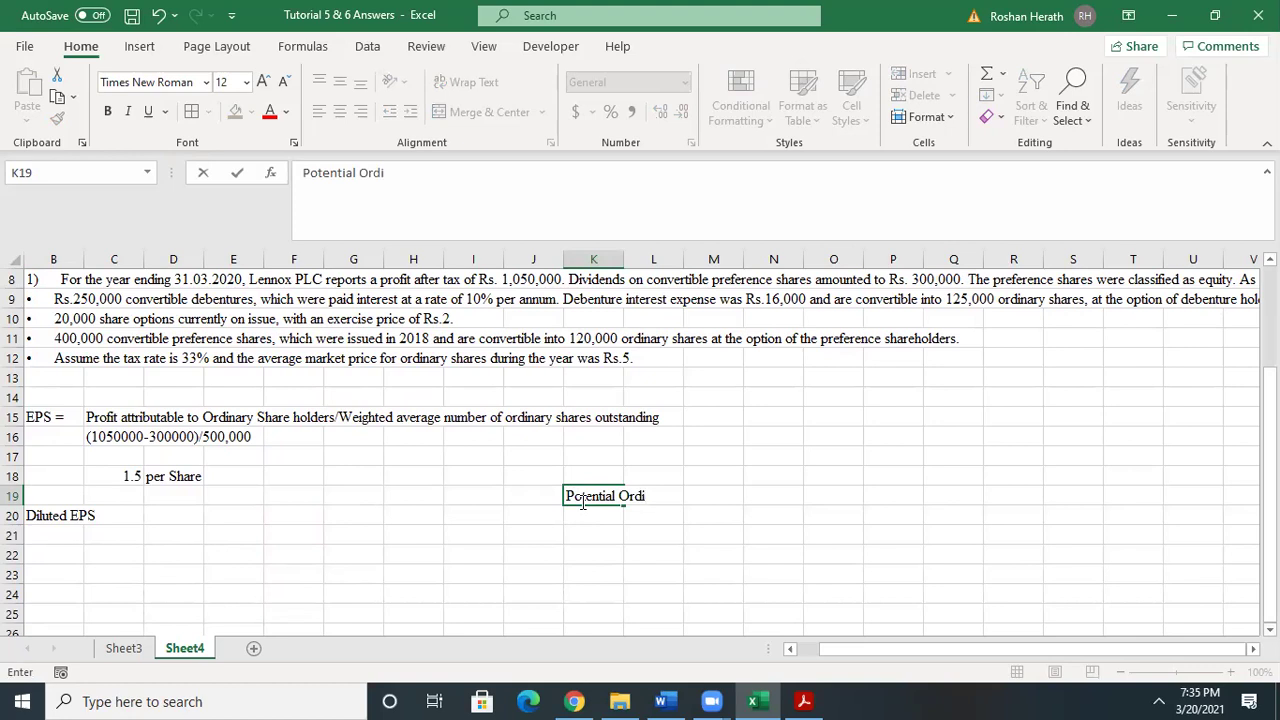
pyautogui.write('nary Sares')
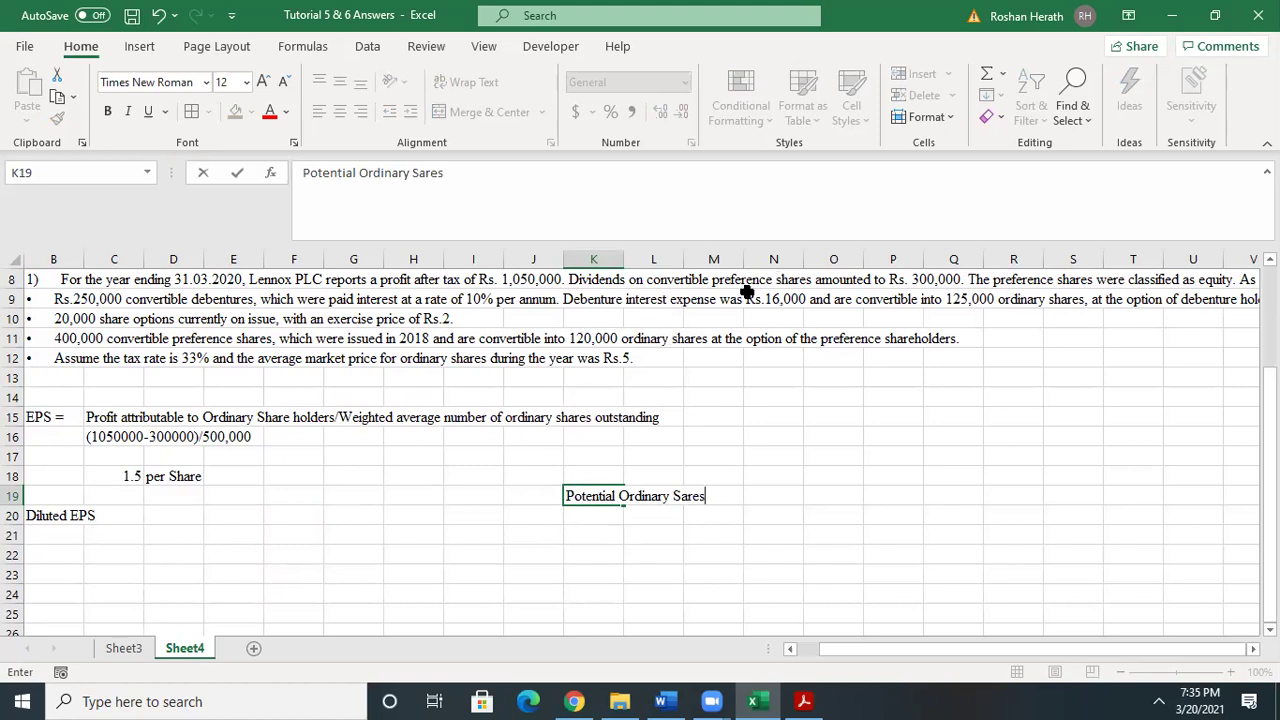
# - Enter the label "Converible Preference Shares" in cell K21, below the potential ordinary shares heading
pyautogui.click(582, 539)
pyautogui.write('C')
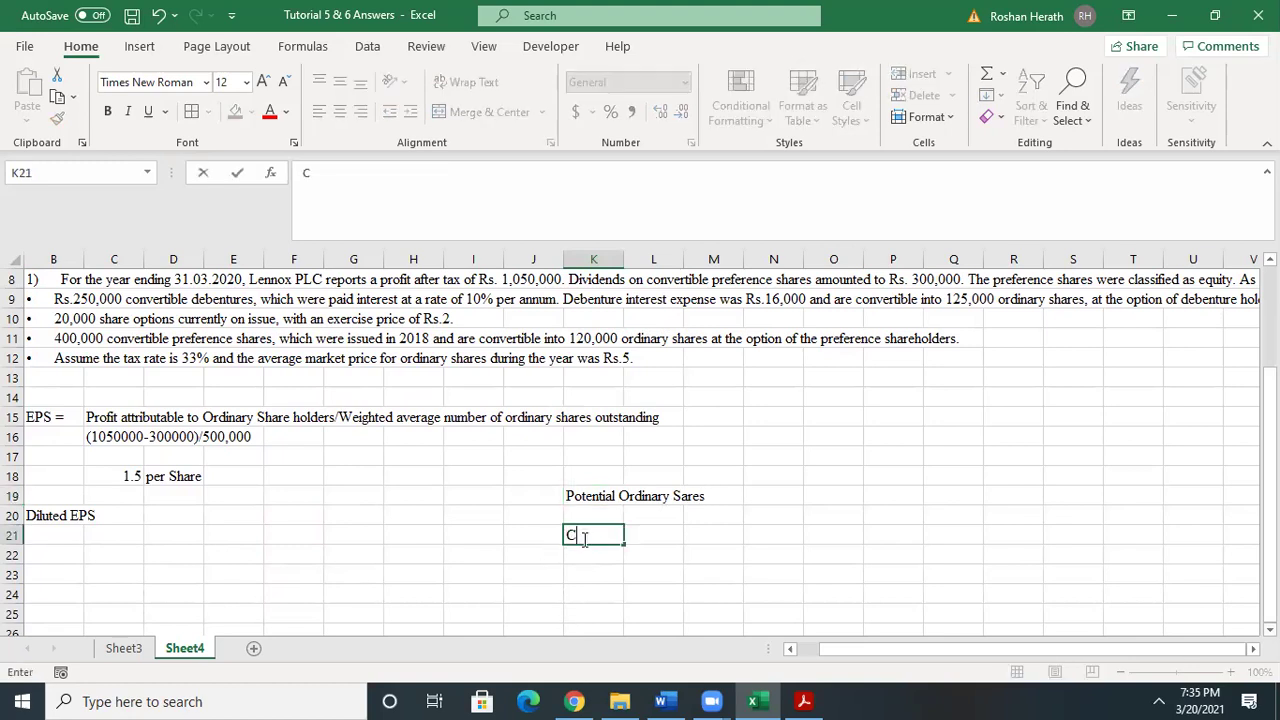
pyautogui.write('onvertible')
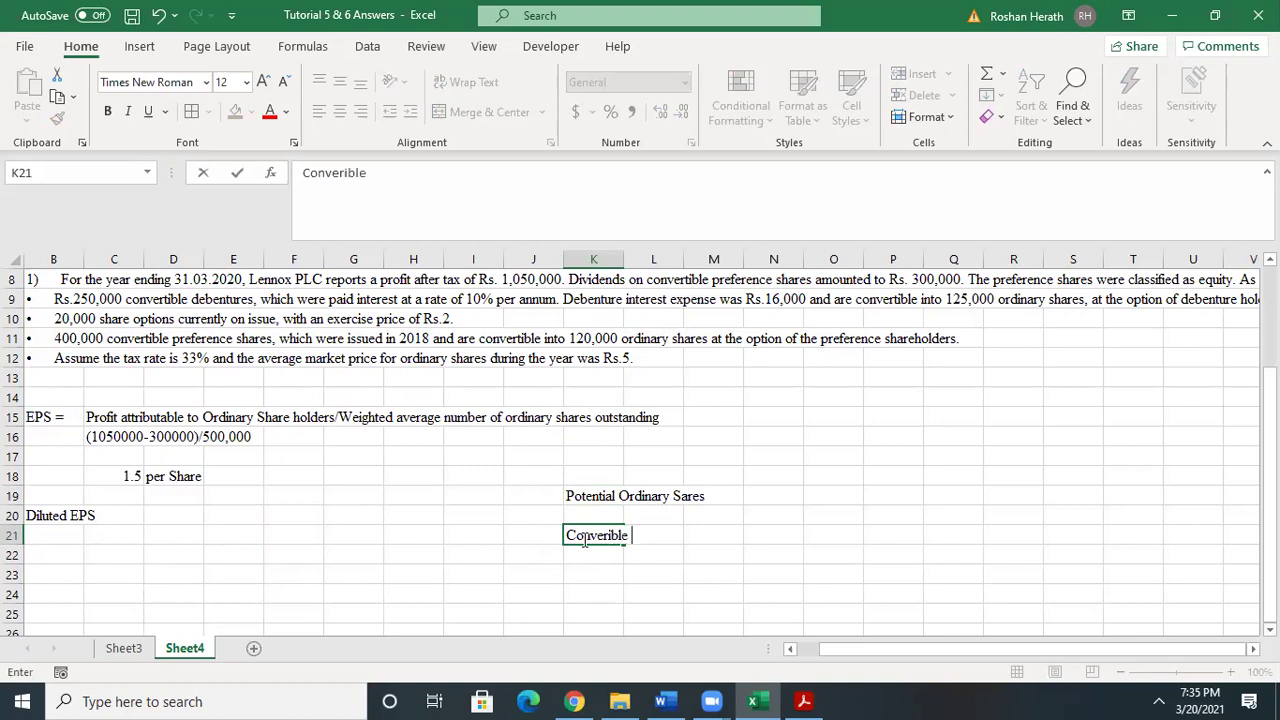
pyautogui.write(' Pr')
pyautogui.write('eference S')
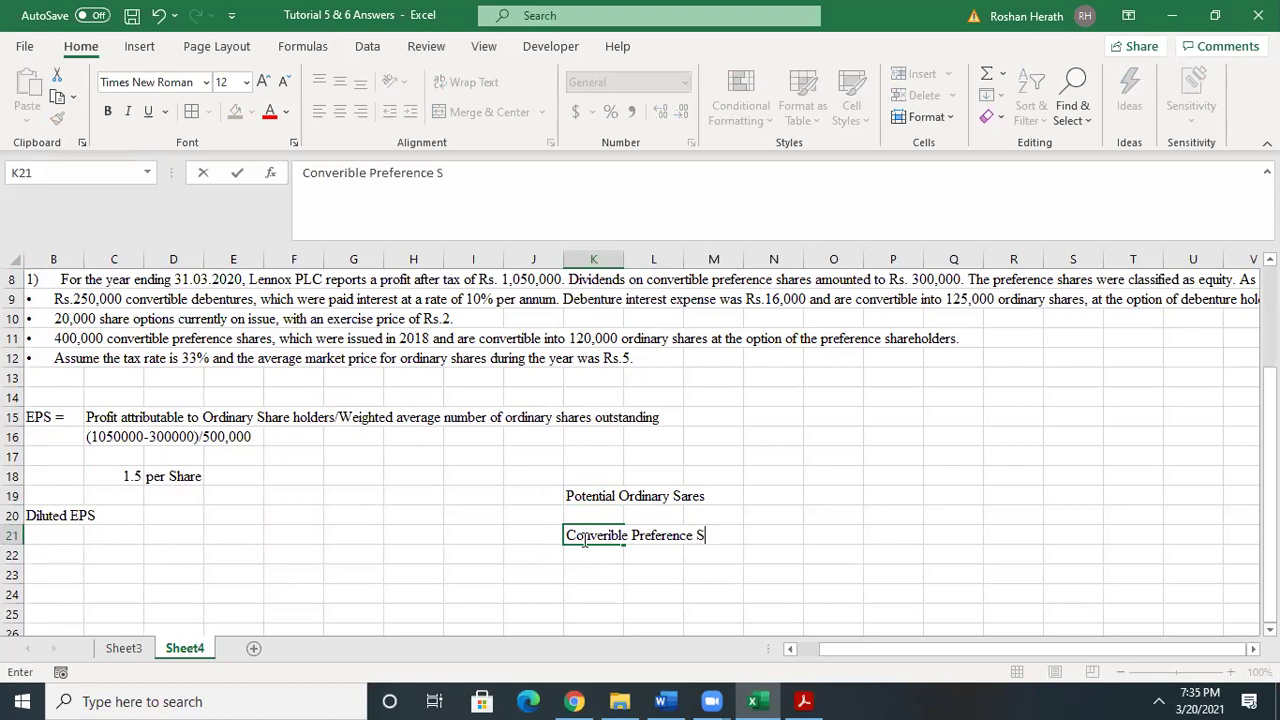
pyautogui.write('hares')
pyautogui.click(600, 590)
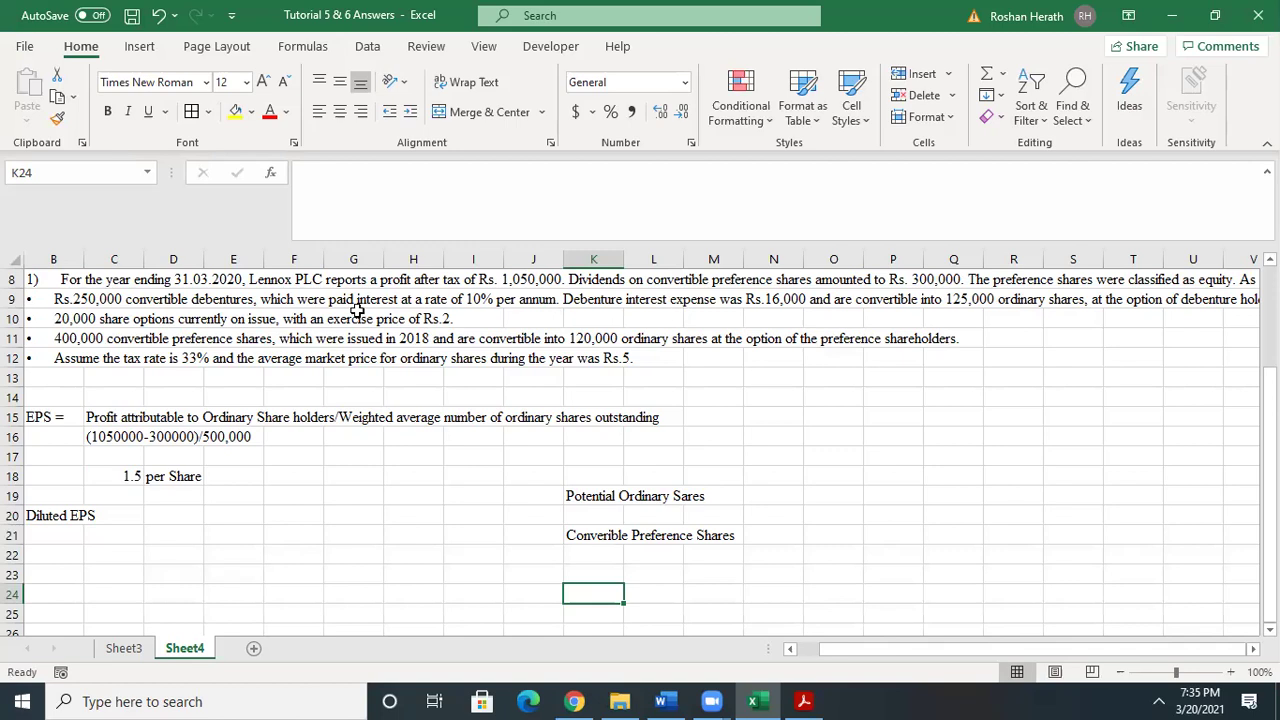
# - Enter the label "Convertible Debentures" in cell K25, below the preference shares label
pyautogui.scroll(-1, 634, 594)
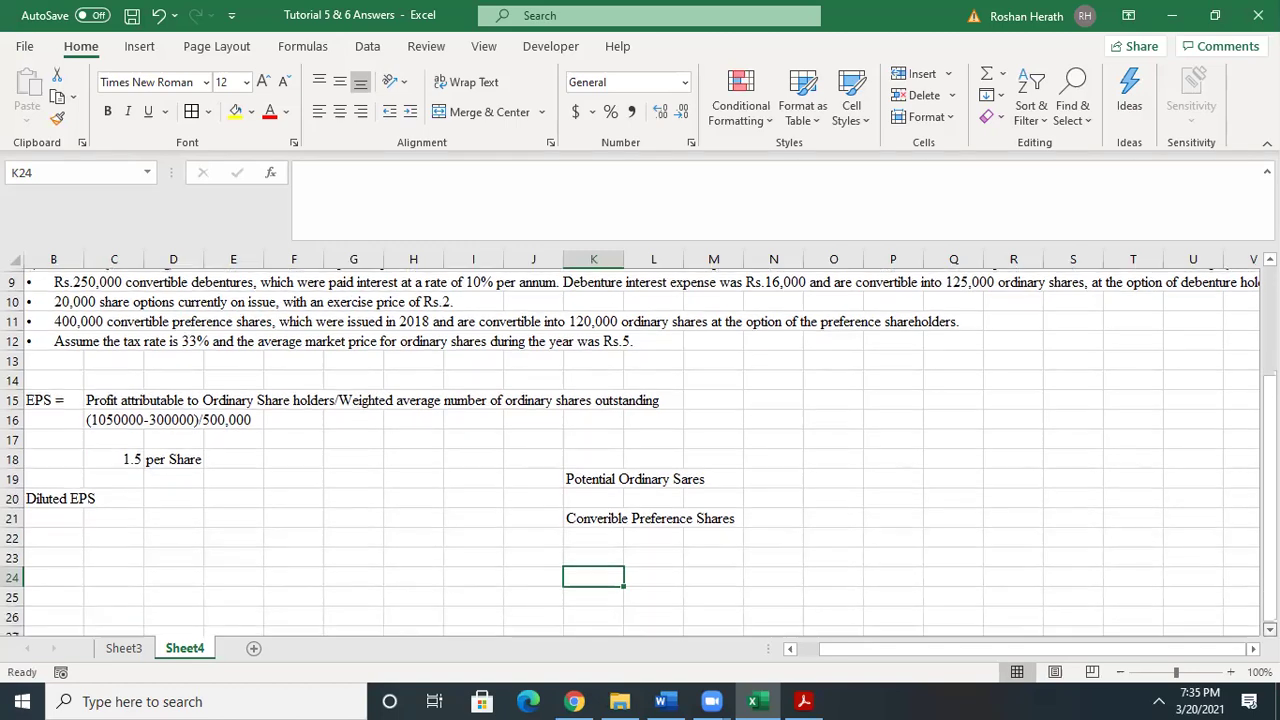
pyautogui.click(588, 571)
pyautogui.write('C')
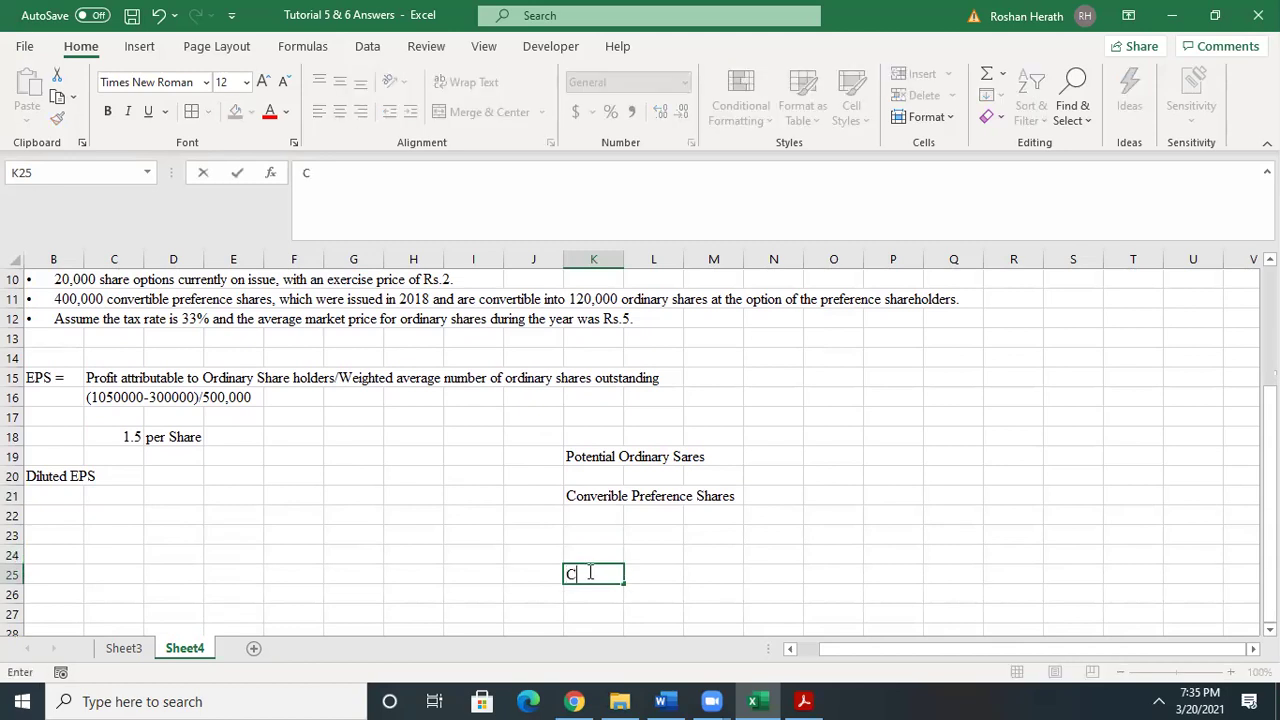
pyautogui.write('onvertible Debentures')
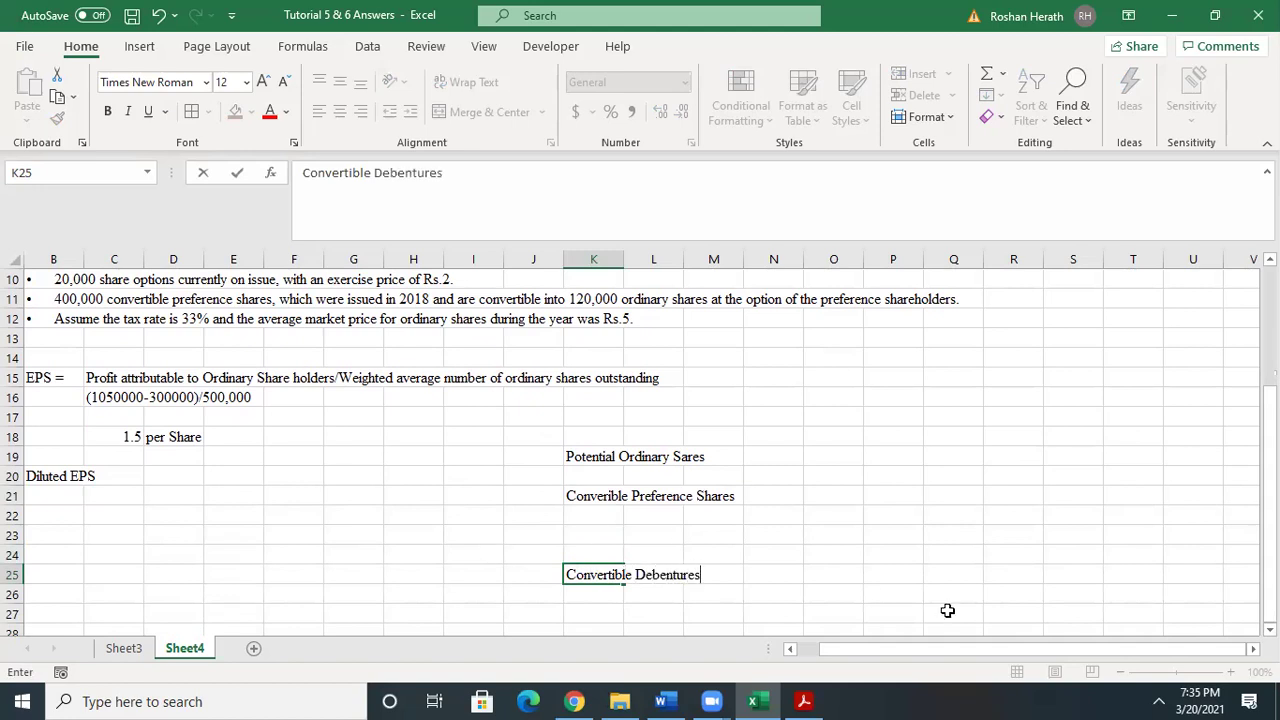
pyautogui.click(948, 610)
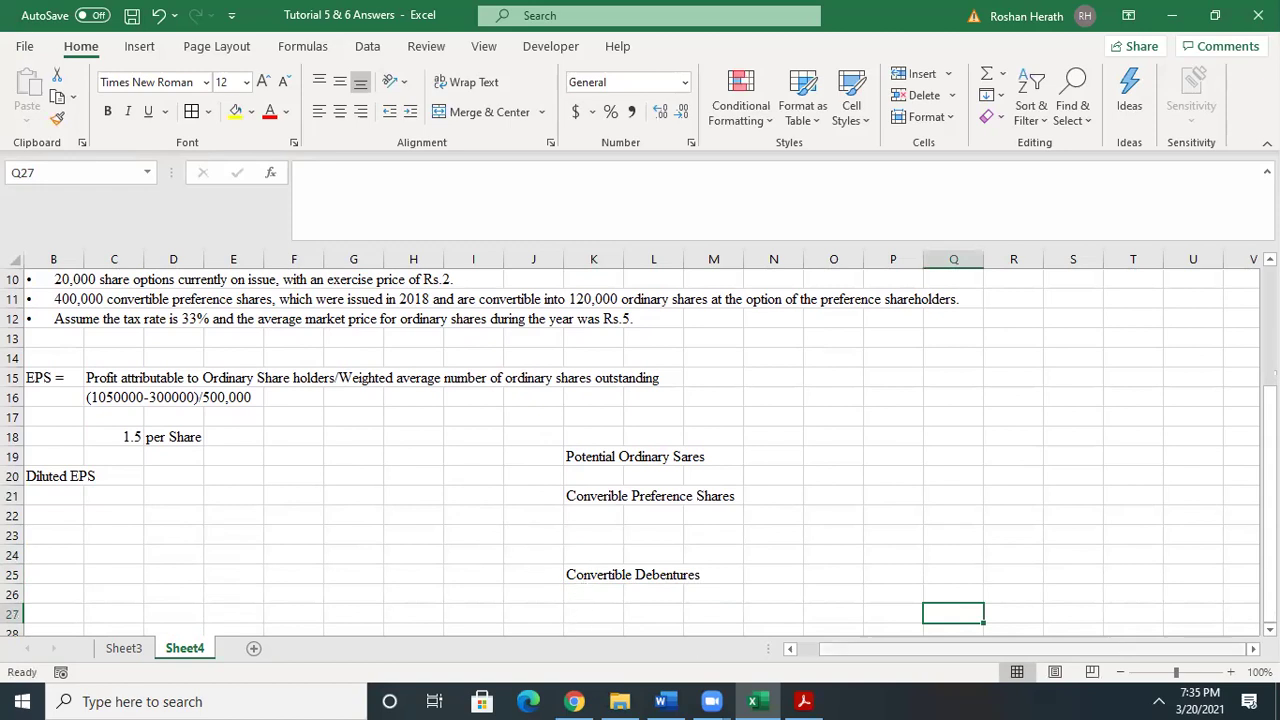
# - Enter the label "Share options" in cell K28, below the convertible debentures label
pyautogui.scroll(-1, 737, 546)
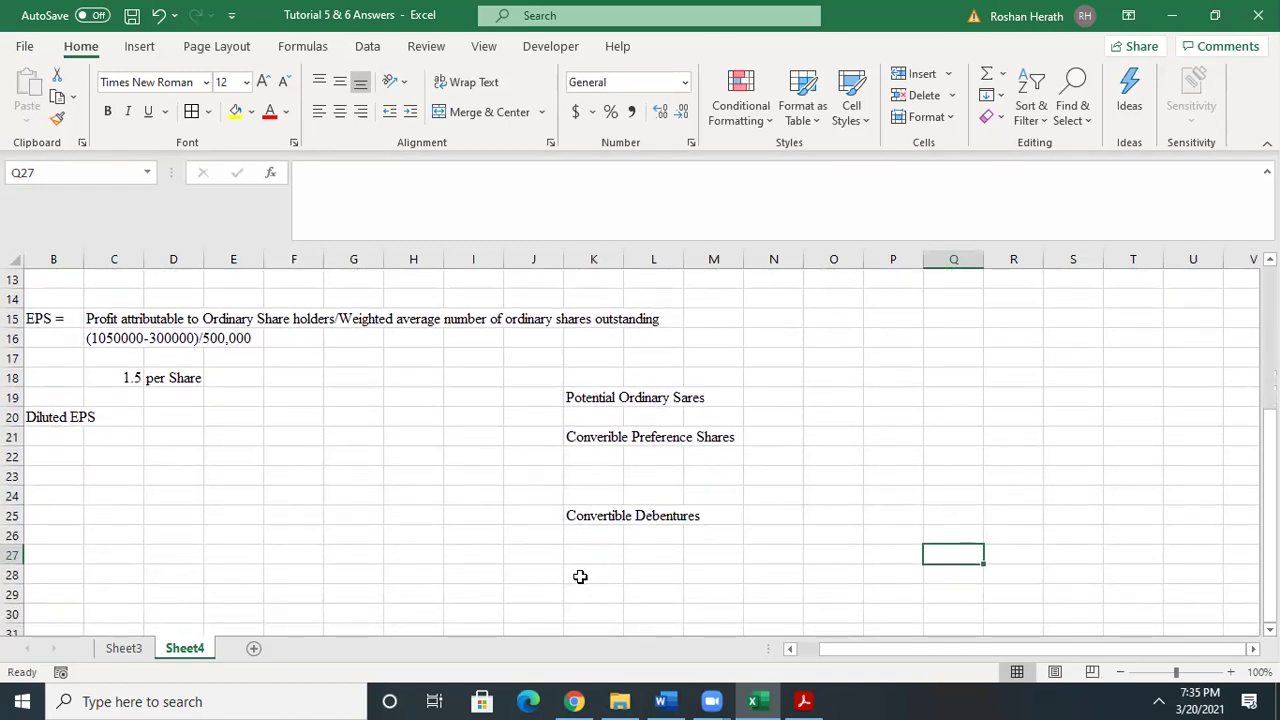
pyautogui.click(580, 578)
pyautogui.write('S')
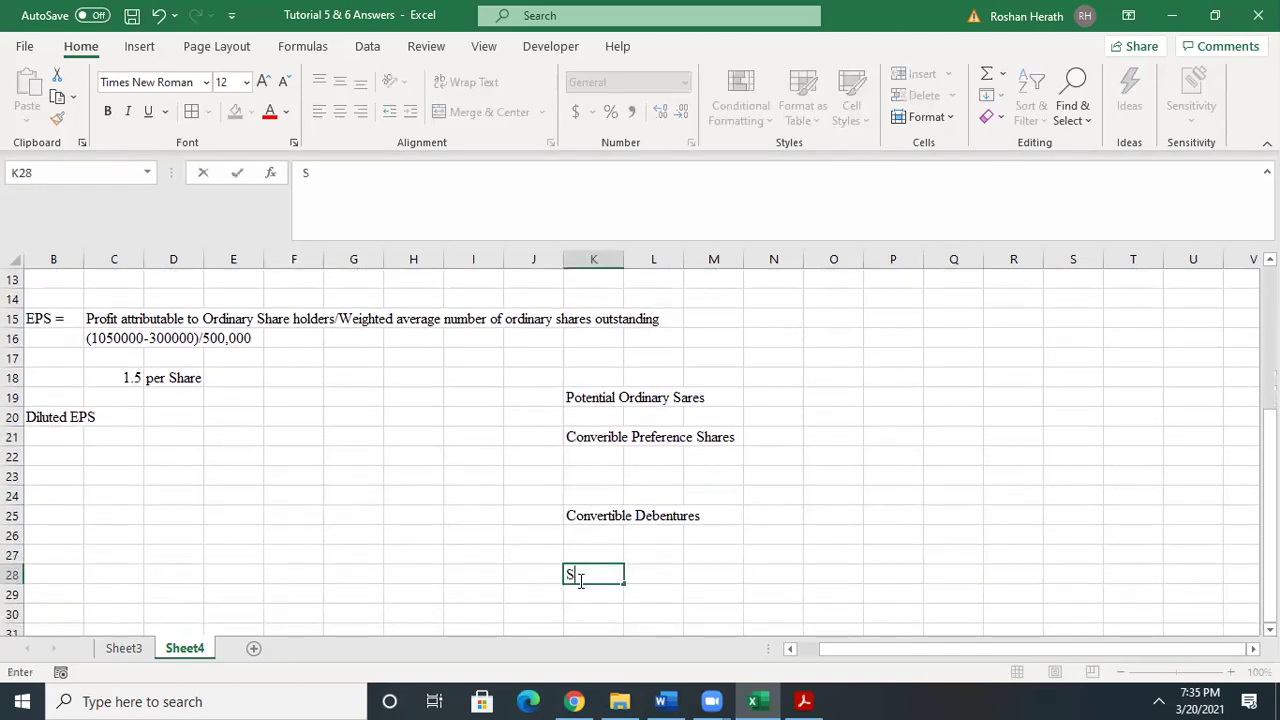
pyautogui.write('hare options')
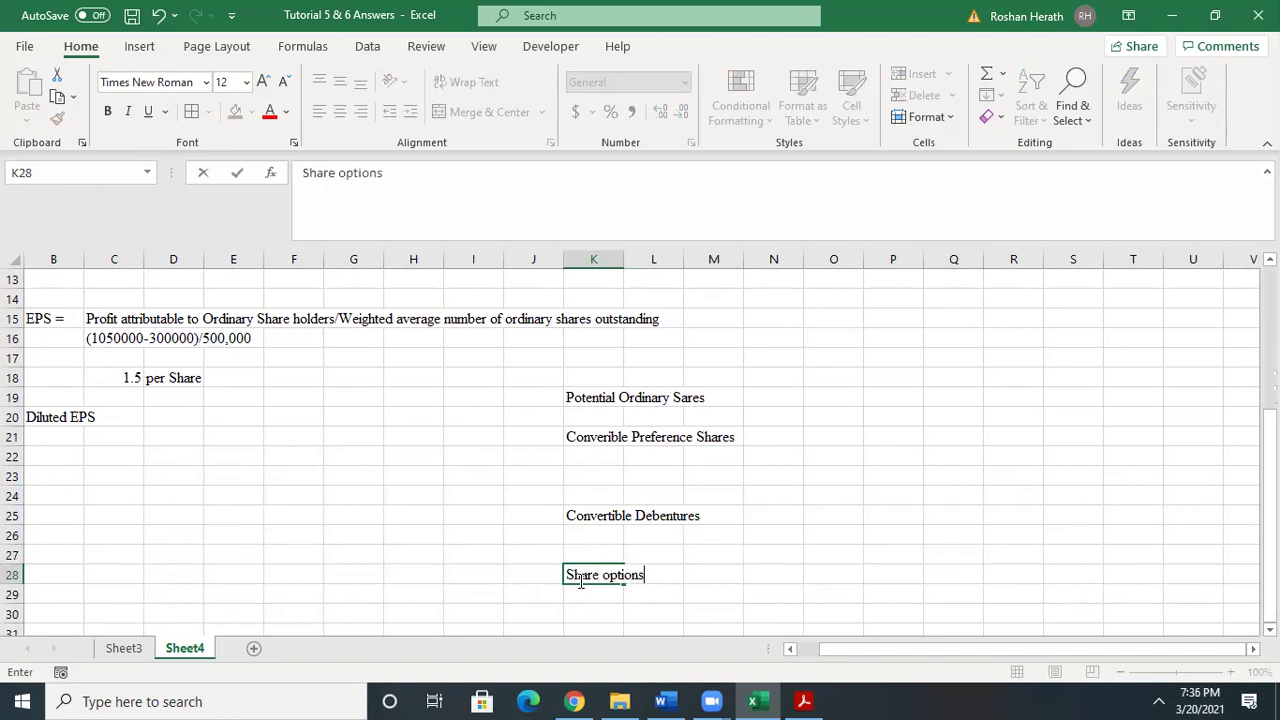
pyautogui.click(867, 548)
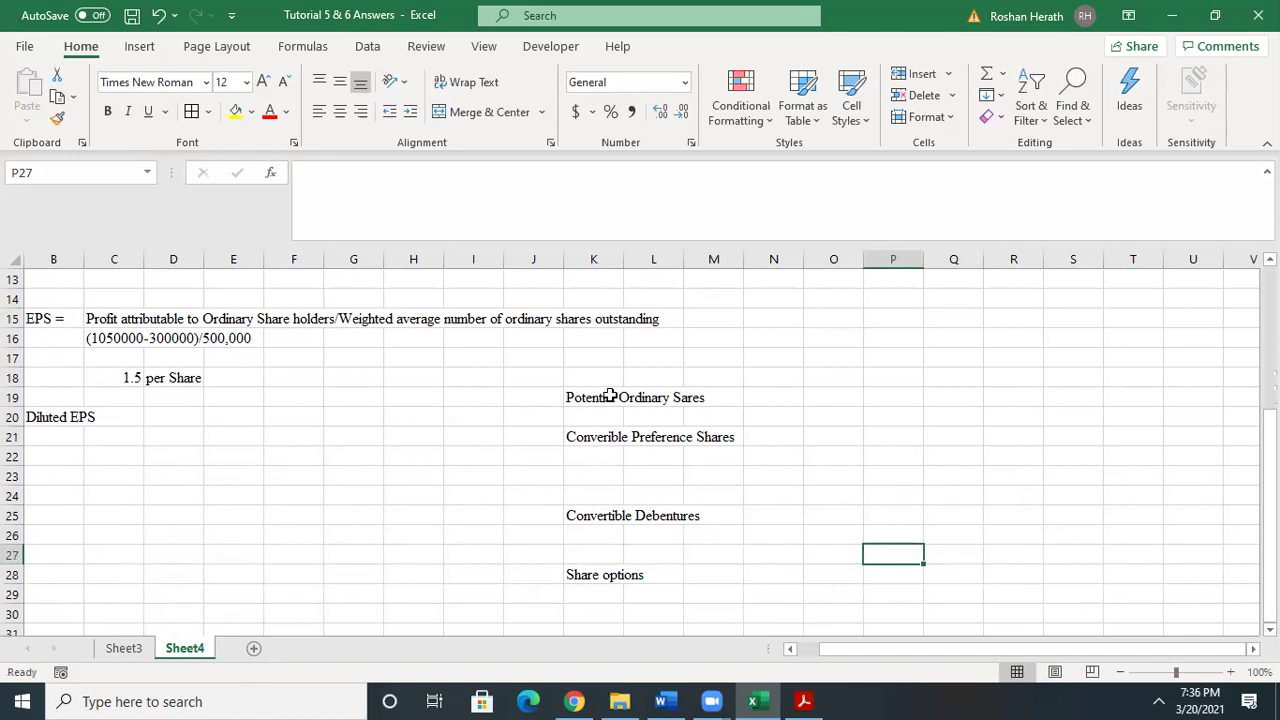
# - Correct the misspelled heading in cell K19 to read "Potential Ordinary Shares"
pyautogui.click(572, 397)
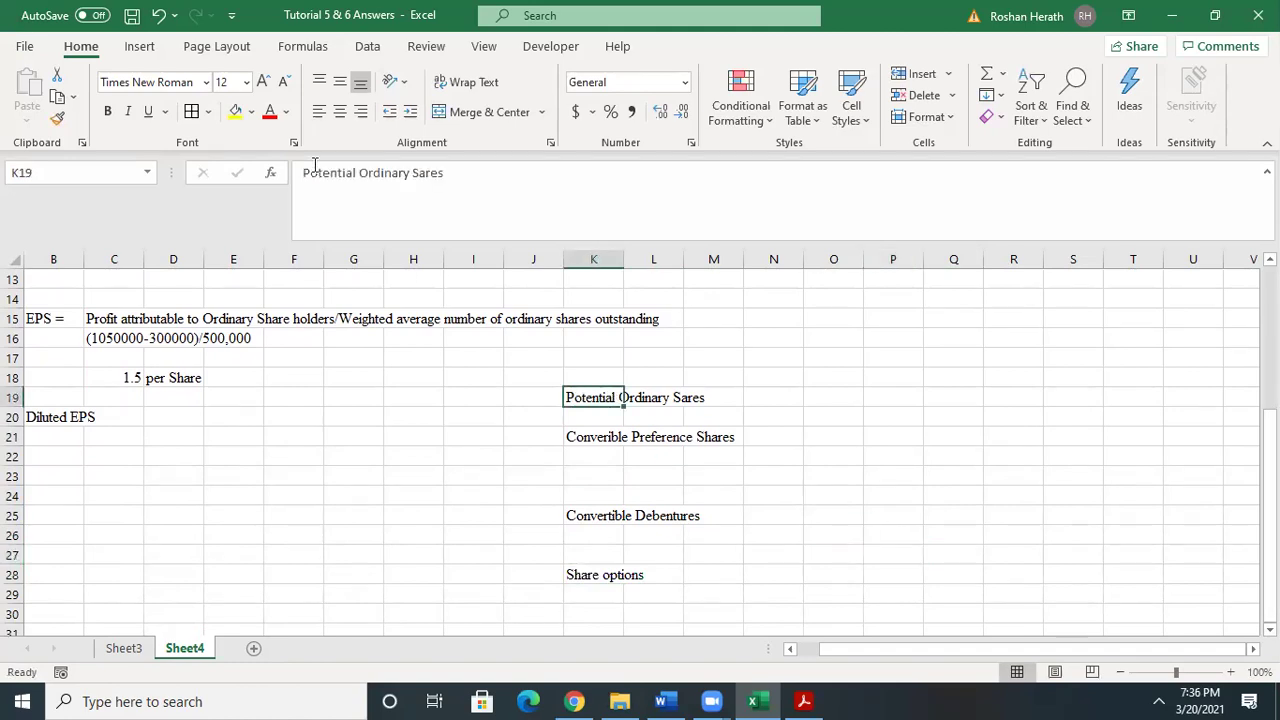
pyautogui.click(419, 172)
pyautogui.write('h')
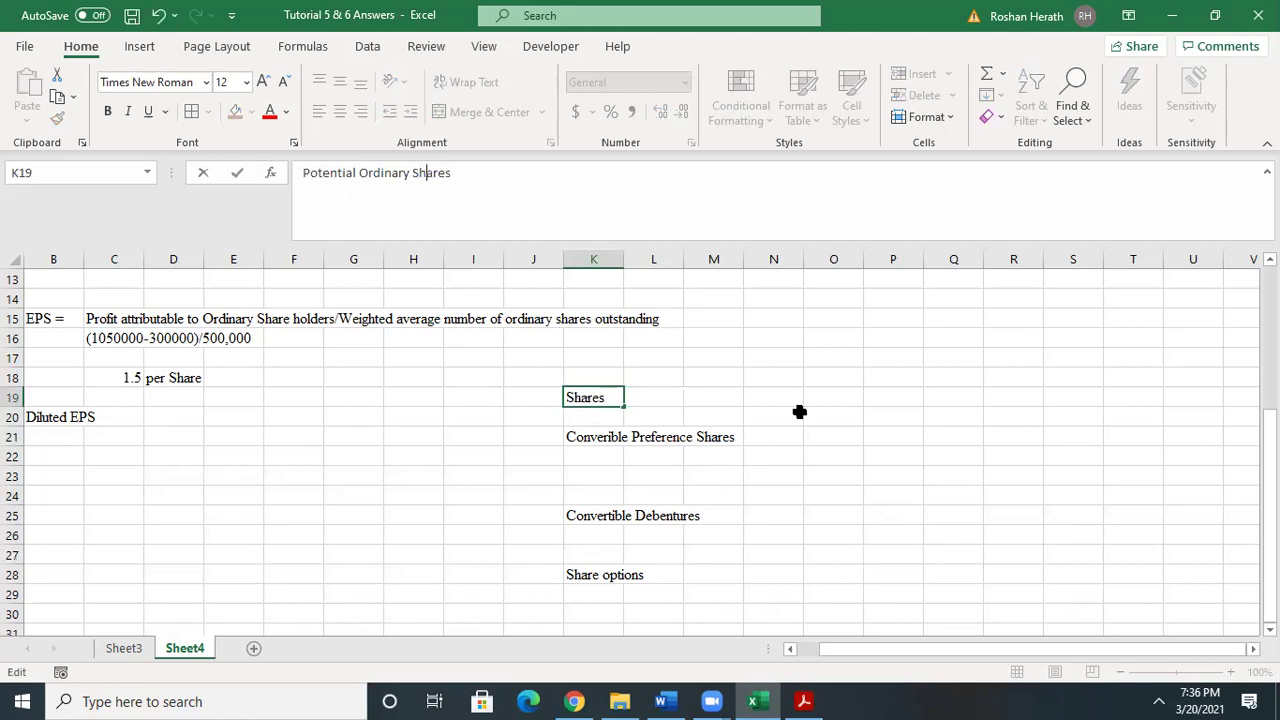
pyautogui.click(813, 537)
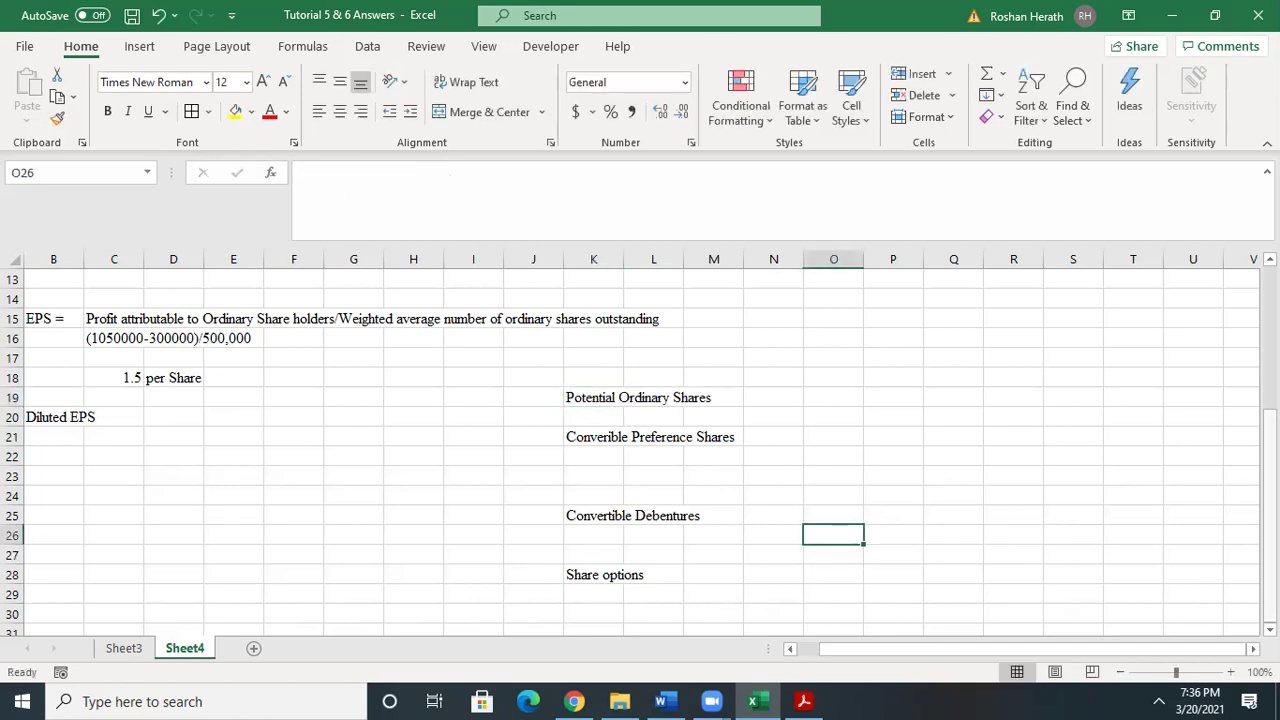
# - Review the question text in rows 8 to 12, particularly the conversion terms of the convertible preference shares in B11
pyautogui.moveTo(1268, 530); pyautogui.dragTo(1268, 474)
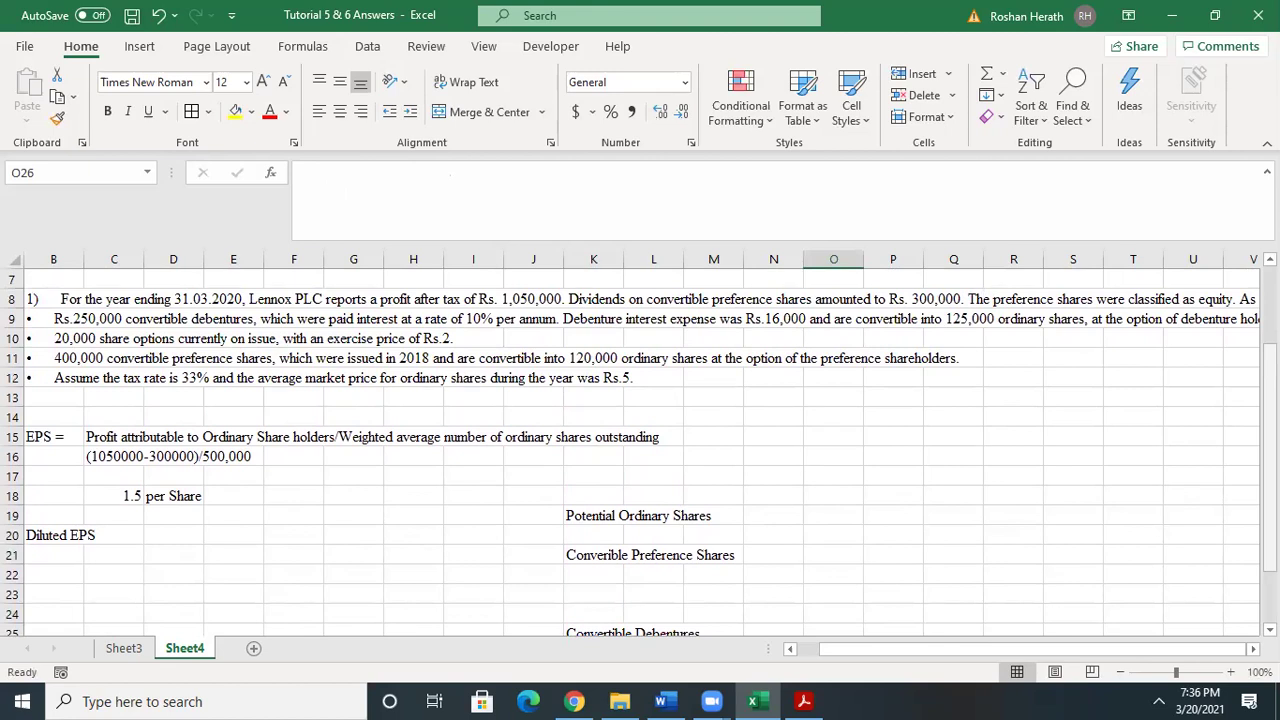
pyautogui.moveTo(1268, 474); pyautogui.dragTo(1268, 494)
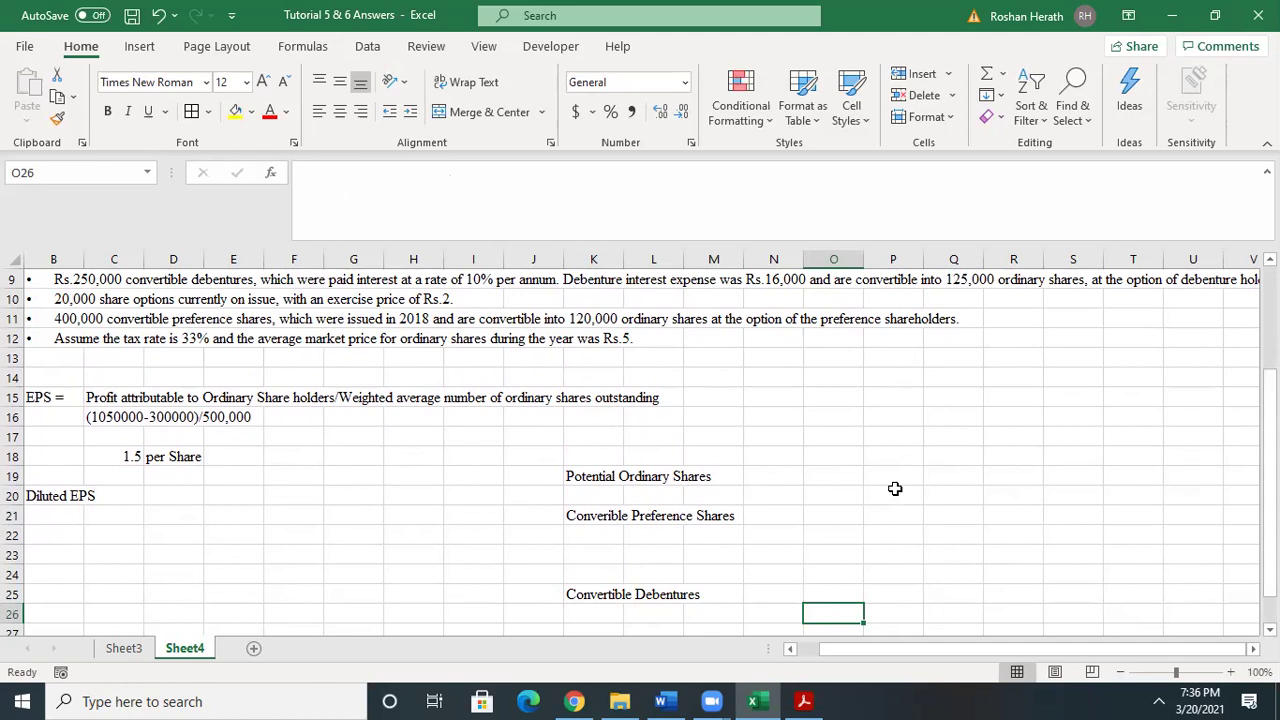
pyautogui.moveTo(1268, 560); pyautogui.dragTo(1268, 558)
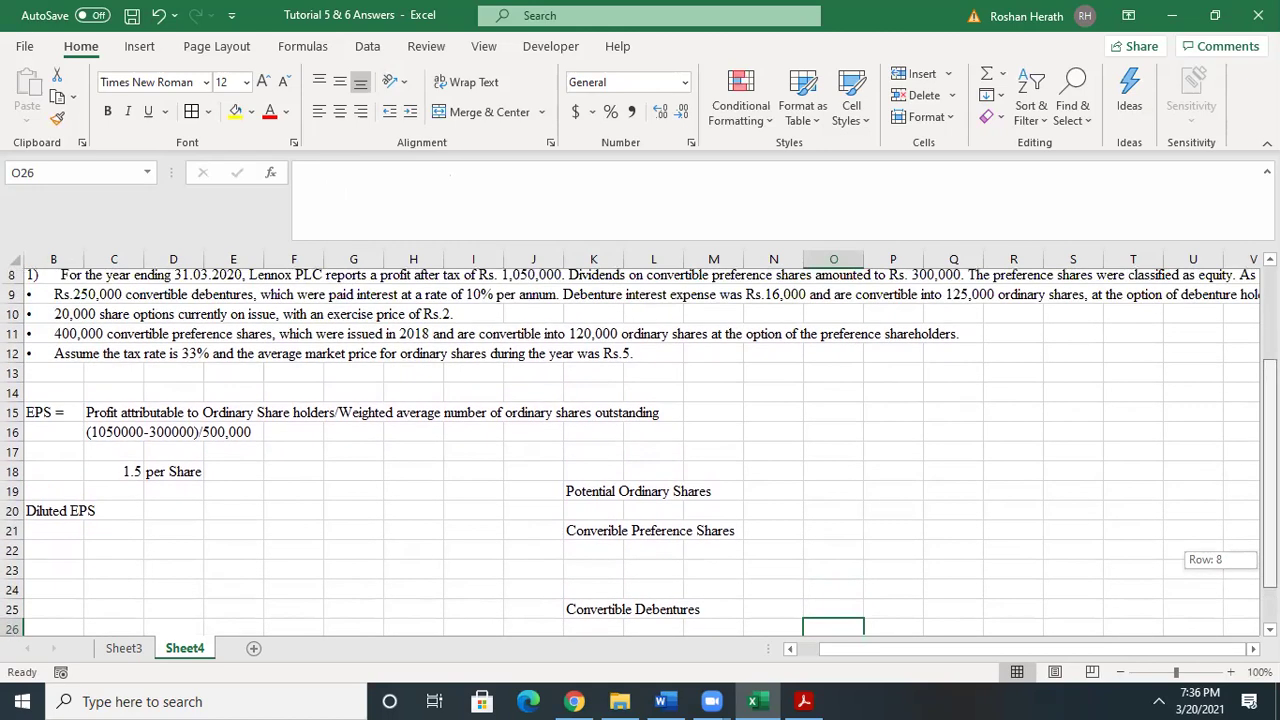
pyautogui.moveTo(1268, 558); pyautogui.dragTo(1268, 555)
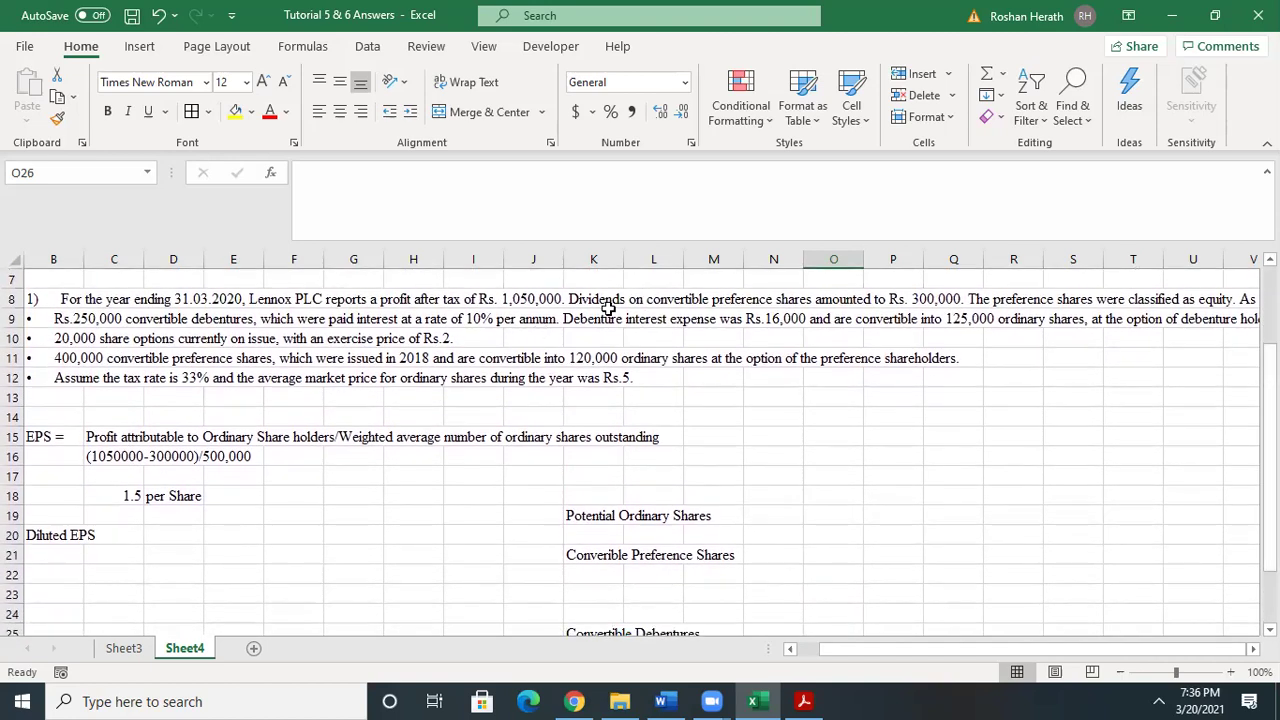
pyautogui.click(52, 357)
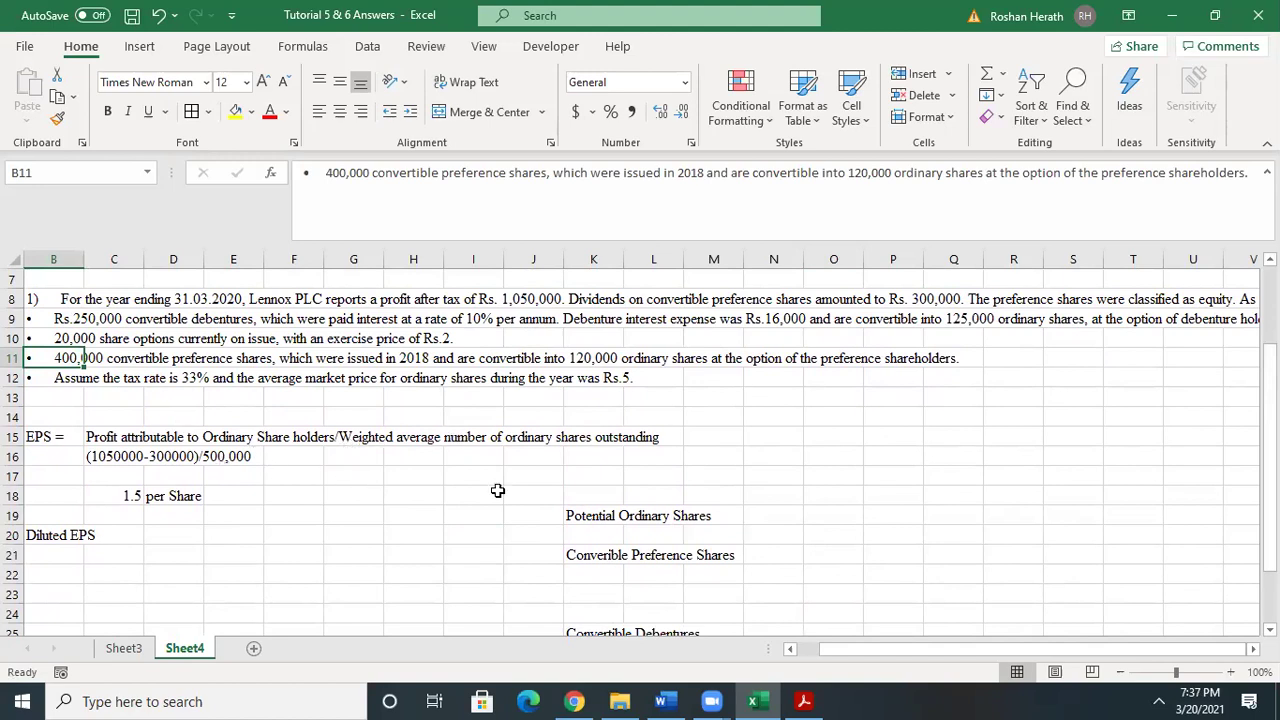
pyautogui.click(838, 534)
pyautogui.write('120')
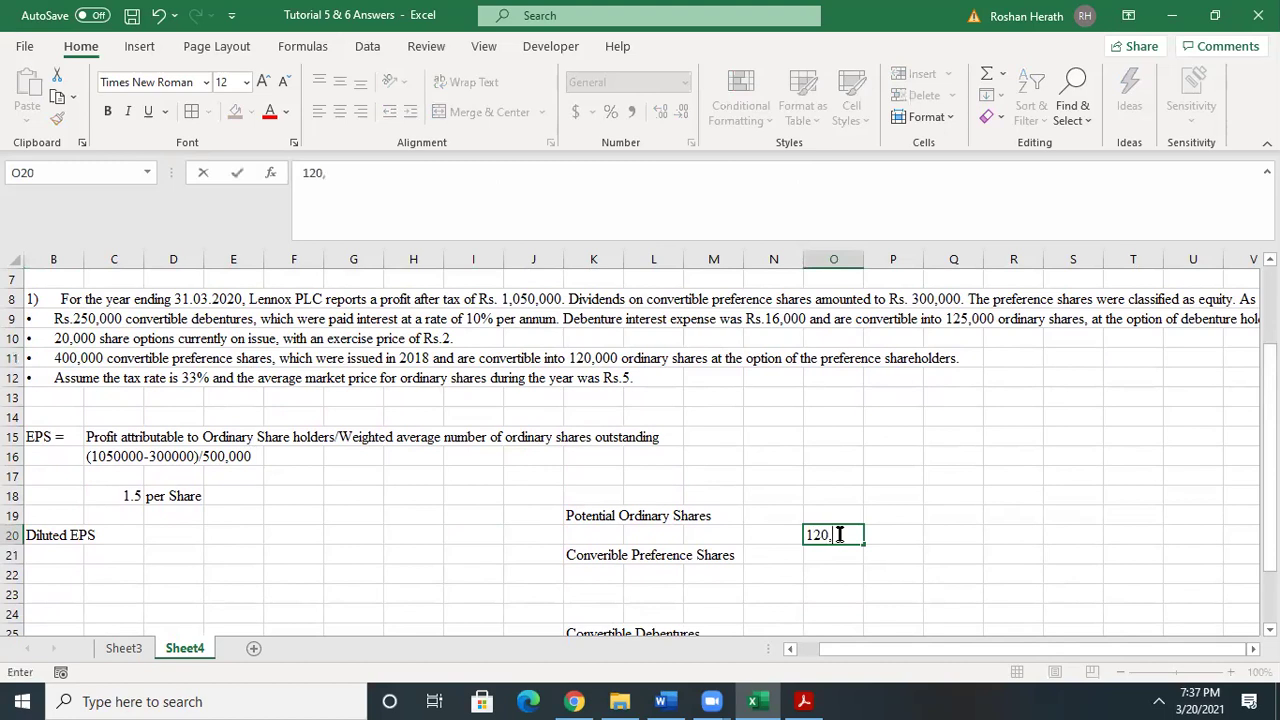
pyautogui.write(',000')
pyautogui.press('BackSpace')
pyautogui.press('BackSpace')
pyautogui.press('BackSpace')
pyautogui.press('BackSpace')
pyautogui.press('BackSpace')
pyautogui.press('BackSpace')
pyautogui.press('BackSpace')
# - Enter 120,000 in cell O22 as the number of ordinary shares from converting the preference shares
pyautogui.click(831, 576)
pyautogui.write('1')
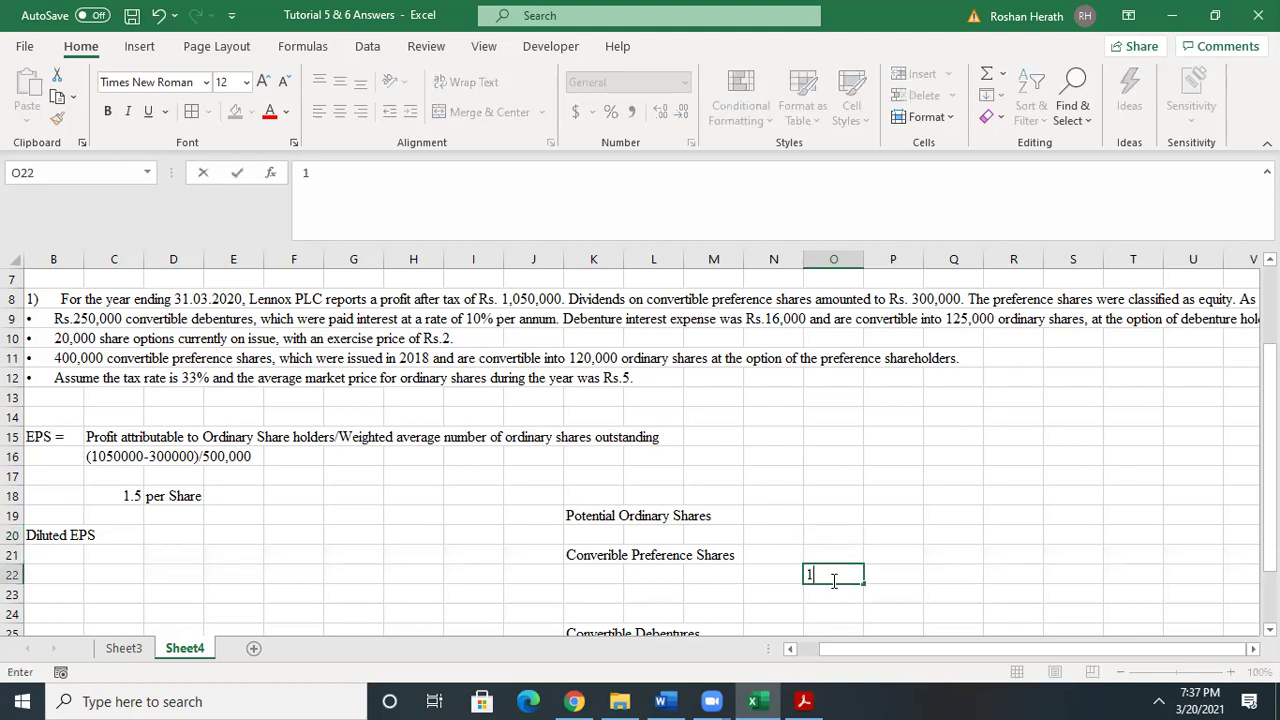
pyautogui.write('20,0000')
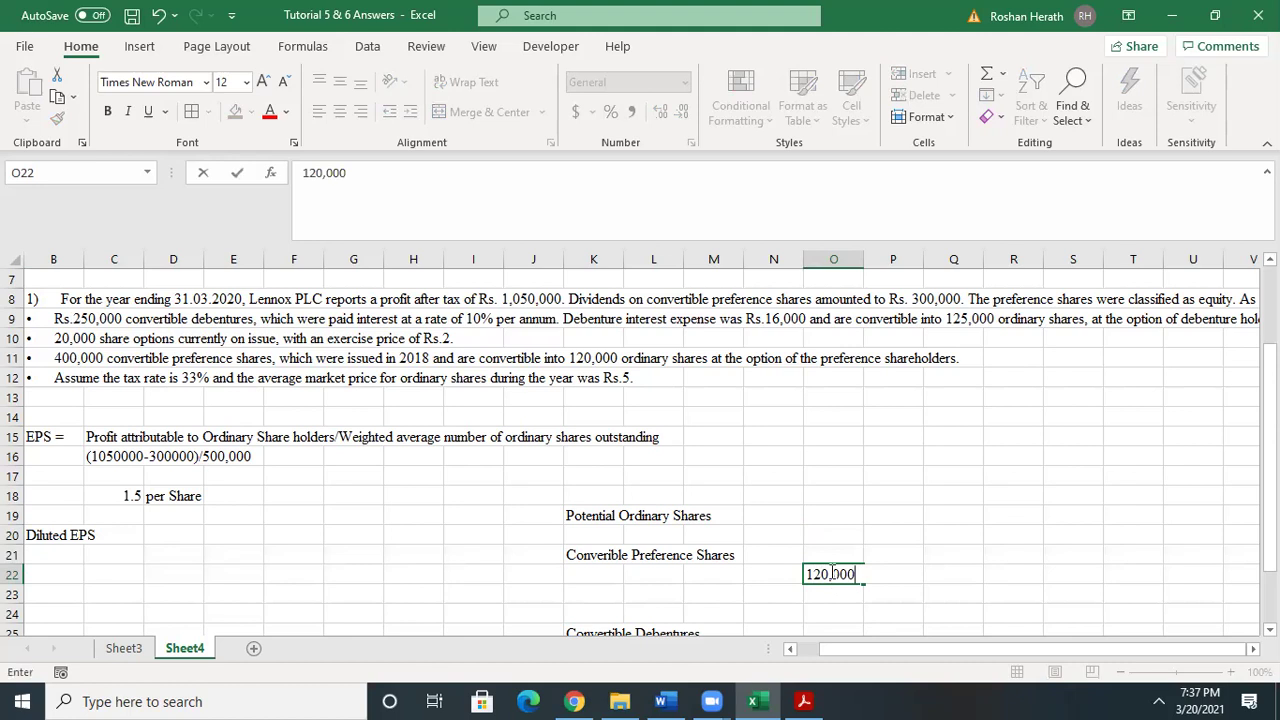
pyautogui.press('BackSpace')
pyautogui.click(955, 576)
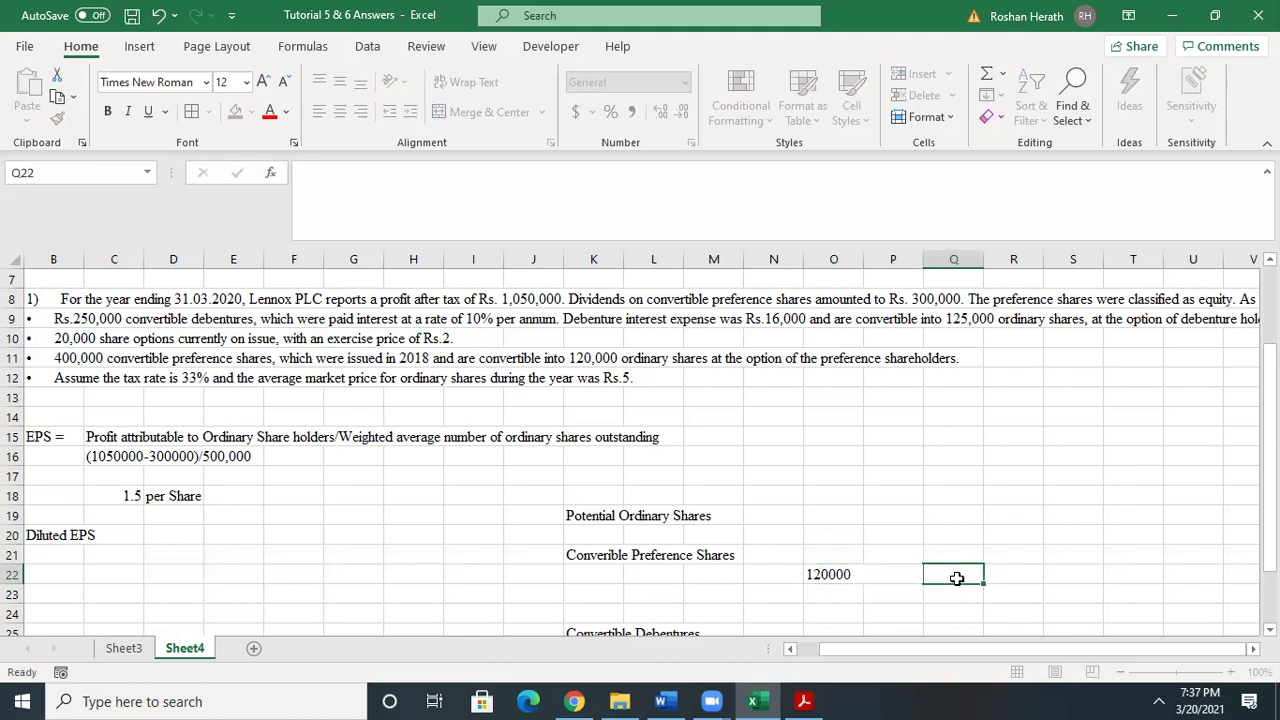
# - Format the numbers of the whole sheet in comma style with no decimal places
pyautogui.click(7, 260)
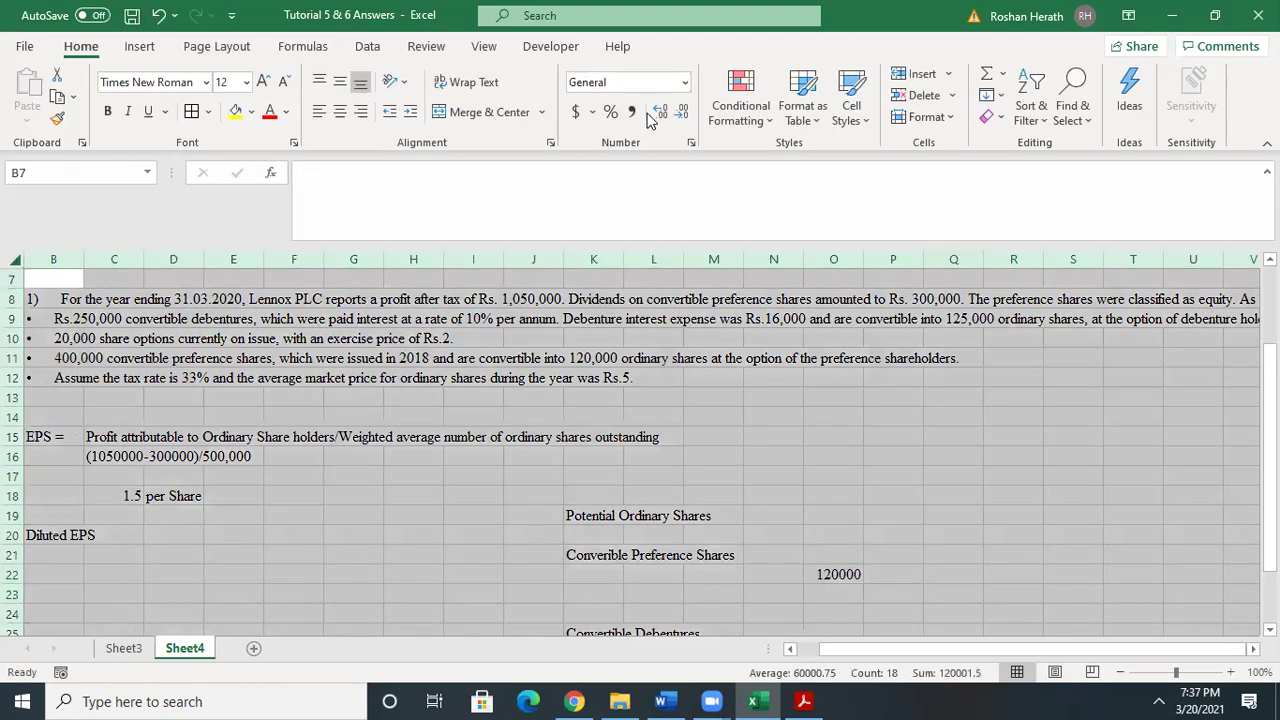
pyautogui.click(630, 112)
pyautogui.click(681, 111)
pyautogui.click(681, 111)
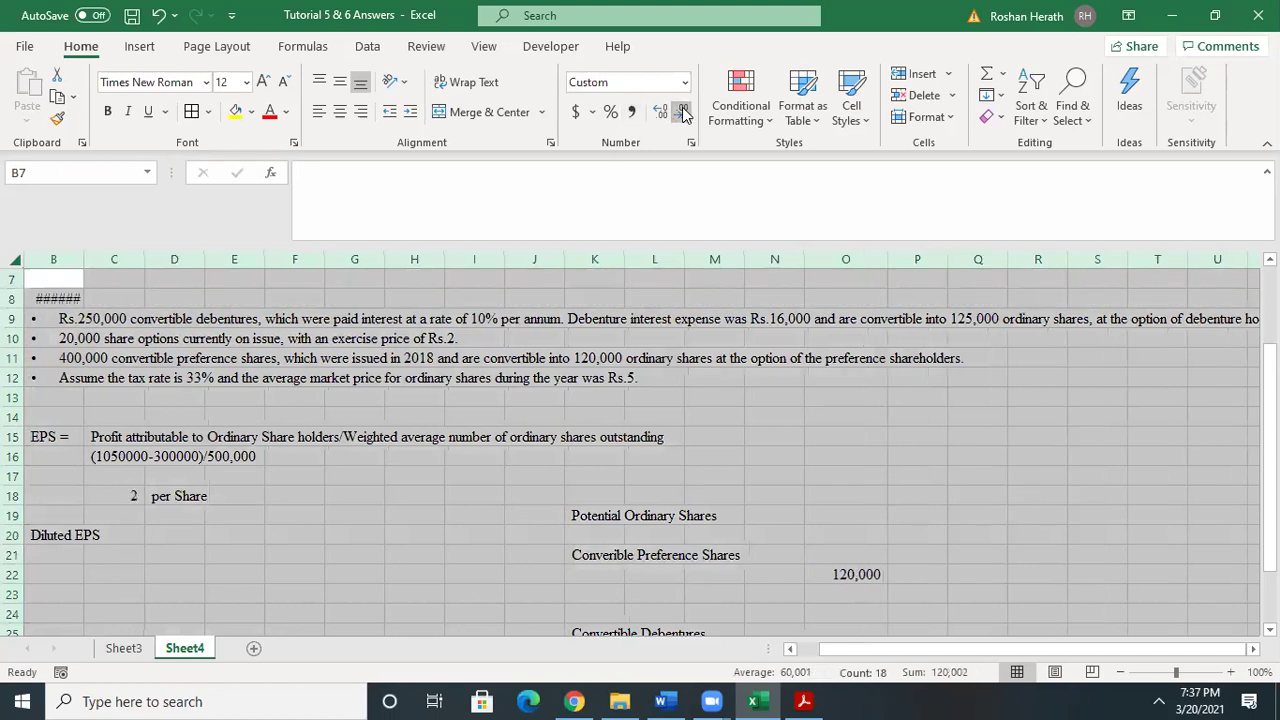
pyautogui.click(876, 555)
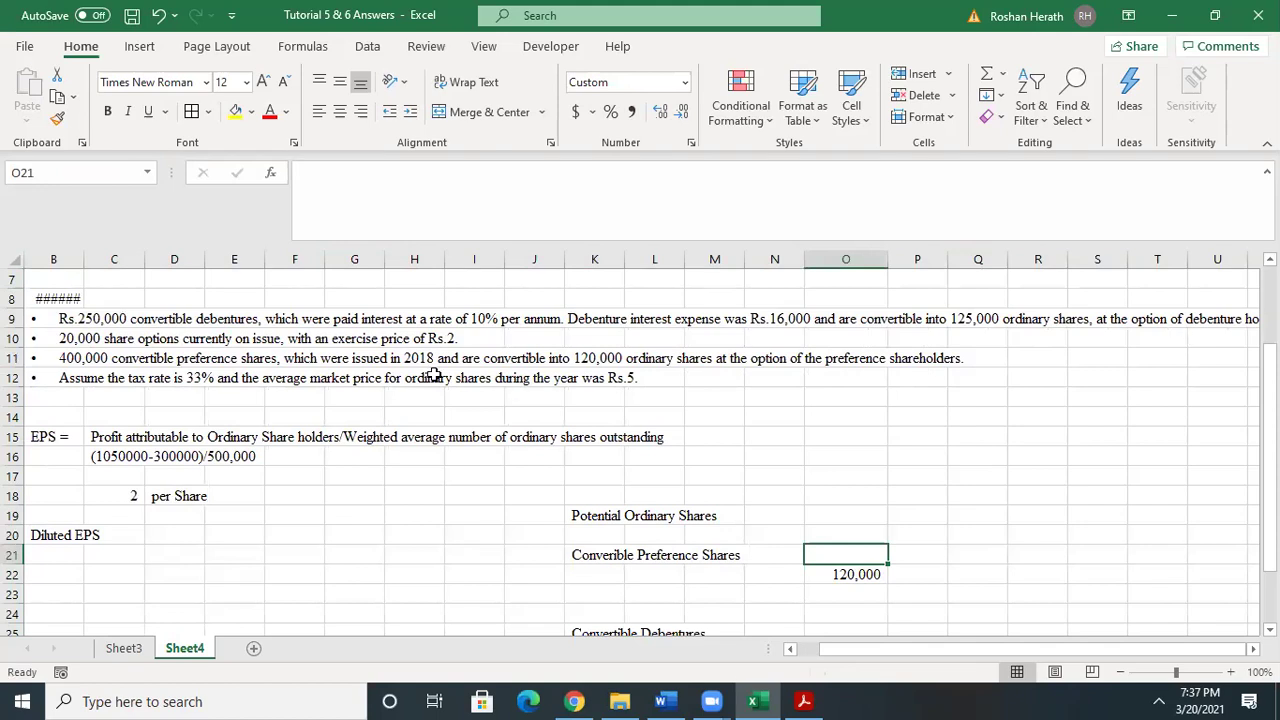
# - Try to widen column B to display the question text in B8, and undo the automatic width fit
pyautogui.moveTo(82, 259); pyautogui.dragTo(96, 259)
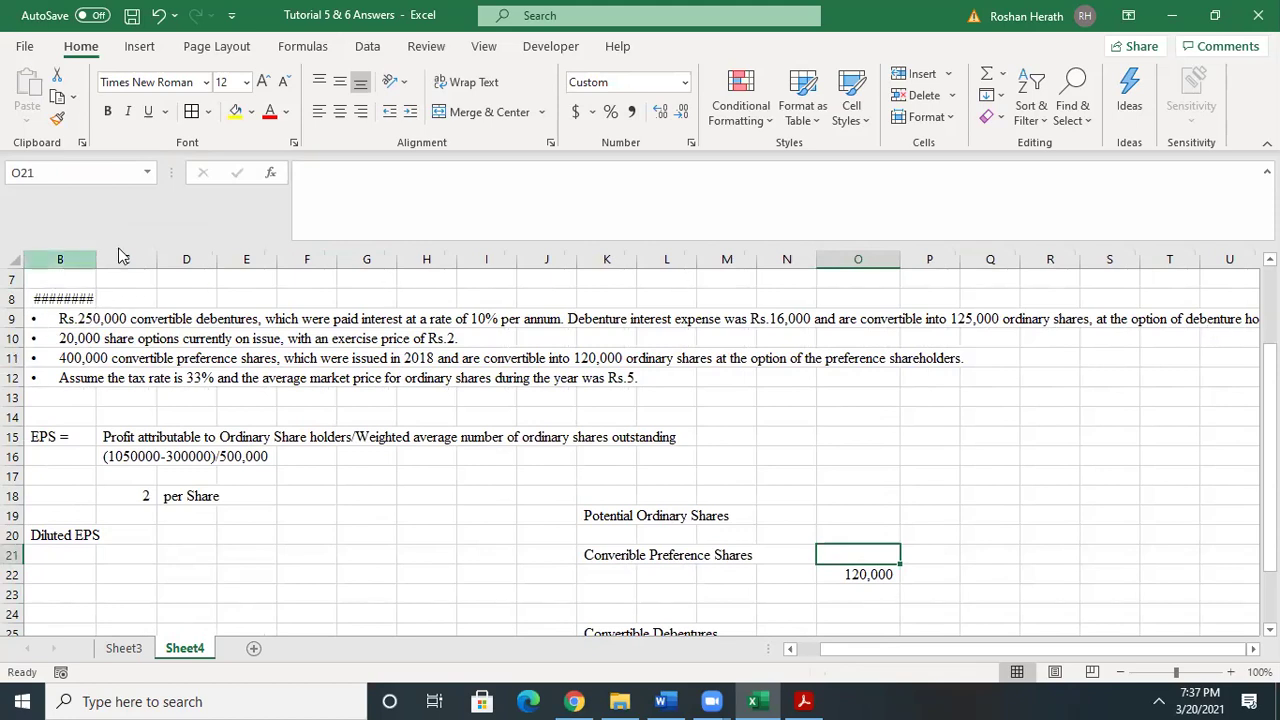
pyautogui.moveTo(94, 262); pyautogui.dragTo(112, 259)
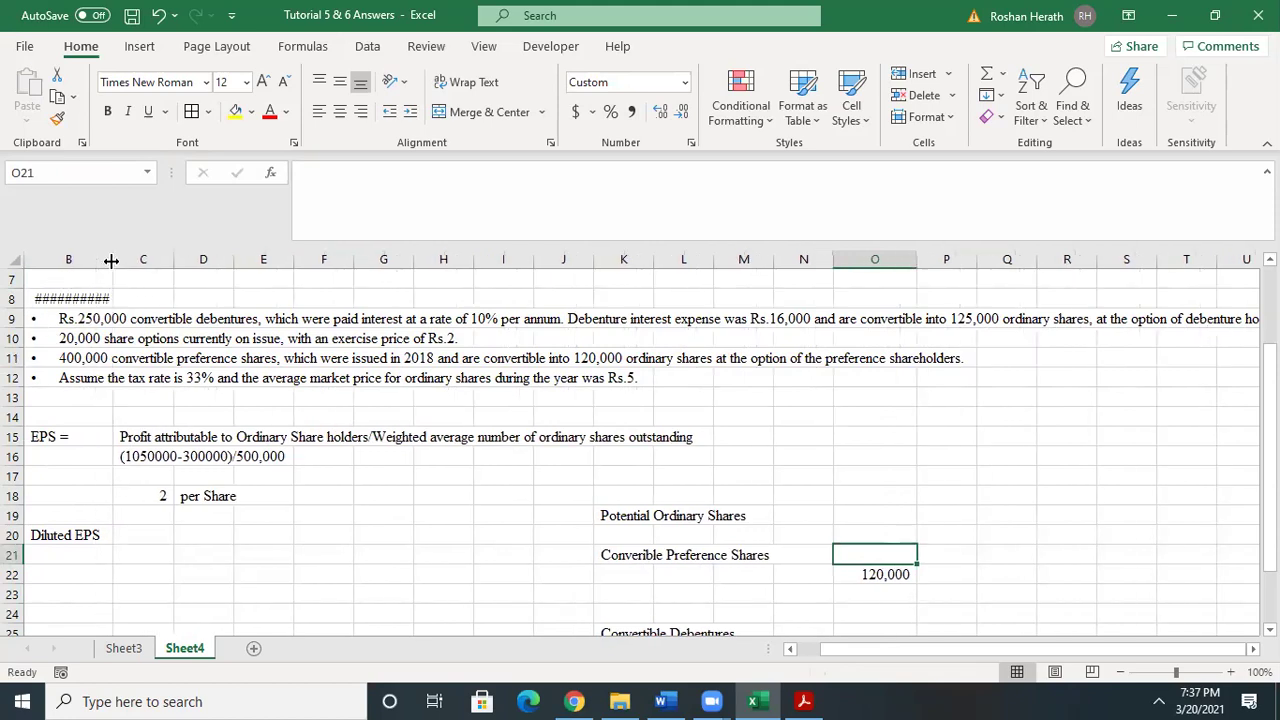
pyautogui.doubleClick(112, 259)
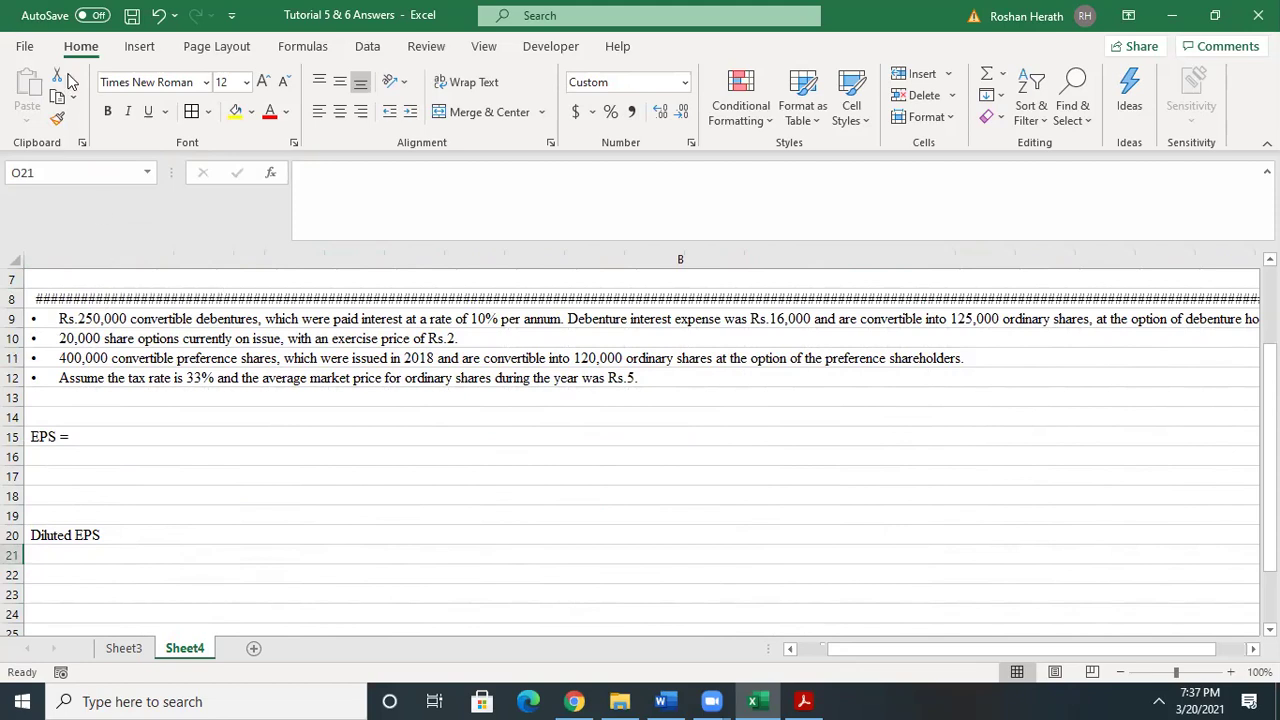
pyautogui.click(157, 17)
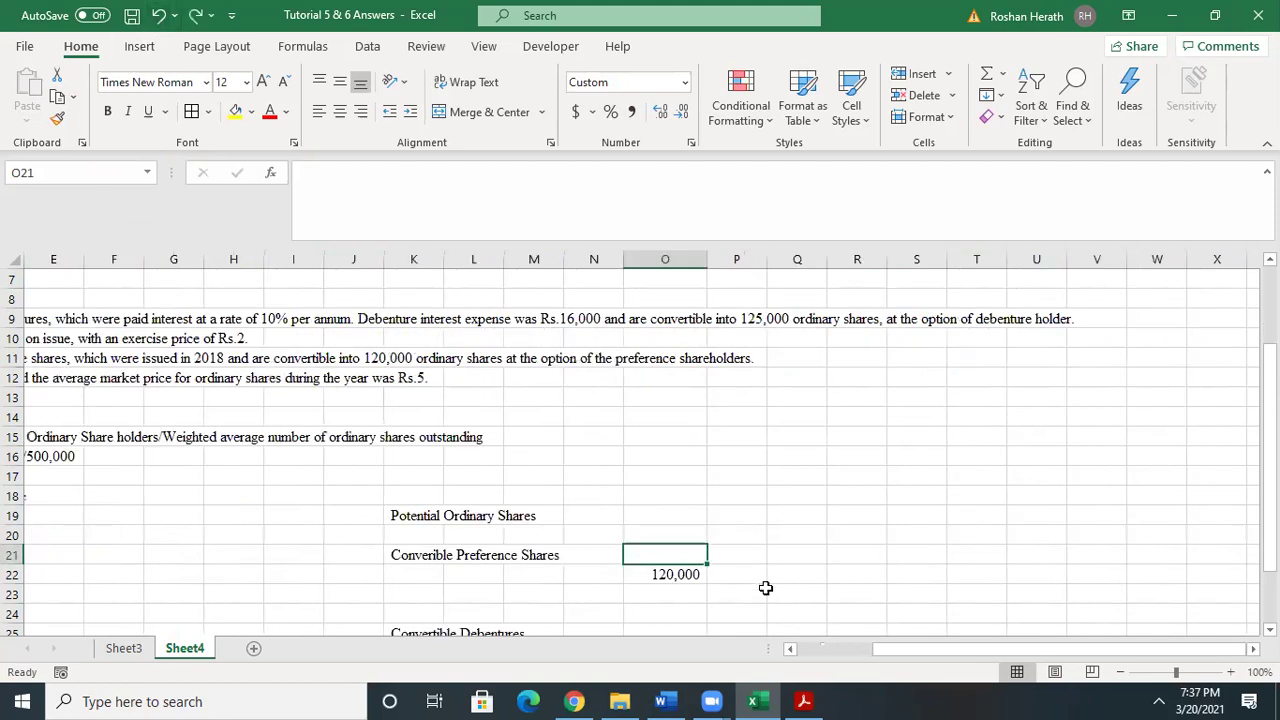
# - Undo the whole-sheet number formatting and the column B widening after checking the question text in B8 and B9
pyautogui.hscroll(-3, 821, 654)
pyautogui.click(924, 372)
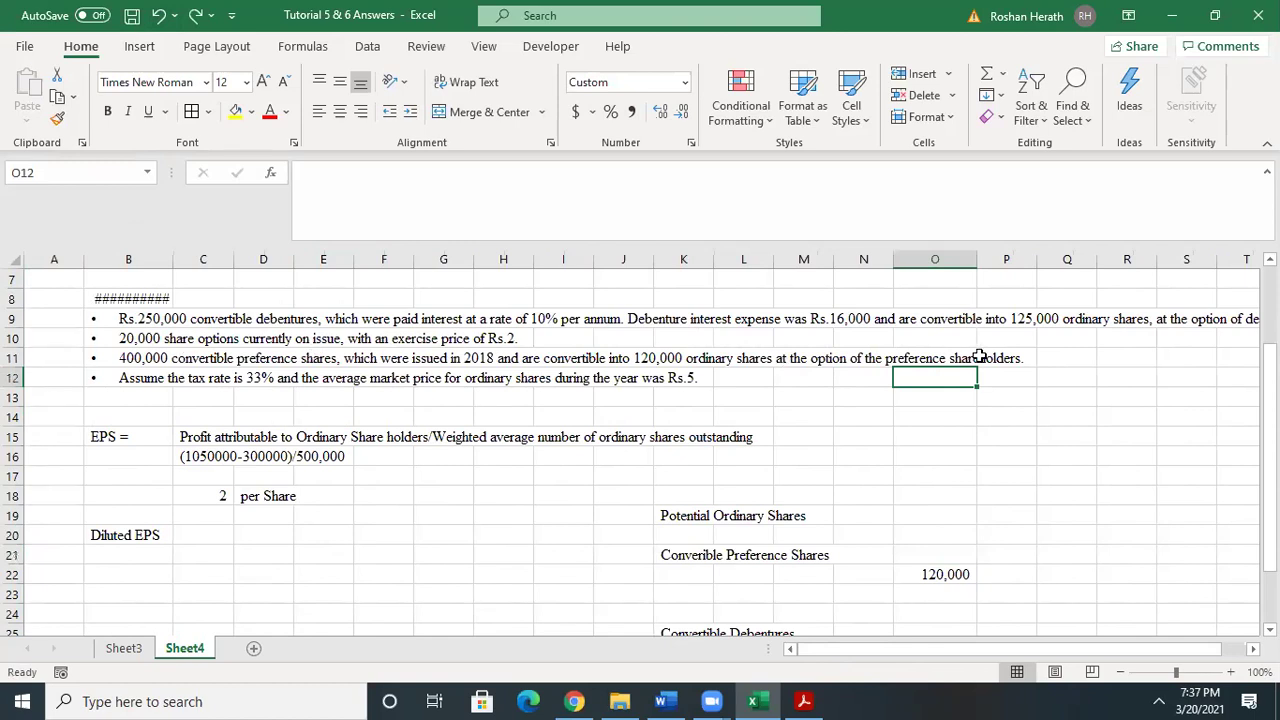
pyautogui.click(127, 317)
pyautogui.moveTo(1270, 457); pyautogui.dragTo(1270, 420)
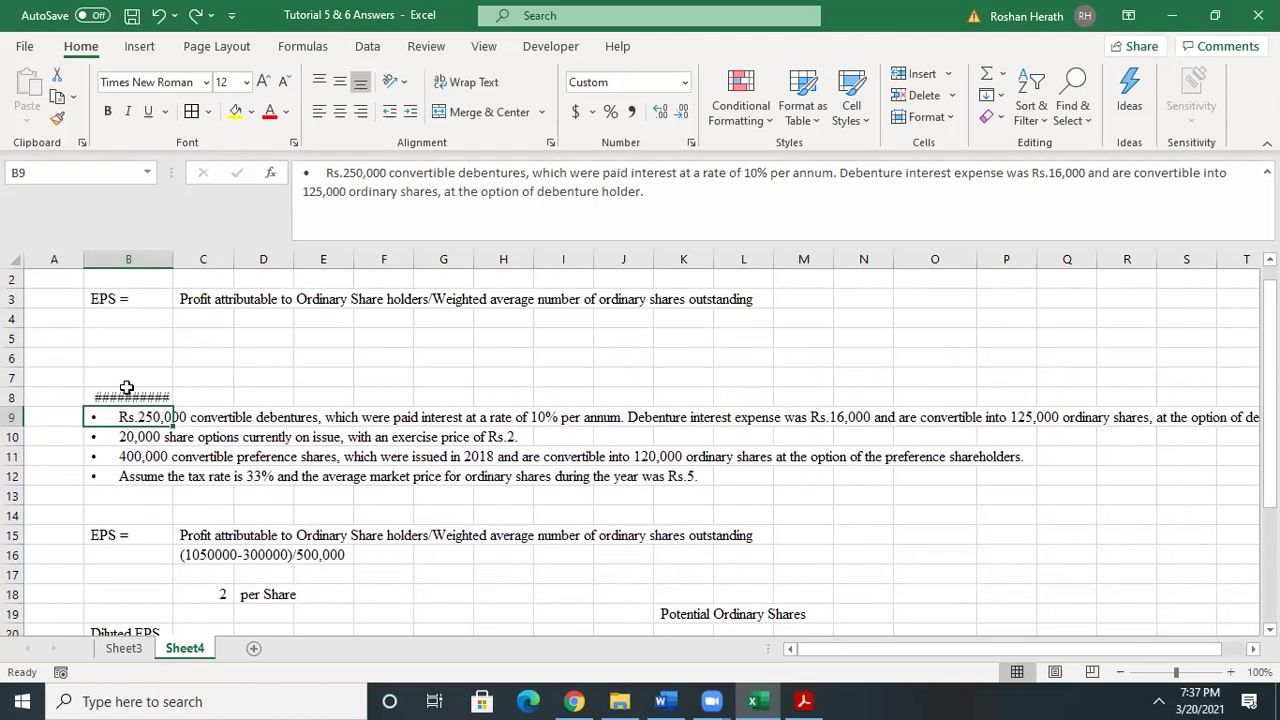
pyautogui.click(127, 394)
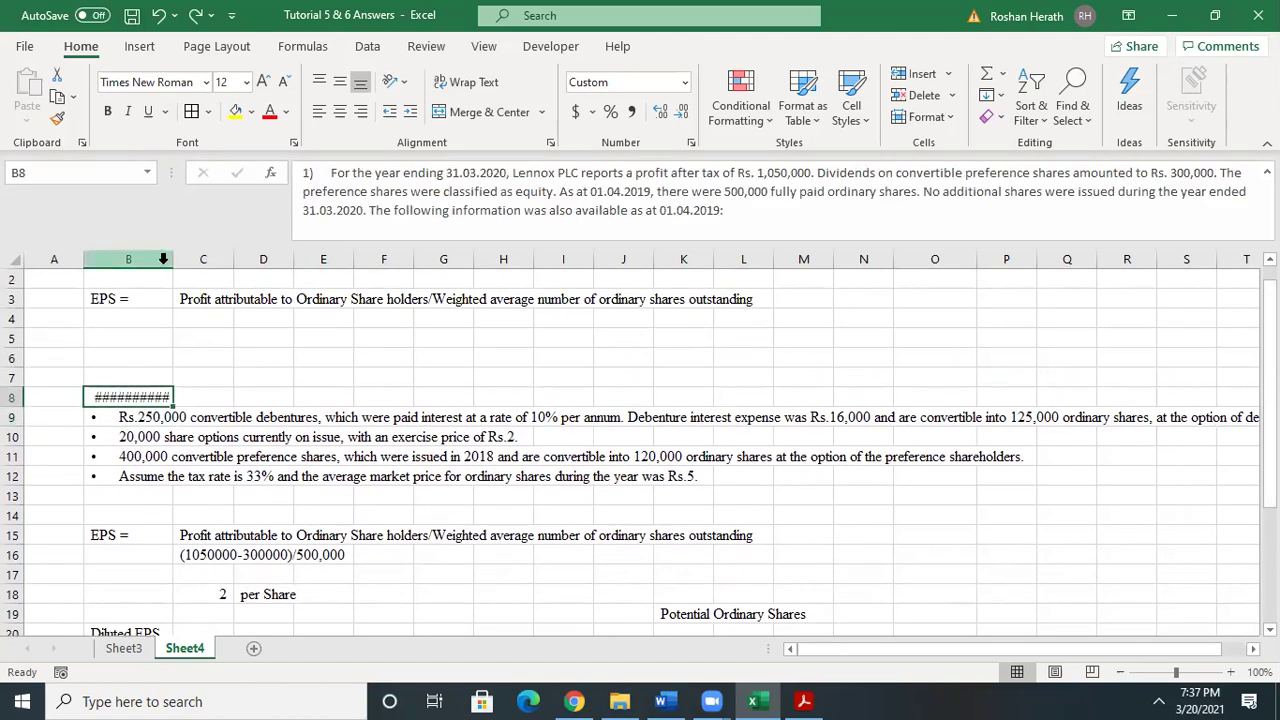
pyautogui.click(158, 15)
pyautogui.click(158, 15)
pyautogui.click(158, 15)
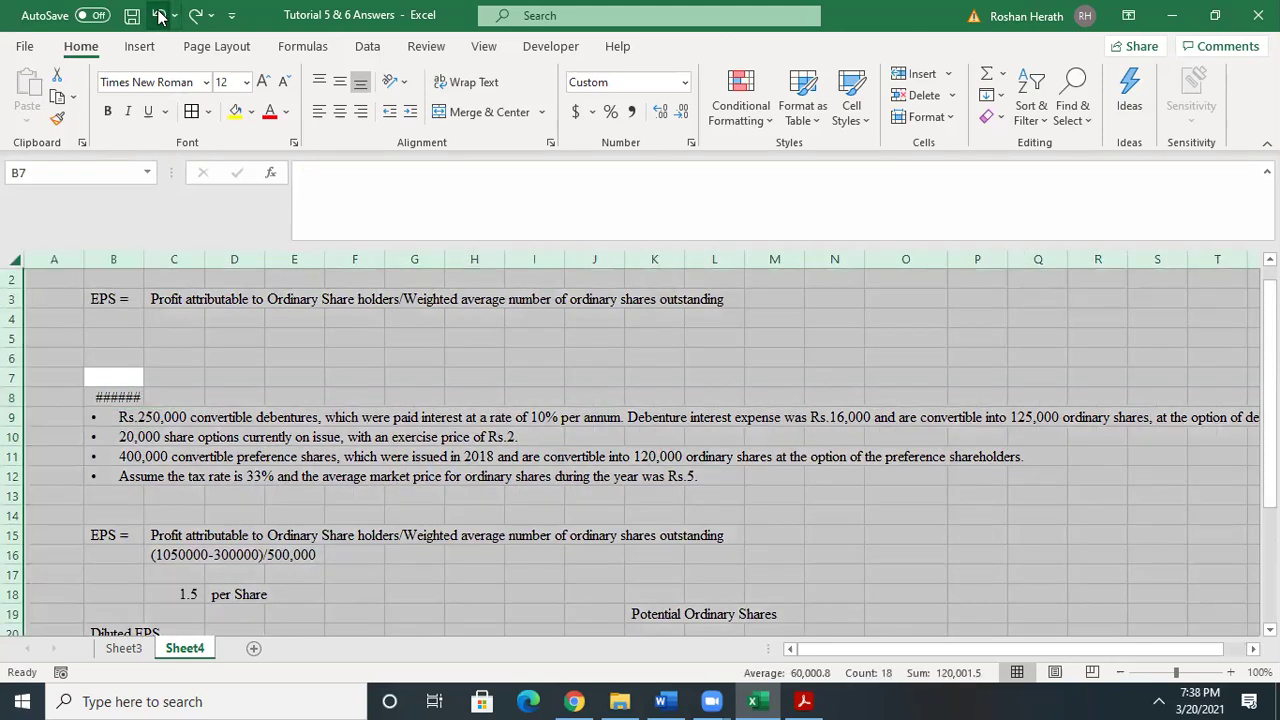
pyautogui.click(338, 374)
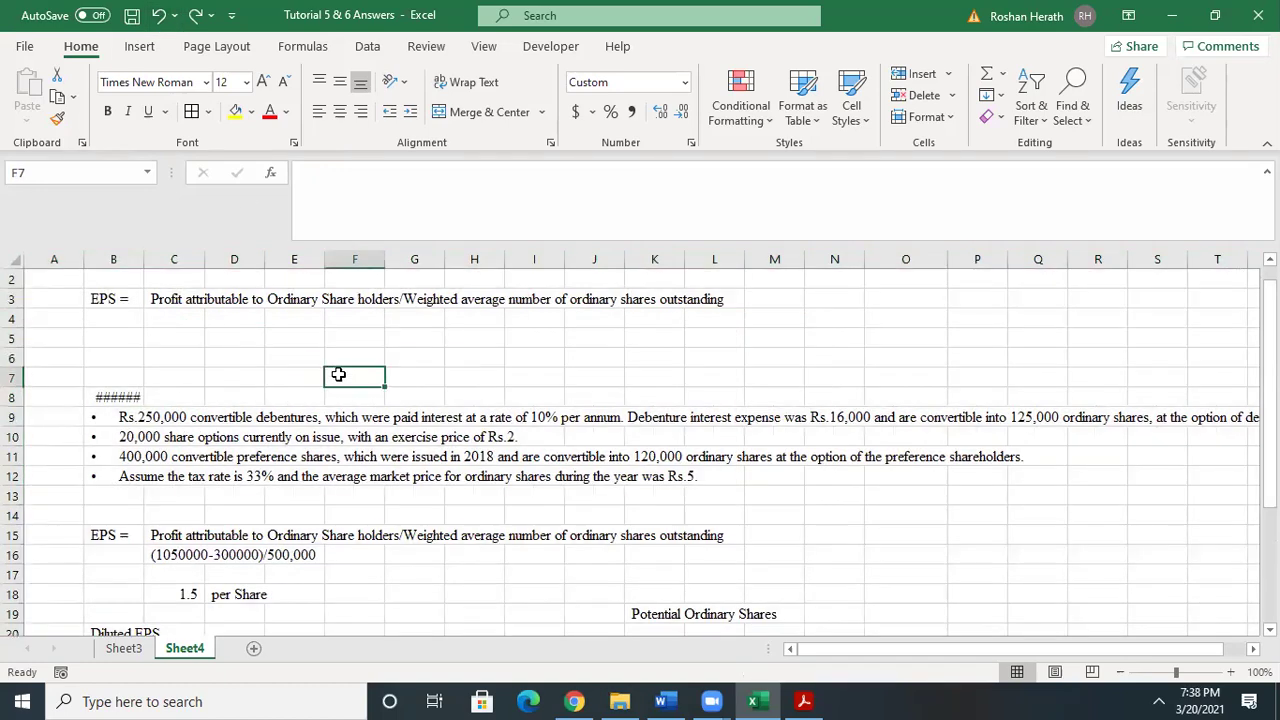
# - Auto-fit column B to its contents, undoing the width change once and then redoing it
pyautogui.doubleClick(145, 264)
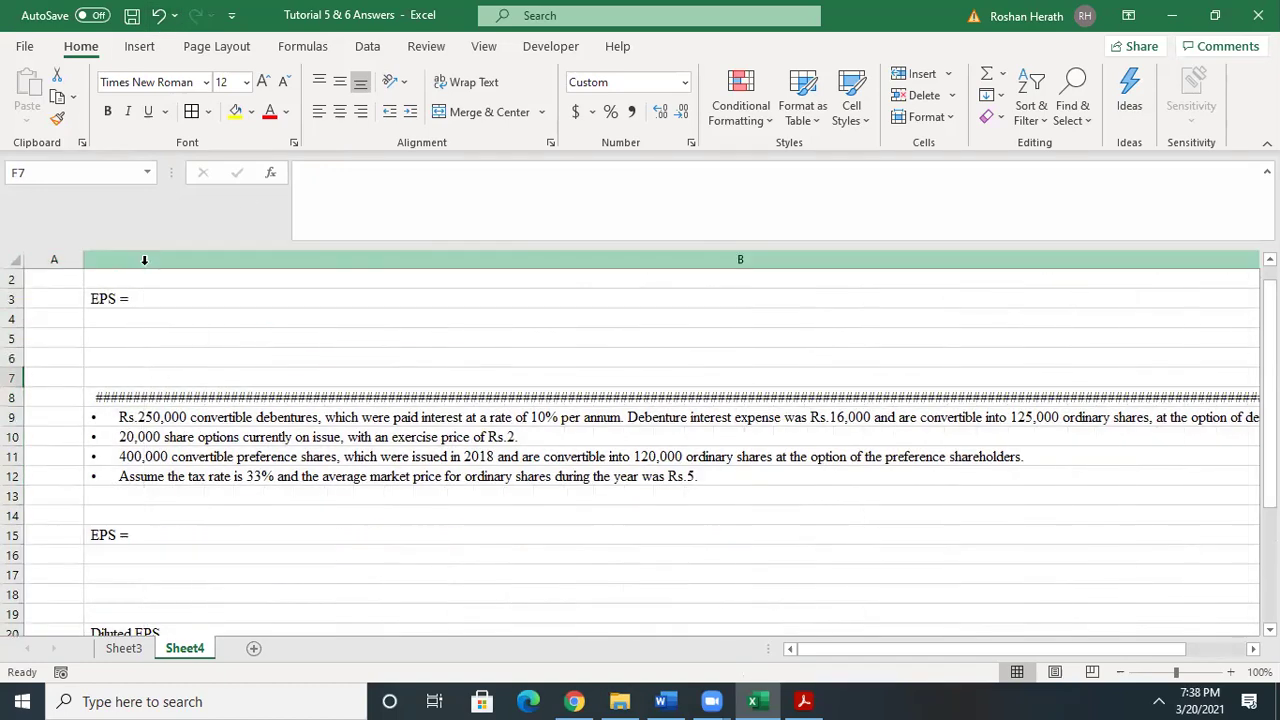
pyautogui.click(157, 17)
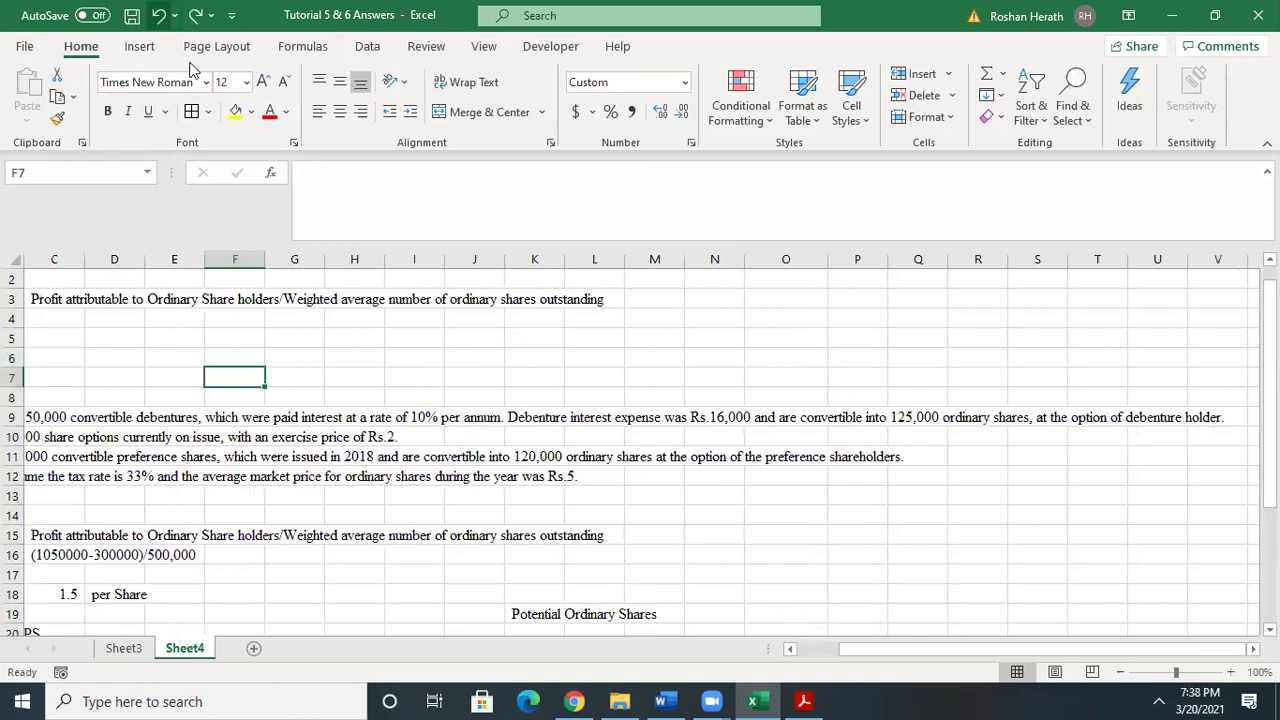
pyautogui.click(818, 650)
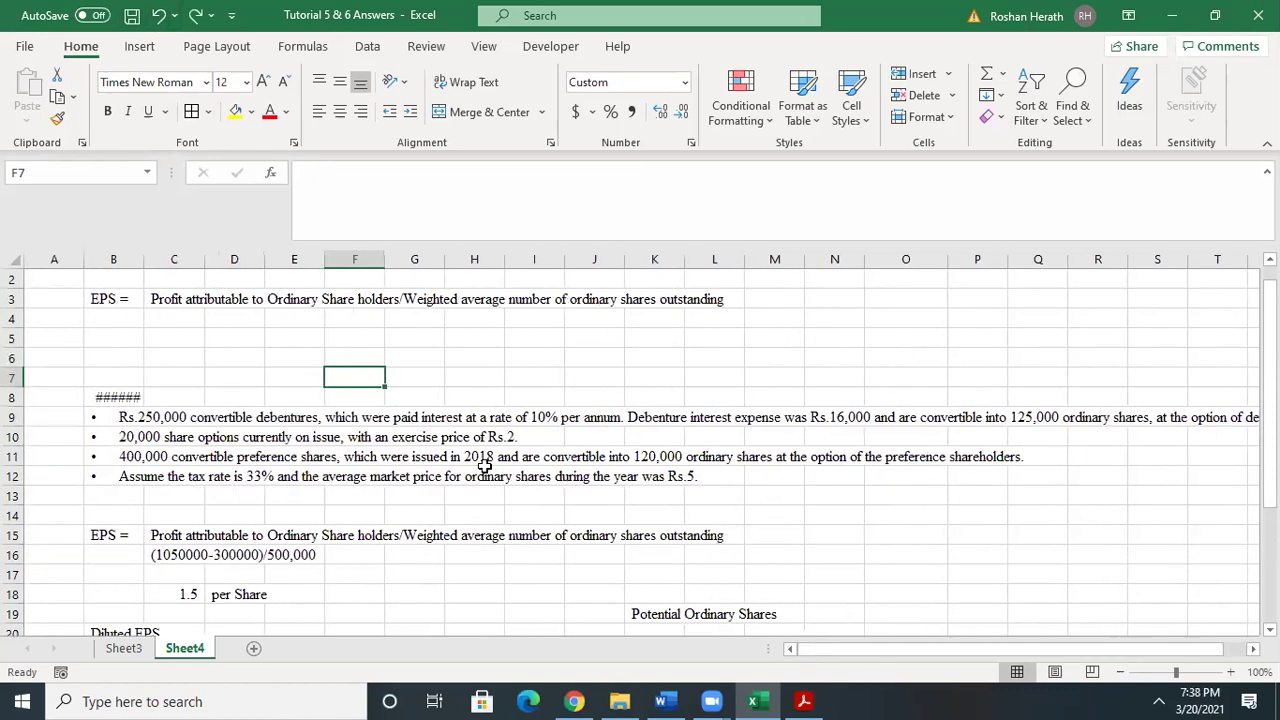
pyautogui.click(193, 18)
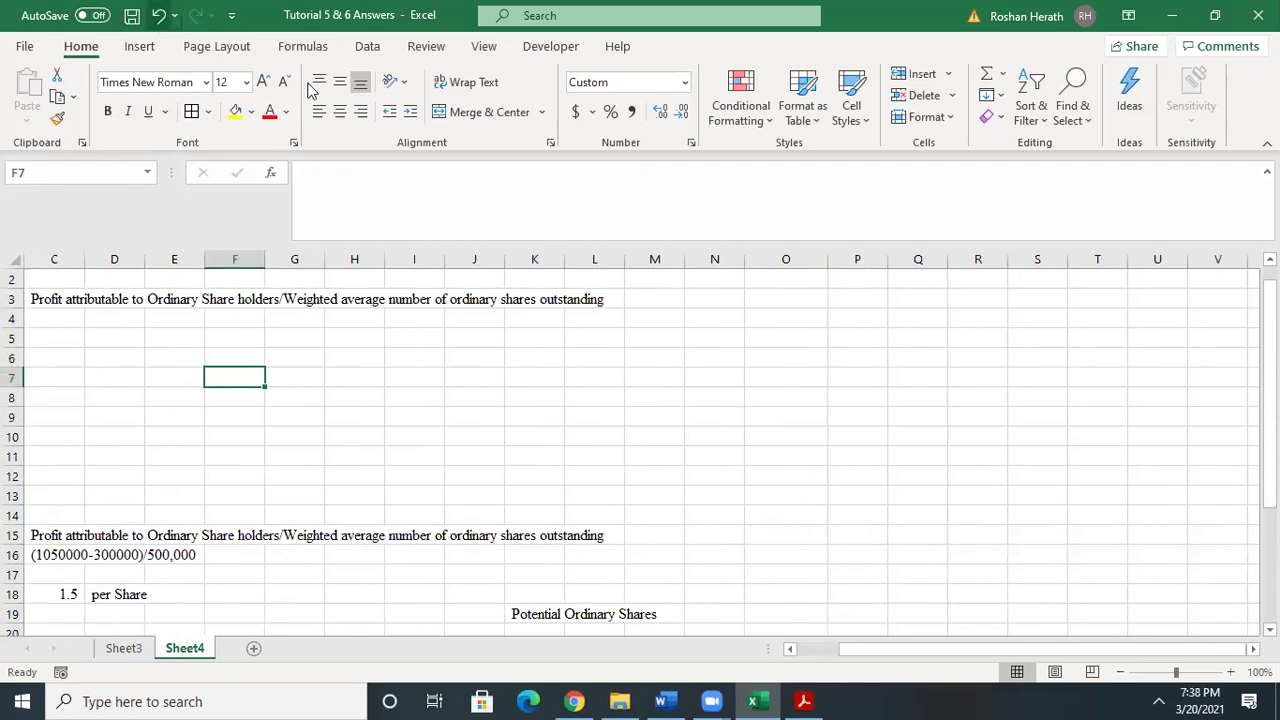
# - Remove the decimal place from the 120,000 in cell O22 beside the convertible preference shares
pyautogui.moveTo(1268, 380); pyautogui.dragTo(1268, 480)
pyautogui.moveTo(848, 652); pyautogui.dragTo(877, 663)
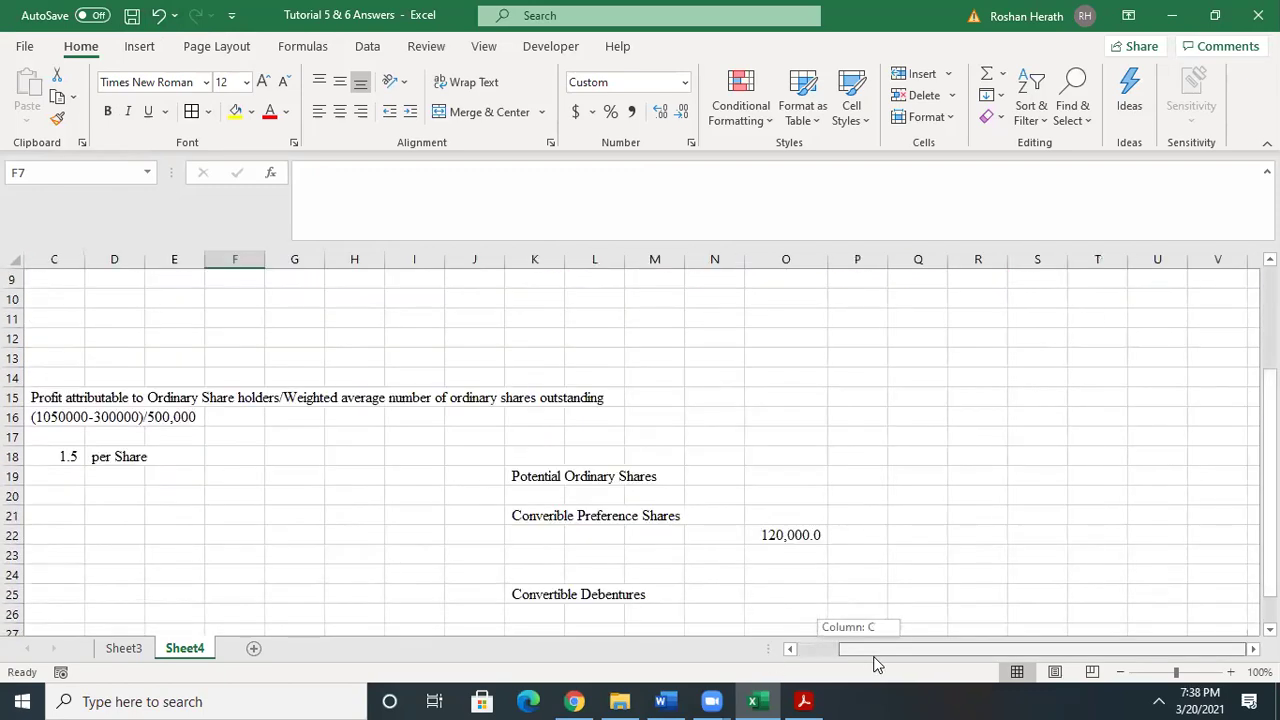
pyautogui.click(797, 533)
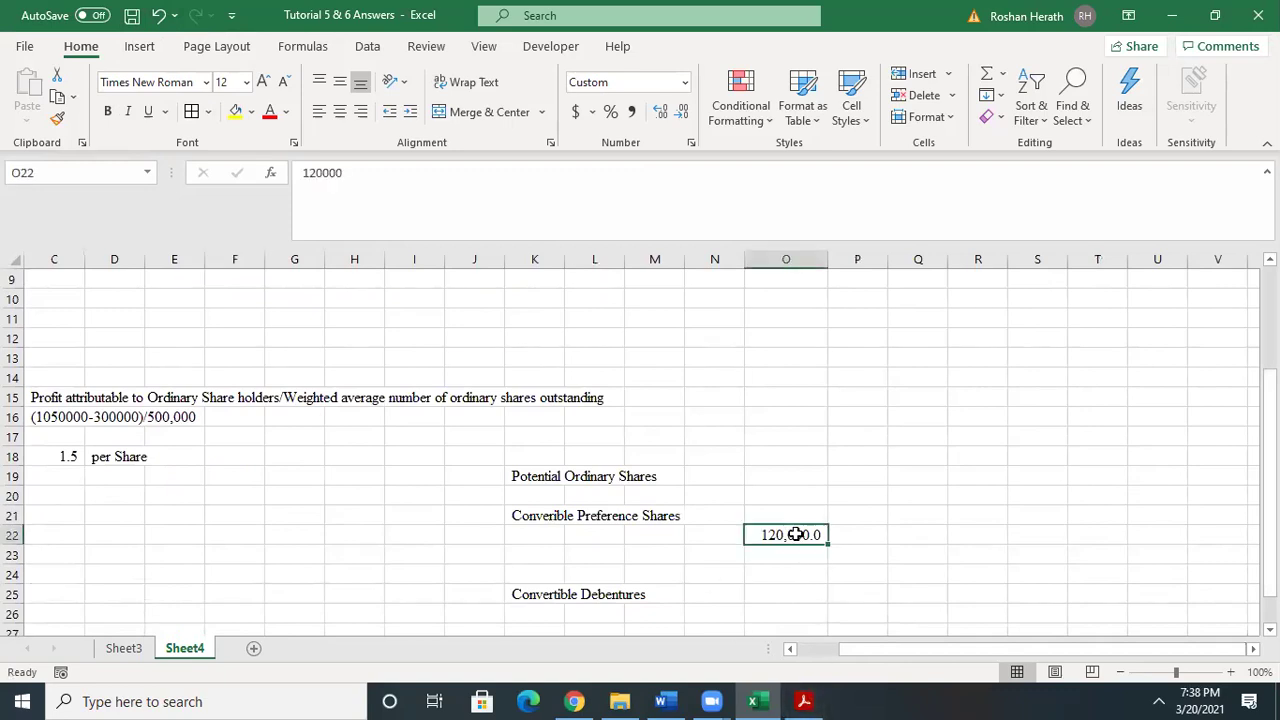
pyautogui.click(408, 113)
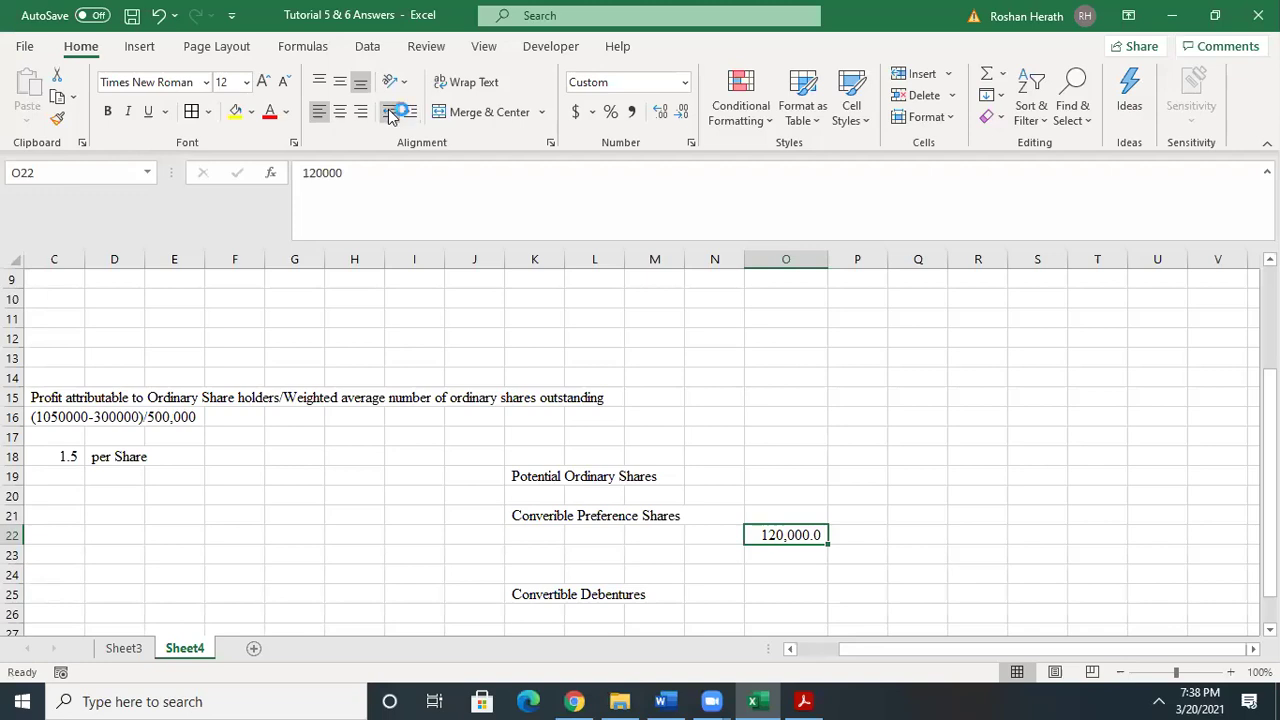
pyautogui.click(410, 115)
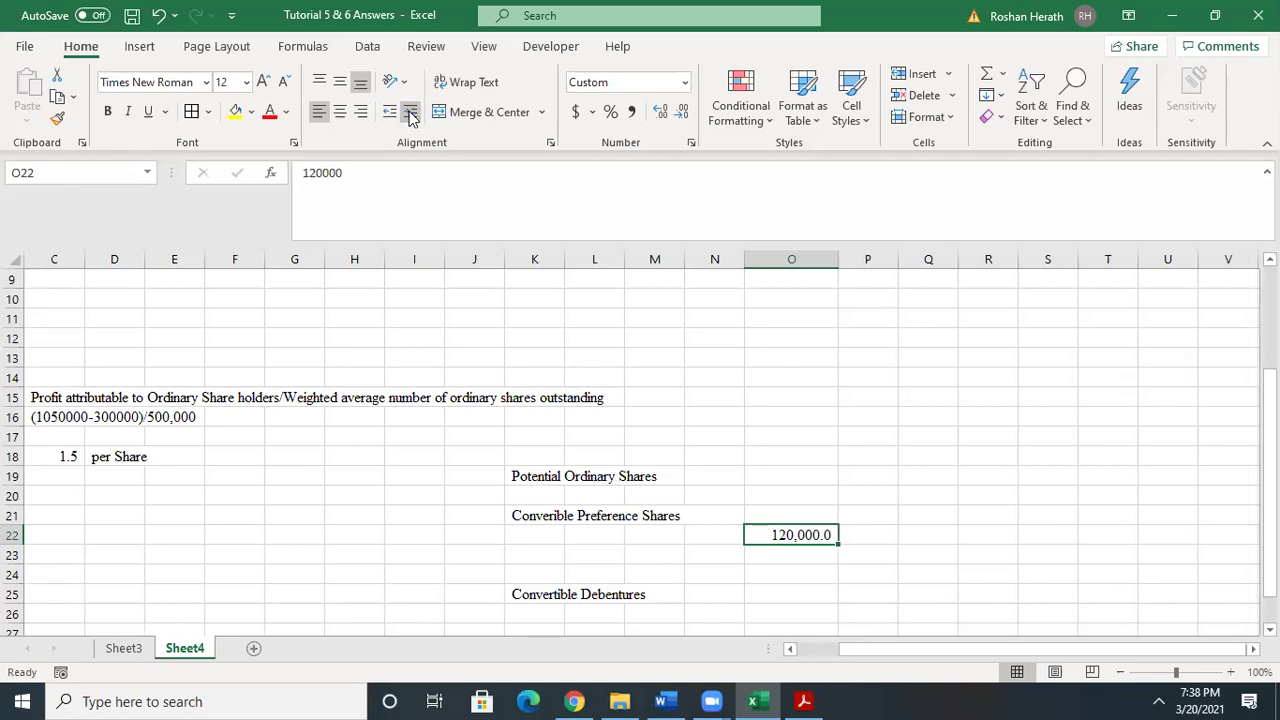
pyautogui.click(681, 112)
pyautogui.click(803, 508)
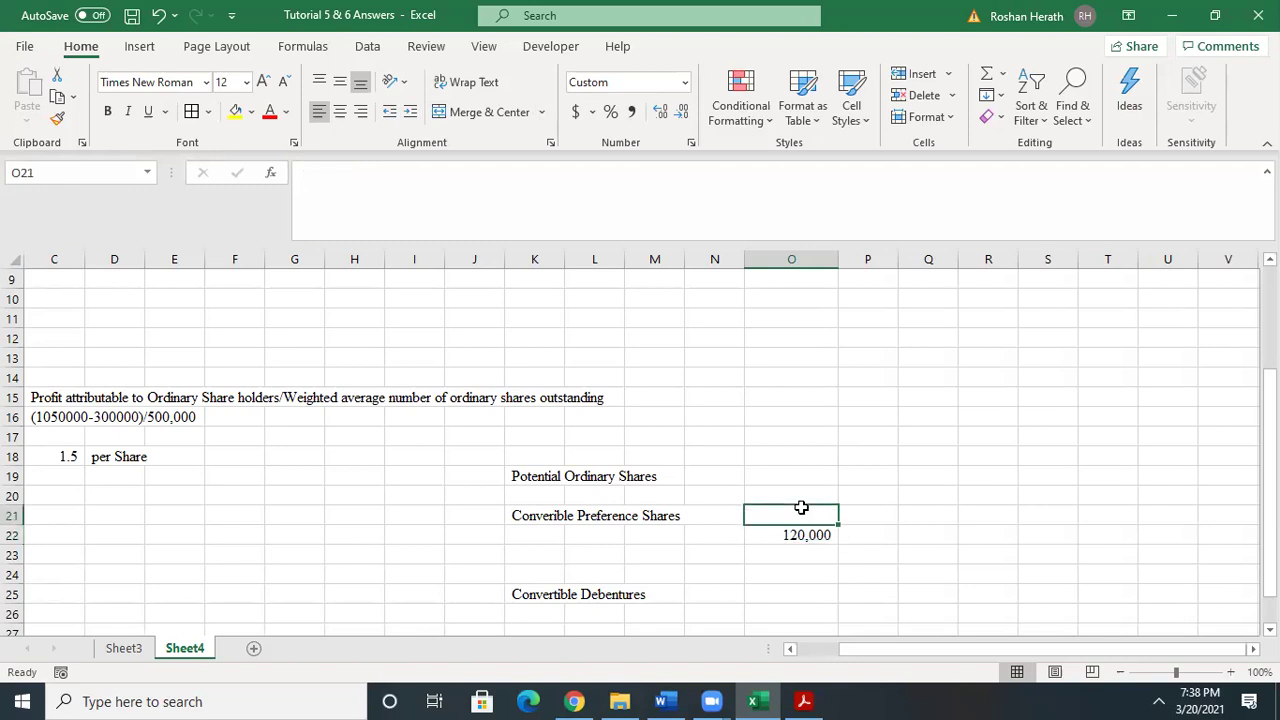
# - Look up the preference dividend in the Tutorial 6 Word document and enter 300,000 without decimals in O21 of the answers workbook
pyautogui.click(660, 701)
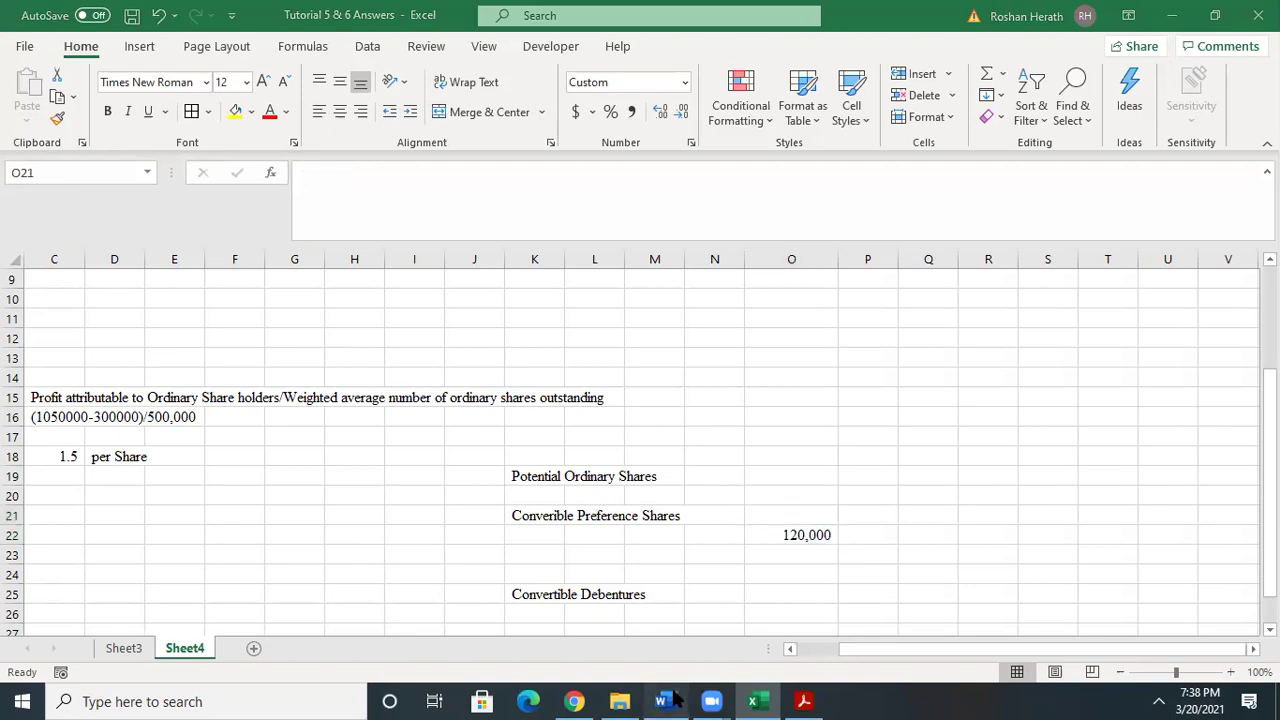
pyautogui.click(941, 516)
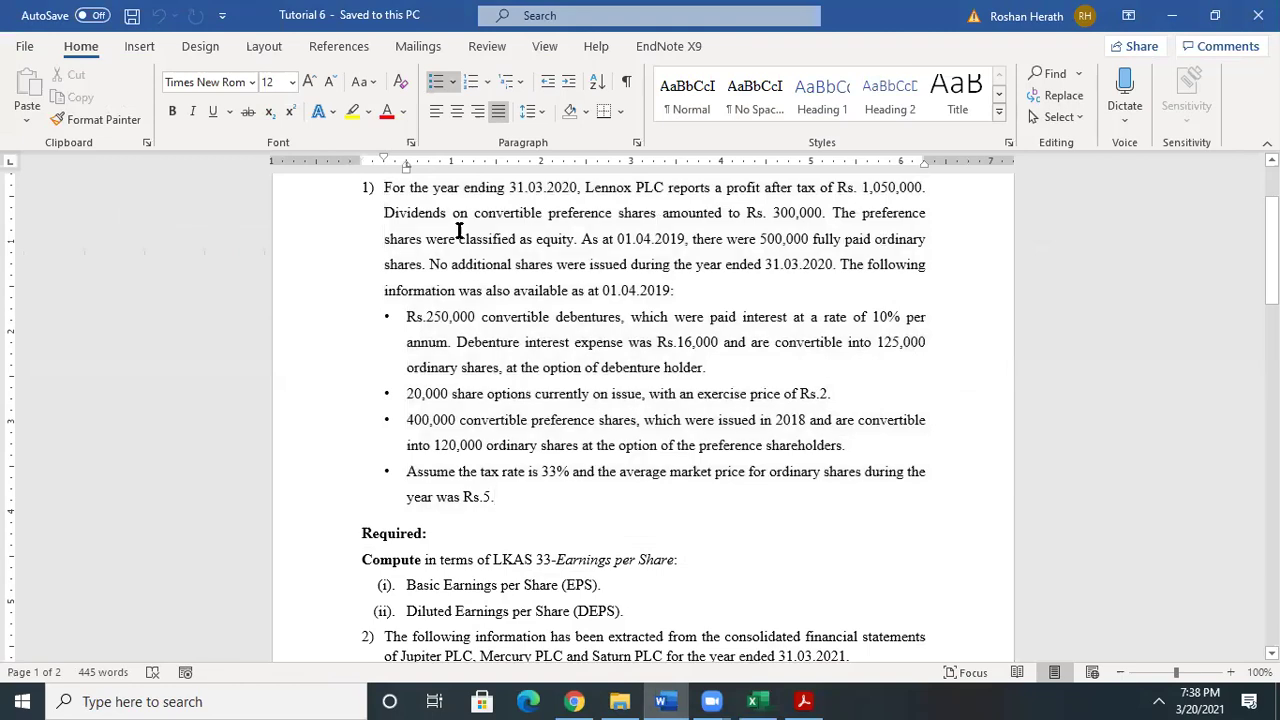
pyautogui.moveTo(1271, 250); pyautogui.dragTo(1271, 236)
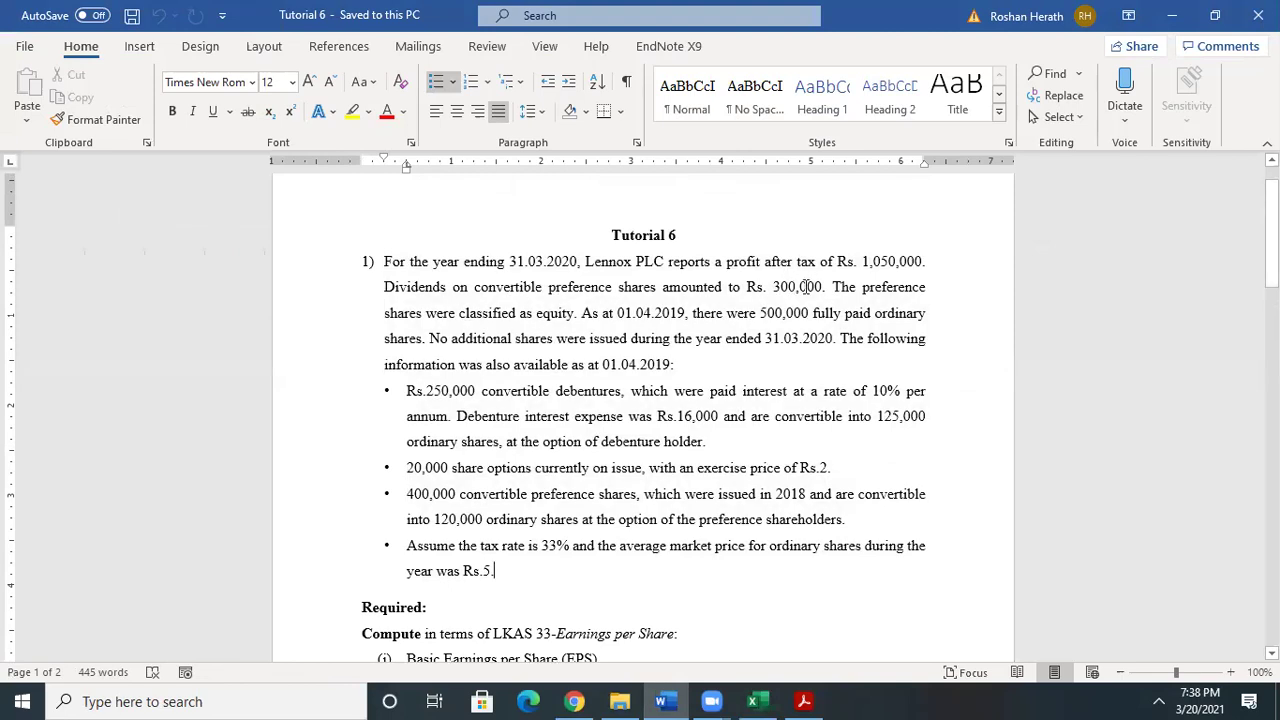
pyautogui.moveTo(760, 700)
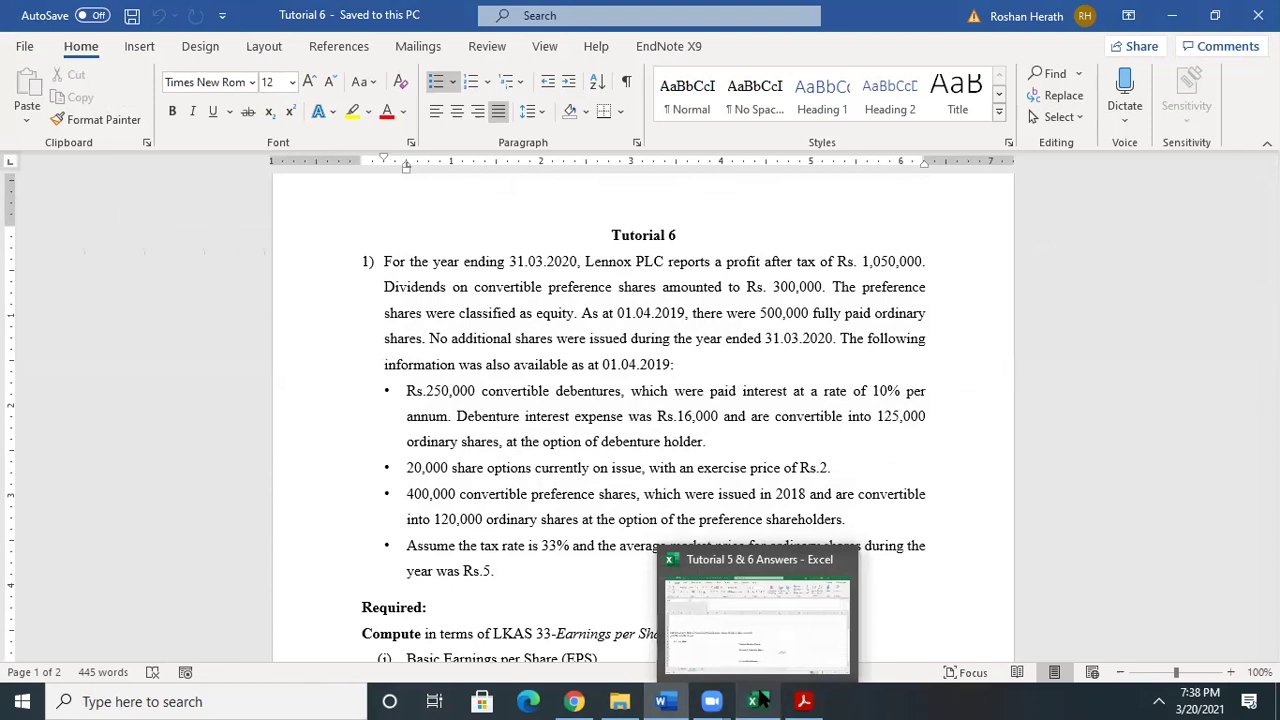
pyautogui.click(760, 700)
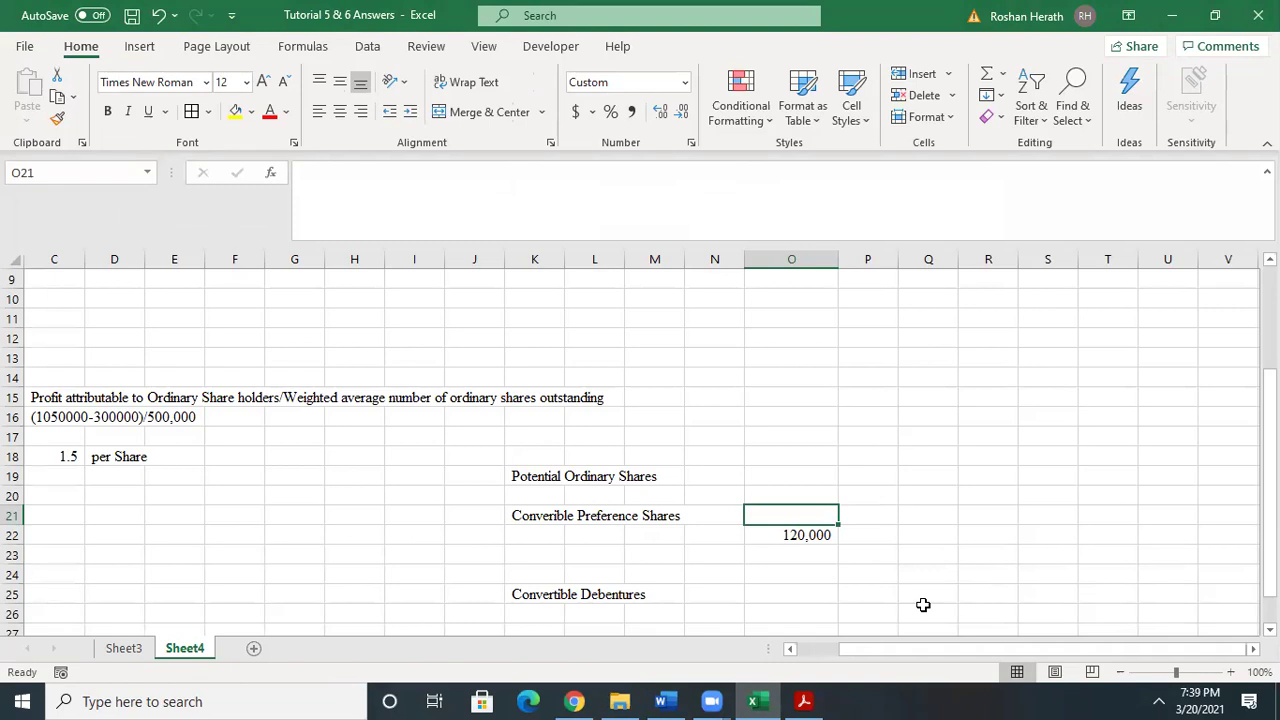
pyautogui.write('300')
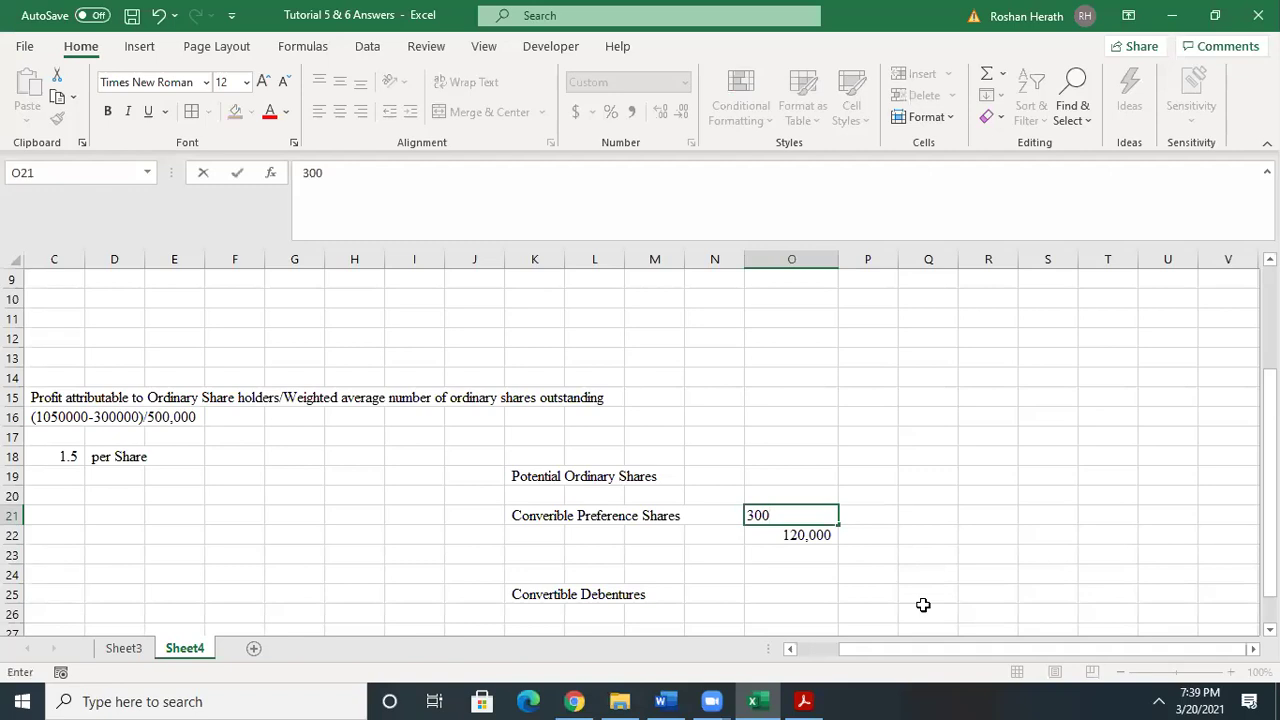
pyautogui.write(',0000')
pyautogui.press('BackSpace')
pyautogui.press('Return')
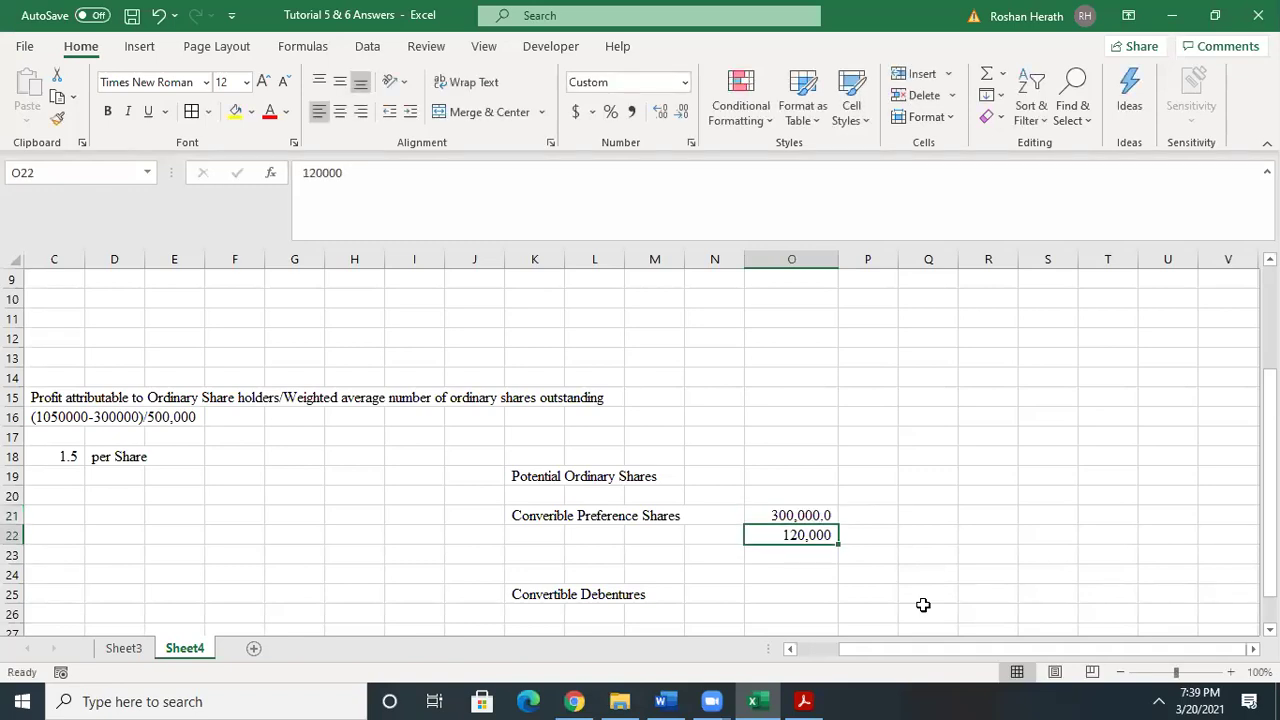
pyautogui.click(801, 508)
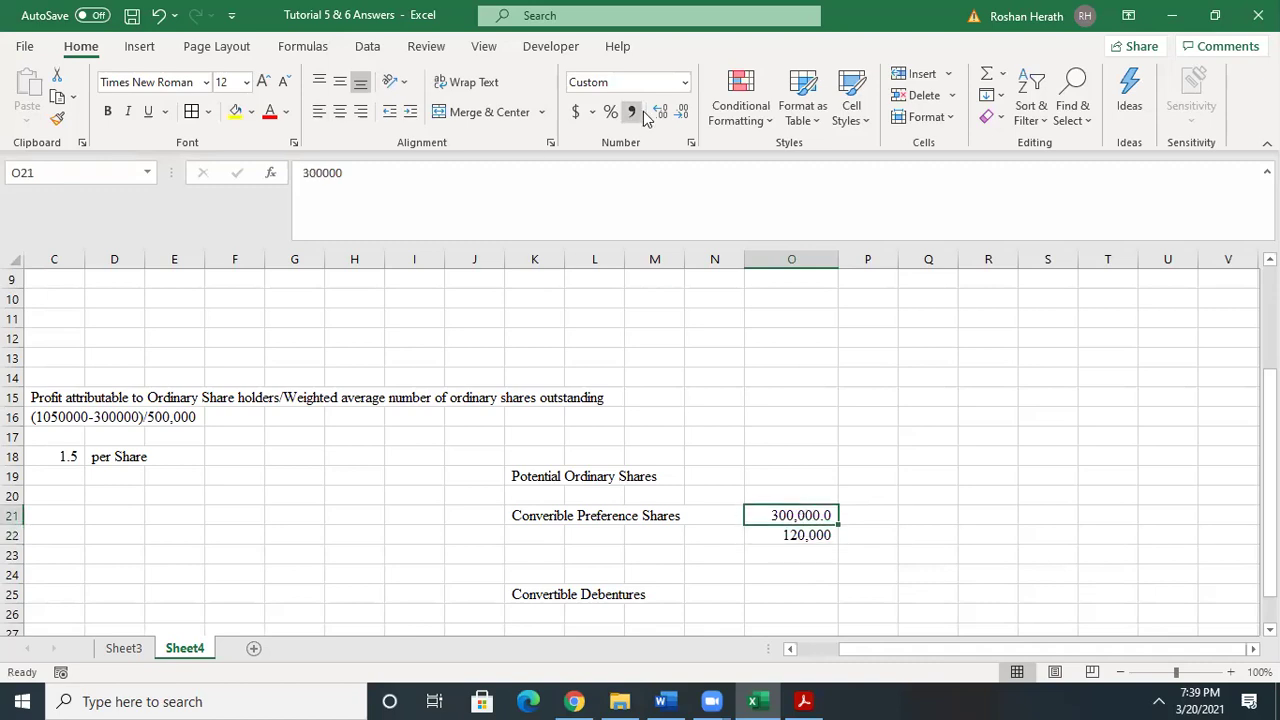
pyautogui.click(683, 114)
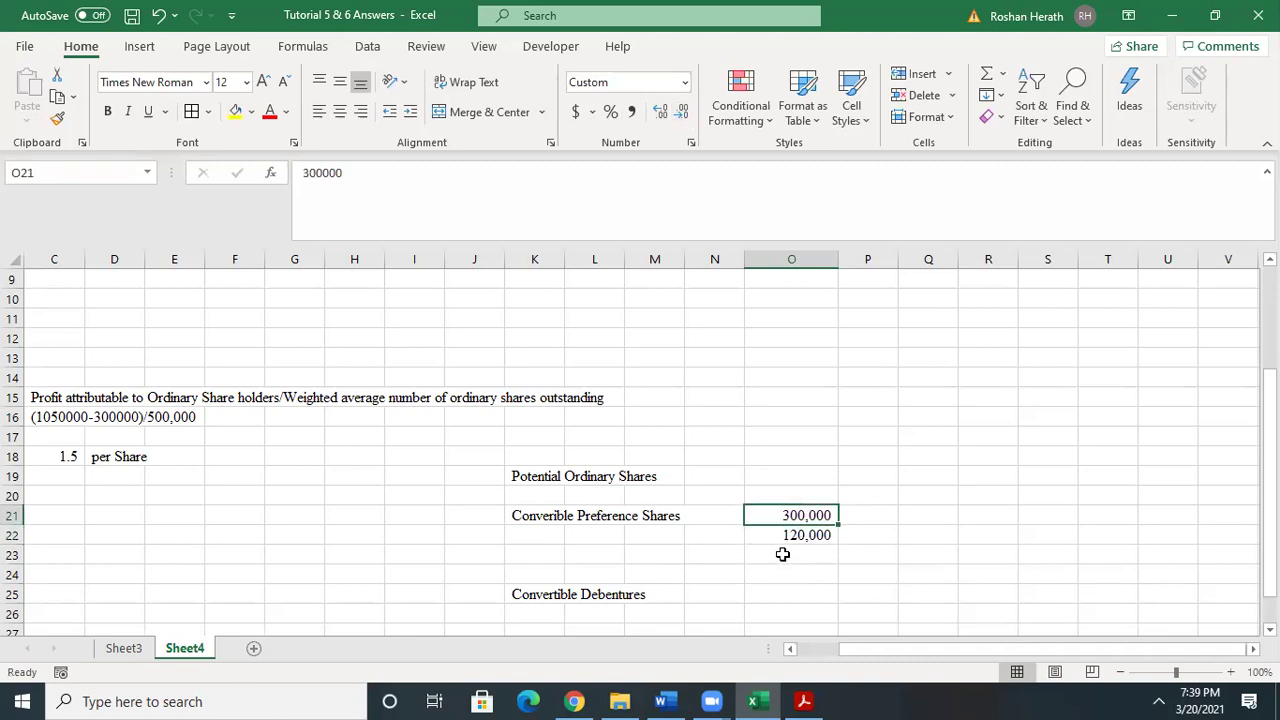
# - Calculate the preference shares' earnings per incremental share in cell Q21 with the formula =O21/O22
pyautogui.click(932, 516)
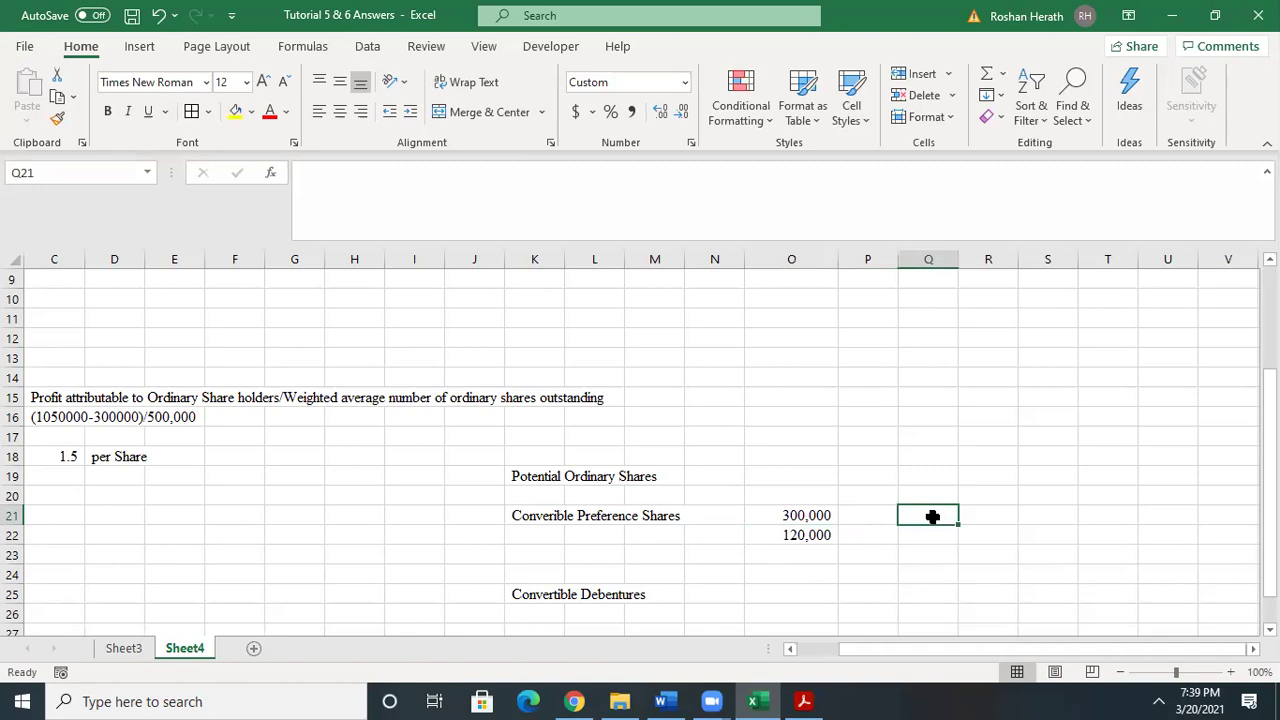
pyautogui.write('=')
pyautogui.click(805, 515)
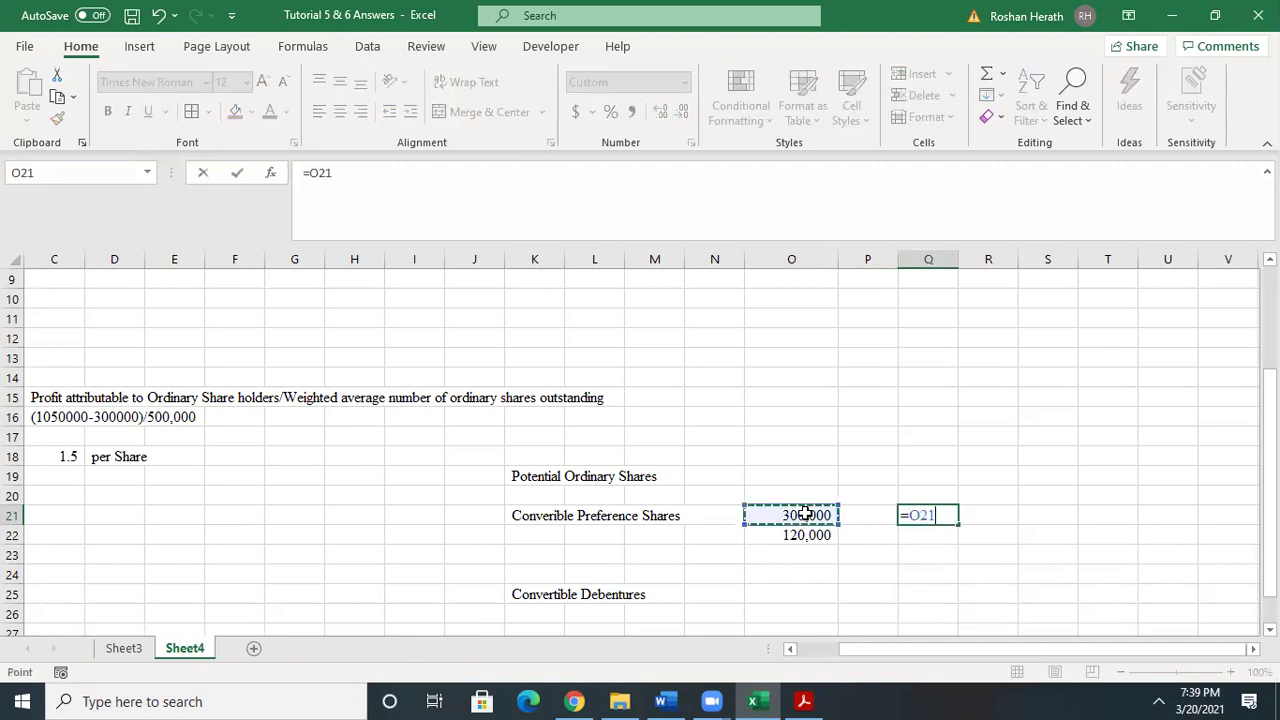
pyautogui.write('/')
pyautogui.click(788, 533)
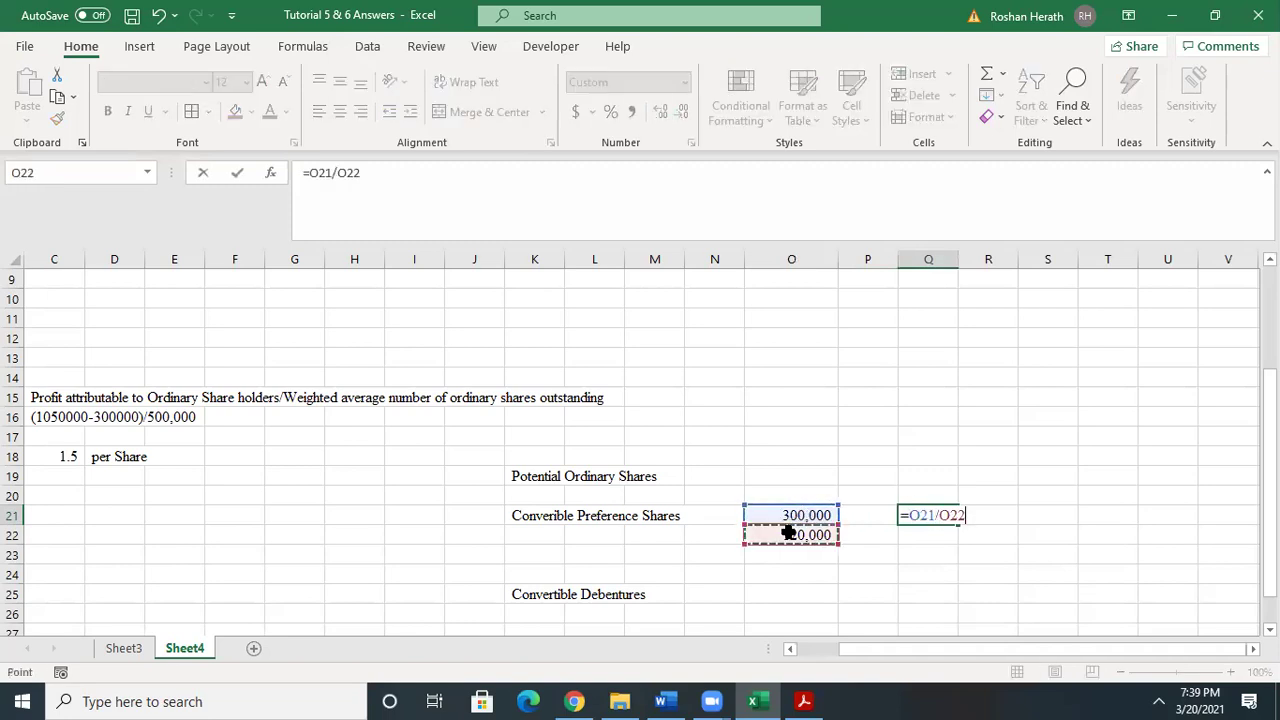
pyautogui.press('Return')
pyautogui.click(930, 514)
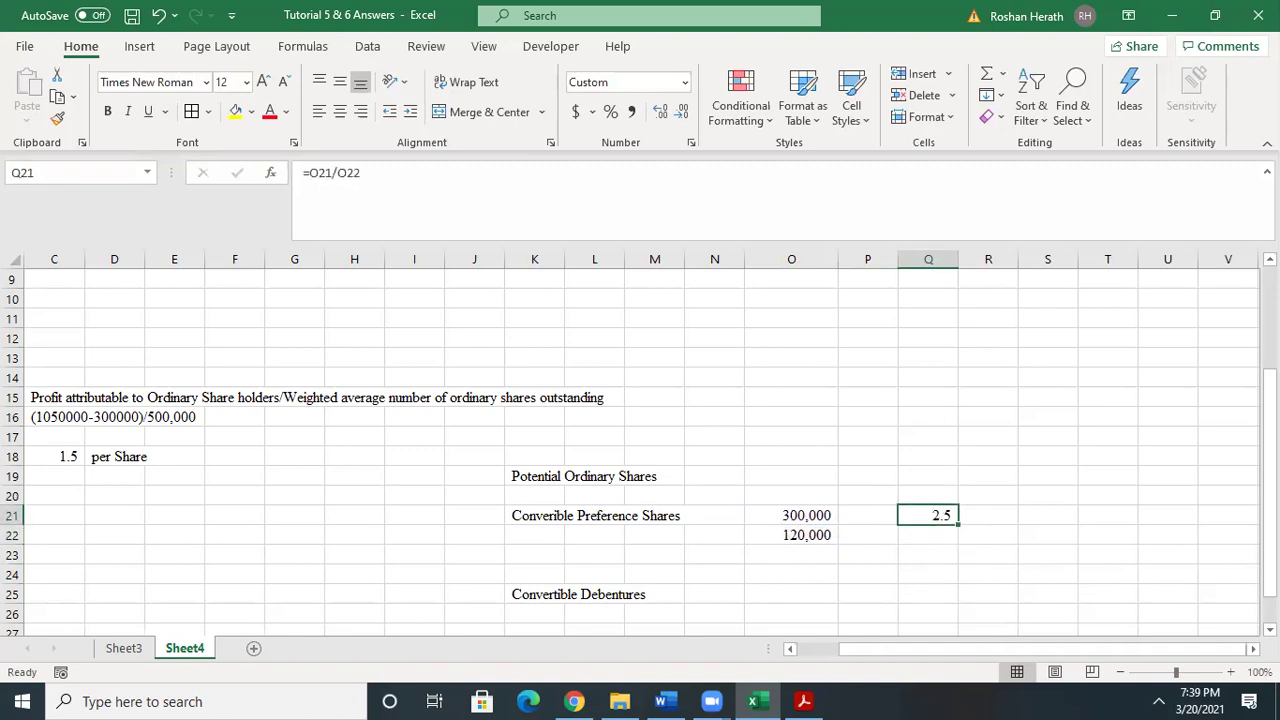
# - Review the potential ordinary shares list, then the question's conversion and option terms in Sheet4 and in the Tutorial 6 Word document
pyautogui.scroll(-3, 954, 470)
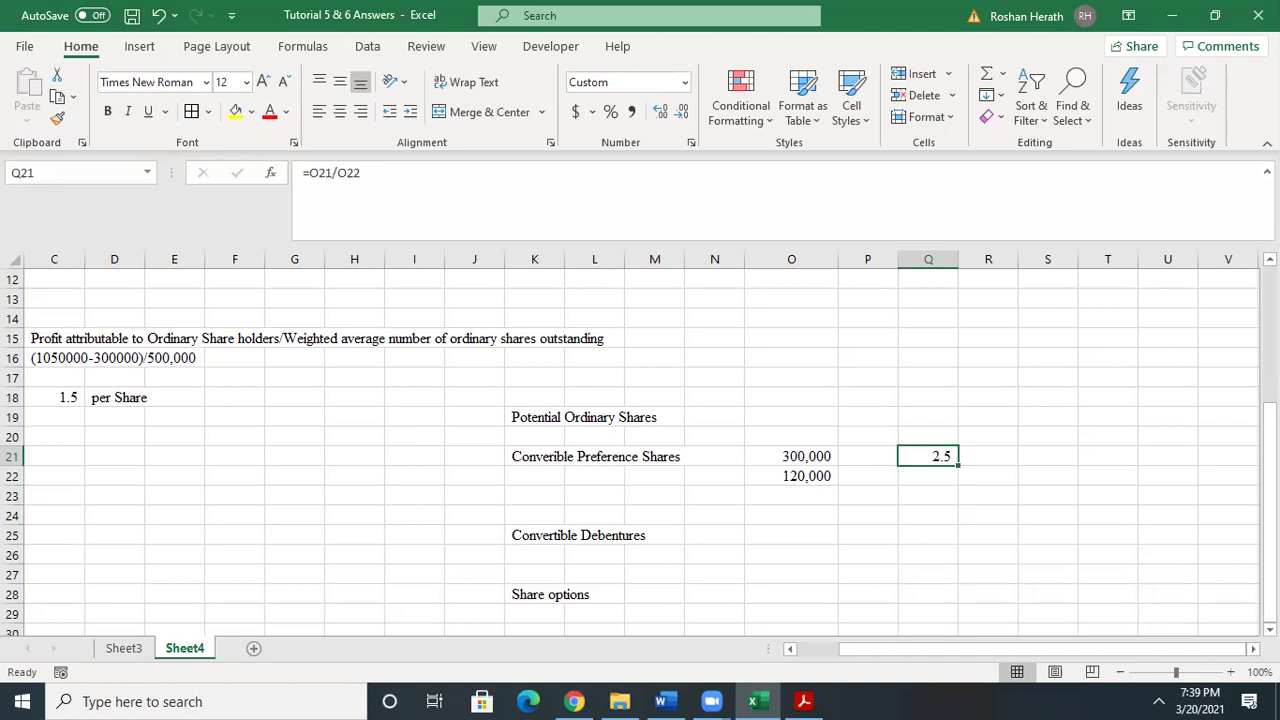
pyautogui.moveTo(1268, 412); pyautogui.dragTo(1268, 412)
pyautogui.moveTo(1268, 412); pyautogui.dragTo(1268, 400)
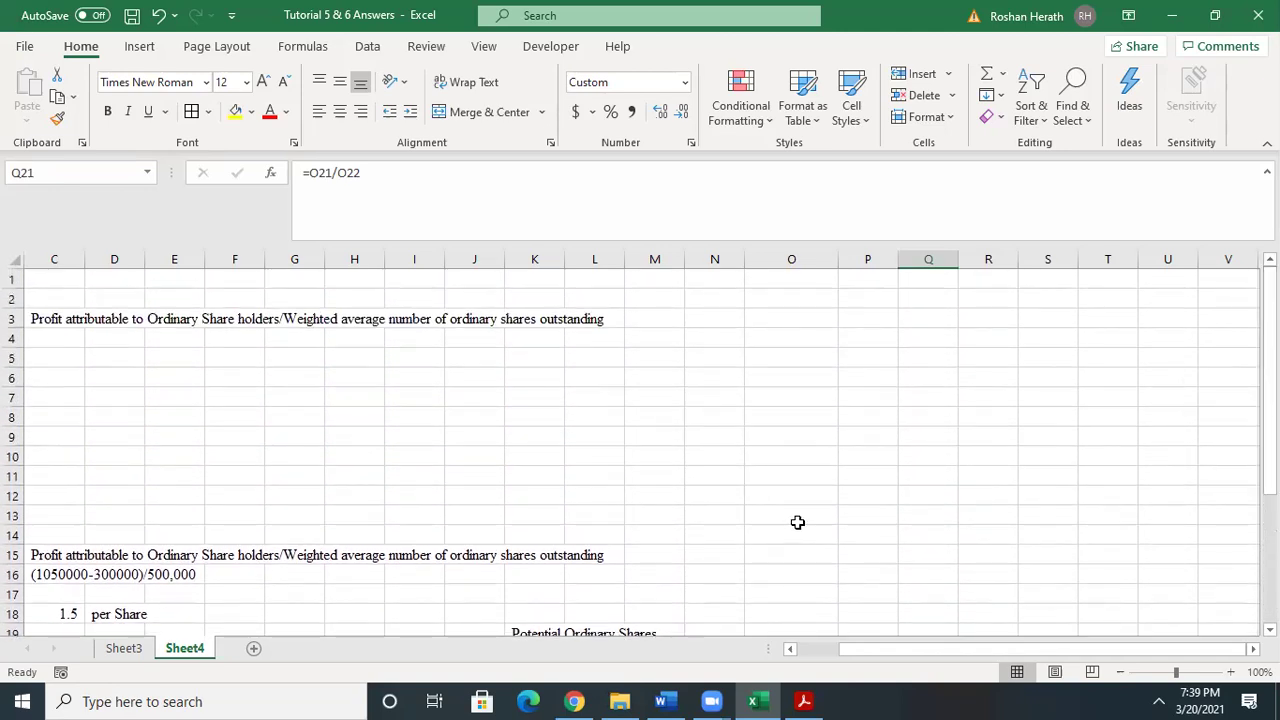
pyautogui.click(810, 651)
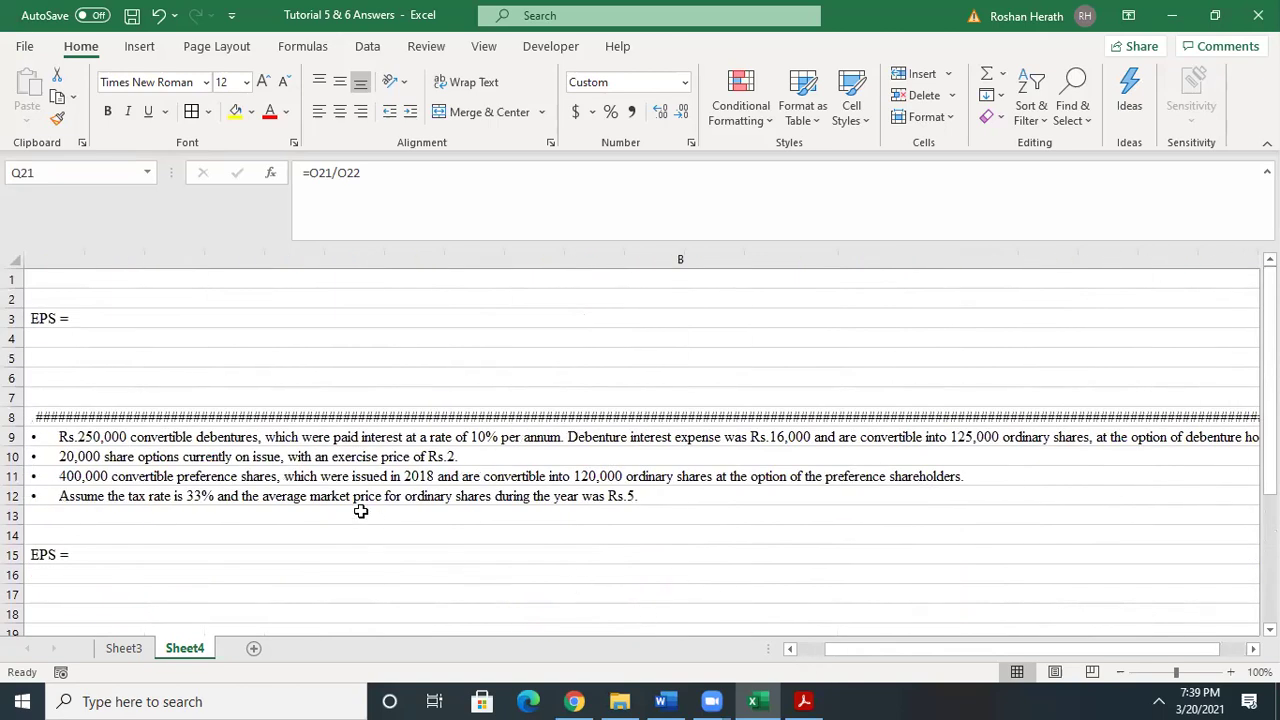
pyautogui.click(666, 701)
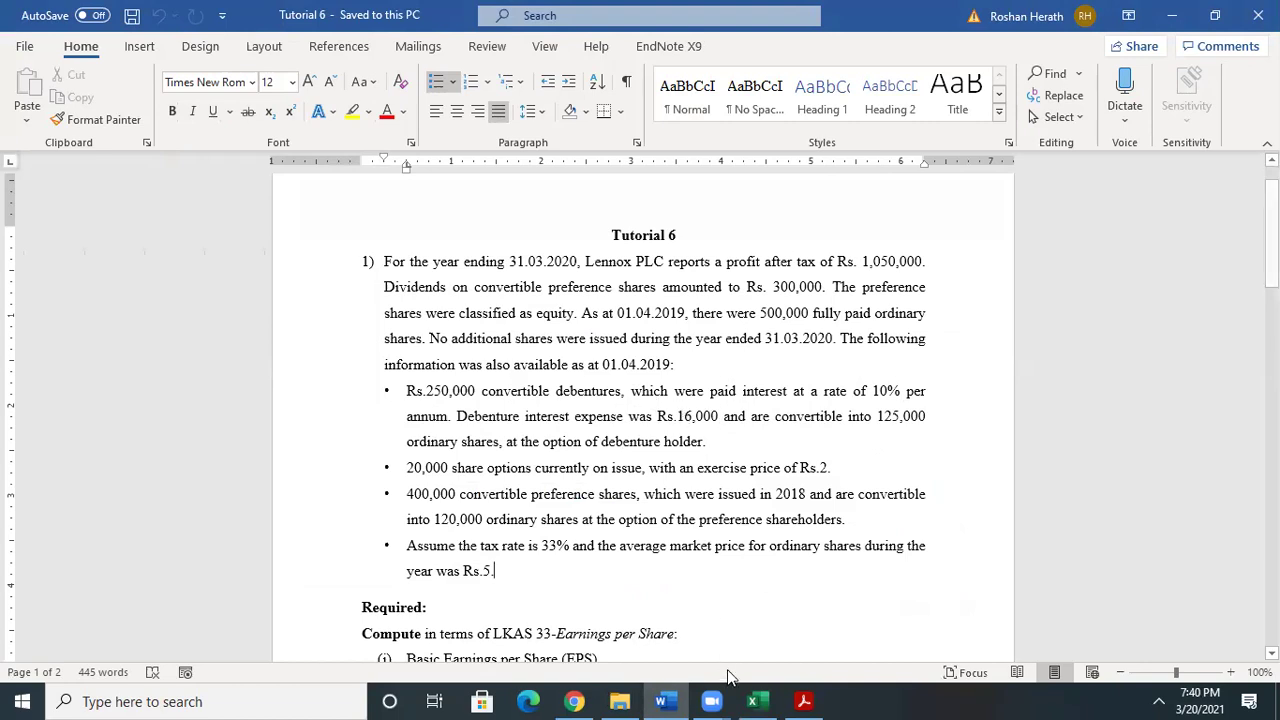
pyautogui.click(756, 700)
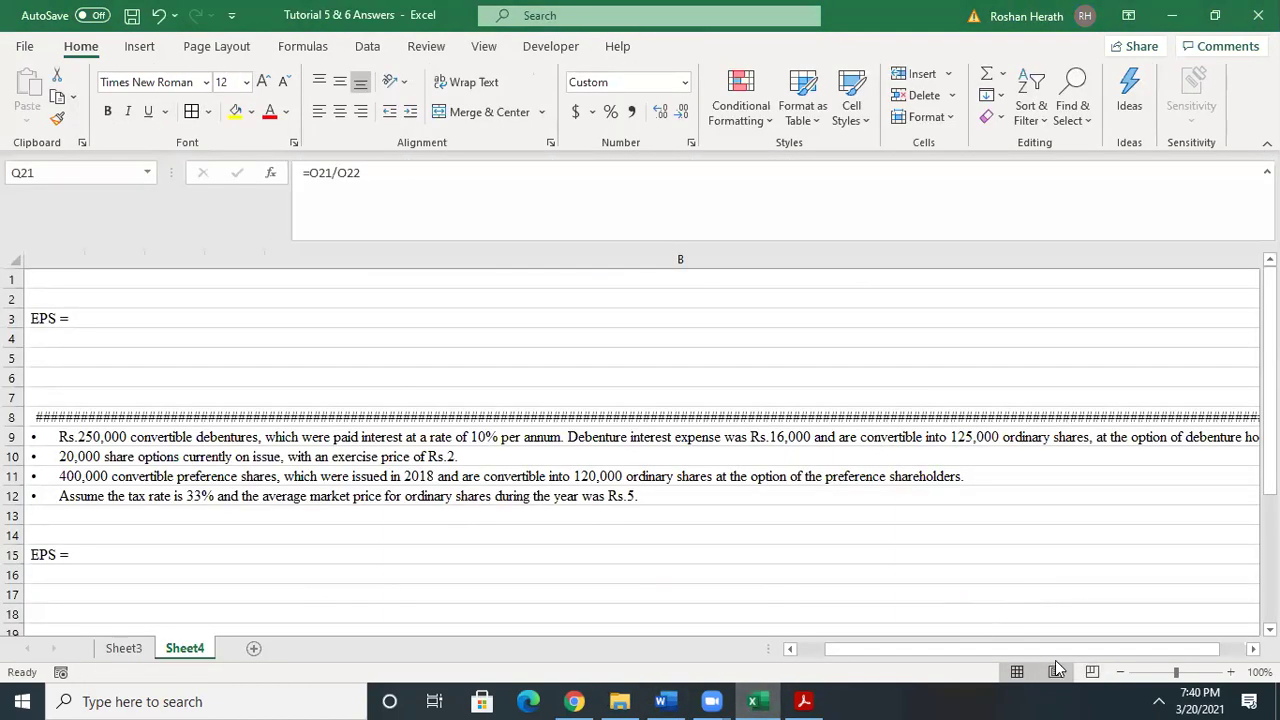
pyautogui.moveTo(1055, 647)
pyautogui.mouseDown()
pyautogui.moveTo(1117, 649)
pyautogui.moveTo(1033, 647)
pyautogui.moveTo(1062, 649)
pyautogui.moveTo(1045, 649)
pyautogui.mouseUp()
pyautogui.click(1238, 650)
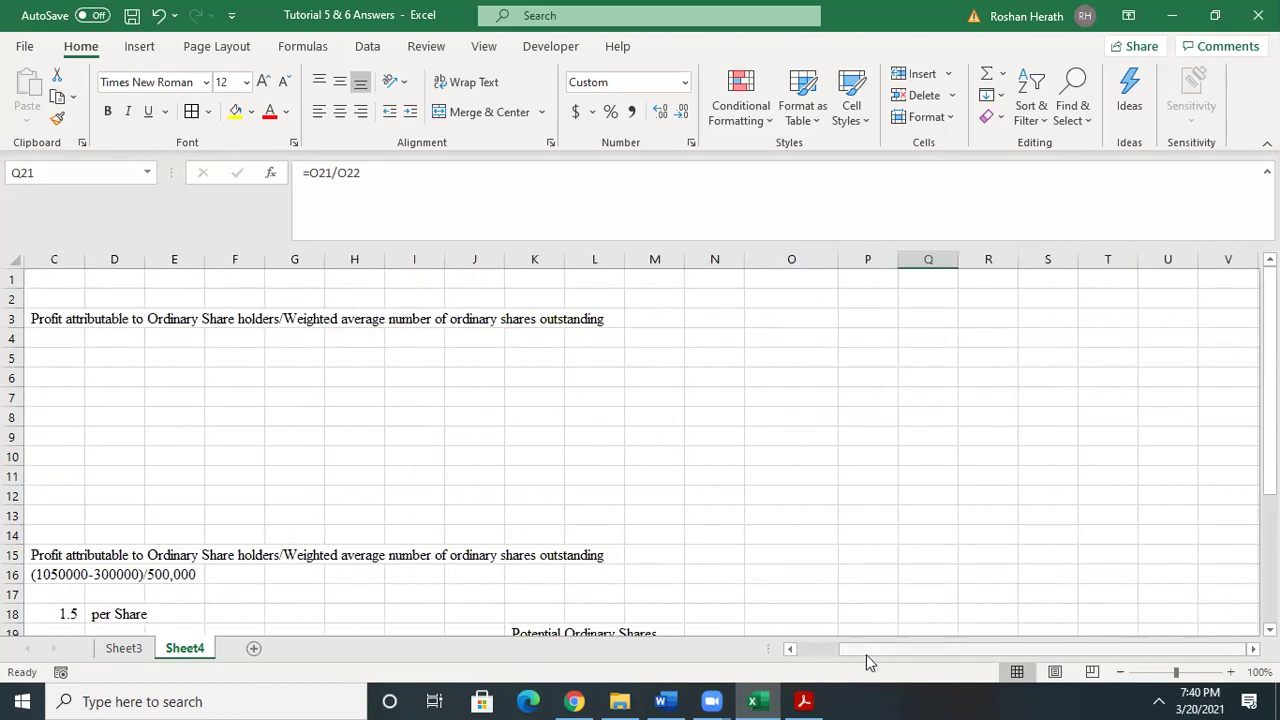
# - Zoom Sheet4 out to 60% to show the question text and the workings together
pyautogui.click(809, 651)
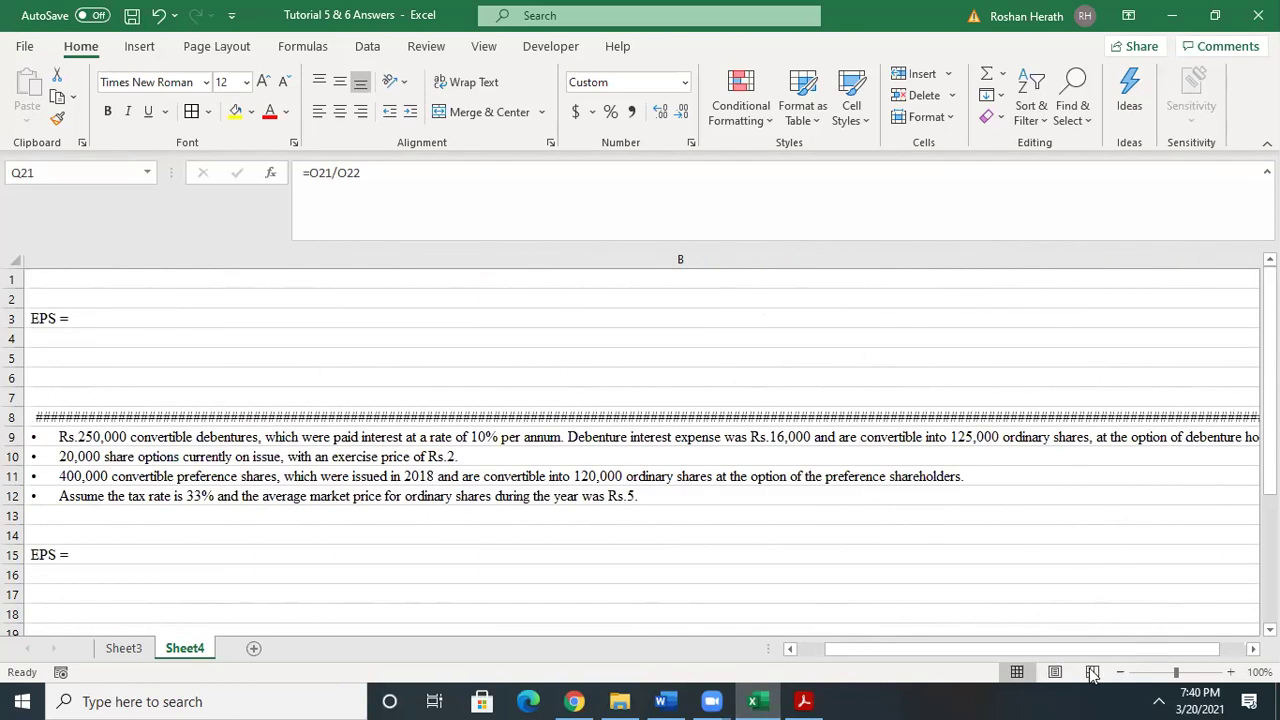
pyautogui.click(1120, 673)
pyautogui.click(1120, 673)
pyautogui.click(1120, 673)
pyautogui.click(1120, 673)
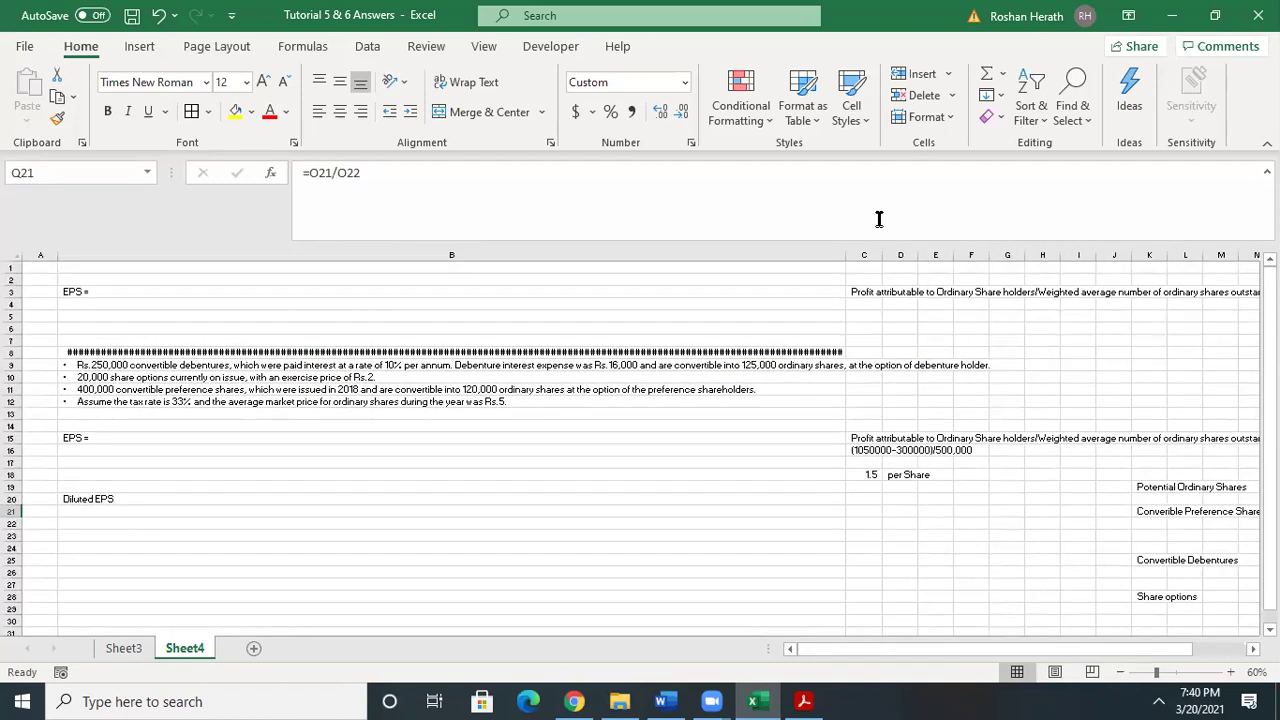
# - Narrow column B so the workings sit closer to the question text, and return Sheet4 to 100% zoom
pyautogui.moveTo(846, 256); pyautogui.dragTo(260, 259)
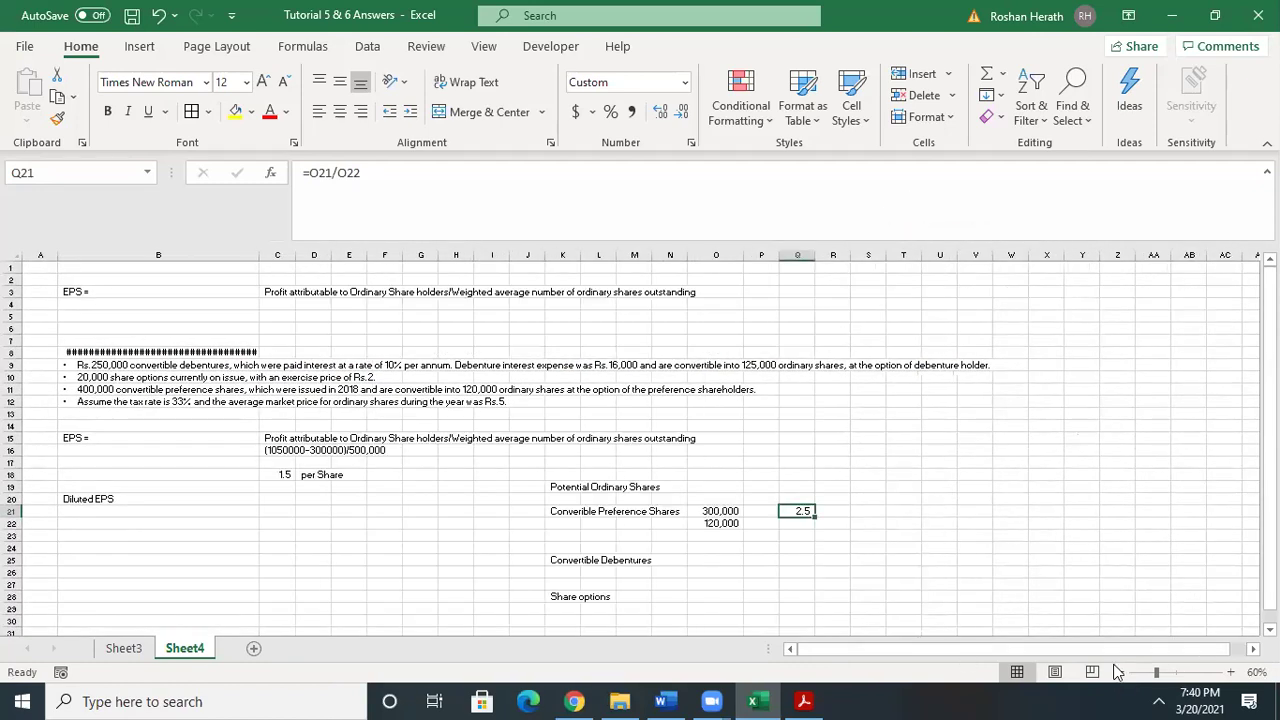
pyautogui.click(1231, 673)
pyautogui.click(1231, 673)
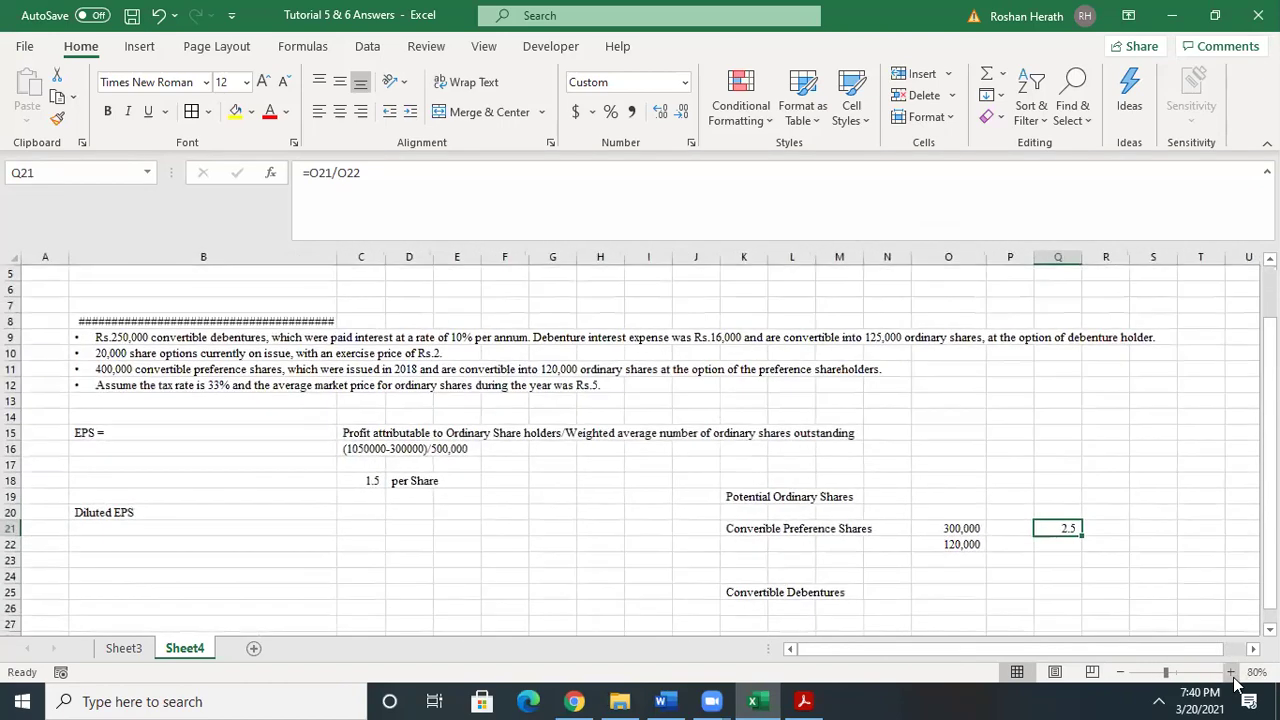
pyautogui.click(1231, 673)
pyautogui.click(1231, 673)
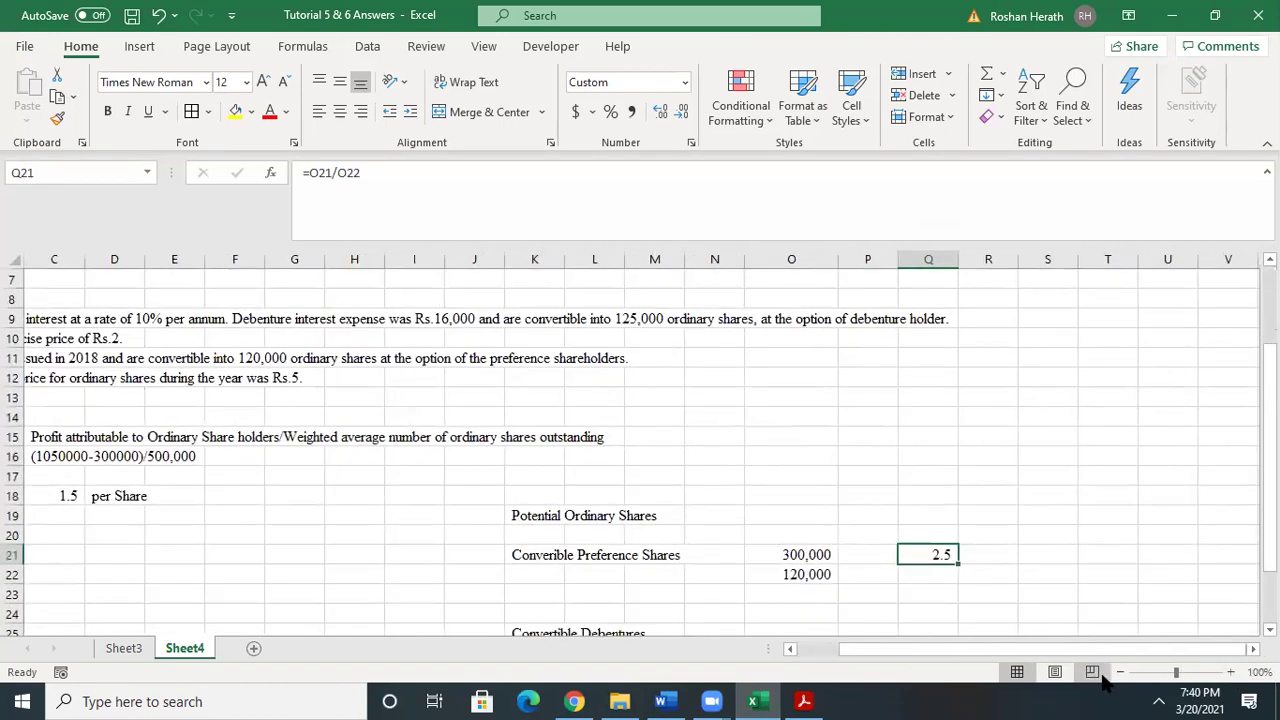
# - Look up the debenture interest and tax rate in the Tutorial 6 Word document and enter =16000*(1-0.33) without decimals in O25
pyautogui.moveTo(1269, 505); pyautogui.dragTo(1269, 530)
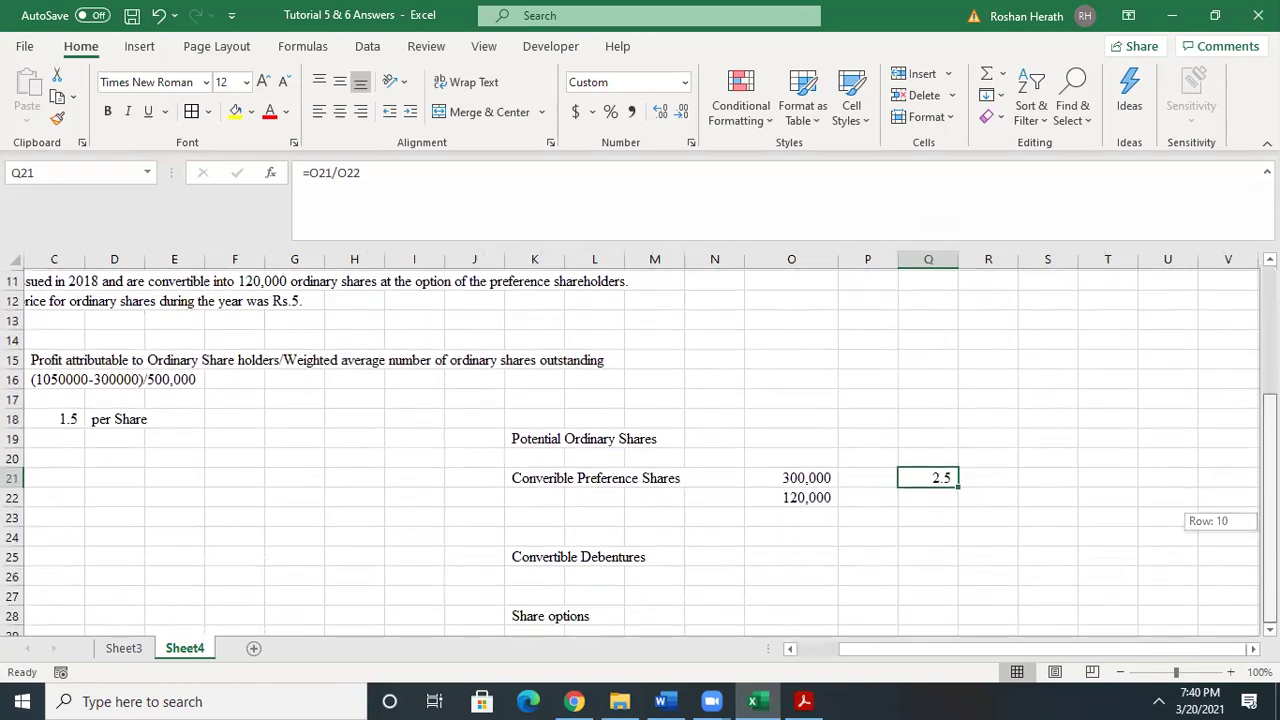
pyautogui.click(771, 557)
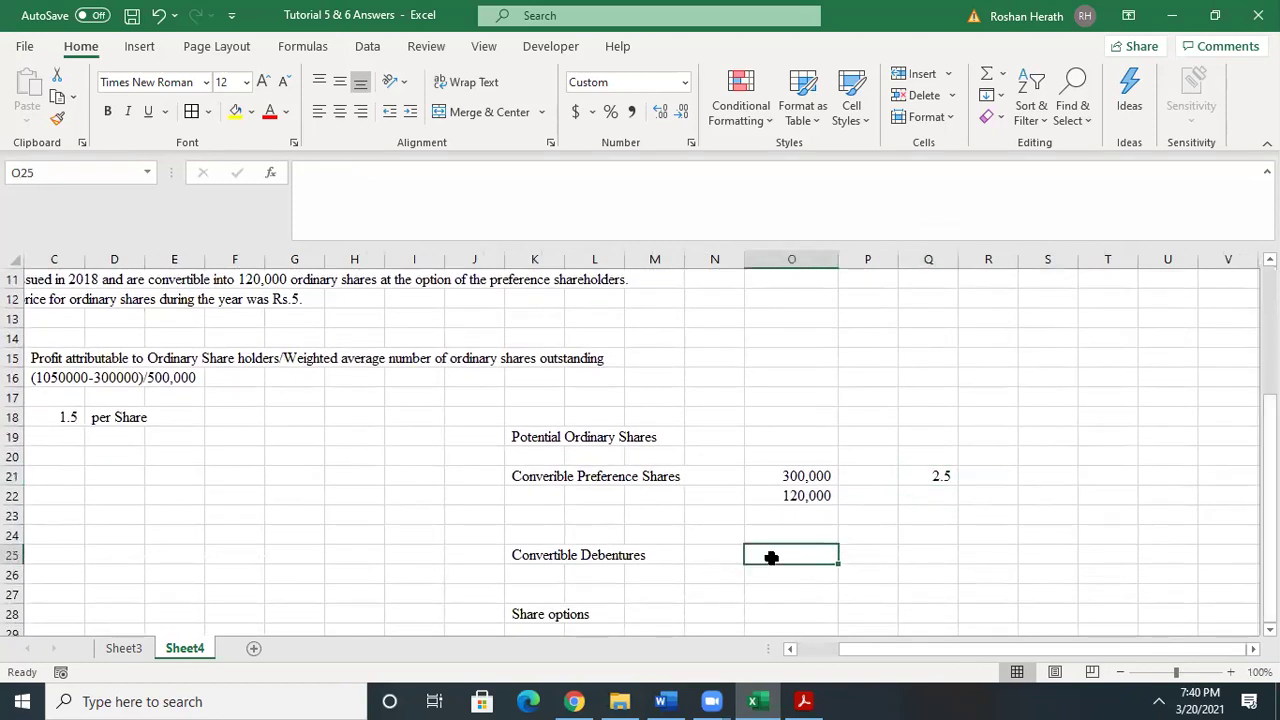
pyautogui.click(661, 701)
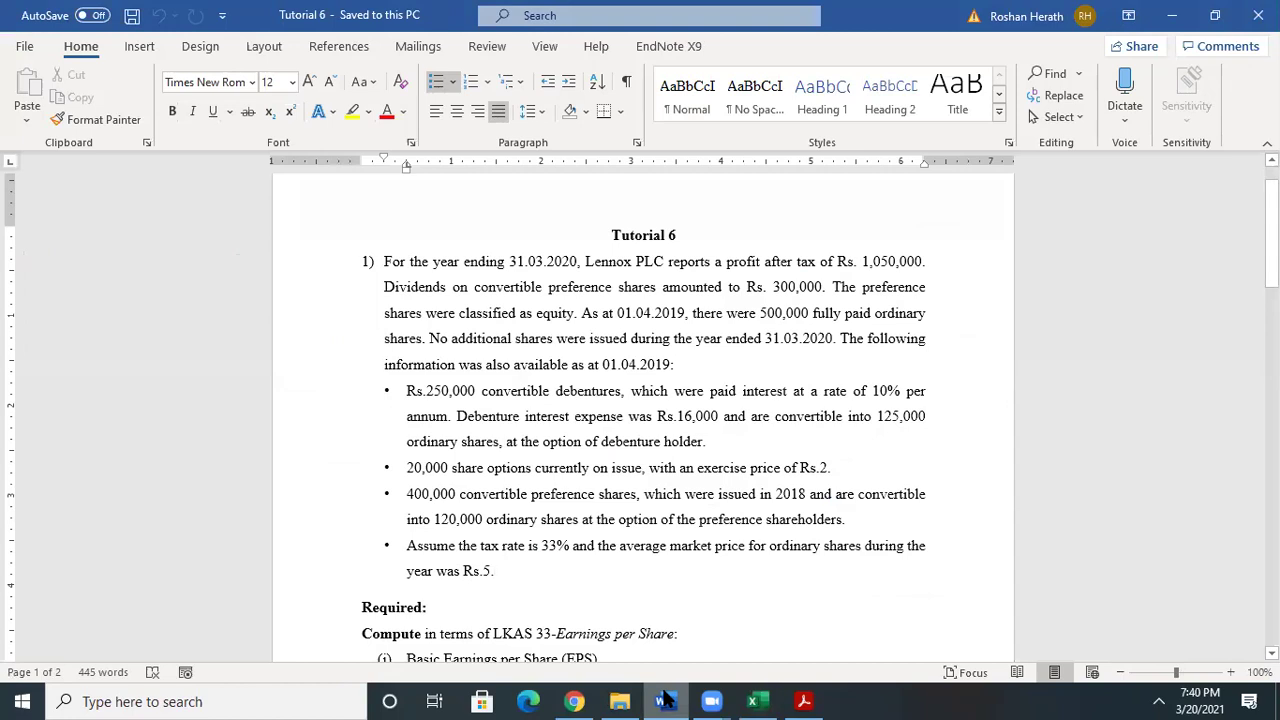
pyautogui.click(664, 700)
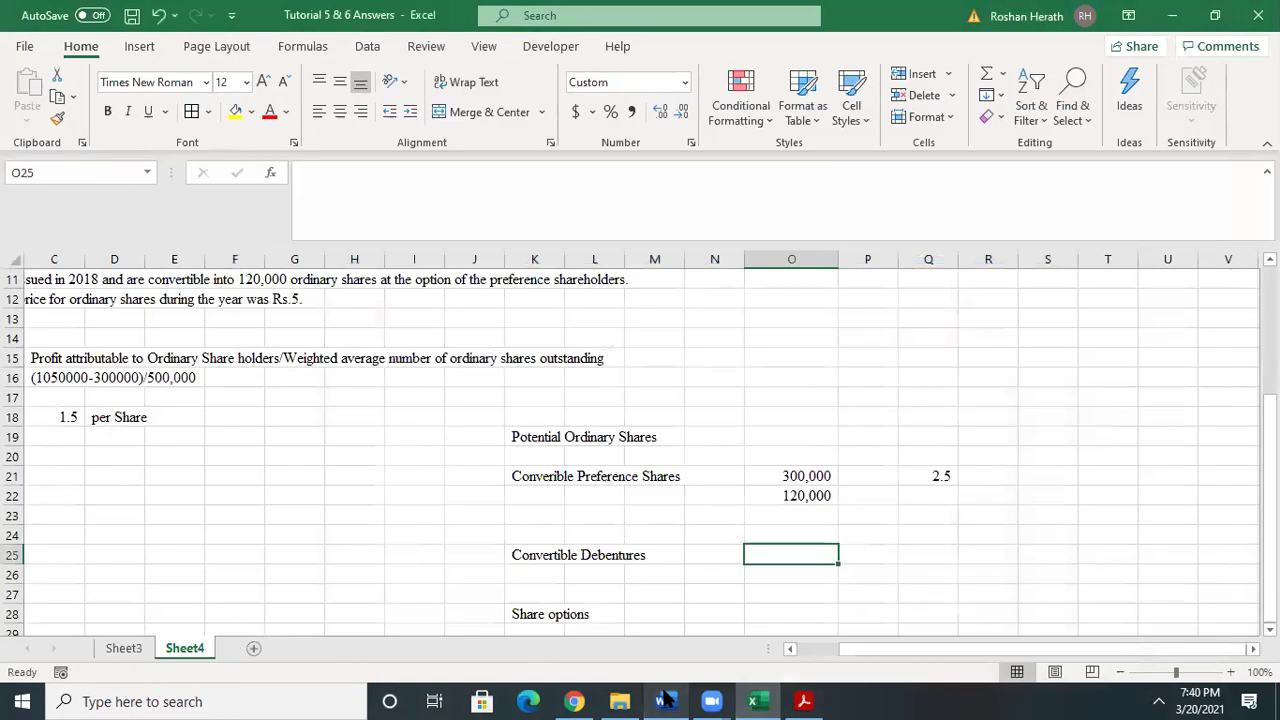
pyautogui.write('=')
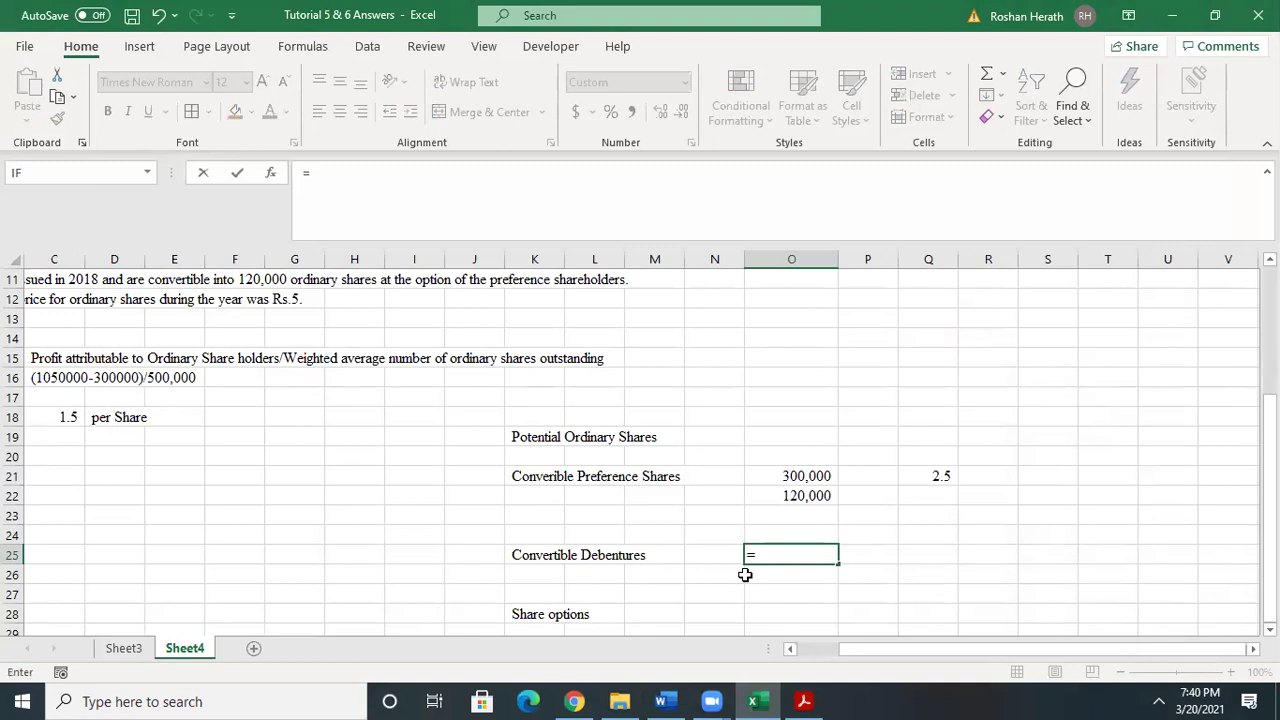
pyautogui.write('16000')
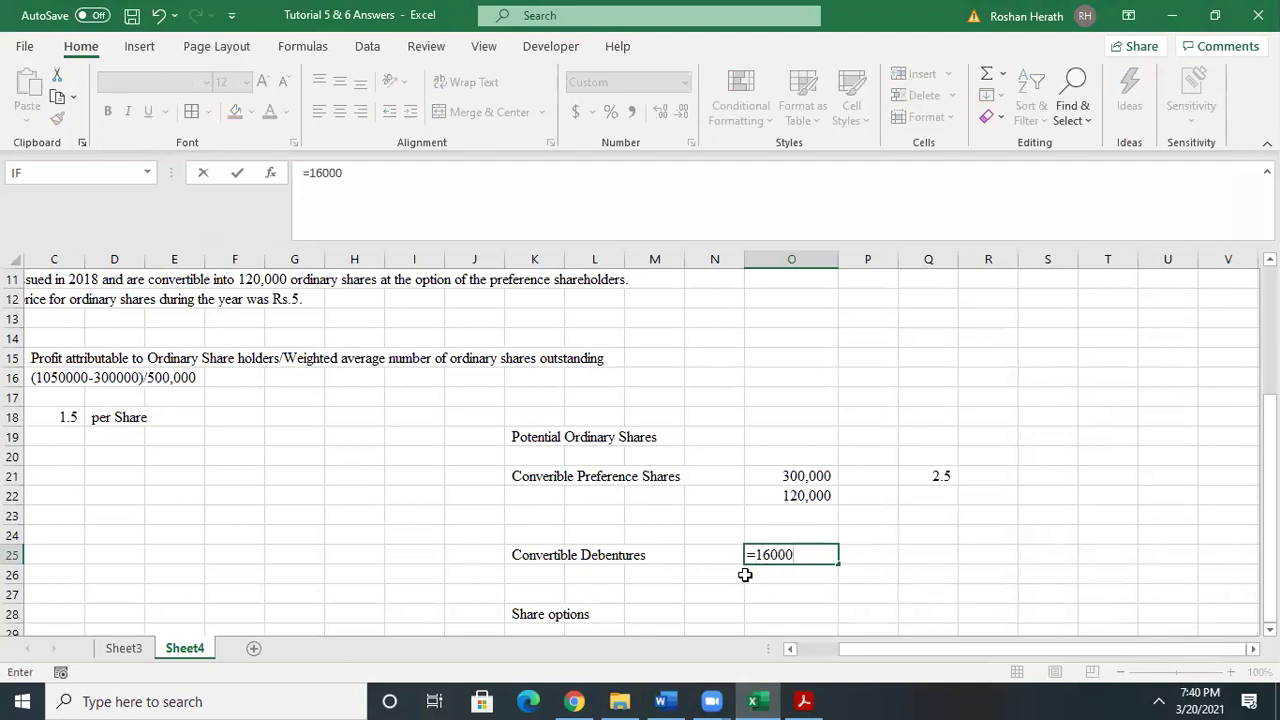
pyautogui.write('(')
pyautogui.press('BackSpace')
pyautogui.write('*(1-')
pyautogui.click(755, 700)
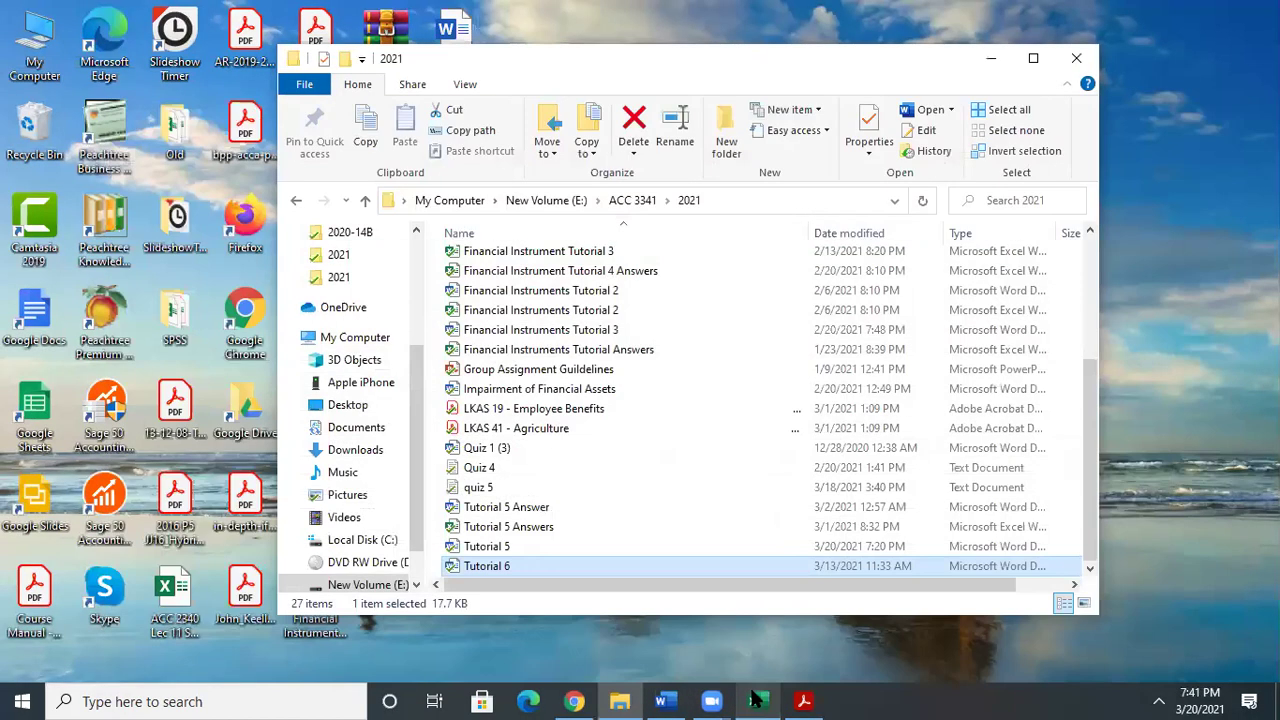
pyautogui.click(755, 700)
pyautogui.click(663, 700)
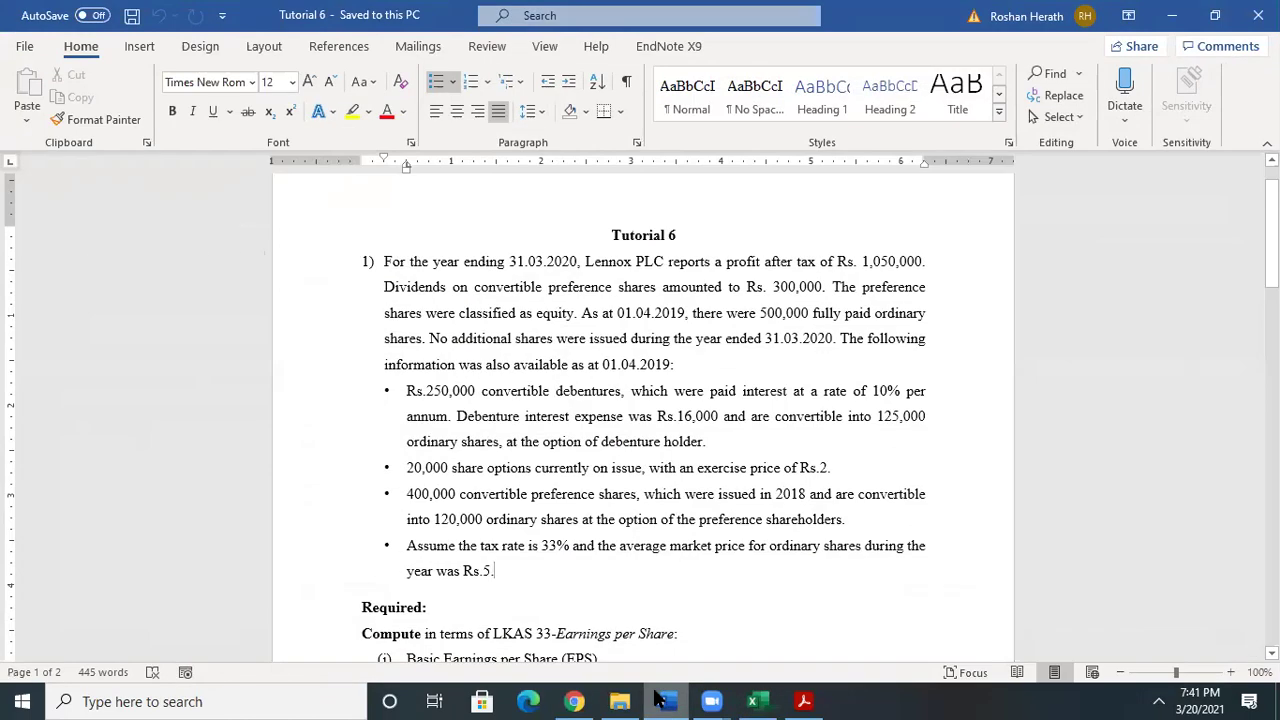
pyautogui.click(657, 697)
pyautogui.write('0.33')
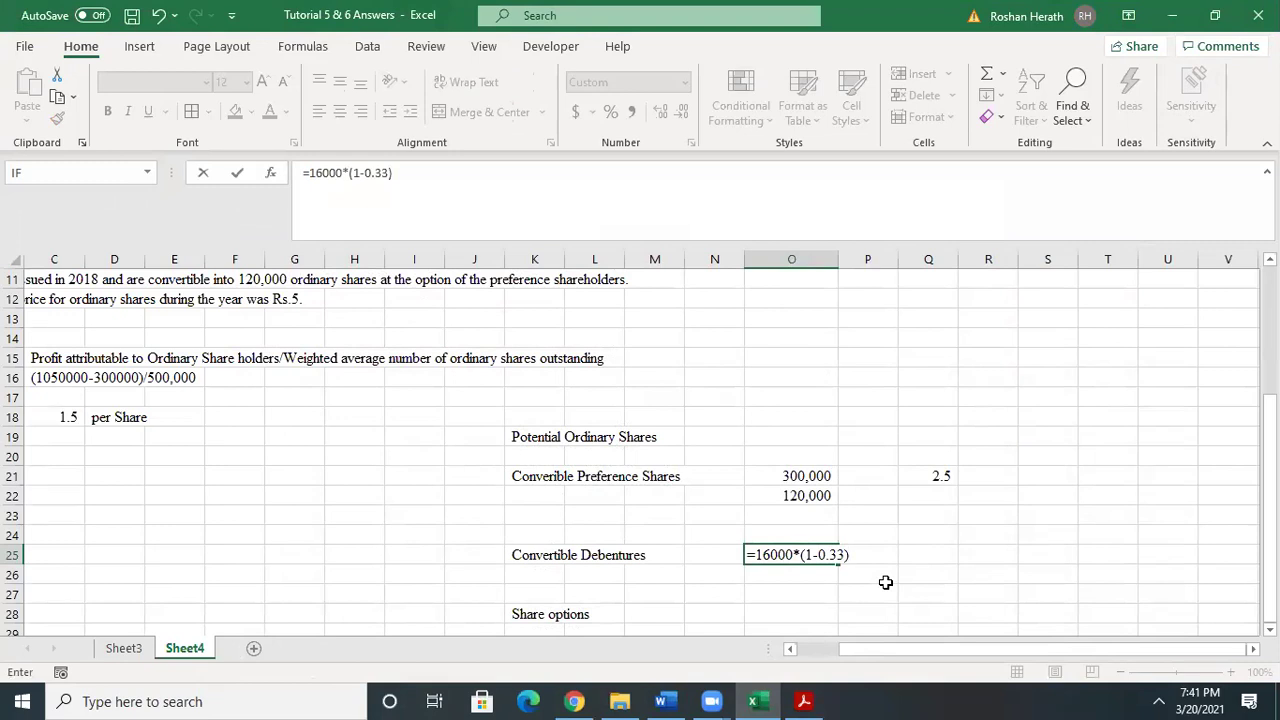
pyautogui.write(')')
pyautogui.press('Return')
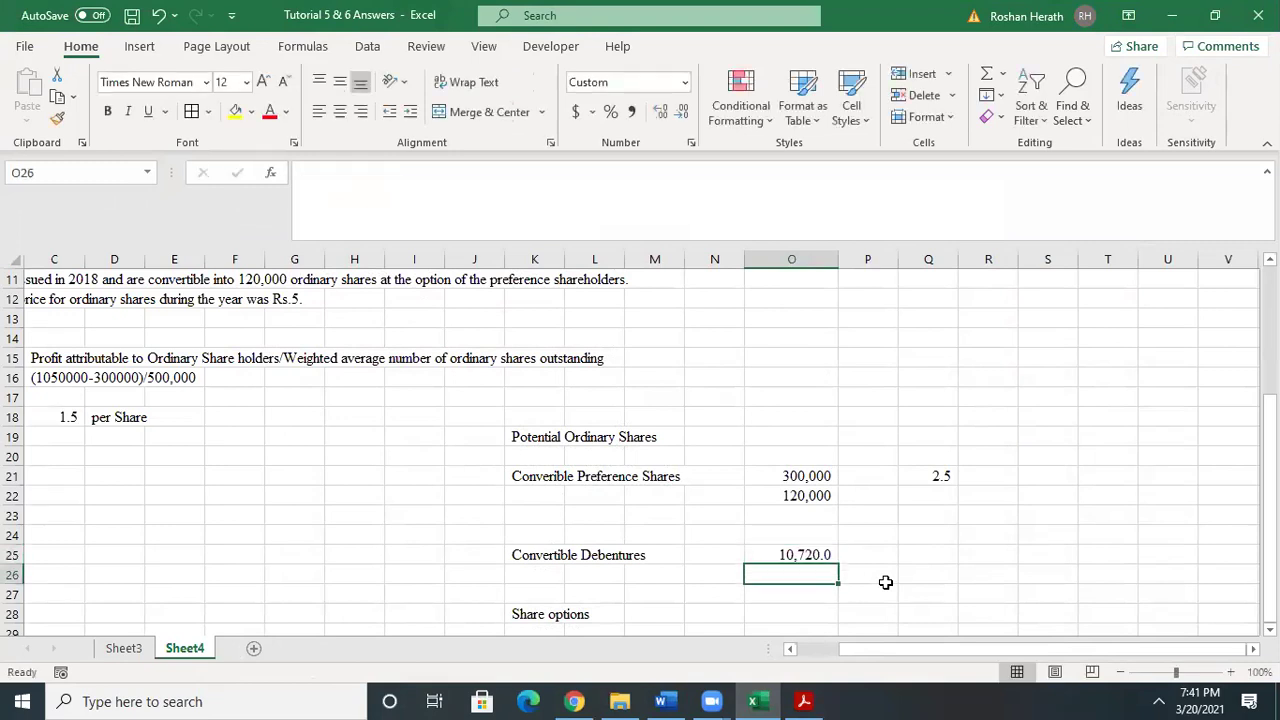
pyautogui.click(783, 556)
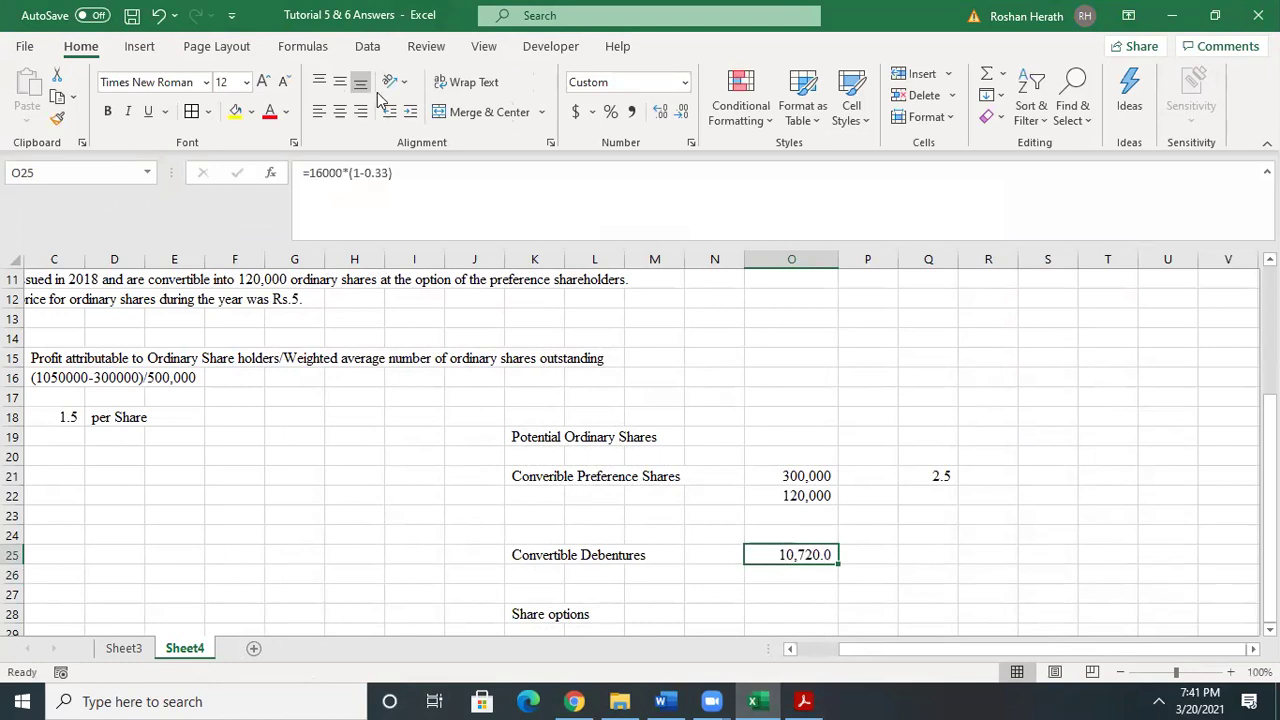
pyautogui.click(677, 117)
pyautogui.click(791, 474)
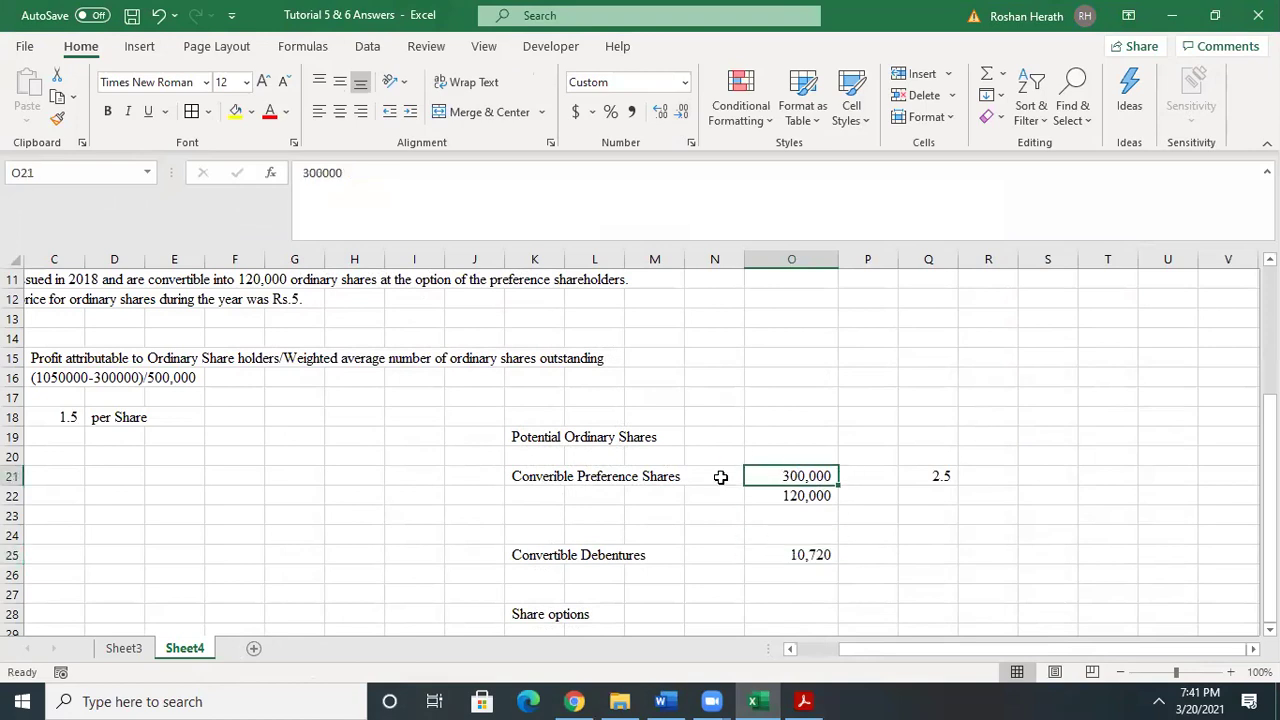
pyautogui.moveTo(1270, 509); pyautogui.dragTo(1270, 483)
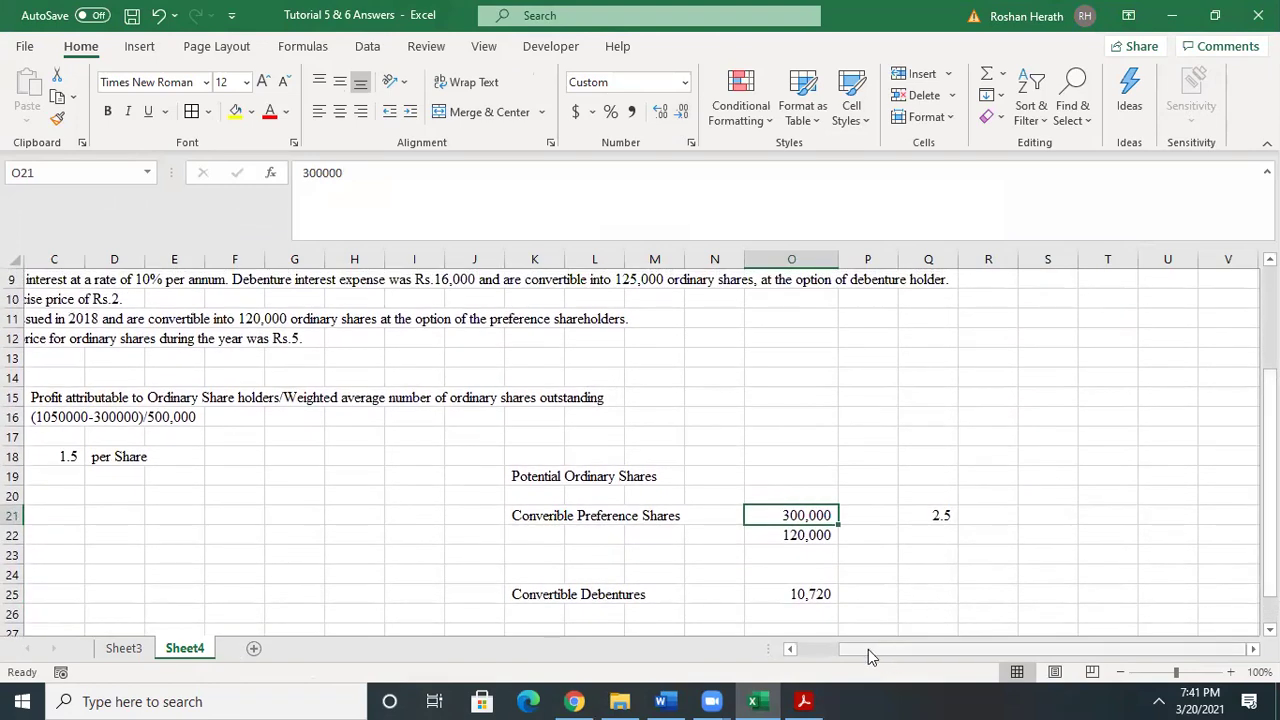
pyautogui.moveTo(854, 654); pyautogui.dragTo(889, 658)
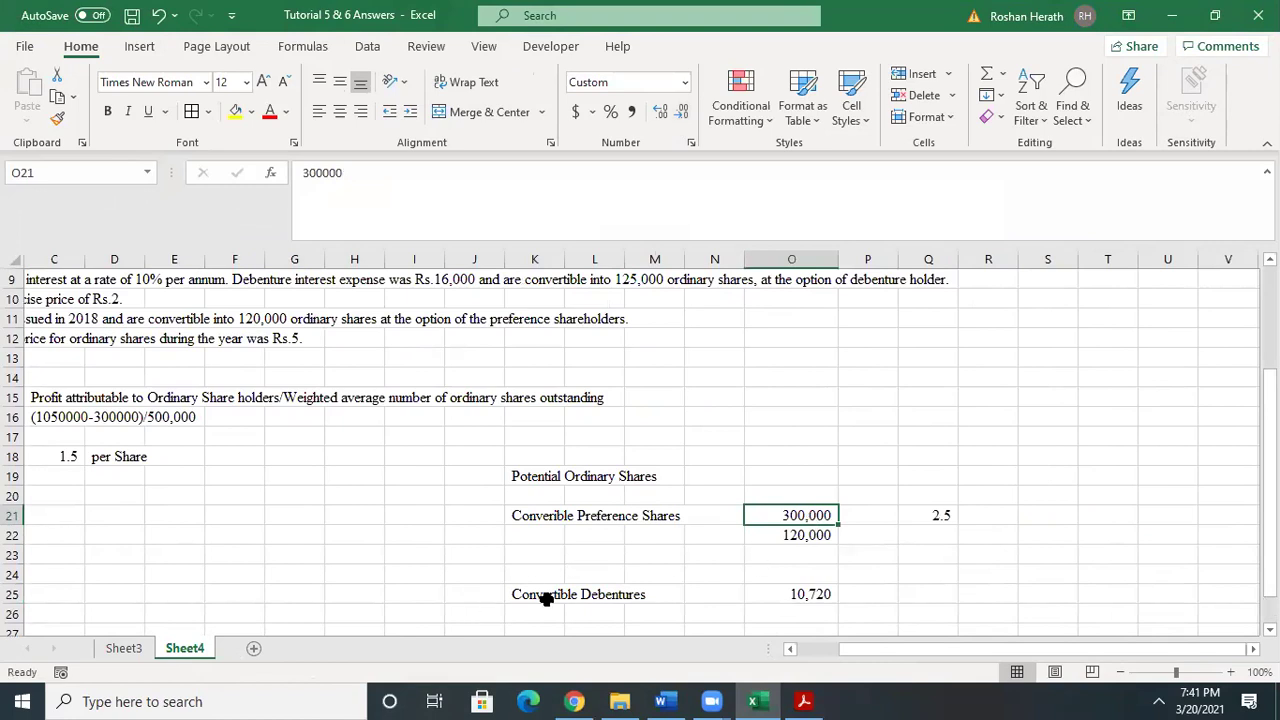
pyautogui.click(806, 593)
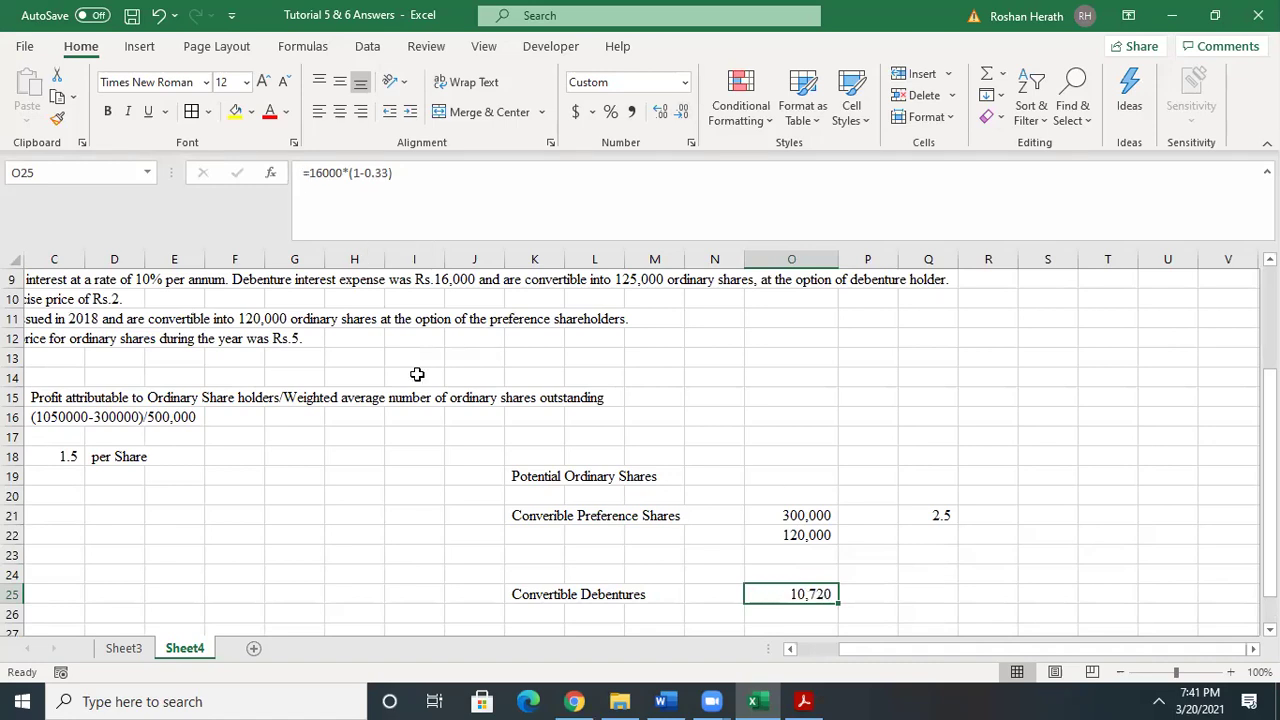
# - Look up the debentures' conversion shares in the Tutorial 6 Word document and enter 125,000 without decimals in O26
pyautogui.click(810, 614)
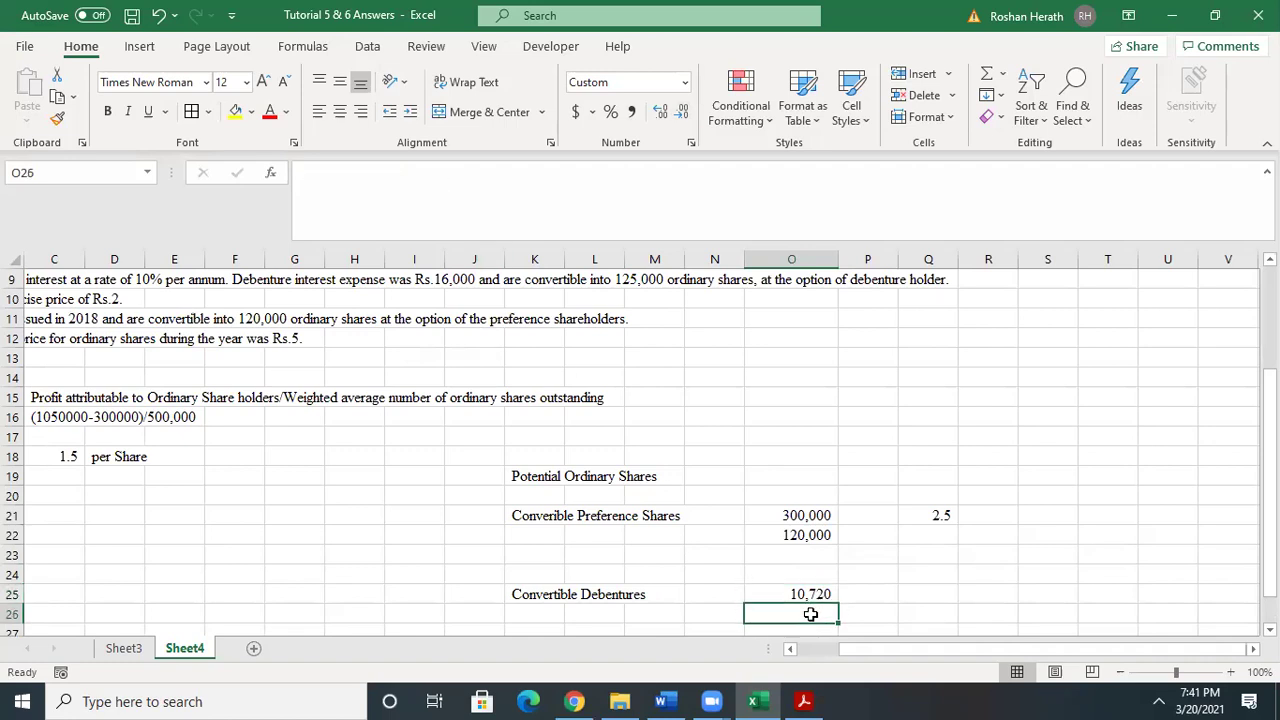
pyautogui.moveTo(757, 701)
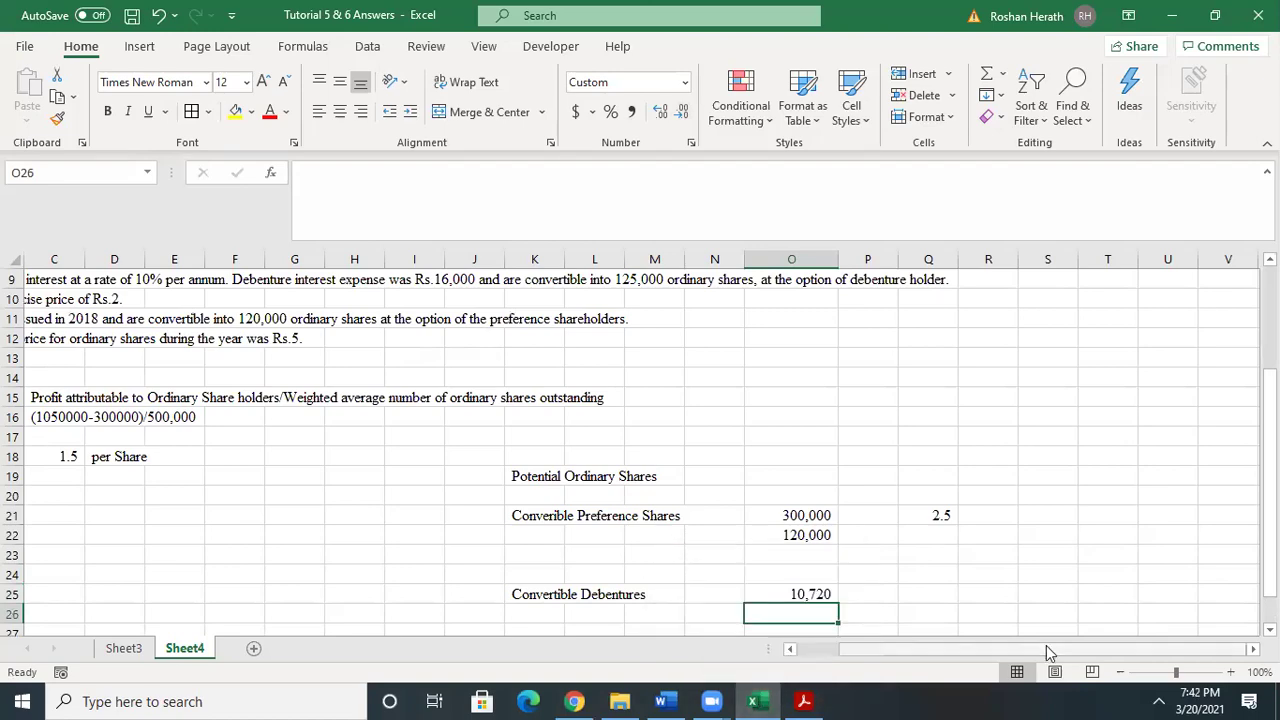
pyautogui.click(745, 700)
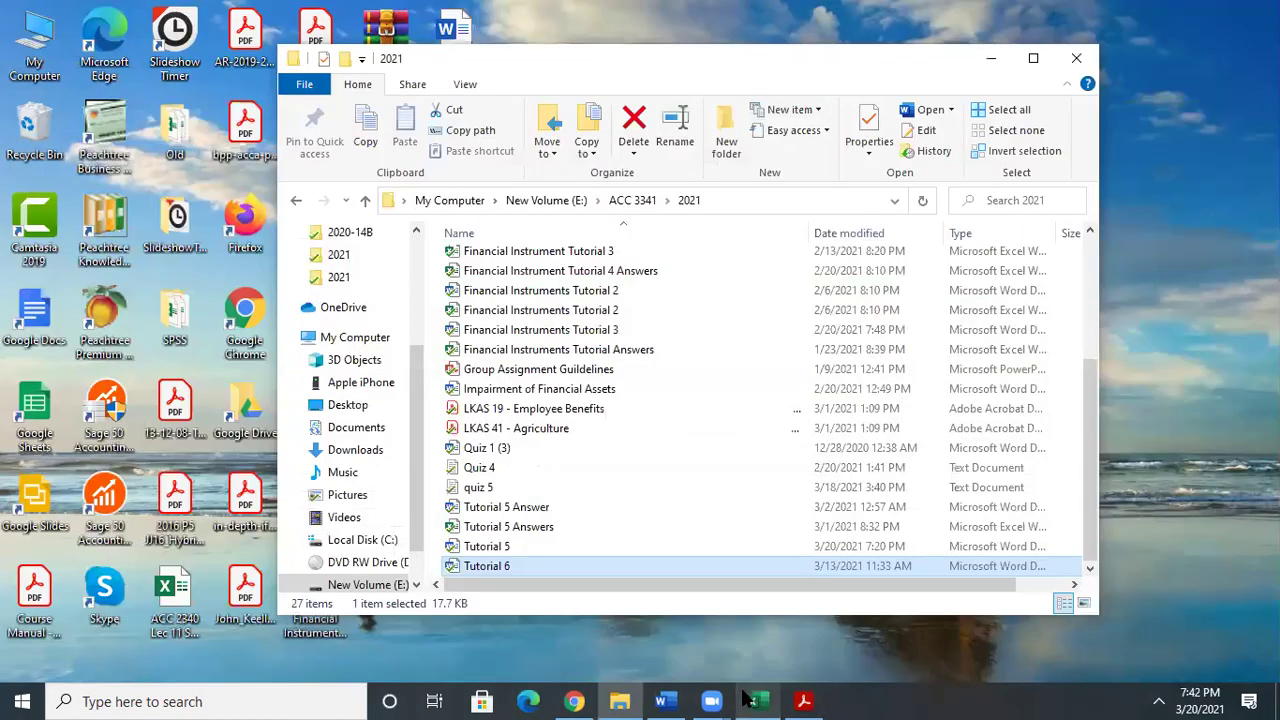
pyautogui.click(745, 700)
pyautogui.click(676, 700)
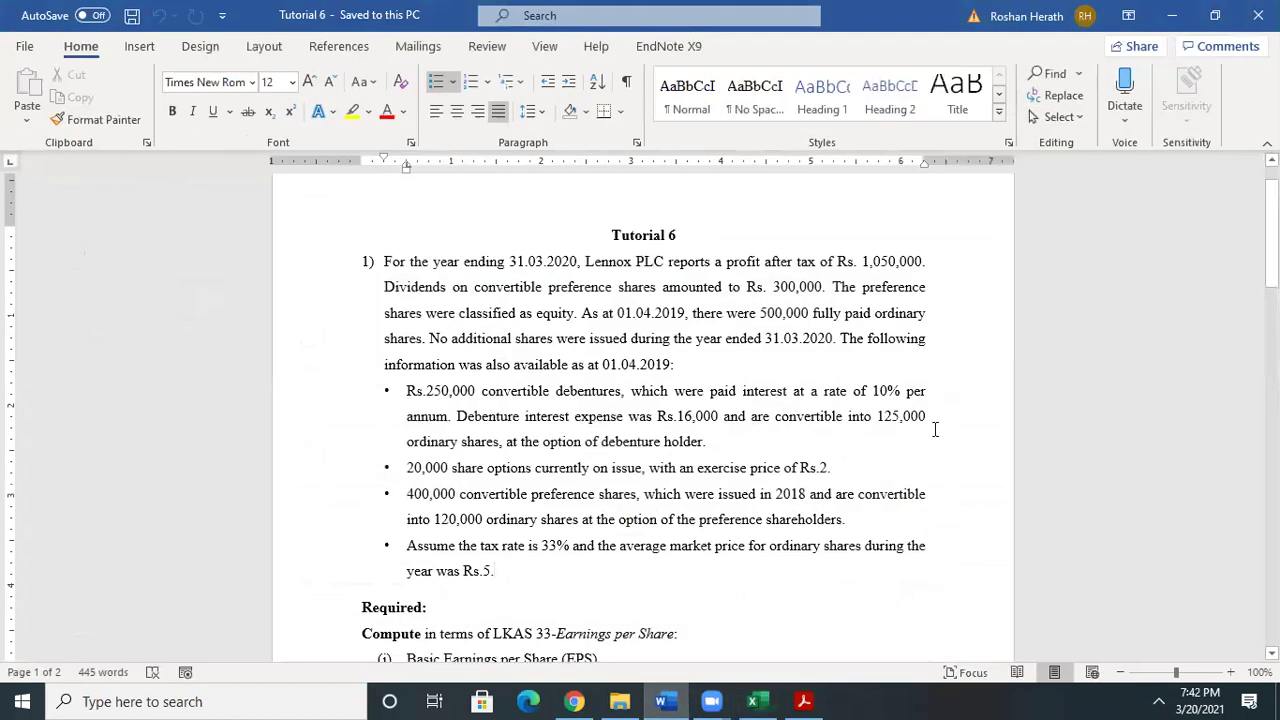
pyautogui.click(760, 697)
pyautogui.write('125000')
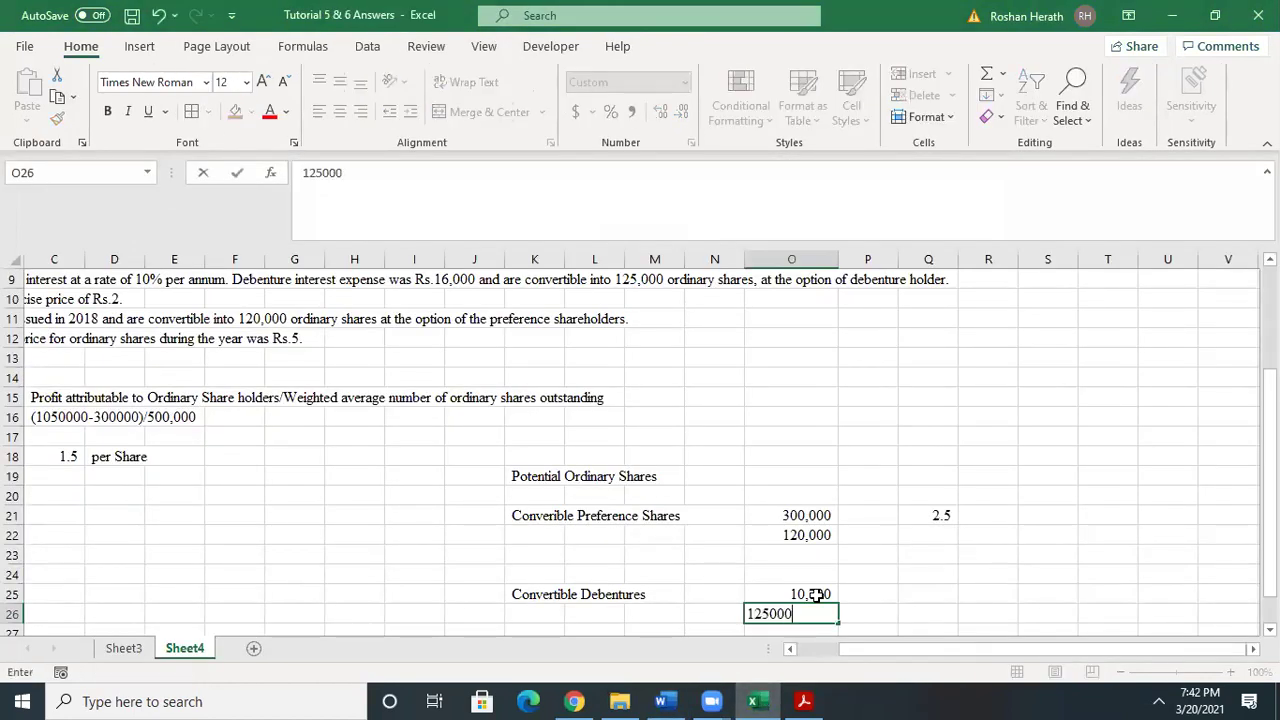
pyautogui.press('Return')
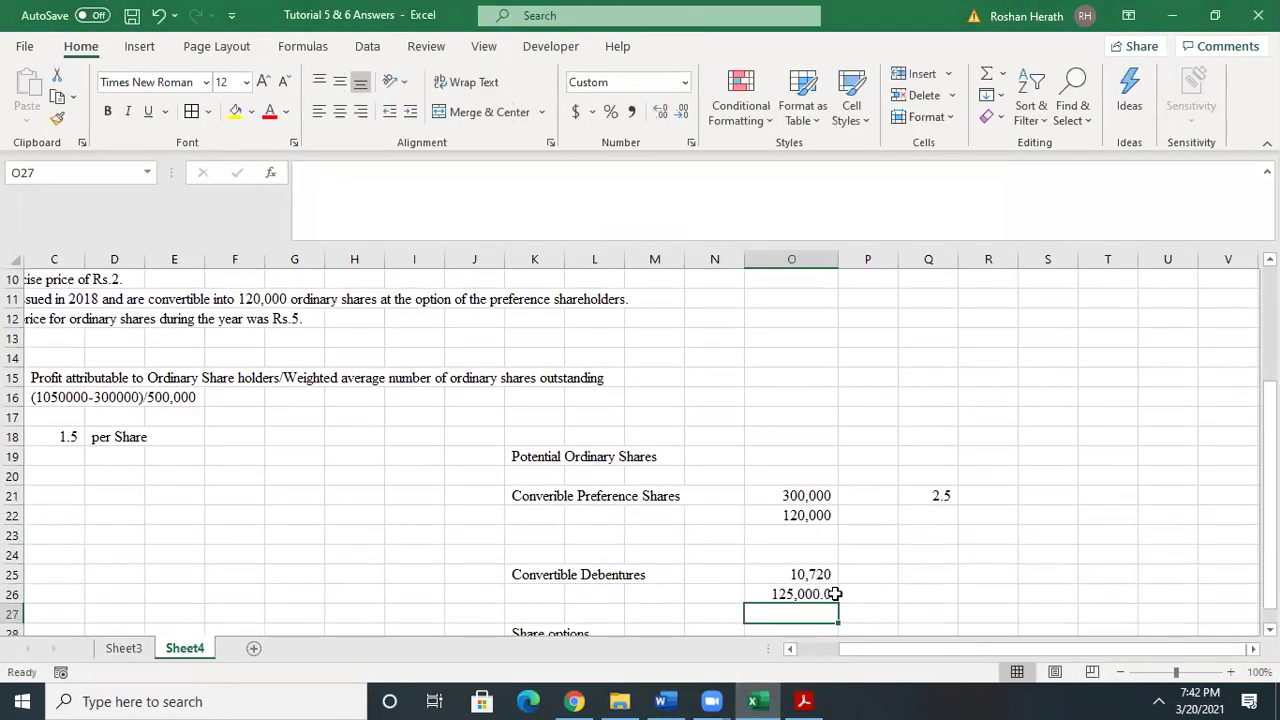
pyautogui.click(780, 594)
pyautogui.click(684, 111)
pyautogui.click(684, 111)
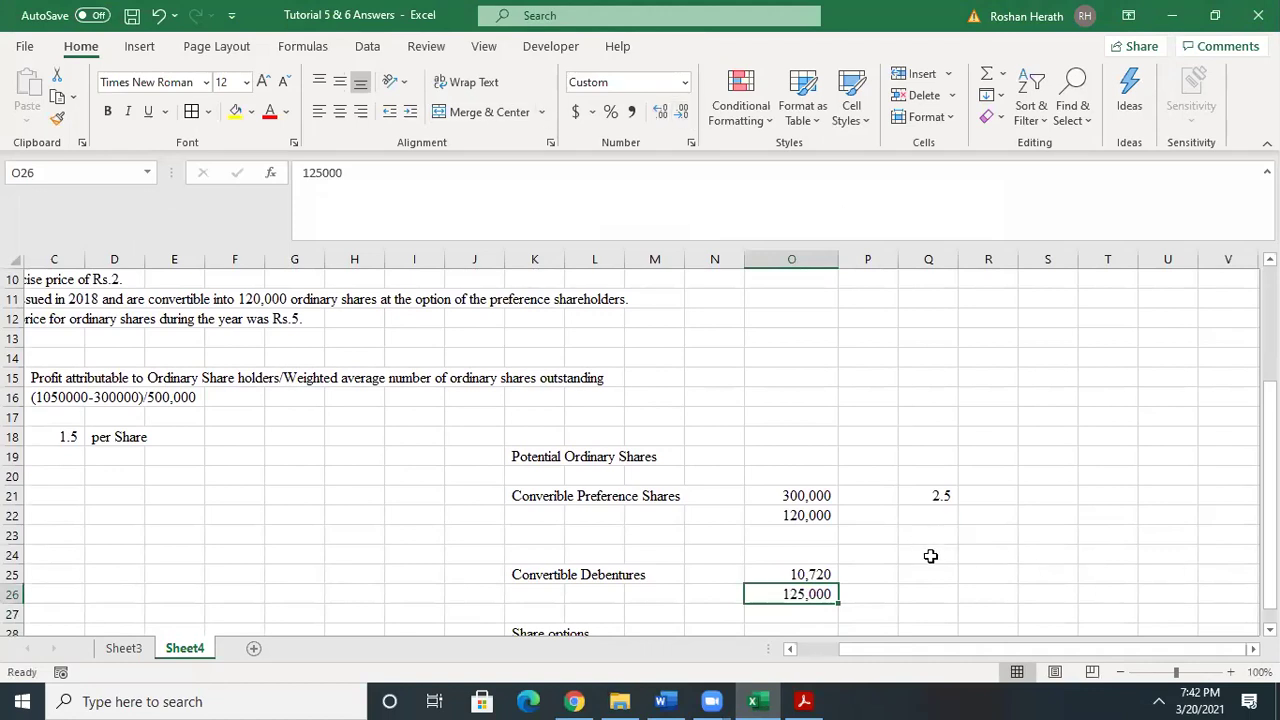
# - Calculate the debentures' earnings per incremental share in Q25 with the formula =O25/O26, shown to three decimals
pyautogui.click(929, 572)
pyautogui.write('=')
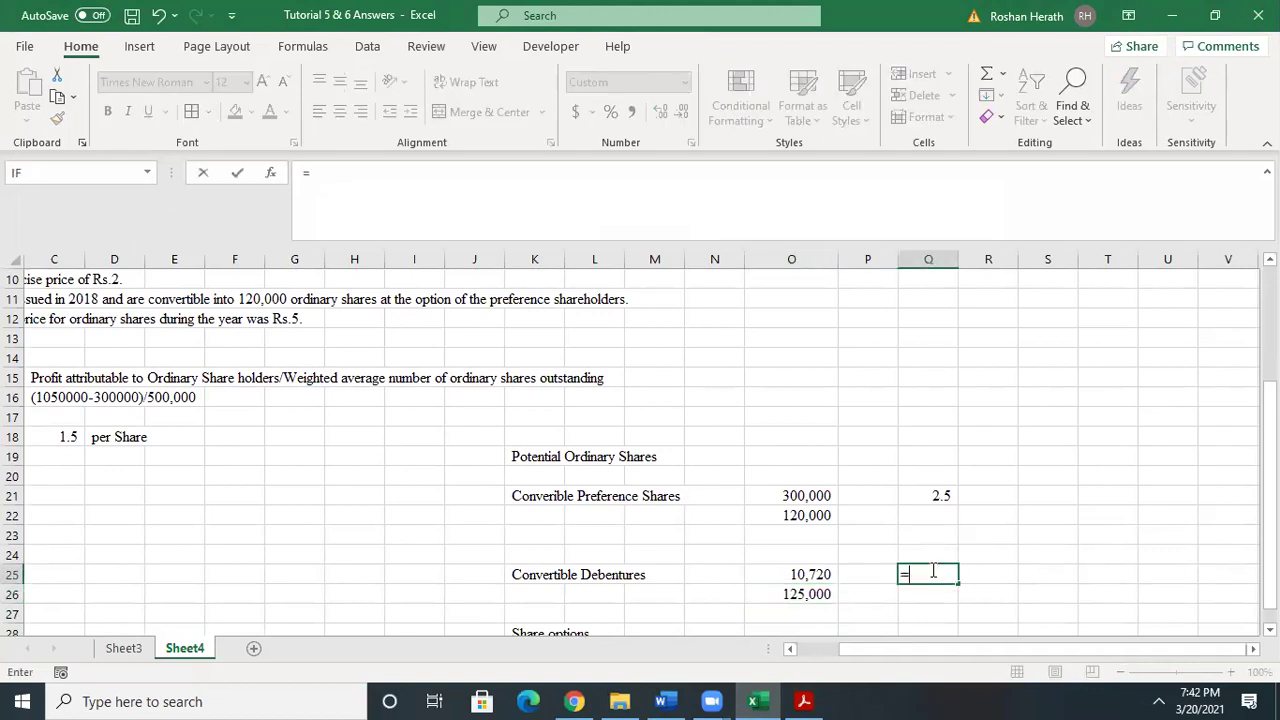
pyautogui.click(810, 572)
pyautogui.write('/')
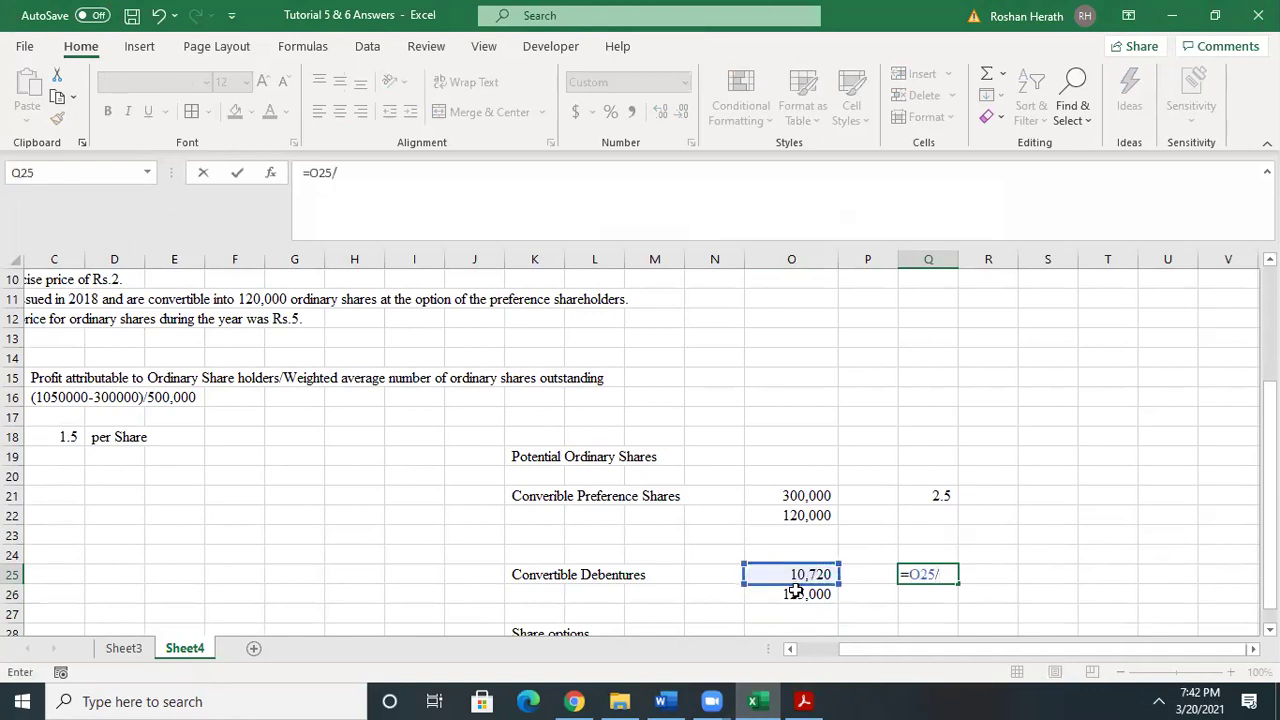
pyautogui.click(797, 594)
pyautogui.press('Return')
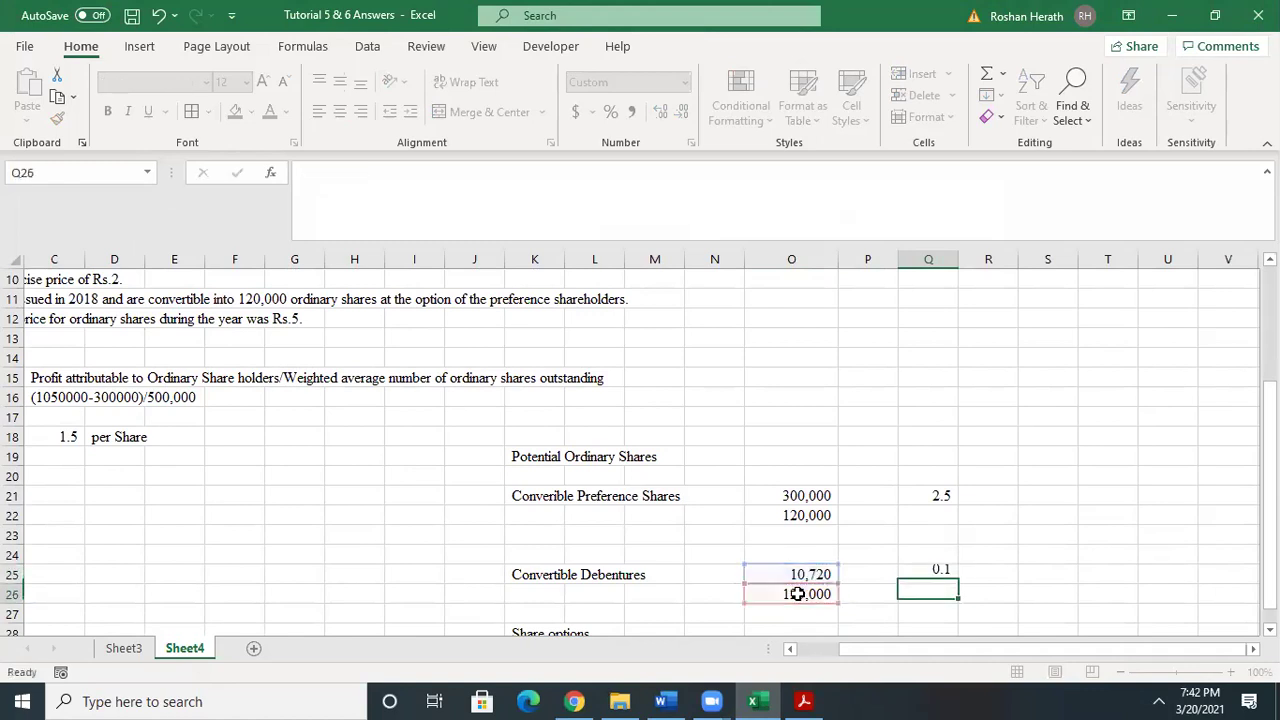
pyautogui.click(940, 574)
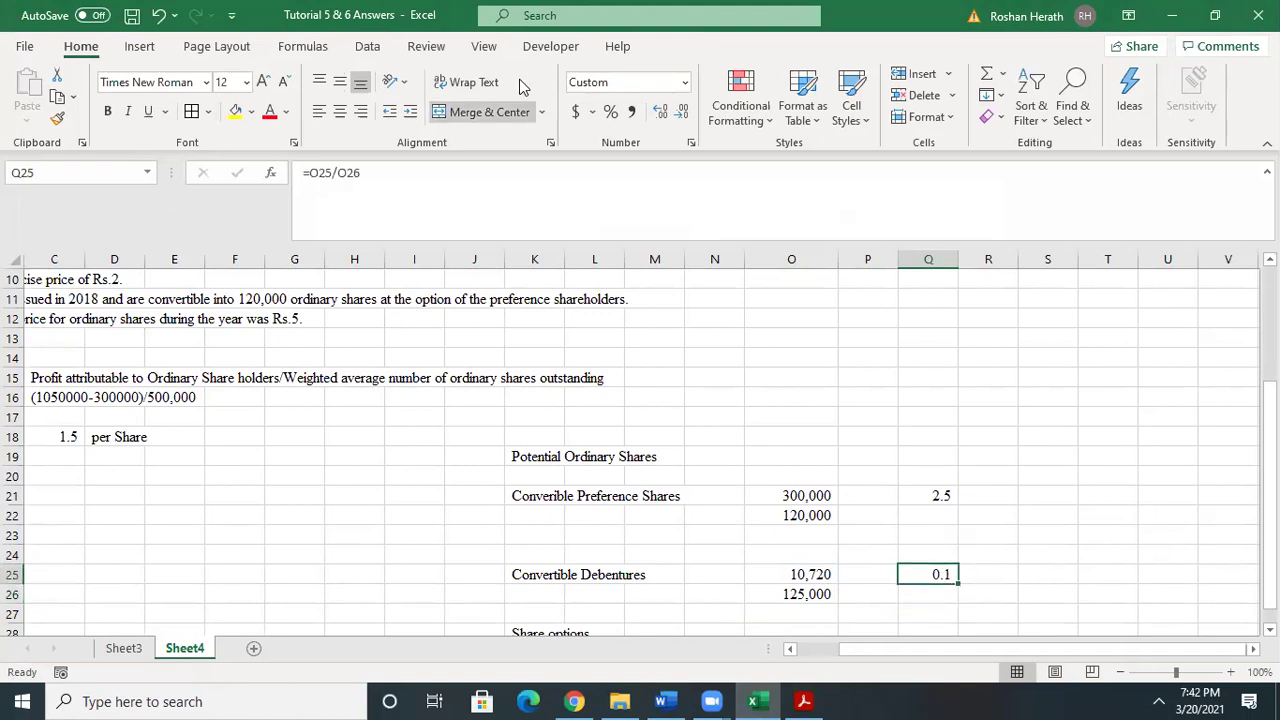
pyautogui.click(662, 115)
pyautogui.click(662, 115)
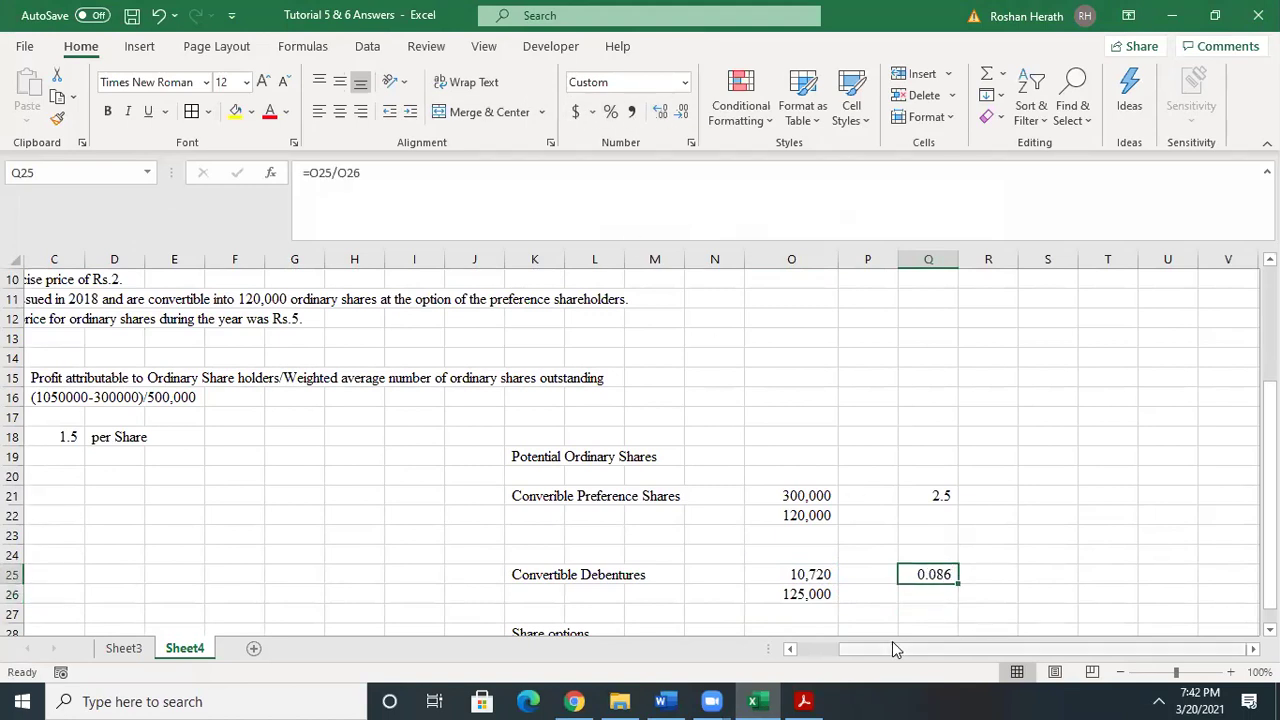
# - Review the convertible debentures workings and look up the share options details in the Tutorial 6 Word document
pyautogui.moveTo(834, 655); pyautogui.dragTo(886, 660)
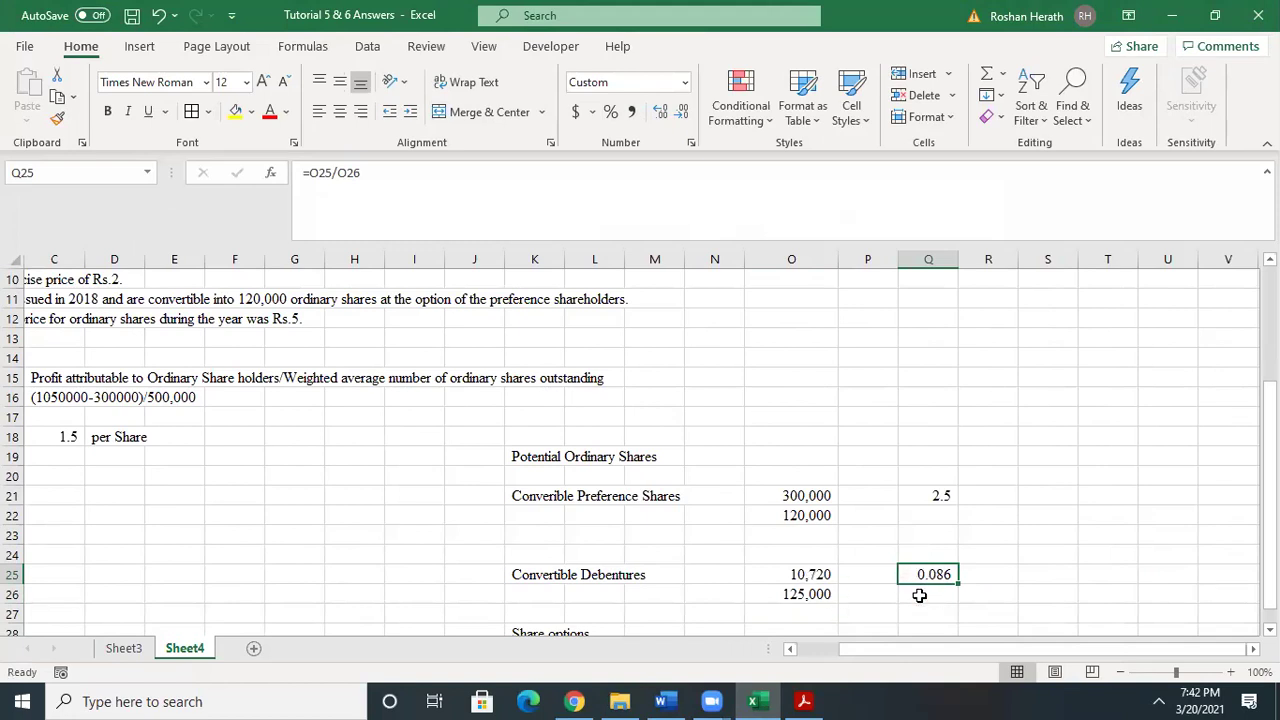
pyautogui.click(806, 574)
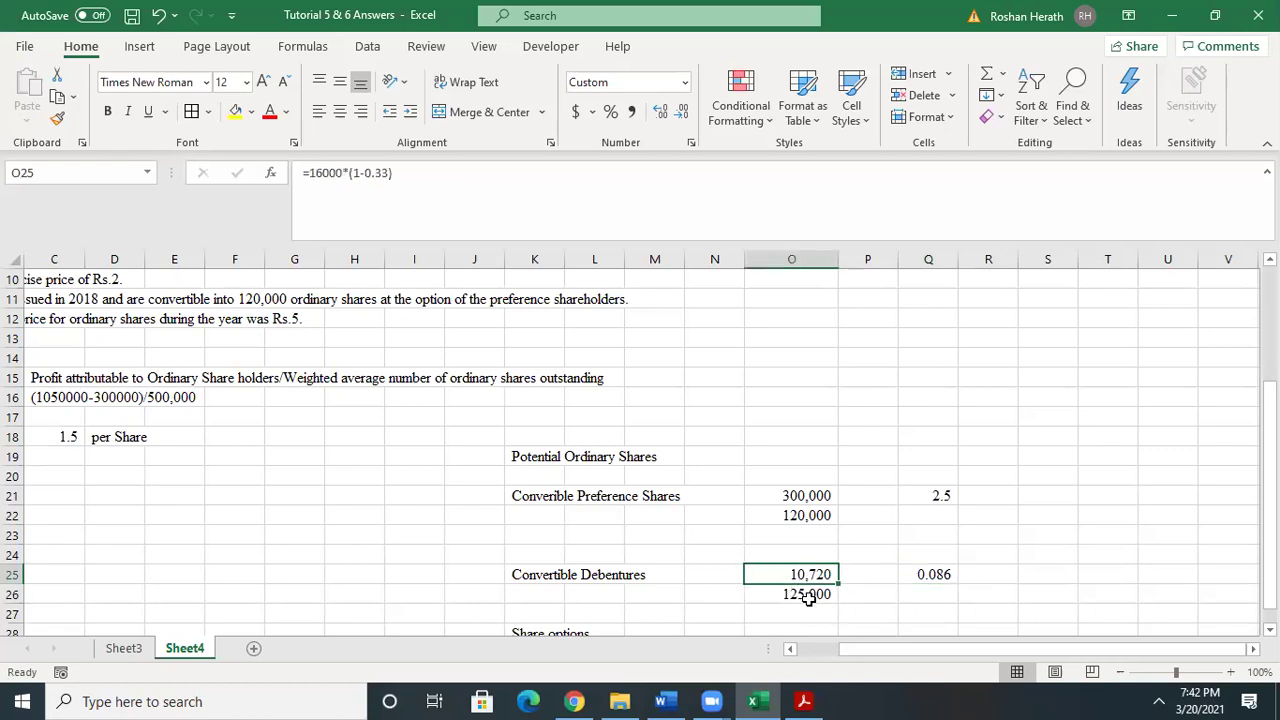
pyautogui.click(810, 596)
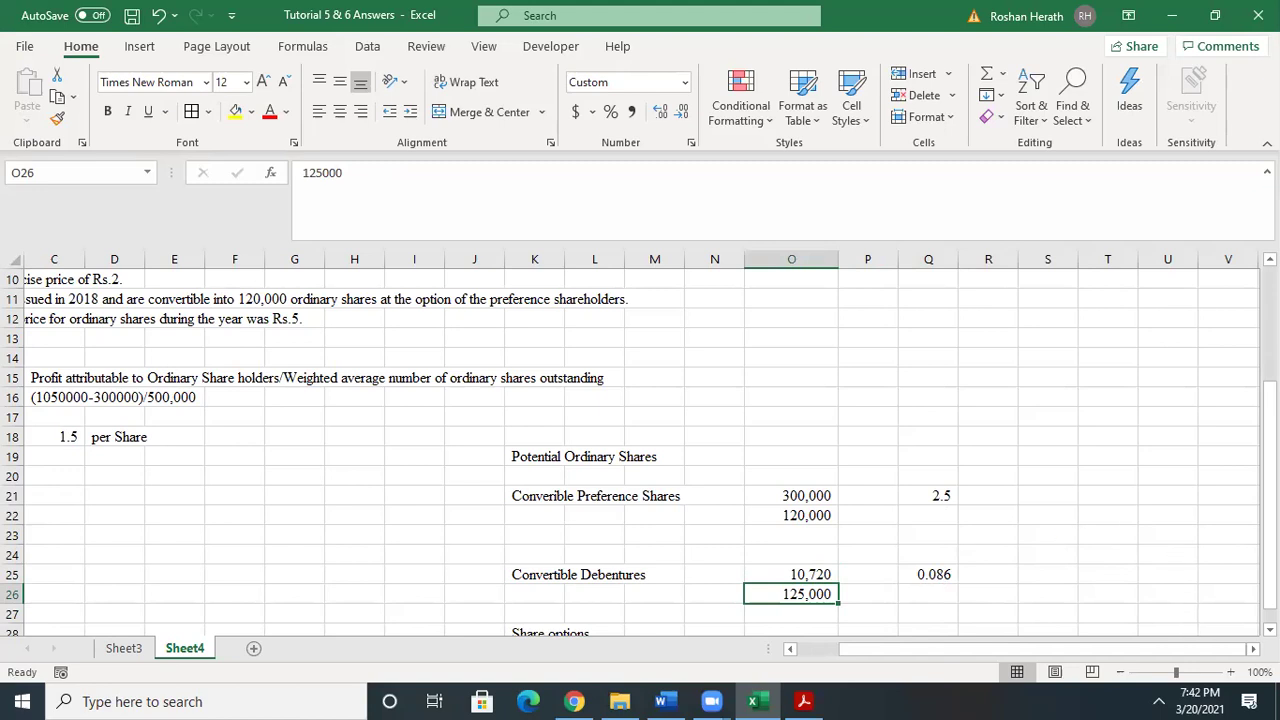
pyautogui.scroll(-3, 1250, 632)
pyautogui.scroll(-2, 640, 450)
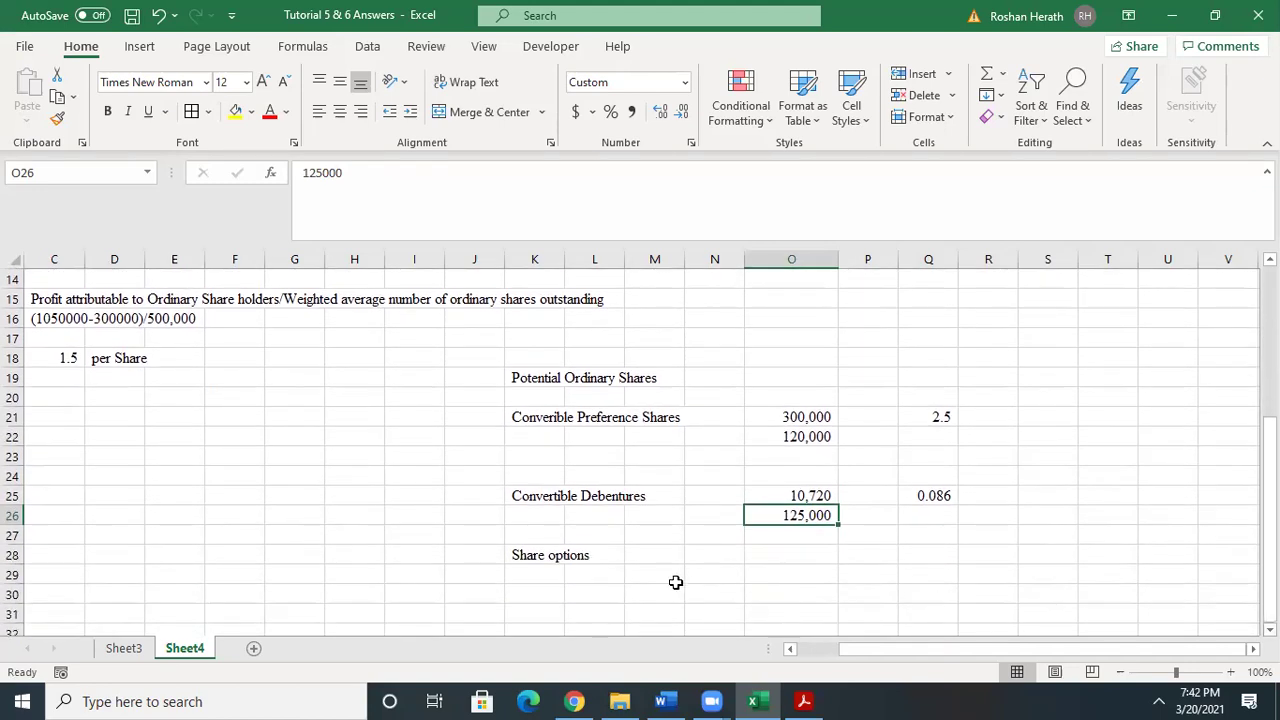
pyautogui.click(674, 700)
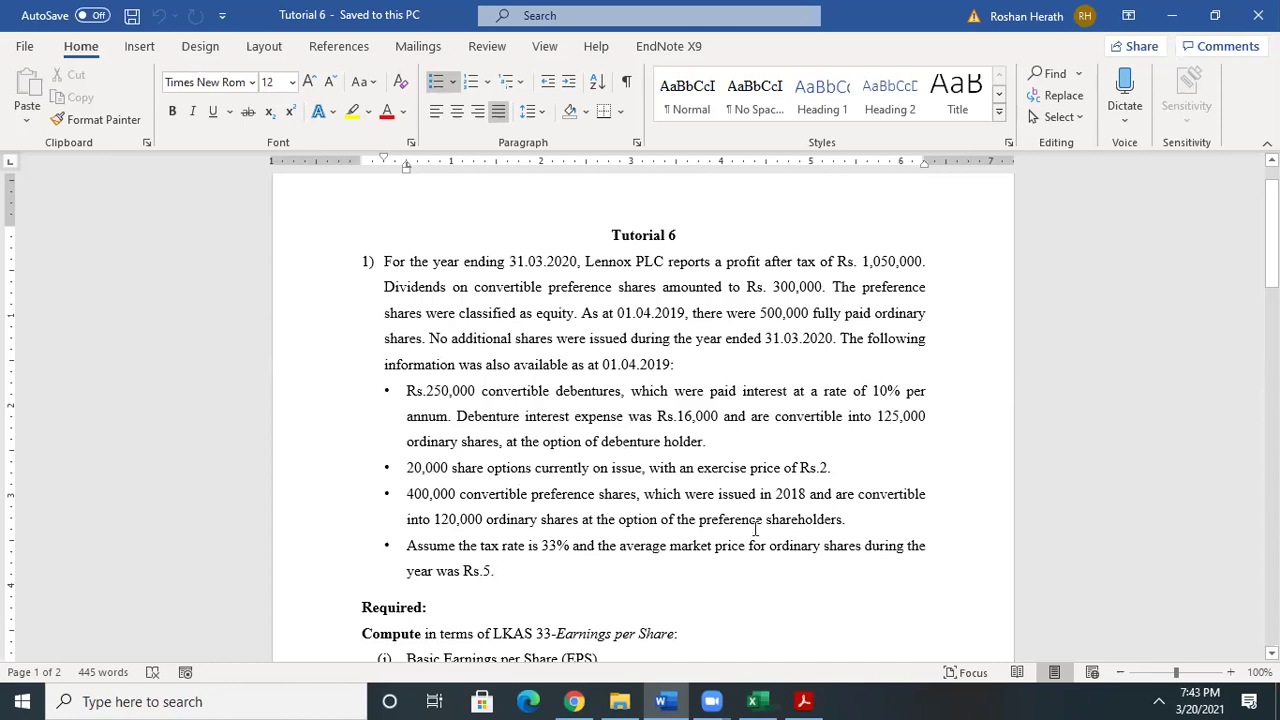
pyautogui.click(760, 700)
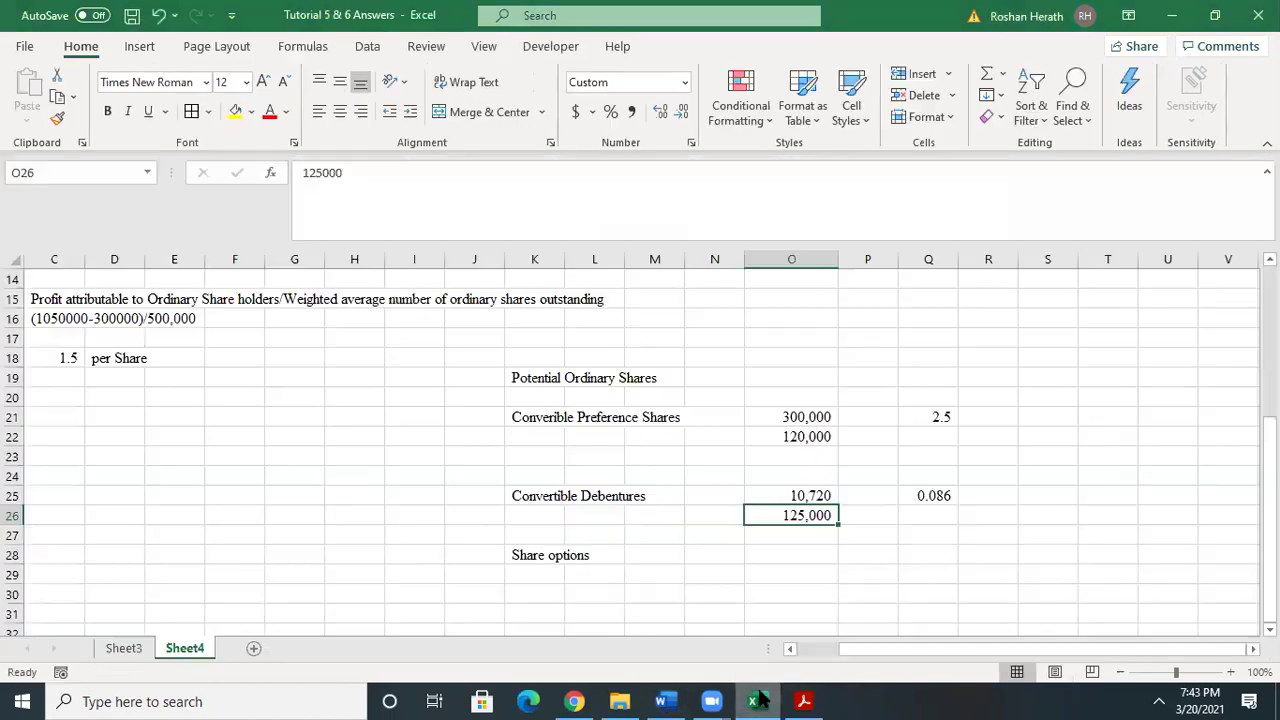
# - Calculate the options' value at the average market price in K32 with the formula =5*20000, shown without decimals
pyautogui.scroll(-2, 642, 543)
pyautogui.click(538, 552)
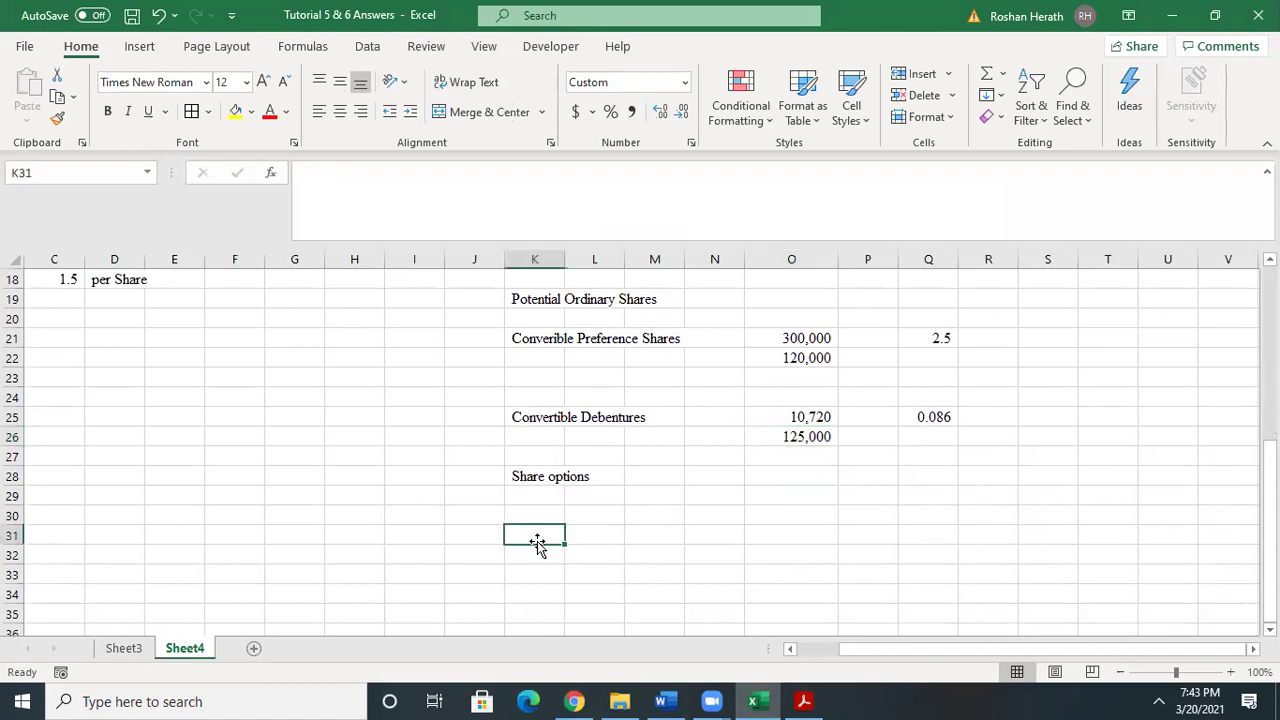
pyautogui.write('=')
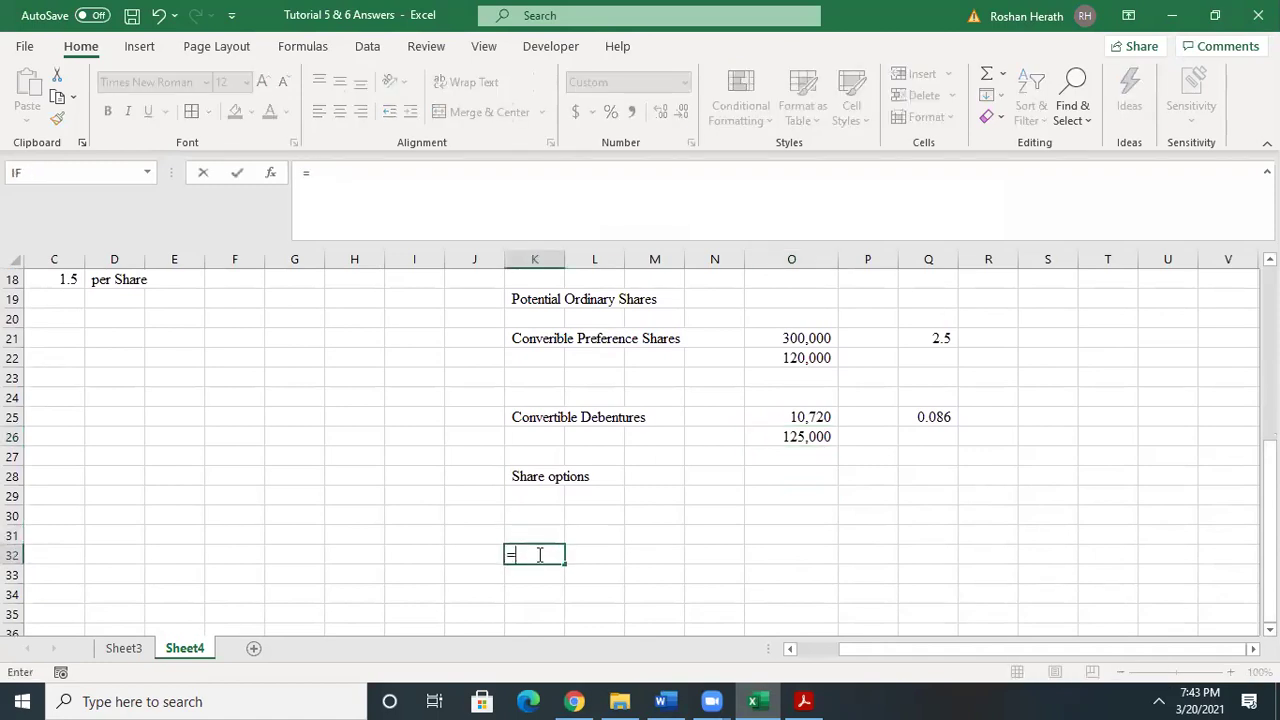
pyautogui.write('5*')
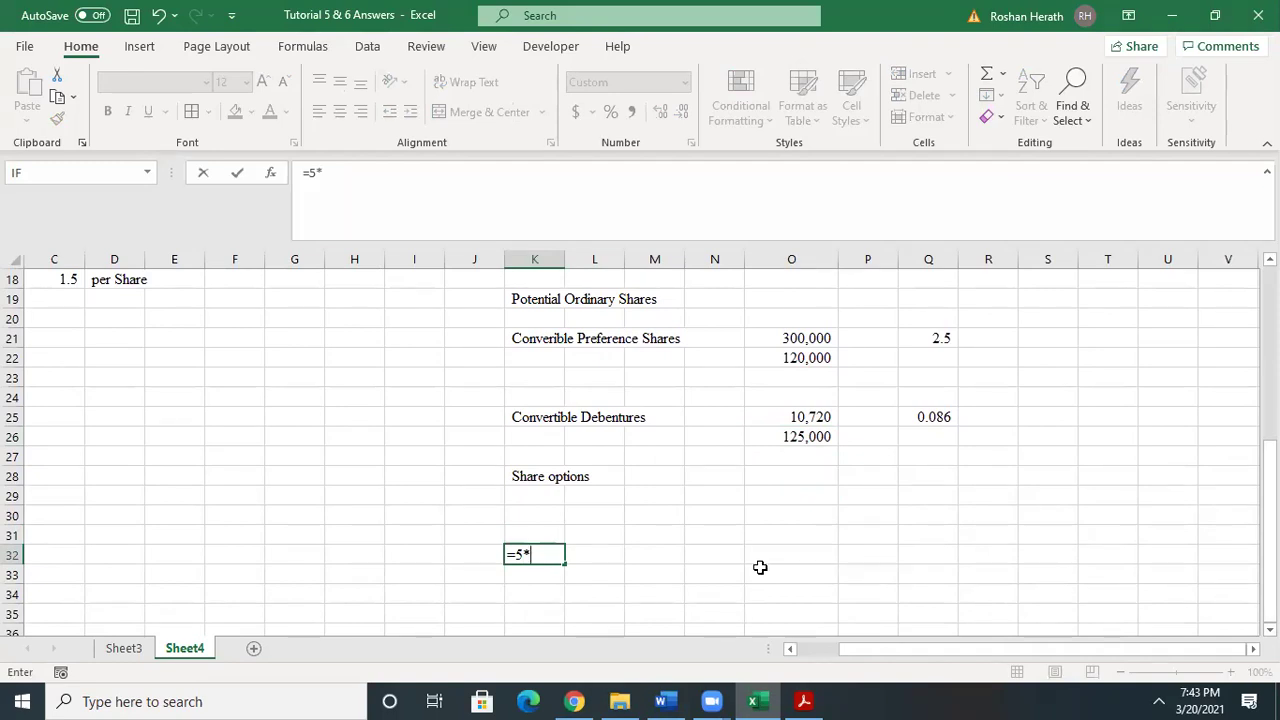
pyautogui.write('20000')
pyautogui.press('Return')
pyautogui.click(543, 553)
pyautogui.click(661, 112)
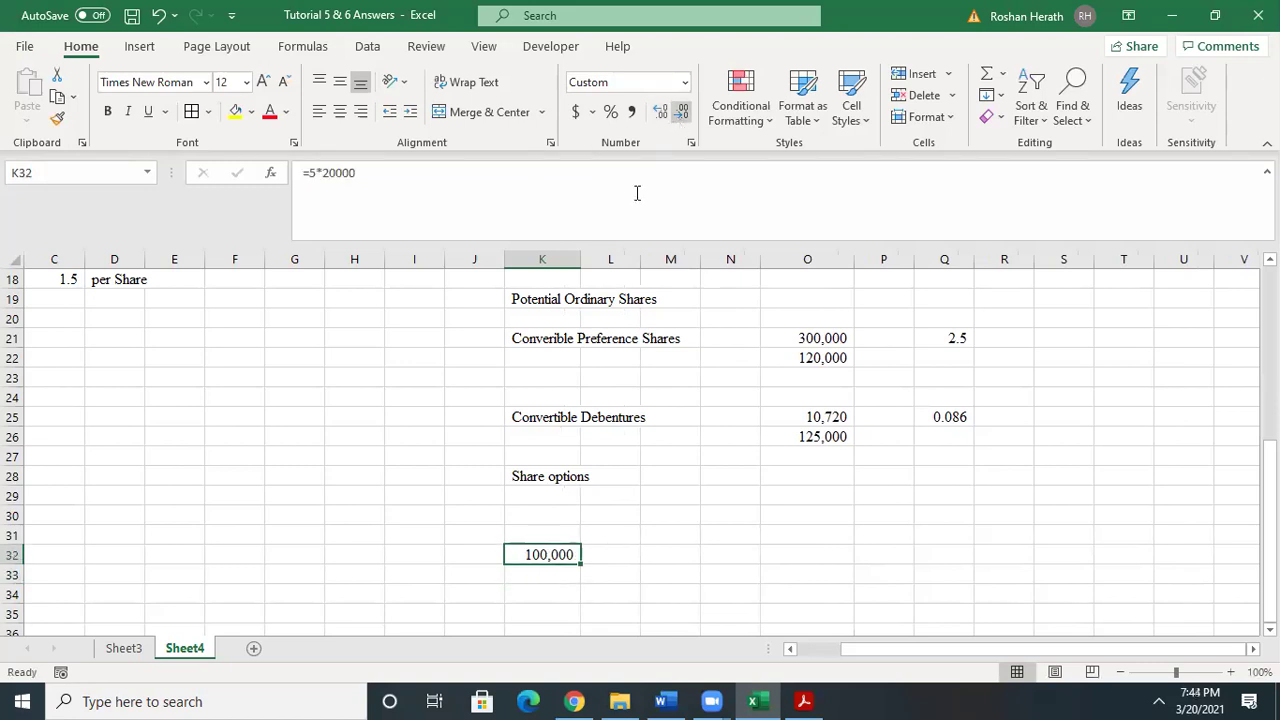
# - Calculate the share options' exercise proceeds in M32 with the formula =2*20000, shown without decimals
pyautogui.click(655, 549)
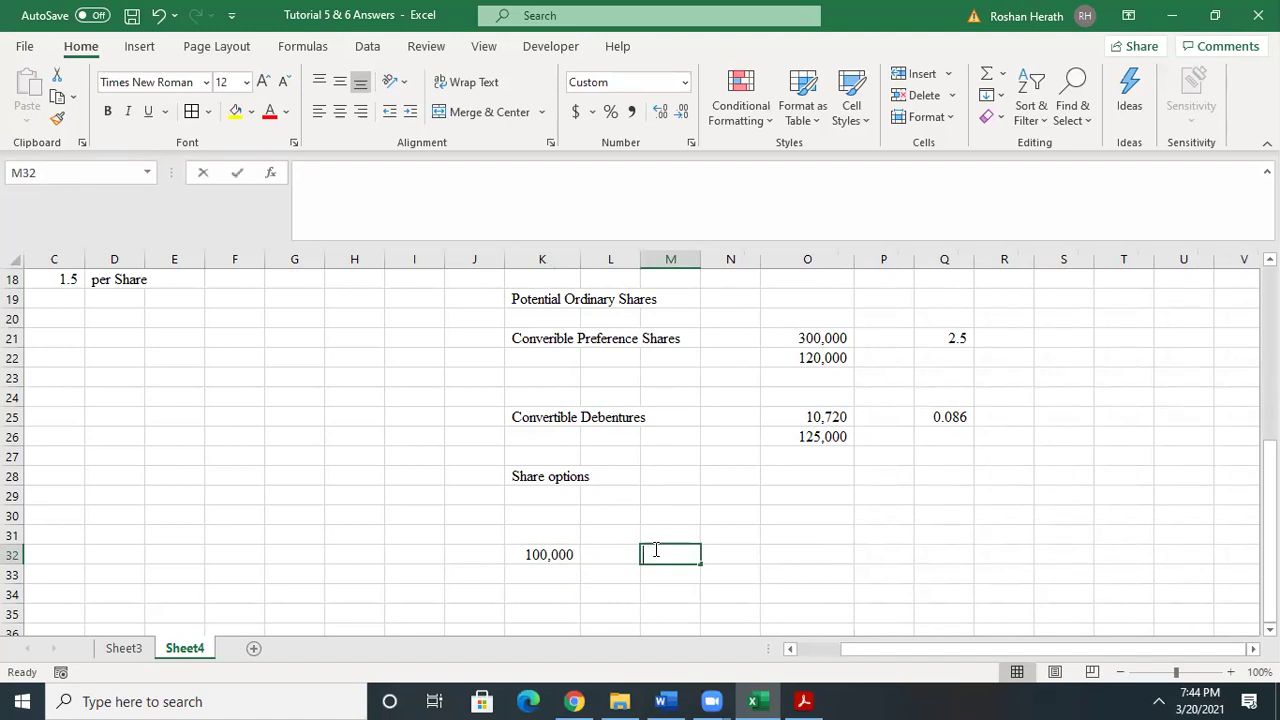
pyautogui.write('=2*')
pyautogui.write('30000')
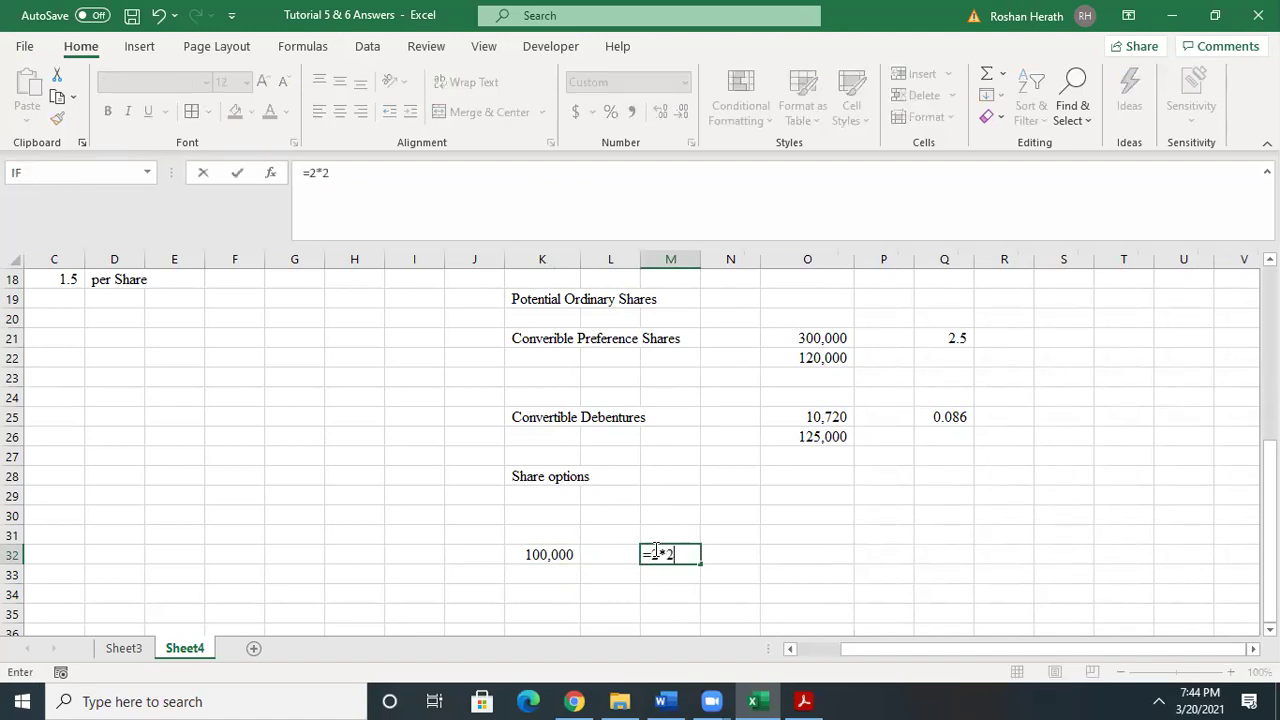
pyautogui.press('Return')
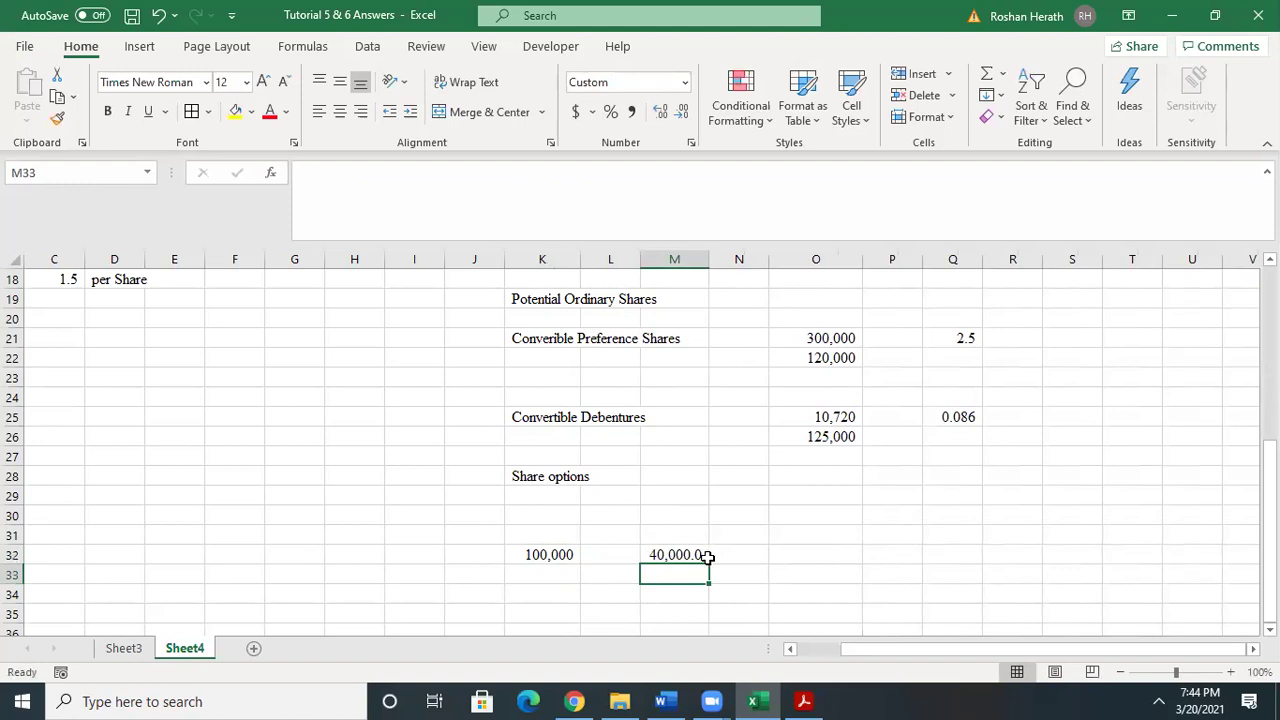
pyautogui.click(680, 554)
pyautogui.click(660, 112)
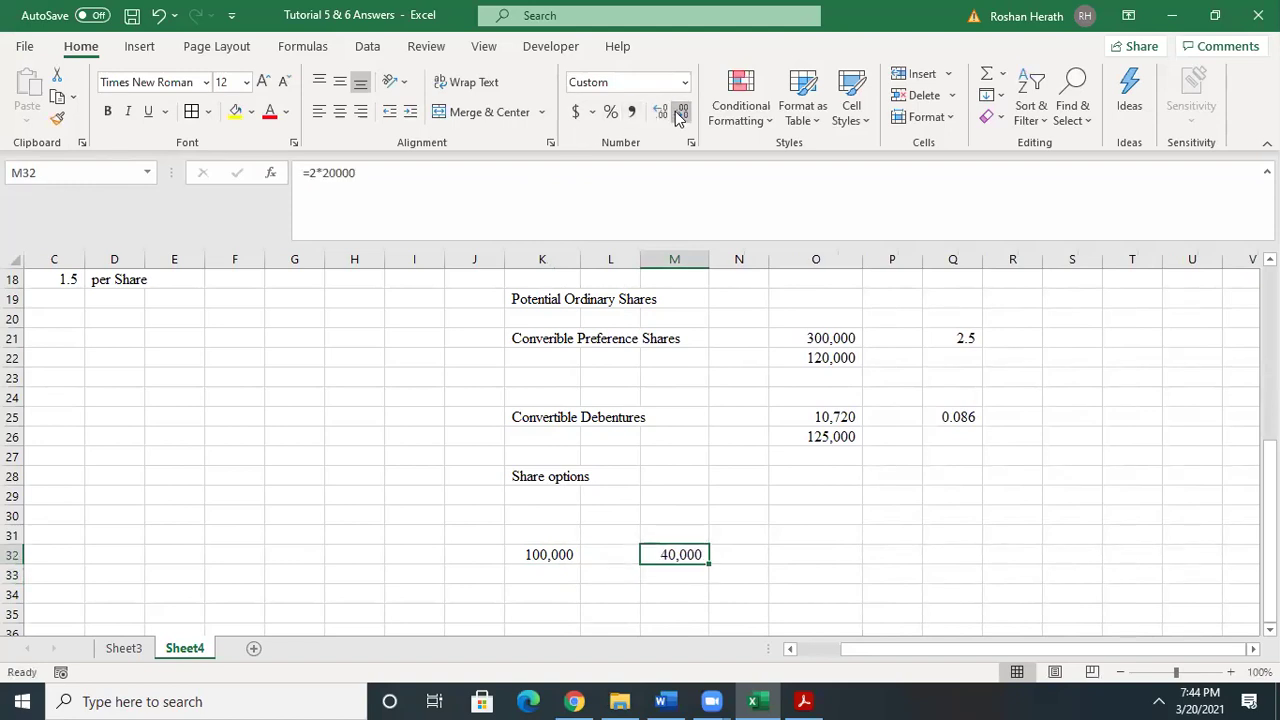
# - Calculate the shares the proceeds would buy at market price in M34 with the formula =M32/5, shown without decimals
pyautogui.click(674, 587)
pyautogui.write('=')
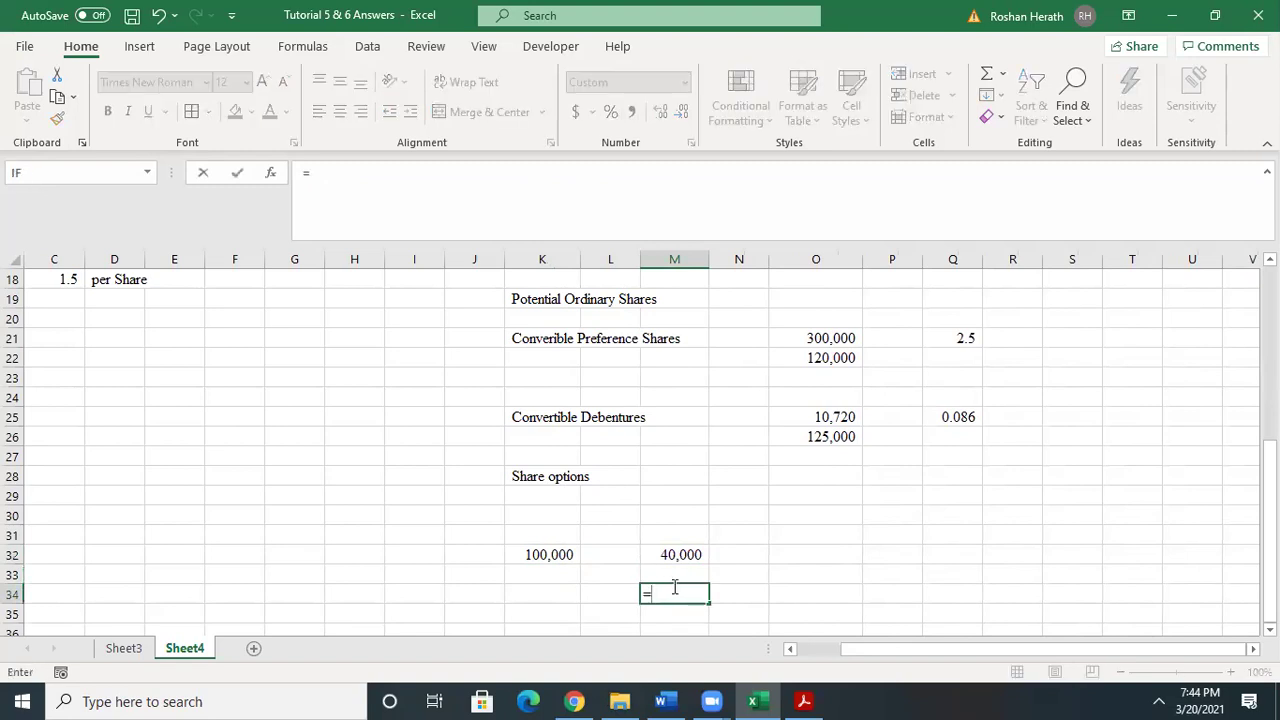
pyautogui.click(674, 557)
pyautogui.write('/')
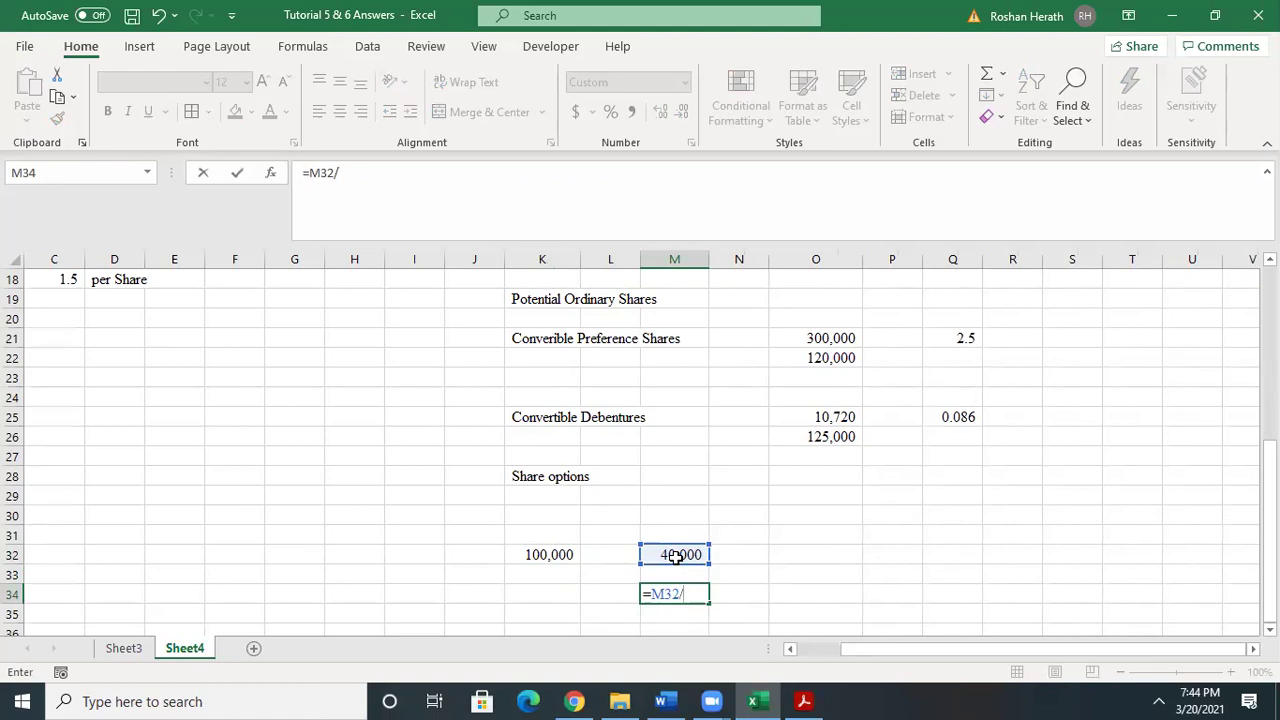
pyautogui.write('5')
pyautogui.press('Return')
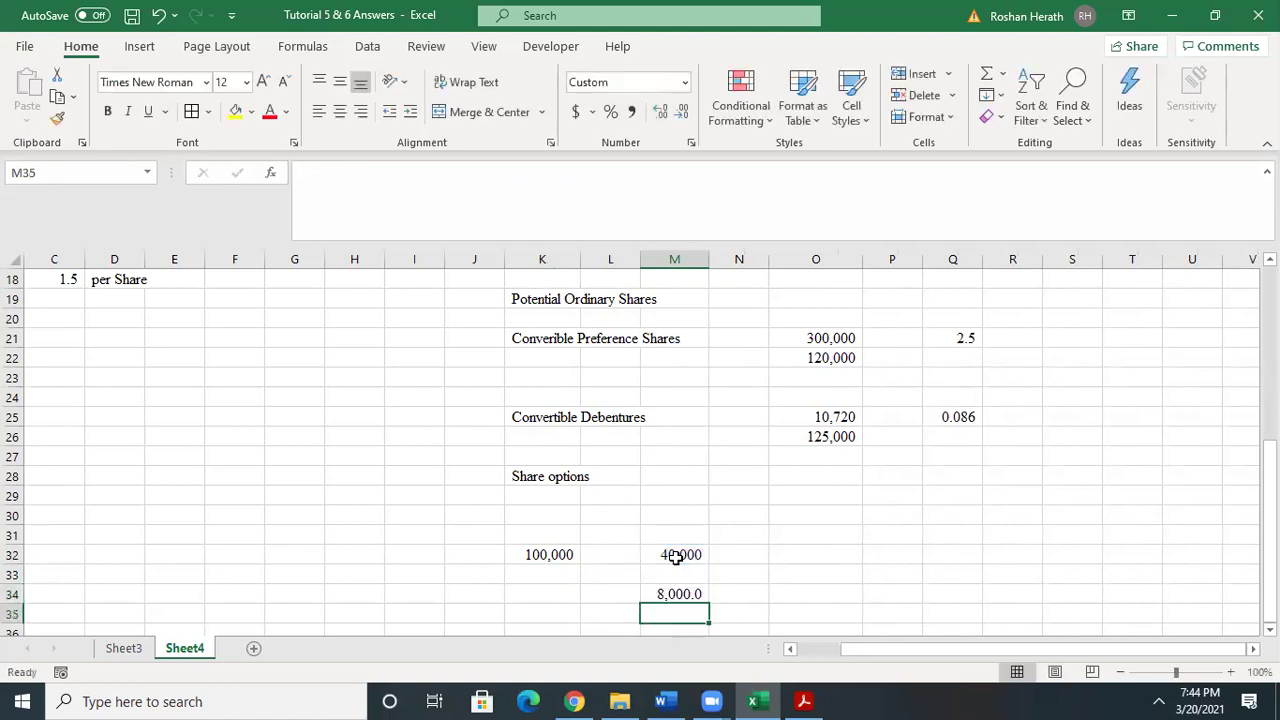
pyautogui.click(672, 594)
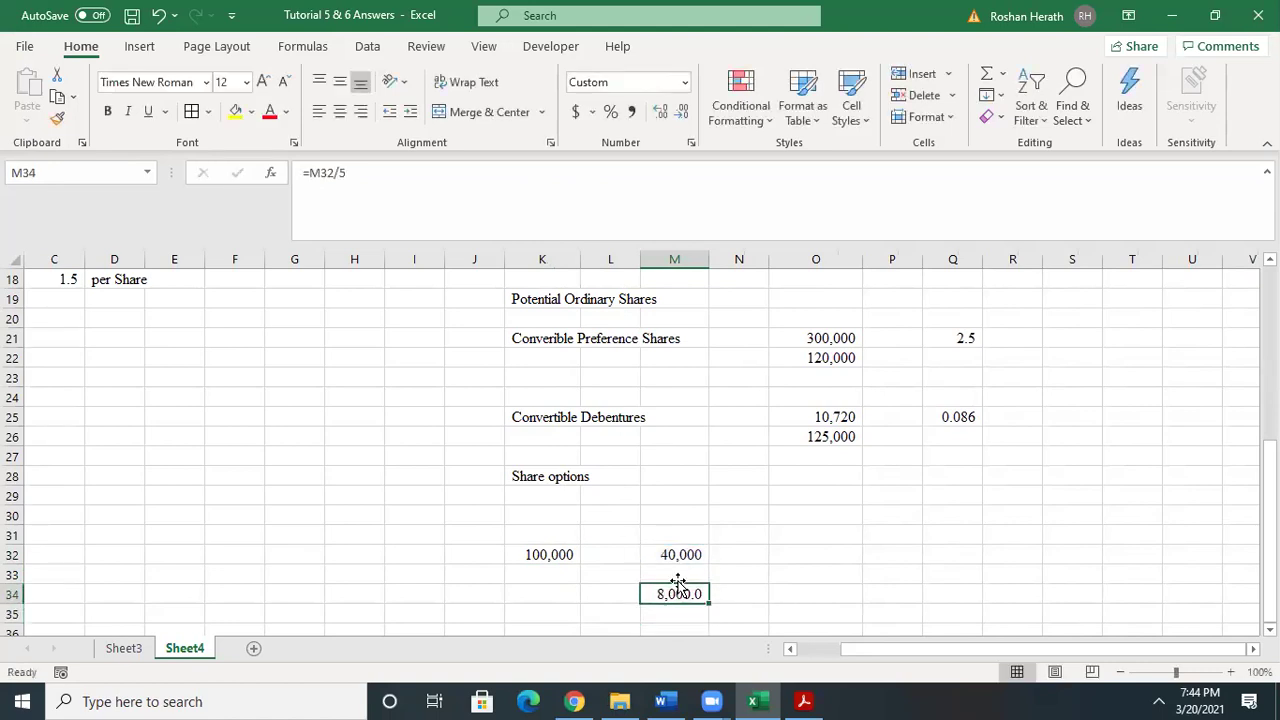
pyautogui.click(684, 111)
# - Check the proceeds and market-price share figures in M32 and M34 against the share option details in the Tutorial 6 Word document
pyautogui.click(690, 556)
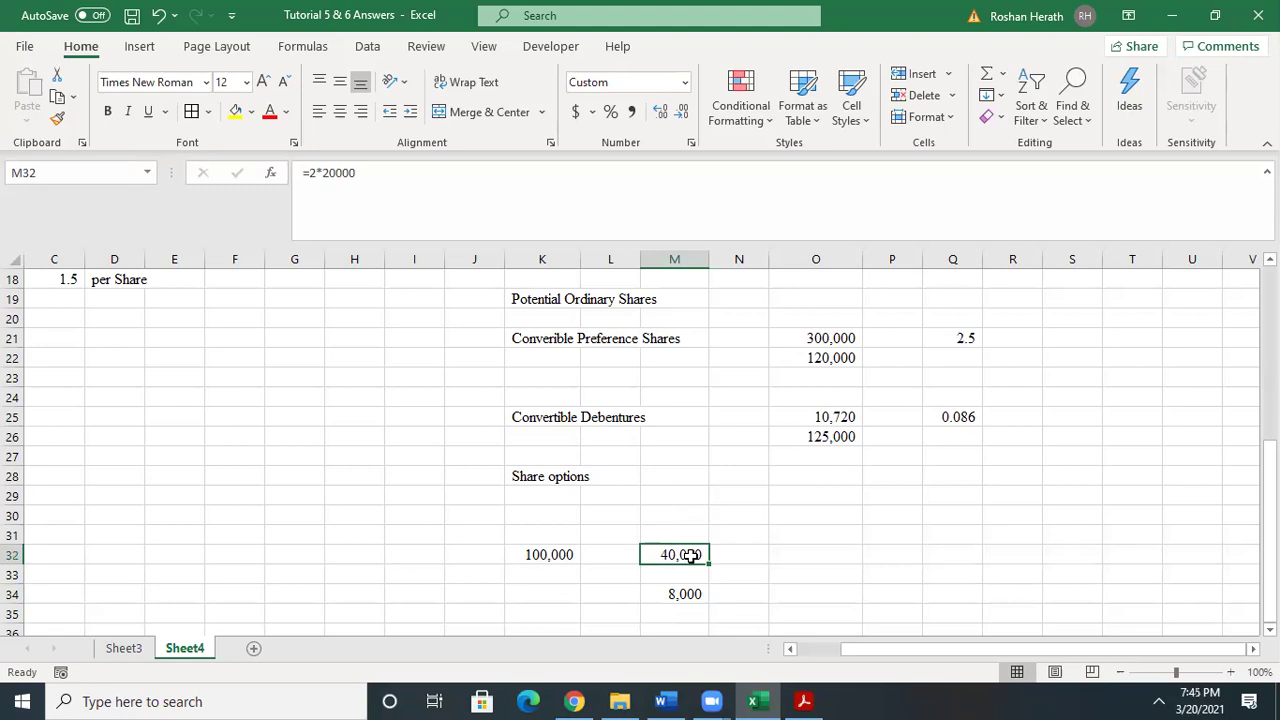
pyautogui.click(811, 649)
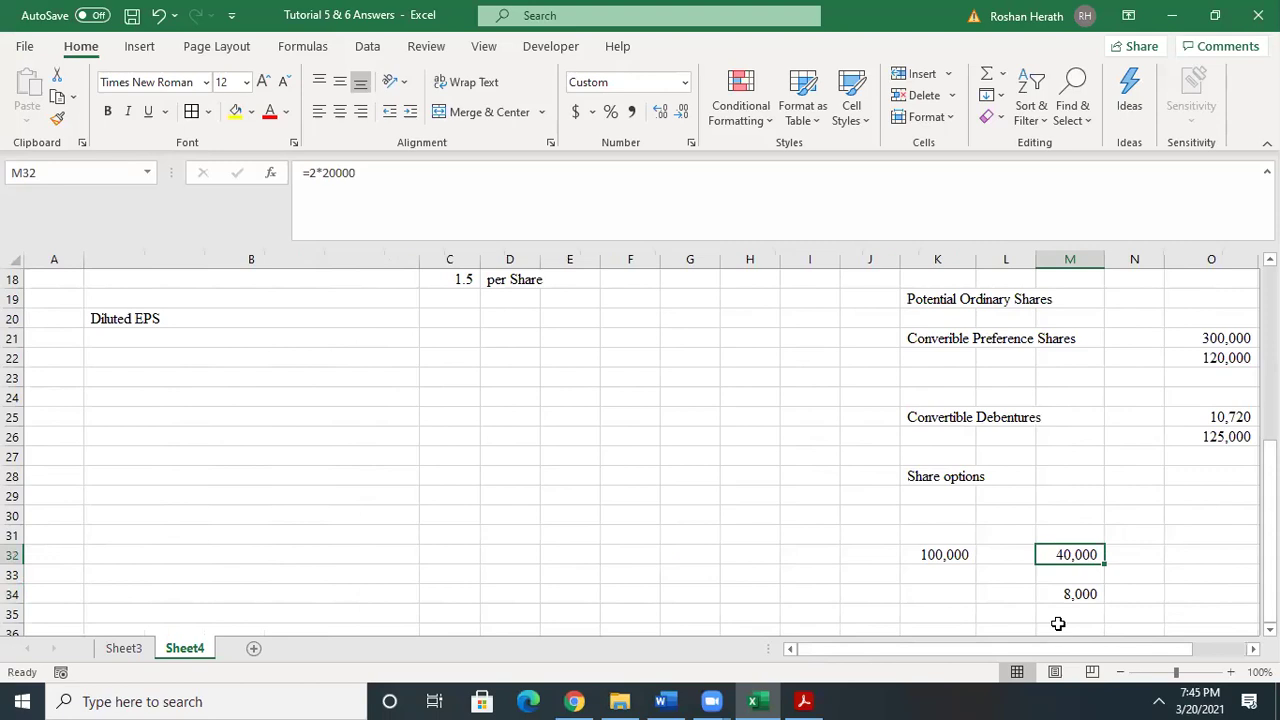
pyautogui.moveTo(1086, 651); pyautogui.dragTo(1130, 656)
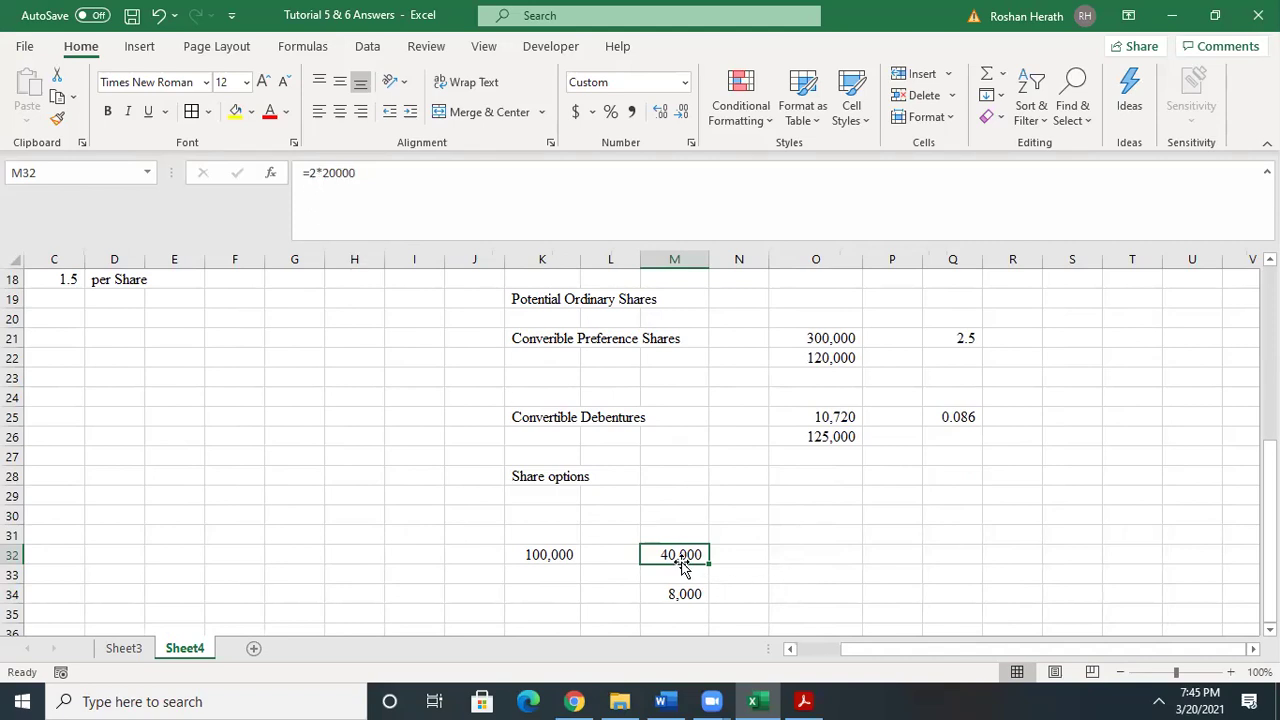
pyautogui.click(684, 600)
pyautogui.click(660, 701)
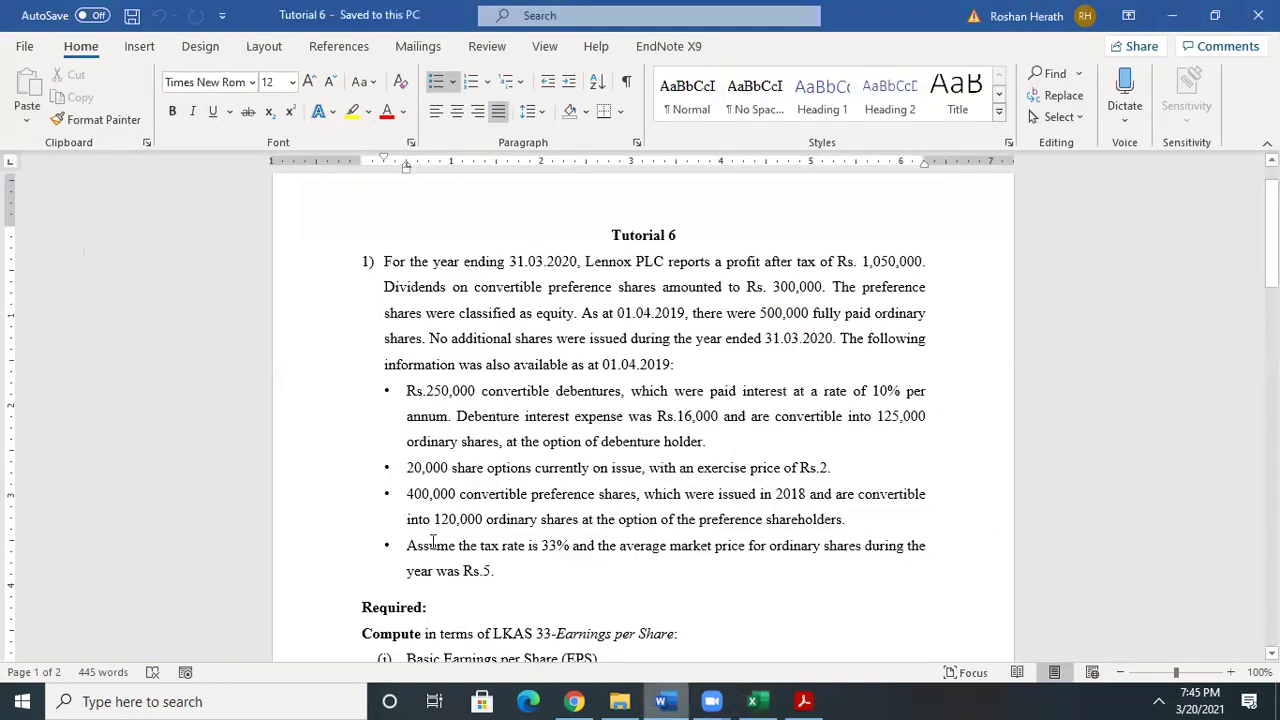
pyautogui.click(662, 700)
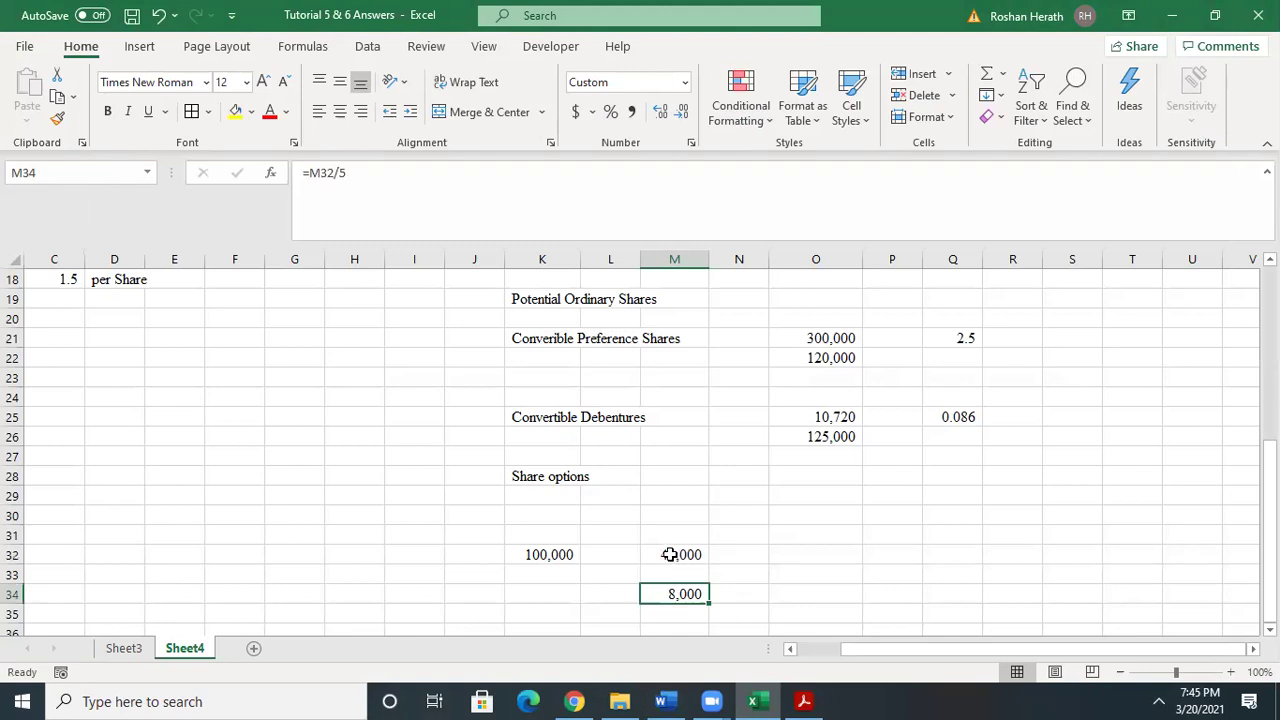
pyautogui.click(724, 598)
pyautogui.click(679, 597)
# - Clear the options' market value calculation from K32
pyautogui.scroll(-1, 611, 511)
pyautogui.click(556, 512)
pyautogui.press('Delete')
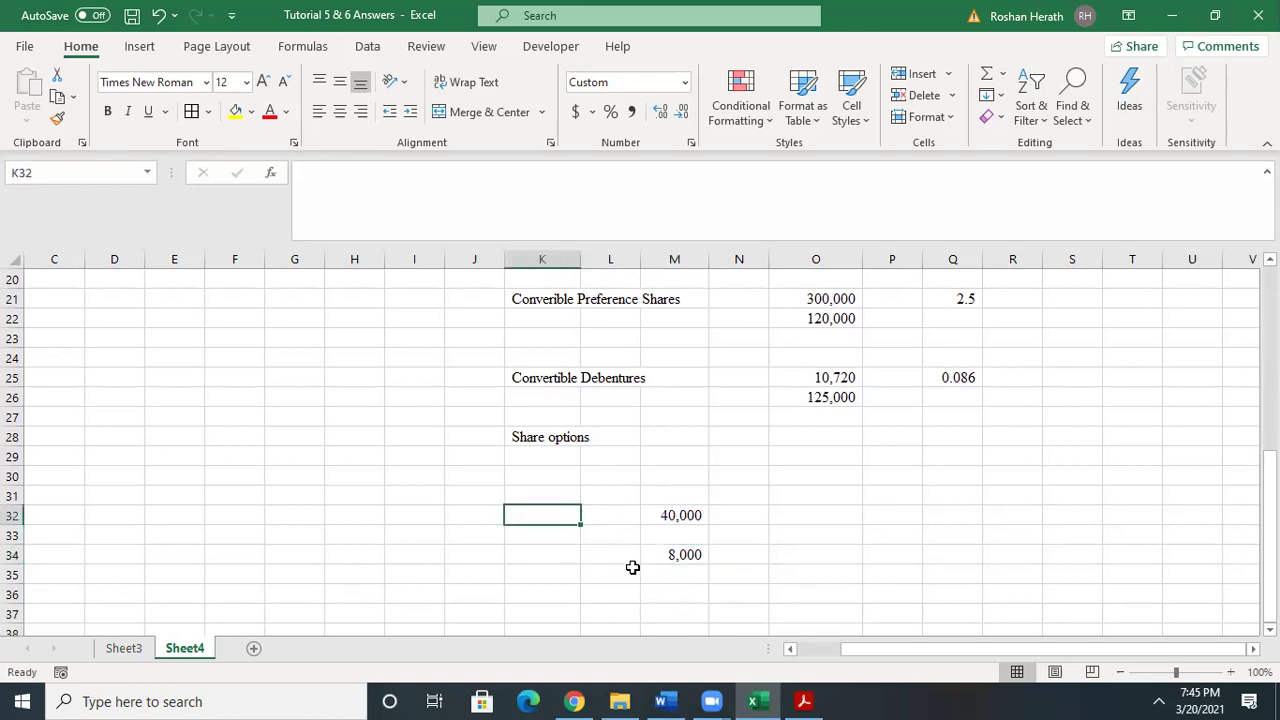
# - Enter 20000 in M36 and label it "Share option" in K36
pyautogui.click(655, 594)
pyautogui.write('20000')
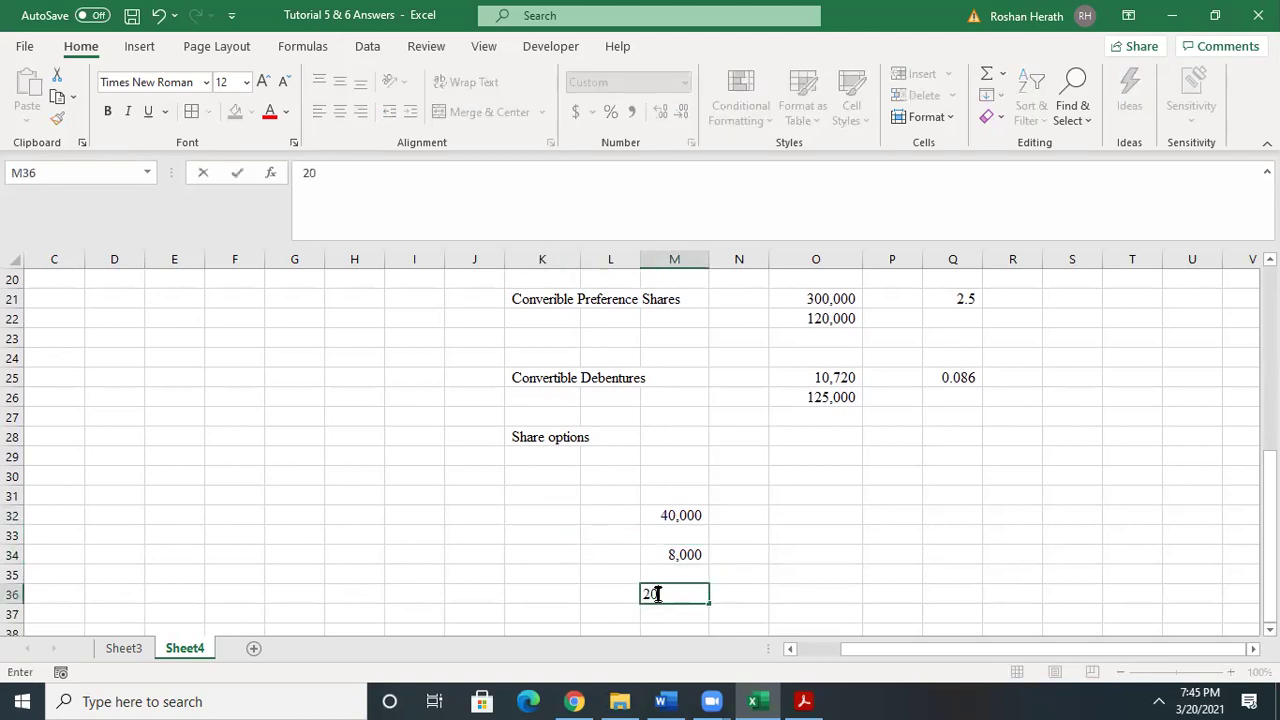
pyautogui.press('Return')
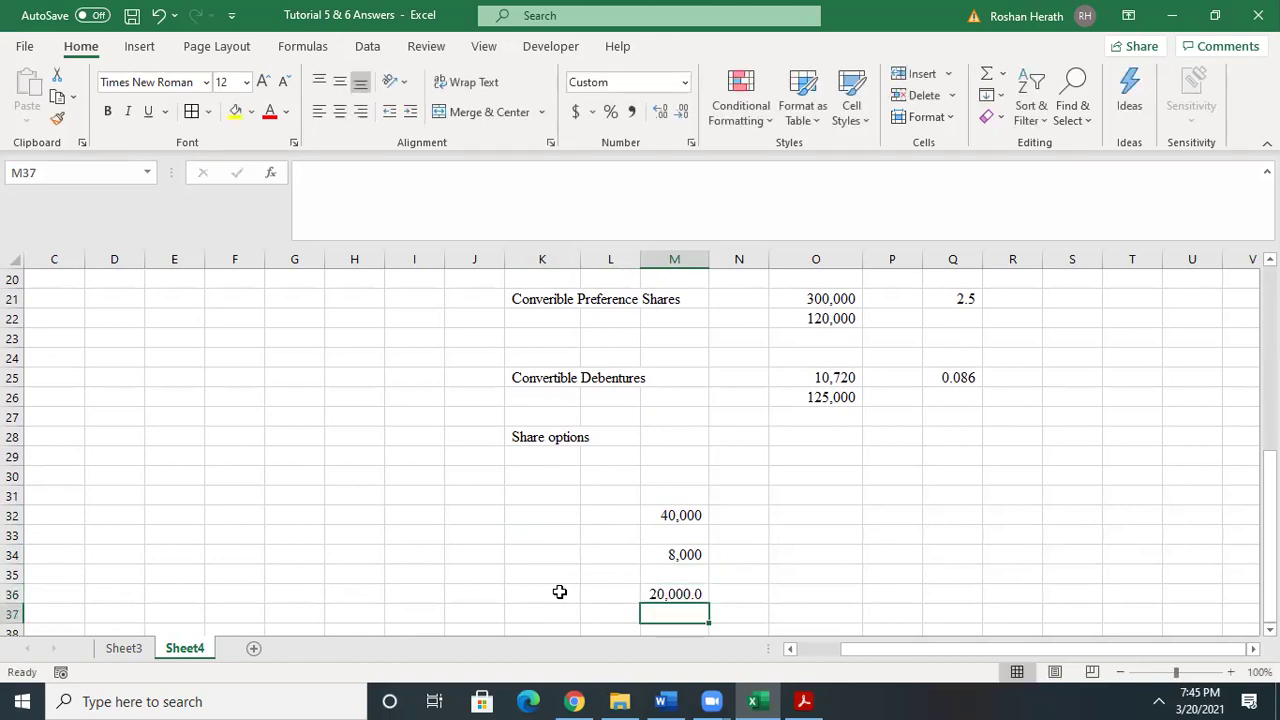
pyautogui.click(560, 592)
pyautogui.write('Share optio')
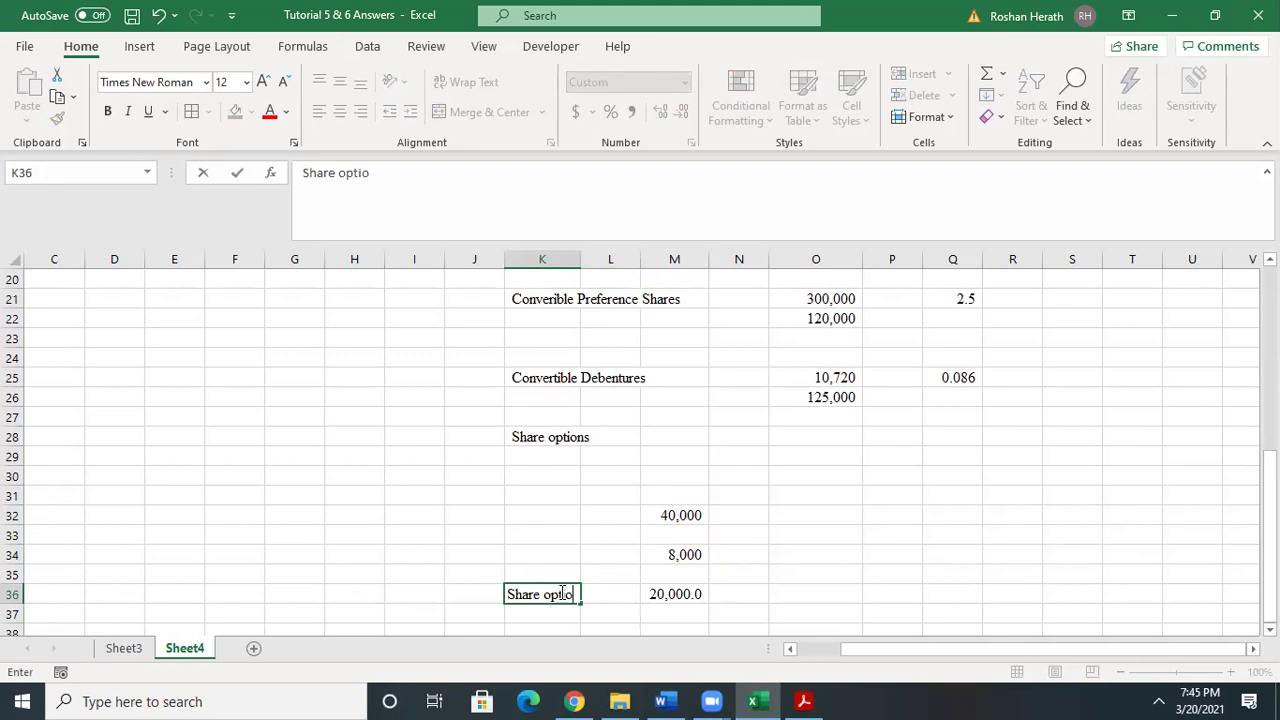
pyautogui.write('n')
pyautogui.moveTo(664, 625); pyautogui.dragTo(1210, 618)
pyautogui.click(1076, 592)
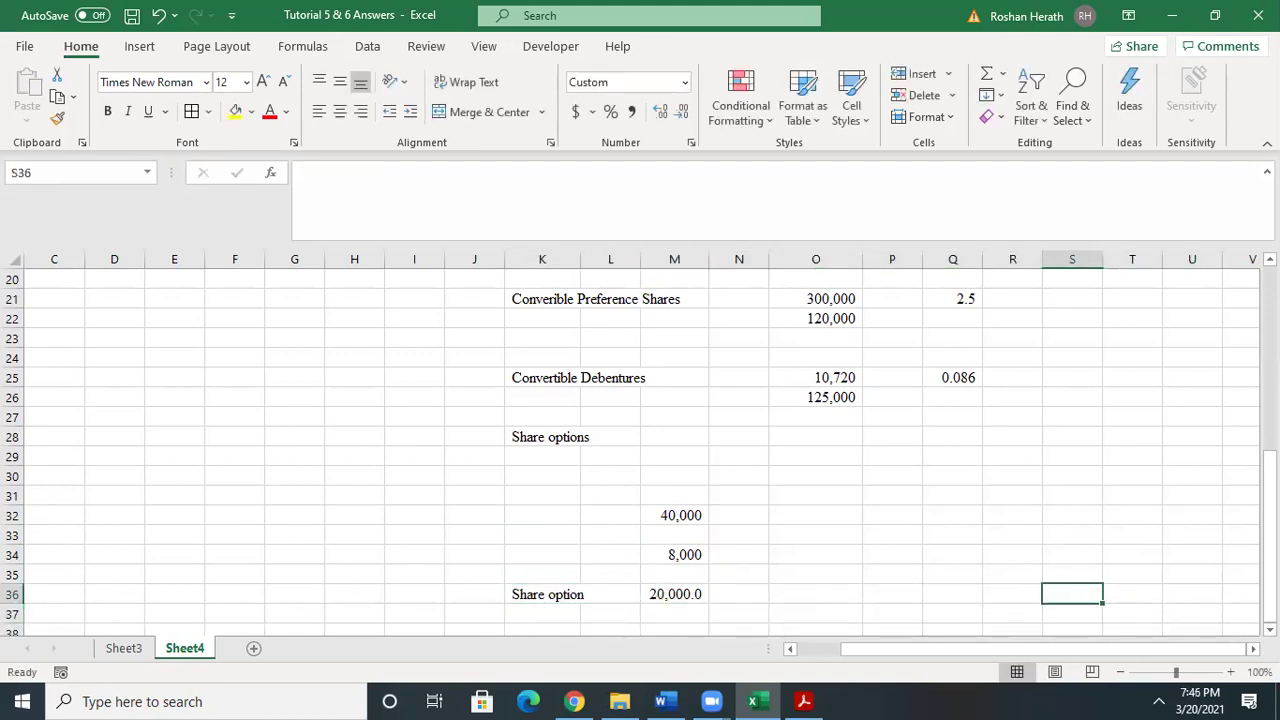
# - Add the label "Bonus shares" in K38 and calculate them in M38 with the formula =M36-M34, shown without decimals
pyautogui.scroll(-1, 894, 600)
pyautogui.click(567, 597)
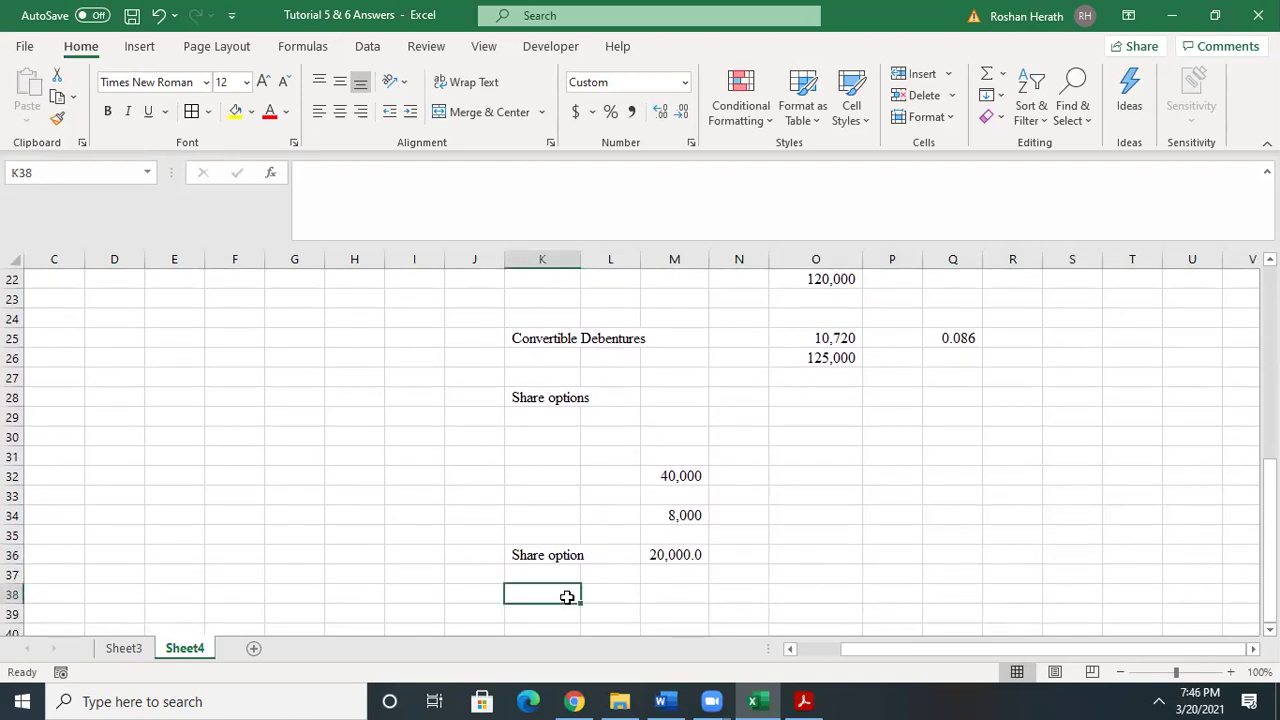
pyautogui.write('Bonus')
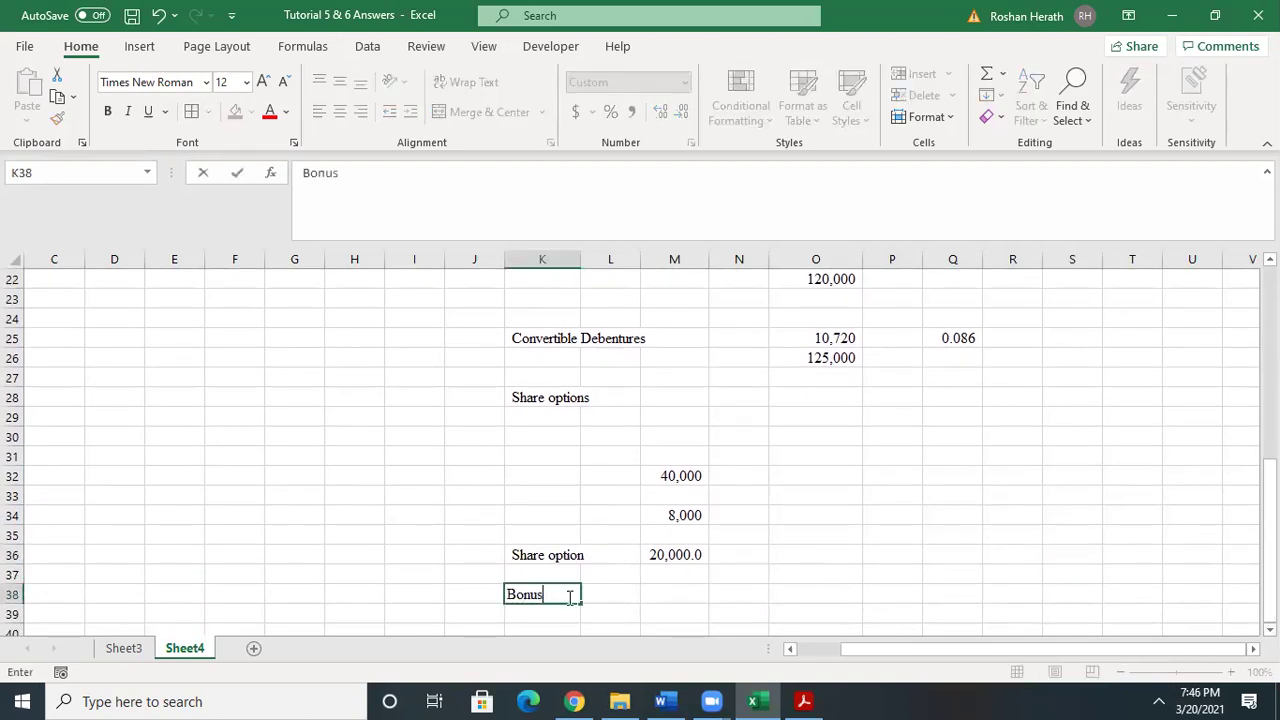
pyautogui.write(' shares')
pyautogui.click(681, 597)
pyautogui.write('=')
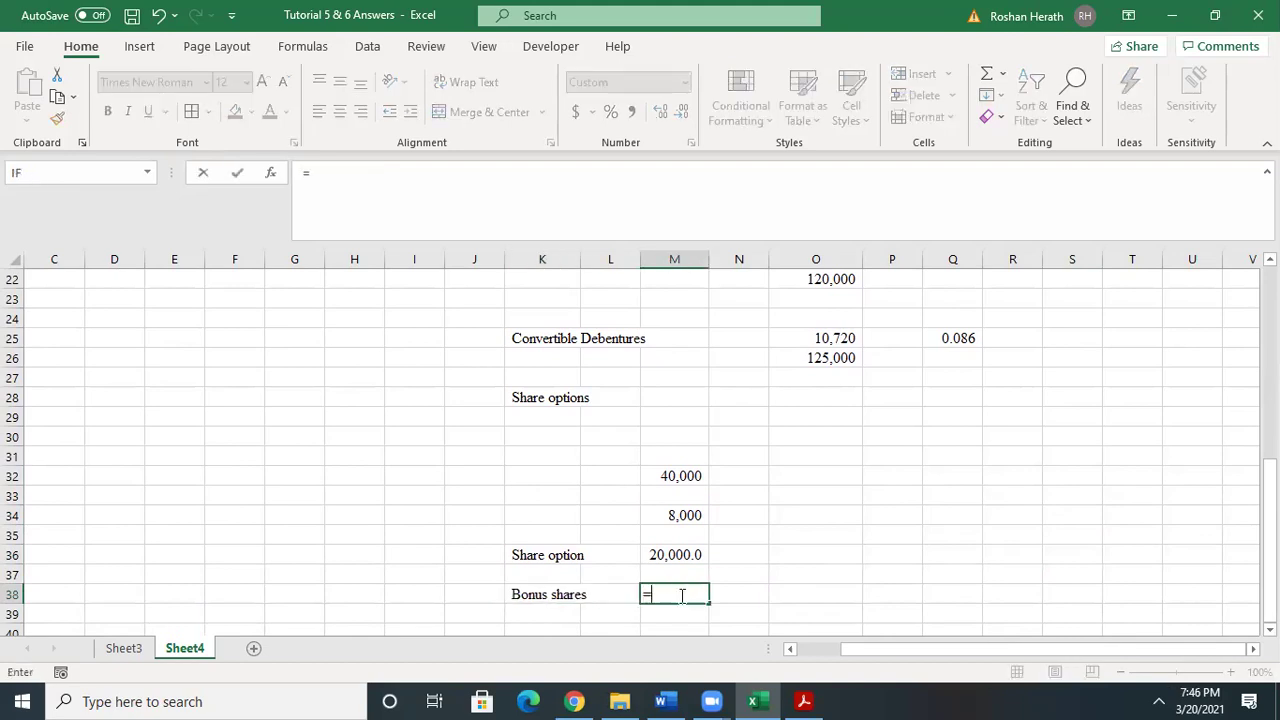
pyautogui.click(675, 562)
pyautogui.write('-')
pyautogui.click(670, 515)
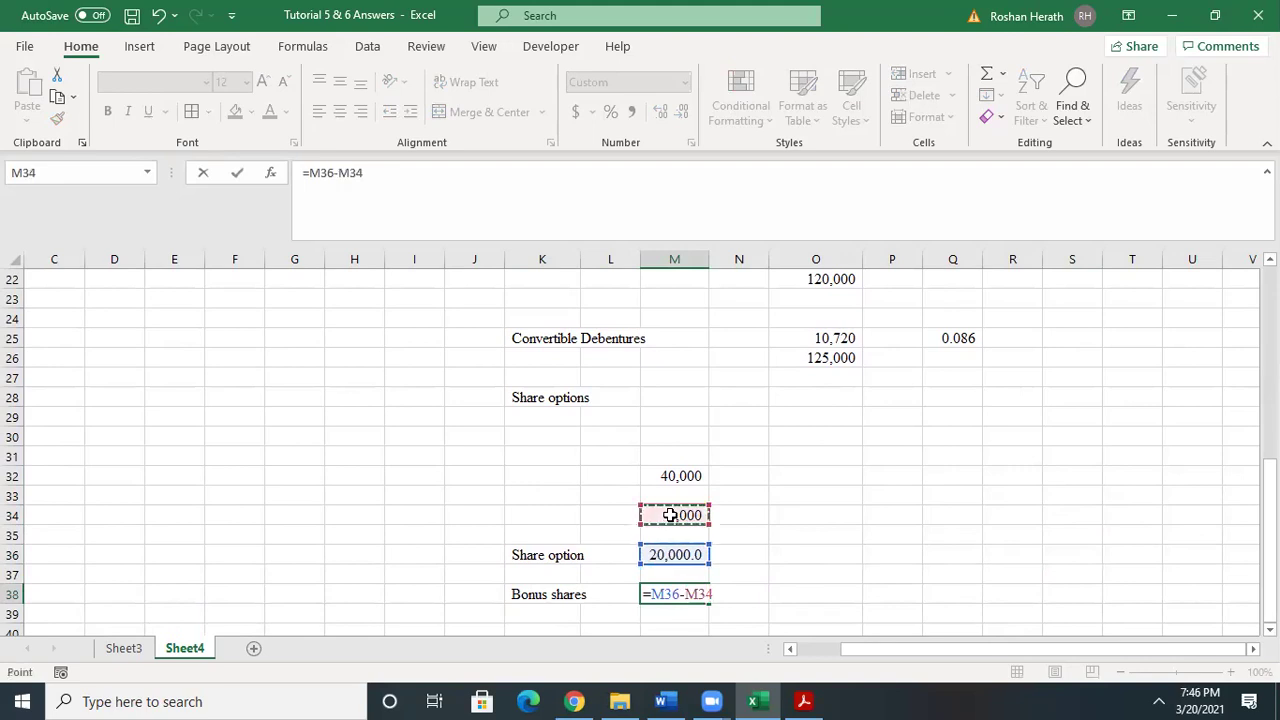
pyautogui.press('Return')
pyautogui.click(686, 594)
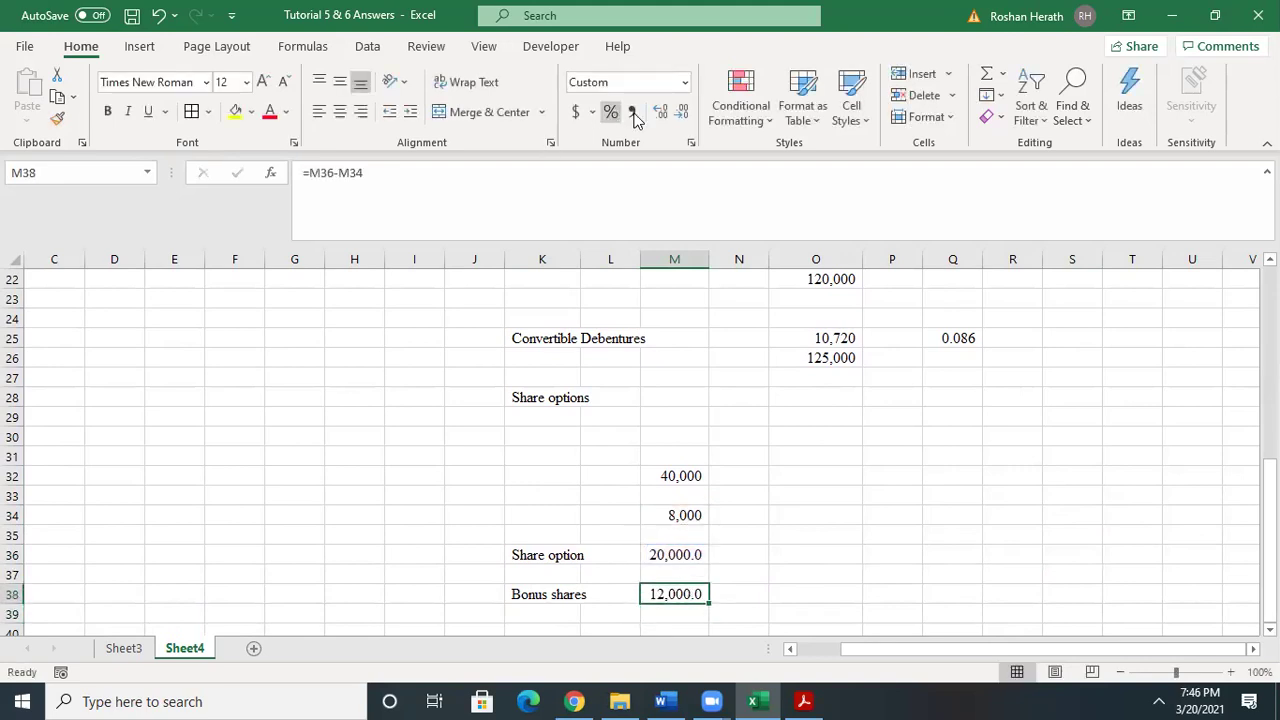
pyautogui.click(681, 111)
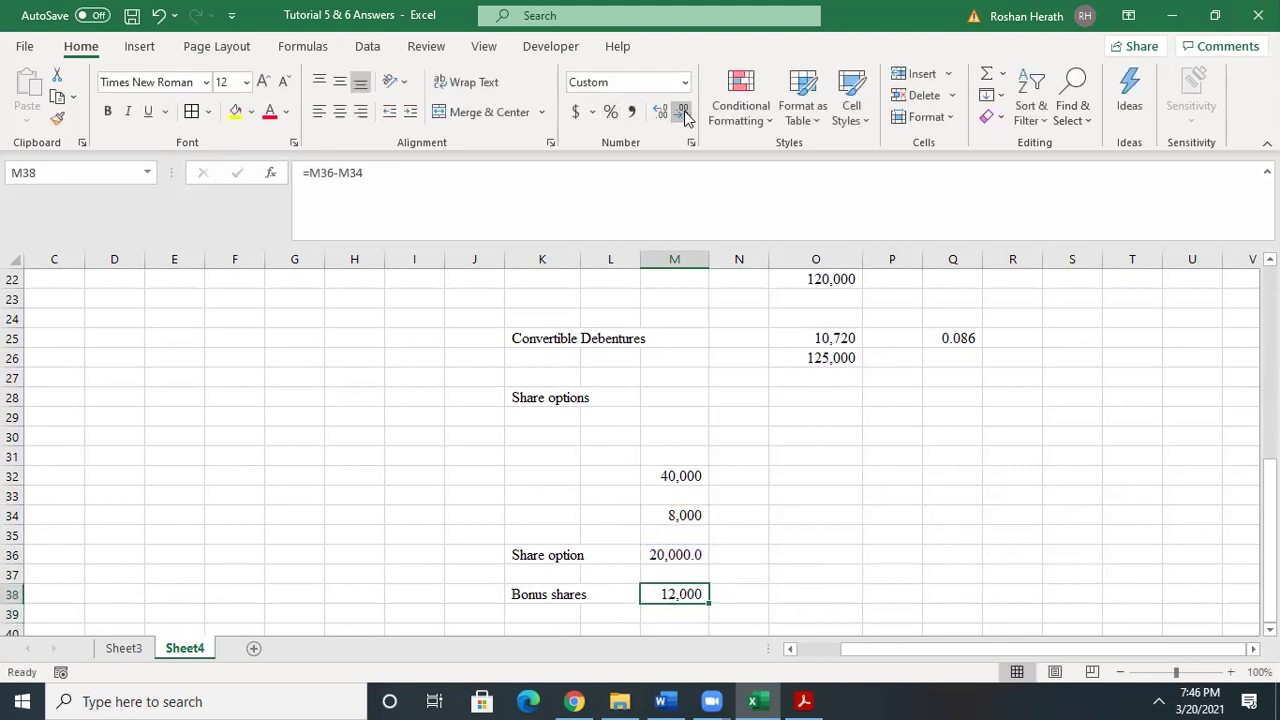
pyautogui.click(874, 508)
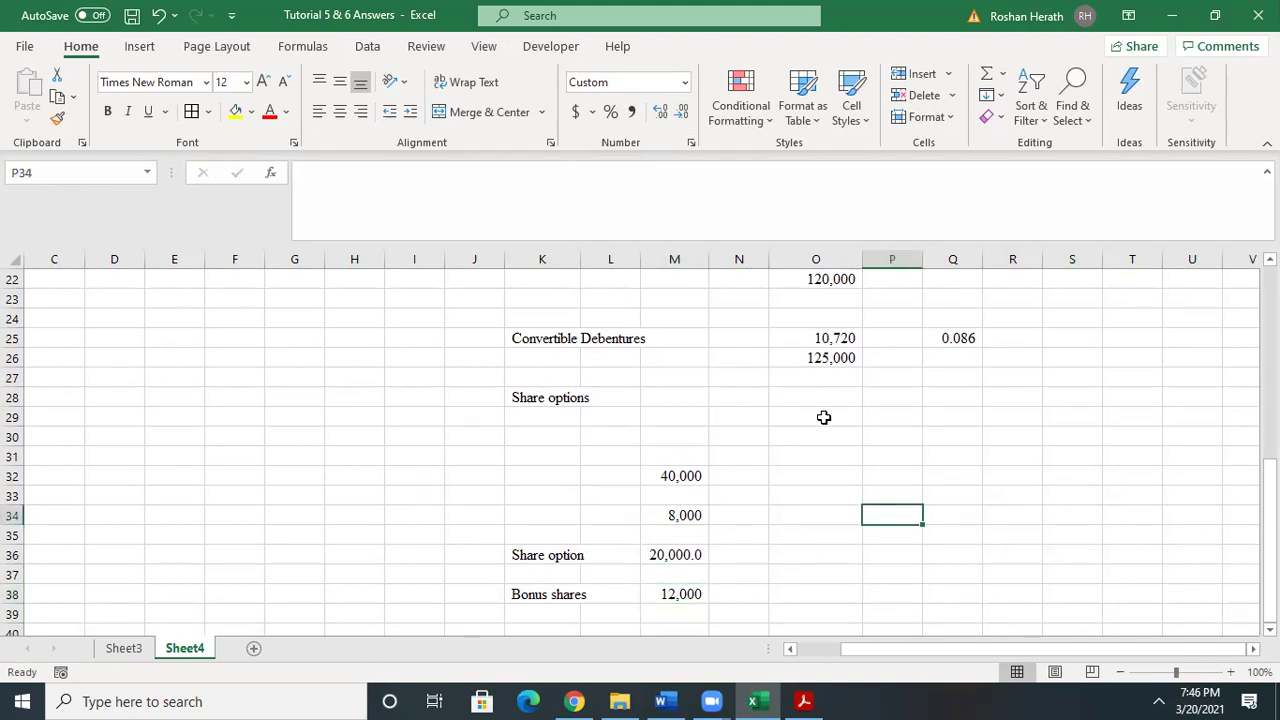
# - Enter 12000 in O29 as the share options' bonus shares and show it without decimals
pyautogui.click(826, 419)
pyautogui.moveTo(1268, 486); pyautogui.dragTo(1268, 478)
pyautogui.write('12000')
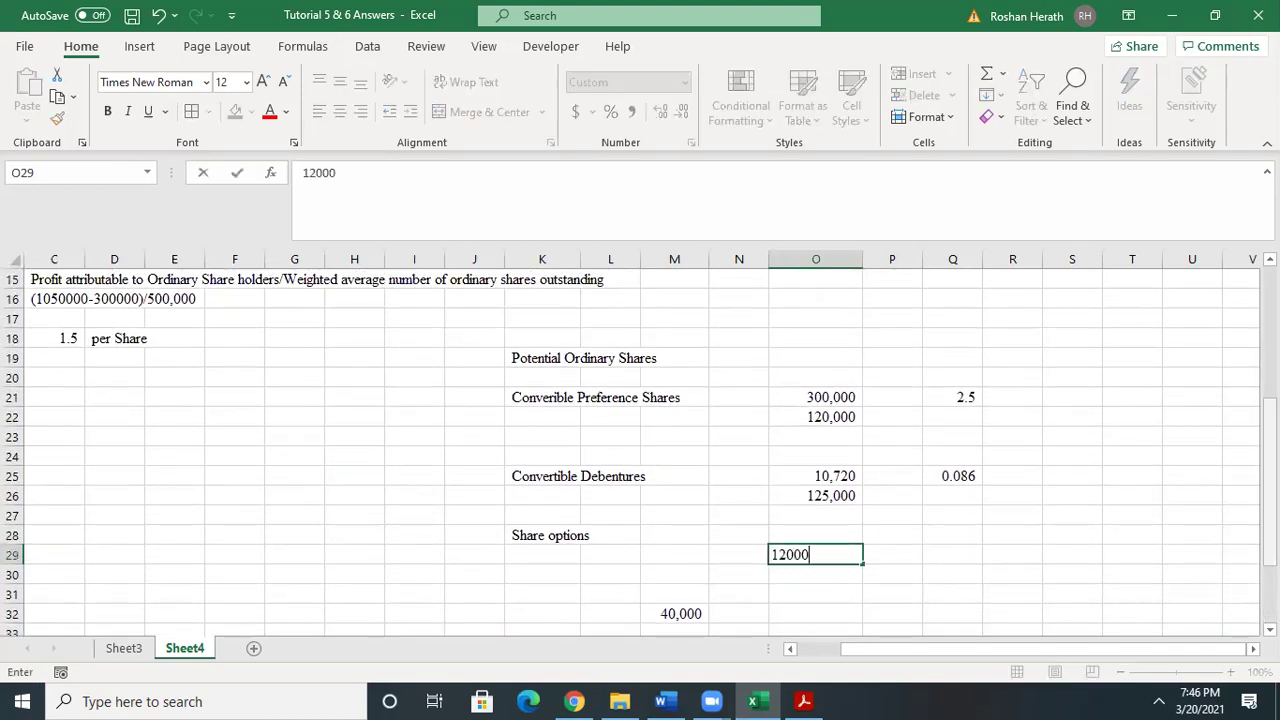
pyautogui.press('Return')
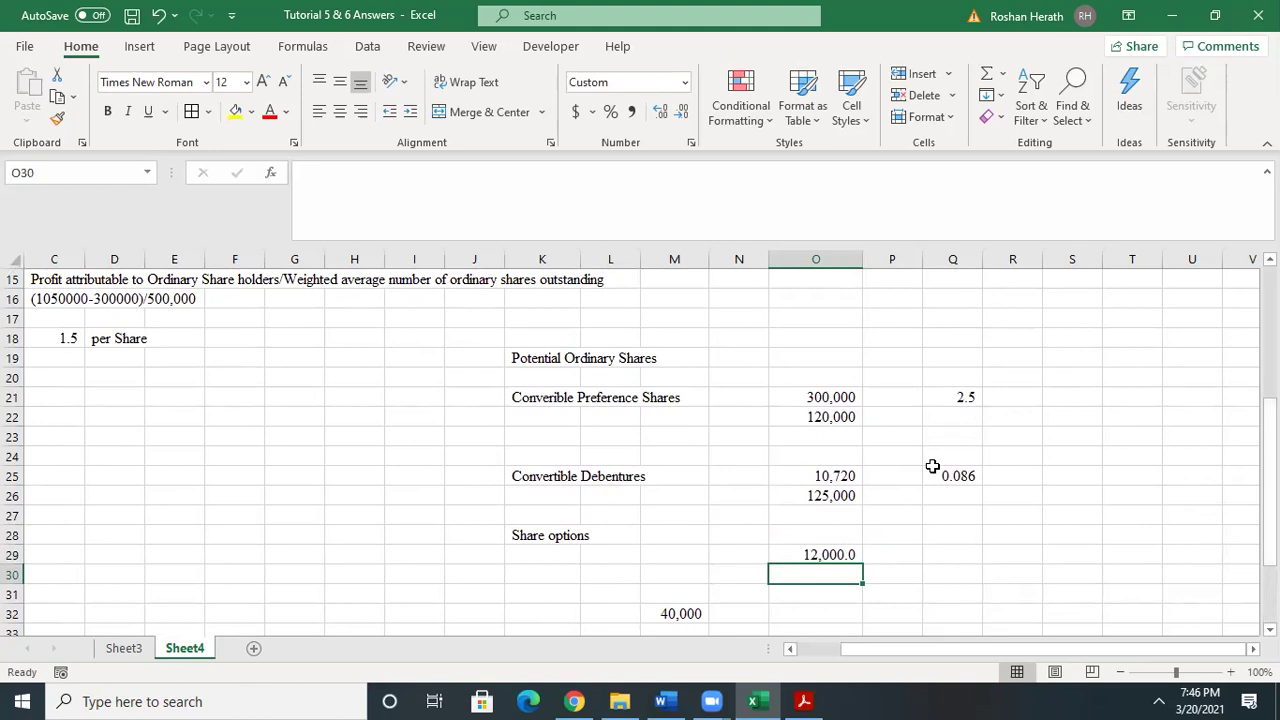
pyautogui.click(831, 556)
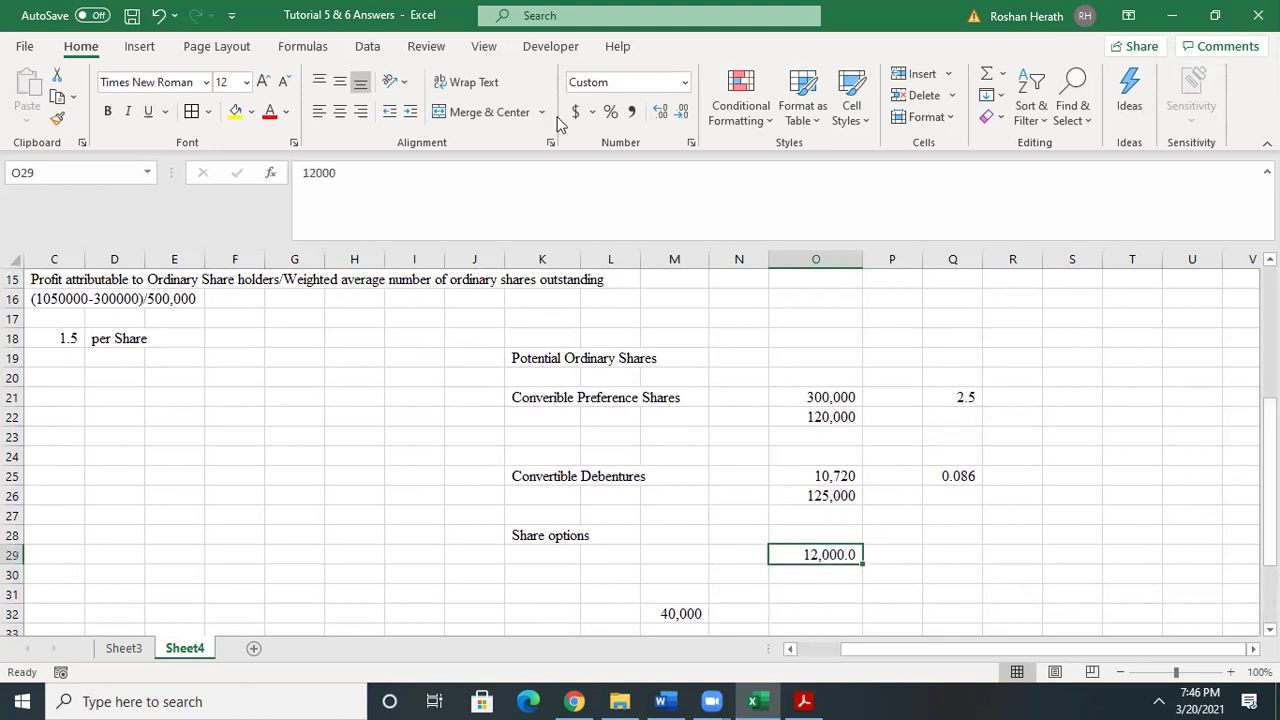
pyautogui.click(681, 111)
pyautogui.click(867, 592)
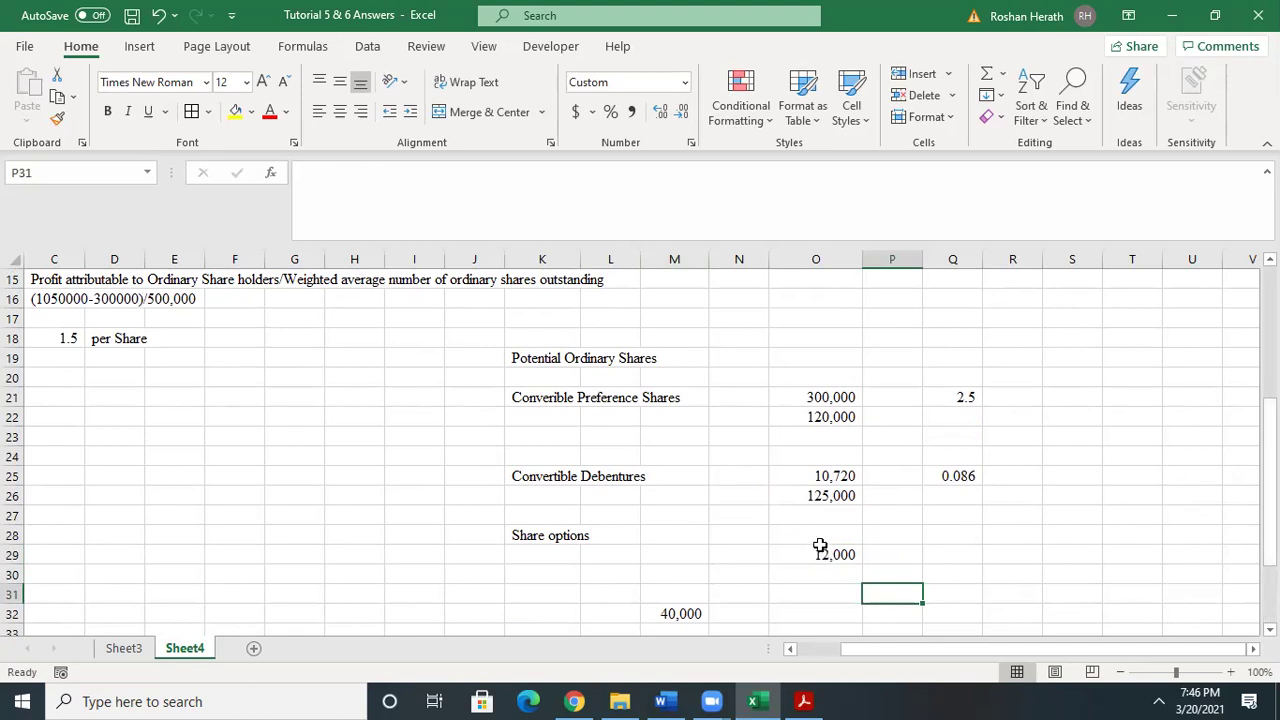
# - Enter 0 in O28 as the share options' effect on earnings
pyautogui.click(826, 550)
pyautogui.click(823, 534)
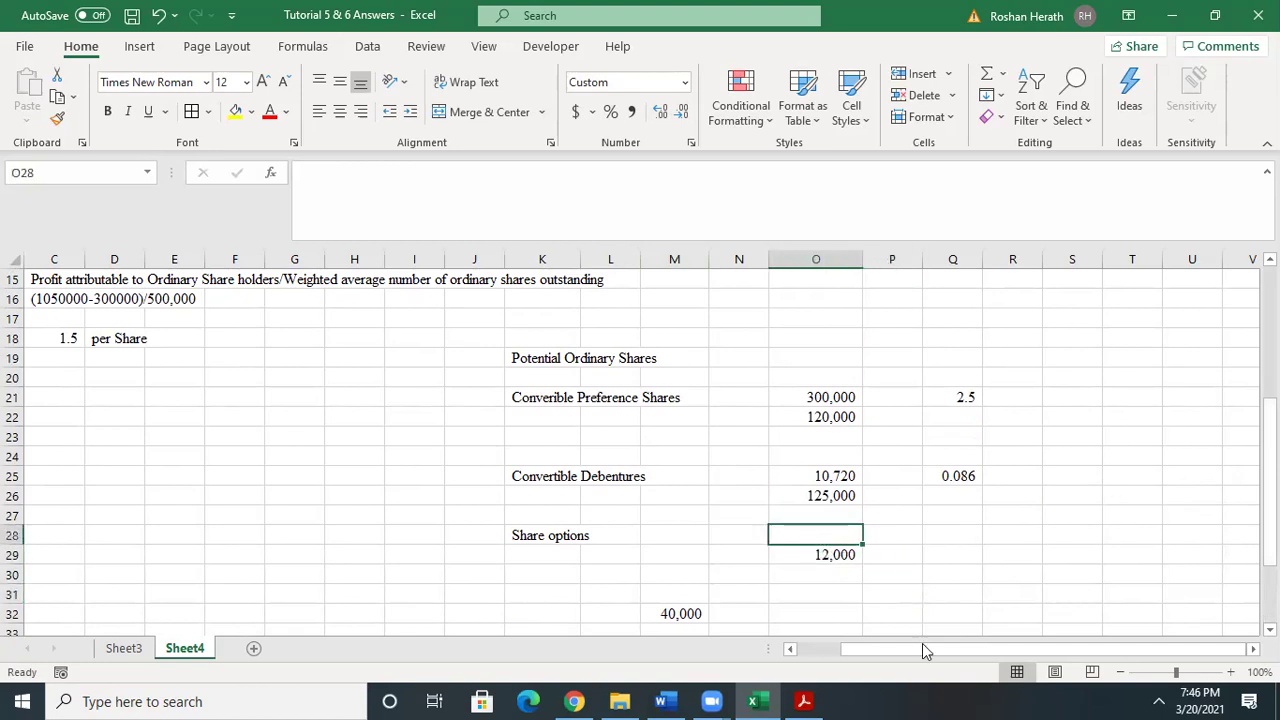
pyautogui.moveTo(851, 649)
pyautogui.mouseDown()
pyautogui.moveTo(829, 651)
pyautogui.moveTo(845, 651)
pyautogui.mouseUp()
pyautogui.write('0')
pyautogui.press('Return')
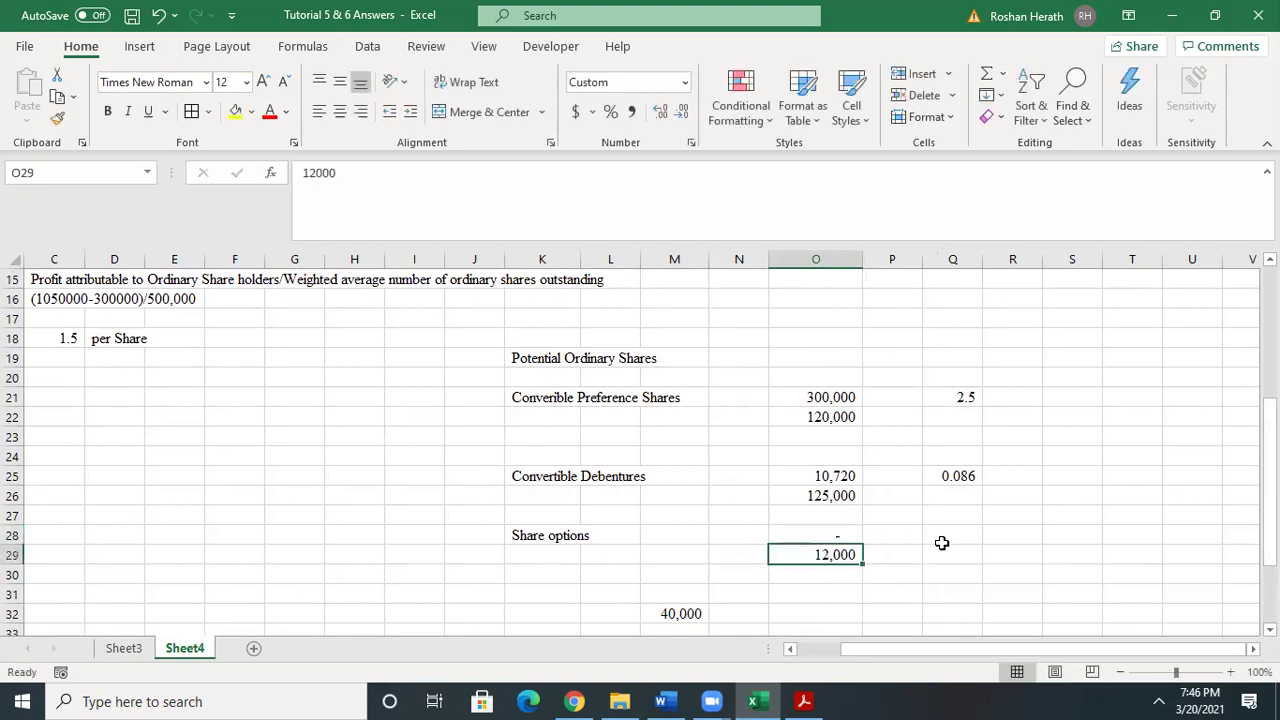
# - Calculate the share options' earnings per incremental share in Q28 with the formula =O28/O29
pyautogui.click(830, 535)
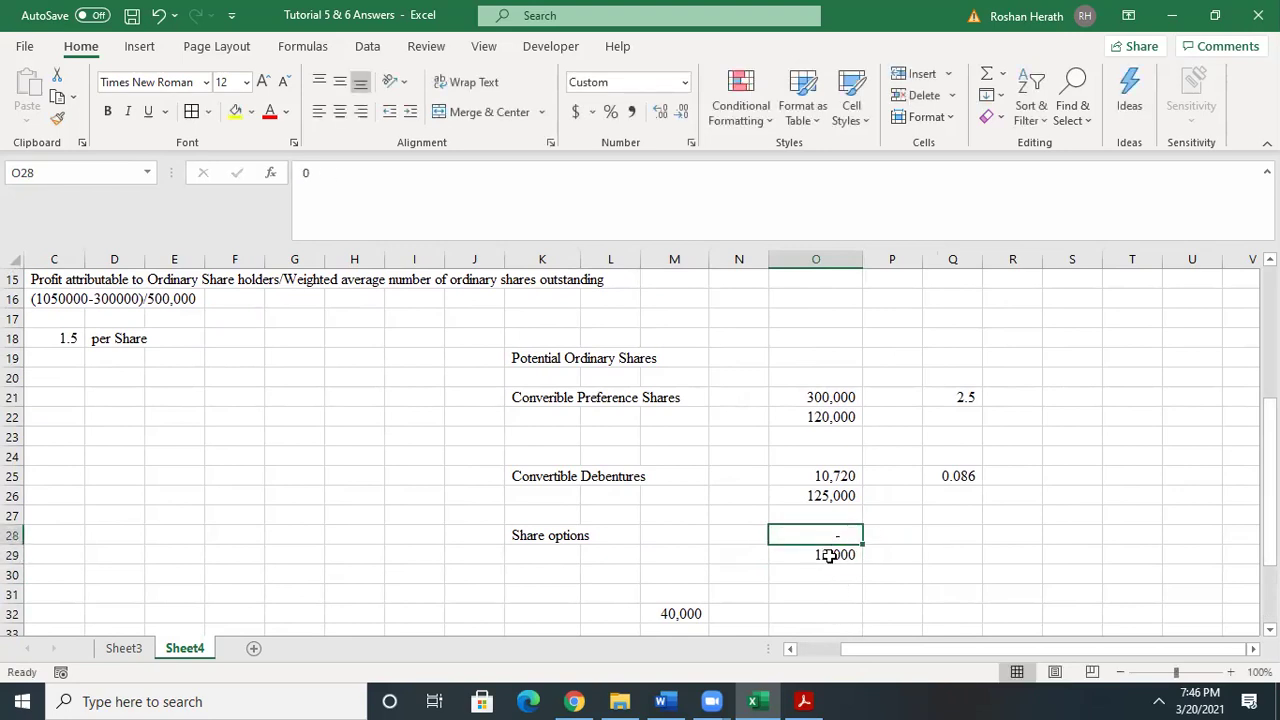
pyautogui.click(932, 535)
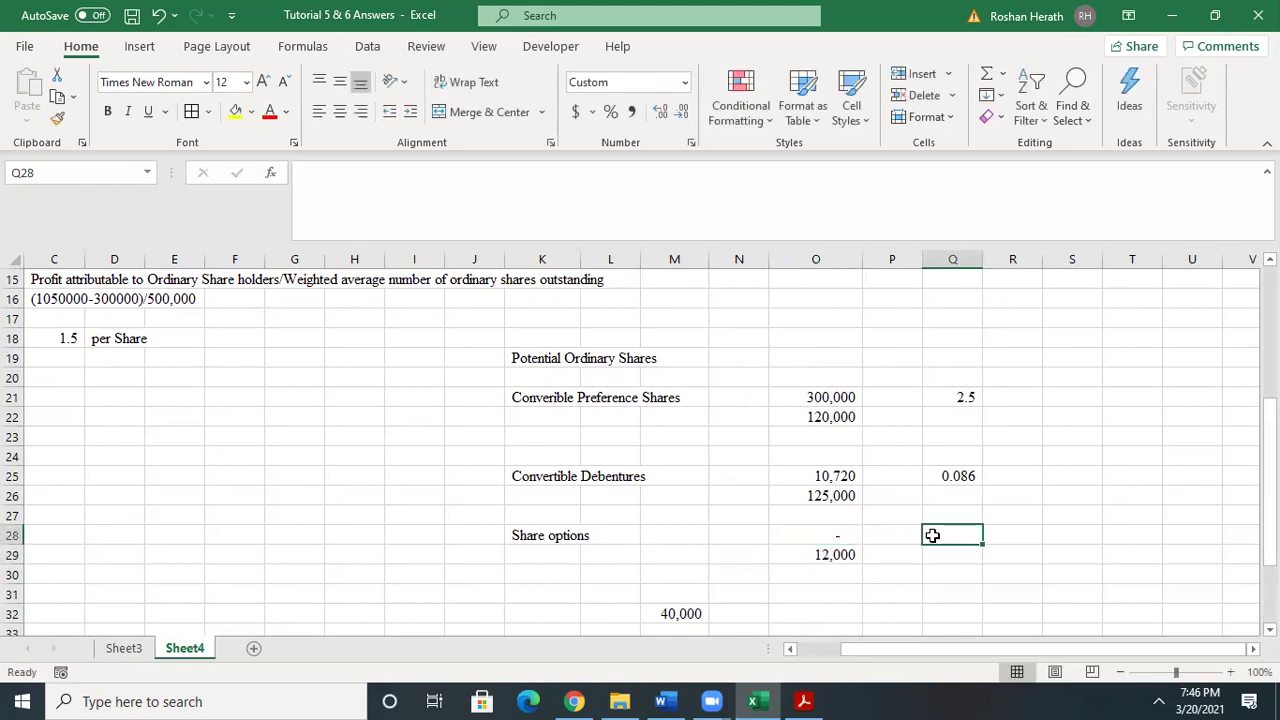
pyautogui.write('=')
pyautogui.click(800, 535)
pyautogui.write('/')
pyautogui.click(817, 550)
pyautogui.press('Return')
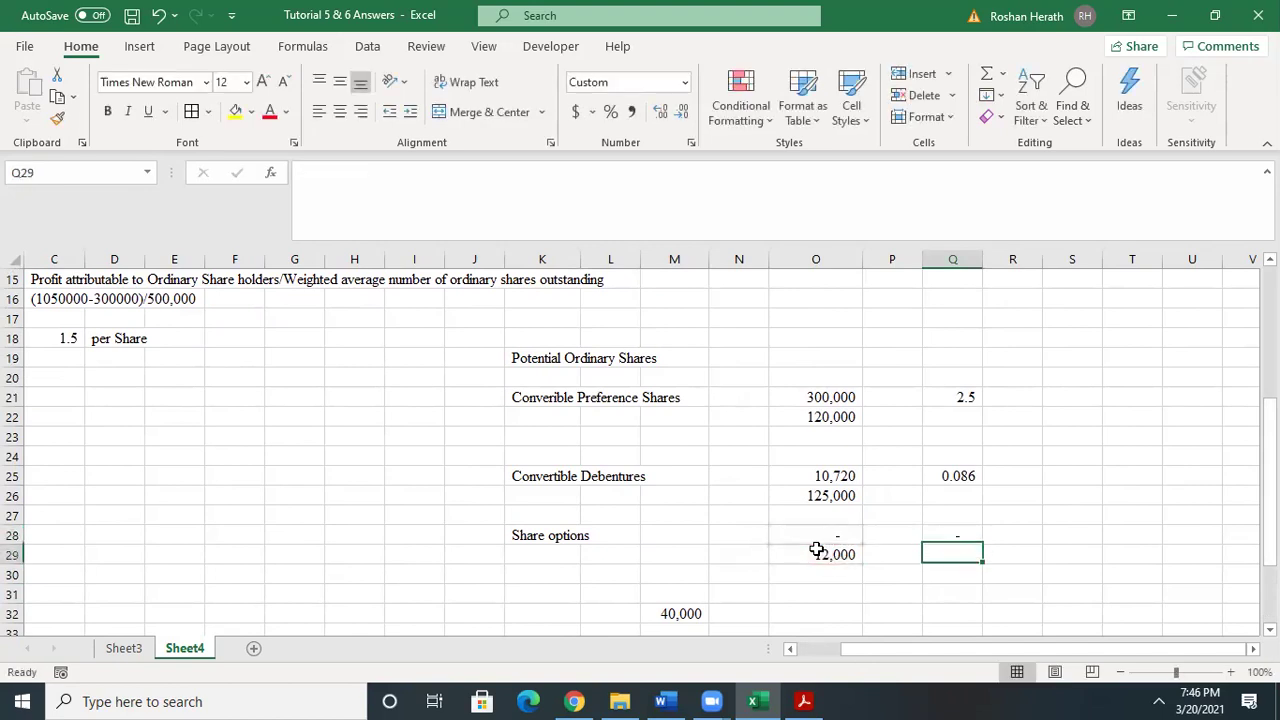
pyautogui.click(940, 535)
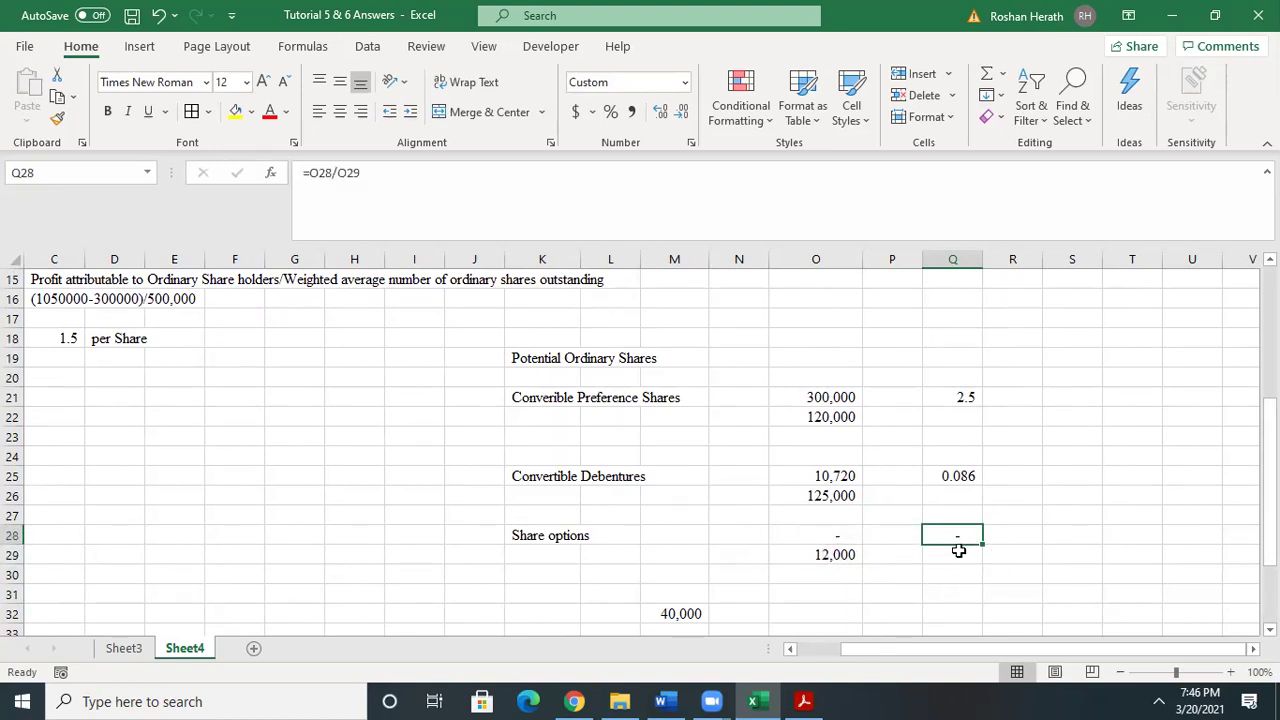
# - Review the earnings and share figures of the preference shares, convertible debentures and share options under Potential Ordinary Shares
pyautogui.click(789, 649)
pyautogui.moveTo(838, 651); pyautogui.dragTo(770, 654)
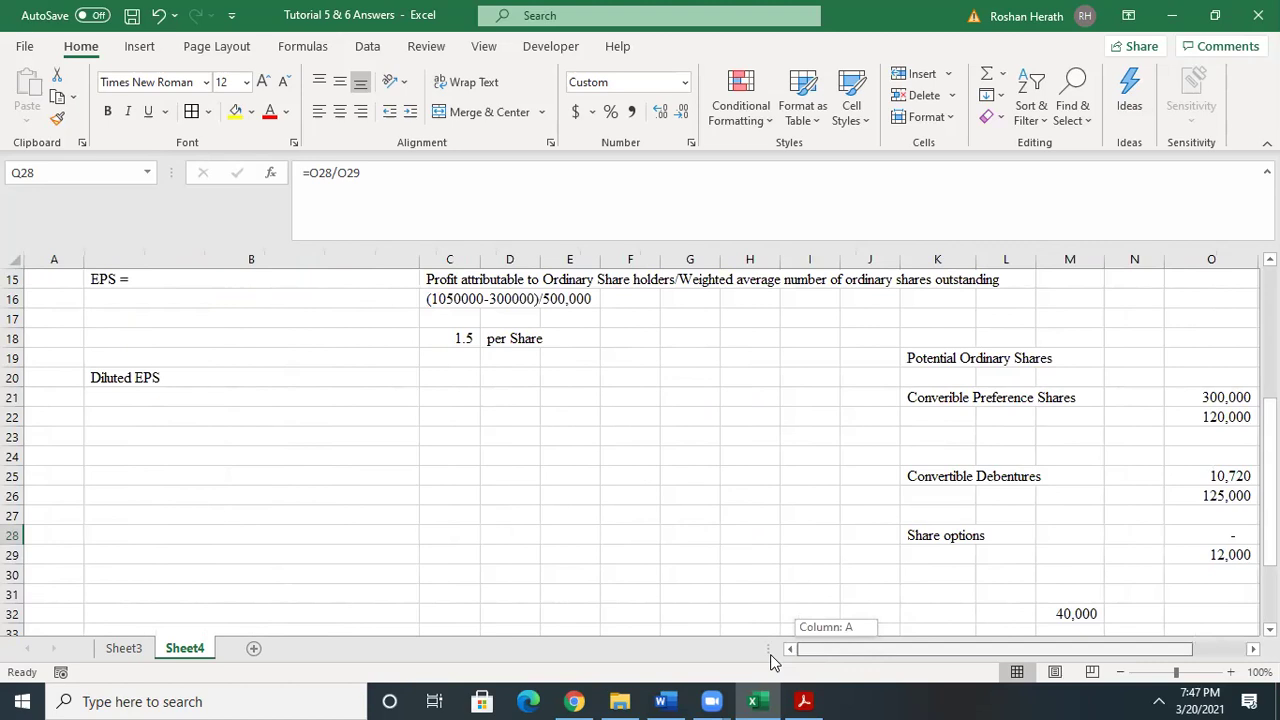
pyautogui.moveTo(778, 649); pyautogui.dragTo(912, 678)
pyautogui.click(543, 533)
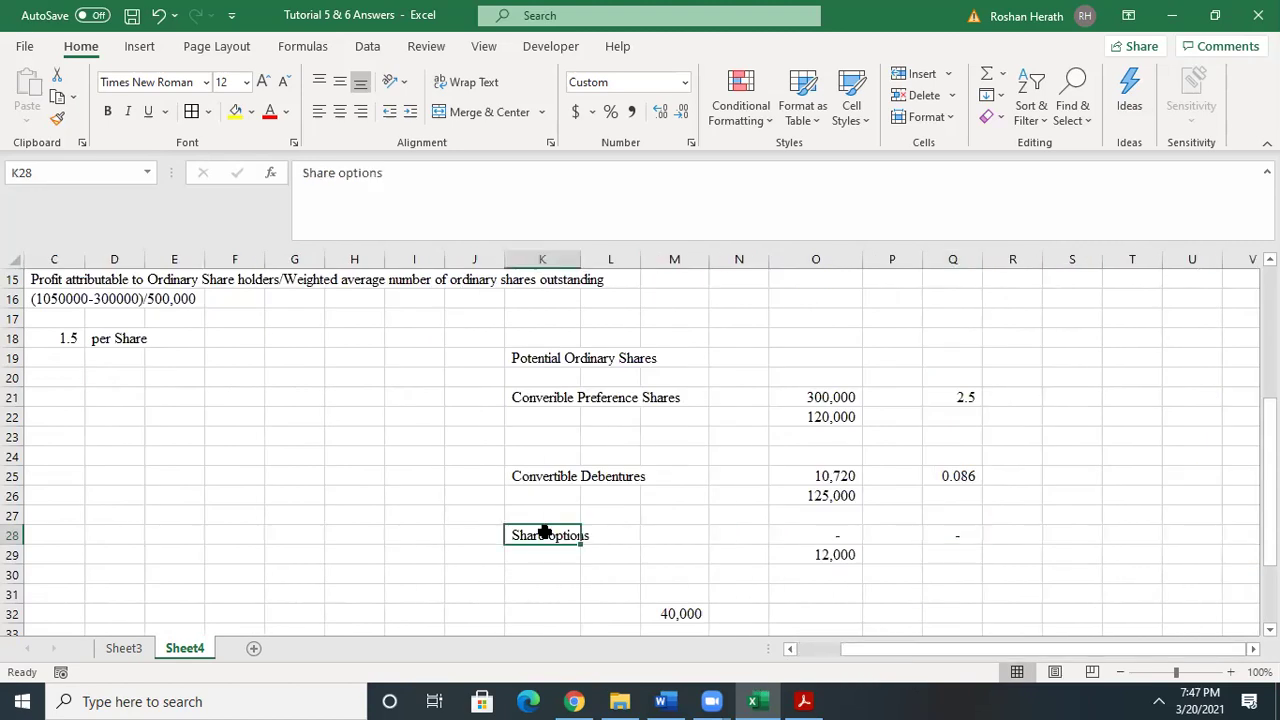
pyautogui.click(820, 553)
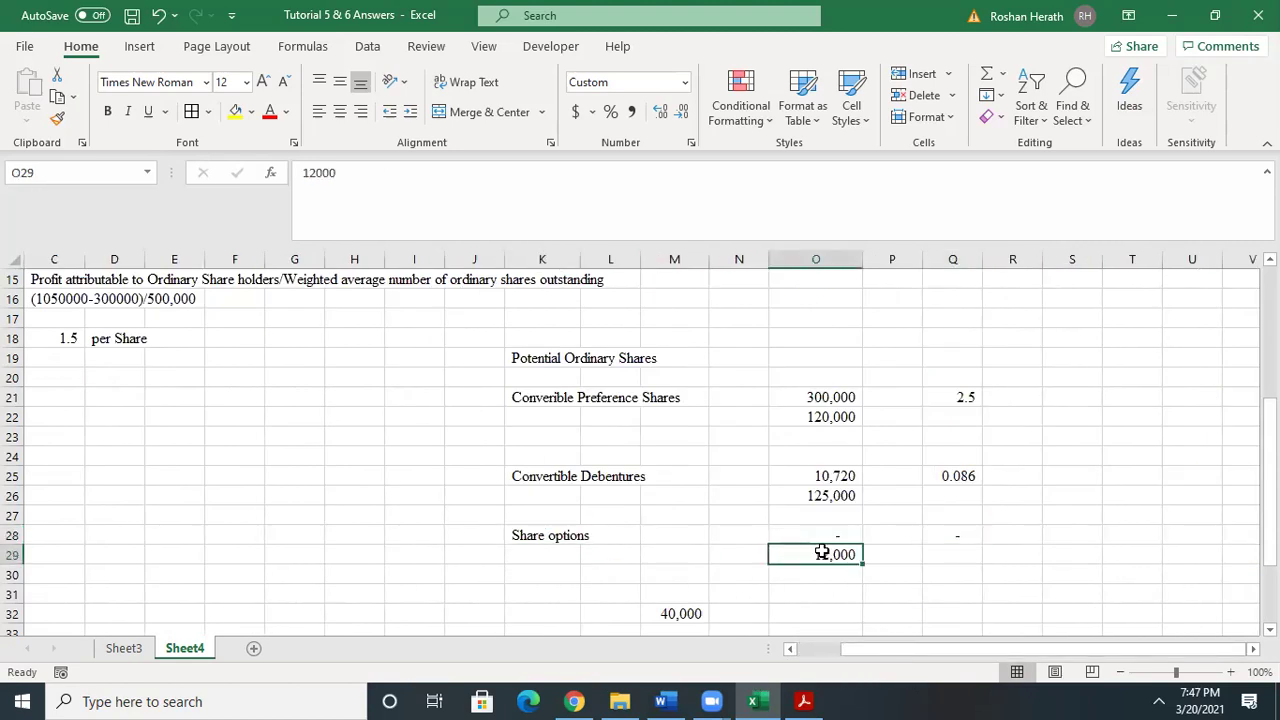
pyautogui.click(829, 533)
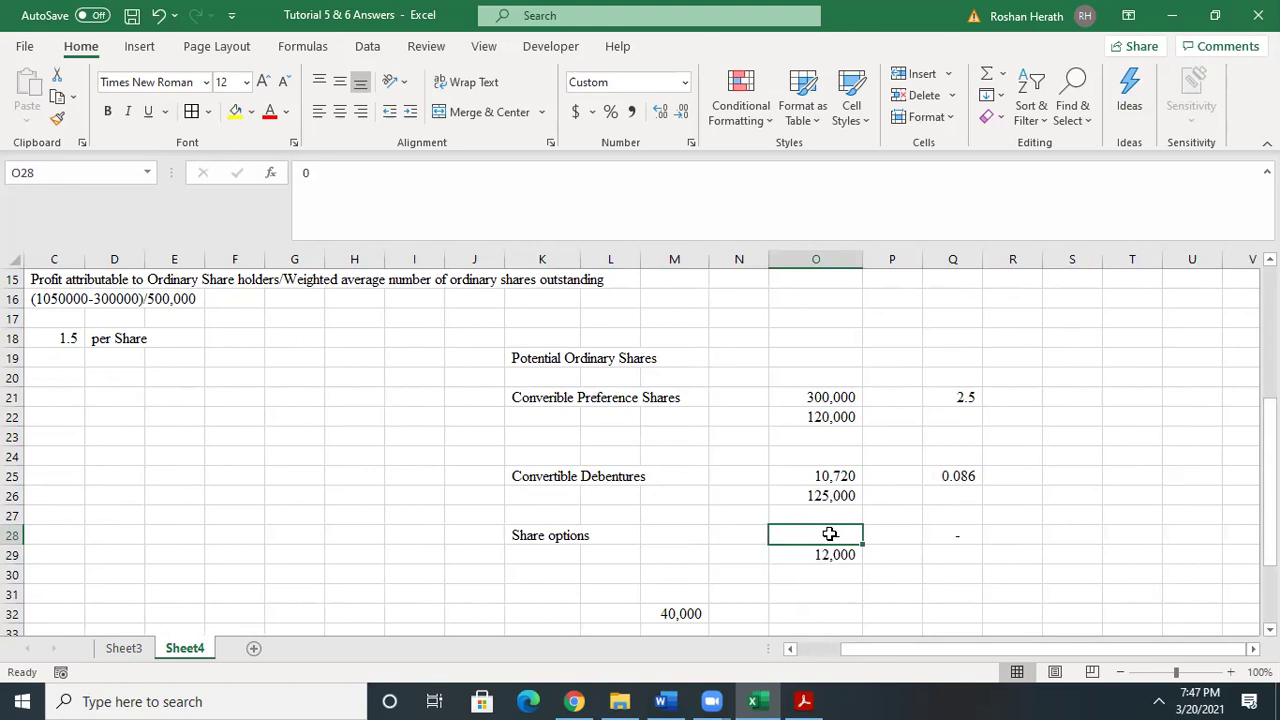
pyautogui.click(522, 471)
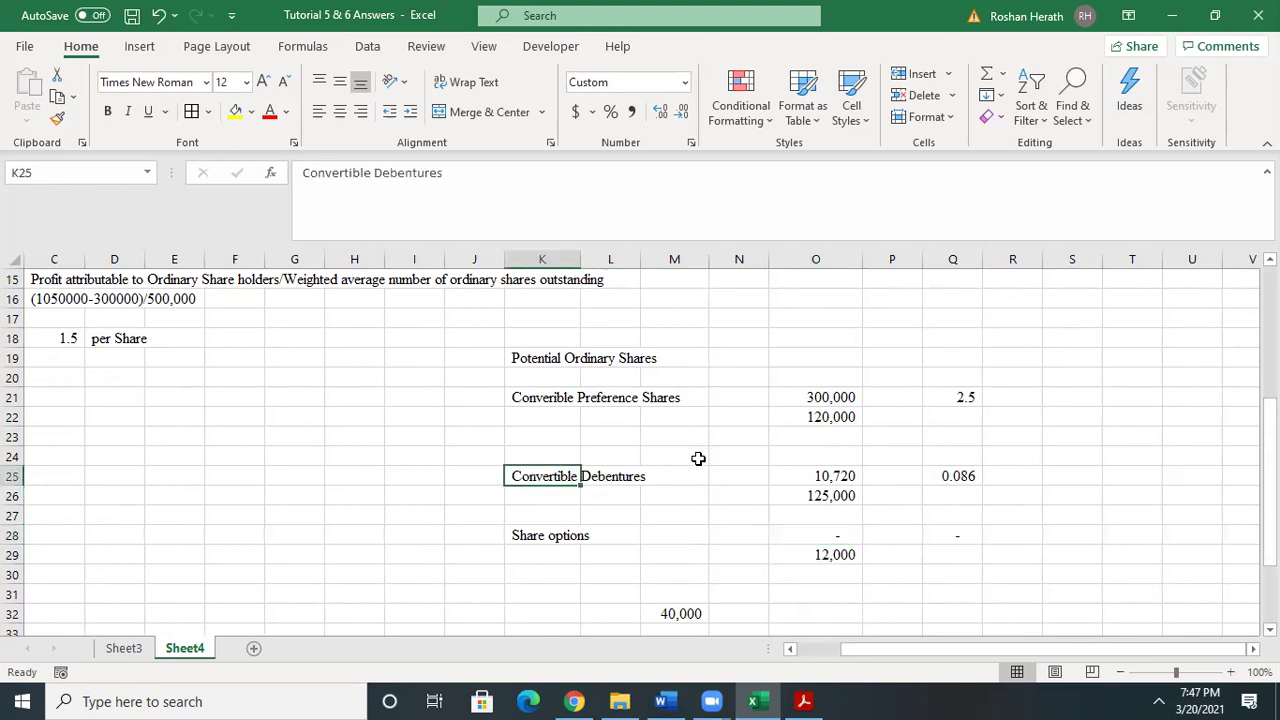
pyautogui.click(820, 477)
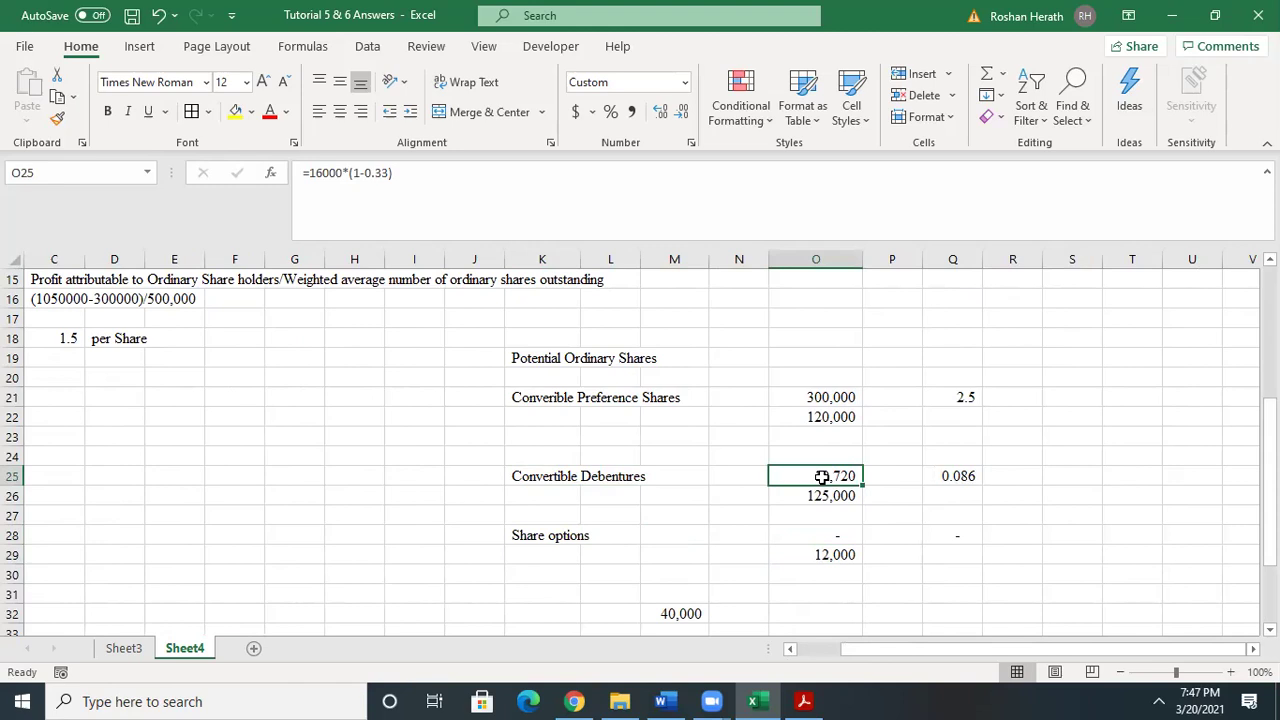
pyautogui.click(535, 393)
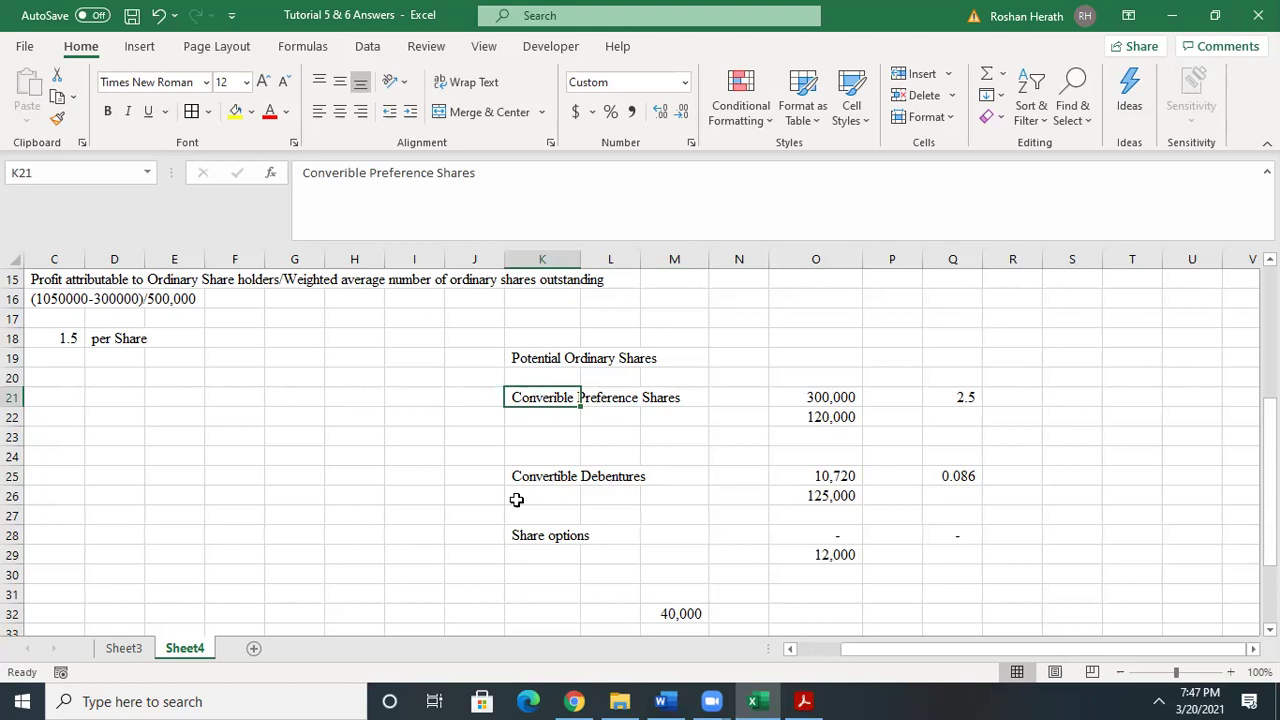
pyautogui.click(548, 535)
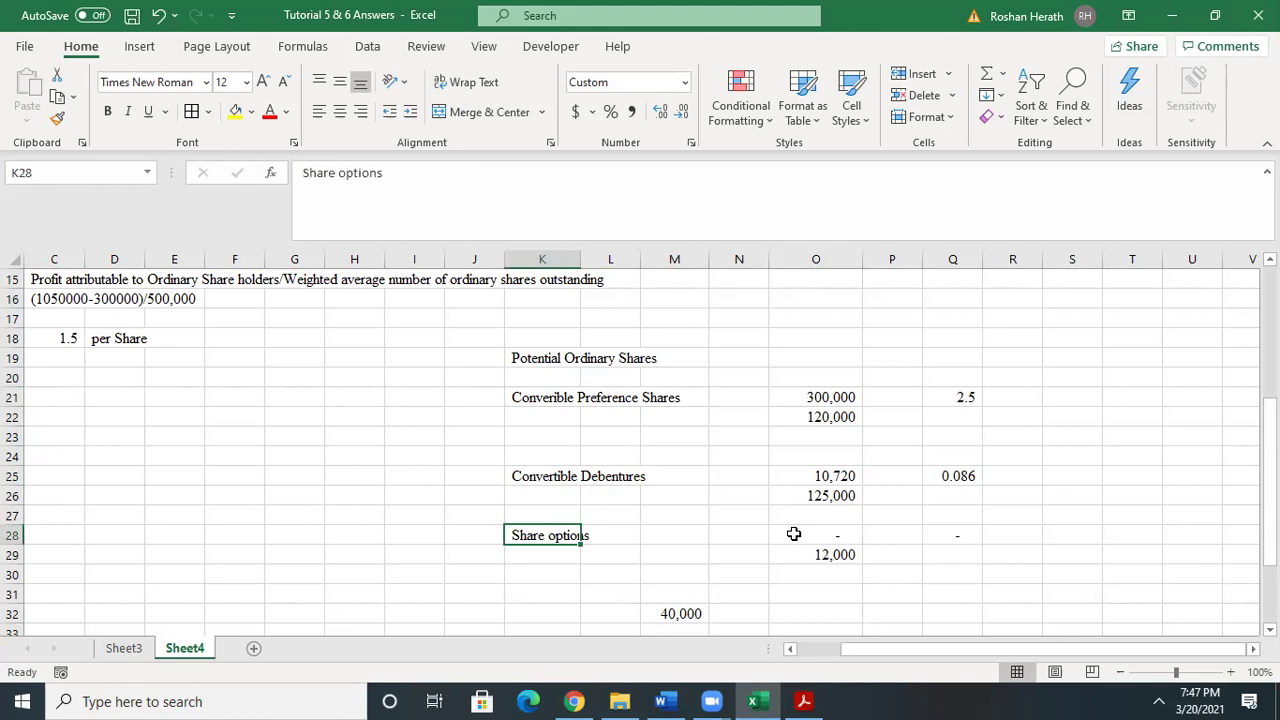
pyautogui.click(793, 533)
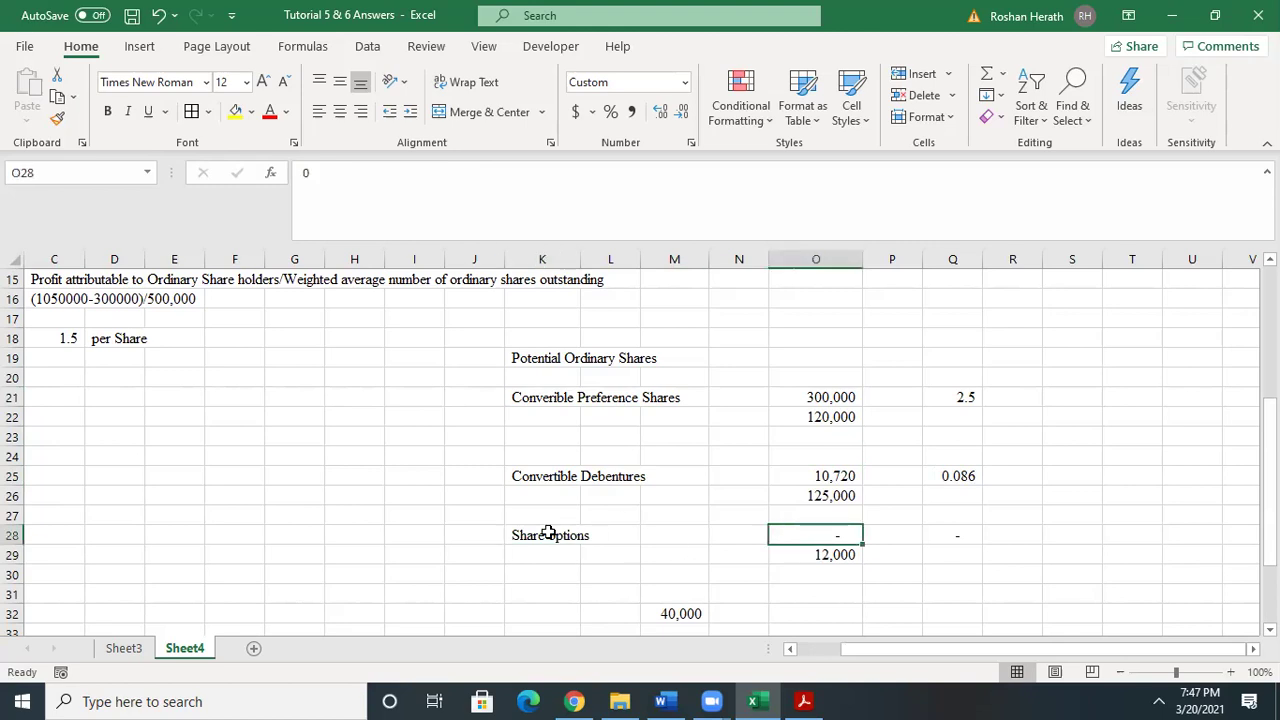
# - Compare the bonus share working in M34 and M38 with the share option figures in O28 and O29
pyautogui.moveTo(1268, 505); pyautogui.dragTo(1268, 521)
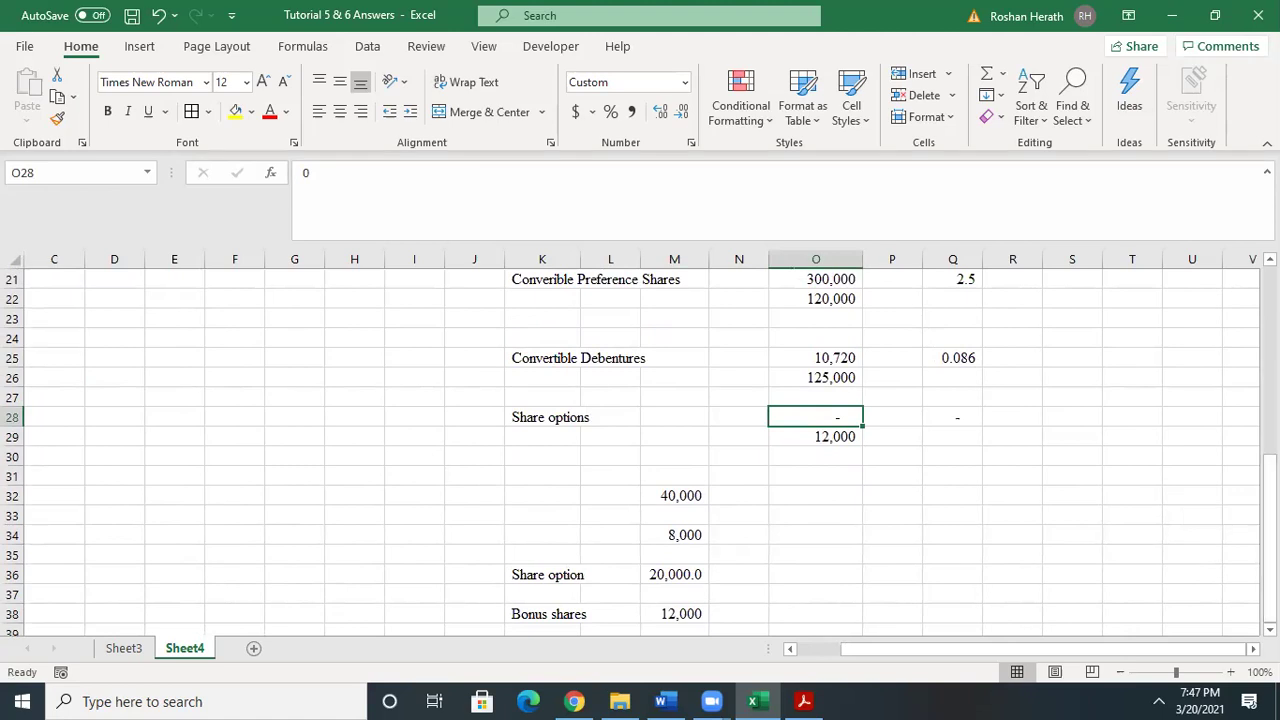
pyautogui.click(671, 616)
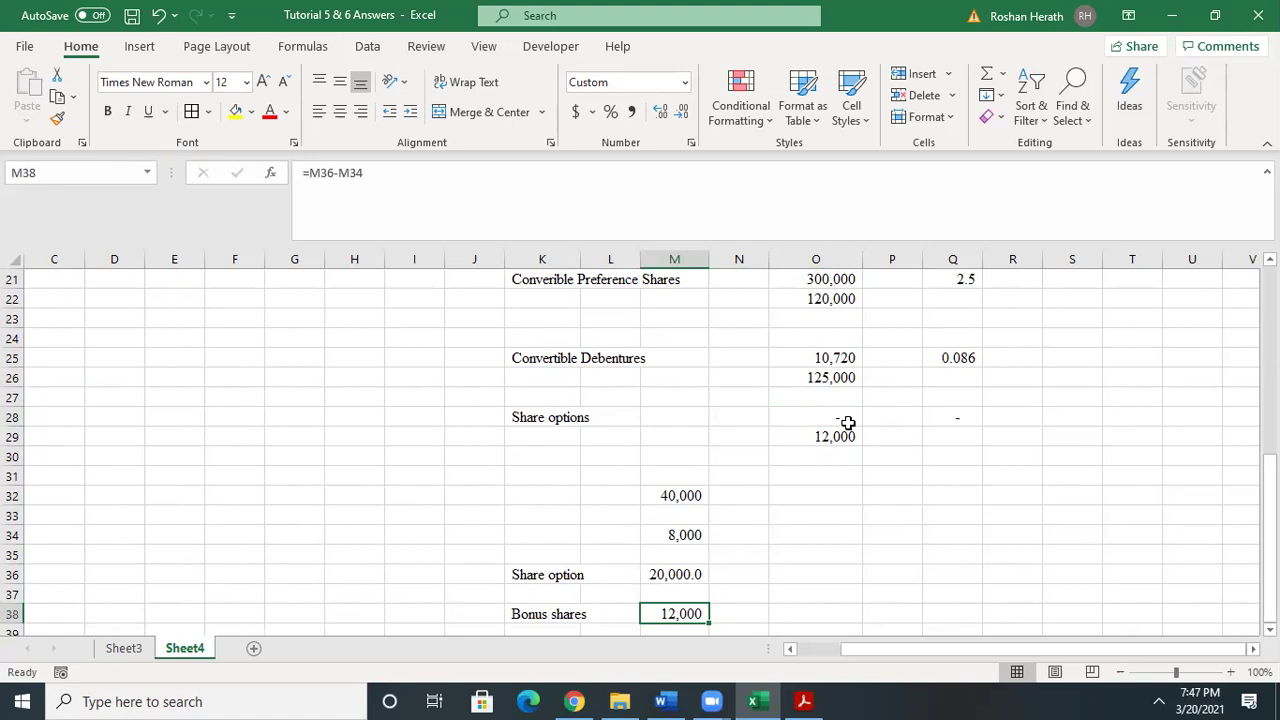
pyautogui.click(683, 528)
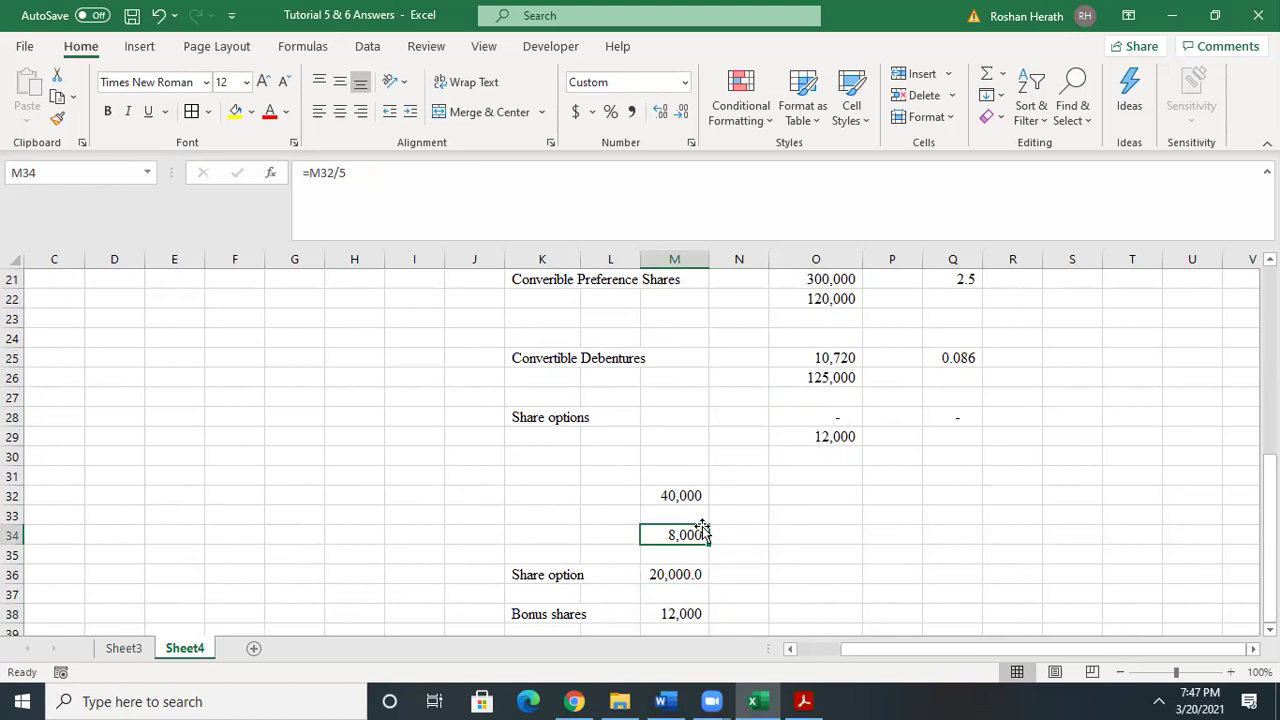
pyautogui.click(651, 615)
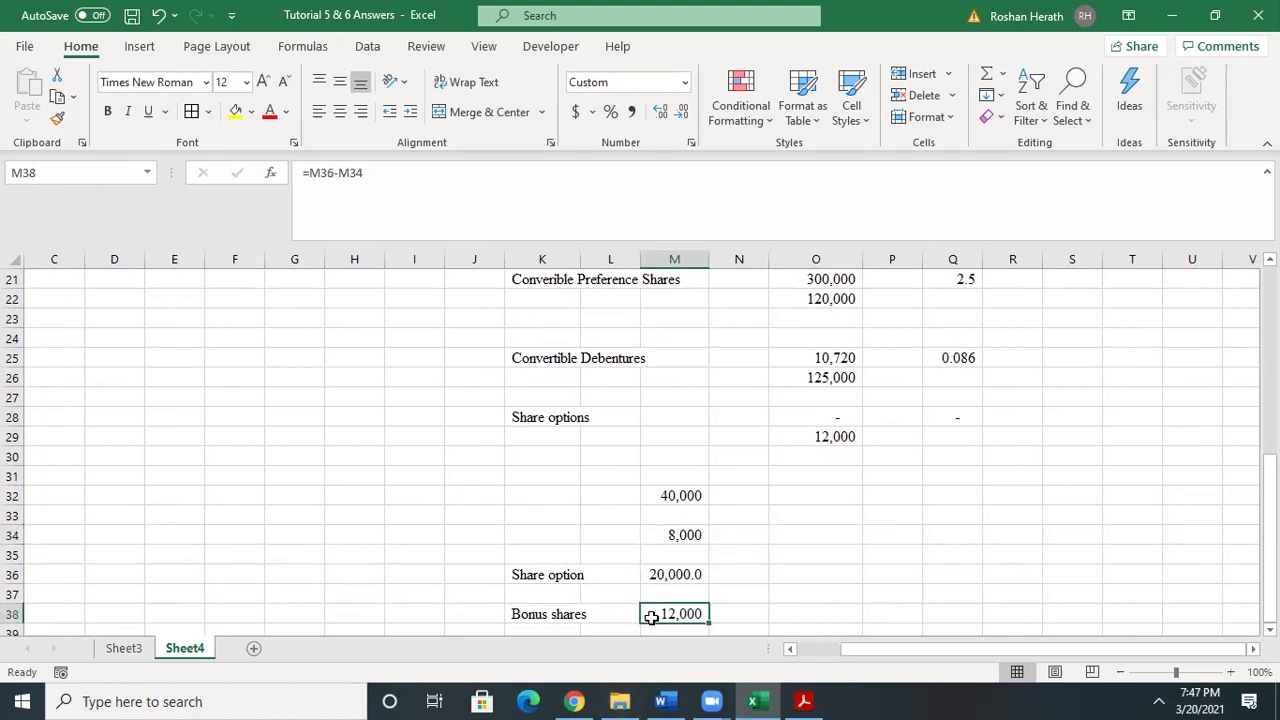
pyautogui.click(830, 436)
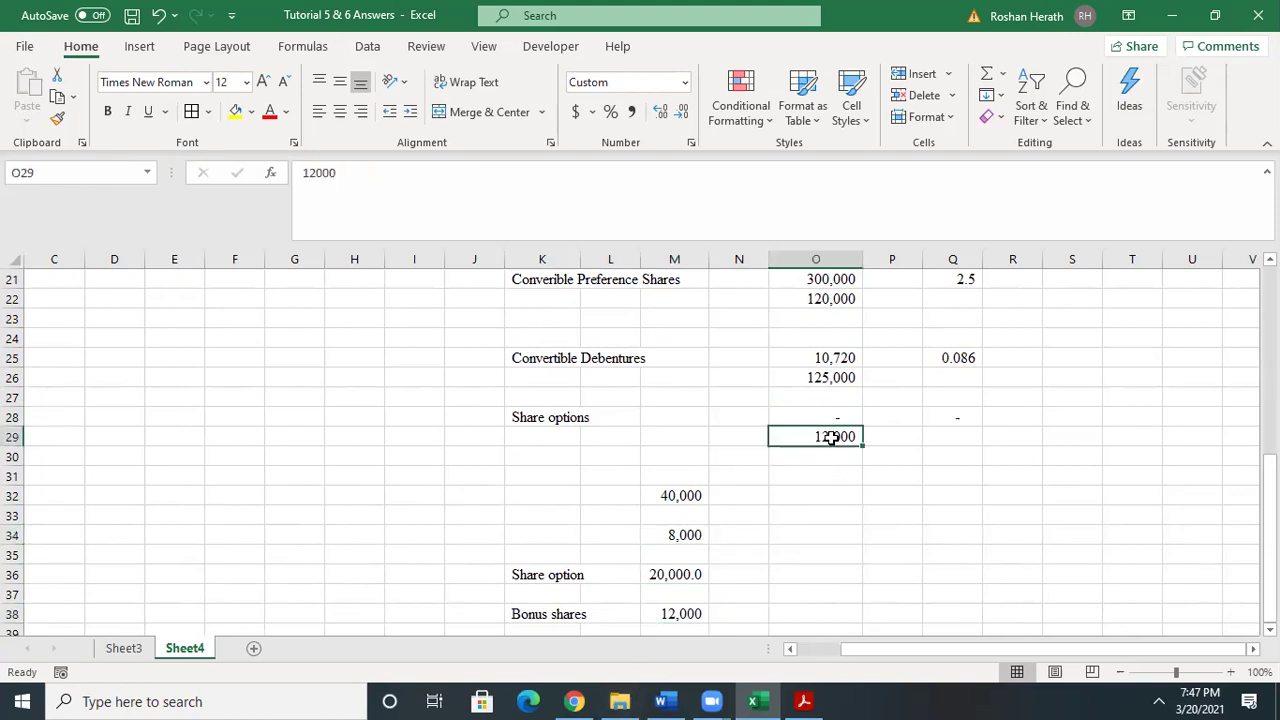
pyautogui.click(824, 412)
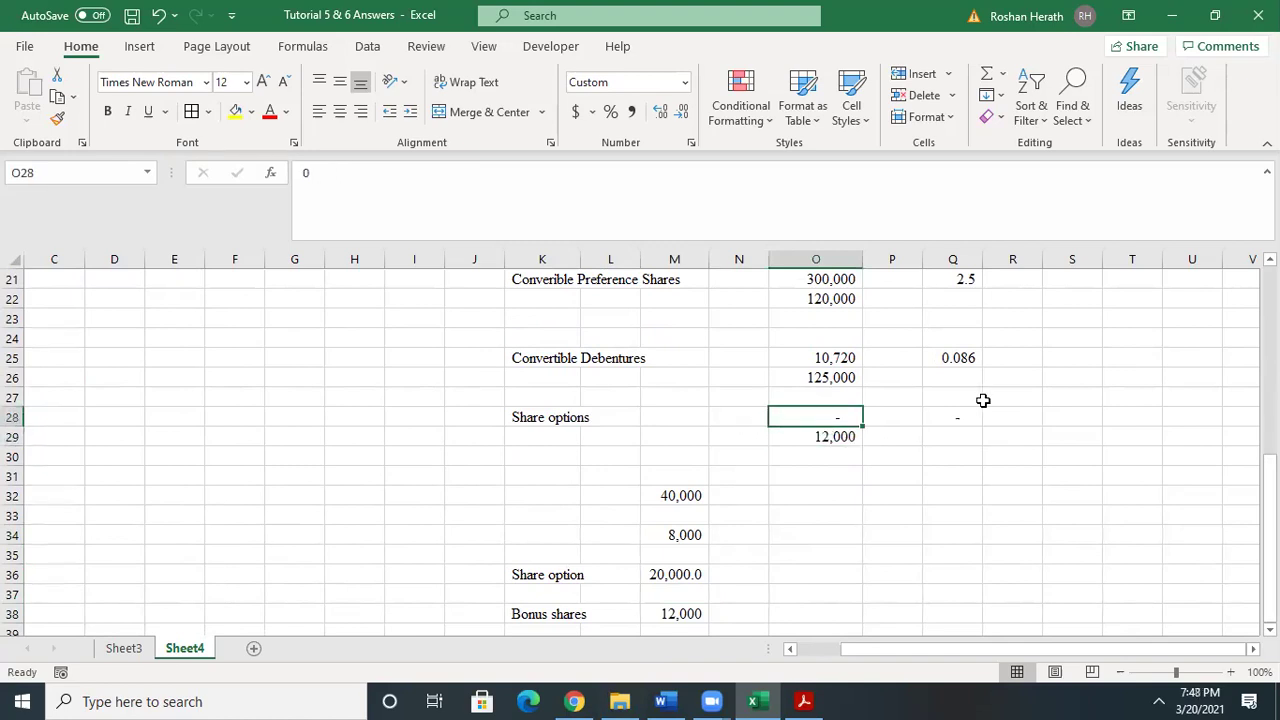
# - Add the heading "Rank" in S19 and rank the share options 1 in S28, shown without decimals
pyautogui.moveTo(1268, 555); pyautogui.dragTo(1268, 515)
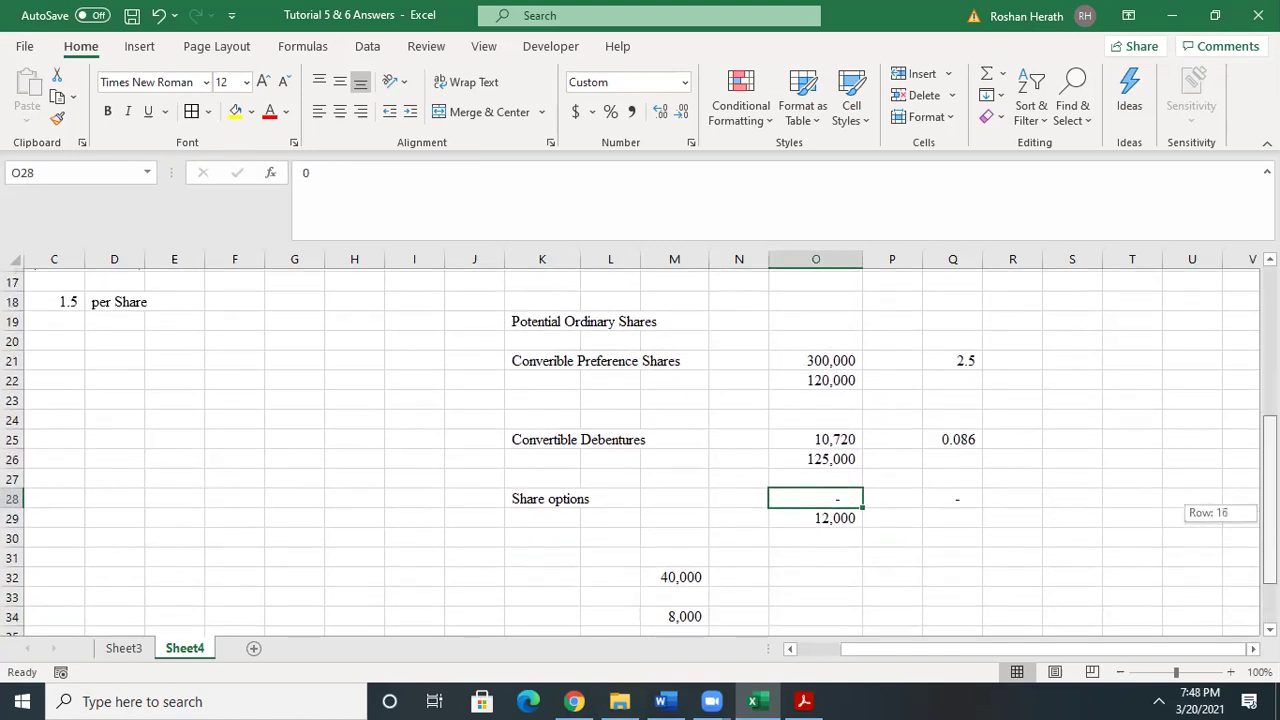
pyautogui.click(1080, 490)
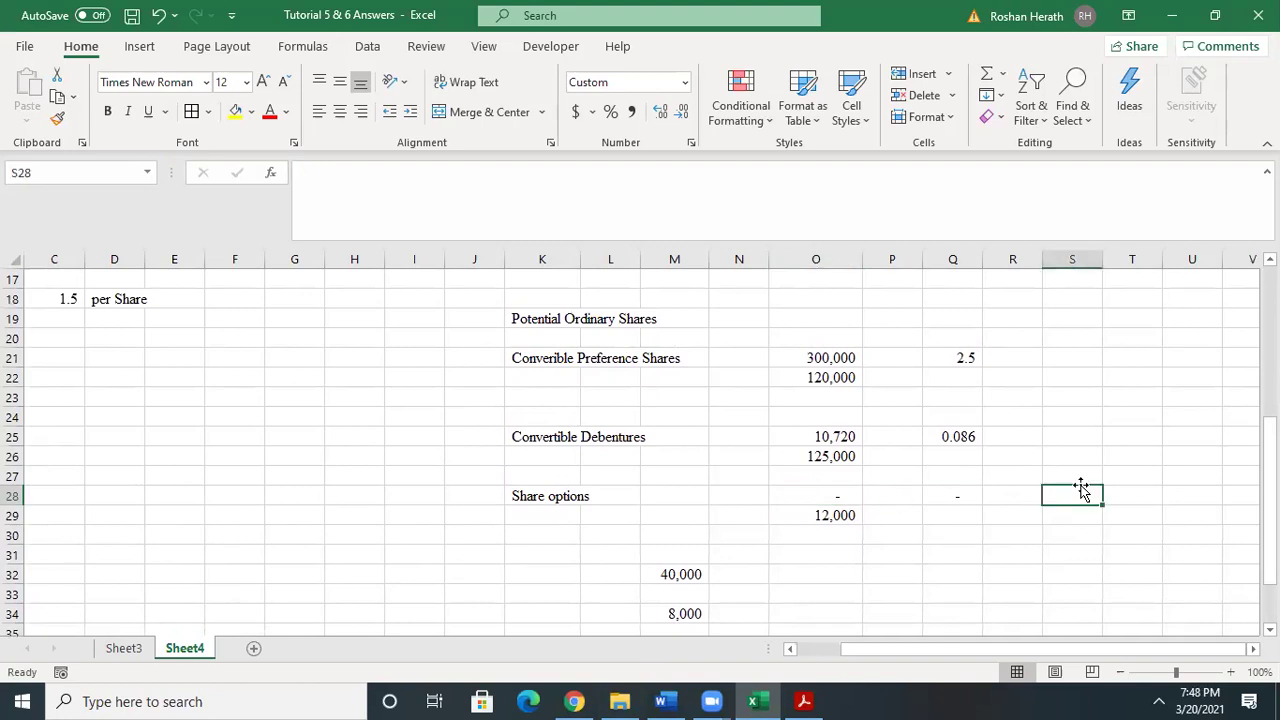
pyautogui.write('1')
pyautogui.click(1068, 530)
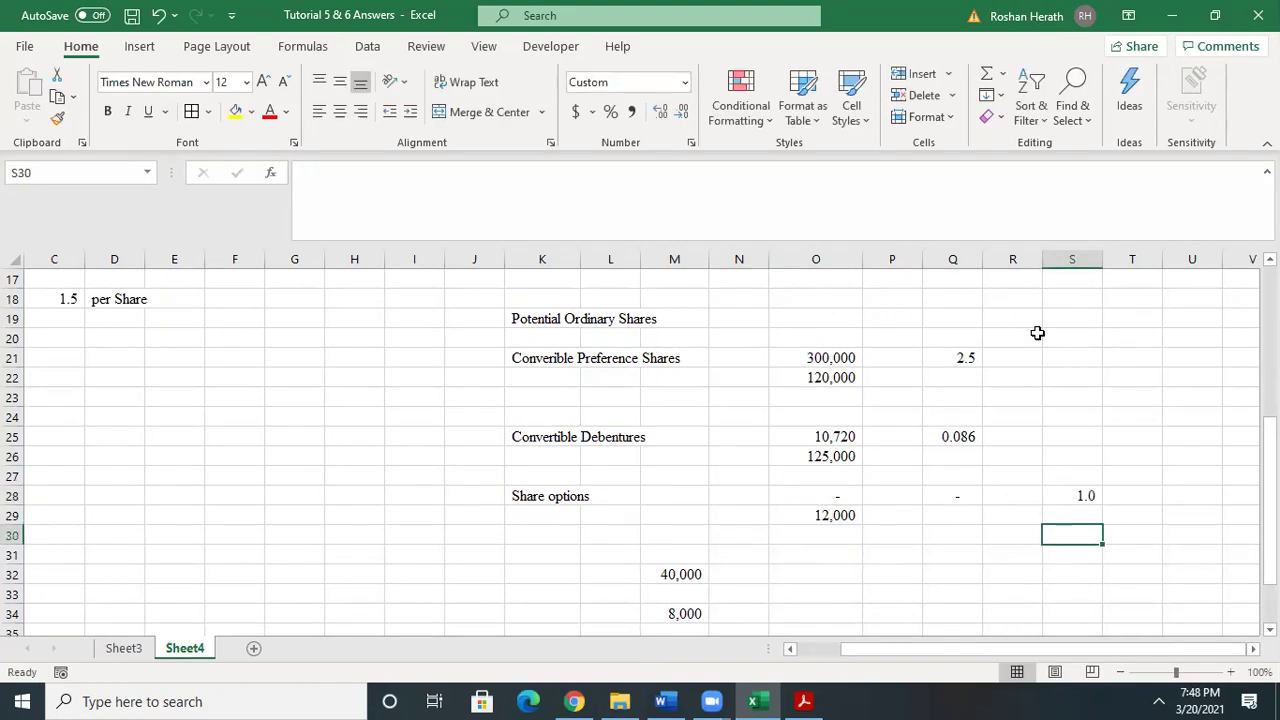
pyautogui.click(1050, 319)
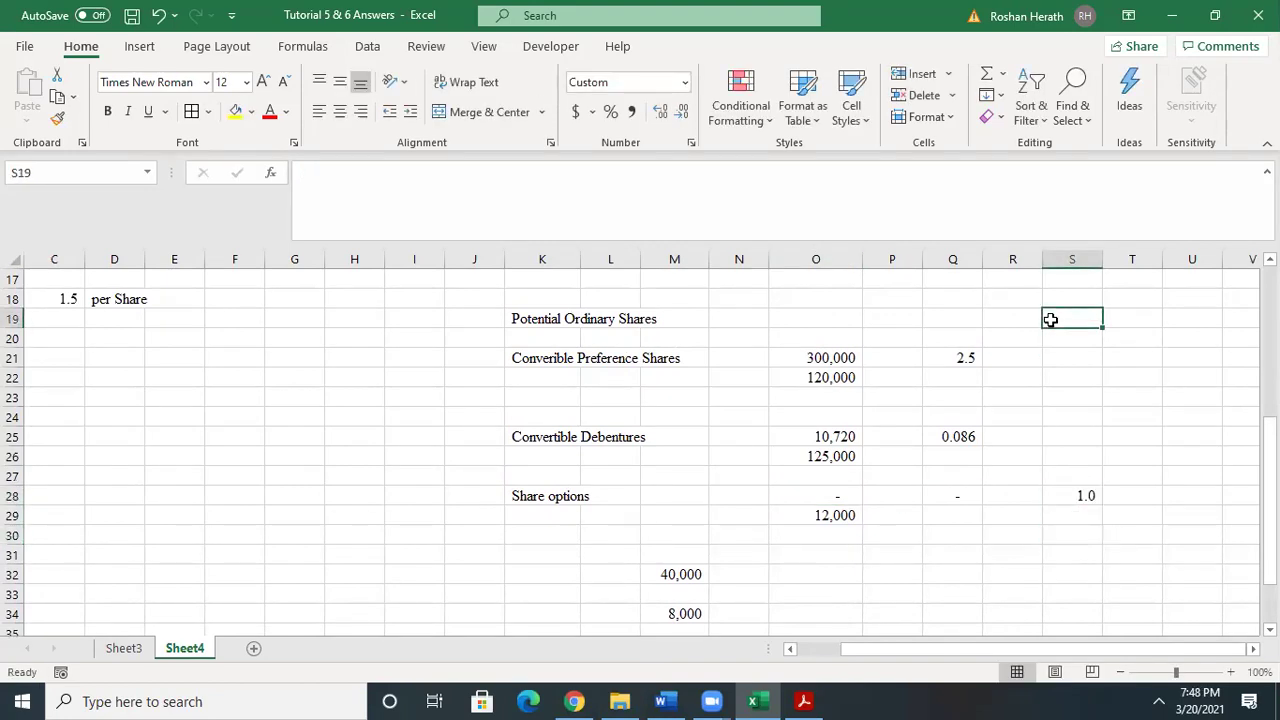
pyautogui.write('Rank')
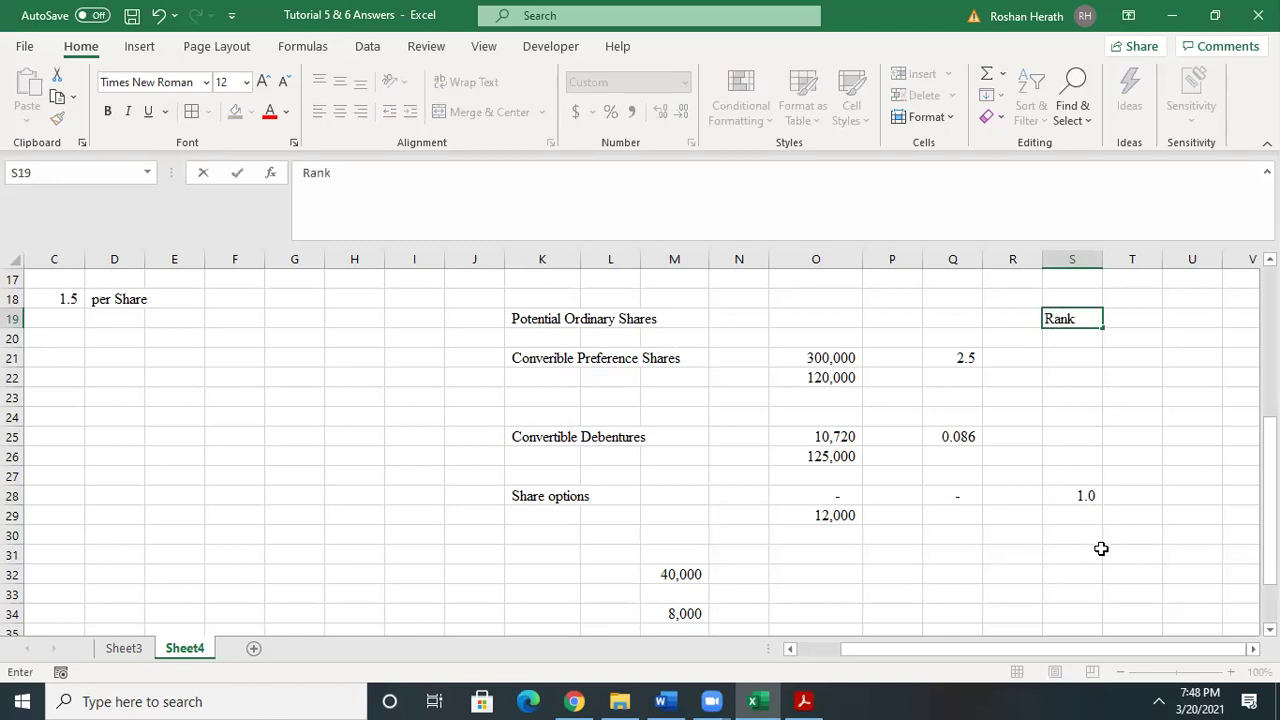
pyautogui.click(1060, 497)
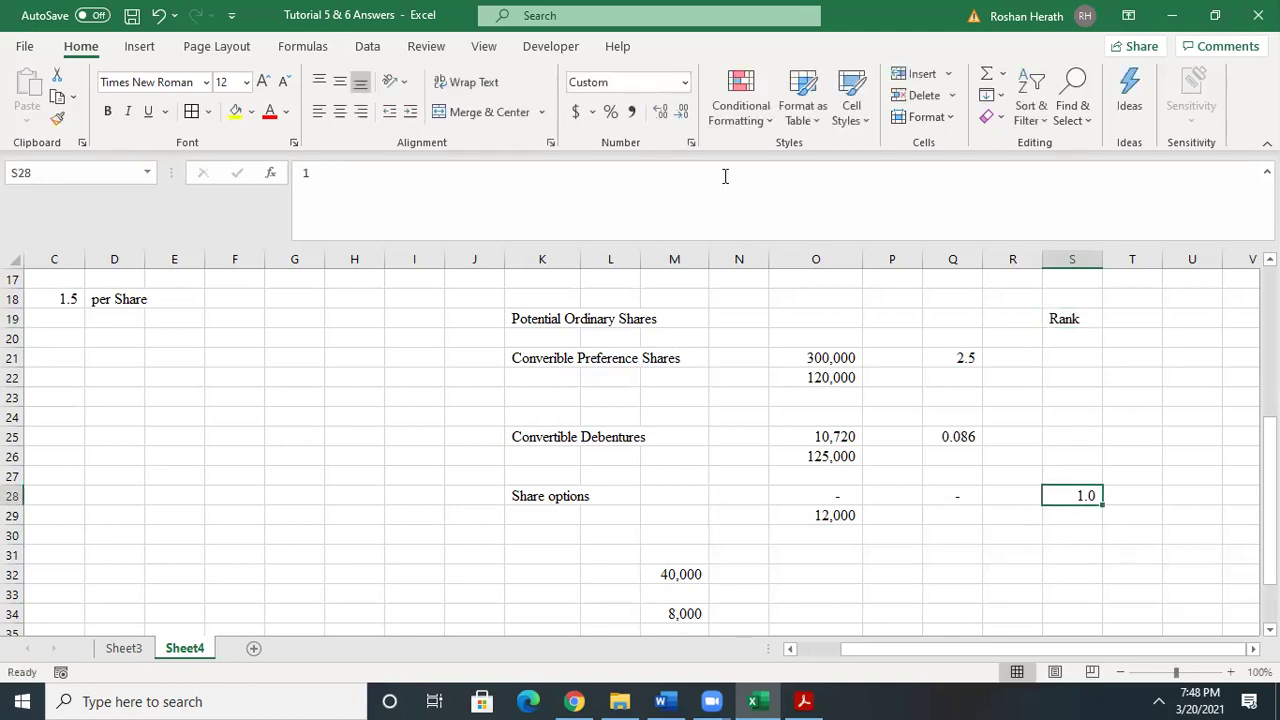
pyautogui.click(681, 111)
# - Rank the convertible debentures 2 in S25 and the preference shares 3 in S21, both shown without decimals
pyautogui.click(1080, 436)
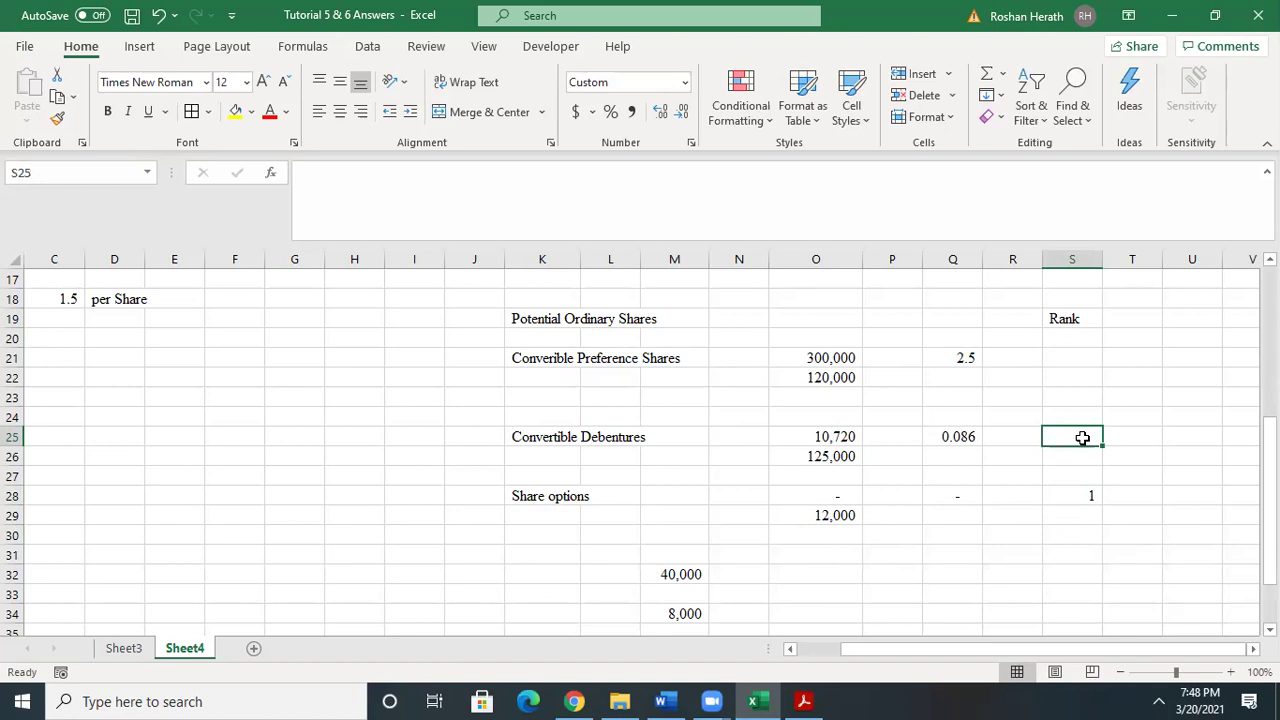
pyautogui.write('2')
pyautogui.click(1064, 358)
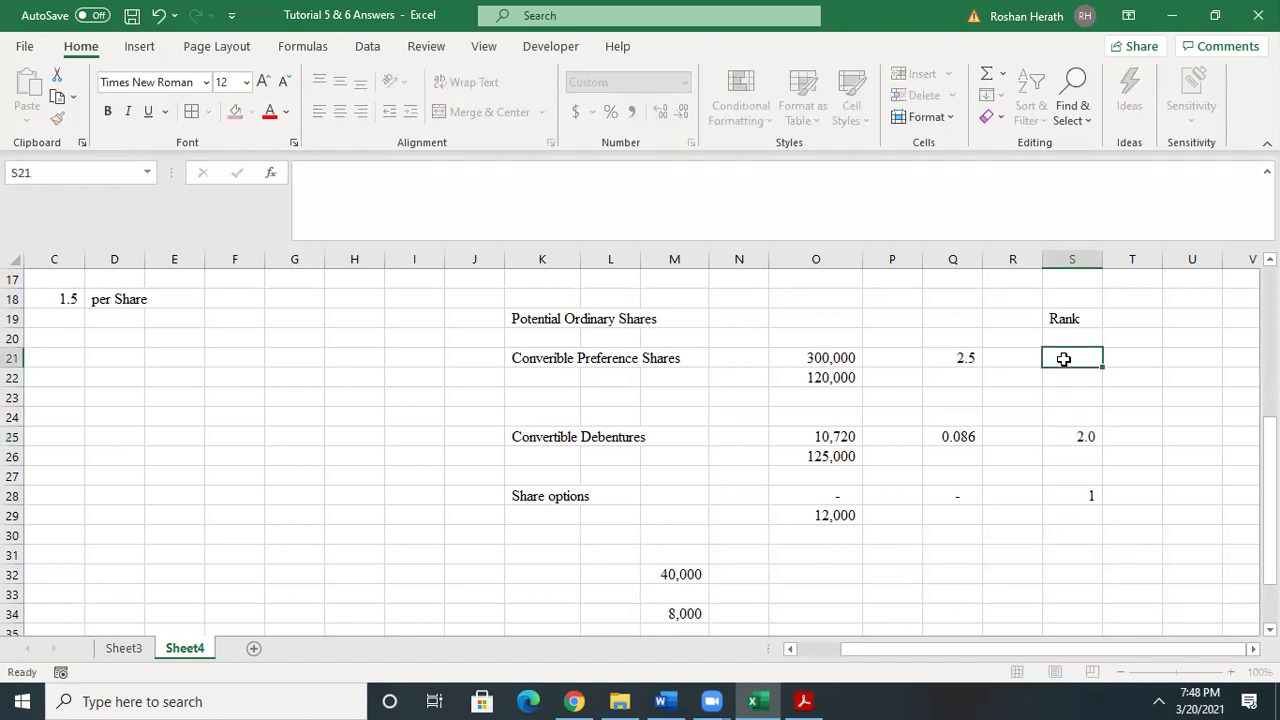
pyautogui.write('3')
pyautogui.press('Return')
pyautogui.moveTo(1064, 358); pyautogui.dragTo(1066, 443)
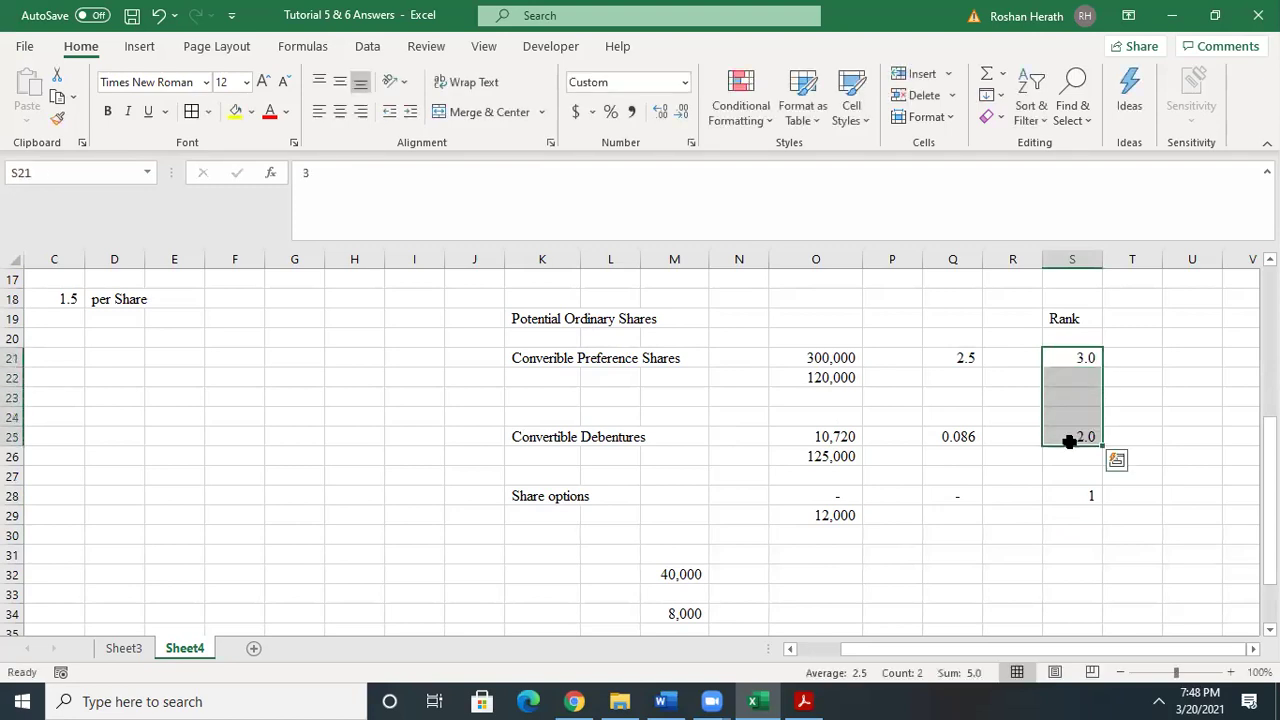
pyautogui.click(681, 111)
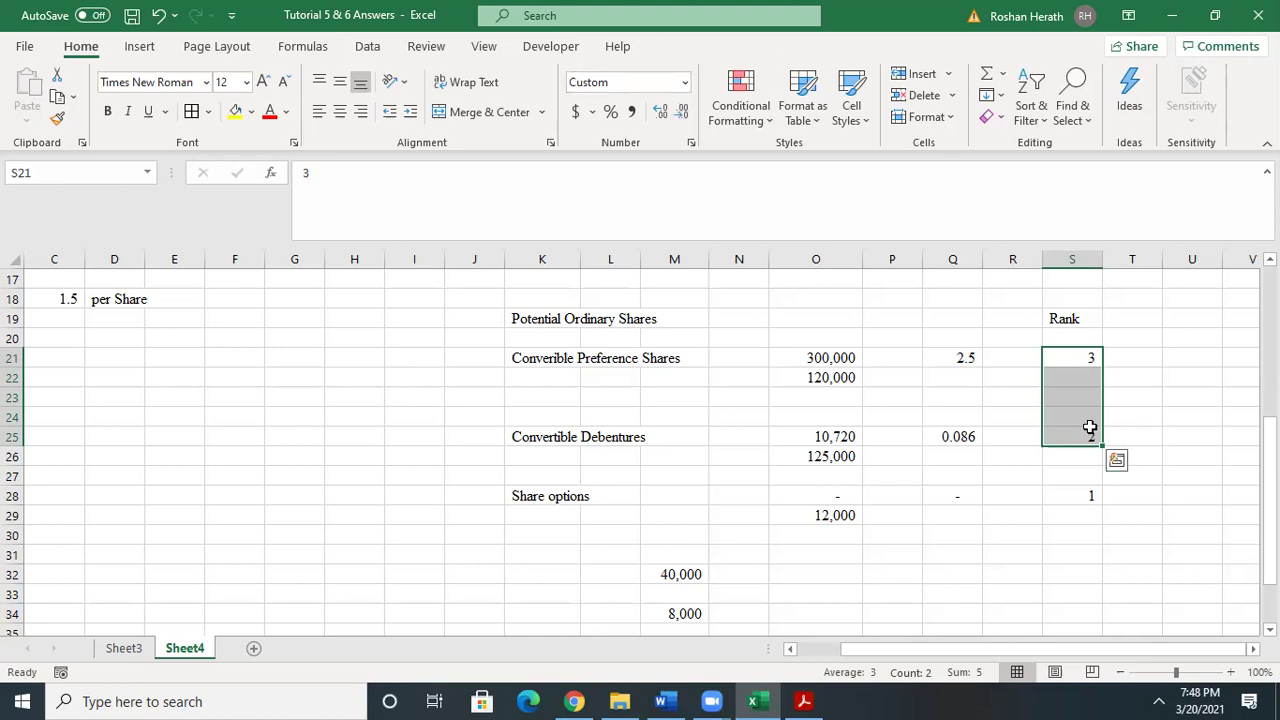
# - Add the label "DEPS" in U28 on the share options row
pyautogui.click(1046, 430)
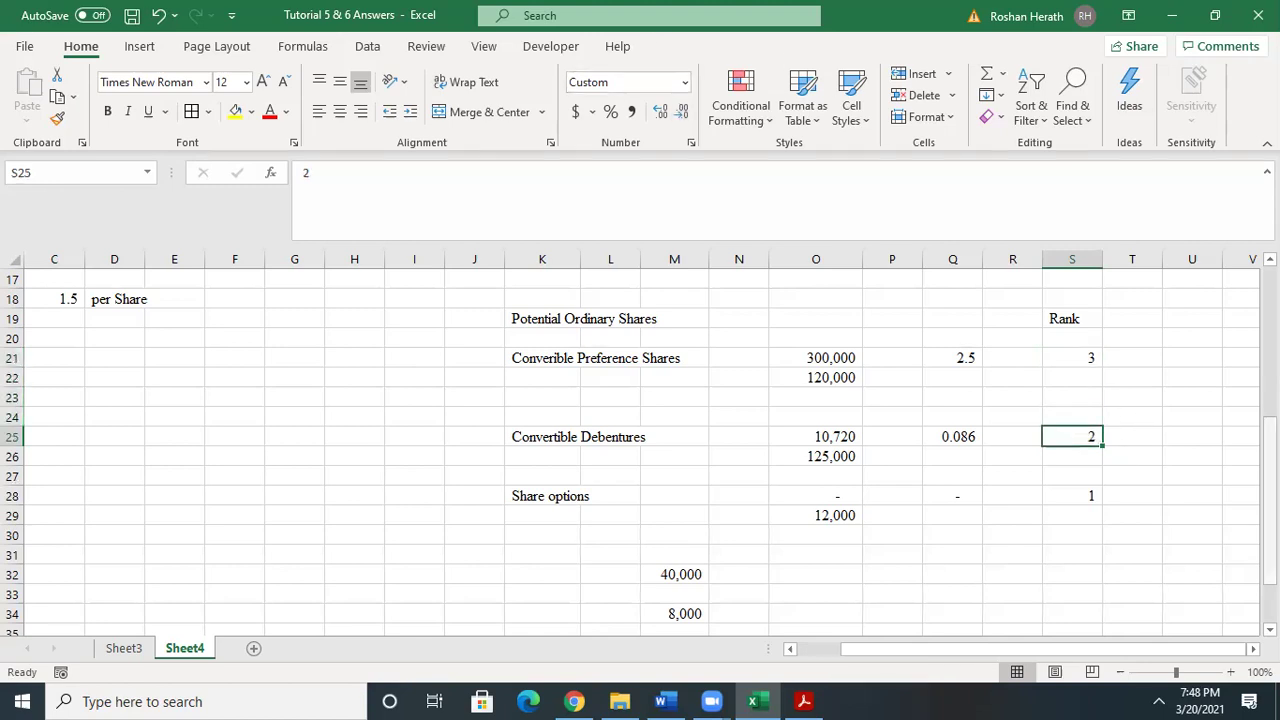
pyautogui.moveTo(853, 651); pyautogui.dragTo(931, 657)
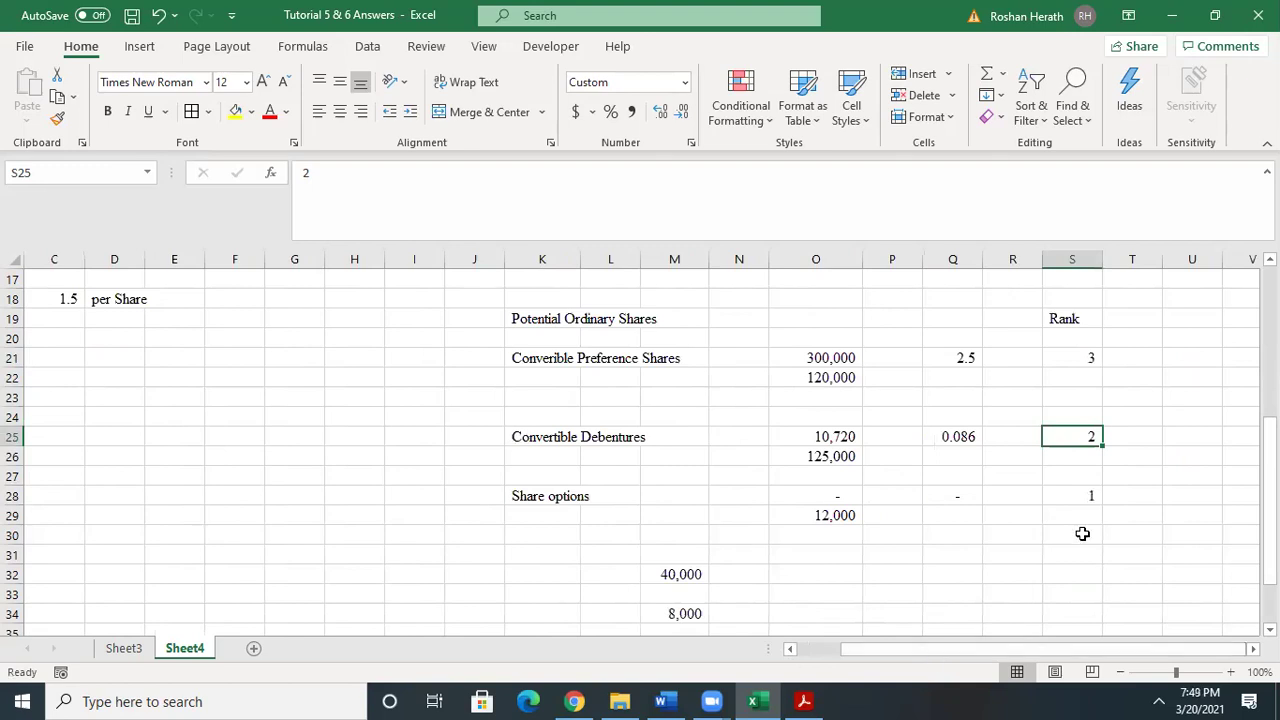
pyautogui.hscroll(5, 650, 450)
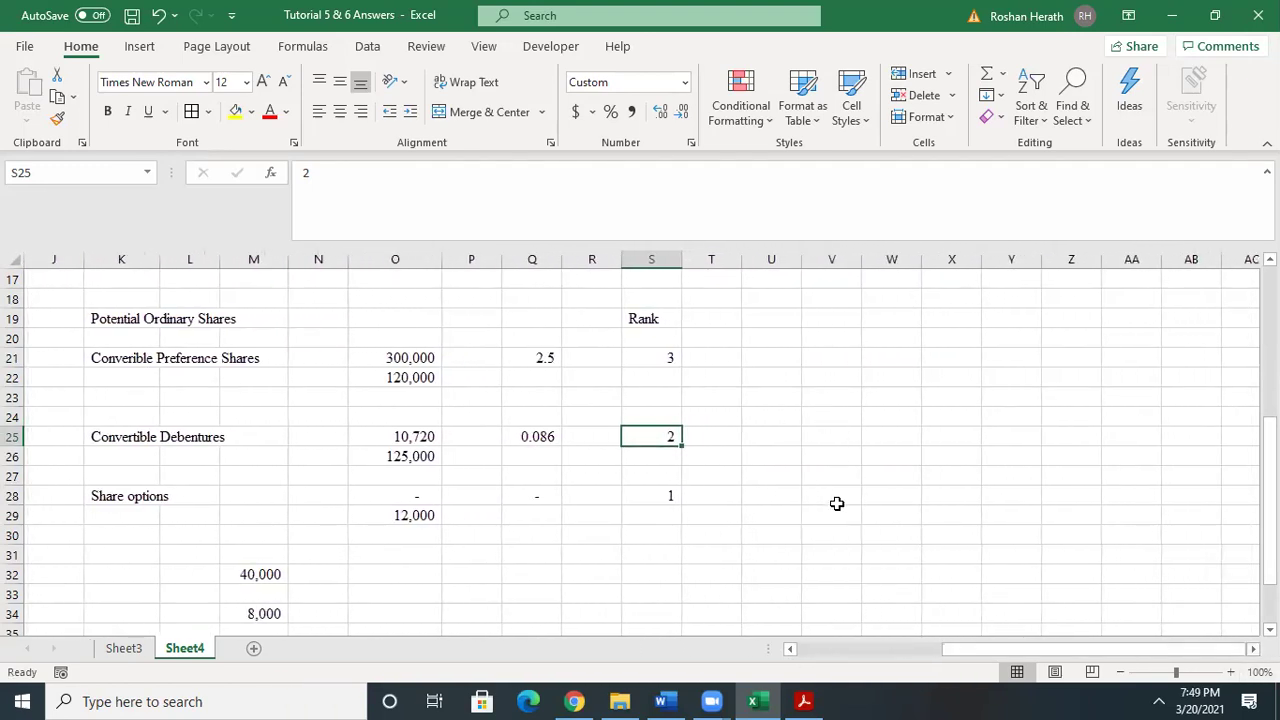
pyautogui.click(773, 491)
pyautogui.write('D')
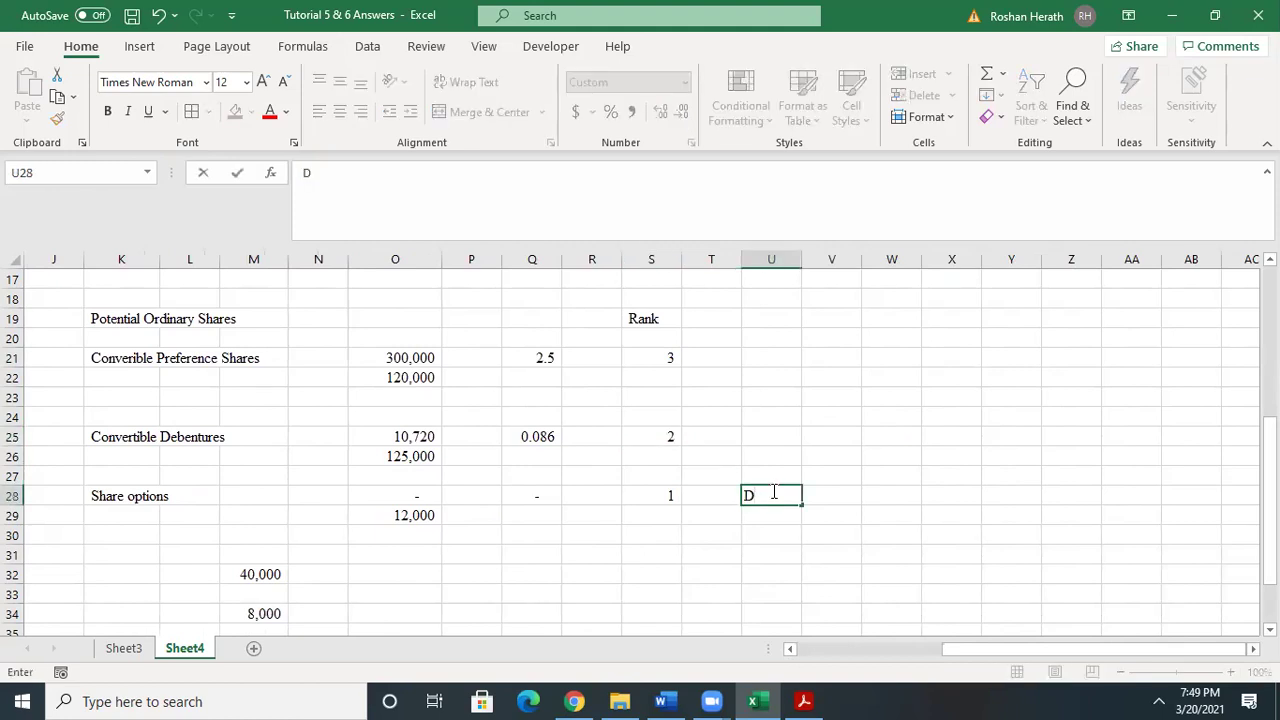
pyautogui.write('EPS')
pyautogui.click(880, 515)
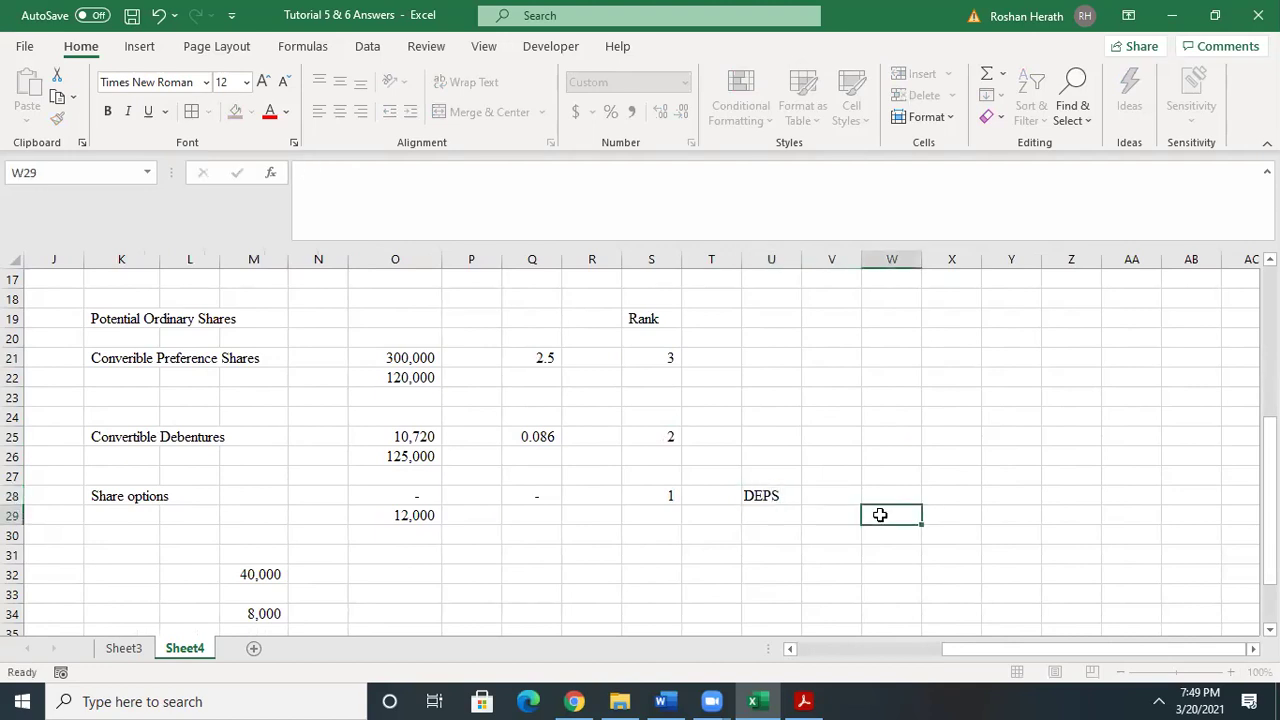
# - Check the basic EPS calculation in C18 for the profit and share figures
pyautogui.click(954, 493)
pyautogui.moveTo(954, 655); pyautogui.dragTo(790, 657)
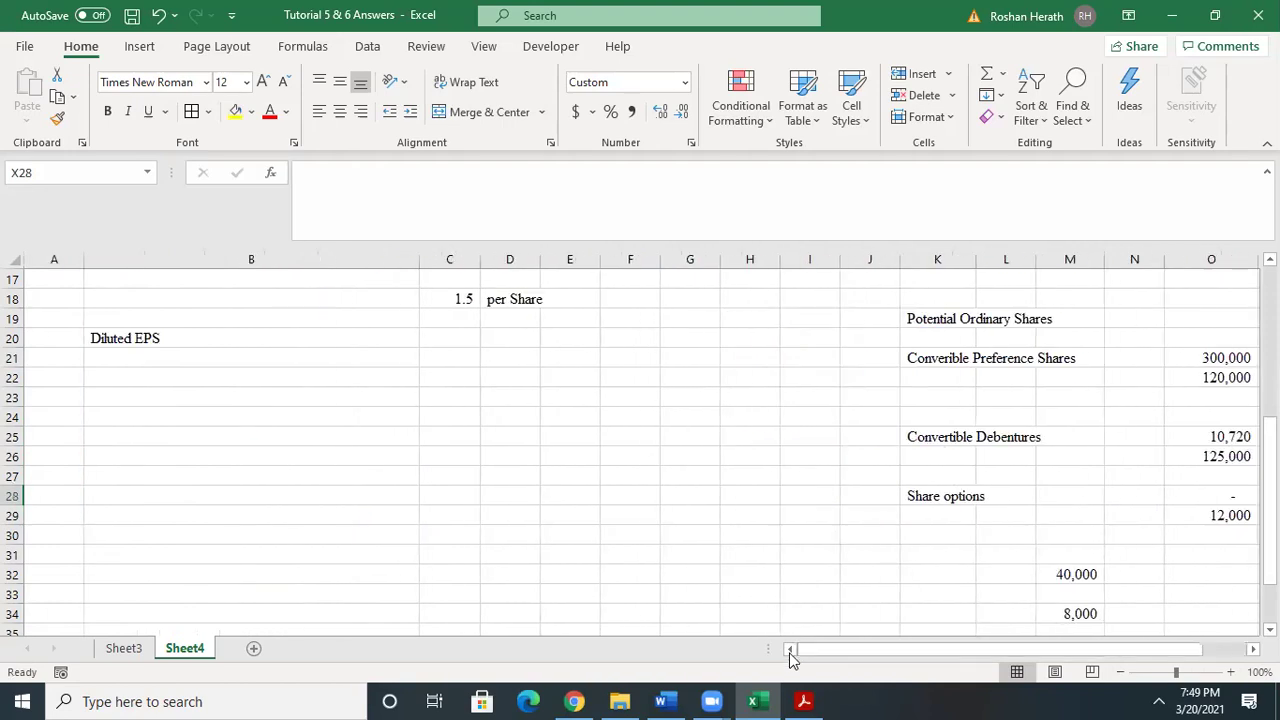
pyautogui.moveTo(1268, 515); pyautogui.dragTo(1268, 468)
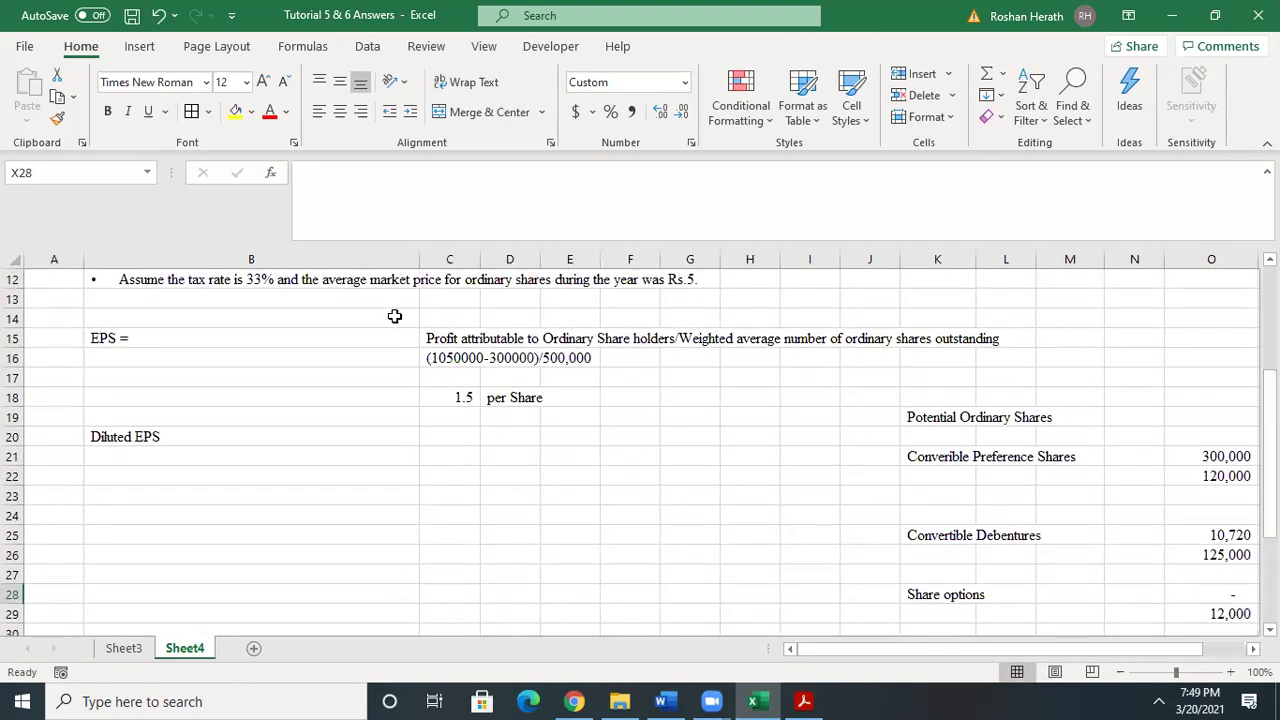
pyautogui.click(453, 397)
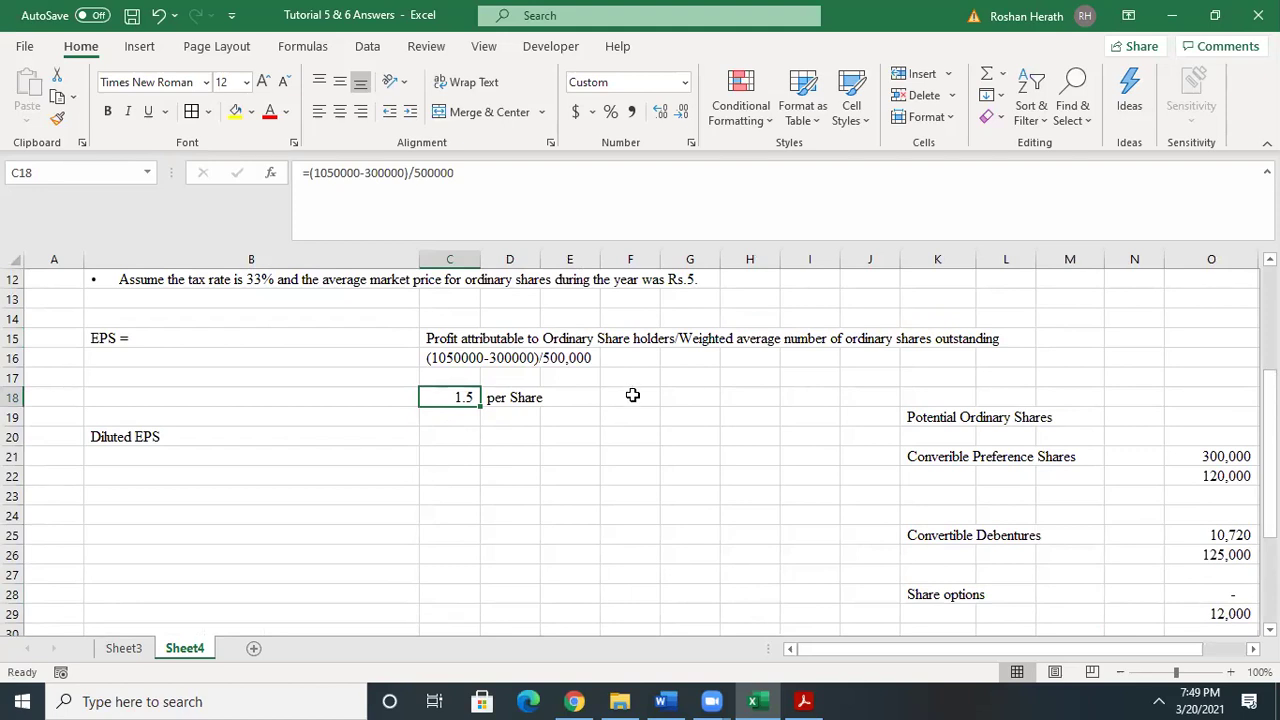
pyautogui.moveTo(968, 649); pyautogui.dragTo(1135, 651)
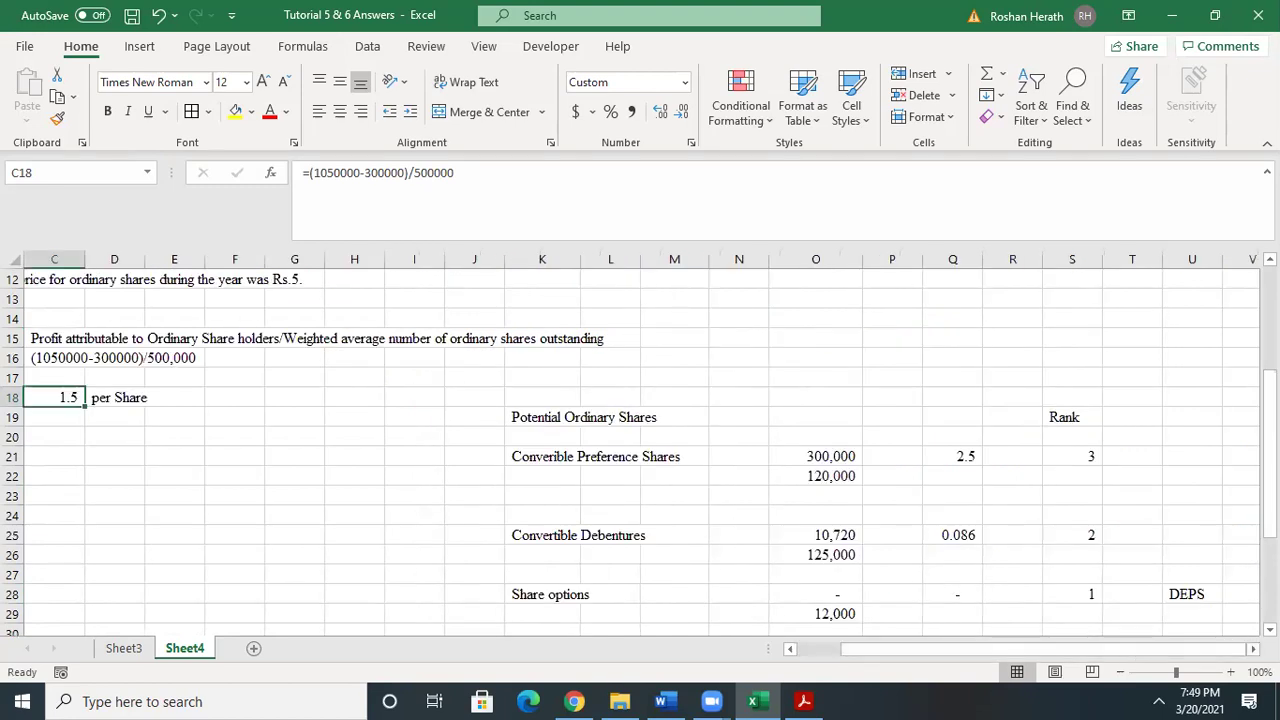
# - Write the share options' diluted EPS working in W28 as the text (750,000+0)/(500,000+12,000)
pyautogui.hscroll(3, 1077, 591)
pyautogui.click(1019, 588)
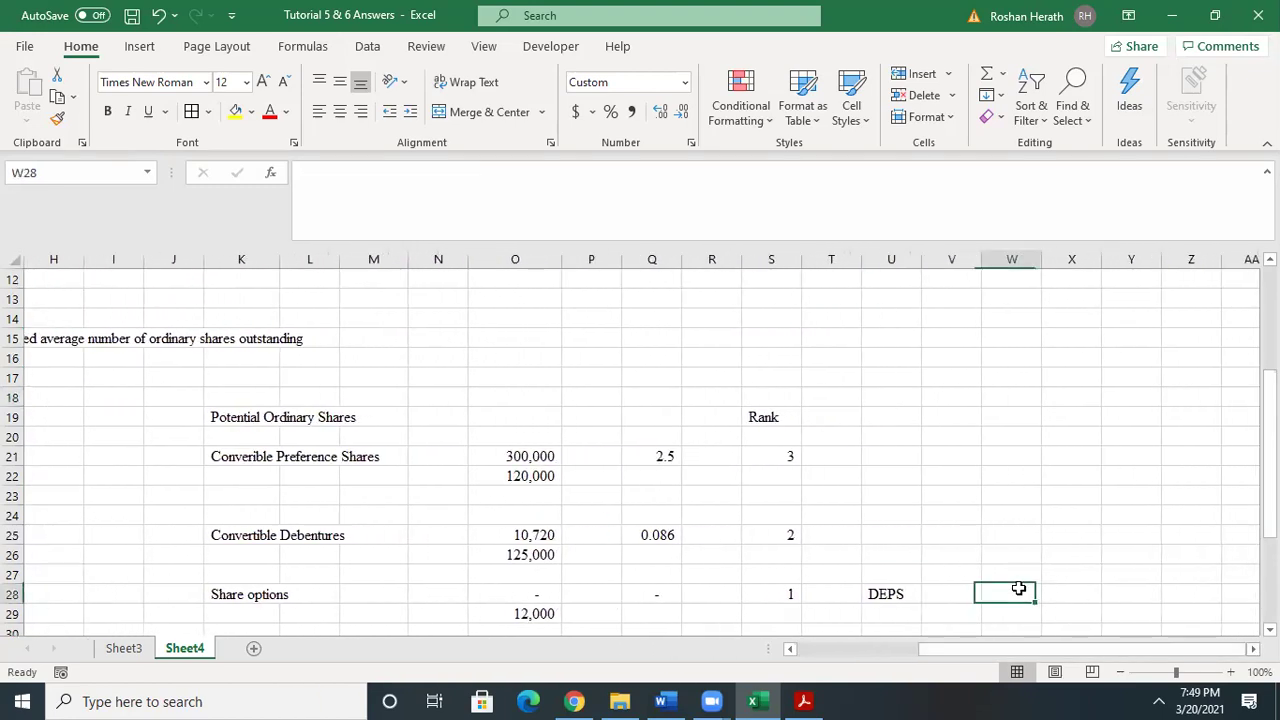
pyautogui.write('7')
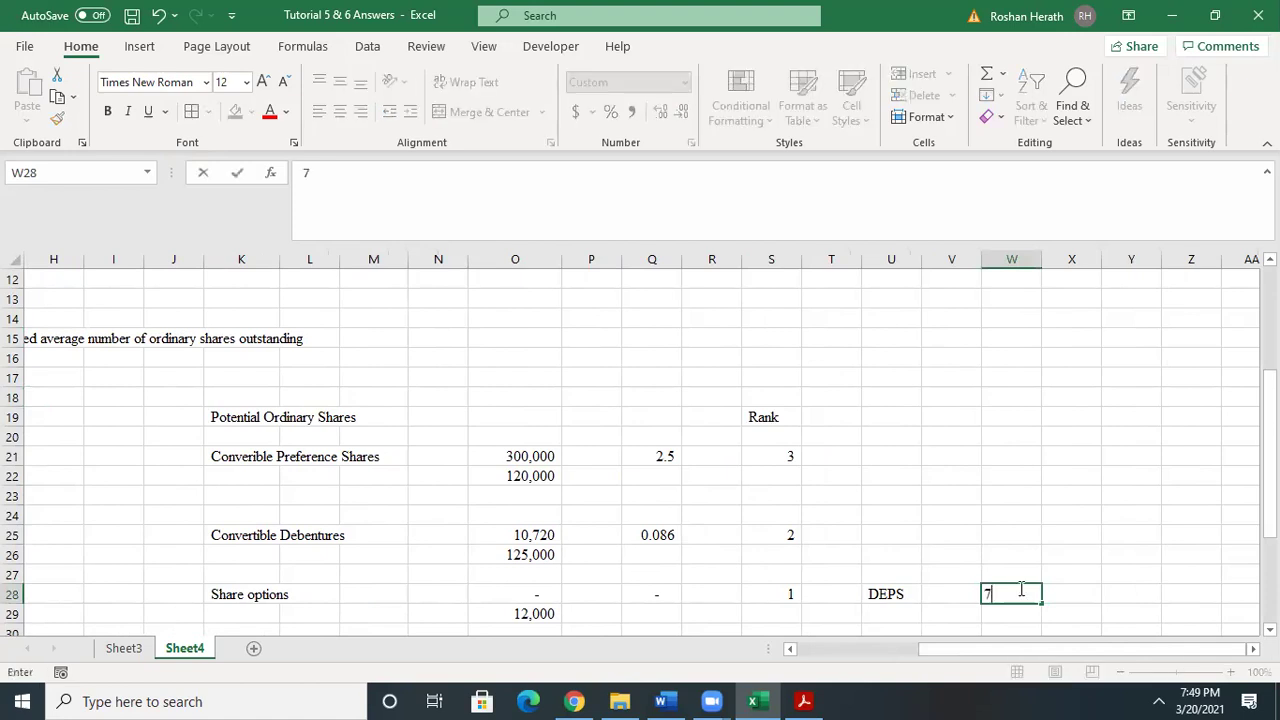
pyautogui.write('50,0000')
pyautogui.press('BackSpace')
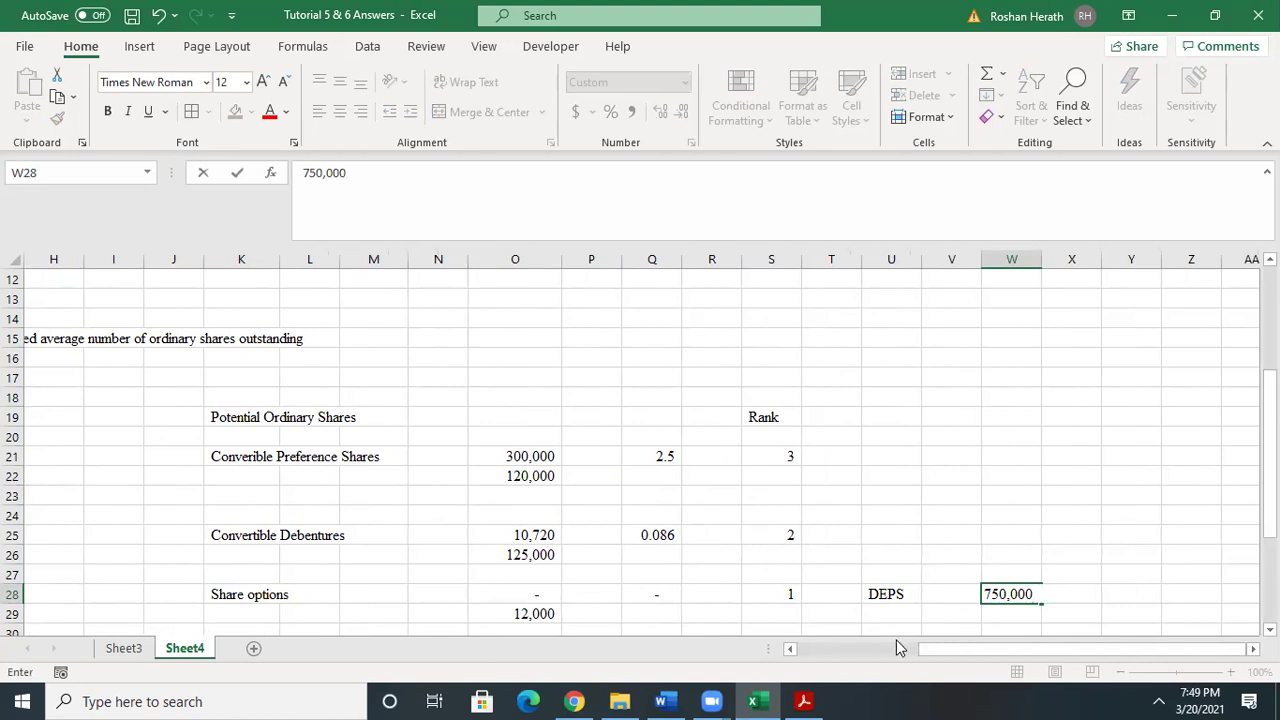
pyautogui.write('+0)')
pyautogui.click(987, 593)
pyautogui.write('(750,000+0)')
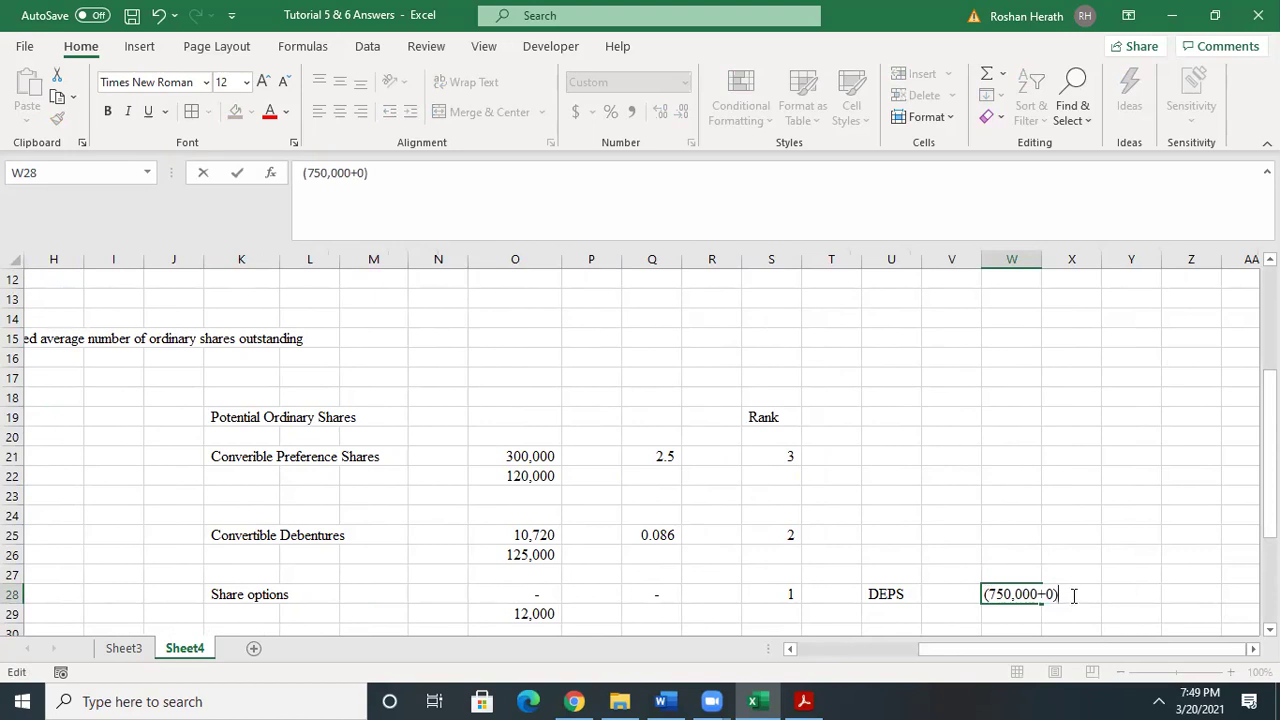
pyautogui.write('/(500,000+')
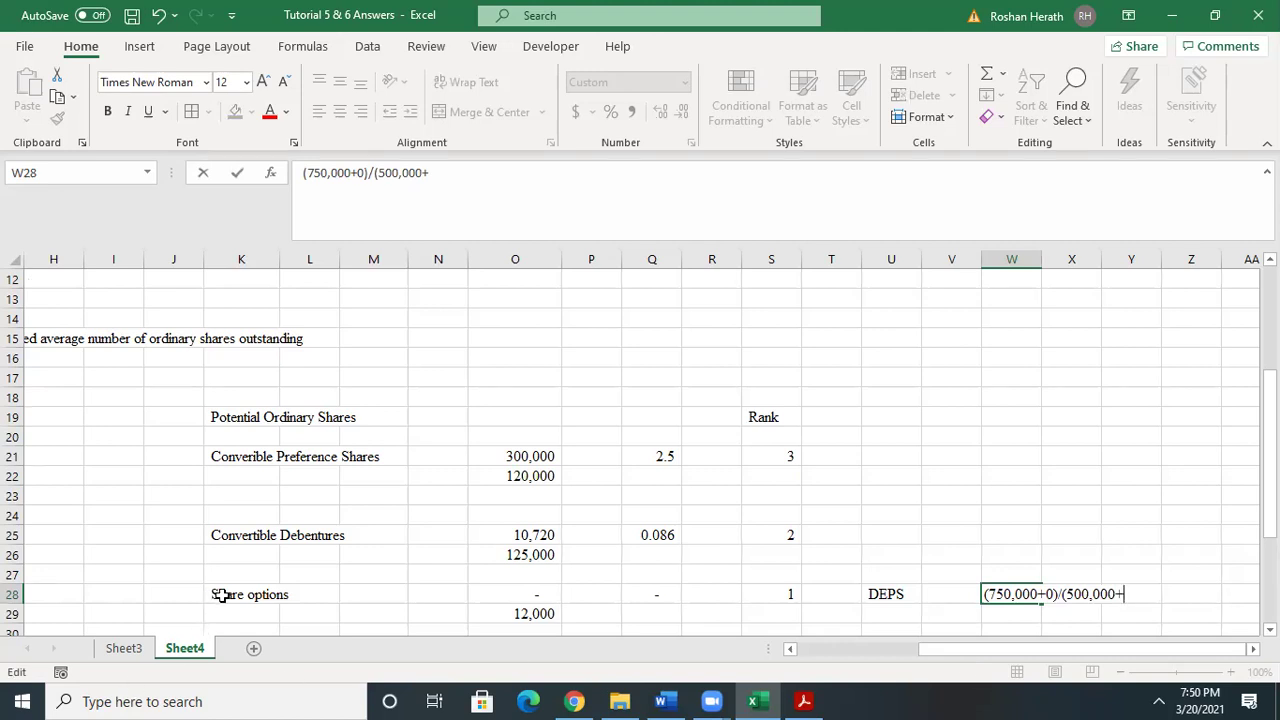
pyautogui.write('12,000')
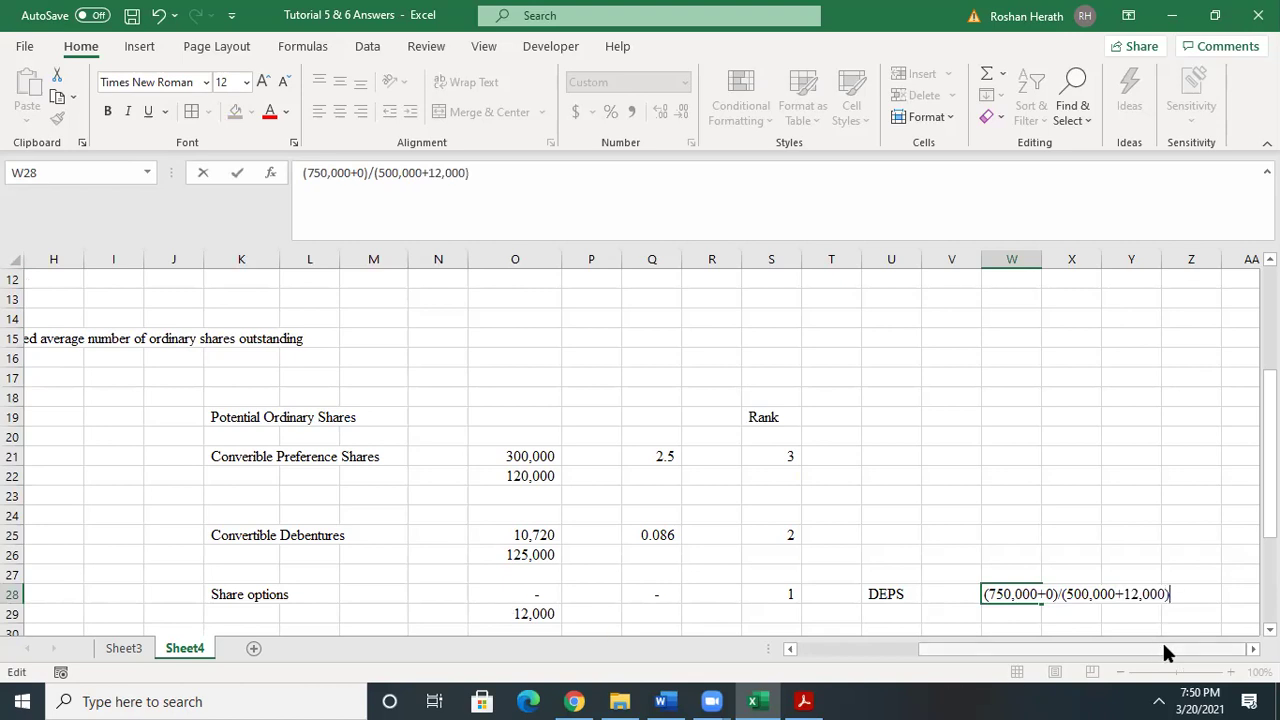
pyautogui.write(')')
# - Calculate the share options' diluted EPS in AA28 with =750000/512000 and show it to two decimal places
pyautogui.hscroll(2, 1073, 620)
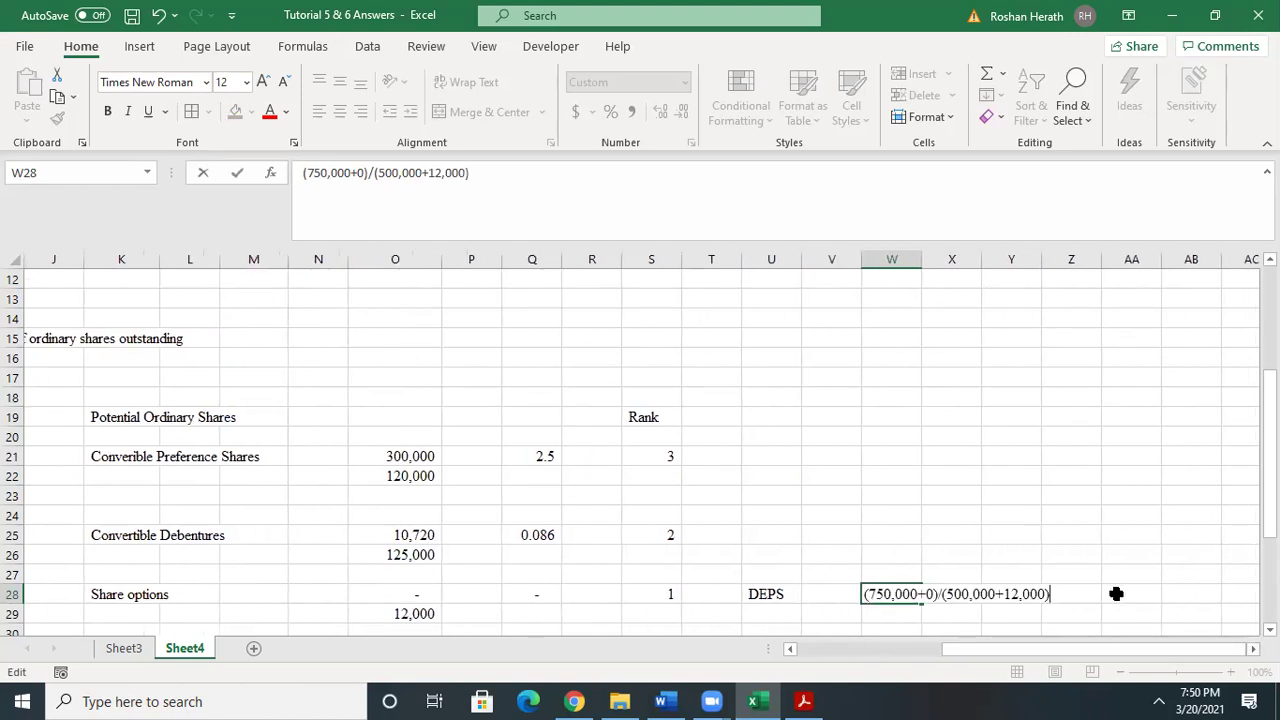
pyautogui.click(1116, 594)
pyautogui.write('=')
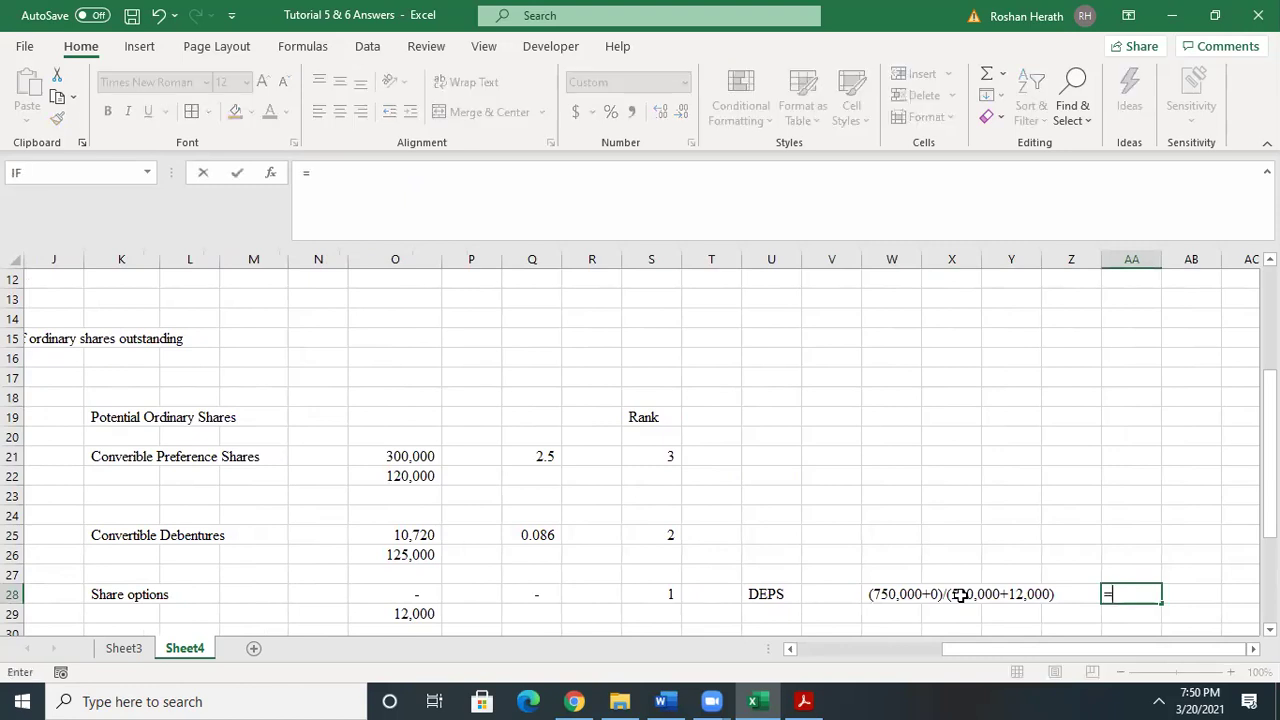
pyautogui.write('750000')
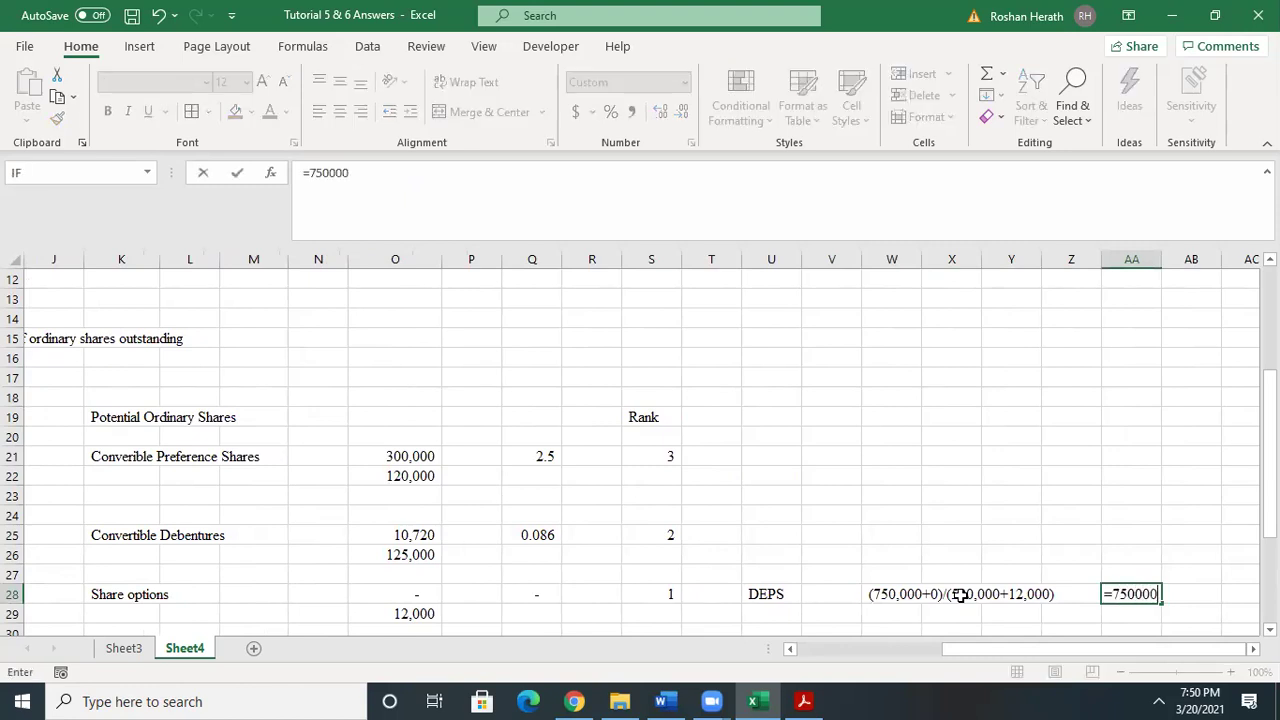
pyautogui.write('/512000')
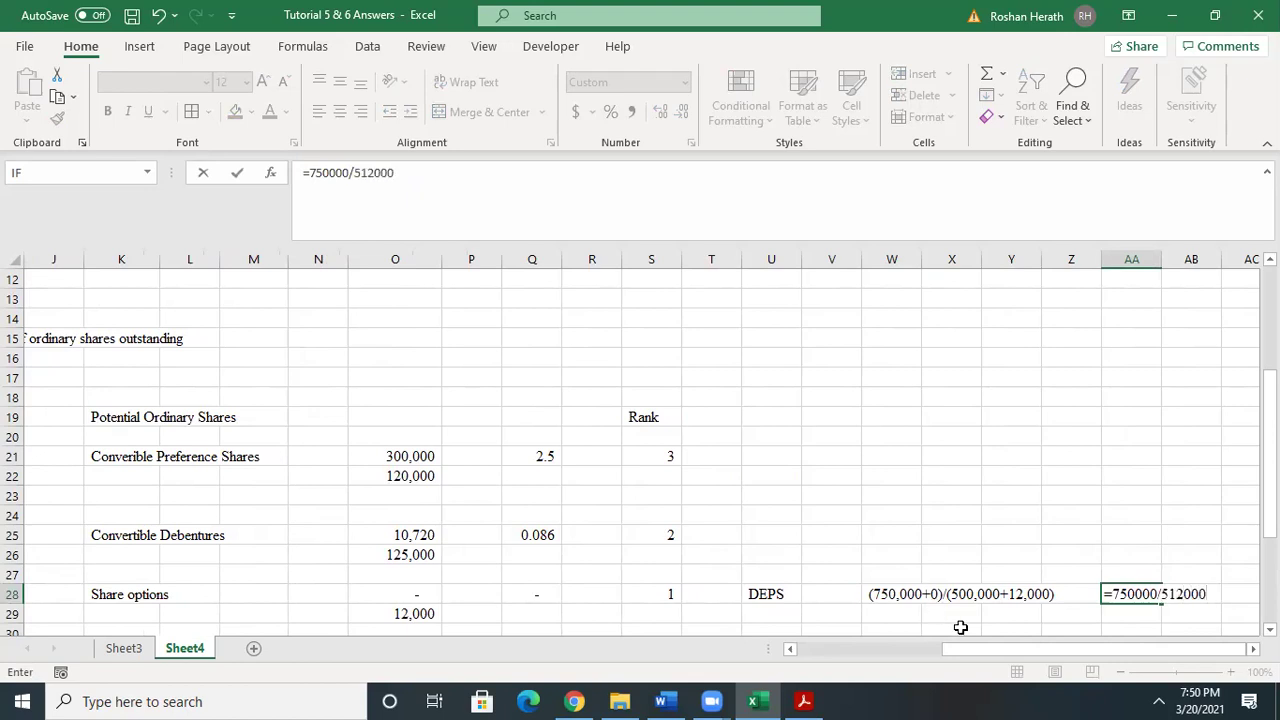
pyautogui.press('Return')
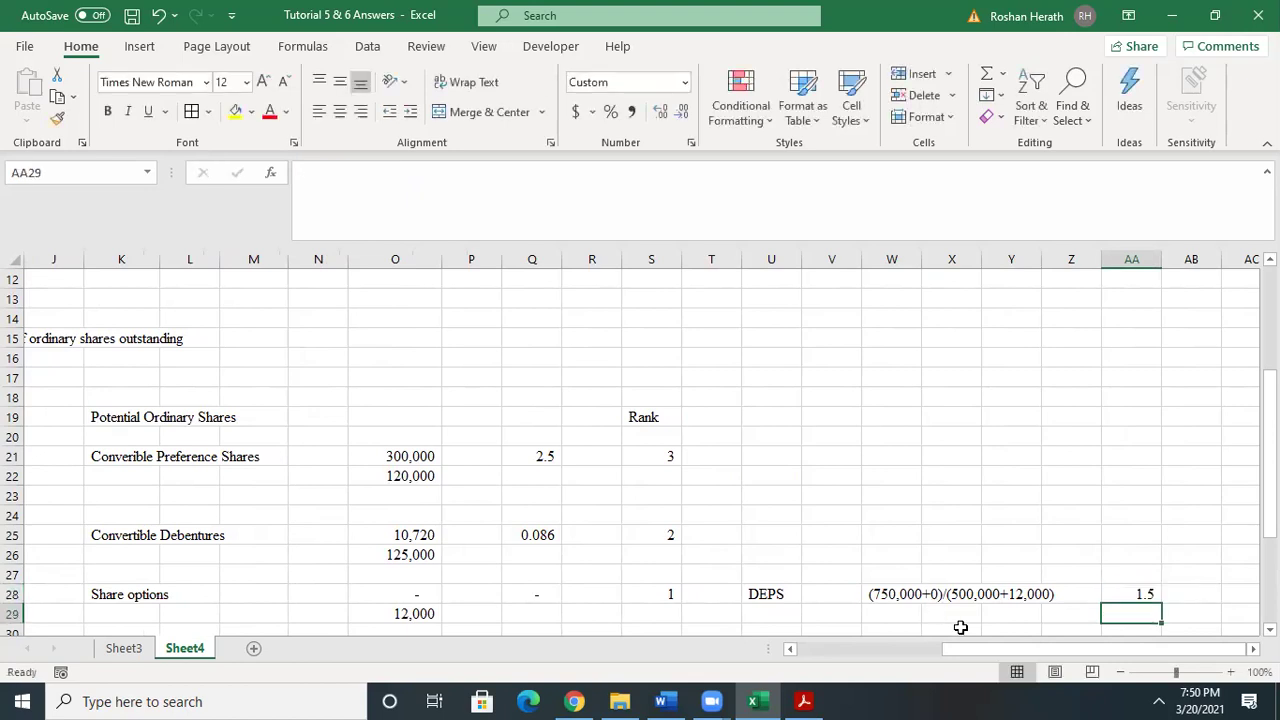
pyautogui.click(1143, 595)
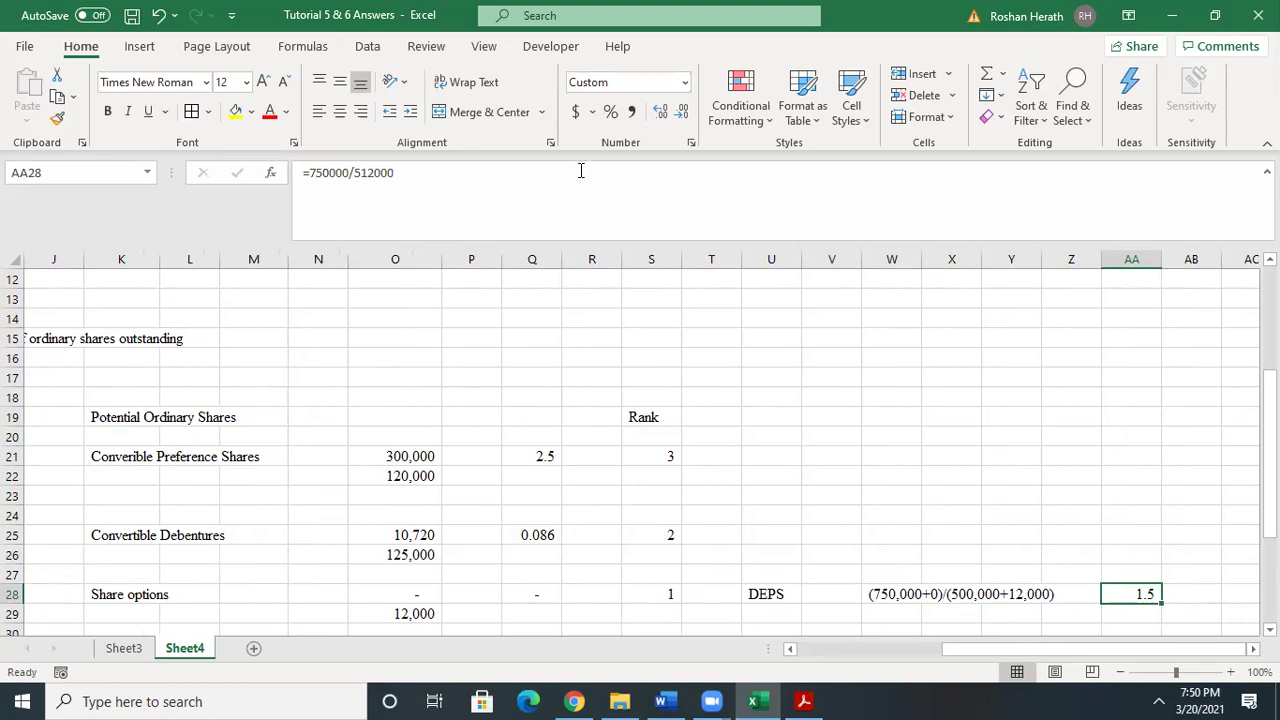
pyautogui.click(660, 118)
pyautogui.click(660, 118)
pyautogui.click(681, 111)
# - Compare the basic EPS in C18 with the share options' diluted EPS in AA28
pyautogui.moveTo(965, 649); pyautogui.dragTo(815, 649)
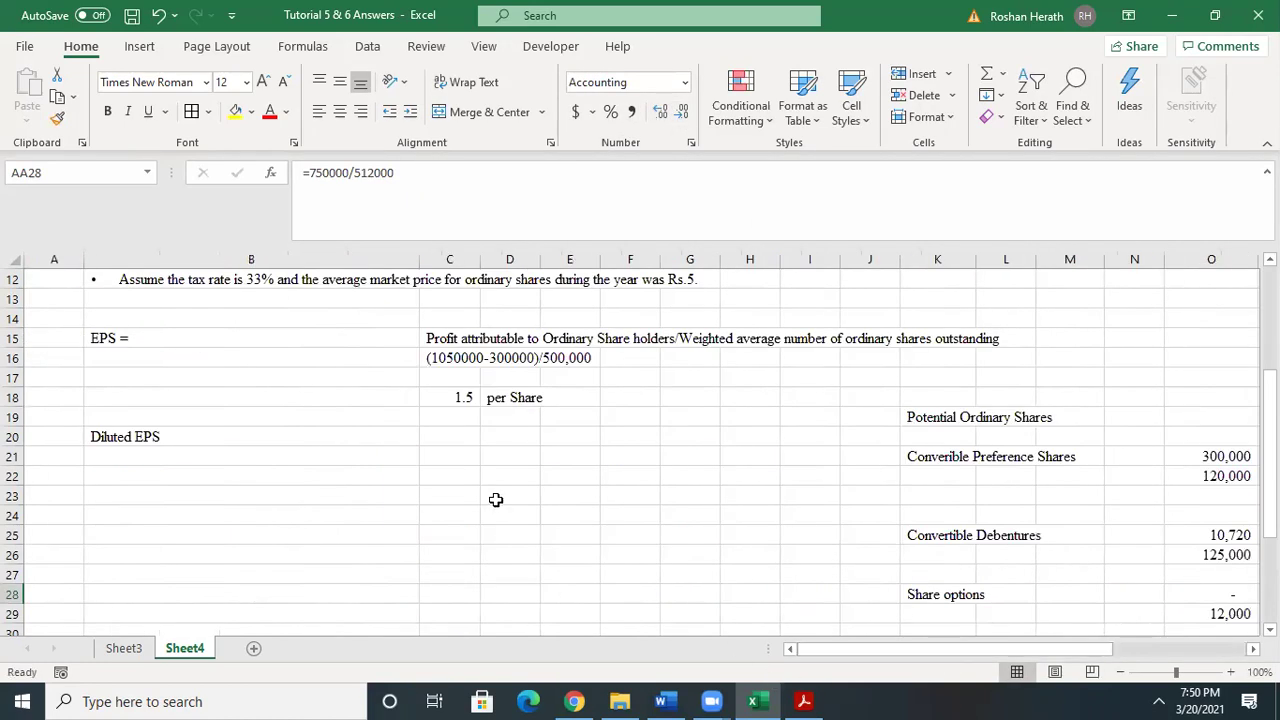
pyautogui.click(453, 399)
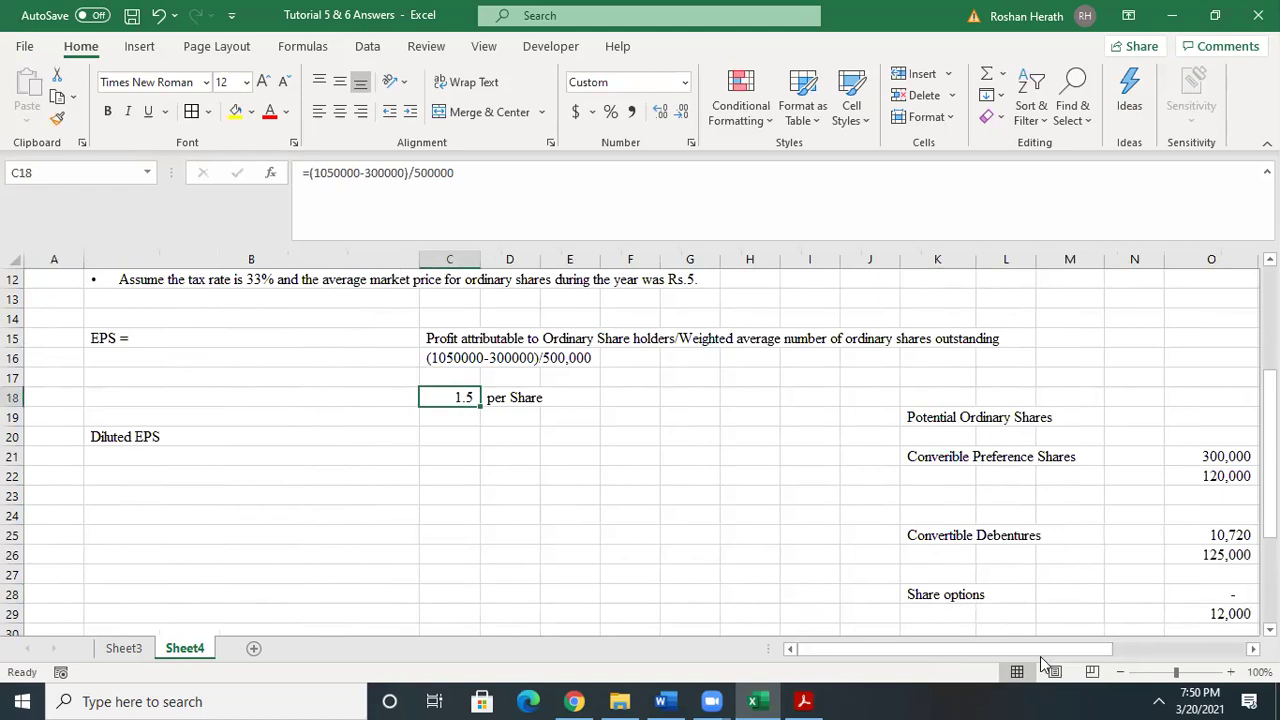
pyautogui.moveTo(1088, 653); pyautogui.dragTo(1180, 655)
pyautogui.click(1189, 596)
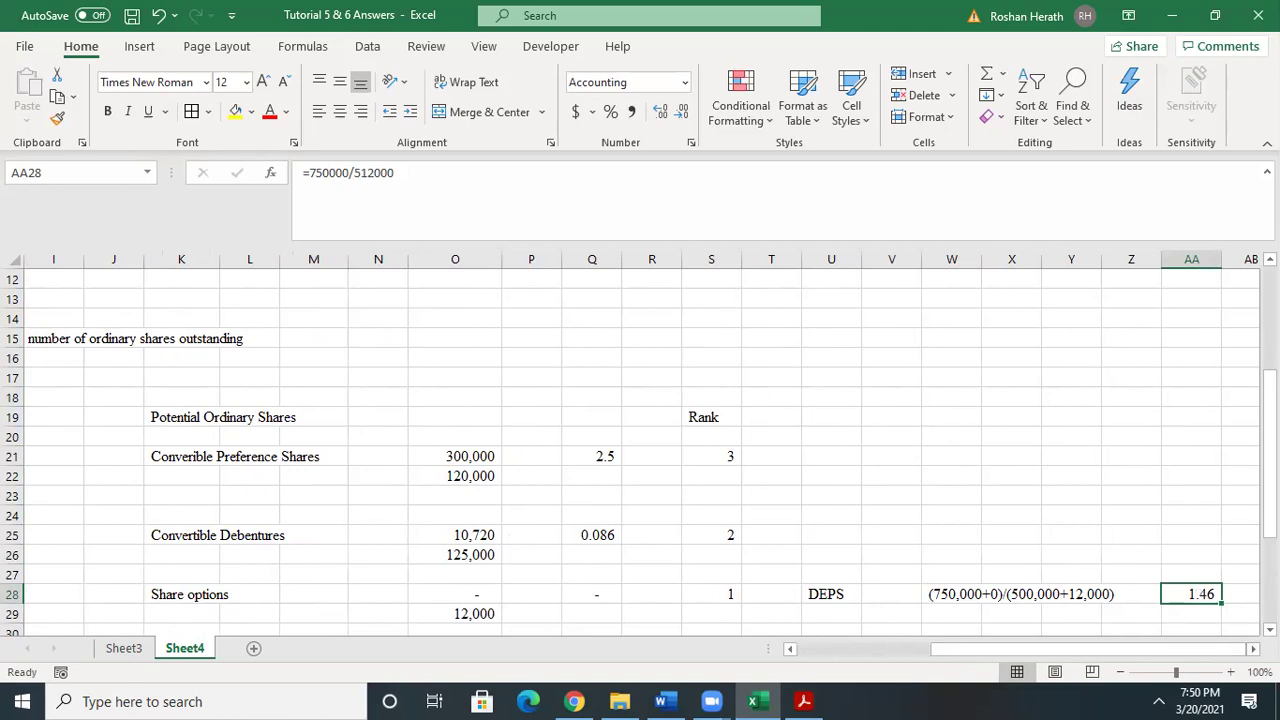
# - Add the label "DEPS" in U25 on the convertible debentures row
pyautogui.hscroll(1, 451, 506)
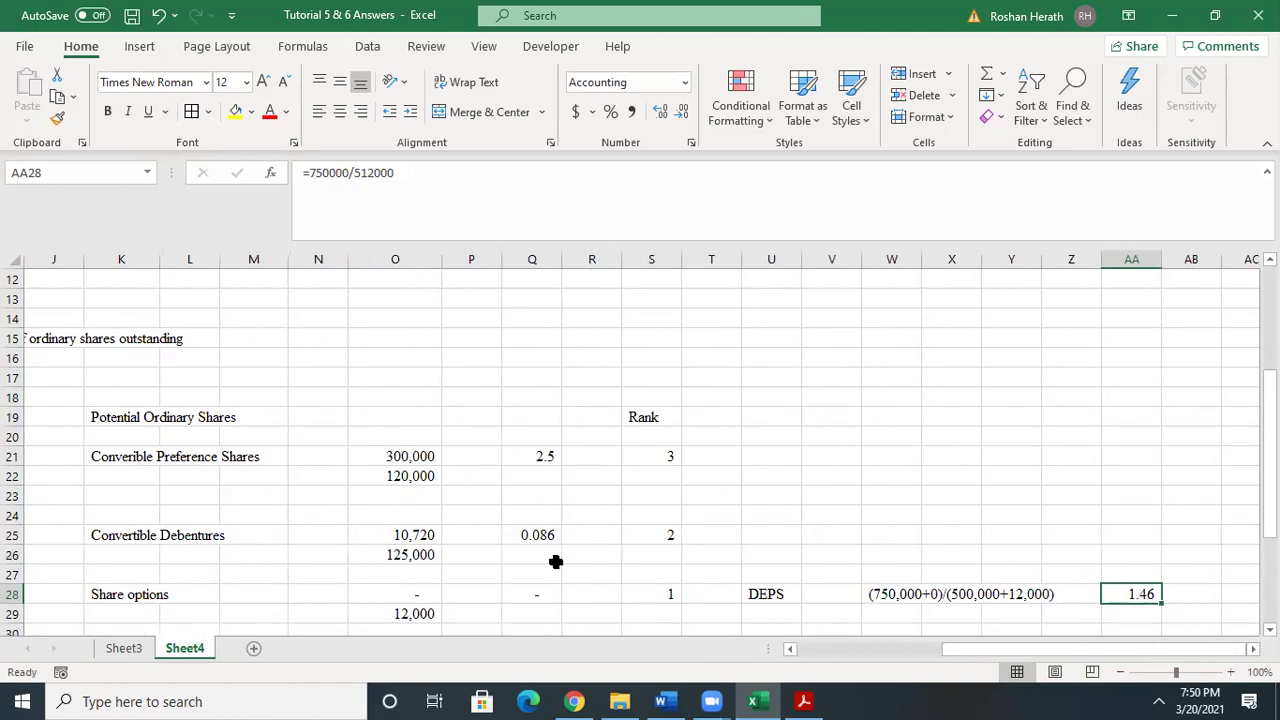
pyautogui.click(765, 536)
pyautogui.write('d')
pyautogui.press('BackSpace')
pyautogui.write('DEPS')
# - Write the convertible debentures' diluted EPS working in W25 as the text (750,000+0+10720)/(500,000+12000+125000)
pyautogui.click(870, 533)
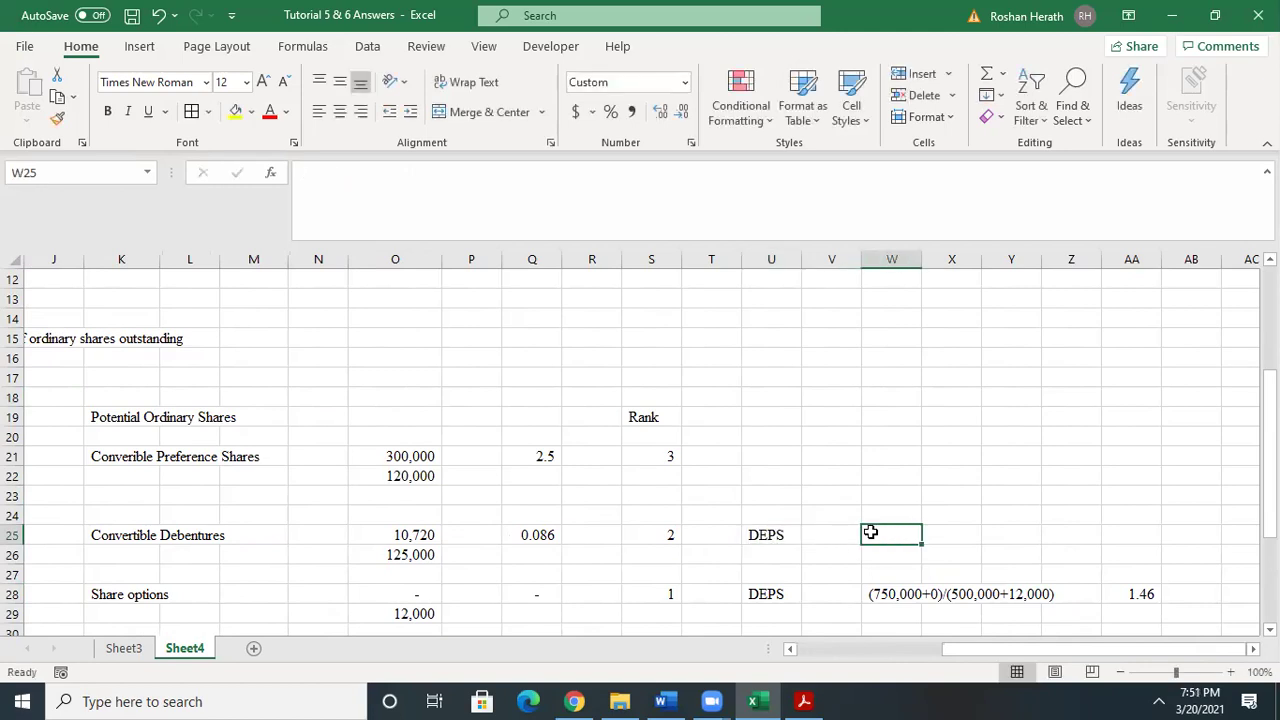
pyautogui.write('(750')
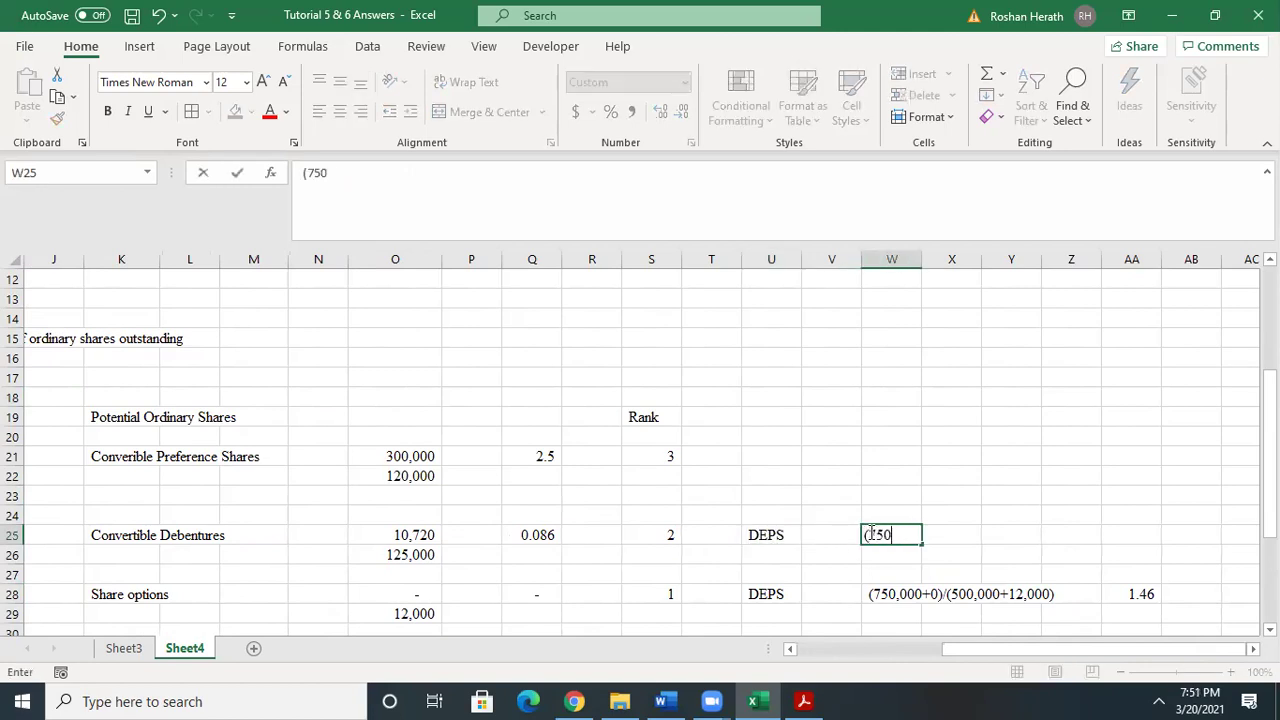
pyautogui.write(',000+0+')
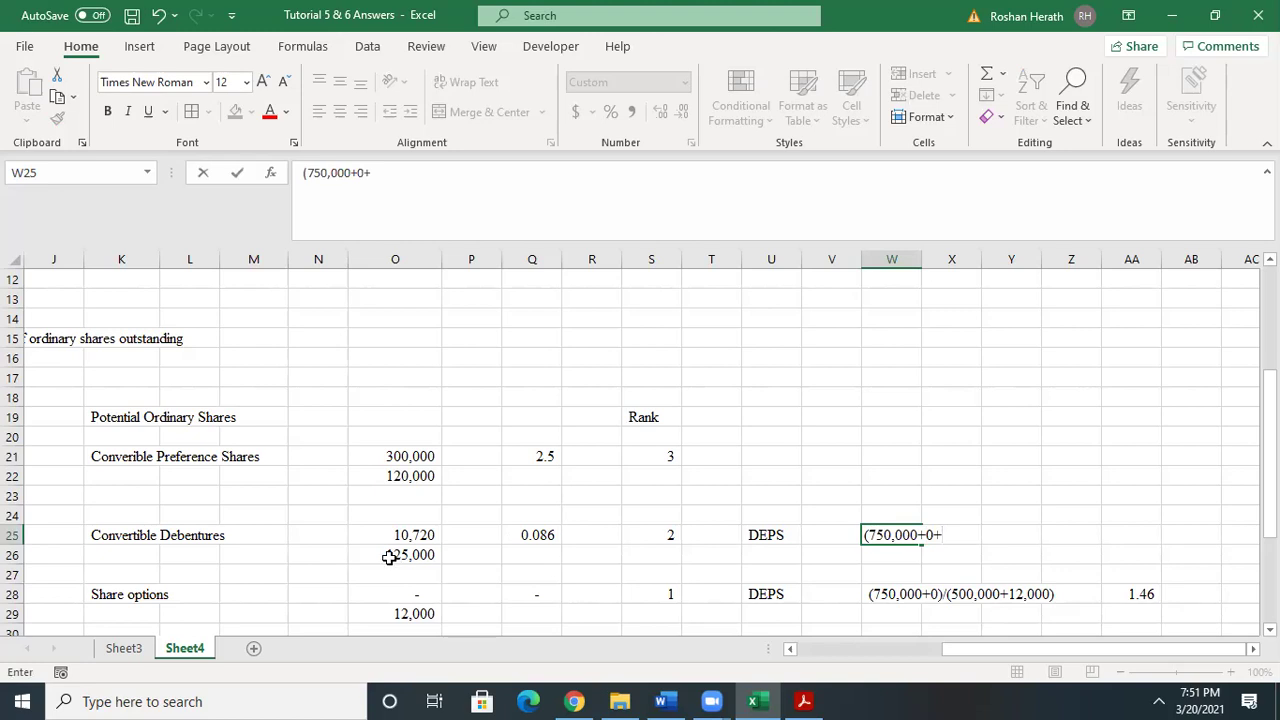
pyautogui.write('10720')
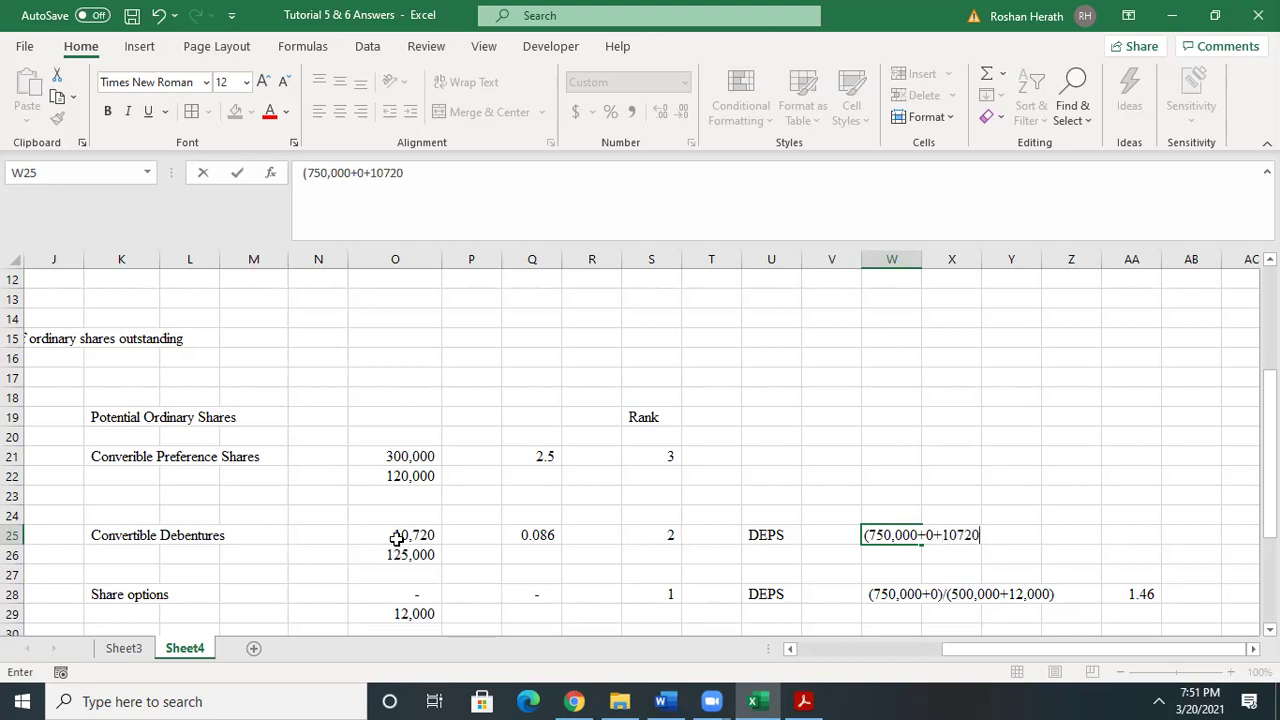
pyautogui.write(')/(500,000+12000')
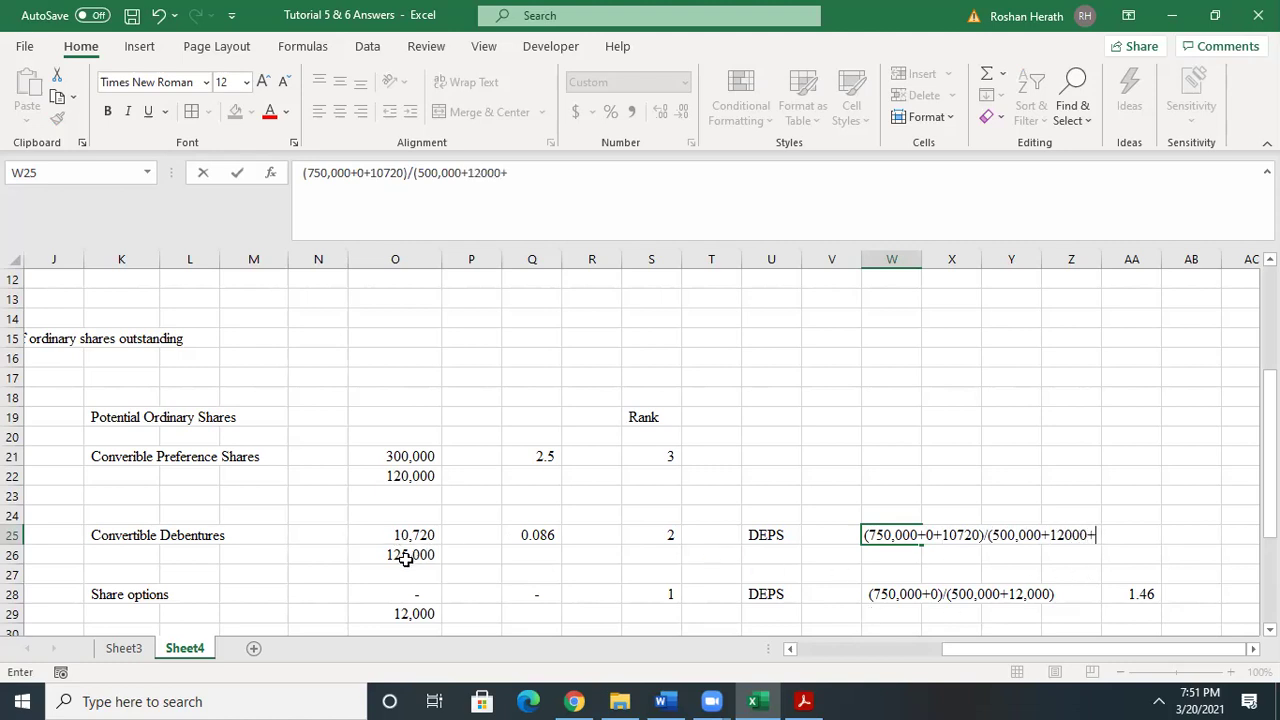
pyautogui.write('+125000')
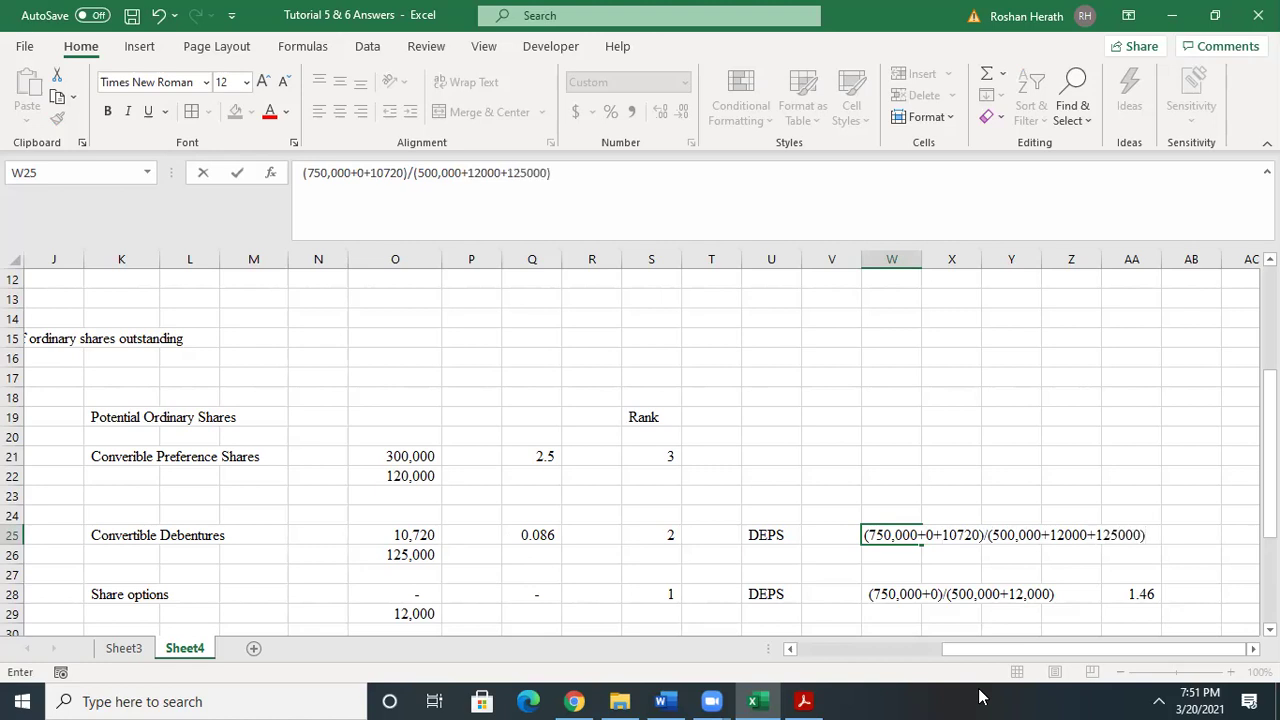
pyautogui.write(')')
# - Calculate the convertible debentures' diluted EPS in AB25 with =760720/637000 and show it to two decimal places
pyautogui.click(1185, 537)
pyautogui.write('=')
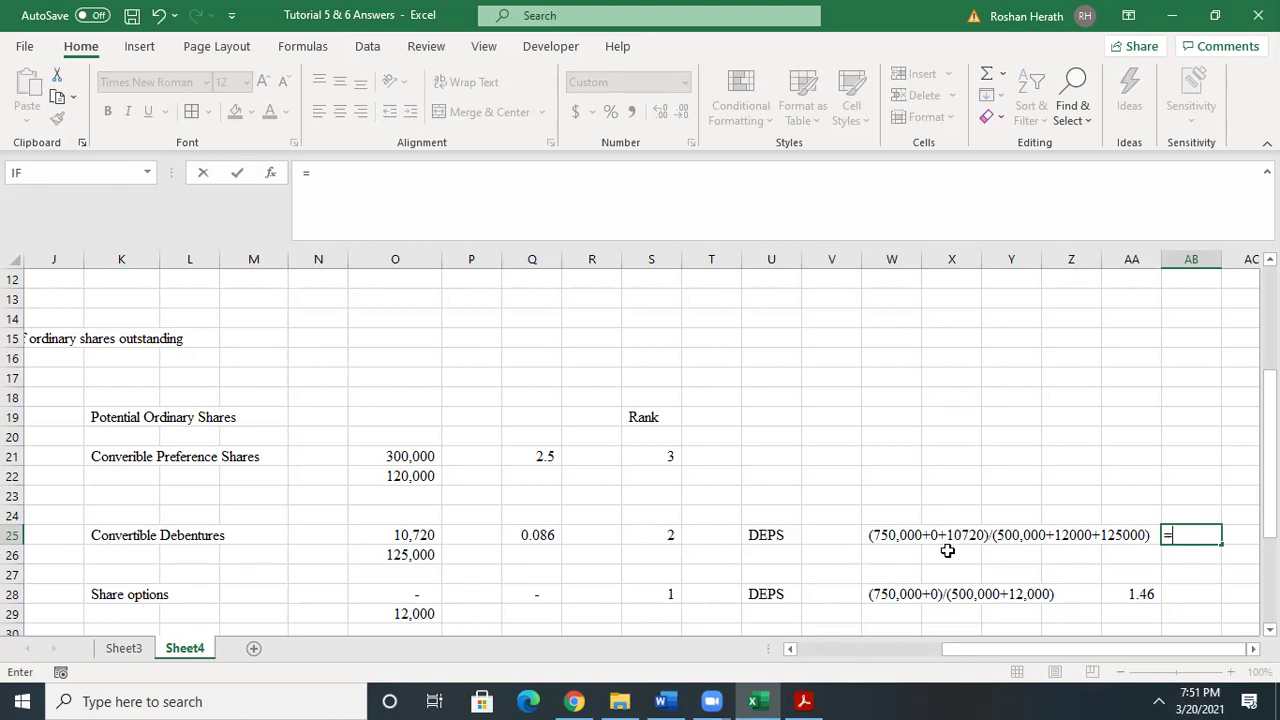
pyautogui.write('76')
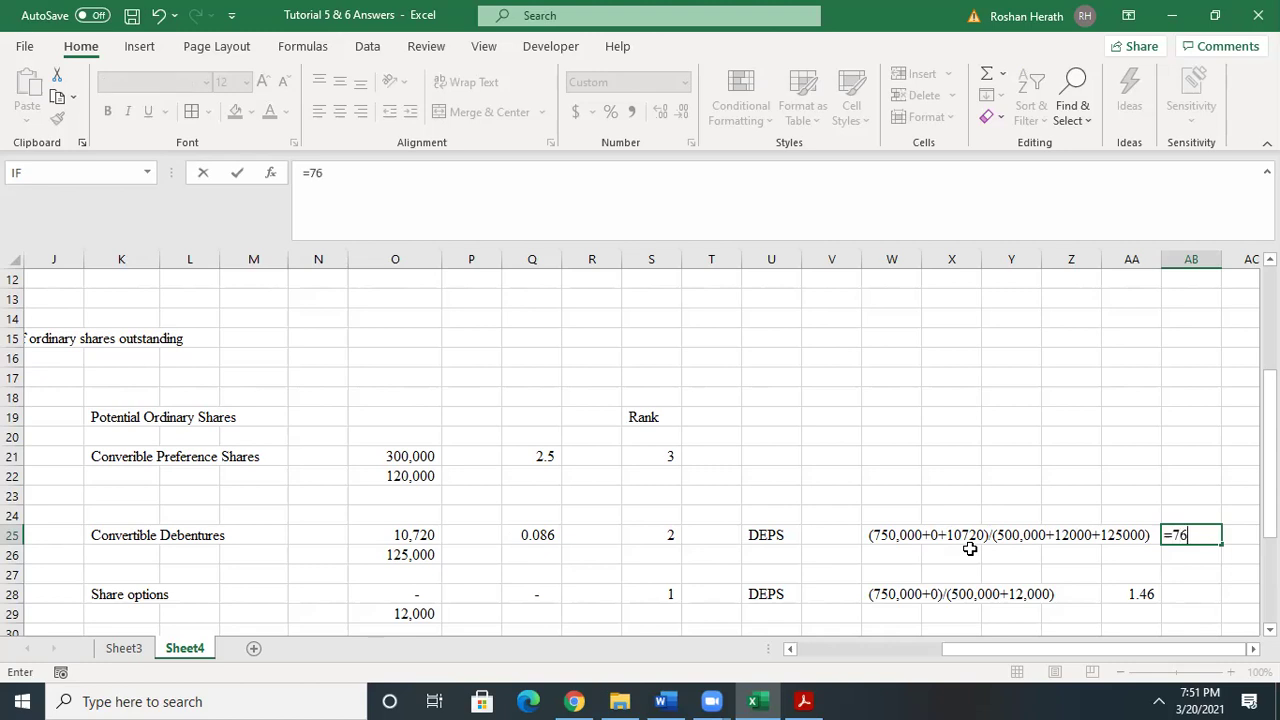
pyautogui.write('0720/')
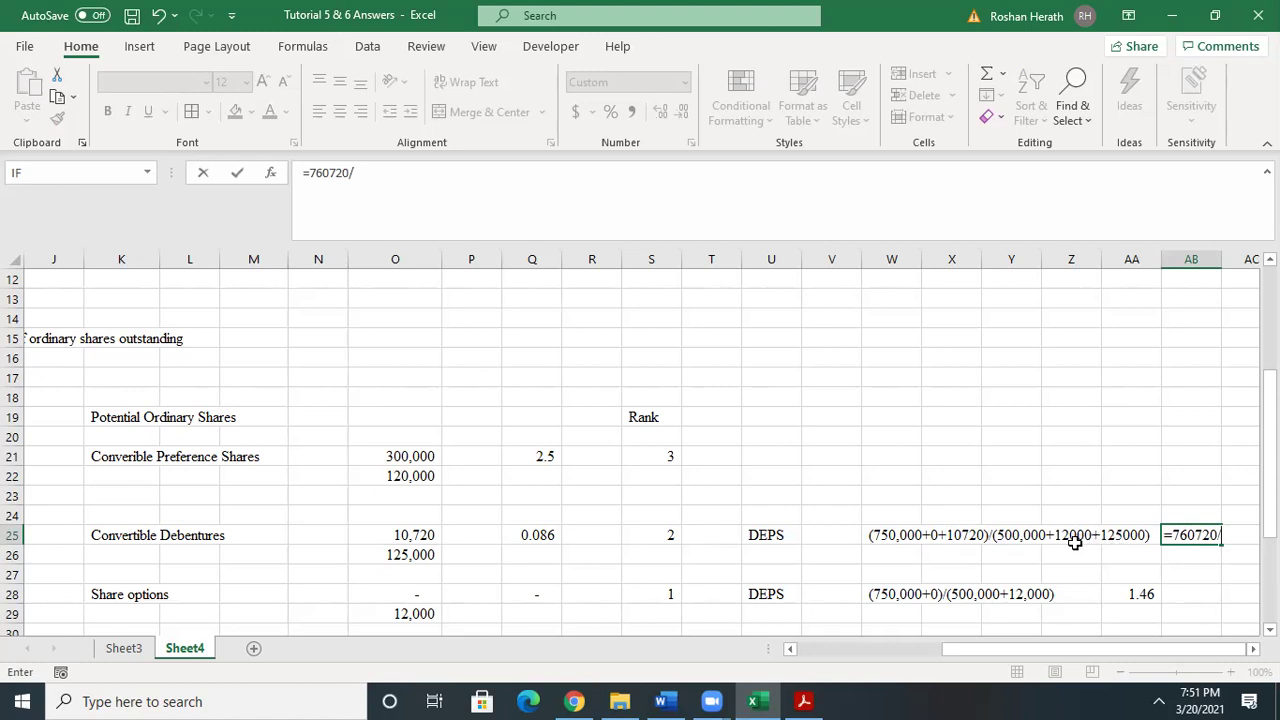
pyautogui.write('637000')
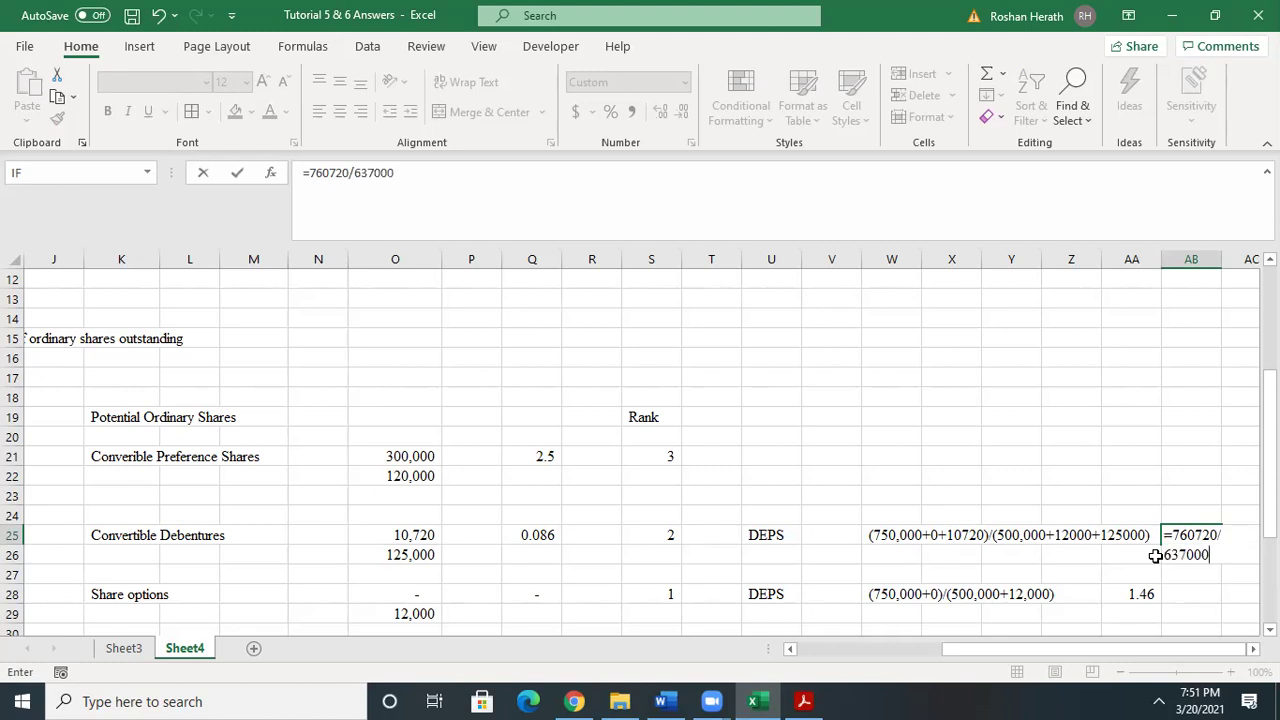
pyautogui.hotkey('ctrl', 'Return')
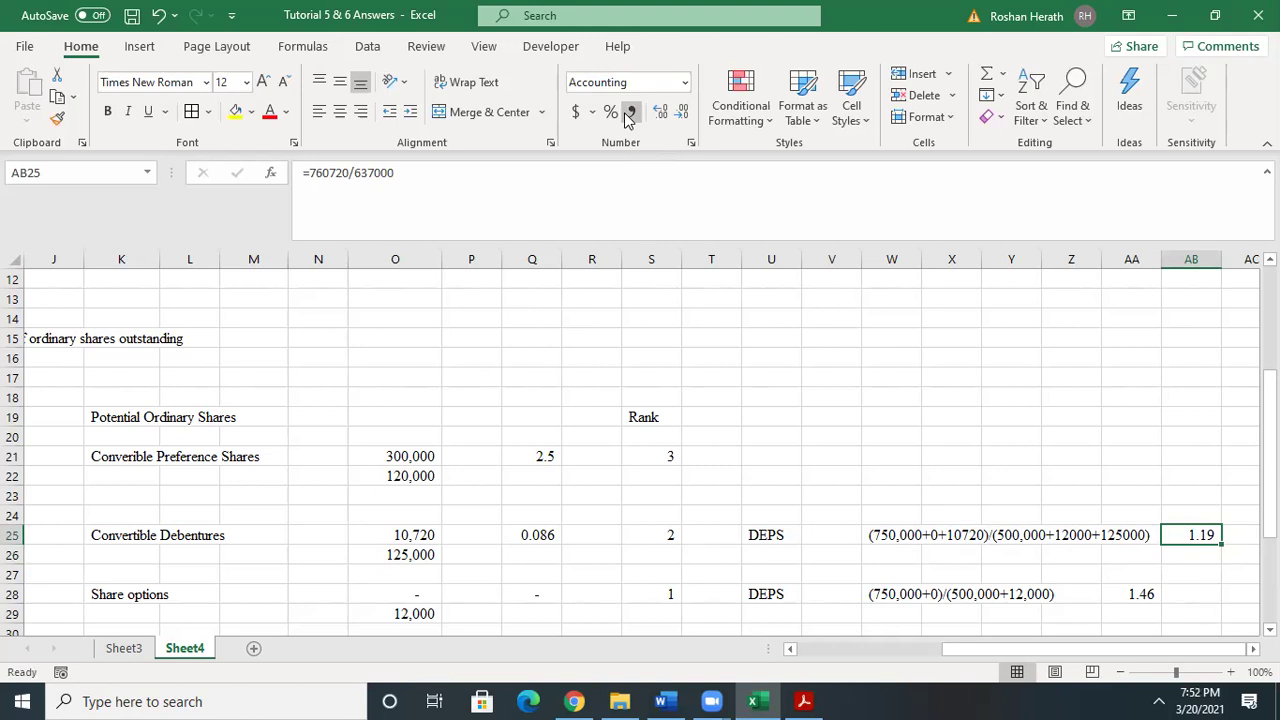
# - Compare the convertible debentures' diluted EPS in AB25 with the basic EPS in C18 and the share options' diluted EPS
pyautogui.hscroll(1, 643, 453)
pyautogui.hscroll(1, 643, 453)
pyautogui.click(1110, 552)
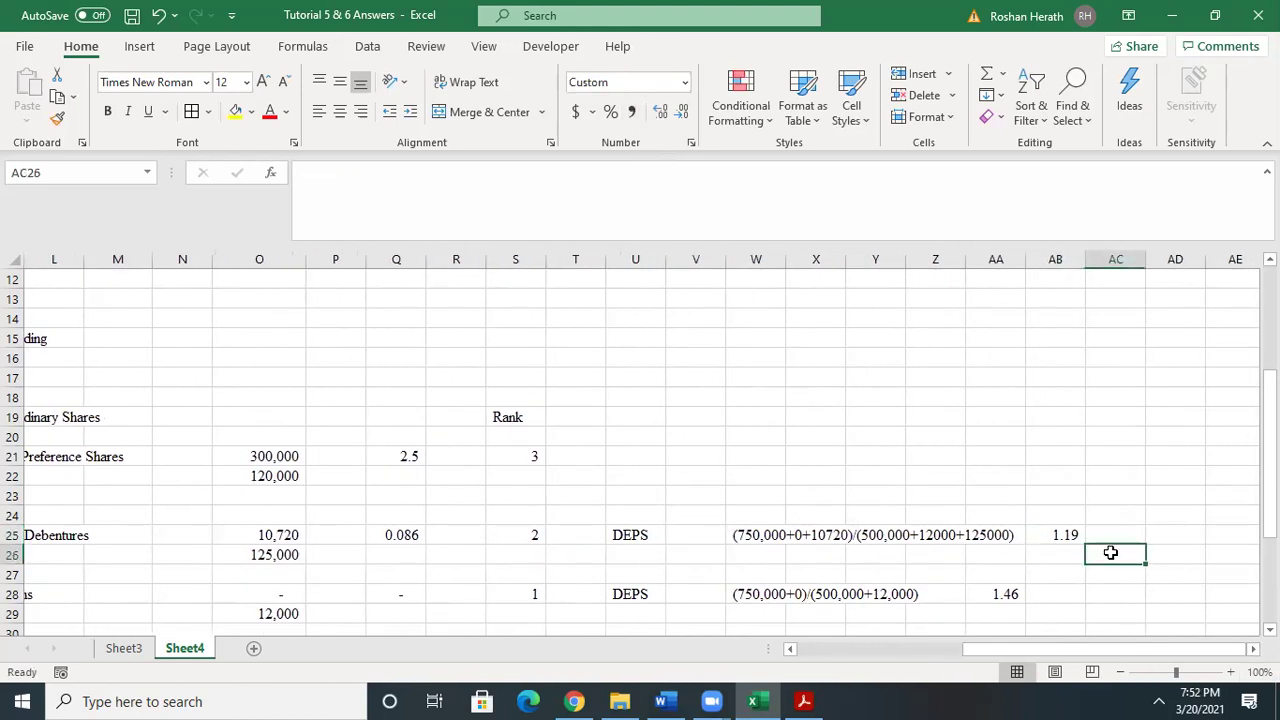
pyautogui.click(1056, 532)
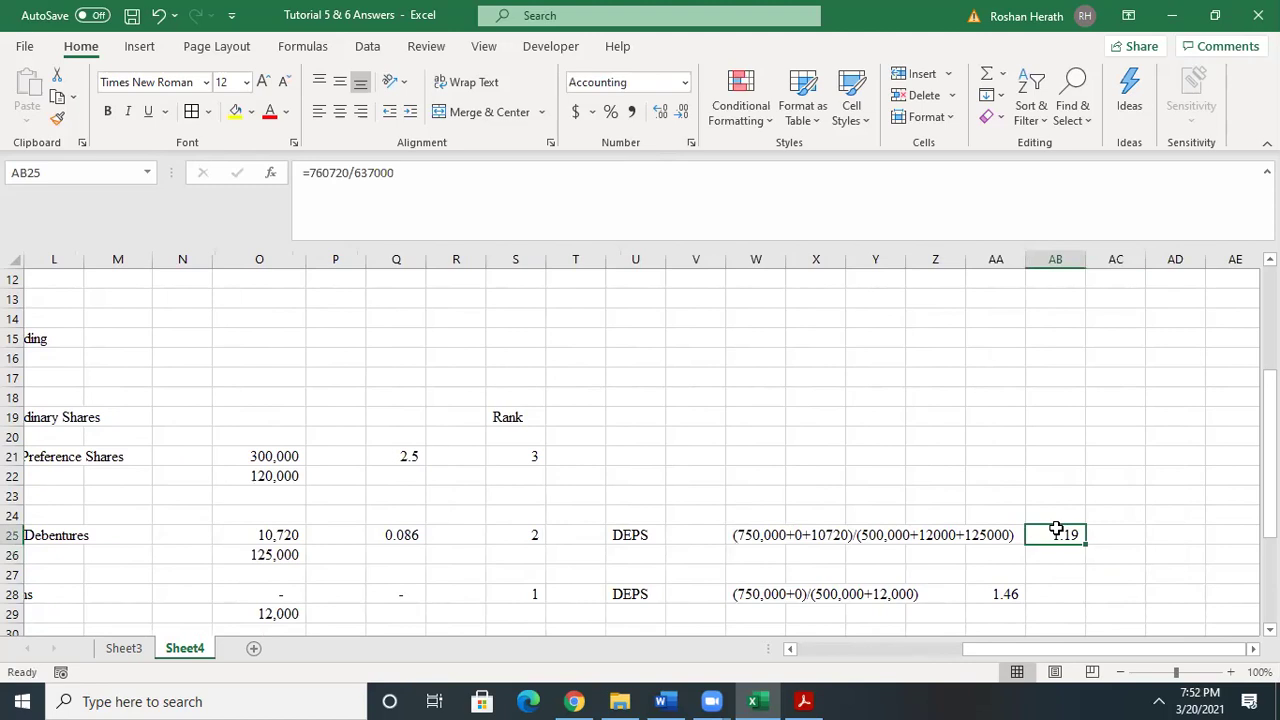
pyautogui.click(969, 649)
pyautogui.click(1208, 574)
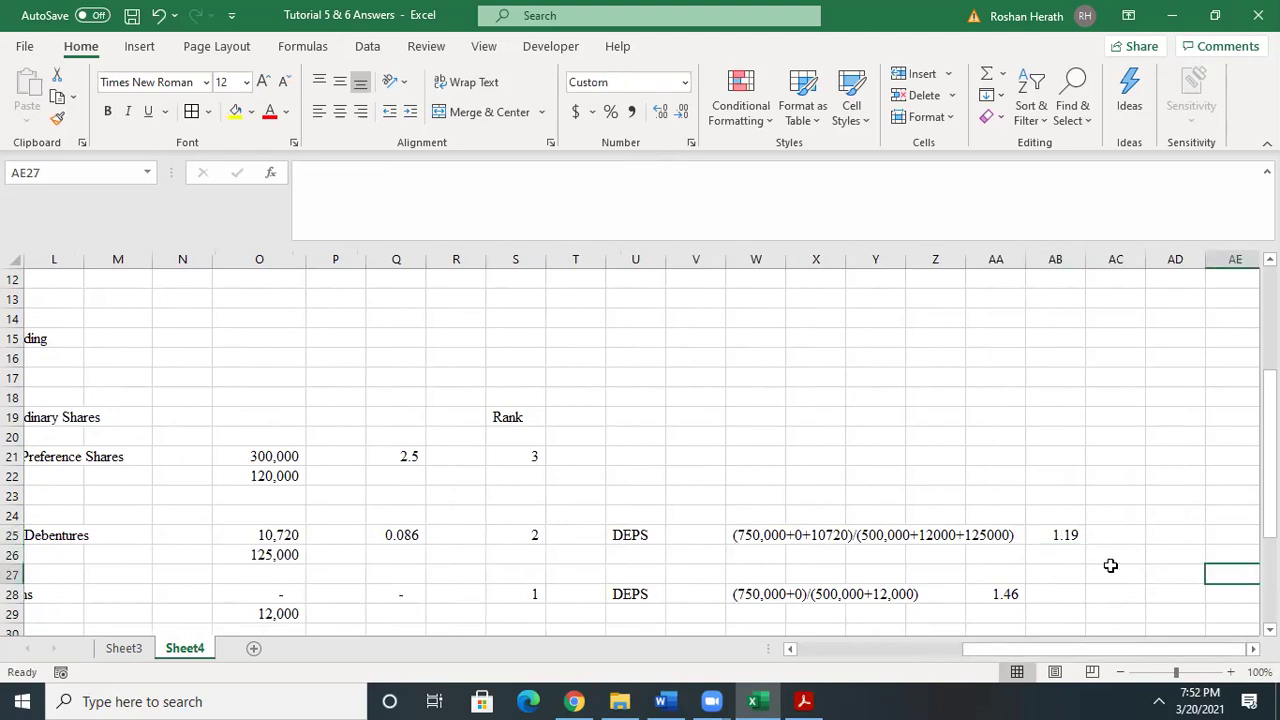
pyautogui.click(1058, 536)
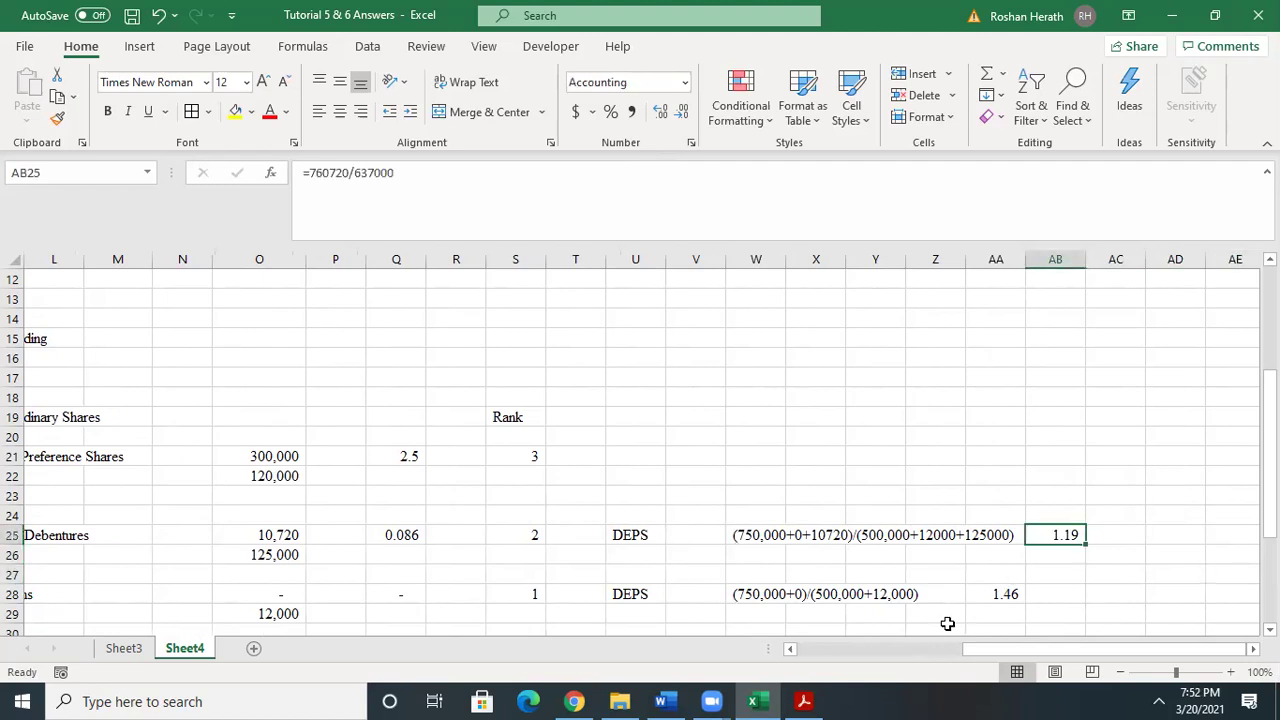
pyautogui.moveTo(975, 645); pyautogui.dragTo(800, 648)
pyautogui.click(455, 398)
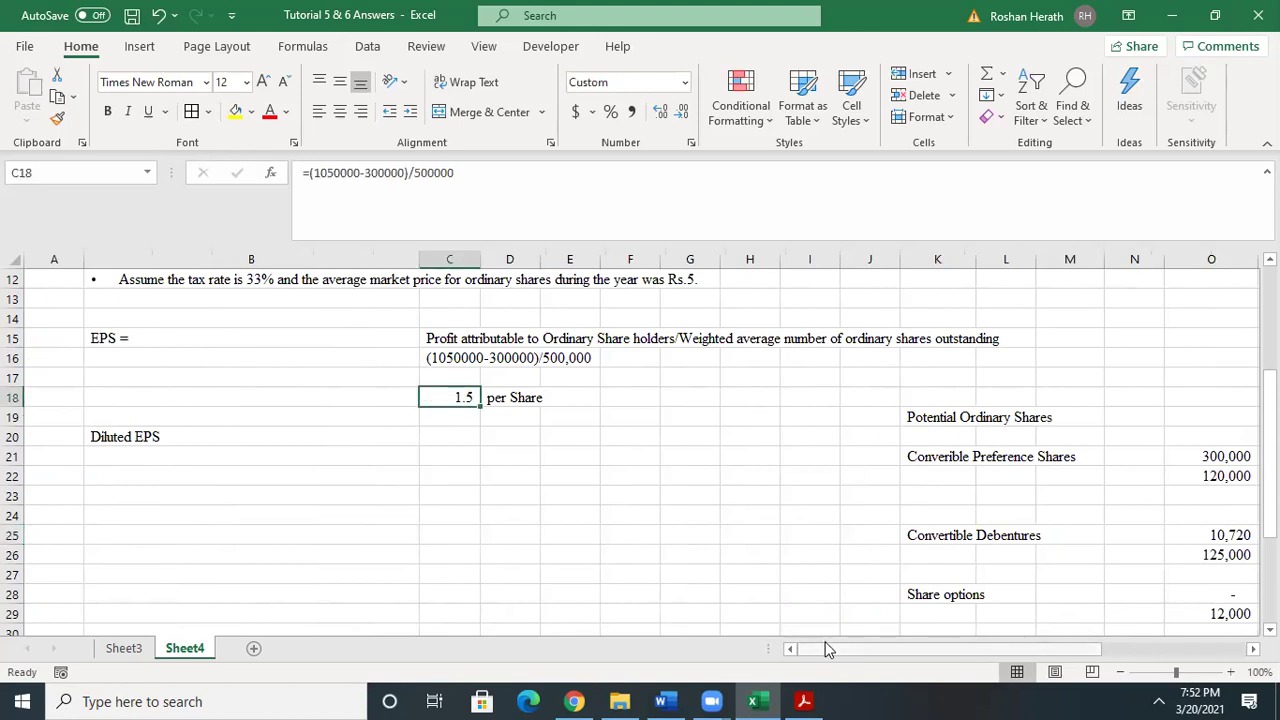
pyautogui.moveTo(849, 647); pyautogui.dragTo(1078, 651)
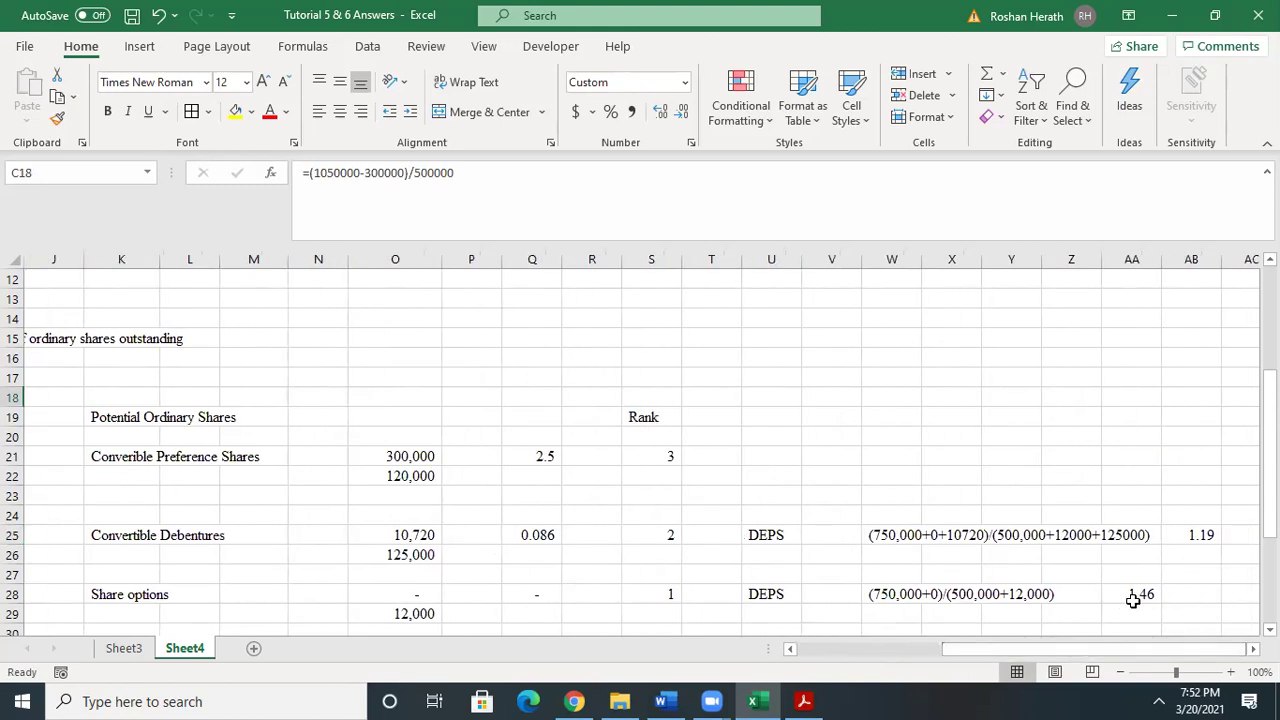
pyautogui.click(1193, 537)
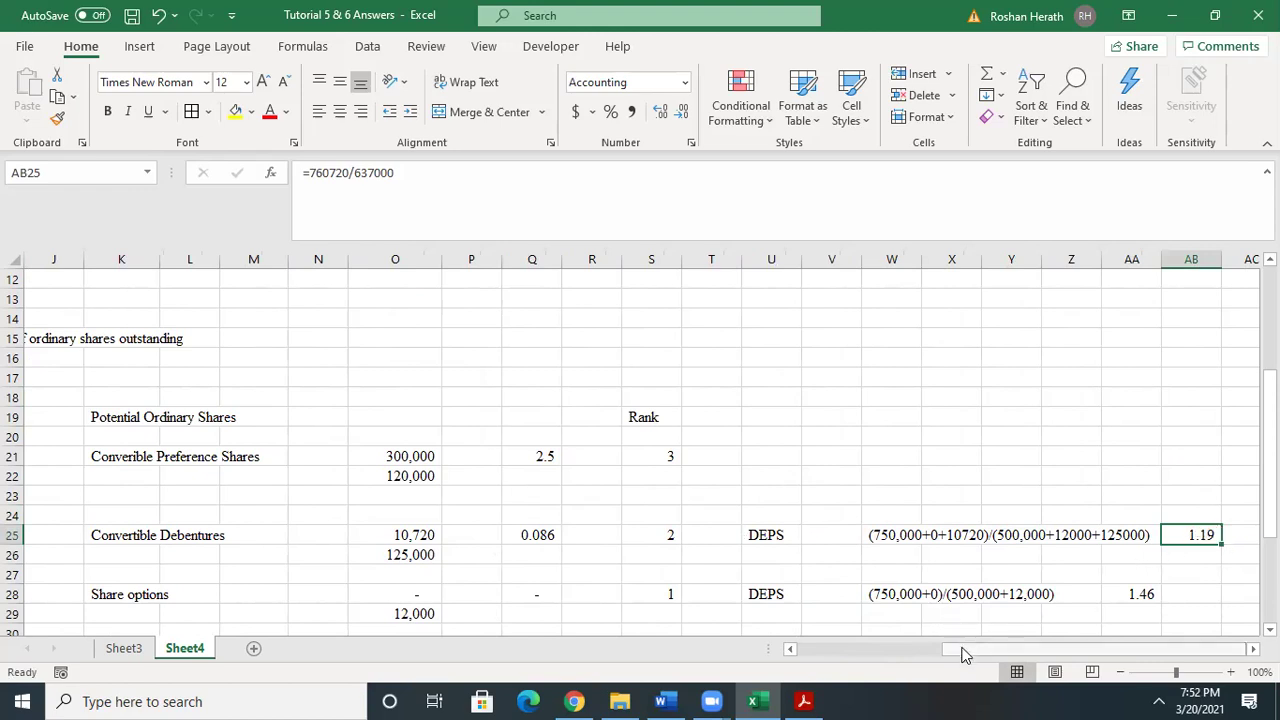
pyautogui.moveTo(956, 650); pyautogui.dragTo(790, 668)
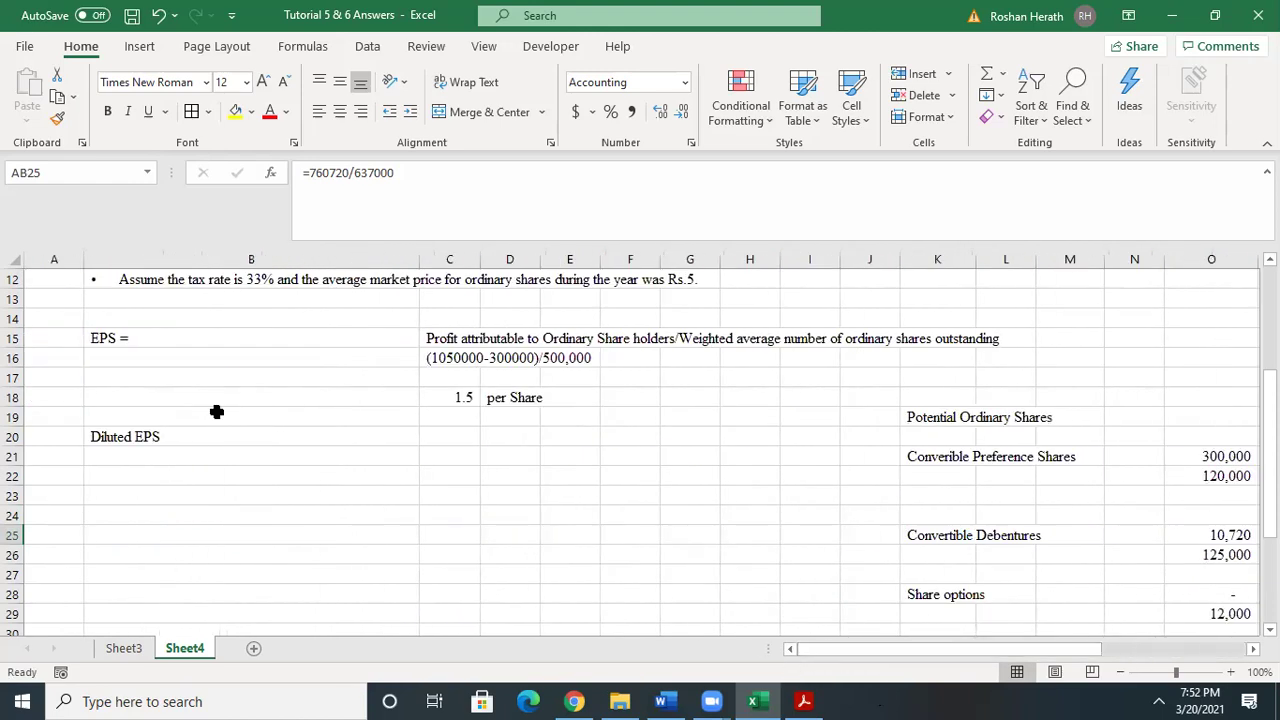
pyautogui.click(445, 393)
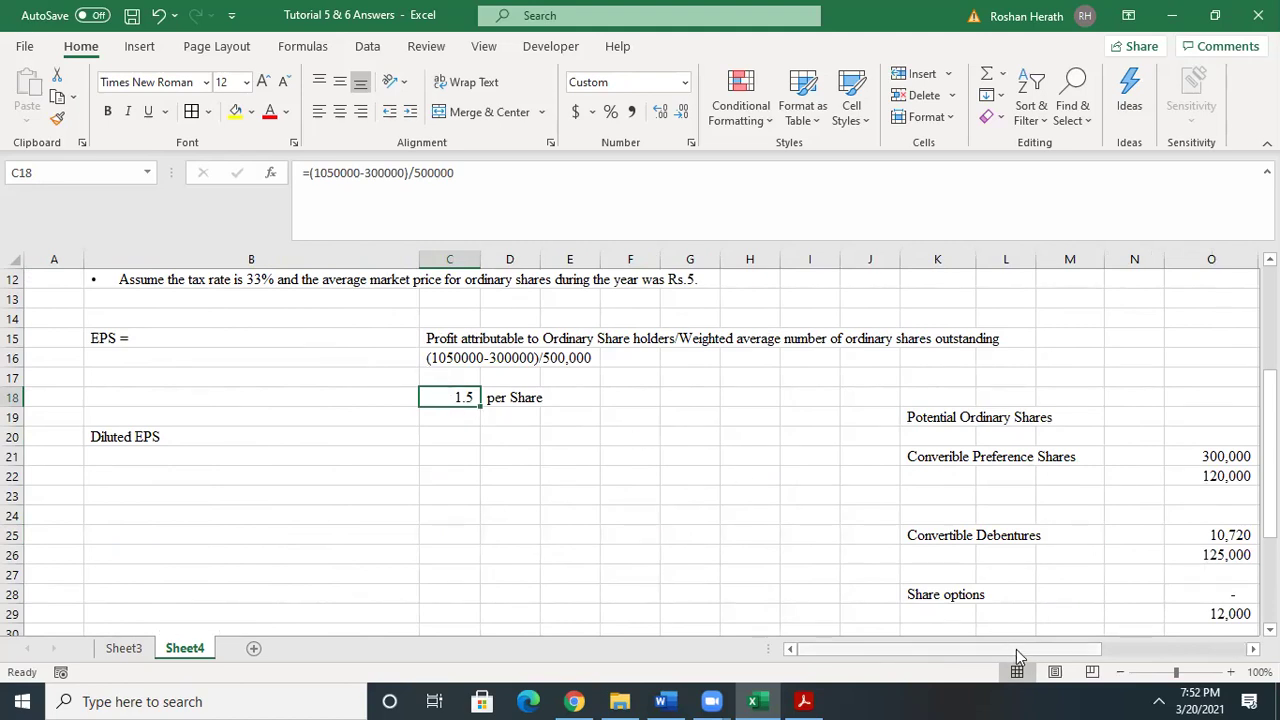
pyautogui.moveTo(995, 655); pyautogui.dragTo(1145, 650)
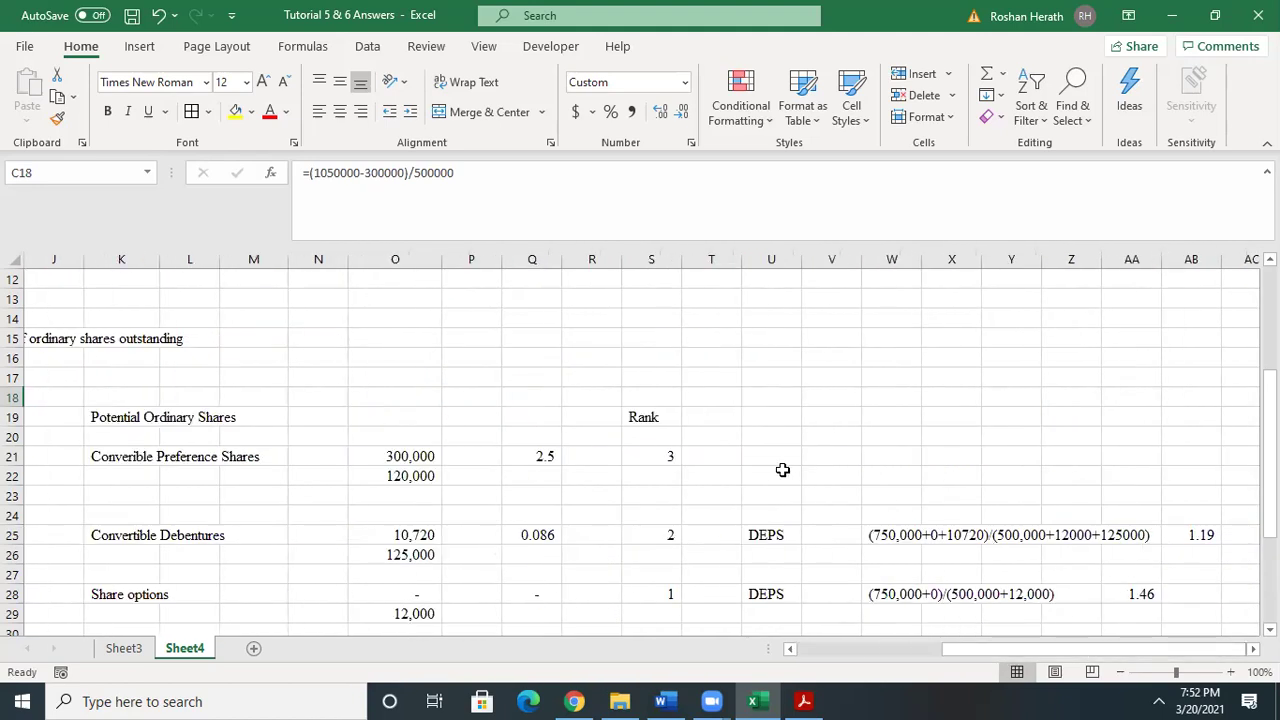
# - Add the label "DEPS" in U21 on the convertible preference shares row
pyautogui.click(783, 470)
pyautogui.write('D')
pyautogui.press('BackSpace')
pyautogui.click(755, 457)
pyautogui.write('deps')
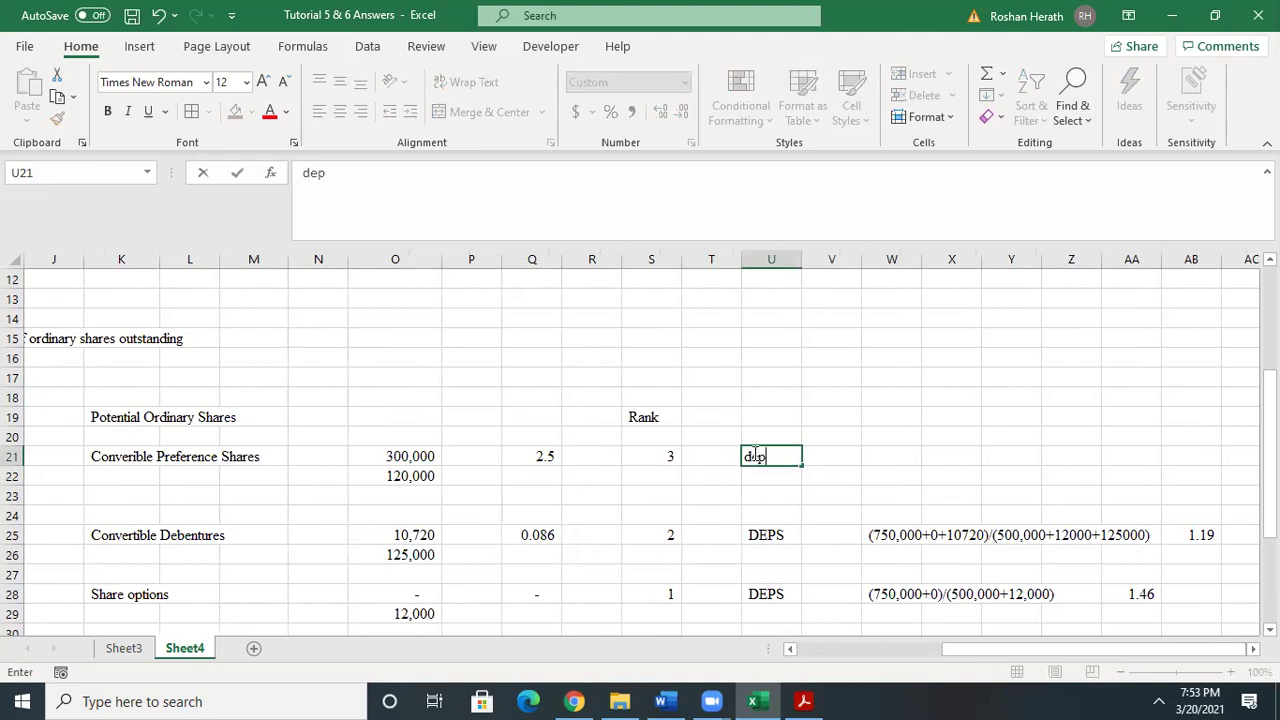
pyautogui.press('BackSpace')
pyautogui.press('BackSpace')
pyautogui.press('BackSpace')
pyautogui.press('BackSpace')
pyautogui.write('DEPS')
# - Write the preference shares' diluted EPS working in W21 as the text (750,000+0+10720+300,000)/(500,000+12000+125000+120000)
pyautogui.click(872, 454)
pyautogui.write('(')
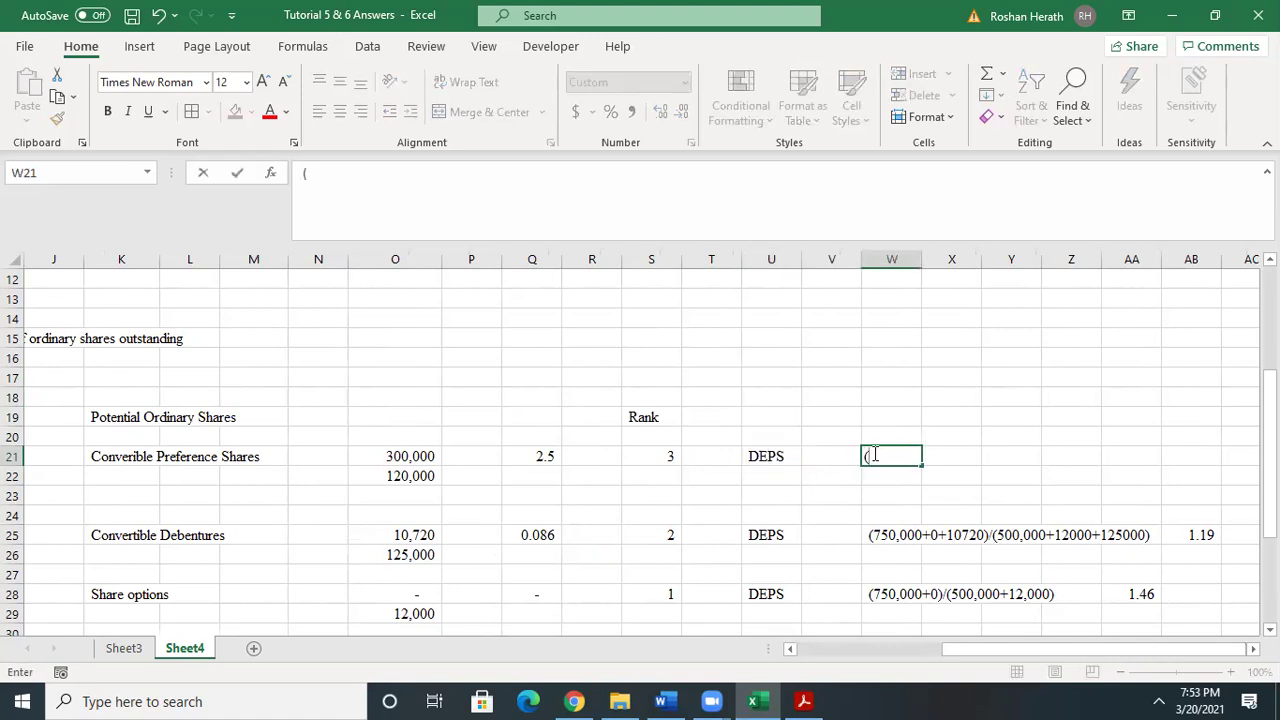
pyautogui.write('750,000+0+10720+')
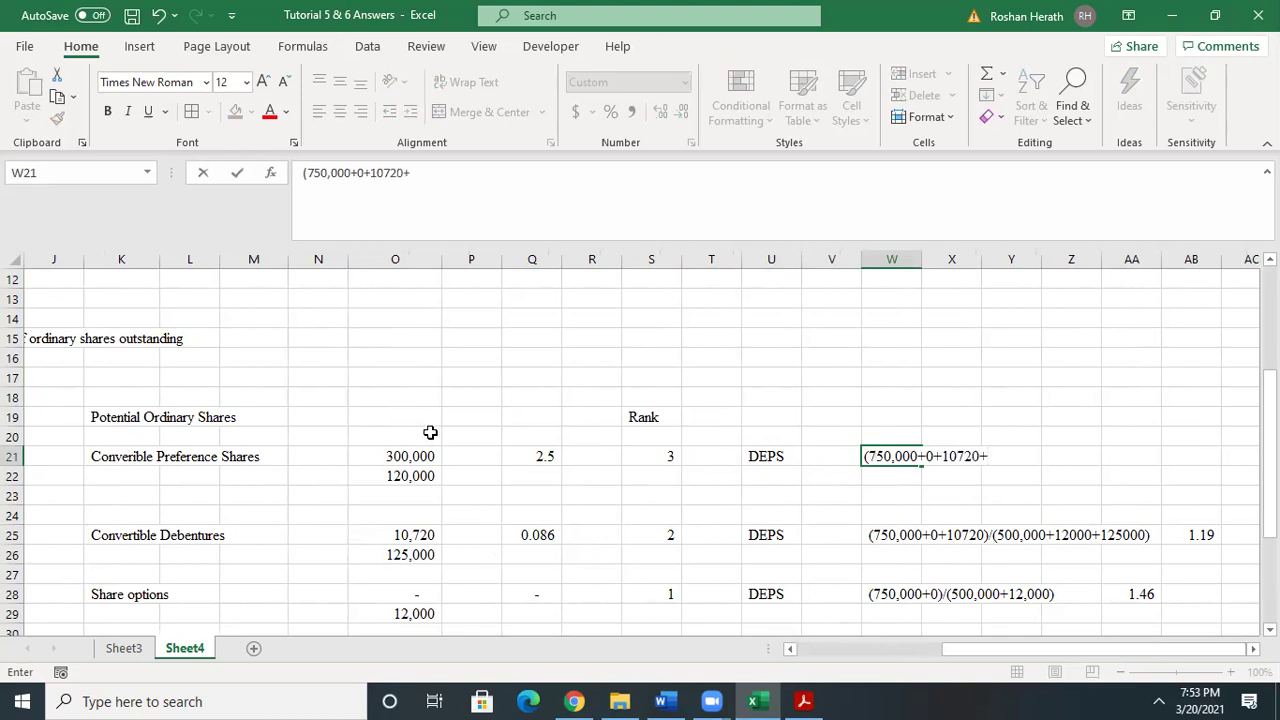
pyautogui.write('300,000')
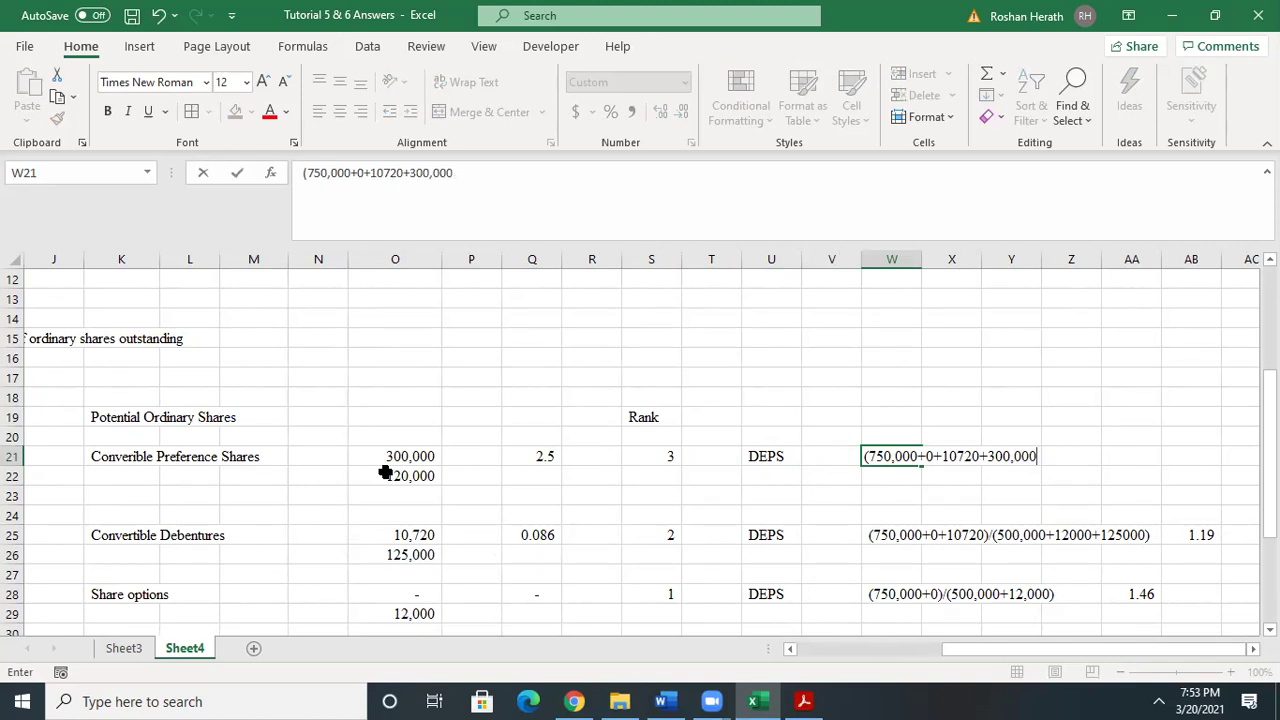
pyautogui.write(')/(500,000')
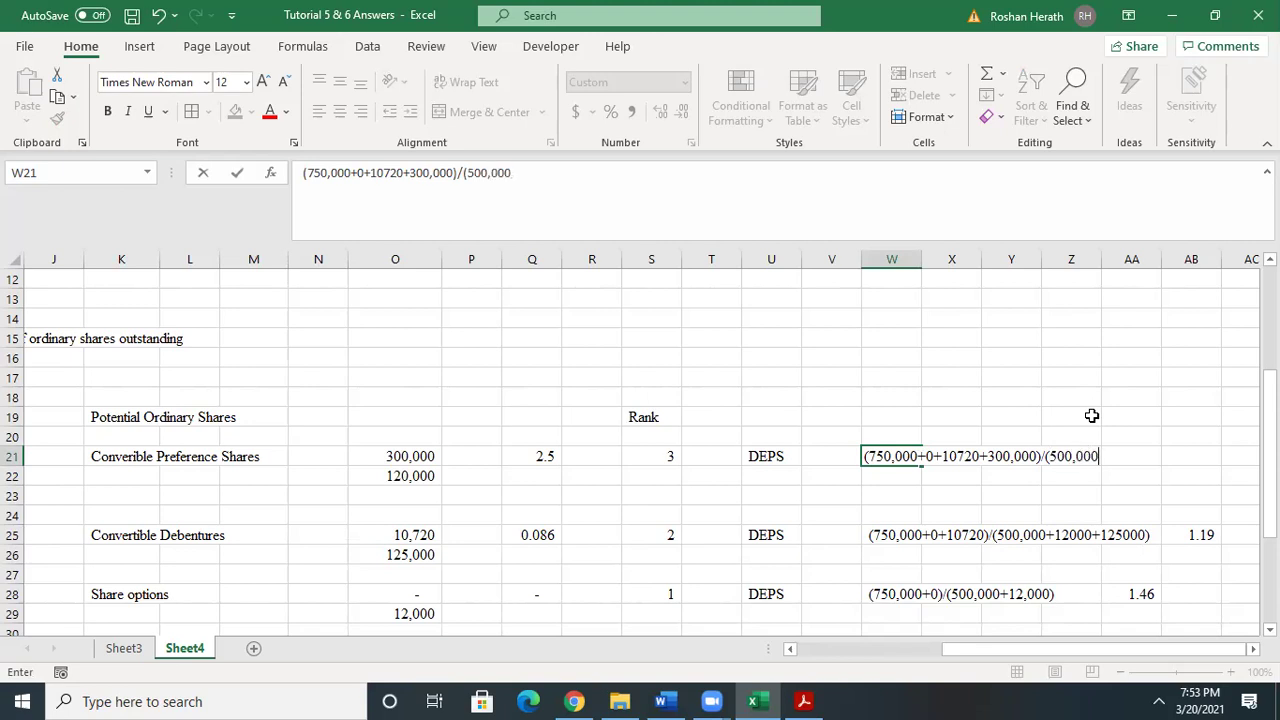
pyautogui.write('+12000+125000')
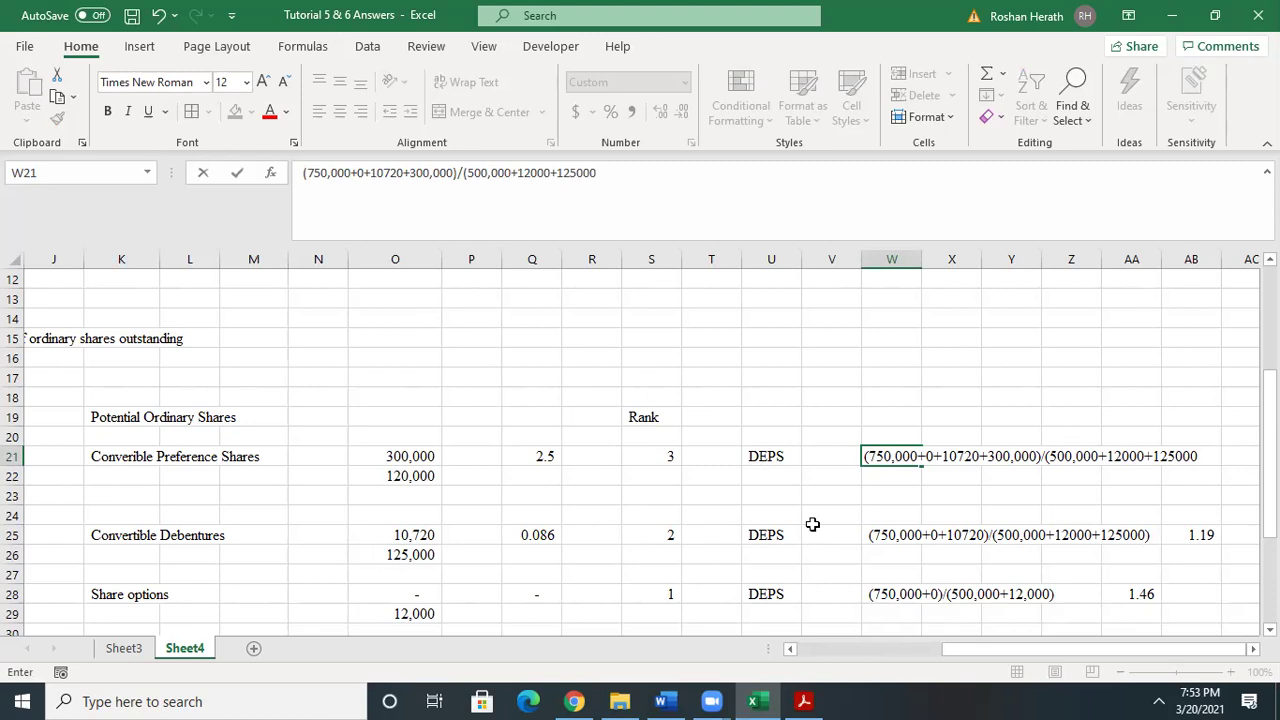
pyautogui.write('+120000')
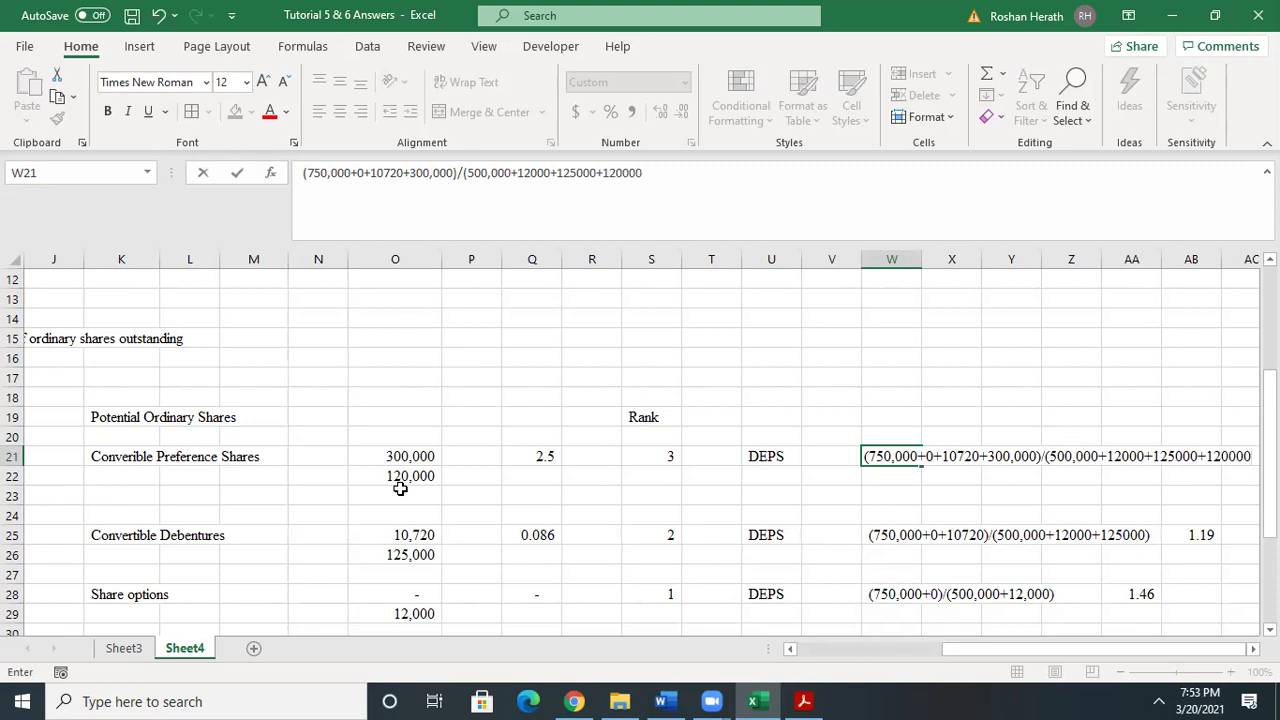
pyautogui.write(')')
pyautogui.click(914, 540)
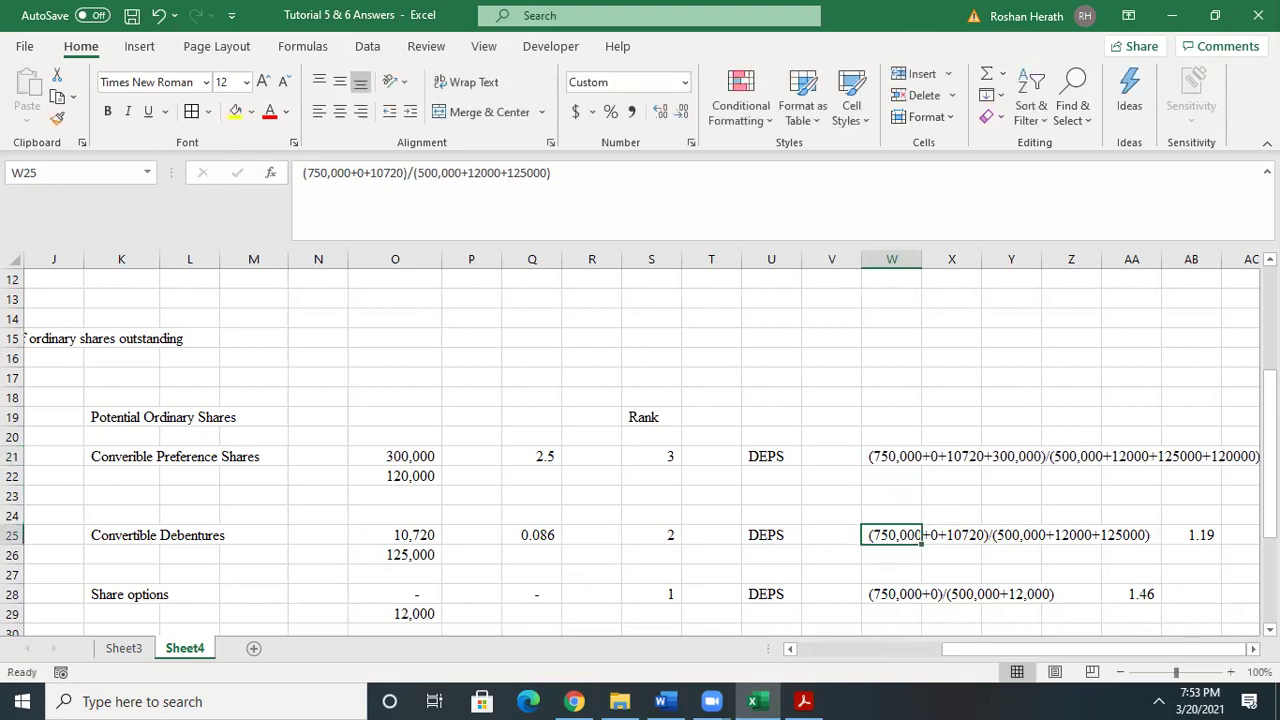
# - Add up the adjusted earnings for the convertible preference shares in AD21 with =760720+300000
pyautogui.hscroll(4, 1034, 463)
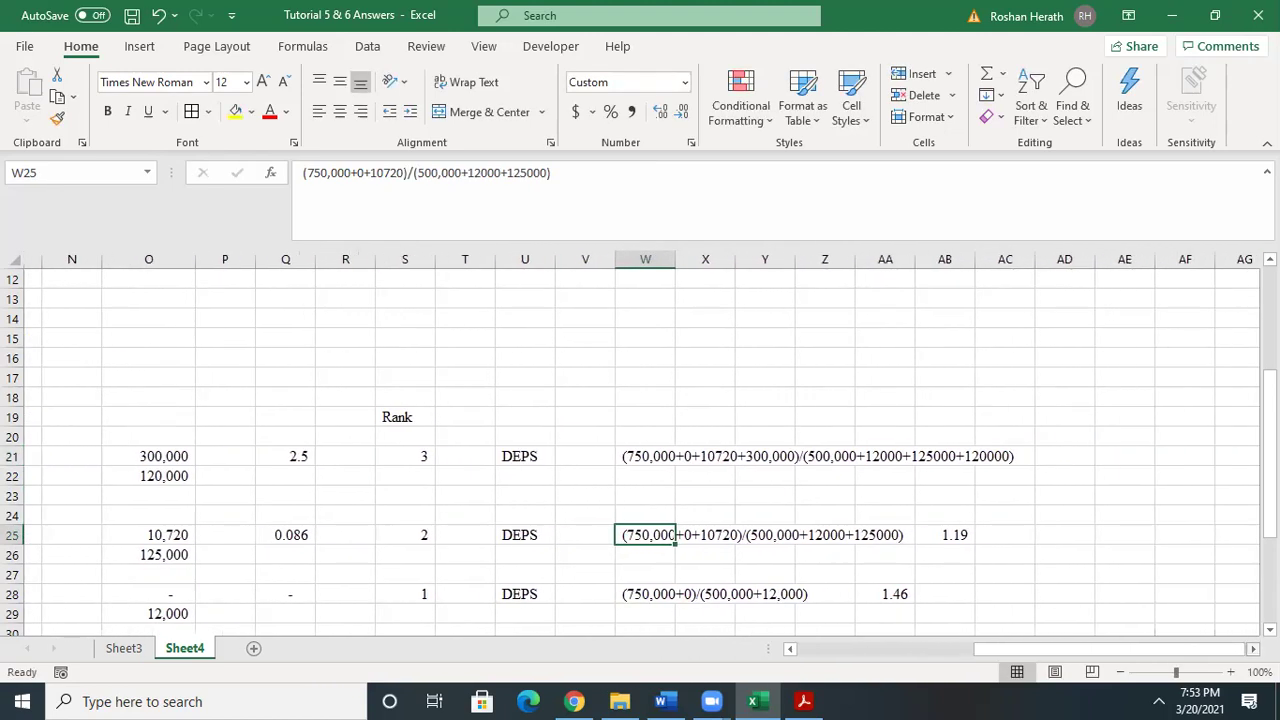
pyautogui.click(1058, 458)
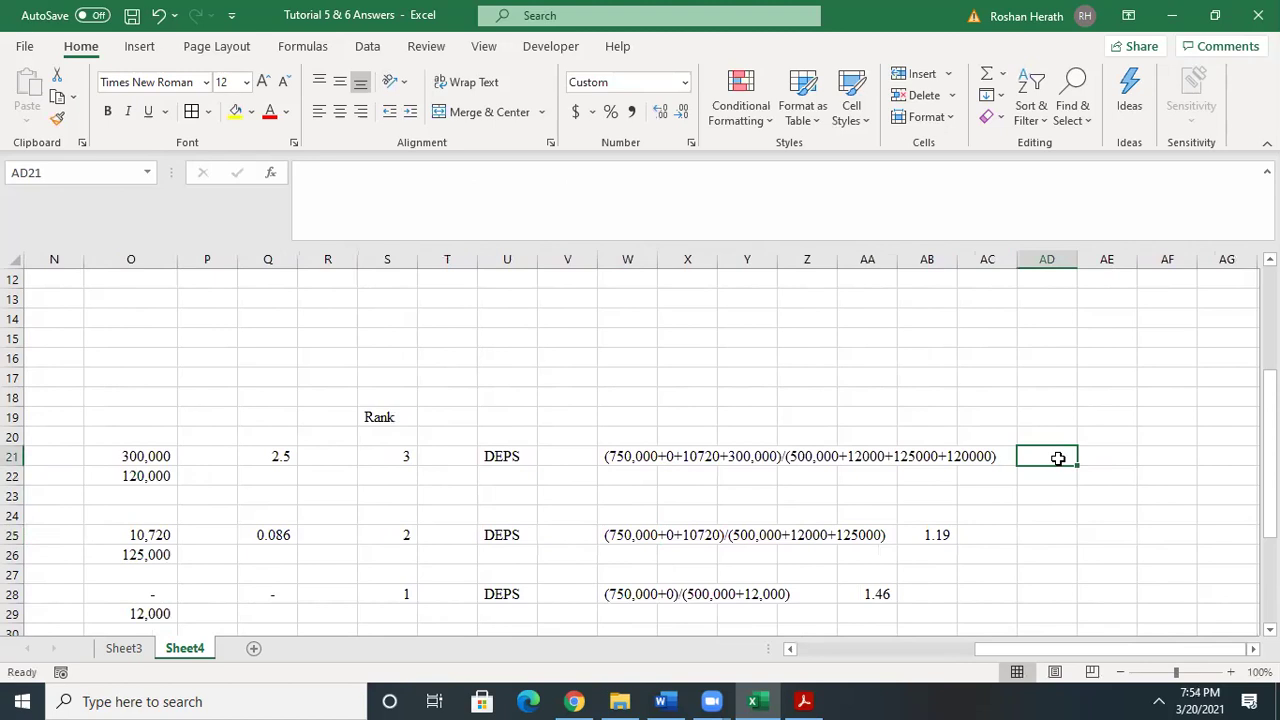
pyautogui.write('=')
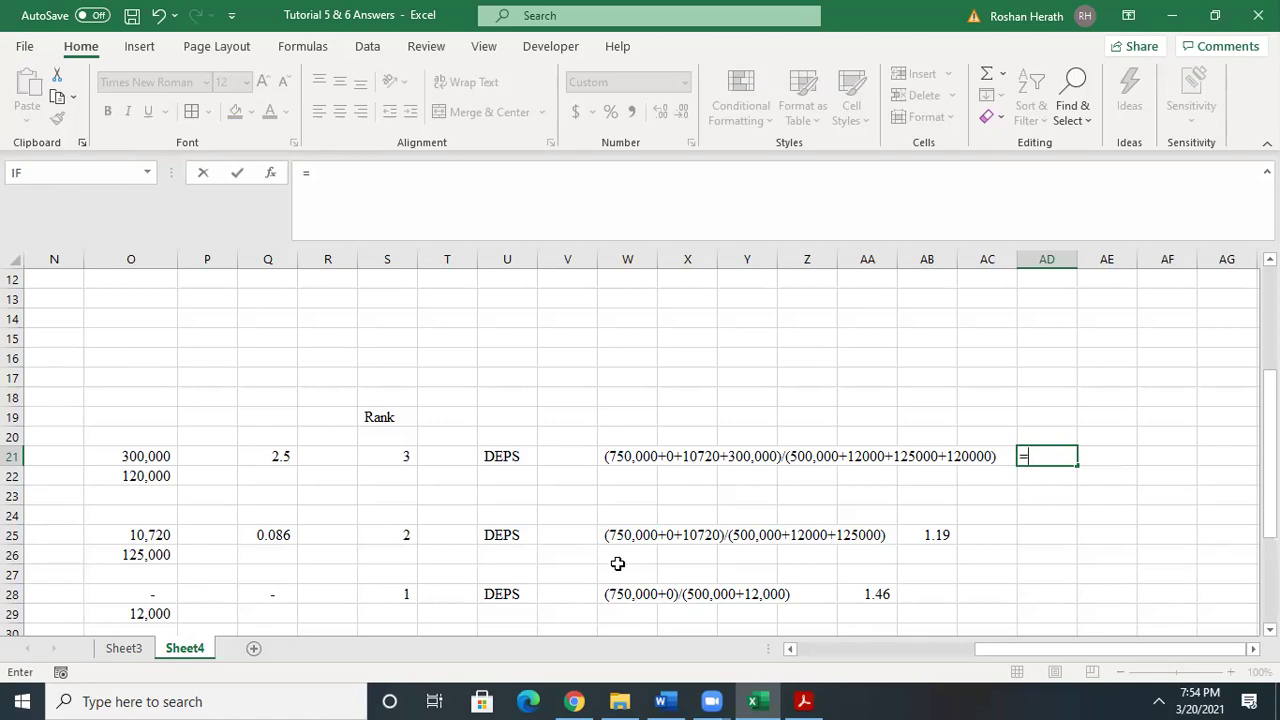
pyautogui.write('(')
pyautogui.press('BackSpace')
pyautogui.write('76')
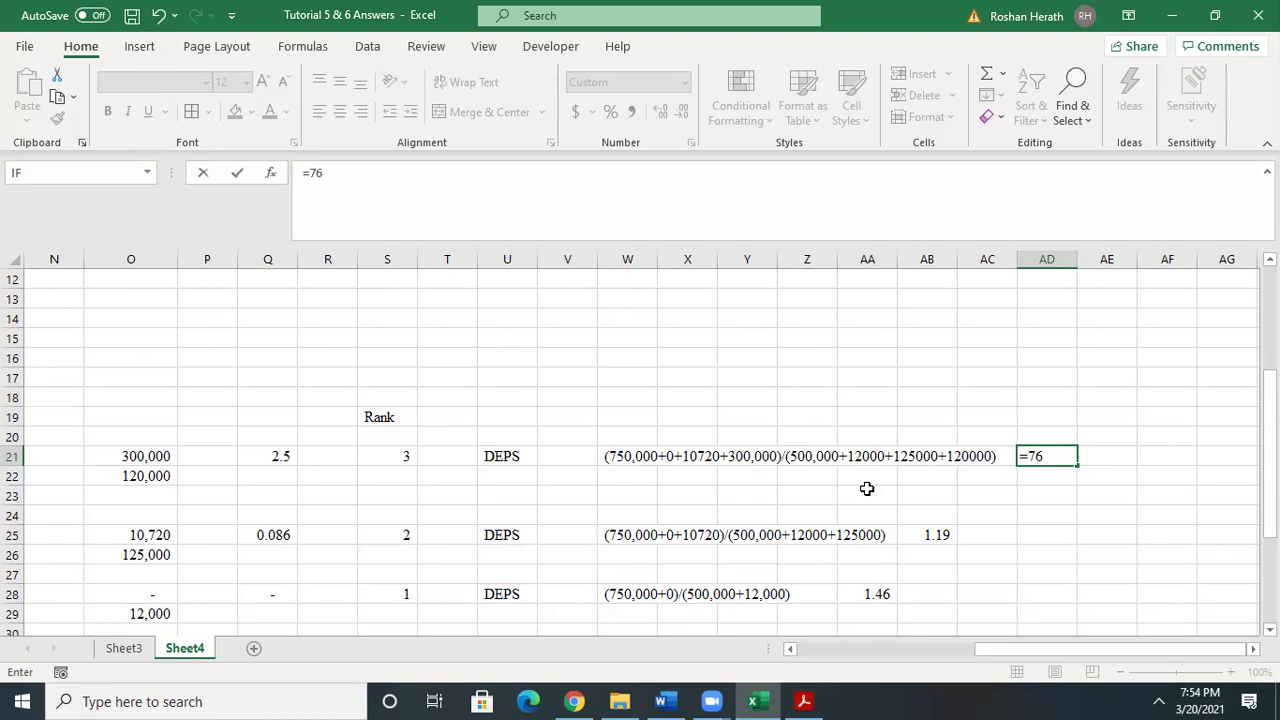
pyautogui.write('0720+300000')
pyautogui.press('Return')
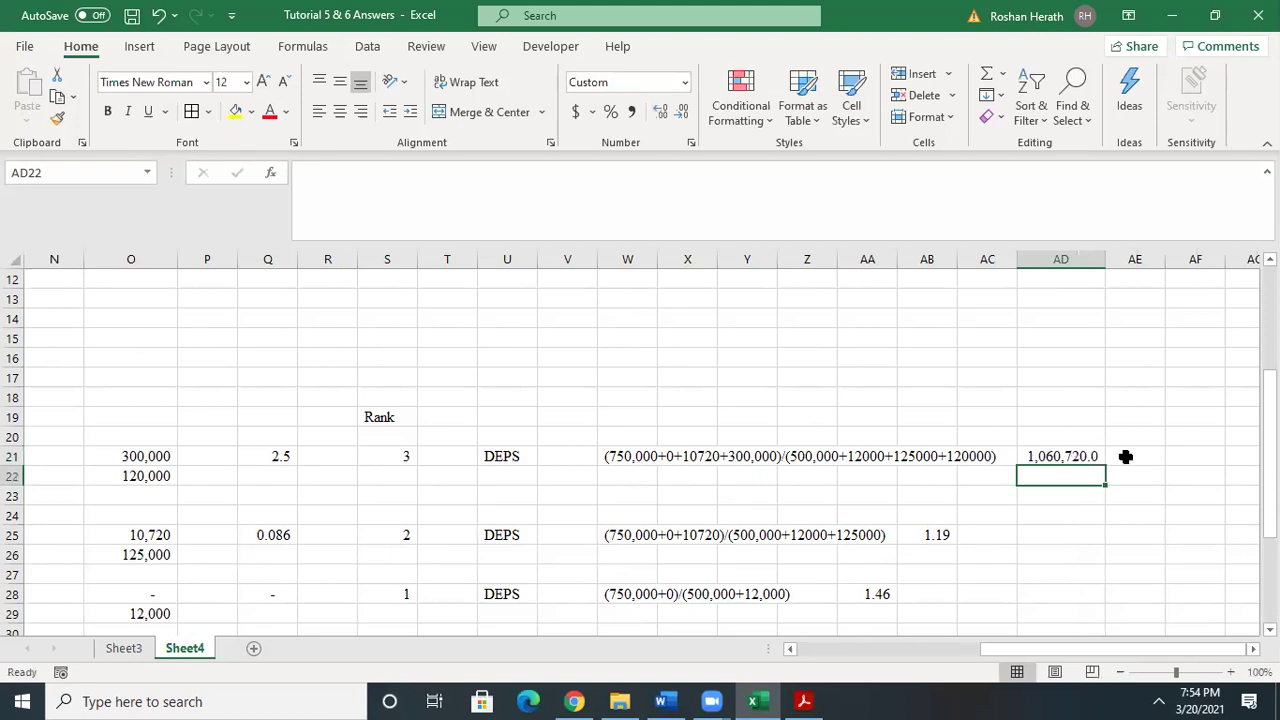
# - Calculate the convertible preference shares' diluted EPS in AD21 with =1060720/757000 and show it to two decimal places
pyautogui.click(1069, 455)
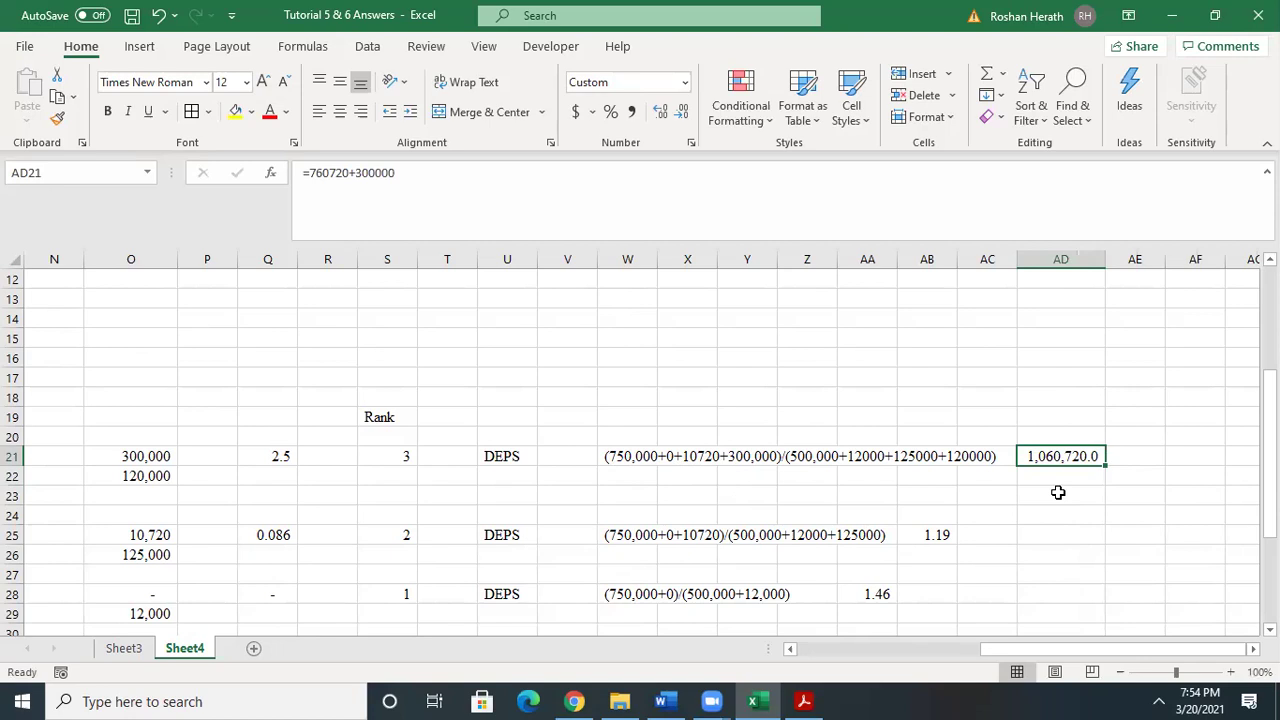
pyautogui.write('=')
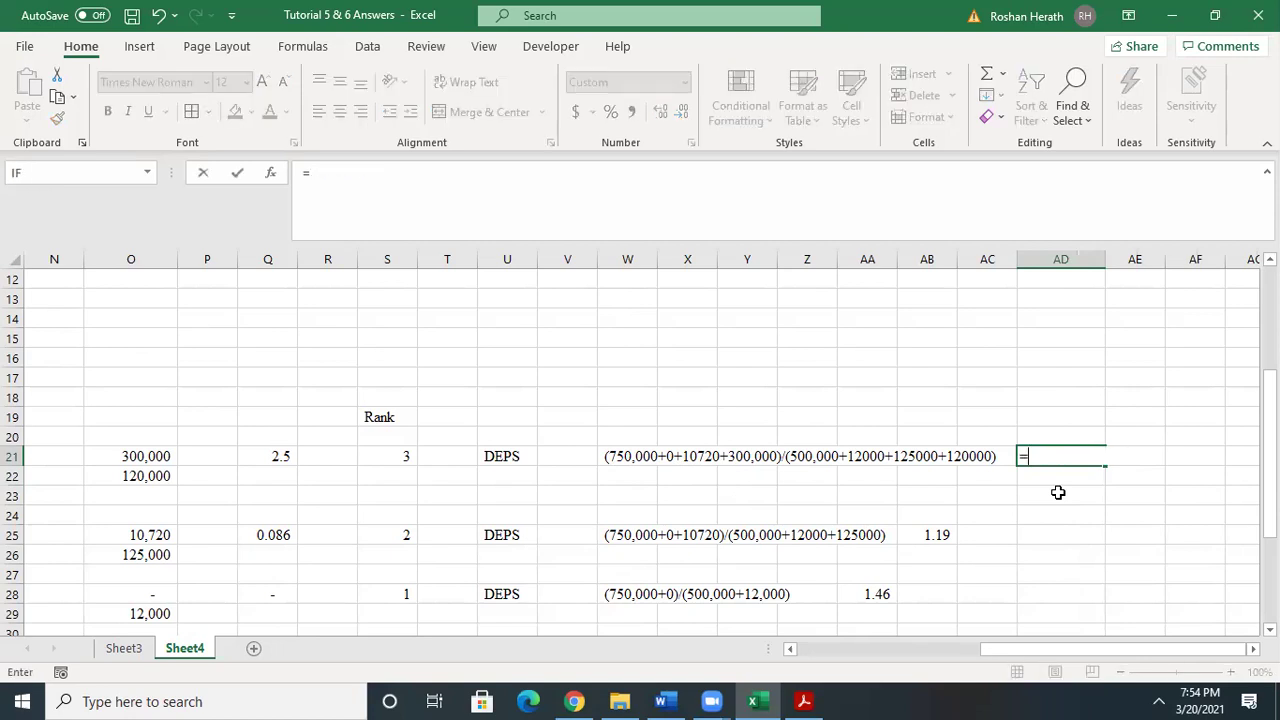
pyautogui.write('1060720')
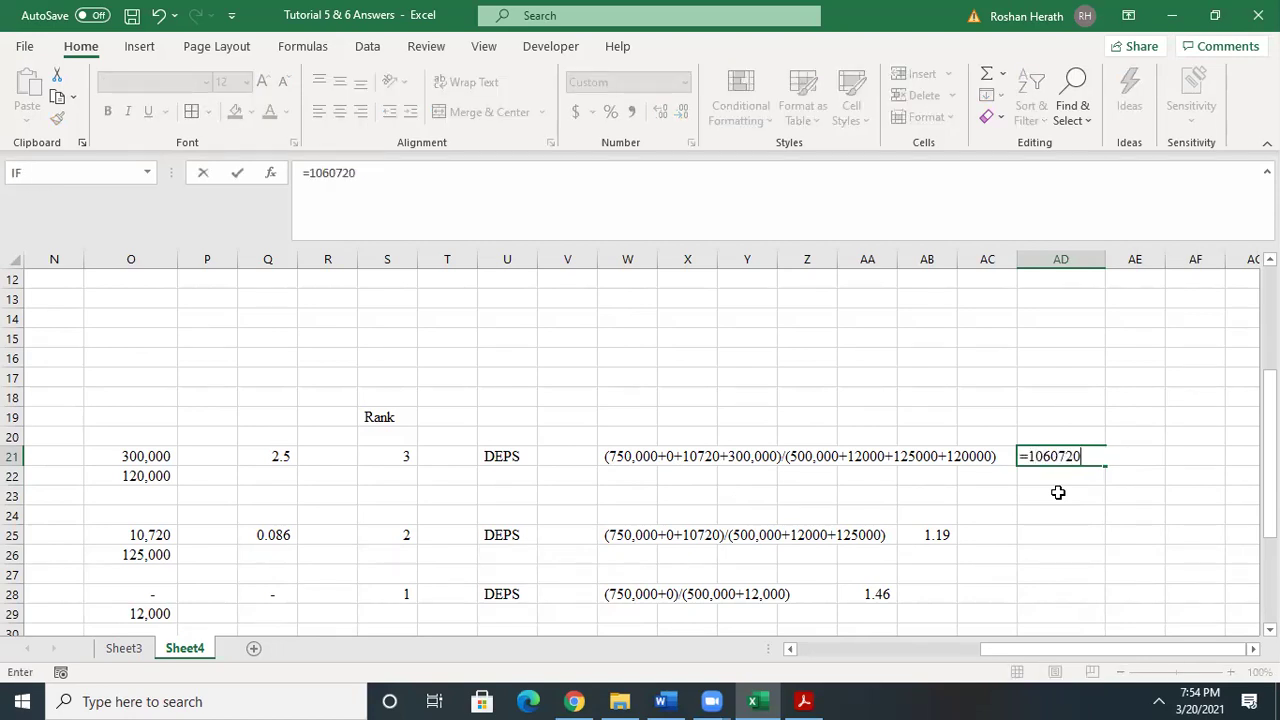
pyautogui.write('/')
pyautogui.write('757000')
pyautogui.press('Return')
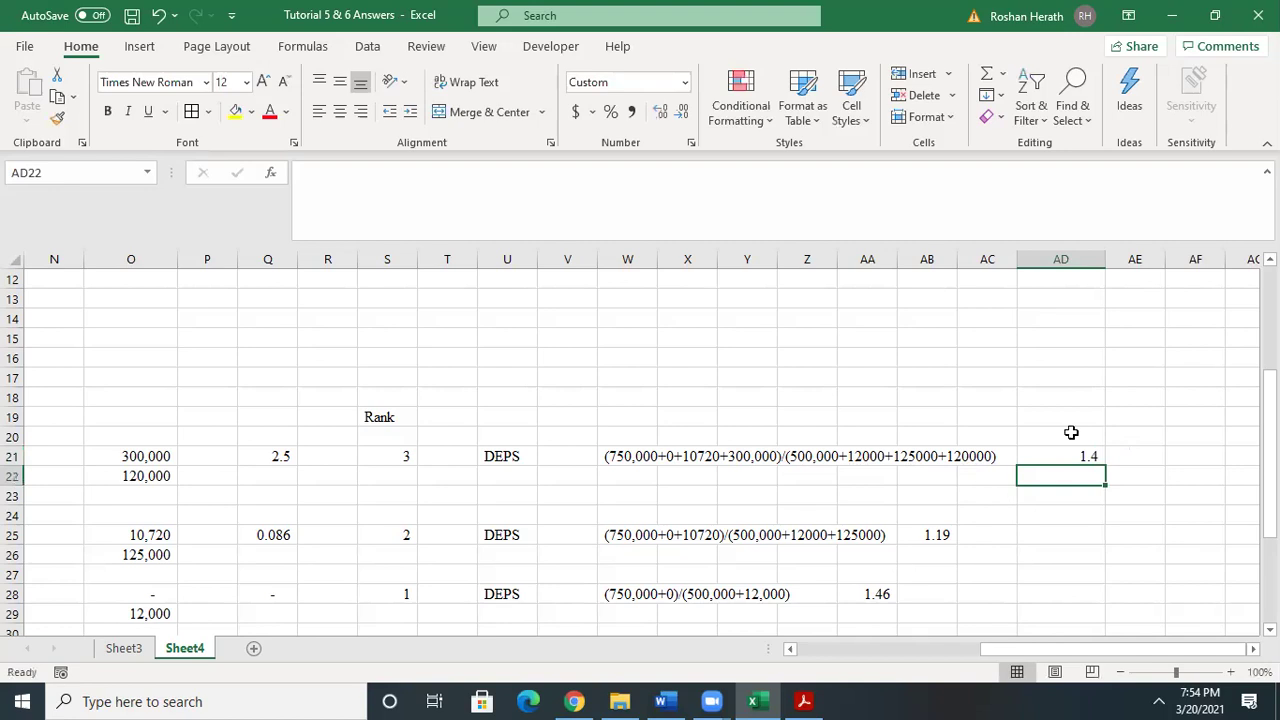
pyautogui.click(1080, 453)
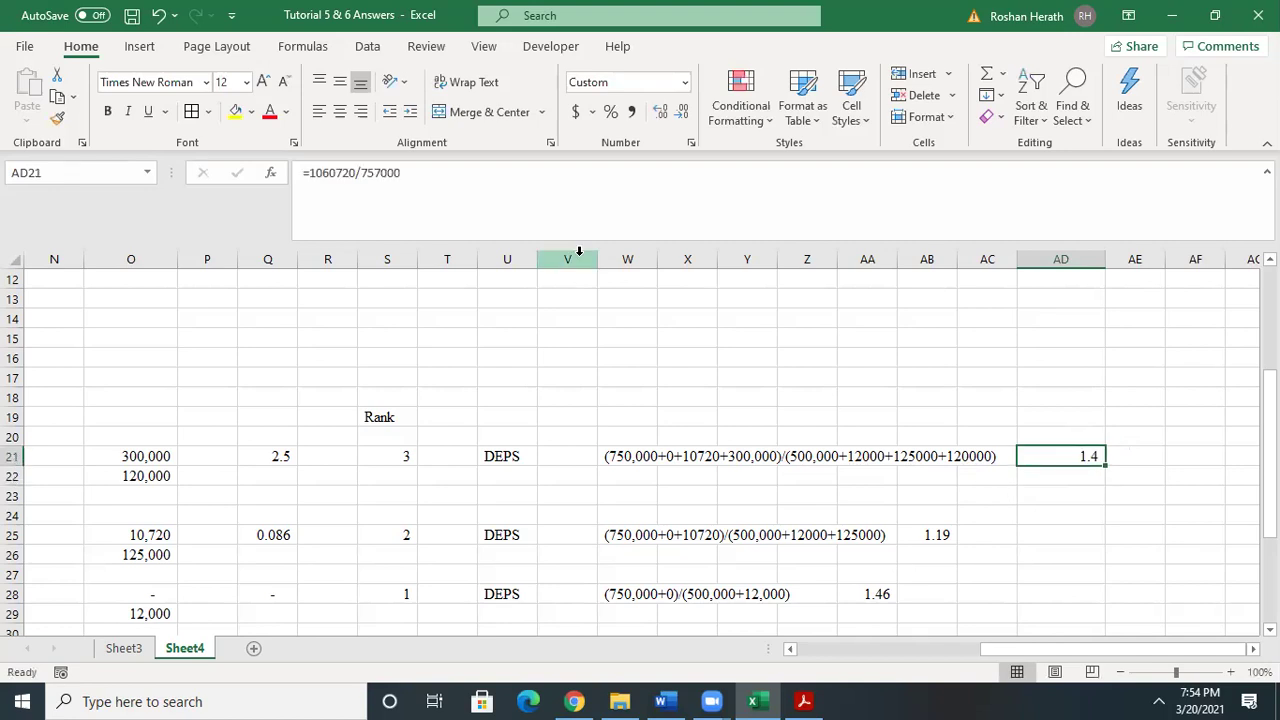
pyautogui.click(630, 113)
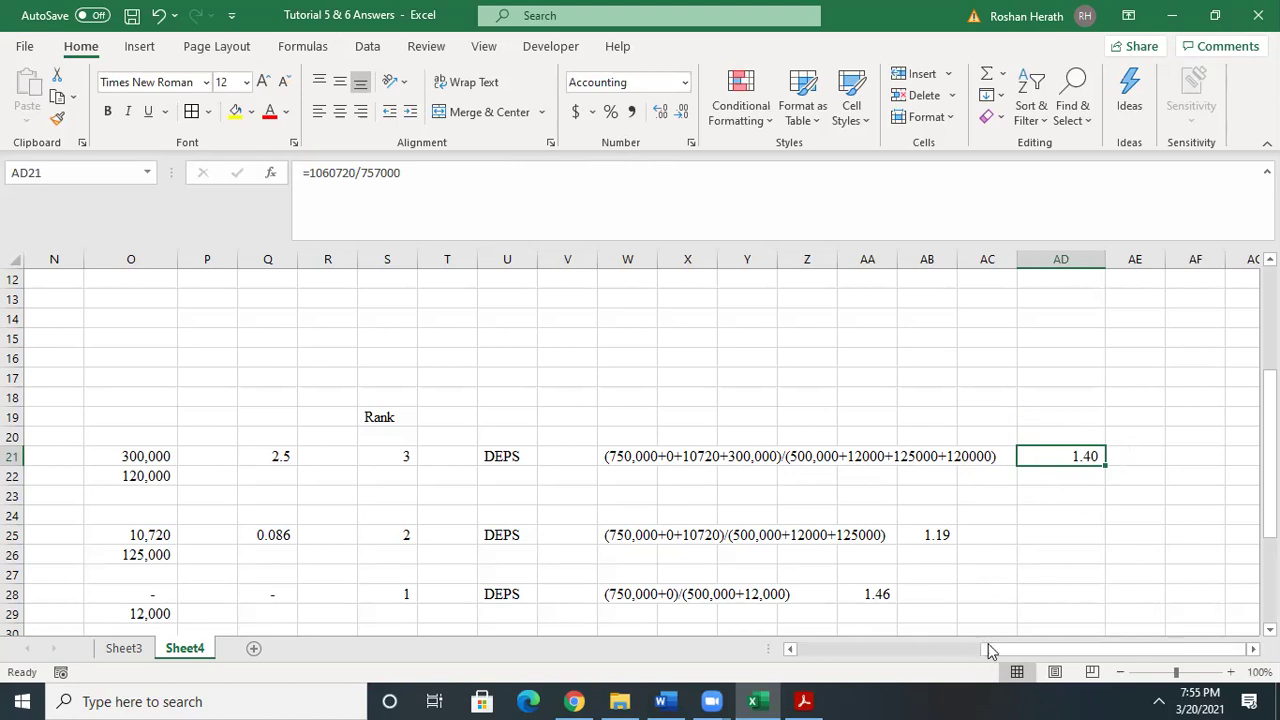
# - Compare the basic EPS in C18 with the convertible preference shares' diluted EPS in AD21
pyautogui.moveTo(986, 651); pyautogui.dragTo(1016, 655)
pyautogui.moveTo(786, 658); pyautogui.dragTo(1030, 648)
pyautogui.click(1097, 518)
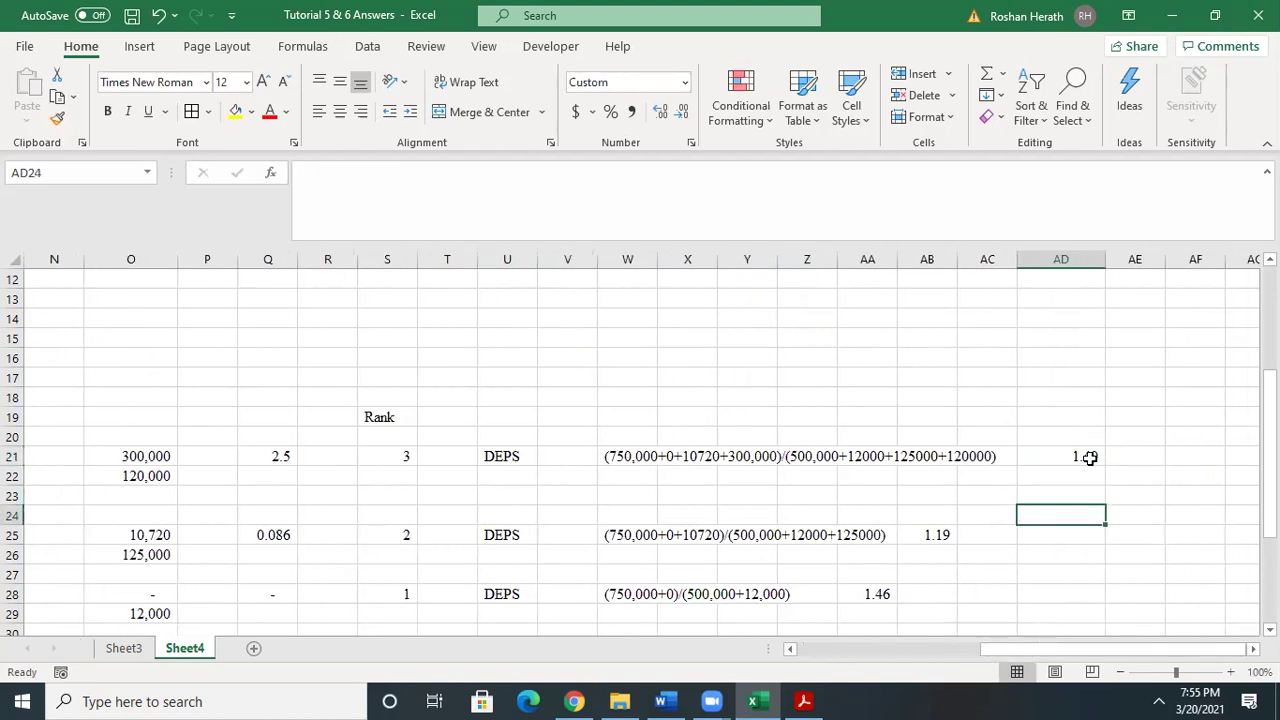
# - Enter 1.40 from the convertible preference shares' result as the diluted EPS in C20
pyautogui.click(1090, 457)
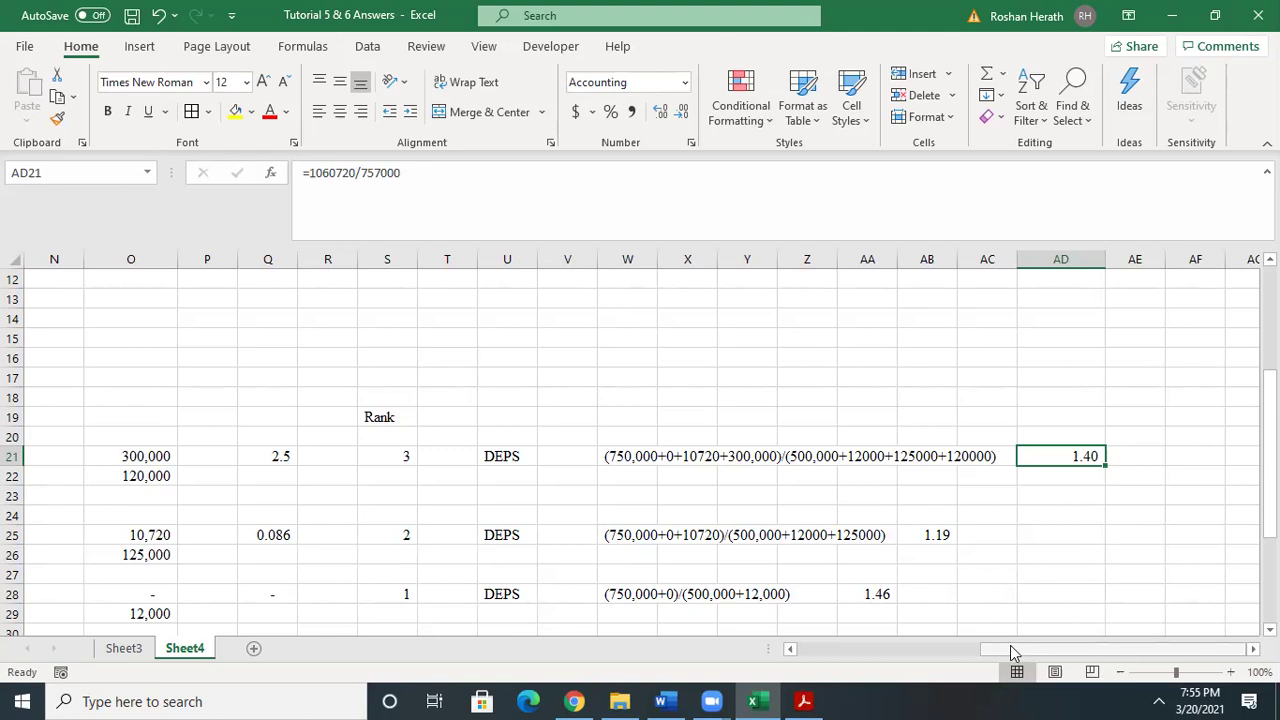
pyautogui.moveTo(1012, 651); pyautogui.dragTo(1012, 651)
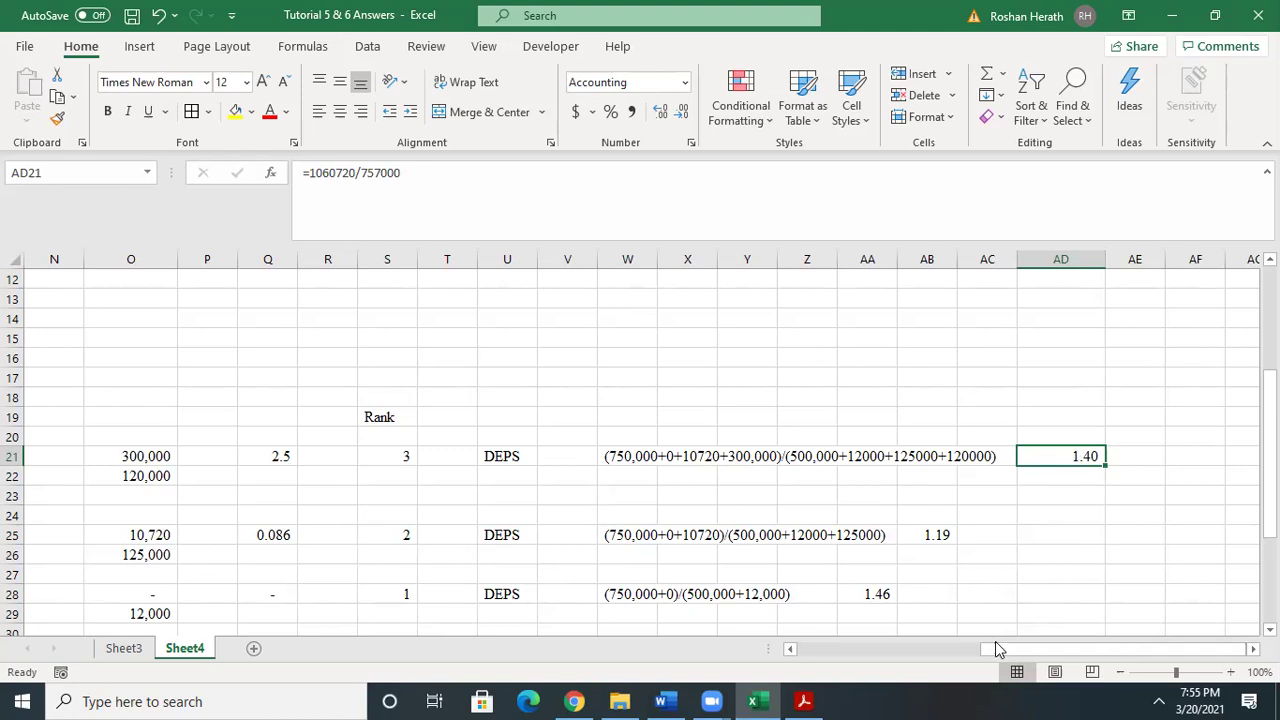
pyautogui.moveTo(995, 647); pyautogui.dragTo(766, 654)
pyautogui.click(443, 434)
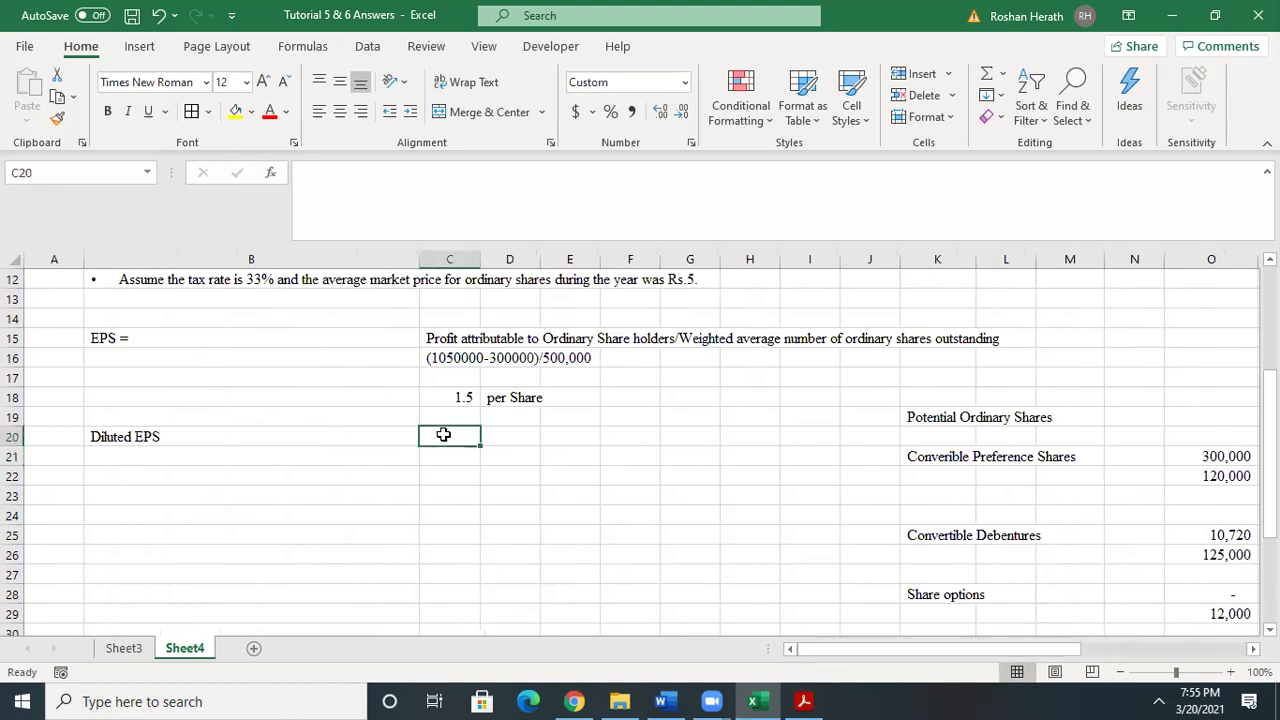
pyautogui.write('1.40')
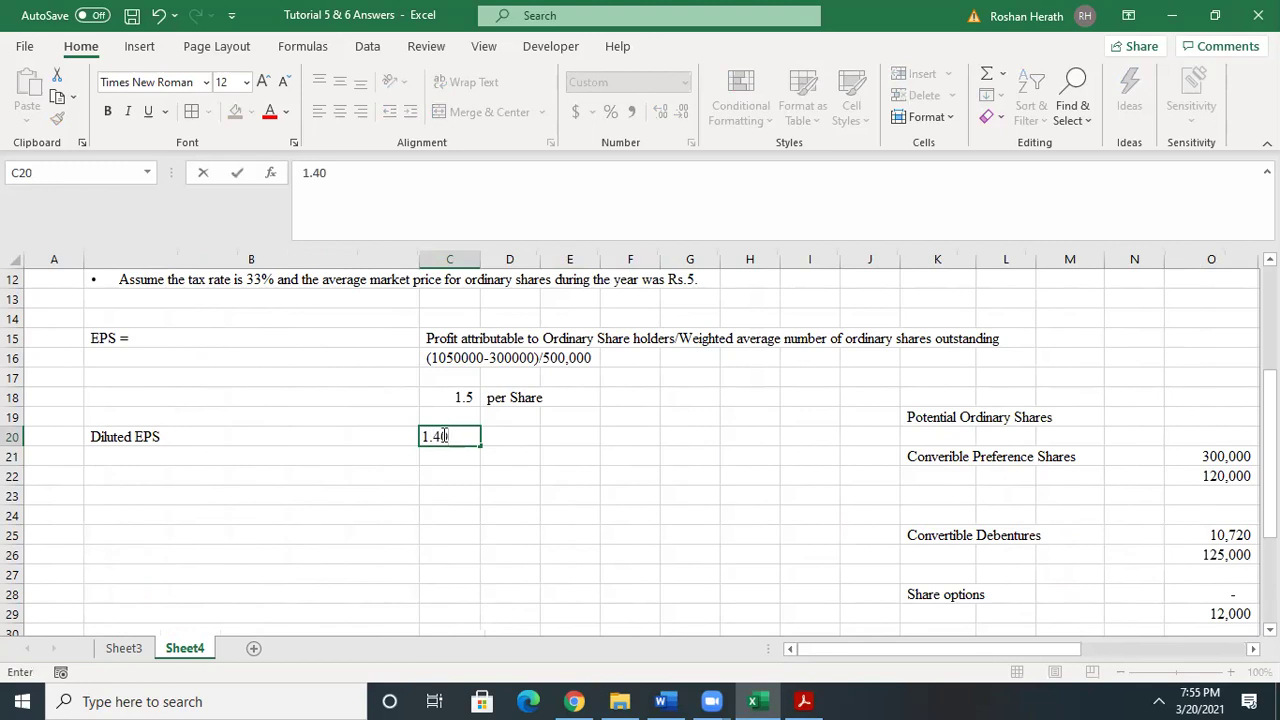
# - Label the diluted EPS figure with the text per Share in D20
pyautogui.click(497, 432)
pyautogui.write('PE')
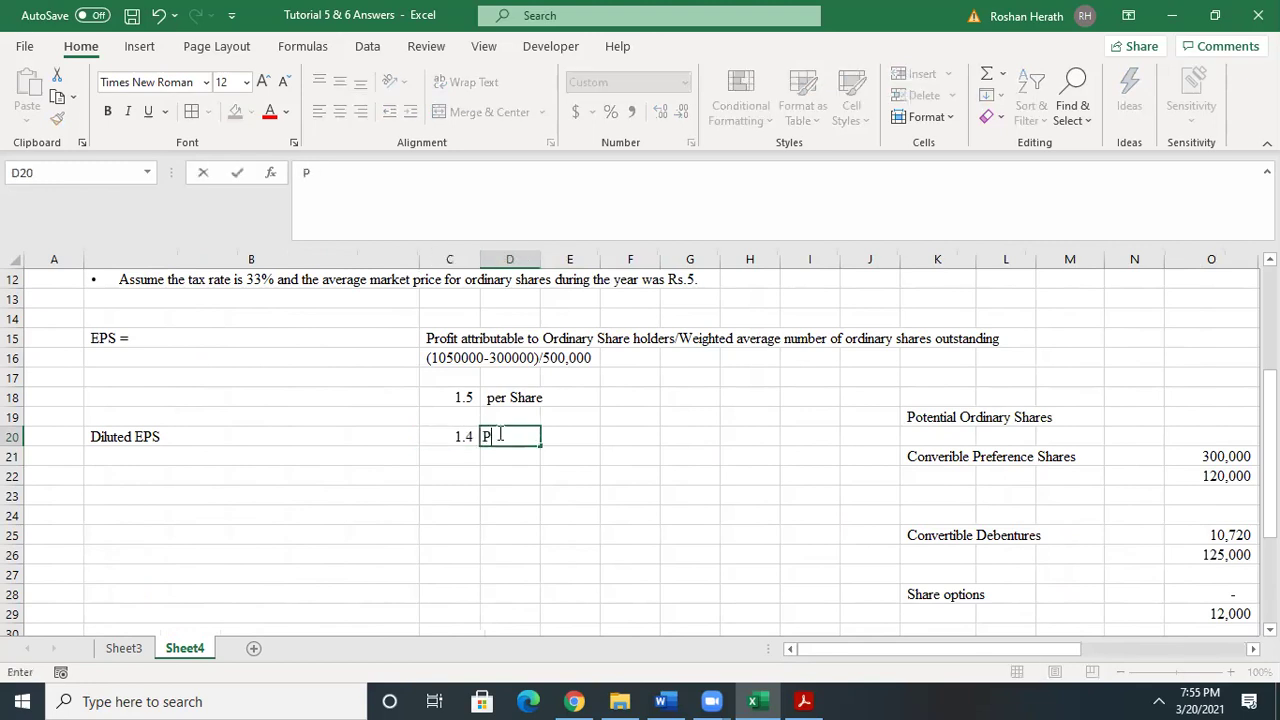
pyautogui.press('BackSpace')
pyautogui.press('BackSpace')
pyautogui.write('per Shares')
pyautogui.press('BackSpace')
pyautogui.click(683, 494)
# - Extend the Rank heading in S19 to read Rank (Most dilutive)
pyautogui.moveTo(915, 649); pyautogui.dragTo(1165, 658)
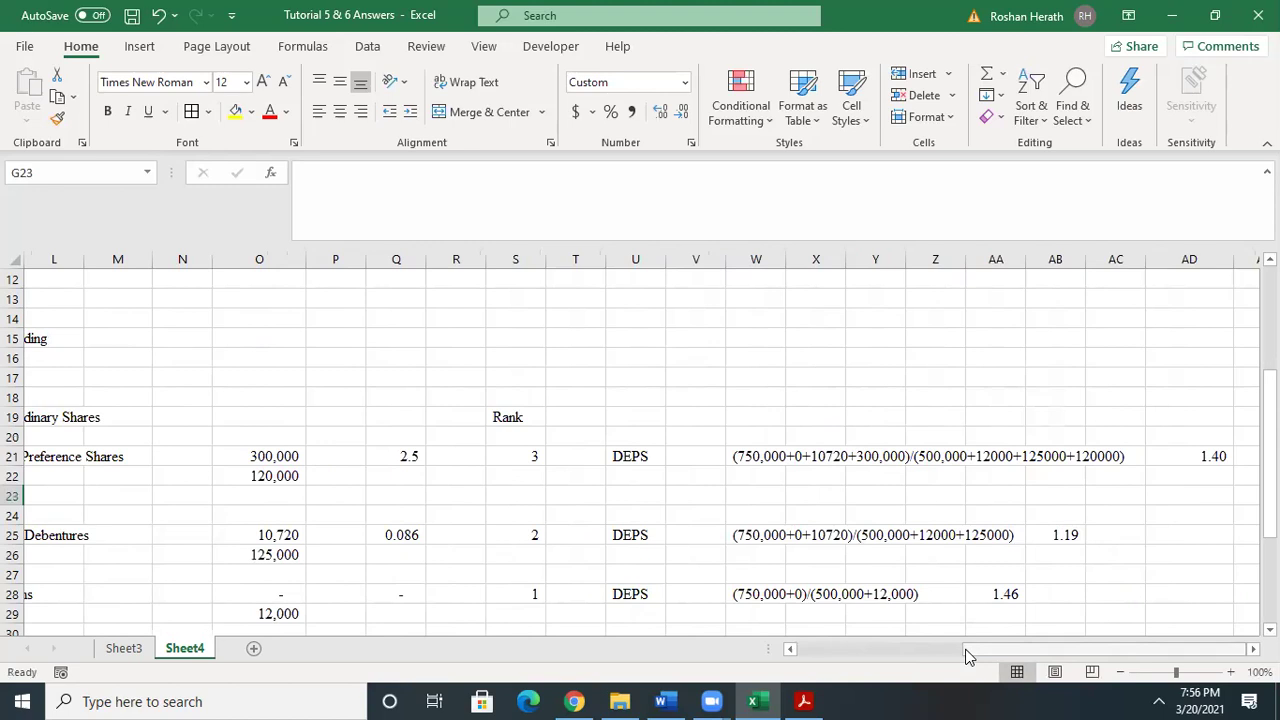
pyautogui.click(522, 596)
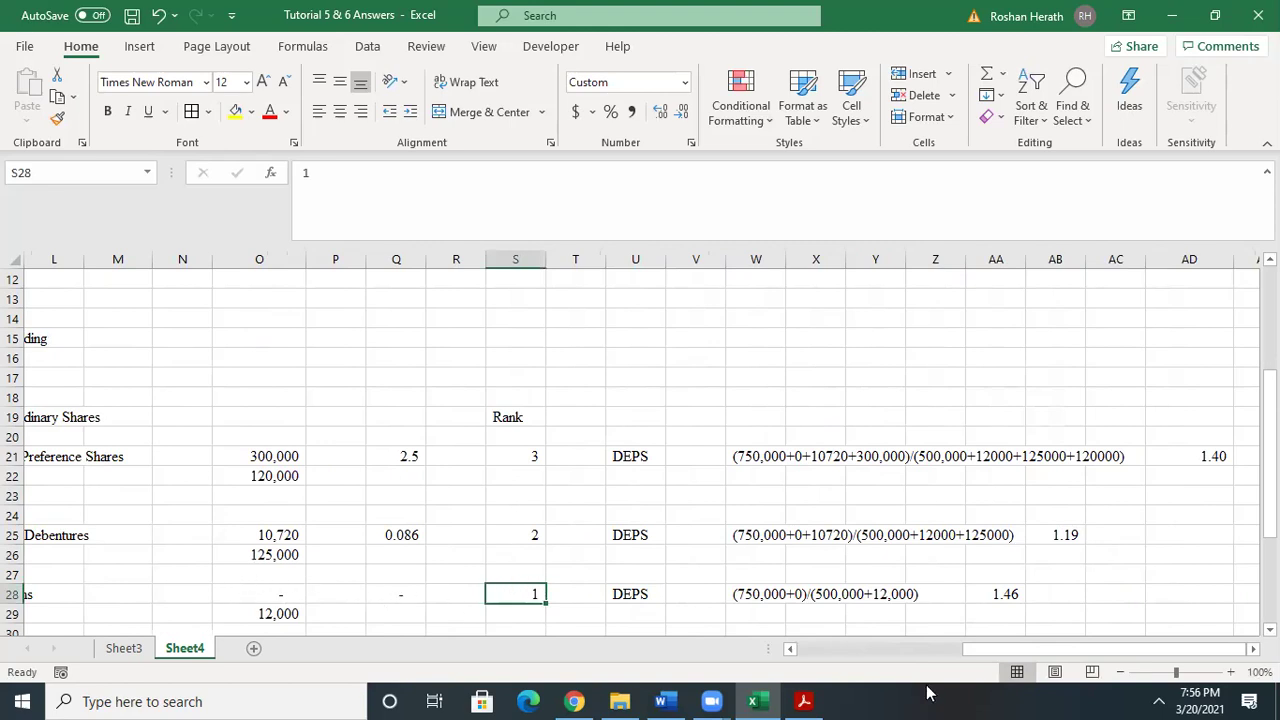
pyautogui.moveTo(980, 655); pyautogui.dragTo(963, 655)
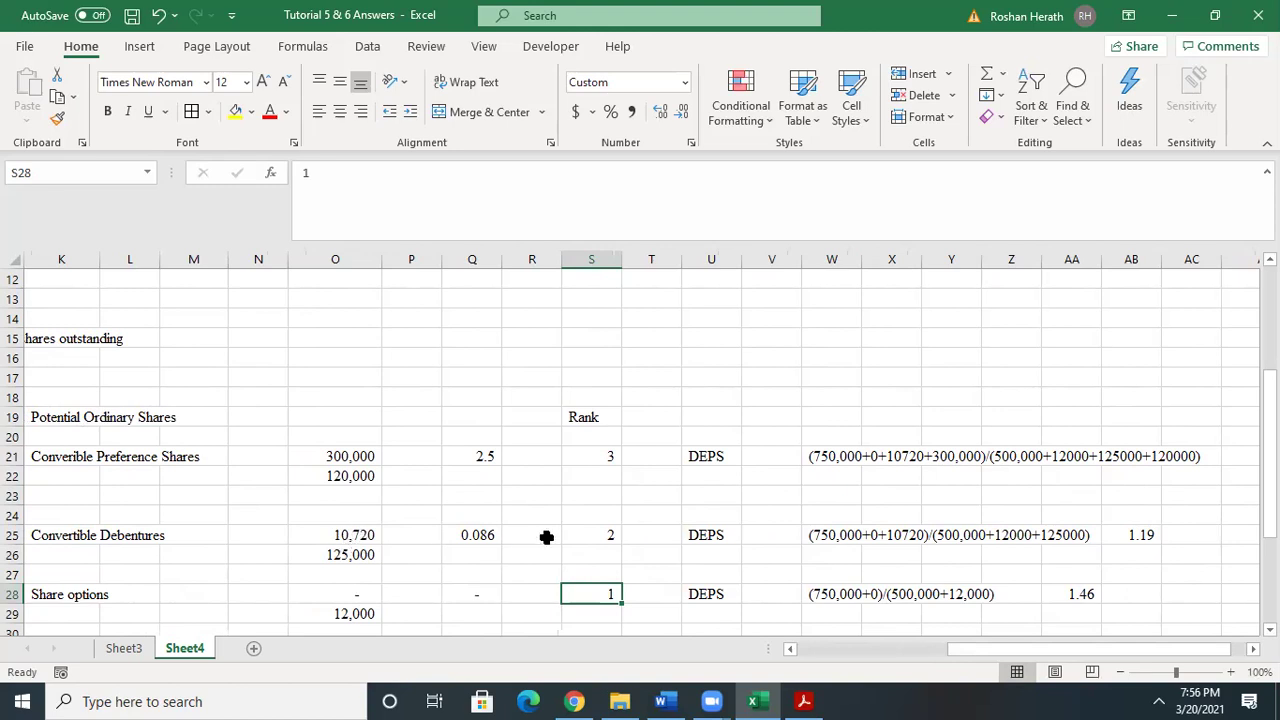
pyautogui.click(585, 535)
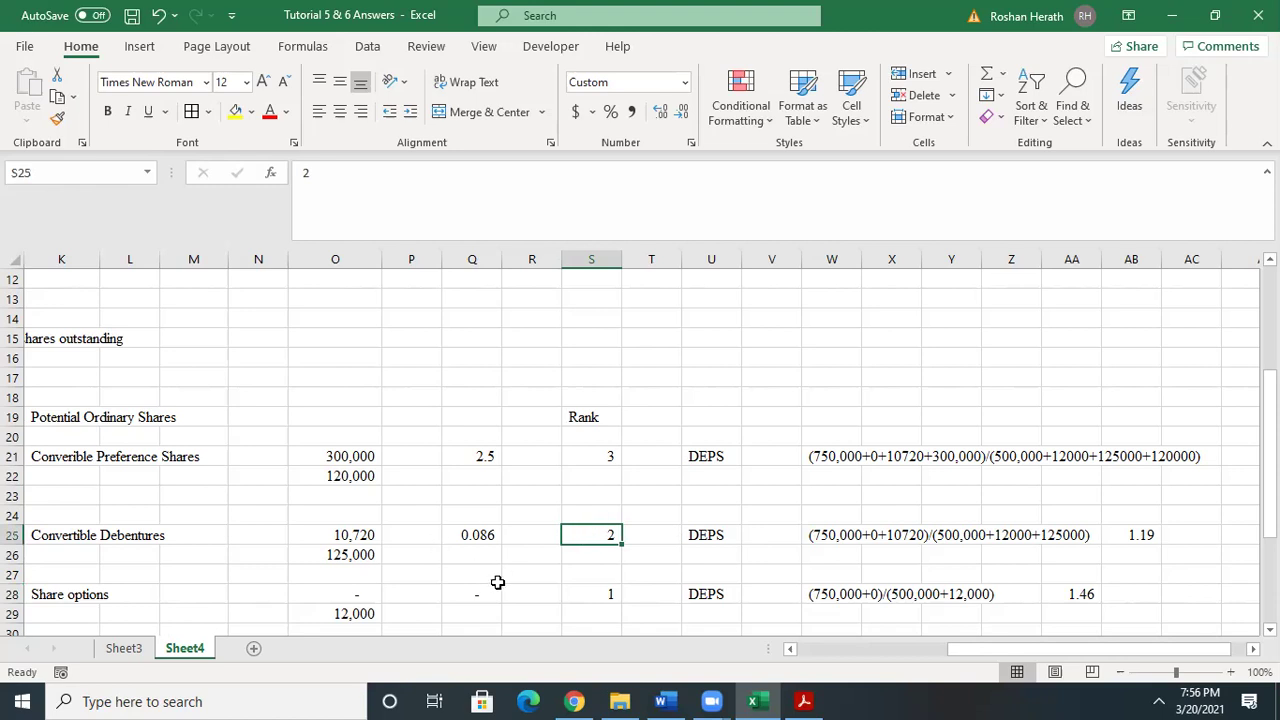
pyautogui.doubleClick(608, 415)
pyautogui.write('(Mo')
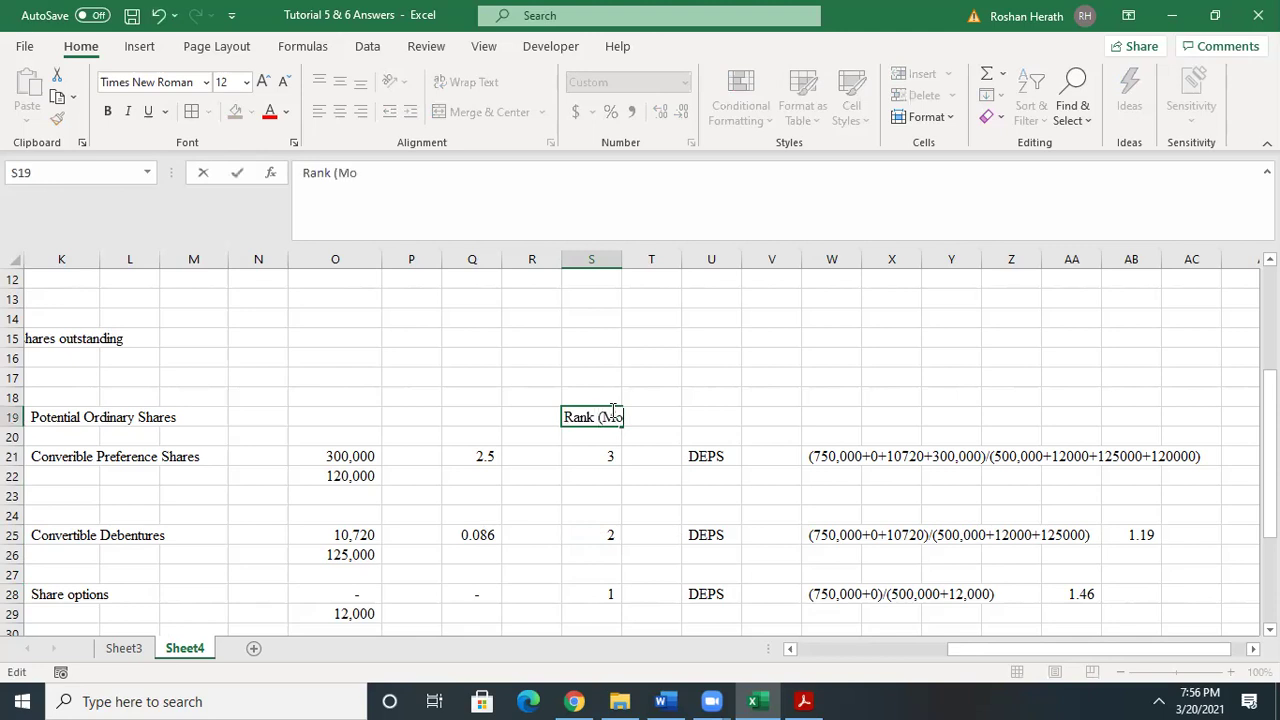
pyautogui.write('st dilutive)')
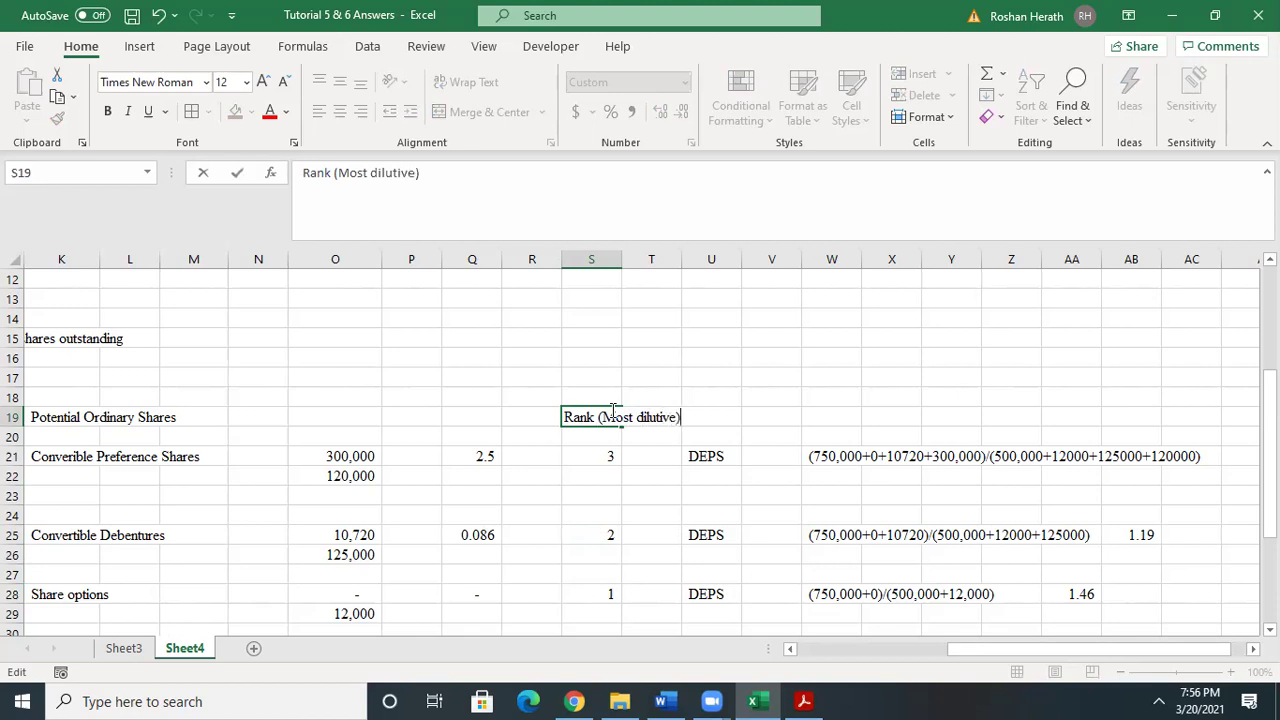
pyautogui.click(795, 380)
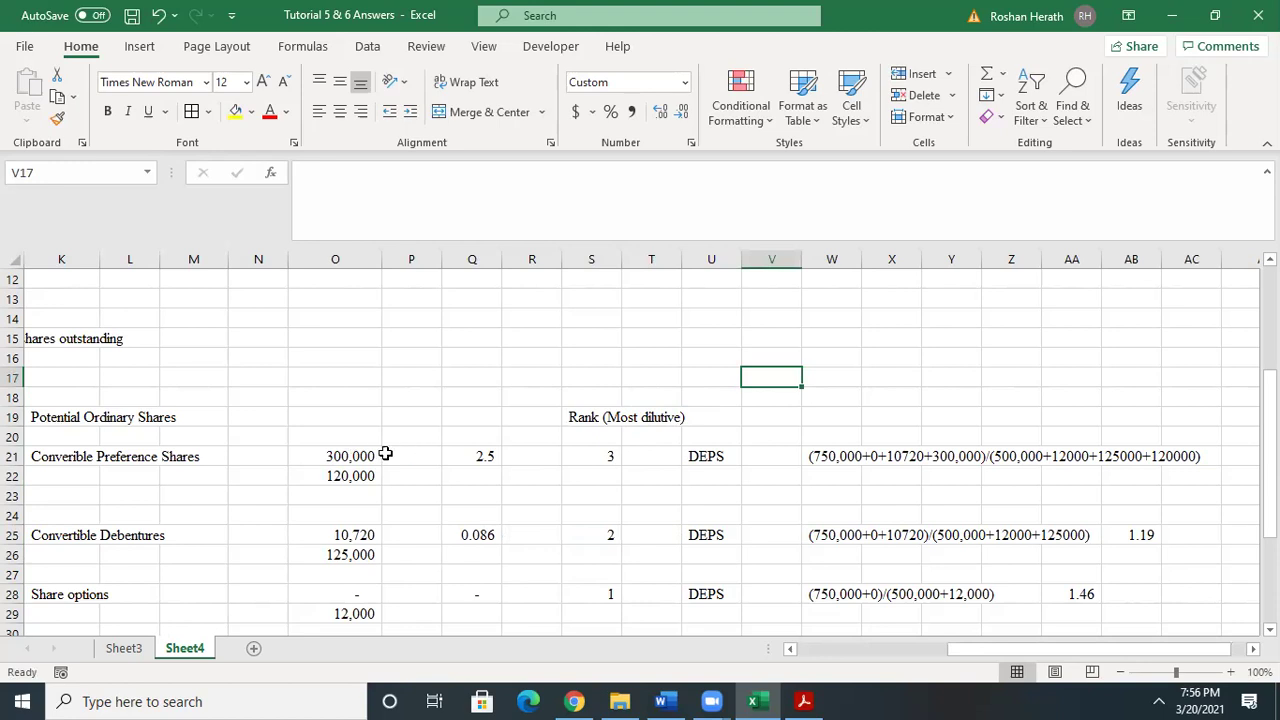
# - Review the convertible preference shares' incremental EPS in Q21, share count in O22 and diluted EPS in AD21
pyautogui.click(477, 453)
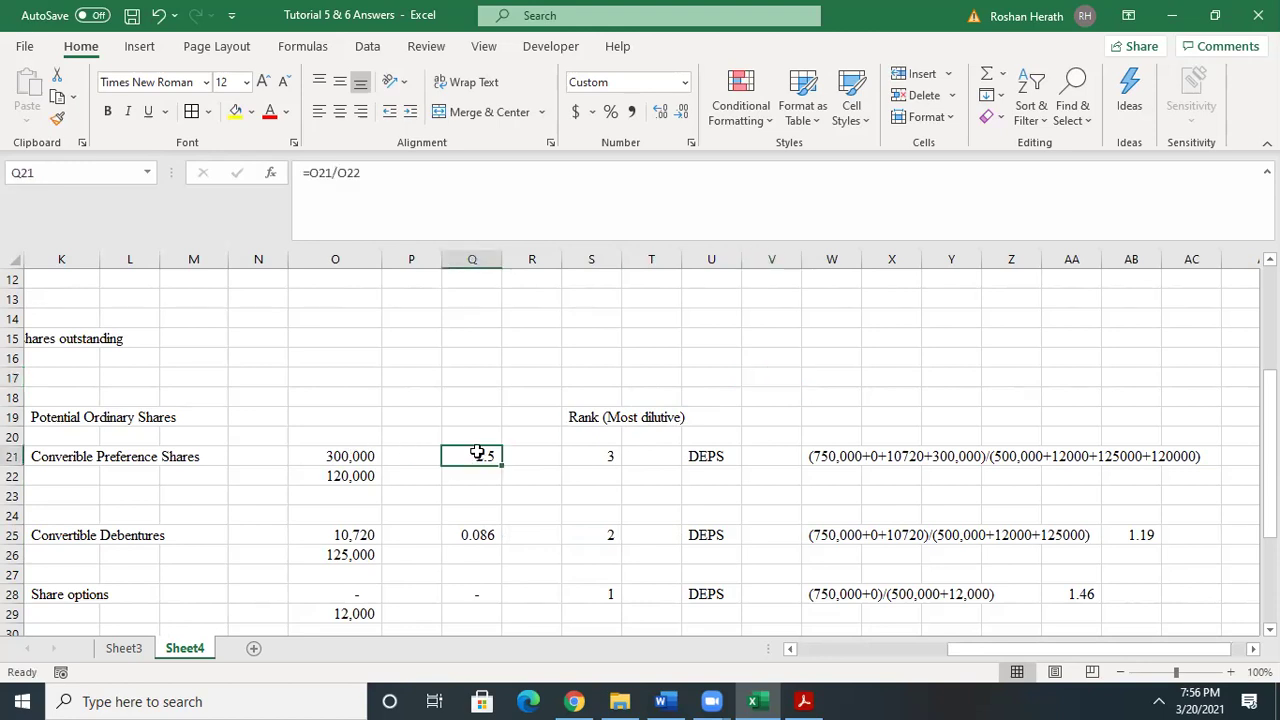
pyautogui.click(345, 494)
pyautogui.click(343, 477)
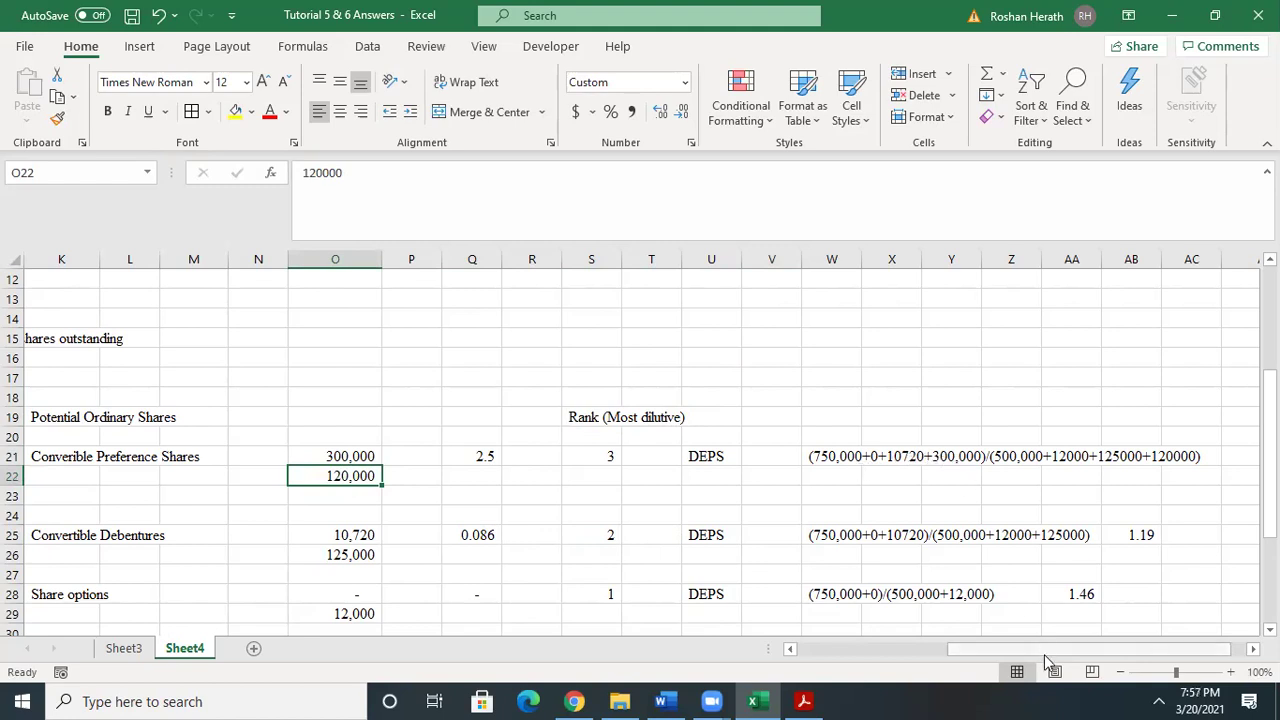
pyautogui.click(1252, 649)
pyautogui.click(1252, 649)
pyautogui.click(1252, 649)
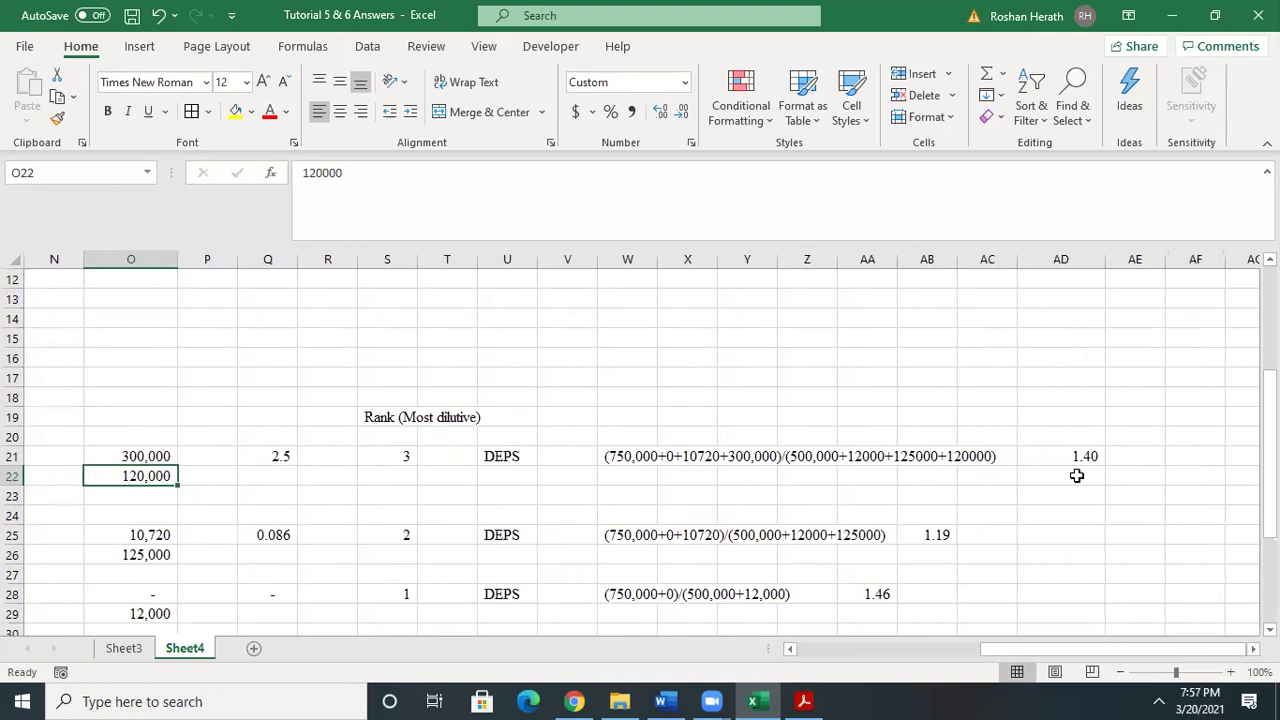
pyautogui.click(1068, 458)
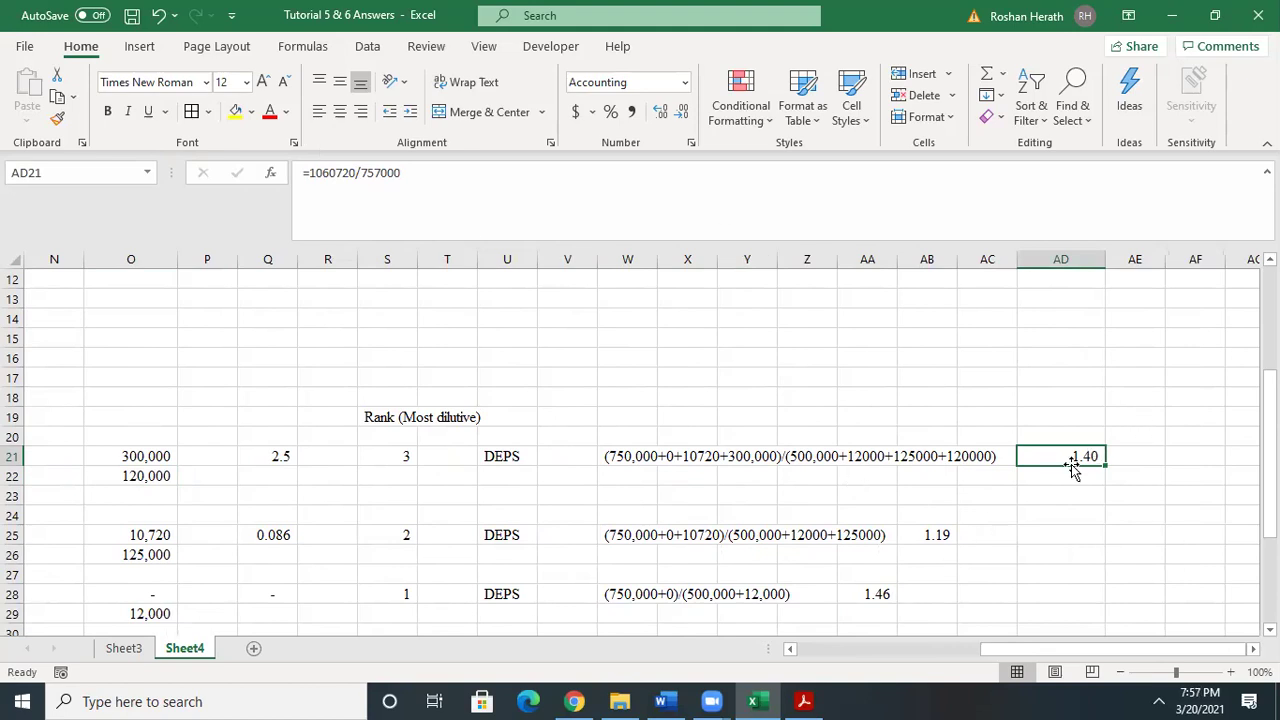
pyautogui.click(1133, 456)
pyautogui.click(1085, 456)
# - Compare the cumulative diluted EPS after share options in AA28, convertible debentures in AB25 and convertible preference shares in AD21
pyautogui.click(868, 596)
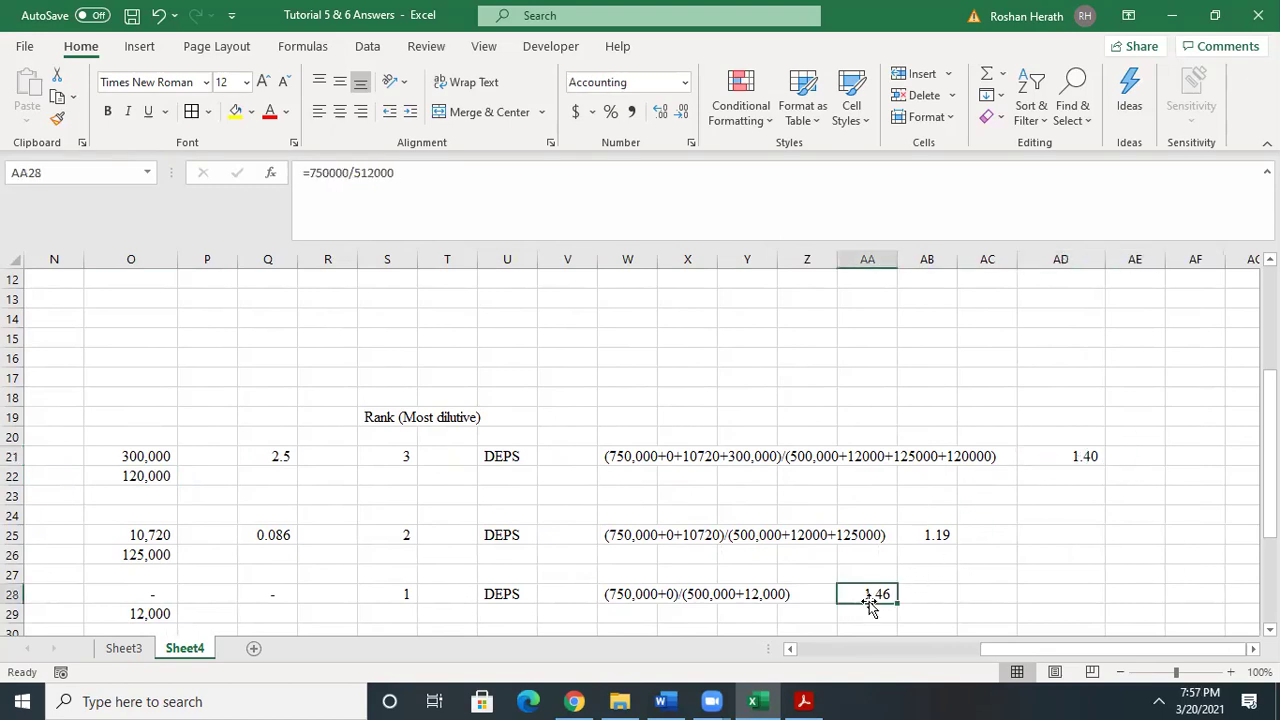
pyautogui.click(948, 536)
pyautogui.click(880, 592)
pyautogui.click(928, 535)
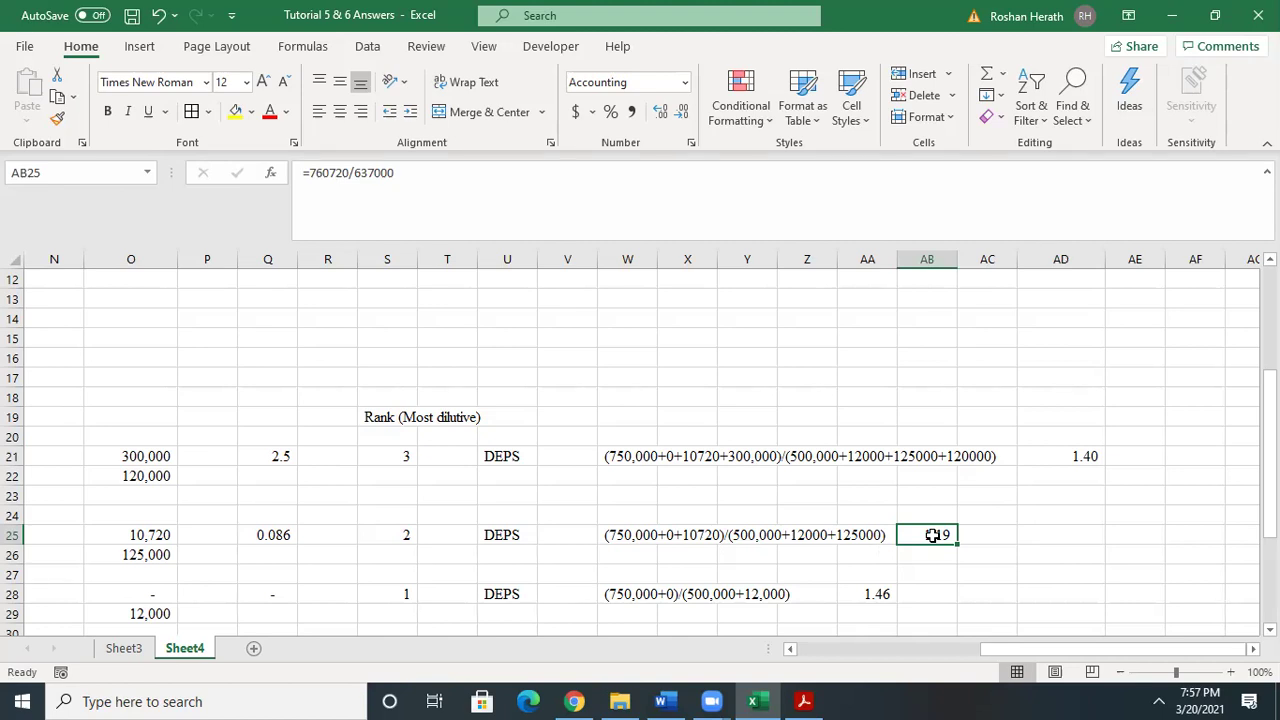
pyautogui.click(1084, 455)
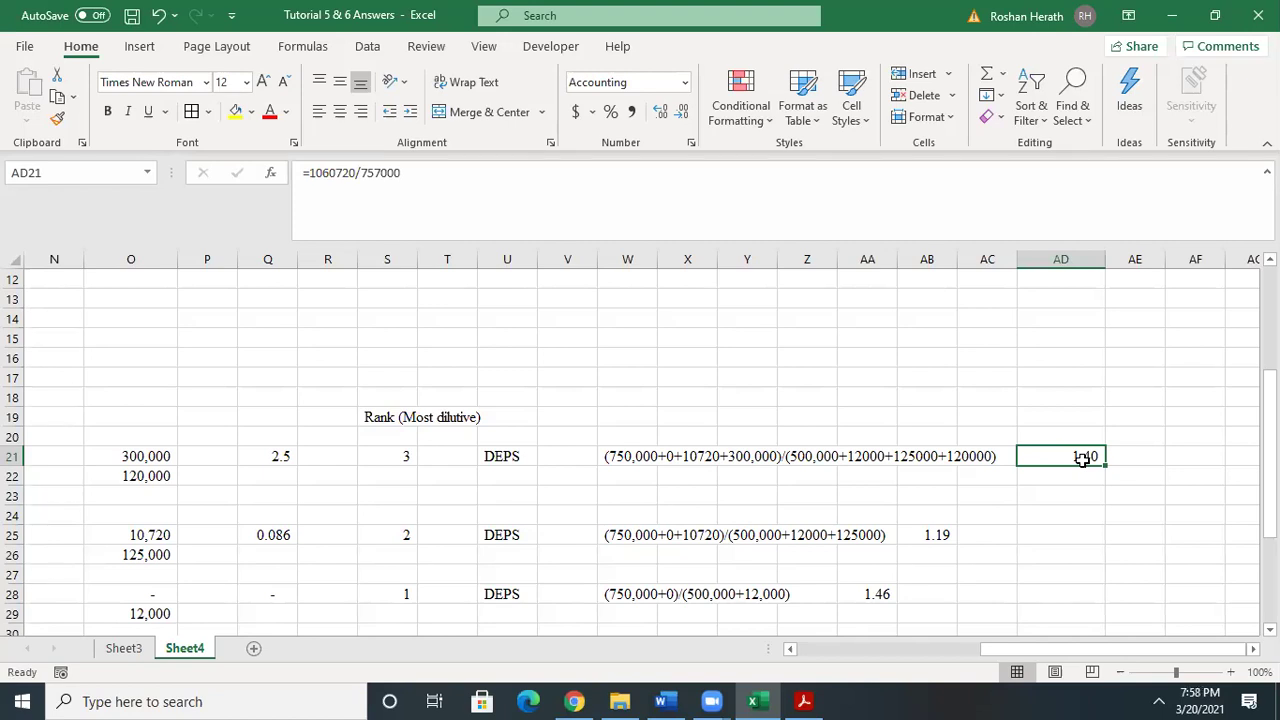
pyautogui.click(935, 550)
pyautogui.click(930, 537)
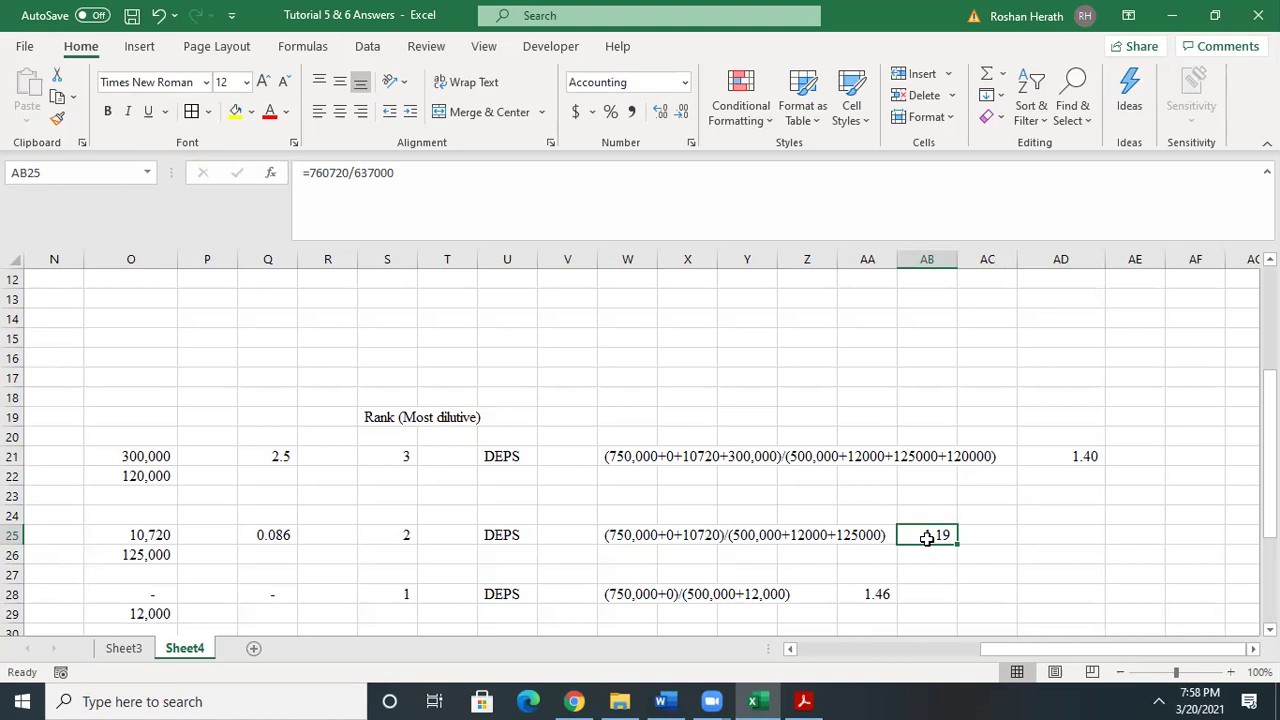
pyautogui.click(1083, 459)
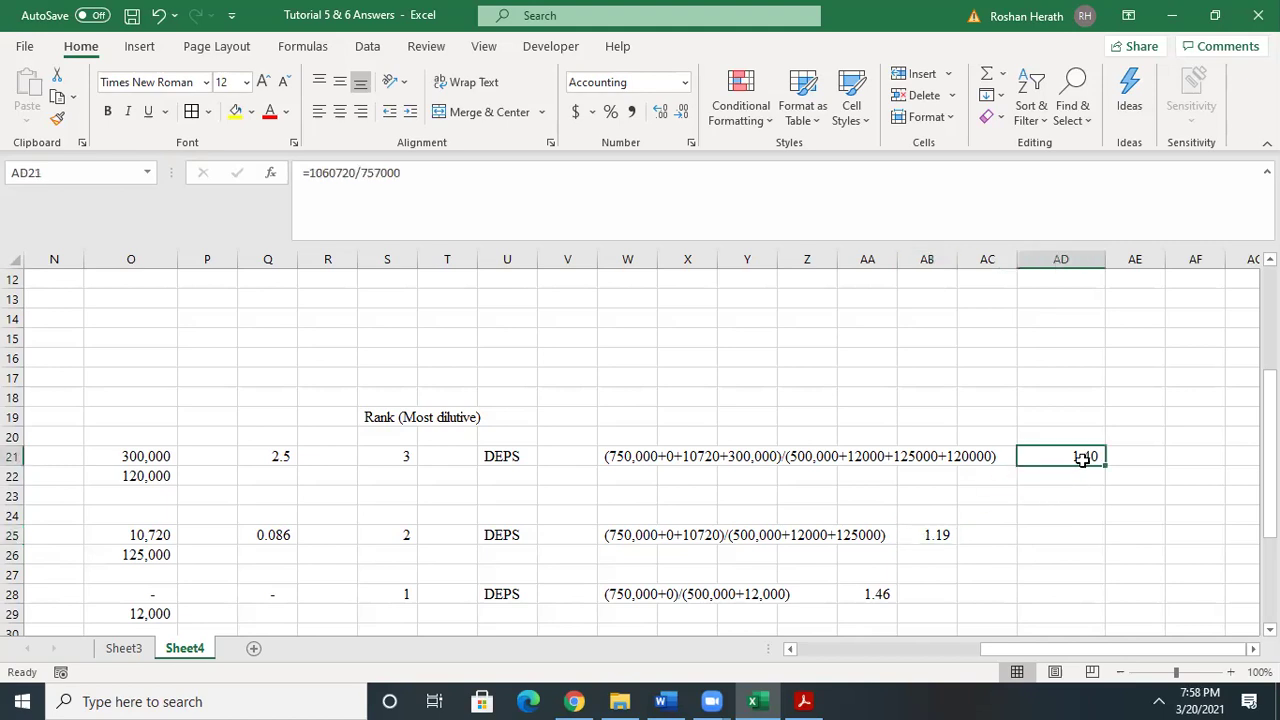
pyautogui.click(930, 540)
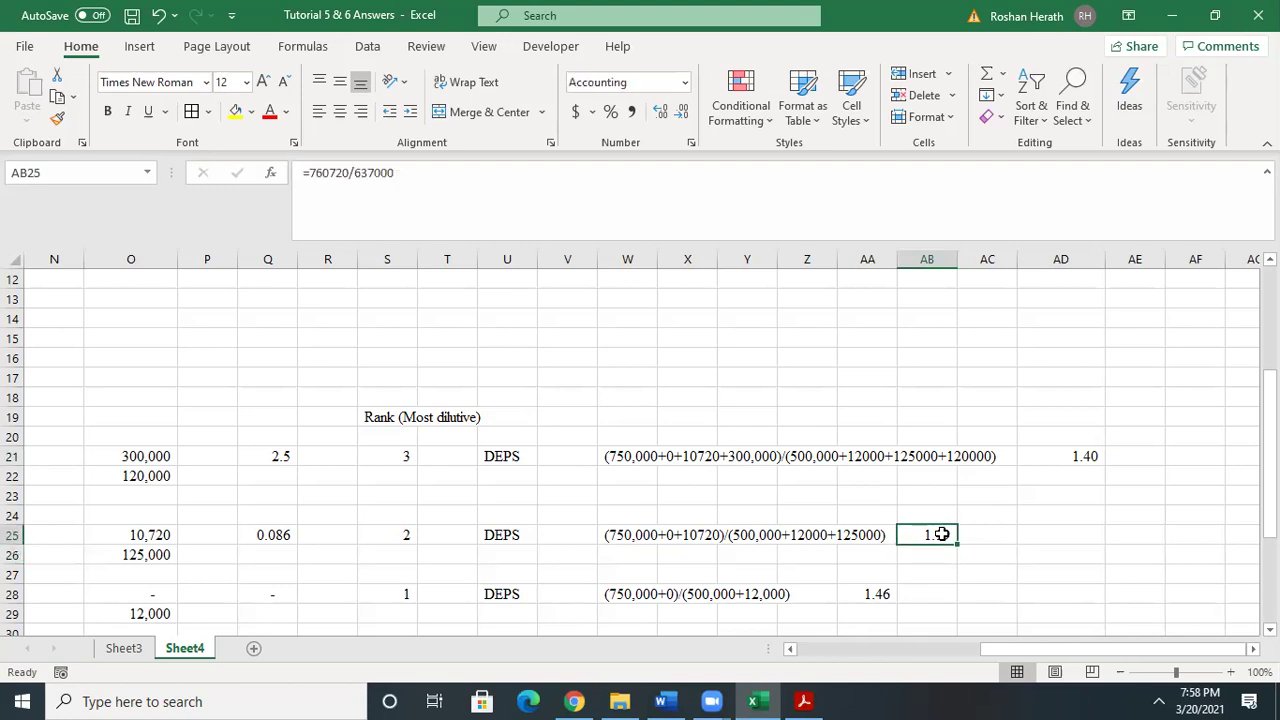
pyautogui.click(861, 602)
pyautogui.click(943, 530)
pyautogui.click(863, 598)
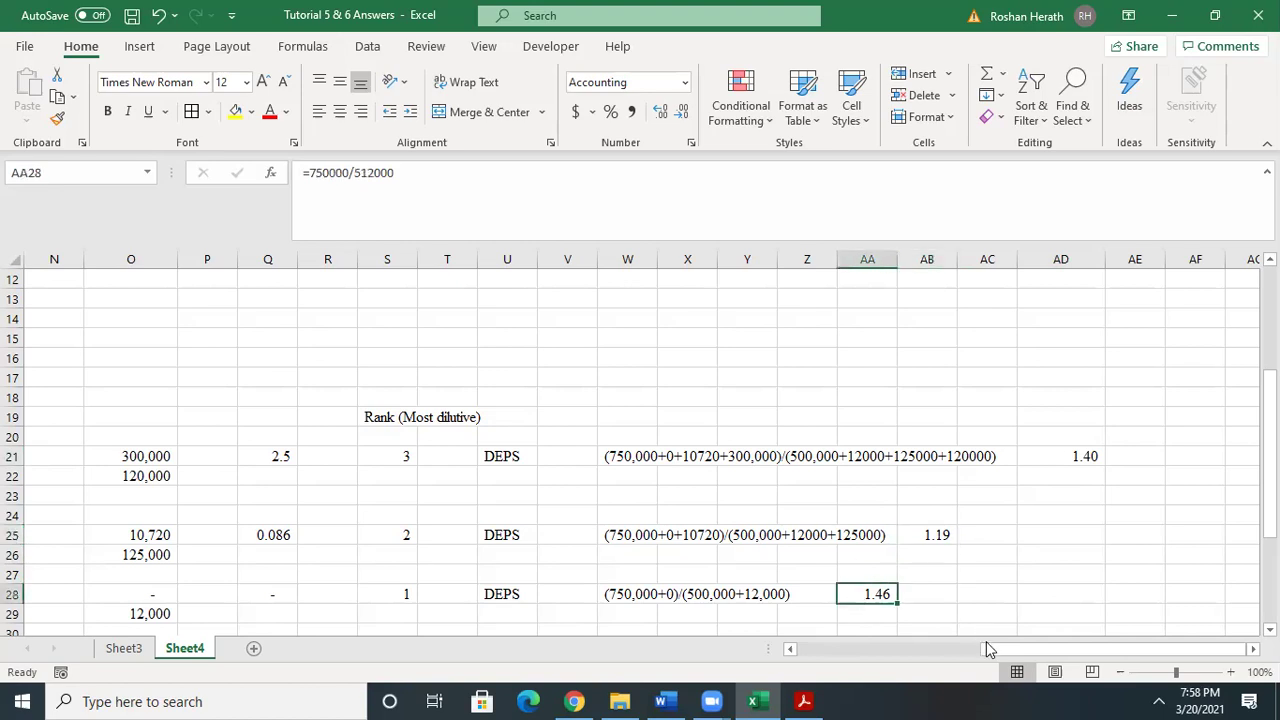
# - Recheck the recorded diluted EPS in C20 against the results for convertible debentures in AB25 and preference shares in AD21
pyautogui.moveTo(988, 650); pyautogui.dragTo(800, 676)
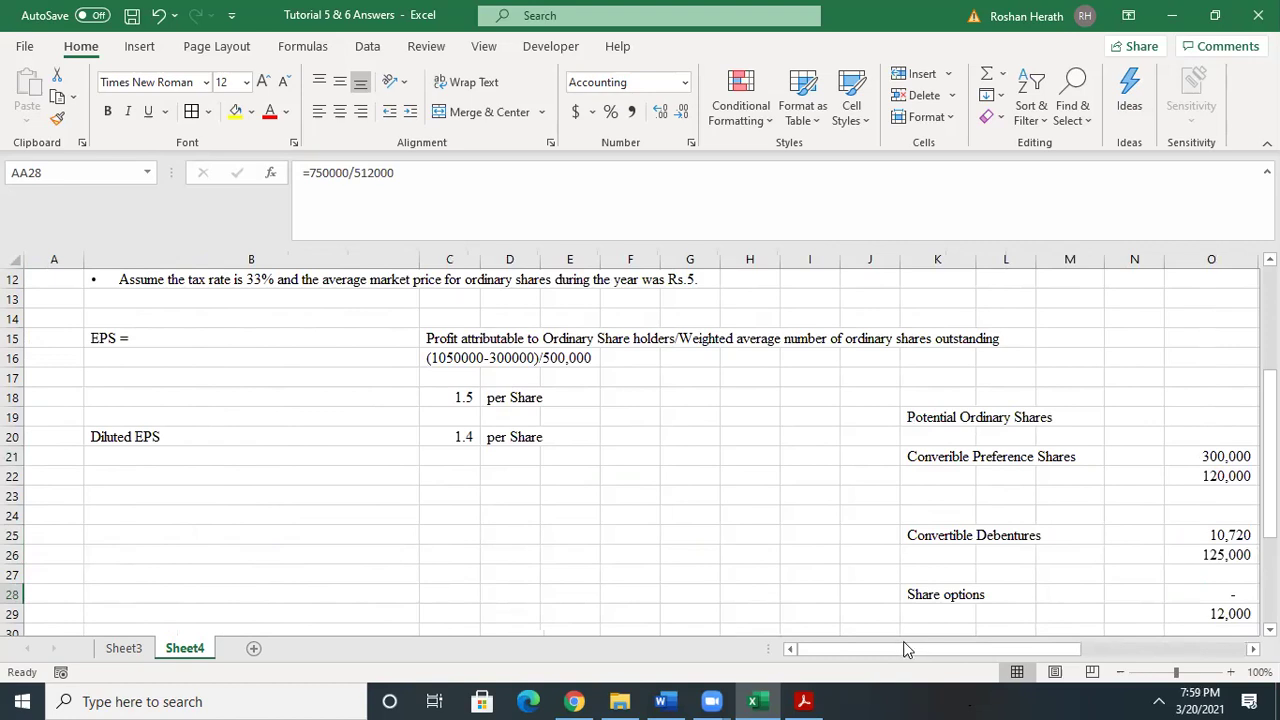
pyautogui.moveTo(905, 645); pyautogui.dragTo(1074, 655)
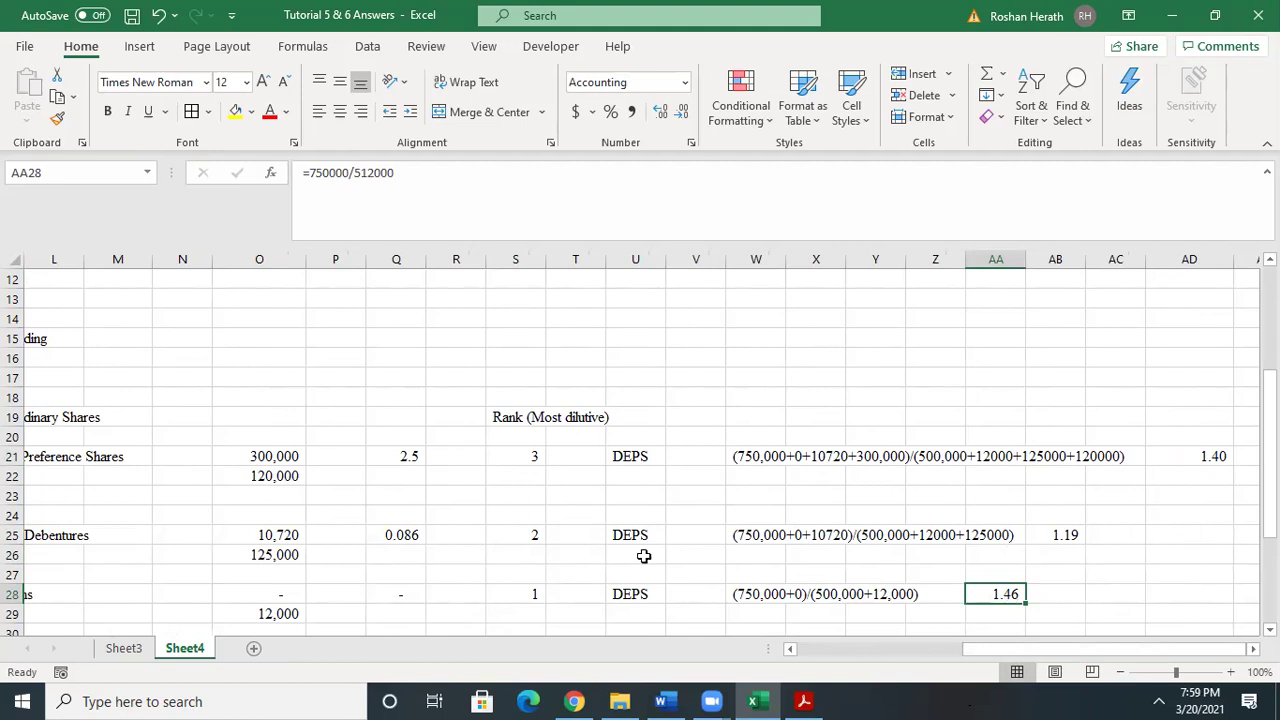
pyautogui.click(1066, 536)
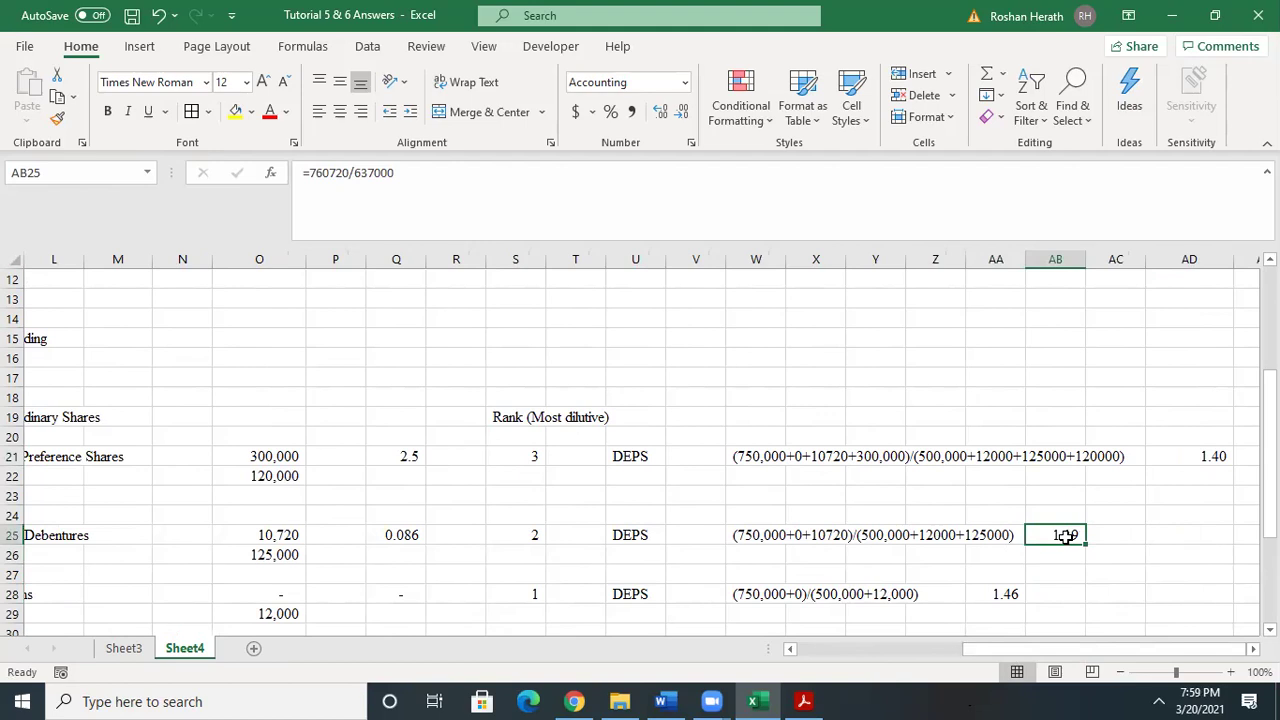
pyautogui.click(1210, 456)
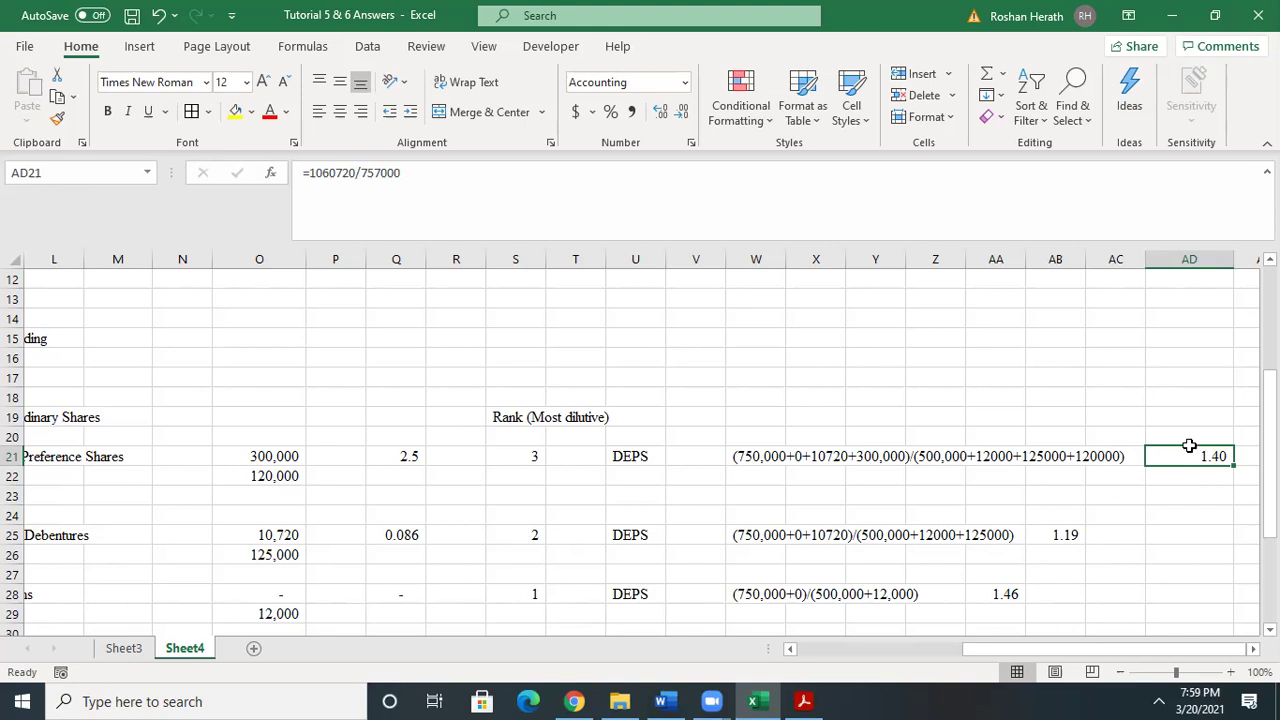
pyautogui.click(1058, 540)
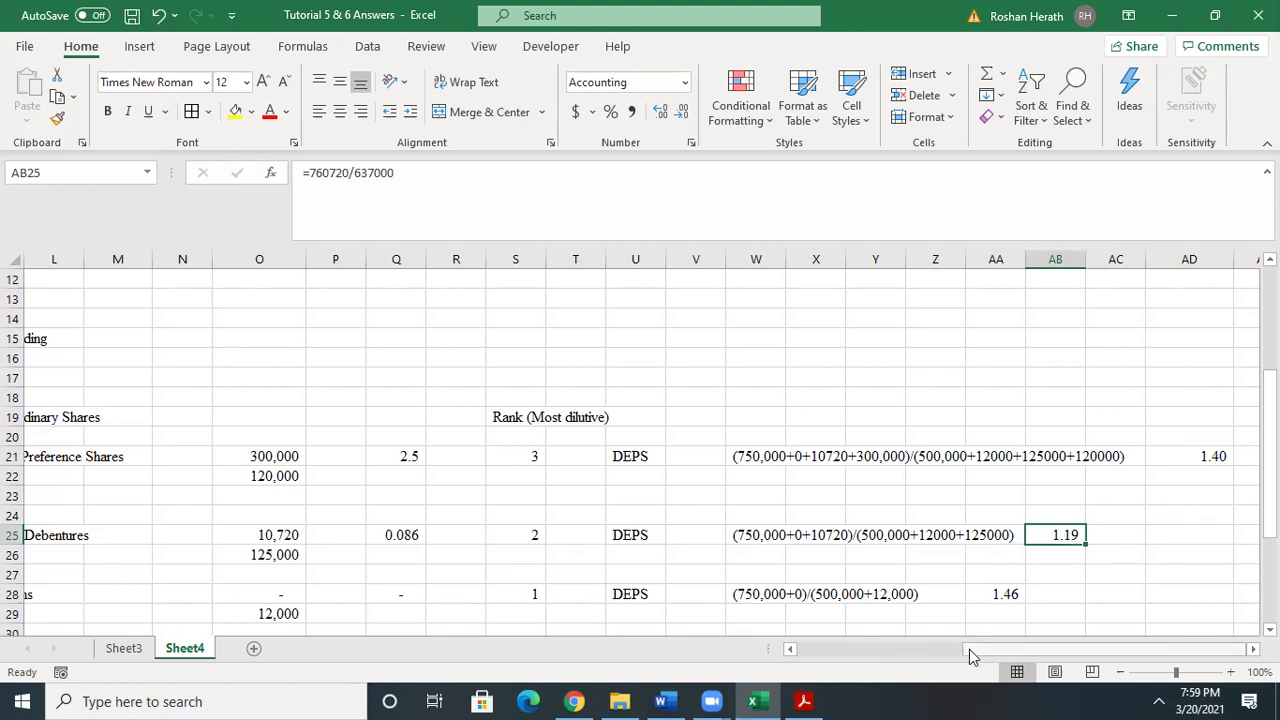
# - Set the diluted EPS in C20 to 1.19 and format it in comma style with two decimal places
pyautogui.moveTo(983, 655); pyautogui.dragTo(790, 660)
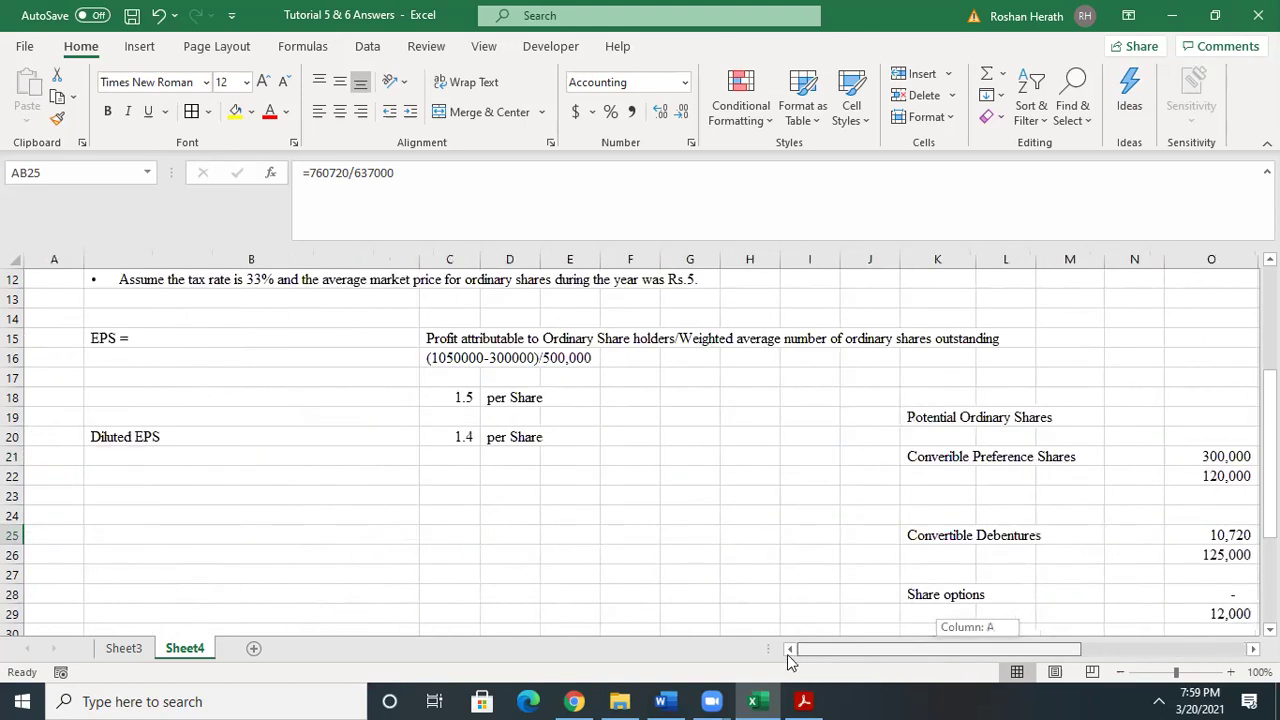
pyautogui.click(443, 392)
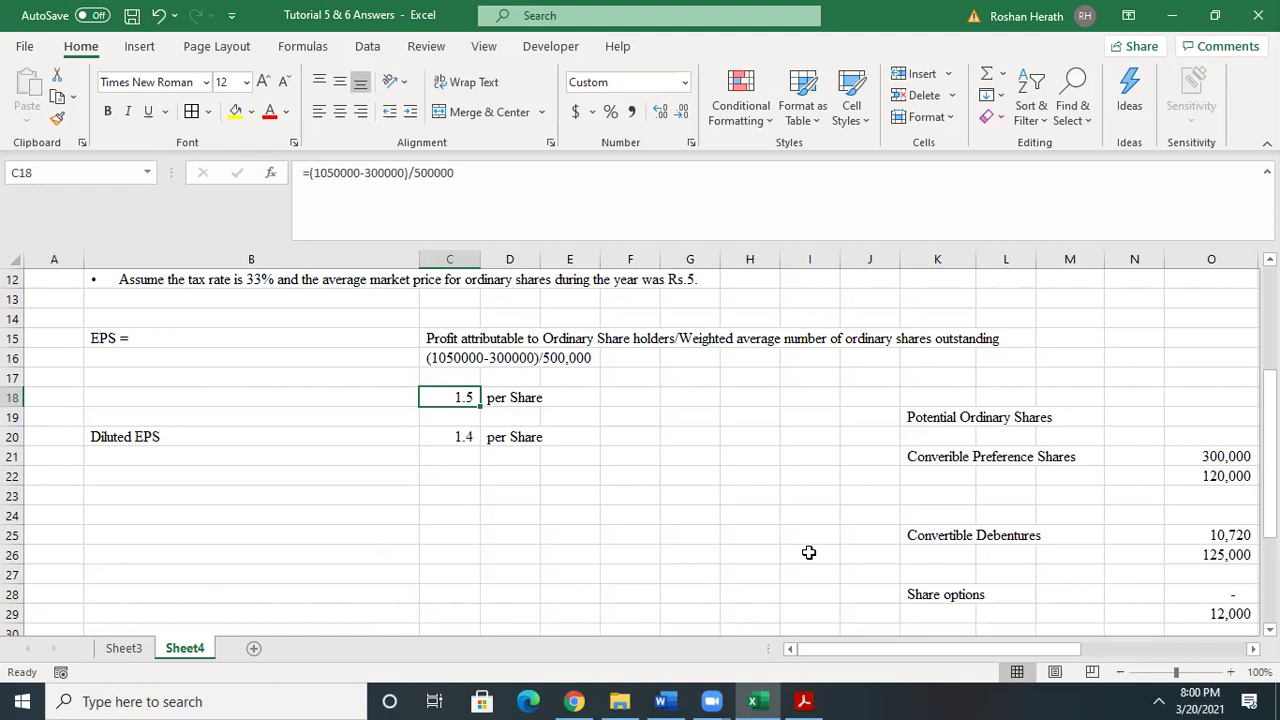
pyautogui.moveTo(952, 647); pyautogui.dragTo(883, 677)
pyautogui.click(459, 436)
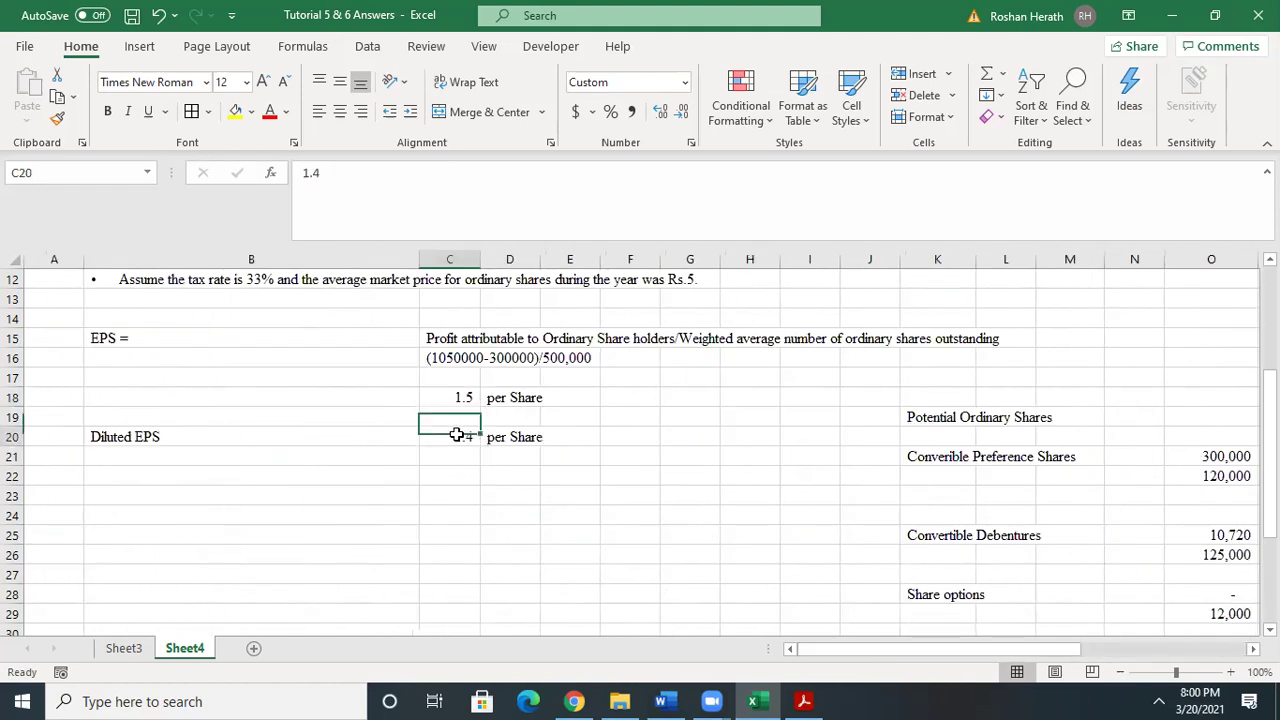
pyautogui.write('1.19')
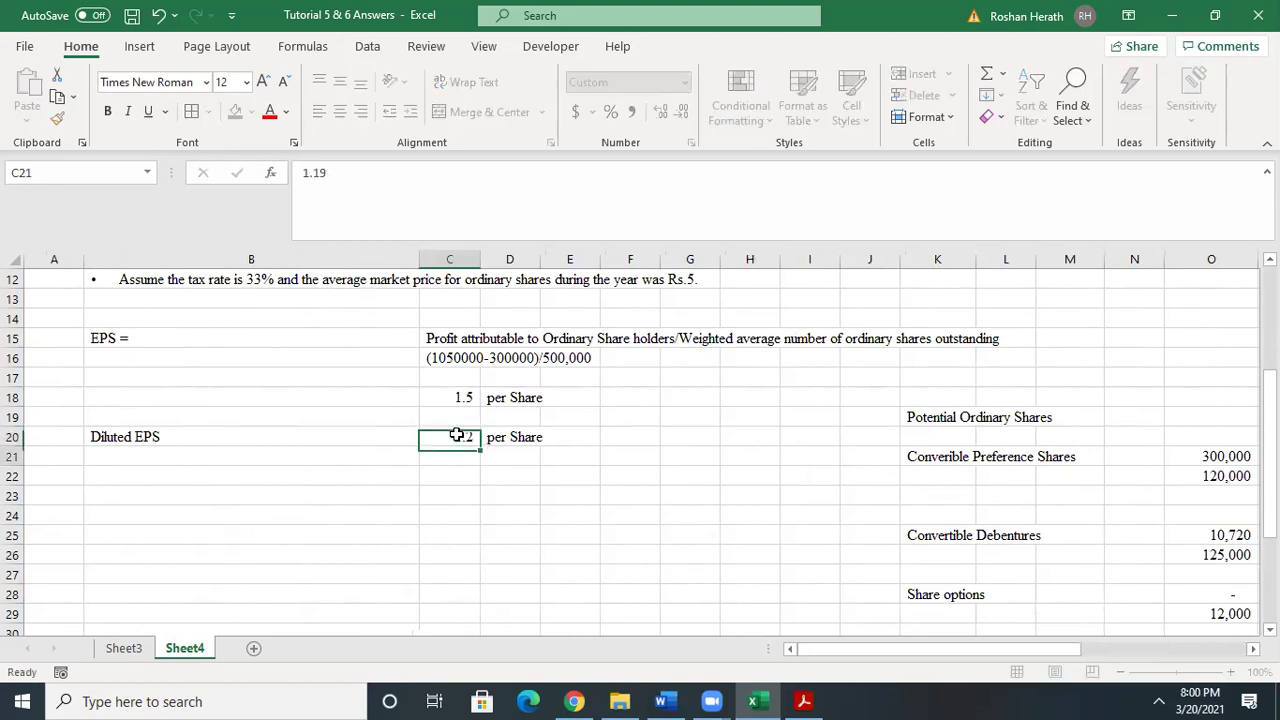
pyautogui.press('Return')
pyautogui.click(436, 437)
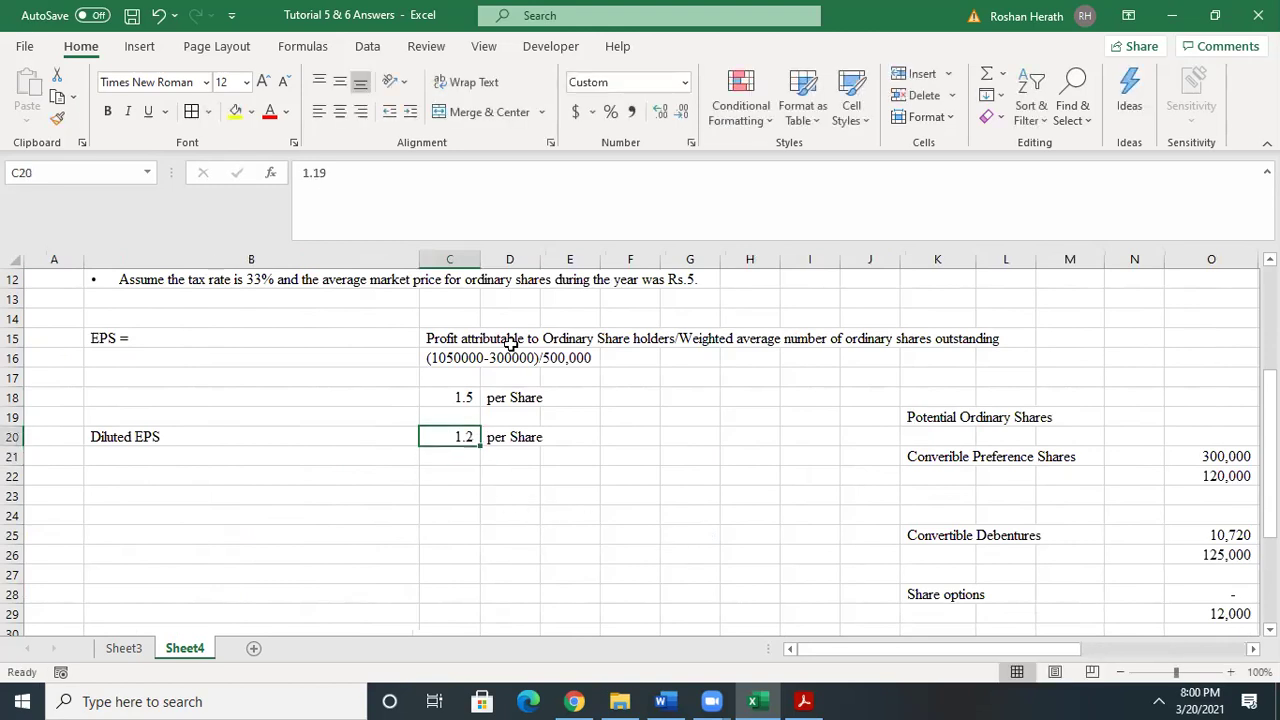
pyautogui.click(631, 112)
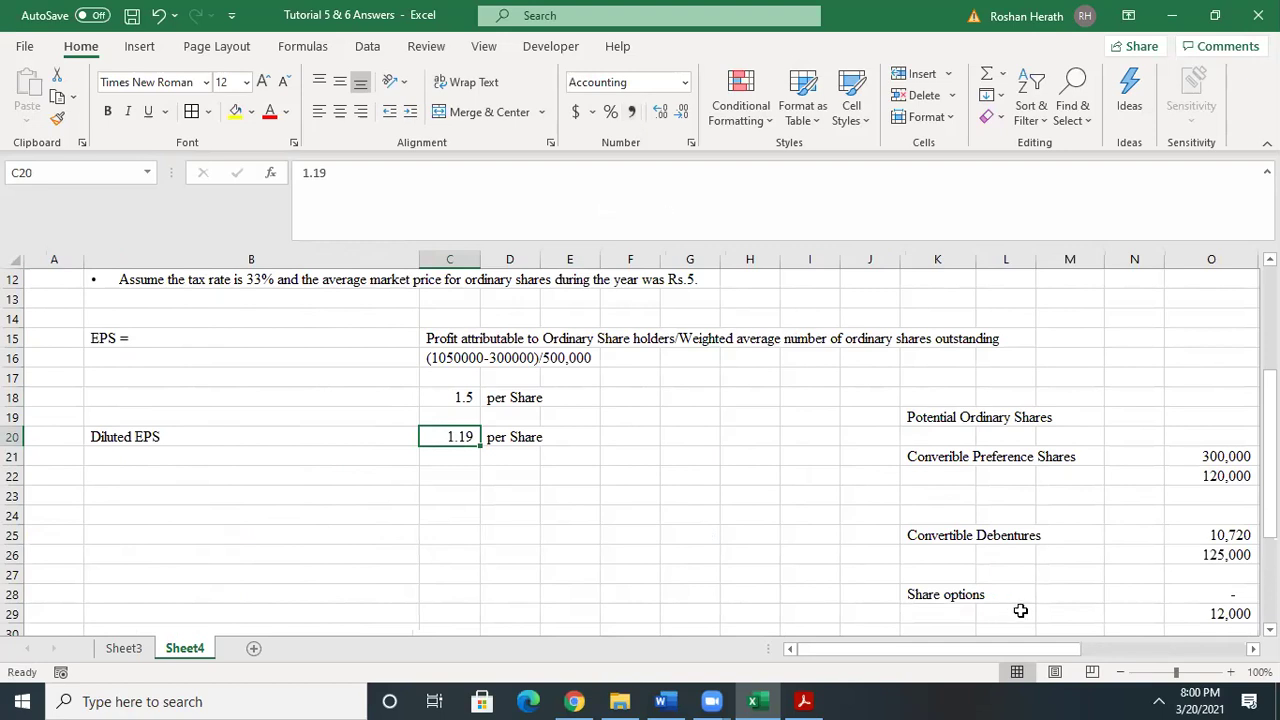
pyautogui.moveTo(1029, 645); pyautogui.dragTo(1180, 646)
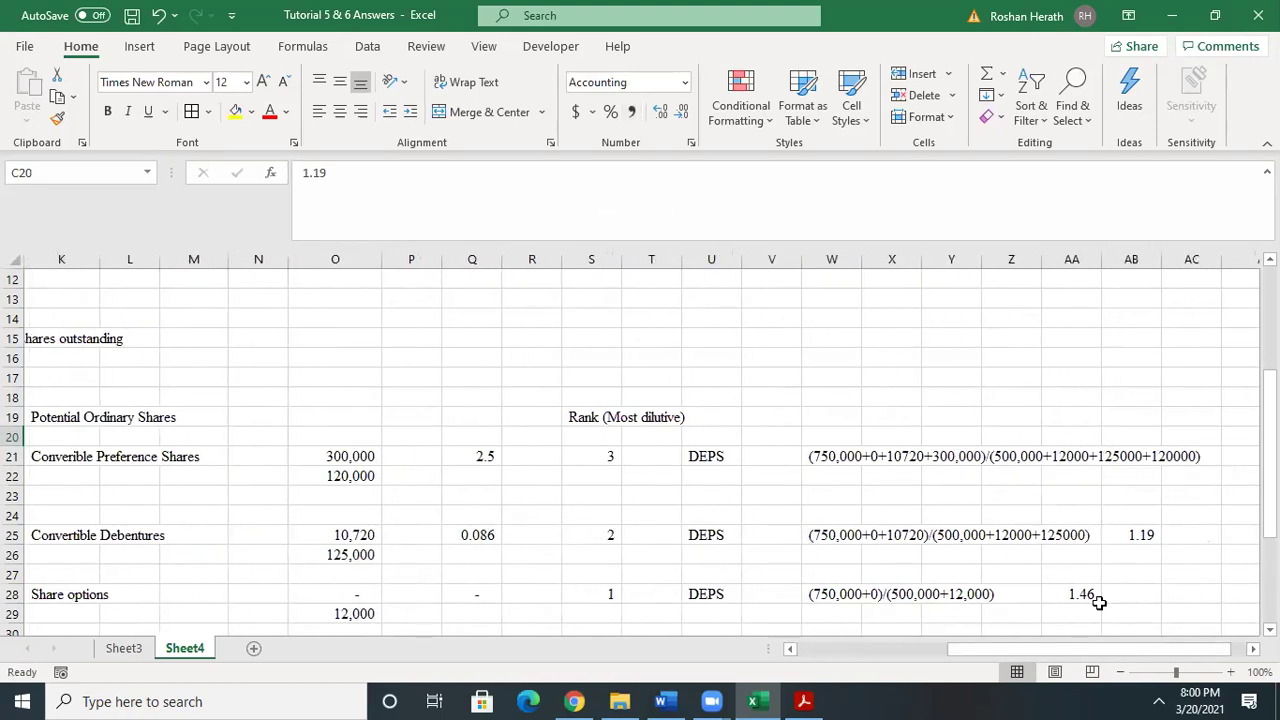
# - Label the convertible preference shares' diluted EPS as "Anti dilutive" in AF21
pyautogui.moveTo(1149, 647); pyautogui.dragTo(1165, 647)
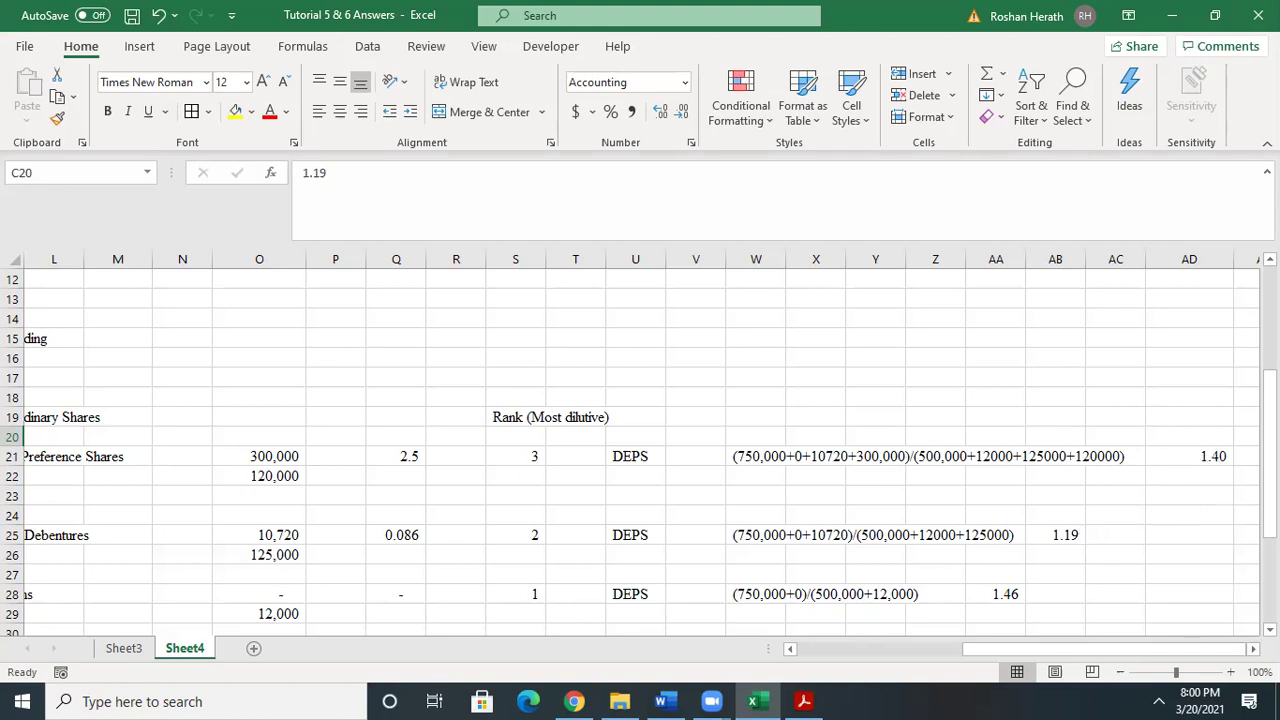
pyautogui.hscroll(3, 1221, 608)
pyautogui.click(1122, 456)
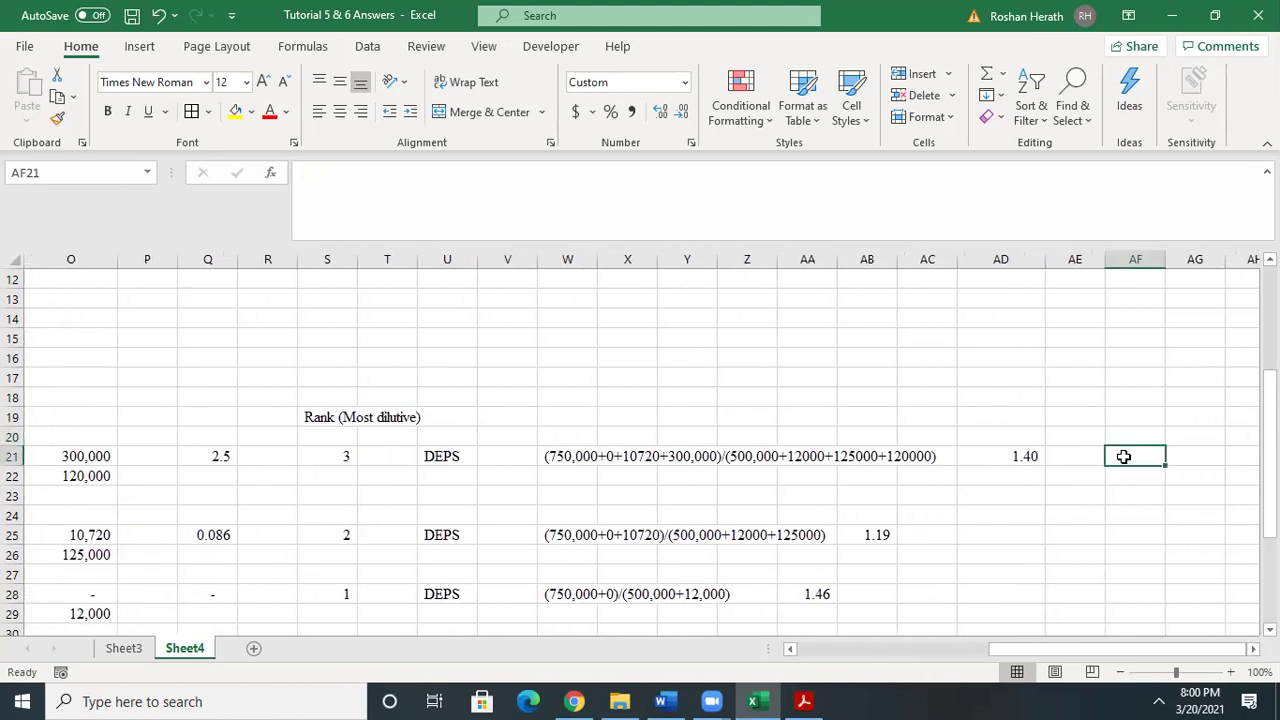
pyautogui.write('An')
pyautogui.write('tho')
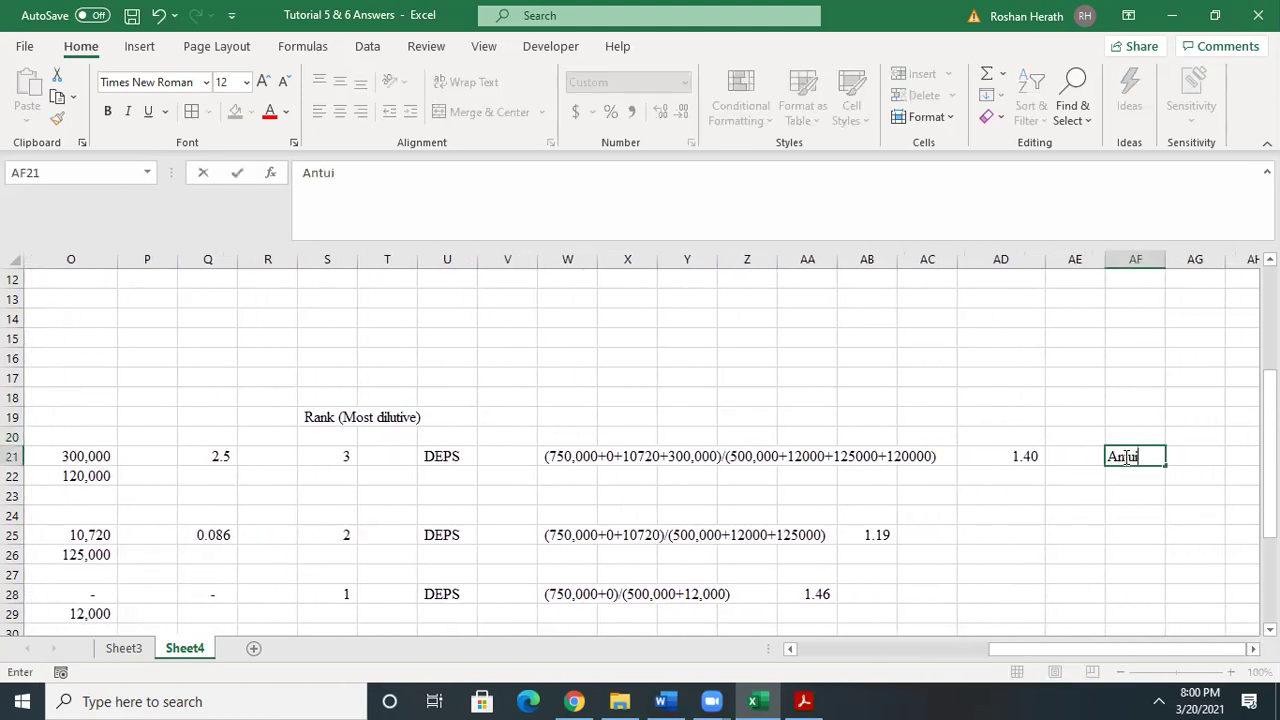
pyautogui.press('BackSpace')
pyautogui.press('BackSpace')
pyautogui.write('i dilutive')
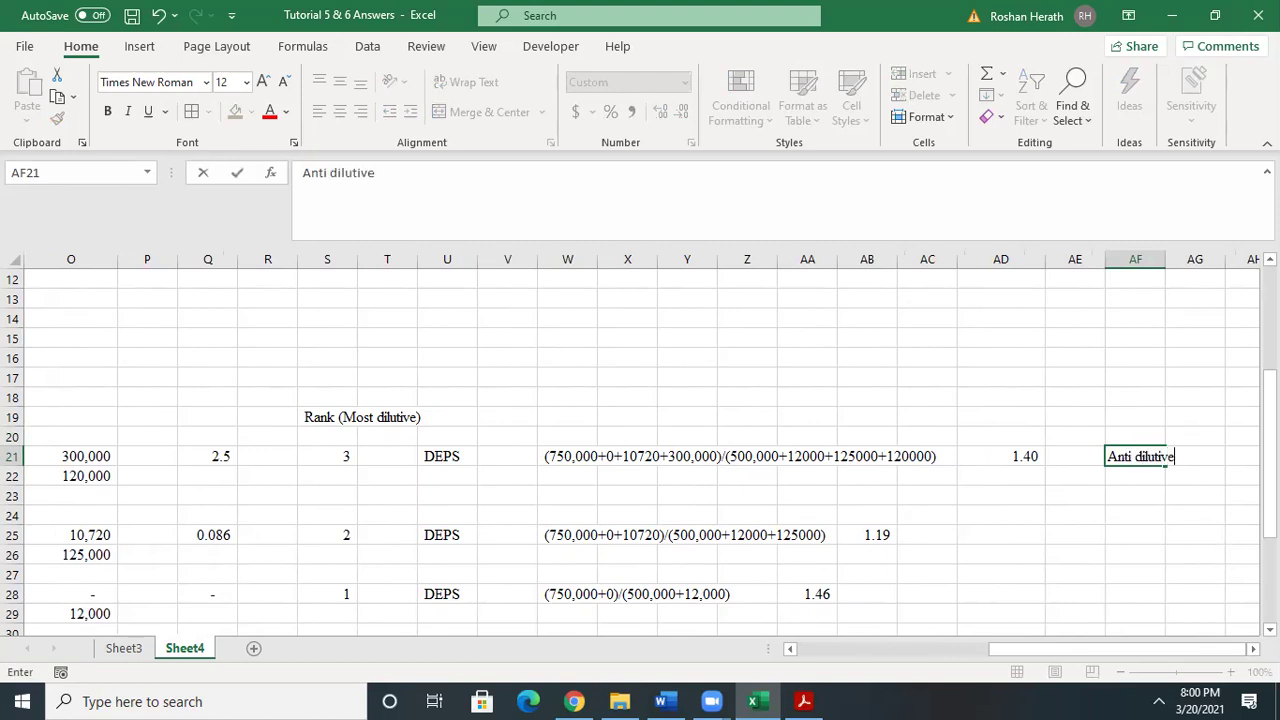
pyautogui.click(1026, 546)
# - Compare the diluted EPS formulas in AB25 and AA28 with the diluted EPS recorded in C20
pyautogui.click(864, 542)
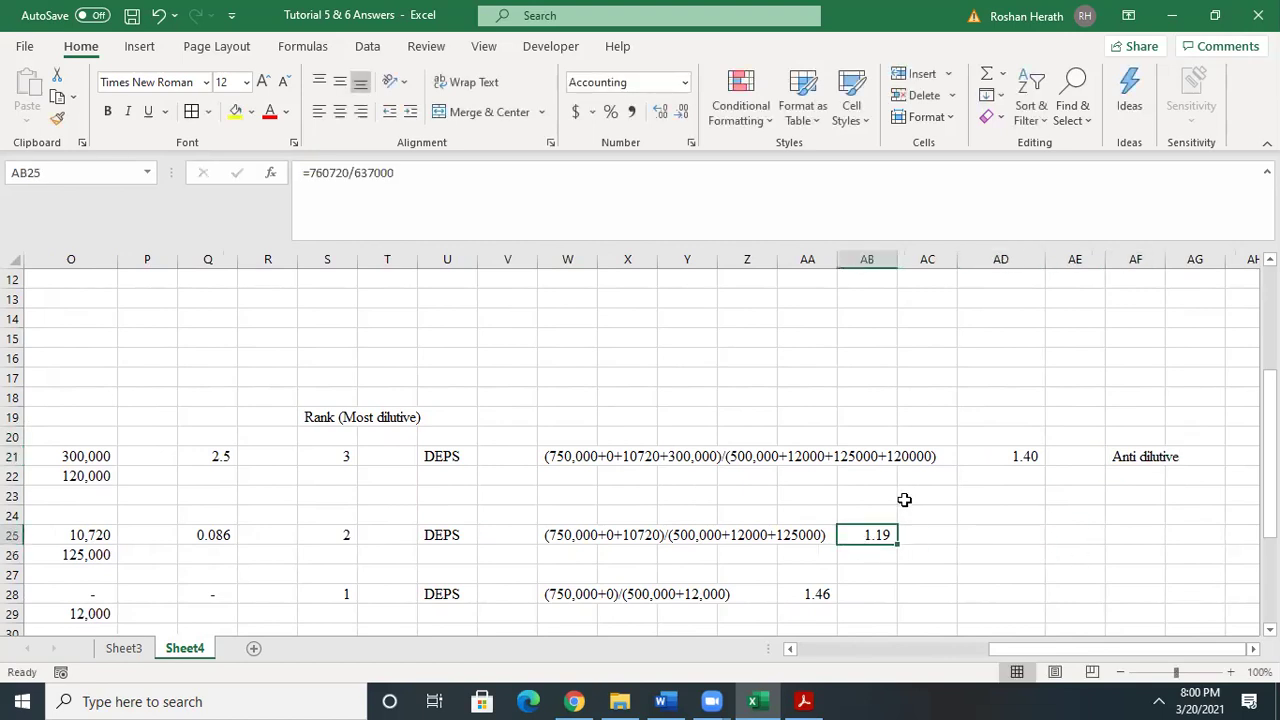
pyautogui.click(806, 597)
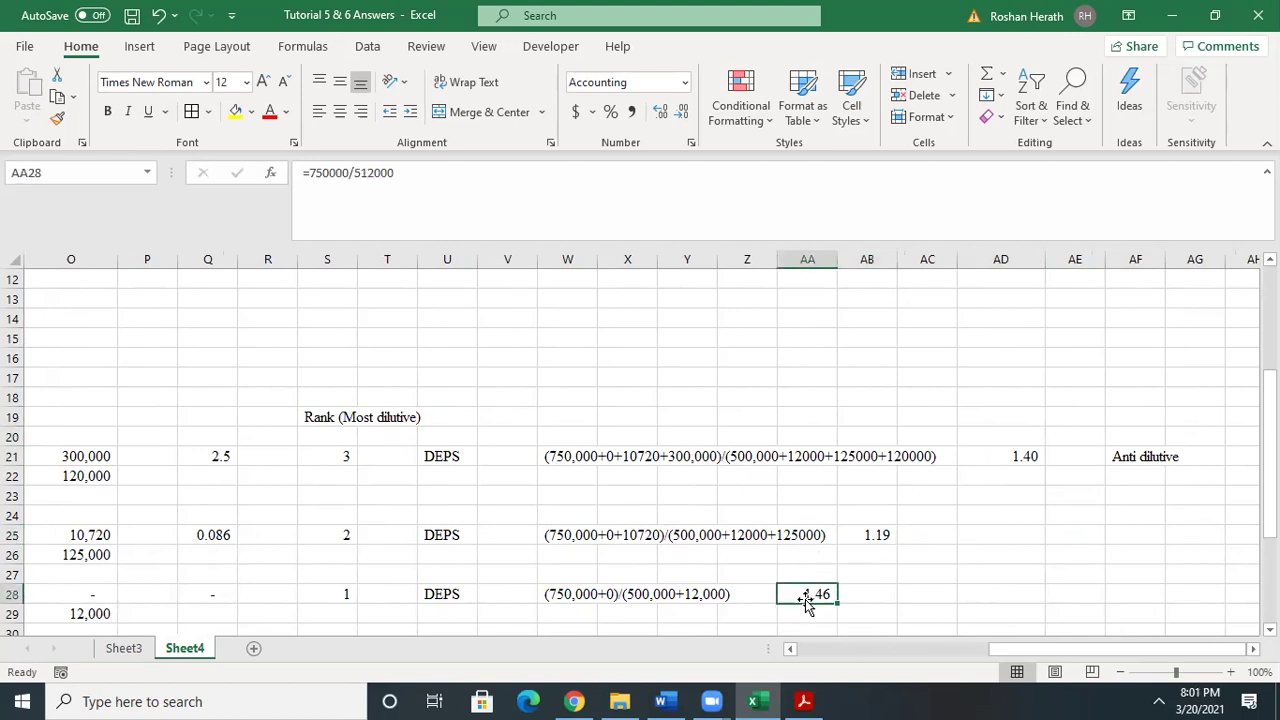
pyautogui.click(872, 538)
pyautogui.moveTo(1034, 646); pyautogui.dragTo(871, 654)
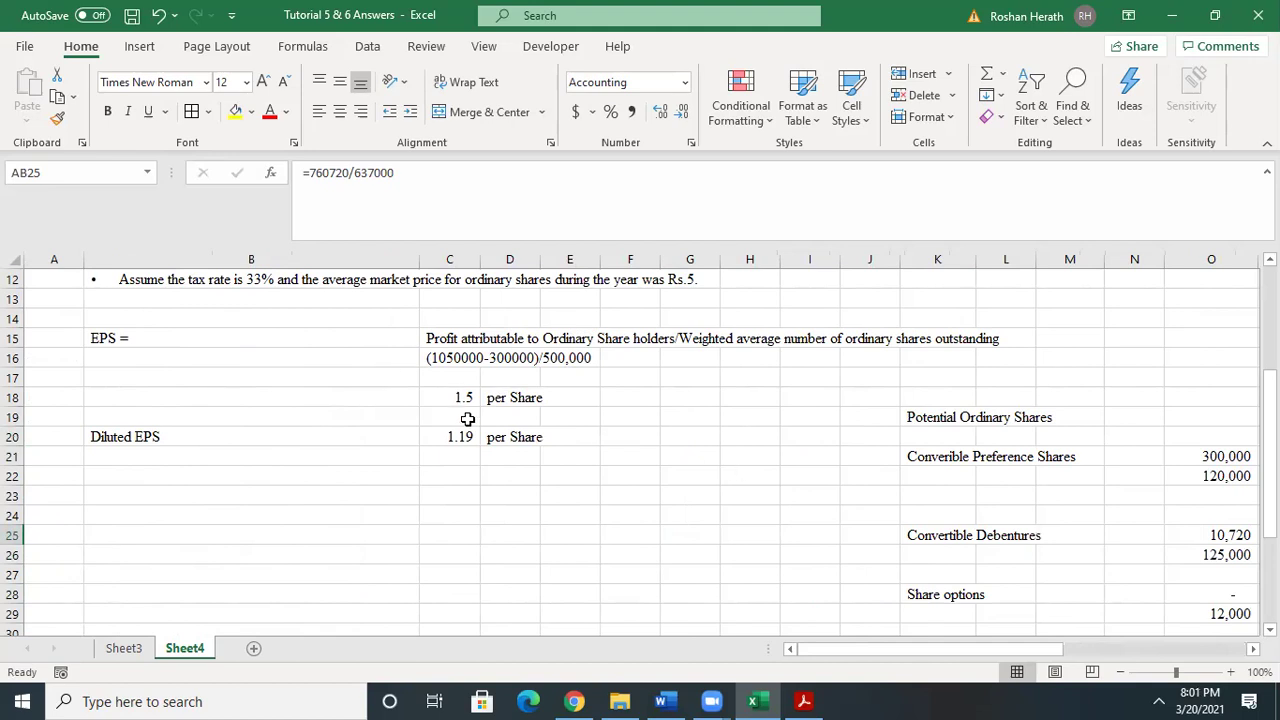
pyautogui.click(457, 443)
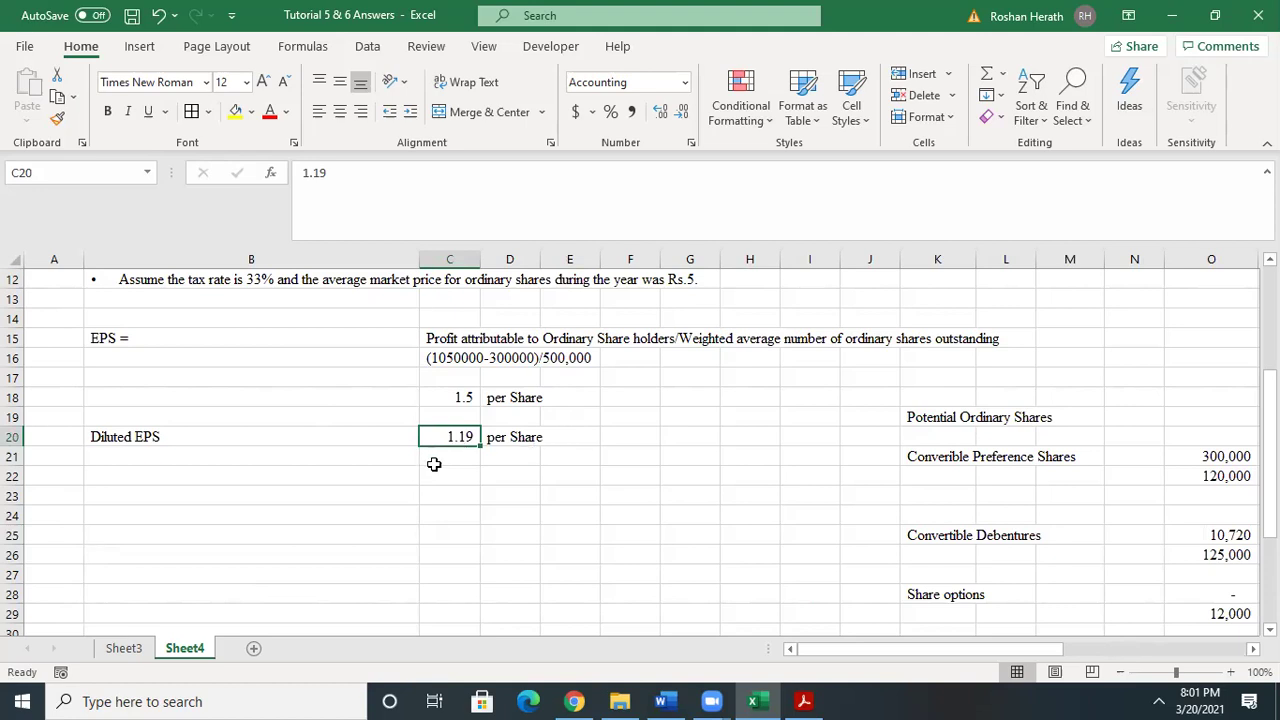
pyautogui.moveTo(980, 648); pyautogui.dragTo(918, 665)
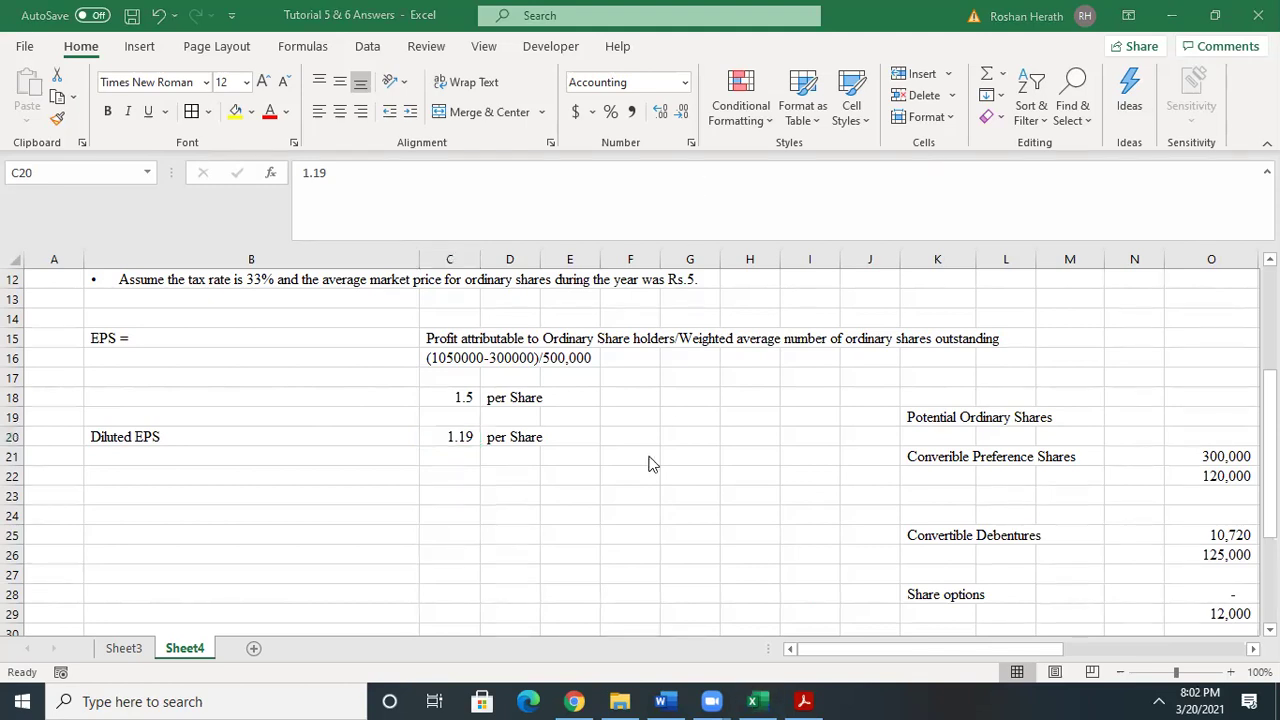
# - Switch to the Tutorial 6 document in Word and copy all of question 2, from its opening sentence through requirement (ii)
pyautogui.click(660, 701)
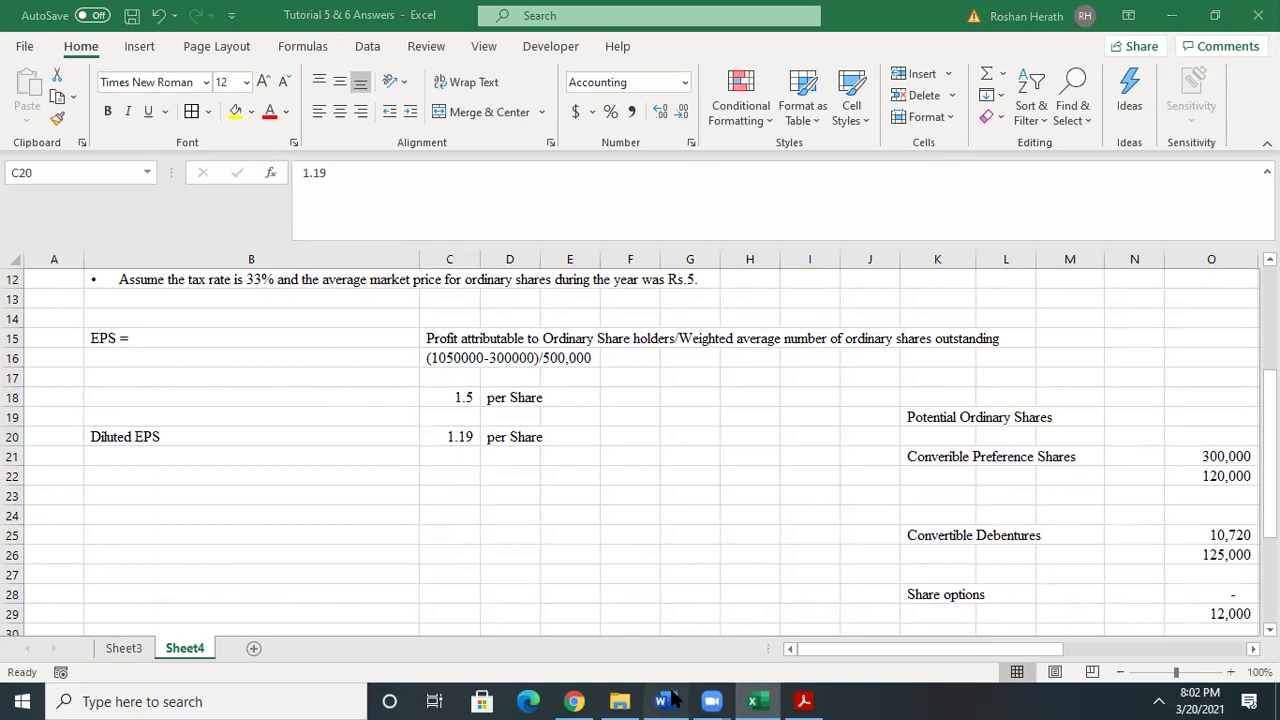
pyautogui.moveTo(1271, 233); pyautogui.dragTo(1239, 494)
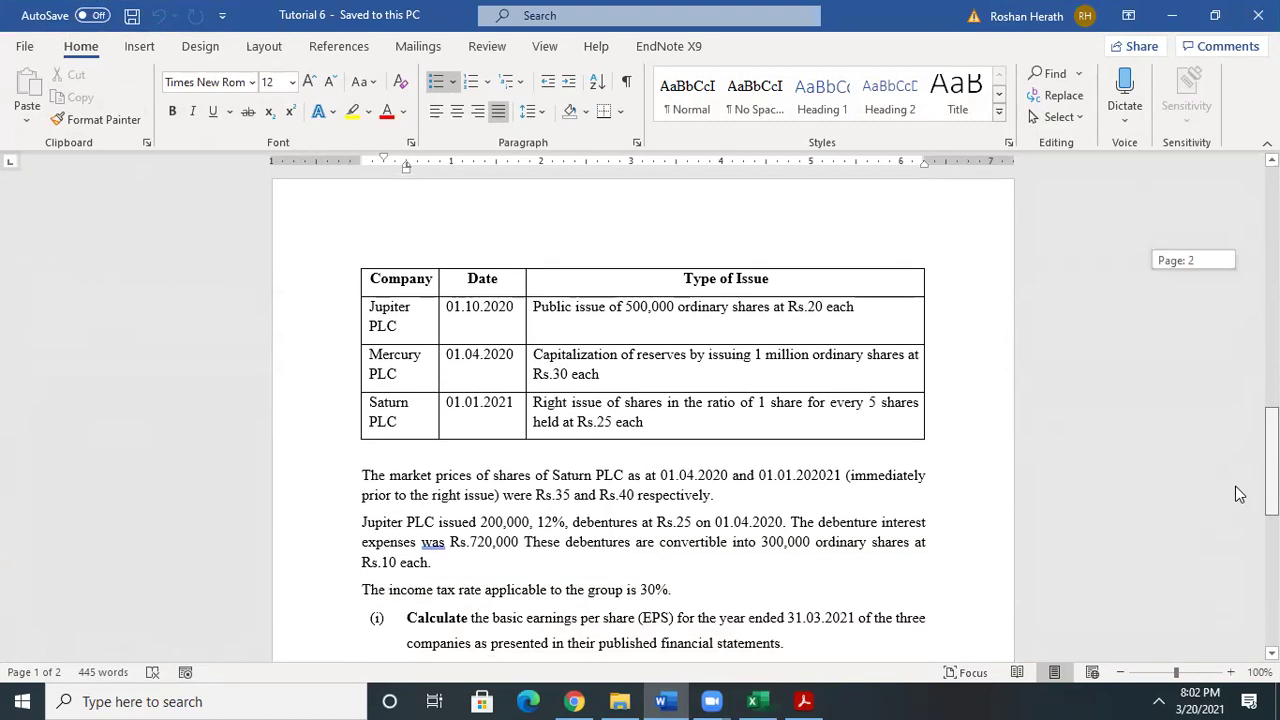
pyautogui.moveTo(1239, 494); pyautogui.dragTo(1271, 358)
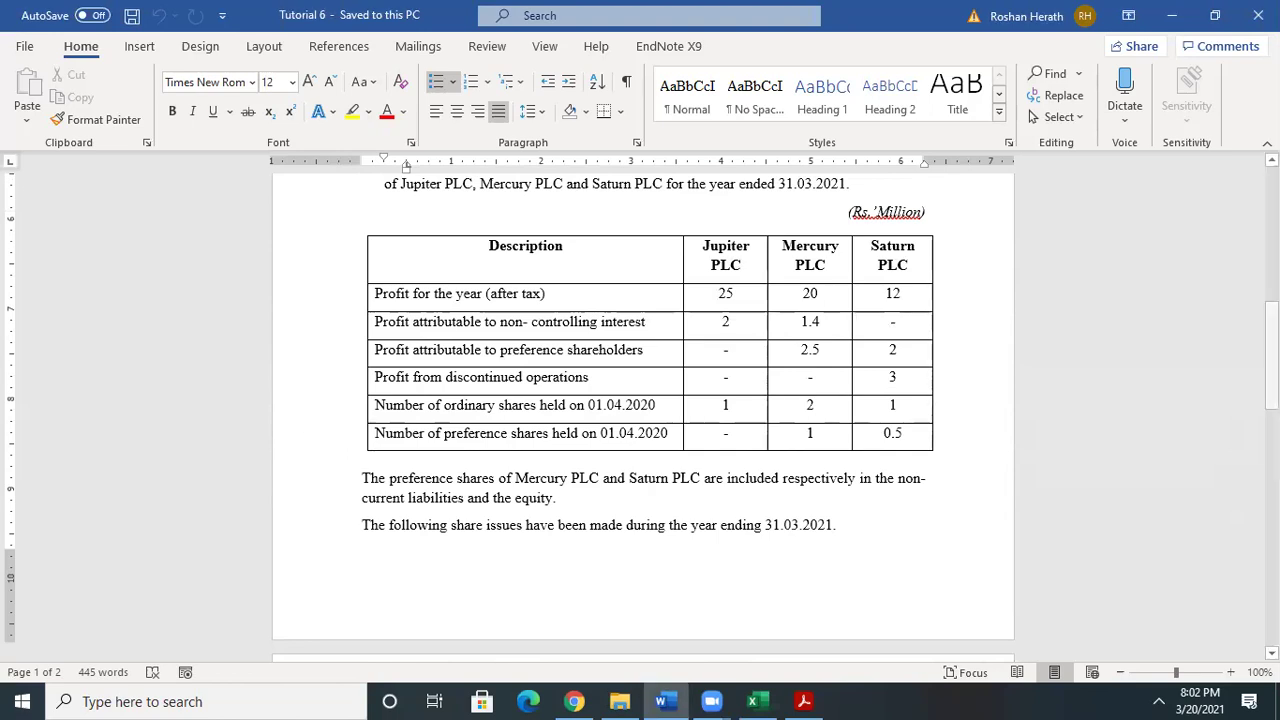
pyautogui.moveTo(1271, 415); pyautogui.dragTo(1271, 386)
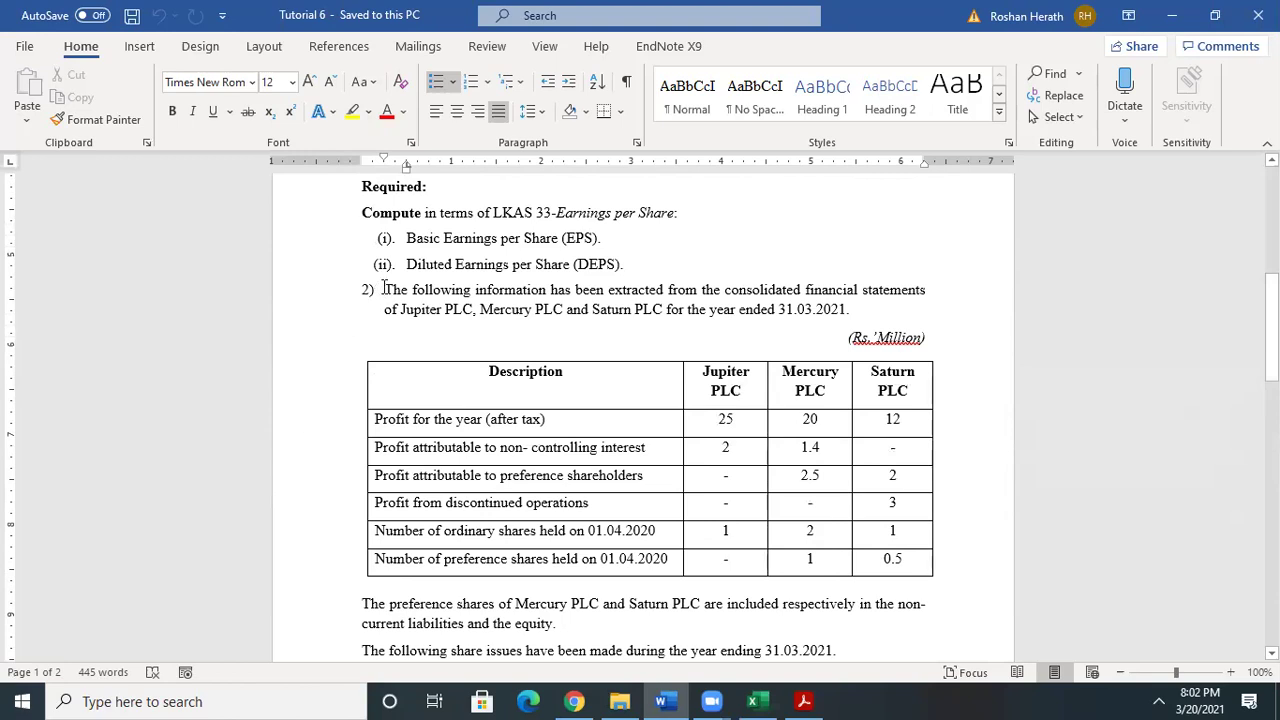
pyautogui.moveTo(387, 290); pyautogui.dragTo(853, 487)
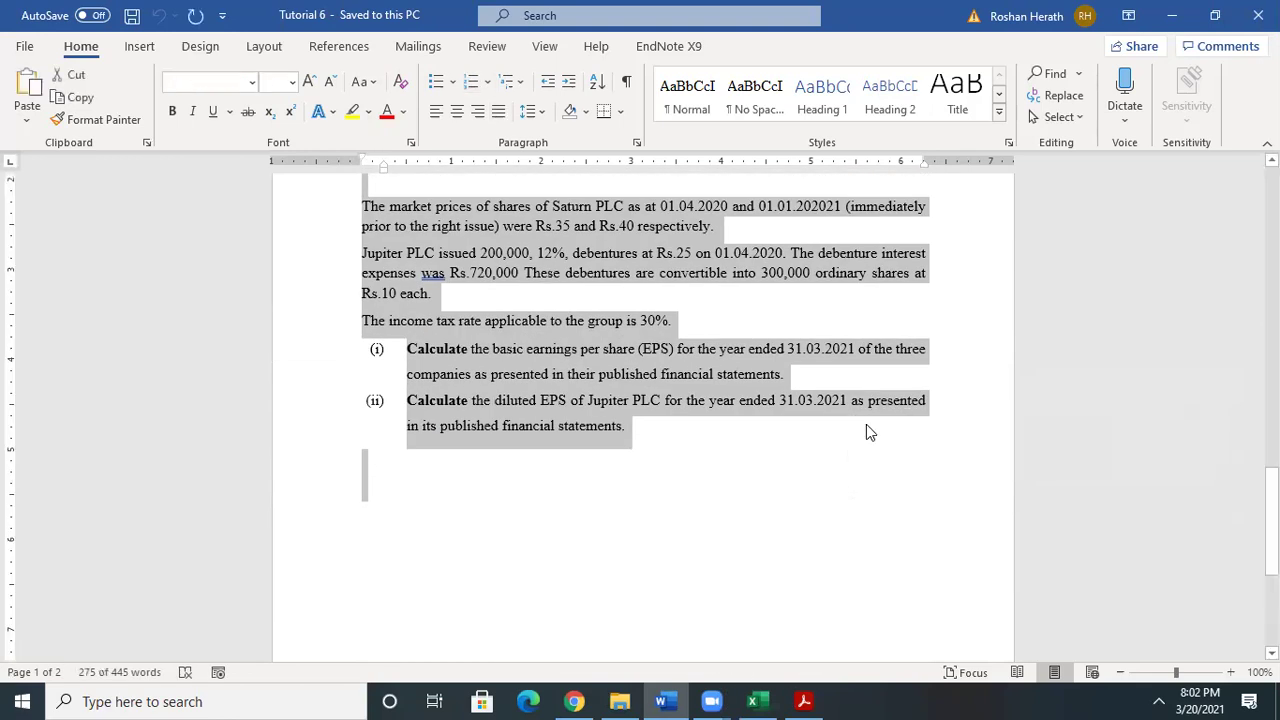
# - Return to the Excel workbook and paste the copied question into Sheet4 starting at B42, matching the destination formatting
pyautogui.click(752, 701)
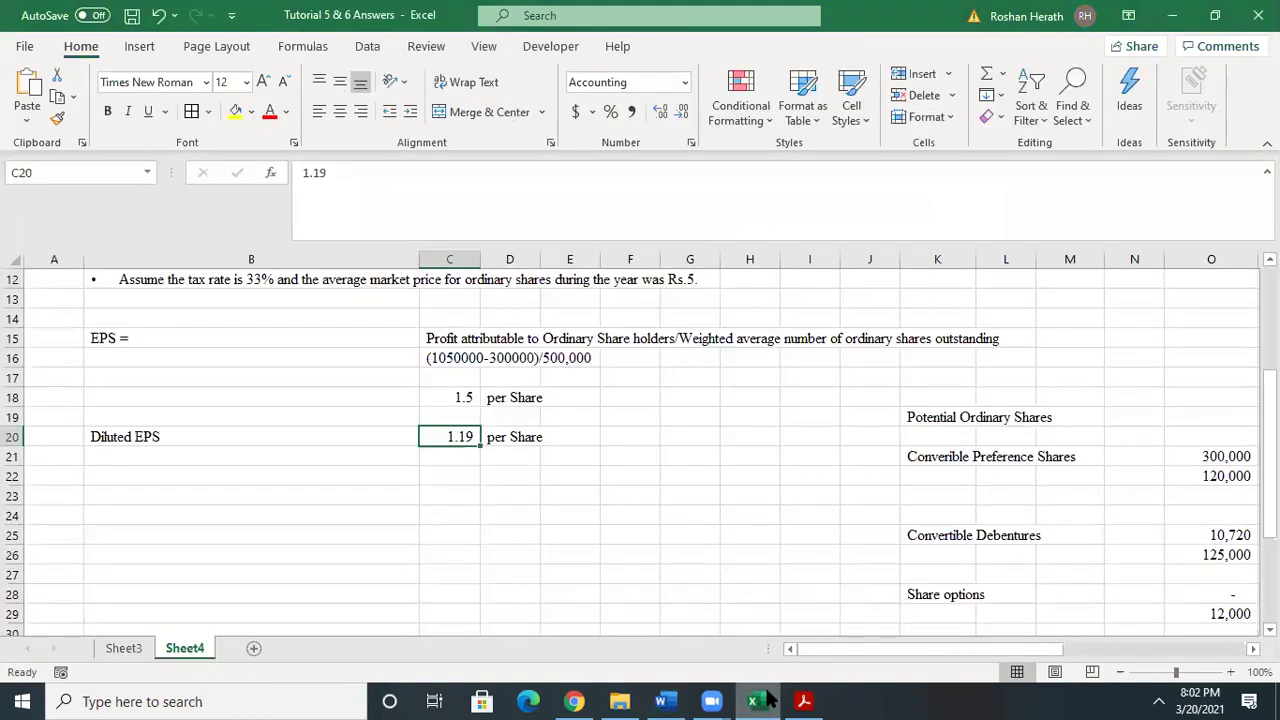
pyautogui.scroll(-6, 640, 450)
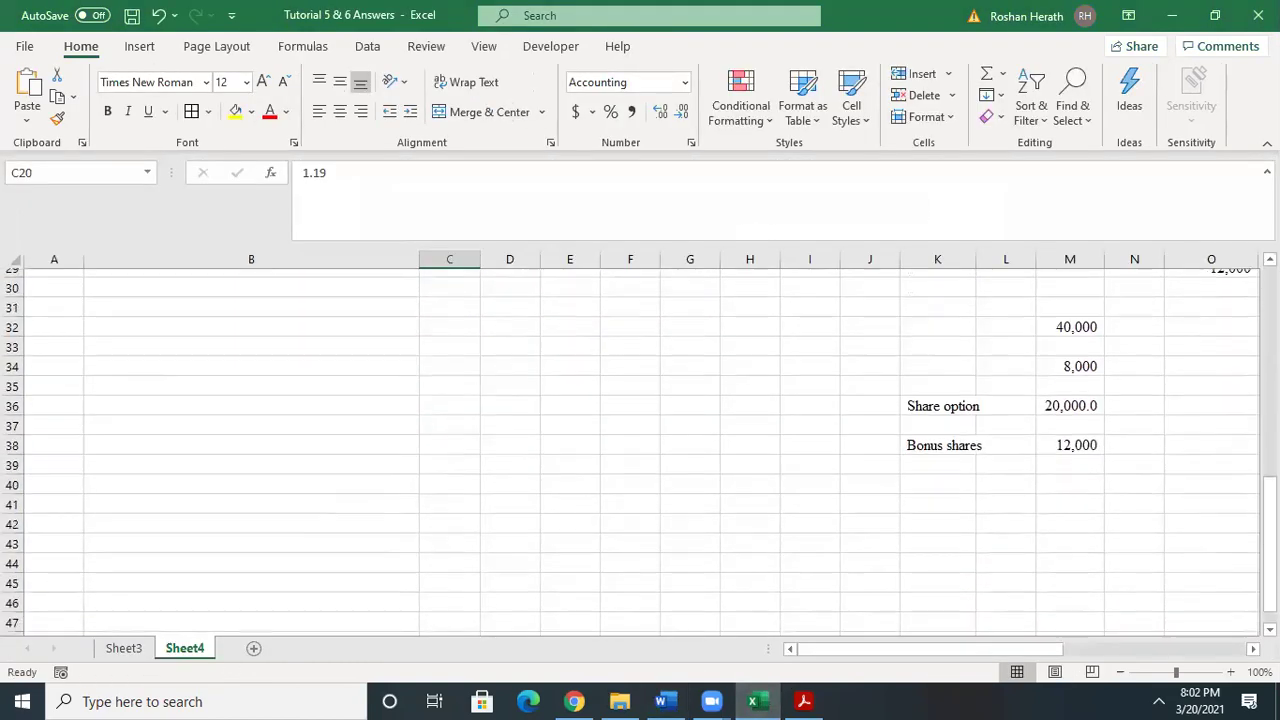
pyautogui.scroll(-1, 216, 464)
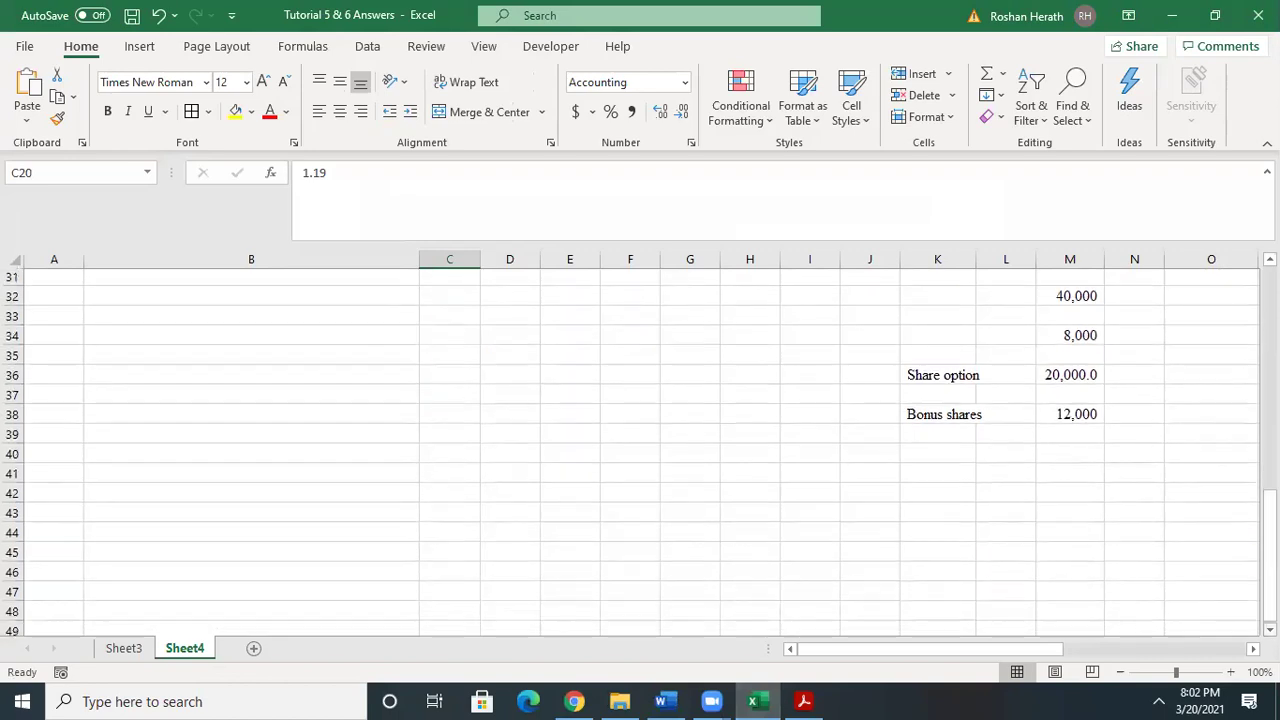
pyautogui.click(179, 432)
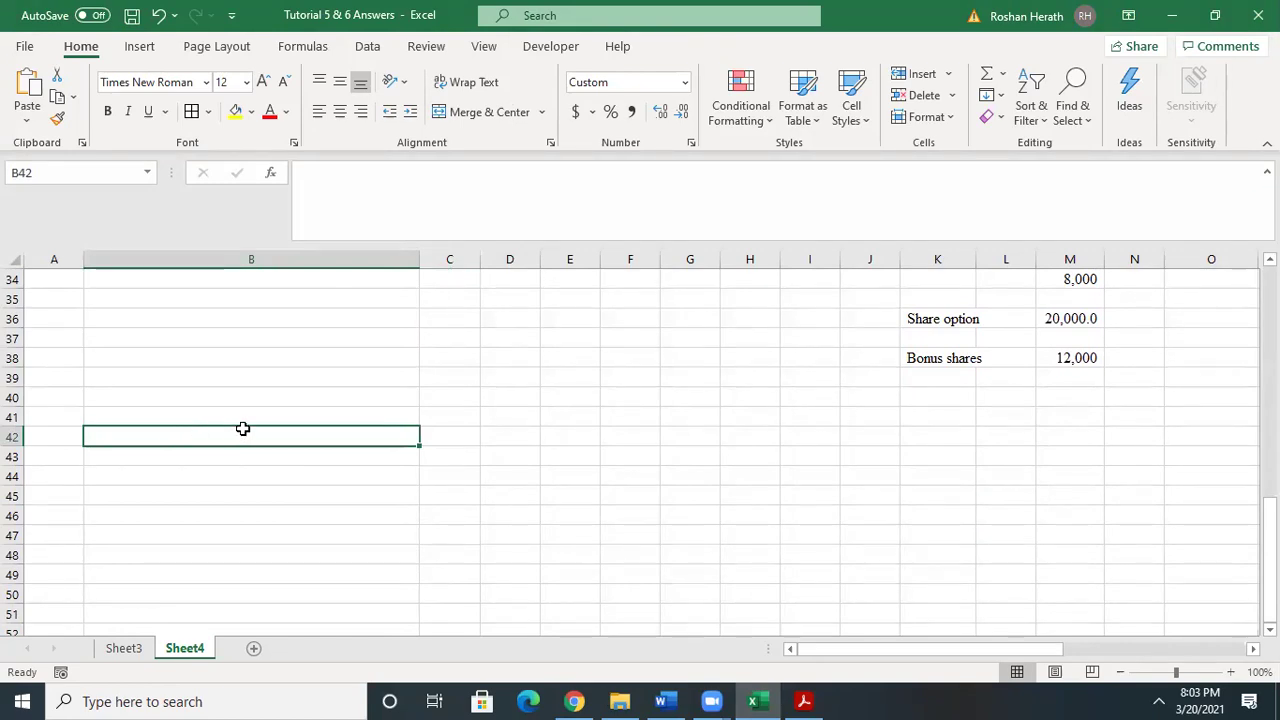
pyautogui.click(296, 494)
pyautogui.click(198, 436)
pyautogui.rightClick(198, 436)
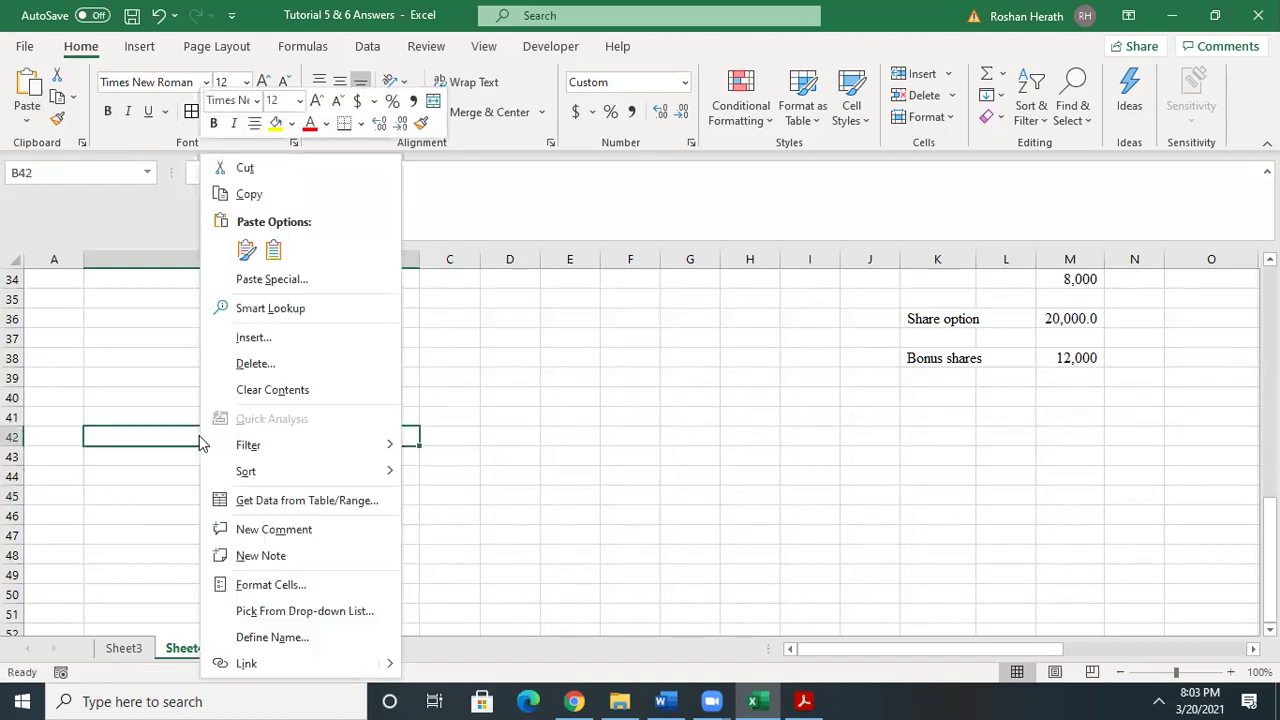
pyautogui.click(276, 251)
pyautogui.click(820, 478)
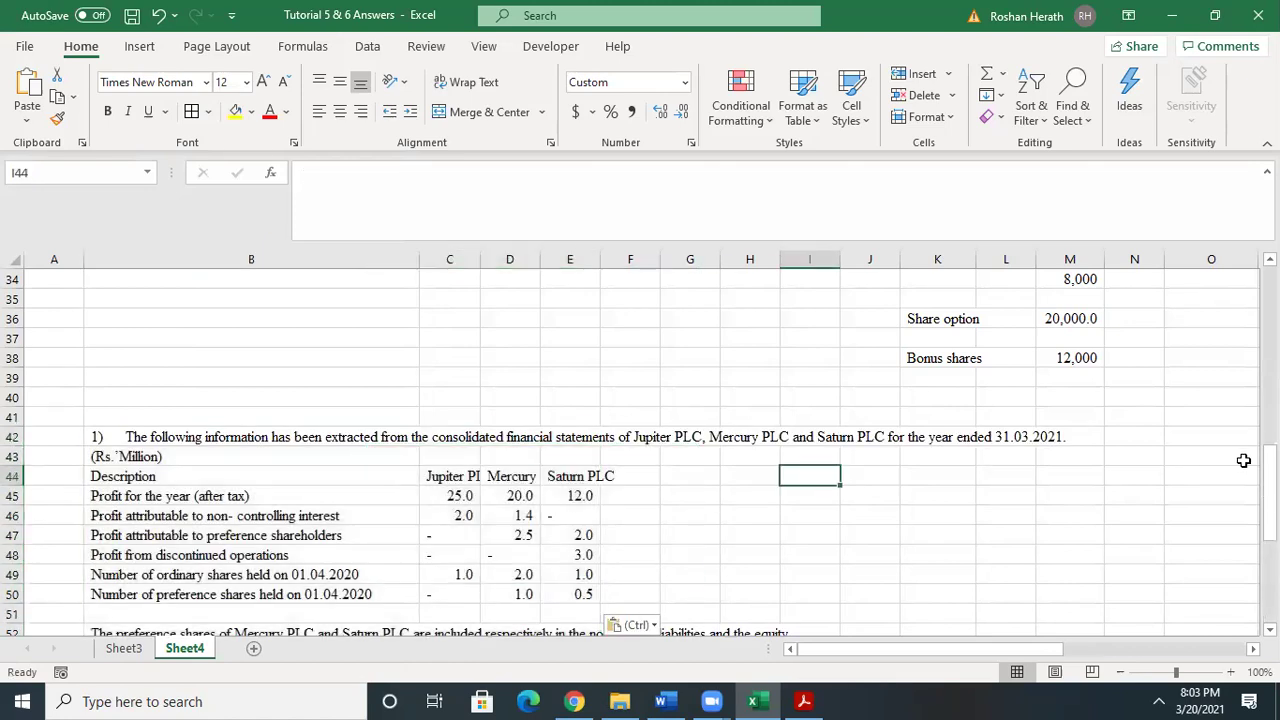
pyautogui.scroll(-2, 810, 652)
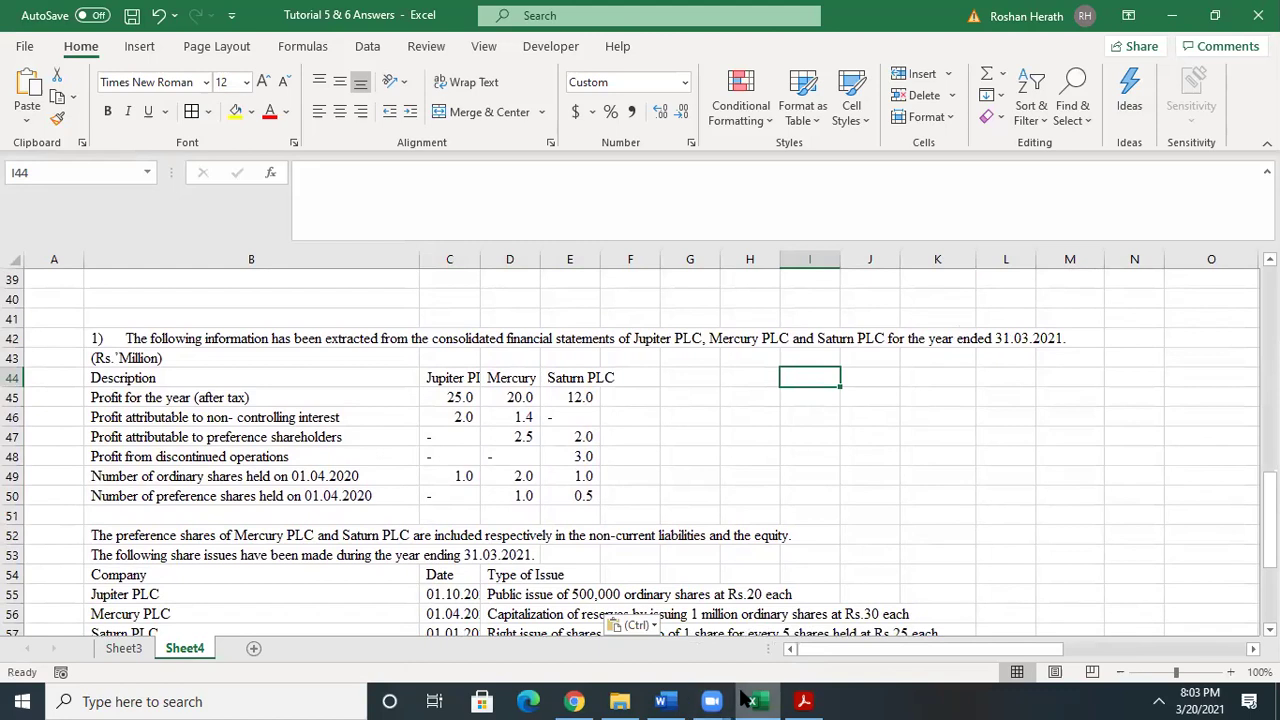
# - Switch to the Word document and read question 2's profit table, share issues, market prices, debenture terms, tax rate and requirements
pyautogui.click(672, 700)
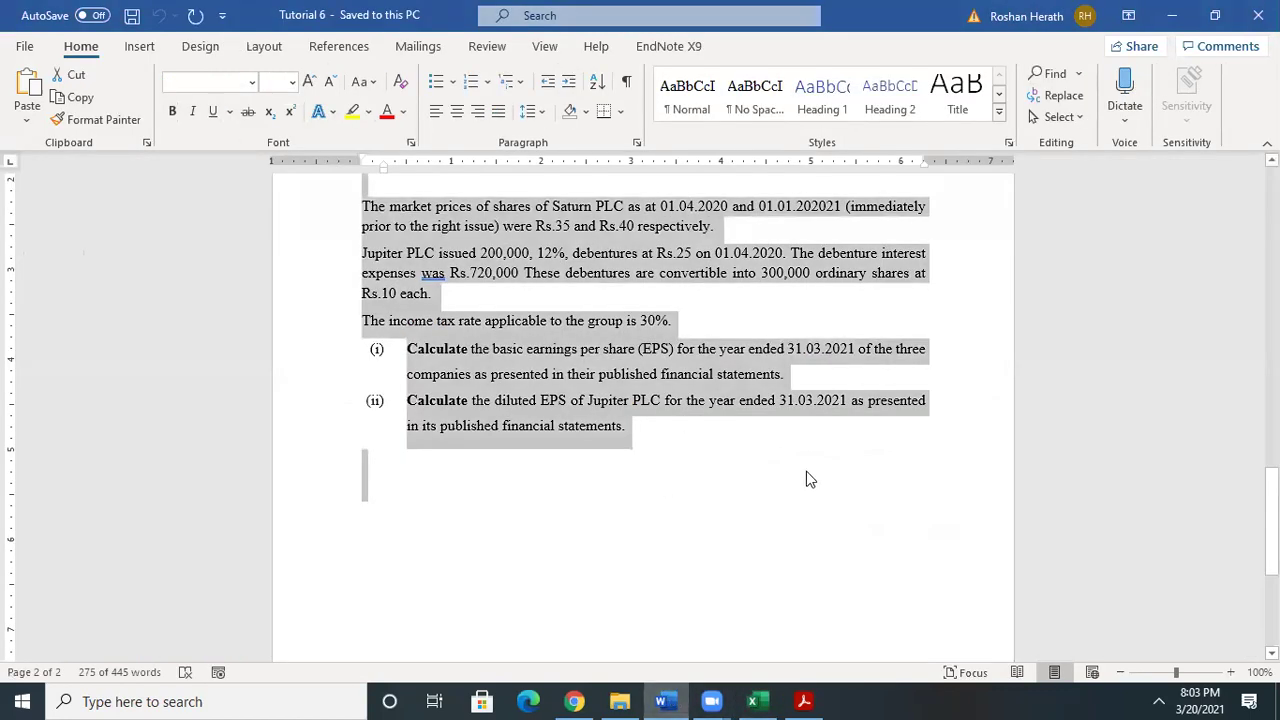
pyautogui.click(806, 471)
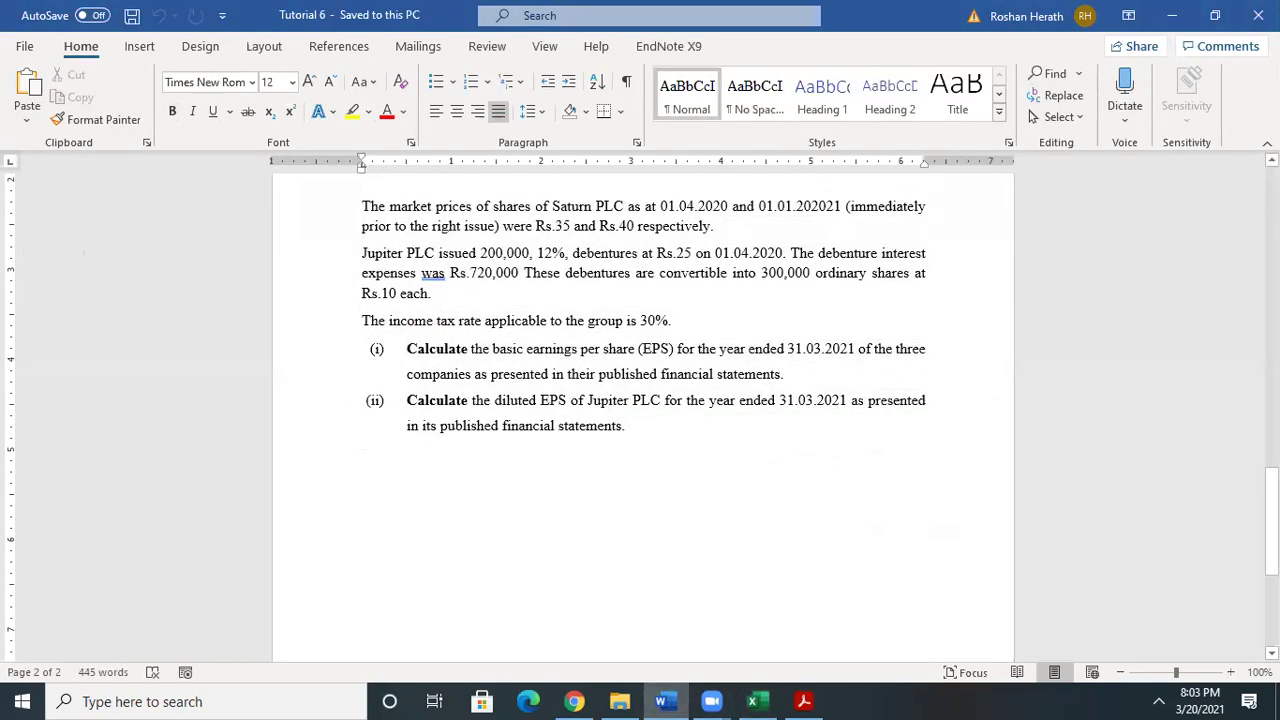
pyautogui.moveTo(1272, 483); pyautogui.dragTo(1272, 300)
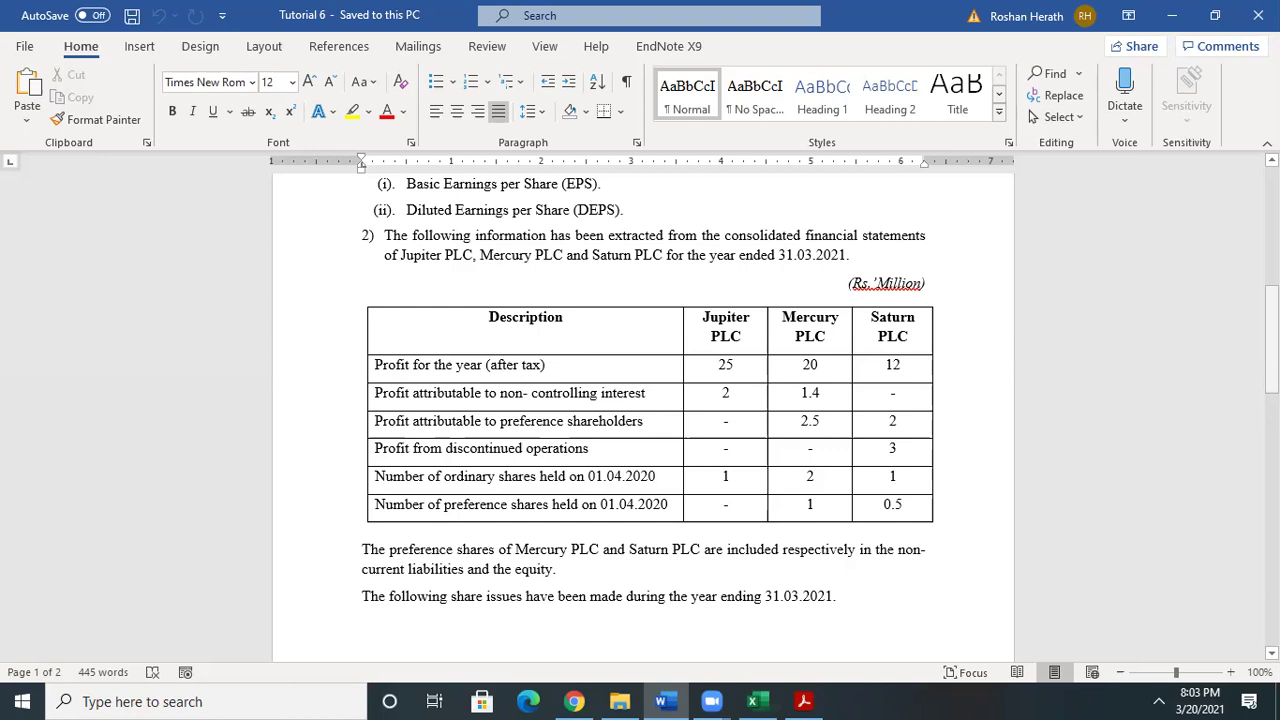
pyautogui.moveTo(1271, 340); pyautogui.dragTo(1271, 390)
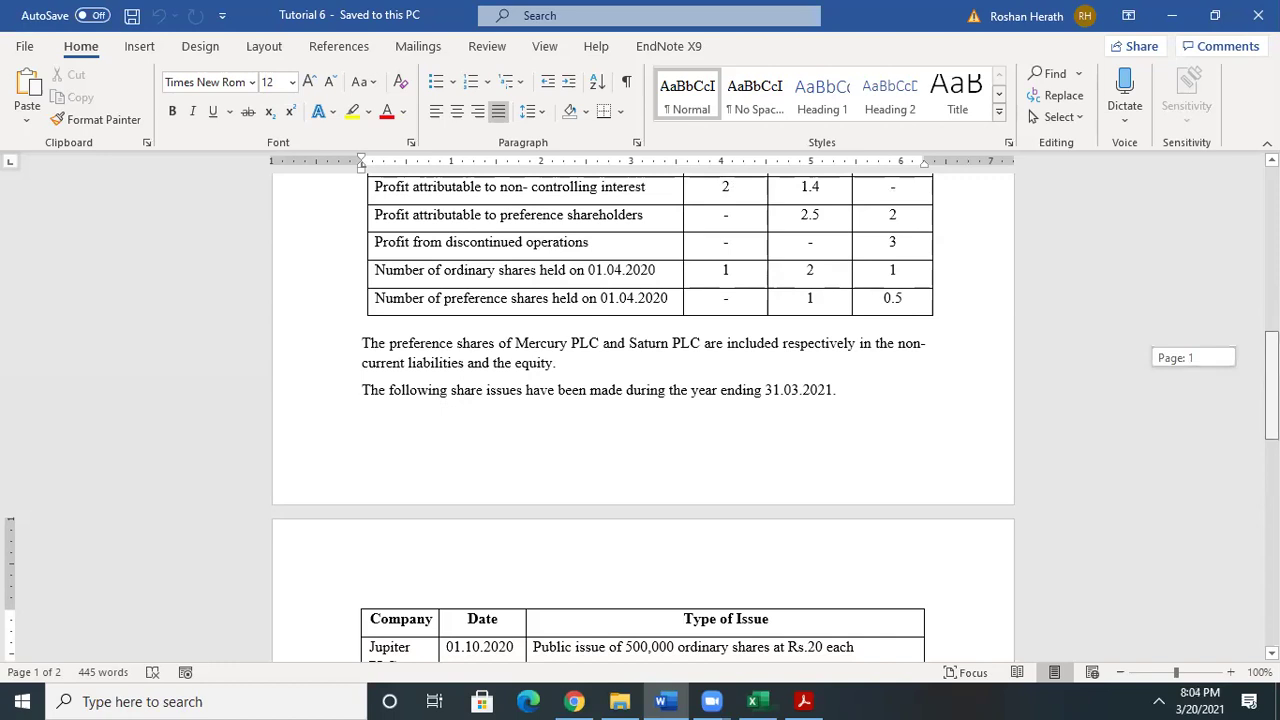
pyautogui.moveTo(1271, 390); pyautogui.dragTo(1271, 345)
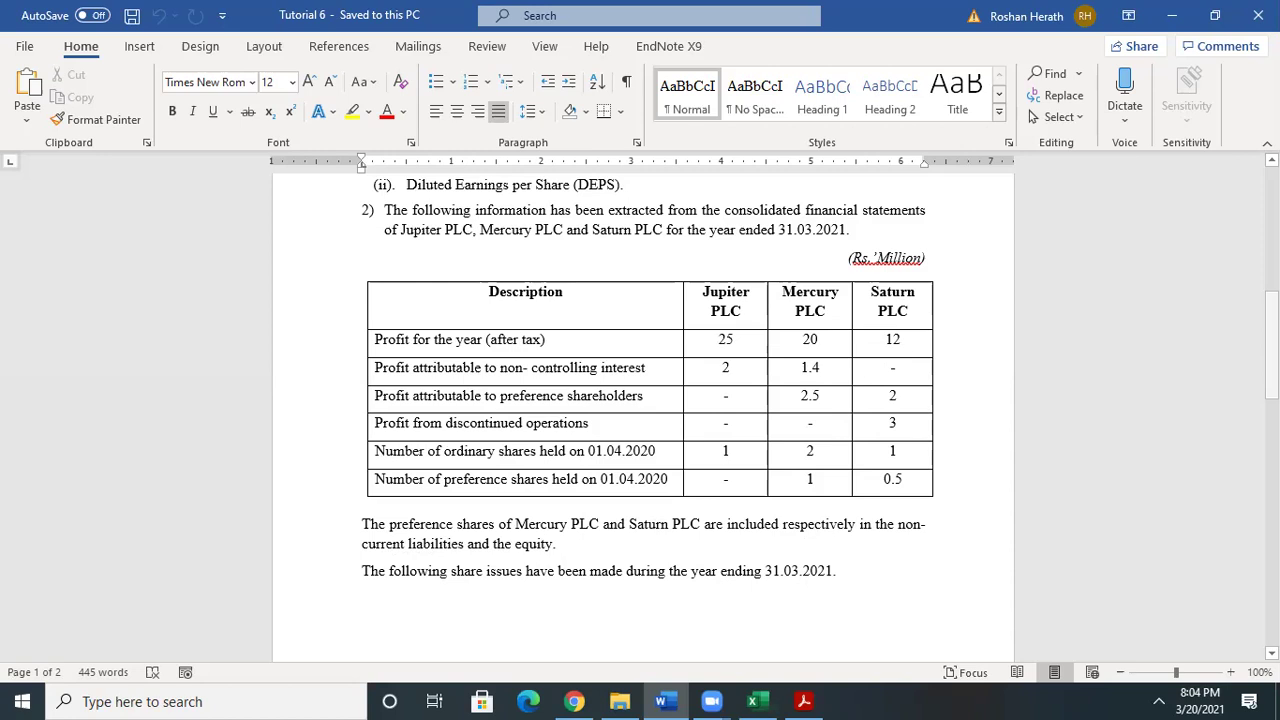
pyautogui.moveTo(1271, 345); pyautogui.dragTo(1271, 452)
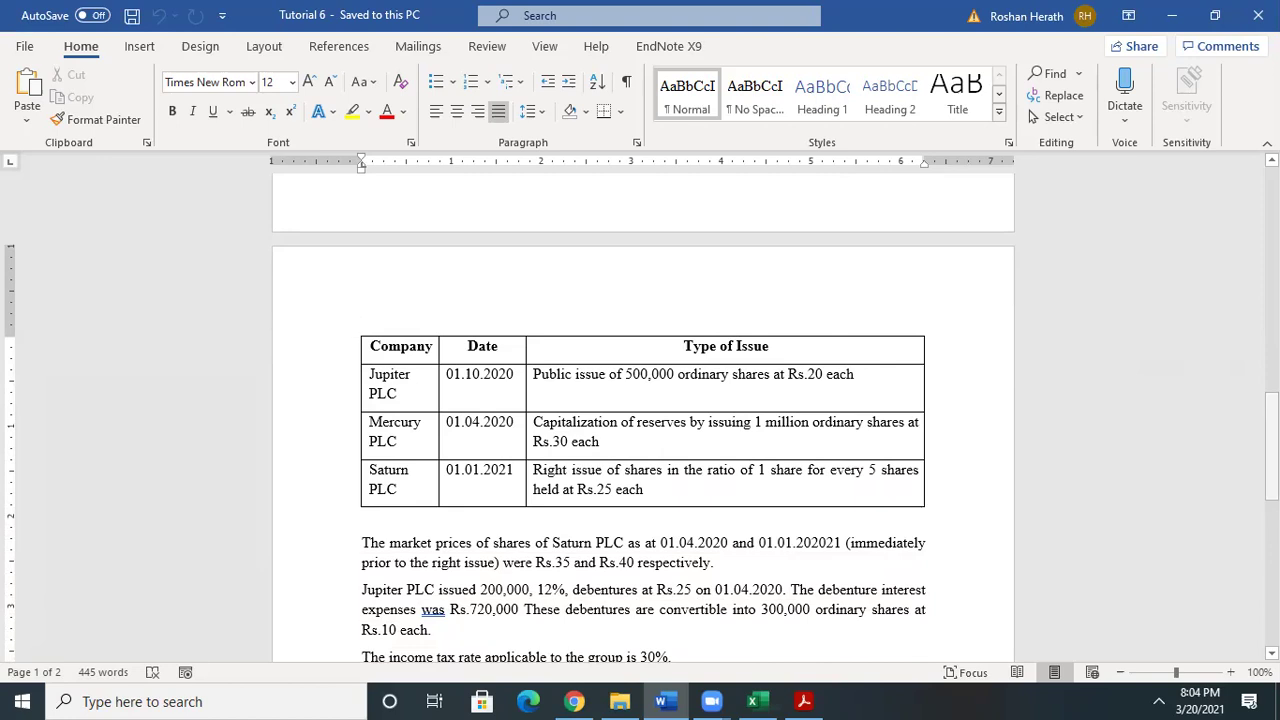
pyautogui.moveTo(1271, 430); pyautogui.dragTo(1271, 440)
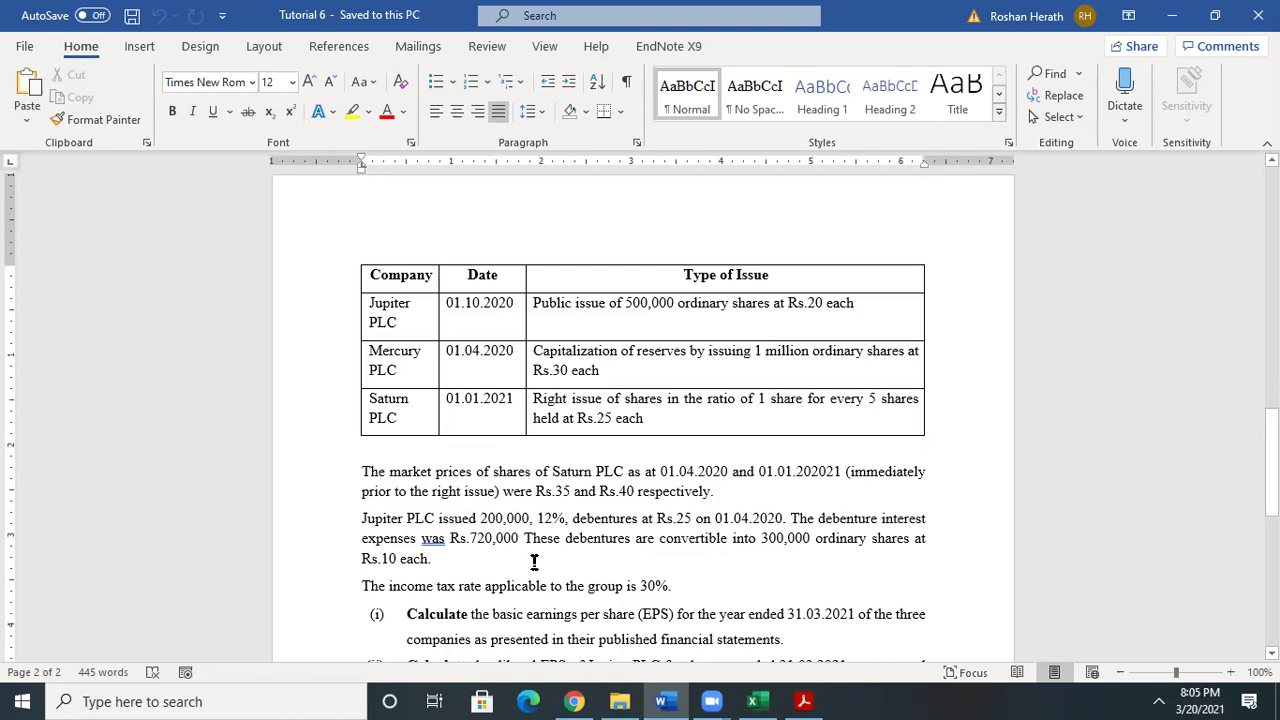
pyautogui.moveTo(1271, 463); pyautogui.dragTo(1271, 485)
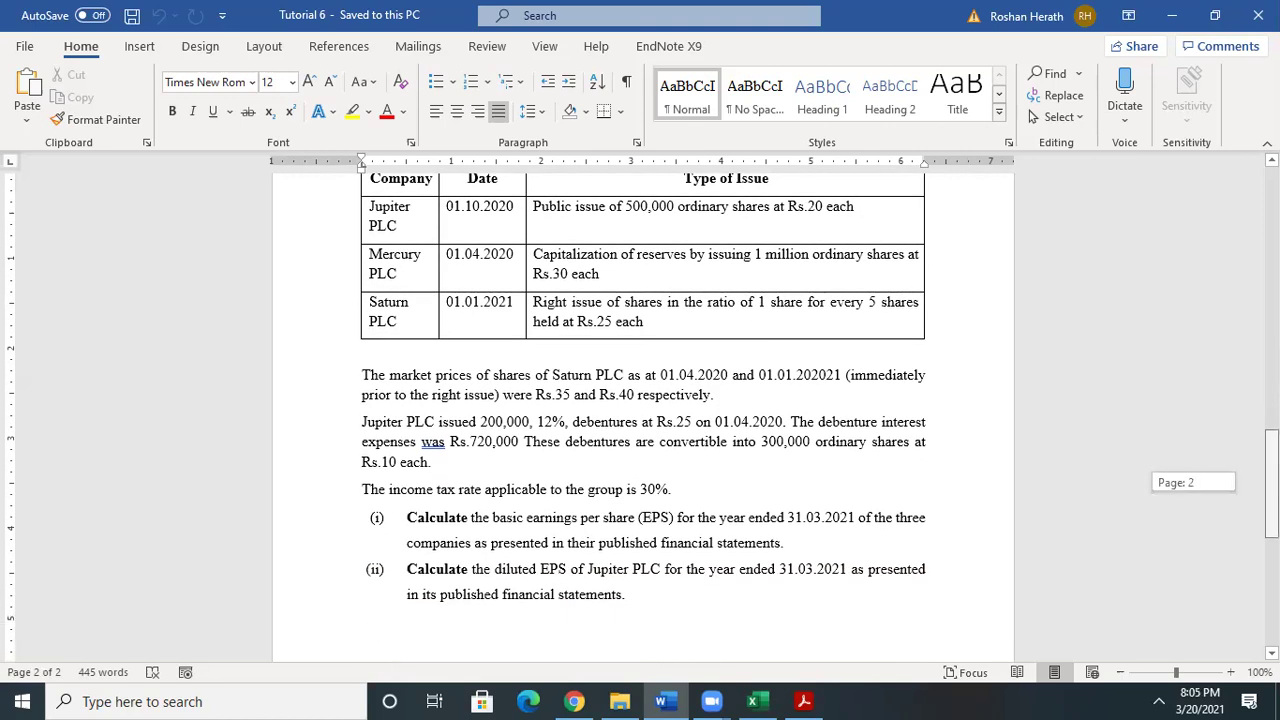
pyautogui.moveTo(1271, 485); pyautogui.dragTo(1271, 483)
# - Return to the Excel workbook and enter the heading "J plc" in B67, below the pasted question
pyautogui.click(757, 701)
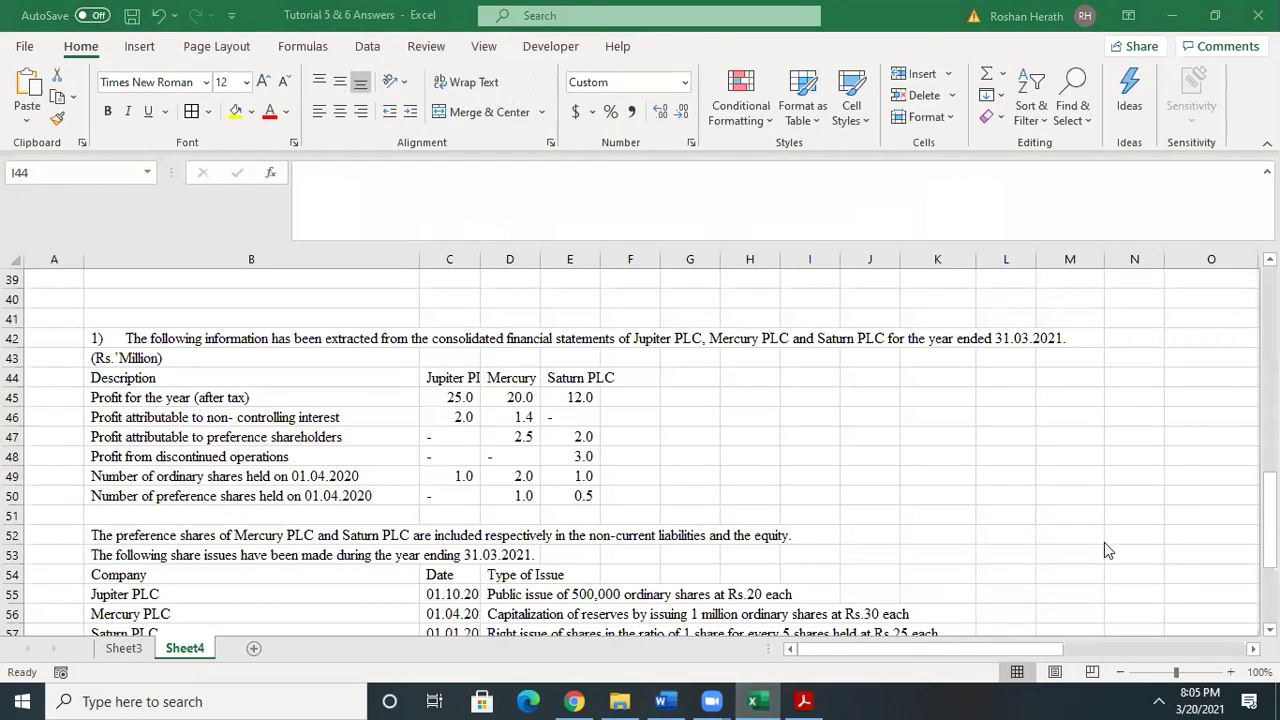
pyautogui.scroll(-6, 640, 450)
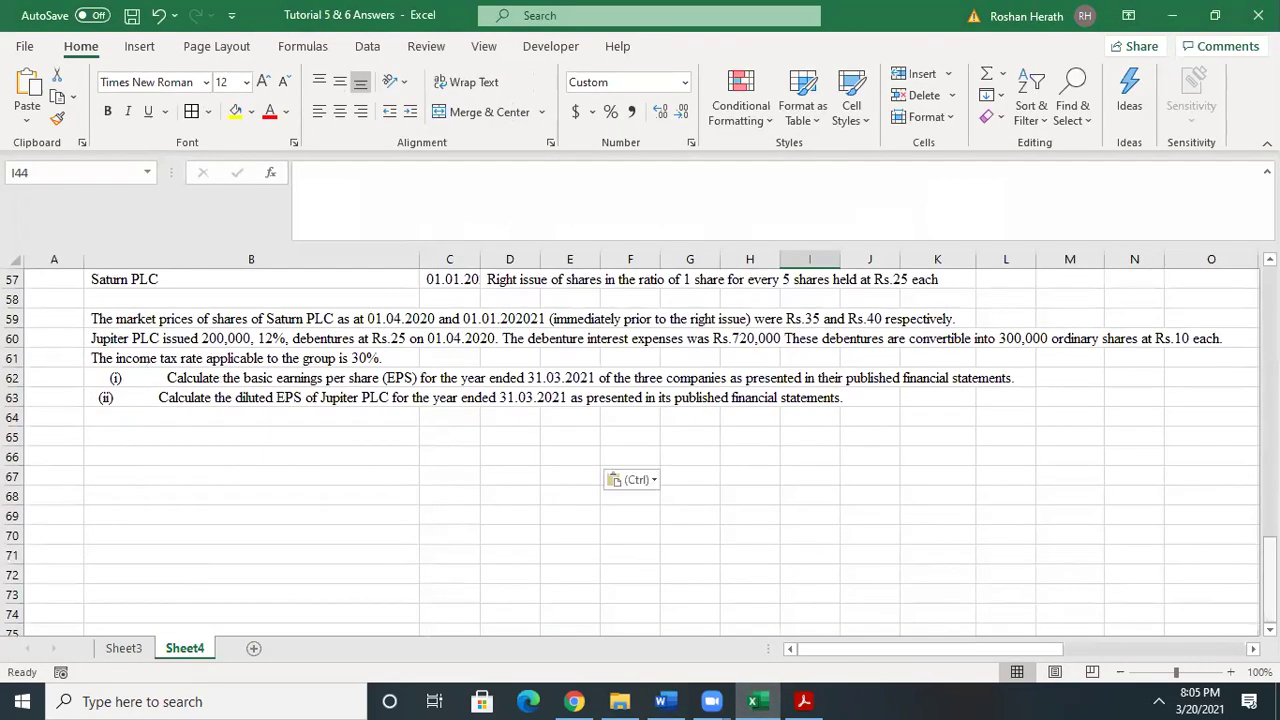
pyautogui.scroll(5, 619, 526)
pyautogui.scroll(-5, 619, 526)
pyautogui.click(367, 472)
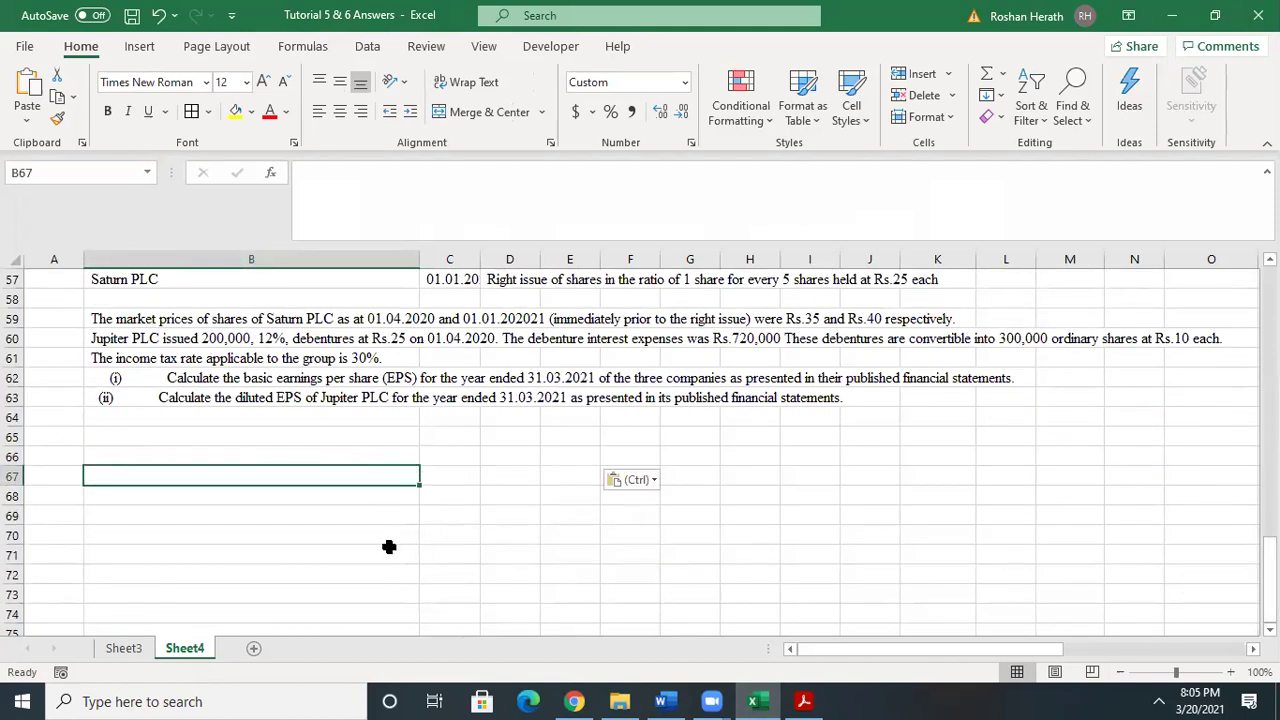
pyautogui.write('J plc')
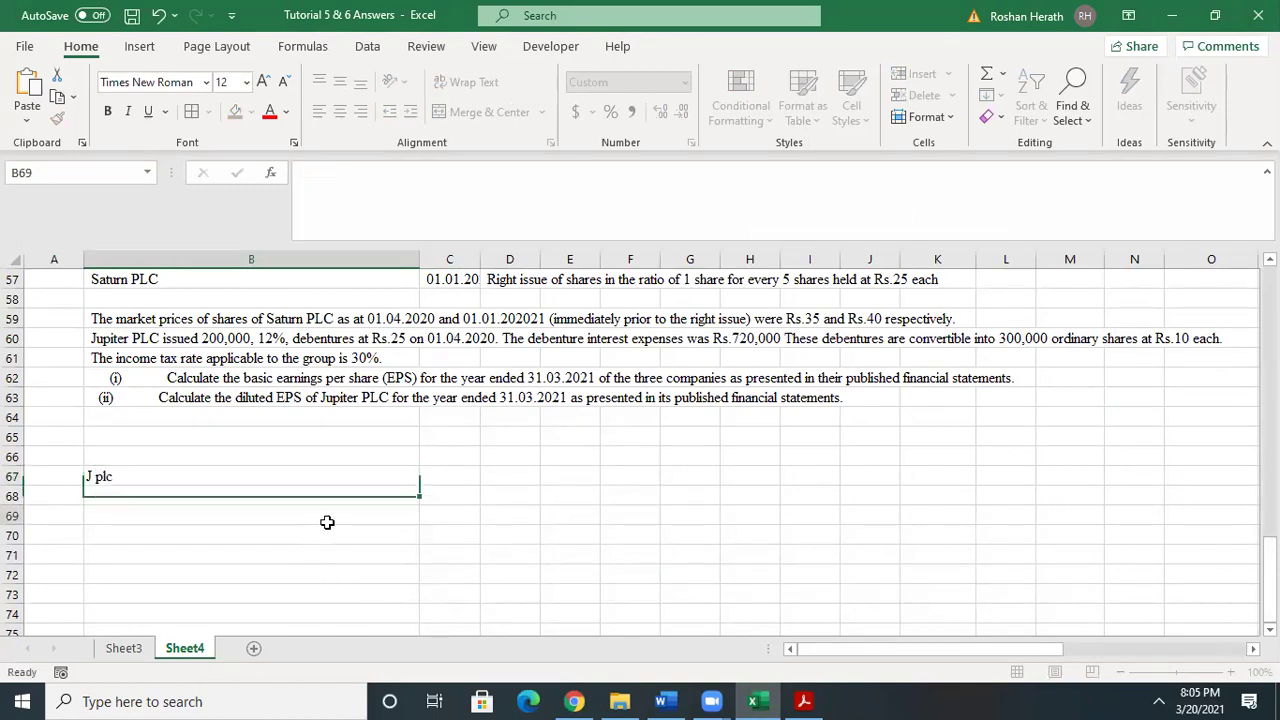
# - Label cell B69 as EPS, below the J plc heading
pyautogui.click(367, 510)
pyautogui.write('E')
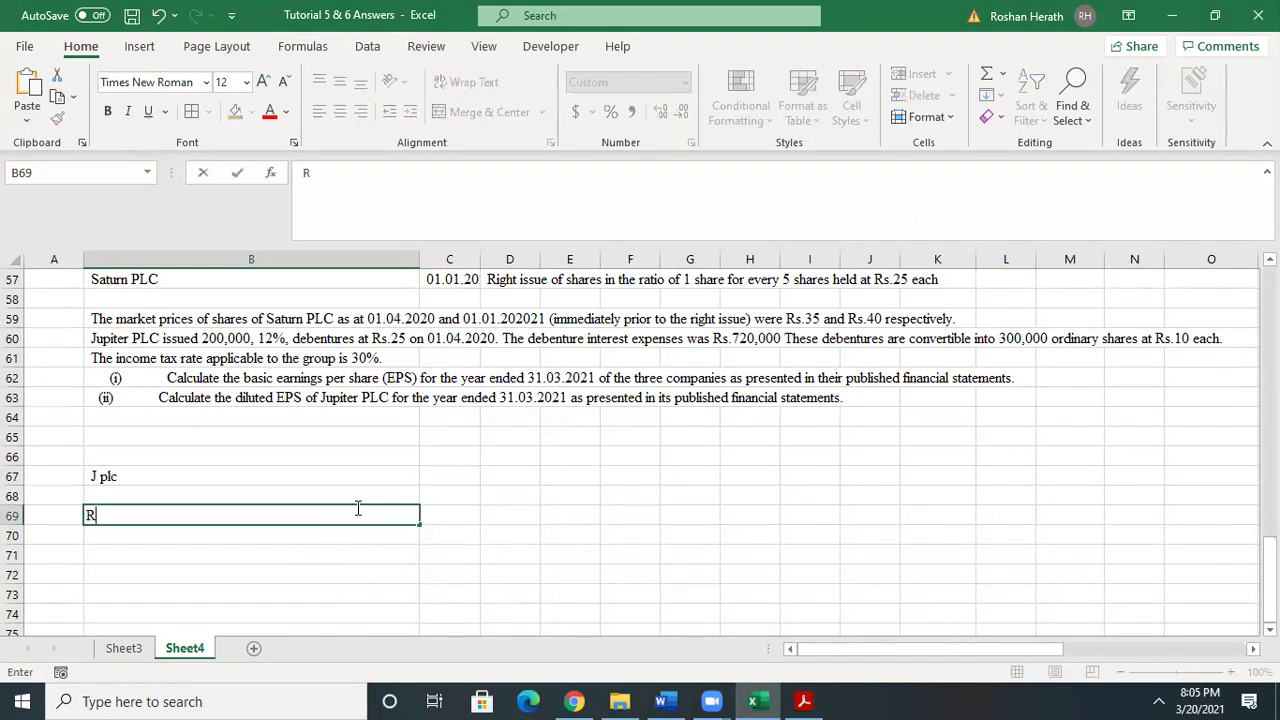
pyautogui.write('PS')
pyautogui.click(466, 511)
# - Enter 23000 in C69 as Jupiter's profit for the year less the non-controlling interest share
pyautogui.moveTo(1268, 580); pyautogui.dragTo(1268, 492)
pyautogui.click(454, 420)
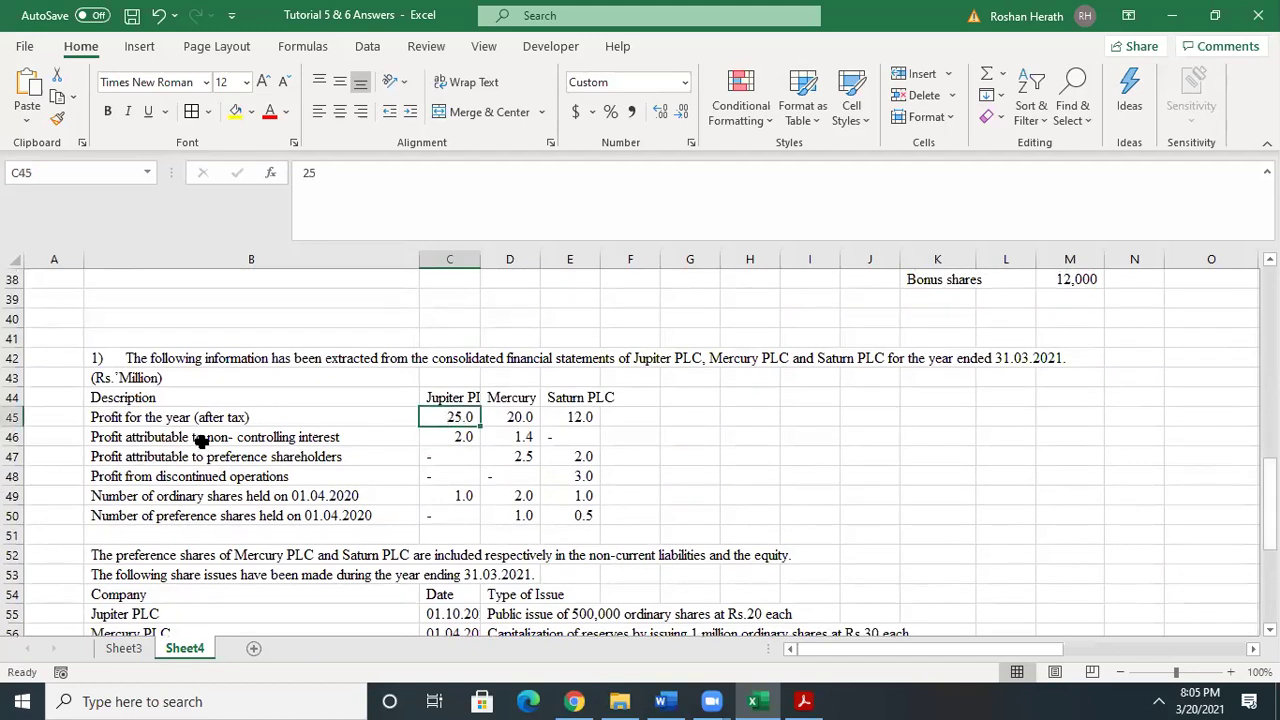
pyautogui.click(452, 437)
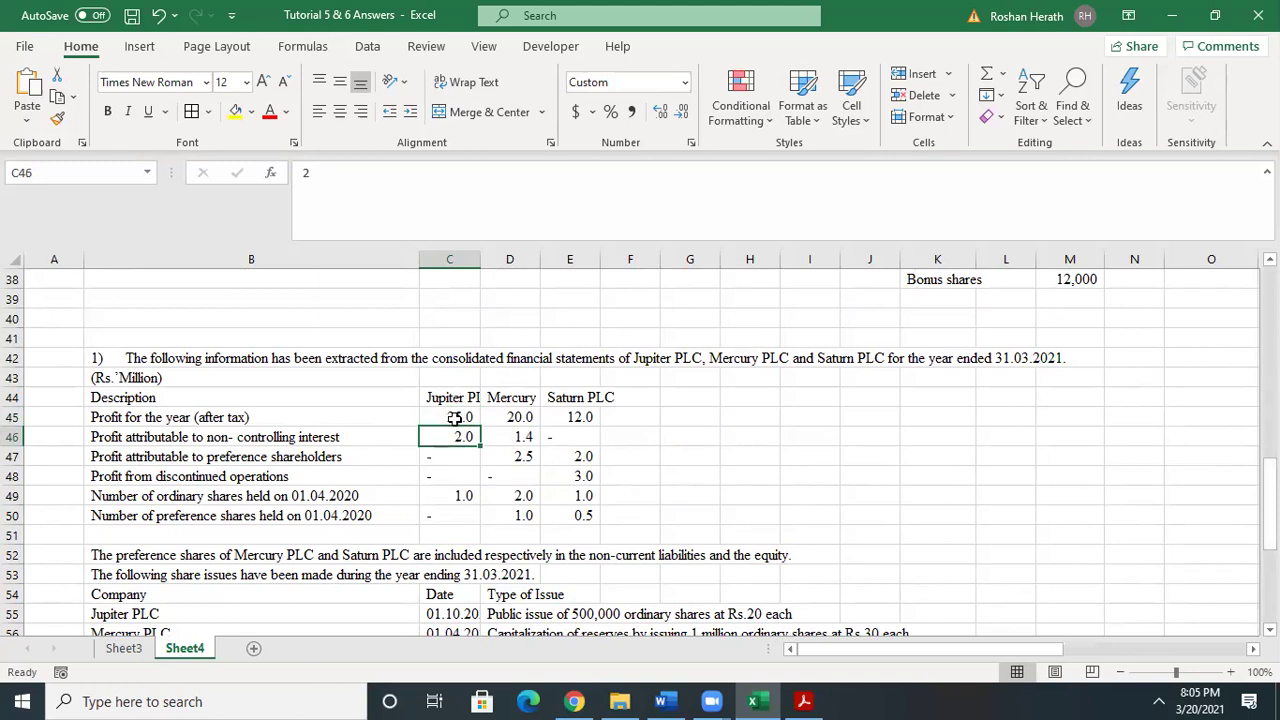
pyautogui.moveTo(1269, 508); pyautogui.dragTo(1269, 508)
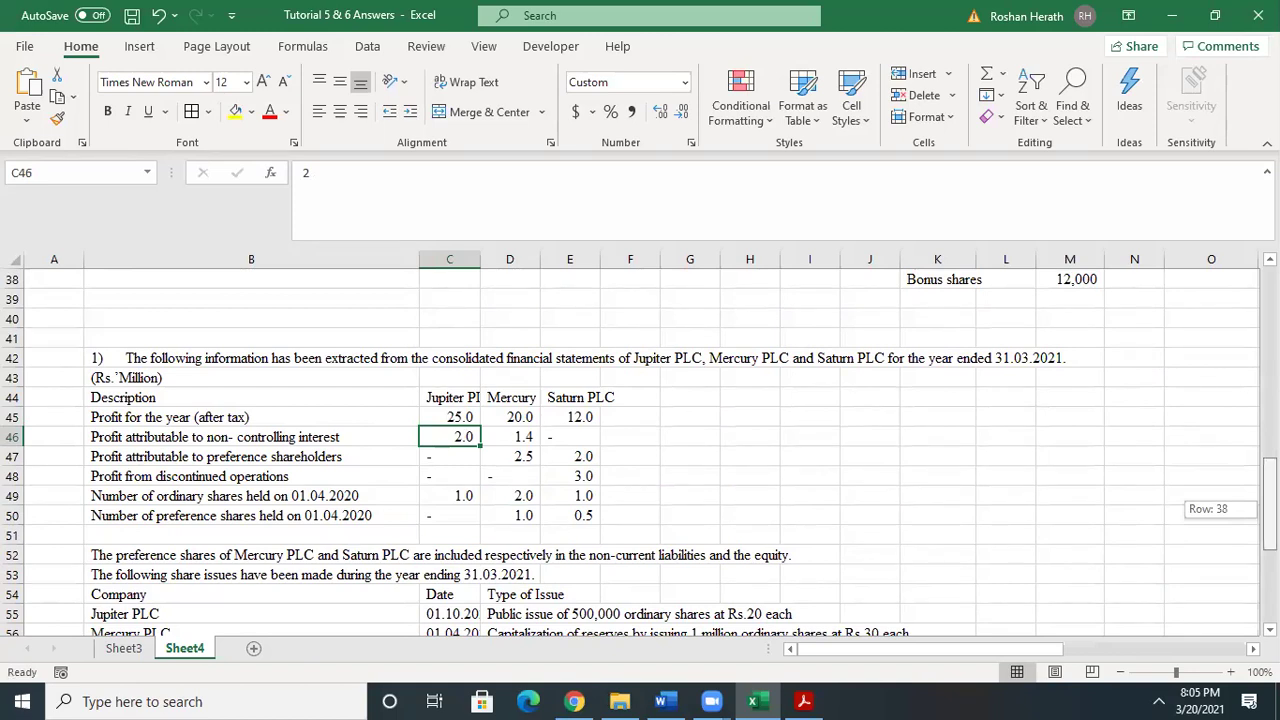
pyautogui.moveTo(1269, 508); pyautogui.dragTo(1269, 588)
pyautogui.click(449, 611)
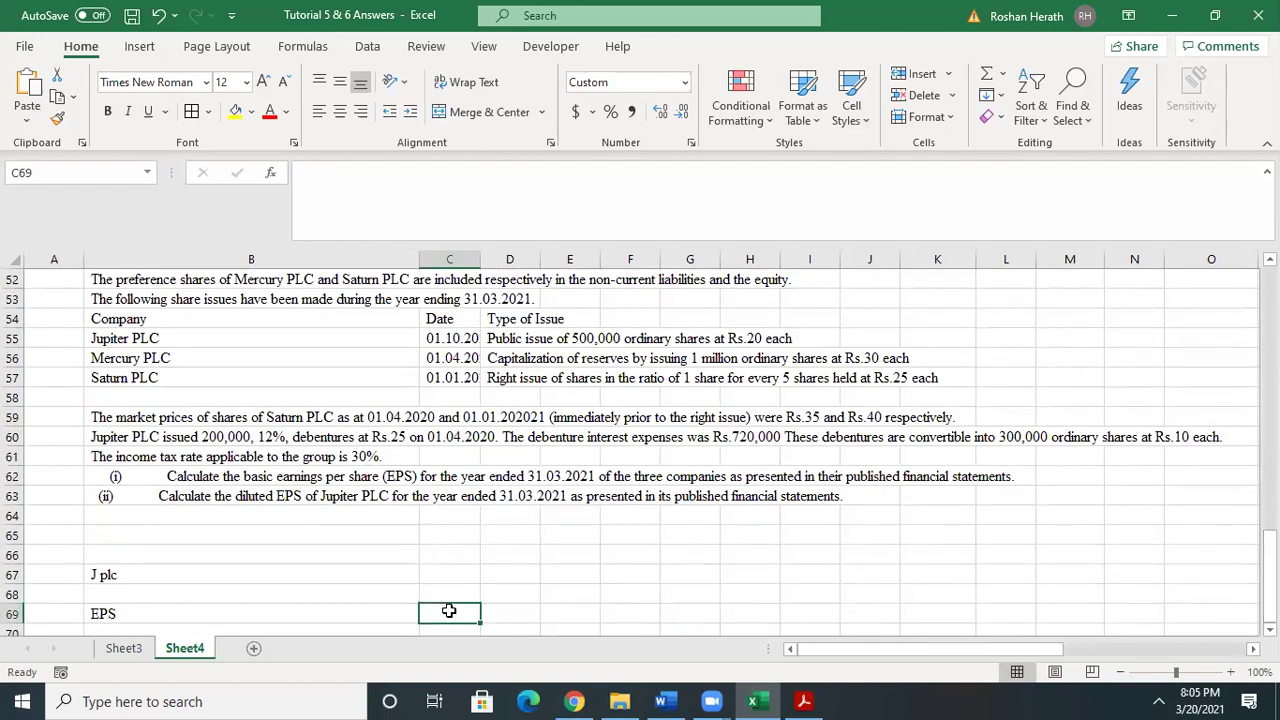
pyautogui.write('23')
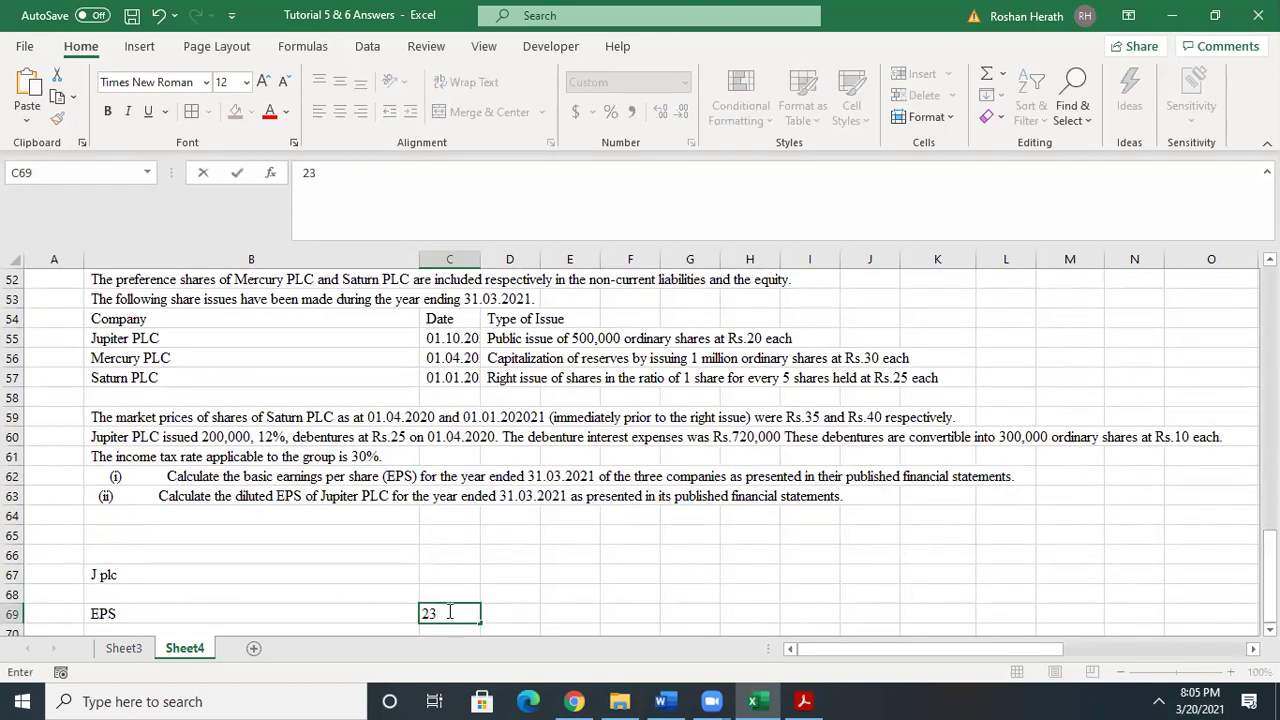
pyautogui.write('000')
# - Put the unit heading '000 in C67 and display the profit figure in C69 without decimals
pyautogui.click(454, 574)
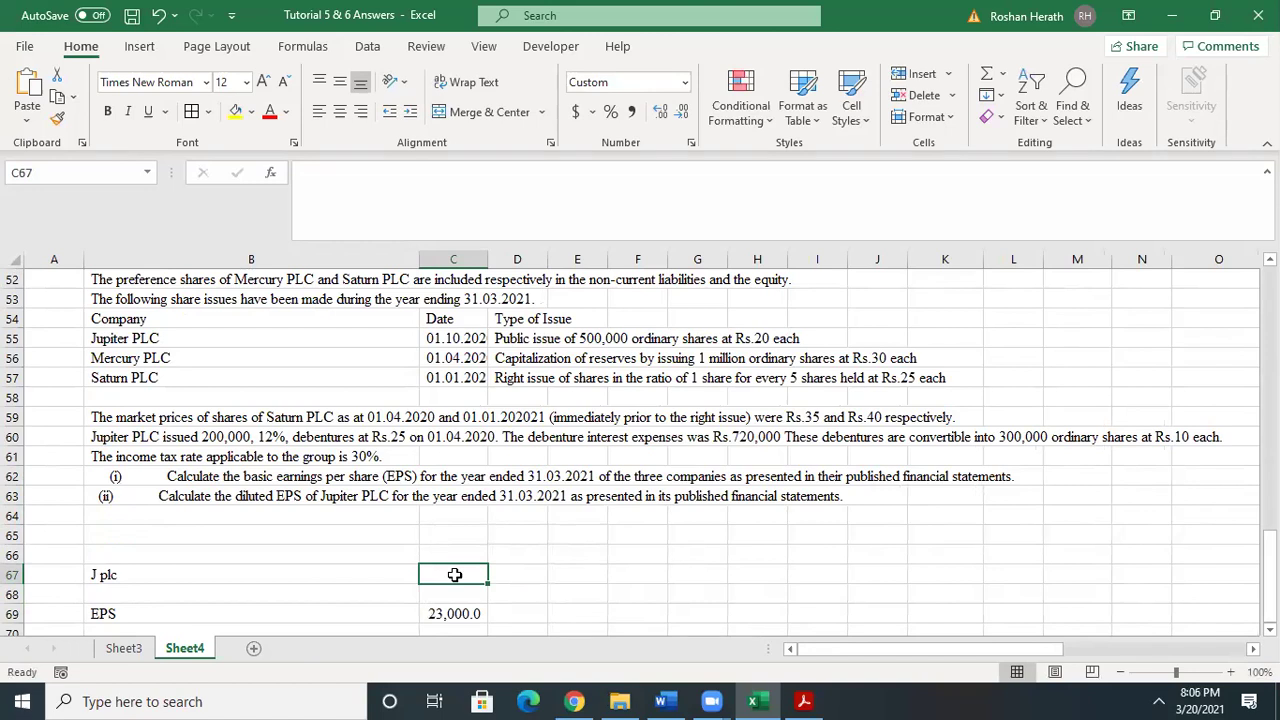
pyautogui.write("'000")
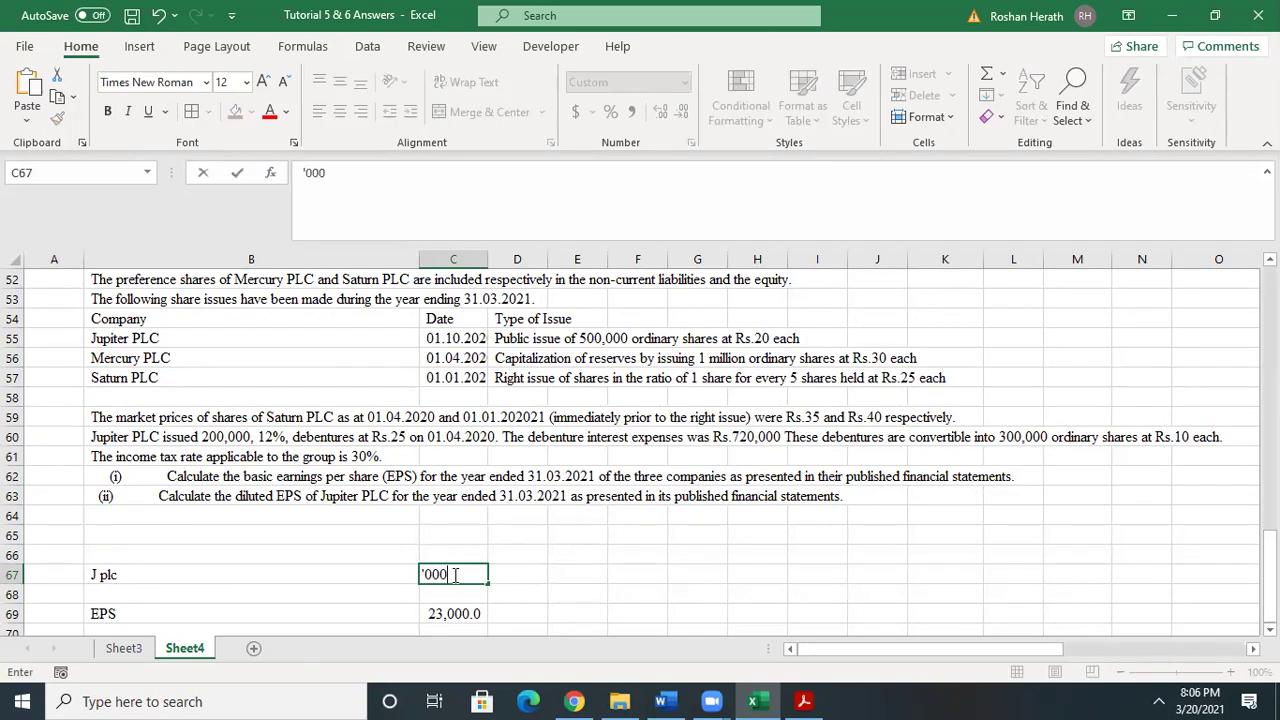
pyautogui.click(612, 608)
pyautogui.click(445, 611)
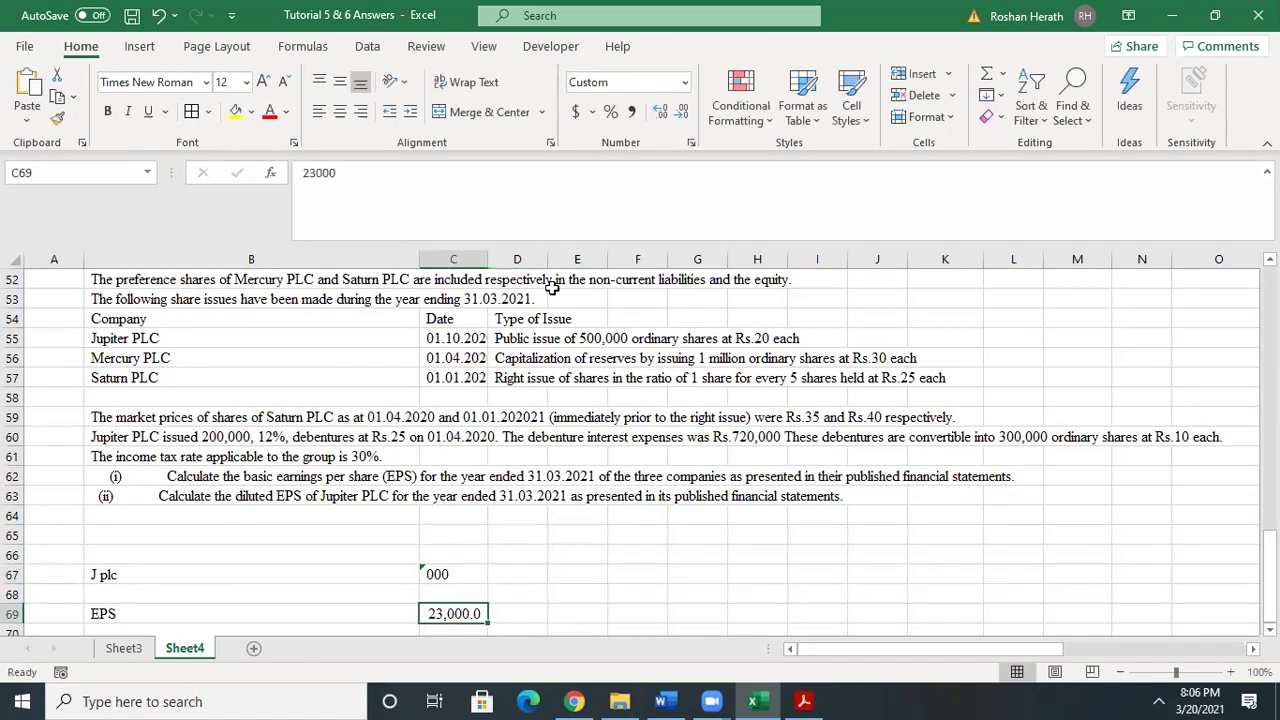
pyautogui.click(681, 113)
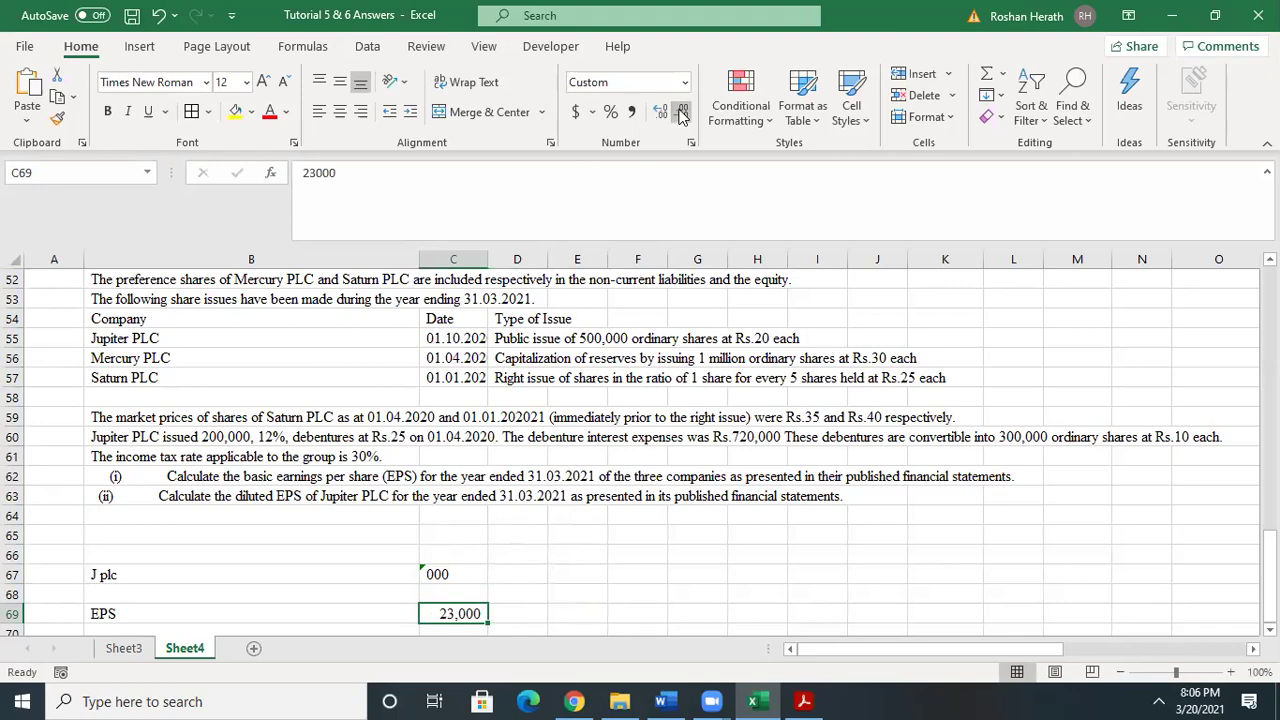
# - Enter Jupiter's opening number of ordinary shares, 1,000 (in thousands), in C71 below the profit figure
pyautogui.moveTo(1269, 576); pyautogui.dragTo(1269, 554)
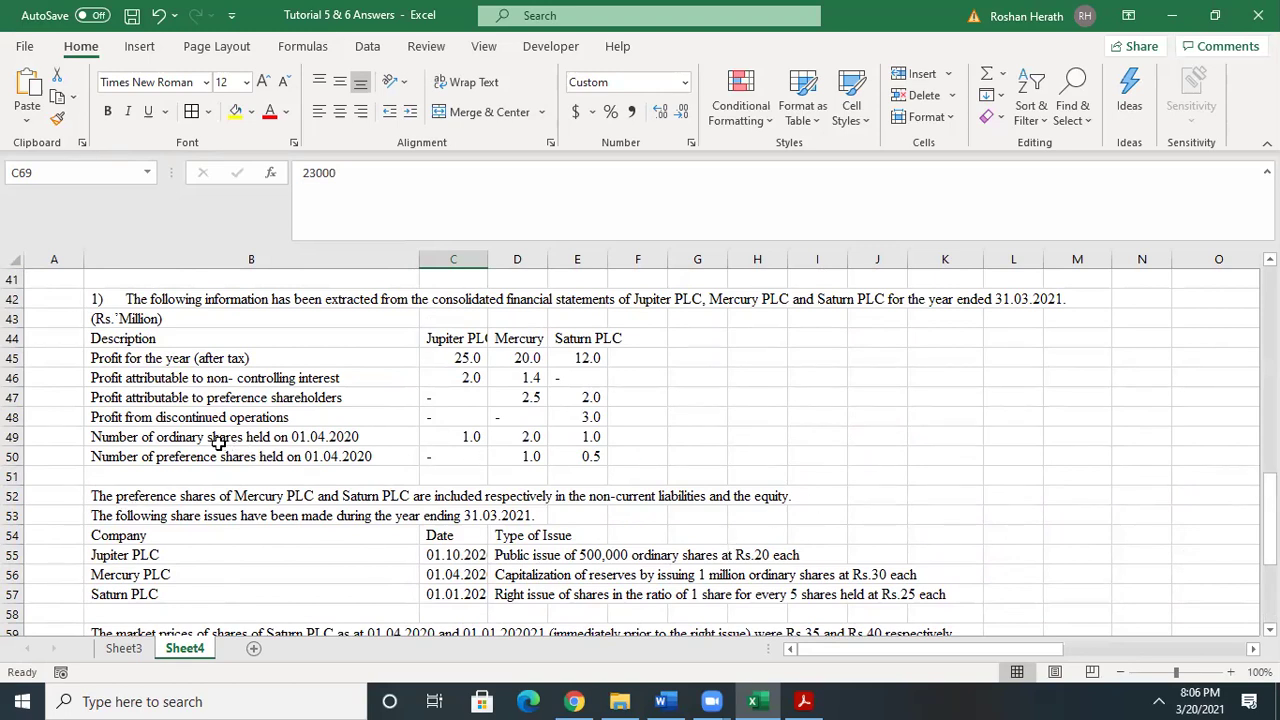
pyautogui.click(478, 434)
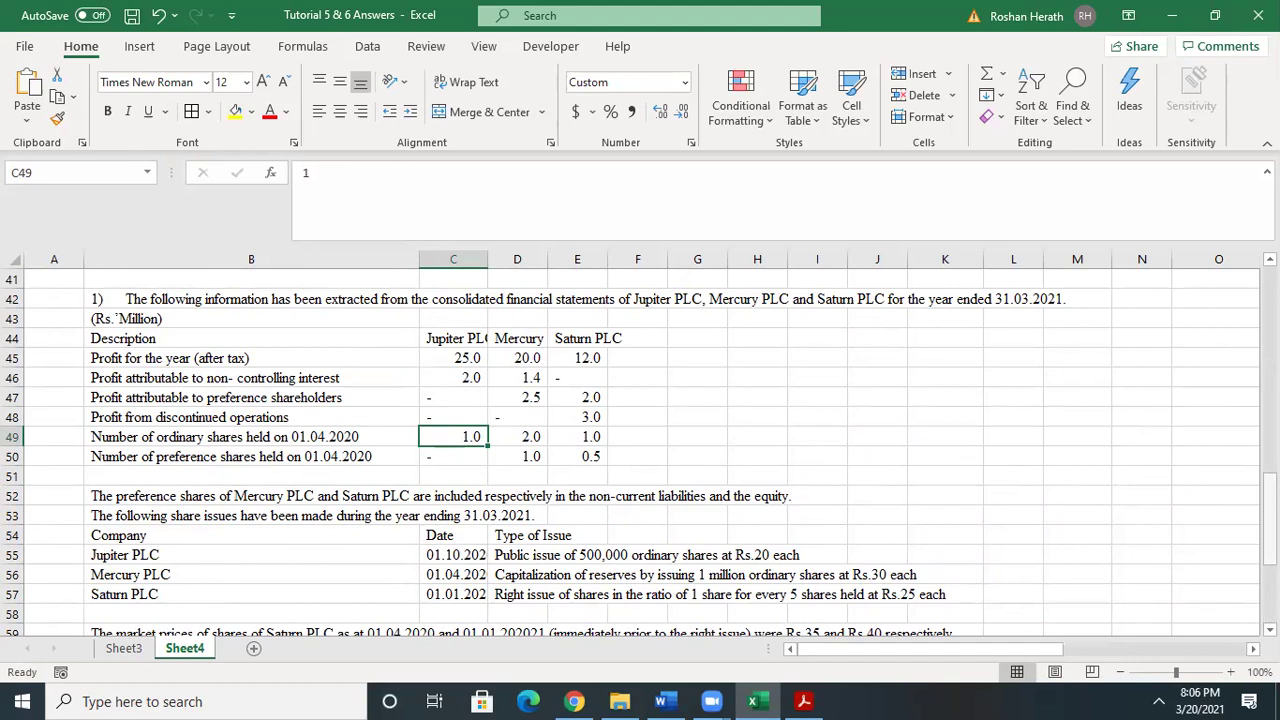
pyautogui.scroll(-6, 1268, 510)
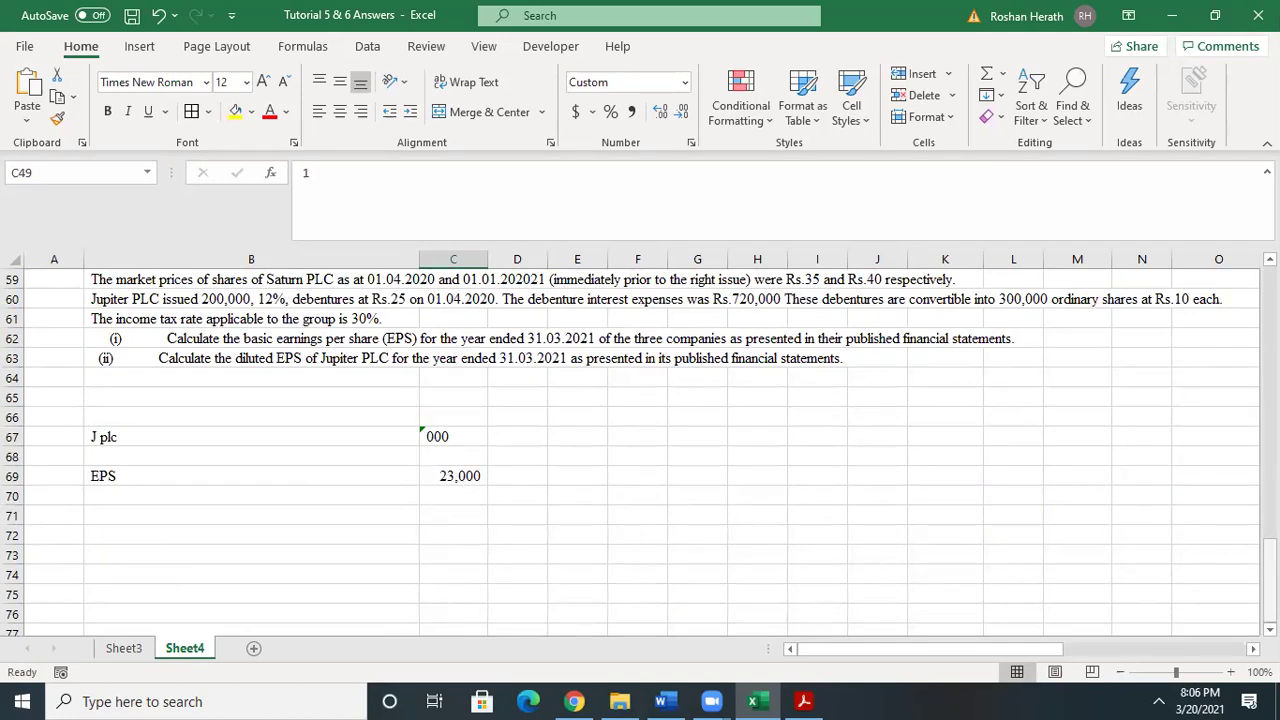
pyautogui.click(452, 516)
pyautogui.moveTo(1270, 585); pyautogui.dragTo(1270, 540)
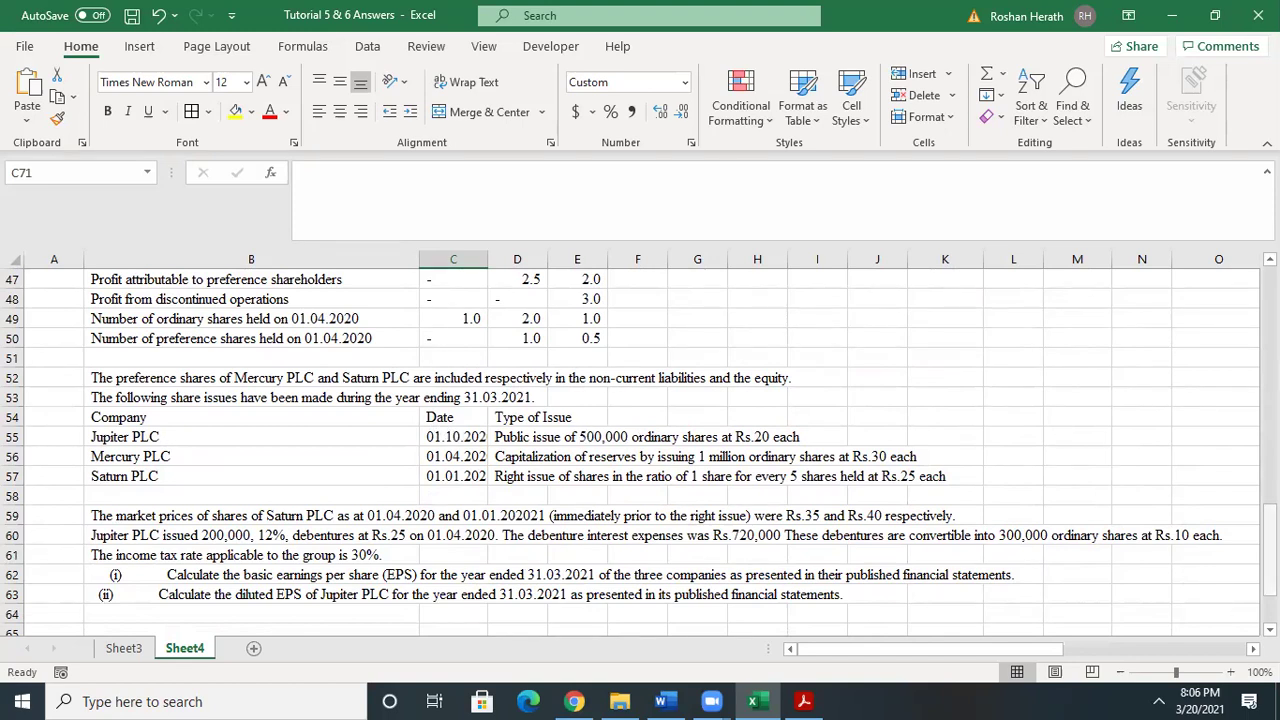
pyautogui.scroll(-2, 640, 450)
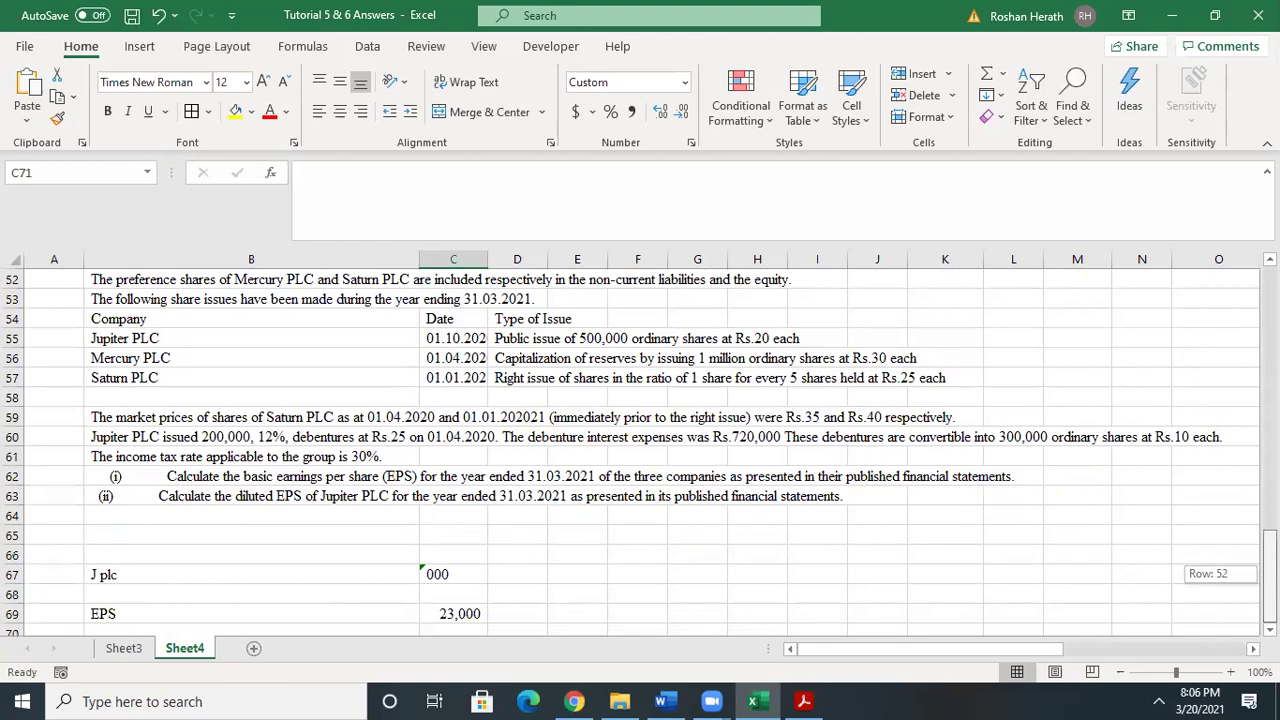
pyautogui.scroll(-2, 936, 576)
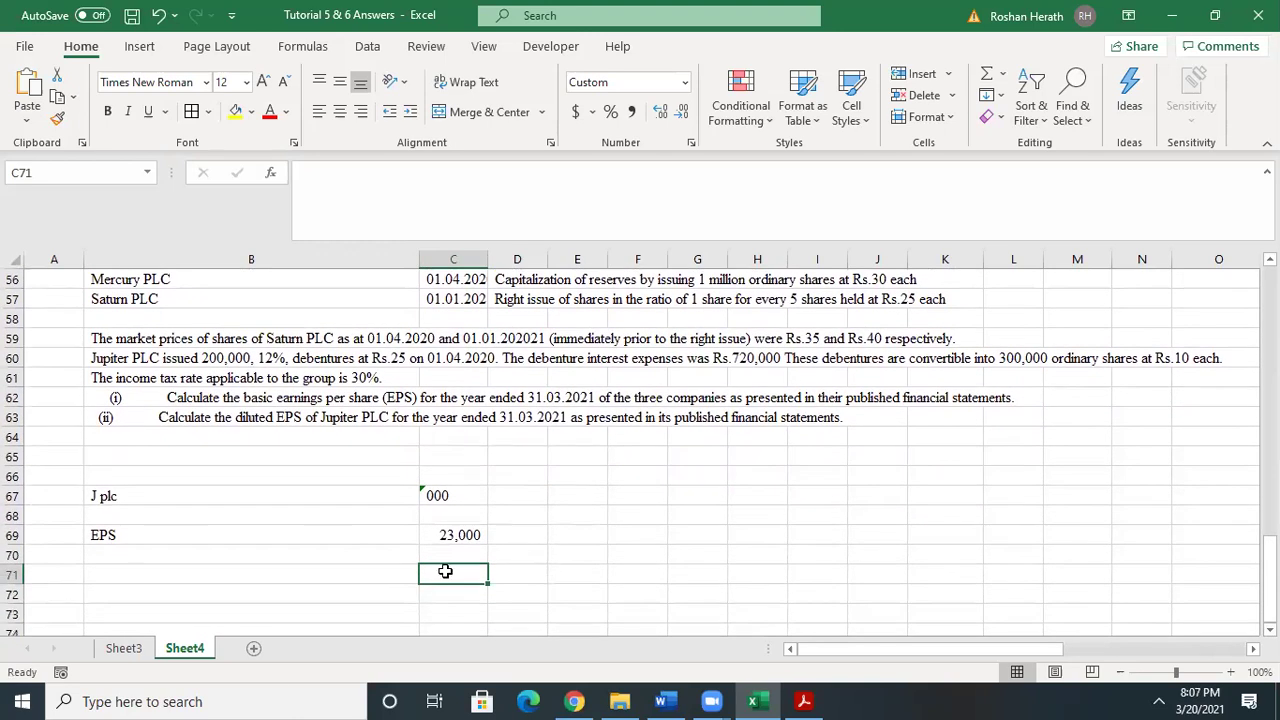
pyautogui.write('1')
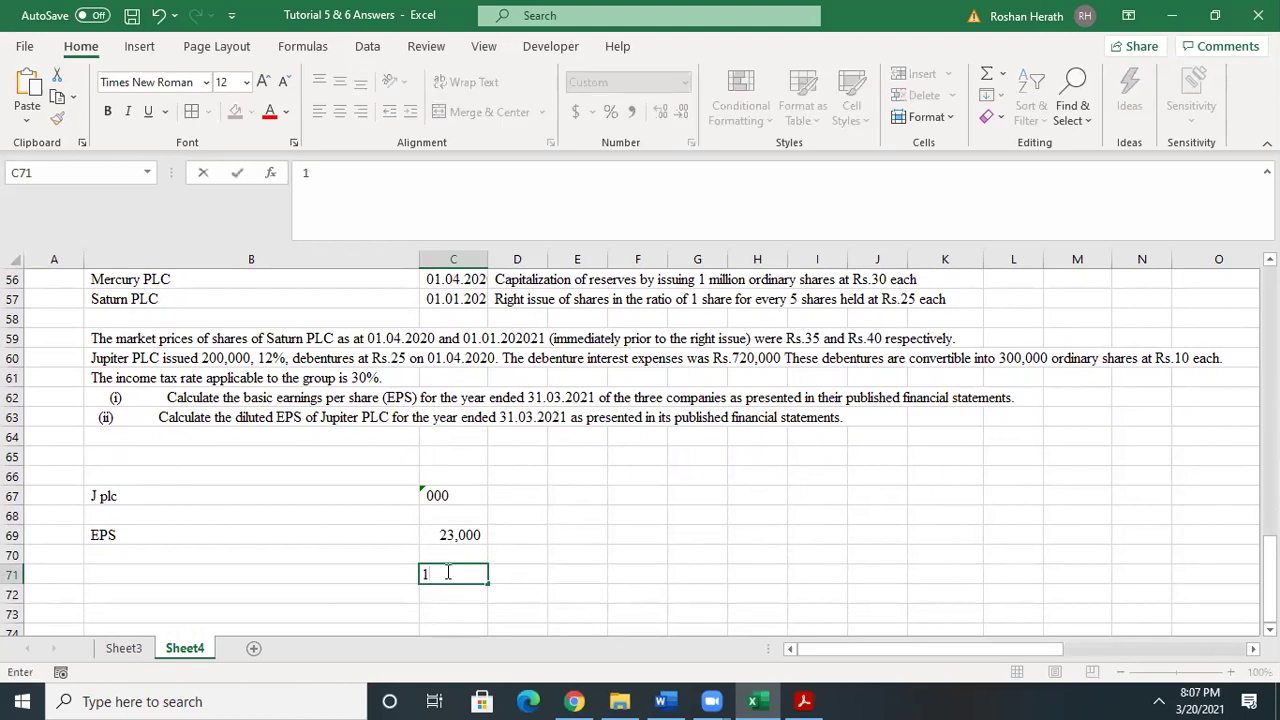
pyautogui.write(',000')
# - Time-weight the public issue of 500 thousand shares in D71 with the formula =500*(6/12)
pyautogui.click(514, 582)
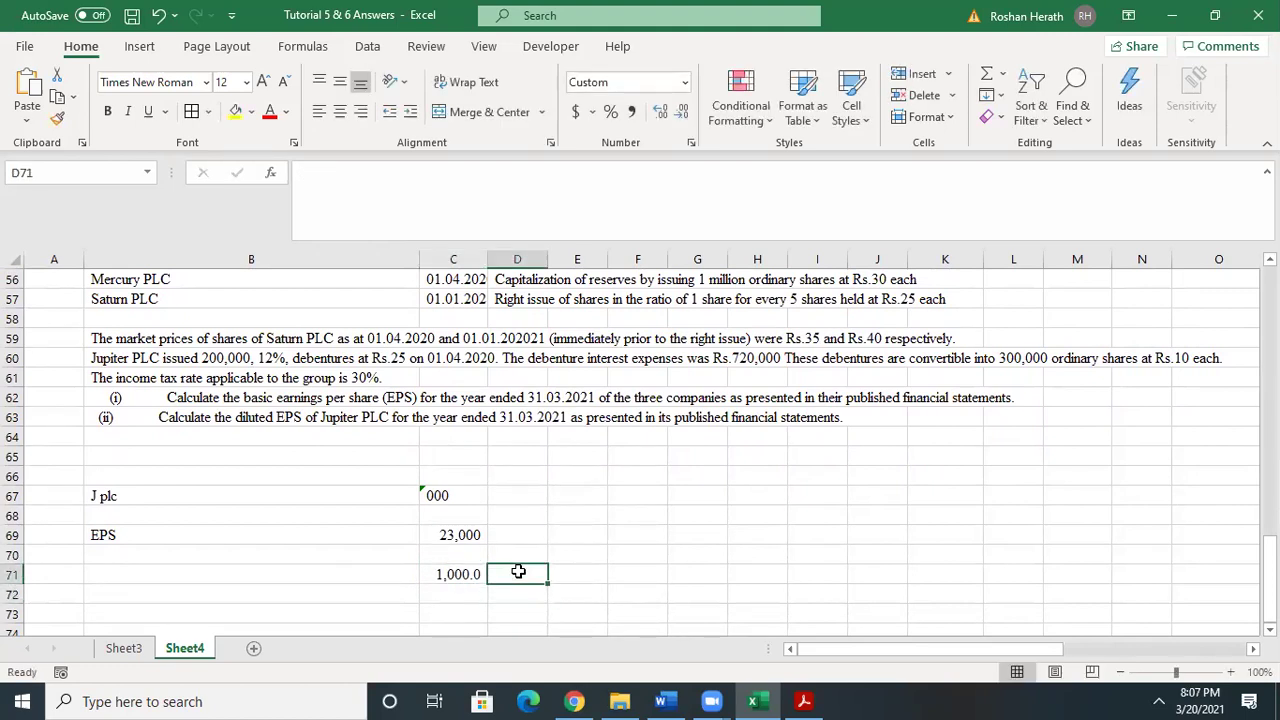
pyautogui.write('=')
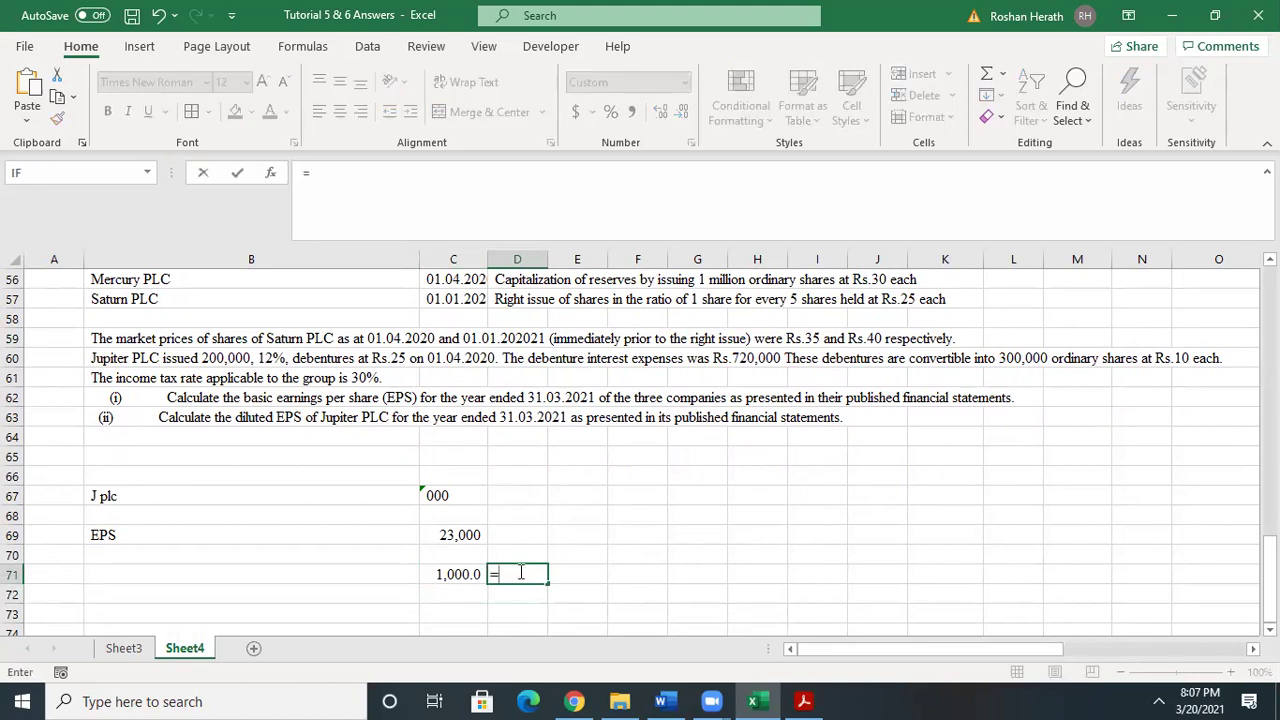
pyautogui.write('500')
pyautogui.write('(6/12')
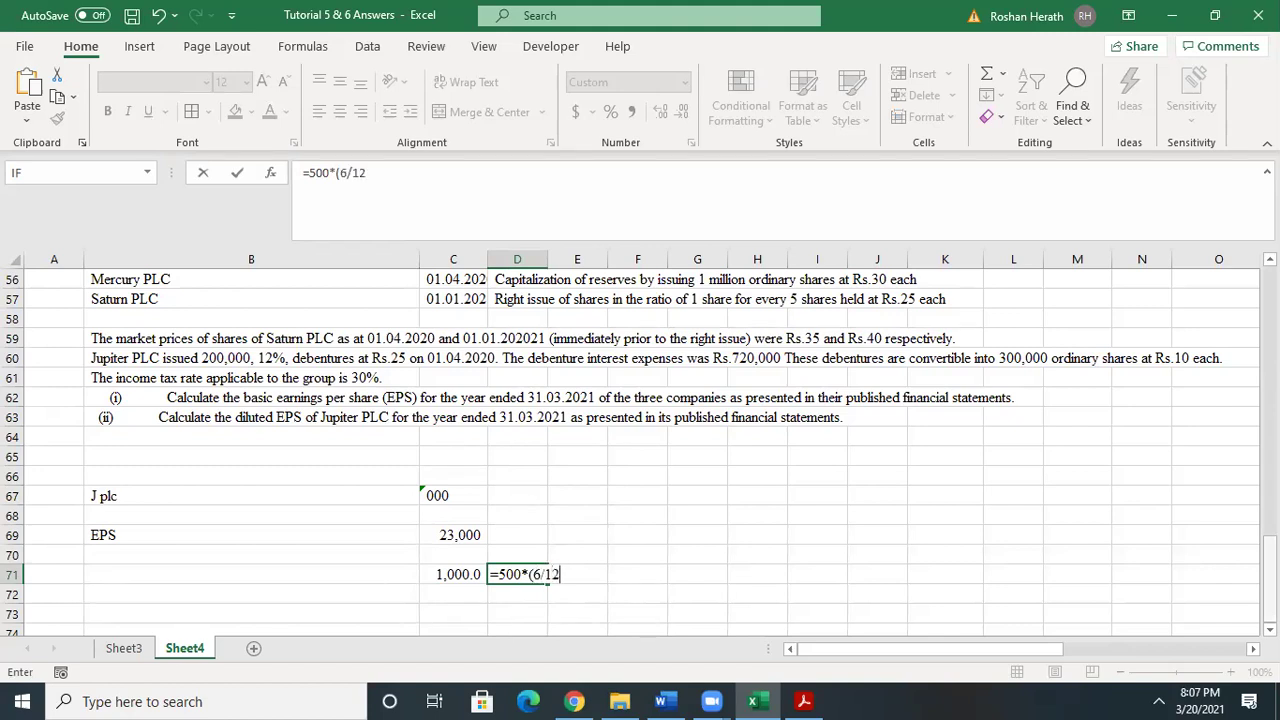
pyautogui.write(')')
pyautogui.press('Return')
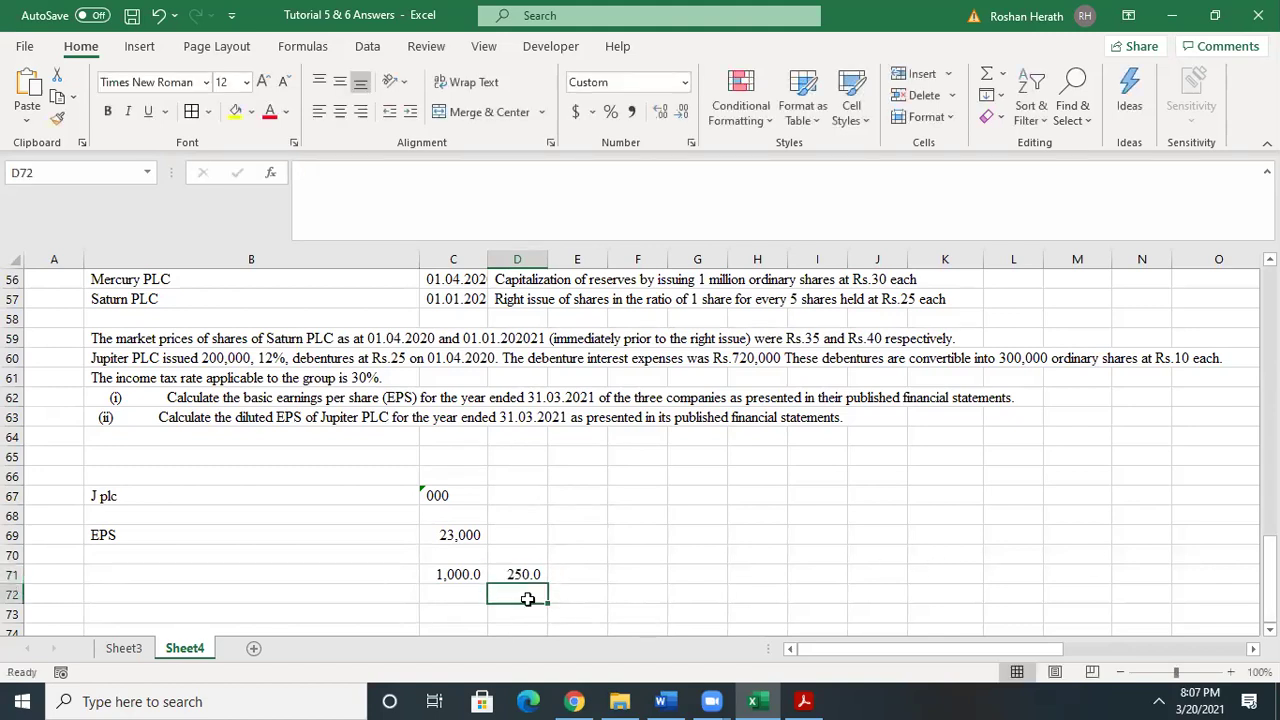
# - Enter 1250 in E71 as the total of the share figures in C71 and D71
pyautogui.click(590, 574)
pyautogui.write('=12')
pyautogui.write('50')
pyautogui.click(590, 574)
pyautogui.click(567, 594)
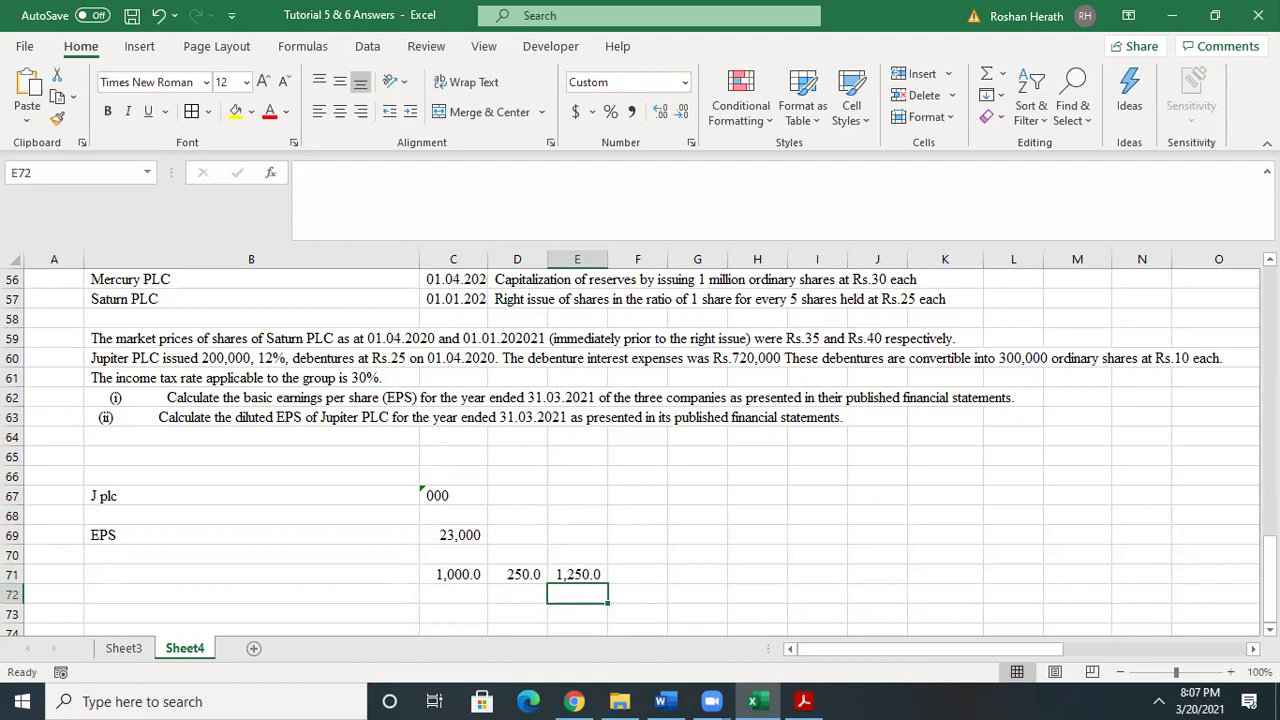
# - Begin the alternative share weighting in C72 with the formula =1000*(6/12) for the first half-year
pyautogui.scroll(-1, 452, 540)
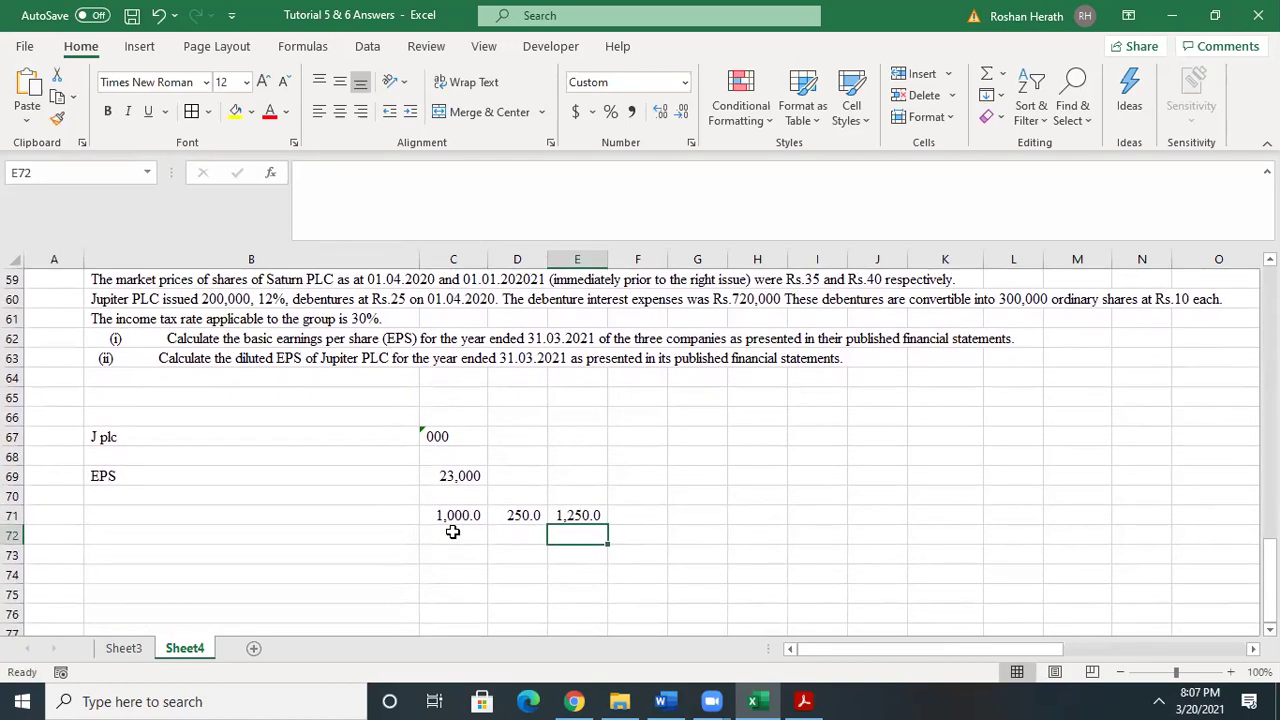
pyautogui.click(449, 548)
pyautogui.click(445, 534)
pyautogui.write('=1000')
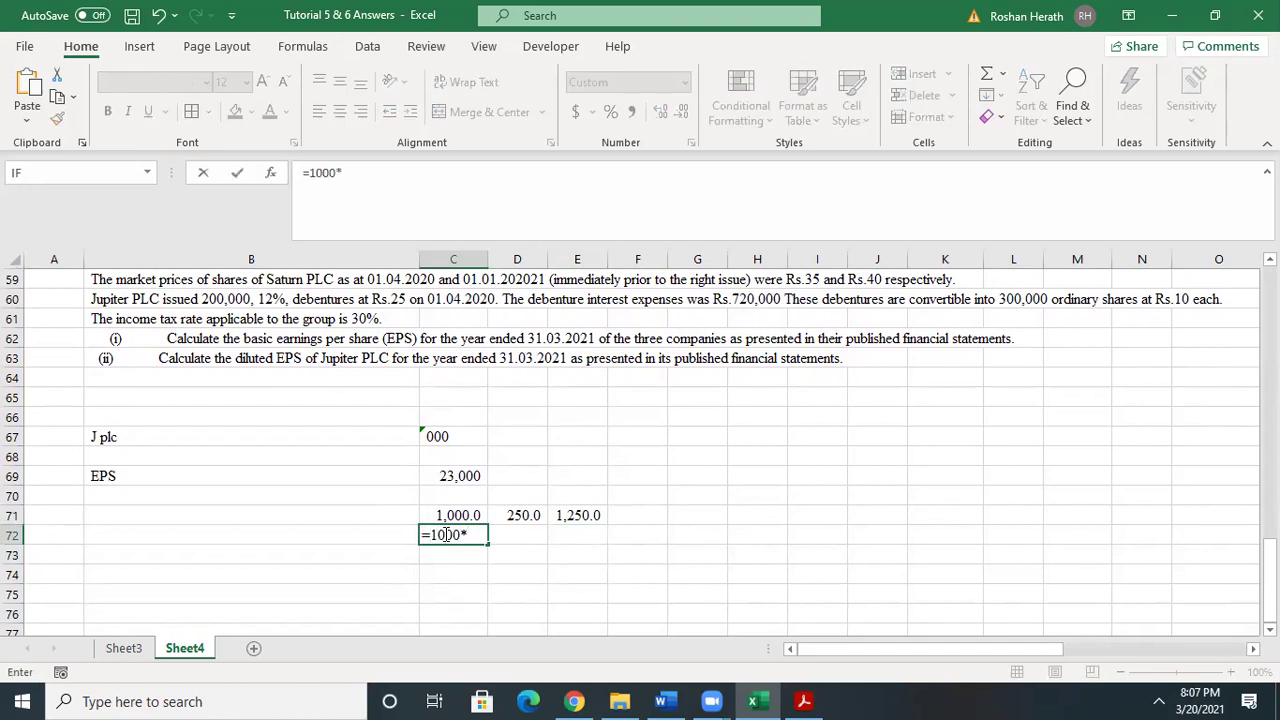
pyautogui.write('*(6/12')
pyautogui.press('Return')
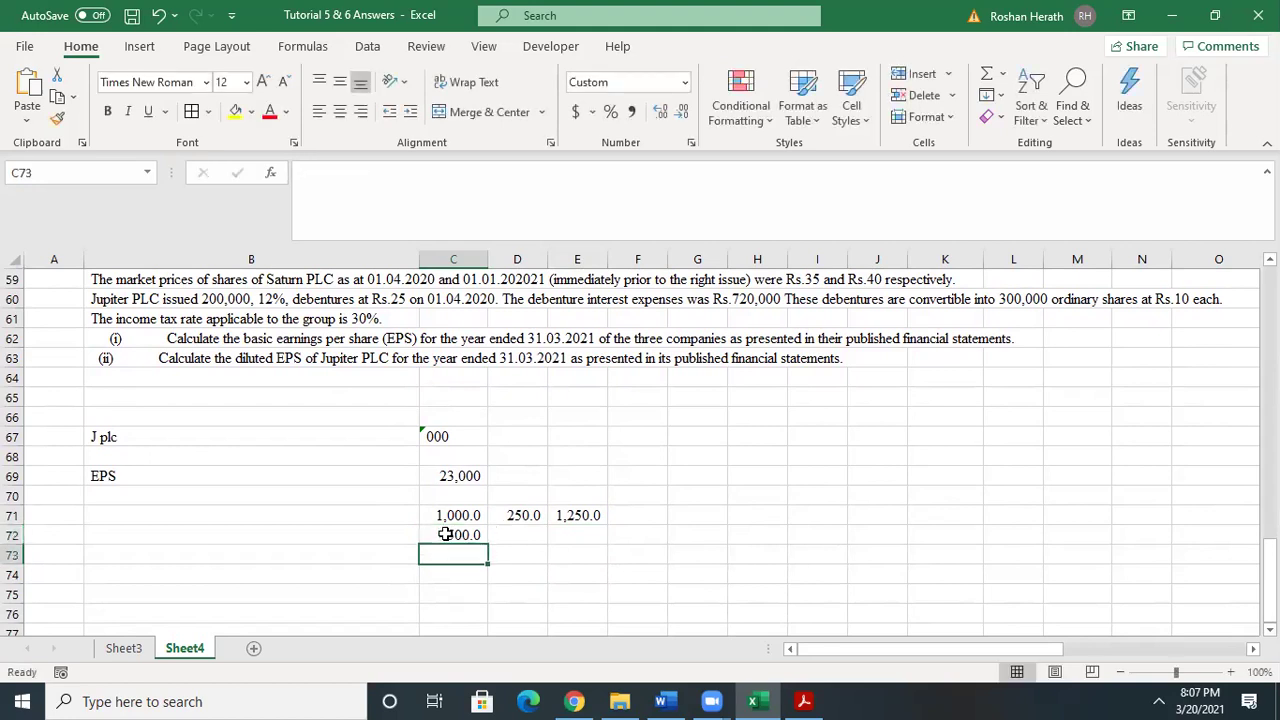
# - Weight the second half-year's shares in D72 with the formula =1500*(6/12)
pyautogui.click(510, 537)
pyautogui.write('=')
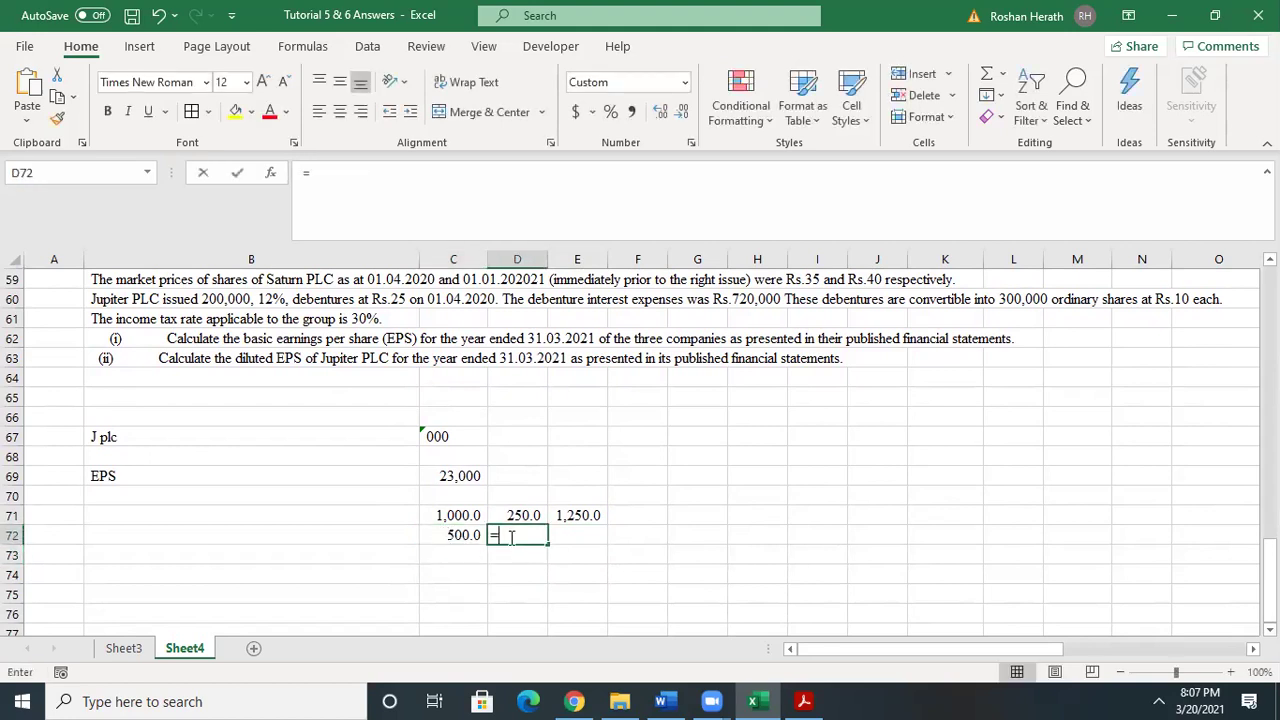
pyautogui.write('1500')
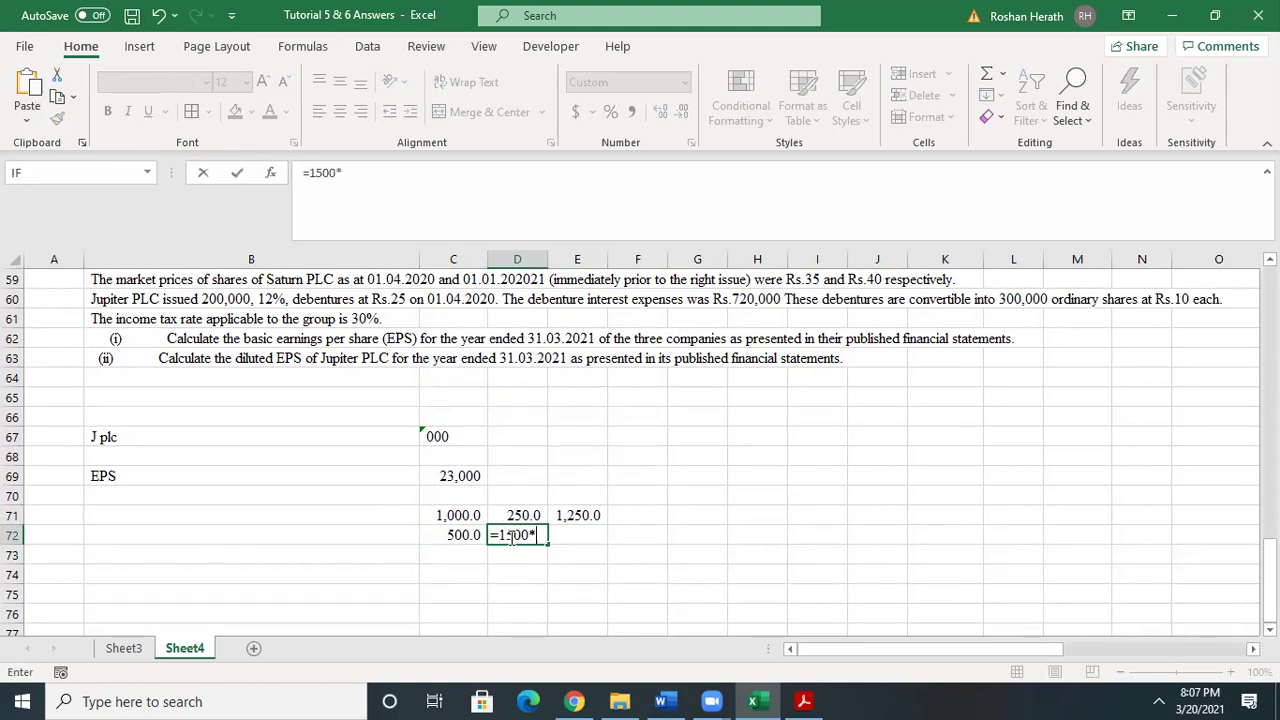
pyautogui.write('*(6/12)')
pyautogui.press('Return')
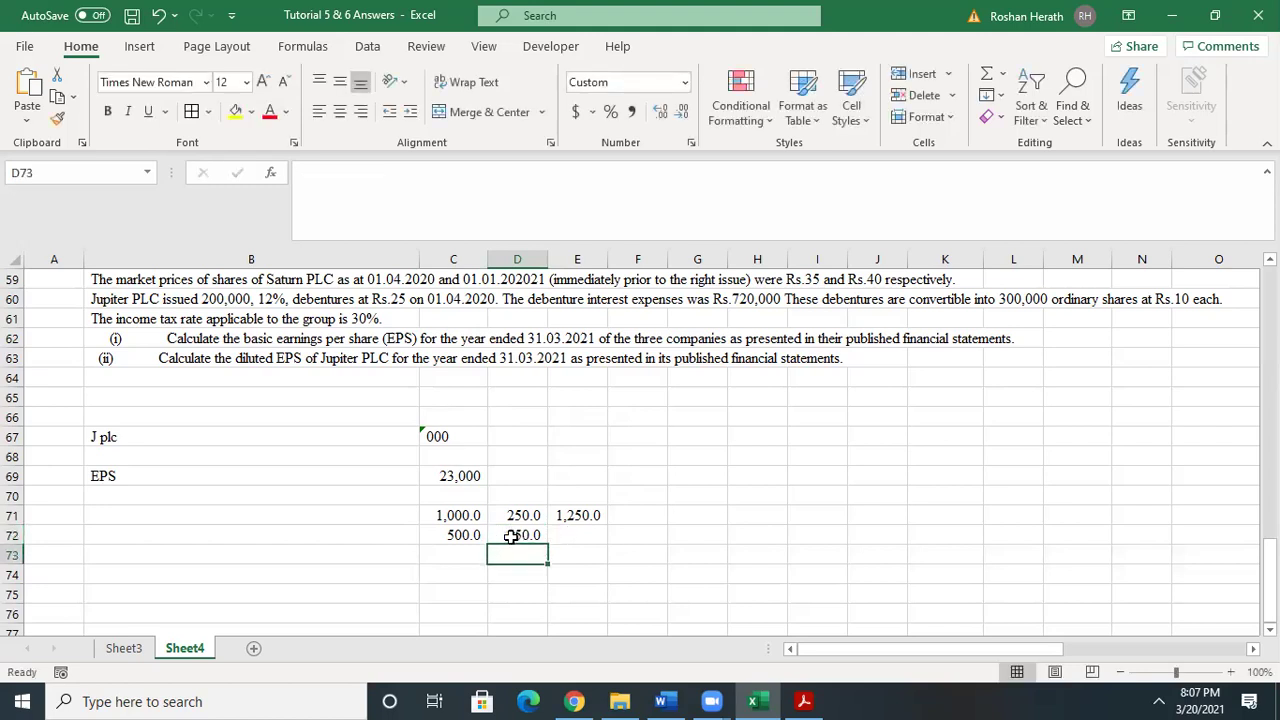
# - Add C72 and D72 in E72 to total the alternative weighted average number of shares
pyautogui.click(582, 536)
pyautogui.write('=')
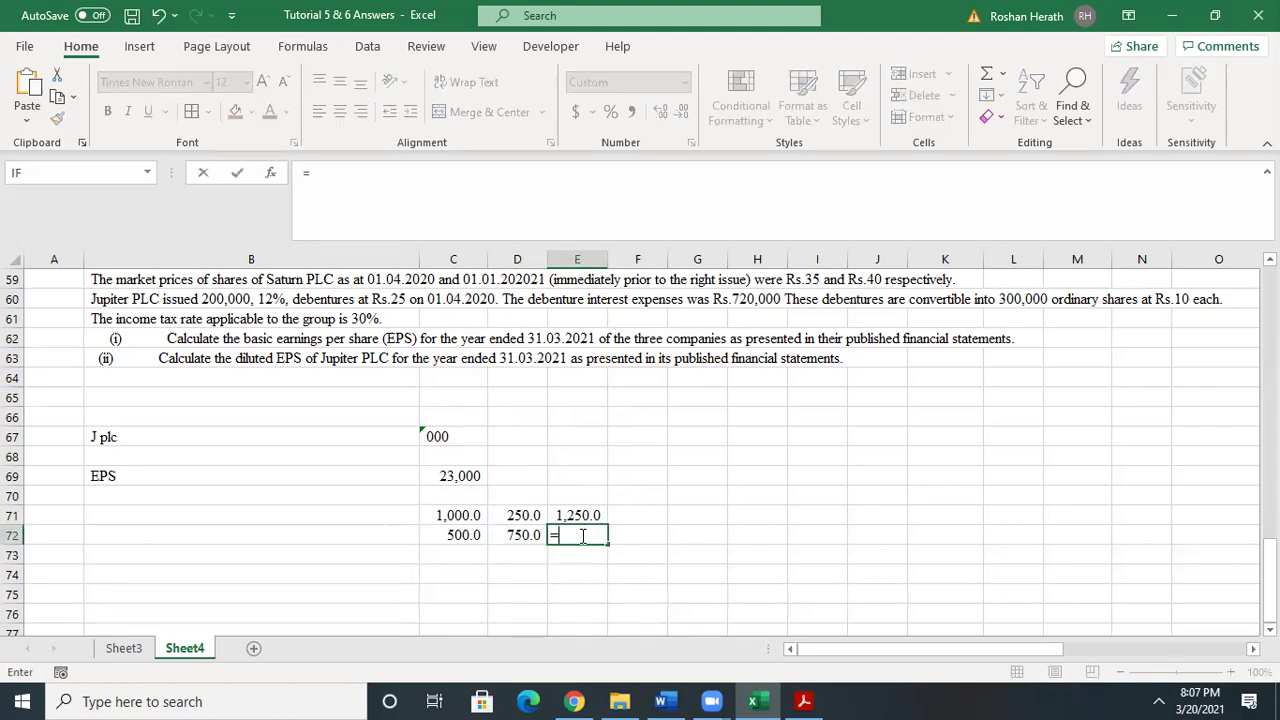
pyautogui.click(443, 536)
pyautogui.write('+')
pyautogui.click(511, 535)
pyautogui.press('Return')
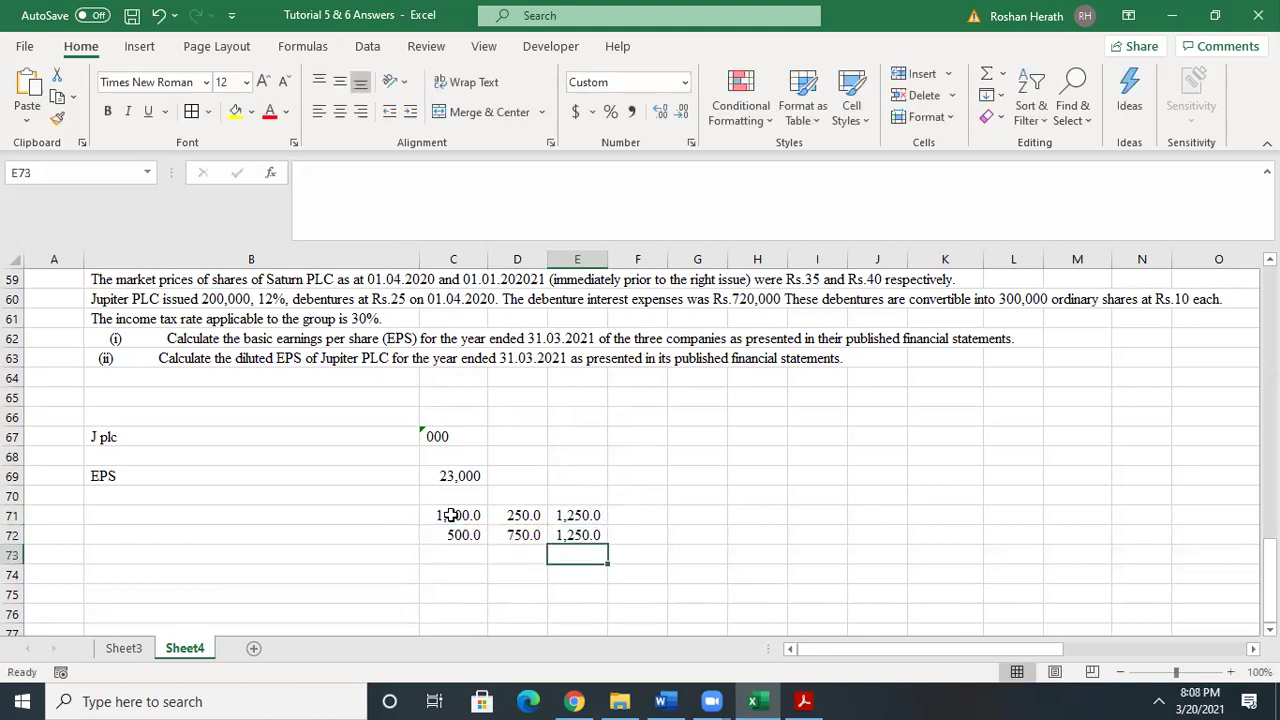
# - Review both share weighting rows and display the figures in C71:E72 without decimals
pyautogui.click(455, 515)
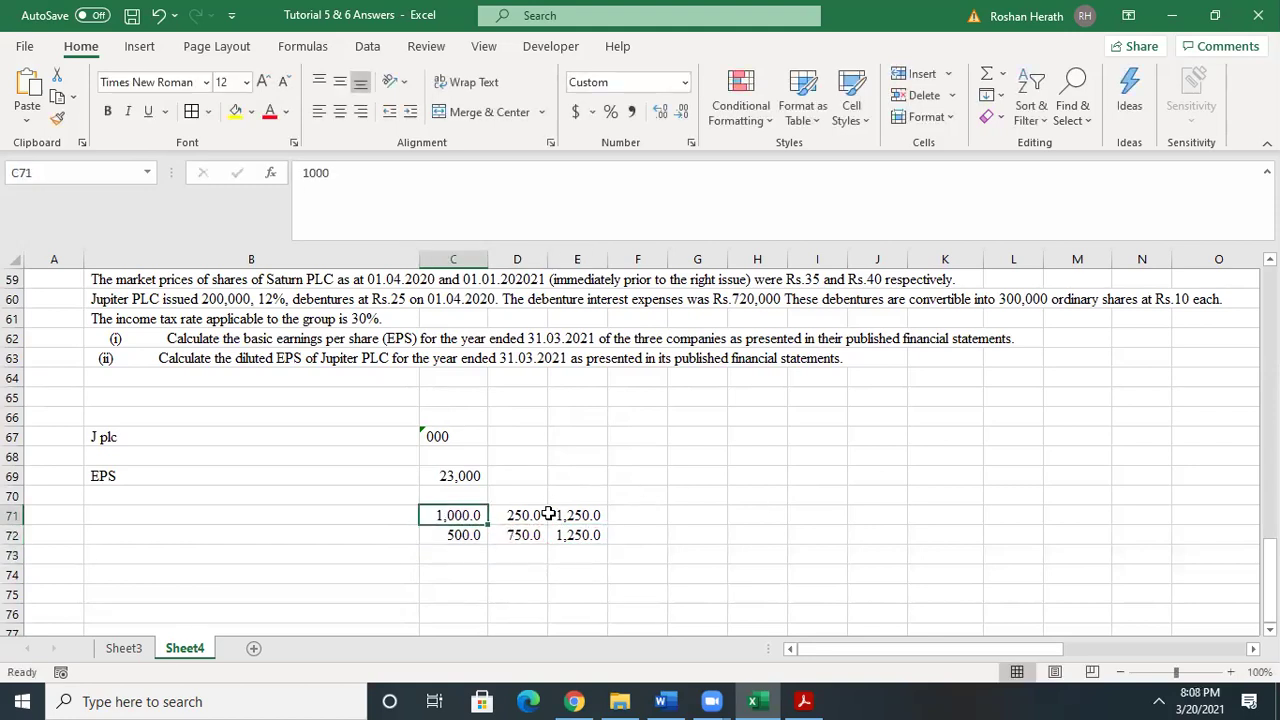
pyautogui.click(508, 515)
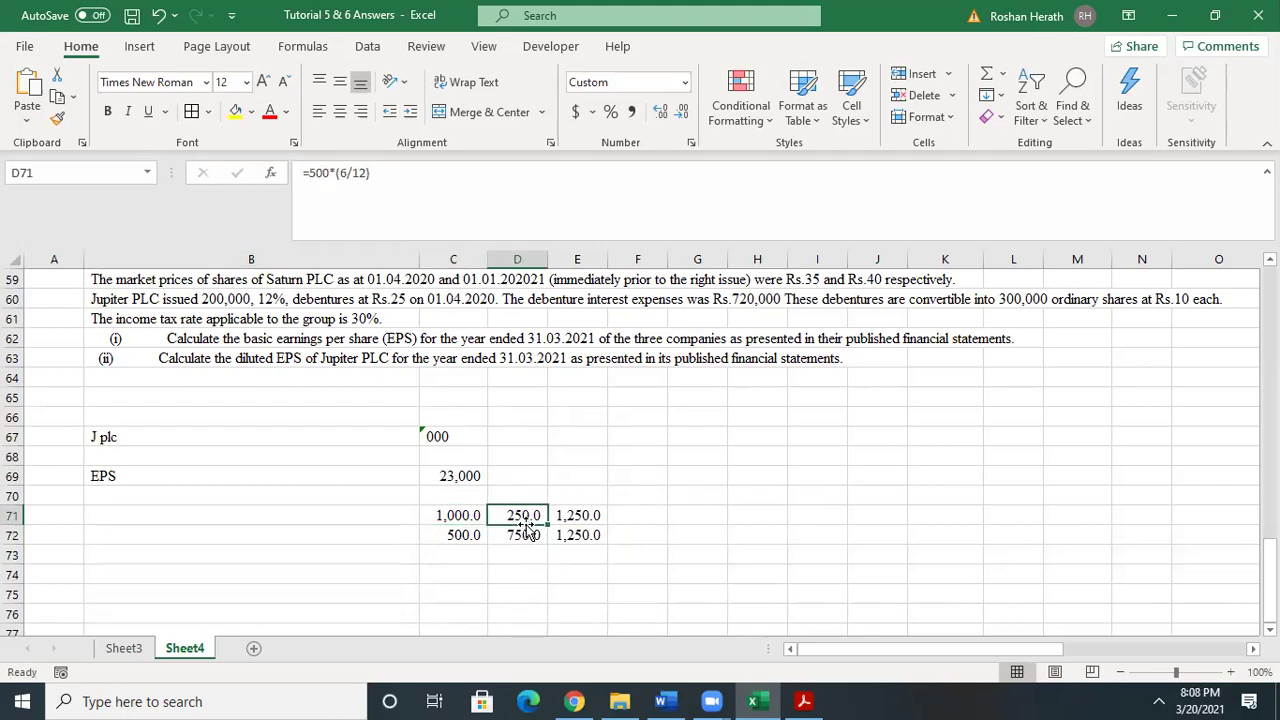
pyautogui.click(585, 518)
pyautogui.click(457, 537)
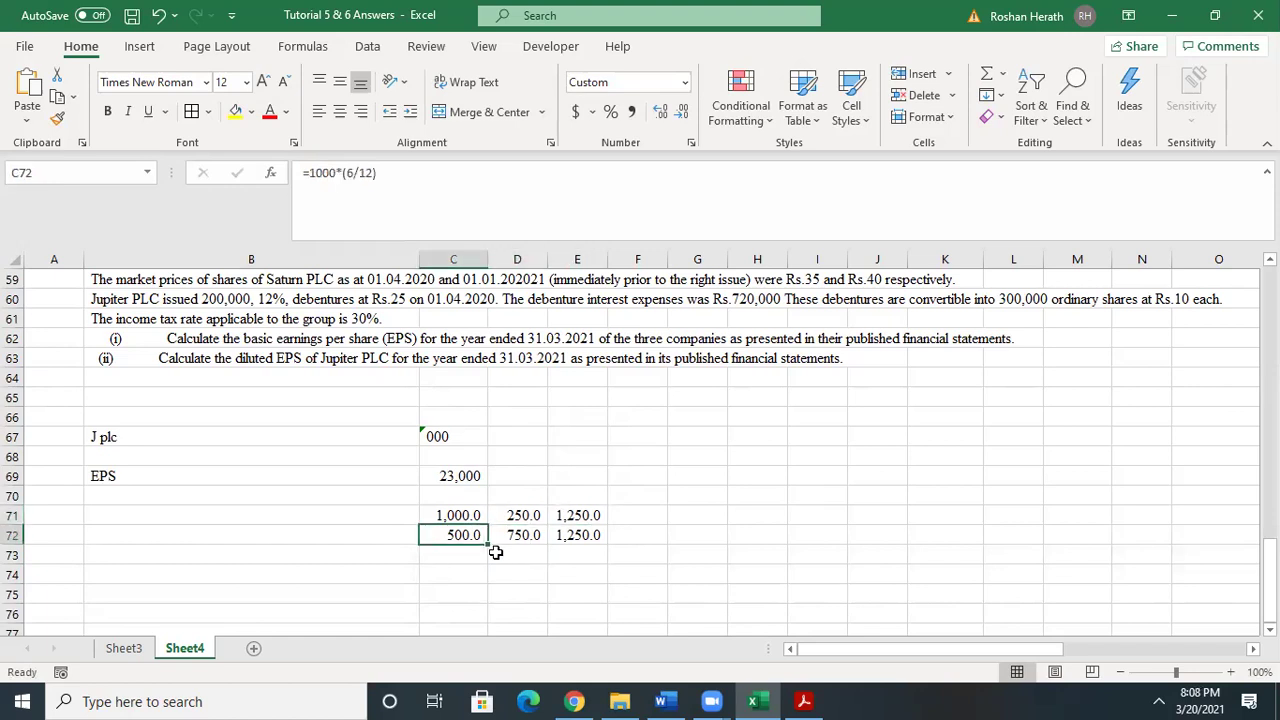
pyautogui.click(523, 538)
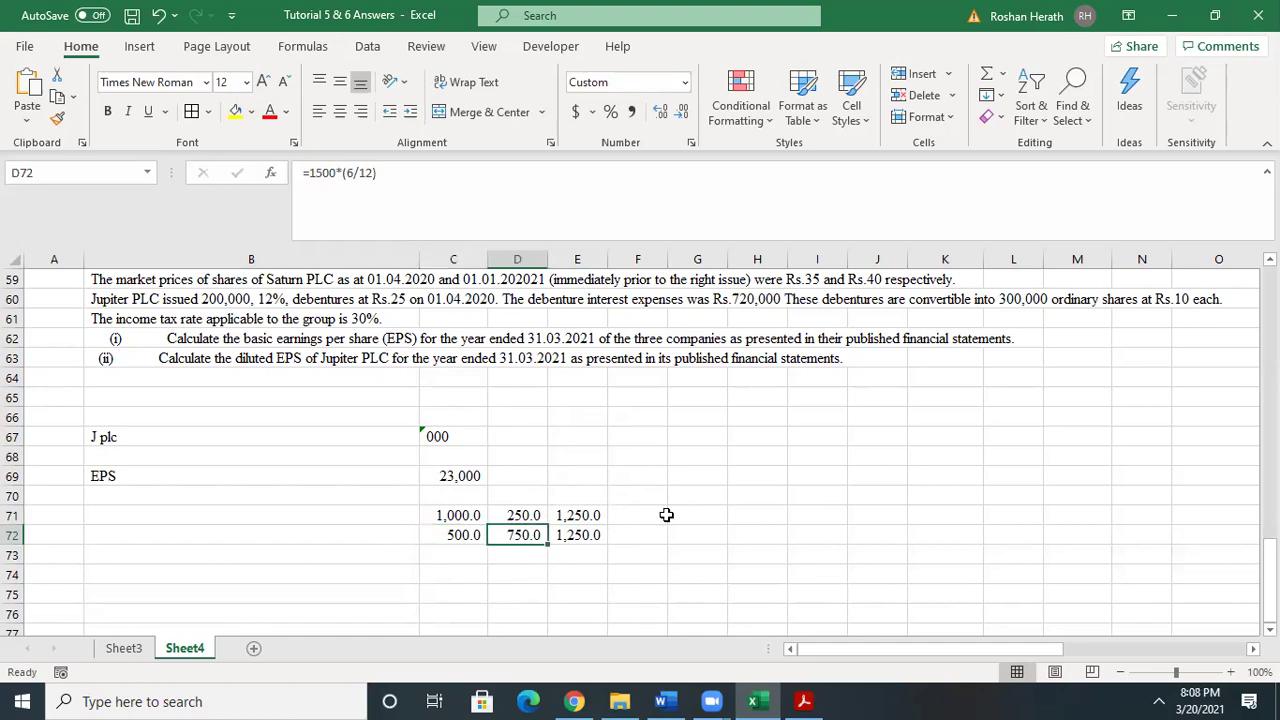
pyautogui.moveTo(435, 516); pyautogui.dragTo(580, 532)
pyautogui.click(680, 114)
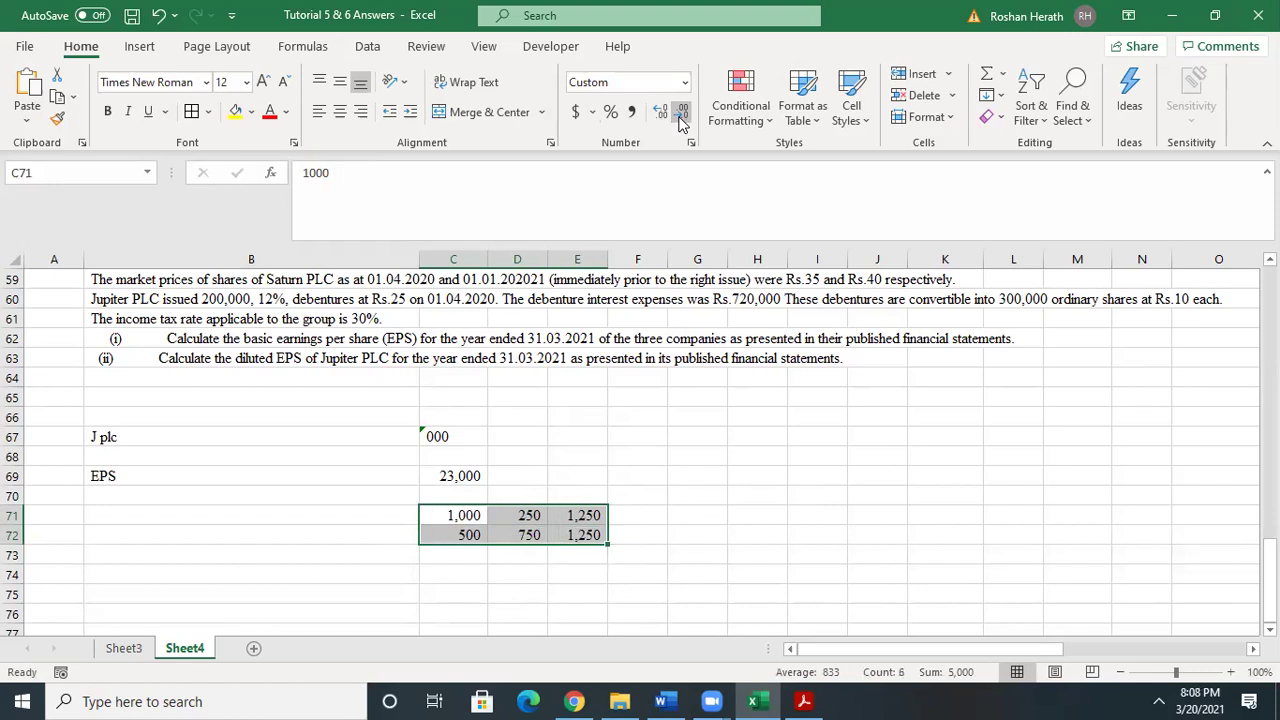
# - Calculate Jupiter PLC's basic earnings per share in H69 with the formula =23000/1250
pyautogui.click(735, 538)
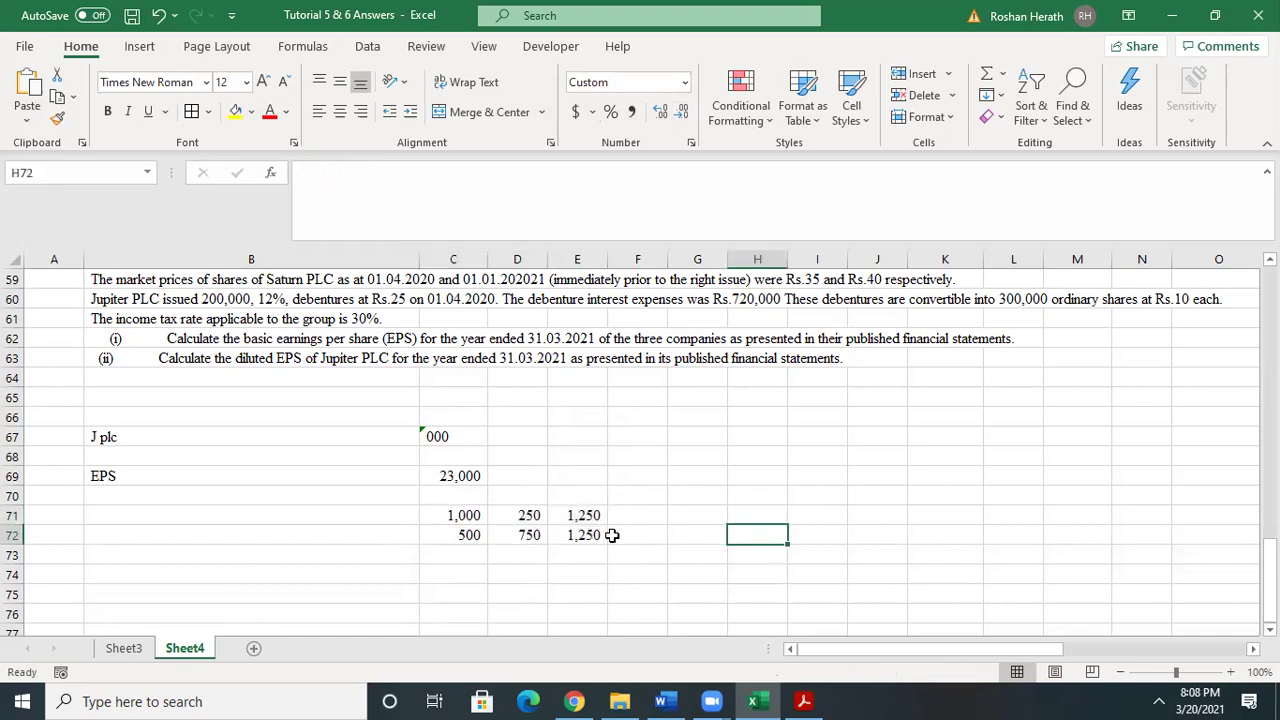
pyautogui.click(612, 535)
pyautogui.click(585, 535)
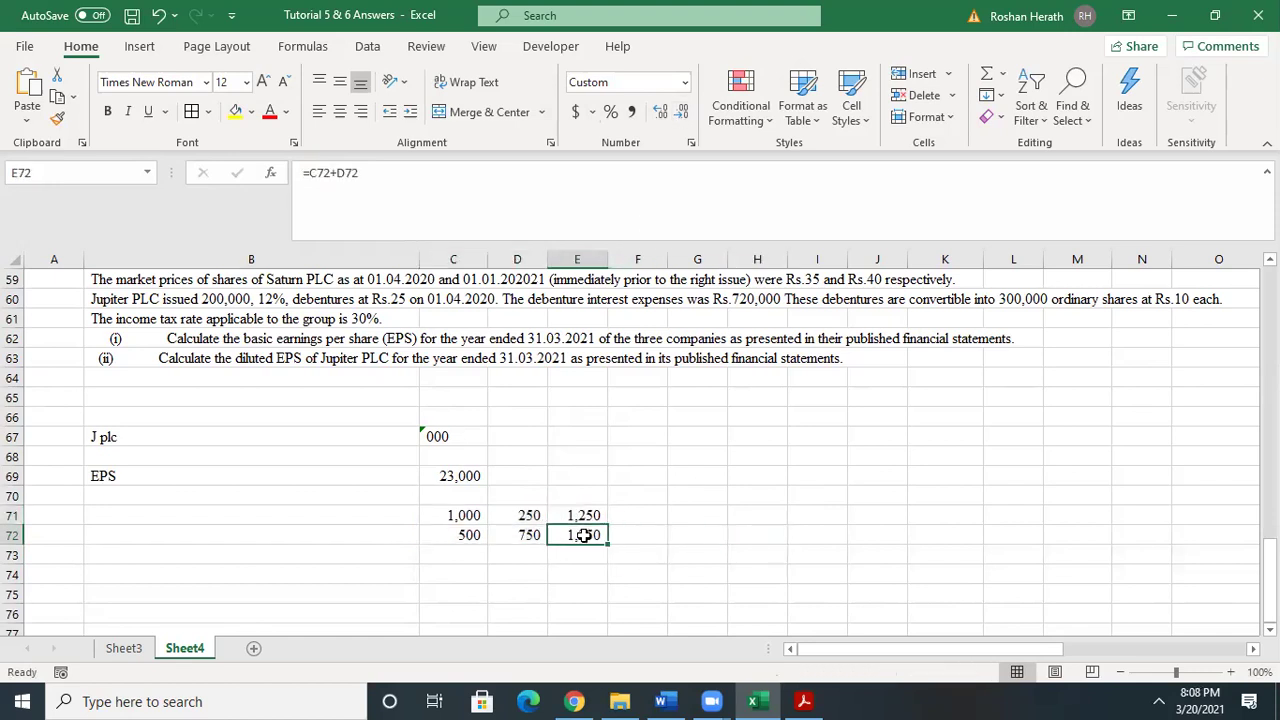
pyautogui.click(754, 476)
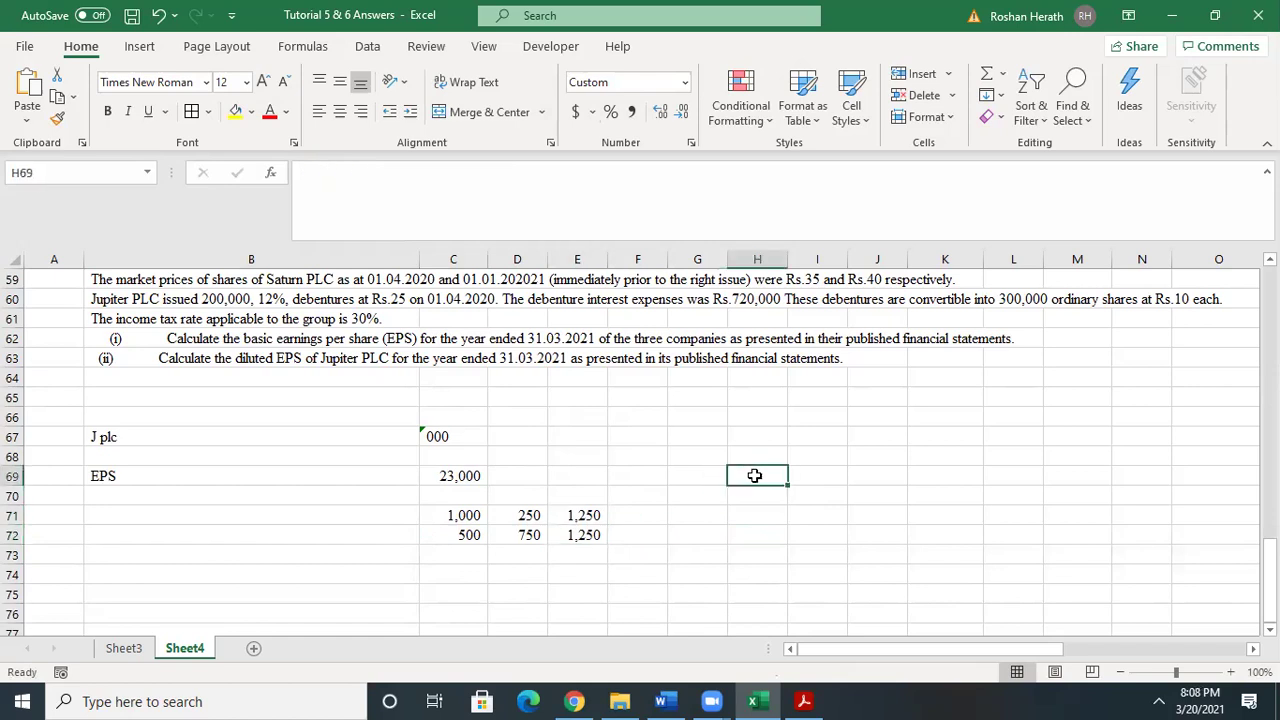
pyautogui.write('=')
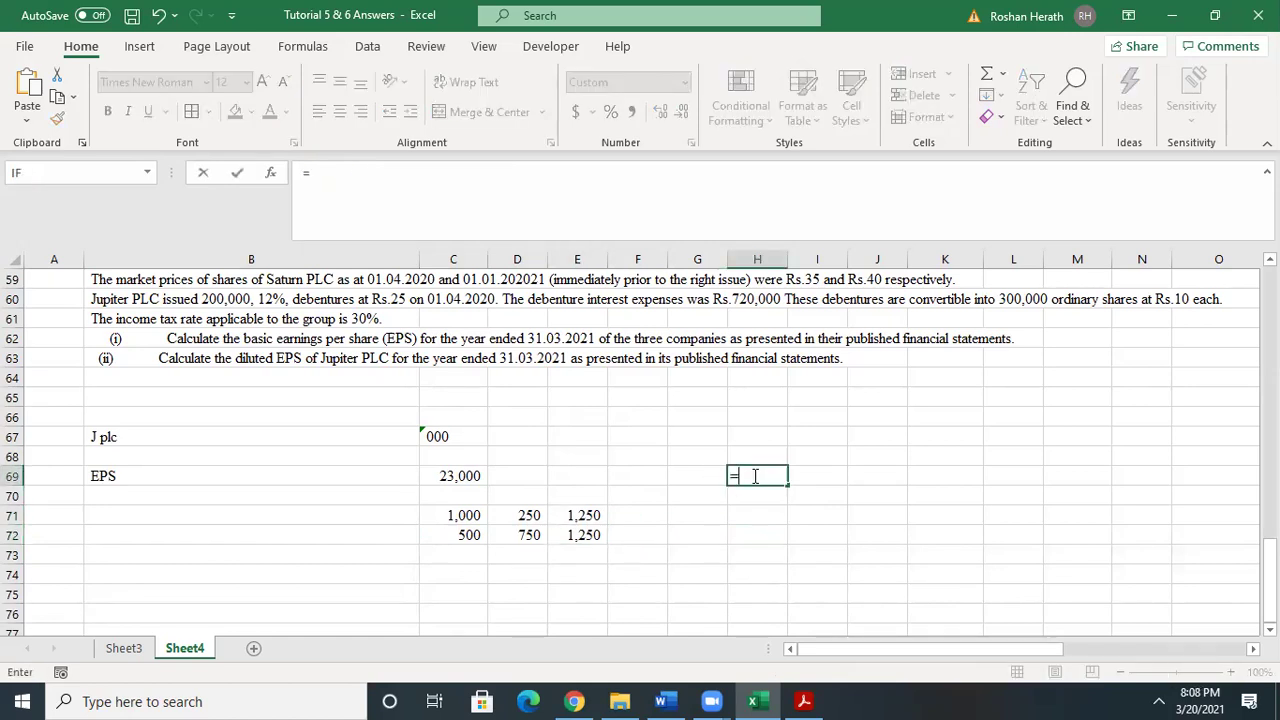
pyautogui.write('23000')
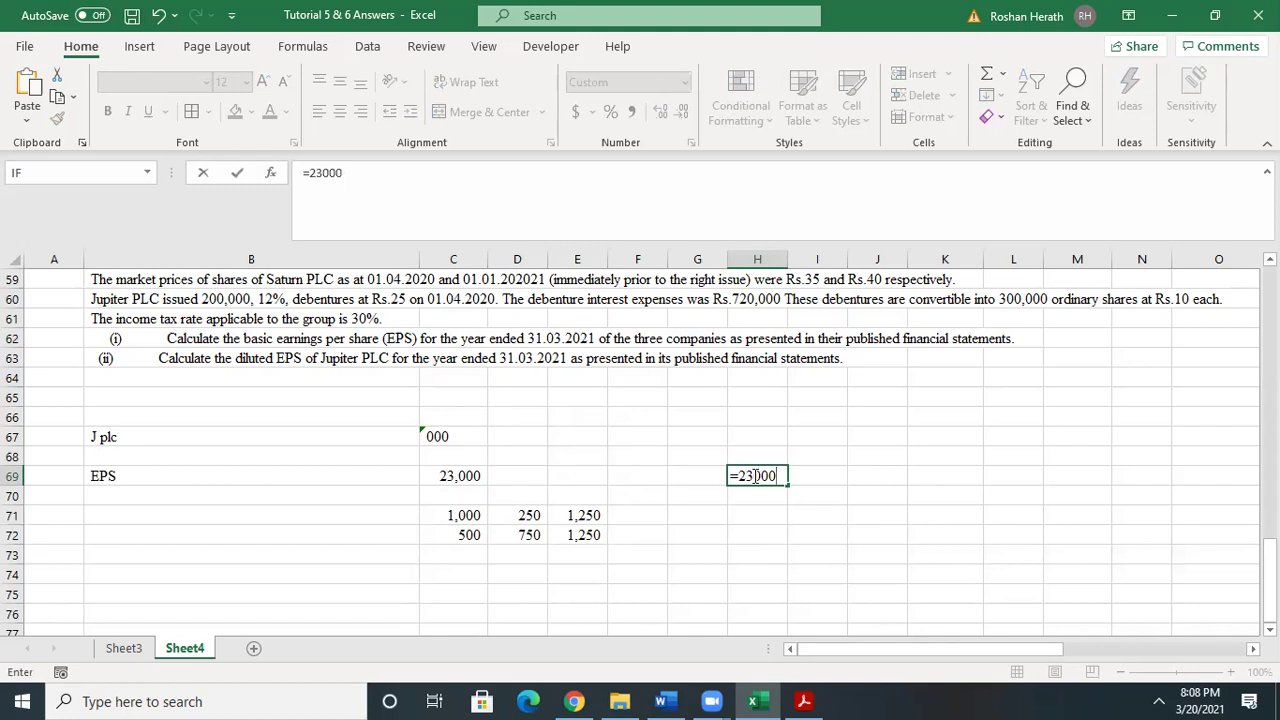
pyautogui.write('/150')
pyautogui.press('BackSpace')
pyautogui.write('250')
pyautogui.press('Return')
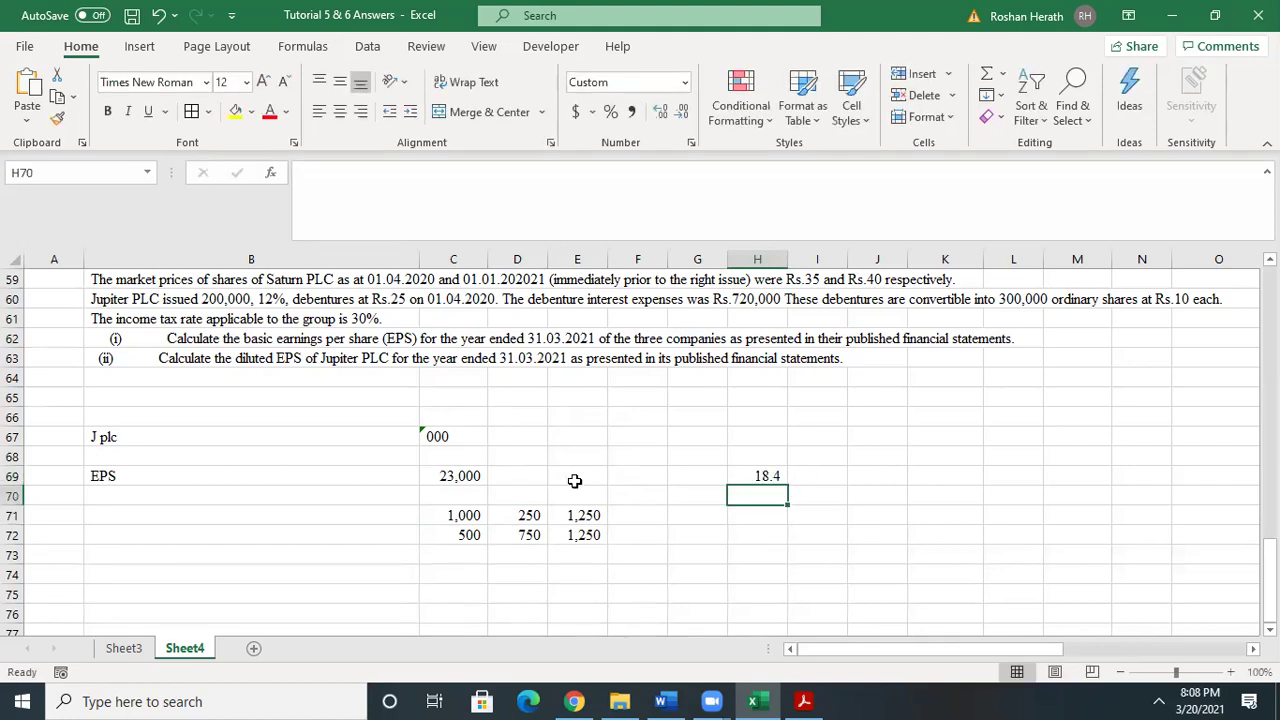
# - Label the earnings per share figure with "Rs." in G69 and "per share" in I69
pyautogui.click(717, 479)
pyautogui.write('Rs.')
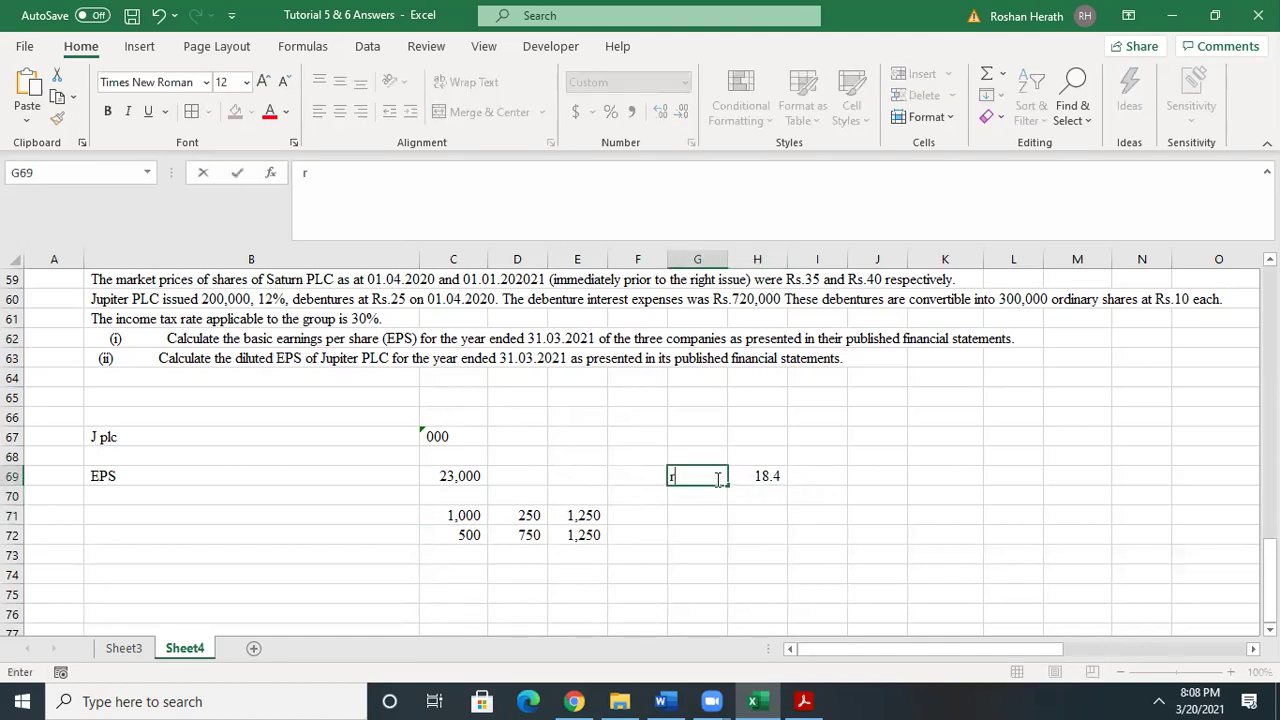
pyautogui.click(817, 475)
pyautogui.write('er share')
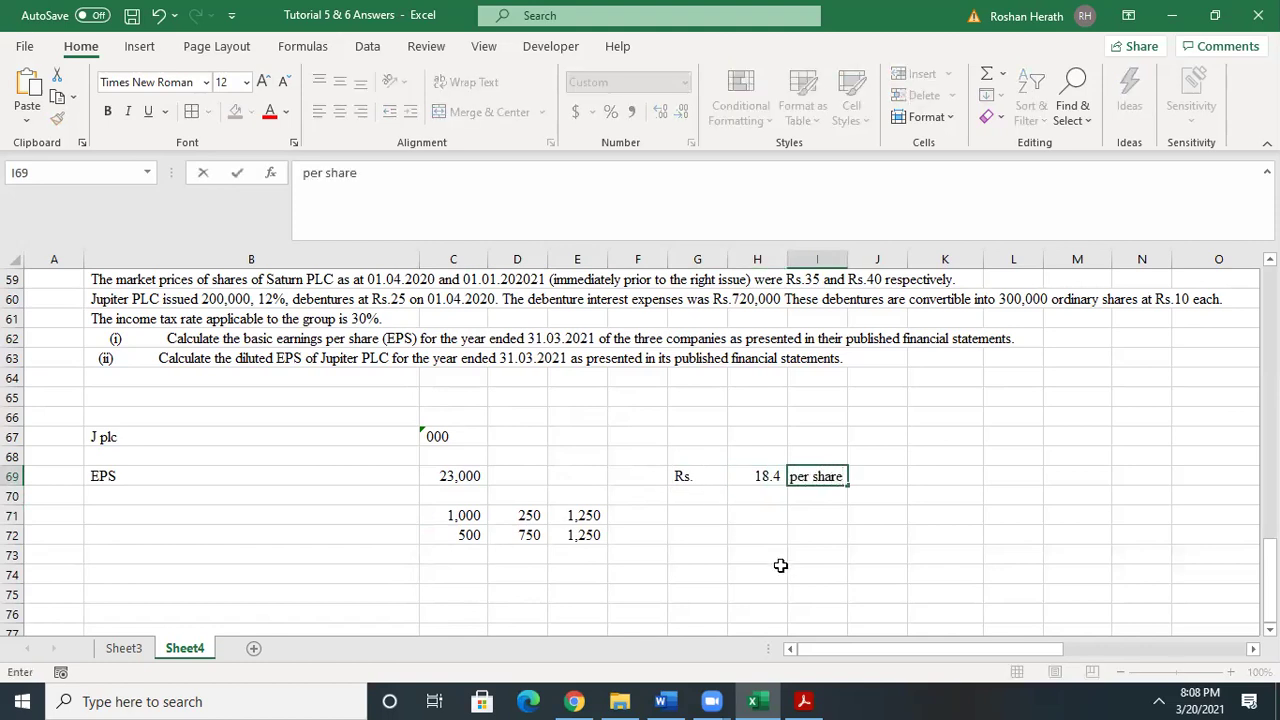
pyautogui.click(781, 570)
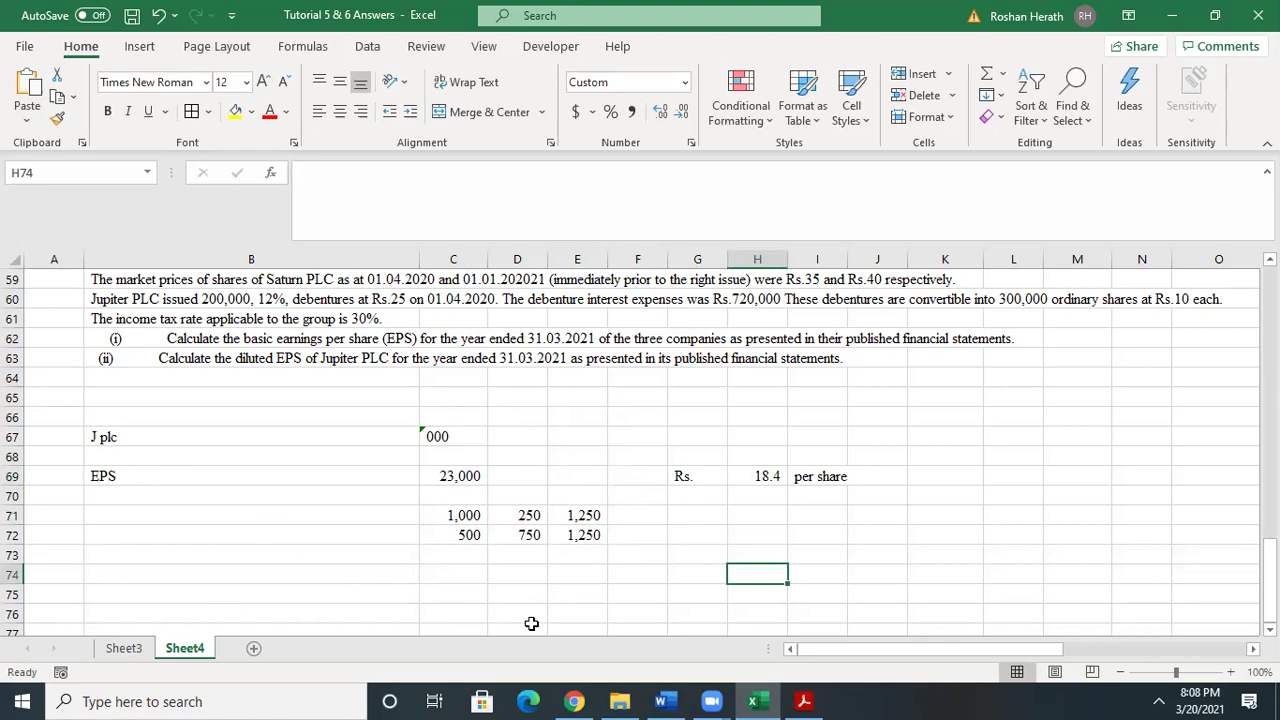
# - Enter the heading "S PLC" in B75 to start the Saturn PLC calculation
pyautogui.moveTo(1270, 585)
pyautogui.mouseDown()
pyautogui.moveTo(1270, 525)
pyautogui.moveTo(1270, 585)
pyautogui.mouseUp()
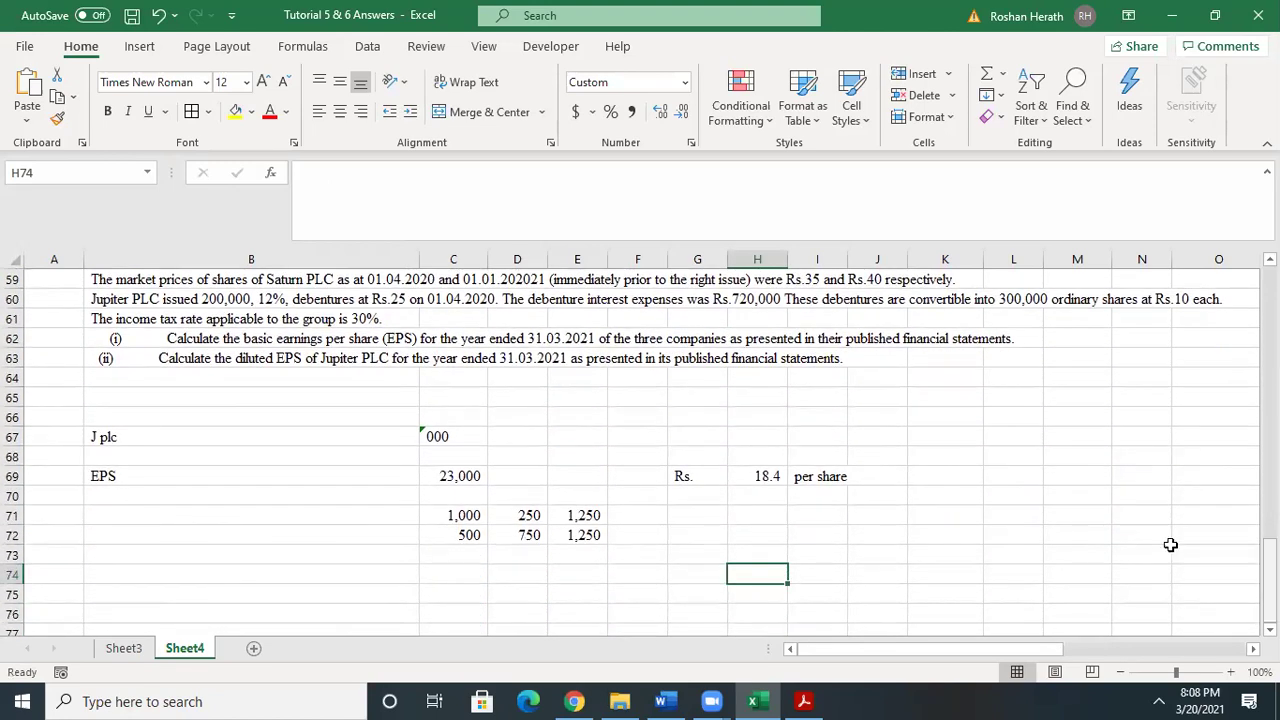
pyautogui.click(125, 598)
pyautogui.write('S ')
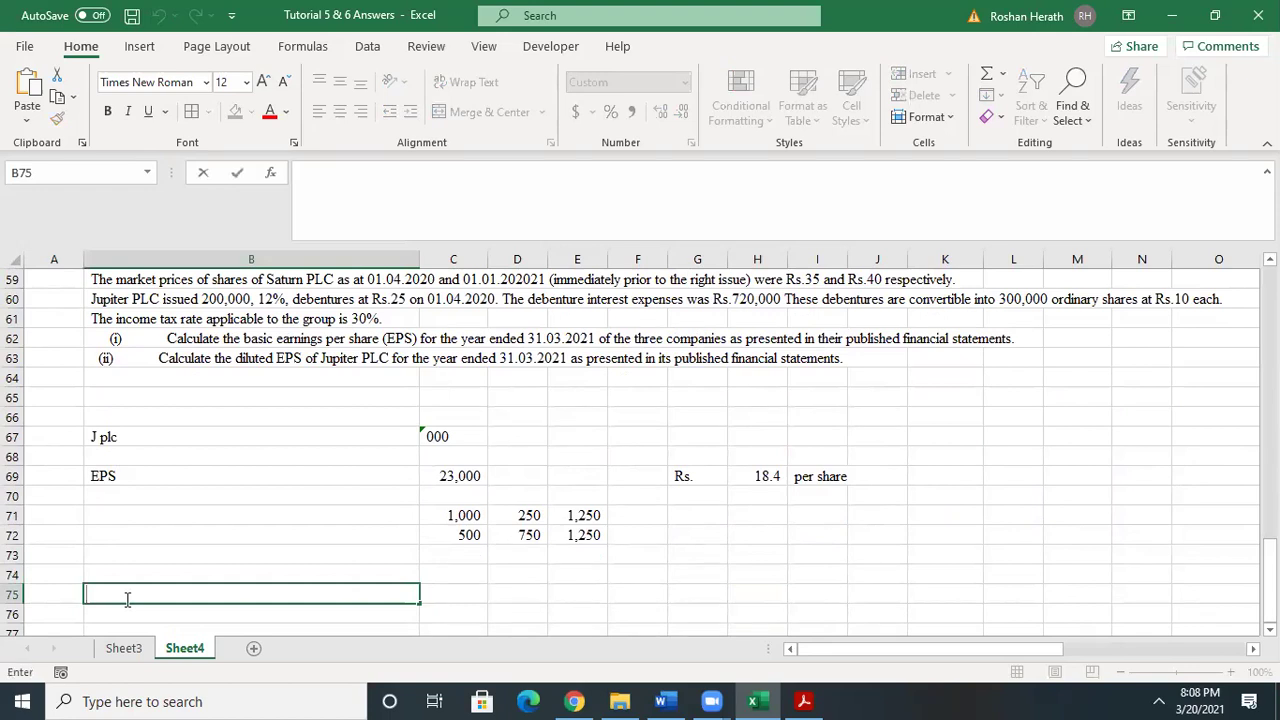
pyautogui.write('PLC')
pyautogui.click(493, 612)
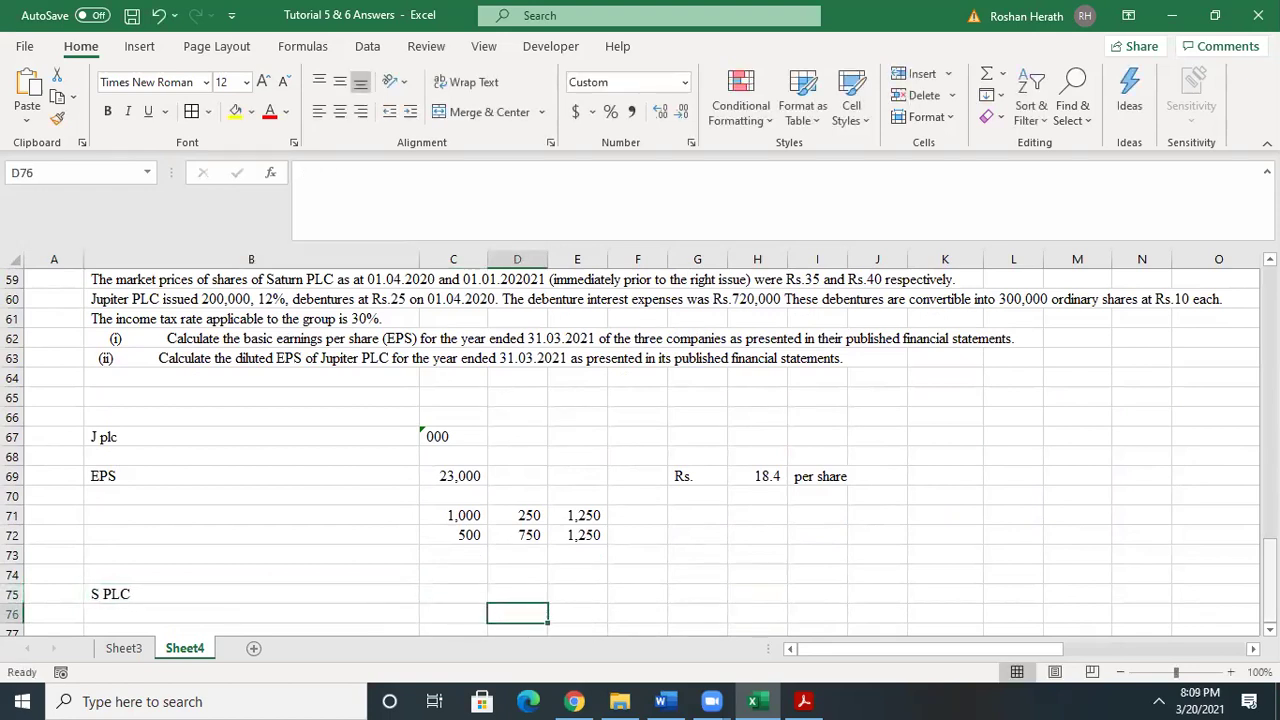
# - Examine Saturn PLC's profit for the year, preference shareholders' profit and discontinued operations in the question's data table
pyautogui.moveTo(1268, 582); pyautogui.dragTo(1268, 500)
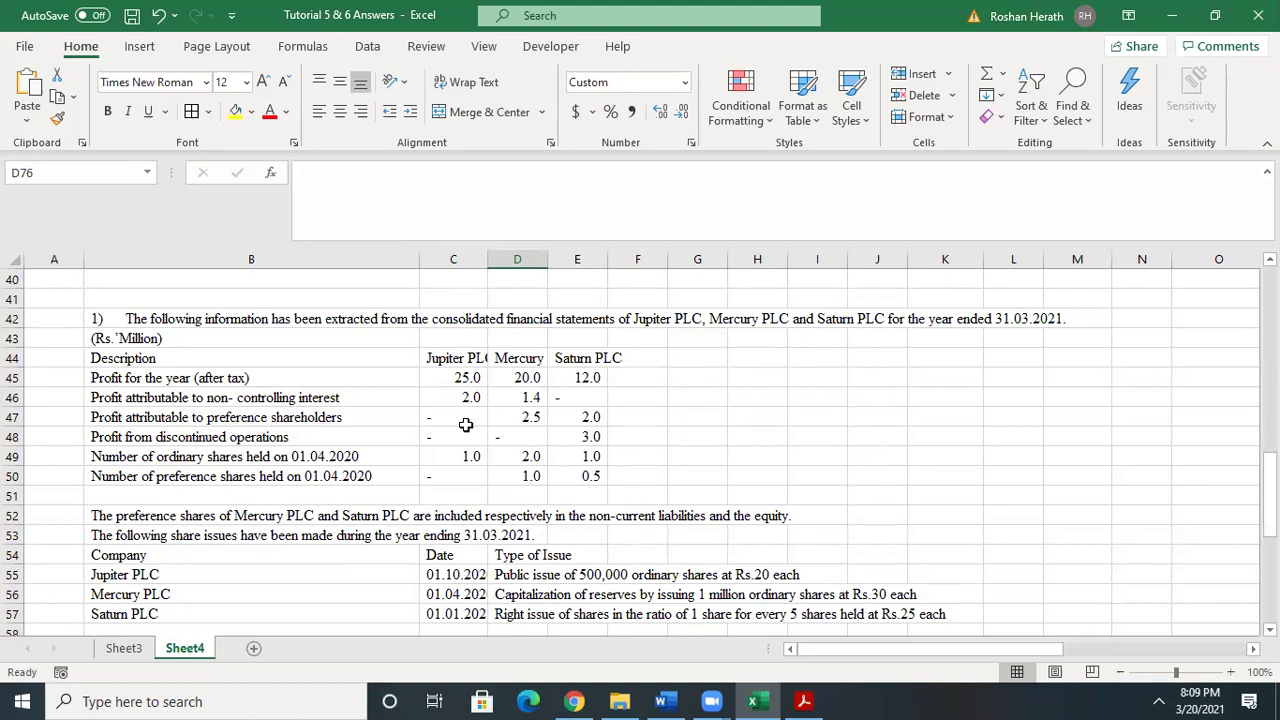
pyautogui.click(580, 413)
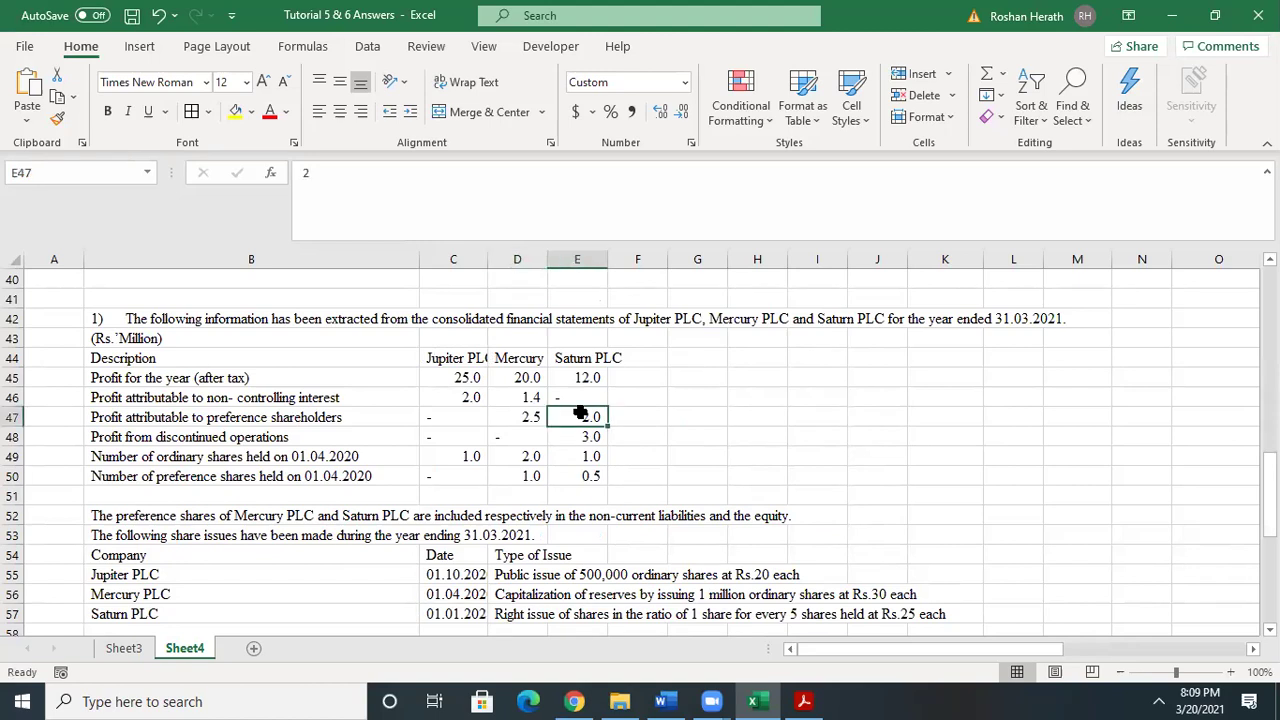
pyautogui.click(580, 433)
pyautogui.click(584, 414)
pyautogui.moveTo(1268, 494); pyautogui.dragTo(1268, 504)
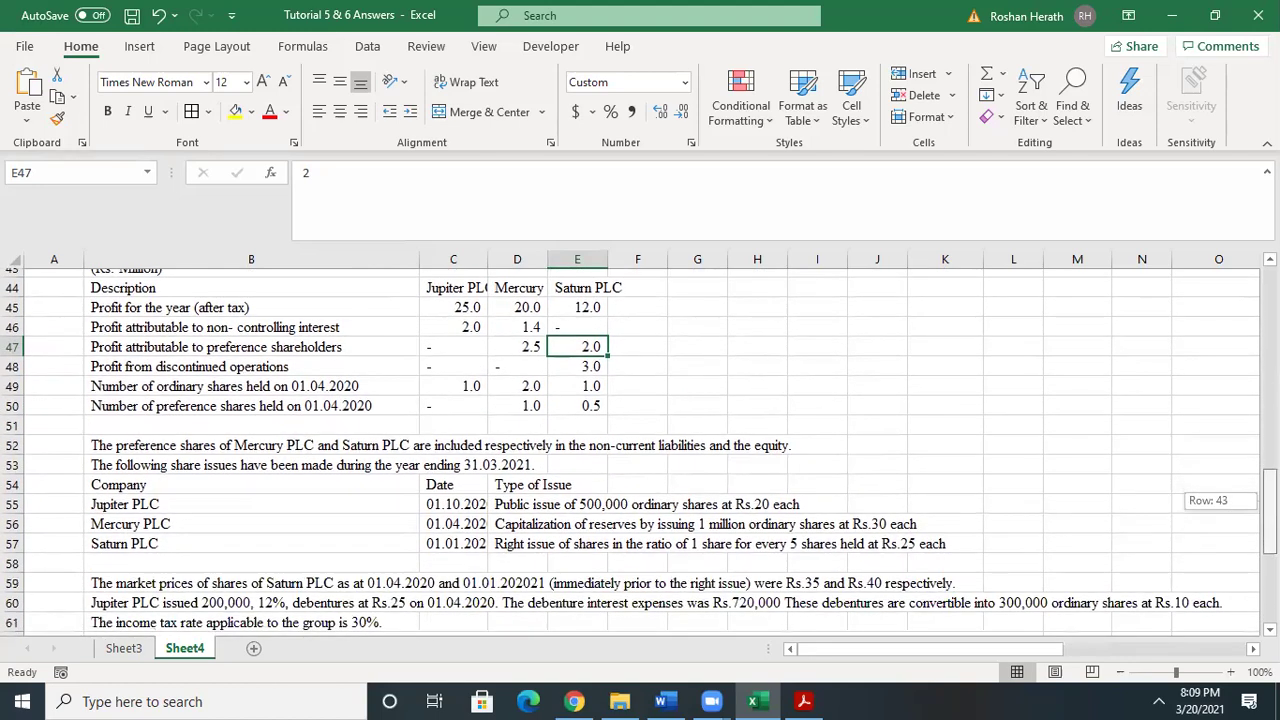
pyautogui.moveTo(1268, 504); pyautogui.dragTo(1268, 574)
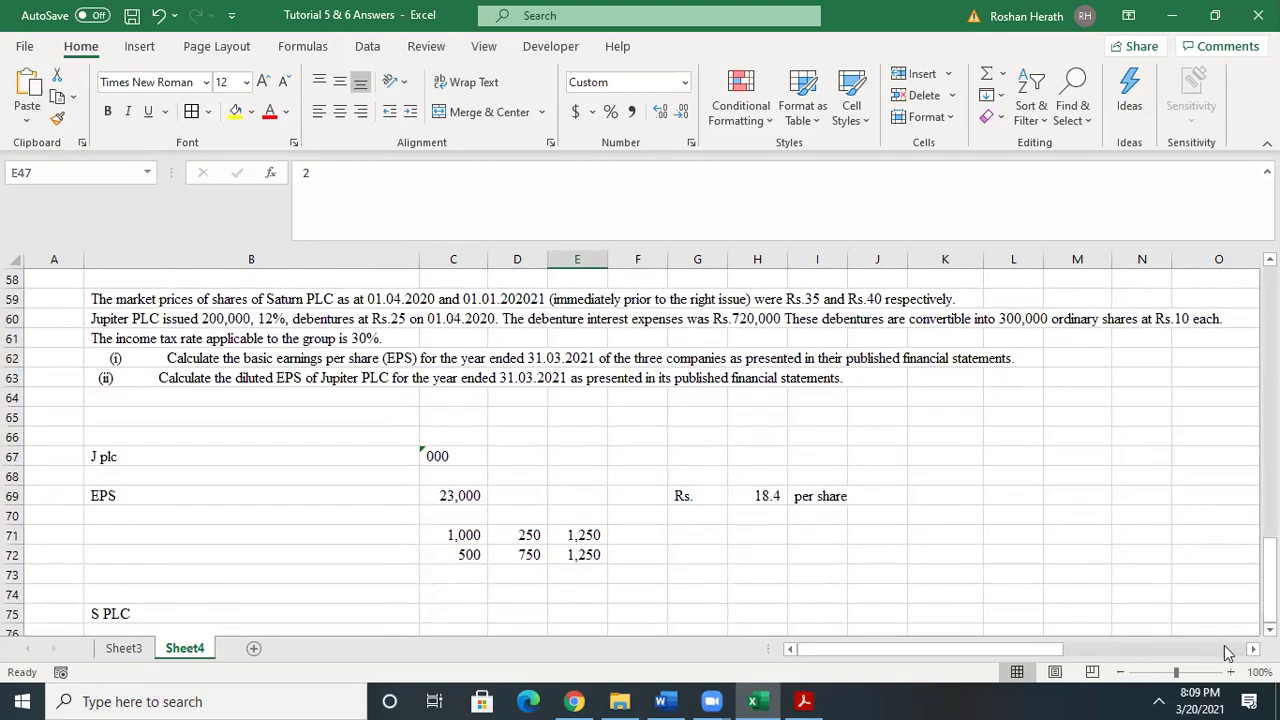
pyautogui.scroll(-1, 503, 549)
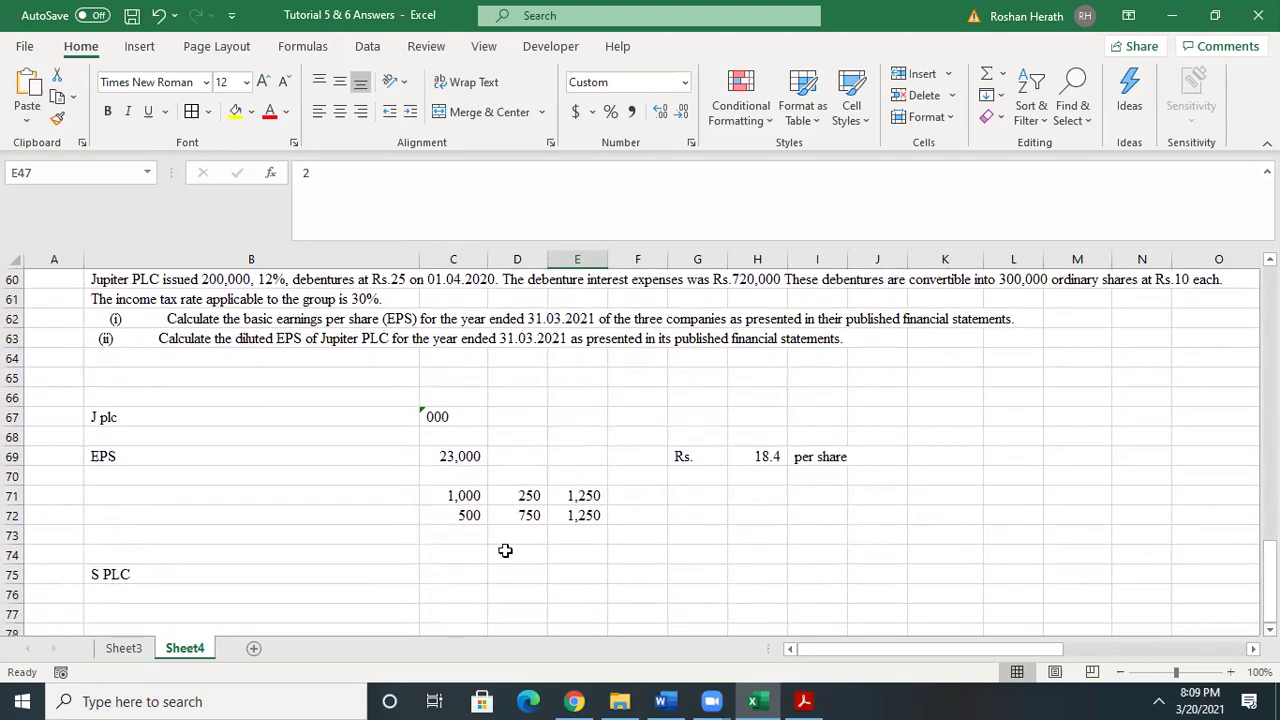
pyautogui.click(455, 571)
pyautogui.write('=')
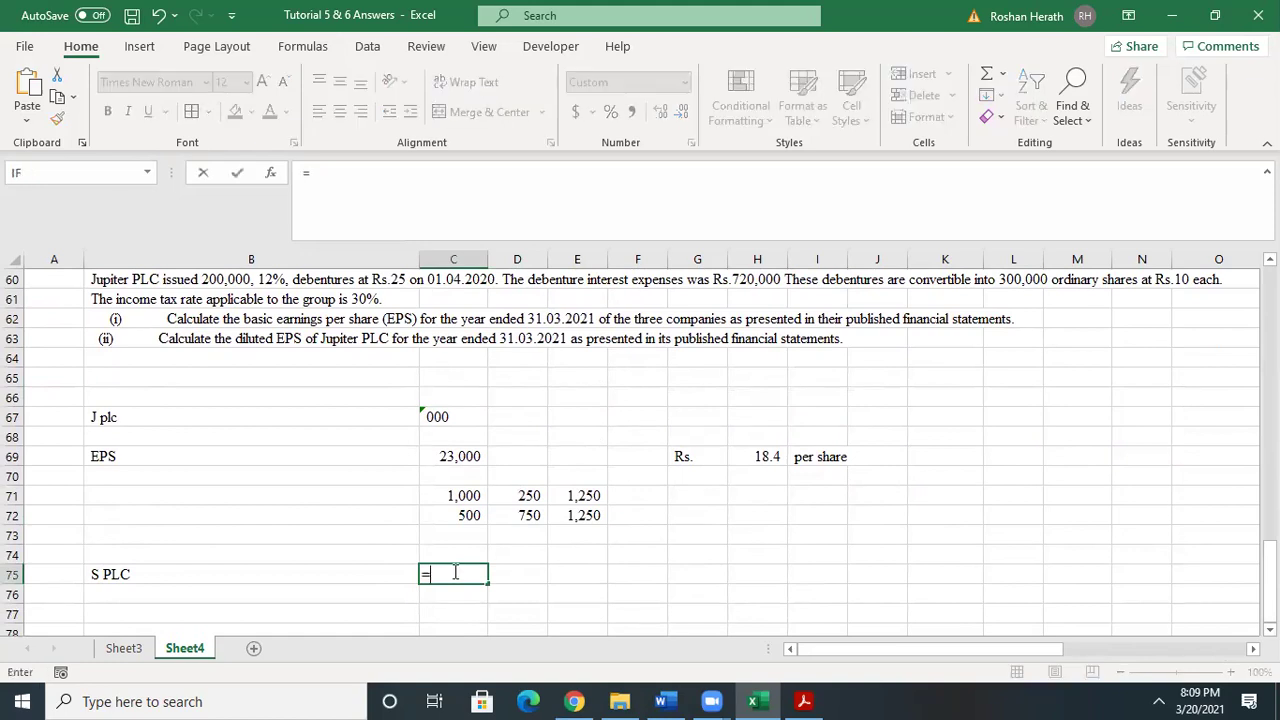
pyautogui.write('1200')
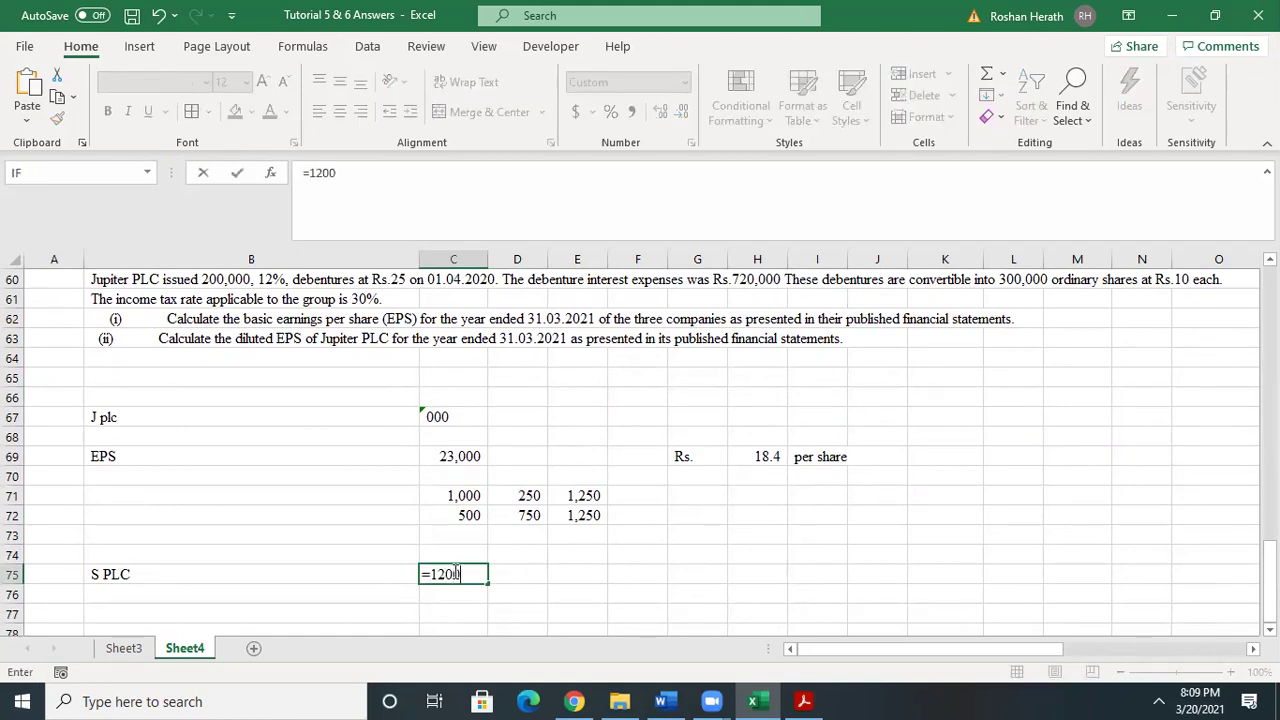
pyautogui.write('0-')
pyautogui.moveTo(1270, 580)
pyautogui.mouseDown()
pyautogui.moveTo(1270, 492)
pyautogui.moveTo(1270, 580)
pyautogui.mouseUp()
pyautogui.write('2000-3000')
pyautogui.press('Return')
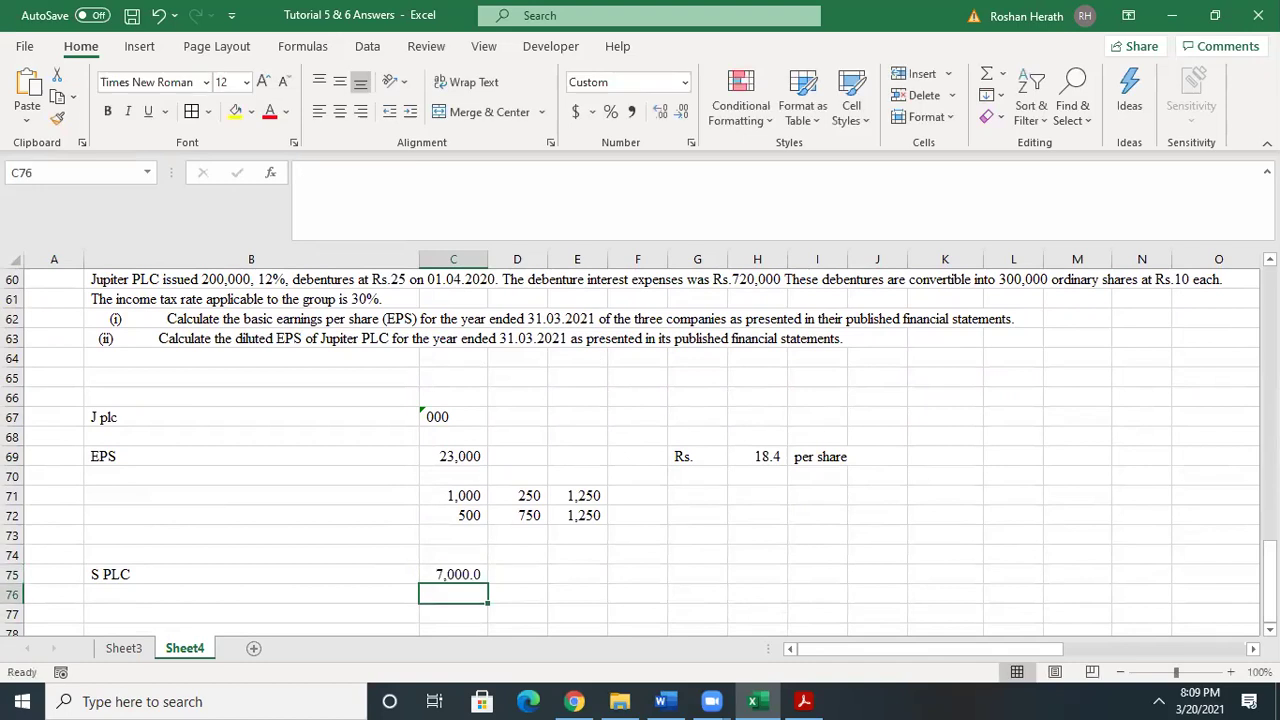
pyautogui.click(442, 574)
pyautogui.click(682, 111)
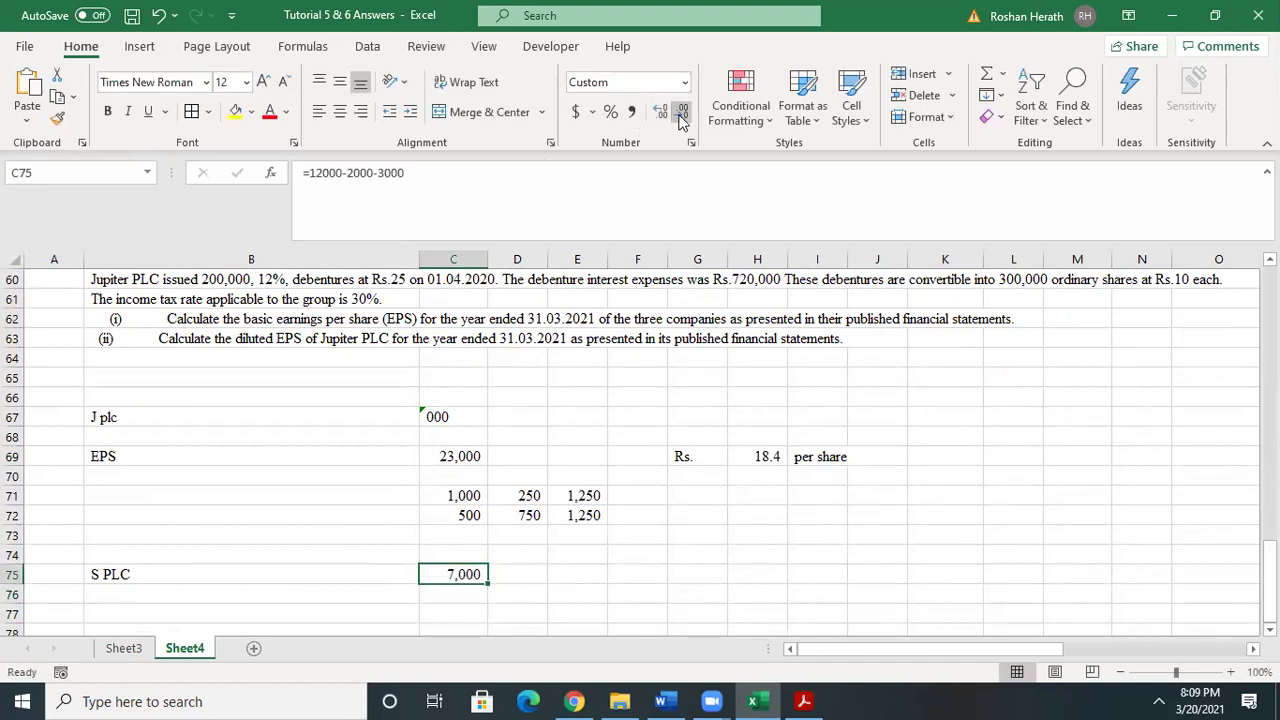
# - Examine Saturn PLC's opening number of ordinary shares and the date and terms of its right issue
pyautogui.scroll(-1, 720, 602)
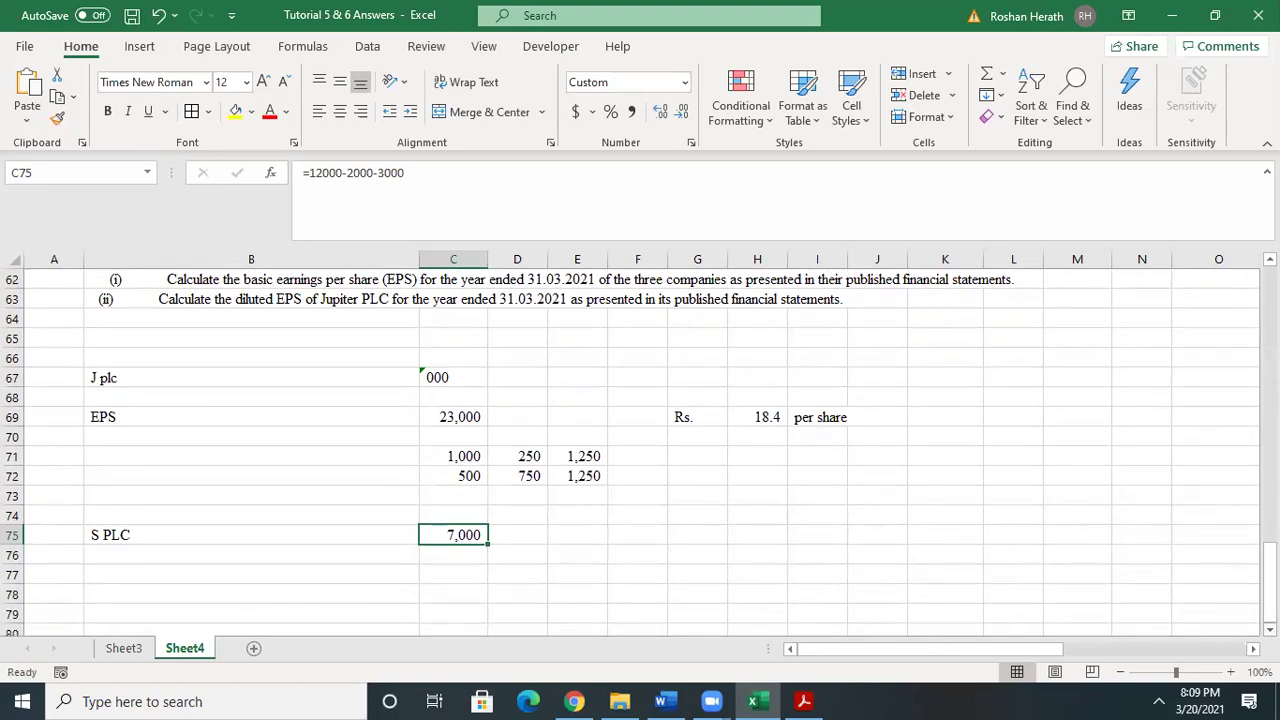
pyautogui.click(449, 577)
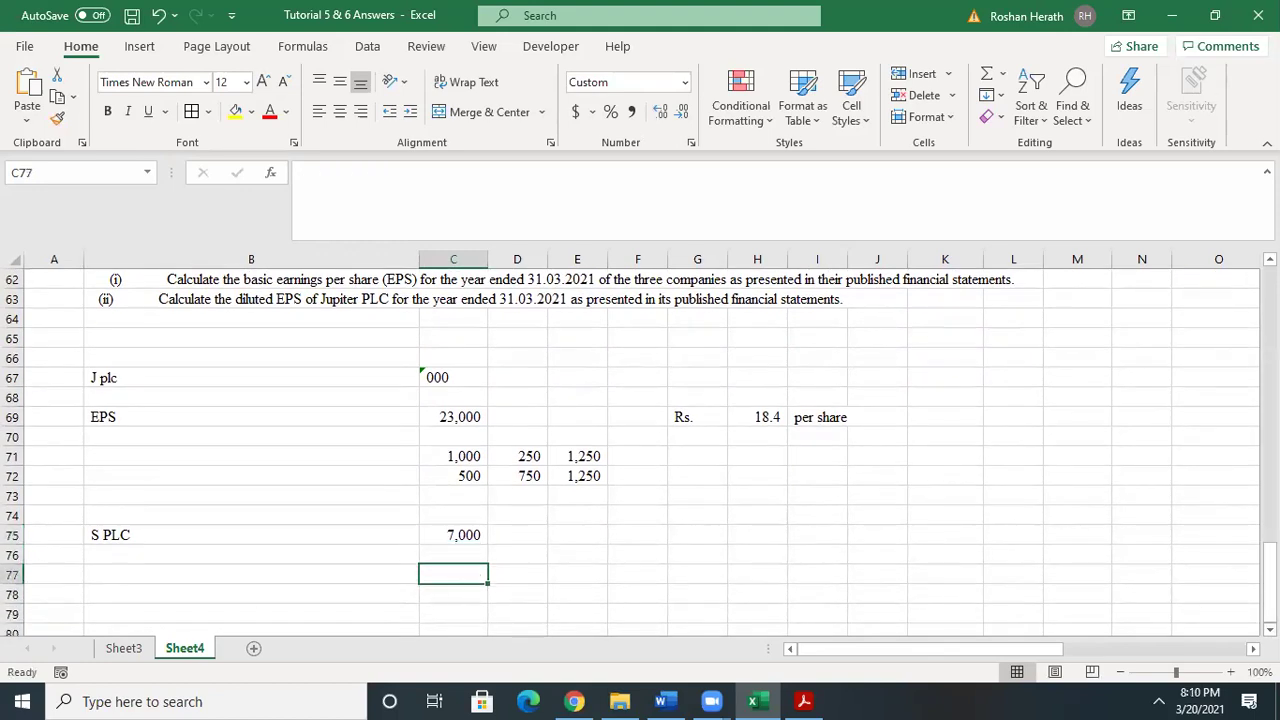
pyautogui.moveTo(1268, 578); pyautogui.dragTo(1268, 548)
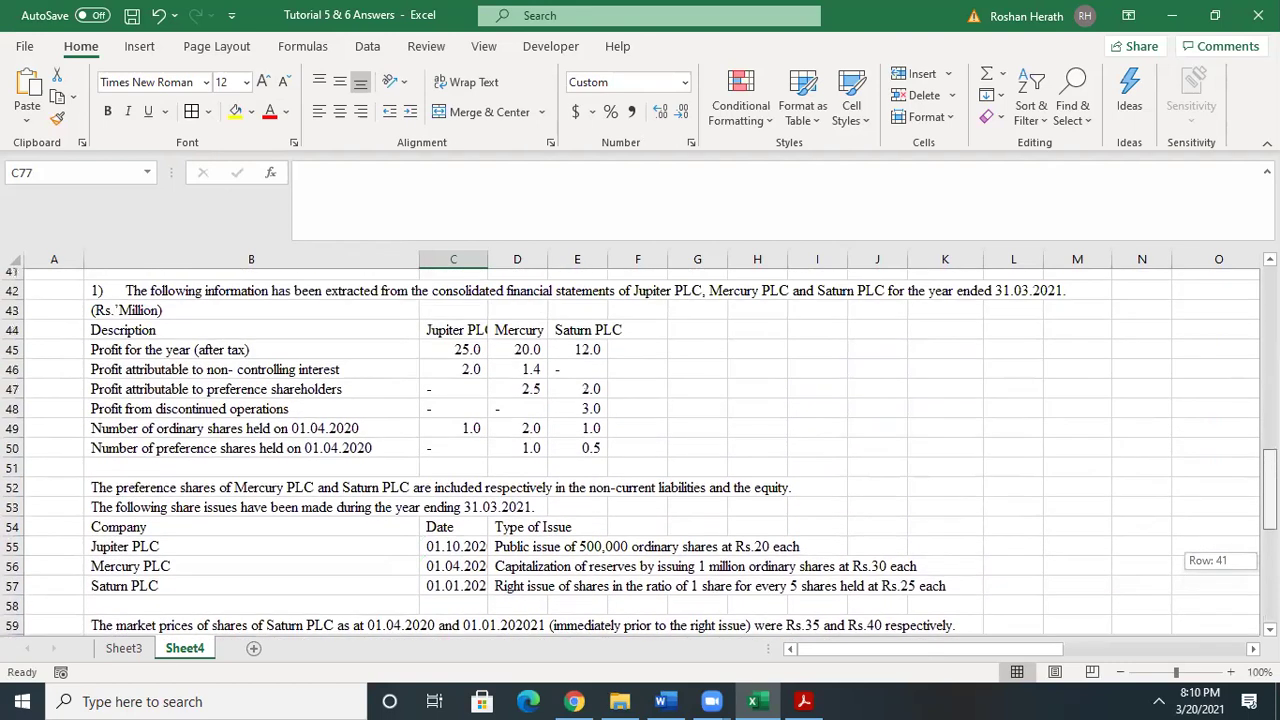
pyautogui.click(584, 437)
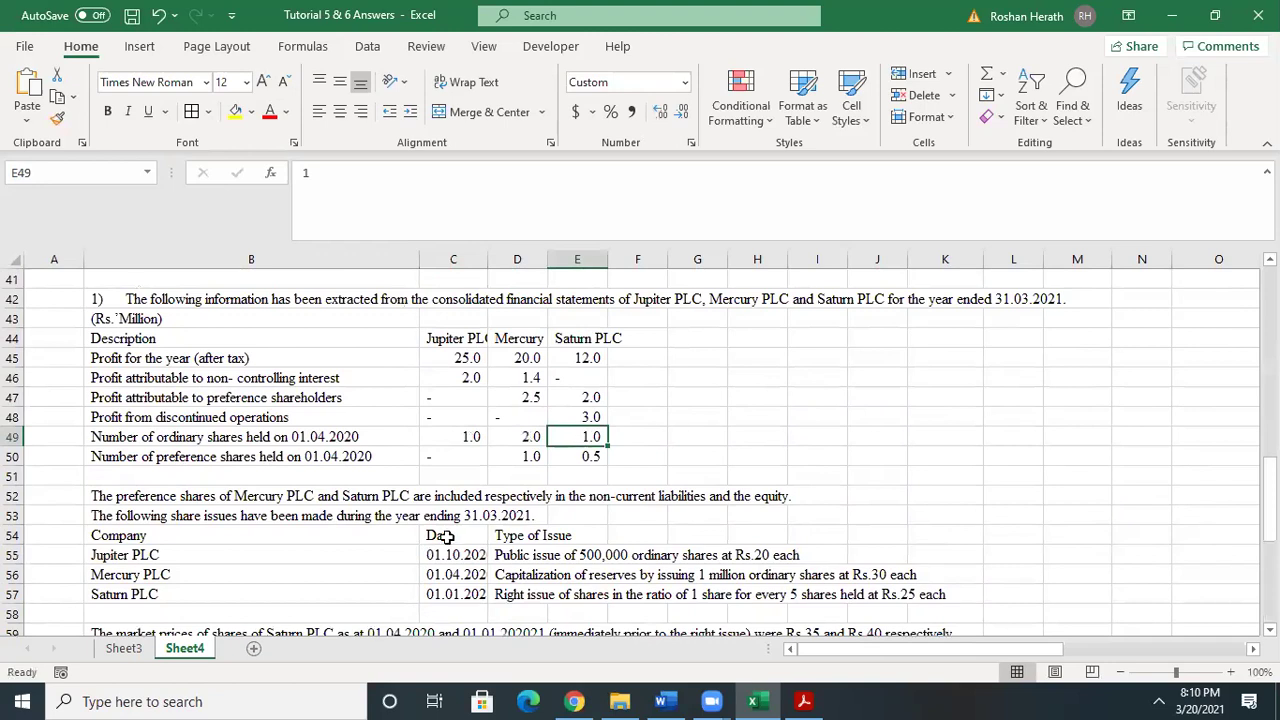
pyautogui.click(454, 594)
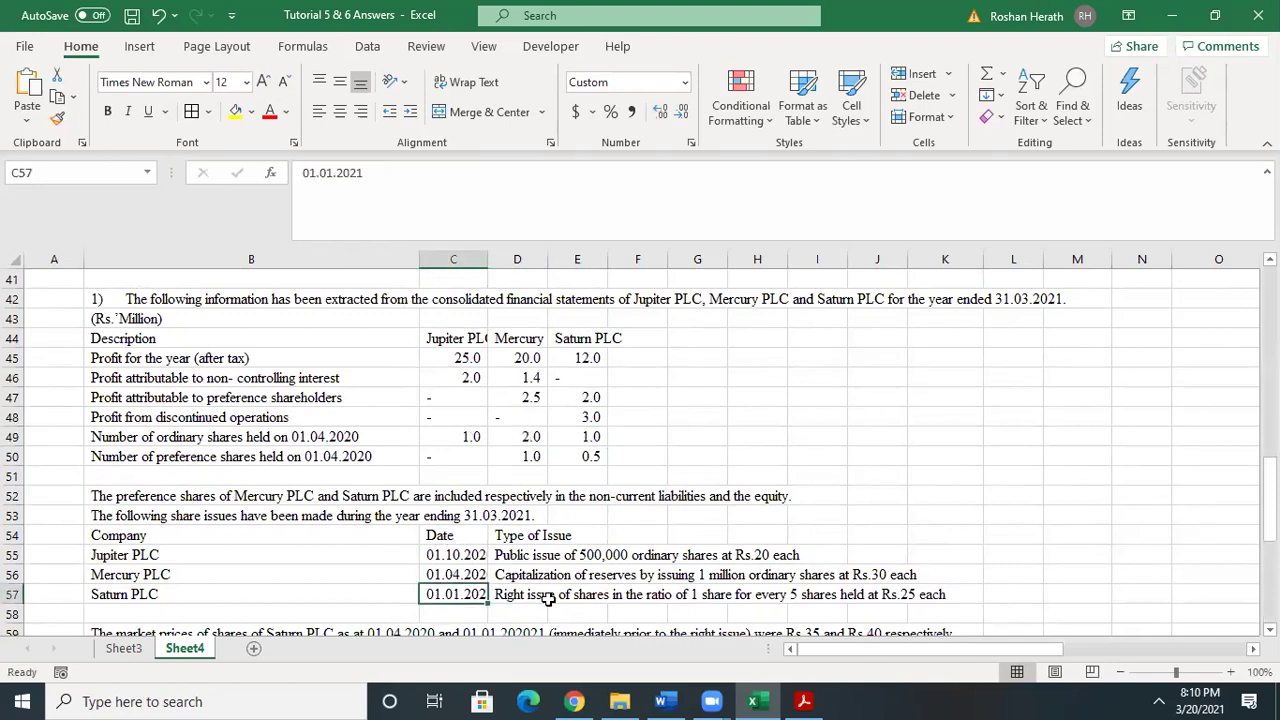
pyautogui.moveTo(1268, 499); pyautogui.dragTo(1268, 570)
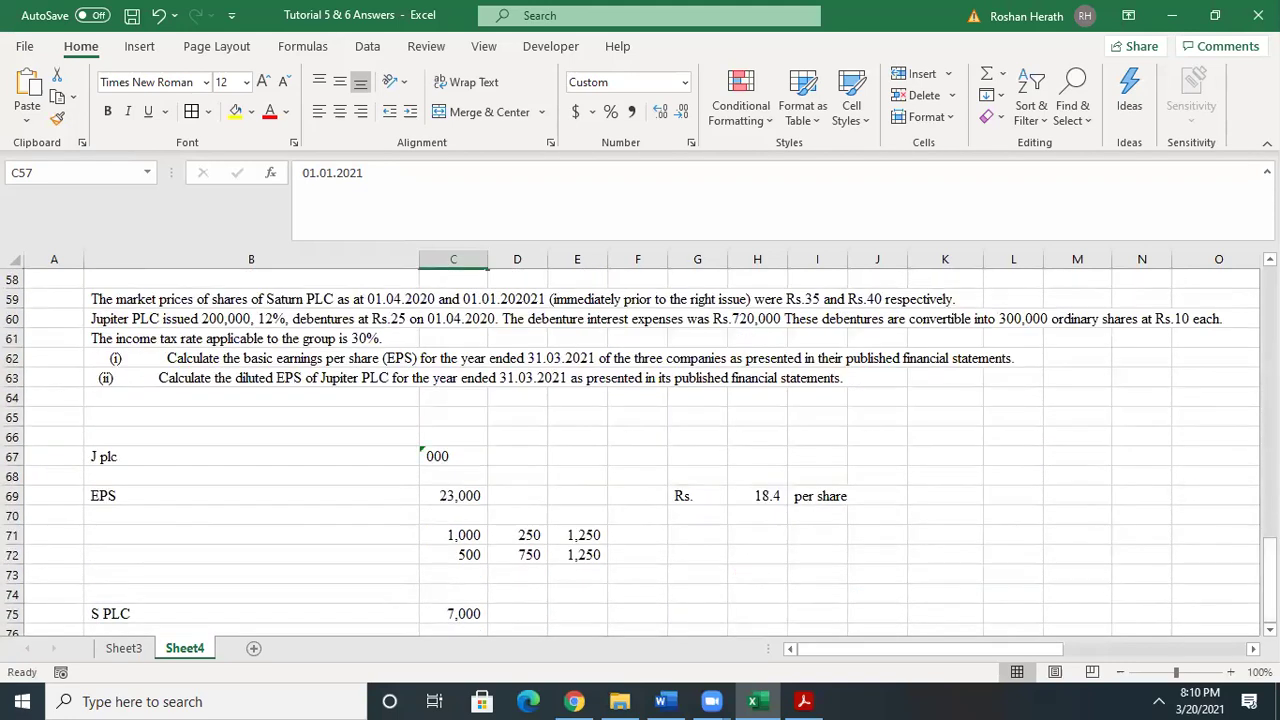
pyautogui.click(1269, 629)
pyautogui.moveTo(1268, 580)
pyautogui.mouseDown()
pyautogui.moveTo(1268, 567)
pyautogui.moveTo(1268, 585)
pyautogui.mouseUp()
pyautogui.scroll(-1, 640, 450)
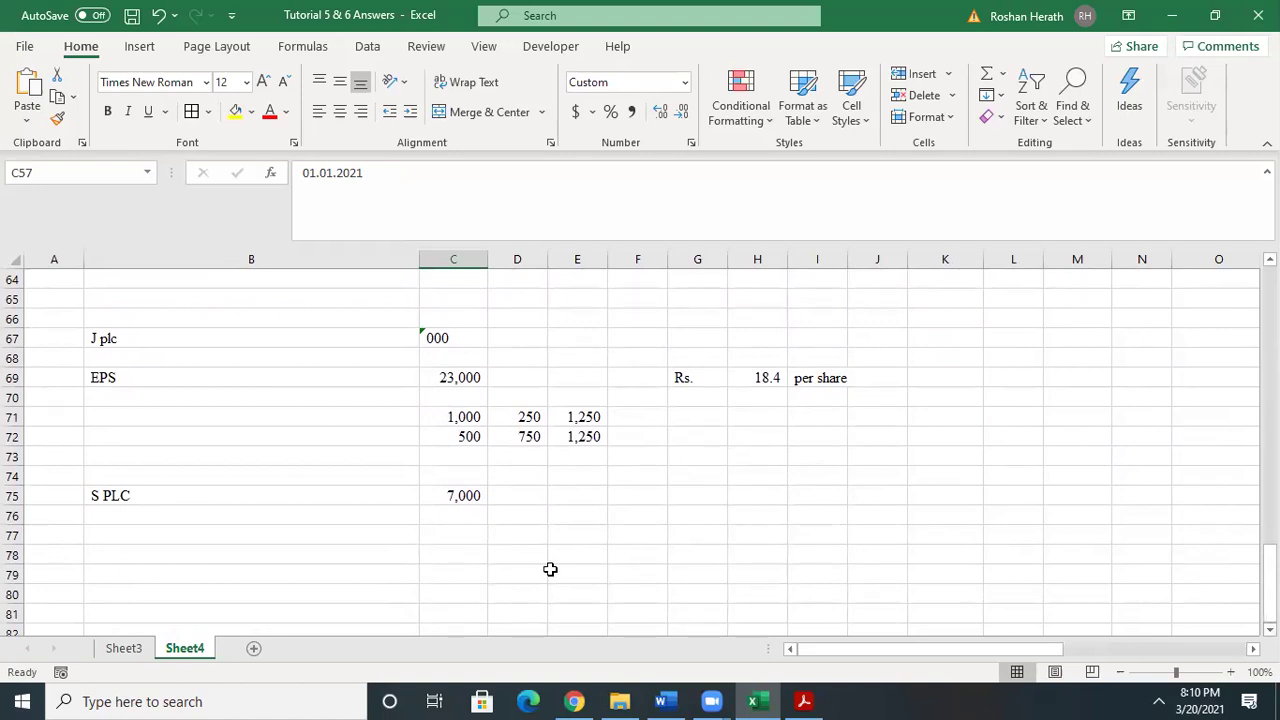
pyautogui.click(457, 537)
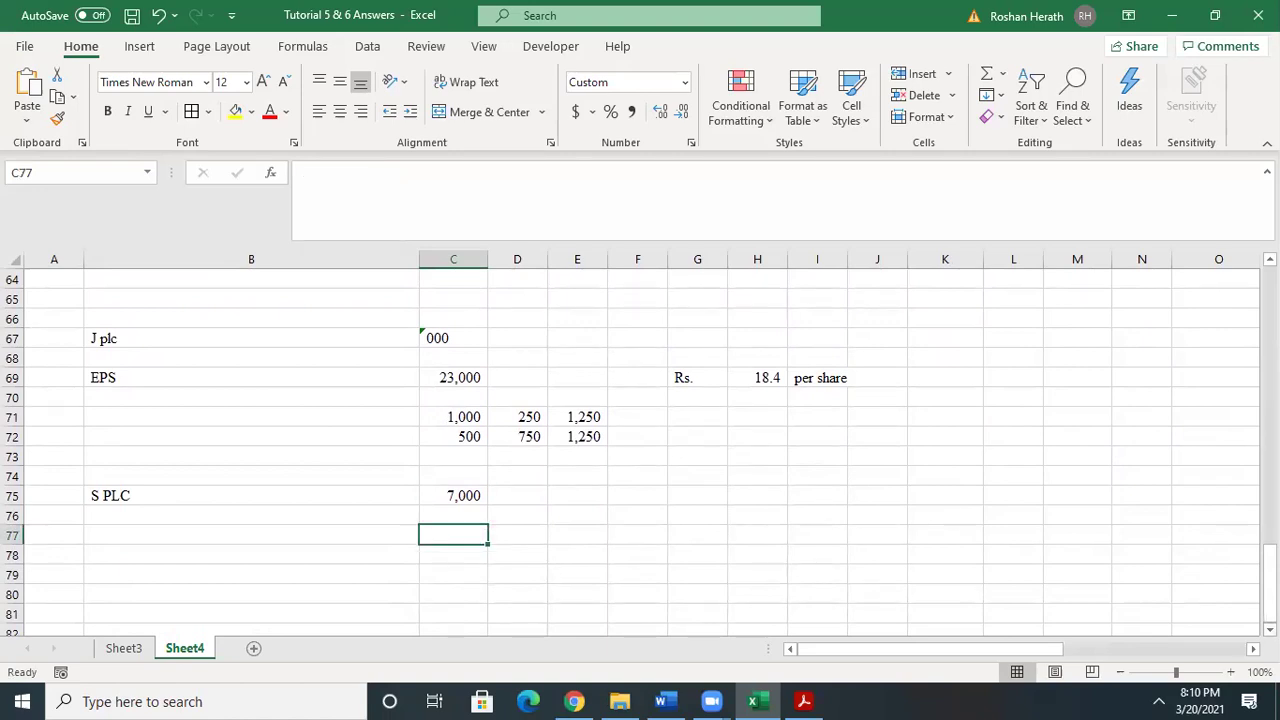
pyautogui.moveTo(1268, 590); pyautogui.dragTo(1268, 590)
# - Enter the label "Adjustment Factor" in H75 beside Saturn PLC's profit figure
pyautogui.click(772, 516)
pyautogui.click(756, 494)
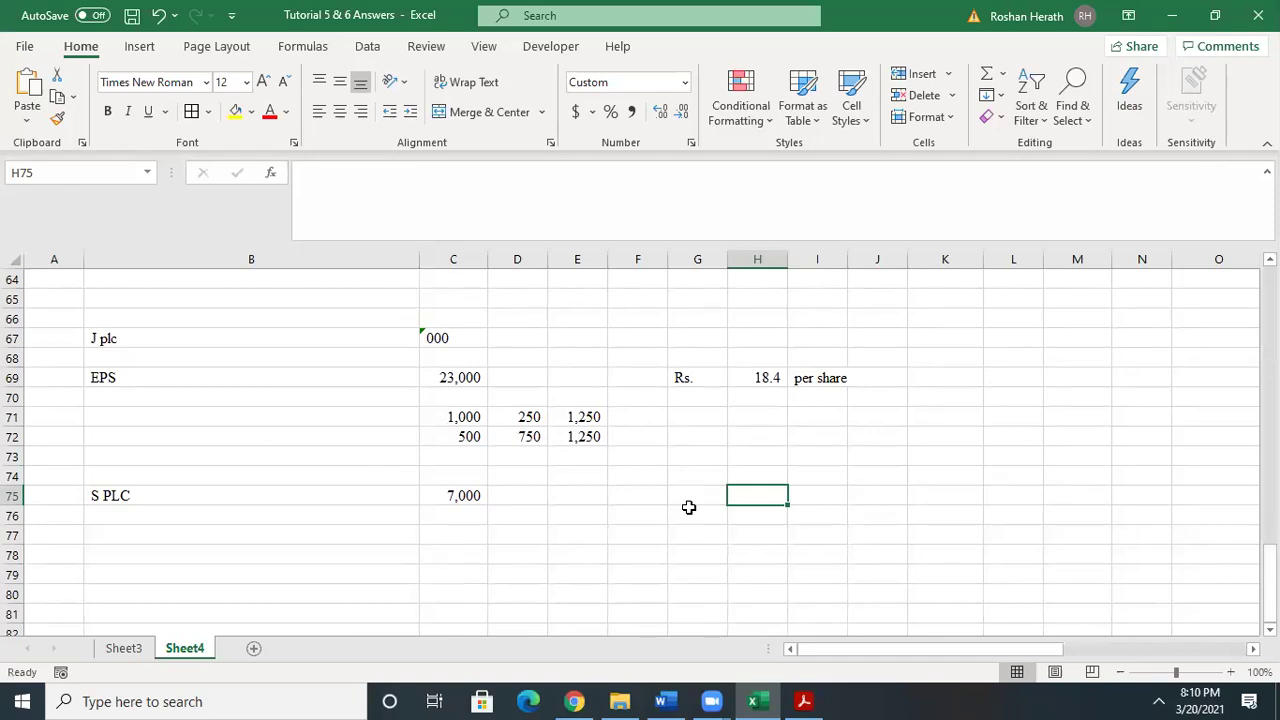
pyautogui.write('a')
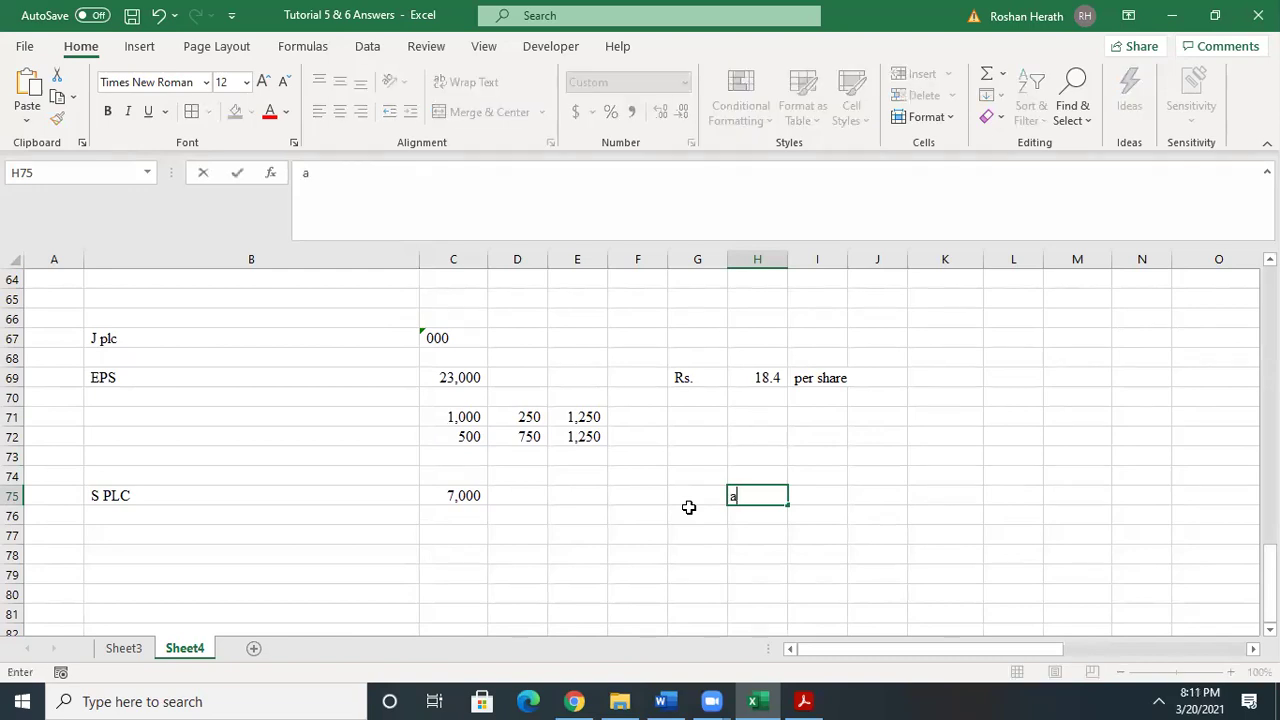
pyautogui.write('DJUSTMENT Factor')
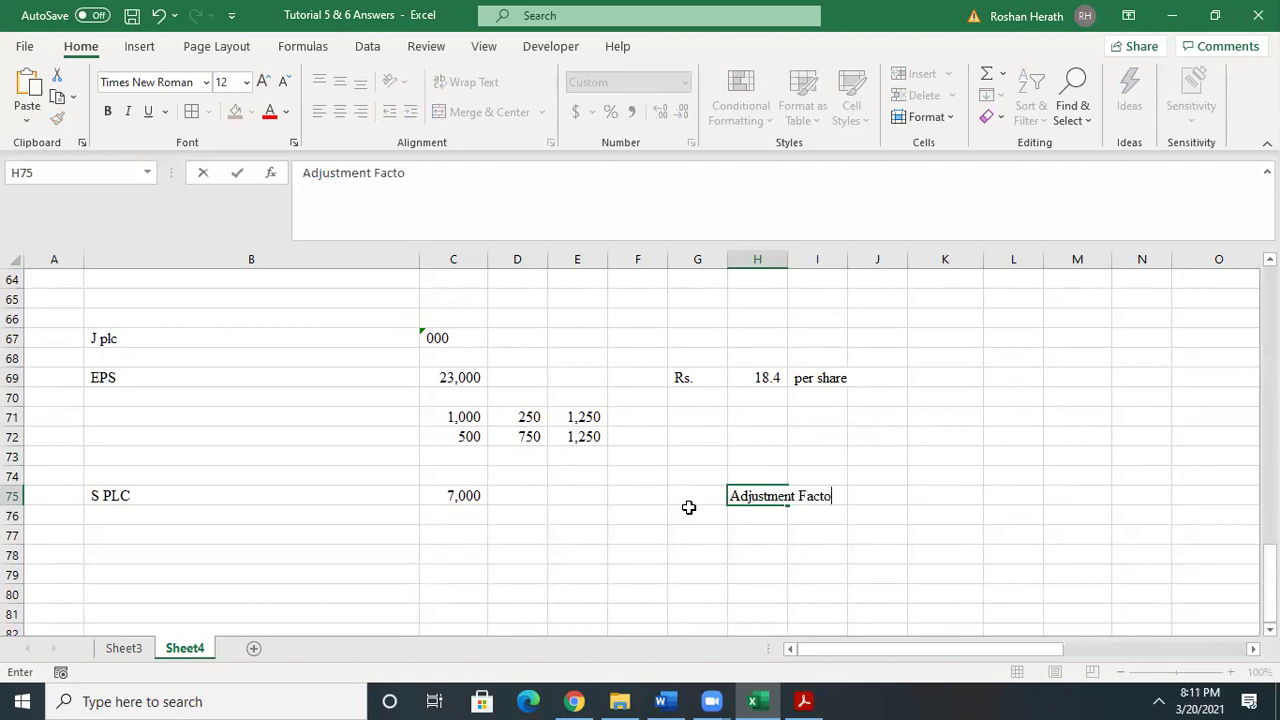
# - Examine Saturn PLC's right issue ratio and share market prices in the question text
pyautogui.click(917, 496)
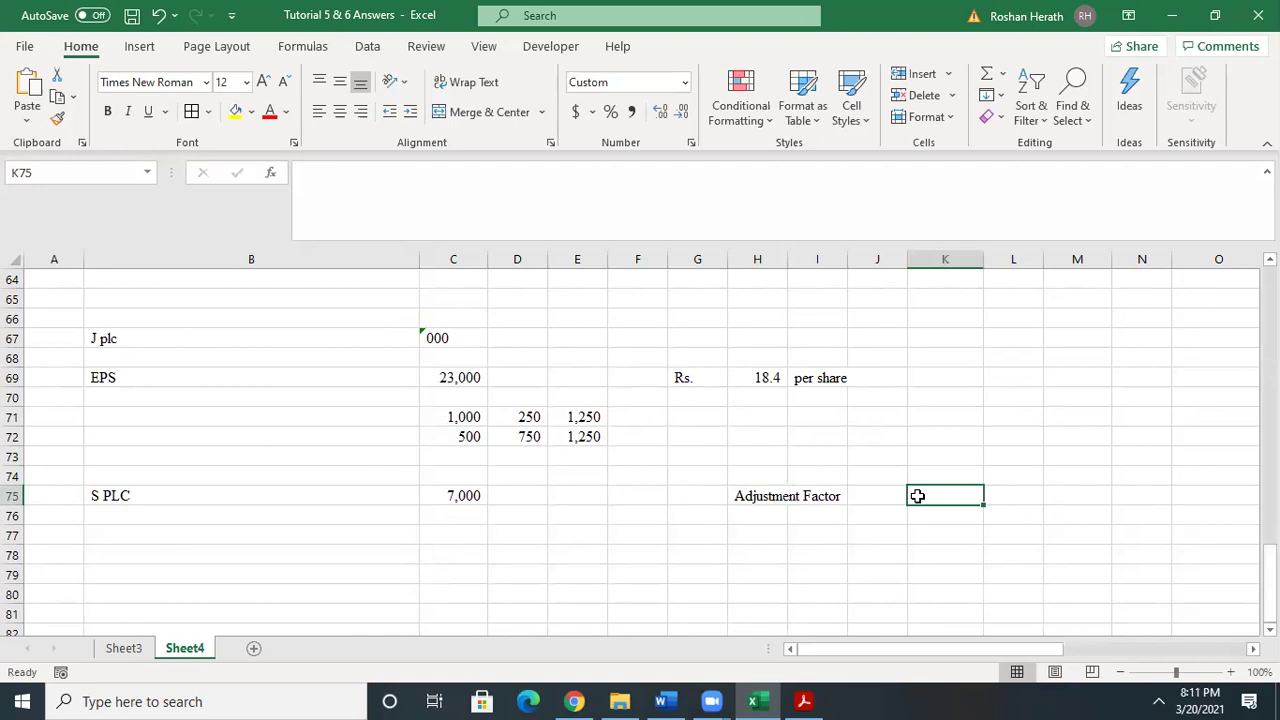
pyautogui.moveTo(1270, 560); pyautogui.dragTo(1270, 552)
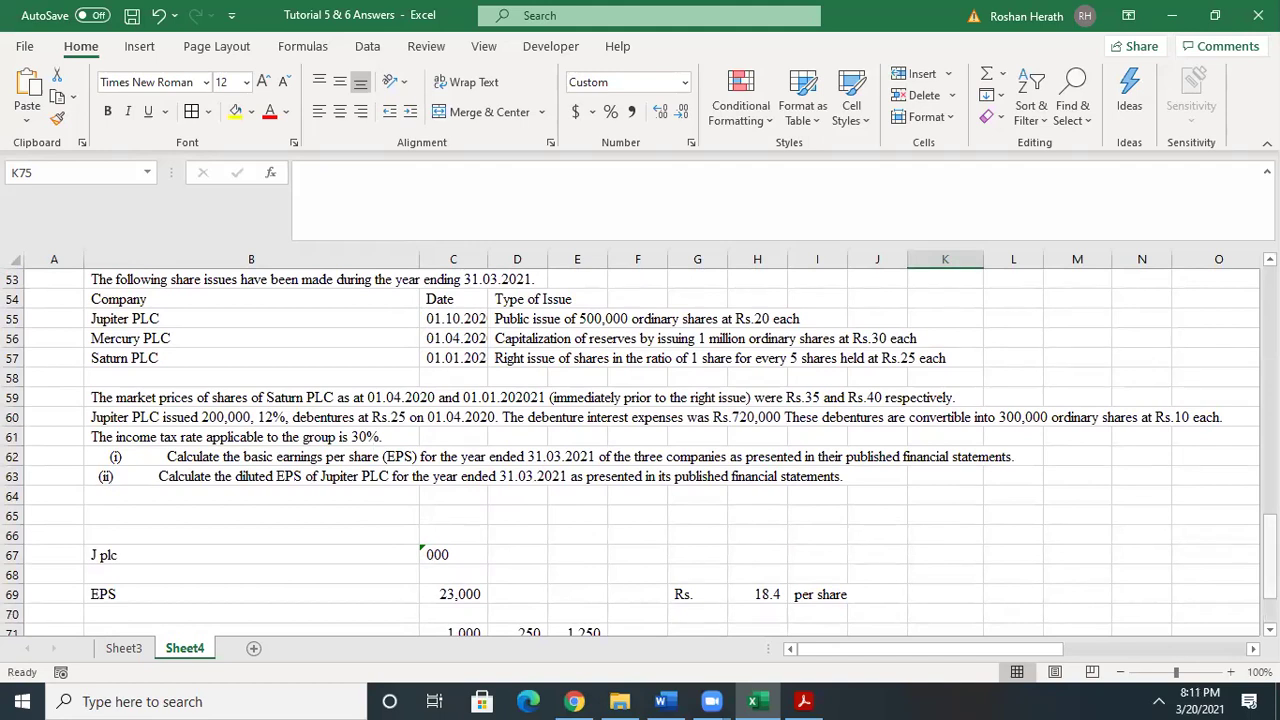
pyautogui.moveTo(1269, 560); pyautogui.dragTo(1269, 580)
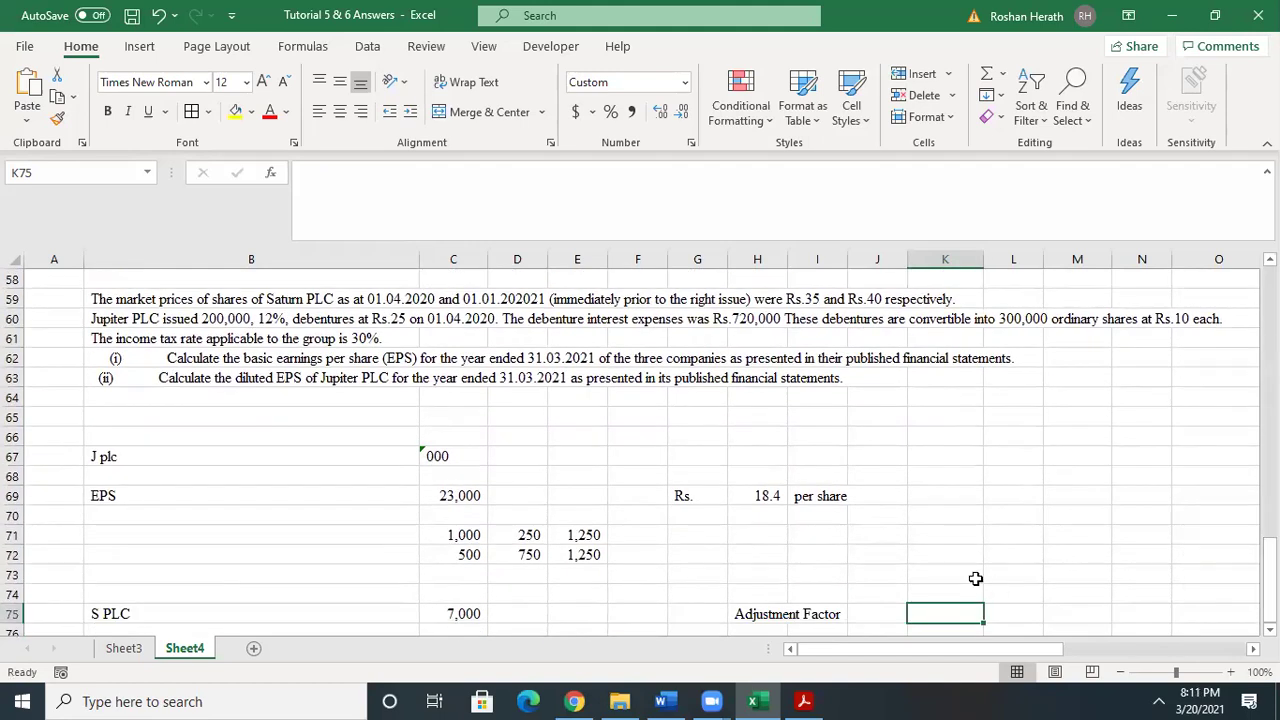
pyautogui.click(943, 578)
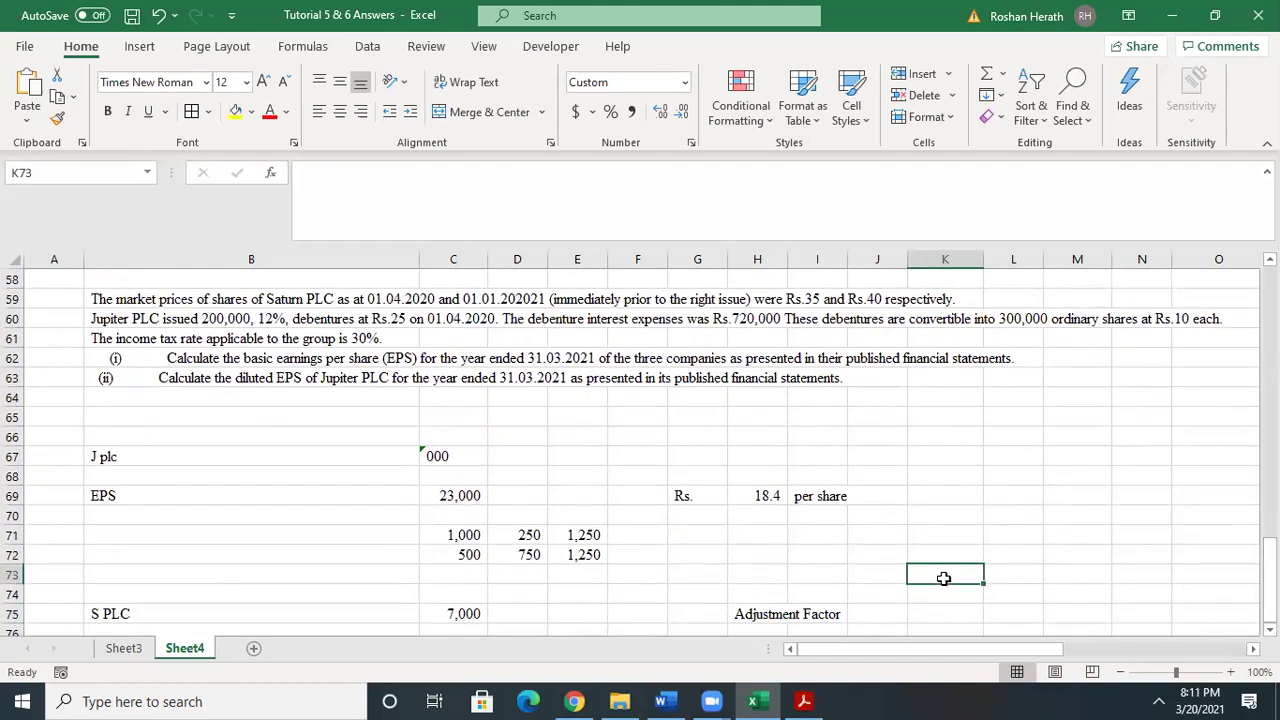
pyautogui.write('1:5')
pyautogui.click(880, 610)
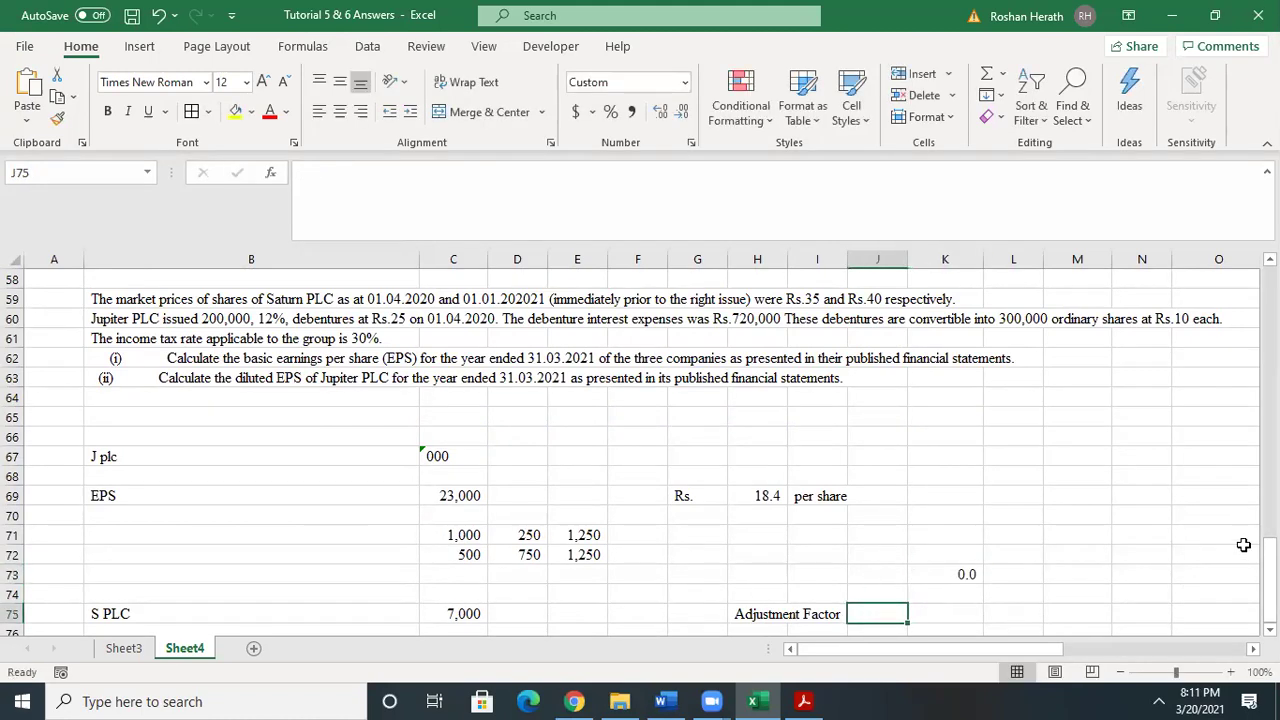
pyautogui.click(958, 572)
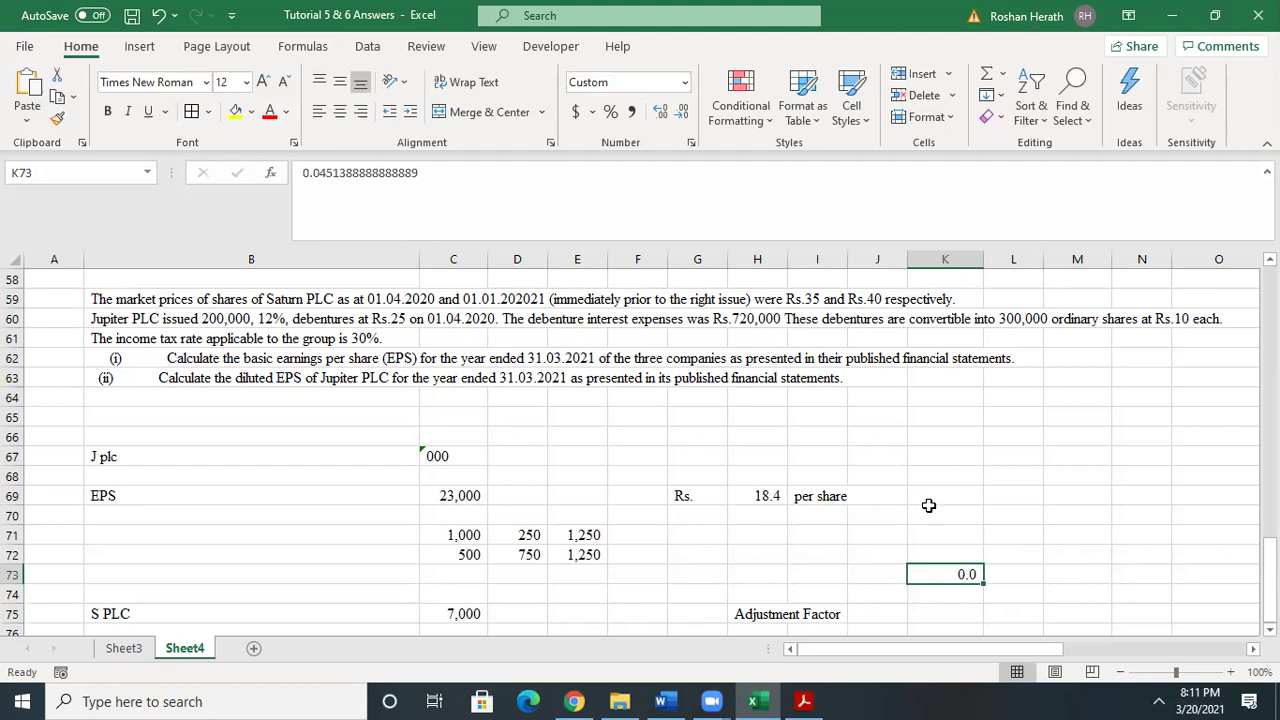
pyautogui.press('Delete')
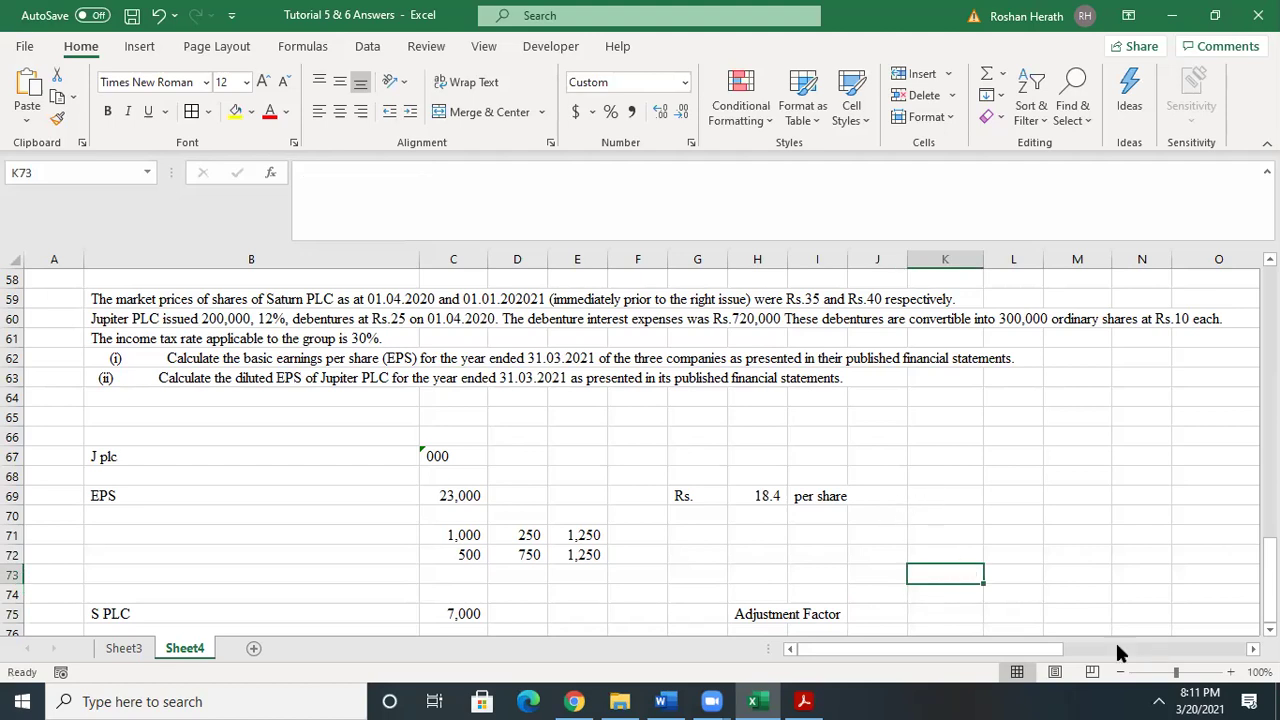
# - Enter Saturn PLC's right issue ratio as 1 in J73 and 5 in K73
pyautogui.click(891, 577)
pyautogui.write('1')
pyautogui.press('Right')
pyautogui.write('5')
pyautogui.press('Return')
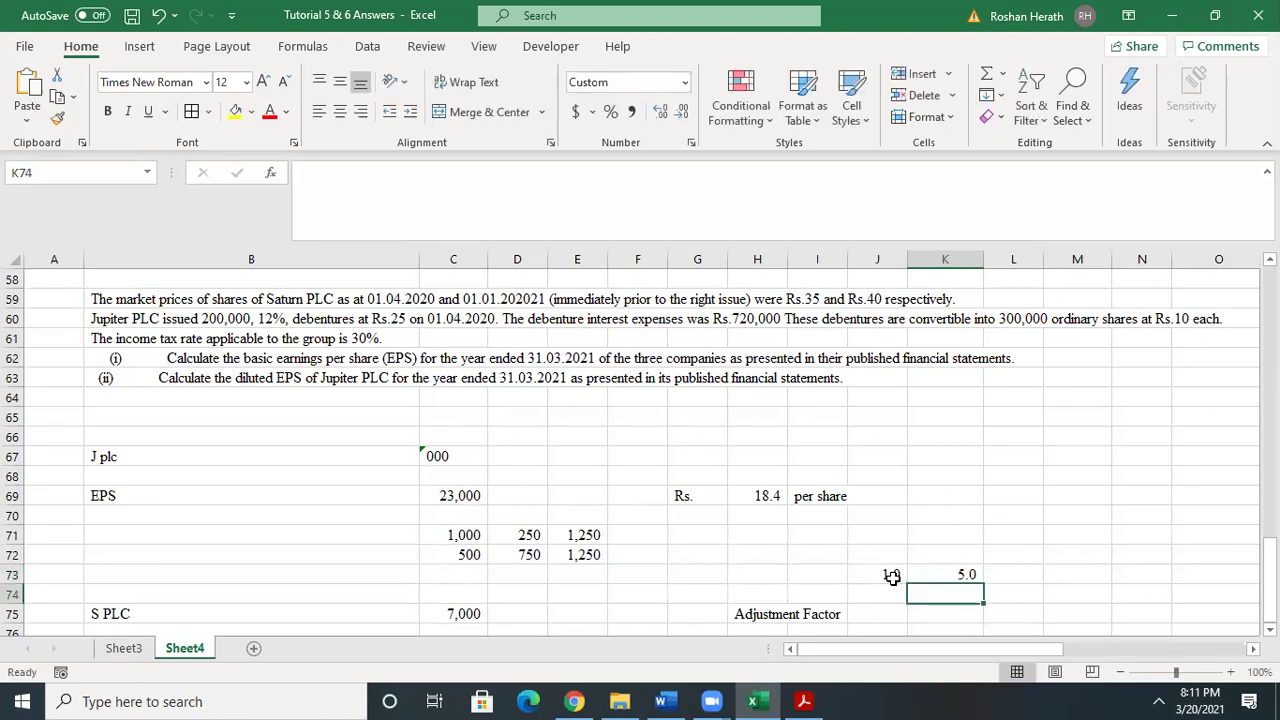
pyautogui.click(895, 627)
pyautogui.scroll(-1, 895, 600)
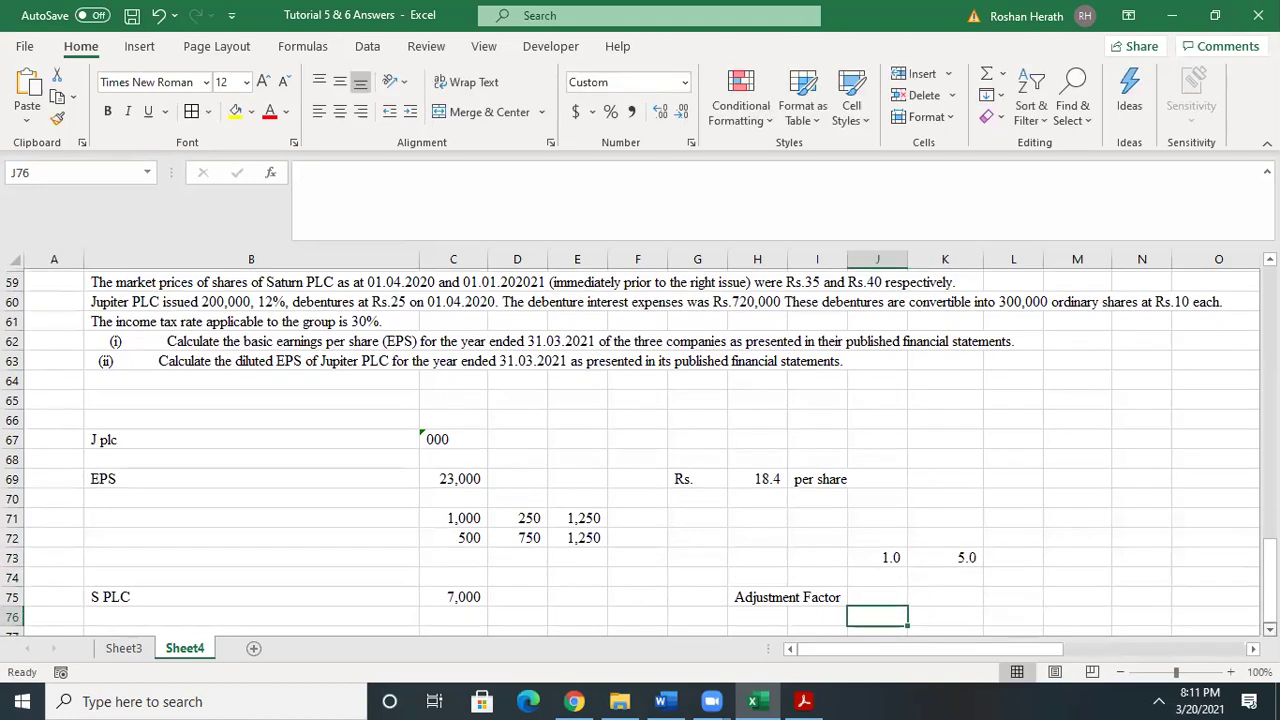
pyautogui.click(882, 549)
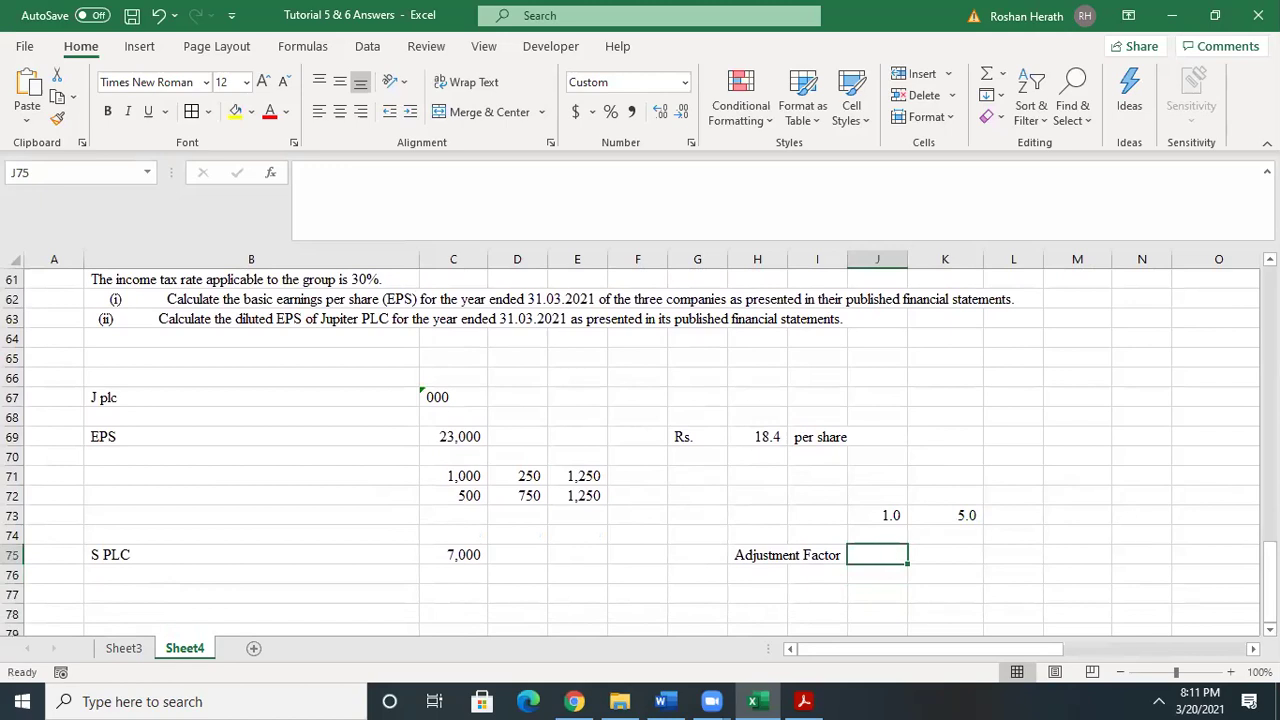
# - Check Saturn PLC's market price dates and correct the second one to 01.01.2021 in the Tutorial 6 Word document
pyautogui.moveTo(1270, 580); pyautogui.dragTo(1270, 570)
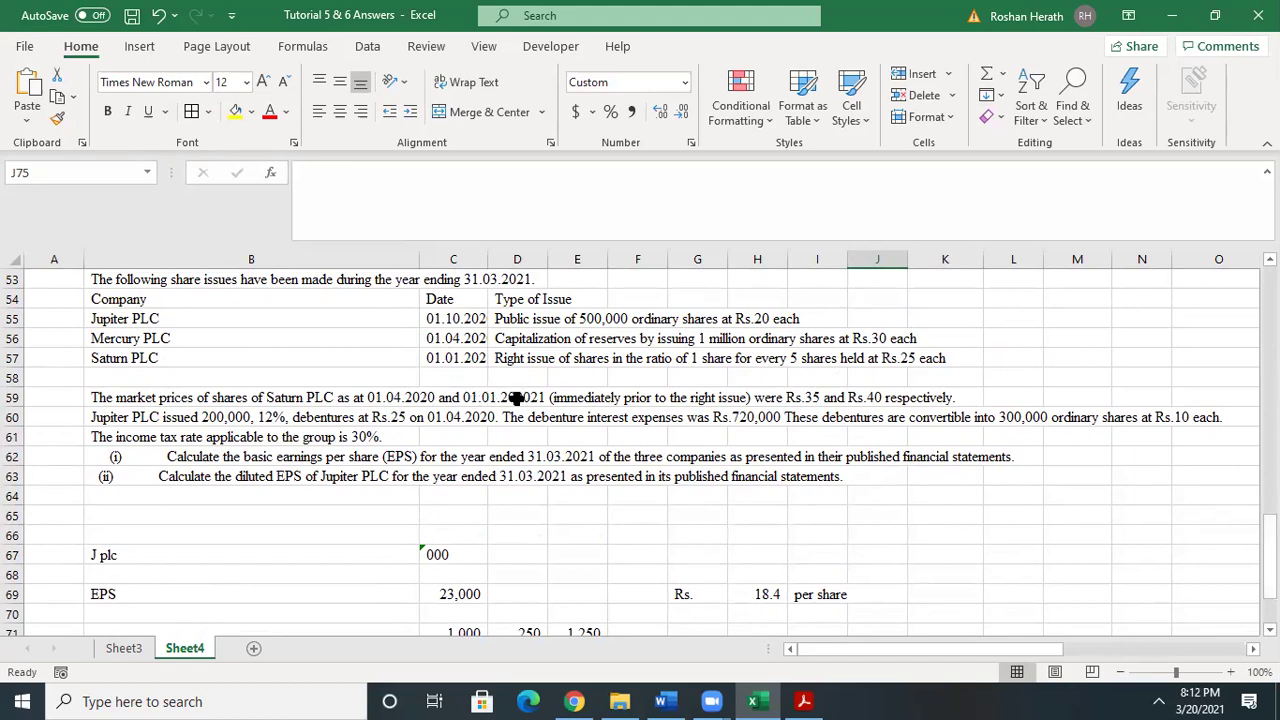
pyautogui.click(665, 701)
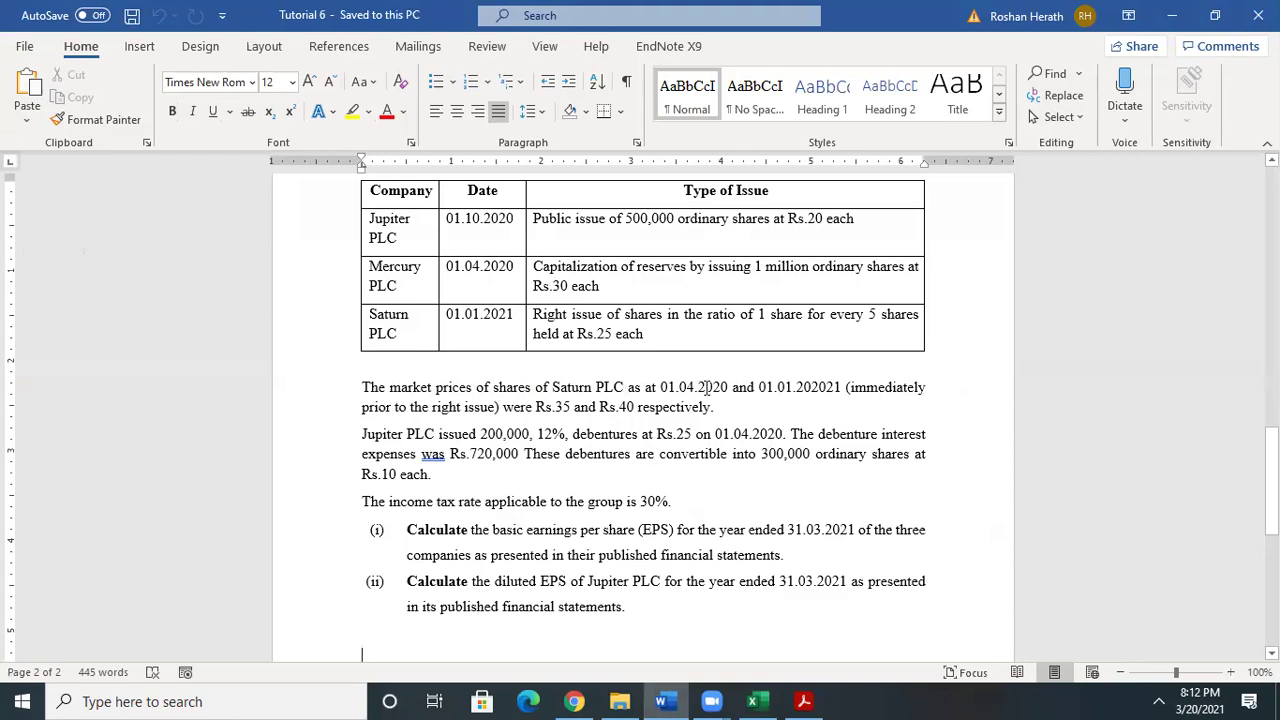
pyautogui.click(828, 385)
pyautogui.press('BackSpace')
pyautogui.press('BackSpace')
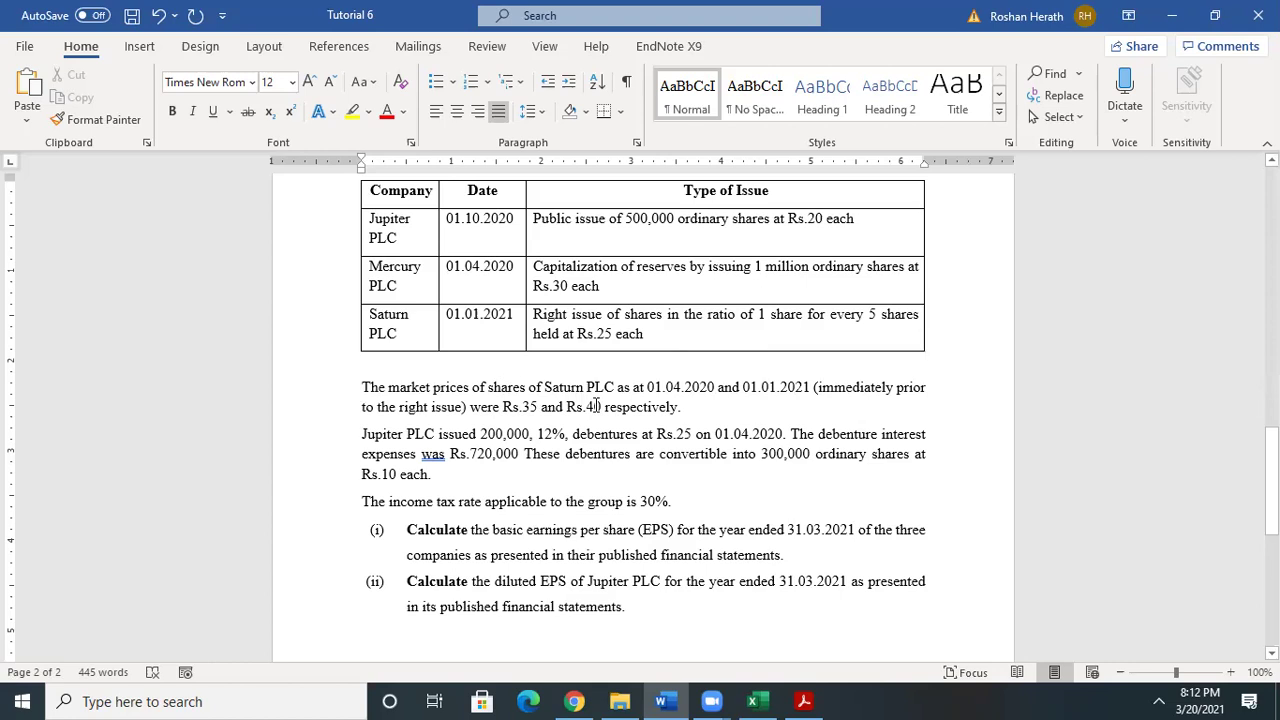
# - Return to the Excel workbook and write the ex-right price working (40*5+25)/6 as text in J75 beside Adjustment Factor
pyautogui.click(752, 700)
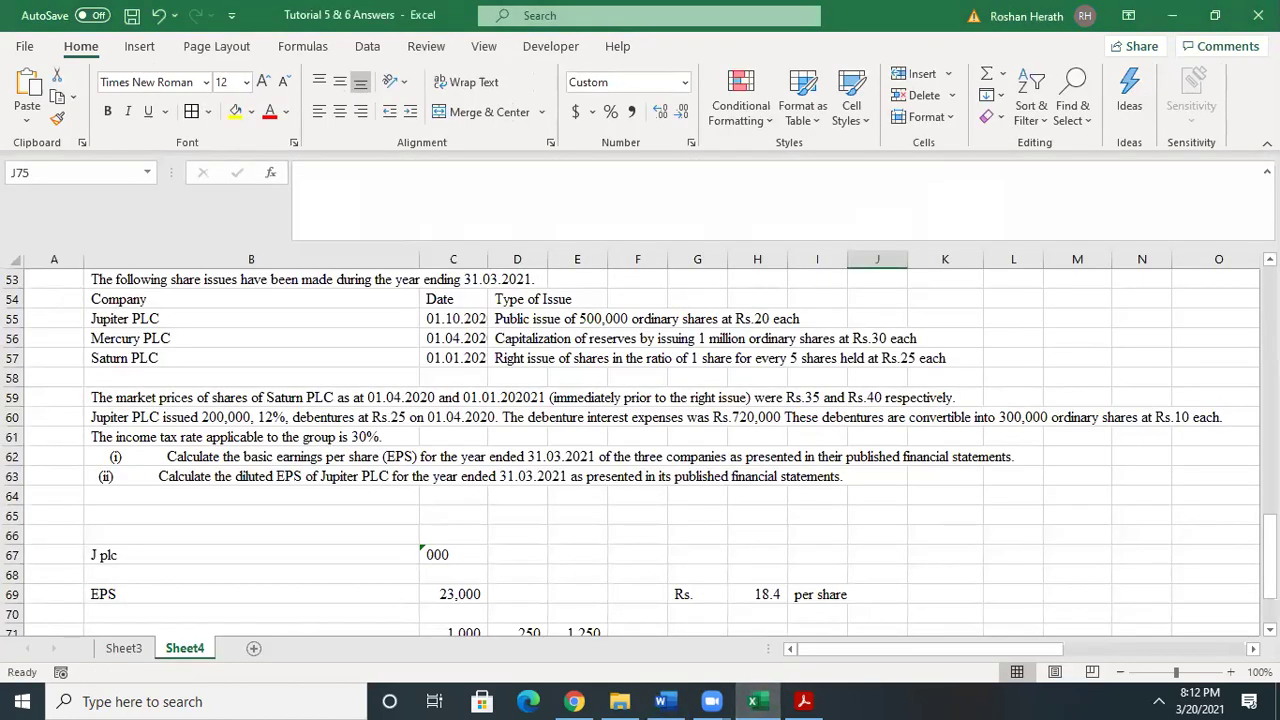
pyautogui.scroll(-3, 943, 507)
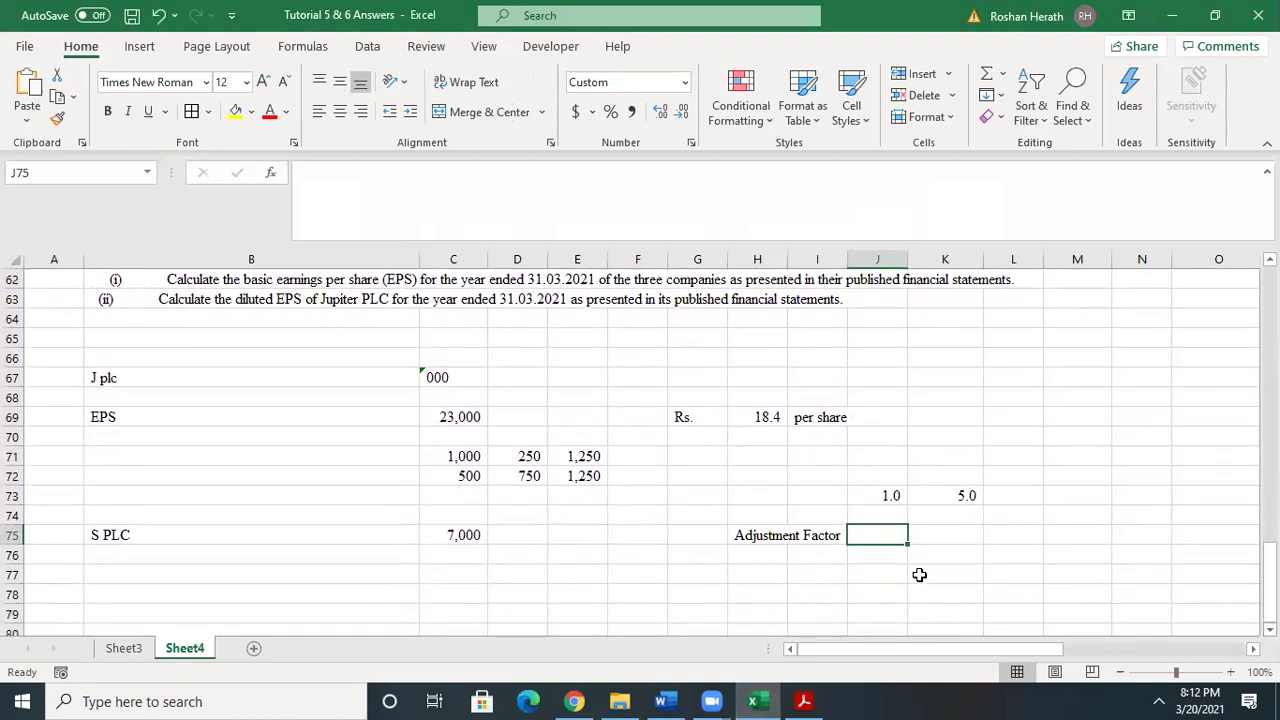
pyautogui.write('(40*5')
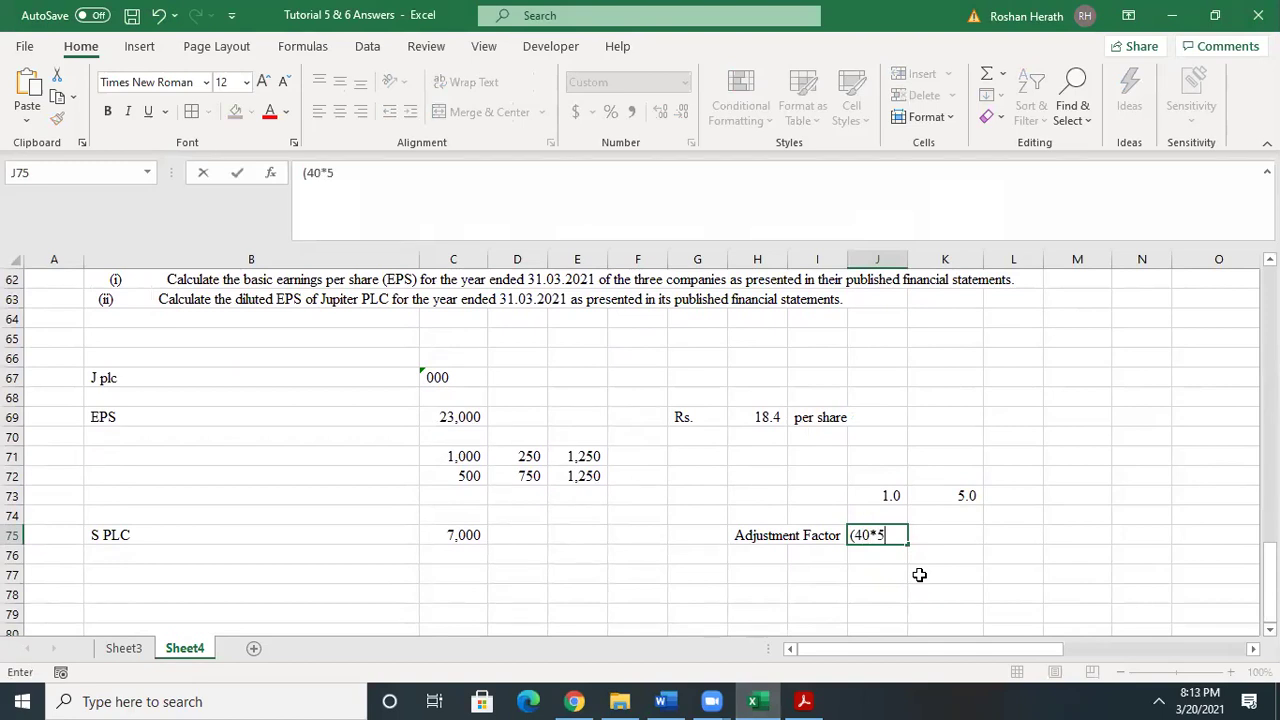
pyautogui.write('+25')
pyautogui.hotkey('ctrl', 'Return')
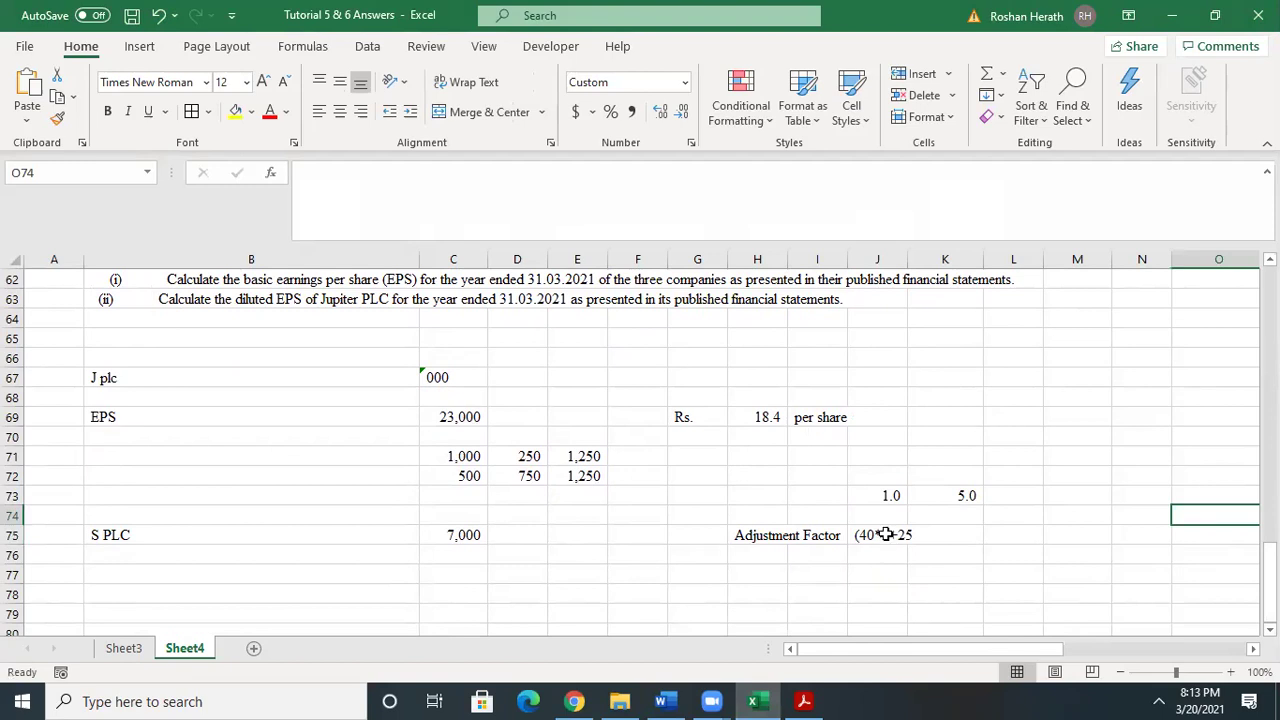
pyautogui.click(370, 175)
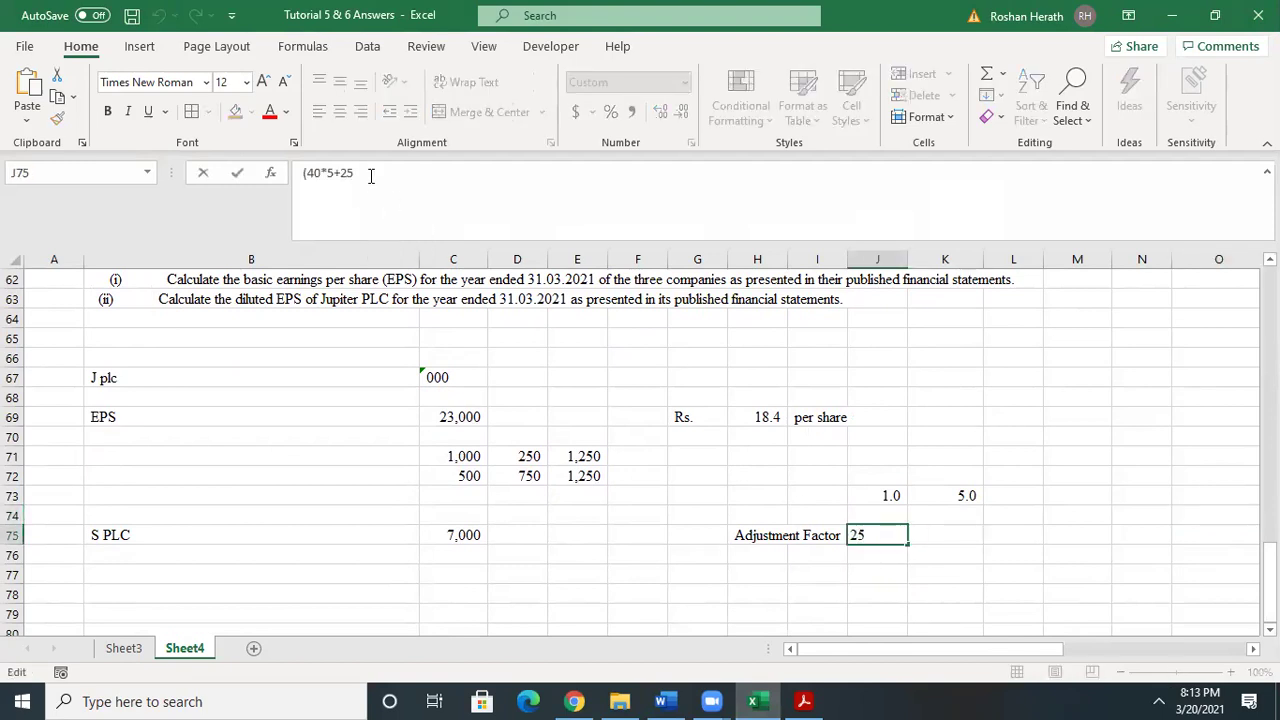
pyautogui.write(')')
pyautogui.click(880, 535)
pyautogui.write('/6')
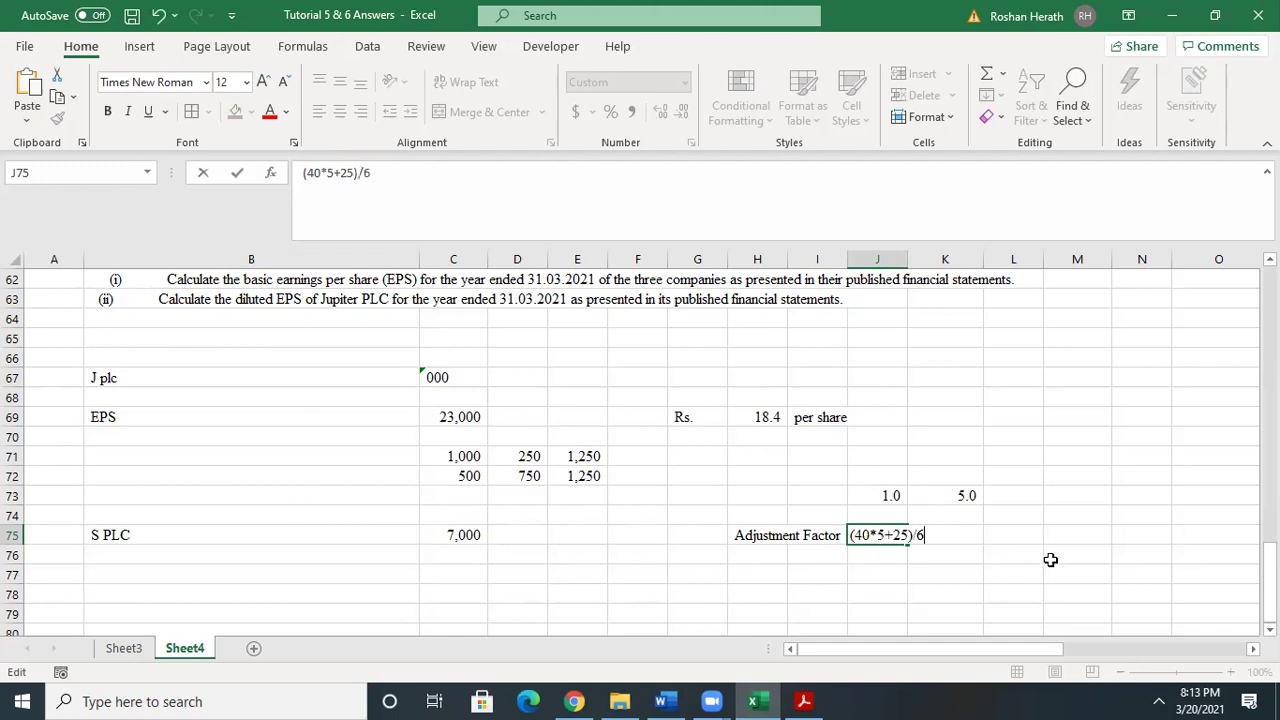
pyautogui.press('Return')
# - Calculate the theoretical ex-right price in J77 with =225/6
pyautogui.press('Return')
pyautogui.write('=')
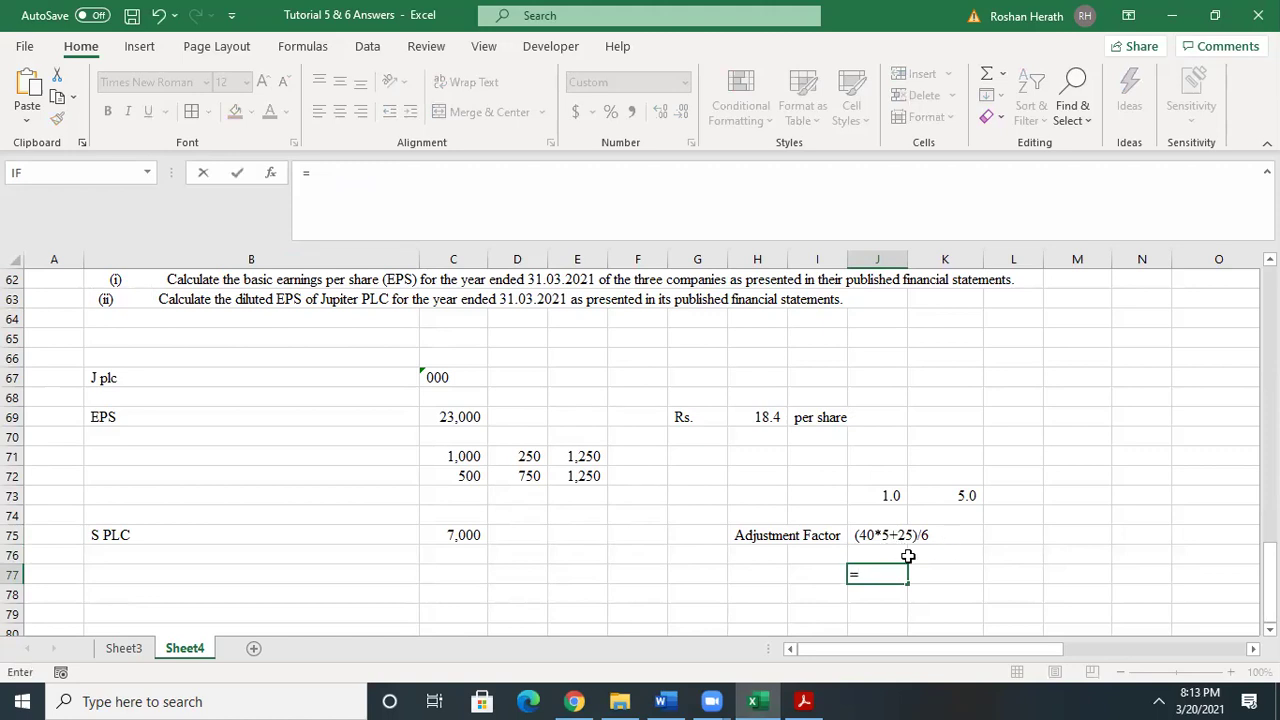
pyautogui.write('225')
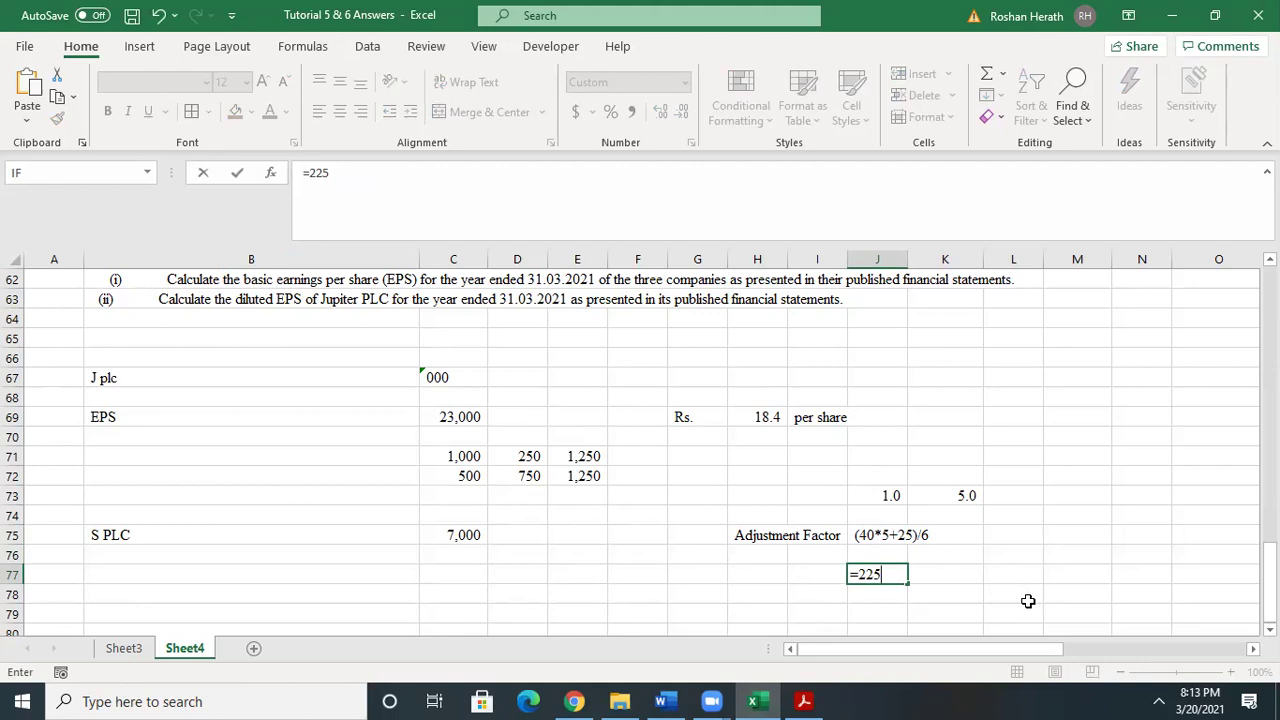
pyautogui.write('/6')
pyautogui.press('Return')
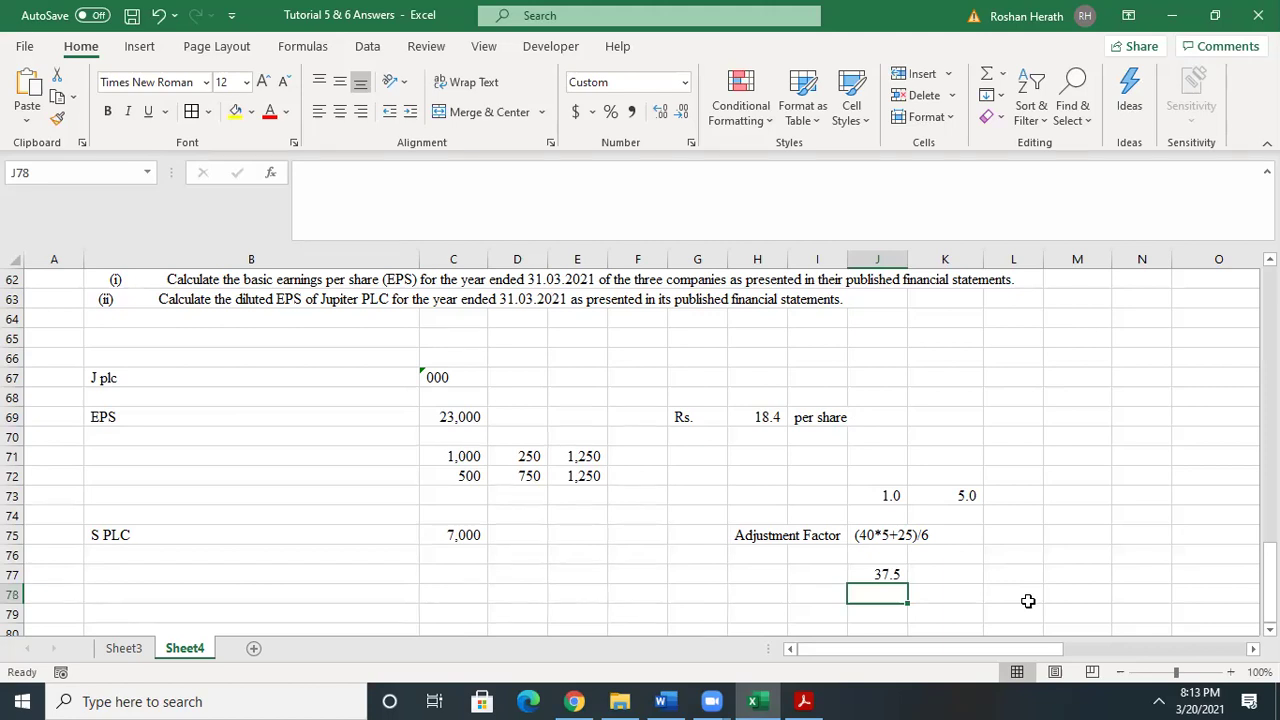
# - Enter Saturn PLC's market price before the right issue, 40, in J78 below the theoretical ex-right price
pyautogui.click(884, 573)
pyautogui.scroll(-1, 890, 570)
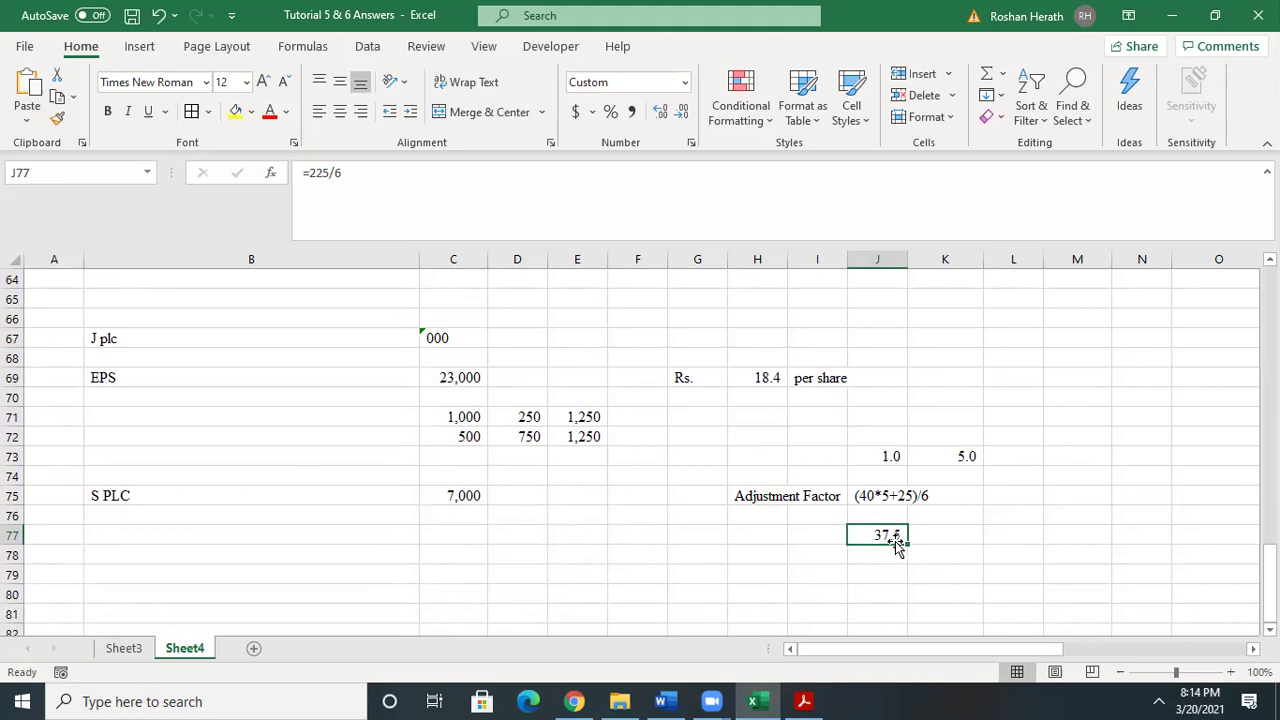
pyautogui.click(894, 572)
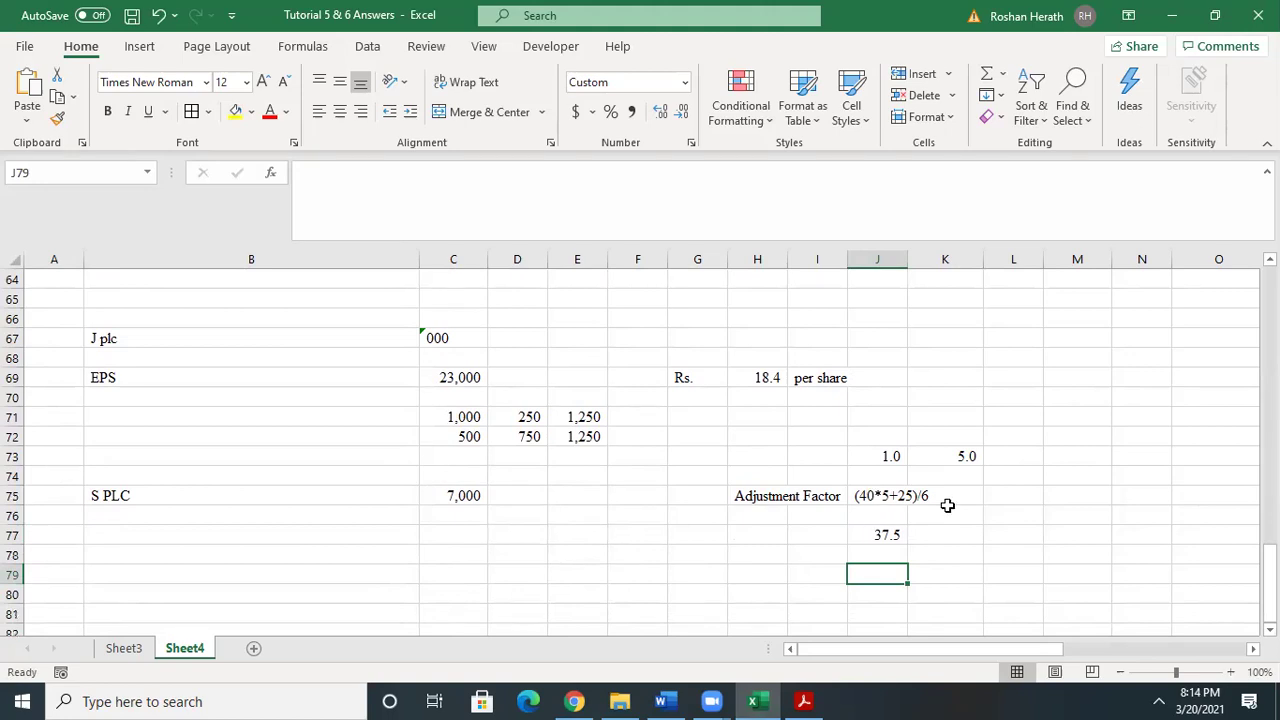
pyautogui.click(882, 532)
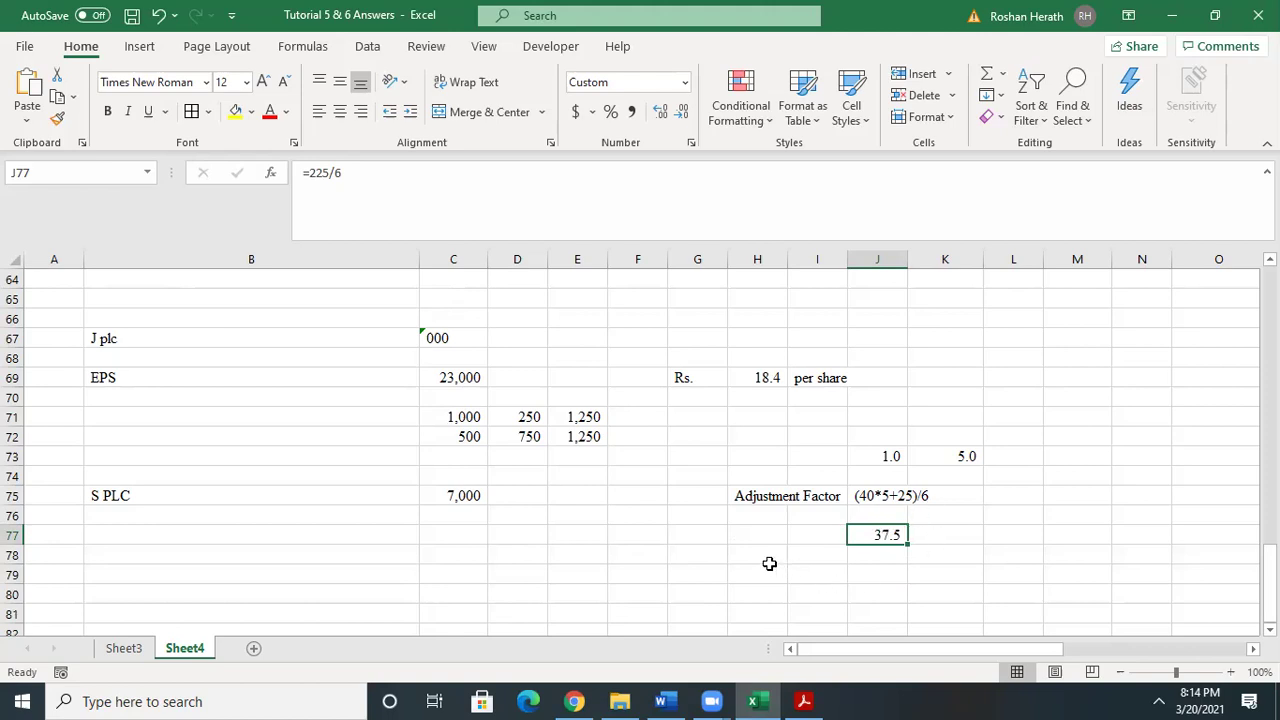
pyautogui.click(878, 560)
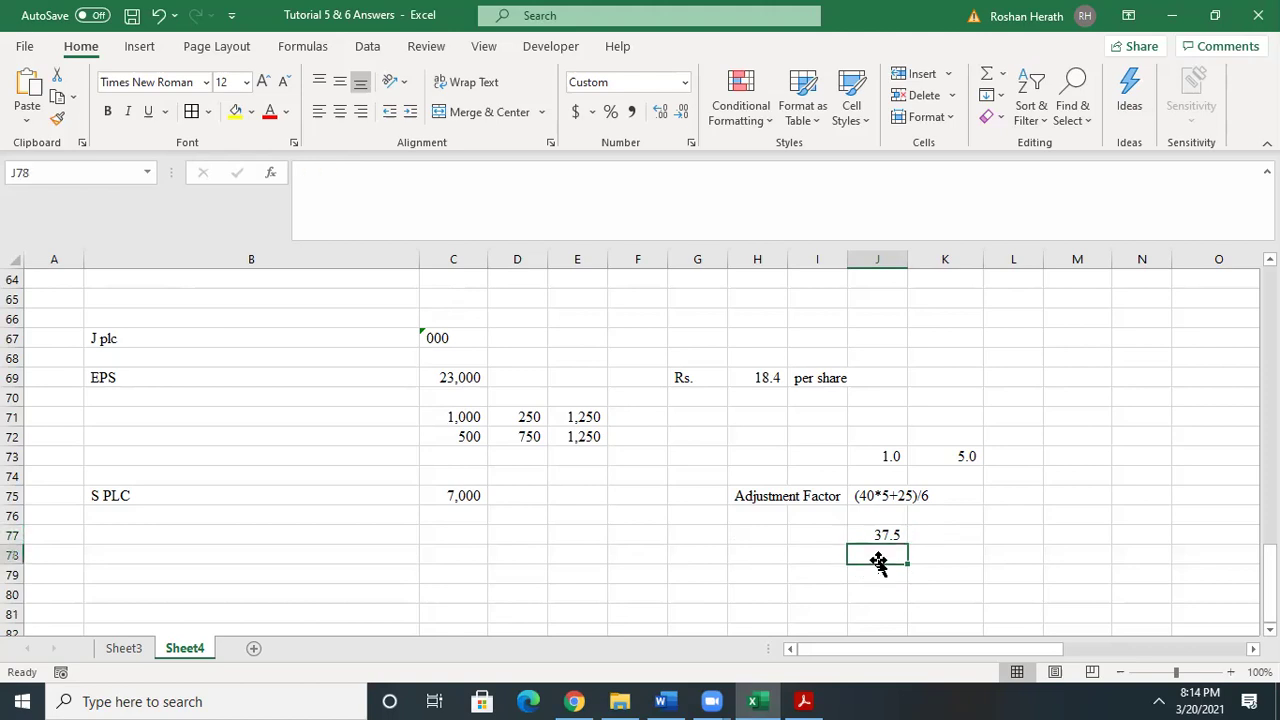
pyautogui.write('40')
pyautogui.press('Return')
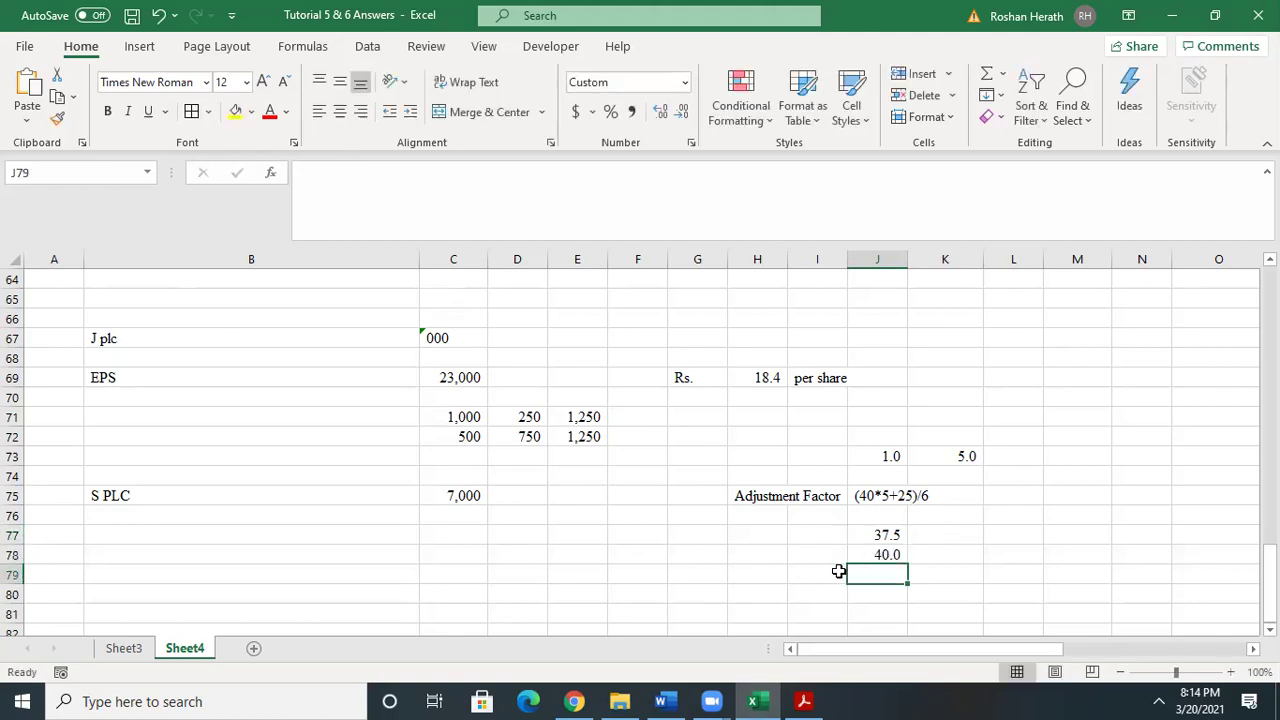
# - Enter the label "Theorotical ex-right prioce" in I77 beside the calculated price
pyautogui.click(826, 541)
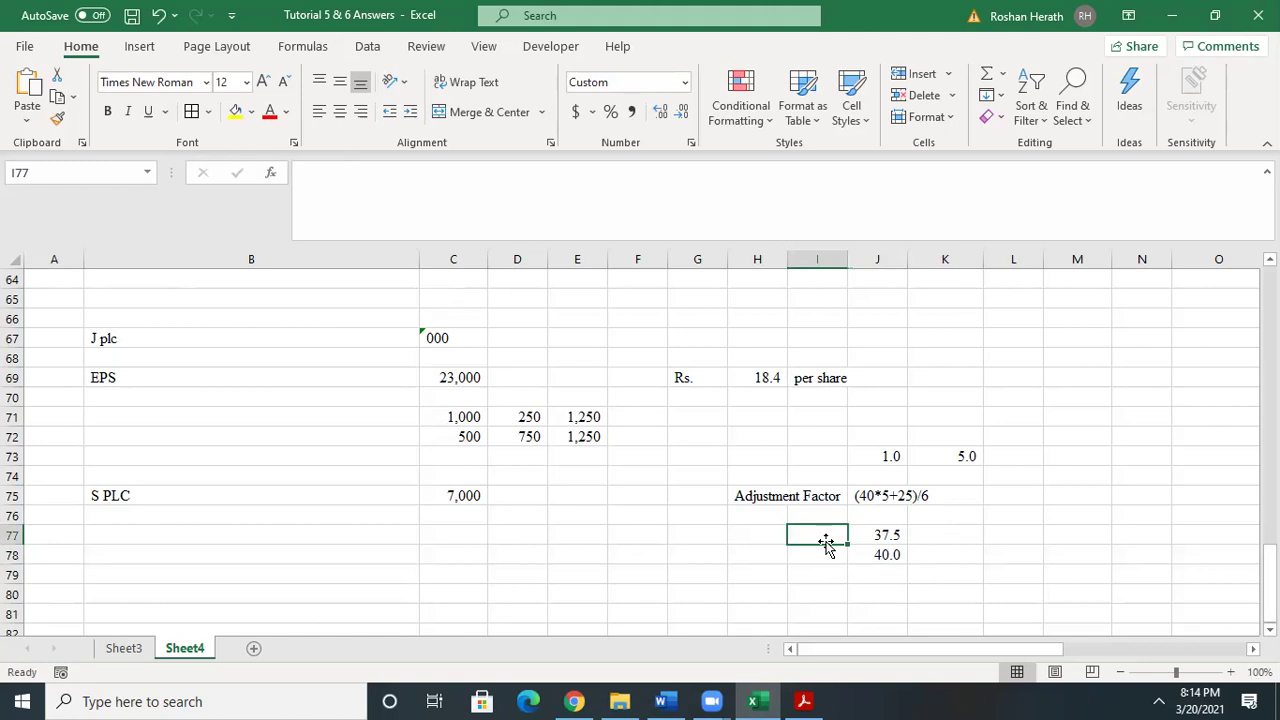
pyautogui.write('Theoro')
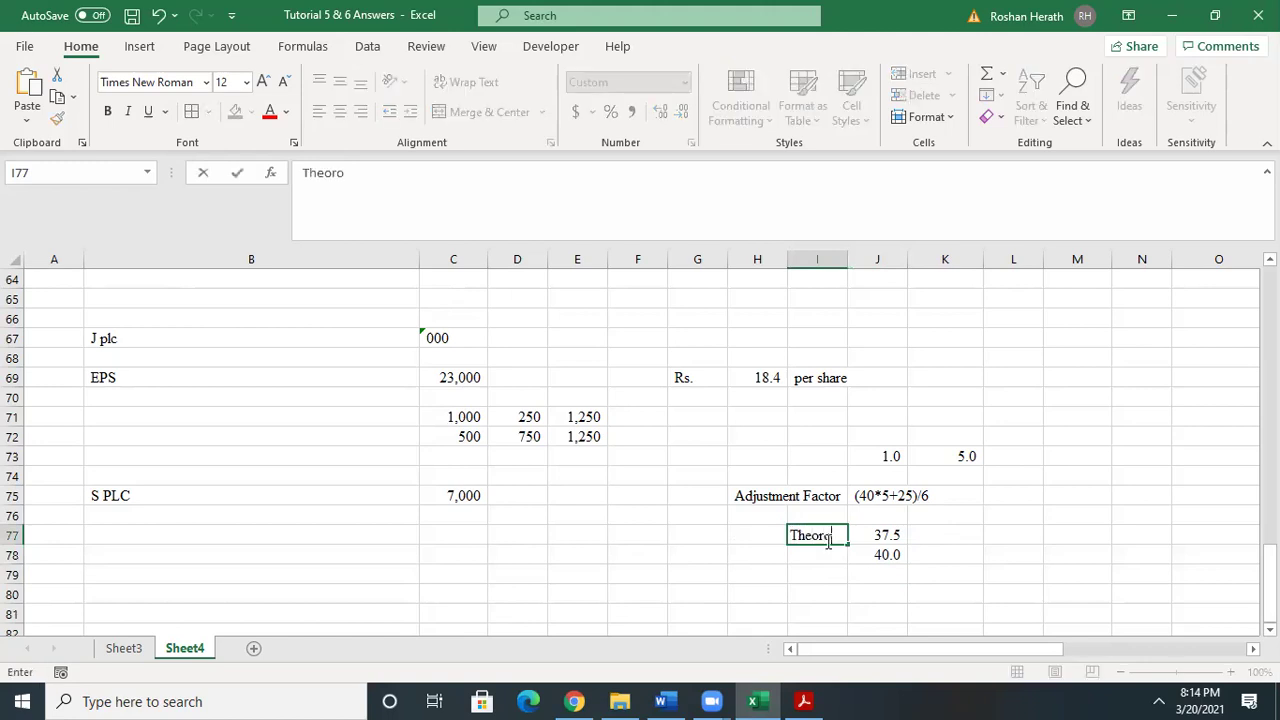
pyautogui.press('BackSpace')
pyautogui.write('eorotical ex-right prioce')
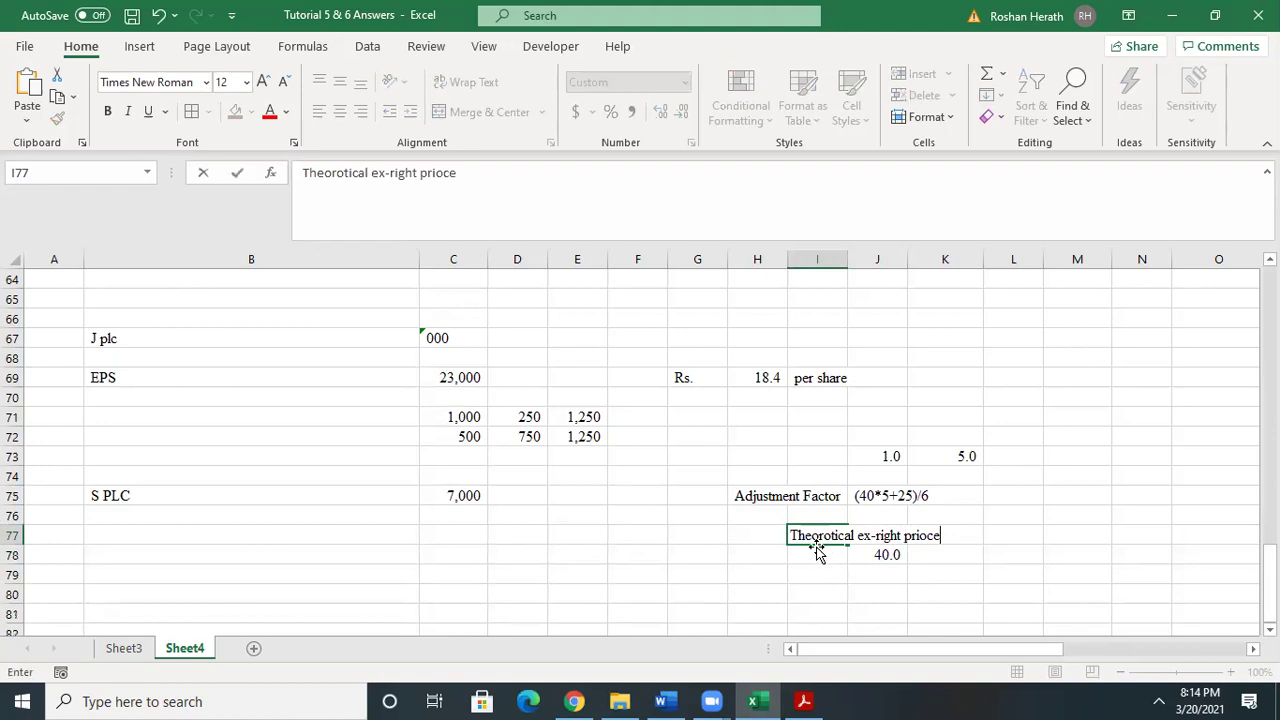
# - Enter the label "Market price" in I78 and widen column I to show more of the labels
pyautogui.click(813, 554)
pyautogui.write('M')
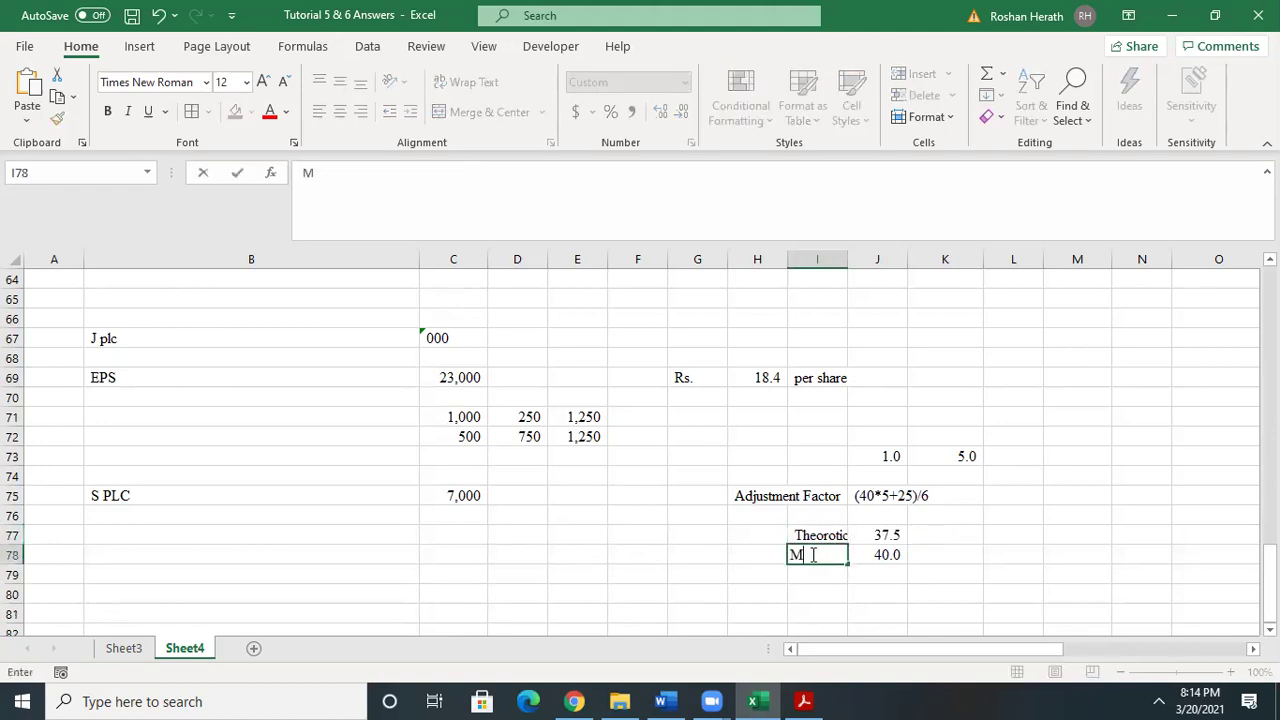
pyautogui.write('arket price')
pyautogui.click(820, 592)
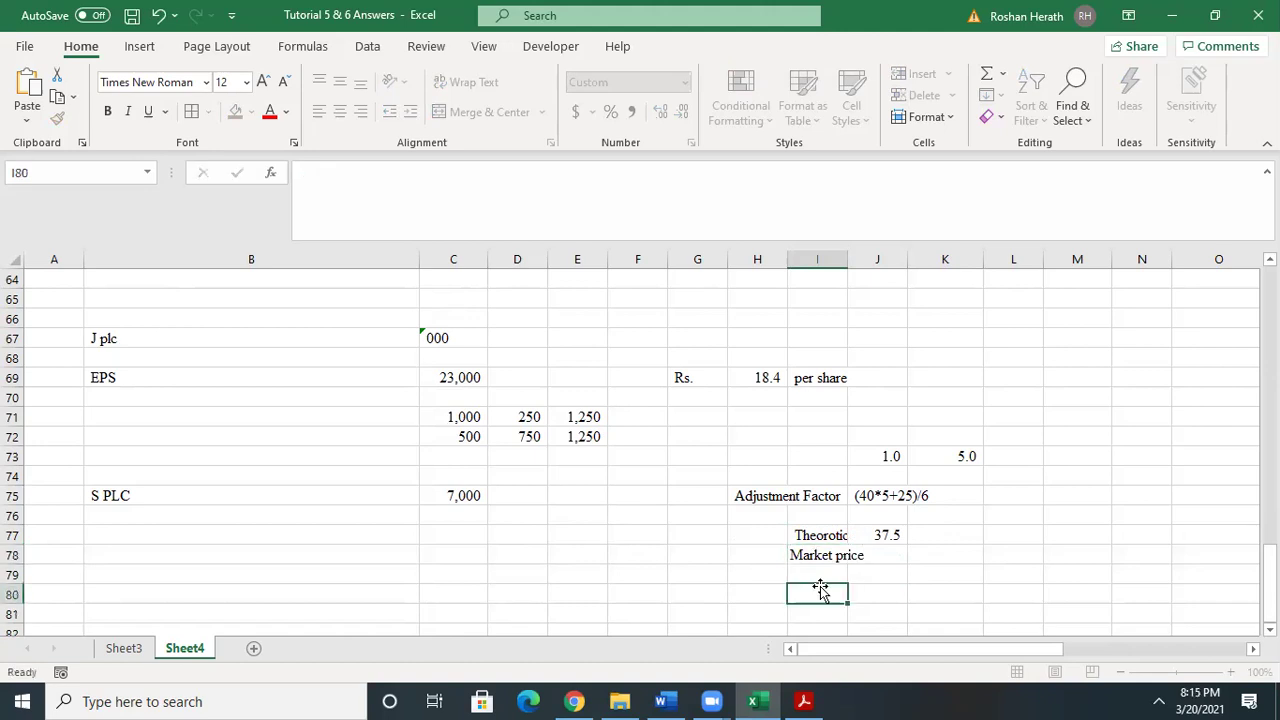
pyautogui.moveTo(849, 256); pyautogui.dragTo(912, 256)
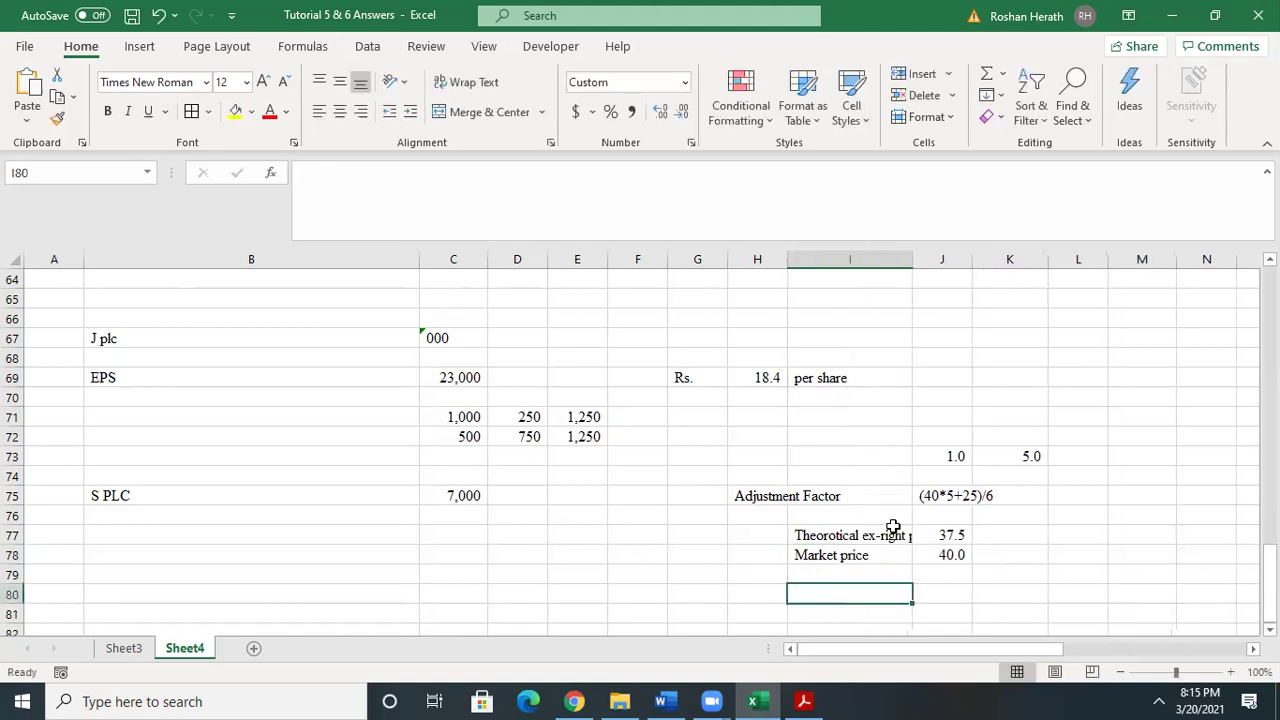
# - Calculate the adjustment factor in J80 by dividing the theoretical ex-right price by the market price, =J77/J78
pyautogui.click(935, 590)
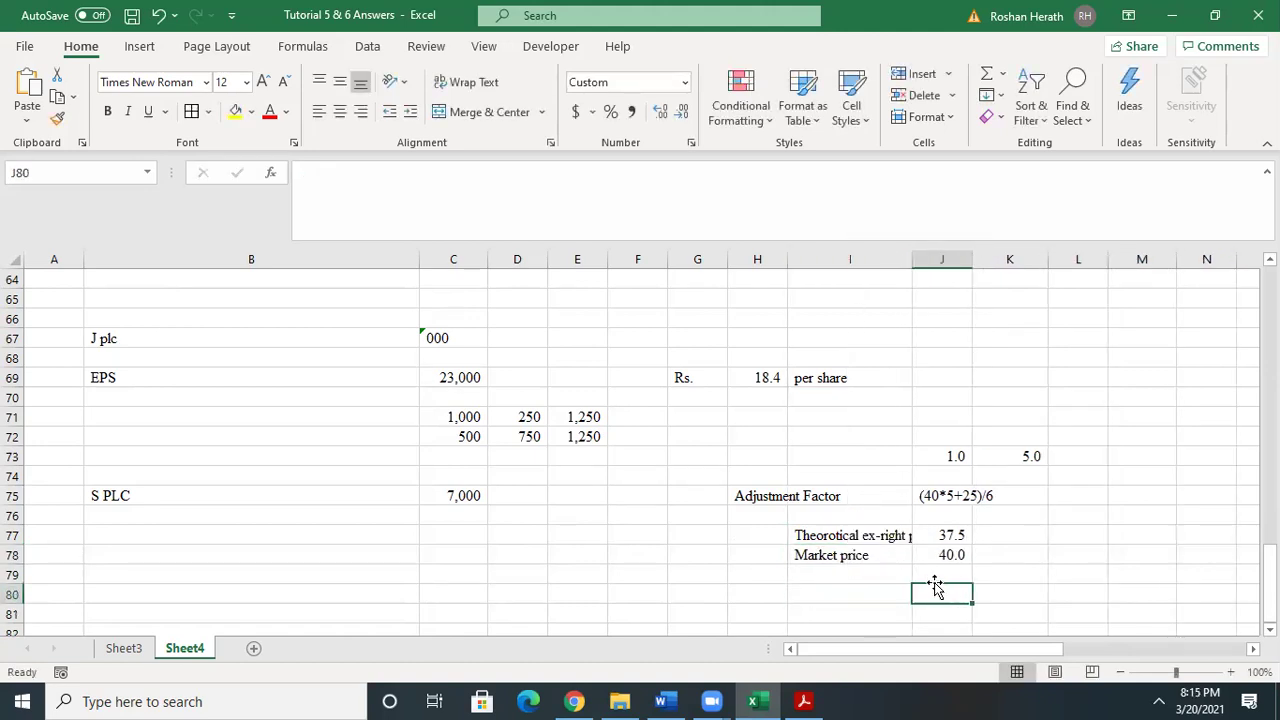
pyautogui.write('=')
pyautogui.click(944, 534)
pyautogui.write('/')
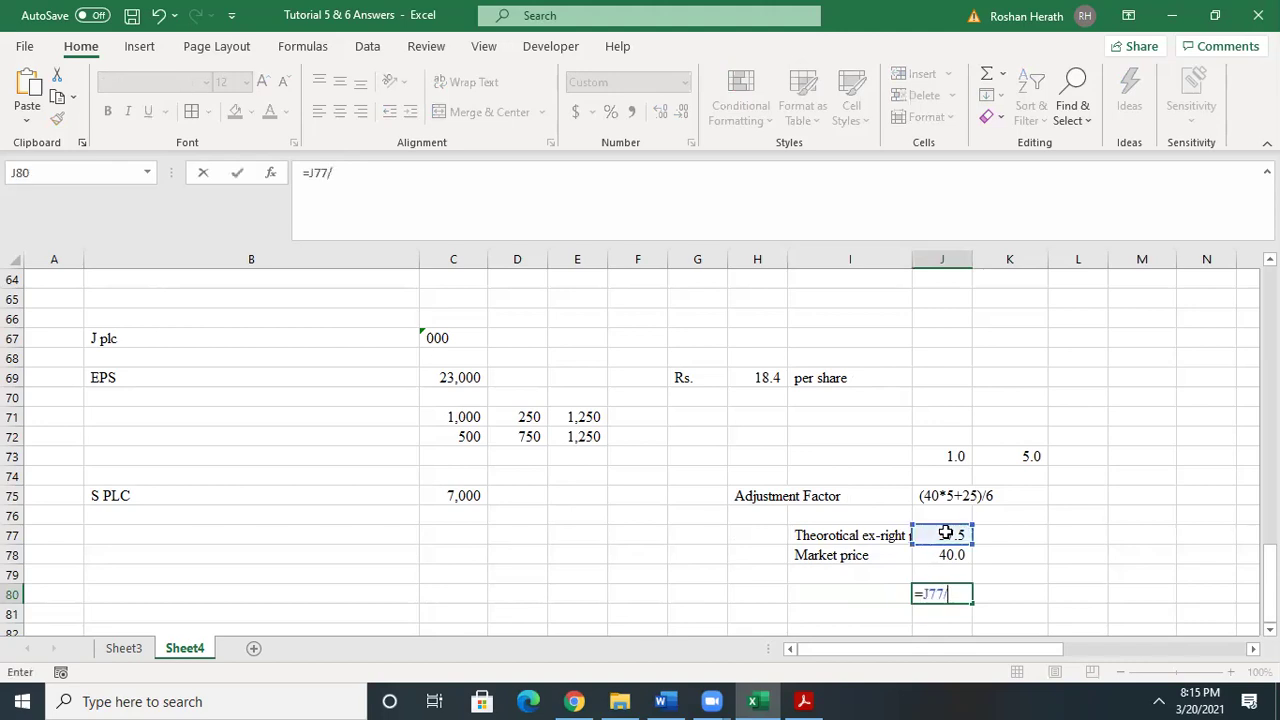
pyautogui.click(942, 553)
pyautogui.press('Return')
# - Format the result in J80 to show four decimal places
pyautogui.click(922, 597)
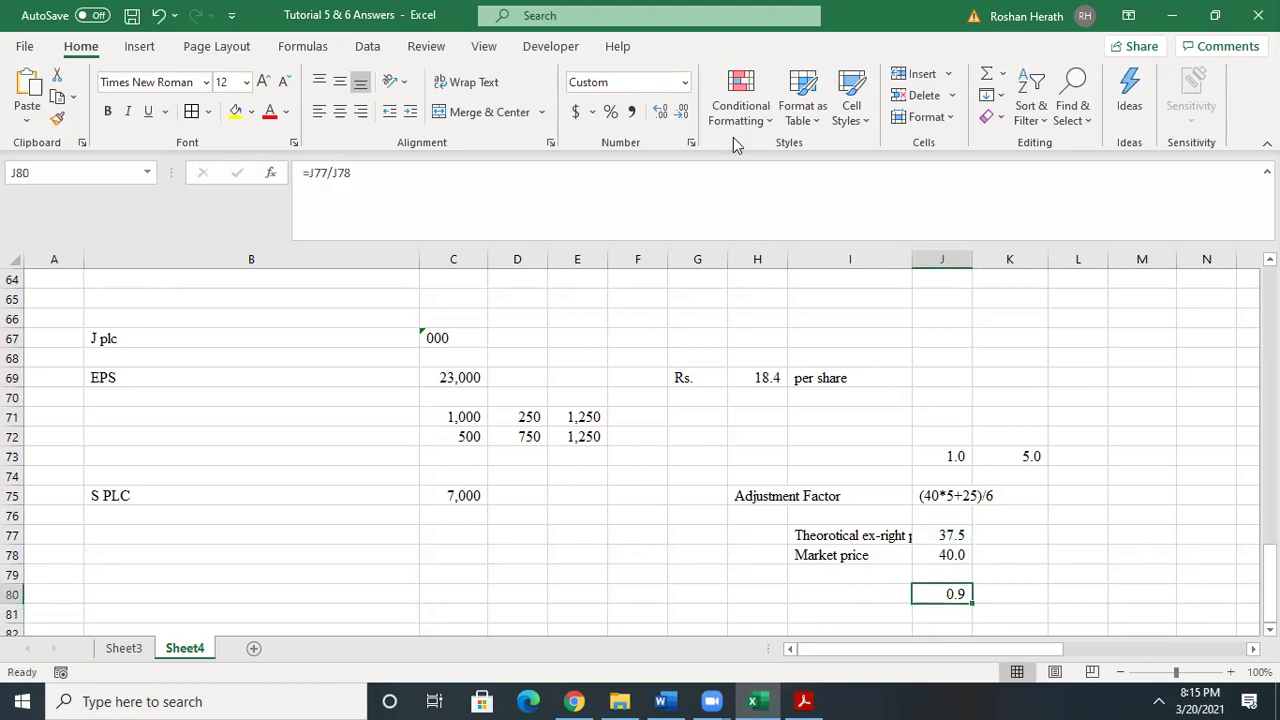
pyautogui.doubleClick(661, 111)
pyautogui.click(663, 113)
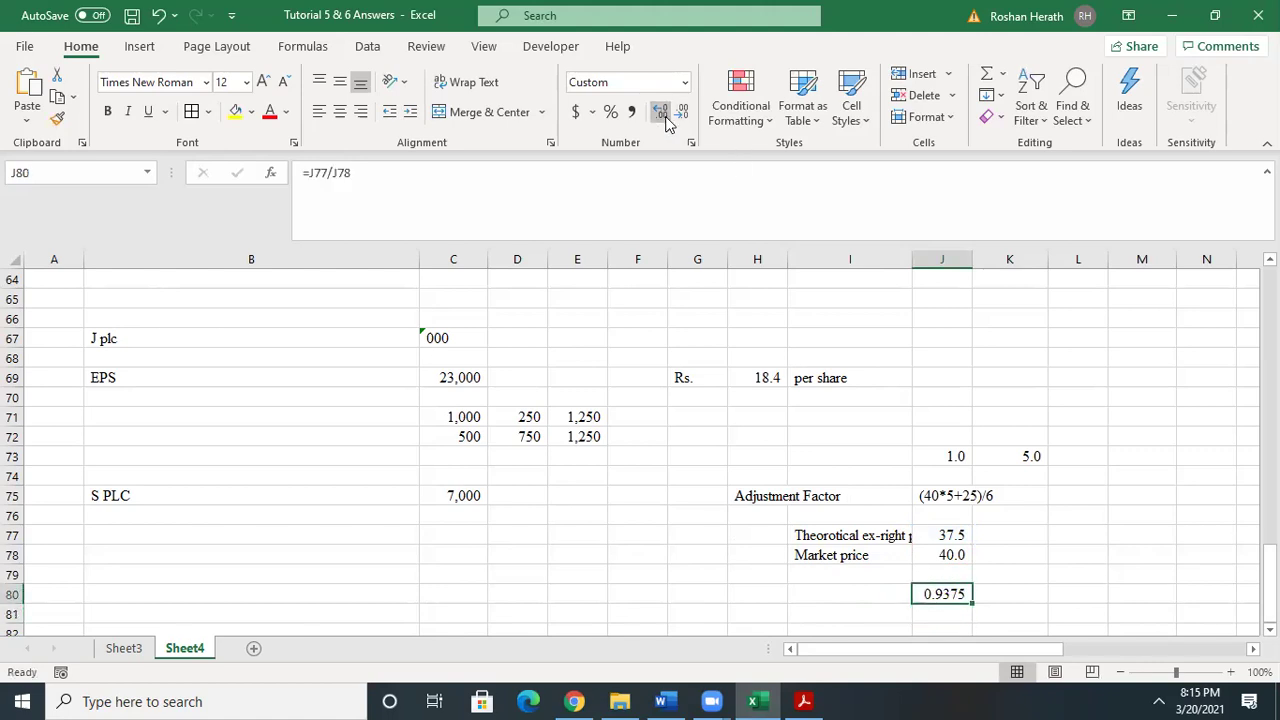
pyautogui.click(664, 114)
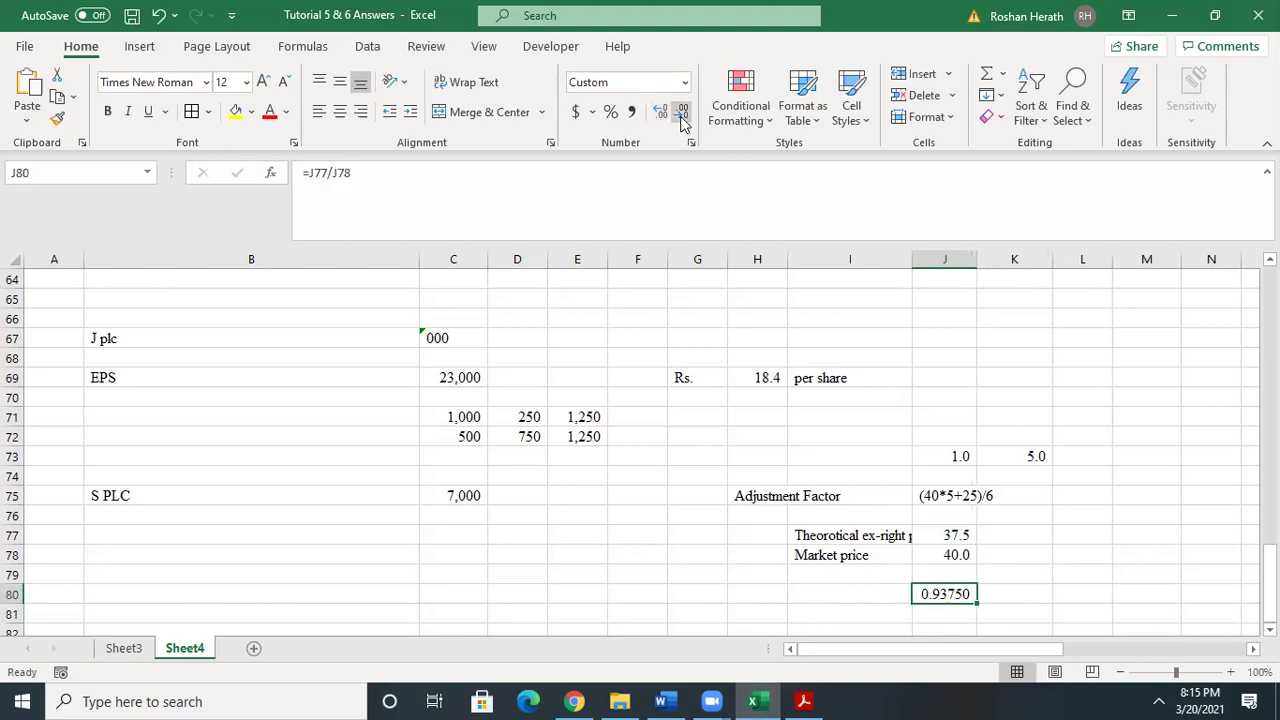
pyautogui.click(683, 113)
# - Enter the label "Adjustment factor" in I80 beside the calculated factor
pyautogui.click(820, 594)
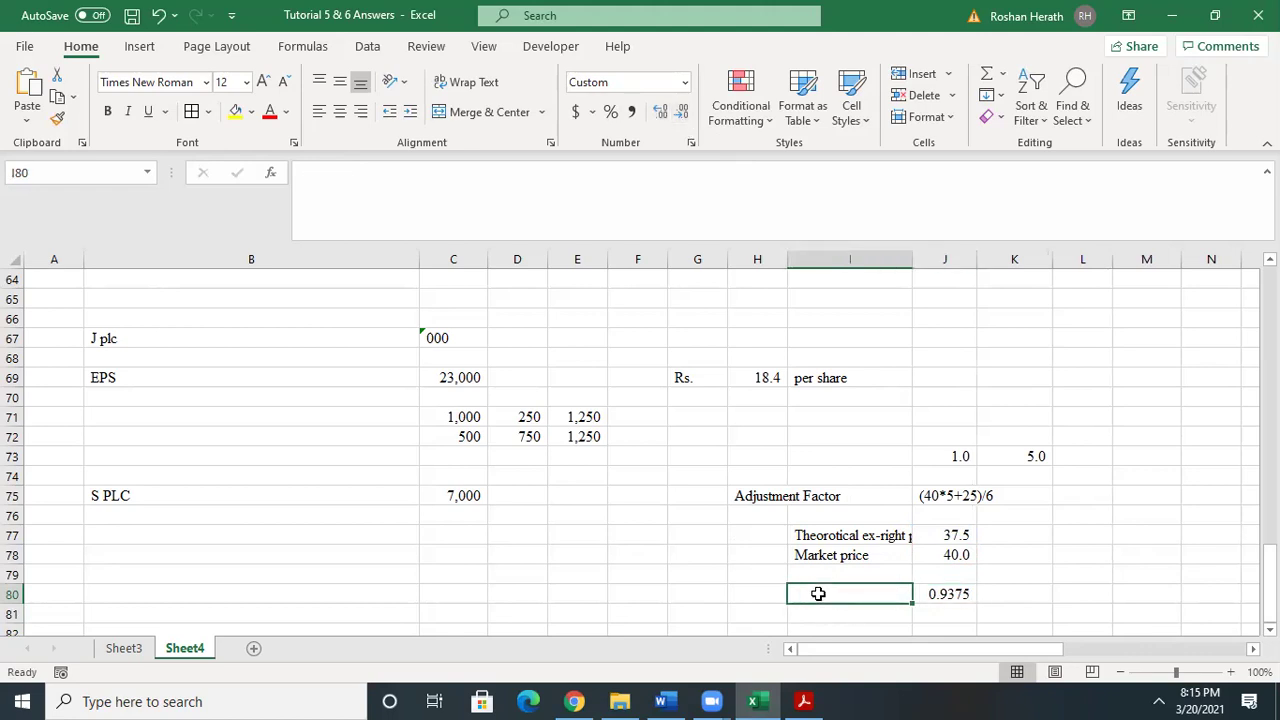
pyautogui.write('Adjusr')
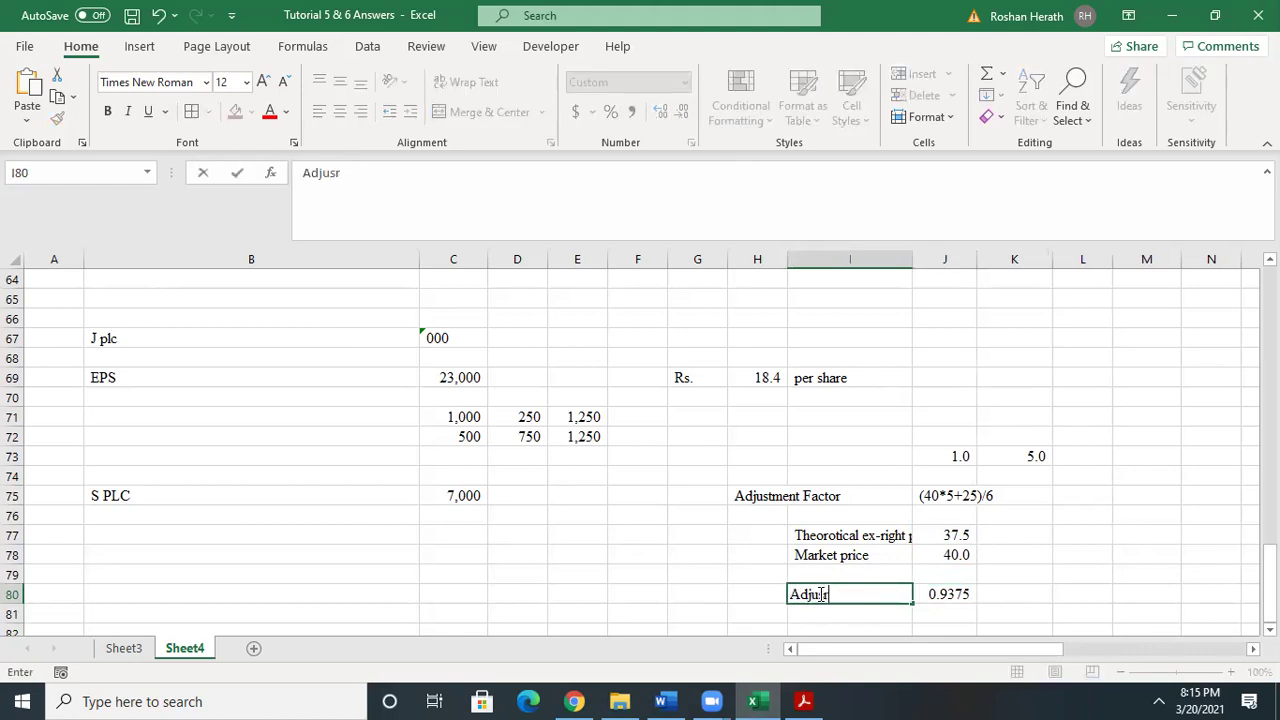
pyautogui.press('BackSpace')
pyautogui.write('tment')
pyautogui.write('factor')
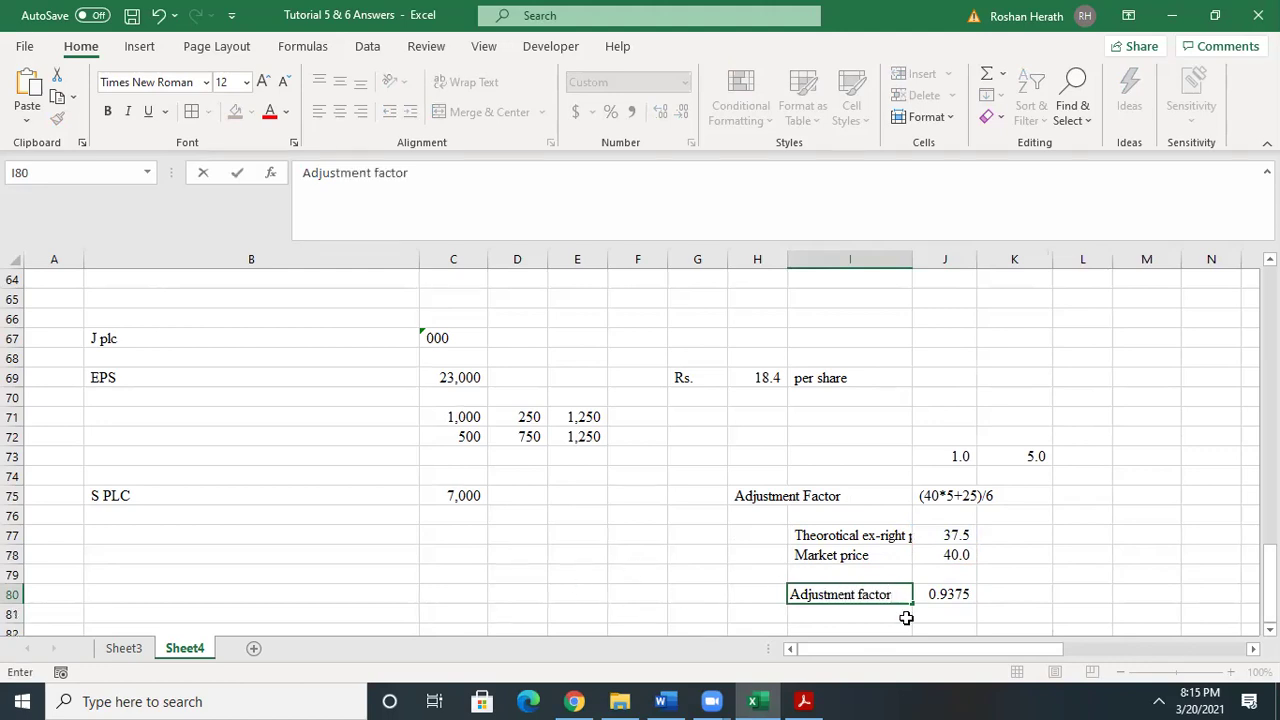
pyautogui.click(1026, 600)
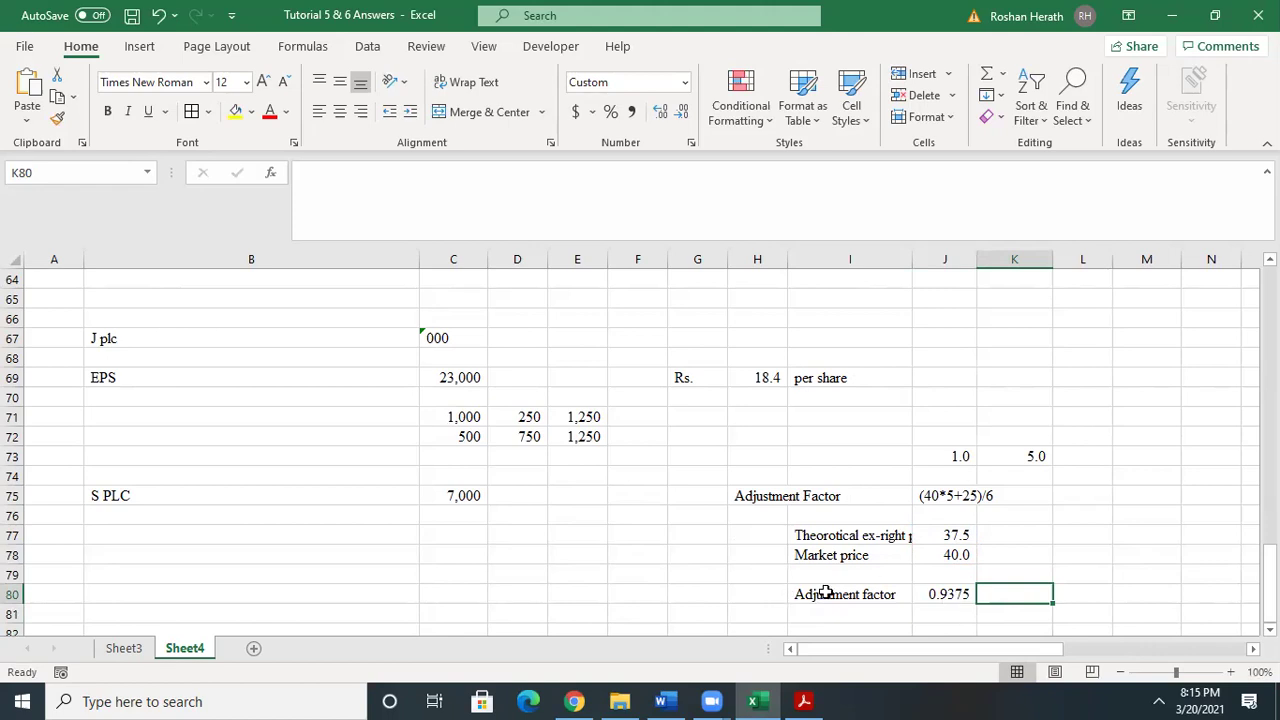
pyautogui.click(941, 598)
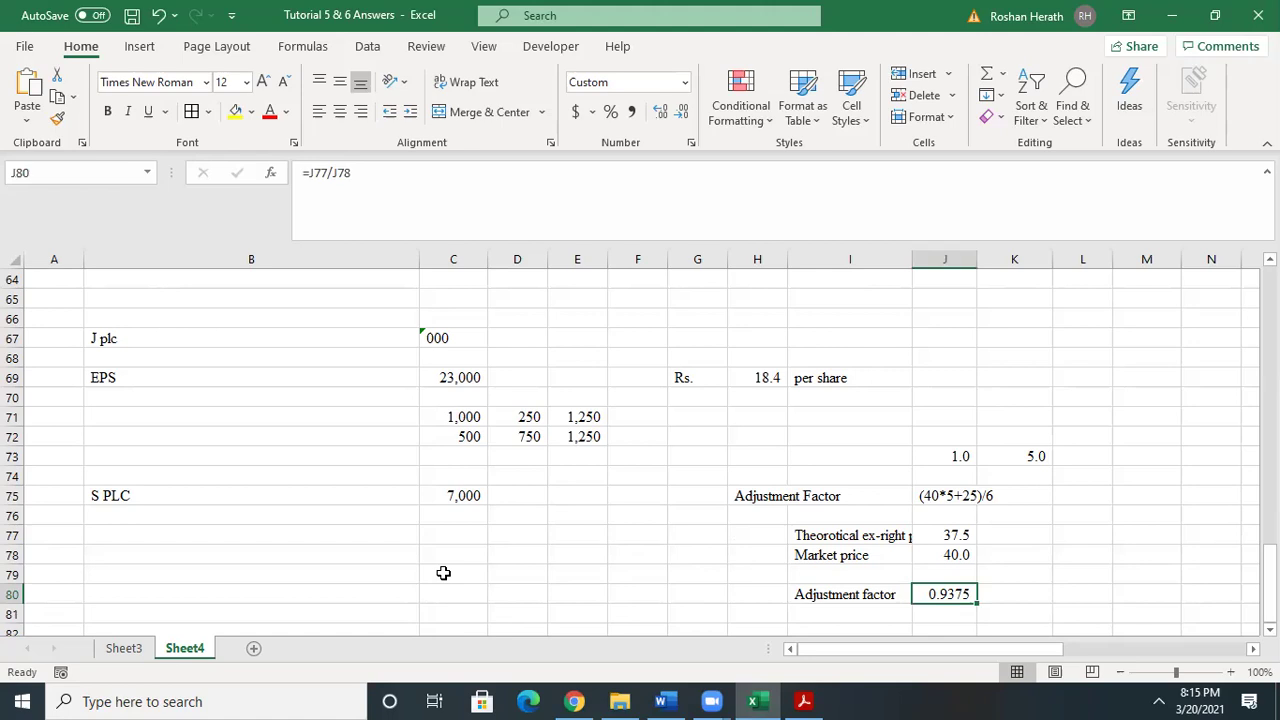
# - Enter the label "Weighted Average Number of Share" in B77 under the S PLC row
pyautogui.click(337, 536)
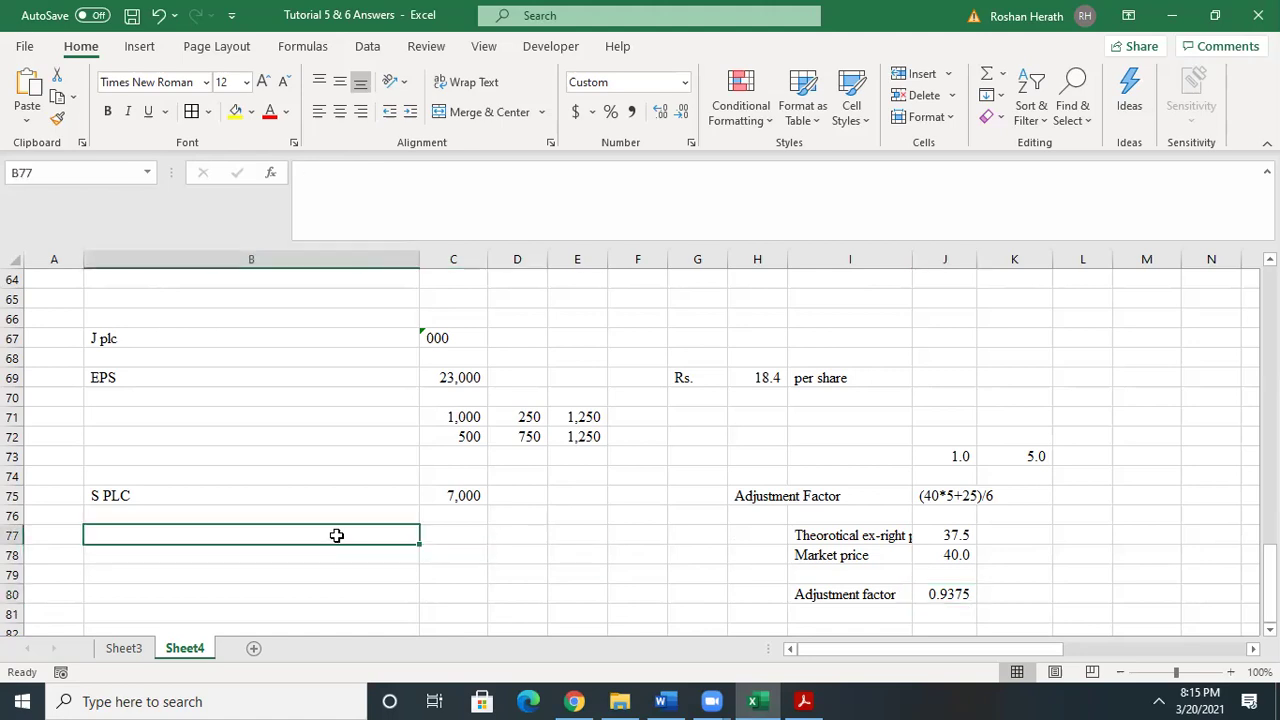
pyautogui.write('W')
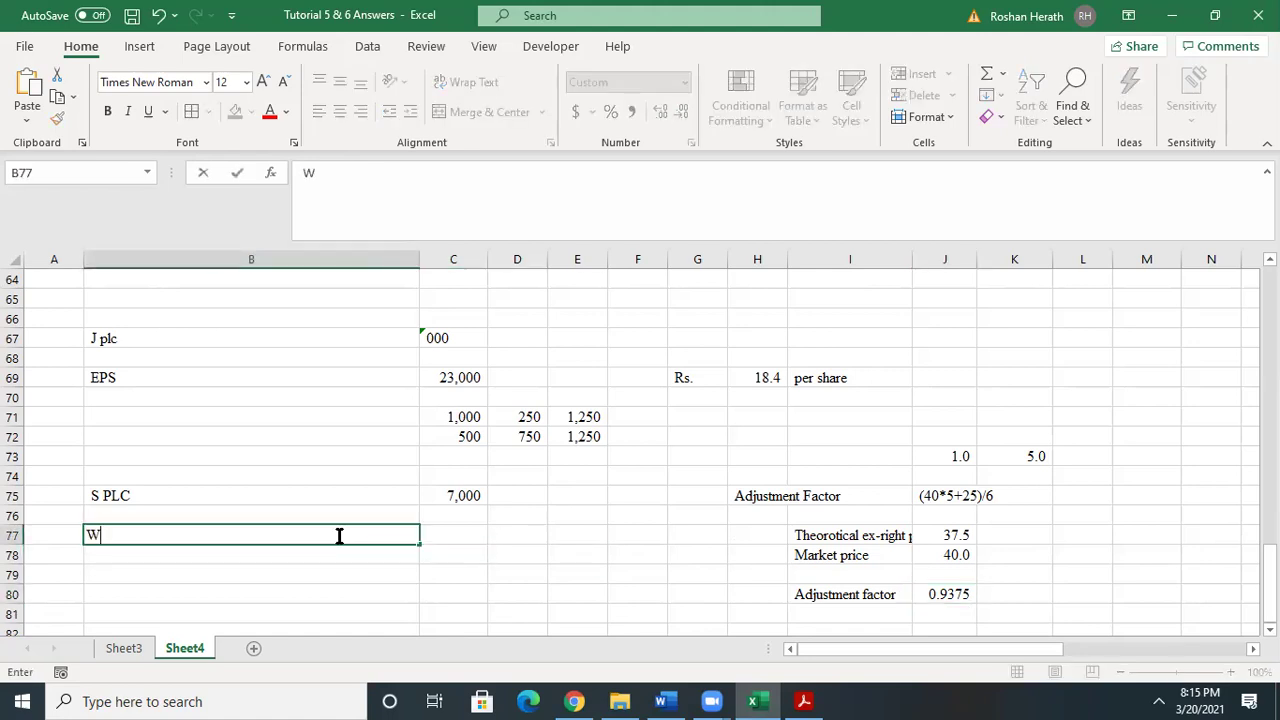
pyautogui.write('u')
pyautogui.press('BackSpace')
pyautogui.write('eighted A')
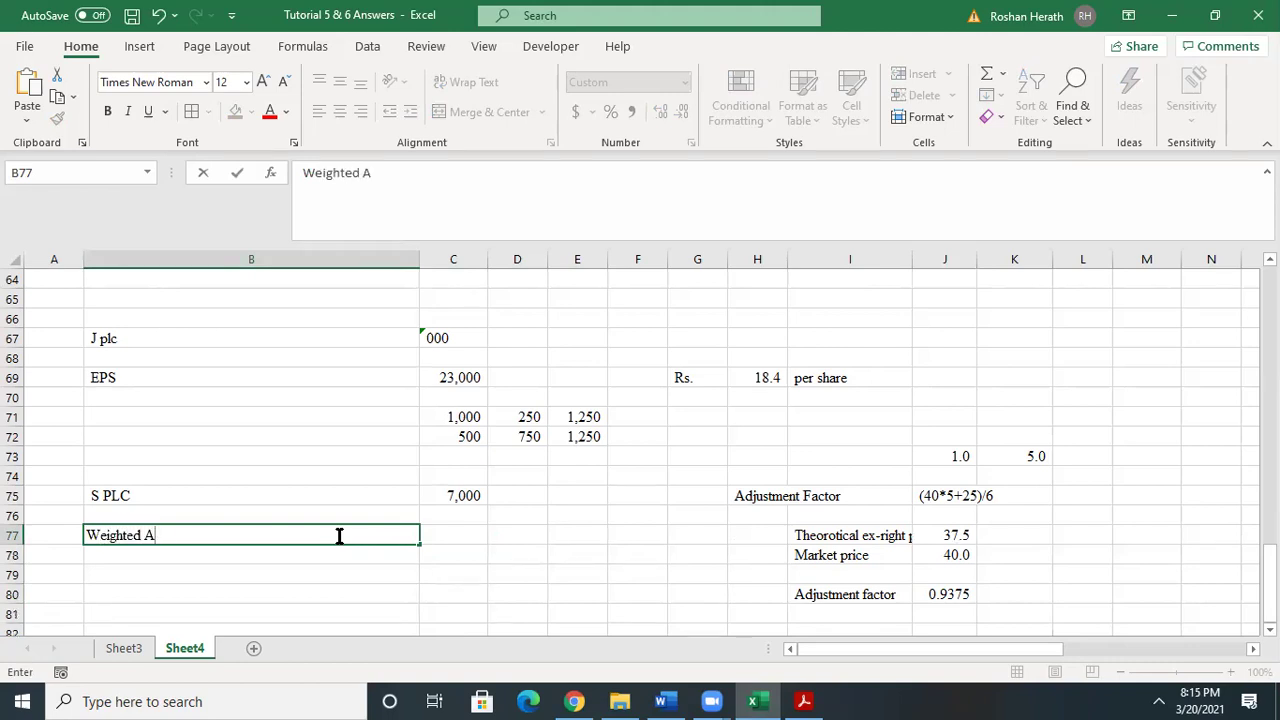
pyautogui.write('verage Number o')
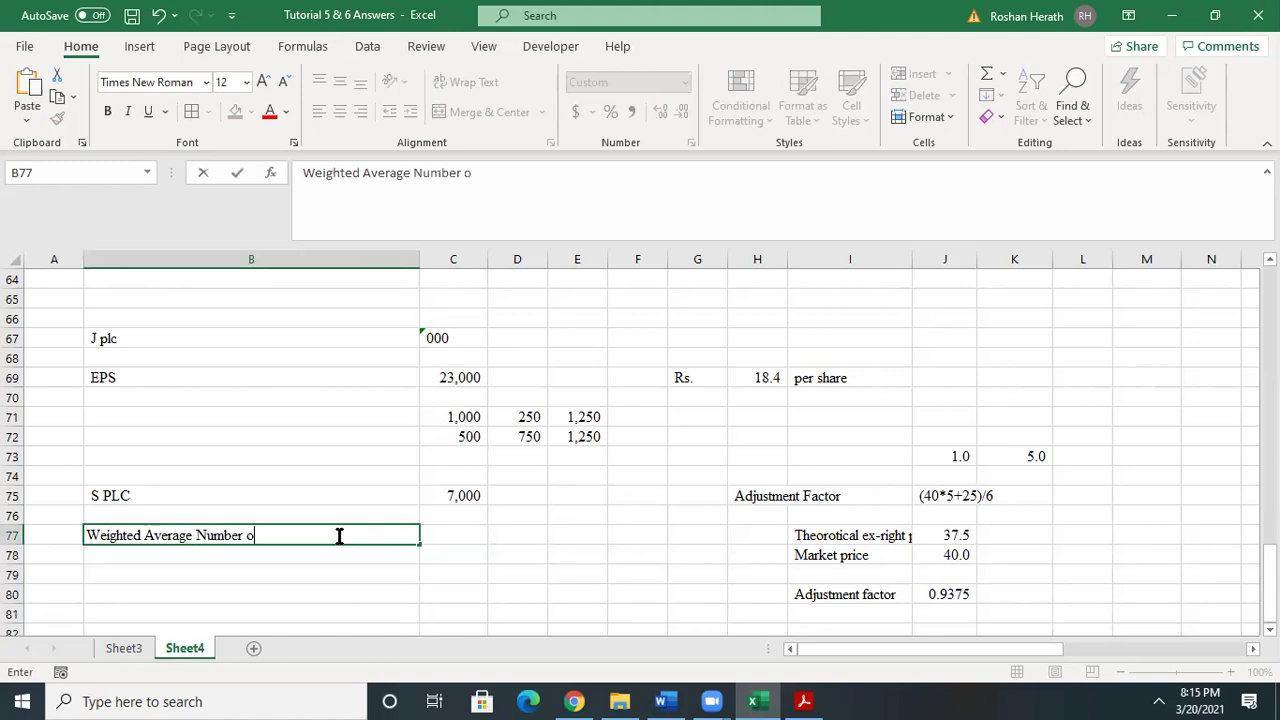
pyautogui.write('f Shareas')
pyautogui.press('BackSpace')
pyautogui.click(436, 558)
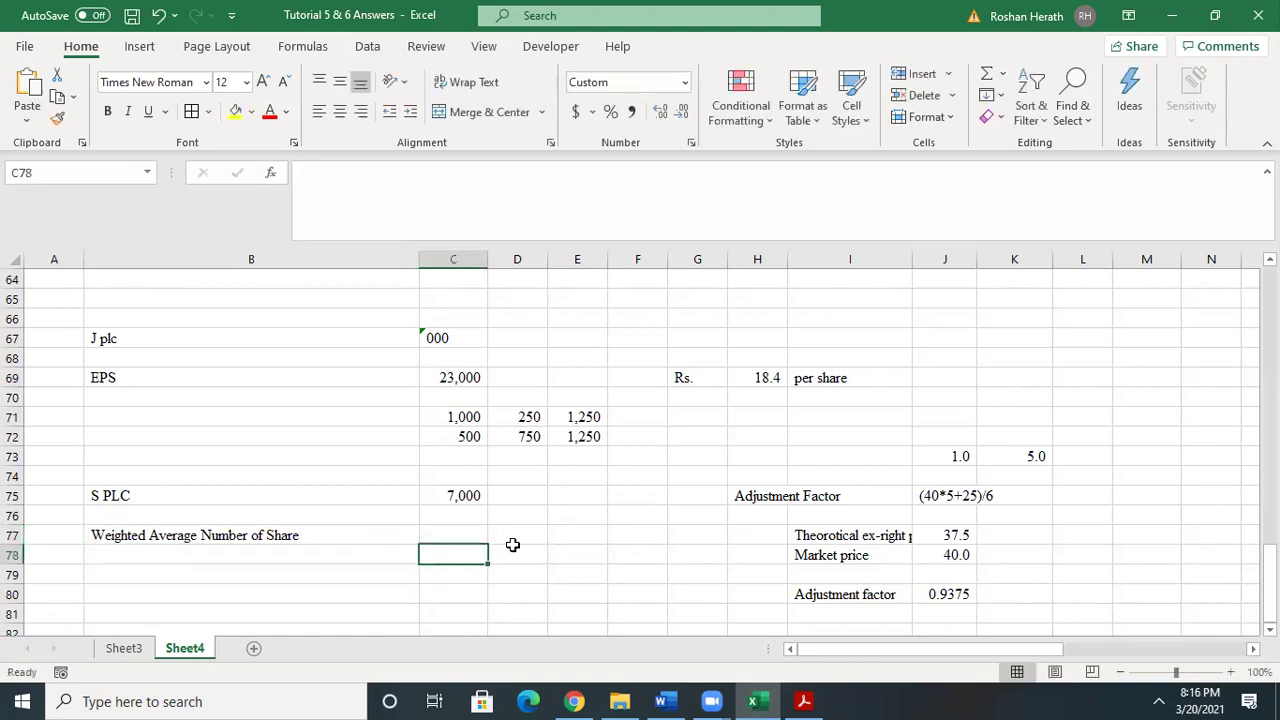
# - Enter the first weighting period's dates beside the weighted average label, 1.4.2020 in C77 and 1.1.2021 in D77
pyautogui.click(456, 528)
pyautogui.write('1.4.')
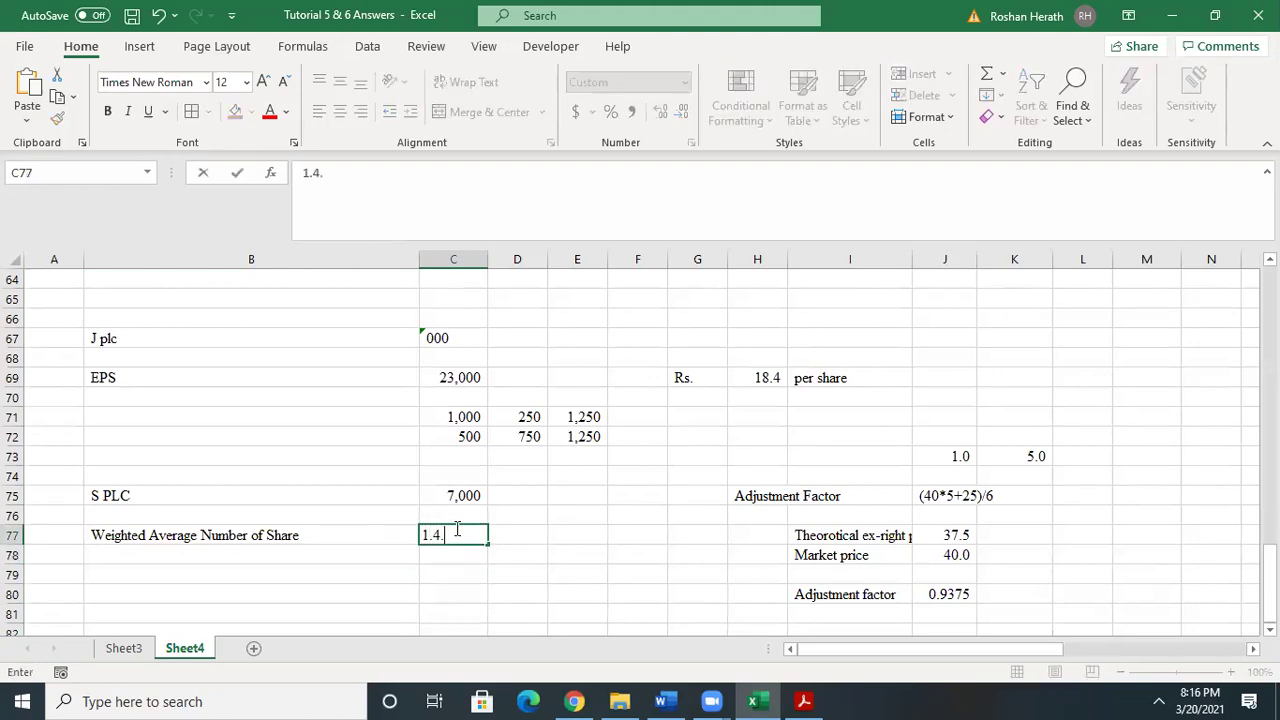
pyautogui.write('2019')
pyautogui.press('BackSpace')
pyautogui.press('BackSpace')
pyautogui.write('20')
pyautogui.click(526, 531)
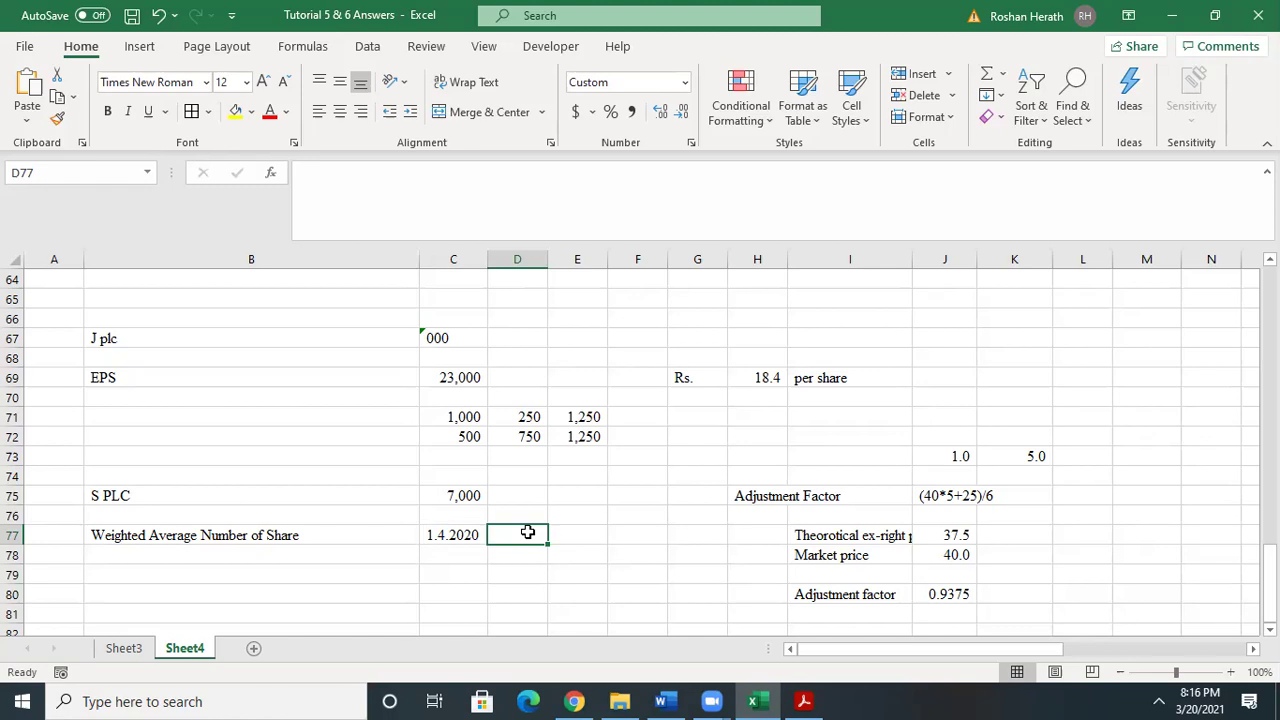
pyautogui.write('1.1.2')
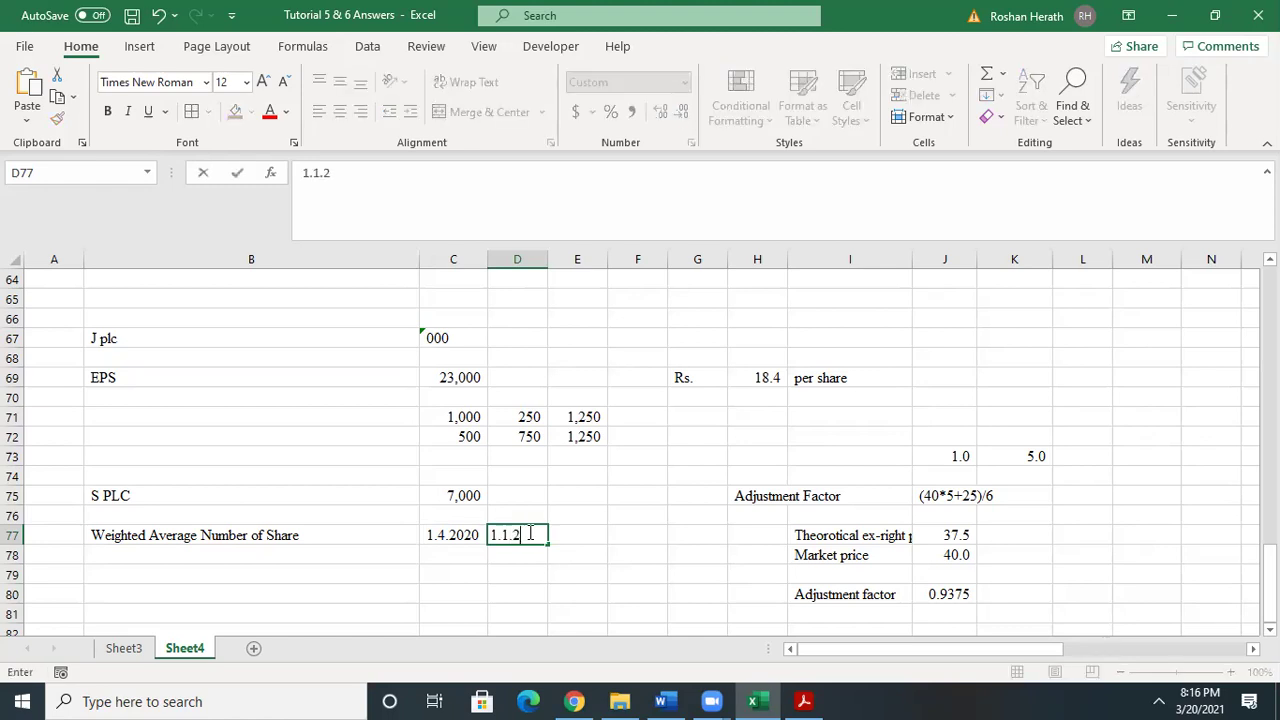
pyautogui.write('021')
# - Check Saturn PLC's opening ordinary shares in the question data and write the working 1000*(9/12) as text in C79
pyautogui.click(451, 578)
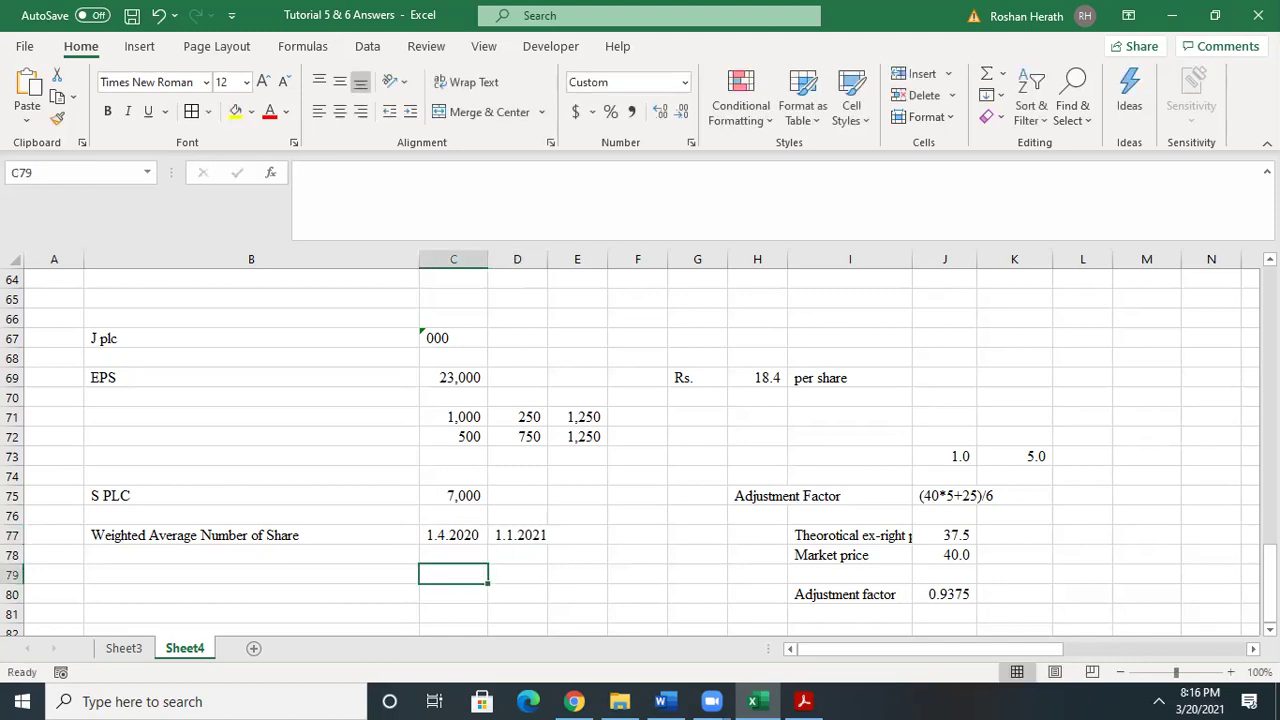
pyautogui.moveTo(1269, 584); pyautogui.dragTo(1265, 476)
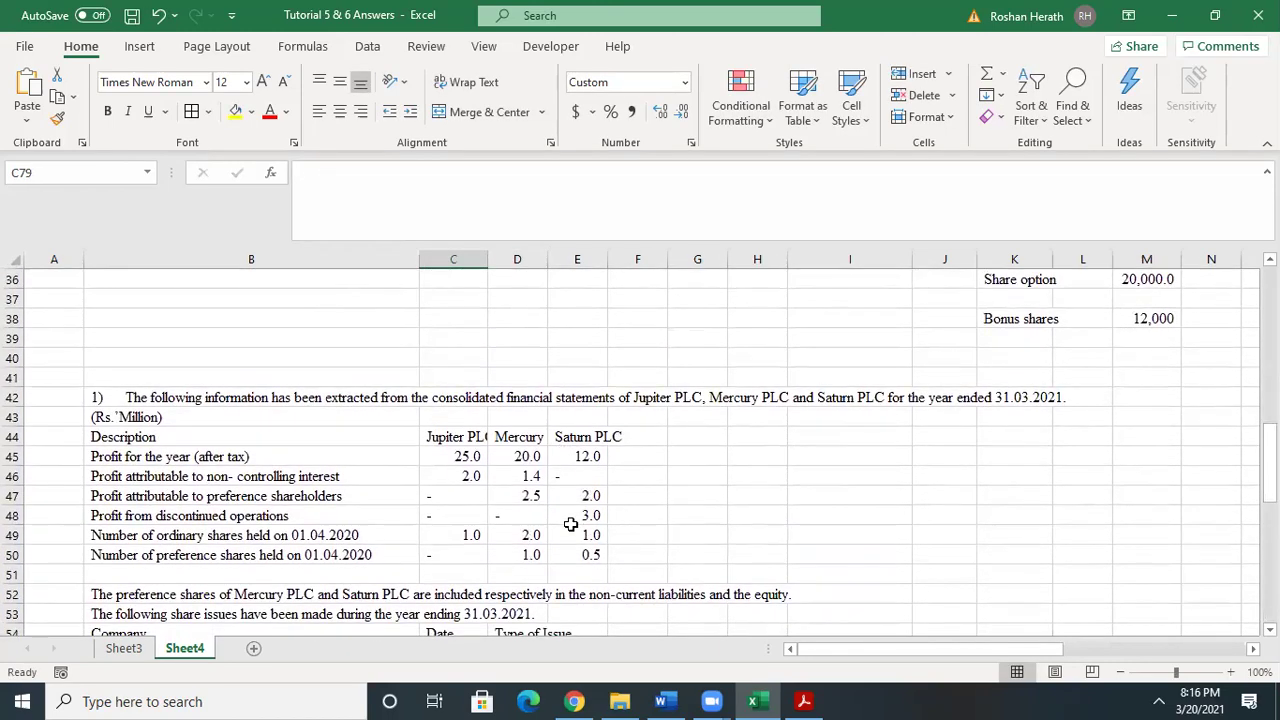
pyautogui.moveTo(1267, 478); pyautogui.dragTo(1268, 583)
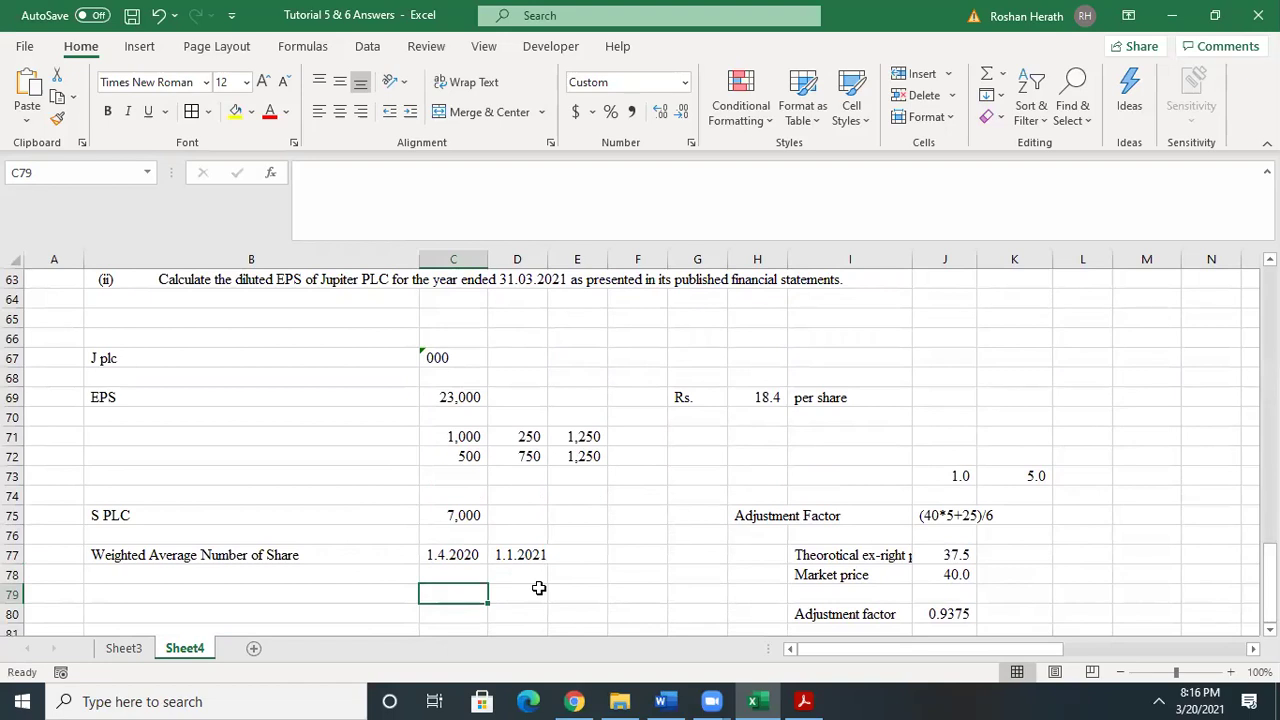
pyautogui.write('1000*(9/12)')
pyautogui.press('Return')
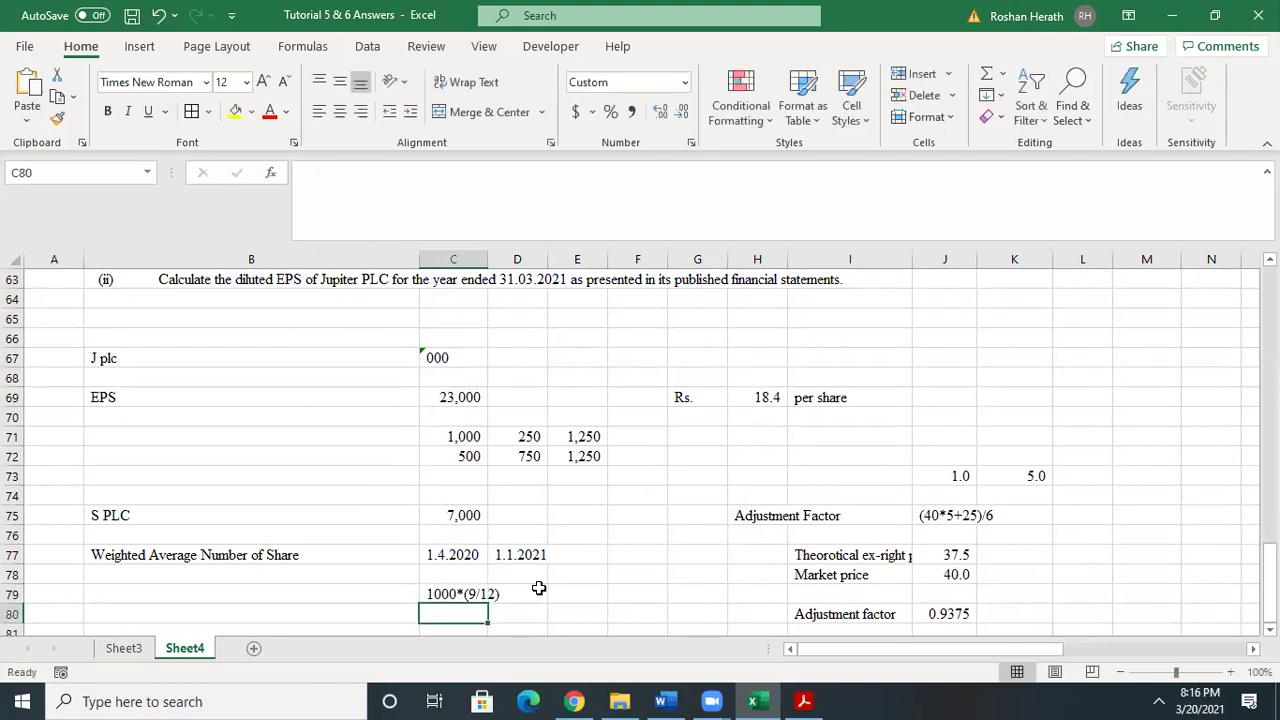
# - Calculate the nine-month weighted shares in C80 with =1000*(9/12) and show the result without decimals
pyautogui.write('=10')
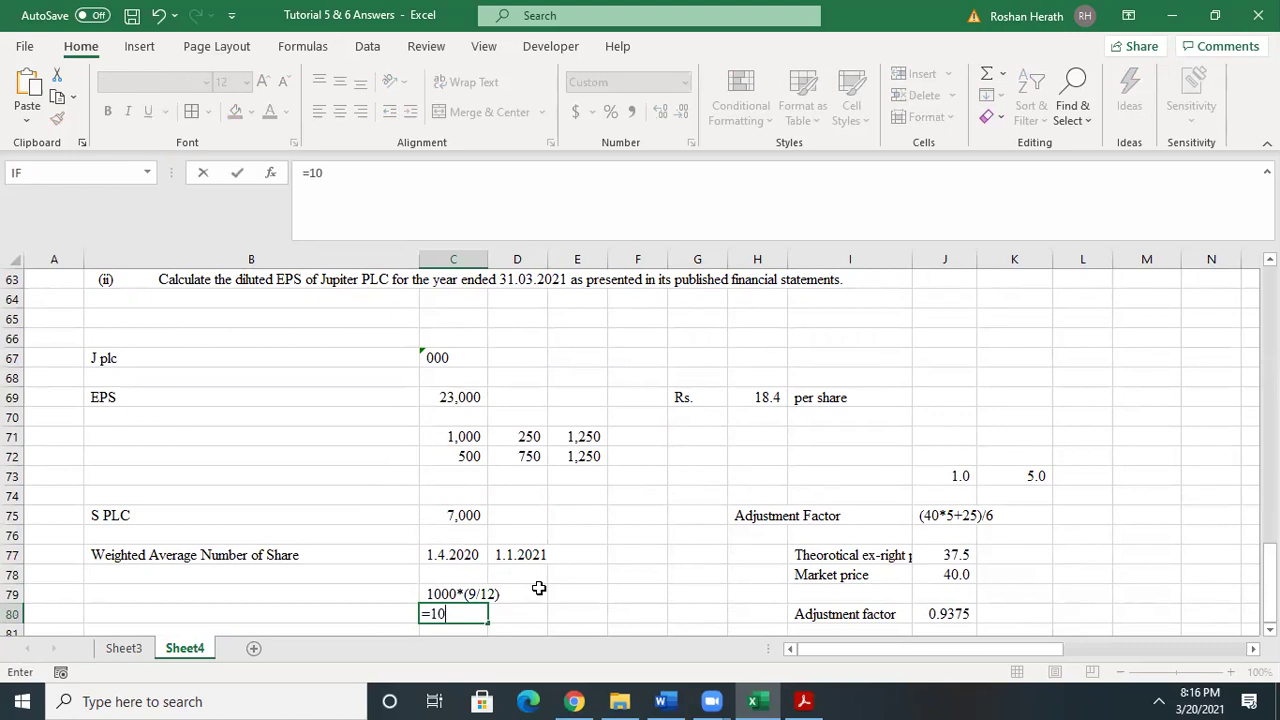
pyautogui.write('00*(9/12)')
pyautogui.press('Return')
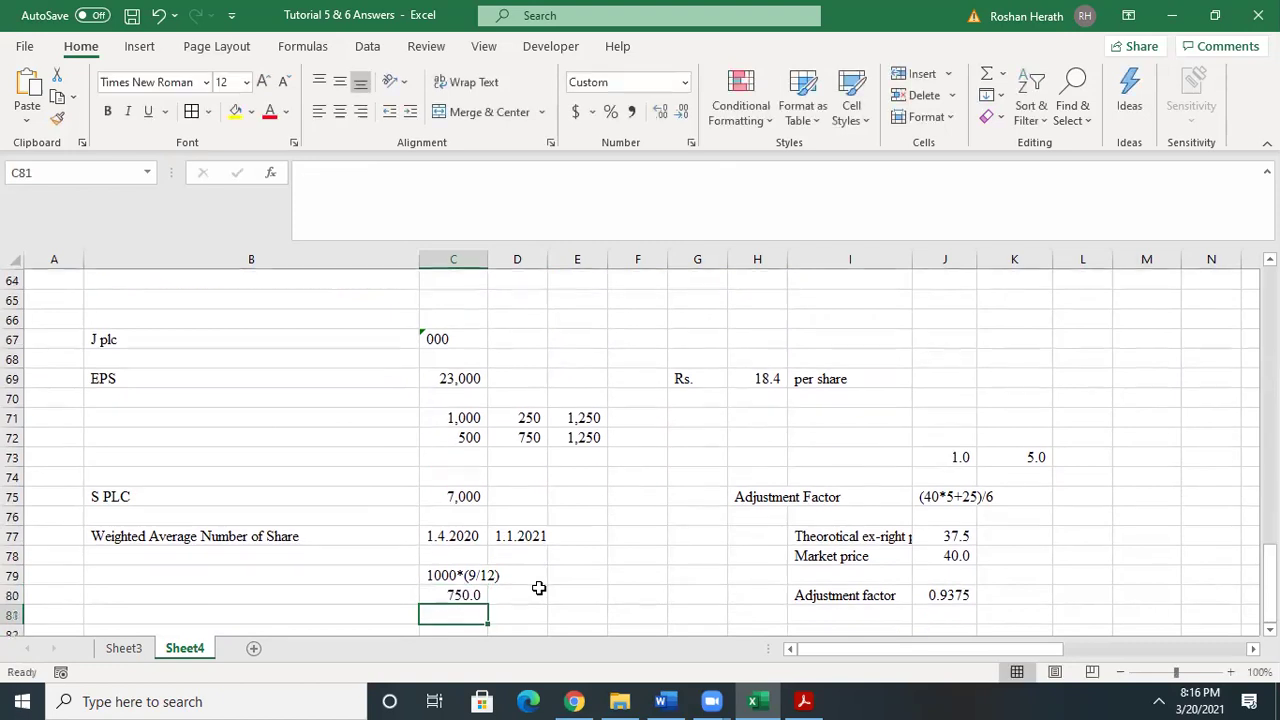
pyautogui.click(455, 596)
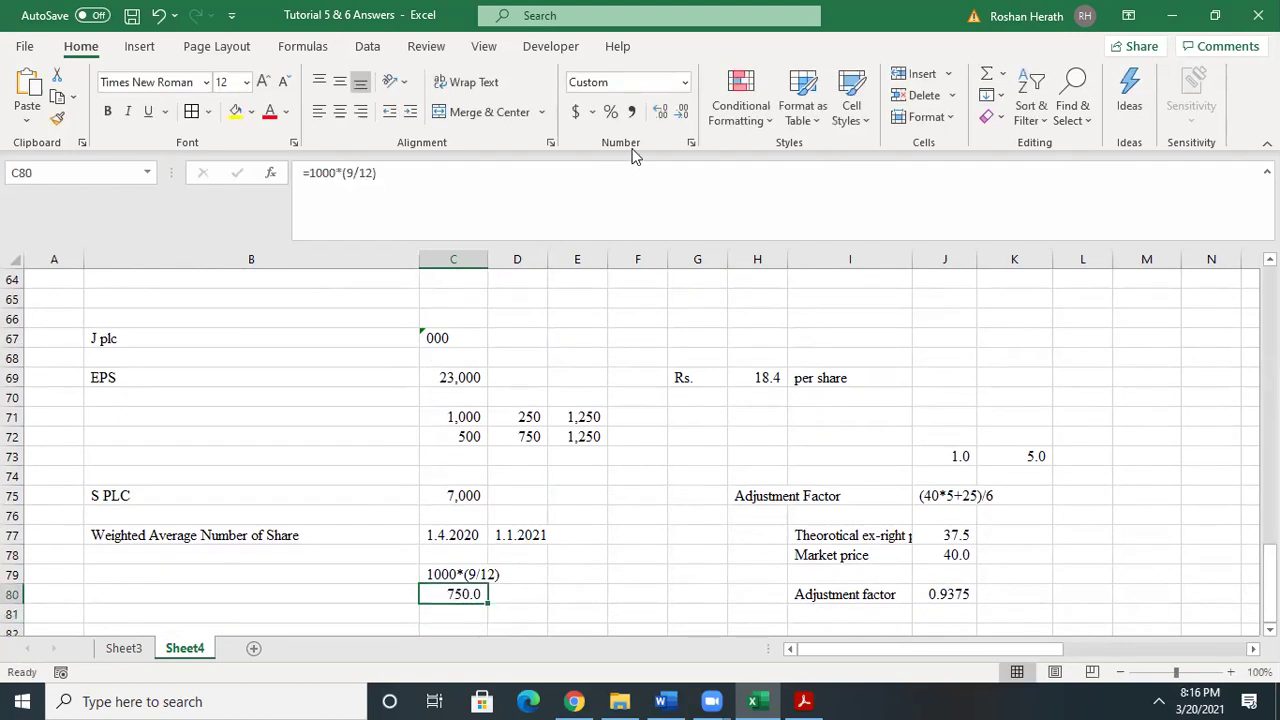
pyautogui.click(681, 111)
pyautogui.scroll(-1, 960, 565)
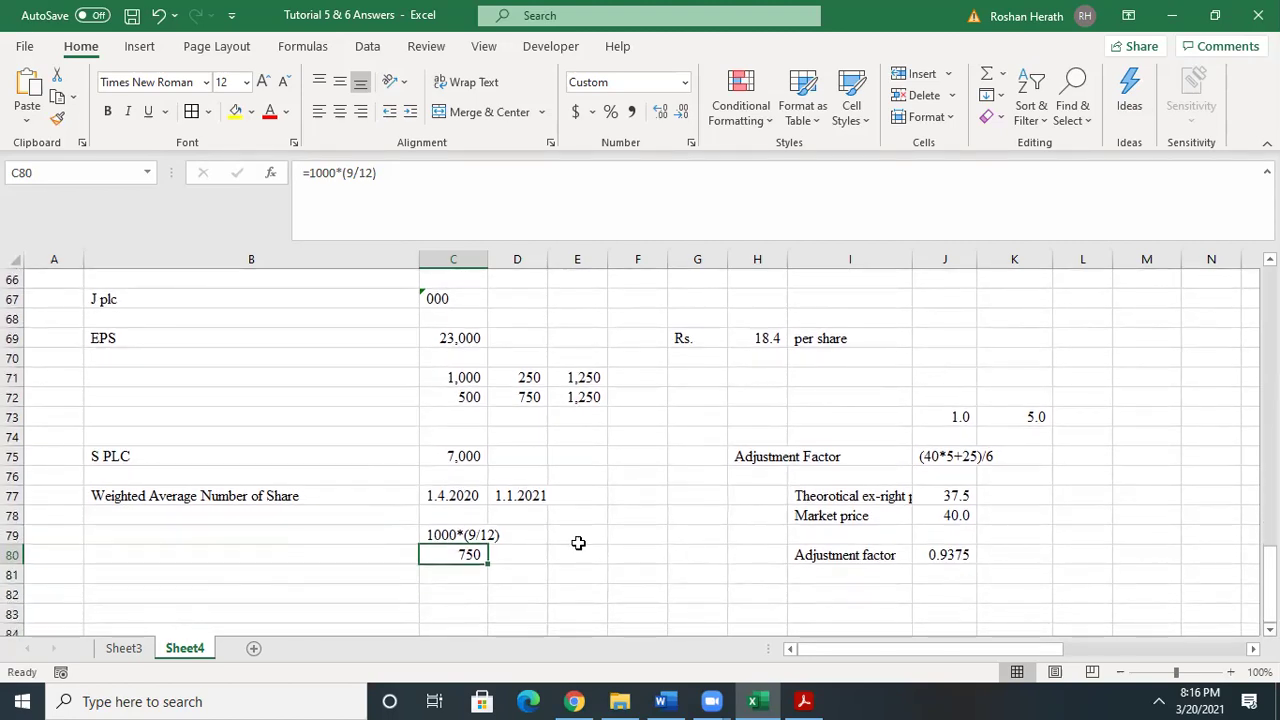
# - Divide the weighted shares by the adjustment factor in C81 with =C80/J80 and show the result without decimals
pyautogui.doubleClick(453, 574)
pyautogui.write('=')
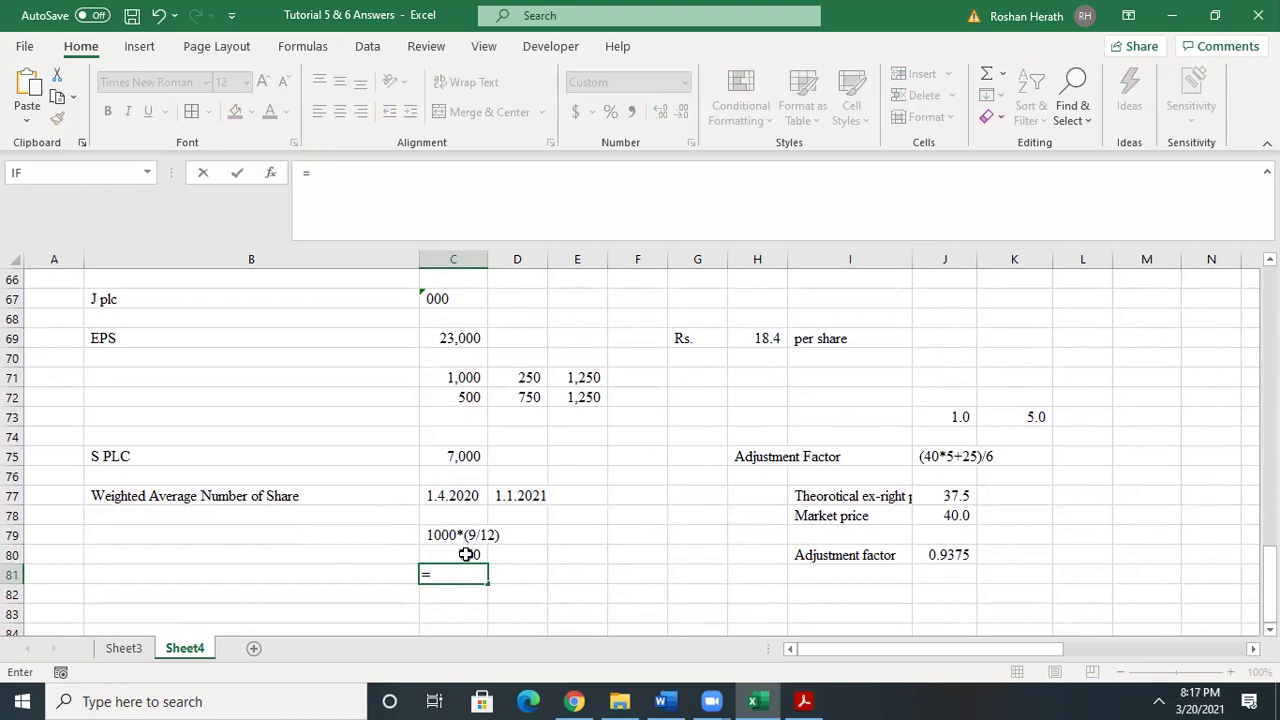
pyautogui.click(467, 554)
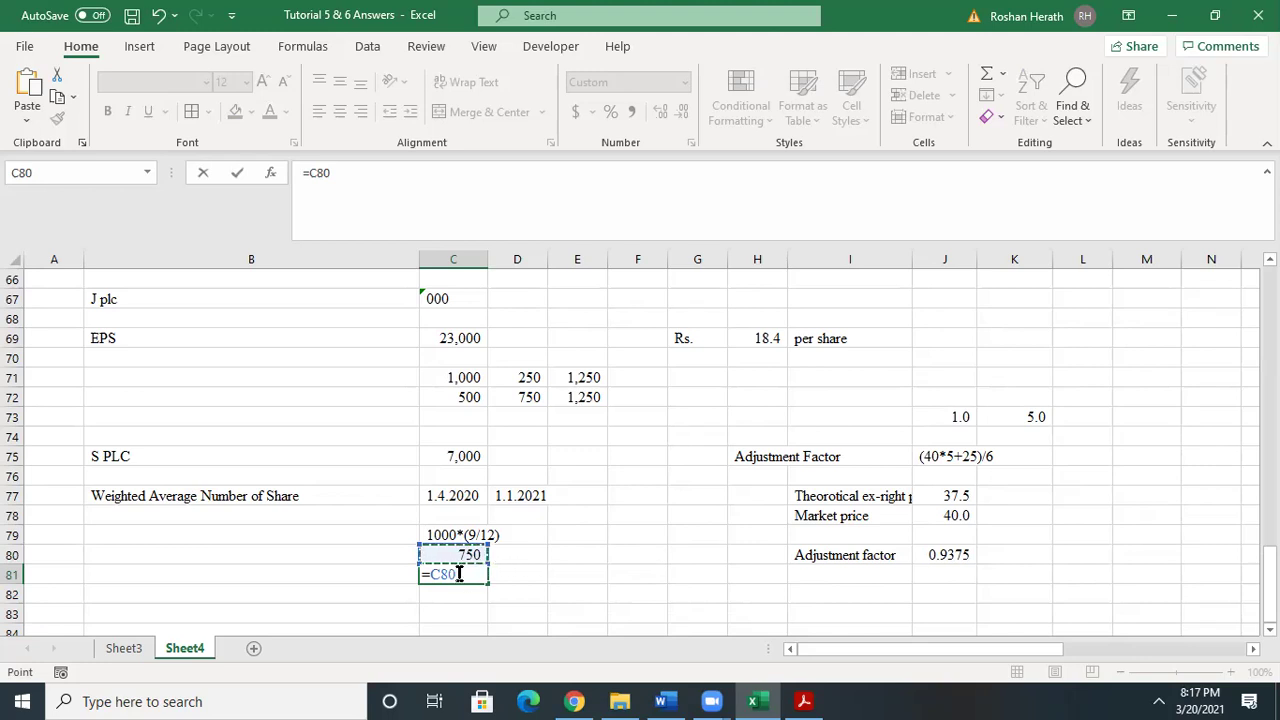
pyautogui.write('/')
pyautogui.click(953, 547)
pyautogui.press('Return')
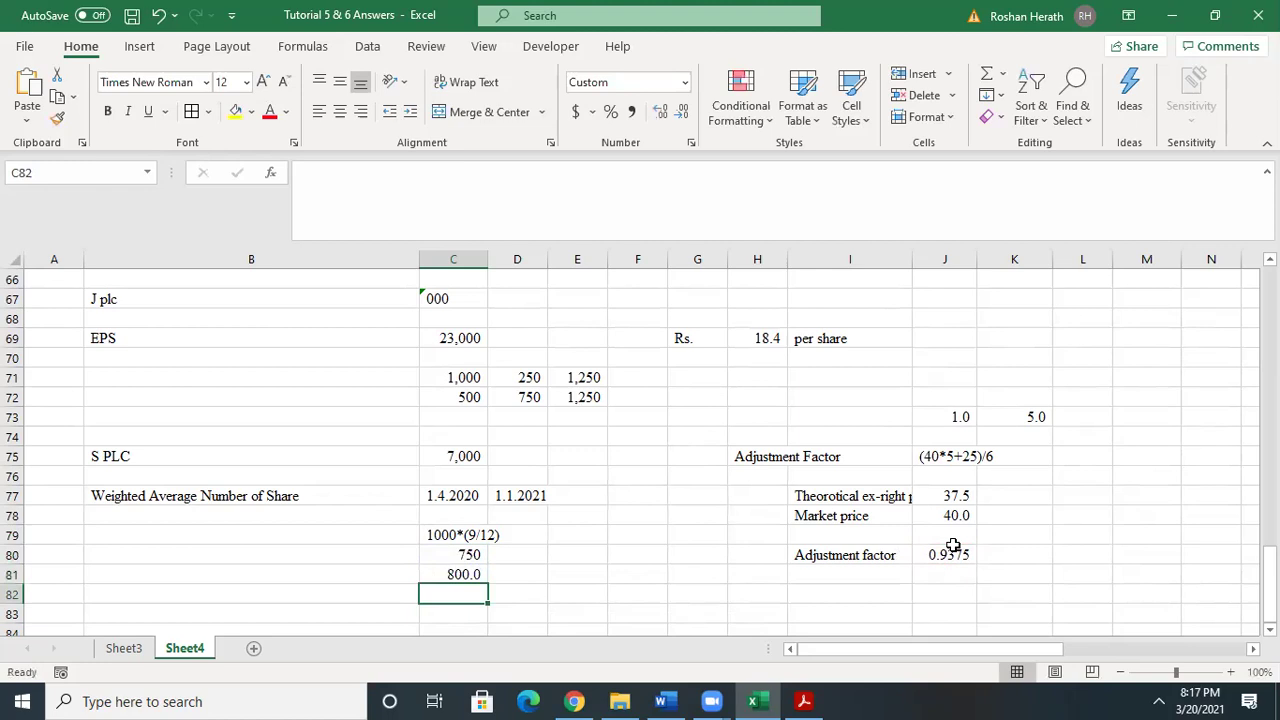
pyautogui.click(465, 573)
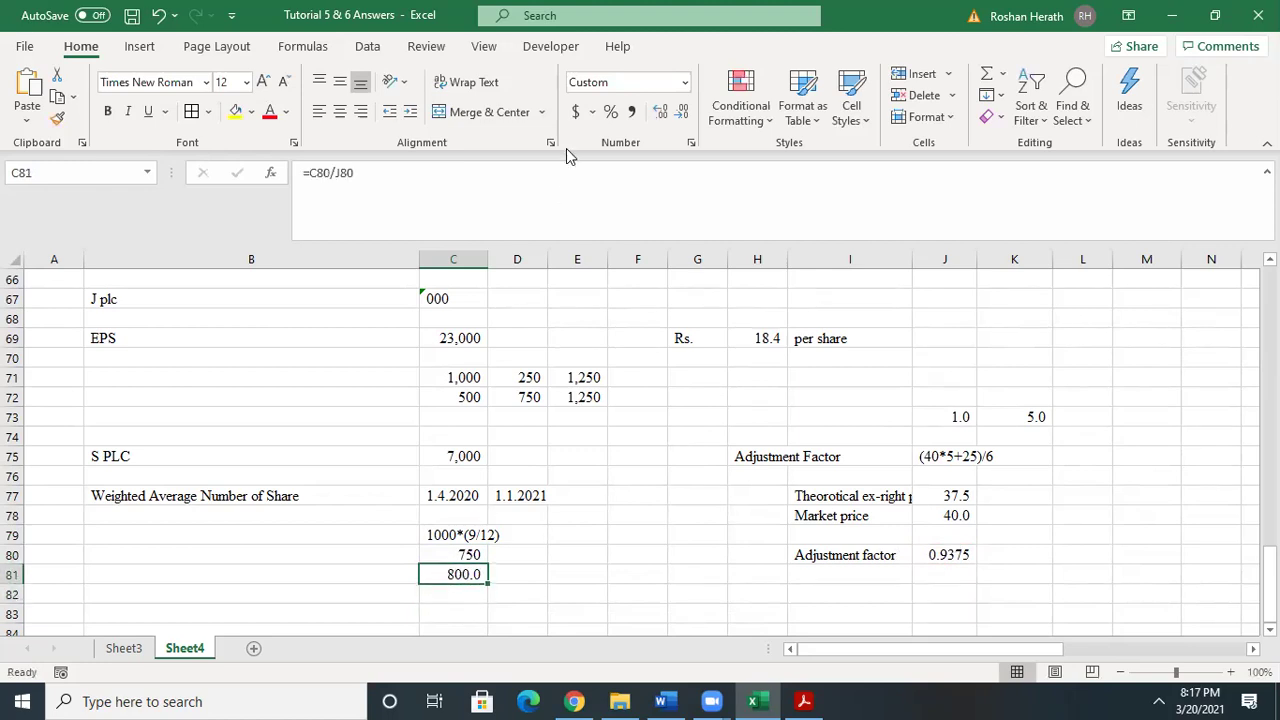
pyautogui.click(682, 111)
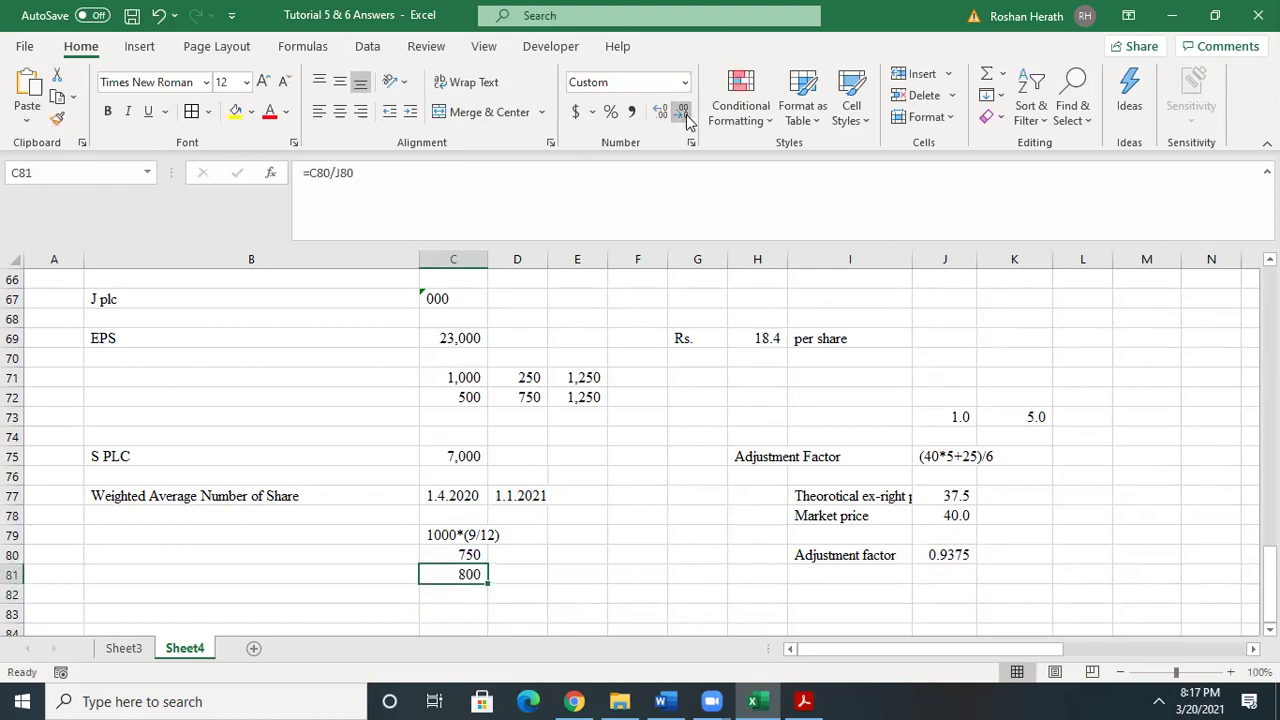
pyautogui.click(985, 554)
pyautogui.click(945, 553)
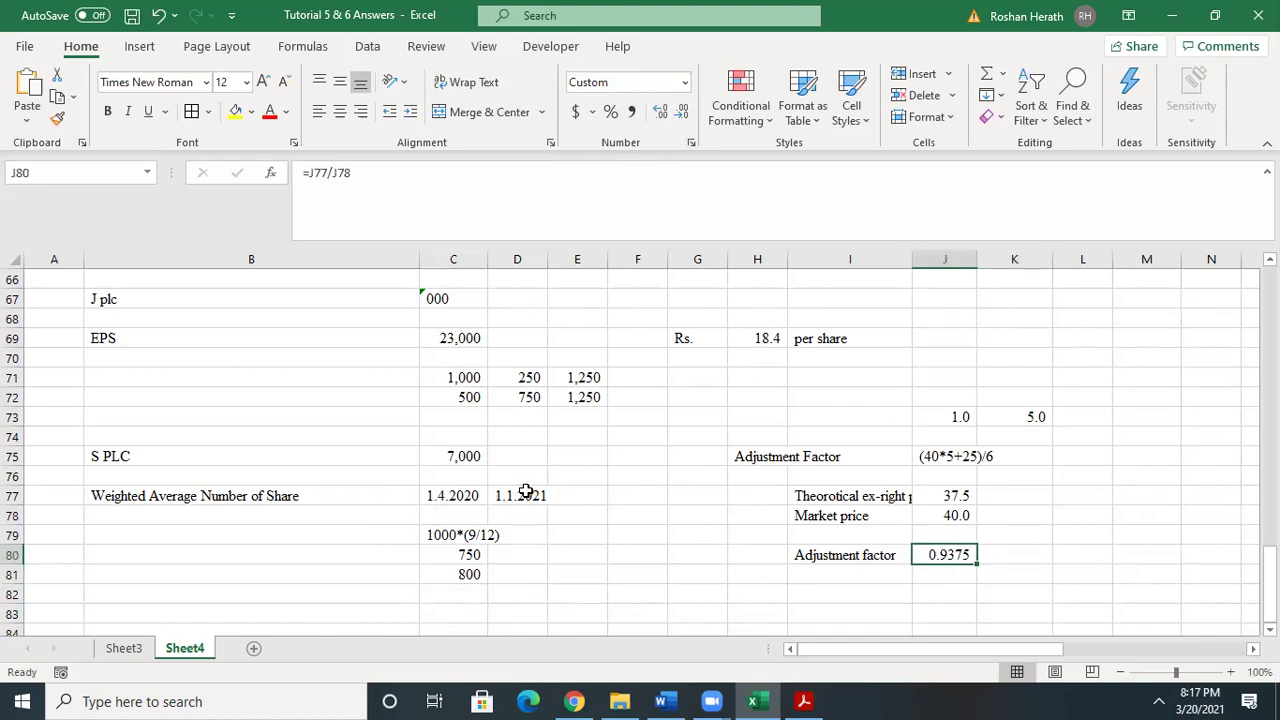
pyautogui.click(472, 574)
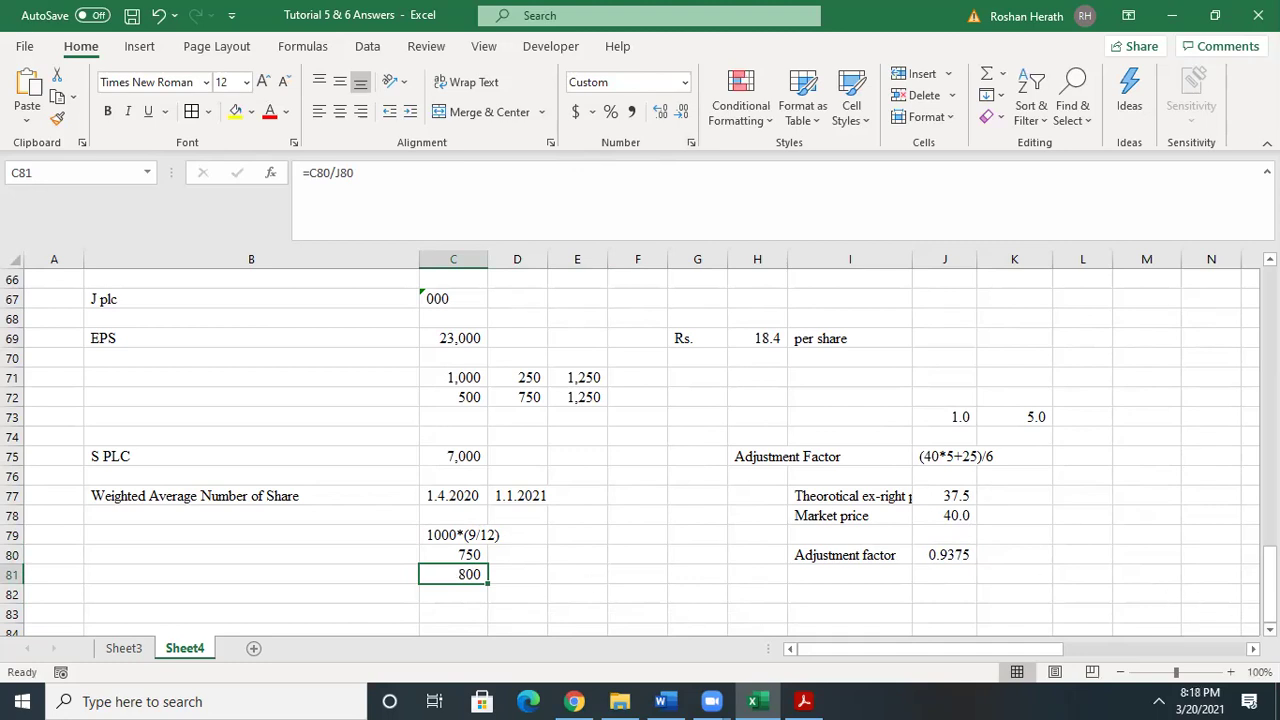
# - Enter the second weighting period's dates below the first calculation, 1.1.2021 in C83 and 31.03.2021 in D83
pyautogui.scroll(-1, 1200, 606)
pyautogui.click(439, 557)
pyautogui.write('1.1.2021')
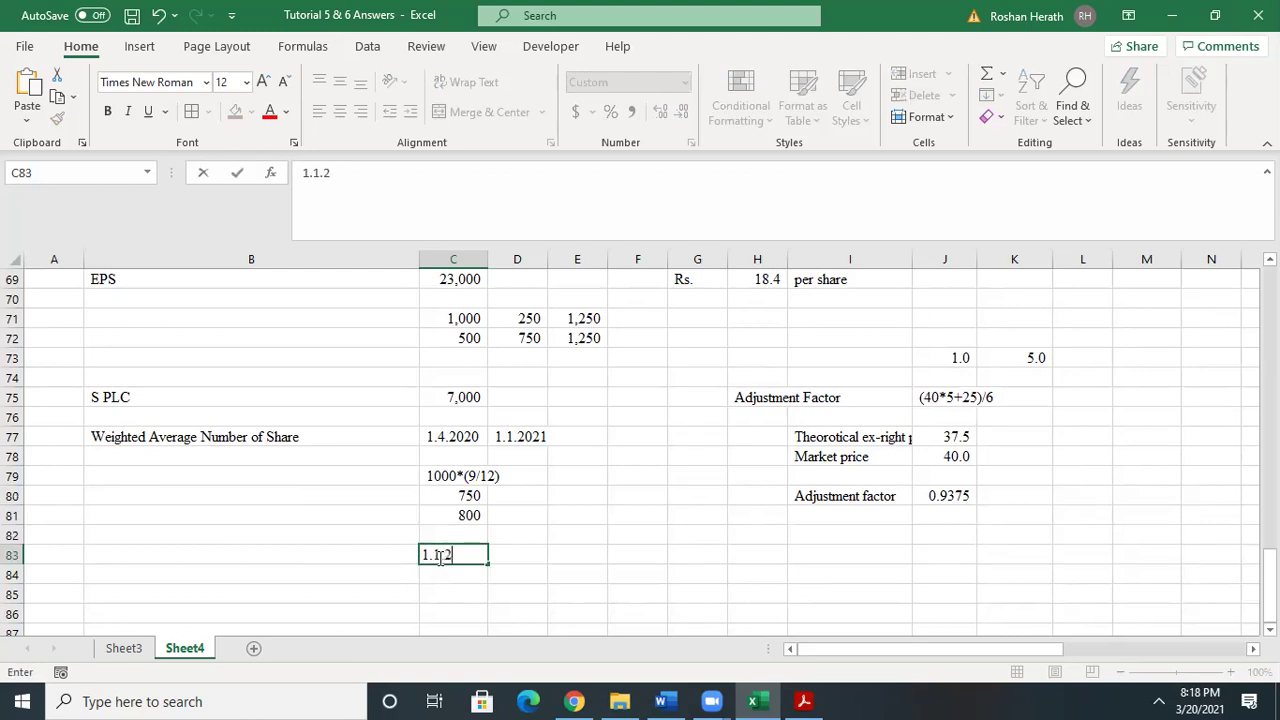
pyautogui.click(509, 555)
pyautogui.write('31.03.2021')
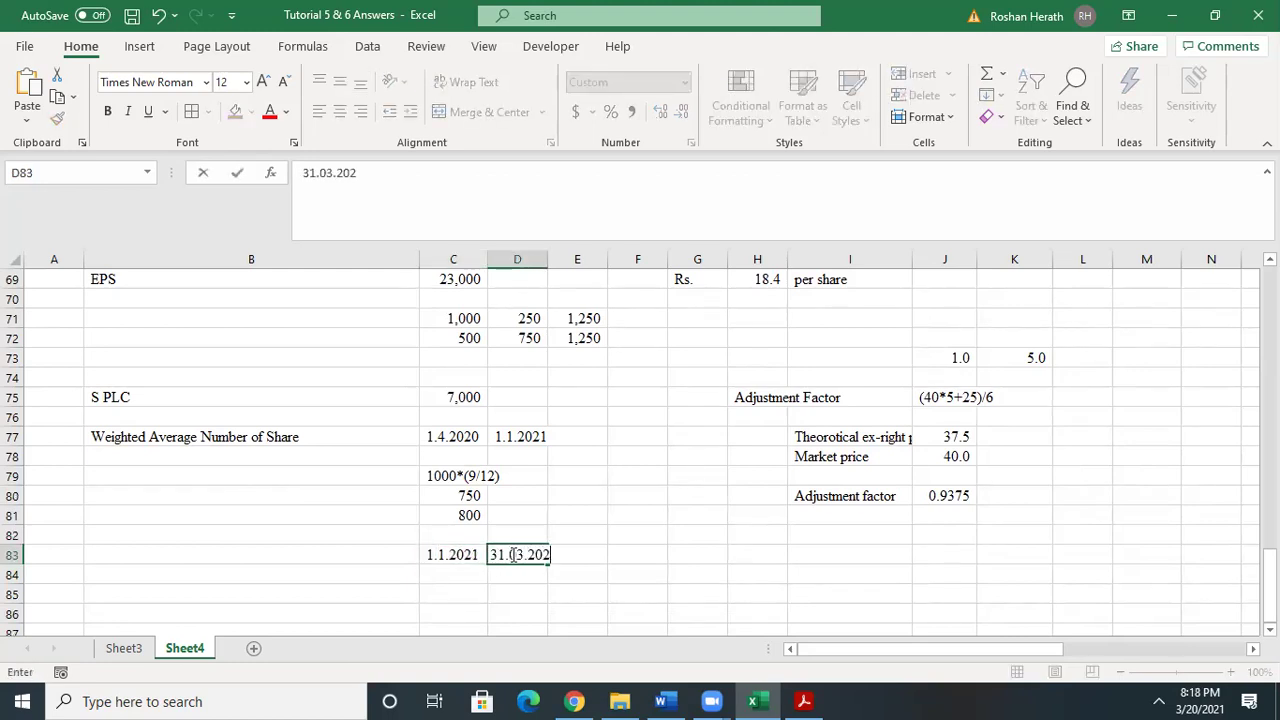
# - Check Saturn PLC's right issue terms in the question data and calculate the new shares in F84 with =1000/5*1
pyautogui.click(460, 571)
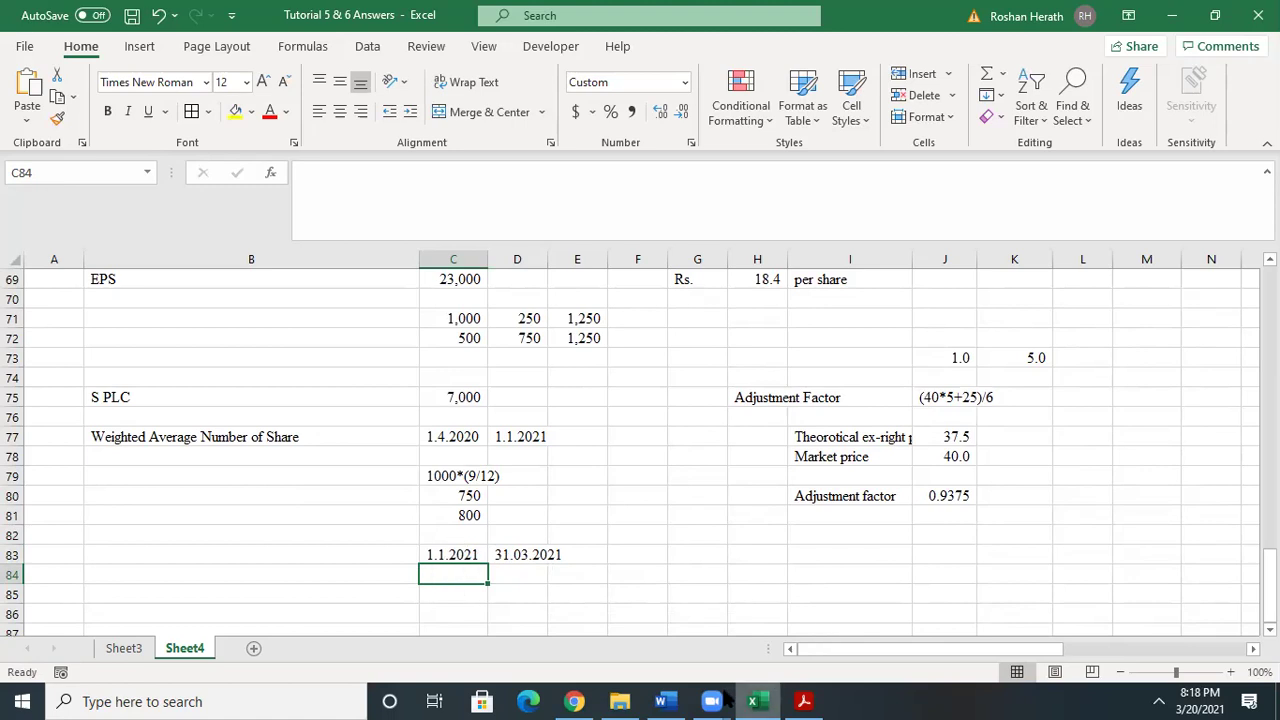
pyautogui.moveTo(1269, 570); pyautogui.dragTo(1269, 510)
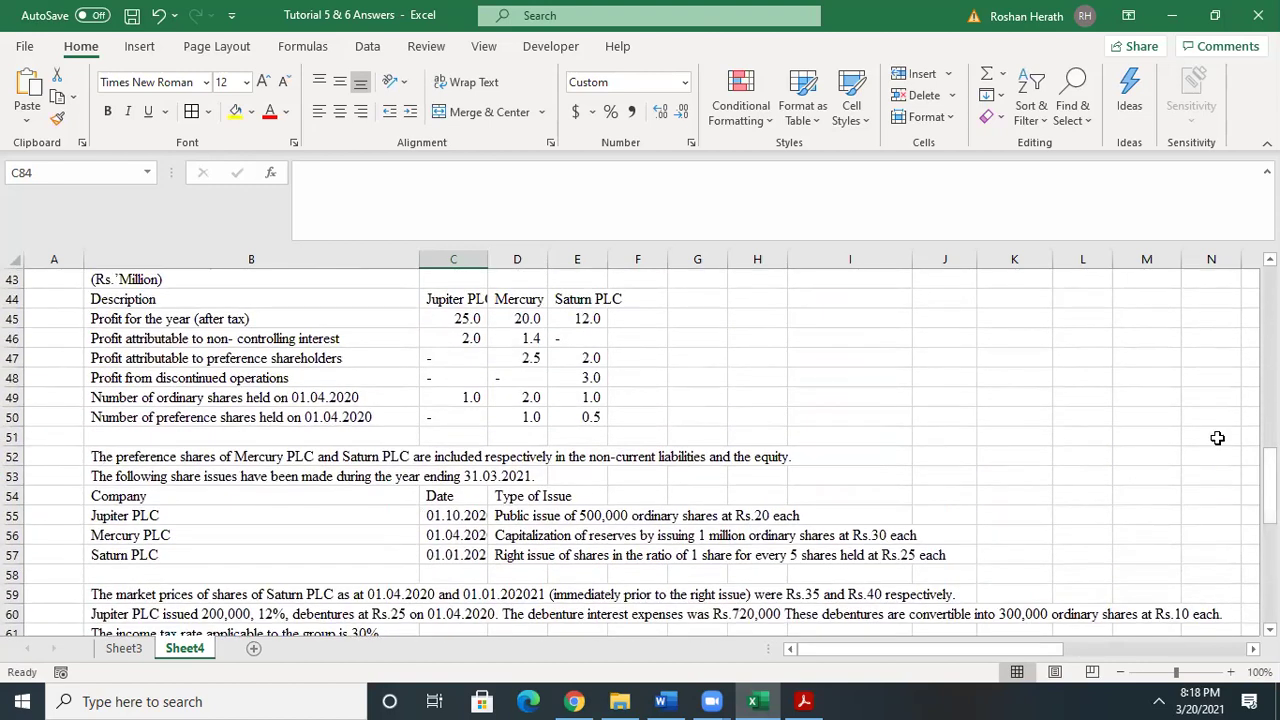
pyautogui.moveTo(1269, 487); pyautogui.dragTo(1269, 487)
pyautogui.moveTo(1269, 487); pyautogui.dragTo(1269, 562)
pyautogui.scroll(-2, 1269, 630)
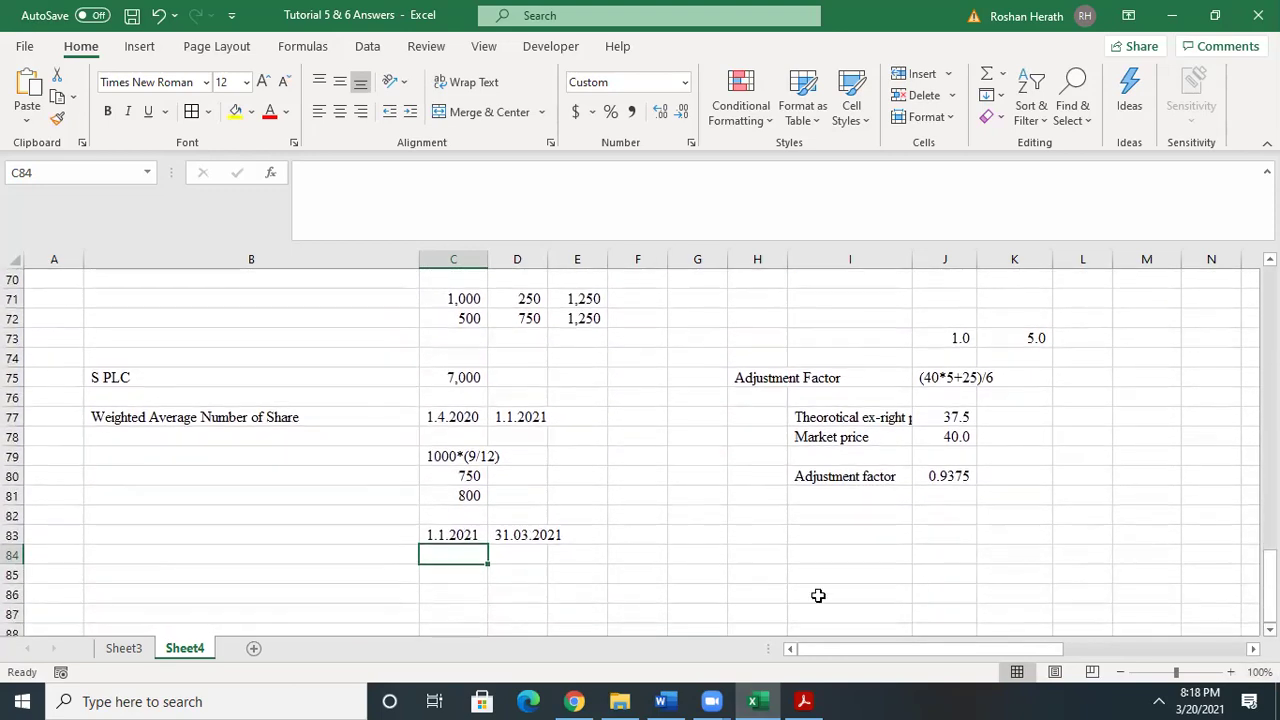
pyautogui.click(627, 558)
pyautogui.write('=1')
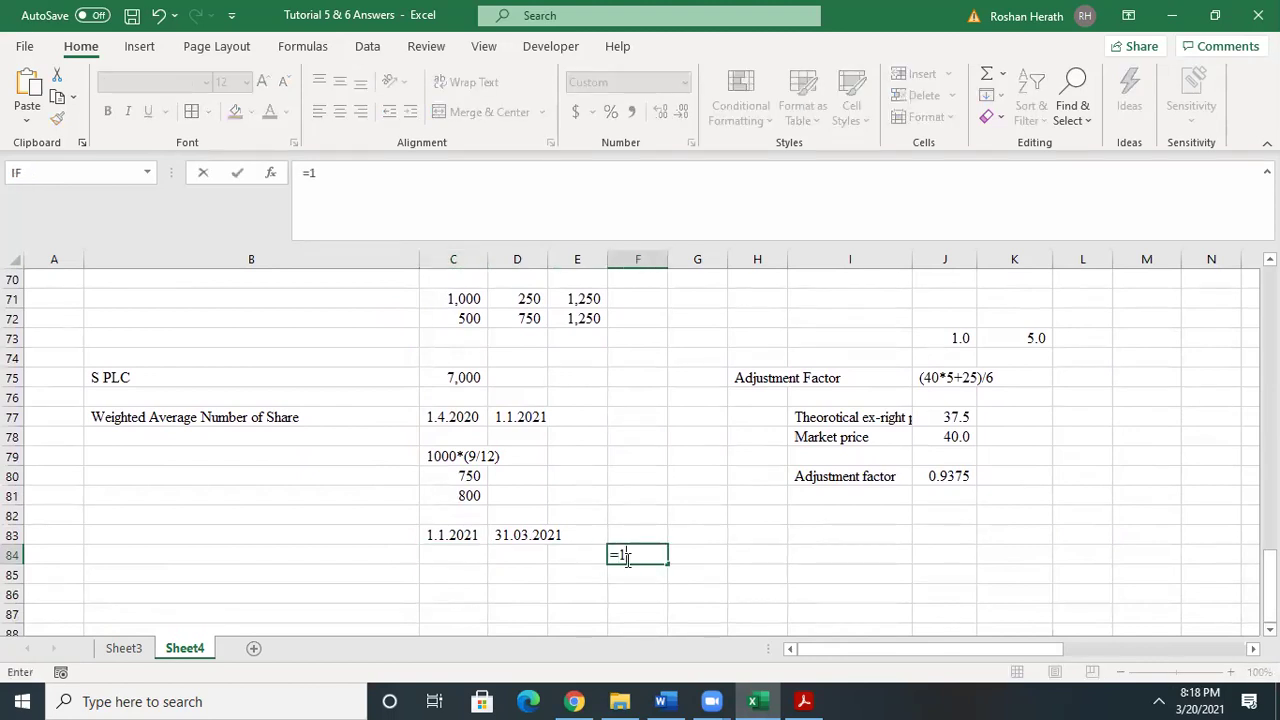
pyautogui.write('000/5*1')
pyautogui.press('Return')
pyautogui.click(643, 553)
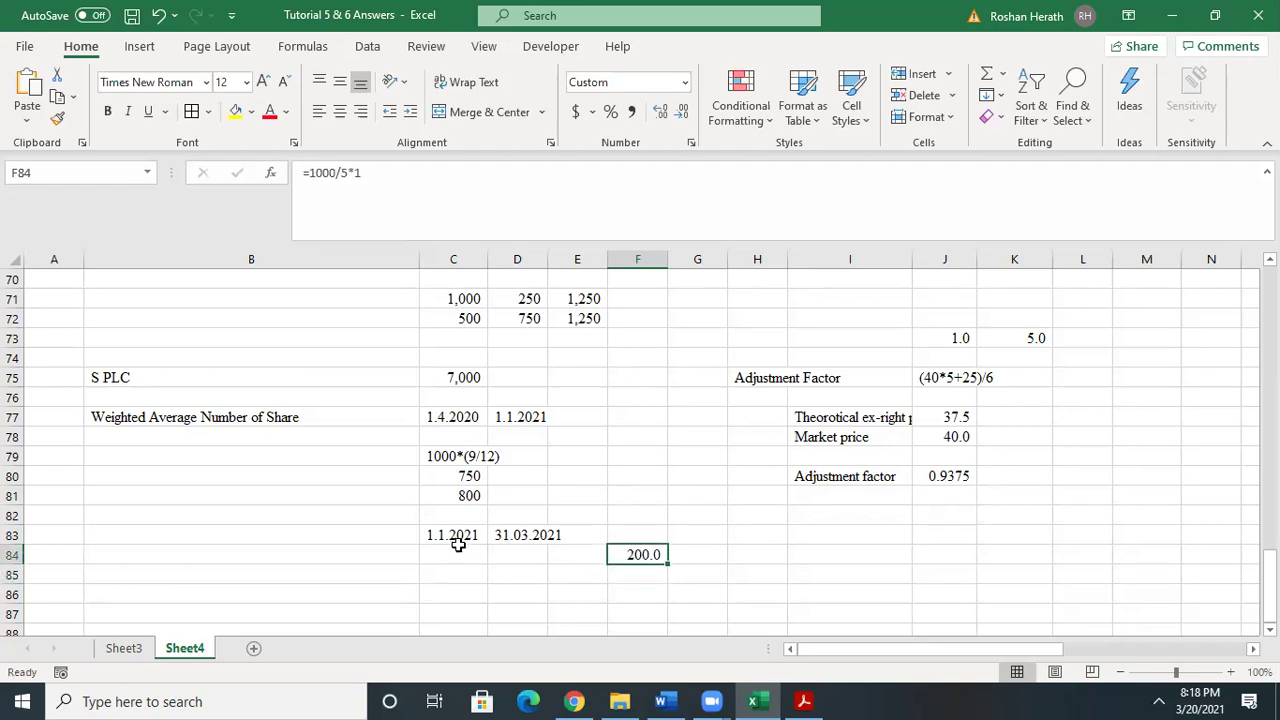
# - Write the second period's working 1200*(3/12) as text in C85
pyautogui.click(441, 582)
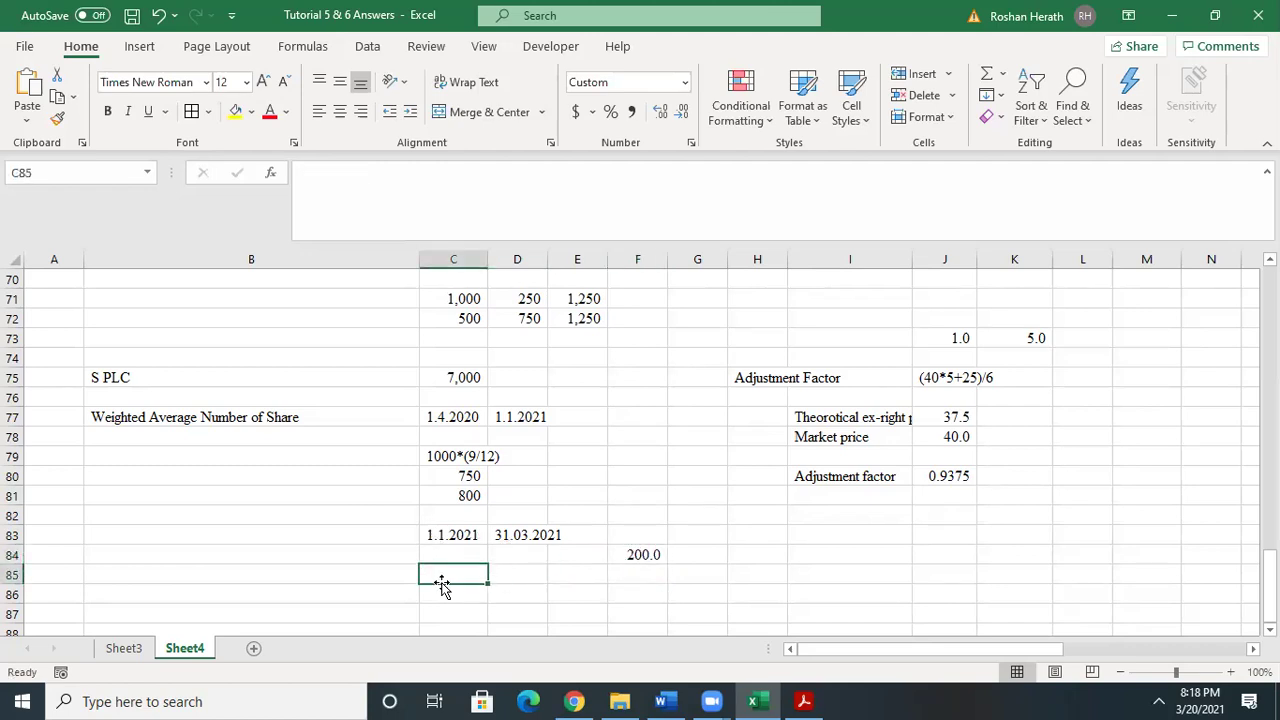
pyautogui.write('1200')
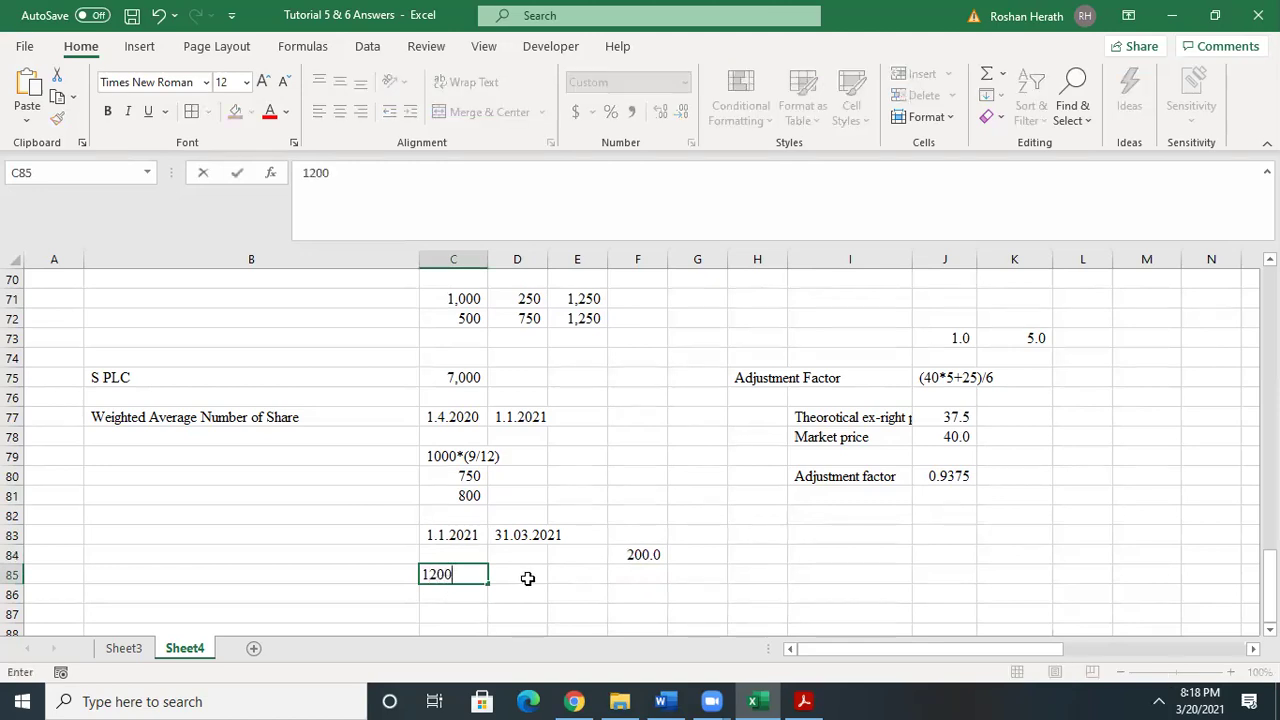
pyautogui.write('*(3/12')
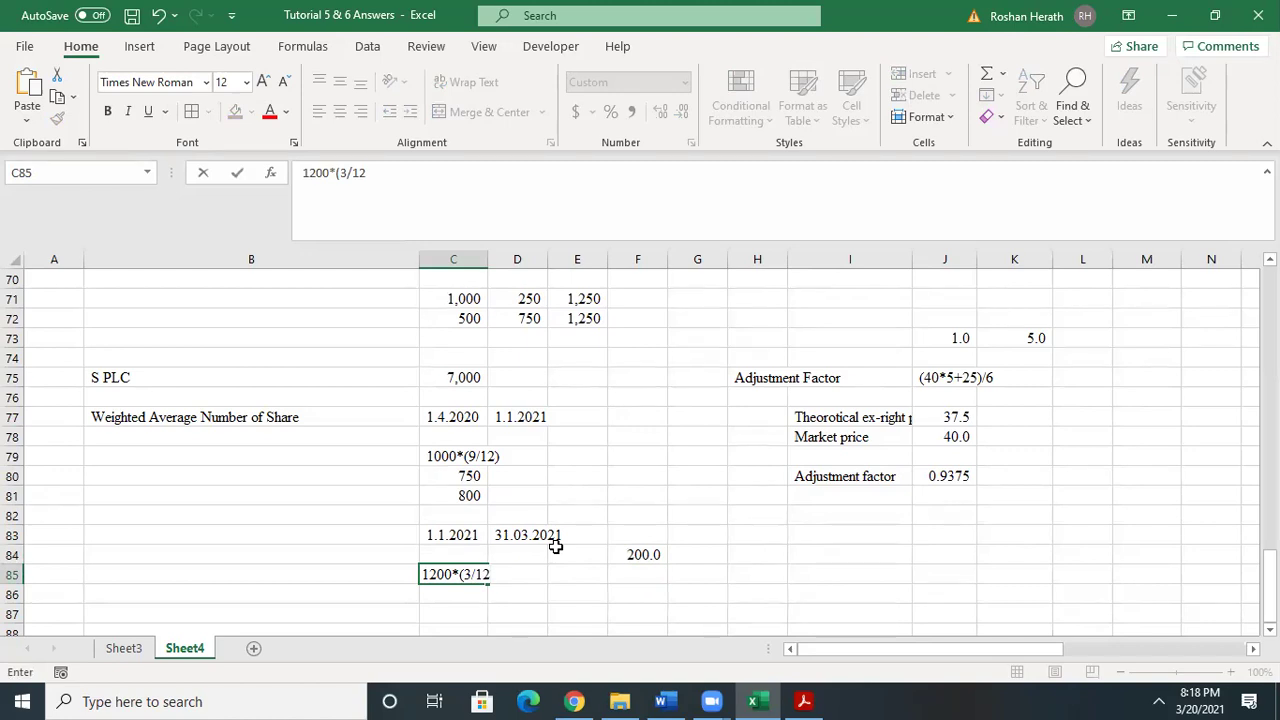
pyautogui.write(')')
pyautogui.press('Return')
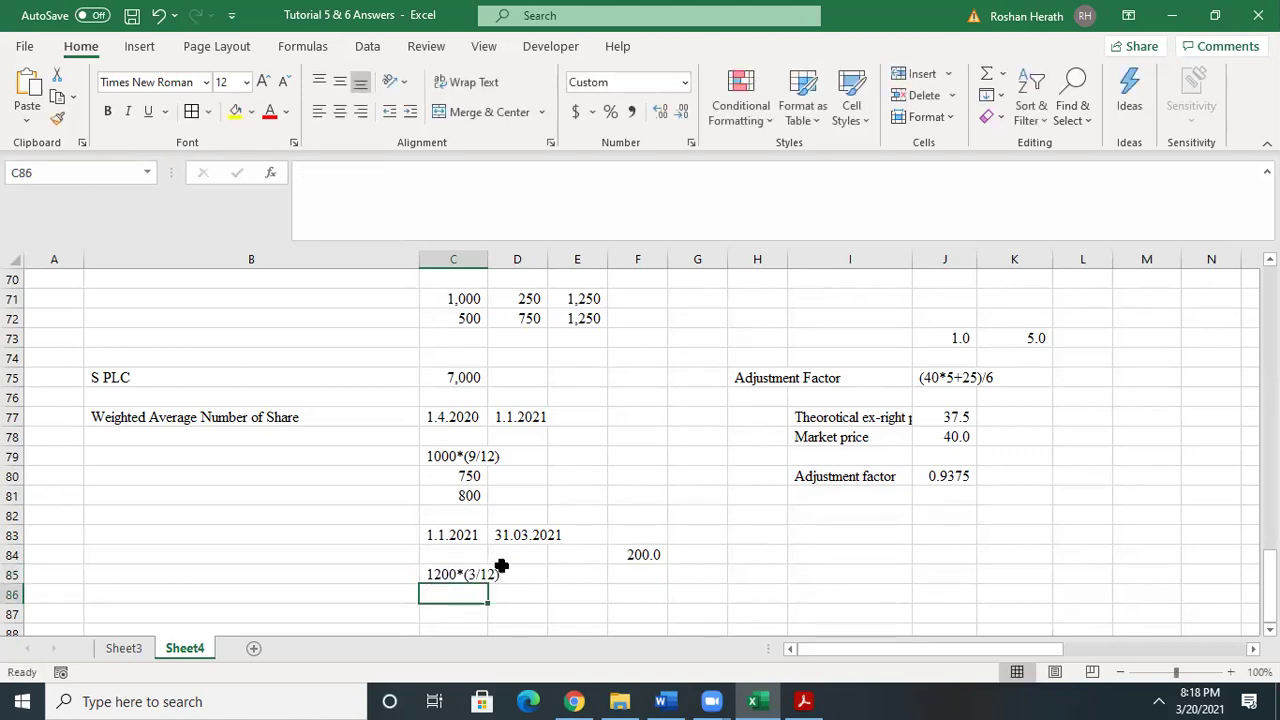
# - Calculate the three-month weighted shares in C86 with =1200*(3/12)
pyautogui.write('=1200')
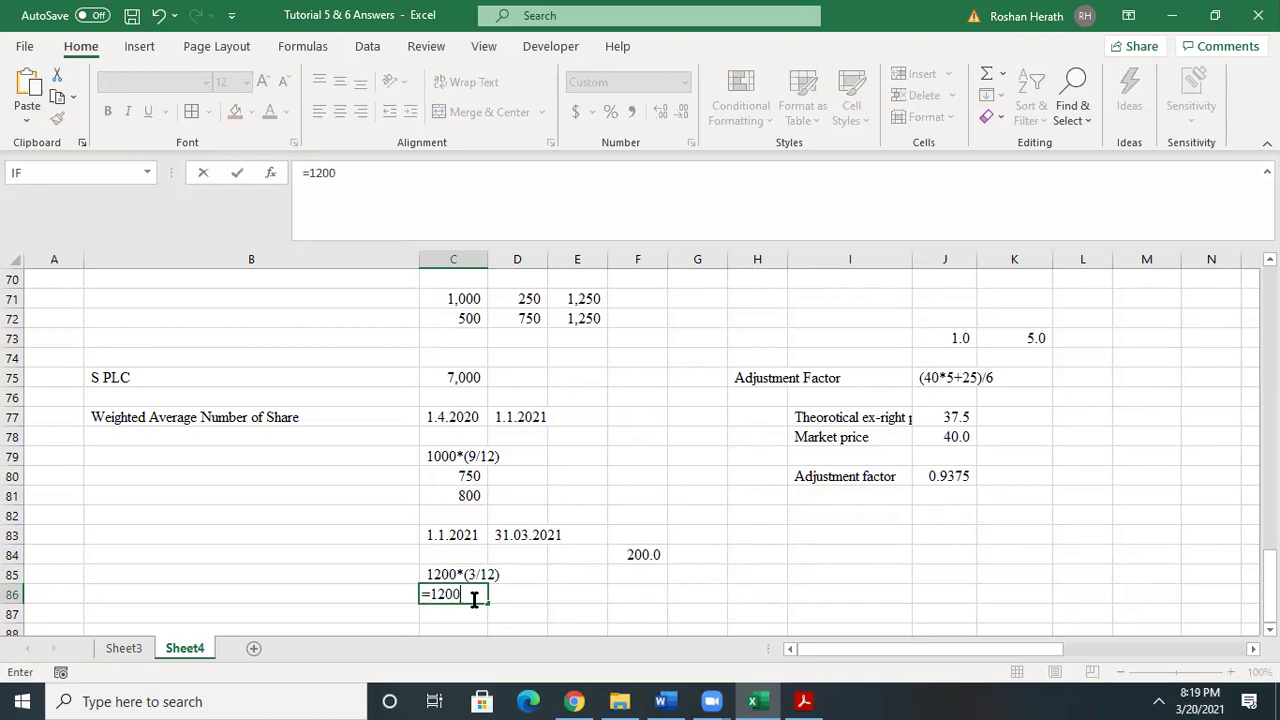
pyautogui.write('*(3/12)')
pyautogui.press('Return')
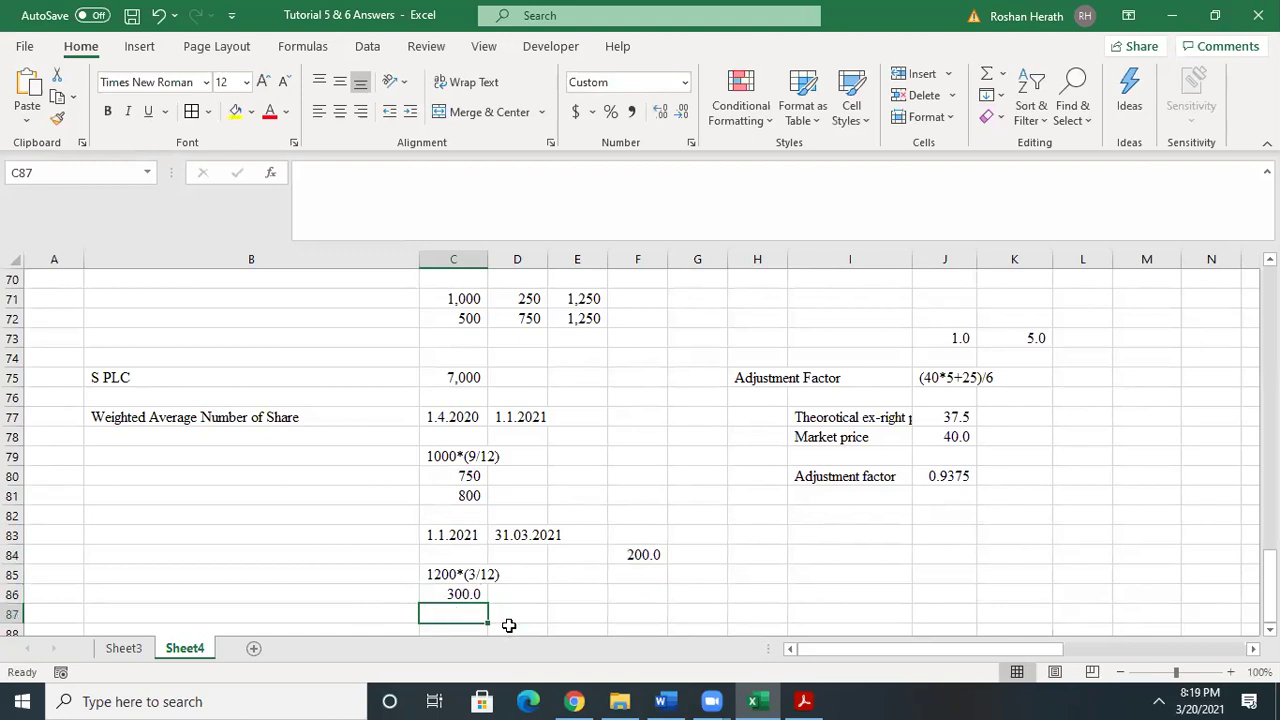
# - Add the two periods' weighted shares in C88 with =C81+C86 and show the result without decimals
pyautogui.scroll(-1, 988, 580)
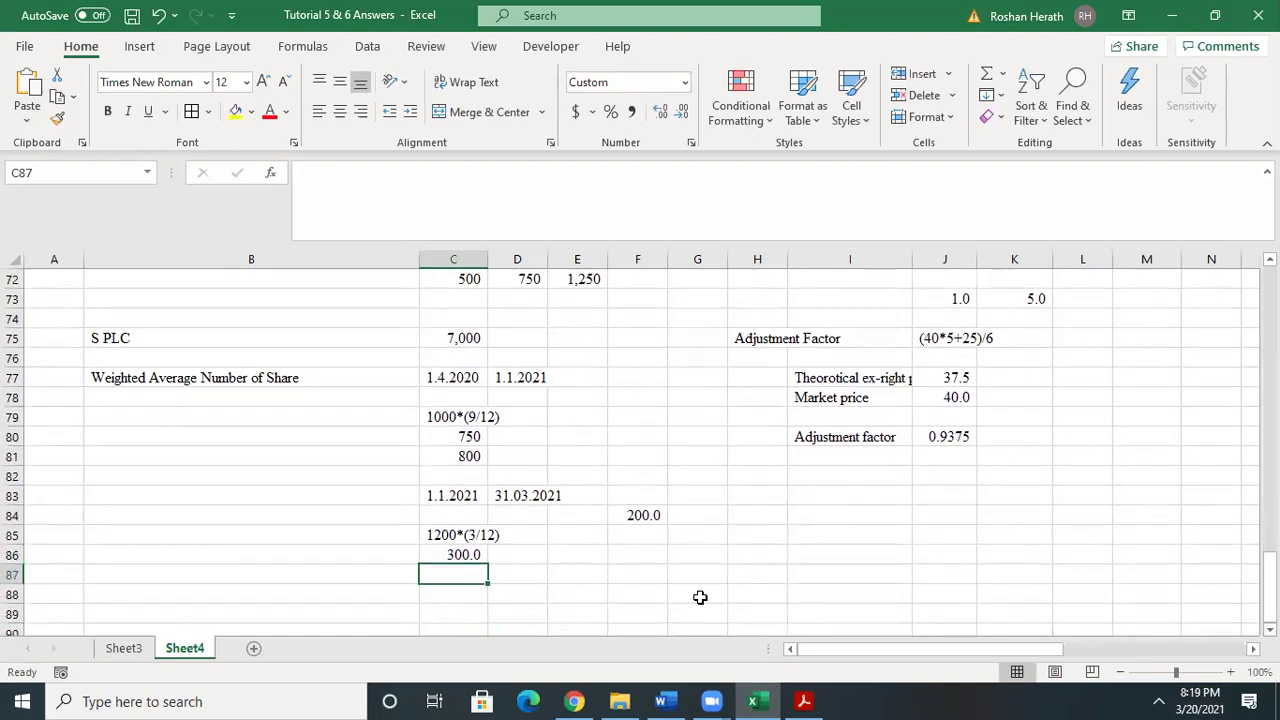
pyautogui.click(439, 595)
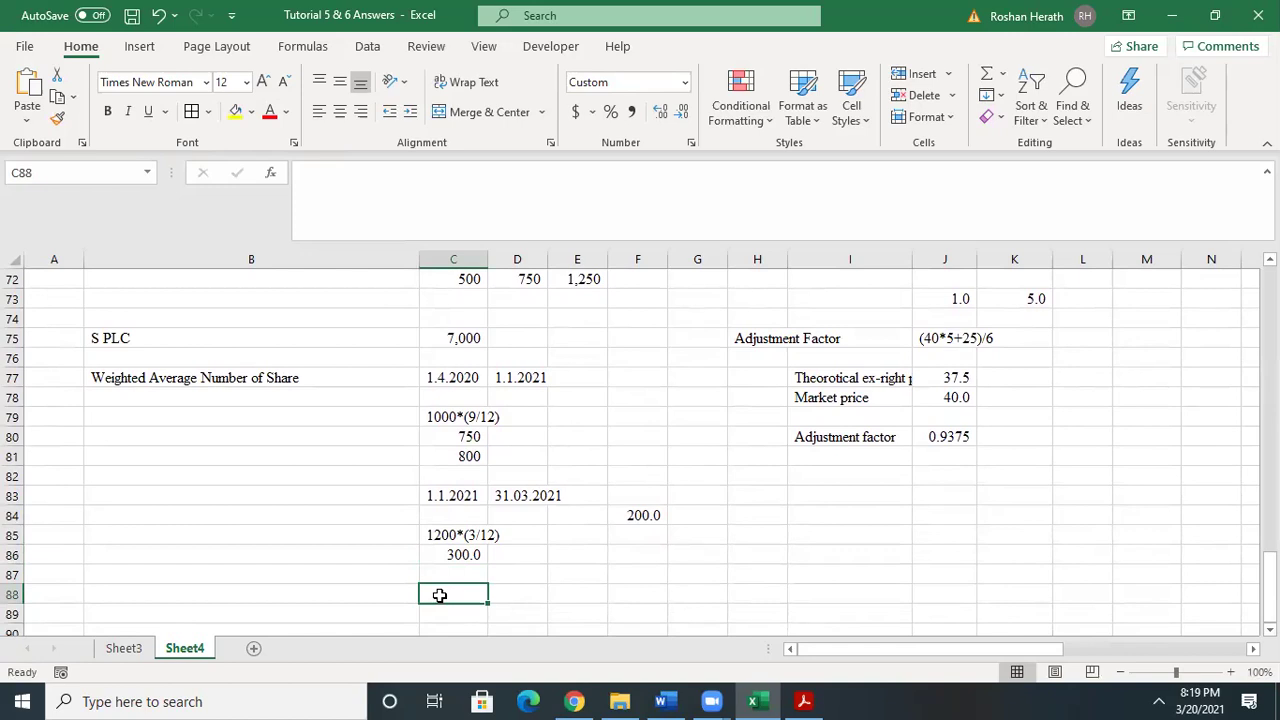
pyautogui.write('=')
pyautogui.click(467, 457)
pyautogui.write('+')
pyautogui.click(453, 554)
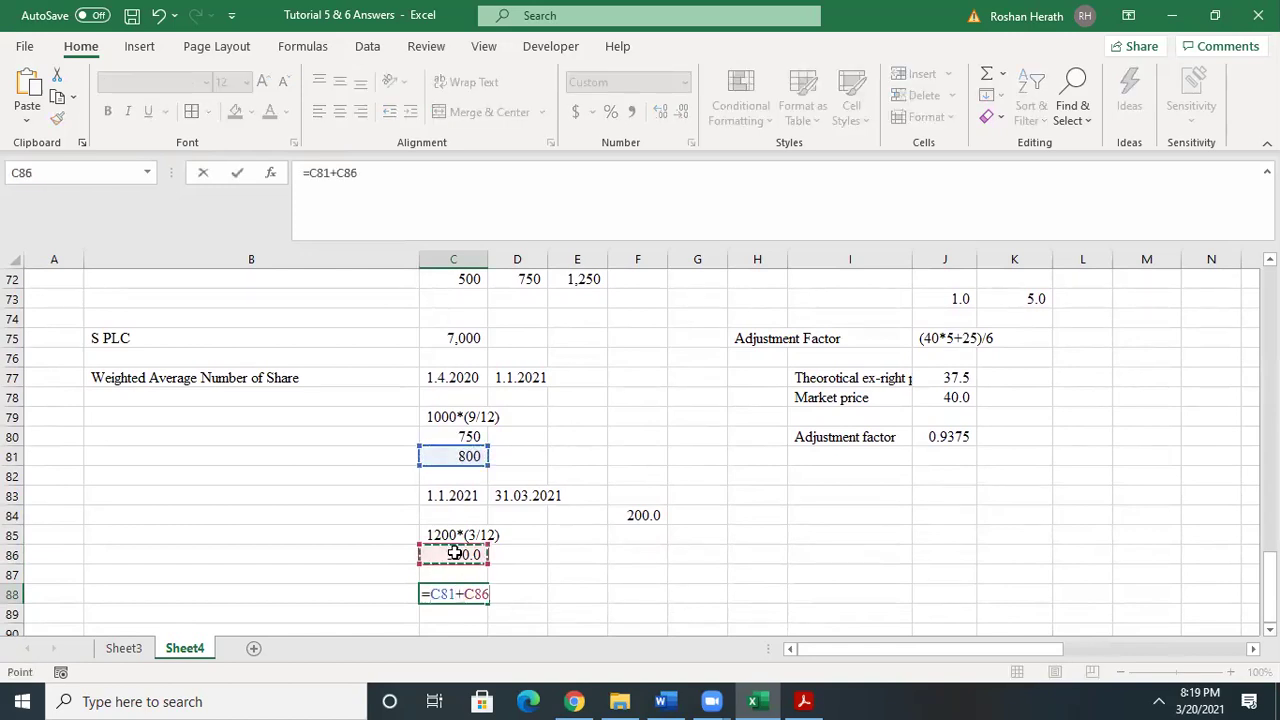
pyautogui.press('Return')
pyautogui.click(456, 592)
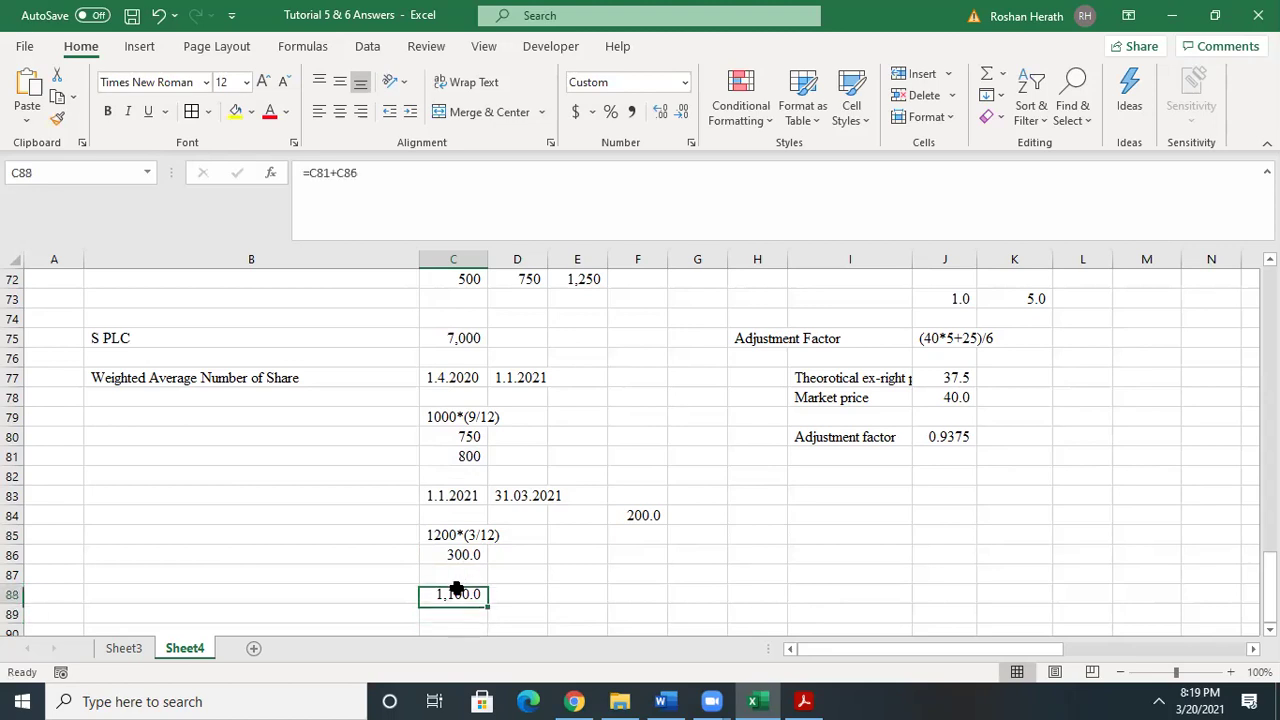
pyautogui.click(683, 113)
pyautogui.click(701, 560)
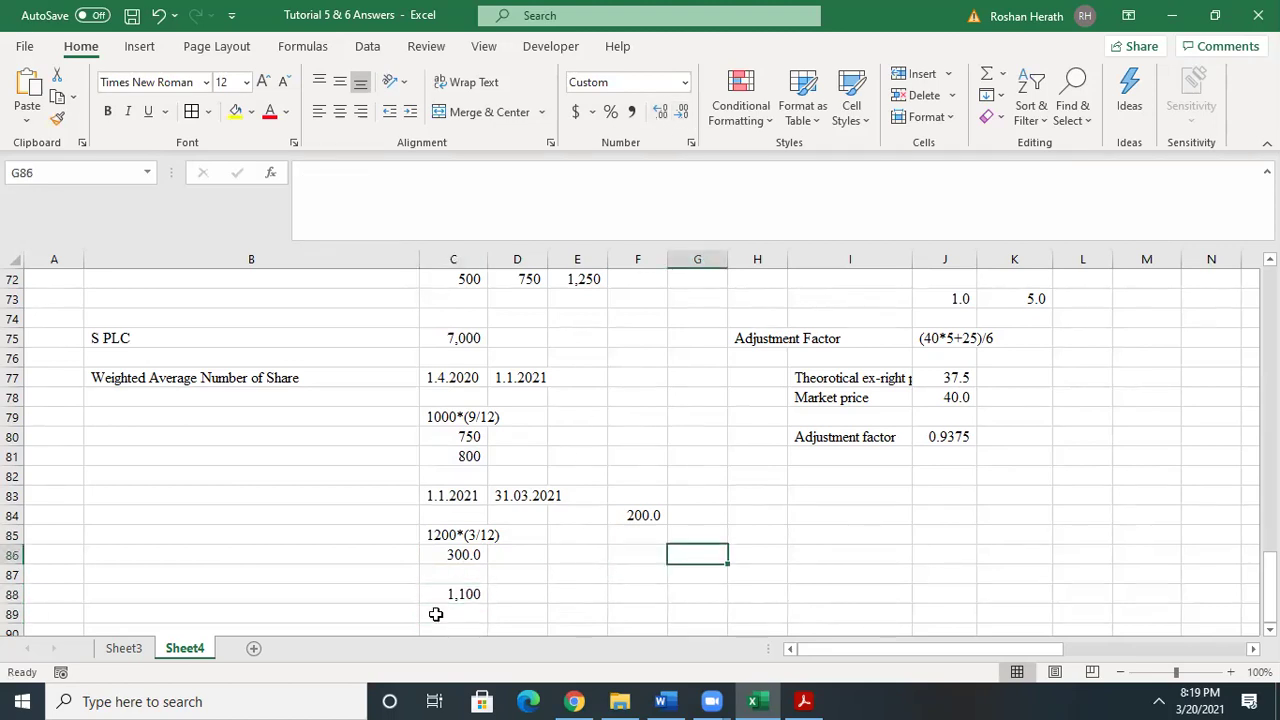
# - Review Saturn's profit and total weighted shares, and enter the label EPS in B90
pyautogui.click(452, 342)
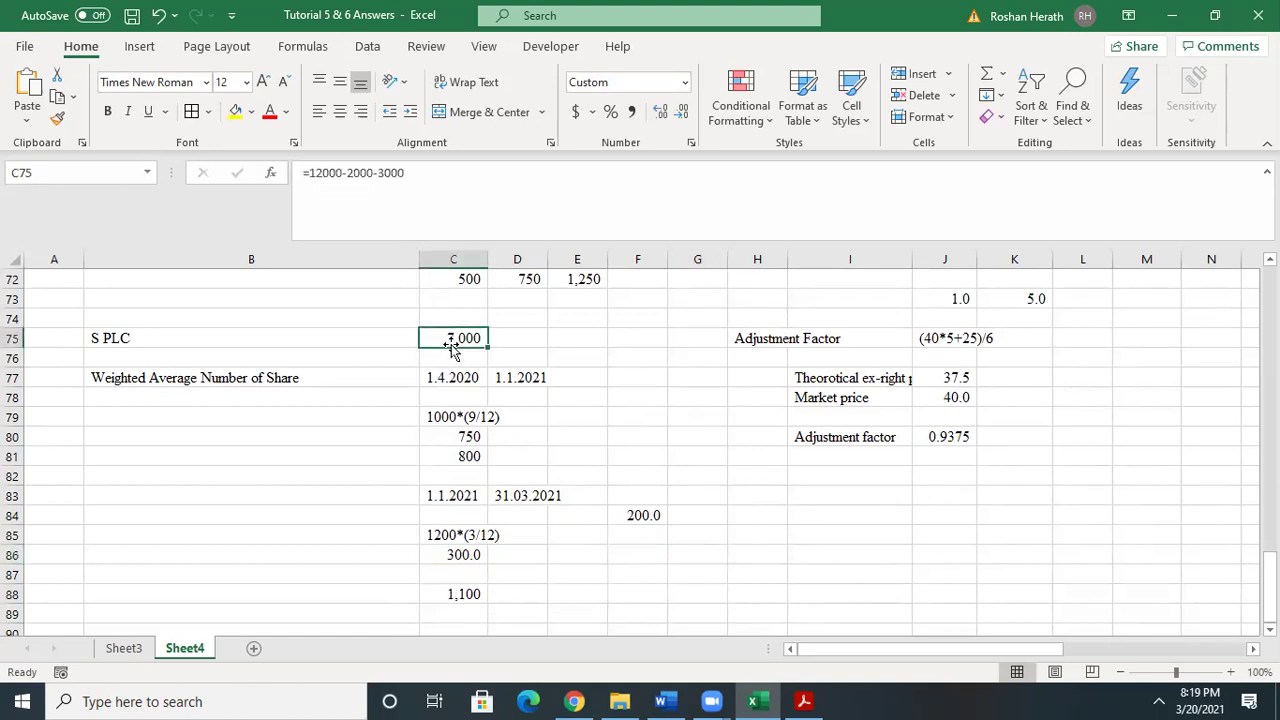
pyautogui.click(445, 592)
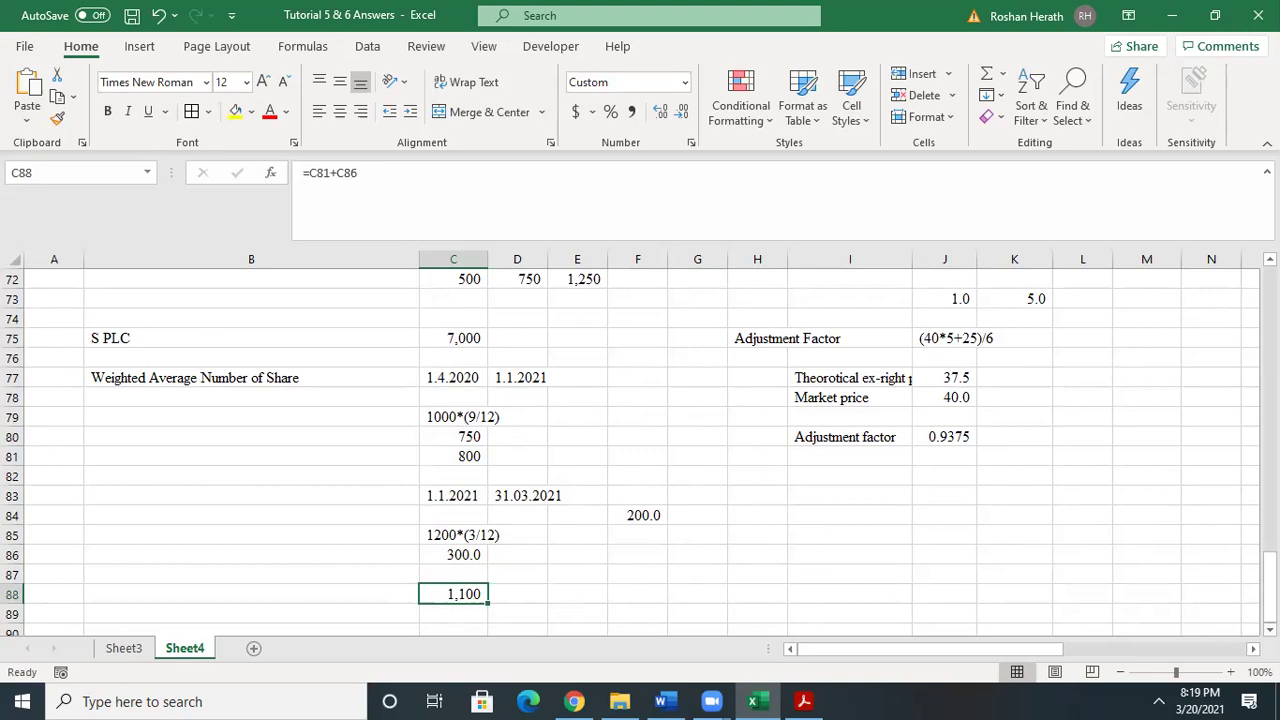
pyautogui.scroll(-1, 640, 450)
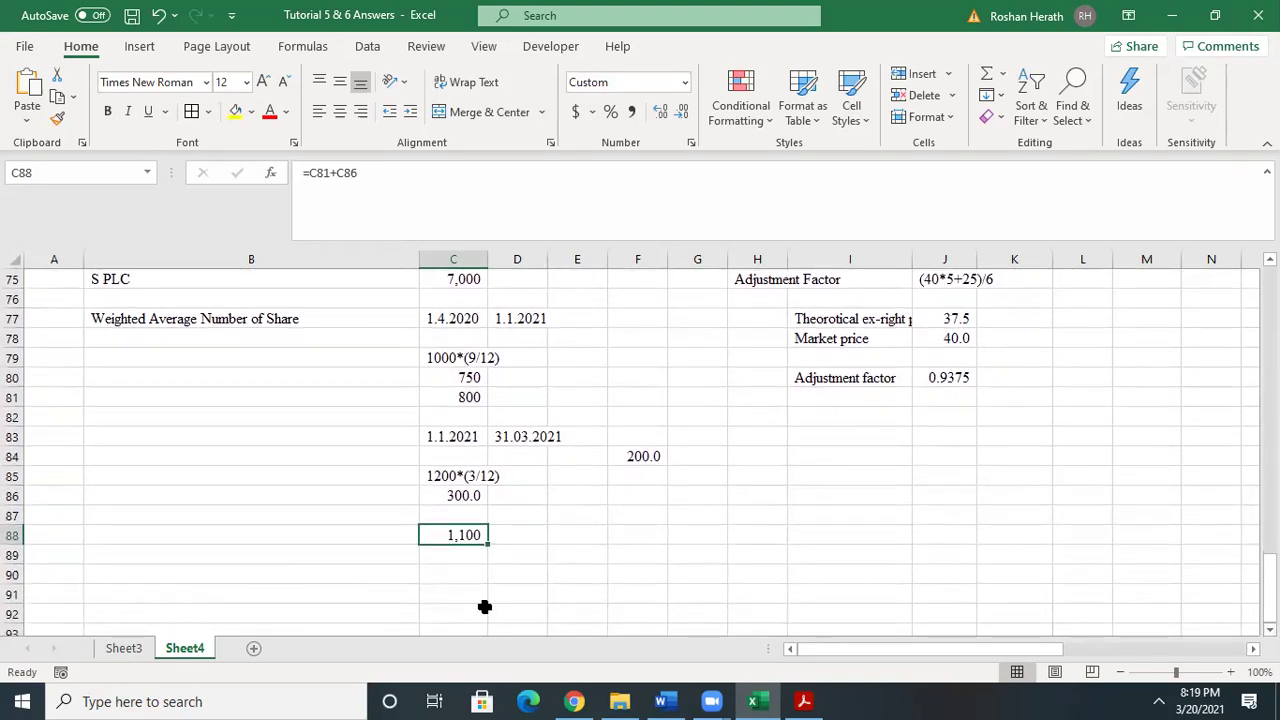
pyautogui.click(296, 568)
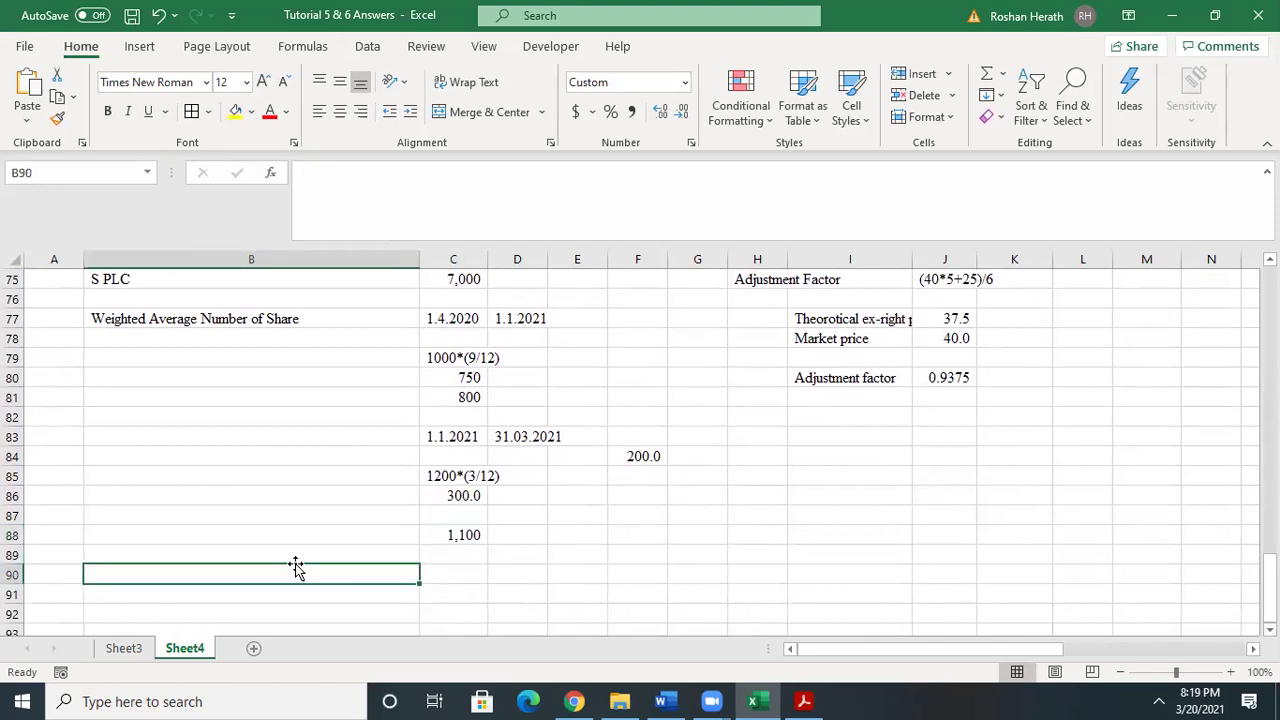
pyautogui.write('ag')
pyautogui.press('BackSpace')
pyautogui.press('BackSpace')
pyautogui.write('EPS')
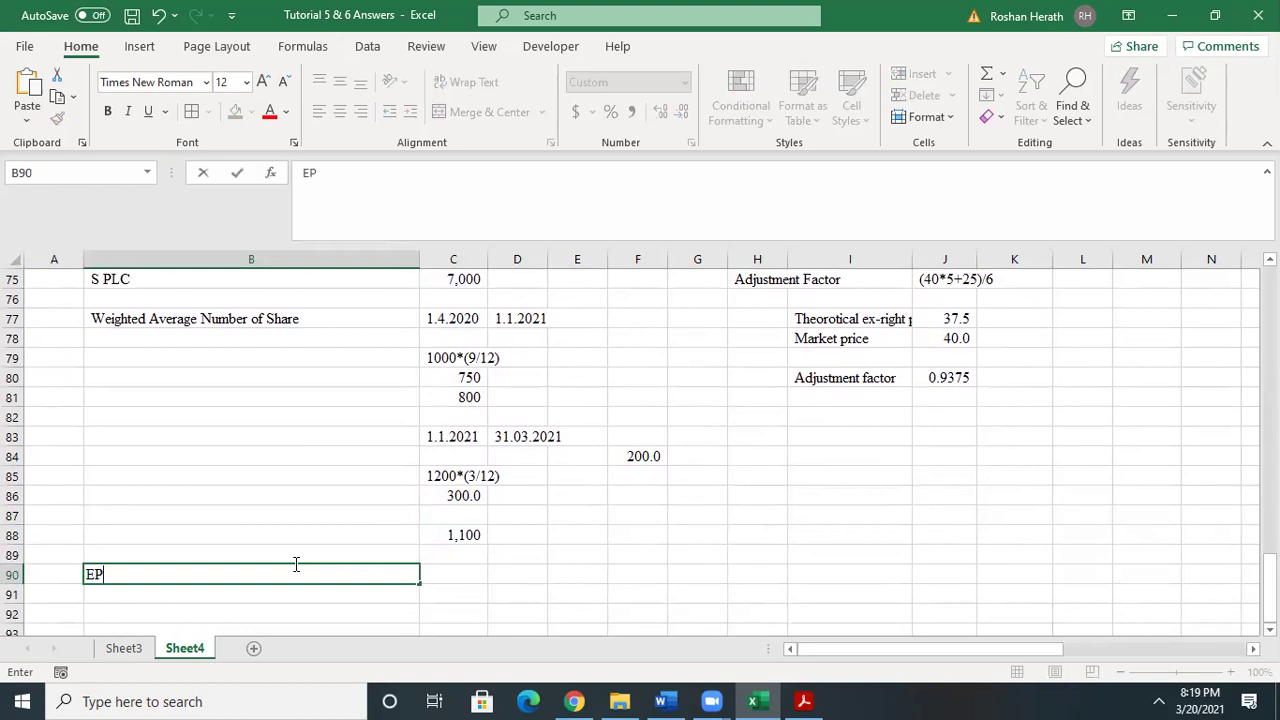
# - Calculate Saturn PLC's earnings per share in C90 by dividing profit by weighted shares with =C75/C88
pyautogui.click(453, 569)
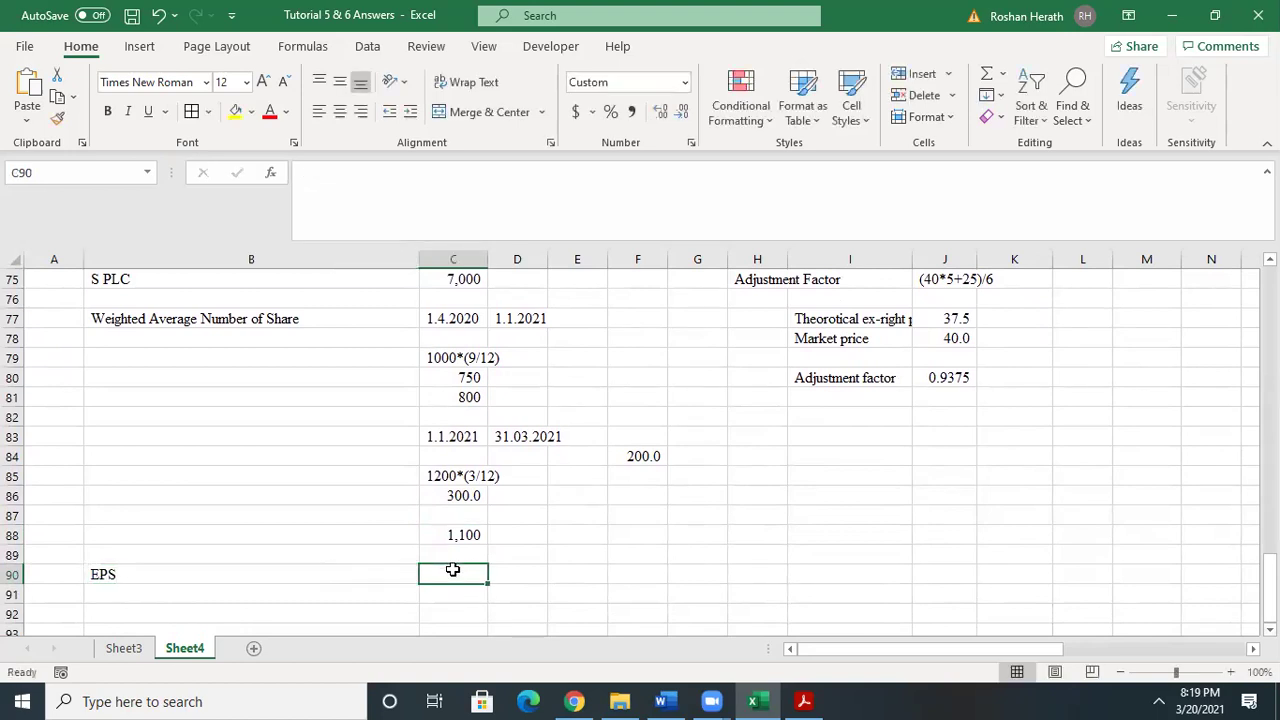
pyautogui.write('=')
pyautogui.click(459, 282)
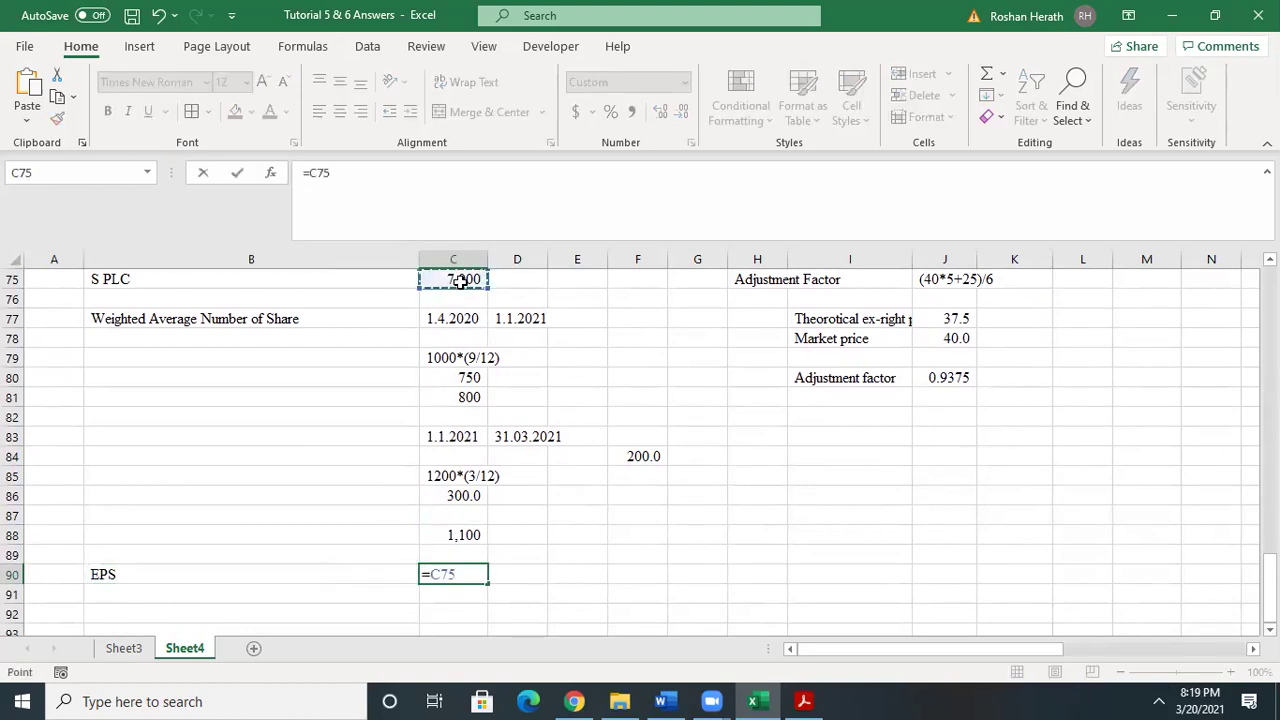
pyautogui.write('/')
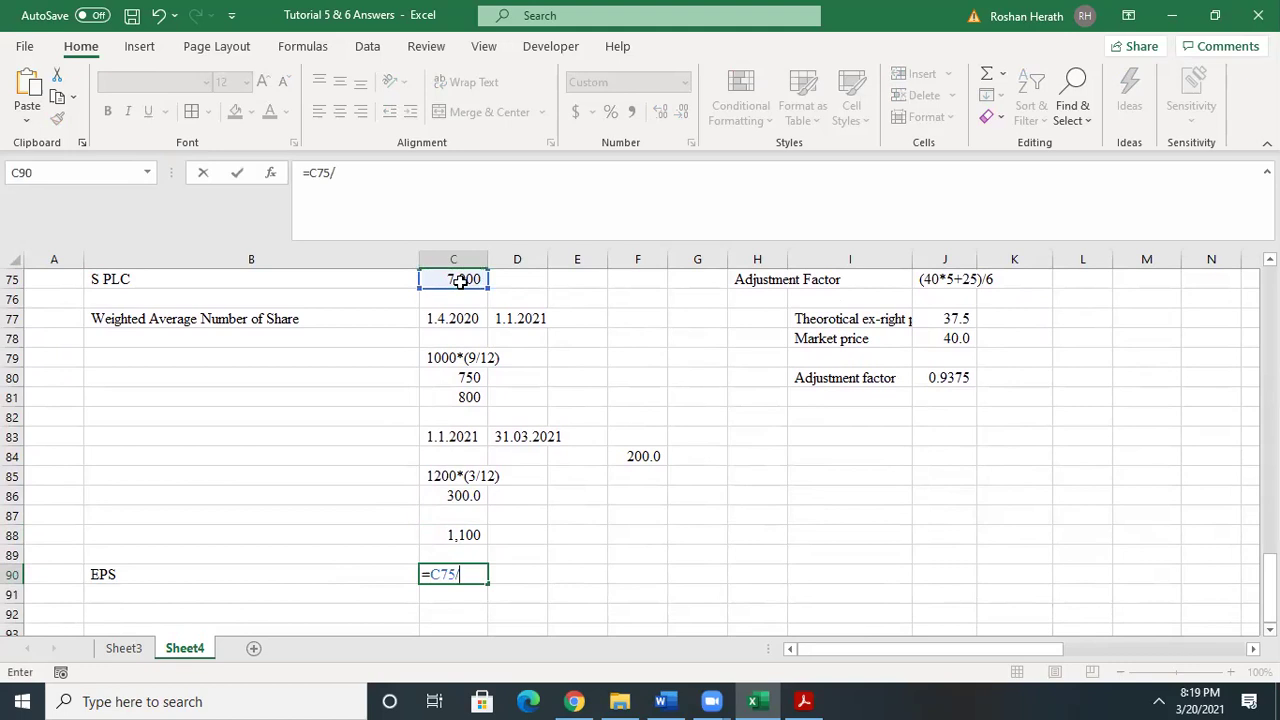
pyautogui.click(449, 533)
pyautogui.press('Return')
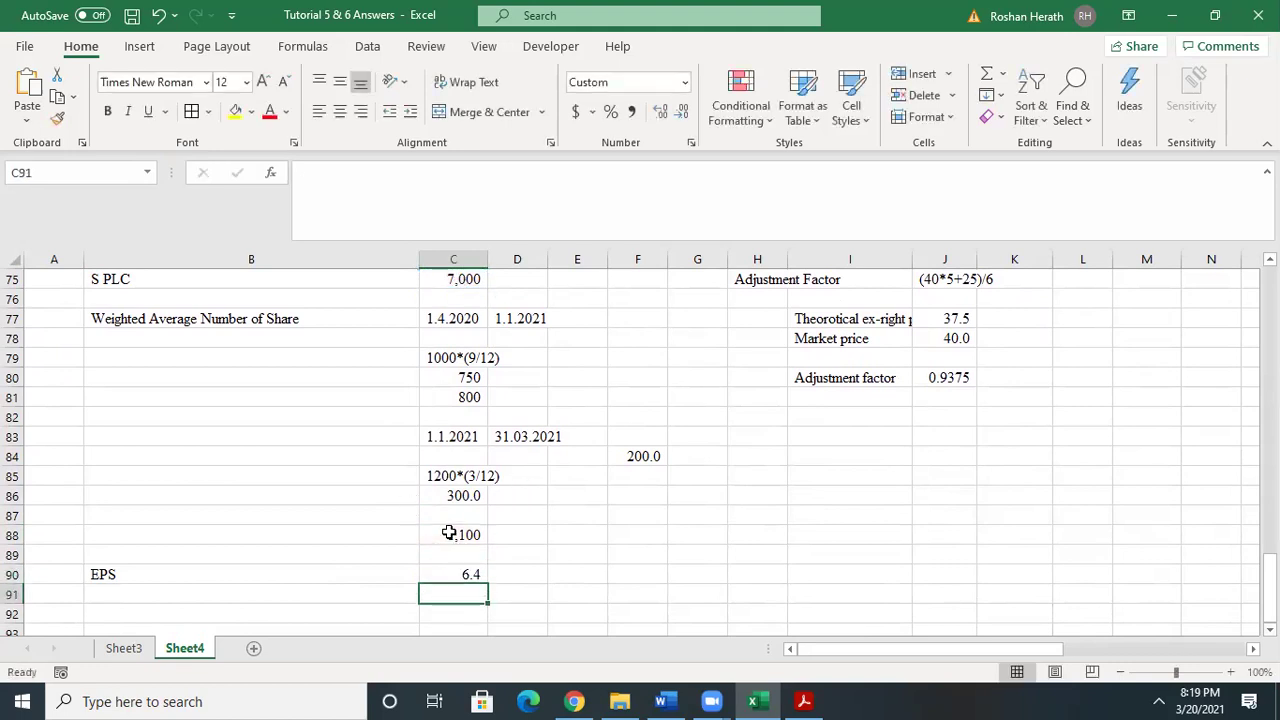
pyautogui.click(520, 578)
# - Review the formulas behind Saturn's EPS, theoretical ex-right price, adjustment factor and first-period weighted shares
pyautogui.moveTo(1269, 588); pyautogui.dragTo(1269, 582)
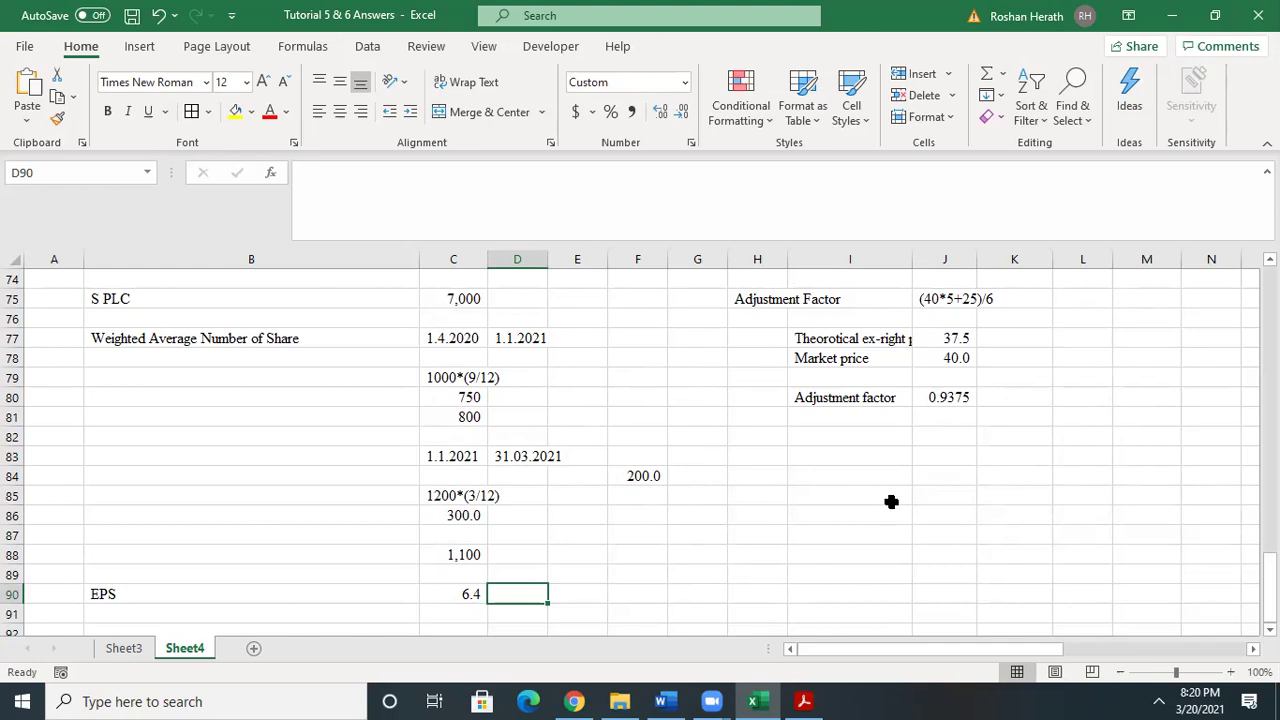
pyautogui.click(462, 597)
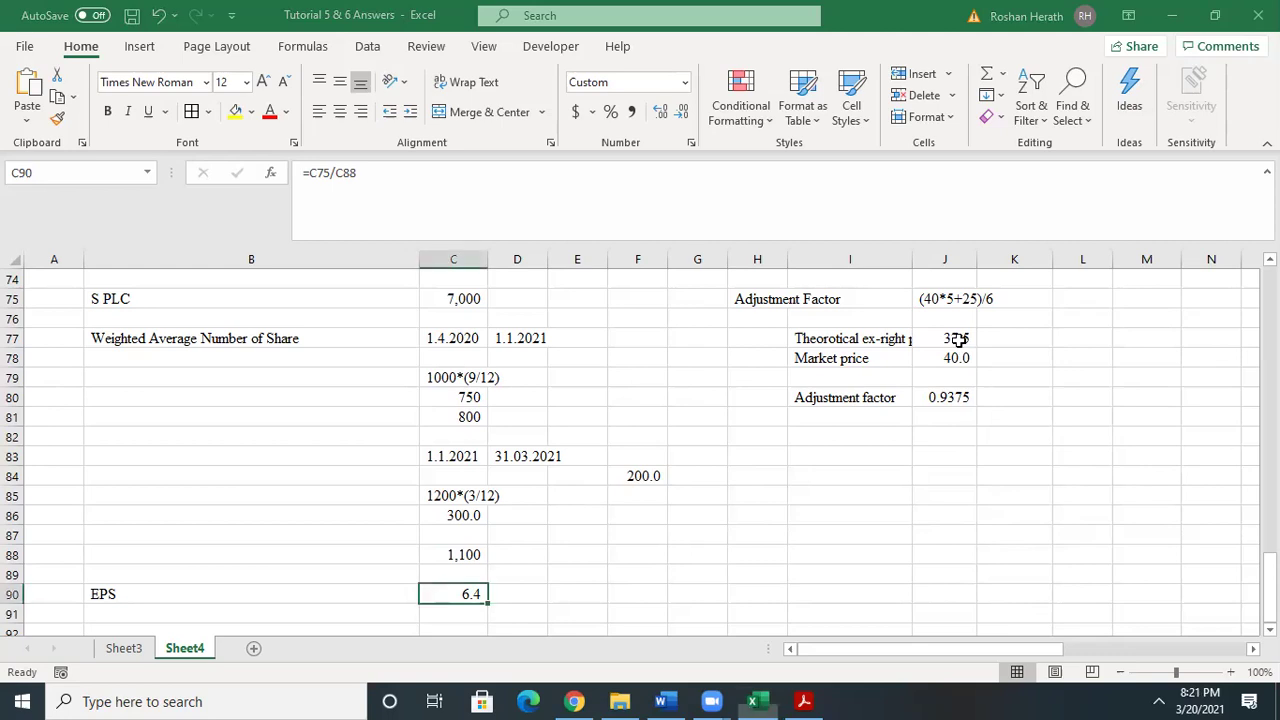
pyautogui.click(1084, 378)
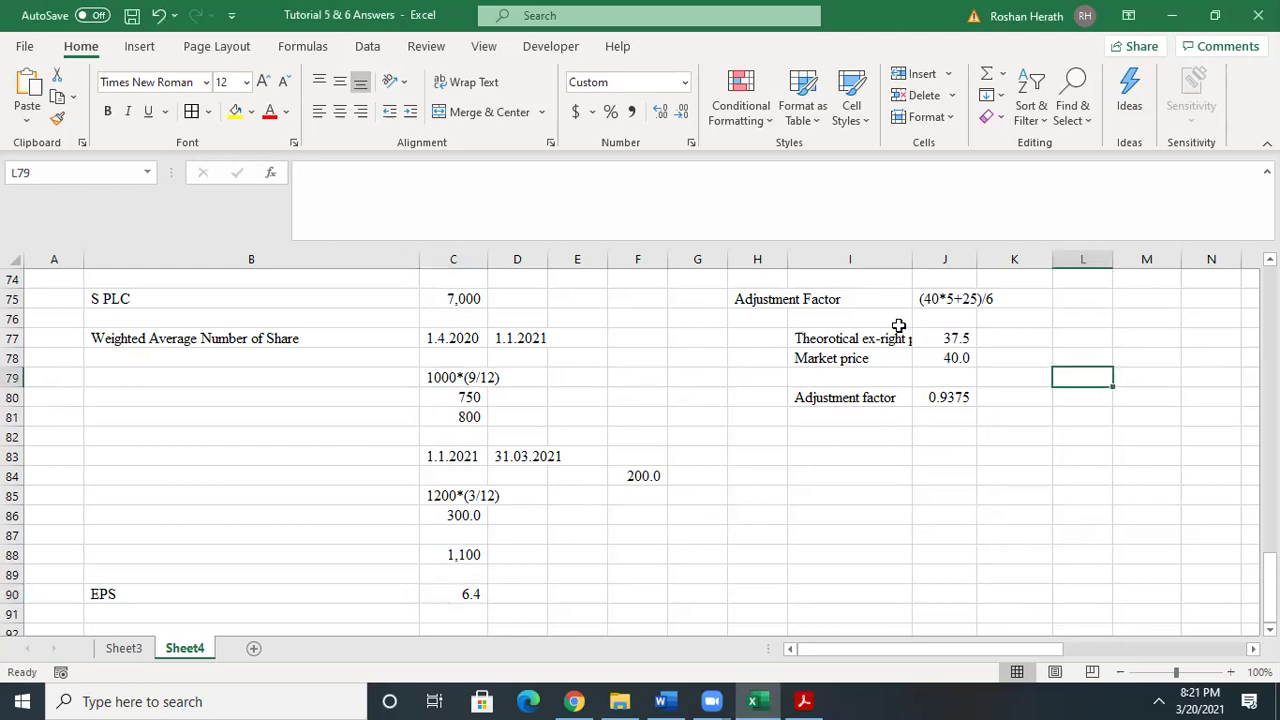
pyautogui.click(917, 338)
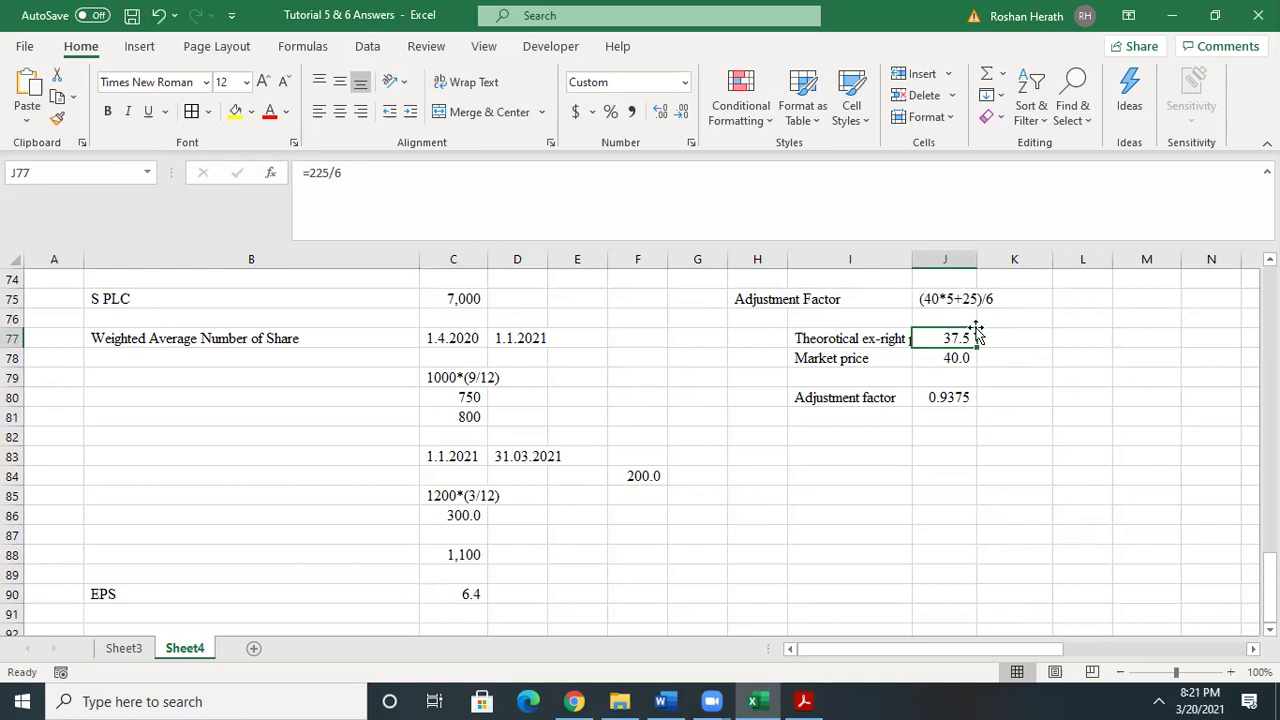
pyautogui.moveTo(1269, 588); pyautogui.dragTo(1269, 572)
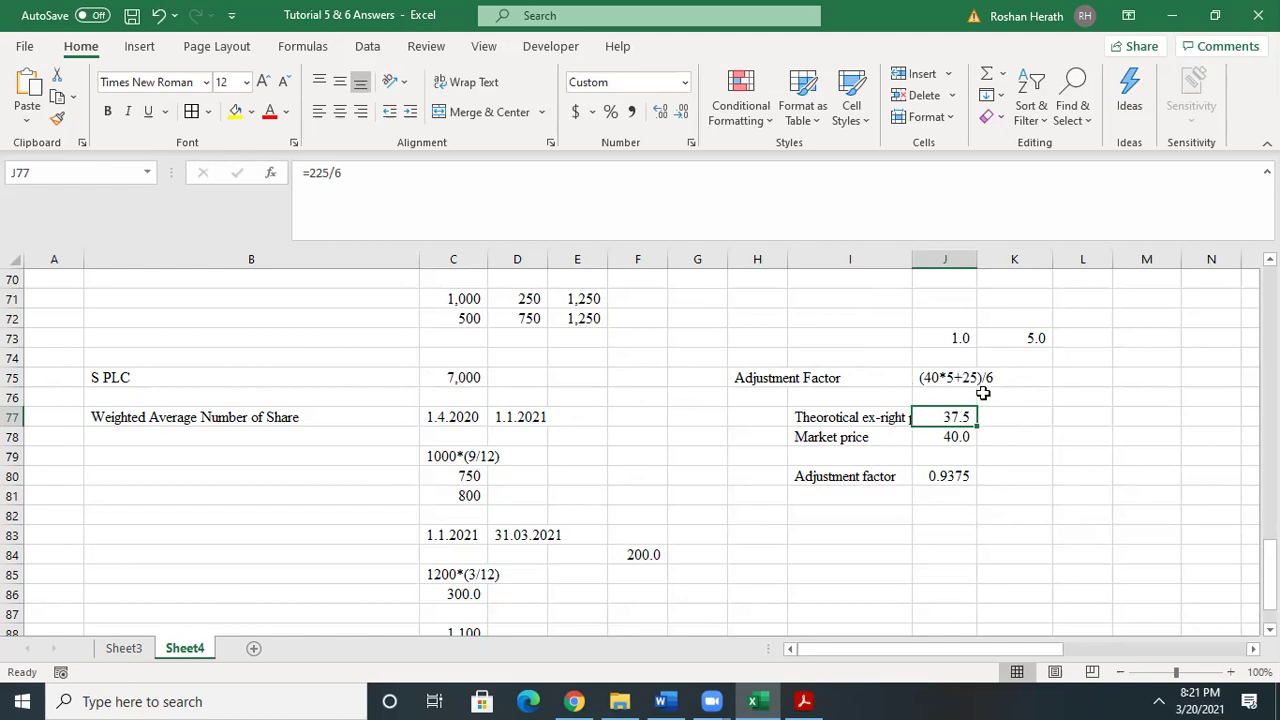
pyautogui.click(955, 475)
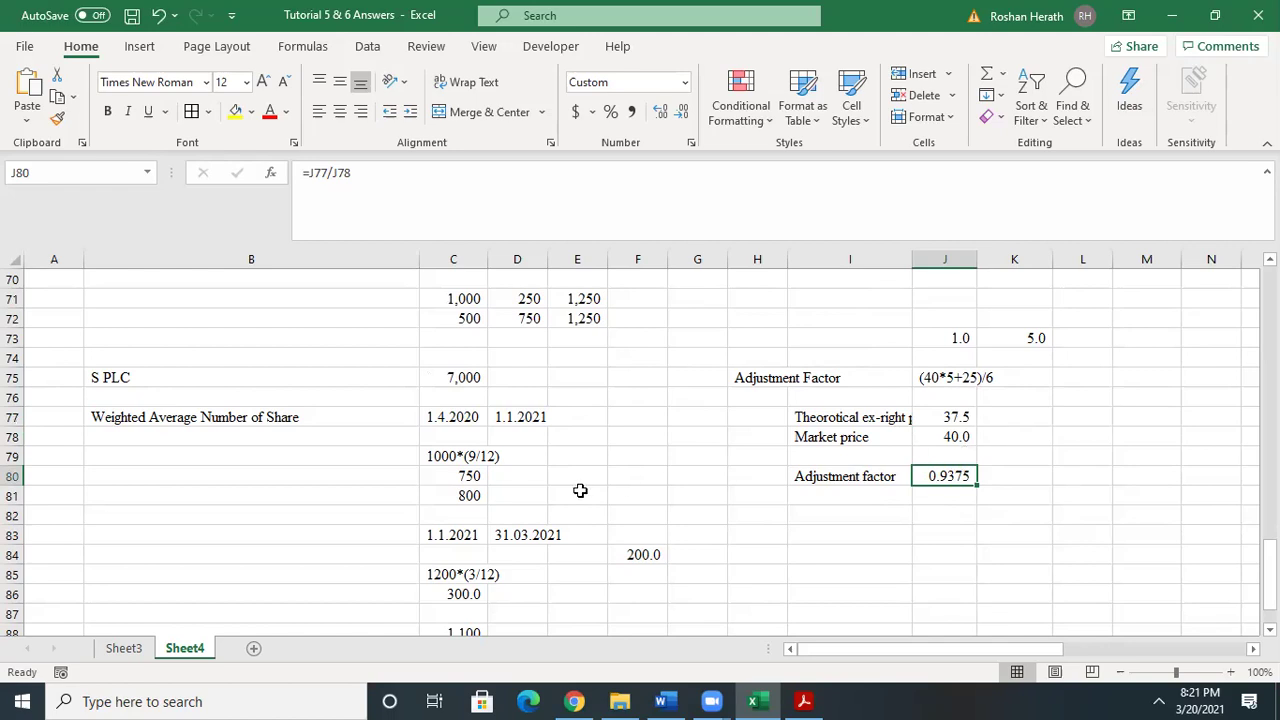
pyautogui.click(457, 501)
pyautogui.click(446, 456)
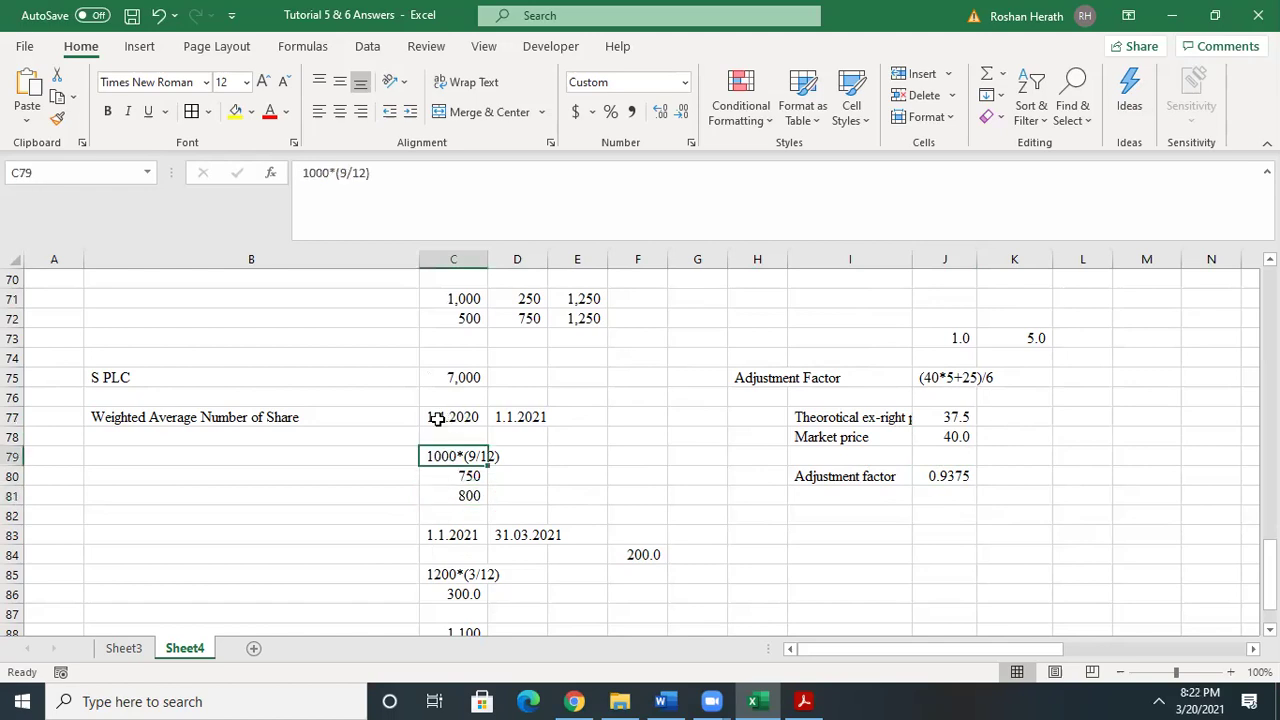
pyautogui.click(535, 417)
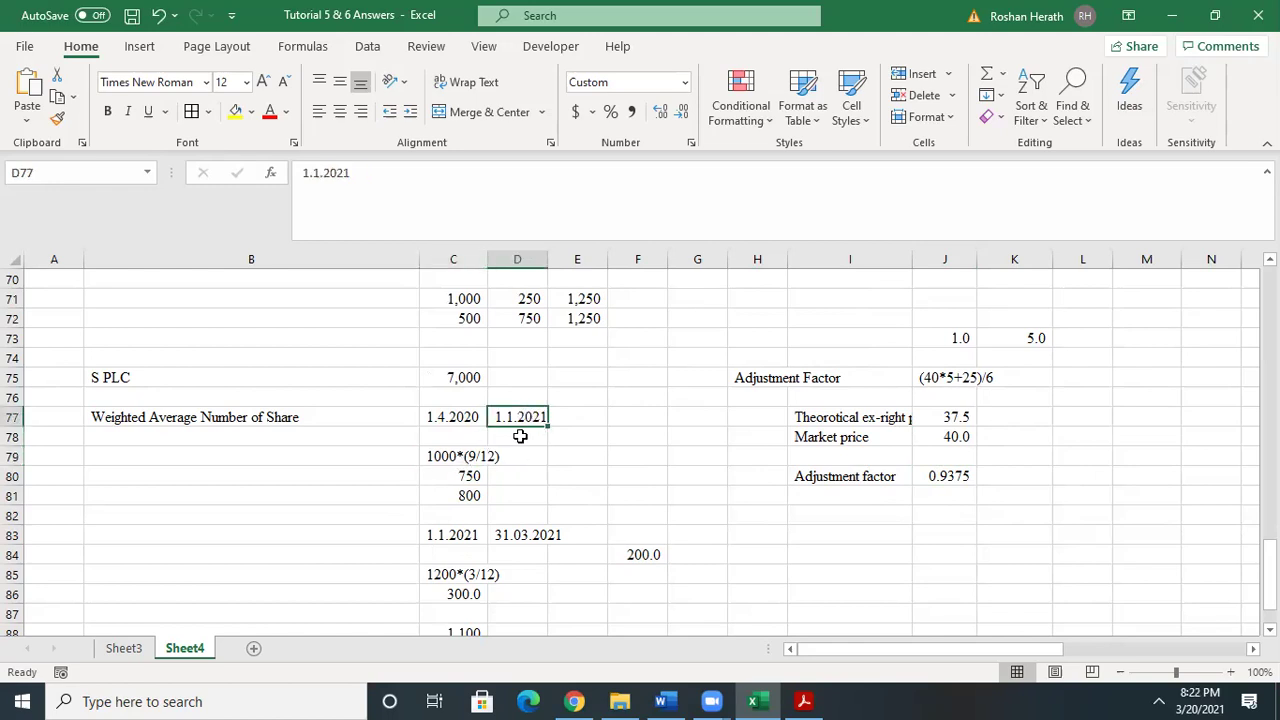
pyautogui.click(464, 478)
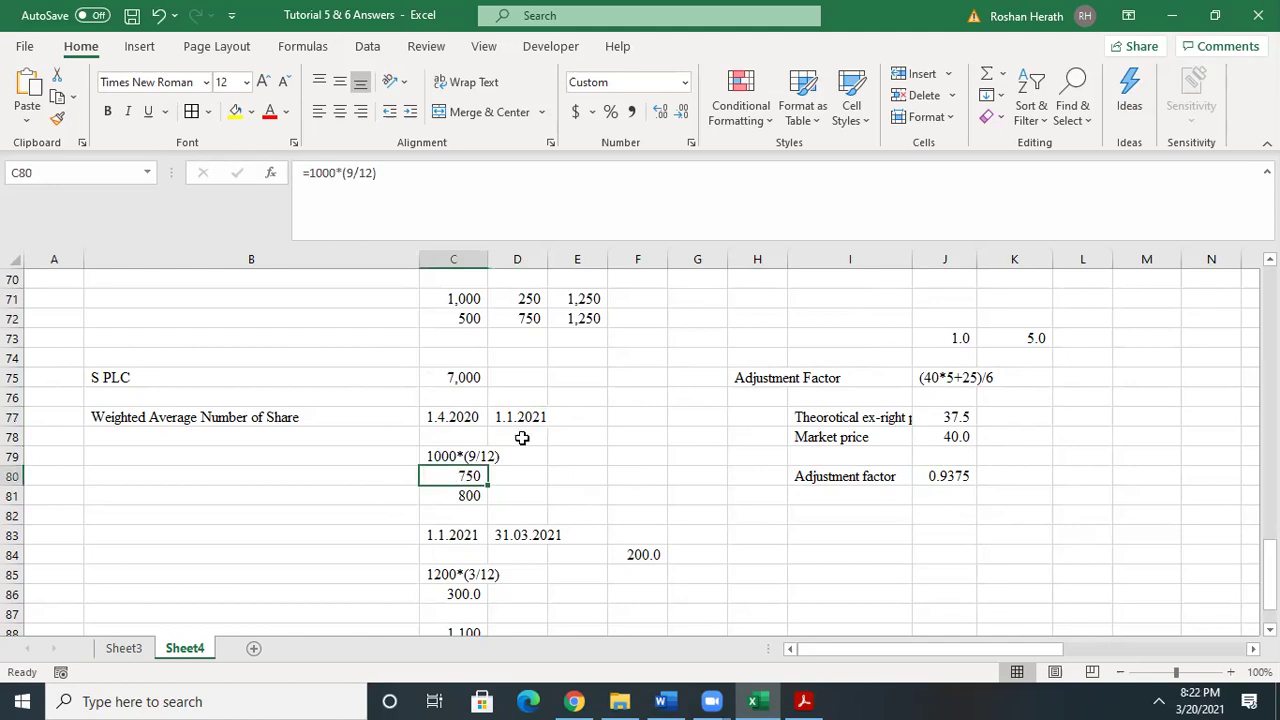
pyautogui.click(457, 498)
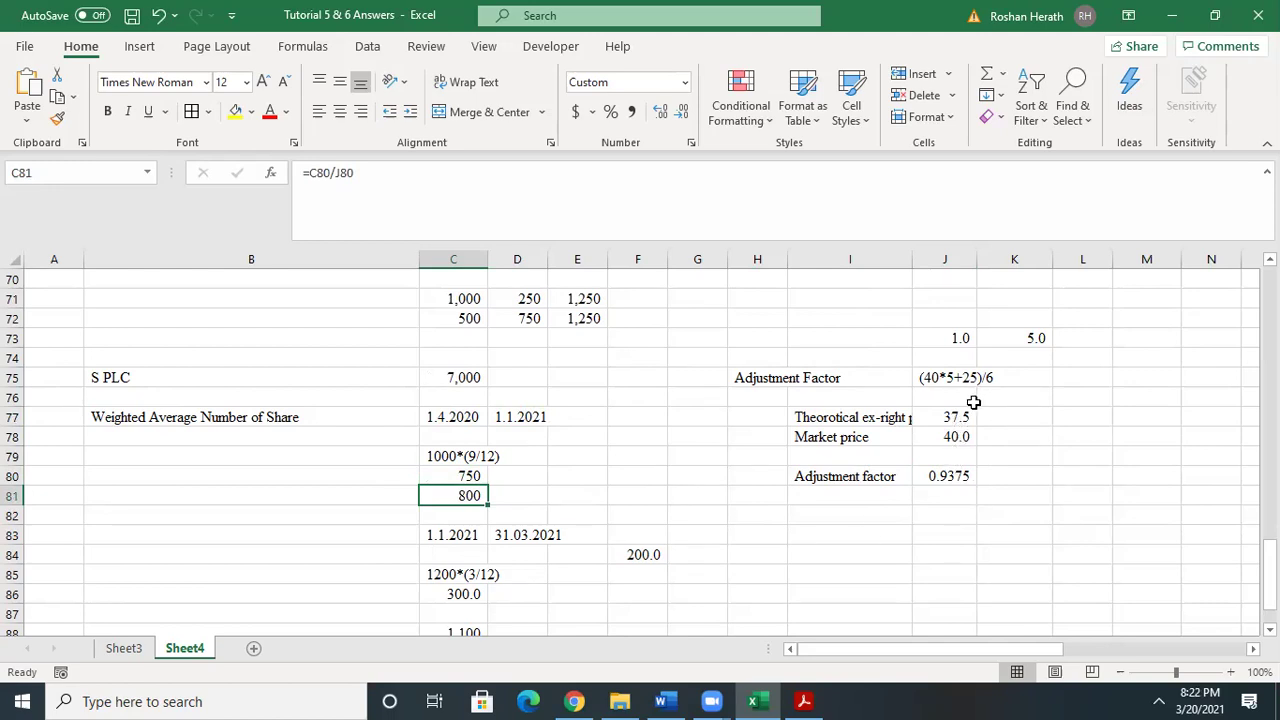
# - Calculate the inverse adjustment factor in L80 as market price over theoretical ex-right price with =J78/J77, and show three decimals
pyautogui.click(1084, 478)
pyautogui.write('=')
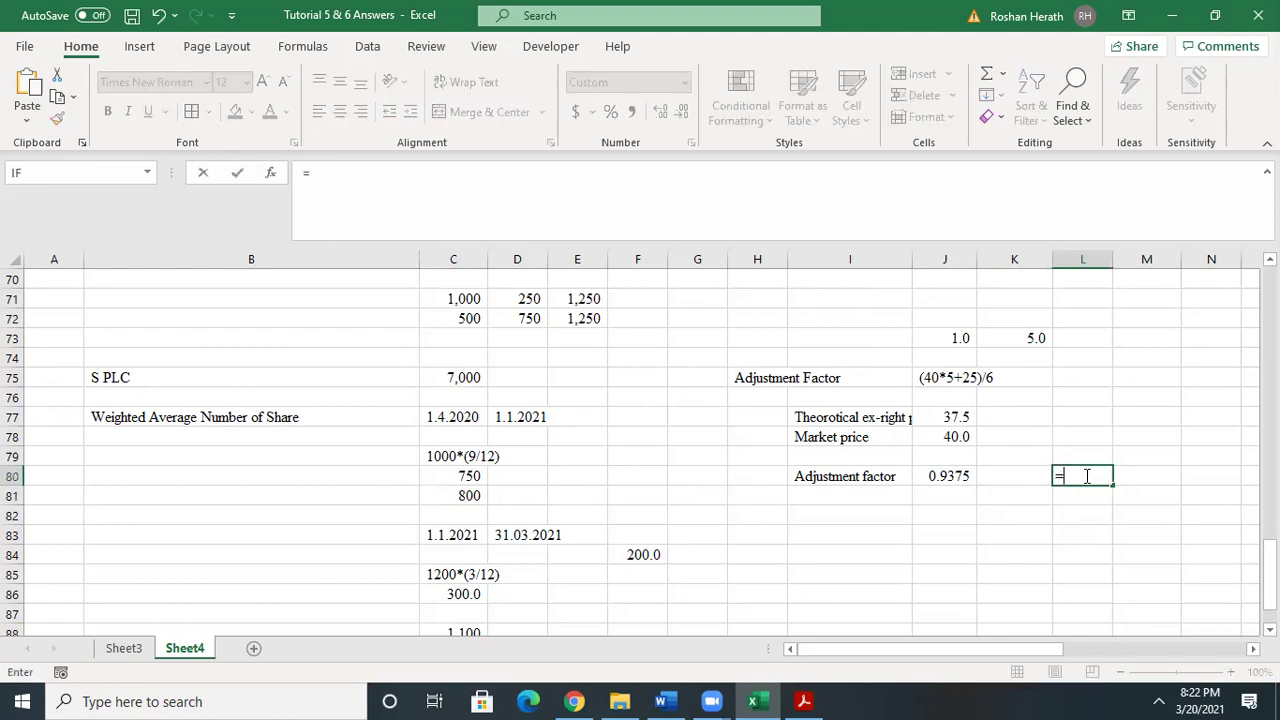
pyautogui.click(947, 436)
pyautogui.write('/')
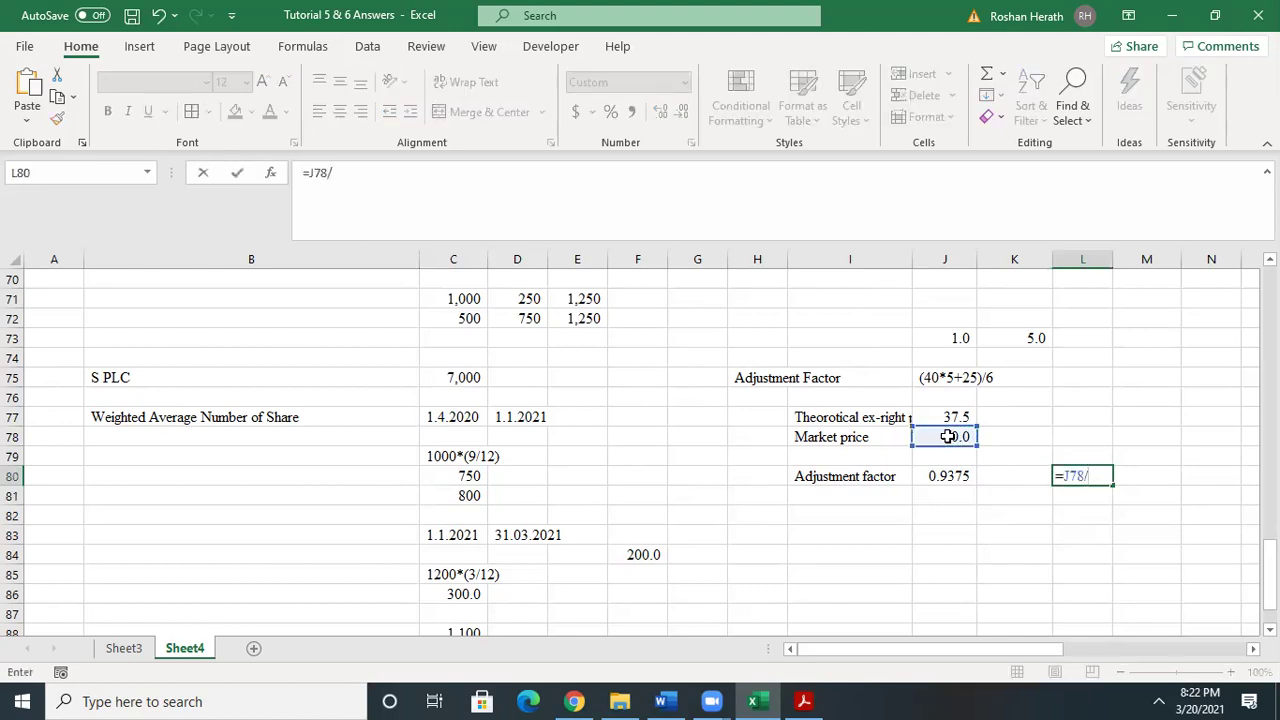
pyautogui.click(950, 417)
pyautogui.press('Return')
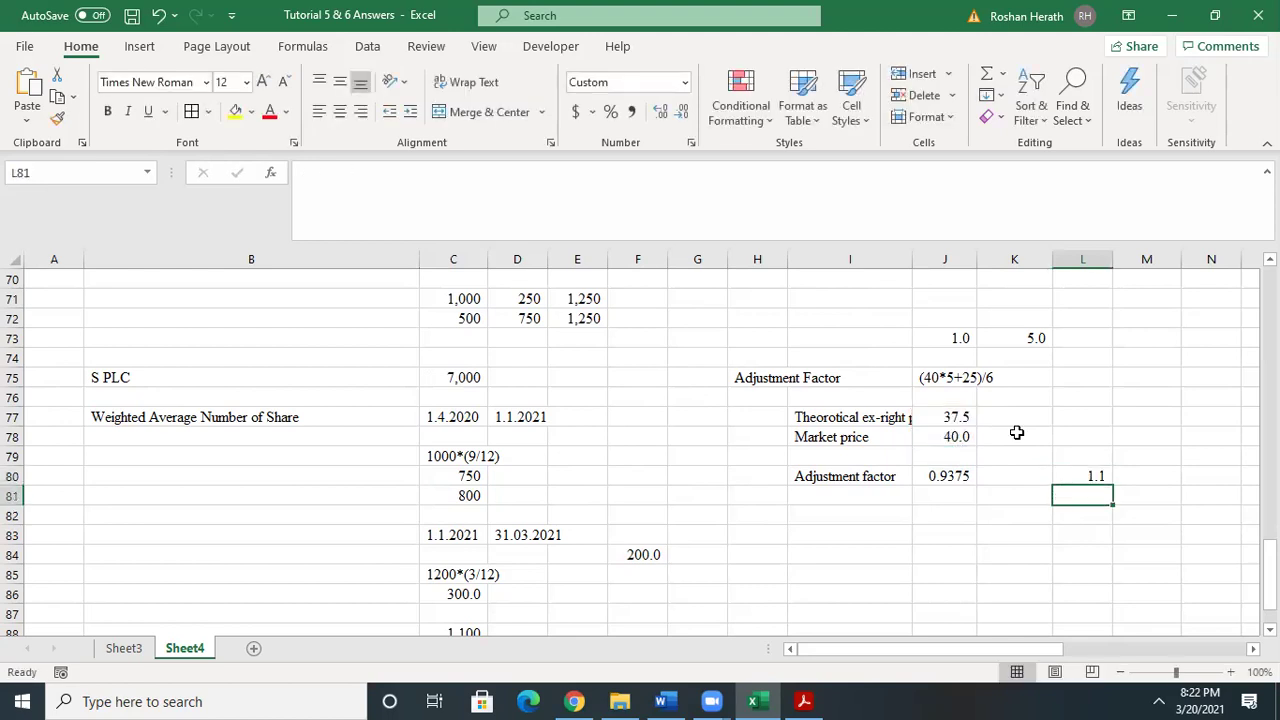
pyautogui.click(1086, 476)
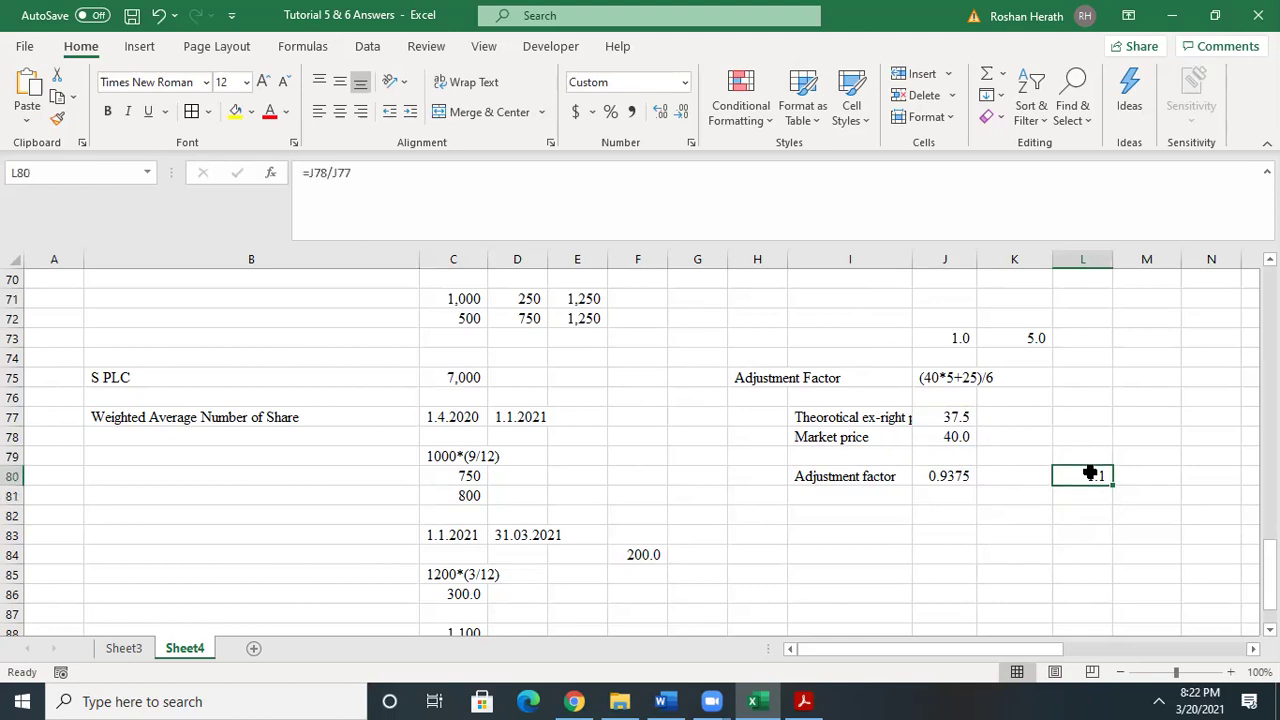
pyautogui.click(660, 112)
pyautogui.click(660, 112)
# - Calculate the adjusted first-period weighted shares in J84 by multiplying the unadjusted shares by the inverse factor with =C80*L80
pyautogui.click(960, 557)
pyautogui.write('=')
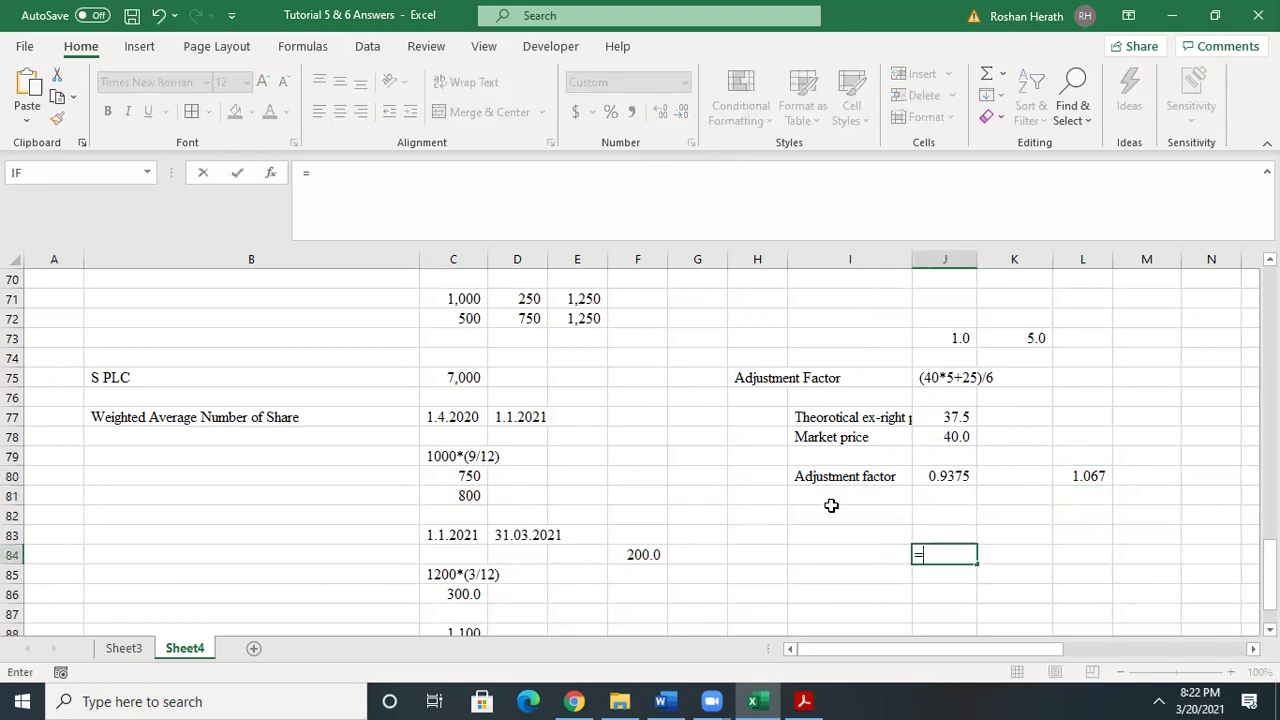
pyautogui.click(468, 476)
pyautogui.write('*')
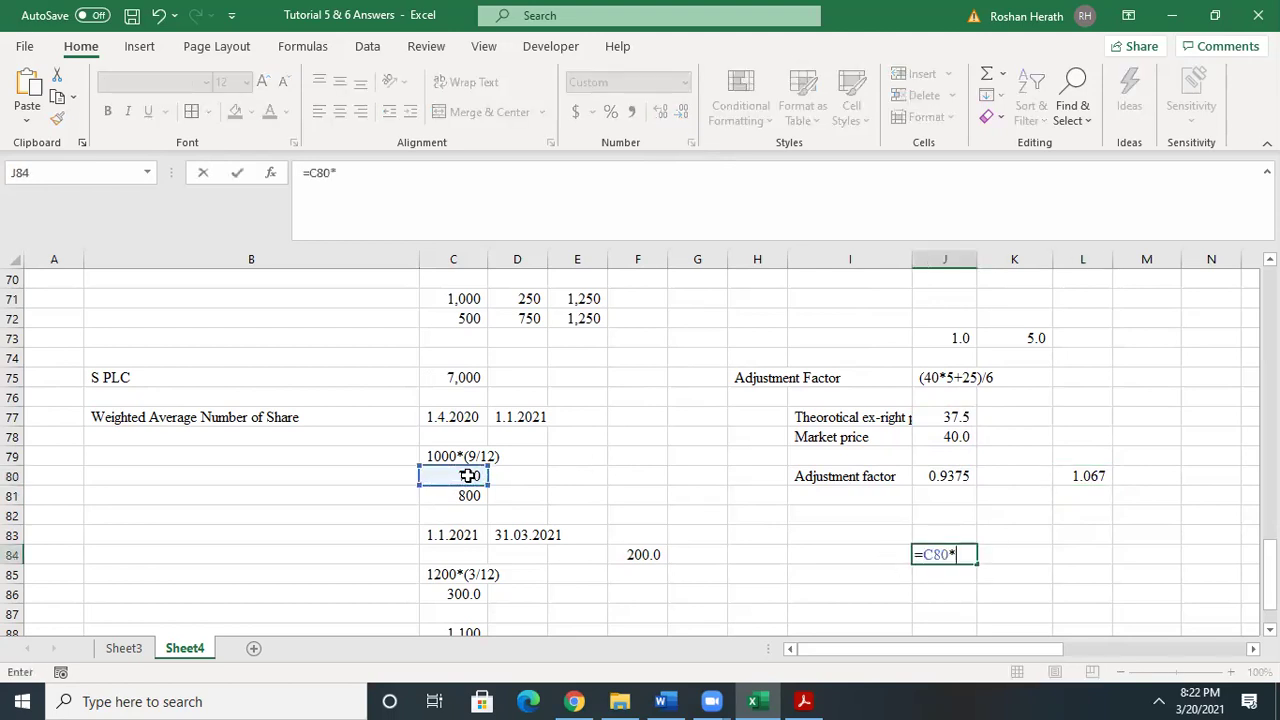
pyautogui.click(1090, 476)
pyautogui.press('Return')
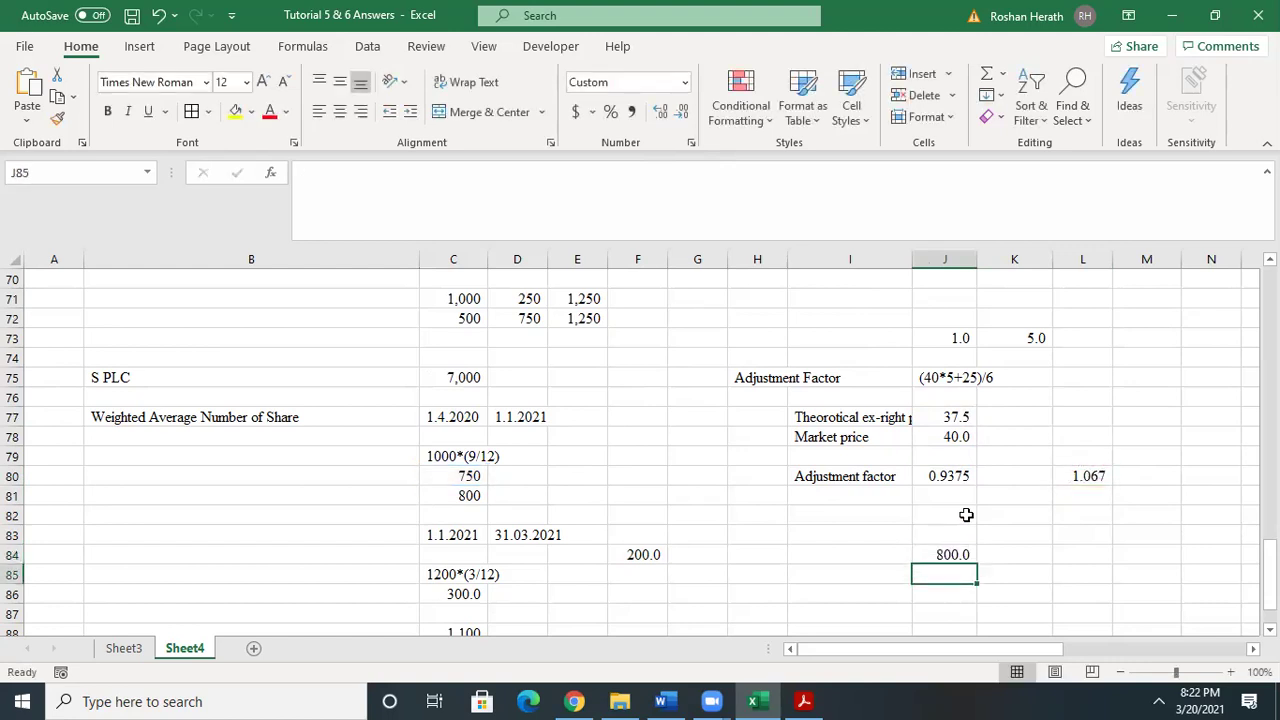
# - Clear the trial calculations from J84 and L80
pyautogui.click(942, 557)
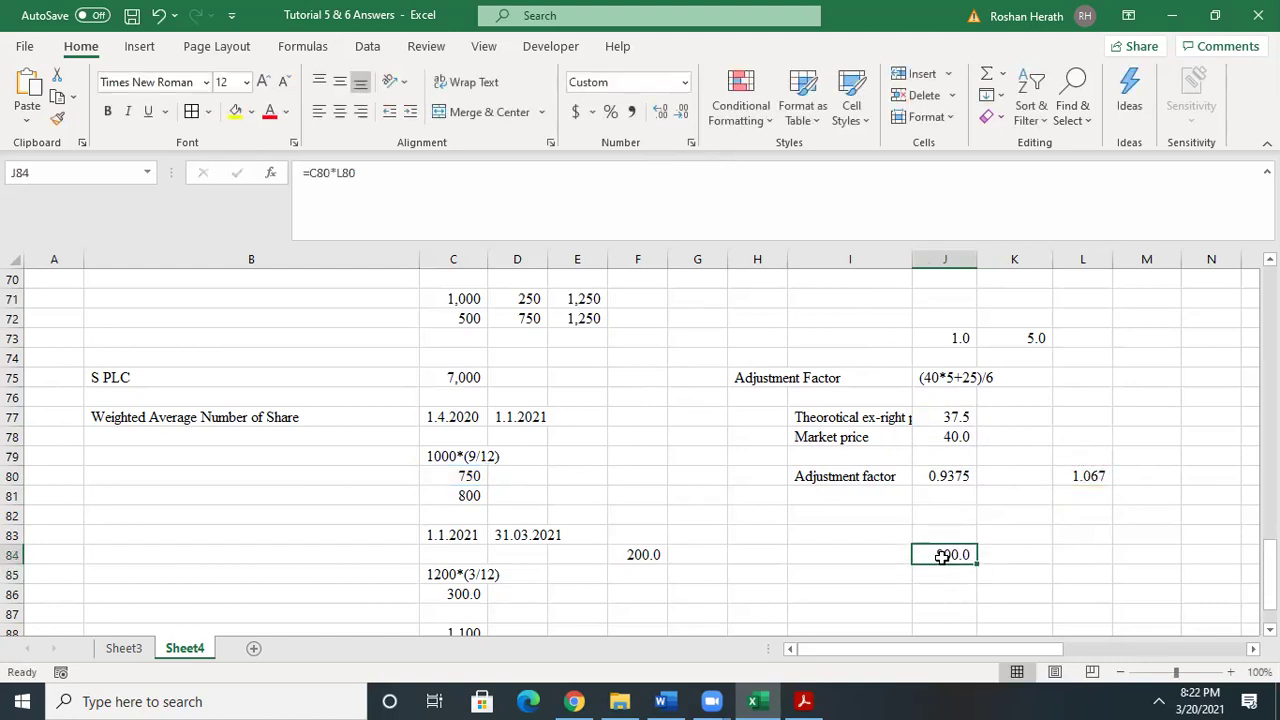
pyautogui.click(1078, 477)
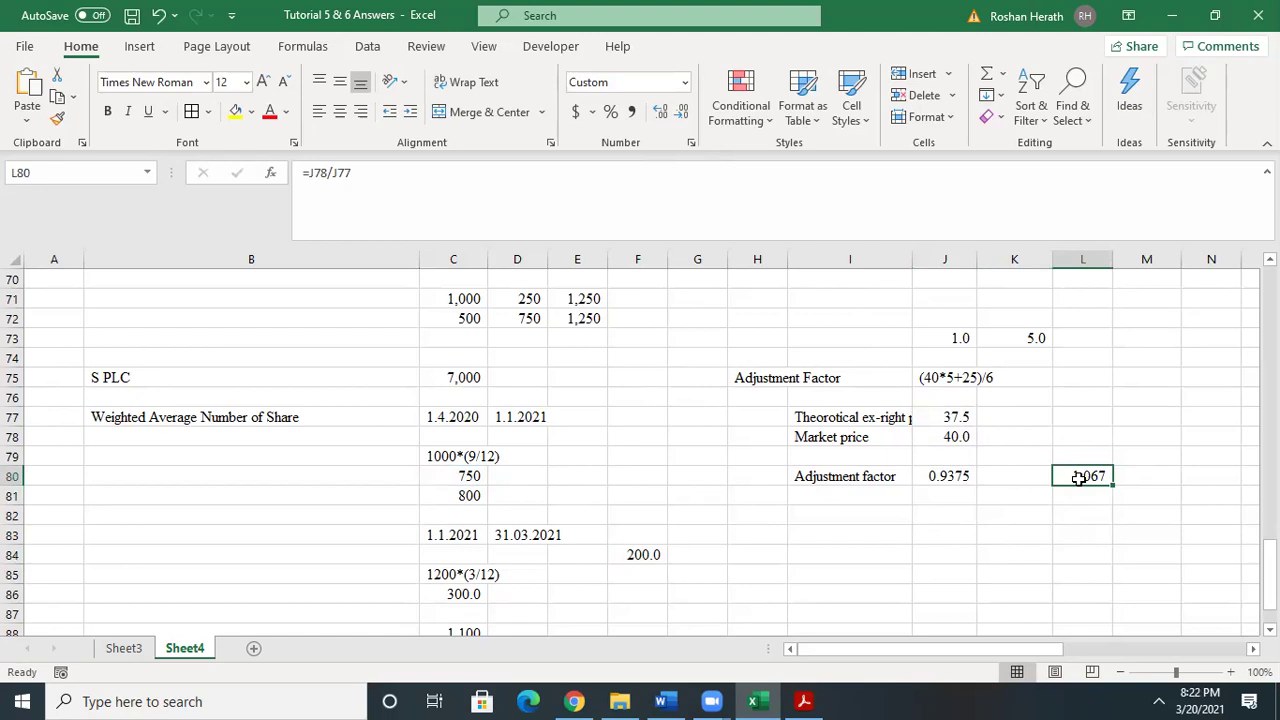
# - Review Saturn's adjustment factor, weighted shares for both periods, profit in C75 and the EPS formula in C90
pyautogui.click(946, 476)
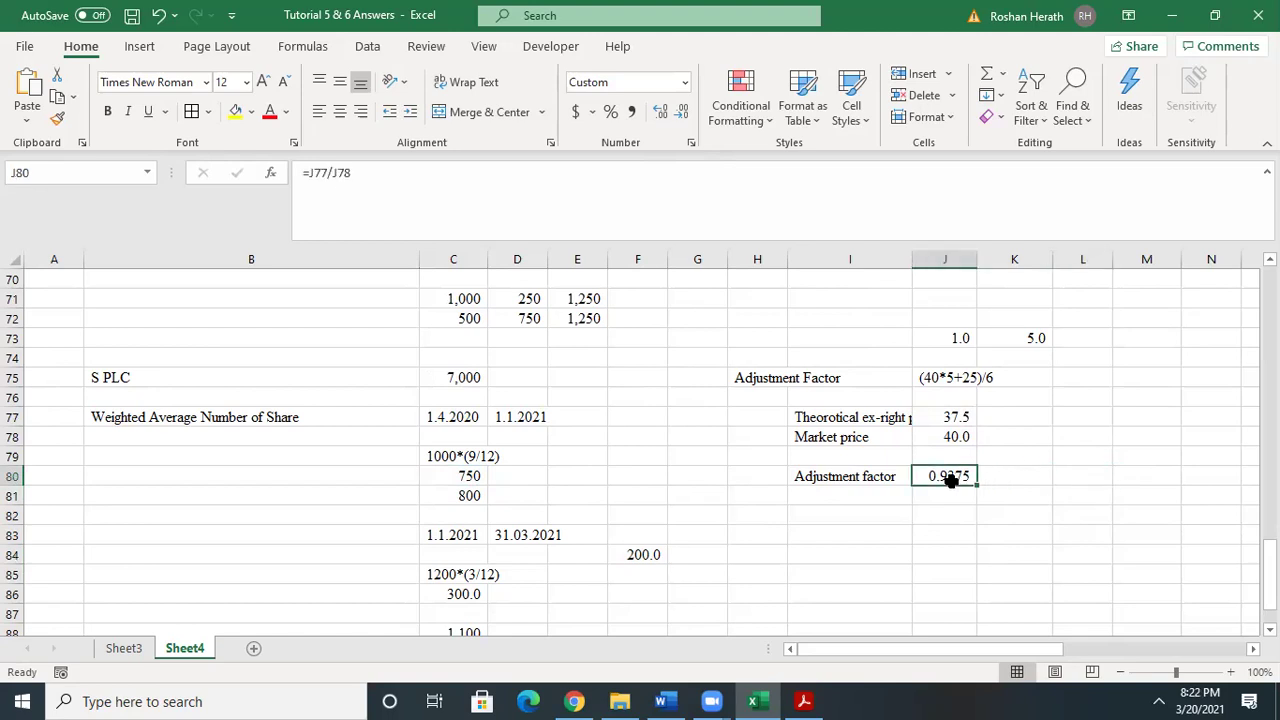
pyautogui.click(460, 493)
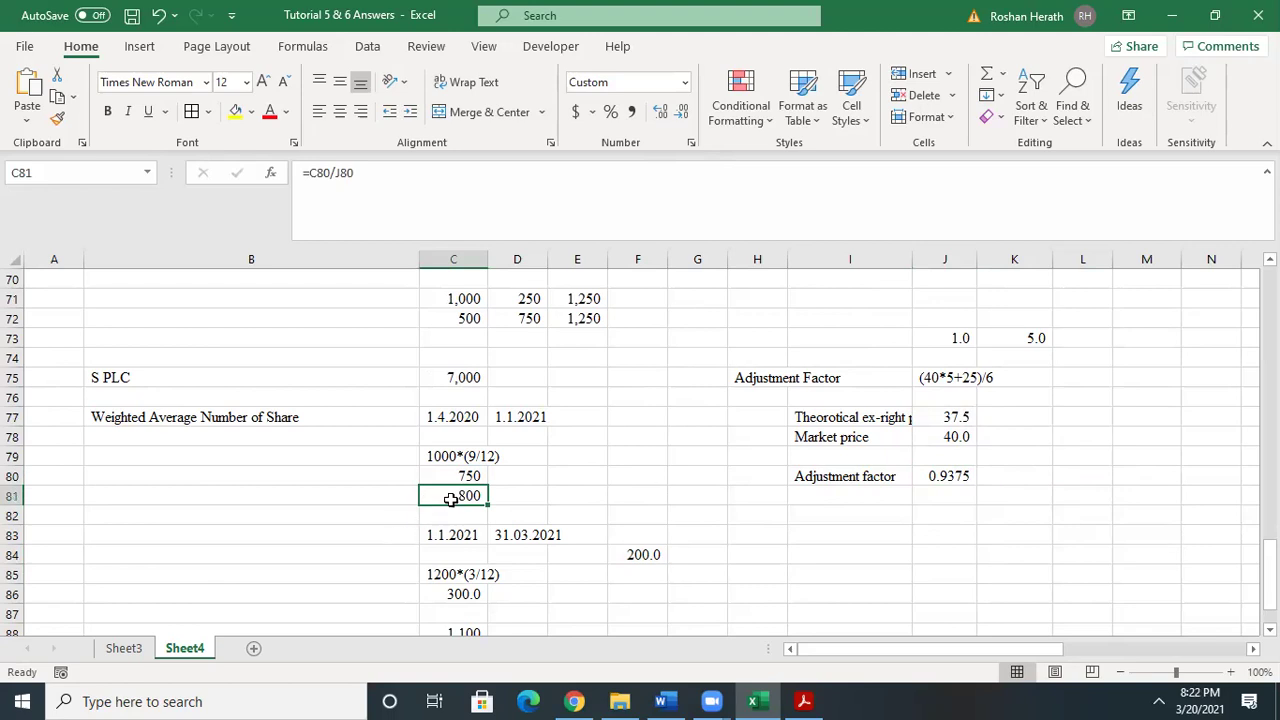
pyautogui.click(514, 535)
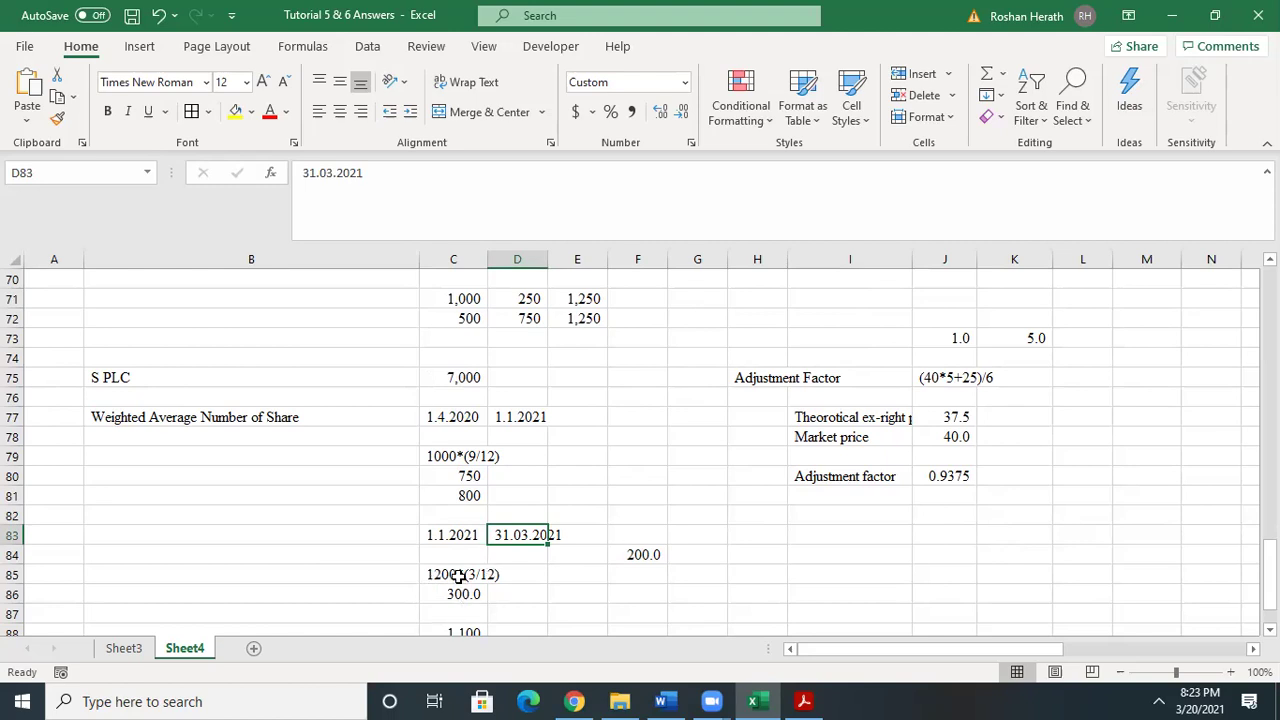
pyautogui.click(460, 592)
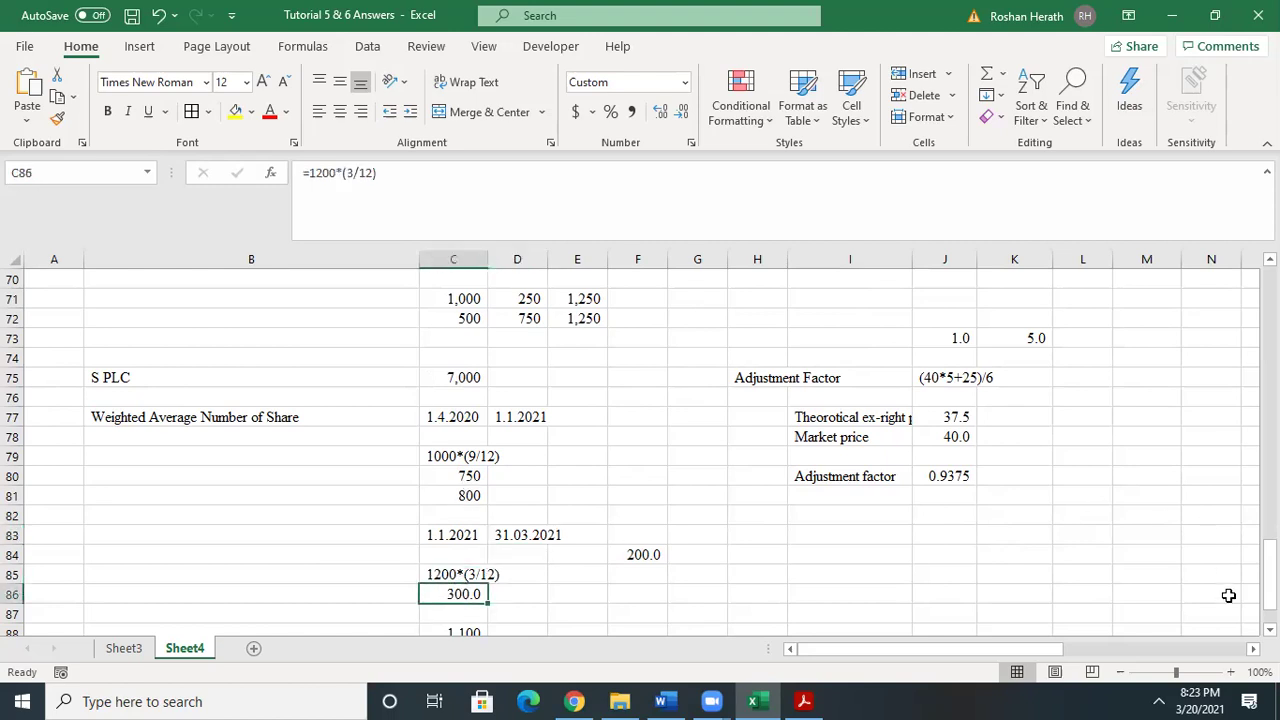
pyautogui.scroll(-1, 669, 569)
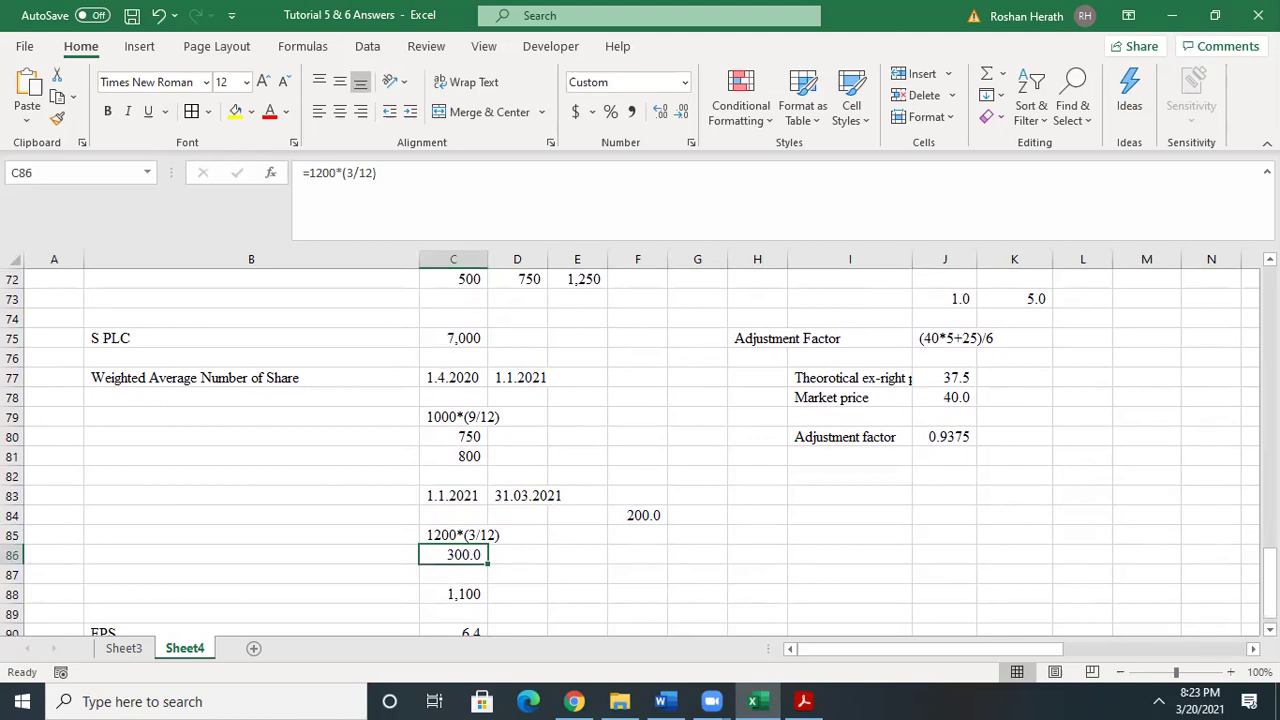
pyautogui.scroll(-1, 394, 569)
pyautogui.click(455, 594)
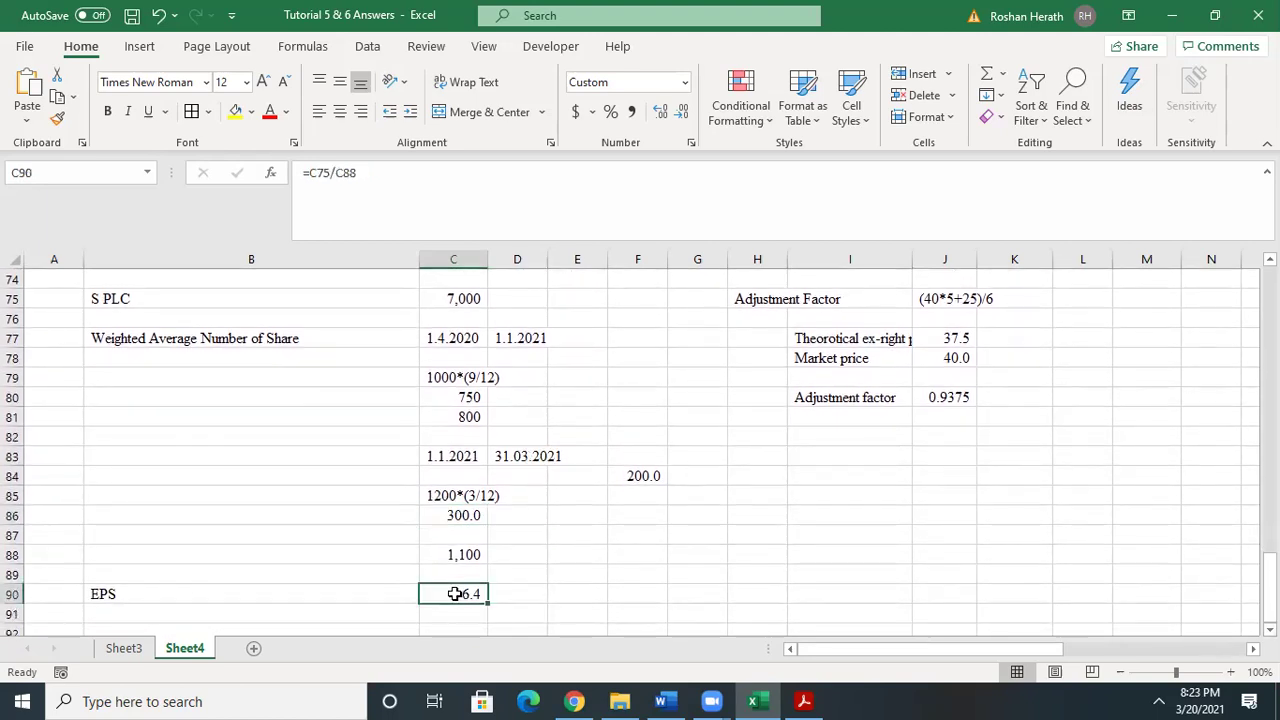
pyautogui.click(453, 298)
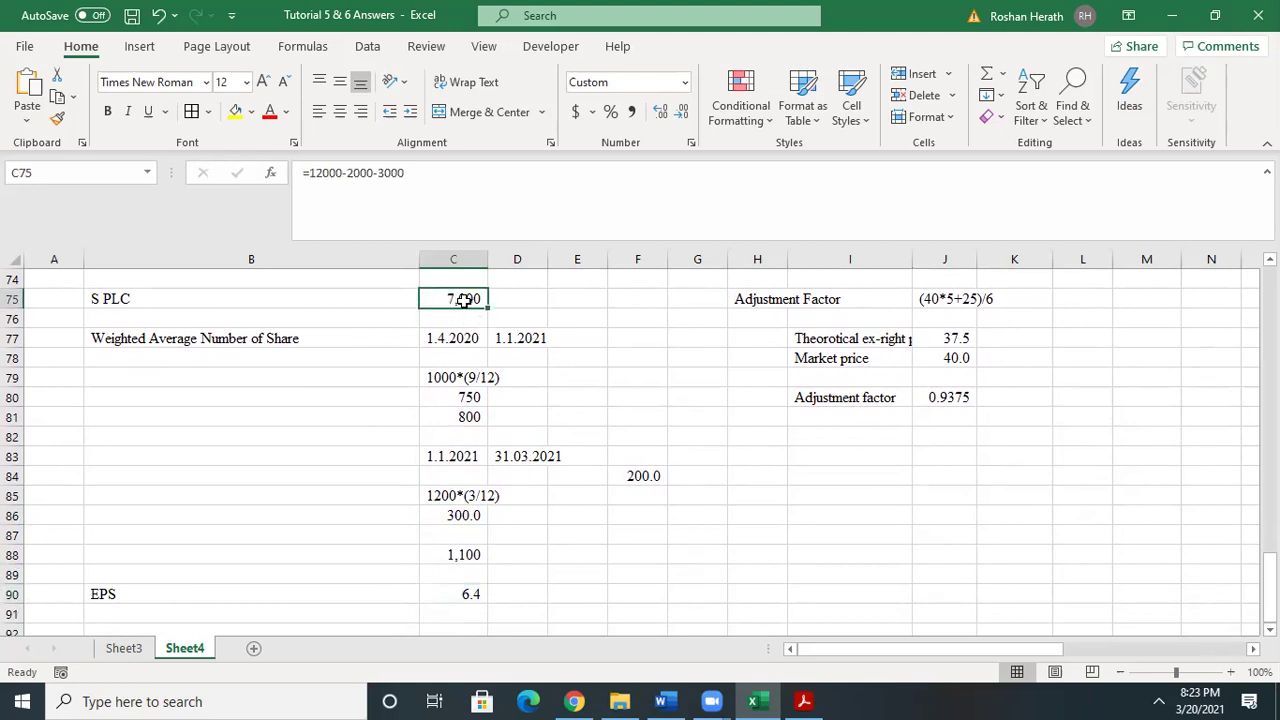
pyautogui.click(465, 596)
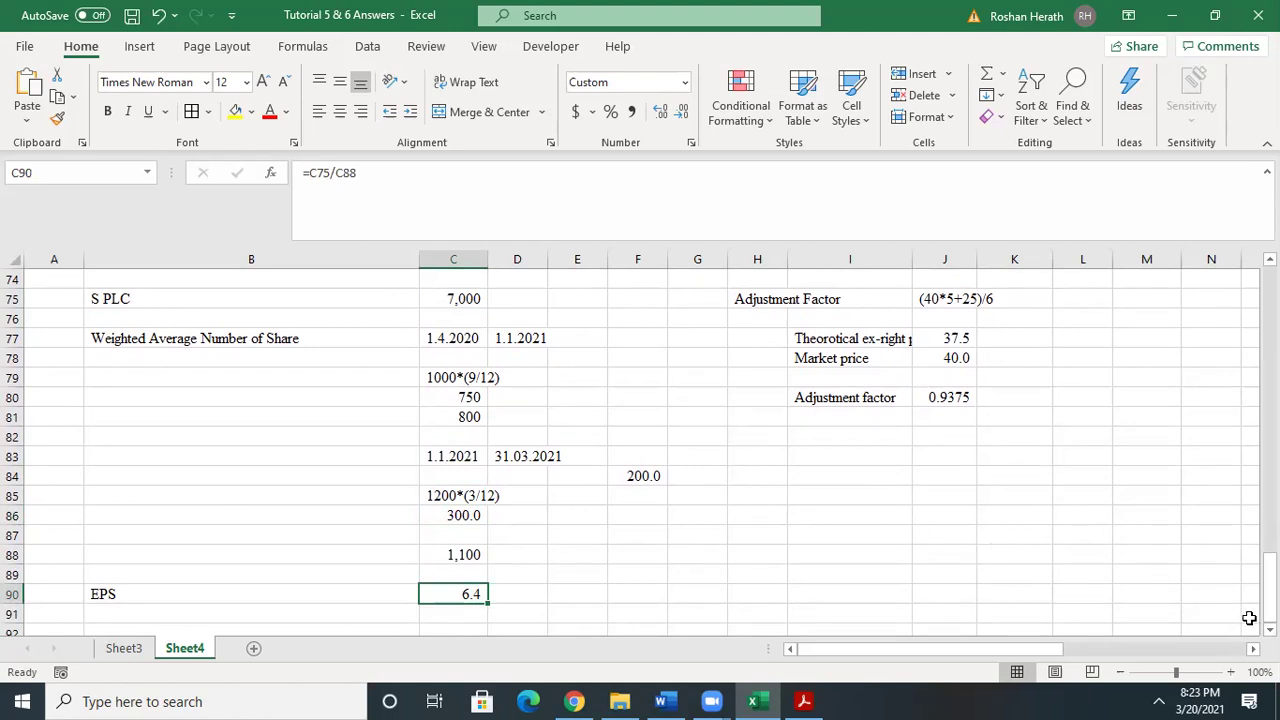
# - Start Mercury PLC's working below Saturn's EPS by entering the label M PLC in B94
pyautogui.scroll(-3, 263, 537)
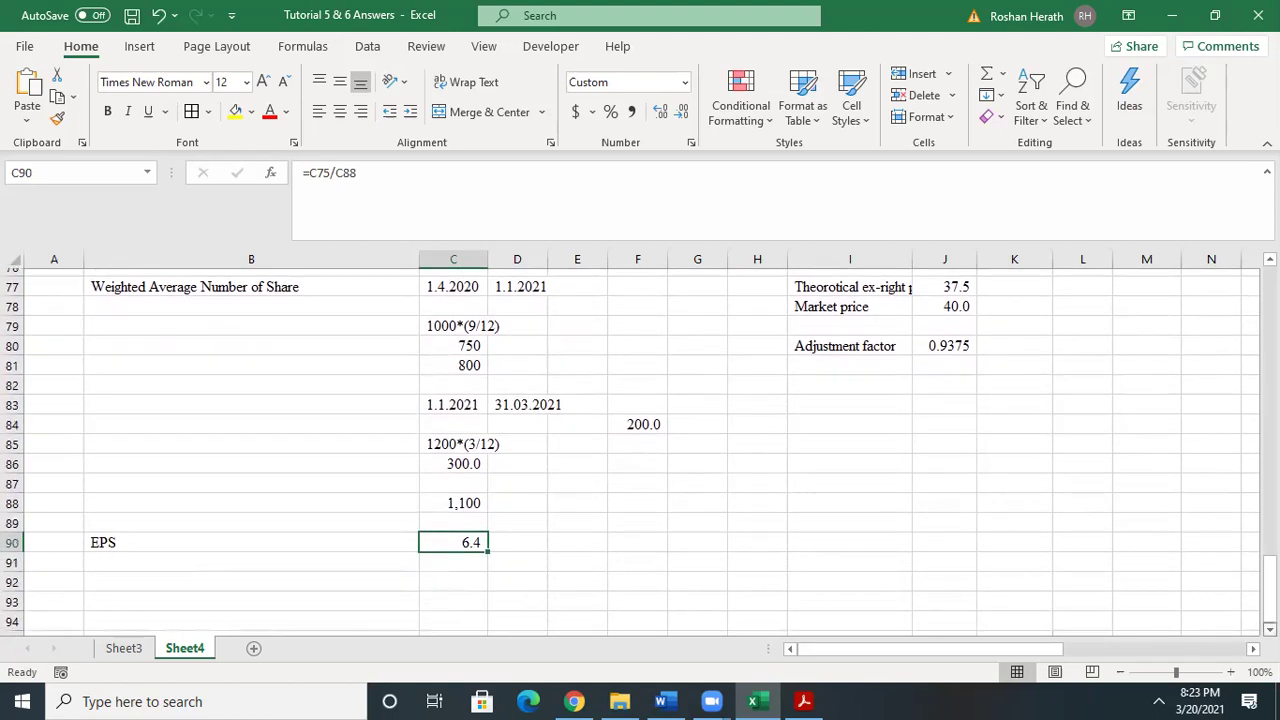
pyautogui.click(114, 534)
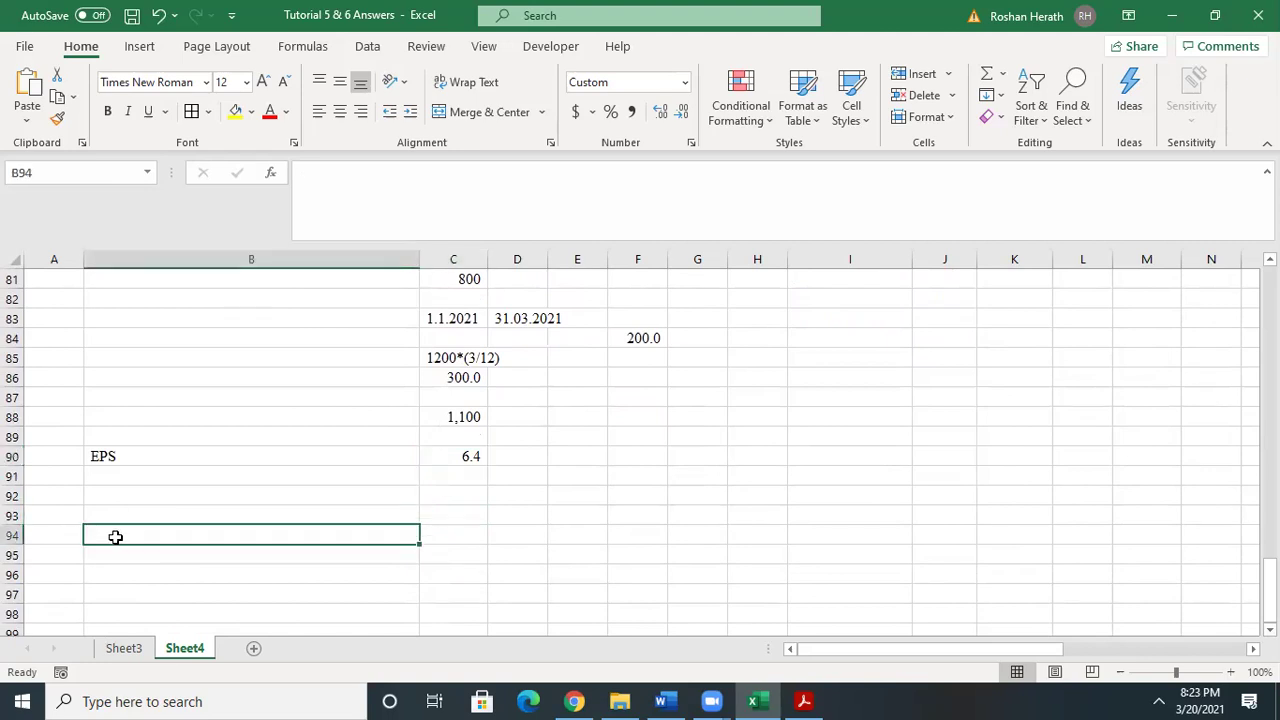
pyautogui.click(800, 701)
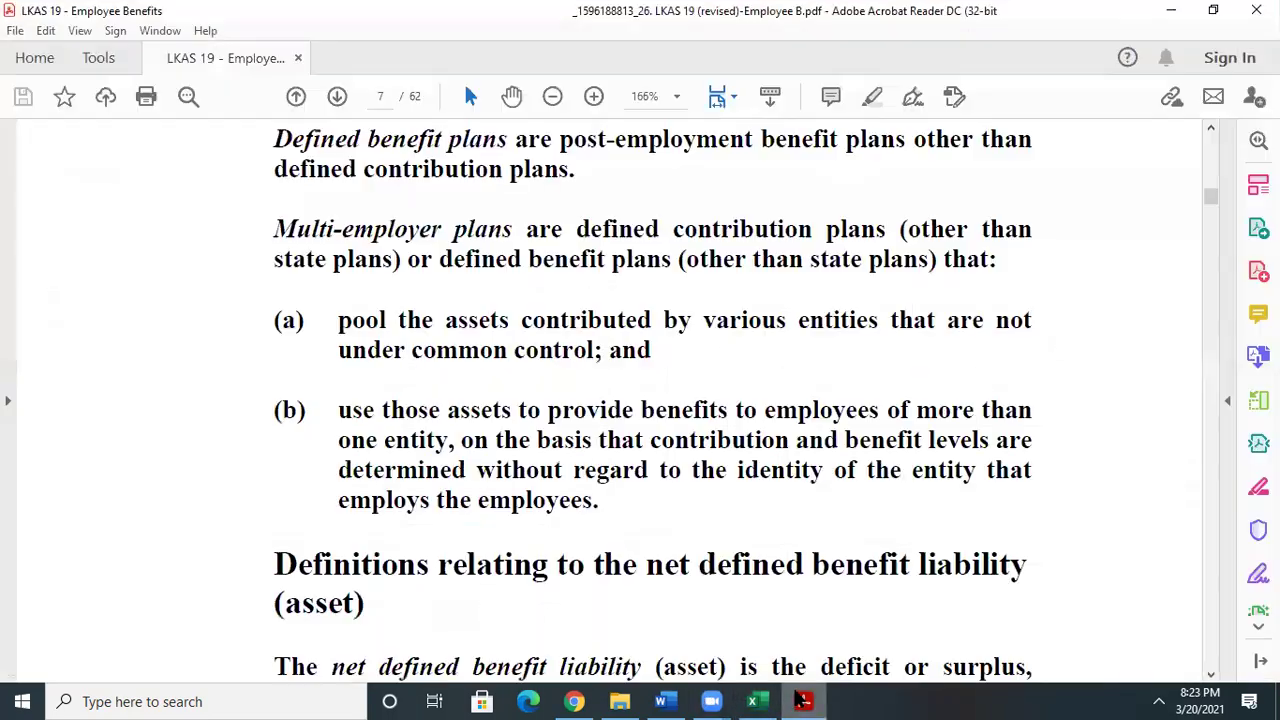
pyautogui.click(745, 701)
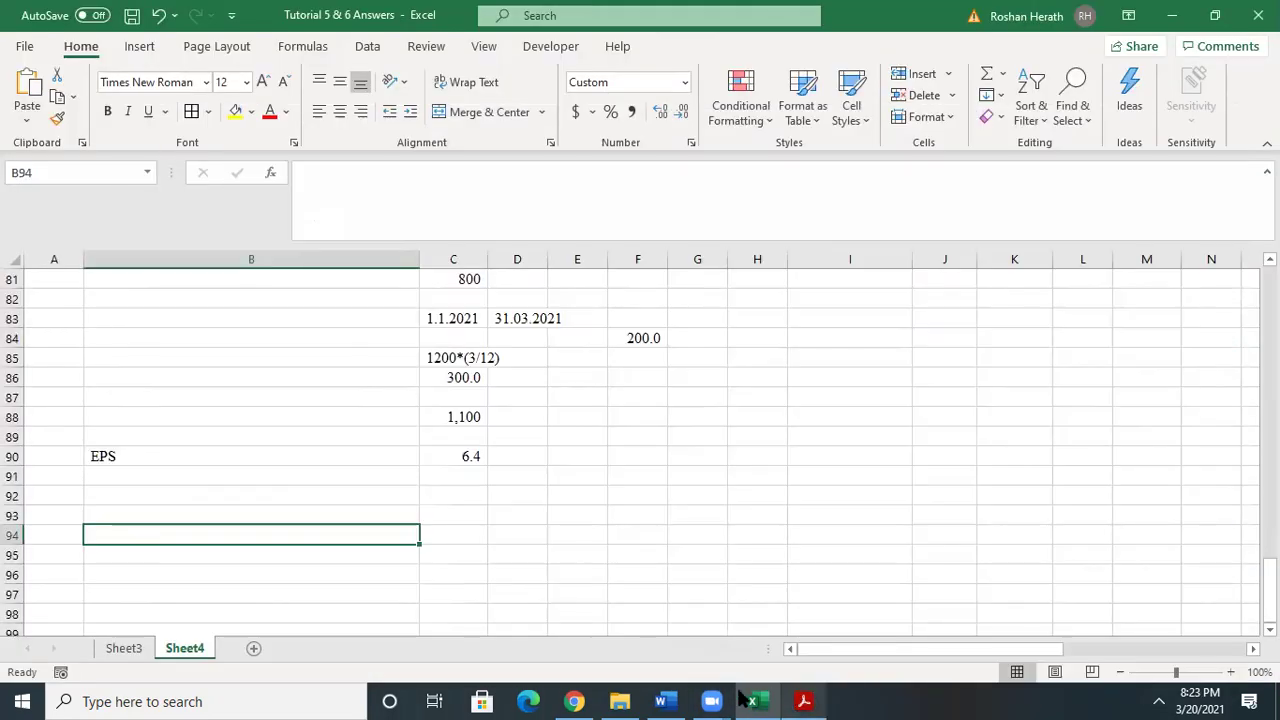
pyautogui.click(680, 701)
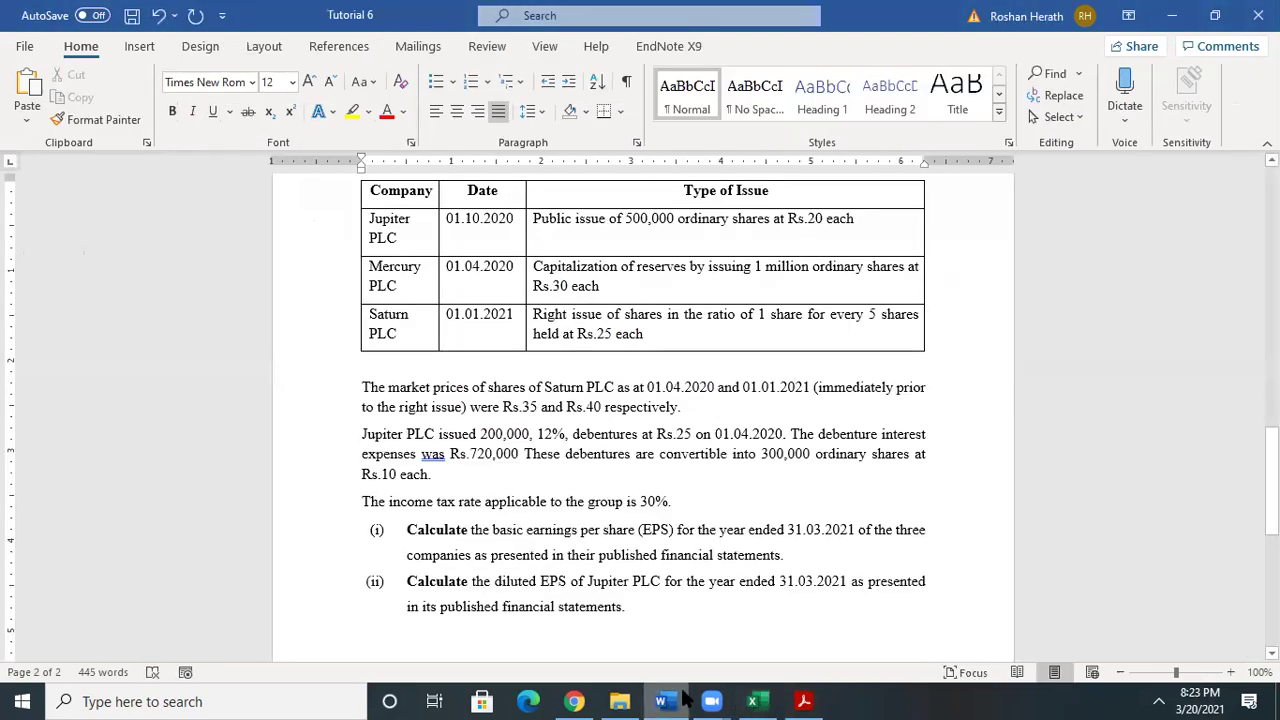
pyautogui.click(684, 700)
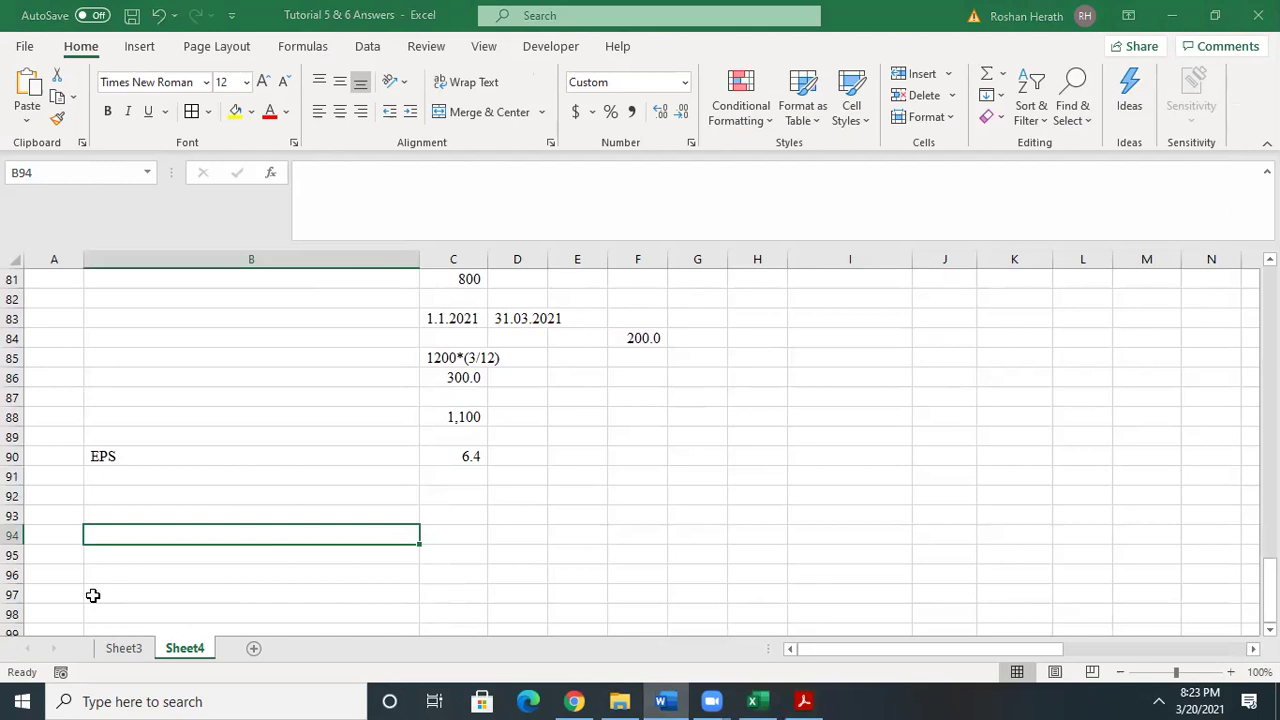
pyautogui.click(127, 578)
pyautogui.click(106, 537)
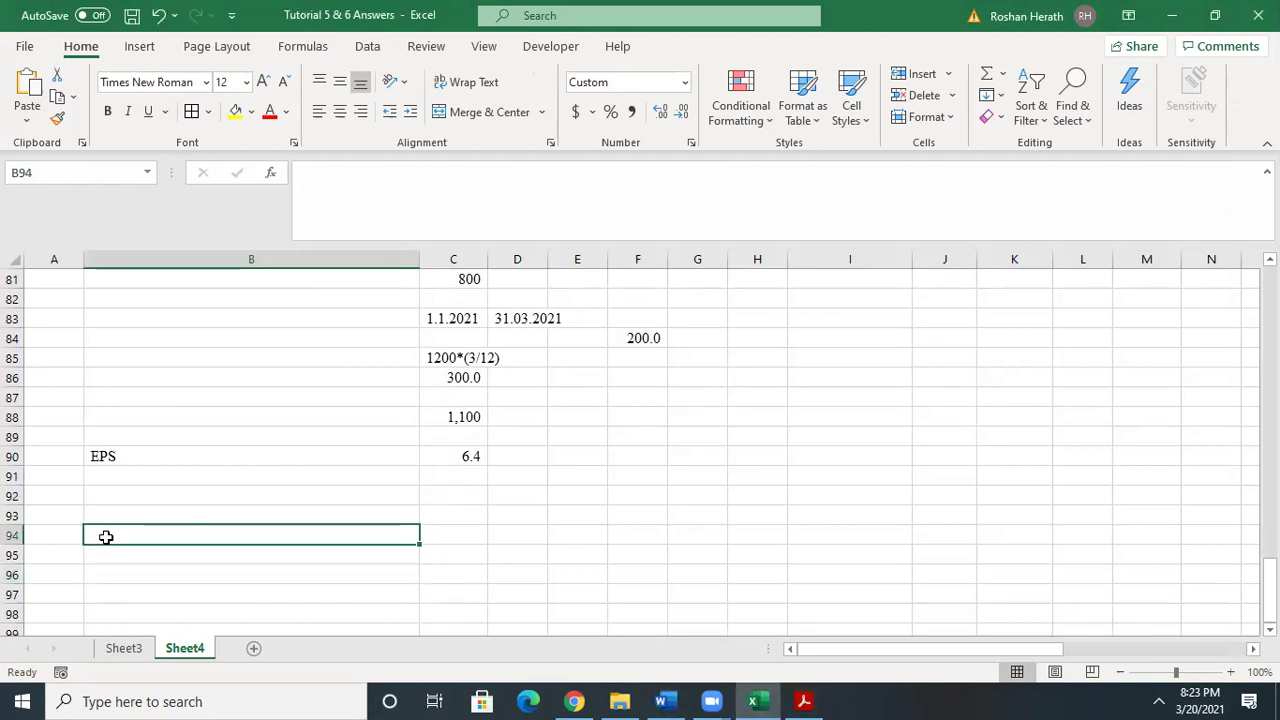
pyautogui.write('M')
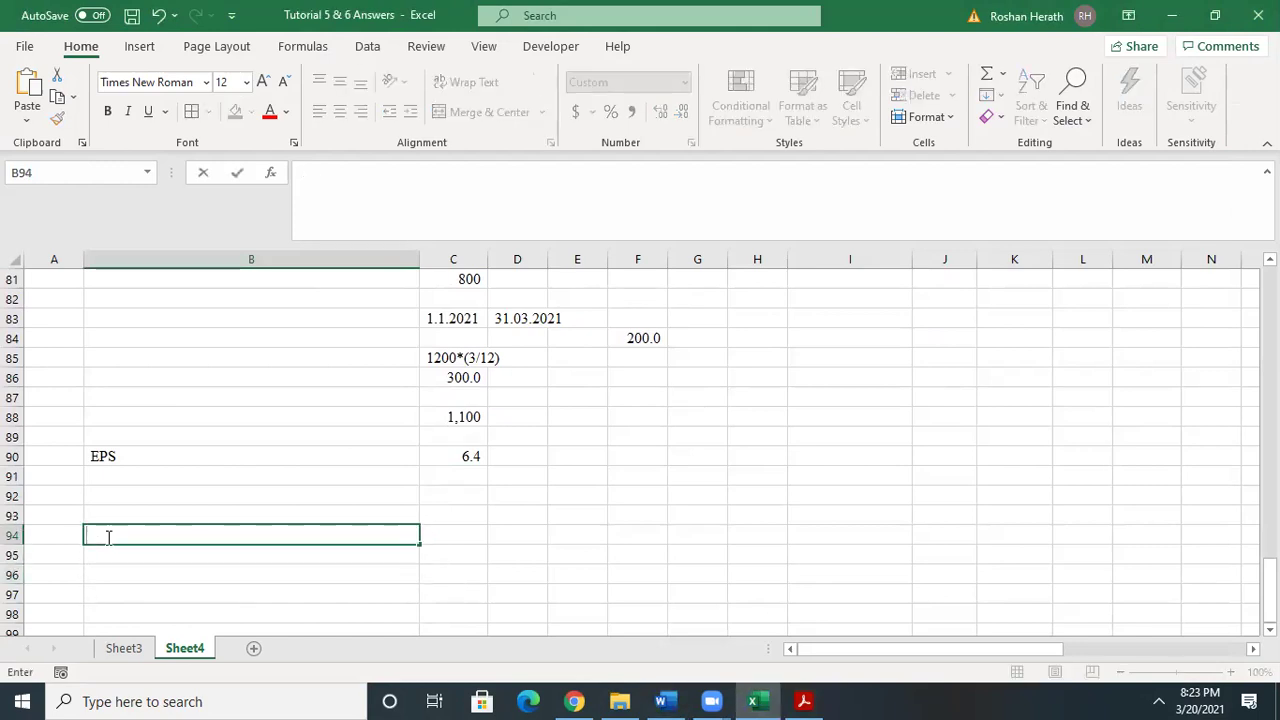
pyautogui.write(' PLC')
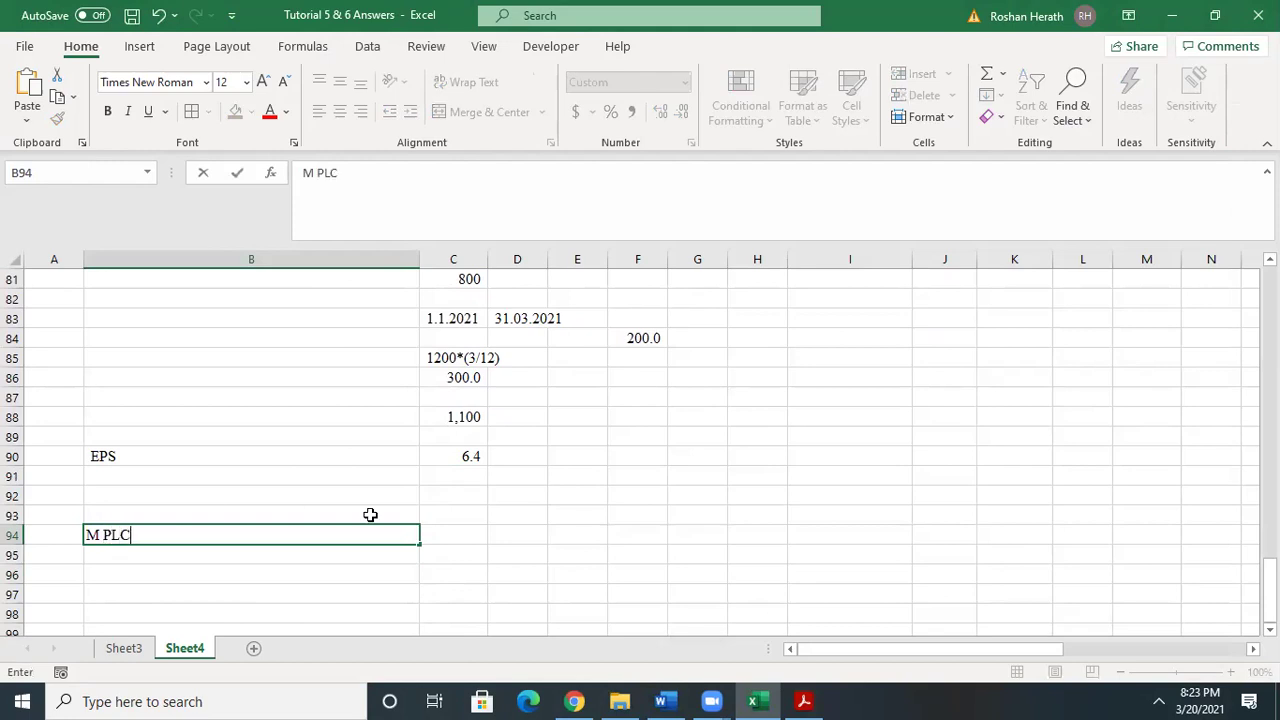
pyautogui.click(469, 540)
# - Switch to the Tutorial 6 question in Word and examine Mercury PLC's profit for the year, non-controlling interest and preference shareholder figures
pyautogui.click(660, 701)
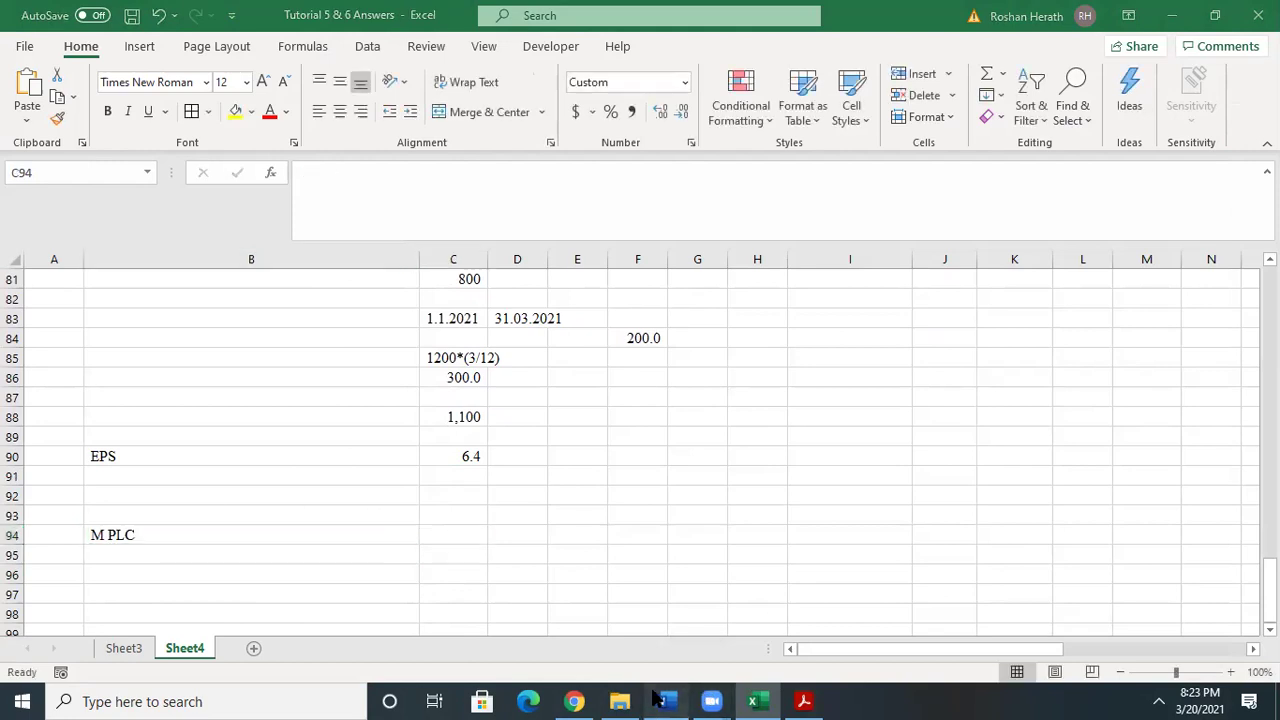
pyautogui.moveTo(1270, 480); pyautogui.dragTo(1270, 353)
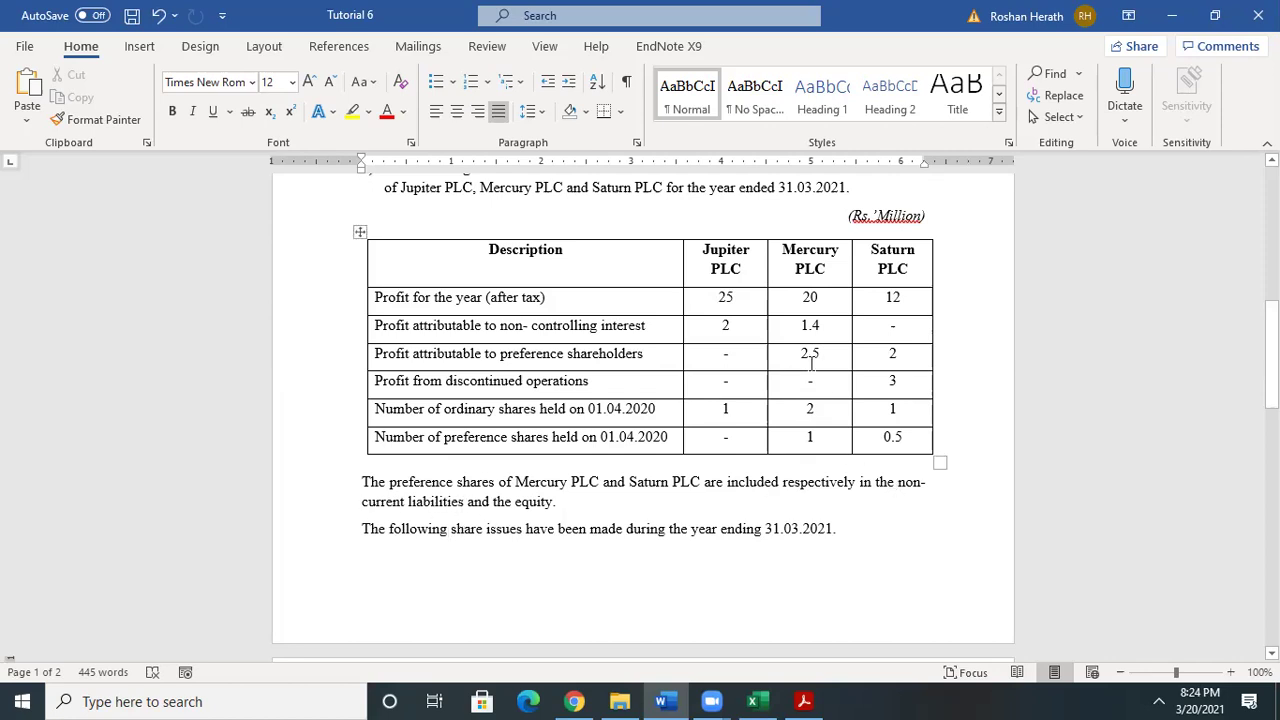
pyautogui.doubleClick(809, 296)
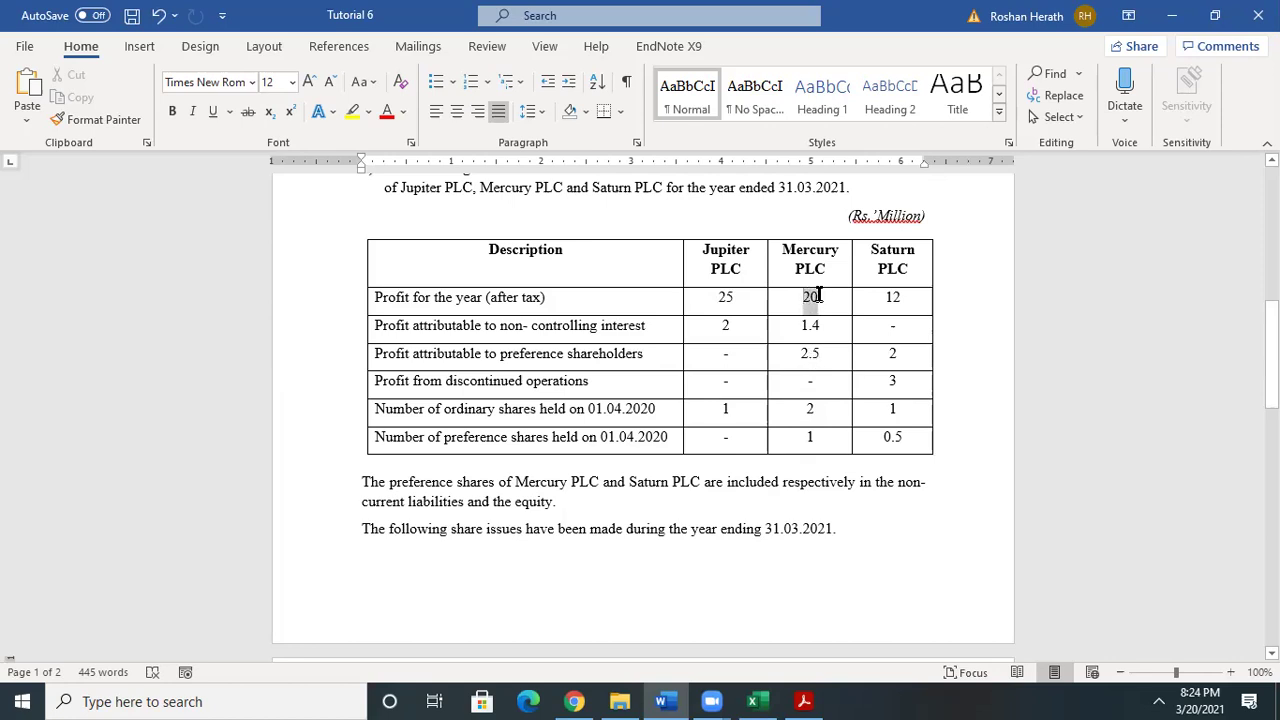
pyautogui.click(803, 353)
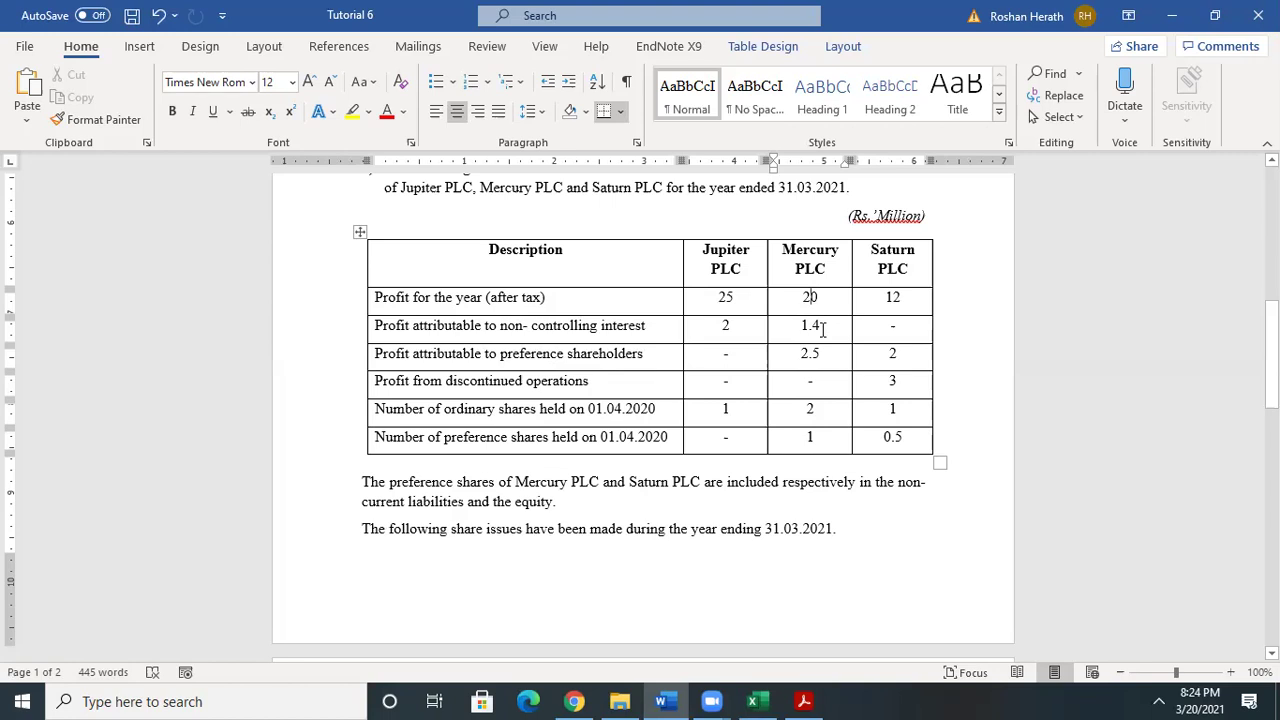
# - Back in Excel, calculate Mercury PLC's attributable profit in C94 with =20000-1400 and show it without decimals
pyautogui.click(755, 701)
pyautogui.scroll(-1, 640, 450)
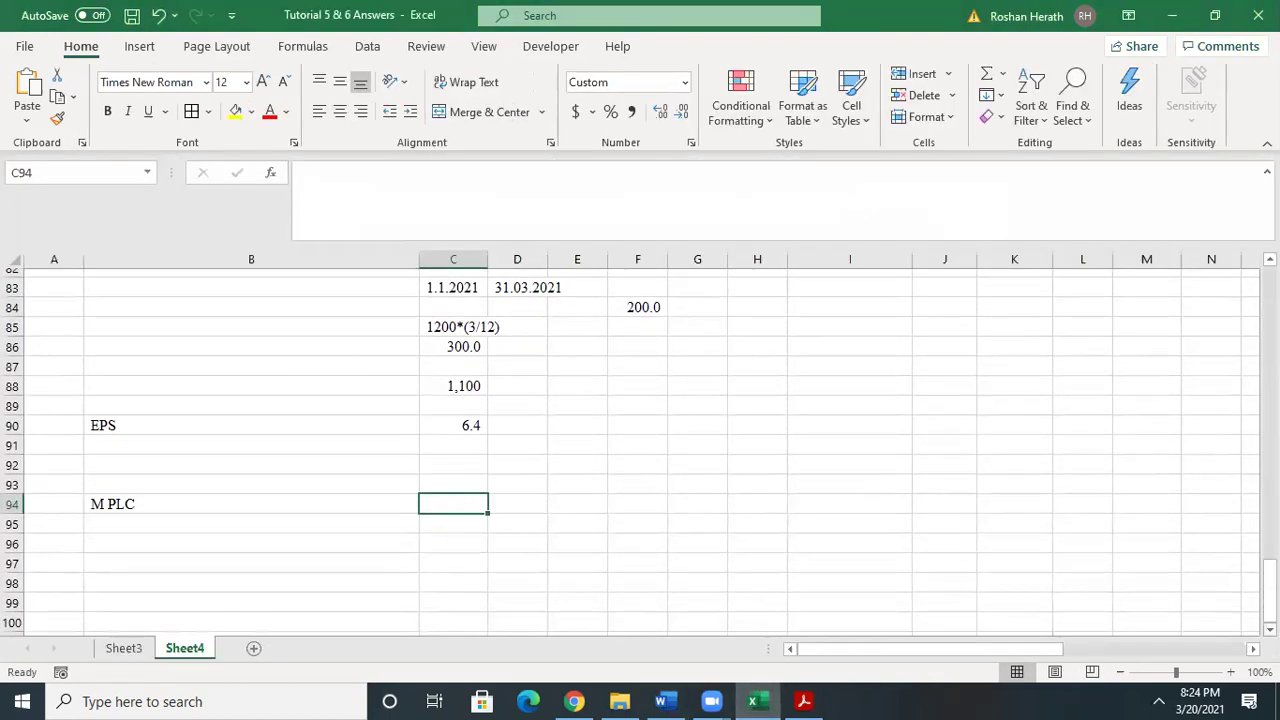
pyautogui.write('=20')
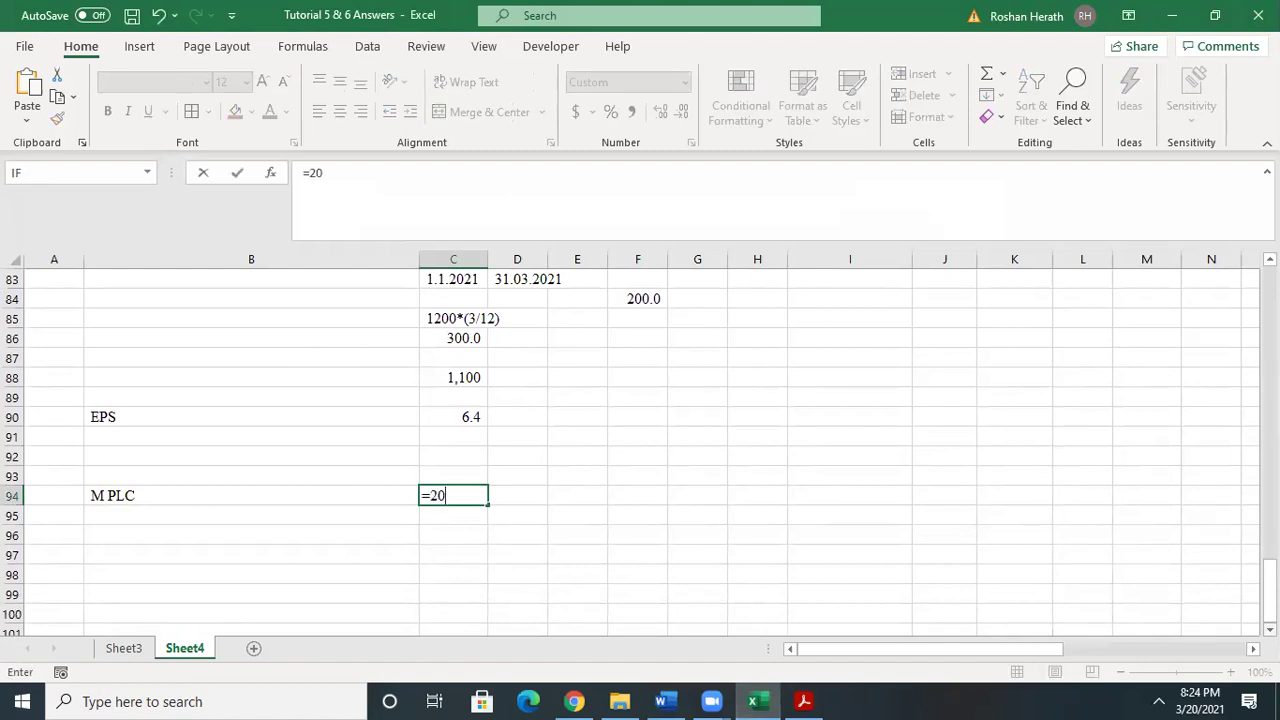
pyautogui.write('000-1400')
pyautogui.press('Return')
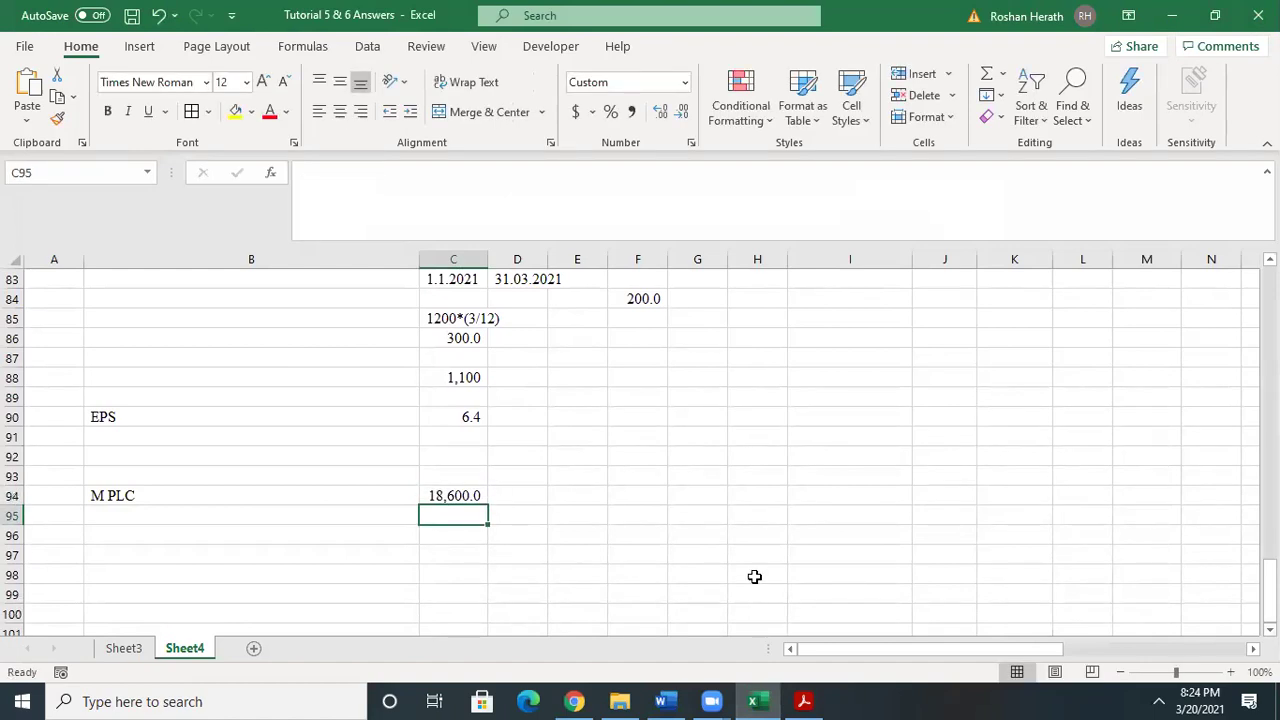
pyautogui.click(457, 494)
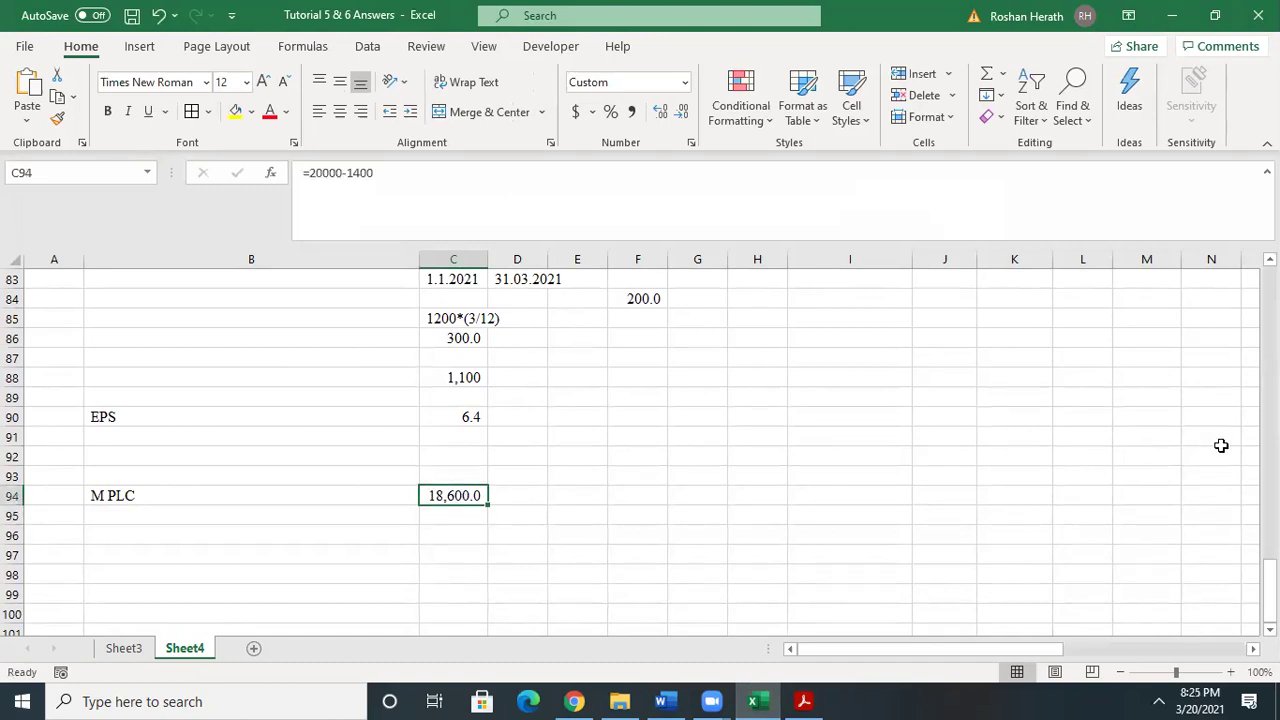
pyautogui.click(1269, 592)
pyautogui.click(679, 115)
pyautogui.click(450, 557)
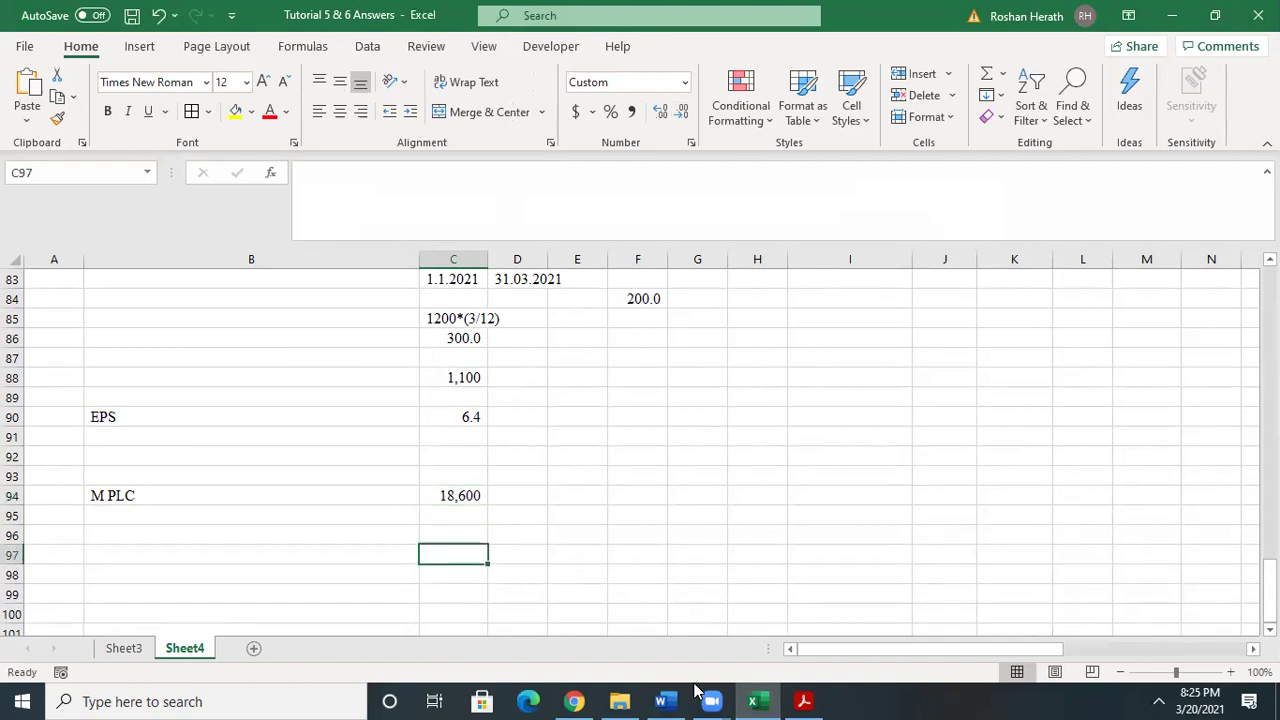
# - Switch to the Tutorial 6 question in Word and examine Mercury PLC's ordinary shares held and its capitalization of reserves issue
pyautogui.click(665, 701)
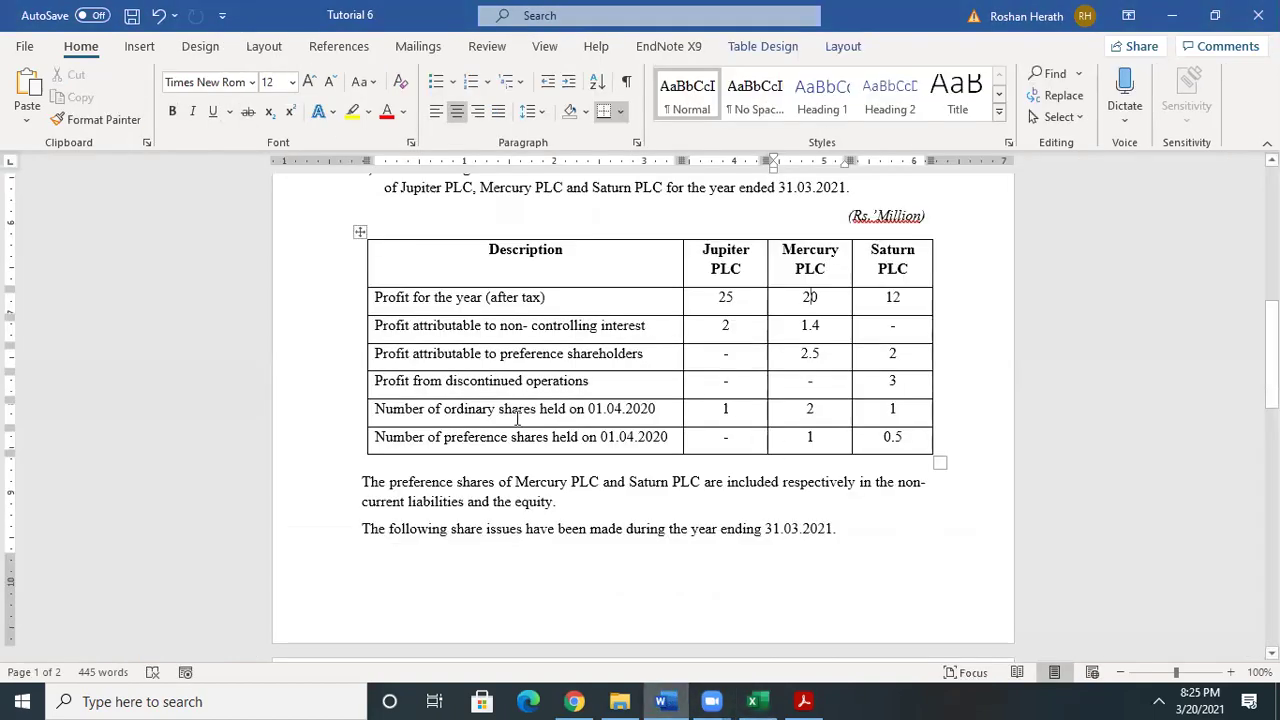
pyautogui.doubleClick(810, 408)
pyautogui.write('2')
pyautogui.moveTo(1270, 342); pyautogui.dragTo(1270, 428)
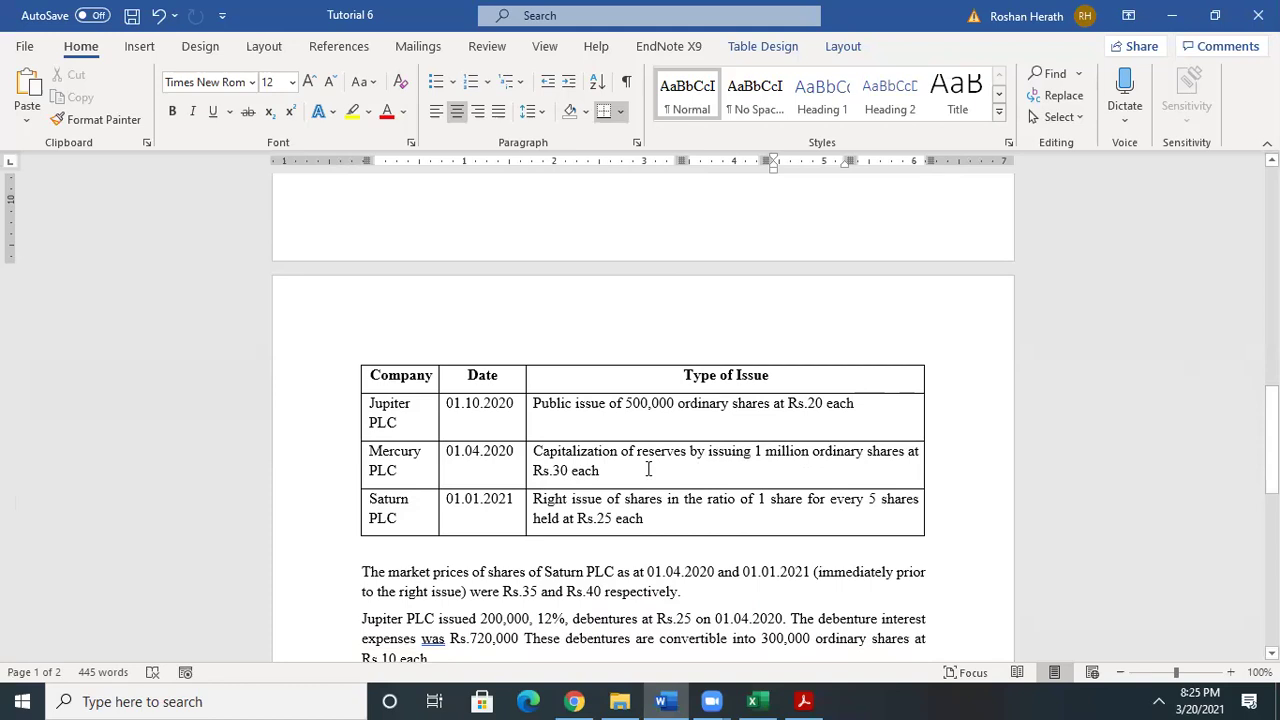
pyautogui.click(757, 451)
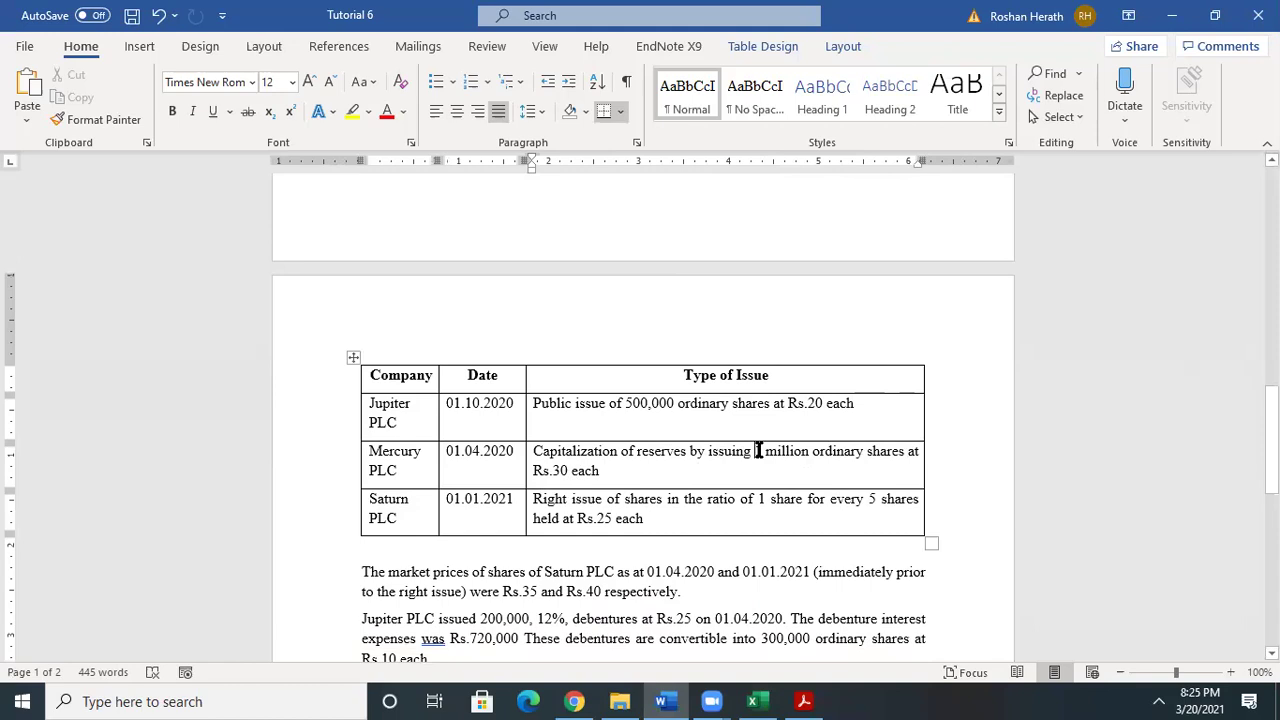
pyautogui.doubleClick(757, 451)
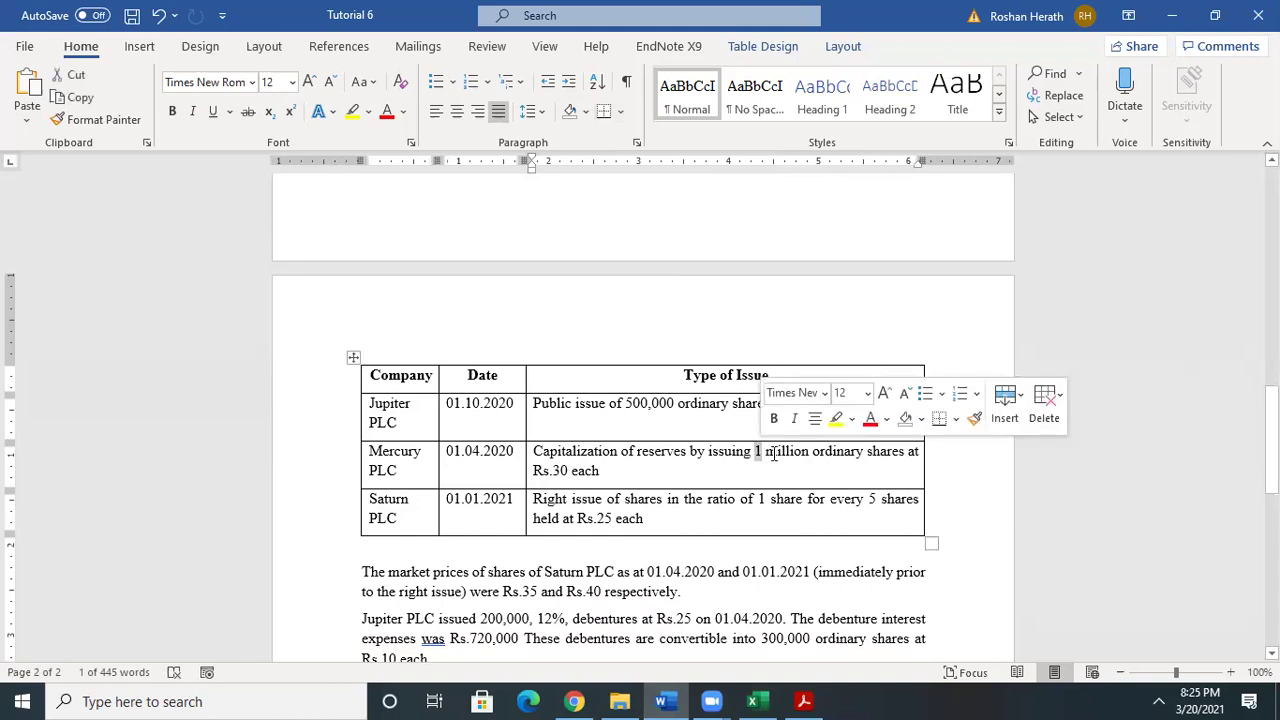
pyautogui.click(757, 457)
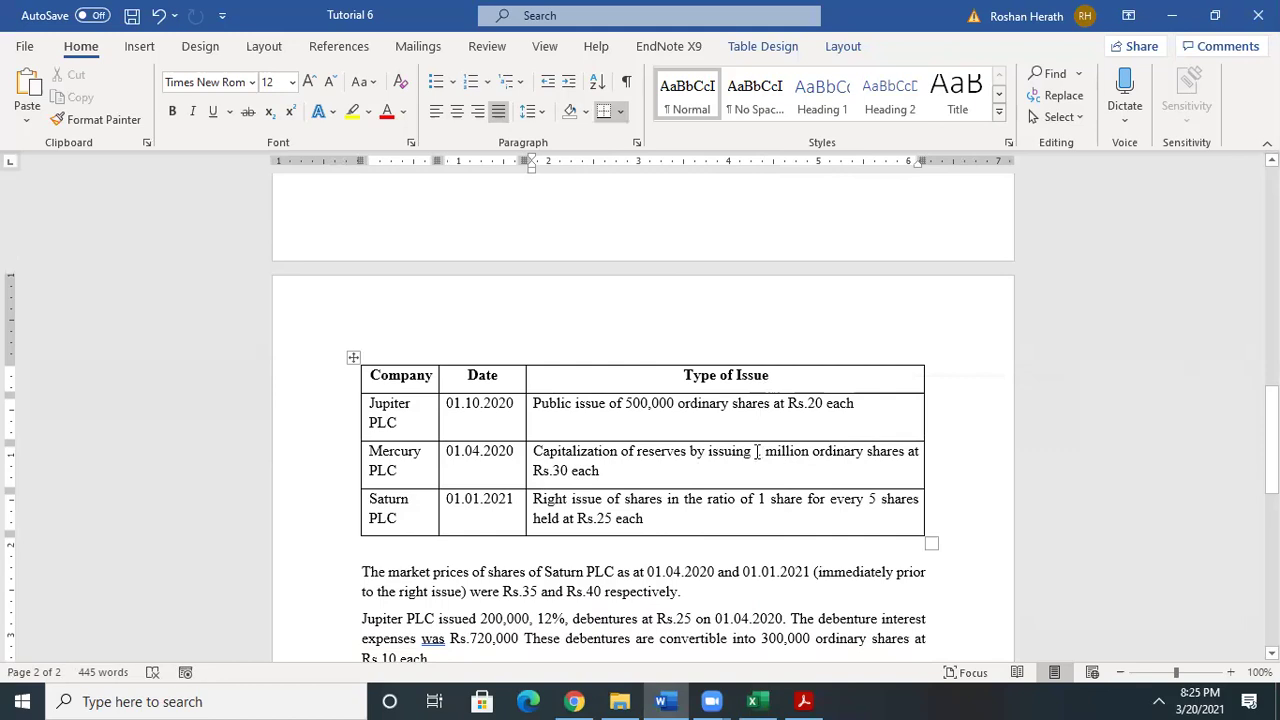
pyautogui.doubleClick(757, 451)
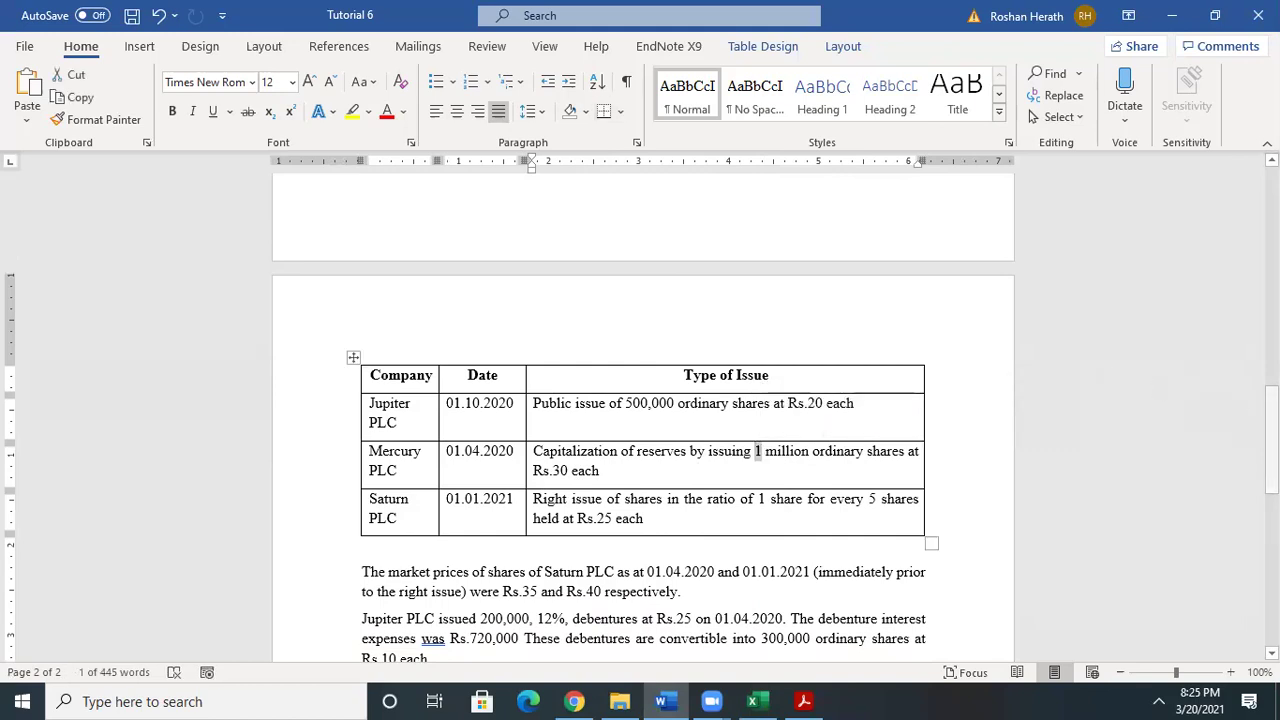
pyautogui.moveTo(1271, 440); pyautogui.dragTo(1271, 403)
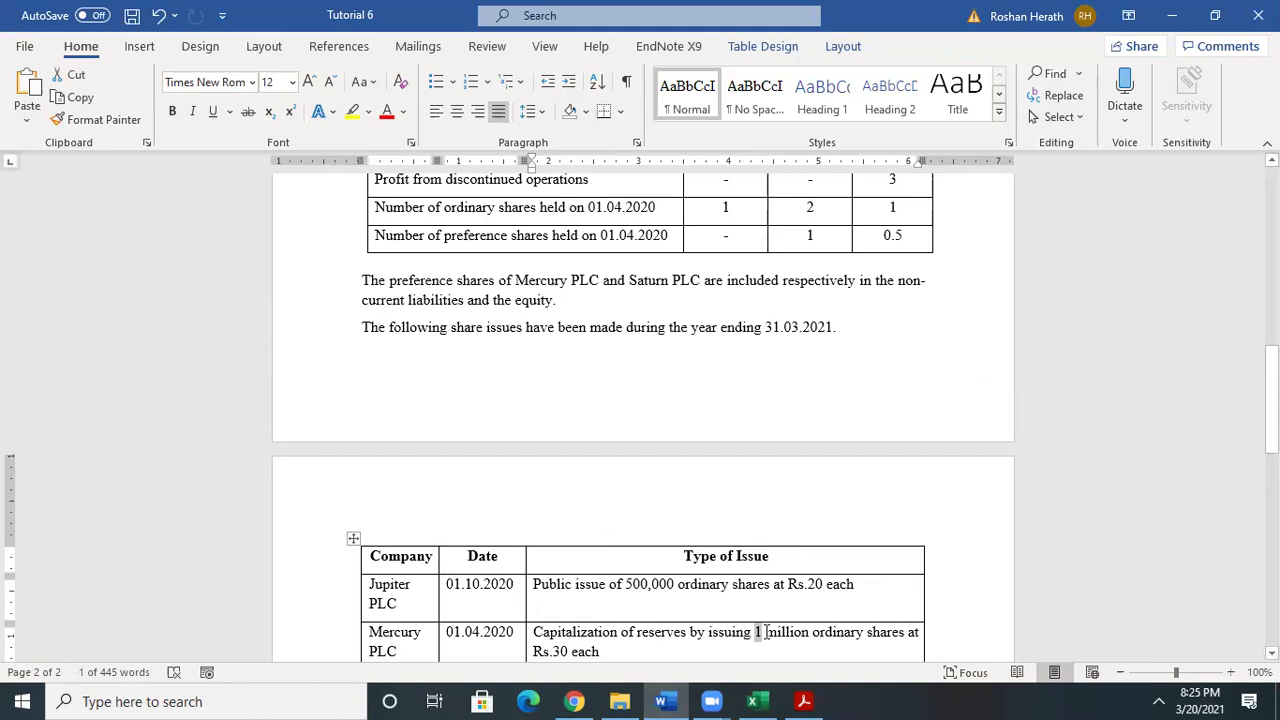
# - Back in Excel, enter Mercury PLC's share count in C96 as 3000 and replace it with the formula =2000+1000
pyautogui.click(752, 701)
pyautogui.click(451, 534)
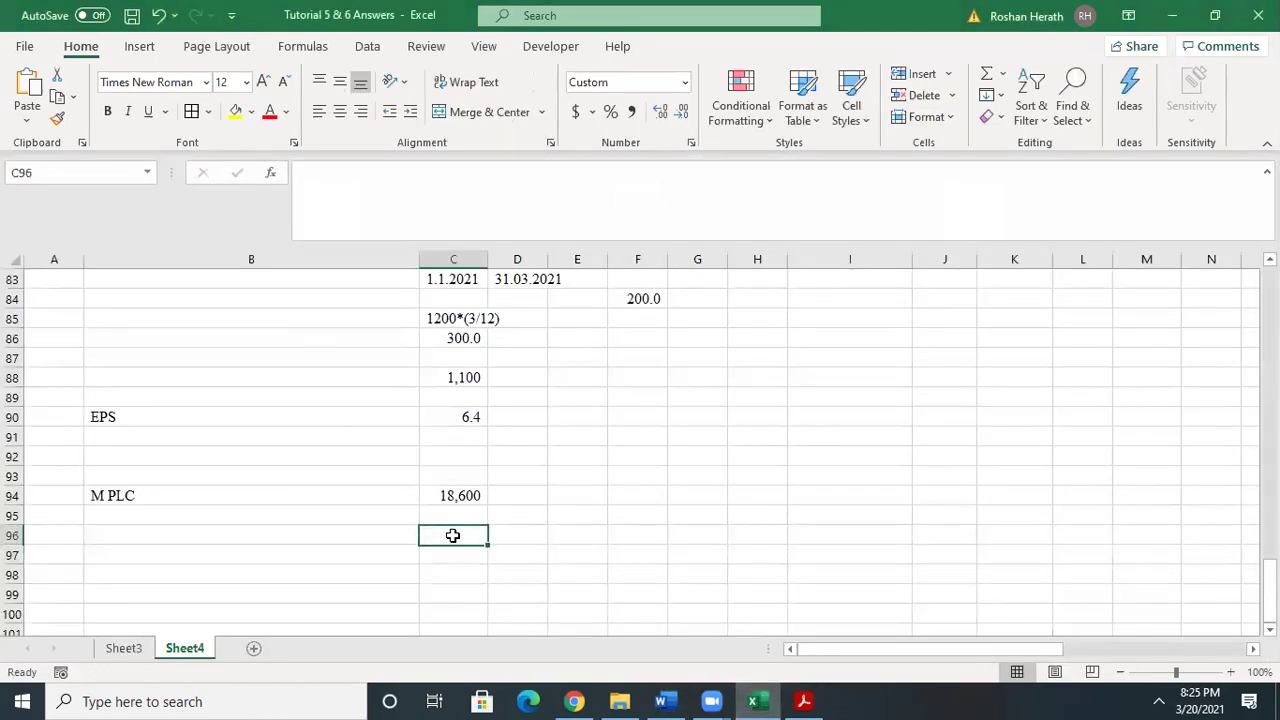
pyautogui.click(755, 701)
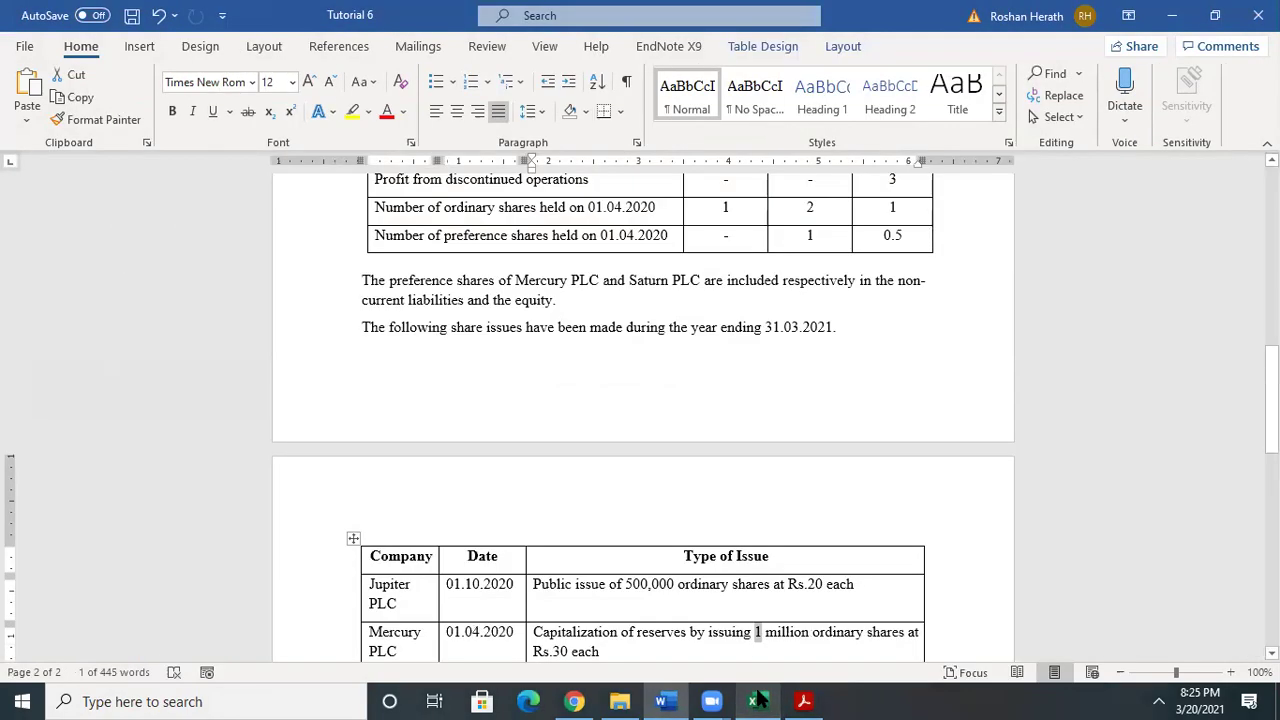
pyautogui.click(755, 701)
pyautogui.write('3000')
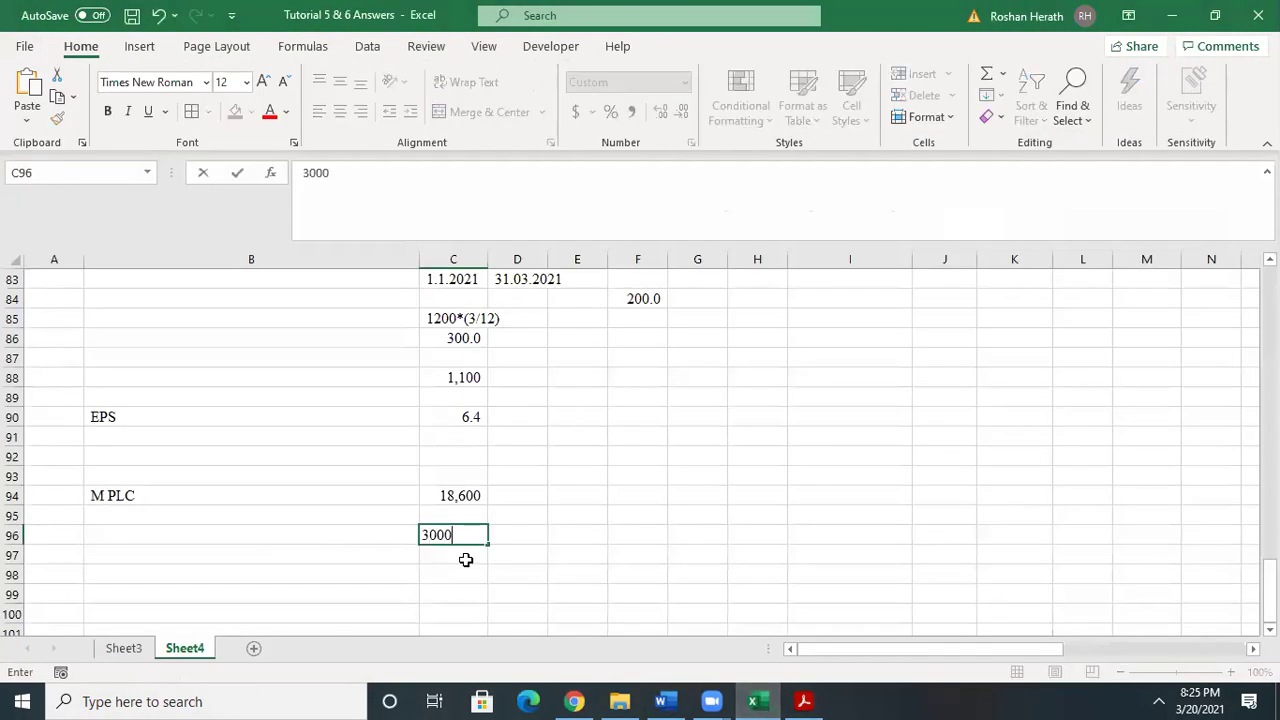
pyautogui.press('Return')
pyautogui.click(445, 534)
pyautogui.write('=2000')
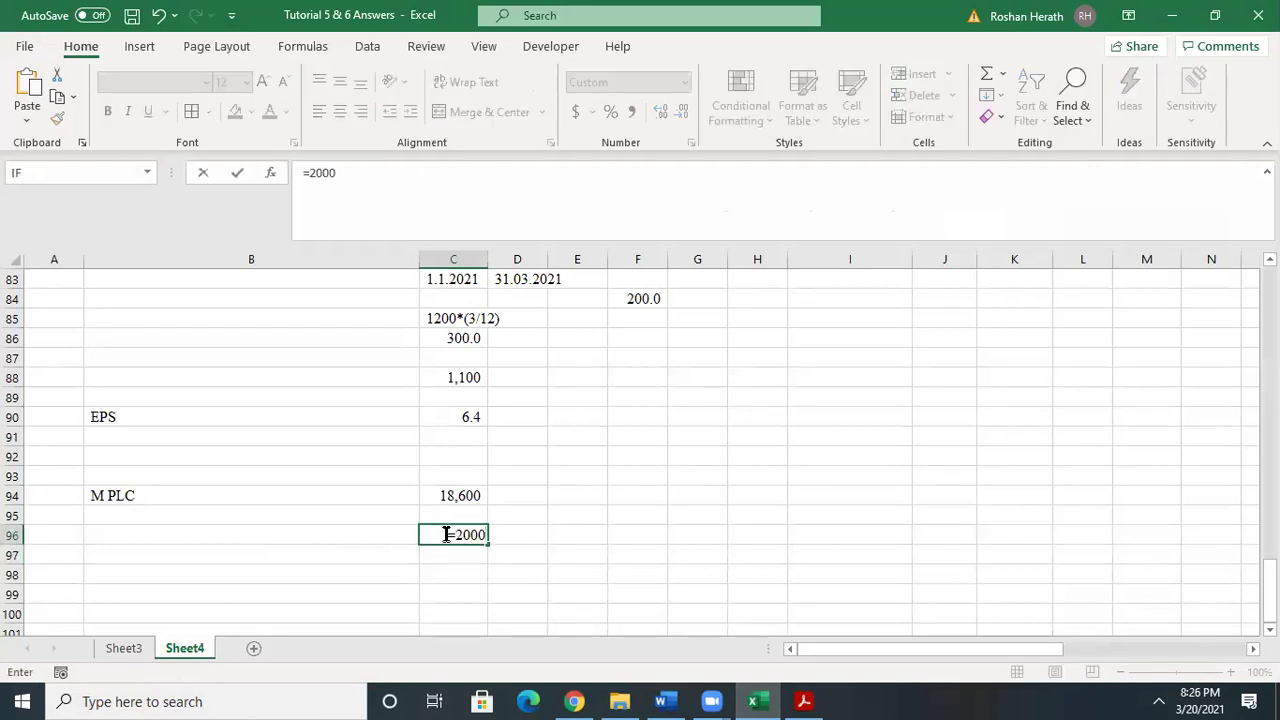
pyautogui.write('+1000')
pyautogui.press('Return')
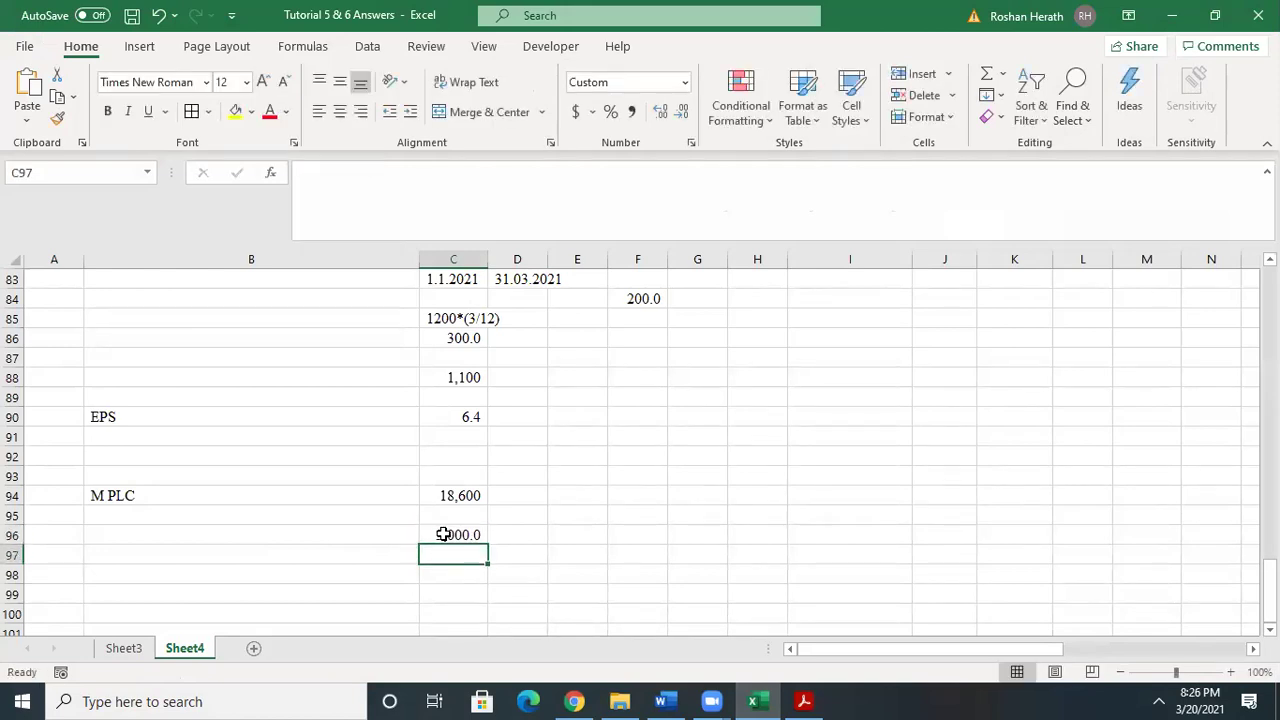
# - Calculate Mercury PLC's basic EPS in C98 by dividing the profit in C94 by the shares in C96
pyautogui.click(447, 578)
pyautogui.write('=')
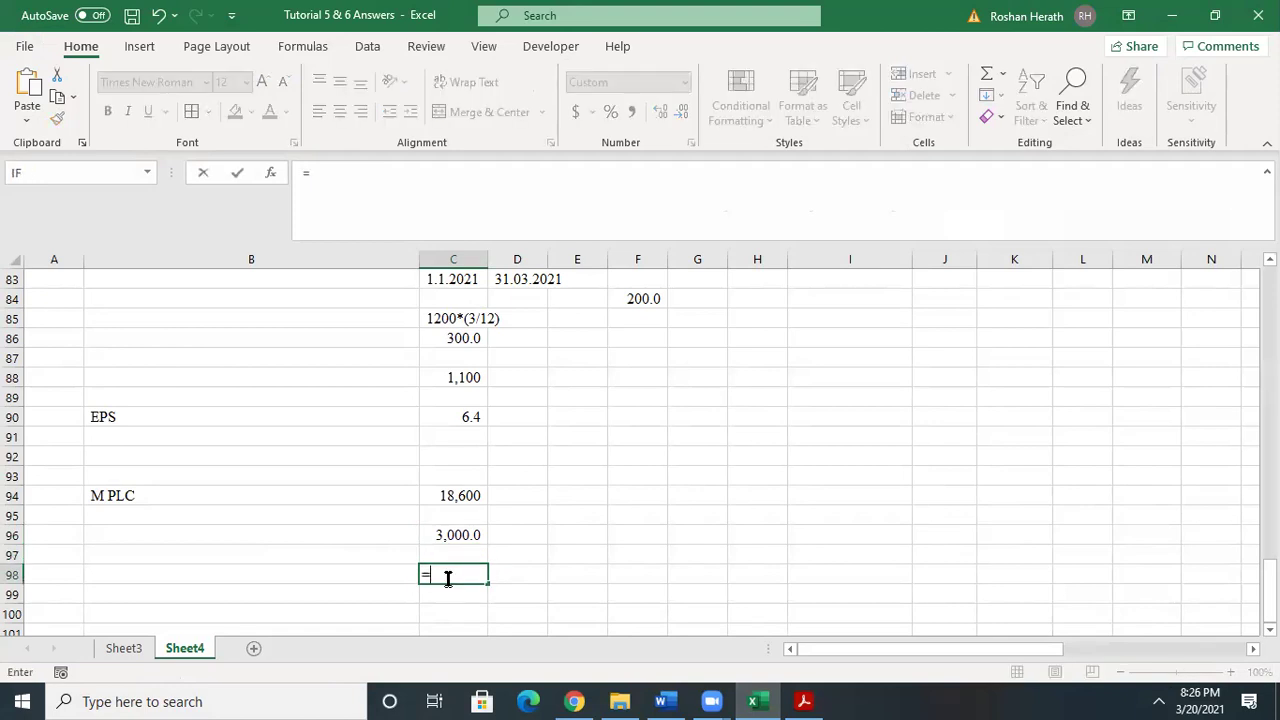
pyautogui.click(450, 497)
pyautogui.write('/')
pyautogui.click(453, 536)
pyautogui.press('Return')
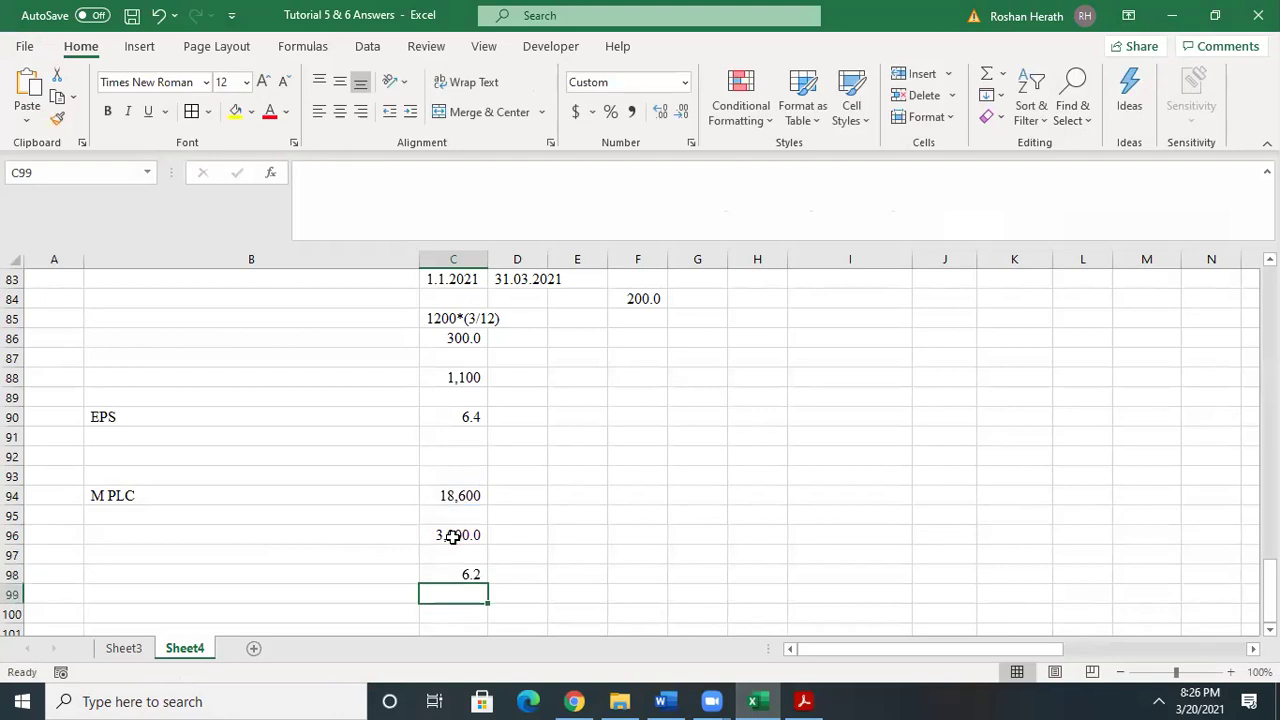
pyautogui.click(460, 576)
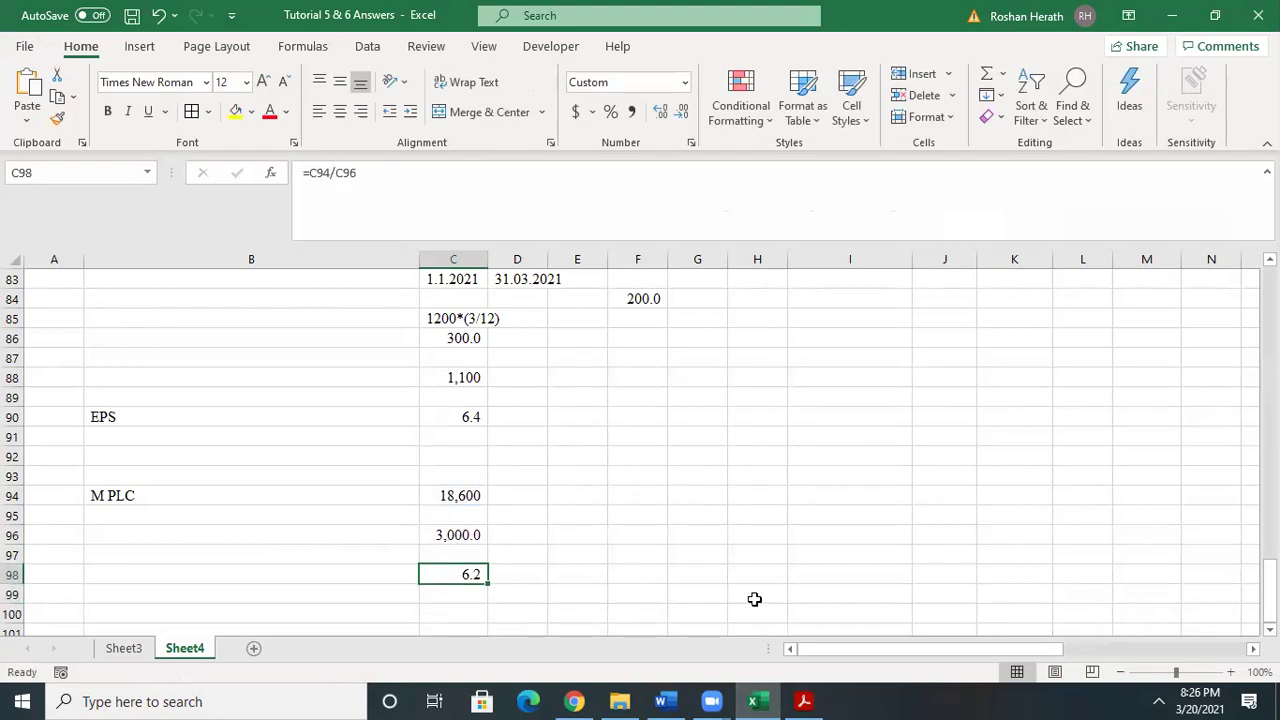
# - Show Mercury PLC's share count in C96 without decimals
pyautogui.click(436, 538)
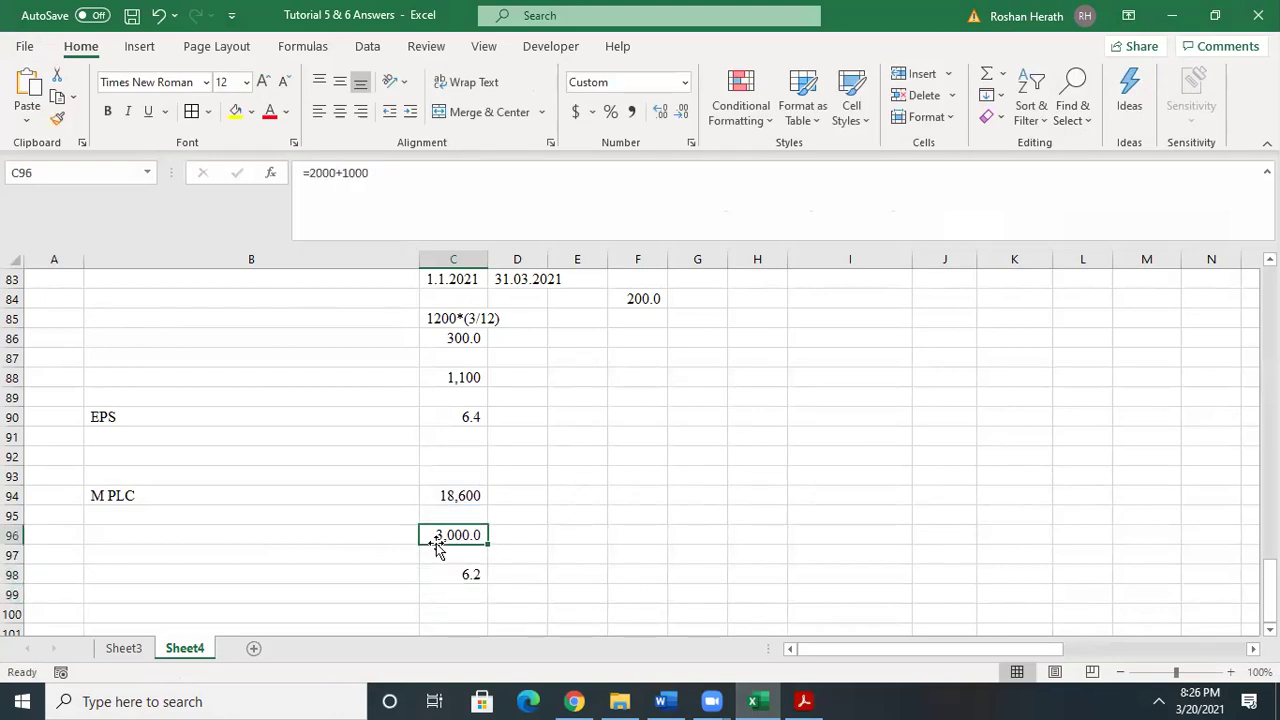
pyautogui.click(681, 111)
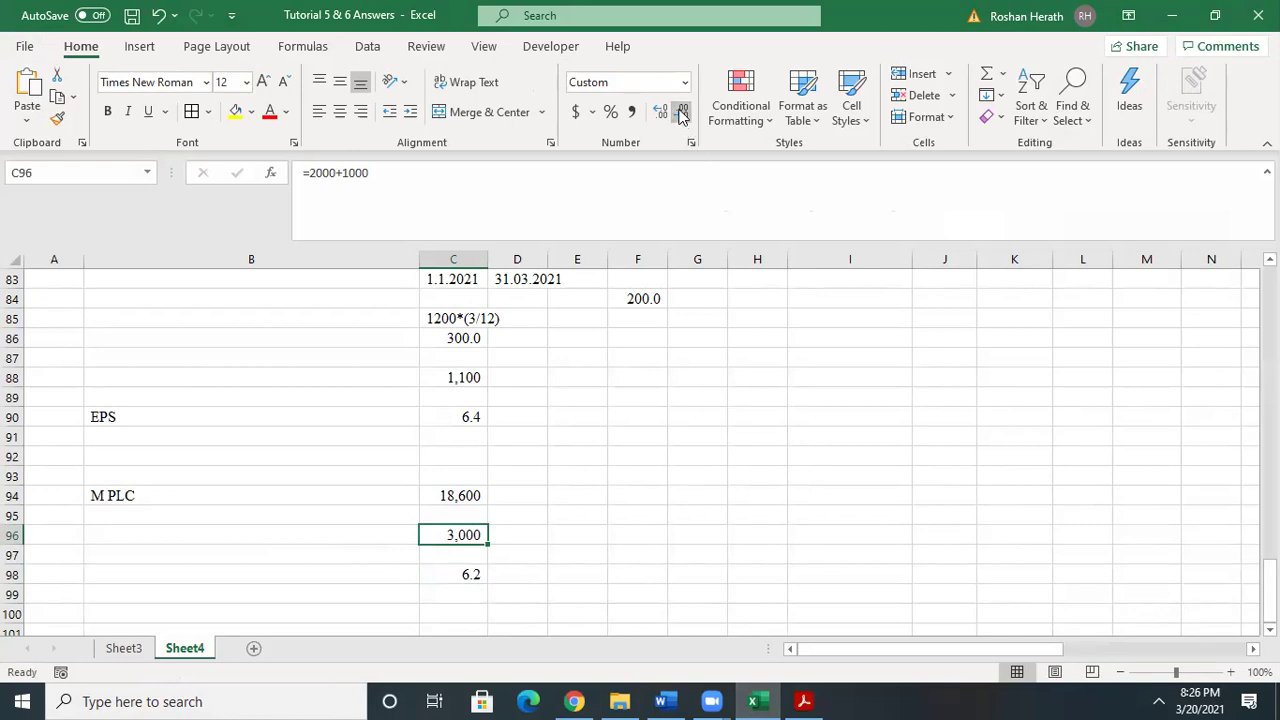
pyautogui.click(717, 546)
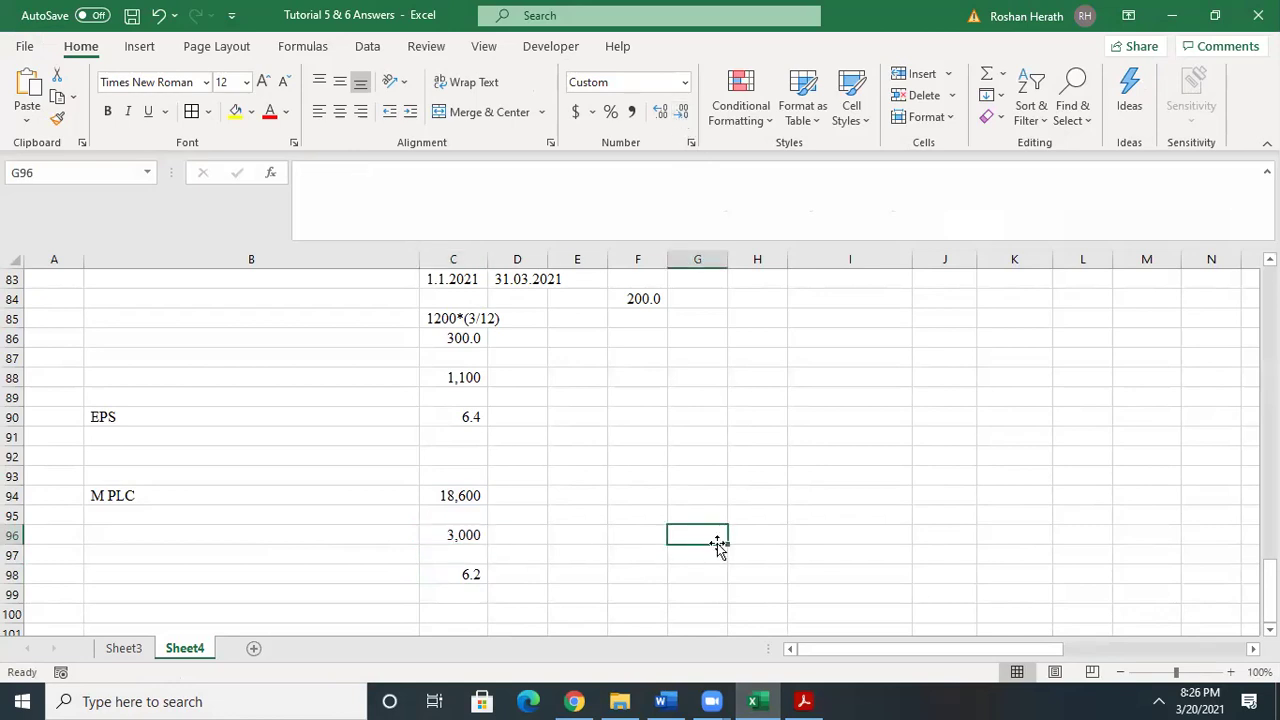
# - Review the share formula in C96 against Mercury PLC's capitalization issue in the Word question, and return to the Excel sheet
pyautogui.click(453, 540)
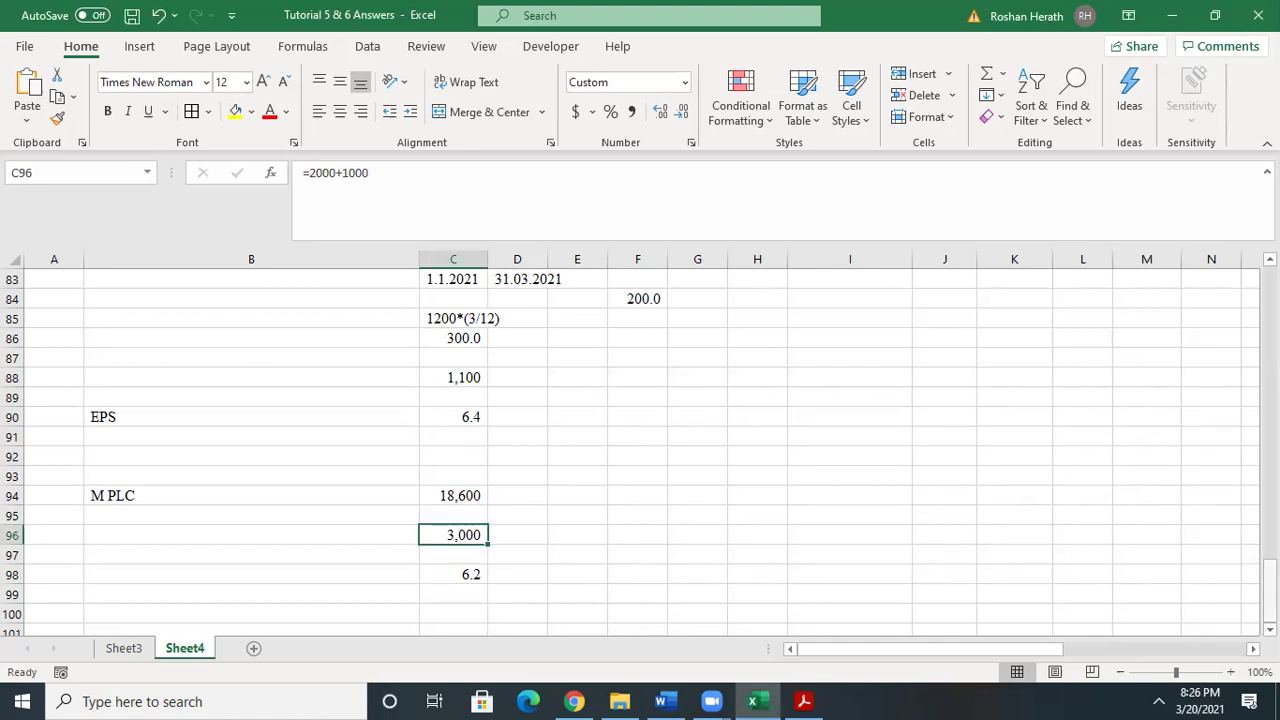
pyautogui.click(740, 510)
pyautogui.click(697, 483)
pyautogui.click(686, 510)
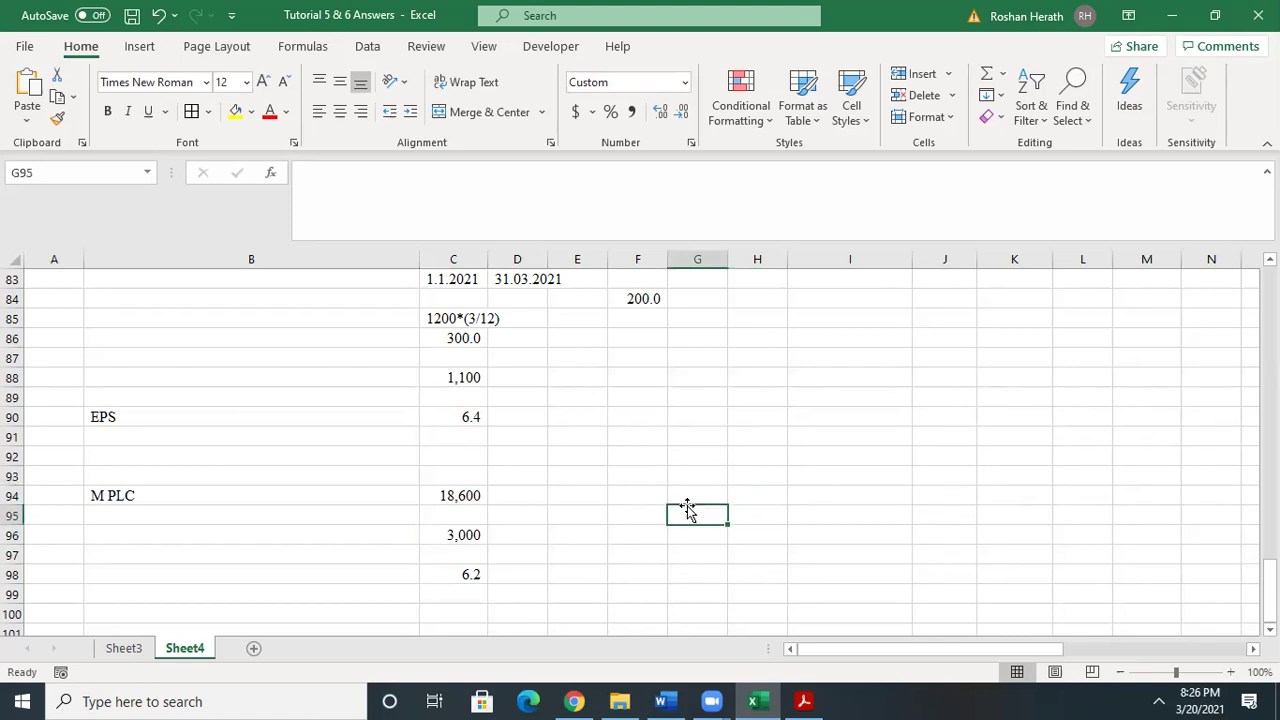
pyautogui.click(661, 701)
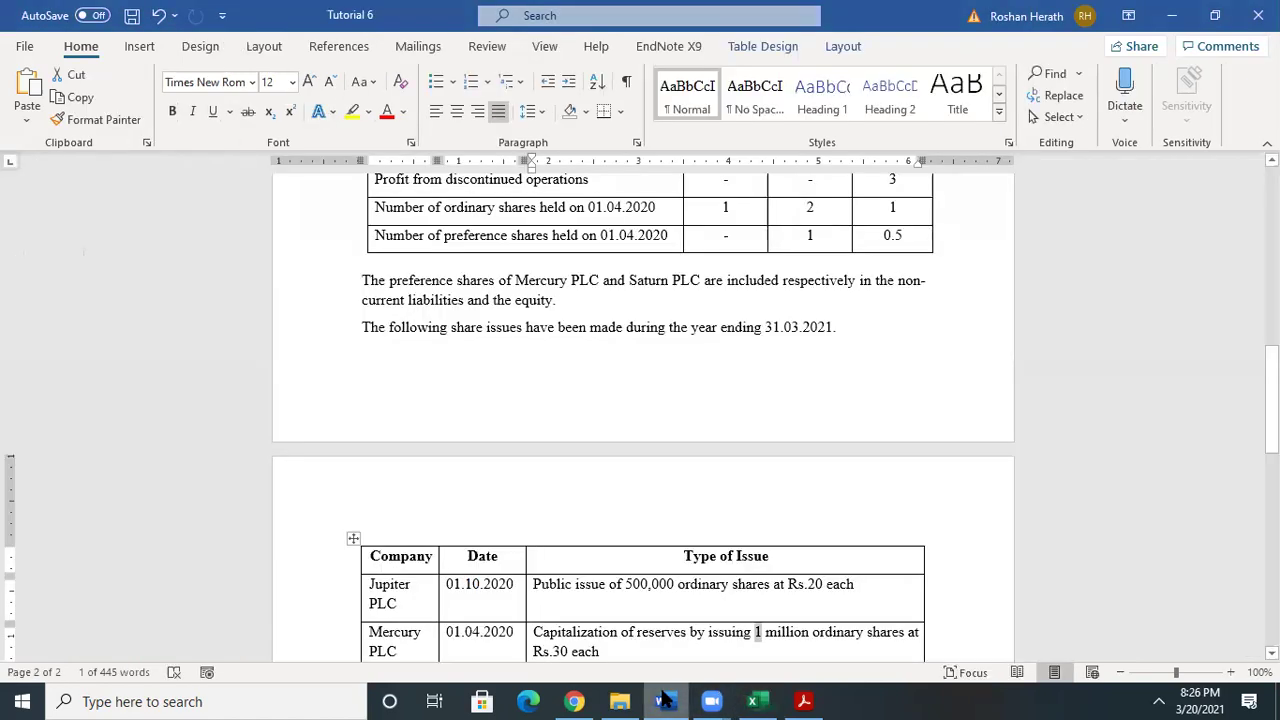
pyautogui.click(760, 638)
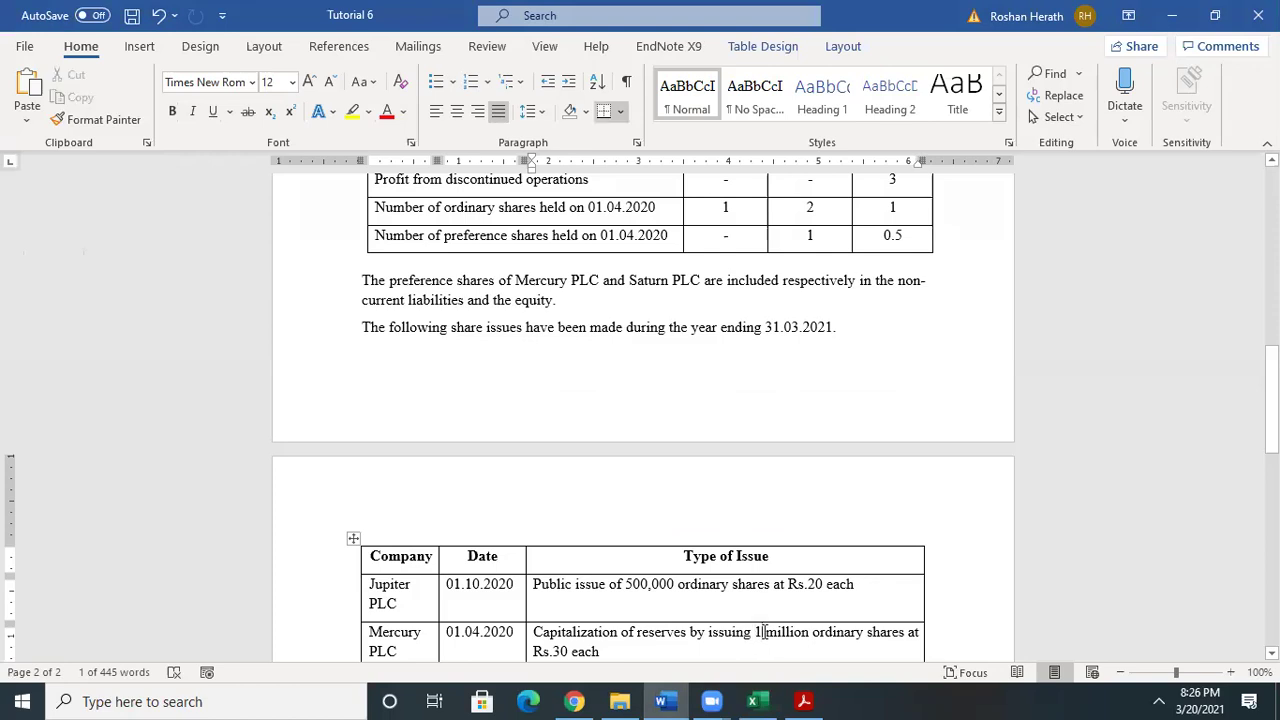
pyautogui.click(752, 701)
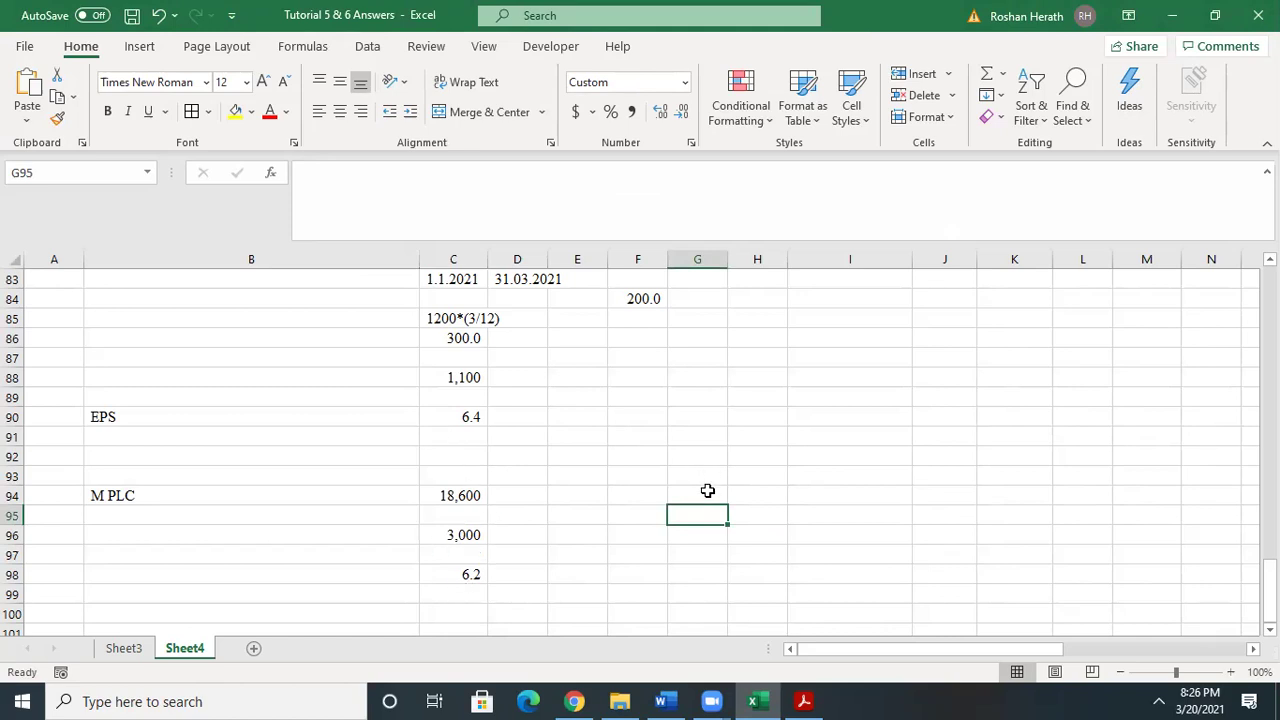
pyautogui.click(773, 496)
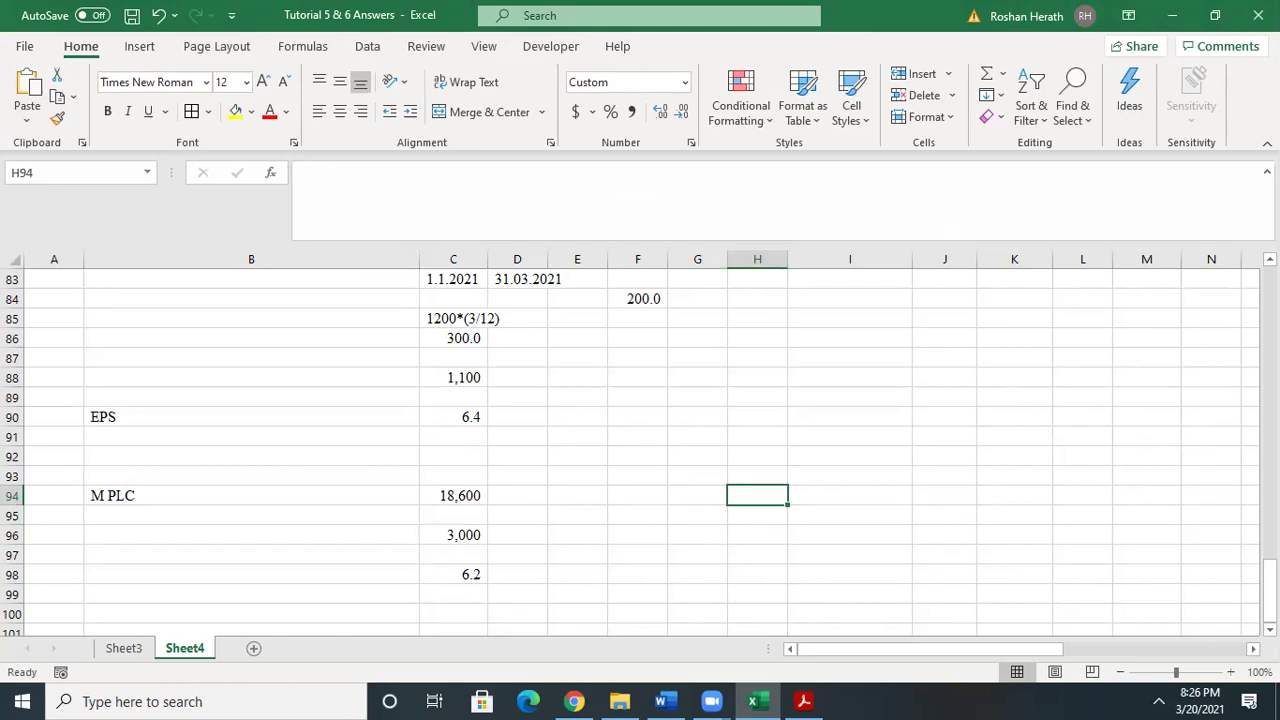
# - Start a bonus issue example below Mercury PLC's working by entering the label bonus issue in B102
pyautogui.scroll(-3, 238, 557)
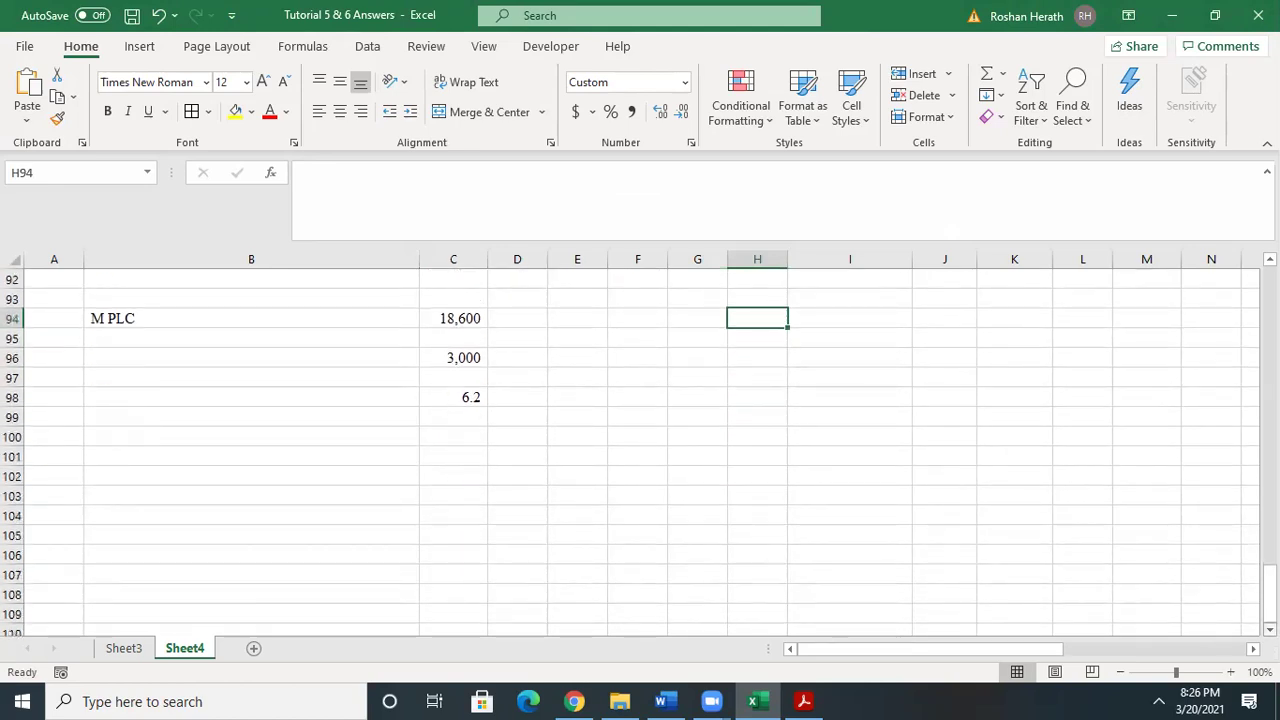
pyautogui.click(137, 468)
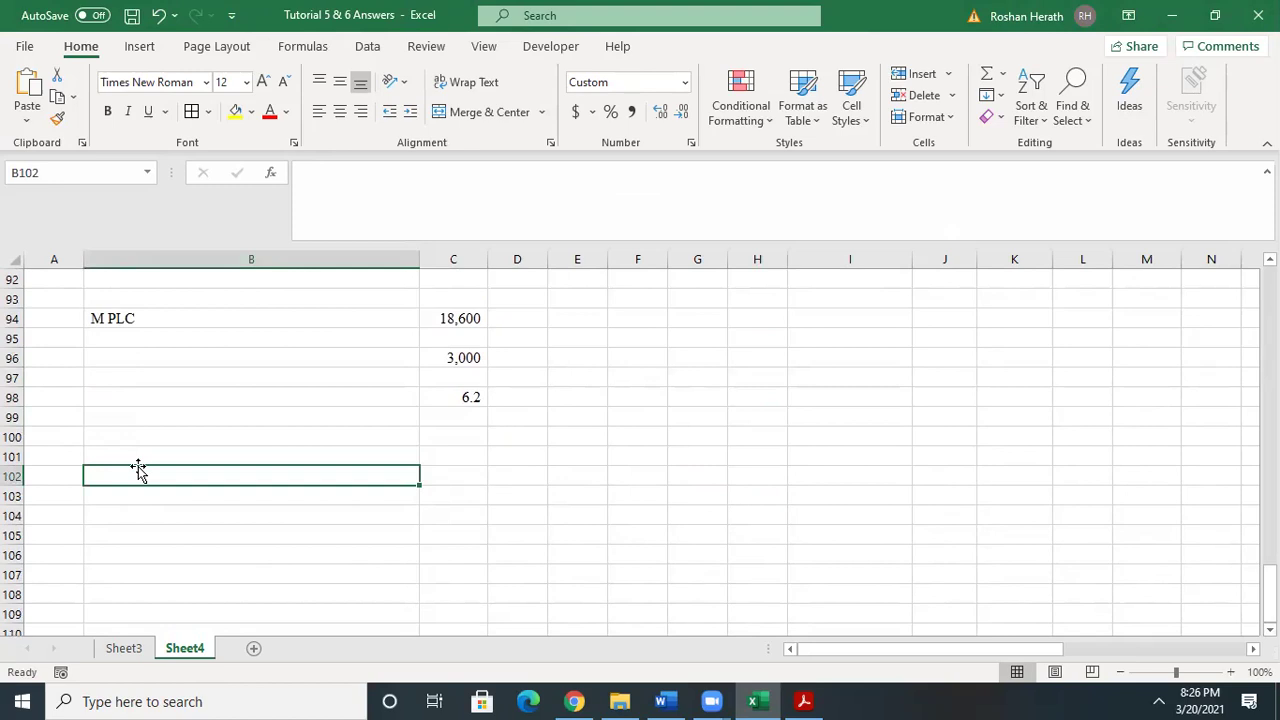
pyautogui.write('b')
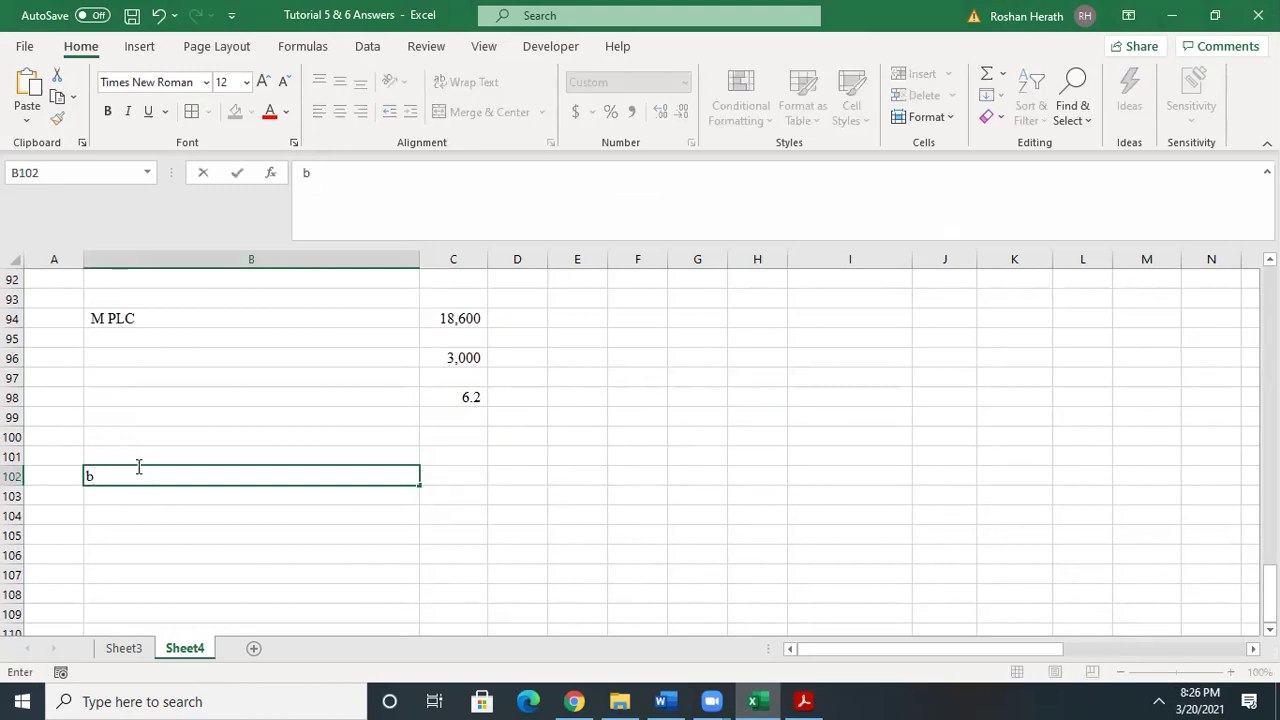
pyautogui.write('onus issue')
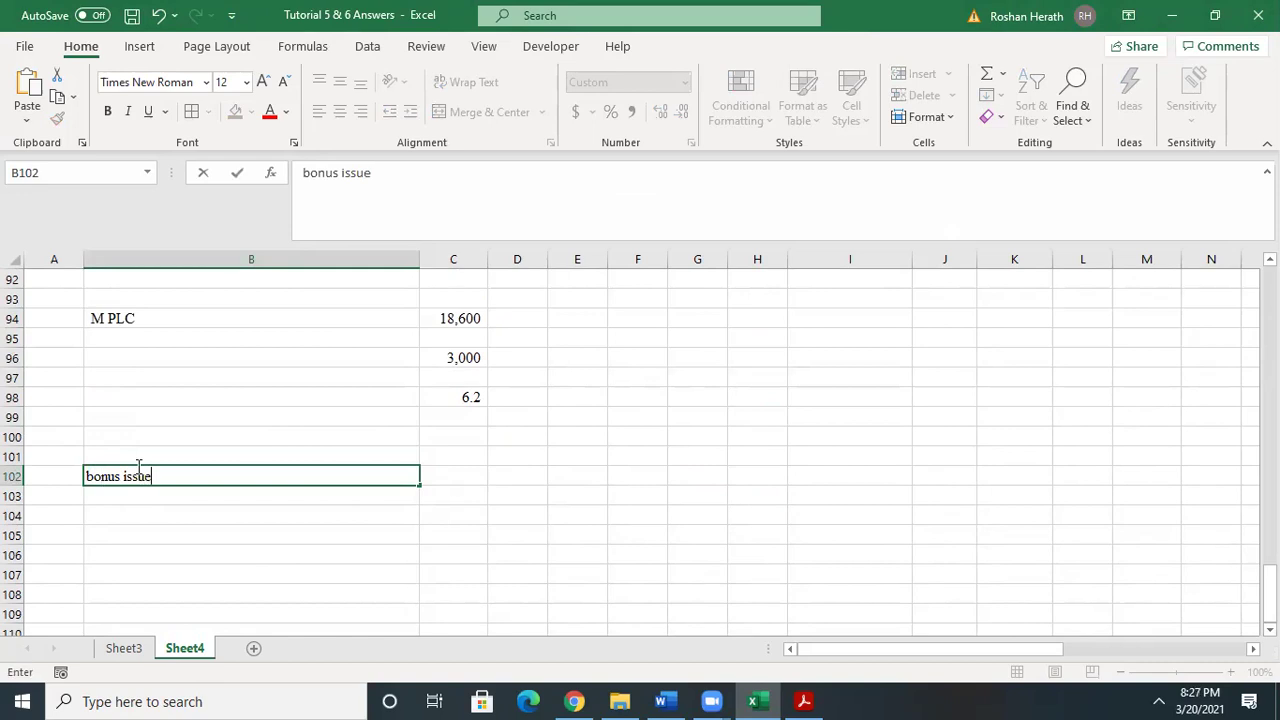
pyautogui.click(335, 512)
# - Enter the issue date 1.10.2020 in B103 under the bonus issue label
pyautogui.click(434, 489)
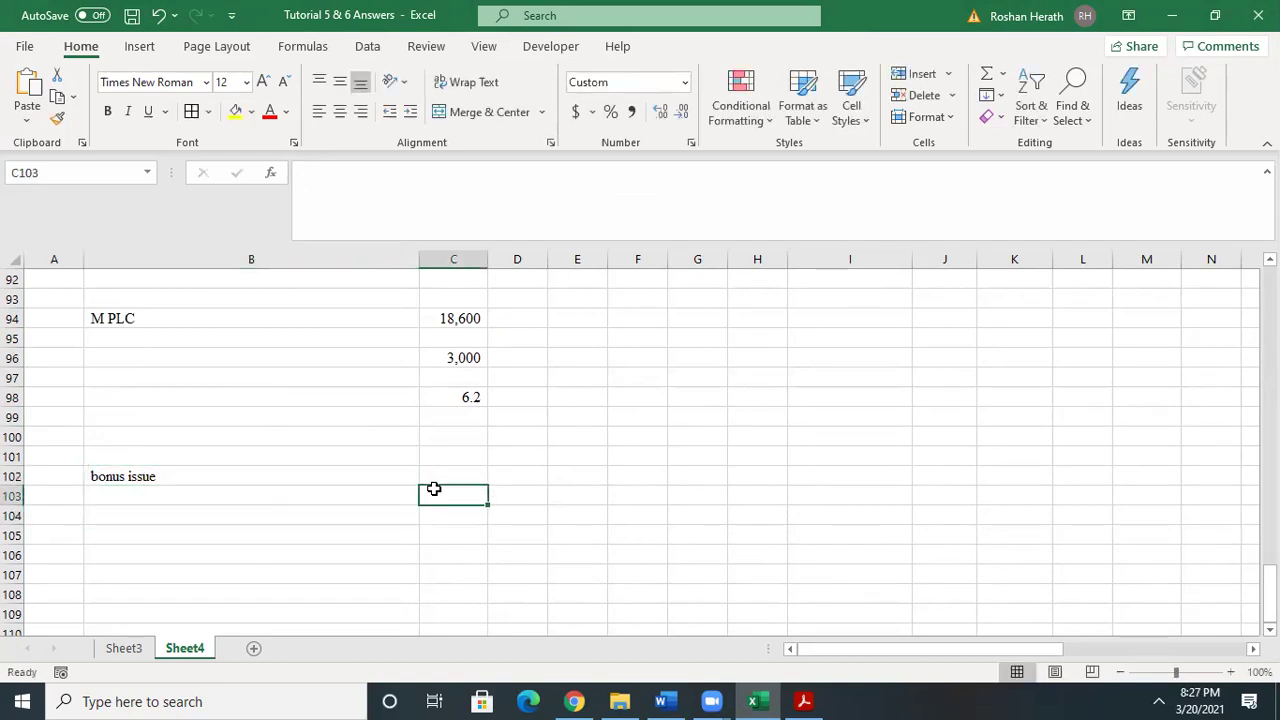
pyautogui.click(245, 496)
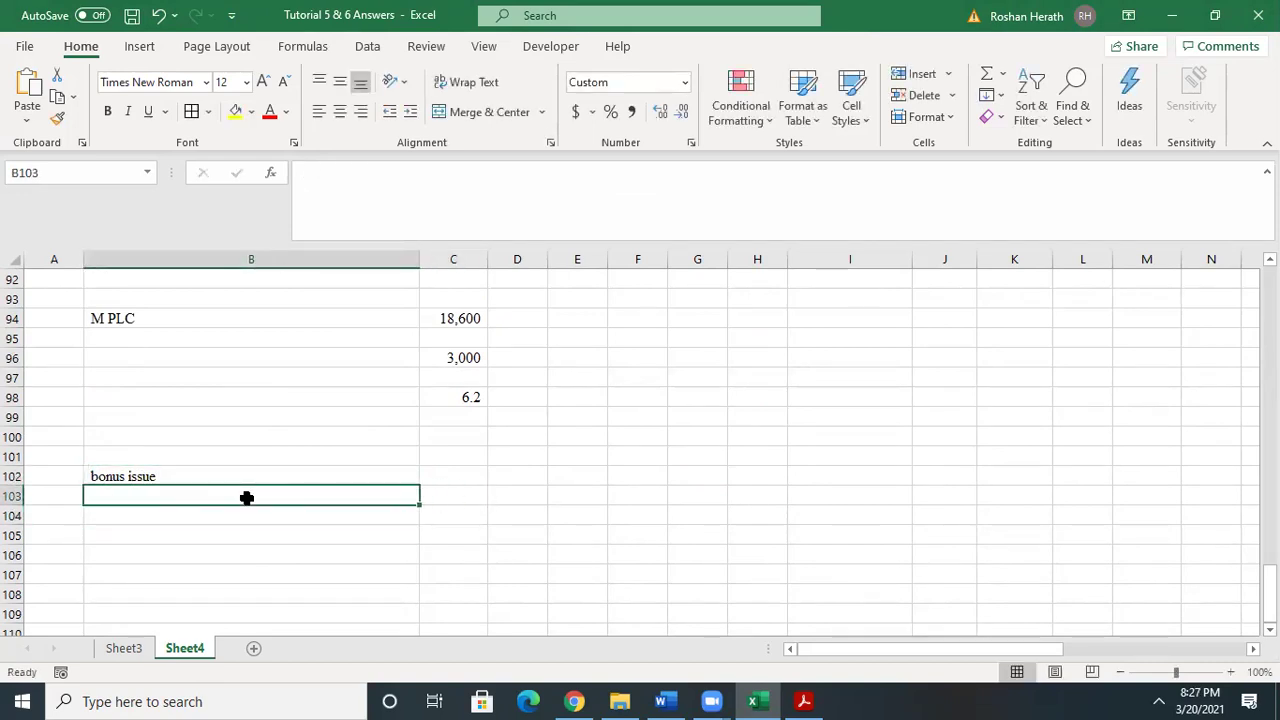
pyautogui.write('1.10.2021')
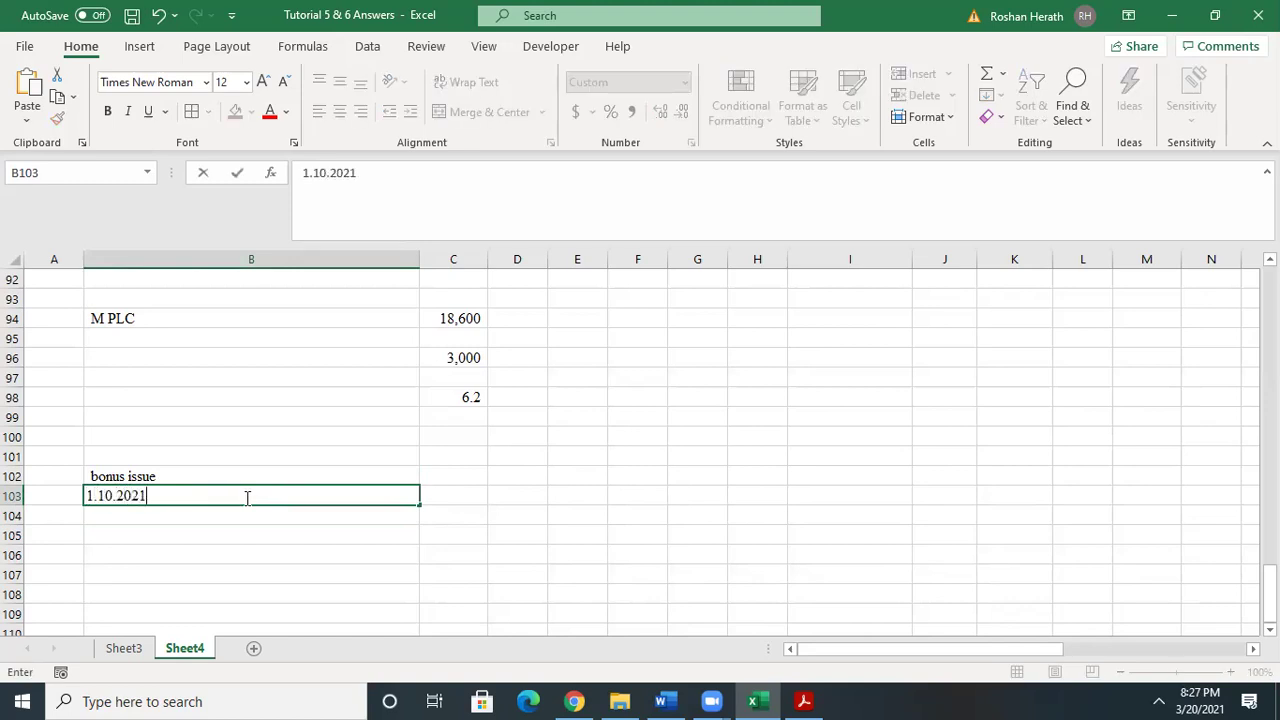
pyautogui.press('BackSpace')
pyautogui.write('0')
pyautogui.click(260, 534)
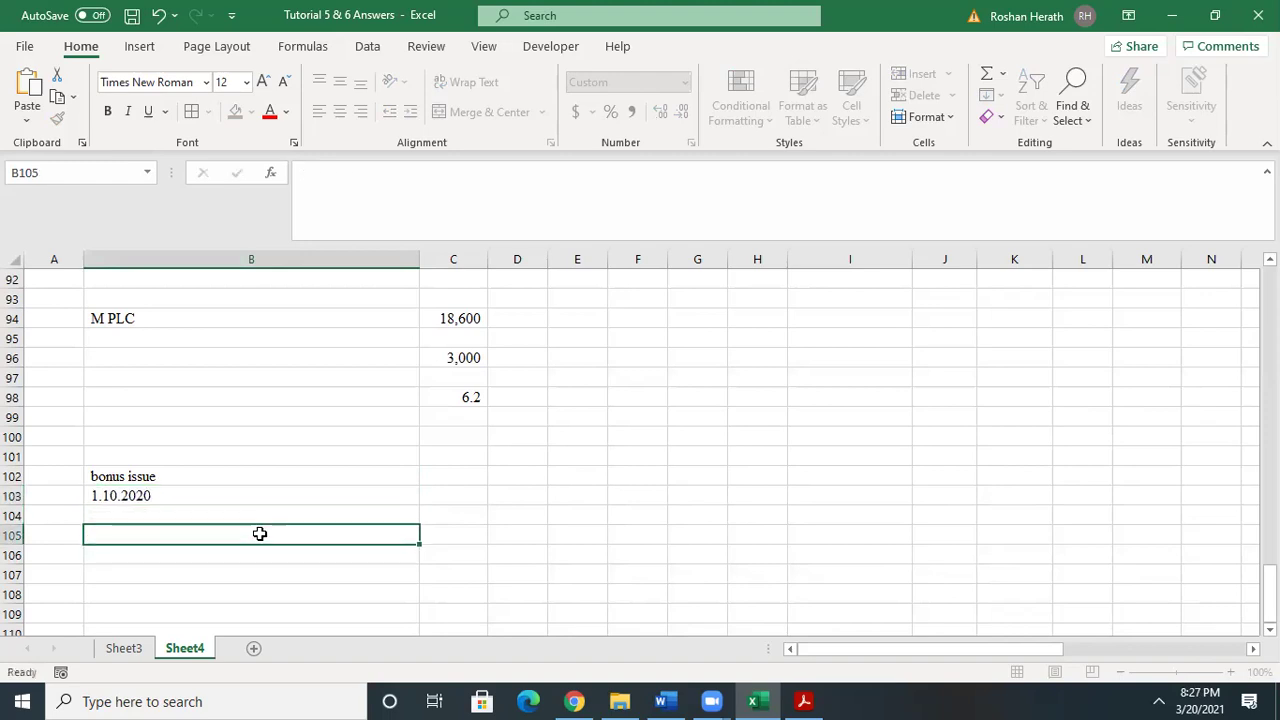
# - Enter the bonus ratio figures beside the issue date, with 1 in C103 and 2 in D103
pyautogui.click(468, 494)
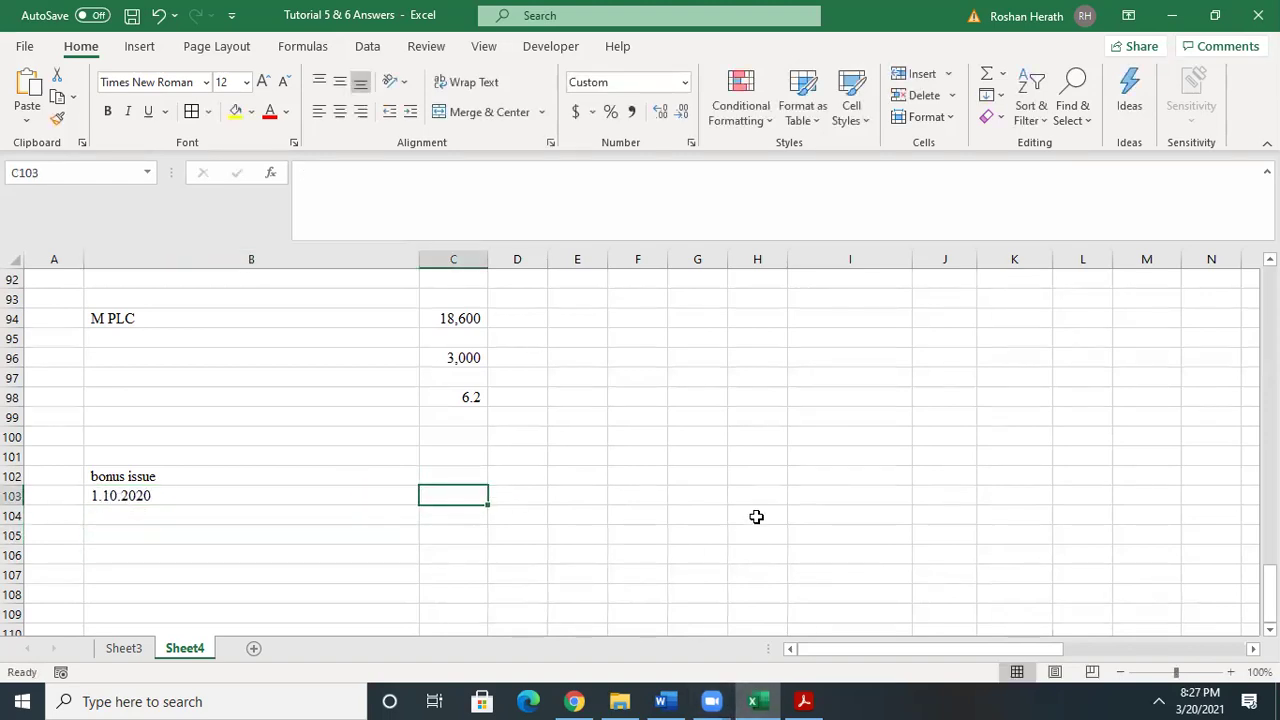
pyautogui.write('1')
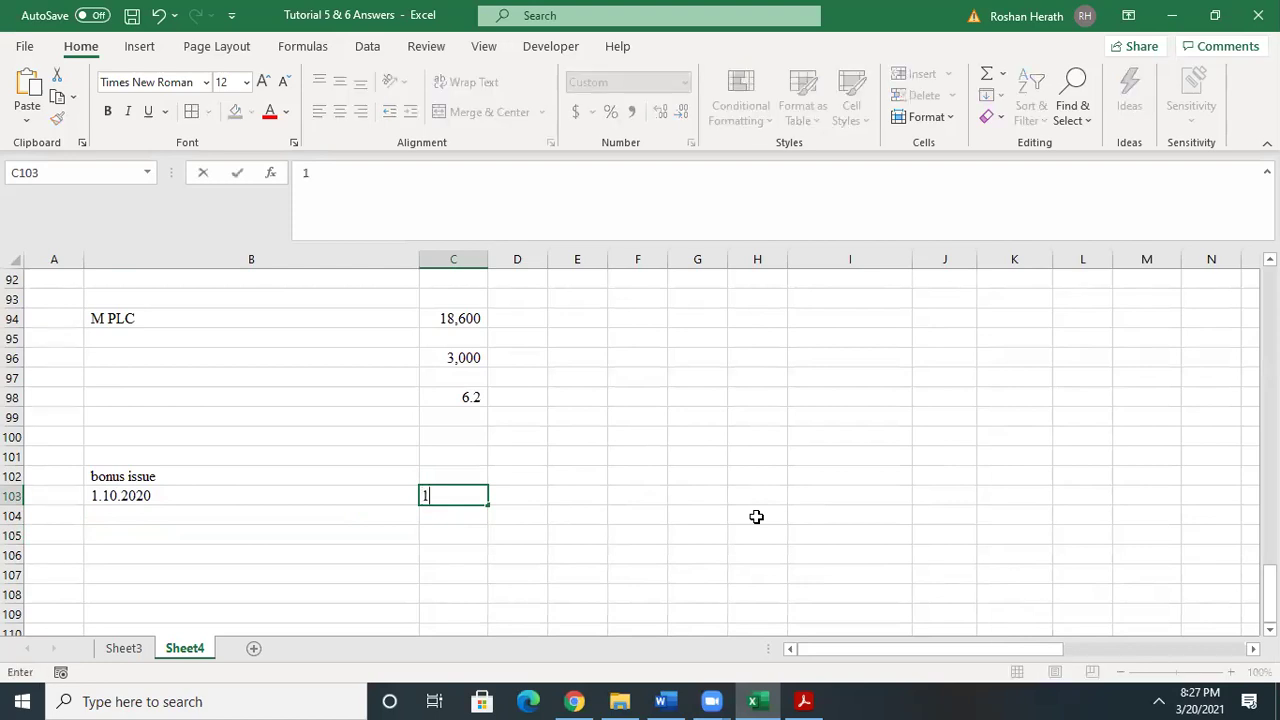
pyautogui.click(511, 494)
pyautogui.write('2')
pyautogui.press('Return')
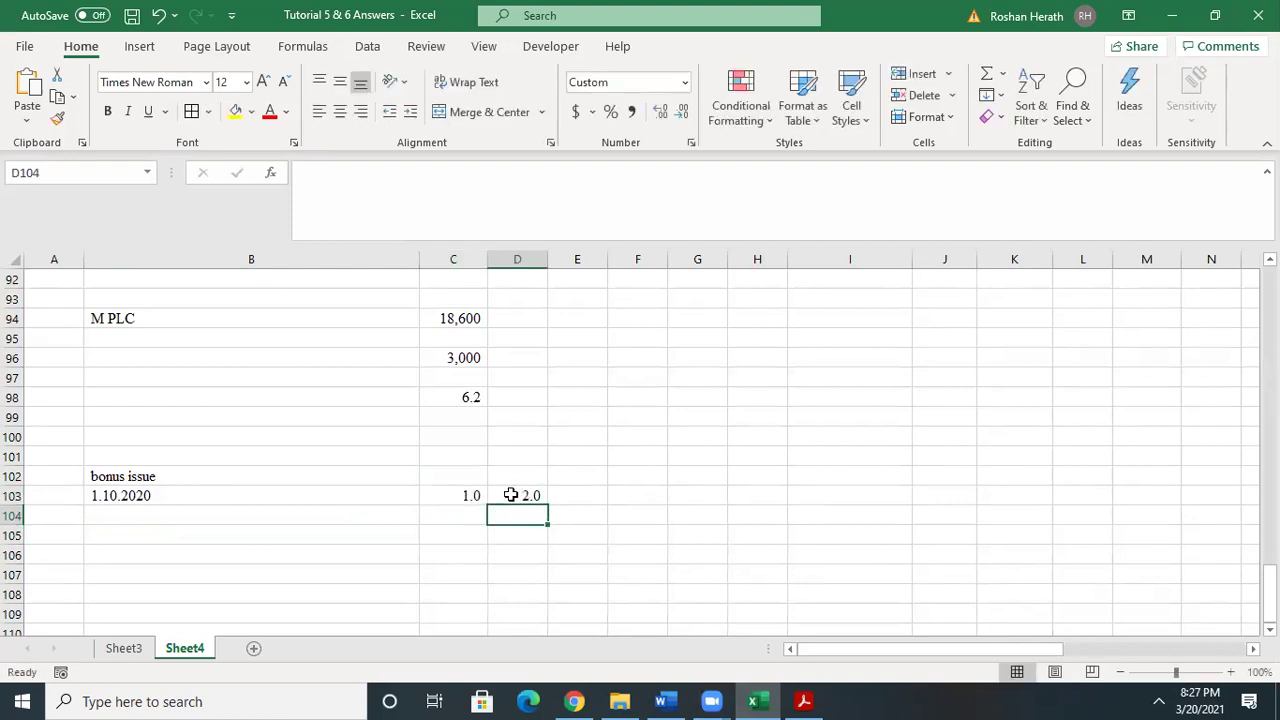
pyautogui.click(472, 497)
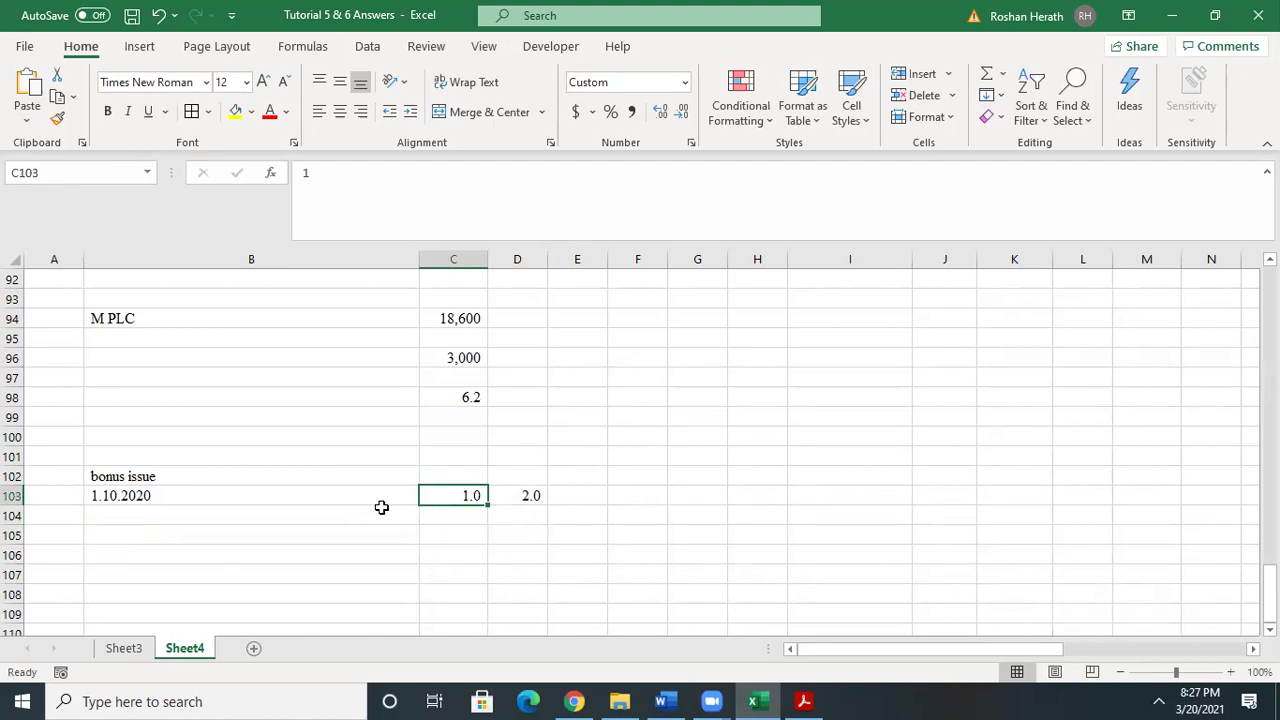
pyautogui.click(527, 496)
pyautogui.click(459, 497)
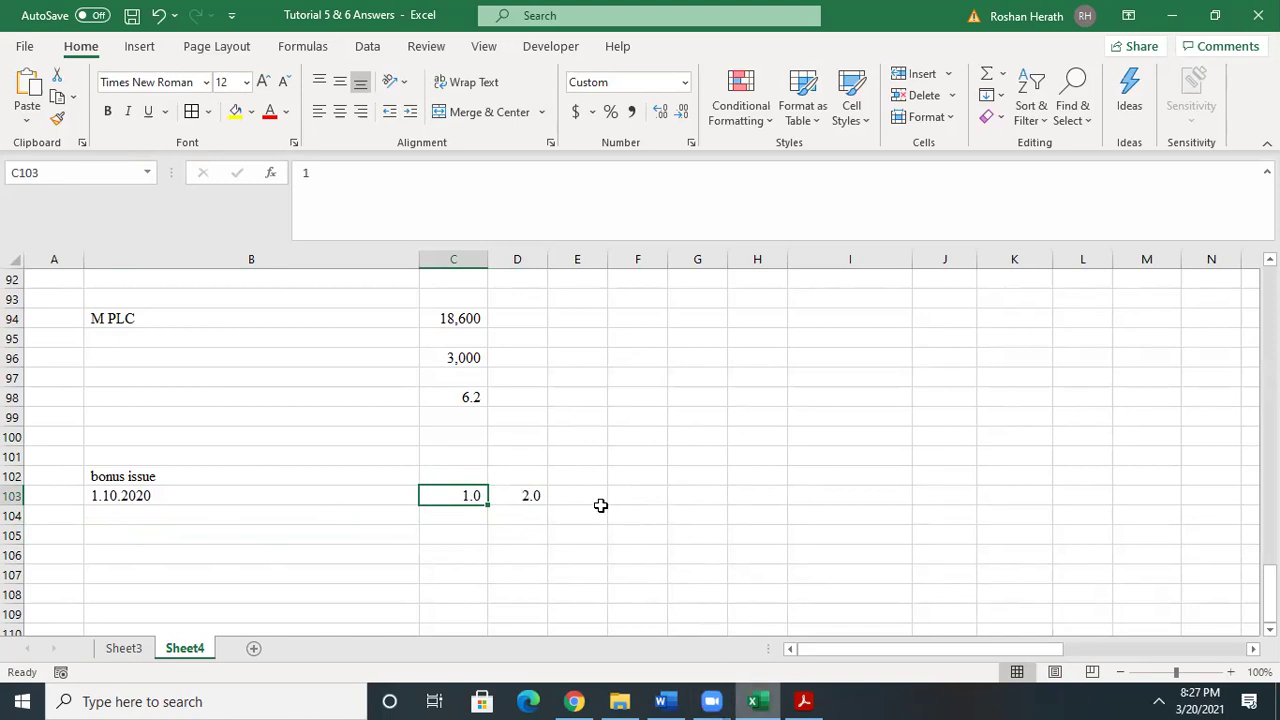
# - Enter the label Market price share in F103 and its value 50 in H103, beside the bonus ratio
pyautogui.click(636, 510)
pyautogui.click(632, 489)
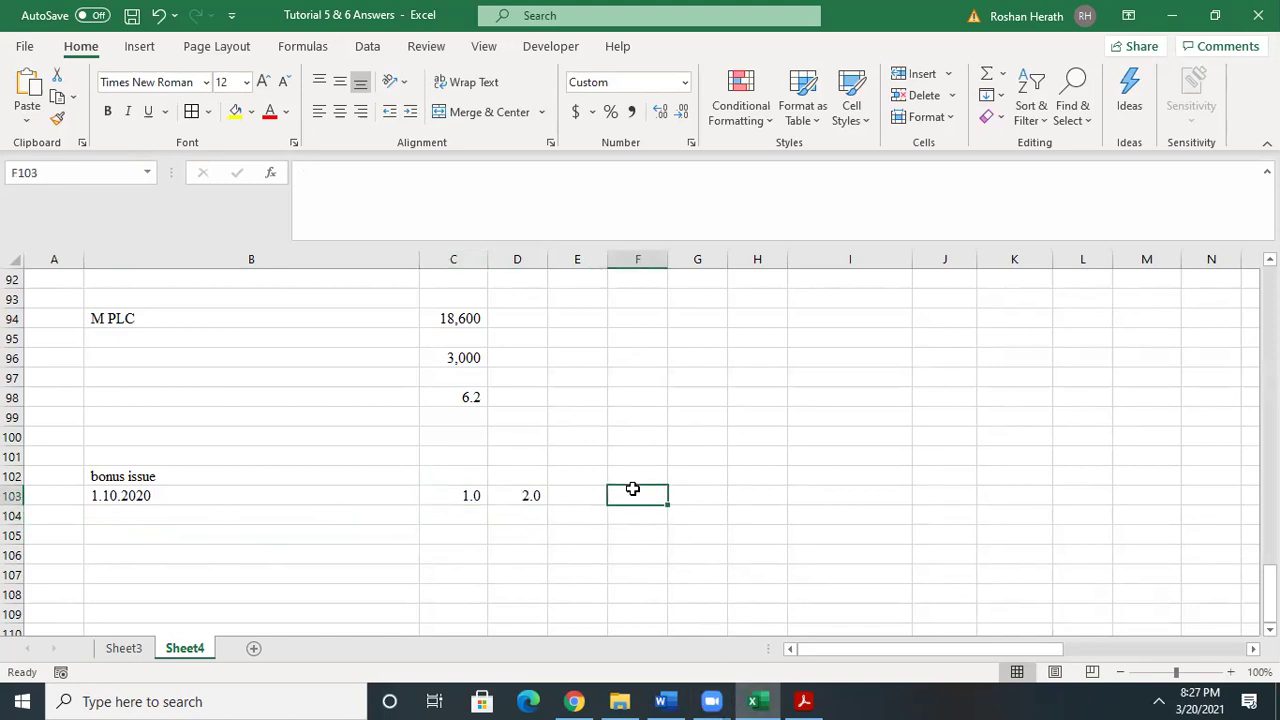
pyautogui.write('M')
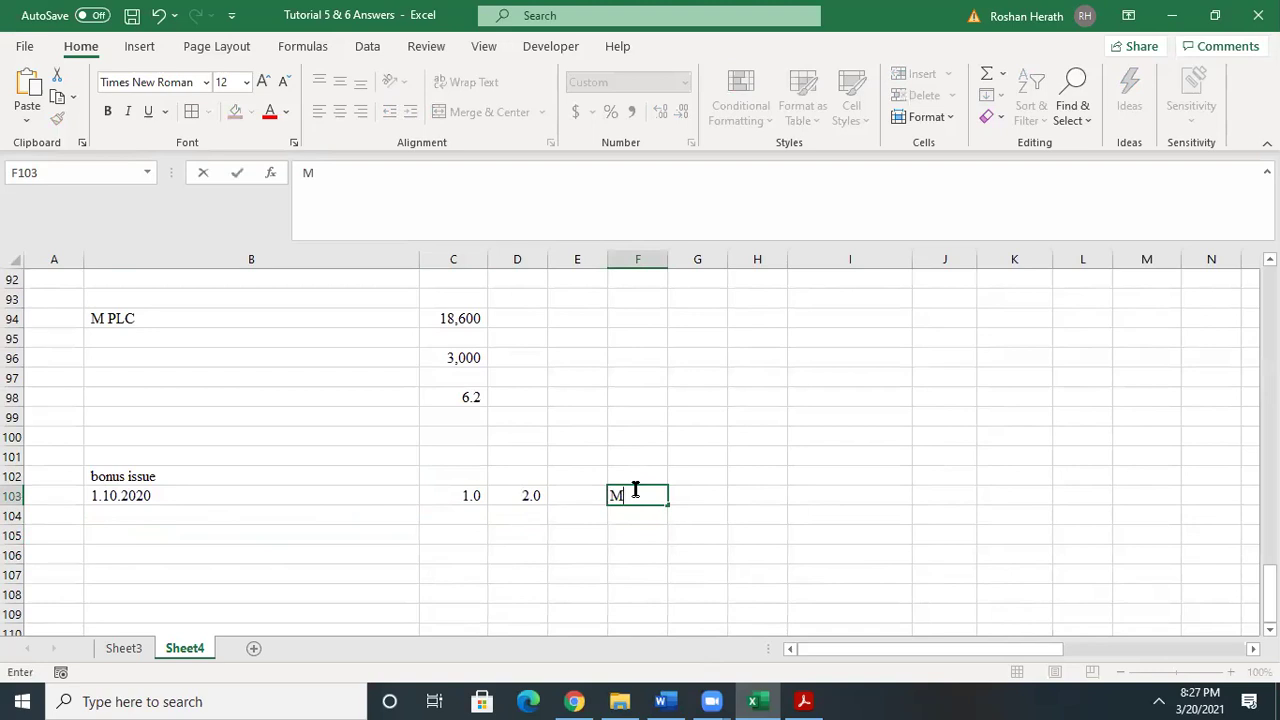
pyautogui.write('arkey')
pyautogui.write(' price share')
pyautogui.click(771, 503)
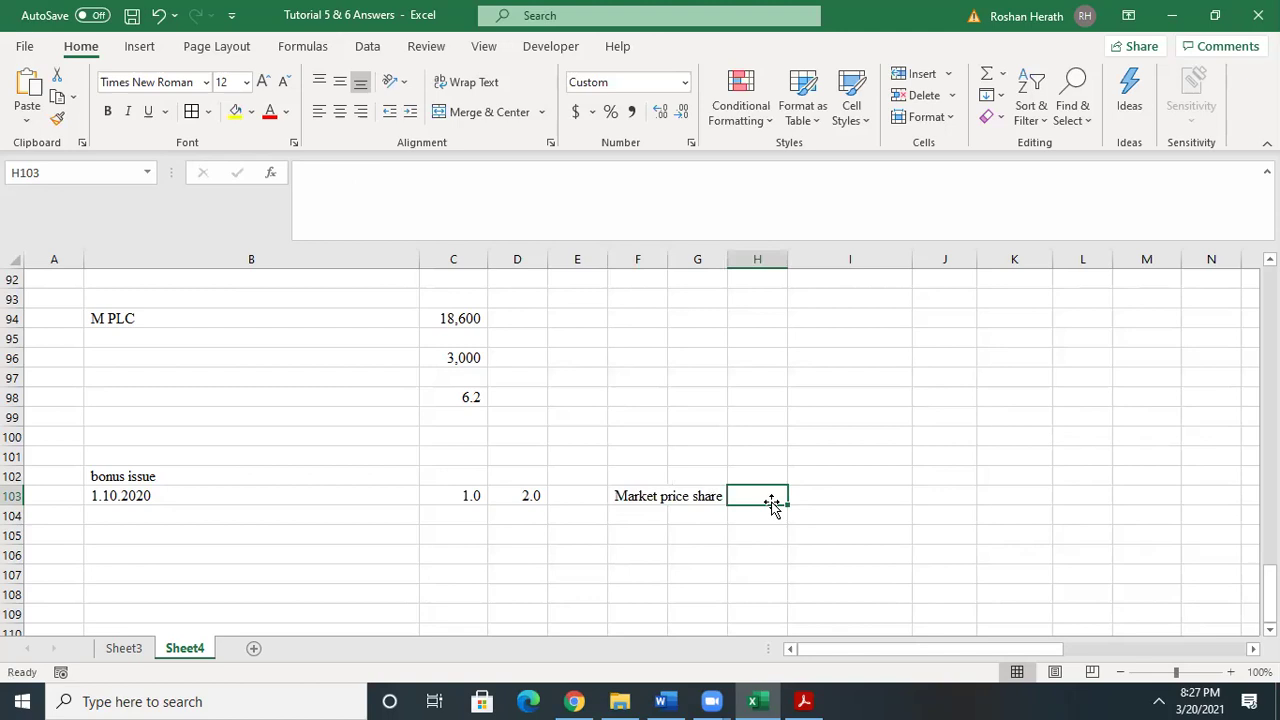
pyautogui.moveTo(757, 703)
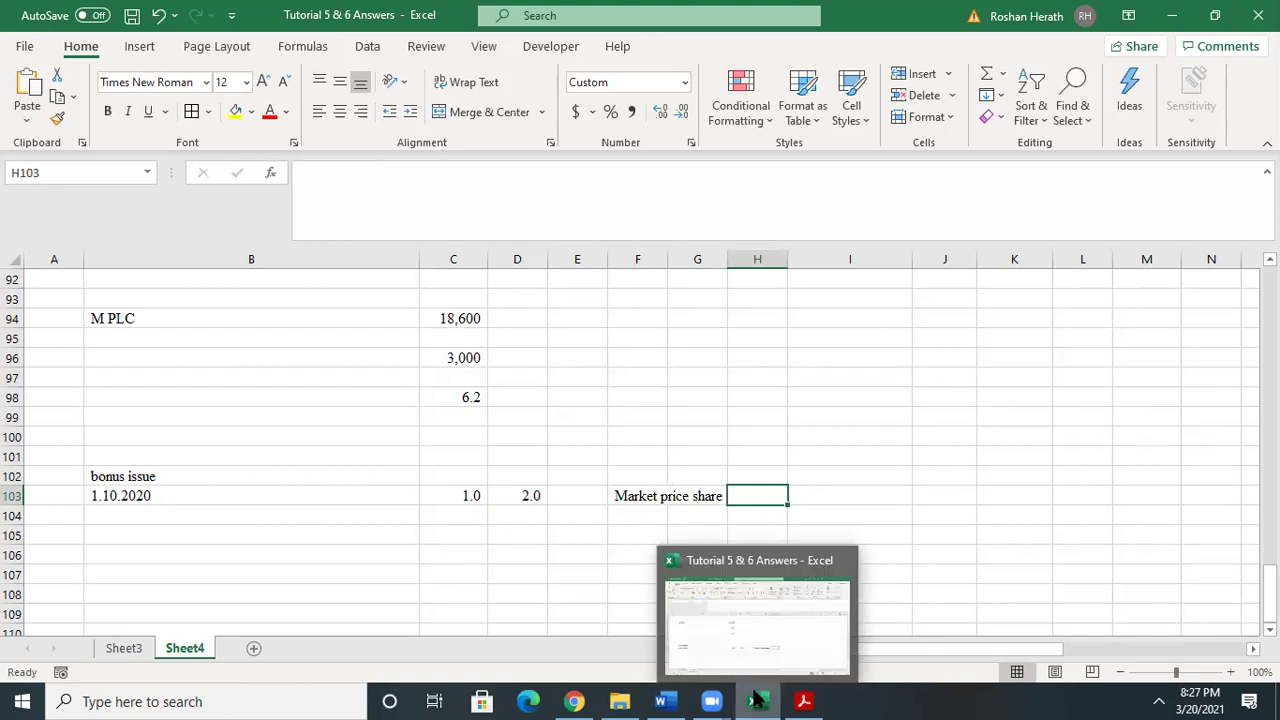
pyautogui.write('50')
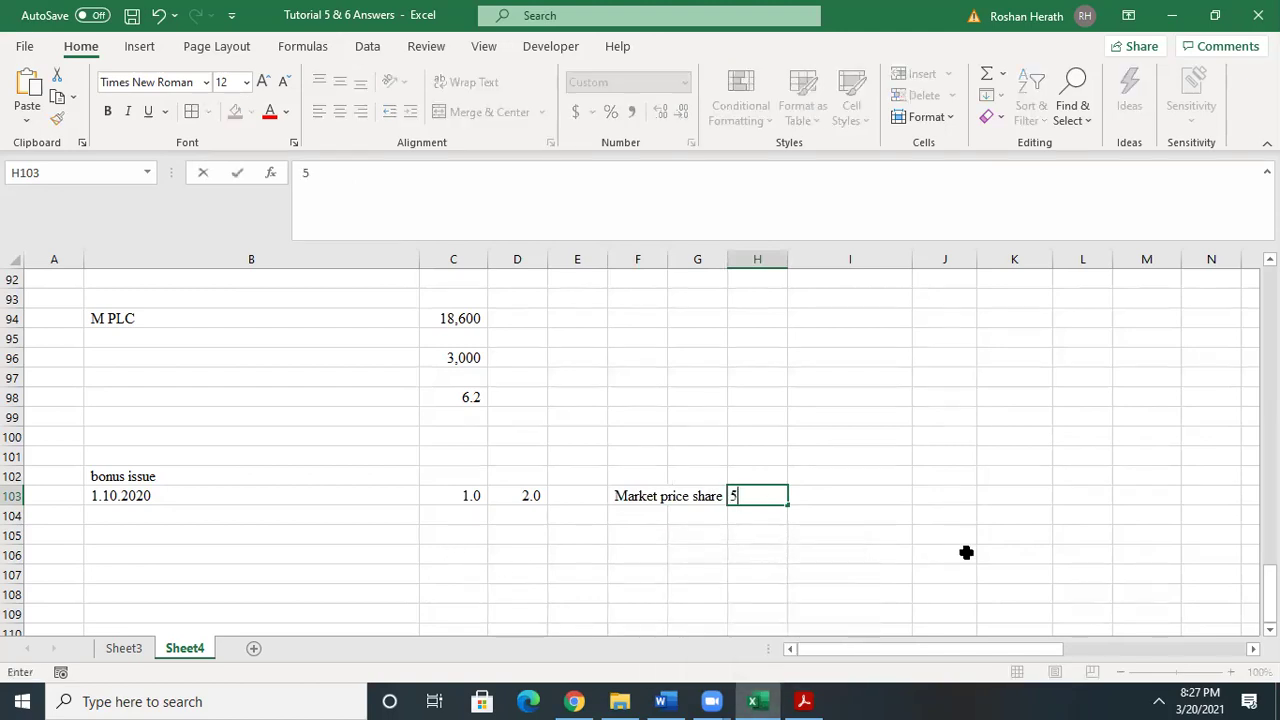
# - Enter the heading M PLC in F101 above the market price label
pyautogui.click(694, 471)
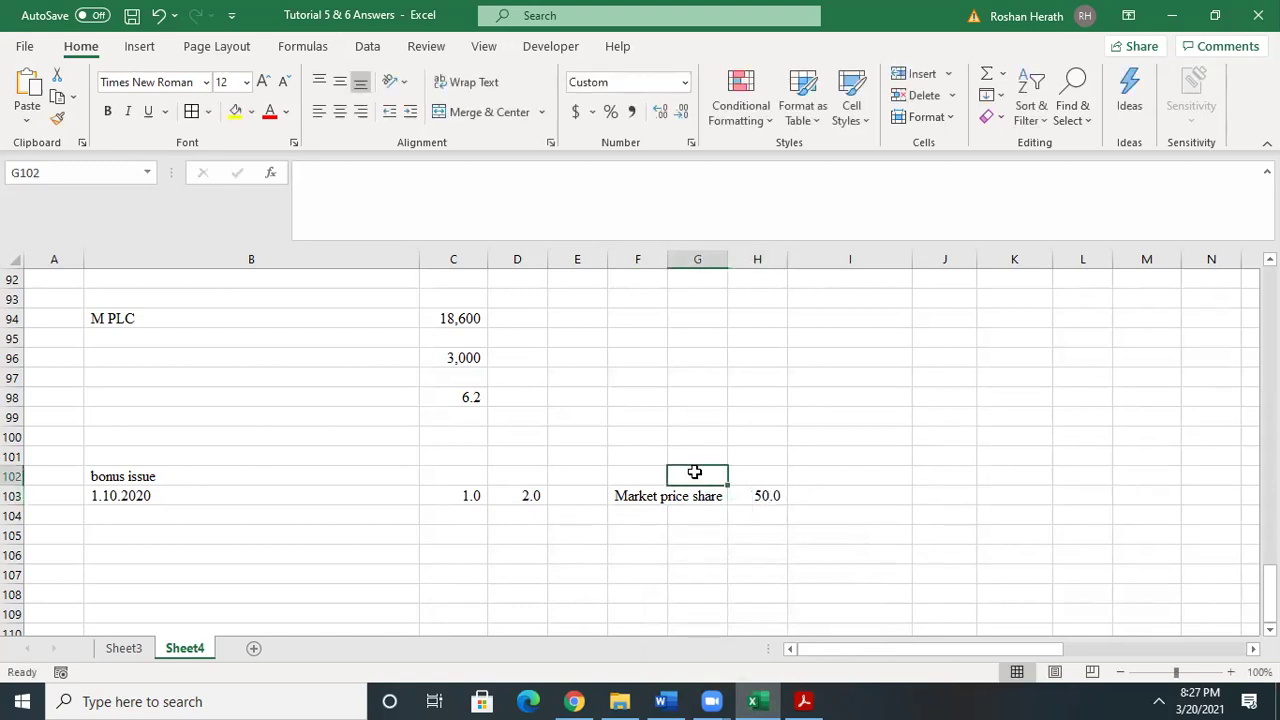
pyautogui.click(625, 455)
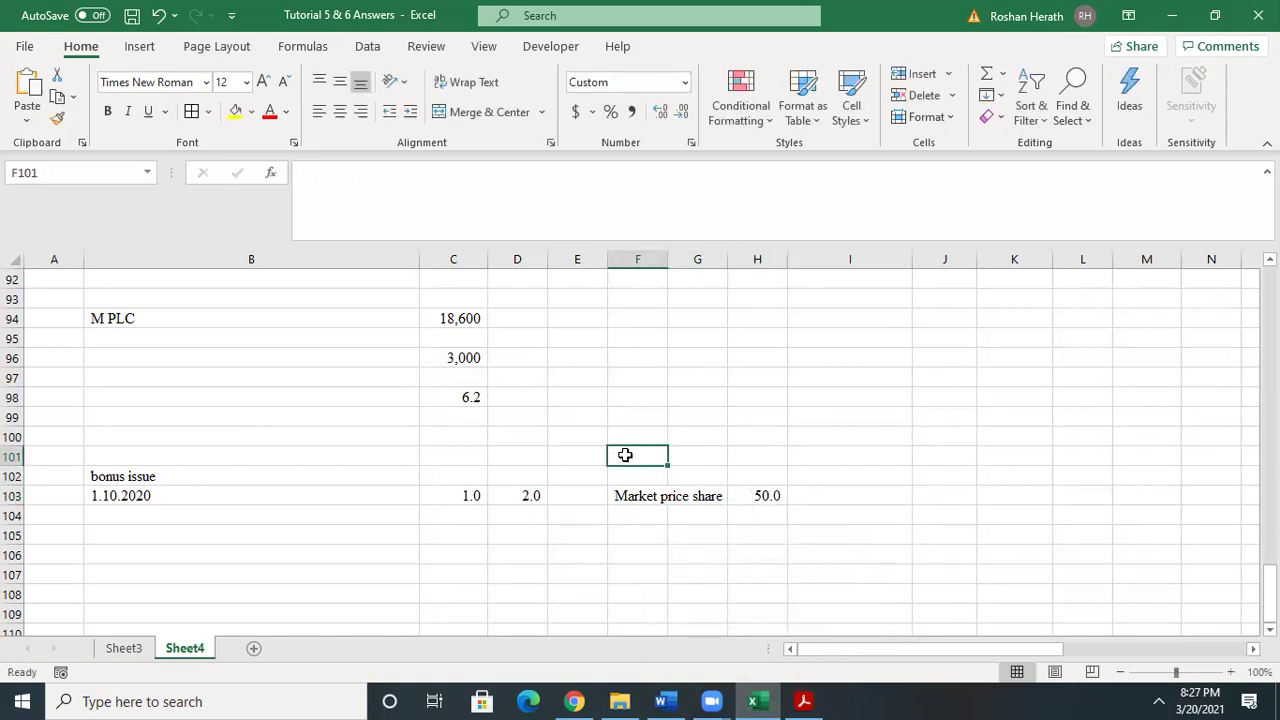
pyautogui.write('M PLC')
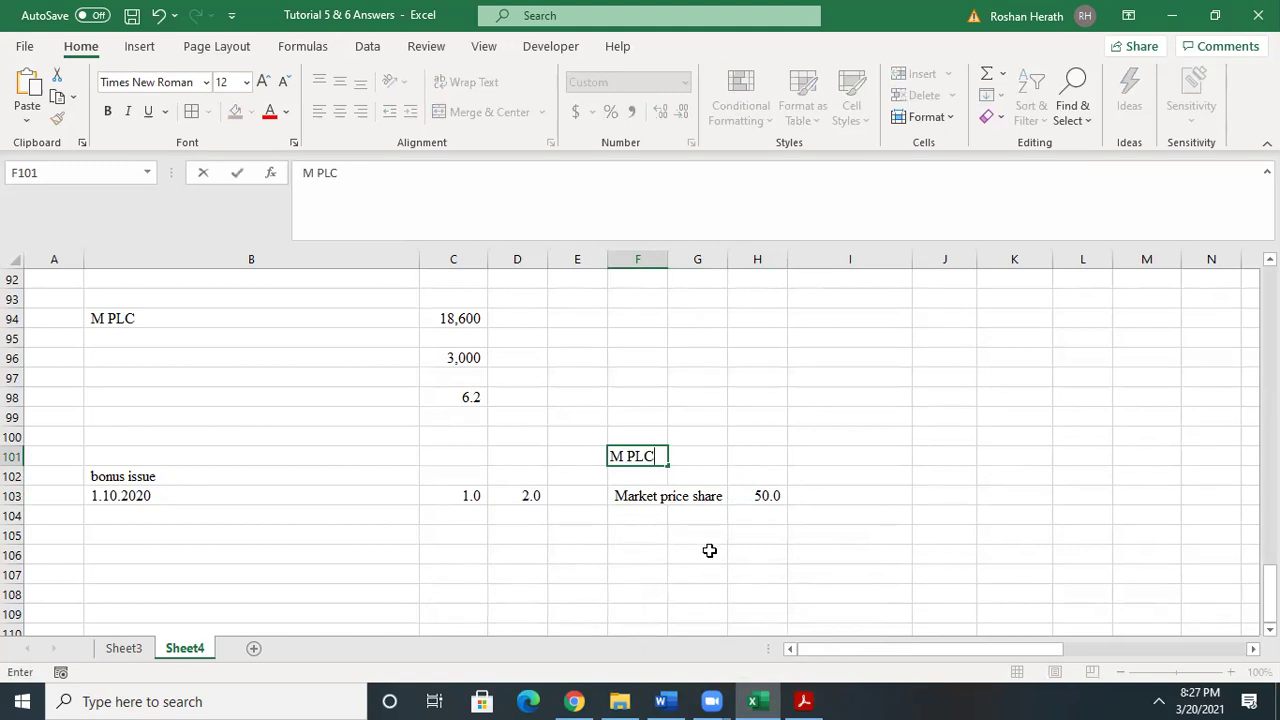
pyautogui.click(660, 554)
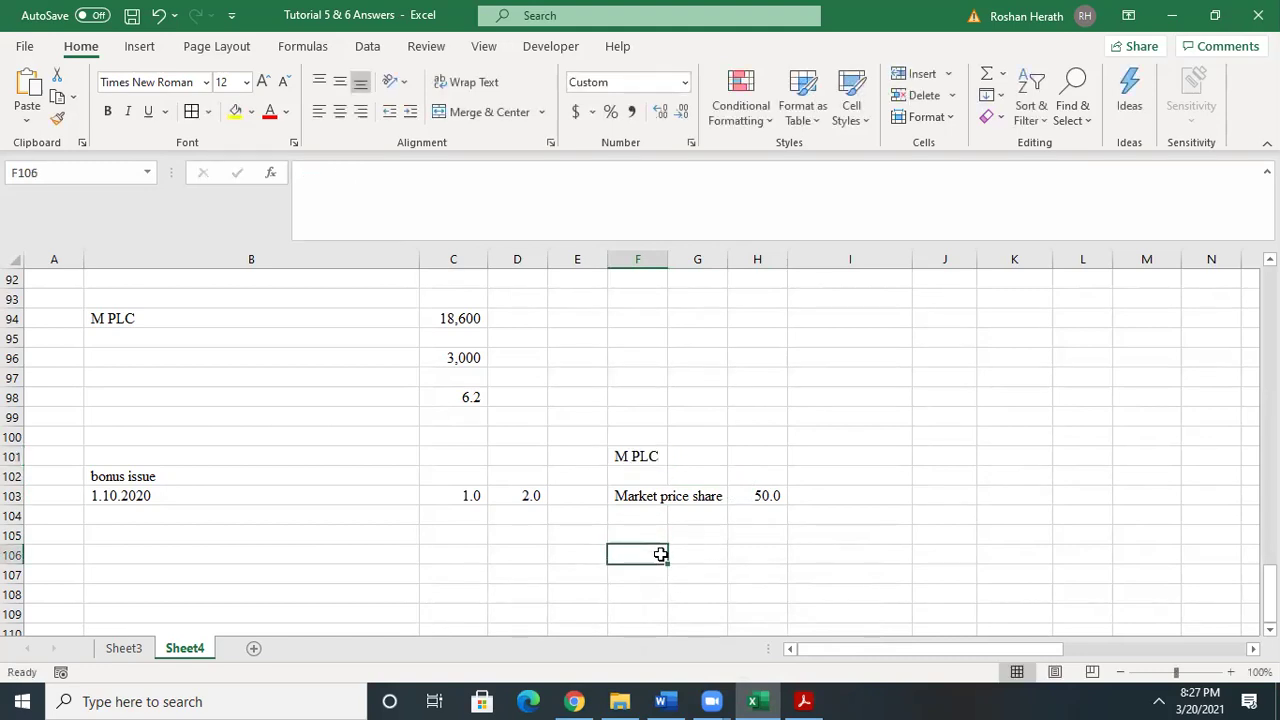
# - Write the ex-rights price working (2*50+0)/3 as text in H106 and calculate it with =100/3 in H108
pyautogui.click(756, 552)
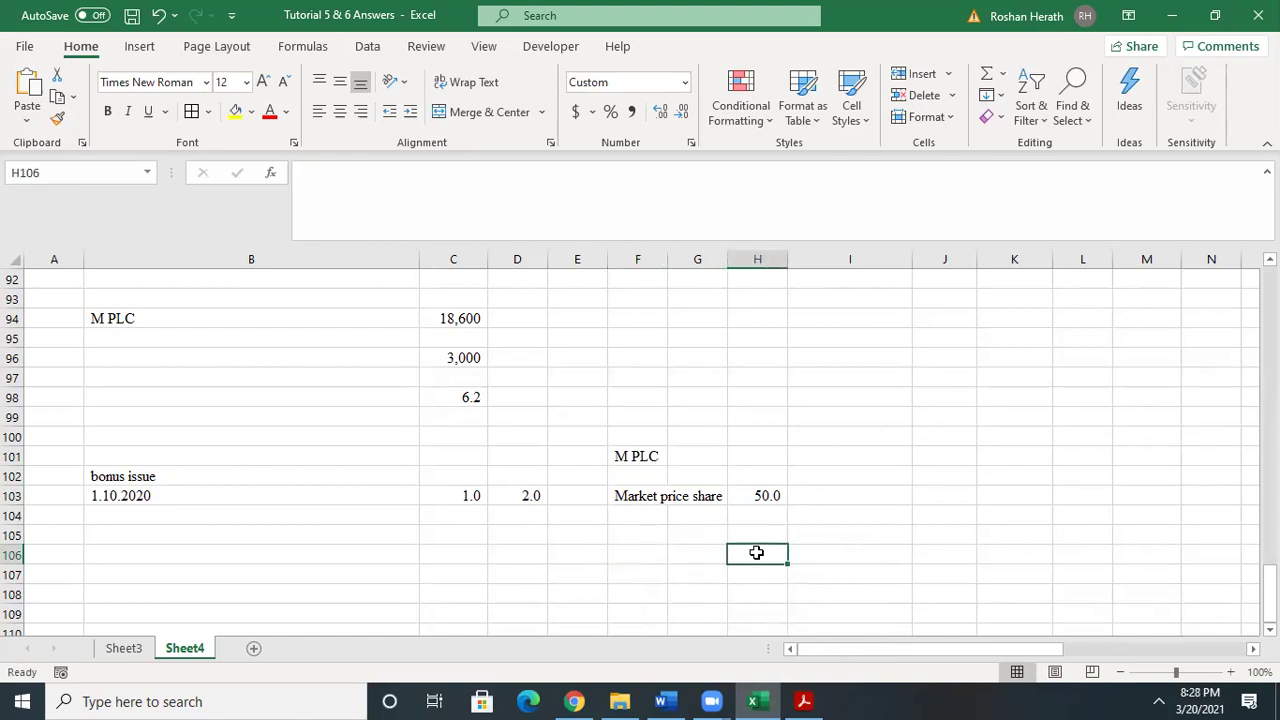
pyautogui.write('(')
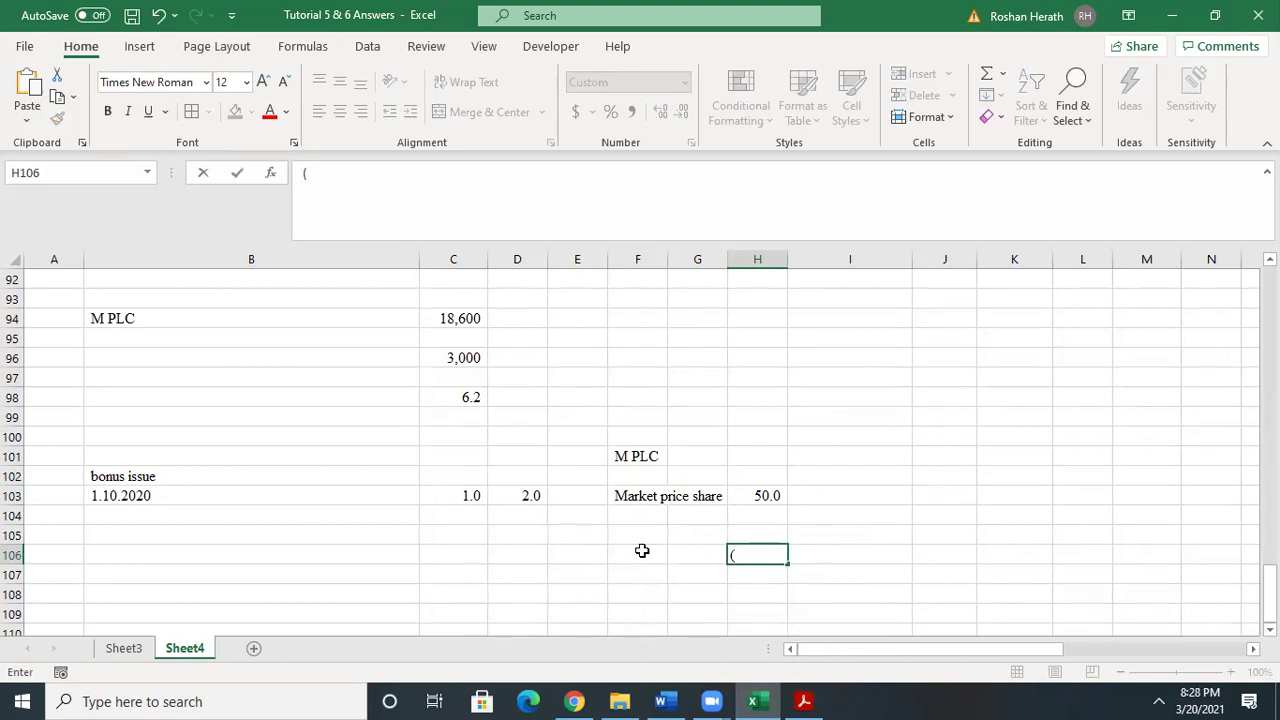
pyautogui.write('2*50+0)')
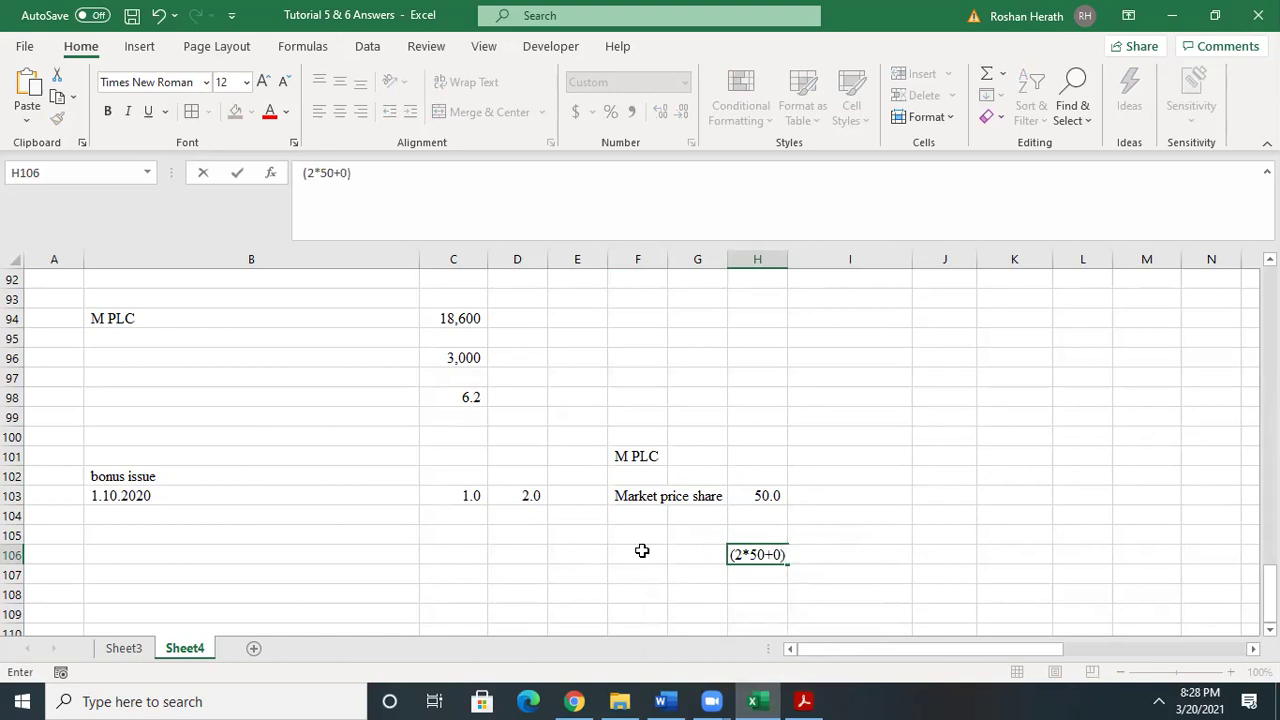
pyautogui.write('/3')
pyautogui.click(743, 591)
pyautogui.write('=')
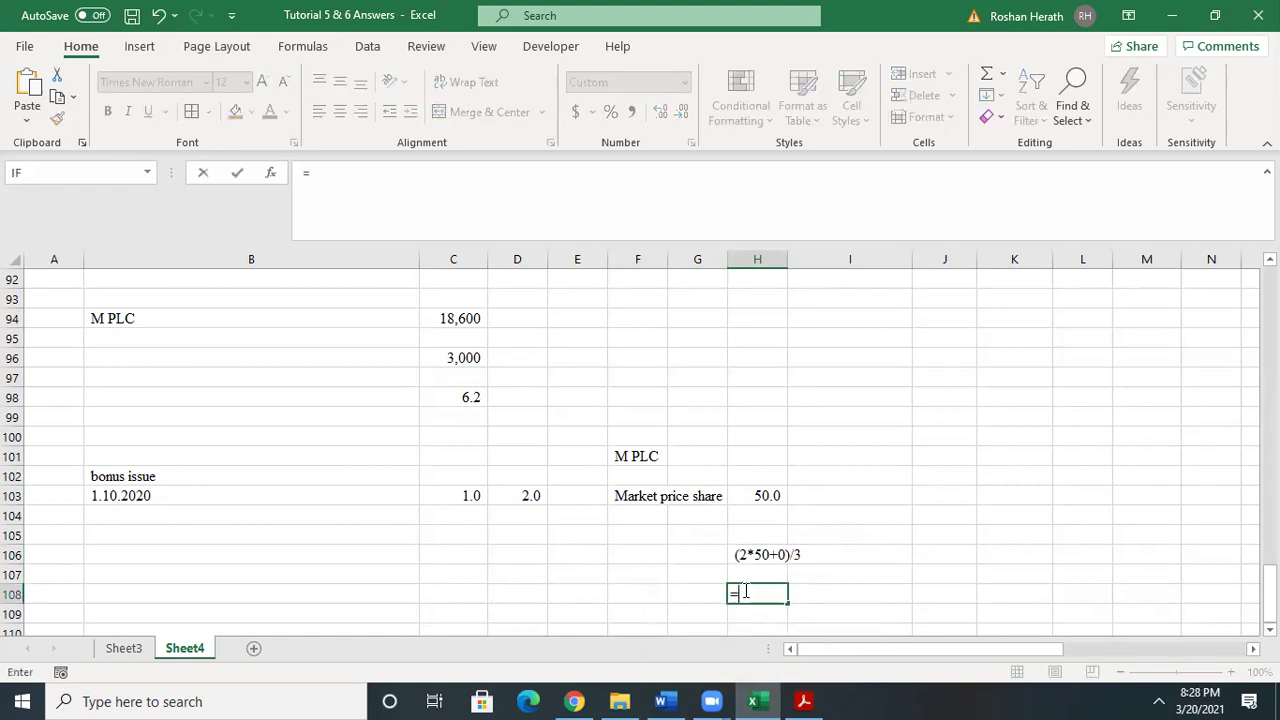
pyautogui.write('100/3')
pyautogui.press('Return')
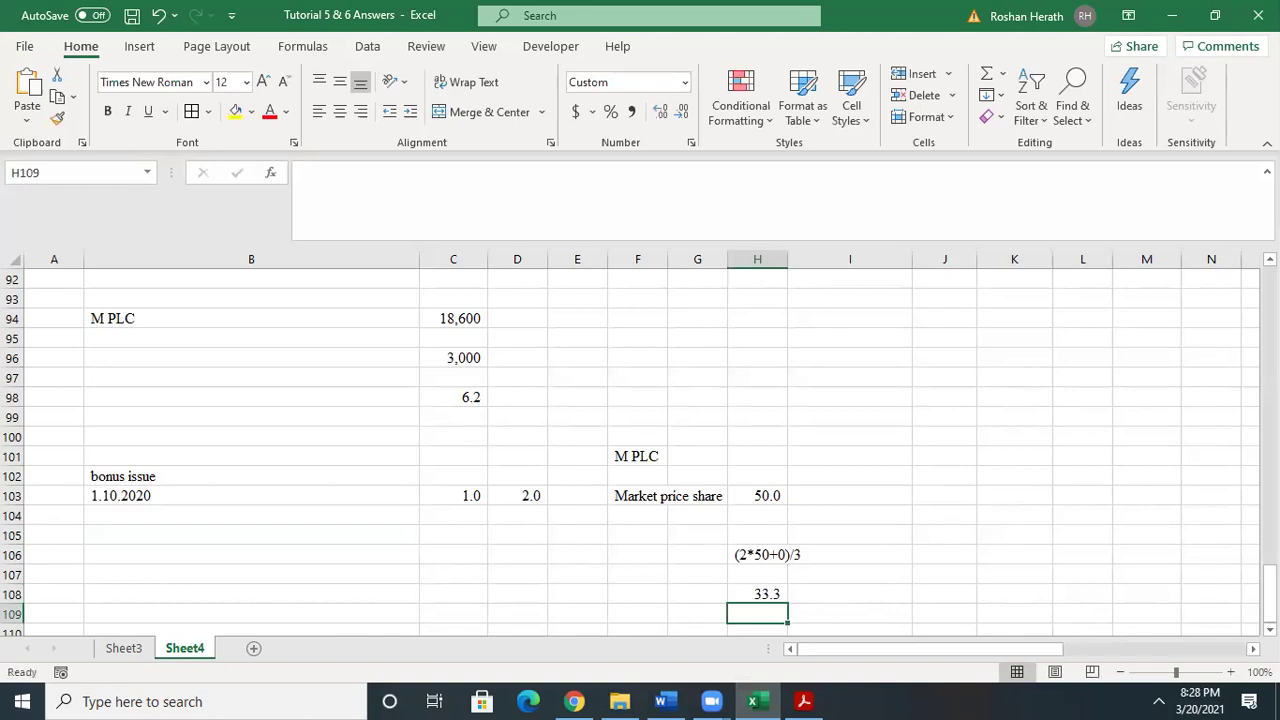
pyautogui.scroll(-1, 866, 650)
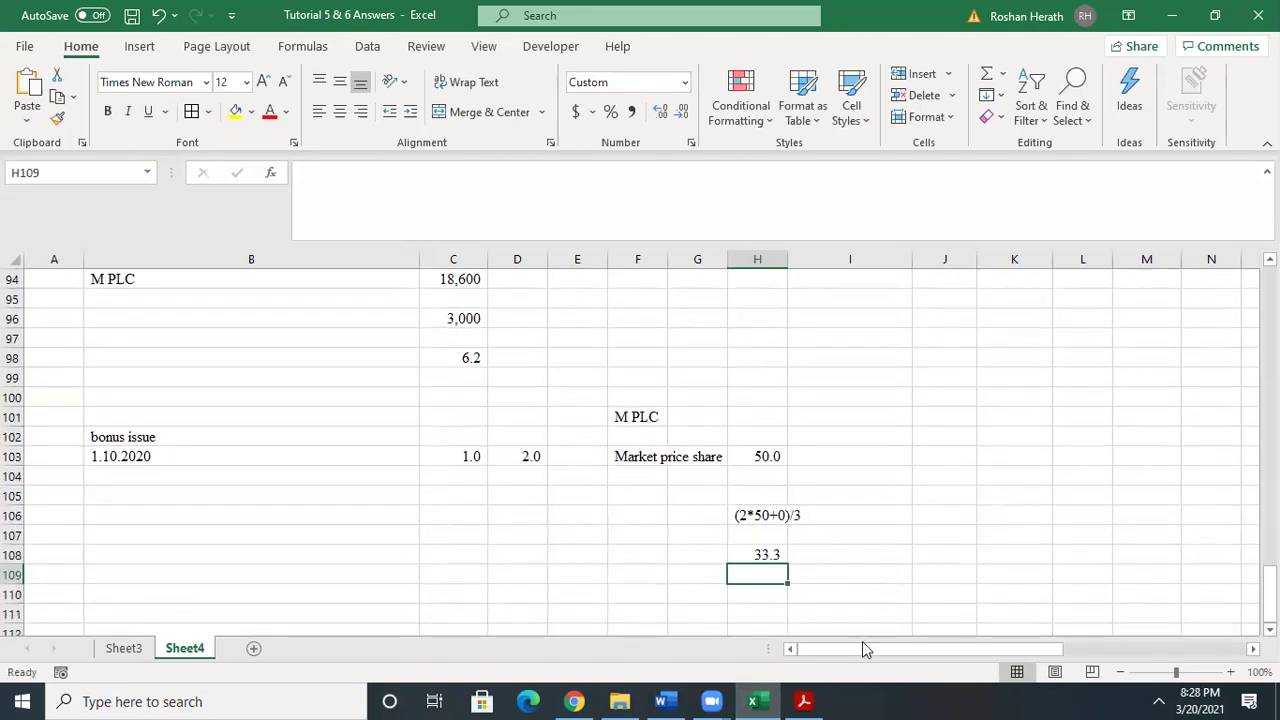
pyautogui.click(631, 556)
pyautogui.write('T')
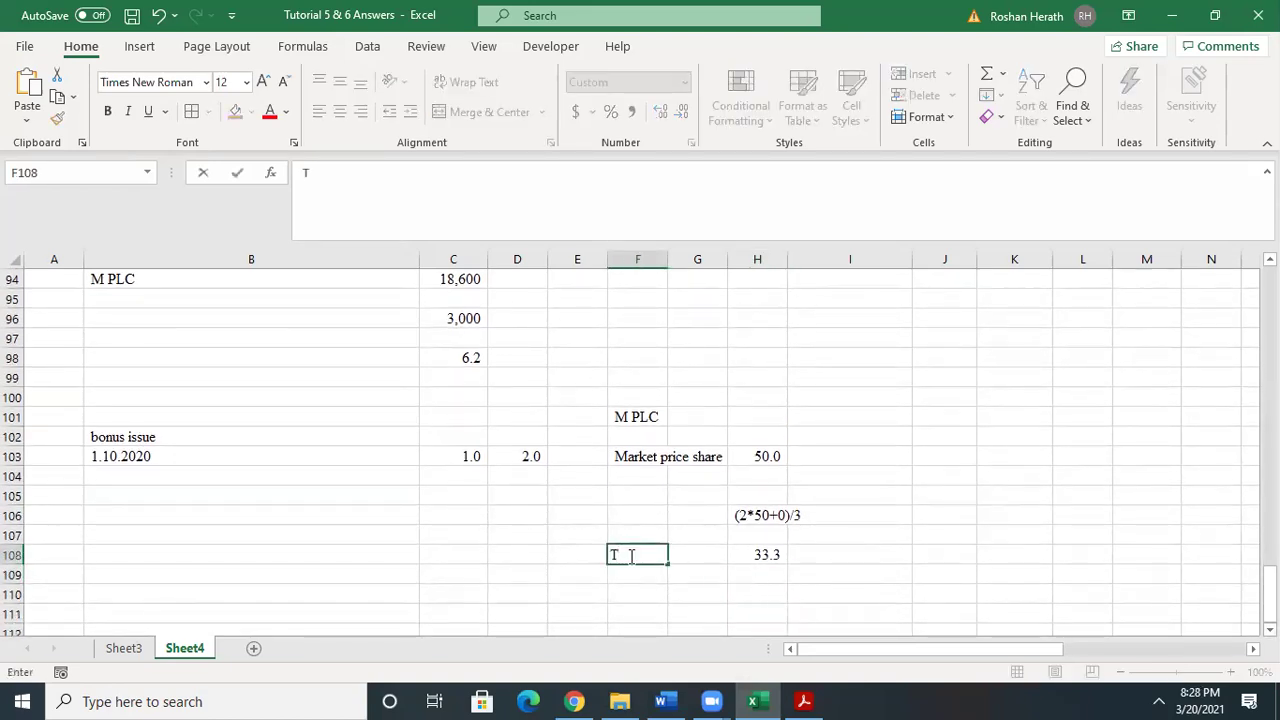
pyautogui.press('BackSpace')
# - Copy the ex-right price, market price and adjustment factor labels from I77:I80 in the S PLC working to E106
pyautogui.moveTo(1270, 590); pyautogui.dragTo(1270, 540)
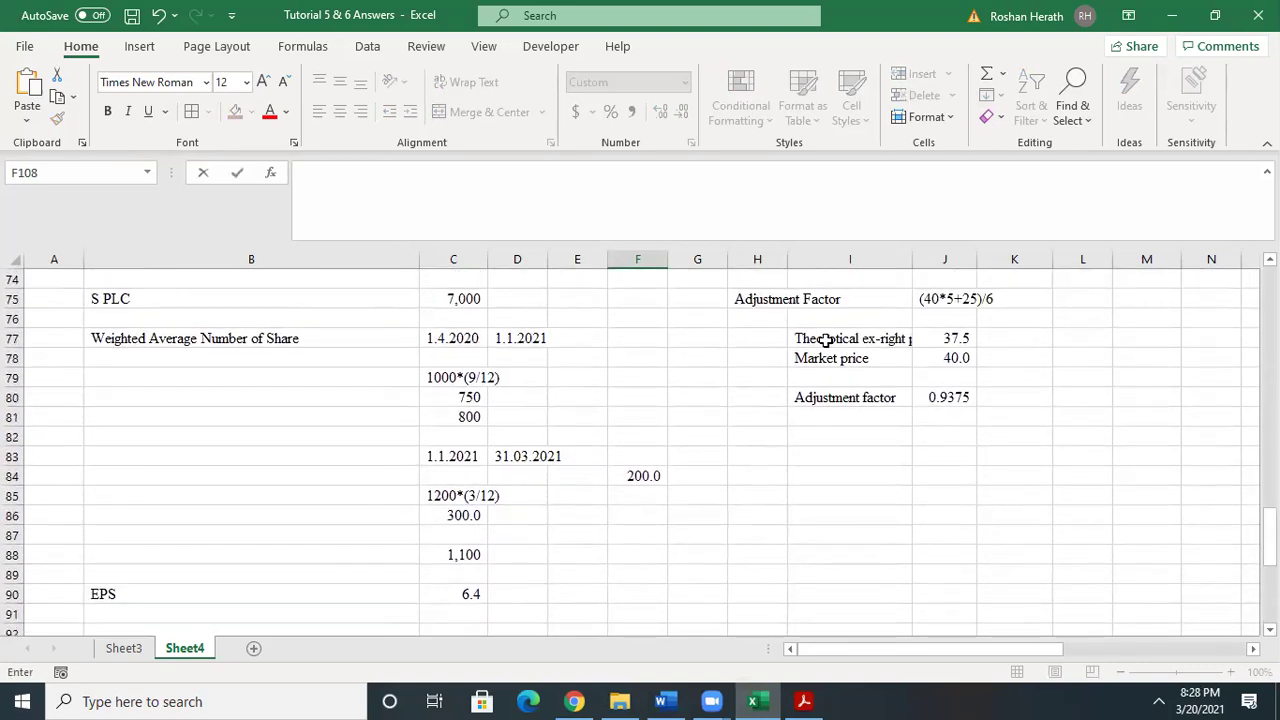
pyautogui.click(826, 338)
pyautogui.click(897, 440)
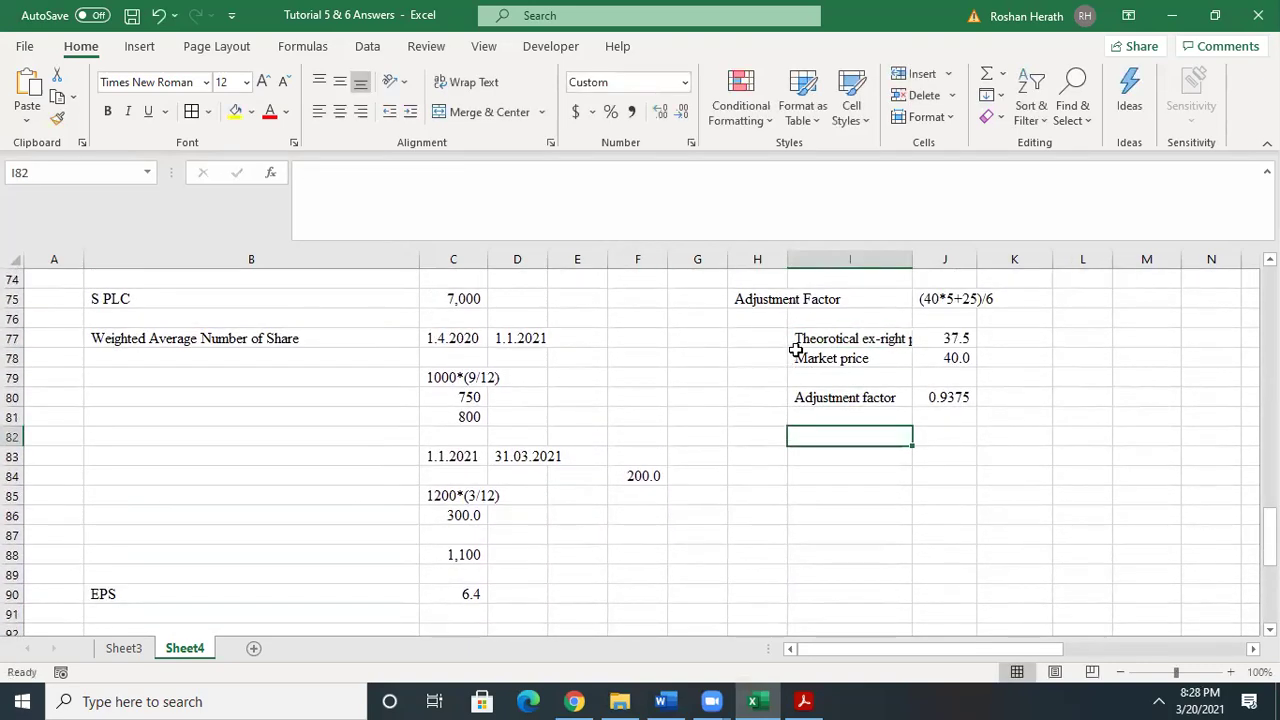
pyautogui.moveTo(808, 338); pyautogui.dragTo(811, 397)
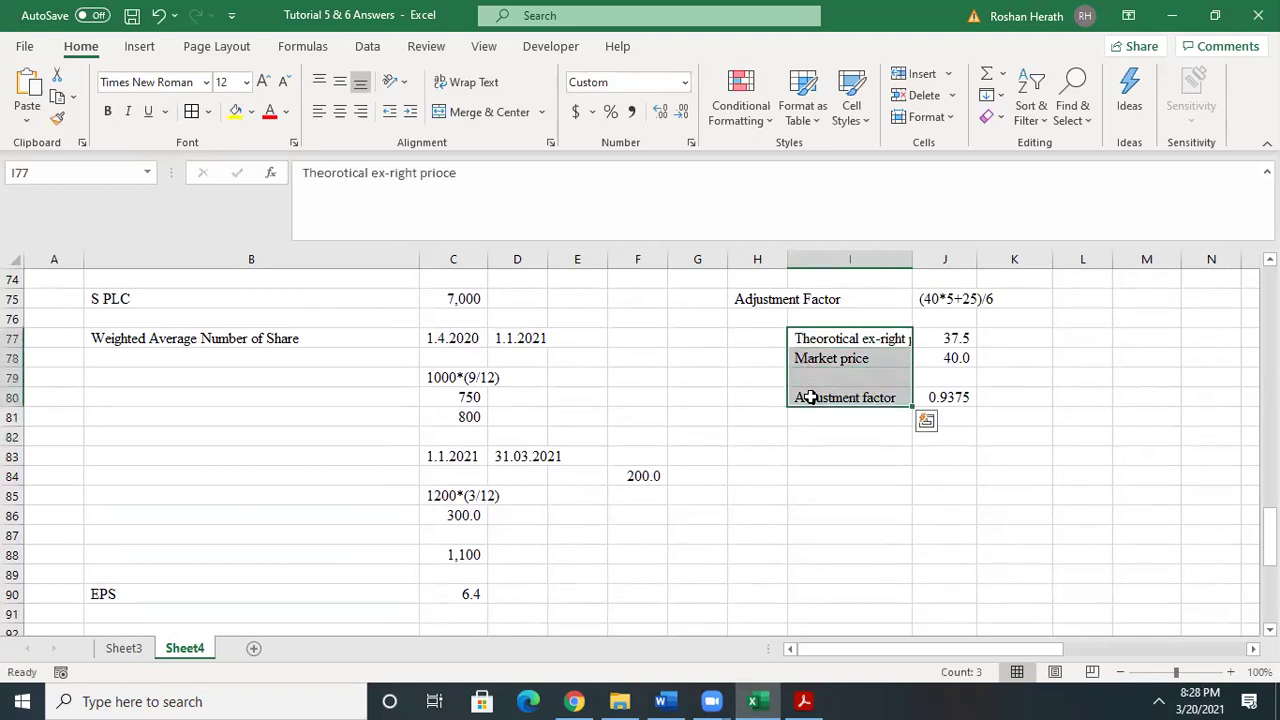
pyautogui.hotkey('ctrl', 'c')
pyautogui.scroll(-6, 811, 397)
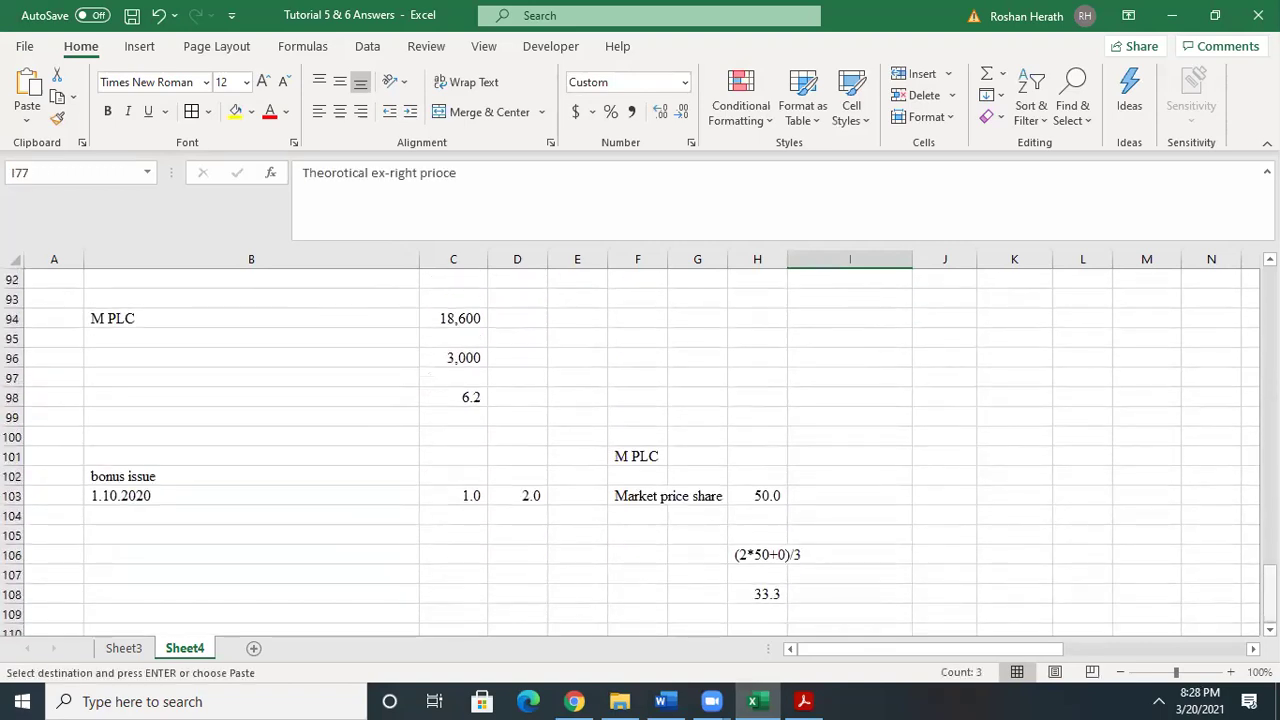
pyautogui.click(567, 556)
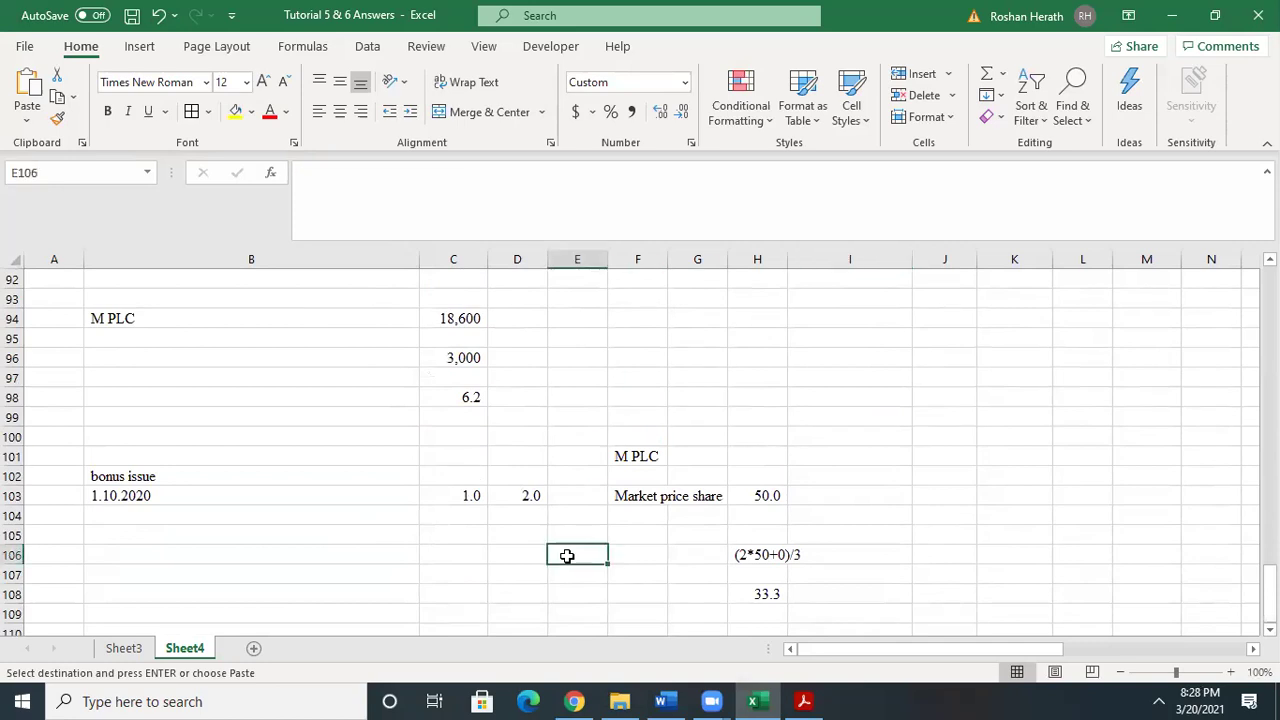
pyautogui.hotkey('ctrl', 'v')
# - Move the pasted labels from E106:E109 down to E108:E111 so the ex-right price label lines up with its calculated value
pyautogui.click(837, 602)
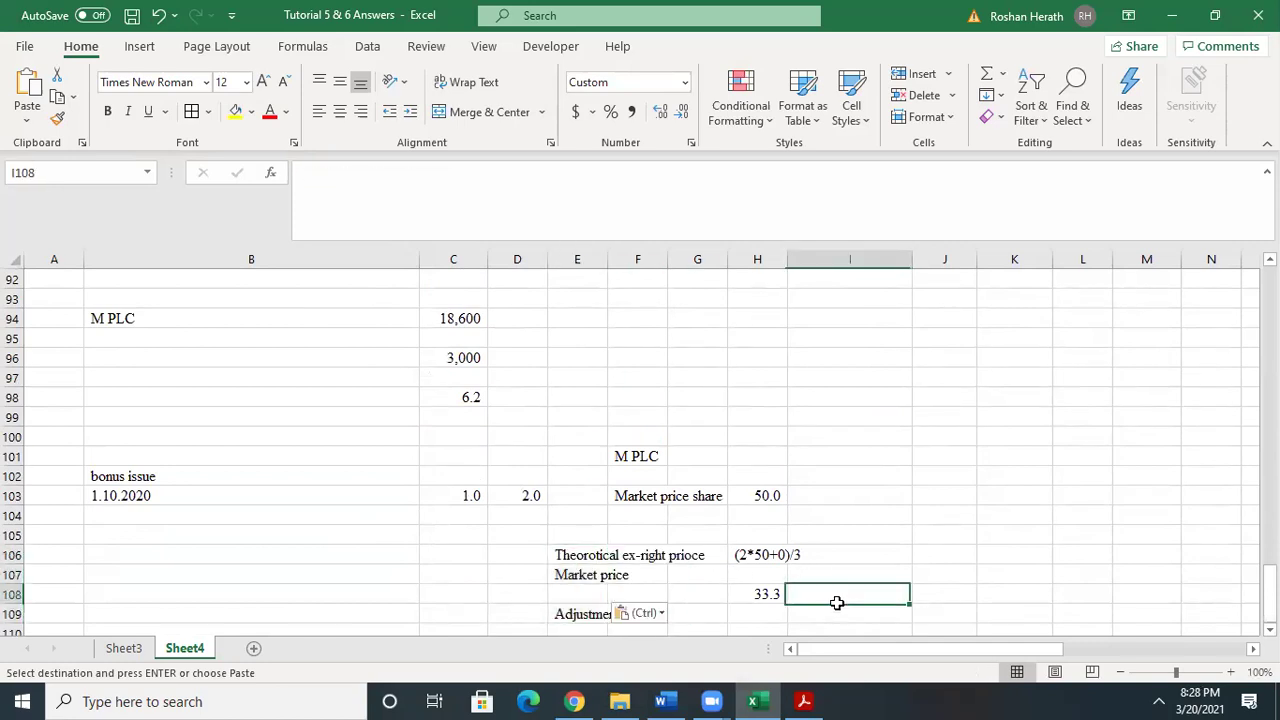
pyautogui.moveTo(560, 556); pyautogui.dragTo(567, 613)
pyautogui.hotkey('ctrl', 'c')
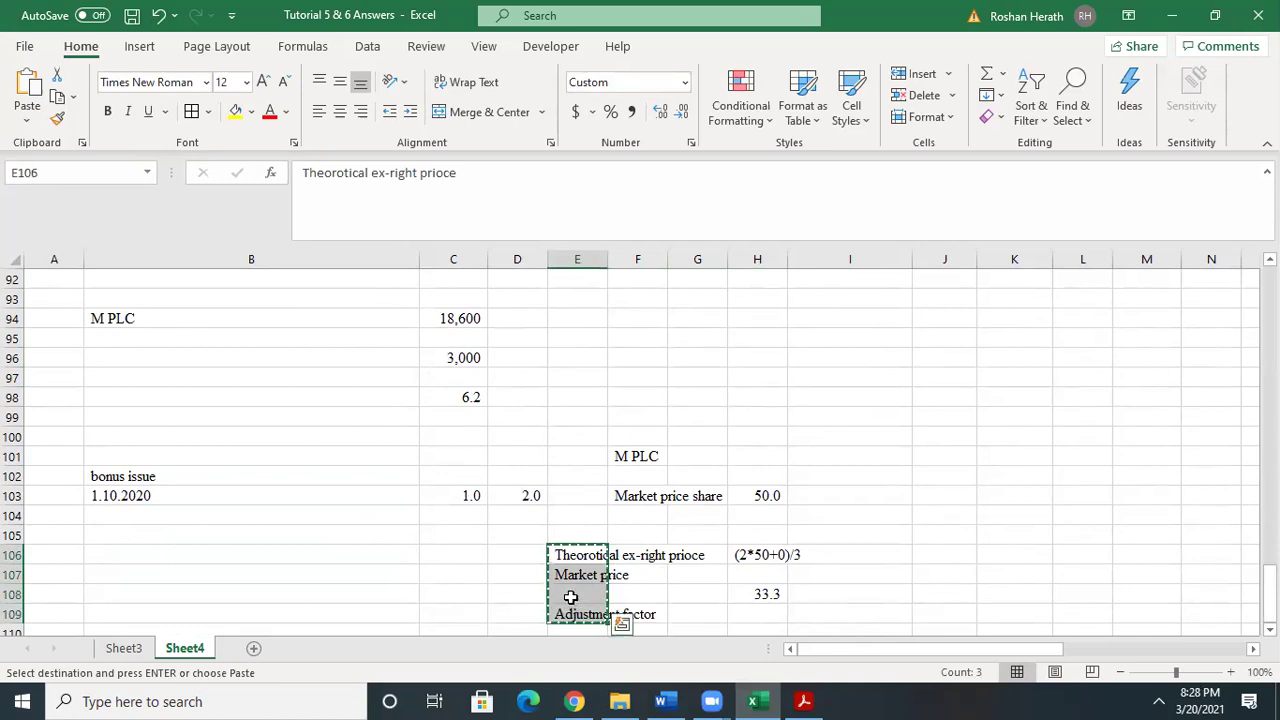
pyautogui.click(569, 594)
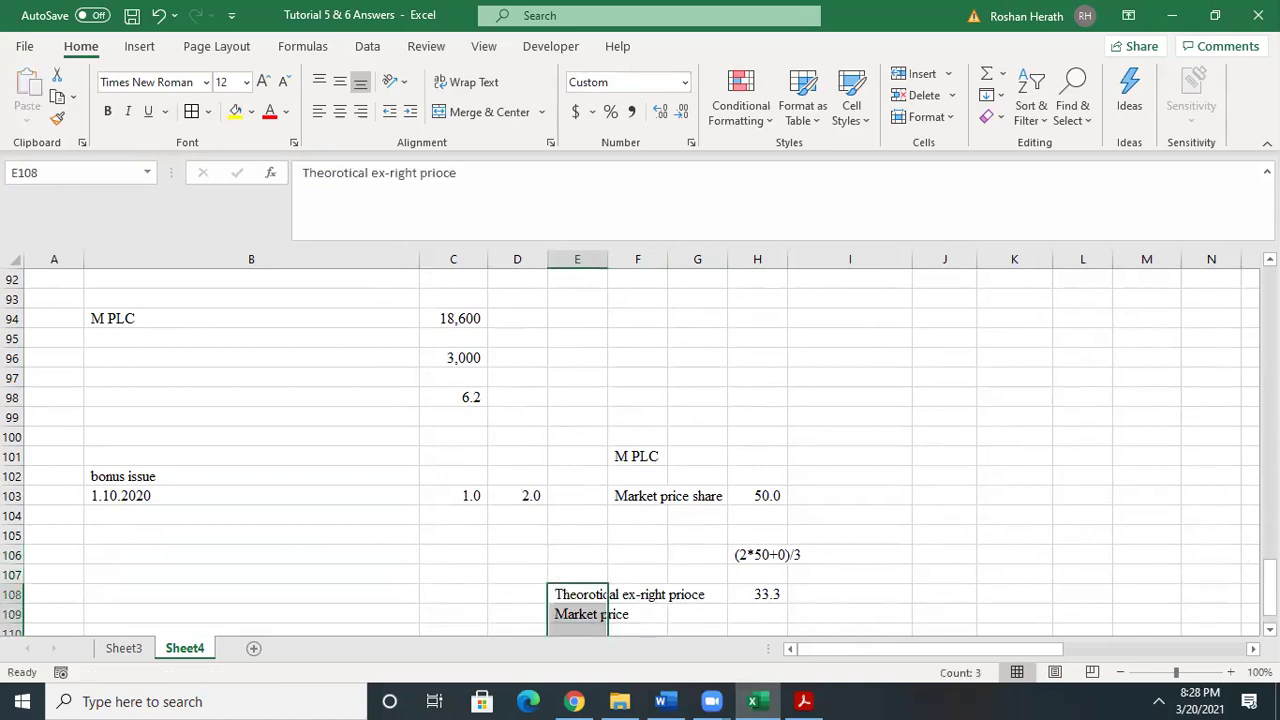
pyautogui.scroll(-2, 760, 500)
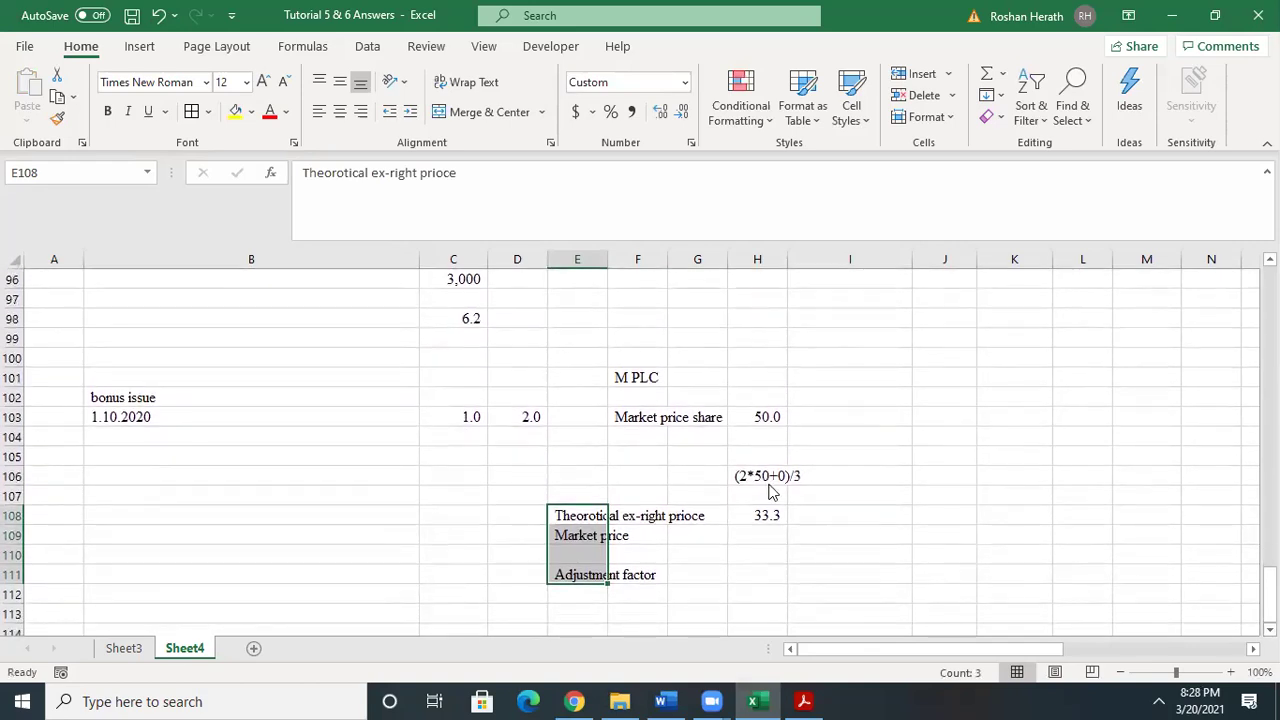
# - Enter 50 in H109 as the market price for the M PLC working
pyautogui.click(757, 535)
pyautogui.write('50')
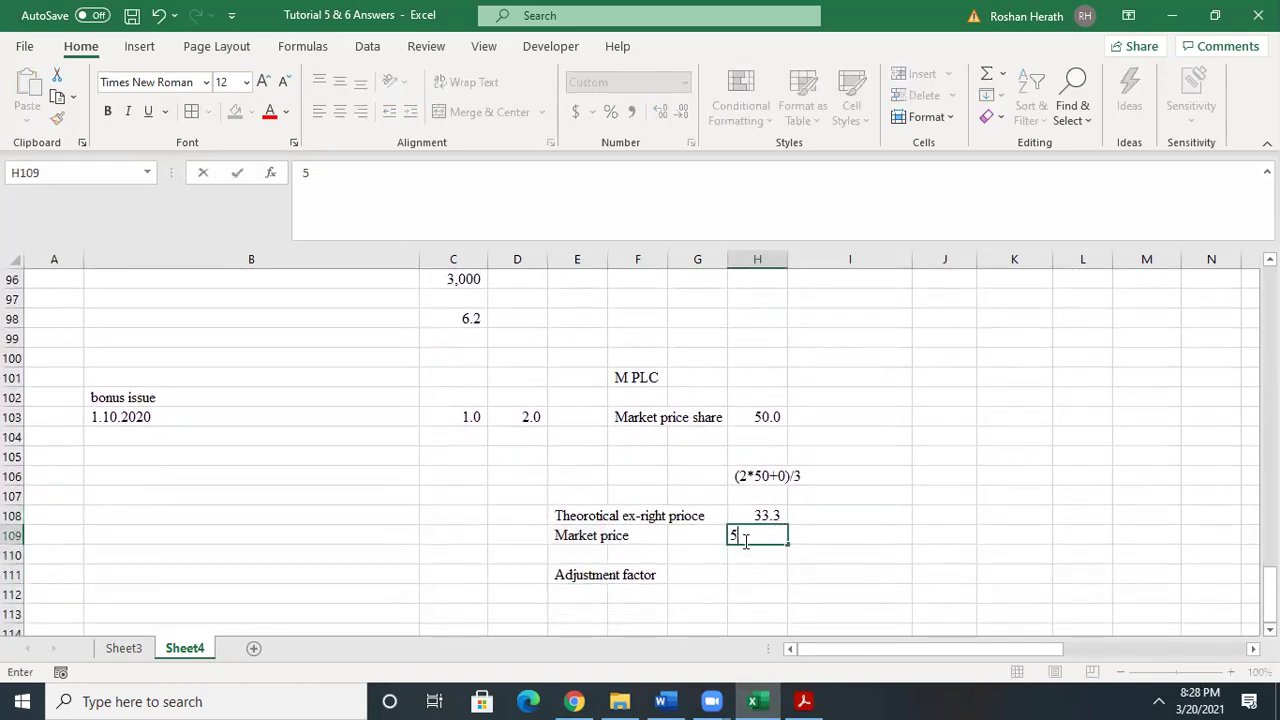
pyautogui.press('Return')
pyautogui.press('Down')
pyautogui.press('Down')
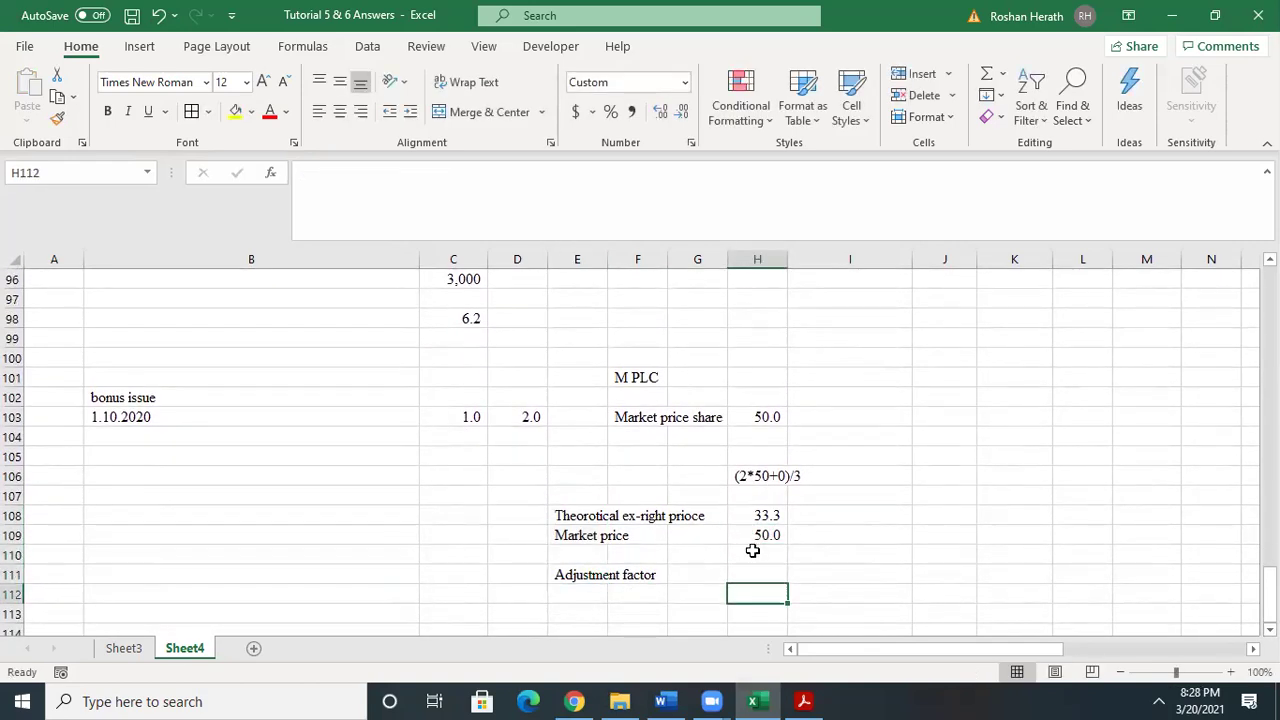
# - Calculate the adjustment factor in H111 by dividing the theoretical ex-right price by the market price, =H108/H109
pyautogui.click(750, 572)
pyautogui.write('=')
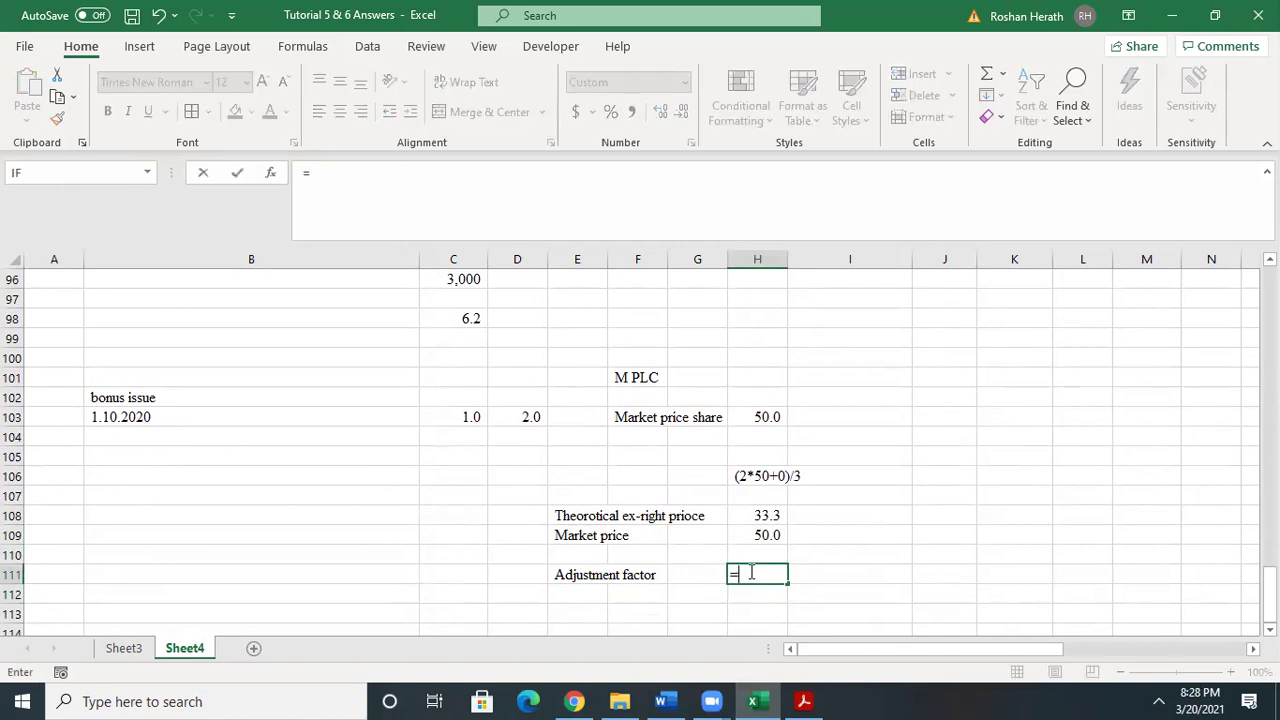
pyautogui.click(760, 516)
pyautogui.write('/')
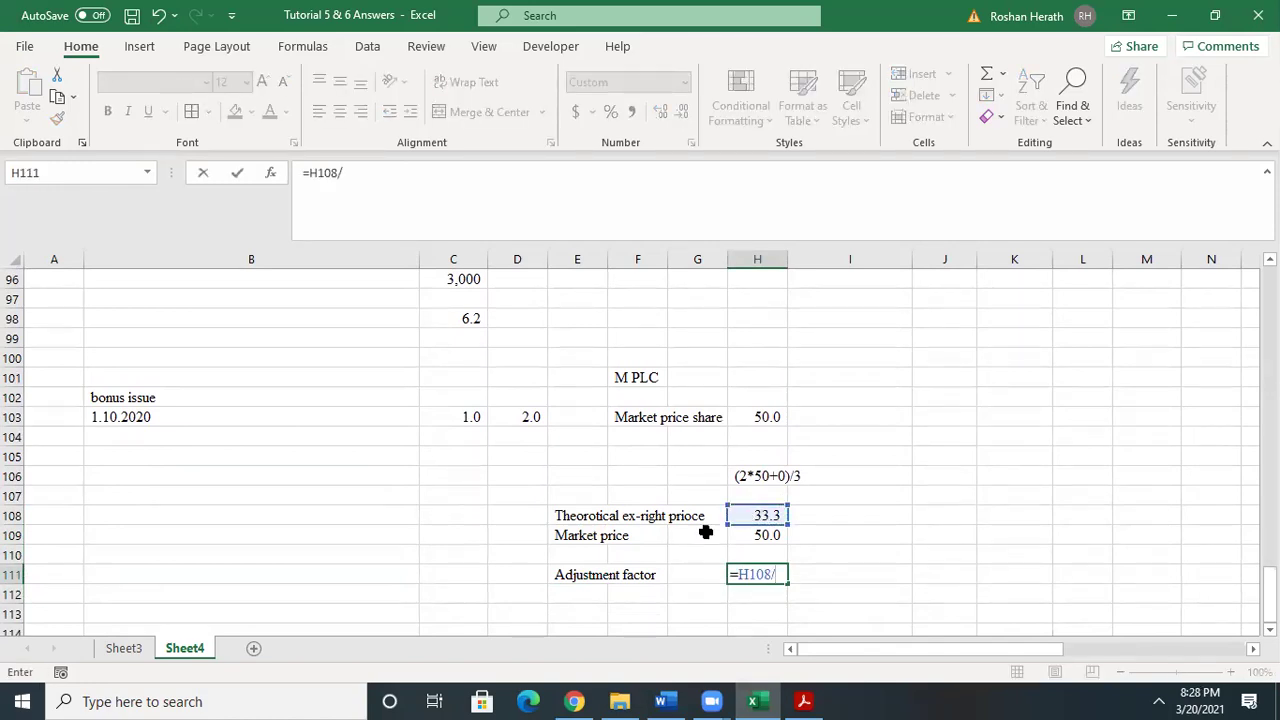
pyautogui.click(758, 533)
pyautogui.press('Return')
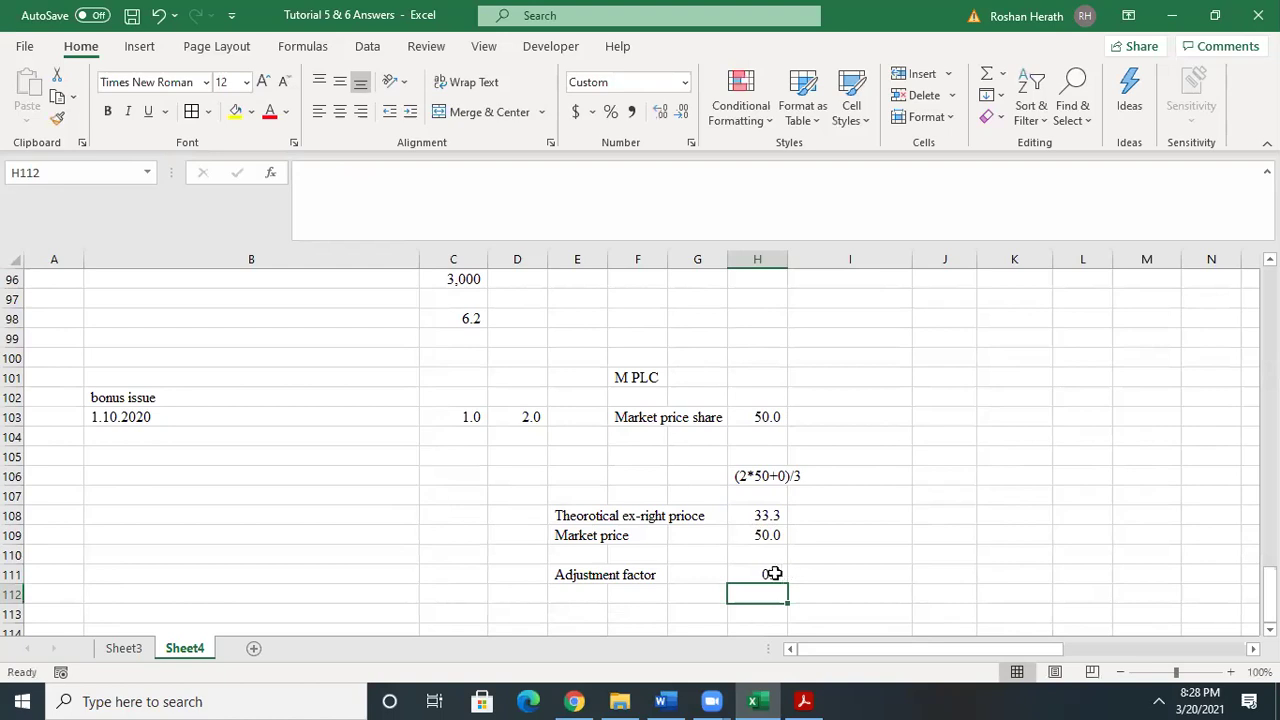
# - Format the adjustment factor in H111 to three decimal places
pyautogui.click(770, 573)
pyautogui.click(656, 113)
pyautogui.click(656, 113)
pyautogui.click(1031, 569)
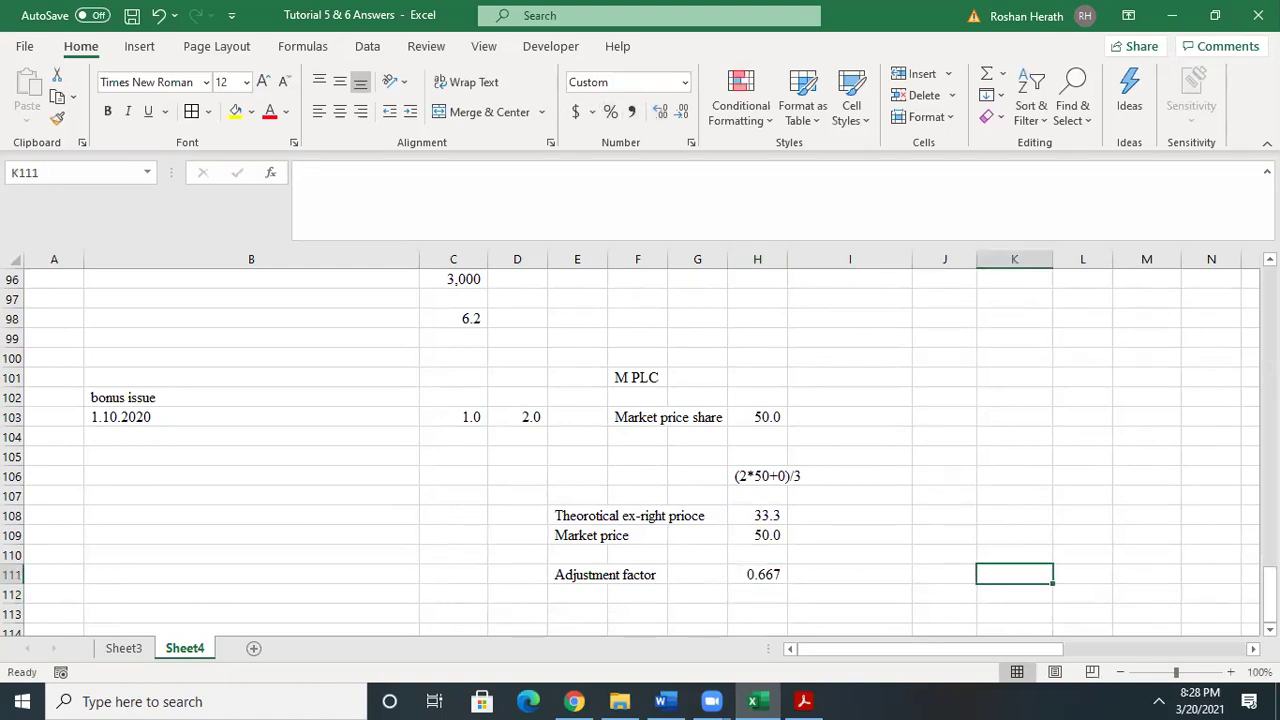
# - Enter the first period's dates for the bonus issue working, 1.4.2020 in C106 and 1.10.2020 in D106
pyautogui.scroll(-1, 1031, 569)
pyautogui.scroll(-1, 640, 450)
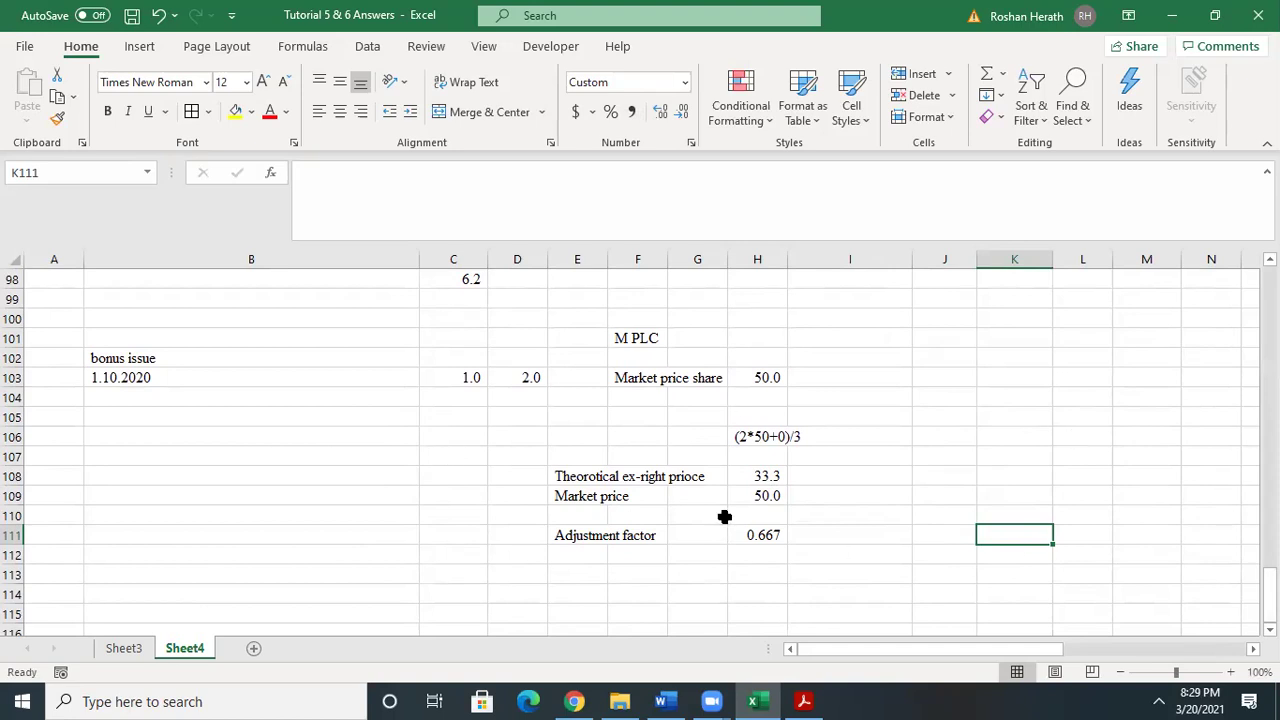
pyautogui.click(443, 437)
pyautogui.write('1')
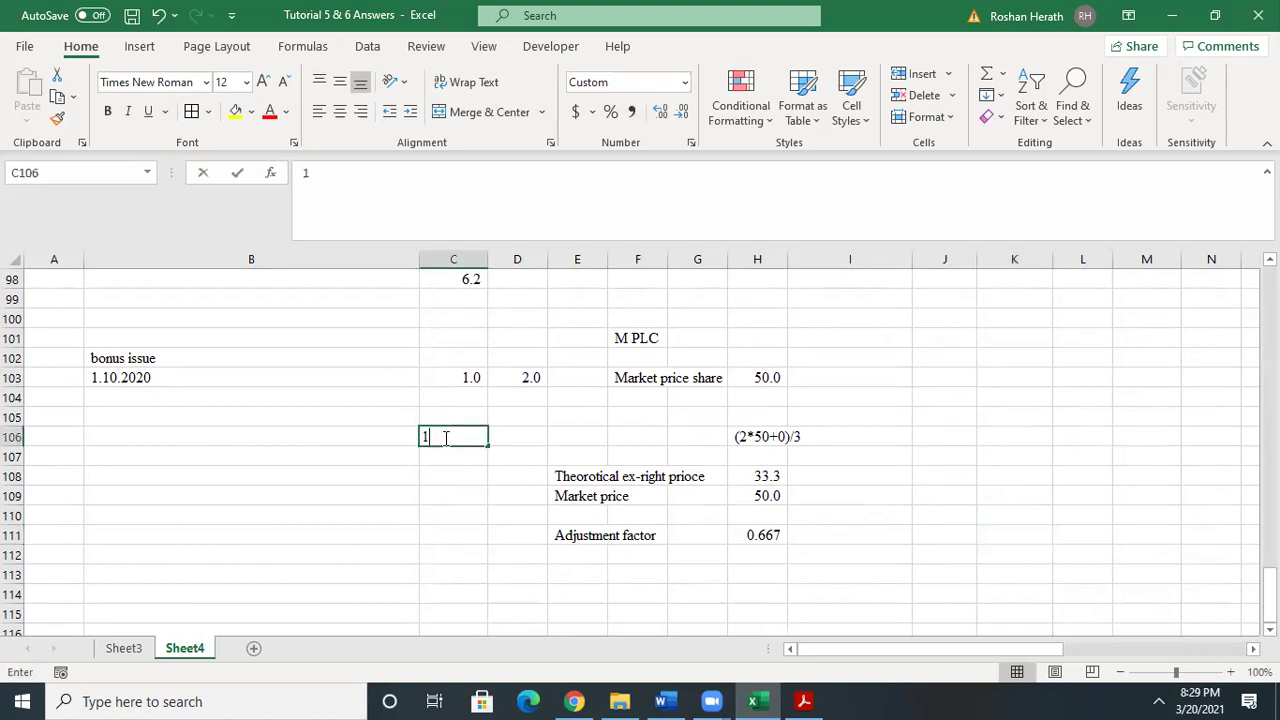
pyautogui.write('.4.2021')
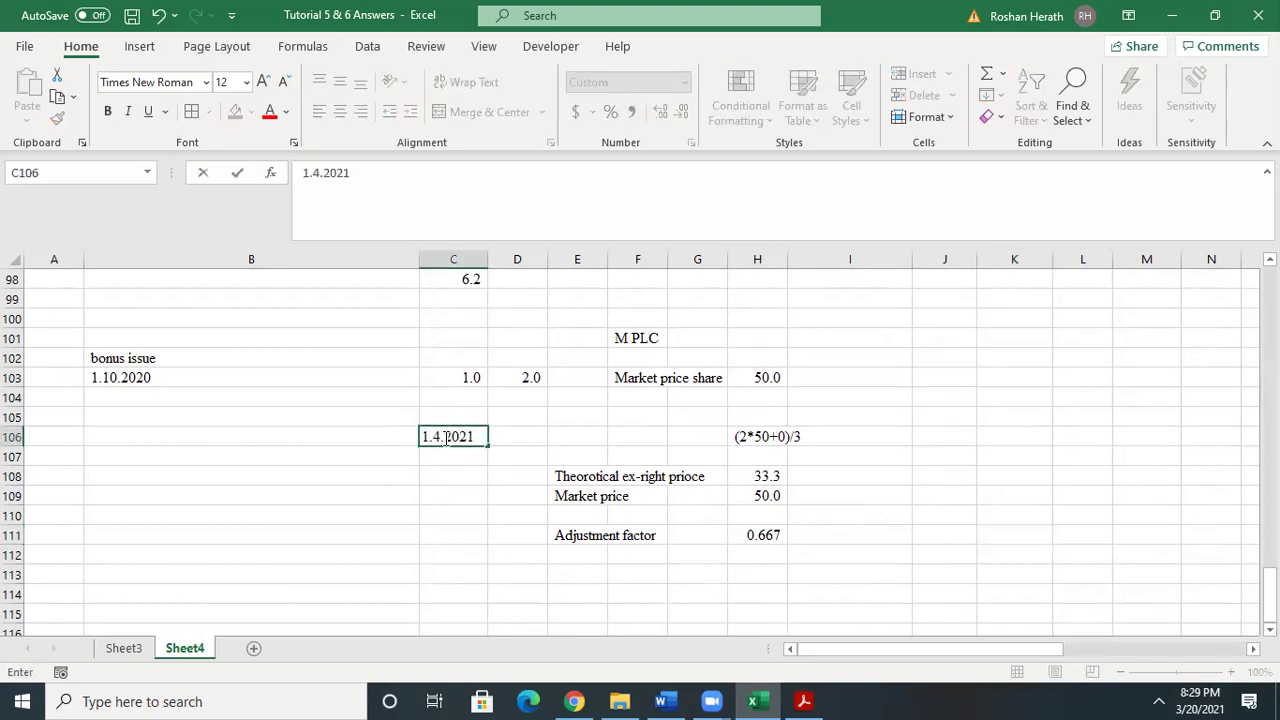
pyautogui.write('0')
pyautogui.click(432, 496)
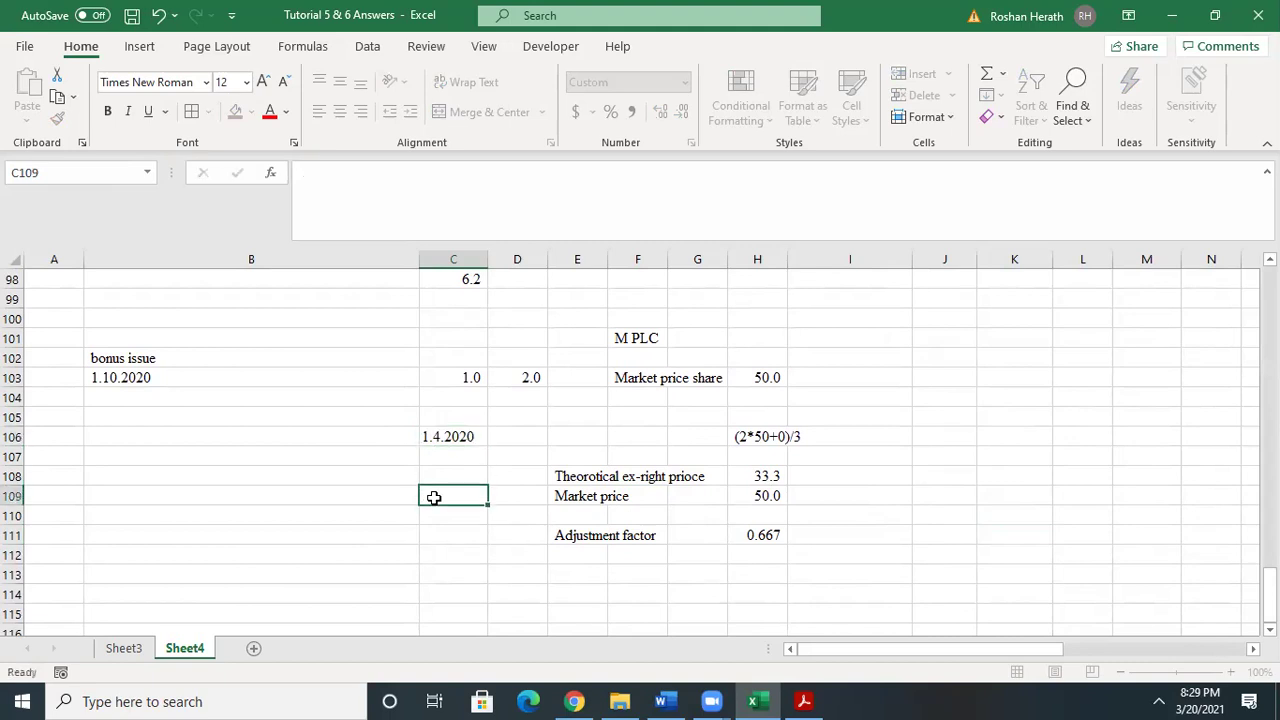
pyautogui.click(510, 439)
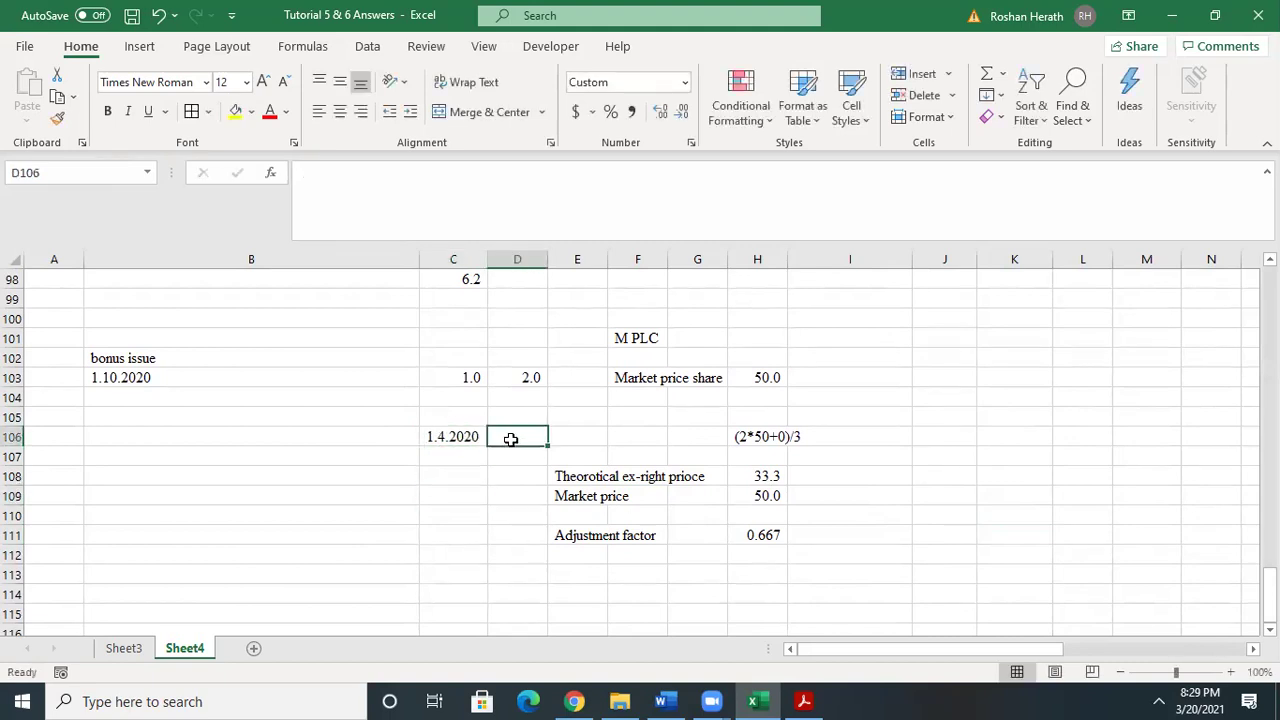
pyautogui.write('1.10.20')
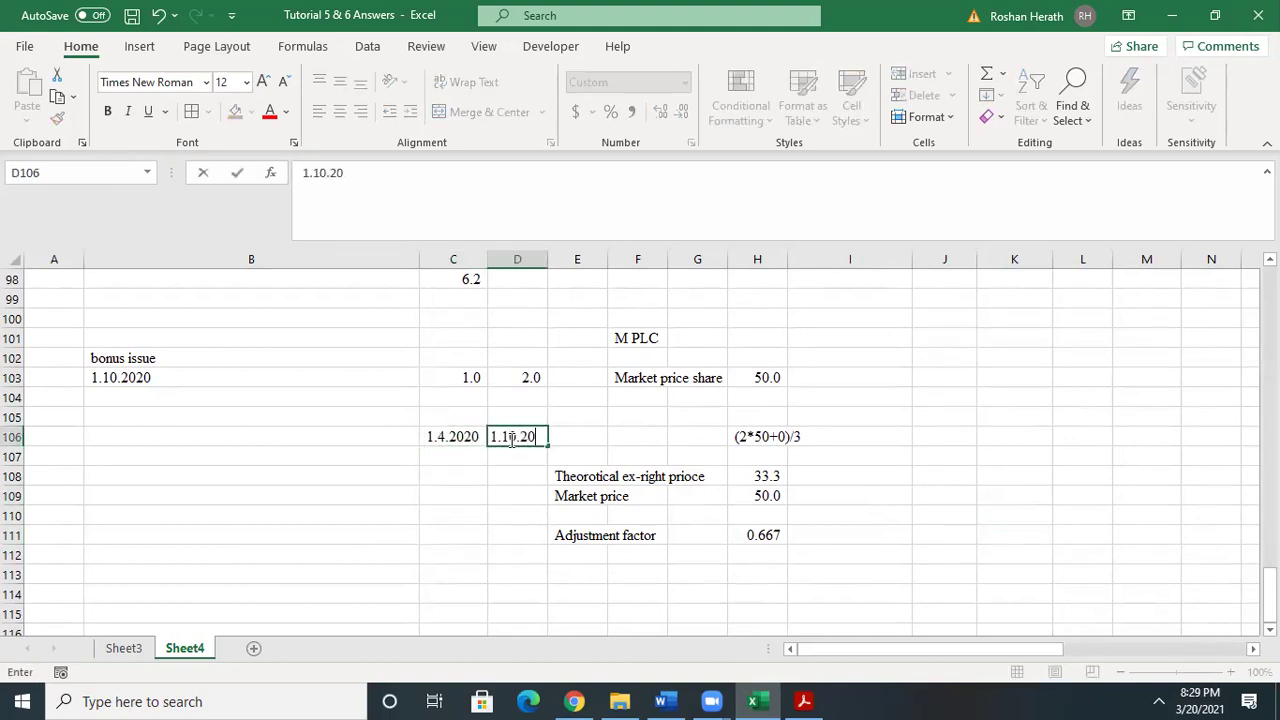
pyautogui.write('20')
# - Write the working 2000*(6/12) as text in C108 and calculate it in C110 with =2000*(6/12)
pyautogui.click(425, 480)
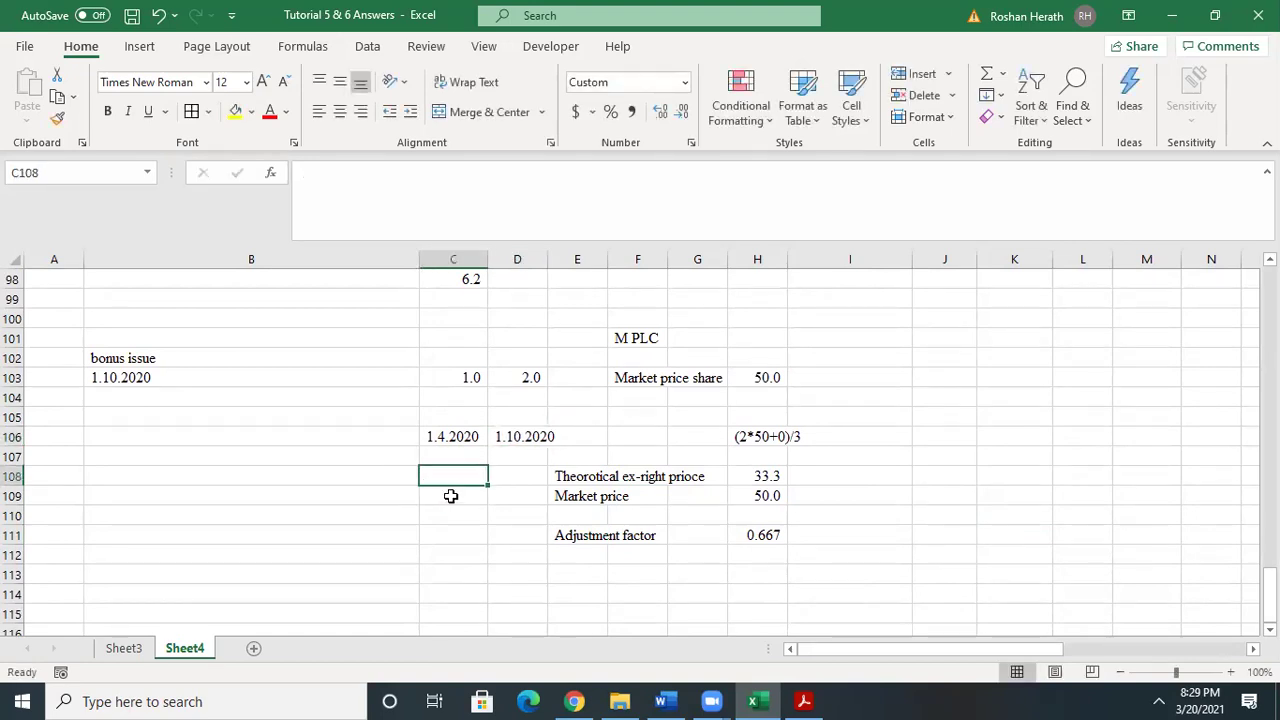
pyautogui.write('2000*')
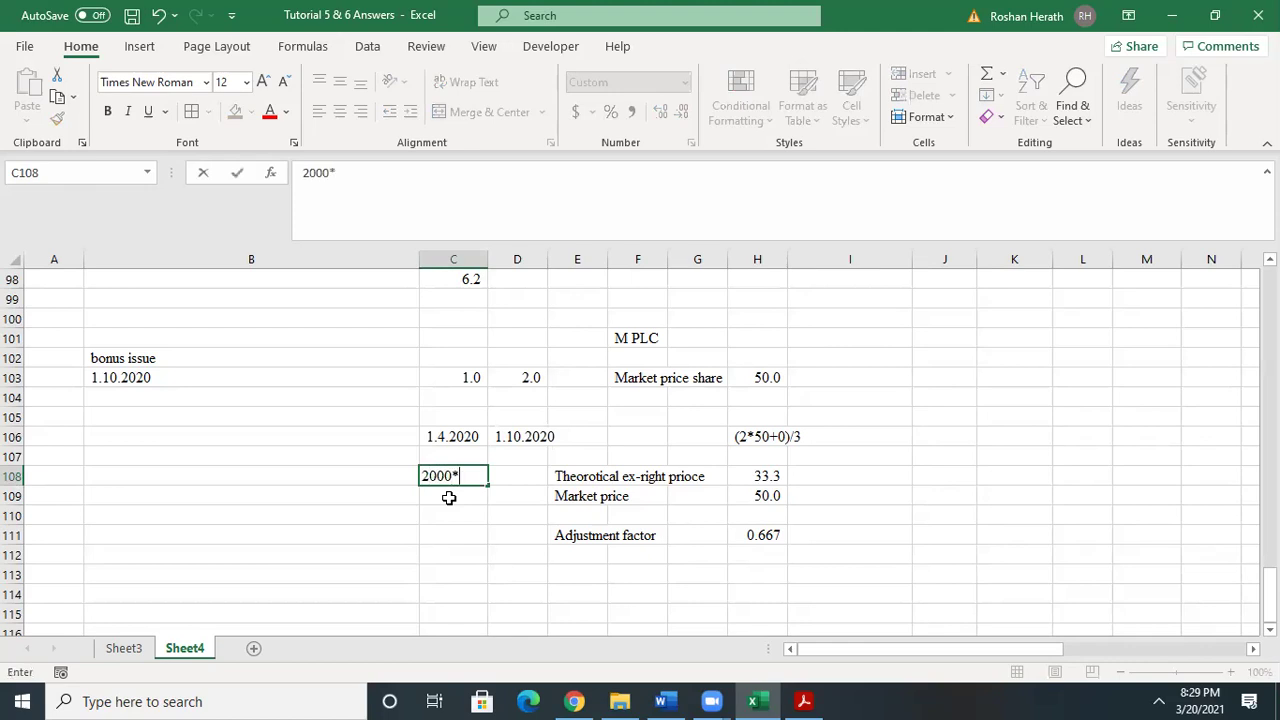
pyautogui.write('(6/12)')
pyautogui.click(445, 518)
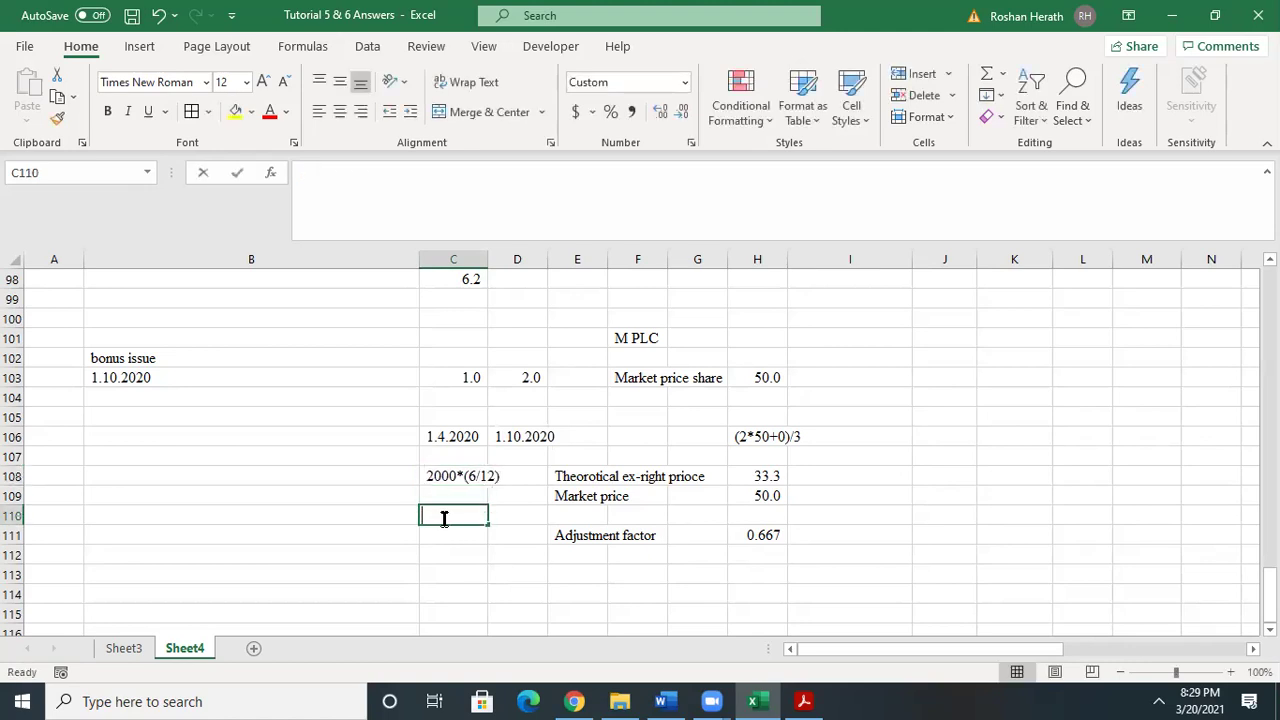
pyautogui.write('=2000')
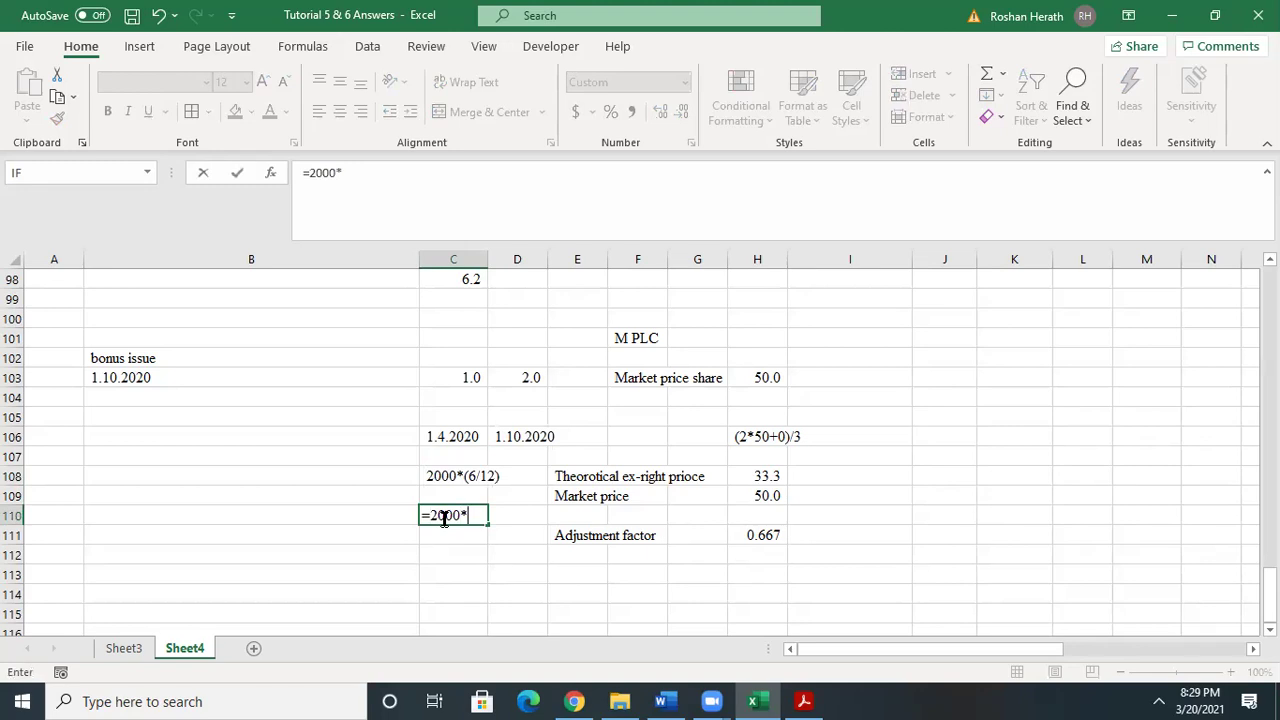
pyautogui.write('*(6/12)')
pyautogui.press('Return')
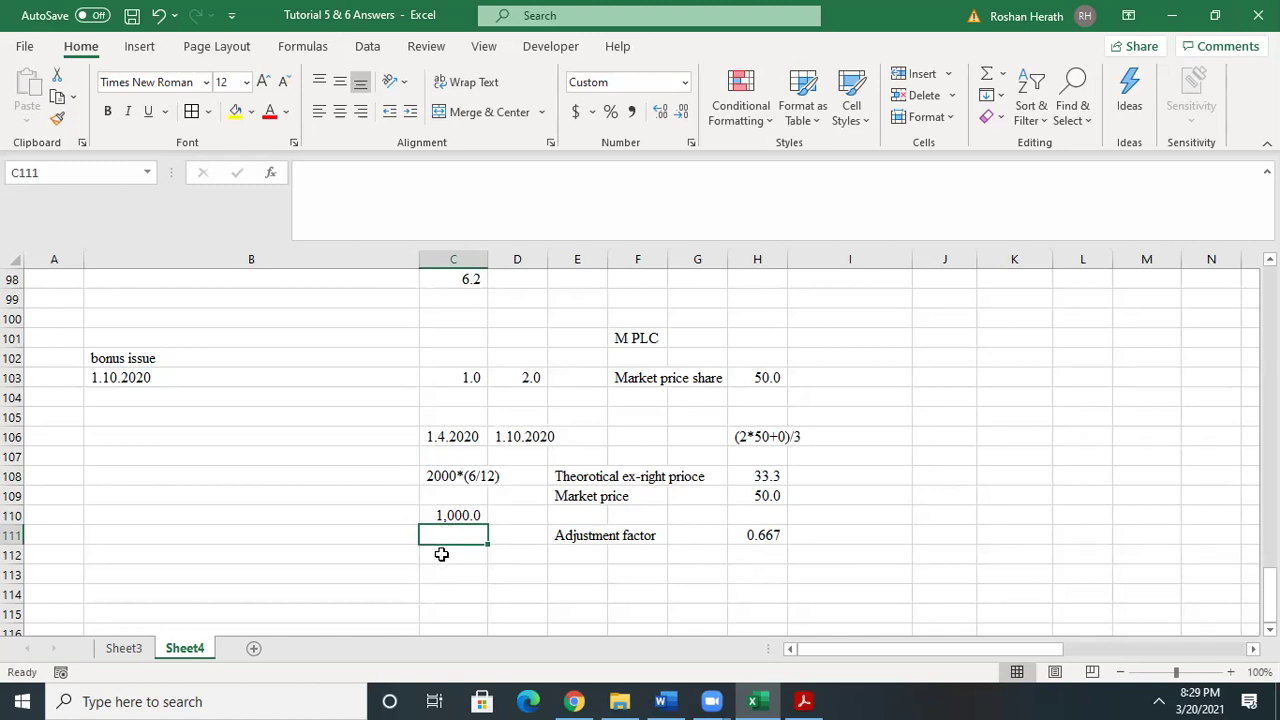
# - Divide the first period's weighted shares by the adjustment factor in C111, using =C110/H111
pyautogui.write('=')
pyautogui.click(455, 514)
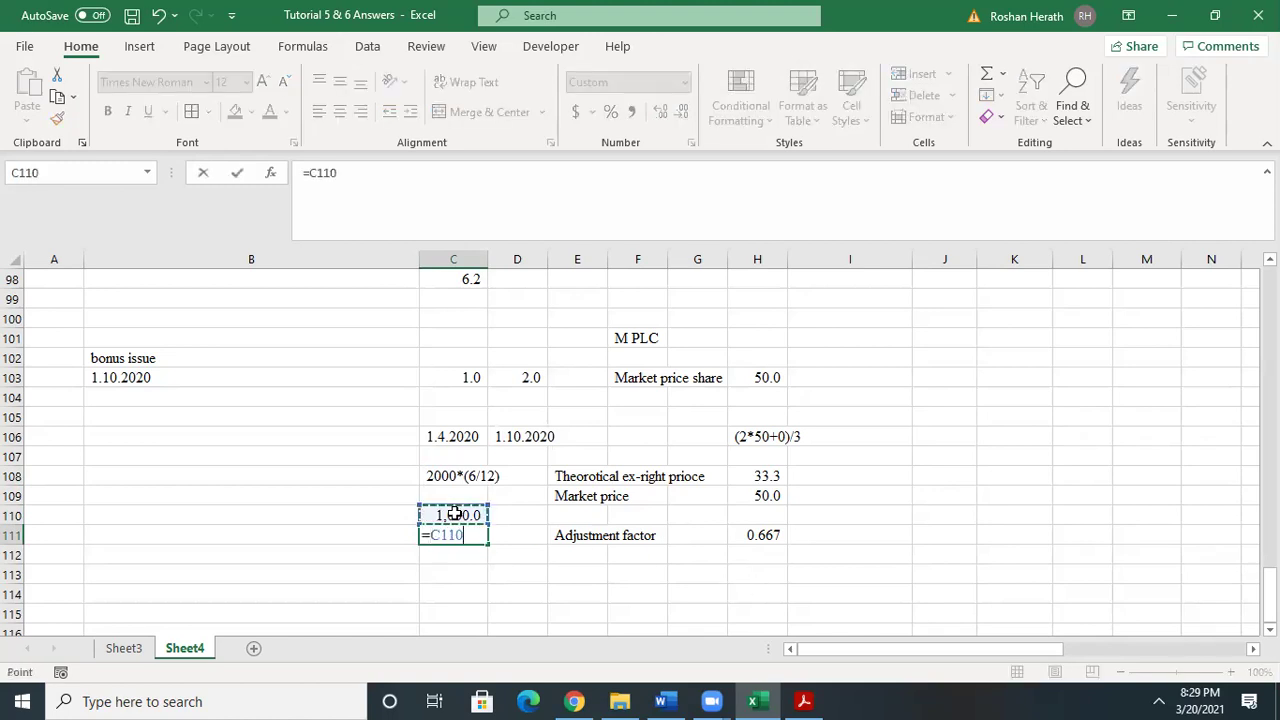
pyautogui.write('/')
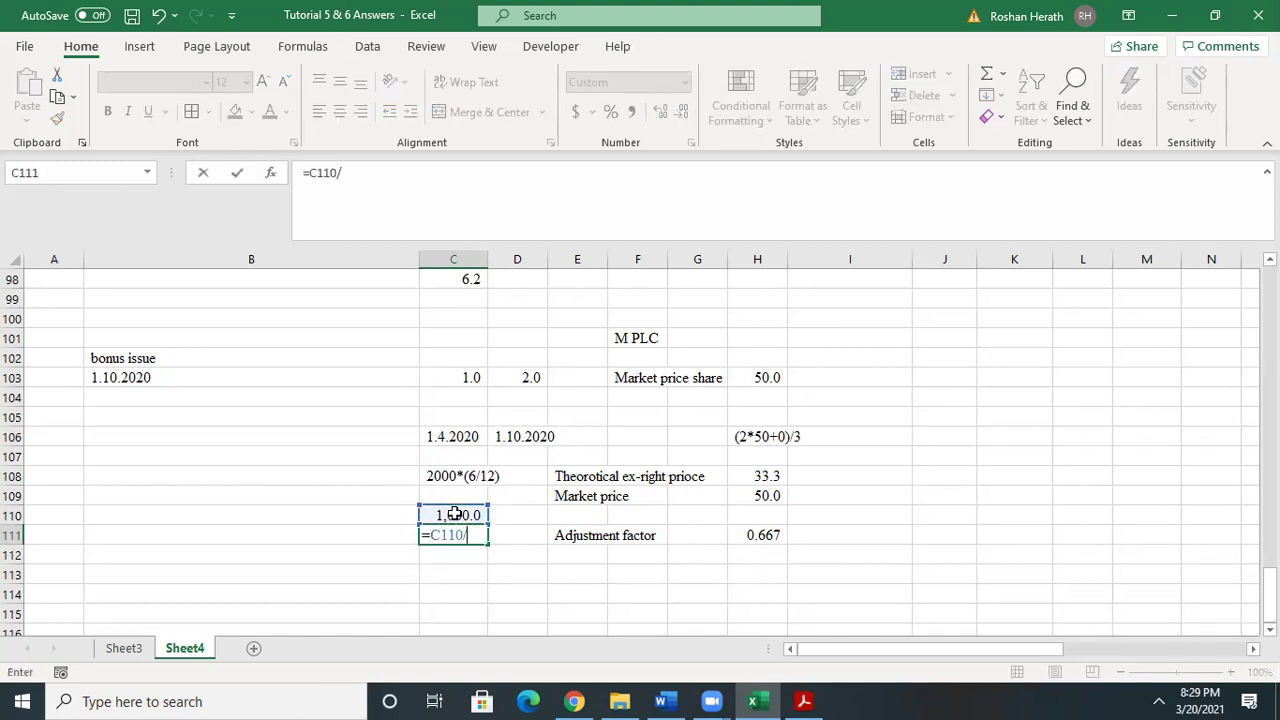
pyautogui.click(760, 536)
pyautogui.press('Return')
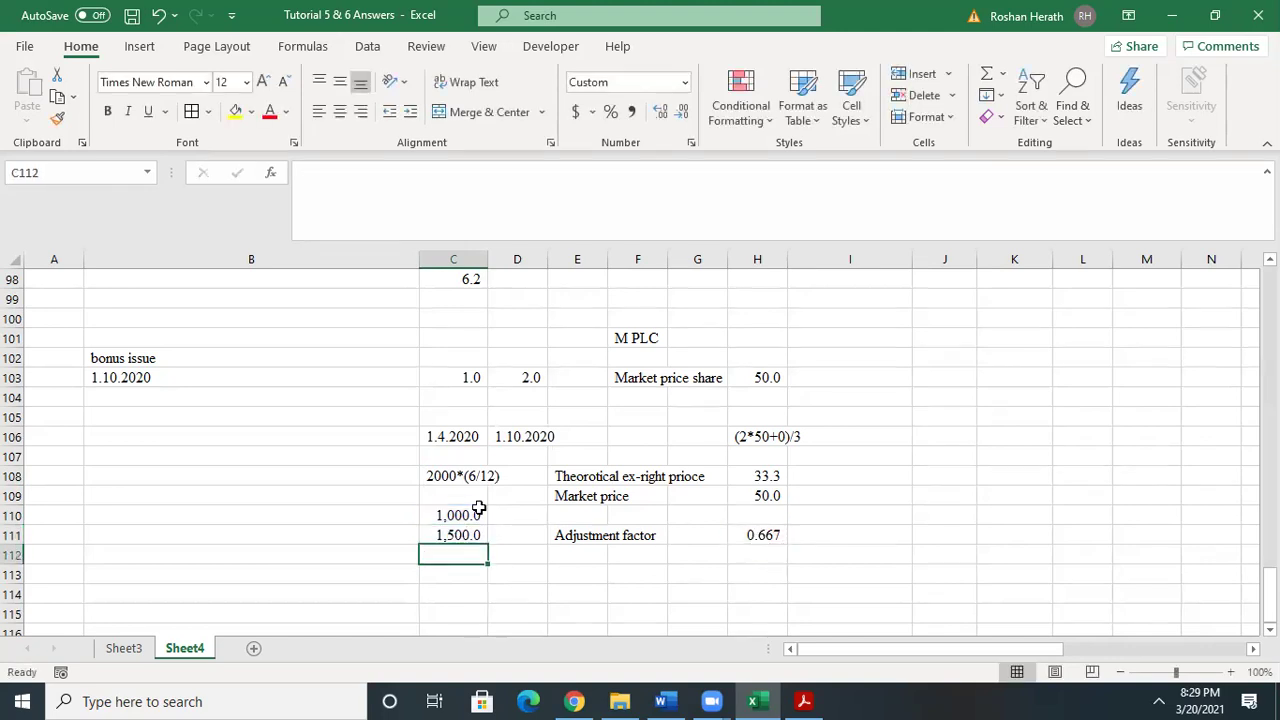
pyautogui.click(460, 535)
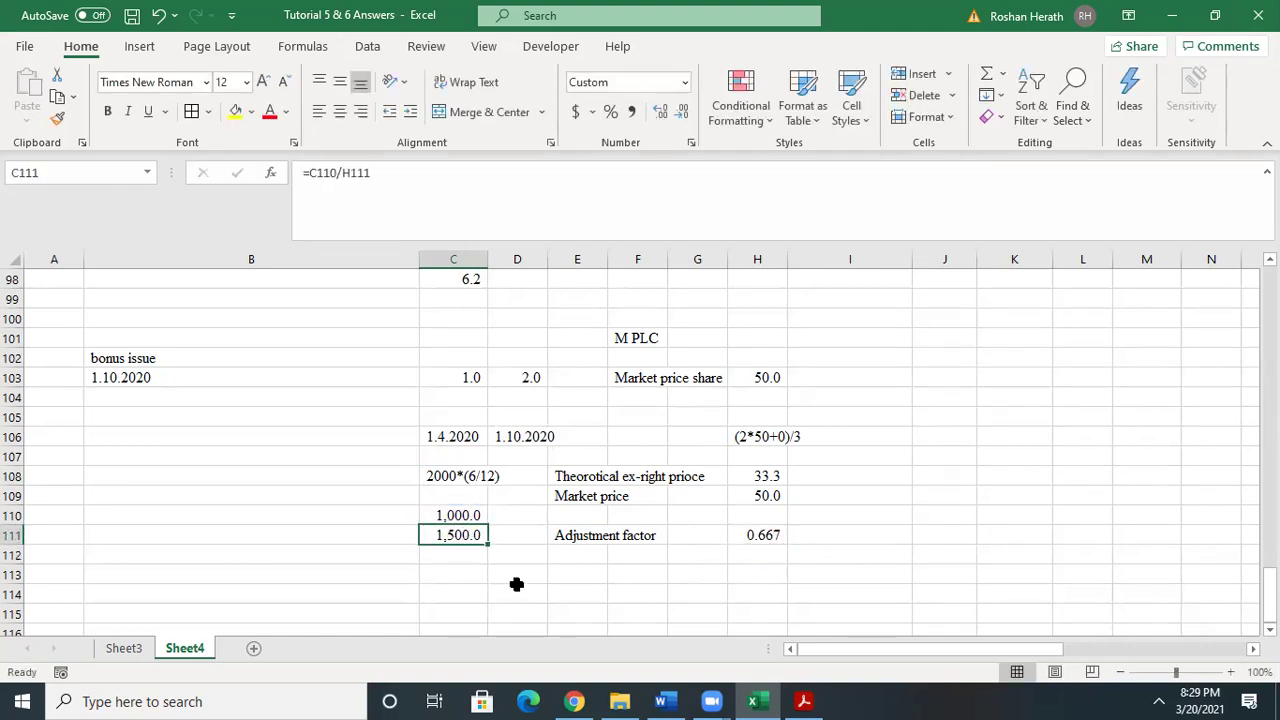
# - Enter the second period's dates, 1.10.2020 in C113 and 31.3.2021 in D113
pyautogui.click(449, 567)
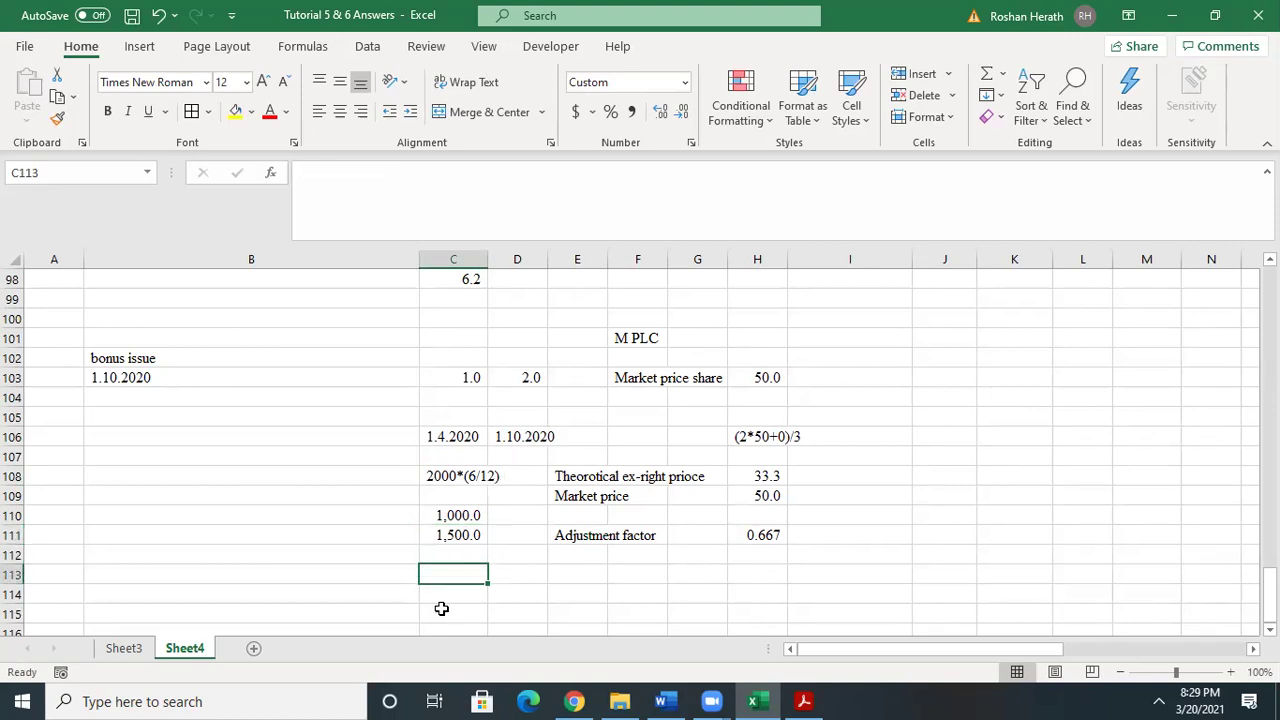
pyautogui.write('1.10.2020')
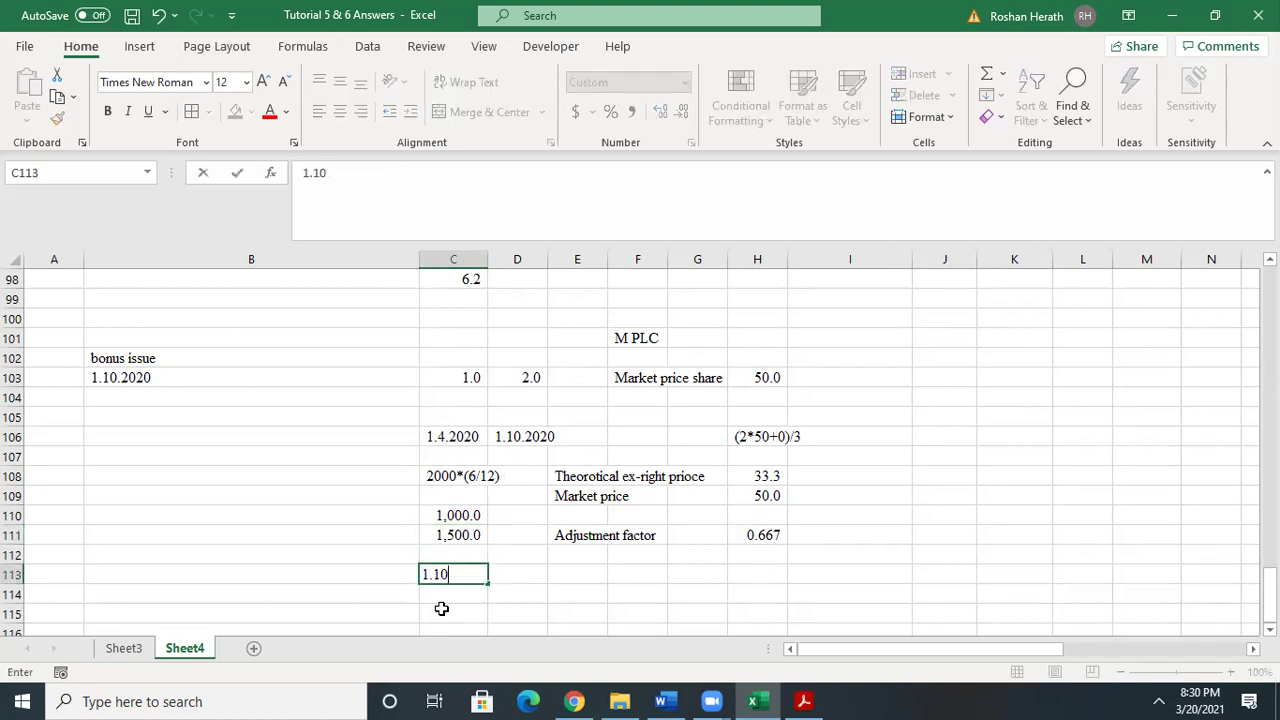
pyautogui.click(500, 571)
pyautogui.write('31.3.2021')
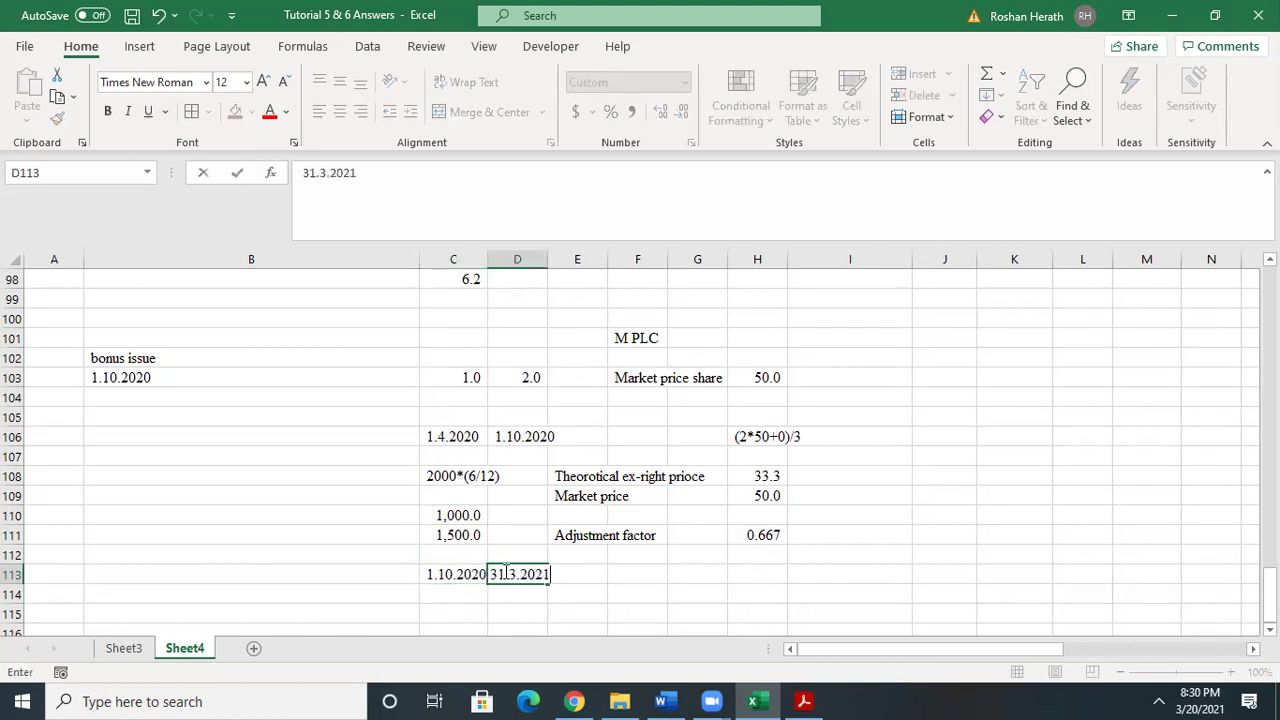
pyautogui.click(460, 592)
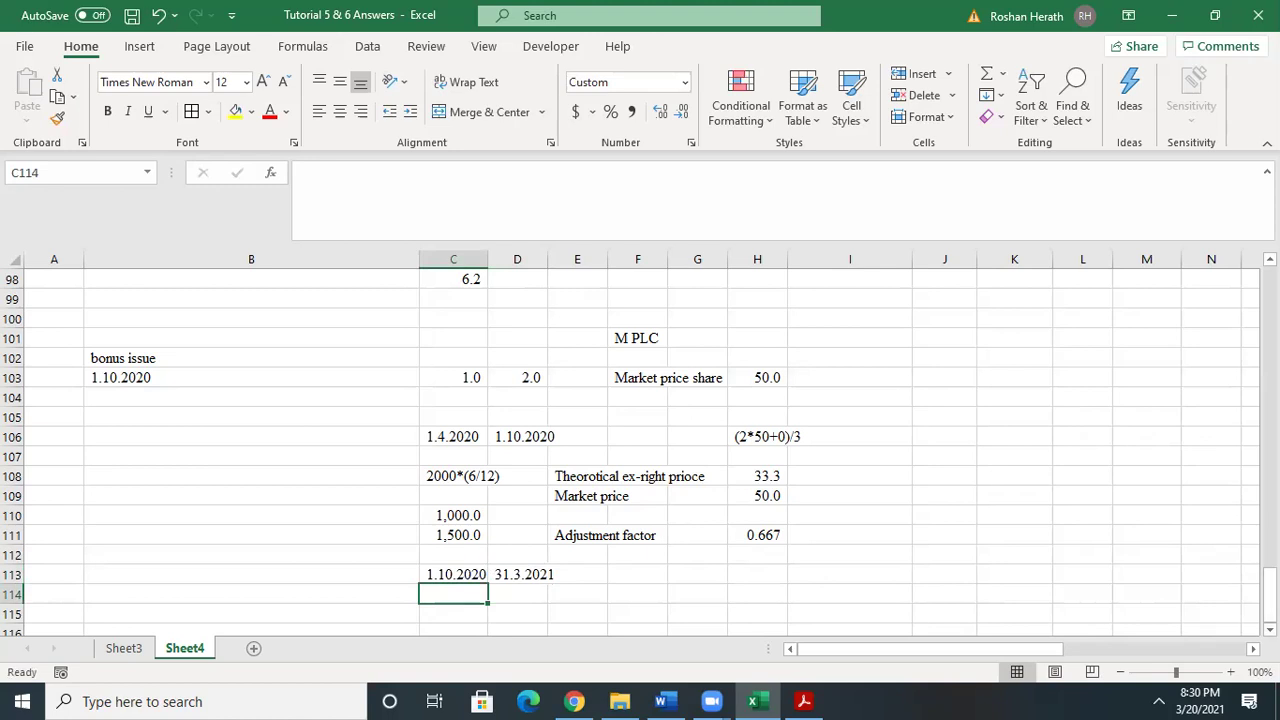
# - Write the working 3000*(6/12) as text in C115 and calculate it in C116 with =3000*(6/12)
pyautogui.scroll(-1, 500, 590)
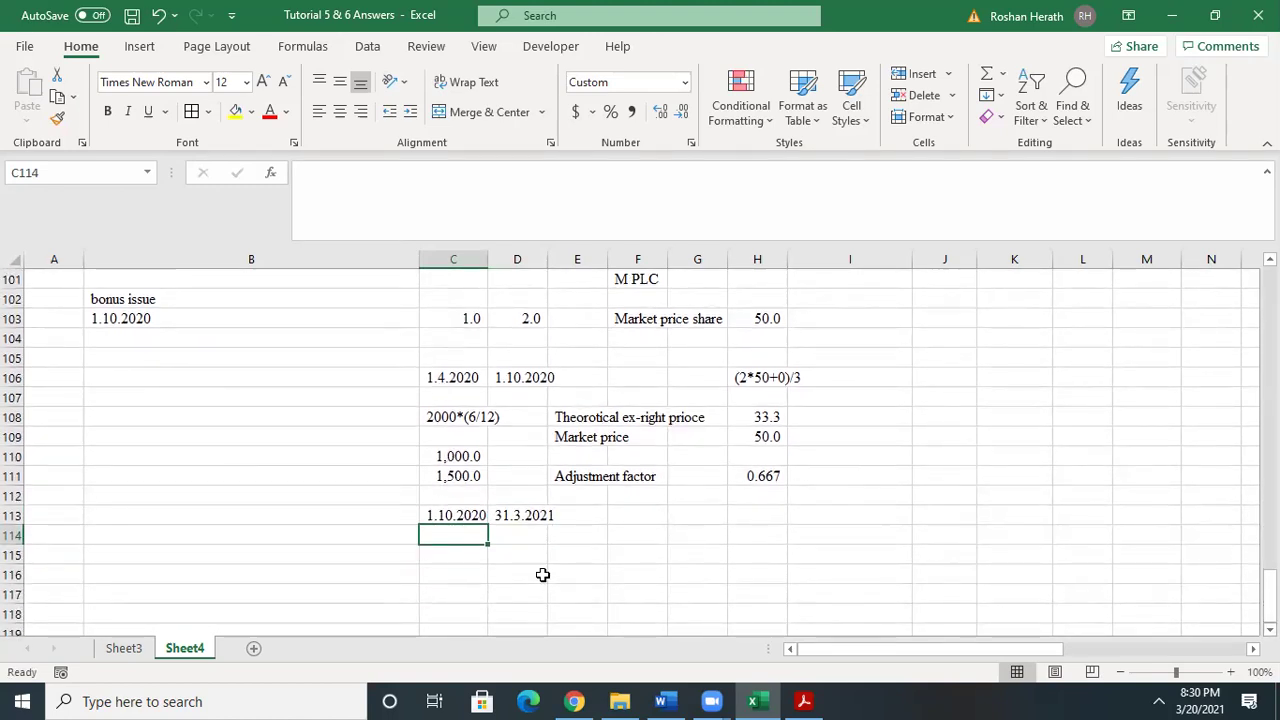
pyautogui.click(445, 553)
pyautogui.write('3000')
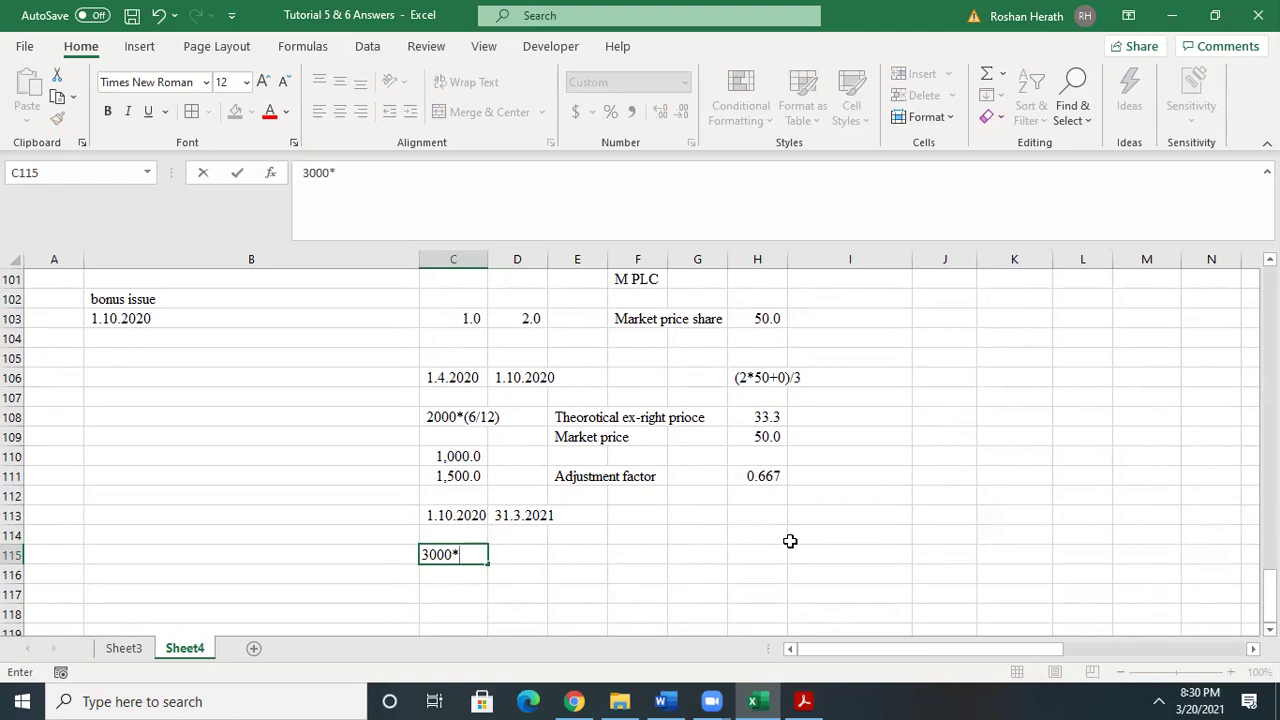
pyautogui.write('*(6/12)')
pyautogui.press('Return')
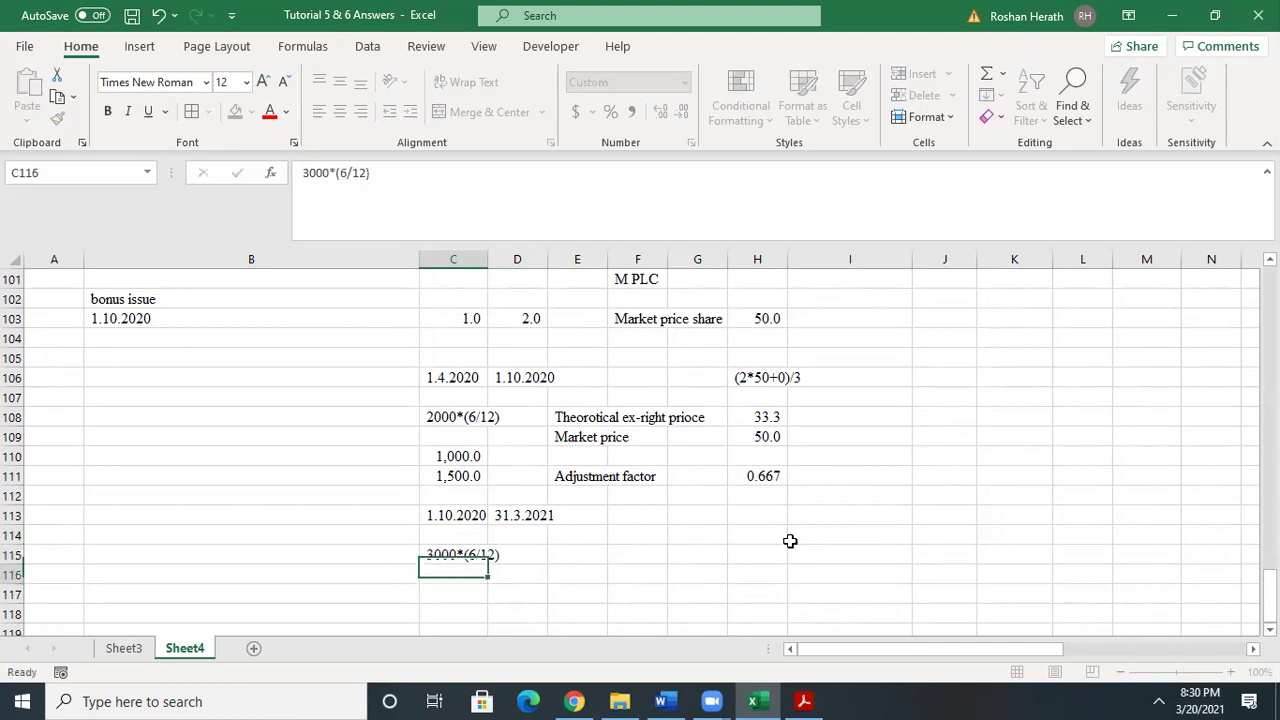
pyautogui.write('=3000')
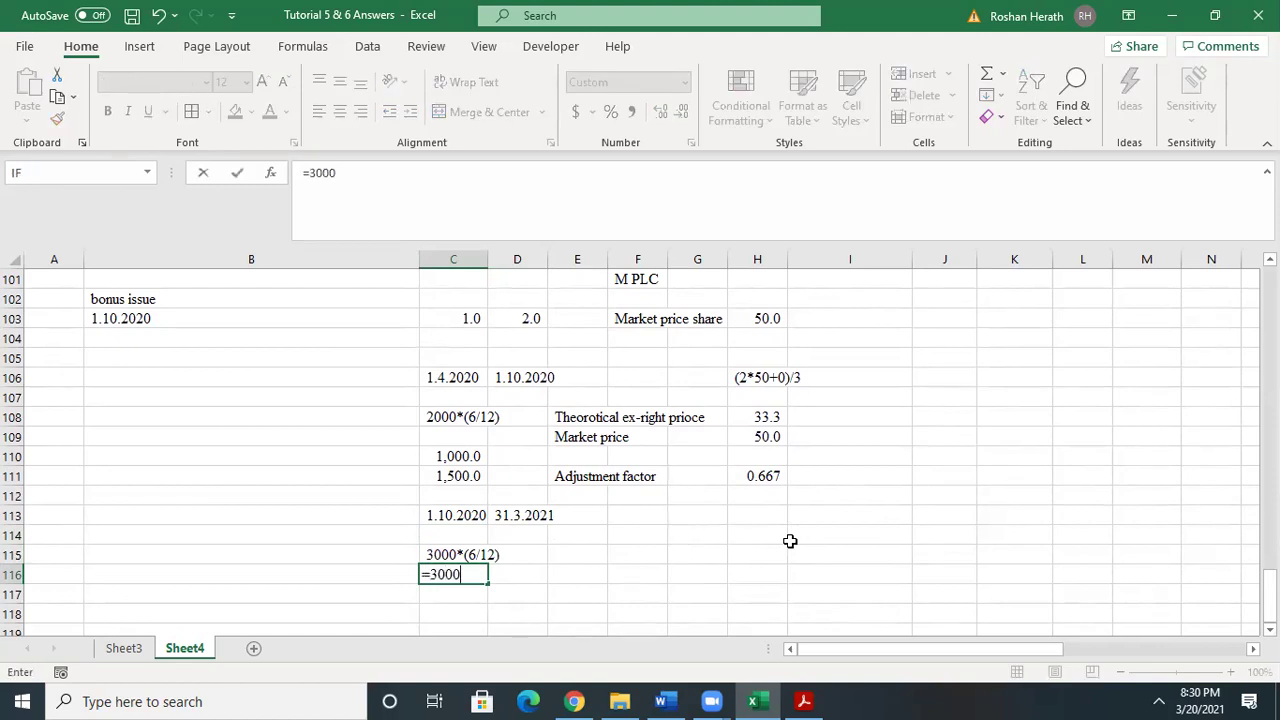
pyautogui.write('*(6/12')
pyautogui.press('Return')
# - Total the weighted shares of both periods in C118 with =C111+C116
pyautogui.click(454, 616)
pyautogui.write('=')
pyautogui.click(451, 476)
pyautogui.write('+')
pyautogui.click(457, 574)
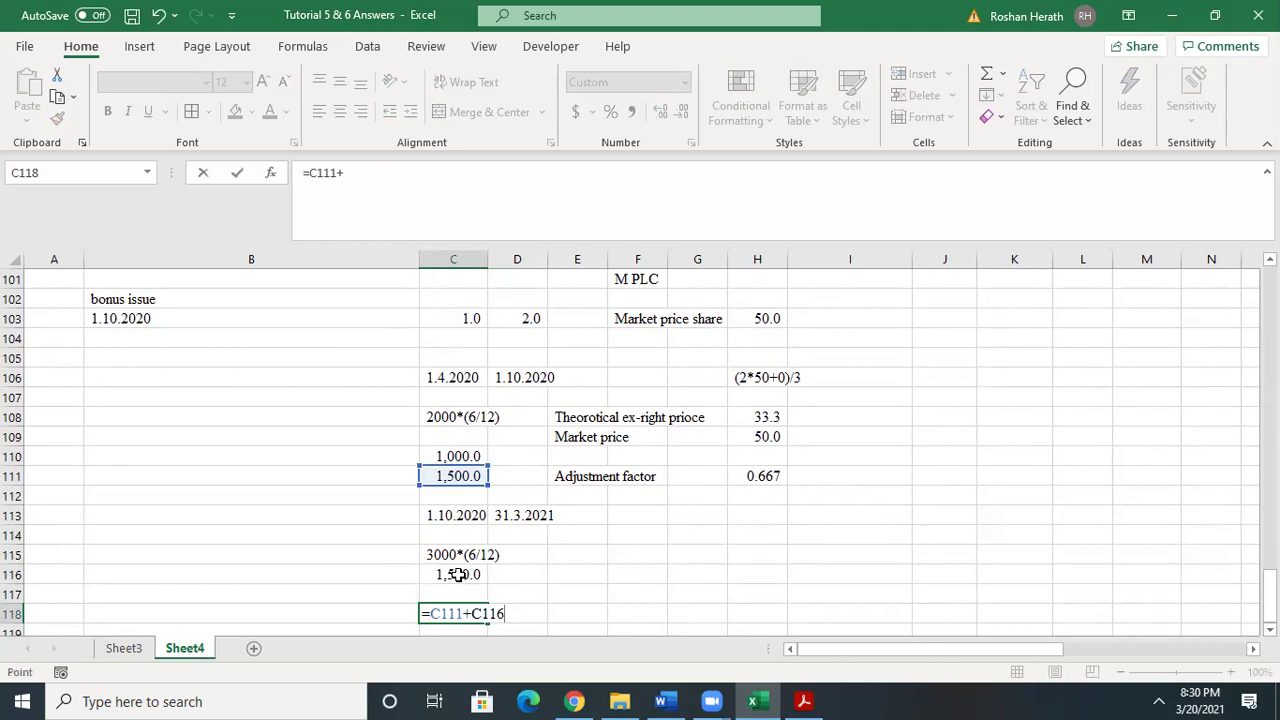
pyautogui.press('Return')
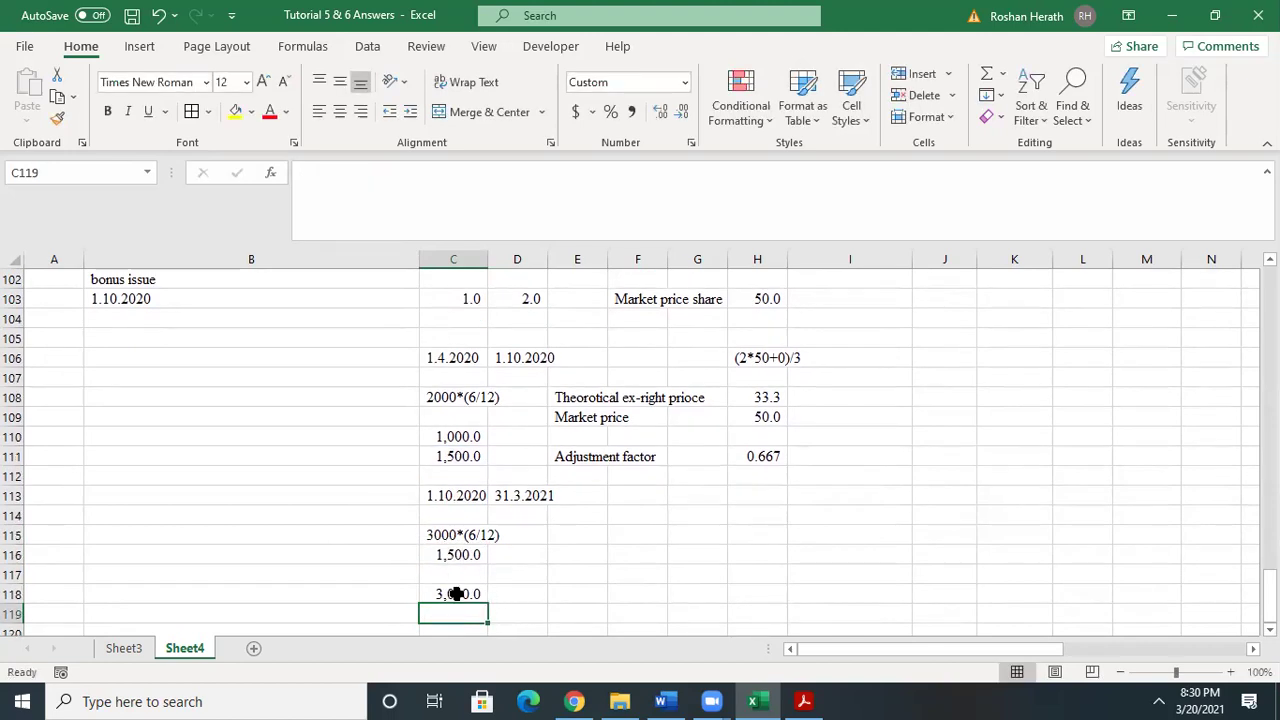
pyautogui.click(456, 594)
# - Review the bonus ratio in C103:D103 and the M PLC share count in C96, checking the share issue details in the Tutorial 6 Word document
pyautogui.moveTo(1269, 596); pyautogui.dragTo(1269, 588)
pyautogui.click(466, 357)
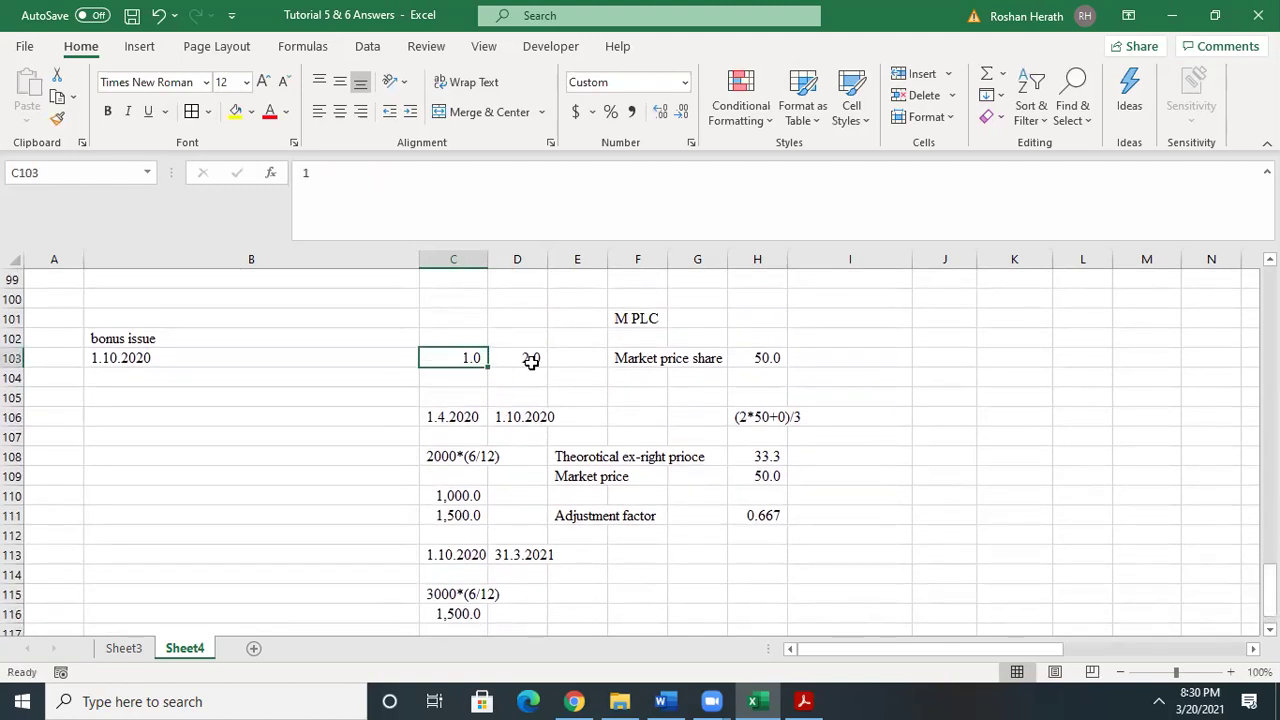
pyautogui.click(531, 358)
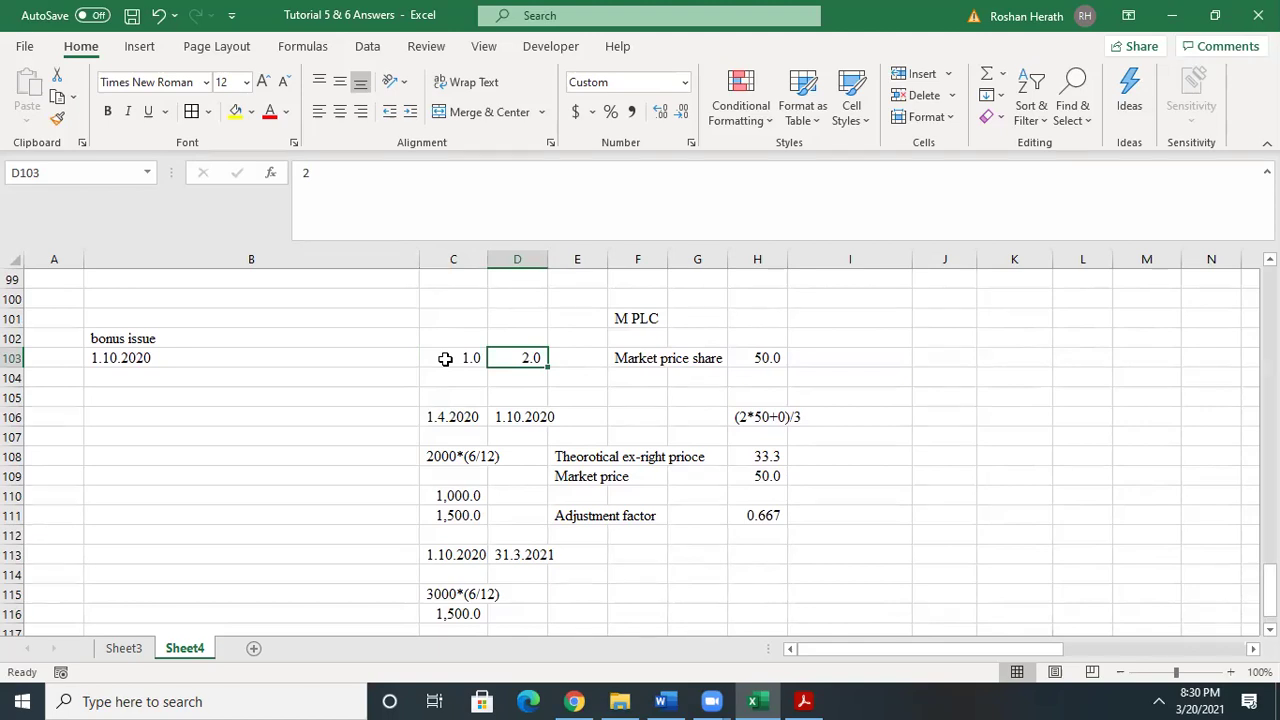
pyautogui.moveTo(1269, 590); pyautogui.dragTo(1269, 561)
pyautogui.click(449, 431)
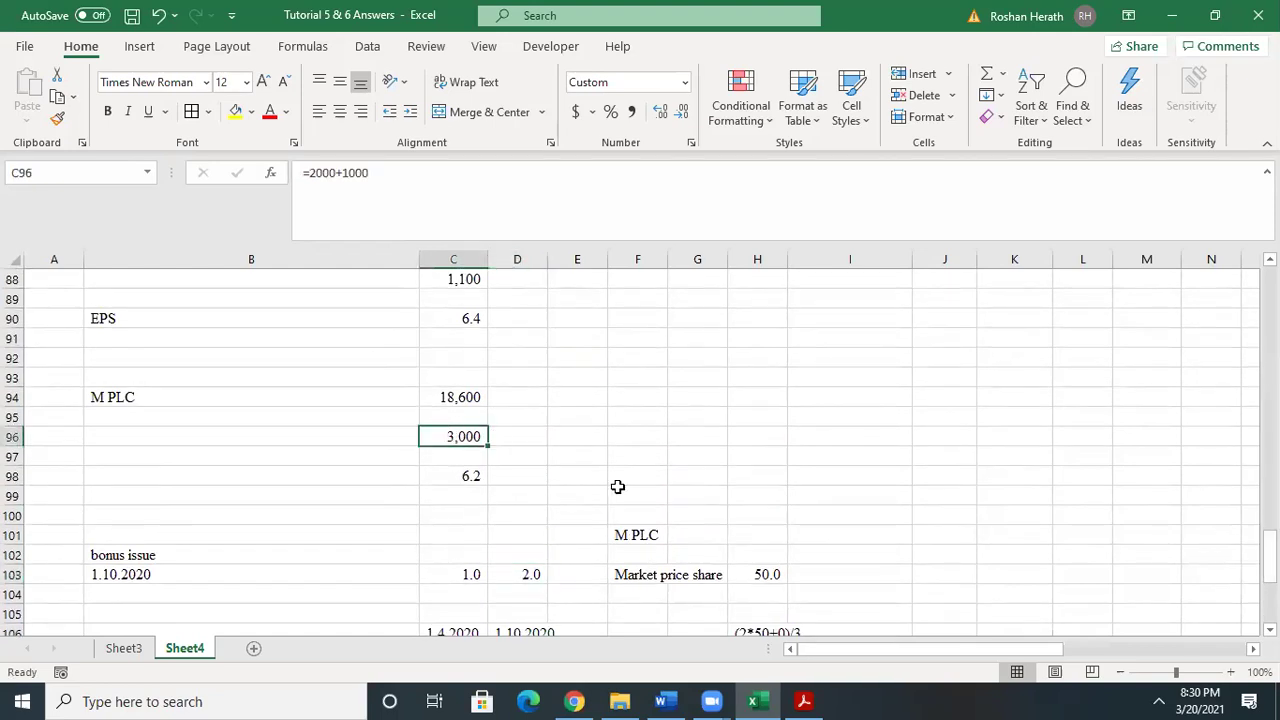
pyautogui.click(675, 700)
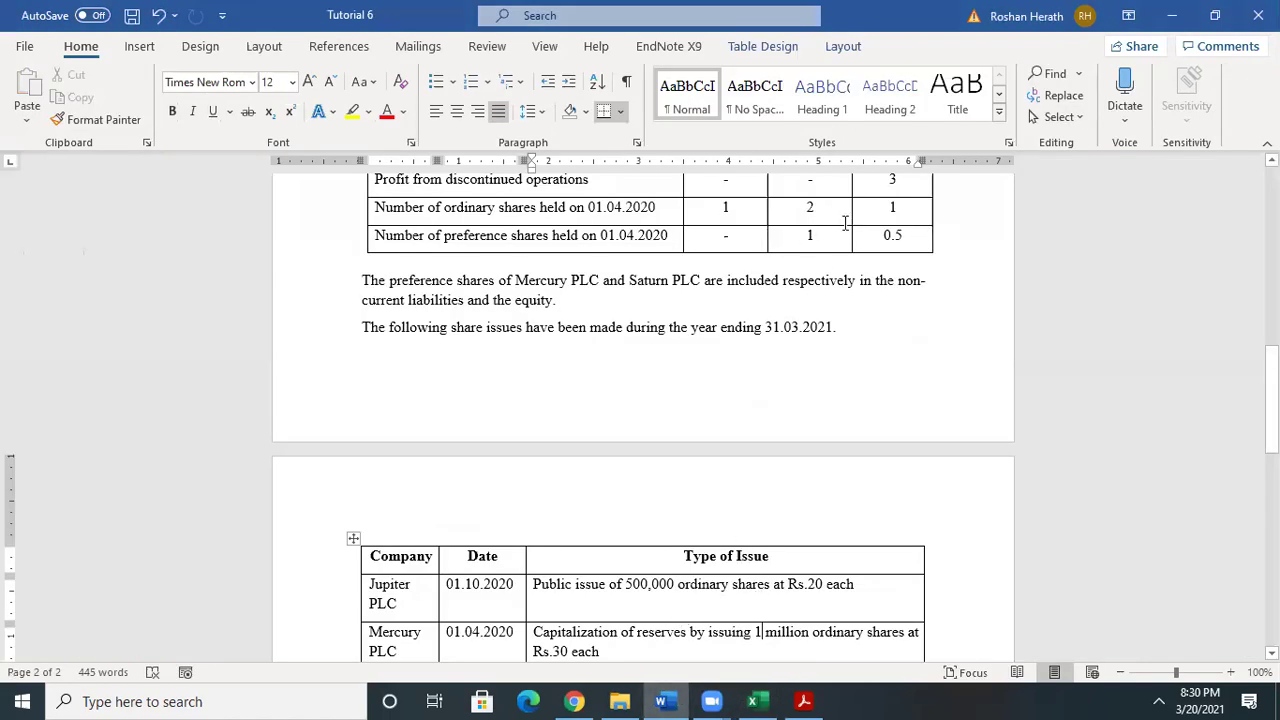
pyautogui.click(757, 700)
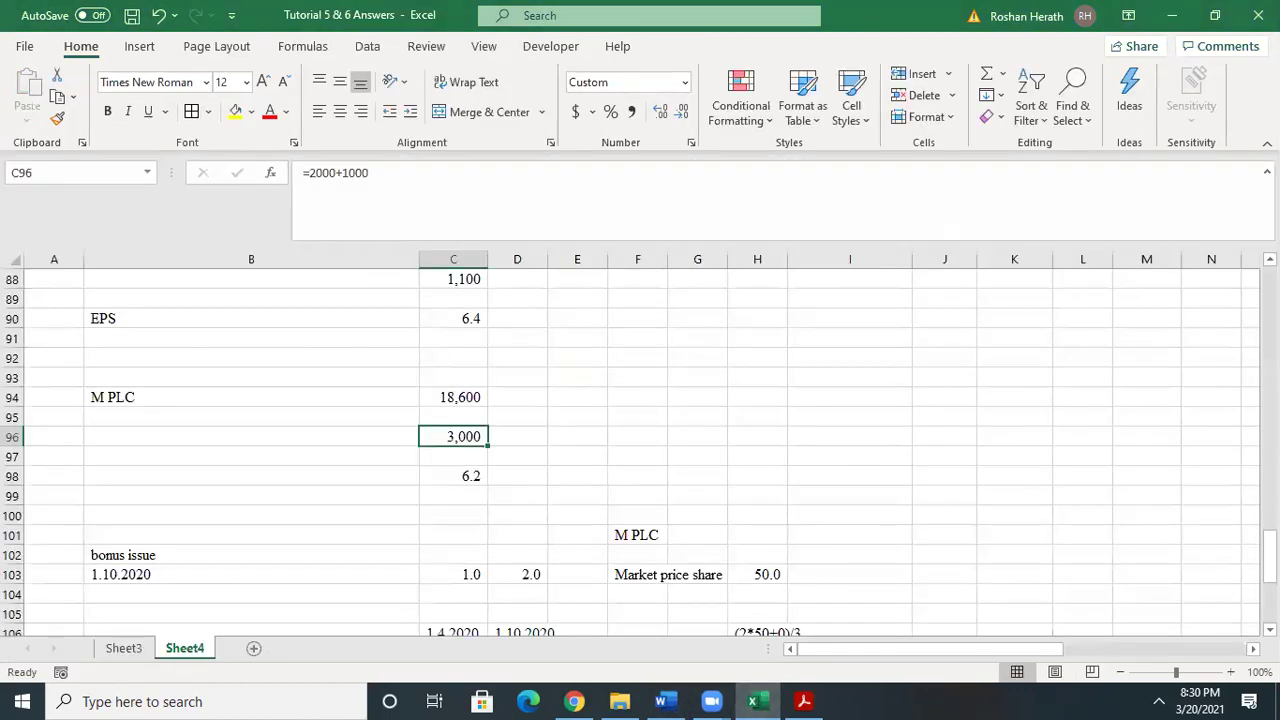
# - Format the total weighted shares in C118 with no decimal places and compare it with the M PLC share count in C96
pyautogui.moveTo(1269, 558); pyautogui.dragTo(1269, 560)
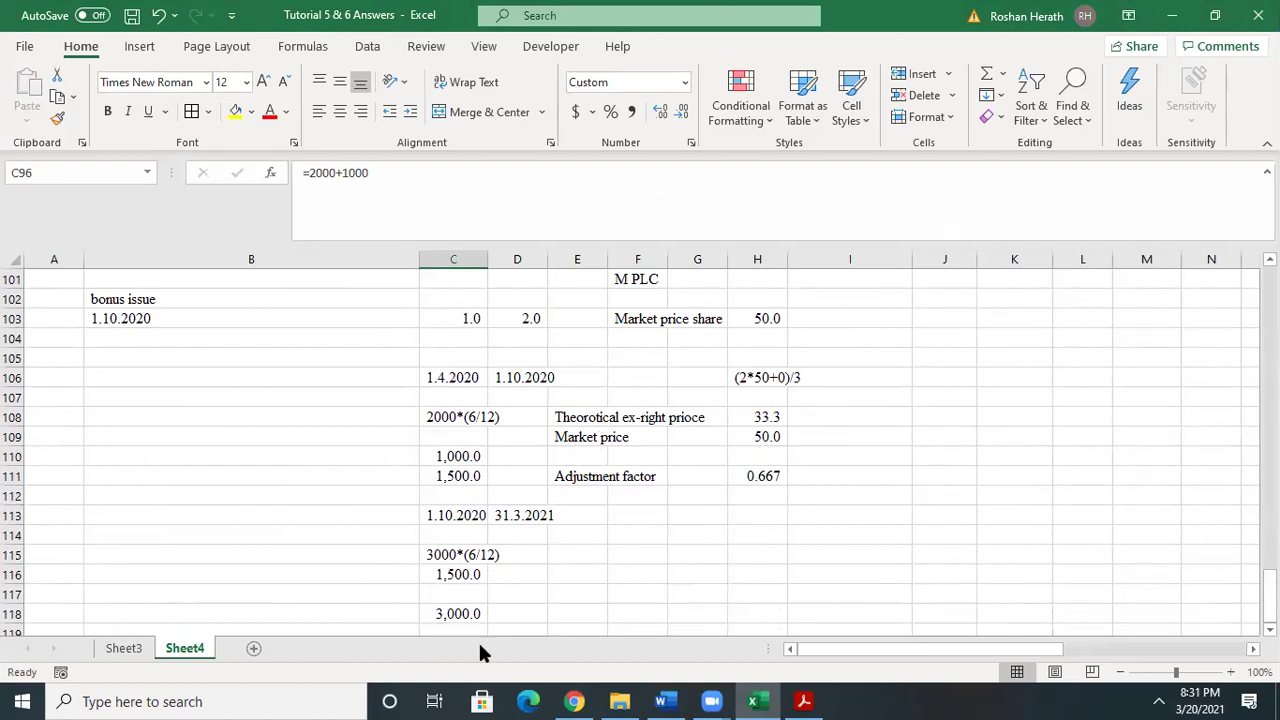
pyautogui.click(448, 612)
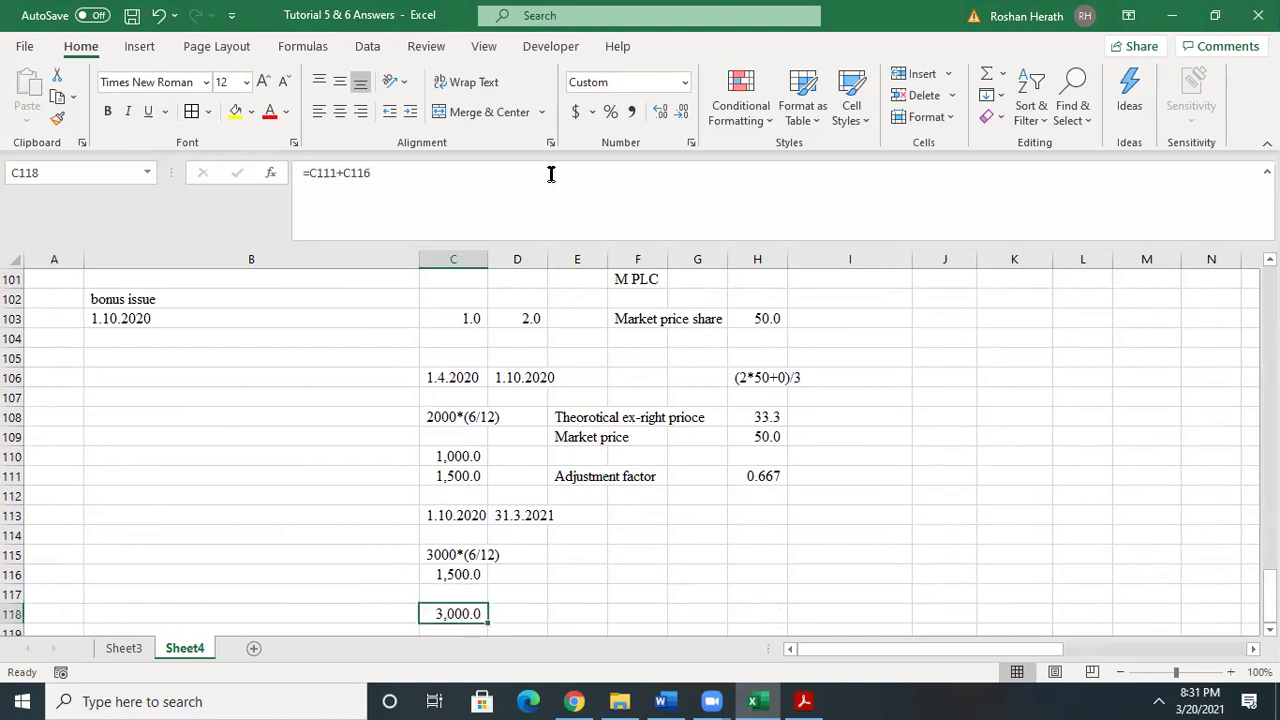
pyautogui.click(681, 111)
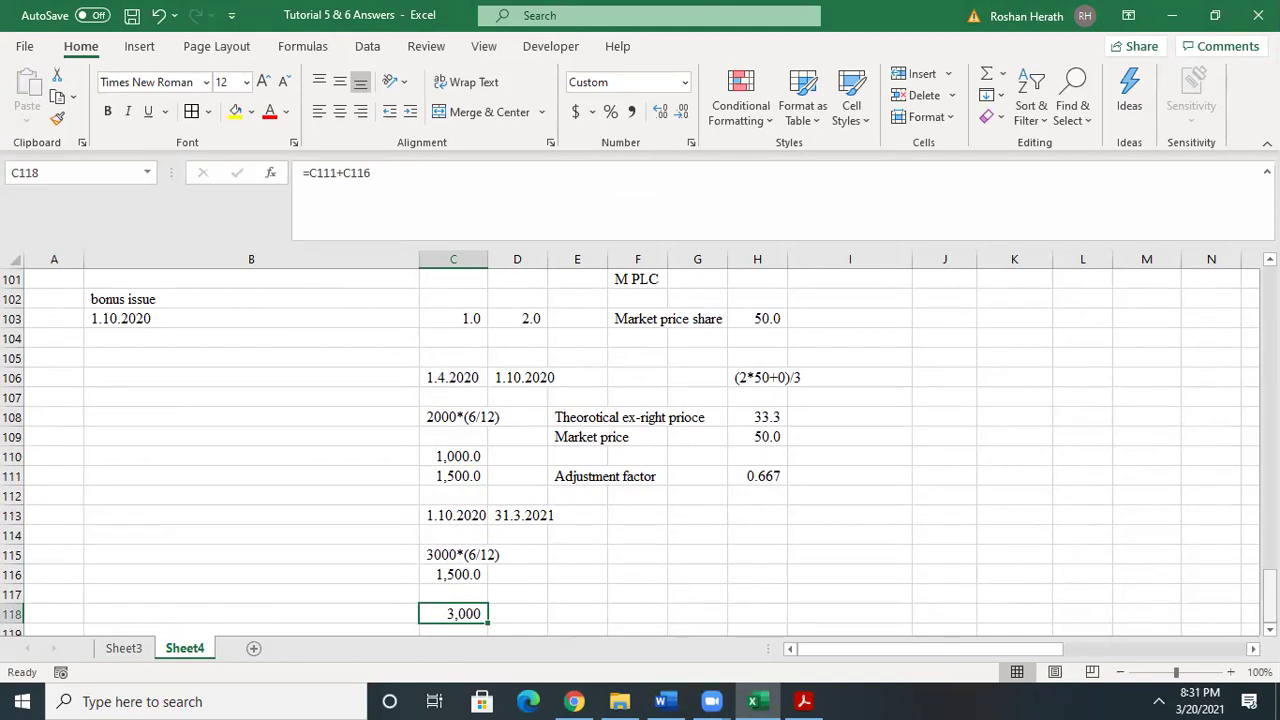
pyautogui.moveTo(1269, 596); pyautogui.dragTo(1269, 588)
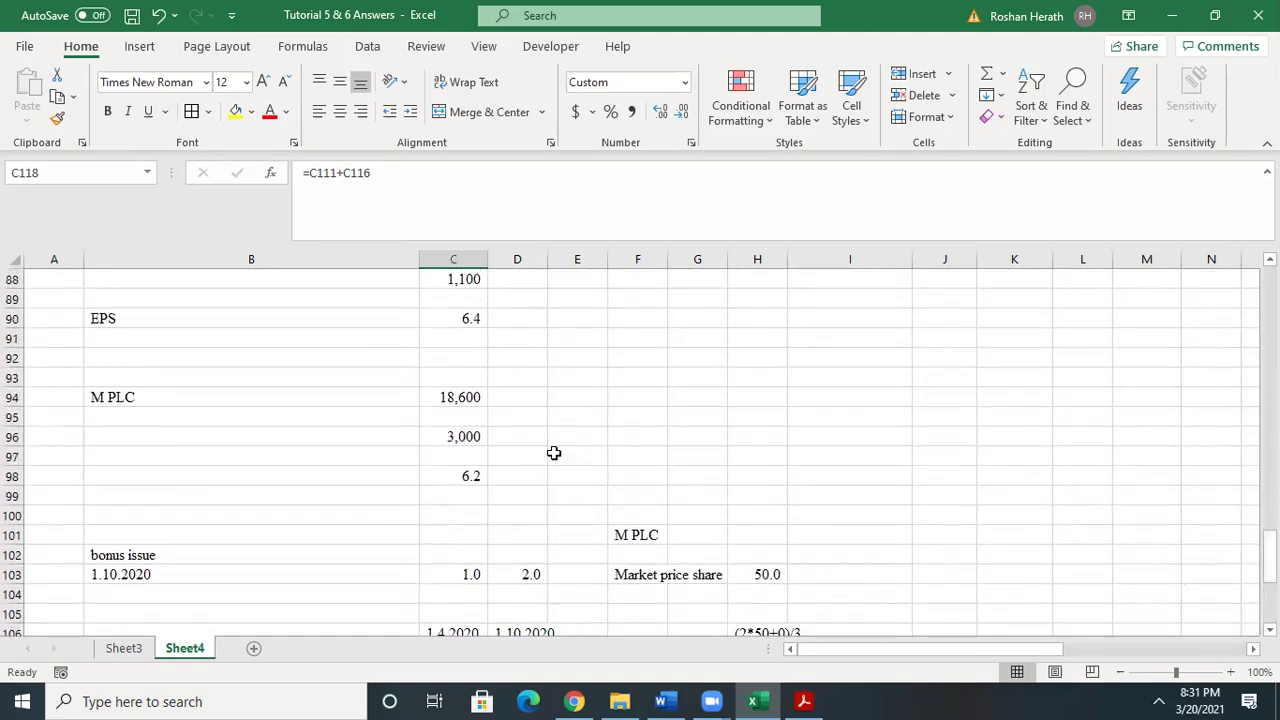
pyautogui.click(440, 437)
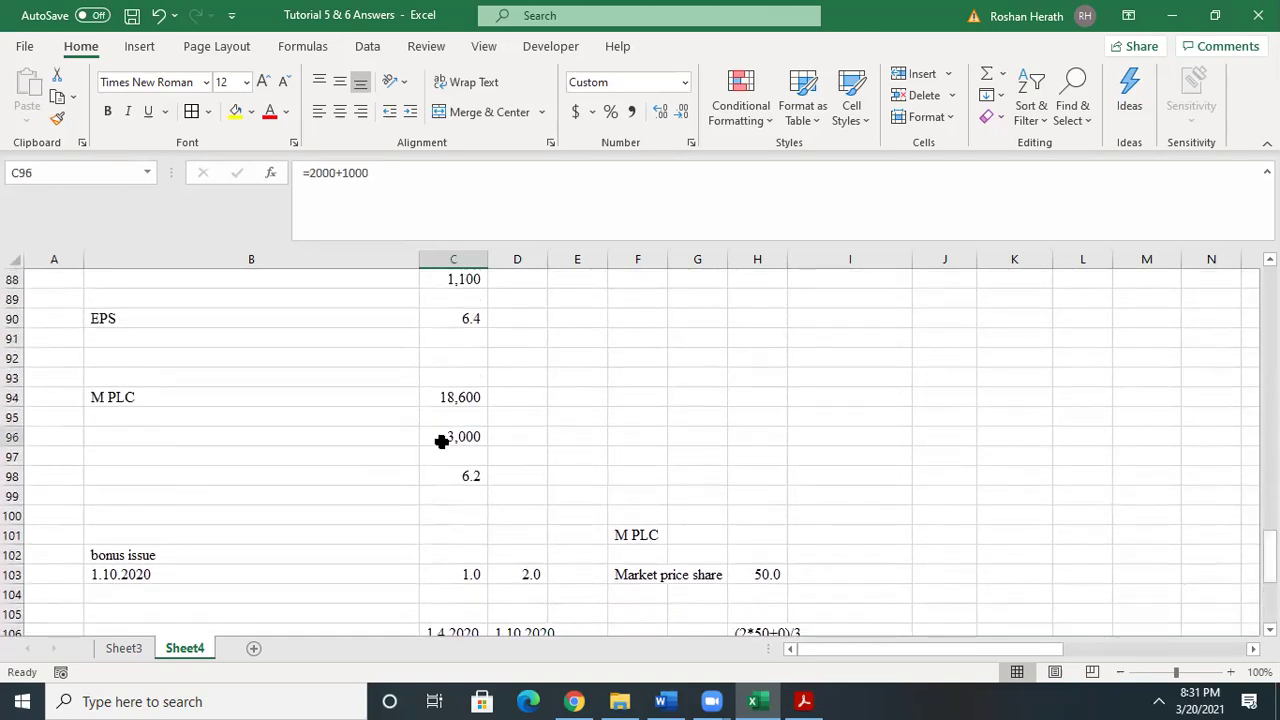
# - Recheck the M PLC share count in C96 and review the convertible debenture and diluted EPS details in the Tutorial 6 Word document
pyautogui.click(701, 442)
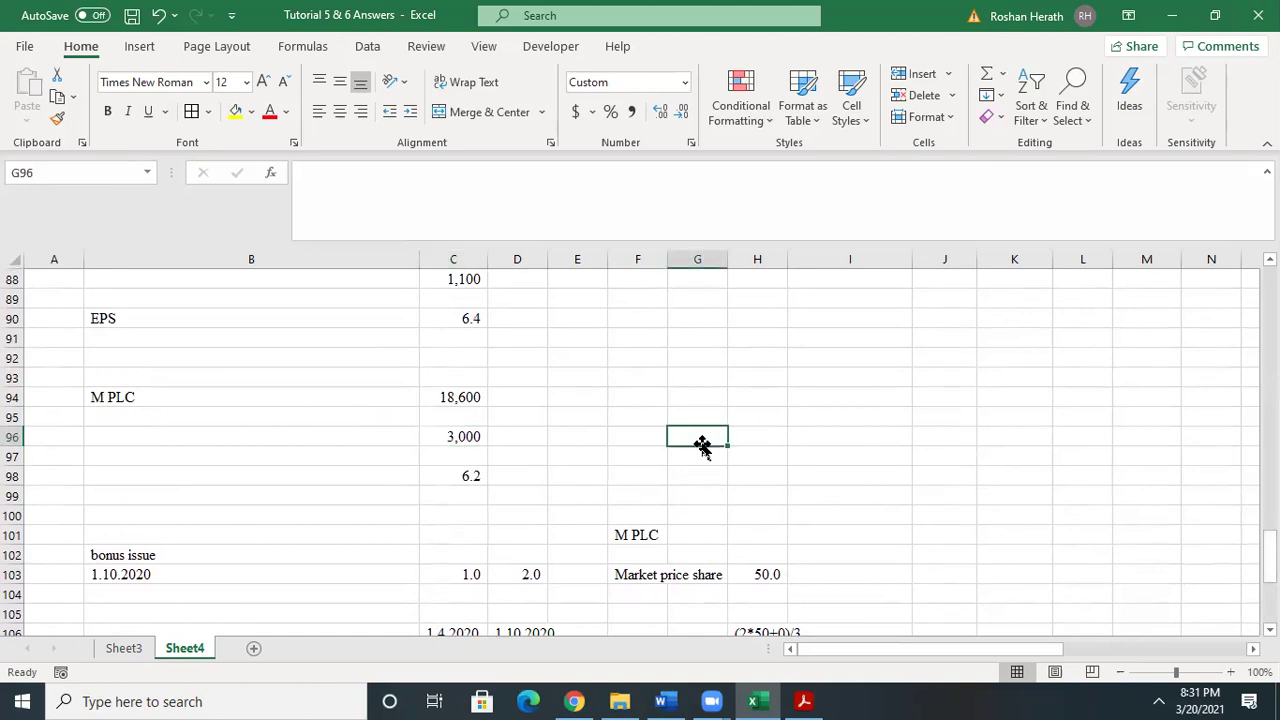
pyautogui.click(477, 434)
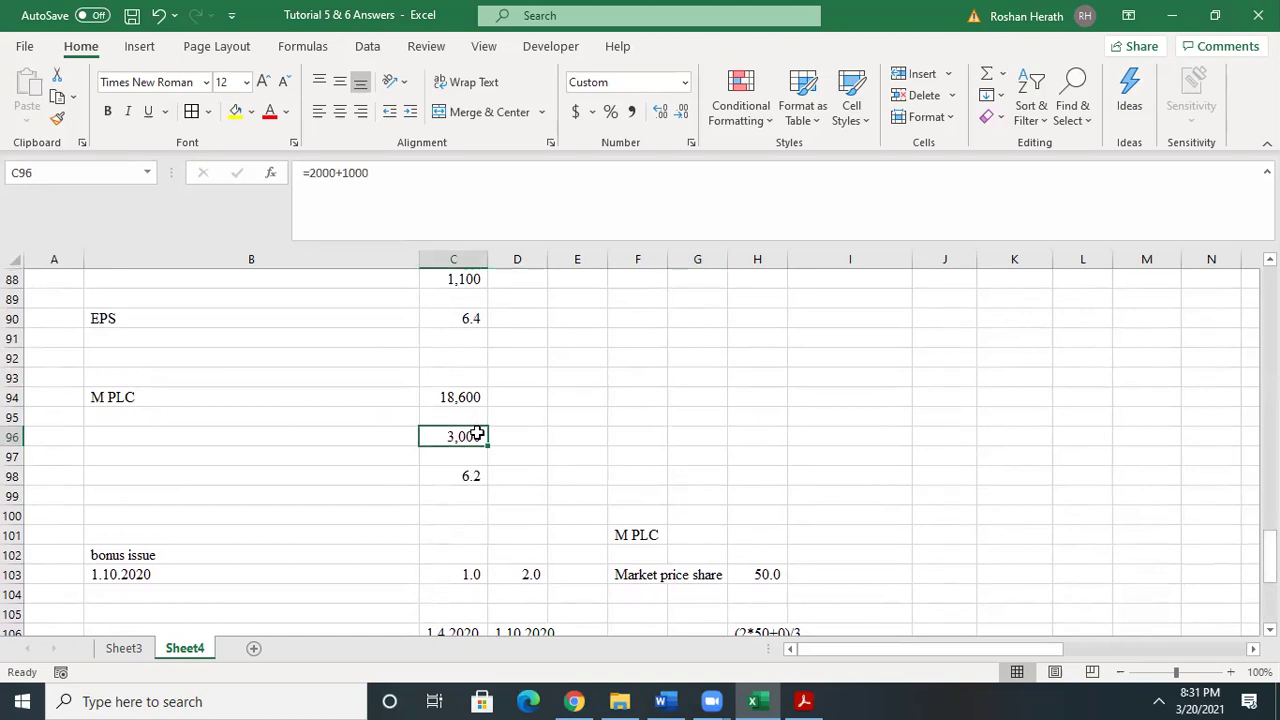
pyautogui.click(928, 459)
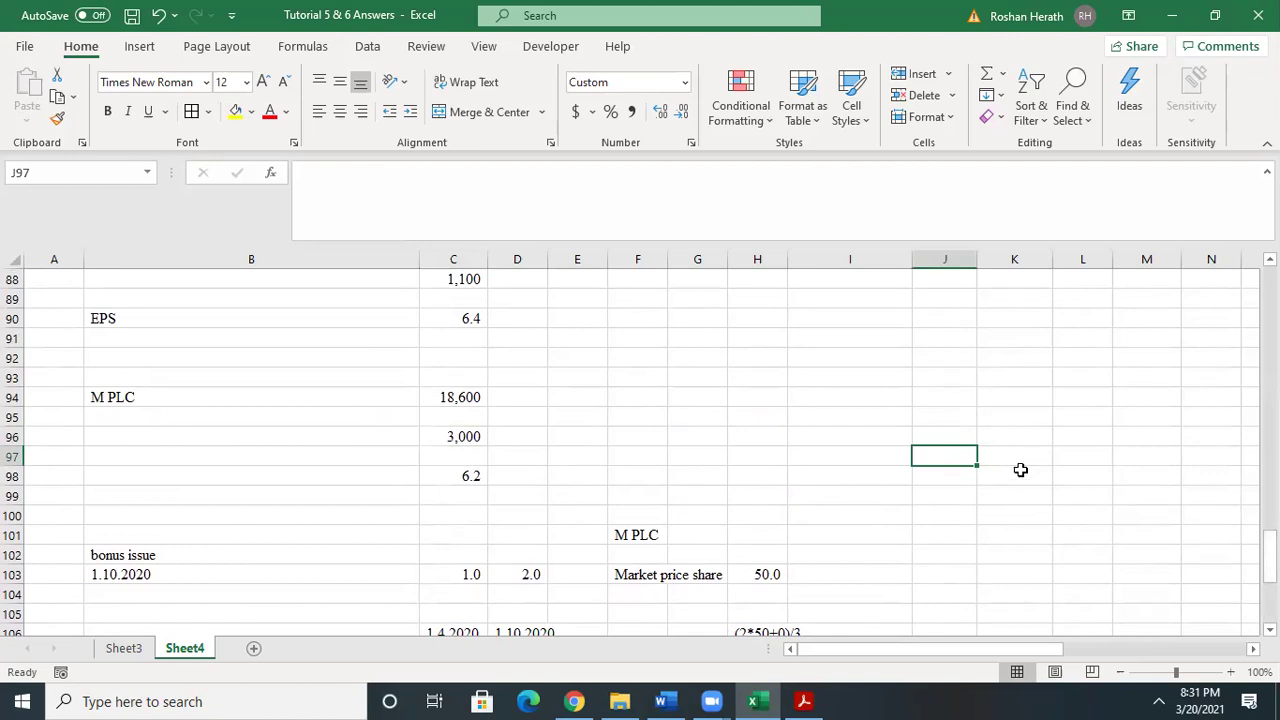
pyautogui.click(663, 701)
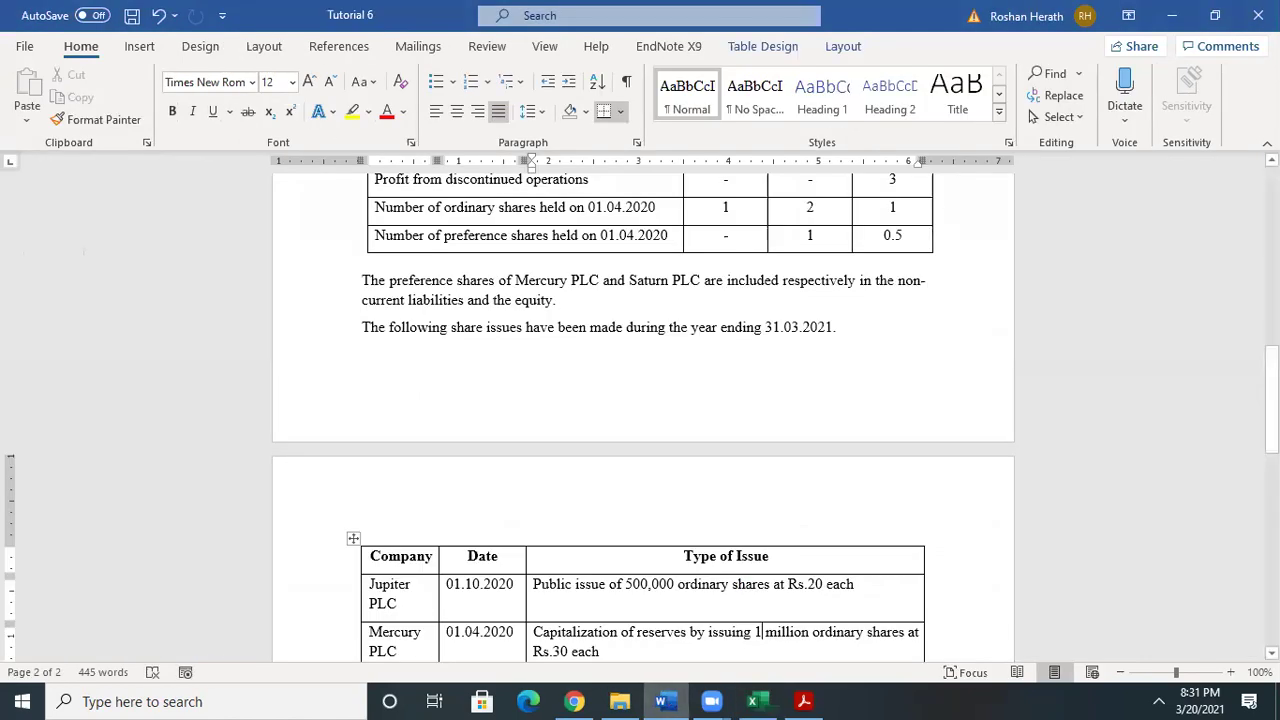
pyautogui.click(1271, 380)
pyautogui.moveTo(1271, 380); pyautogui.dragTo(1271, 465)
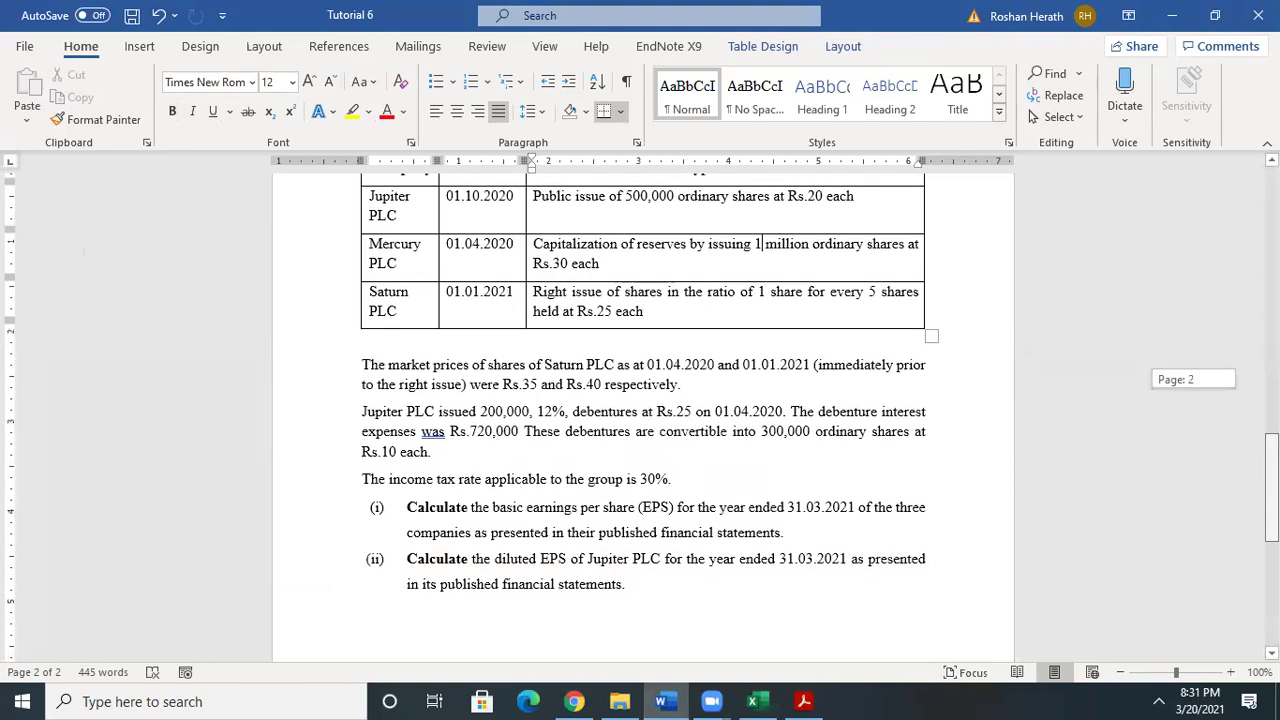
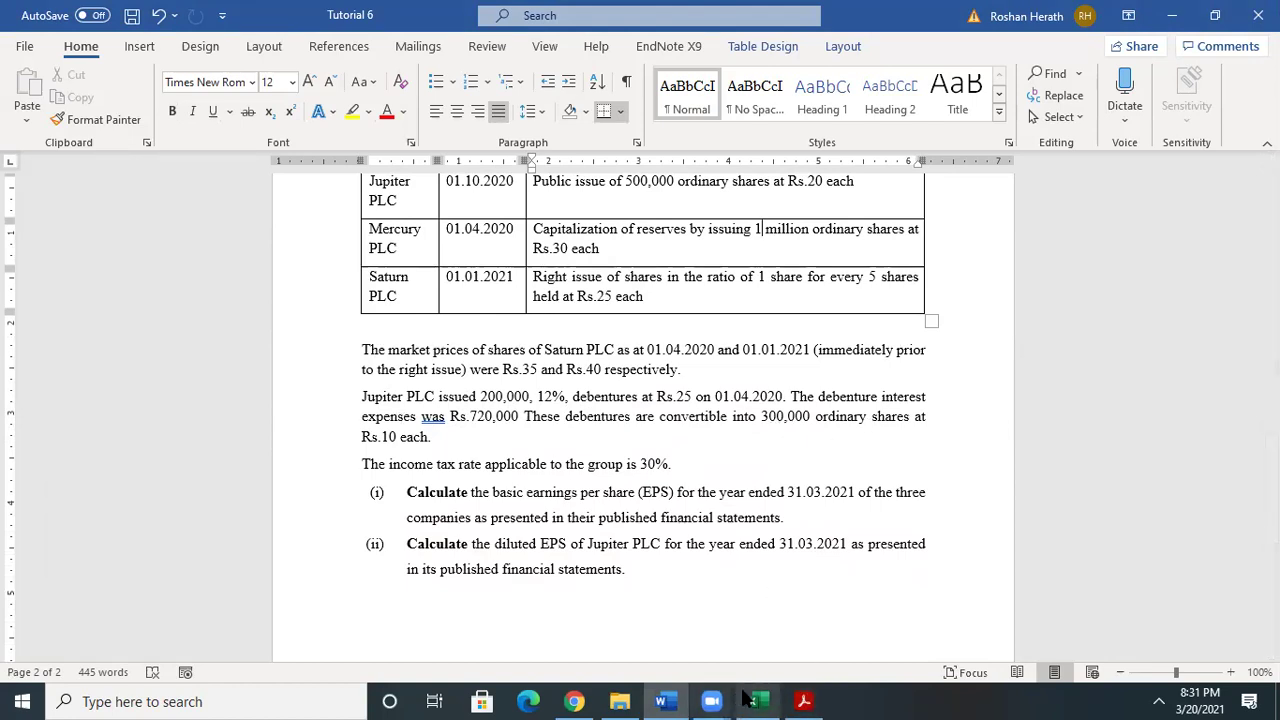
pyautogui.moveTo(755, 700)
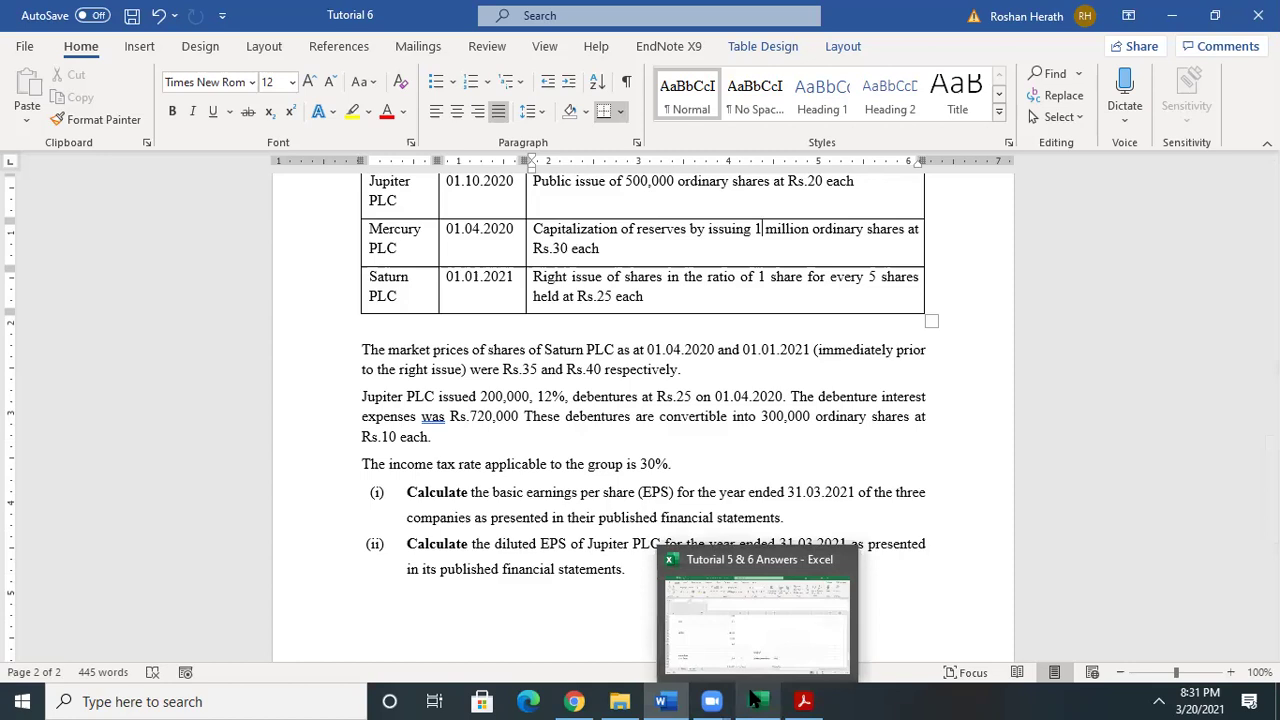
pyautogui.click(755, 700)
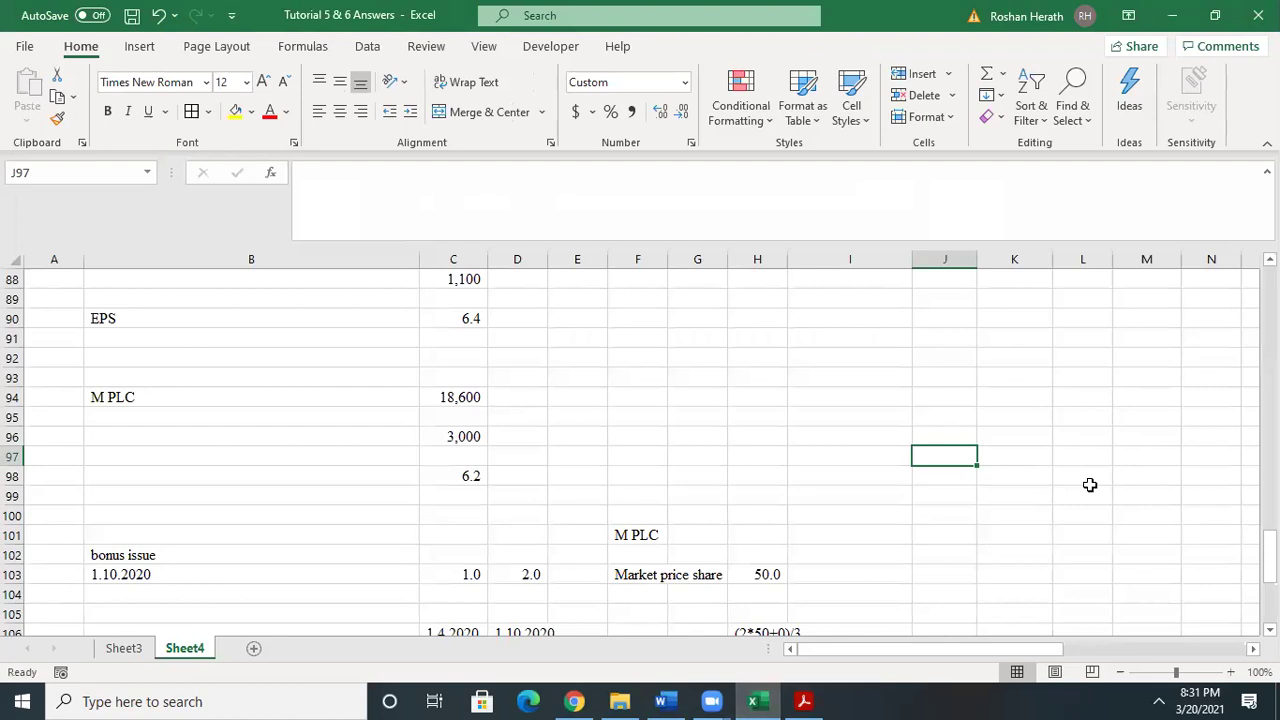
pyautogui.click(923, 417)
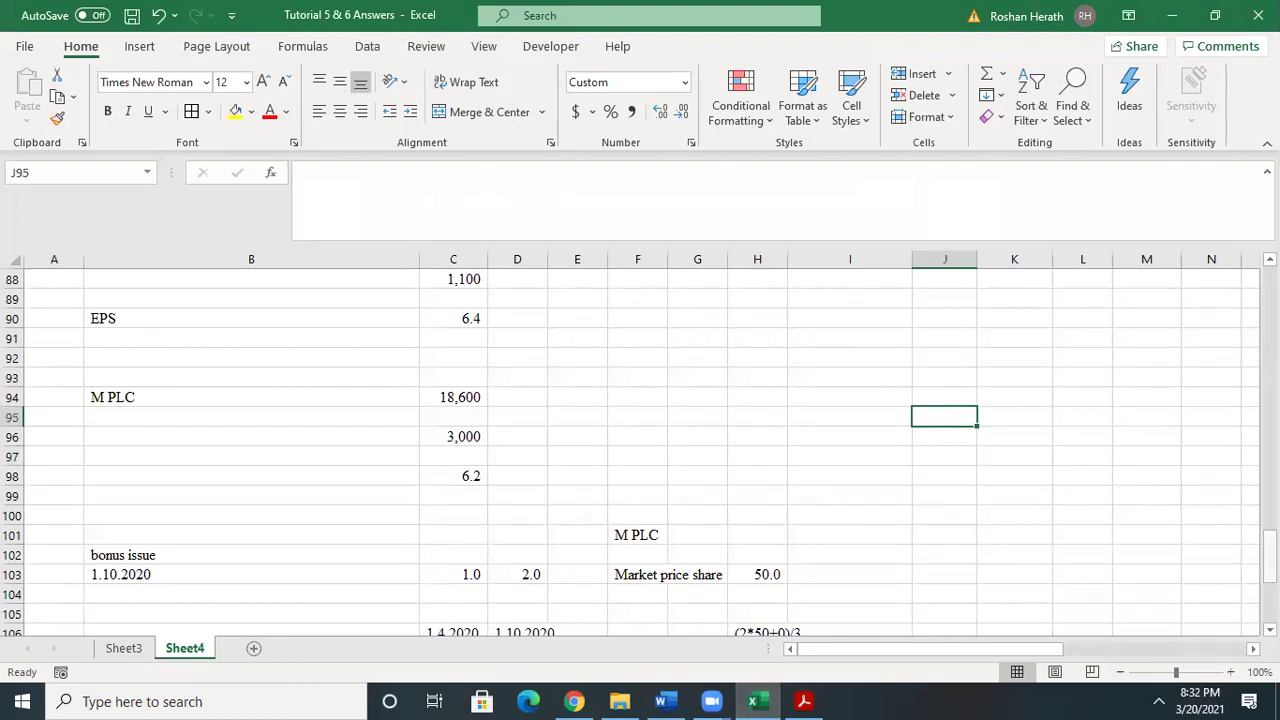
# - Add the heading "Potential ordinary shares" in B123, below the bonus issue working
pyautogui.moveTo(1270, 560); pyautogui.dragTo(1270, 568)
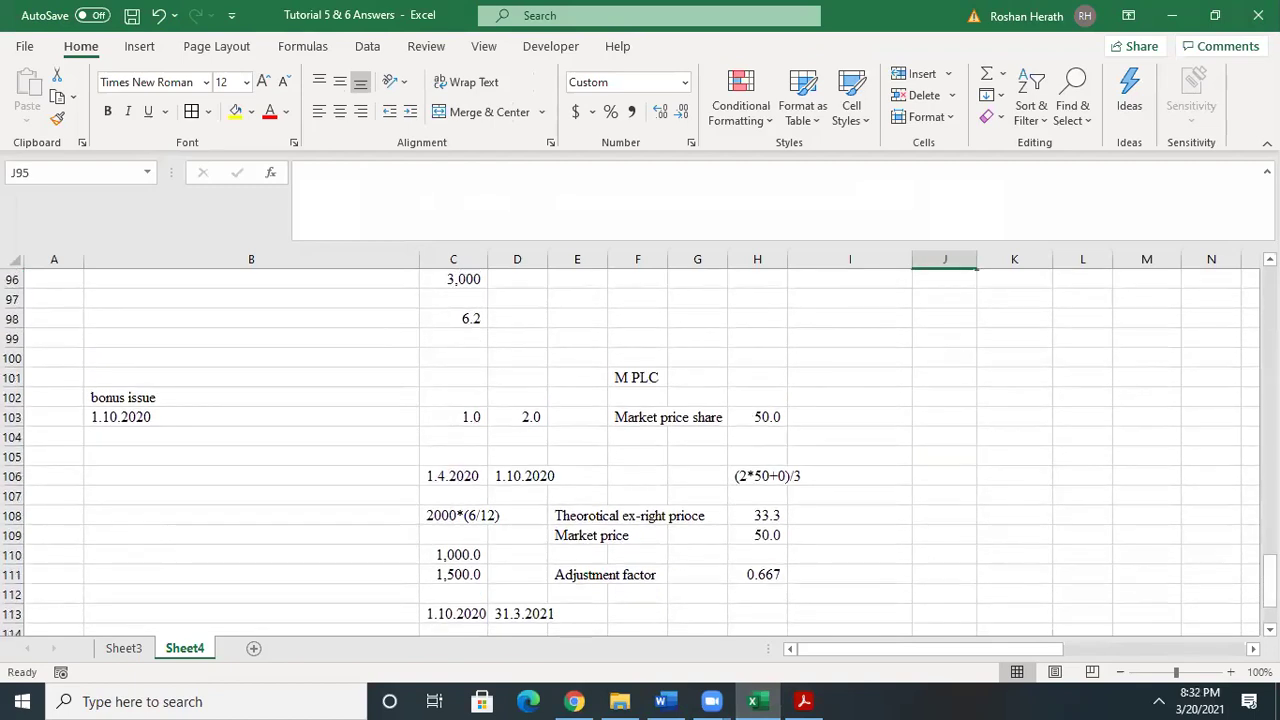
pyautogui.scroll(-6, 1208, 610)
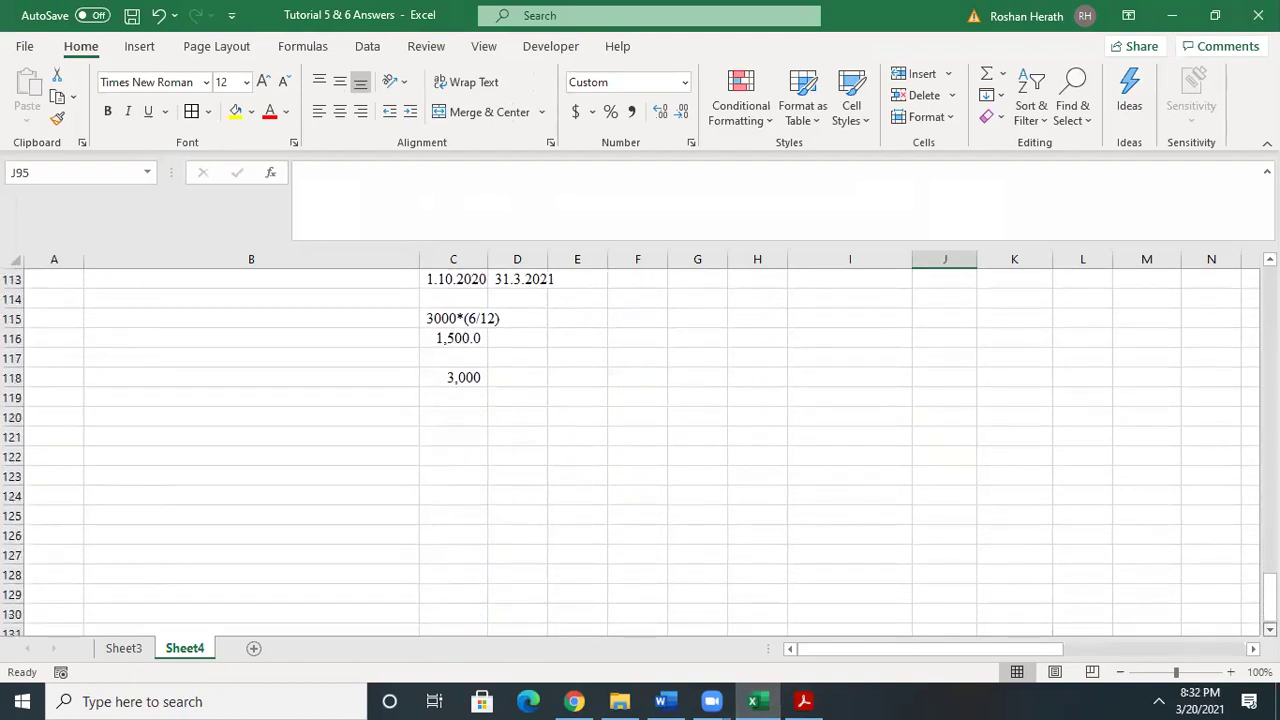
pyautogui.click(164, 453)
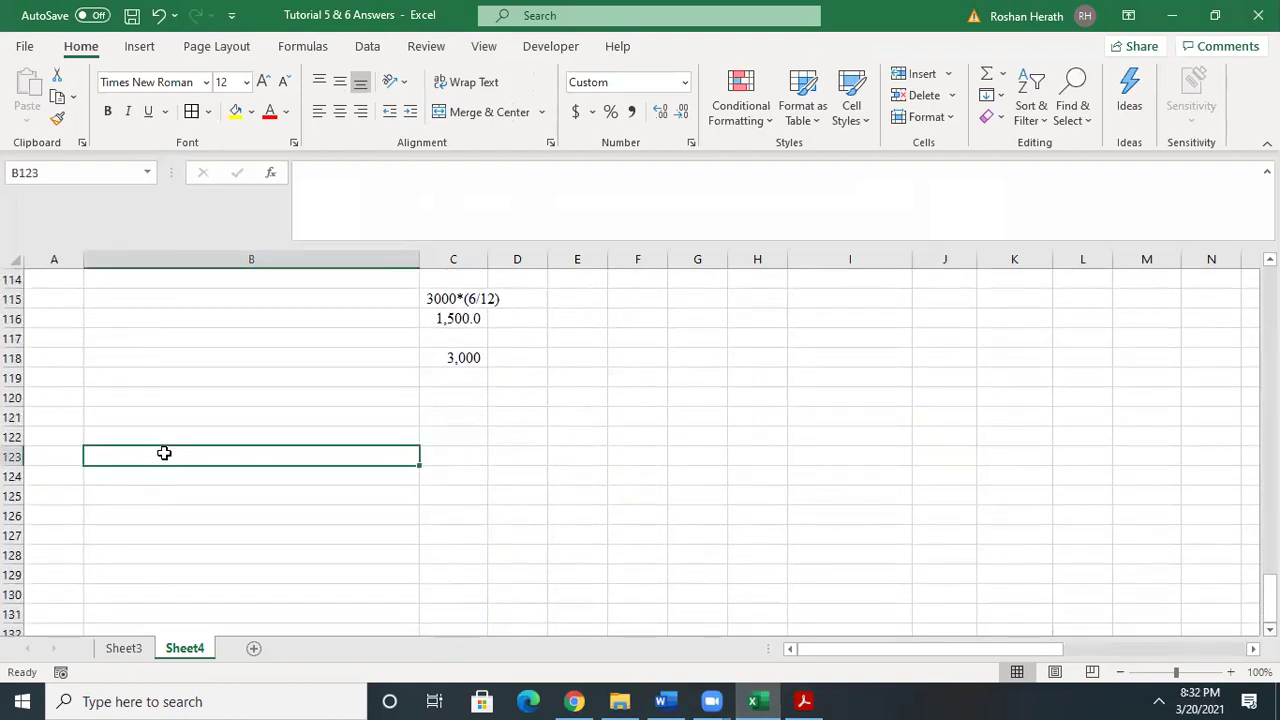
pyautogui.write('p')
pyautogui.write('P[')
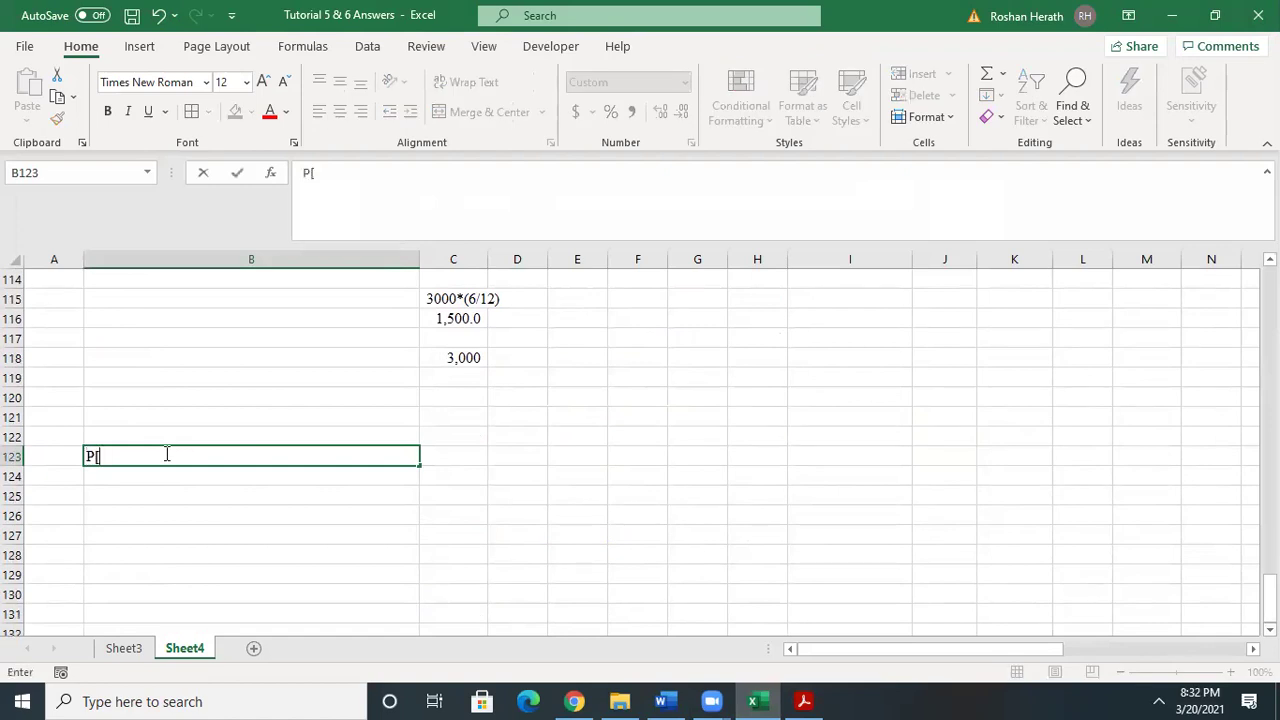
pyautogui.press('BackSpace')
pyautogui.write('OTENTIAL')
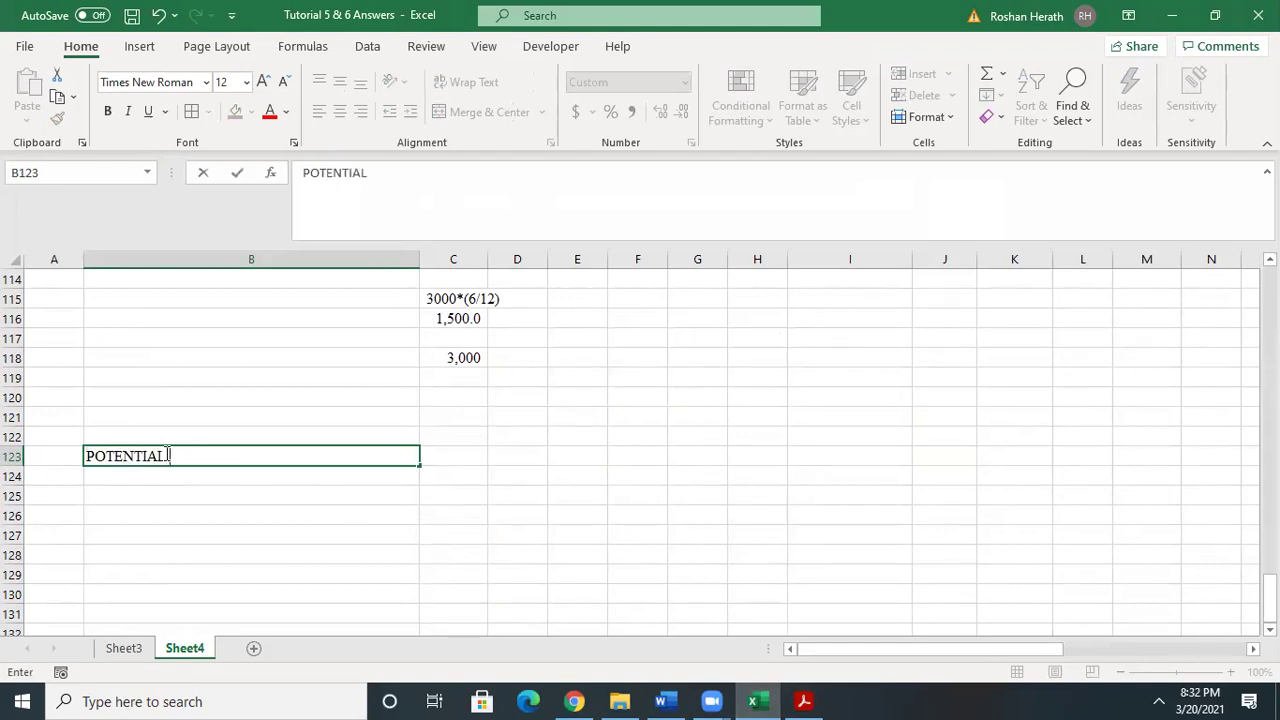
pyautogui.press('BackSpace')
pyautogui.press('BackSpace')
pyautogui.press('BackSpace')
pyautogui.press('BackSpace')
pyautogui.press('BackSpace')
pyautogui.press('BackSpace')
pyautogui.press('BackSpace')
pyautogui.press('BackSpace')
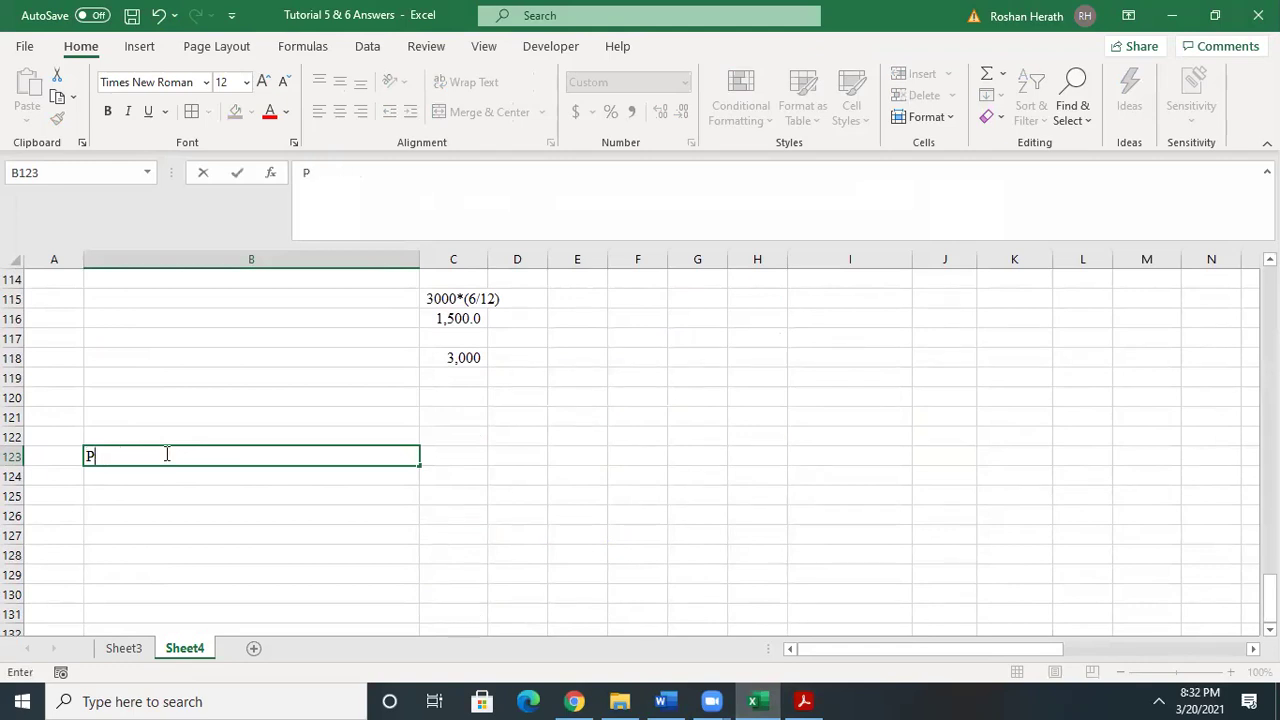
pyautogui.write('O')
pyautogui.press('BackSpace')
pyautogui.write('otential ordinary shares')
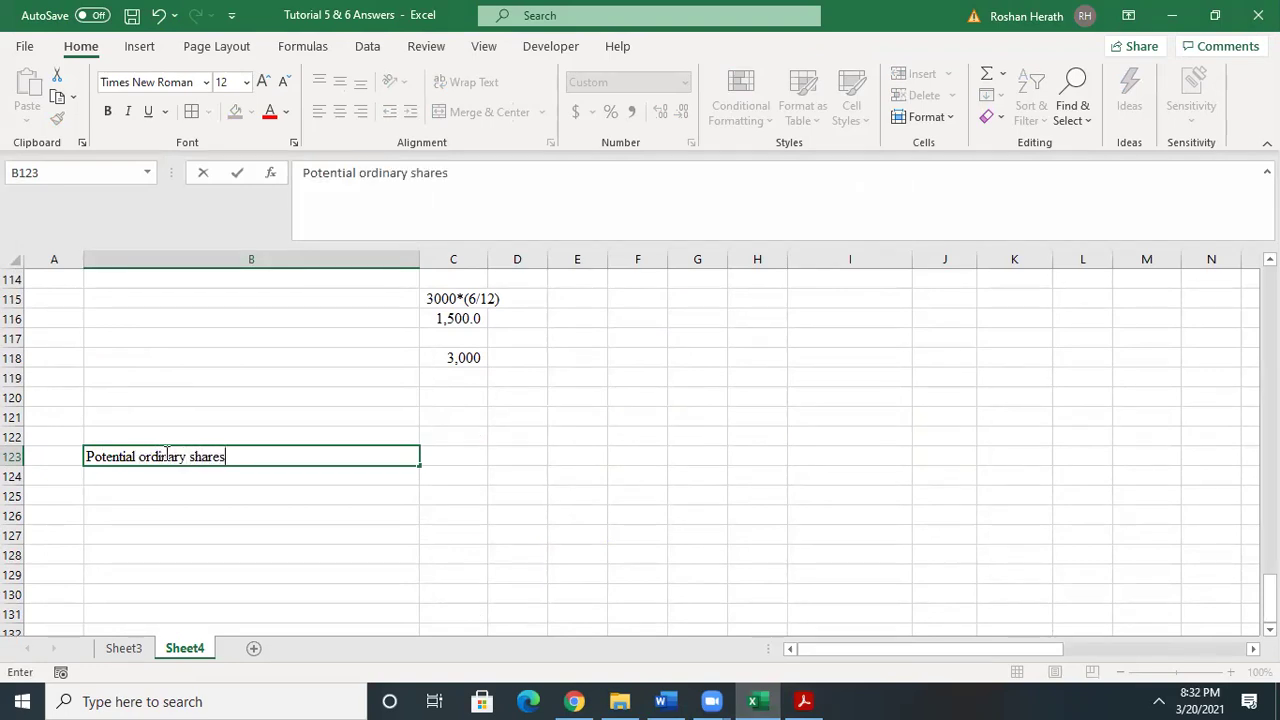
# - Label B125 "Convertible debentures"
pyautogui.click(193, 488)
pyautogui.write('Convertiblr')
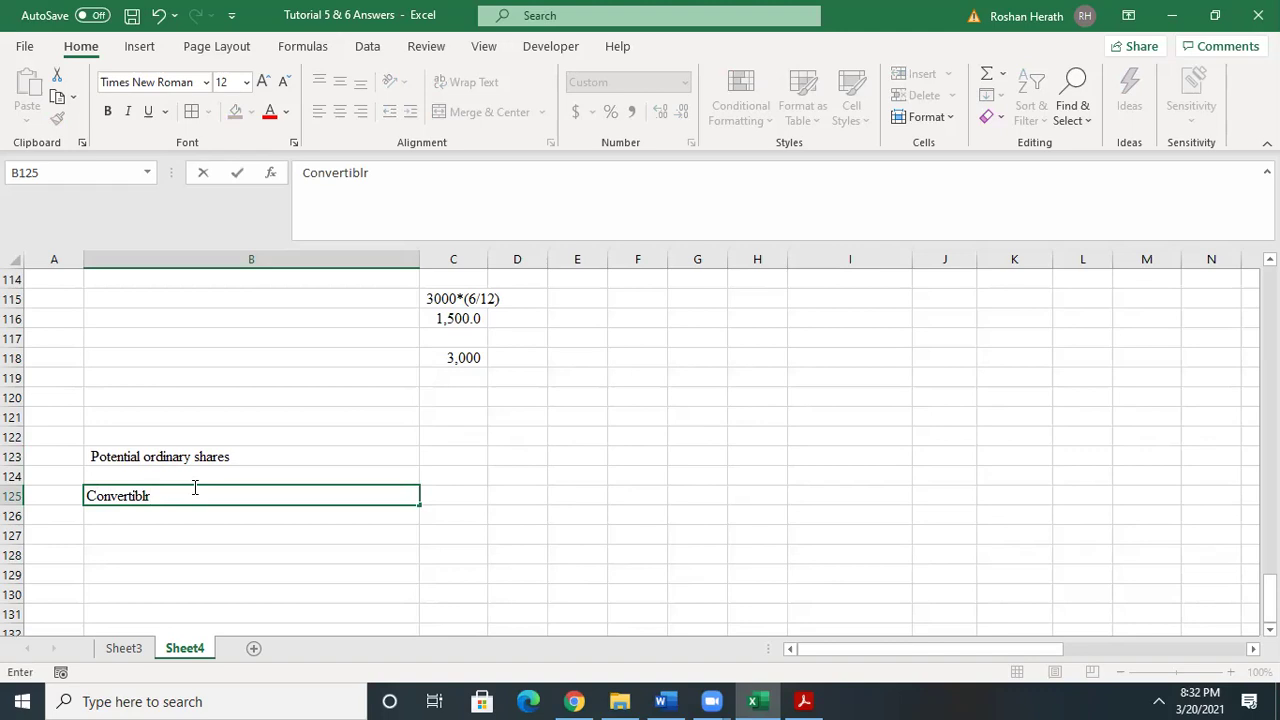
pyautogui.press('BackSpace')
pyautogui.write('e debentures')
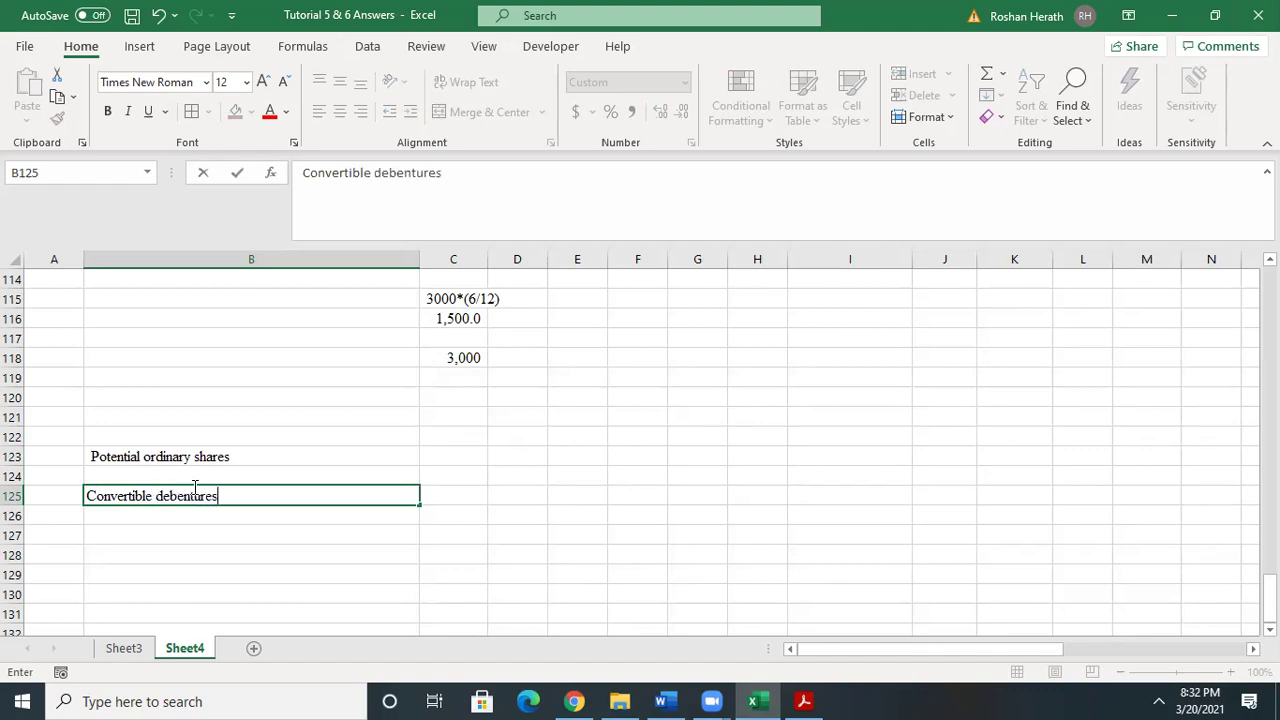
# - Calculate the after-tax debenture interest in C125 with =720000*(1-0.3), using the Word document's figures, and show it without decimal places
pyautogui.click(466, 487)
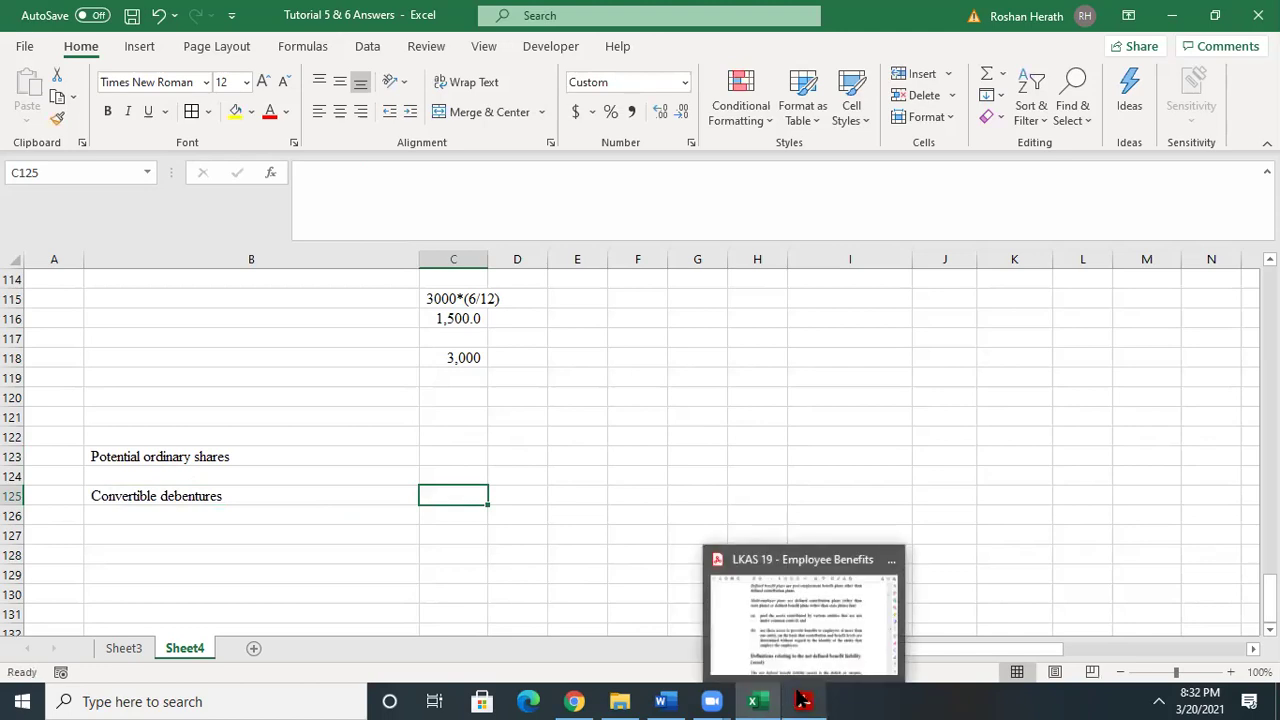
pyautogui.moveTo(707, 697)
pyautogui.click(665, 700)
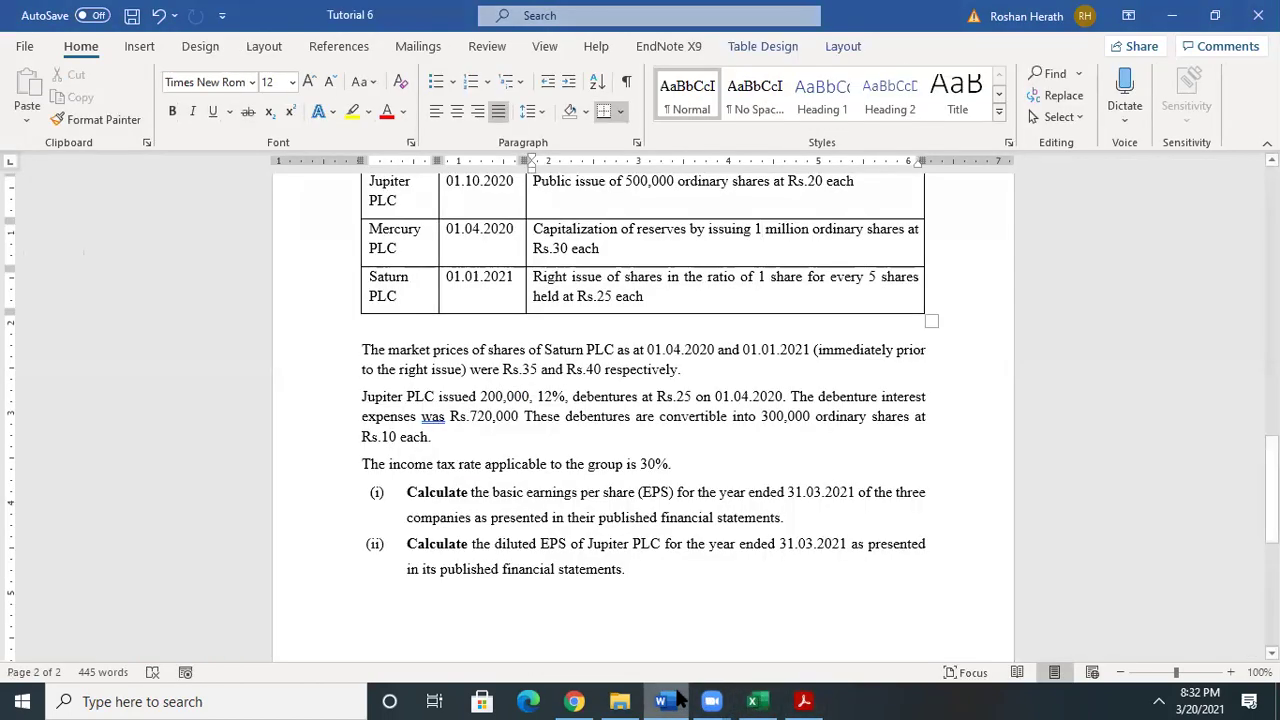
pyautogui.click(678, 700)
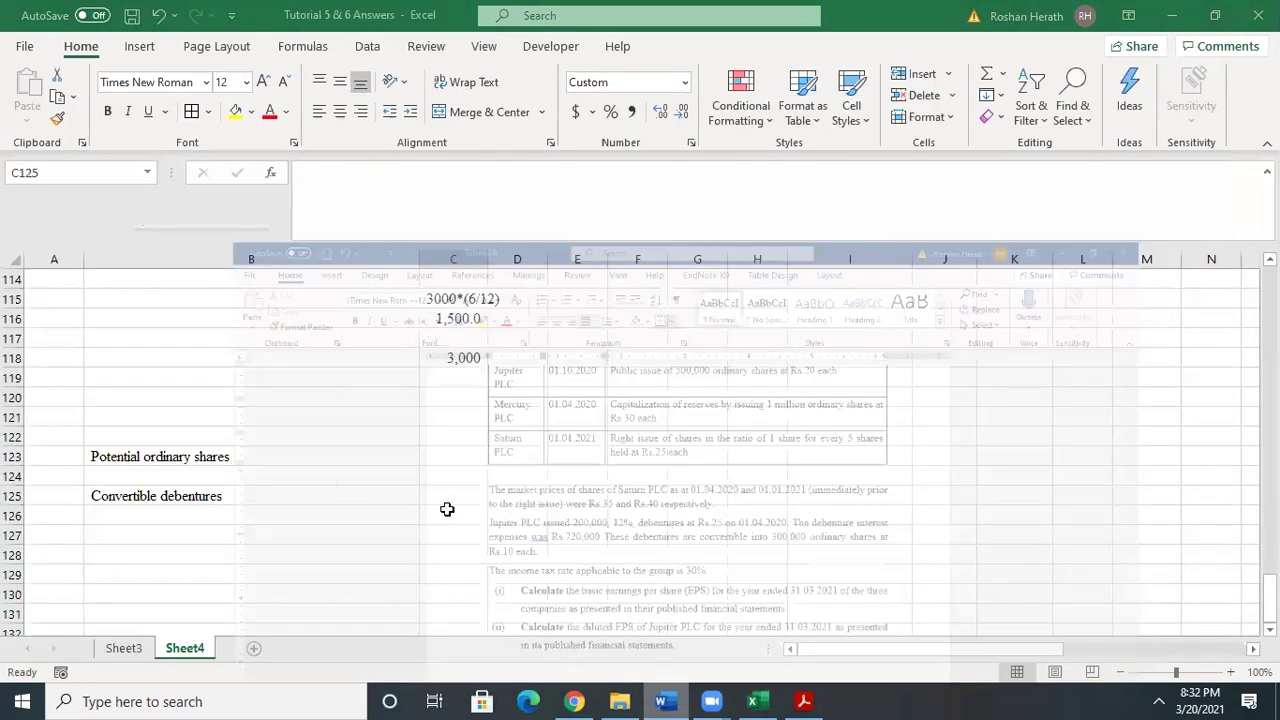
pyautogui.write('=7200')
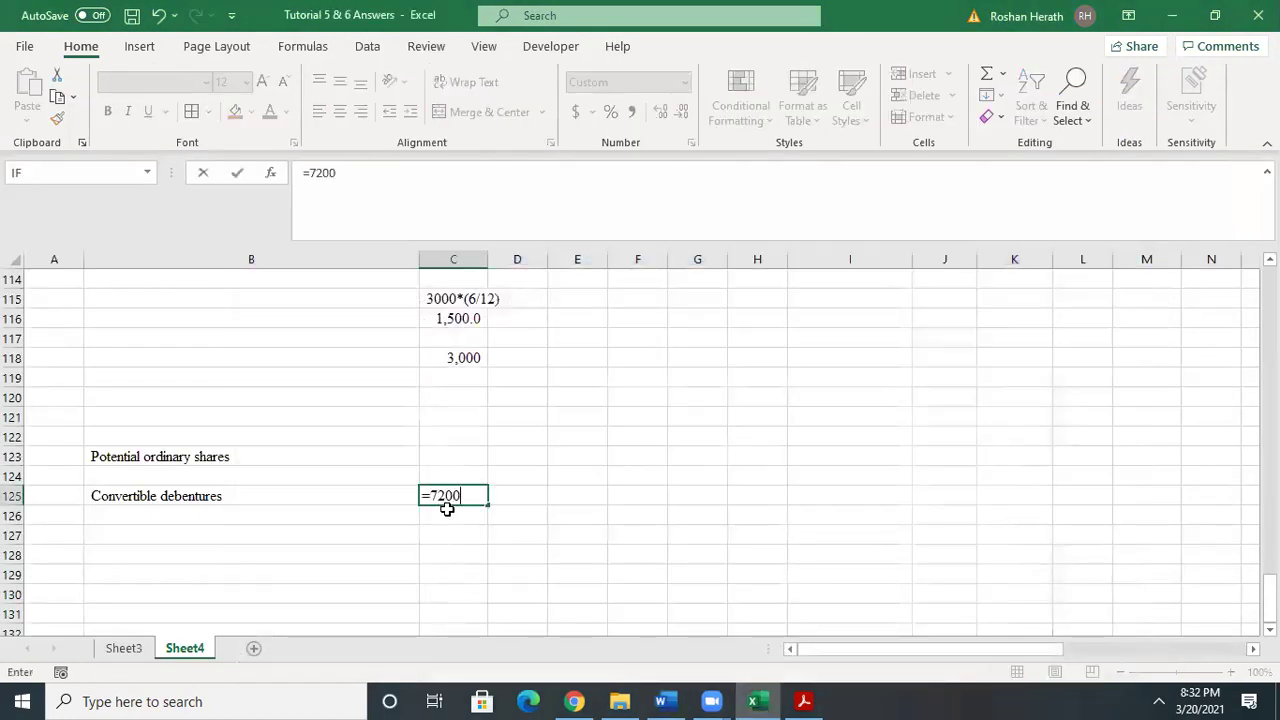
pyautogui.write('00(1-0.3)')
pyautogui.click(476, 495)
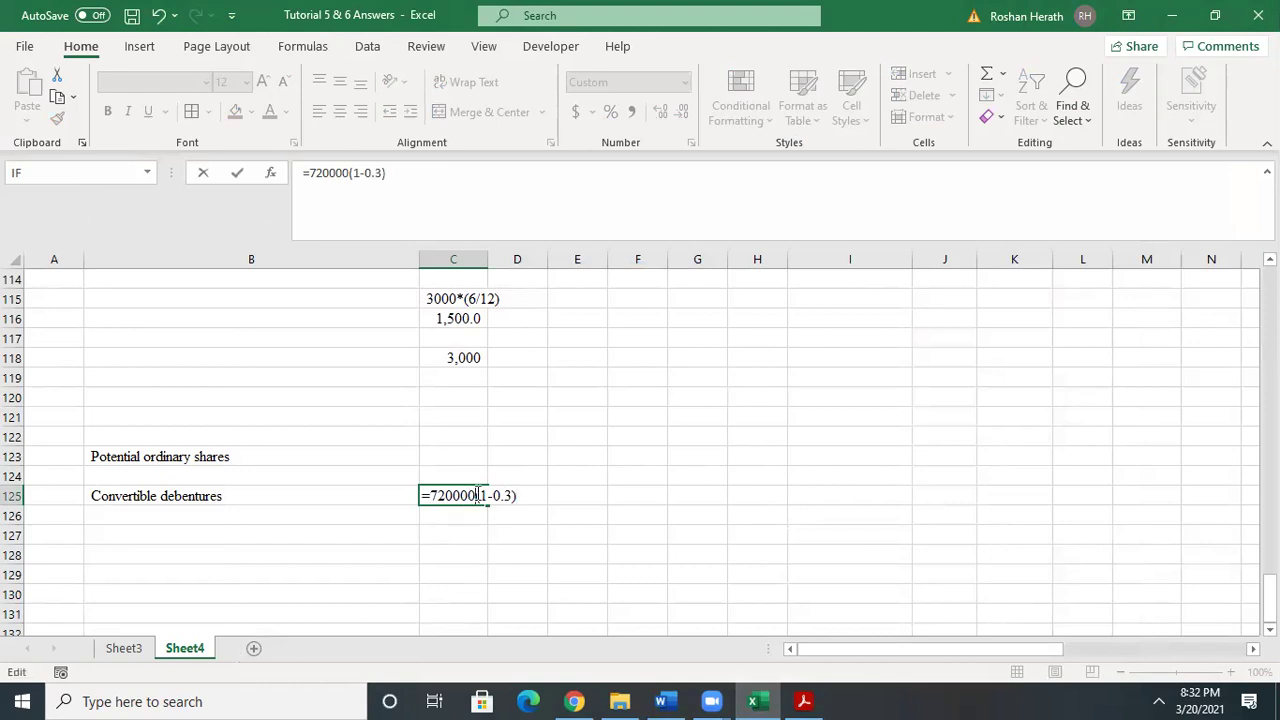
pyautogui.write('*')
pyautogui.press('Return')
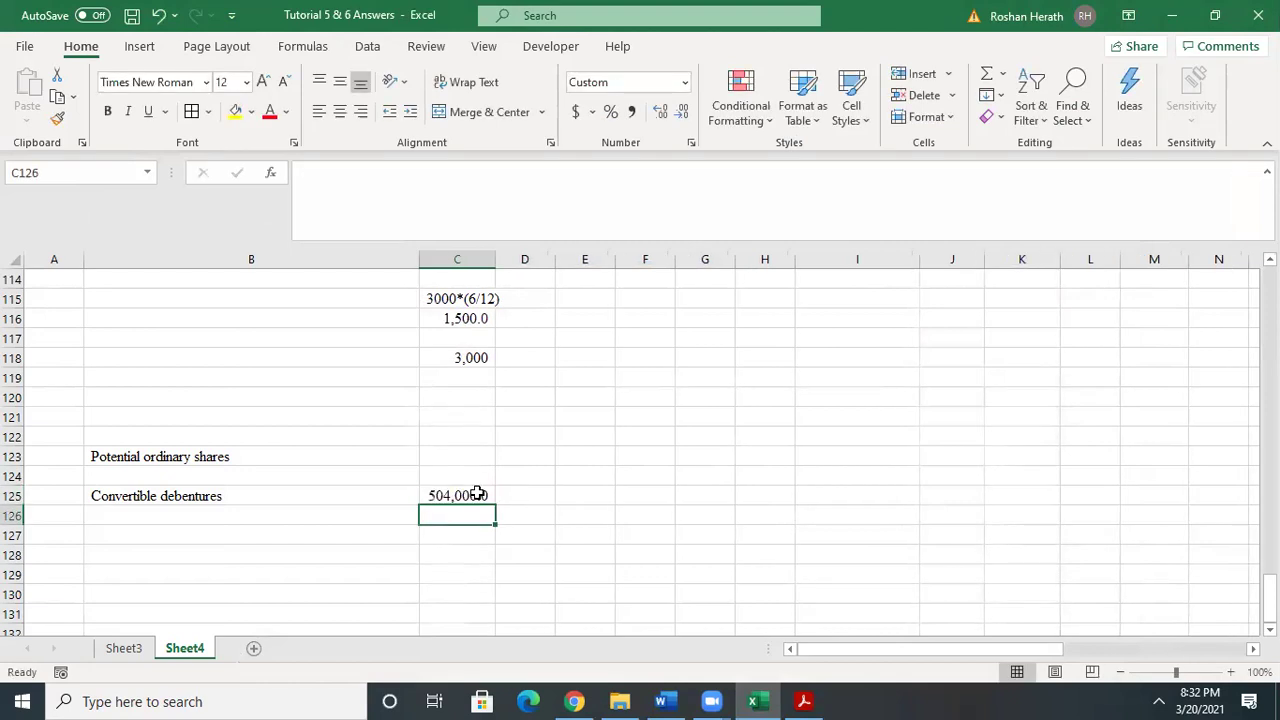
pyautogui.click(451, 499)
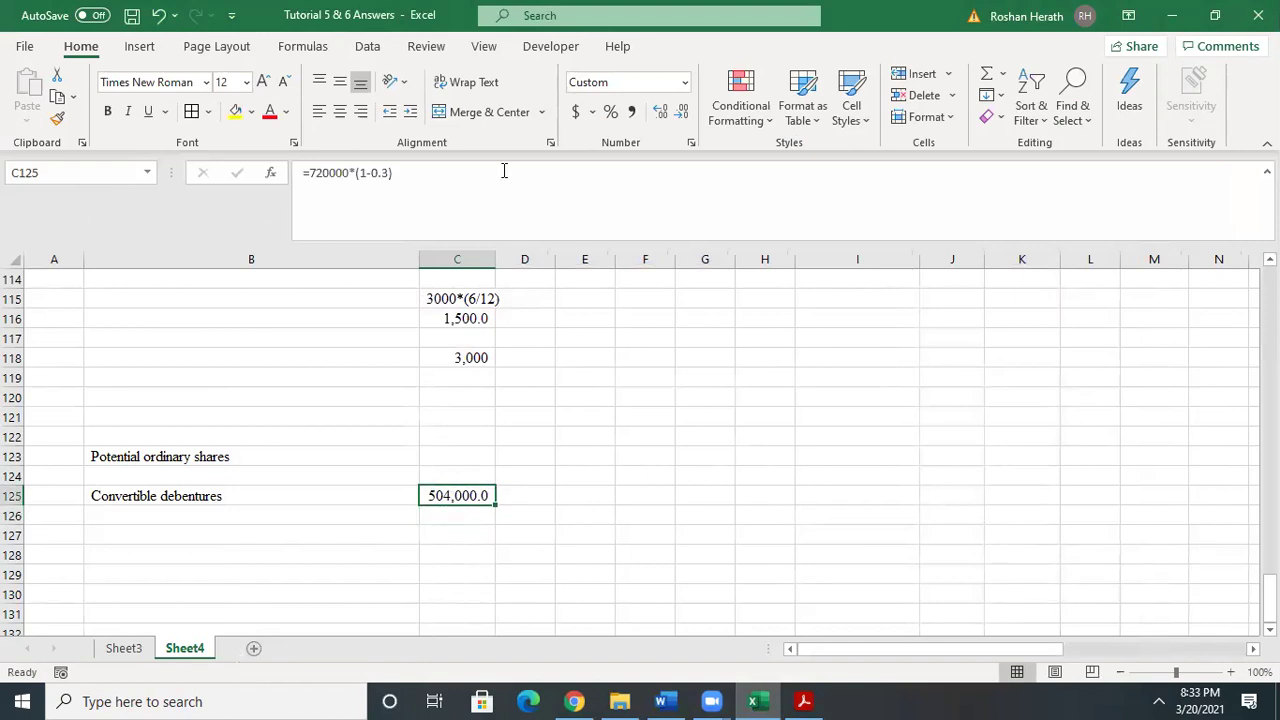
pyautogui.click(684, 111)
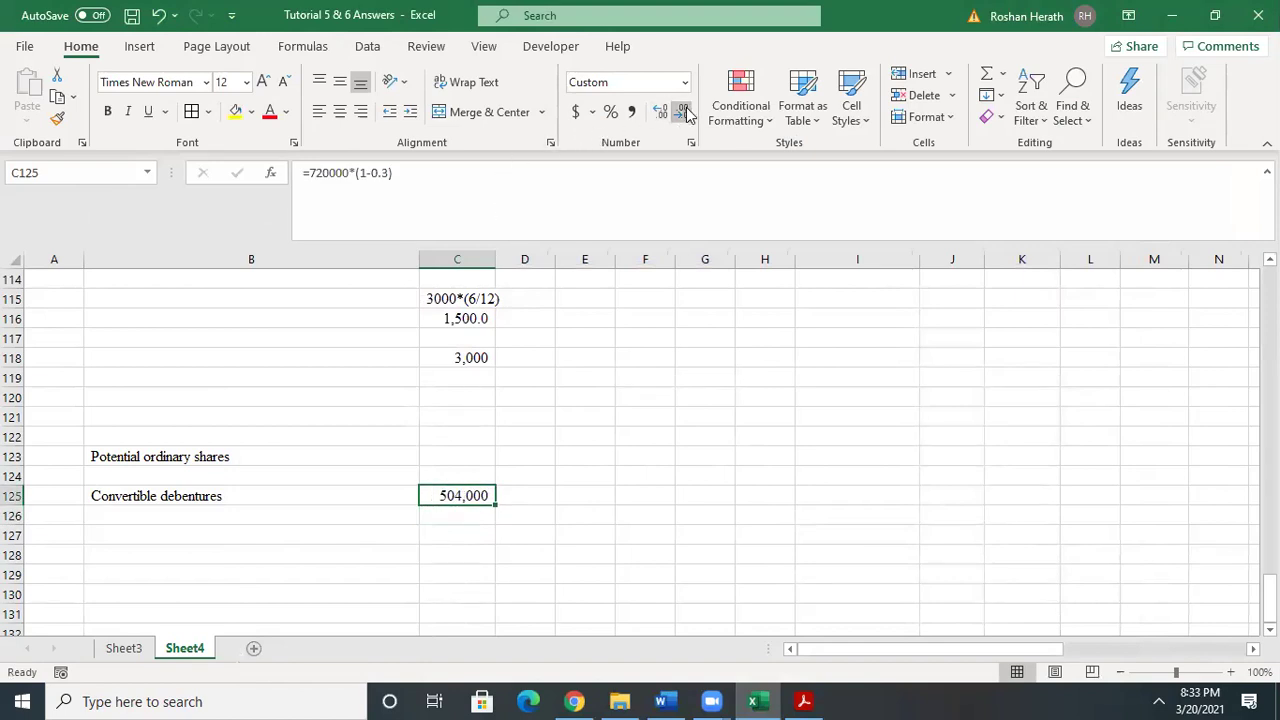
# - Enter the 300000 ordinary shares from the debenture conversion terms in the Word document in C126
pyautogui.click(461, 510)
pyautogui.click(660, 701)
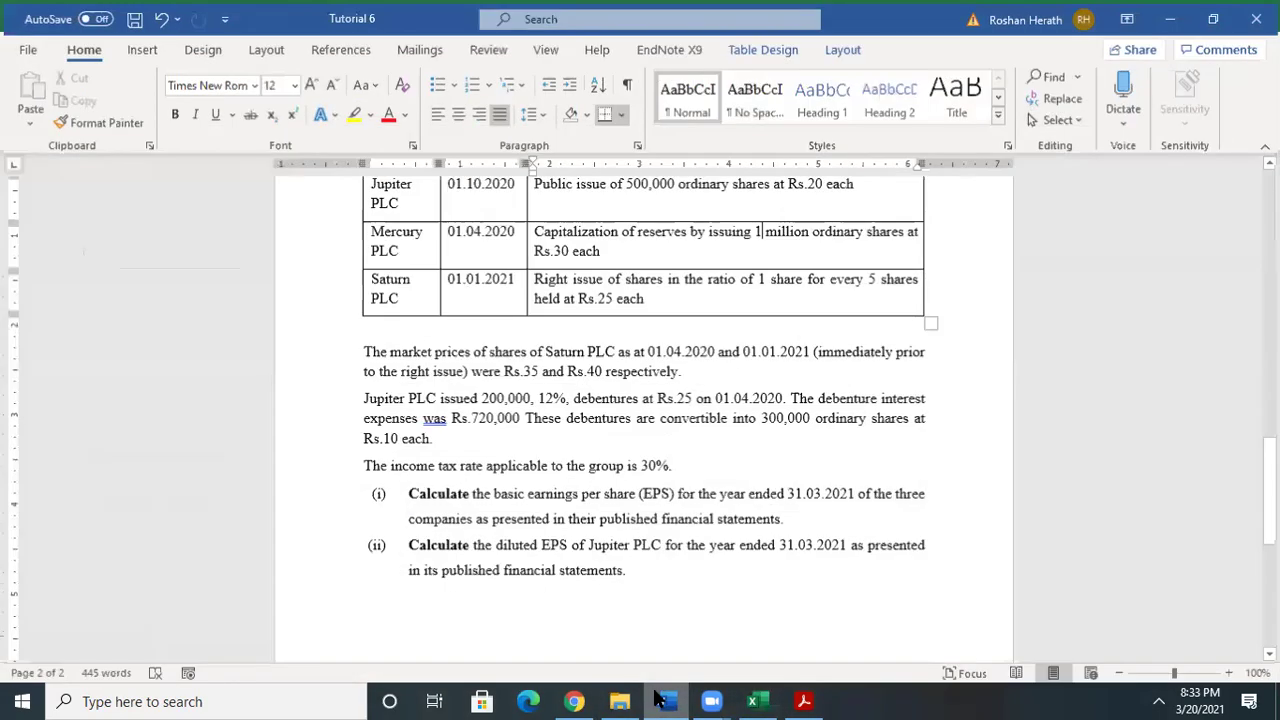
pyautogui.click(660, 701)
pyautogui.write('300000')
pyautogui.press('Return')
# - Calculate the earnings per potential ordinary share in E125 with =C125/C126
pyautogui.click(578, 495)
pyautogui.write('=')
pyautogui.click(465, 495)
pyautogui.write('/')
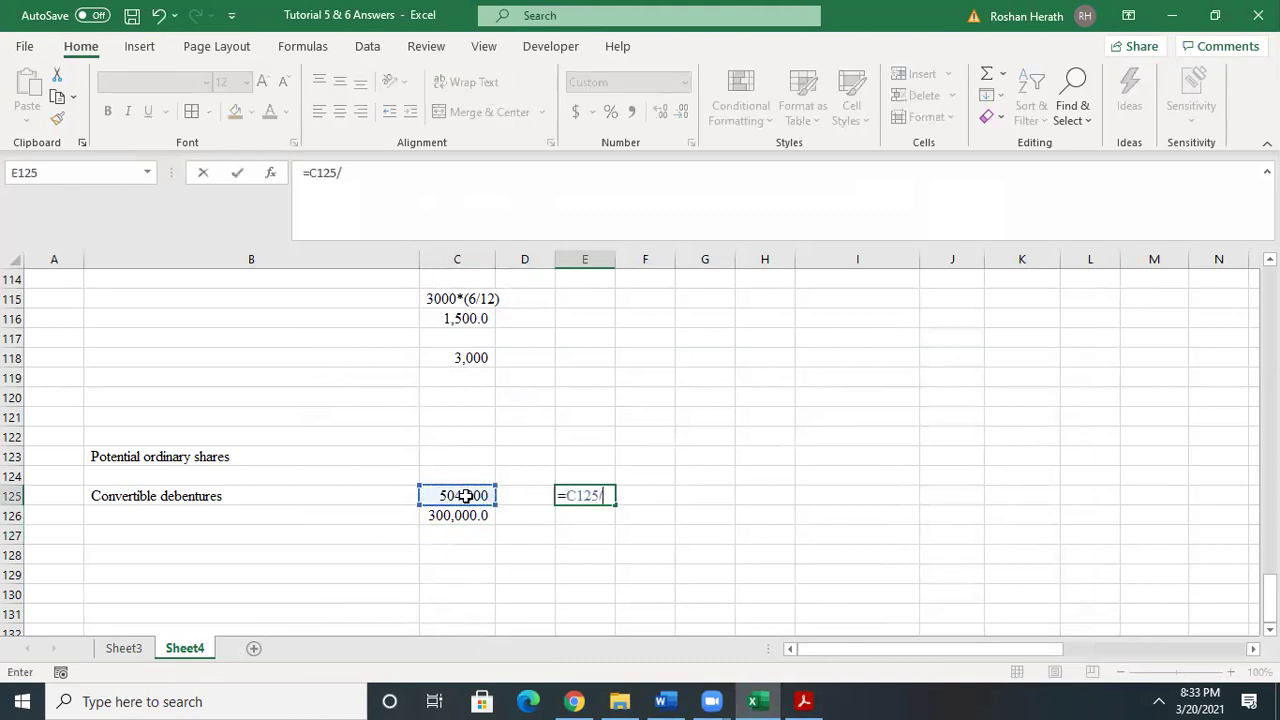
pyautogui.click(459, 514)
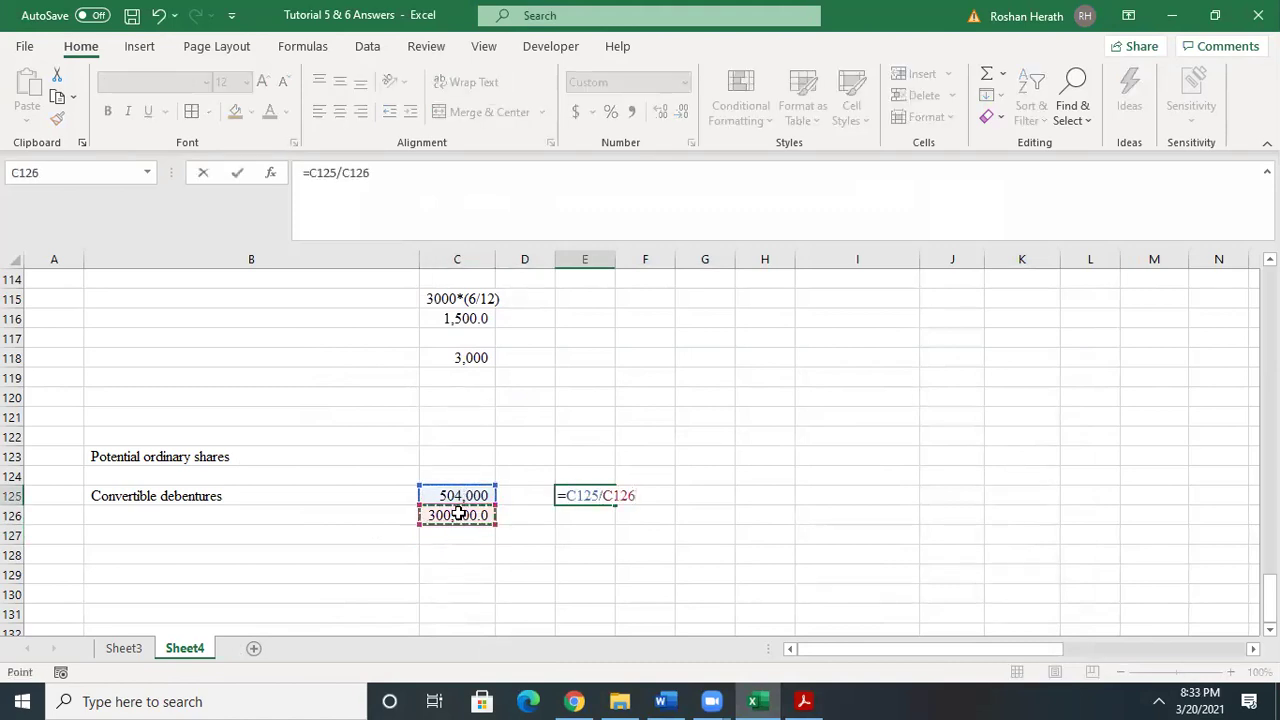
pyautogui.press('Return')
pyautogui.click(598, 494)
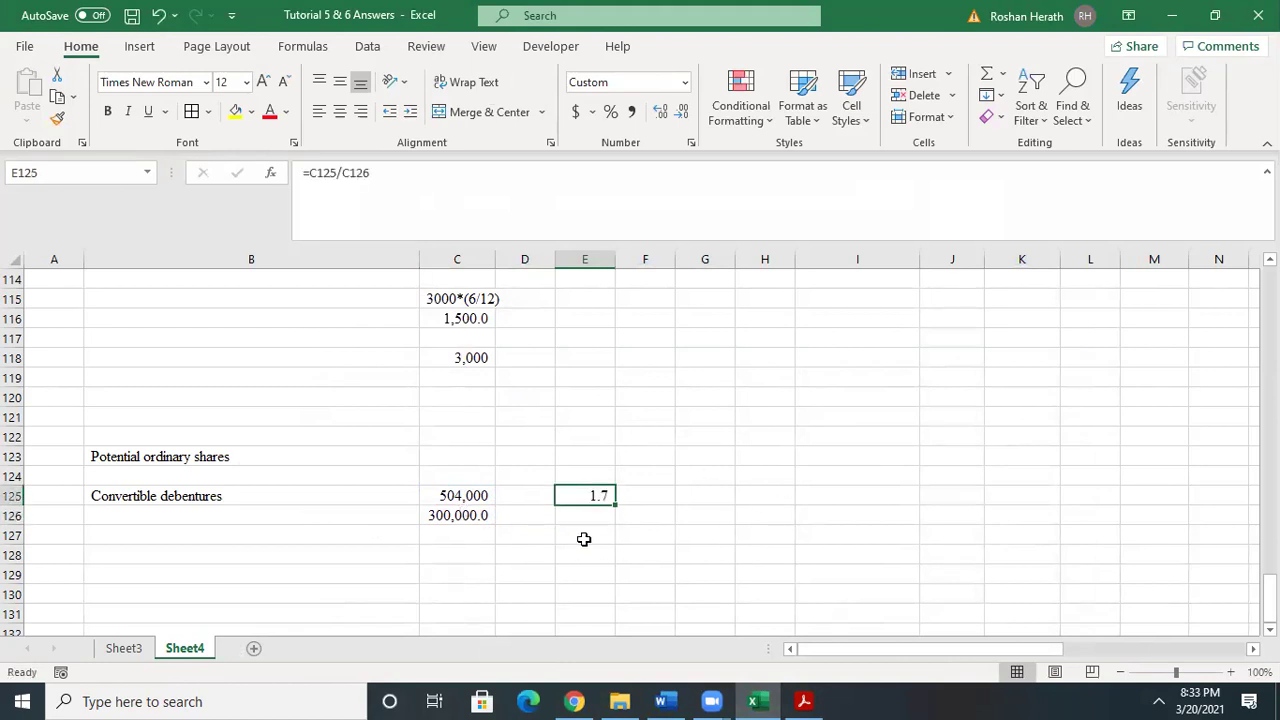
# - Review the debenture details in the Word document and compare the J PLC earnings in C69 with the S PLC earnings in C75
pyautogui.moveTo(1268, 602)
pyautogui.mouseDown()
pyautogui.moveTo(1268, 587)
pyautogui.moveTo(1268, 599)
pyautogui.mouseUp()
pyautogui.click(660, 697)
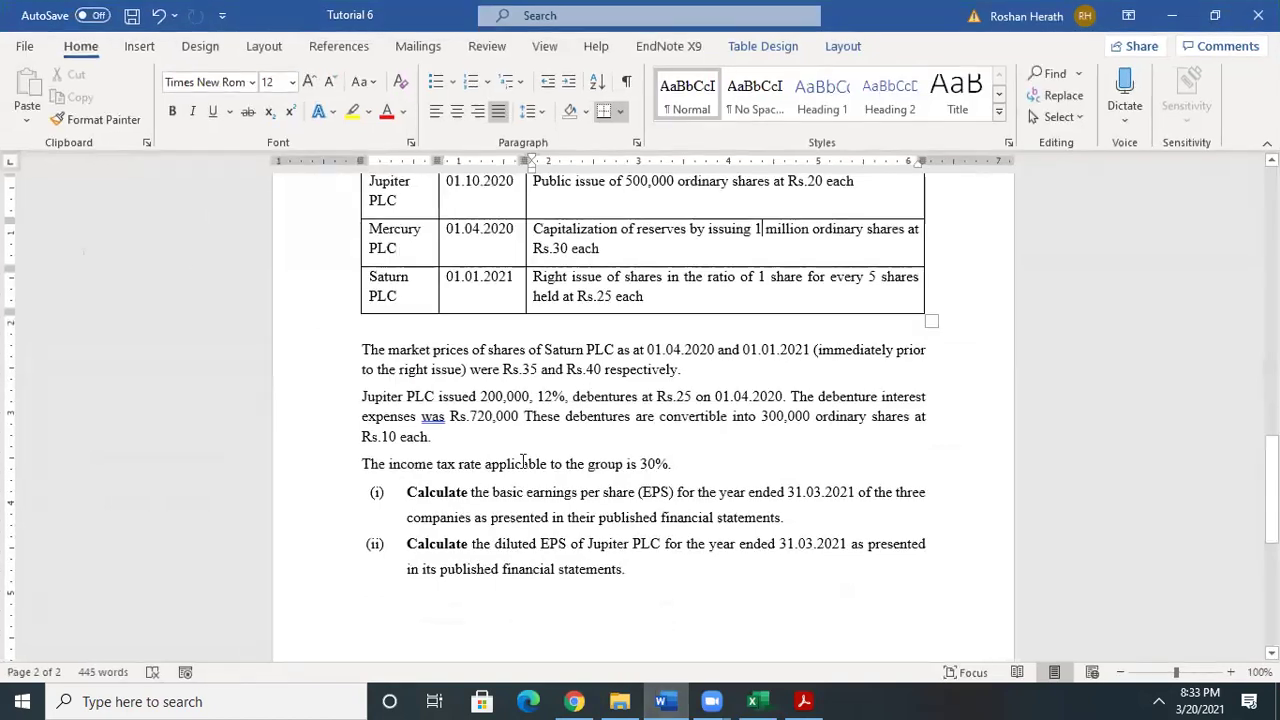
pyautogui.click(670, 700)
pyautogui.moveTo(1269, 598); pyautogui.dragTo(1269, 481)
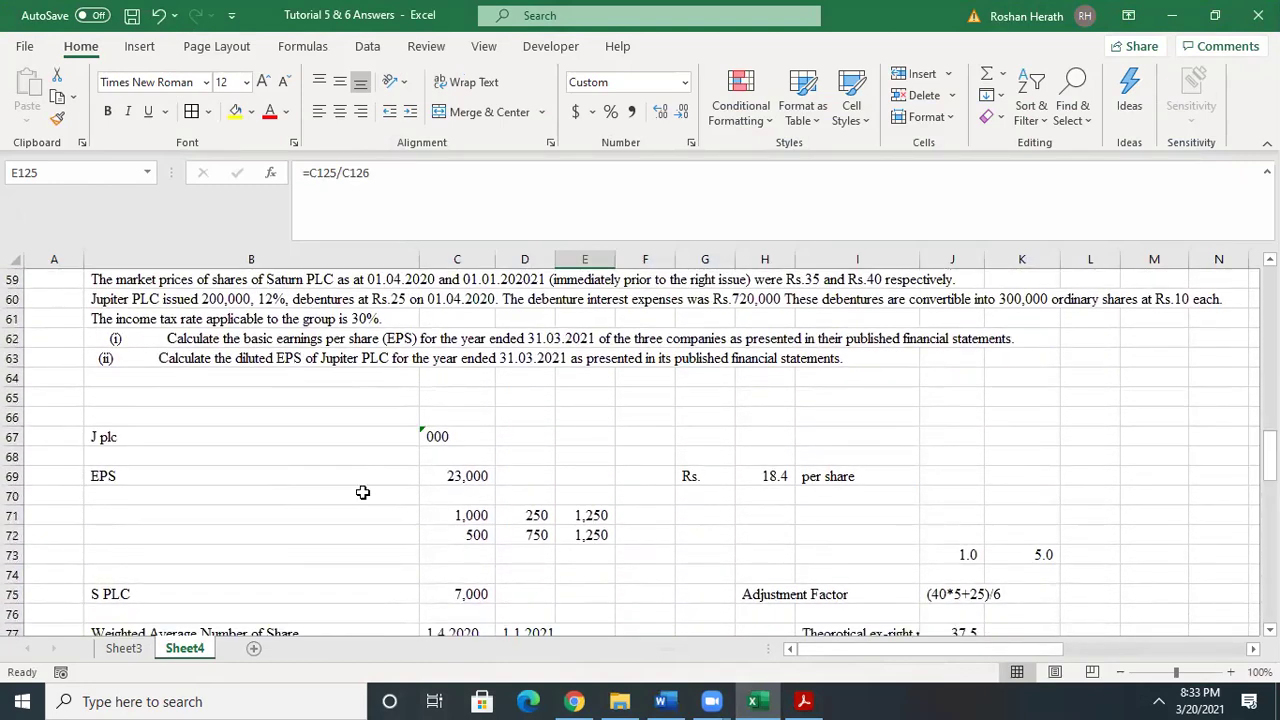
pyautogui.click(462, 478)
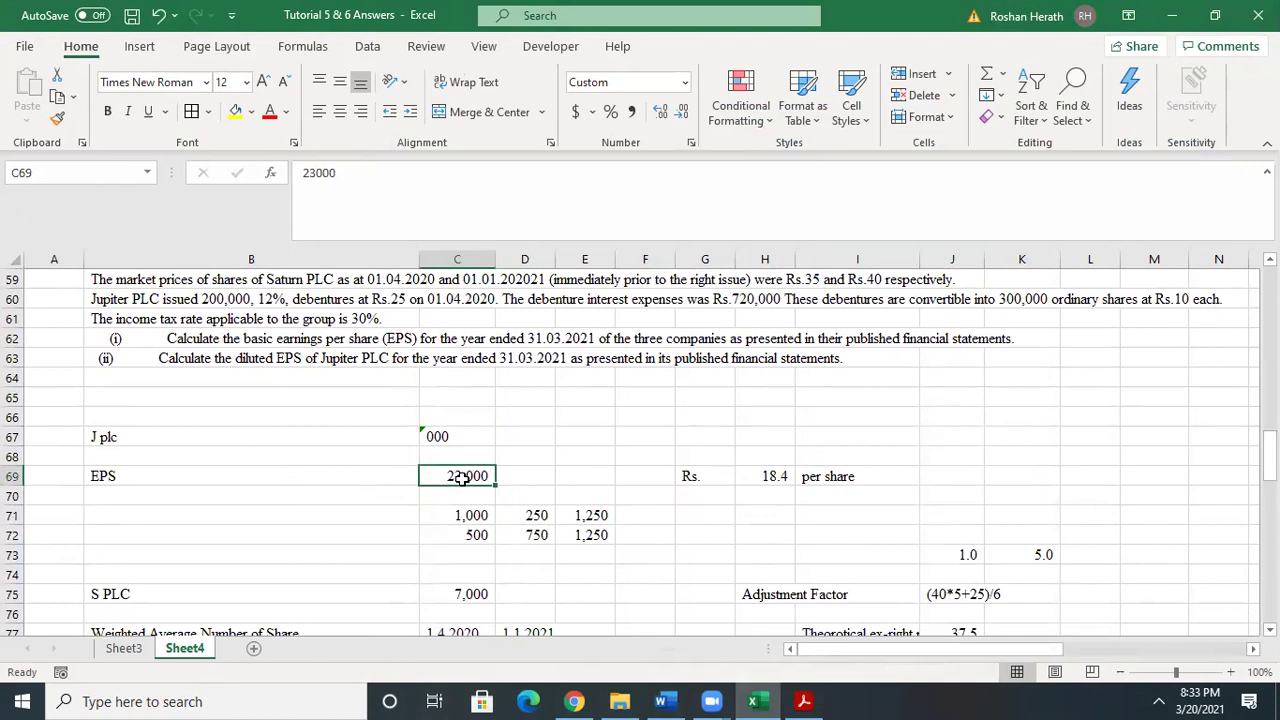
pyautogui.click(452, 592)
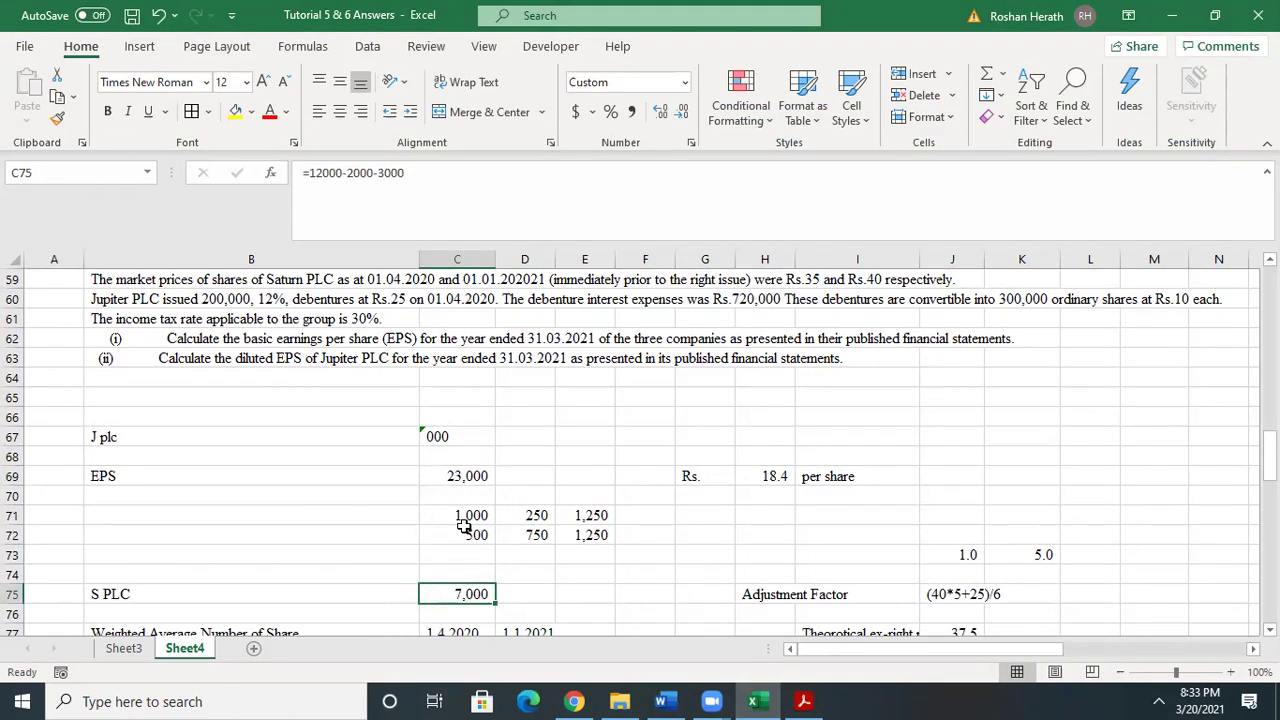
pyautogui.click(470, 476)
pyautogui.click(463, 594)
pyautogui.click(453, 476)
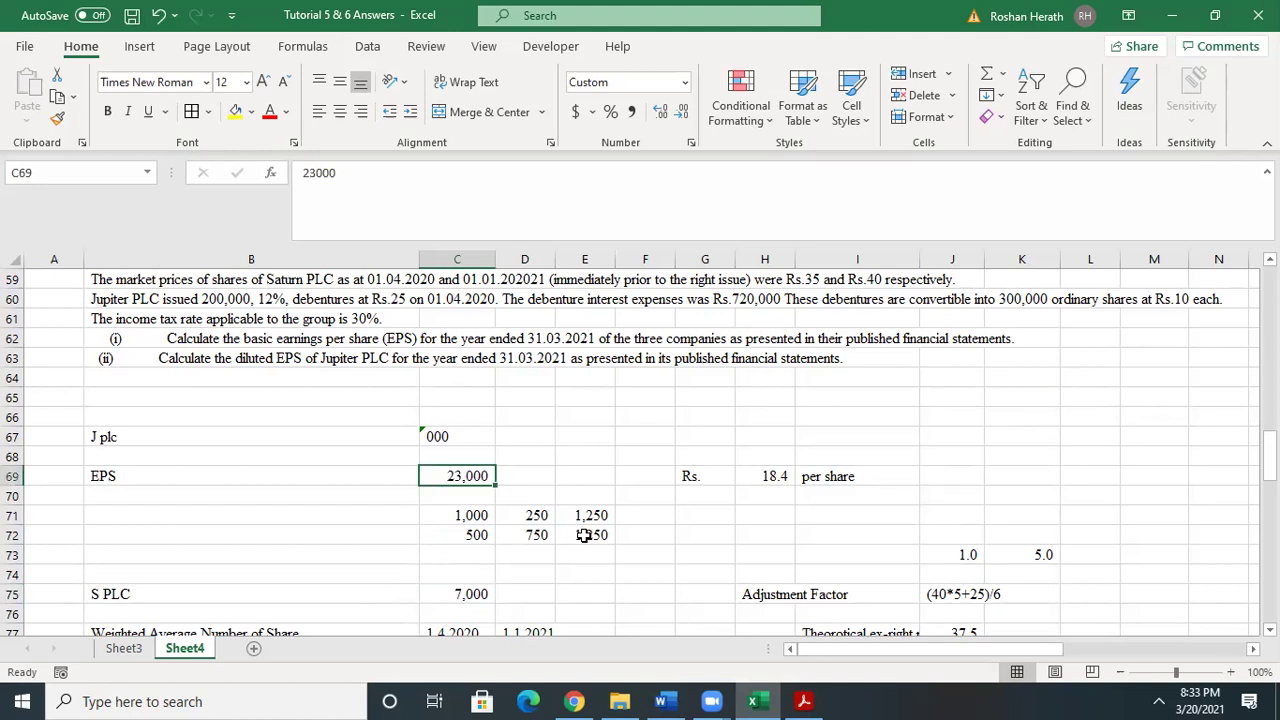
# - Enter the diluted EPS working (23000+504)/(1250+300) as text in C129, based on J PLC's earnings, share count and convertible debenture figures
pyautogui.click(583, 533)
pyautogui.click(785, 476)
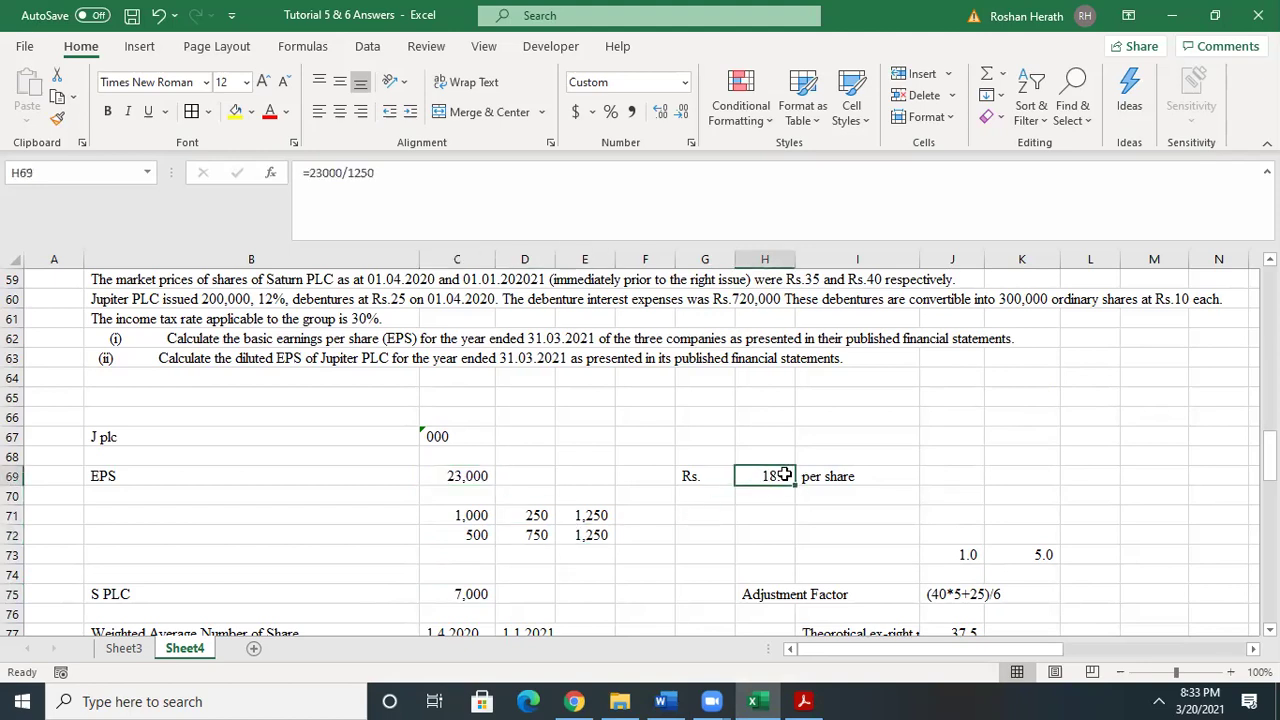
pyautogui.moveTo(1268, 456); pyautogui.dragTo(1268, 468)
pyautogui.scroll(-2, 551, 540)
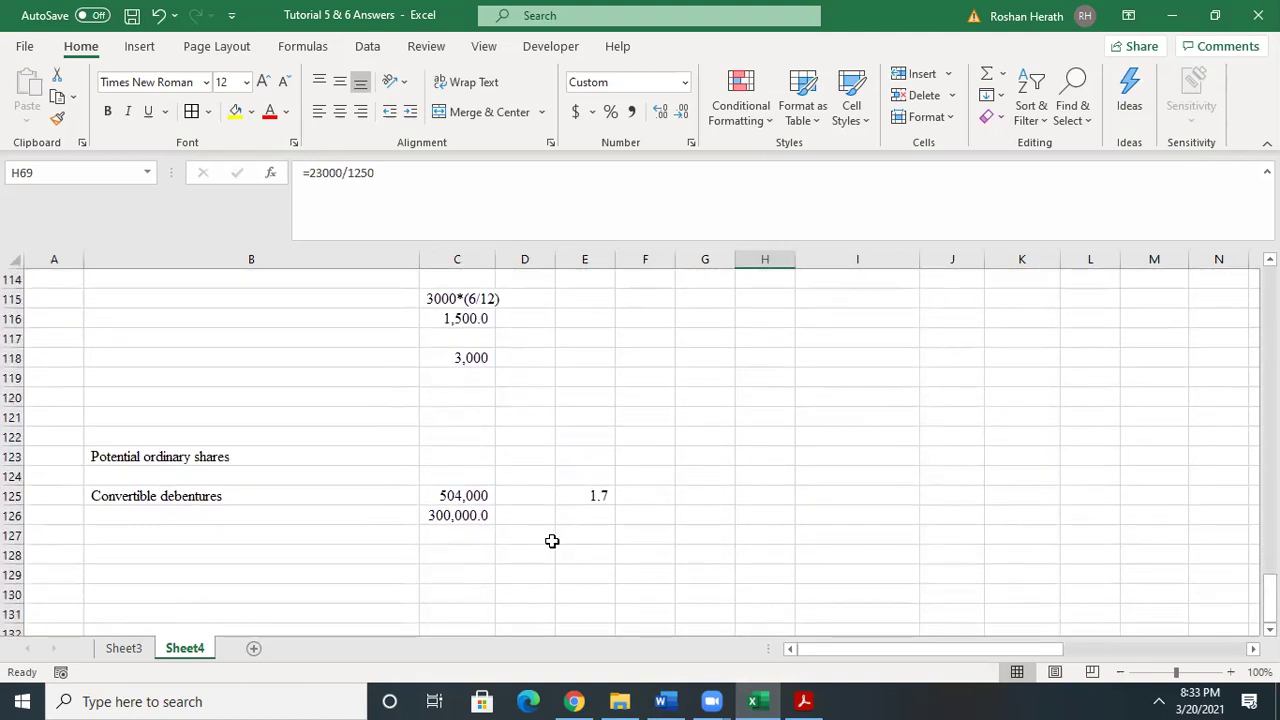
pyautogui.click(468, 576)
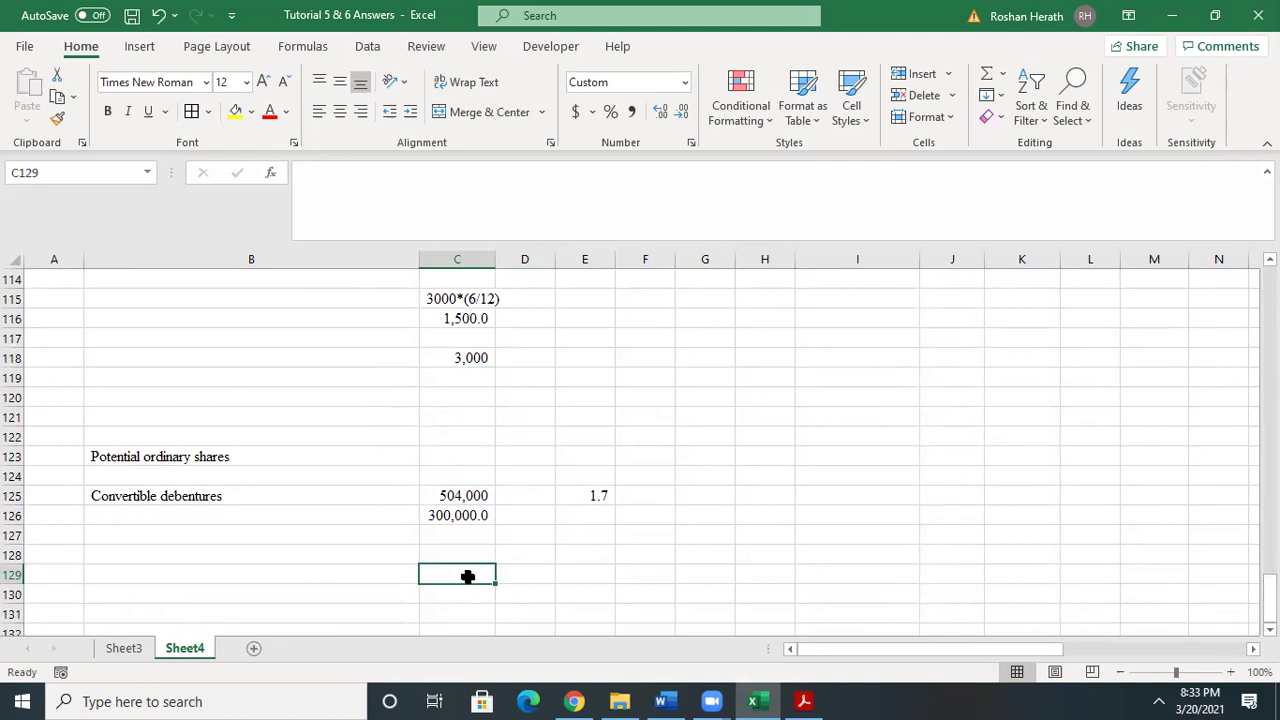
pyautogui.click(758, 700)
pyautogui.click(665, 701)
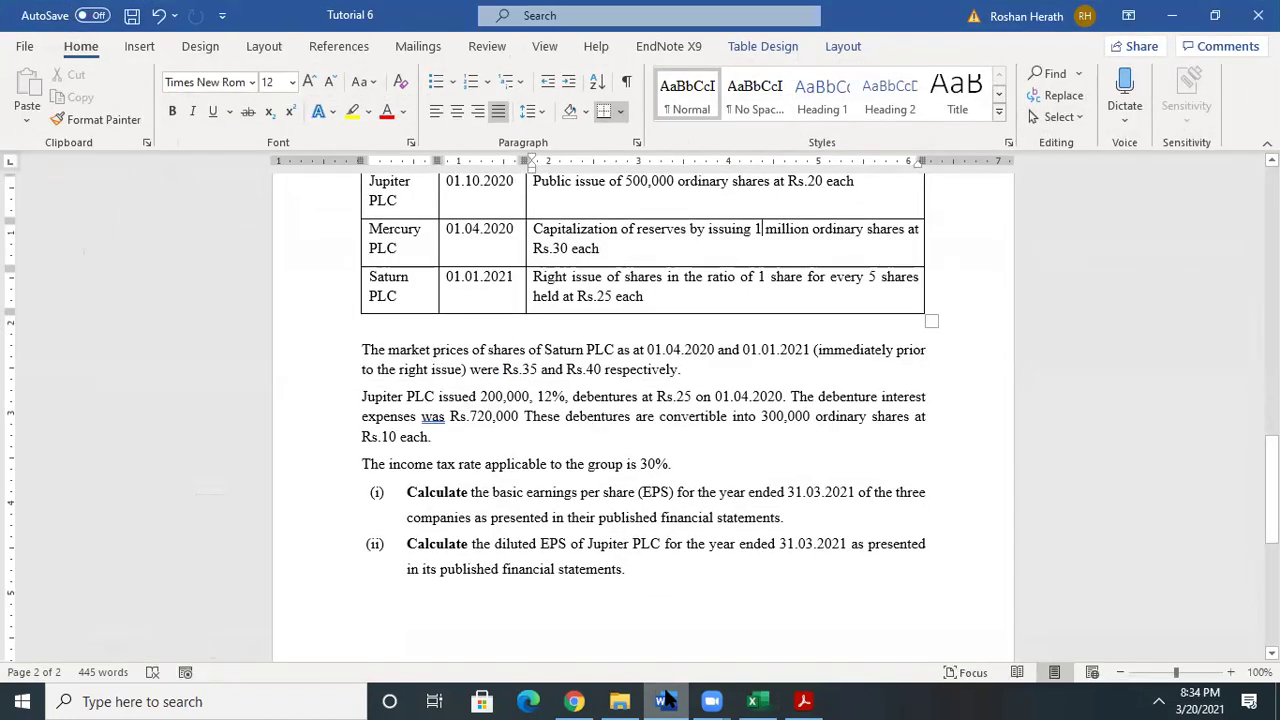
pyautogui.click(752, 701)
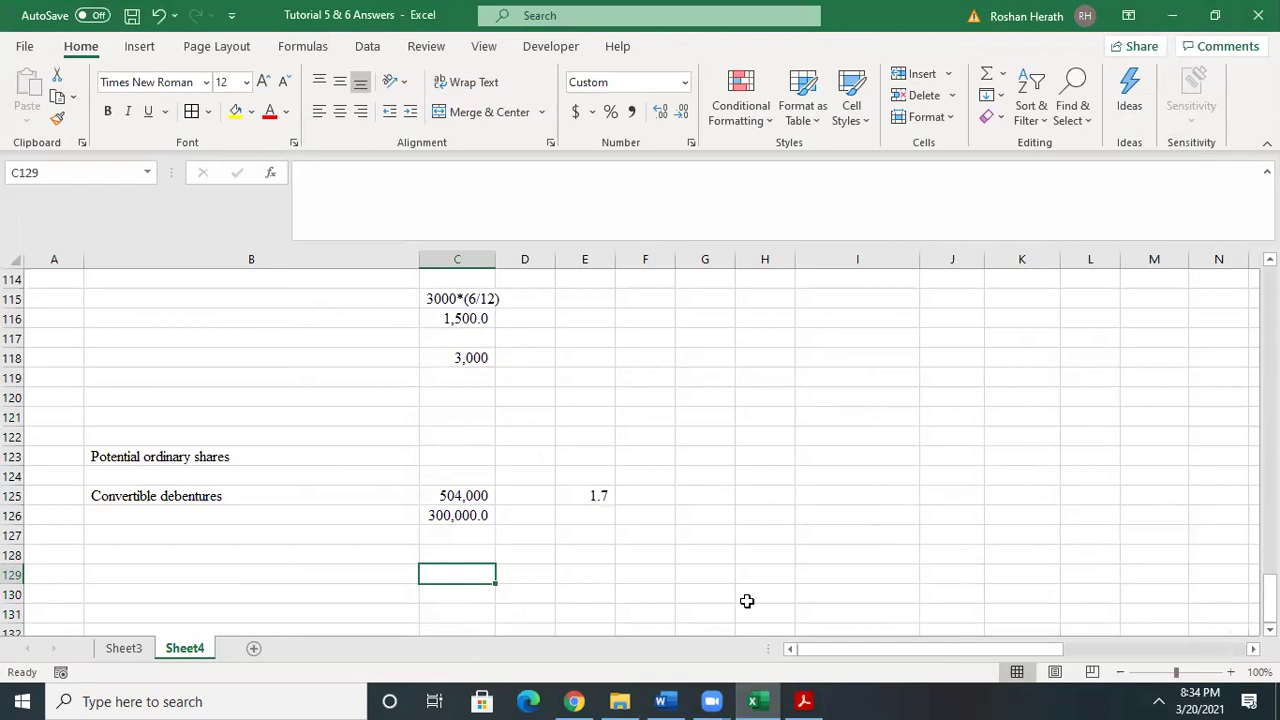
pyautogui.write('(')
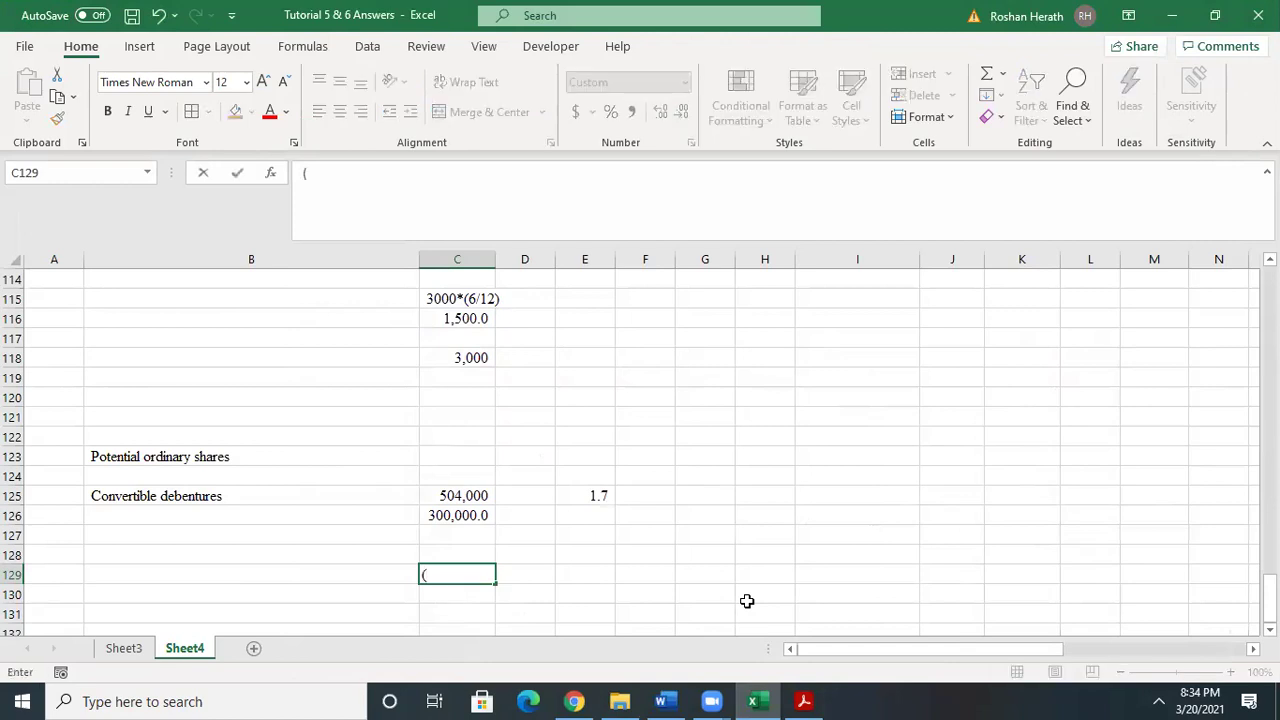
pyautogui.write('23000+504')
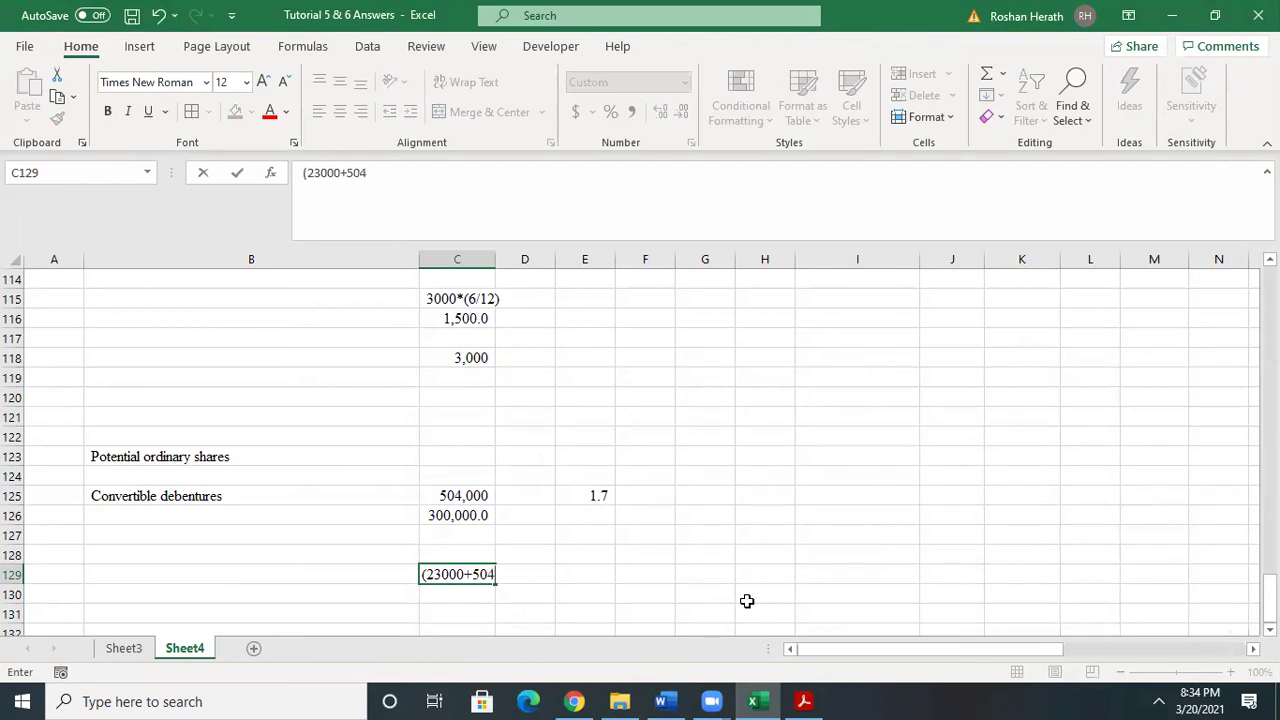
pyautogui.write(')/(1250+300')
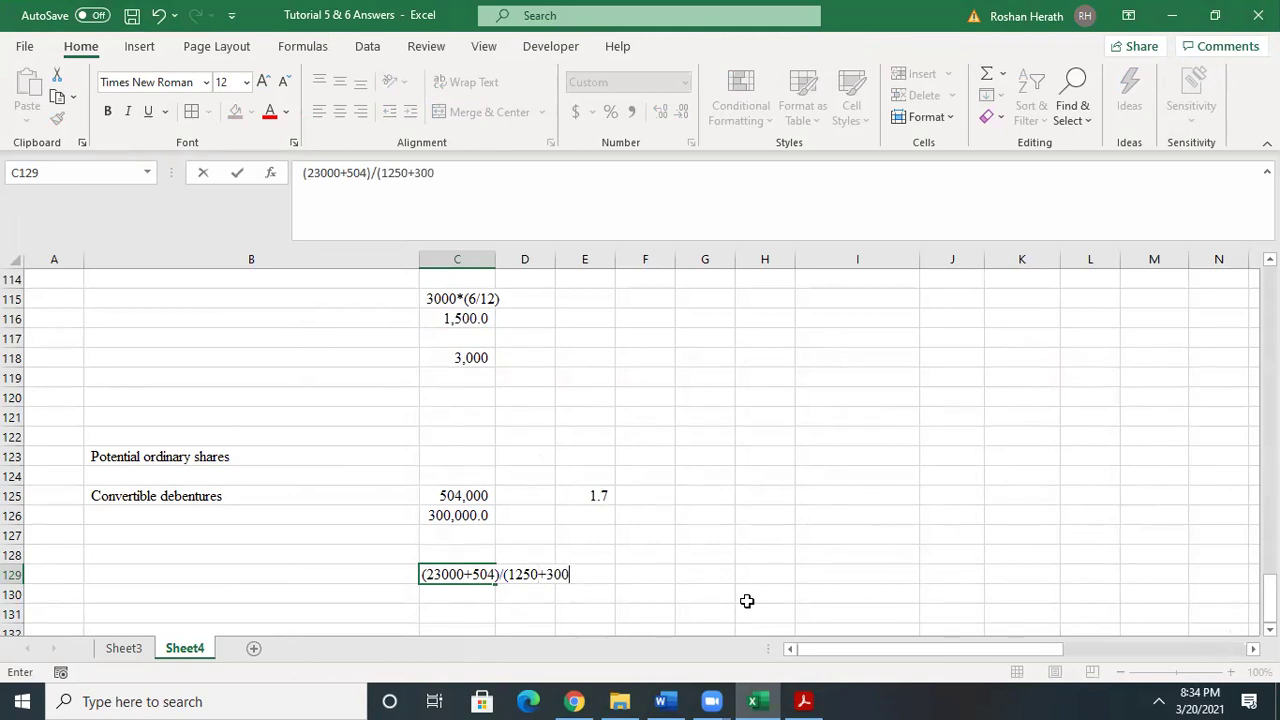
pyautogui.write(')')
# - Calculate J PLC's diluted EPS in C131 with =23504/1550
pyautogui.click(466, 610)
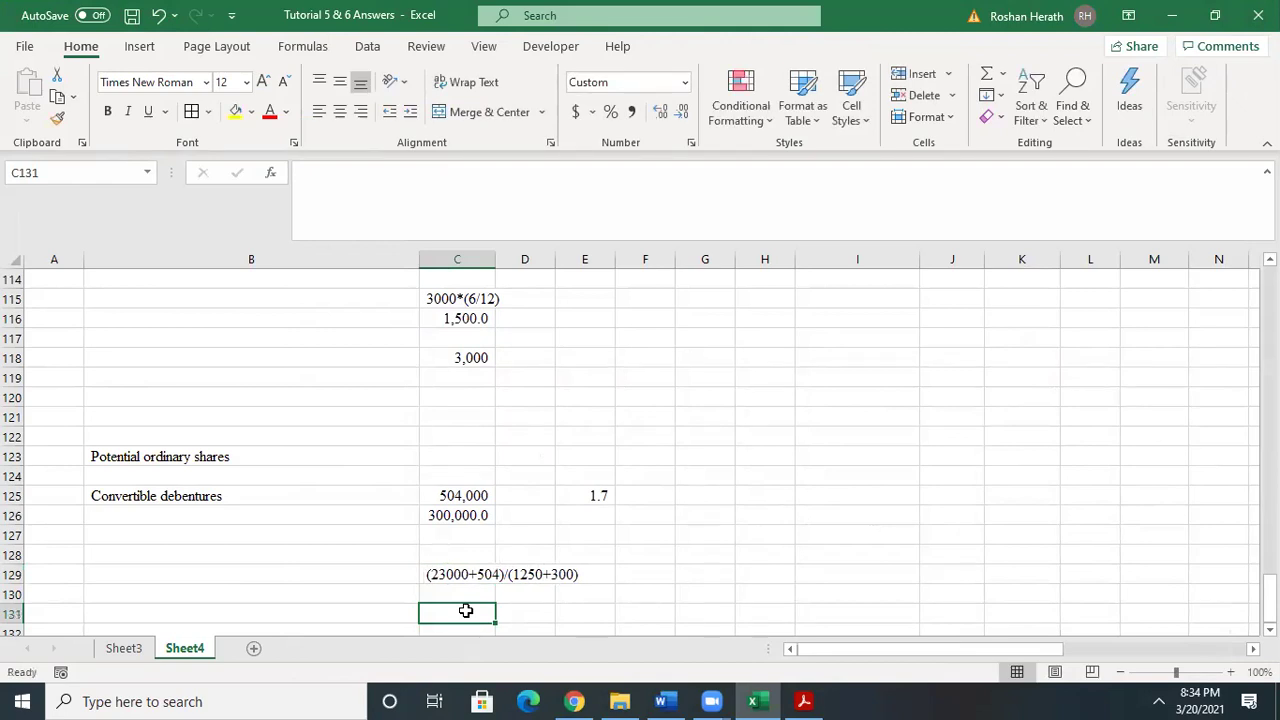
pyautogui.write('=23504/')
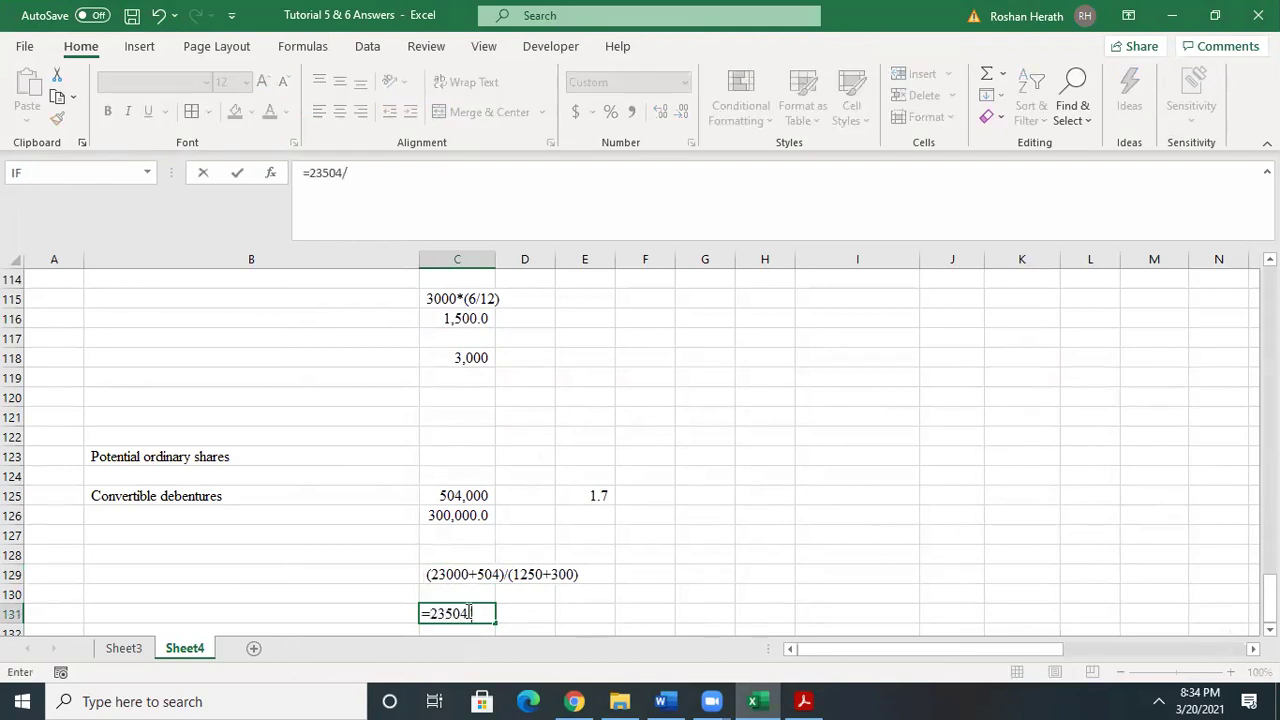
pyautogui.write('1550')
pyautogui.press('Return')
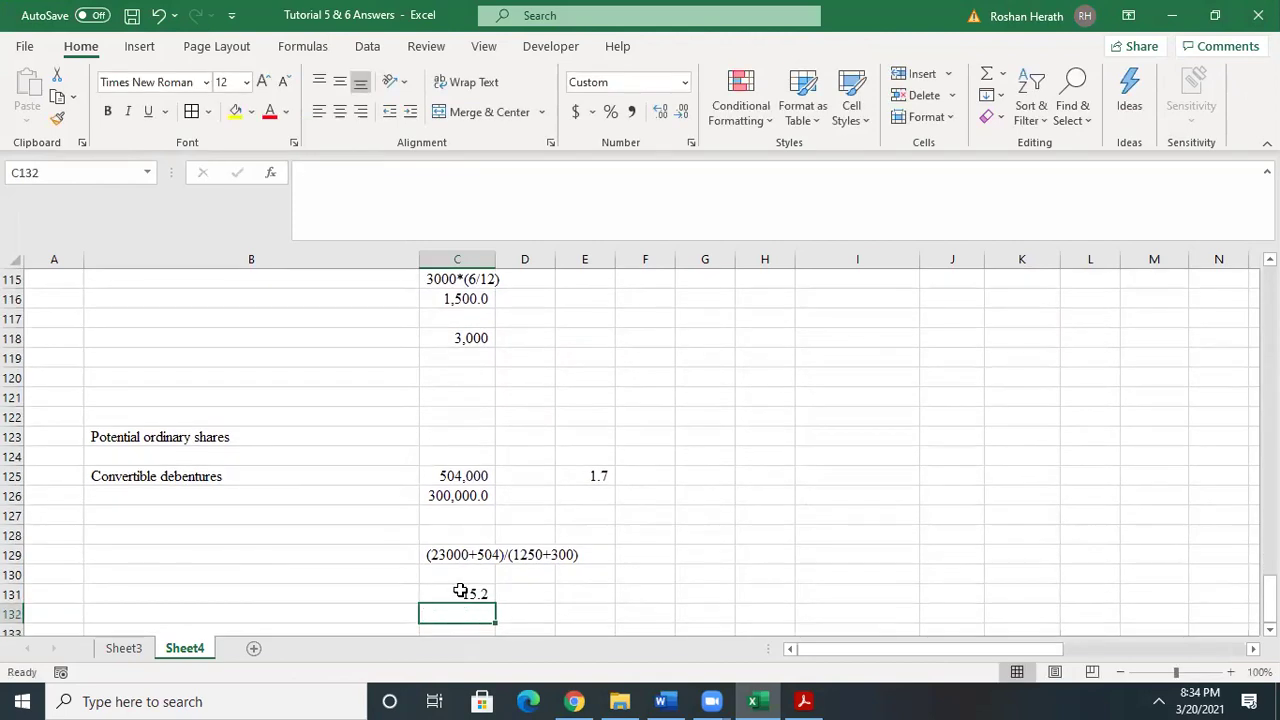
pyautogui.click(459, 591)
pyautogui.moveTo(1269, 598)
pyautogui.mouseDown()
pyautogui.moveTo(1269, 453)
pyautogui.moveTo(1269, 590)
pyautogui.mouseUp()
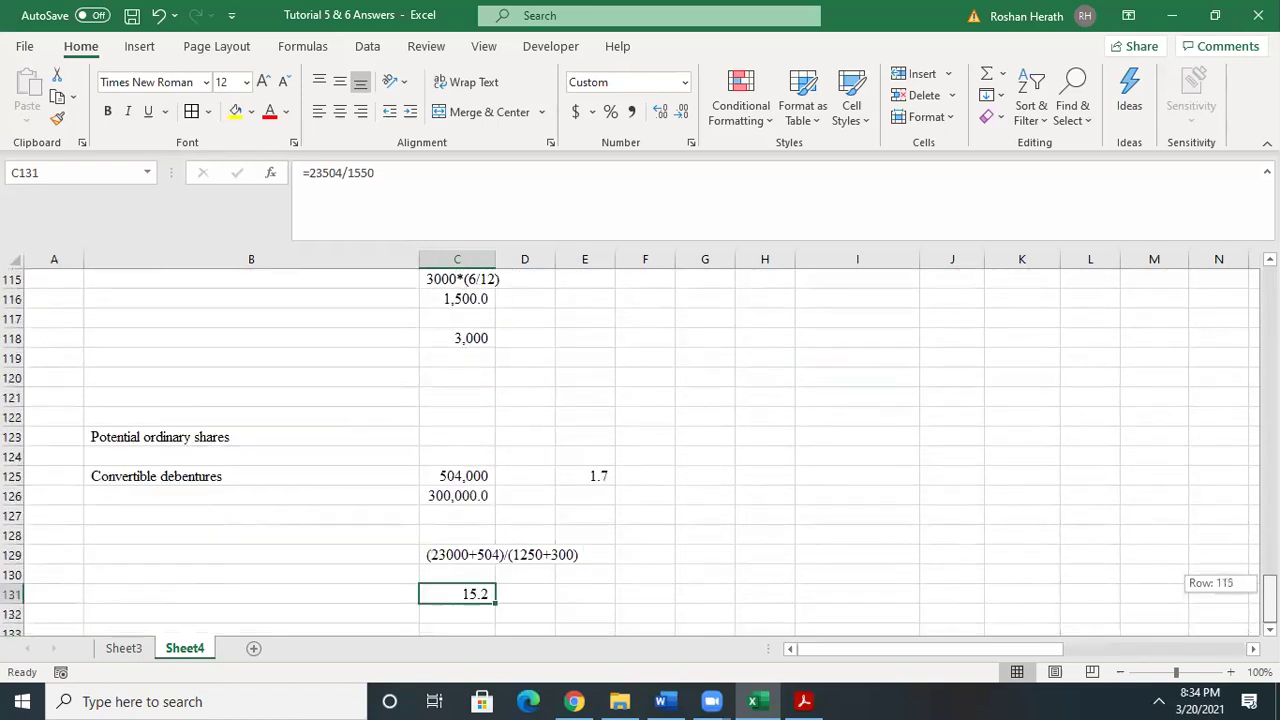
# - Label the result by entering Diluted Earnings per Share in B131
pyautogui.click(383, 597)
pyautogui.write('D')
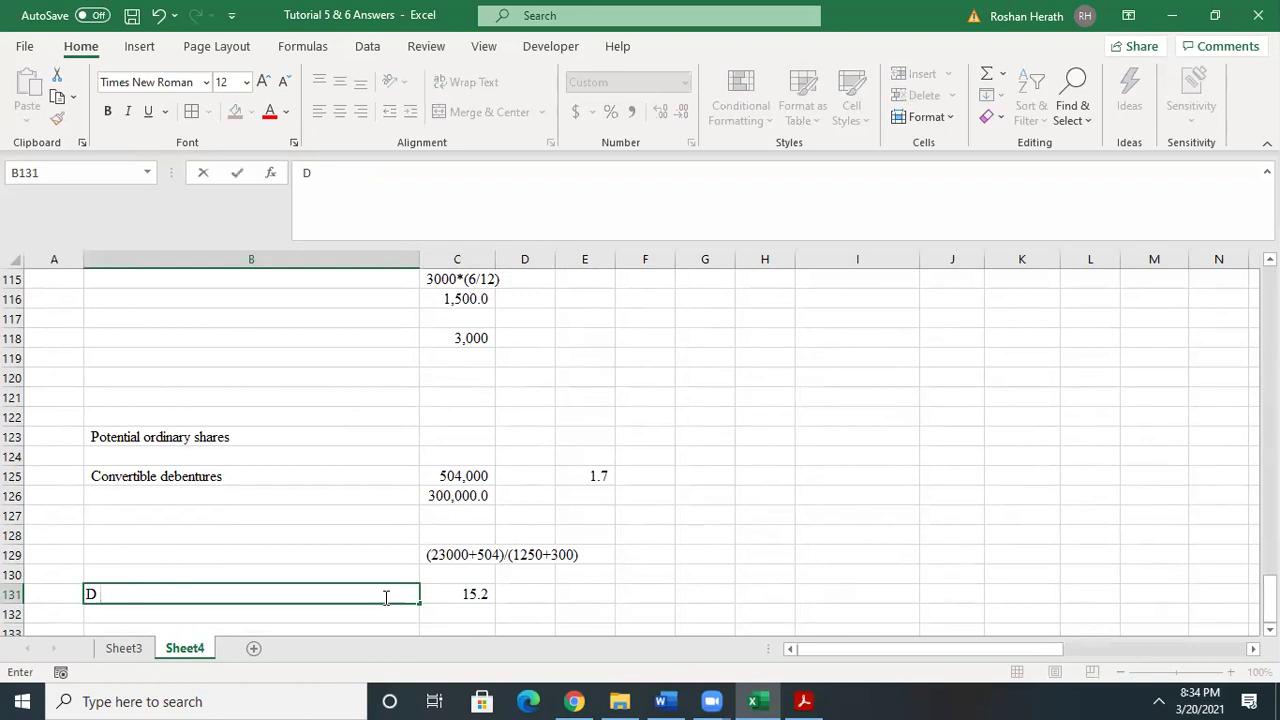
pyautogui.write('iluted Earnings per Share')
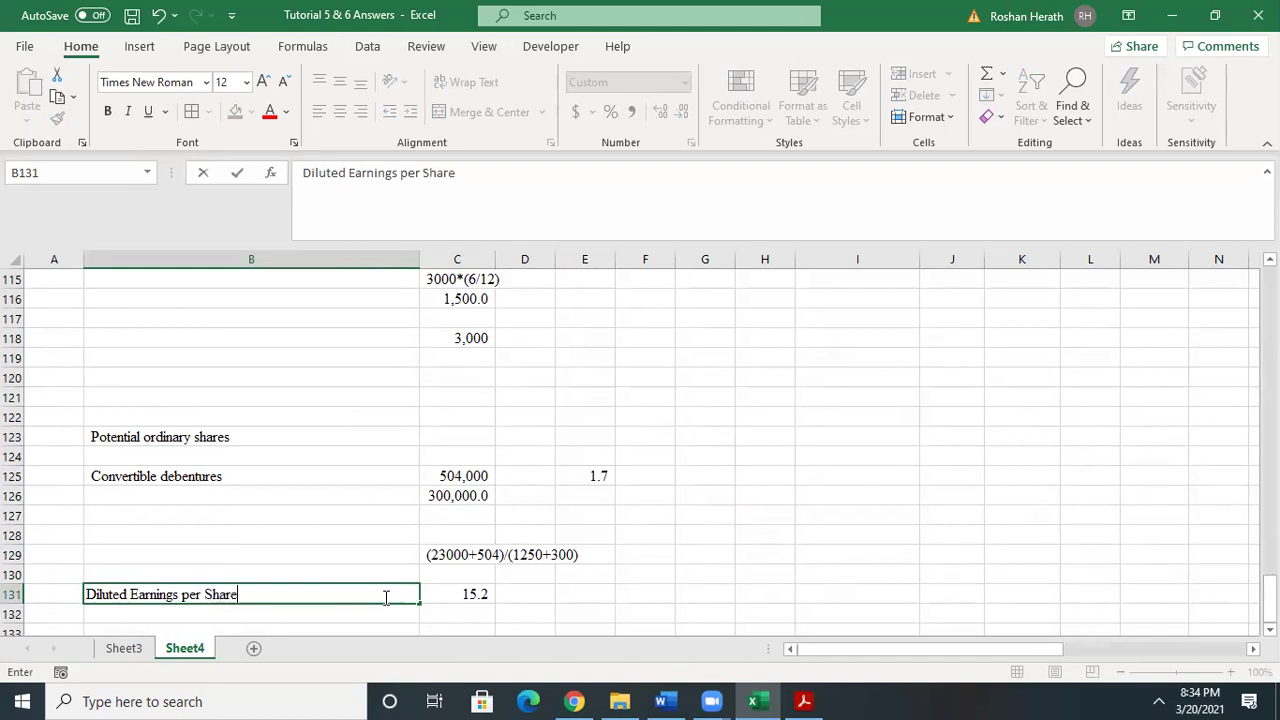
pyautogui.click(653, 597)
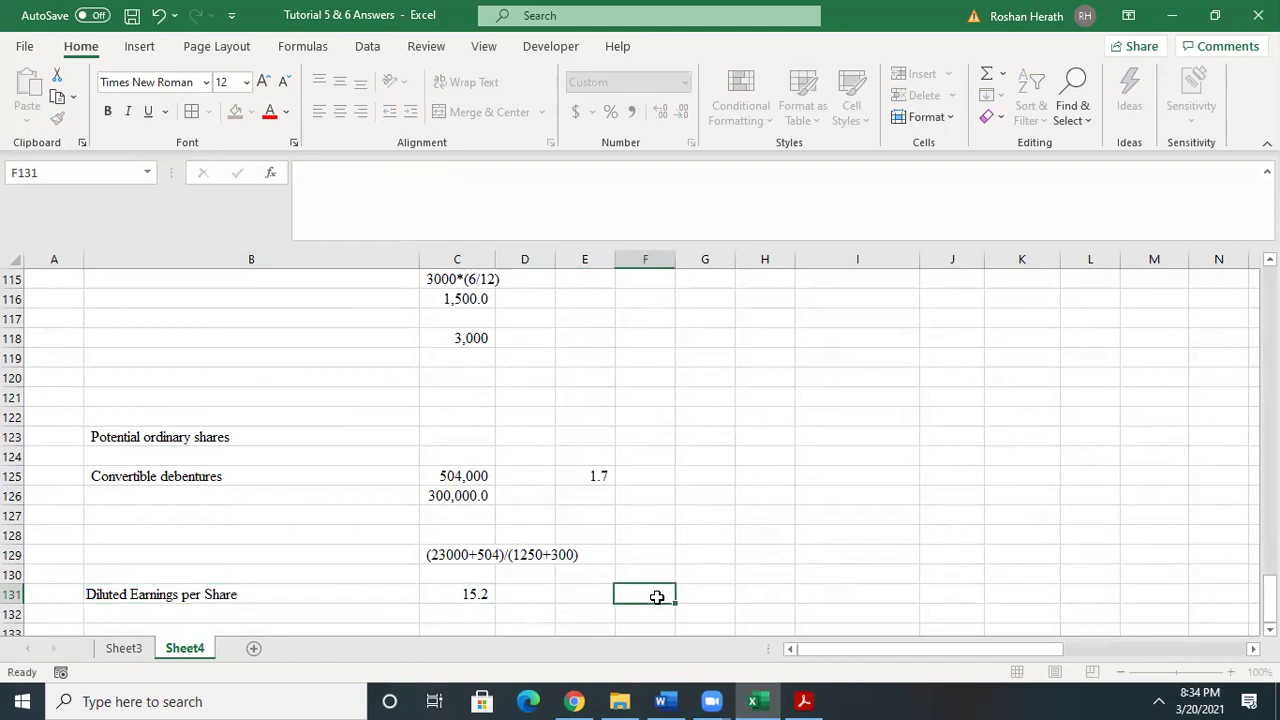
# - Highlight the diluted EPS result in C131 with a yellow fill
pyautogui.click(452, 592)
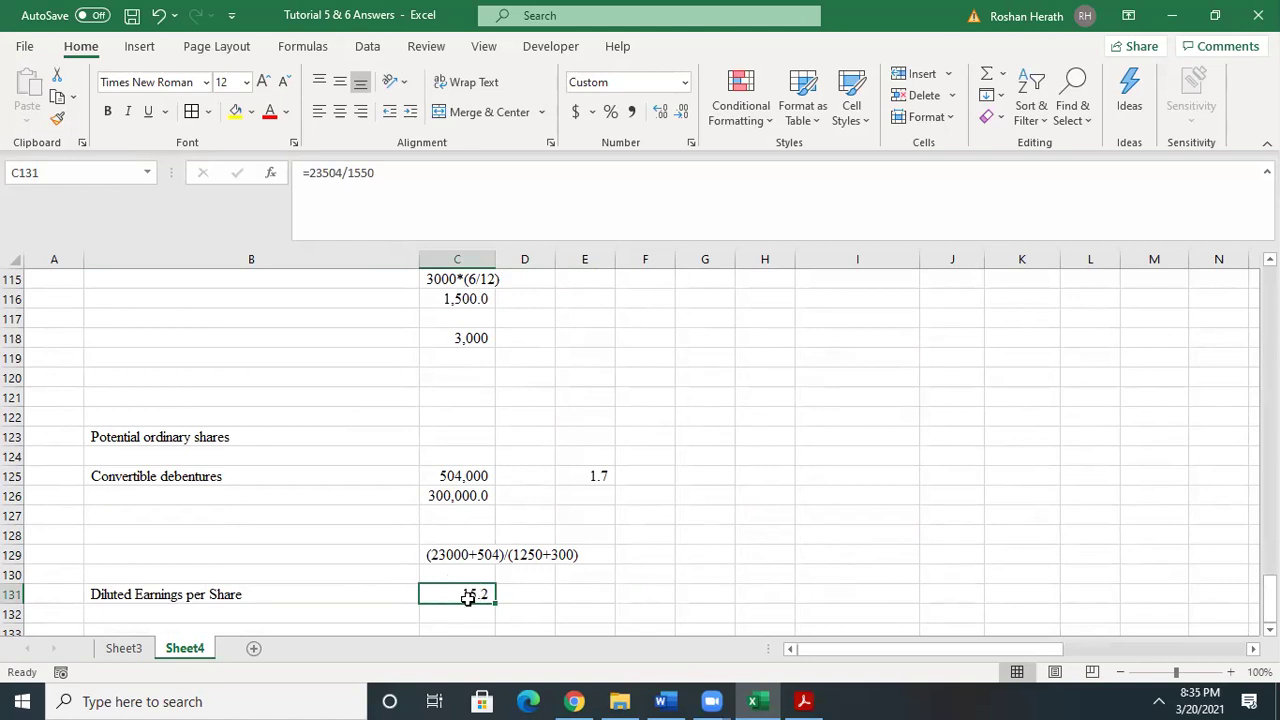
pyautogui.moveTo(1268, 597)
pyautogui.mouseDown()
pyautogui.moveTo(1268, 521)
pyautogui.moveTo(1268, 583)
pyautogui.mouseUp()
pyautogui.click(563, 591)
pyautogui.click(470, 594)
pyautogui.moveTo(1268, 598); pyautogui.dragTo(1268, 598)
pyautogui.scroll(-1, 851, 554)
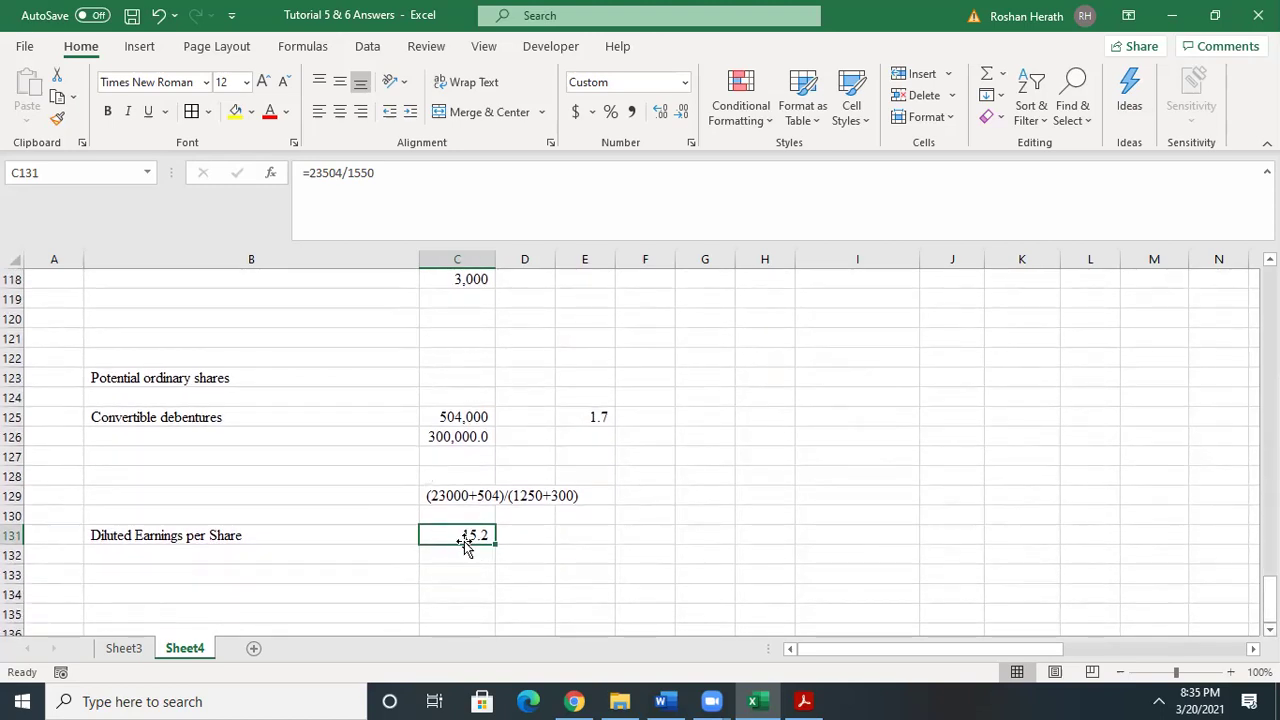
pyautogui.click(235, 111)
# - Highlight J PLC's basic EPS in H69 with a yellow fill and compare it with the diluted EPS in C131
pyautogui.moveTo(1270, 600); pyautogui.dragTo(1270, 469)
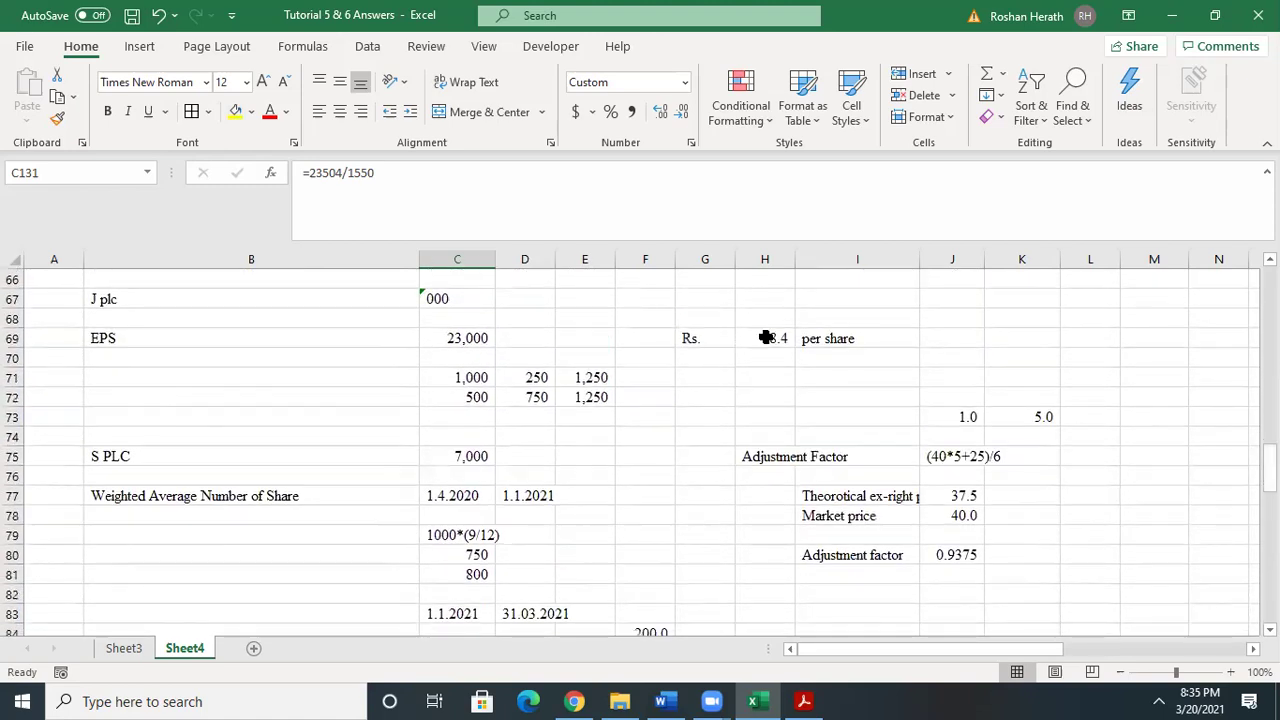
pyautogui.click(766, 338)
pyautogui.click(236, 110)
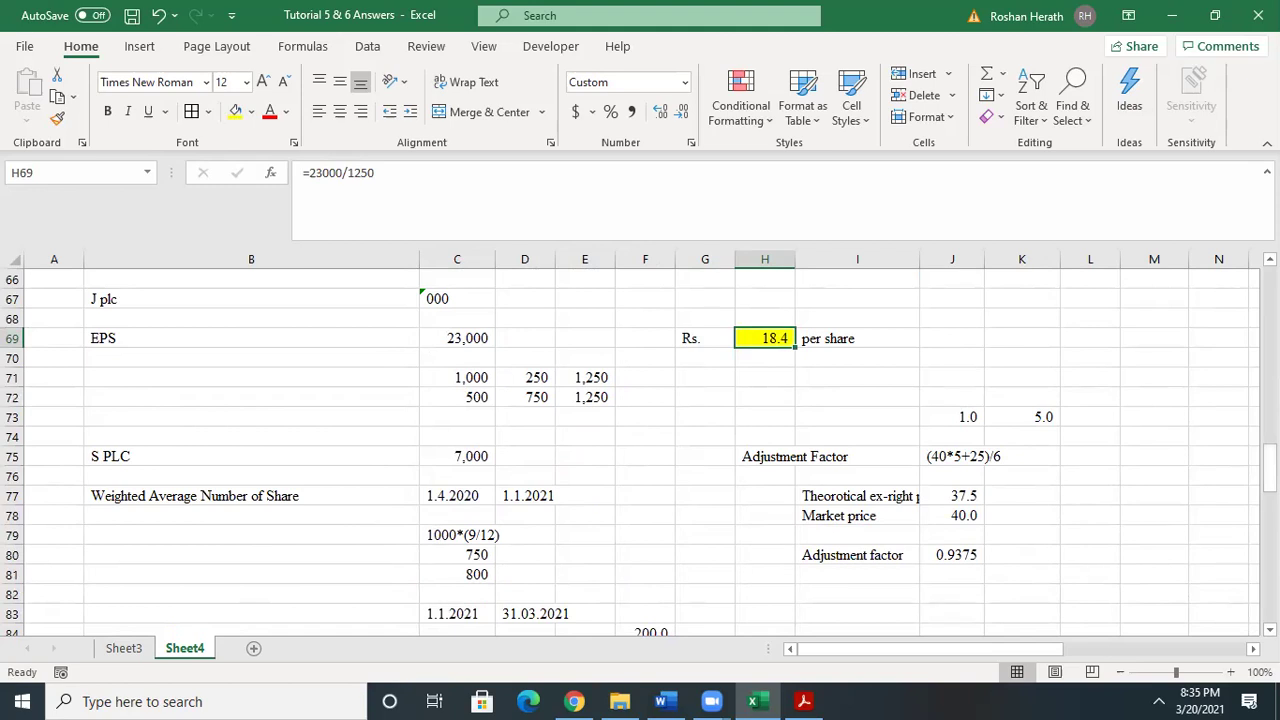
pyautogui.moveTo(1269, 467); pyautogui.dragTo(1269, 598)
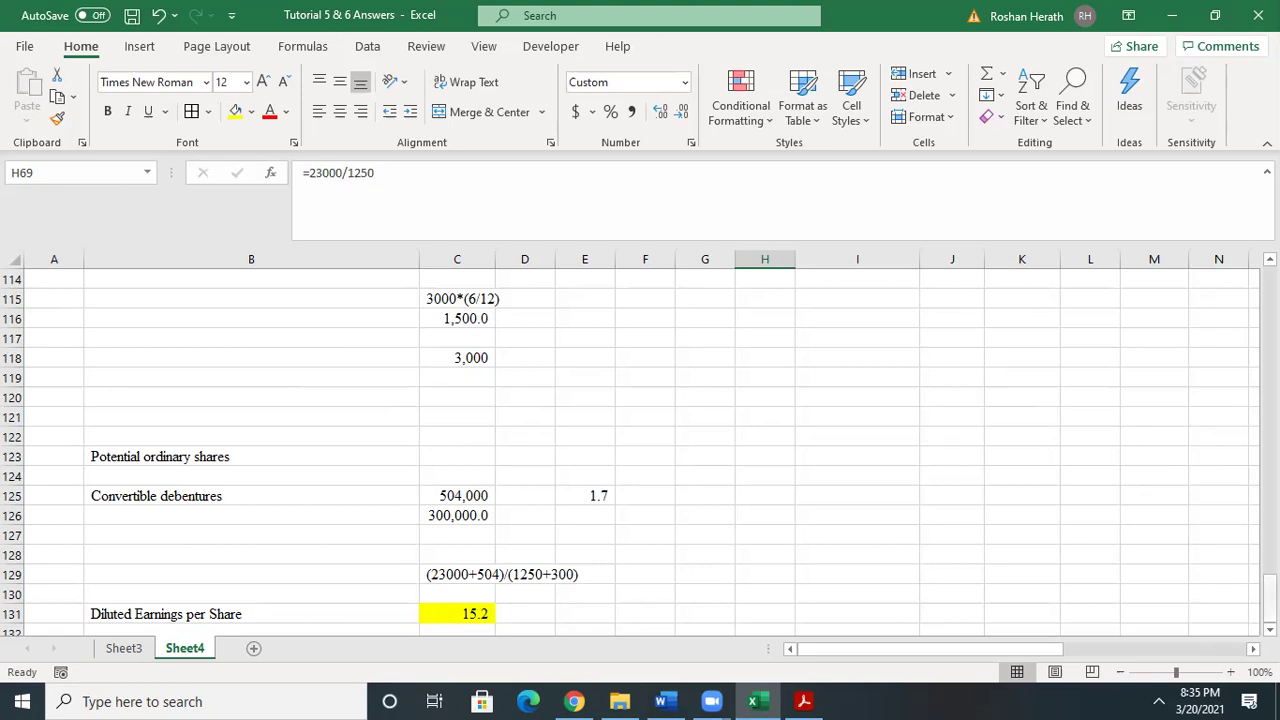
pyautogui.scroll(-1, 1269, 598)
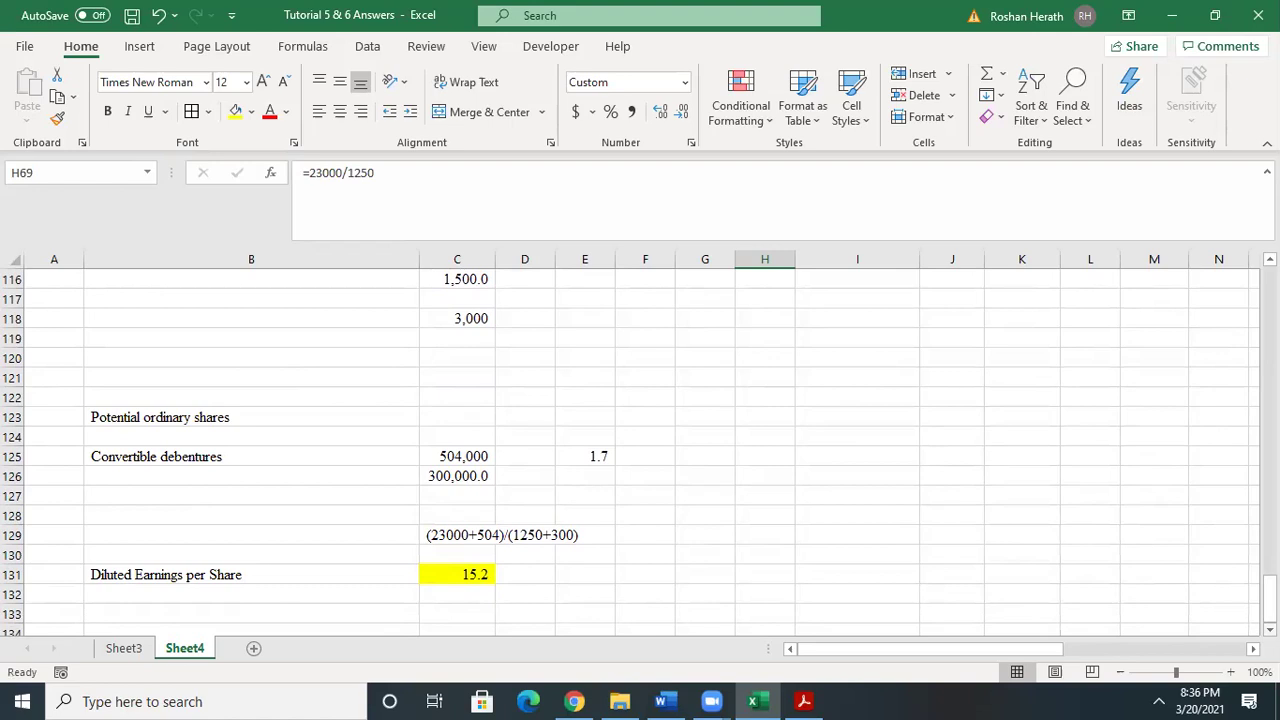
pyautogui.moveTo(1269, 600); pyautogui.dragTo(1103, 374)
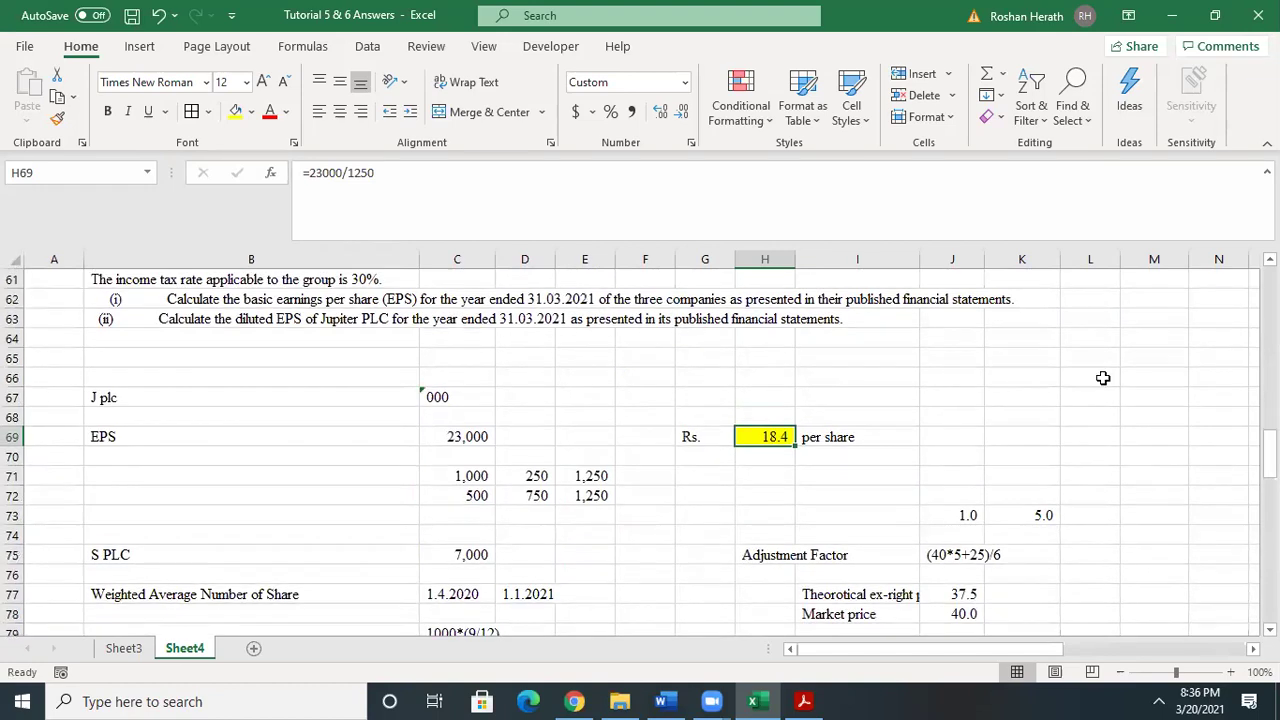